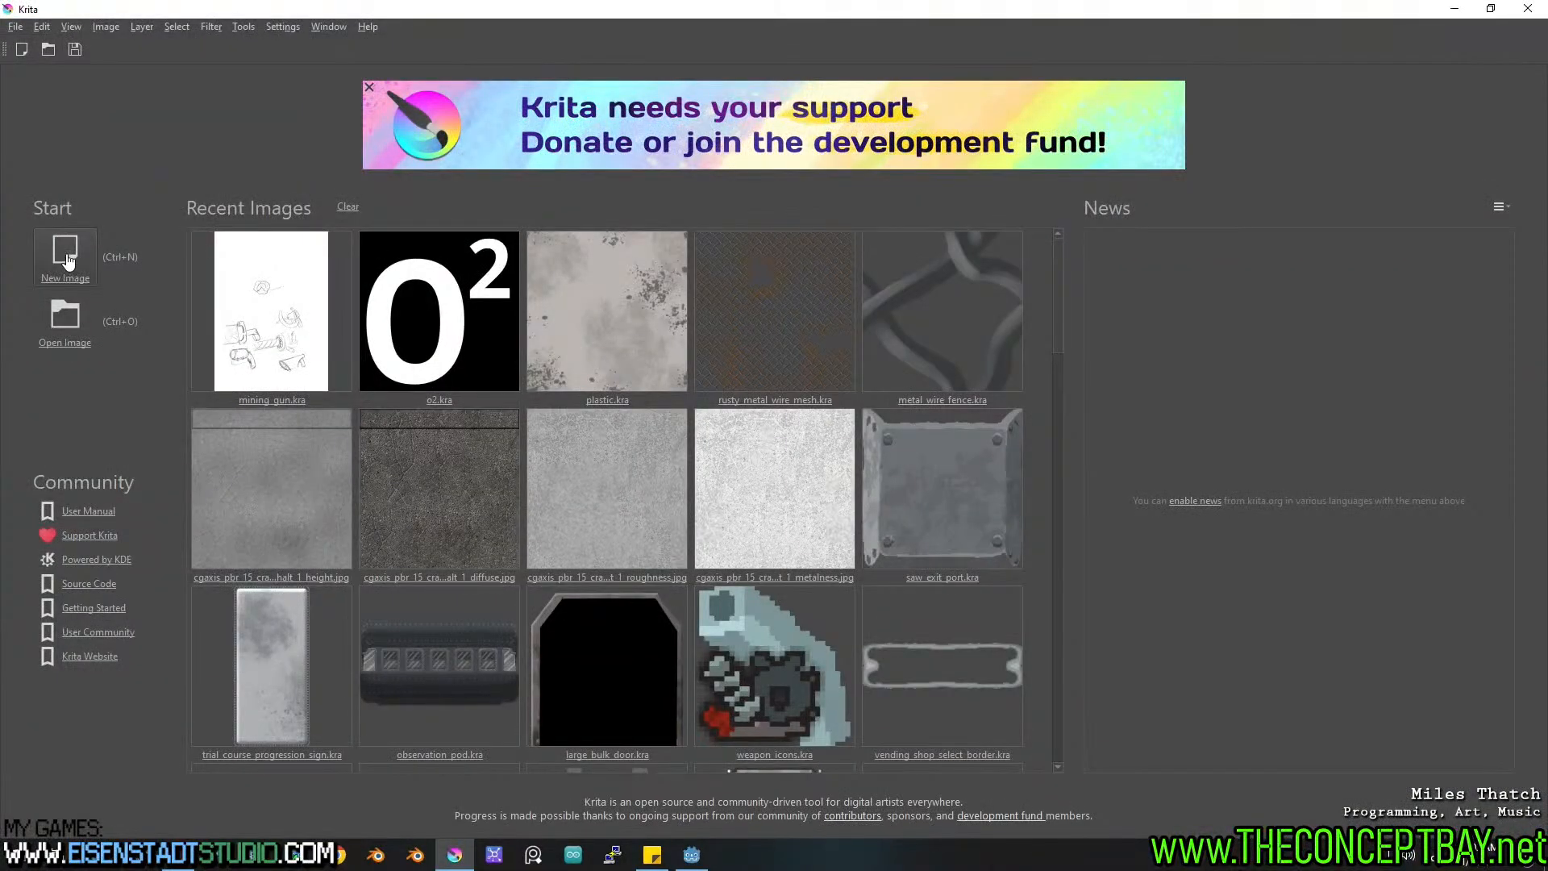
Open trial_course_big_wall_tile.kra from the recent images and sample the dark grey of its scribbled panel as the paint colour.
scroll(234, 460, "down", 5)
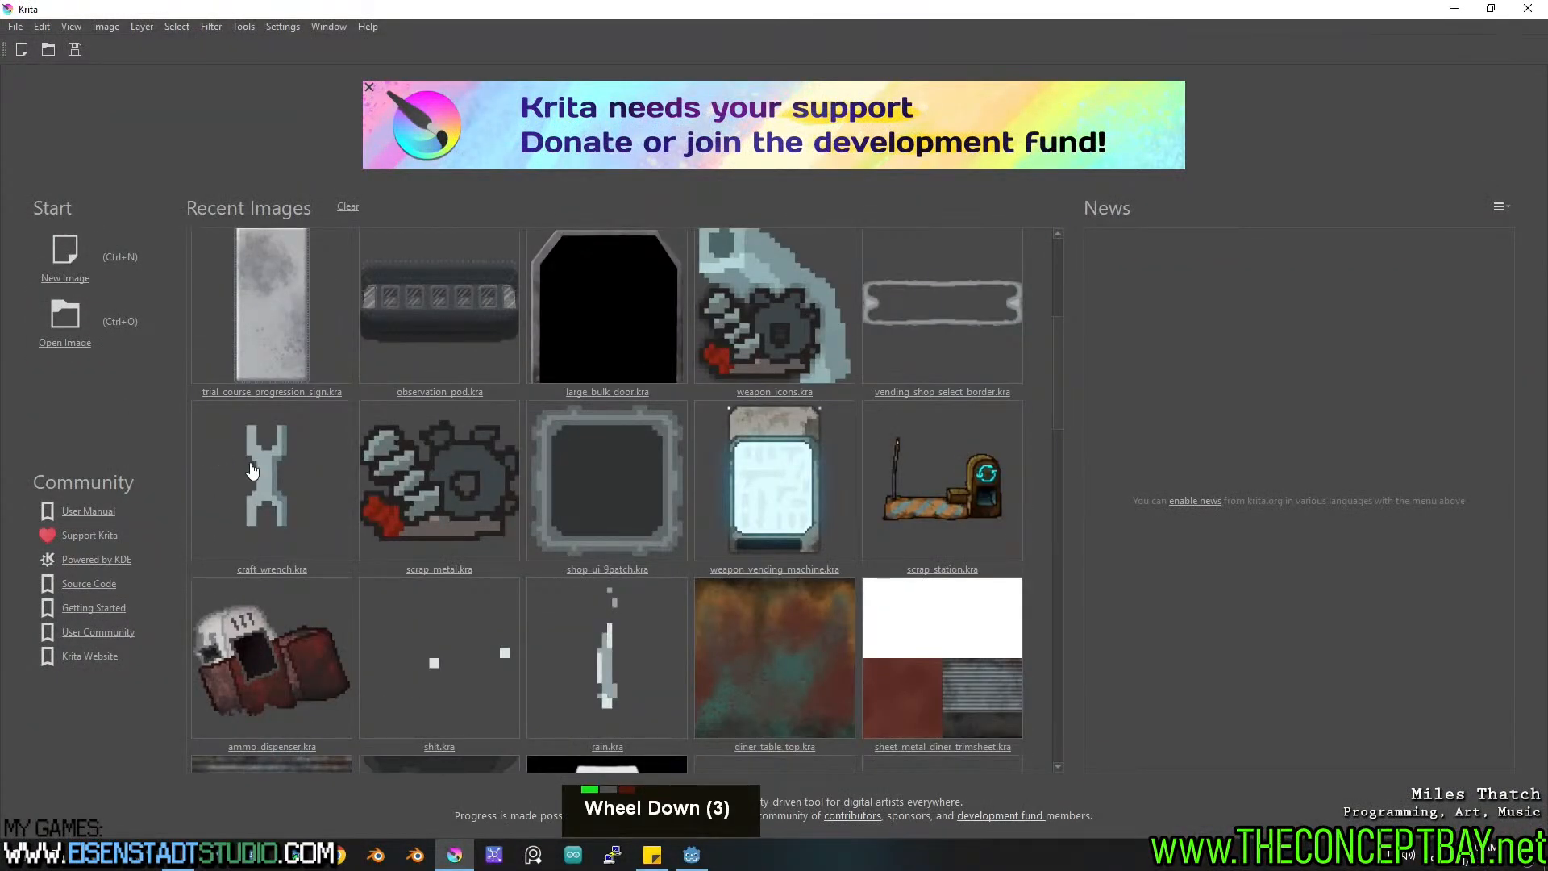
scroll(252, 470, "down", 4)
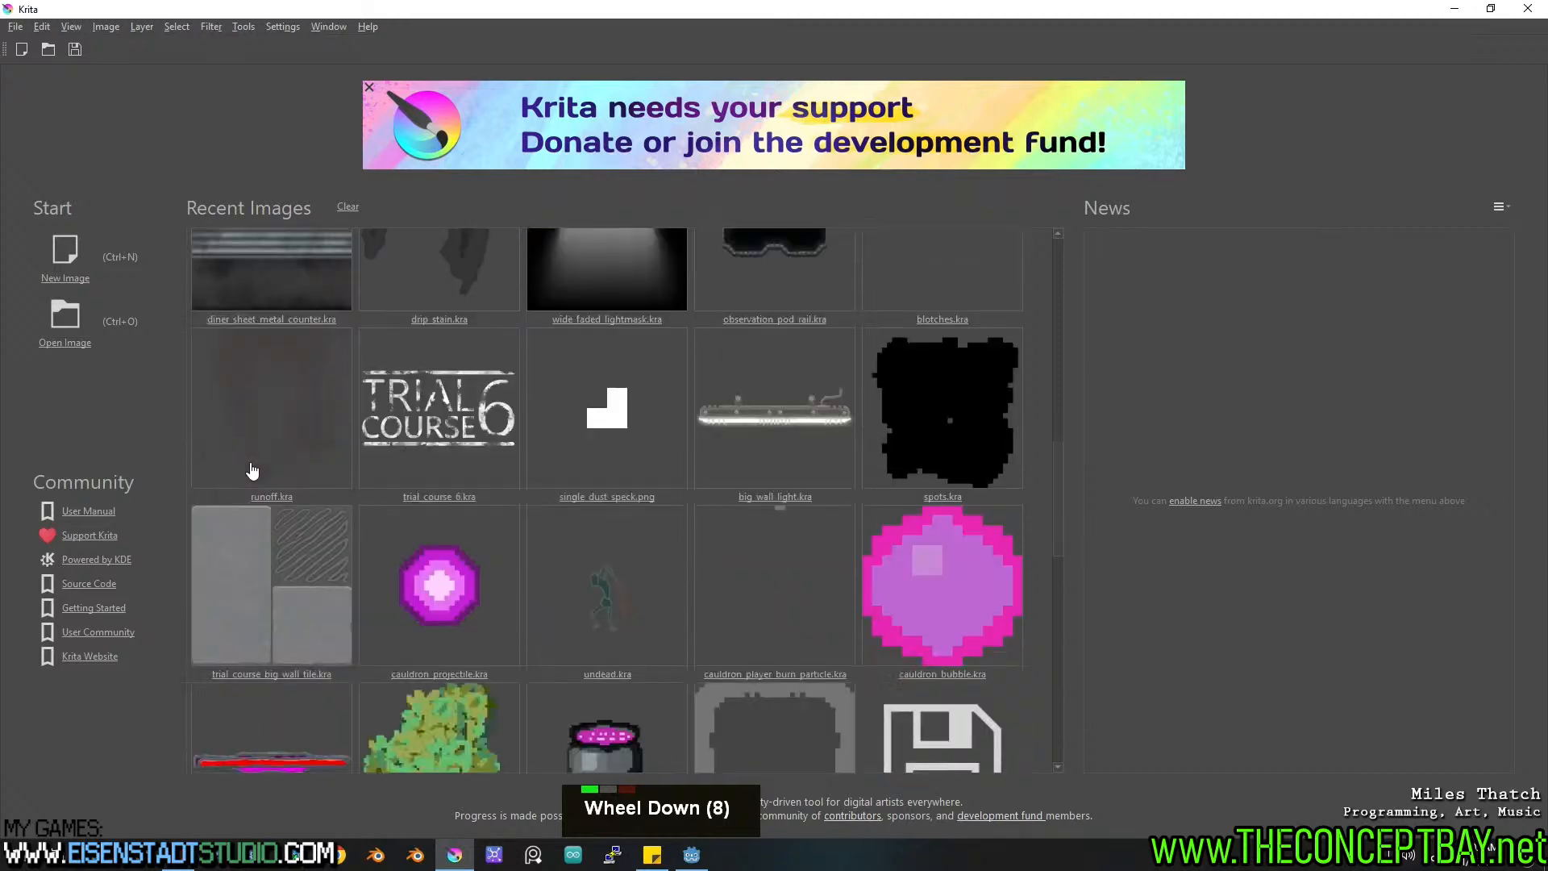
left_click(310, 473)
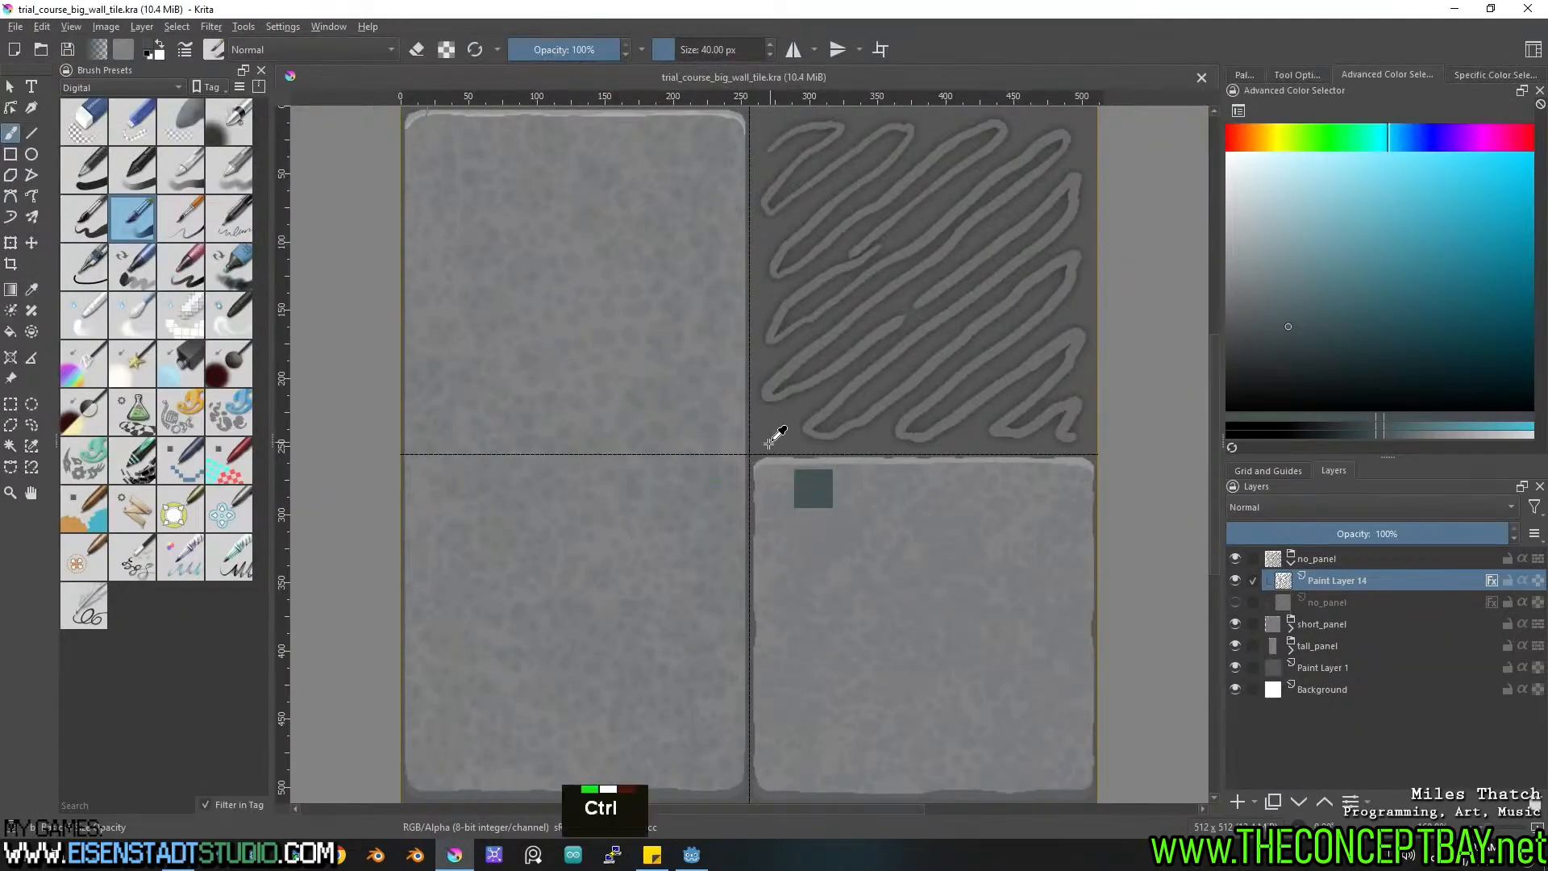
left_click(770, 441, "ctrl")
Create a new custom document 64 px wide and 64 px high.
key("ctrl+n")
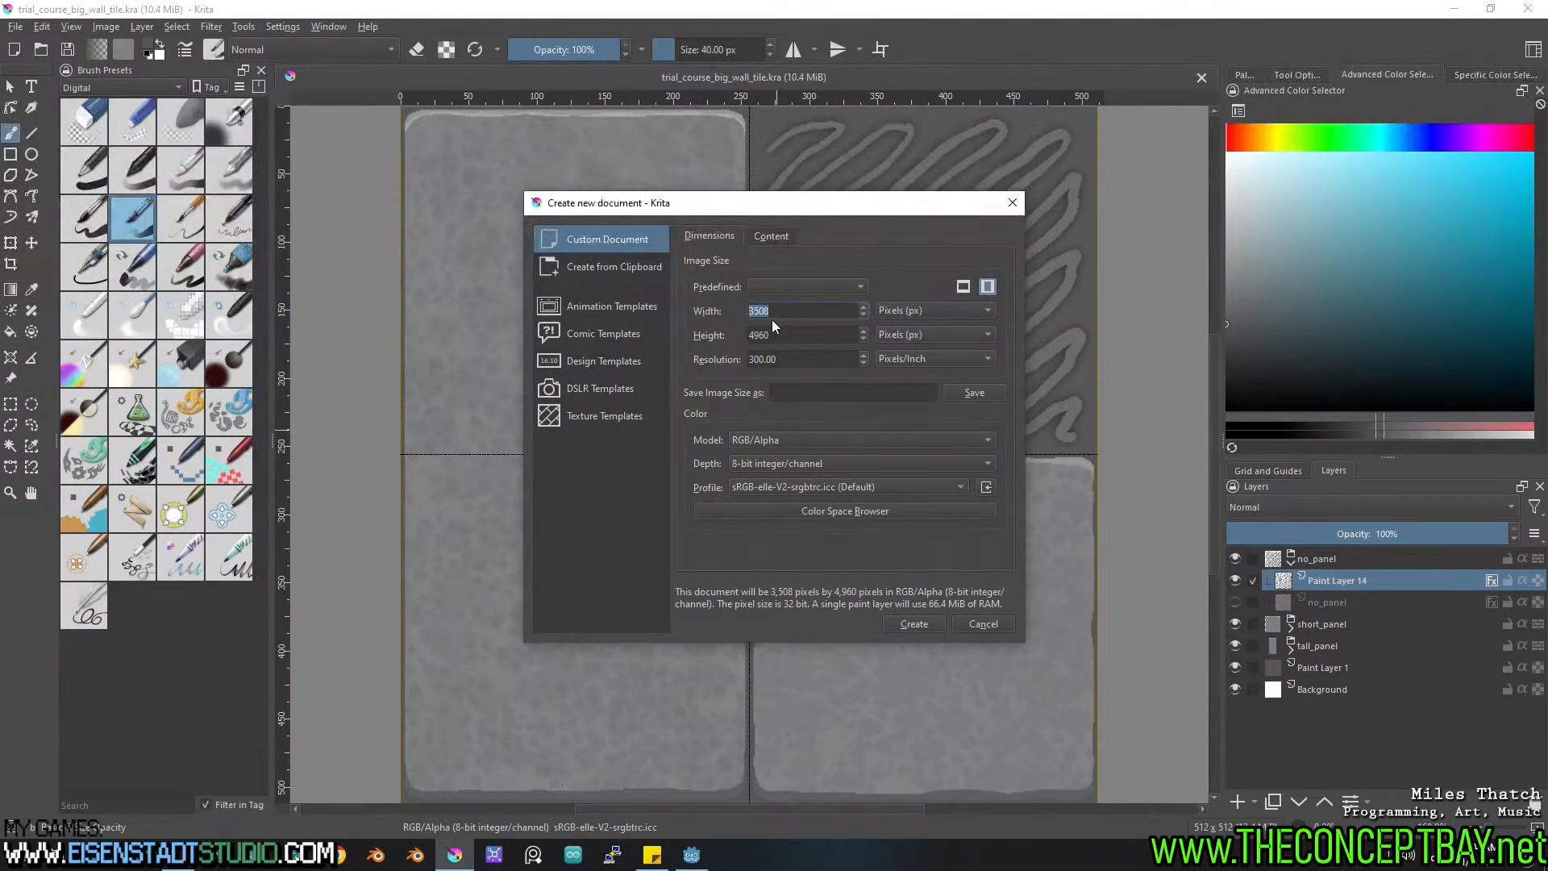
type("64")
key("Tab")
type("64")
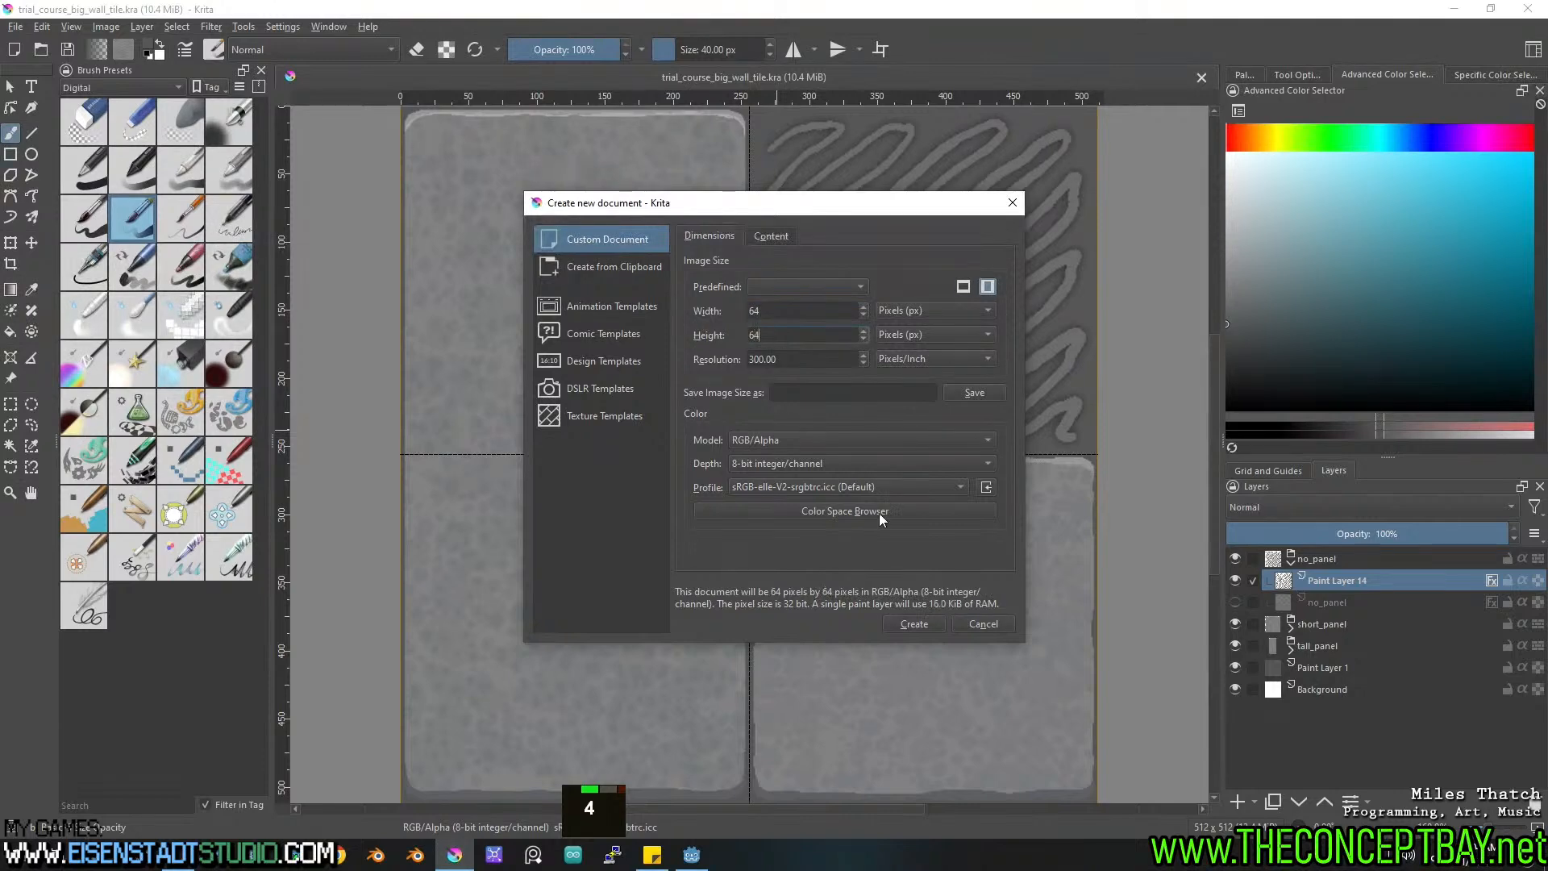
left_click(912, 624)
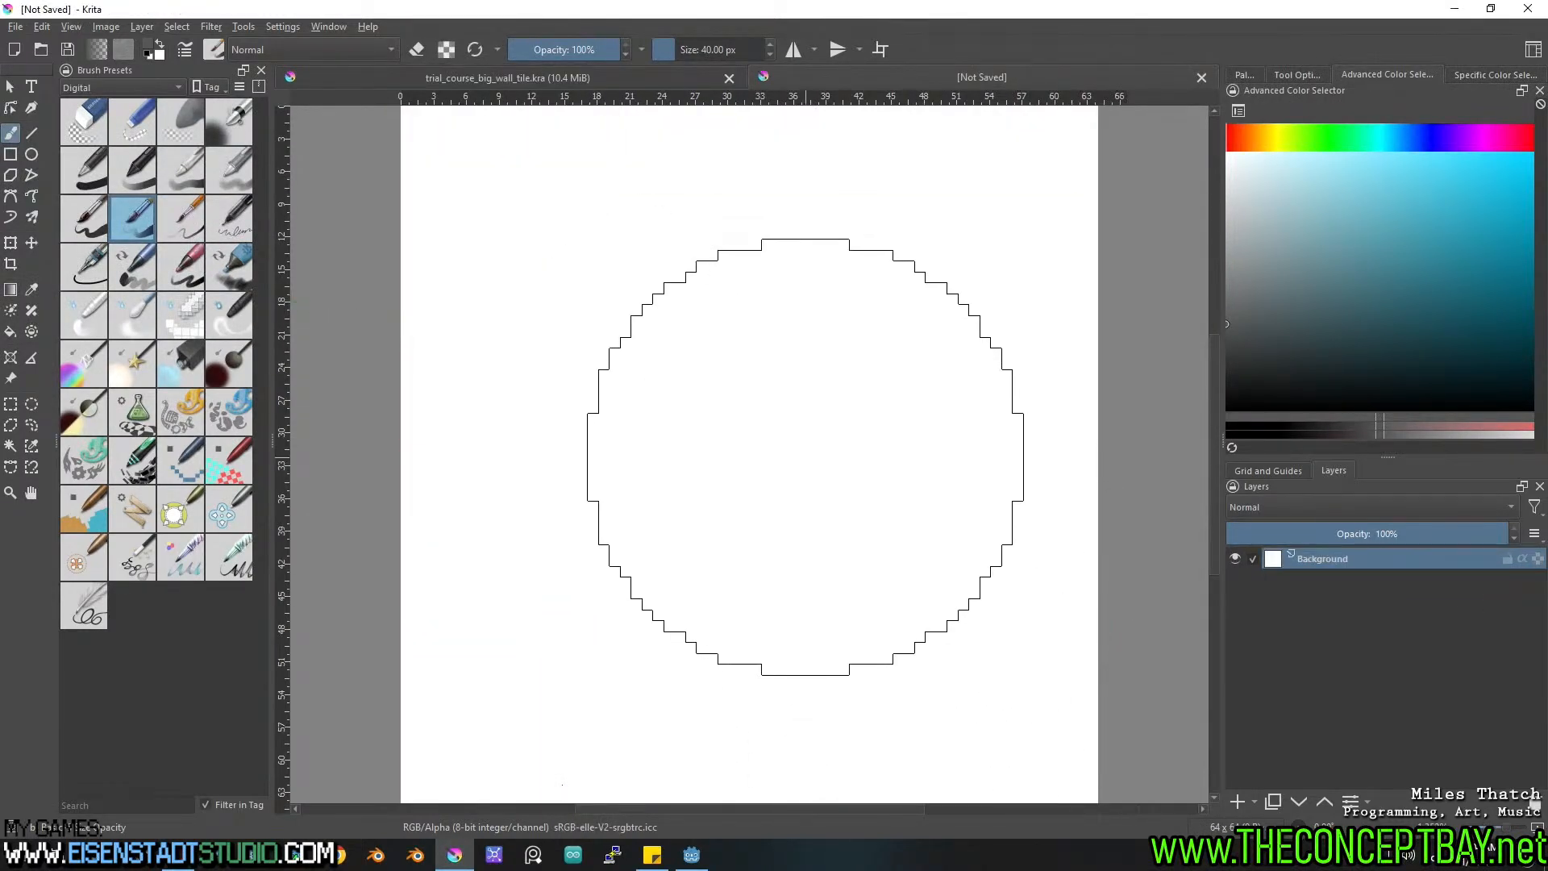
Fill the whole Background layer with the sampled dark grey.
key("f")
left_click(771, 394)
scroll(771, 395, "down", 2)
scroll(776, 407, "up", 1)
middle_click(774, 412)
middle_click_drag(769, 410, 767, 409)
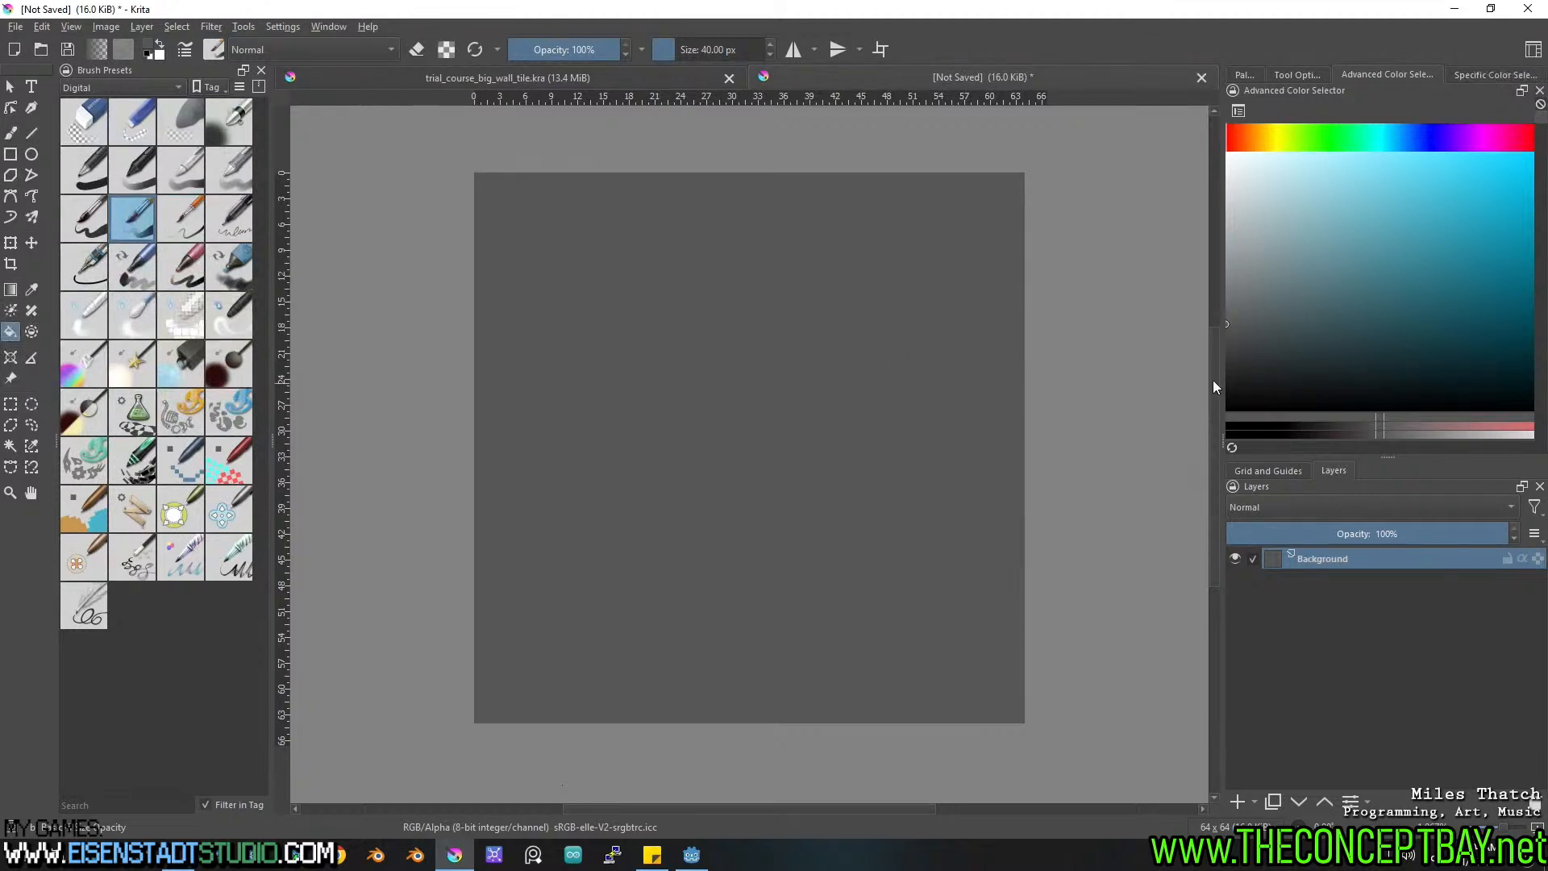
Add a paint layer above the background and fill it with an even darker grey.
left_click(1238, 802)
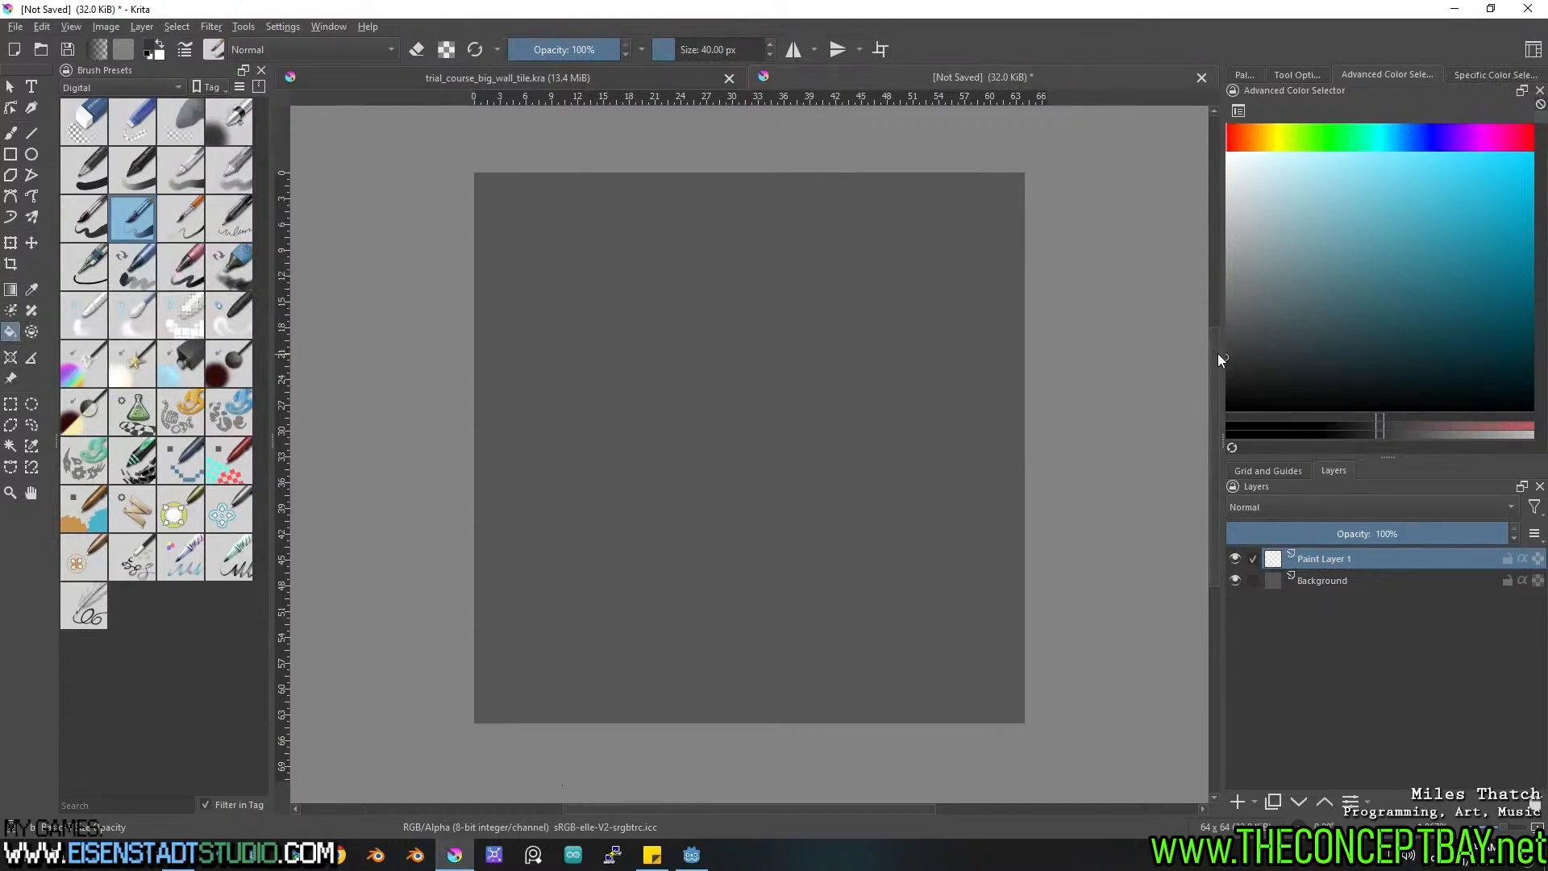
left_click(794, 456)
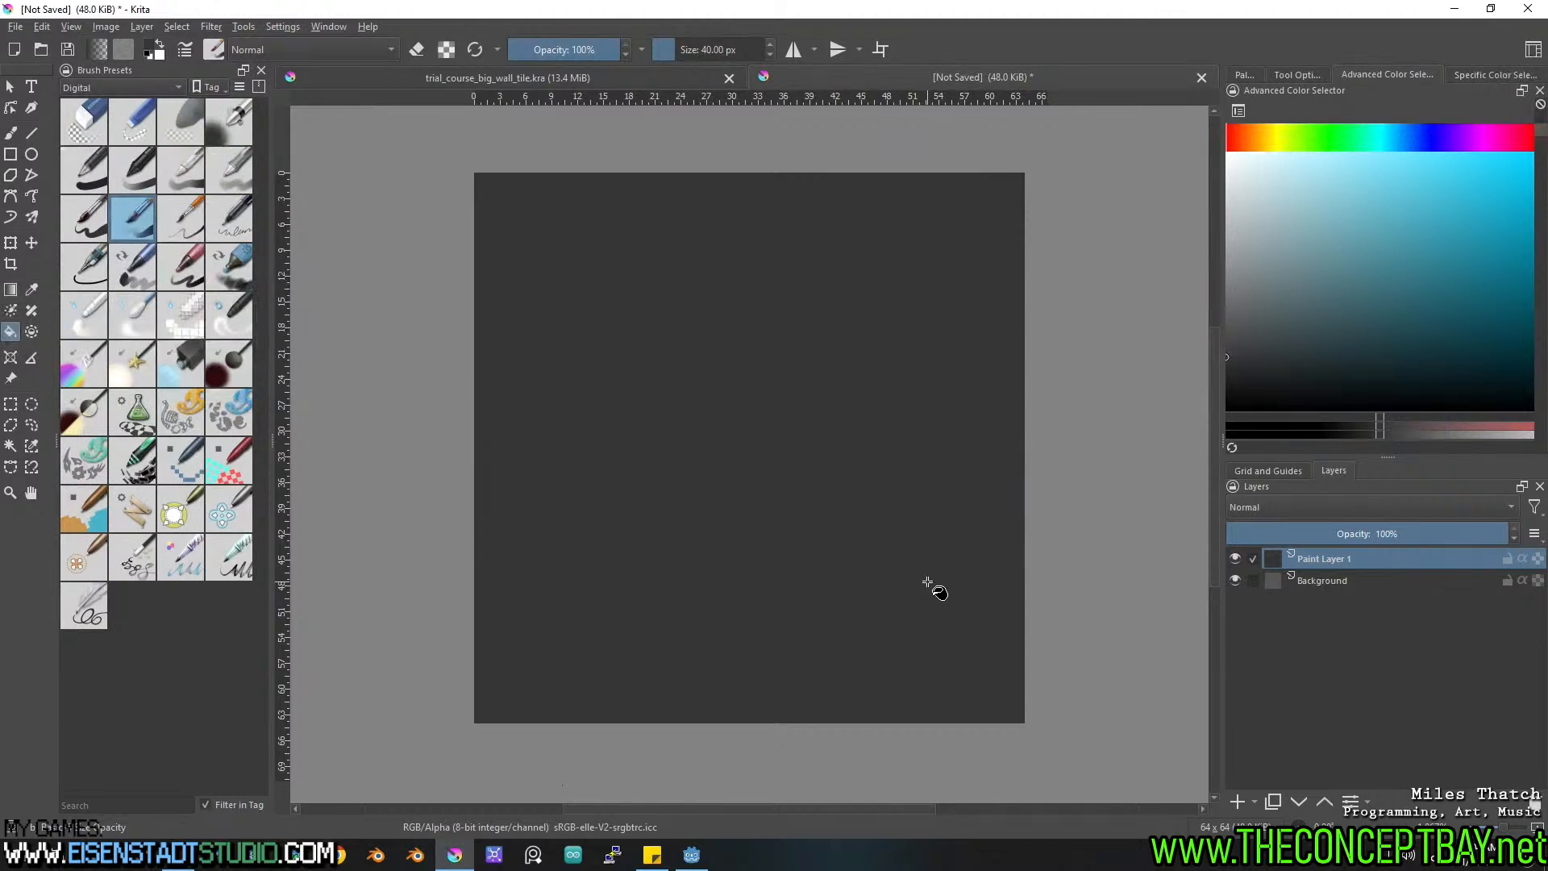
scroll(927, 582, "down", 2)
scroll(888, 559, "up", 1)
middle_click(895, 515)
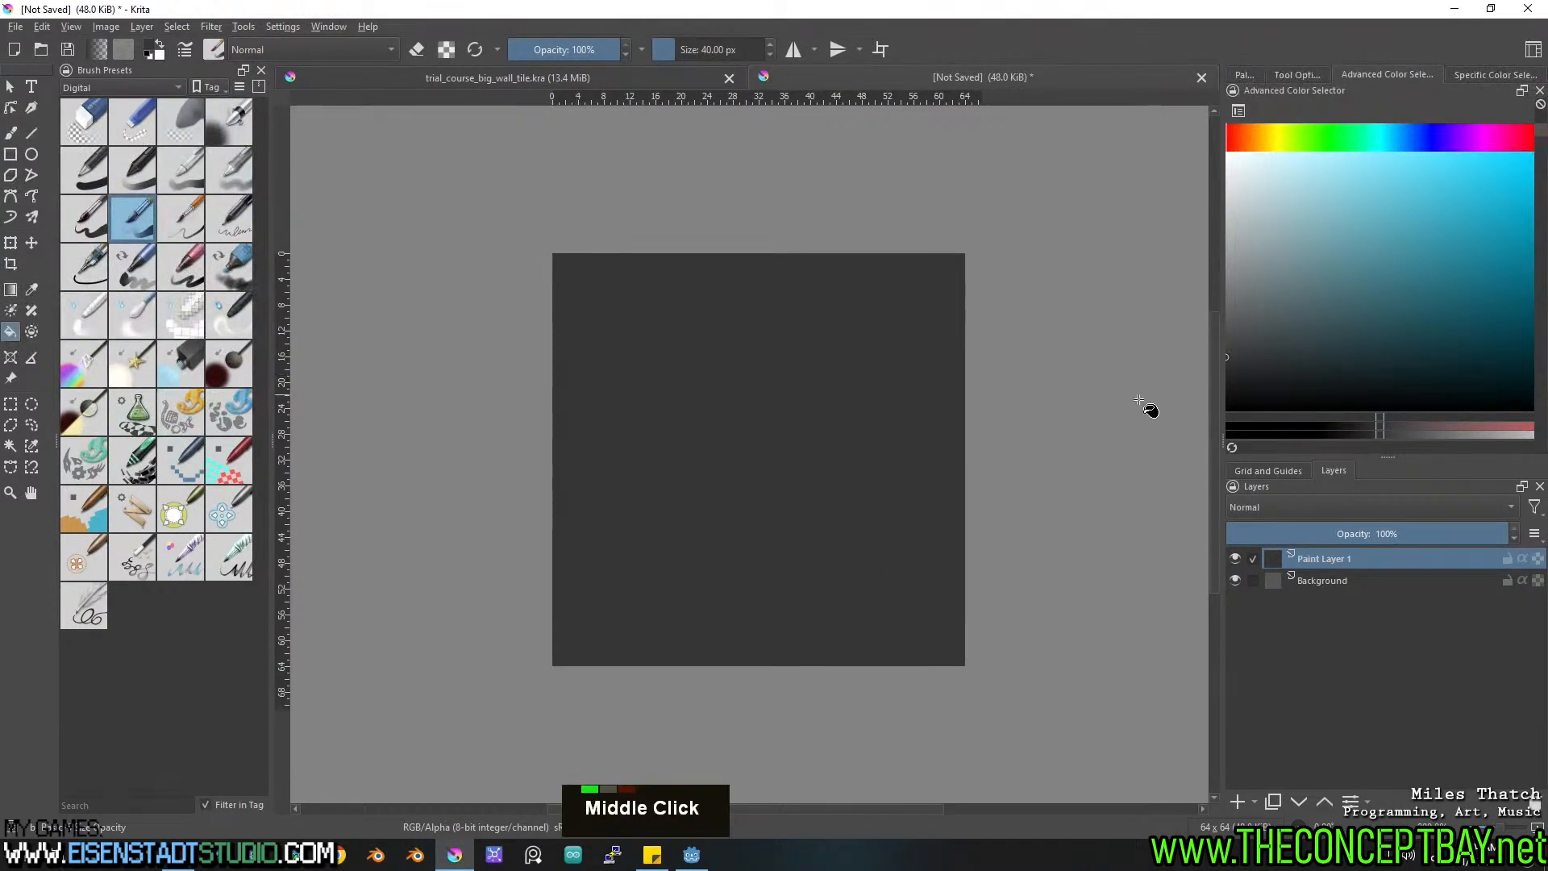
Add another paint layer and prepare the brush with a muted grey-blue colour and a 6 px size.
left_click(1238, 802)
left_click_drag(1264, 137, 1260, 141)
left_click(1370, 321)
left_click(1403, 308)
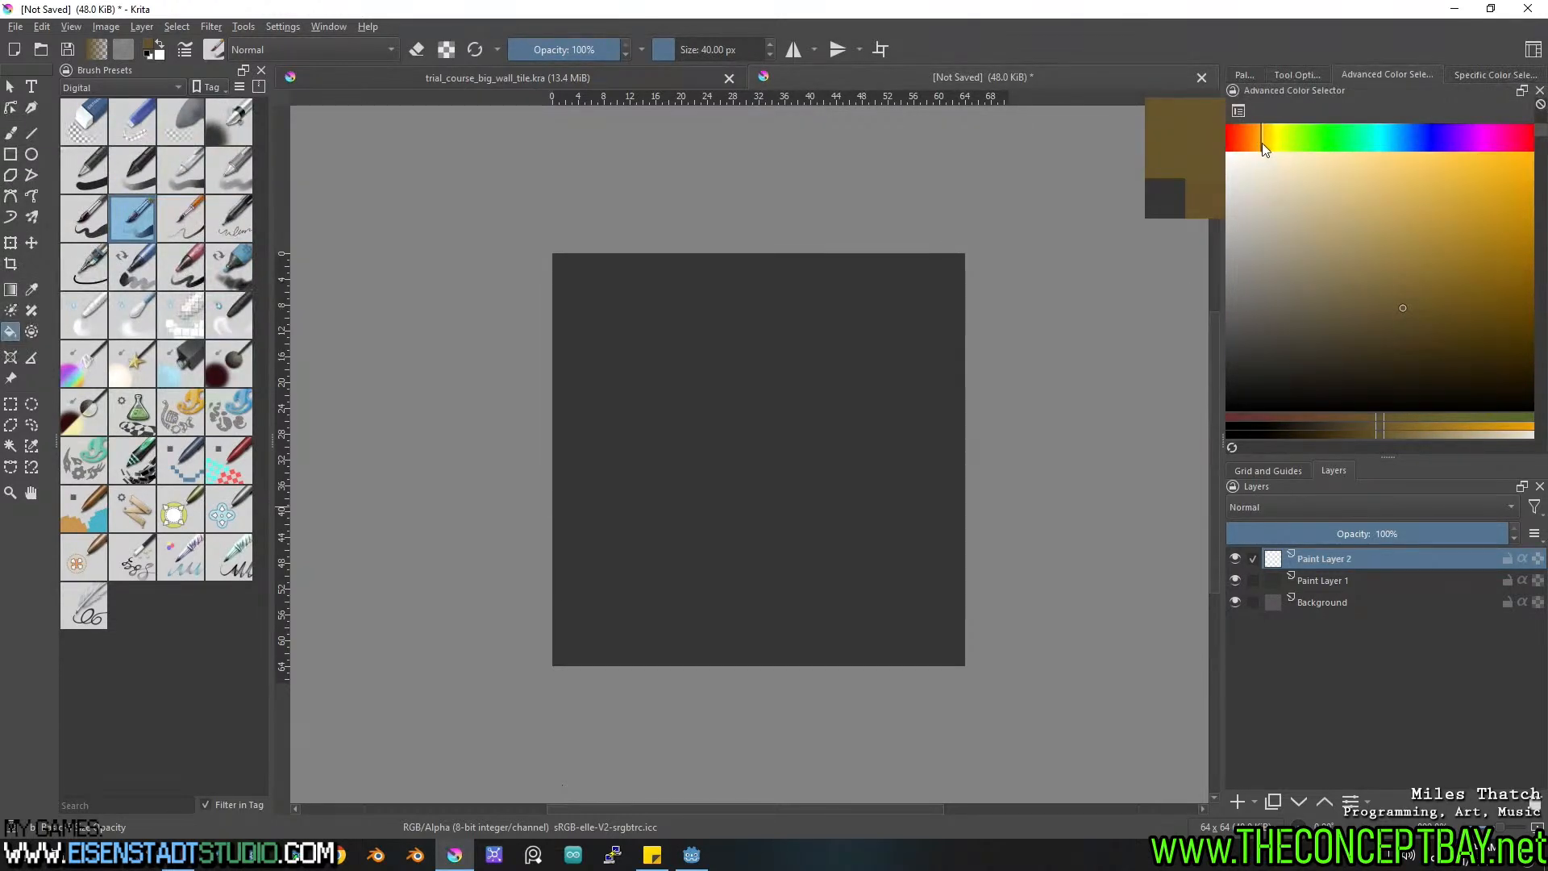
left_click(1395, 143)
left_click(1383, 145)
left_click_drag(1383, 145, 1395, 145)
mouse_move(1272, 310)
left_mouse_down()
mouse_move(1245, 321)
mouse_move(1279, 305)
left_mouse_up()
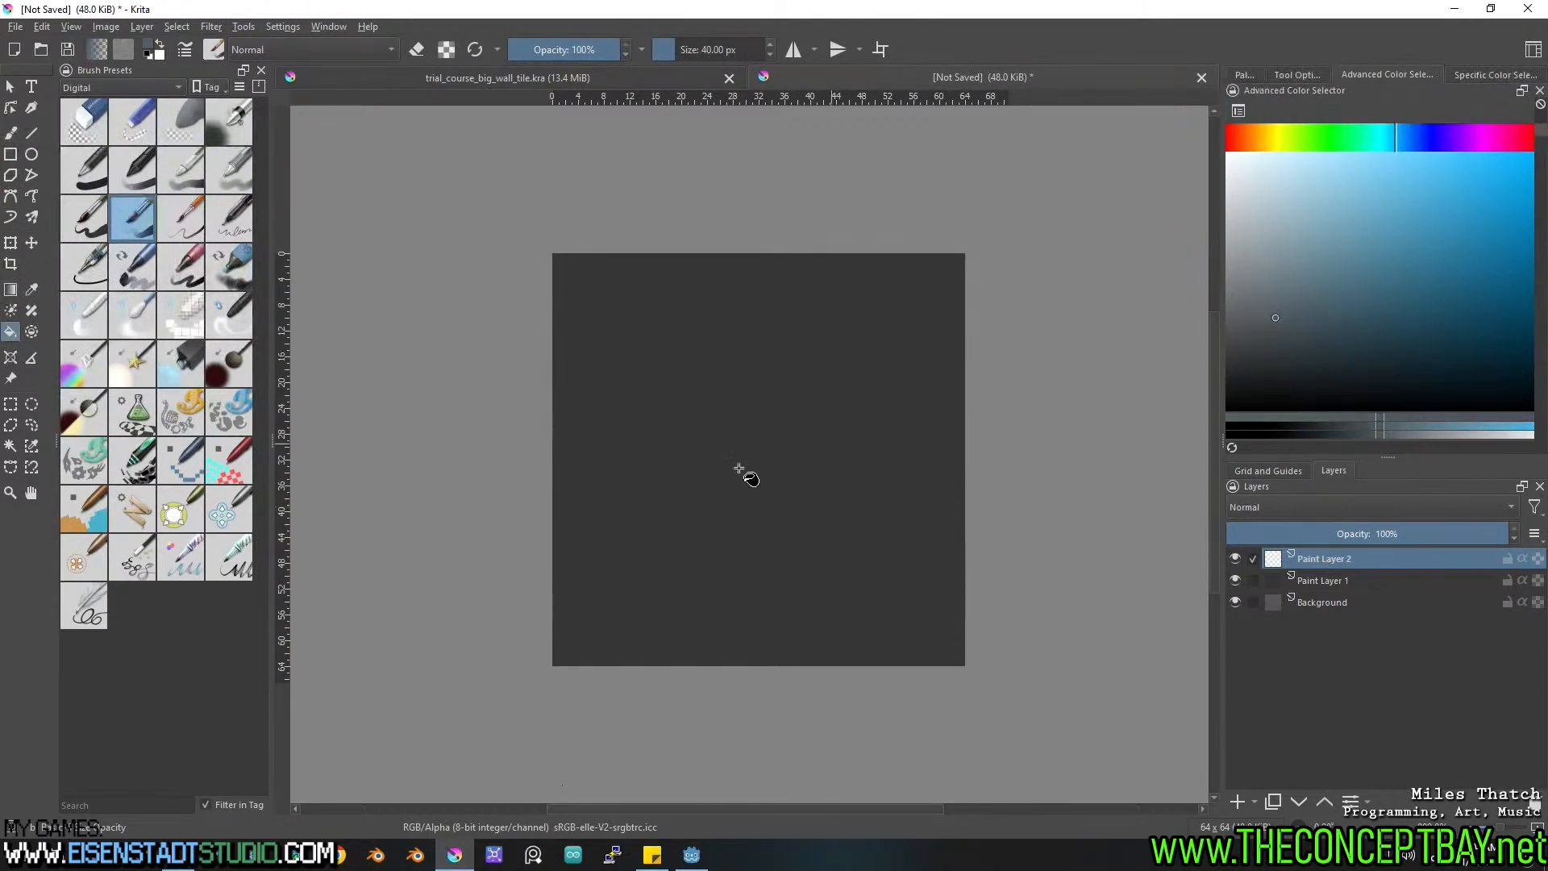
key("b")
left_click_drag(791, 462, 708, 390, "shift")
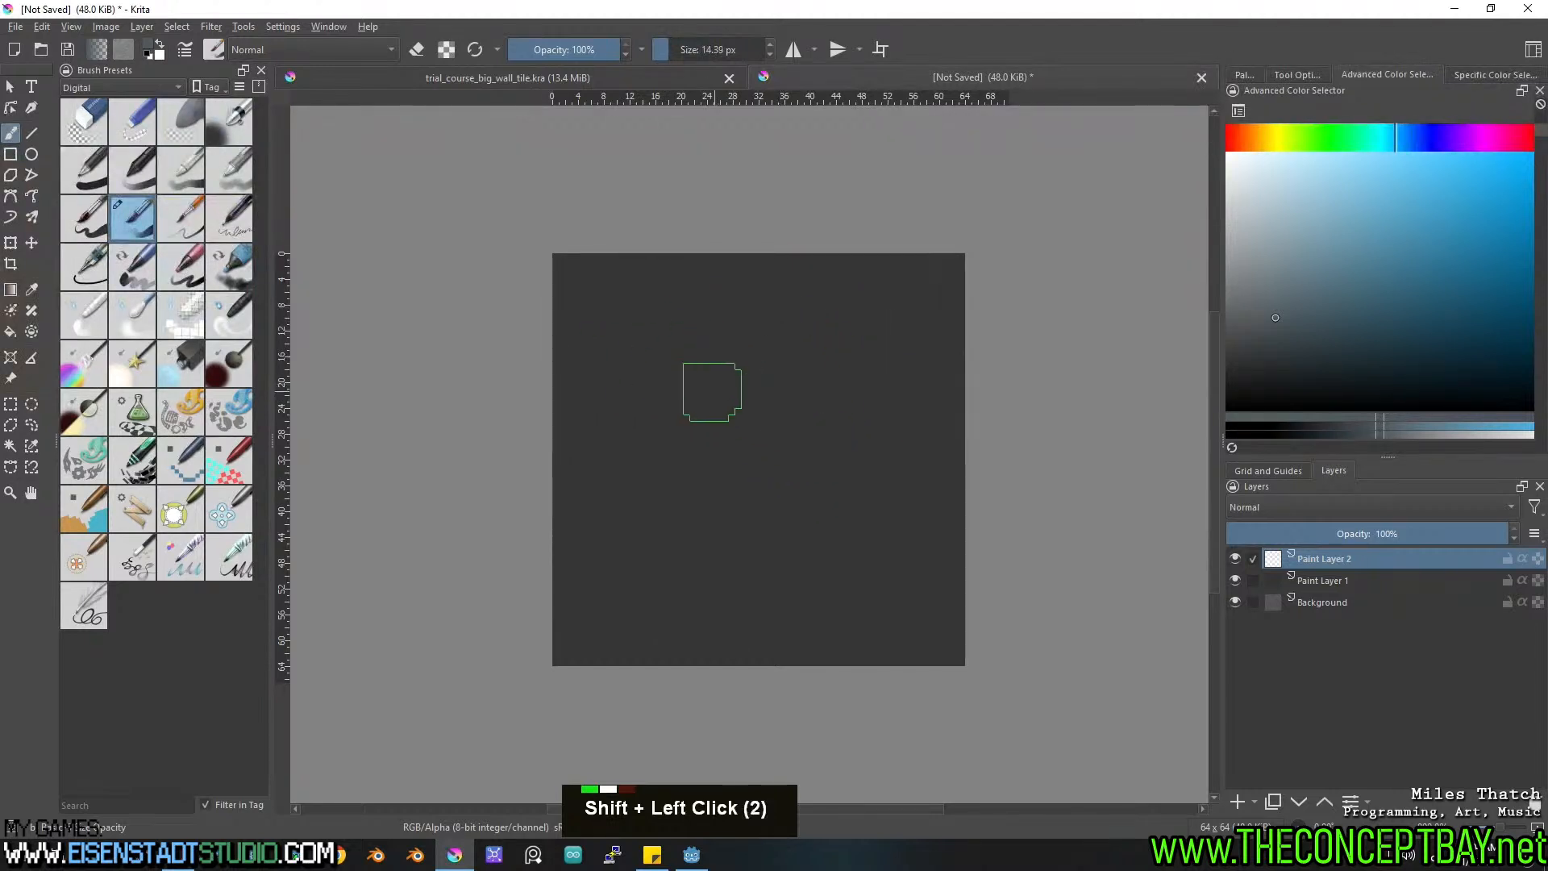
key("v")
left_click_drag(602, 262, 601, 747, "shift")
key("ctrl+z")
Turn on horizontal mirroring and draw two mirrored pairs of straight grey-blue vertical bars over the full canvas height.
left_click(794, 50)
key("v")
left_click_drag(601, 259, 598, 726, "shift")
key("v")
left_click_drag(690, 252, 692, 747, "shift")
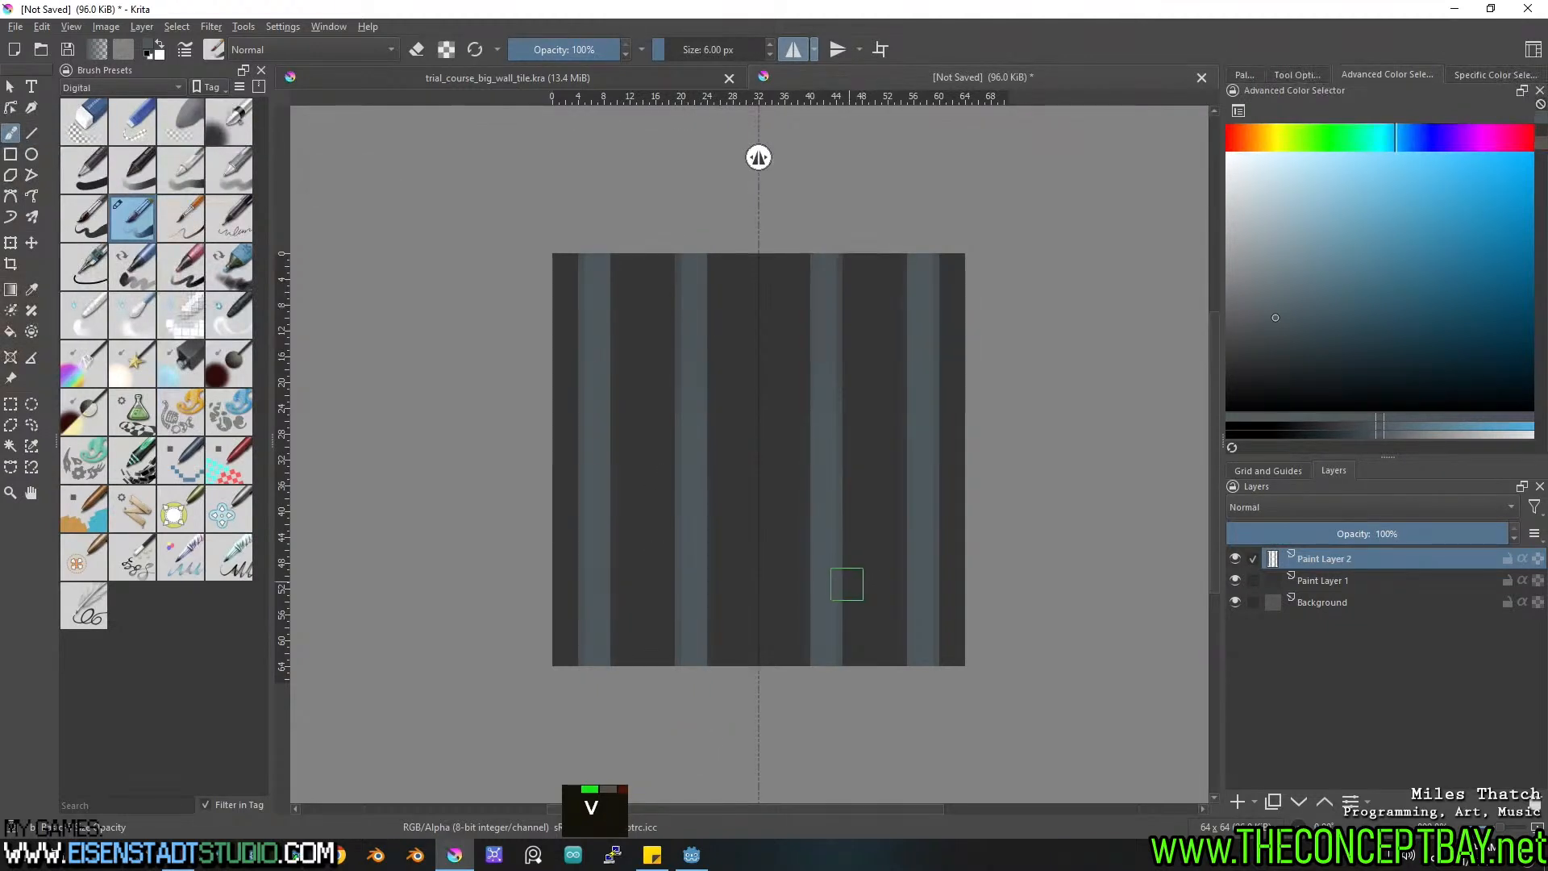
key("v")
left_click_drag(553, 369, 786, 363, "shift")
key("v")
left_click_drag(546, 528, 758, 522, "shift")
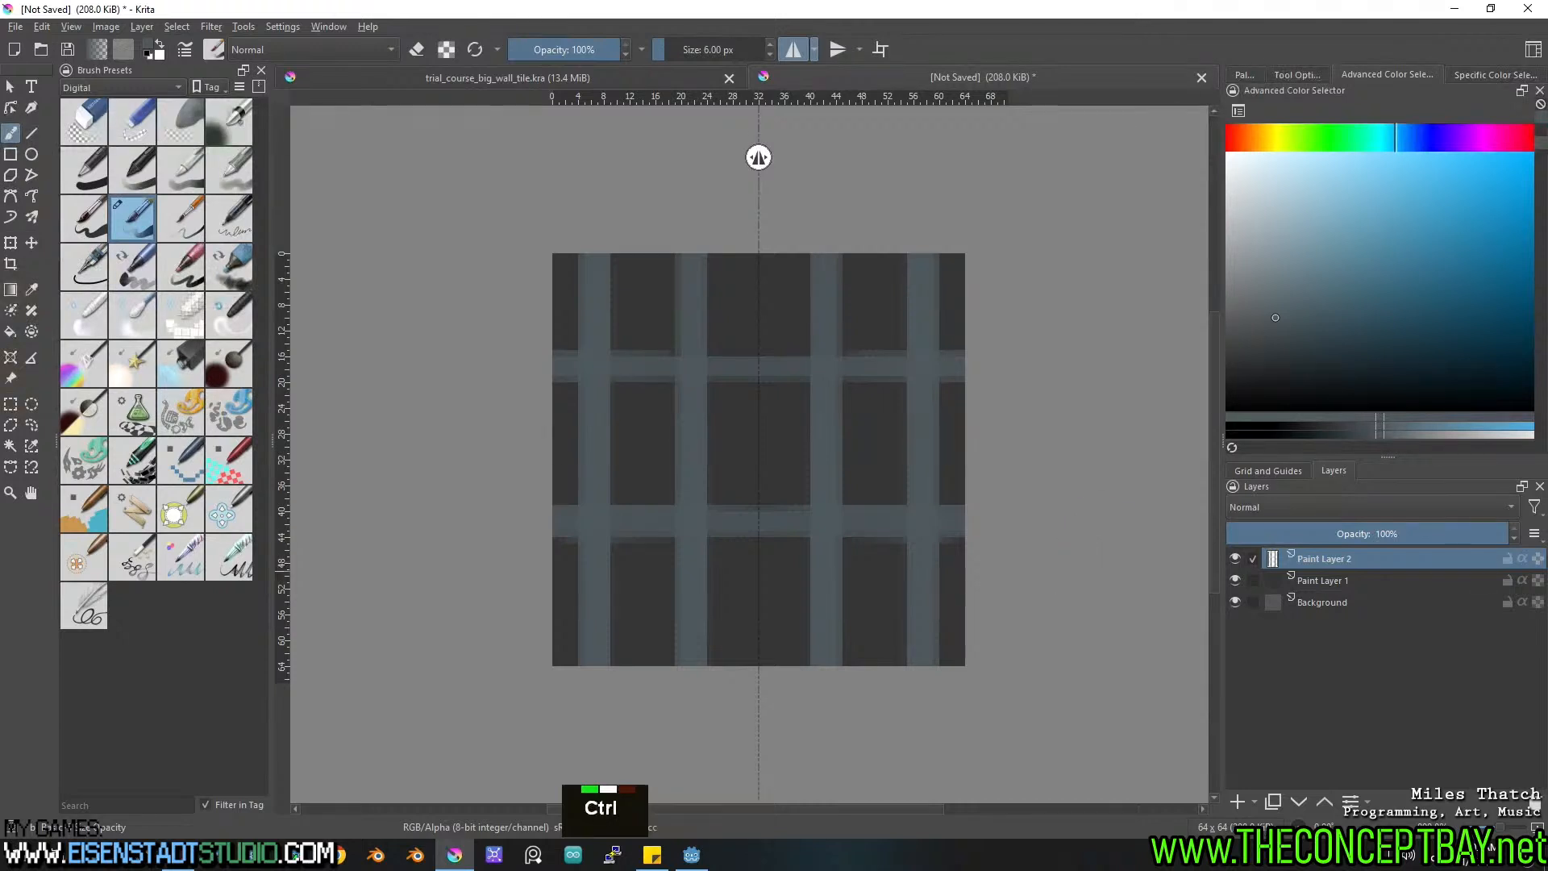
key("ctrl+z")
key("ctrl+z")
key("v")
mouse_move(553, 398)
left_mouse_down("shift")
mouse_move(1088, 414)
mouse_move(1080, 403)
left_mouse_up("shift")
key("v")
key("v")
key("v")
key("ctrl+z")
Turn on vertical mirroring as well and draw two mirrored pairs of straight horizontal bars across the full canvas width.
left_click(838, 50)
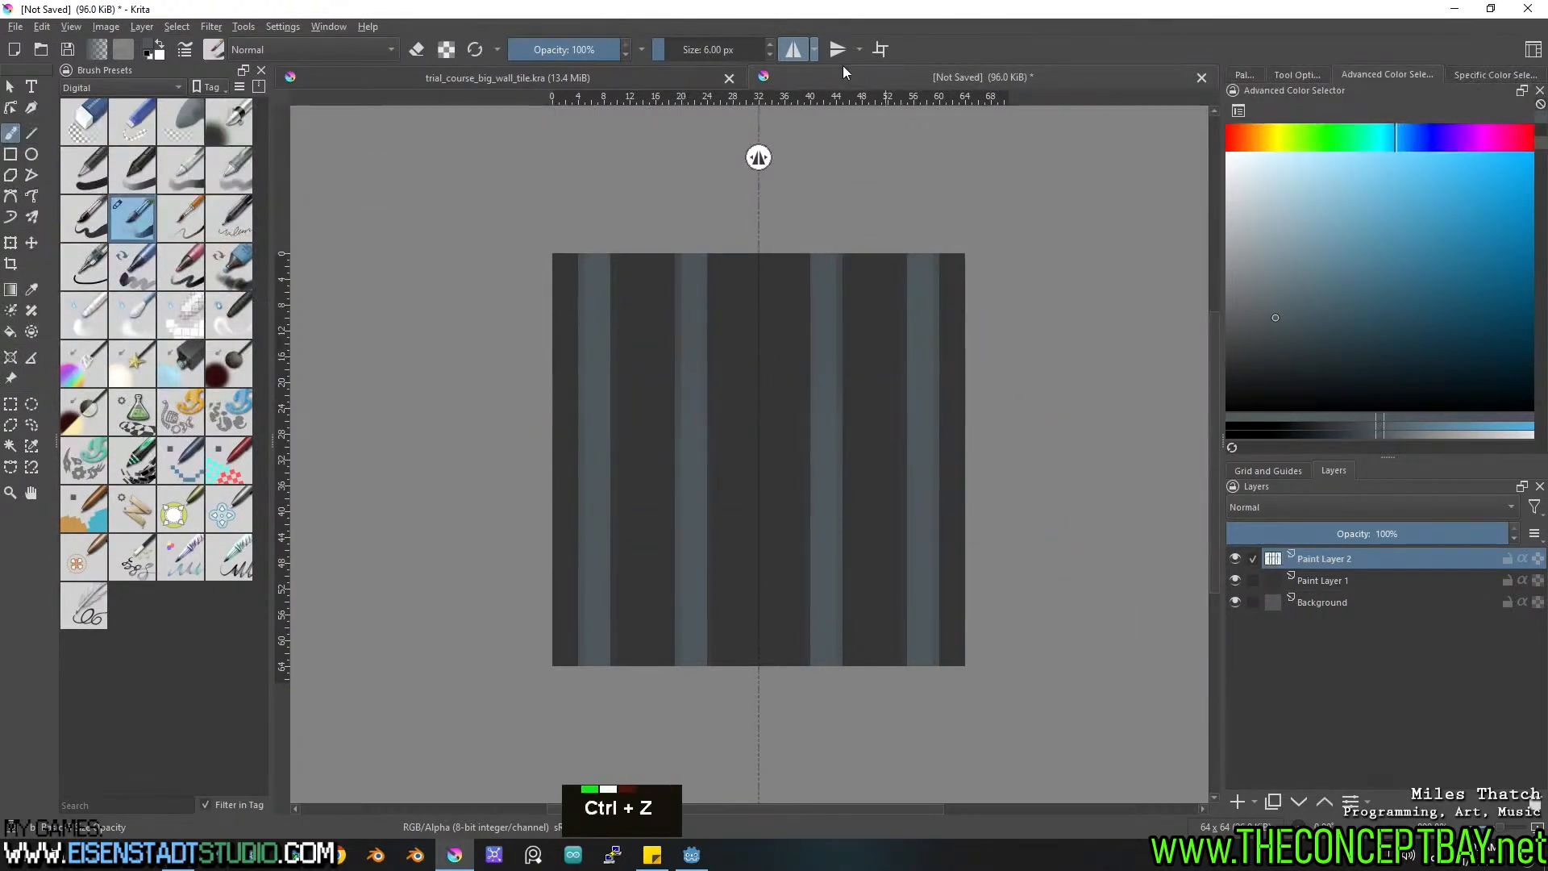
key("v")
key("v")
key("v")
left_click_drag(549, 398, 919, 399, "shift")
left_click_drag(536, 304, 1110, 332, "shift")
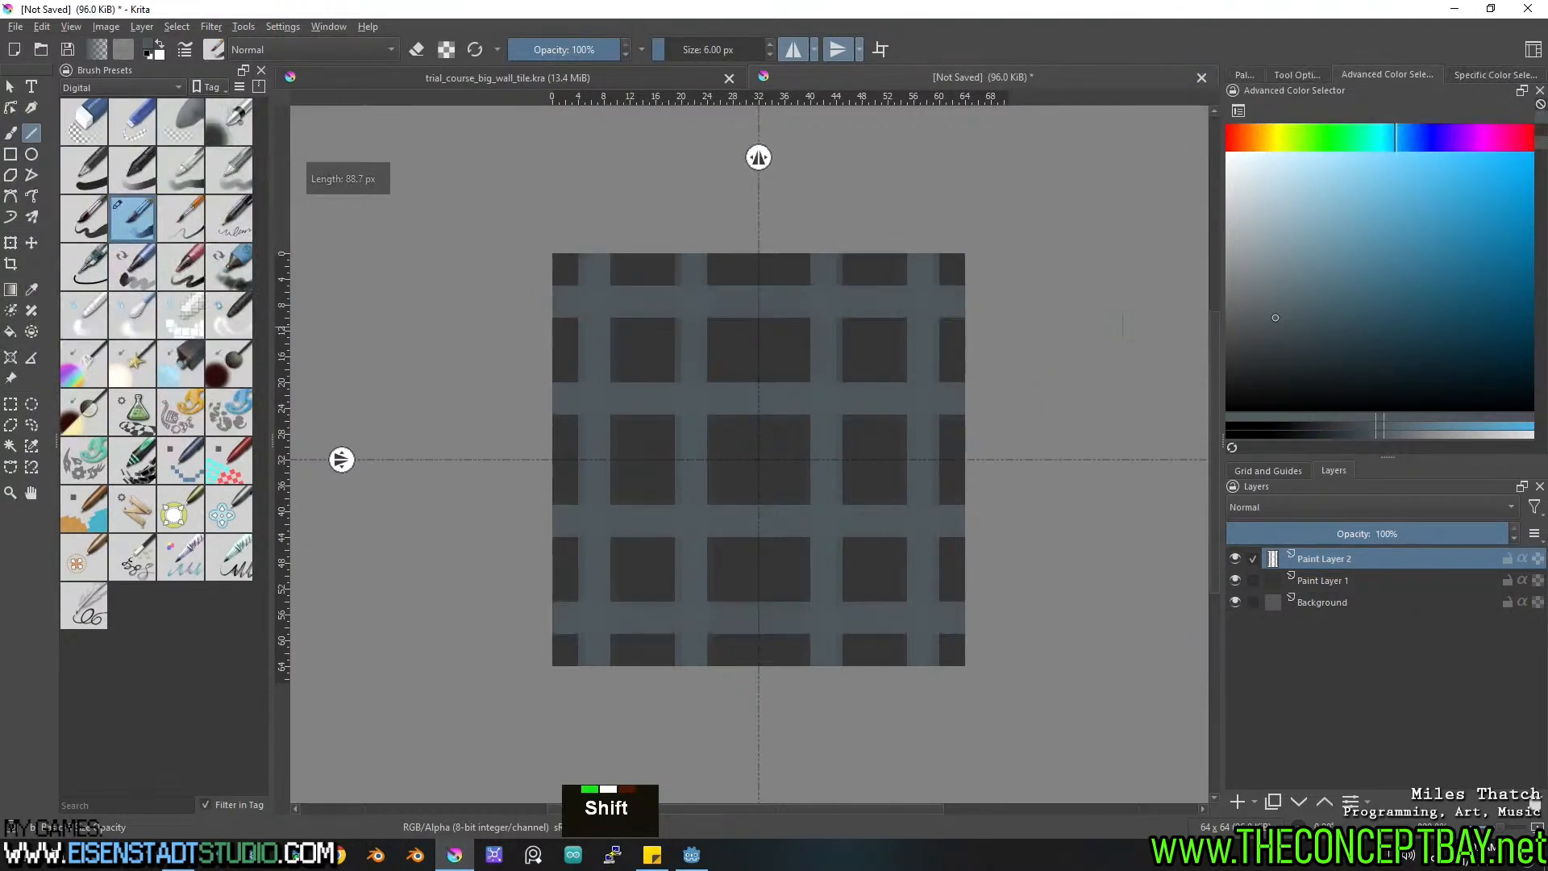
Show the grid tiled in wrap-around mode, and put the bar layer into a group with a new paint layer above it.
key("shift+w")
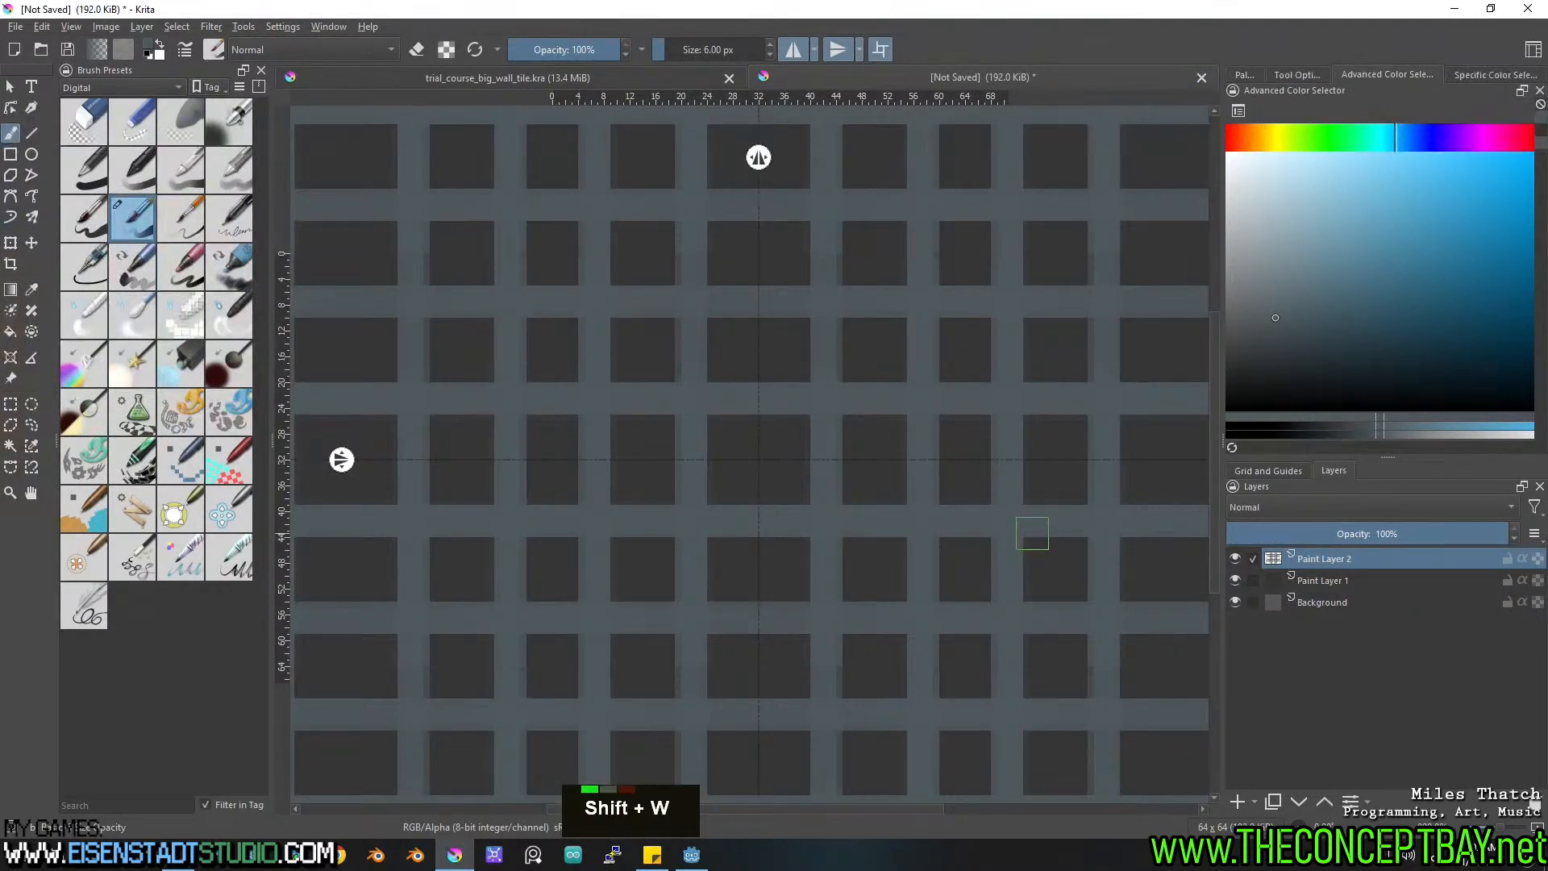
middle_click_drag(1043, 408, 958, 413, "ctrl")
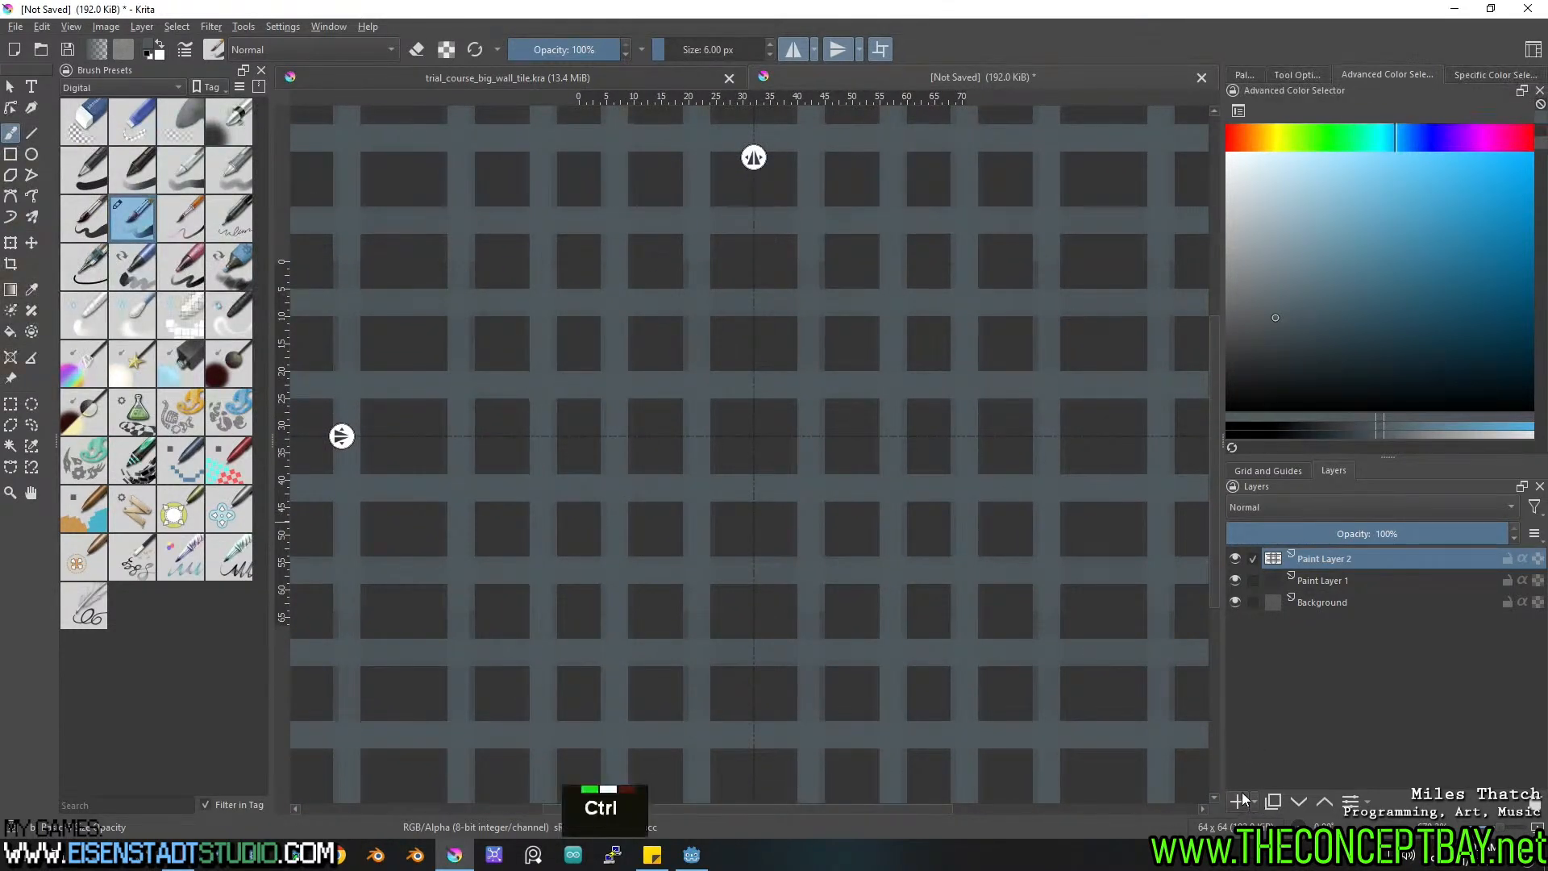
key("ctrl+g")
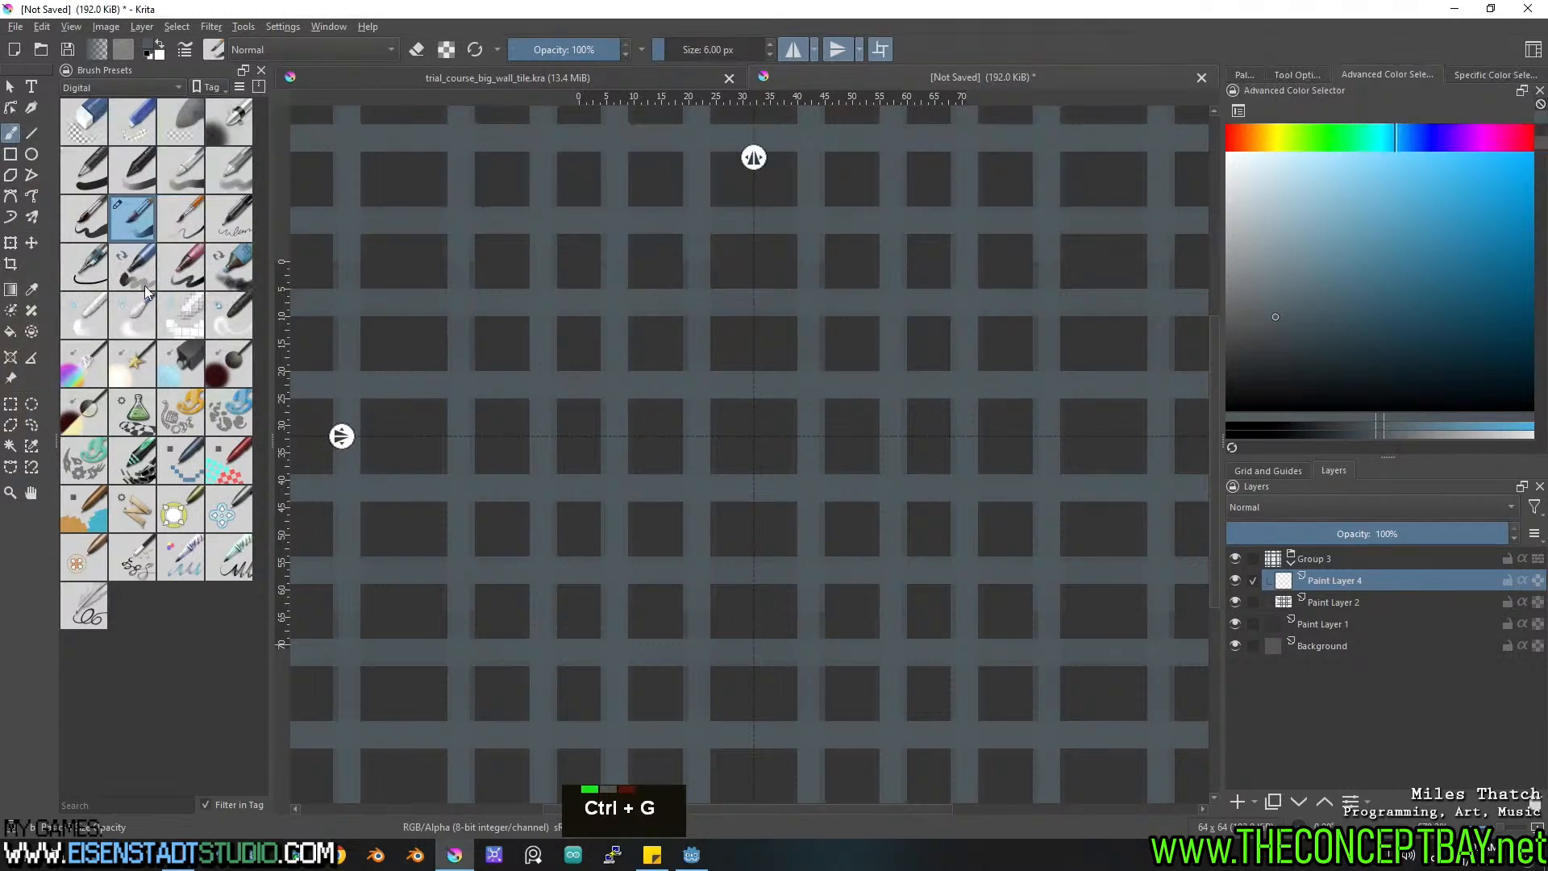
Choose the grungy brush from the Textures presets, with a brown-orange colour and a size of about 15 px.
left_click(151, 88)
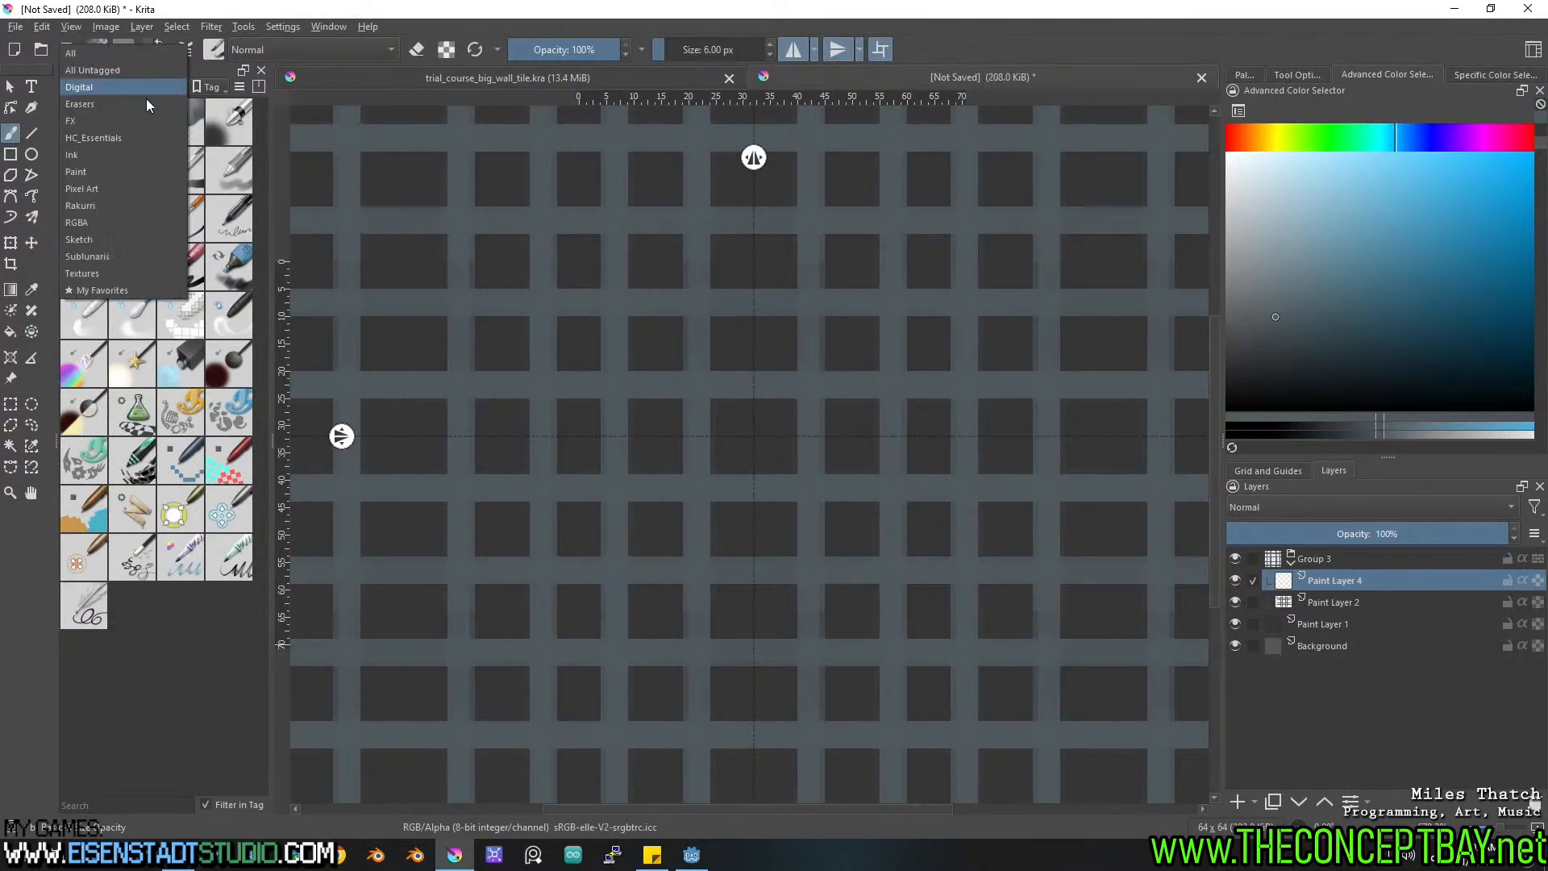
left_click(138, 271)
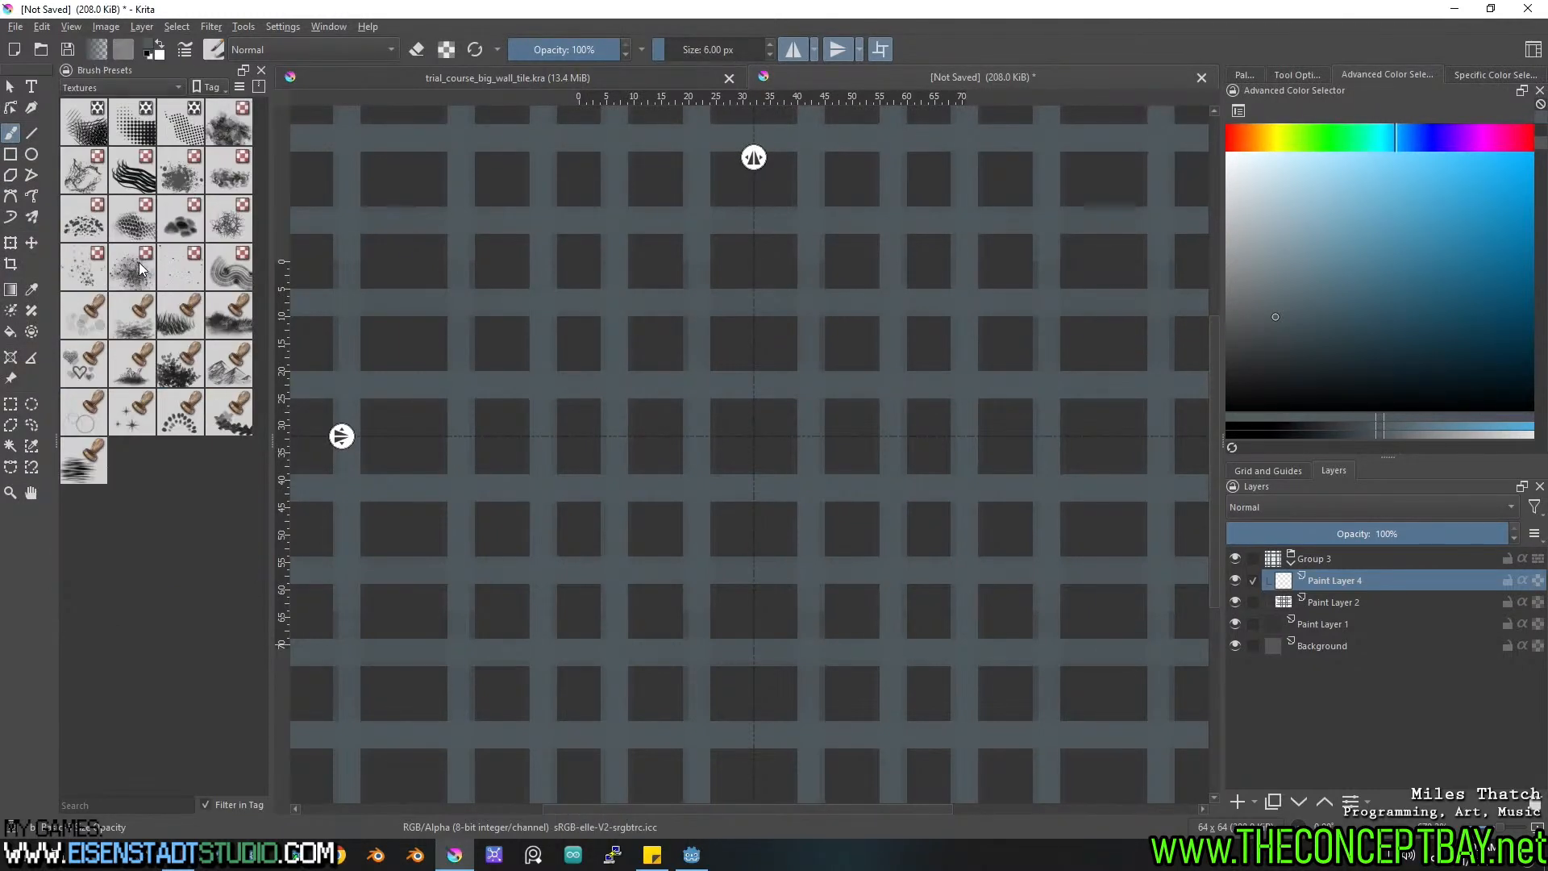
left_click(230, 130)
left_click(1252, 139)
left_click_drag(1379, 318, 1435, 298)
left_click_drag(844, 523, 773, 471, "shift")
left_click_drag(713, 429, 499, 283, "shift")
Undo the test rust stroke, turn off both mirror modes and wrap-around, and make the new layer inherit alpha.
mouse_move(713, 429)
left_mouse_down()
mouse_move(794, 553)
mouse_move(916, 518)
left_mouse_up()
key("ctrl+z")
left_click(838, 50)
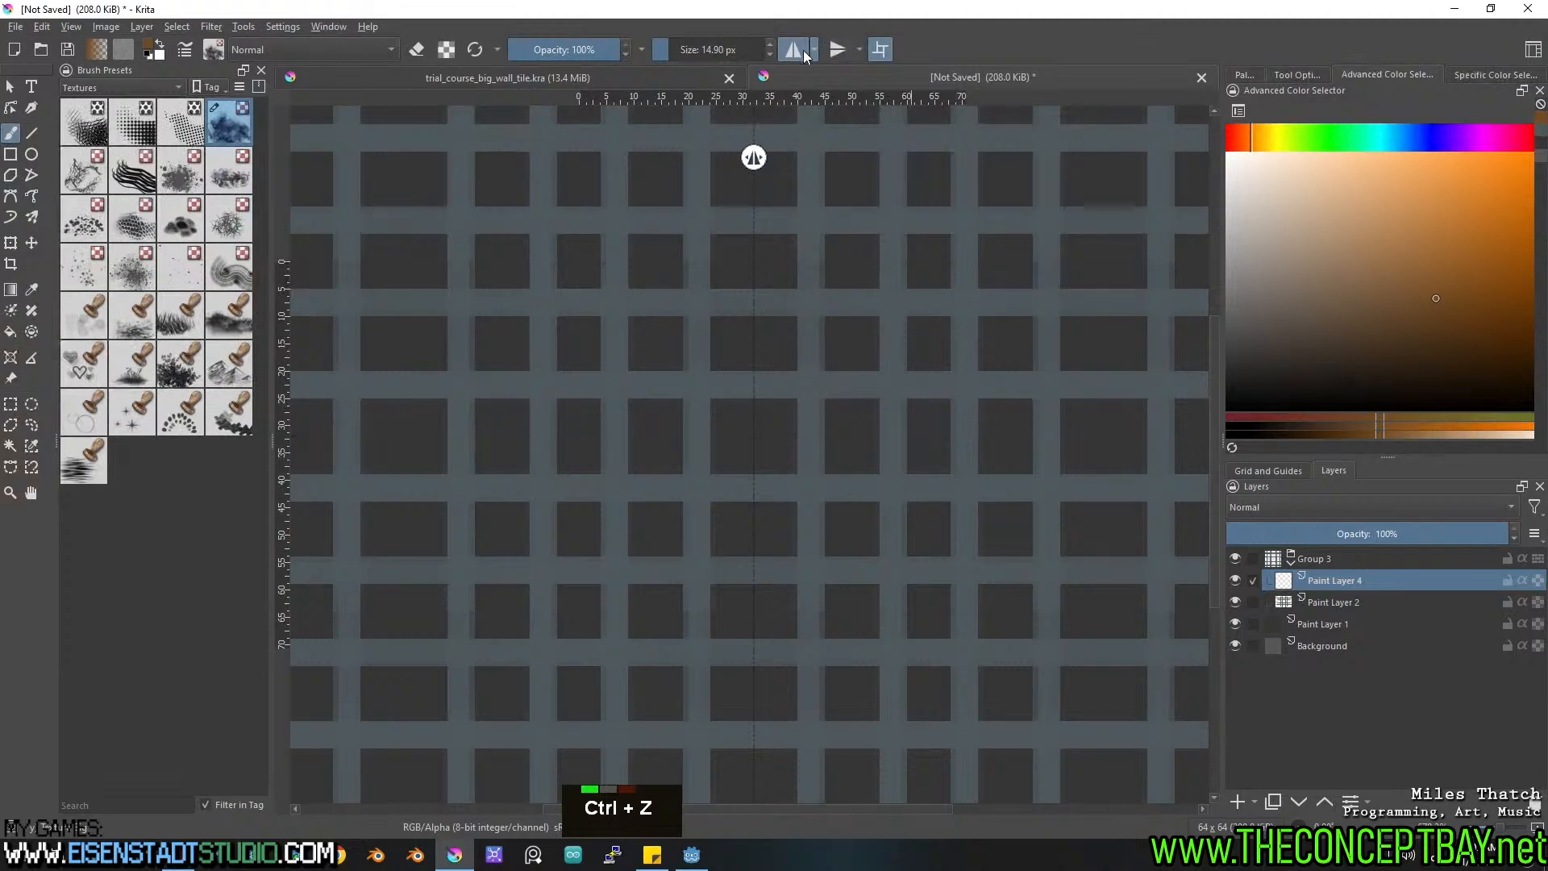
left_click(794, 50)
key("shift+w")
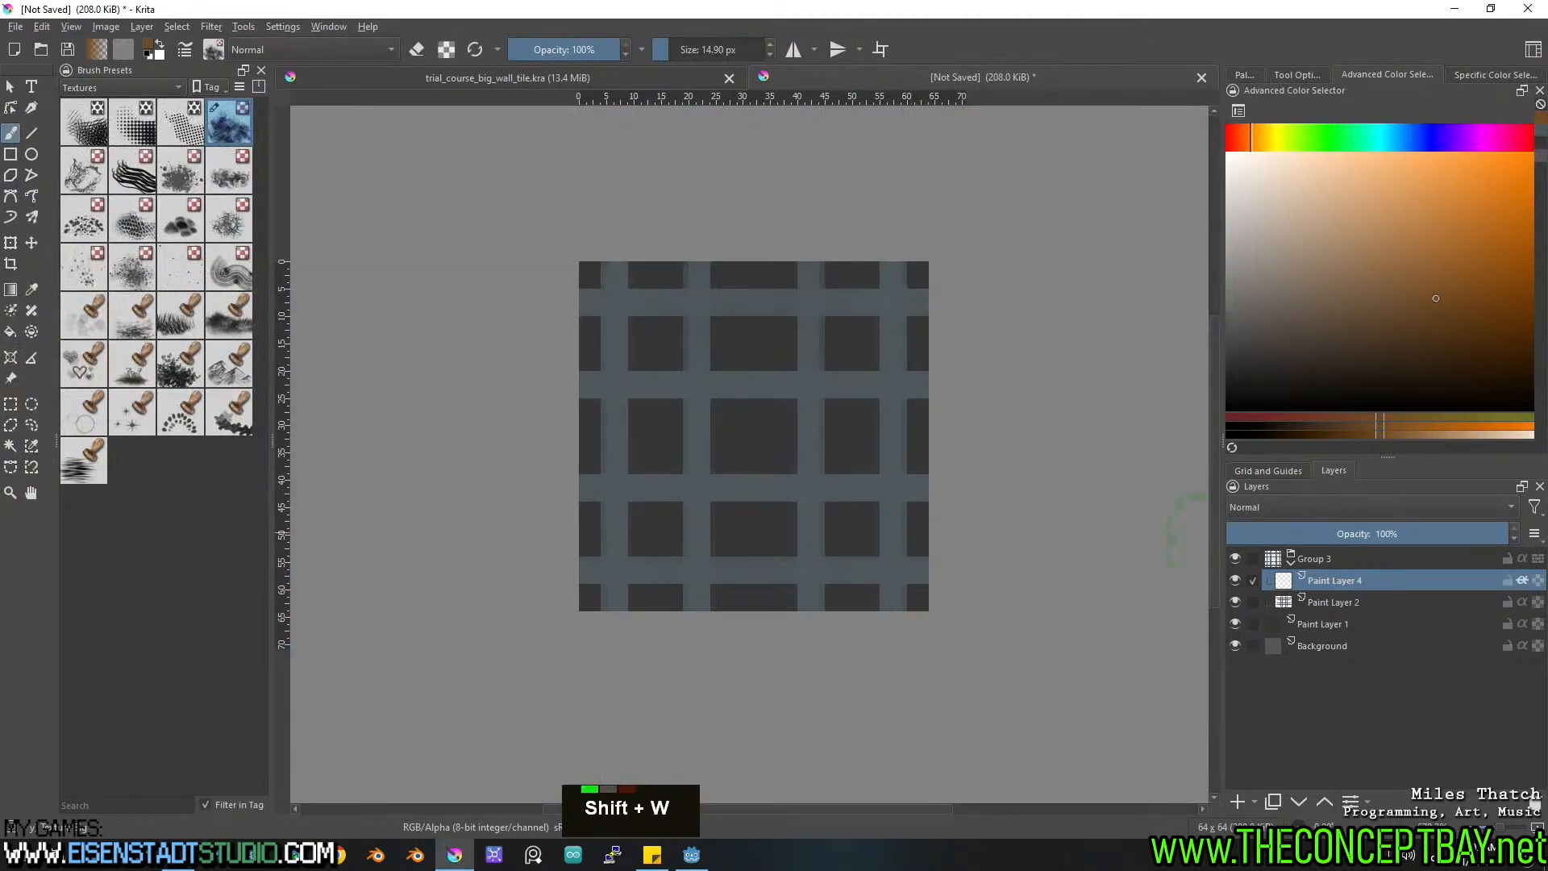
Try dabbing brown-orange rust onto the bars around the grid's central opening.
double_click(822, 496)
left_click(838, 424)
left_click(723, 409)
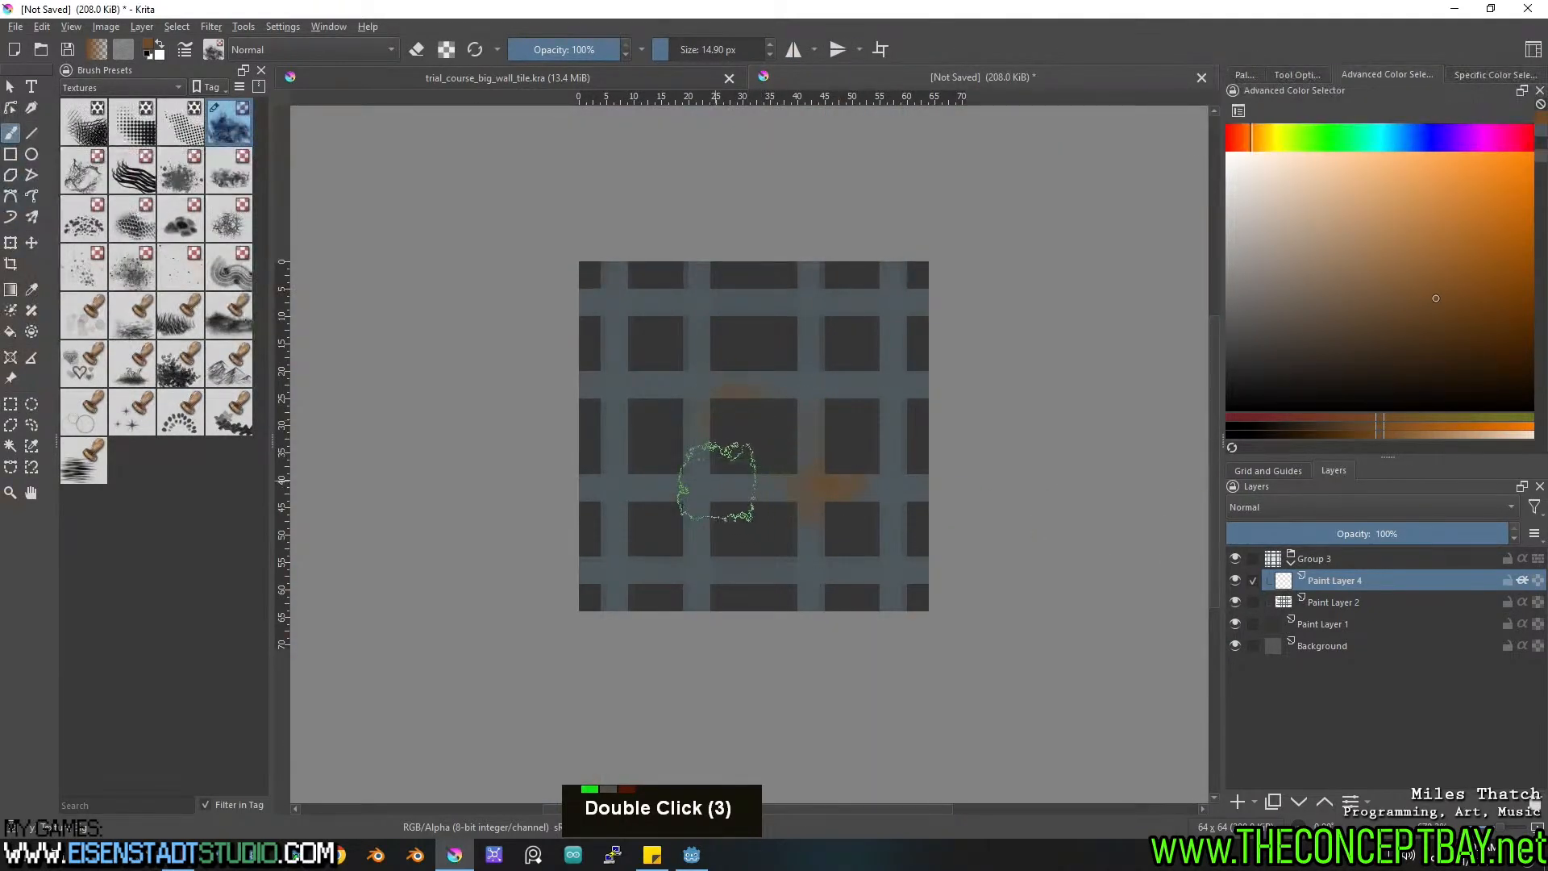
With the textured smudgy Pixel Art brush preset, paint irregular brown rust patches along the bars, using eraser mode to trim them.
left_click(147, 86)
left_click(128, 169)
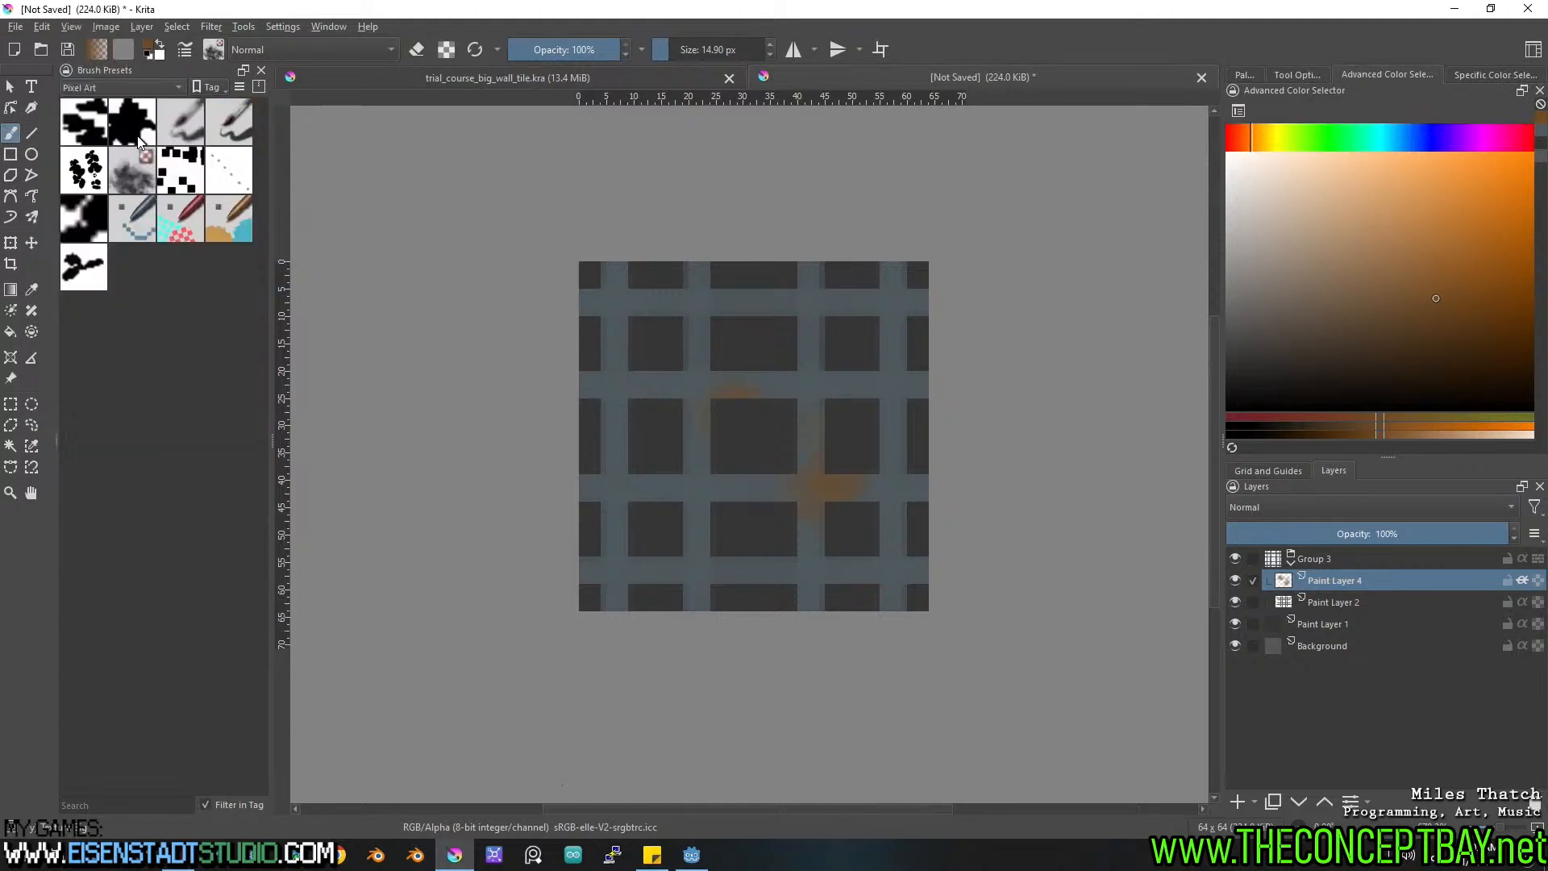
left_click(130, 182)
key("e")
mouse_move(837, 484)
left_mouse_down()
mouse_move(722, 394)
mouse_move(724, 454)
mouse_move(896, 339)
mouse_move(664, 438)
mouse_move(622, 542)
mouse_move(824, 562)
mouse_move(857, 519)
mouse_move(725, 432)
mouse_move(691, 295)
mouse_move(753, 504)
mouse_move(708, 519)
mouse_move(733, 449)
mouse_move(846, 334)
left_mouse_up()
key("e")
In wrap-around mode, add an alpha-inheriting paint layer and brush brighter orange highlights about 10 px wide over the rust patches.
key("shift+w")
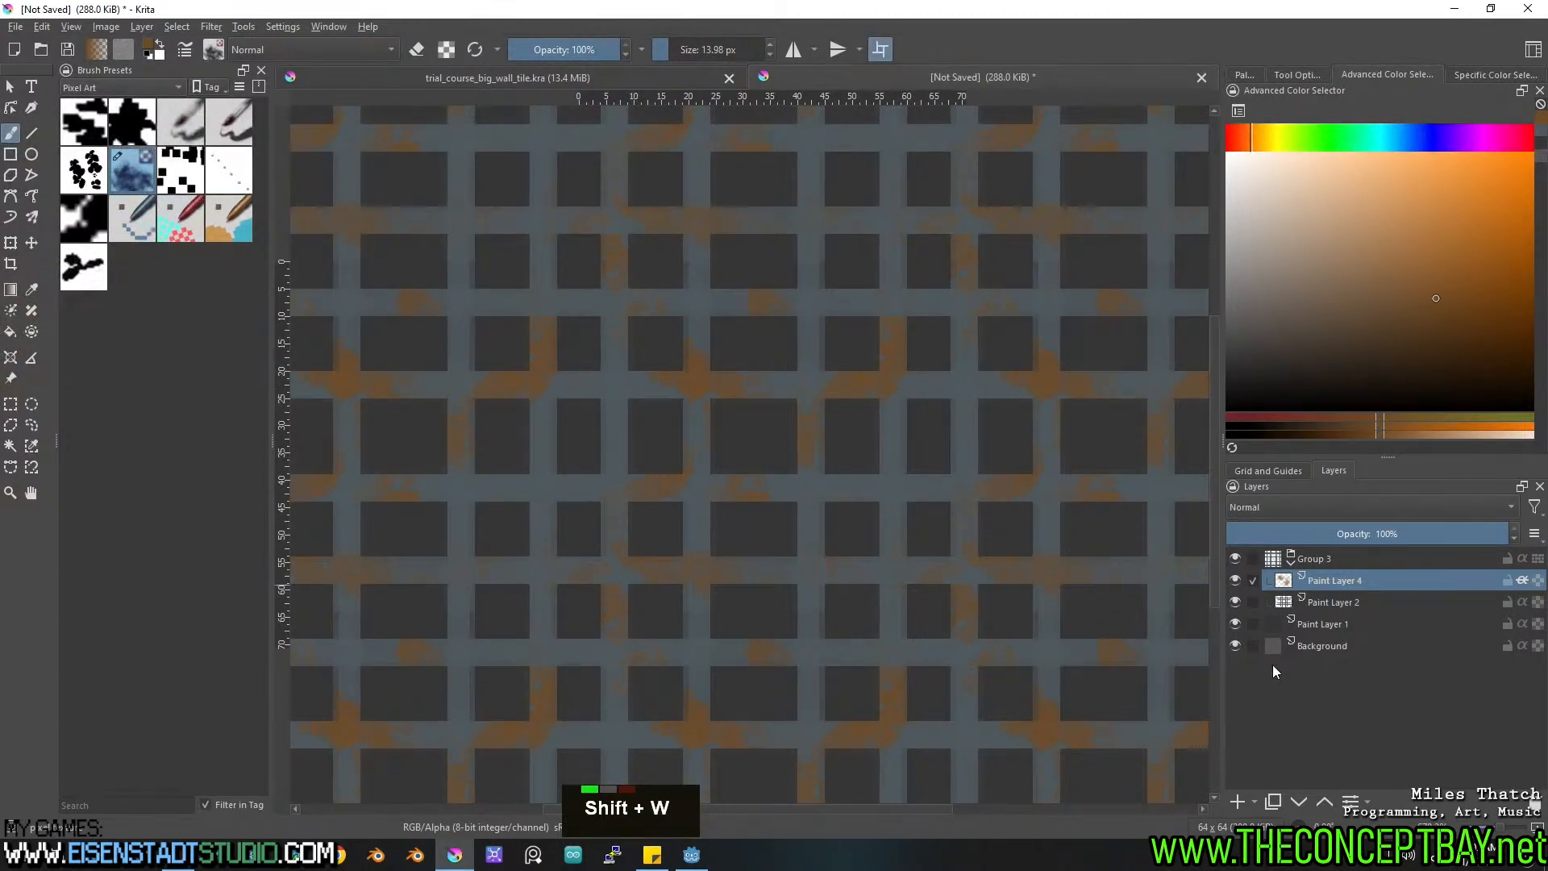
left_click(1238, 801)
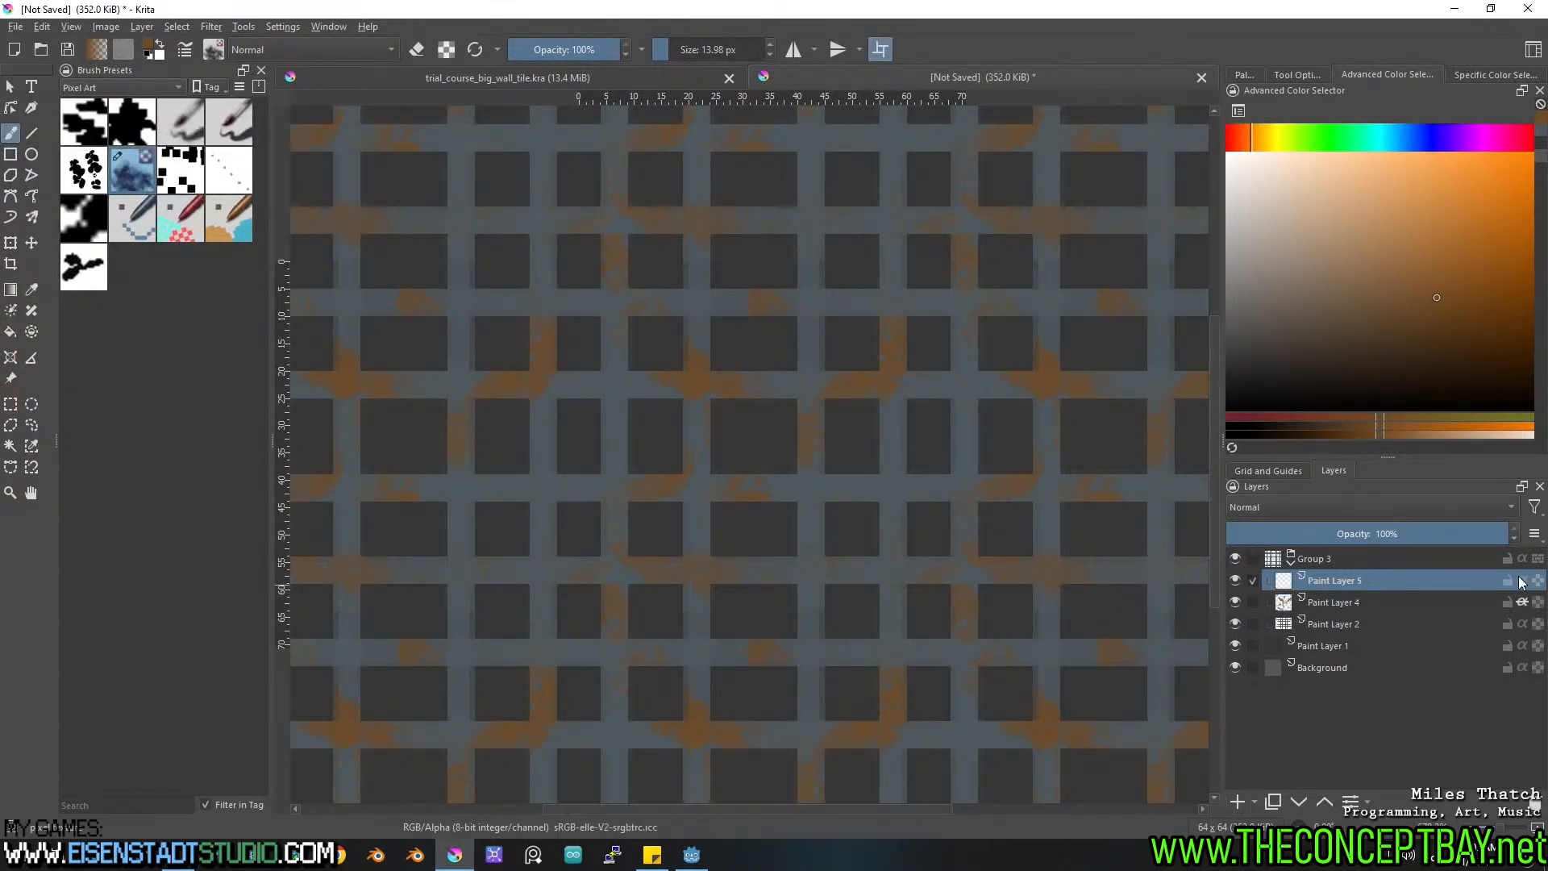
left_click(1457, 228)
left_click_drag(858, 493, 835, 492, "shift")
mouse_move(837, 393)
left_mouse_down()
mouse_move(897, 347)
mouse_move(889, 360)
left_mouse_up()
left_click_drag(706, 383, 697, 370)
mouse_move(709, 217)
left_mouse_down()
mouse_move(722, 211)
mouse_move(643, 212)
mouse_move(632, 139)
mouse_move(571, 154)
mouse_move(508, 201)
mouse_move(459, 180)
mouse_move(460, 214)
left_mouse_up()
left_click_drag(481, 409, 477, 469)
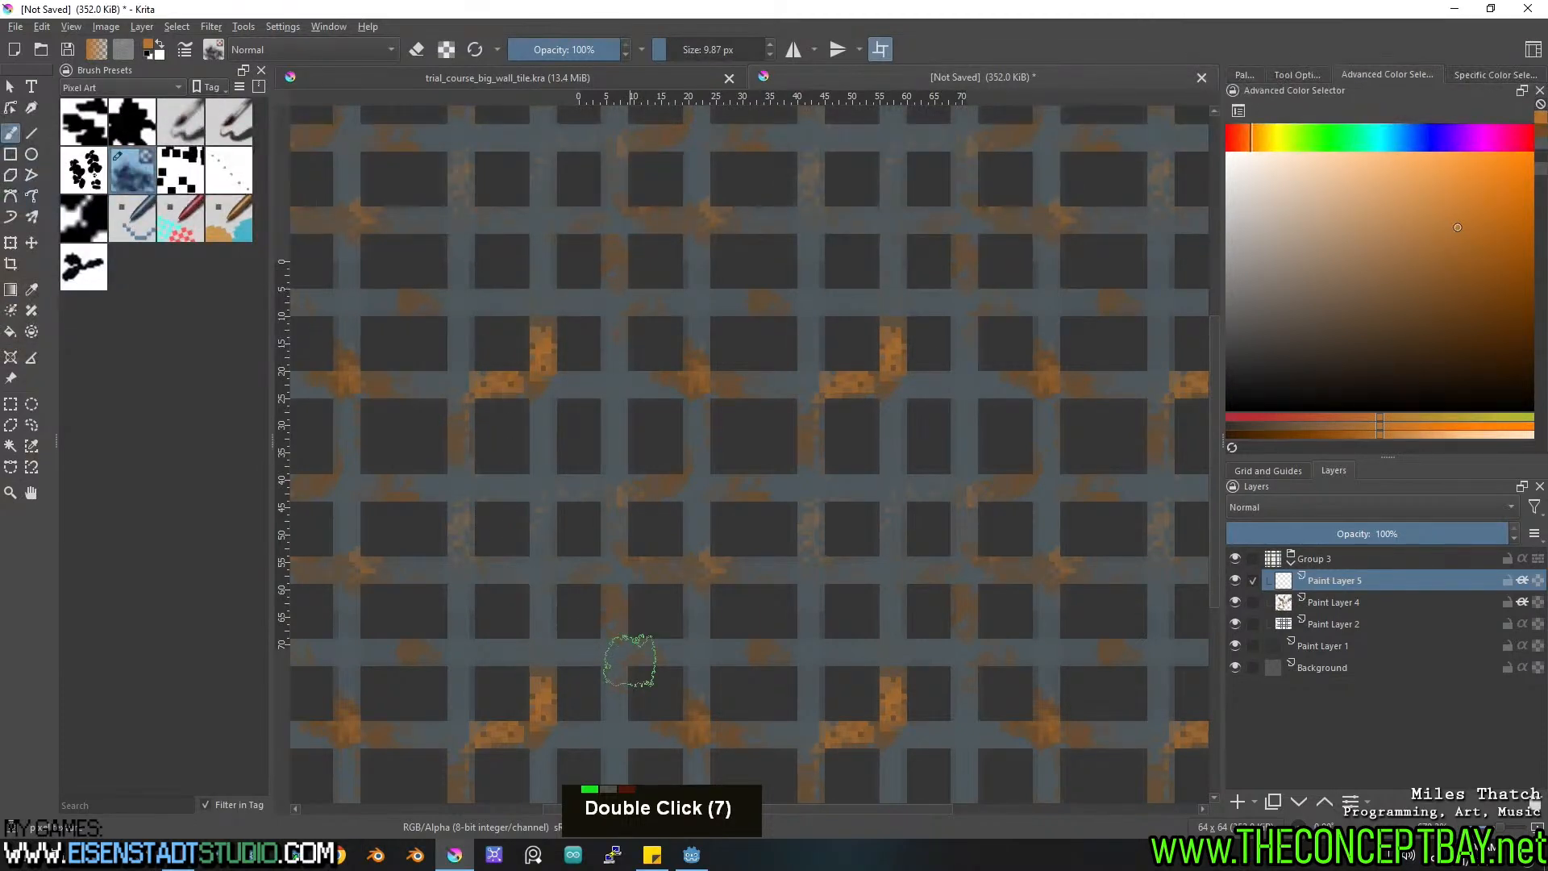
Add an Inner Glow layer style to Paint Layer 2, which holds the grate bars, and set the glow colour to black.
left_click(1328, 625)
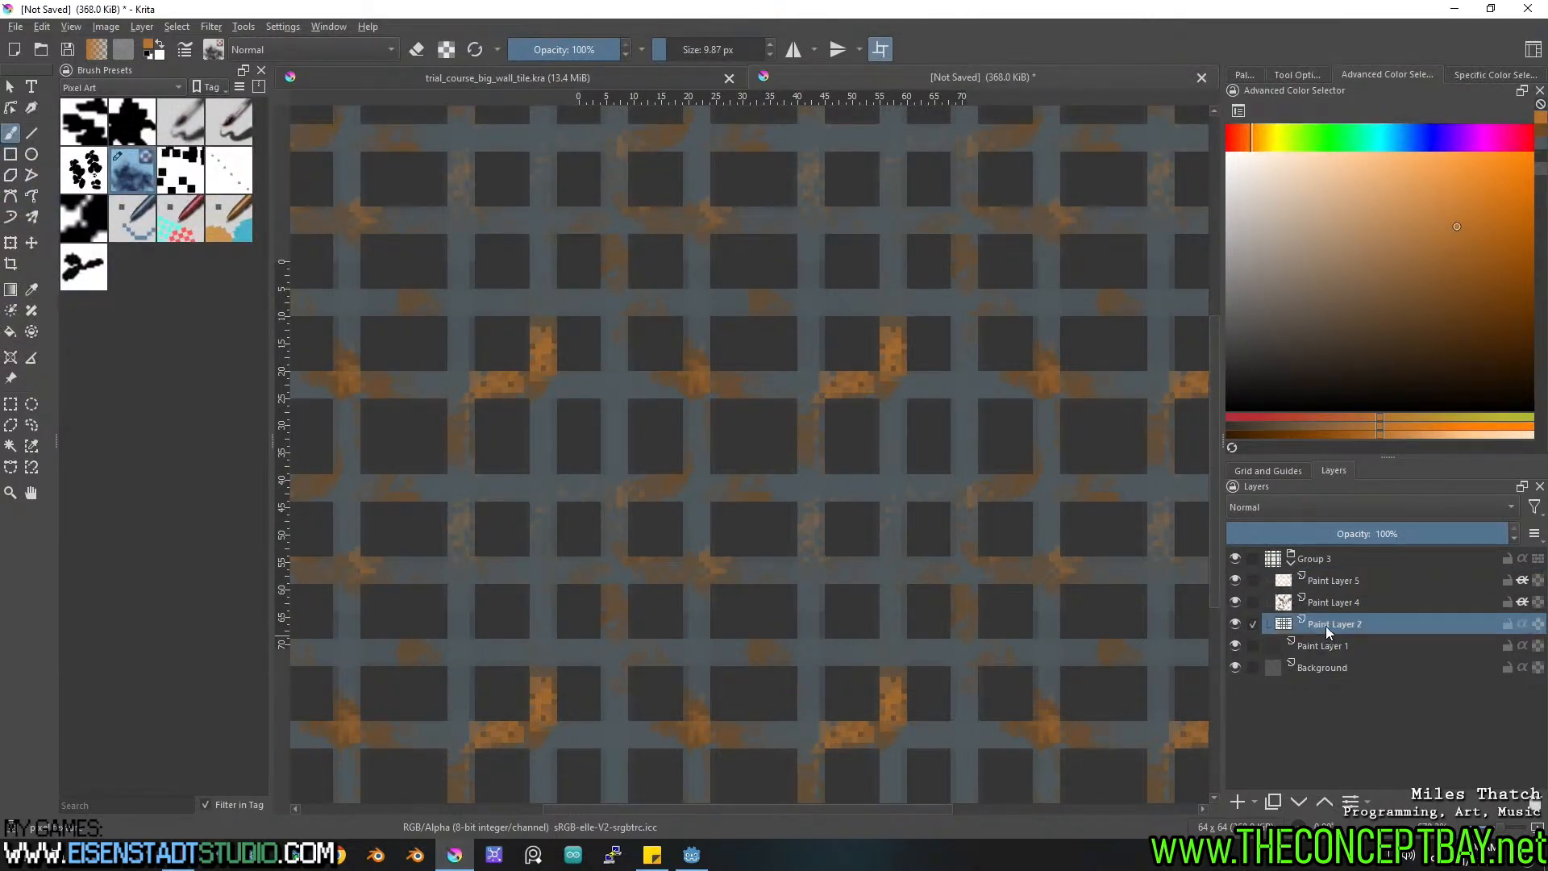
double_click(1250, 625)
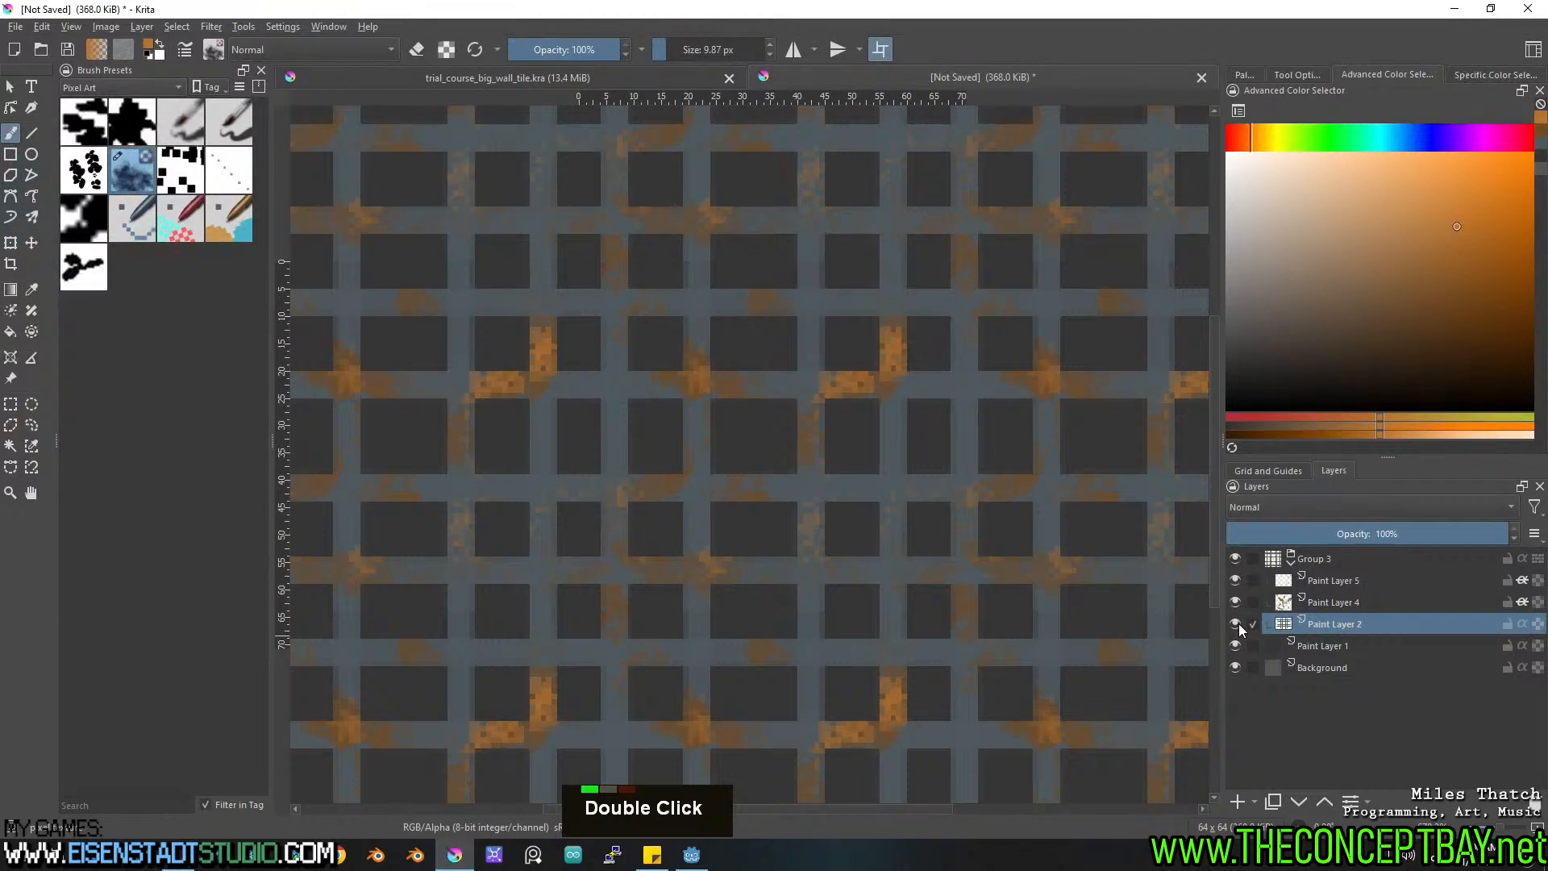
right_click(1332, 635)
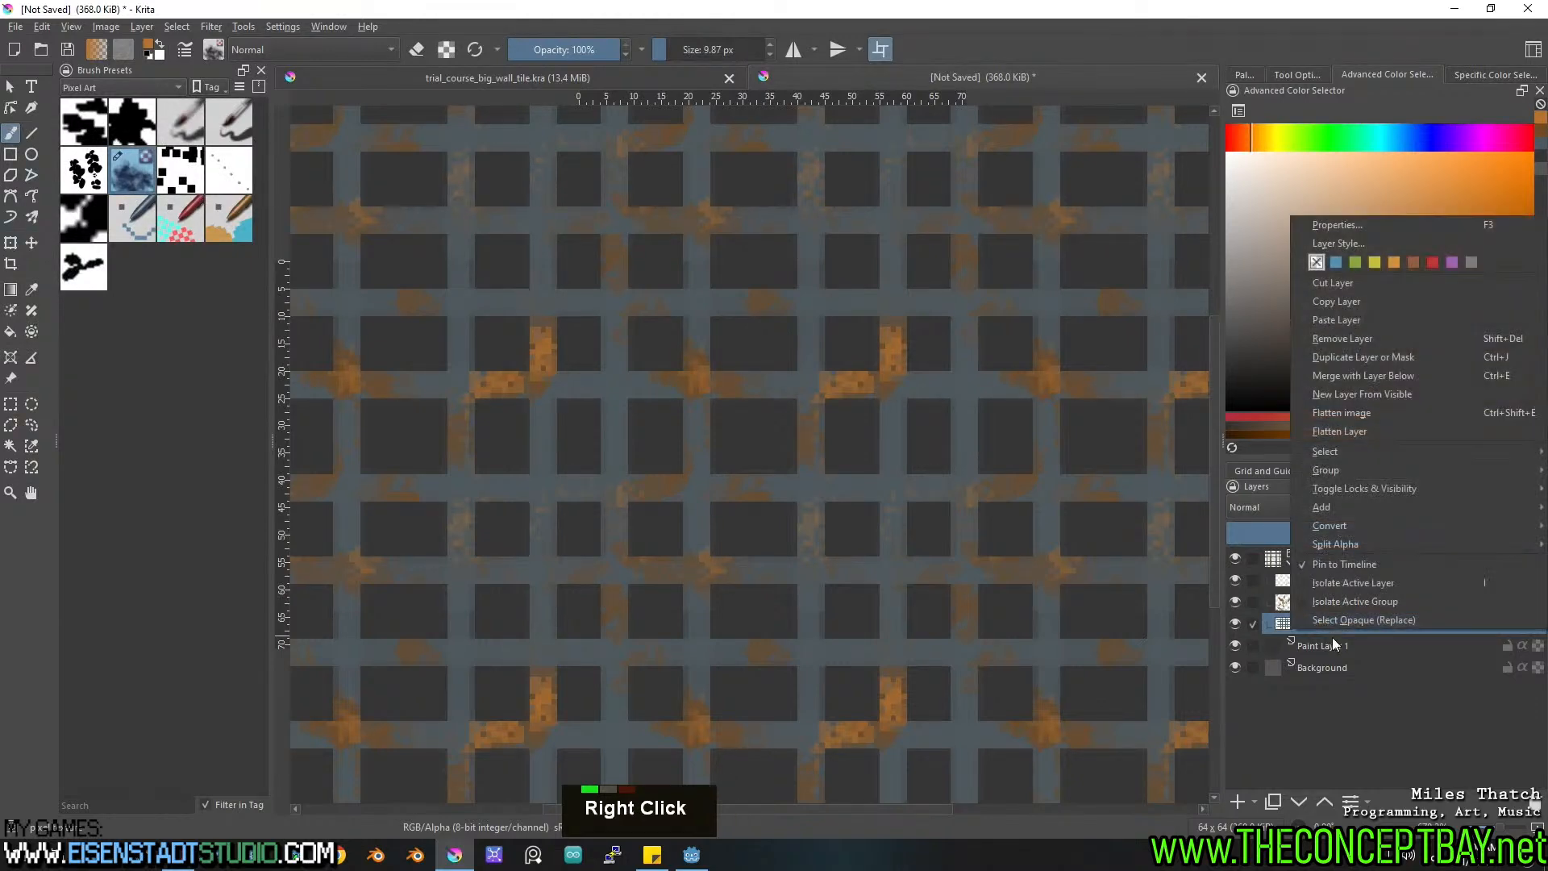
left_click(1356, 244)
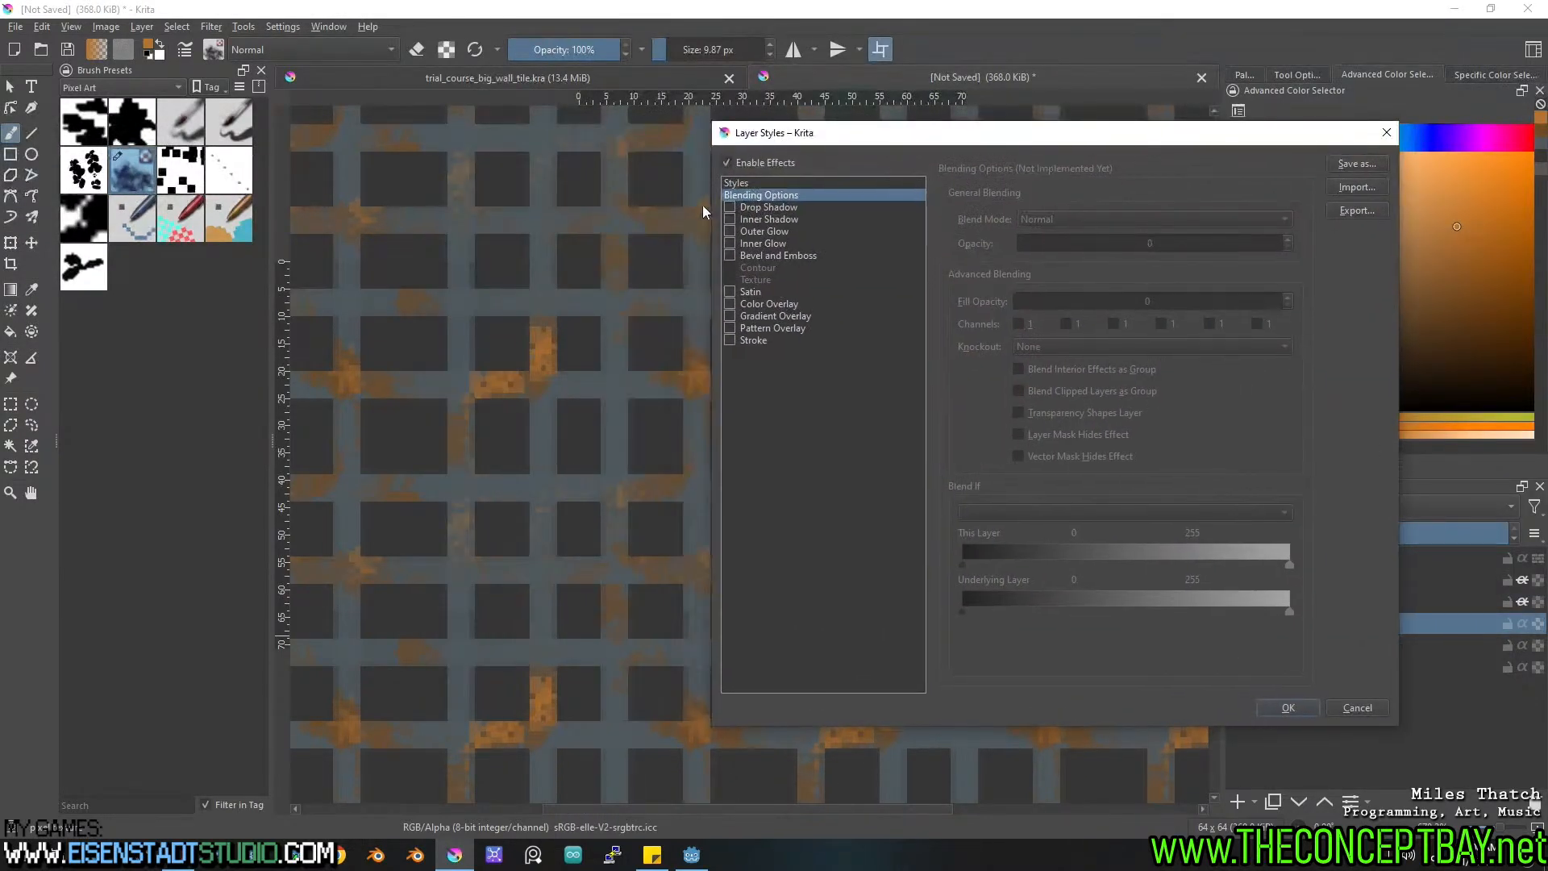
left_click(730, 242)
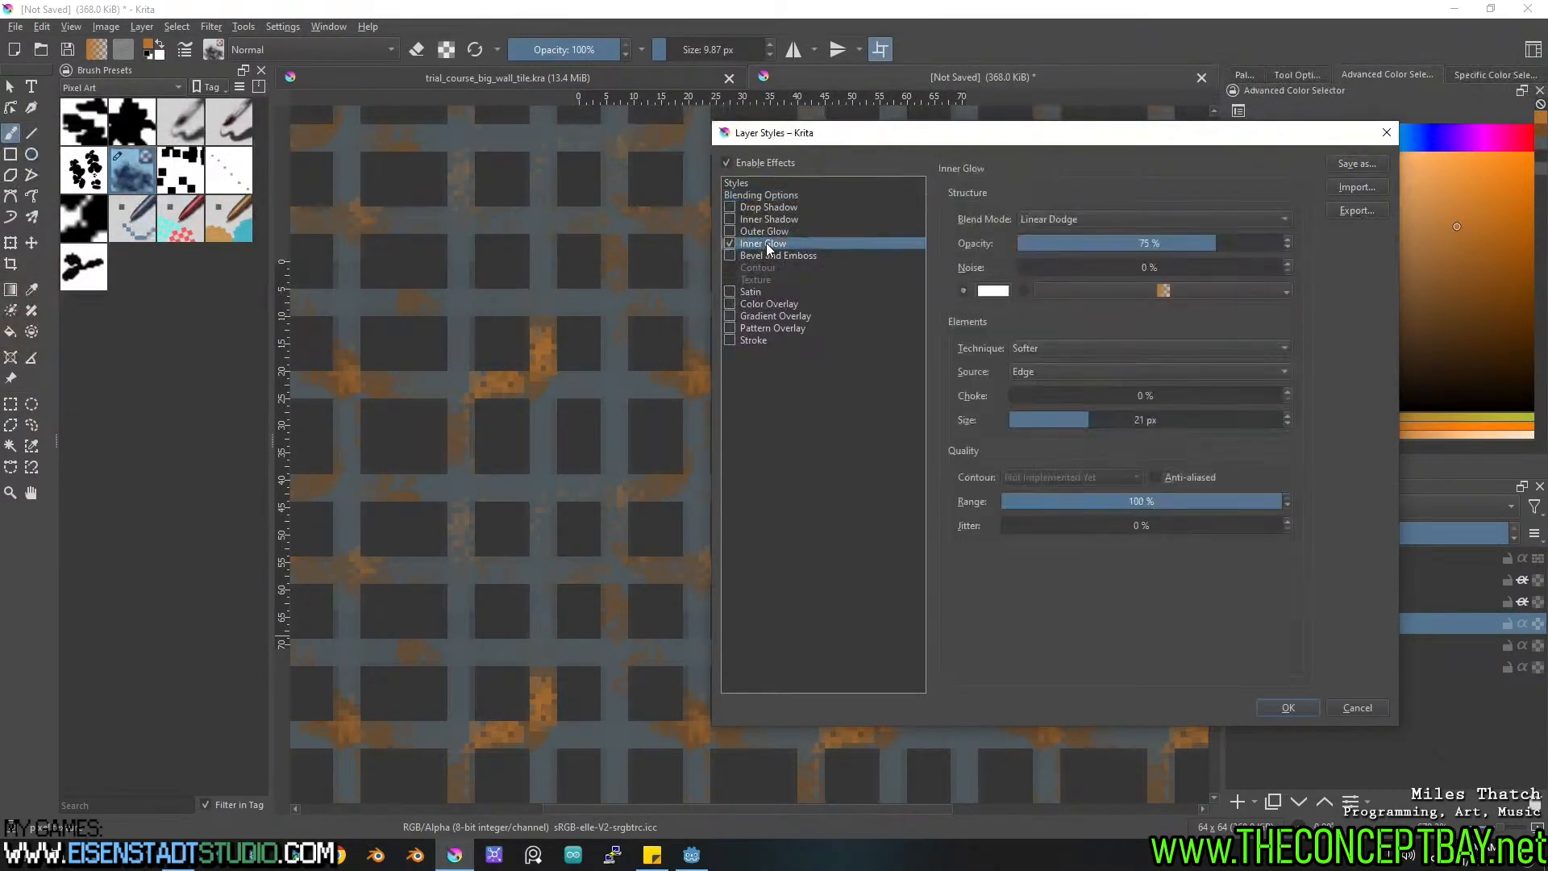
left_click(991, 298)
left_click(979, 421)
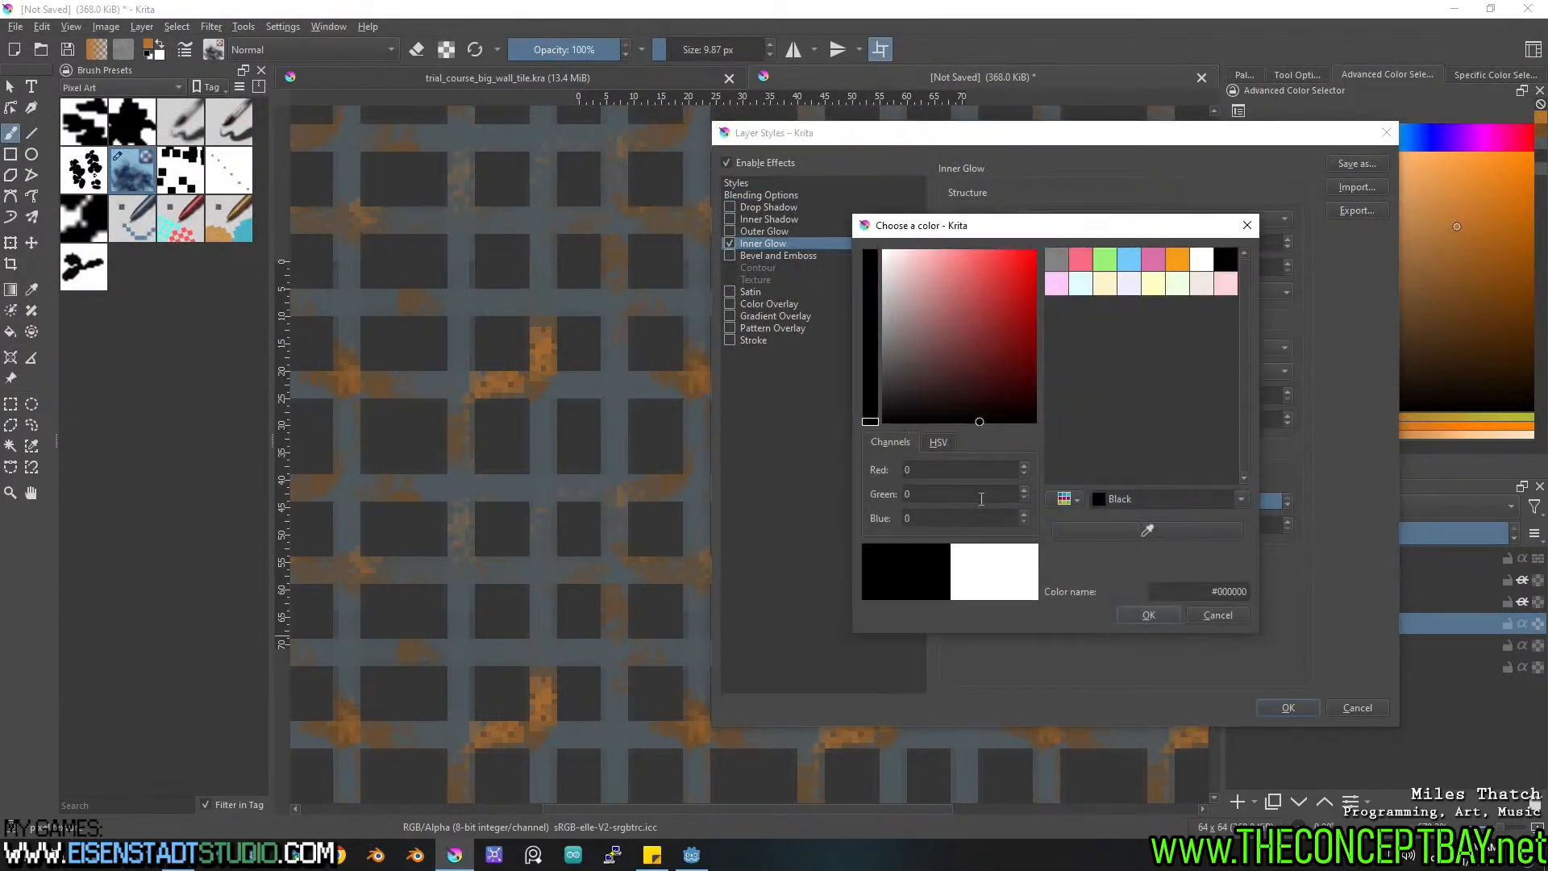
double_click(1146, 614)
Set the inner glow's blend mode to Normal and its size to 3 px, and adjust its opacity for darker bar edges.
left_click(1072, 219)
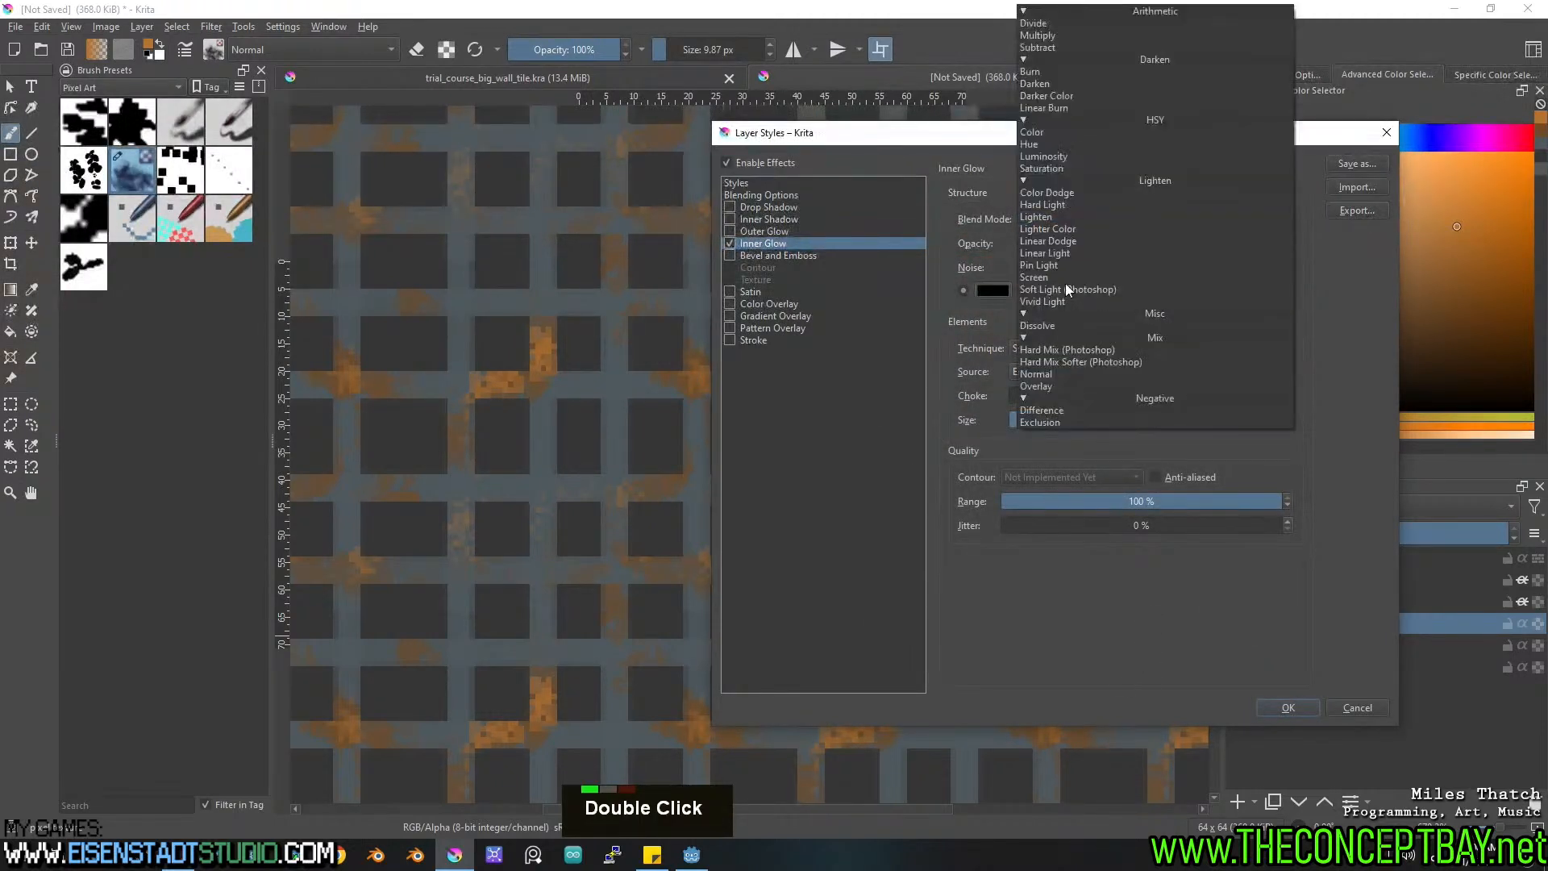
left_click(1058, 372)
left_click(1085, 242)
left_click_drag(1085, 240, 1135, 243)
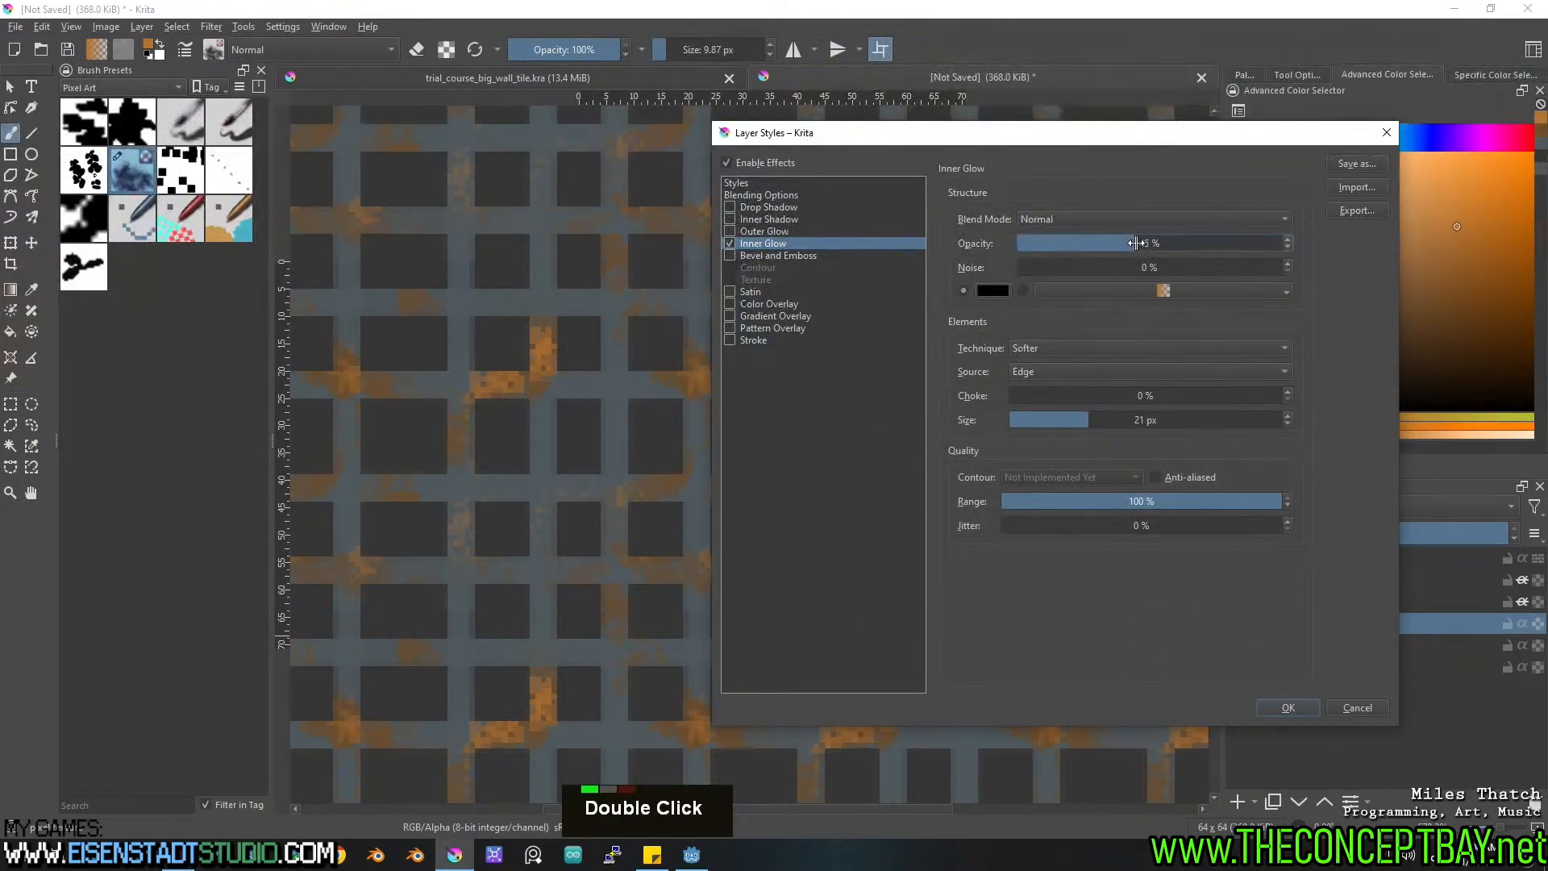
left_click_drag(1060, 412, 1043, 420)
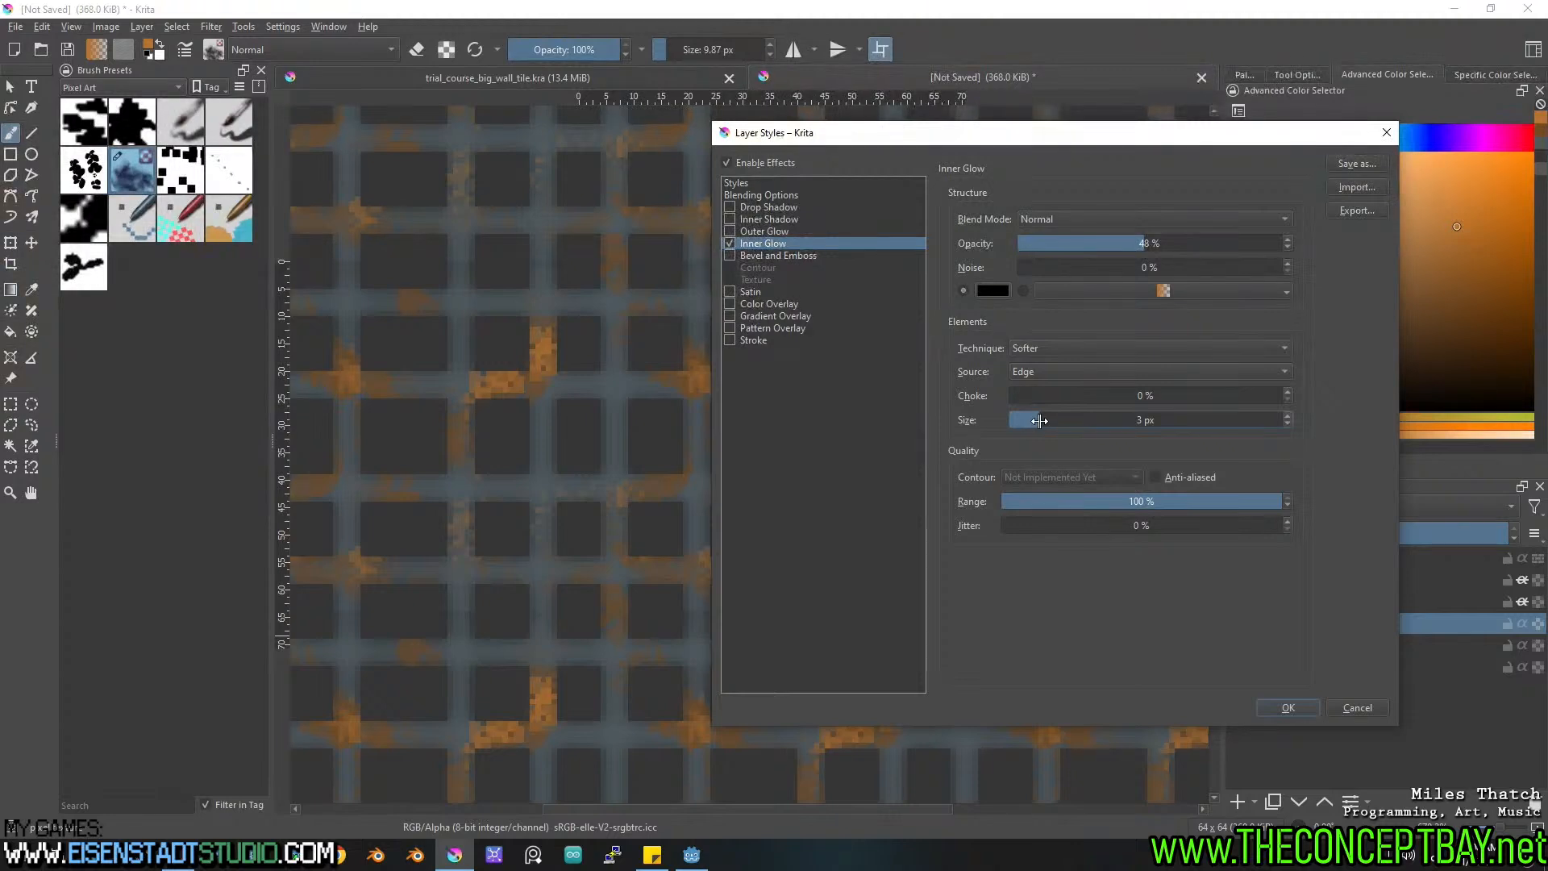
left_click_drag(1192, 237, 1250, 243)
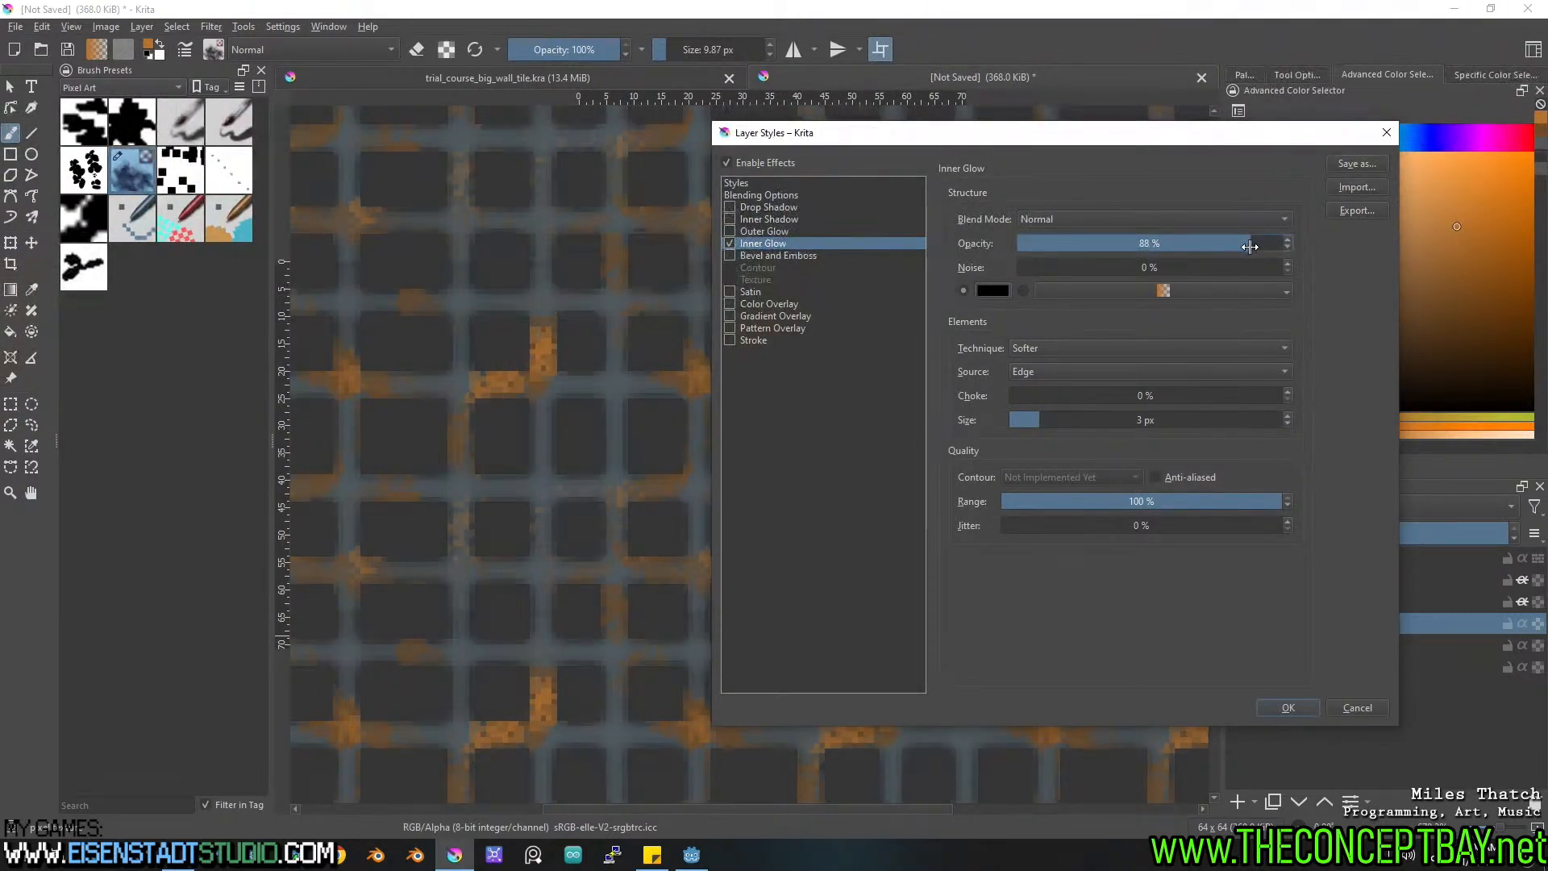
left_click_drag(1249, 245, 1222, 243)
Add a Drop Shadow to the bars with size 0 px, distance 2 px and opacity 34%, and apply the layer style.
left_click(743, 208)
left_click_drag(1089, 339, 898, 346)
mouse_move(1035, 292)
left_mouse_down()
mouse_move(1020, 291)
mouse_move(1057, 288)
left_mouse_up()
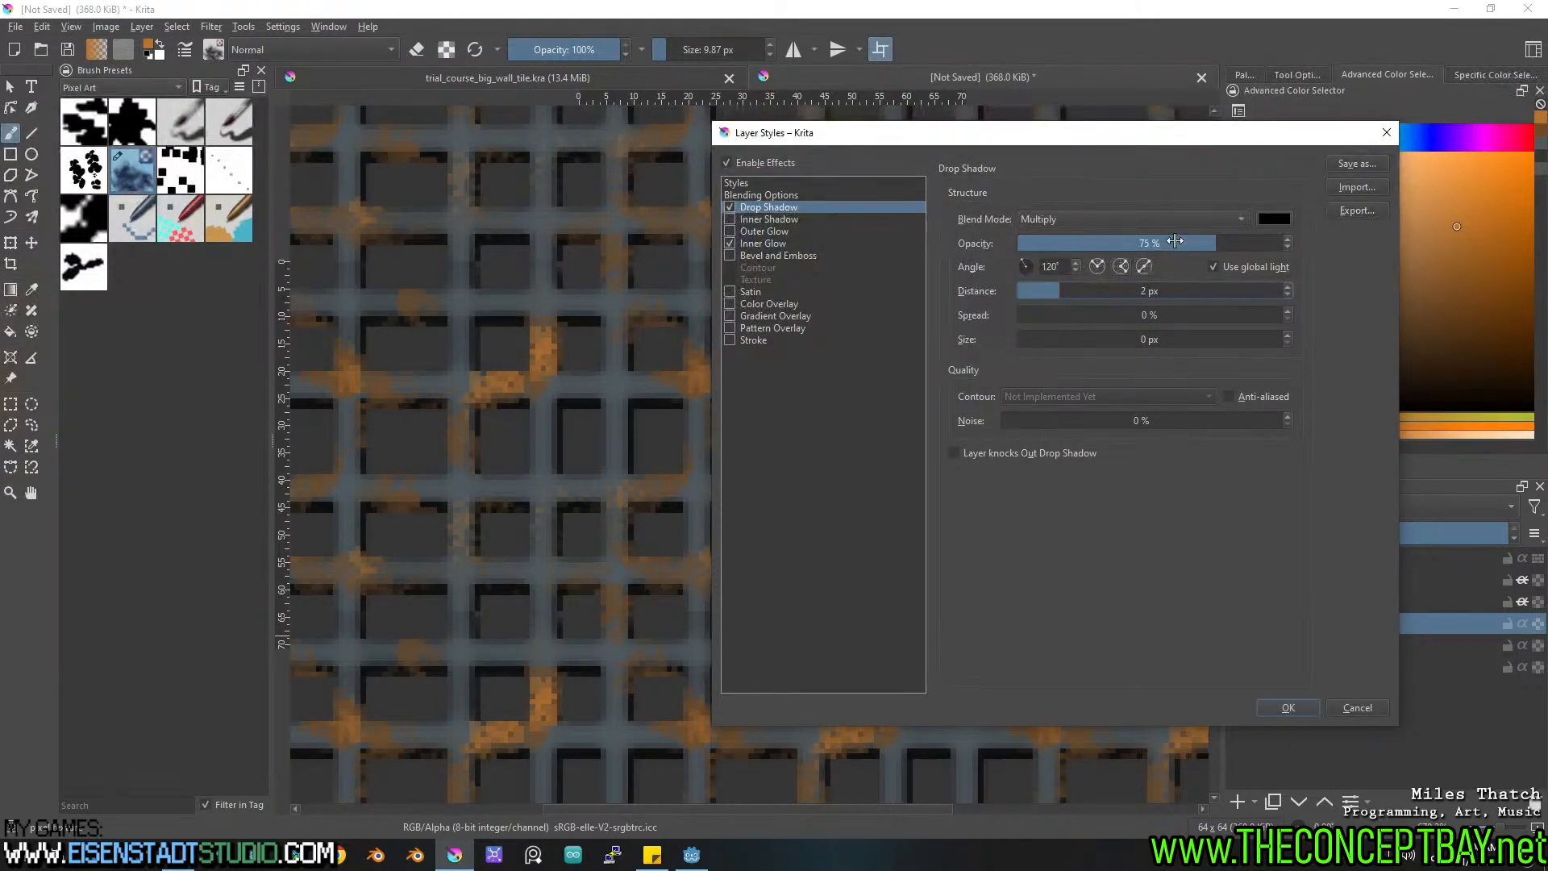
left_click_drag(1174, 240, 1107, 242)
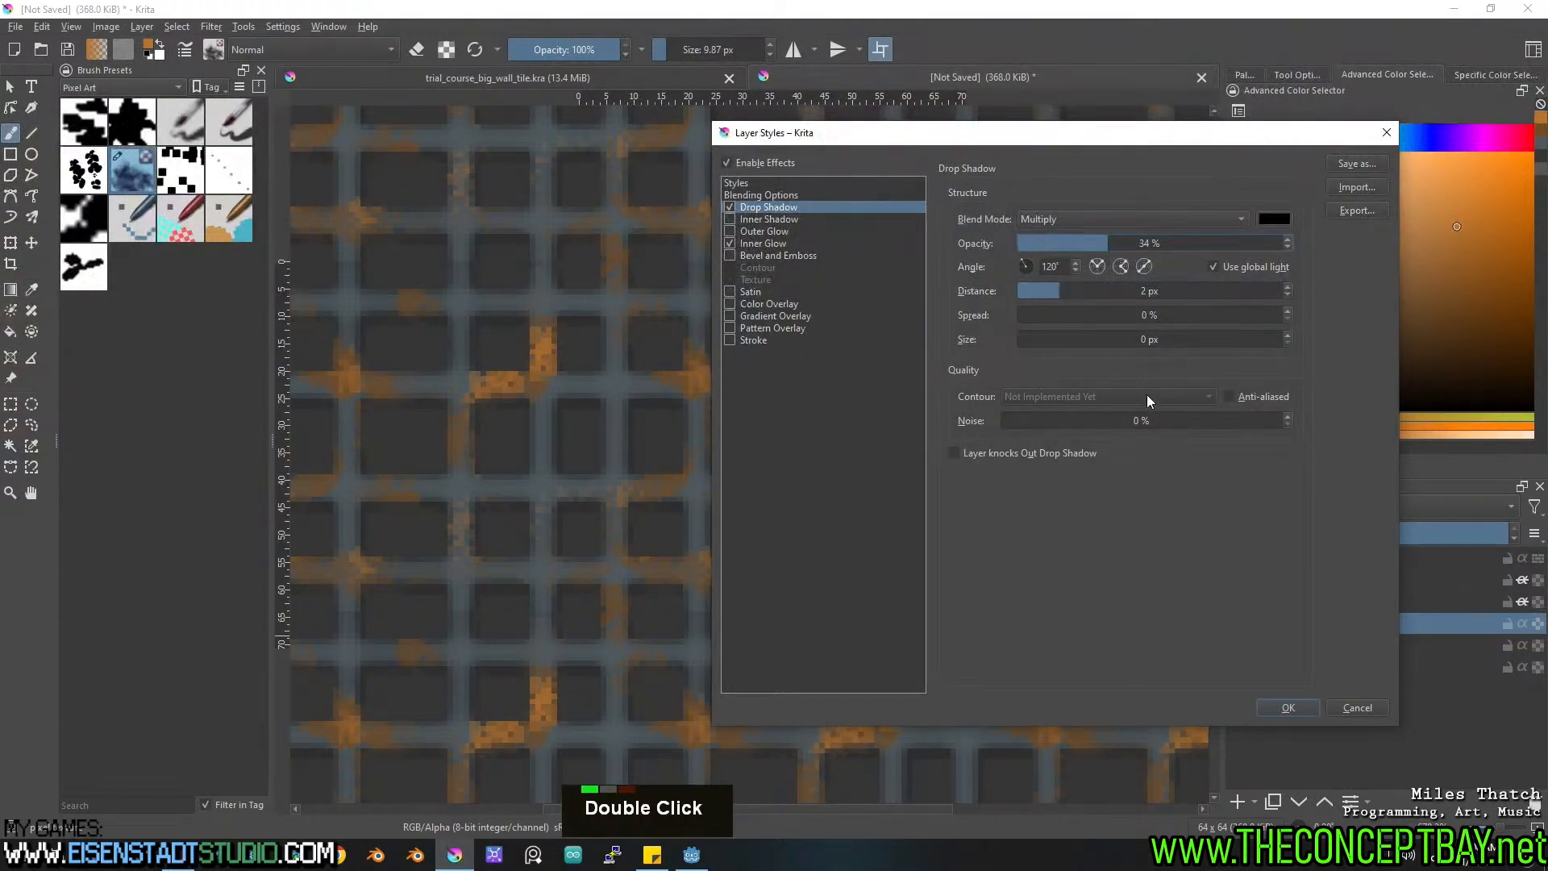
left_click(1303, 709)
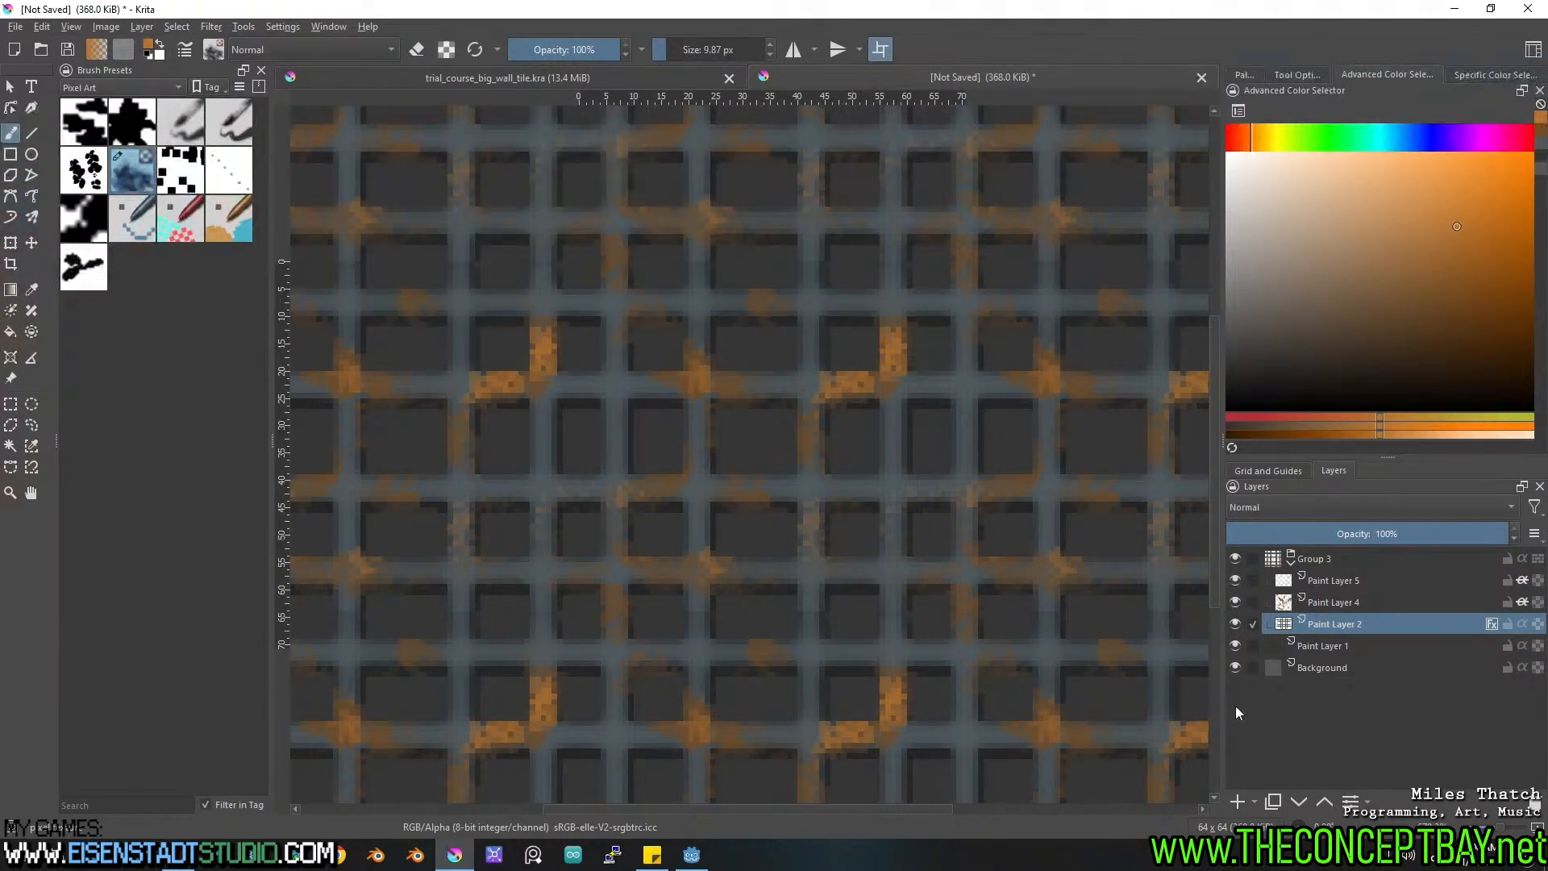
Collapse Group 3, add a paint layer above it, and sample the Background layer's grey as the brush colour.
left_click(1309, 559)
left_click(1291, 563)
left_click(1238, 801)
key("ctrl")
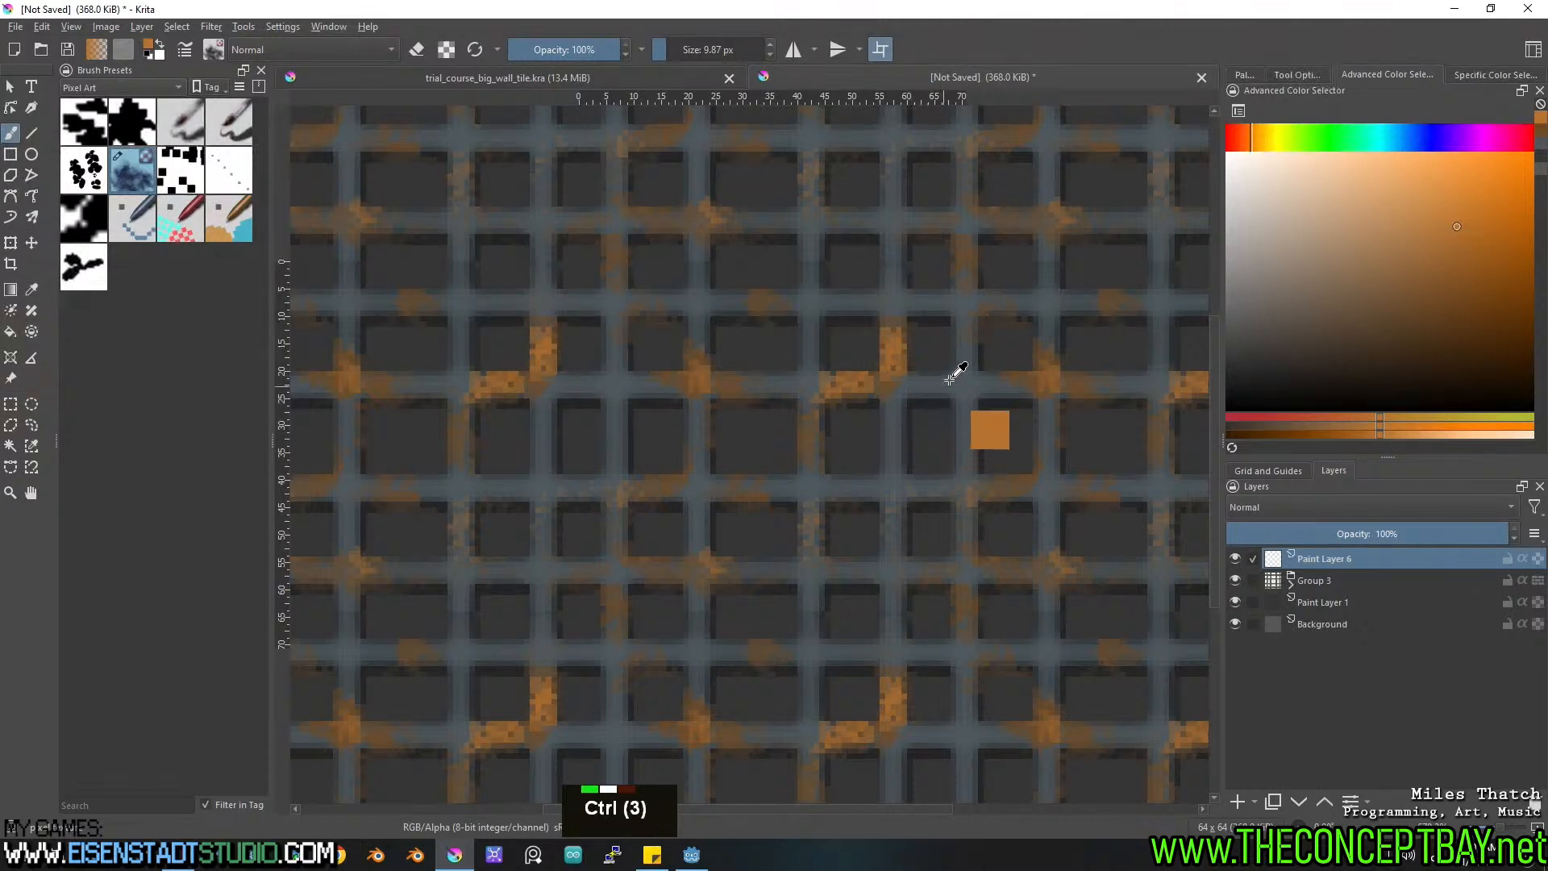
double_click(1287, 626)
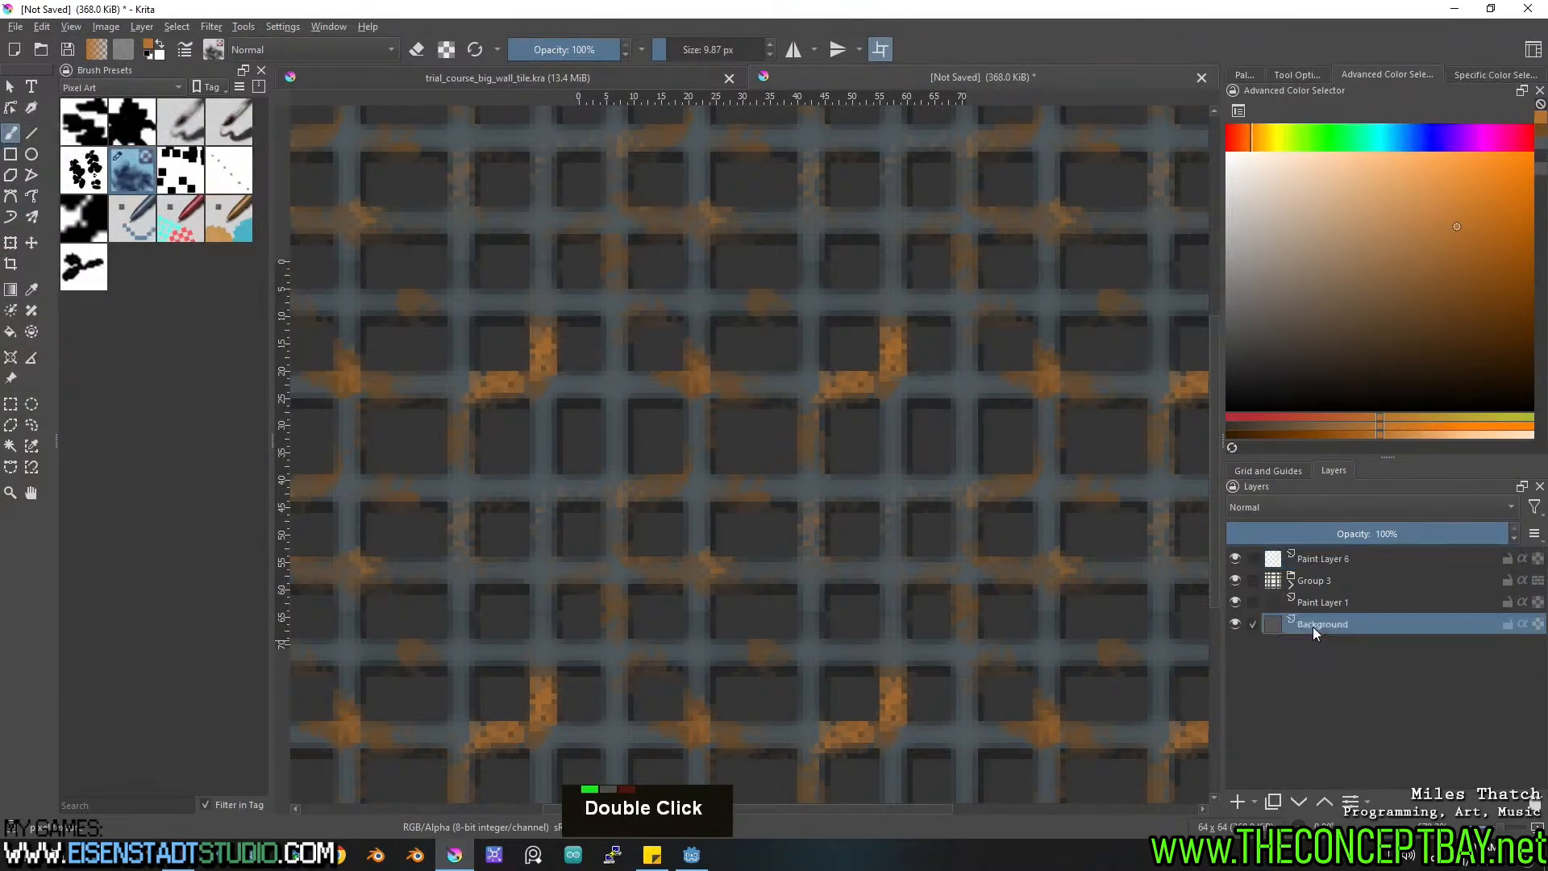
key("i")
left_click(838, 430, "ctrl")
key("i")
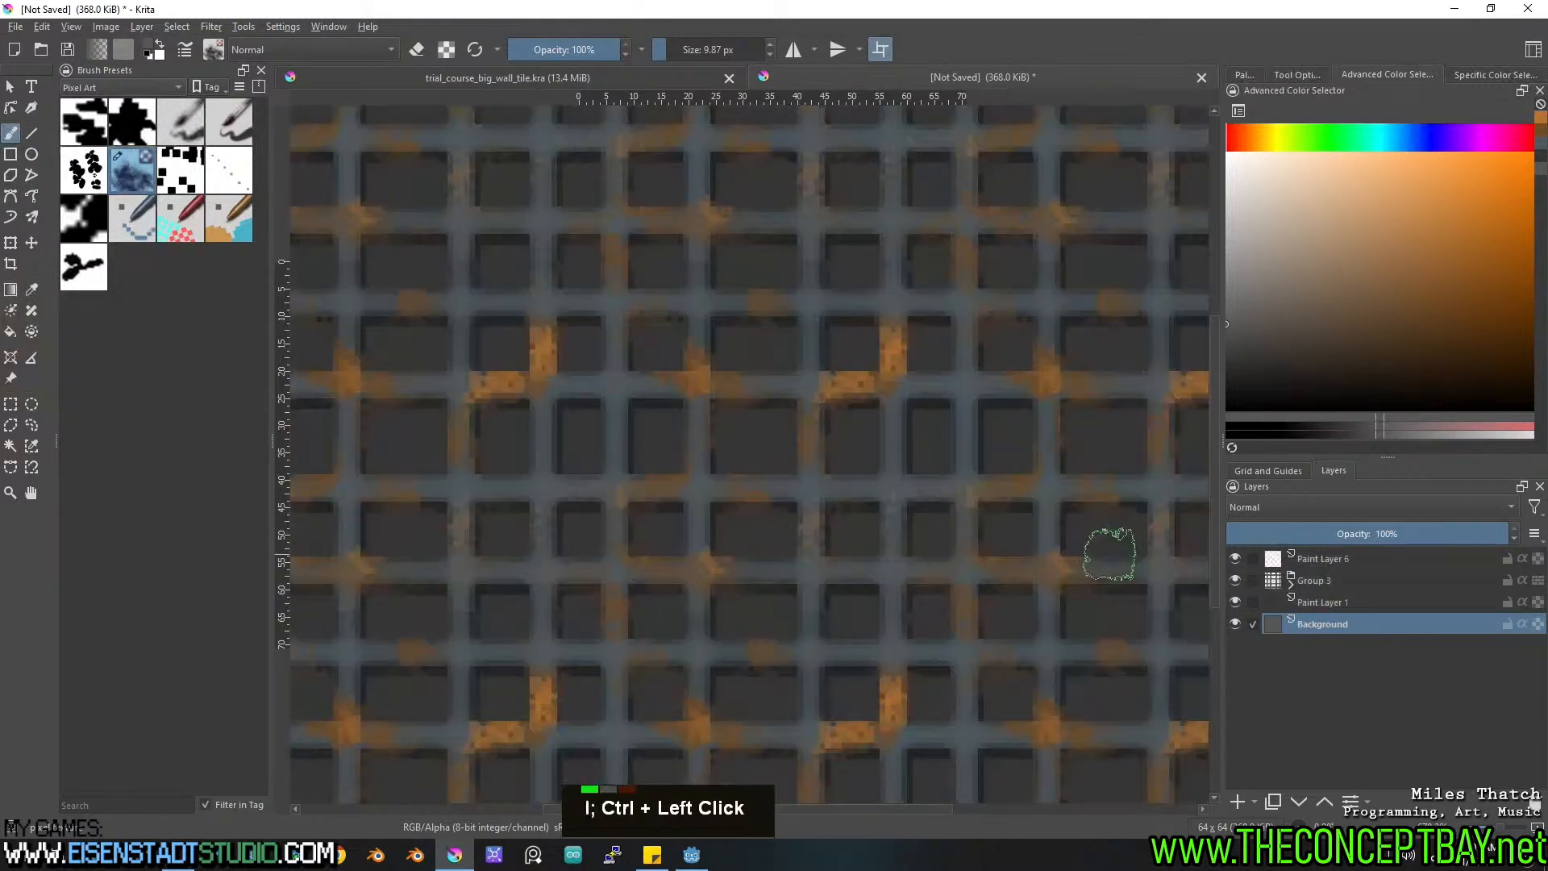
With the brush enlarged to 13.60 px, paint grey rock-like blobs of varied size over the grate on Paint Layer 6.
left_click_drag(817, 327, 832, 327, "shift")
left_click_drag(819, 293, 822, 328)
double_click(1322, 559)
mouse_move(815, 259)
left_mouse_down()
mouse_move(787, 312)
mouse_move(843, 345)
left_mouse_up()
double_click(774, 452)
double_click(778, 463)
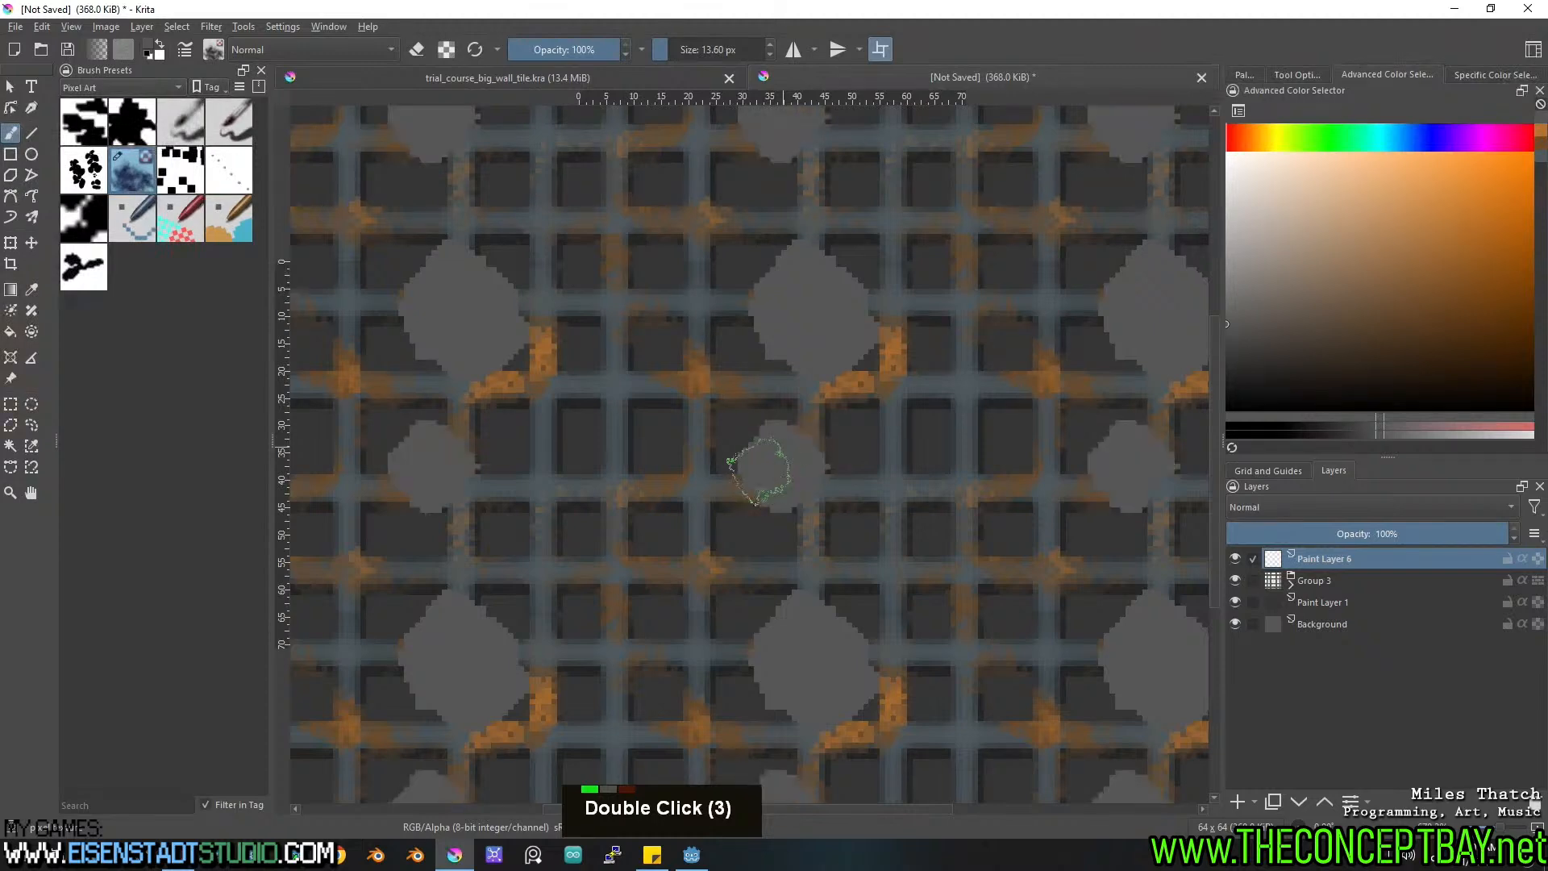
left_click(662, 467)
left_click(683, 380)
left_click(681, 393)
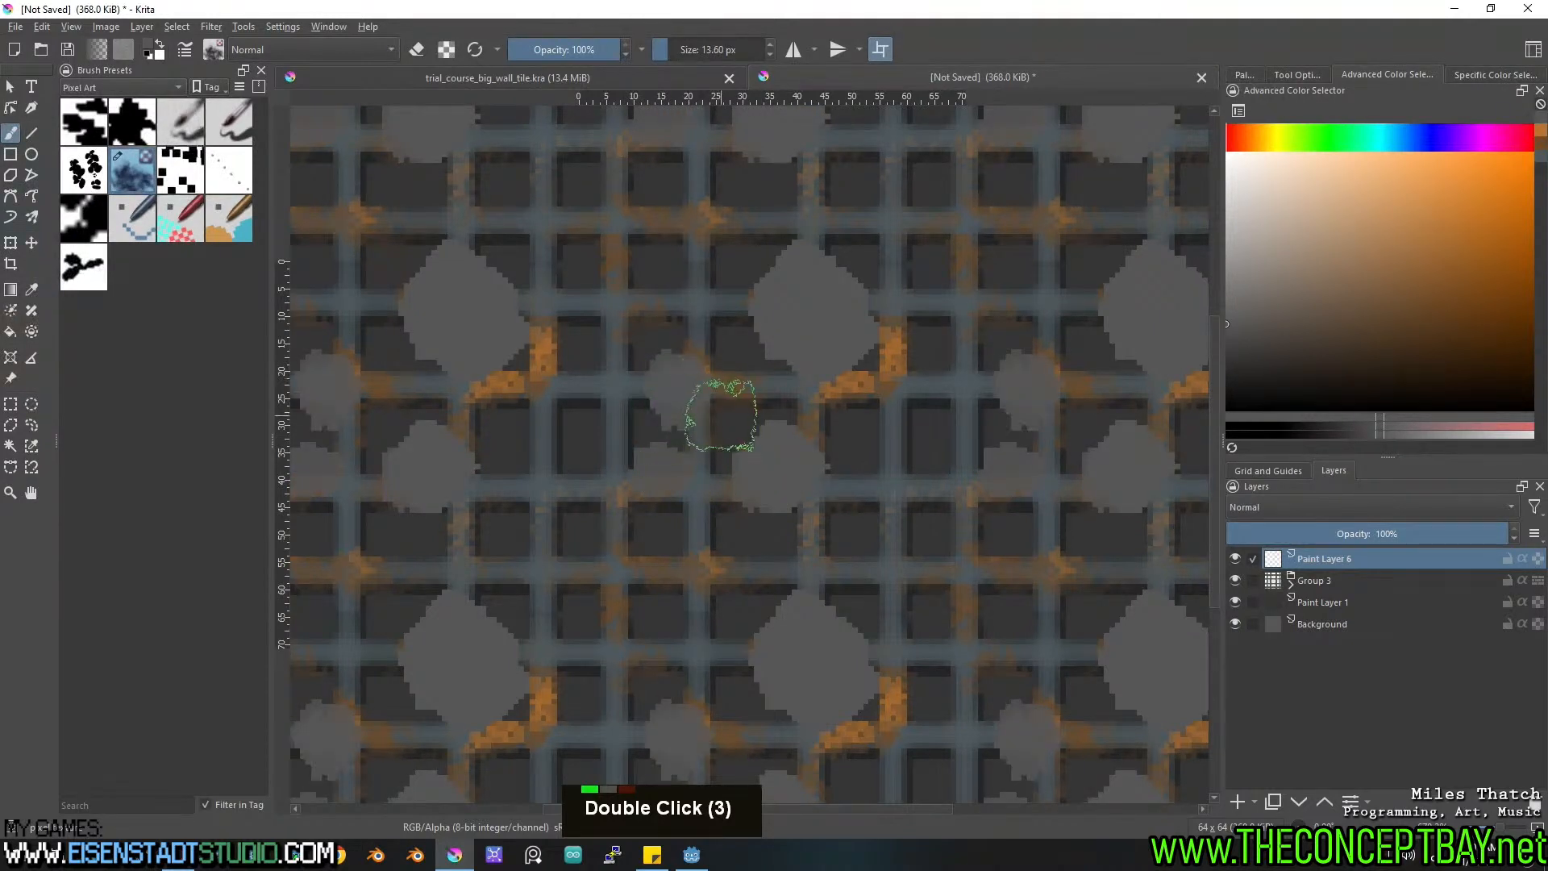
left_click(713, 388)
left_click(641, 238)
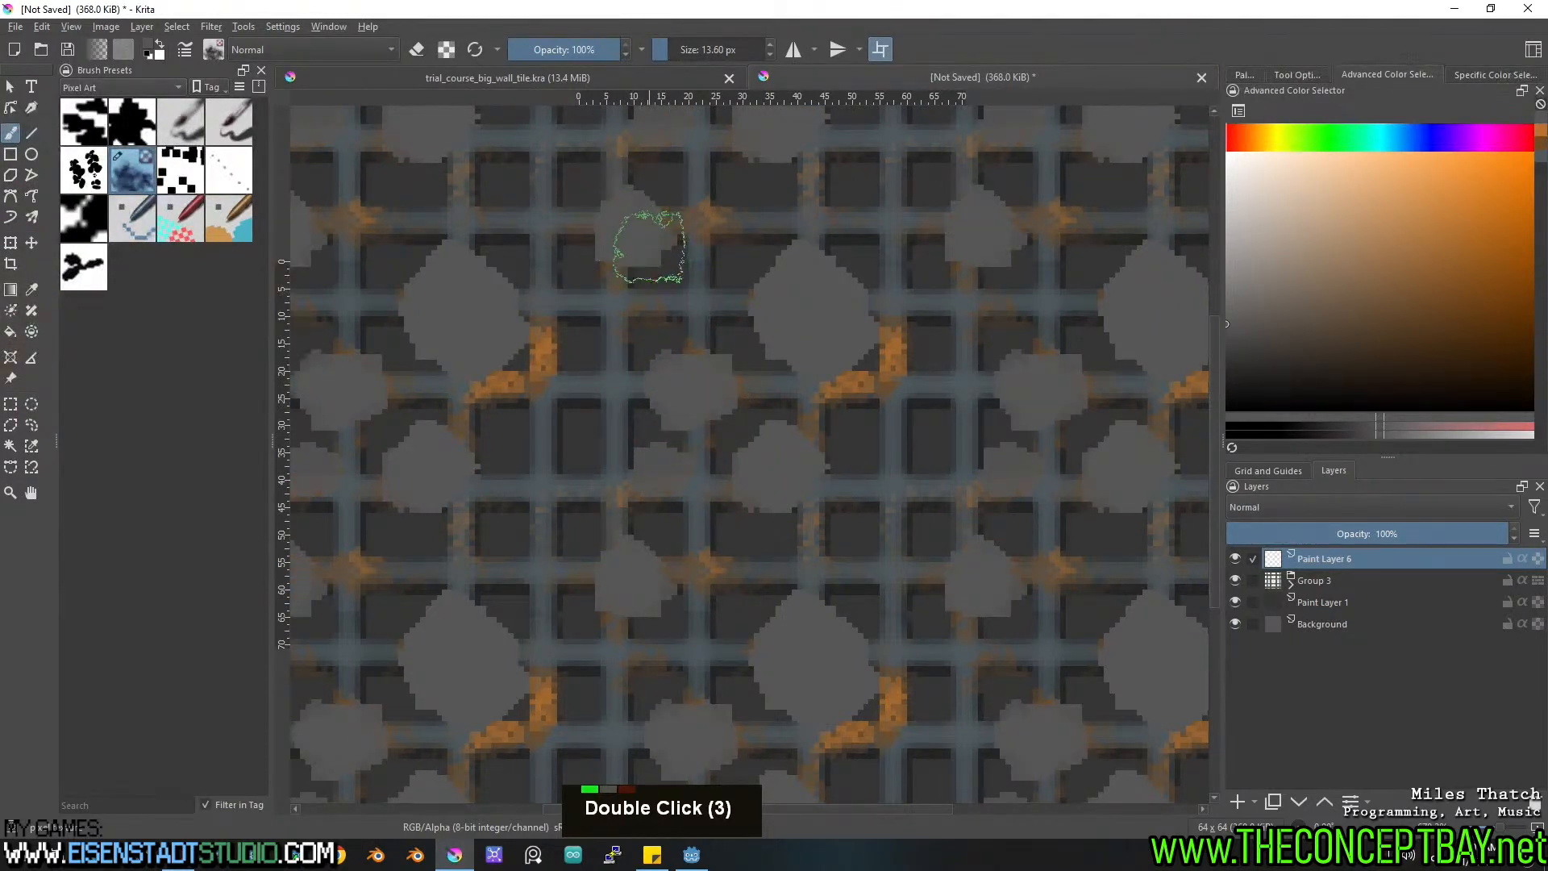
mouse_move(649, 379)
left_mouse_down()
mouse_move(650, 424)
mouse_move(709, 397)
mouse_move(656, 404)
mouse_move(621, 439)
mouse_move(637, 536)
left_mouse_up()
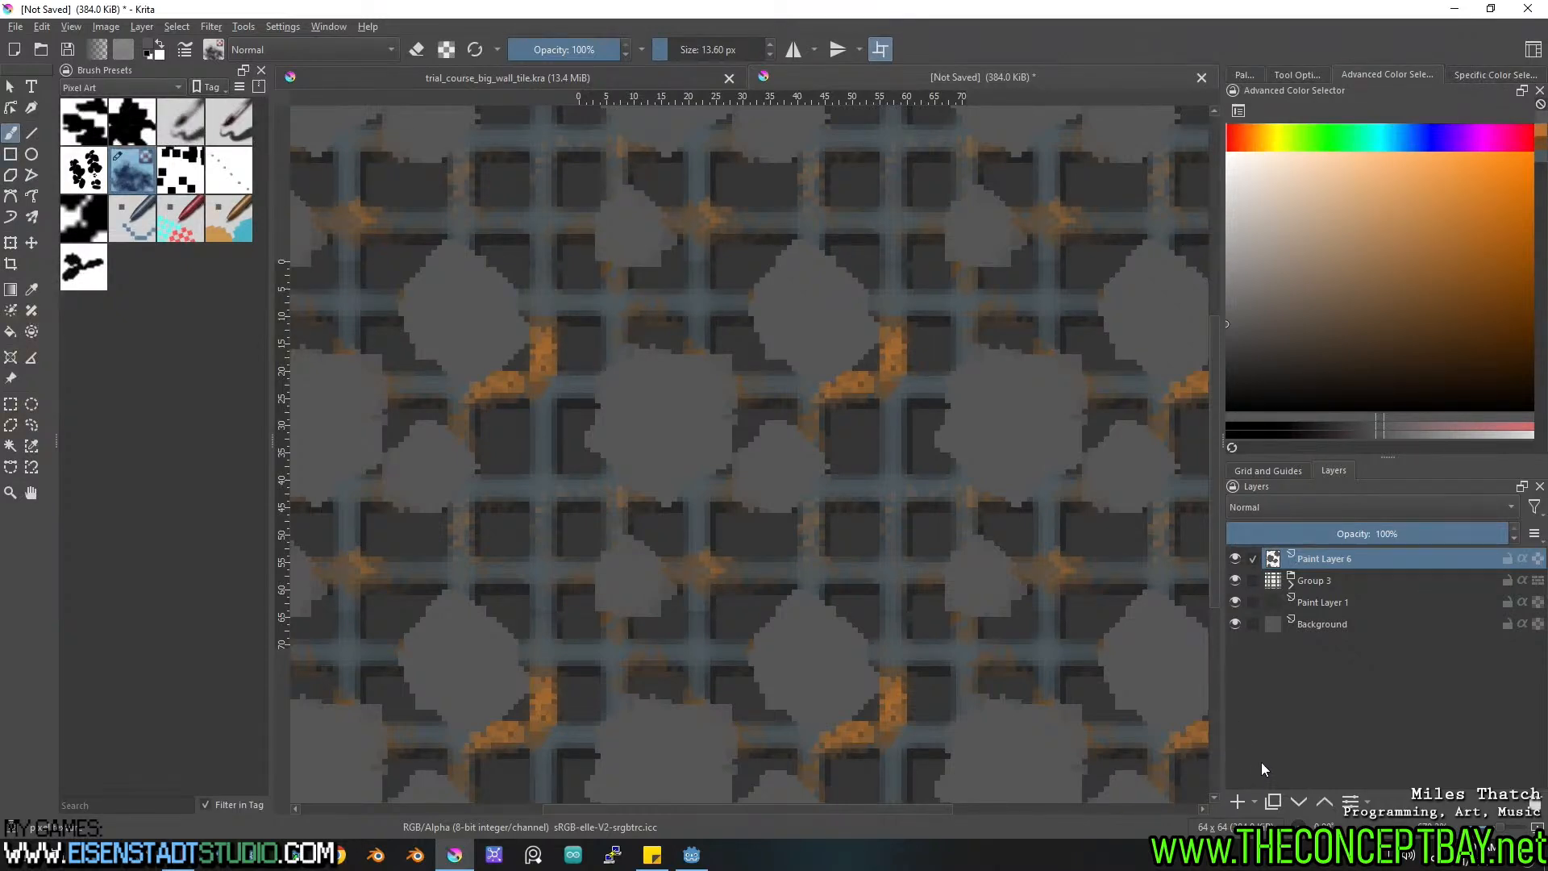
Add a paint layer directly beneath Paint Layer 6 and brush darker grey borders around the grey blobs, undoing a stray stroke.
scroll(720, 556, "down", 3)
scroll(719, 555, "up", 2)
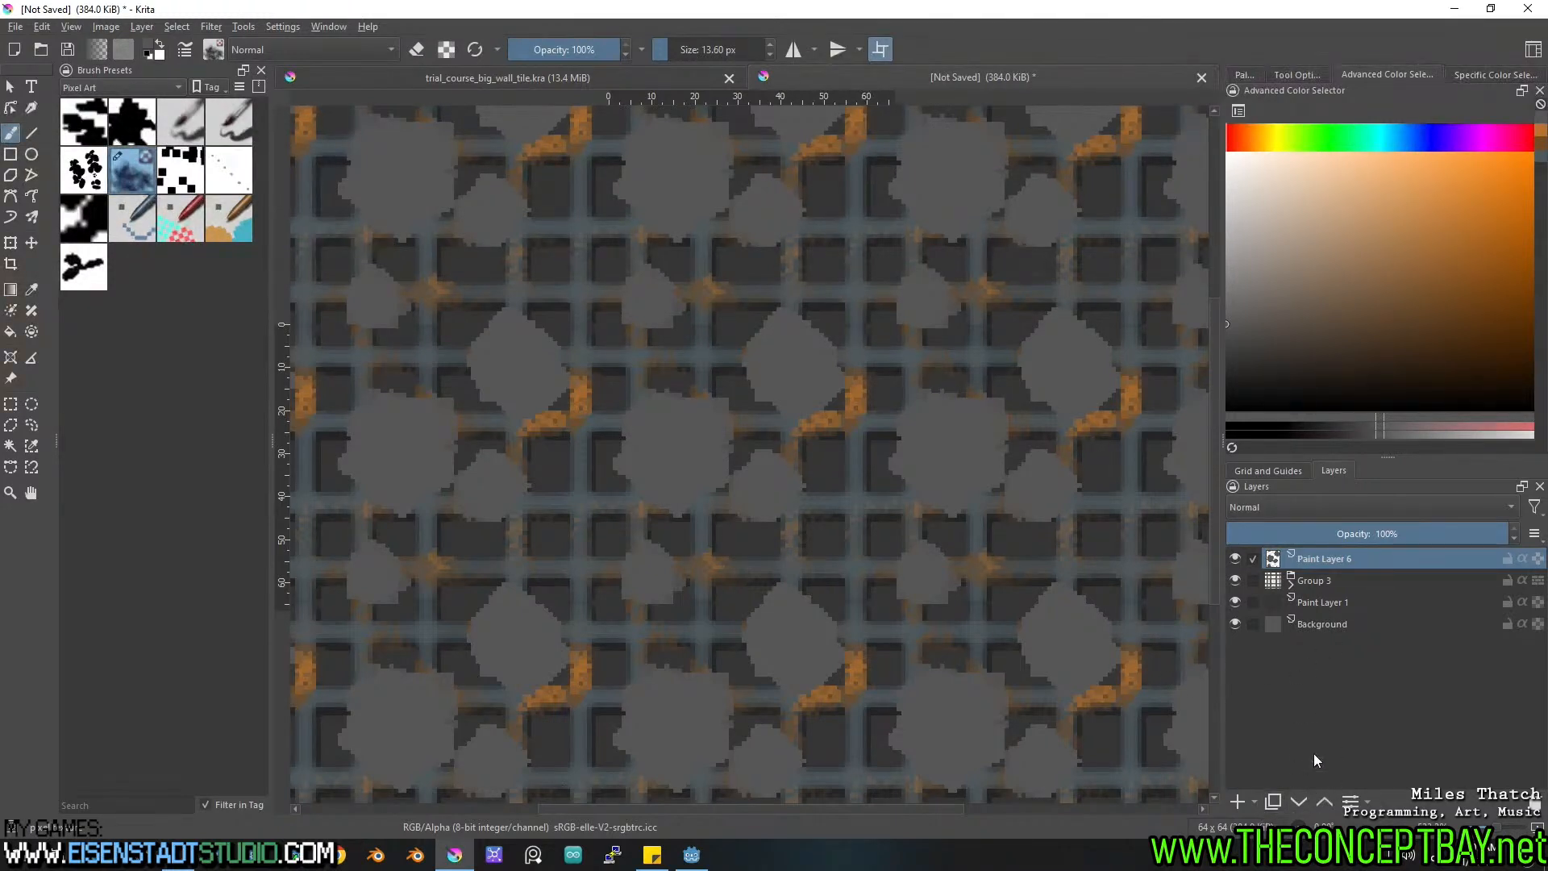
key("Insert")
left_click_drag(1303, 567, 1324, 586)
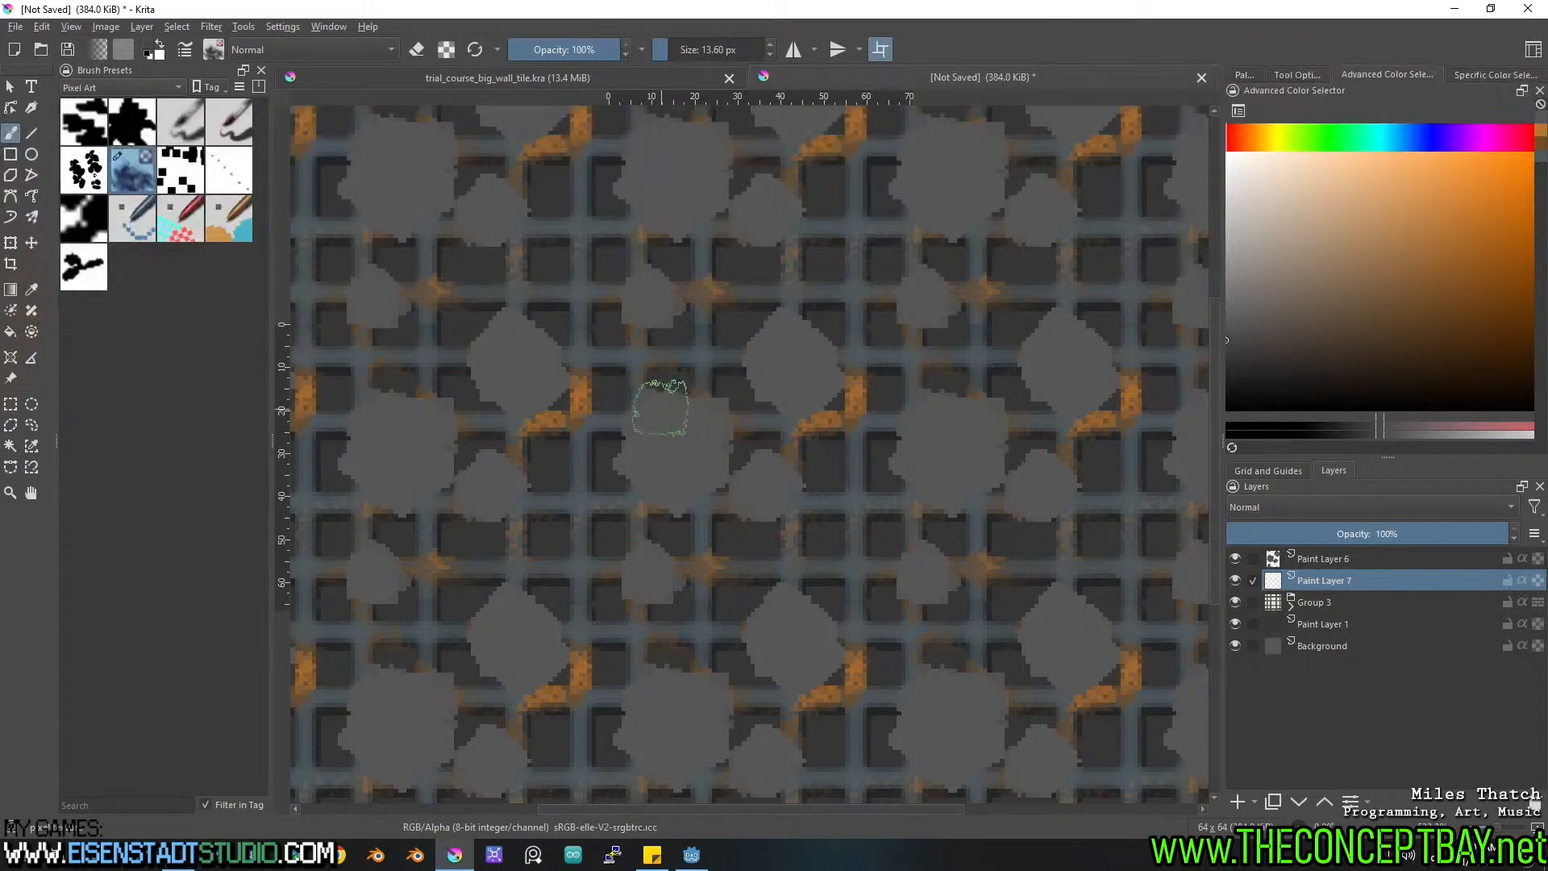
mouse_move(631, 468)
left_mouse_down()
mouse_move(701, 456)
mouse_move(691, 390)
mouse_move(791, 401)
mouse_move(774, 328)
left_mouse_up()
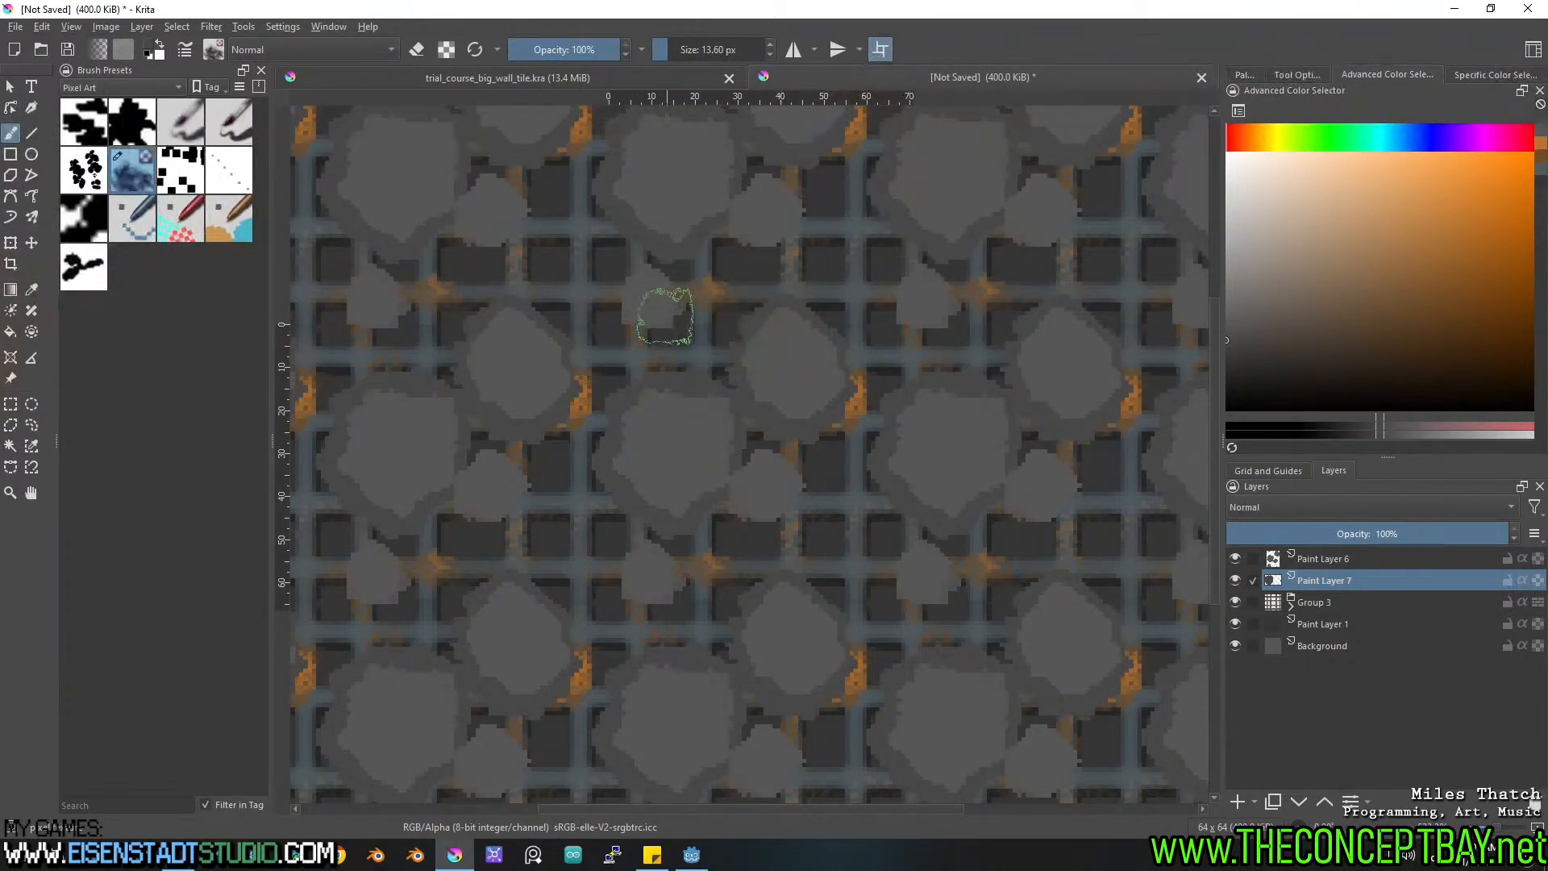
mouse_move(753, 218)
left_mouse_down()
mouse_move(767, 231)
mouse_move(771, 197)
left_mouse_up()
key("ctrl+z")
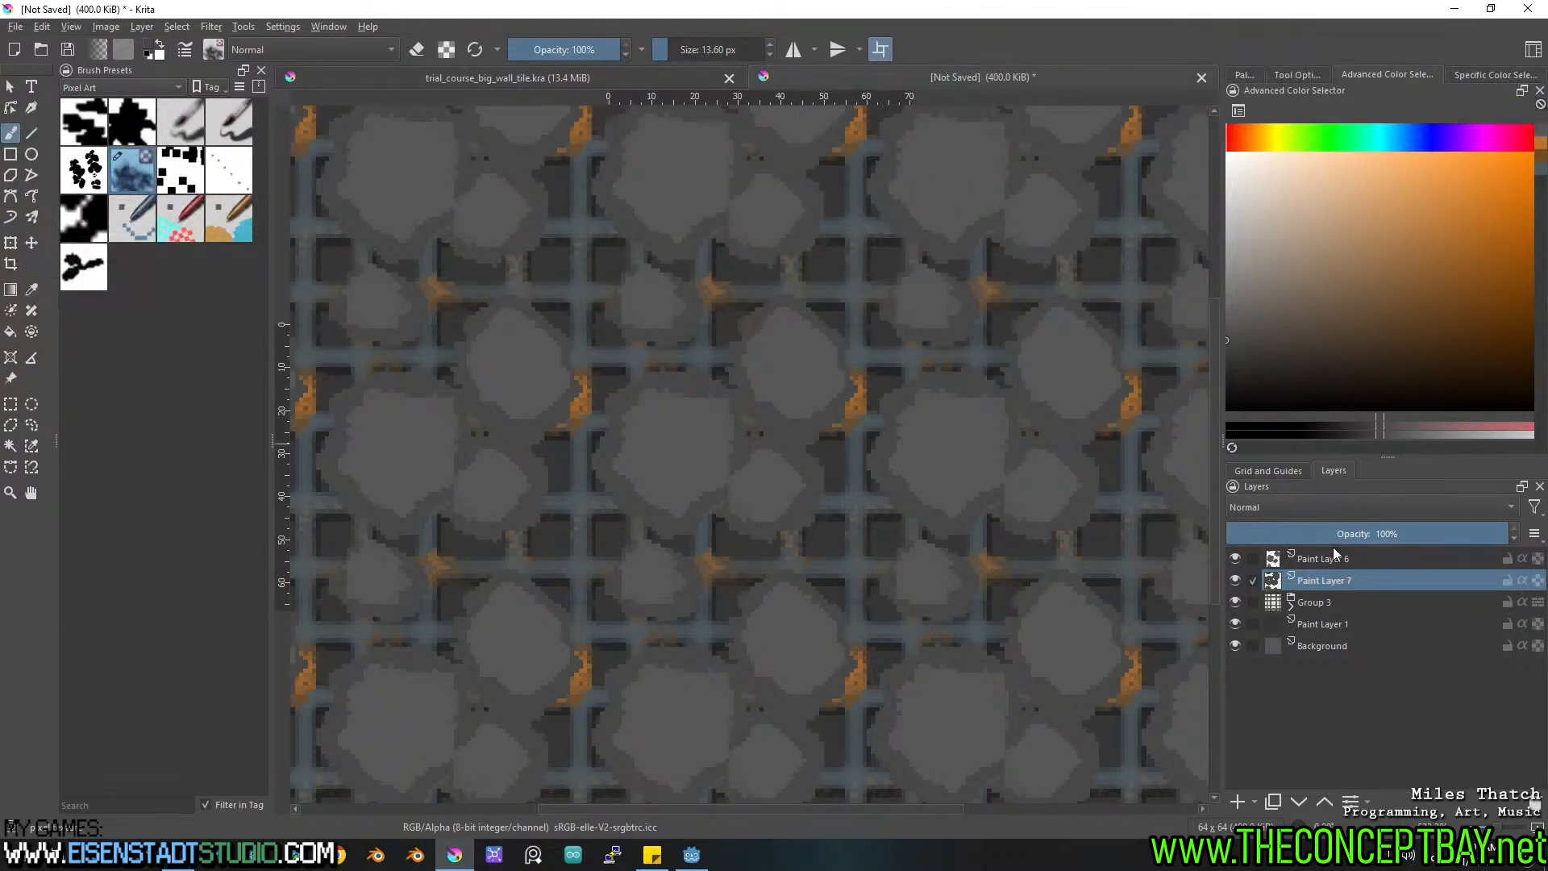
Move the darker grey Paint Layer 7 below Group 3, and toggle Paint Layer 6's visibility to compare the result.
left_click_drag(1328, 582, 1338, 620)
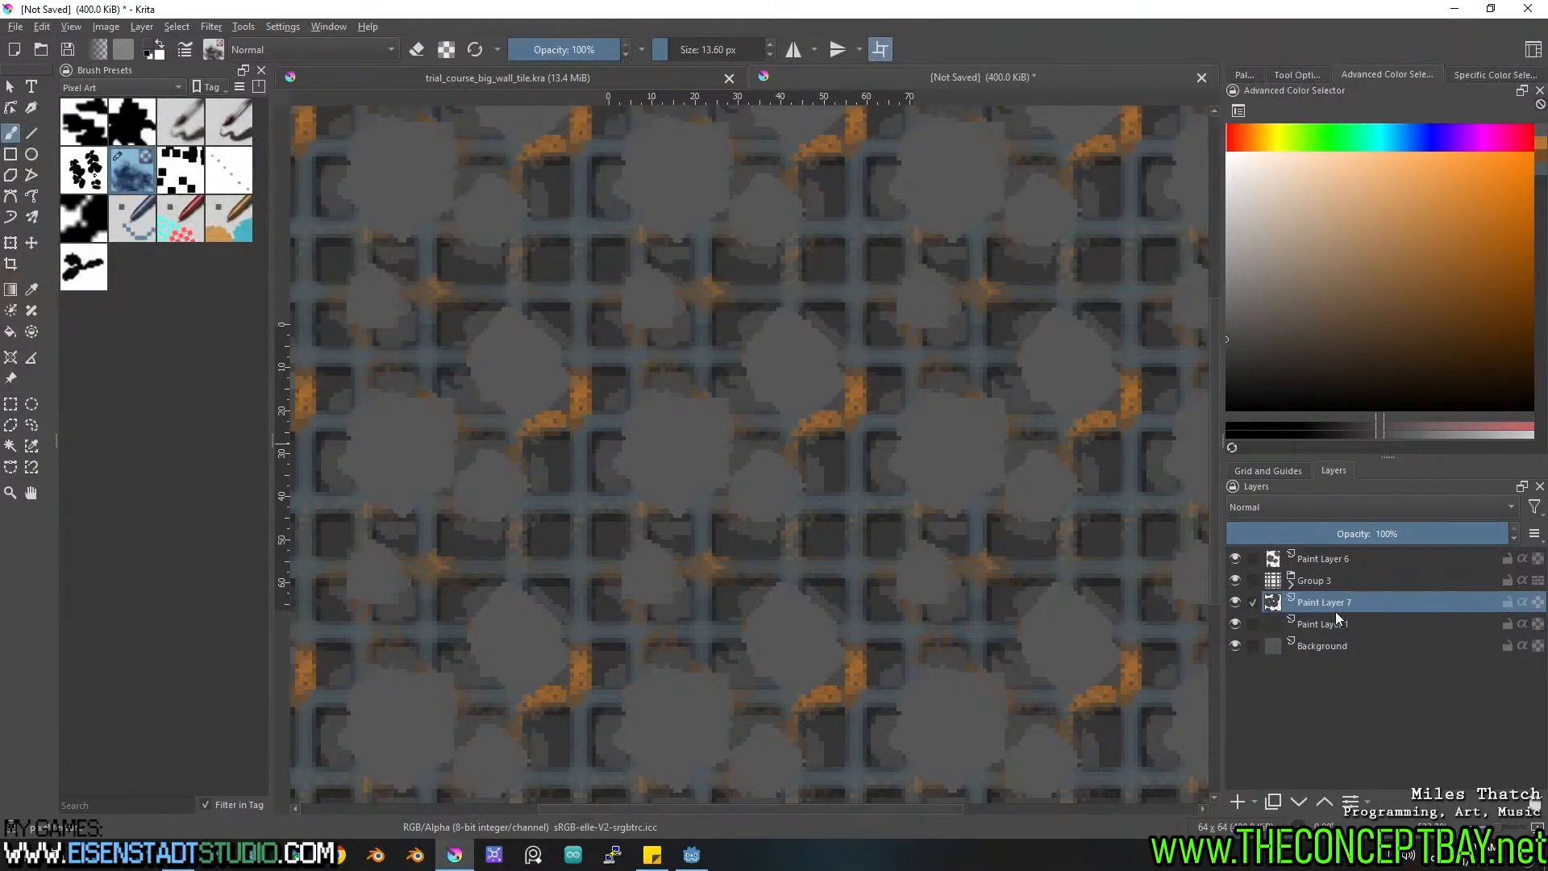
middle_click(839, 549)
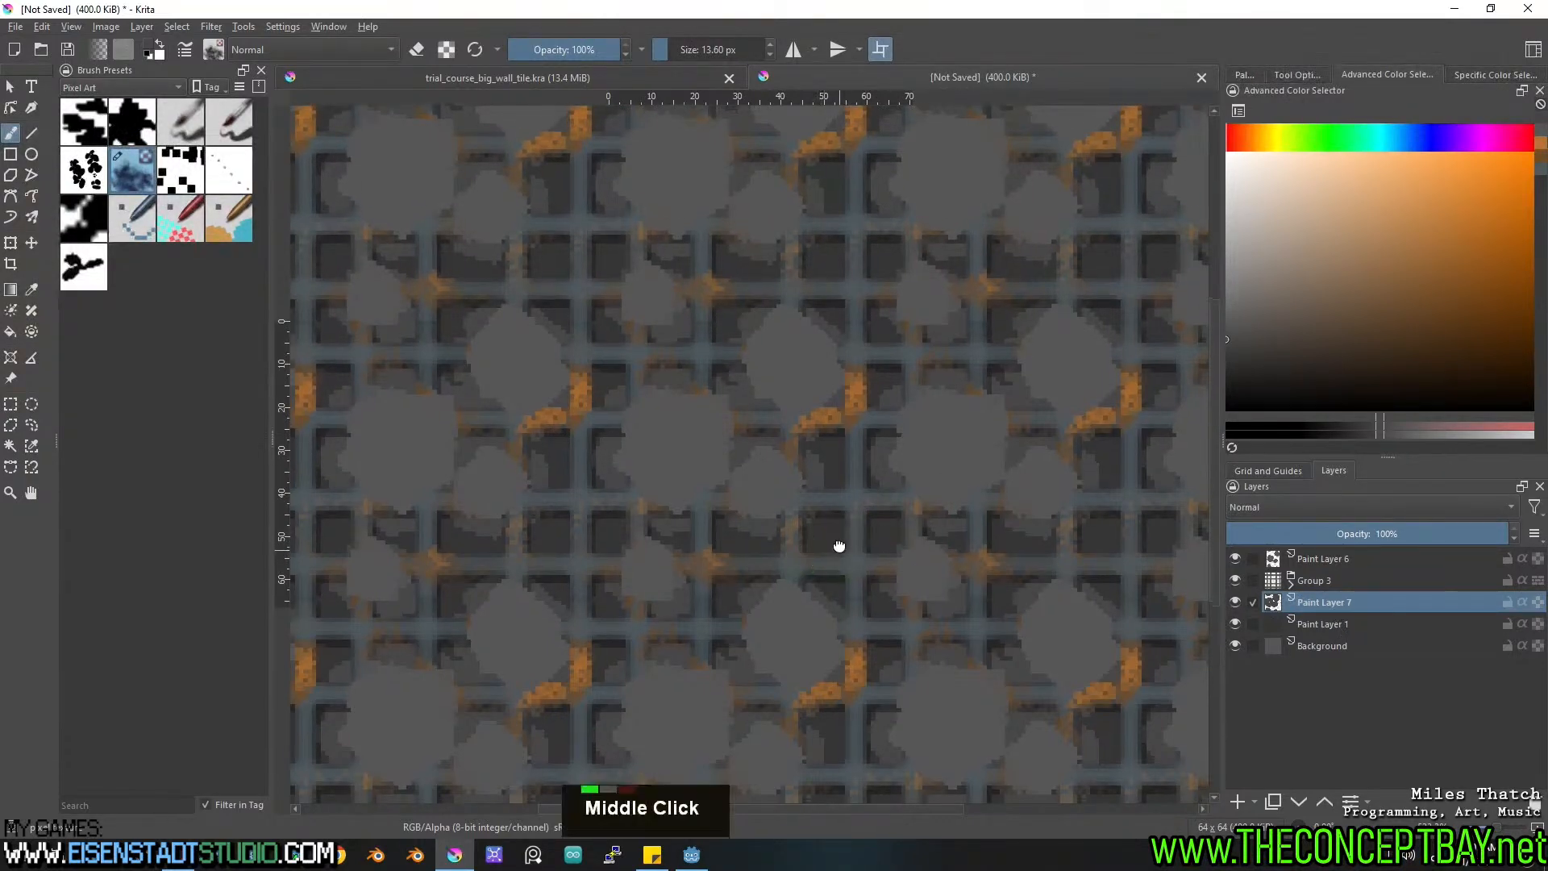
middle_click_drag(838, 549, 834, 523)
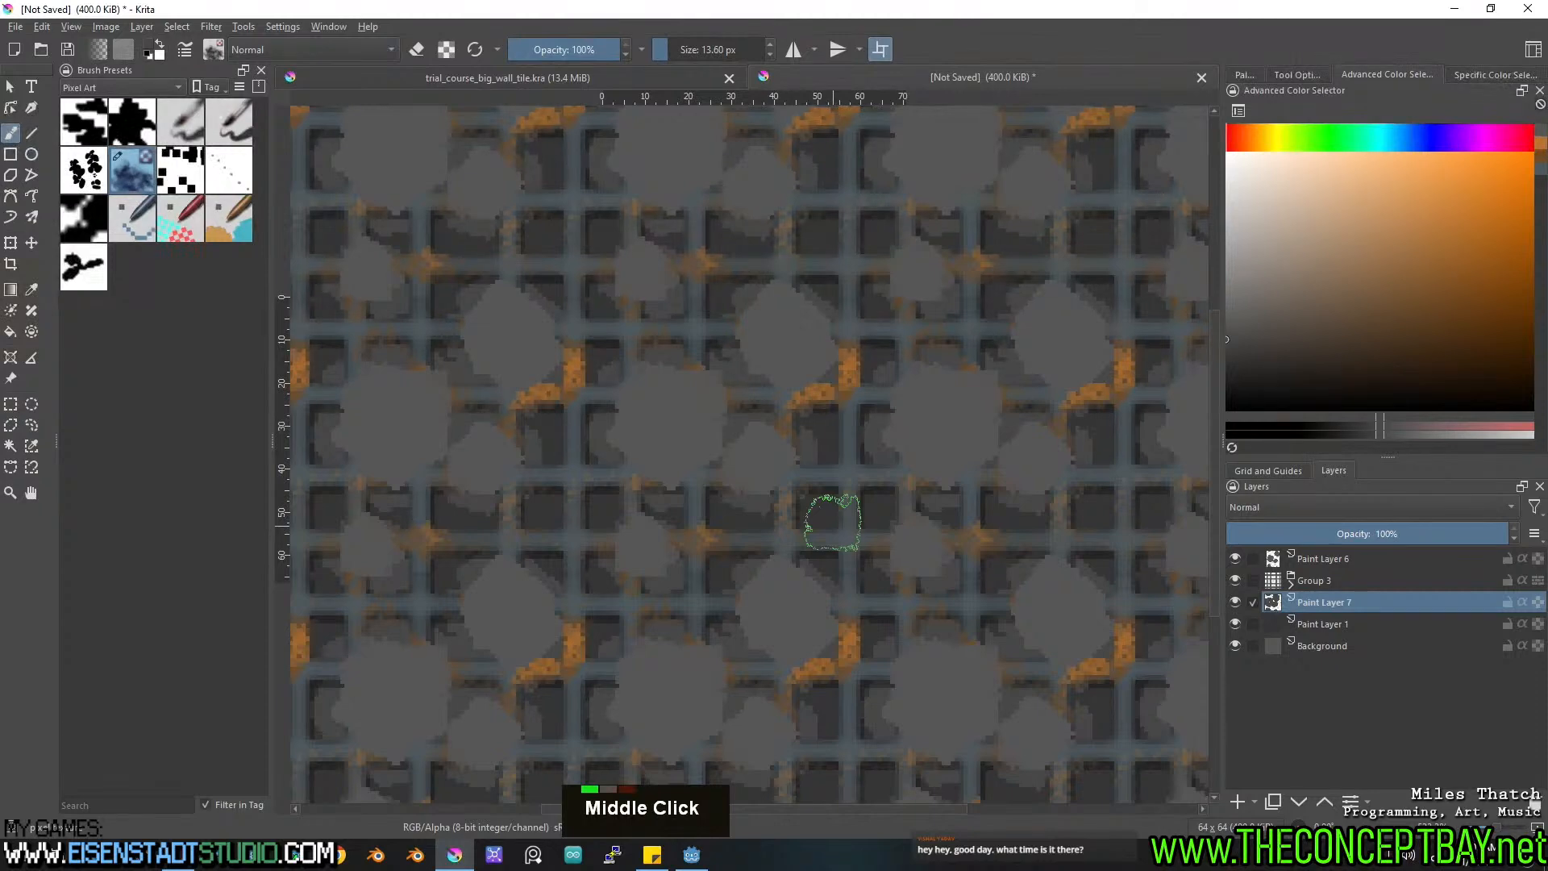
mouse_move(832, 523)
middle_mouse_down()
mouse_move(808, 596)
mouse_move(816, 581)
middle_mouse_up()
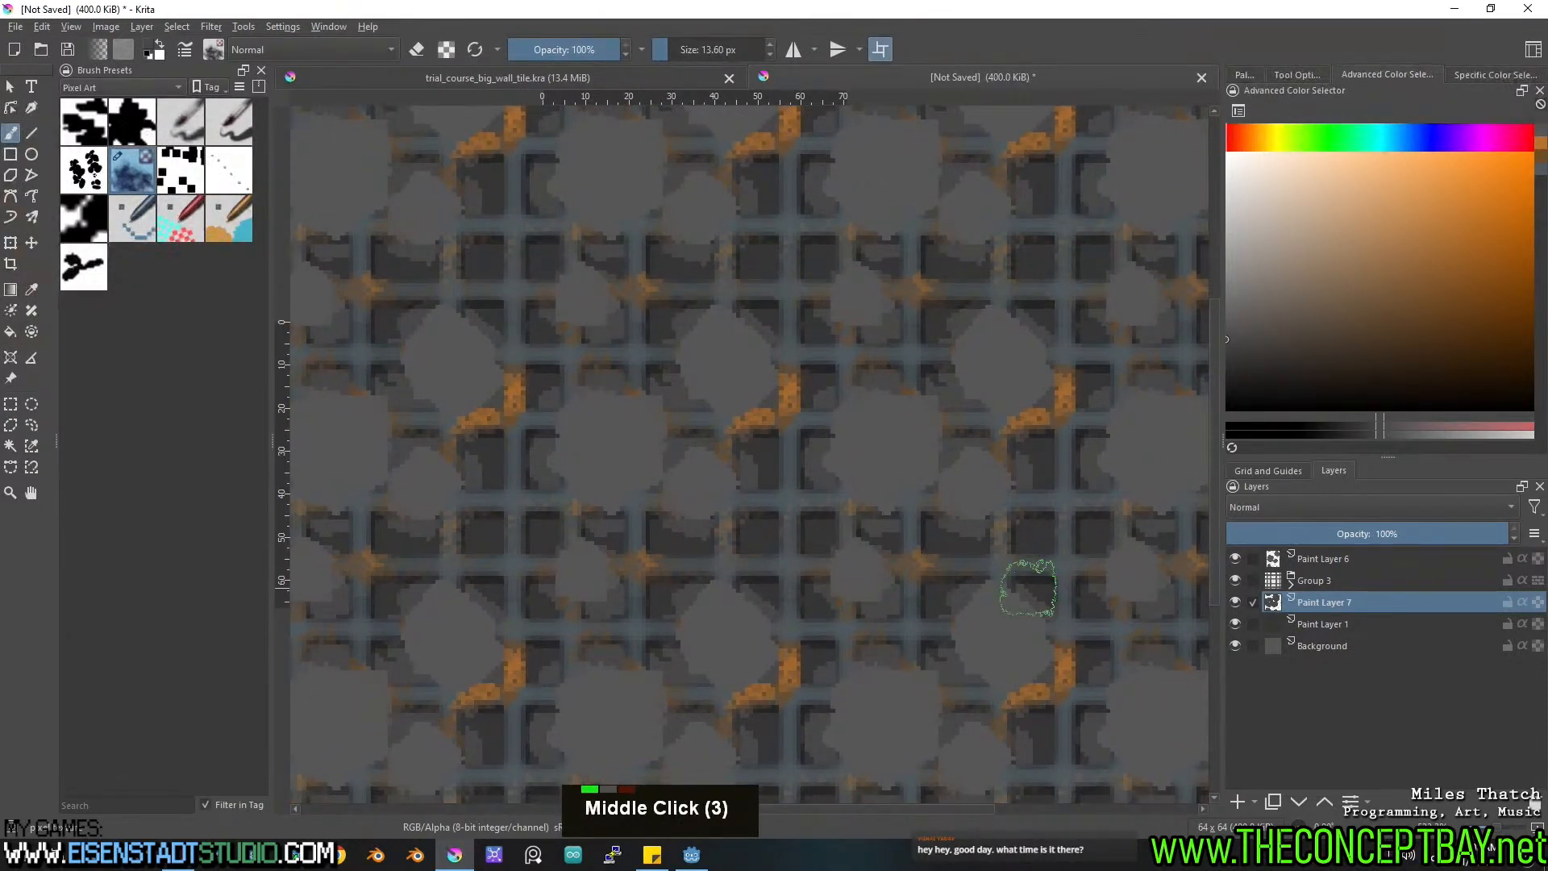
double_click(1234, 557)
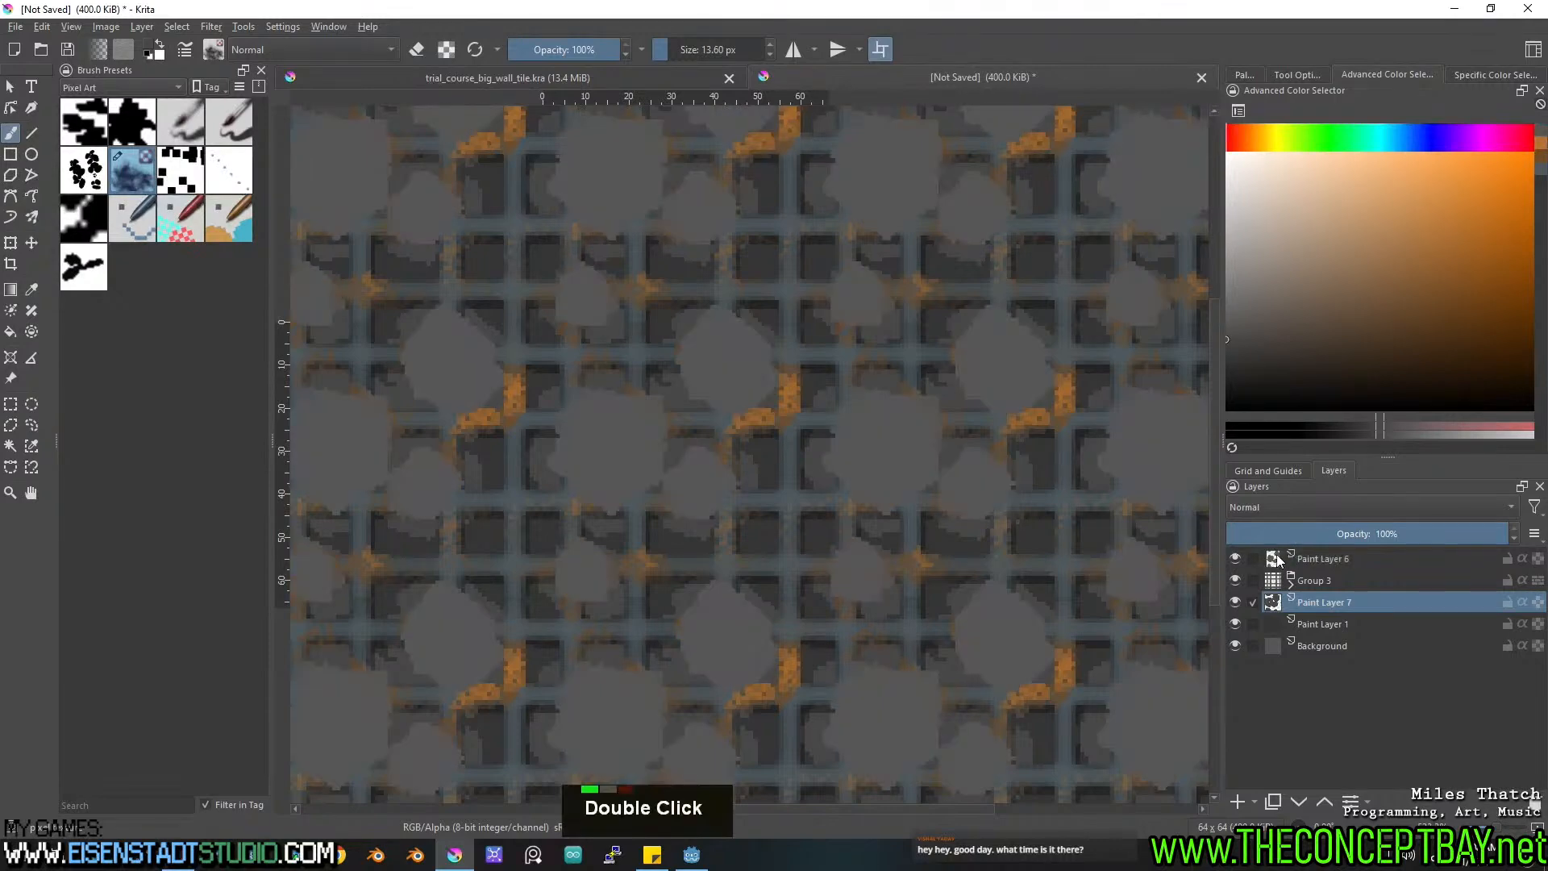
Open the layer style of Paint Layer 6 and enable only the Inner Shadow effect, leaving Drop Shadow off.
right_click(1322, 558)
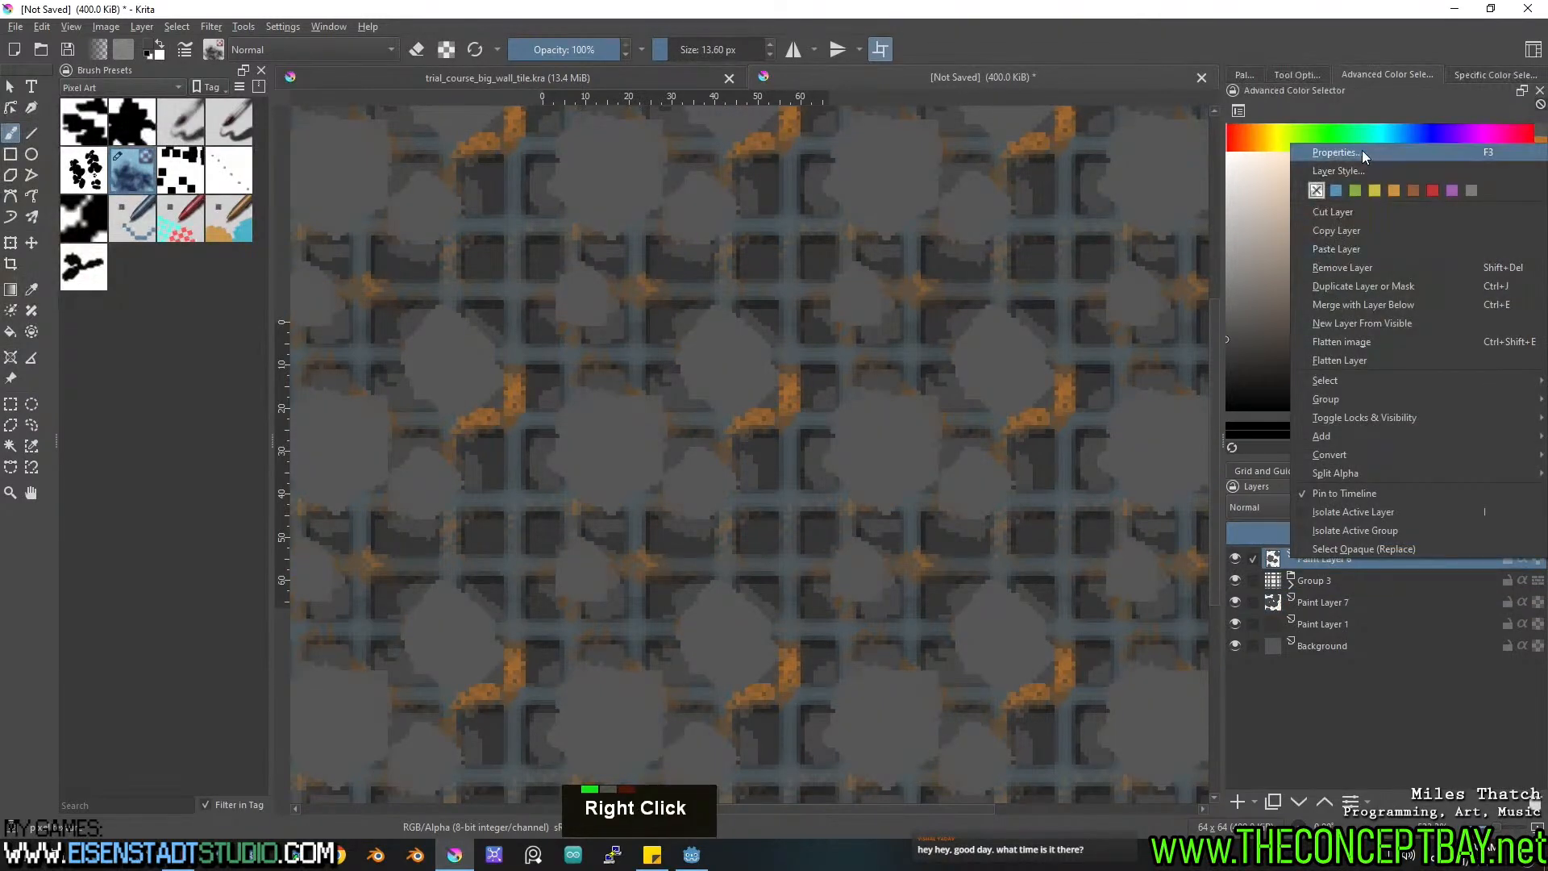
left_click(1361, 173)
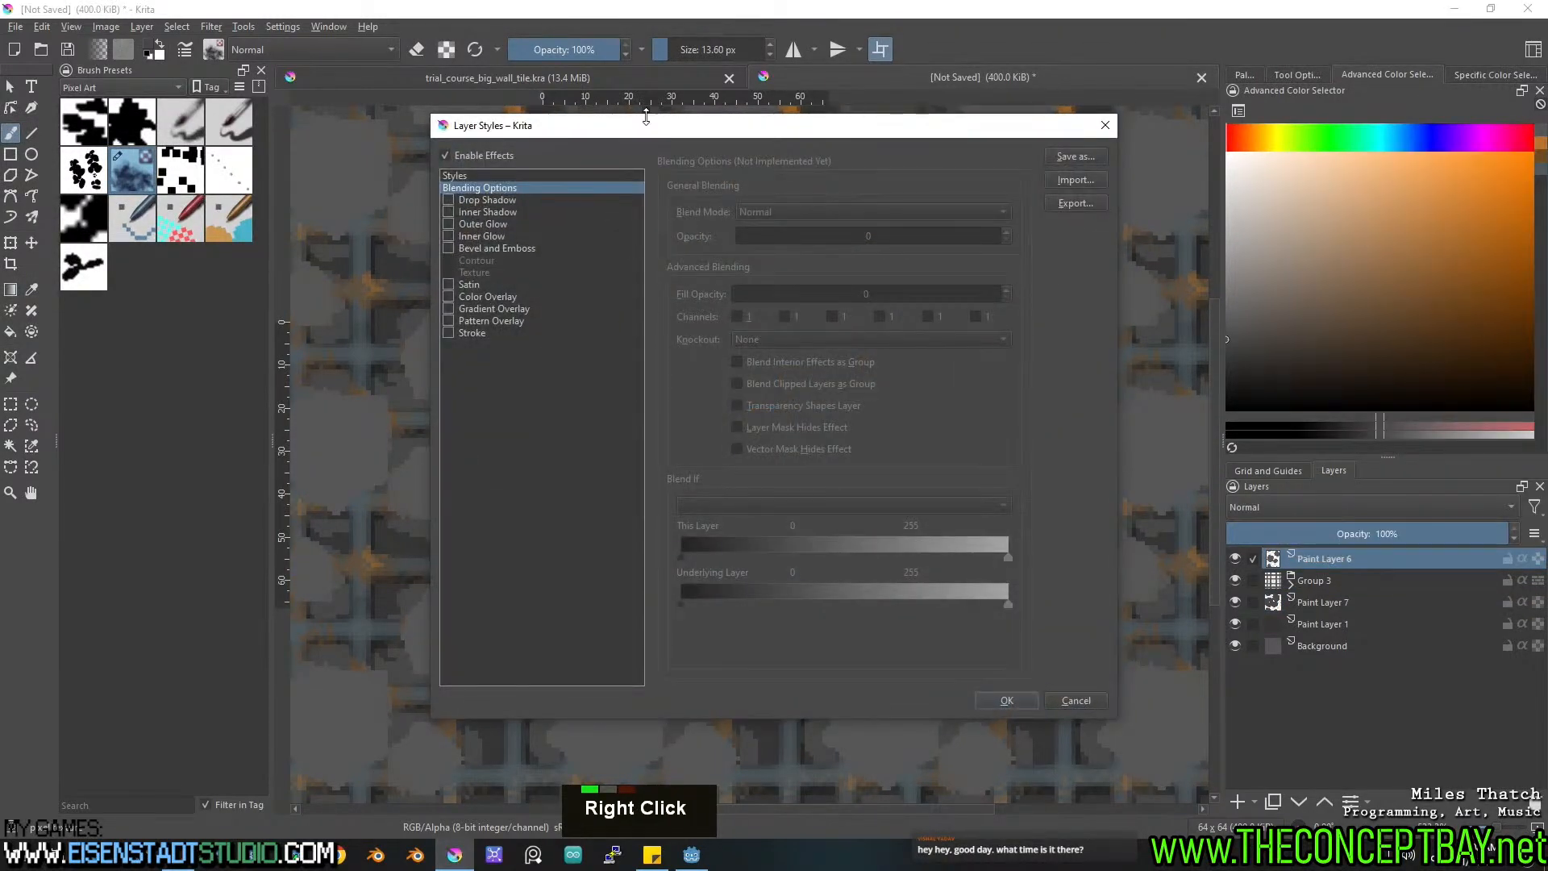
left_click_drag(646, 117, 646, 136)
left_click_drag(815, 156, 1134, 189)
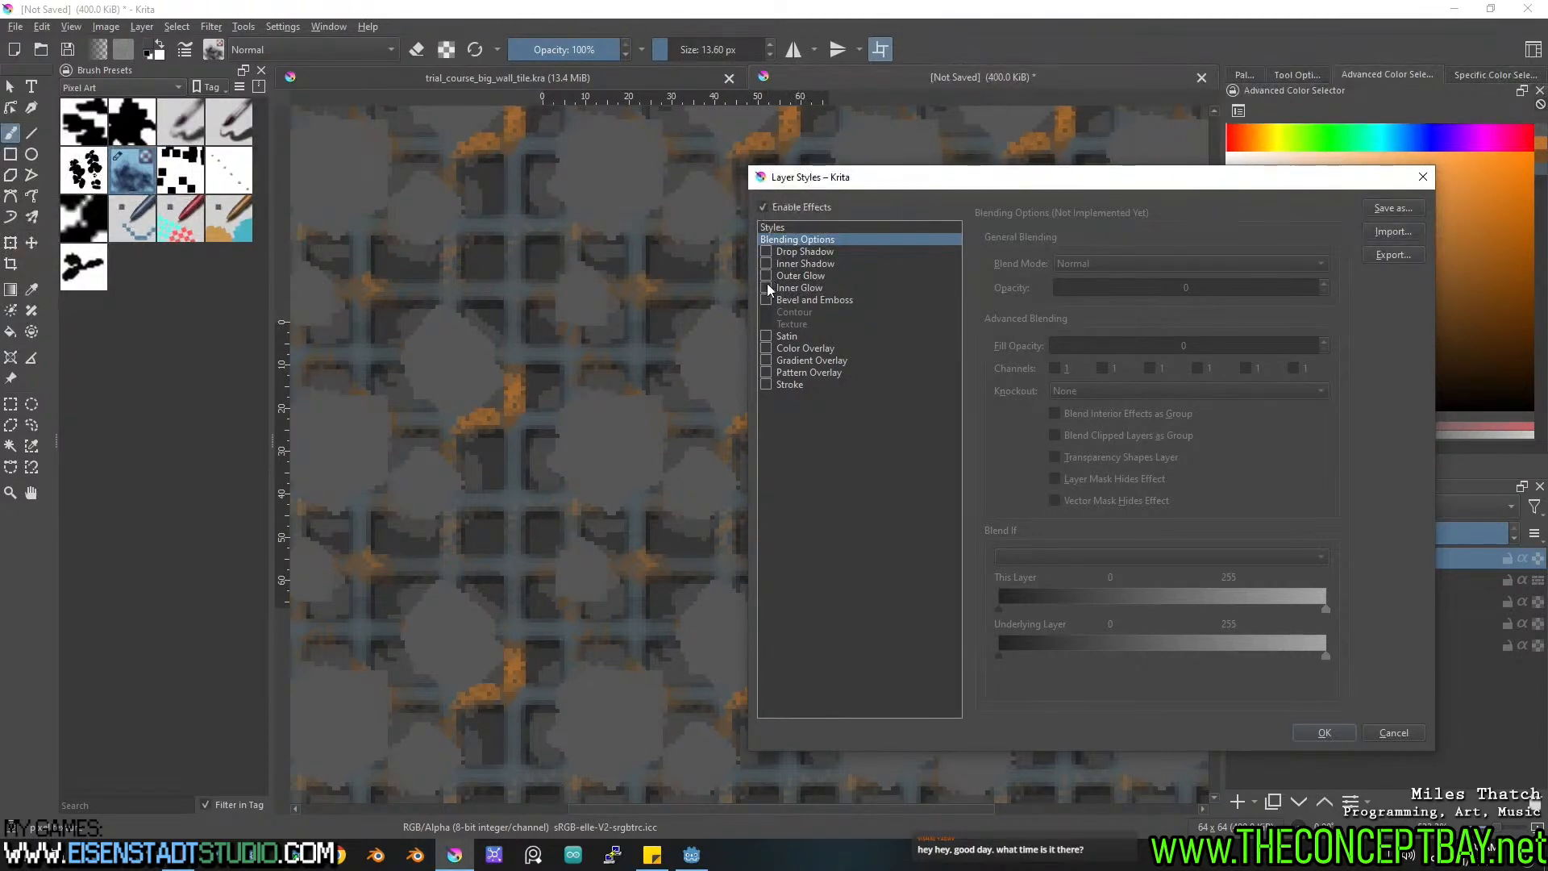
left_click(767, 252)
double_click(768, 252)
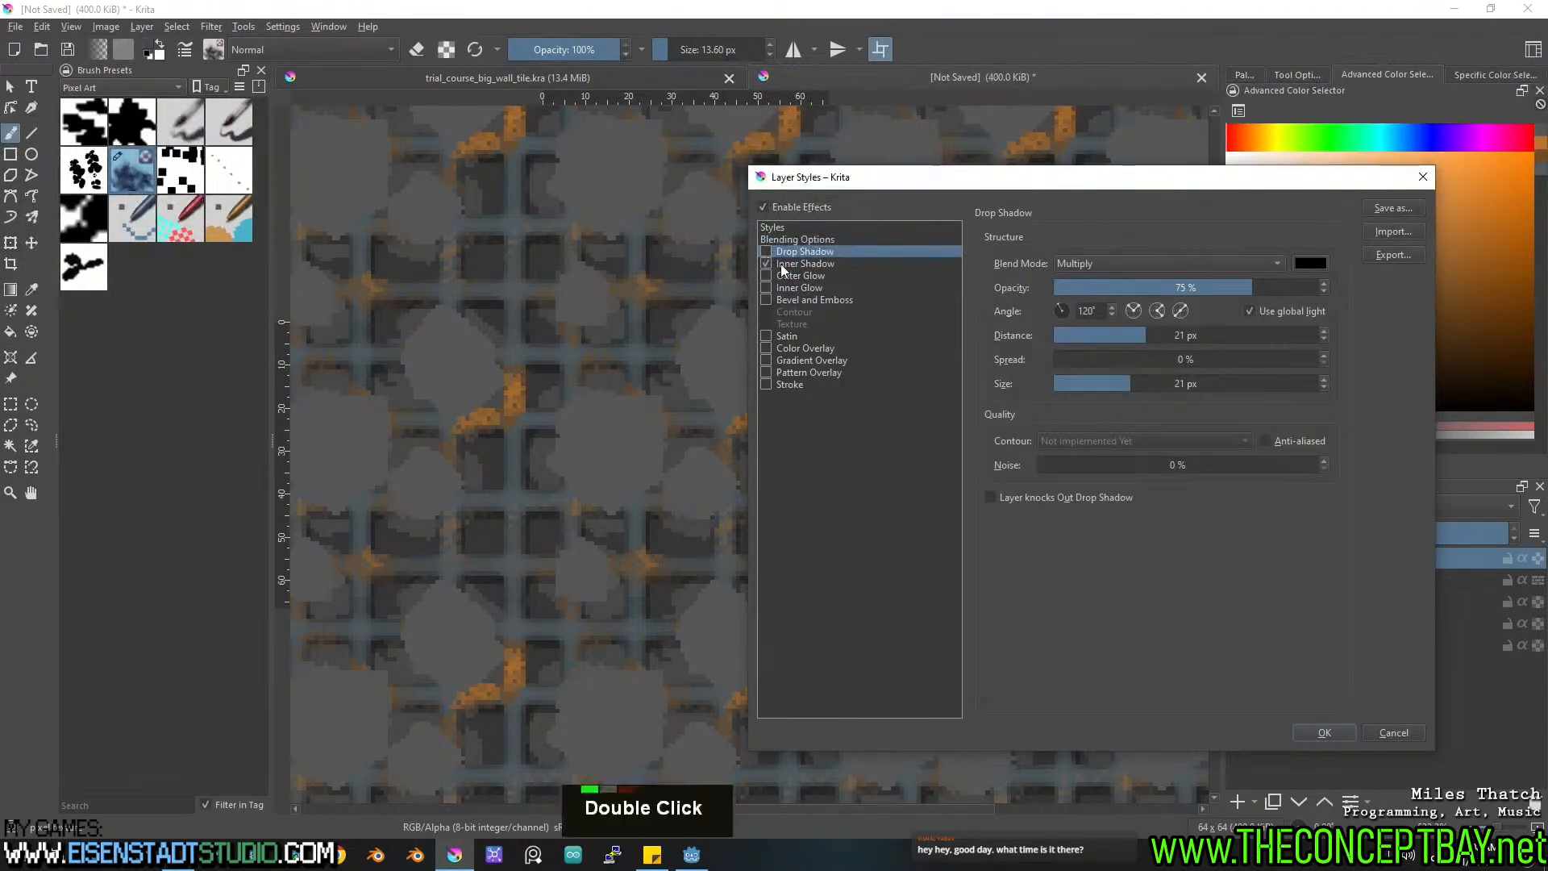
double_click(767, 263)
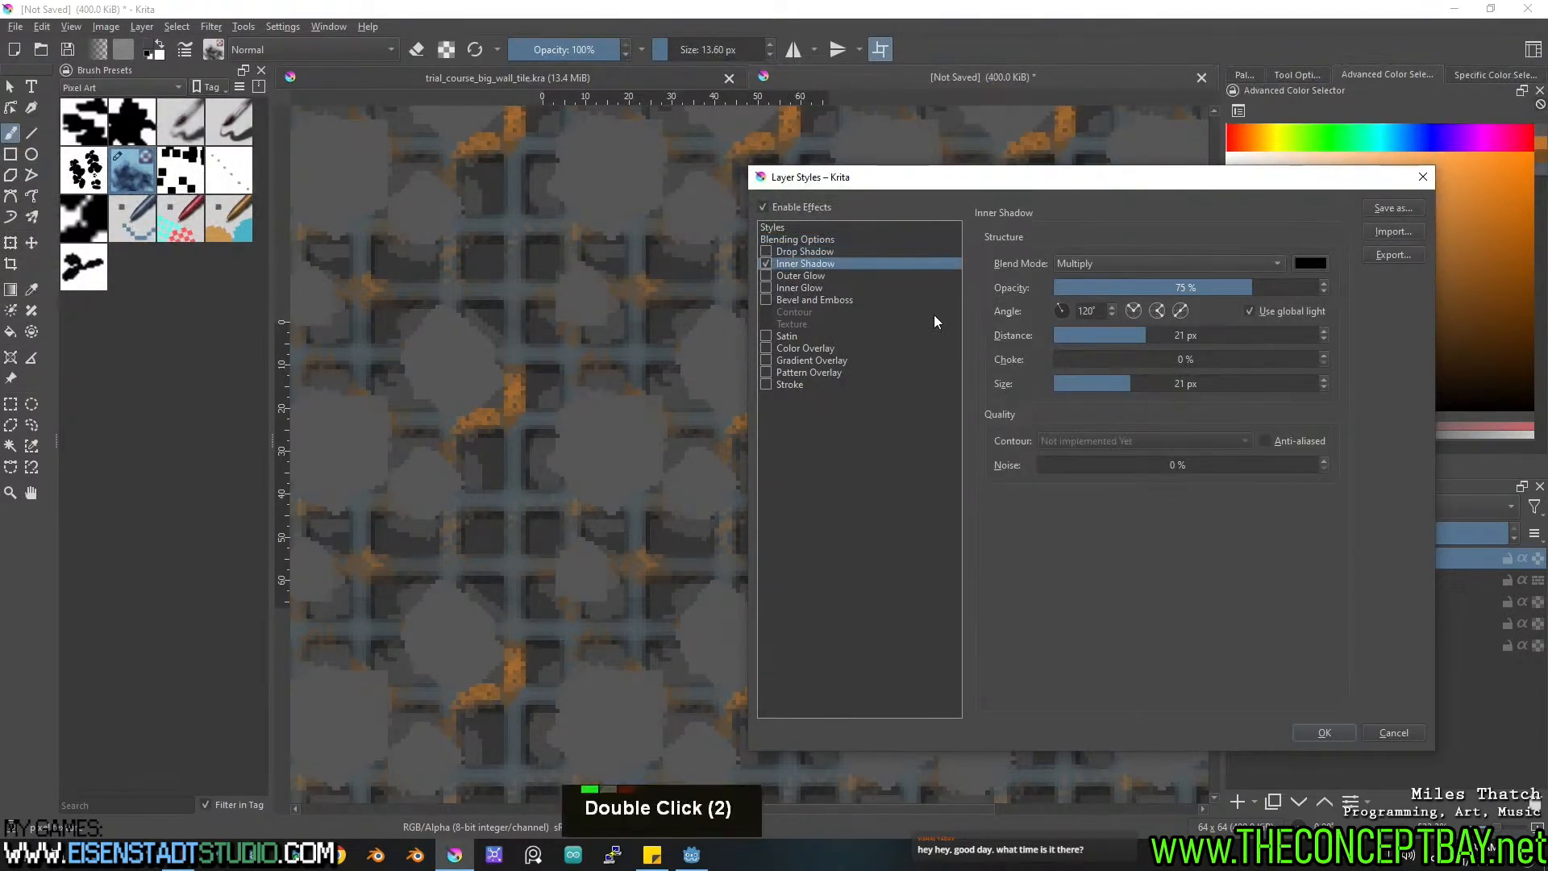
Set the Inner Shadow to a 90° angle, Normal blend mode and the grey colour #8c8c8c.
left_click(1065, 304)
left_click_drag(1065, 302, 1060, 301)
left_click(1120, 263)
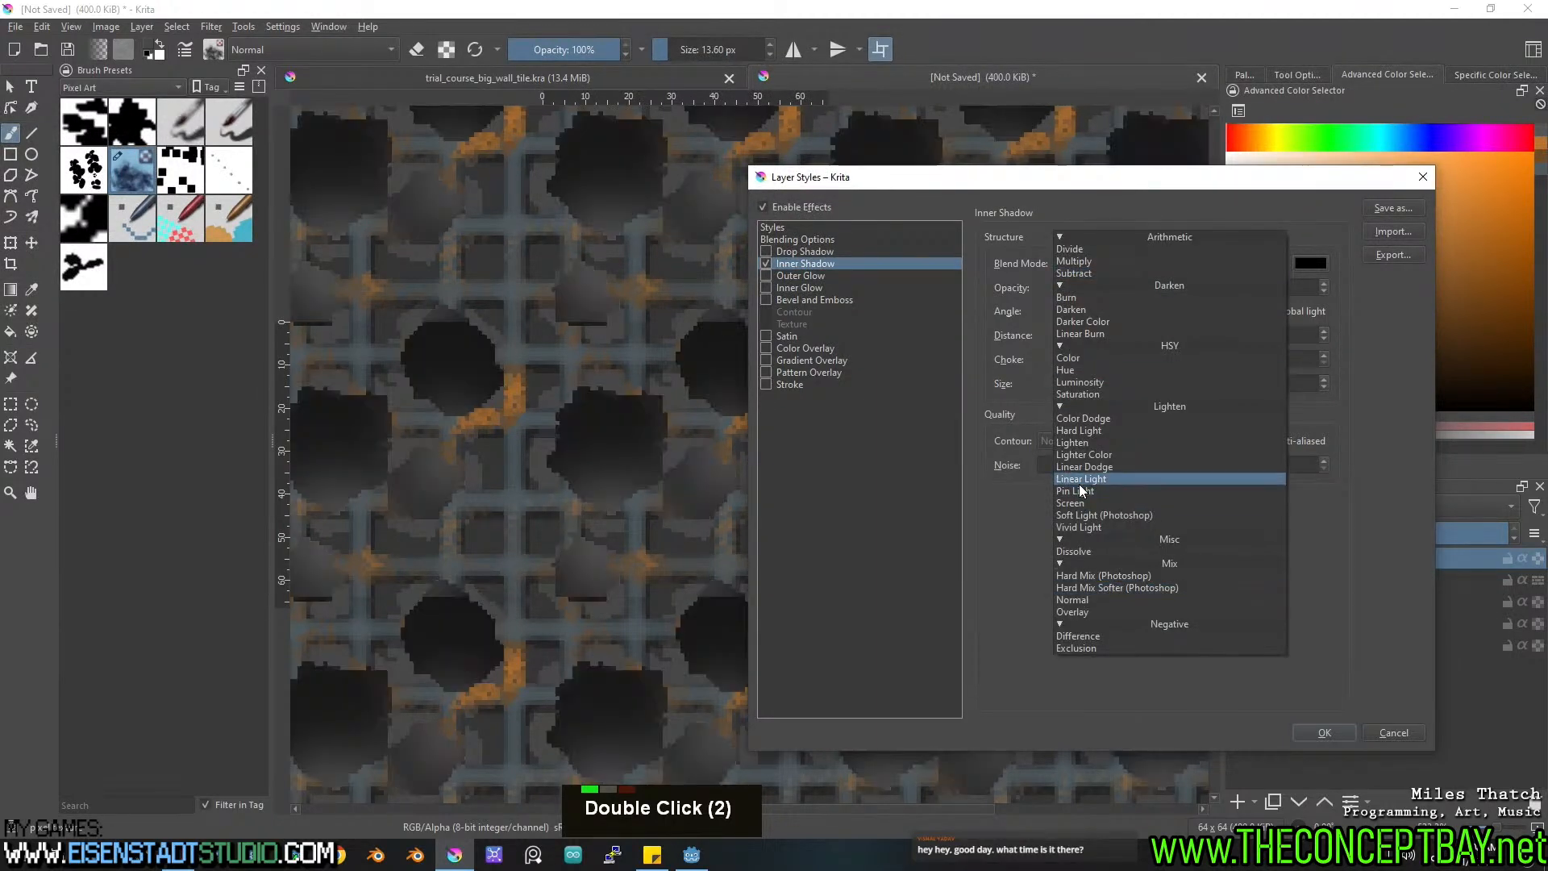
left_click(1095, 599)
left_click(1313, 264)
left_click_drag(961, 345, 896, 361)
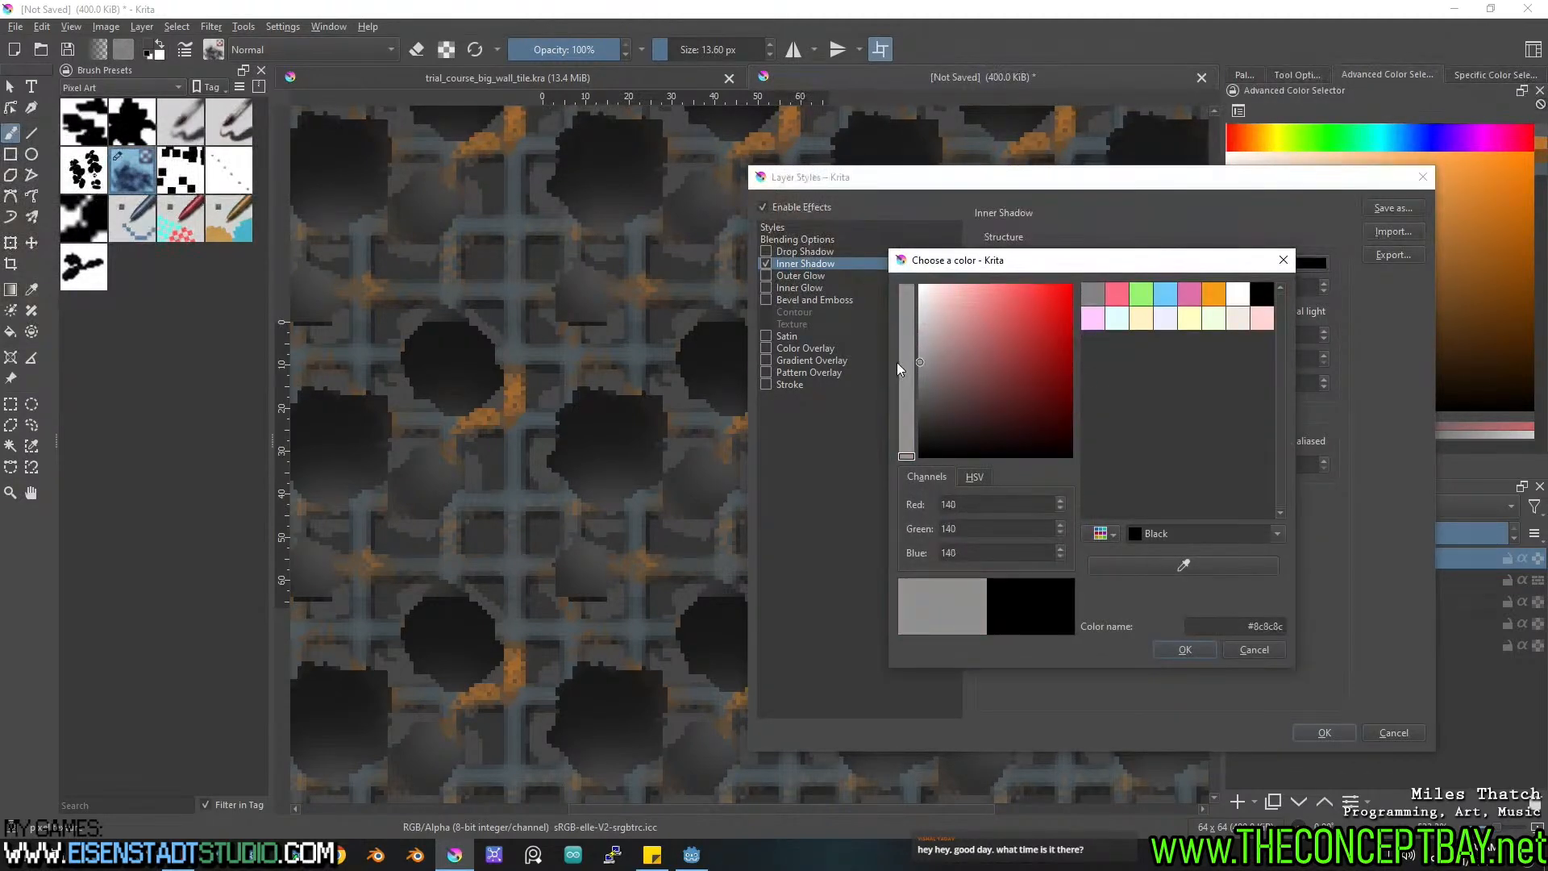
double_click(1191, 653)
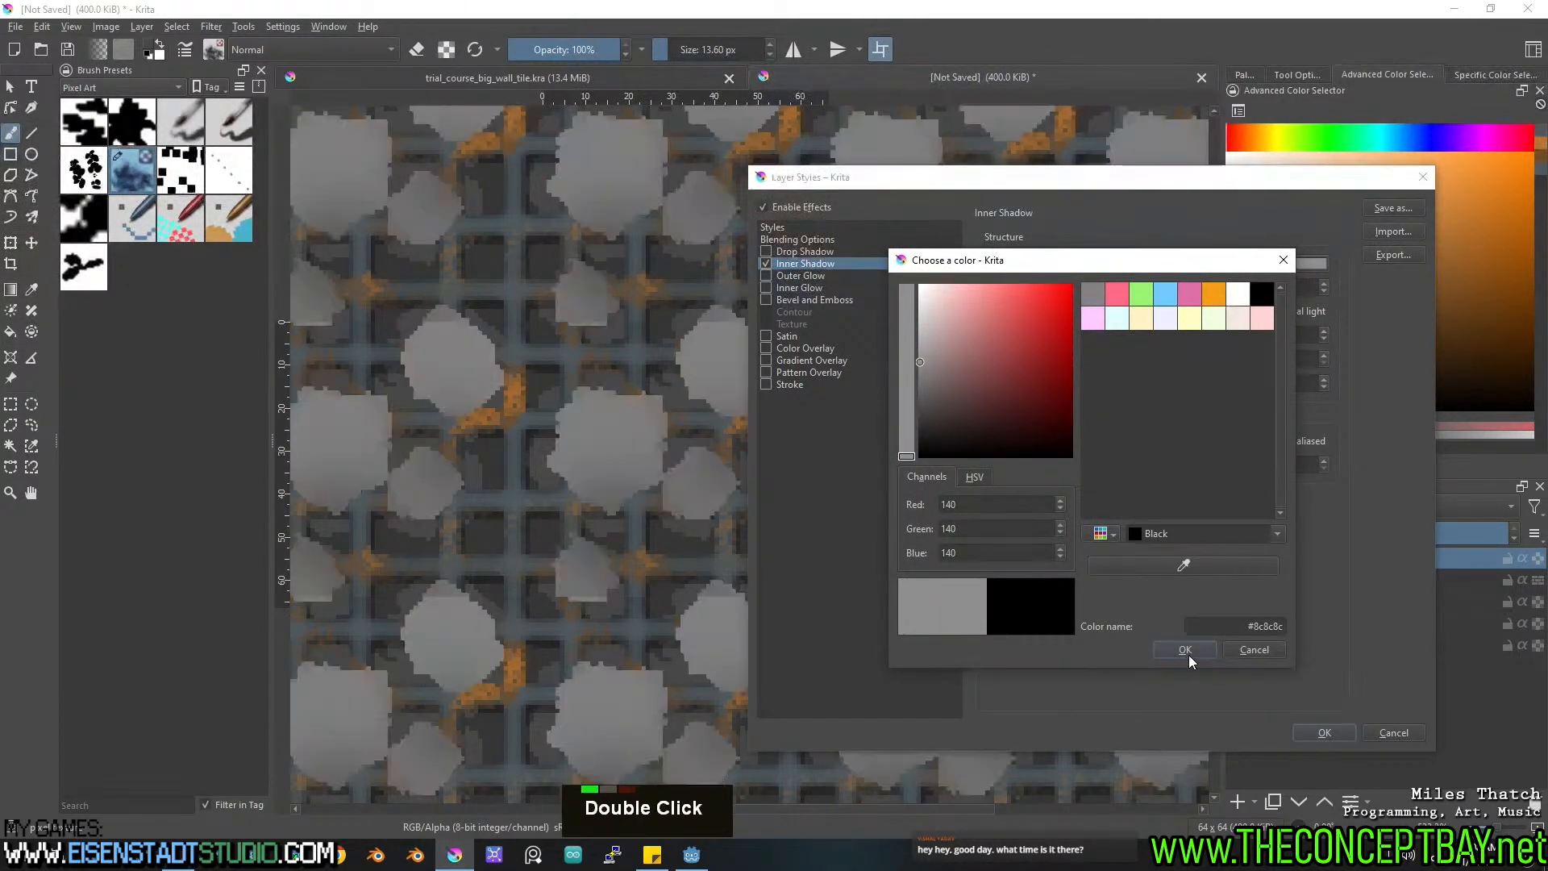
Set the Inner Shadow's distance to 2 px, size to 1 px and opacity to 50%, and apply the layer style.
left_click_drag(1099, 387, 1052, 388)
left_click_drag(1077, 335, 1095, 335)
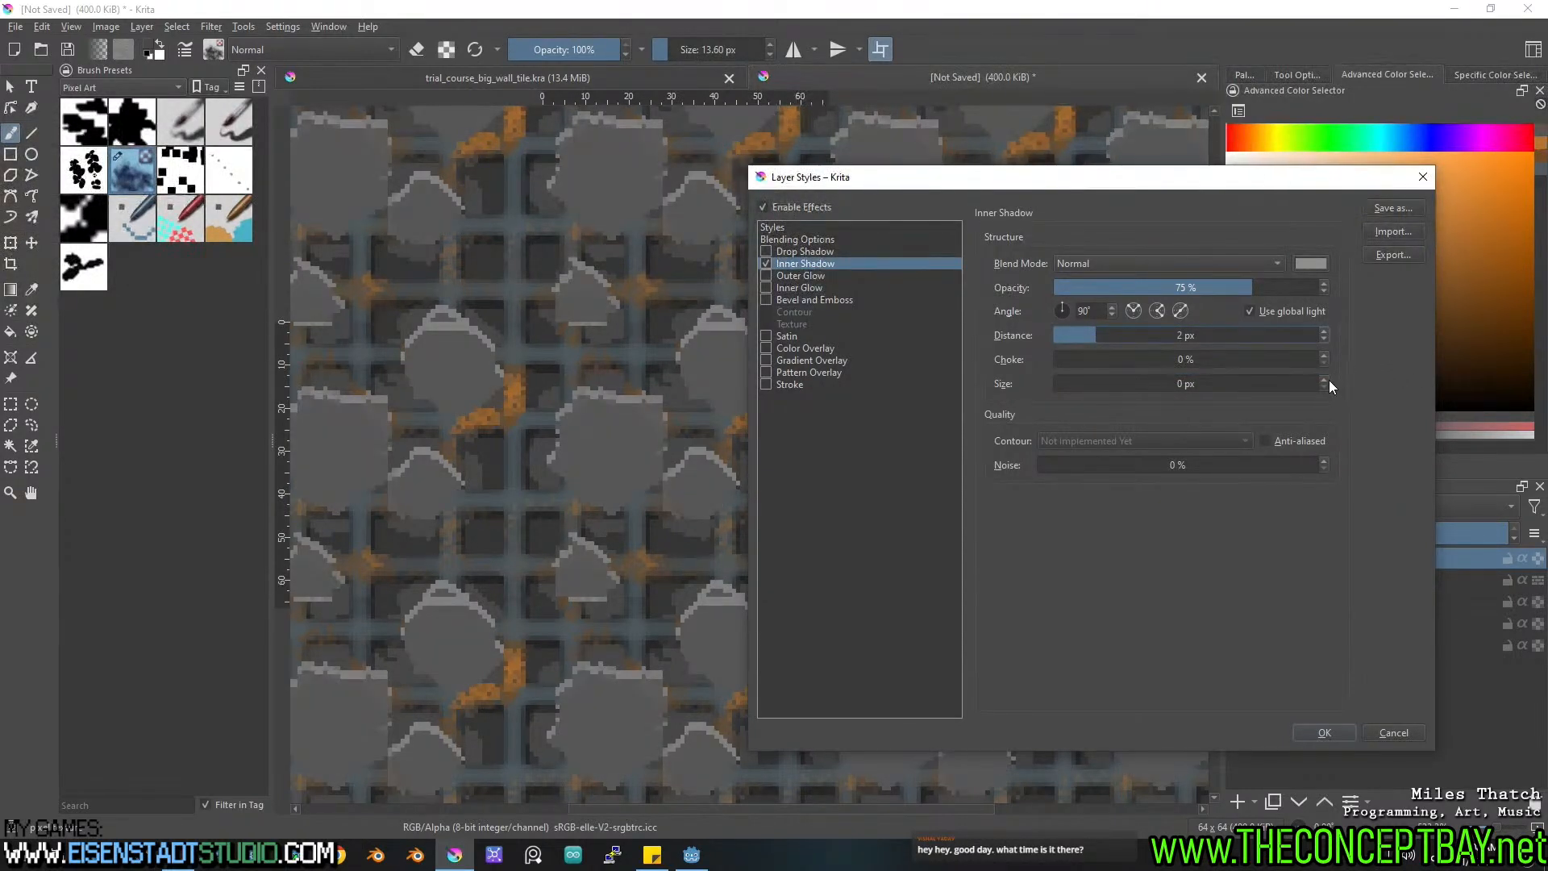
left_click(1323, 379)
left_click(1182, 287)
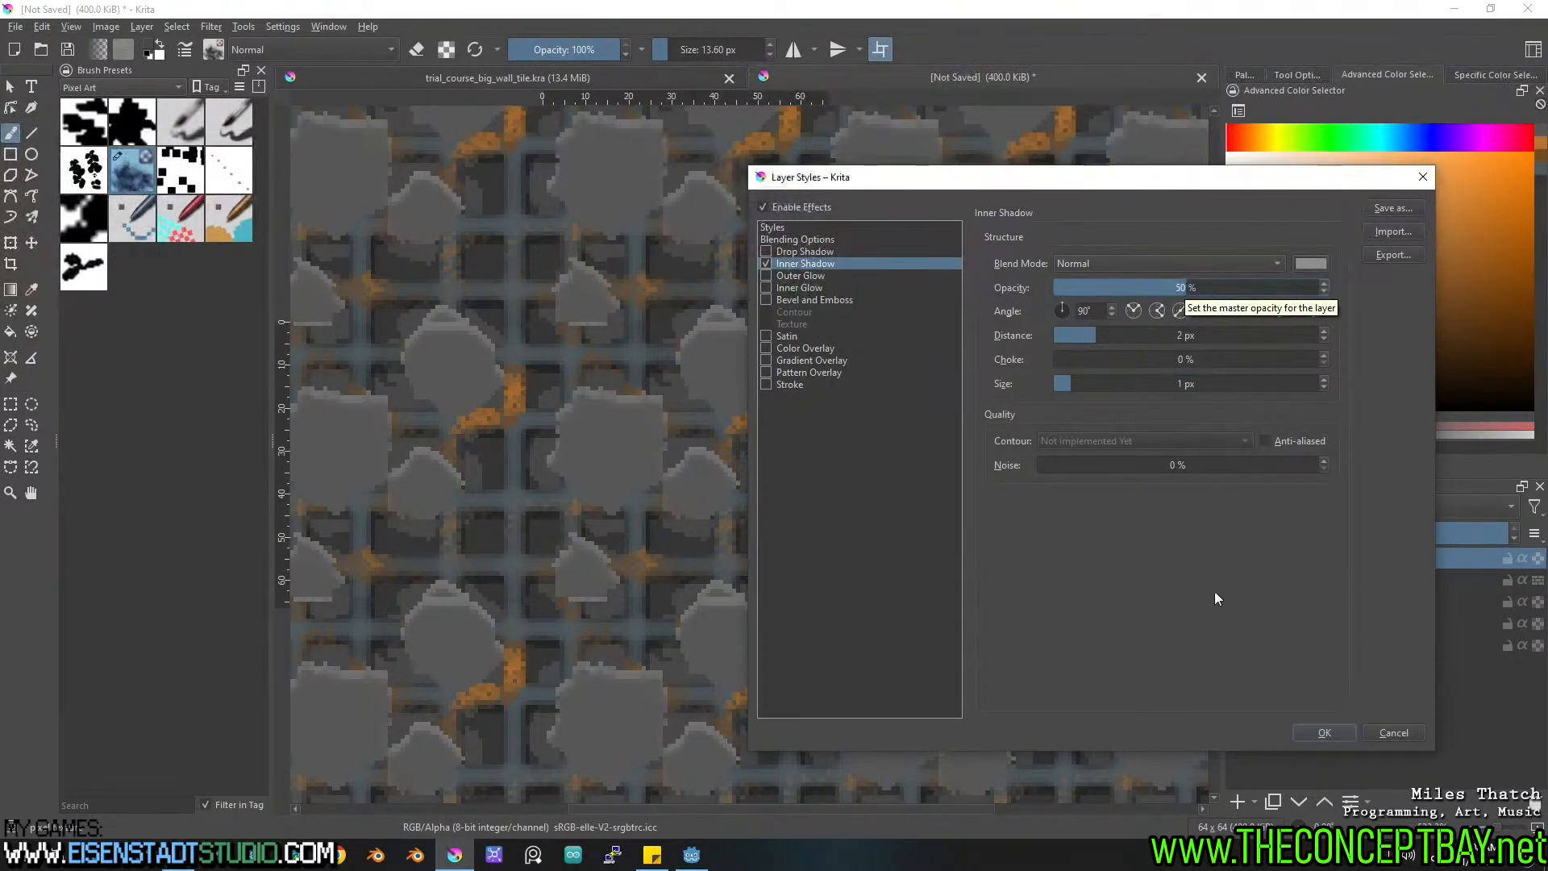
left_click(1323, 730)
Switch off Paint Layer 6's layer effects and move Paint Layer 7 above Group 3, directly beneath Paint Layer 6.
scroll(761, 485, "down", 3)
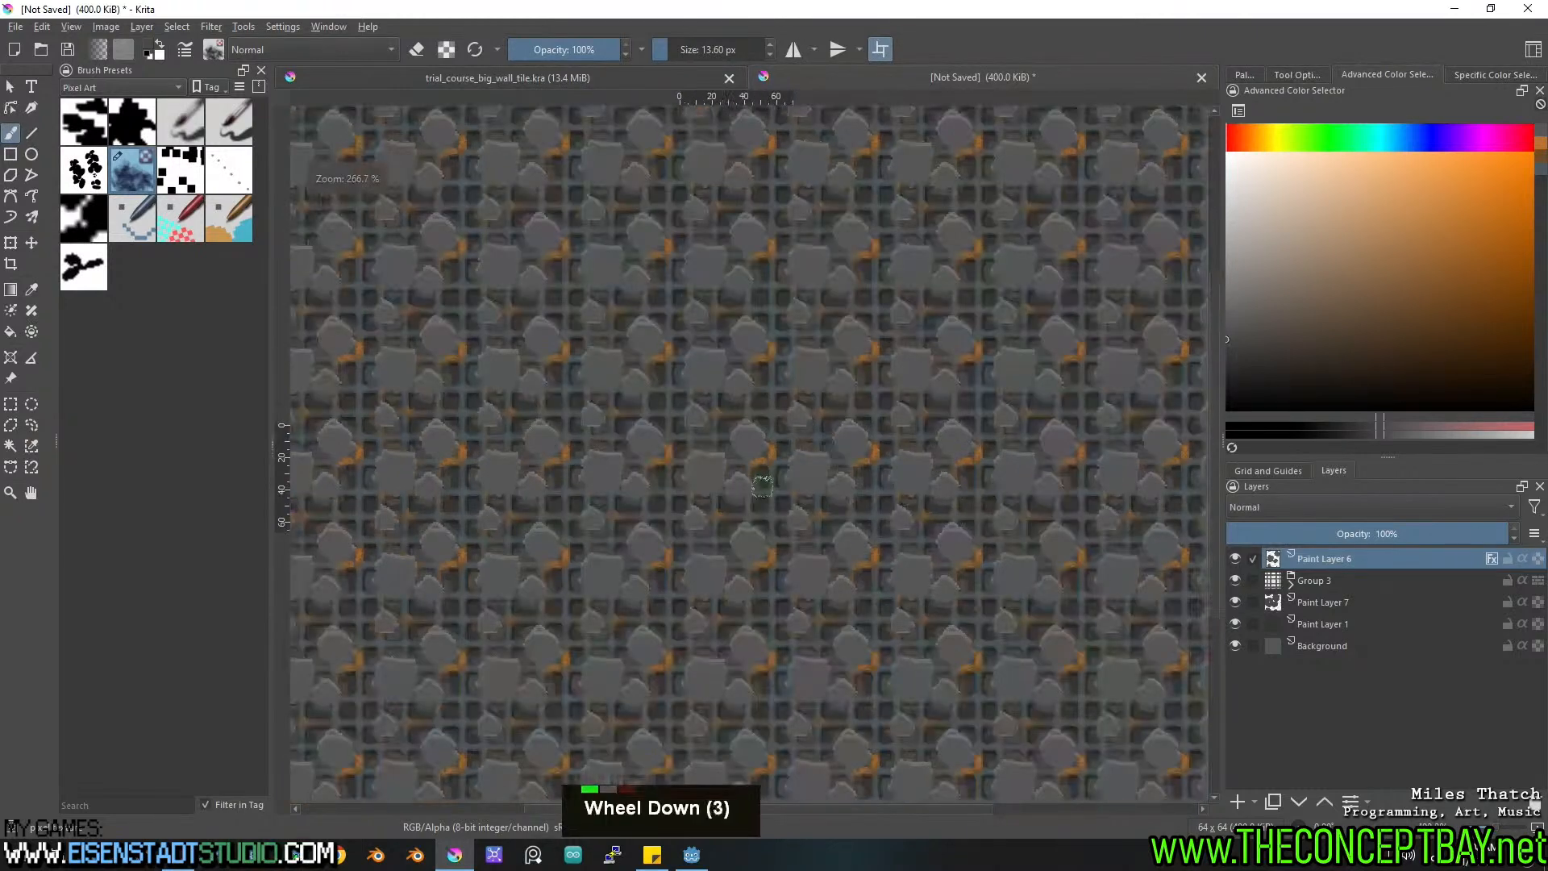
scroll(761, 485, "up", 2)
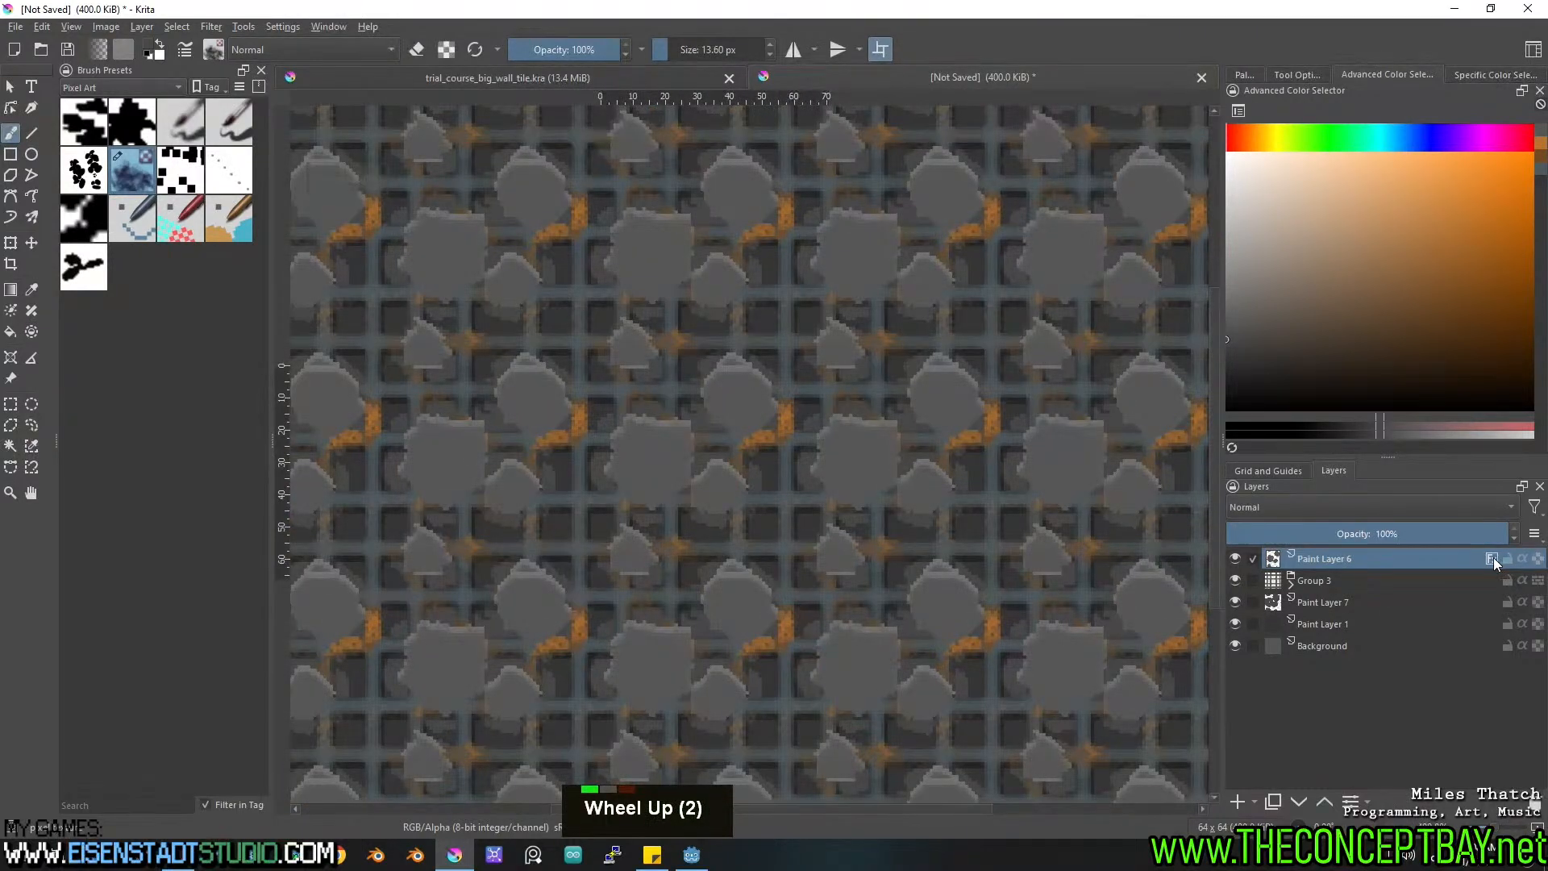
middle_click_drag(909, 518, 910, 493)
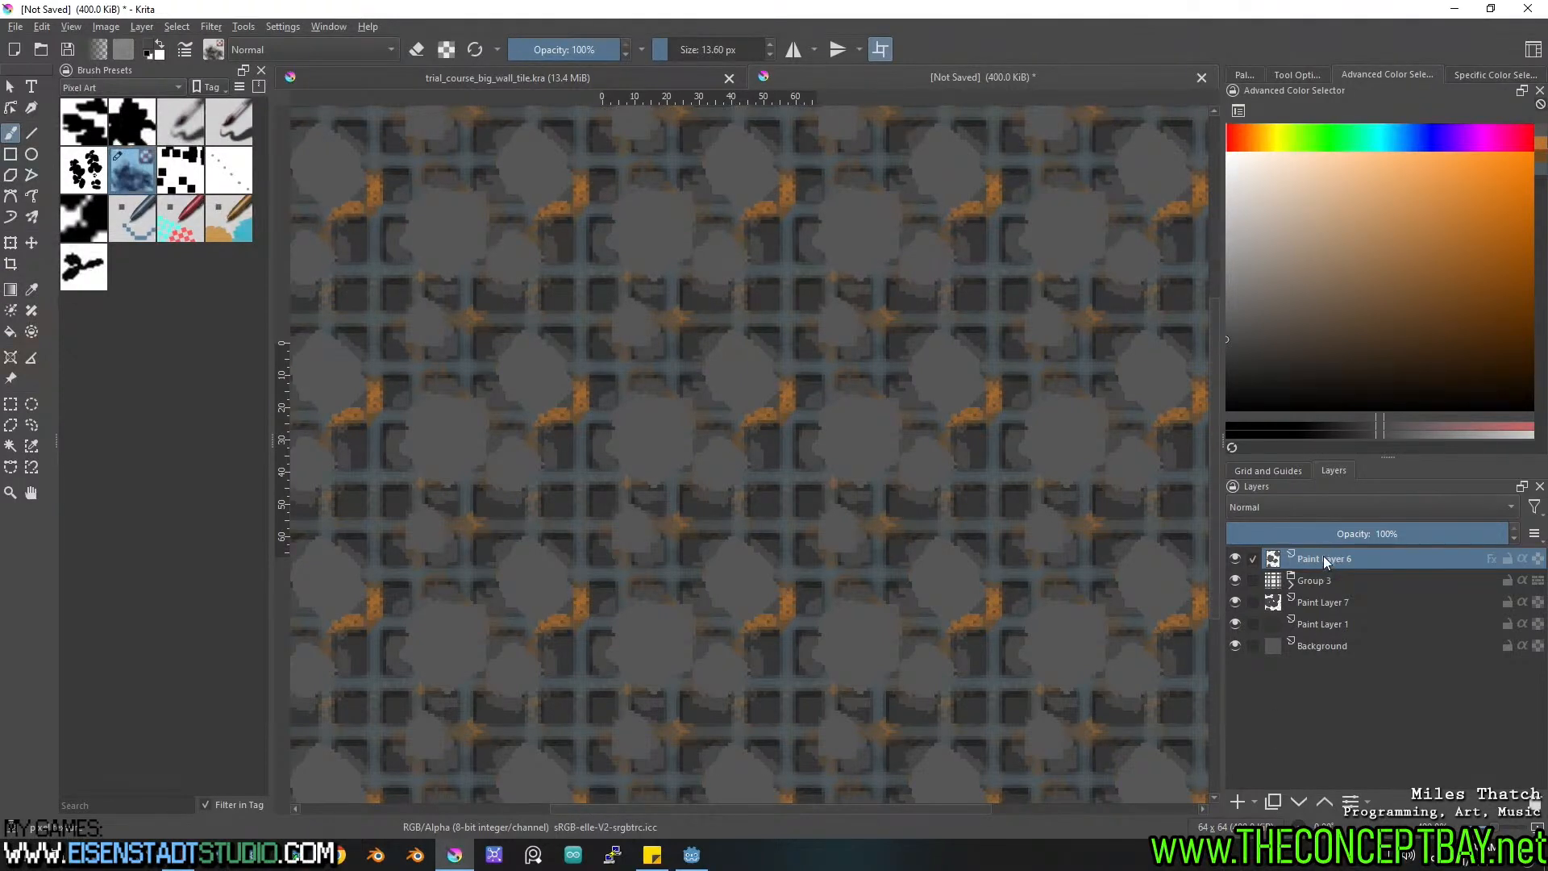
mouse_move(1323, 558)
left_mouse_down()
mouse_move(1336, 603)
mouse_move(1369, 569)
left_mouse_up()
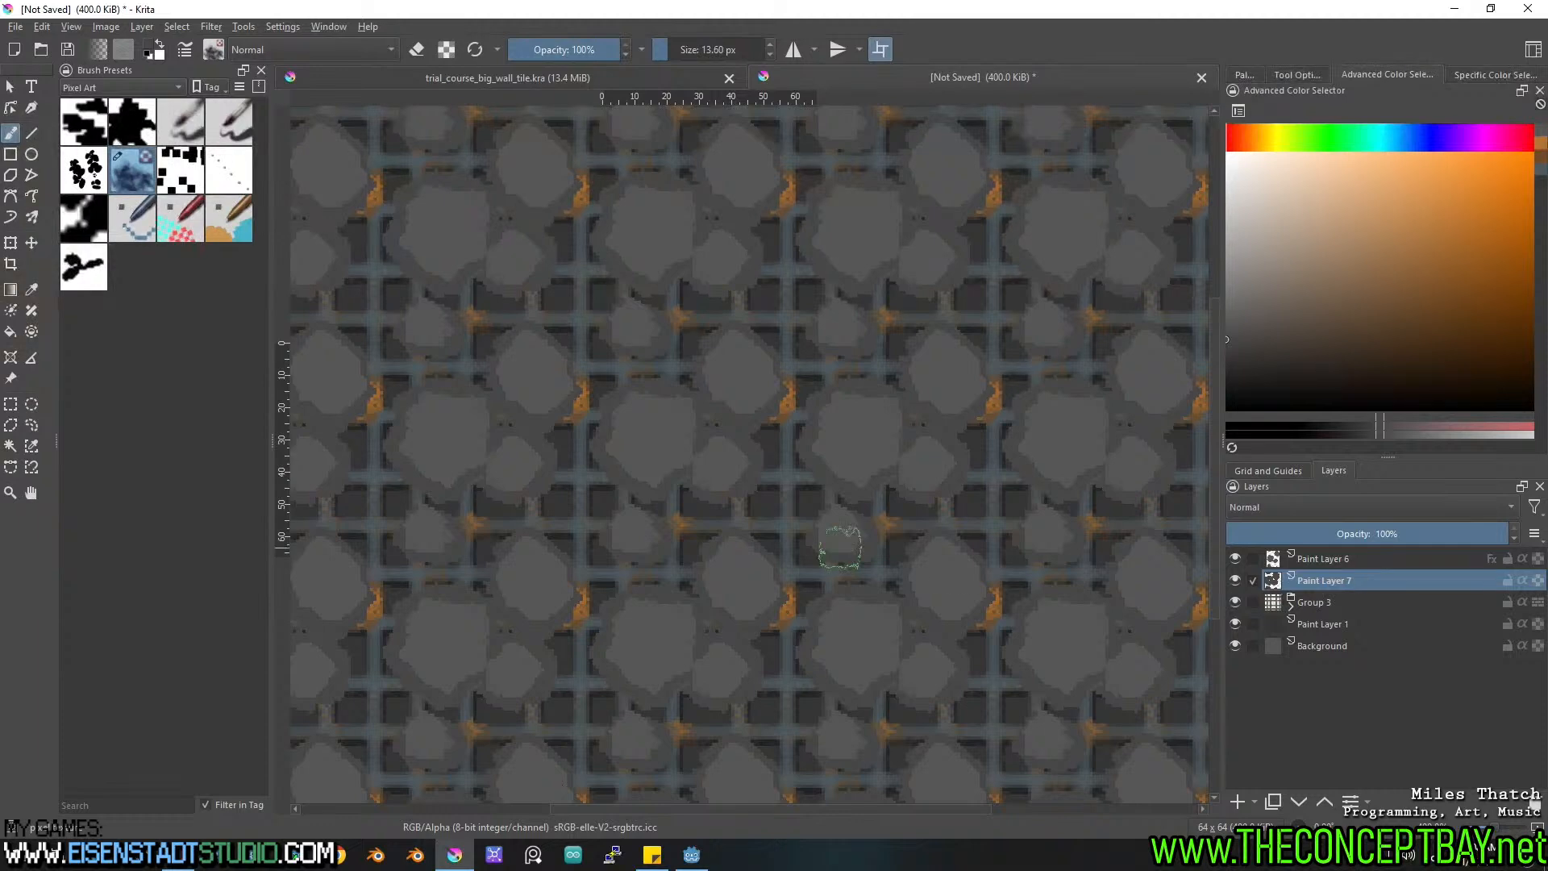
scroll(854, 556, "down", 2)
scroll(841, 550, "up", 2)
middle_click_drag(842, 550, 869, 481)
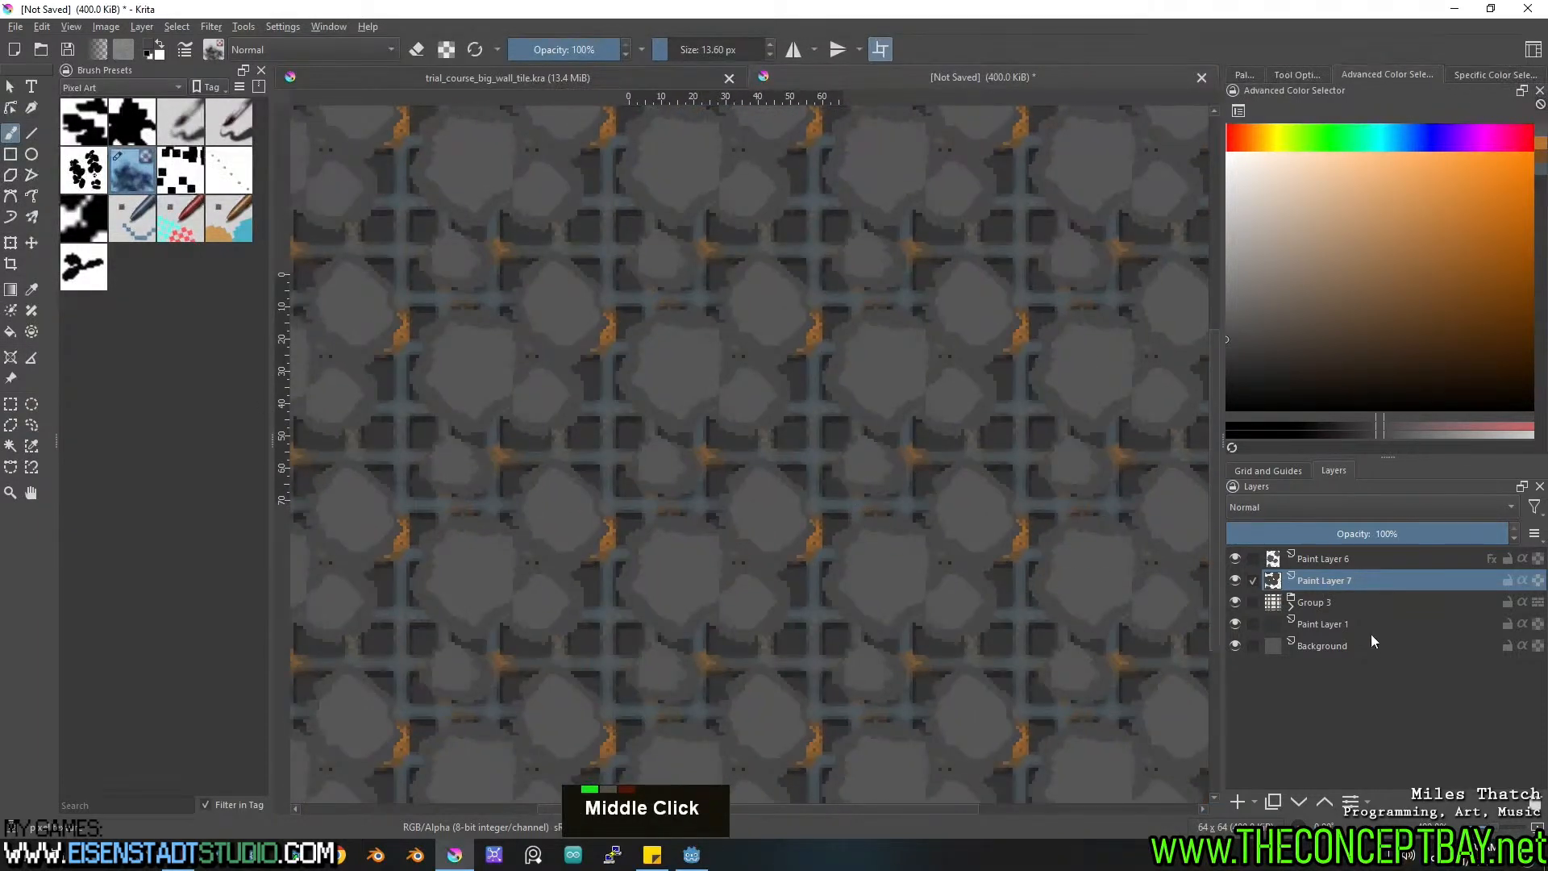
Compare the tile with Paint Layer 6 and Paint Layer 7 hidden and shown, leaving both layers visible.
double_click(1236, 581)
double_click(1234, 558)
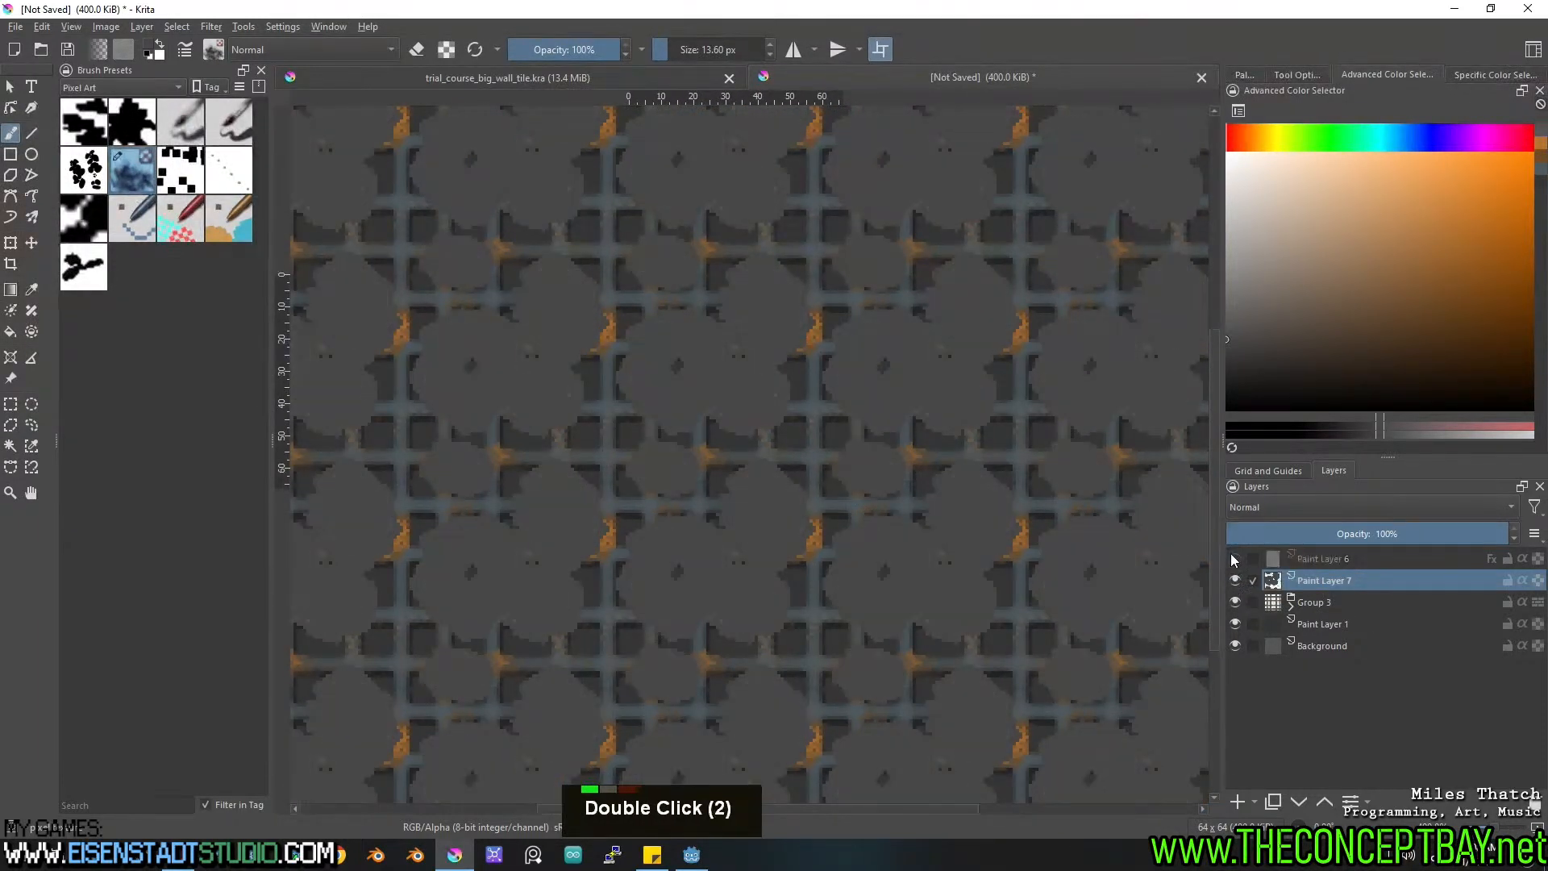
double_click(1236, 580)
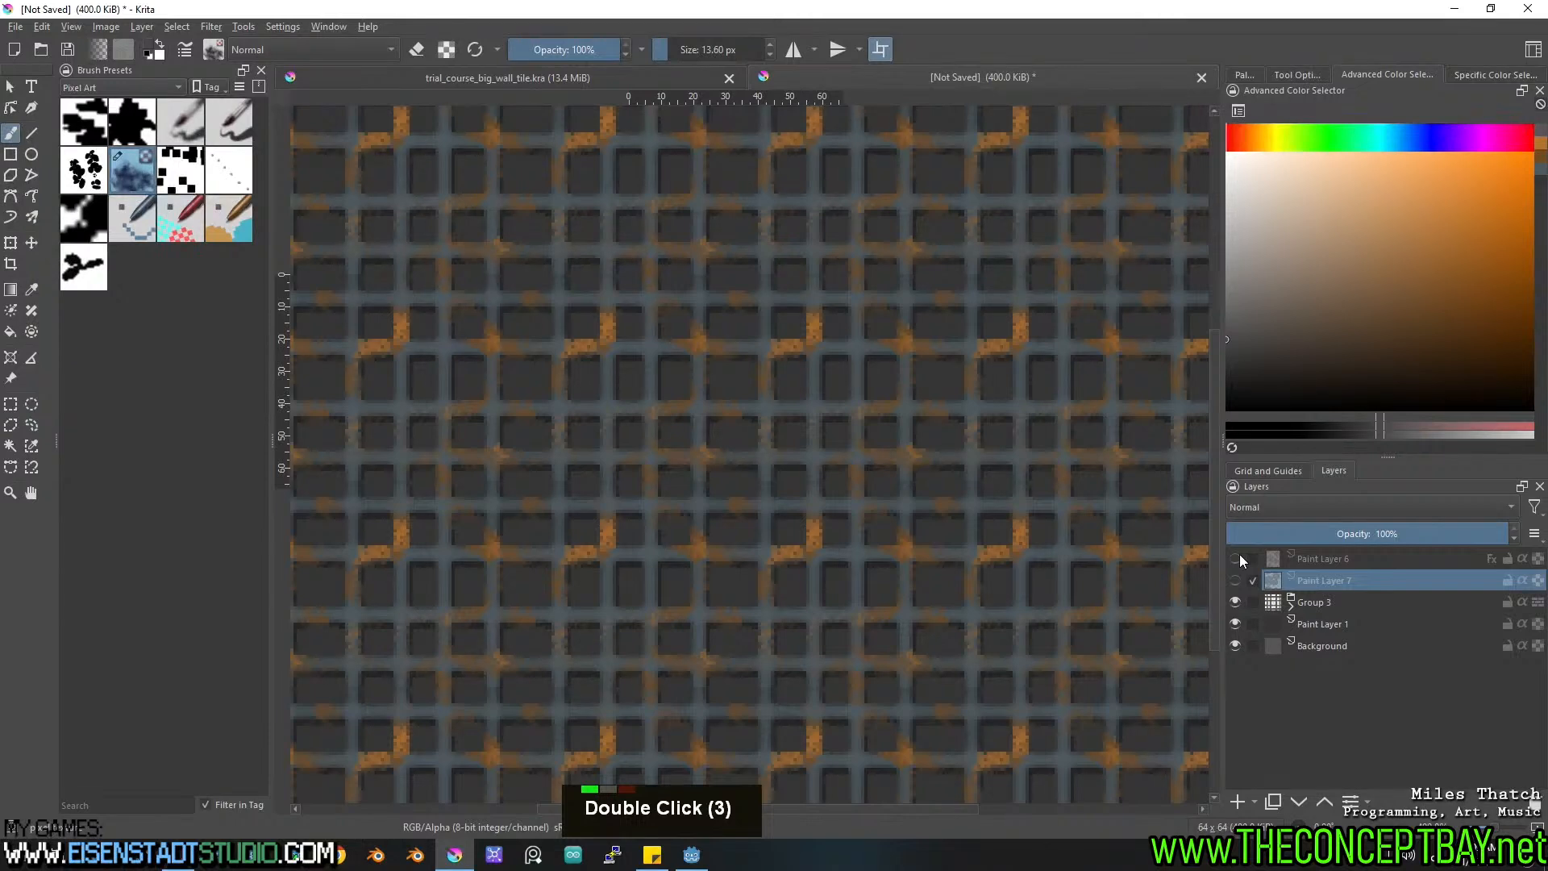
mouse_move(1341, 607)
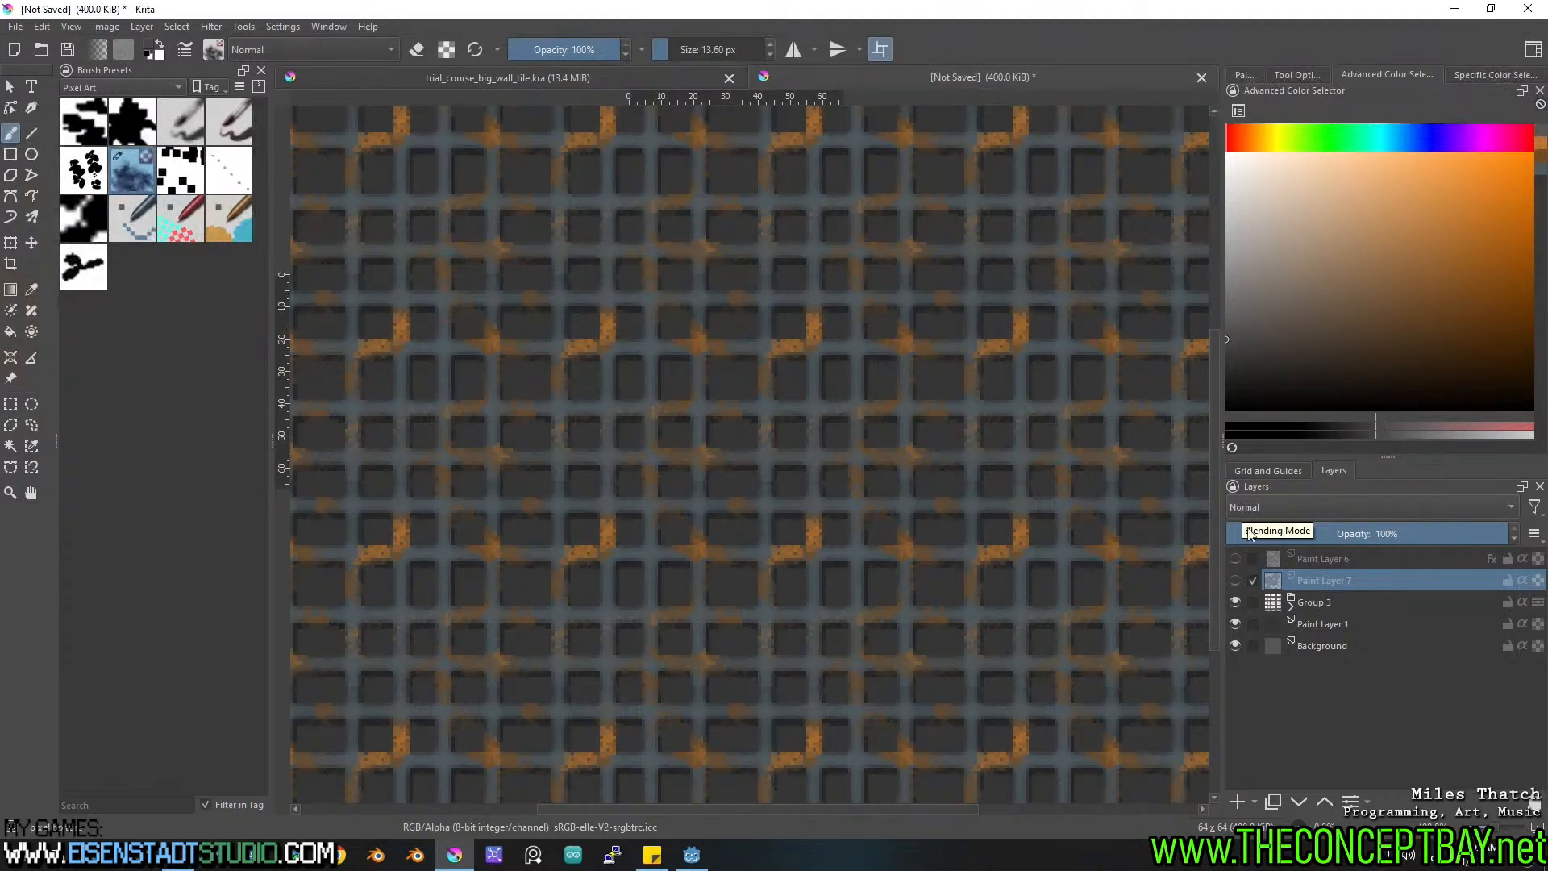
left_click(1235, 580)
left_click(1237, 560)
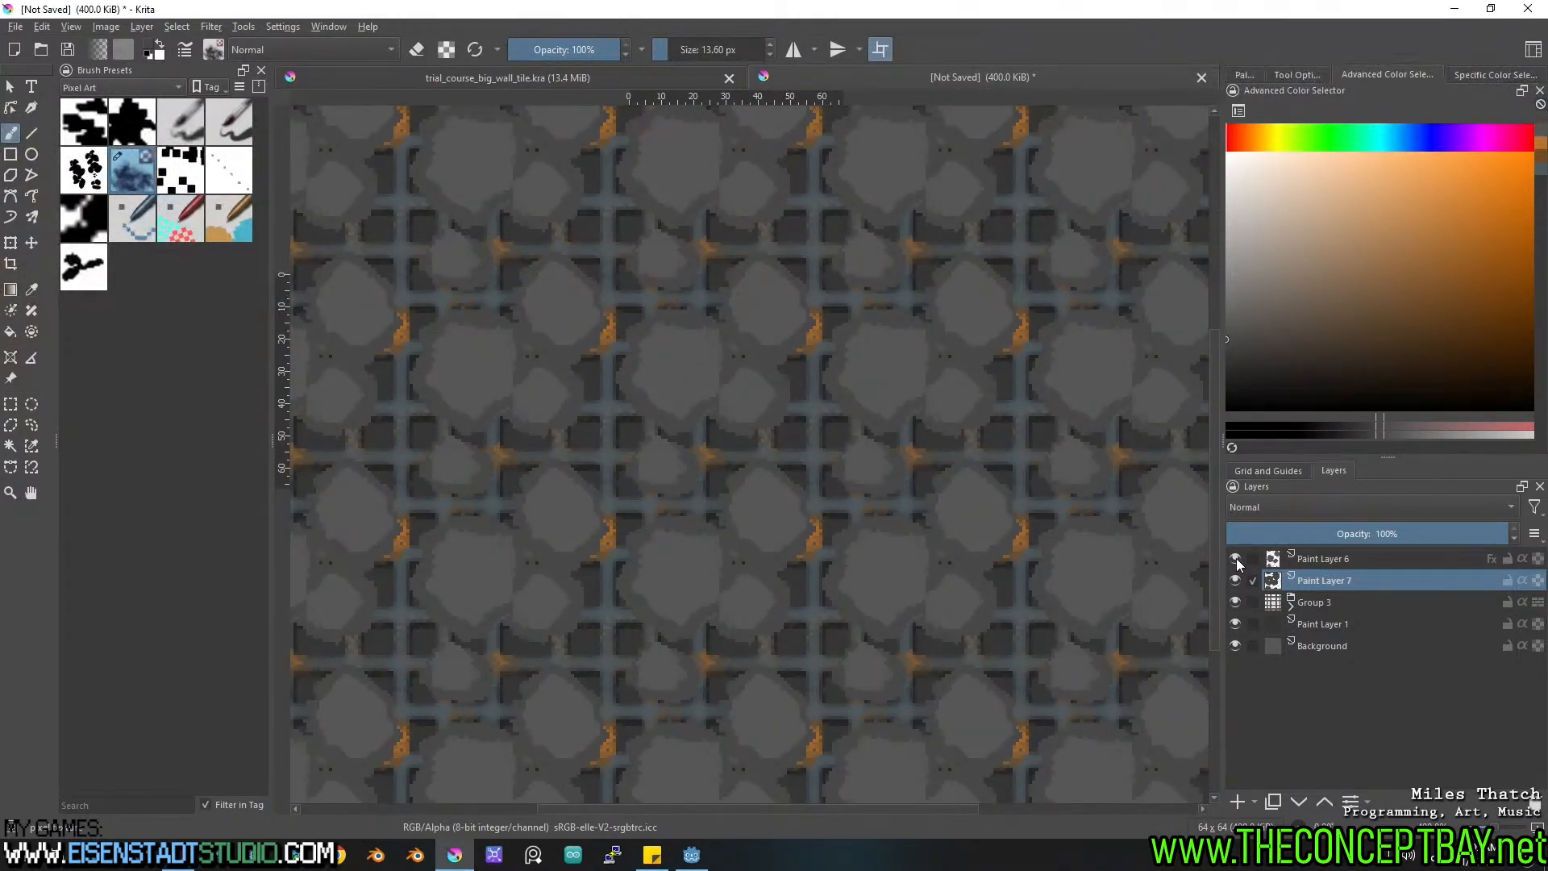
mouse_move(849, 511)
middle_mouse_down()
mouse_move(545, 553)
mouse_move(918, 518)
mouse_move(865, 502)
mouse_move(829, 515)
mouse_move(852, 491)
middle_mouse_up()
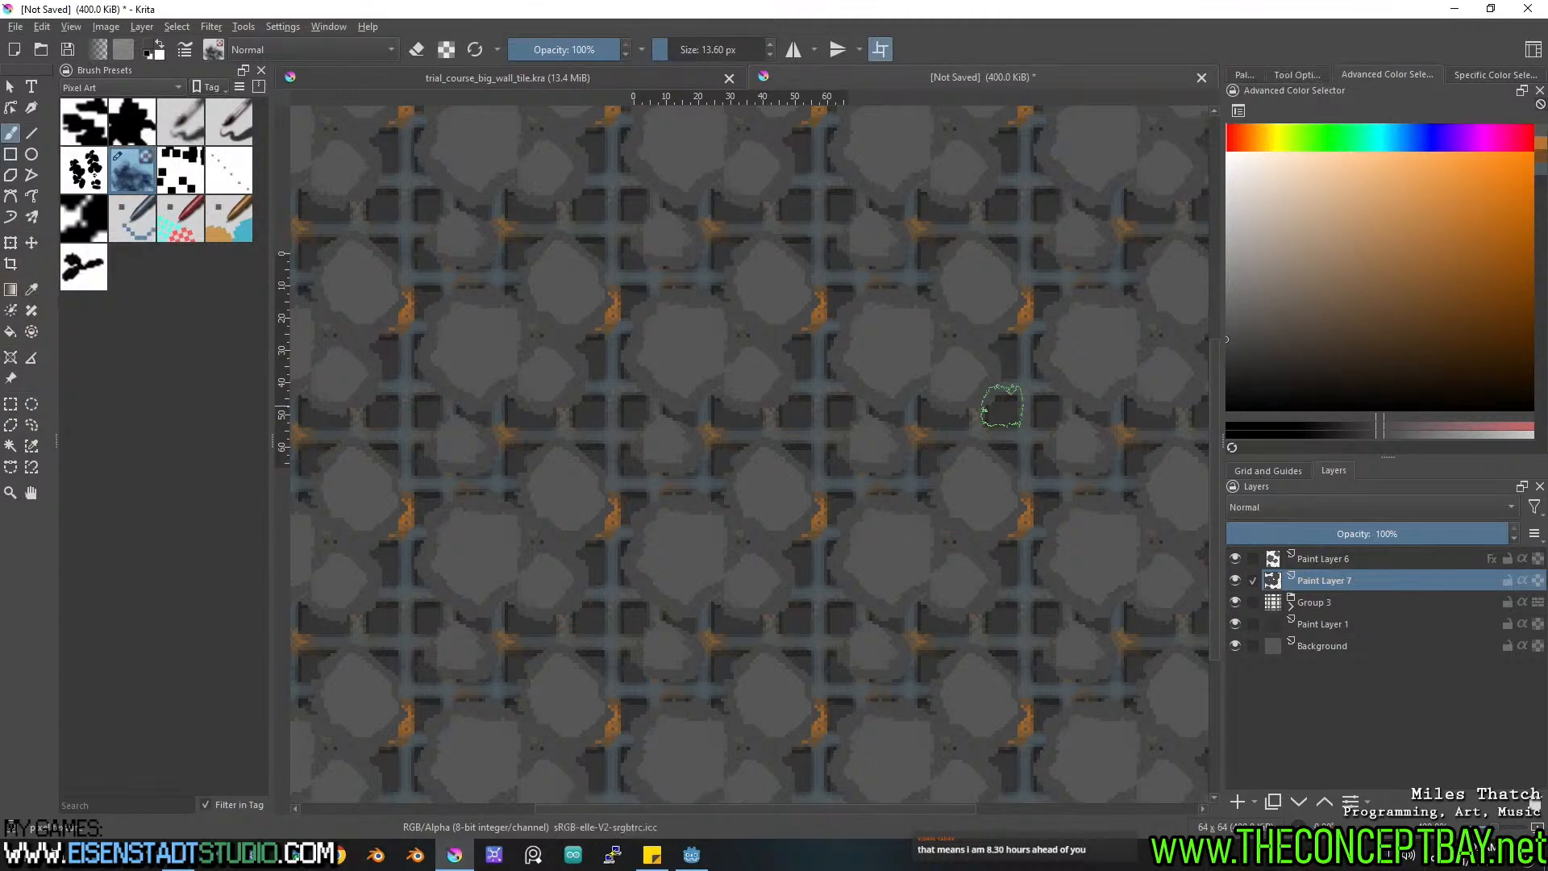
Save the tile as the Krita document trial_course_wall_crumble in the rtag_rise/assets/tiles folder.
key("ctrl+s")
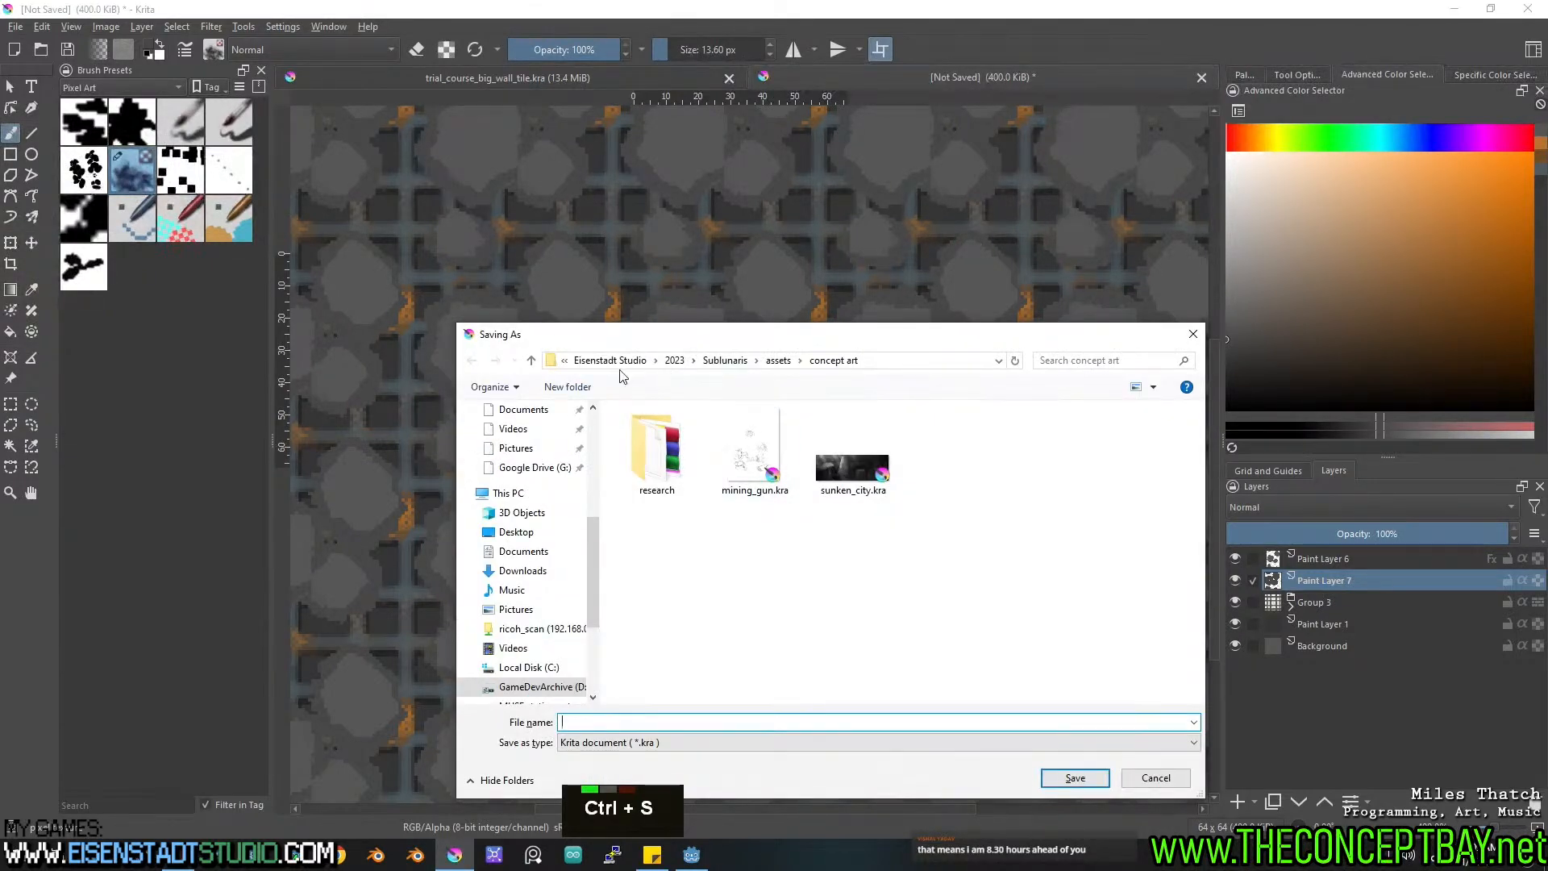
scroll(588, 428, "up", 5)
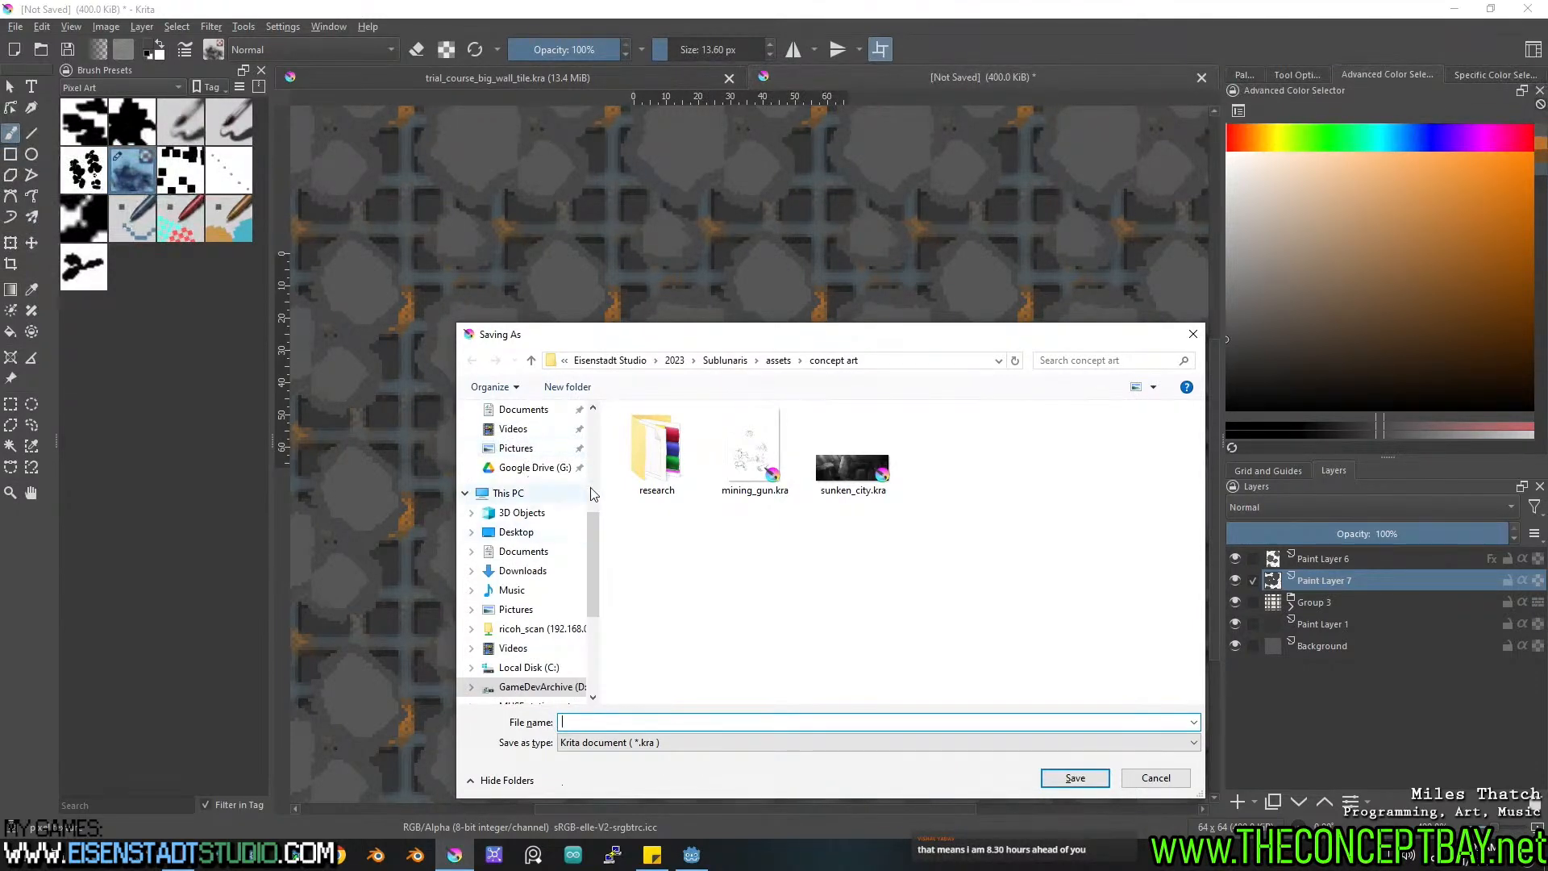
left_click(516, 539)
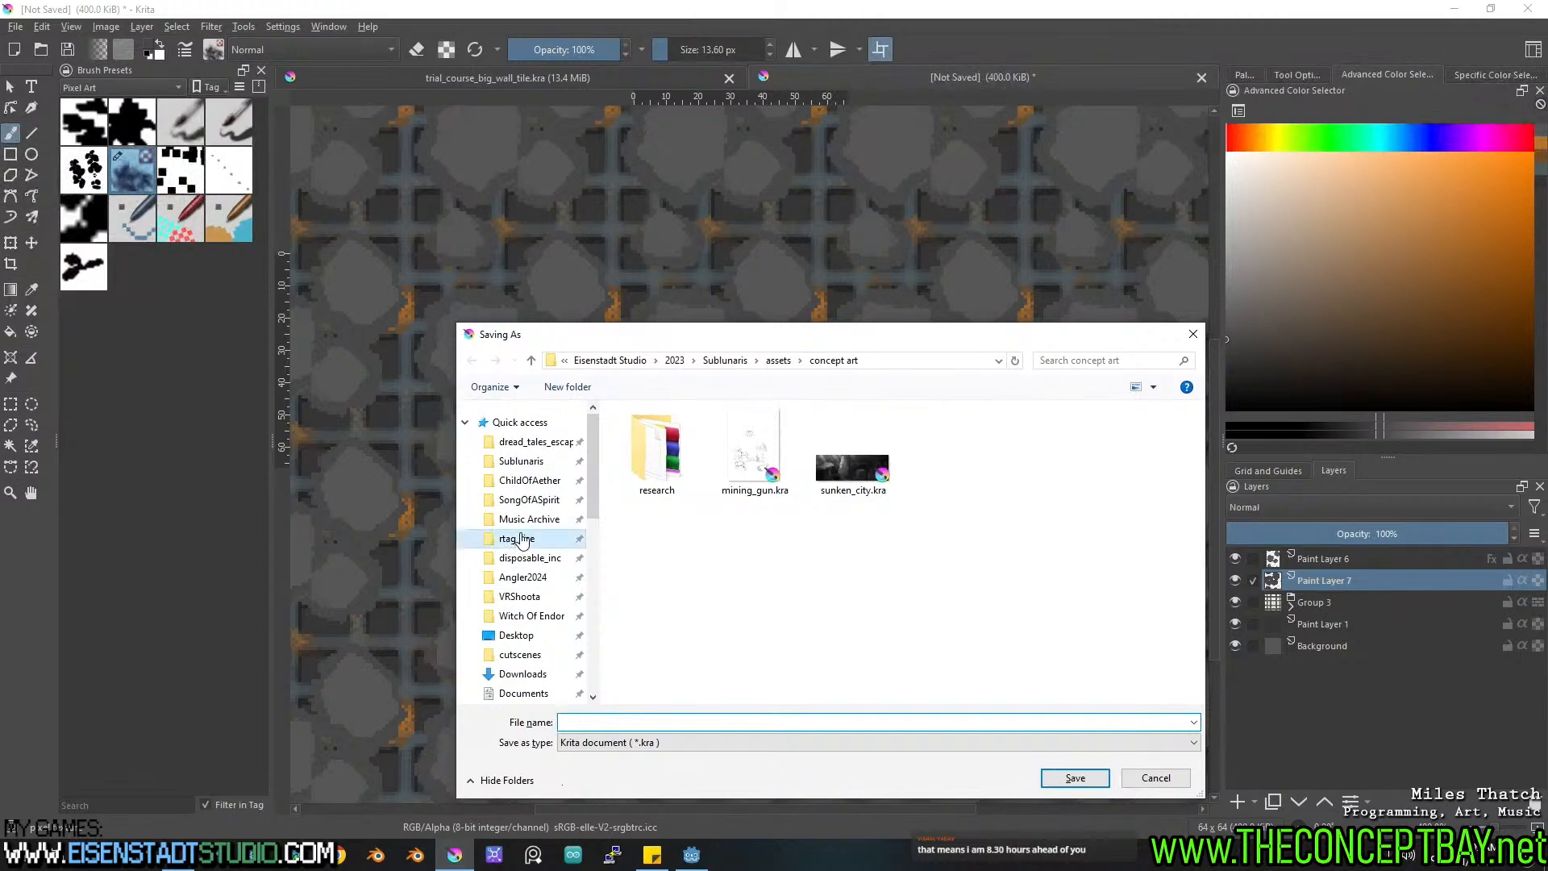
double_click(645, 433)
double_click(649, 484)
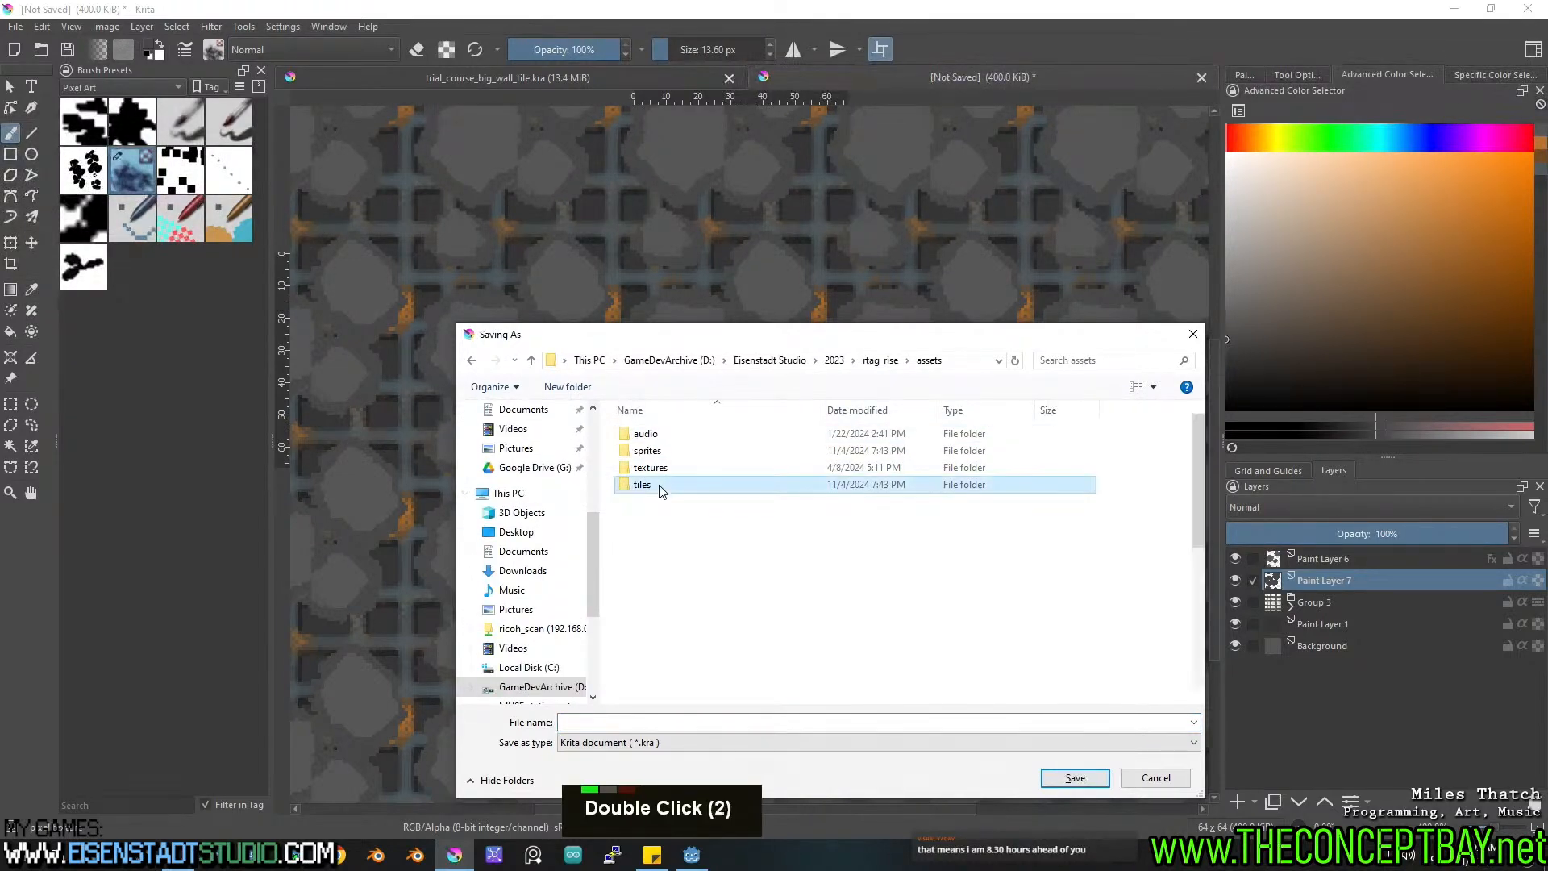
left_click(686, 721)
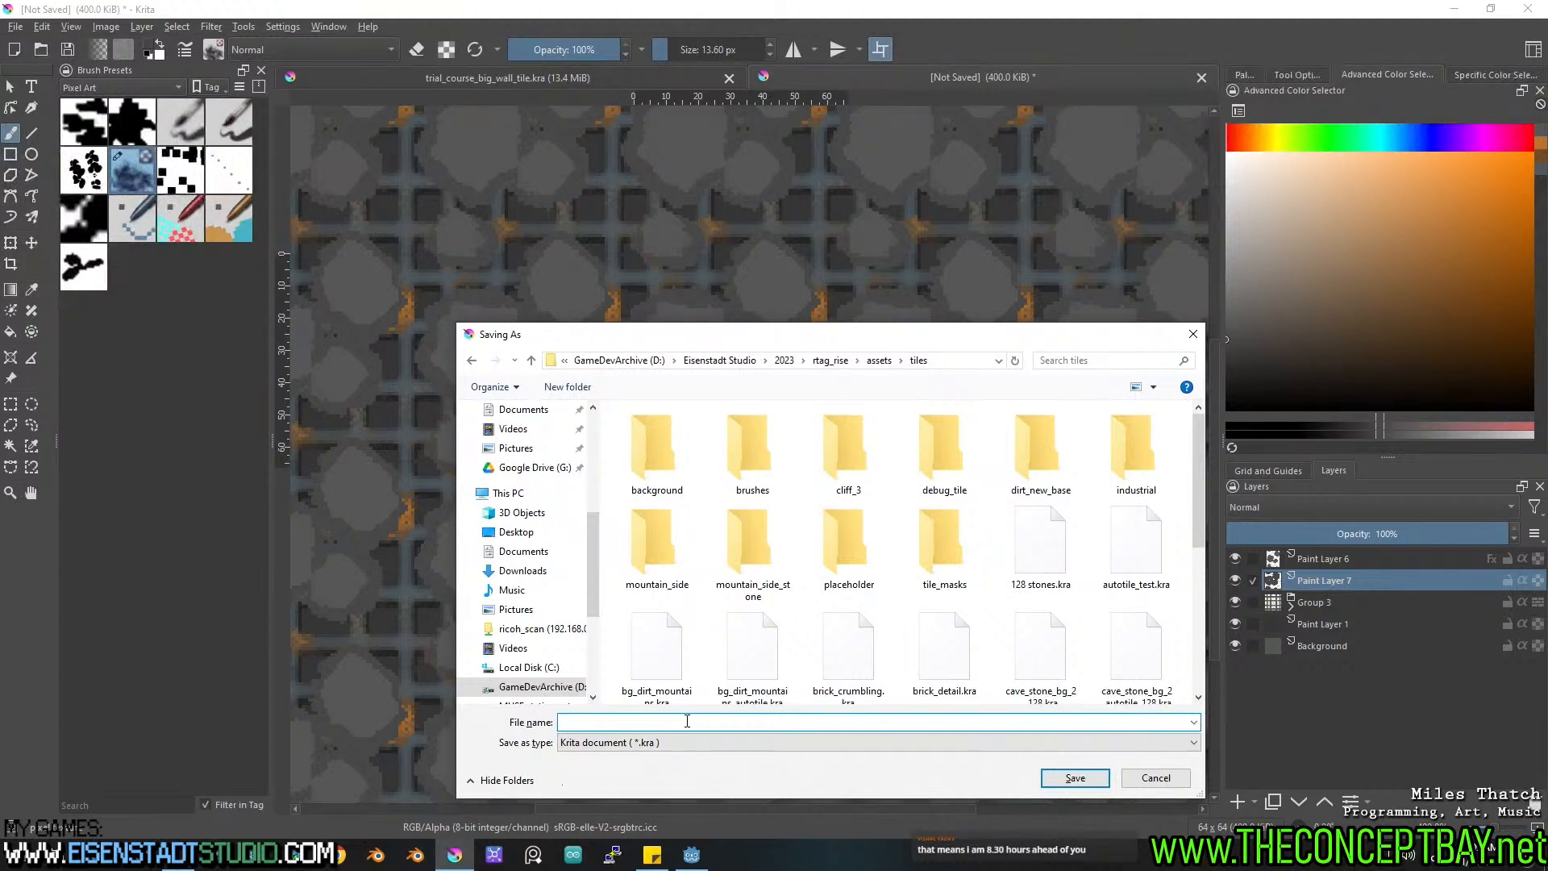
type("trial")
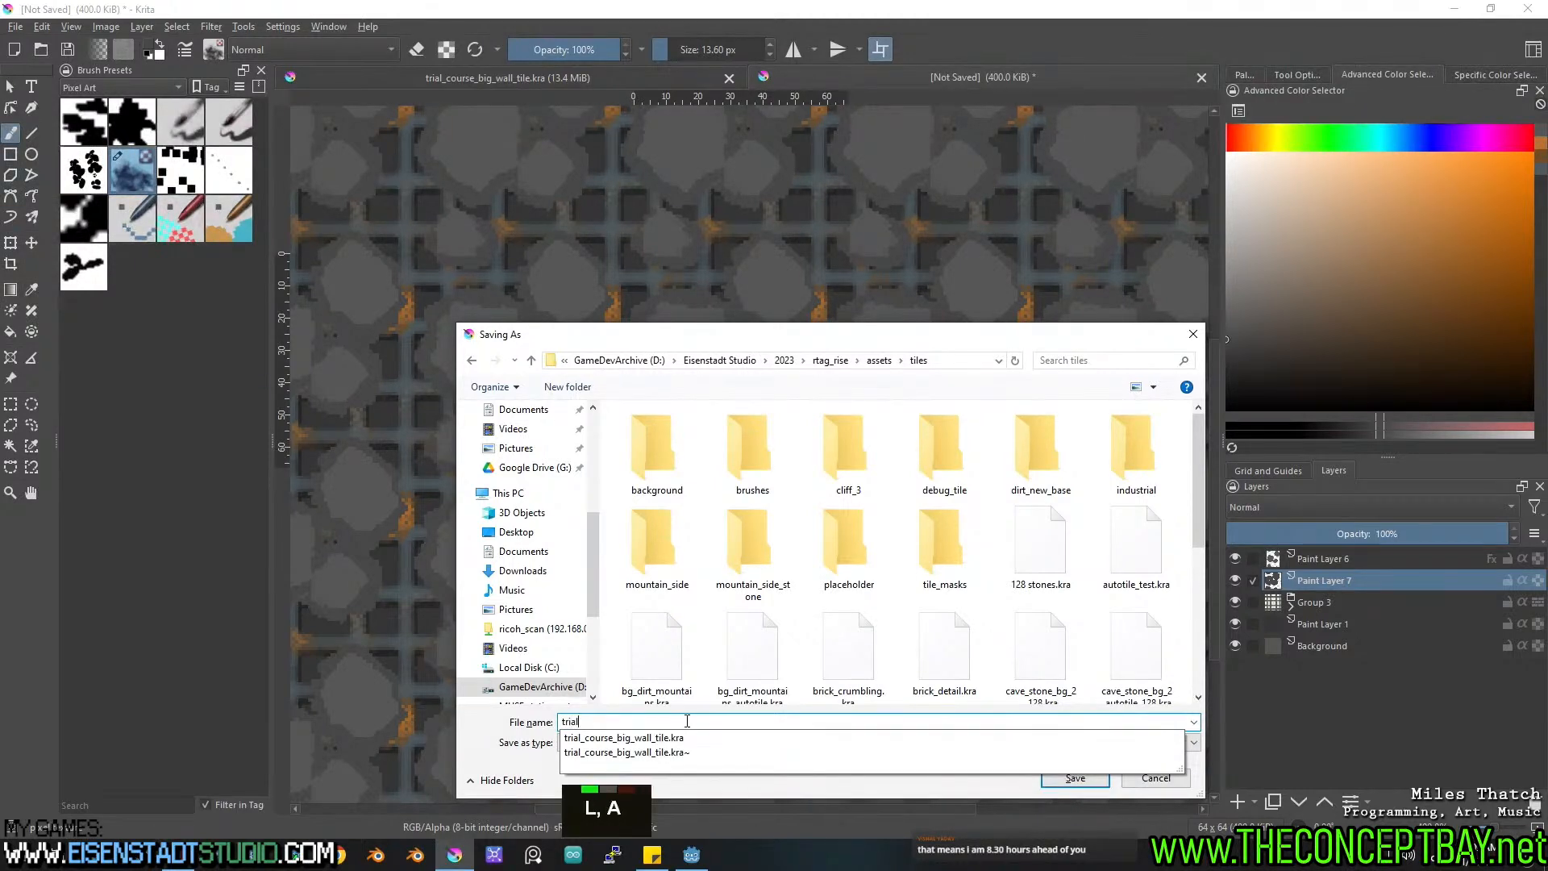
type("_course_wall_")
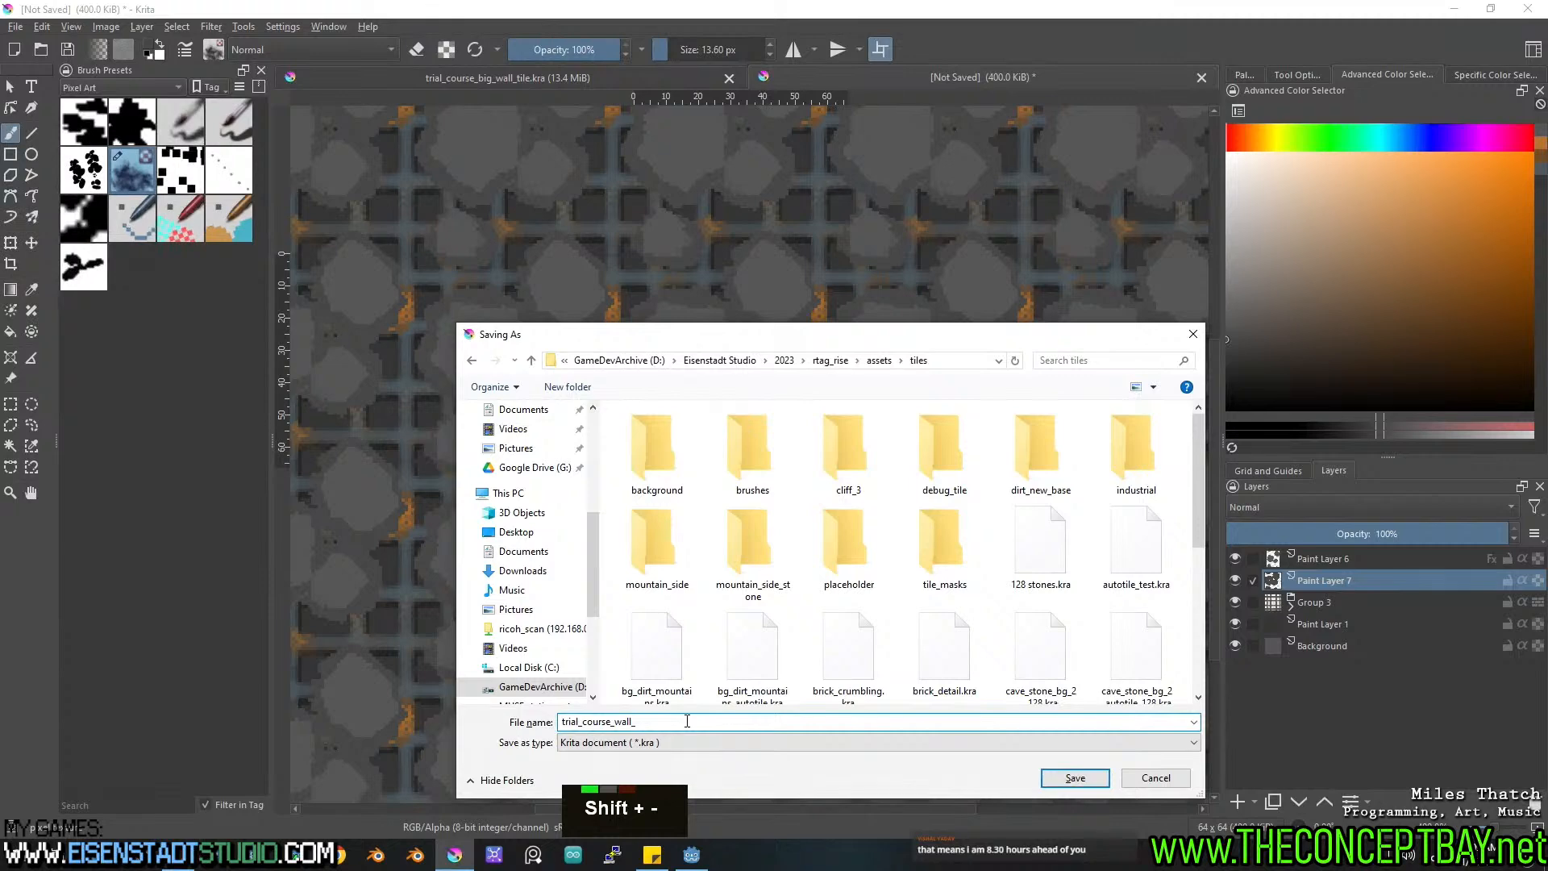
type("crumble")
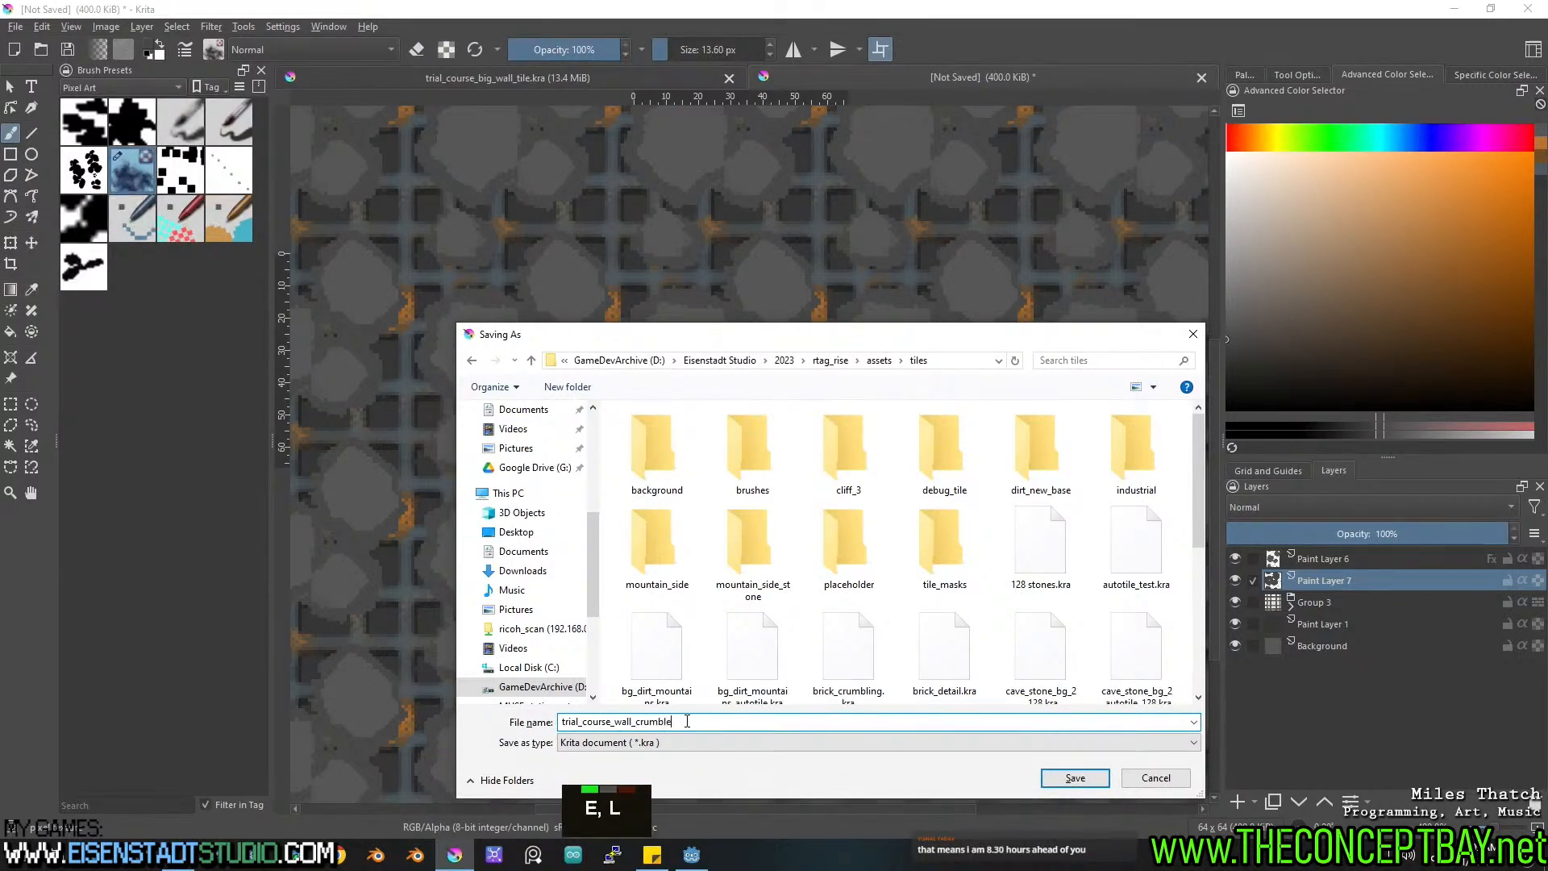
left_click(1075, 778)
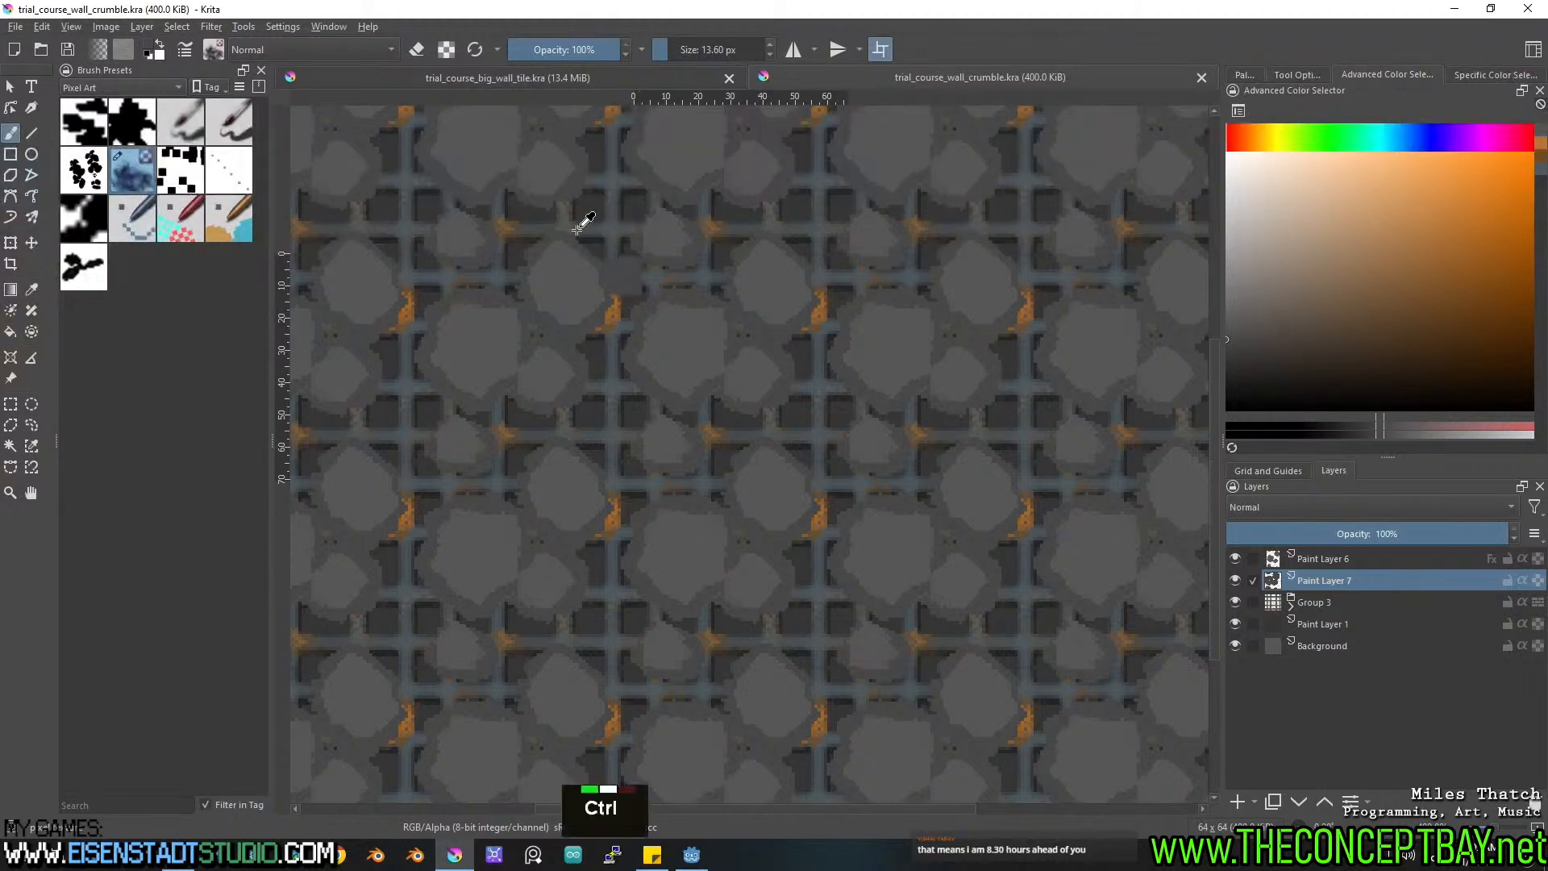
Close the saved crumble tile and create a new 512 x 512 px document.
key("ctrl+w")
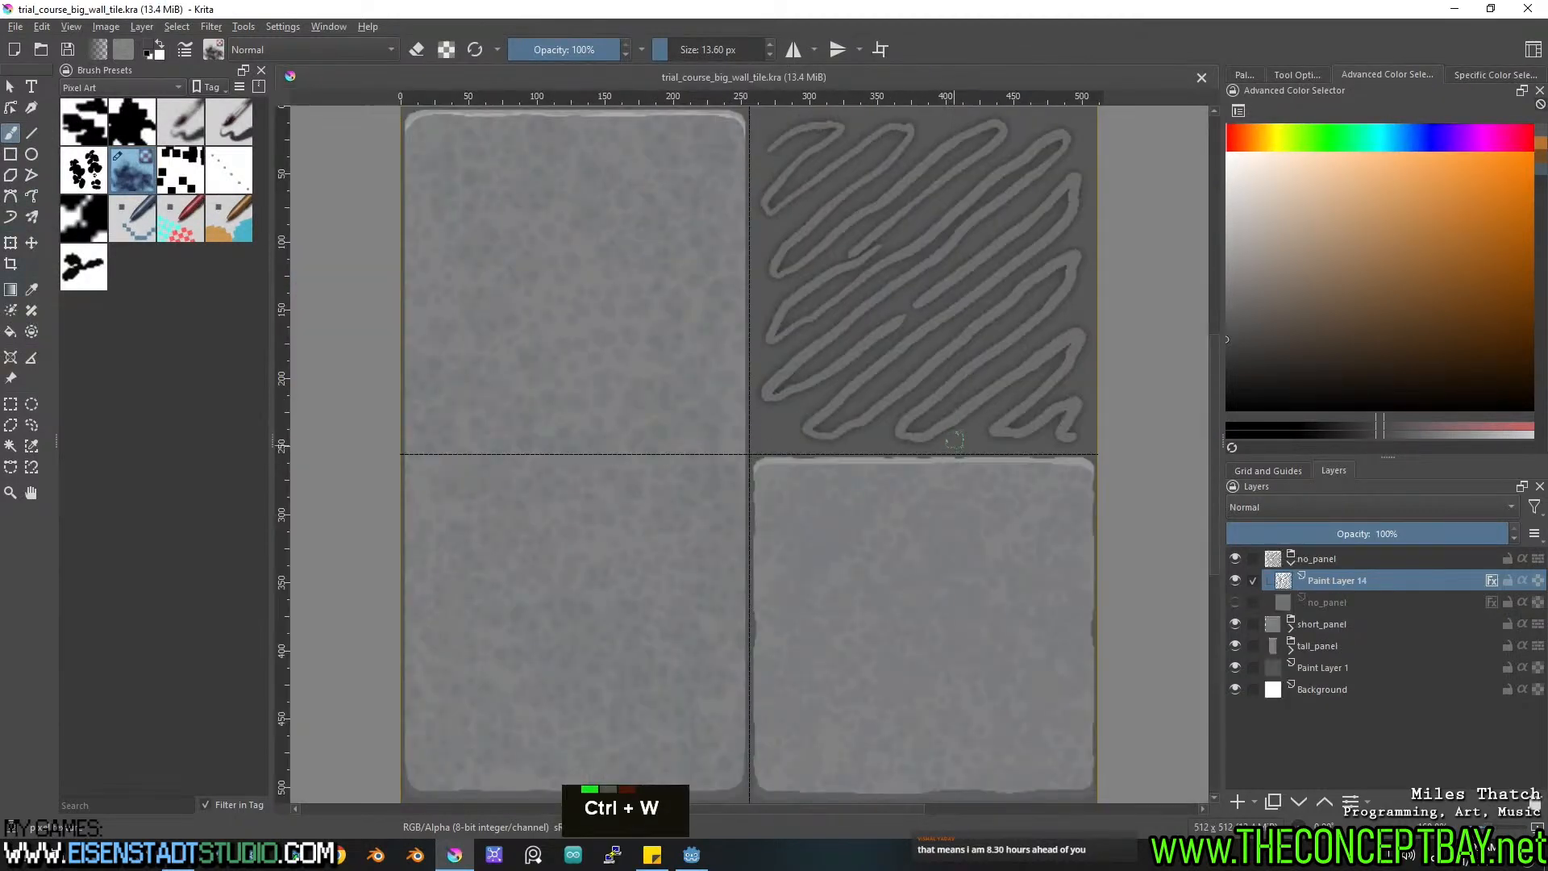
key("ctrl+n")
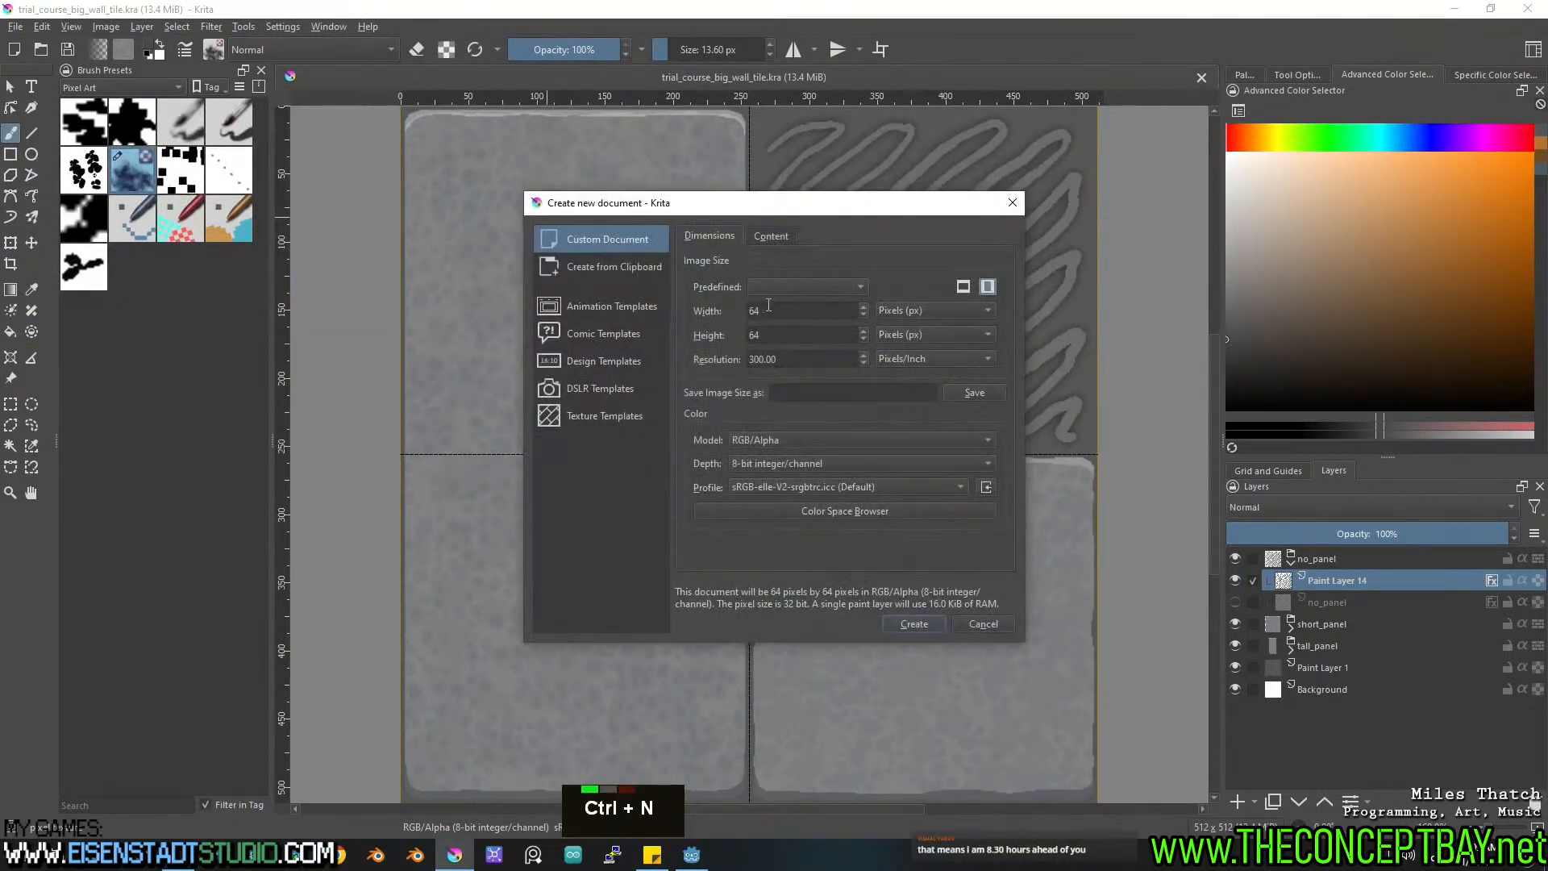
type("512")
key("Tab")
type("512")
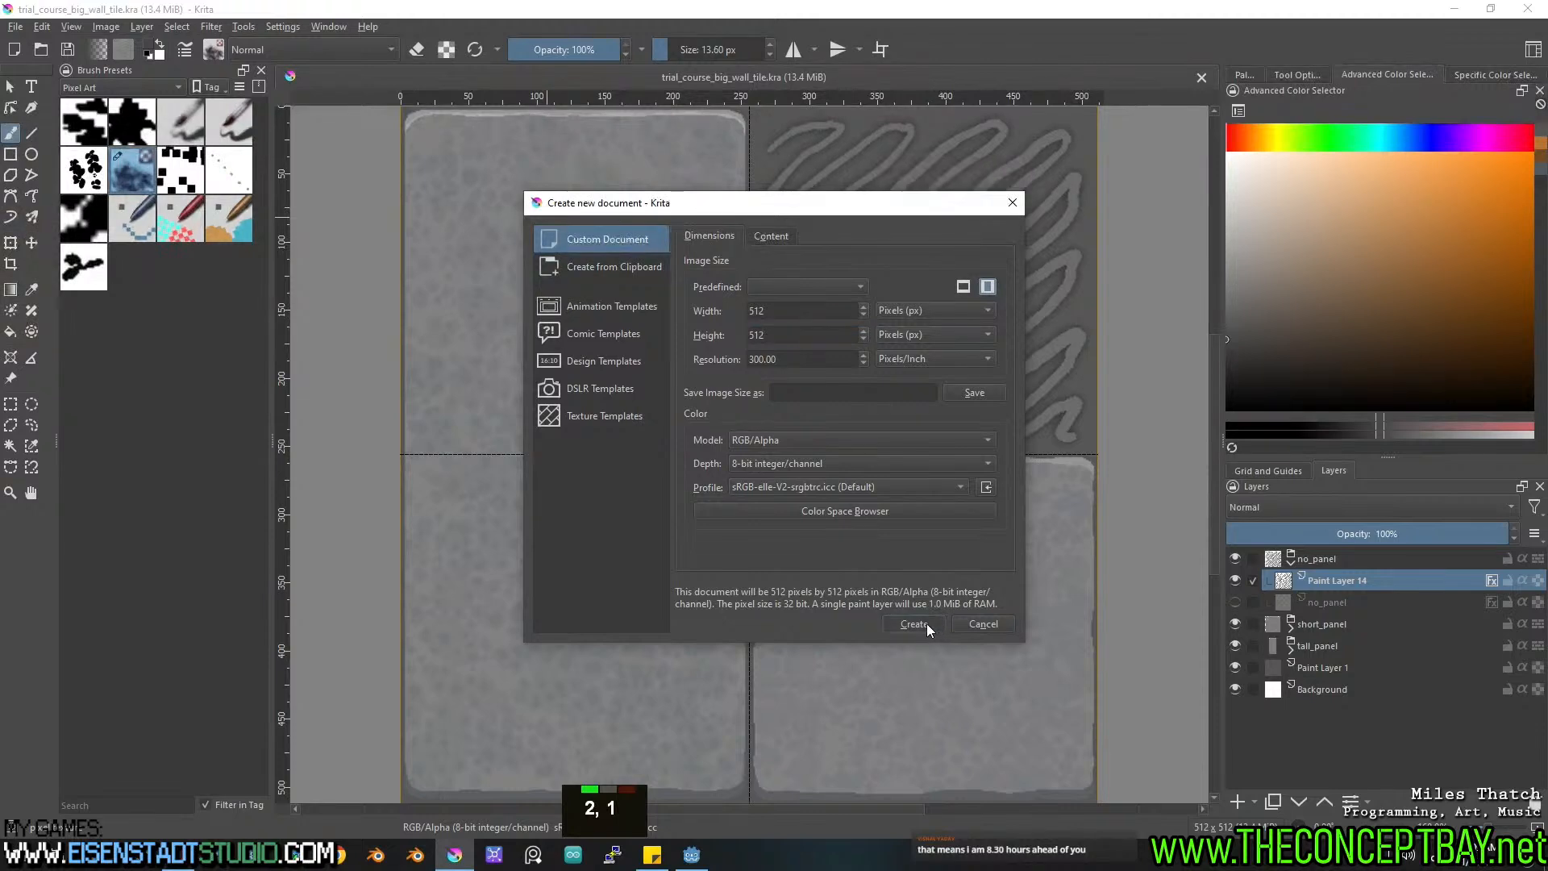
key("Return")
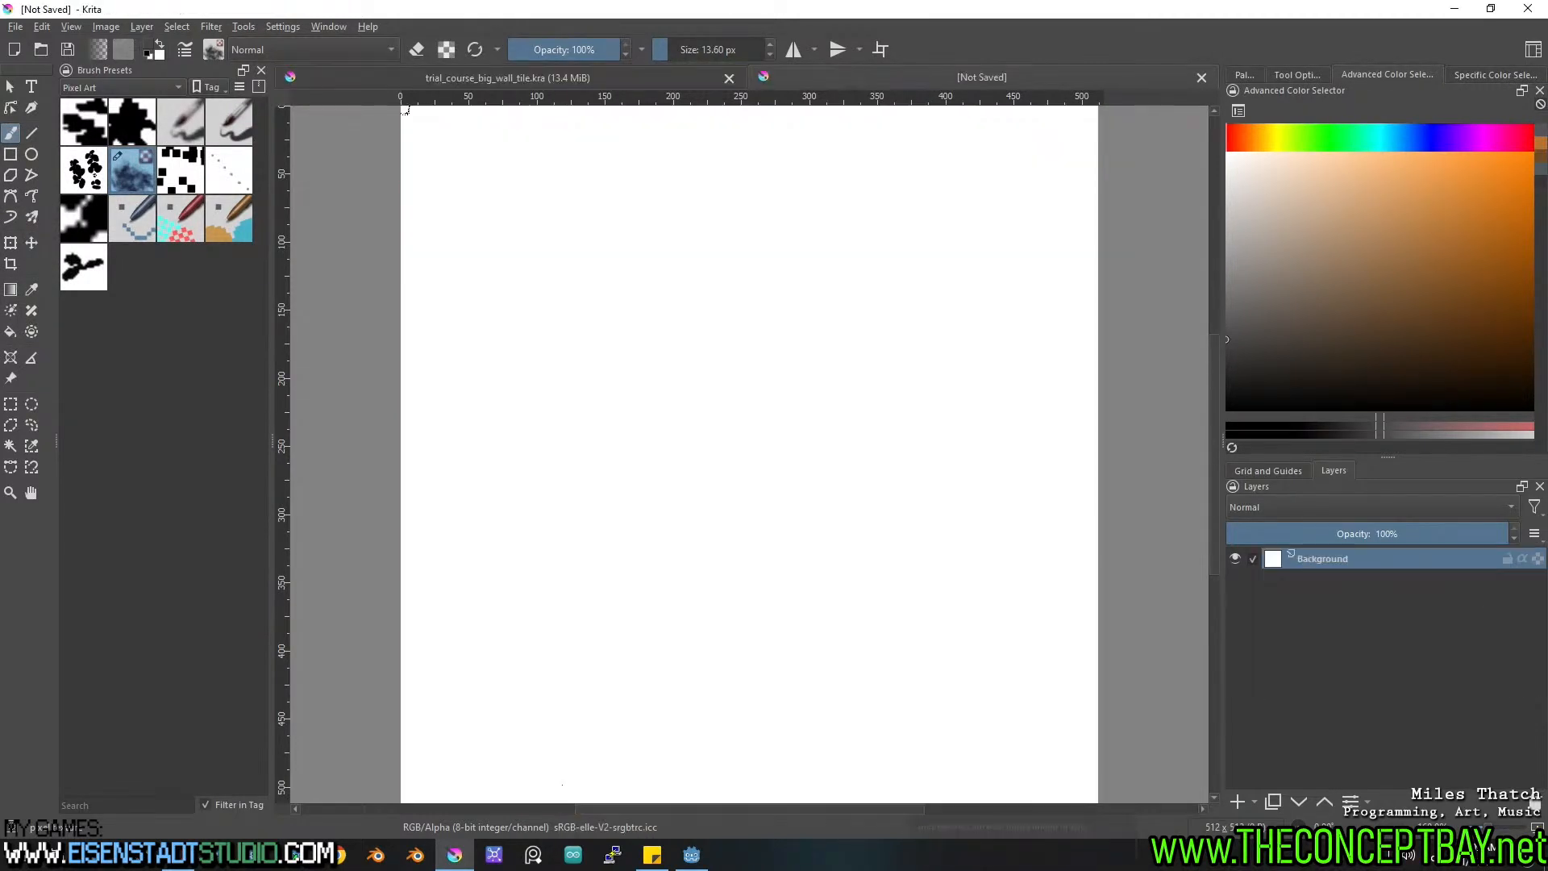
Show the grid with 64 px X and Y spacing, and straighten the accidentally rotated canvas.
mouse_move(749, 373)
middle_mouse_down()
mouse_move(766, 435)
mouse_move(784, 318)
mouse_move(760, 414)
middle_mouse_up()
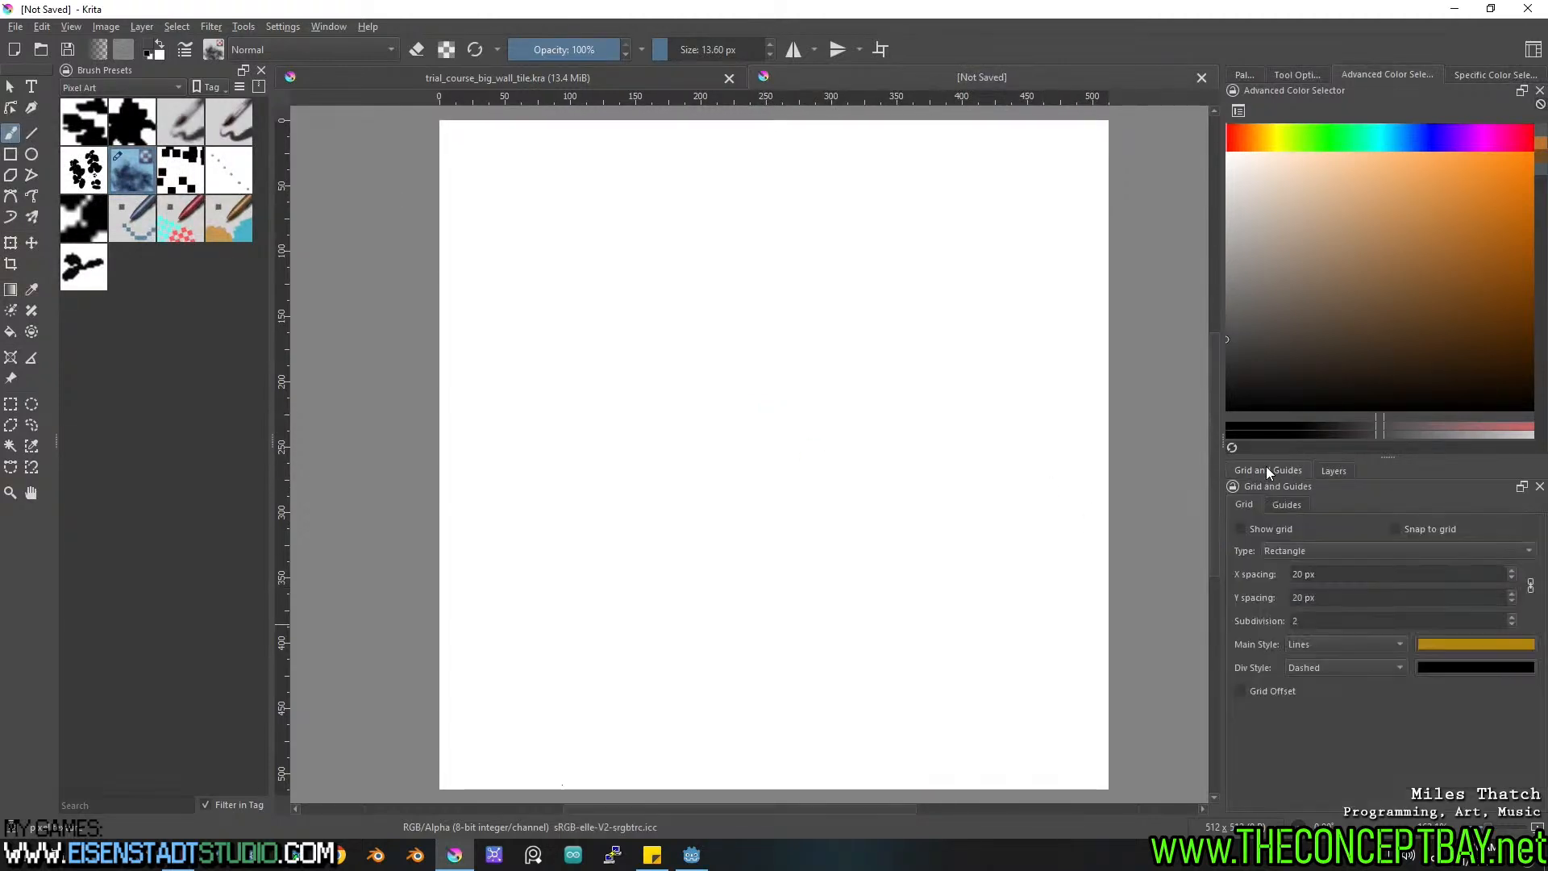
left_click(1245, 528)
type("64")
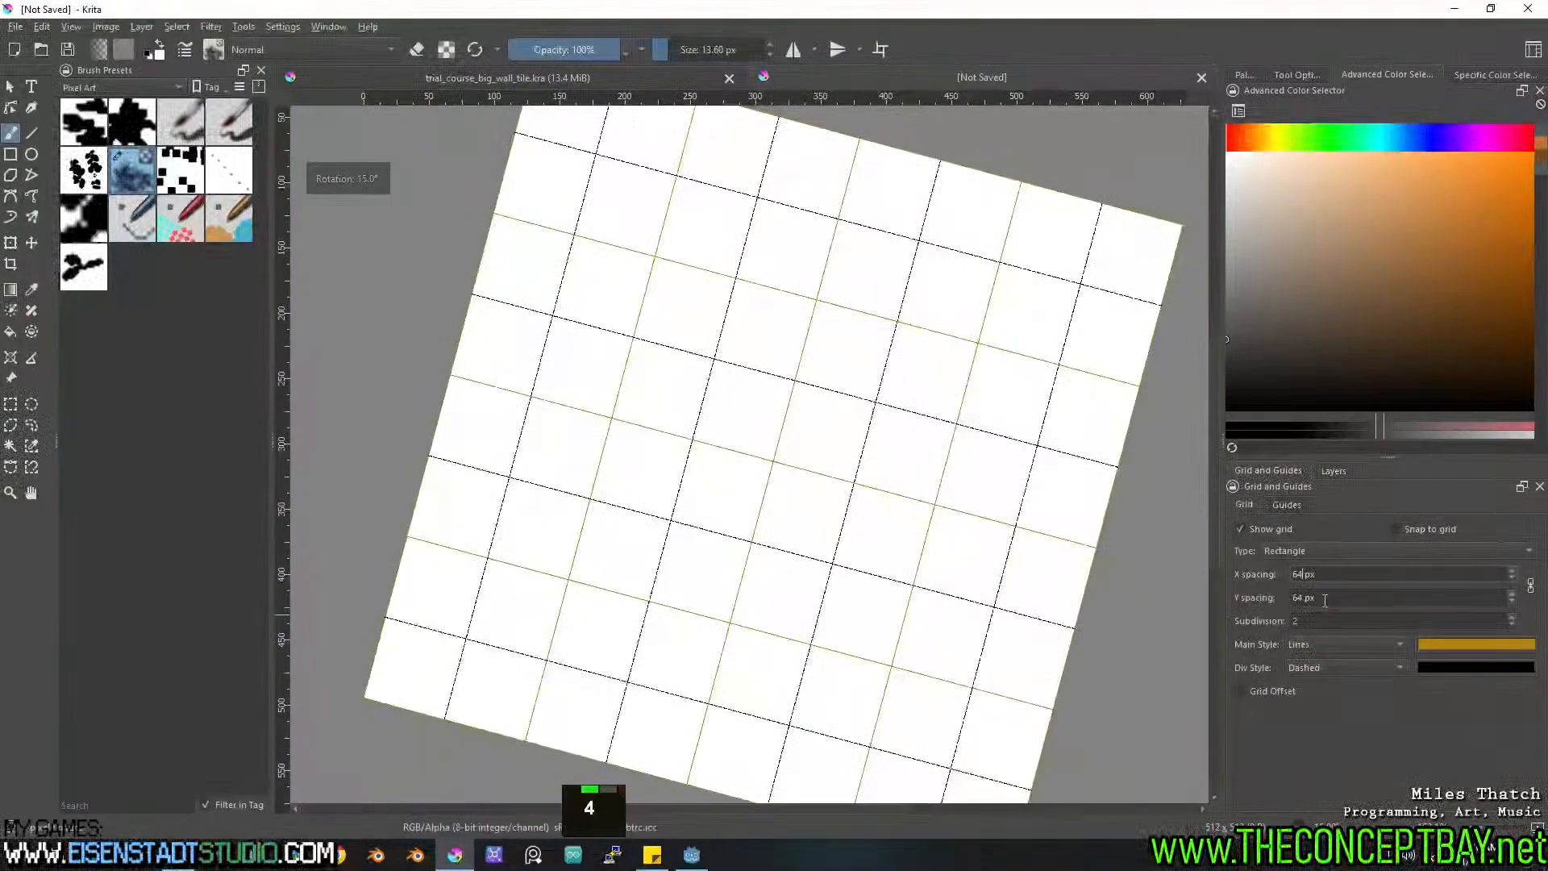
key("5")
middle_click_drag(836, 508, 906, 531)
left_click(1333, 470)
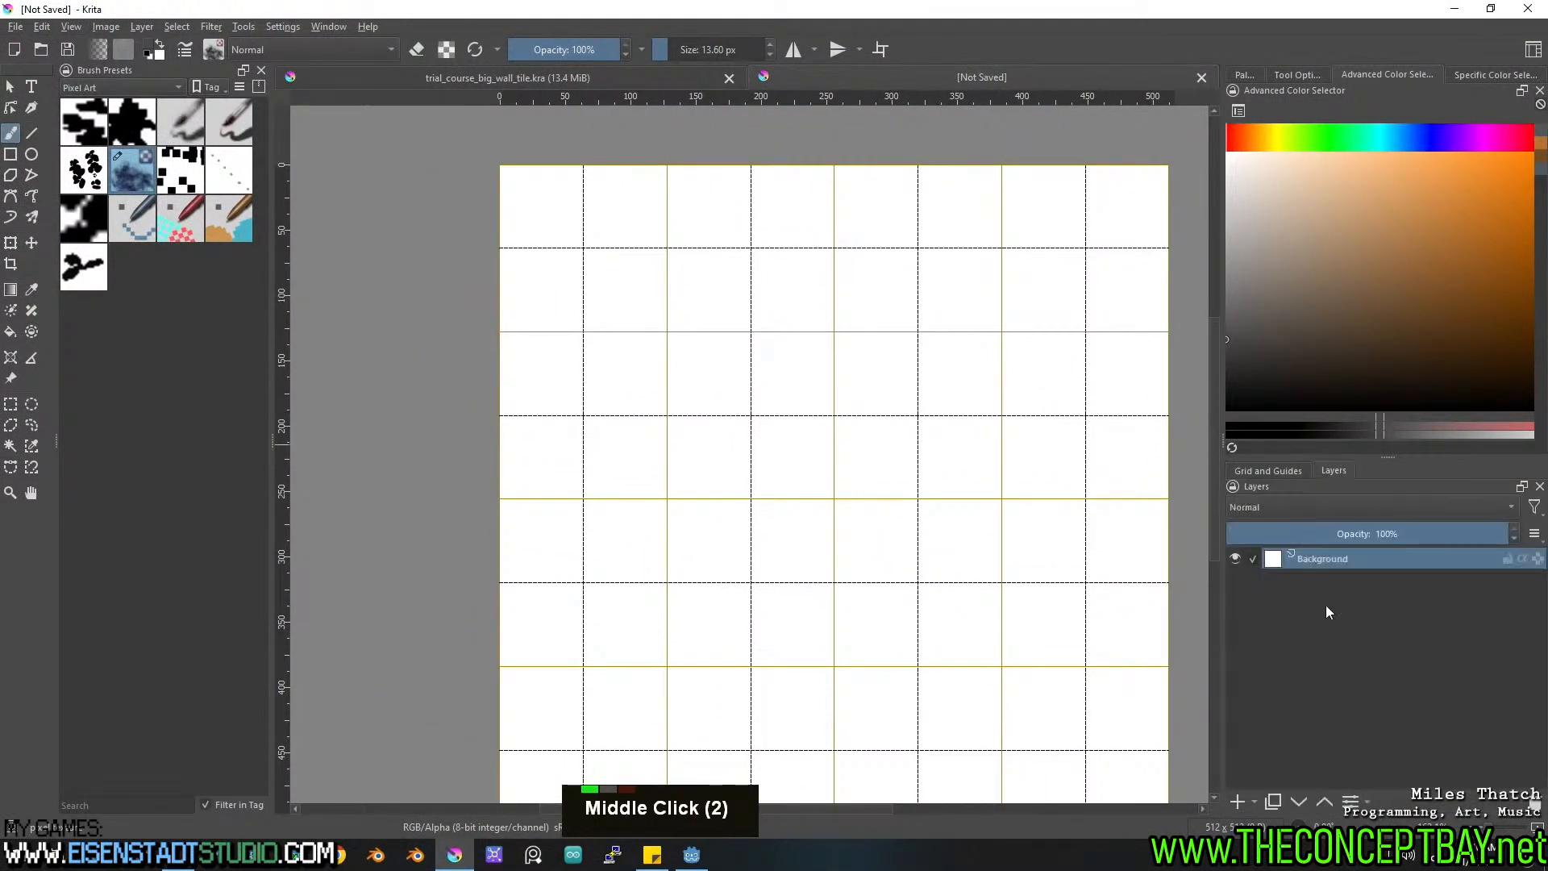
Start a new file layer and browse to the rtag_rise/assets/tiles folder for its source file.
left_click(1253, 798)
left_click(1275, 690)
left_click(925, 334)
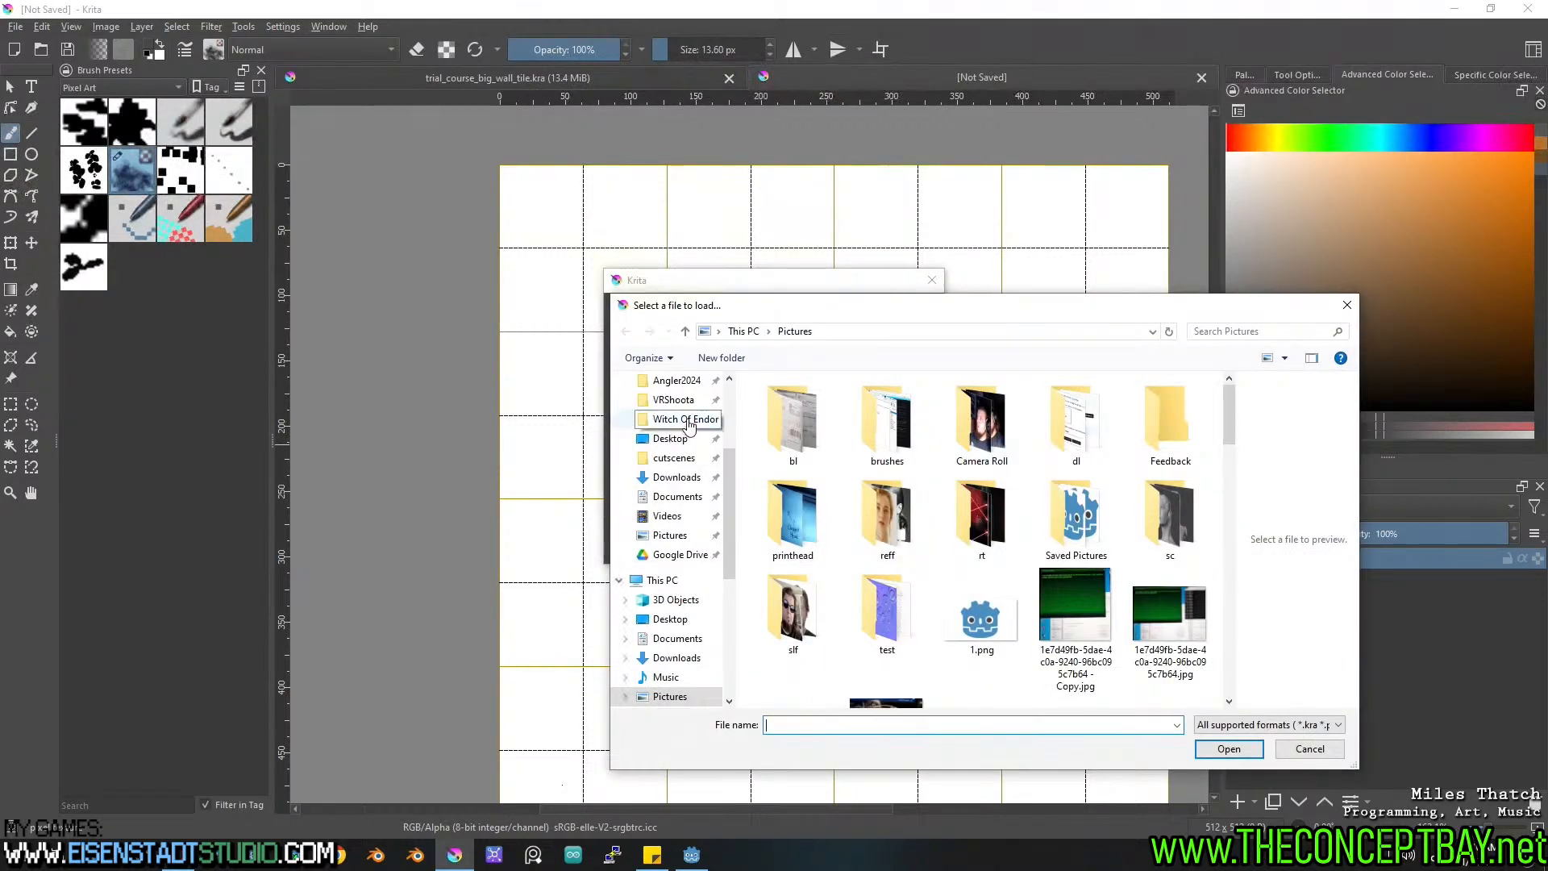
scroll(685, 447, "up", 5)
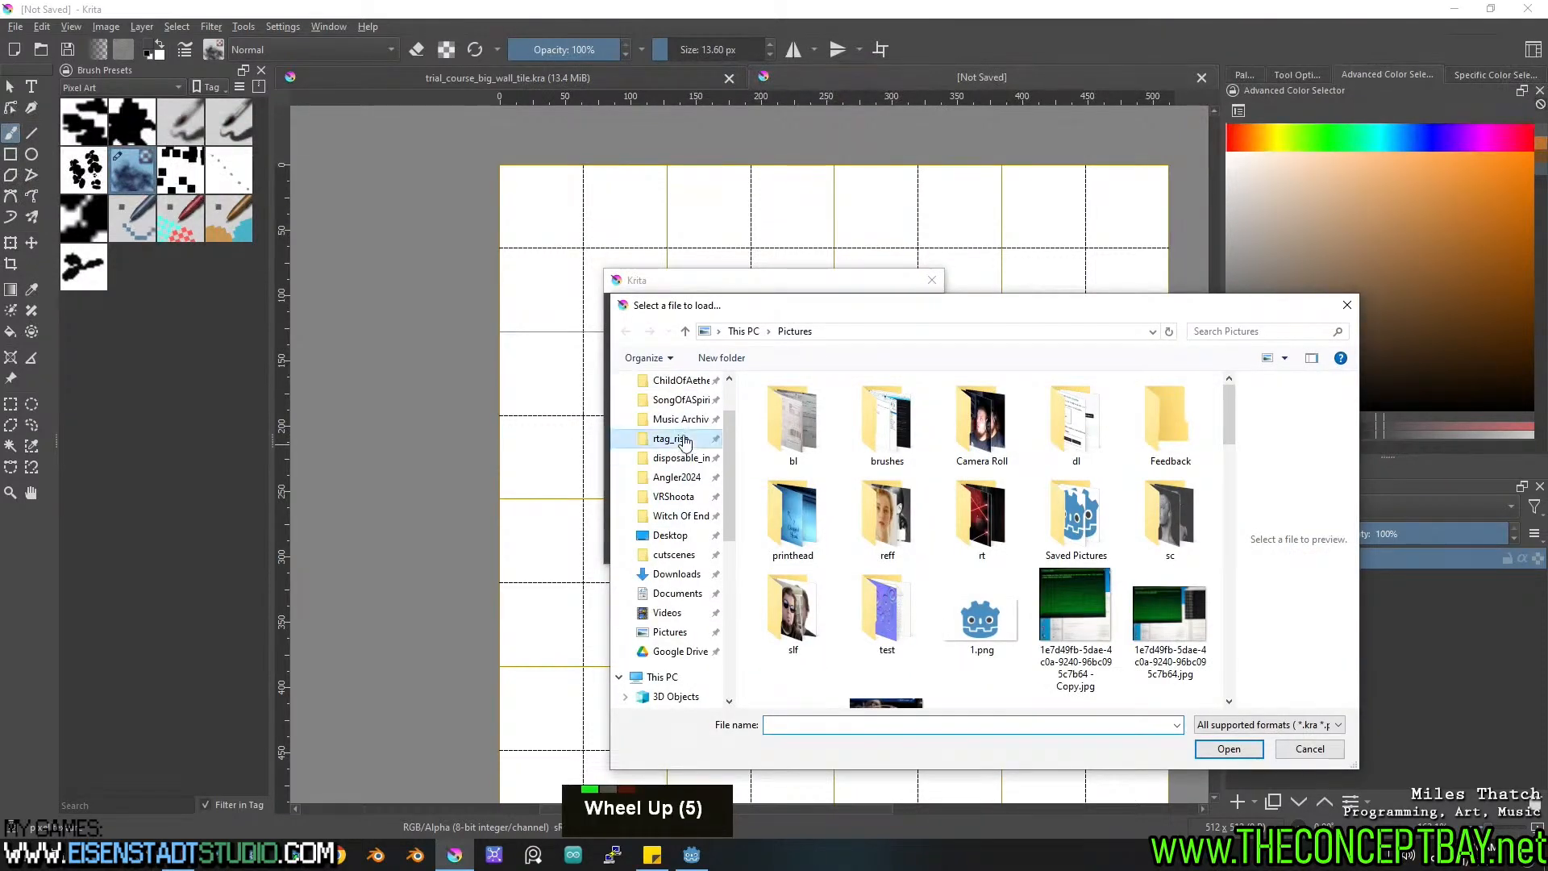
left_click(682, 439)
double_click(786, 405)
double_click(798, 454)
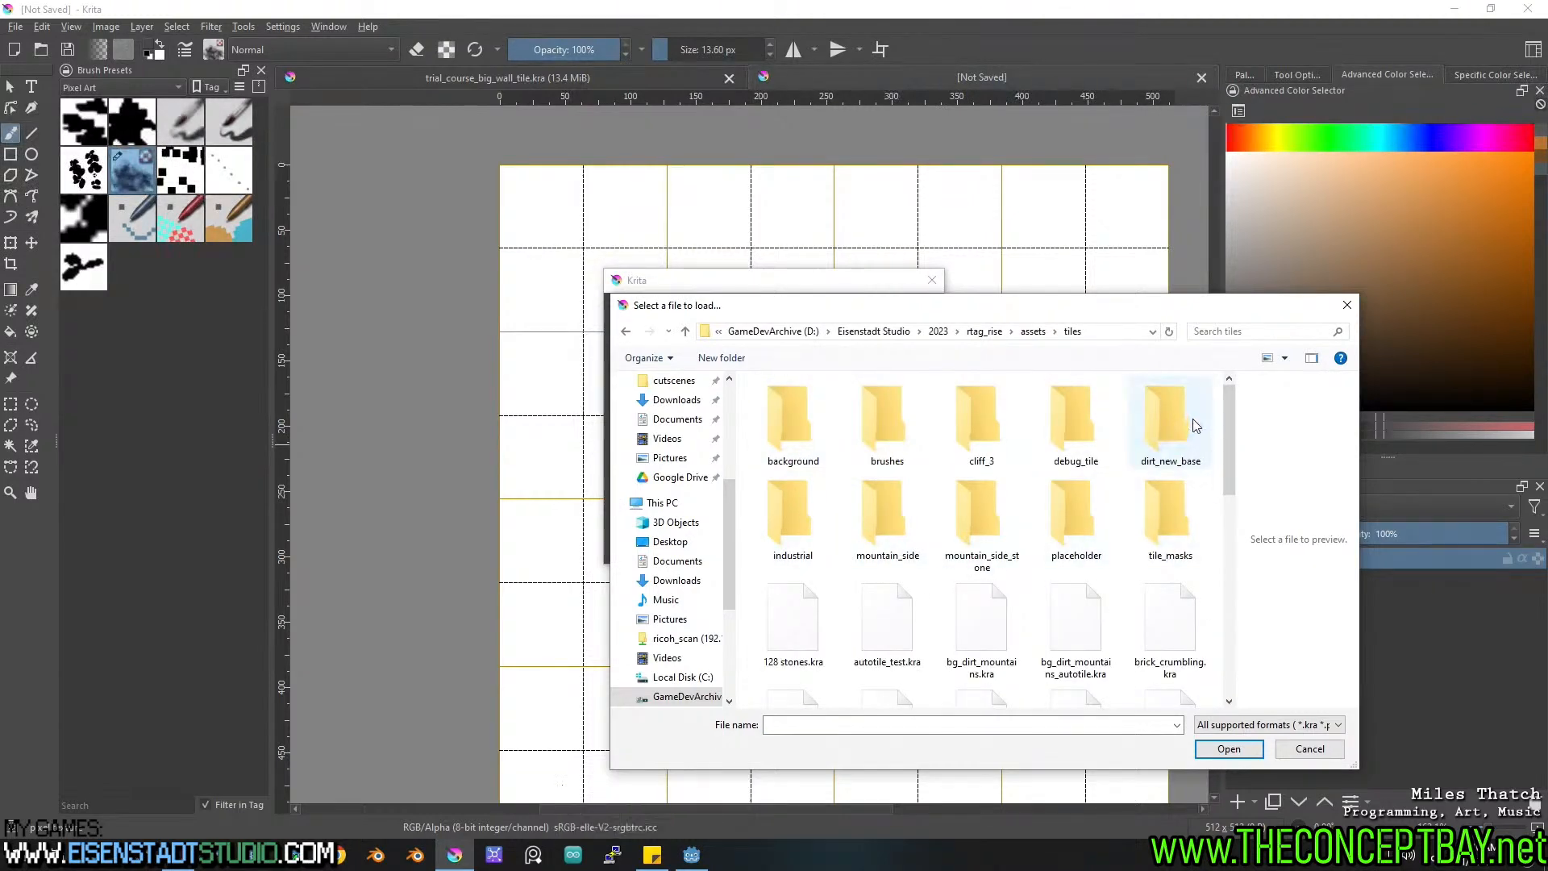
left_click_drag(1229, 410, 1218, 480)
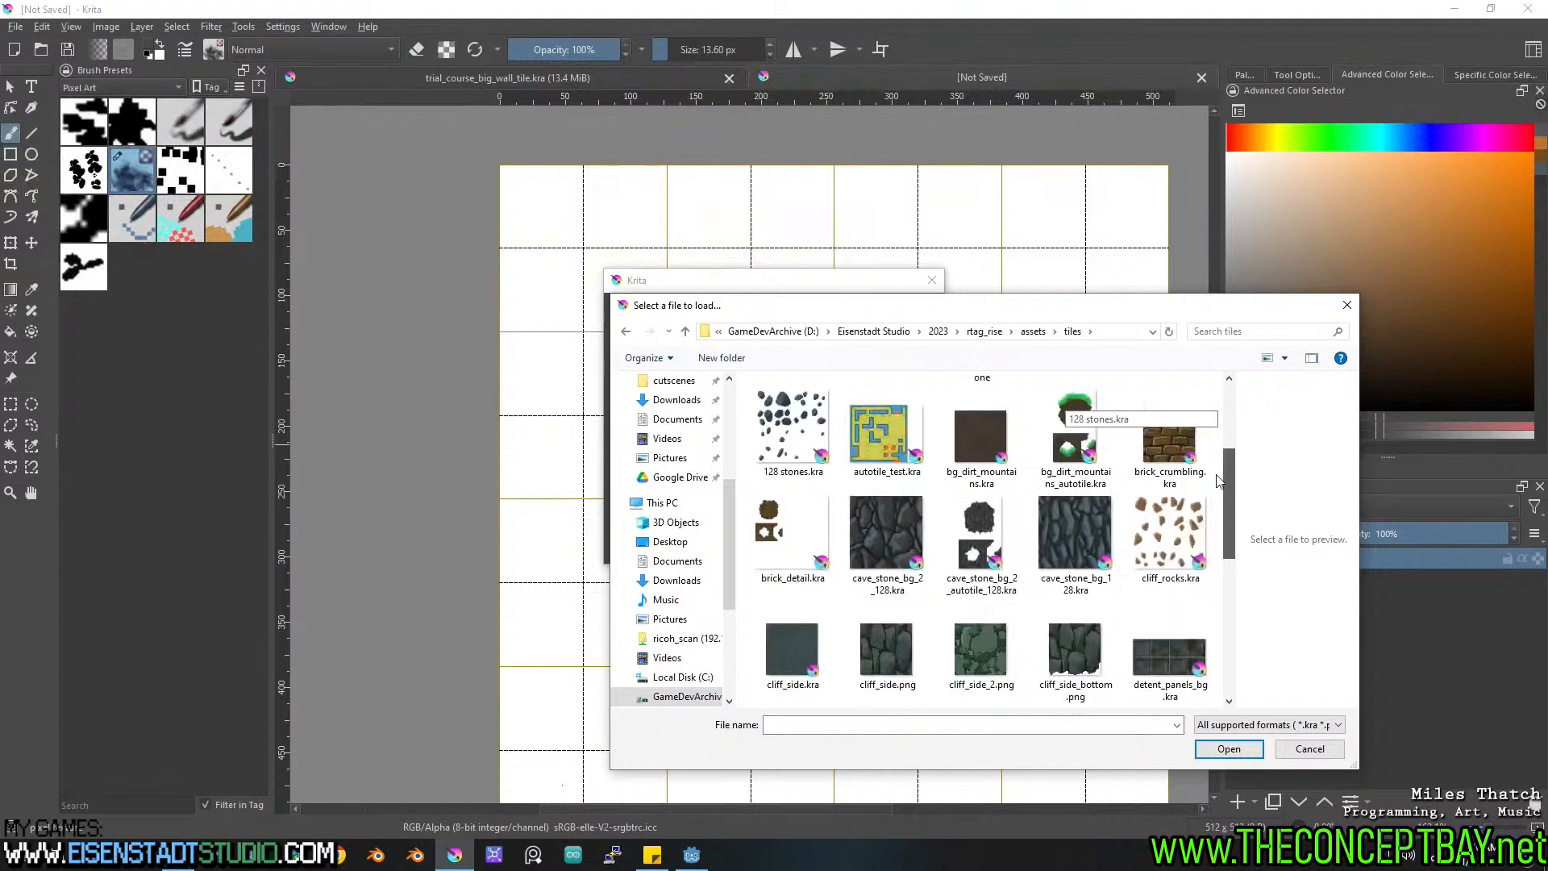
Choose trial_course_wall_crumble.kra as the source and add the file layer with No Scaling.
left_click(1072, 725)
type("trial")
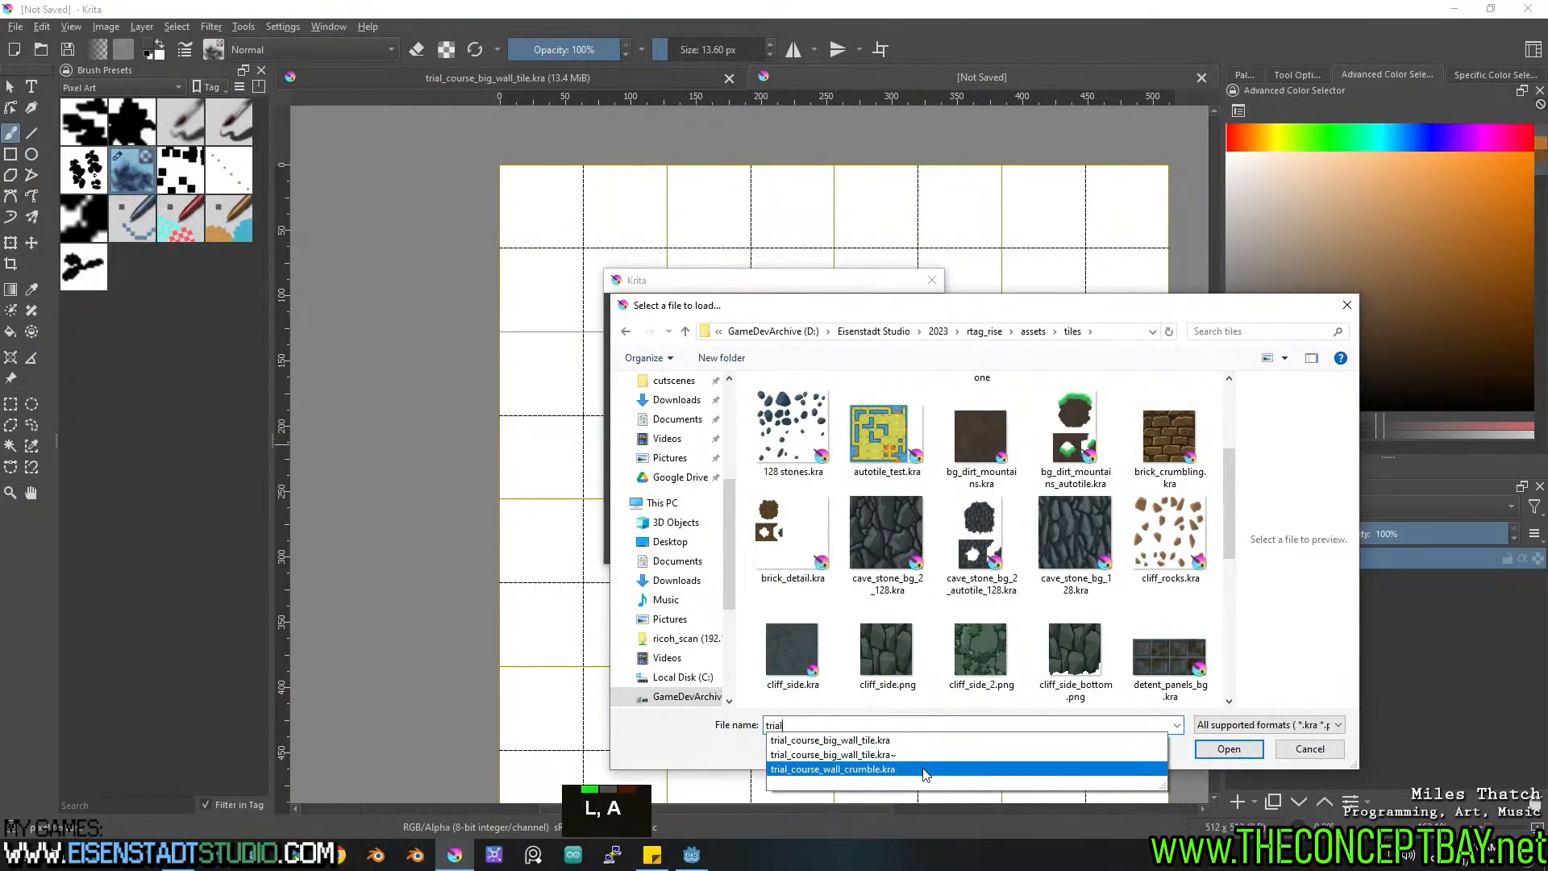
left_click(1161, 769)
left_click(1228, 749)
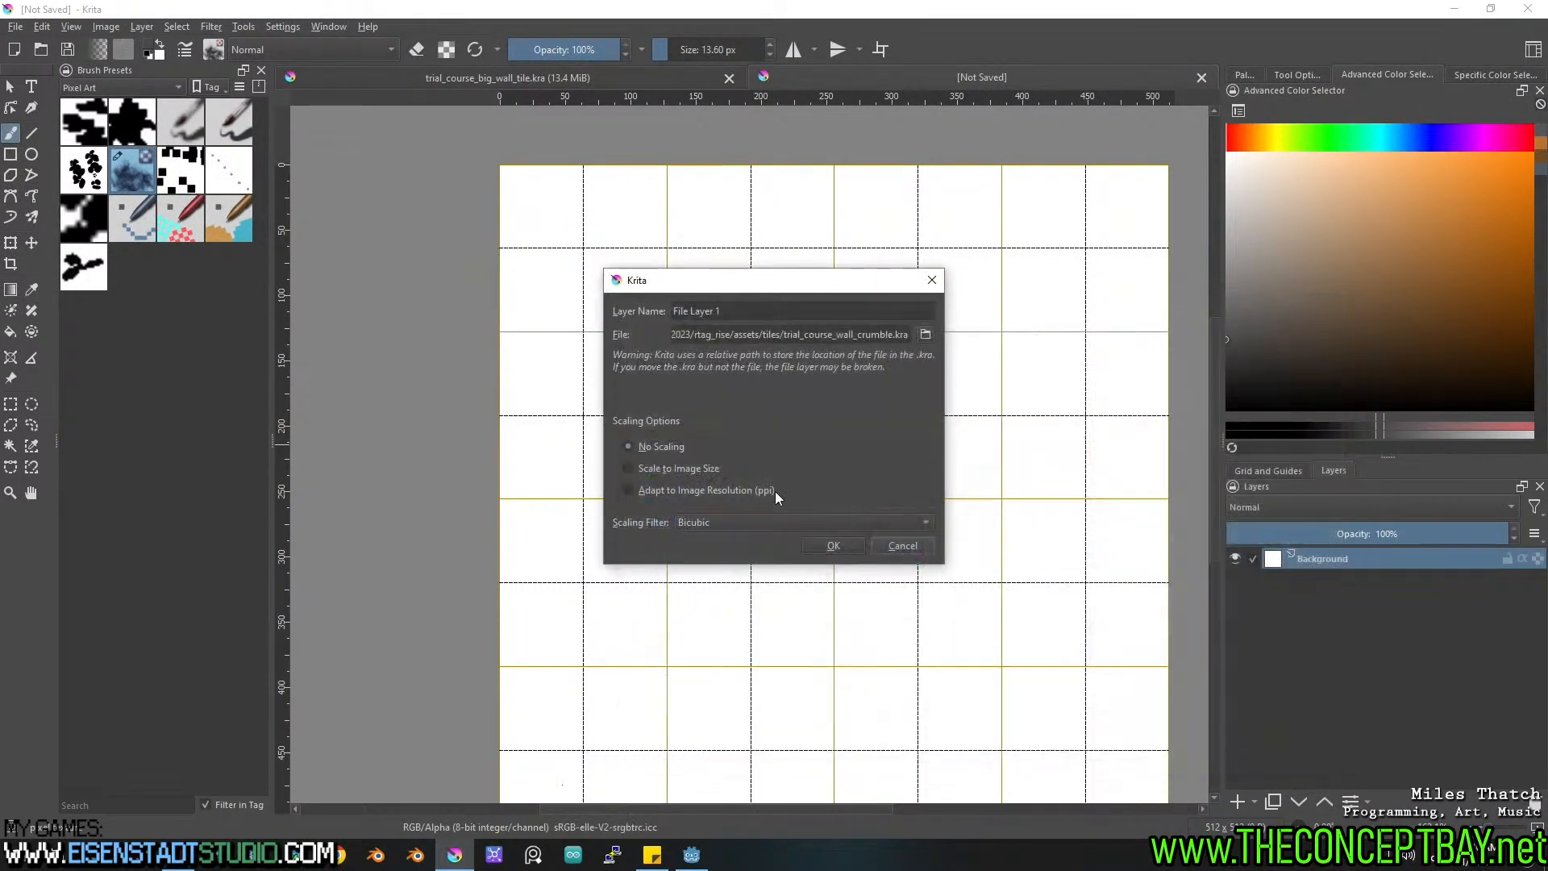
left_click(834, 546)
Hide the Background layer, add a clone of File Layer 1, and place it in the second 64 px tile of the first row.
scroll(667, 398, "up", 4)
middle_click_drag(708, 483, 671, 527)
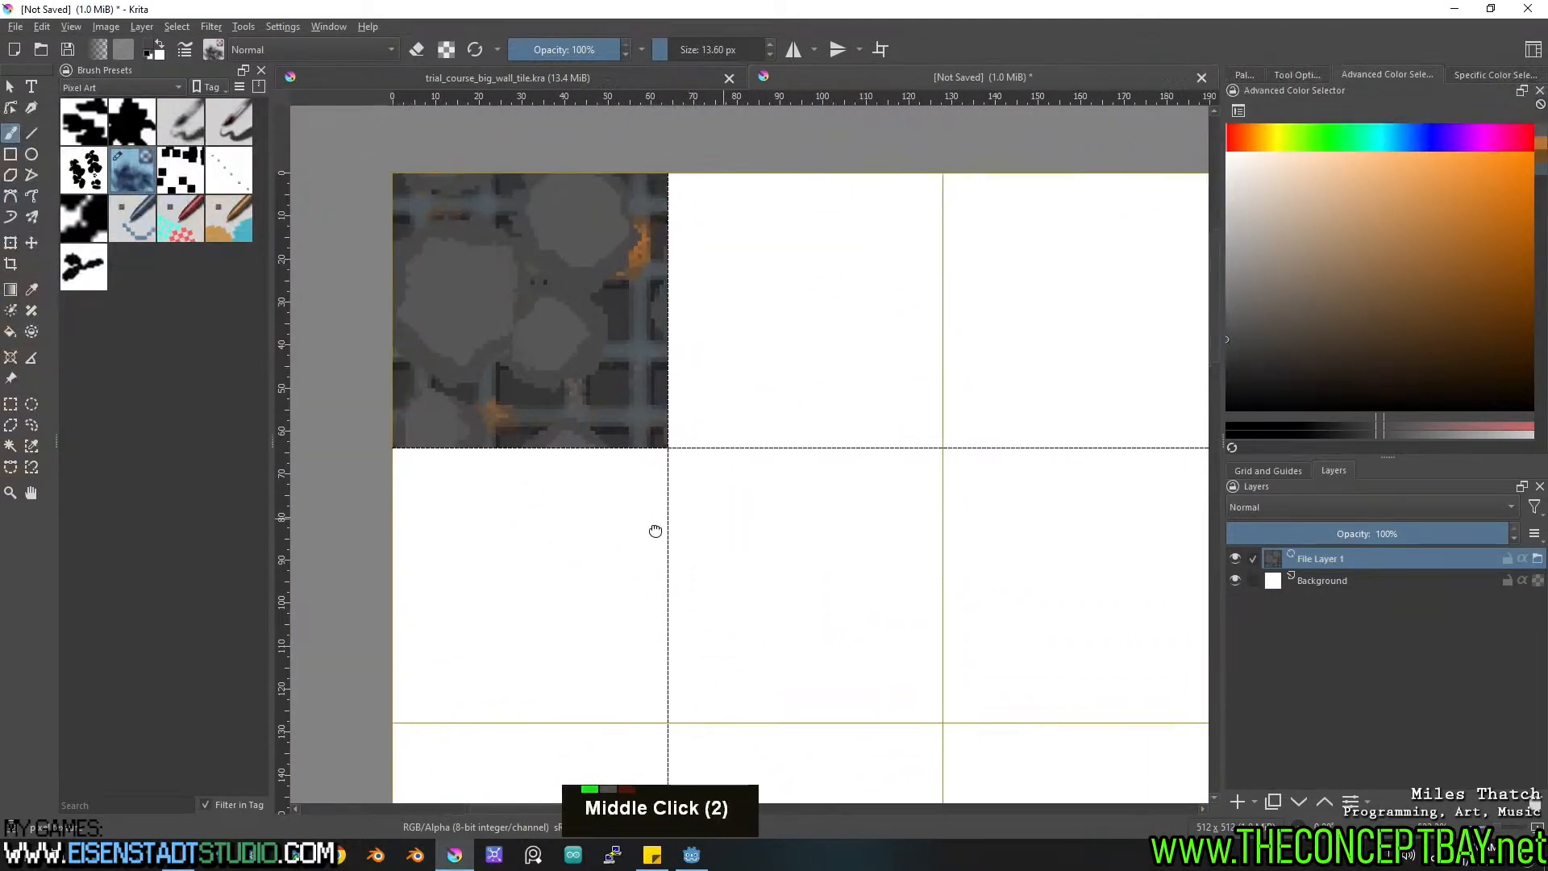
scroll(991, 587, "down", 1)
left_click(1234, 581)
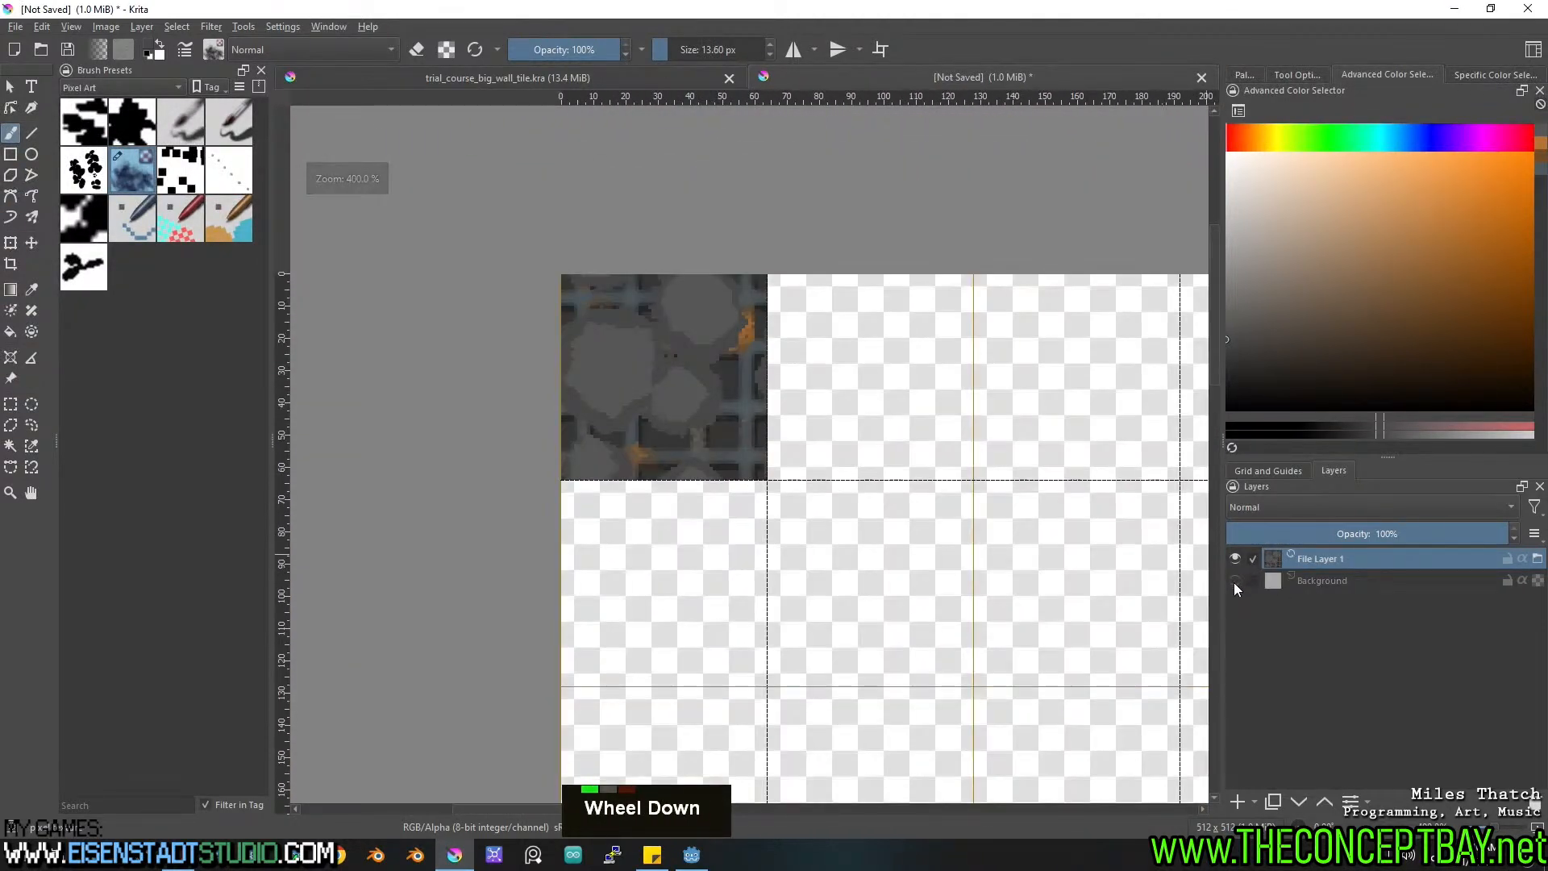
left_click(1251, 798)
left_click(1293, 618)
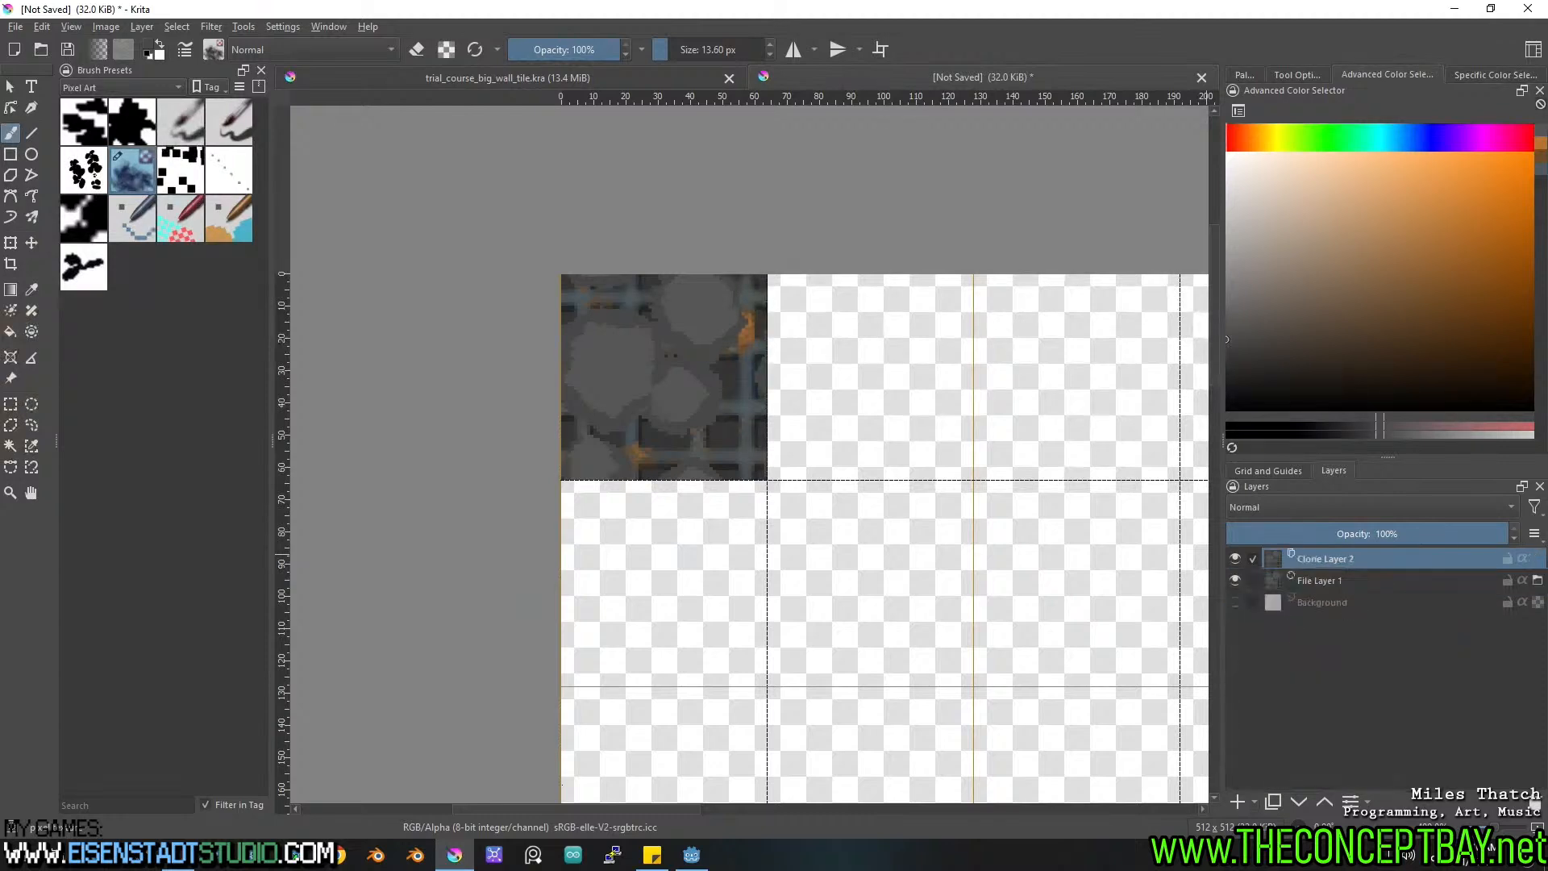
key("t")
left_click_drag(637, 296, 837, 322, "shift")
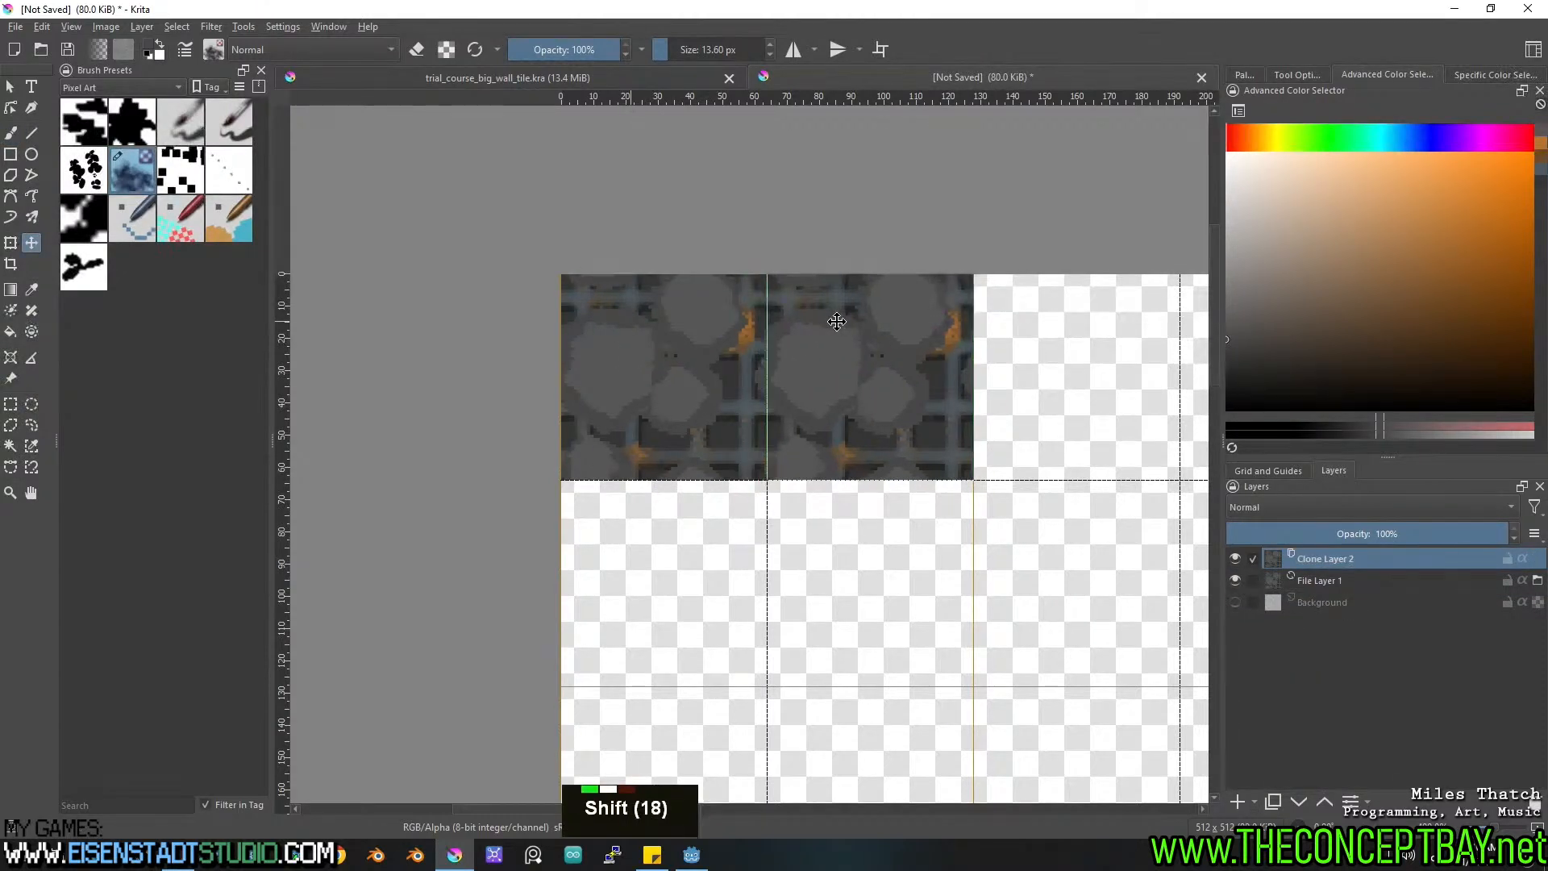
Duplicate the clone into the third tile of the first row, and group the three tile layers.
key("ctrl+j")
left_click_drag(842, 377, 1047, 376, "shift")
left_click(1351, 593, "shift")
key("ctrl+g")
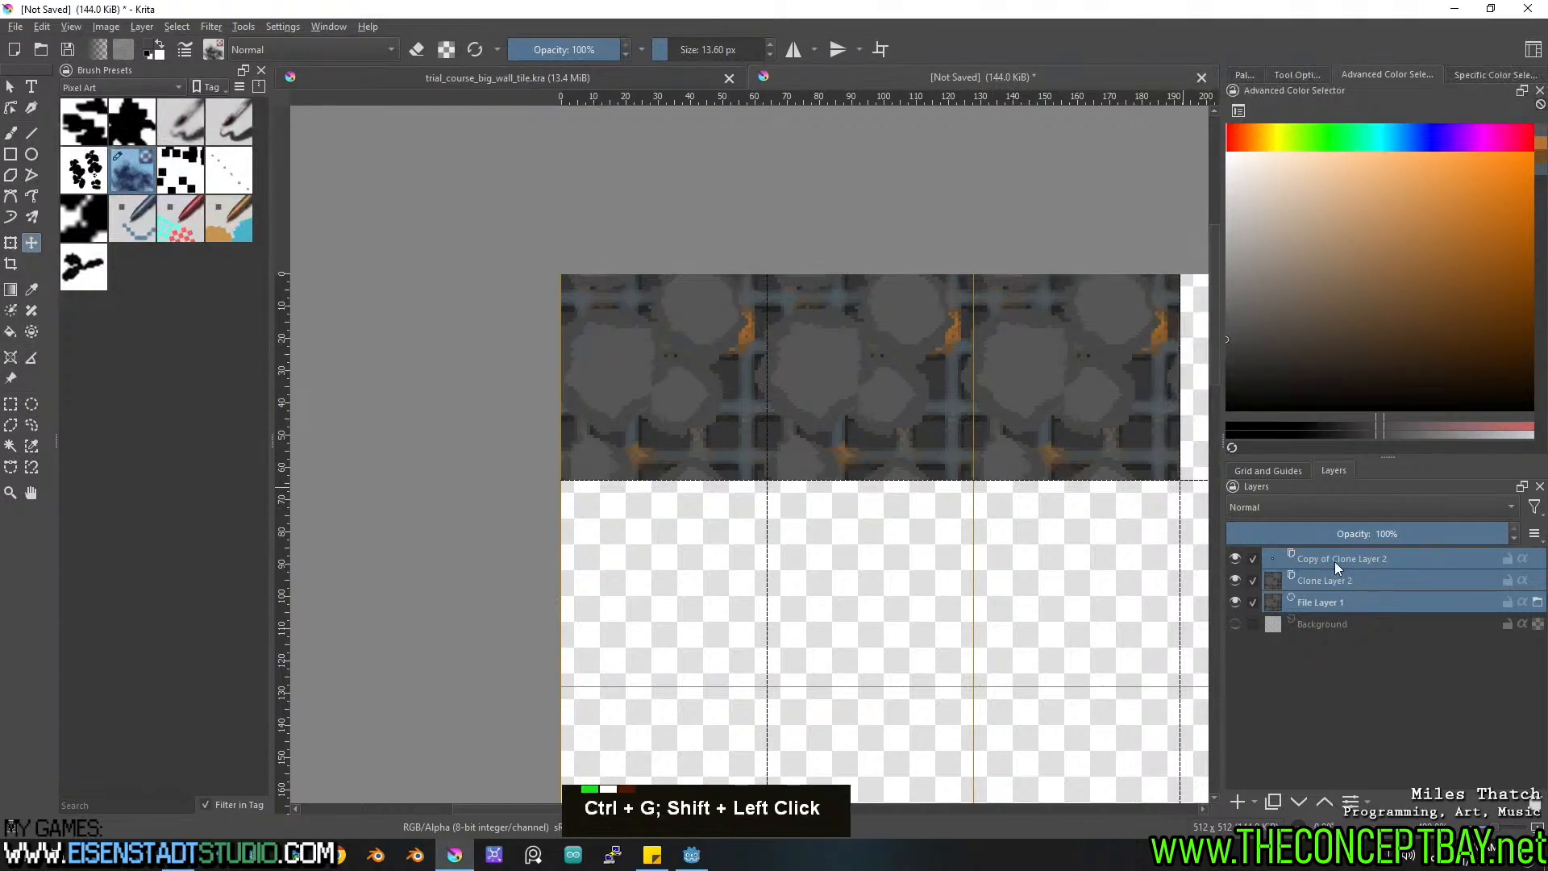
Add a clone layer of the three-tile group and place it directly below as the second row.
left_click(1254, 800)
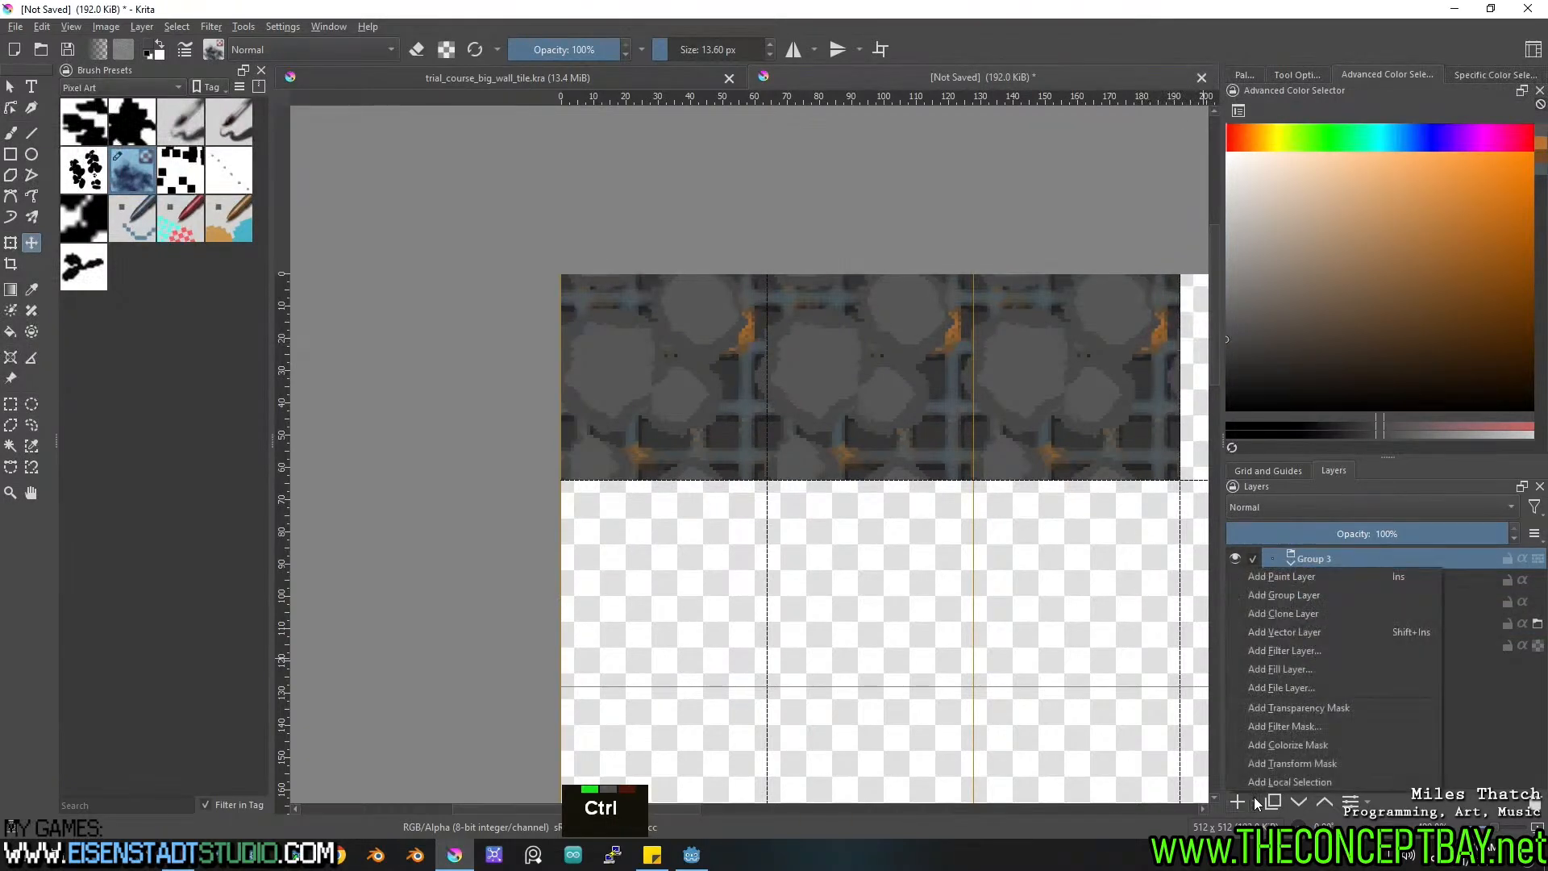
left_click(1281, 625)
left_click_drag(650, 356, 674, 563, "shift")
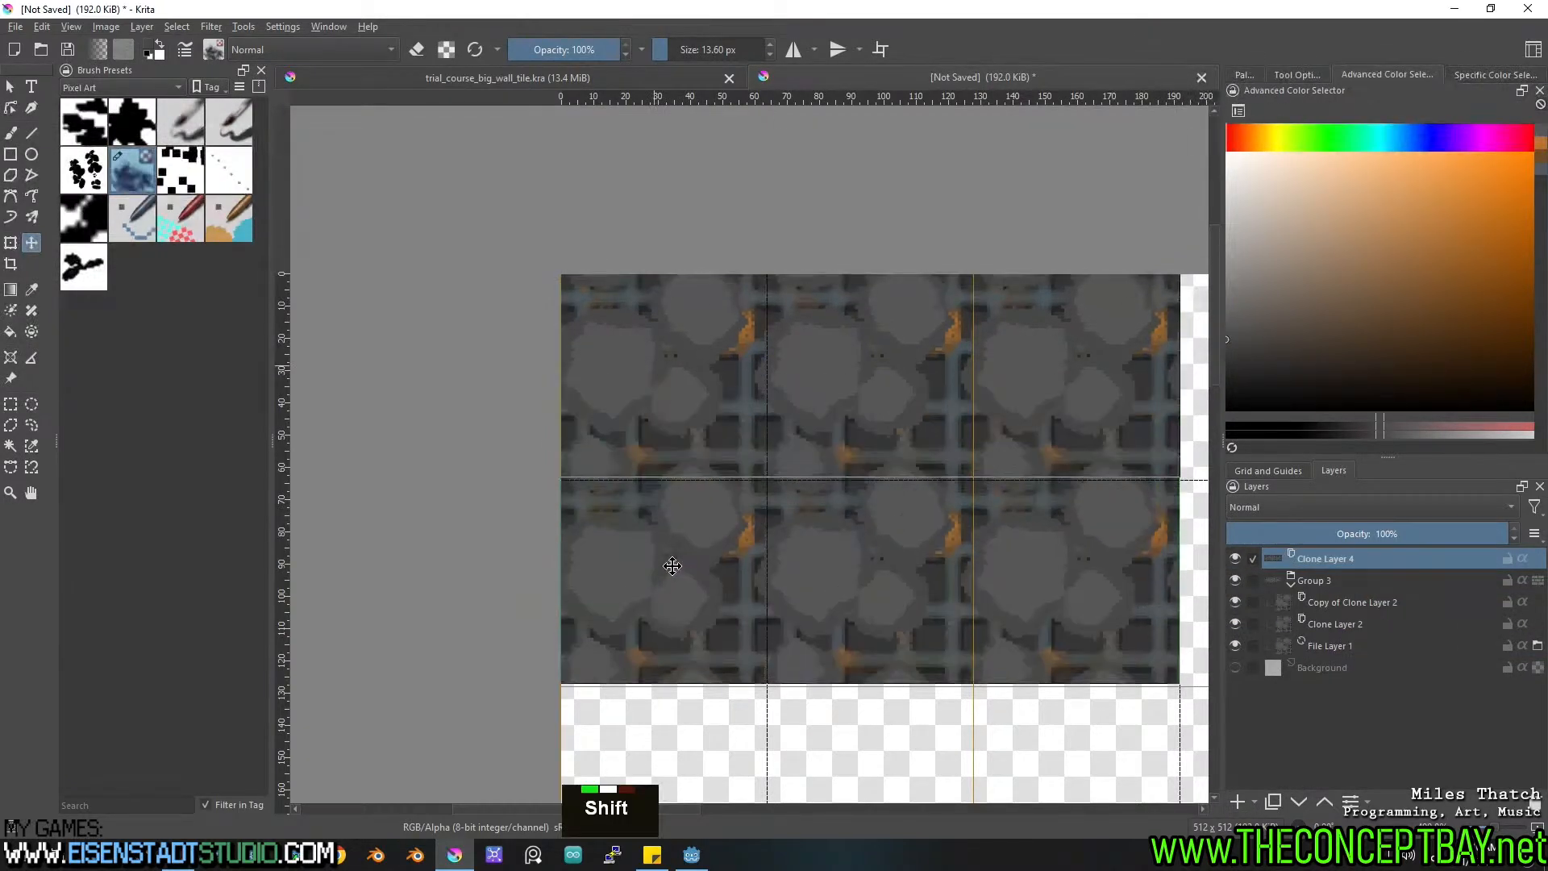
Collapse the group and duplicate the row clone three times, stacking the copies to fill tile rows three to five.
mouse_move(666, 564)
middle_mouse_down()
mouse_move(698, 503)
mouse_move(617, 317)
middle_mouse_up()
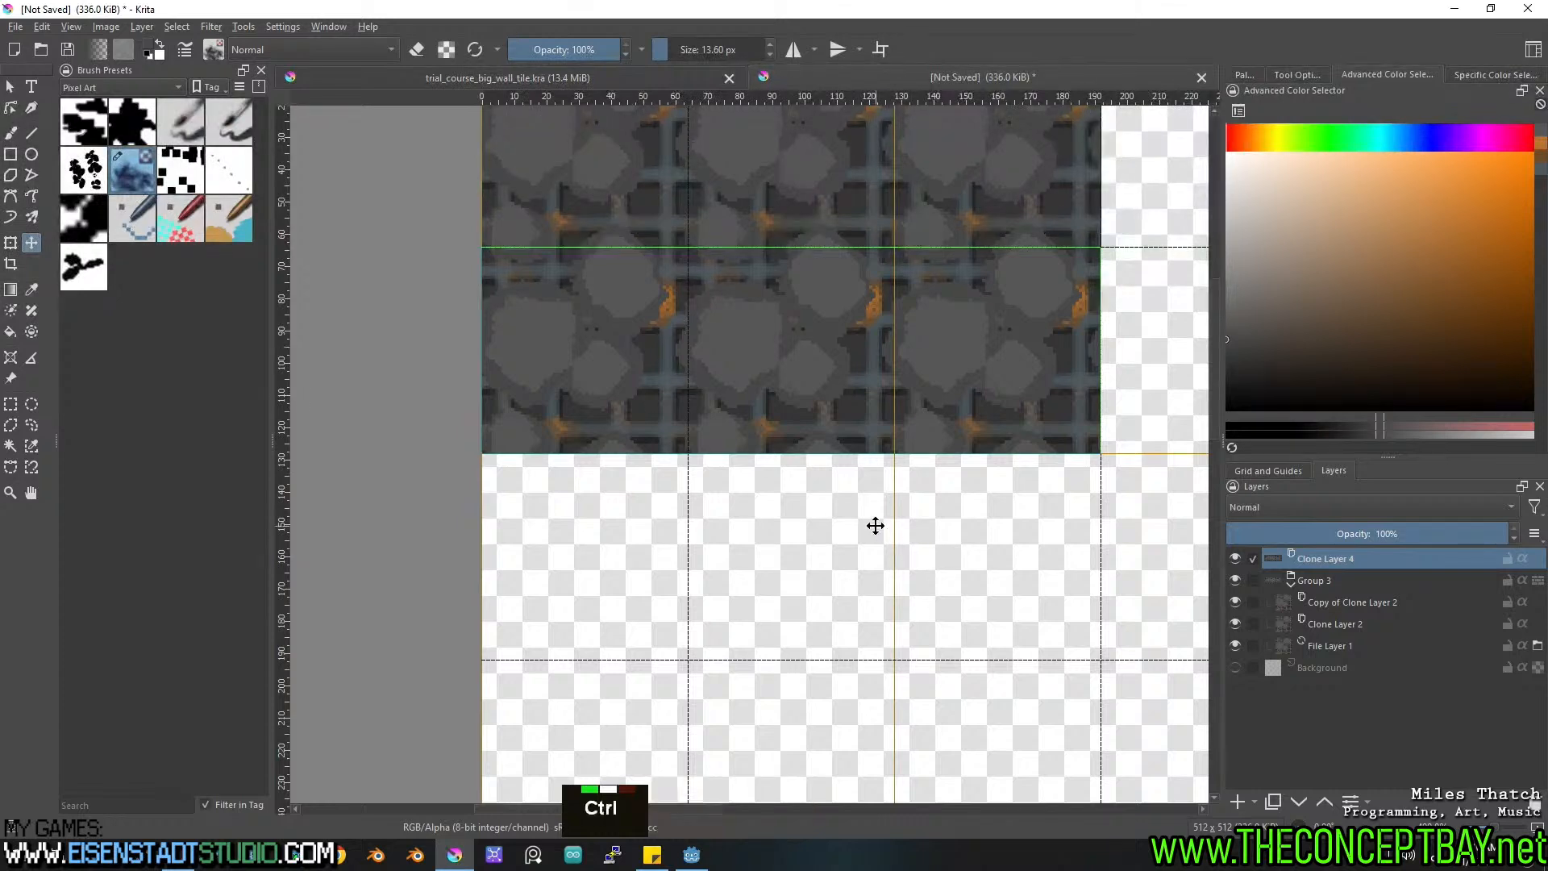
left_click(1290, 583)
key("ctrl+j")
mouse_move(577, 335)
left_mouse_down("shift")
mouse_move(589, 525)
mouse_move(535, 701)
left_mouse_up("shift")
key("ctrl+j")
middle_click_drag(542, 650, 540, 387)
key("ctrl+j")
left_click_drag(539, 438, 538, 645, "shift")
scroll(608, 484, "down", 2)
middle_click_drag(608, 483, 646, 523)
scroll(645, 523, "up", 1)
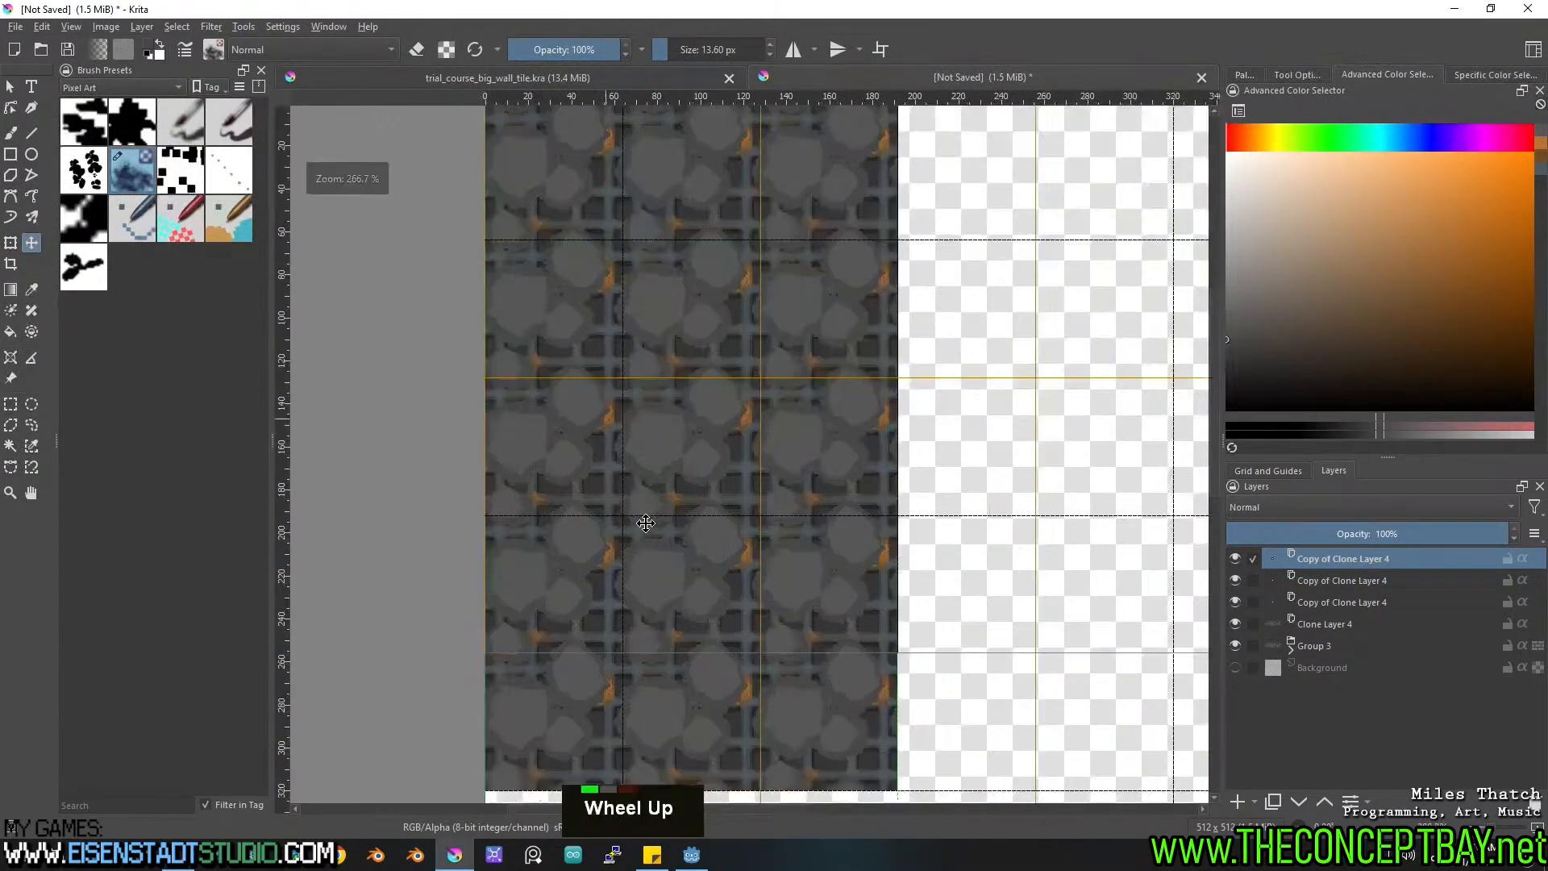
Add a paint layer above the row clones and set up an orange brush at 22.79 px.
mouse_move(675, 405)
middle_mouse_down()
mouse_move(678, 446)
mouse_move(702, 413)
middle_mouse_up()
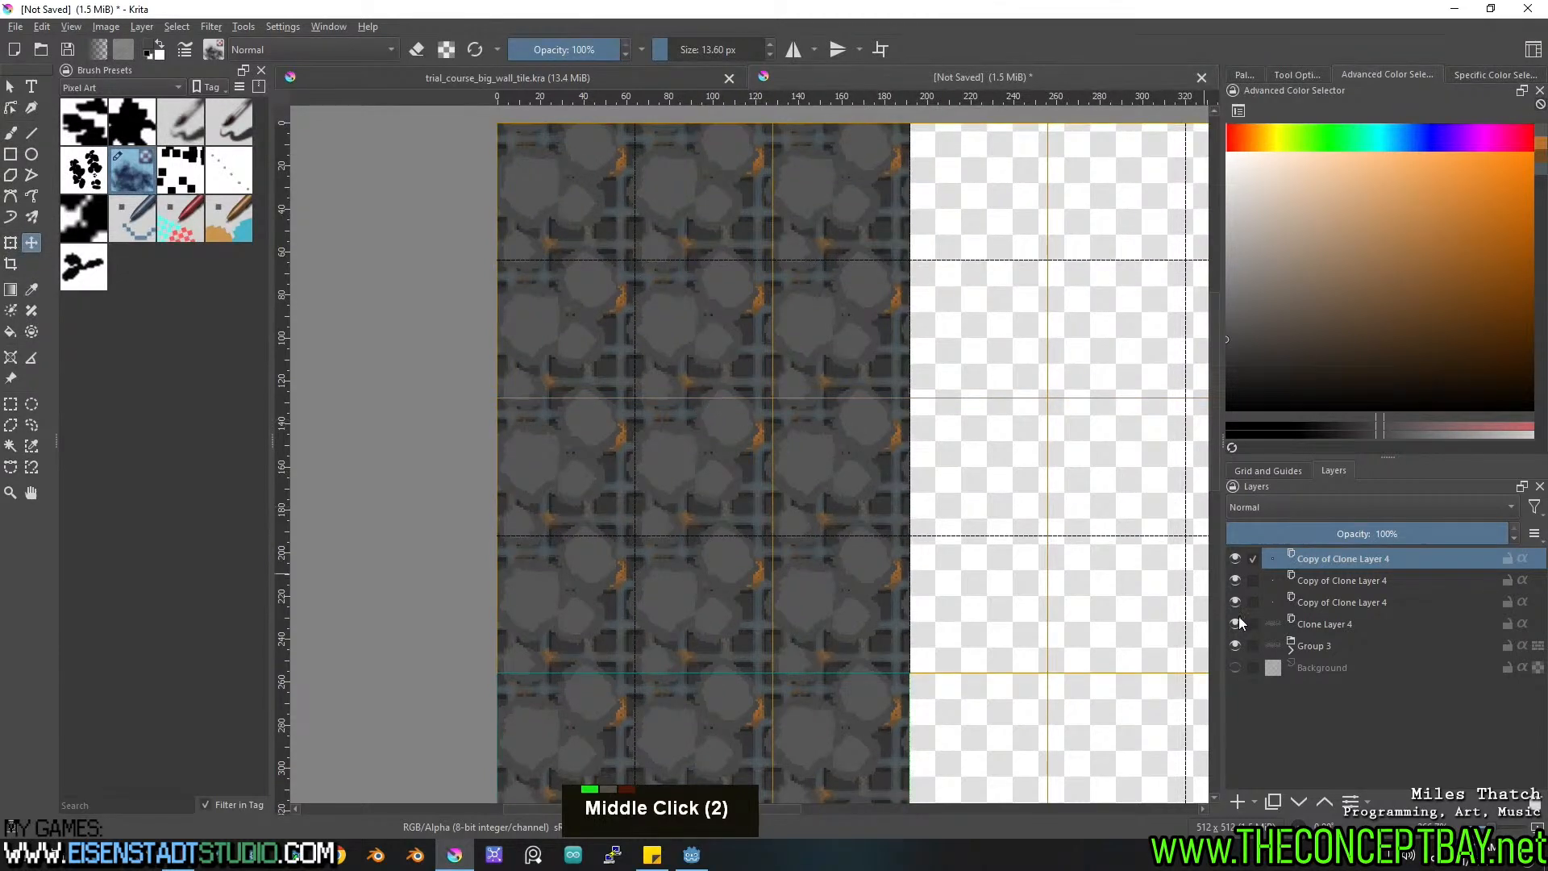
left_click(1336, 645)
double_click(1324, 667)
left_click(1355, 554)
left_click(1237, 801)
left_click(1510, 166)
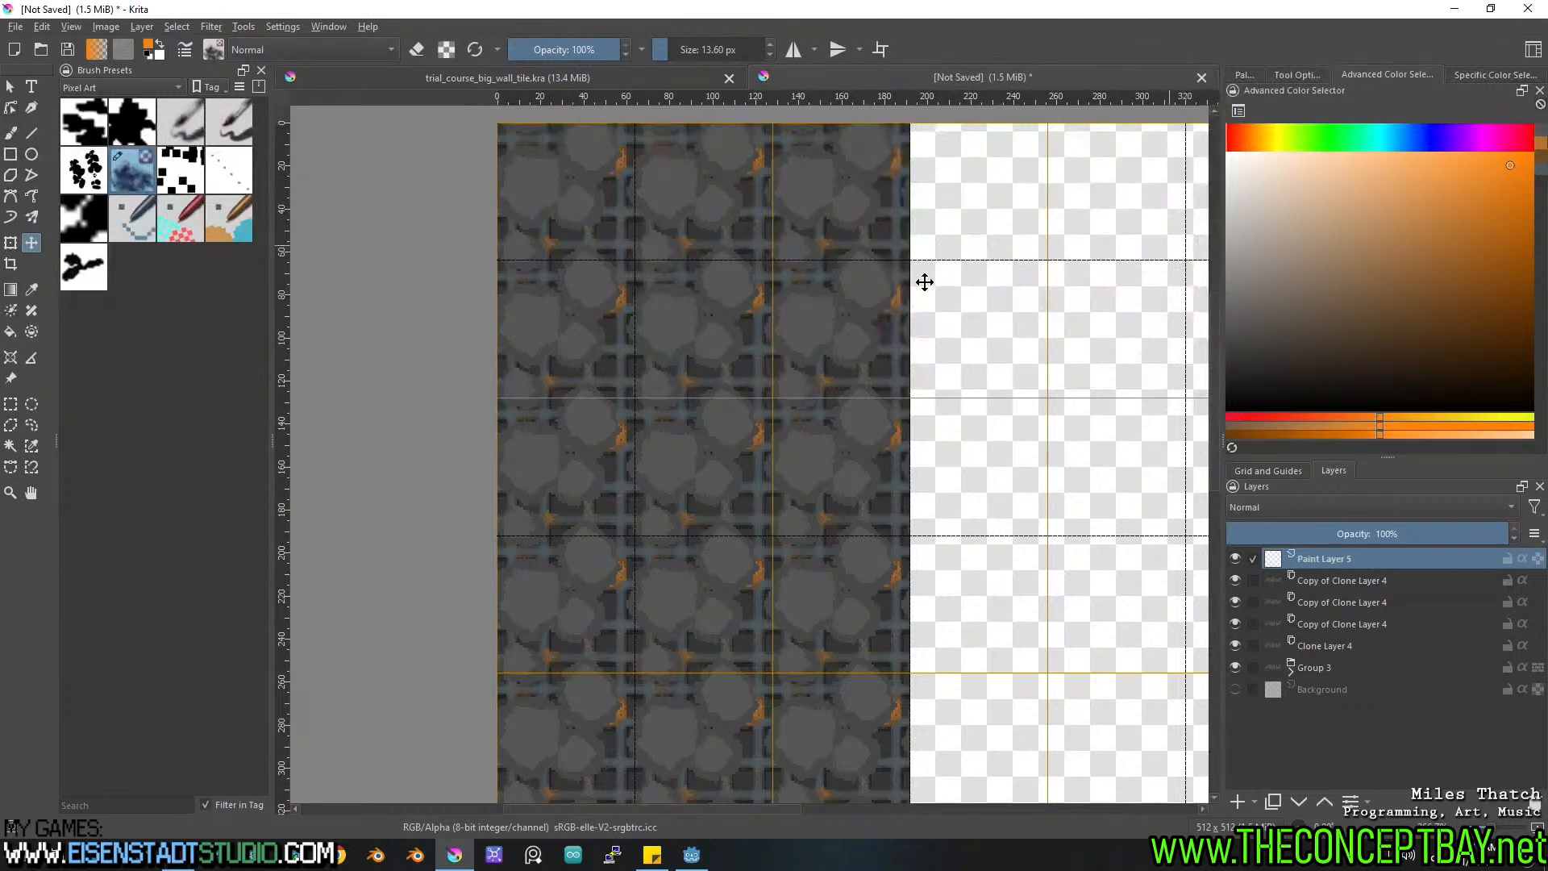
key("b")
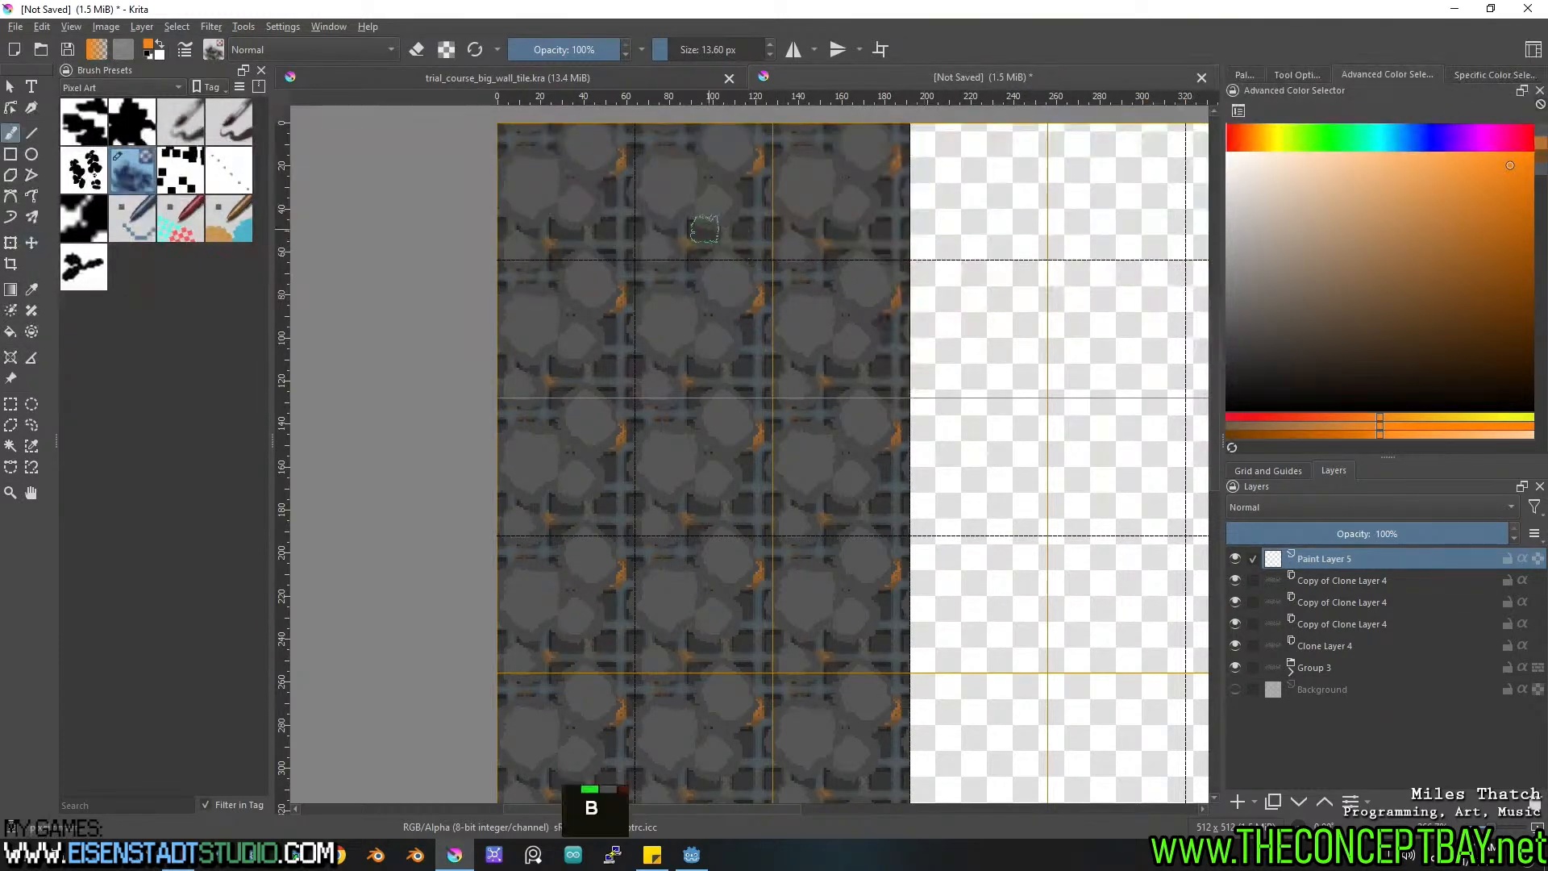
left_click_drag(661, 284, 659, 284, "shift")
left_click_drag(973, 270, 984, 270, "shift")
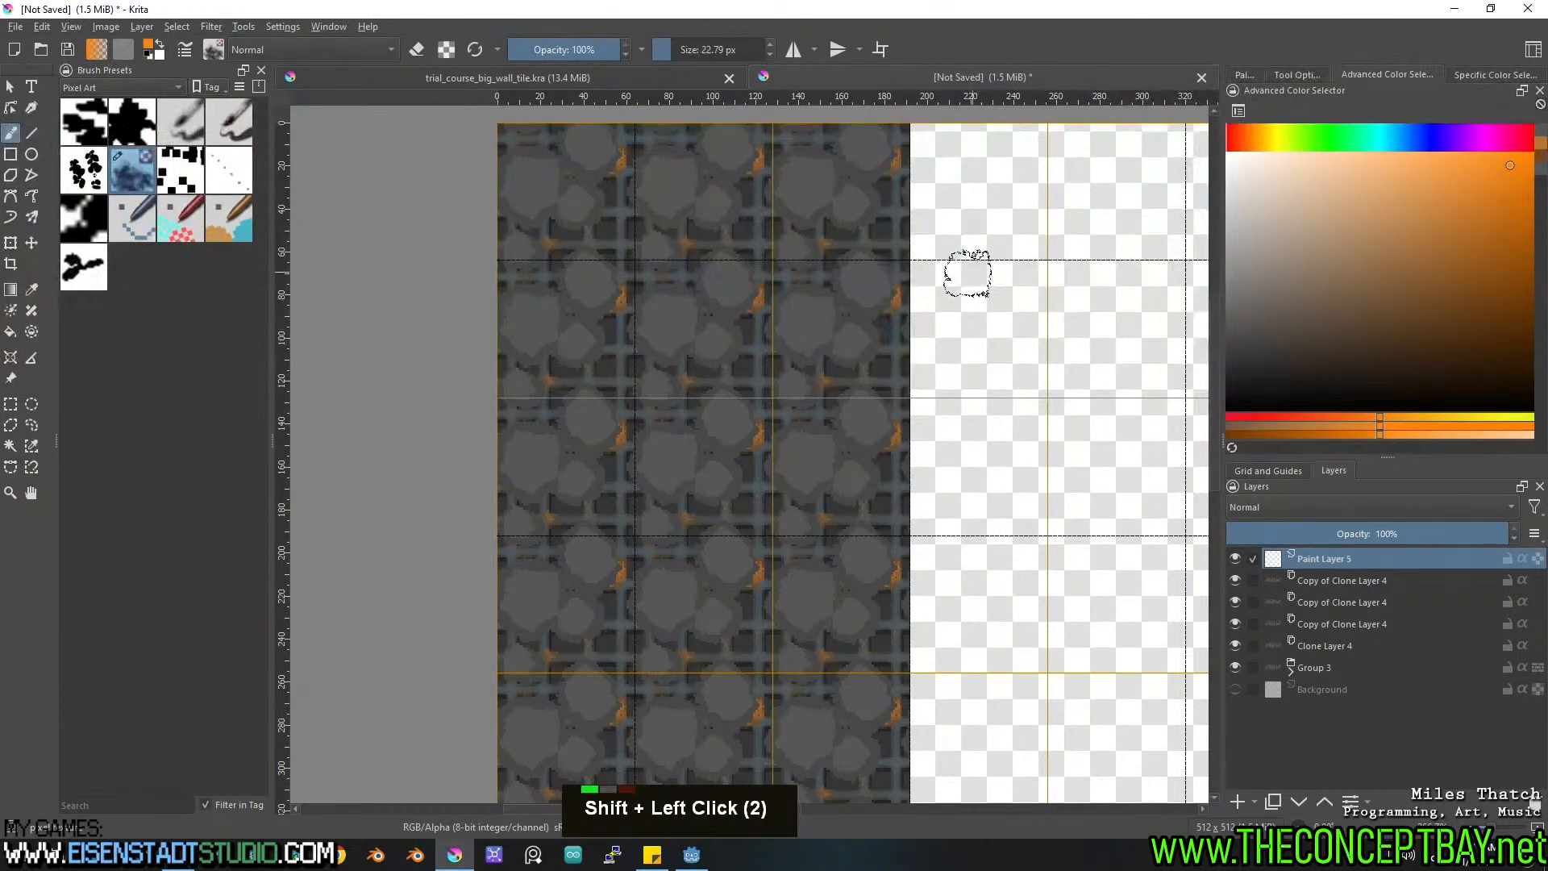
Set the grid's X and Y spacing to 32 px.
left_click(1268, 470)
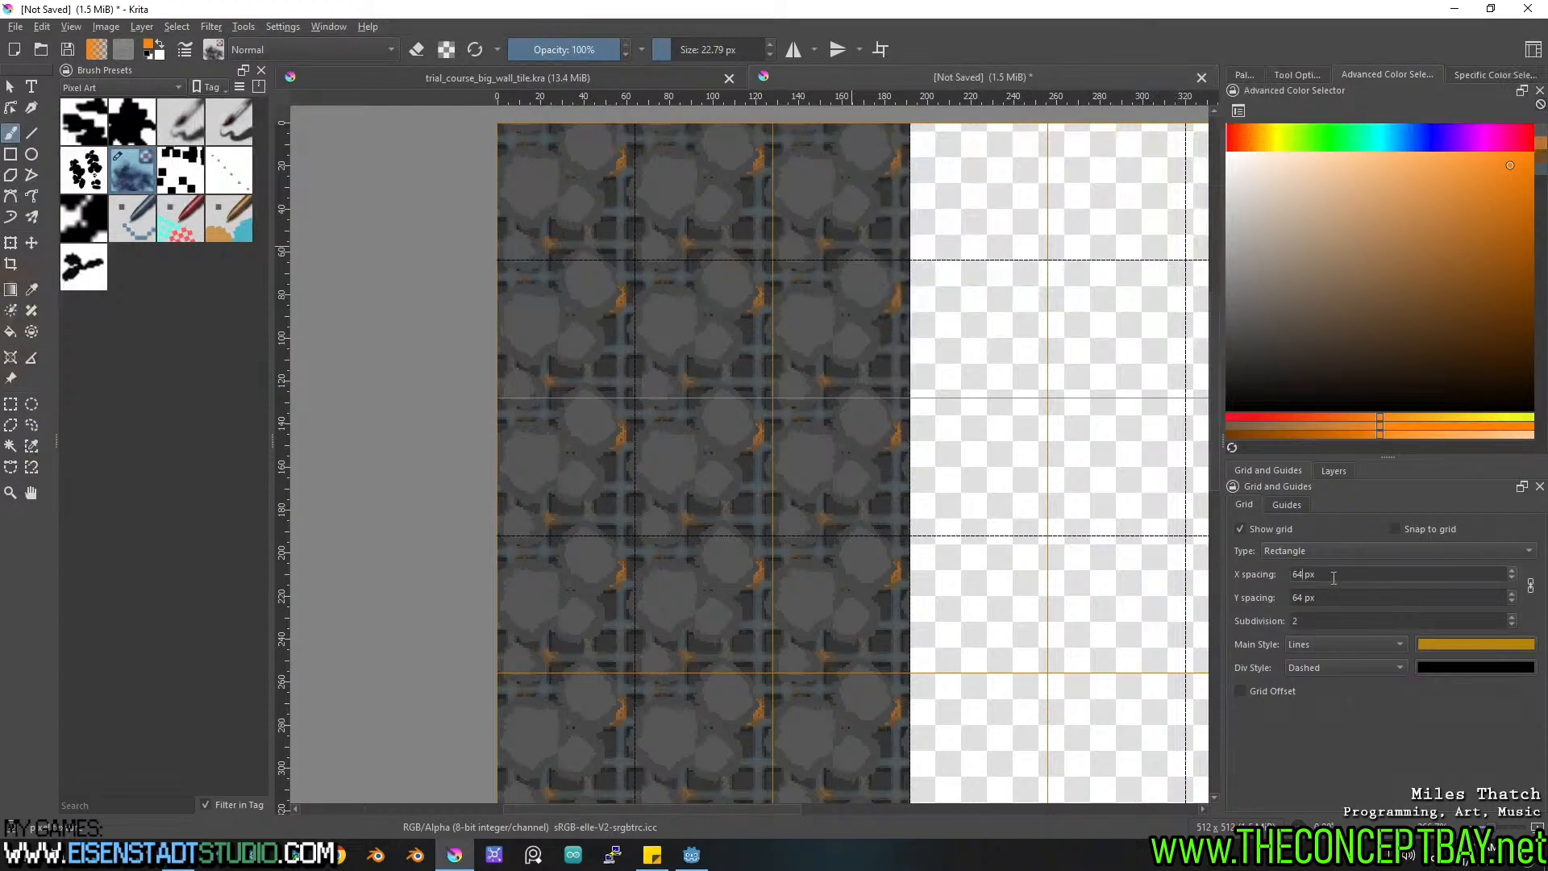
left_click(1334, 578)
key("ctrl+a")
type("32")
left_click(1312, 618)
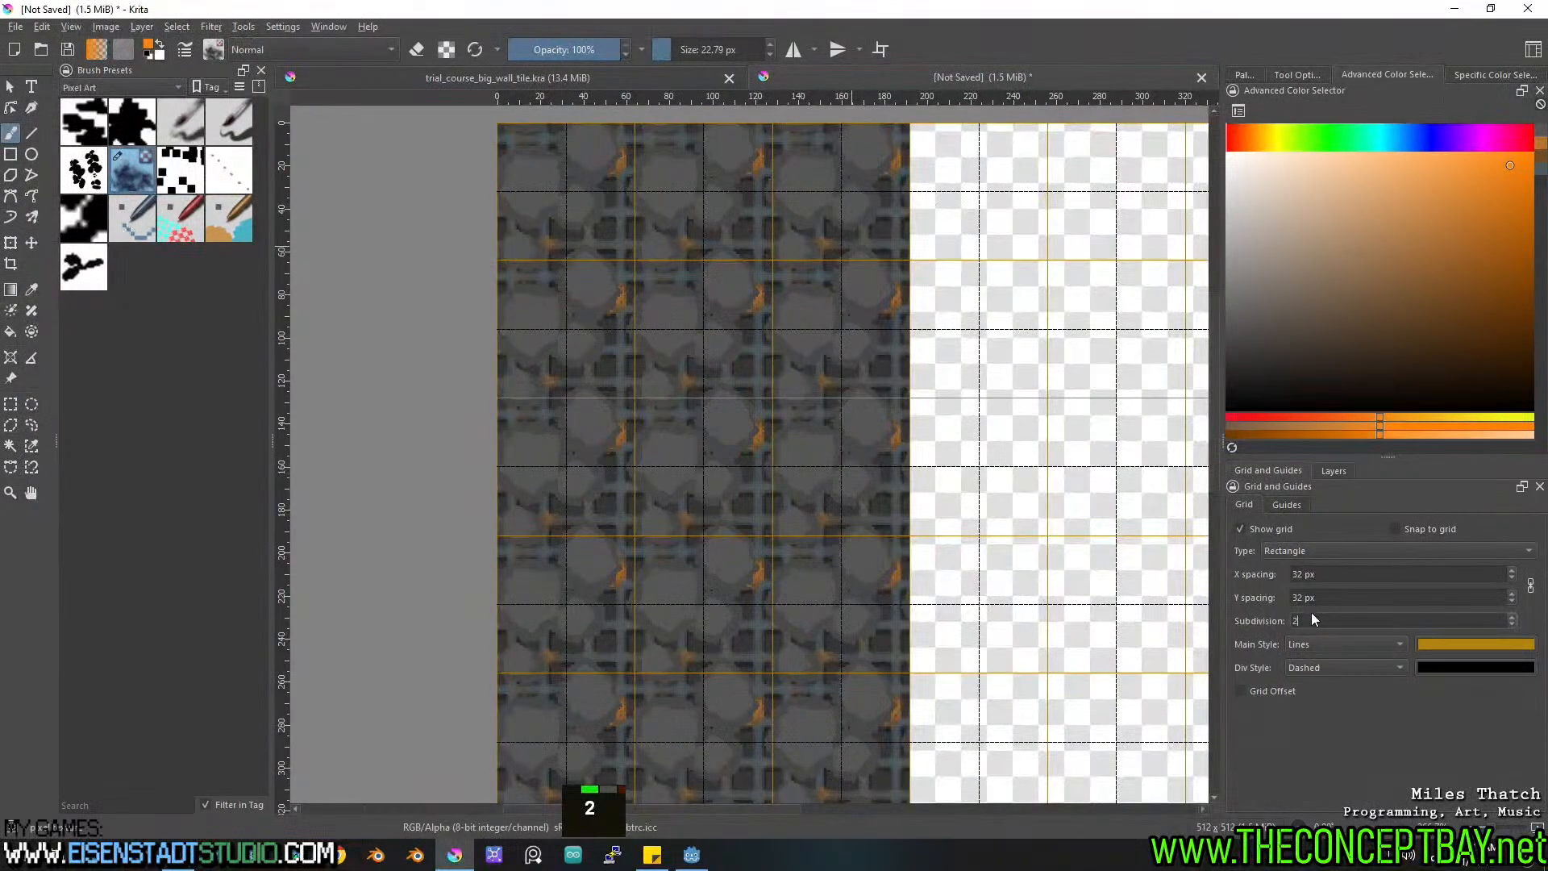
Paint a solid, rough-edged orange circle about 145 px wide over the centre of the upper 3 x 3 tile block.
mouse_move(644, 216)
left_mouse_down()
mouse_move(582, 296)
mouse_move(585, 385)
mouse_move(638, 451)
mouse_move(754, 449)
mouse_move(826, 379)
mouse_move(835, 335)
mouse_move(827, 287)
mouse_move(770, 219)
mouse_move(709, 199)
mouse_move(636, 242)
mouse_move(717, 403)
mouse_move(788, 259)
mouse_move(657, 316)
mouse_move(710, 276)
mouse_move(743, 311)
left_mouse_up()
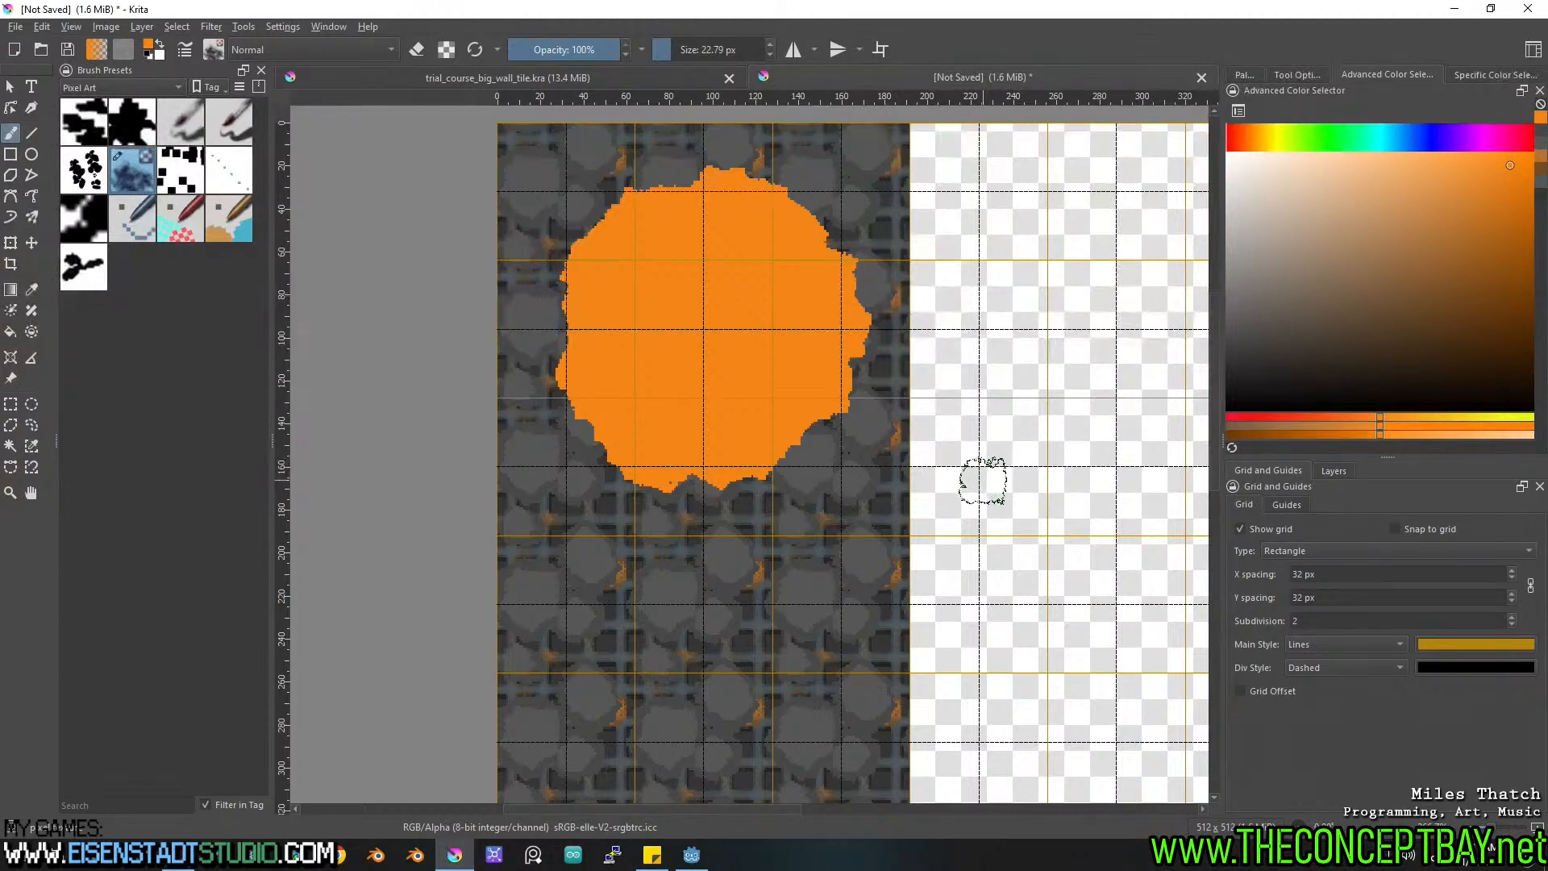
middle_click_drag(991, 439, 990, 278)
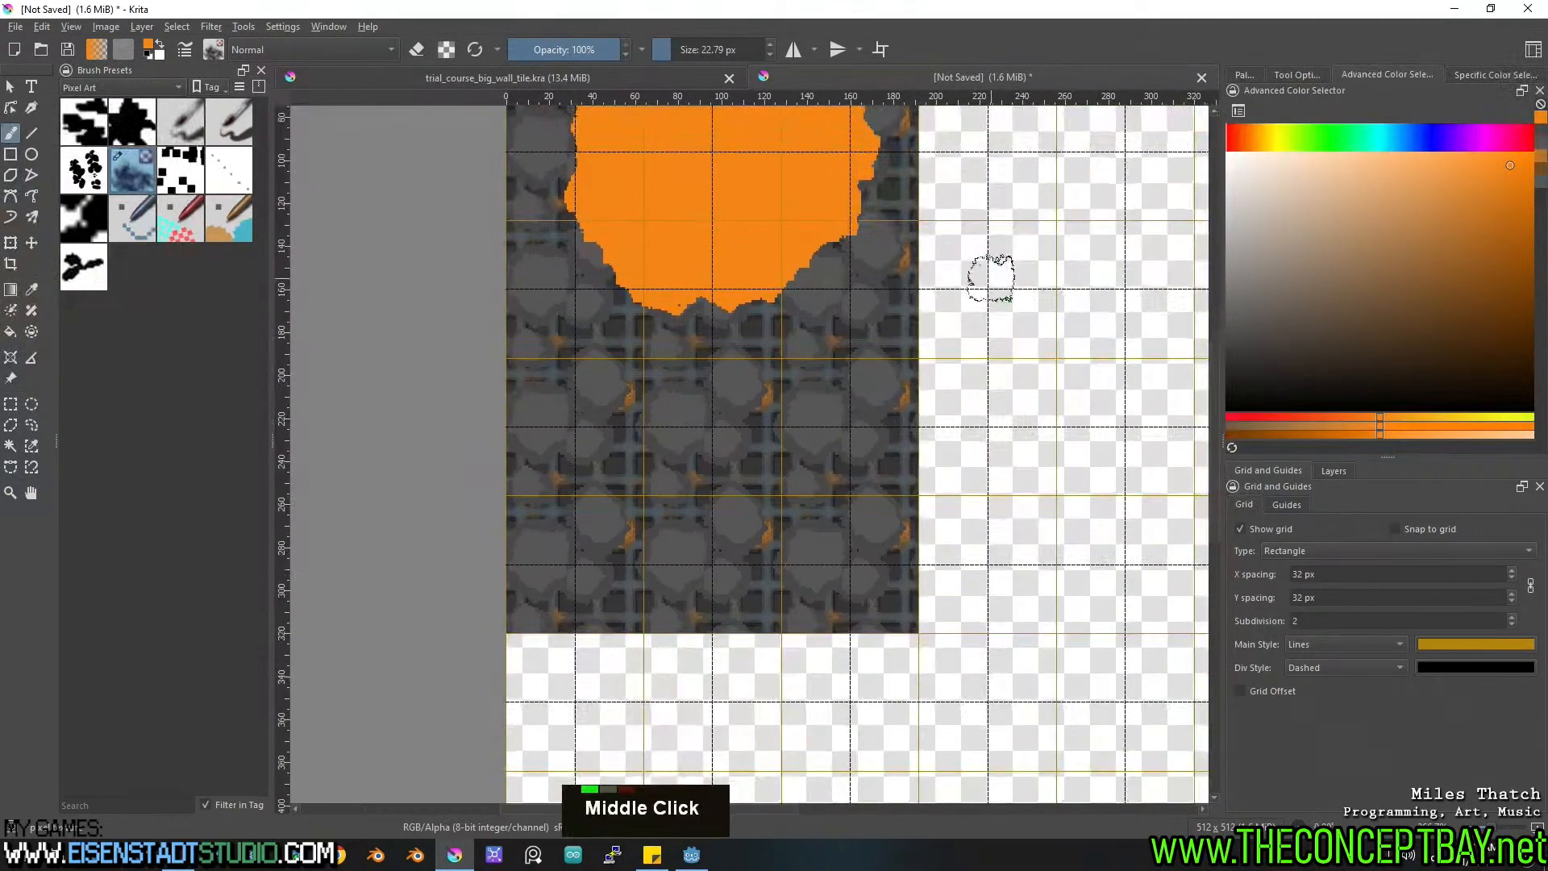
left_click(1334, 471)
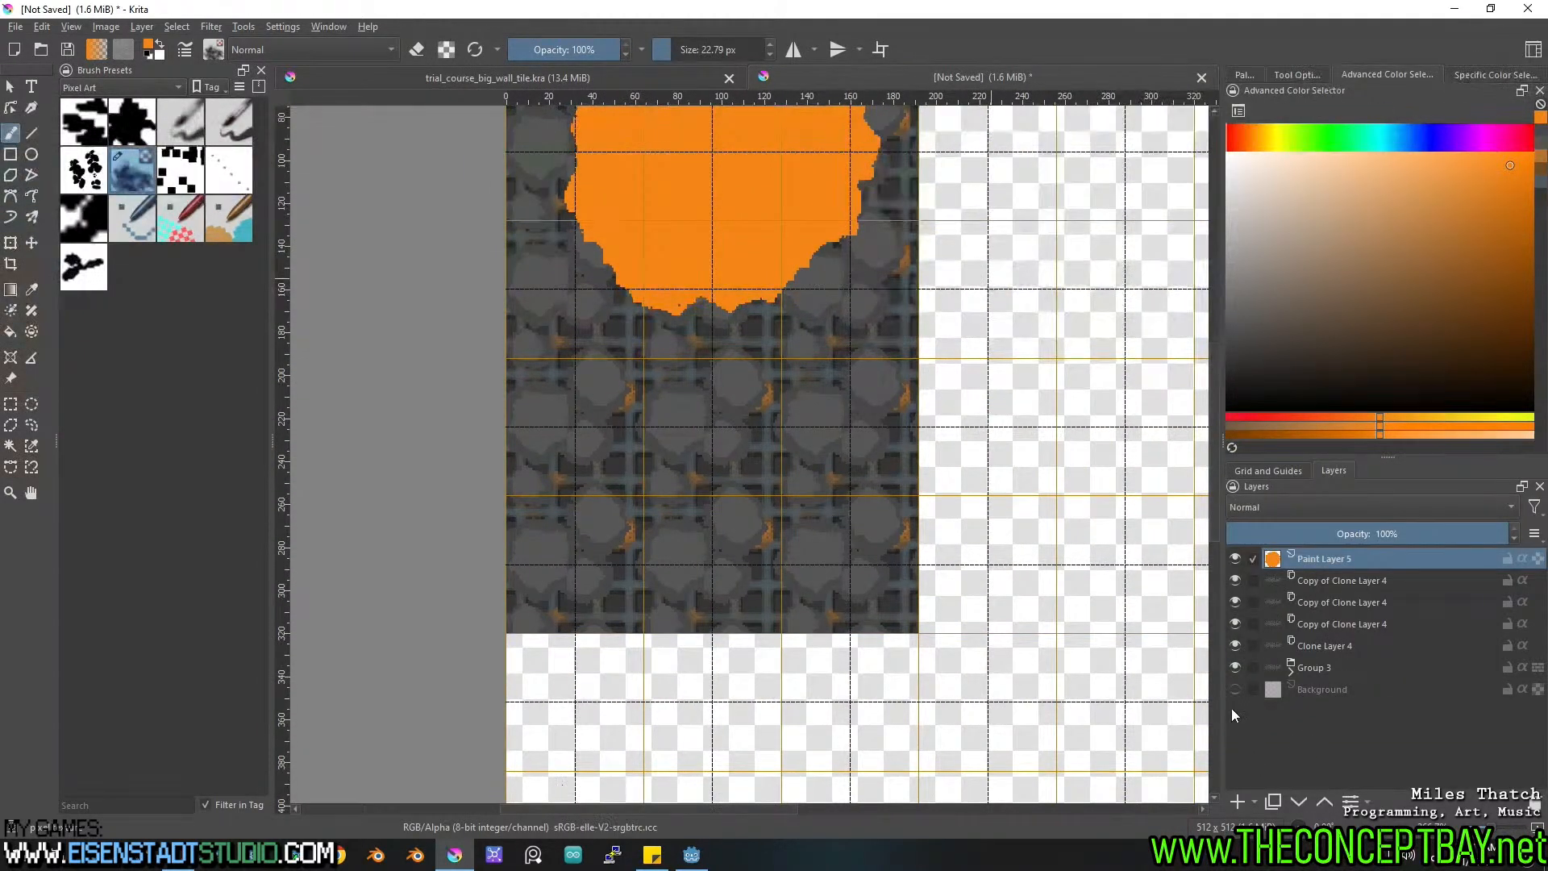
Select the lower-left 128 x 128 px tile block, fill it with orange around an unpainted central diamond, and deselect.
middle_click_drag(749, 464, 847, 397, "ctrl")
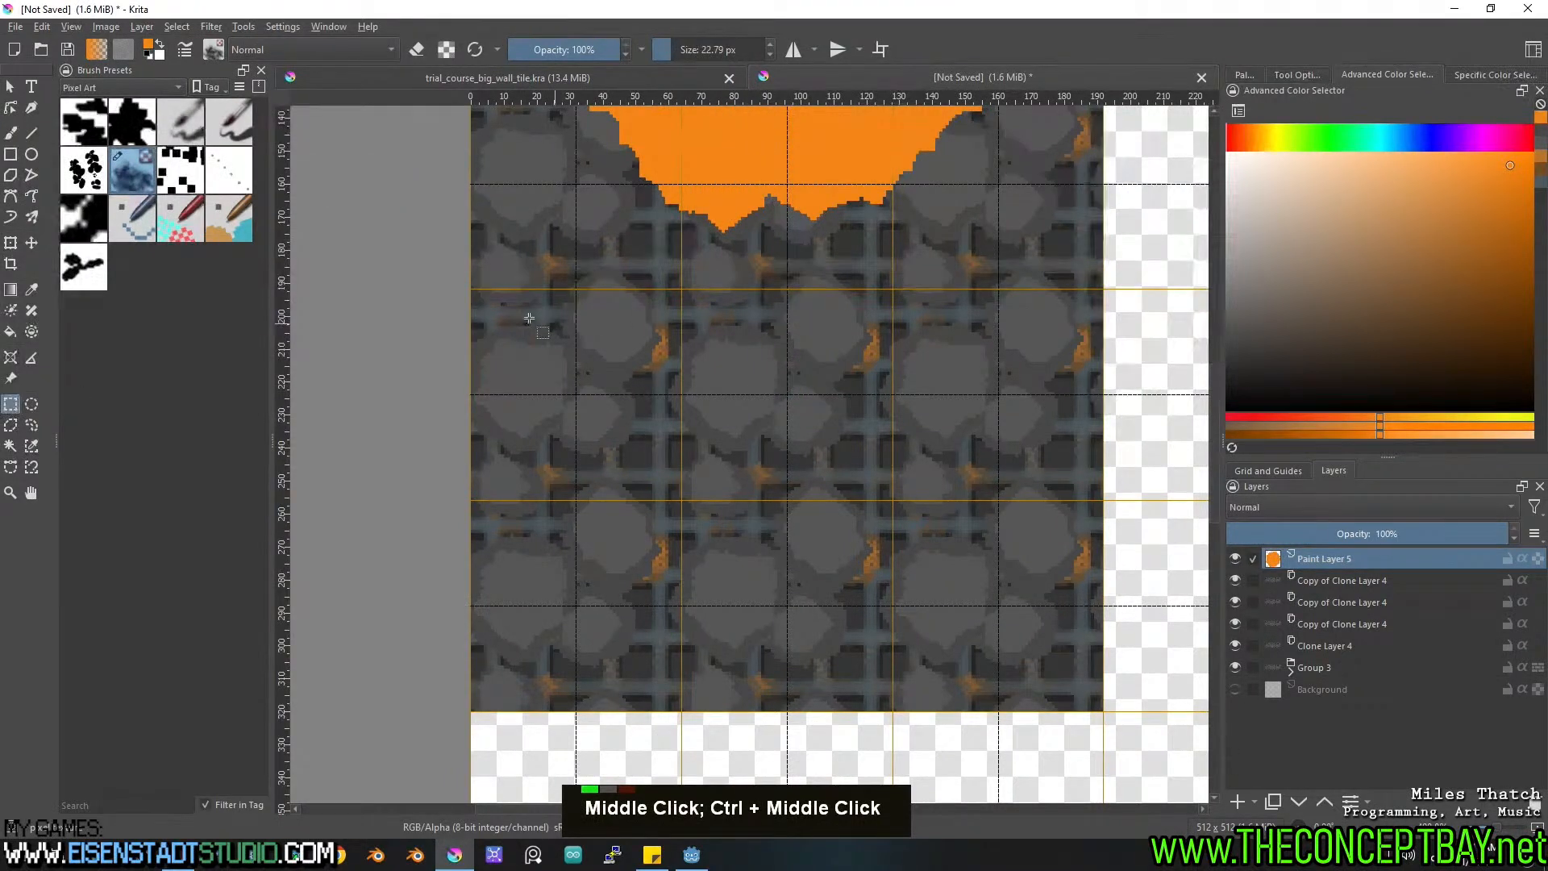
left_click_drag(470, 287, 893, 710)
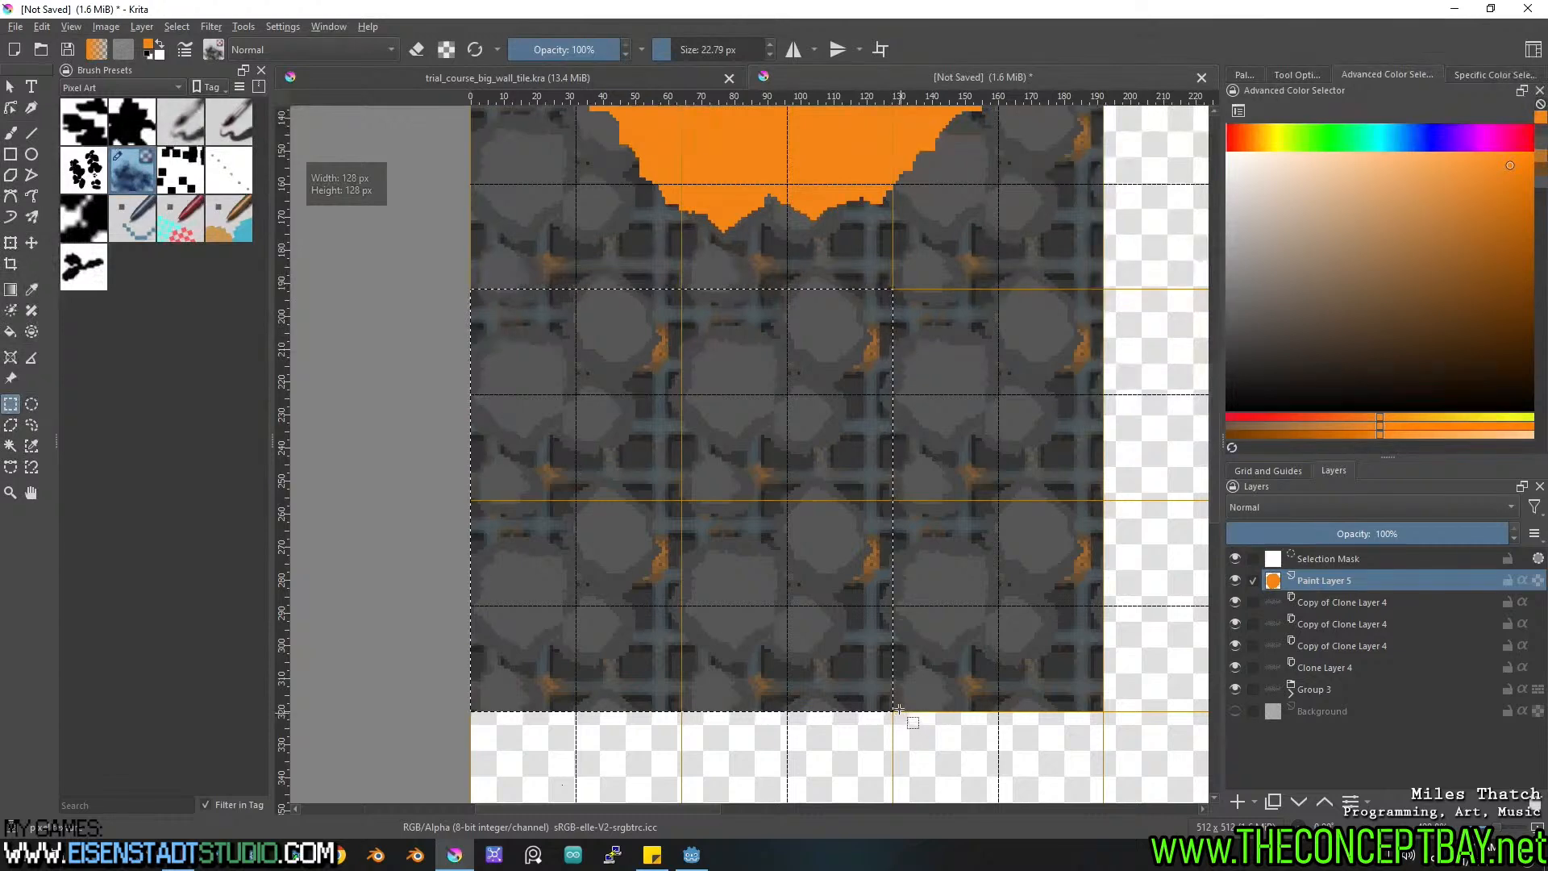
key("b")
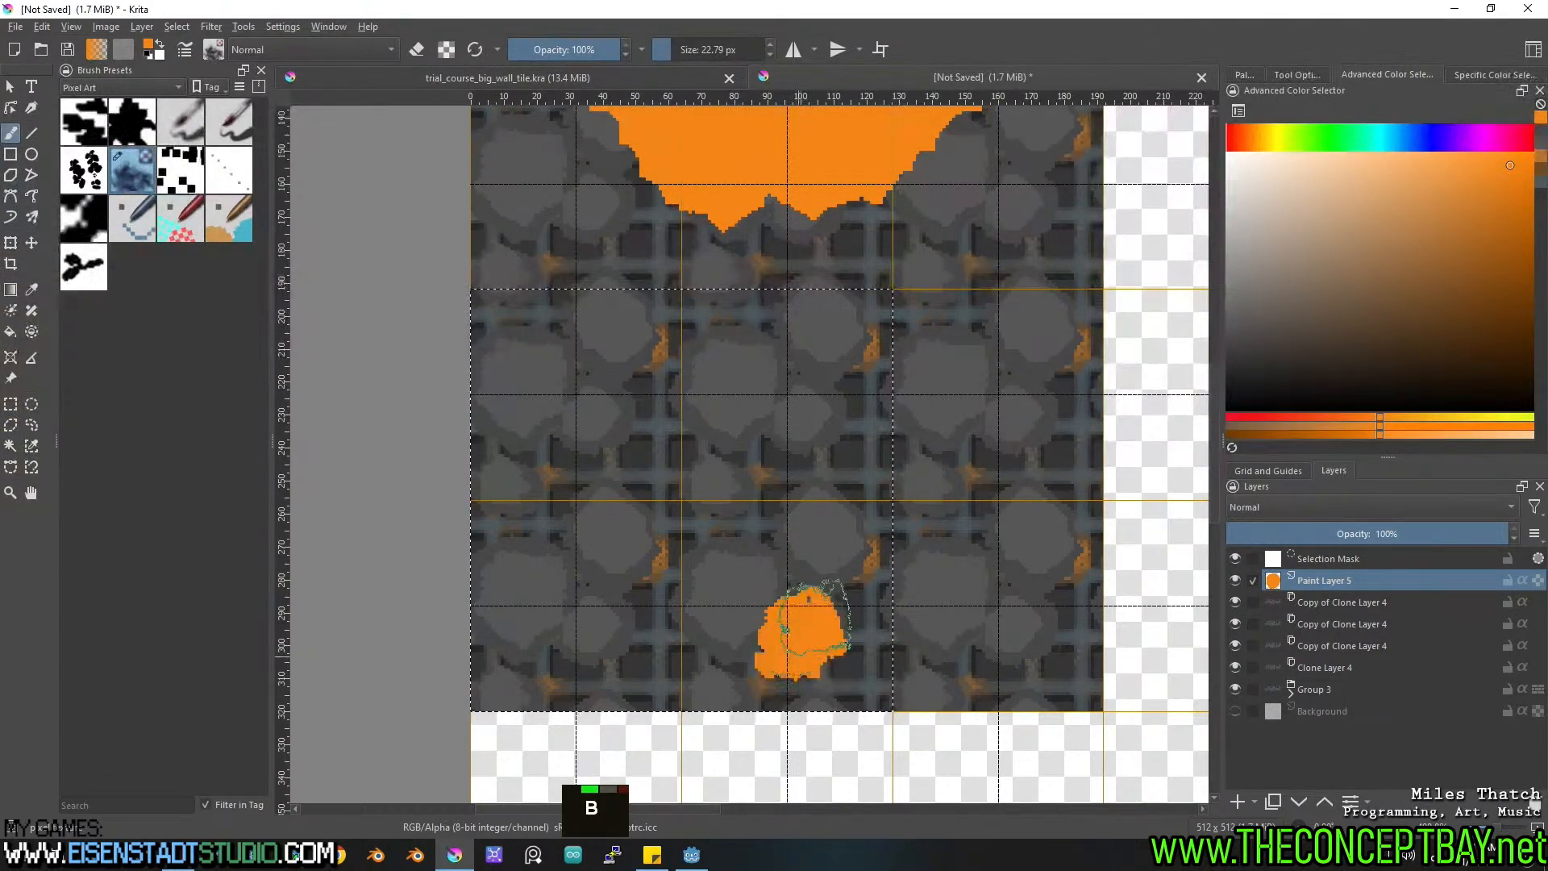
key("ctrl+z")
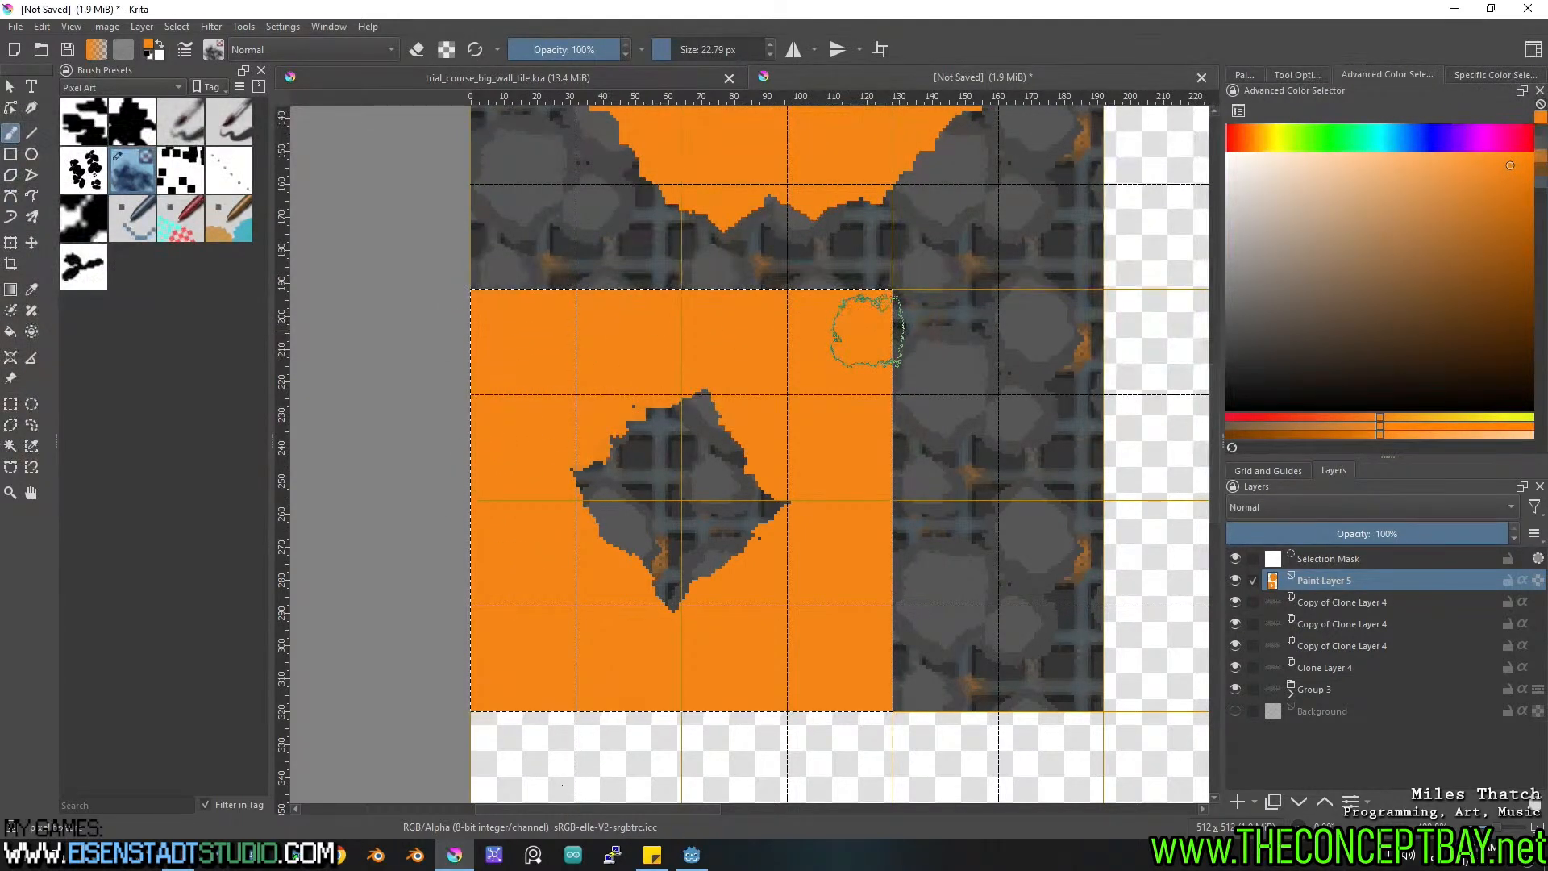
middle_click_drag(788, 459, 613, 482)
key("ctrl+shift+a")
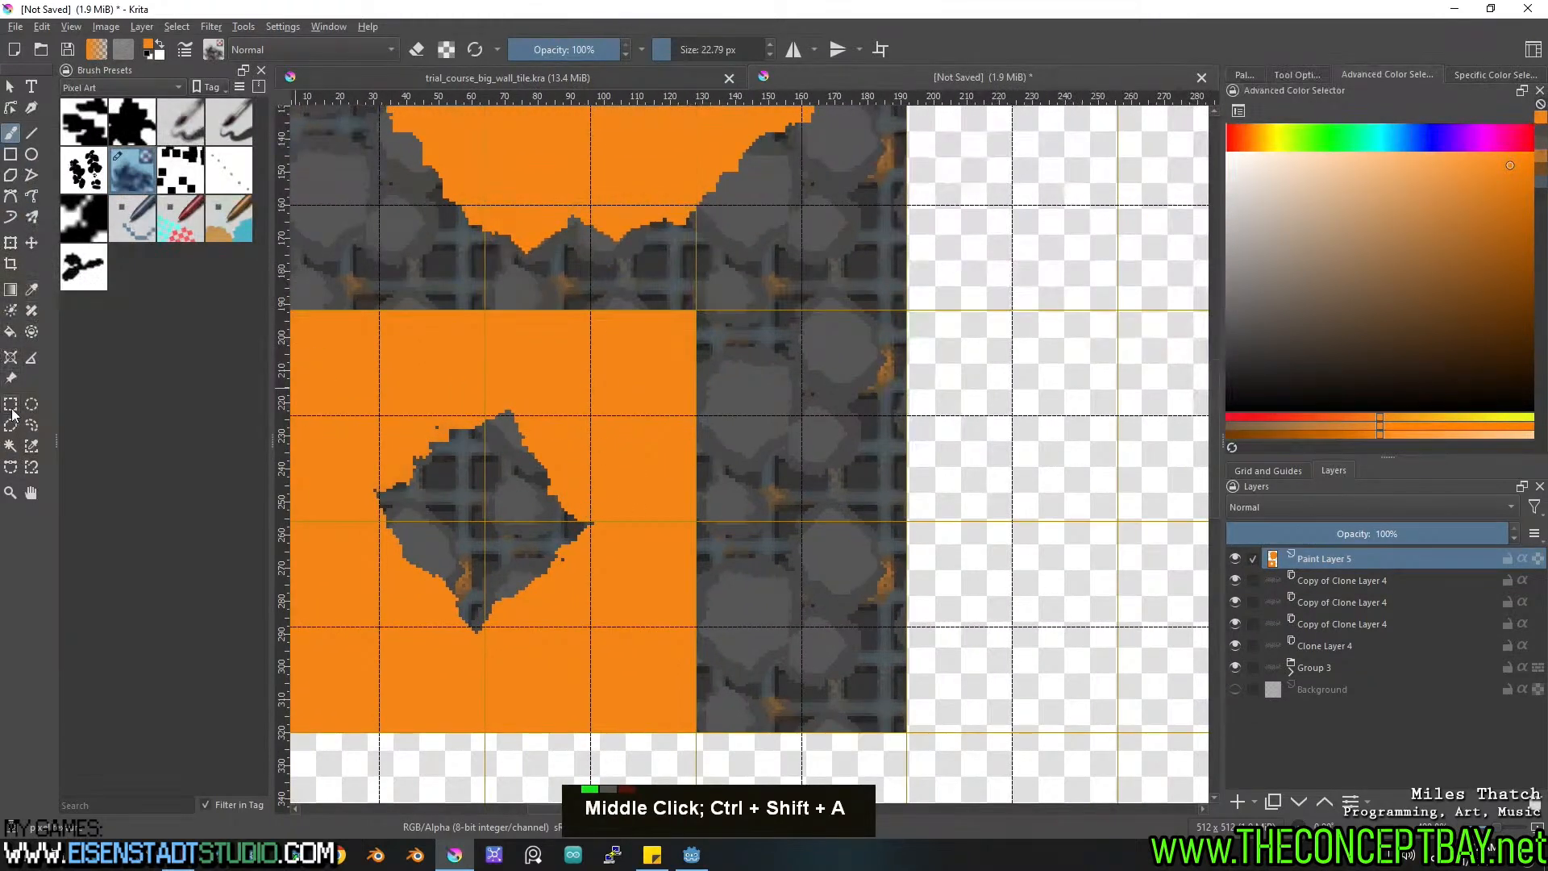
Select the adjacent 64 x 128 px tile column and paint orange over its two left corners and the middle of its right edge.
left_click(11, 405)
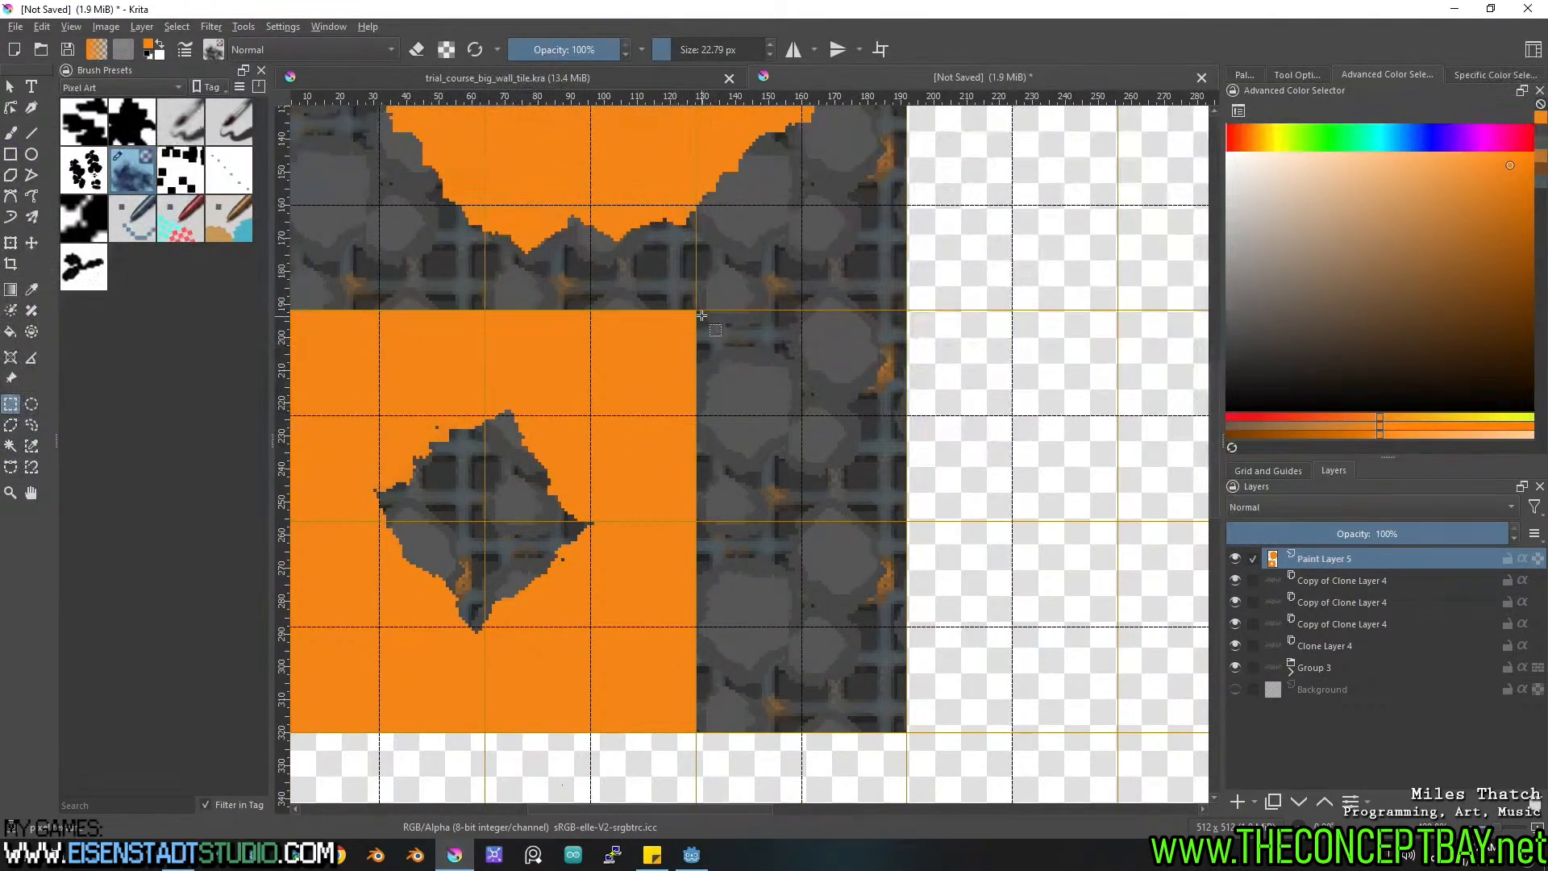
mouse_move(697, 310)
left_mouse_down()
mouse_move(773, 420)
mouse_move(906, 732)
left_mouse_up()
key("b")
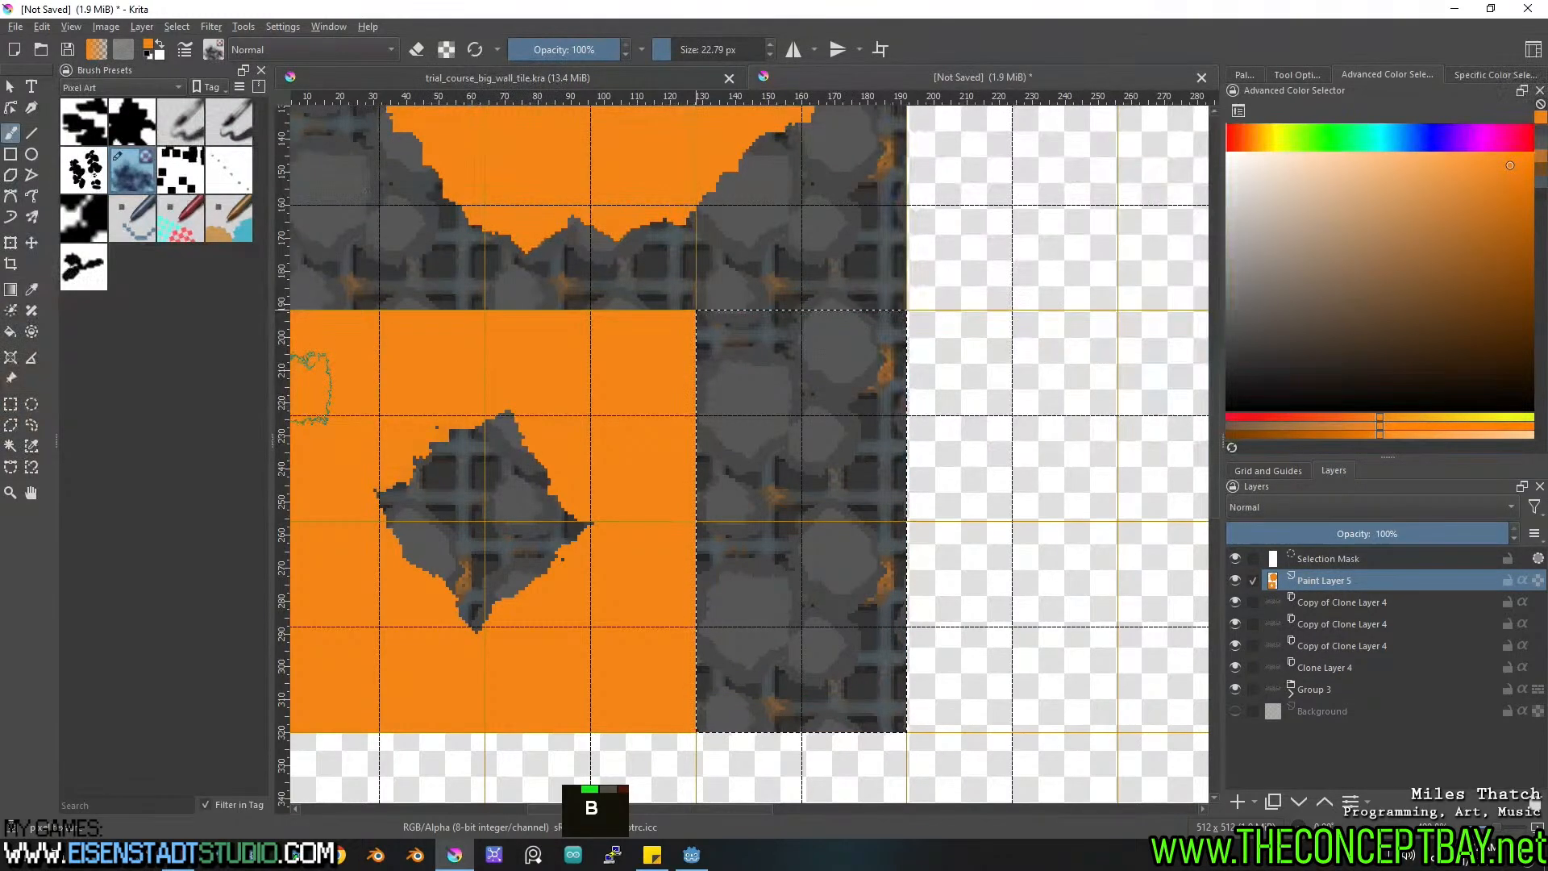
left_click_drag(684, 661, 695, 669)
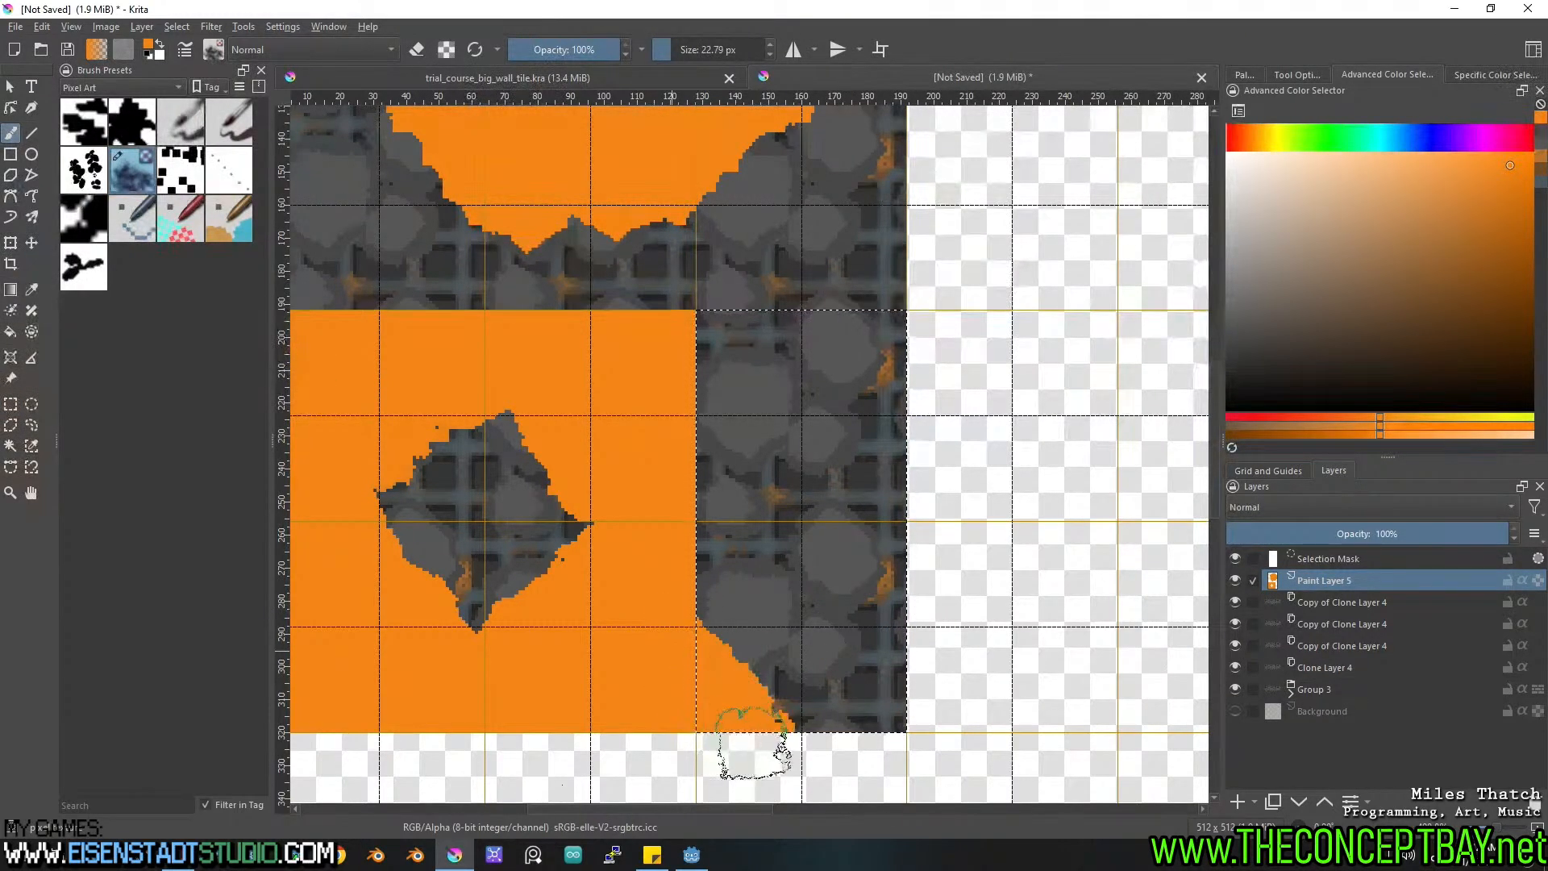
mouse_move(947, 612)
left_mouse_down()
mouse_move(866, 577)
mouse_move(838, 524)
mouse_move(884, 465)
left_mouse_up()
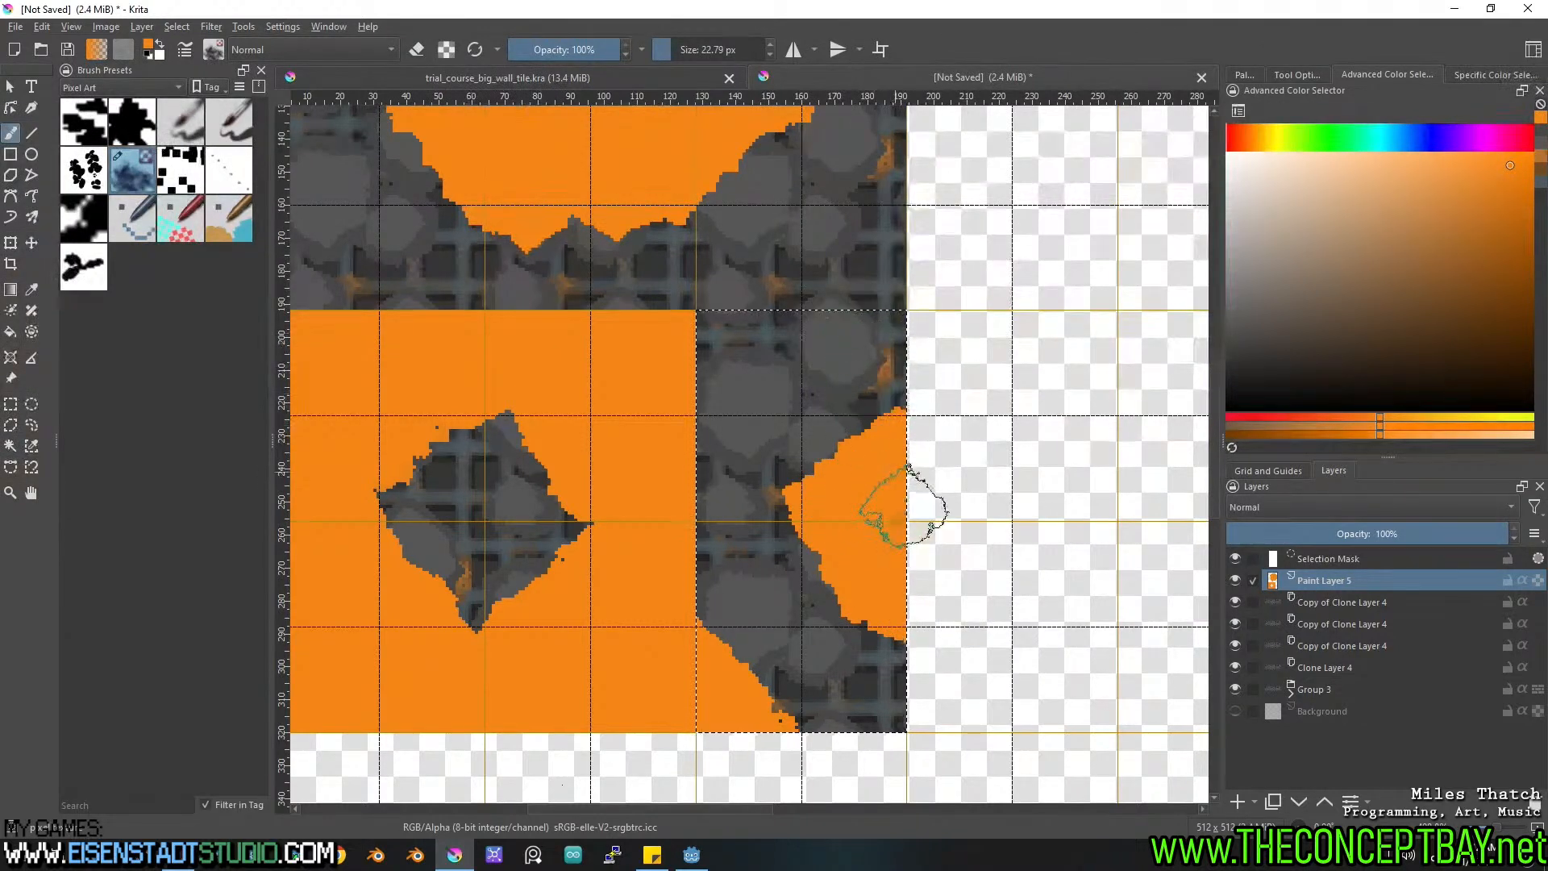
mouse_move(772, 282)
left_mouse_down()
mouse_move(701, 356)
mouse_move(742, 259)
left_mouse_up()
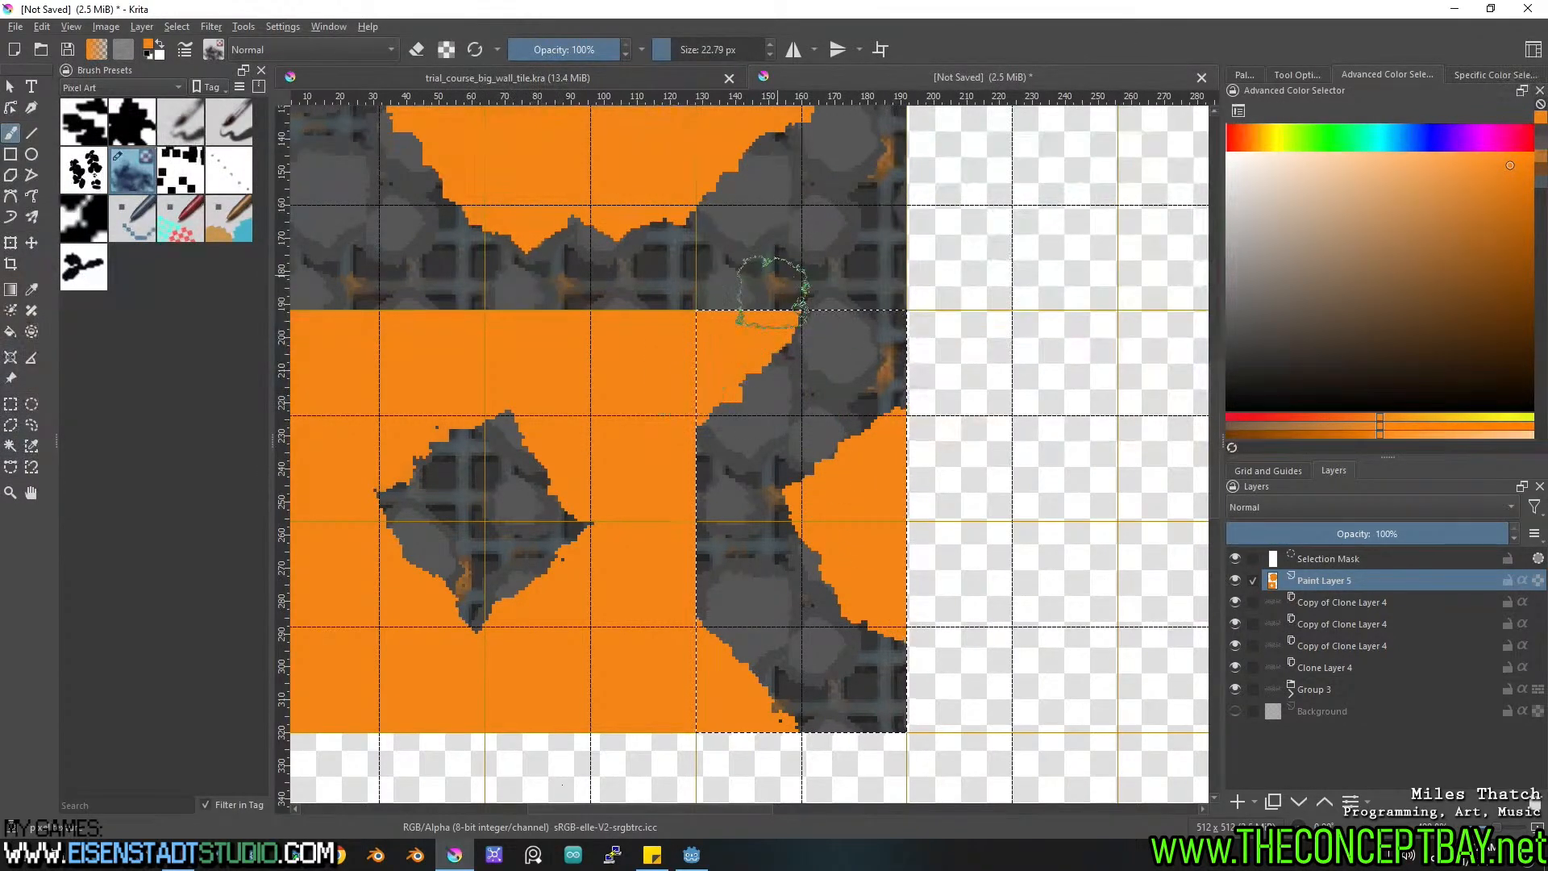
middle_click_drag(797, 250, 821, 384)
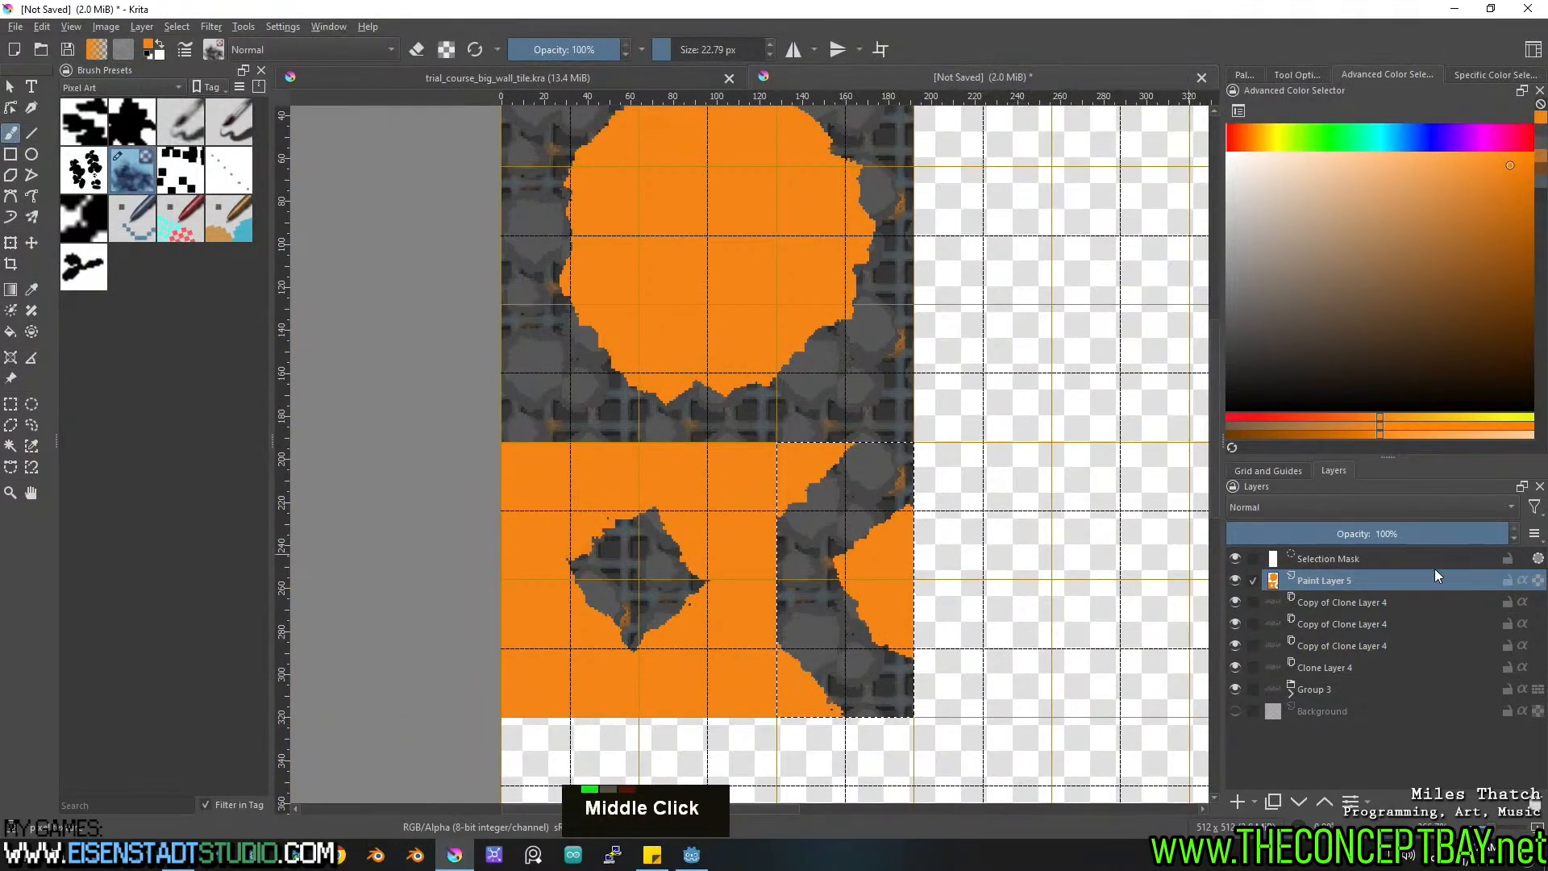
Clear the selection and group the four clone layers together with Group 3.
key("ctrl+shift+a")
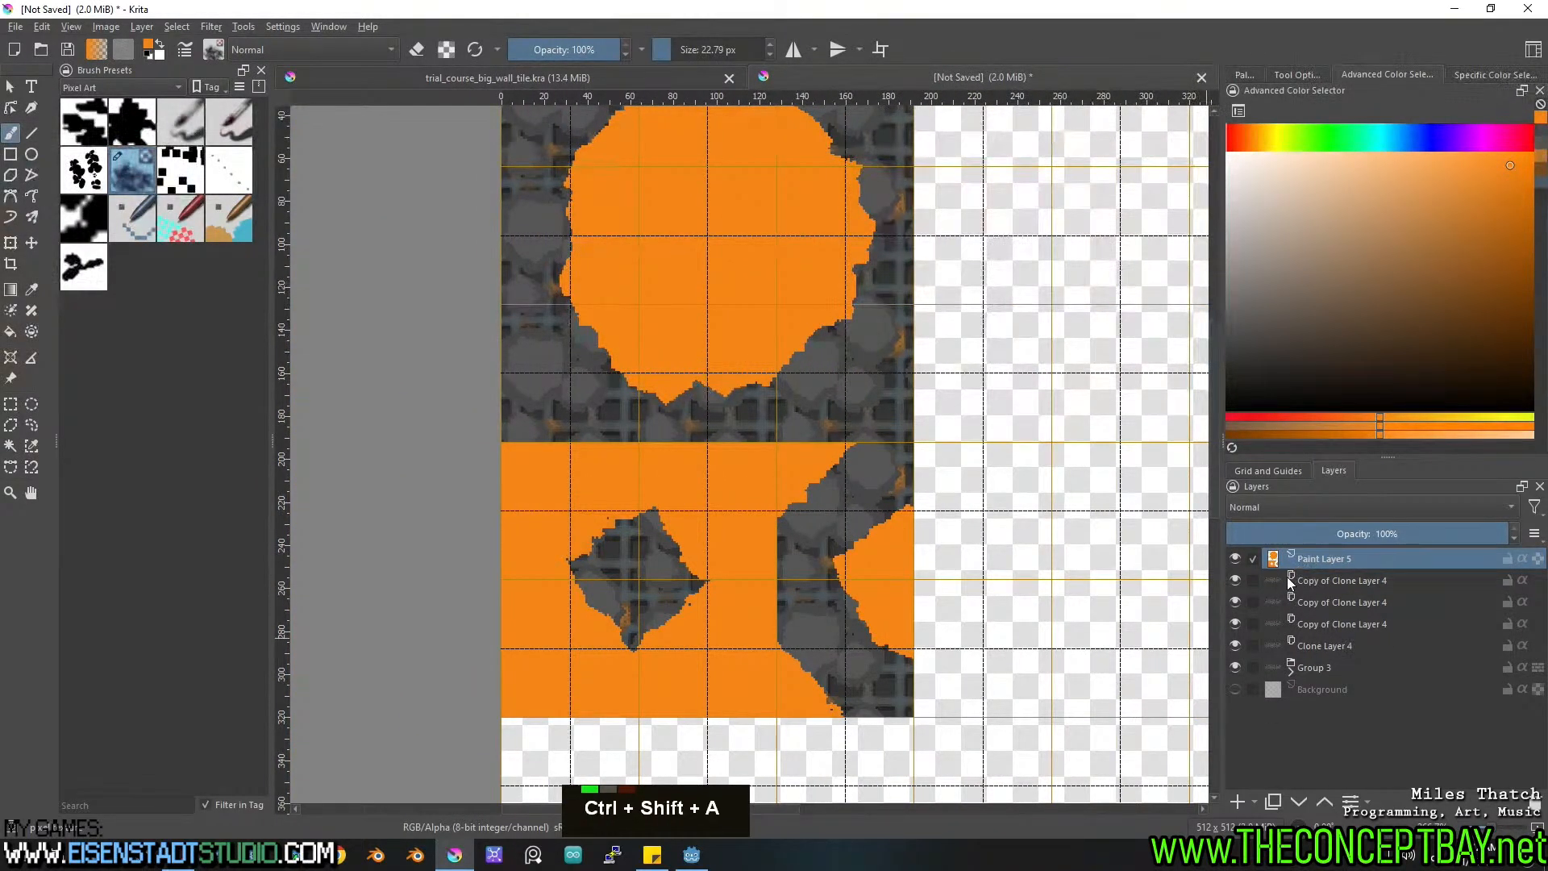
left_click(1298, 580)
left_click(1316, 669, "shift")
key("ctrl+g")
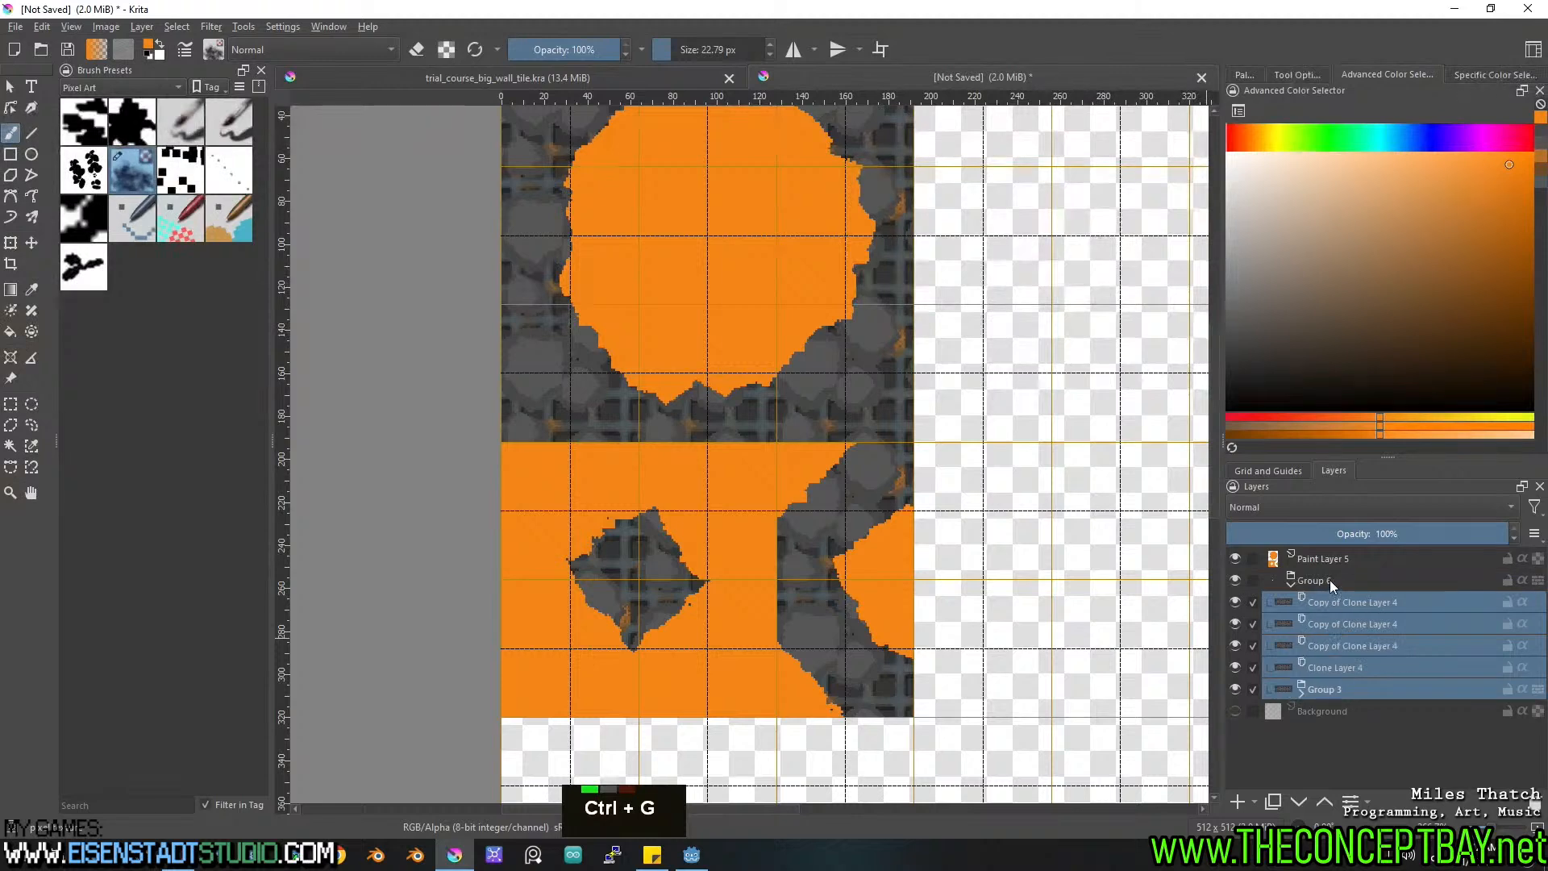
Collapse the new tile group, move it above the orange mask layer, and turn on Inherit Alpha for it.
left_click(1329, 582)
left_click(1289, 585)
left_click_drag(1326, 580, 1355, 551)
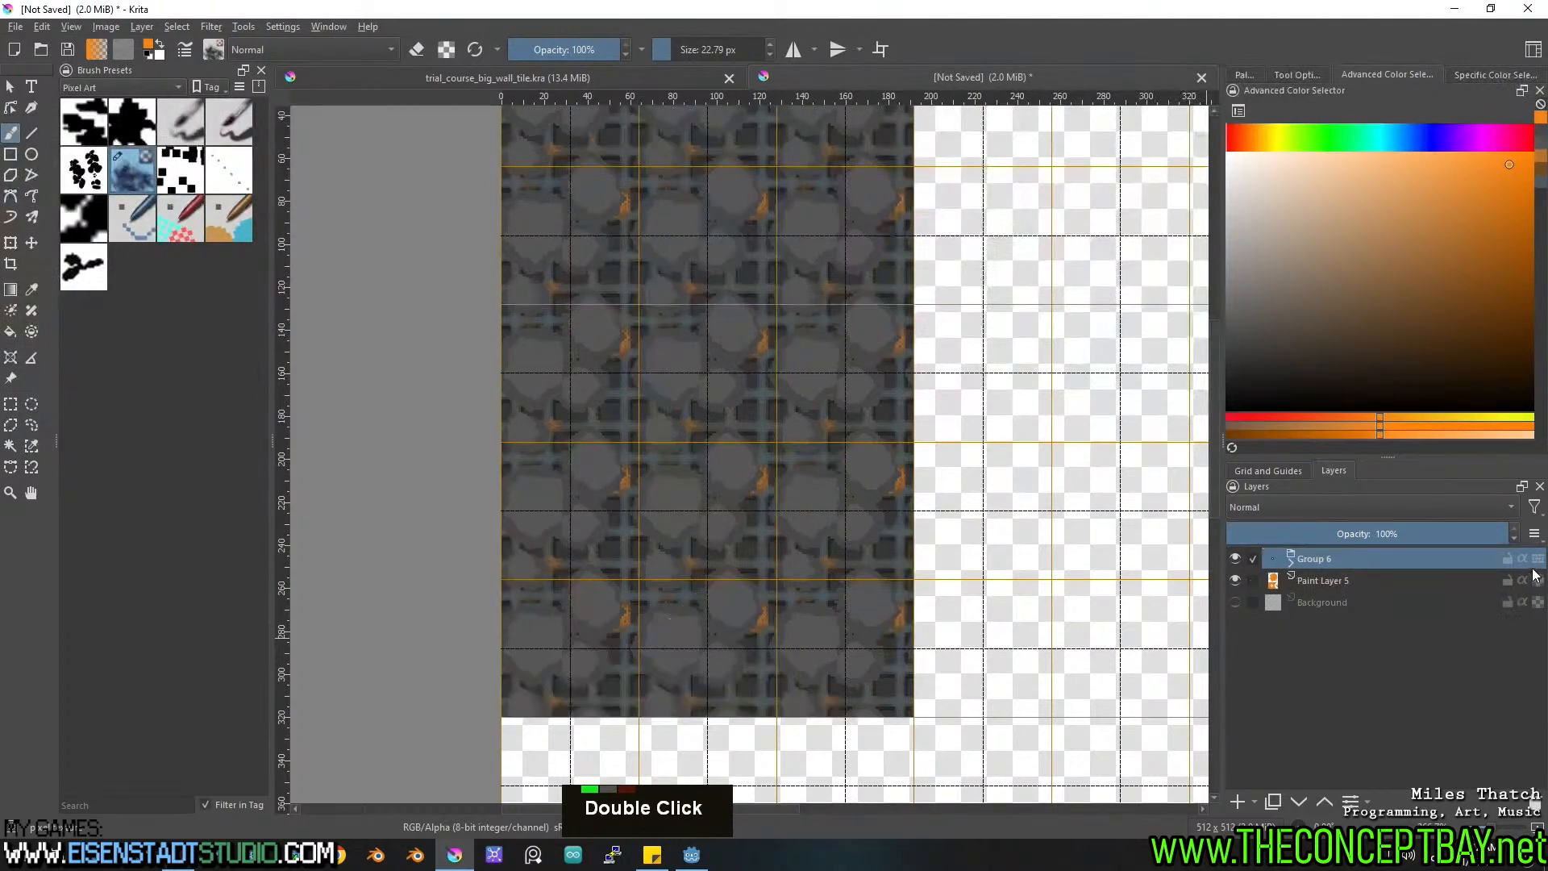
left_click(1522, 558)
mouse_move(909, 435)
middle_mouse_down()
mouse_move(915, 460)
mouse_move(893, 492)
middle_mouse_up()
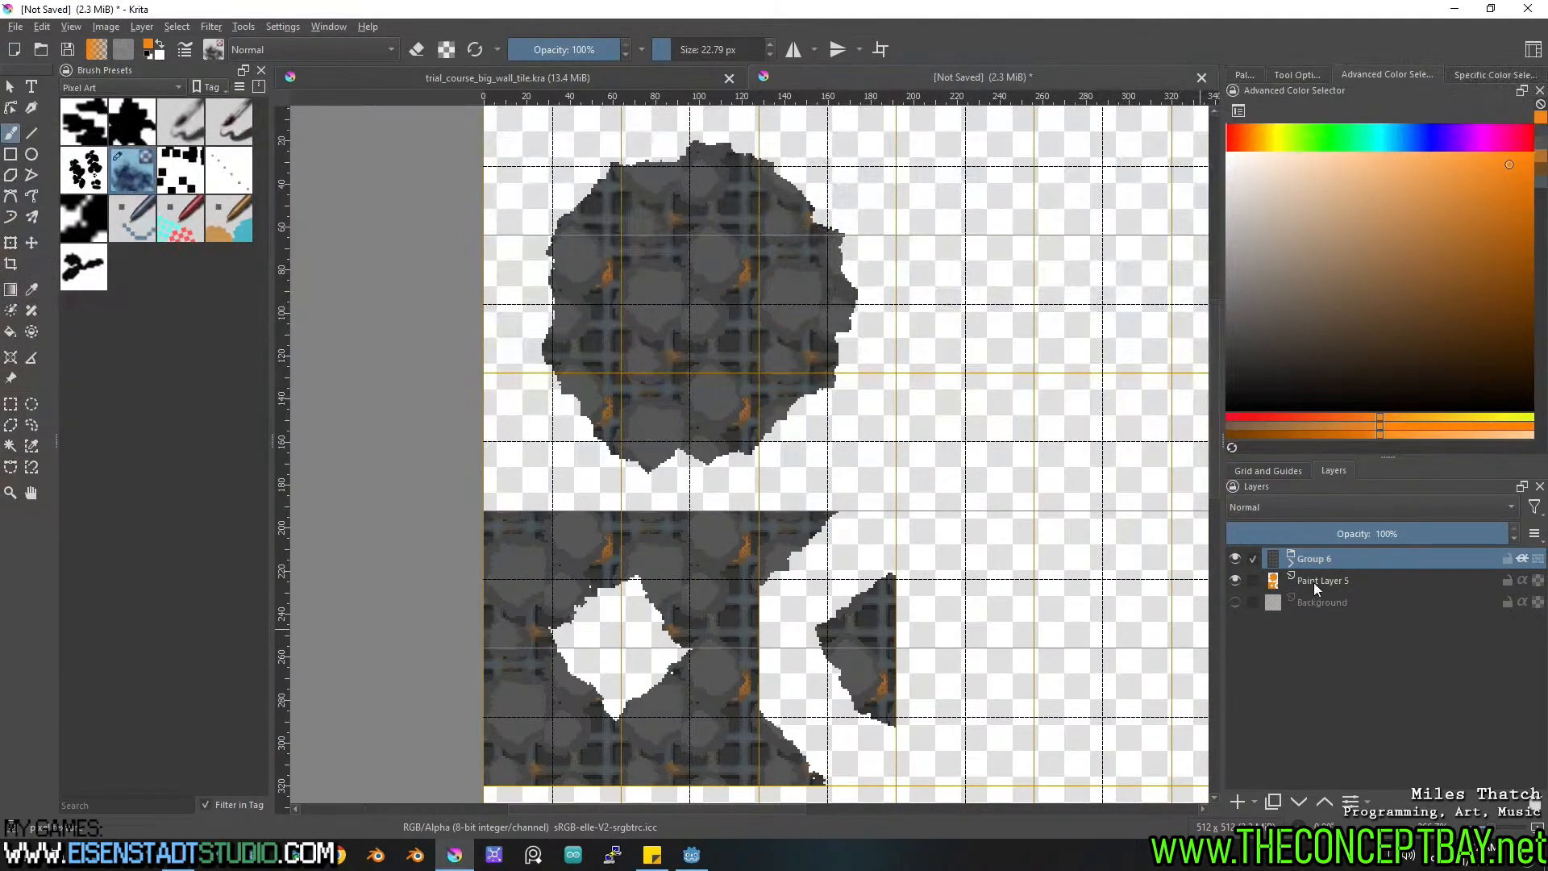
Add a paint layer above the tile group and sample the dark grey of the striped panel in trial_course_big_wall_tile.kra.
left_click(1238, 802)
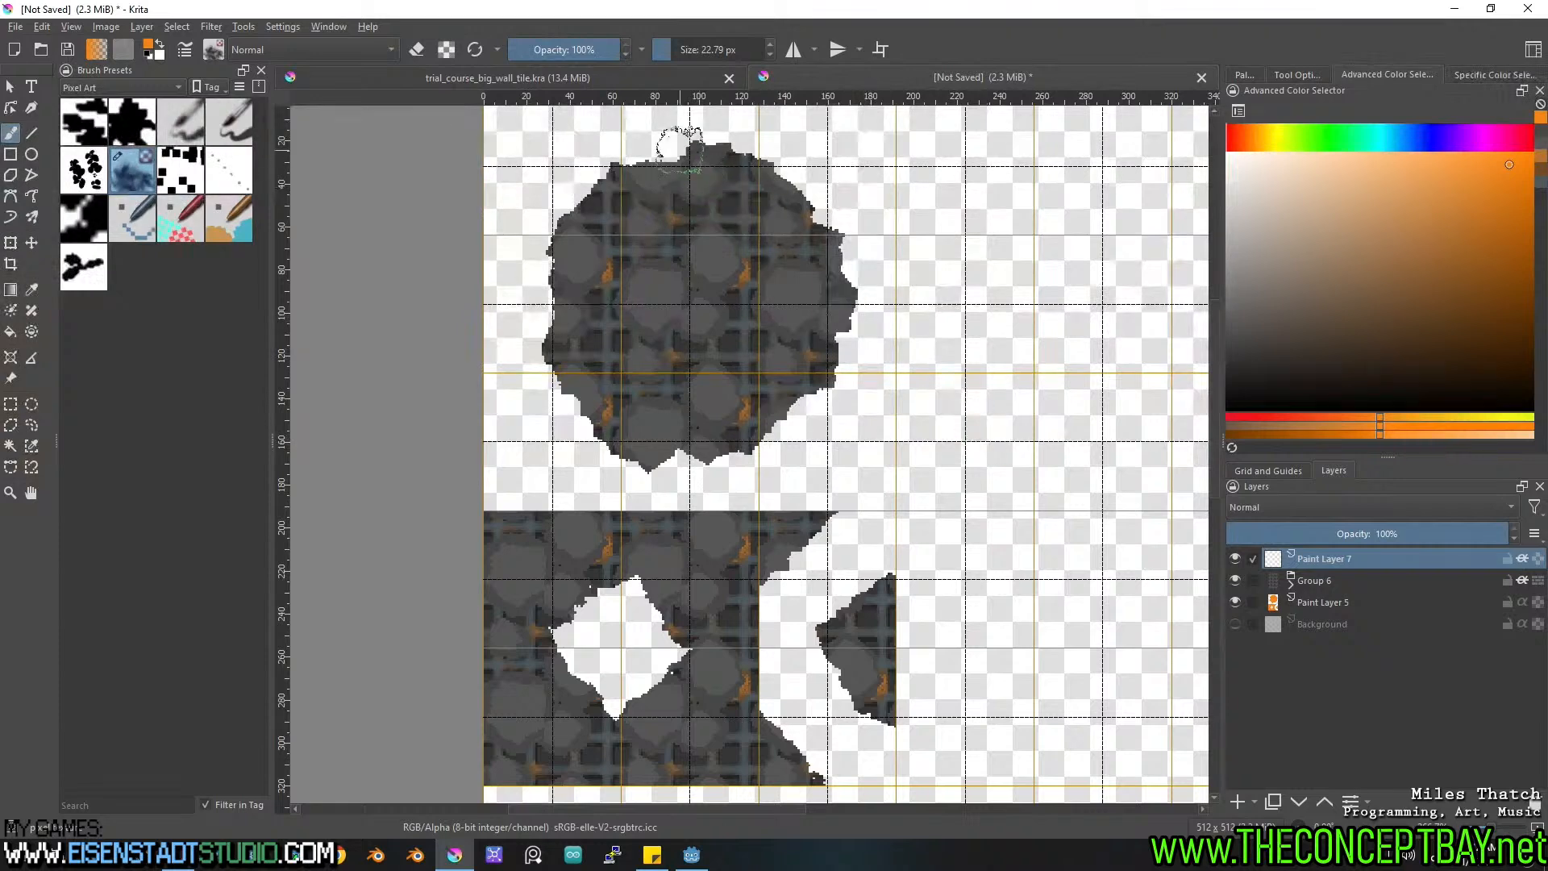
left_click(689, 81)
left_click(767, 425, "ctrl")
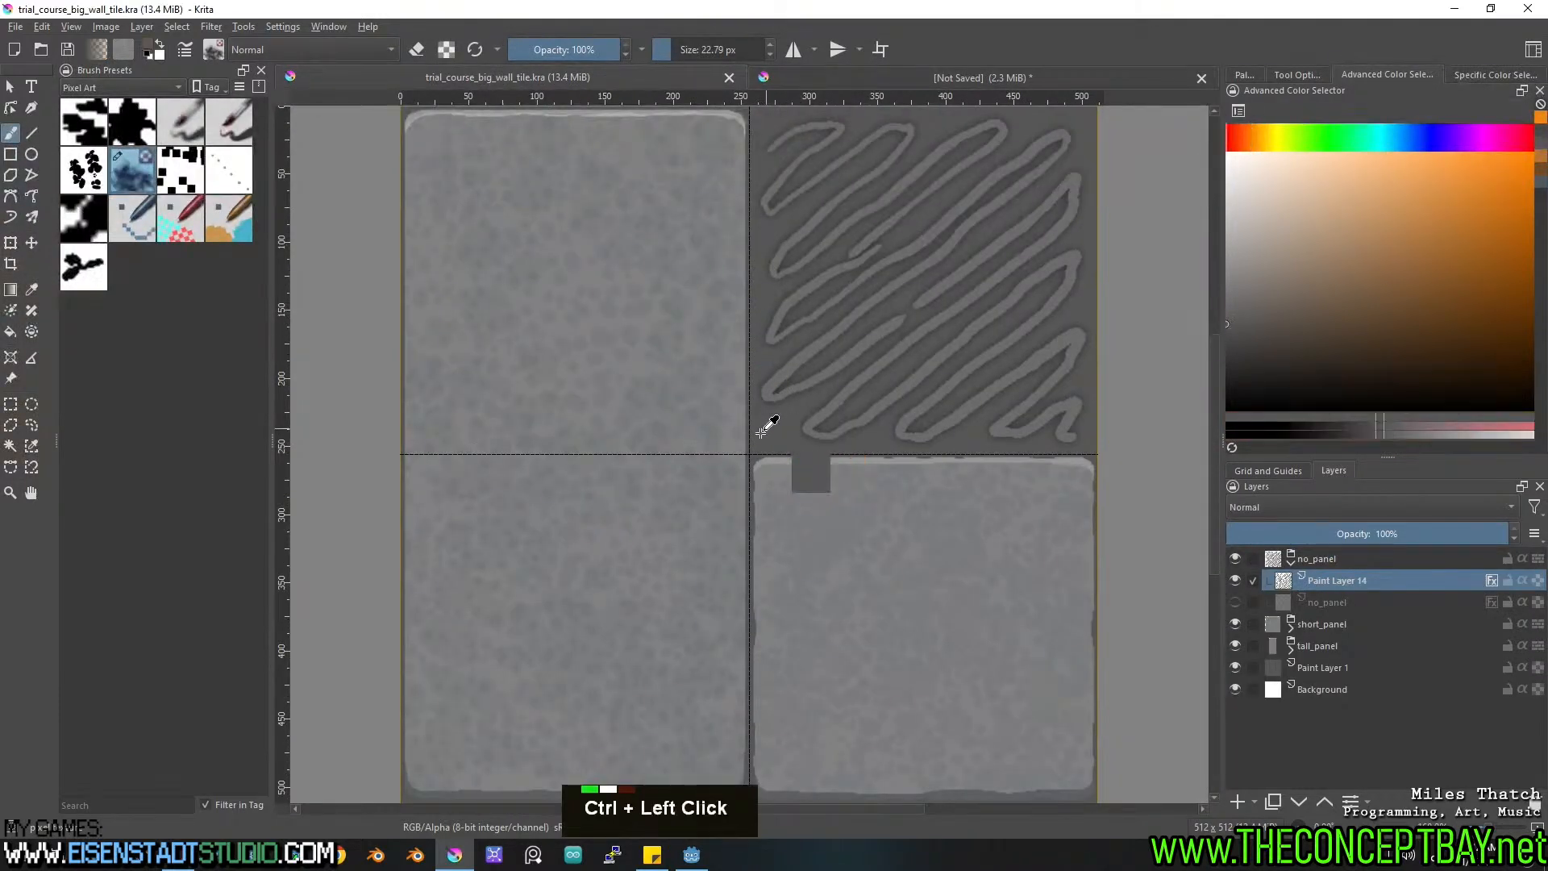
left_click(899, 77)
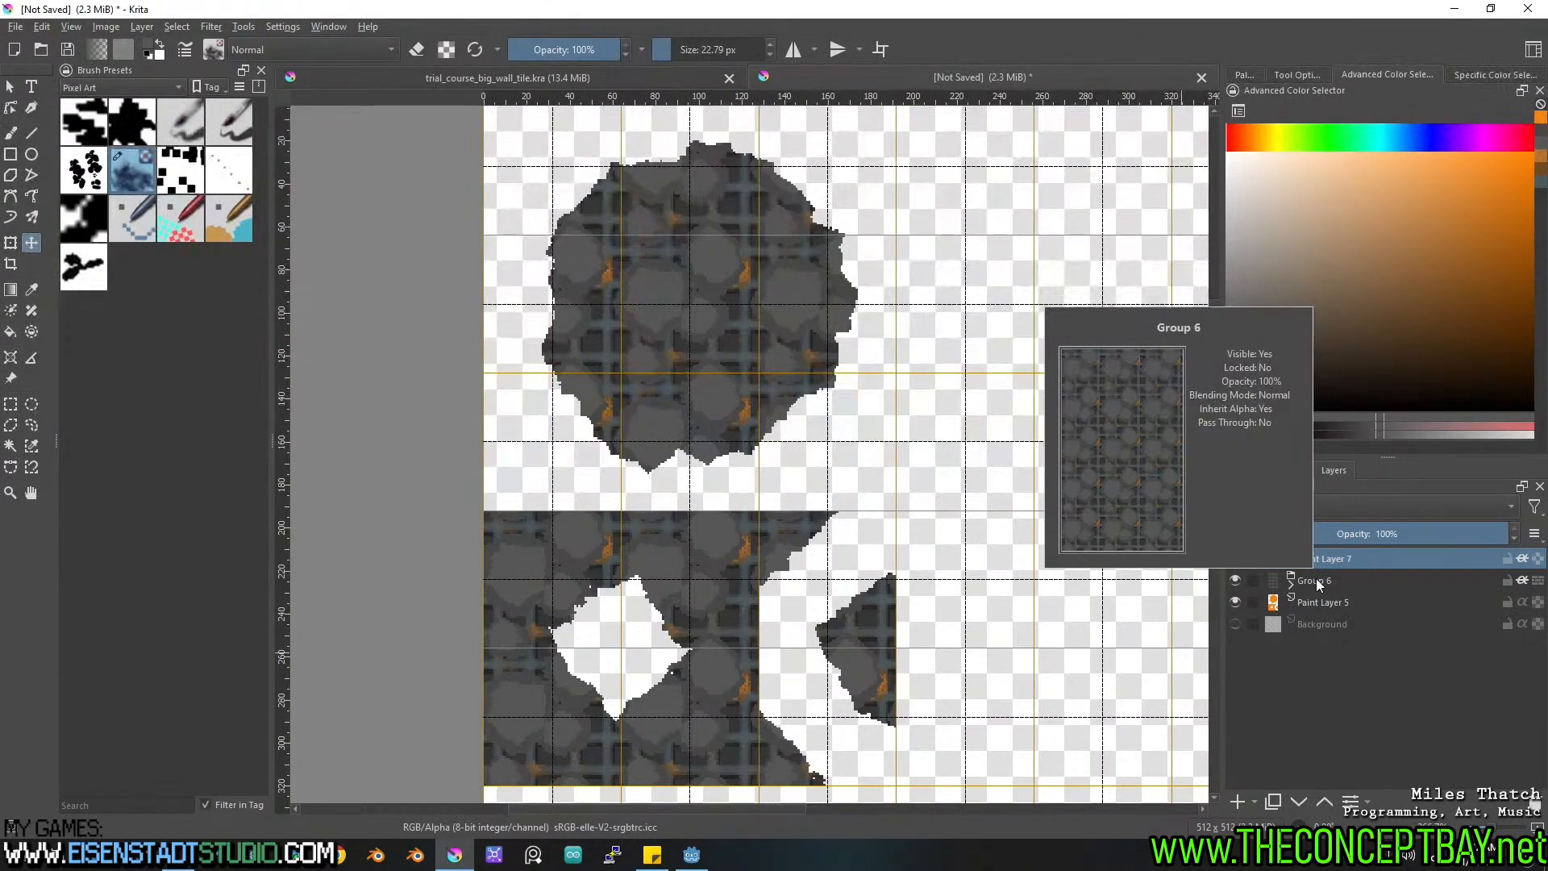
Paint rough dark grey borders along the edges of the circle, the diamond hole, the angled corners and the small wedge.
key("b")
mouse_move(807, 417)
left_mouse_down()
mouse_move(862, 338)
mouse_move(855, 261)
mouse_move(812, 183)
mouse_move(710, 139)
mouse_move(588, 173)
mouse_move(547, 230)
mouse_move(518, 346)
mouse_move(560, 421)
mouse_move(622, 465)
mouse_move(717, 473)
mouse_move(776, 453)
left_mouse_up()
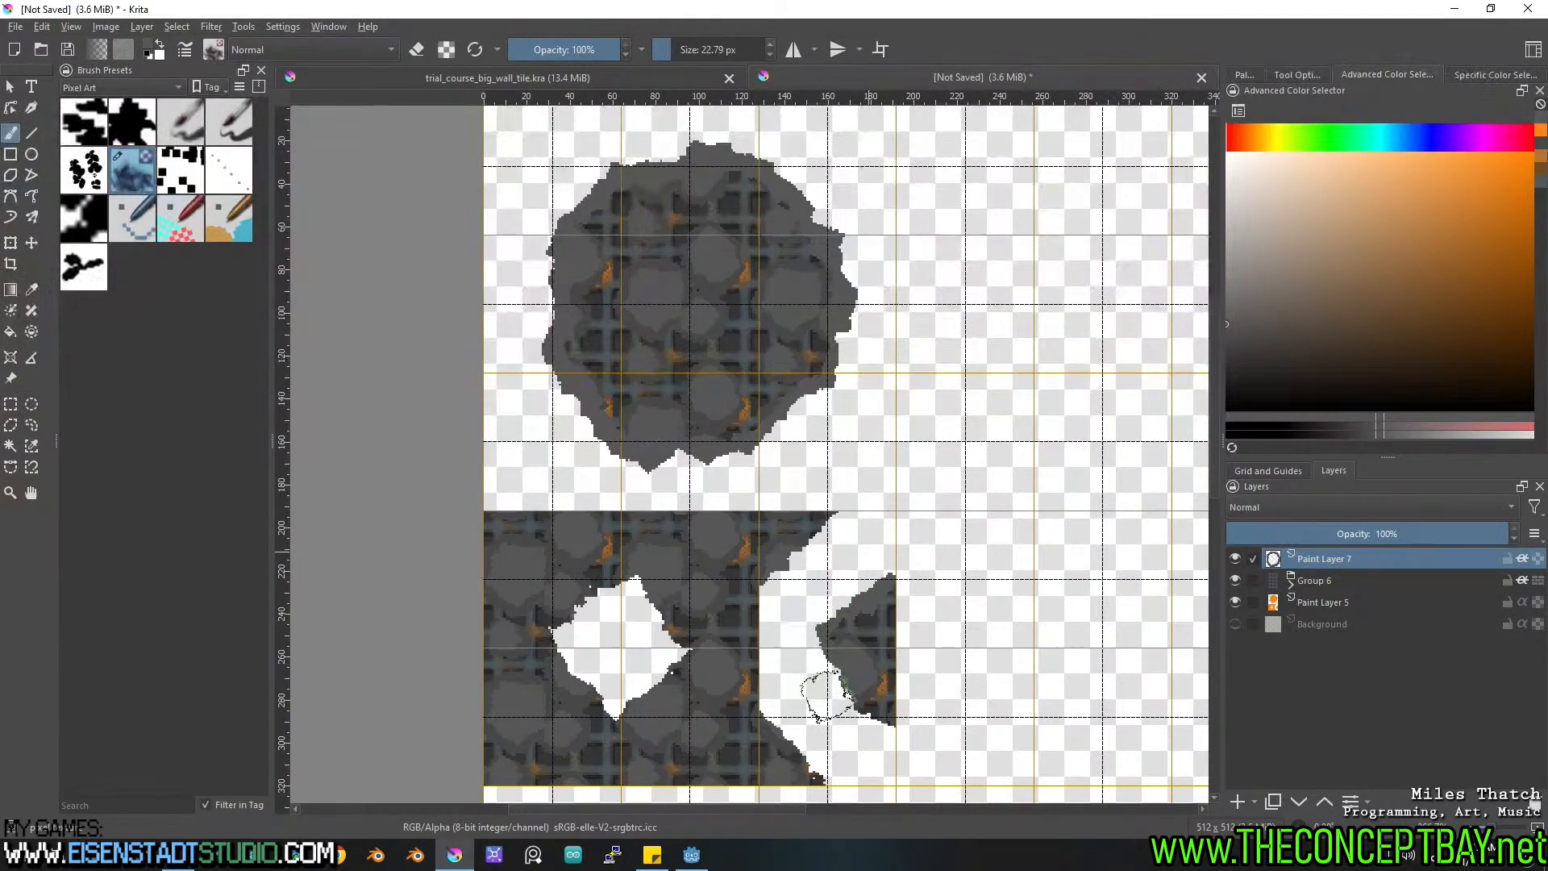
middle_click_drag(968, 607, 957, 397)
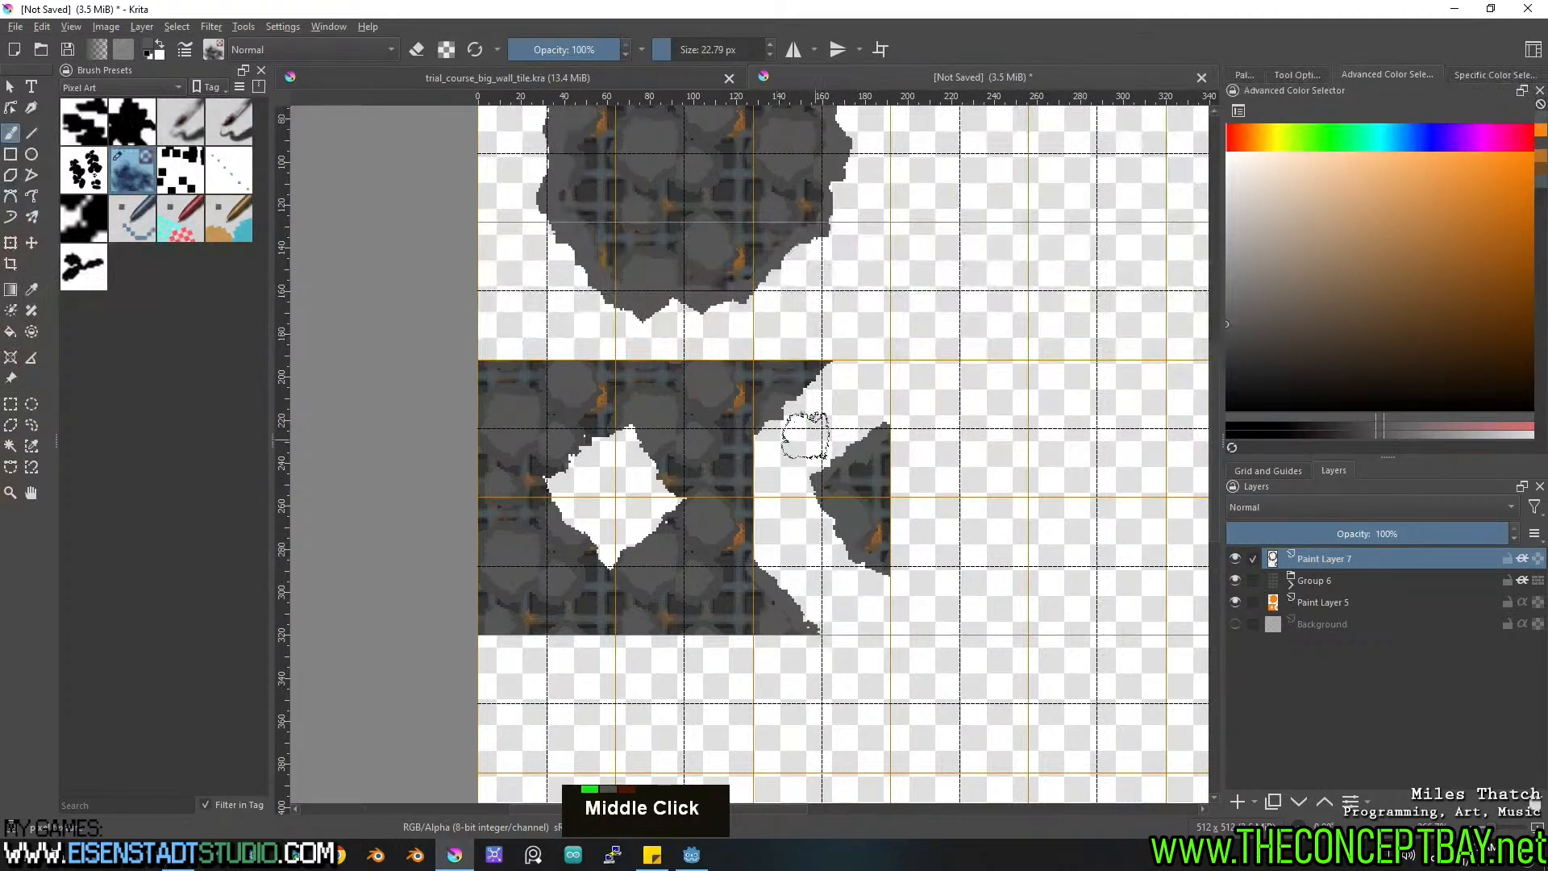
mouse_move(818, 395)
left_mouse_down()
mouse_move(847, 356)
mouse_move(778, 439)
left_mouse_up()
mouse_move(548, 482)
left_mouse_down()
mouse_move(625, 435)
mouse_move(637, 504)
mouse_move(656, 516)
mouse_move(591, 528)
mouse_move(565, 499)
mouse_move(594, 500)
left_mouse_up()
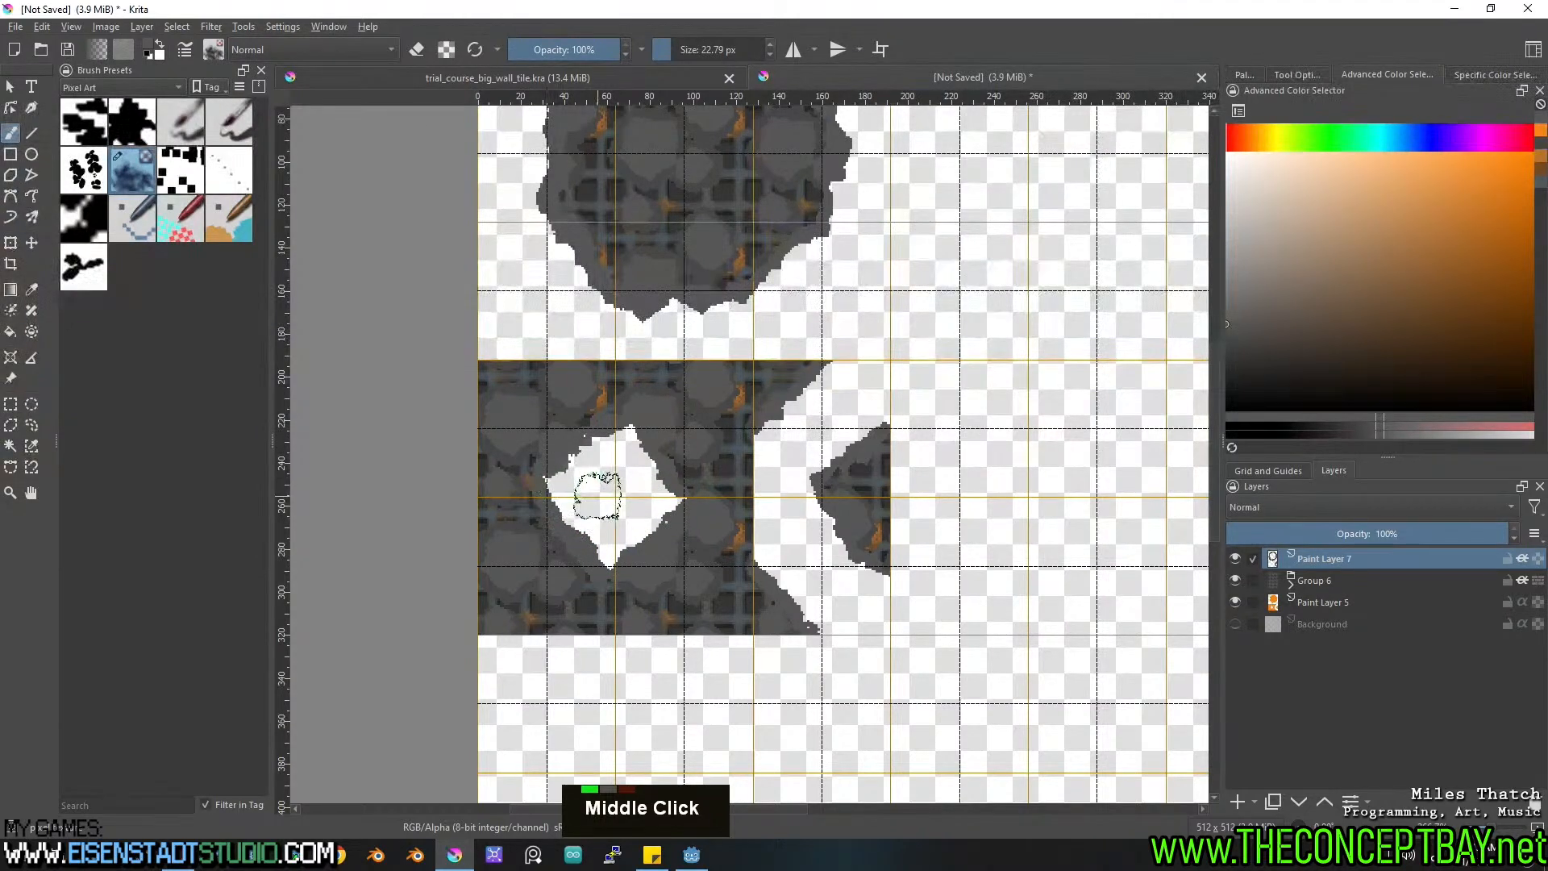
scroll(596, 494, "up", 1)
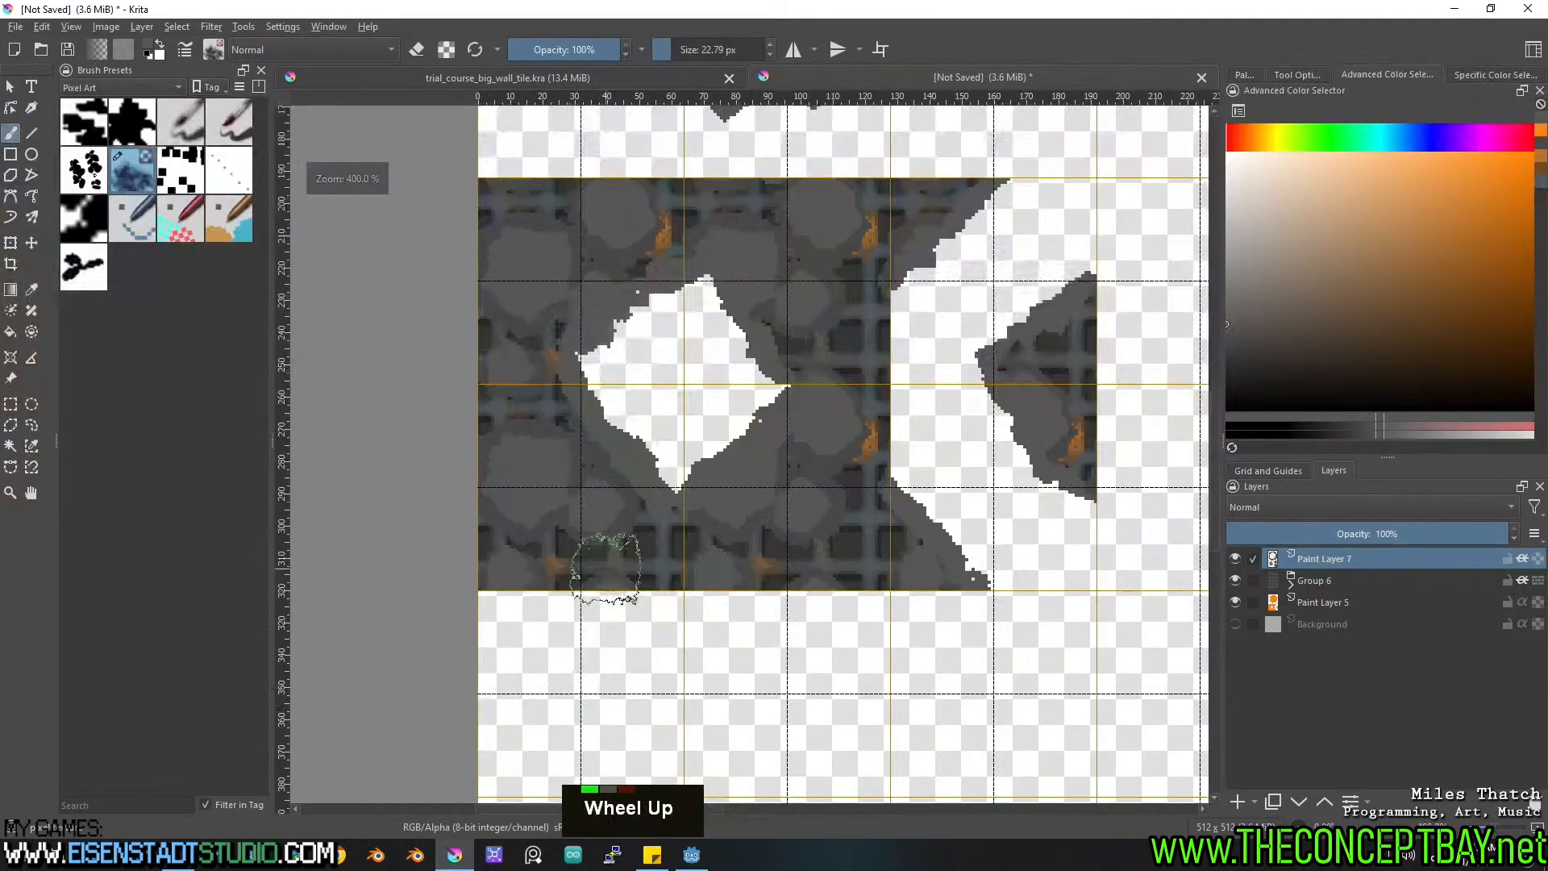
scroll(587, 615, "down", 1)
middle_click_drag(653, 476, 740, 474)
middle_click_drag(700, 520, 653, 457)
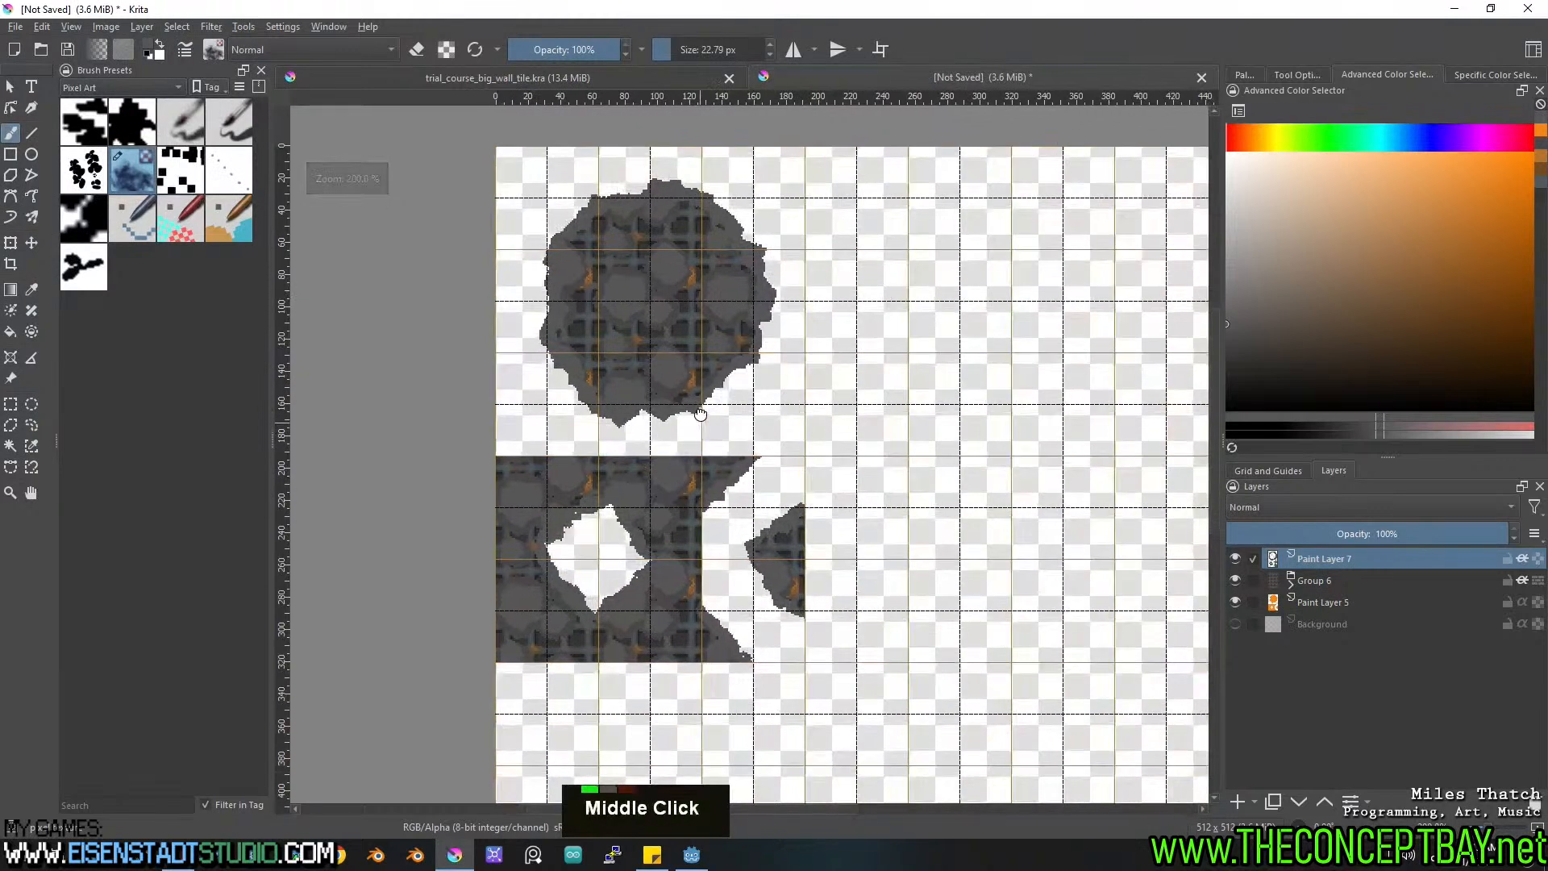
scroll(699, 416, "up", 1)
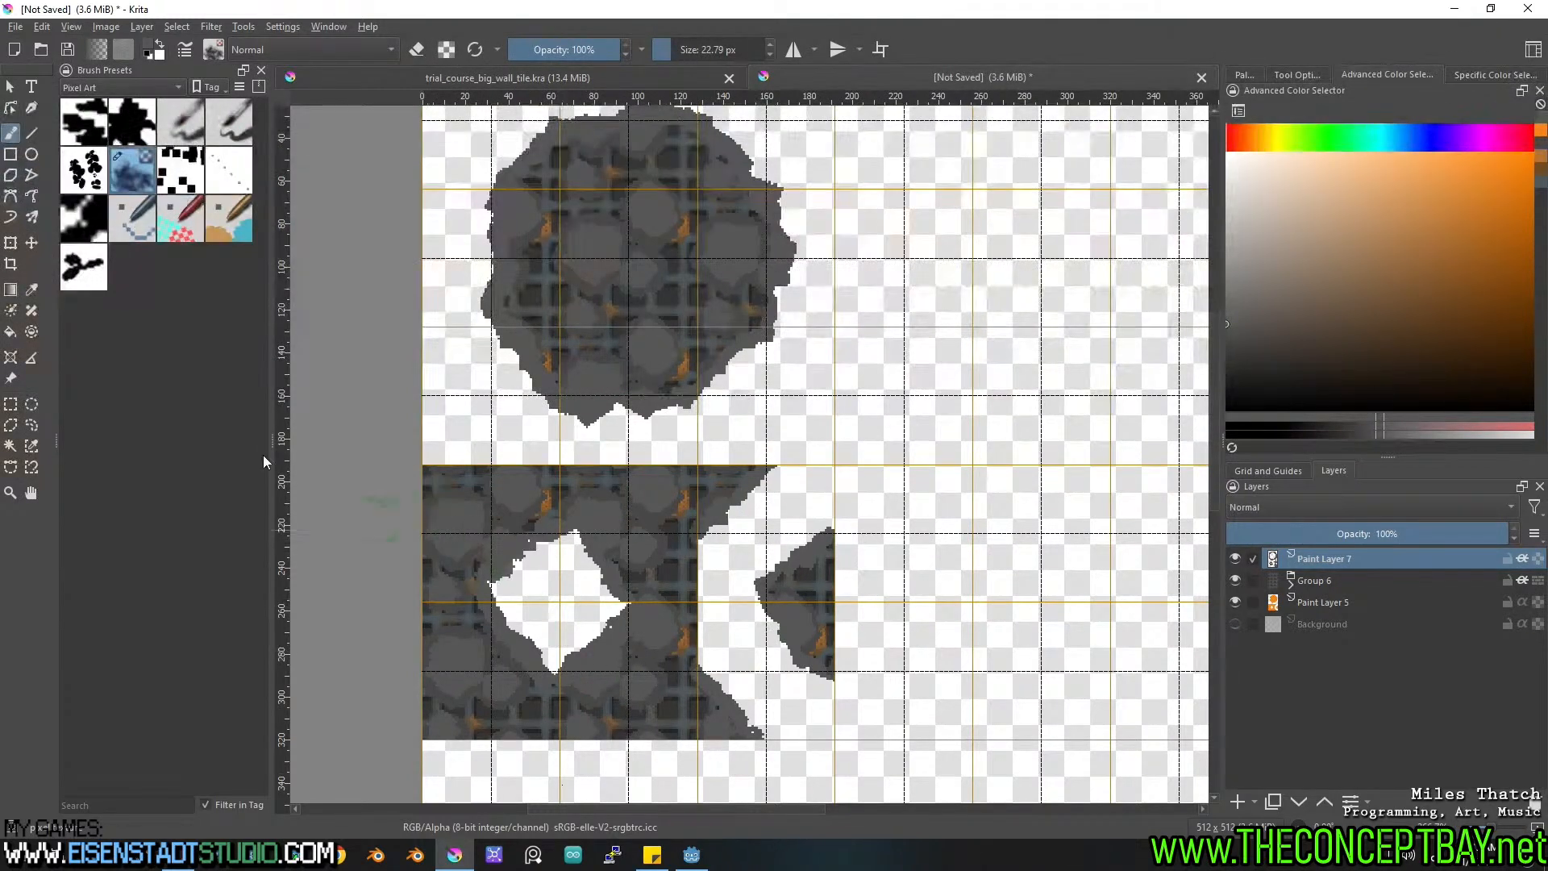
Save the document as trial_course_walls.kra in a new trial_course folder inside assets/tiles.
left_click(16, 26)
left_click(16, 27)
key("ctrl+s")
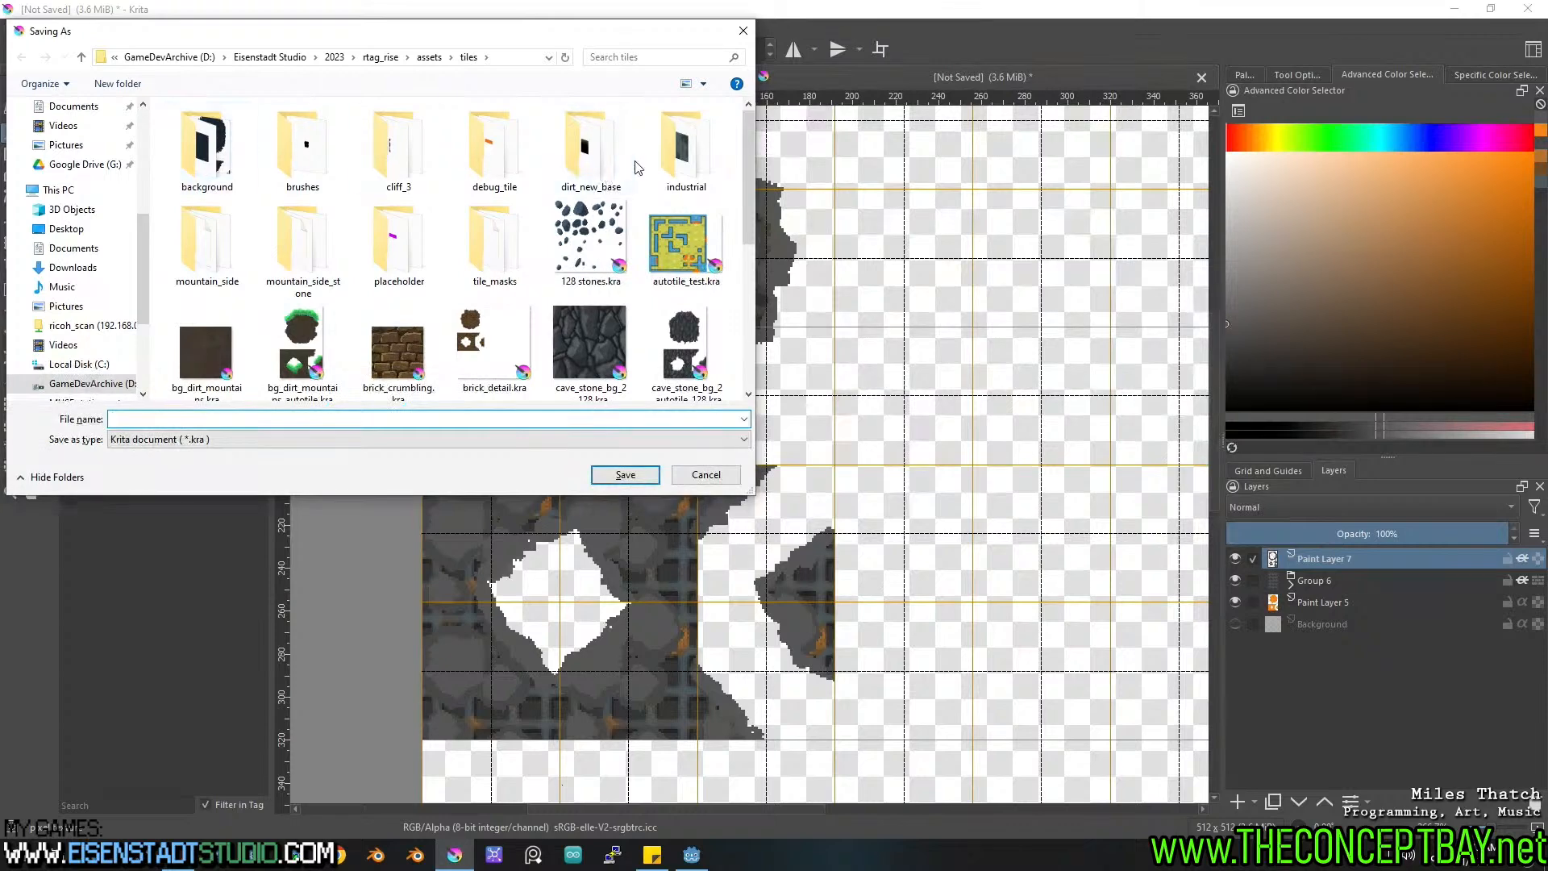
left_click(117, 83)
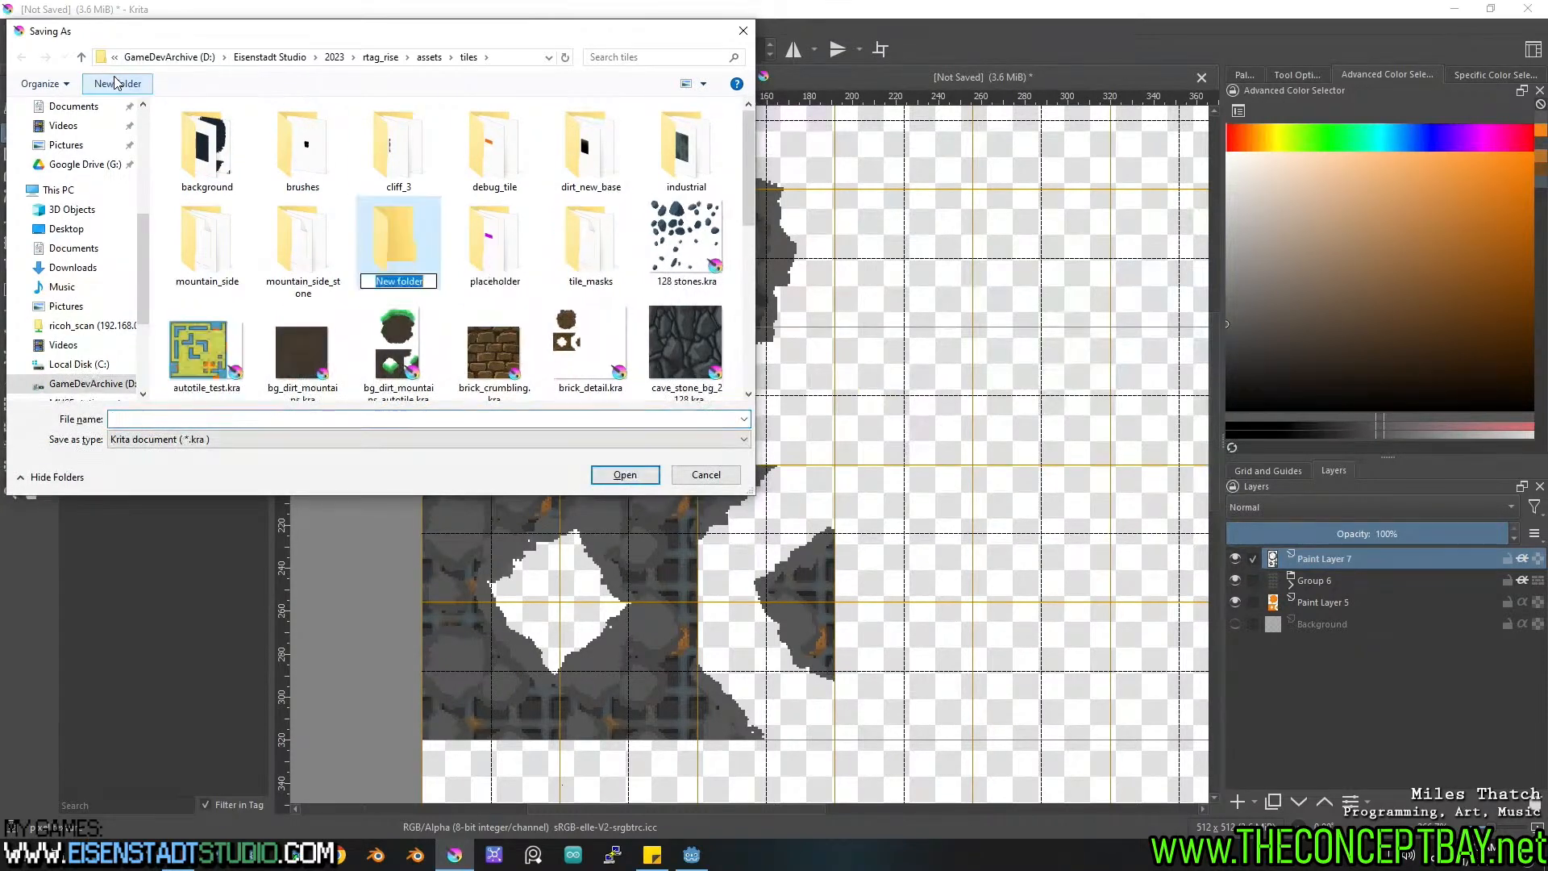
type("trial_course")
key("Return")
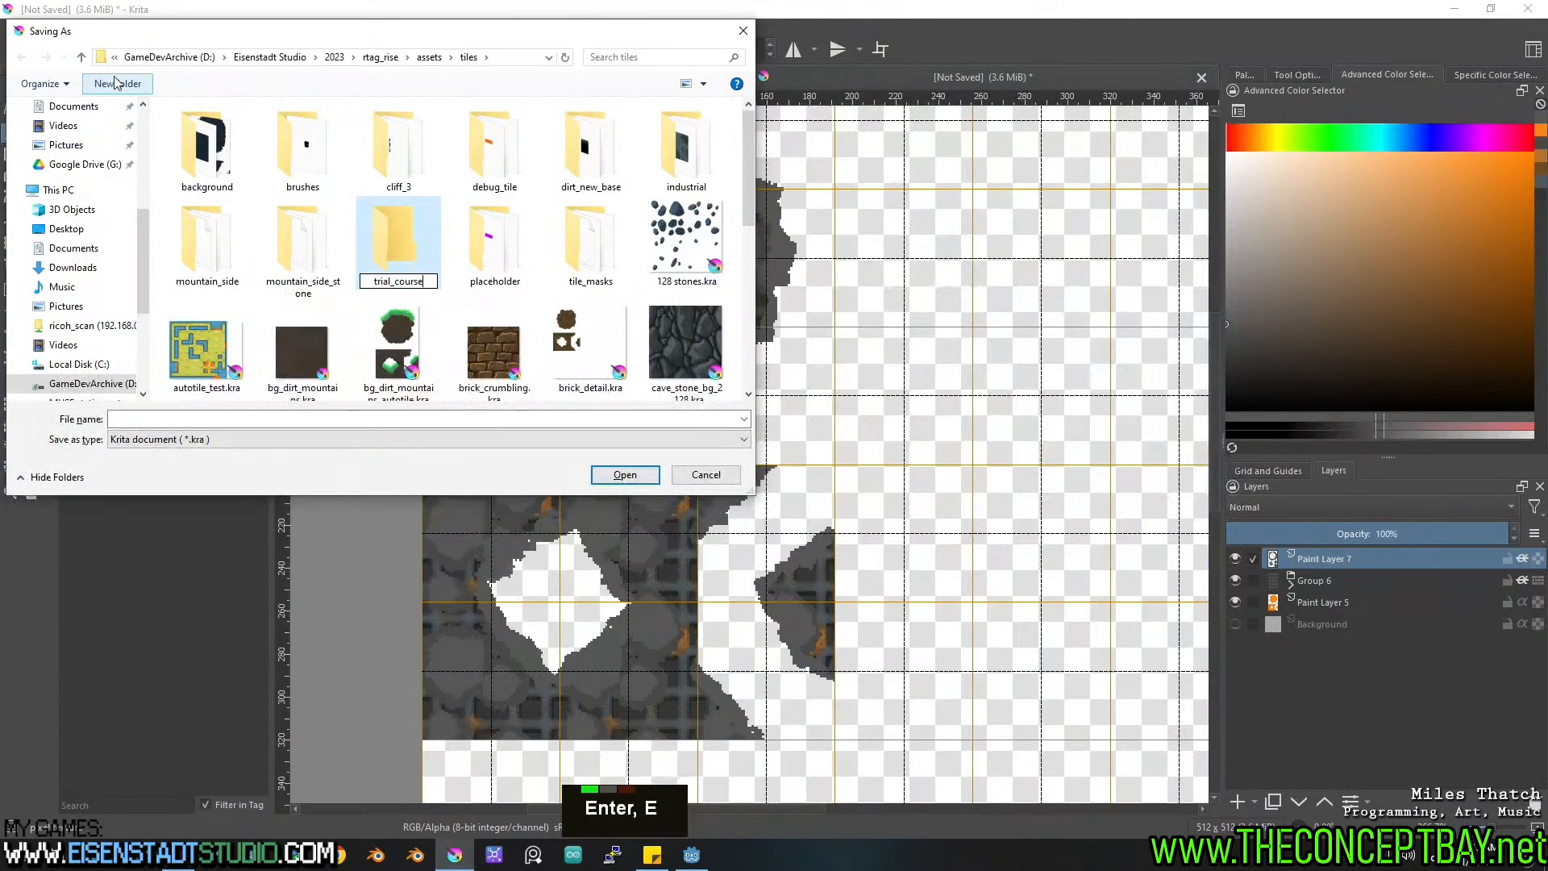
double_click(576, 268)
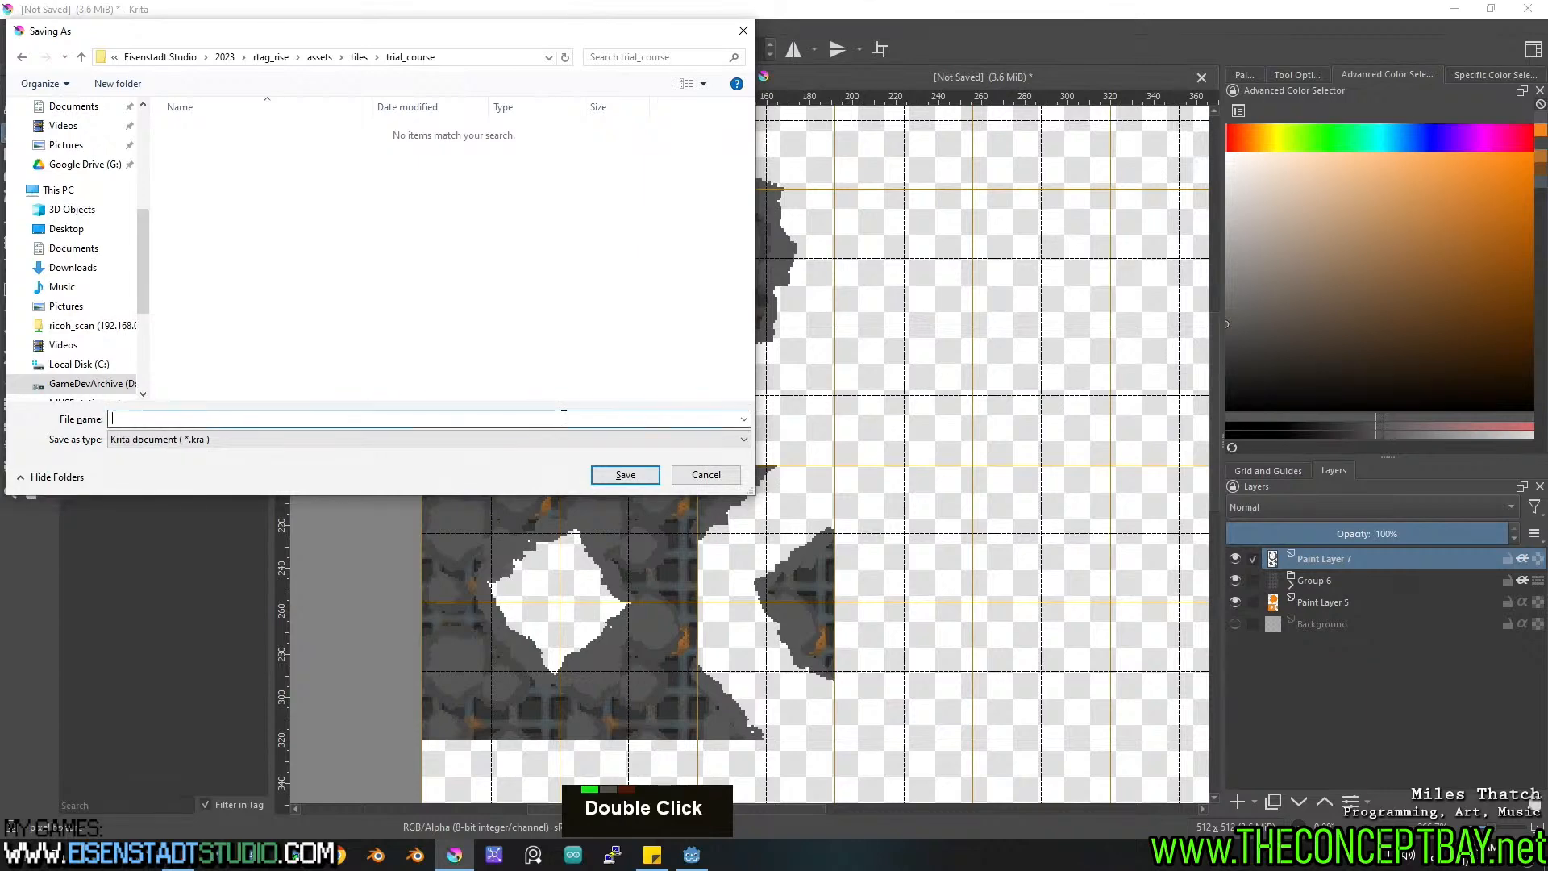
type("trial_course_walls")
key("Return")
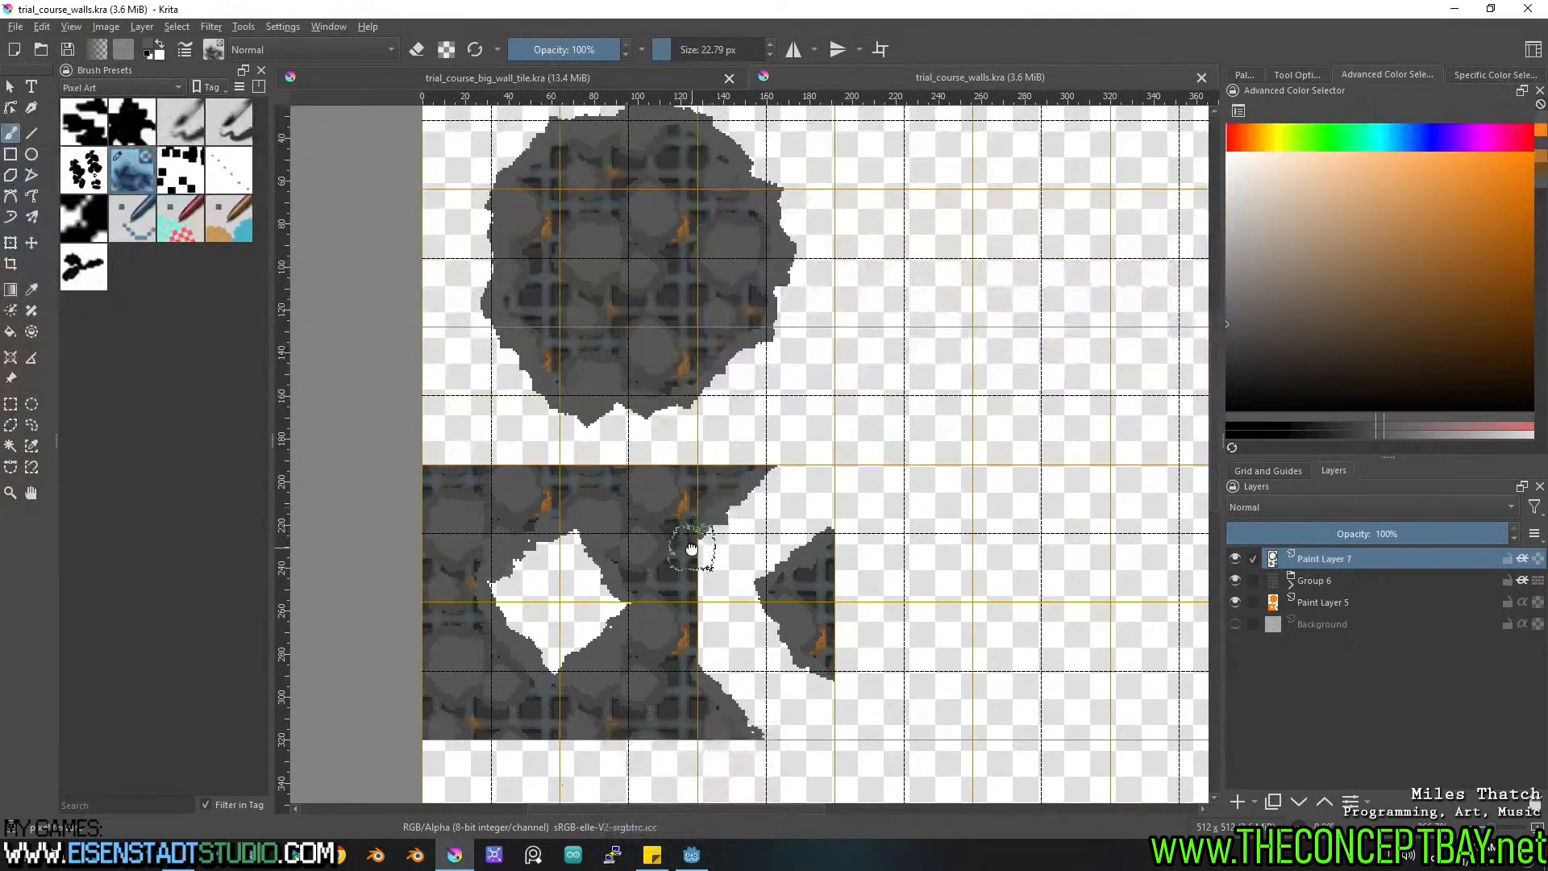
middle_click_drag(690, 547, 606, 546)
key("ctrl+shift+e")
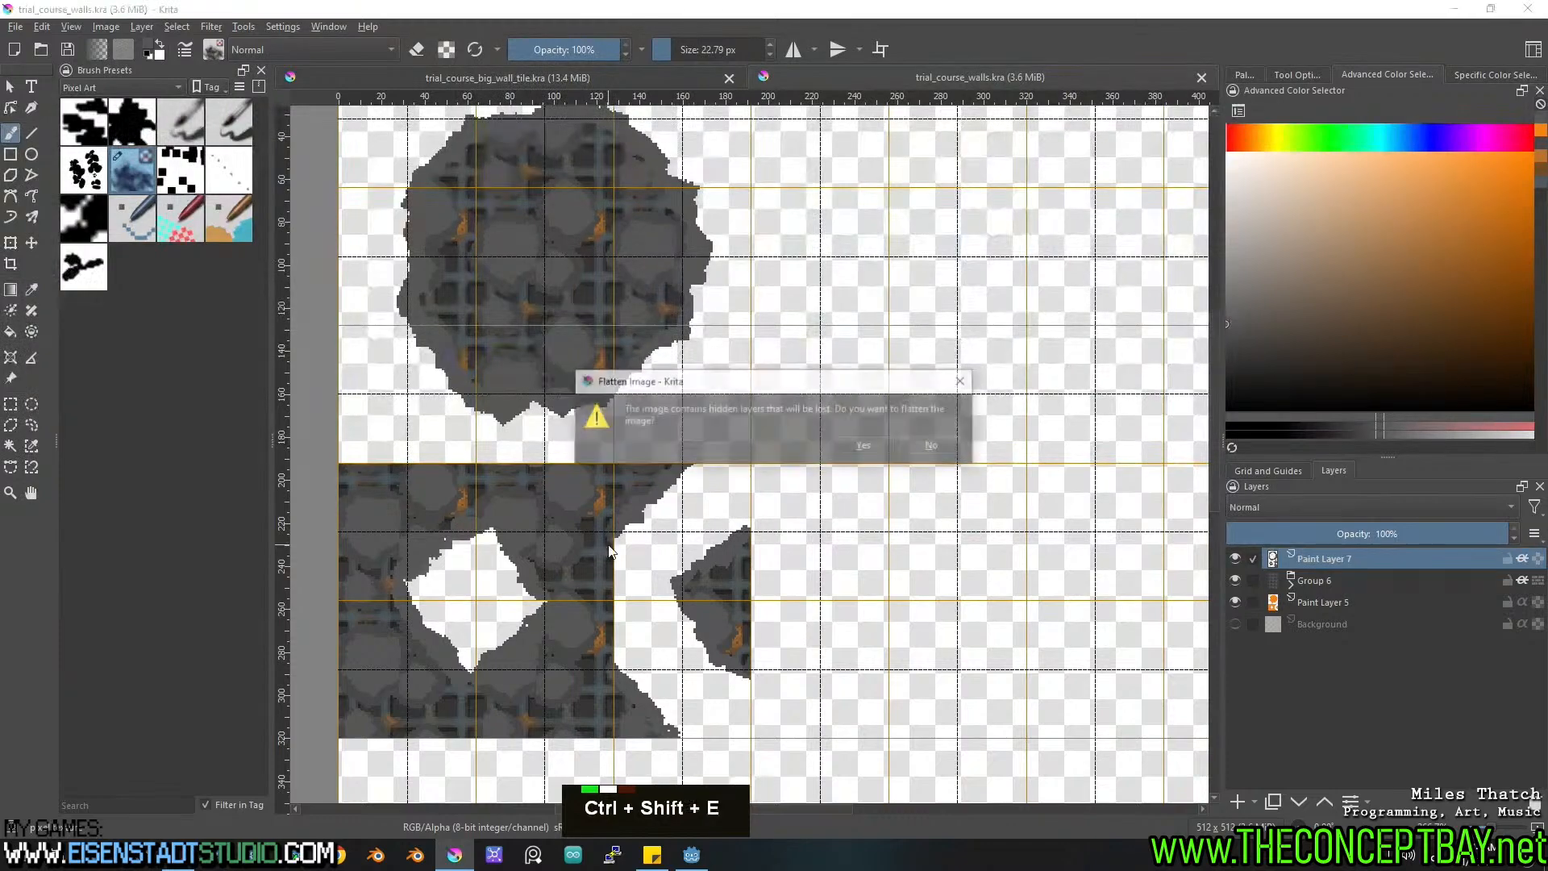
key("Escape")
Start exporting the image and browse to the engine/tile_sprites folder of the rtag_rise project.
key("ctrl+alt+e")
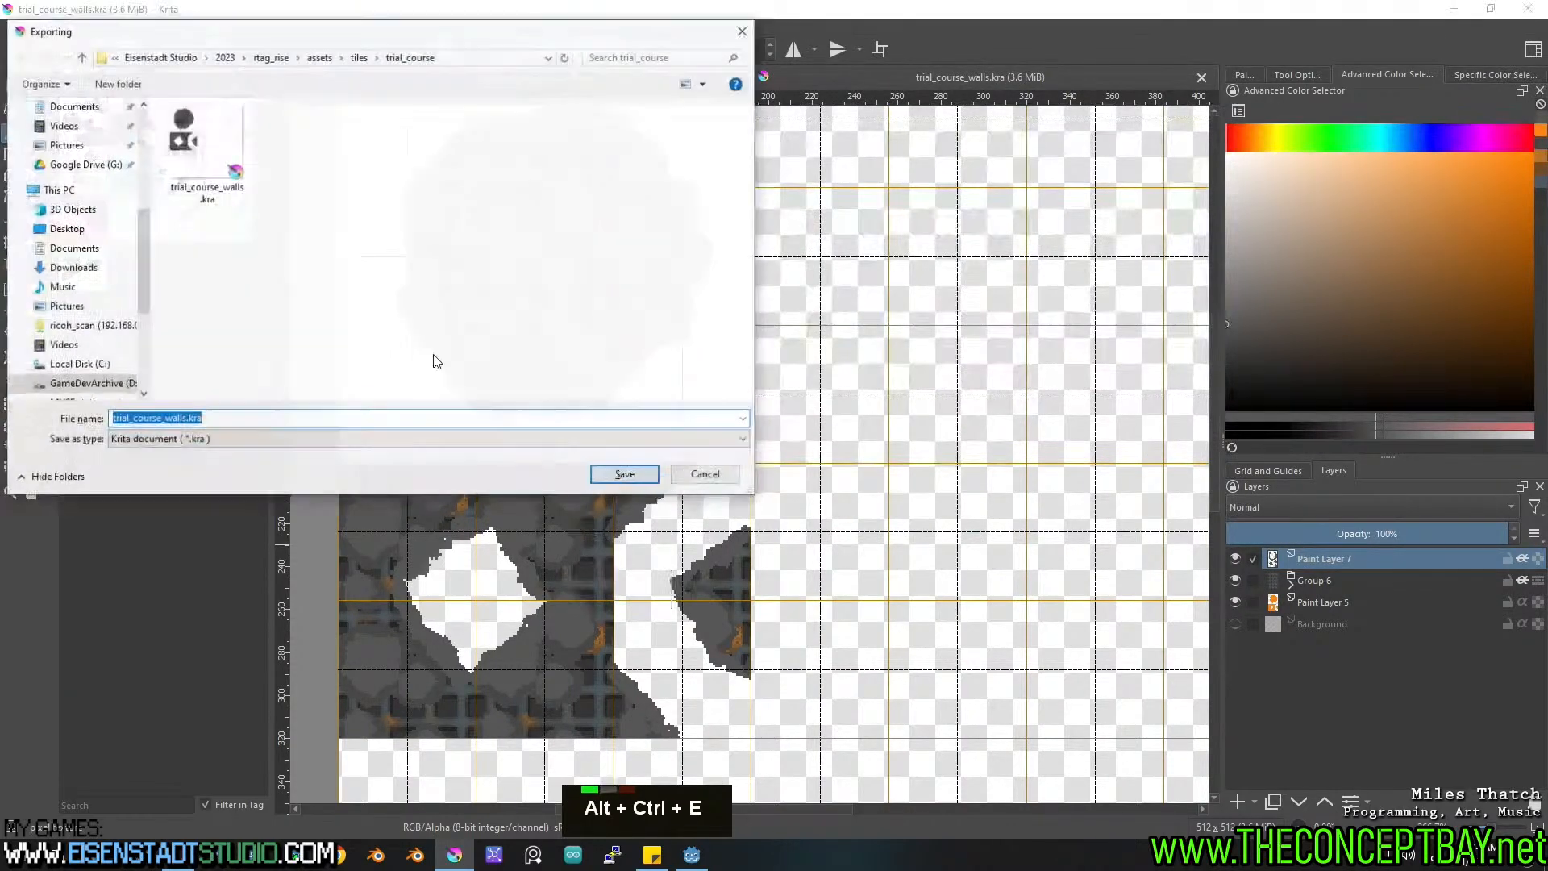
left_click(277, 63)
double_click(197, 146)
scroll(228, 329, "down", 4)
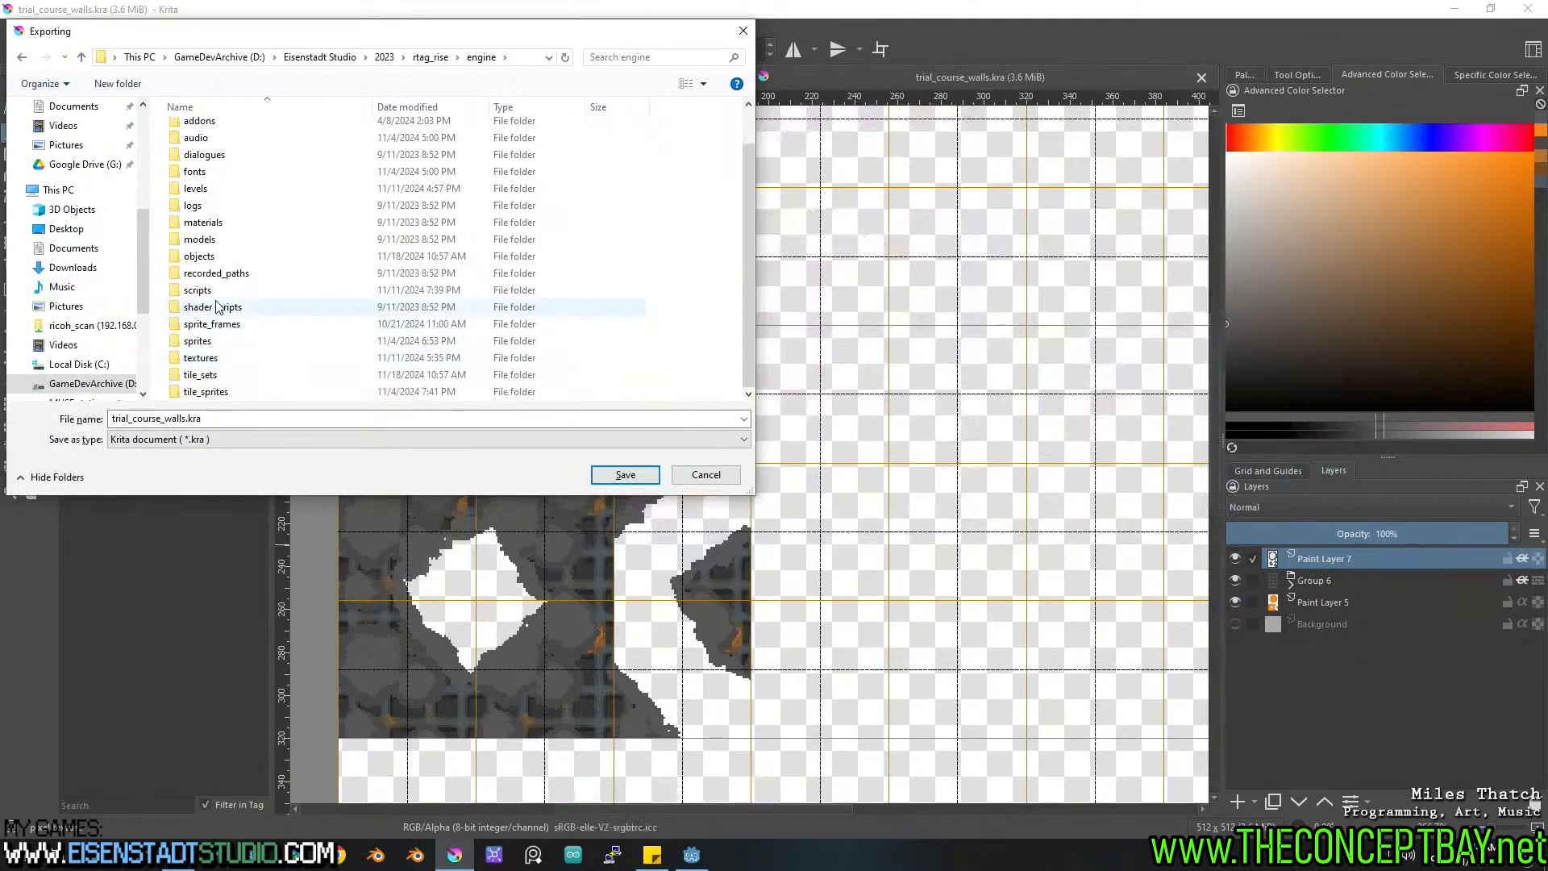
double_click(226, 392)
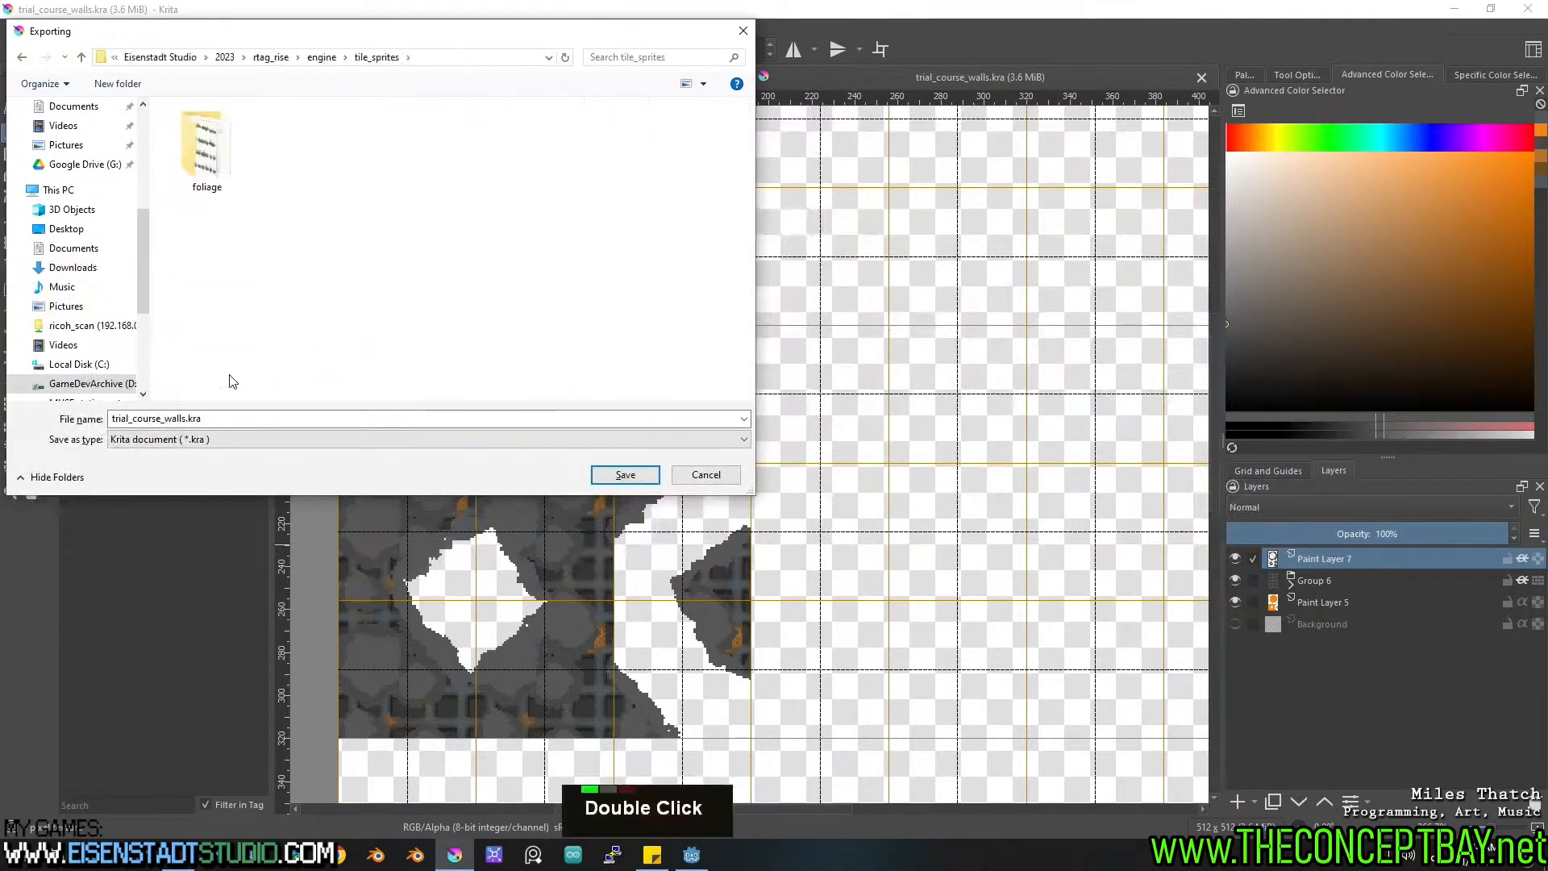
Create a folder named trial_course inside tile_sprites and open it.
left_click(123, 87)
type("trial")
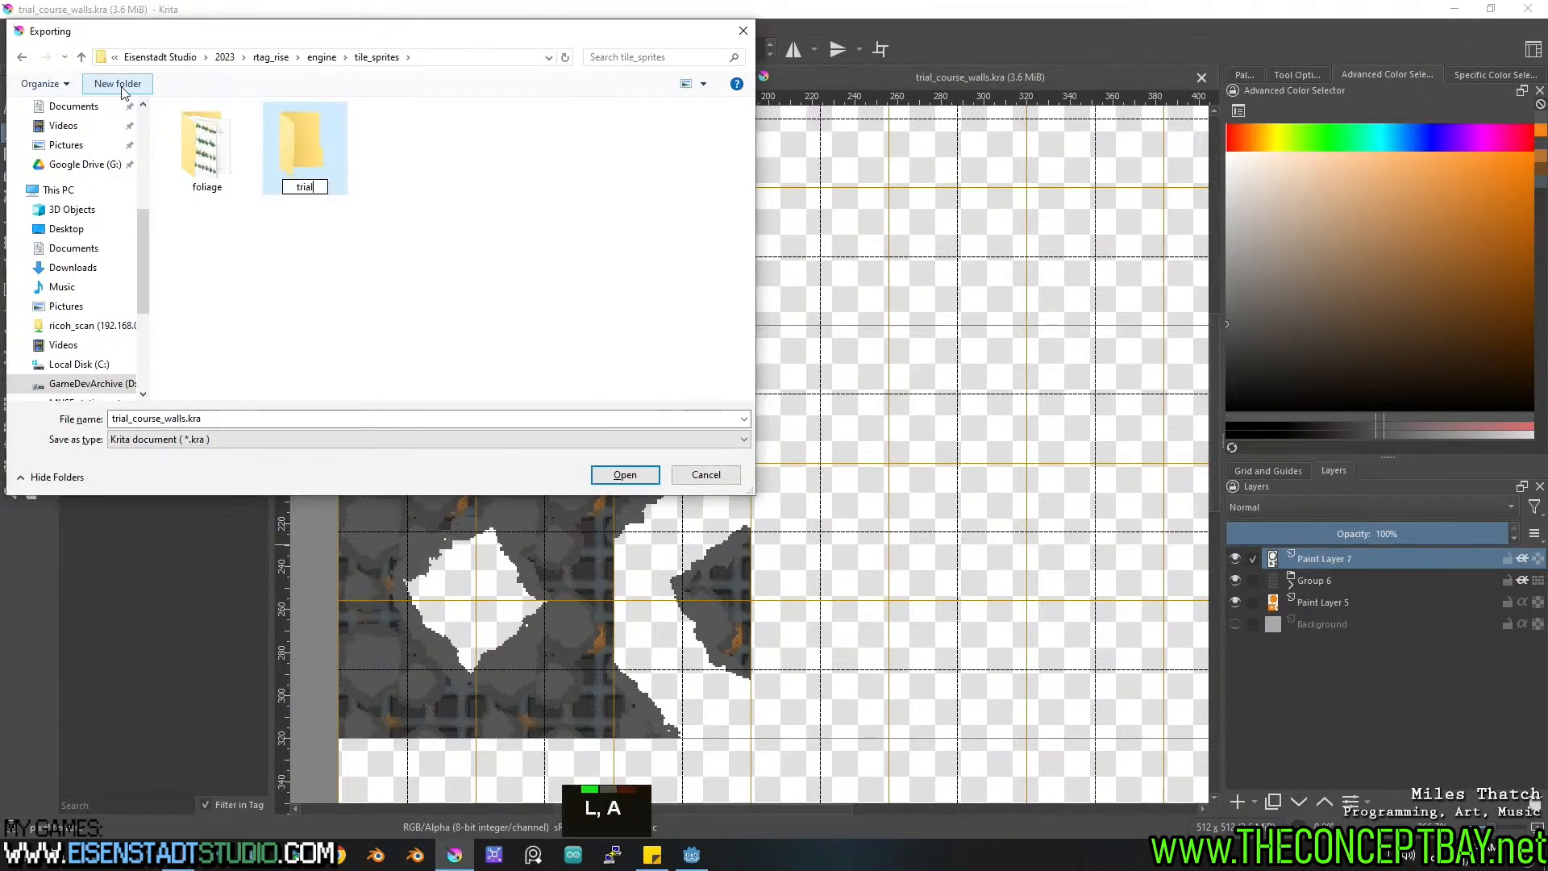
type("_course")
key("Return")
double_click(315, 149)
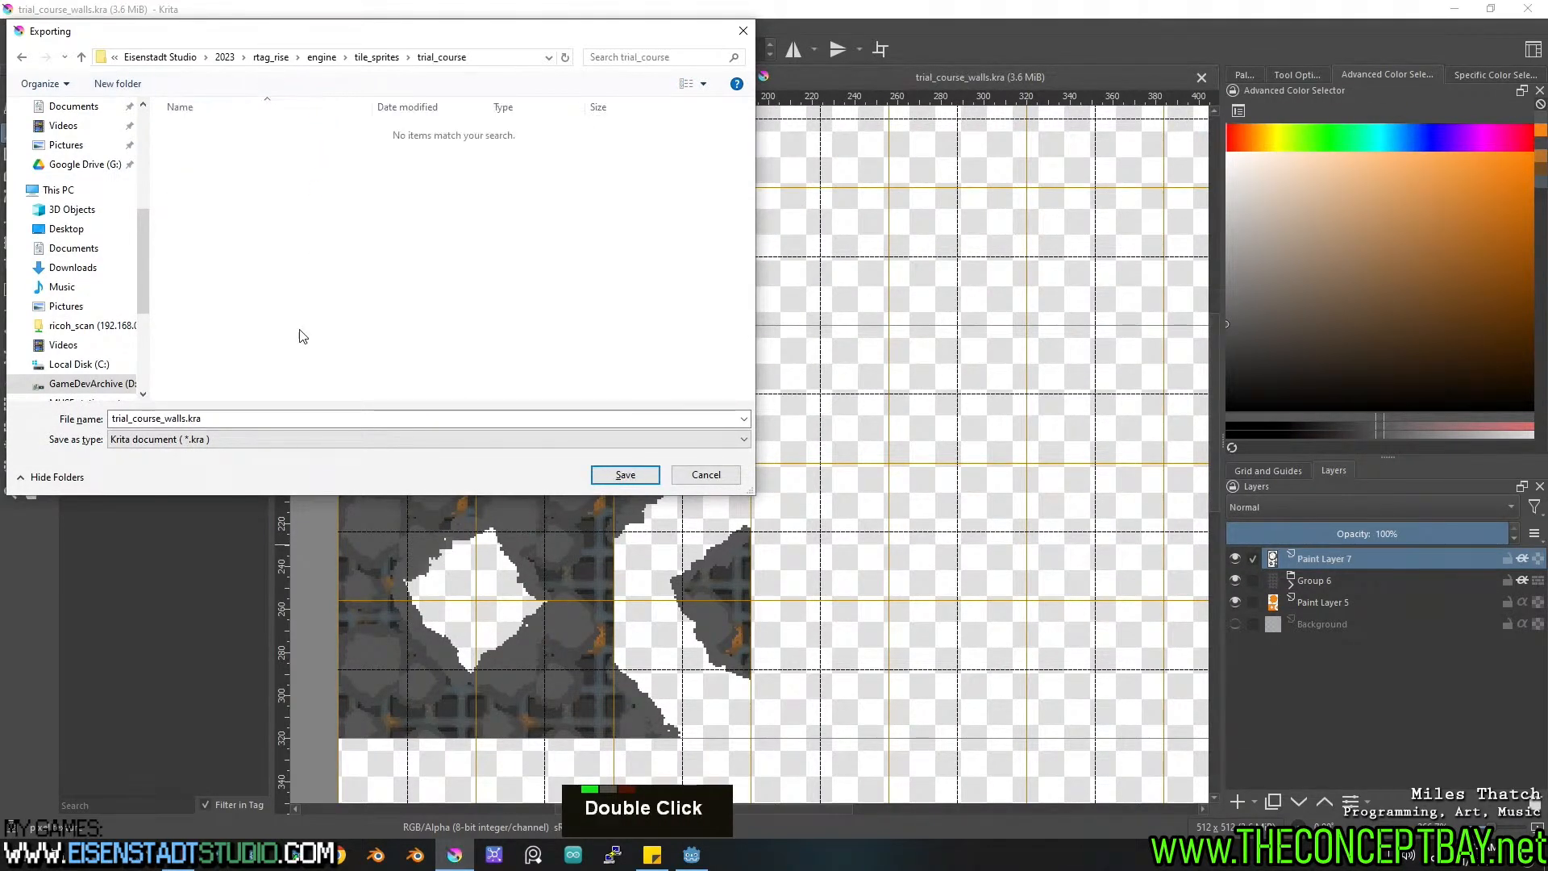
Set the export format to PNG image and export the file as trial_course_walls.png, accepting the PNG options.
left_click(295, 438)
key("Down")
key("Down")
key("Down")
key("Down")
key("Down")
key("Down")
key("Down")
key("Down")
key("Down")
key("Down")
key("Down")
key("Down")
key("Down")
key("Down")
key("Down")
key("Return")
key("Down")
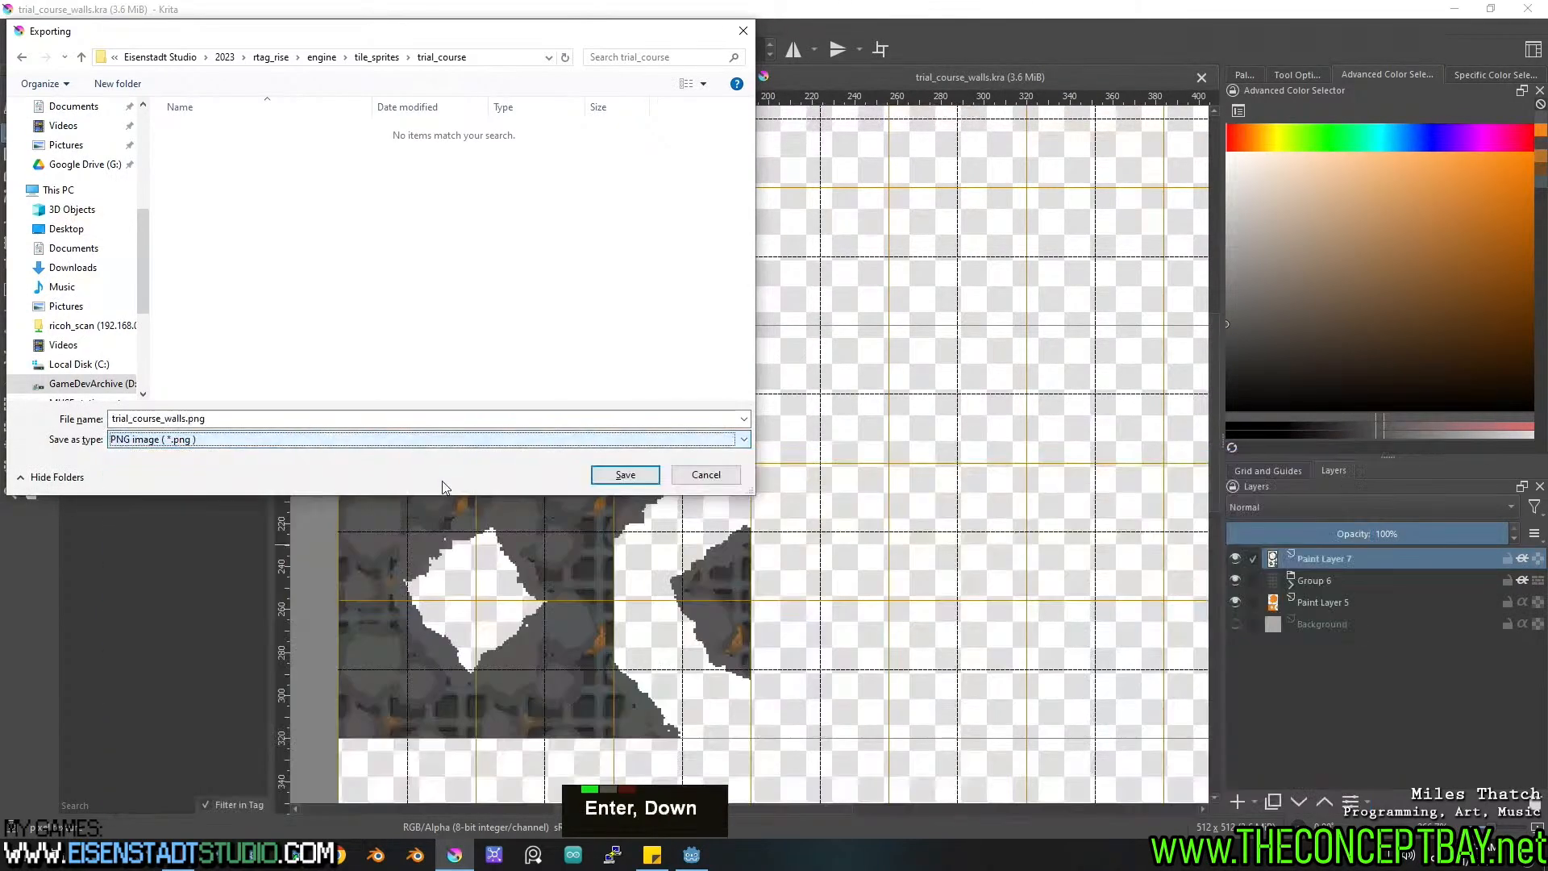
left_click(638, 475)
left_click(865, 582)
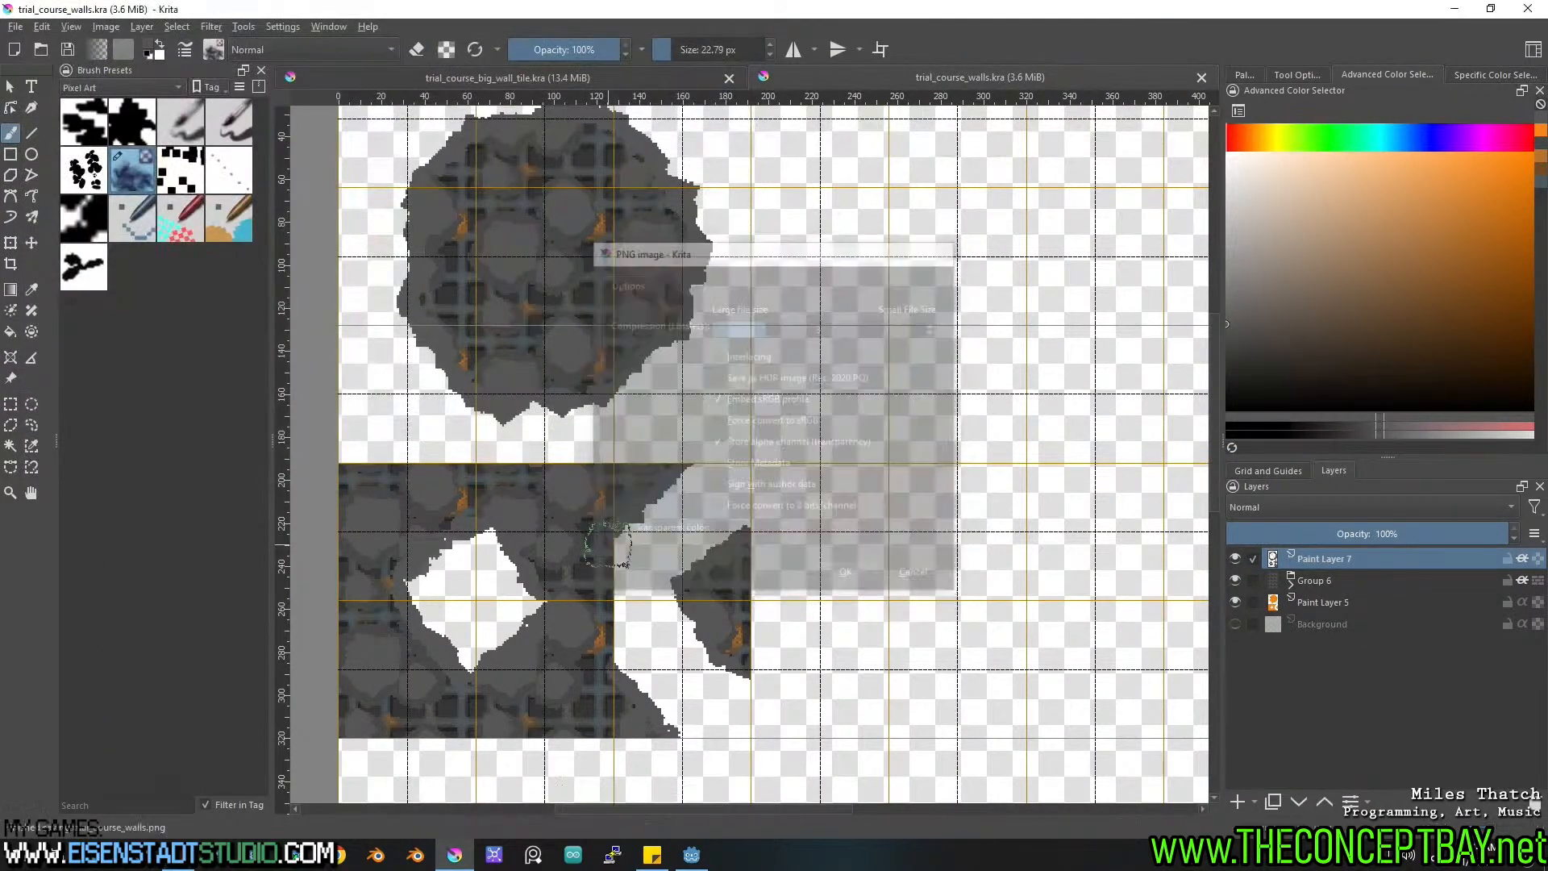
Switch to the Godot project and add a TileMapLayer node under the root node 032 of the trial_course_start scene.
left_click(1454, 8)
scroll(895, 387, "down", 6)
scroll(852, 486, "down", 1)
middle_click_drag(754, 403, 527, 451)
middle_click_drag(703, 477, 536, 407)
double_click(55, 104)
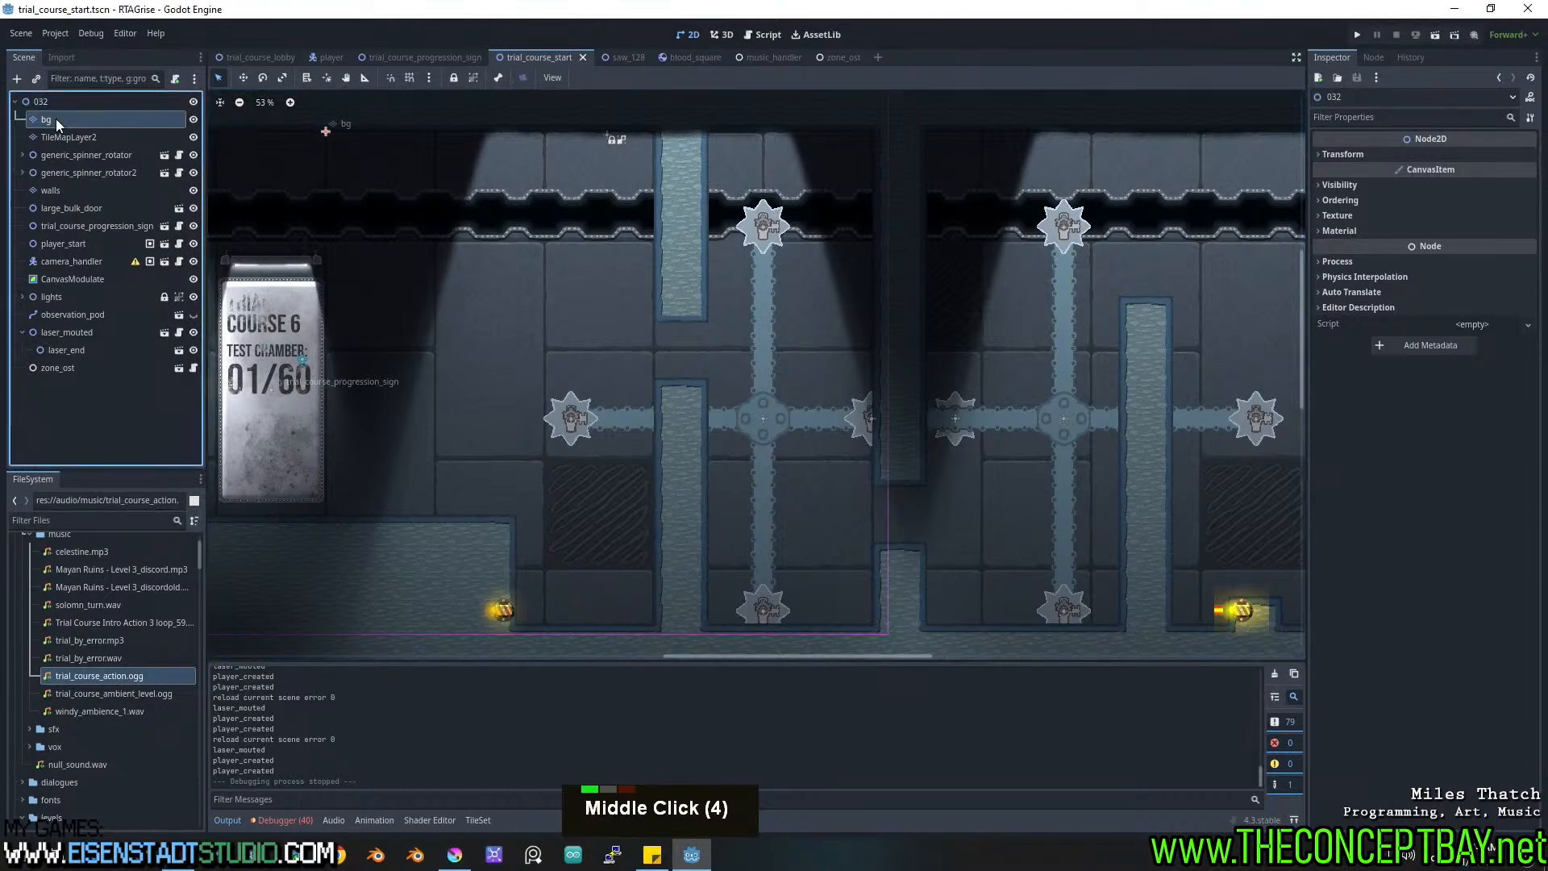
key("ctrl+a")
type("timela")
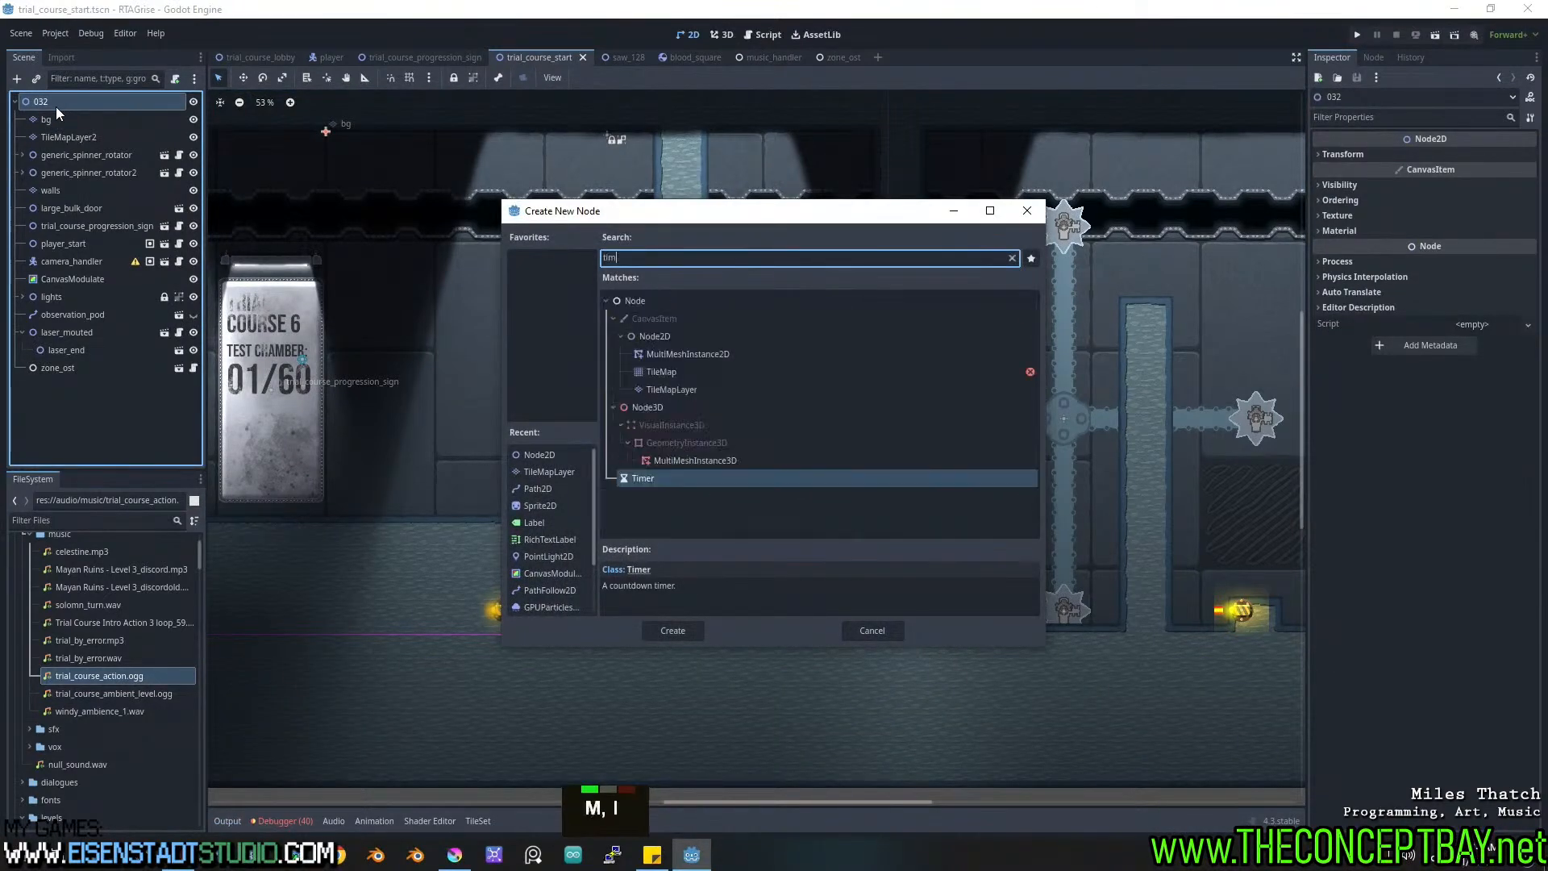
key("BackSpace")
key("BackSpace")
key("BackSpace")
key("ctrl+a")
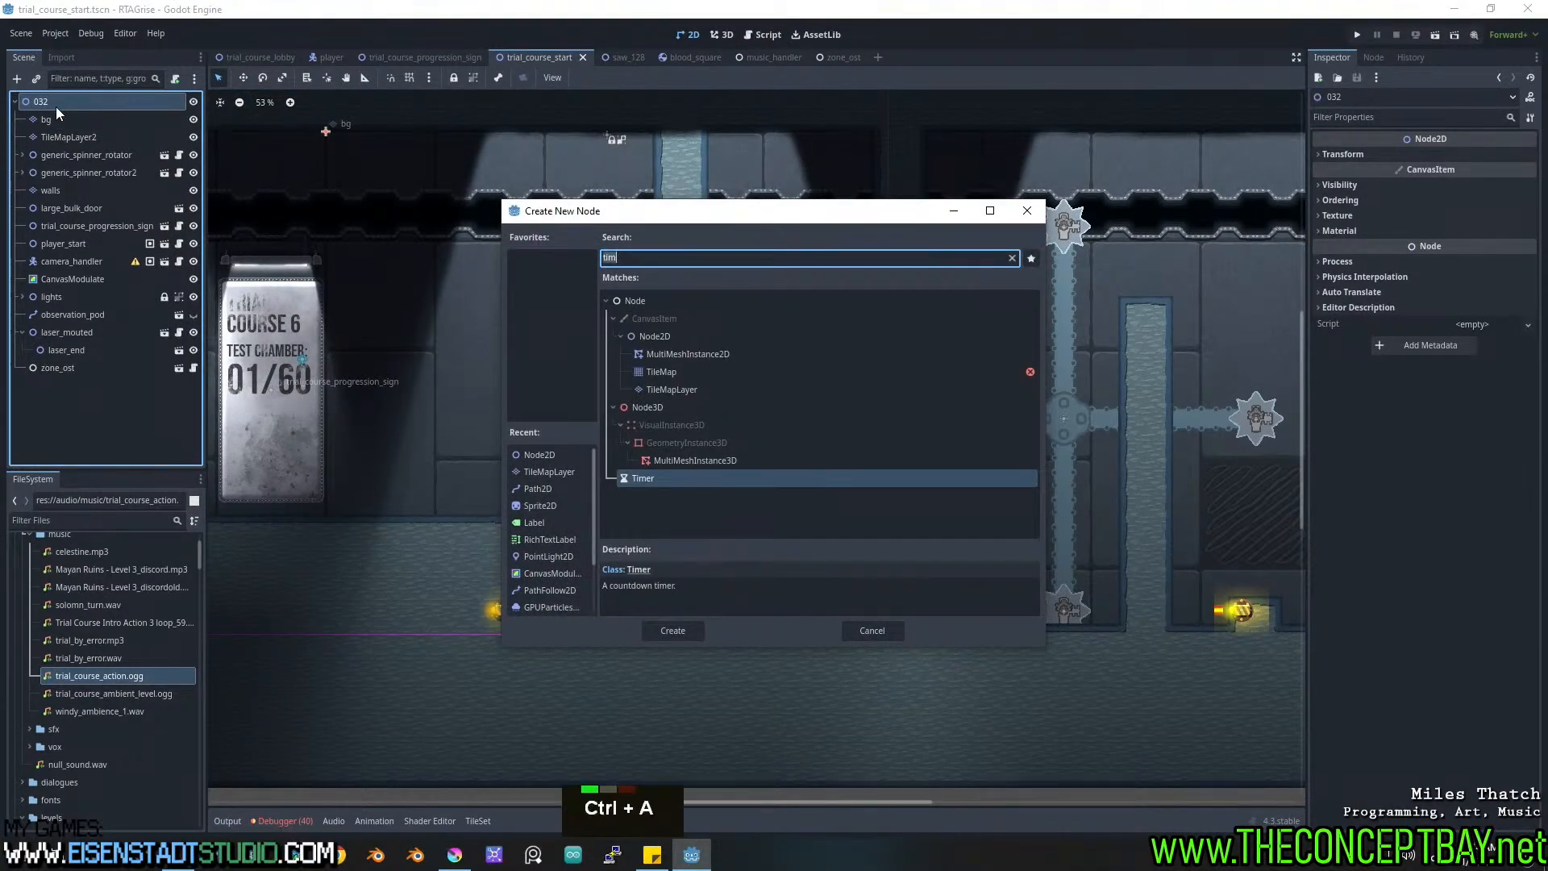
type("tilela")
key("Return")
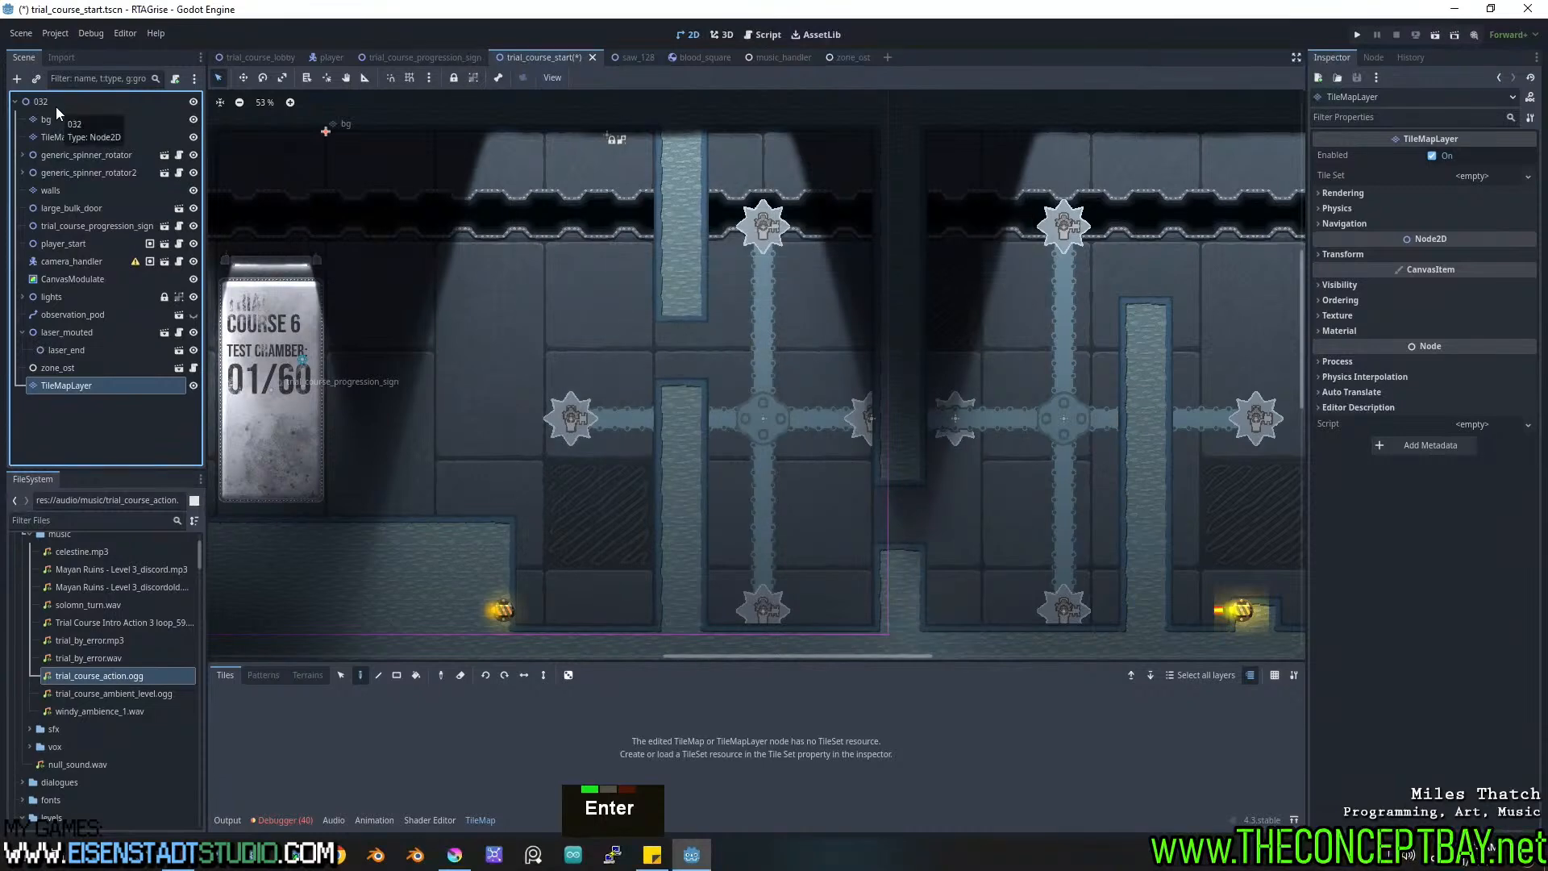
Create a new TileSet for the TileMapLayer and expand its properties.
left_click(1528, 176)
left_click(1481, 176)
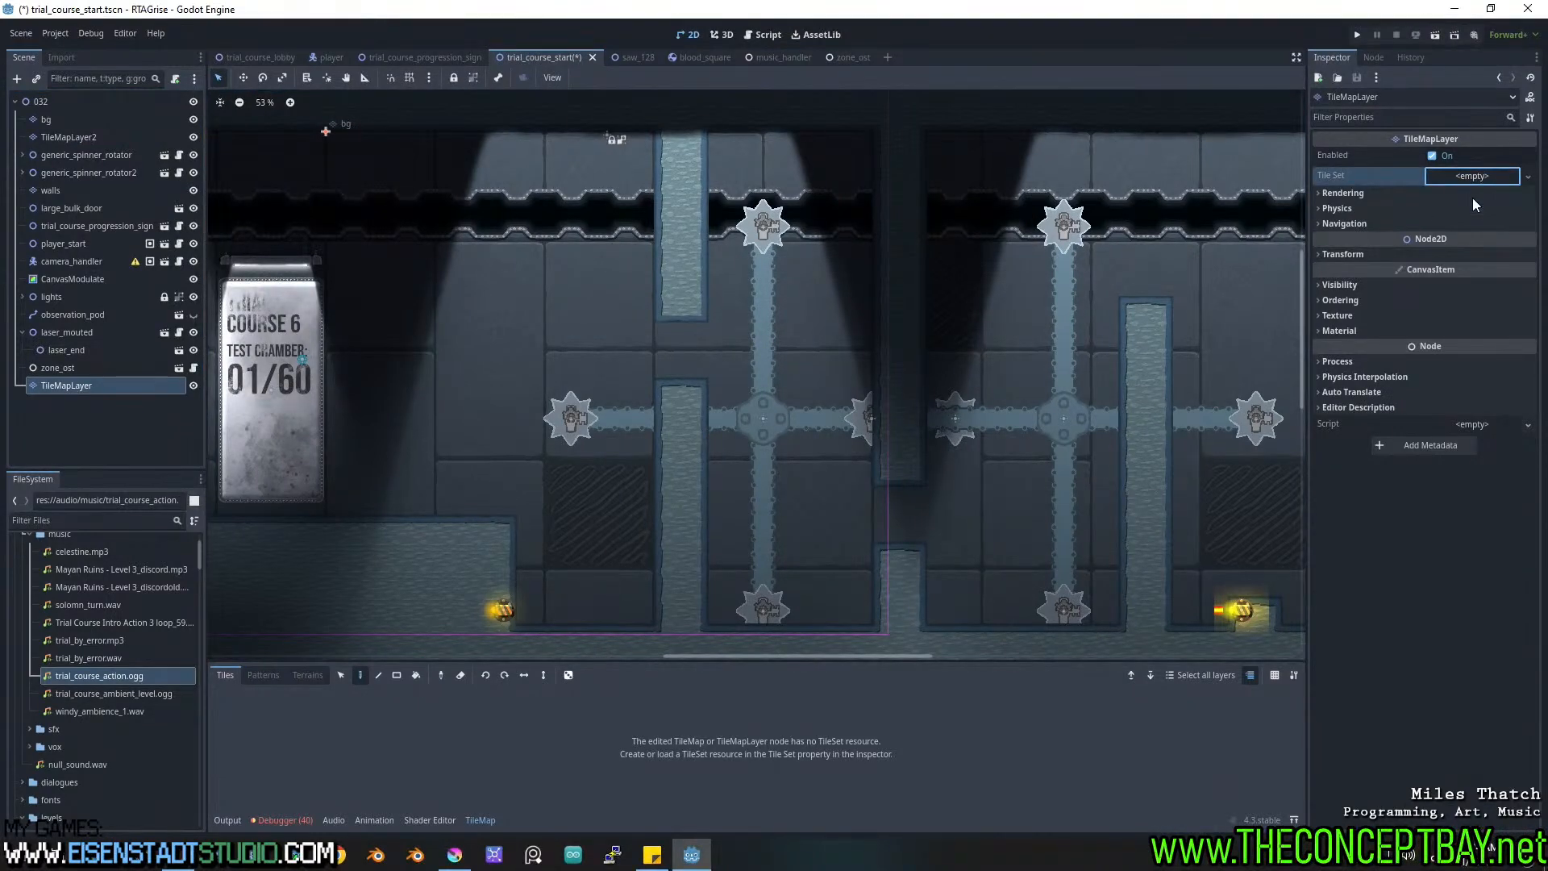
left_click(1478, 177)
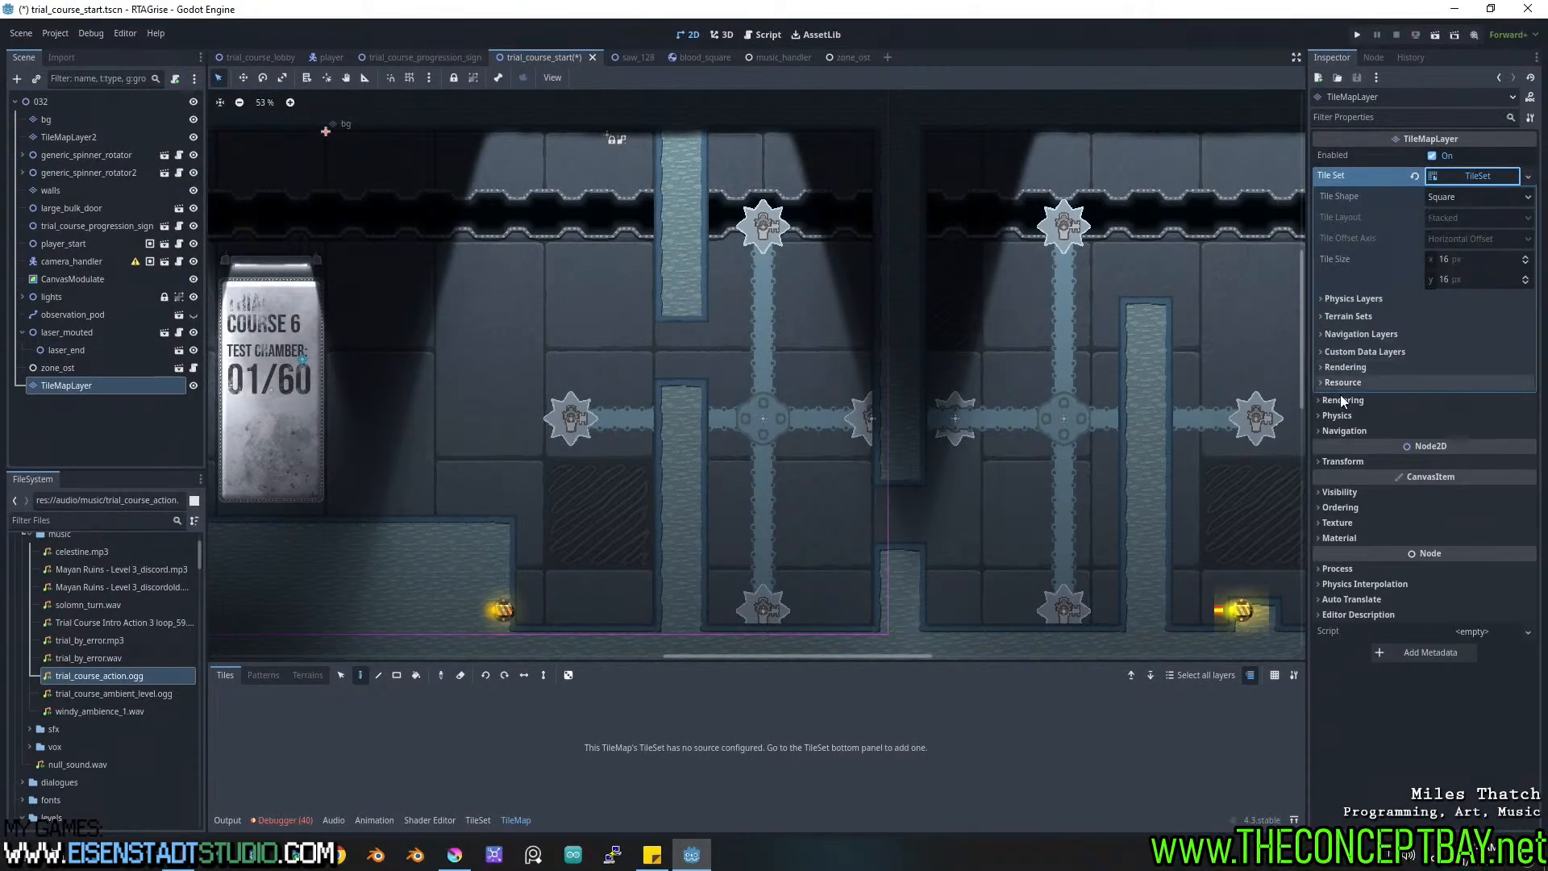
Bring up the TileSet editor and filter the project files for "trial" to locate trial_course_walls.png.
left_click(478, 819)
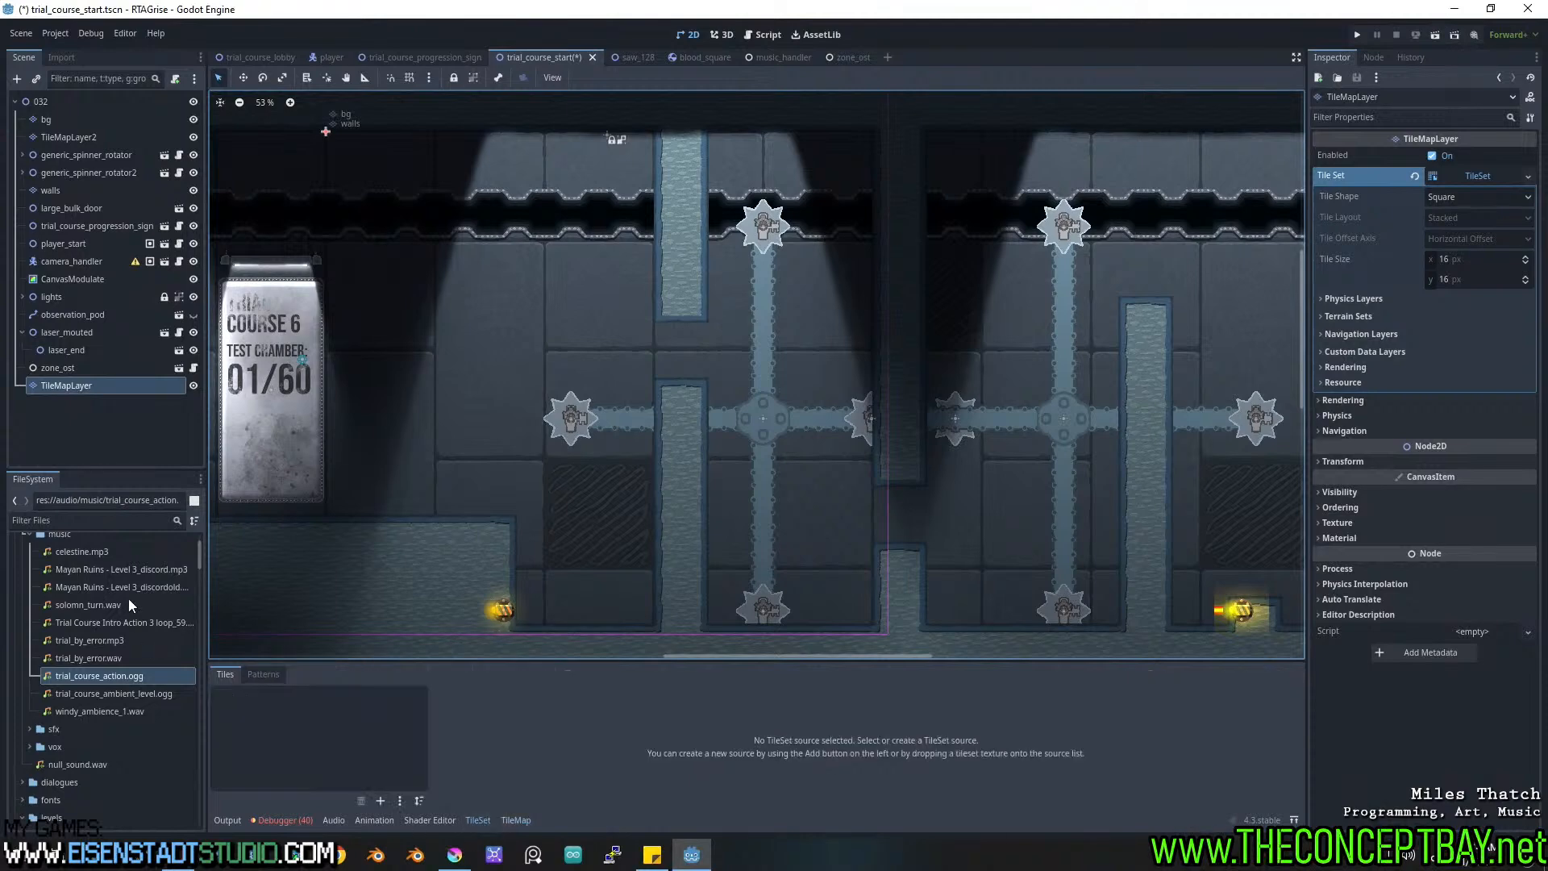
scroll(119, 714, "down", 19)
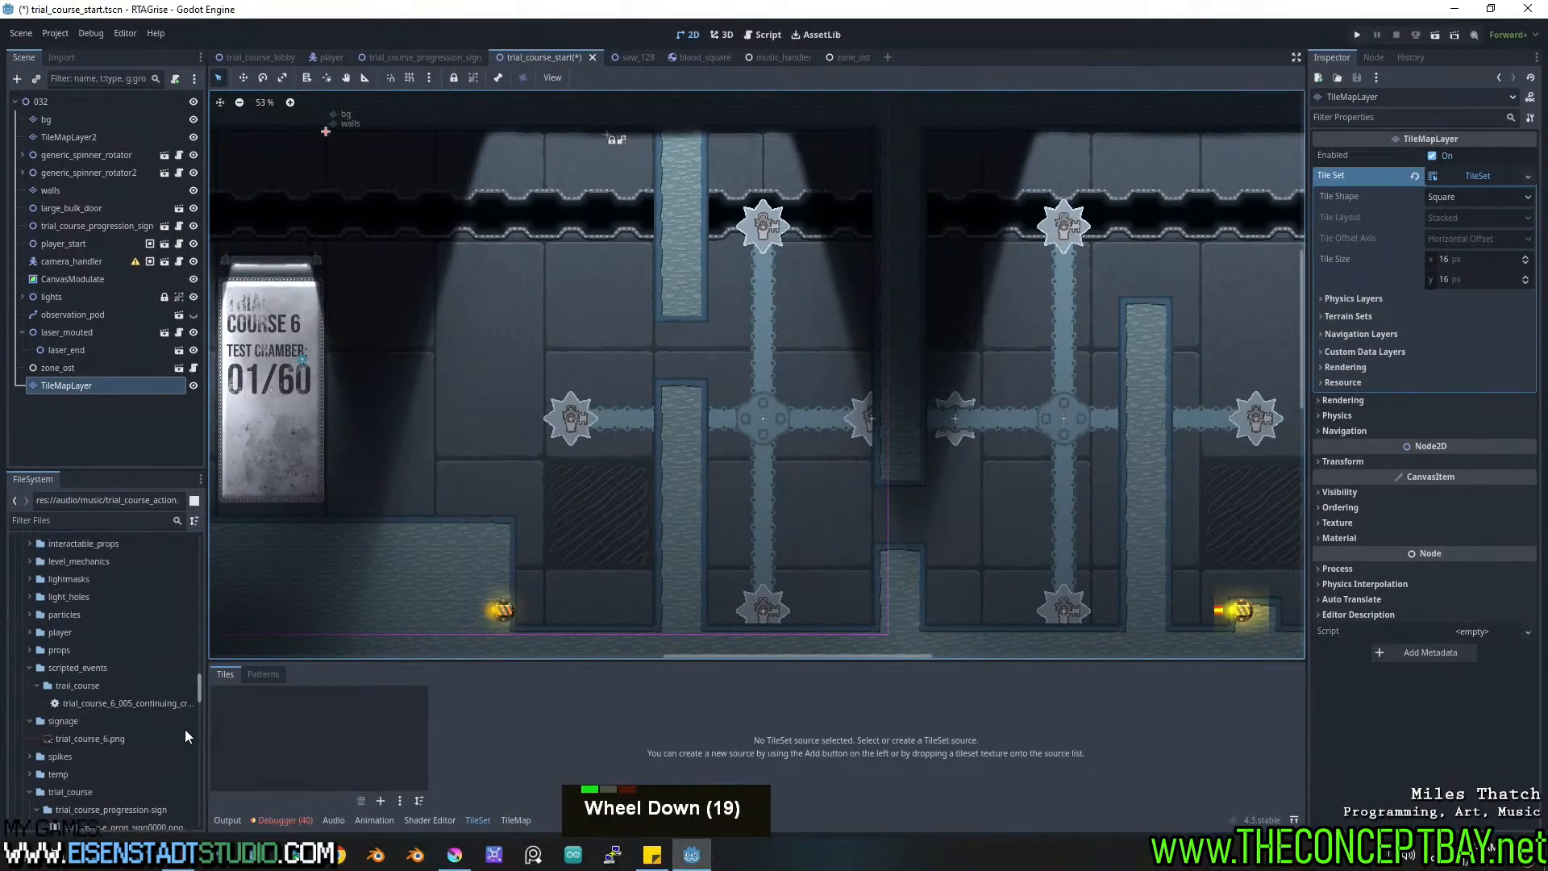
left_click(156, 521)
type("trial")
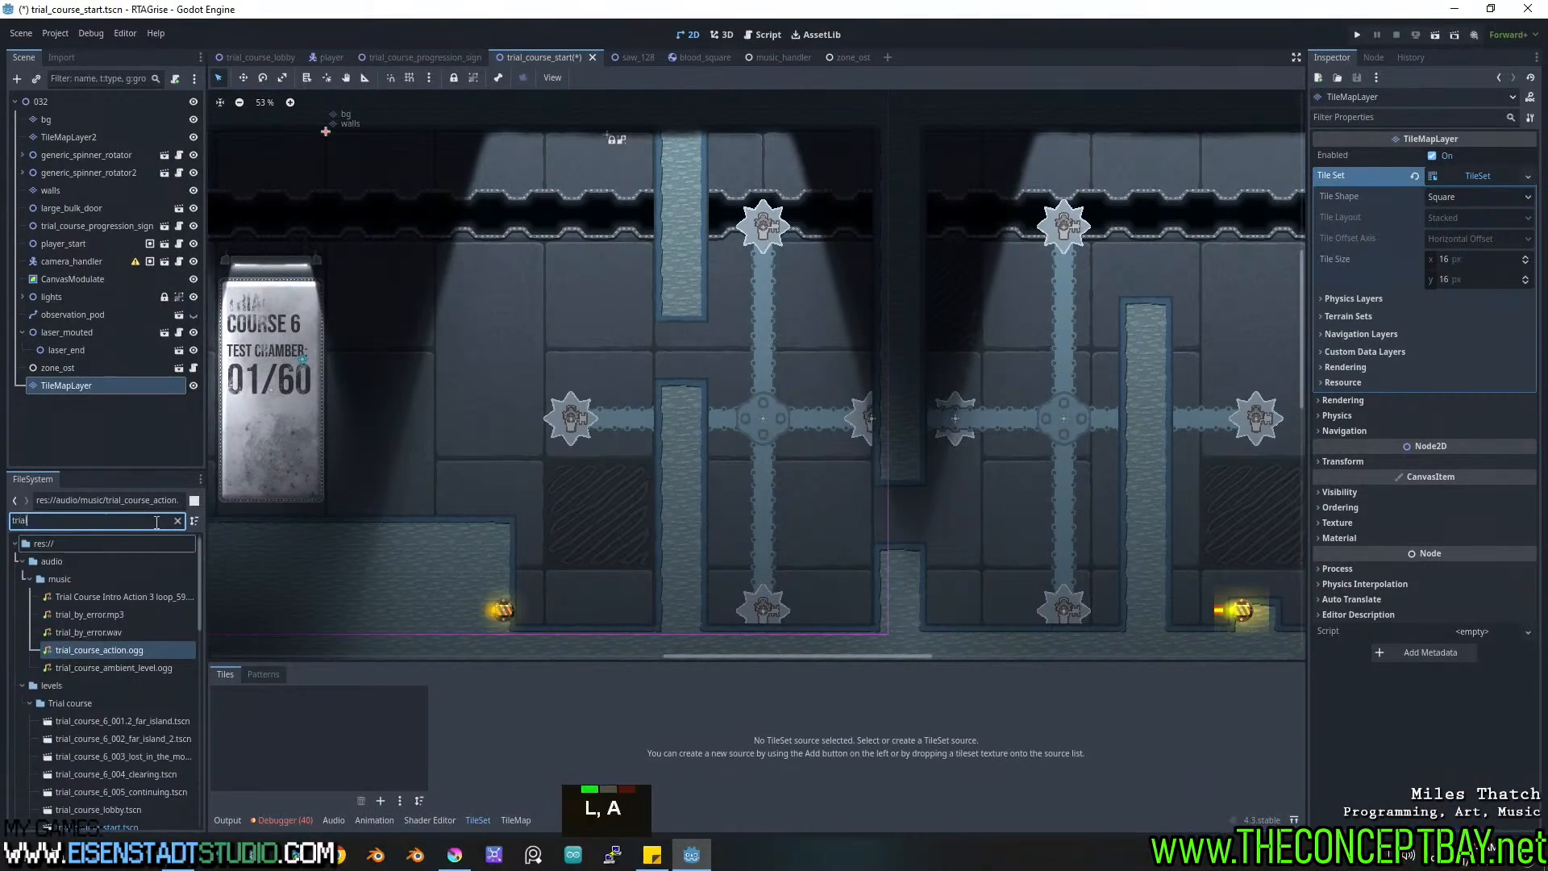
scroll(137, 729, "down", 20)
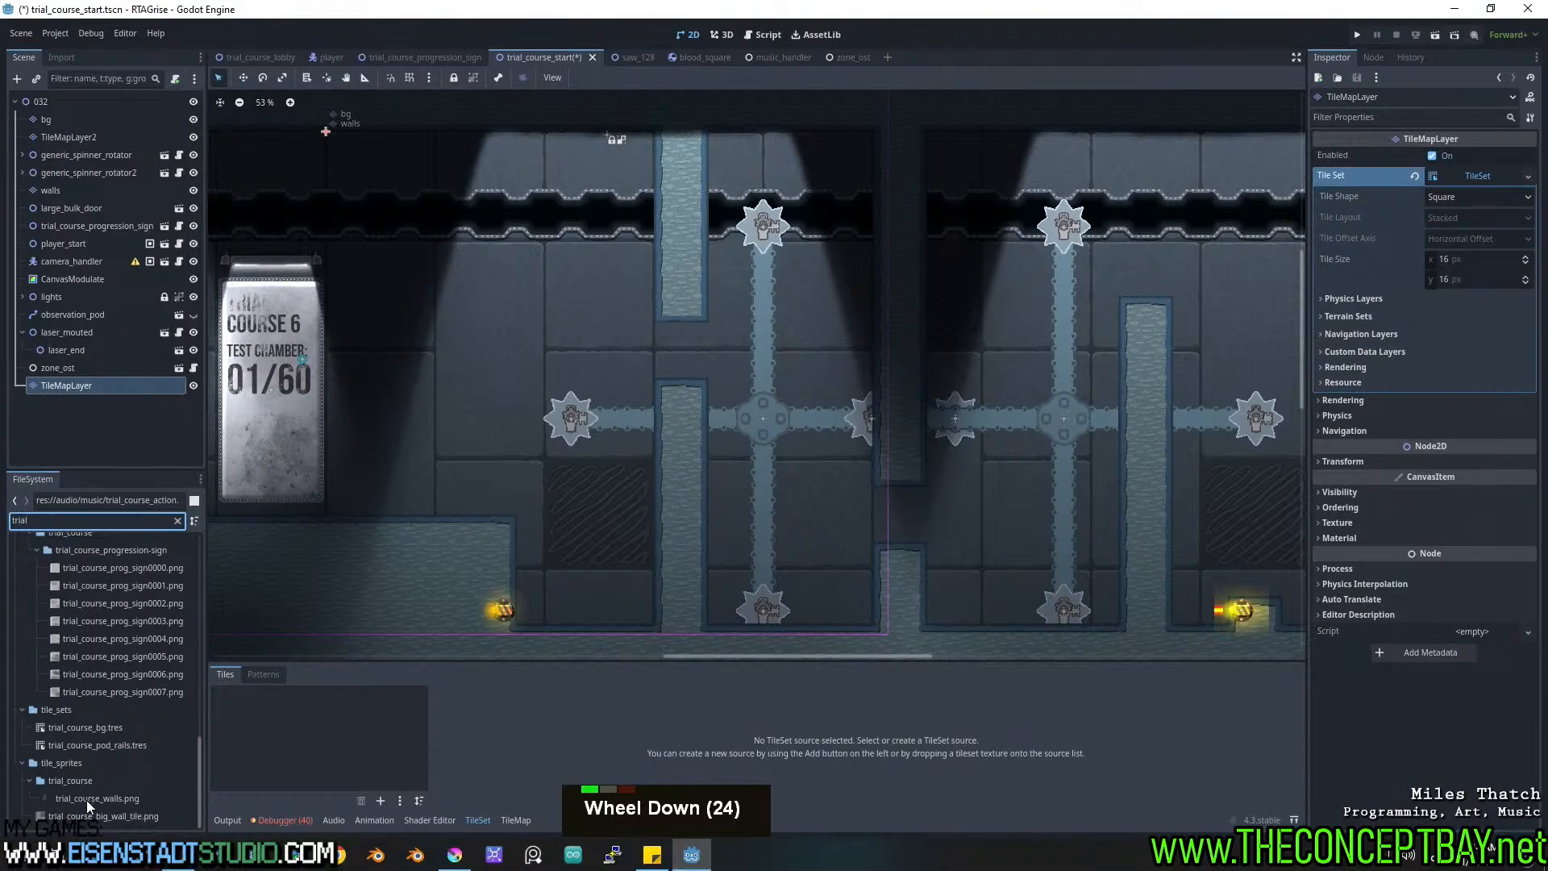
left_click_drag(71, 793, 331, 727)
left_click(817, 458)
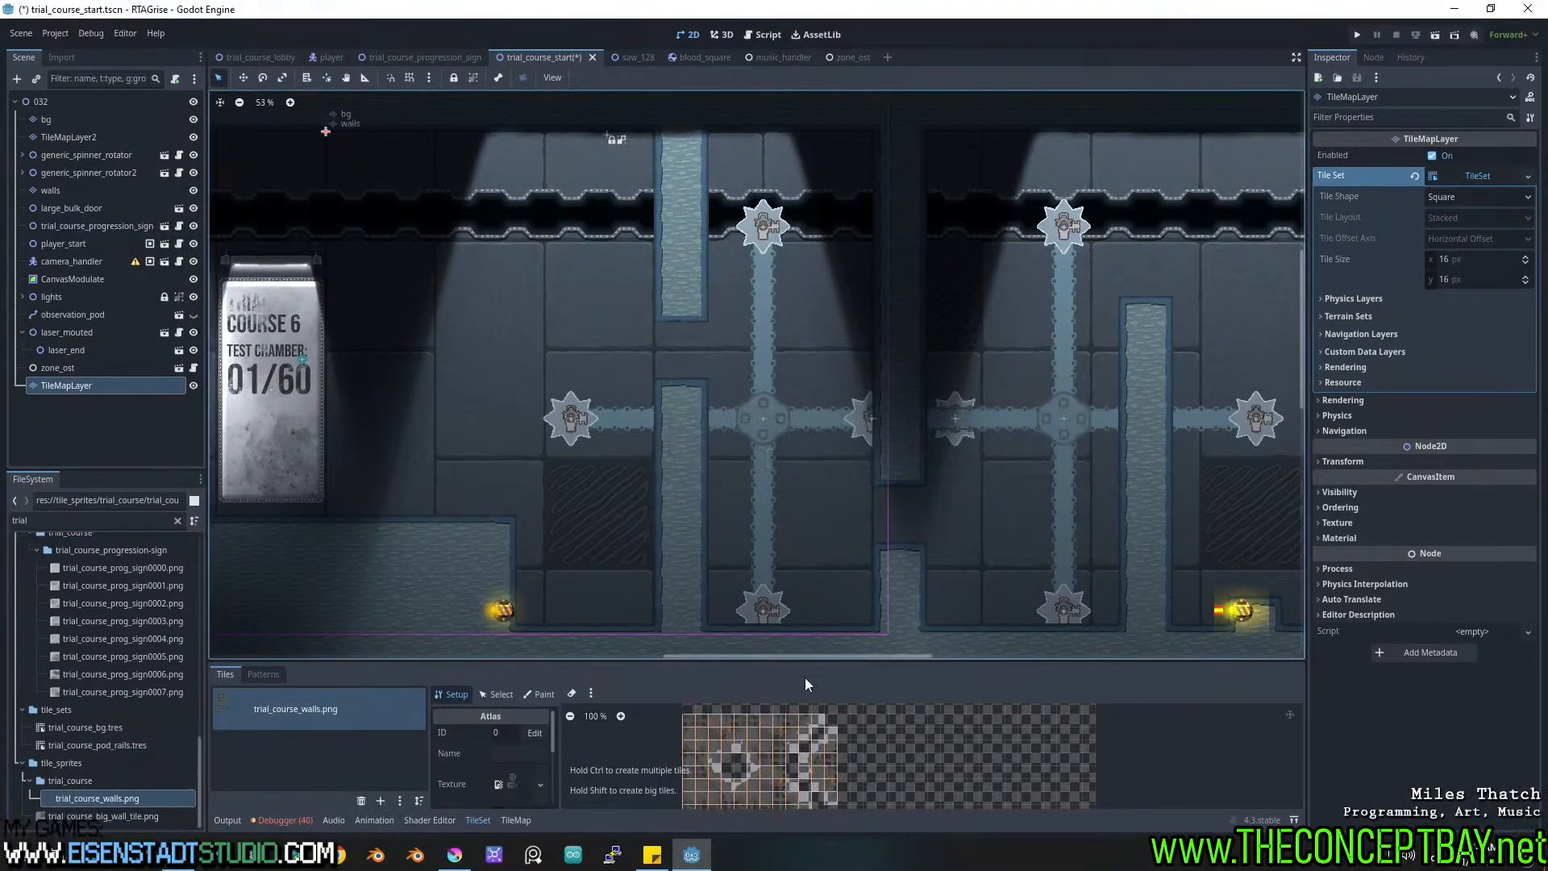
left_click_drag(809, 665, 839, 395)
scroll(817, 508, "up", 5)
middle_click_drag(818, 507, 981, 506)
key("ctrl+z")
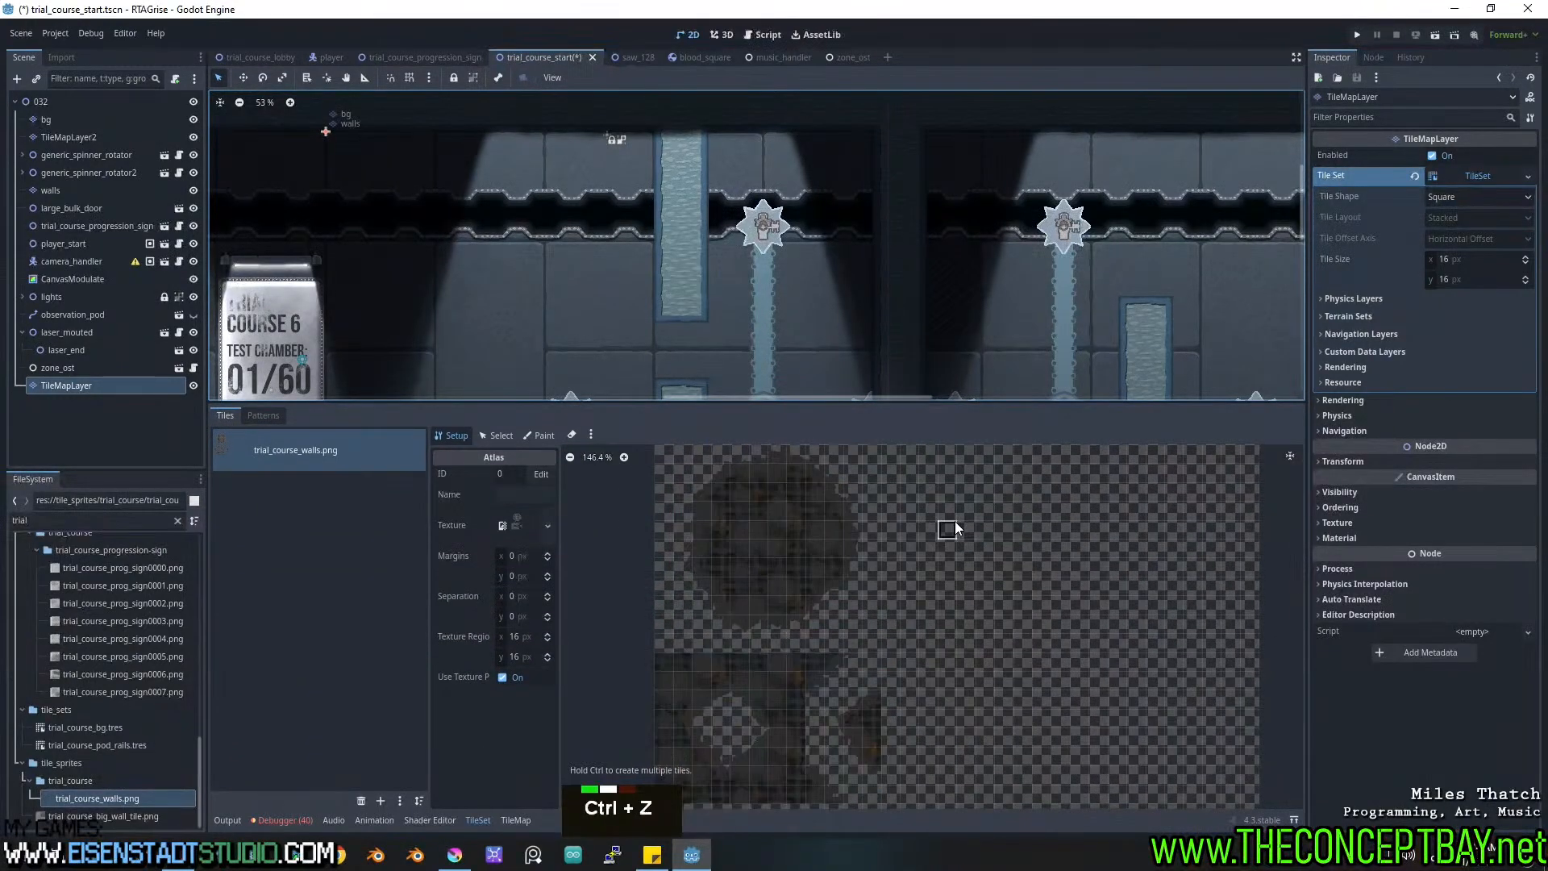
key("ctrl+z")
Set the TileSet's tile size to 64 × 64 px.
left_click(1472, 260)
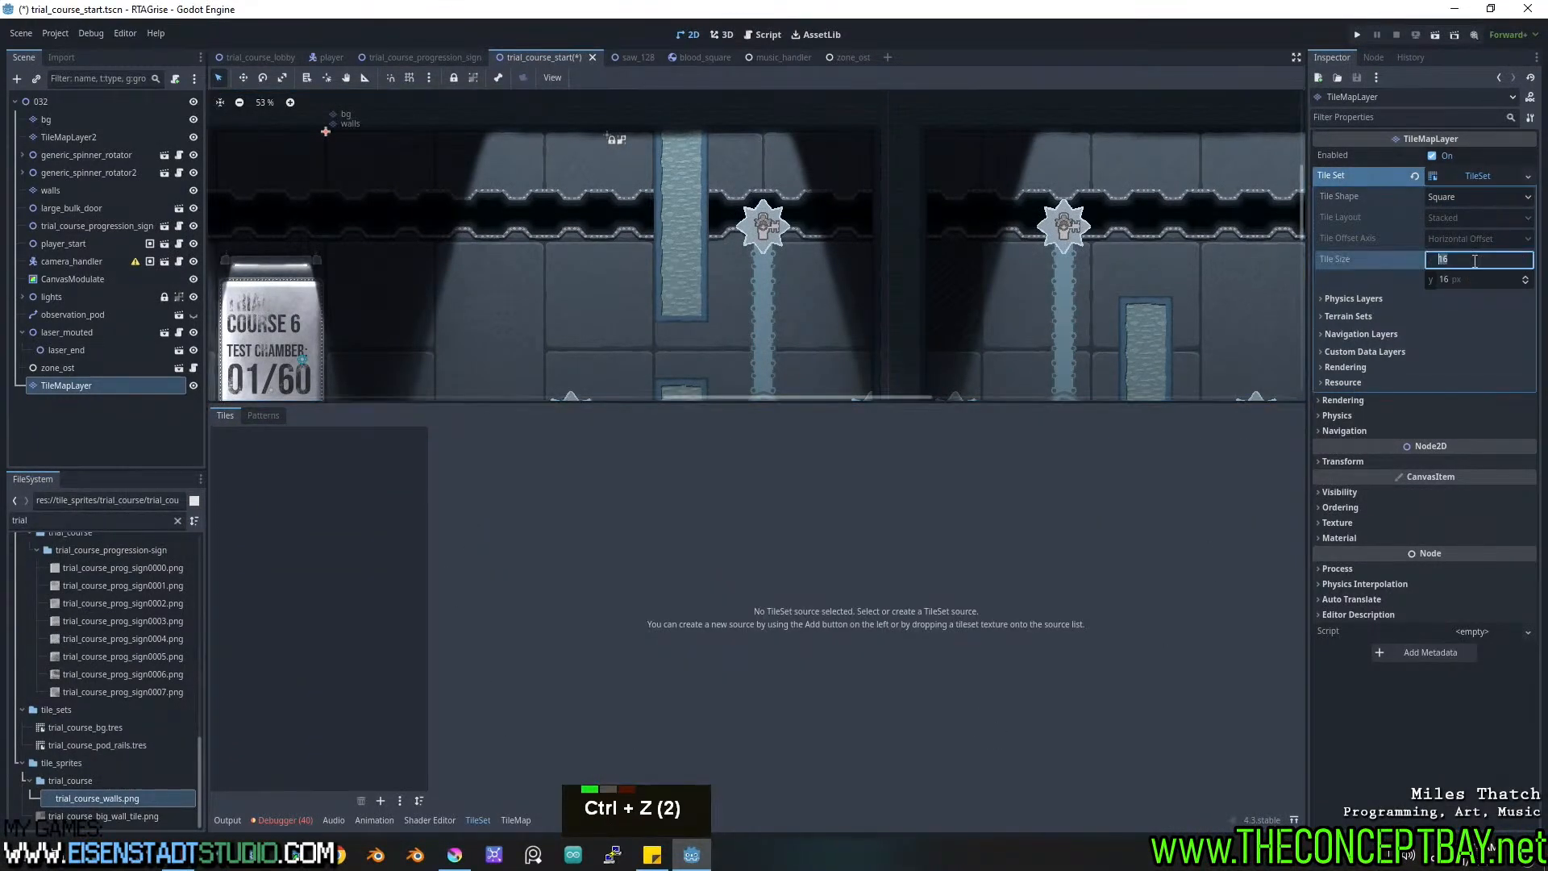
type("64")
left_click(1476, 279)
type("64")
key("Return")
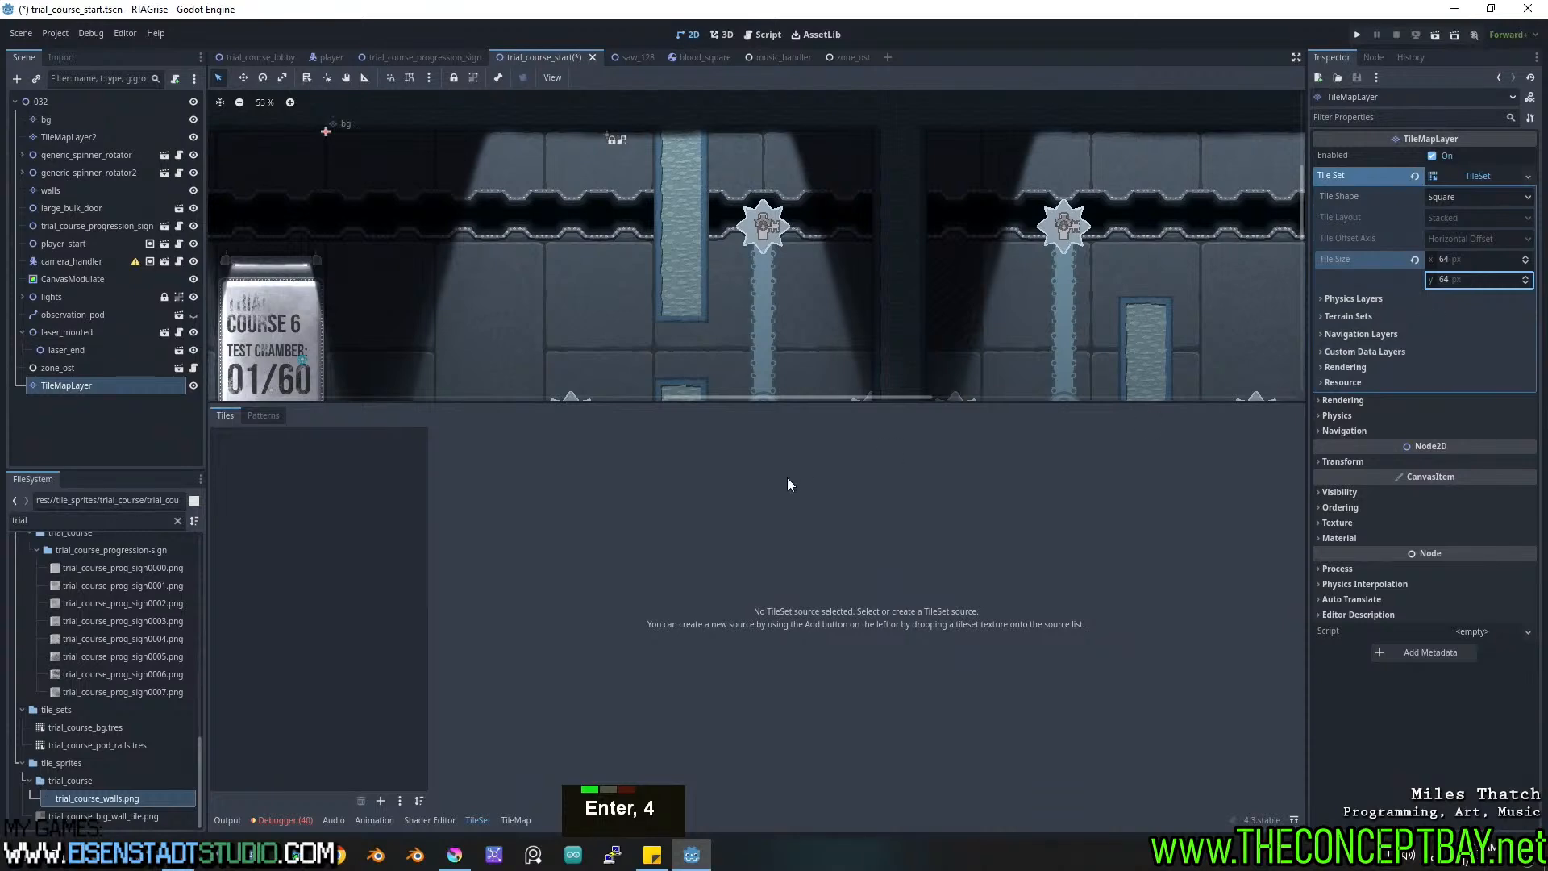
Add trial_course_walls.png as an atlas source of the TileSet and let its tiles be created automatically.
left_click_drag(85, 786, 278, 621)
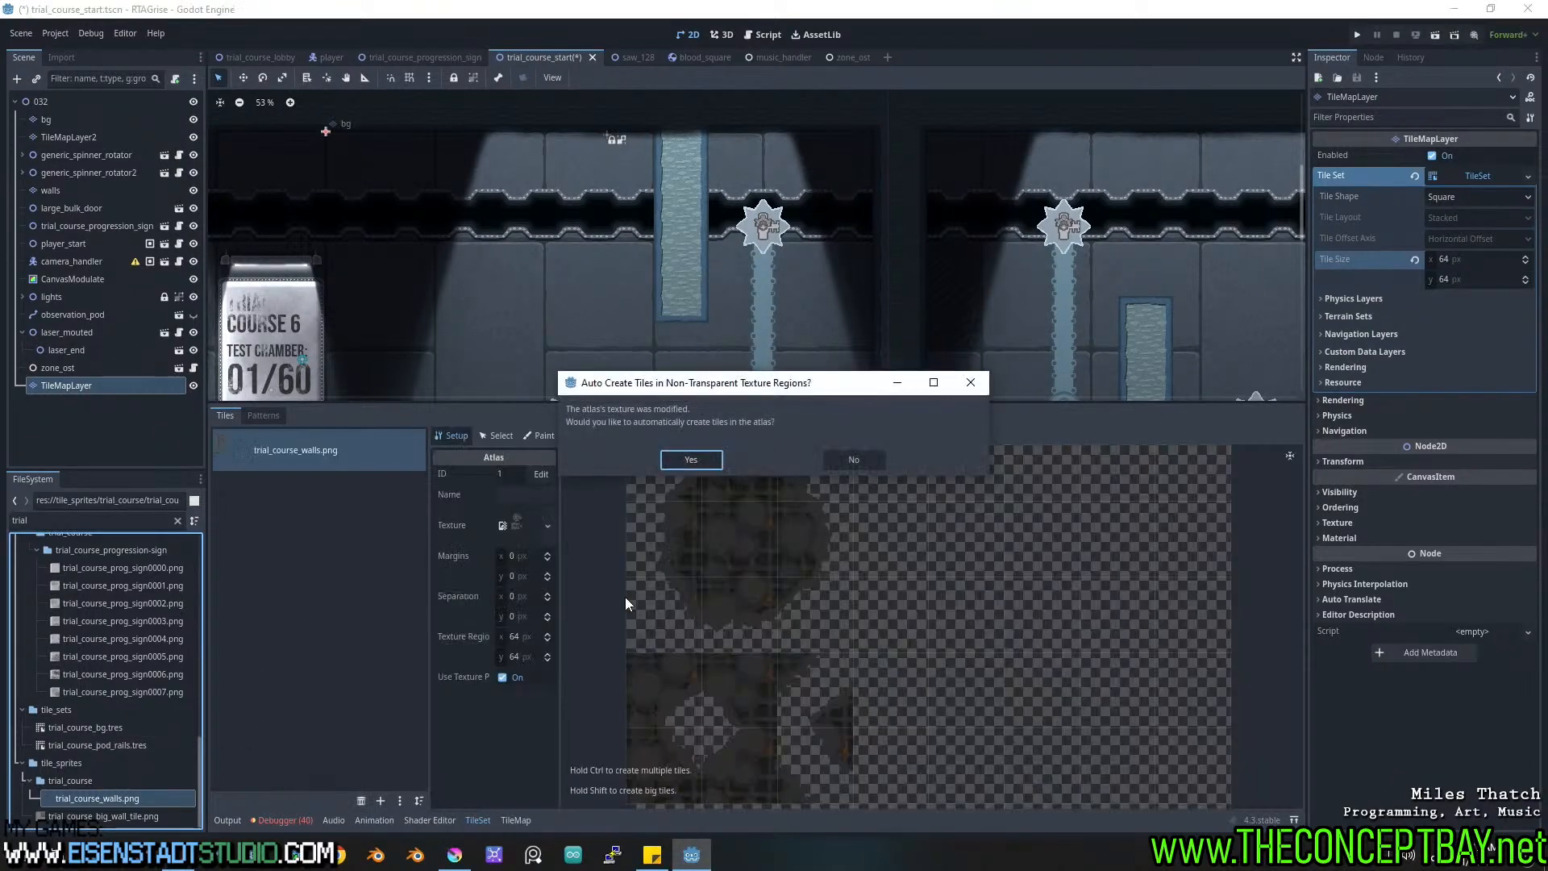
left_click(690, 459)
mouse_move(732, 592)
middle_mouse_down()
mouse_move(771, 629)
mouse_move(761, 577)
mouse_move(742, 598)
middle_mouse_up()
Add a terrain set to the TileSet, set its mode to Match Corners and expand its terrains.
left_click(1347, 316)
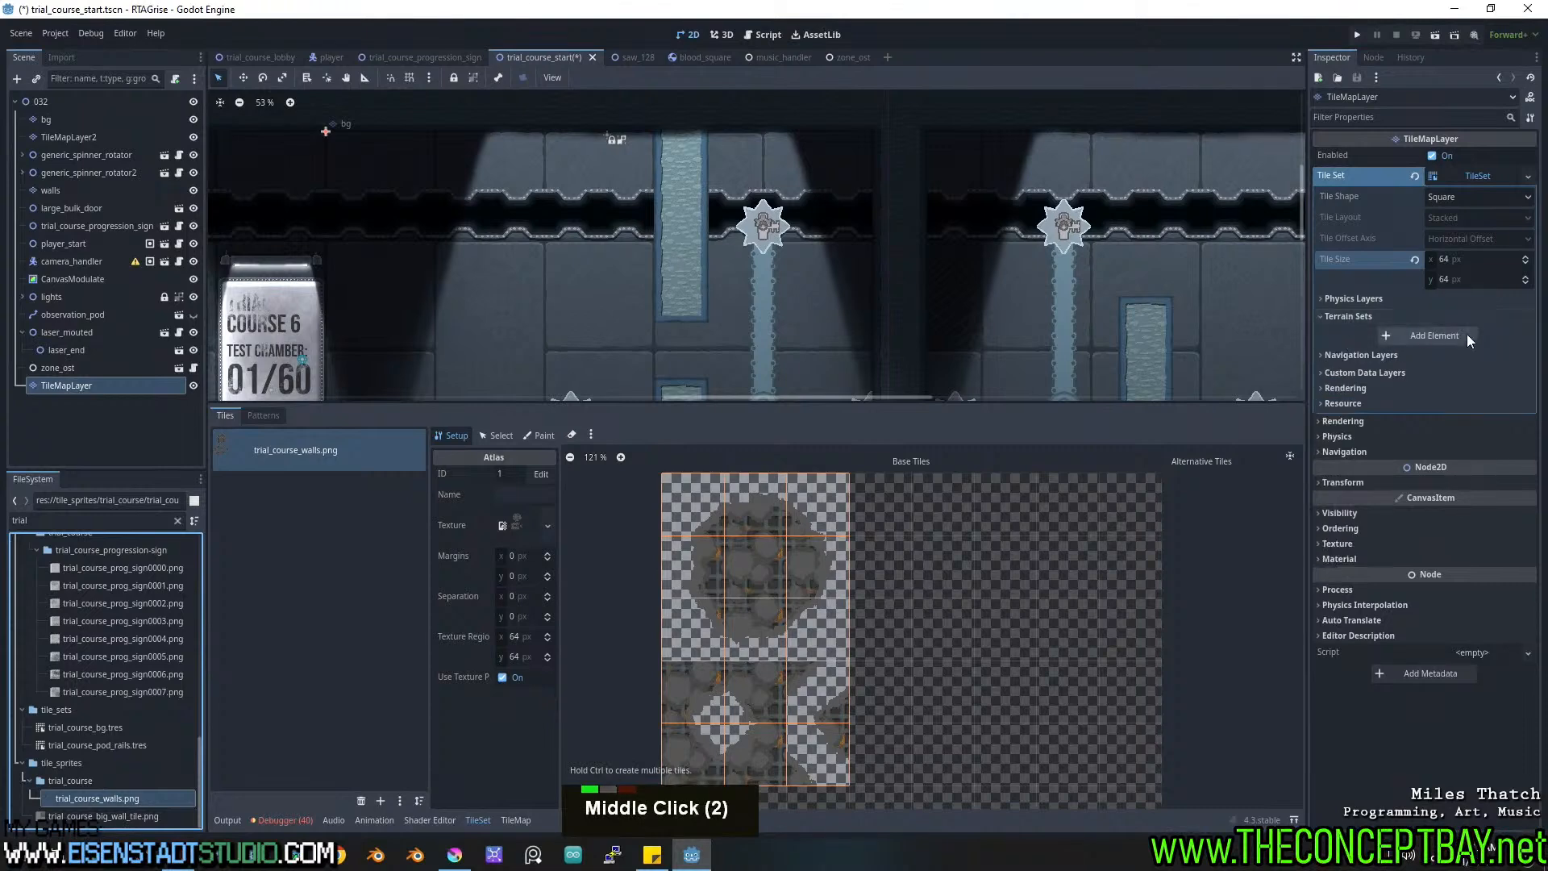
left_click(1467, 336)
left_click(1488, 336)
key("Escape")
left_click(1472, 332)
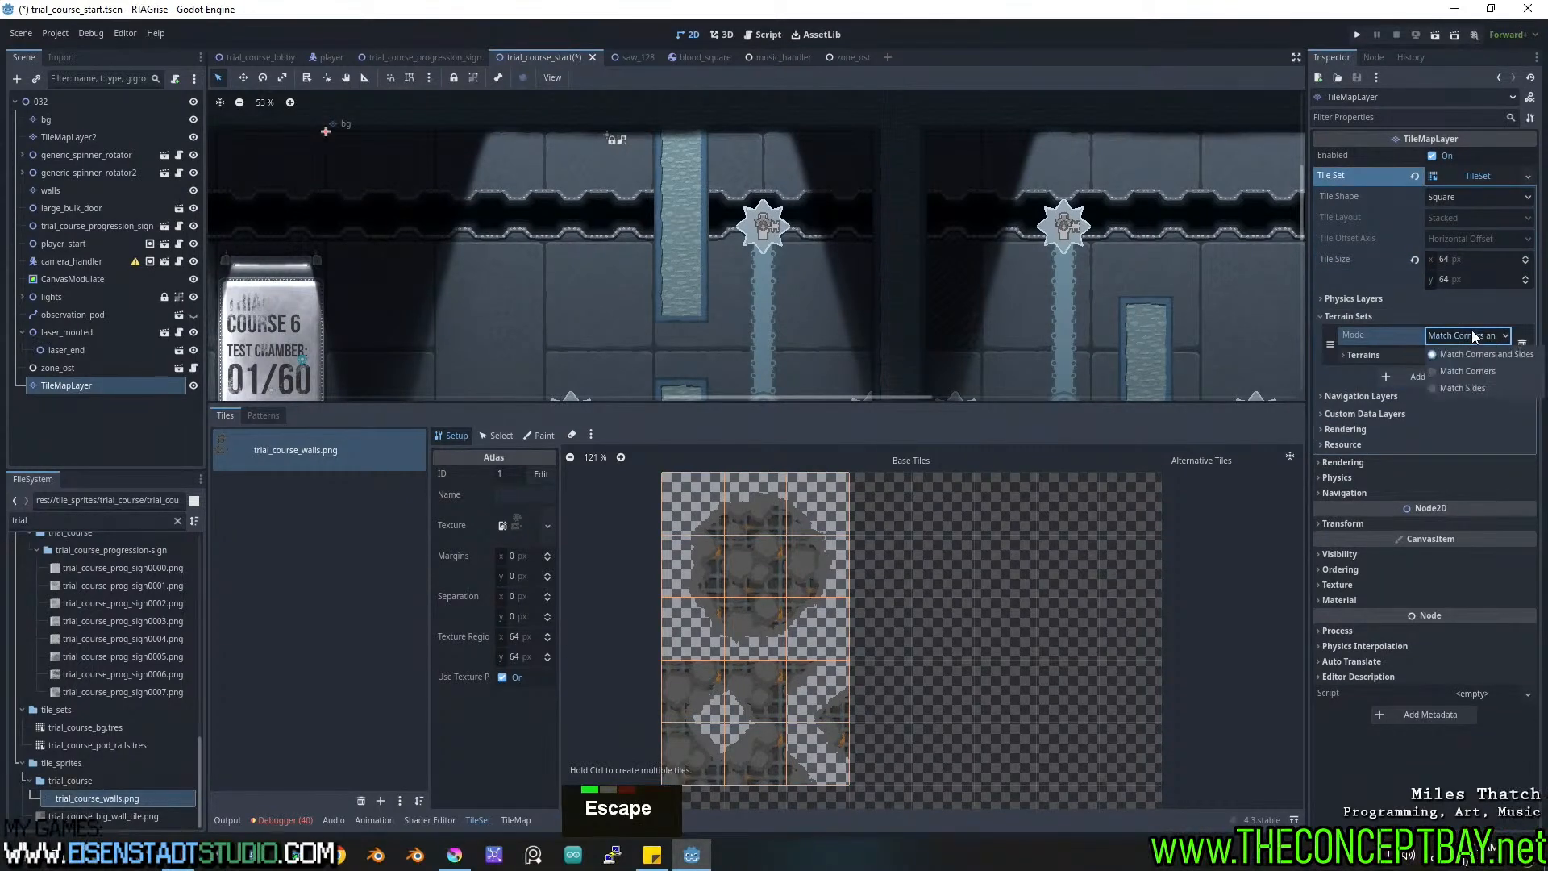
double_click(1443, 367)
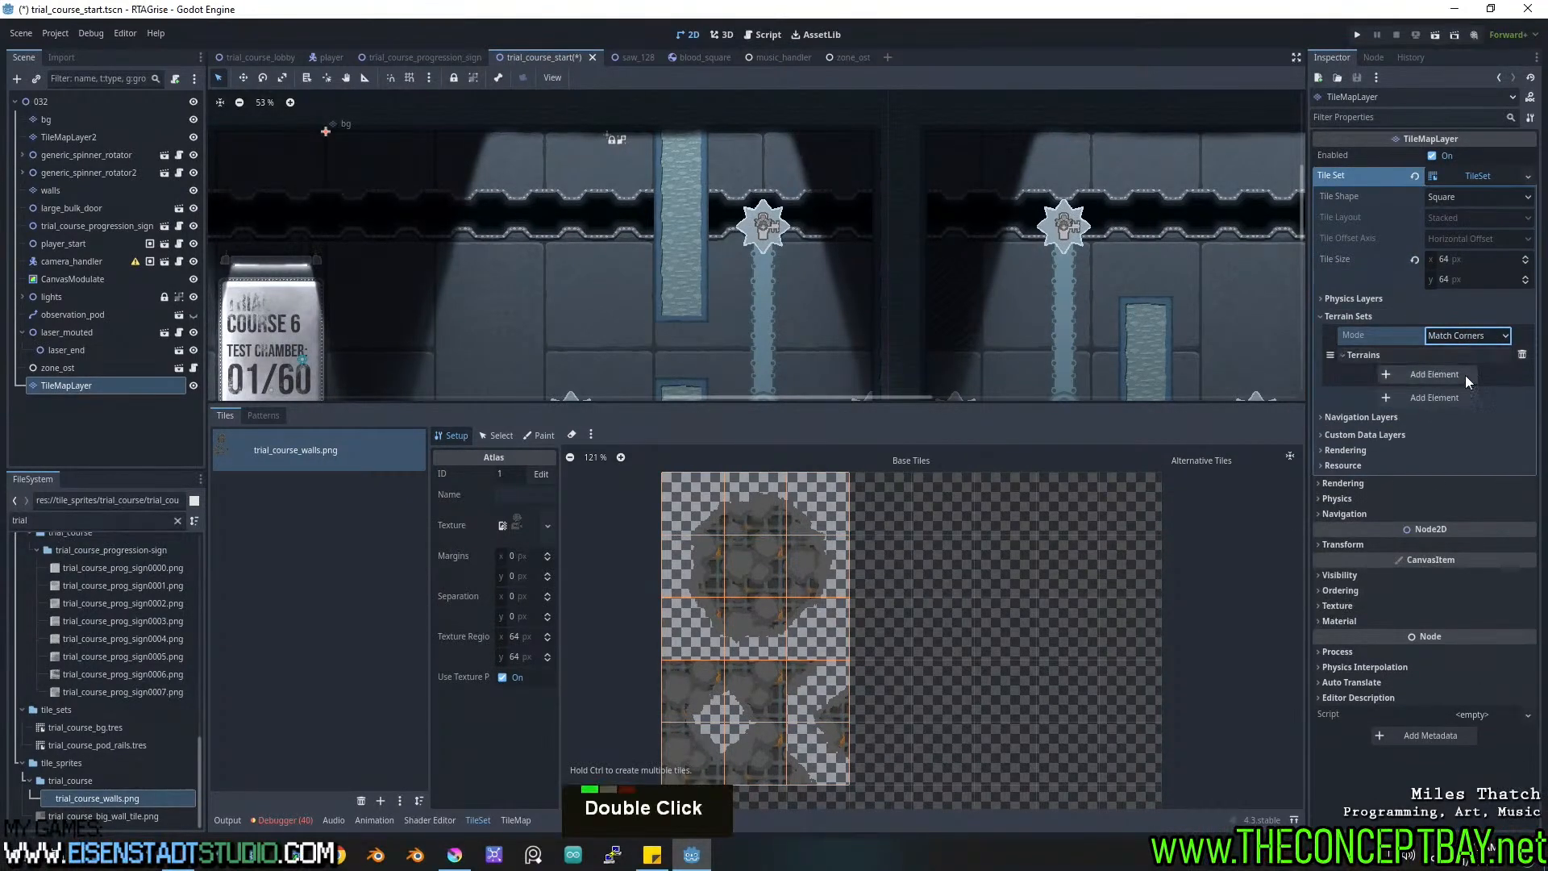
Add a terrain named crumble_wall to the terrain set and give it a green colour.
left_click(1467, 374)
key("ctrl+a")
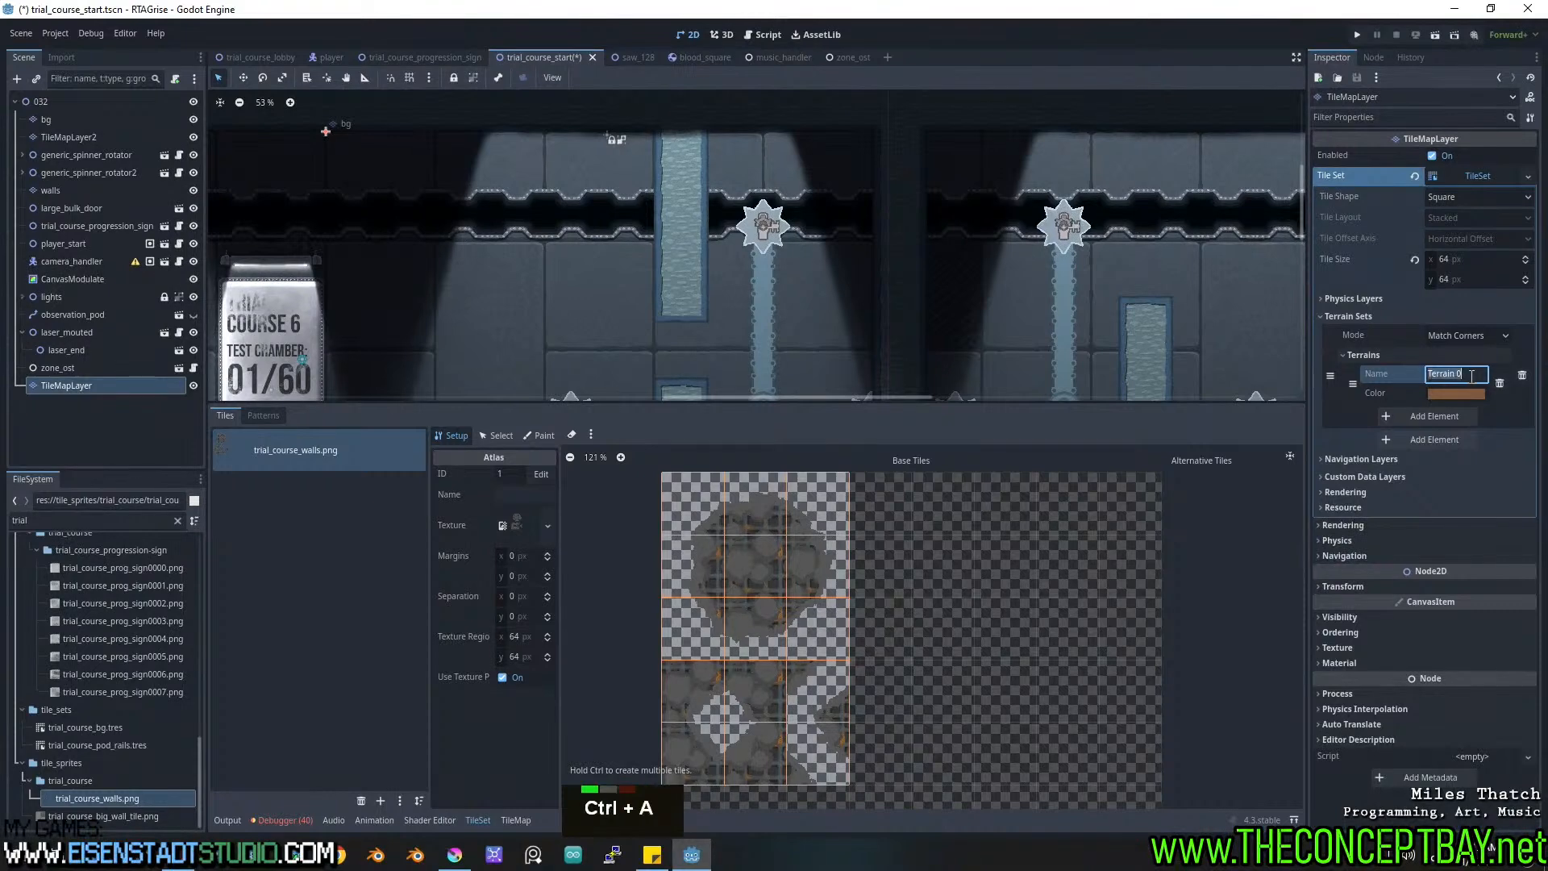
type("crumble_wall")
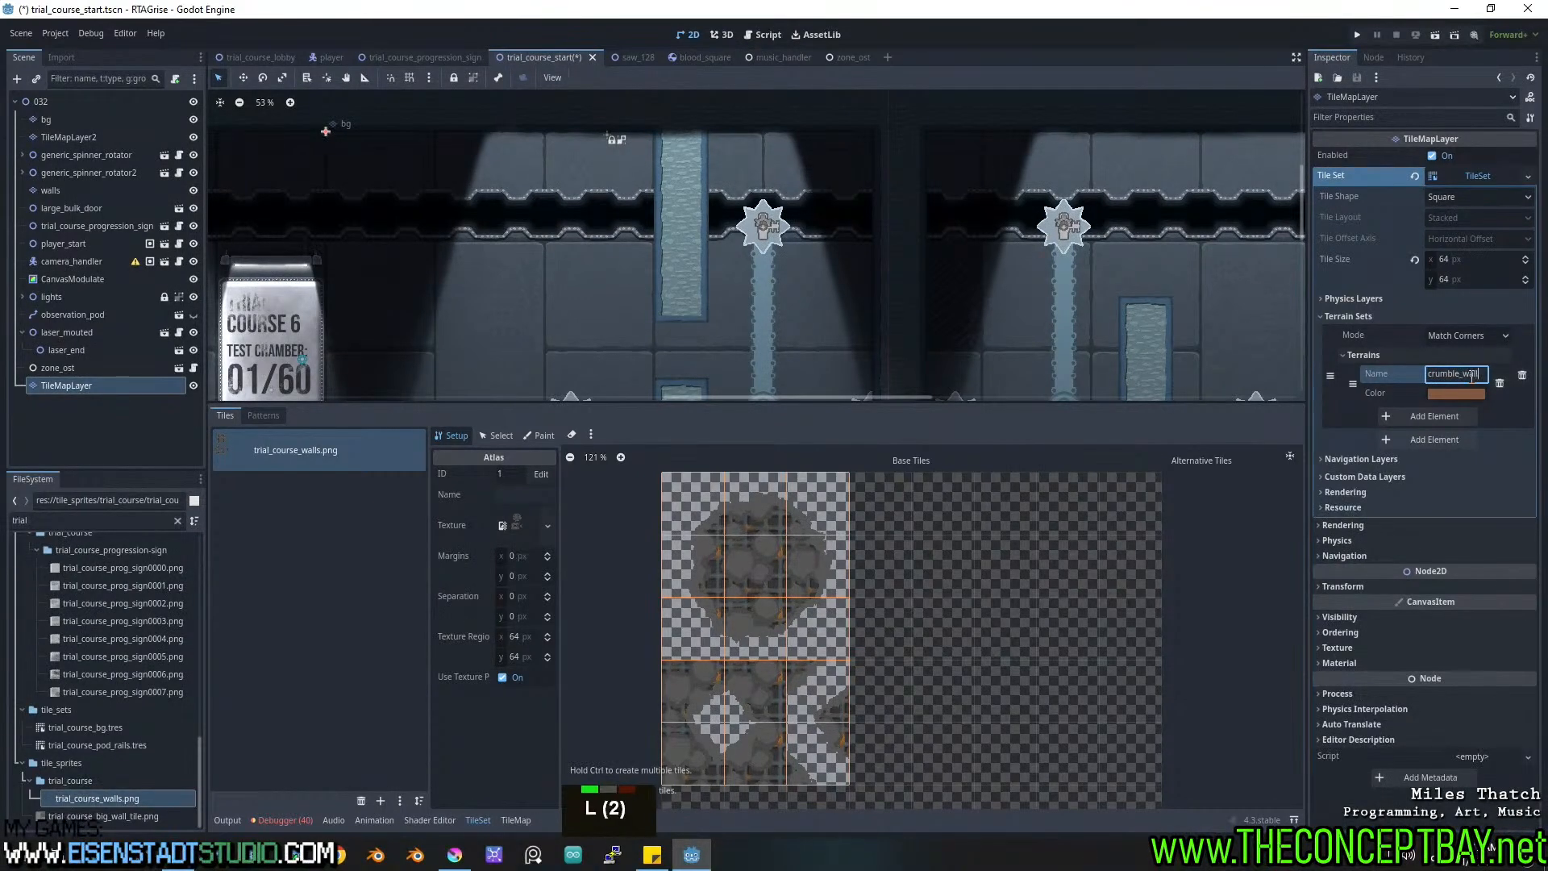
key("Return")
left_click(1477, 393)
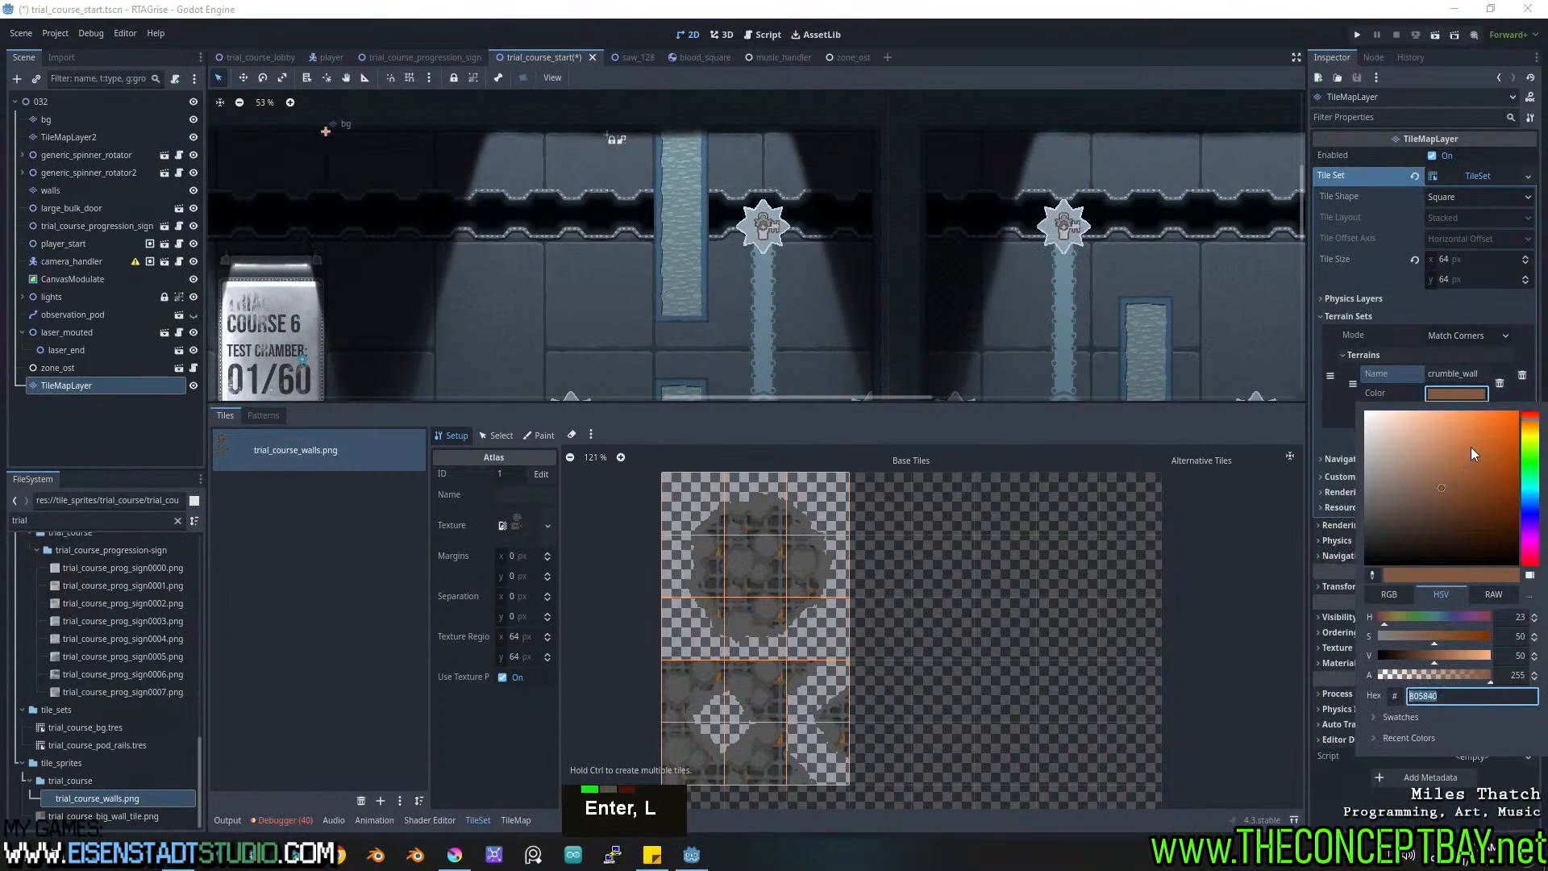
left_click(1530, 458)
left_click(1472, 445)
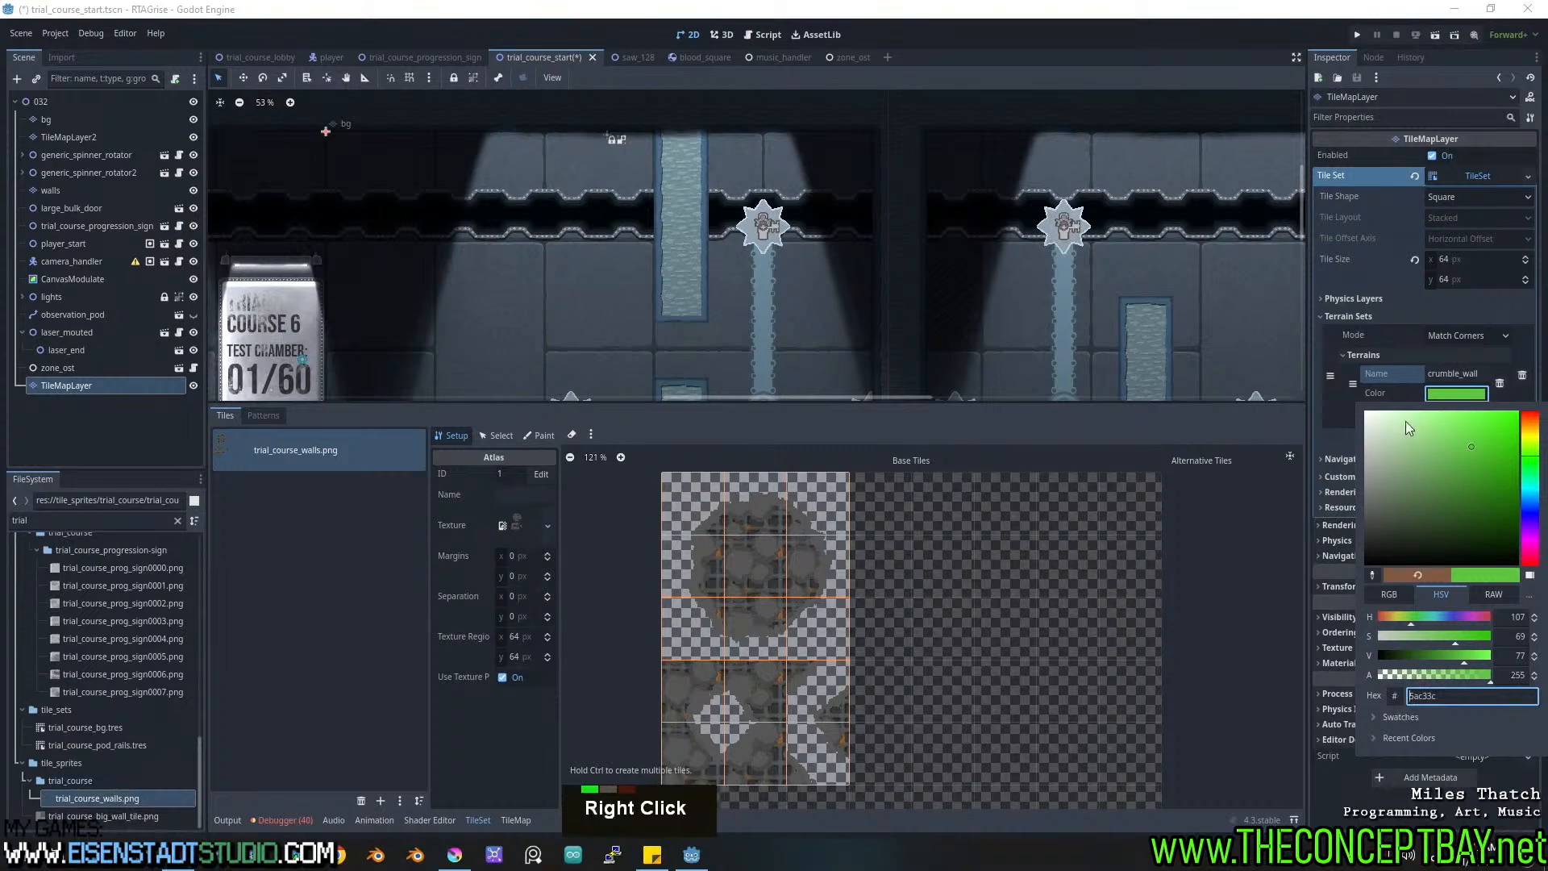
right_click(1318, 395)
Set up tile property painting for Terrains with Terrain Set 0 and the crumble_wall terrain.
left_click(545, 436)
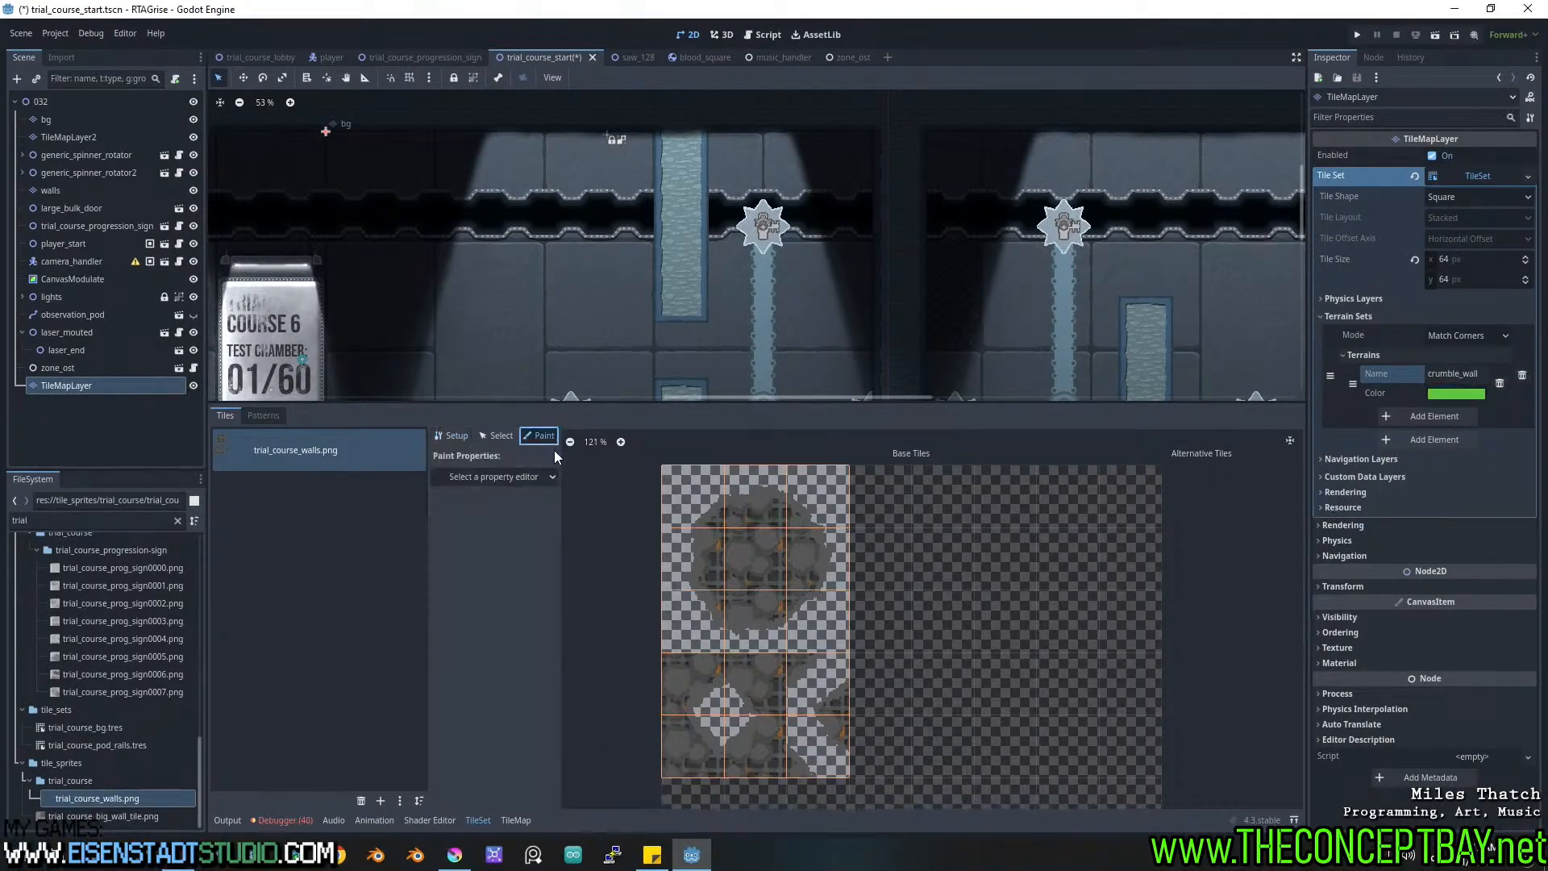
left_click(528, 476)
left_click(482, 571)
double_click(523, 516)
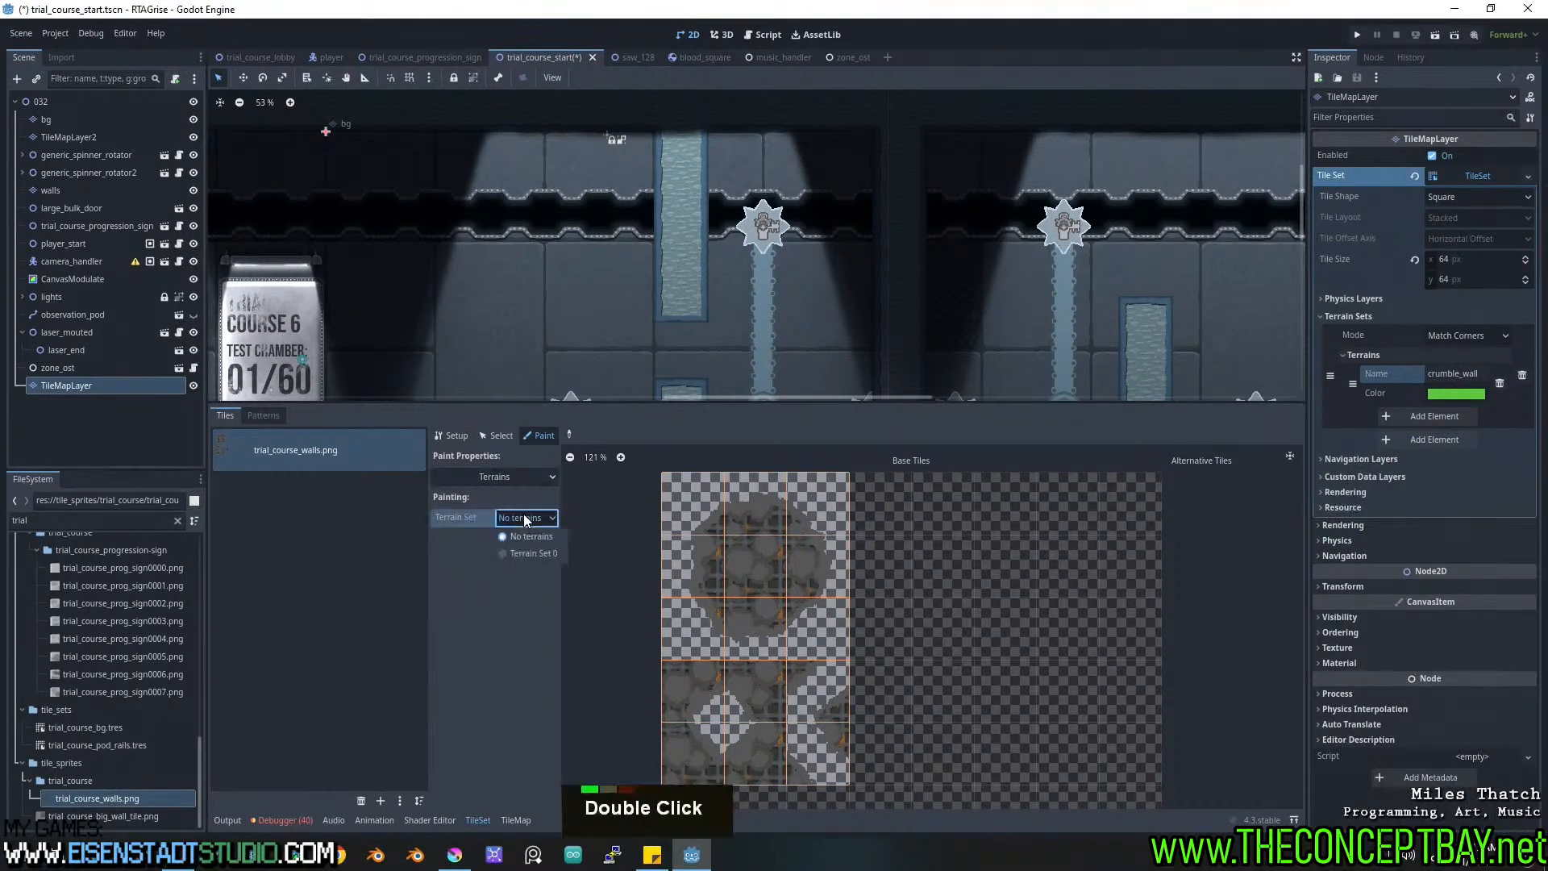
double_click(522, 554)
double_click(524, 540)
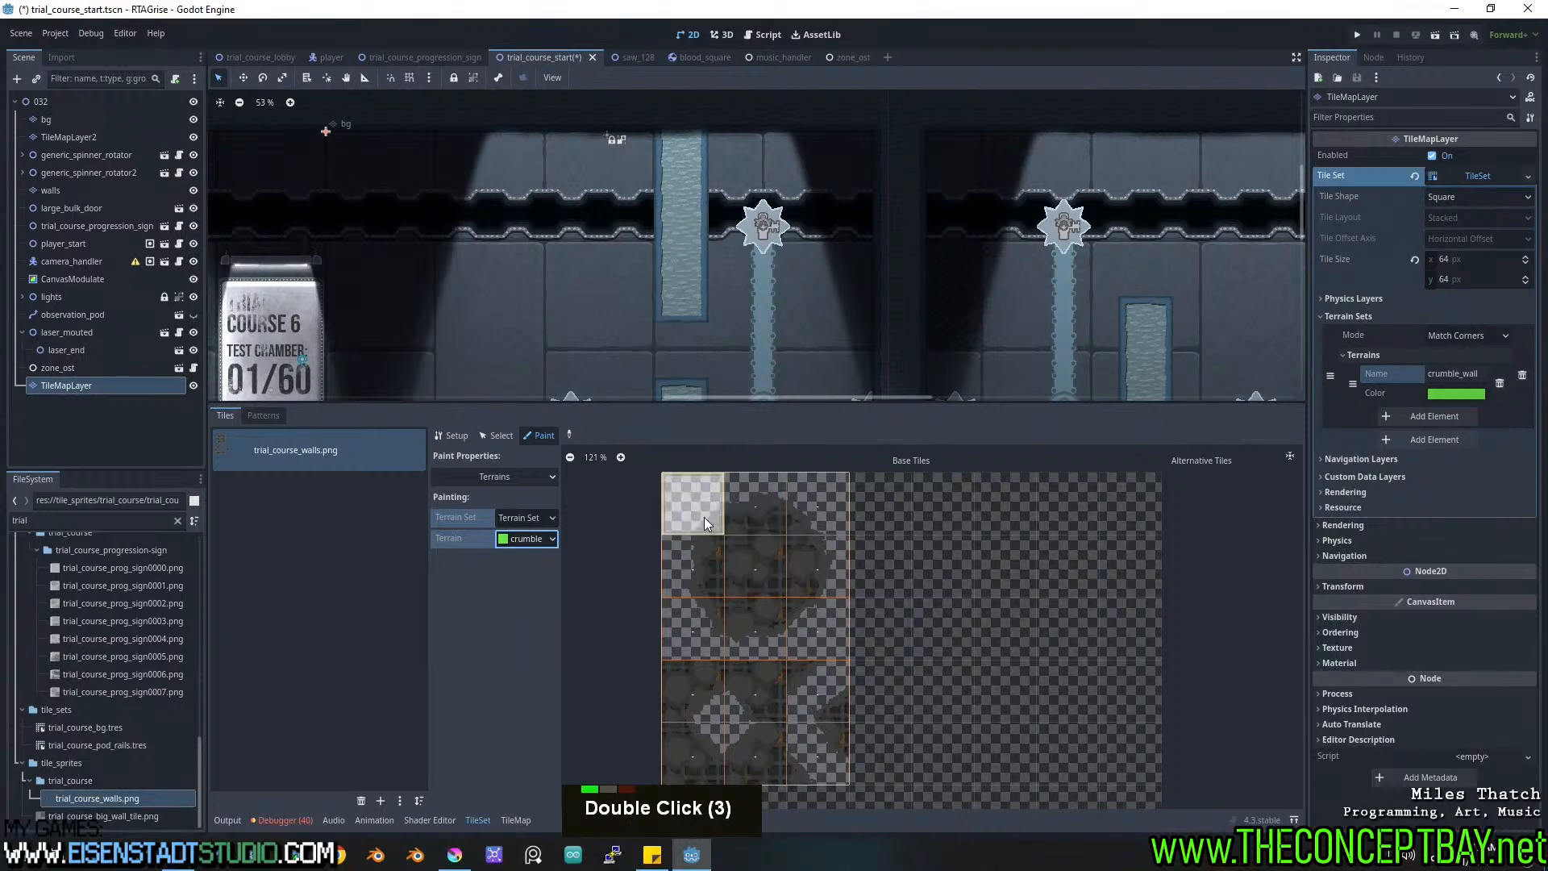
Paint the crumble_wall terrain onto the inward-facing corners of the upper 3×3 tile block and its whole centre tile.
mouse_move(727, 573)
left_mouse_down()
mouse_move(781, 636)
mouse_move(781, 699)
mouse_move(723, 755)
left_mouse_up()
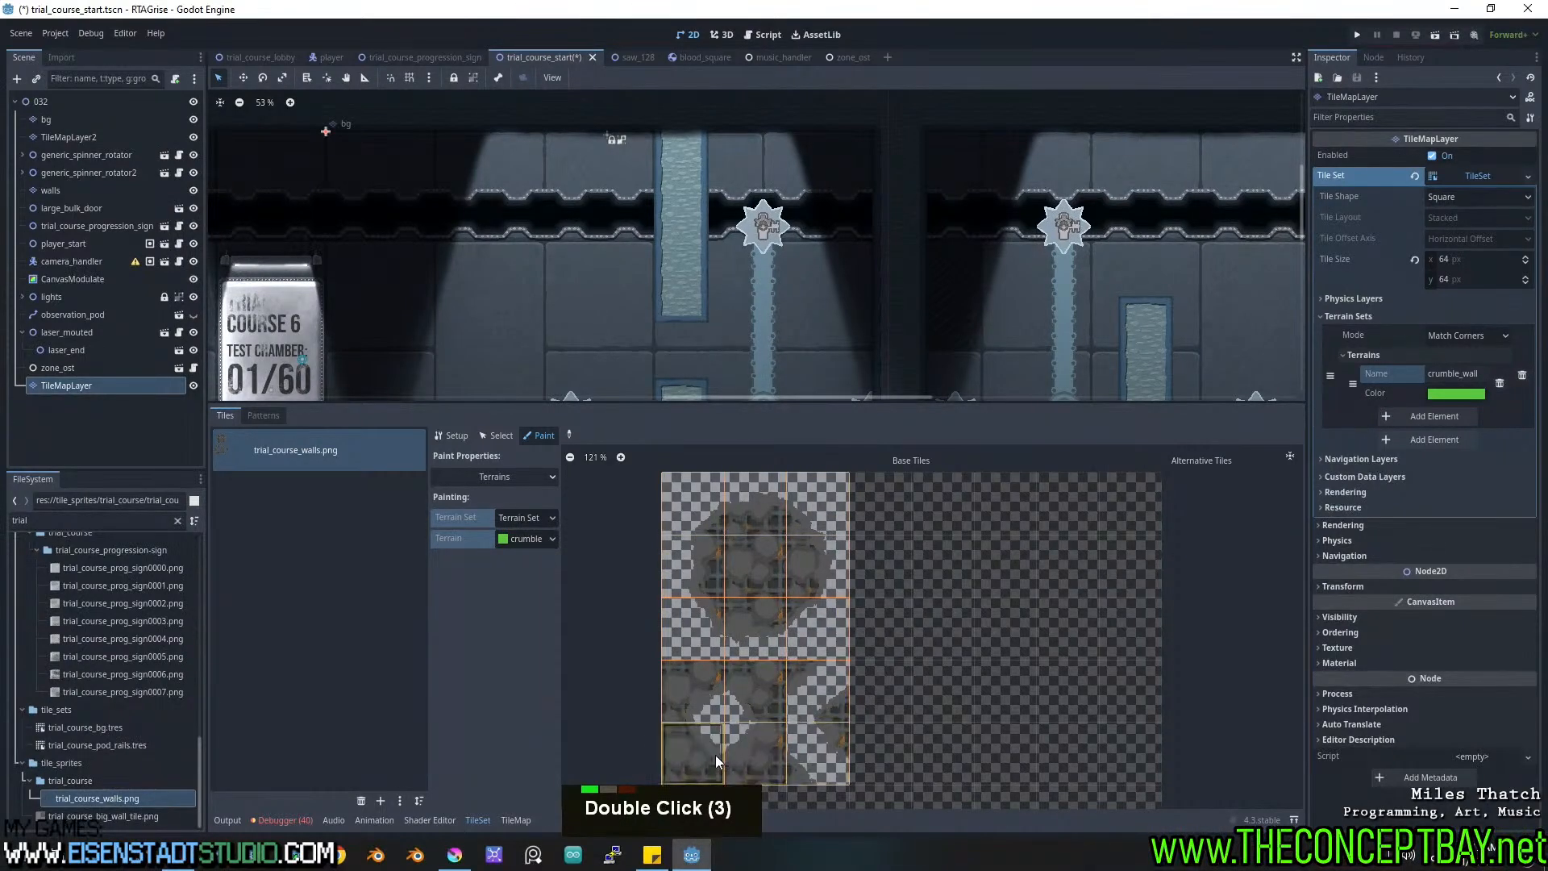
mouse_move(715, 525)
left_mouse_down()
mouse_move(790, 521)
mouse_move(790, 613)
left_mouse_up()
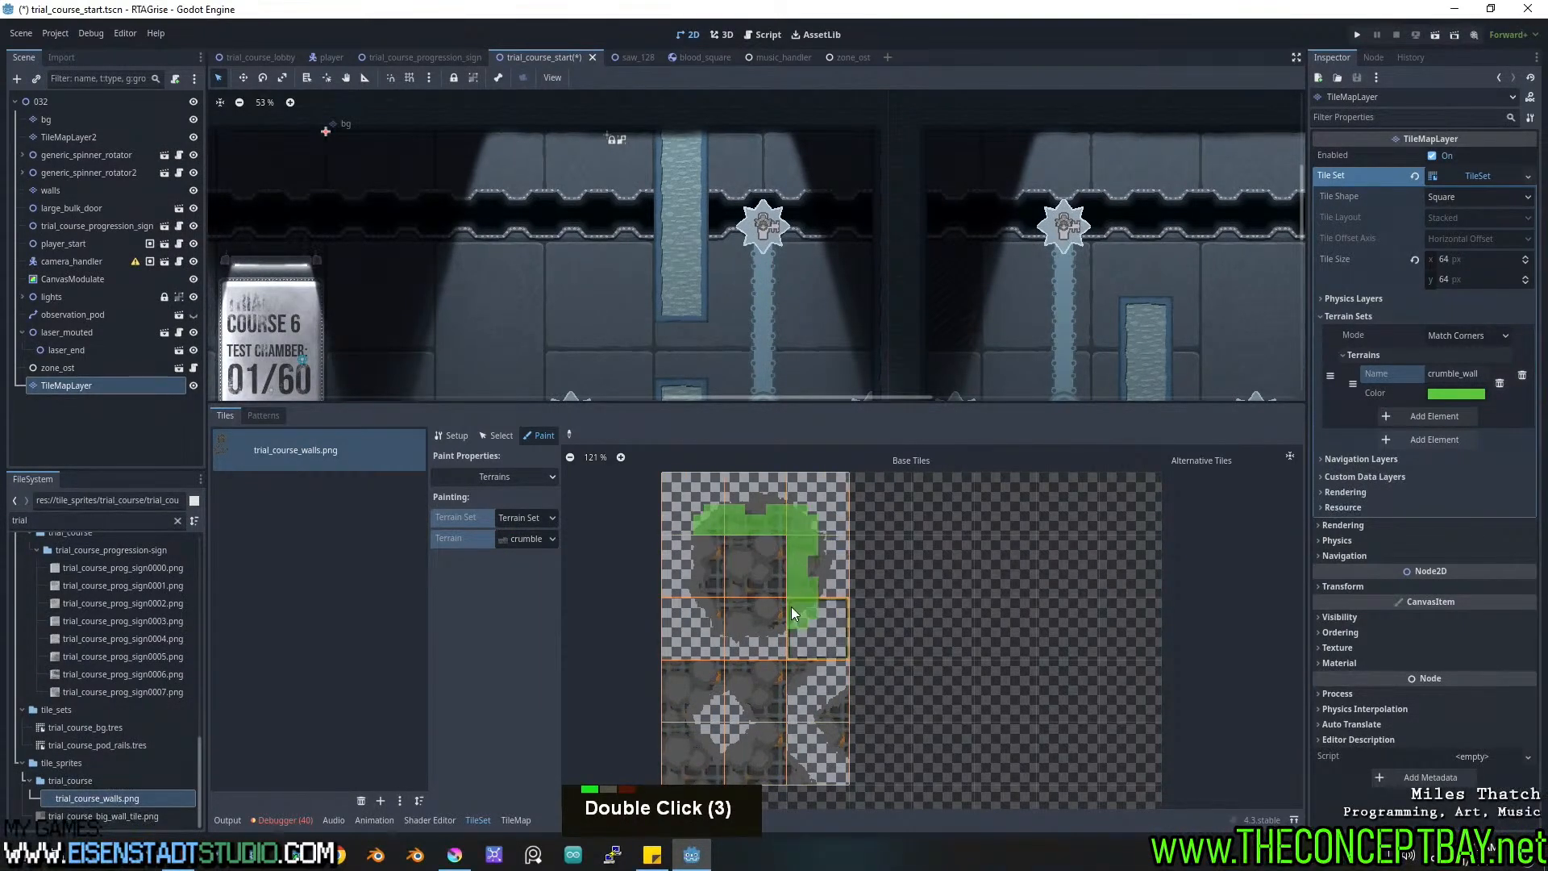
scroll(728, 656, "down", 1)
middle_click_drag(728, 656, 747, 587)
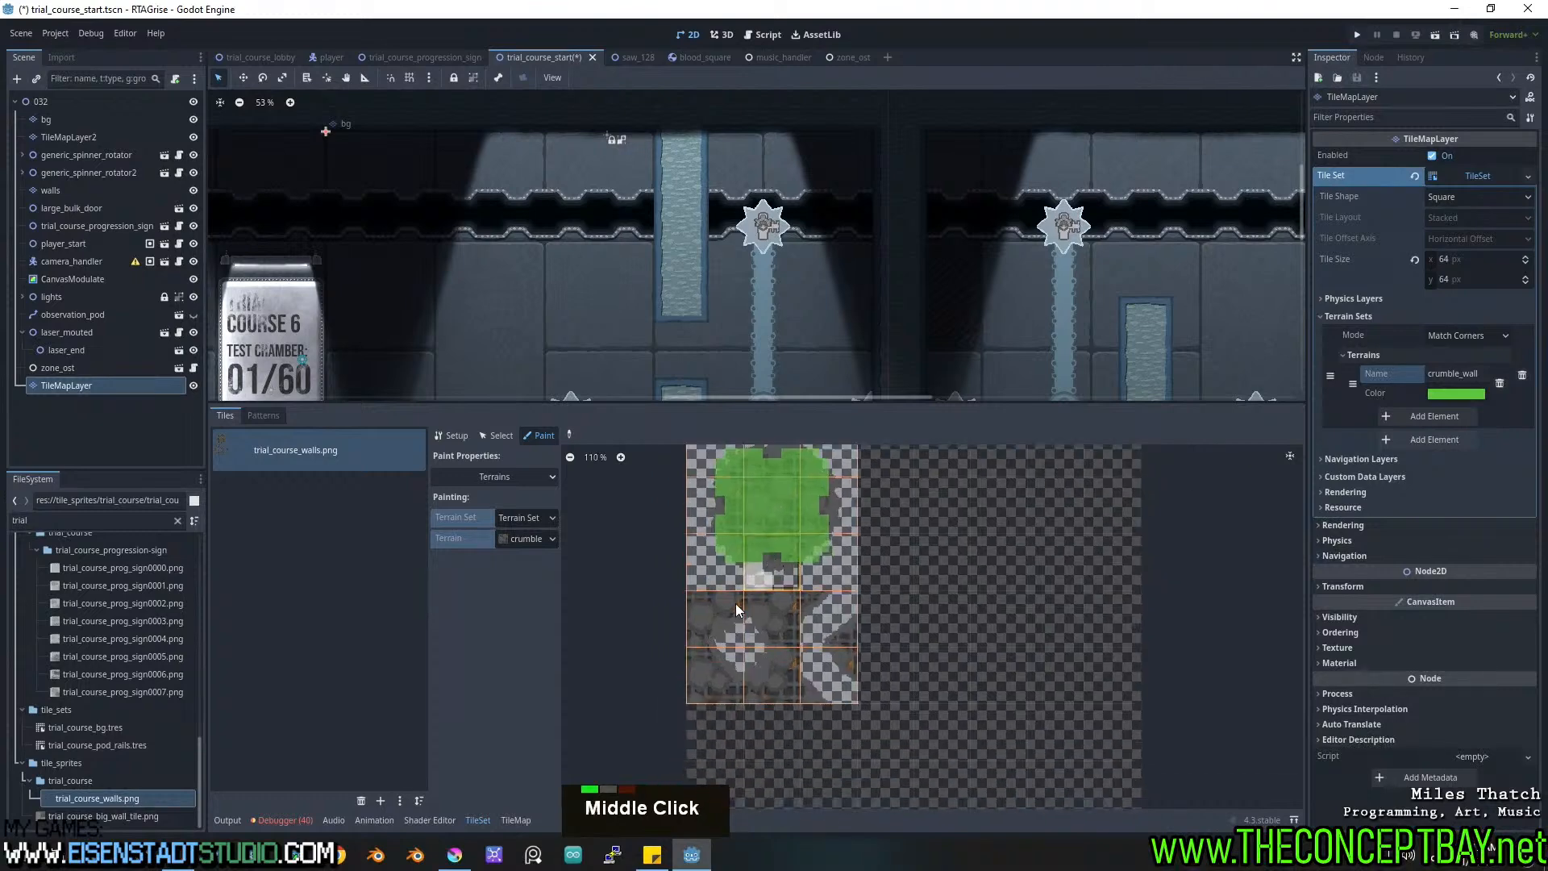
Paint the crumble_wall terrain onto the filled corners of the lower inner-corner and diagonal tiles, clearing any corner painted by mistake.
double_click(761, 606)
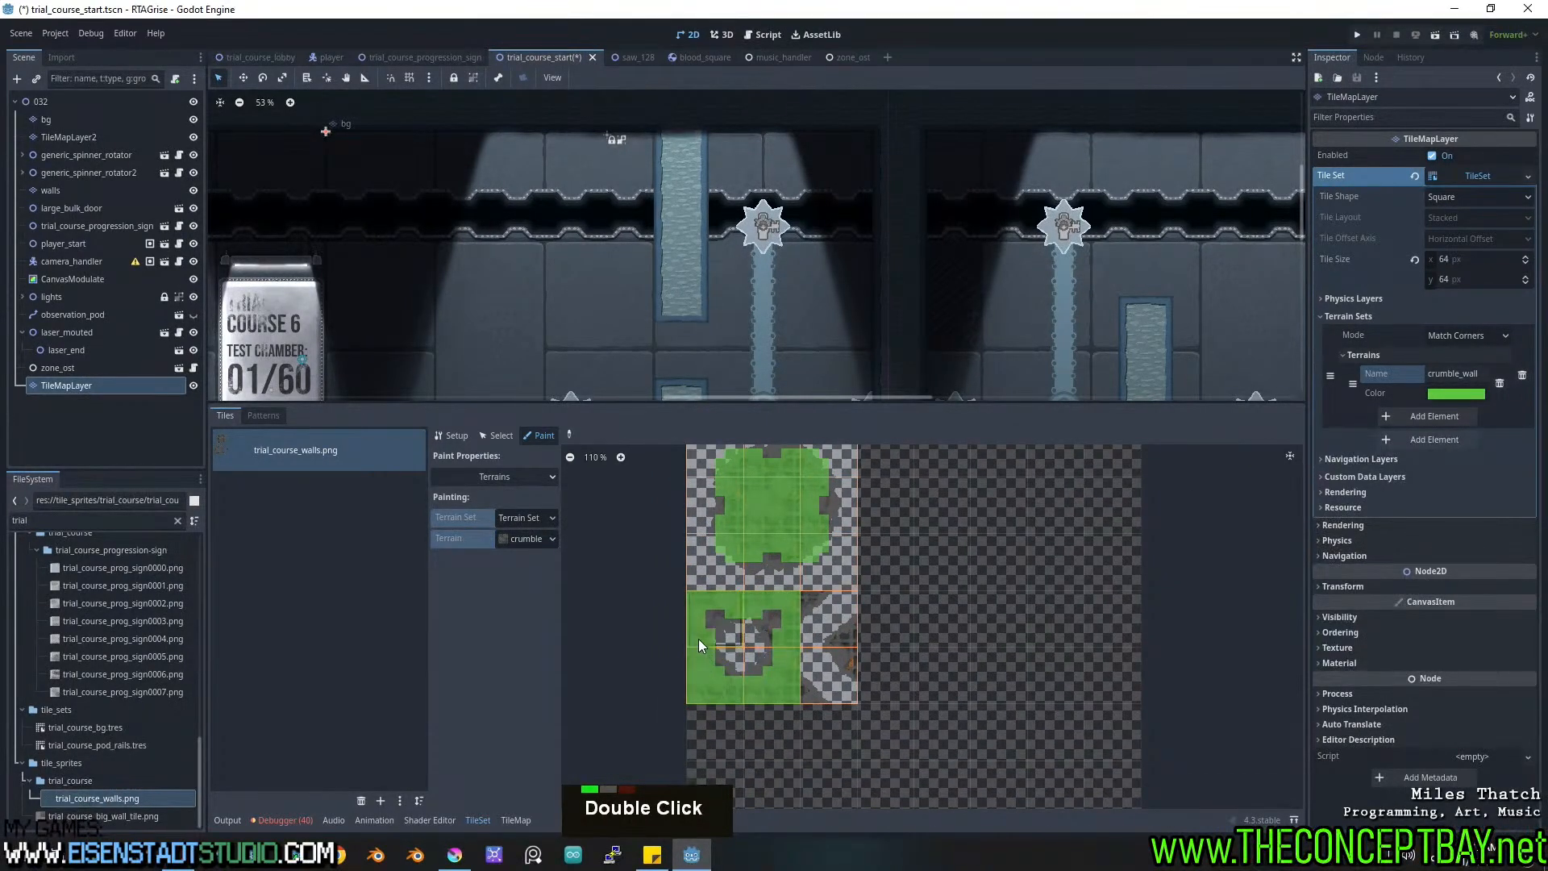
right_click(719, 673)
right_click(806, 690)
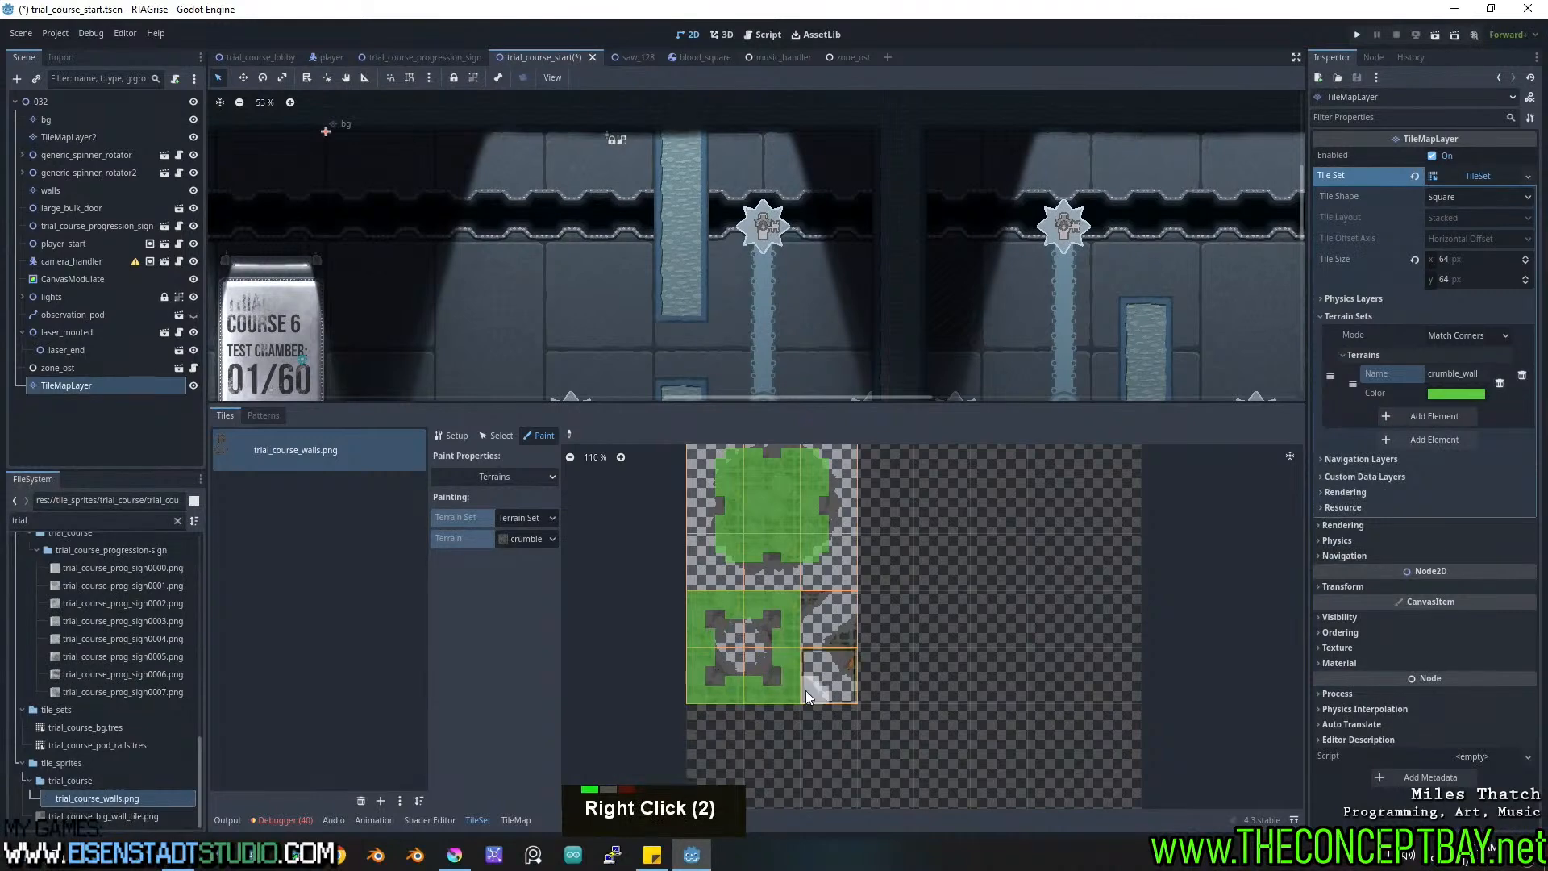
double_click(843, 658)
mouse_move(814, 606)
middle_mouse_down()
mouse_move(766, 599)
mouse_move(793, 588)
middle_mouse_up()
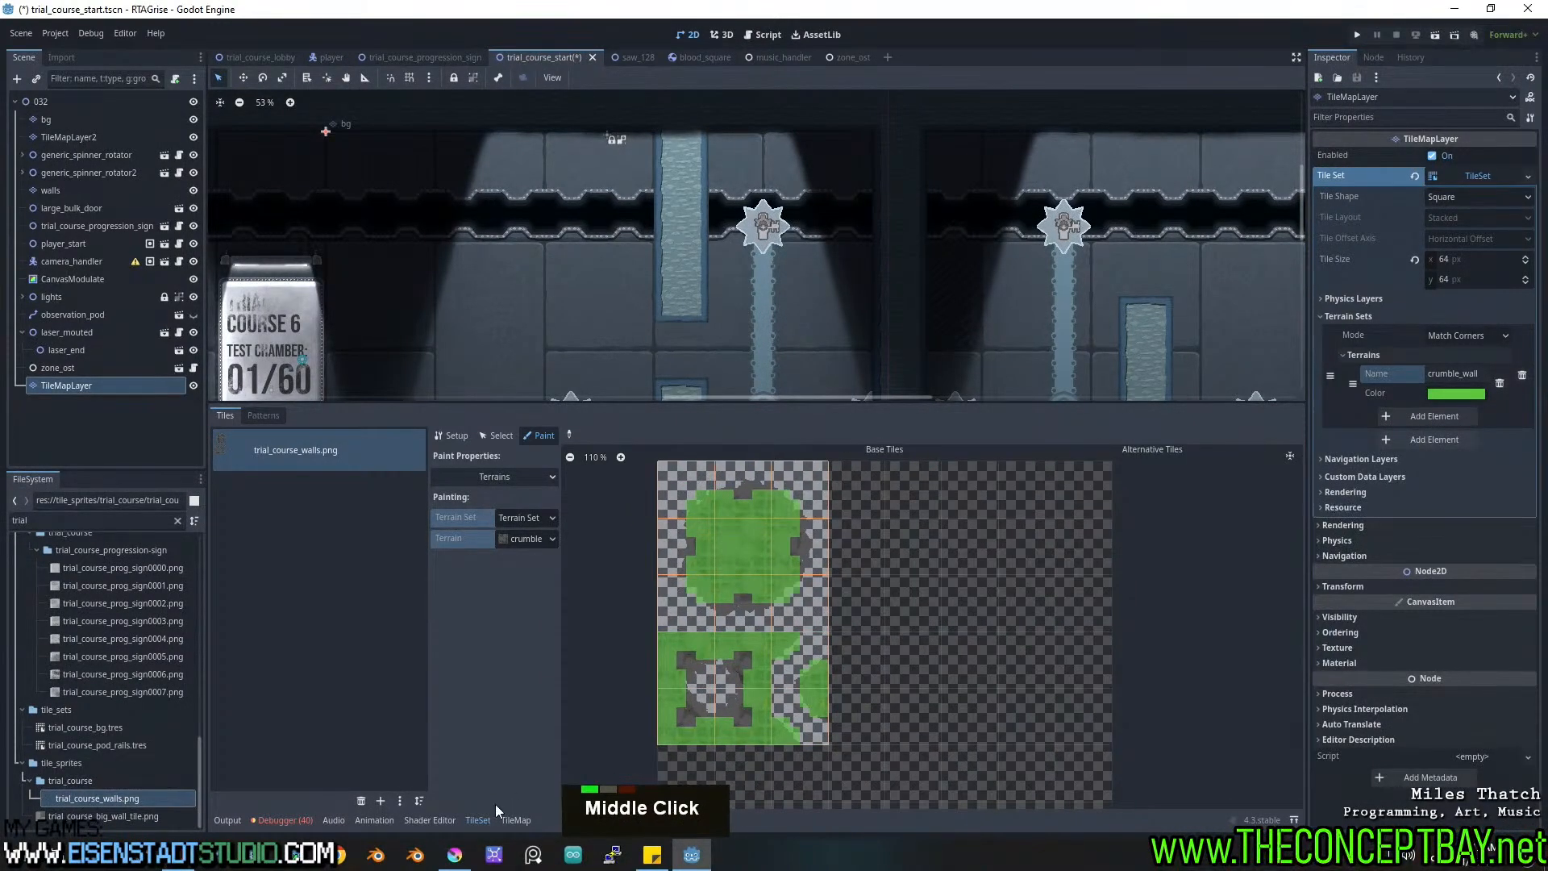
Paint a rectangular crumble_wall terrain patch beside the test chamber sign and move the TileMapLayer node directly below bg.
left_click(508, 819)
left_click(307, 416)
left_click(281, 458)
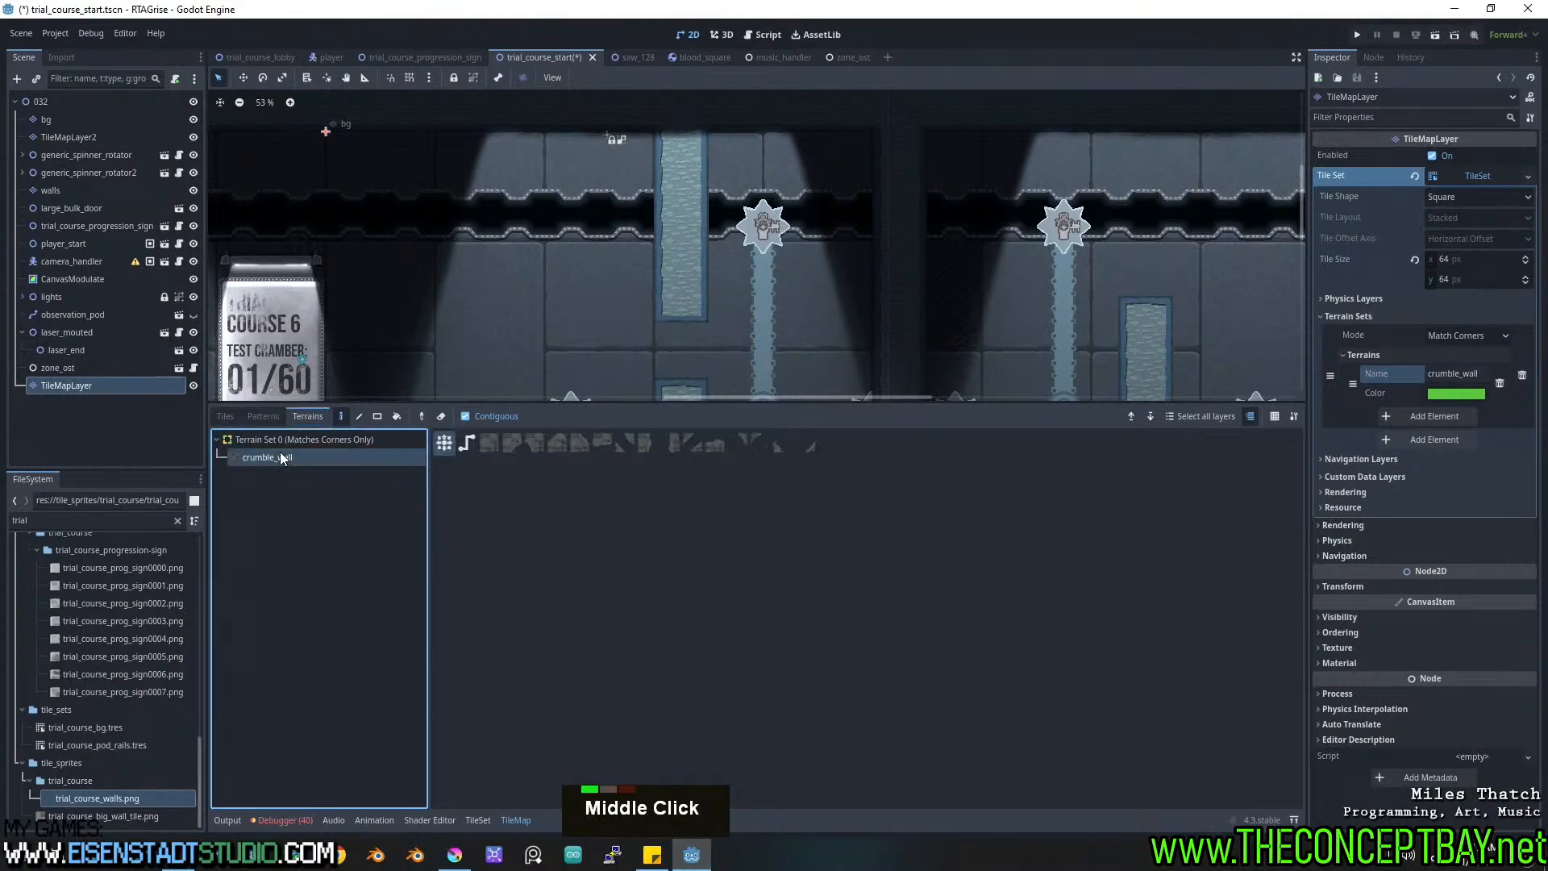
middle_click_drag(626, 239, 685, 249)
scroll(654, 274, "up", 11)
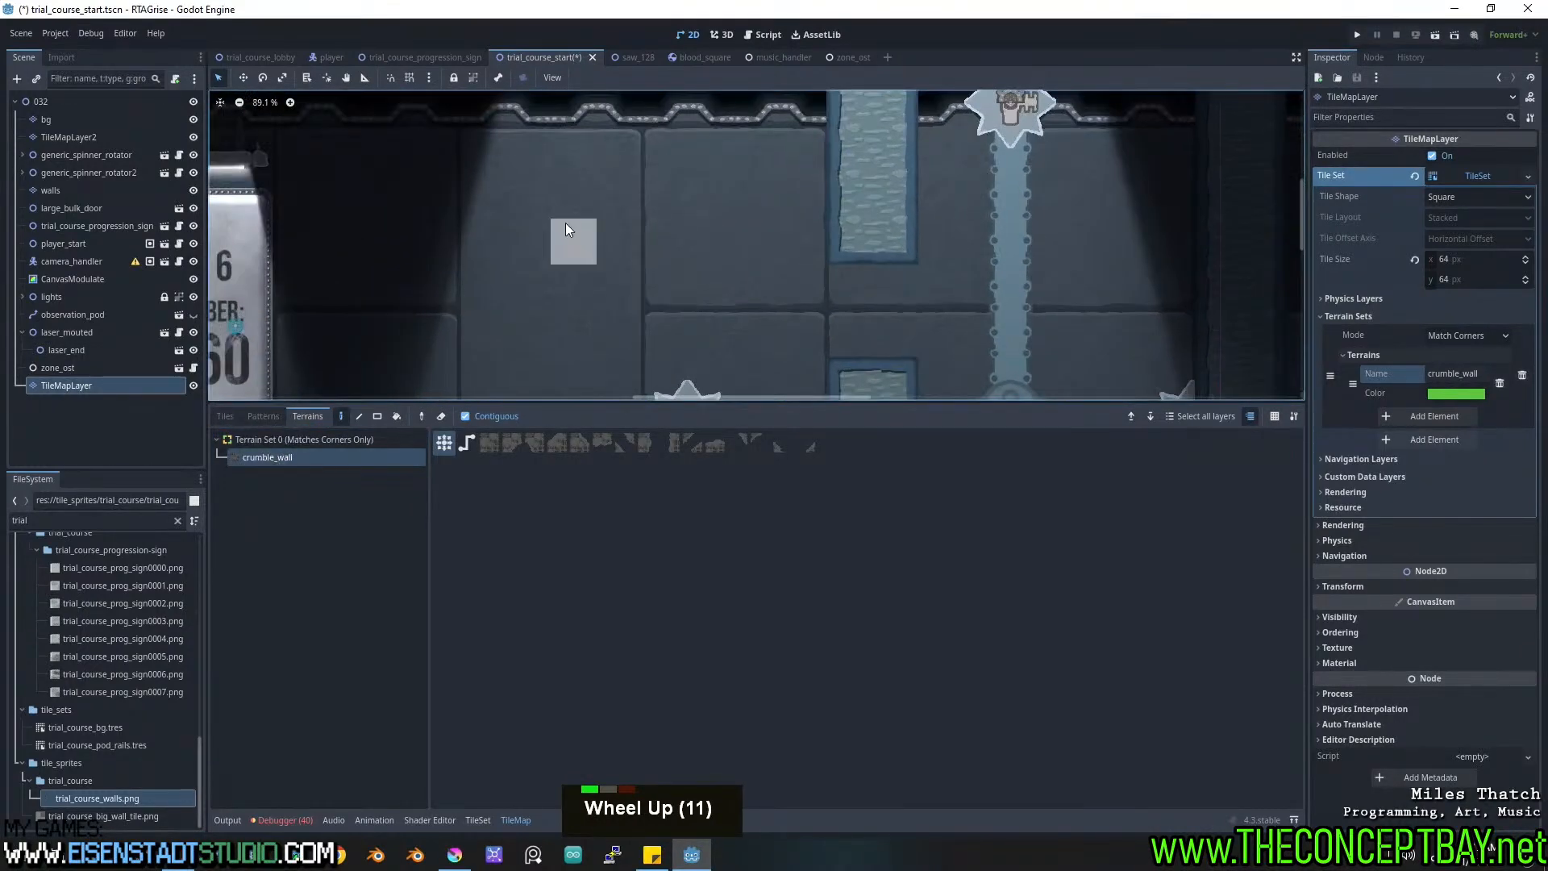
mouse_move(514, 209)
left_mouse_down()
mouse_move(563, 288)
mouse_move(572, 258)
mouse_move(672, 258)
mouse_move(617, 254)
left_mouse_up()
scroll(625, 278, "down", 8)
mouse_move(629, 277)
middle_mouse_down()
mouse_move(764, 265)
mouse_move(669, 273)
middle_mouse_up()
left_click_drag(87, 390, 95, 131)
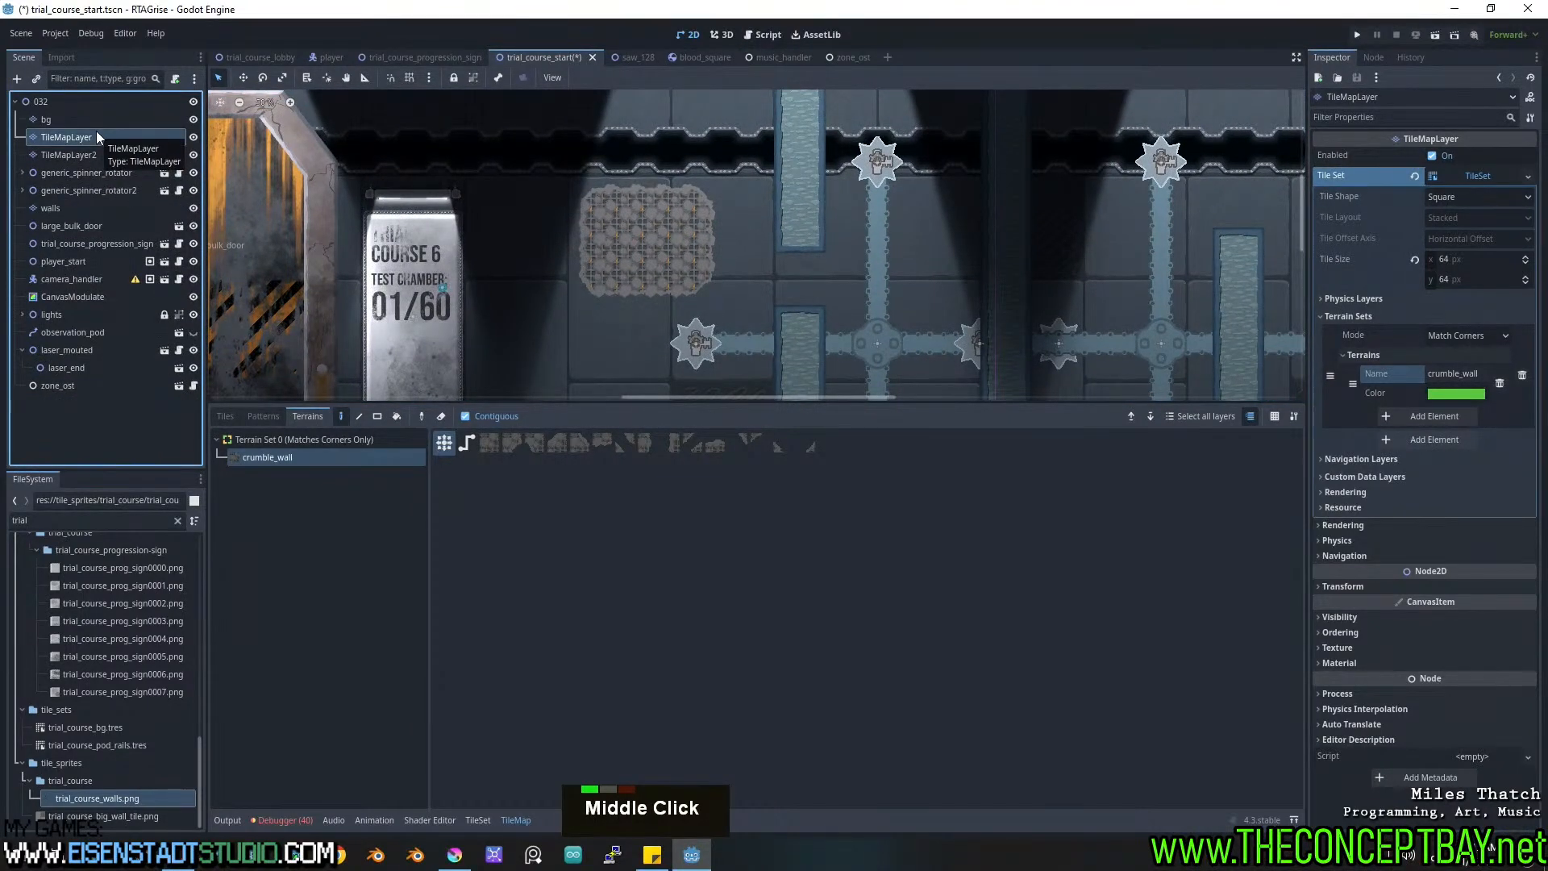
Copy the bg layer's Modulate colour to the TileMapLayer's Modulate and compare the two layers.
left_click(60, 118)
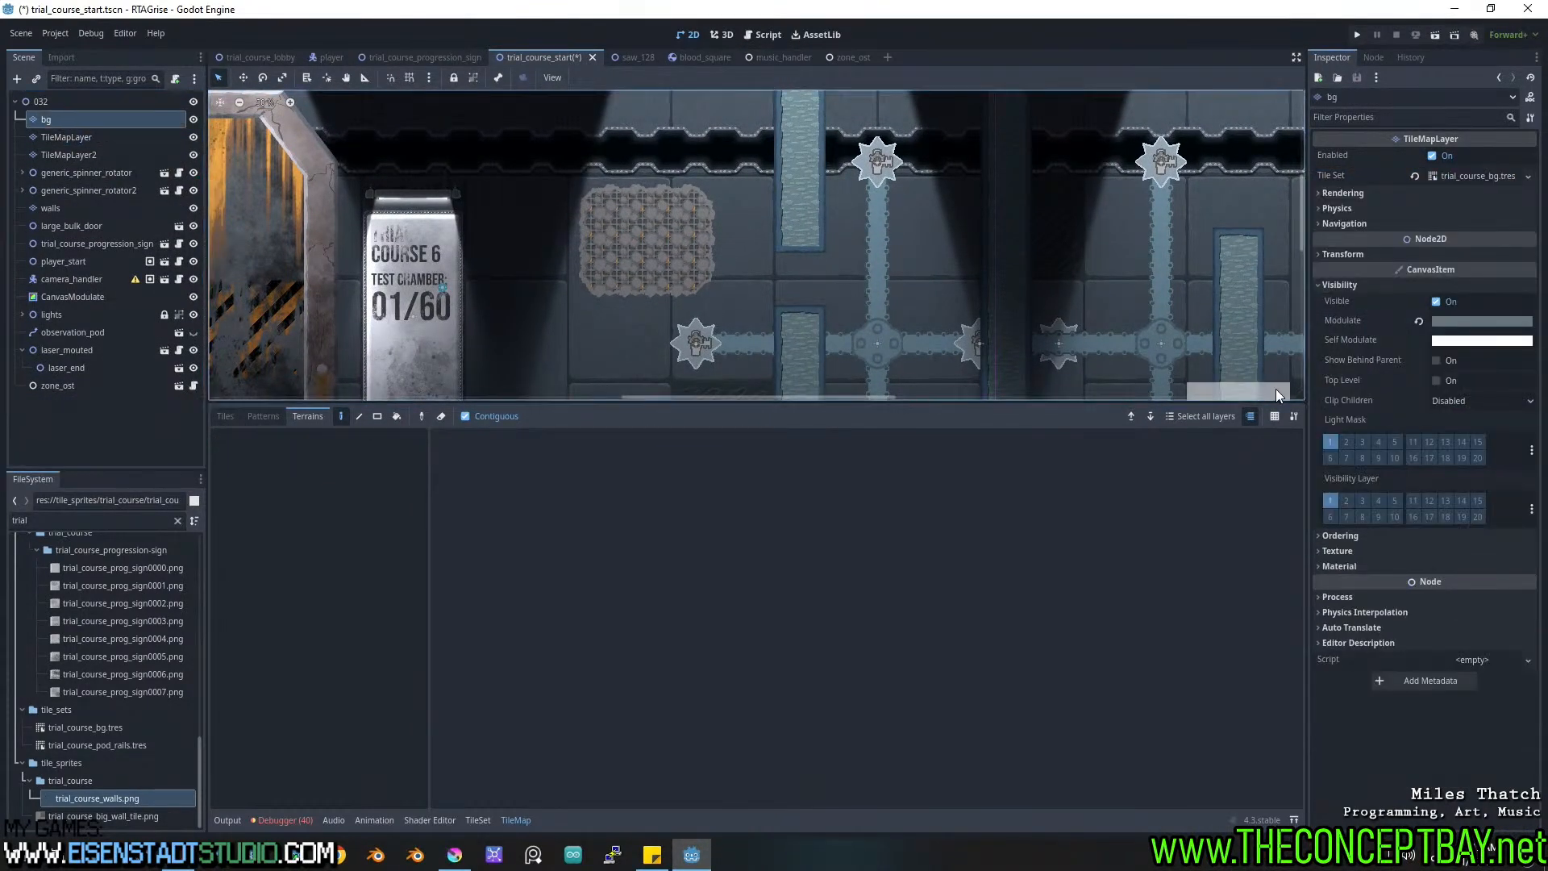
left_click(1463, 320)
key("ctrl+c")
key("Escape")
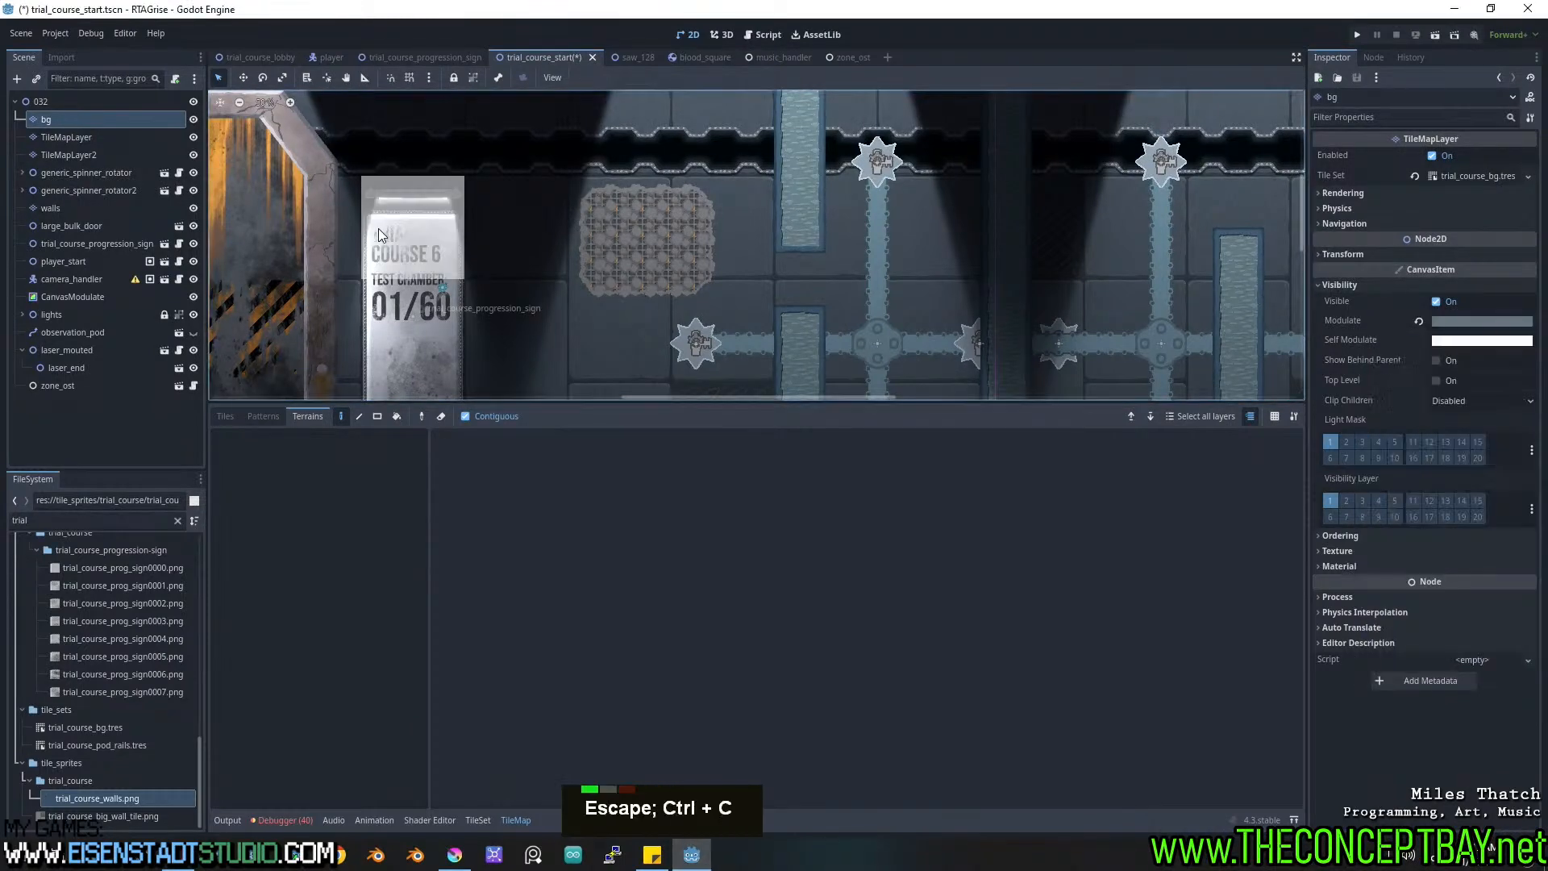
left_click(36, 139)
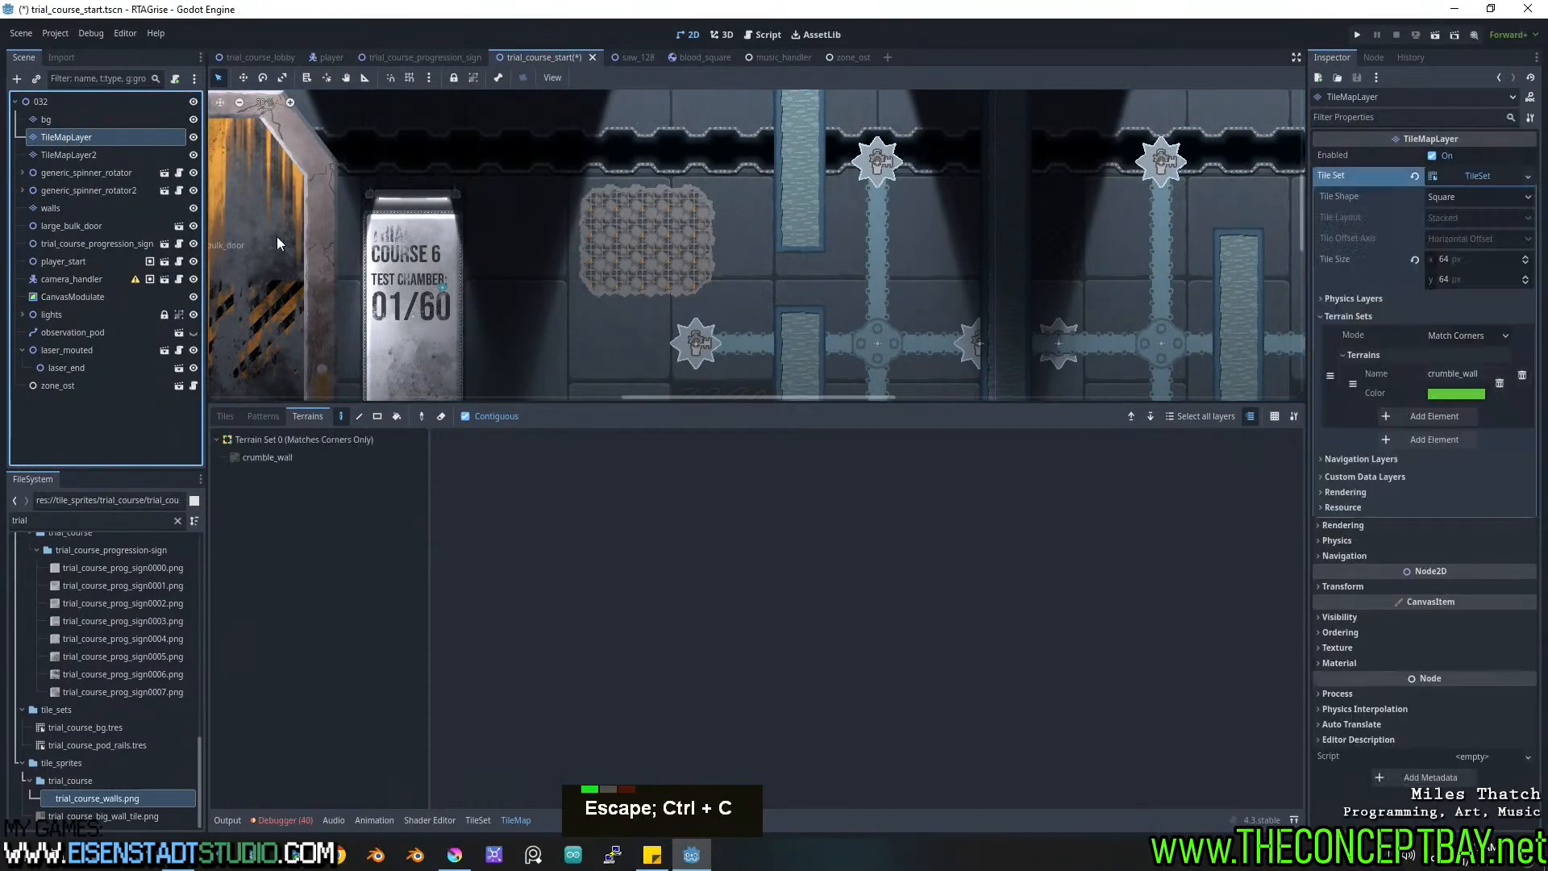
left_click(1339, 617)
left_click(1474, 654)
key("ctrl+v")
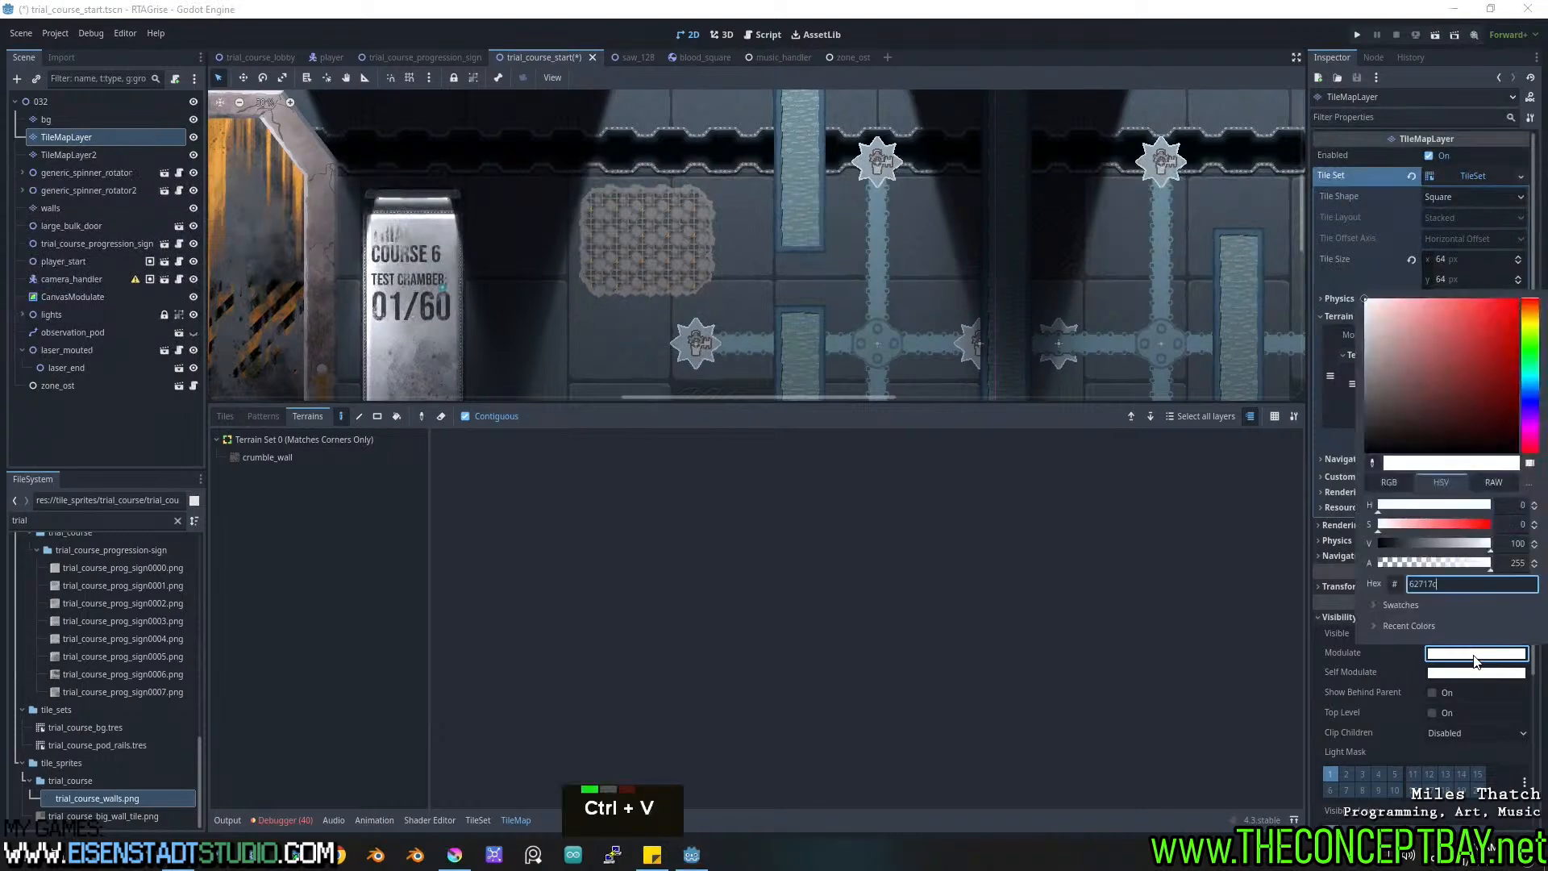
key("Return")
scroll(729, 266, "up", 4)
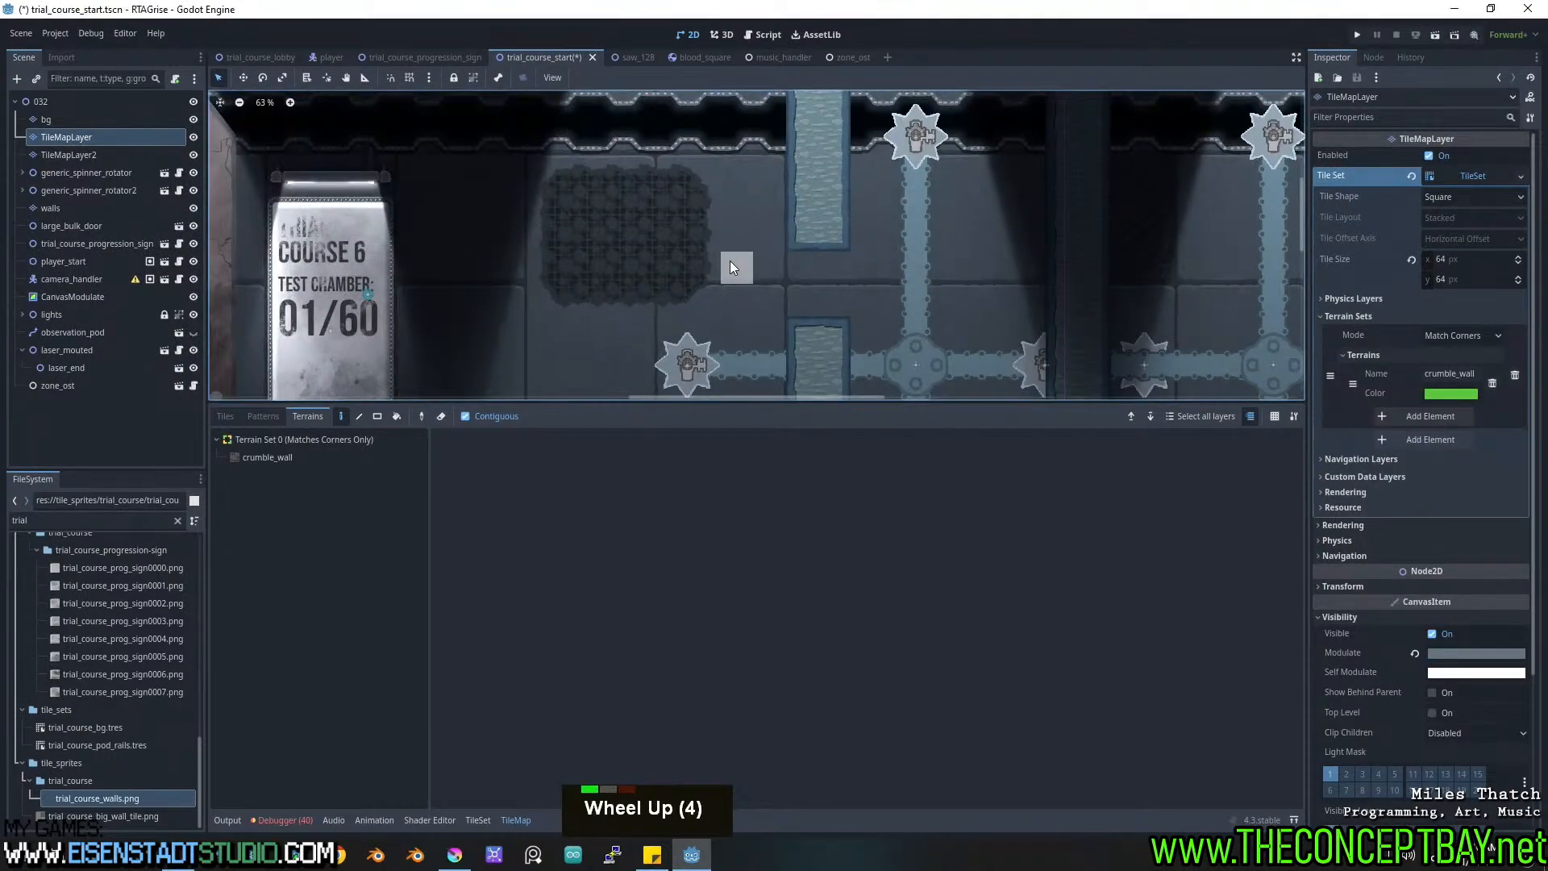
left_click(39, 119)
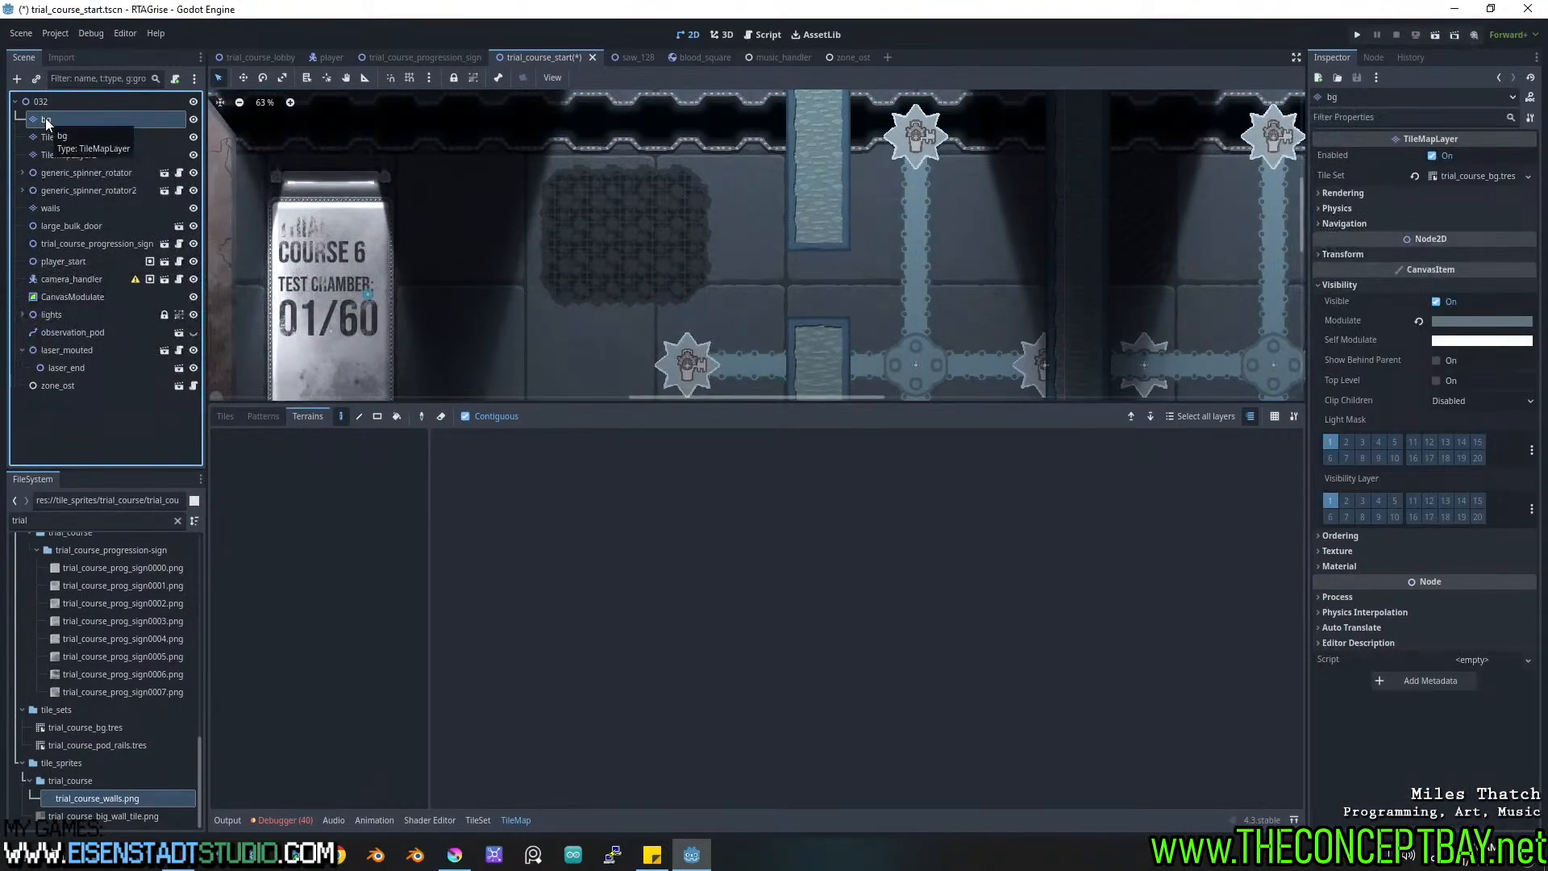
left_click(57, 137)
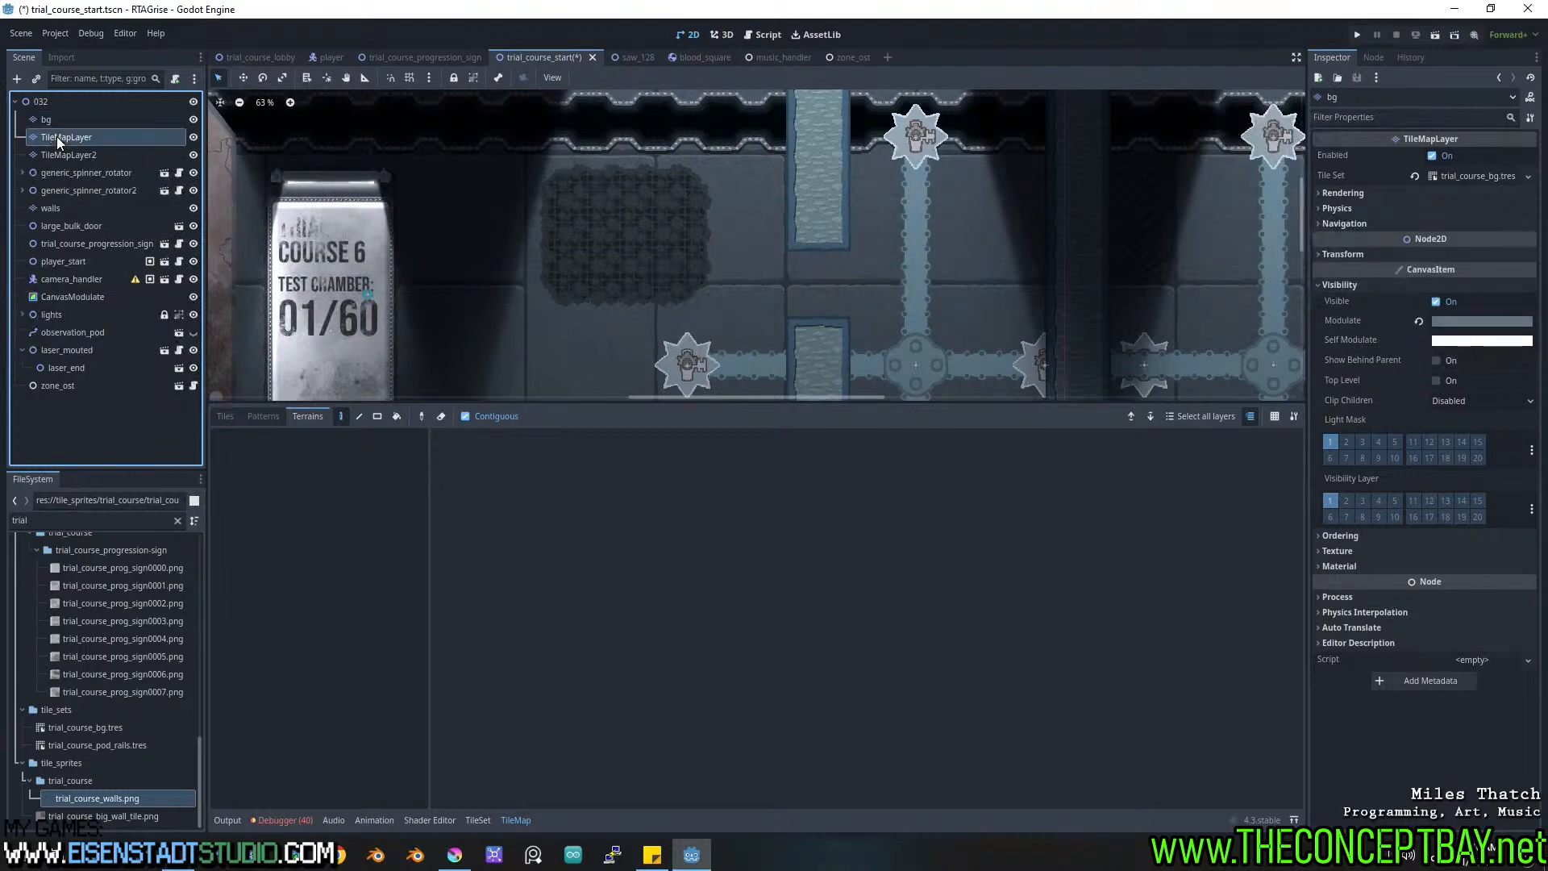
Extend the TileMapLayer's crumble_wall terrain patch down and right between the two vertical pillars, and erase tiles from its upper-left area.
scroll(596, 319, "up", 6)
scroll(596, 326, "up", 1)
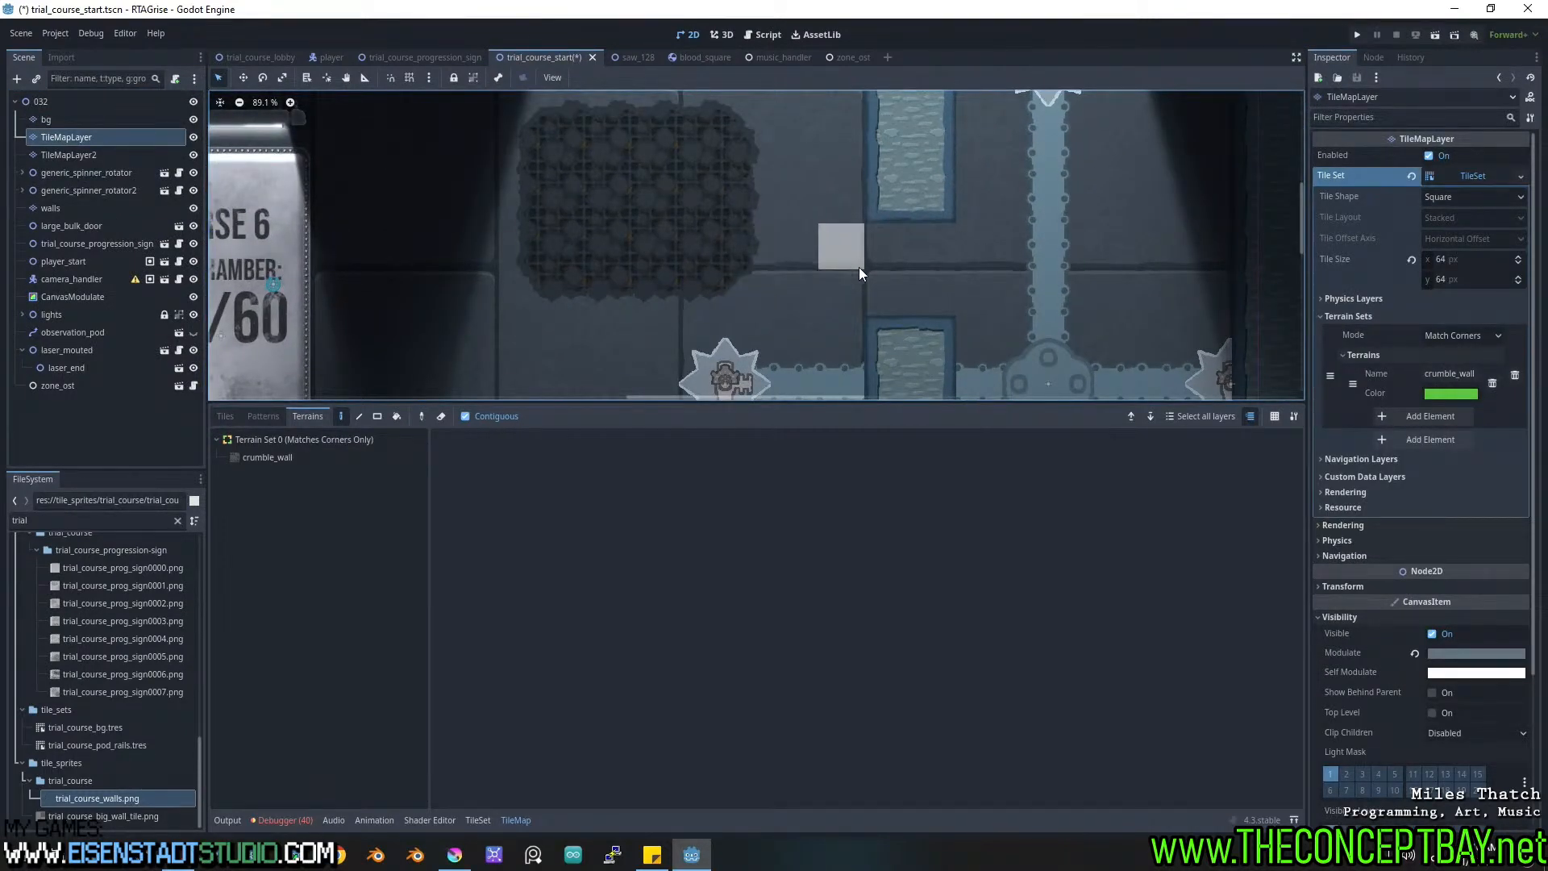
scroll(714, 244, "down", 5)
middle_click_drag(714, 245, 597, 244)
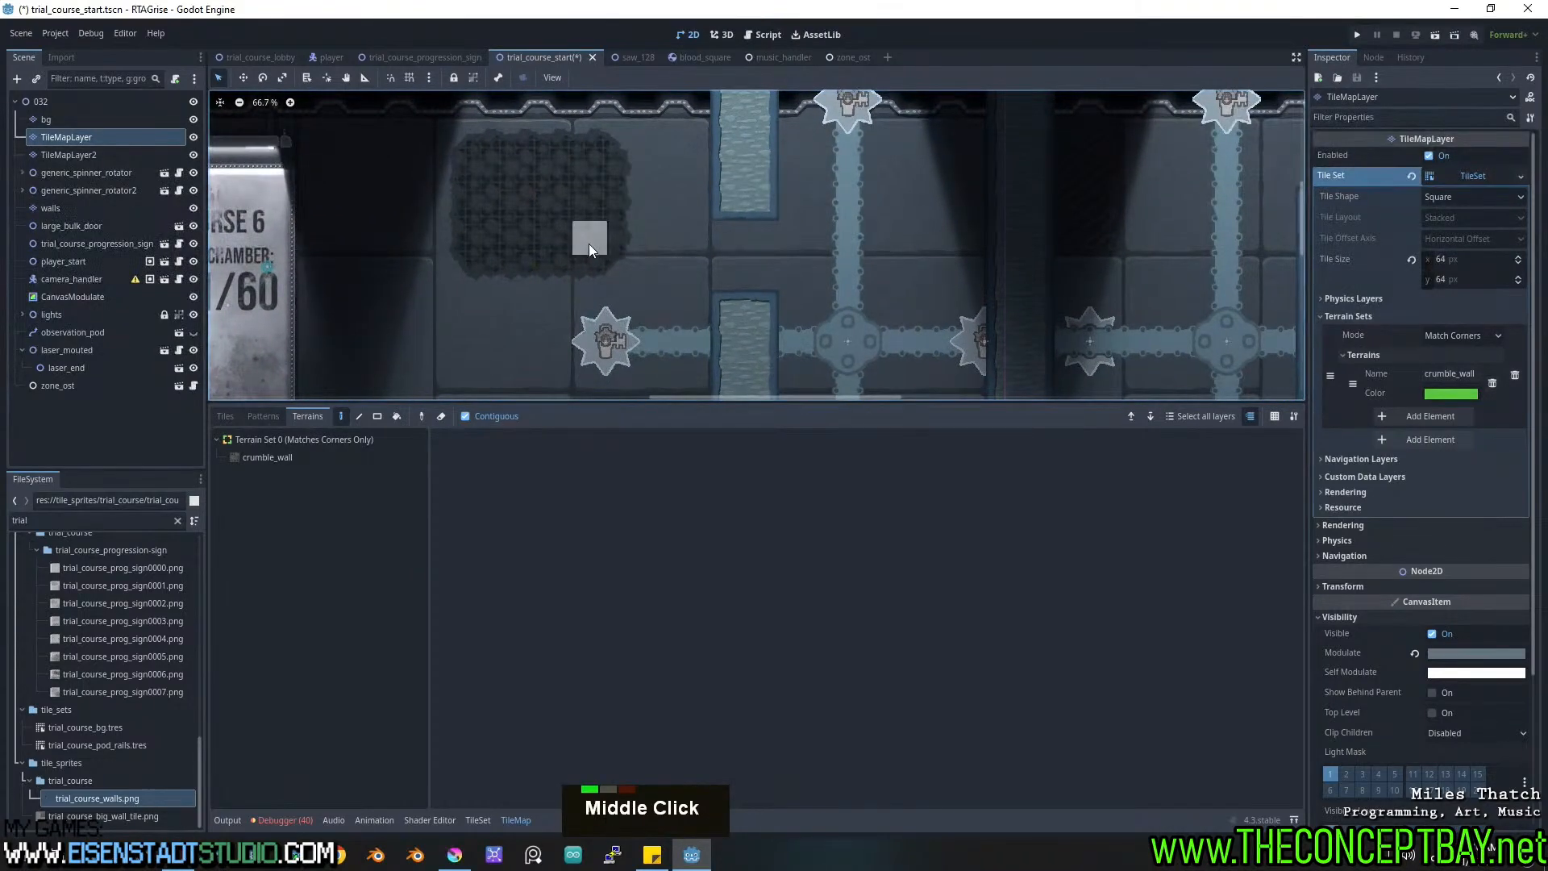
left_click(276, 458)
mouse_move(562, 255)
left_mouse_down()
mouse_move(696, 255)
mouse_move(612, 258)
left_mouse_up()
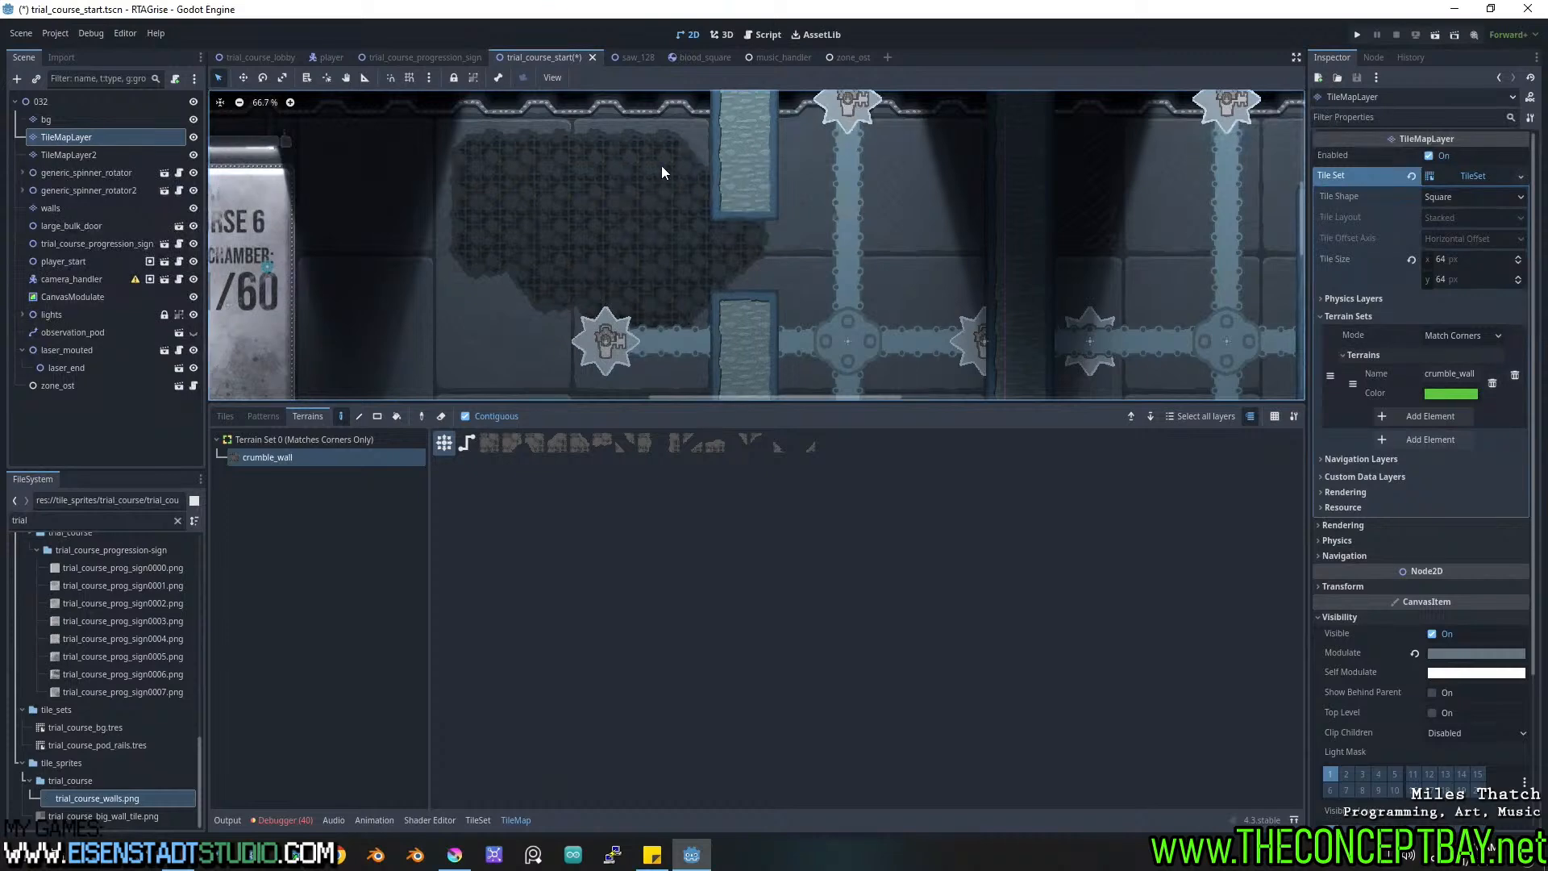
right_click_drag(584, 194, 511, 192)
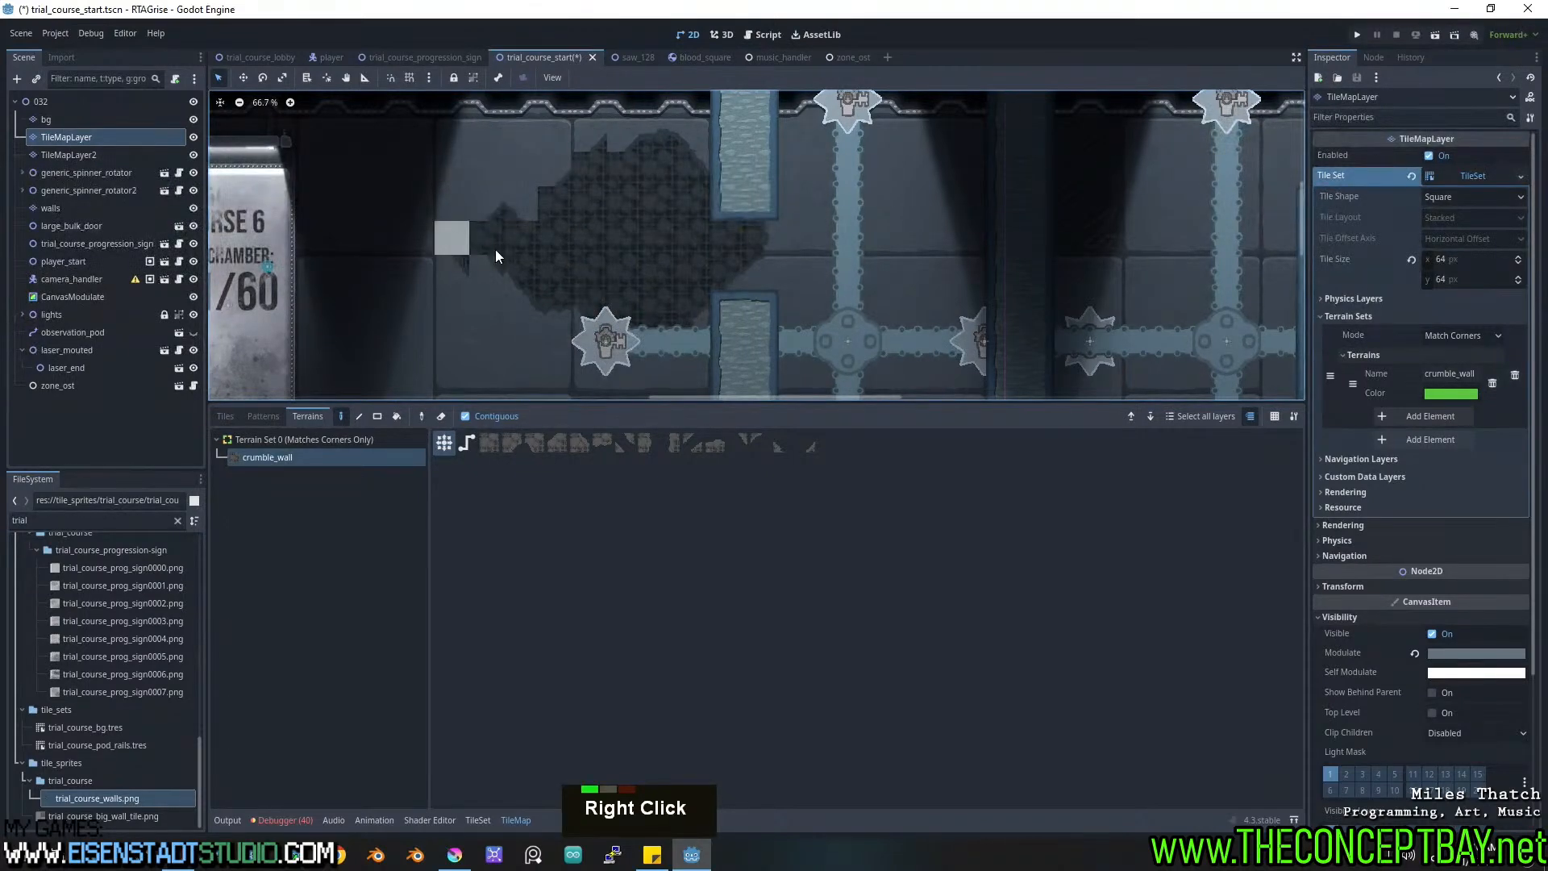
Examine the reshaped crumble_wall patch against the surrounding background panels at different zoom levels.
scroll(632, 253, "down", 11)
middle_click_drag(626, 249, 696, 239)
scroll(761, 253, "up", 15)
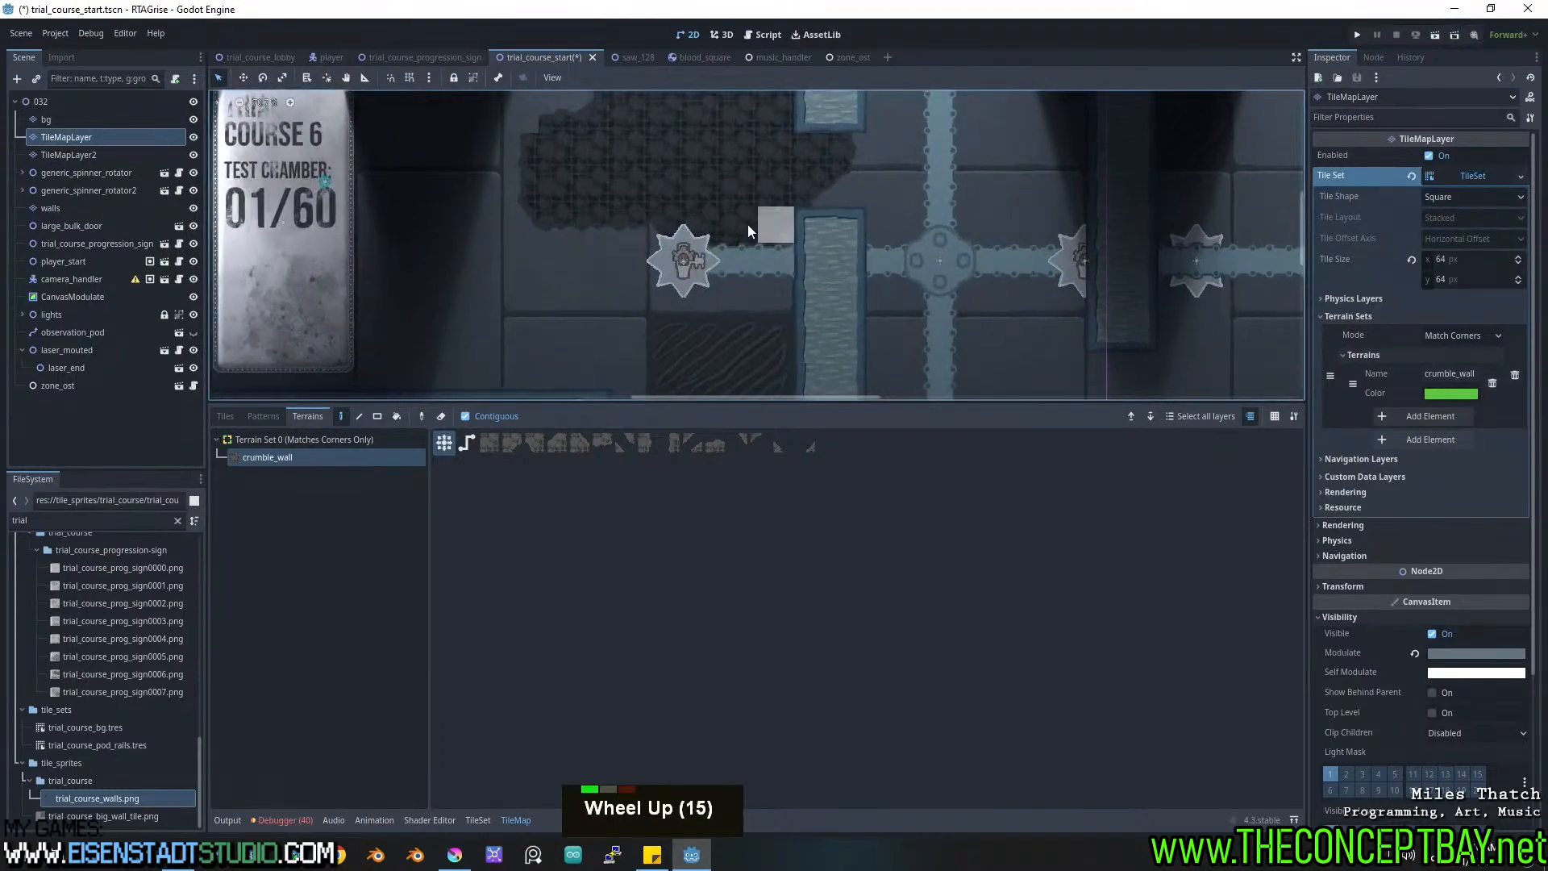
scroll(762, 234, "up", 5)
middle_click_drag(752, 296, 669, 234)
scroll(669, 234, "down", 5)
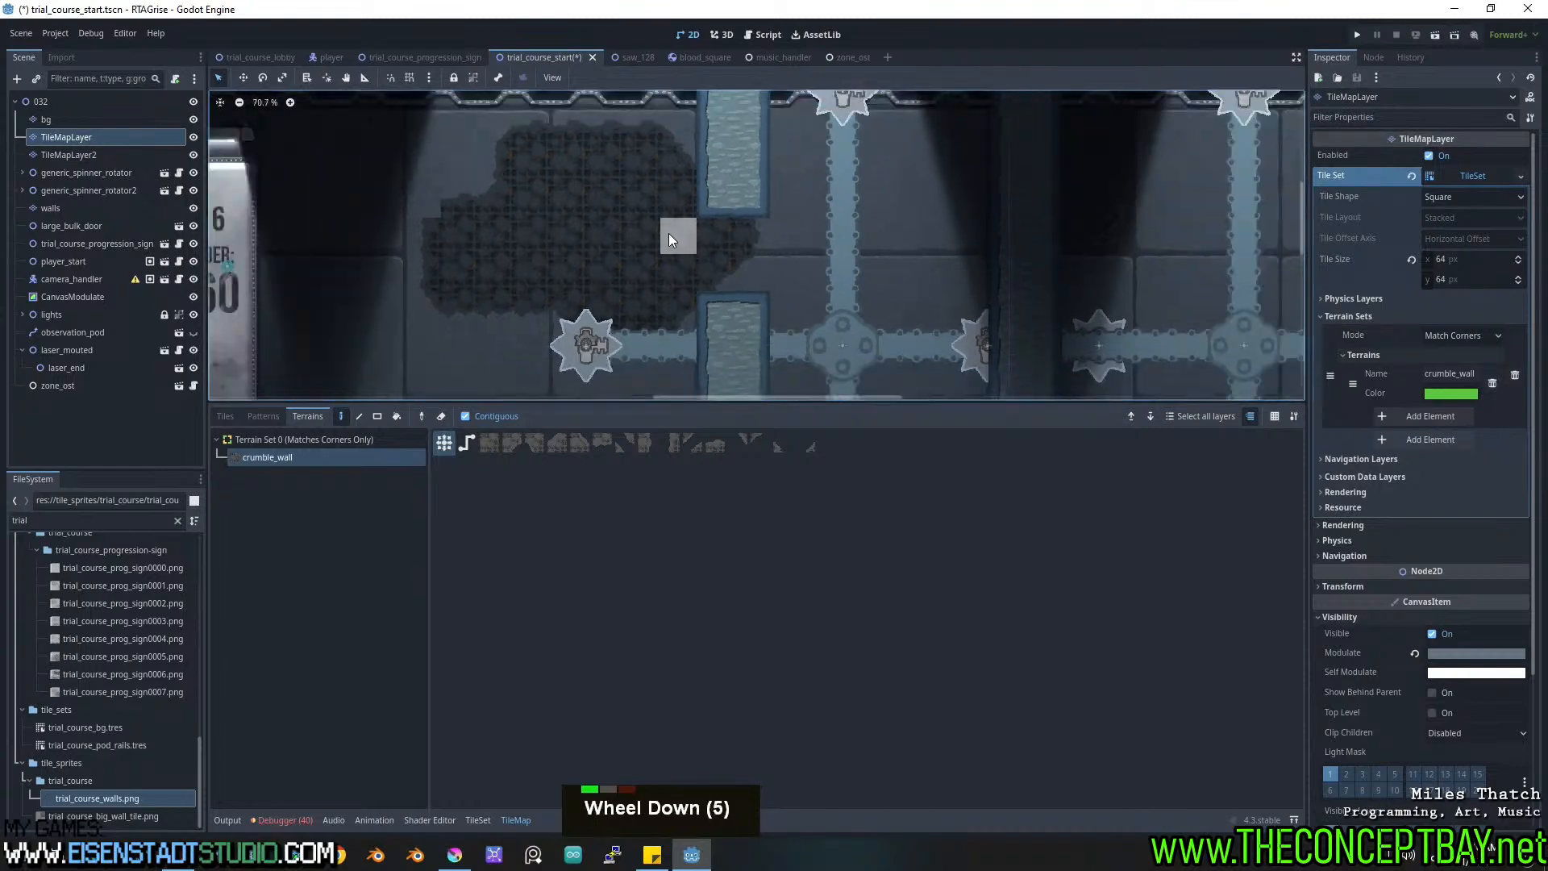
scroll(669, 234, "down", 1)
mouse_move(669, 234)
middle_mouse_down()
mouse_move(638, 147)
mouse_move(681, 256)
mouse_move(733, 145)
mouse_move(677, 262)
mouse_move(643, 247)
middle_mouse_up()
scroll(677, 234, "down", 3)
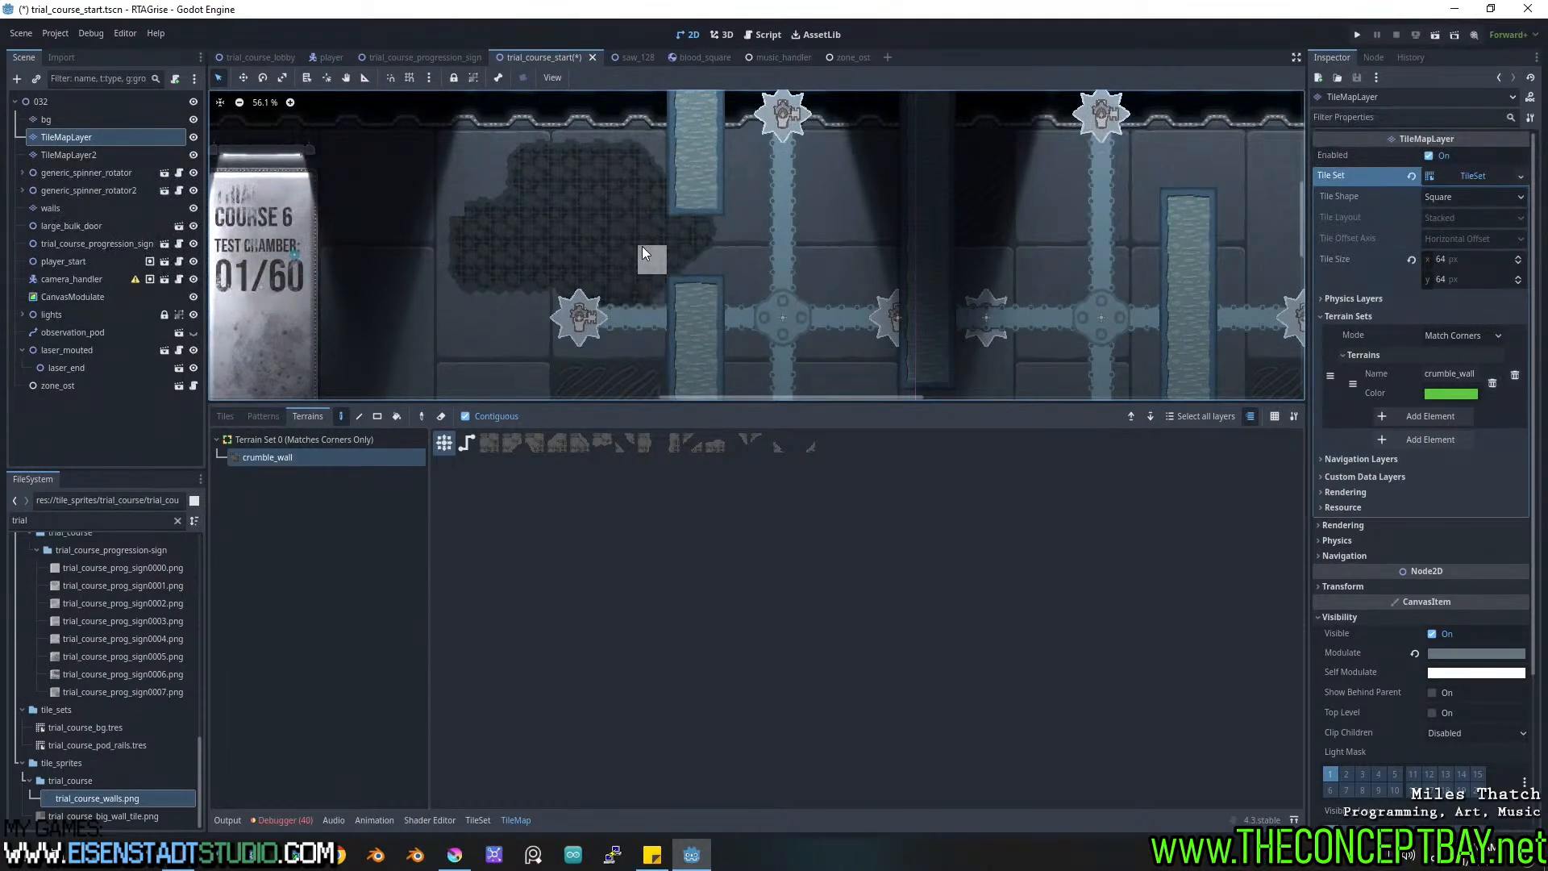
middle_click_drag(651, 317, 662, 234)
middle_click_drag(663, 234, 659, 305)
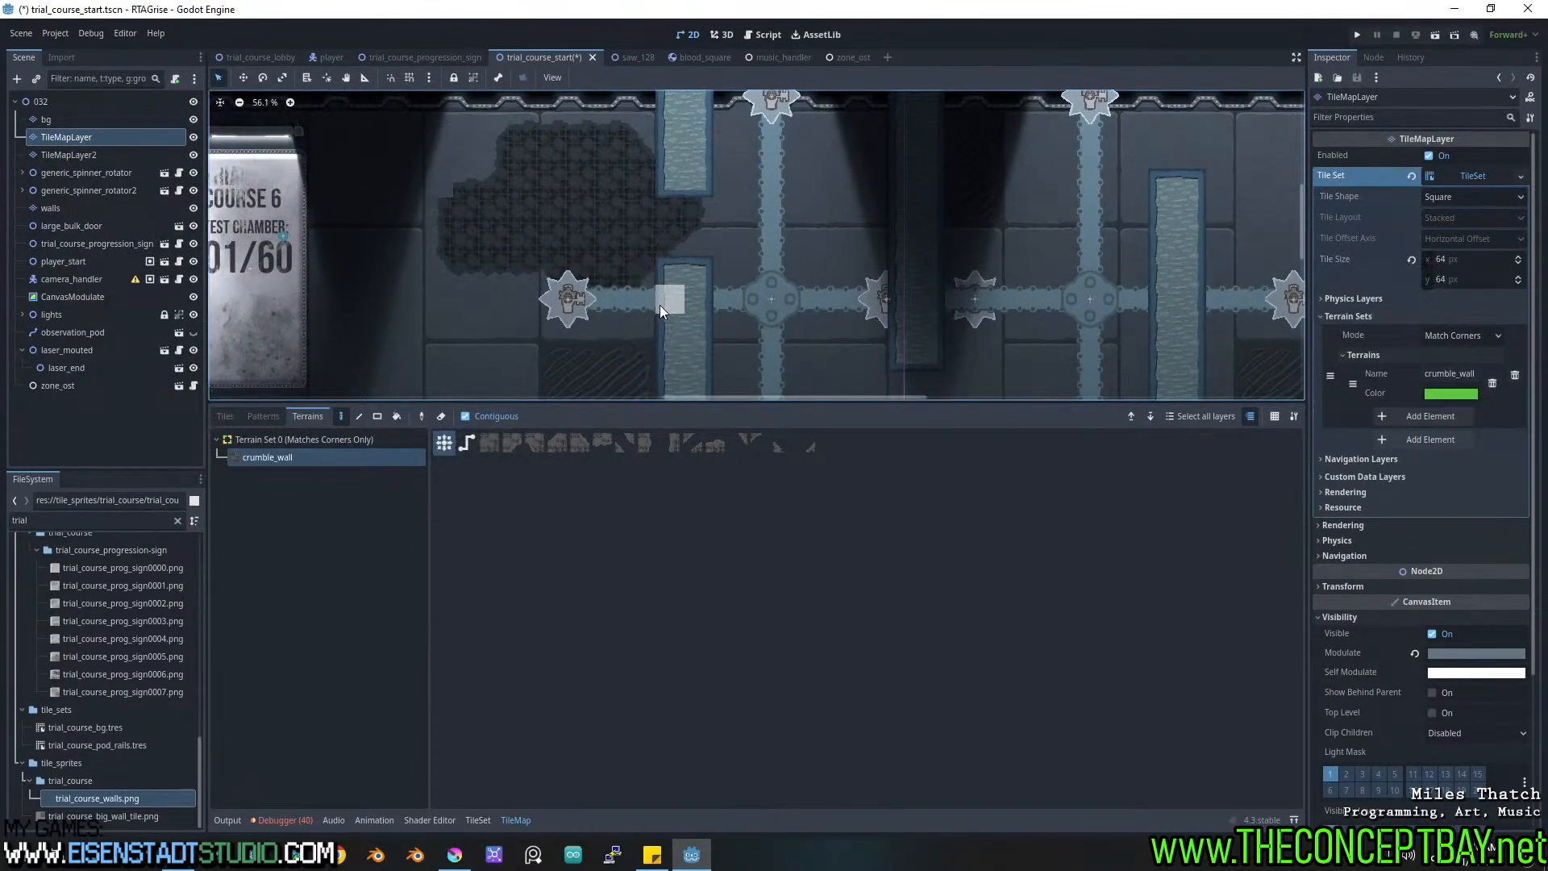
middle_click_drag(659, 307, 616, 310)
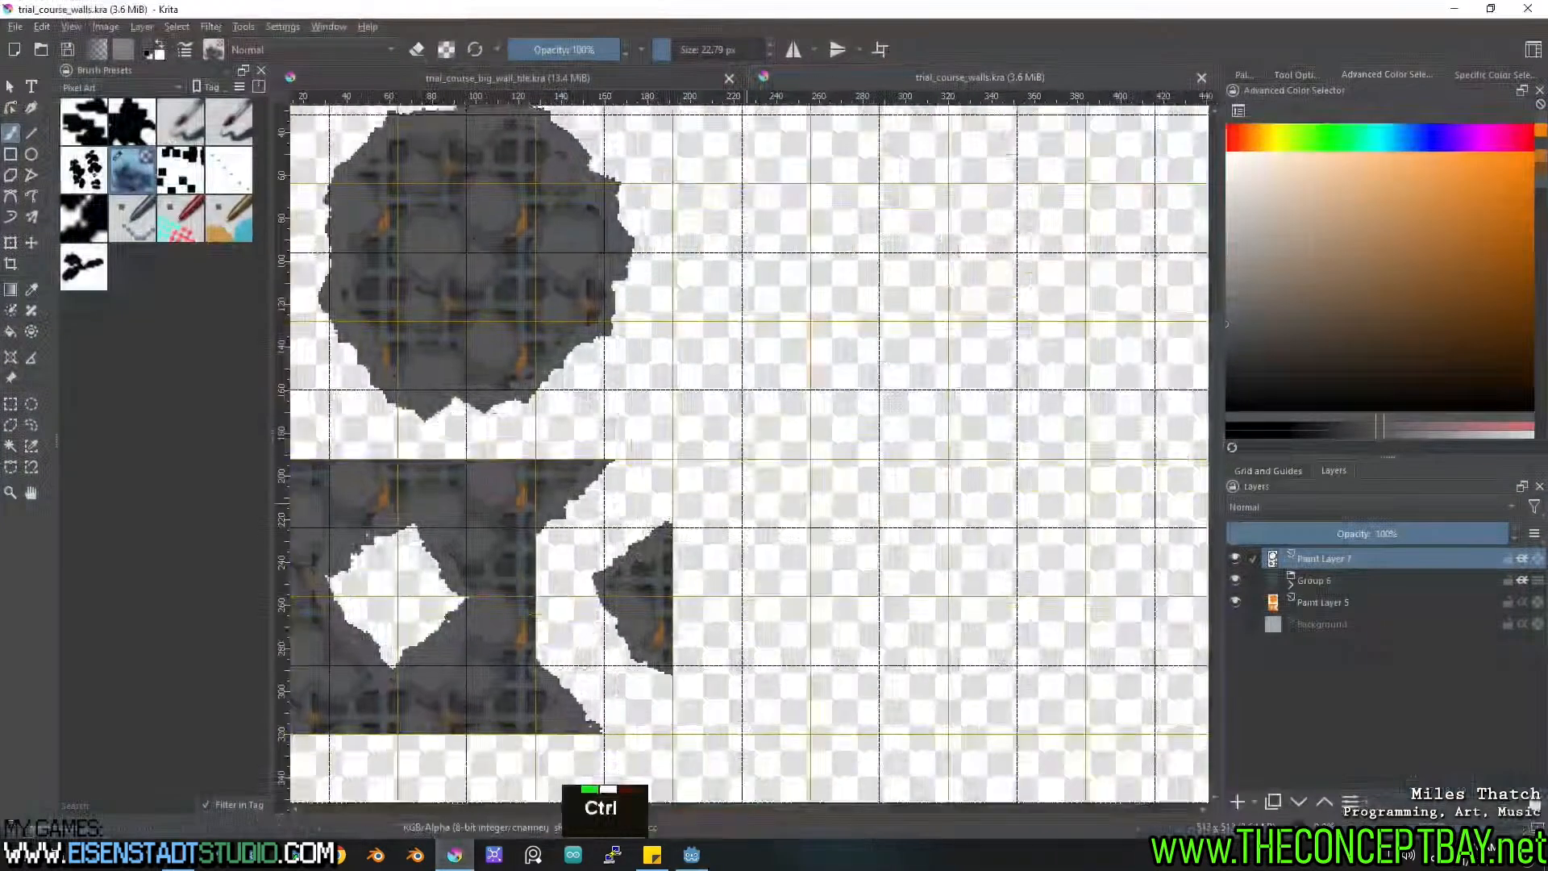
Switch to Krita and create a new document 128 px wide and 128 px high.
key("ctrl+n")
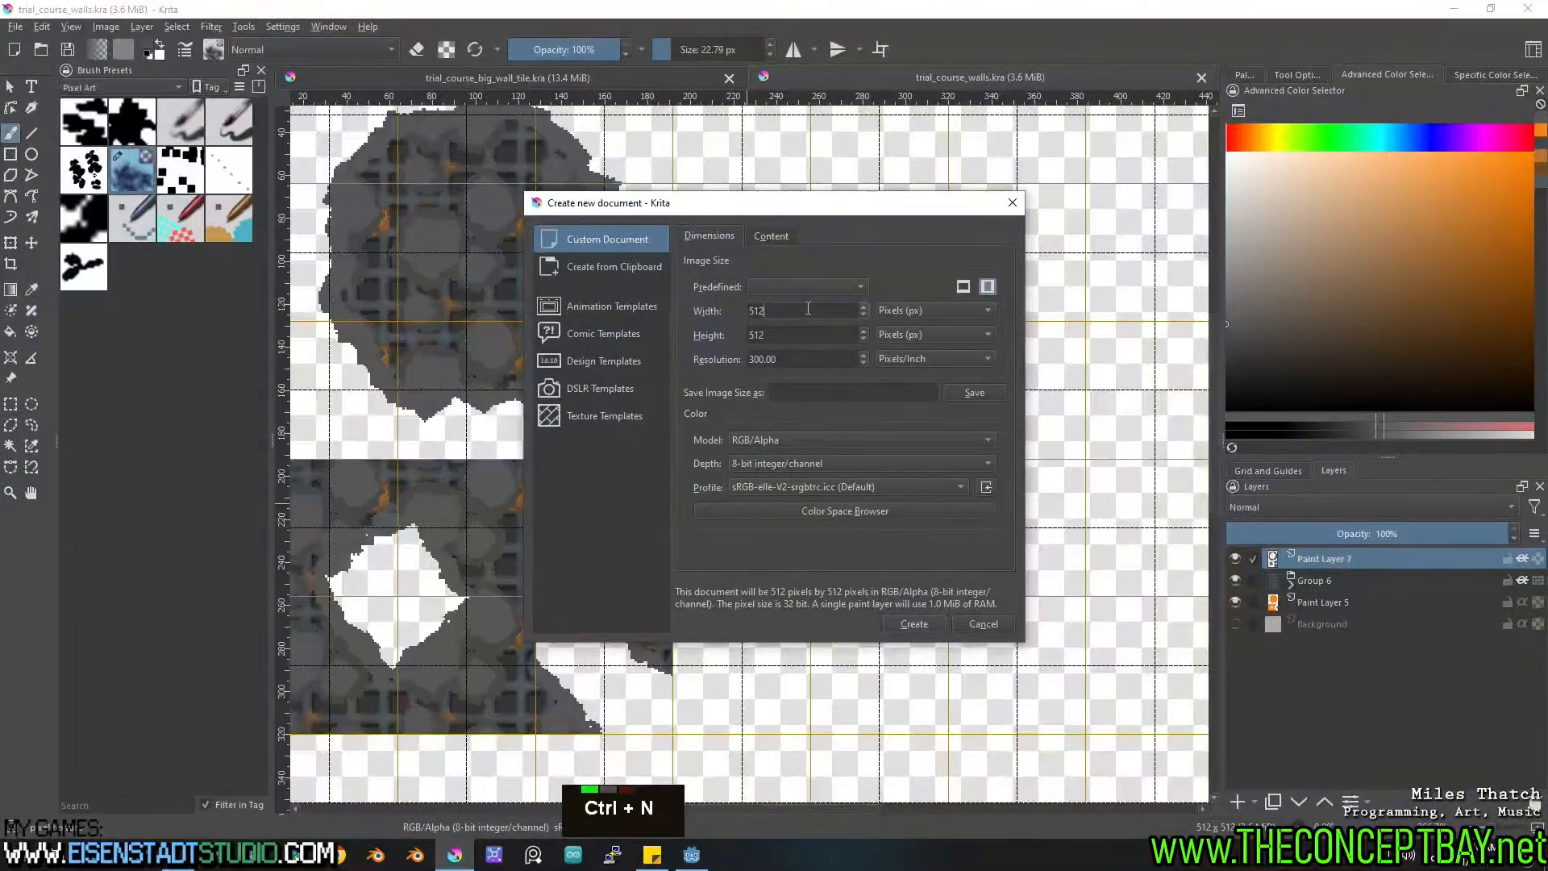
type("128")
key("Tab")
type("128")
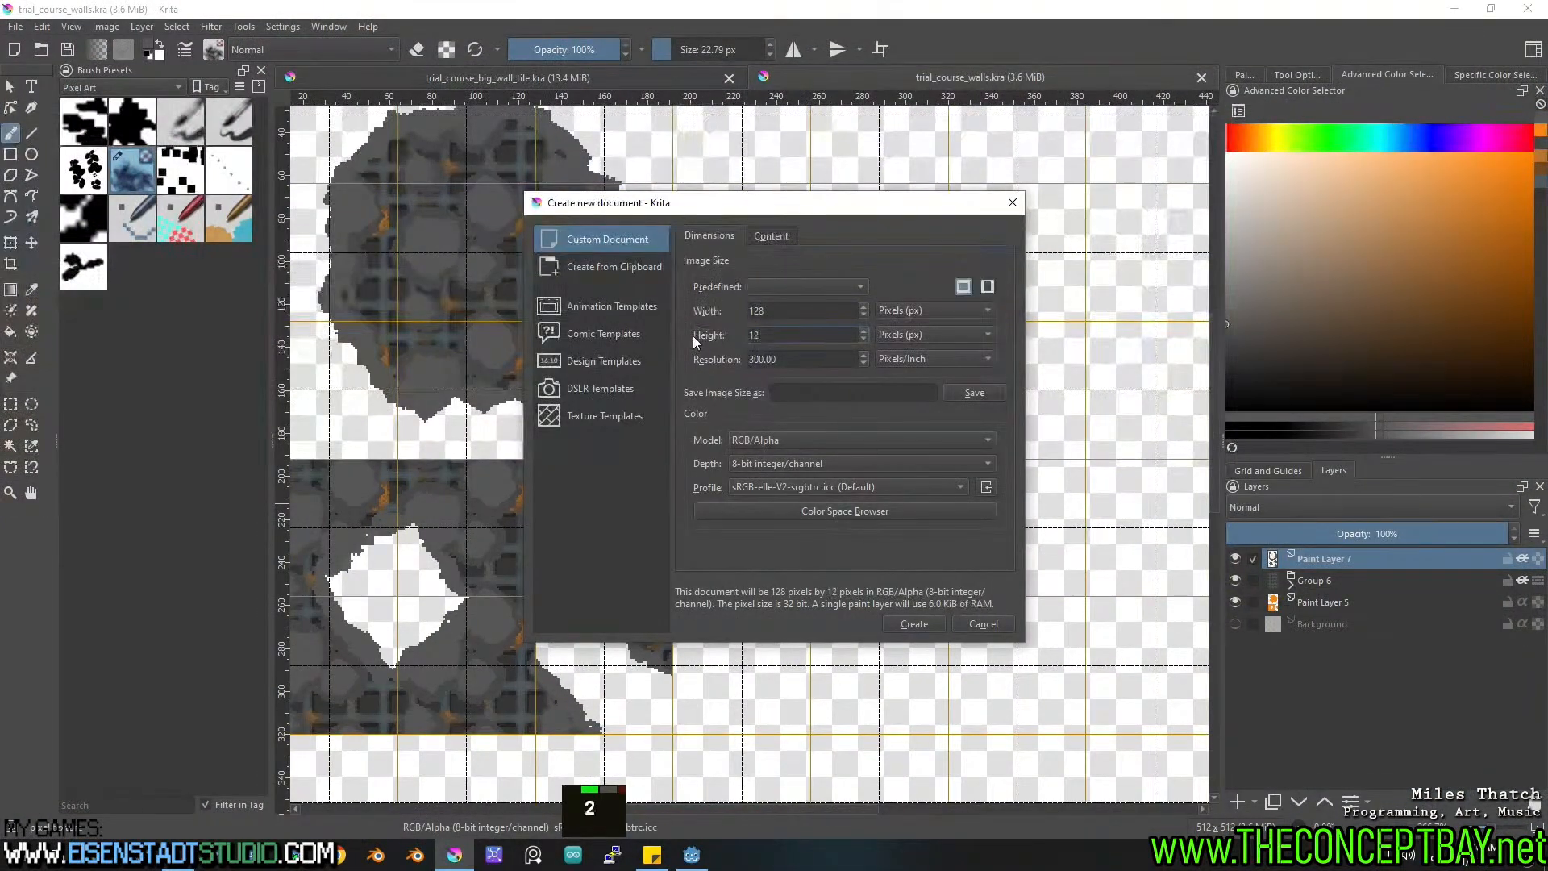
left_click(914, 624)
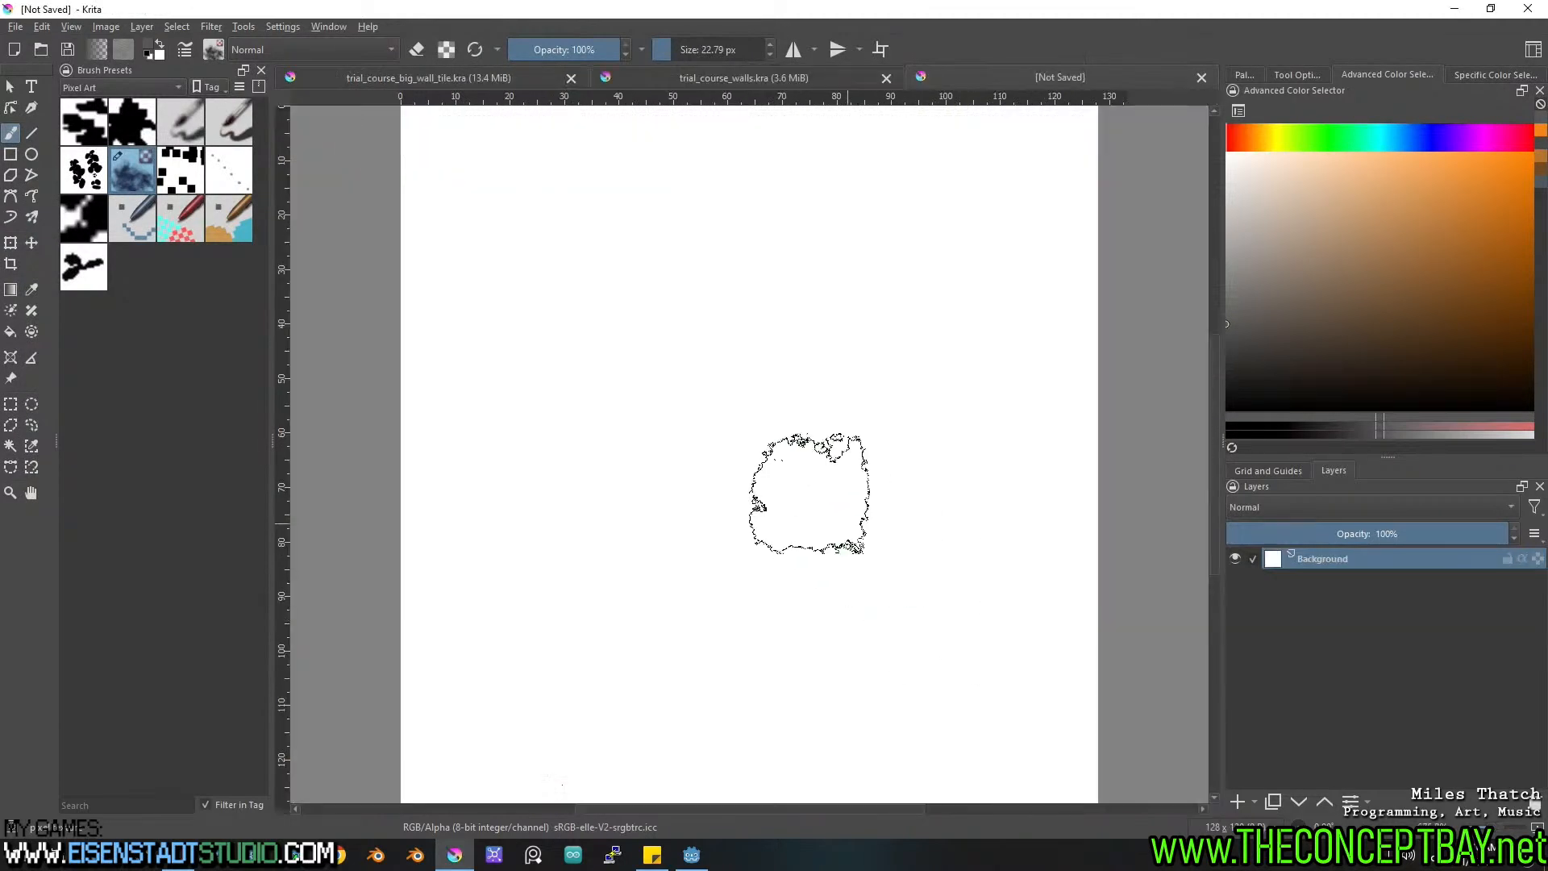
Sample the dark grey from the scribbled panel in trial_course_big_wall_tile.kra and fill the new document's background with it.
scroll(731, 475, "down", 2)
scroll(731, 476, "up", 1)
middle_click_drag(742, 449, 799, 470)
left_click(755, 76)
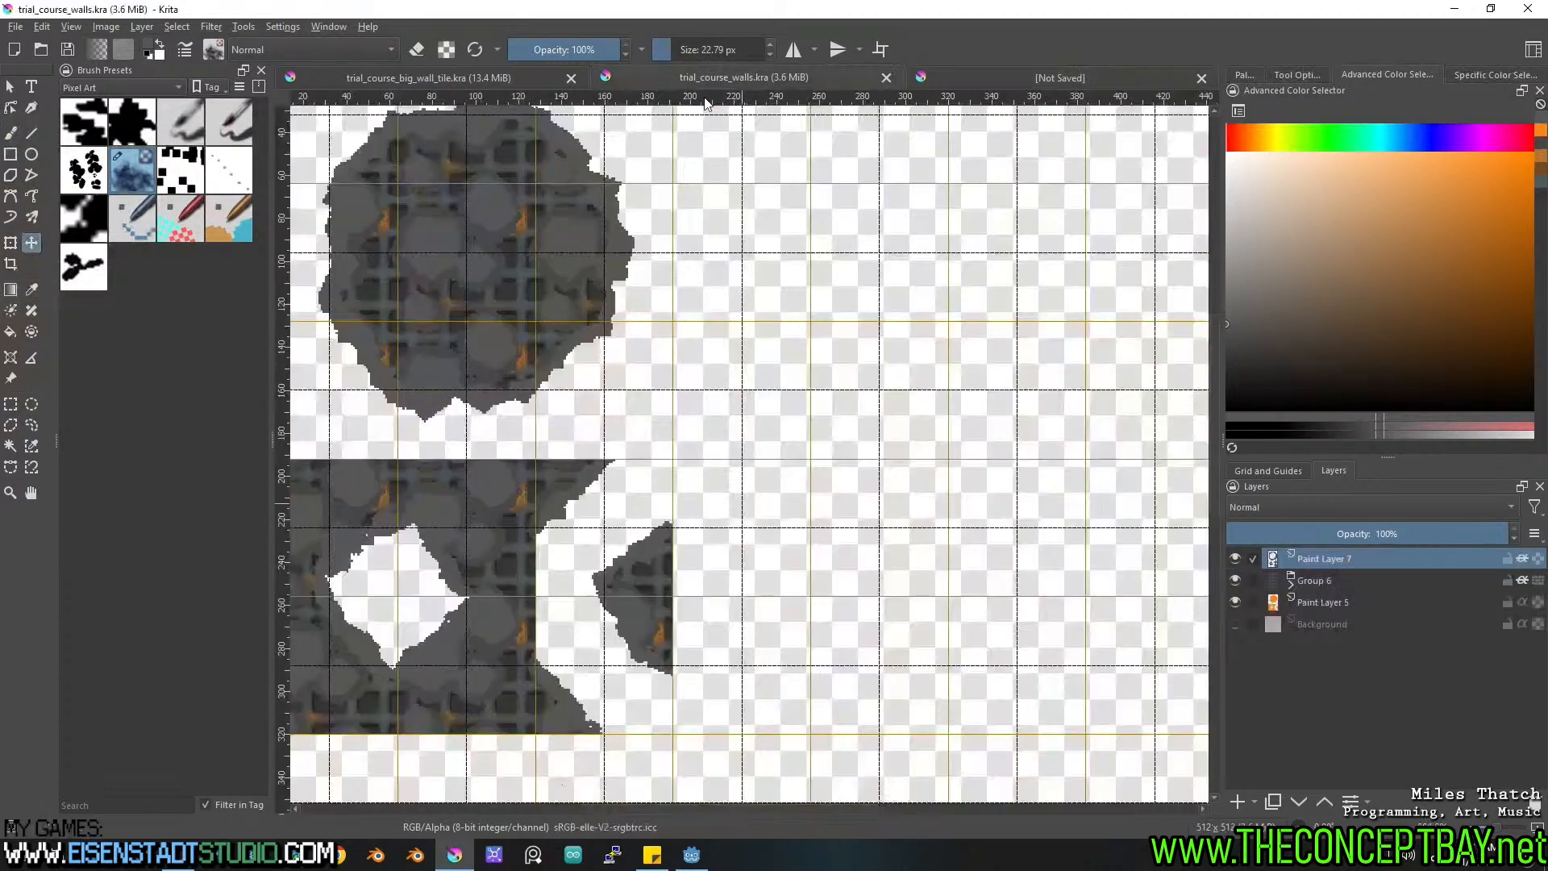
left_click(557, 78)
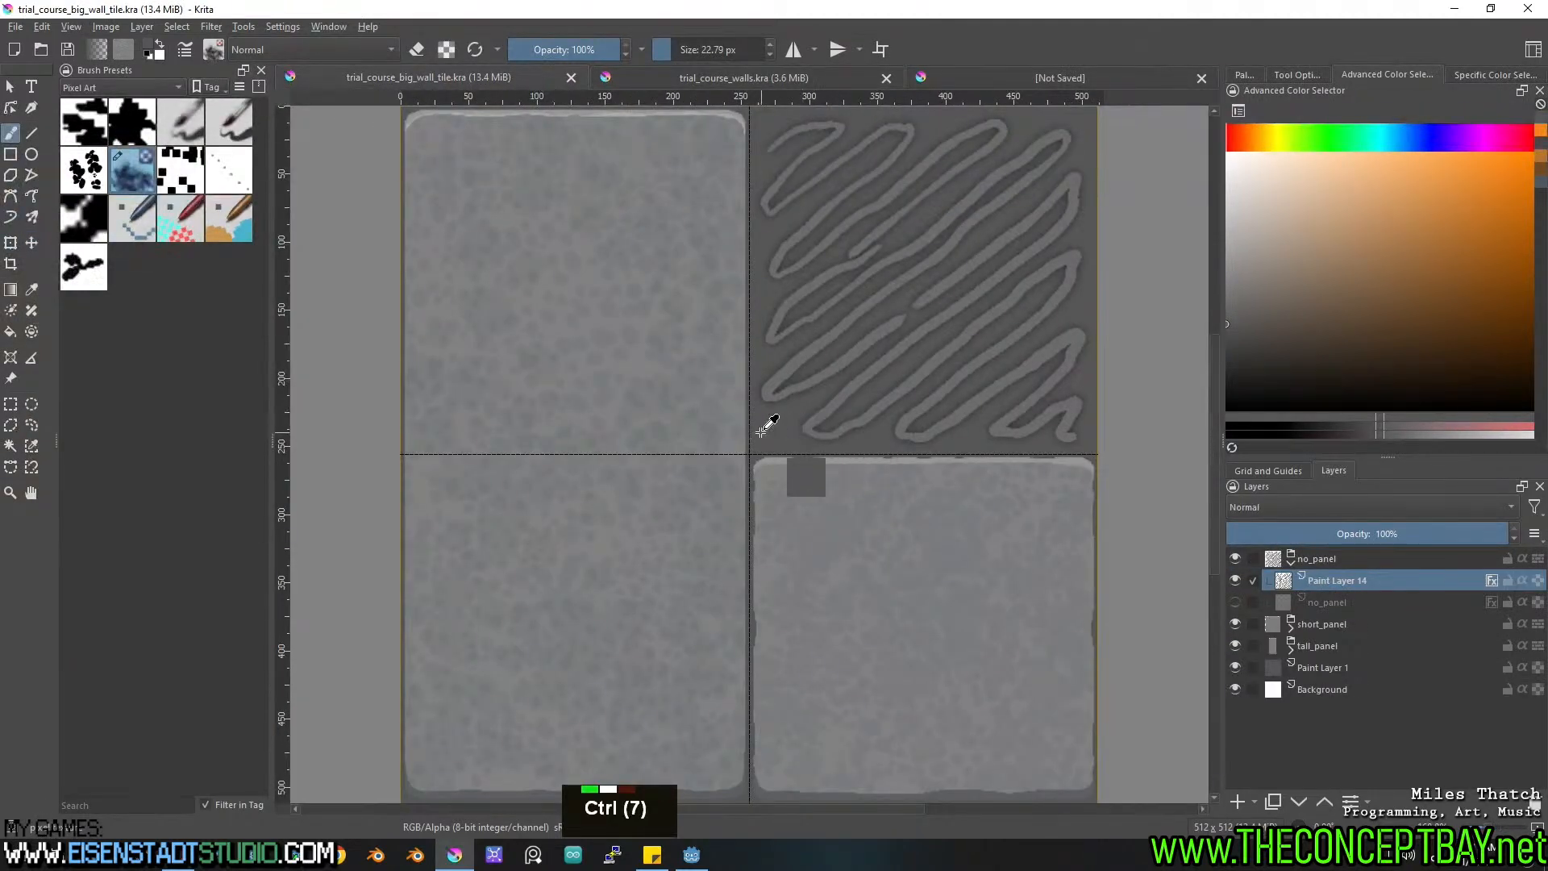
left_click(834, 416, "ctrl")
left_click(988, 74)
key("f")
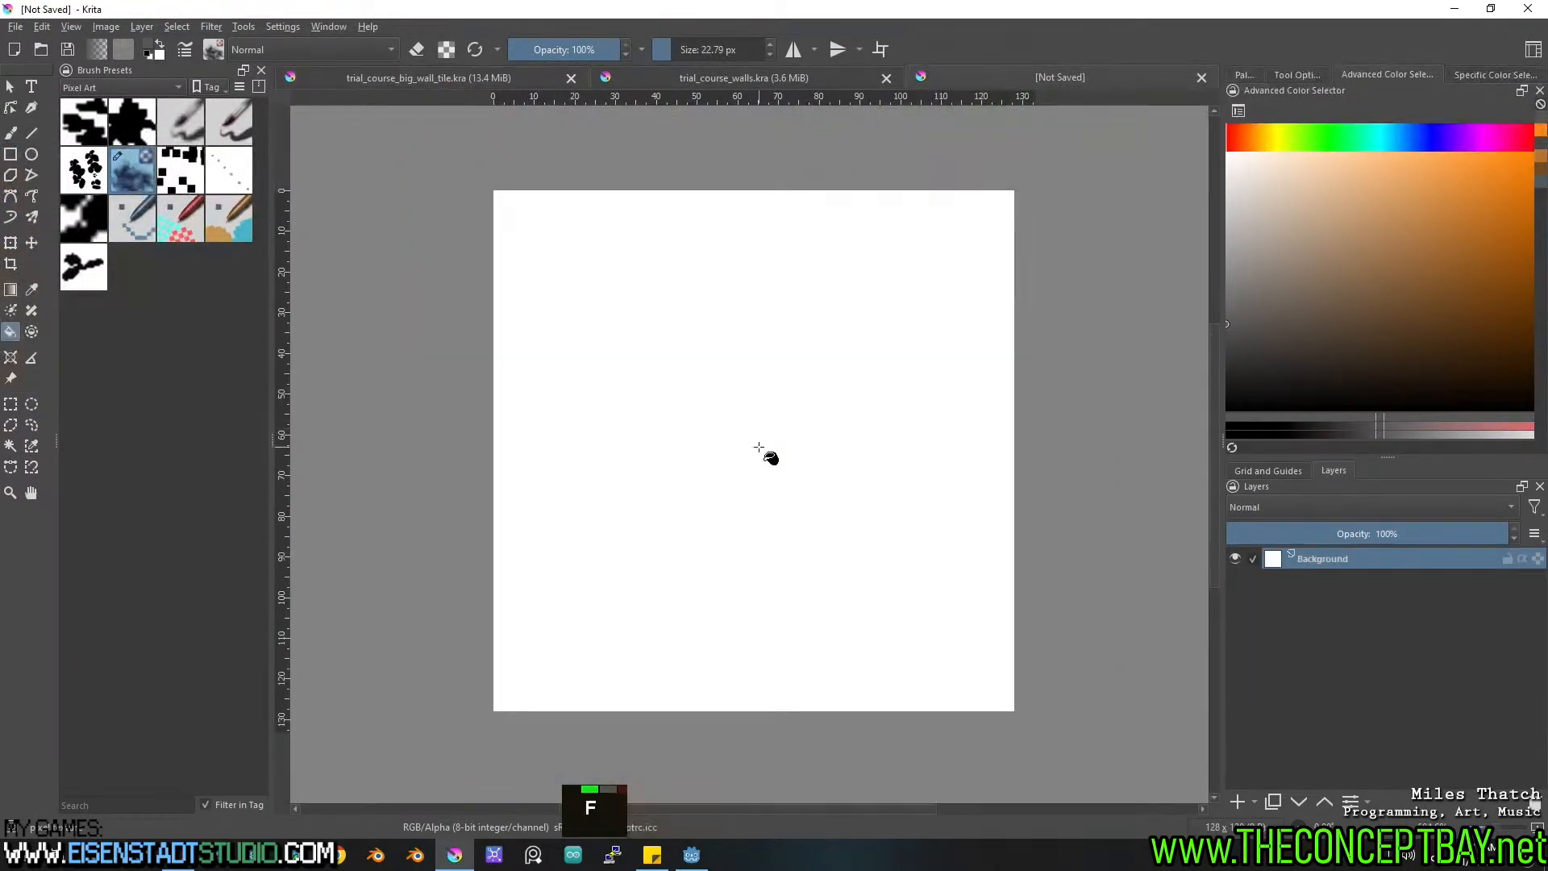
left_click(770, 458)
Add a paint layer, brush two dark rock shapes onto it and turn on wrap-around mode.
middle_click_drag(1040, 663, 964, 667)
left_click(1239, 803)
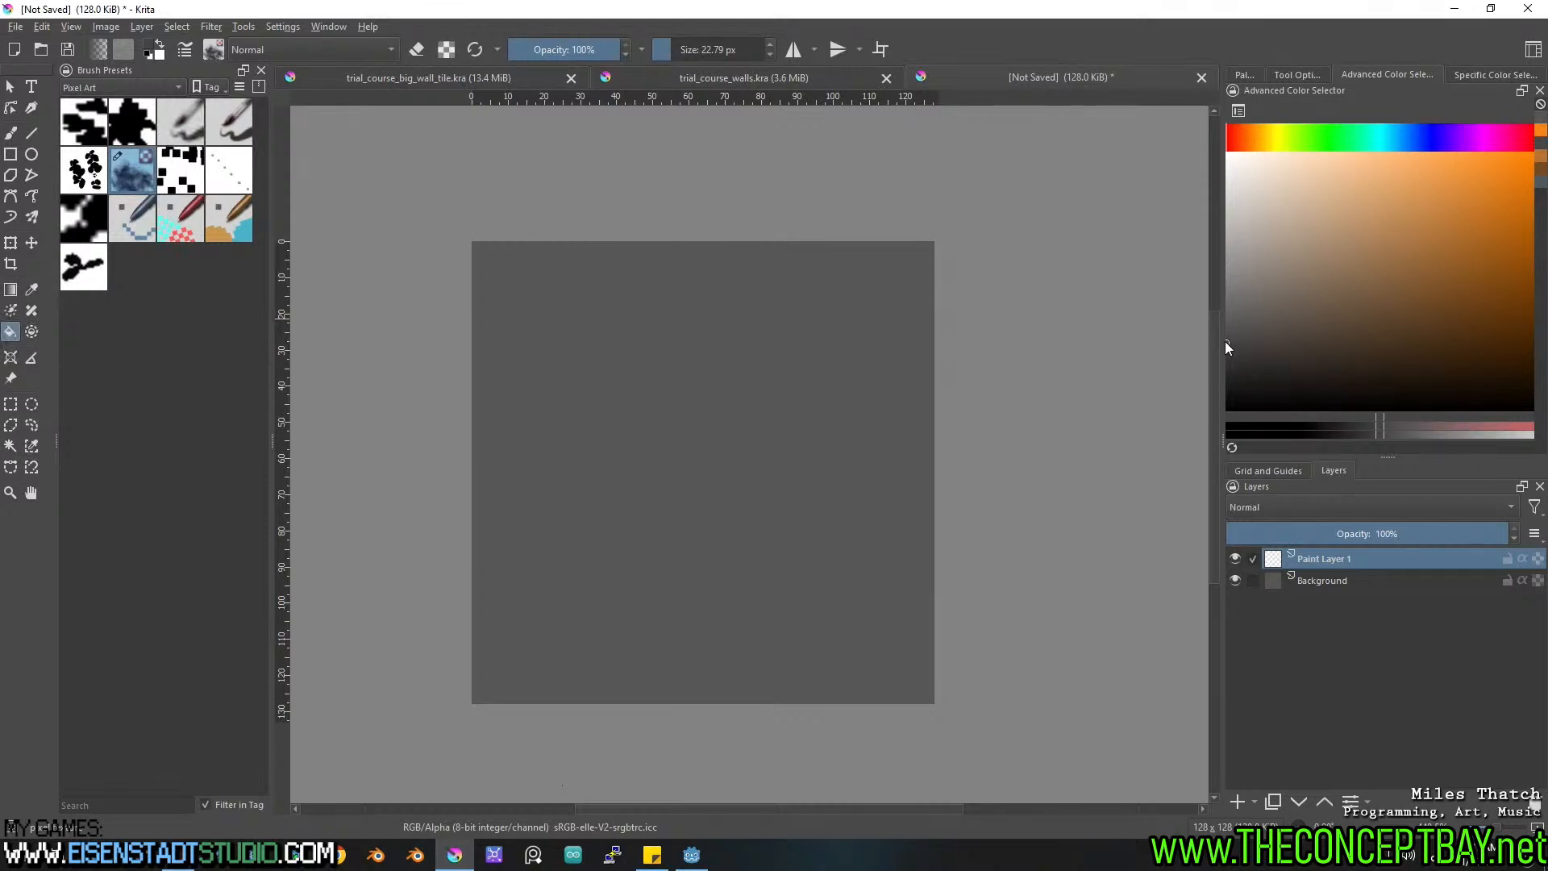
key("b")
mouse_move(580, 328)
left_mouse_down()
mouse_move(657, 415)
mouse_move(640, 346)
mouse_move(681, 455)
left_mouse_up()
mouse_move(795, 546)
left_mouse_down()
mouse_move(830, 639)
mouse_move(810, 560)
left_mouse_up()
key("shift+w")
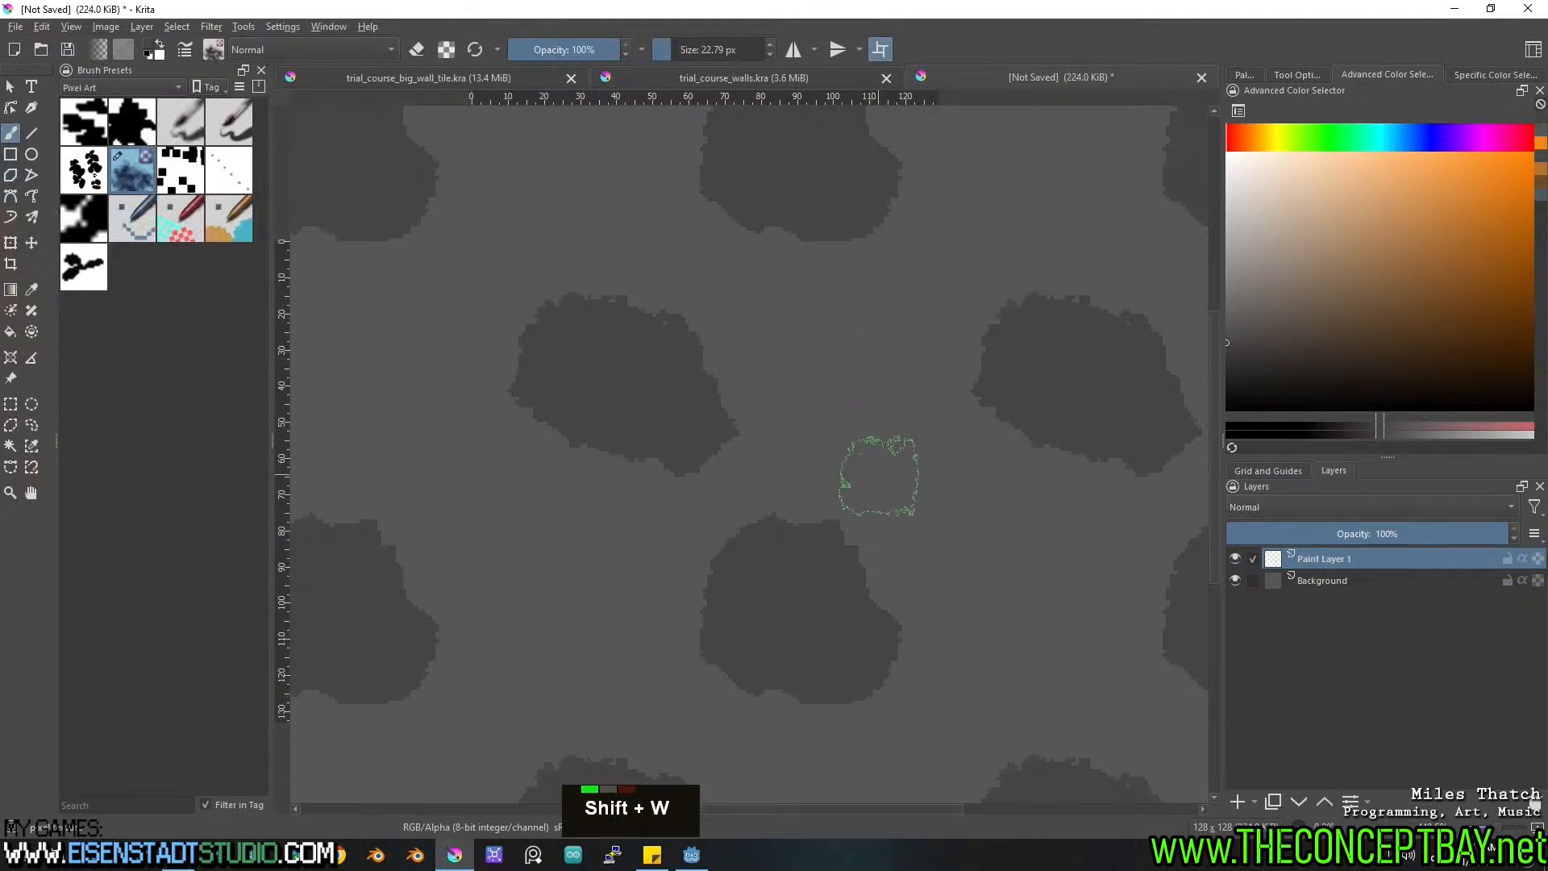
Enlarge the lower rock, reduce the brush size to 17.48 px, paint smaller rocks around it and undo unwanted strokes.
mouse_move(815, 525)
left_mouse_down()
mouse_move(915, 570)
mouse_move(864, 718)
mouse_move(914, 639)
left_mouse_up()
left_click_drag(840, 414, 821, 414, "shift")
left_click_drag(782, 335, 796, 353)
mouse_move(919, 467)
left_mouse_down()
mouse_move(916, 442)
mouse_move(991, 492)
left_mouse_up()
key("ctrl+z")
mouse_move(949, 439)
left_mouse_down()
mouse_move(961, 475)
mouse_move(905, 459)
mouse_move(917, 475)
left_mouse_up()
key("ctrl+z")
mouse_move(1012, 471)
left_mouse_down()
mouse_move(1005, 504)
mouse_move(1017, 528)
mouse_move(1029, 504)
mouse_move(1040, 619)
mouse_move(1081, 594)
mouse_move(1078, 681)
left_mouse_up()
key("ctrl+z")
key("ctrl+z")
key("ctrl+z")
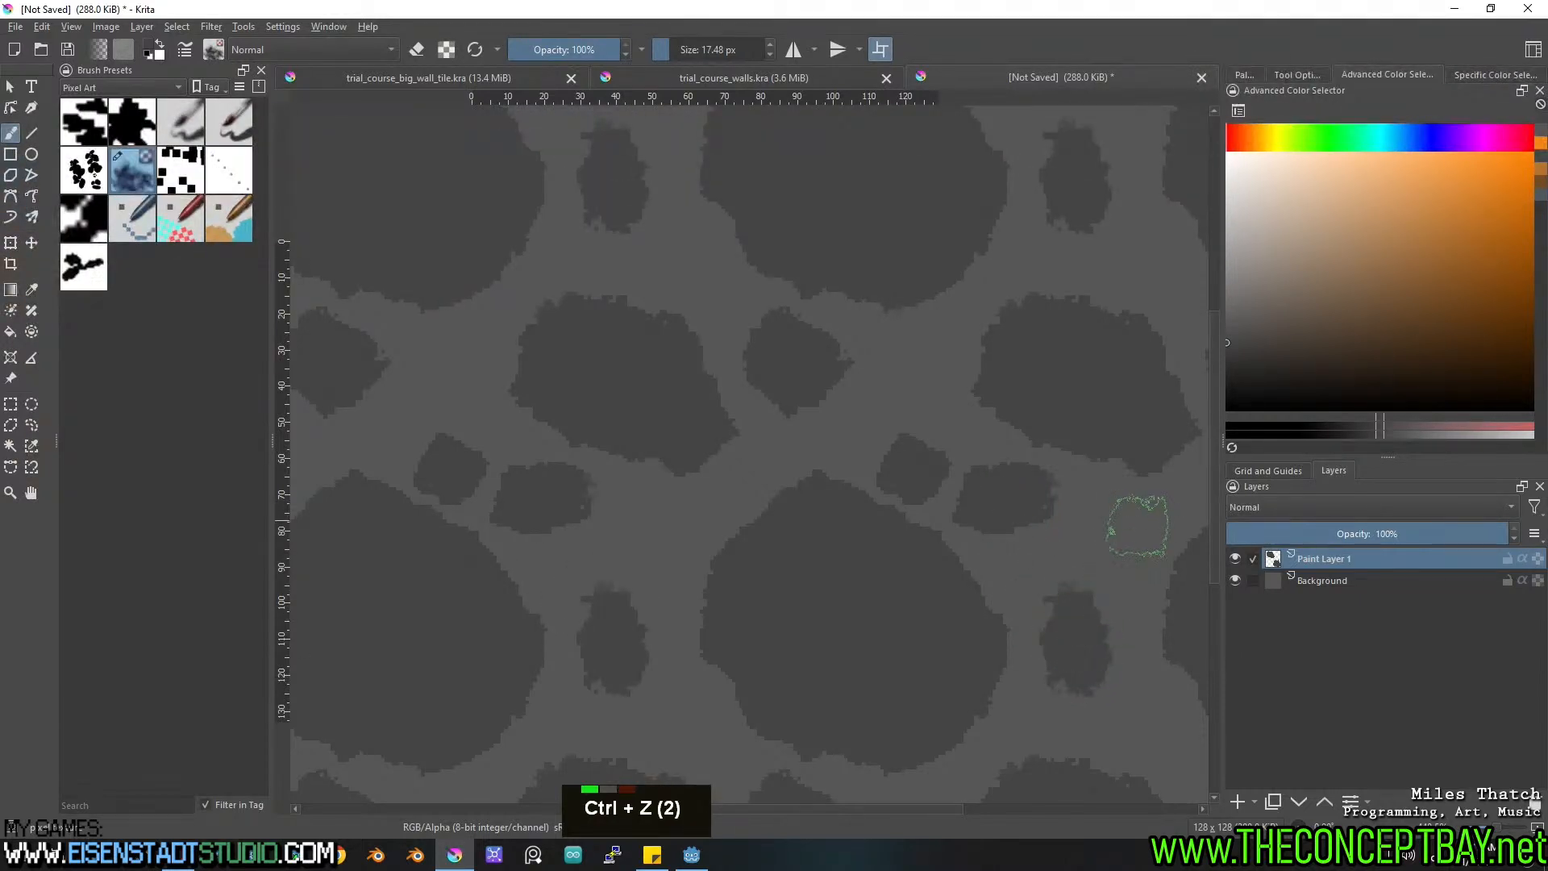
Fill the remaining gaps between the large rocks with more small rocks, undoing the strokes that do not fit.
left_click_drag(1140, 518, 1124, 558)
key("ctrl+z")
left_click_drag(914, 363, 936, 369)
left_click(844, 441)
mouse_move(752, 473)
left_mouse_down()
mouse_move(693, 523)
mouse_move(656, 525)
left_mouse_up()
key("ctrl+z")
left_click(667, 240)
left_click_drag(665, 242, 686, 268)
left_click(566, 250)
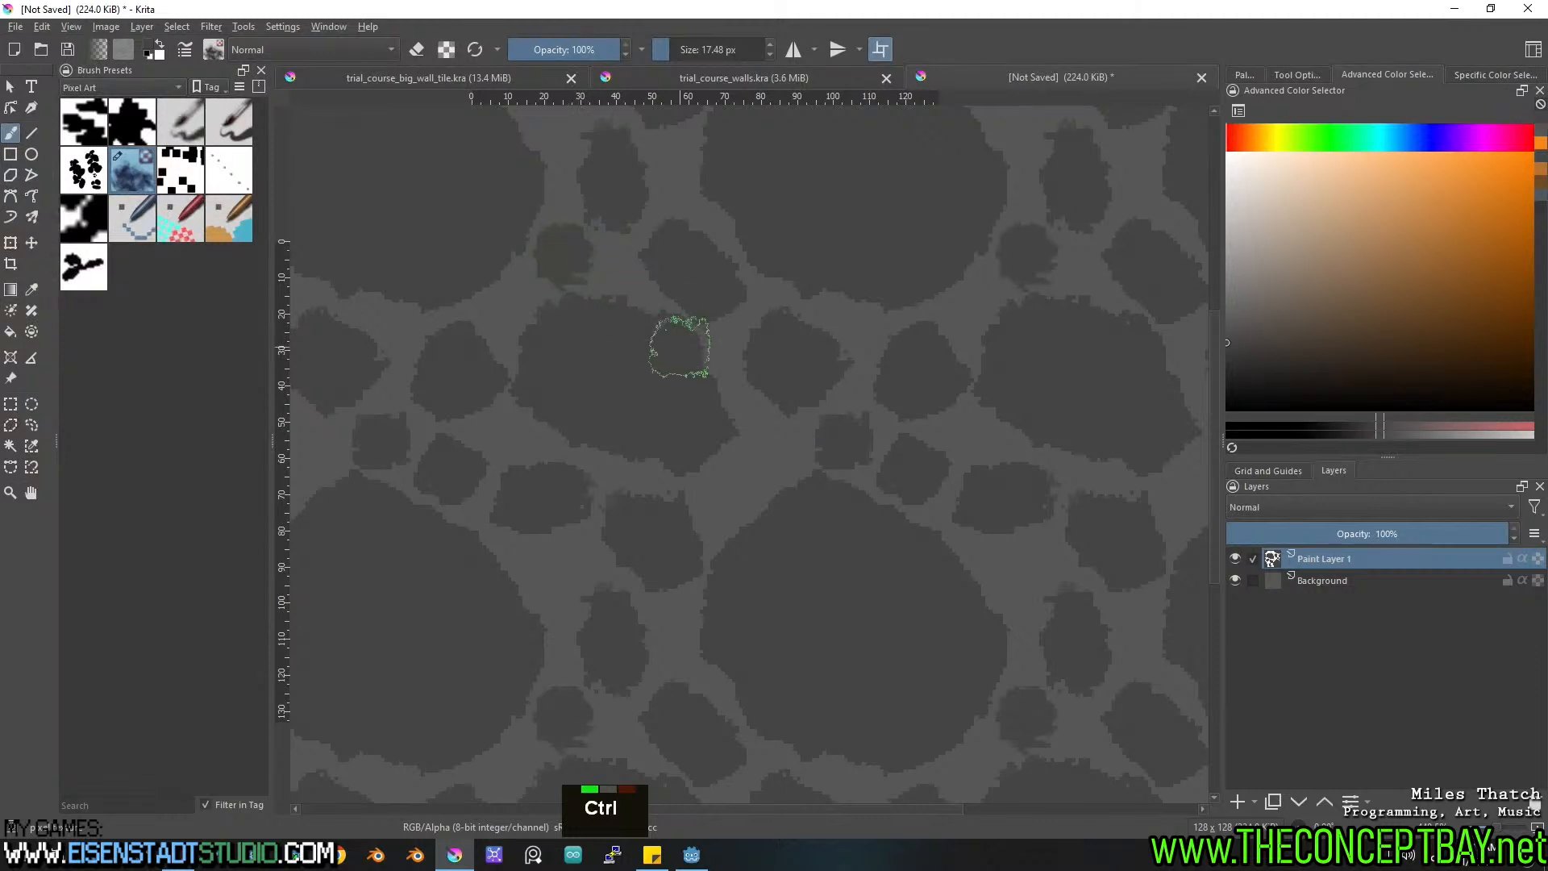
Merge neighbouring small rocks above and beside the largest rock into bigger ones by painting over the gaps between them.
scroll(678, 345, "down", 2)
scroll(677, 340, "up", 1)
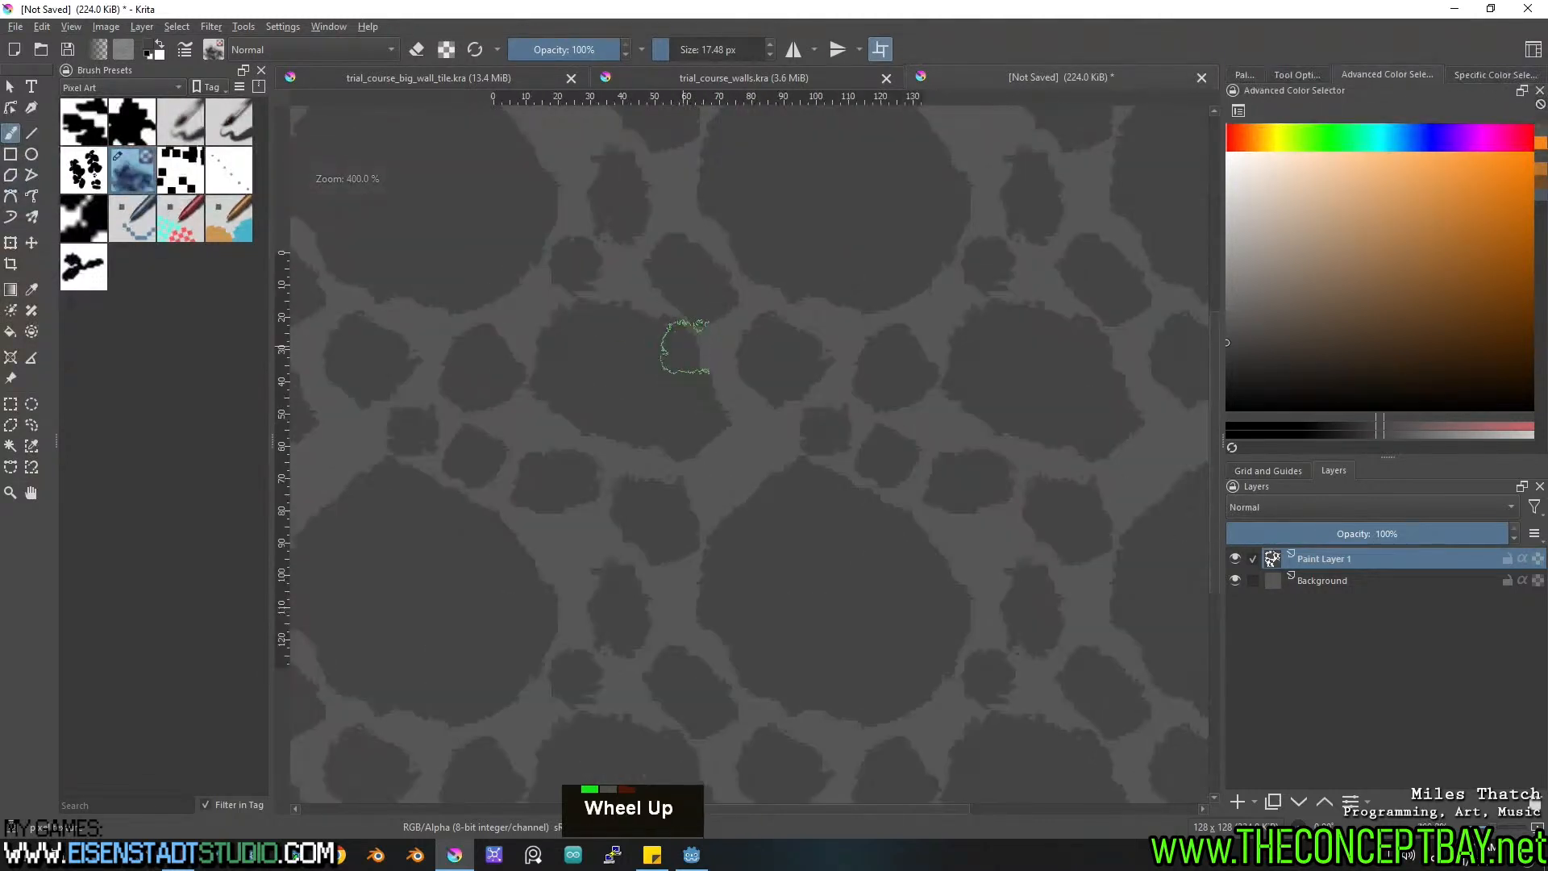
middle_click_drag(677, 340, 615, 339)
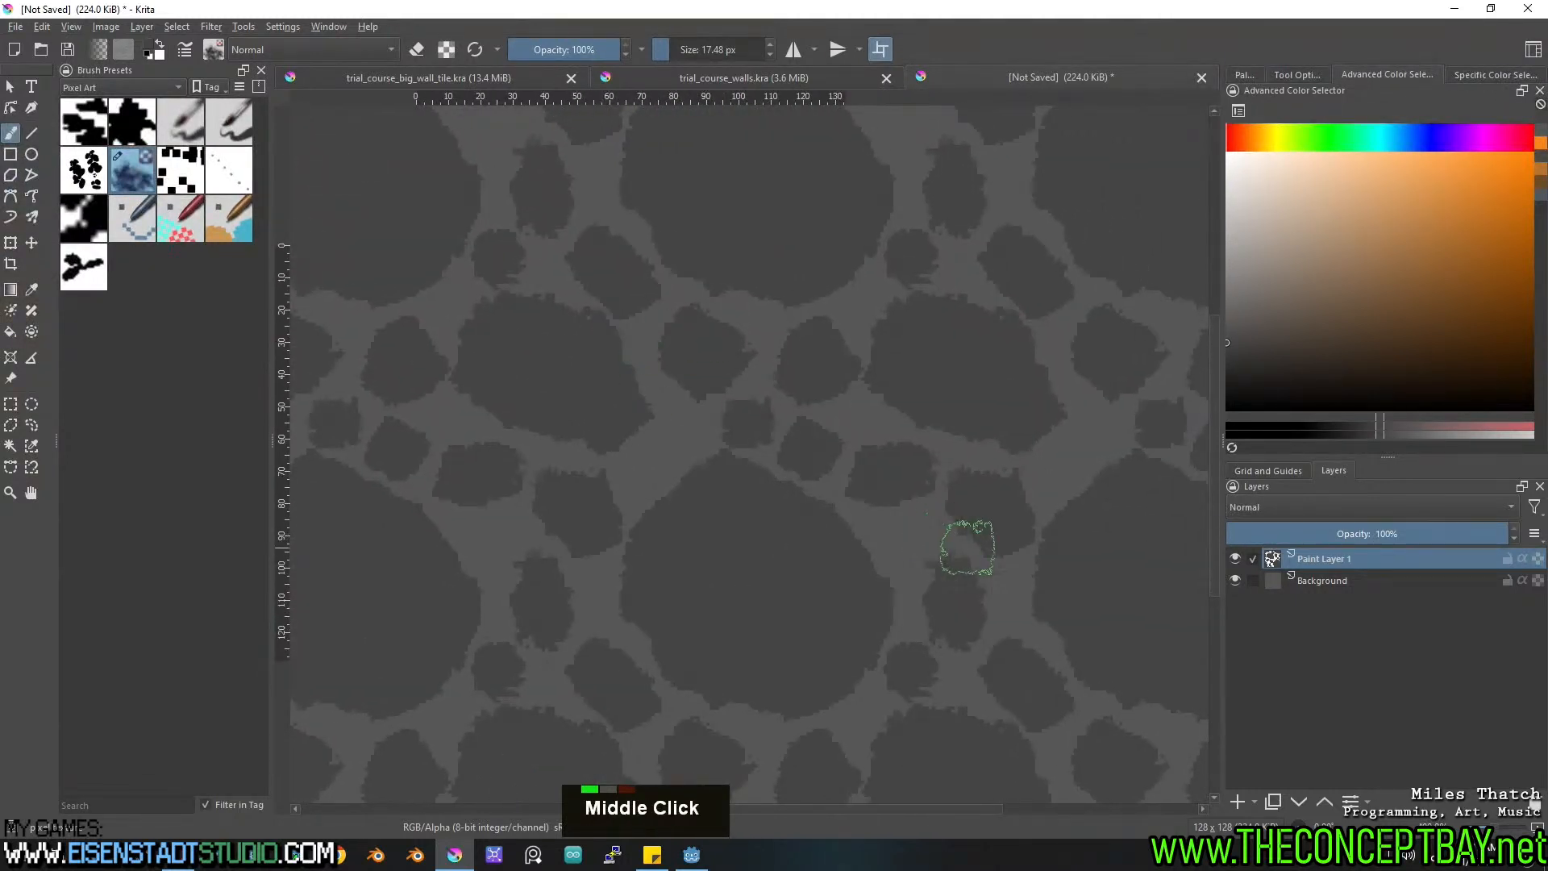
mouse_move(940, 529)
left_mouse_down()
mouse_move(881, 476)
mouse_move(953, 486)
mouse_move(898, 511)
mouse_move(884, 494)
left_mouse_up()
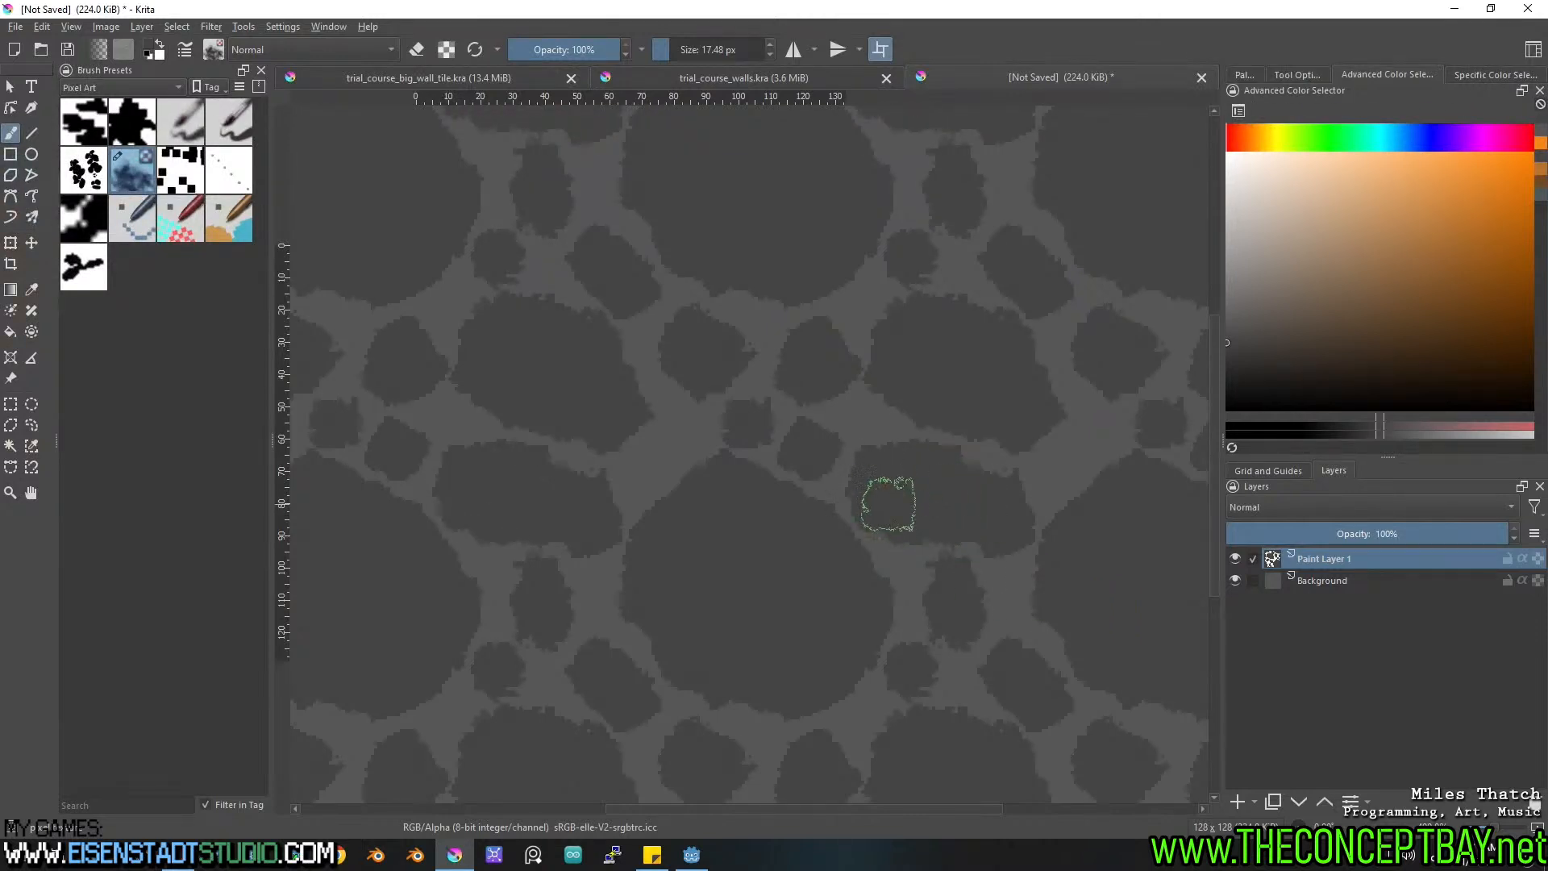
left_click_drag(753, 421, 790, 461)
key("ctrl+z")
key("ctrl+z")
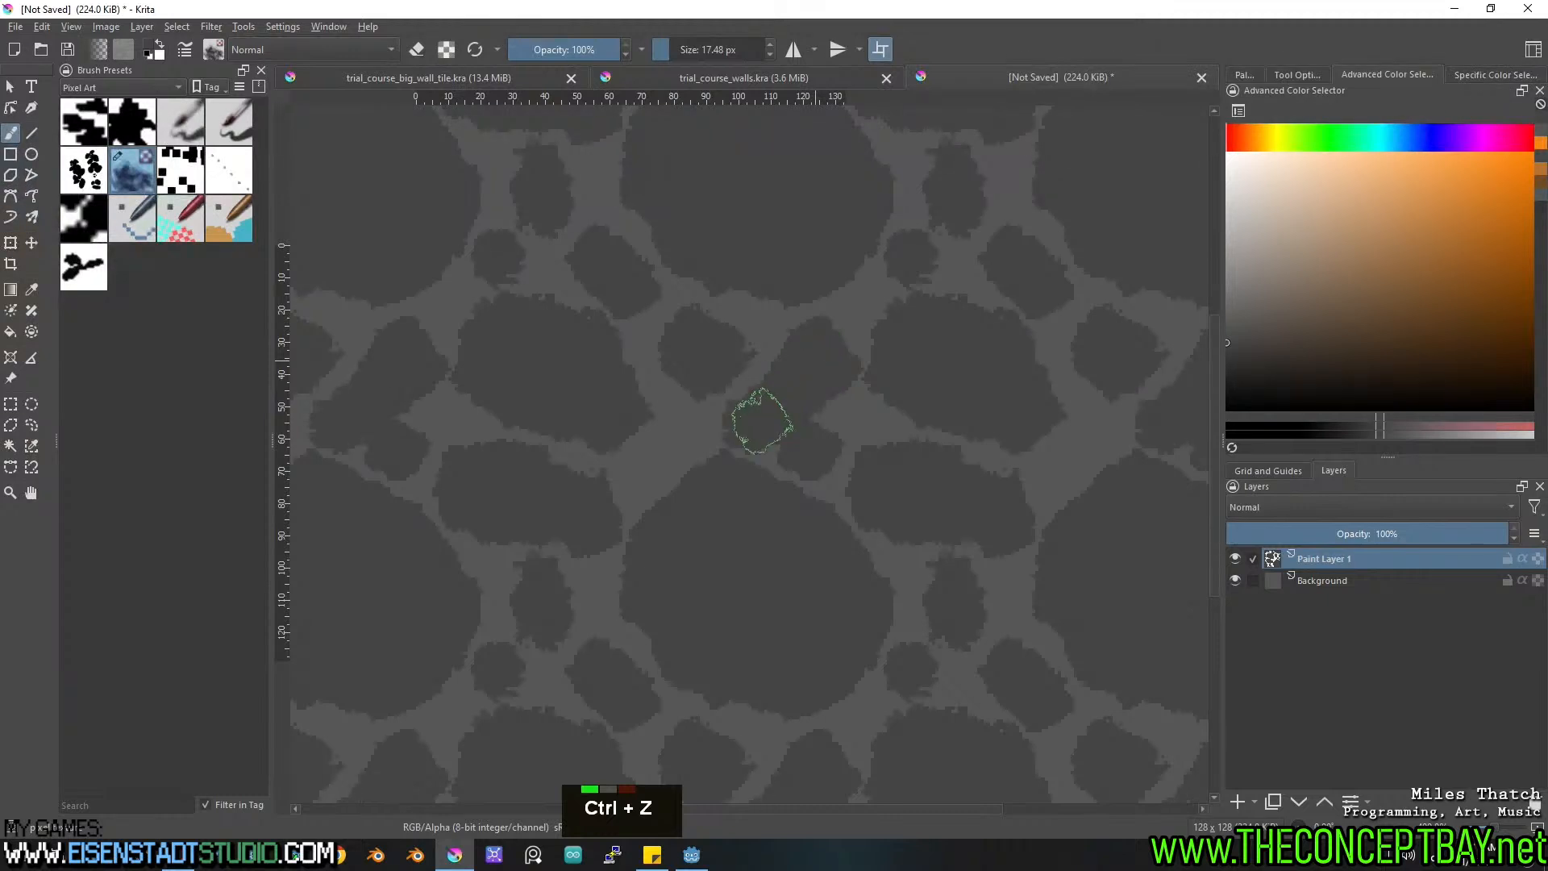
mouse_move(760, 355)
left_mouse_down()
mouse_move(774, 353)
mouse_move(703, 384)
left_mouse_up()
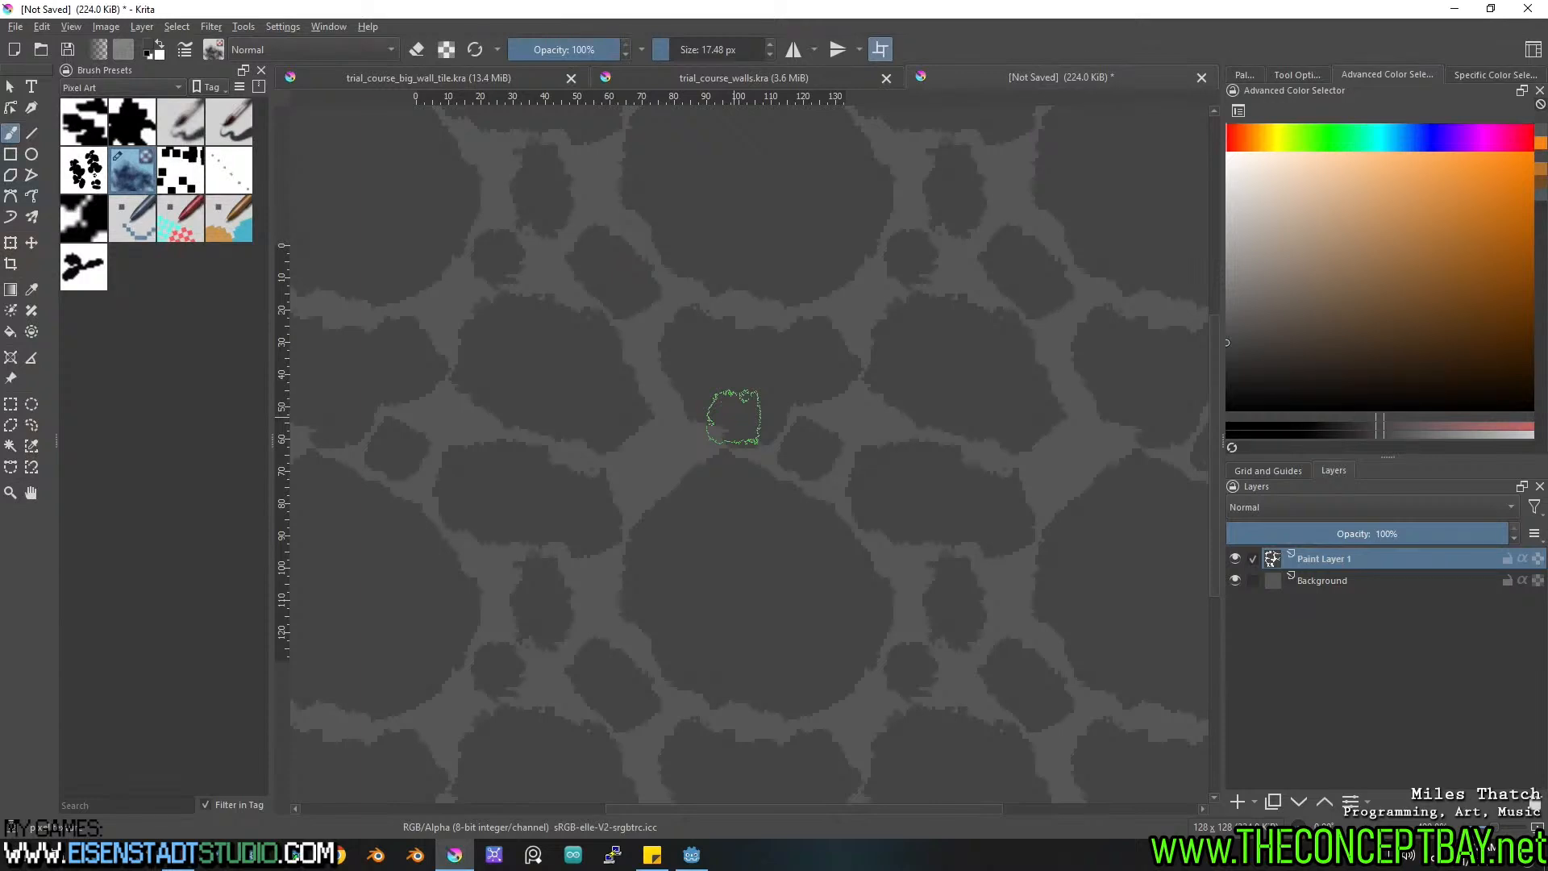
Erase a diagonal gap through the merged rock above the largest one and join its right part to the small rock below.
key("e")
left_click_drag(770, 335, 705, 414)
key("e")
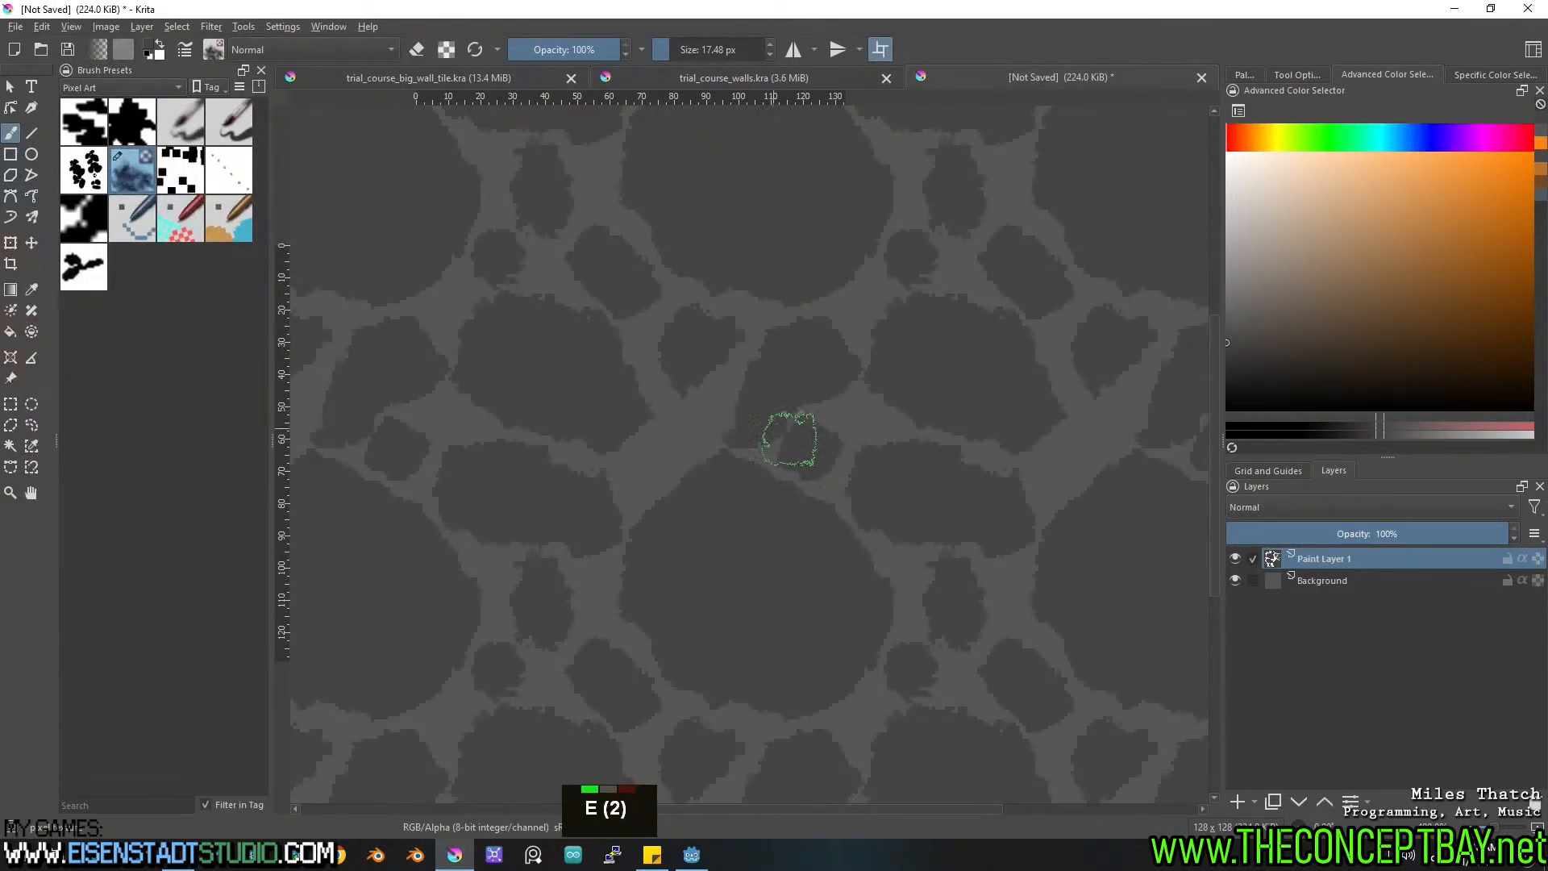
mouse_move(792, 418)
left_mouse_down()
mouse_move(806, 429)
mouse_move(830, 403)
mouse_move(774, 424)
mouse_move(825, 374)
mouse_move(816, 430)
mouse_move(839, 347)
left_mouse_up()
key("ctrl+z")
key("e")
key("e")
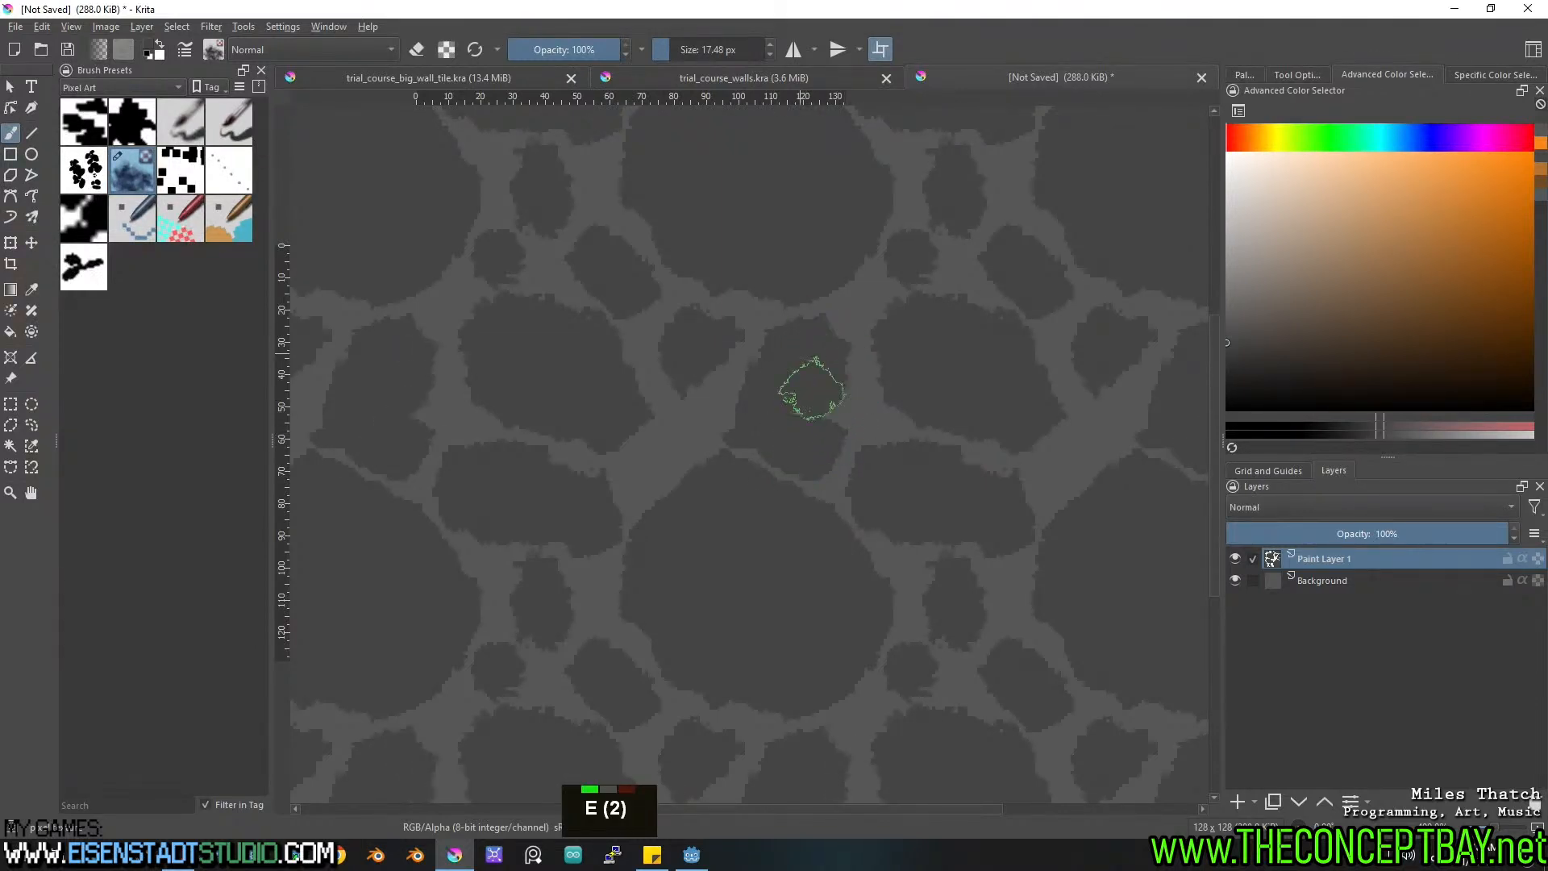
right_click(1293, 568)
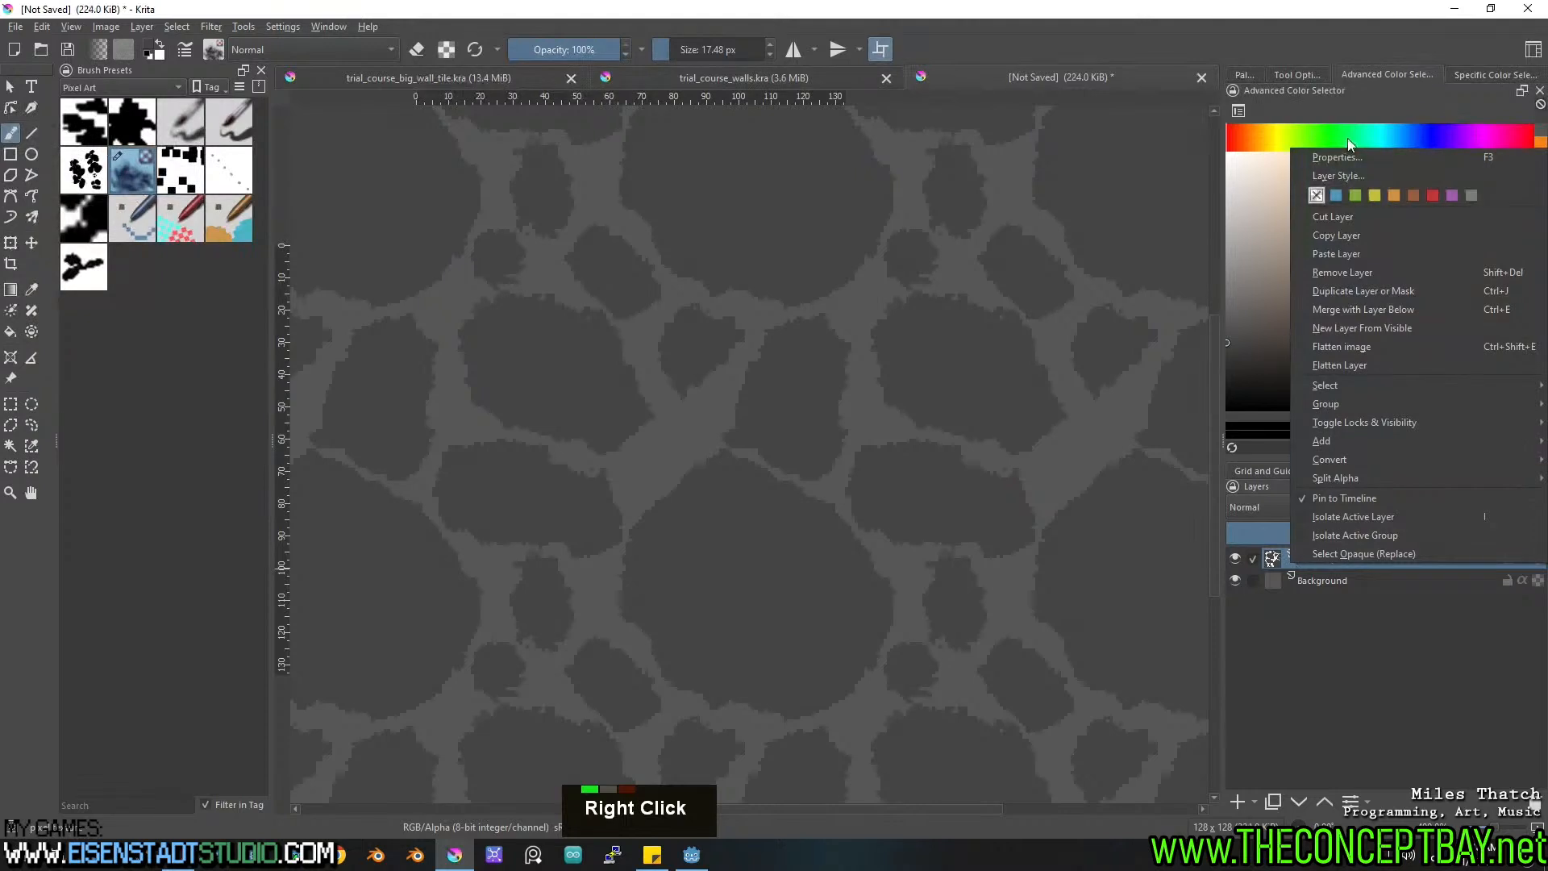
left_click(1341, 175)
left_click_drag(702, 131, 1062, 157)
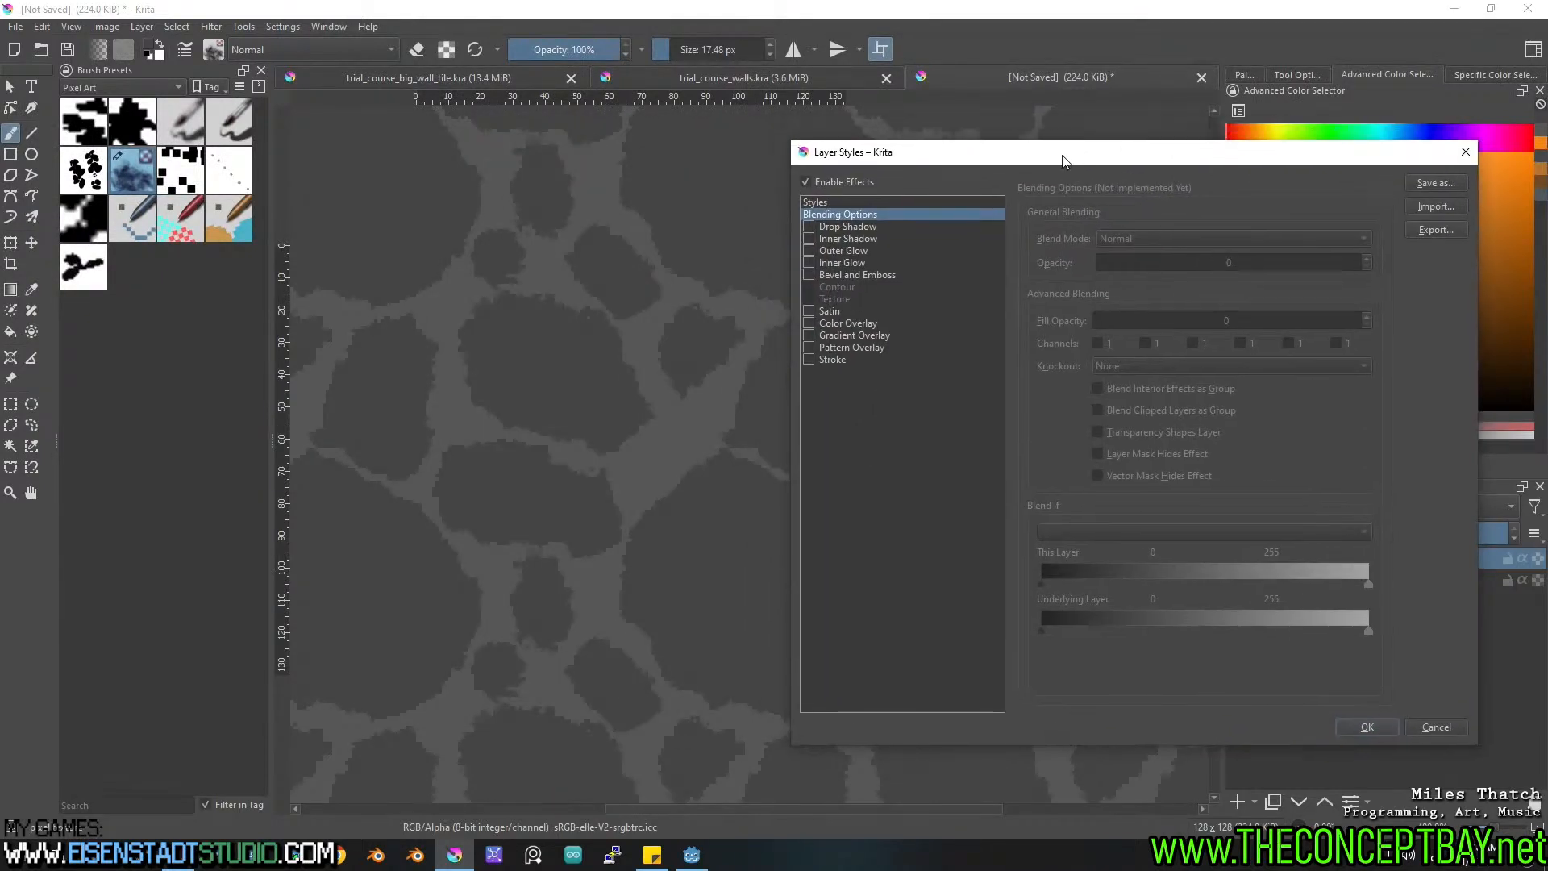
left_click(808, 228)
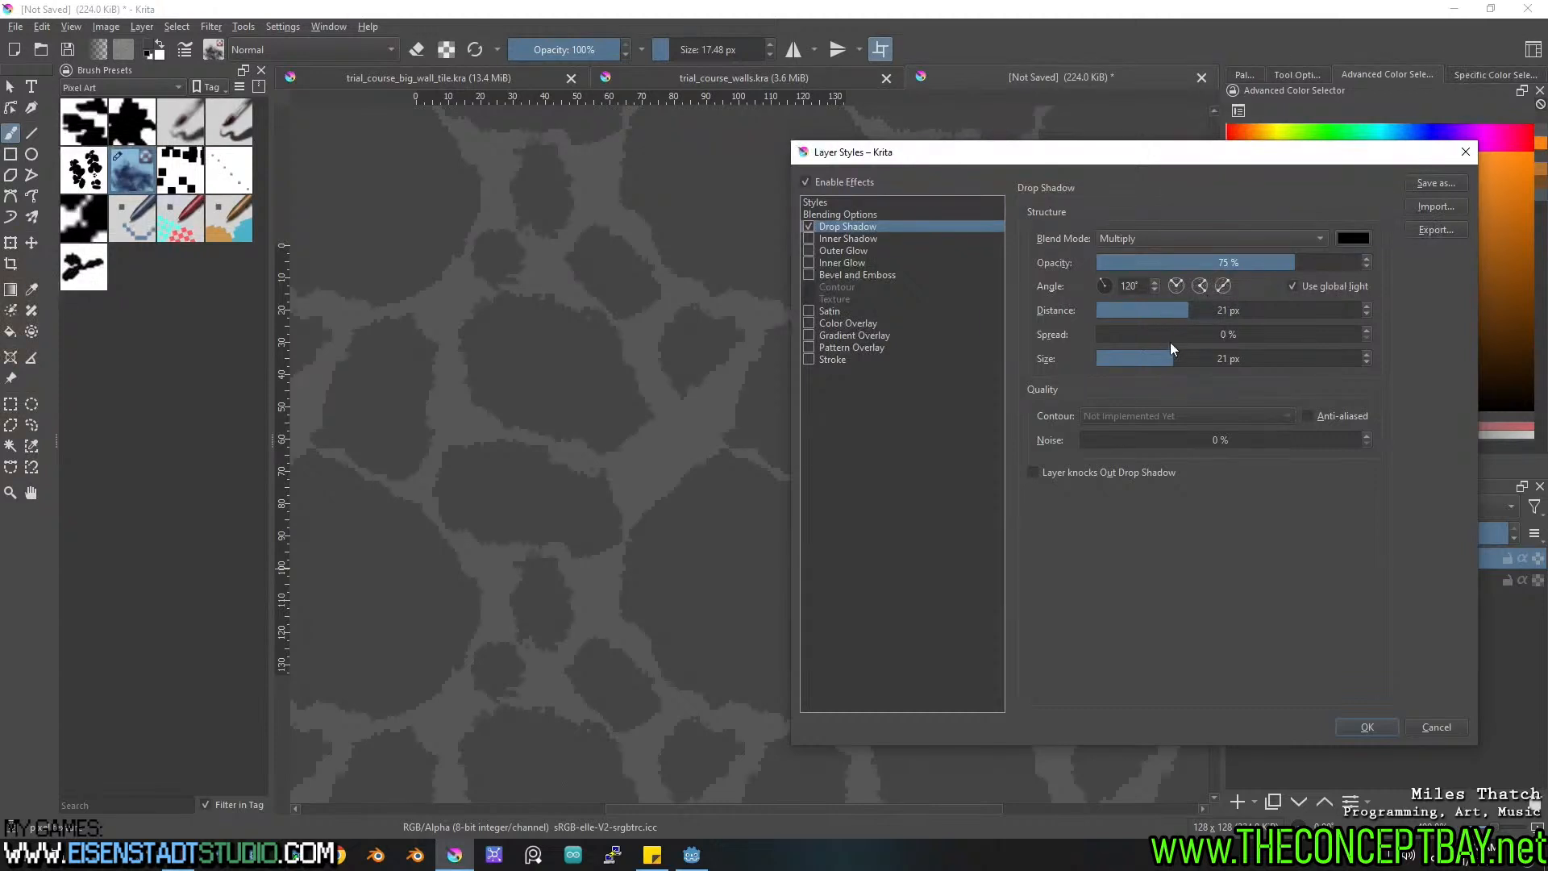
left_click_drag(1171, 358, 1076, 355)
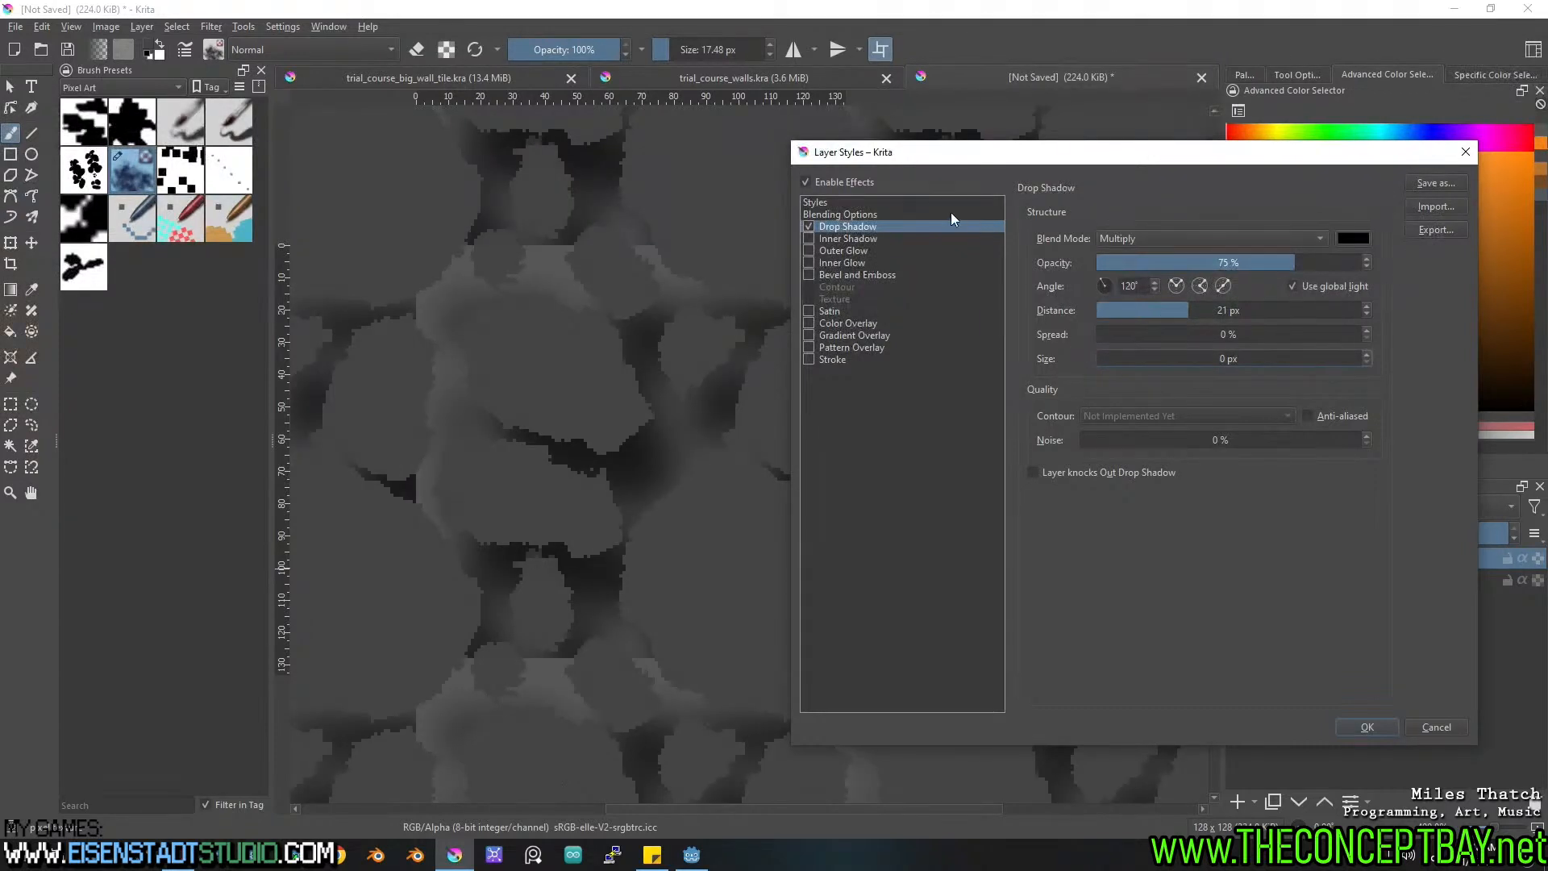
double_click(823, 240)
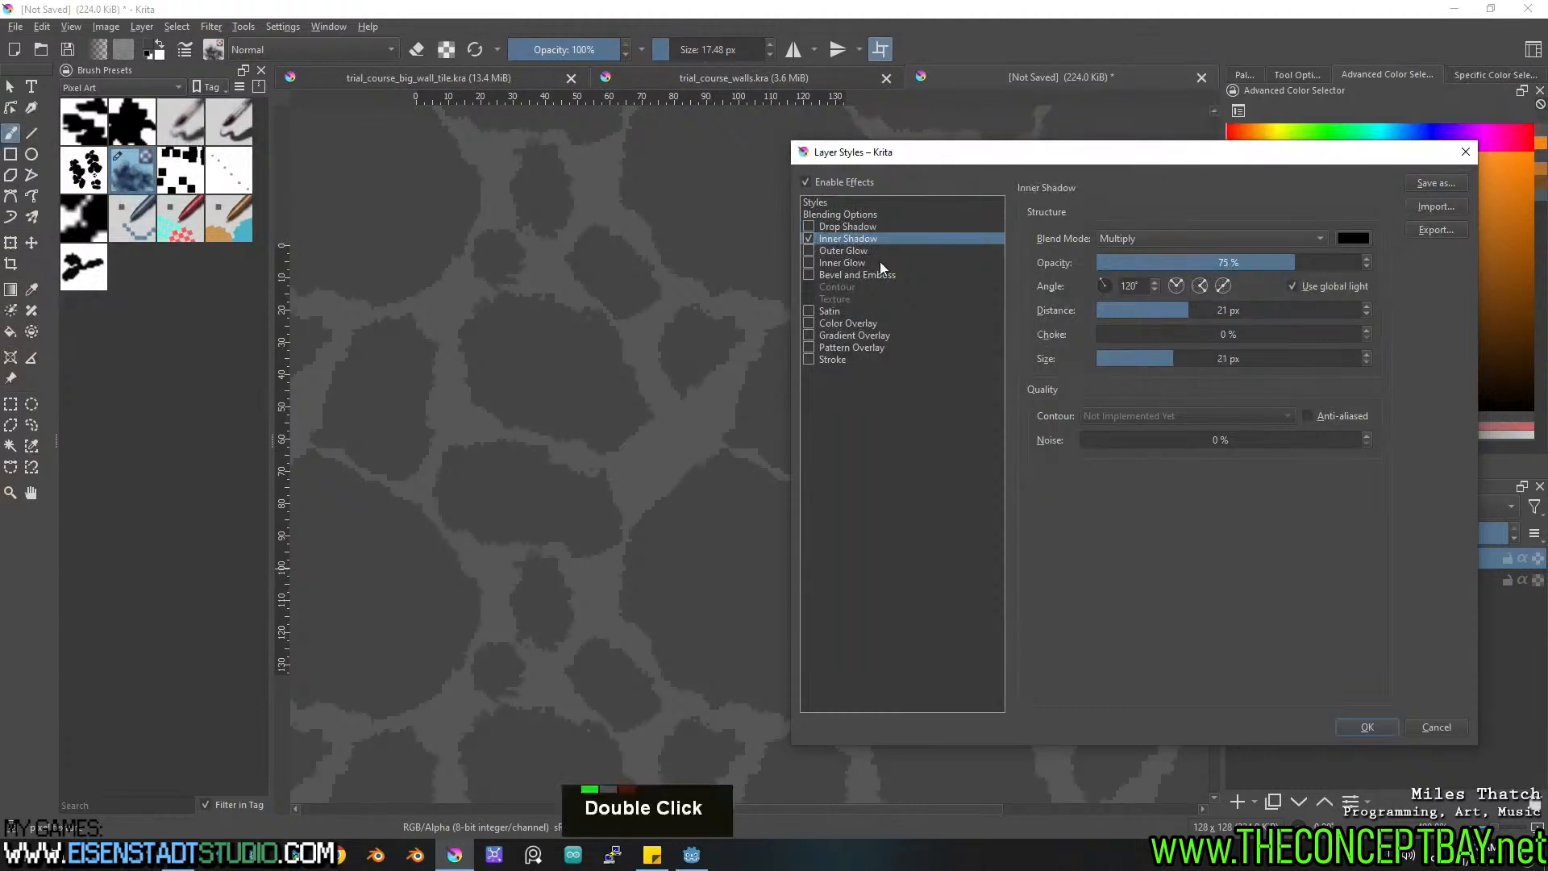
left_click_drag(1177, 352, 1041, 364)
left_click_drag(1127, 308, 1088, 311)
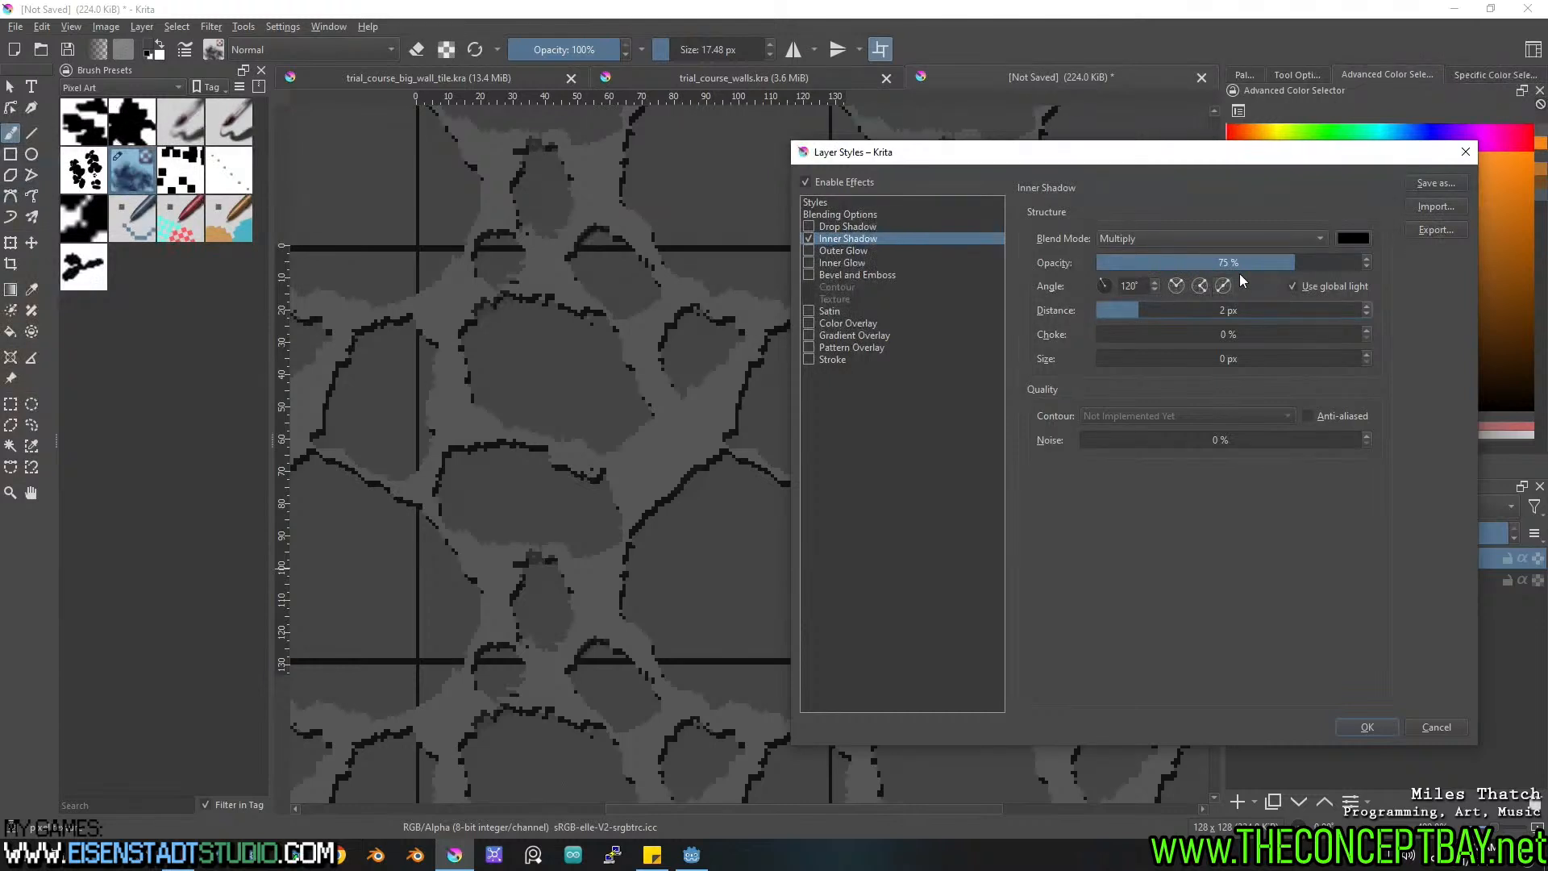
left_click(1216, 263)
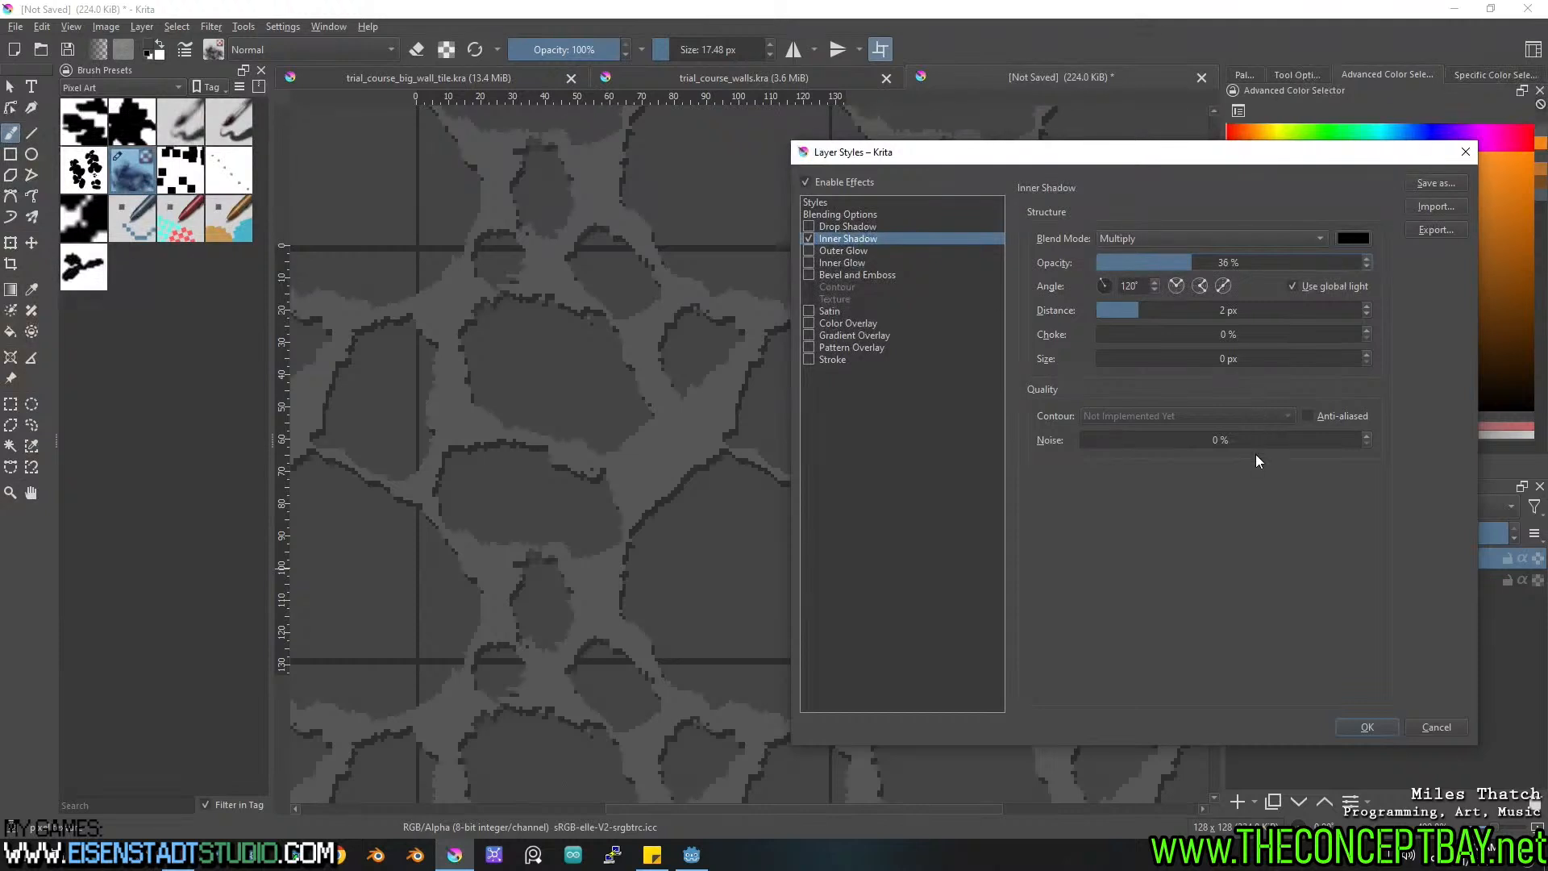
left_click_drag(1134, 310, 1090, 313)
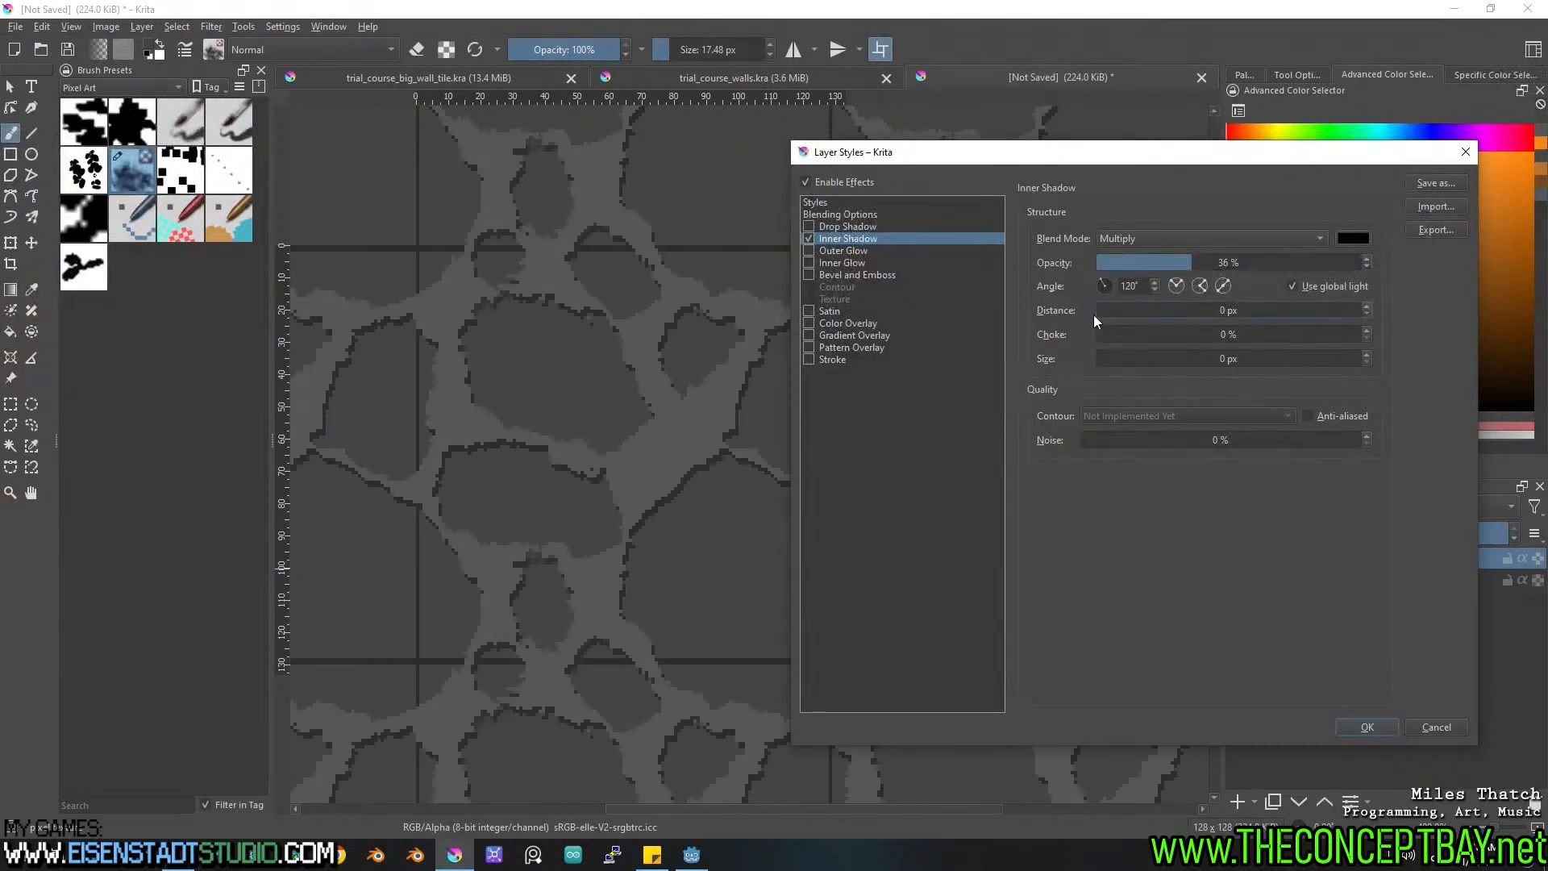
left_click(1365, 308)
left_click(1435, 727)
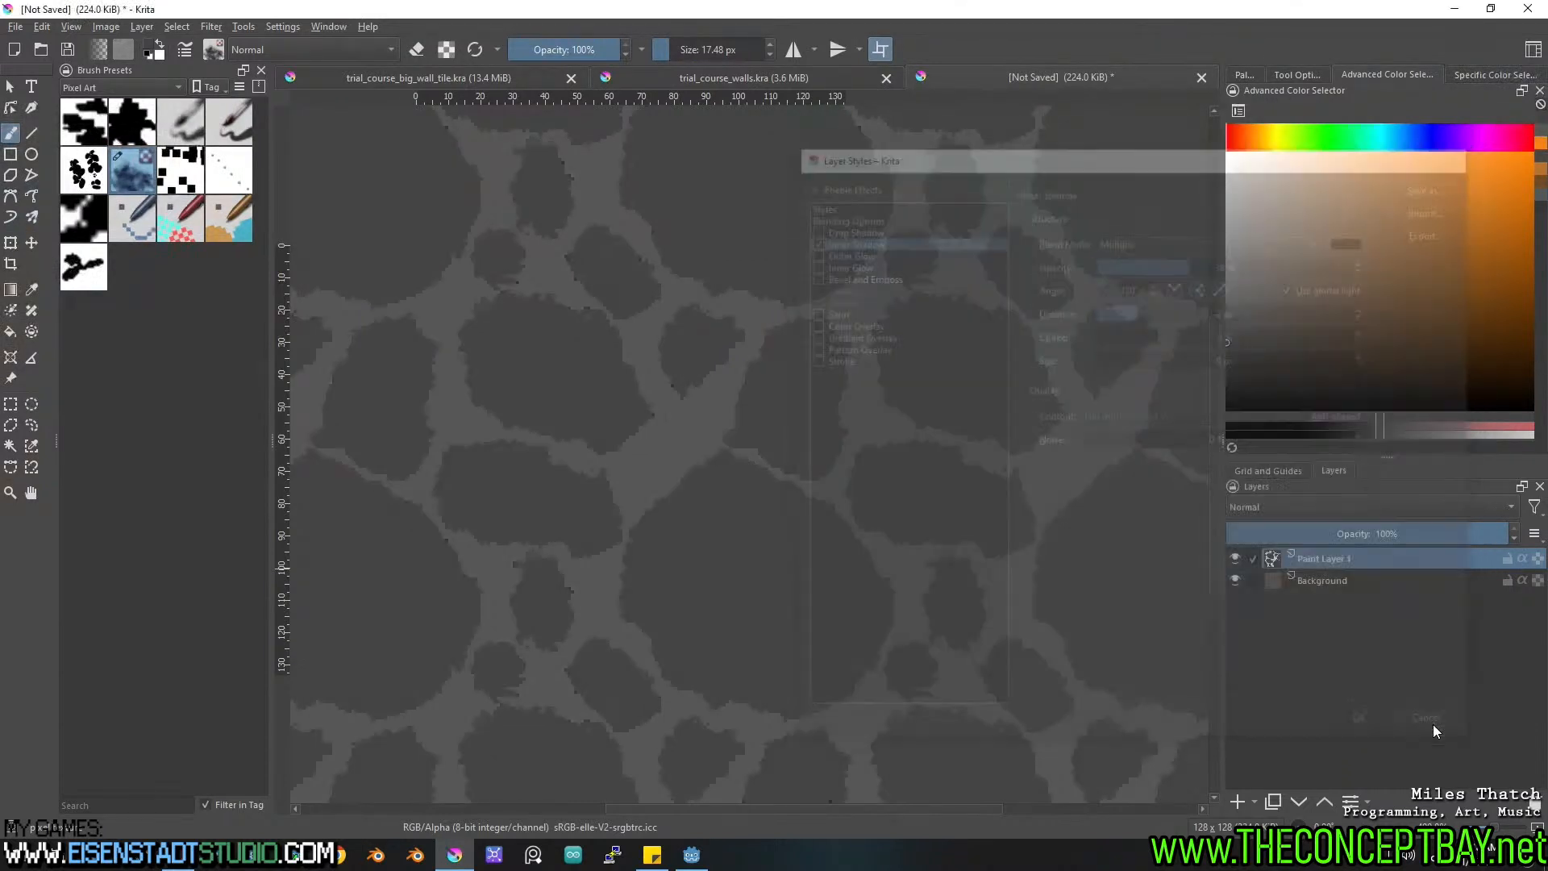
Put Paint Layer 1 into a new group and duplicate it inside that group.
middle_click_drag(940, 496, 932, 469)
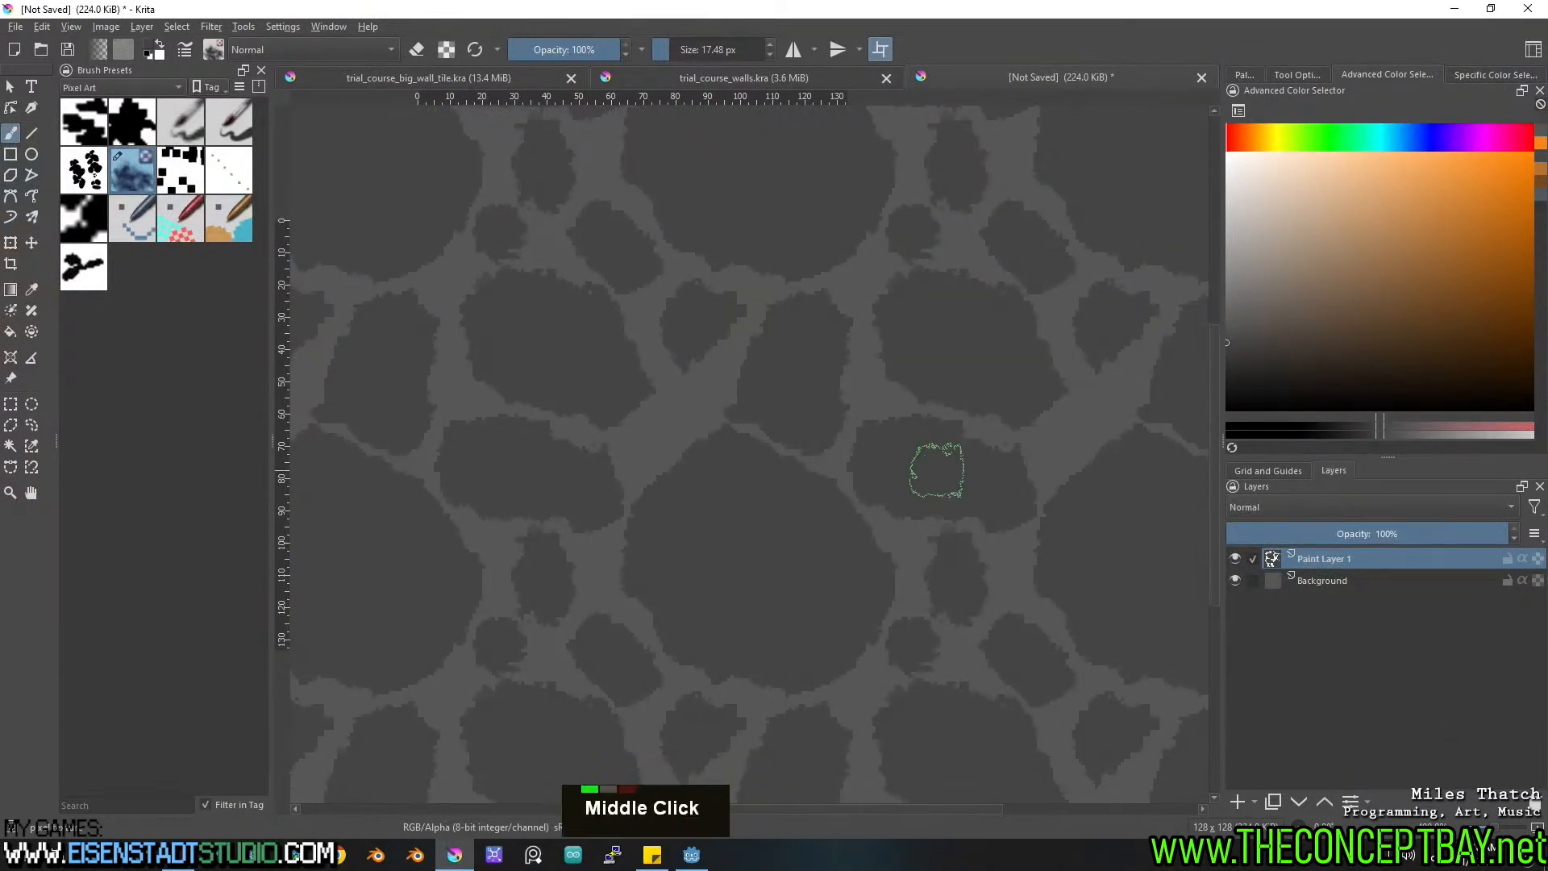
double_click(1238, 558)
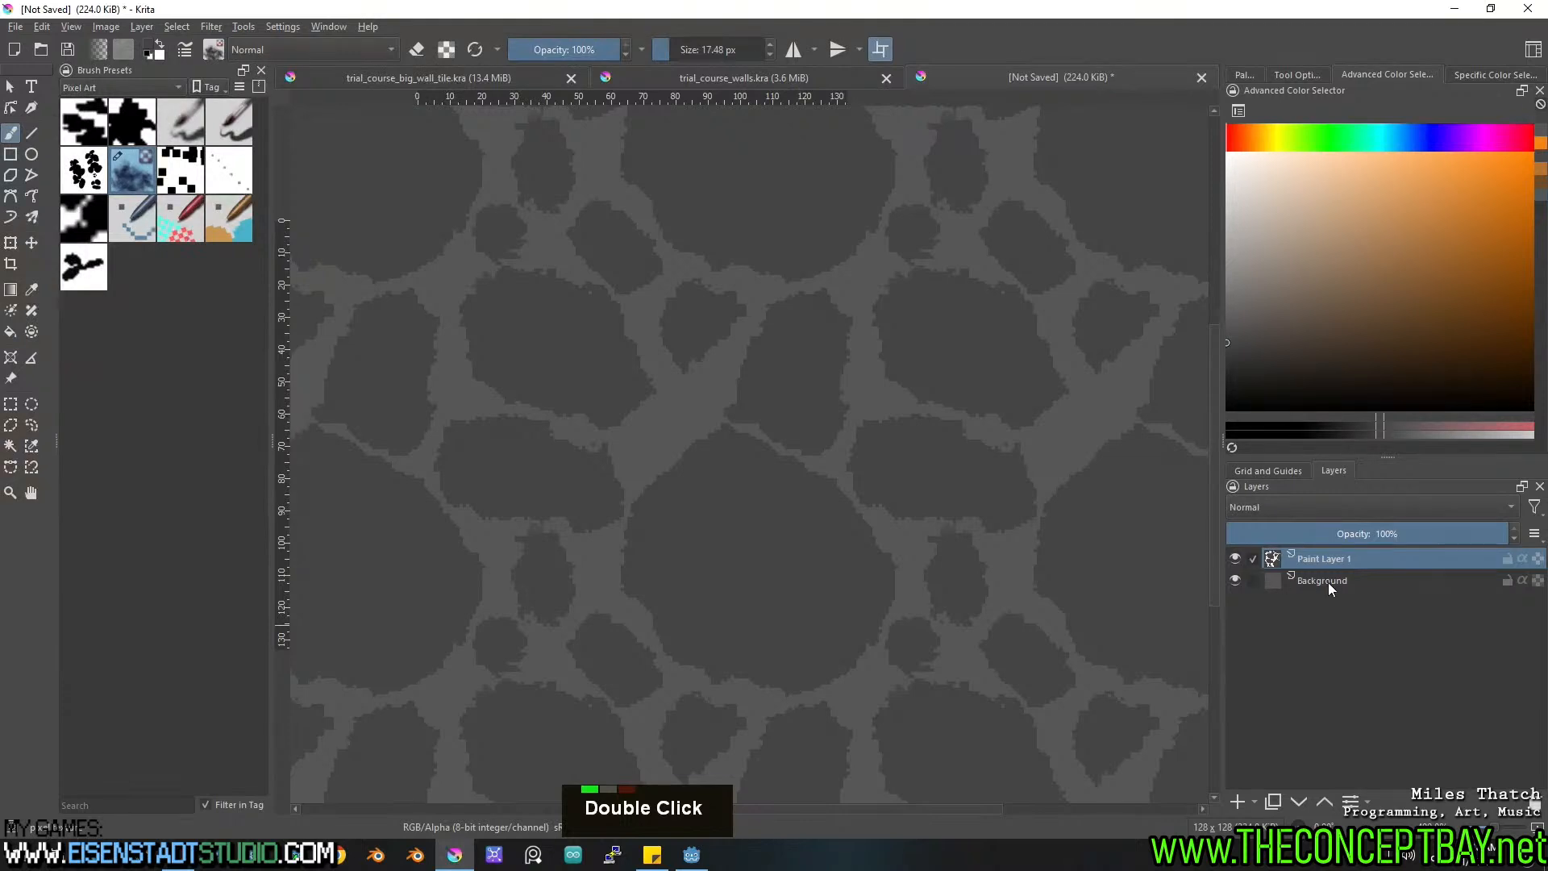
key("ctrl+g")
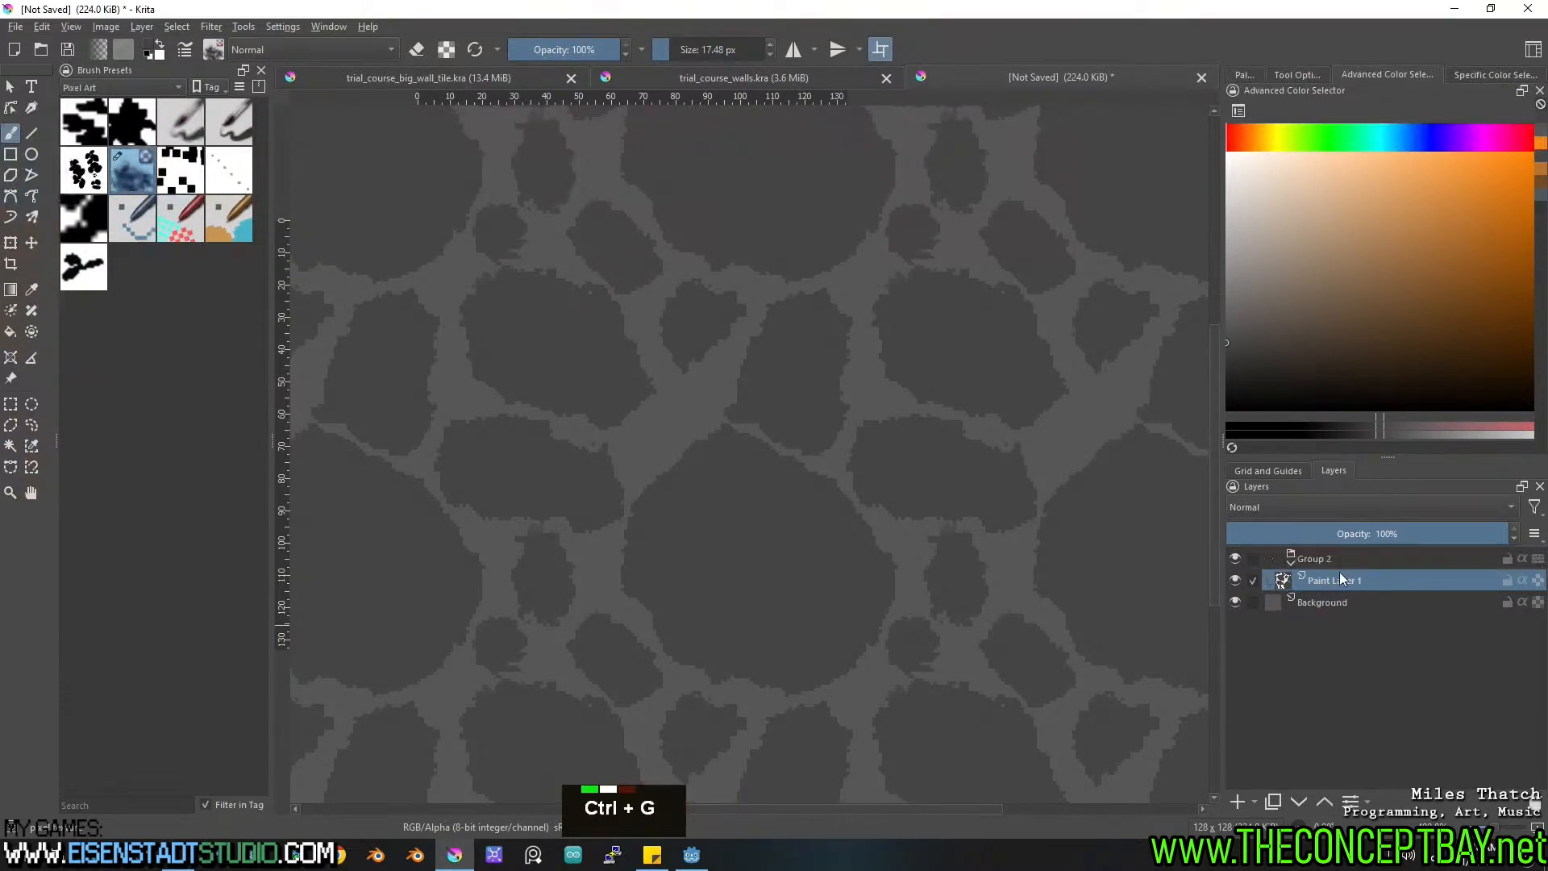
key("ctrl+j")
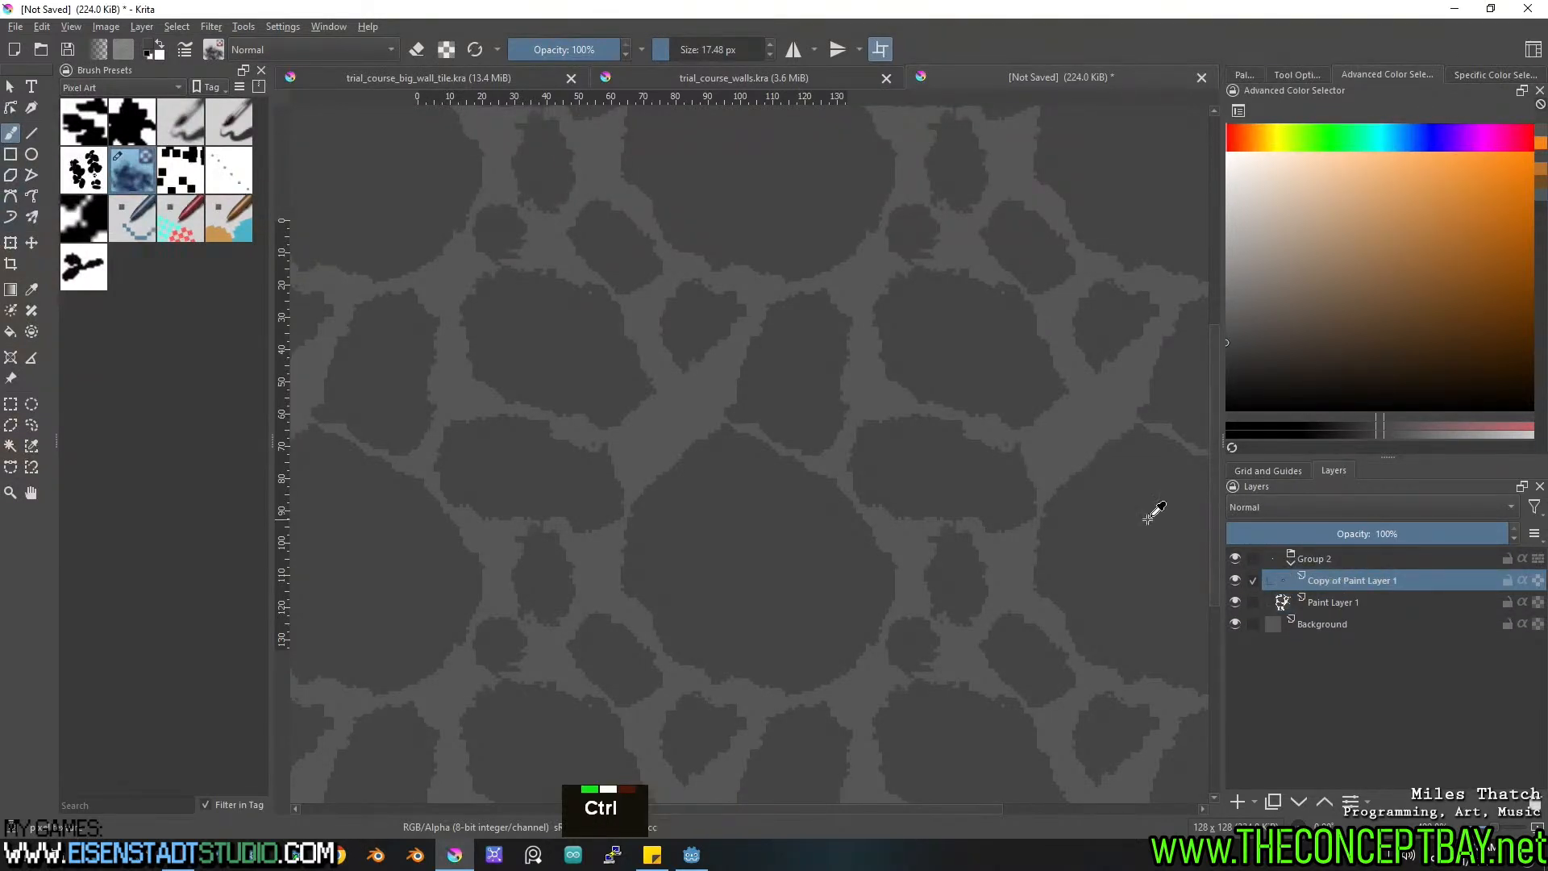
key("ctrl+u")
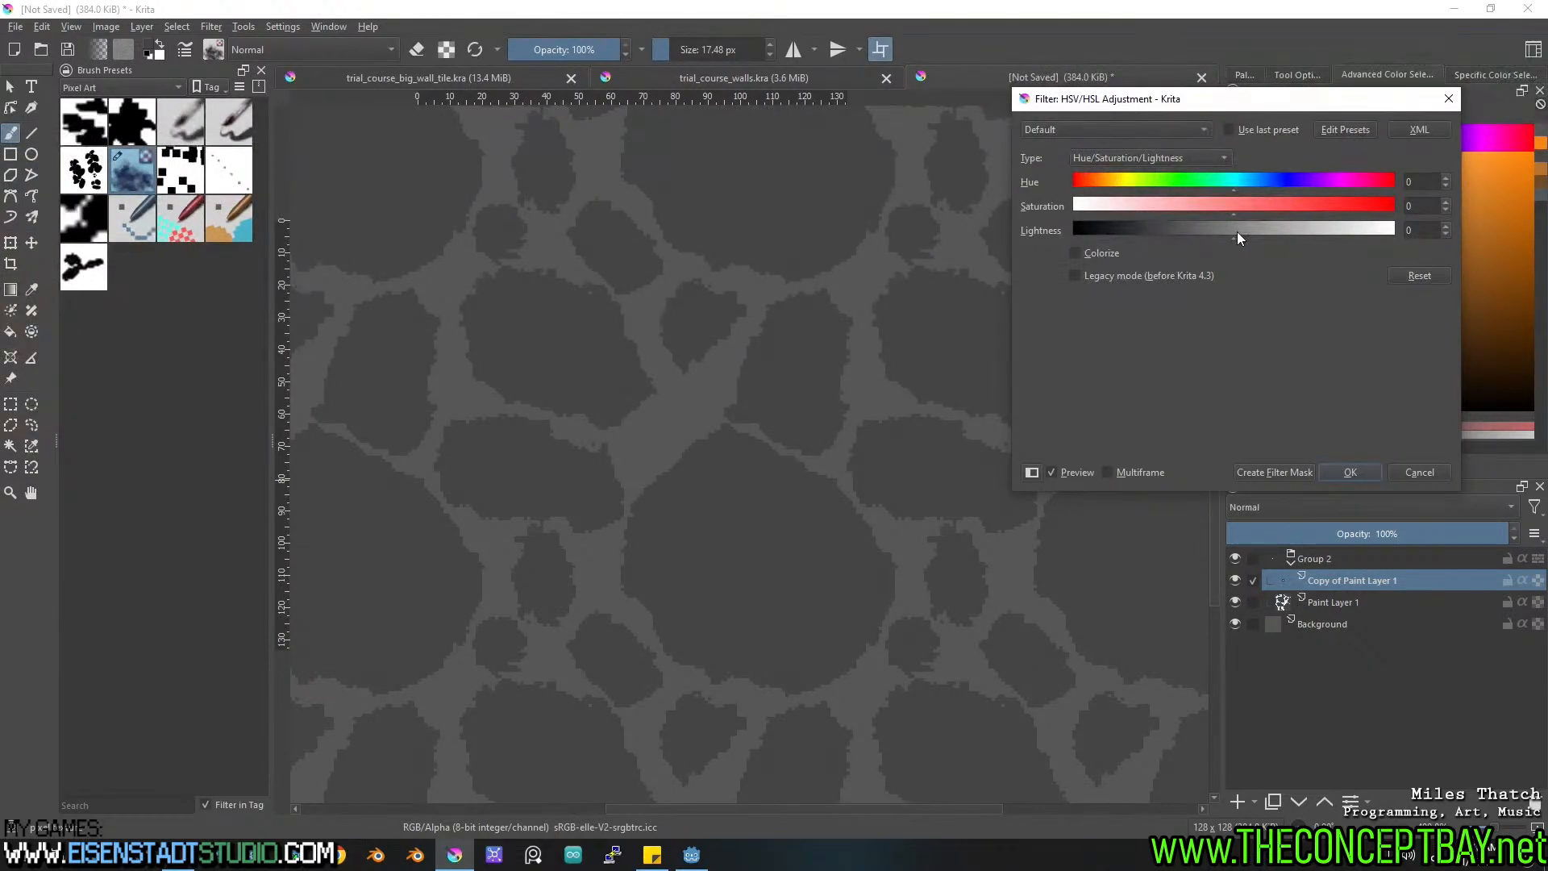
left_click(1420, 474)
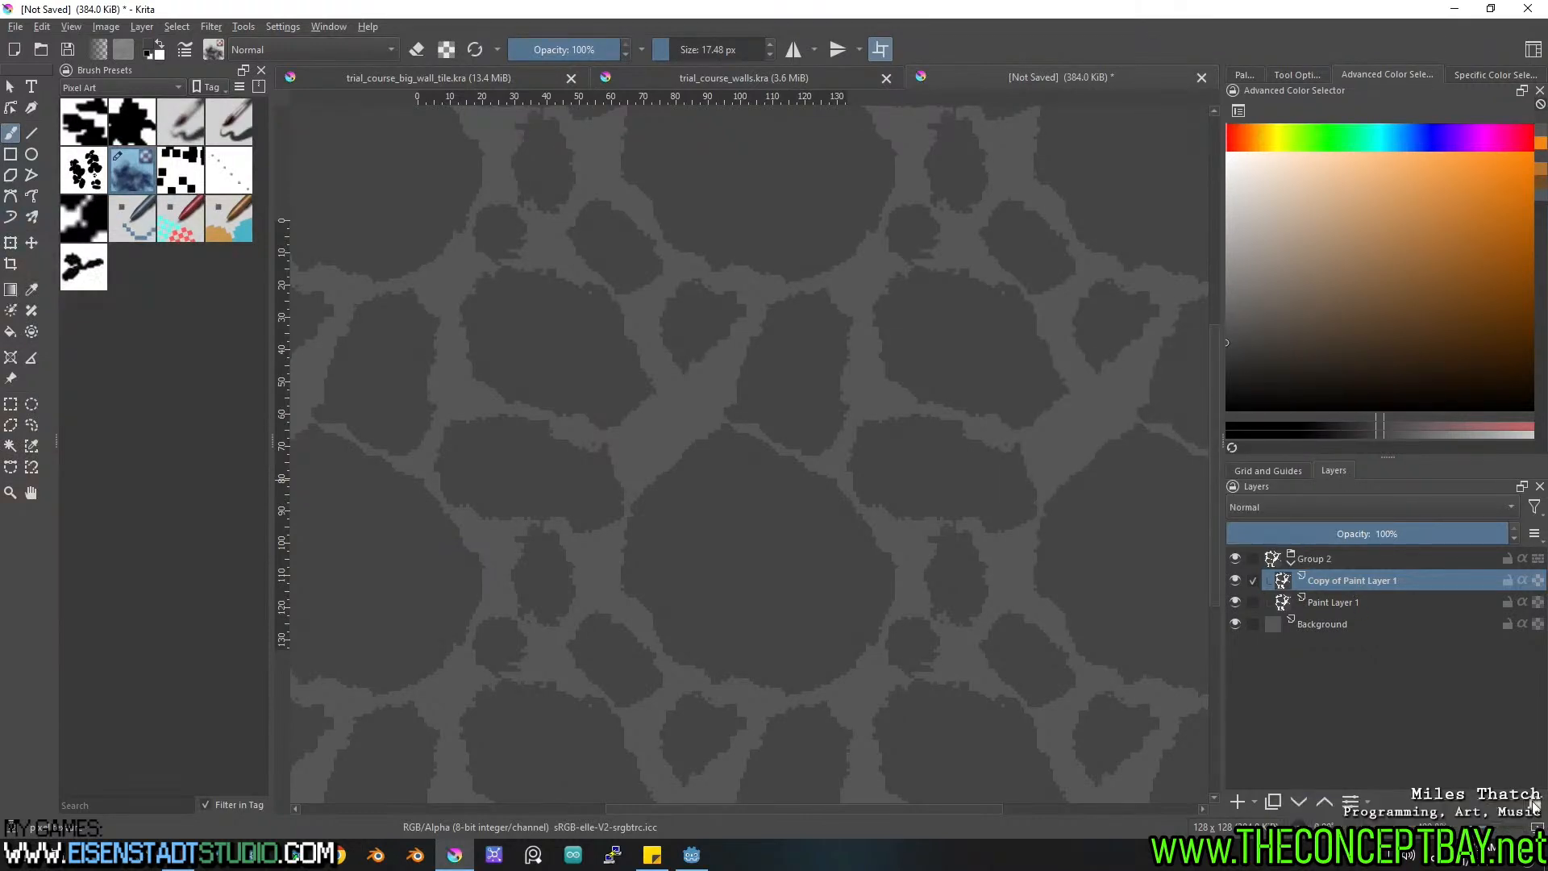
Offset the lower Paint Layer 1 two nudges up and two nudges to the left beneath its copy.
left_click(1359, 604)
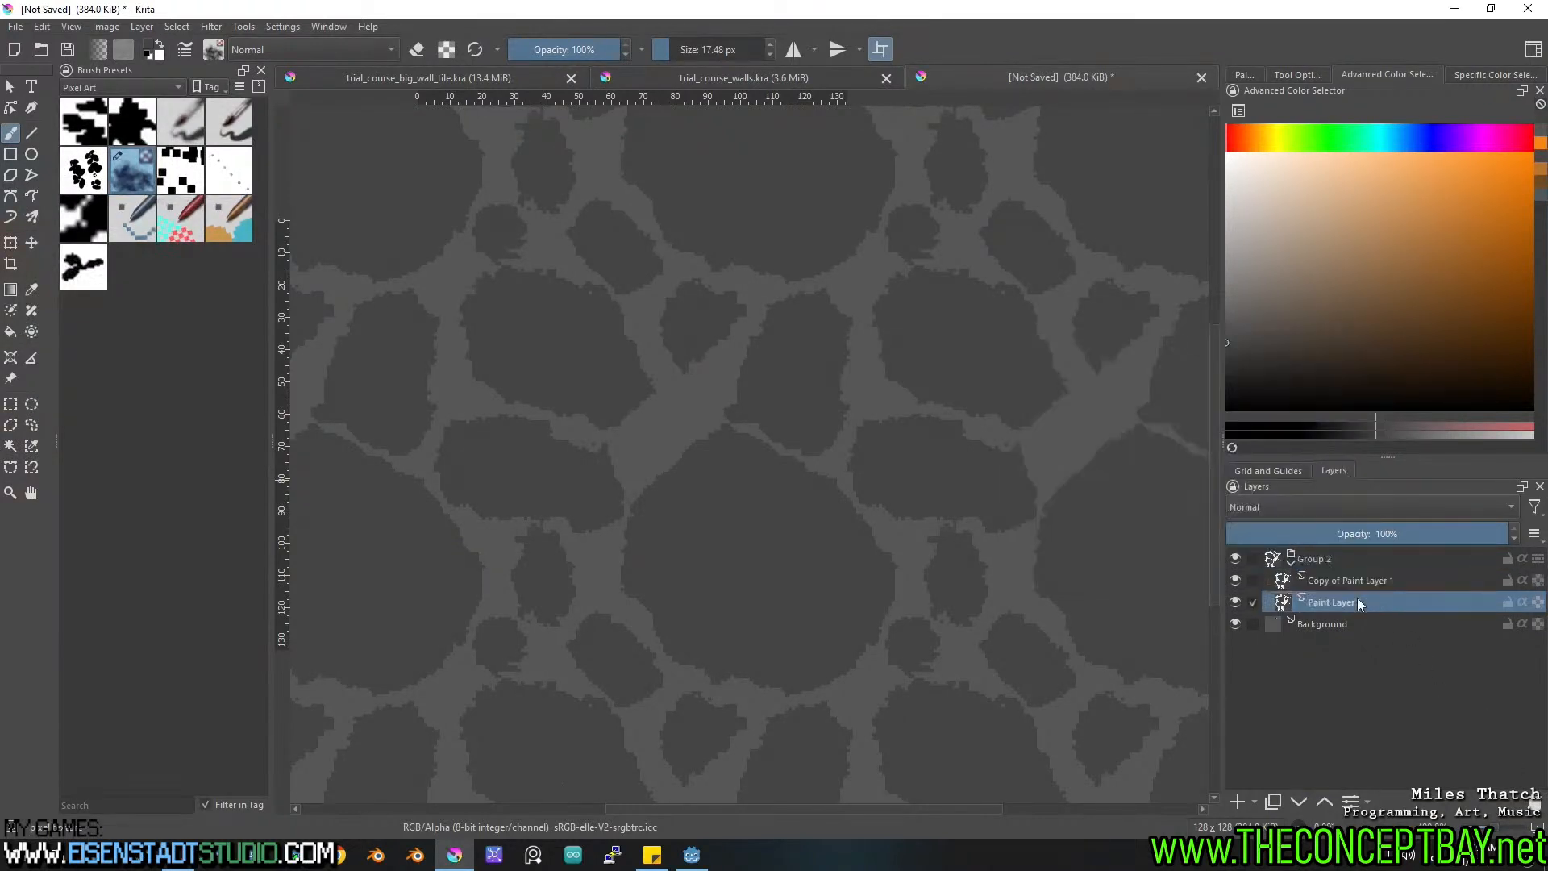
key("t")
key("Up")
key("Up")
key("Left")
key("Left")
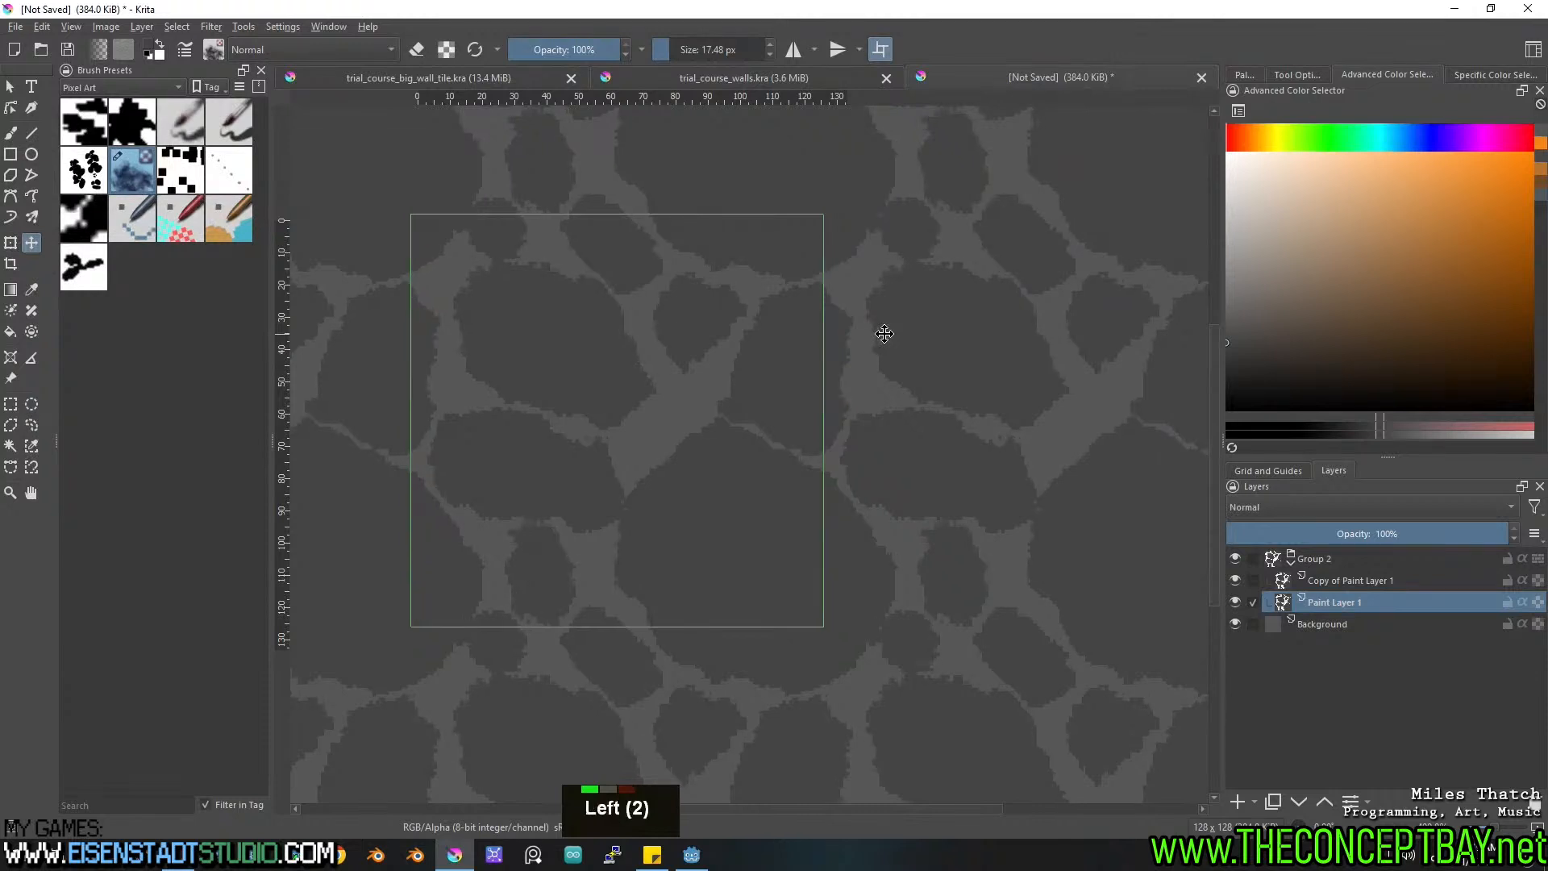
key("ctrl+u")
key("Escape")
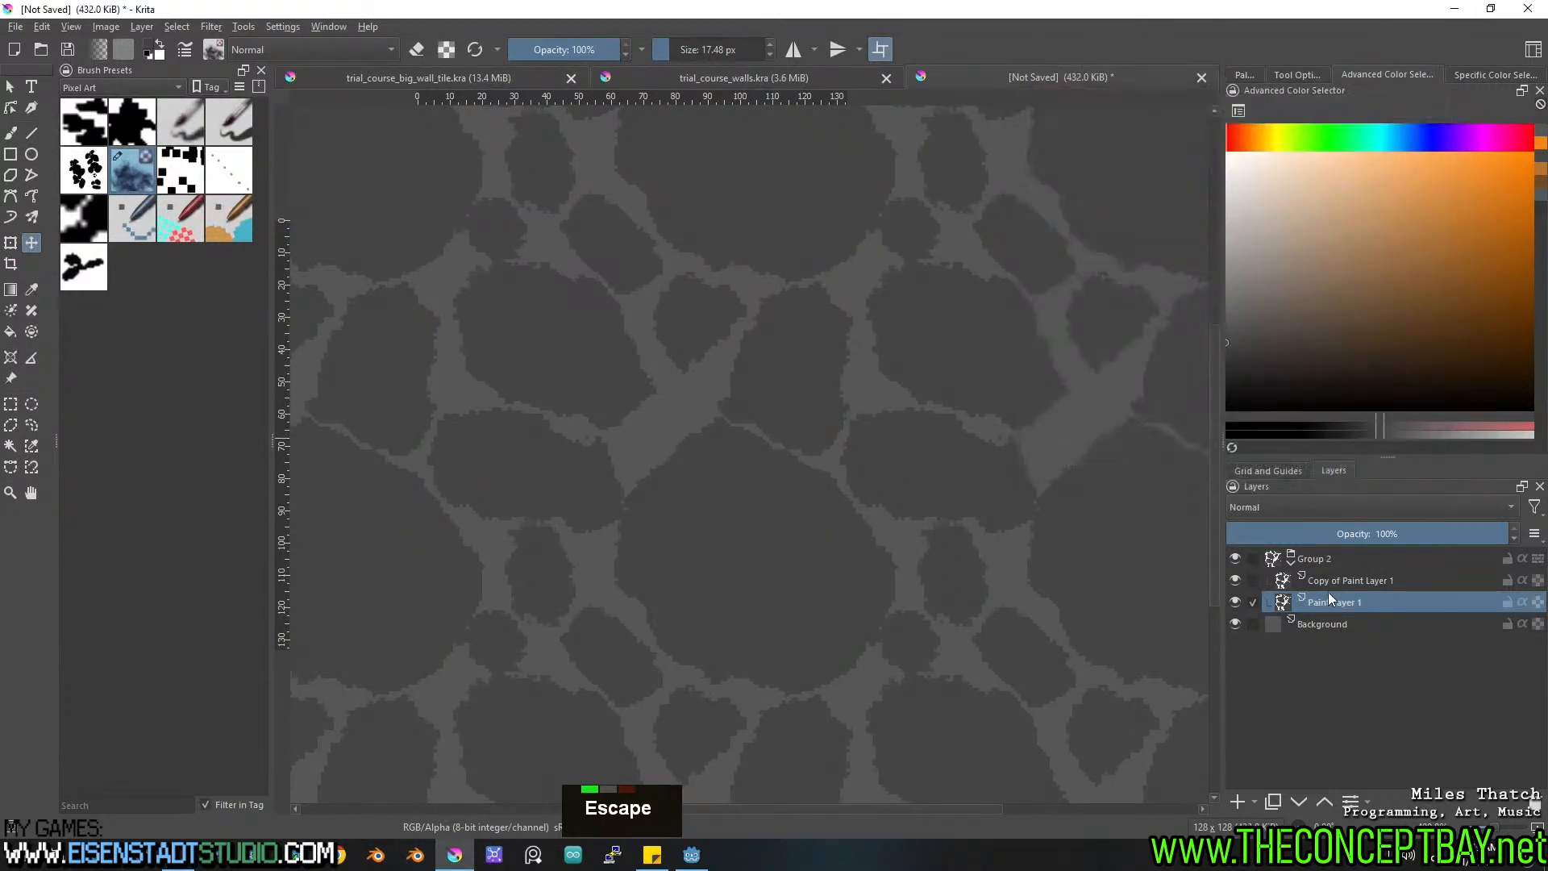
key("ctrl+u")
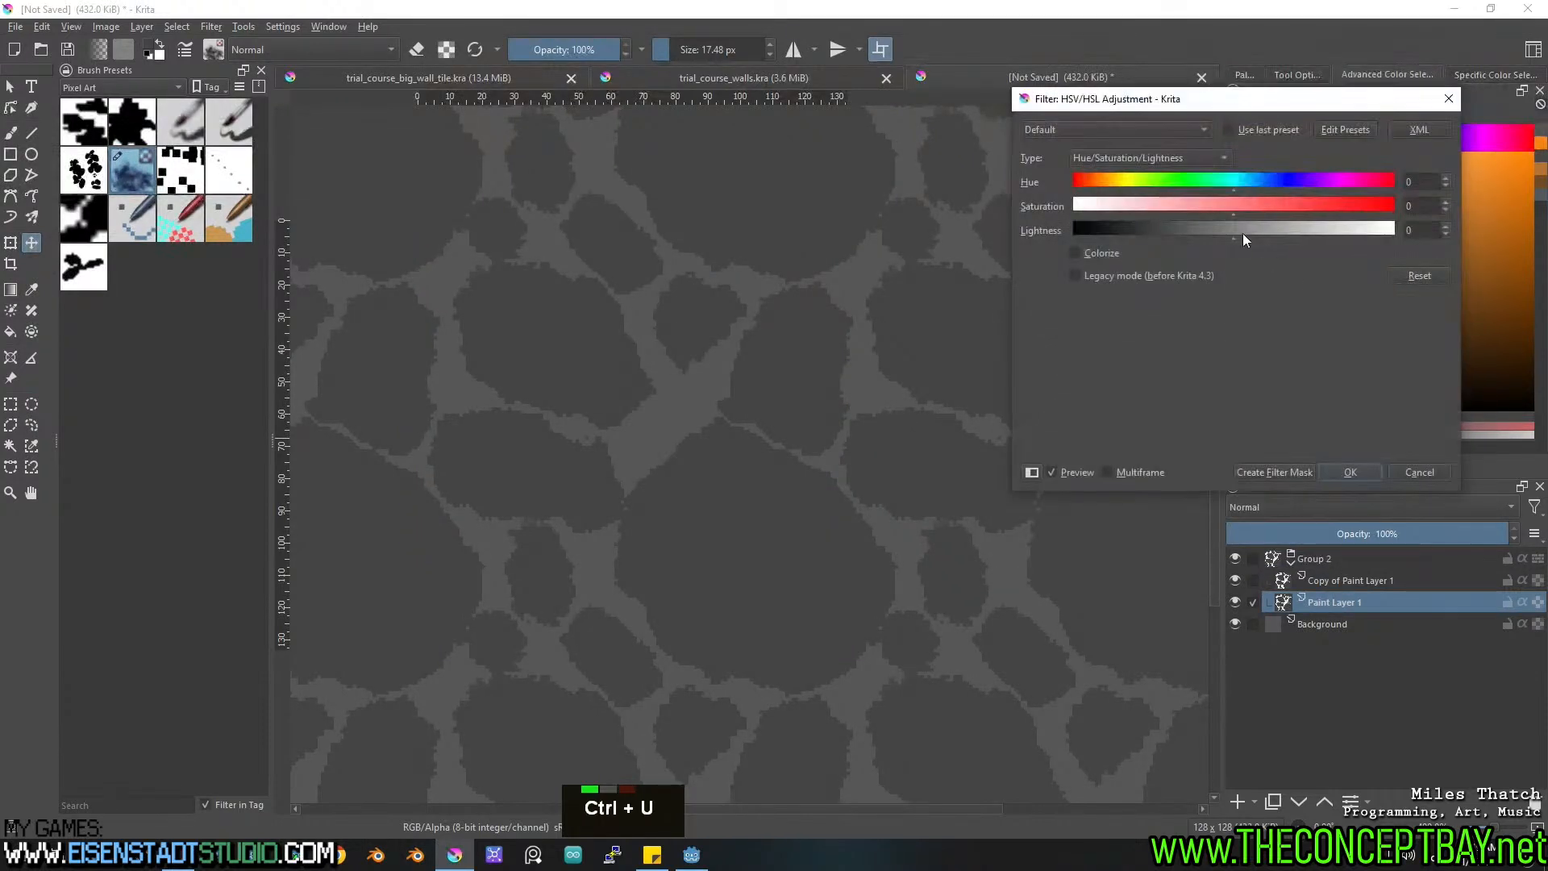
left_click_drag(1235, 234, 1240, 239)
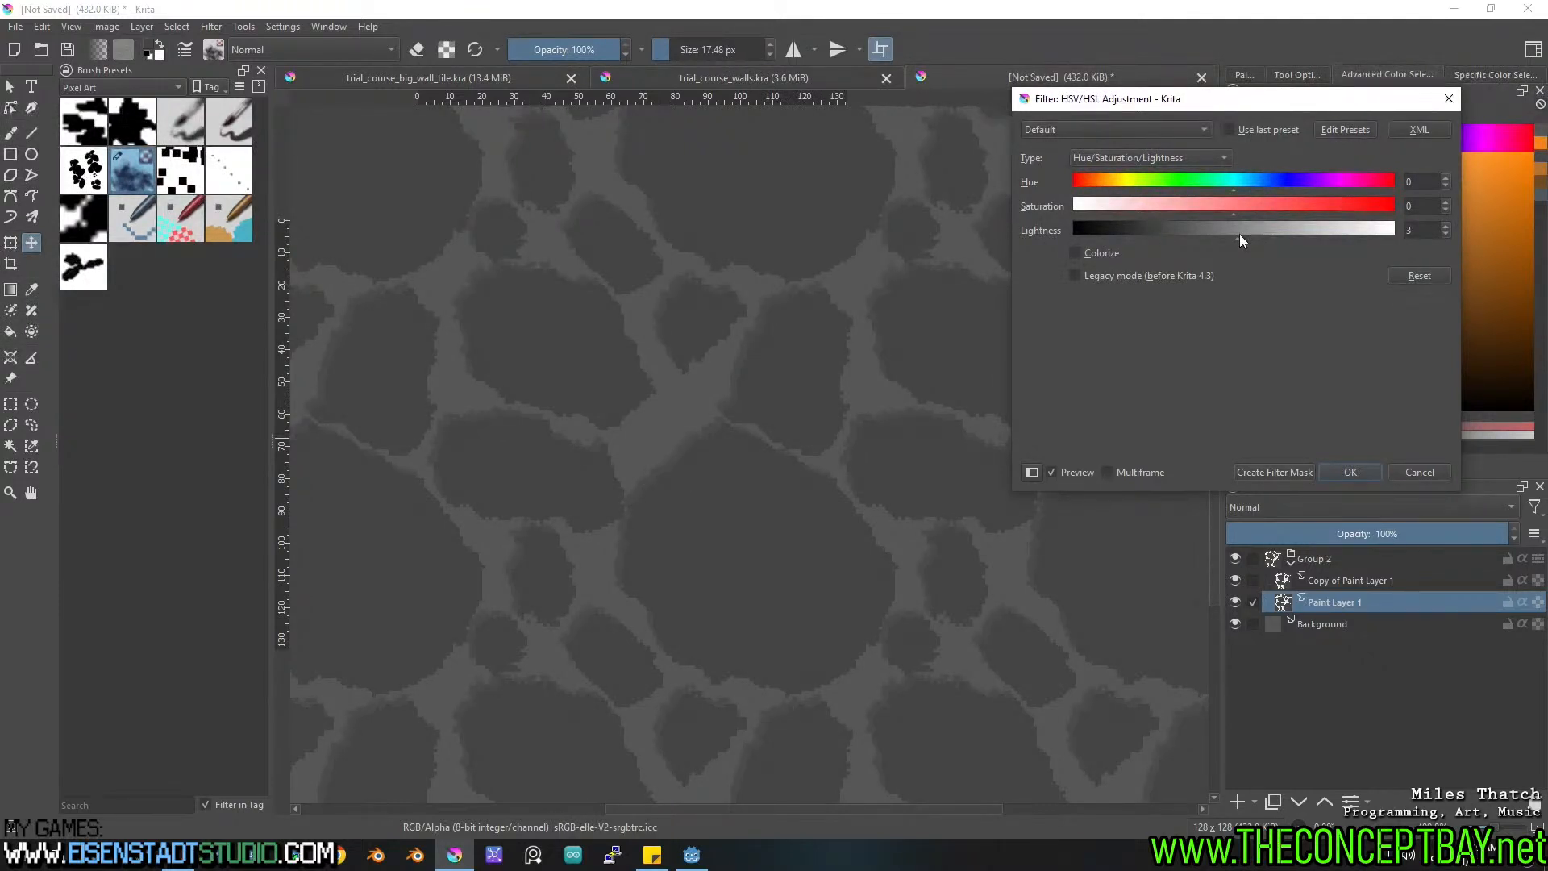
key("Escape")
left_click(1343, 579)
key("ctrl+u")
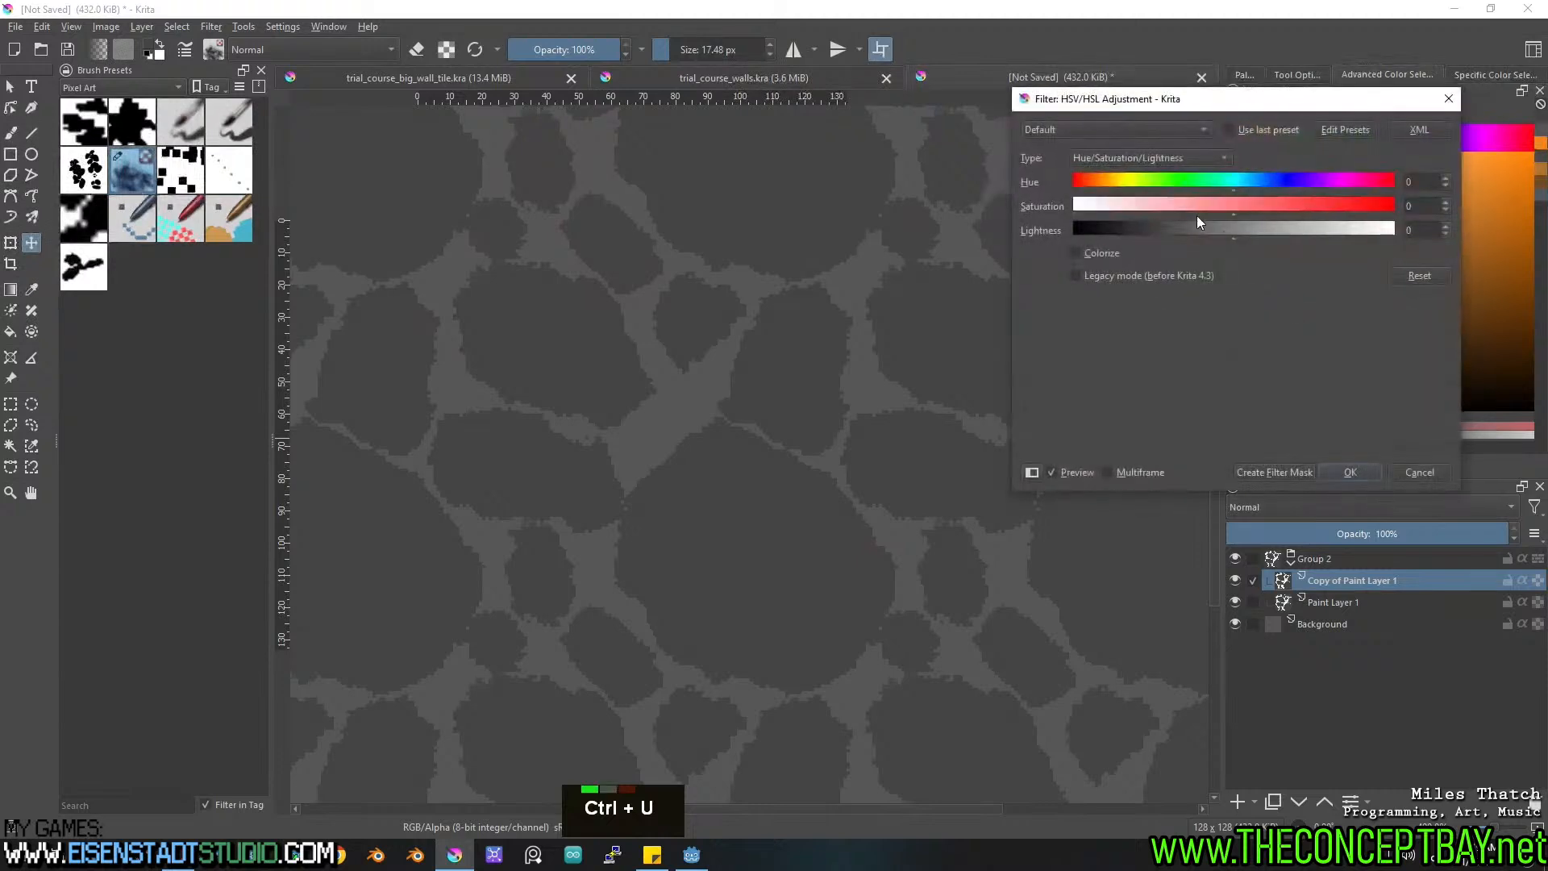
left_click_drag(1226, 234, 1222, 236)
key("Escape")
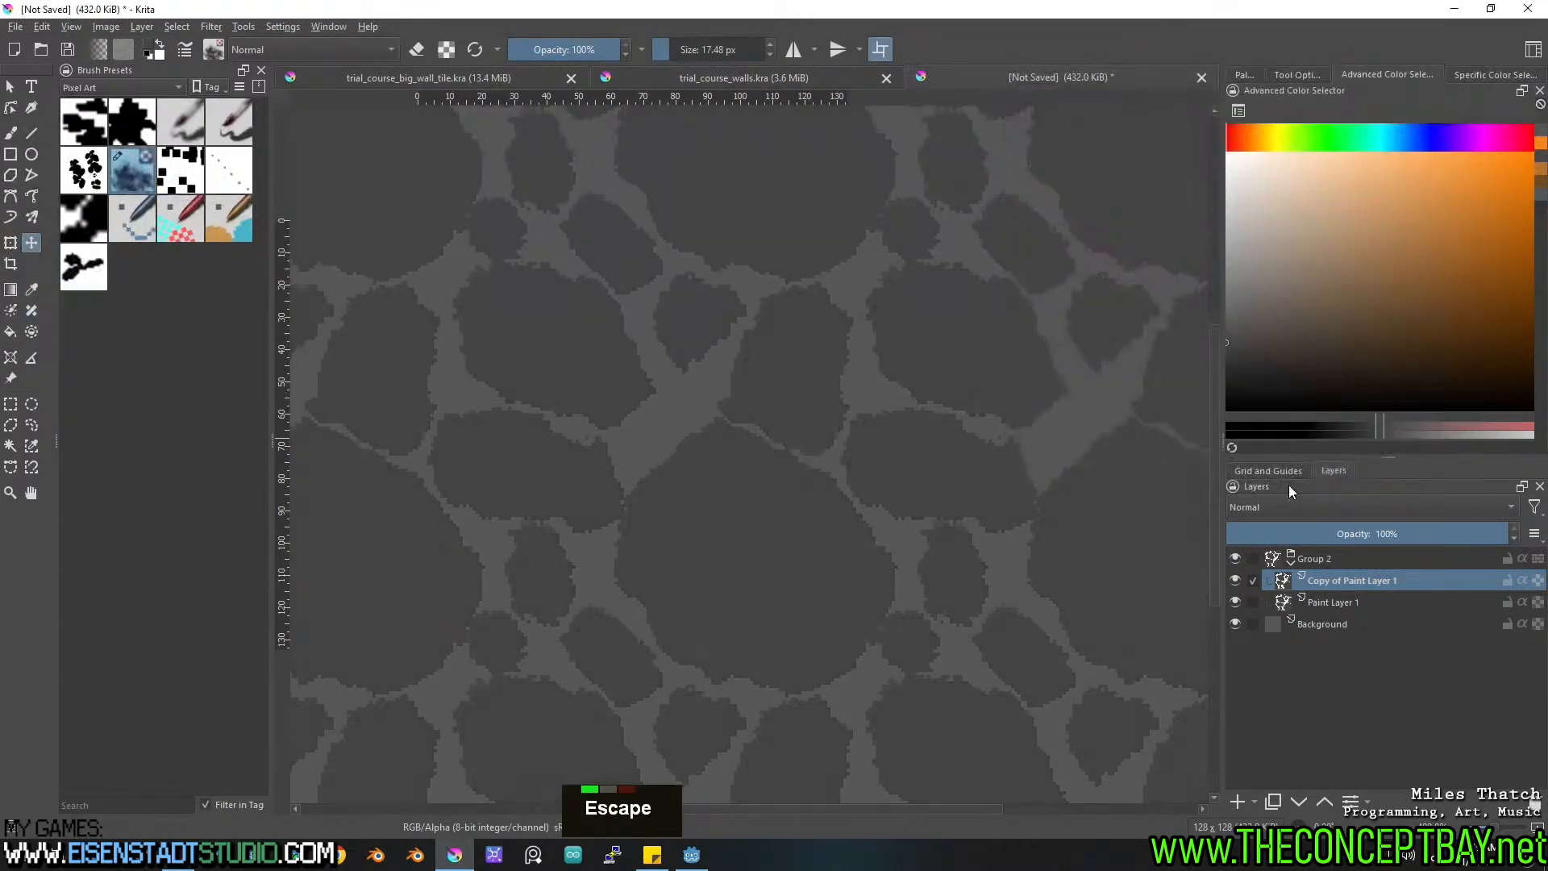
Darken the offset Paint Layer 1 with HSV Adjustment at Lightness -13 to shade the rock edges.
left_click(1343, 601)
key("ctrl+u")
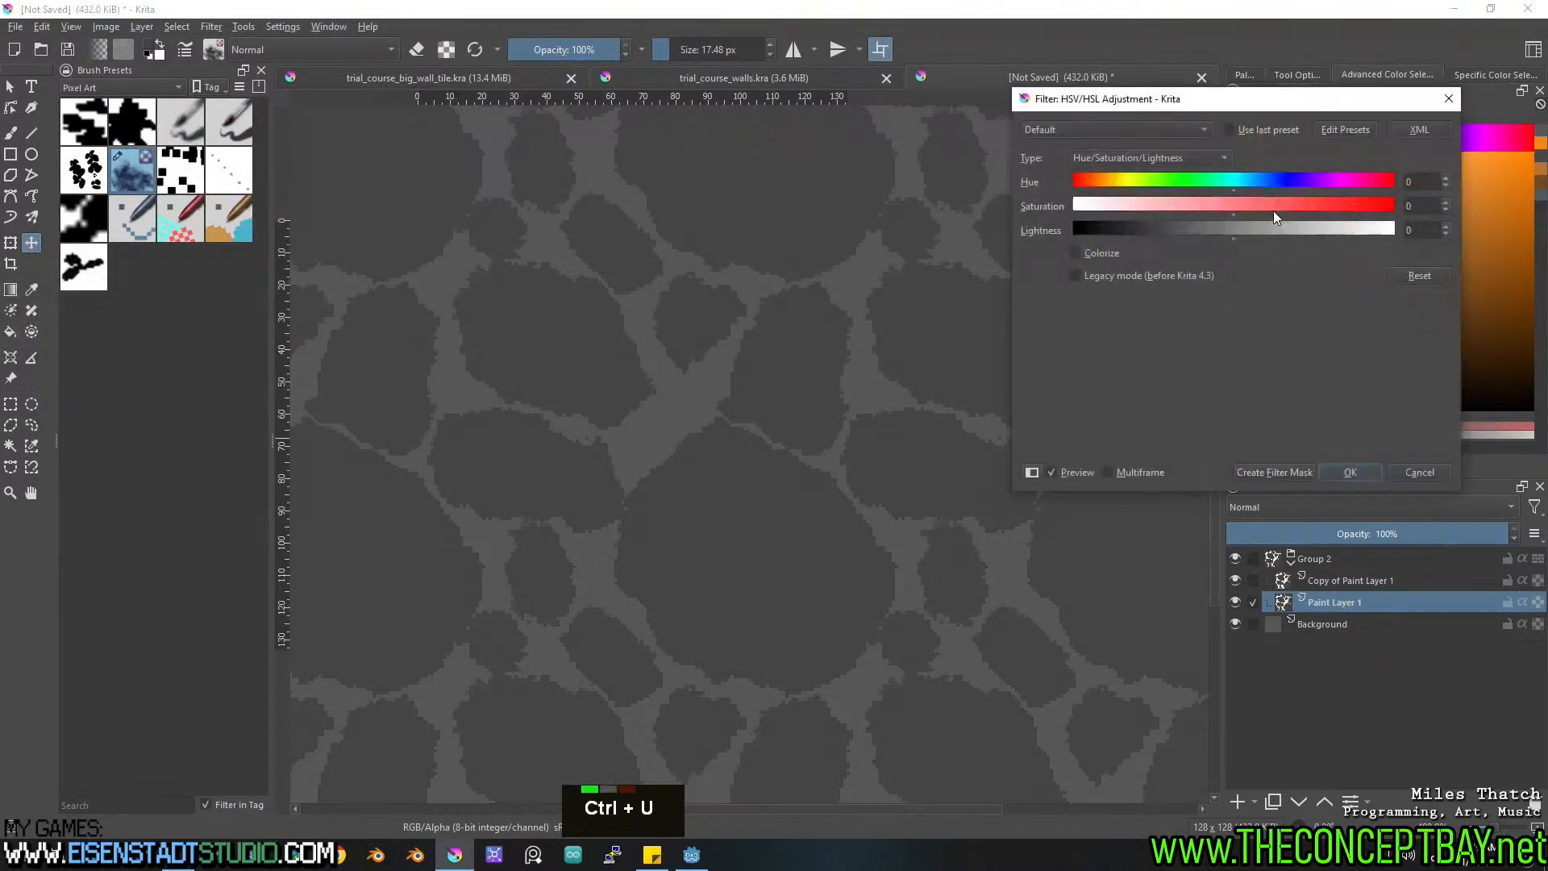
left_click_drag(1229, 233, 1217, 231)
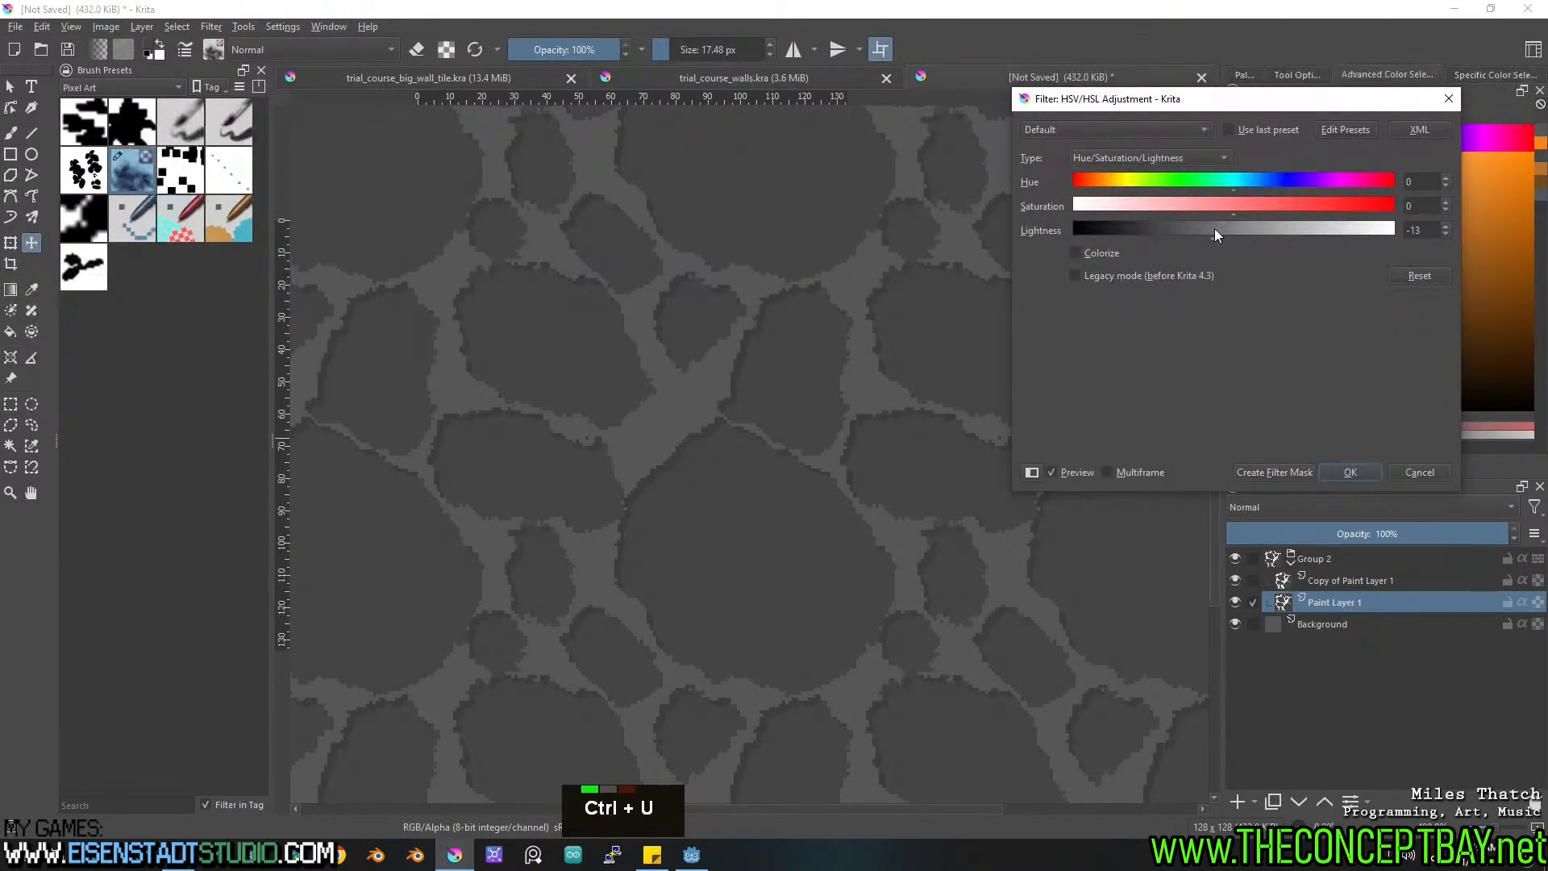
left_click(1349, 473)
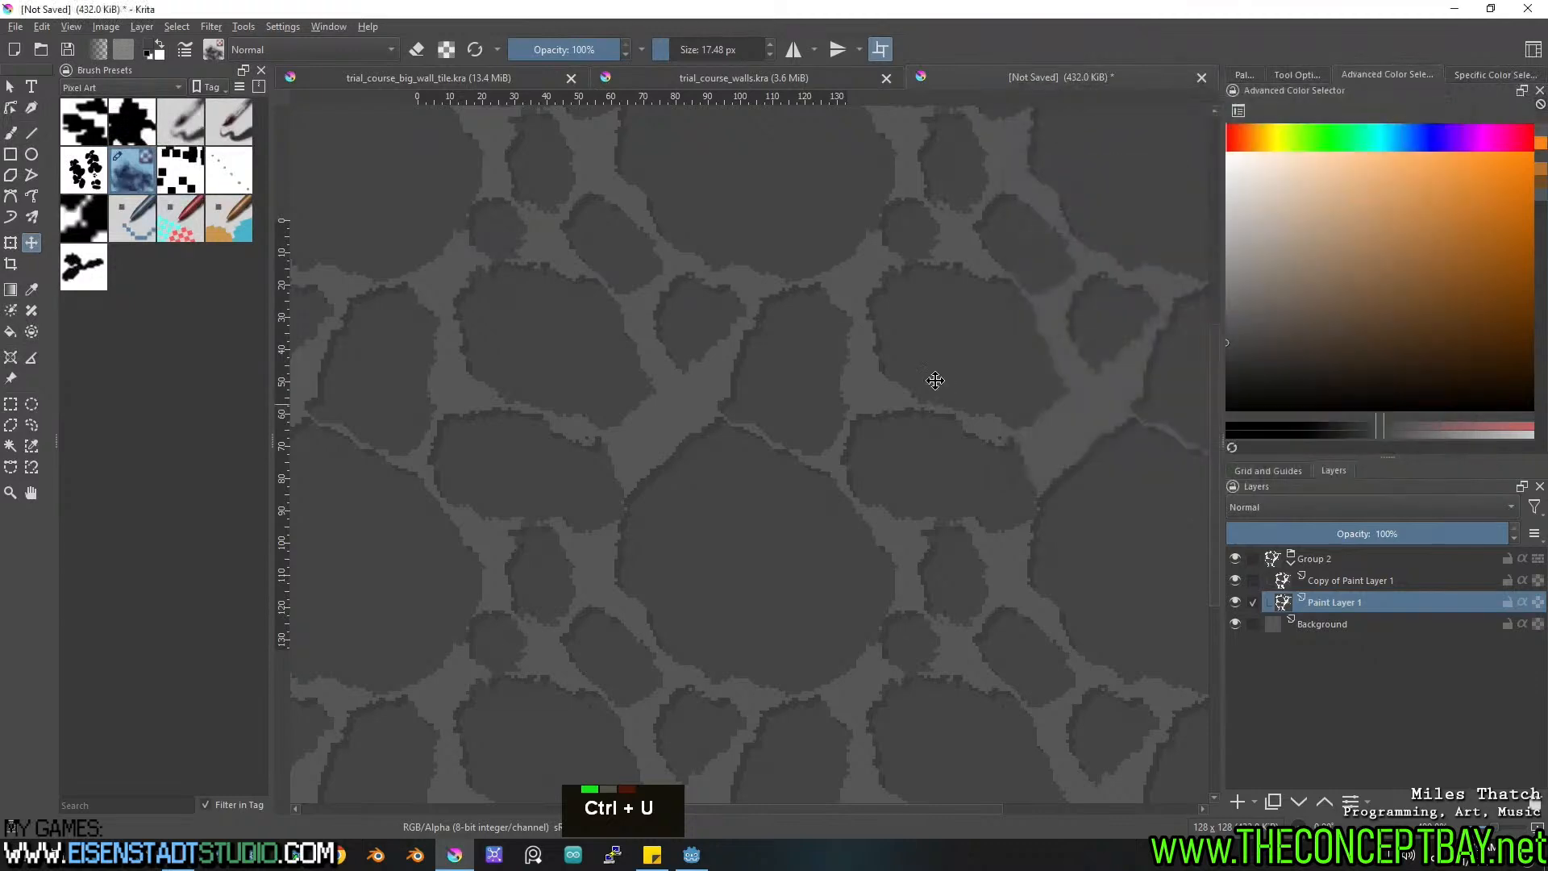
Clear the painted rocks from both Copy of Paint Layer 1 and Paint Layer 1, keeping the group and its layers.
scroll(927, 376, "down", 4)
scroll(926, 373, "up", 2)
scroll(911, 355, "up", 1)
middle_click_drag(911, 355, 840, 271)
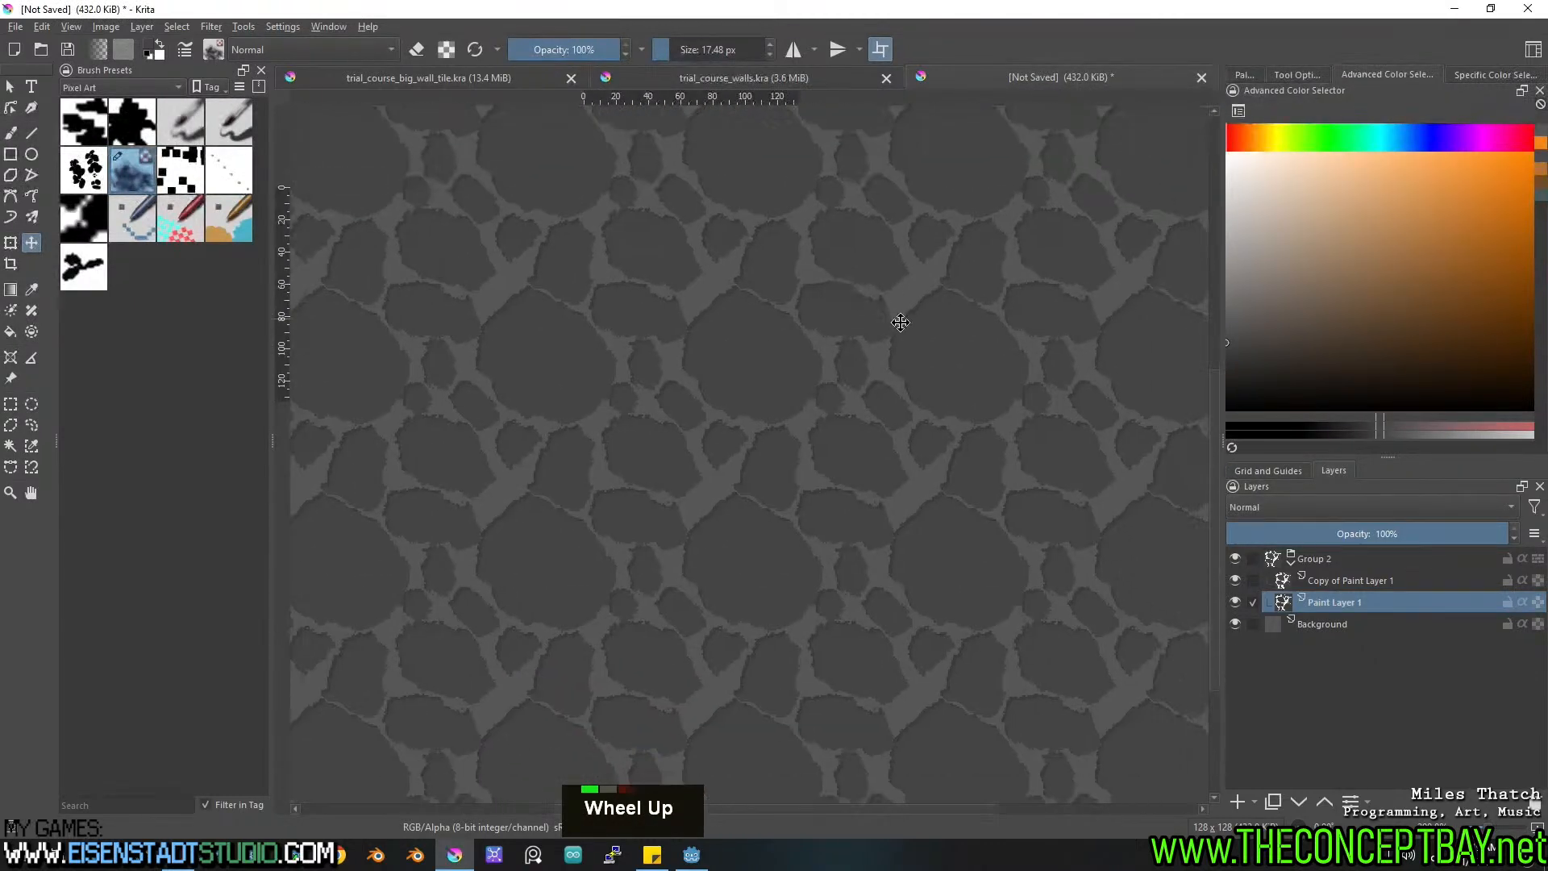
middle_click_drag(897, 359, 884, 375)
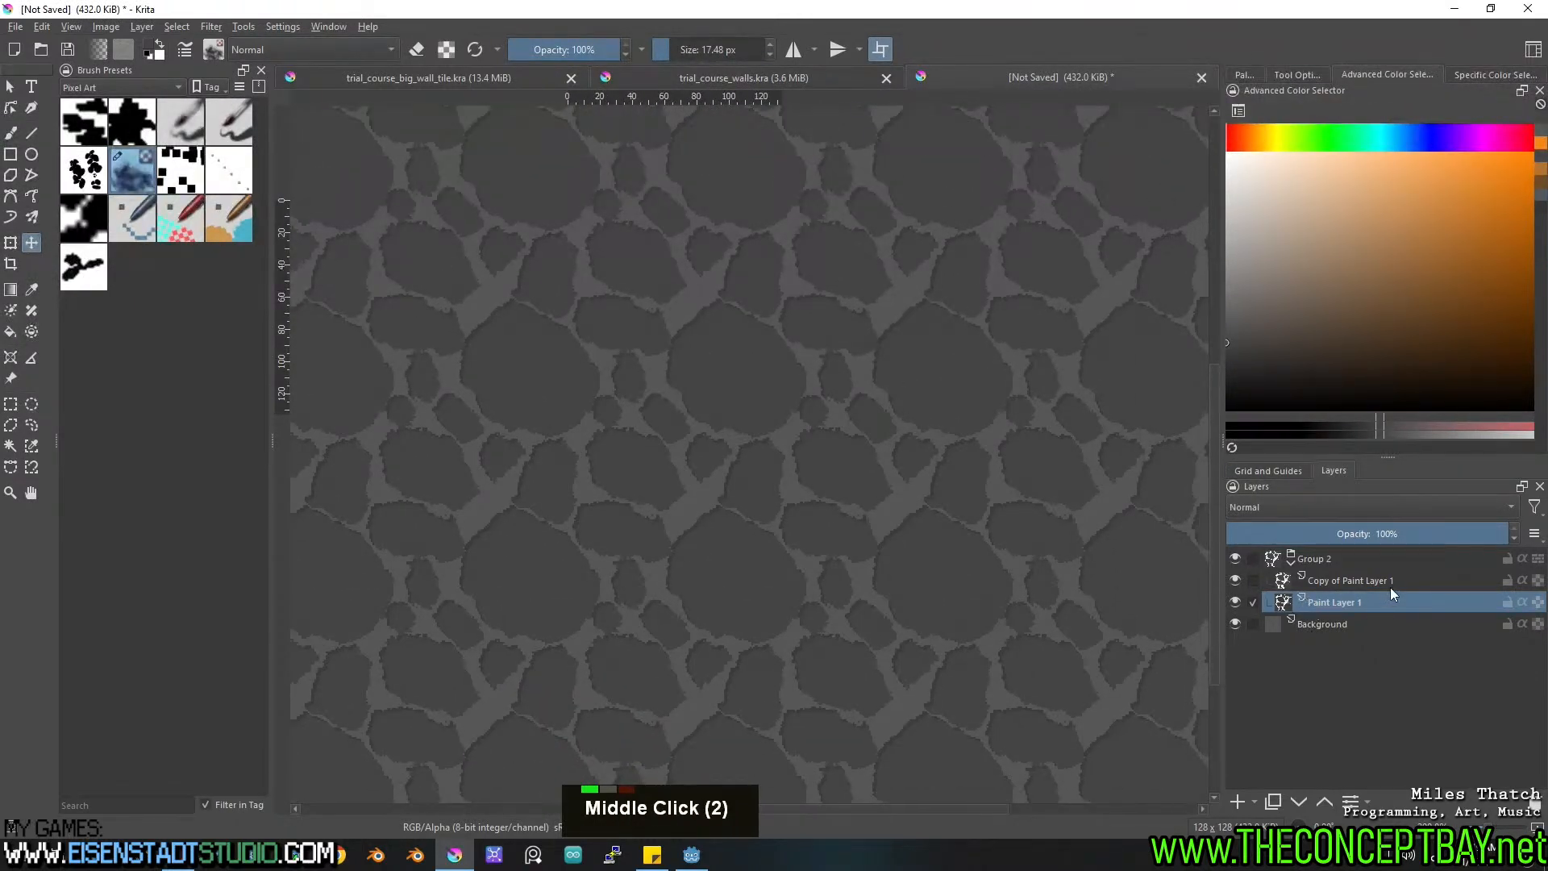
key("Delete")
key("Return")
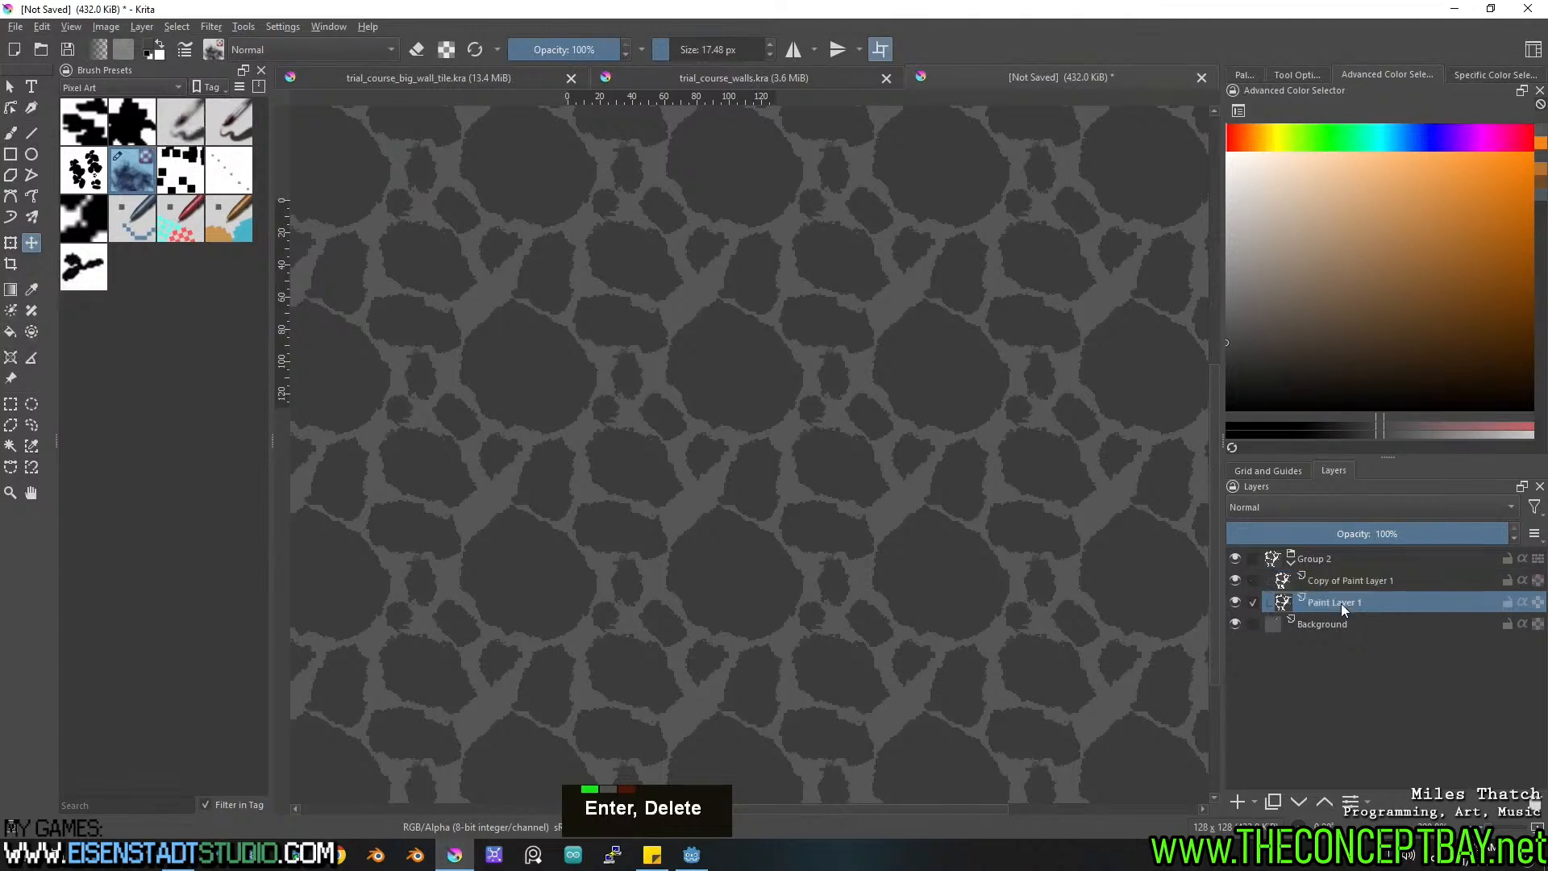
key("Delete")
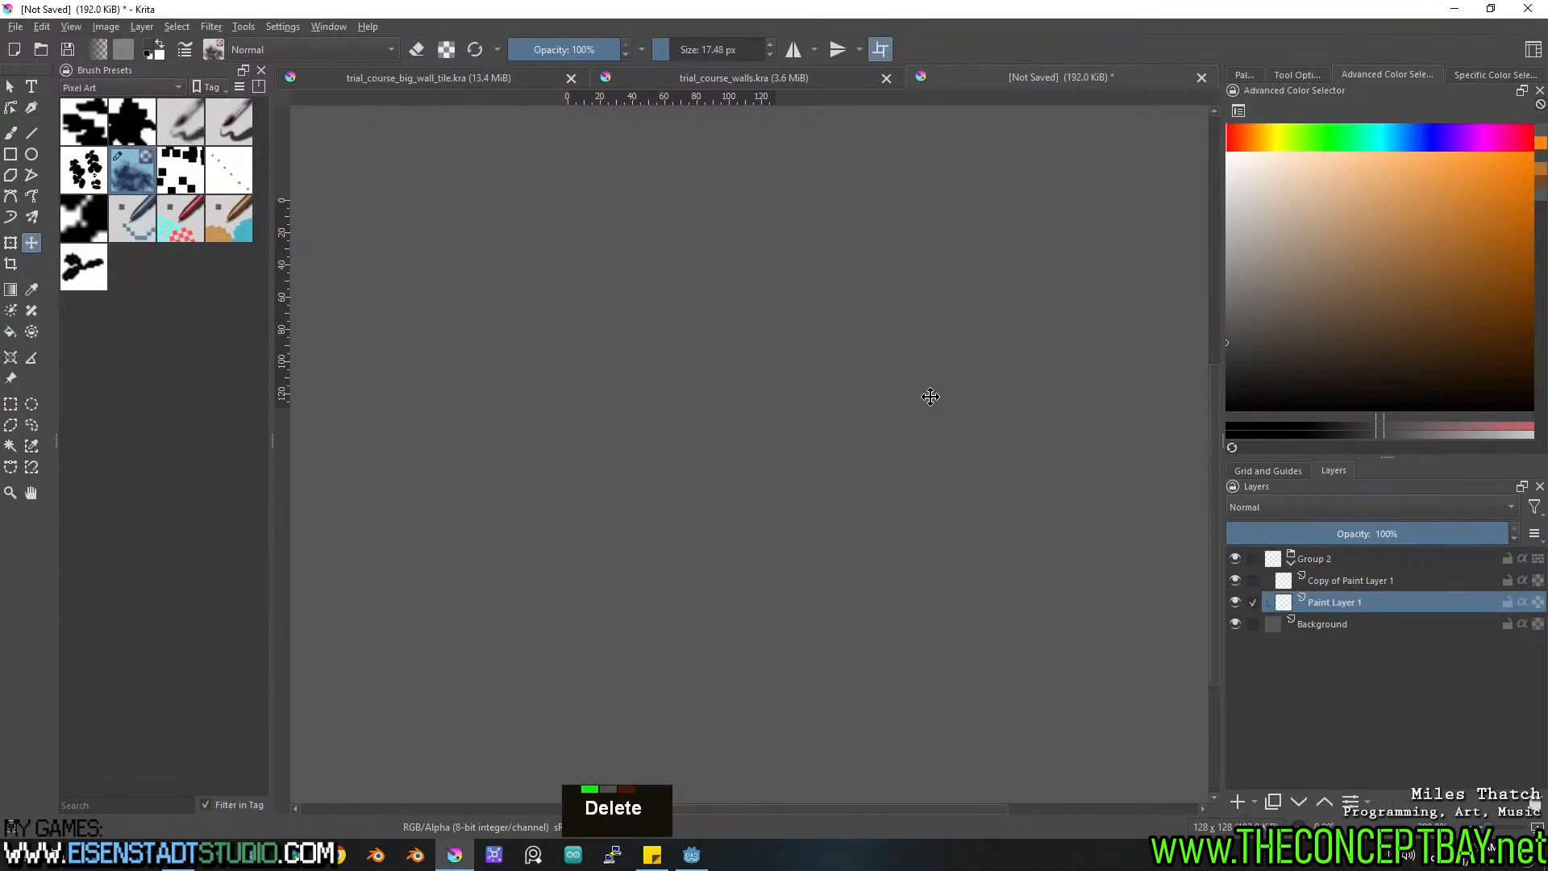
Set the brush size to 17.74 px and paint new irregular rocks on Paint Layer 1, undoing the unwanted strokes.
key("b")
mouse_move(749, 448)
left_mouse_down("shift")
mouse_move(763, 446)
mouse_move(738, 436)
mouse_move(766, 457)
mouse_move(785, 442)
left_mouse_up("shift")
mouse_move(832, 519)
left_mouse_down()
mouse_move(819, 536)
mouse_move(850, 515)
mouse_move(864, 542)
mouse_move(840, 512)
left_mouse_up()
mouse_move(783, 425)
left_mouse_down()
mouse_move(777, 449)
mouse_move(794, 403)
mouse_move(687, 449)
mouse_move(757, 339)
mouse_move(712, 373)
mouse_move(743, 364)
left_mouse_up()
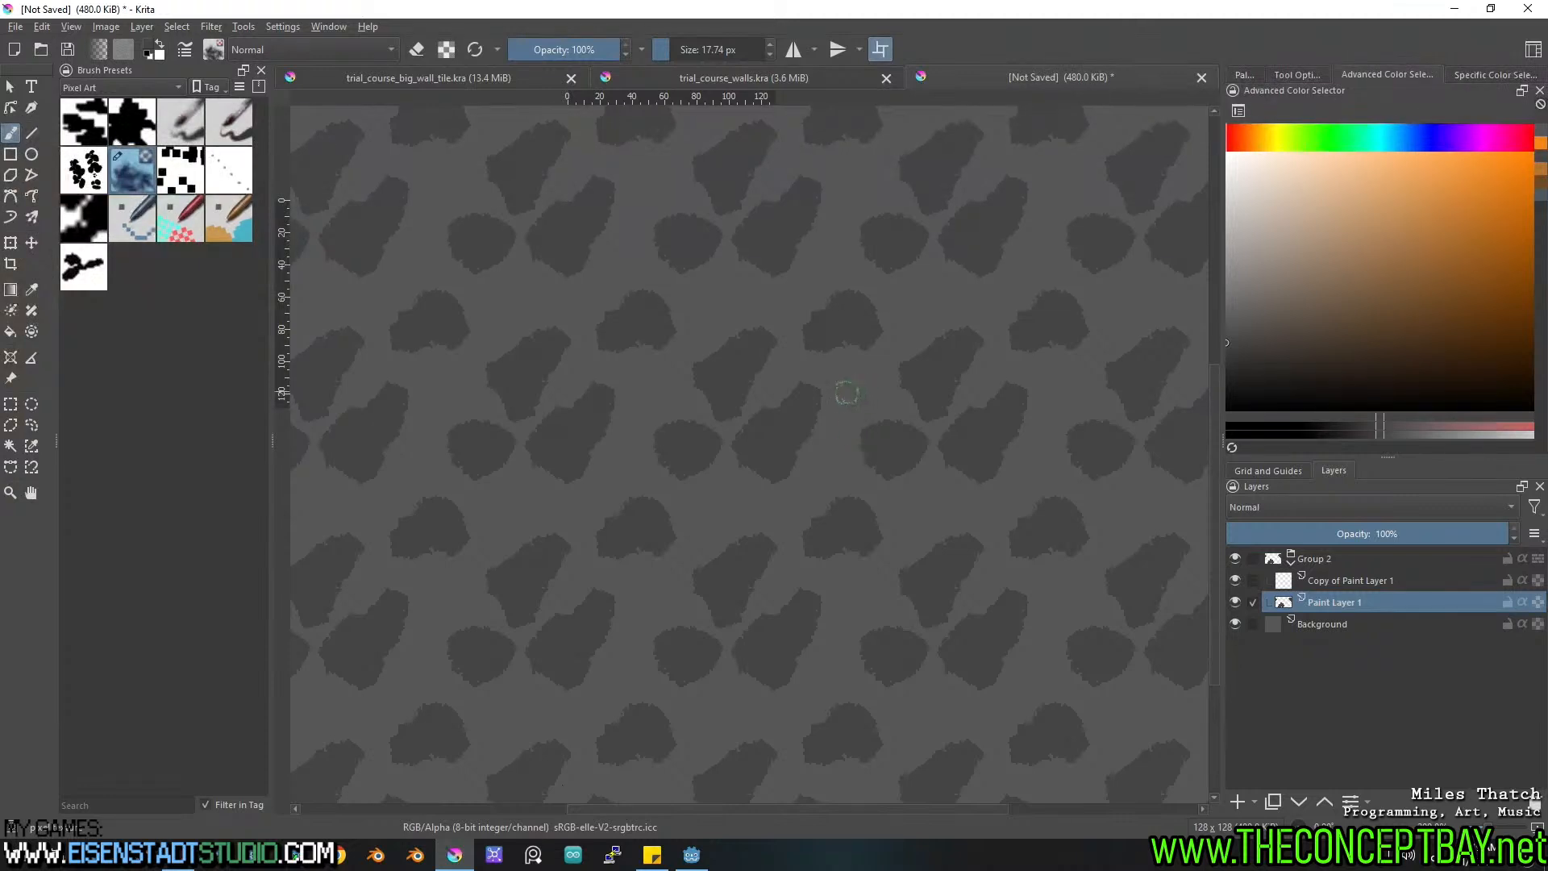
key("ctrl+z")
key("ctrl+z")
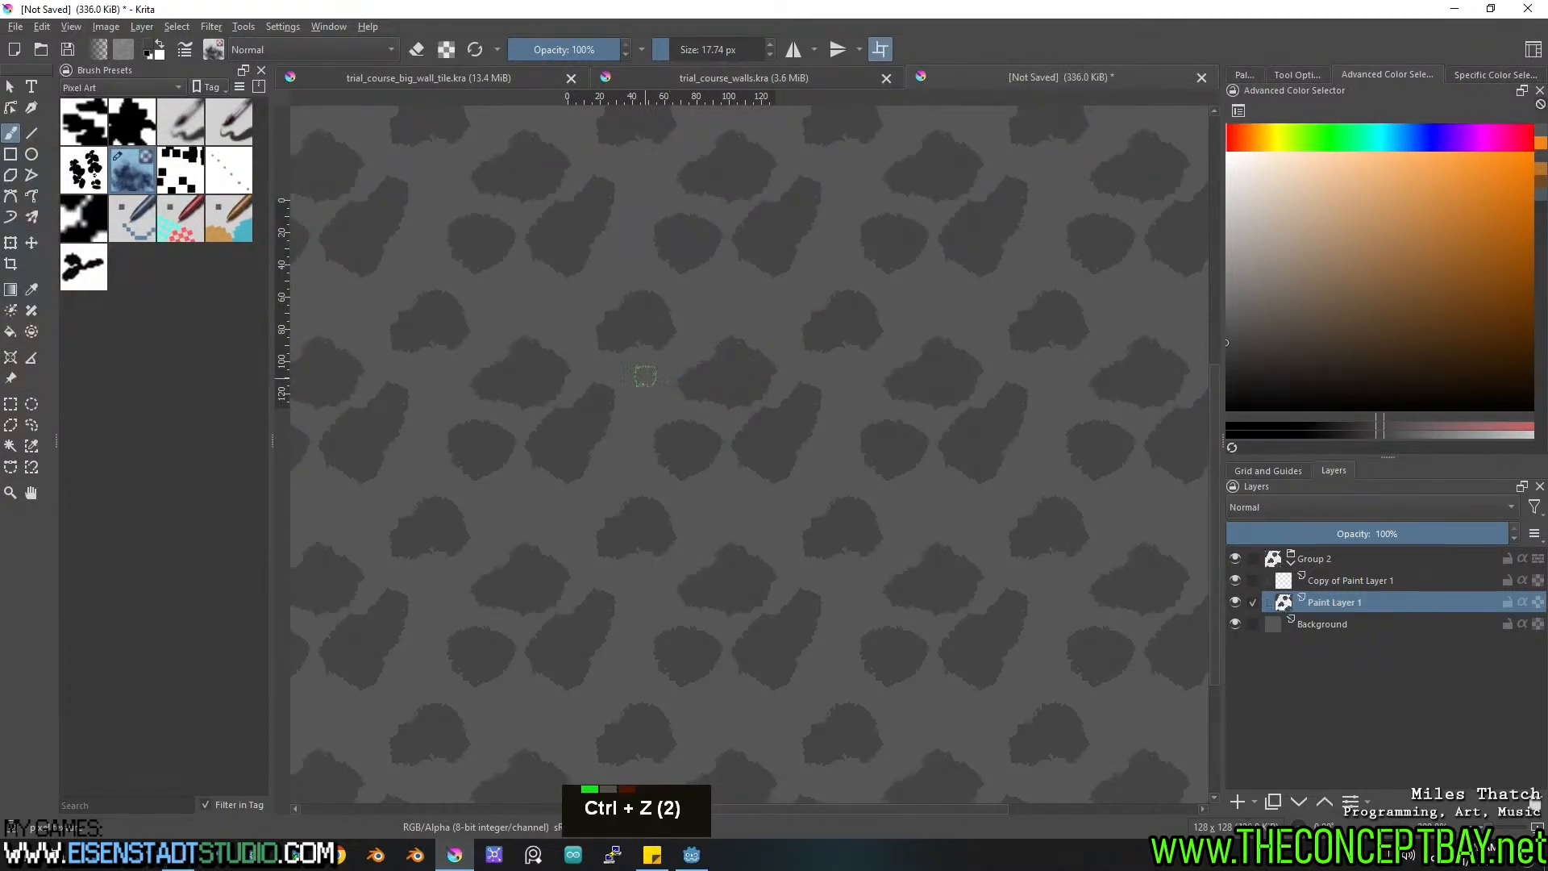
Paint small rounded and elongated rocks into the gaps between the new rocks.
left_click_drag(645, 377, 643, 385)
mouse_move(716, 300)
left_mouse_down()
mouse_move(690, 304)
mouse_move(773, 304)
mouse_move(774, 330)
mouse_move(765, 305)
left_mouse_up()
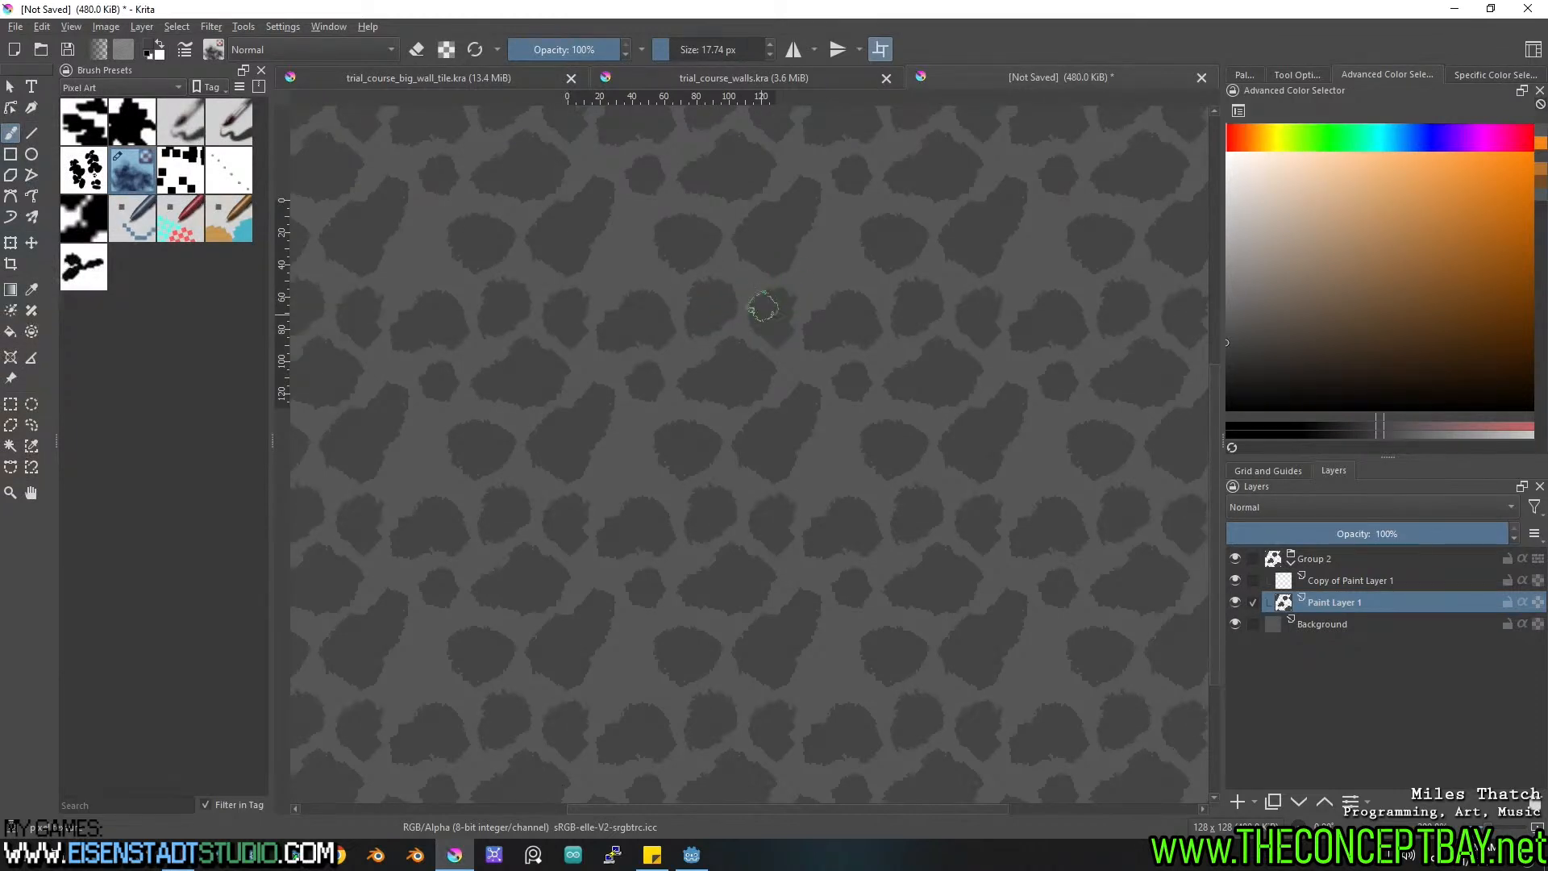
left_click_drag(839, 247, 816, 282)
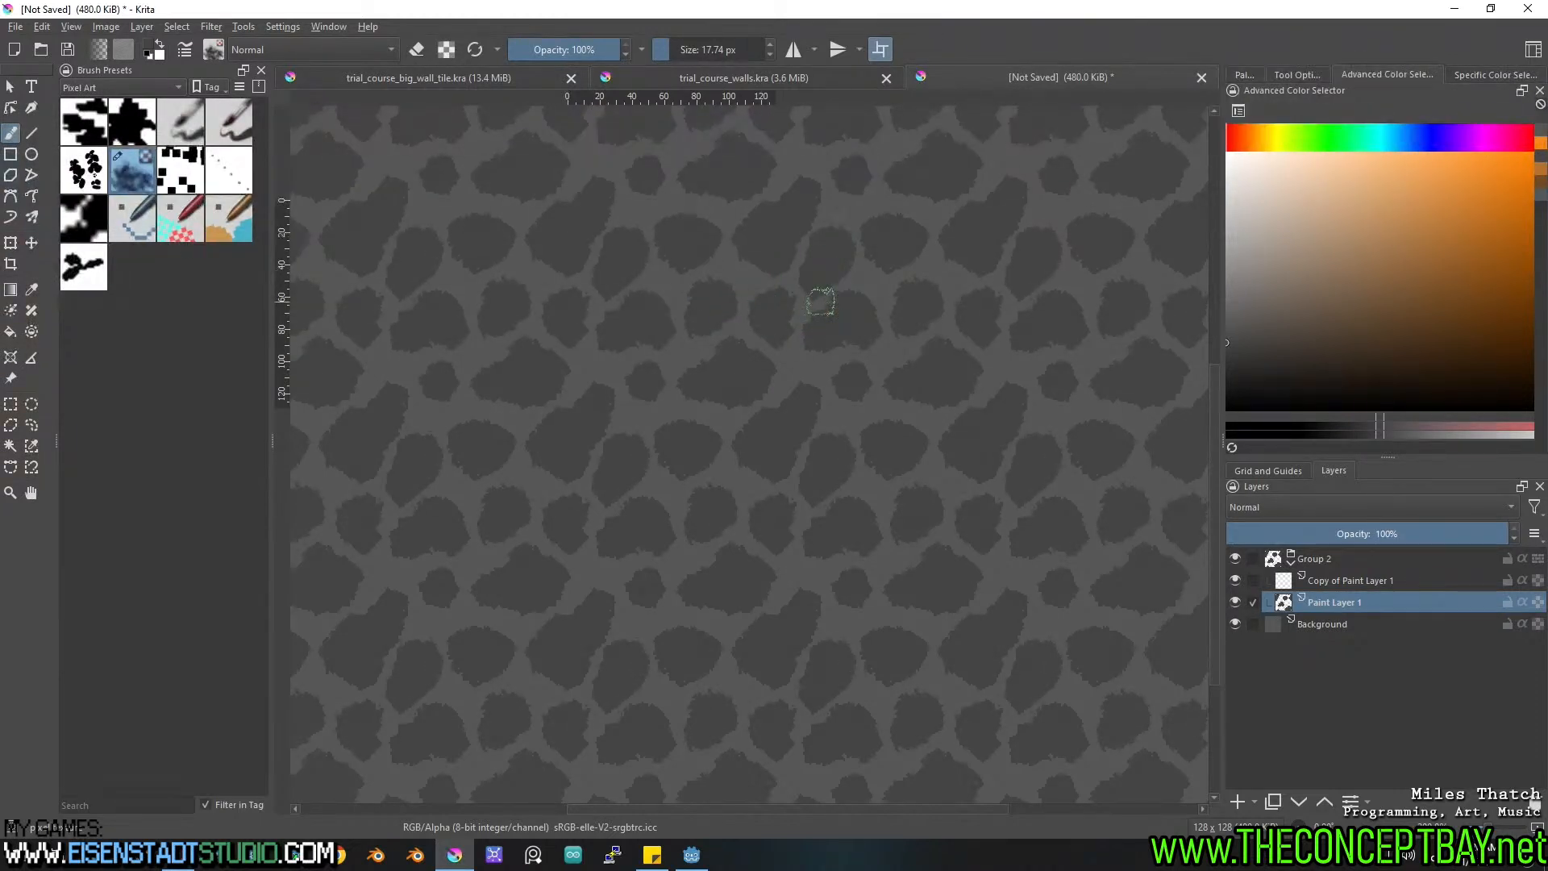
Replace the empty Copy of Paint Layer 1 with a fresh duplicate of the repainted Paint Layer 1.
middle_click_drag(971, 483, 1040, 404, "ctrl")
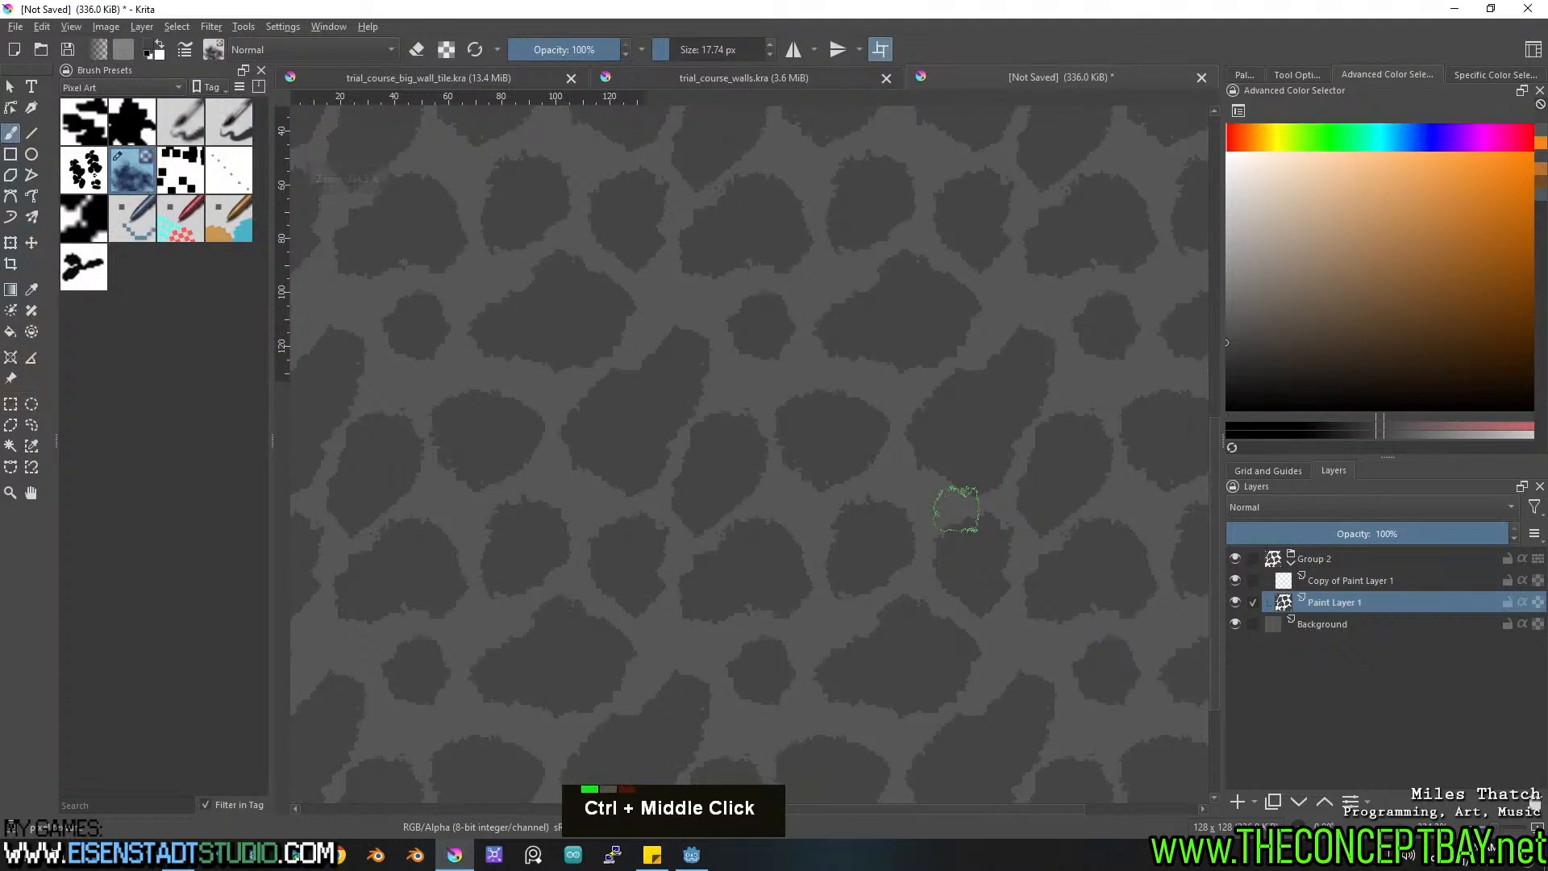
double_click(1412, 579)
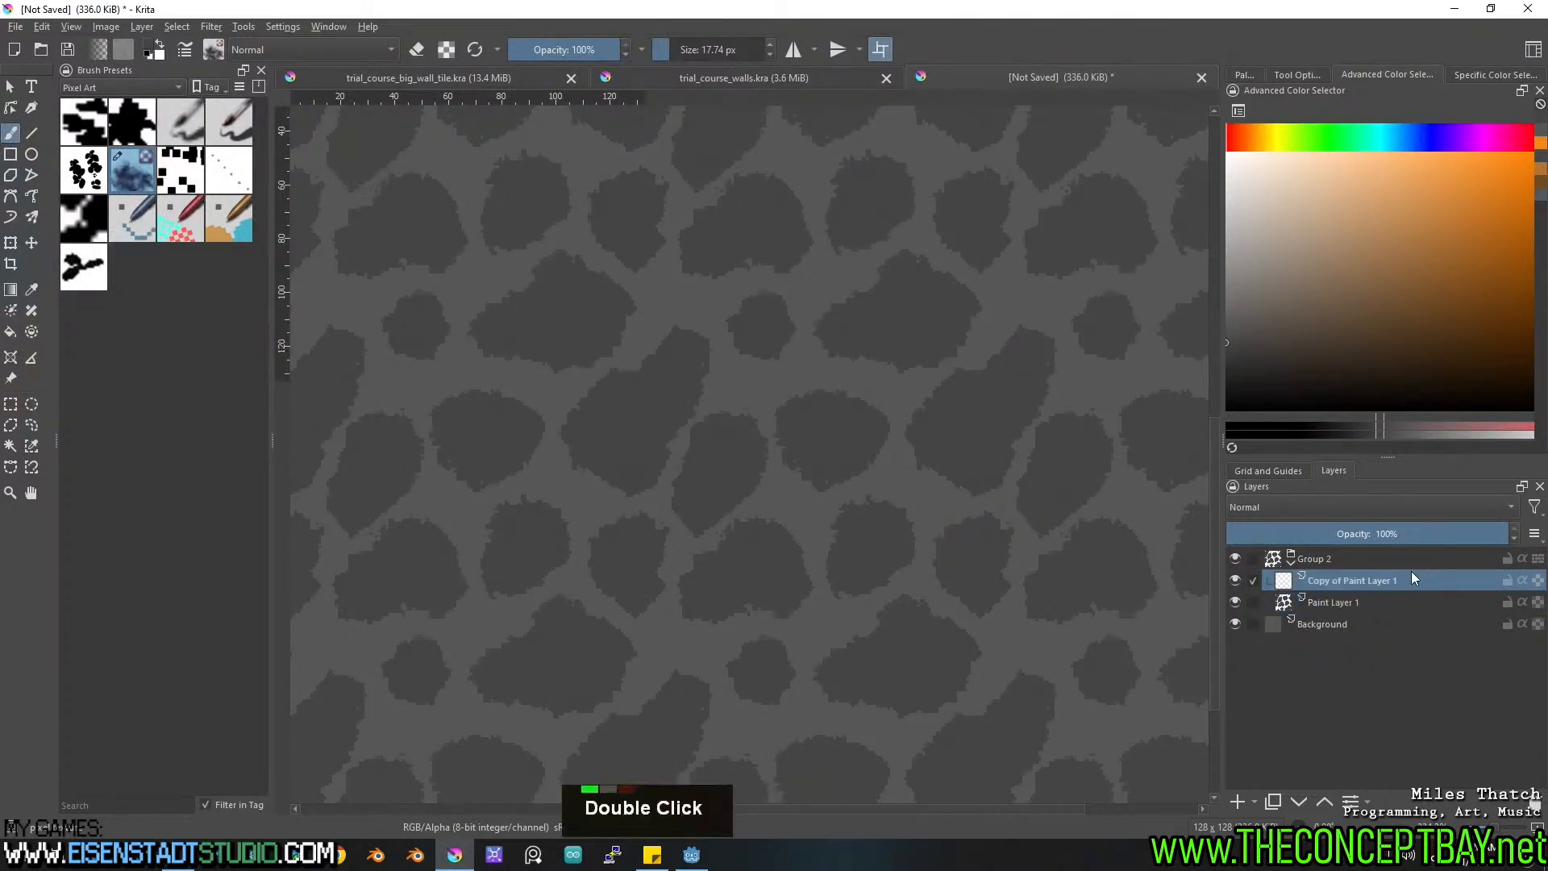
key("ctrl+j")
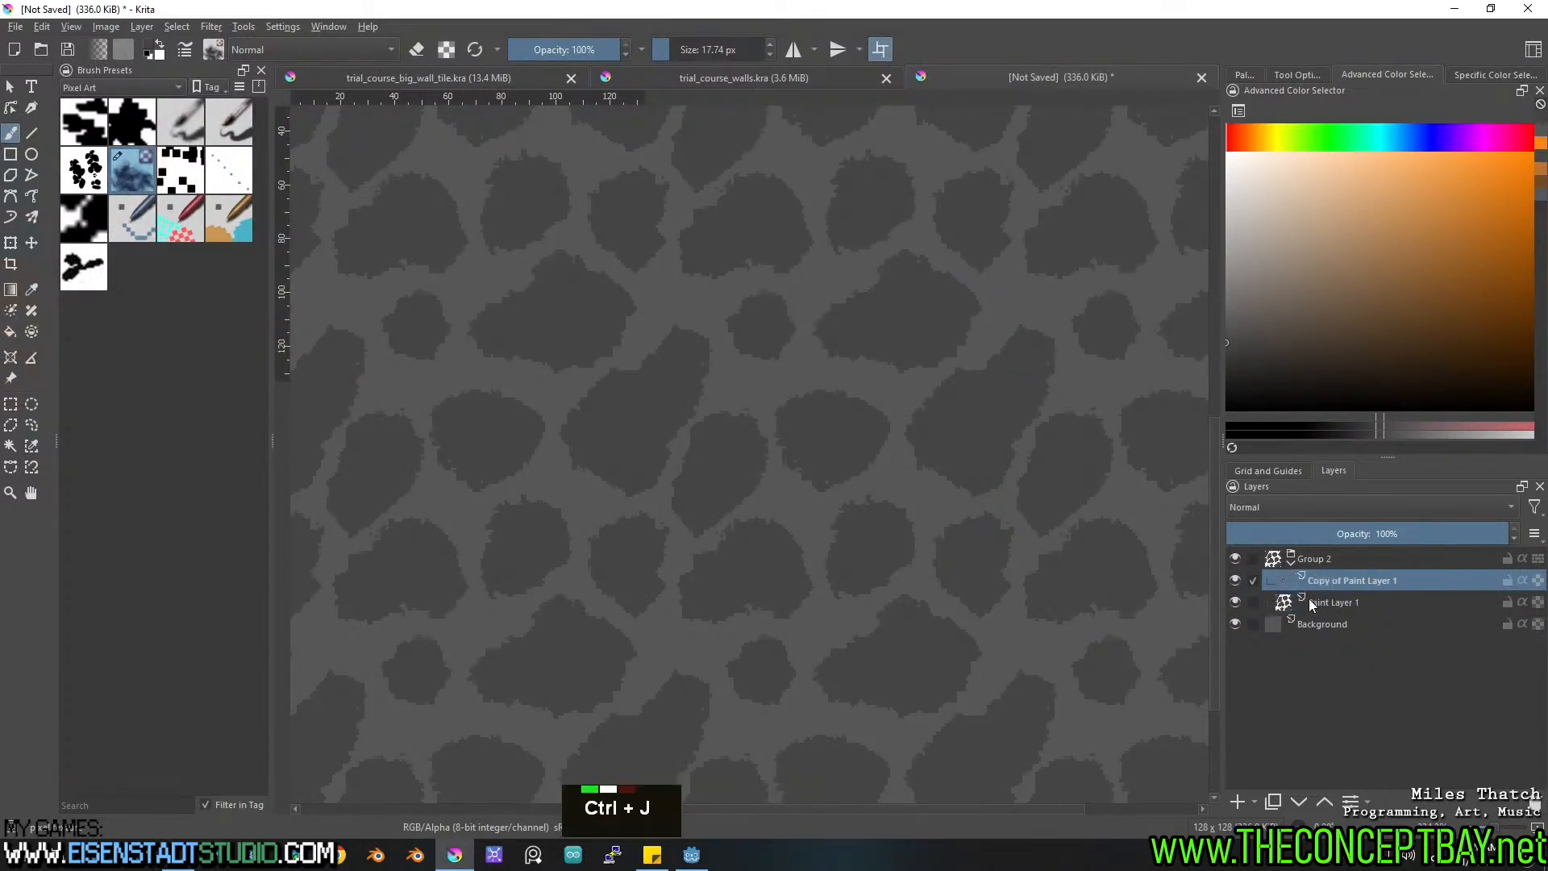
Offset the lower Paint Layer 1 slightly up and to the left and darken it with HSV Adjustment at Lightness -21.
left_click(1328, 600)
key("t")
key("Left")
key("Right")
key("ctrl+u")
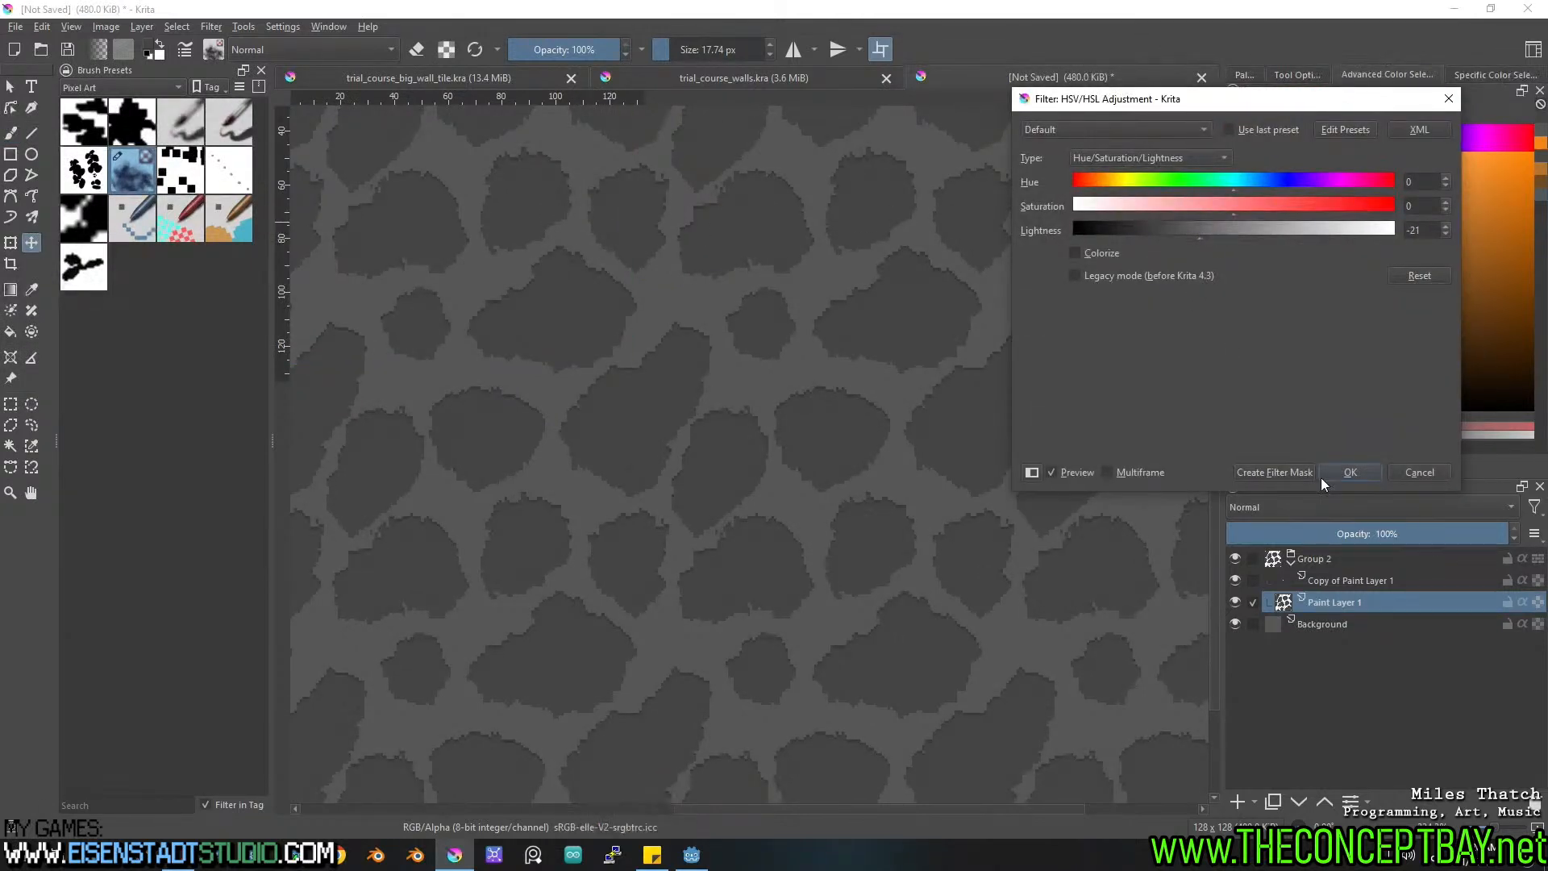
left_click(1350, 472)
scroll(993, 477, "down", 3)
scroll(994, 478, "up", 1)
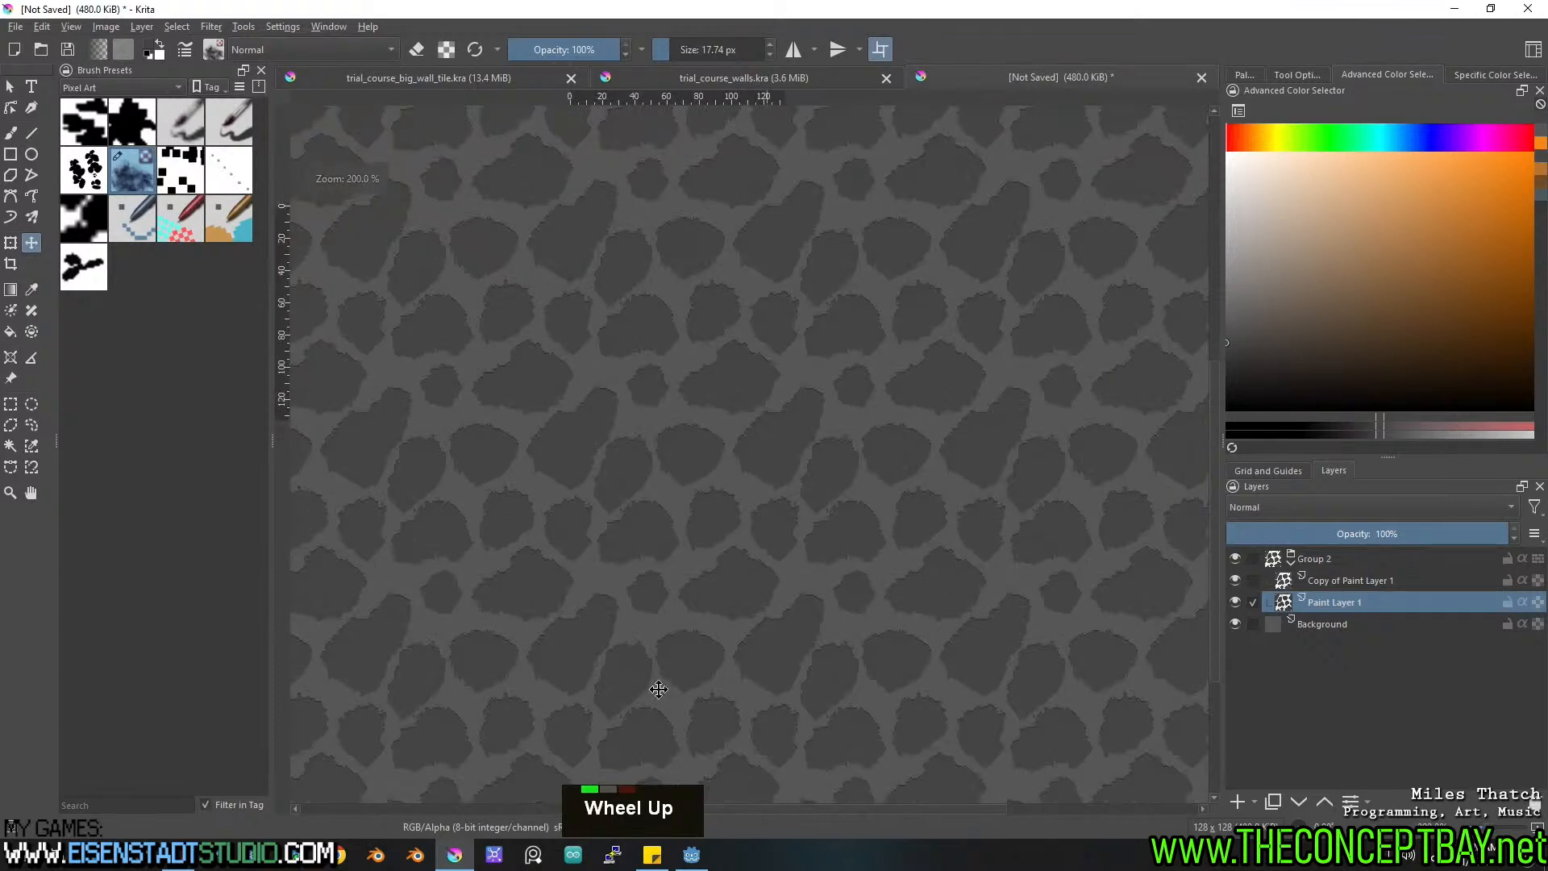
Switch to Godot, enlarge the scene view and examine the crumbled wall patch beside the course sign.
left_click(691, 854)
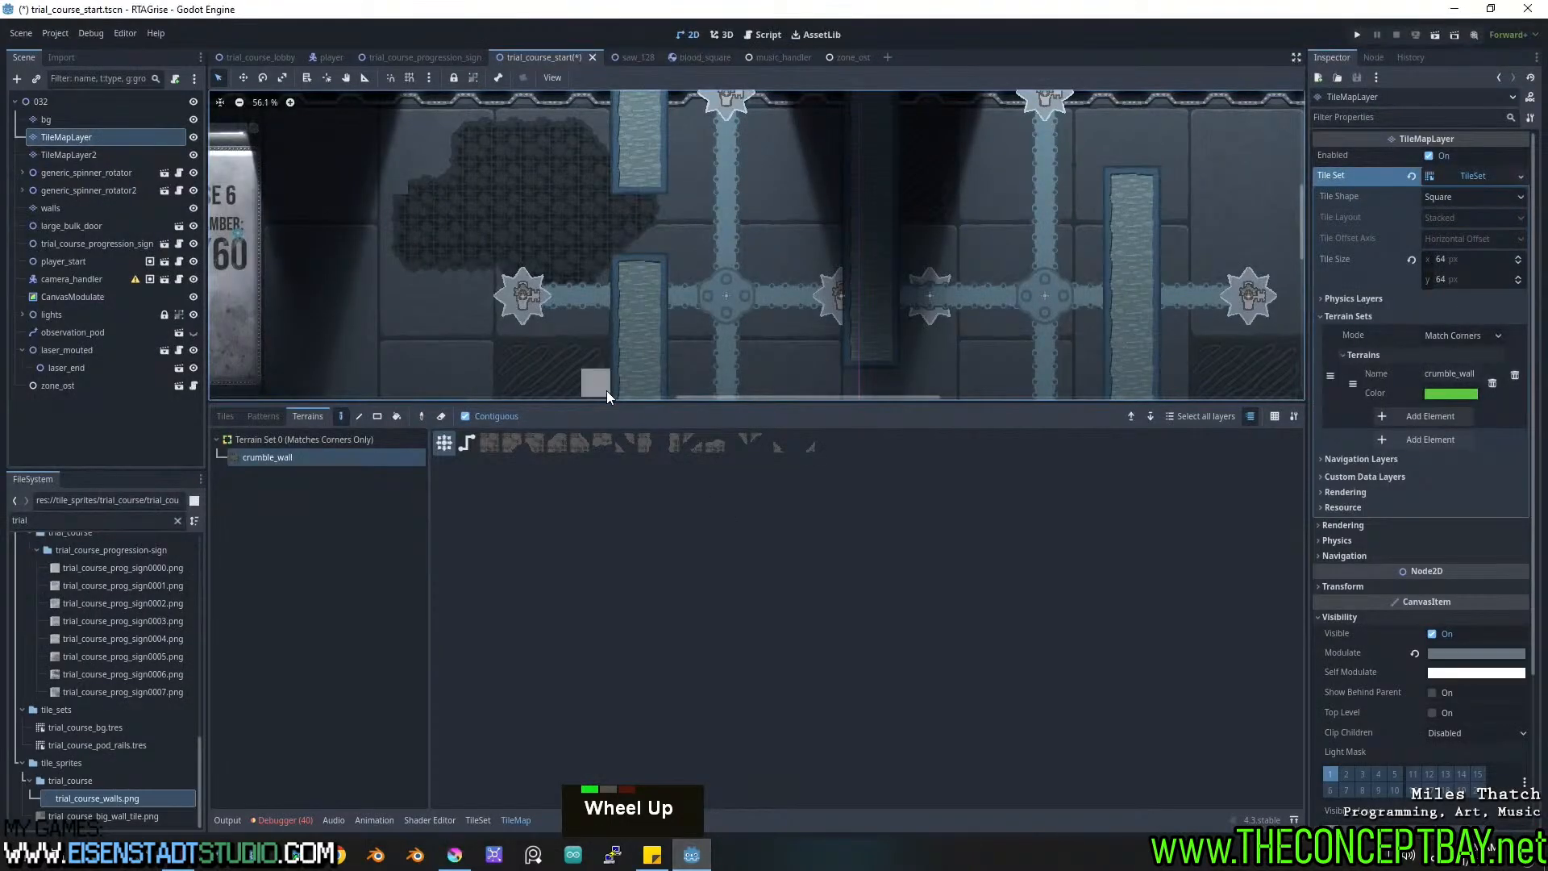
left_click_drag(666, 400, 665, 556)
middle_click_drag(615, 379, 740, 487)
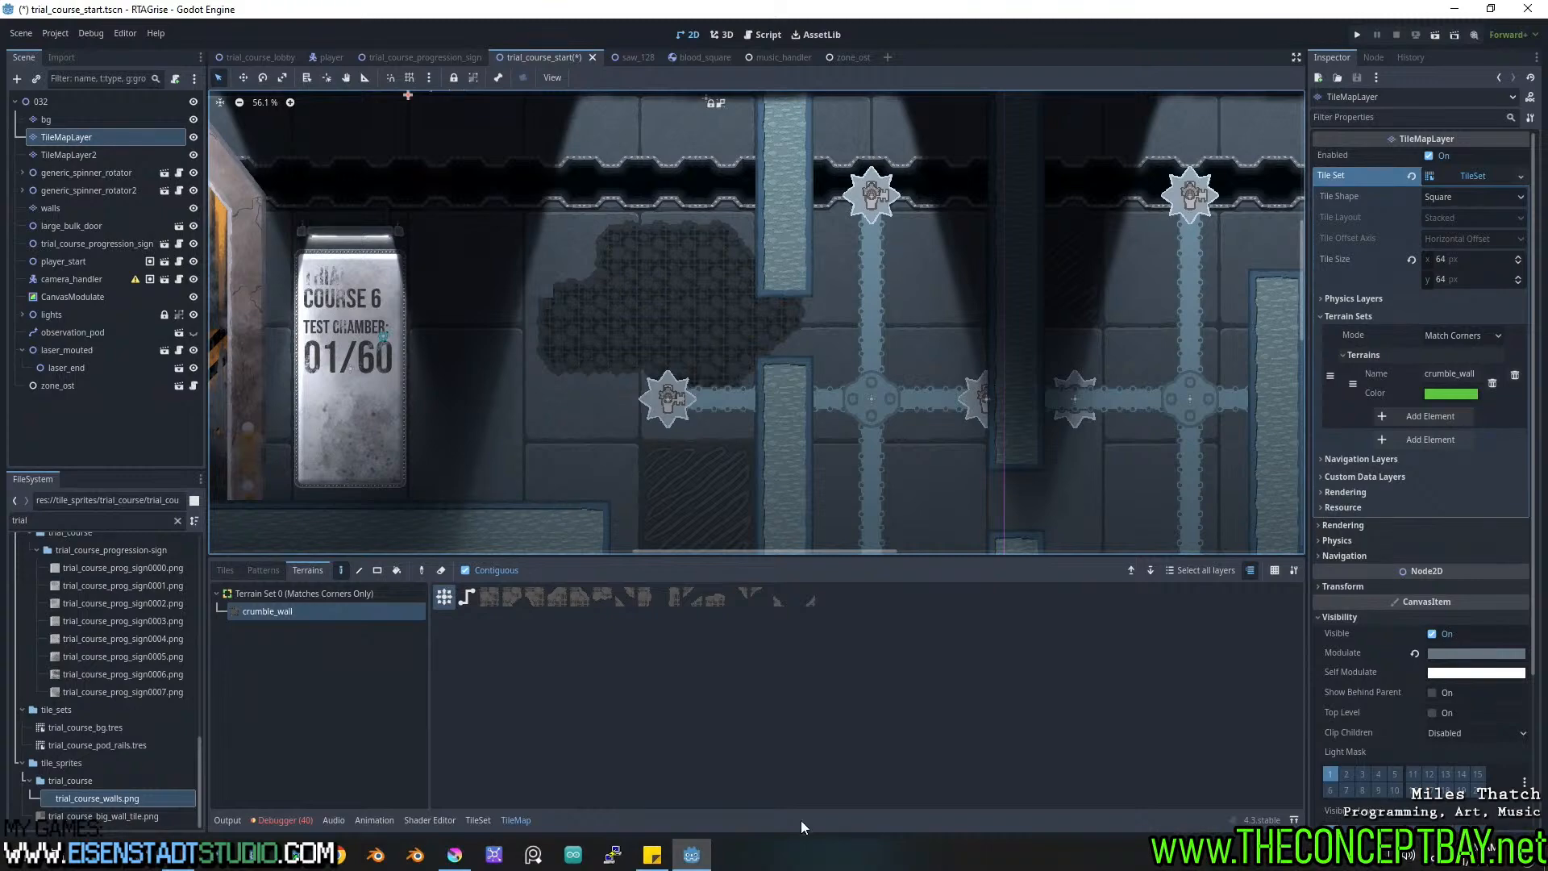
Switch back to Krita and open the recent file trial_course_wall_crumble.kra from the trial_course_walls.kra document.
left_click(455, 854)
left_click(757, 77)
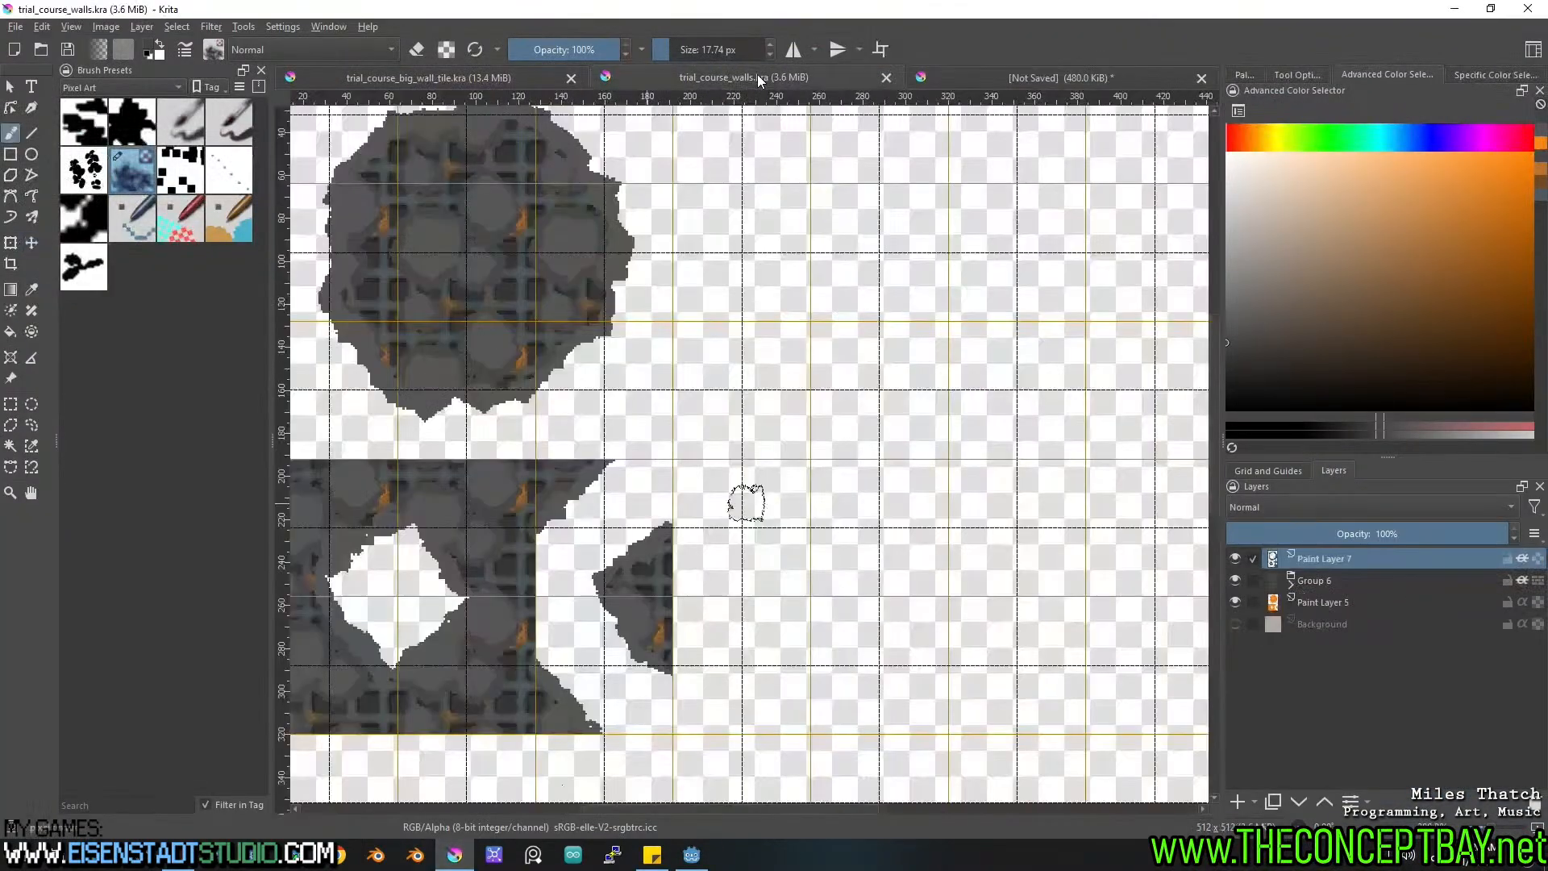
left_click(14, 26)
mouse_move(96, 118)
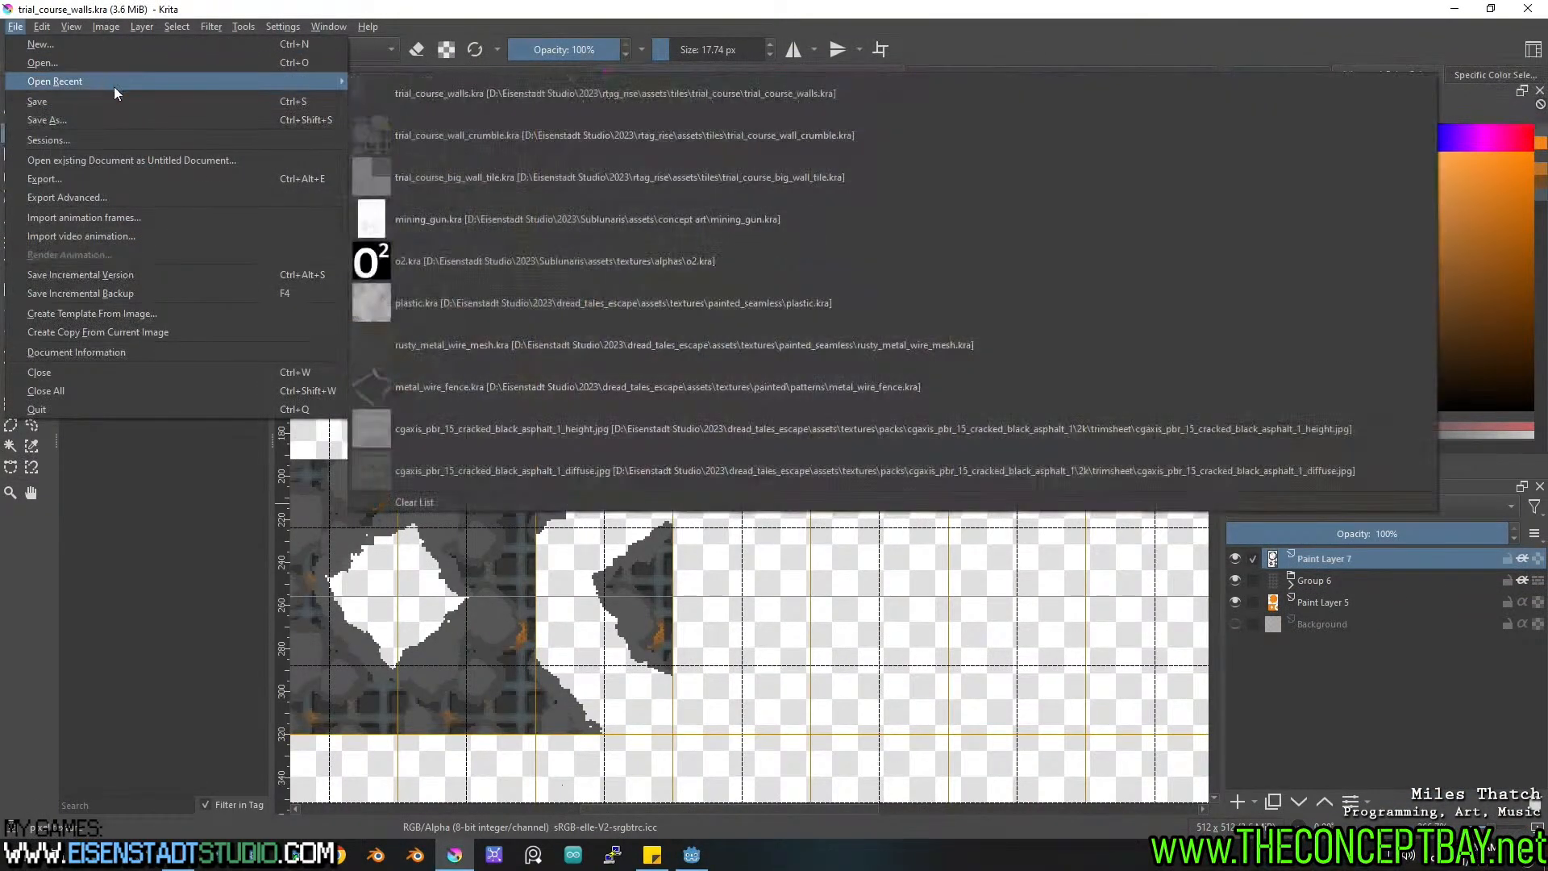
left_click(432, 129)
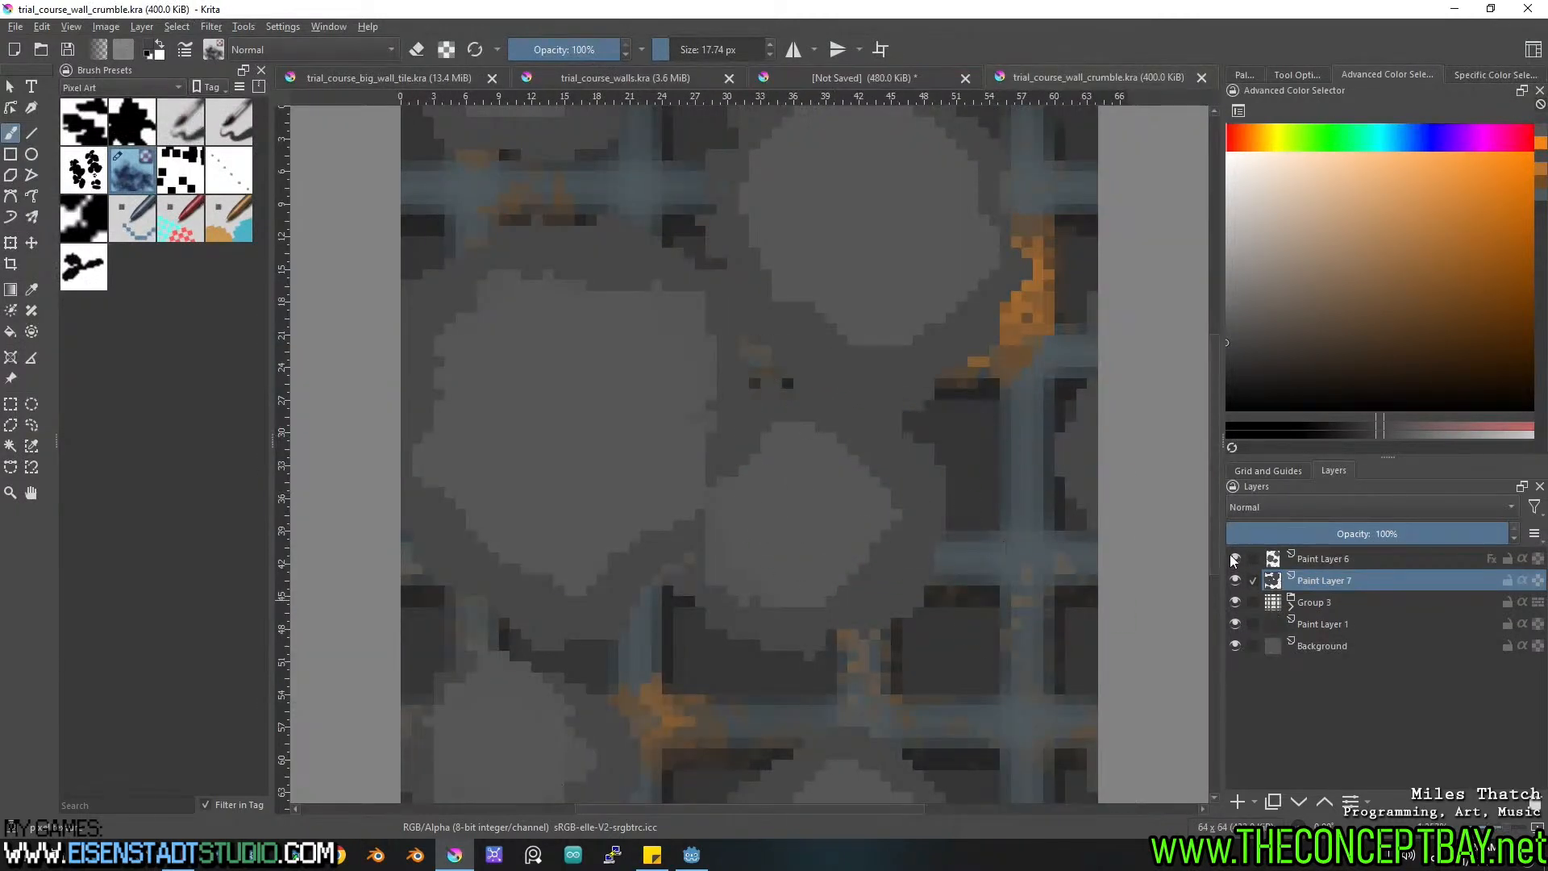
Hide the rock layers Paint Layer 6 and Paint Layer 7 so only the rusty grid shows, and save the file.
left_click(1235, 580)
left_click(1236, 582)
scroll(754, 484, "down", 3)
middle_click_drag(763, 495, 740, 487)
scroll(740, 486, "up", 1)
key("ctrl+s")
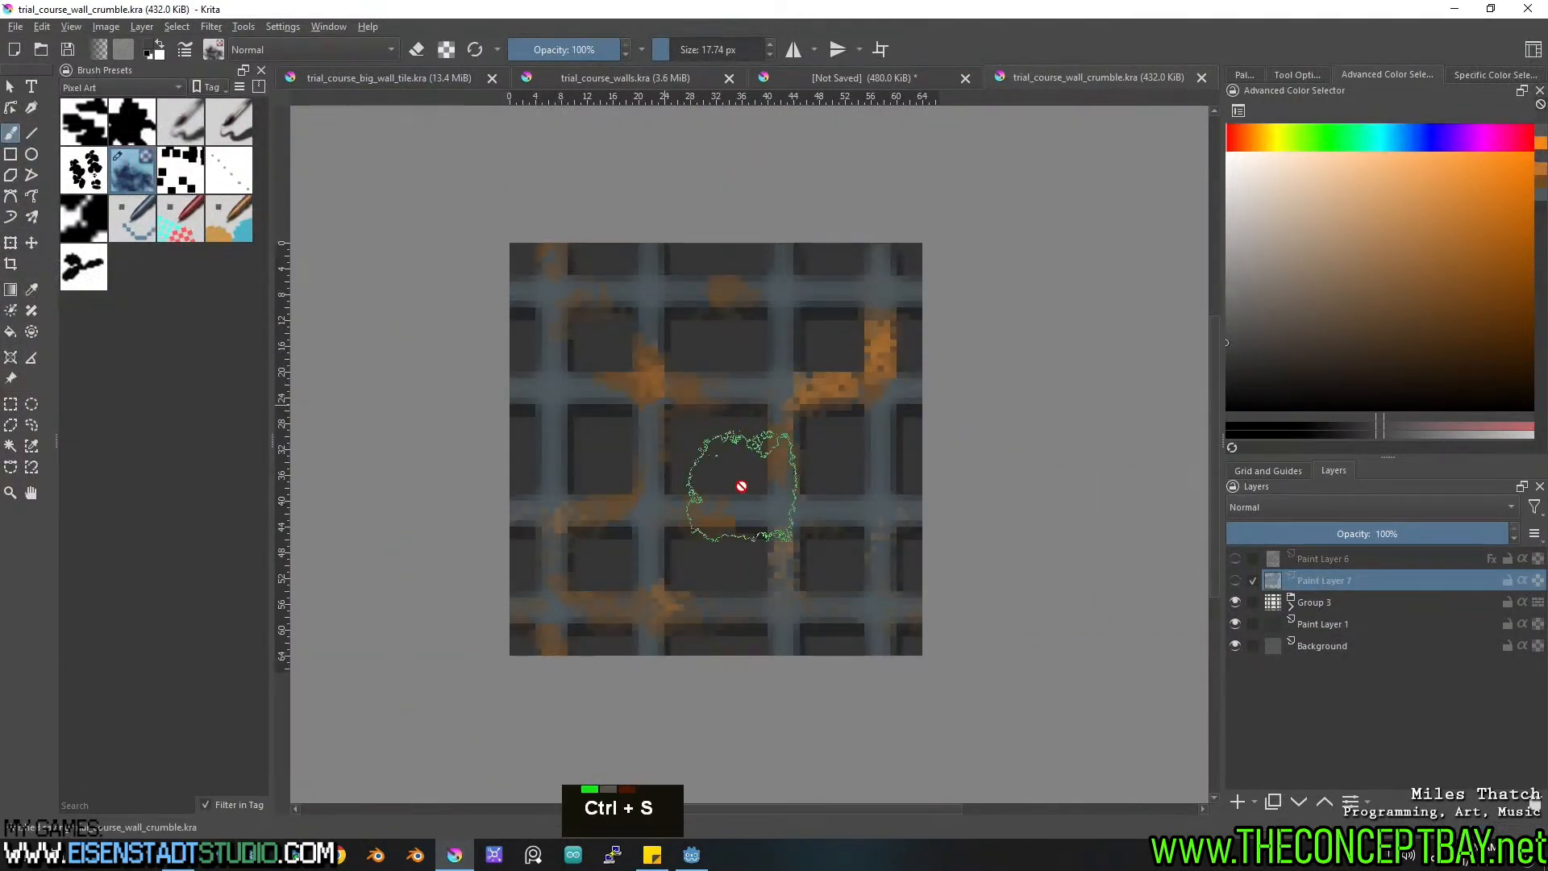
Save the crumble texture, then export the trial_course_walls.kra document over the existing trial_course_walls.png.
key("ctrl+s")
left_click(619, 76)
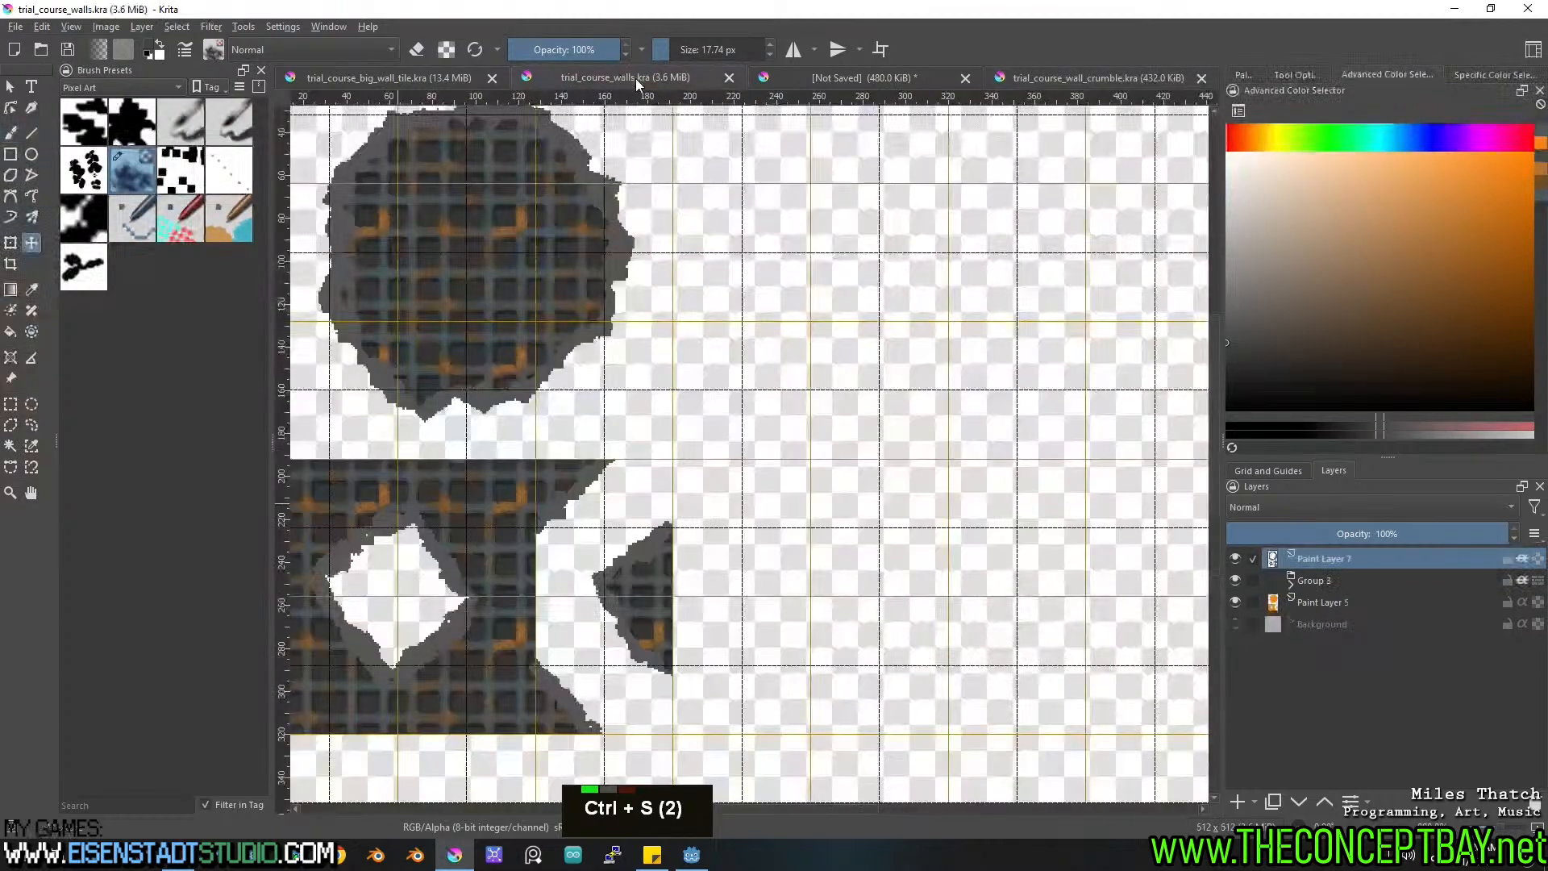
key("ctrl+alt+e")
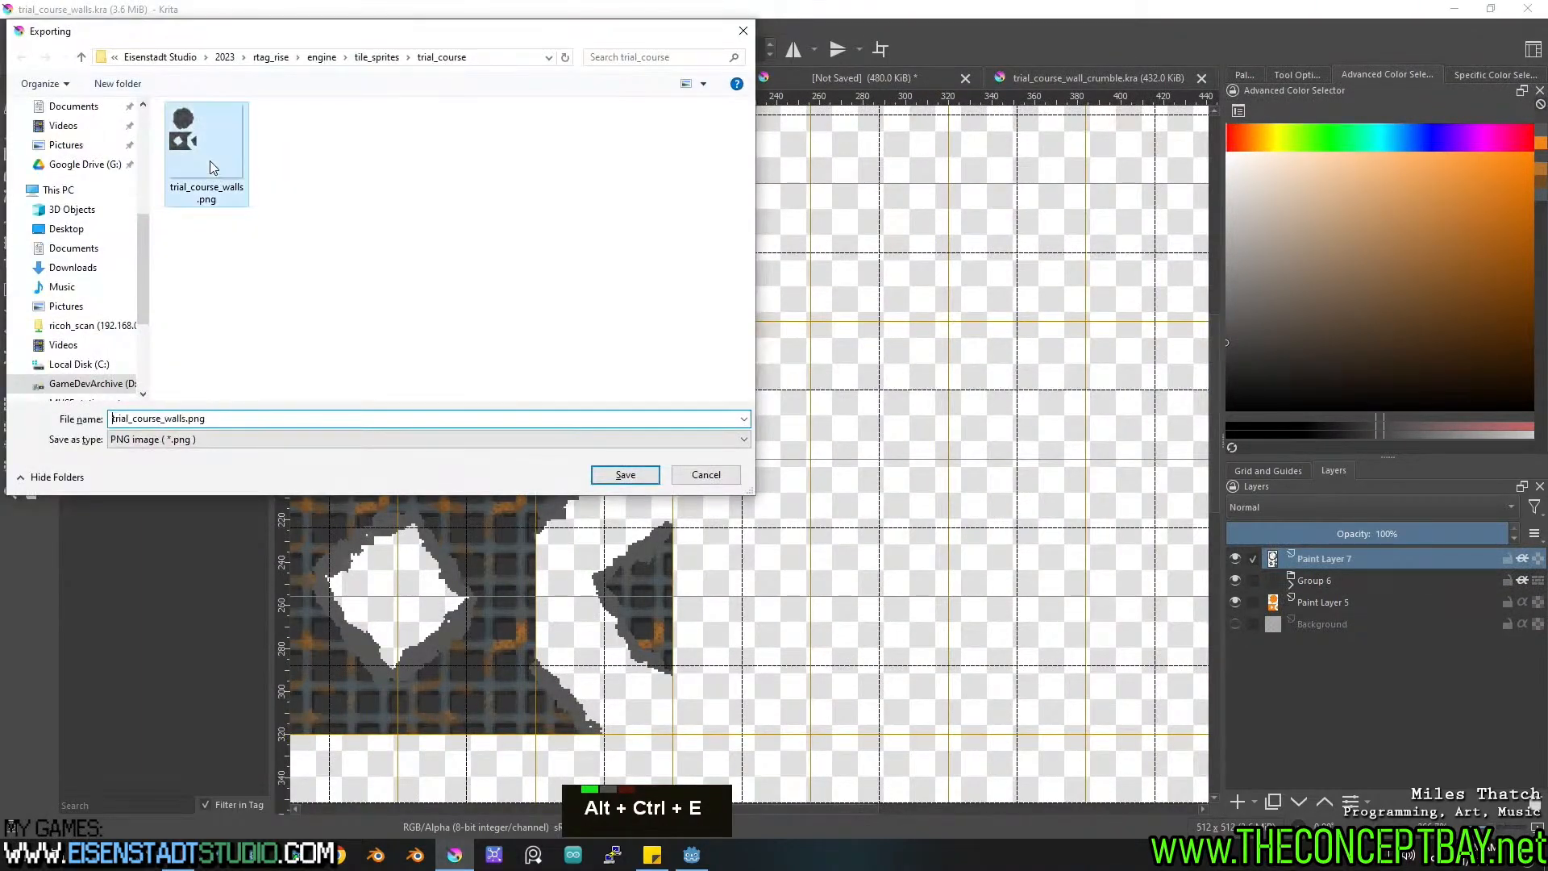
key("Return")
key("Left")
key("Return")
key("Return")
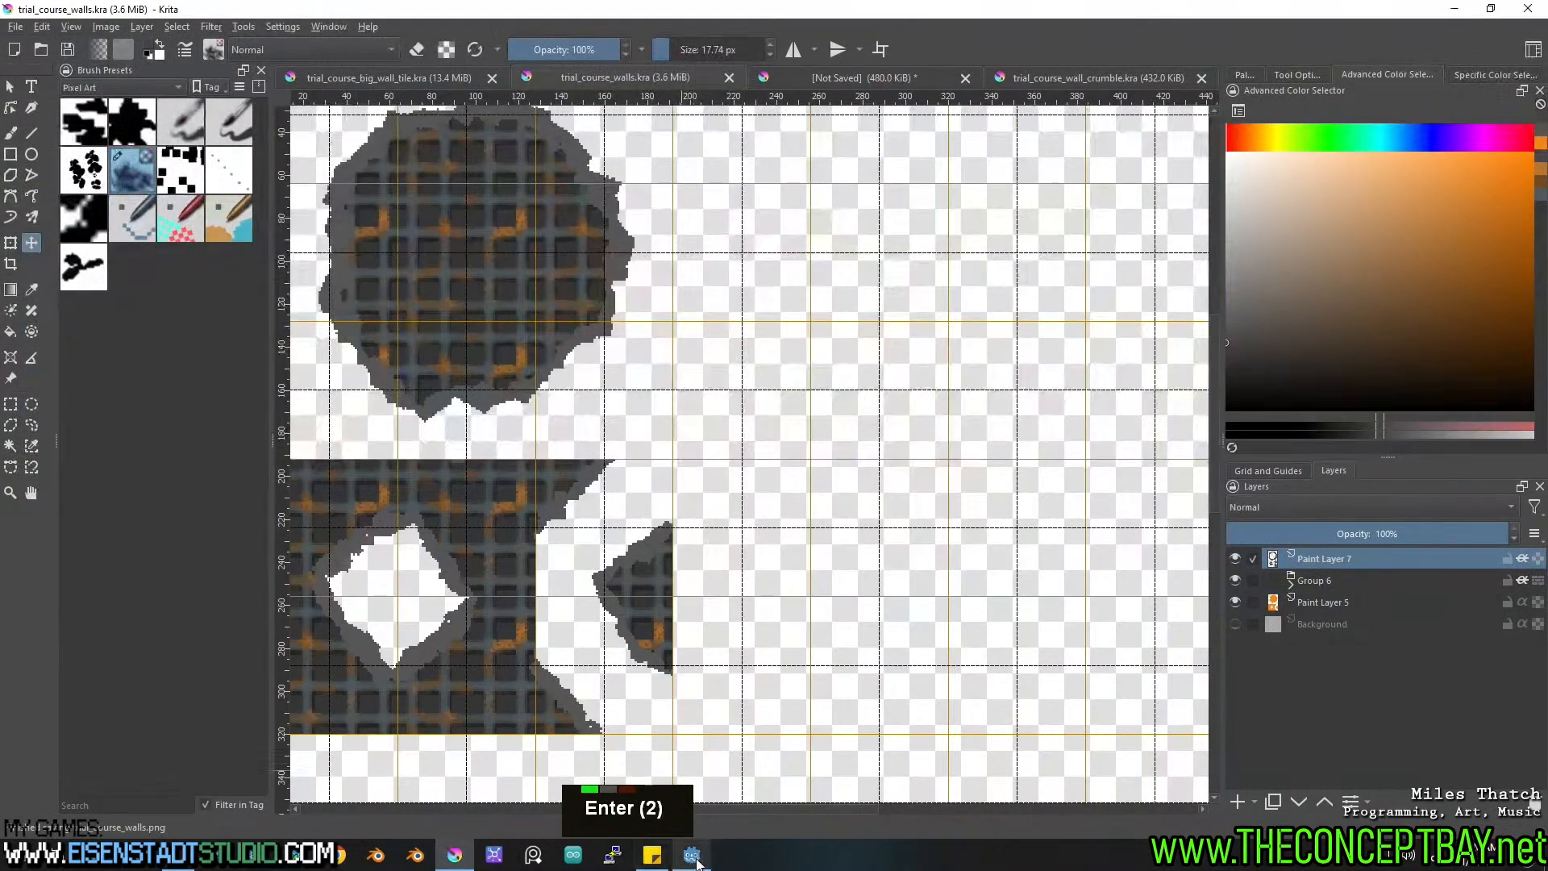
Switch to Godot and examine the rusty grid on the crumbled wall patch beside the course sign.
left_click(691, 857)
middle_click_drag(818, 337, 936, 374)
scroll(796, 374, "up", 1)
scroll(797, 374, "up", 1)
scroll(931, 405, "up", 2)
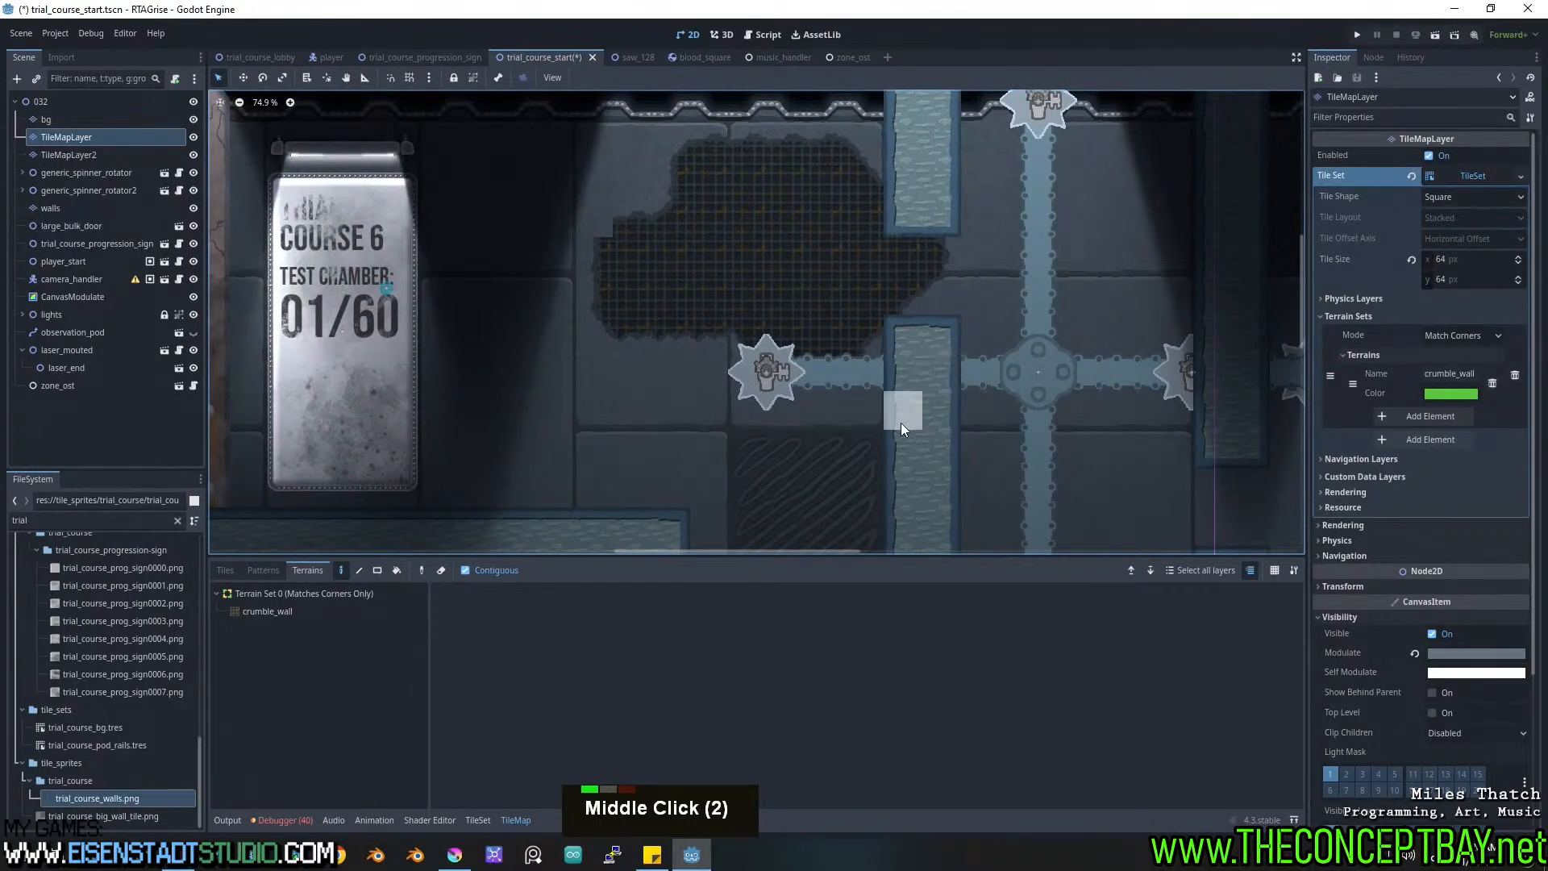
Switch back to Krita's trial_course_wall_crumble.kra document and expand Group 3 to reach its rust layer Paint Layer 5.
key("alt+Tab")
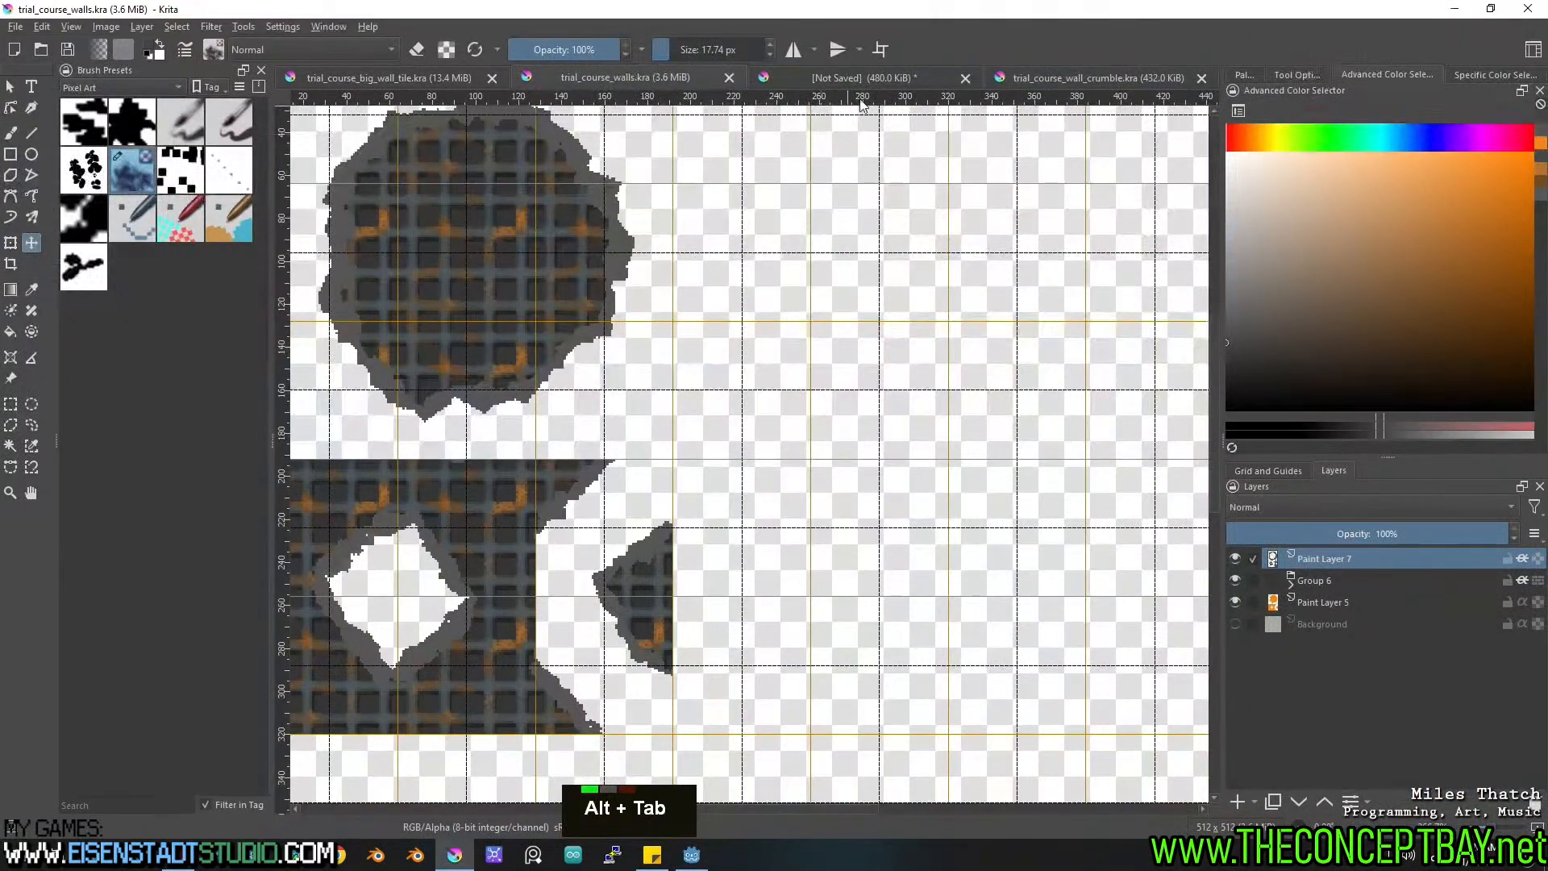
left_click(1049, 83)
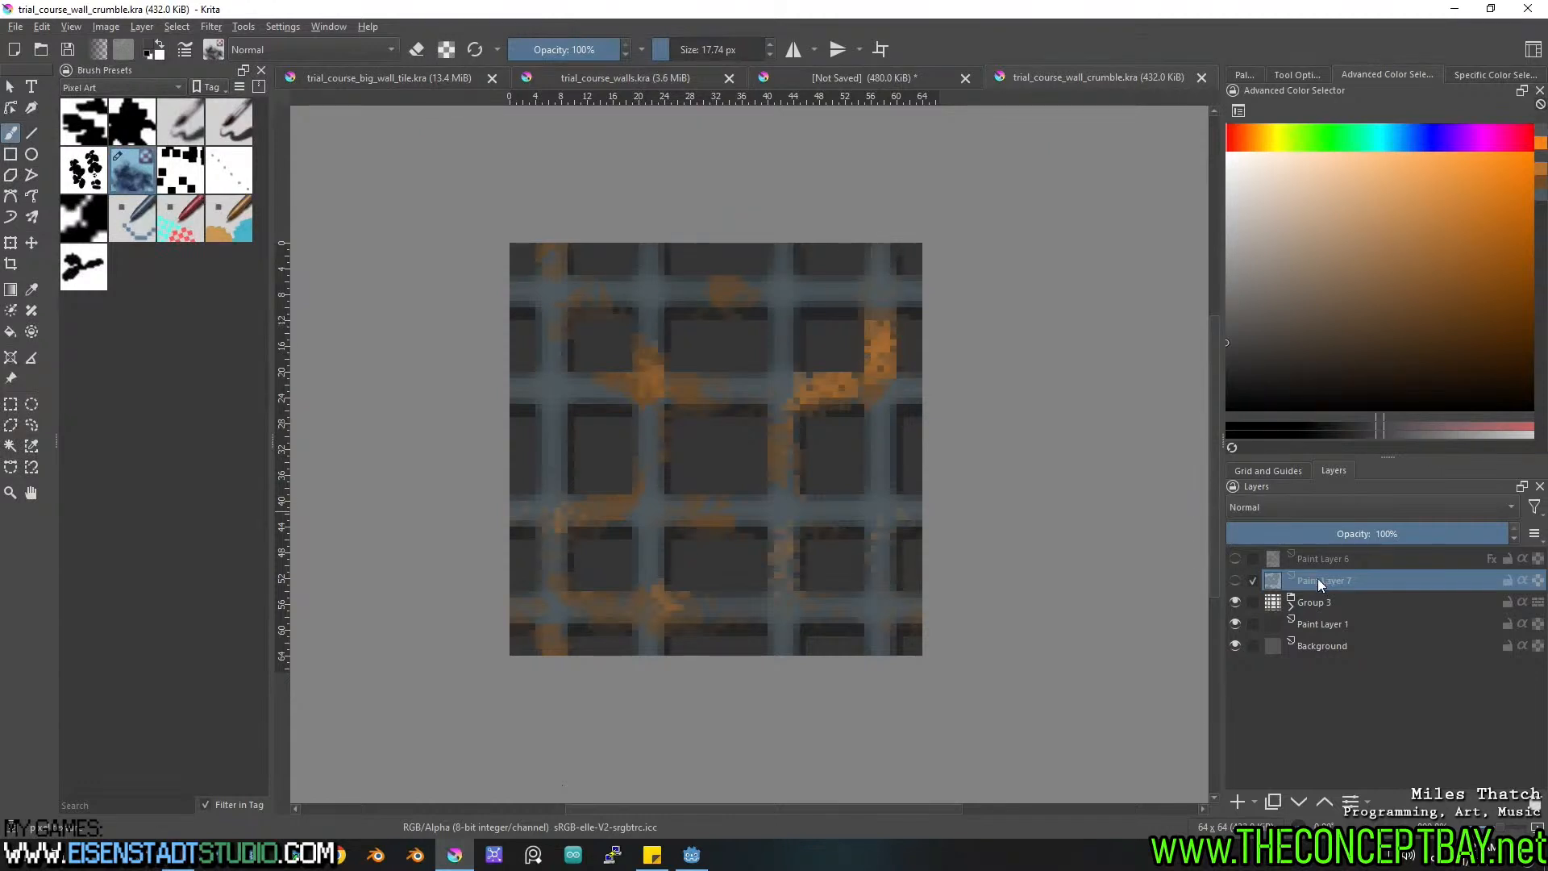
double_click(1288, 600)
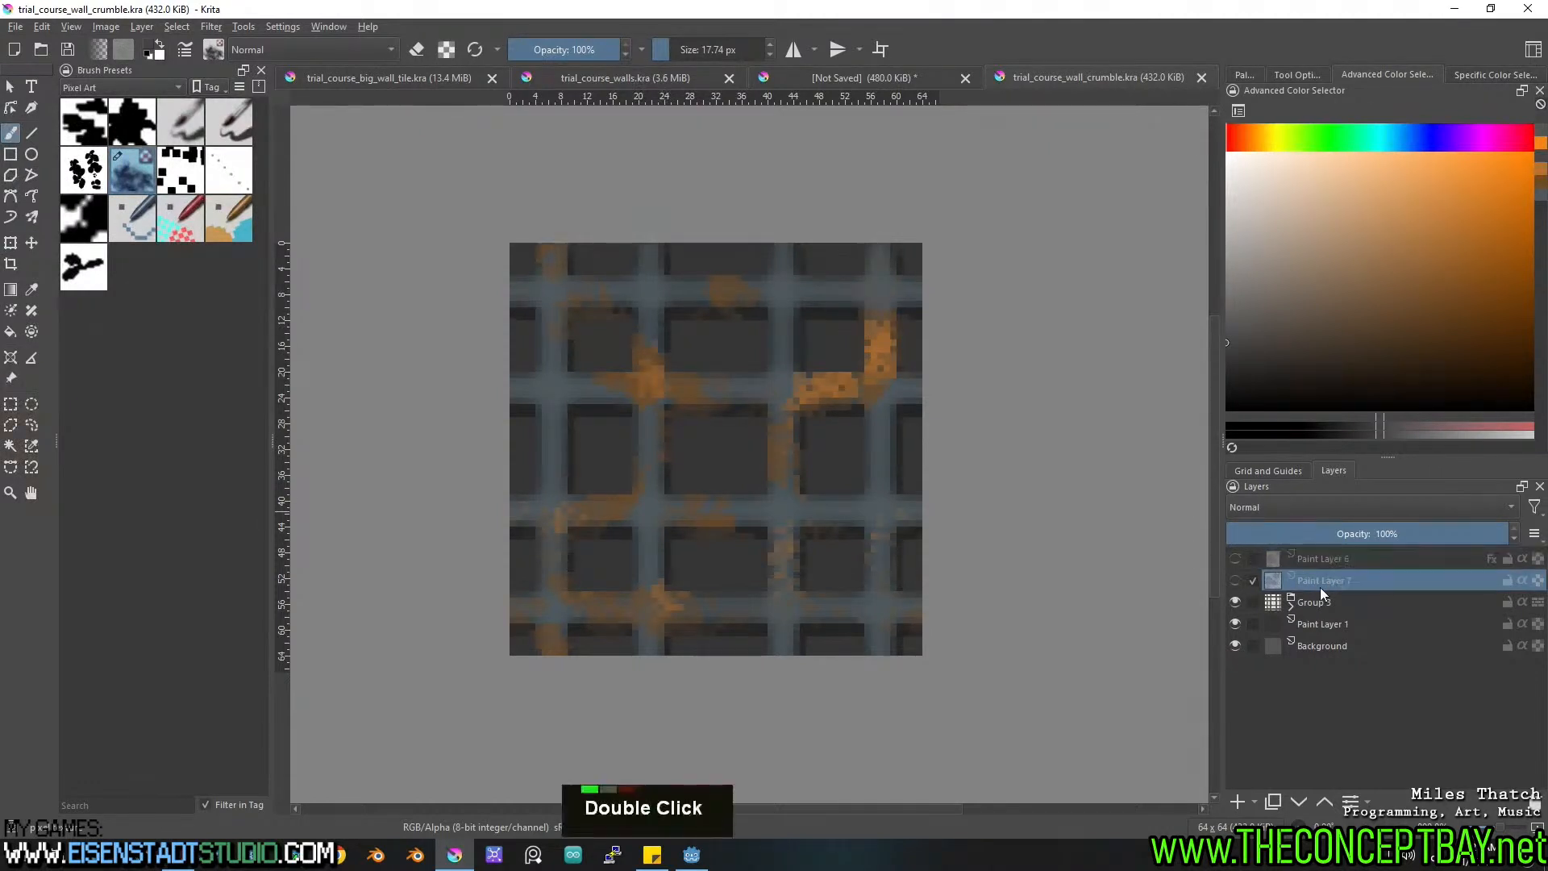
left_click(1344, 650)
left_click(1337, 625)
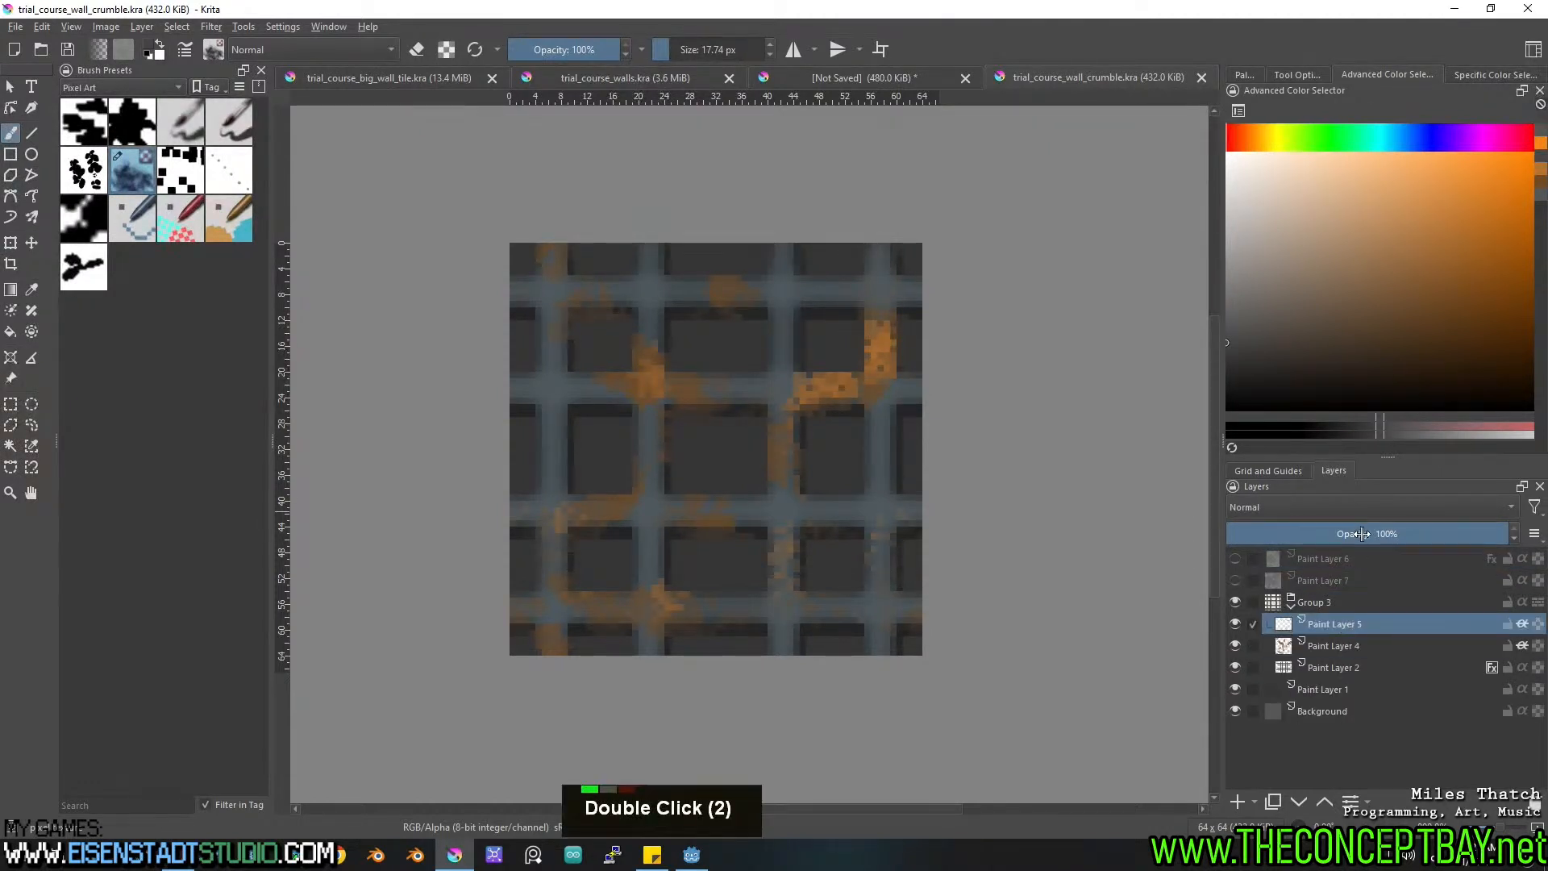
Lower the rust layers' opacity, Paint Layer 4 to about 59% and Paint Layer 5 to 34%, and save the file.
left_click(1360, 534)
left_click(1329, 647)
left_click(1332, 535)
left_click_drag(1357, 535, 1394, 533)
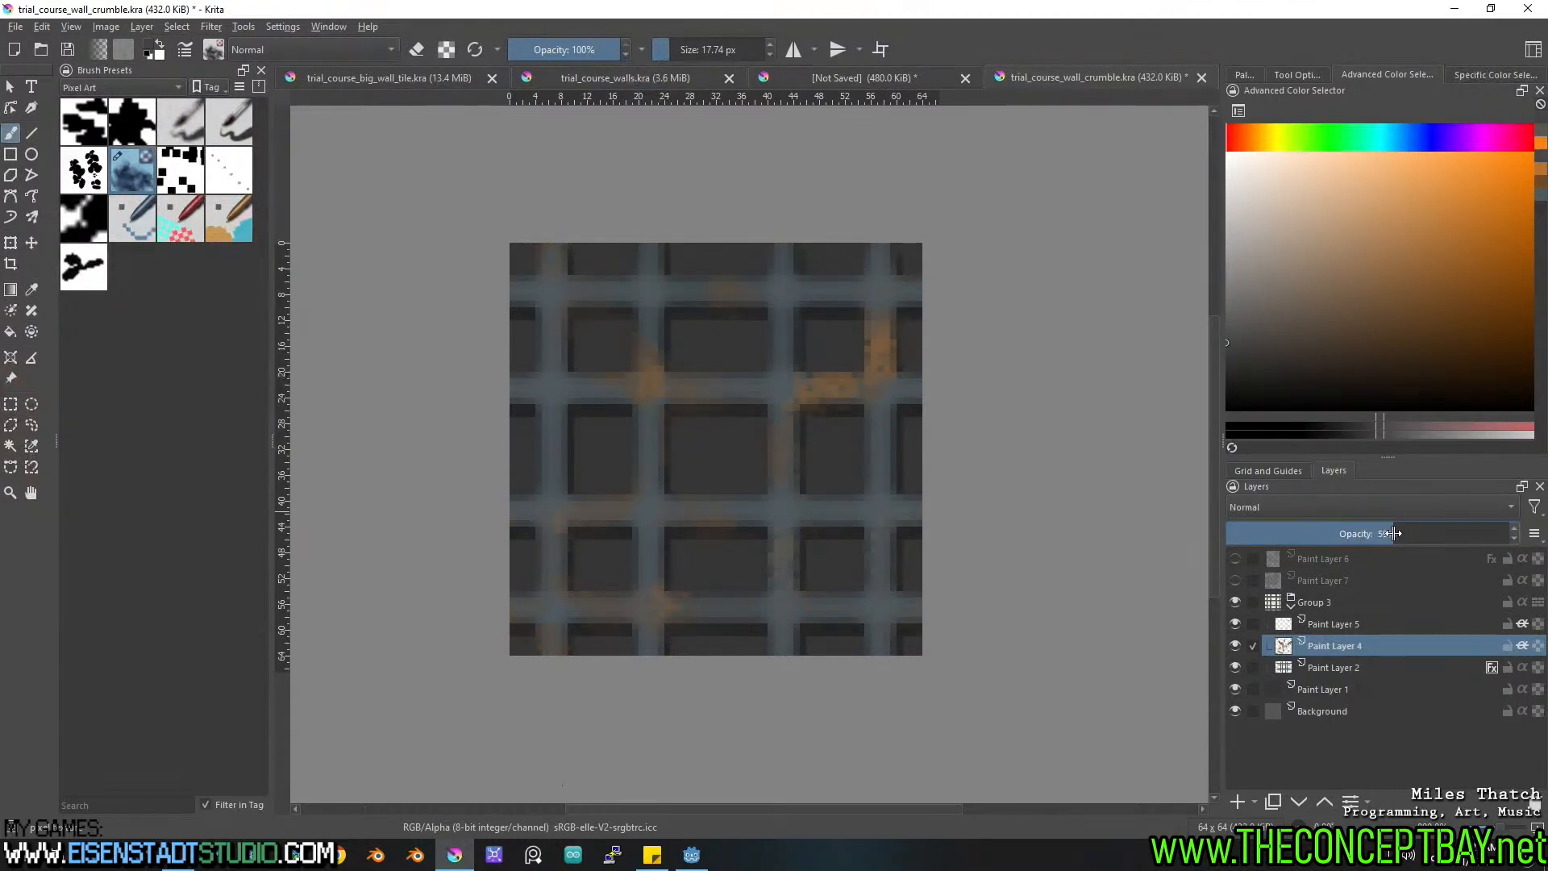
left_click(1372, 625)
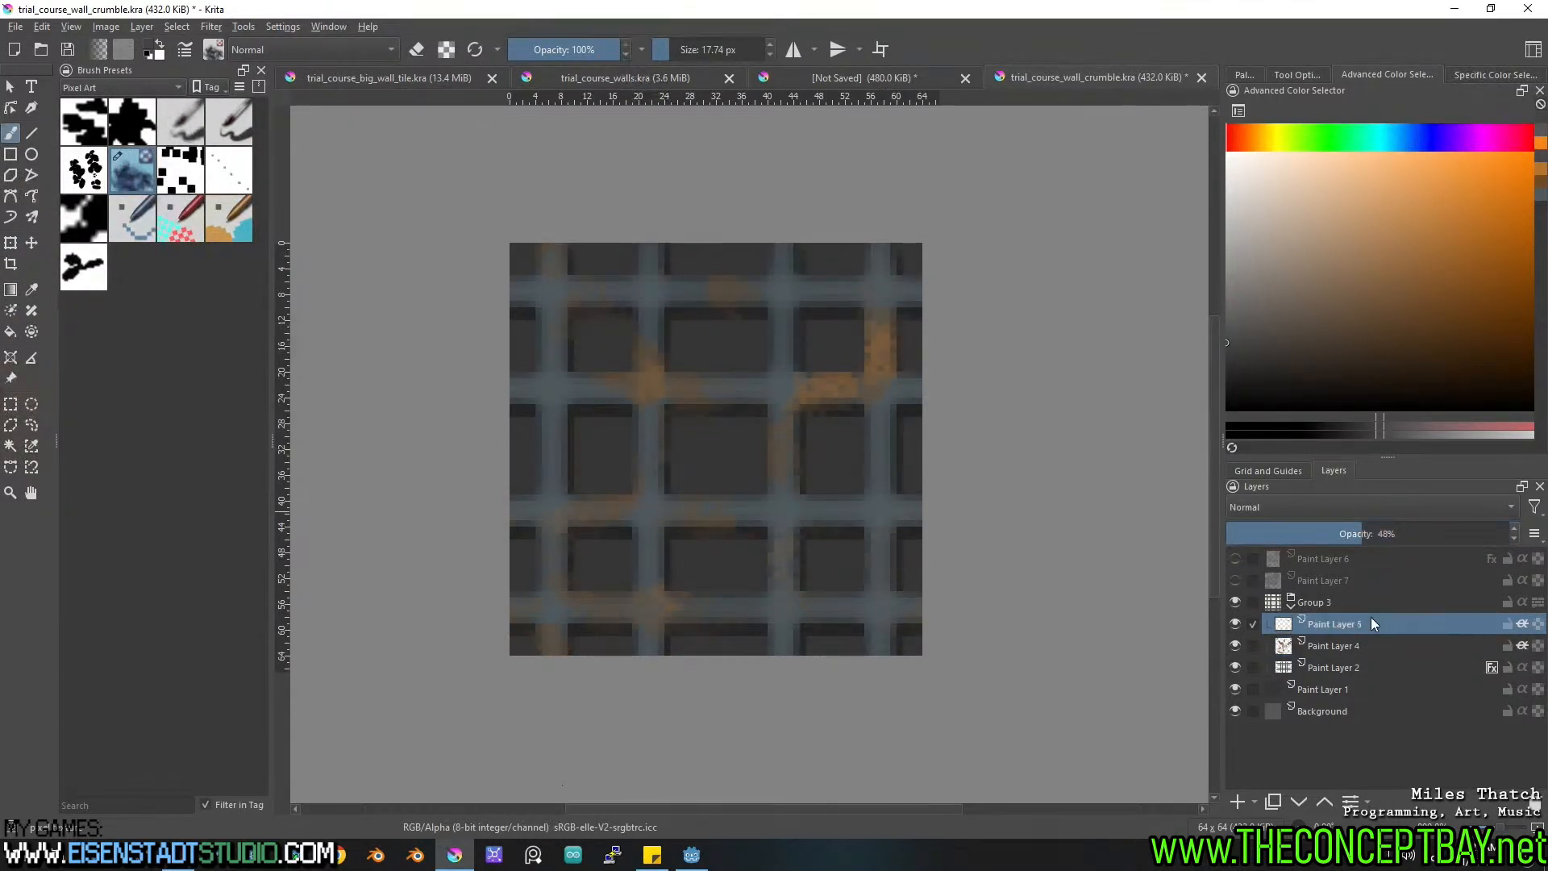
left_click_drag(1344, 532, 1322, 532)
key("ctrl+s")
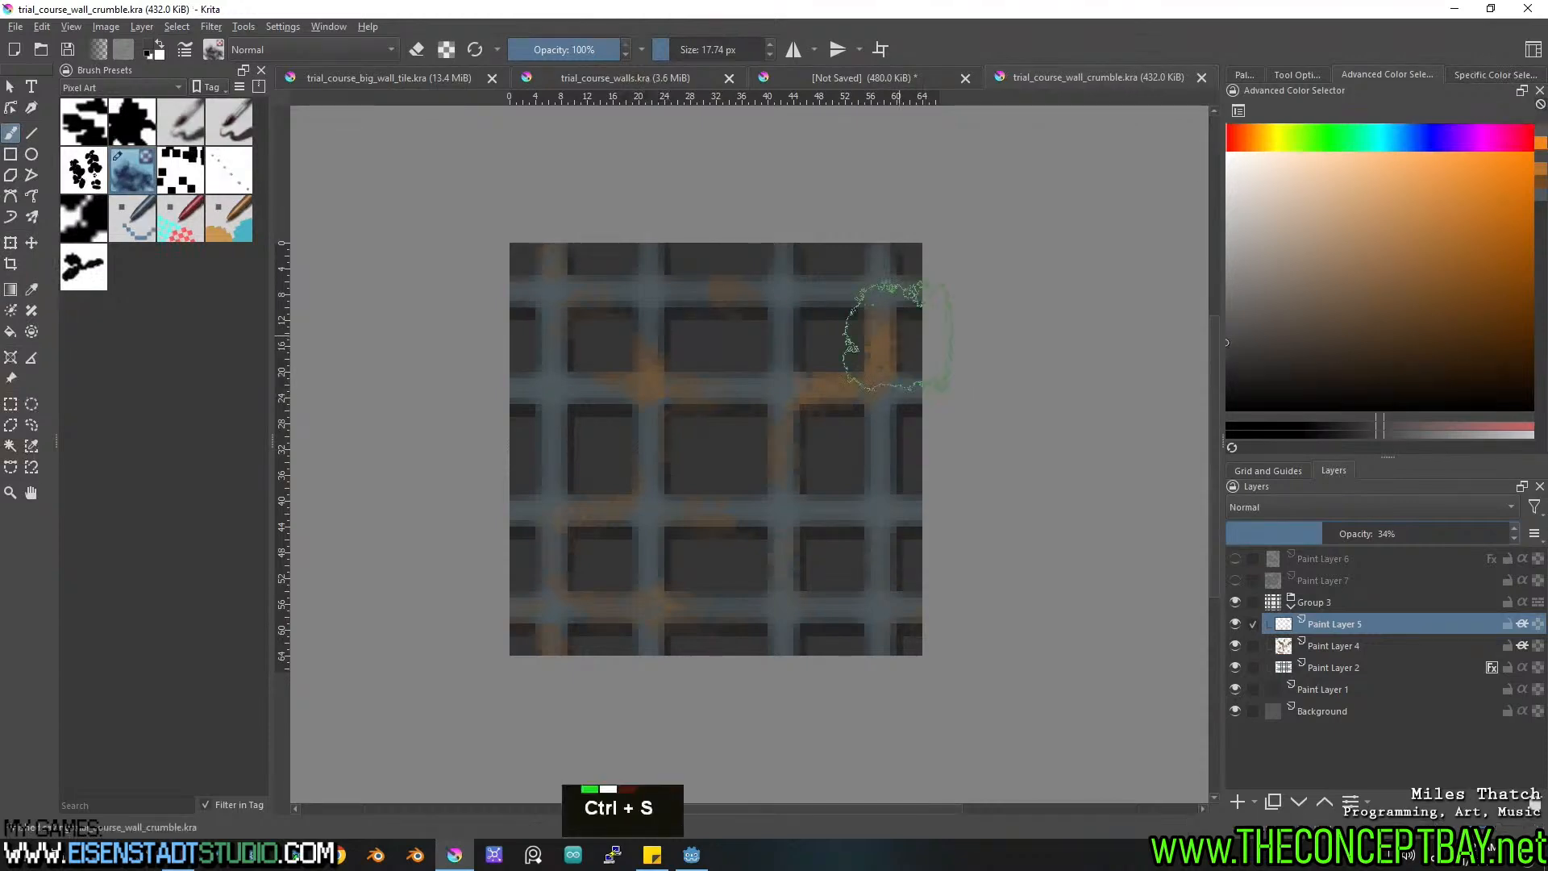
Export the trial_course_walls.kra document again as trial_course_walls.png with the default PNG options.
left_click(676, 78)
key("ctrl+alt+e")
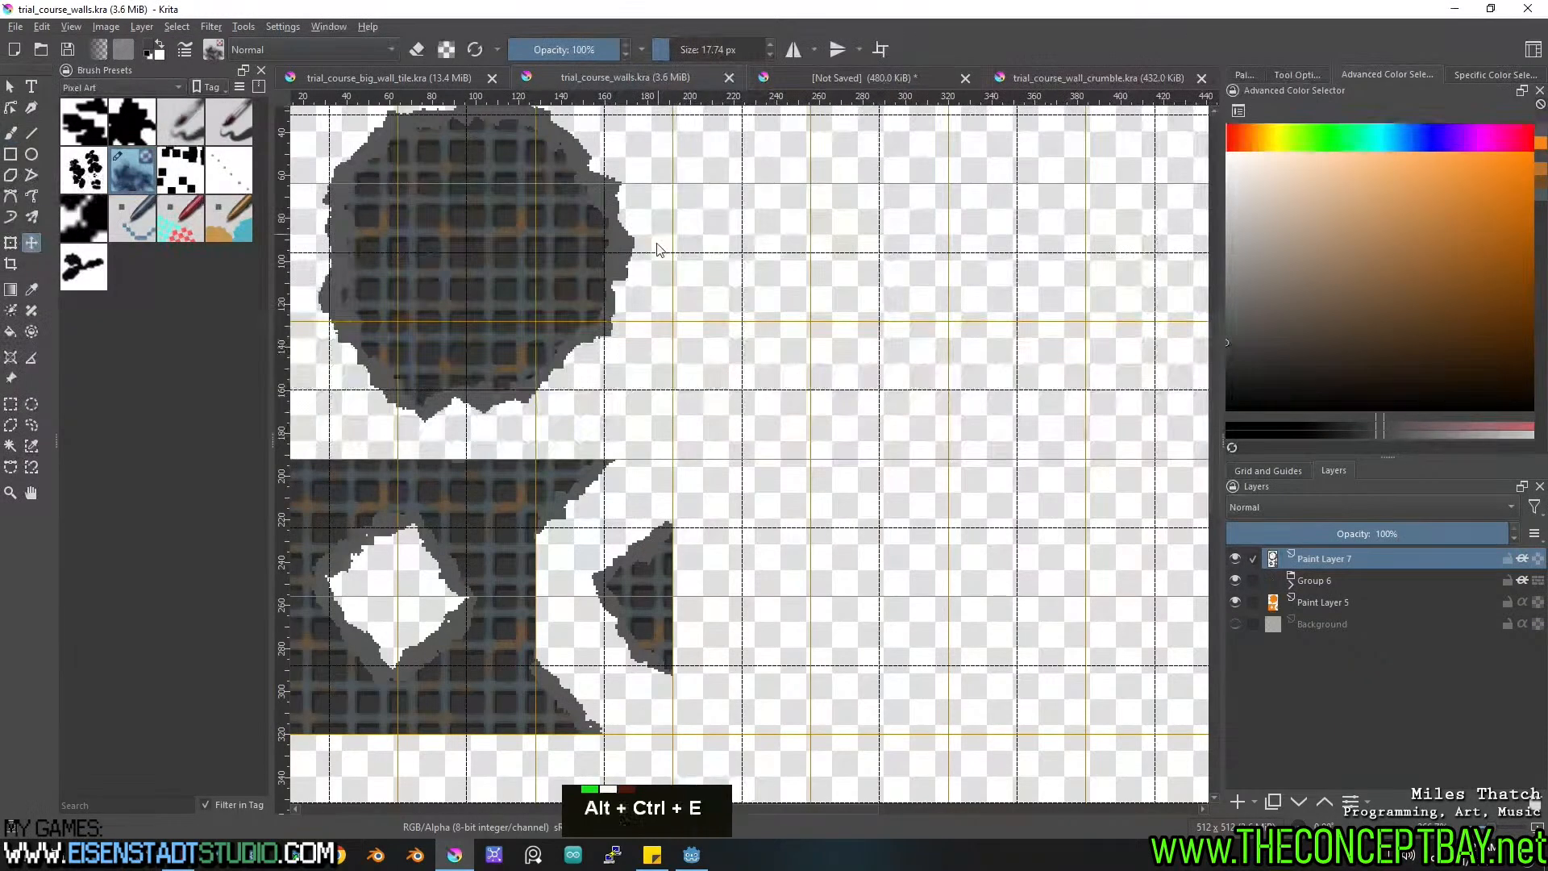
key("Return")
key("Return")
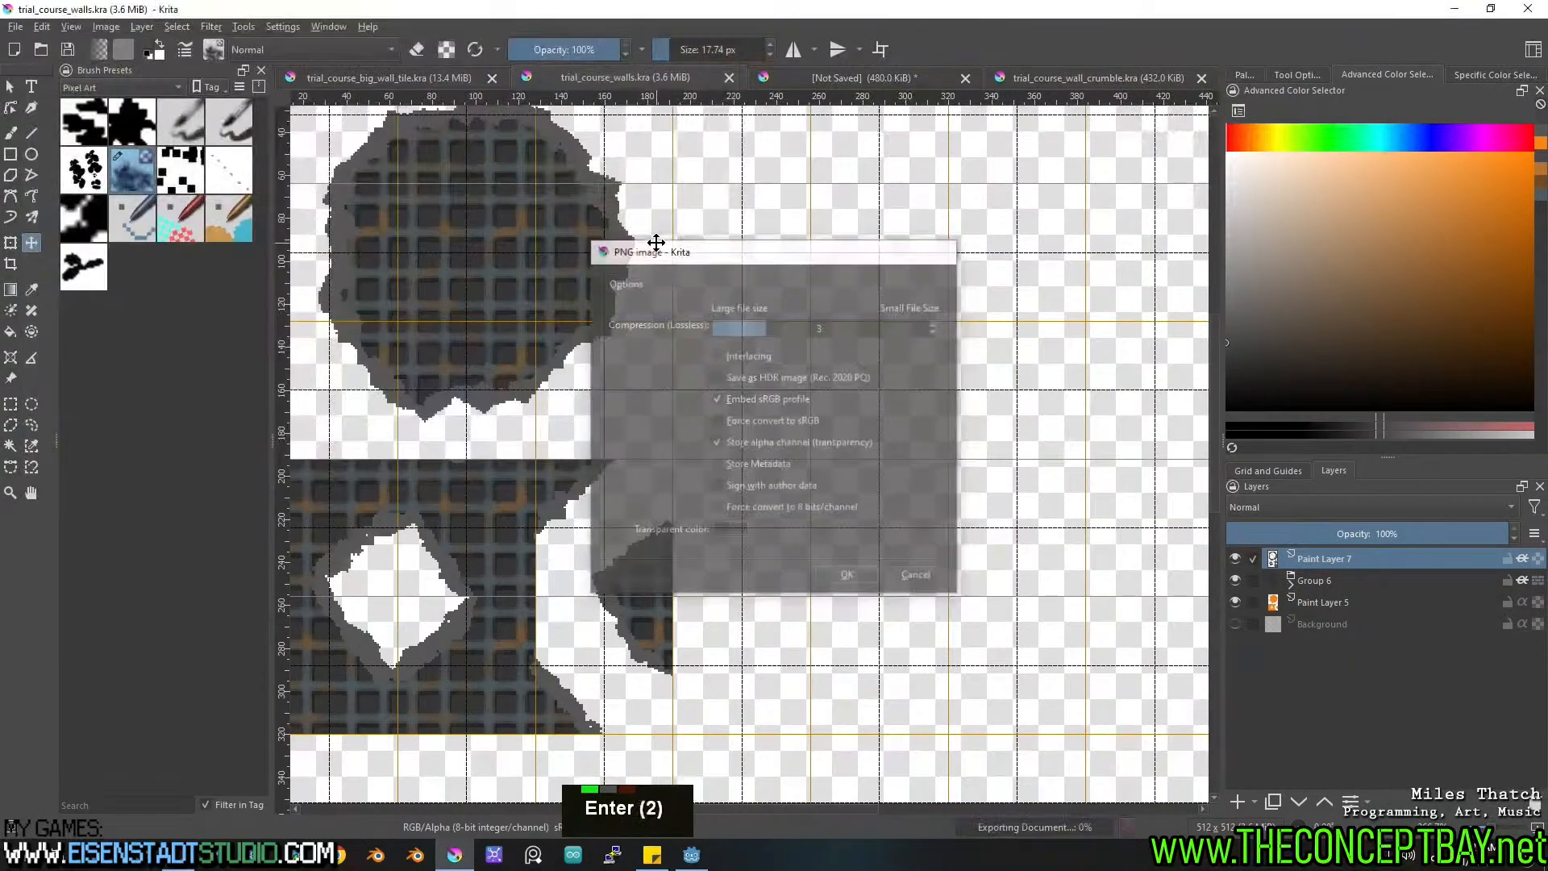
Switch to Godot and examine the crumbled wall patch with its fainter rust against the surrounding walls.
left_click(691, 855)
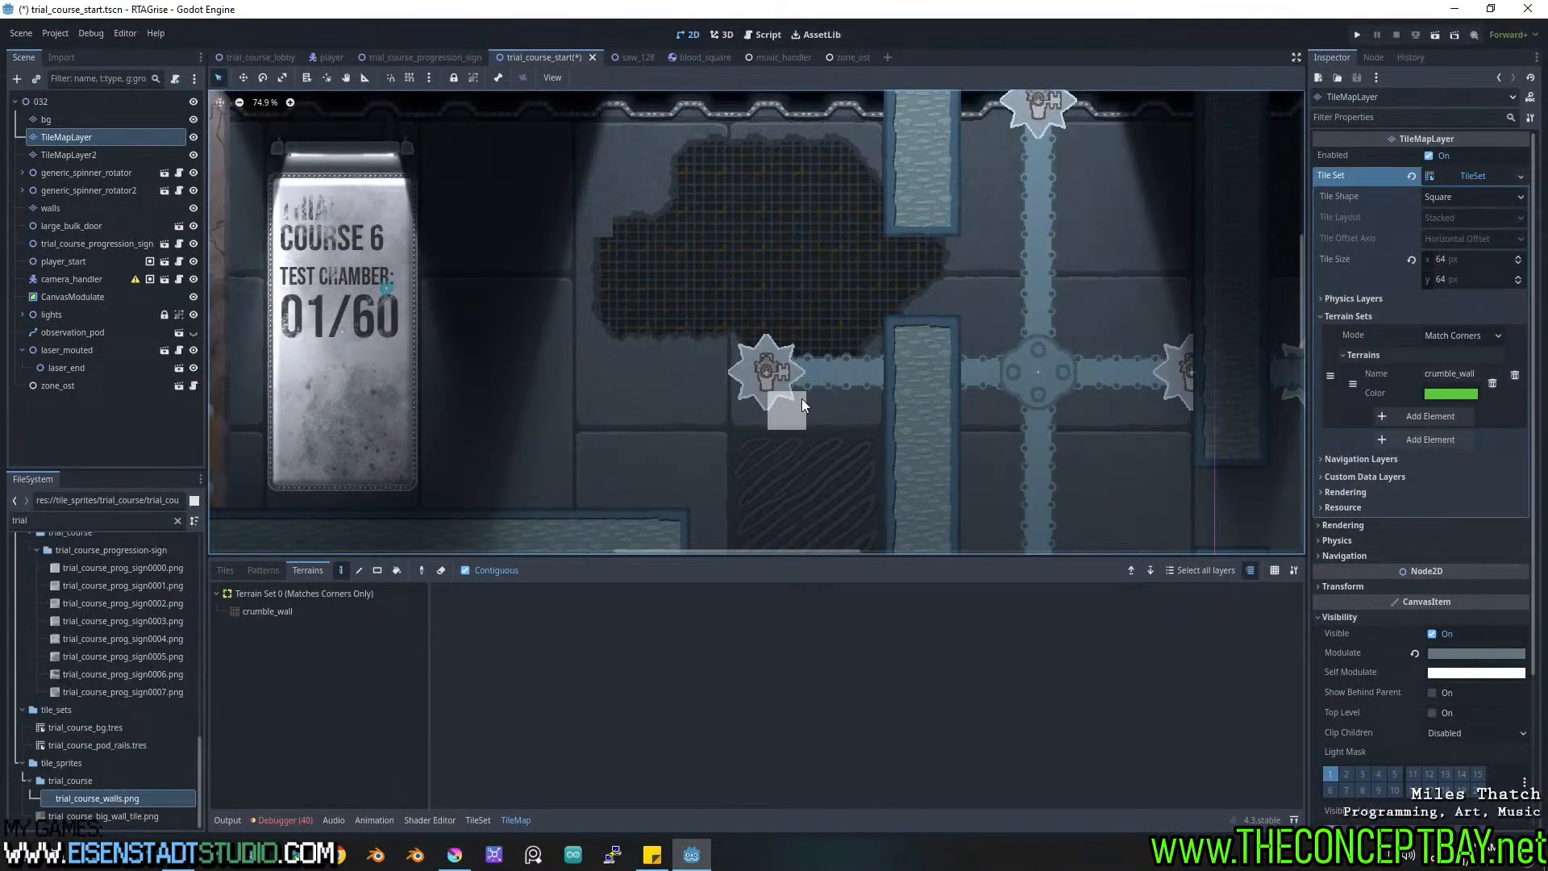
middle_click_drag(845, 371, 786, 373)
scroll(680, 424, "down", 4)
middle_click_drag(884, 389, 756, 433)
scroll(748, 410, "up", 2)
scroll(748, 410, "down", 1)
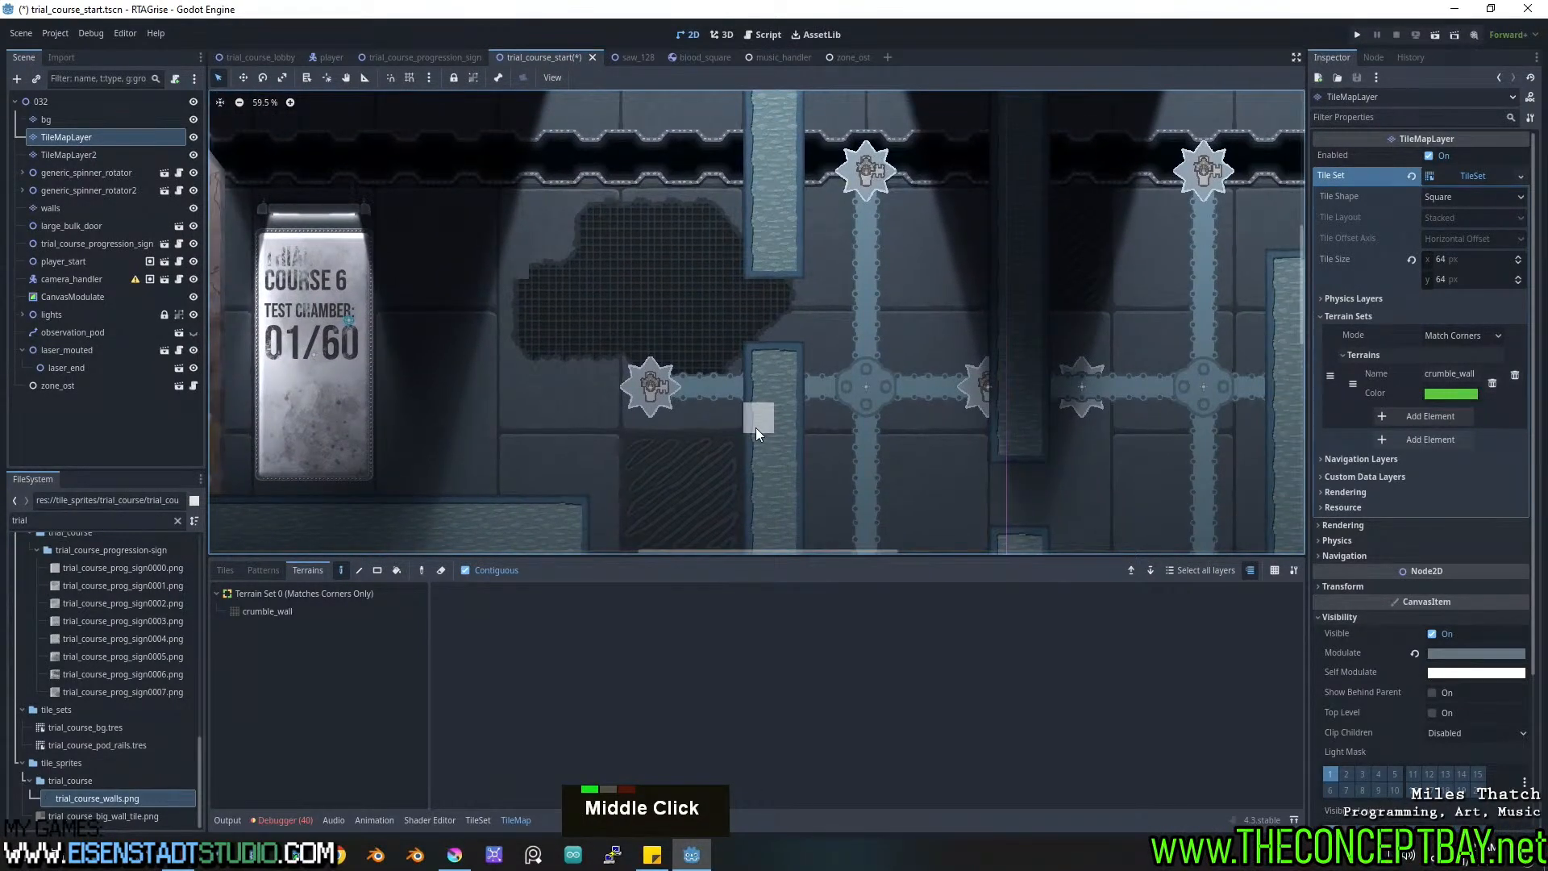
Switch back to Krita and bring up the unsaved seamless rock texture document.
left_click(455, 854)
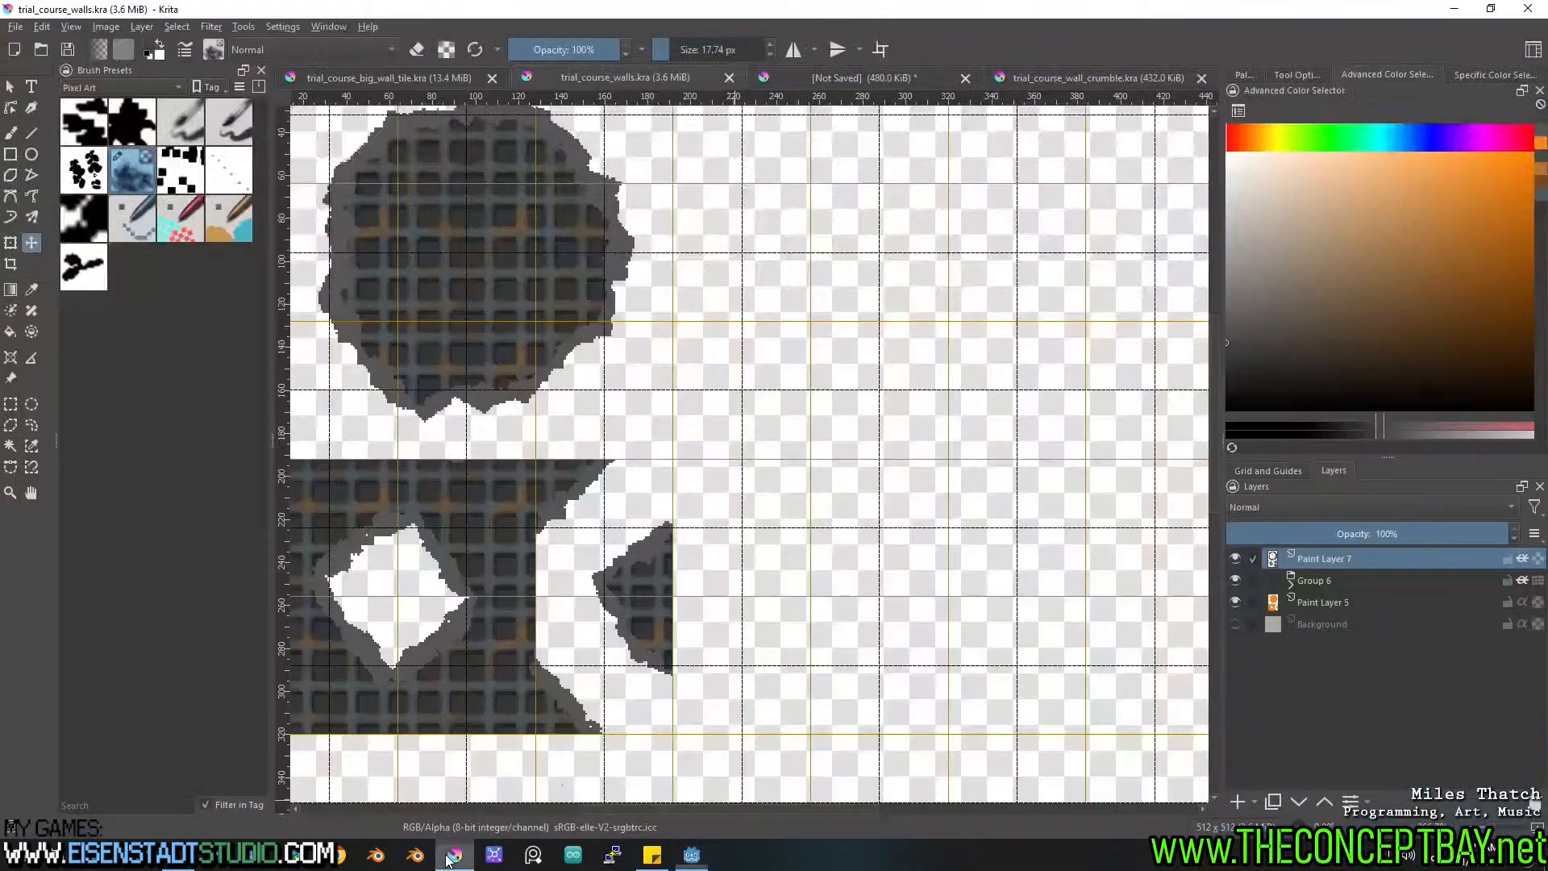
middle_click_drag(988, 250, 1097, 272)
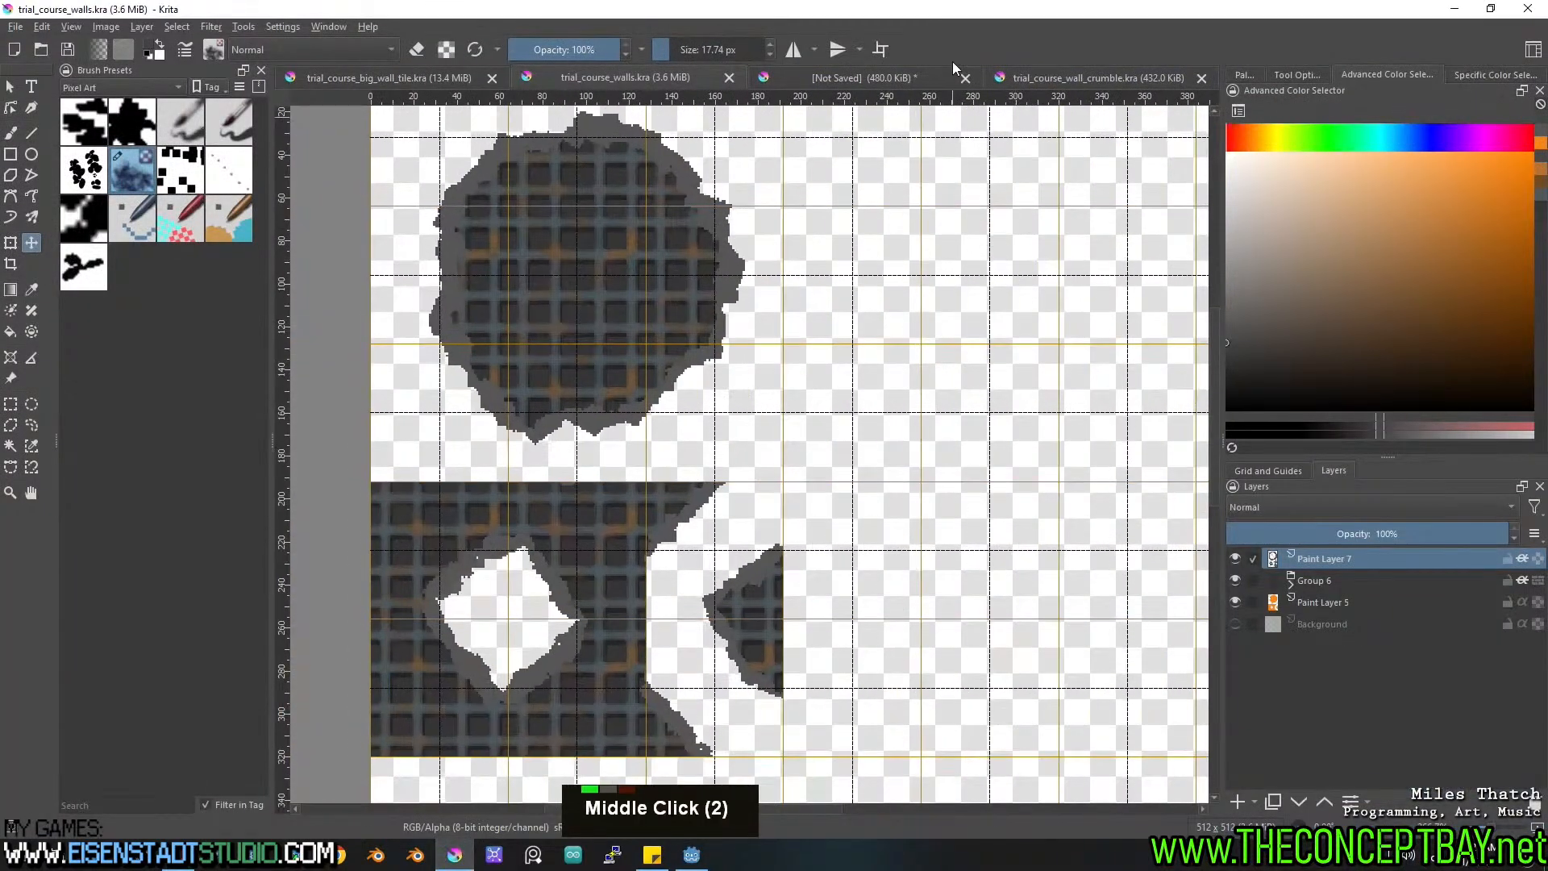
left_click(1028, 76)
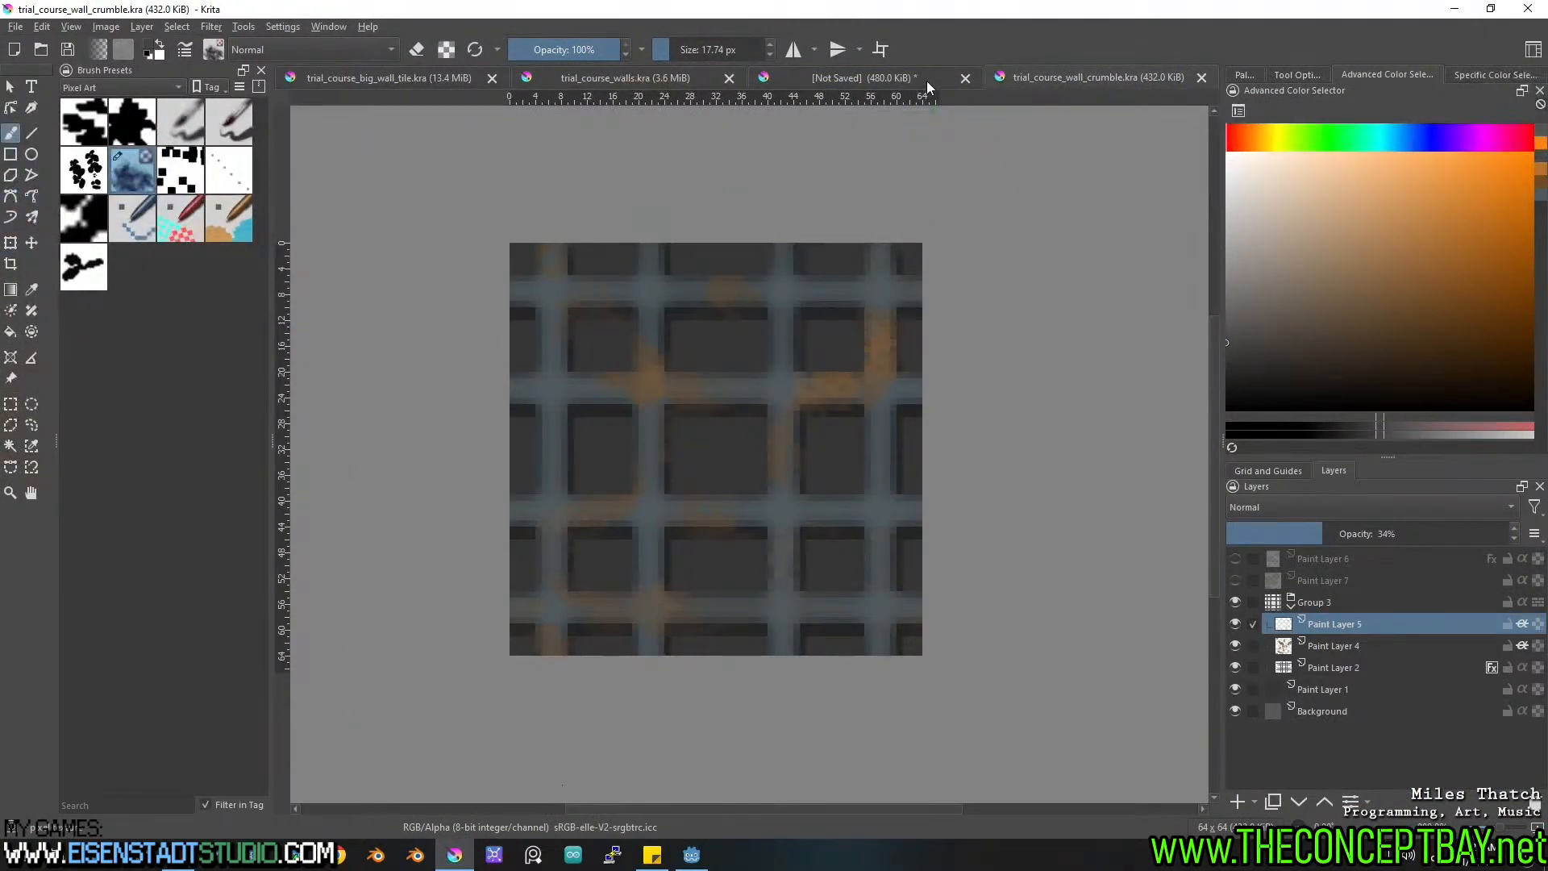
left_click(926, 78)
scroll(853, 527, "up", 2)
middle_click_drag(906, 529, 1043, 532)
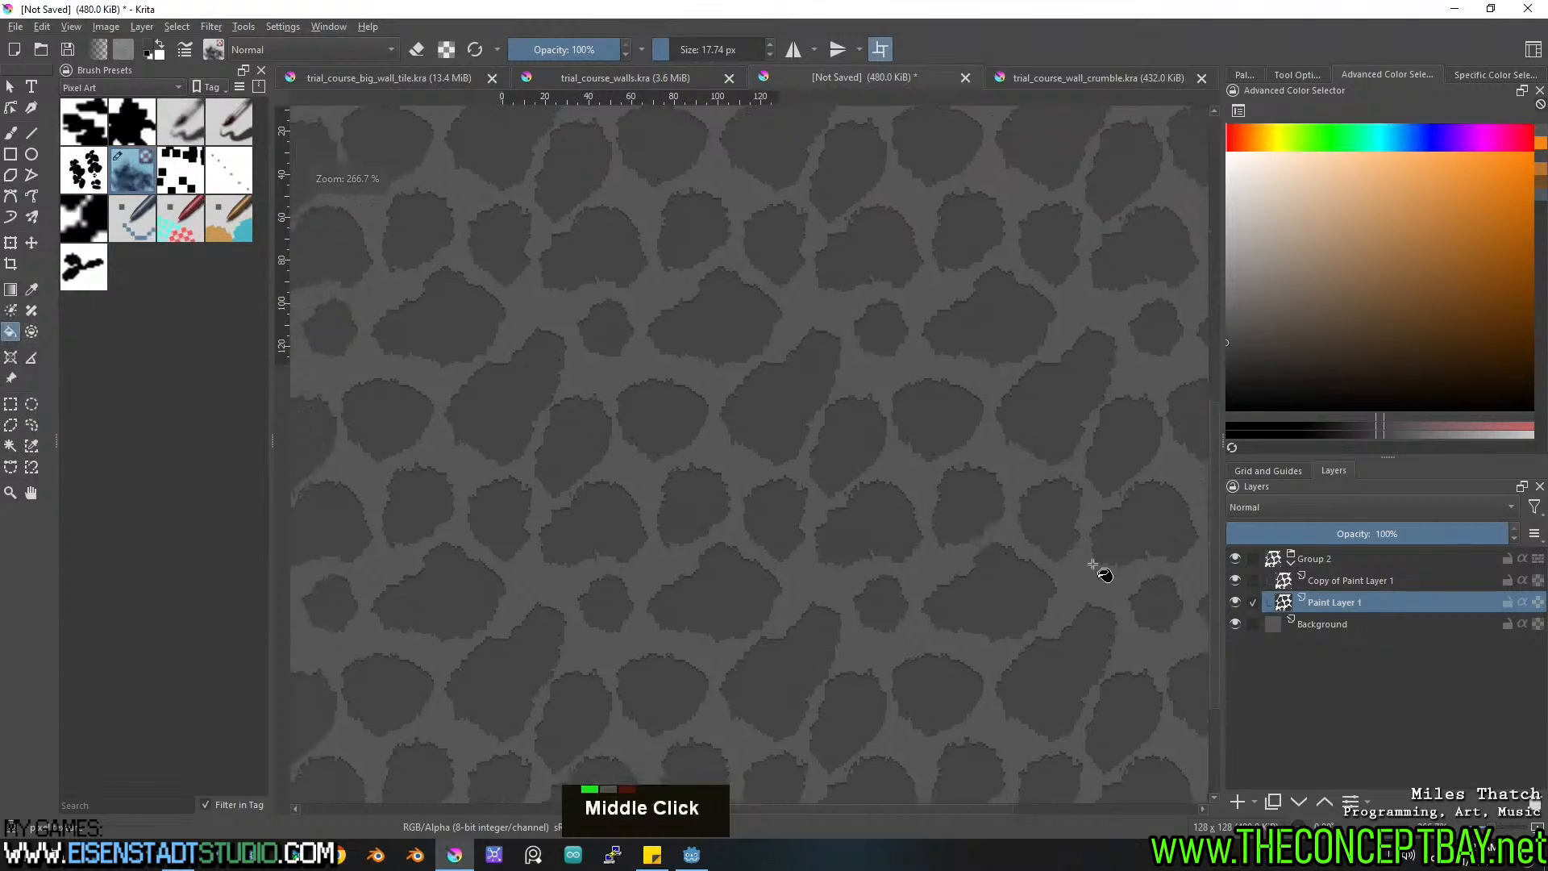
Collapse the rock layer group Group 2 and turn off wrap-around mode to show the single tile.
left_click(1292, 562)
left_click(1322, 558)
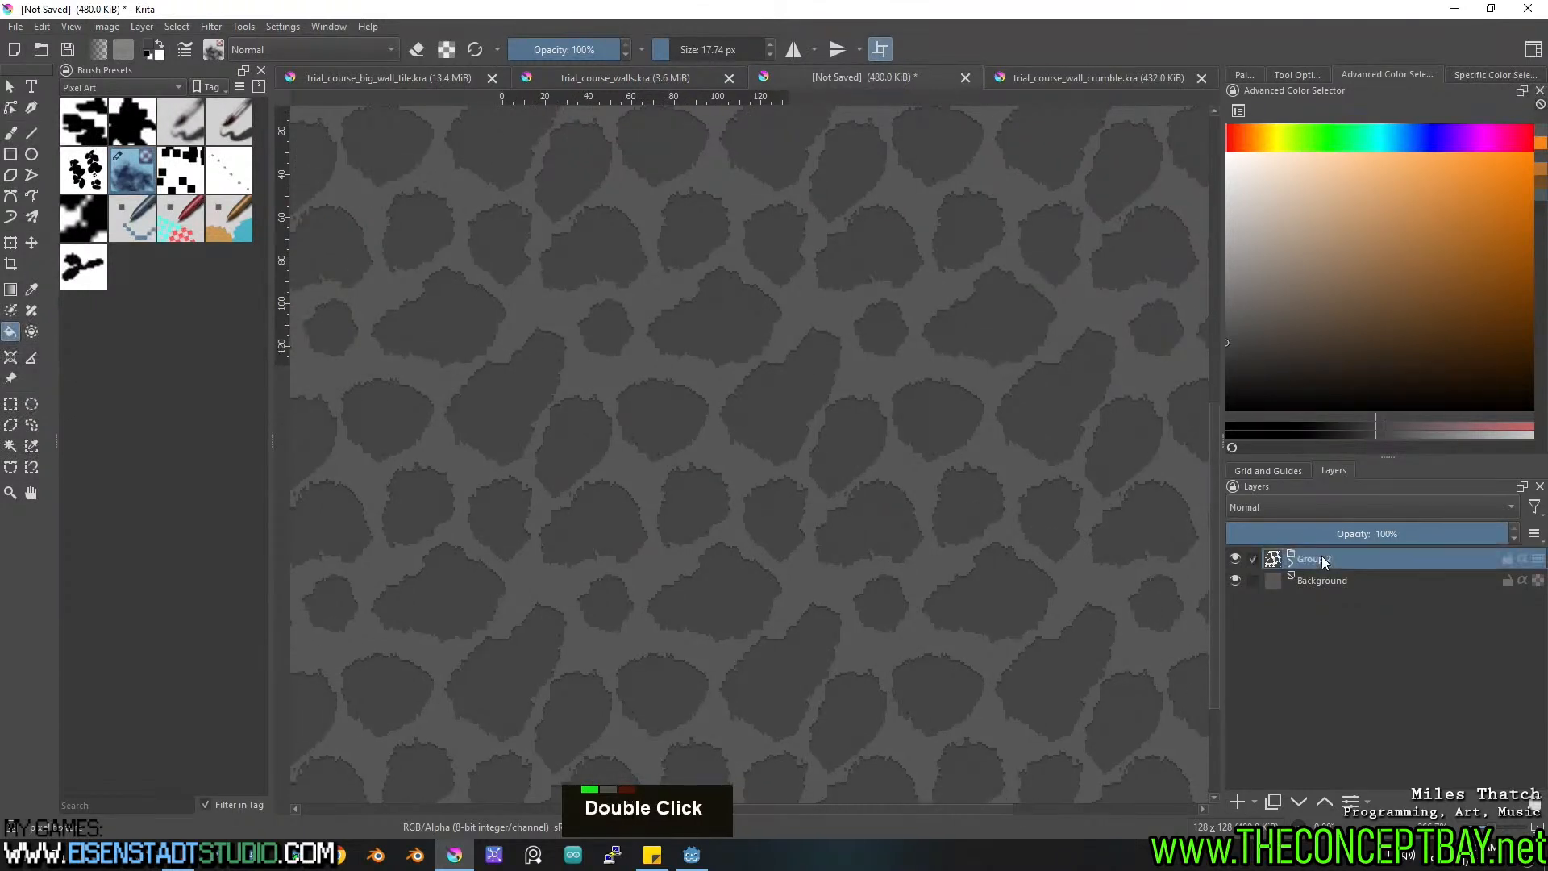
key("shift+w")
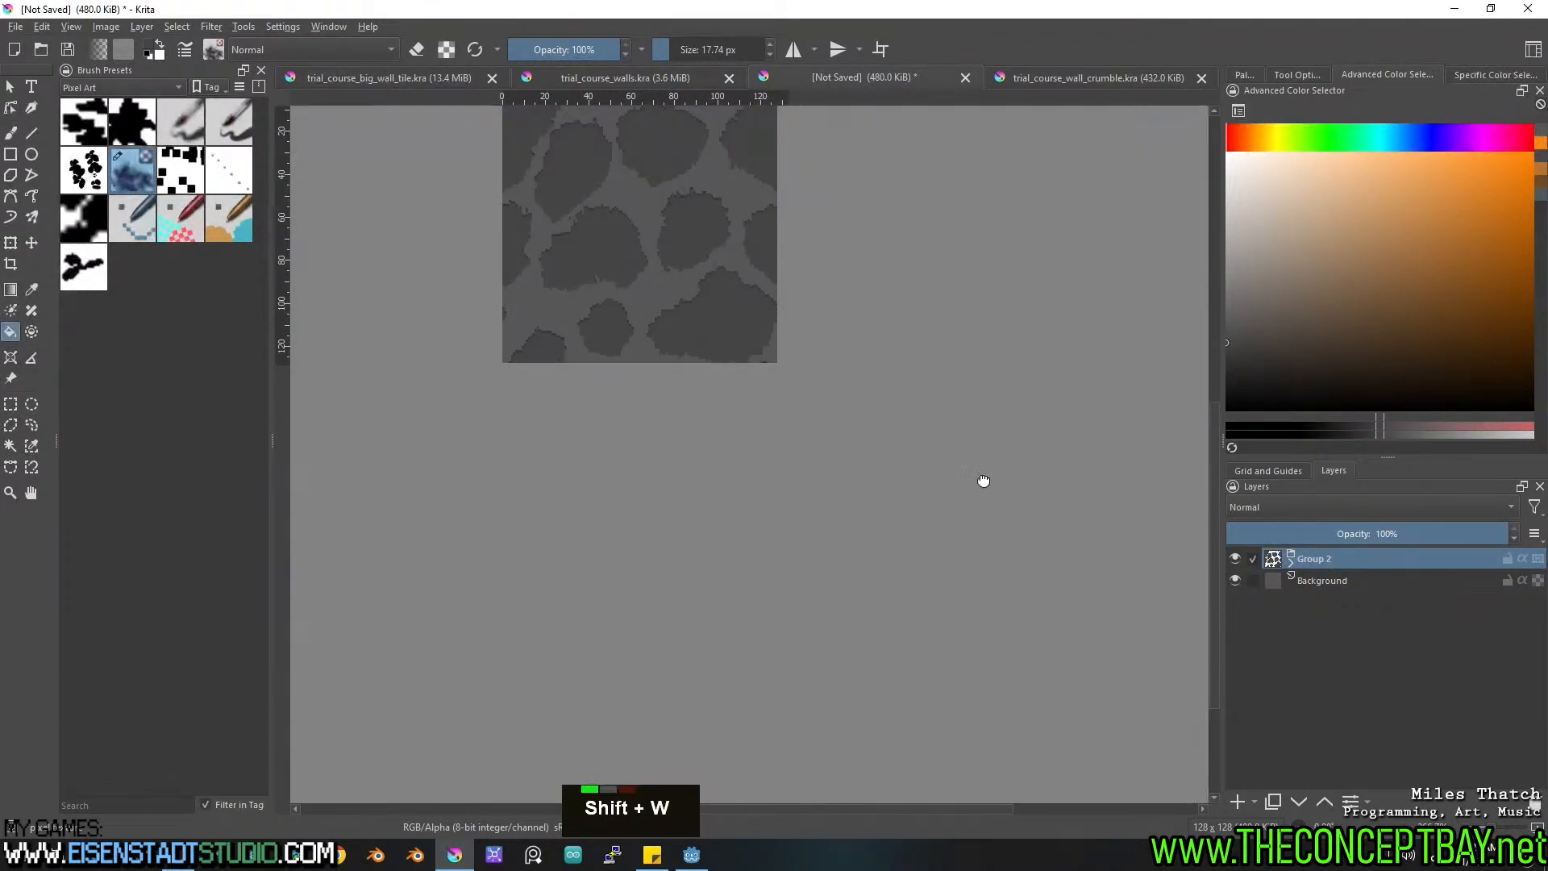
scroll(971, 542, "up", 2)
scroll(940, 522, "down", 1)
middle_click_drag(940, 522, 893, 544)
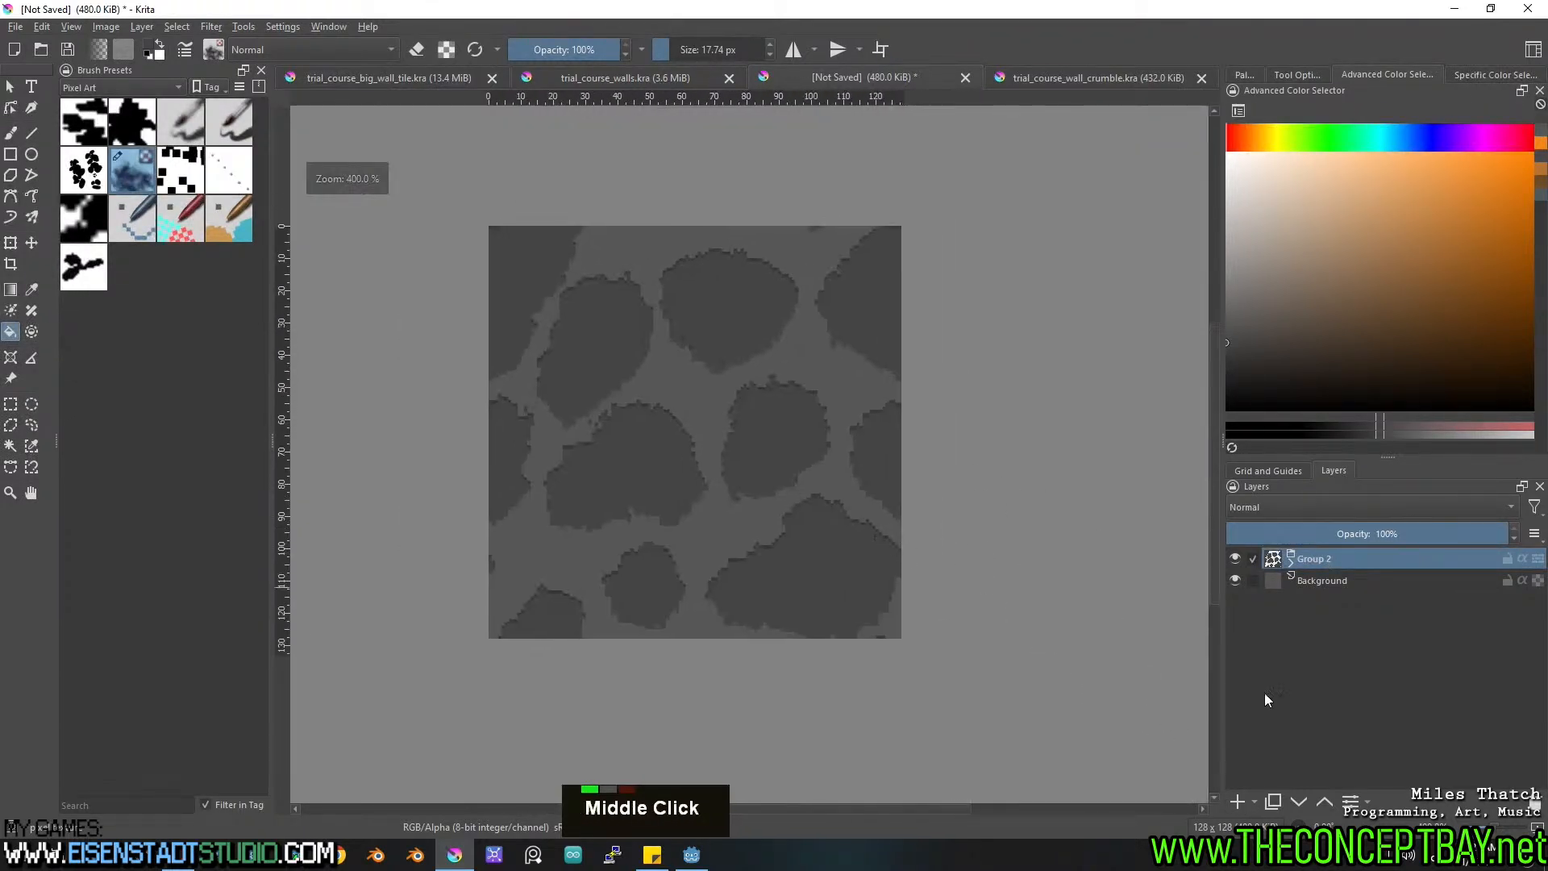
Add a new paint layer above Group 2 and choose a dark greyish-brown painting color.
left_click(1237, 801)
mouse_move(1233, 354)
left_mouse_down()
mouse_move(1264, 347)
mouse_move(1254, 336)
left_mouse_up()
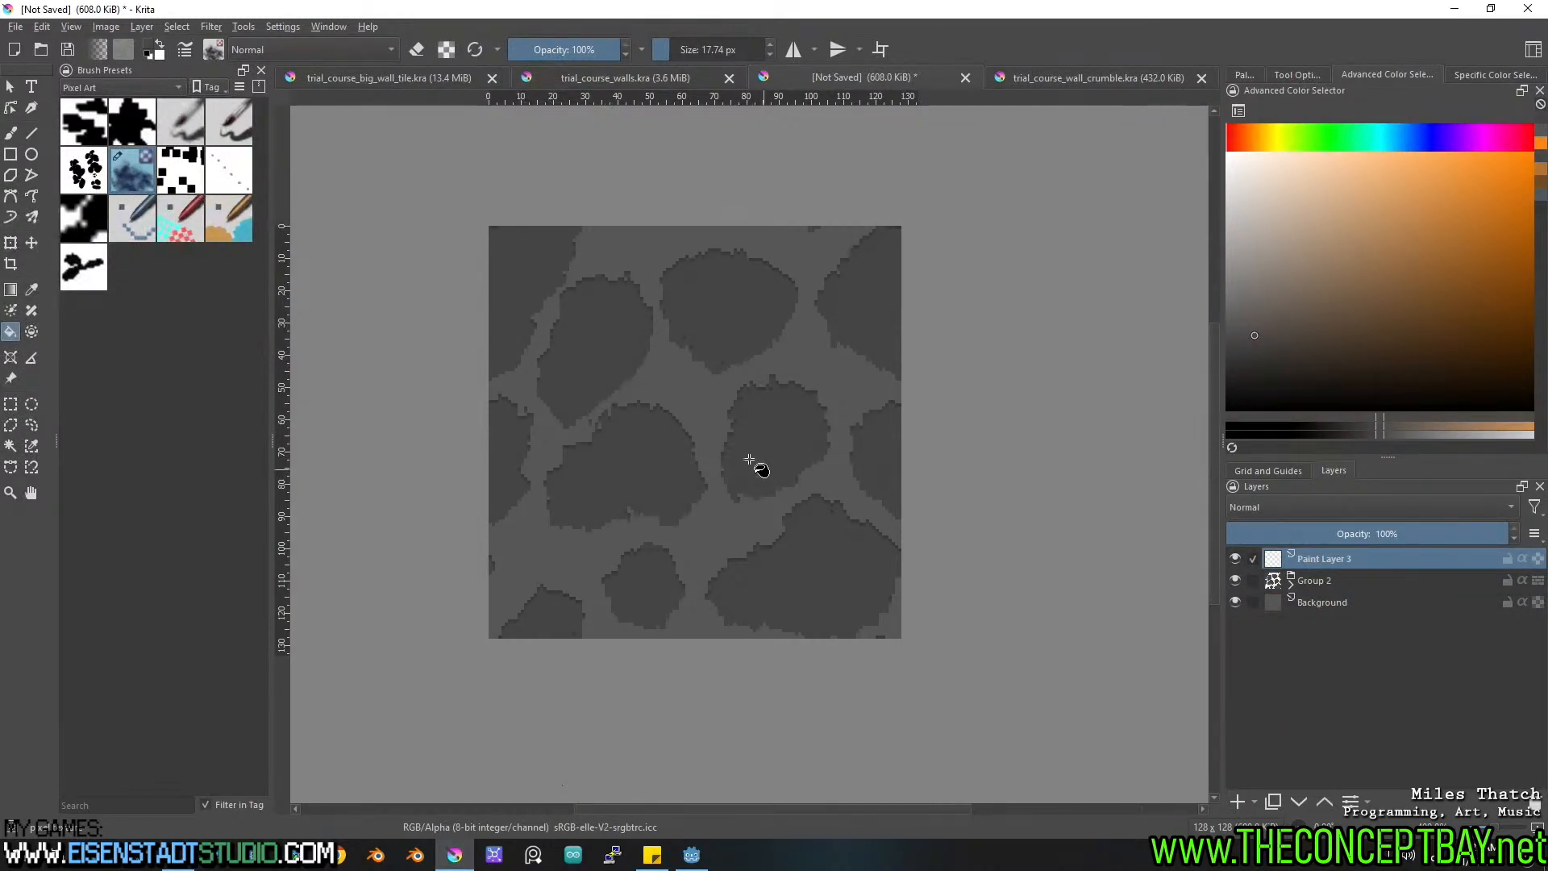
key("b")
left_click(802, 430, "shift")
key("ctrl+z")
Turn on horizontal and vertical mirror painting and reduce the brush size to 4.49 px.
key("v")
key("t")
left_click(793, 49)
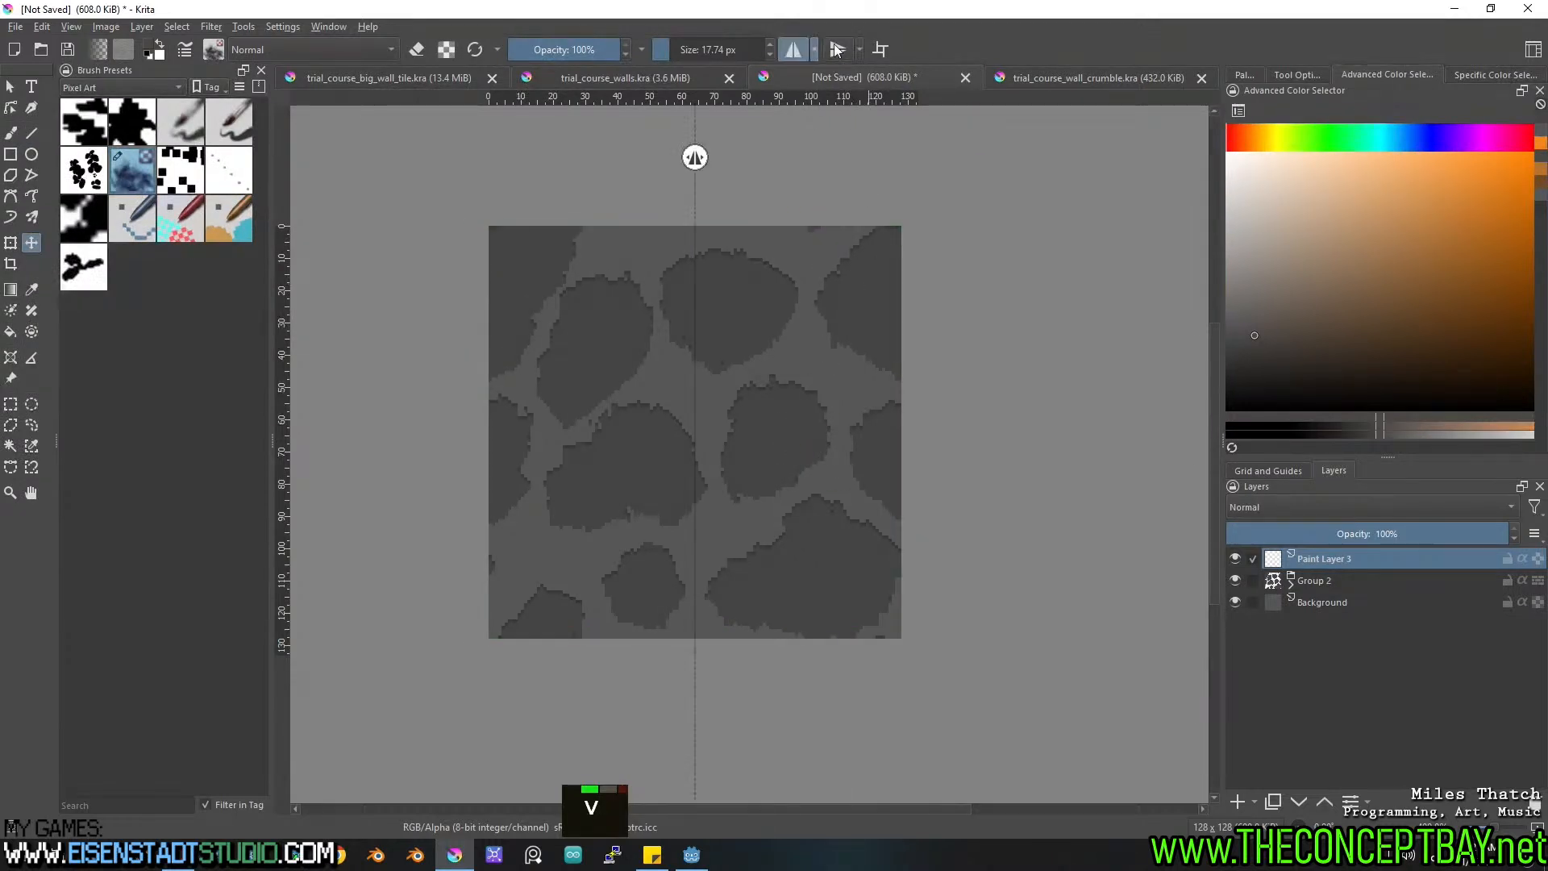
left_click(837, 49)
key("b")
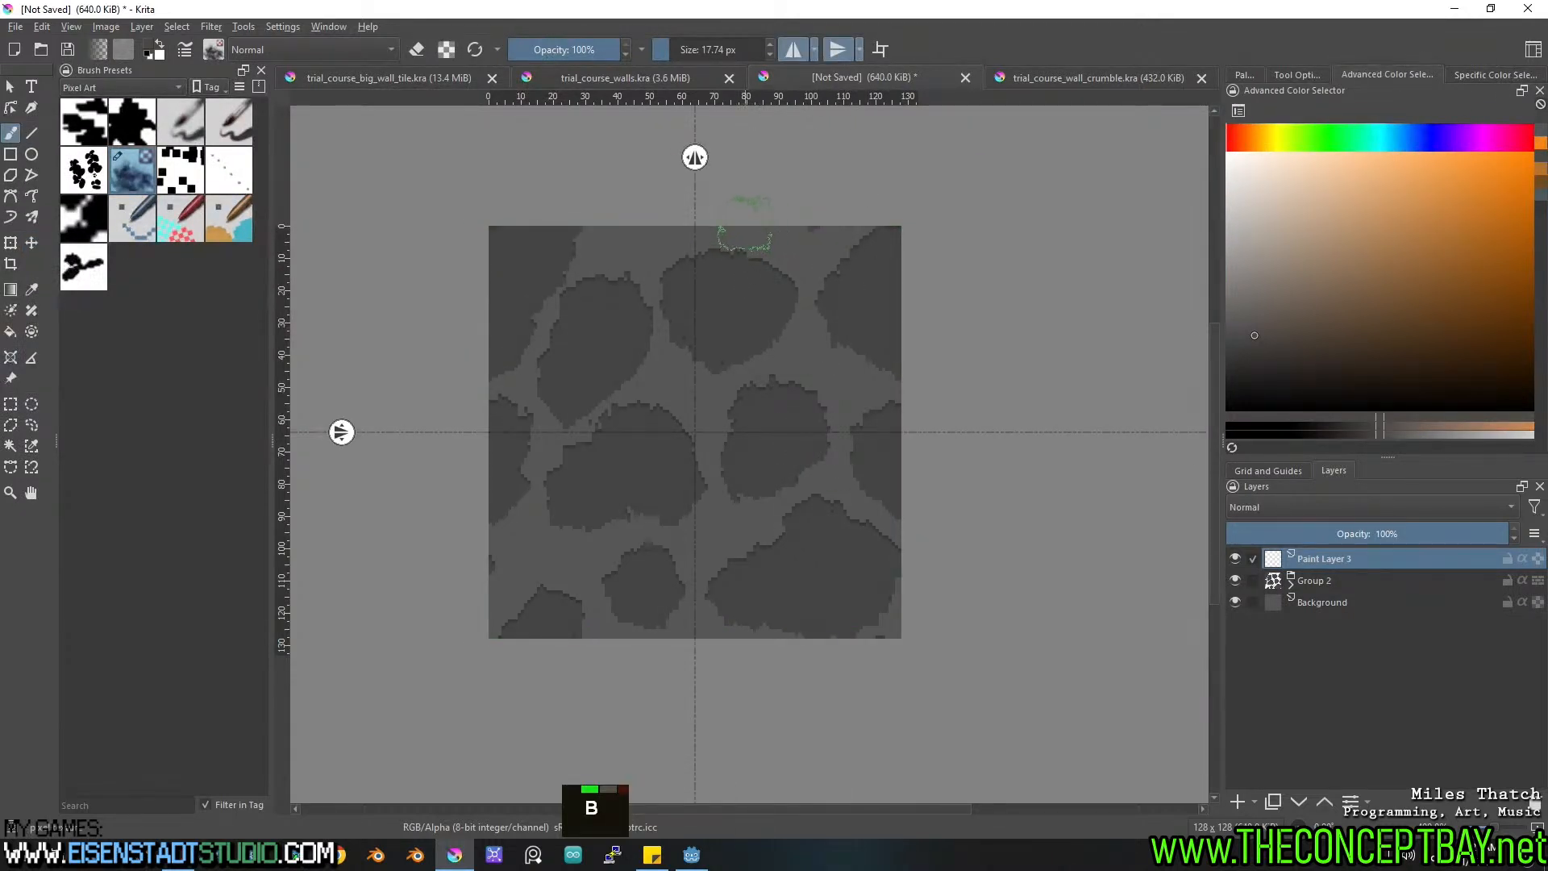
mouse_move(757, 242)
left_mouse_down("shift")
mouse_move(732, 220)
mouse_move(732, 692)
left_mouse_up("shift")
key("v")
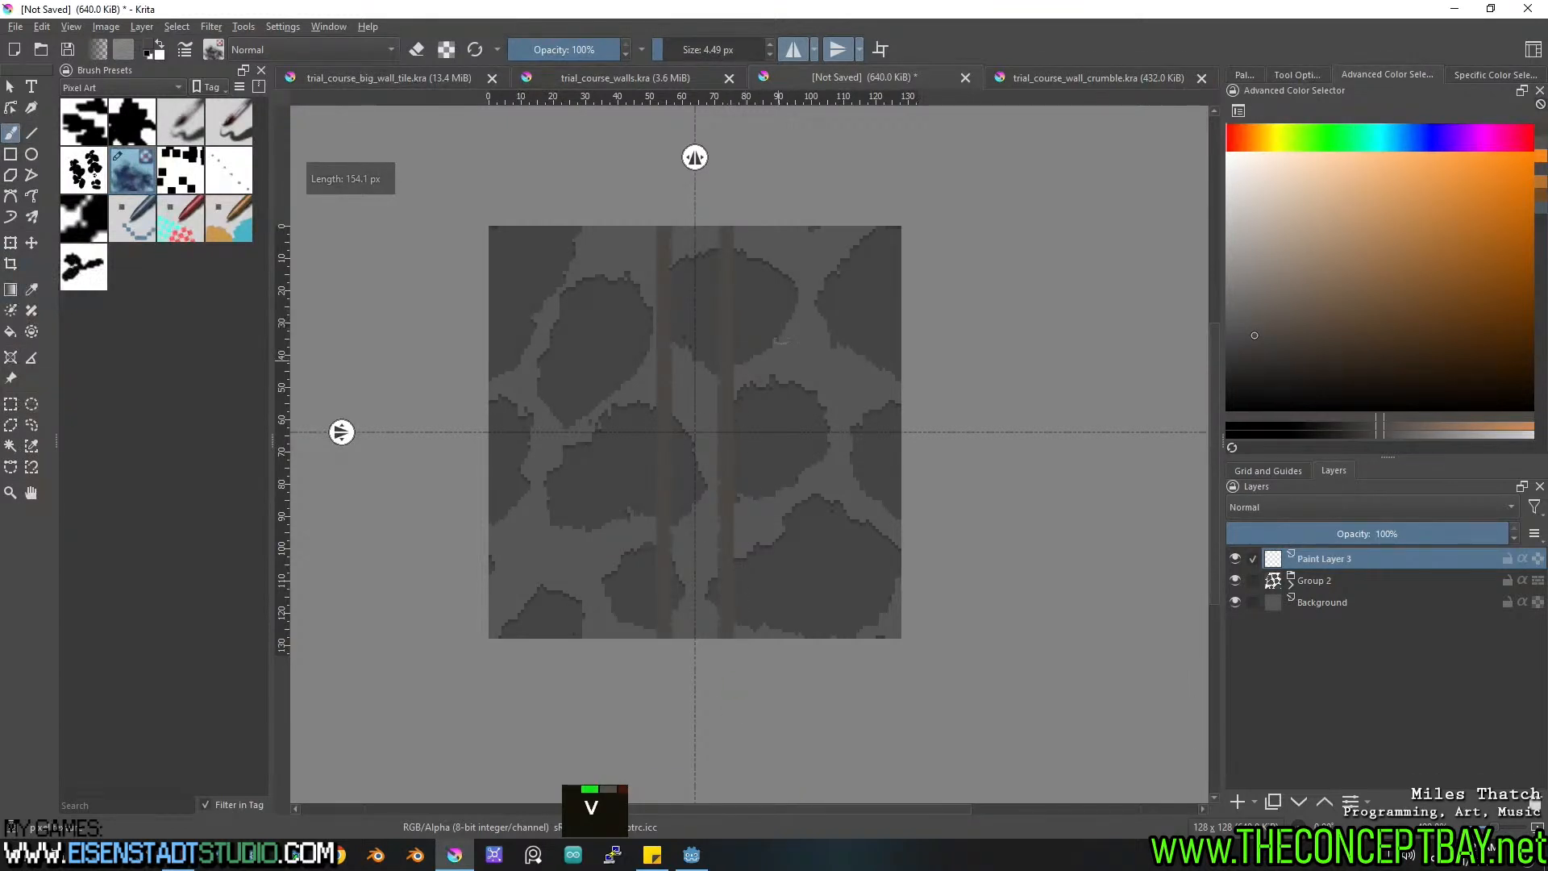
key("v")
left_click_drag(766, 225, 765, 645, "shift")
left_click_drag(800, 222, 795, 516, "shift")
key("ctrl+z")
key("ctrl+z")
key("ctrl+z")
key("v")
left_click_drag(730, 219, 730, 643, "shift")
key("ctrl+z")
Draw mirrored straight vertical and horizontal bars across the whole tile to form an unevenly spaced grid over the rocks.
left_click_drag(751, 224, 751, 638, "shift")
mouse_move(816, 221)
left_mouse_down("shift")
mouse_move(839, 726)
mouse_move(816, 640)
mouse_move(873, 491)
mouse_move(887, 765)
left_mouse_up("shift")
key("v")
left_click_drag(480, 377, 935, 377, "shift")
key("v")
left_click_drag(477, 312, 1015, 293, "shift")
key("v")
left_click_drag(475, 260, 1064, 304, "shift")
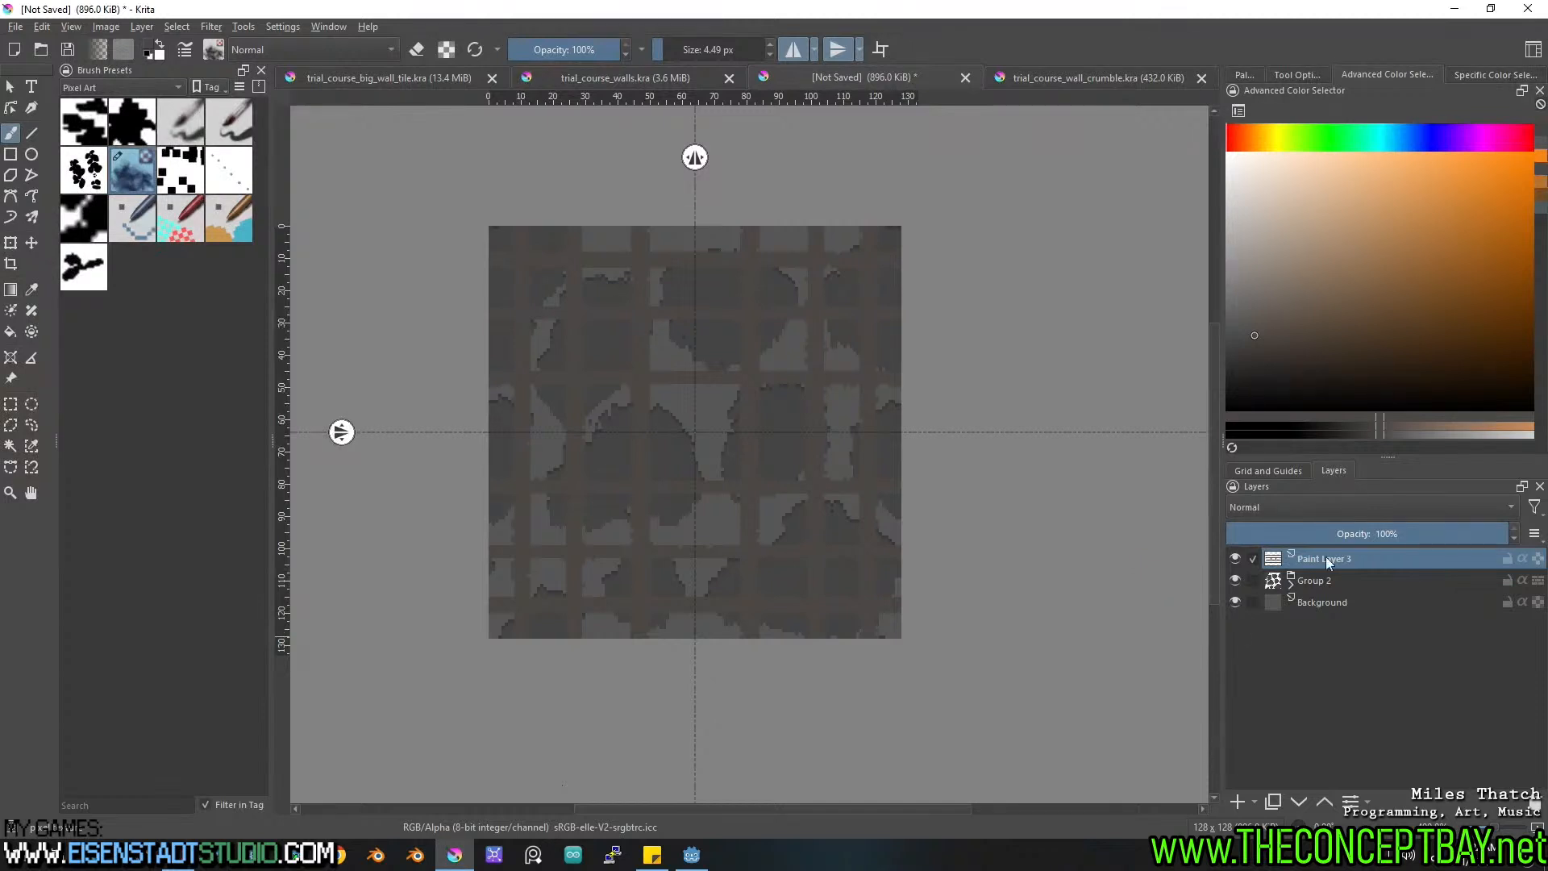
Lighten the grid layer with HSV Adjustment at Lightness 9.
key("ctrl+u")
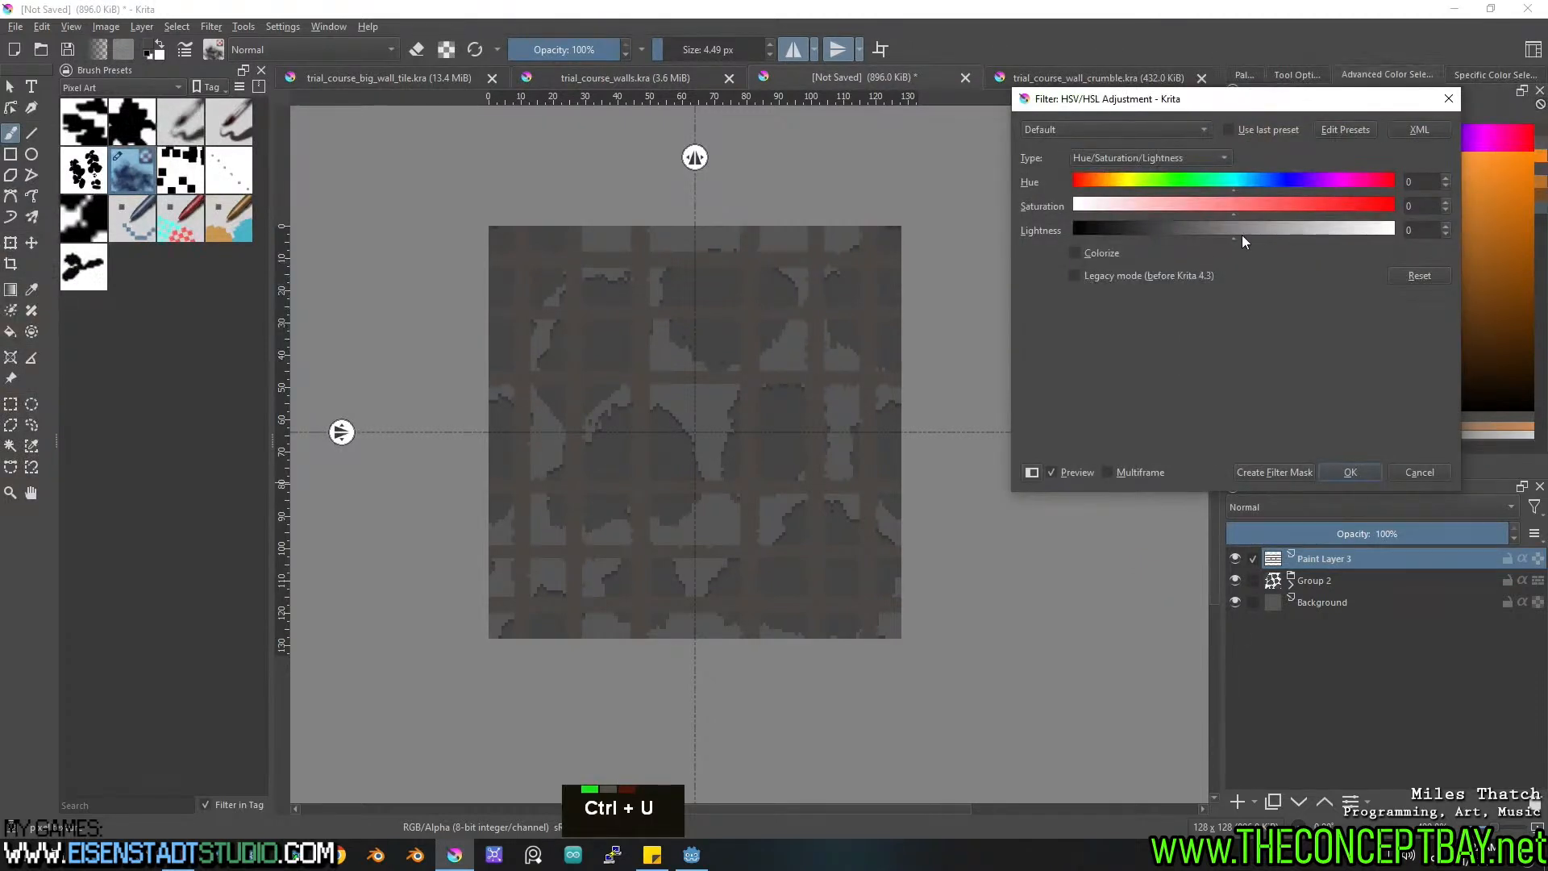
mouse_move(1239, 237)
left_mouse_down()
mouse_move(1198, 239)
mouse_move(1249, 242)
left_mouse_up()
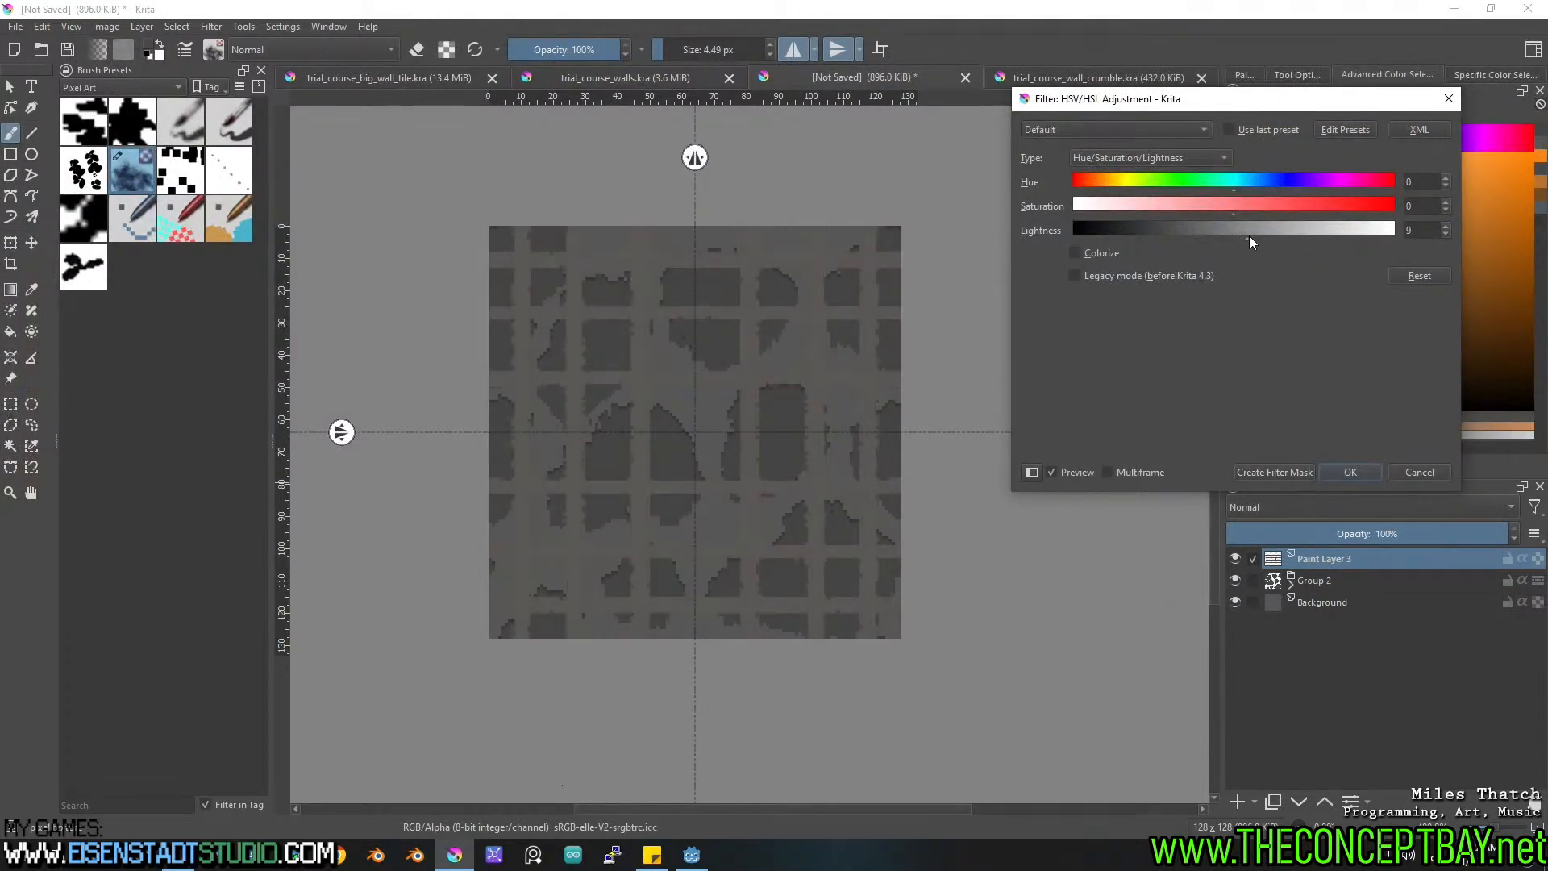
left_click(1364, 472)
Add an Inner Glow layer style with Normal blend mode to the grid layer.
right_click(1299, 559)
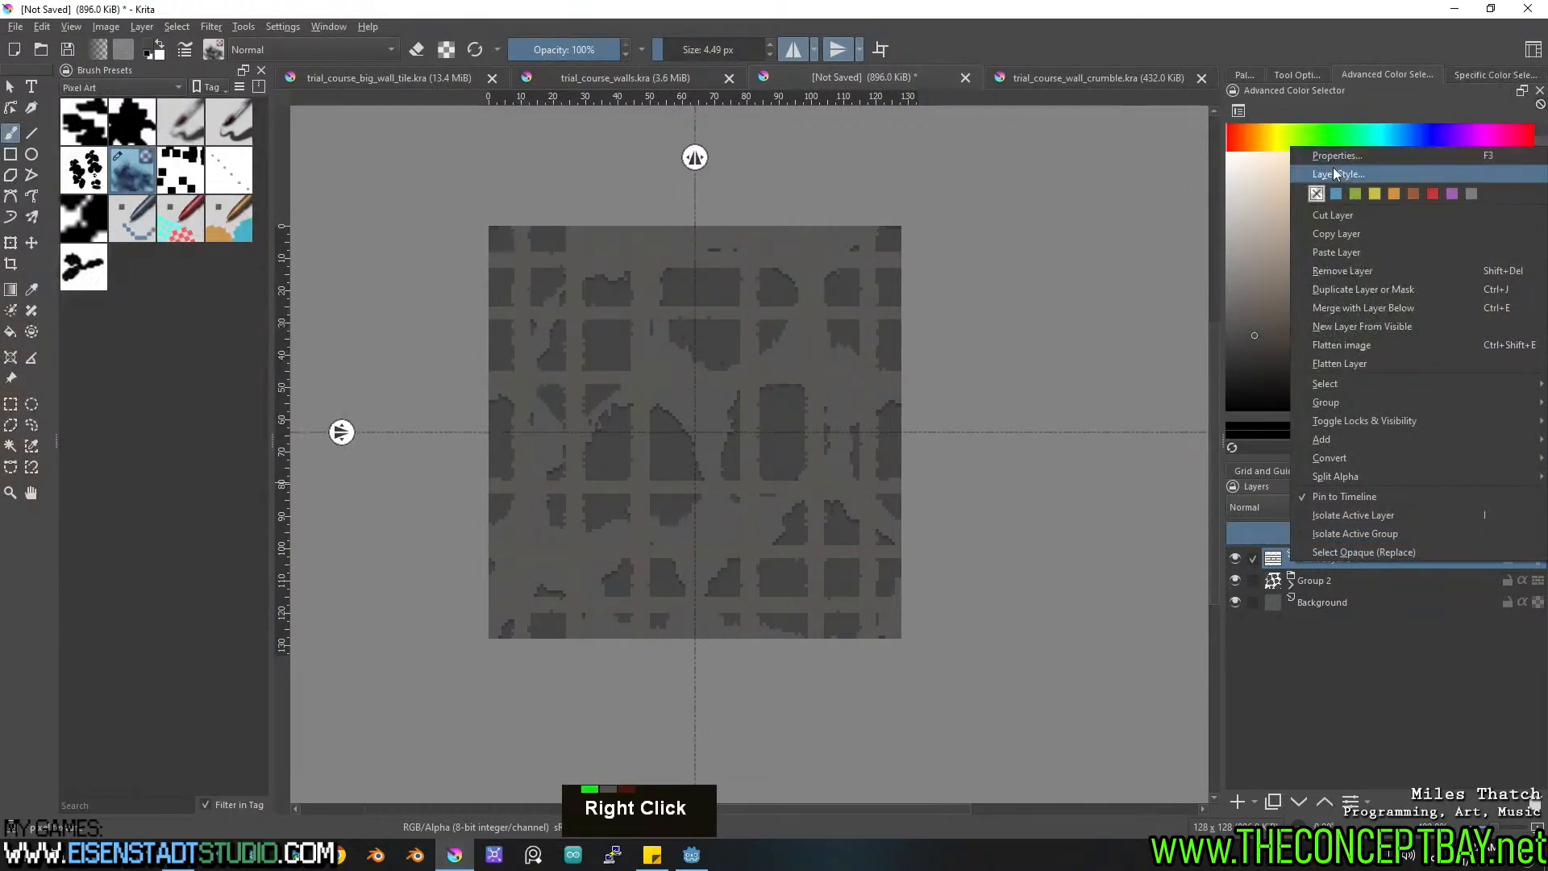
left_click(1337, 174)
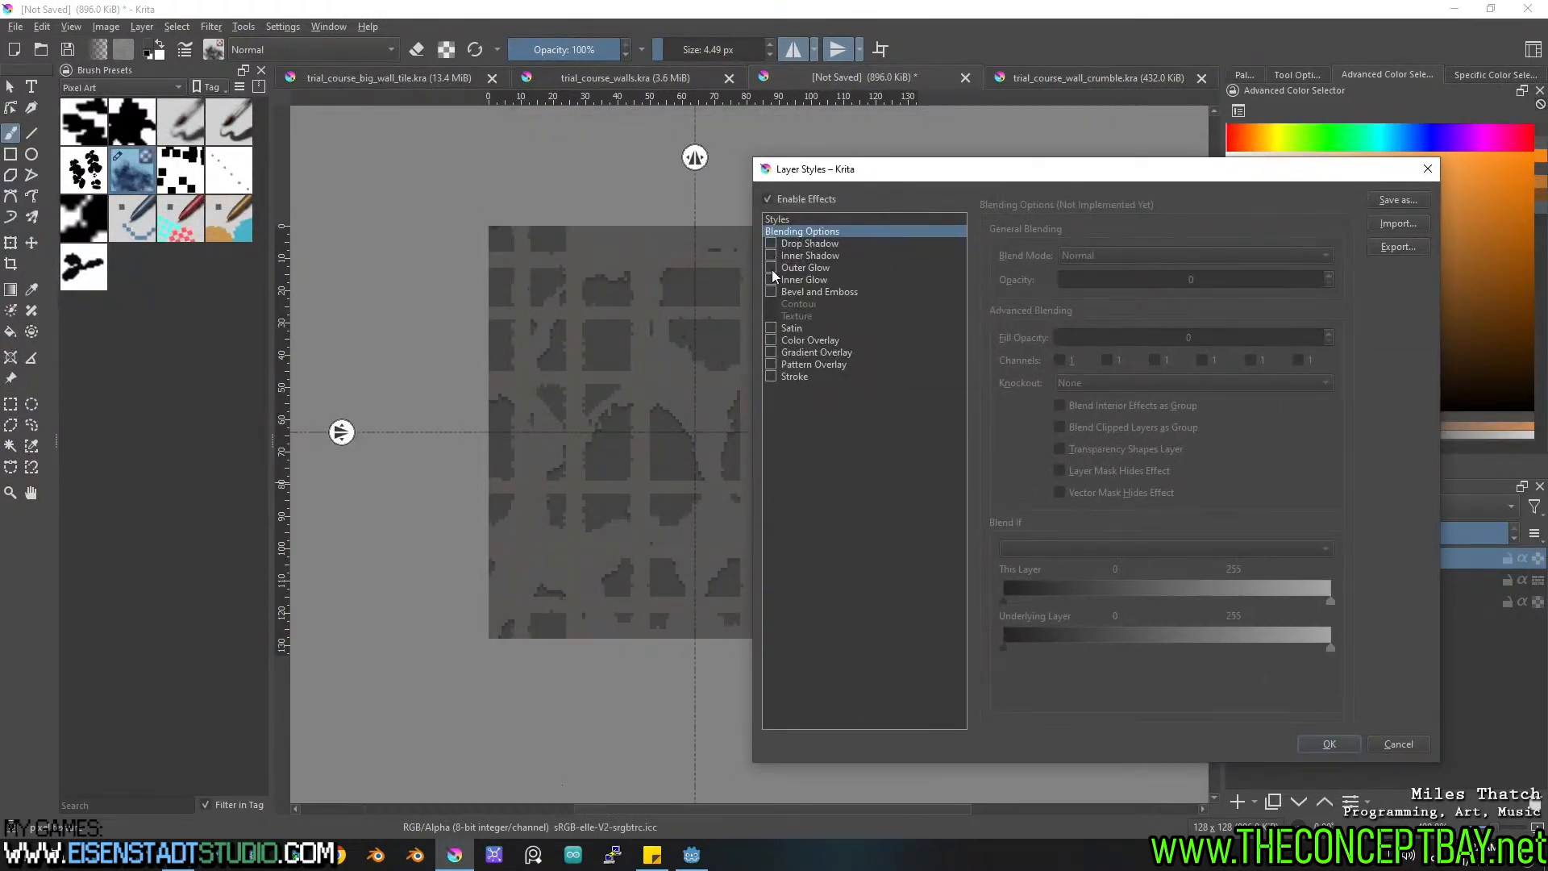
double_click(795, 279)
left_click(1222, 255)
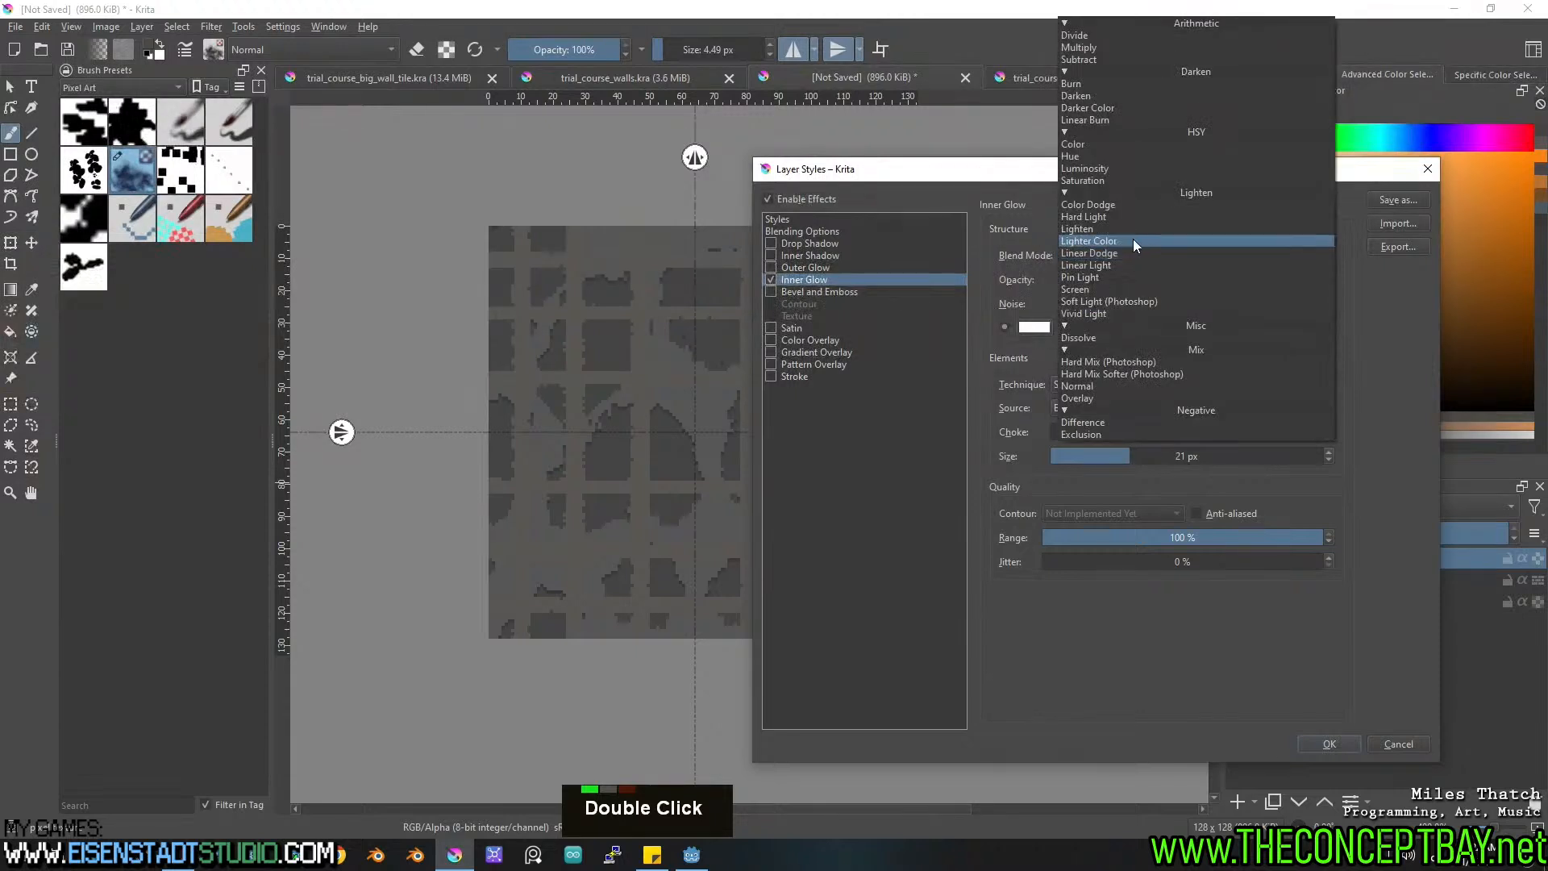
left_click(1091, 385)
Set the inner glow to black (#000000) with a size of 3 px, apply it, and turn on wrap-around mode.
double_click(1034, 327)
left_click(1007, 458)
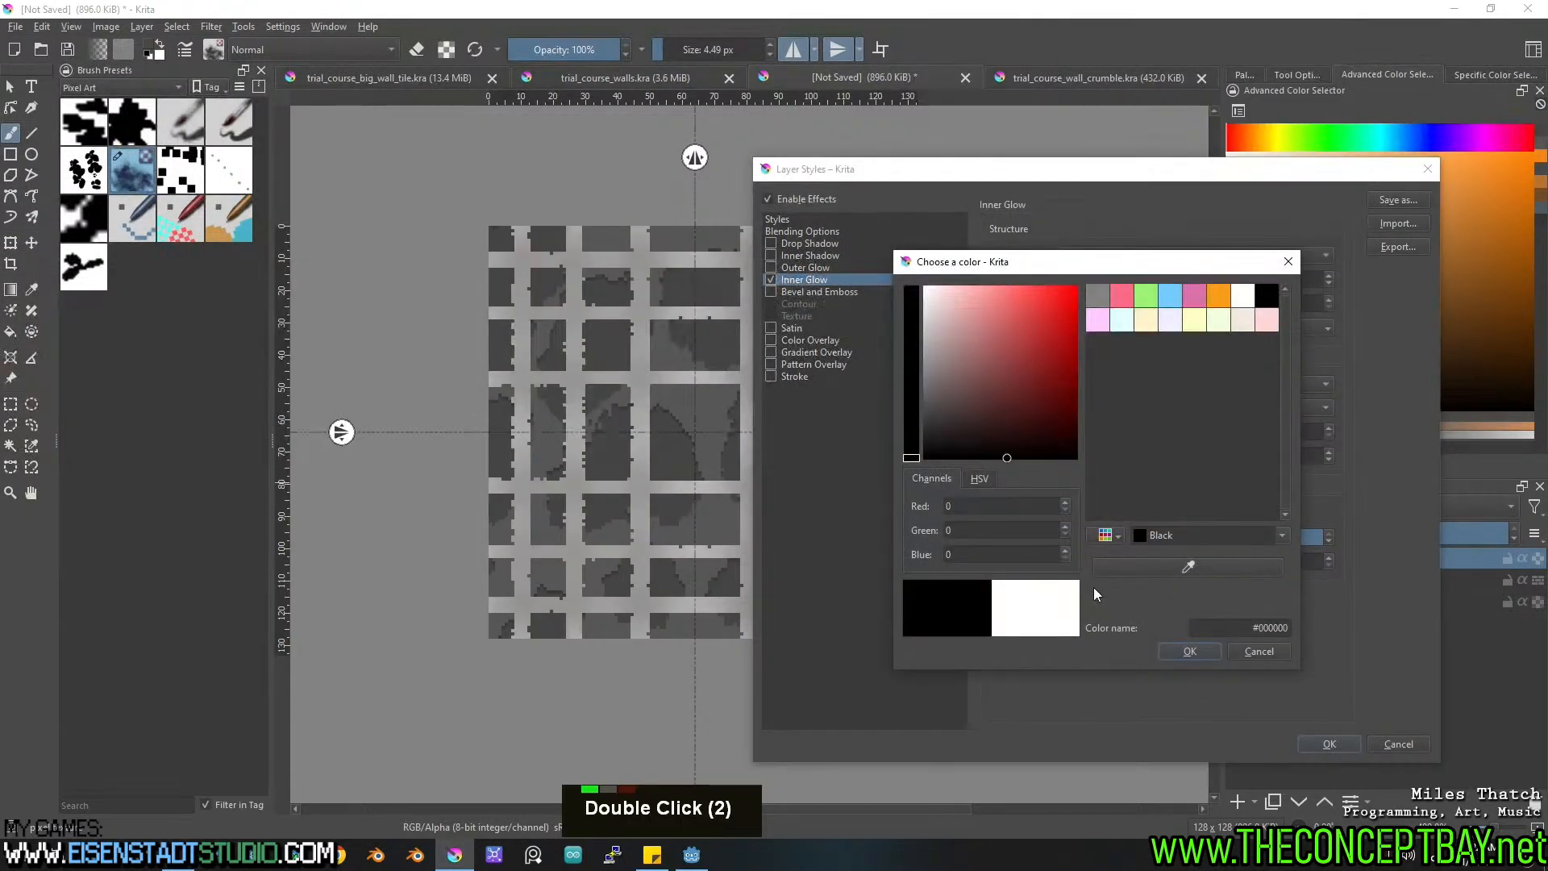
left_click(1187, 652)
left_click(1079, 457)
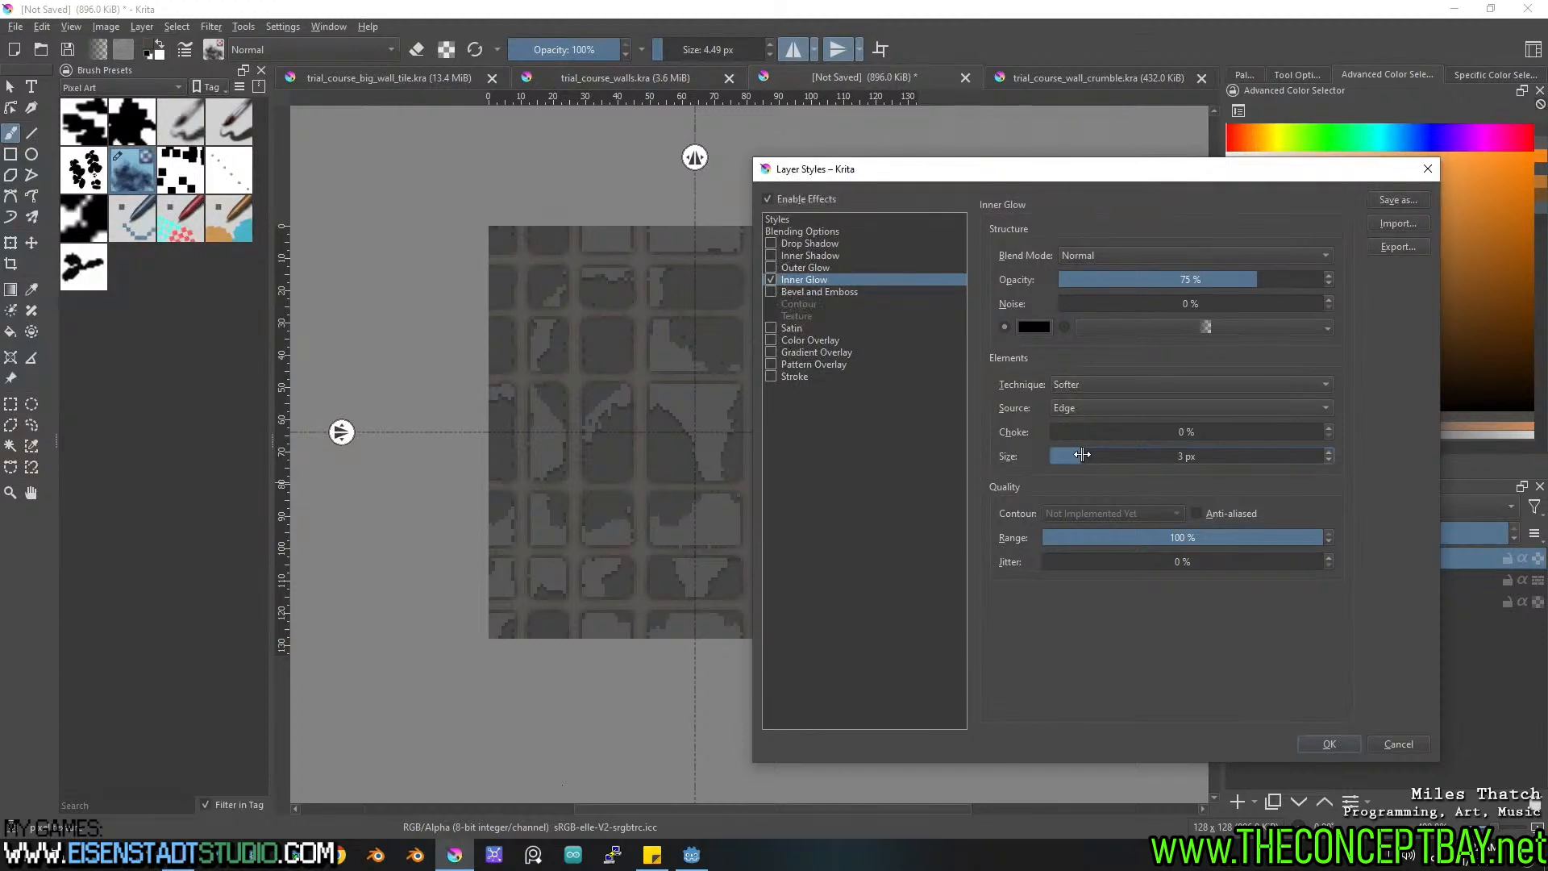
left_click(1328, 743)
key("shift+w")
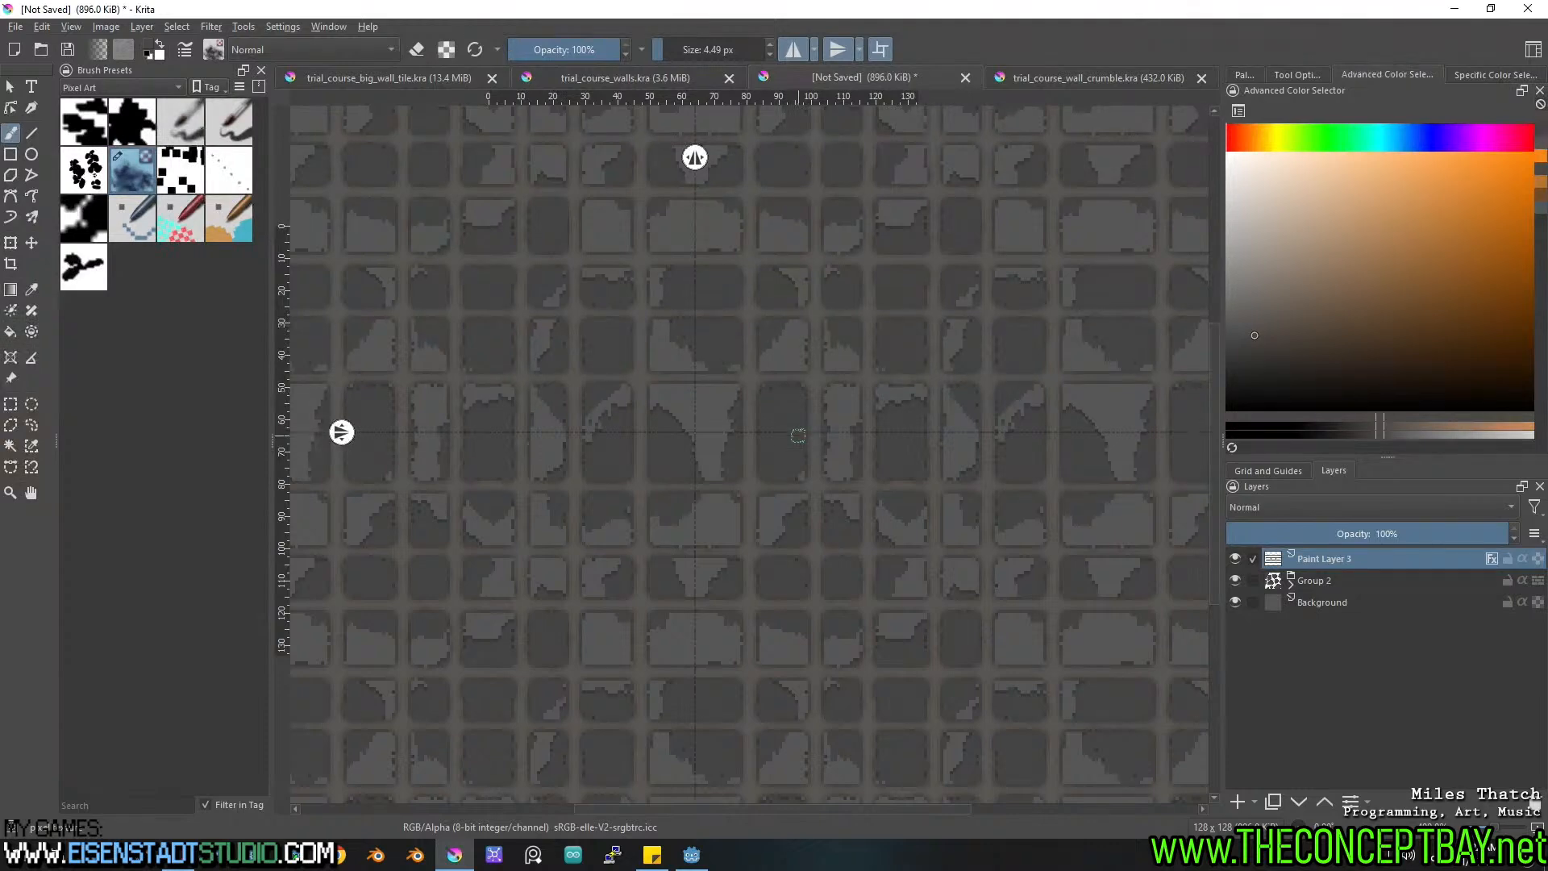
Erase the intermediate vertical and horizontal bars of the grid with a 2.91 px brush, leaving larger cells.
key("e")
mouse_move(817, 399)
left_mouse_down("shift")
mouse_move(832, 352)
mouse_move(813, 352)
mouse_move(819, 283)
mouse_move(786, 320)
mouse_move(666, 303)
mouse_move(701, 335)
left_mouse_up("shift")
mouse_move(847, 156)
left_mouse_down()
mouse_move(818, 225)
mouse_move(840, 322)
mouse_move(893, 306)
mouse_move(905, 345)
mouse_move(924, 272)
mouse_move(900, 326)
mouse_move(884, 309)
mouse_move(838, 345)
left_mouse_up()
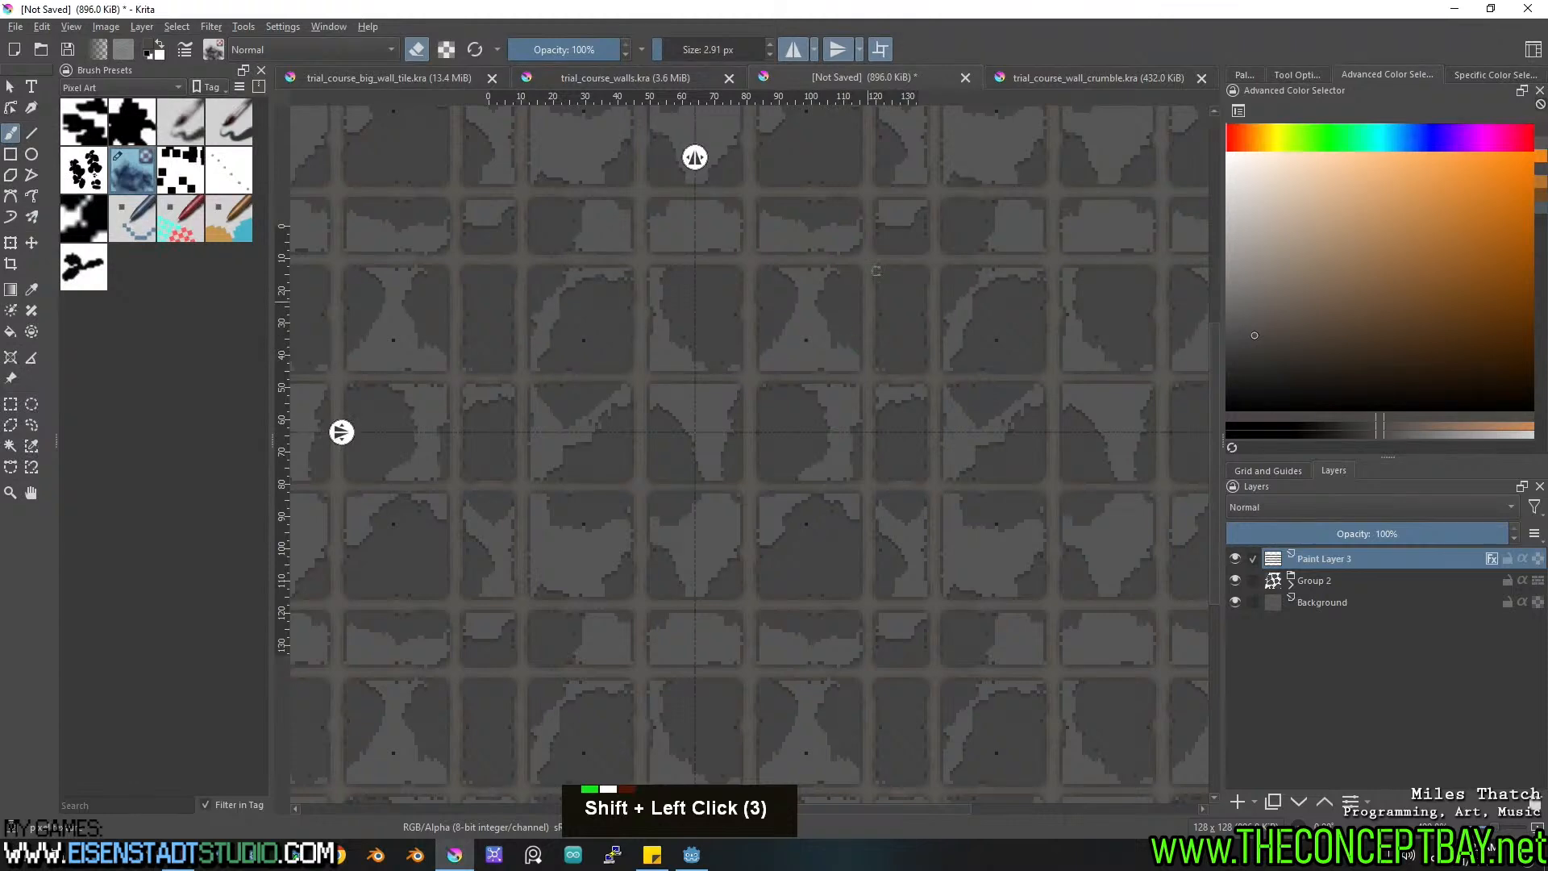
key("v")
left_click_drag(848, 119, 846, 586, "shift")
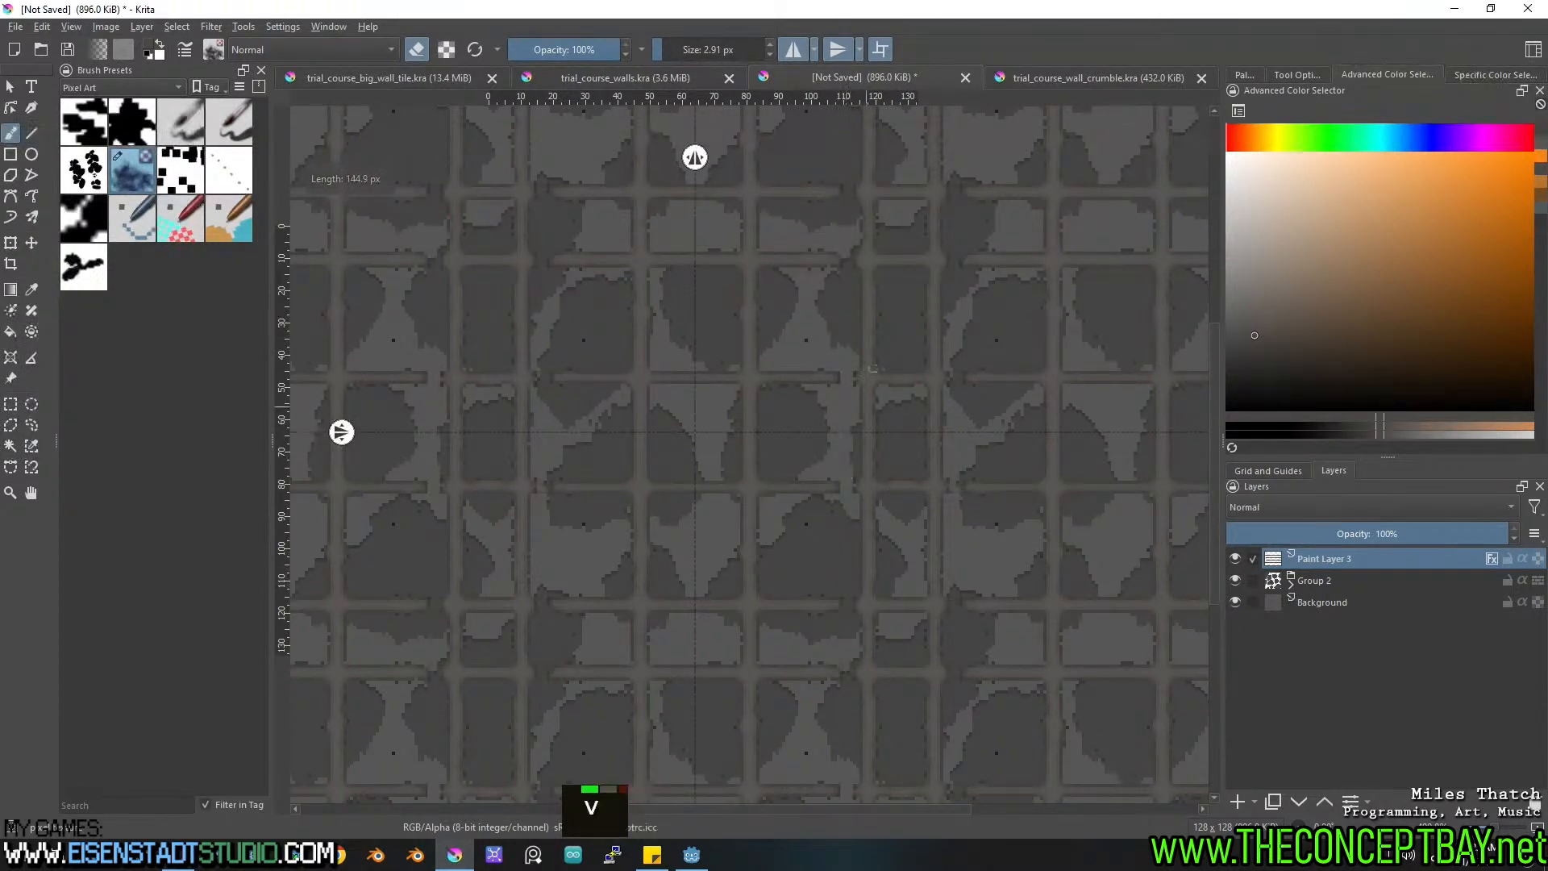
key("e")
key("v")
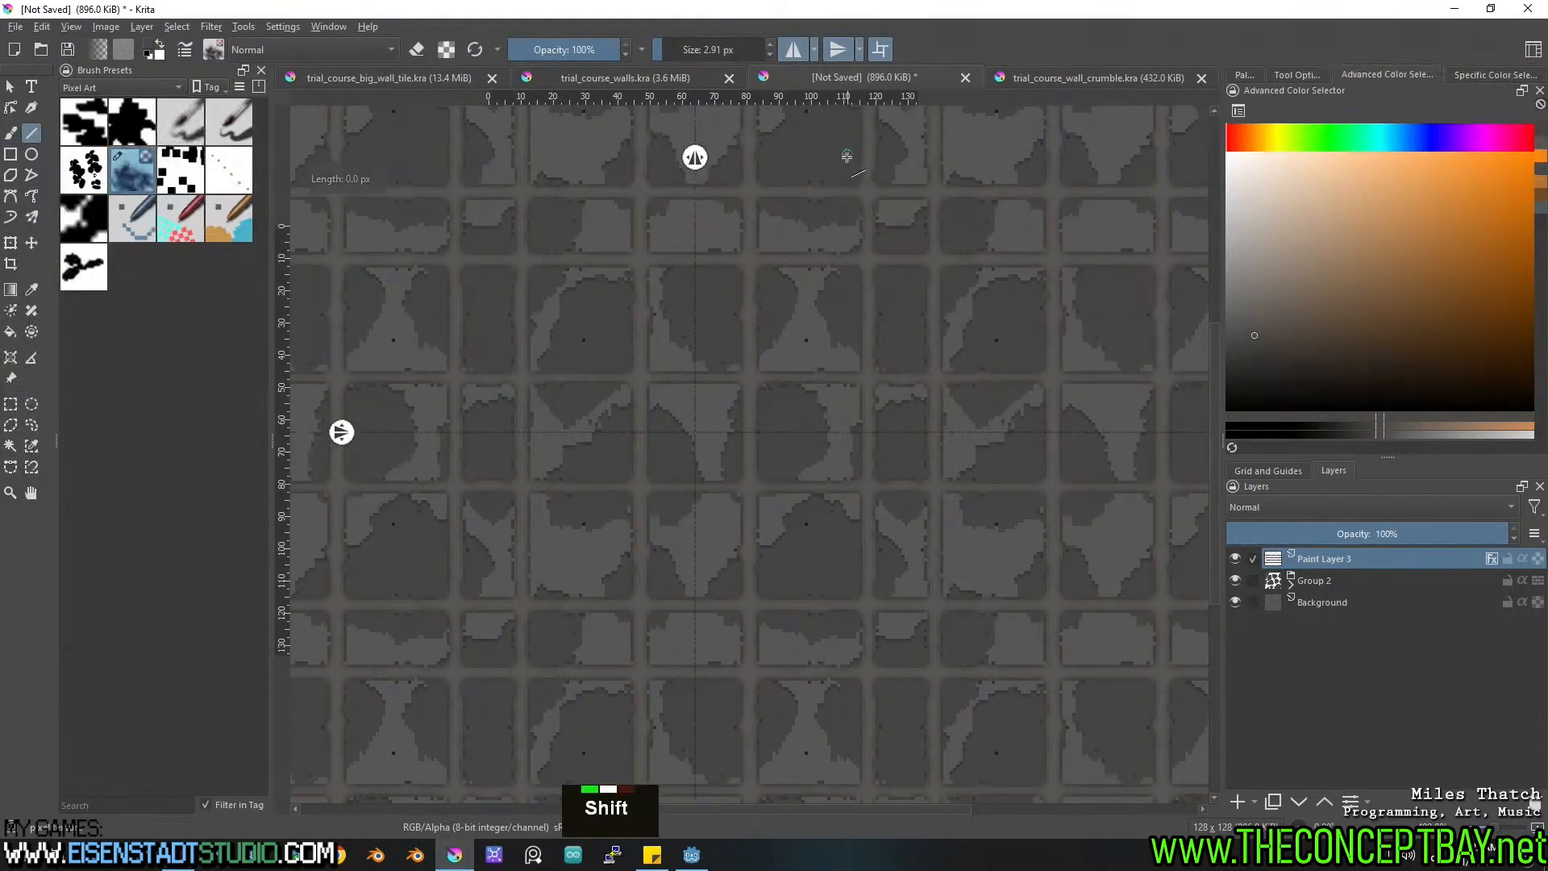
left_click_drag(848, 153, 846, 476, "shift")
key("ctrl+z")
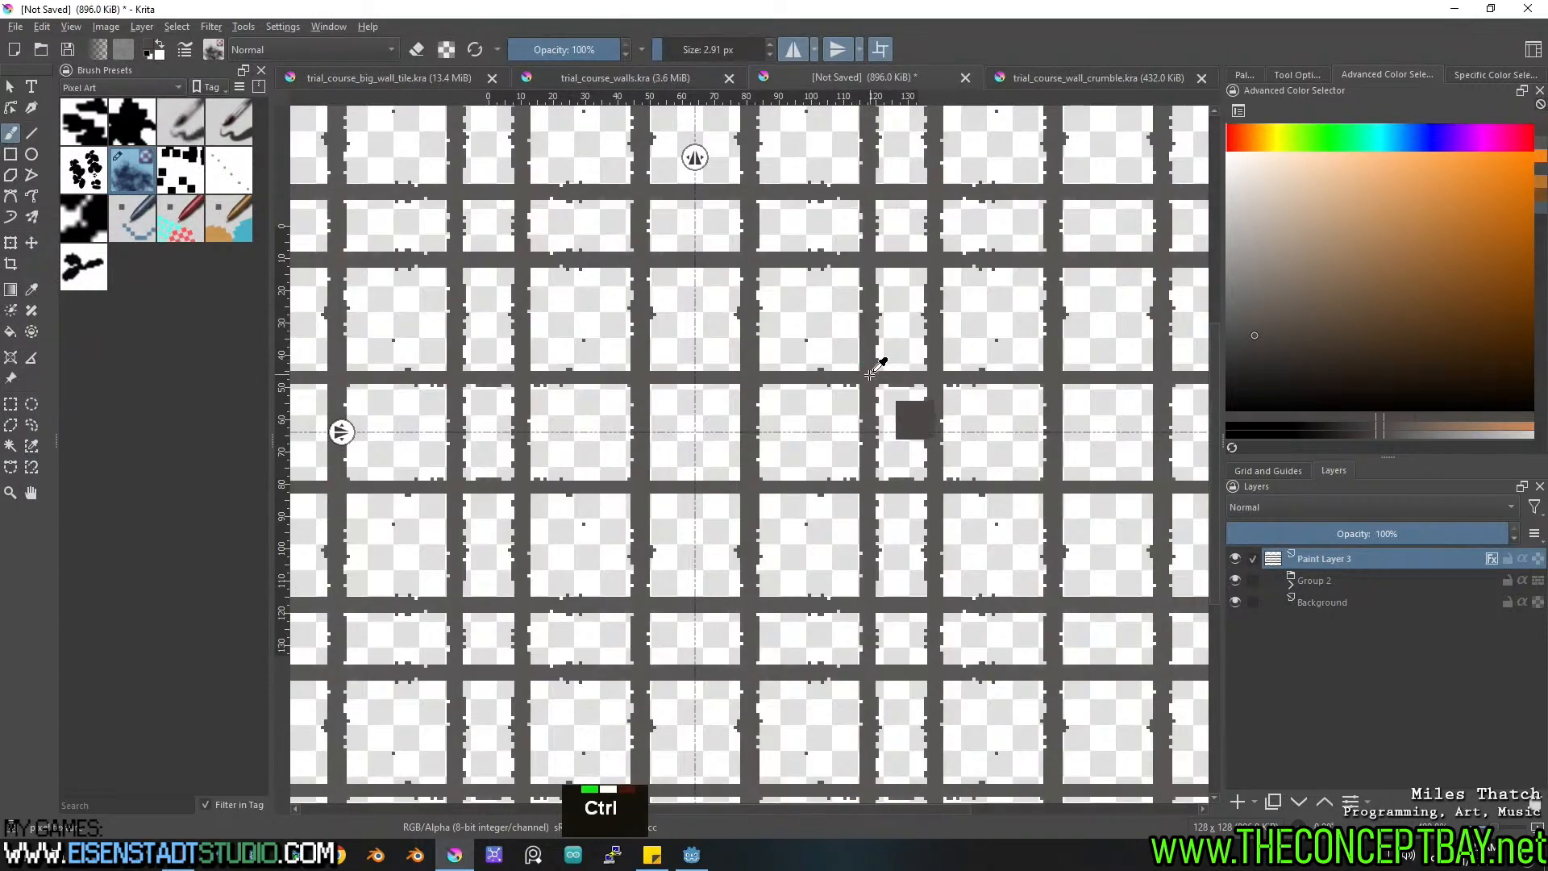
Sample the grid colour, draw a new straight mirrored vertical bar right of centre, and erase the old bar beside it.
left_click(869, 372, "ctrl")
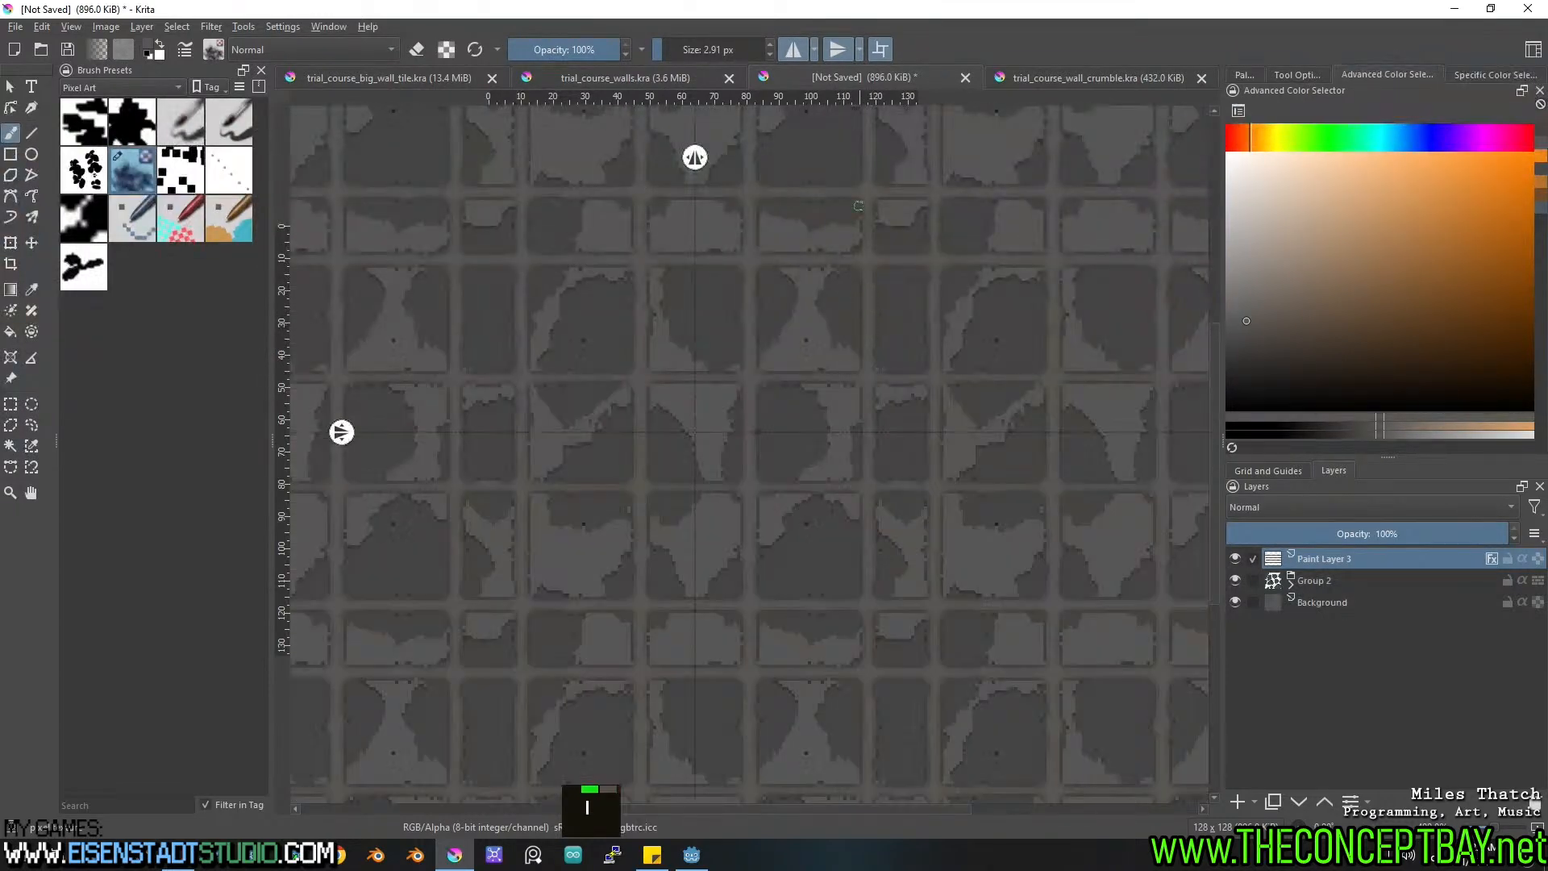
left_click_drag(839, 356, 845, 713, "shift")
key("e")
mouse_move(867, 388)
left_mouse_down()
mouse_move(874, 404)
mouse_move(864, 222)
left_mouse_up()
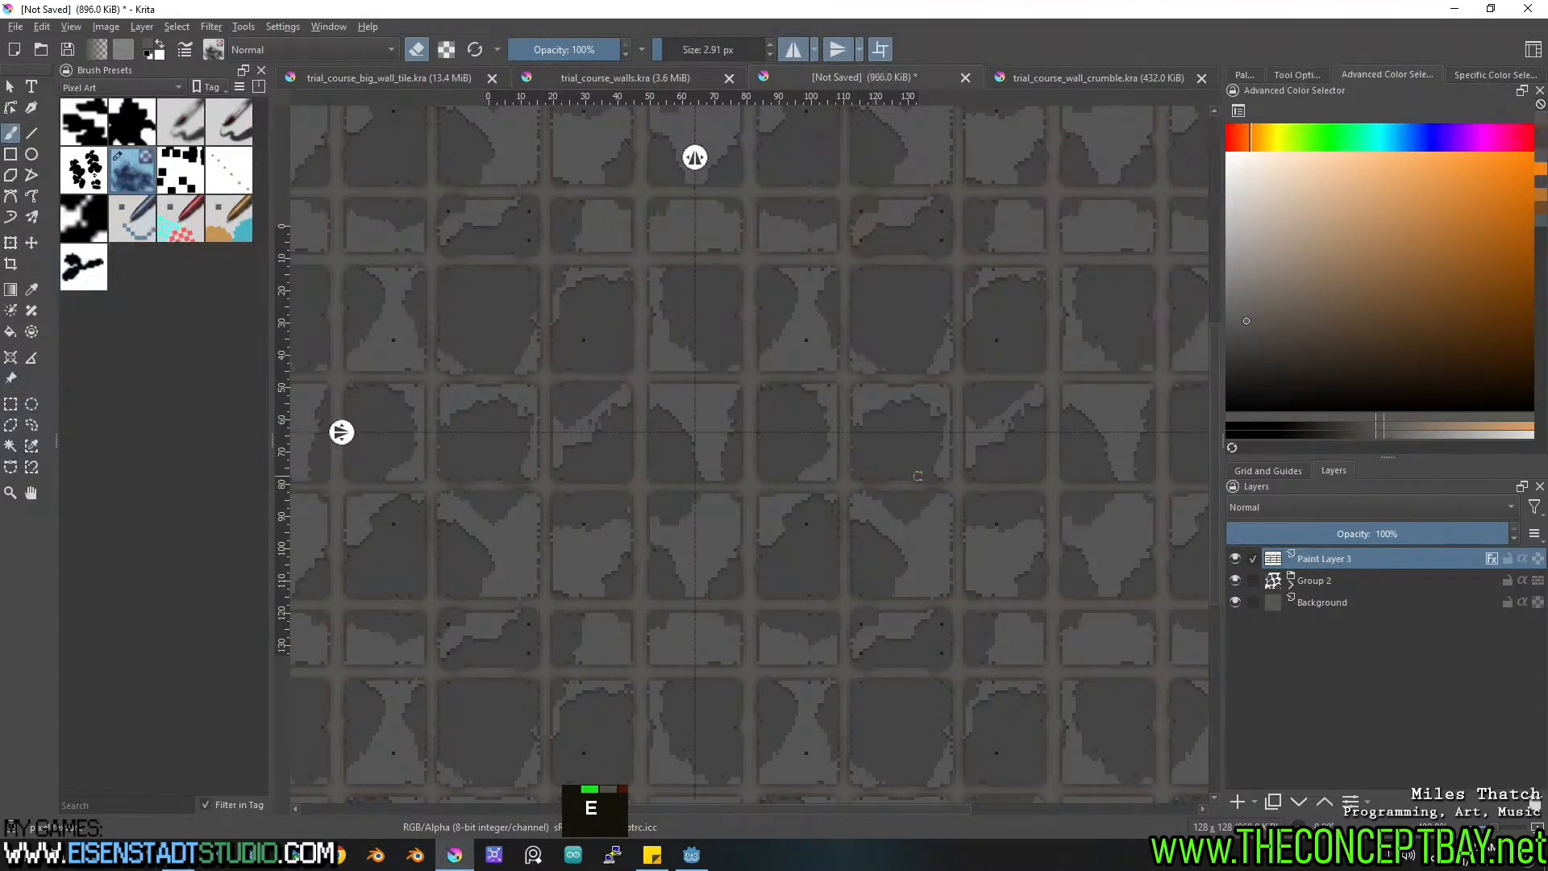
Redraw that vertical bar slightly farther right as a straight mirrored line and erase the previous bar and its leftovers.
key("v")
left_click_drag(855, 208, 860, 410, "shift")
key("ctrl+z")
key("v")
left_click_drag(860, 192, 861, 571, "shift")
key("e")
left_click_drag(840, 206, 846, 310)
key("e")
key("e")
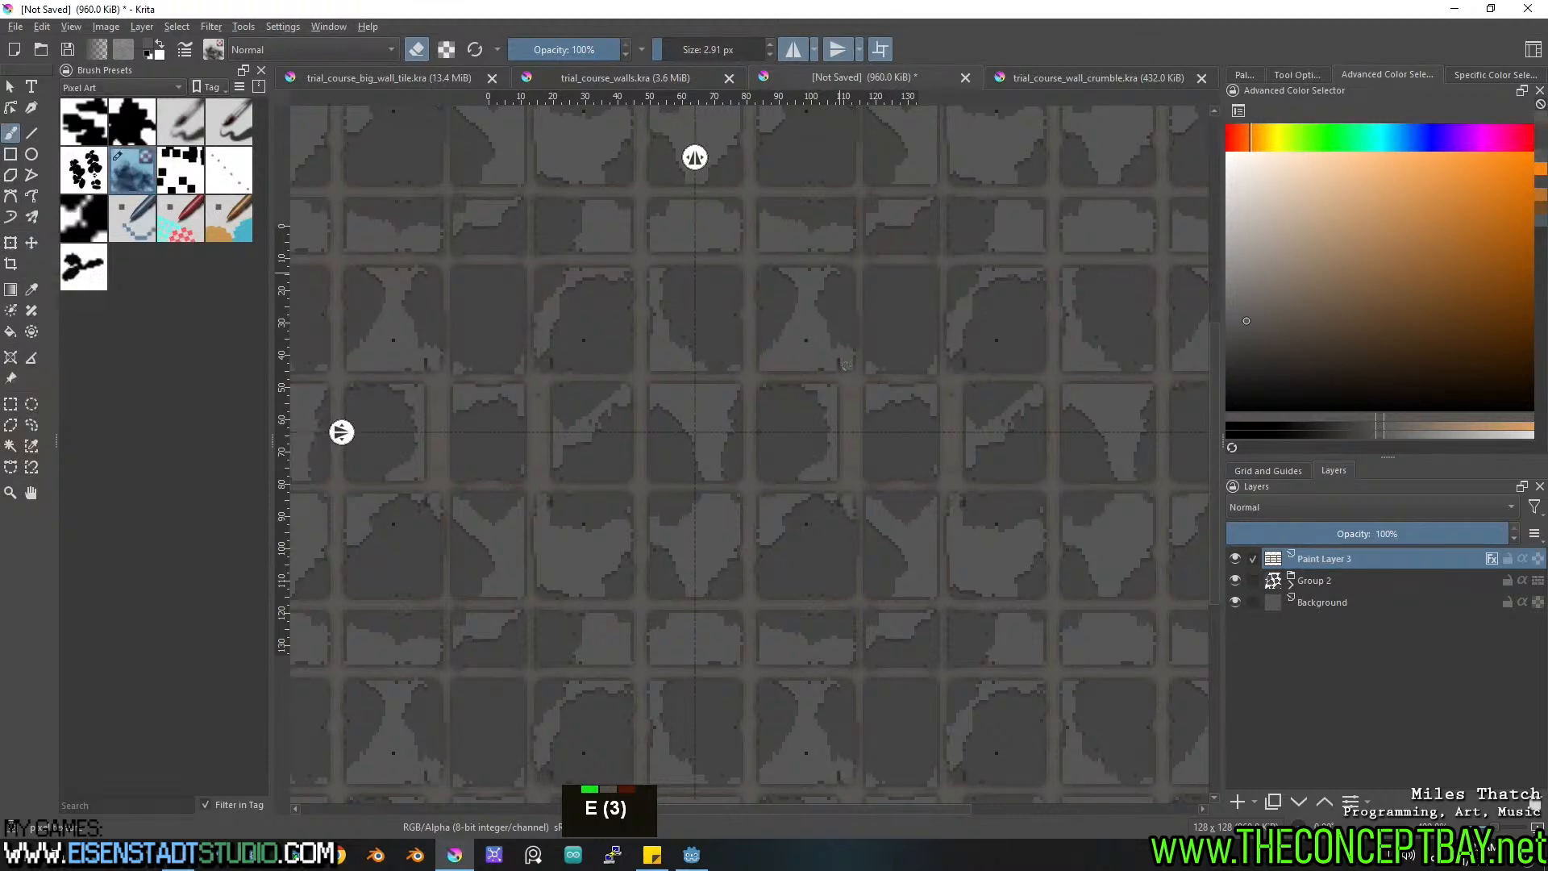
mouse_move(842, 386)
left_mouse_down()
mouse_move(849, 445)
mouse_move(837, 431)
left_mouse_up()
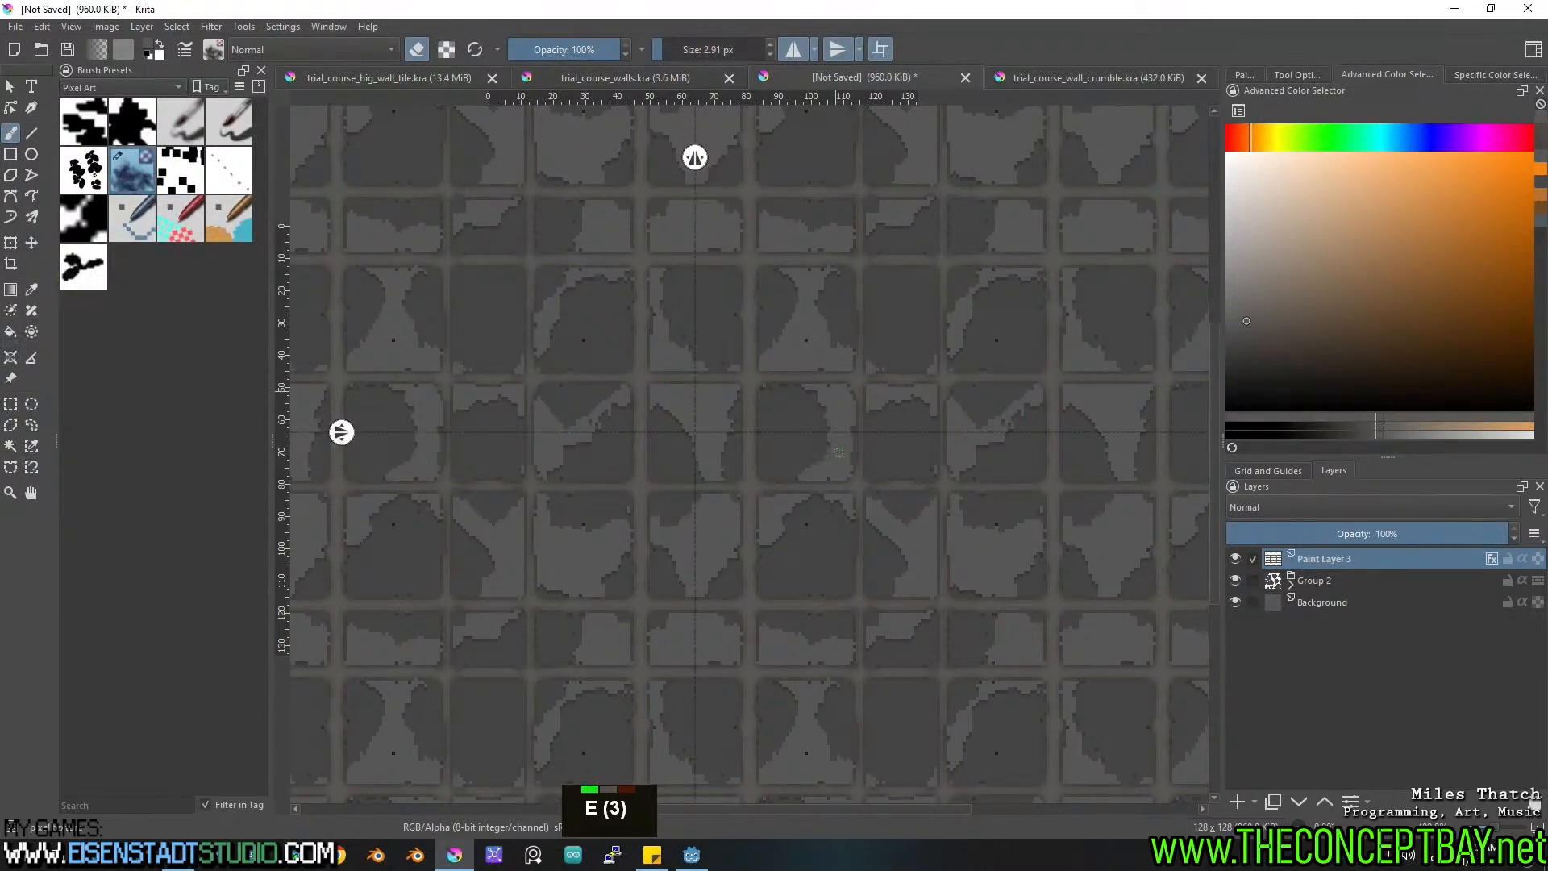
key("e")
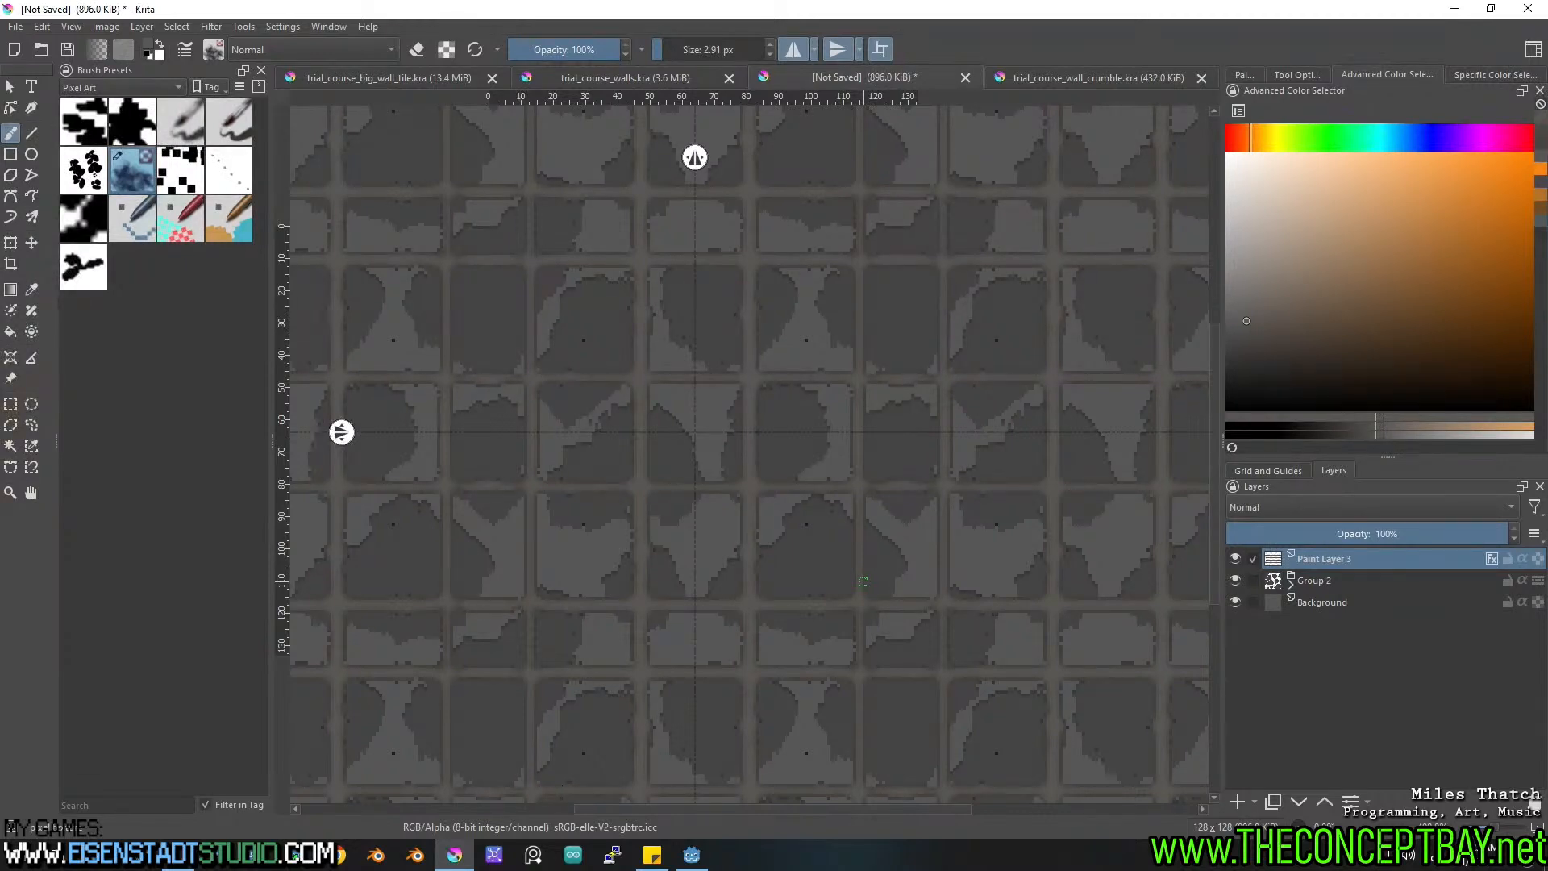
Lasso two vertical bar segments in the middle row and shift one slightly left and the other slightly right.
key("l")
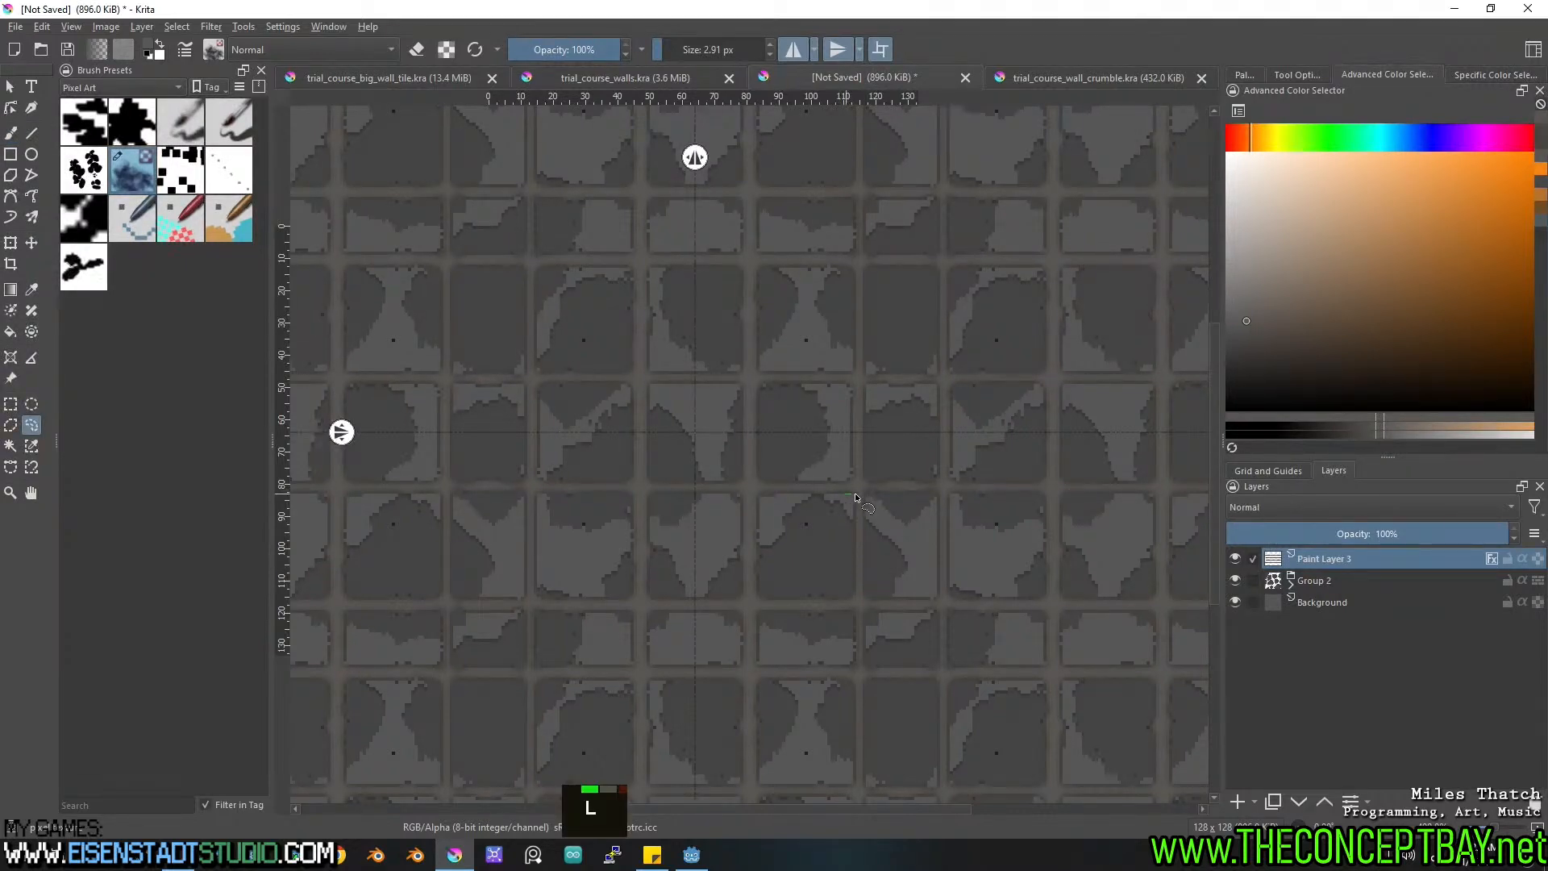
mouse_move(827, 508)
left_mouse_down()
mouse_move(895, 452)
mouse_move(853, 383)
mouse_move(833, 423)
left_mouse_up()
mouse_move(875, 362)
left_mouse_down("shift")
mouse_move(834, 355)
mouse_move(827, 282)
mouse_move(879, 274)
mouse_move(888, 311)
mouse_move(859, 328)
left_mouse_up("shift")
key("t")
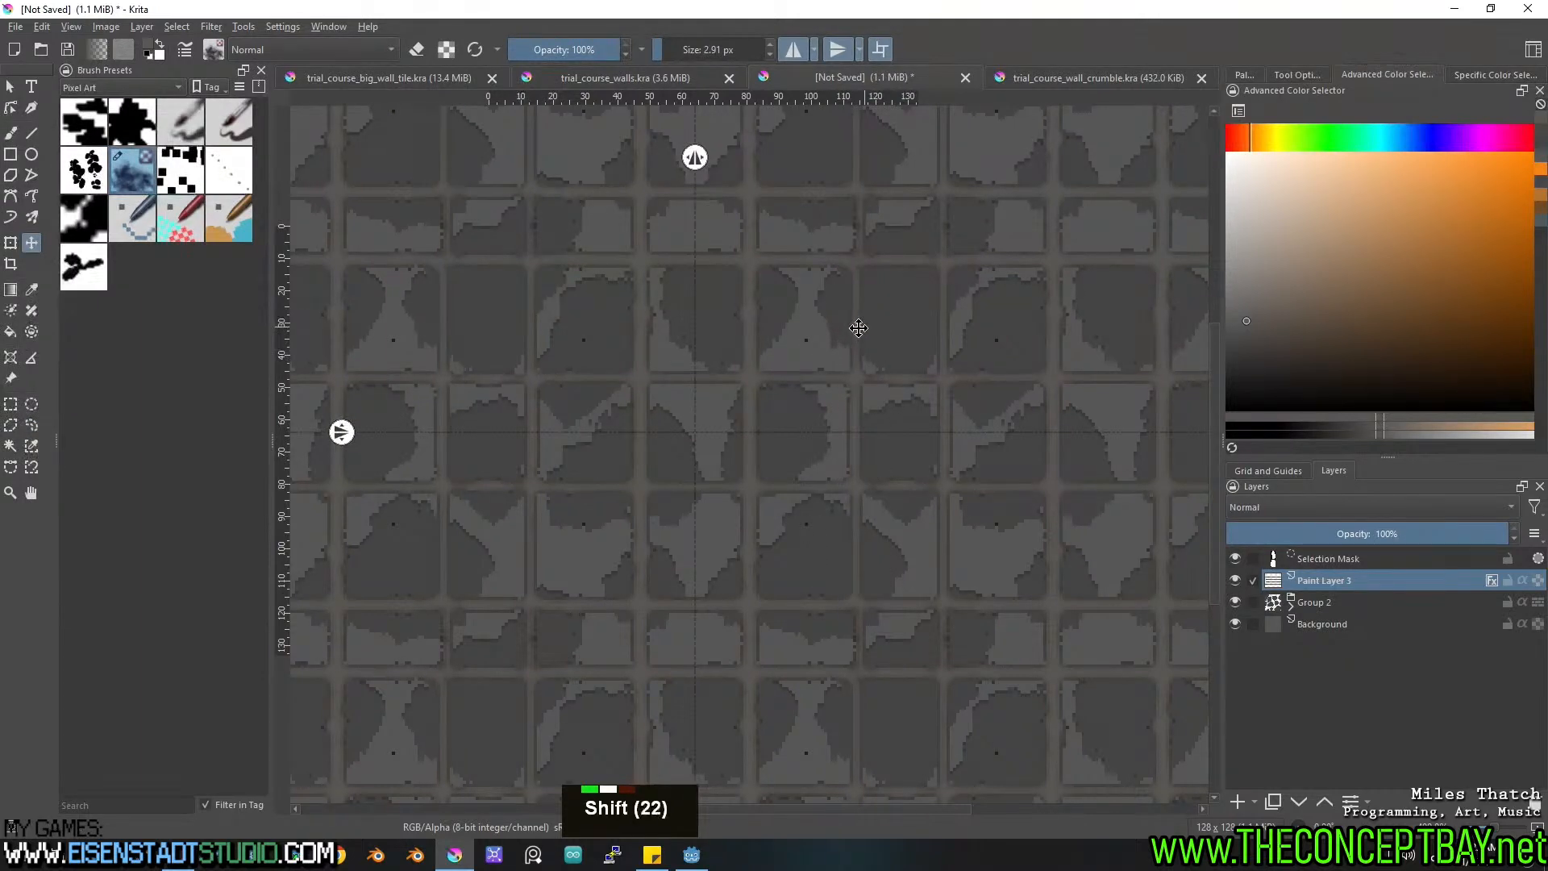
key("ctrl+shift+a")
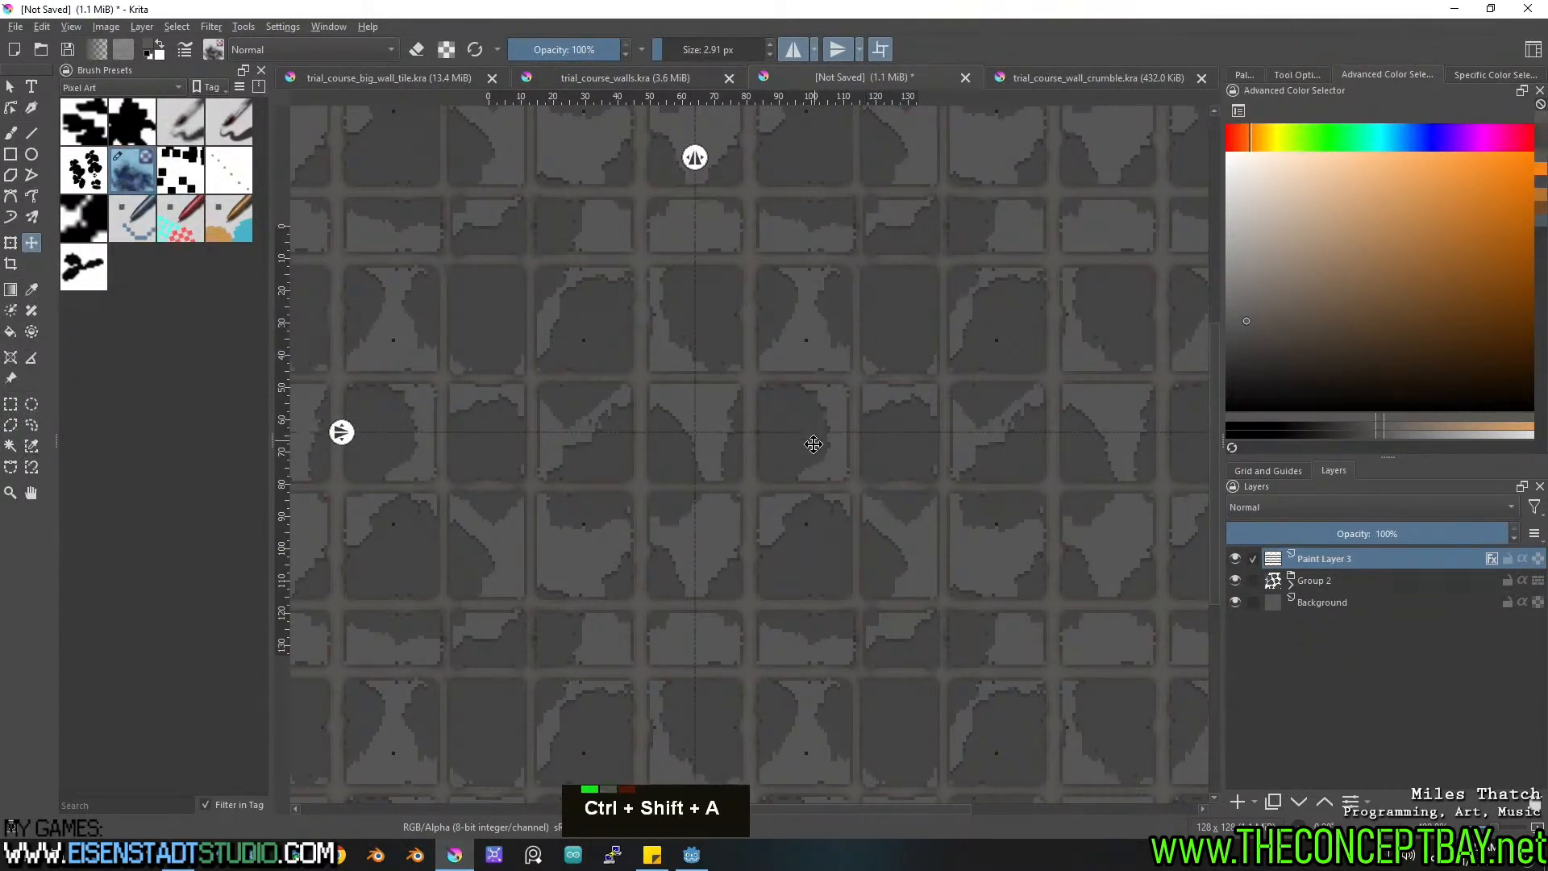
key("l")
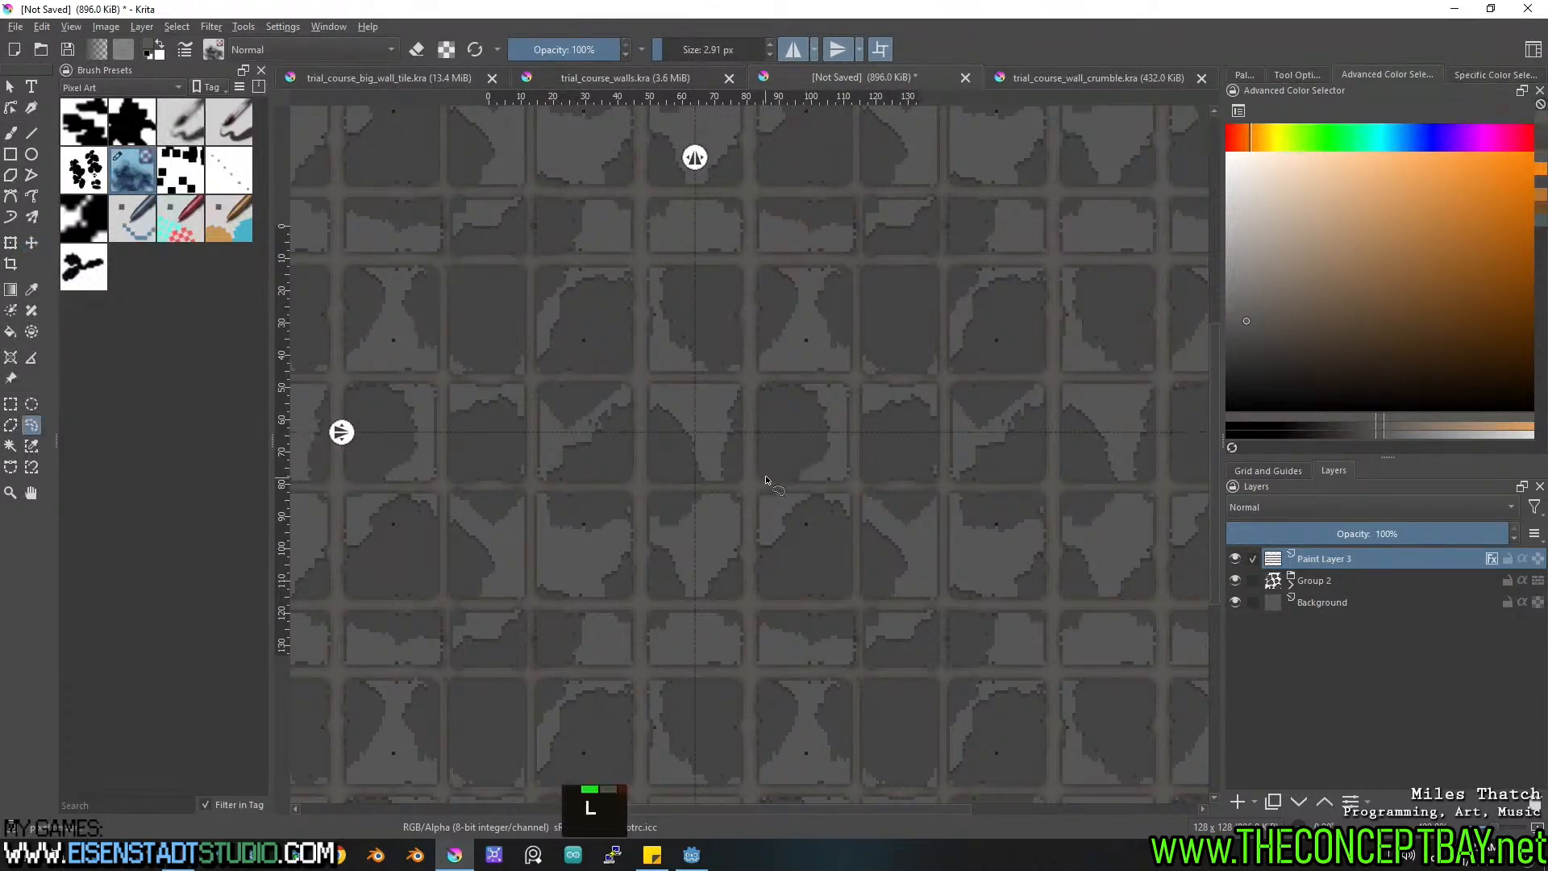
left_click_drag(769, 389, 815, 438)
key("t")
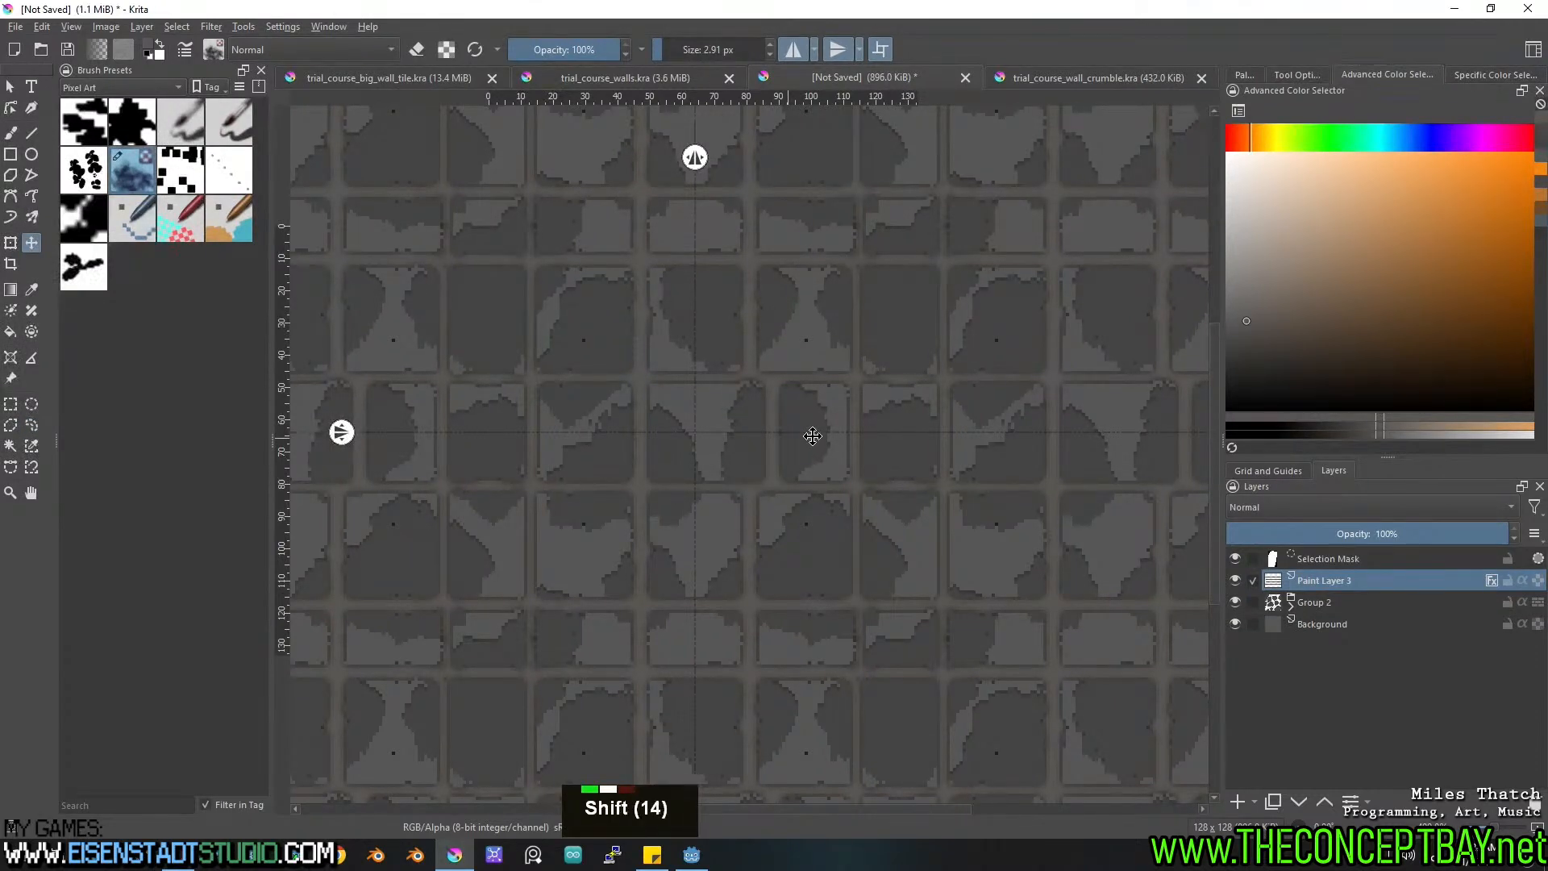
Lasso the vertical bar segments in the row above the middle one by one and shift each to the left.
key("l")
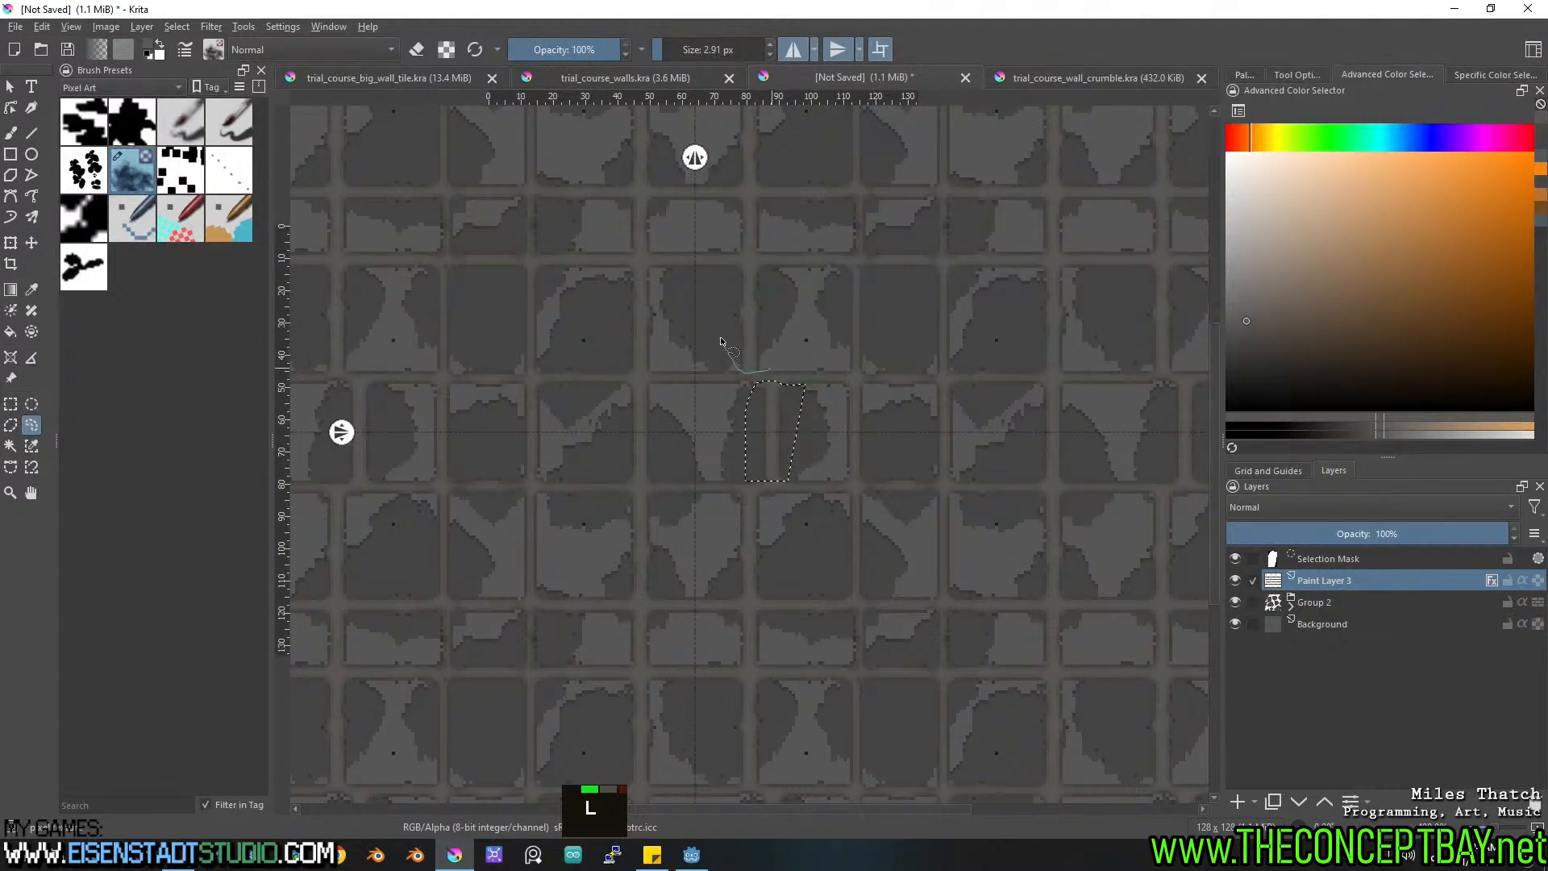
key("t")
mouse_move(751, 303)
left_mouse_down("shift")
mouse_move(709, 311)
mouse_move(632, 373)
mouse_move(674, 314)
mouse_move(616, 321)
left_mouse_up("shift")
key("l")
key("t")
key("l")
mouse_move(523, 267)
left_mouse_down()
mouse_move(522, 372)
mouse_move(560, 321)
left_mouse_up()
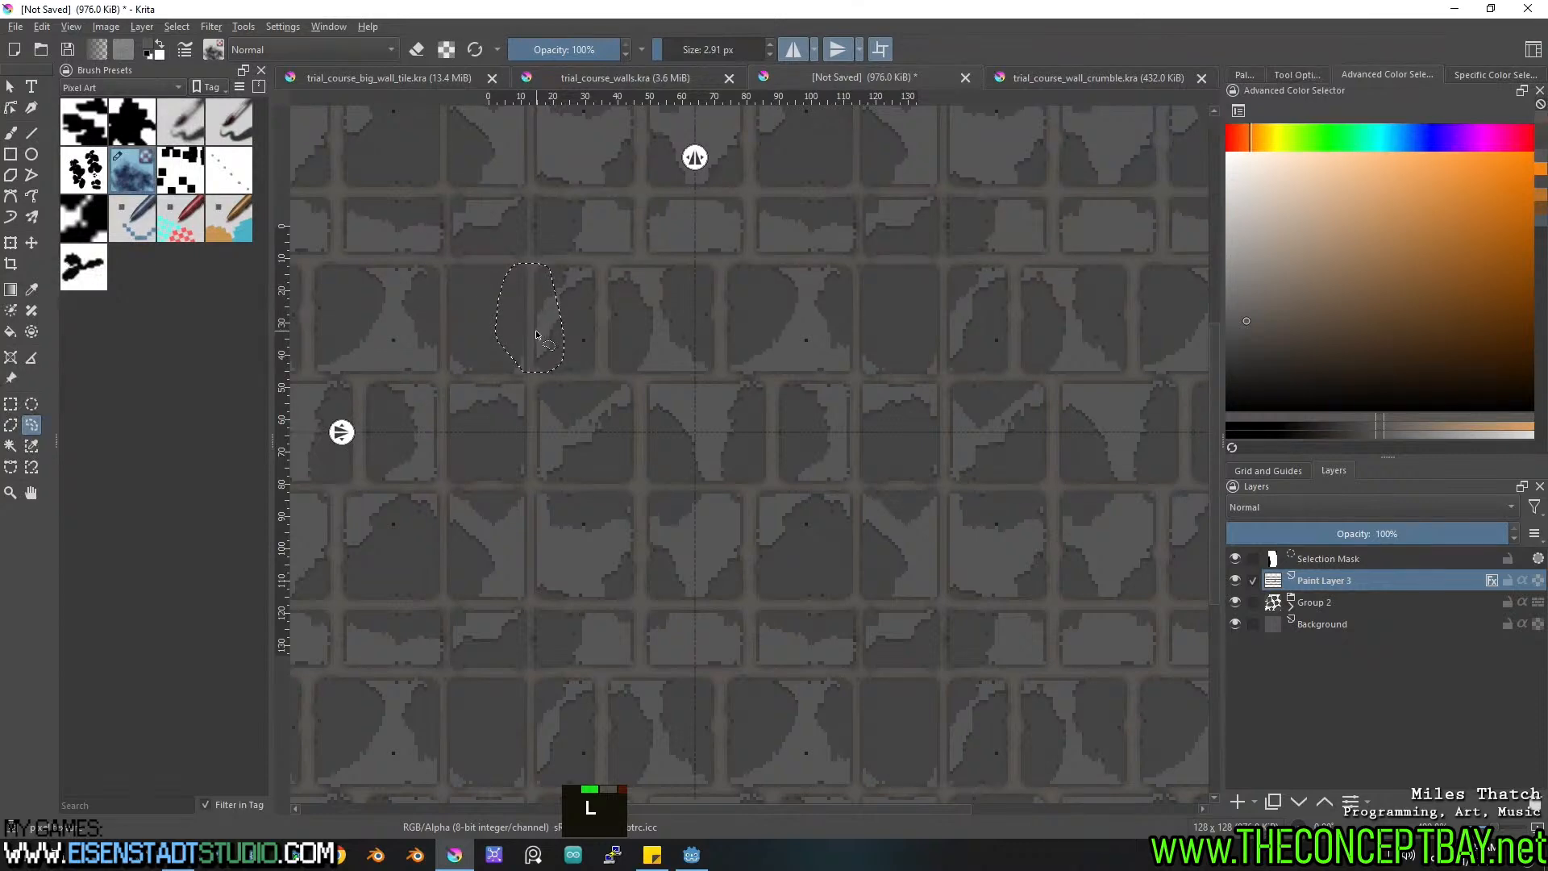
key("ctrl+z")
key("t")
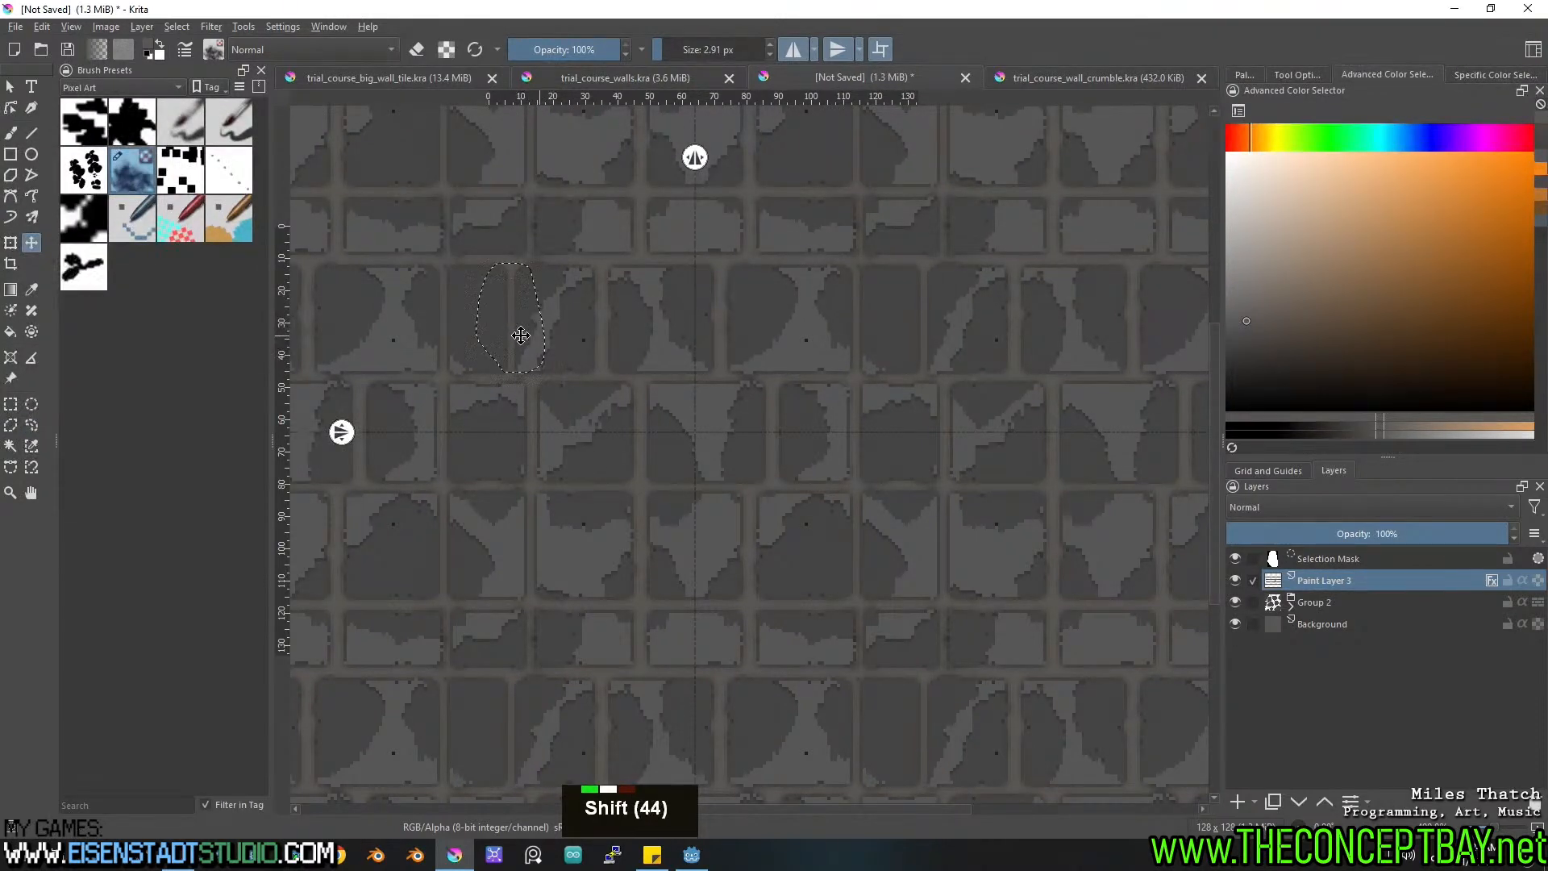
key("l")
mouse_move(869, 267)
left_mouse_down()
mouse_move(838, 359)
mouse_move(877, 373)
mouse_move(874, 282)
left_mouse_up()
key("t")
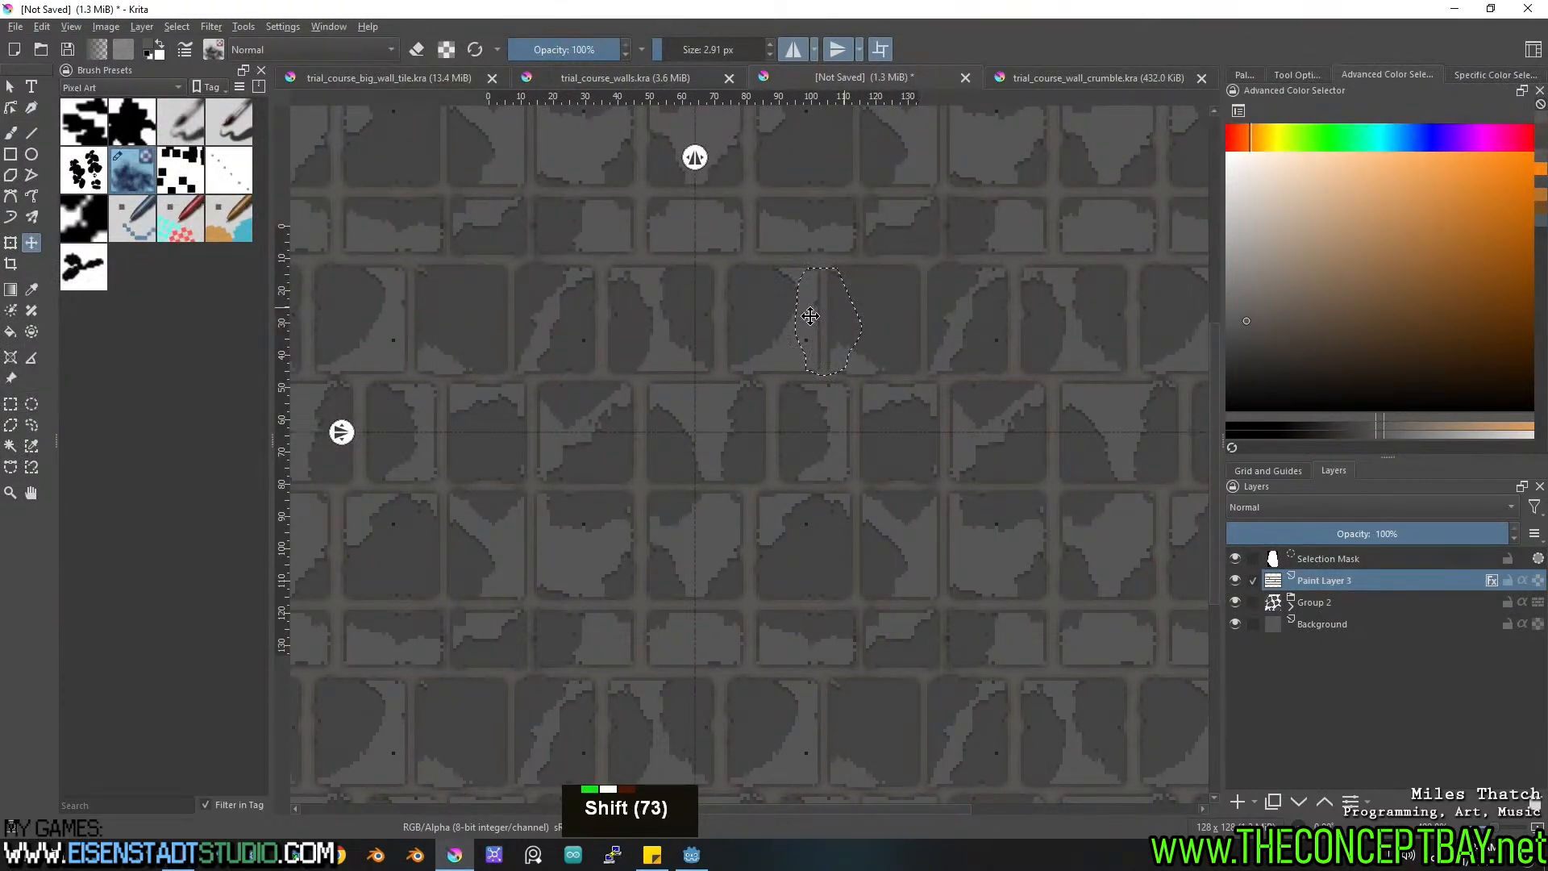
Lasso the vertical bar segment just left of the centre line in the middle row and shift it slightly right.
key("l")
left_click_drag(679, 430, 657, 483)
key("t")
mouse_move(607, 410)
left_mouse_down()
mouse_move(617, 390)
mouse_move(674, 408)
left_mouse_up()
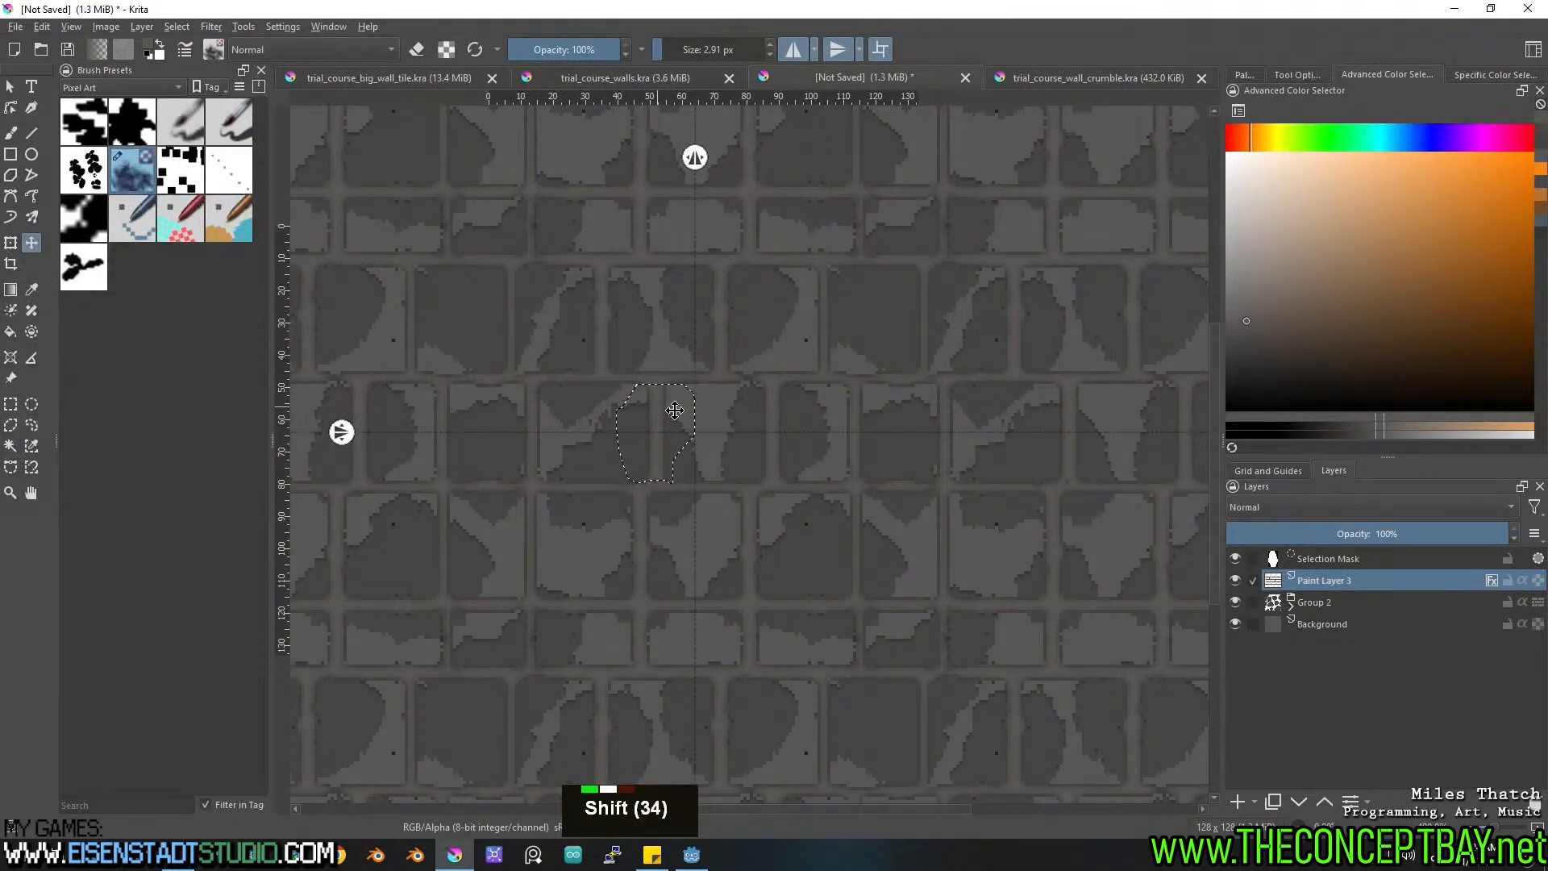
key("k")
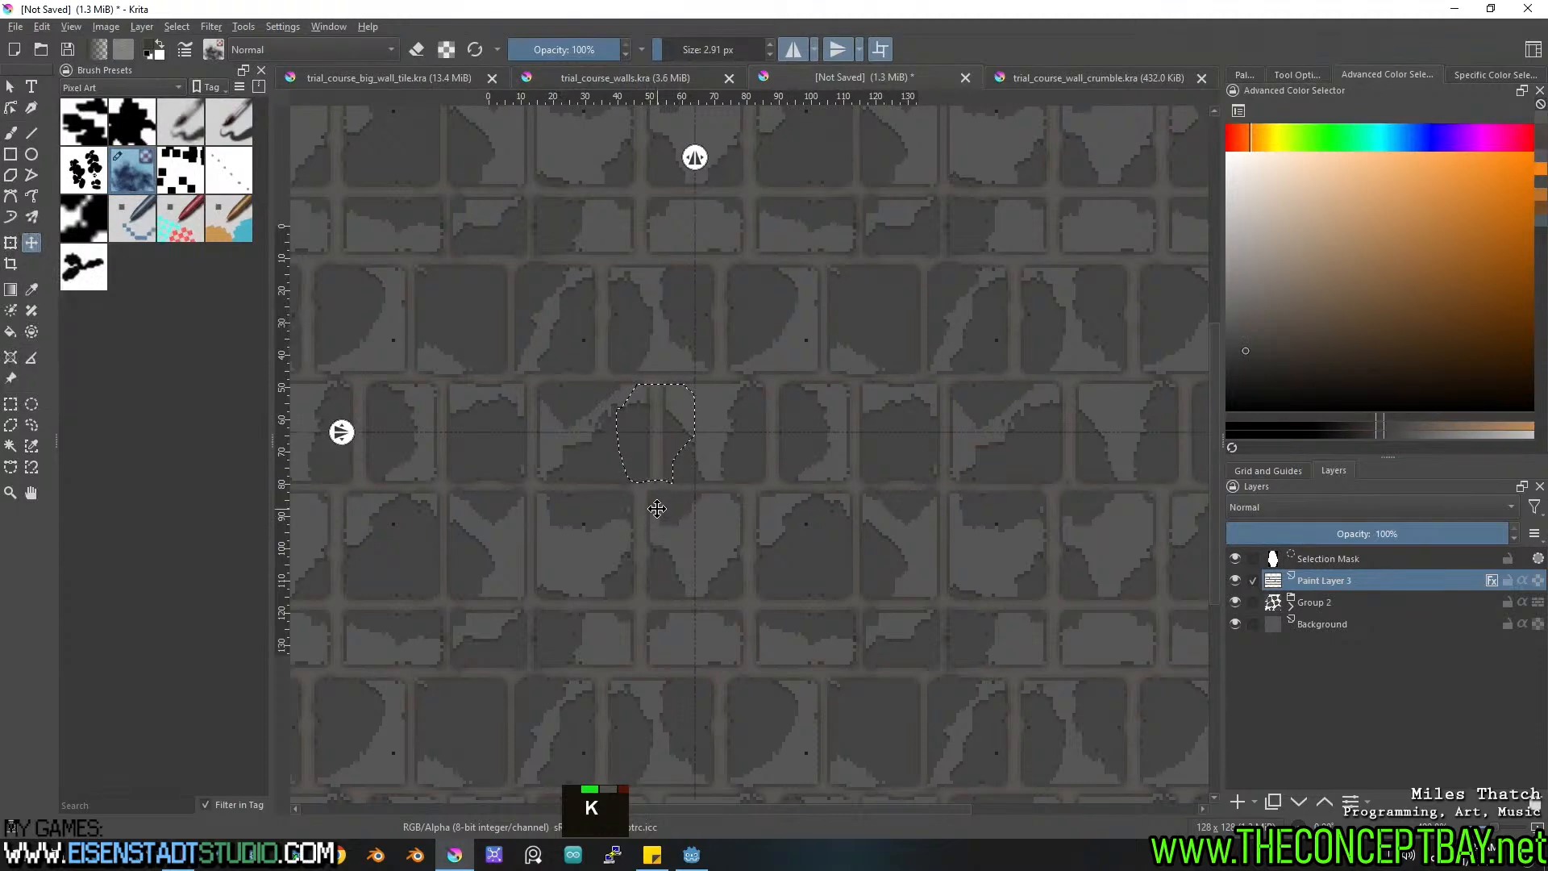
Lasso the two vertical bar segments flanking the centre line in the row below the middle and shift each left.
key("l")
mouse_move(659, 492)
left_mouse_down()
mouse_move(634, 490)
mouse_move(616, 580)
mouse_move(658, 596)
mouse_move(681, 578)
mouse_move(623, 555)
left_mouse_up()
key("t")
key("l")
mouse_move(761, 491)
left_mouse_down()
mouse_move(715, 506)
mouse_move(732, 597)
mouse_move(762, 494)
left_mouse_up()
key("t")
left_click_drag(771, 545, 748, 546, "shift")
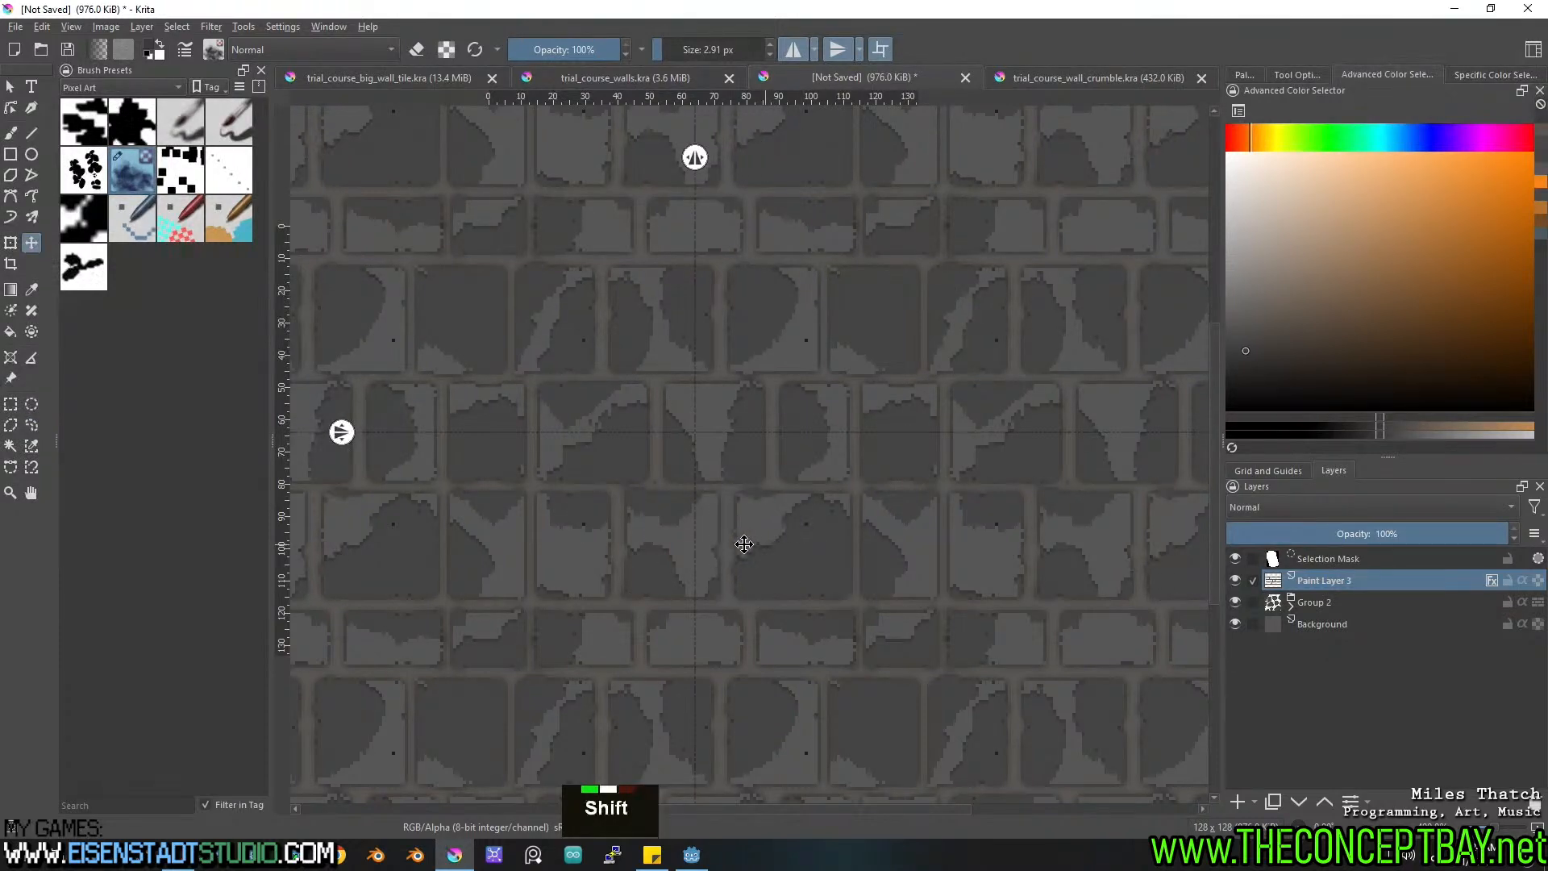
Shift that row's next vertical segment left, nudge the one after it slightly right, and deselect.
key("l")
mouse_move(870, 493)
left_mouse_down()
mouse_move(827, 557)
mouse_move(851, 598)
mouse_move(898, 562)
mouse_move(873, 495)
left_mouse_up()
key("t")
left_click_drag(868, 551, 837, 551, "shift")
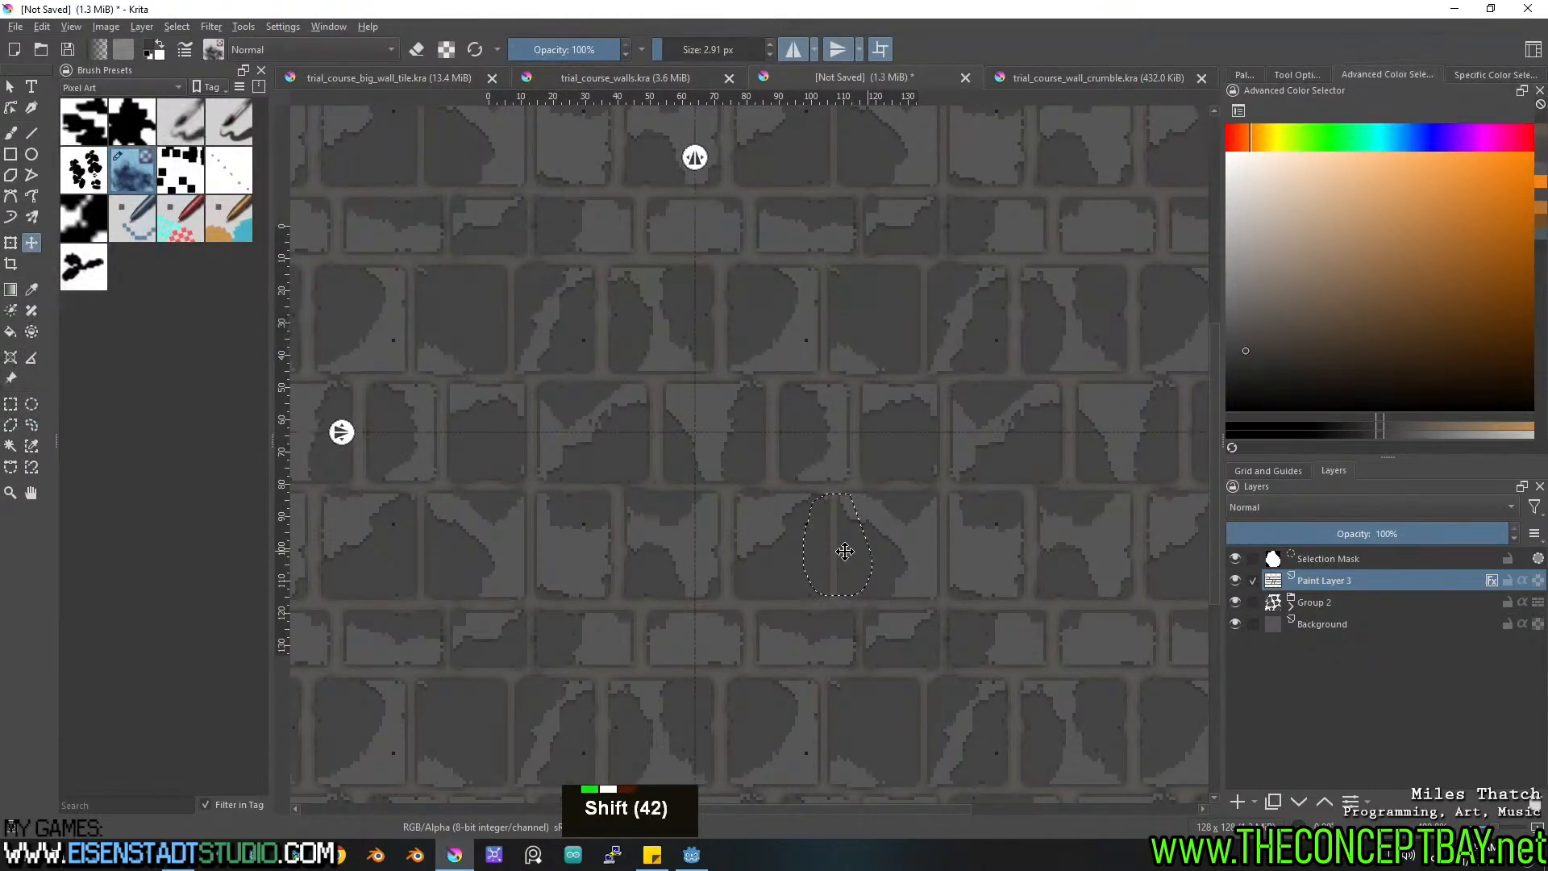
key("l")
left_click_drag(915, 539, 930, 601)
left_click_drag(987, 556, 981, 512)
key("t")
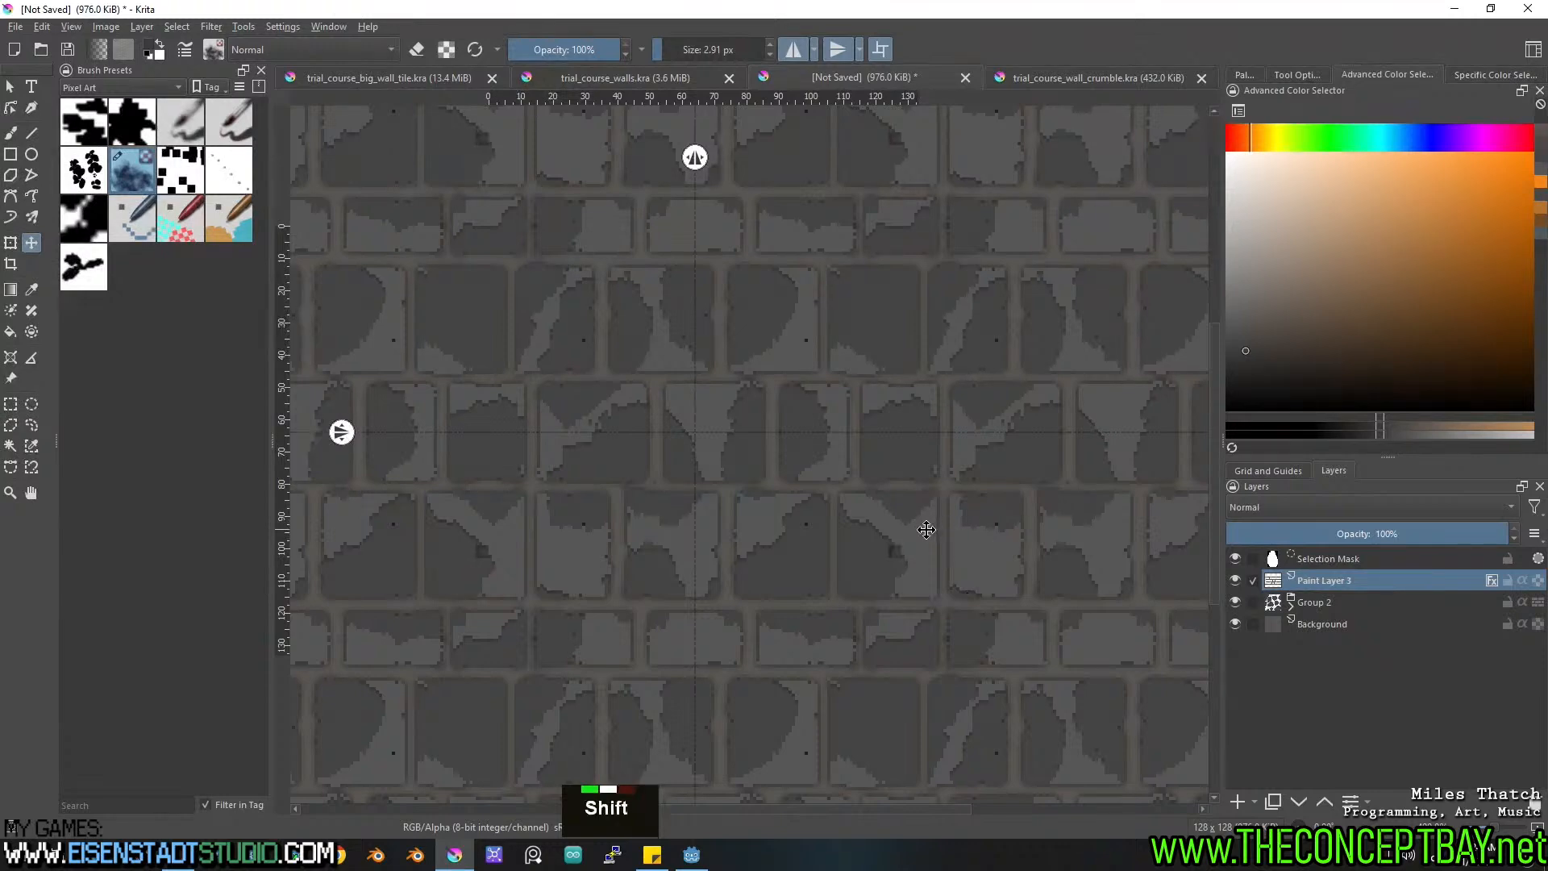
key("ctrl+z")
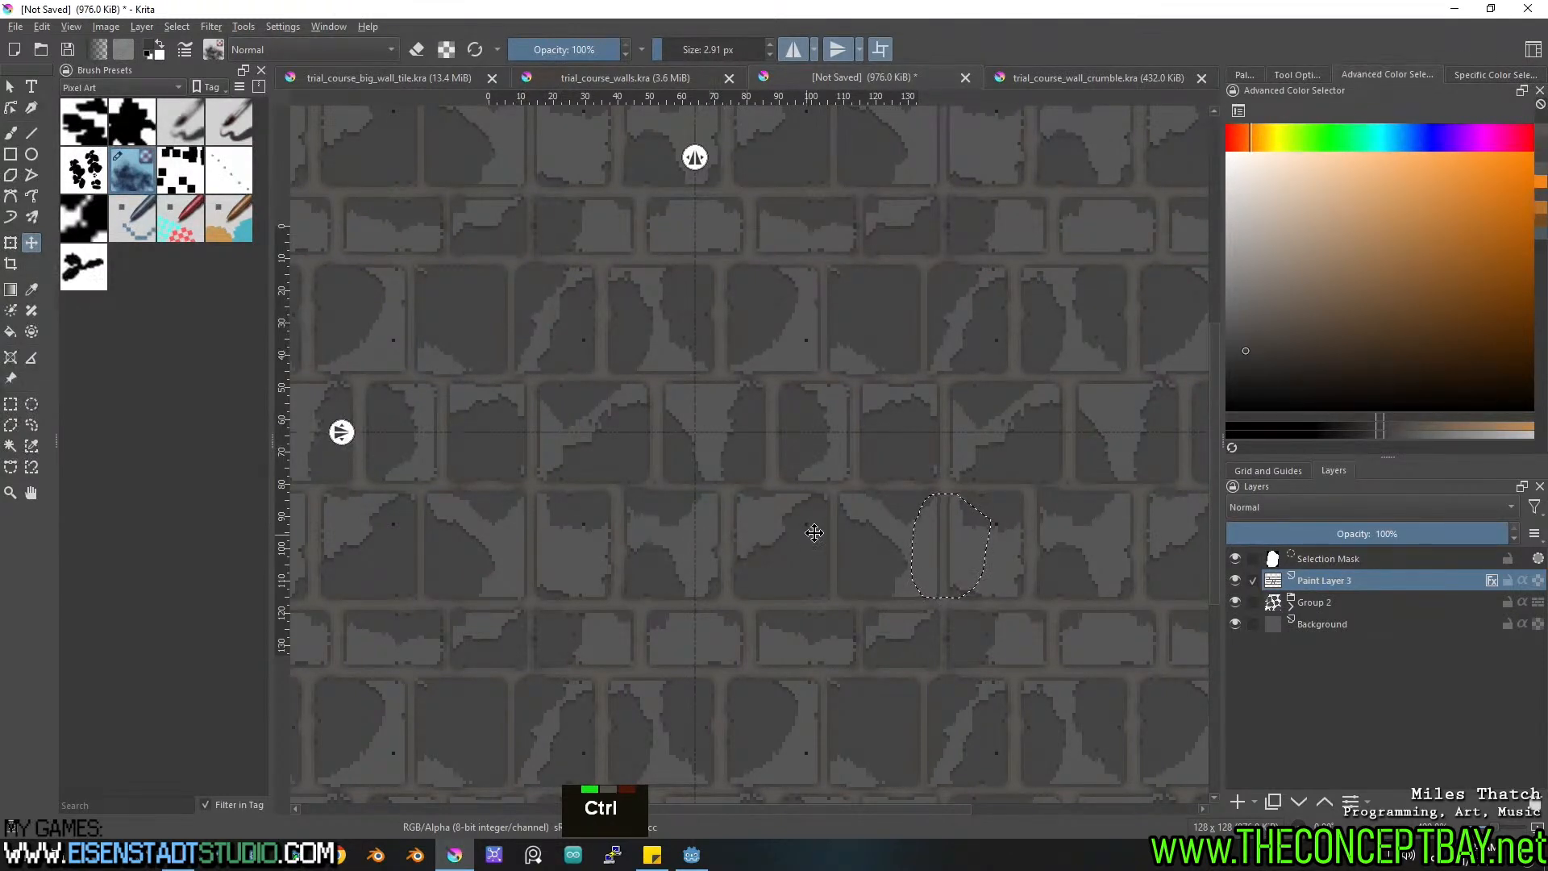
mouse_move(812, 536)
middle_mouse_down()
mouse_move(801, 501)
mouse_move(819, 549)
middle_mouse_up()
key("ctrl+shift+a")
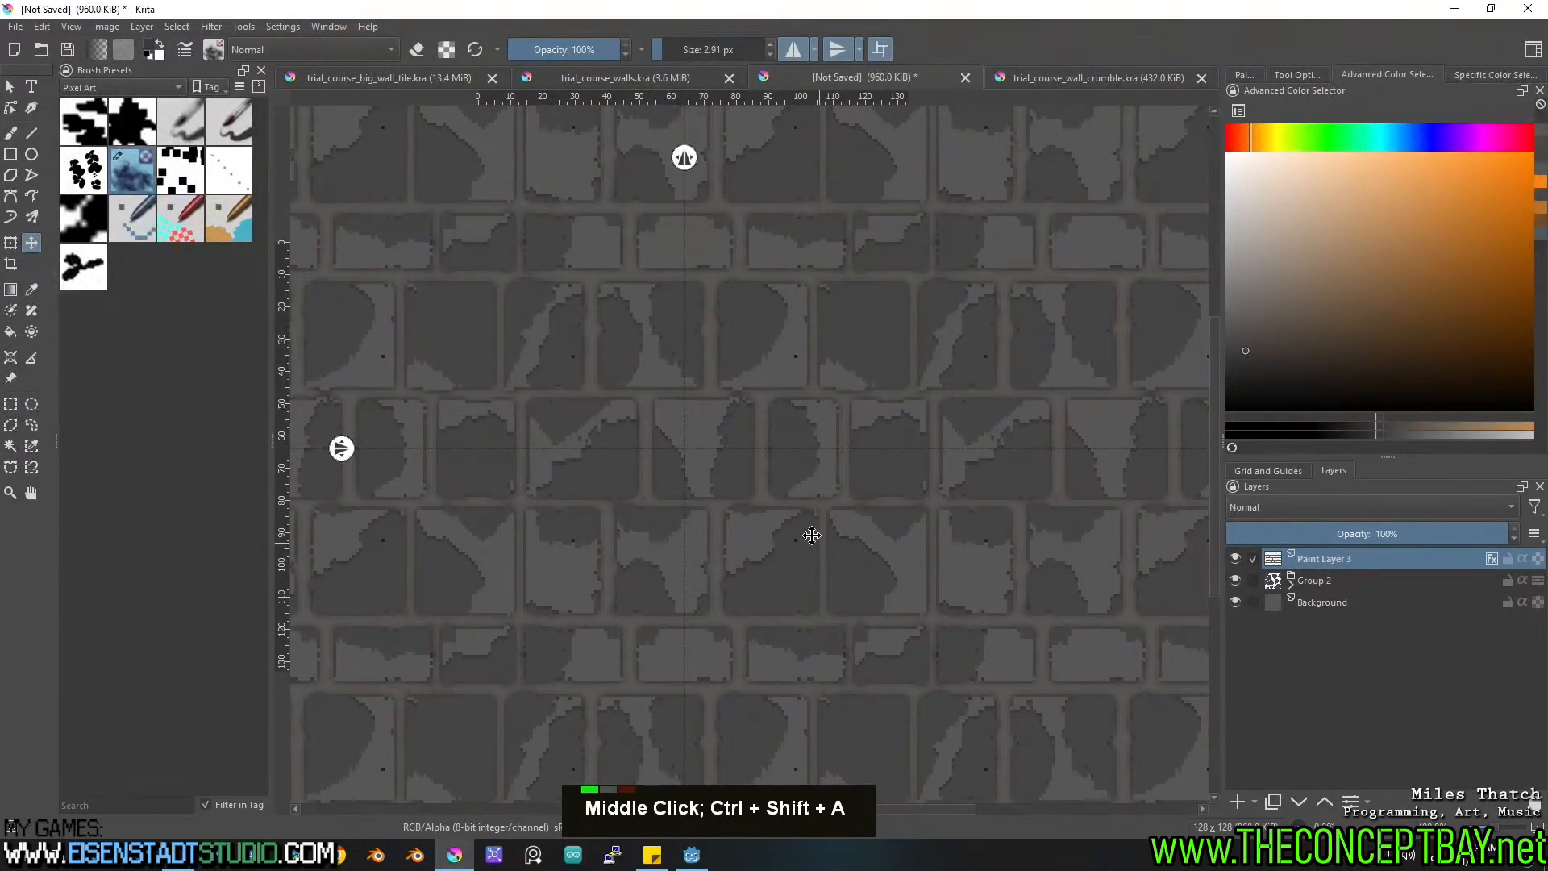
Raise the grid layer's saturation with HSV/HSL Adjustment, set Lightness to 5, and apply it.
scroll(870, 534, "down", 3)
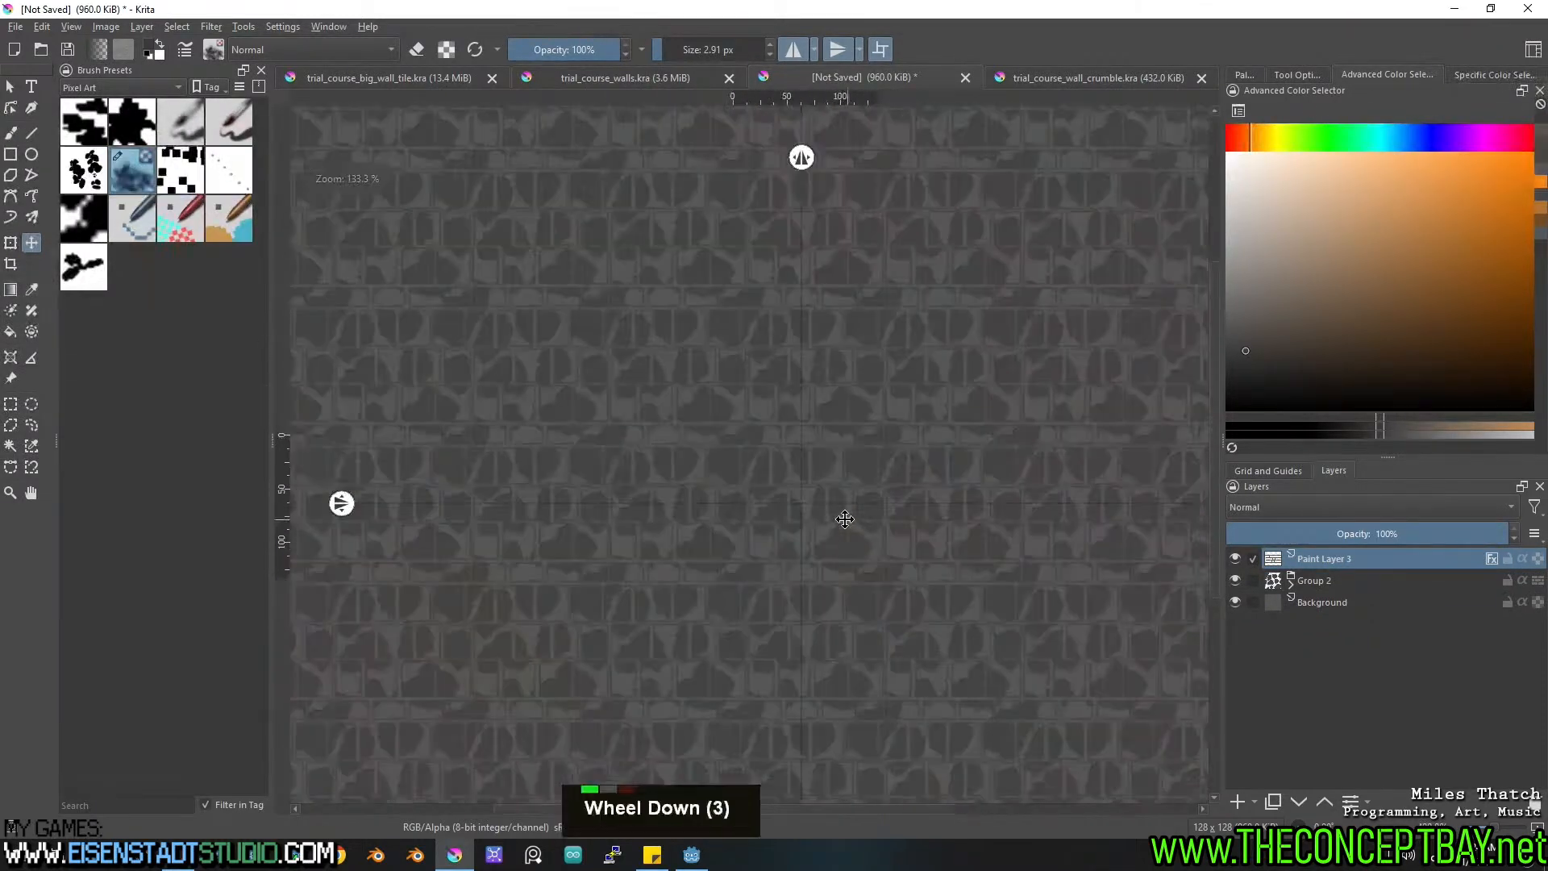
scroll(840, 518, "up", 2)
mouse_move(841, 518)
middle_mouse_down()
mouse_move(805, 473)
mouse_move(838, 489)
middle_mouse_up()
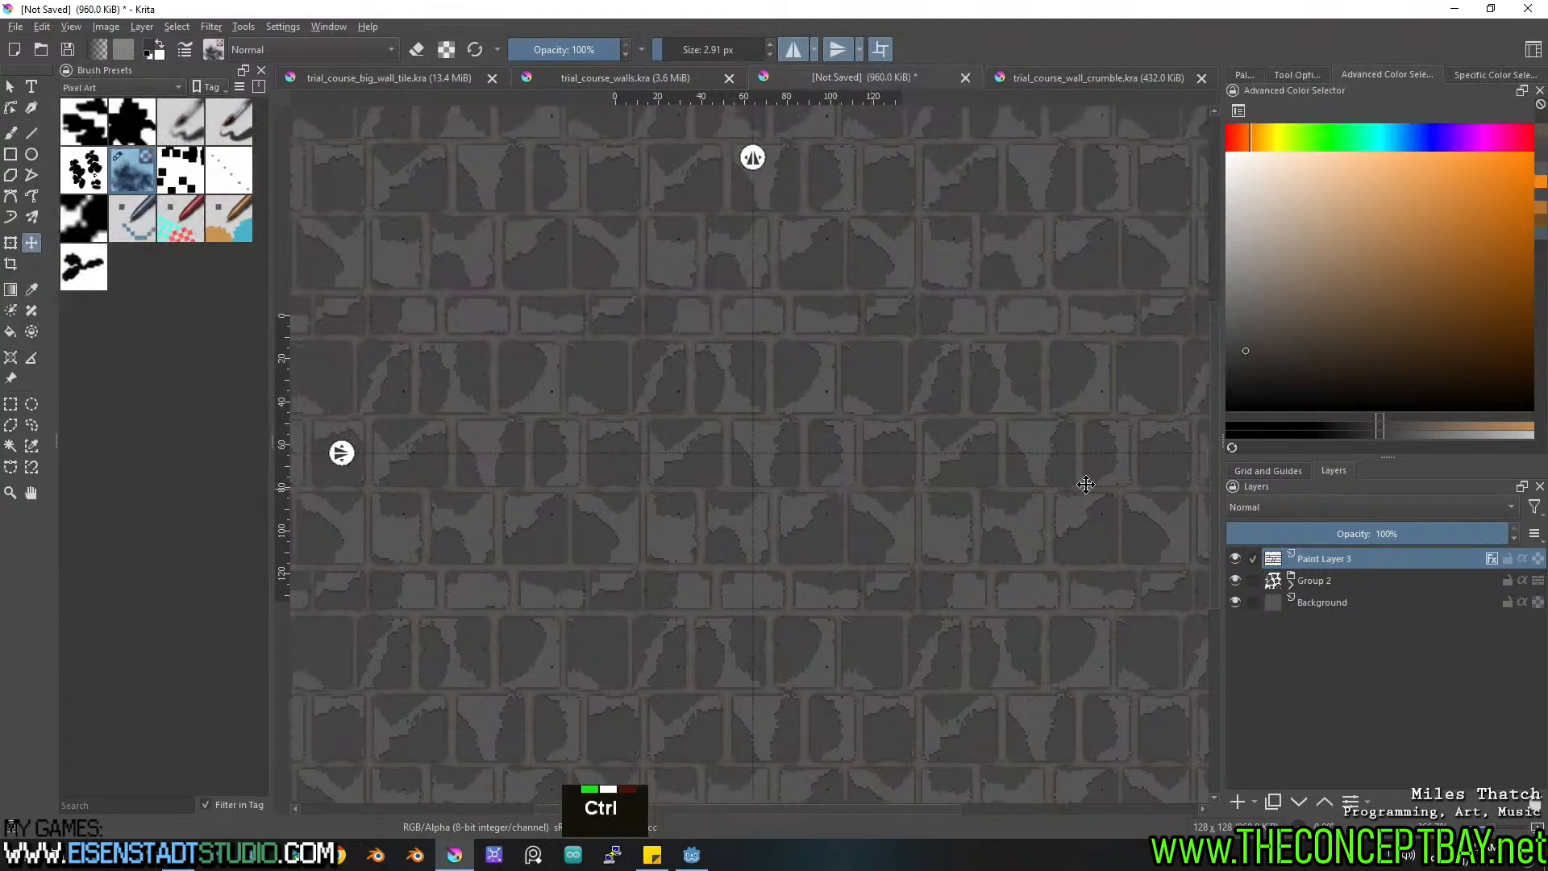
key("ctrl+u")
left_click(1233, 232)
left_click_drag(1233, 235, 1290, 217)
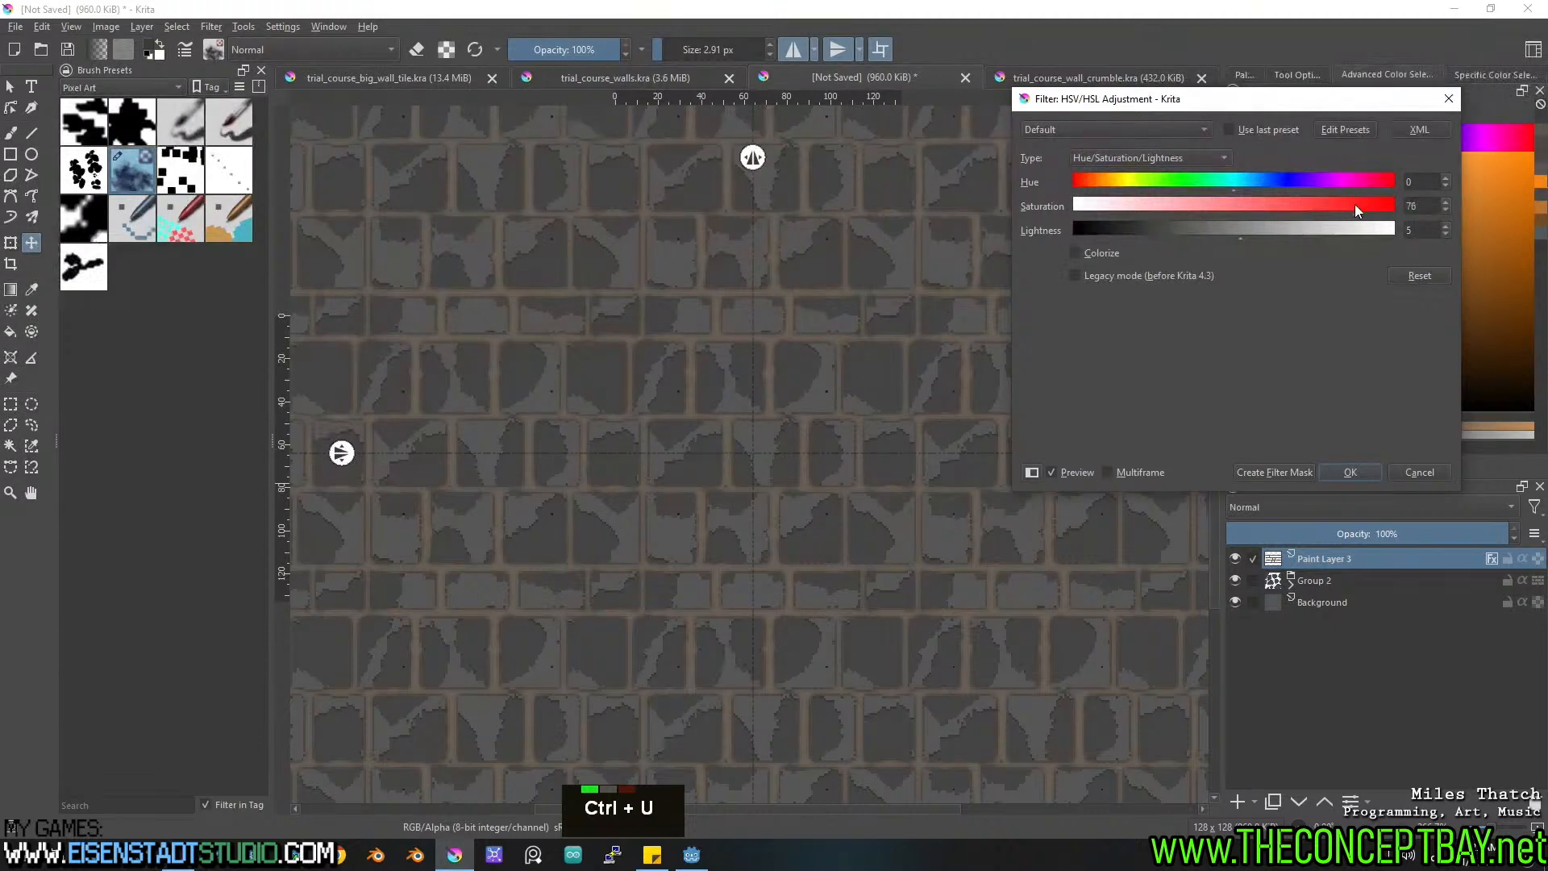
left_click(1360, 470)
Open the grid layer's layer styles and enable a Drop Shadow.
scroll(808, 452, "up", 2)
middle_click_drag(808, 452, 836, 424)
right_click(1322, 558)
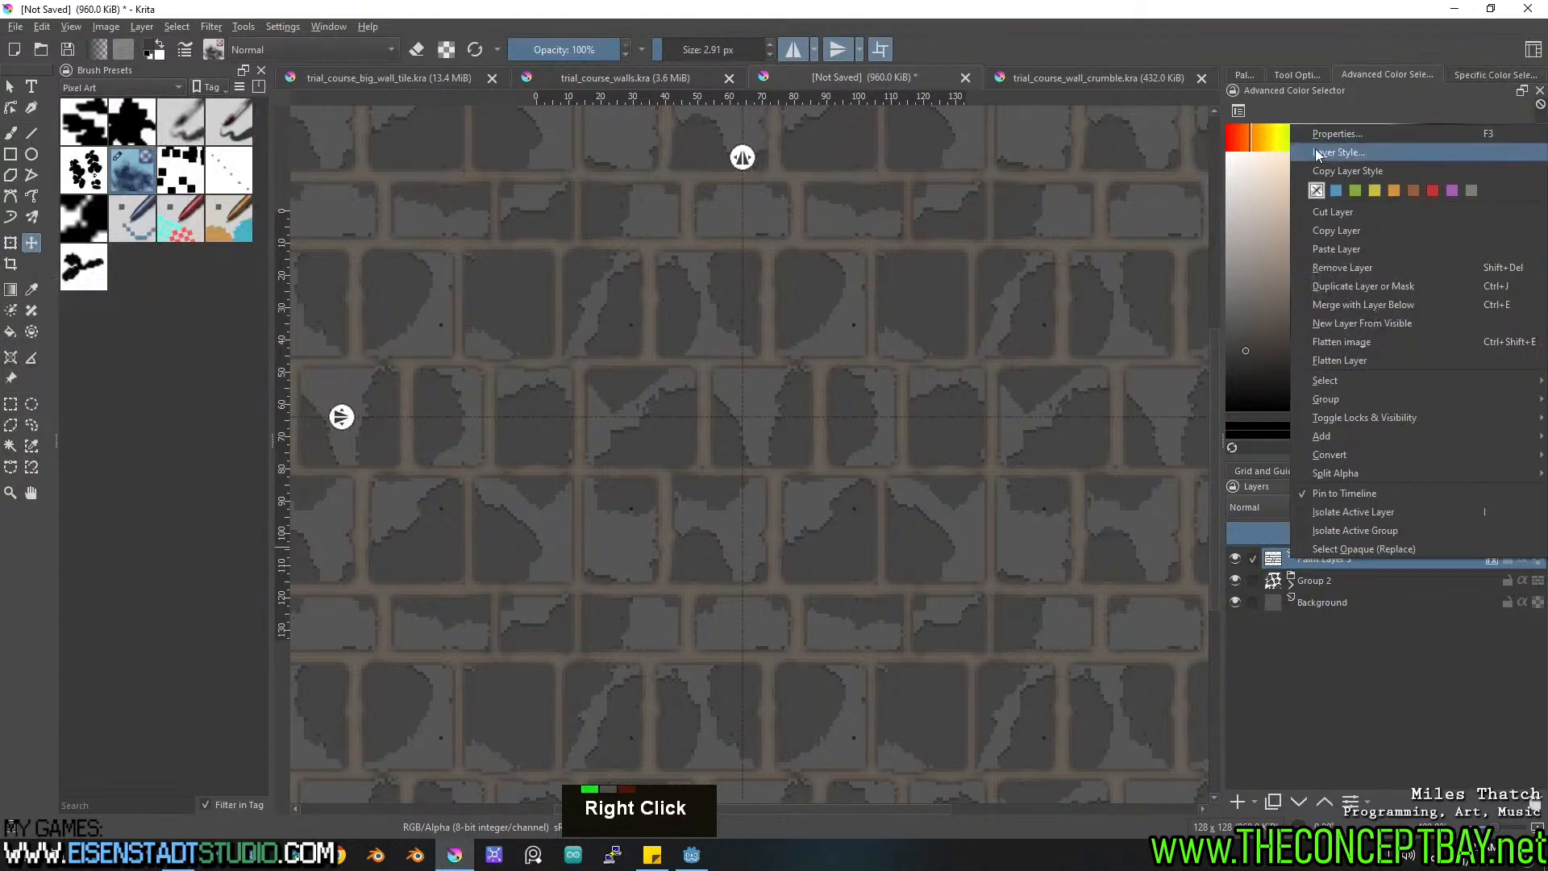
left_click(1314, 149)
left_click_drag(716, 126, 1171, 216)
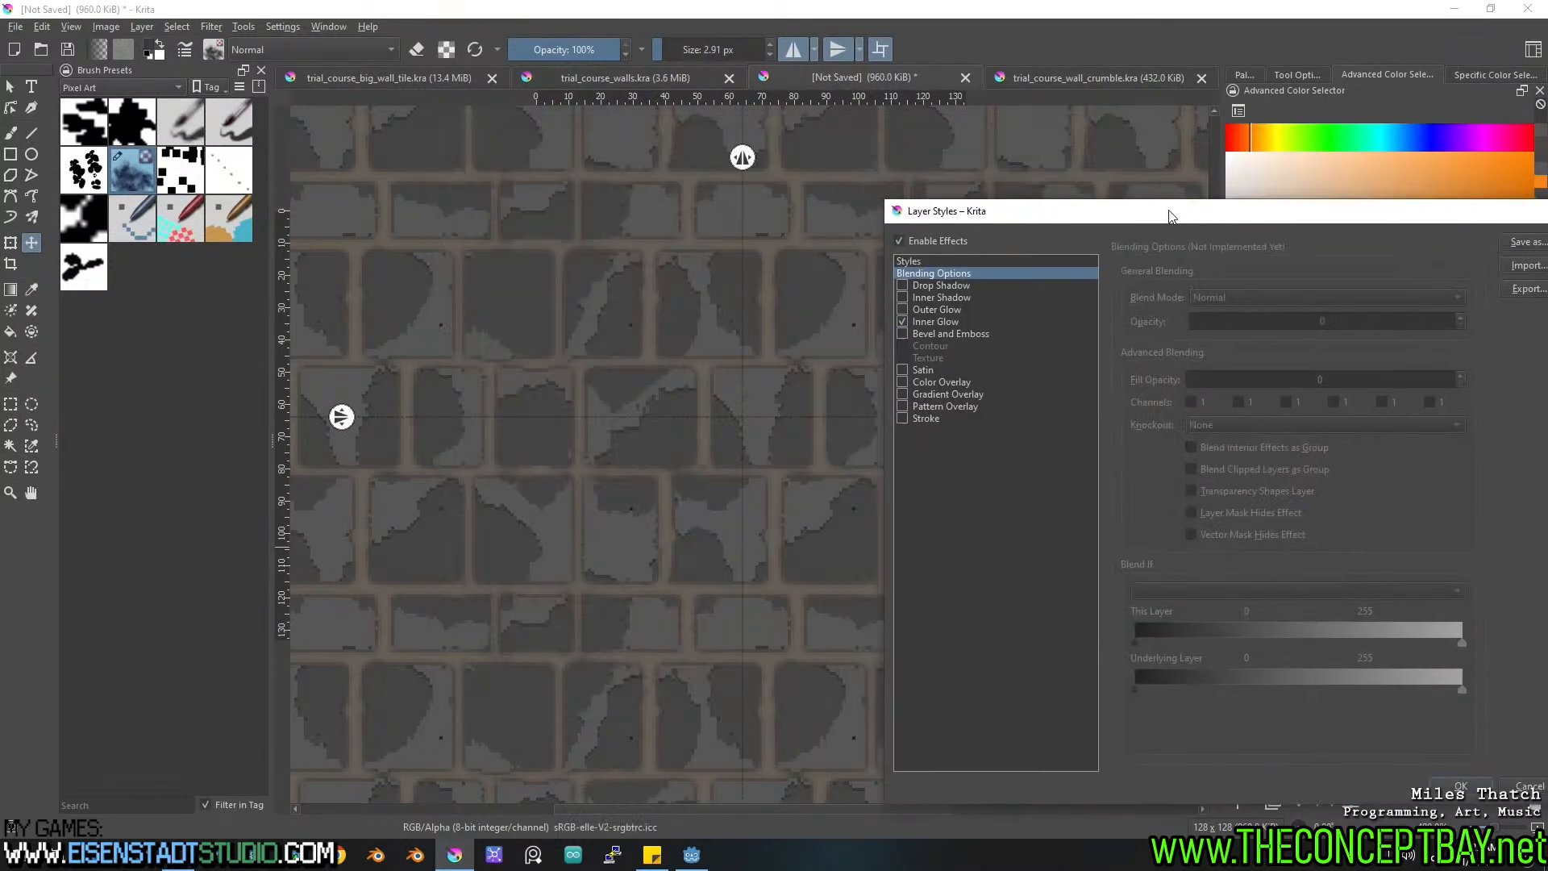
double_click(911, 285)
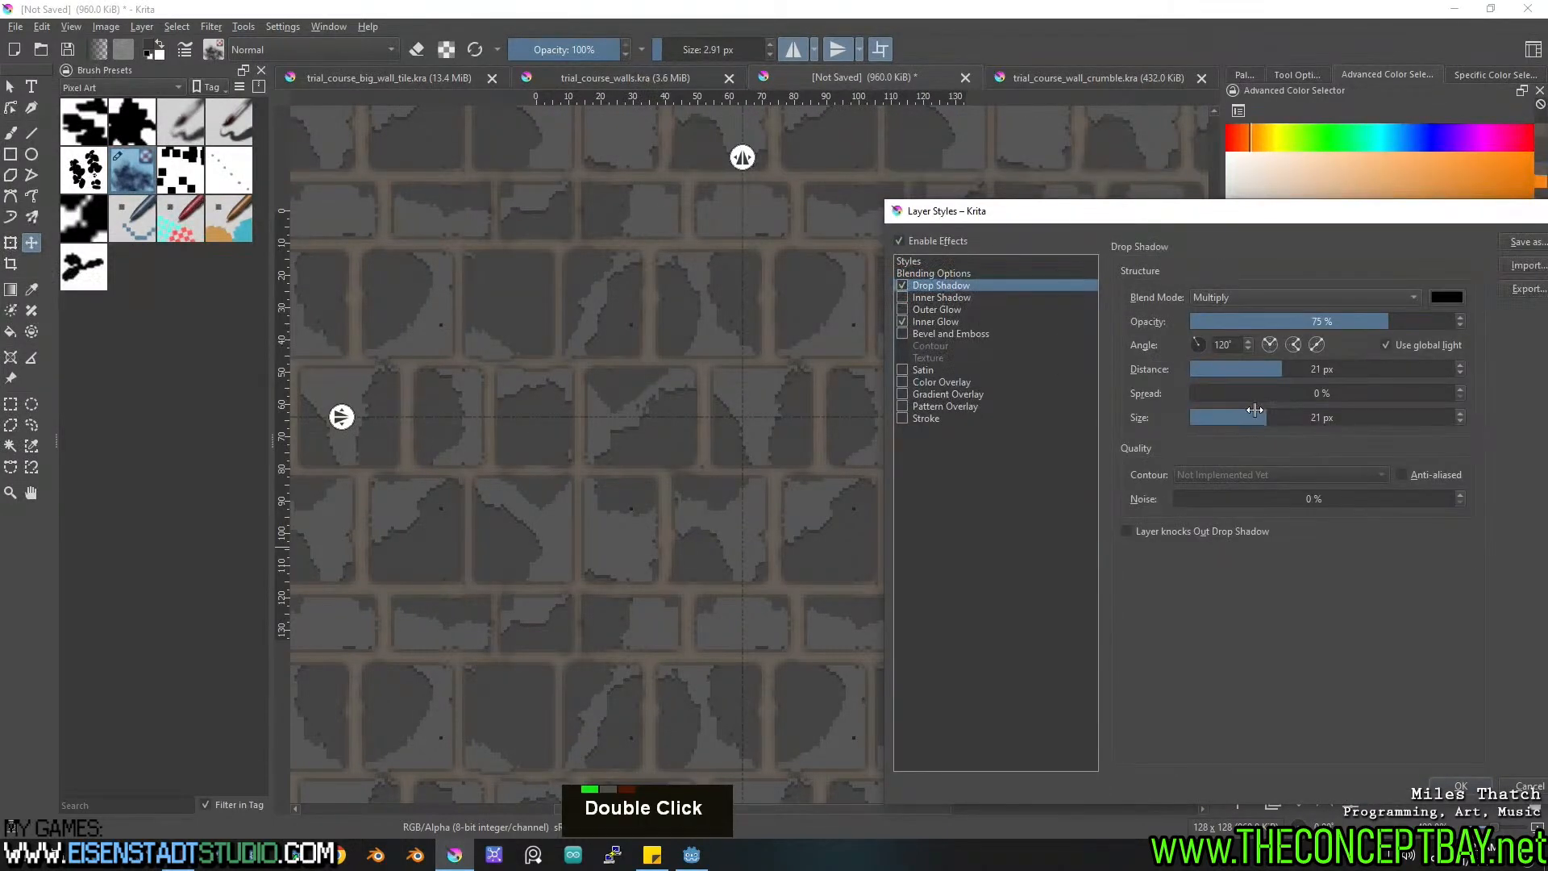
Set the drop shadow's size to 0 px, distance to 4 px and opacity to 27%, and apply the layer style.
left_click_drag(1254, 408, 1161, 404)
left_click_drag(1235, 370, 1228, 370)
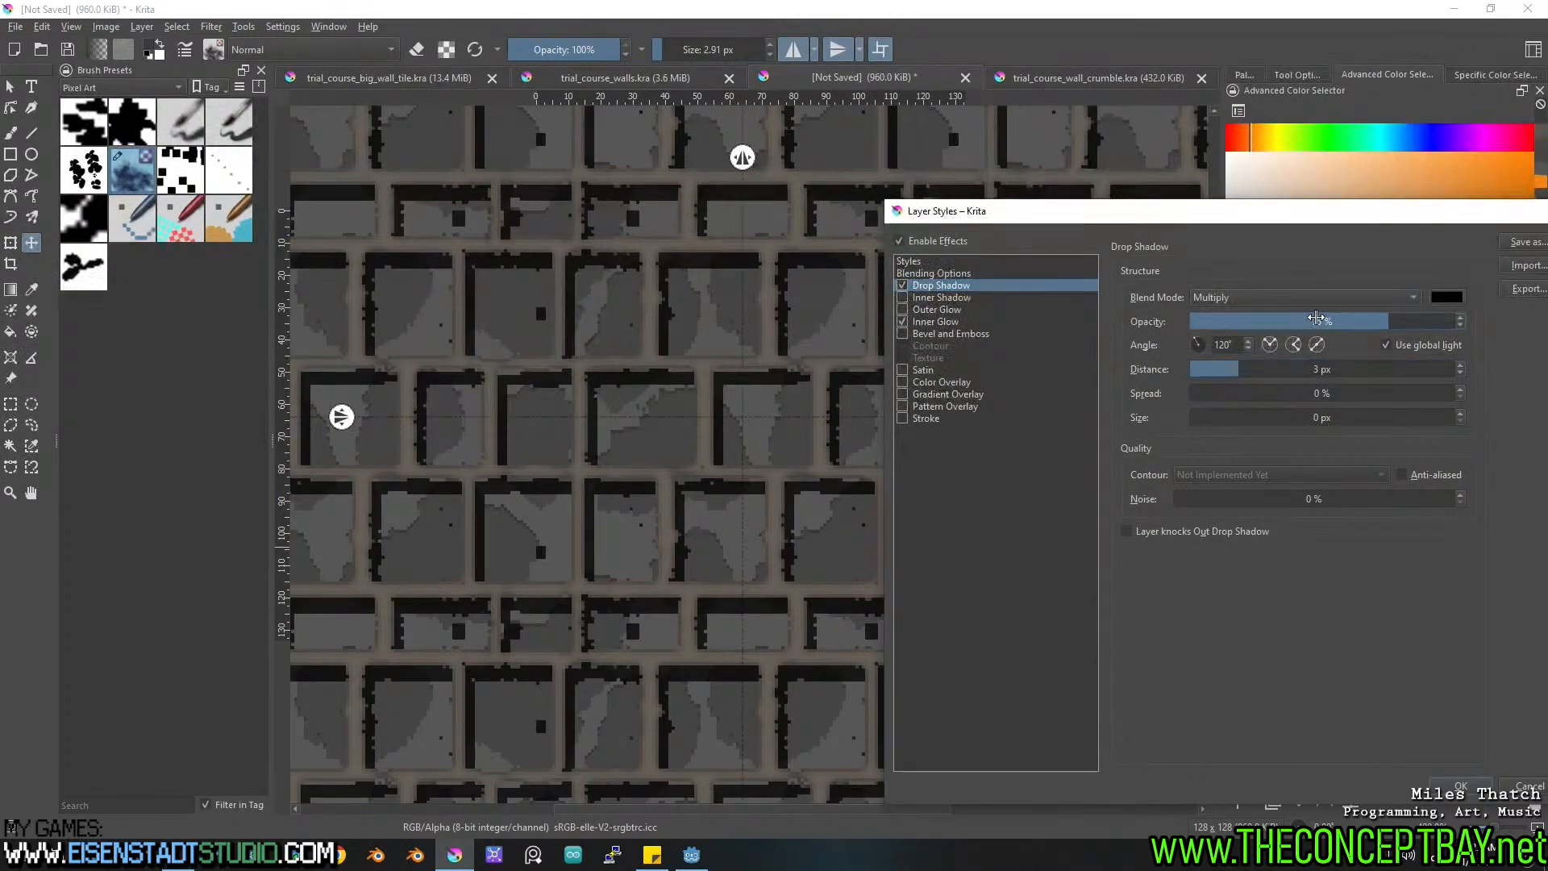
left_click_drag(1319, 320, 1274, 322)
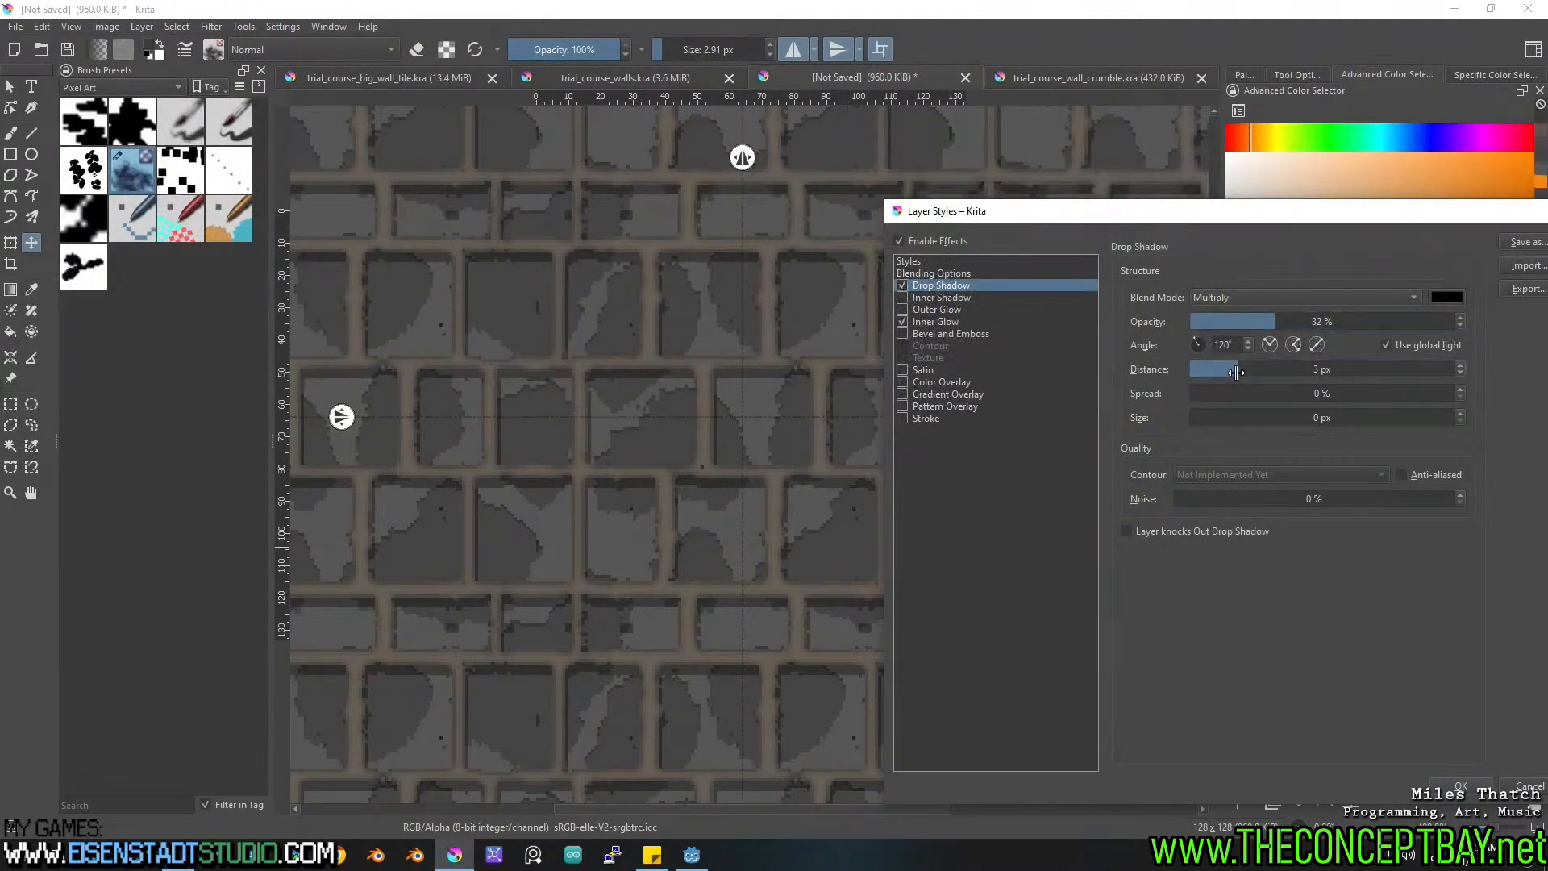
left_click(1260, 321)
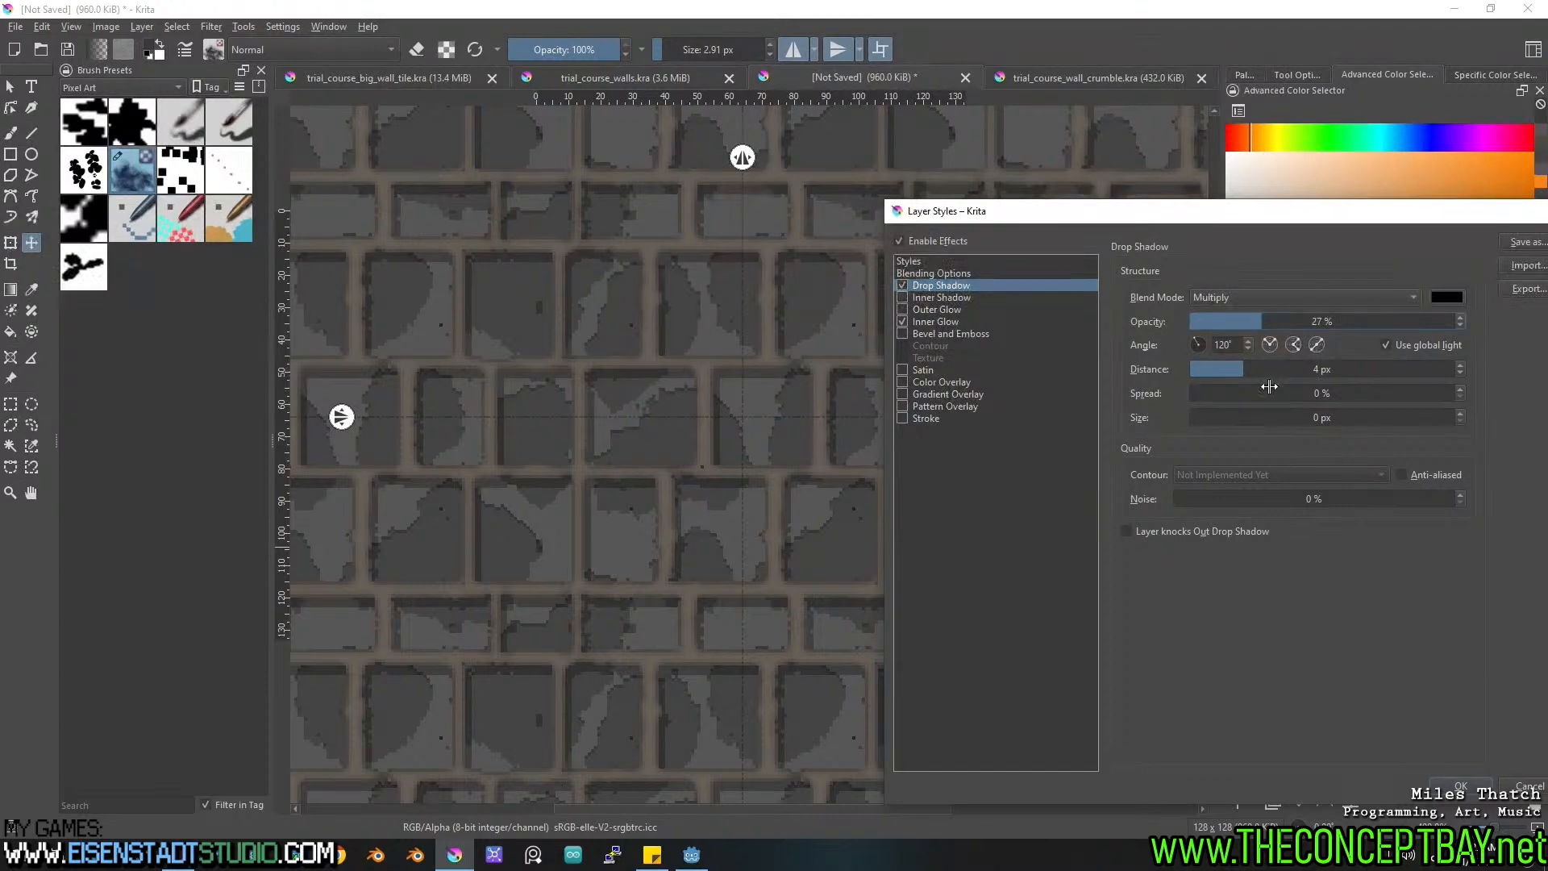
left_click(1460, 787)
scroll(782, 480, "down", 1)
scroll(782, 480, "up", 1)
middle_click_drag(782, 480, 798, 467)
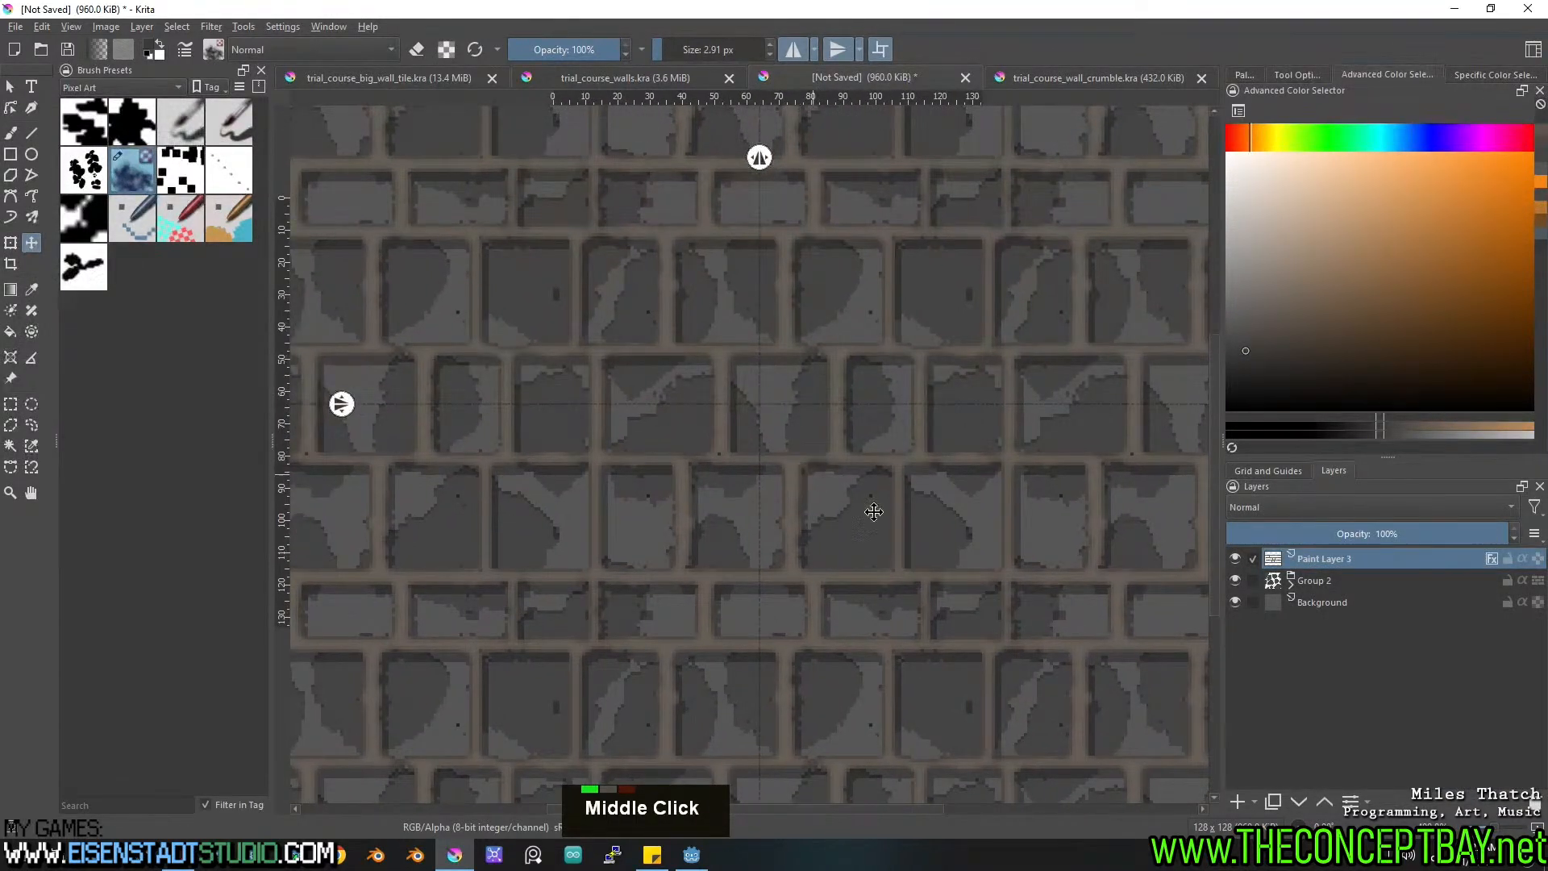
Reduce the grid layer's drop shadow distance to 3 px and apply the layer style.
right_click(1319, 557)
left_click(1356, 146)
left_click(486, 200)
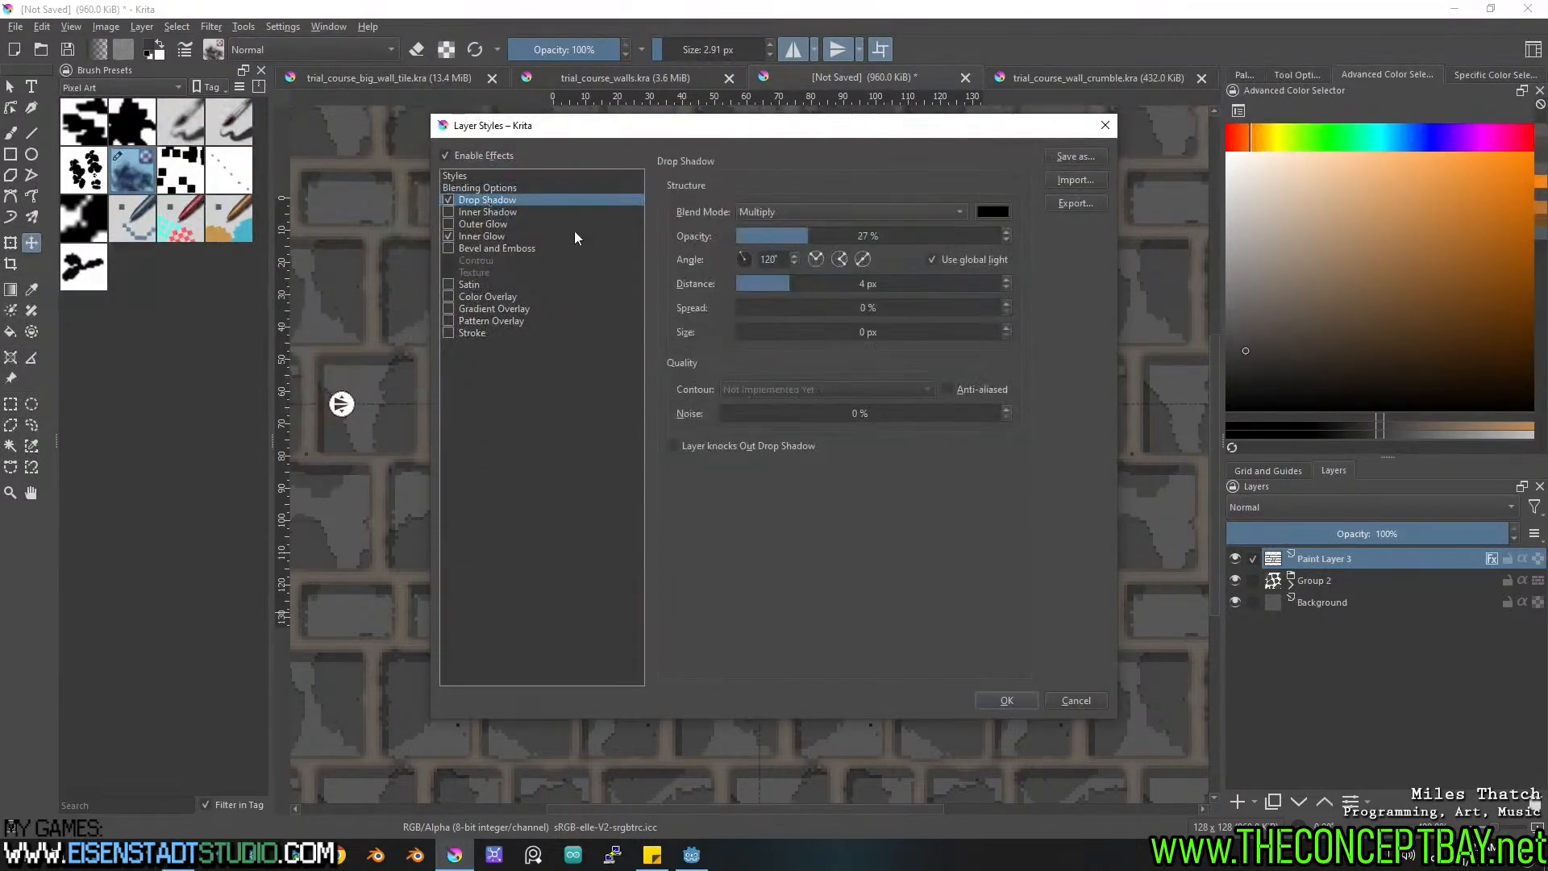
mouse_move(764, 278)
left_mouse_down()
mouse_move(750, 281)
mouse_move(770, 280)
left_mouse_up()
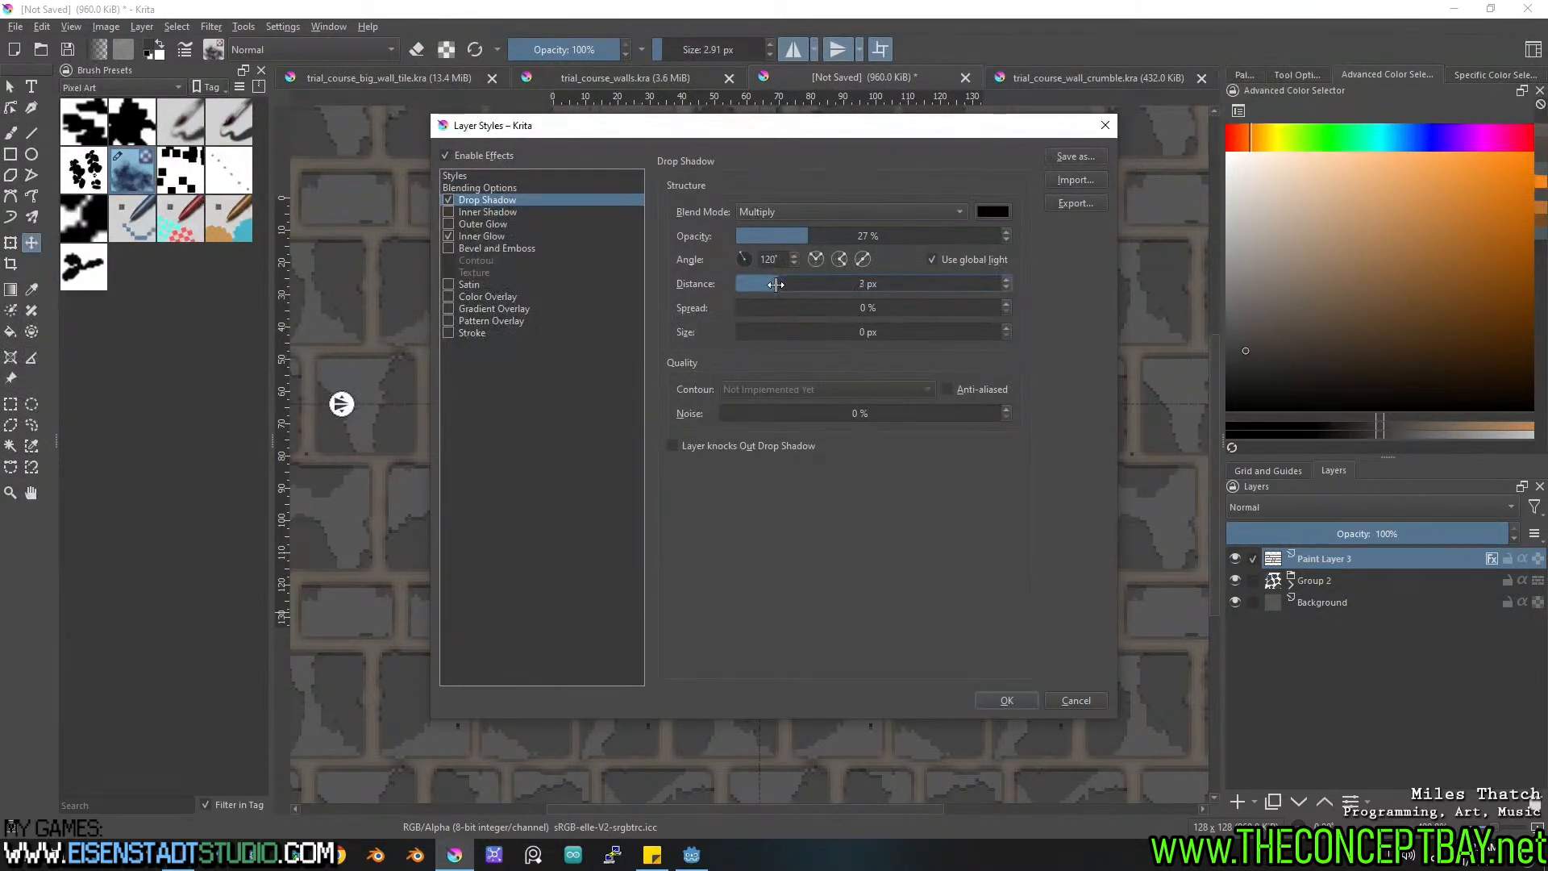
left_click(1006, 699)
middle_click_drag(834, 455, 852, 450)
Group the grid layer, add an alpha-inheriting paint layer above it inside the group, and paint dark brown stains with a 19.78 px brush.
key("ctrl+g")
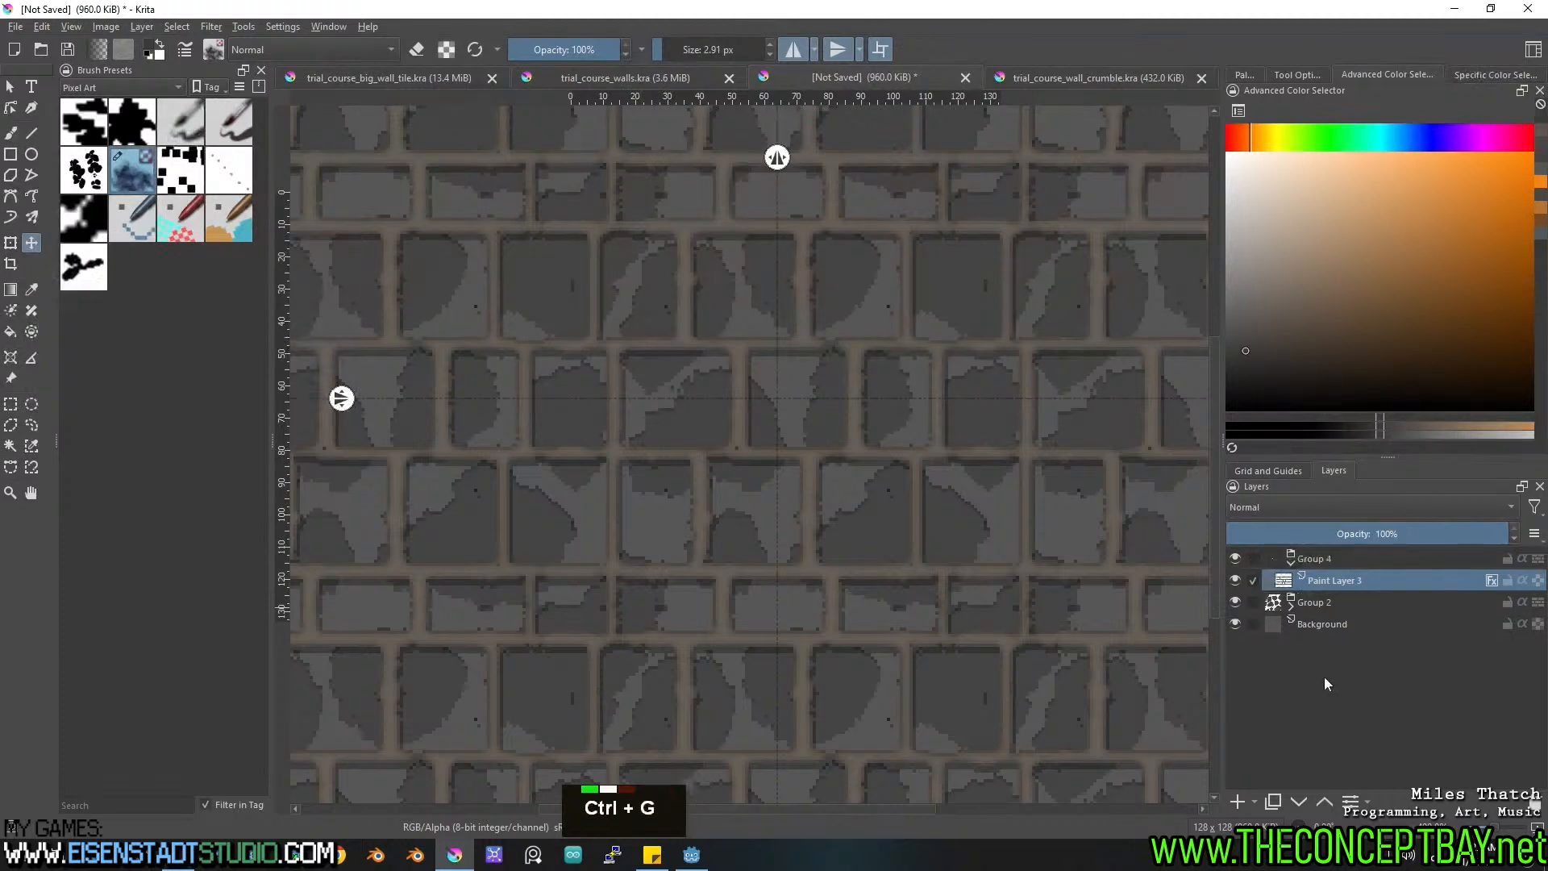
left_click(1242, 799)
mouse_move(1314, 310)
left_mouse_down()
mouse_move(1318, 298)
mouse_move(1368, 336)
left_mouse_up()
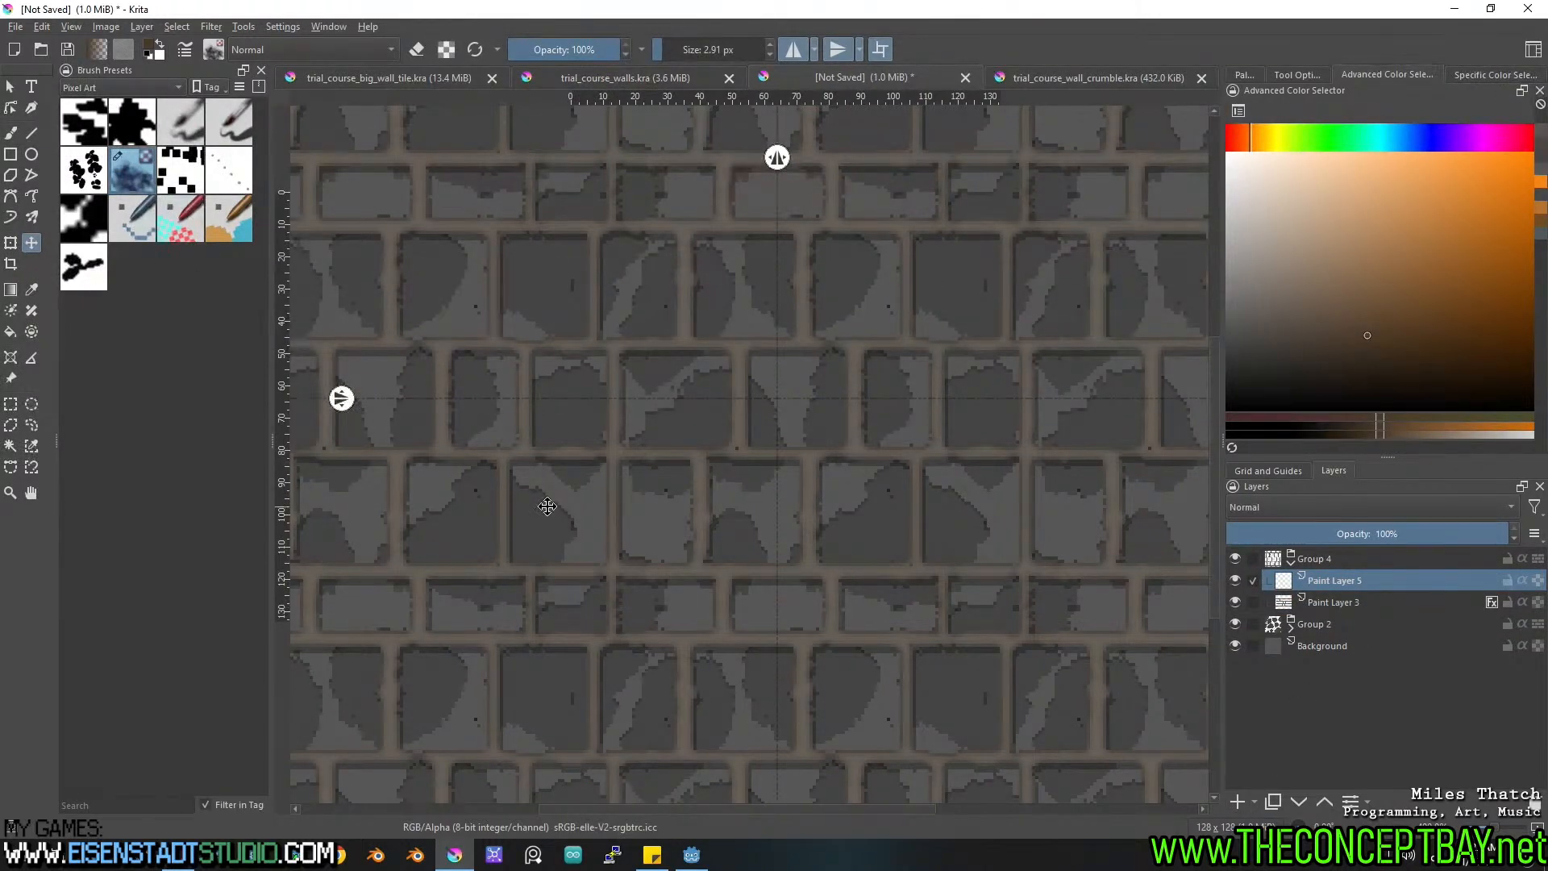
key("b")
mouse_move(895, 452)
left_mouse_down("shift")
mouse_move(830, 444)
mouse_move(861, 425)
left_mouse_up("shift")
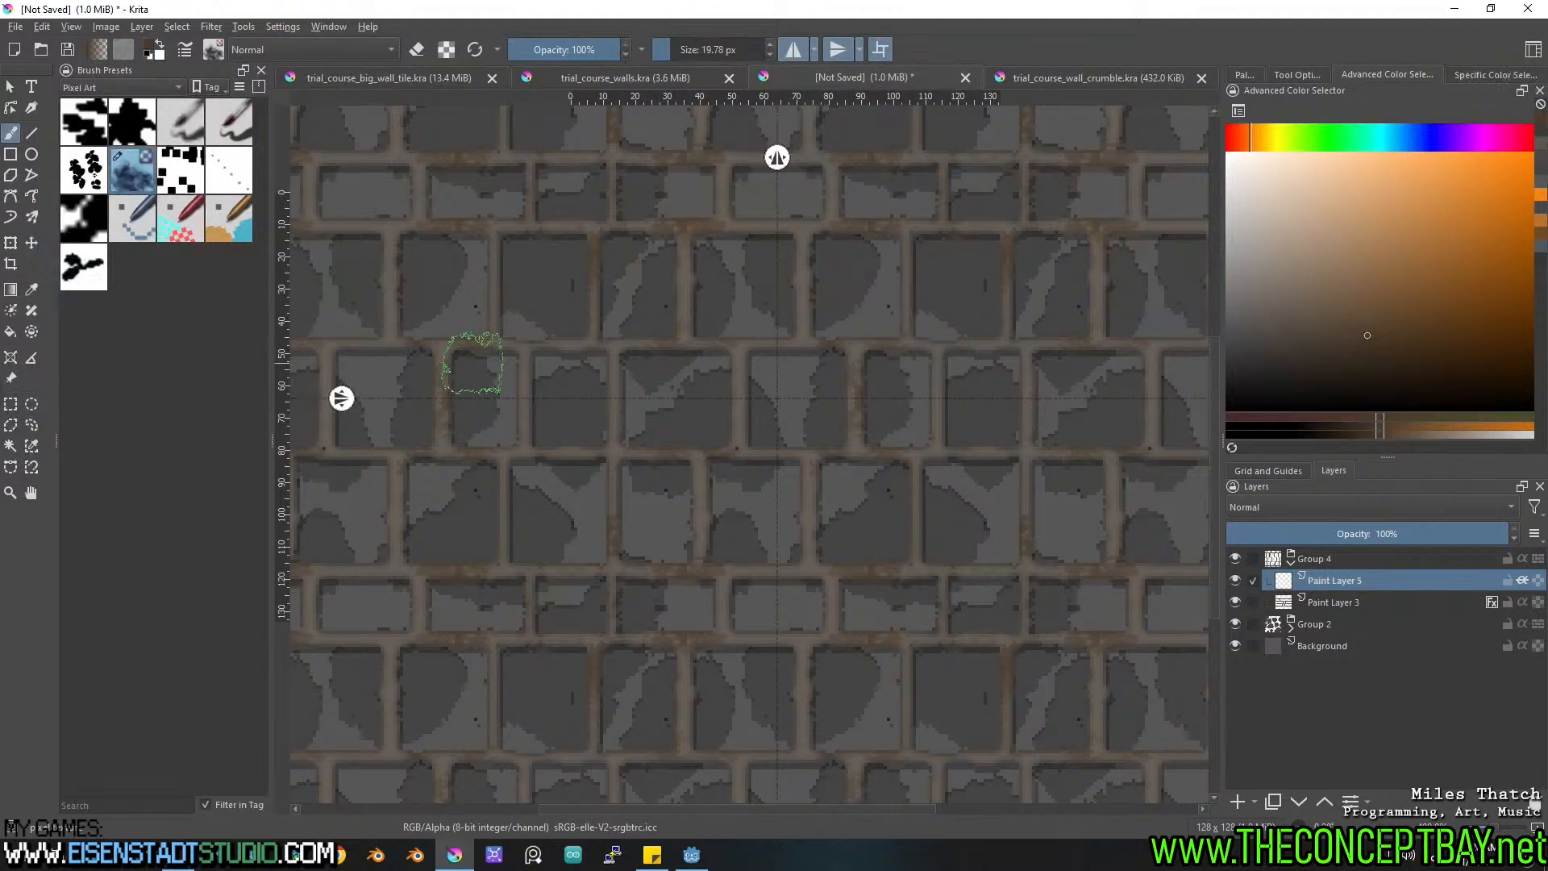
Turn off horizontal and vertical mirroring and continue painting brown rust stains unevenly along the grid lines.
left_click(837, 50)
left_click(793, 50)
mouse_move(900, 182)
left_mouse_down()
mouse_move(985, 458)
mouse_move(1108, 312)
mouse_move(989, 295)
mouse_move(927, 356)
left_mouse_up()
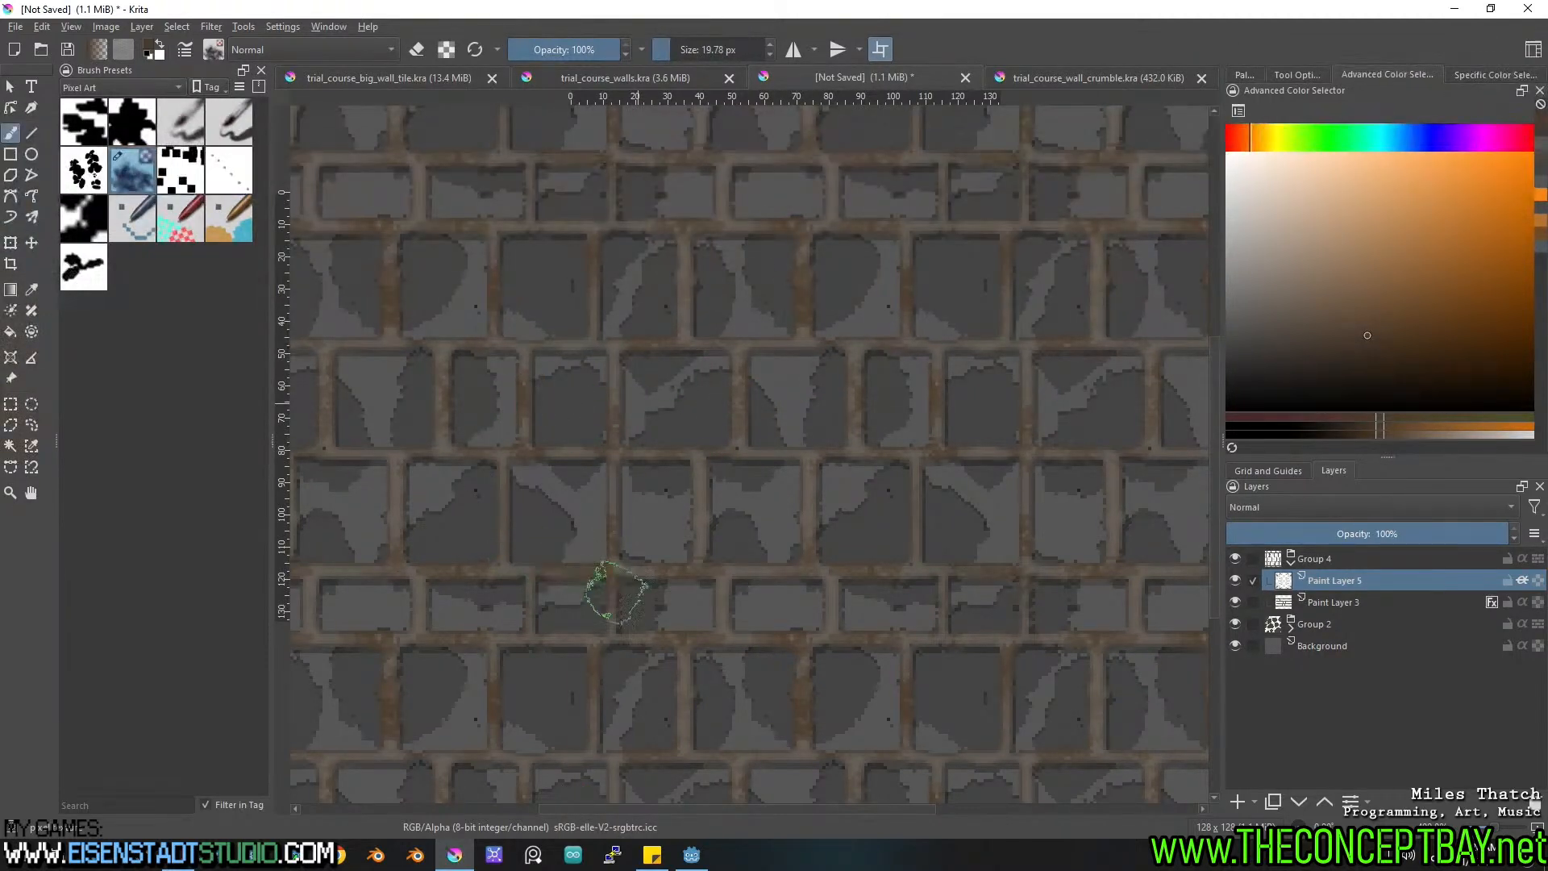
Add another alpha-inheriting paint layer in the grid's group and paint brighter orange rust patches on scattered grid joints and segments.
key("Insert")
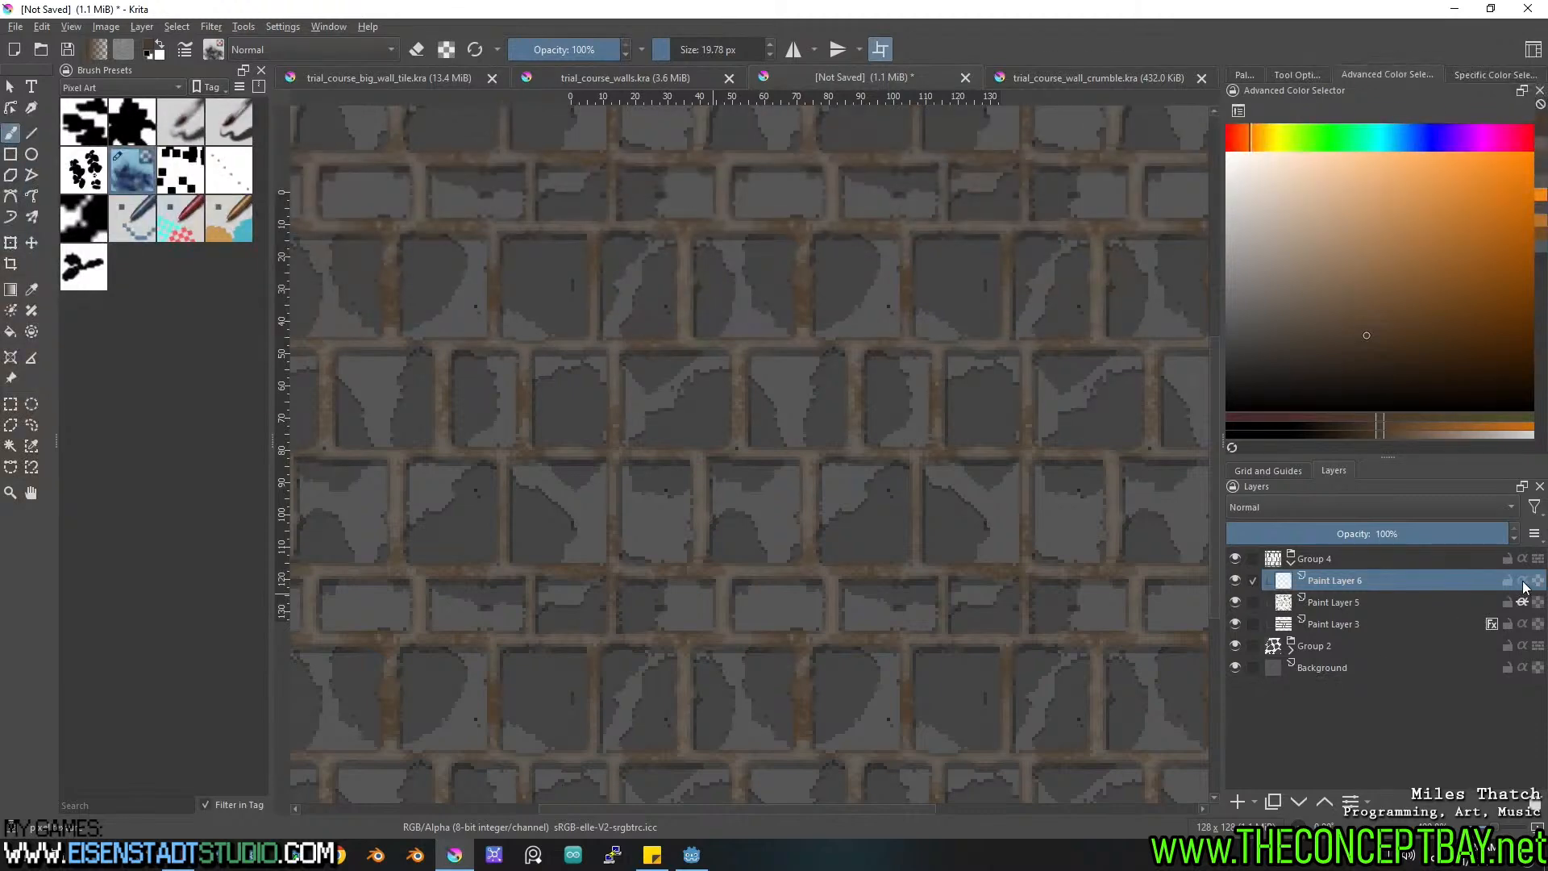
left_click(1415, 270)
left_click_drag(798, 346, 813, 288)
left_click(945, 216)
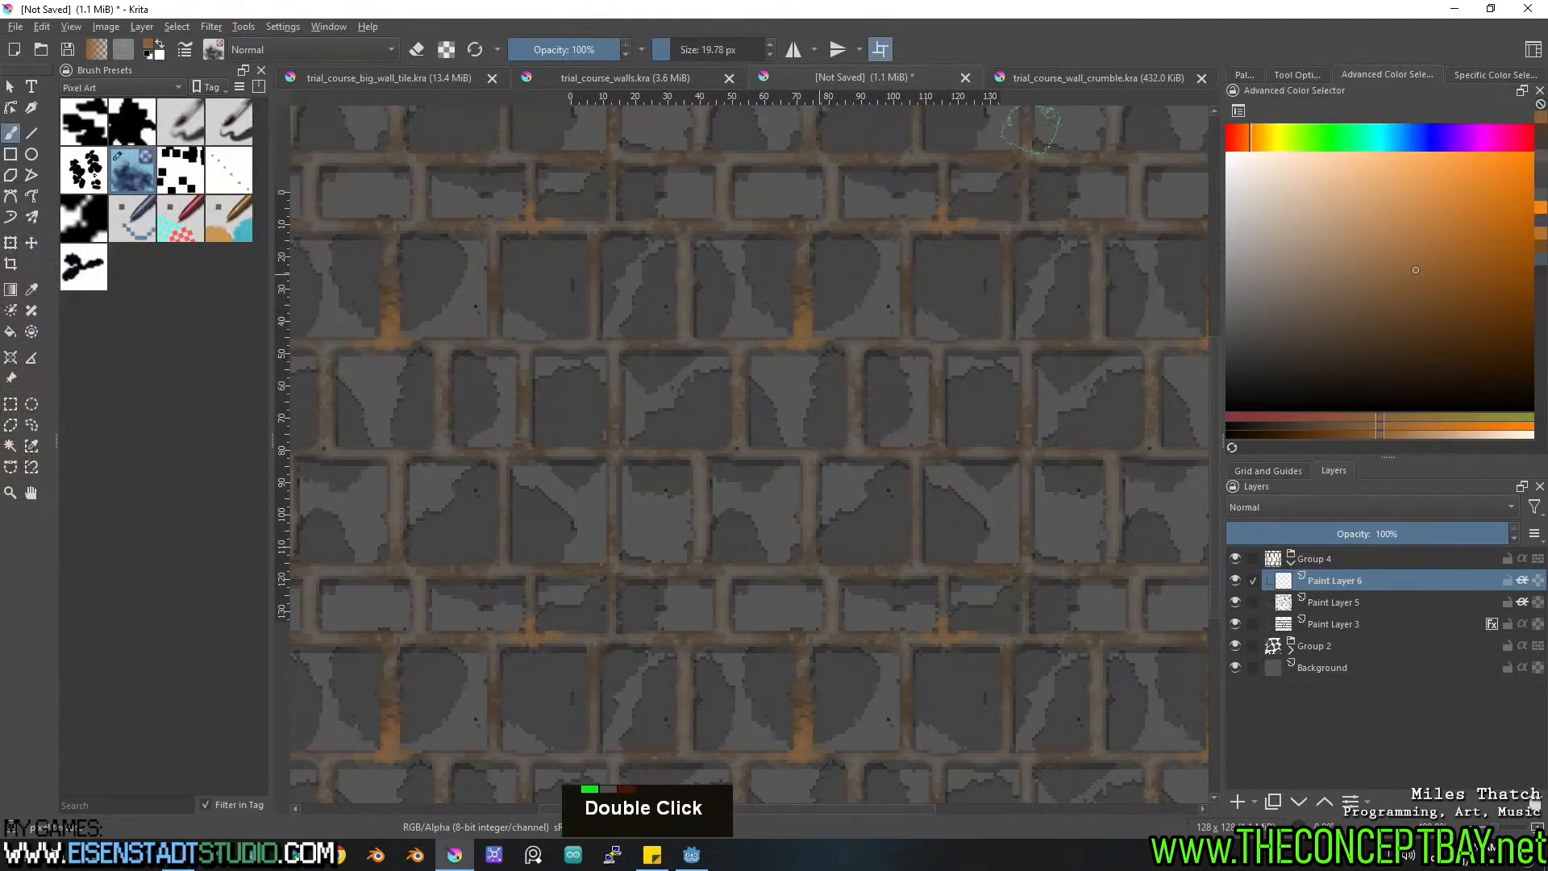
left_click(610, 145)
mouse_move(686, 451)
left_mouse_down()
mouse_move(794, 576)
mouse_move(867, 628)
mouse_move(887, 695)
left_mouse_up()
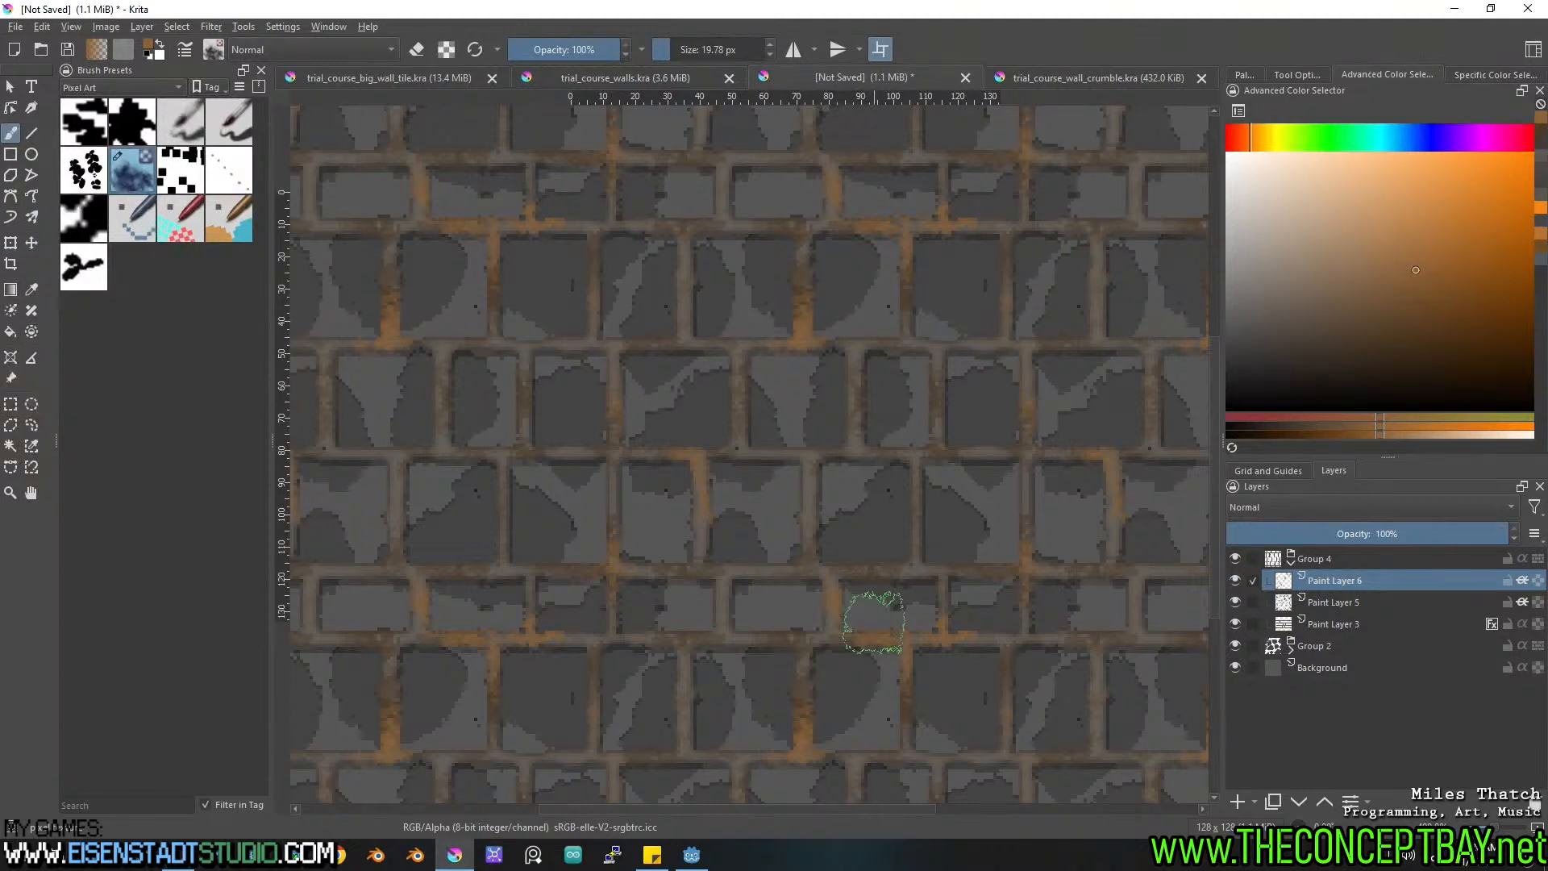
Select Group 2 and toggle its visibility to compare the wall with and without the dark rock patches.
left_click(1323, 648)
double_click(1235, 644)
left_click(1234, 644)
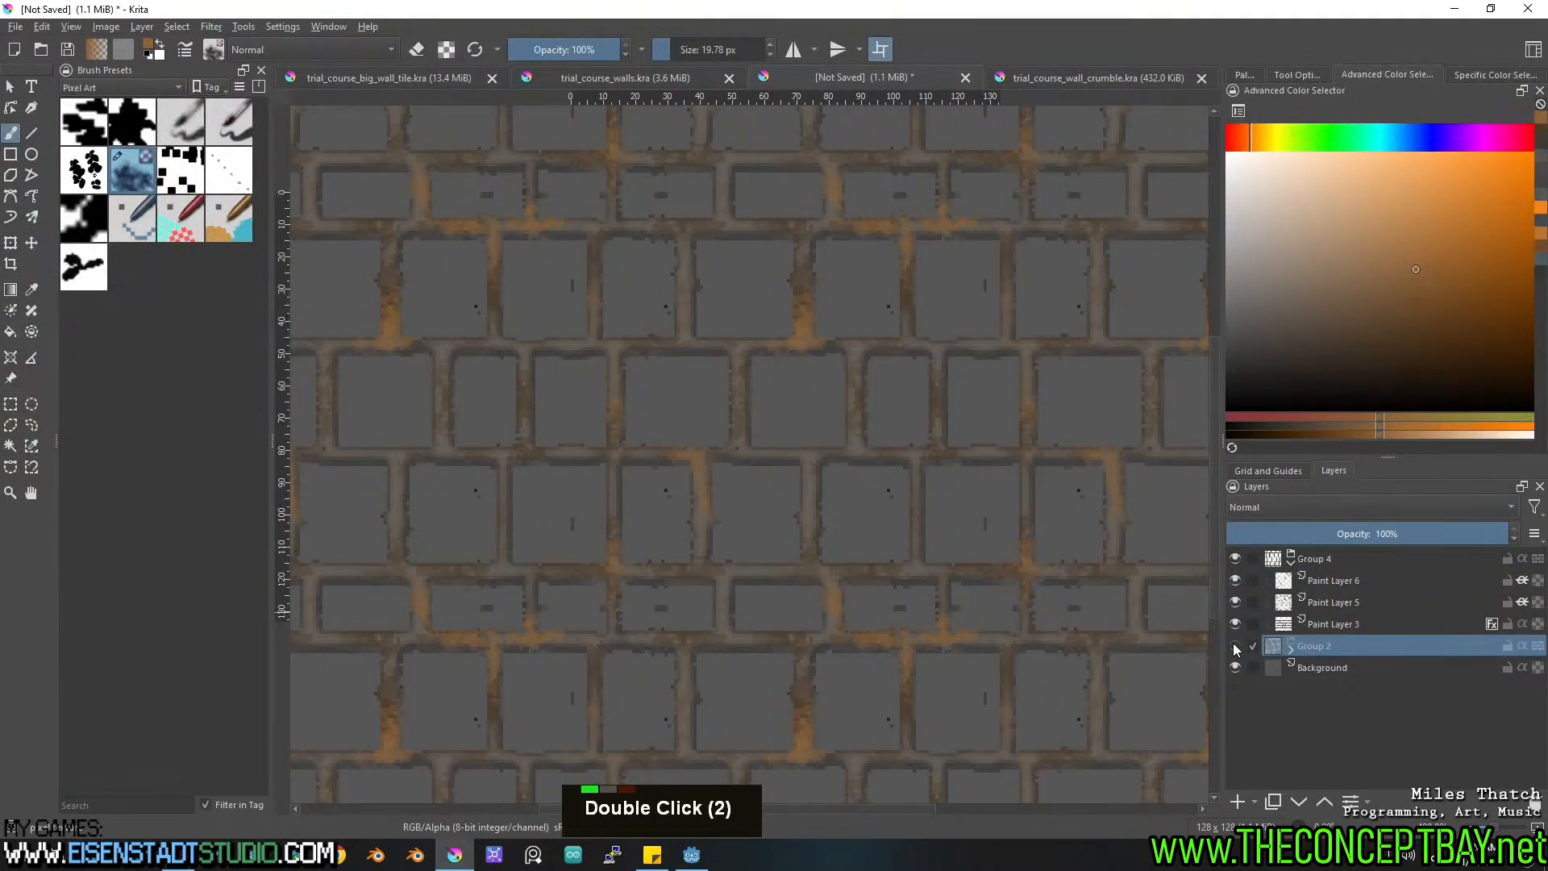
Make Group 2 visible and expand it to select Copy of Paint Layer 1.
left_click(1234, 644)
left_click(1291, 647)
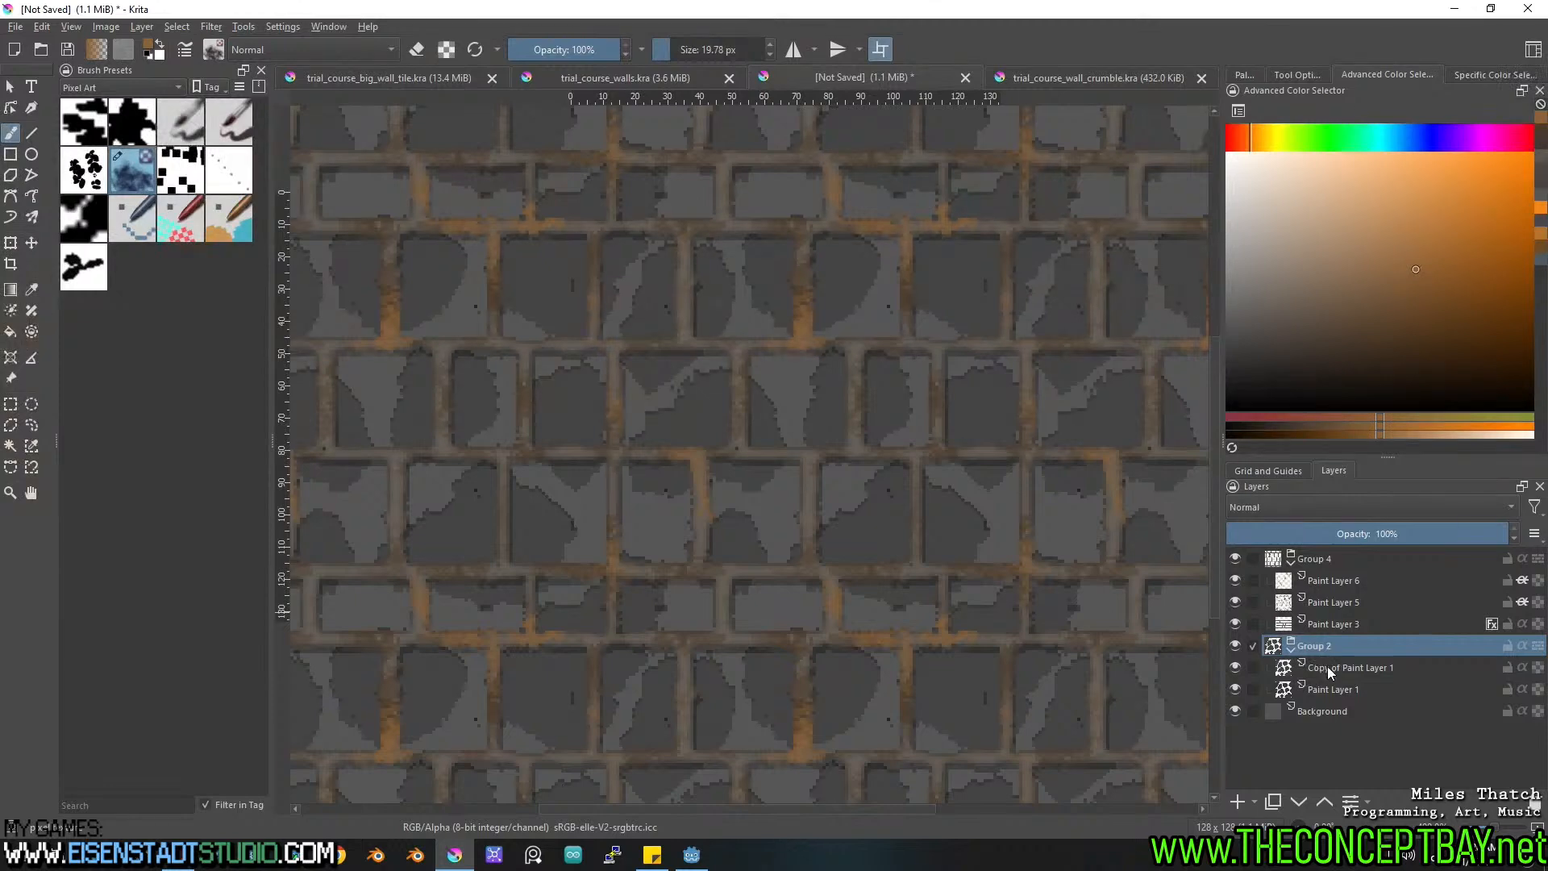
left_click(1339, 668)
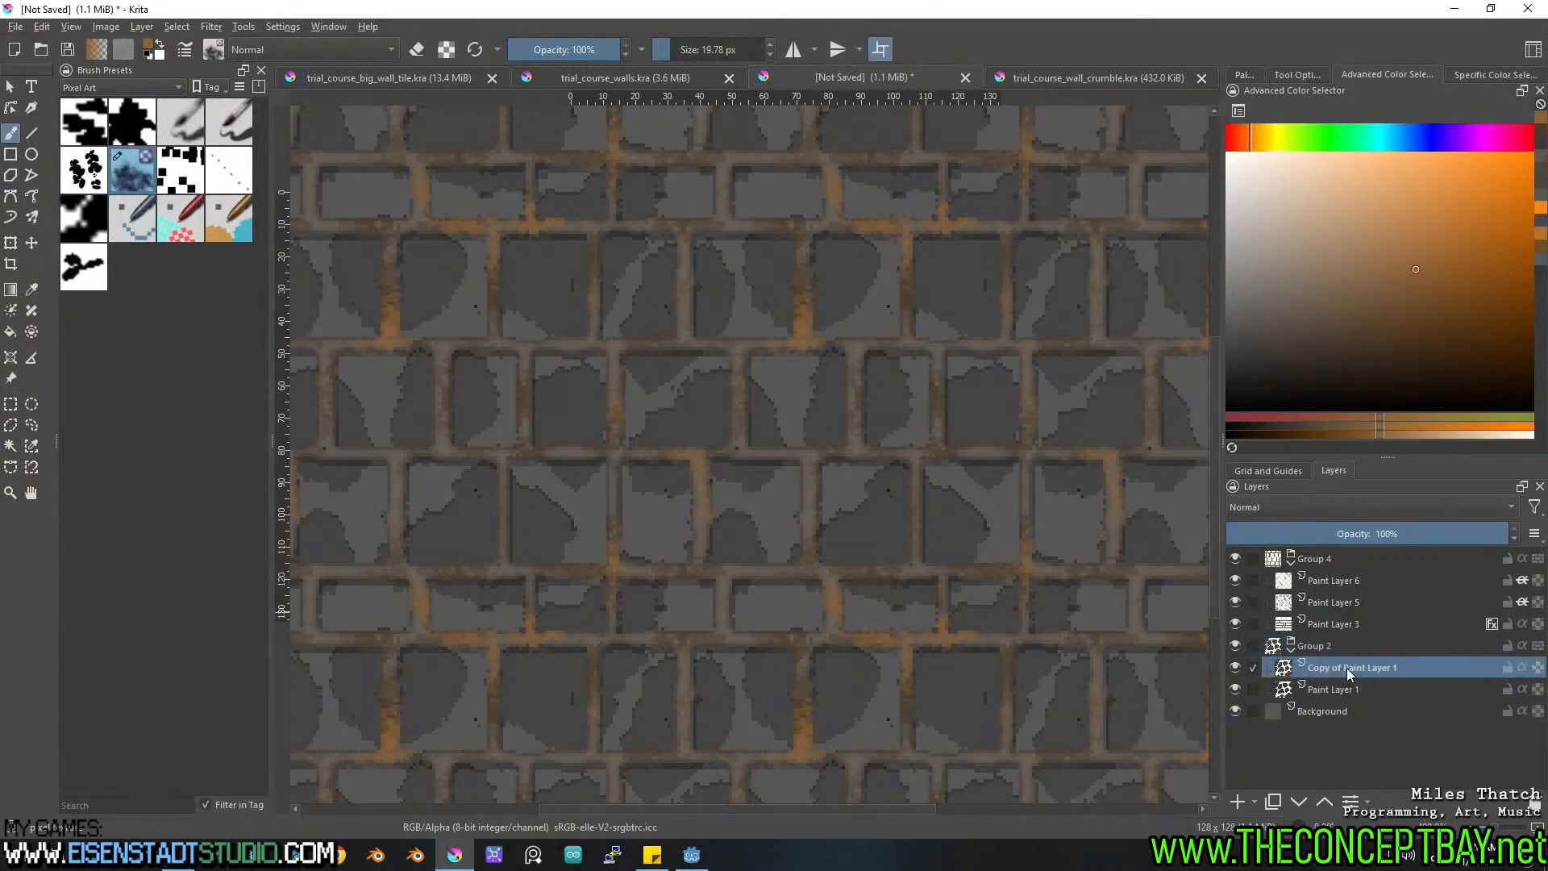
left_click(1291, 646)
left_click_drag(1318, 643, 1352, 553)
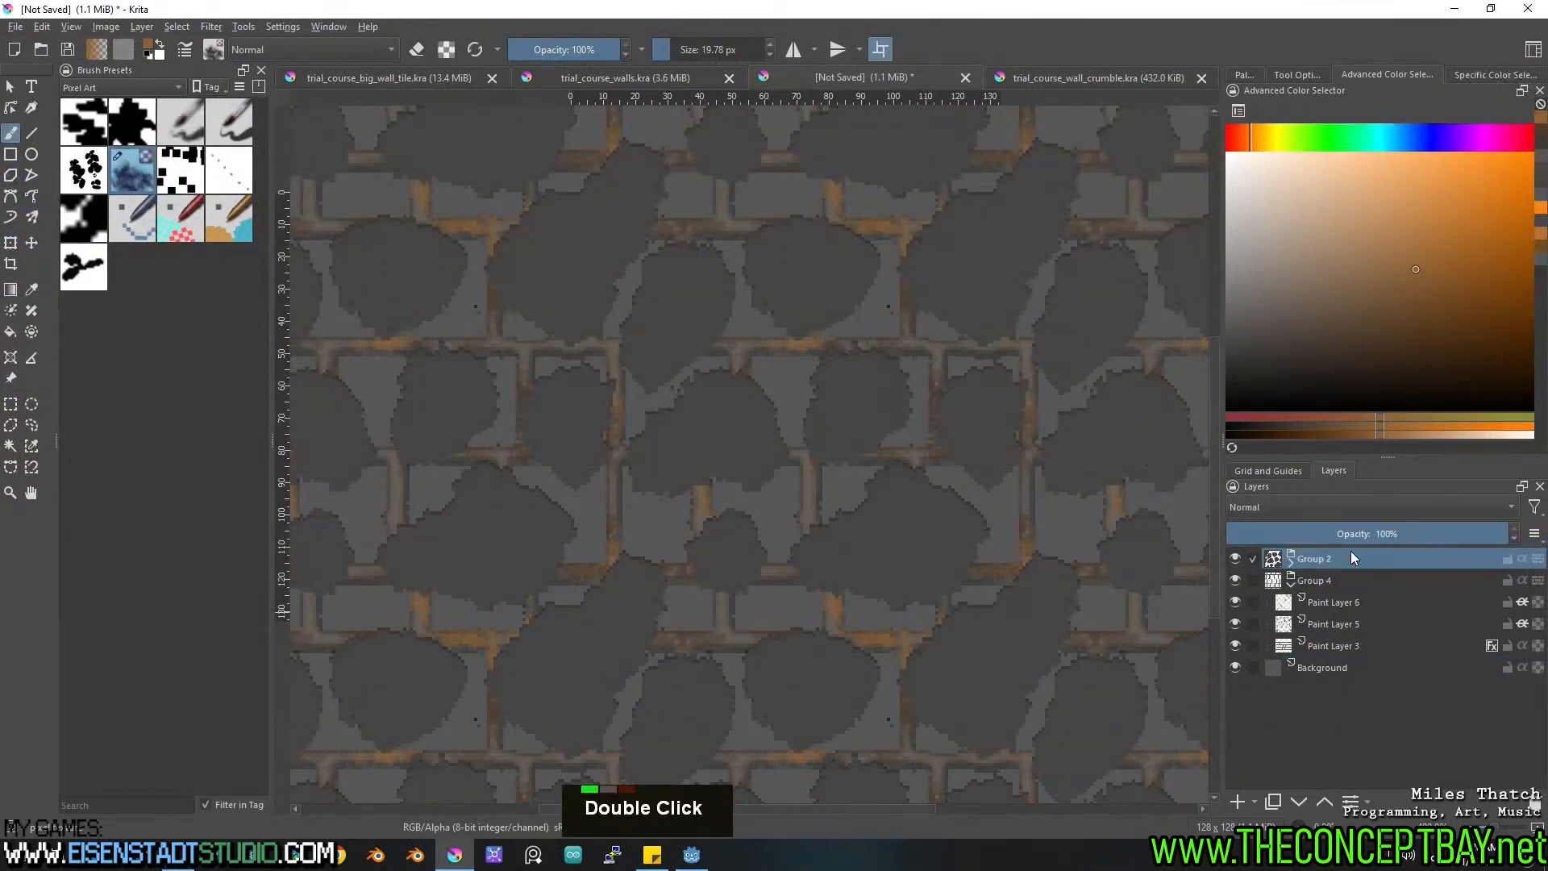
key("ctrl+z")
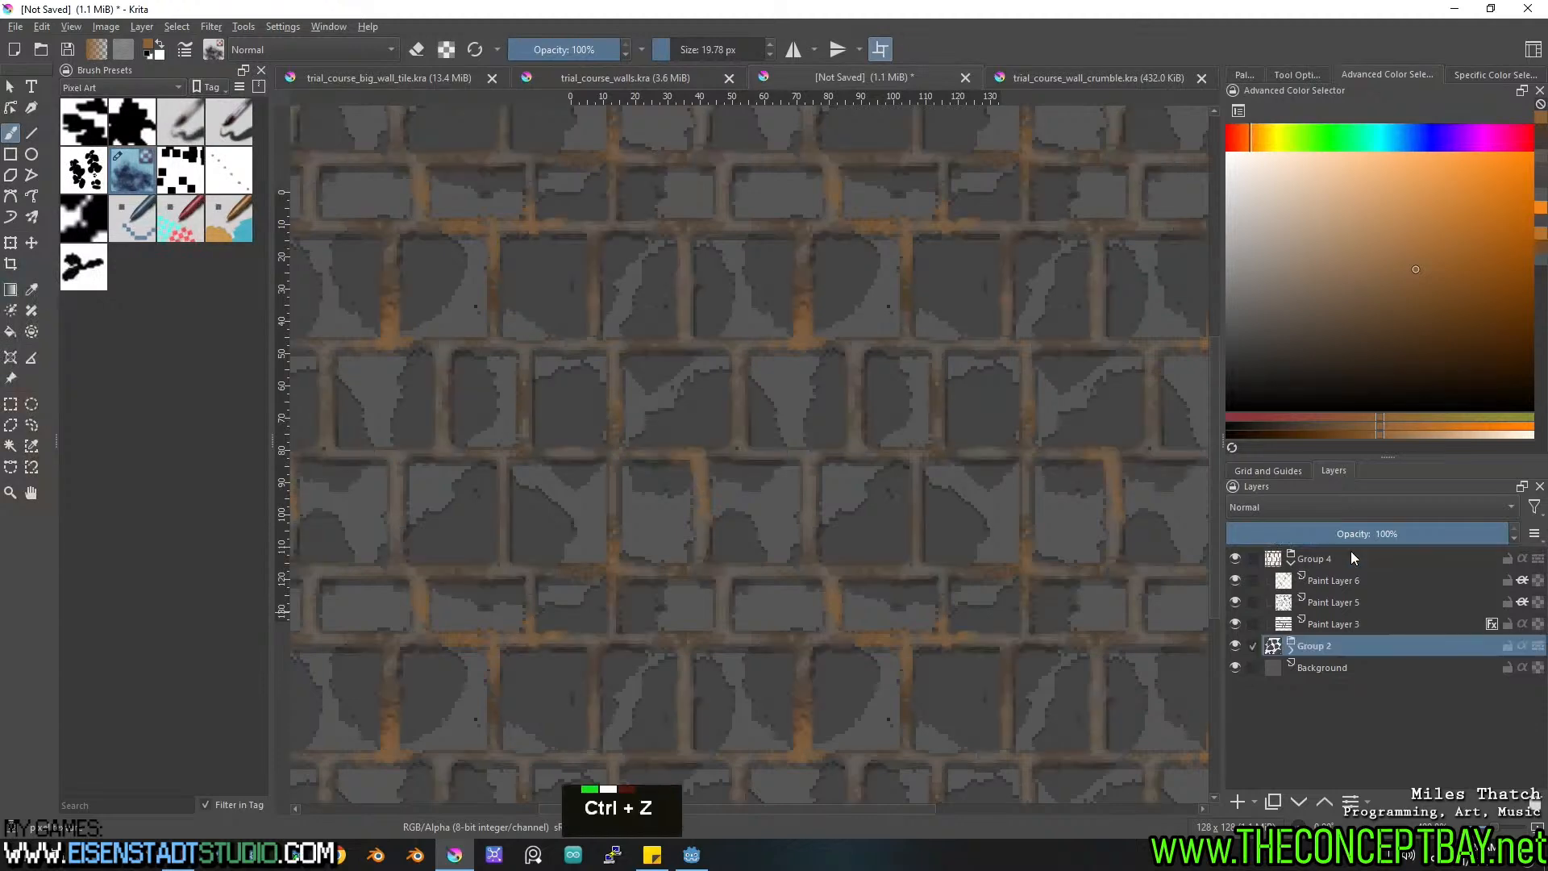
scroll(851, 416, "down", 2)
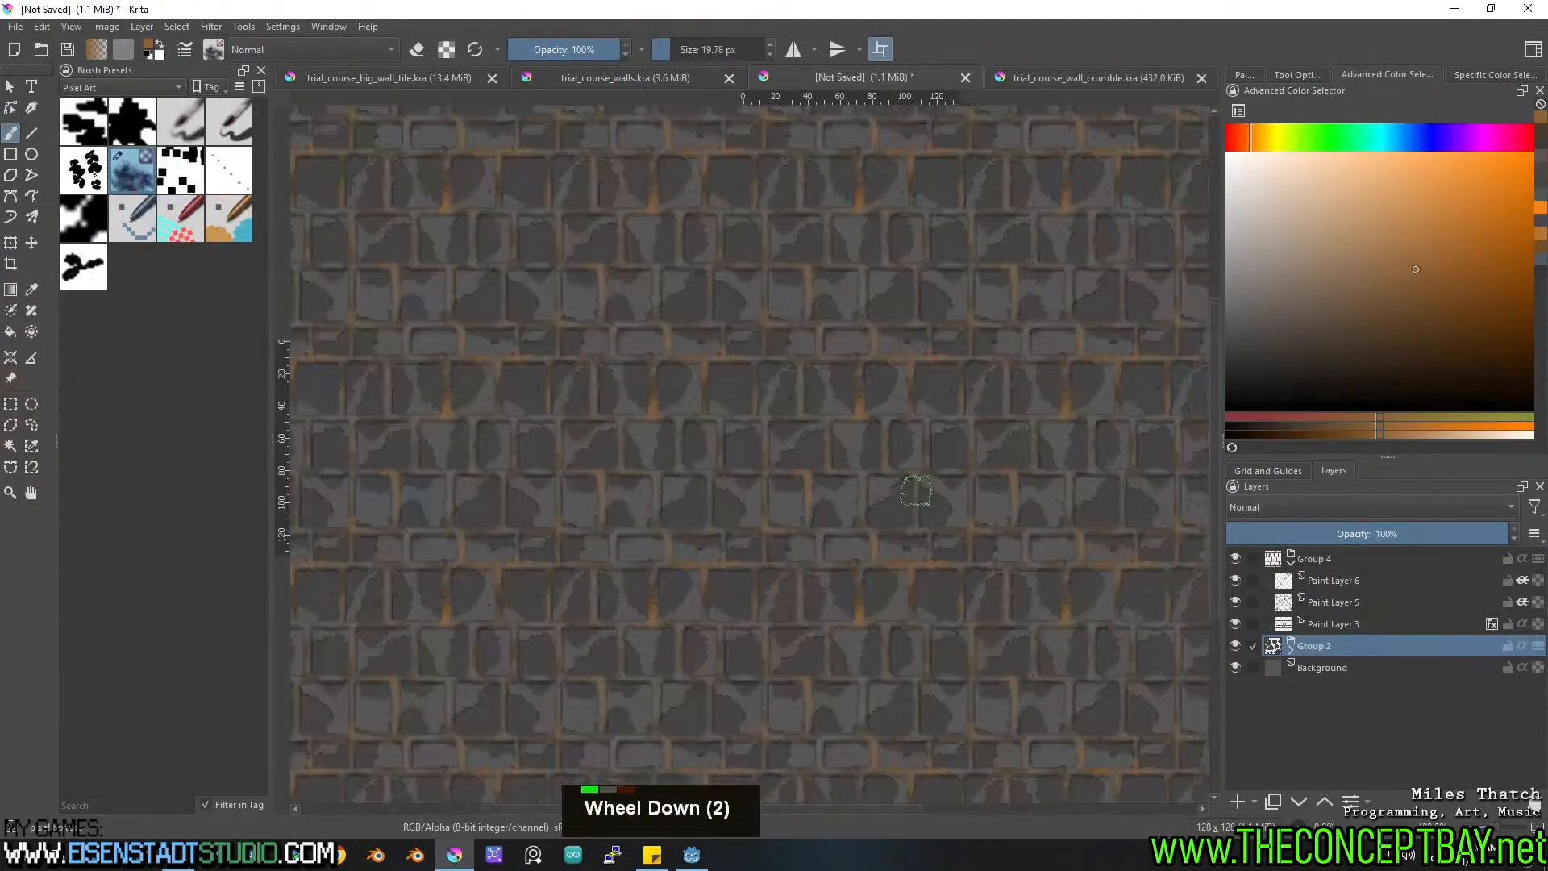
scroll(850, 416, "up", 2)
middle_click_drag(914, 492, 852, 462)
scroll(949, 540, "up", 1)
middle_click_drag(950, 540, 1017, 559)
scroll(1012, 551, "down", 1)
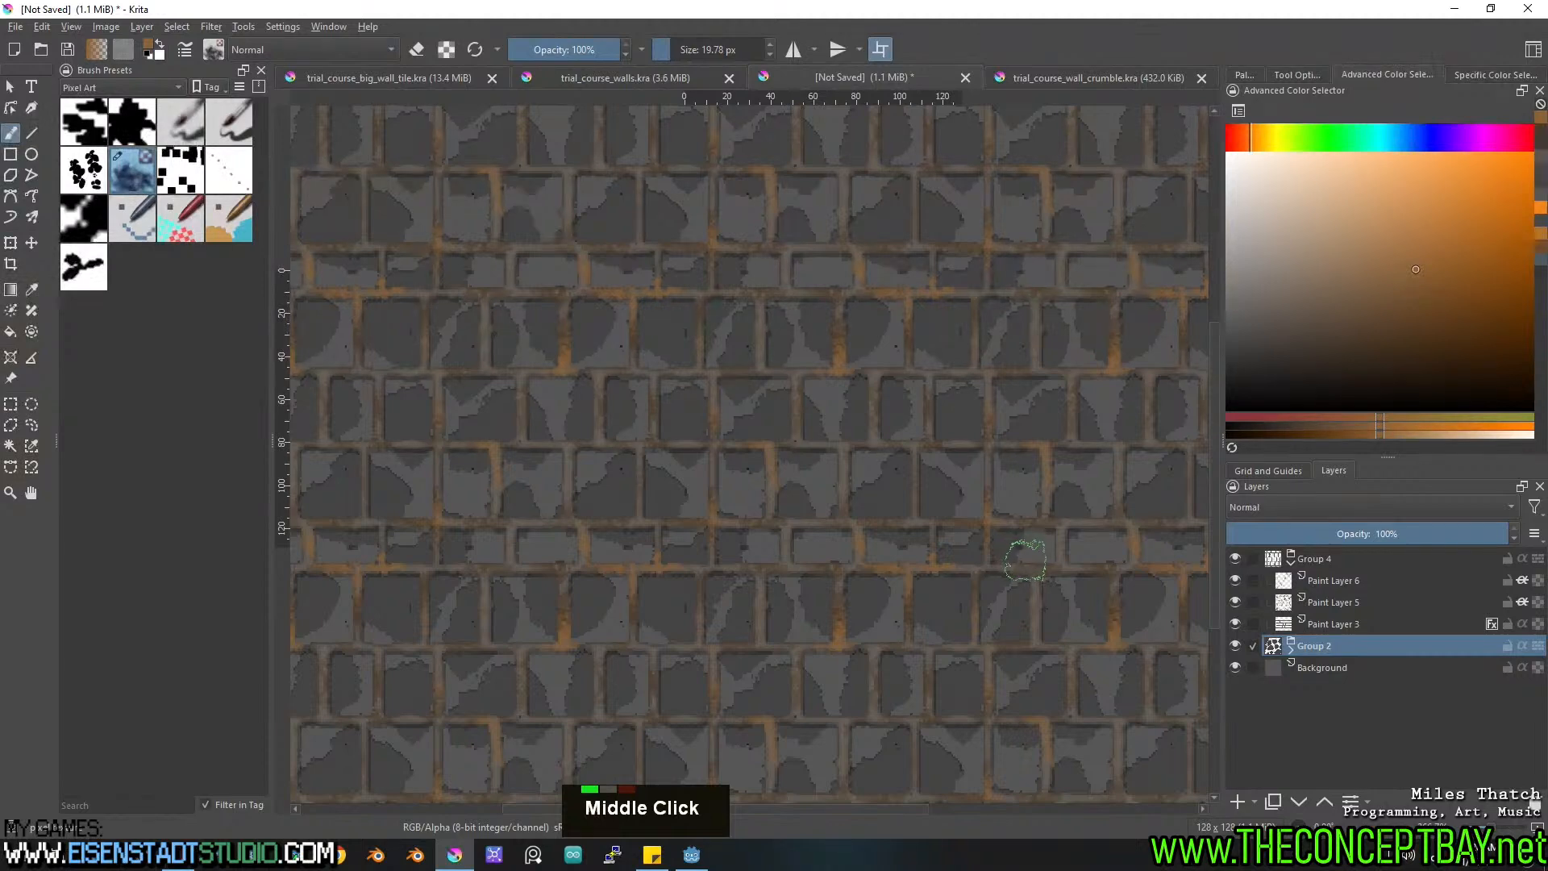
Add a small amount of noise to the Inner Glow in Paint Layer 3's layer style.
right_click(1327, 624)
left_click(1327, 221)
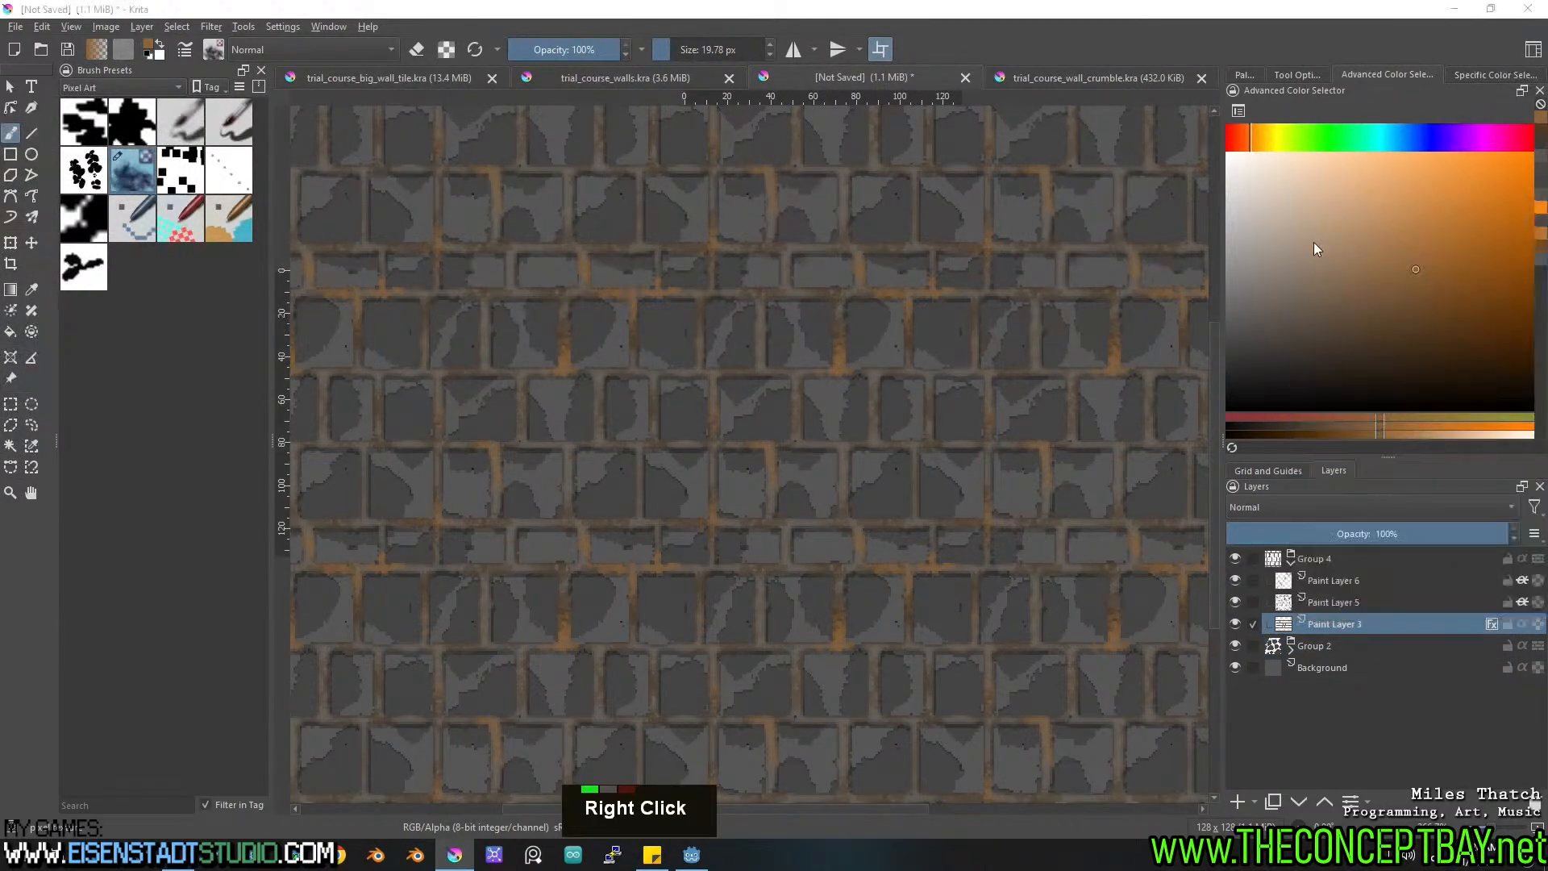
left_click_drag(881, 137, 1231, 143)
left_click(855, 251)
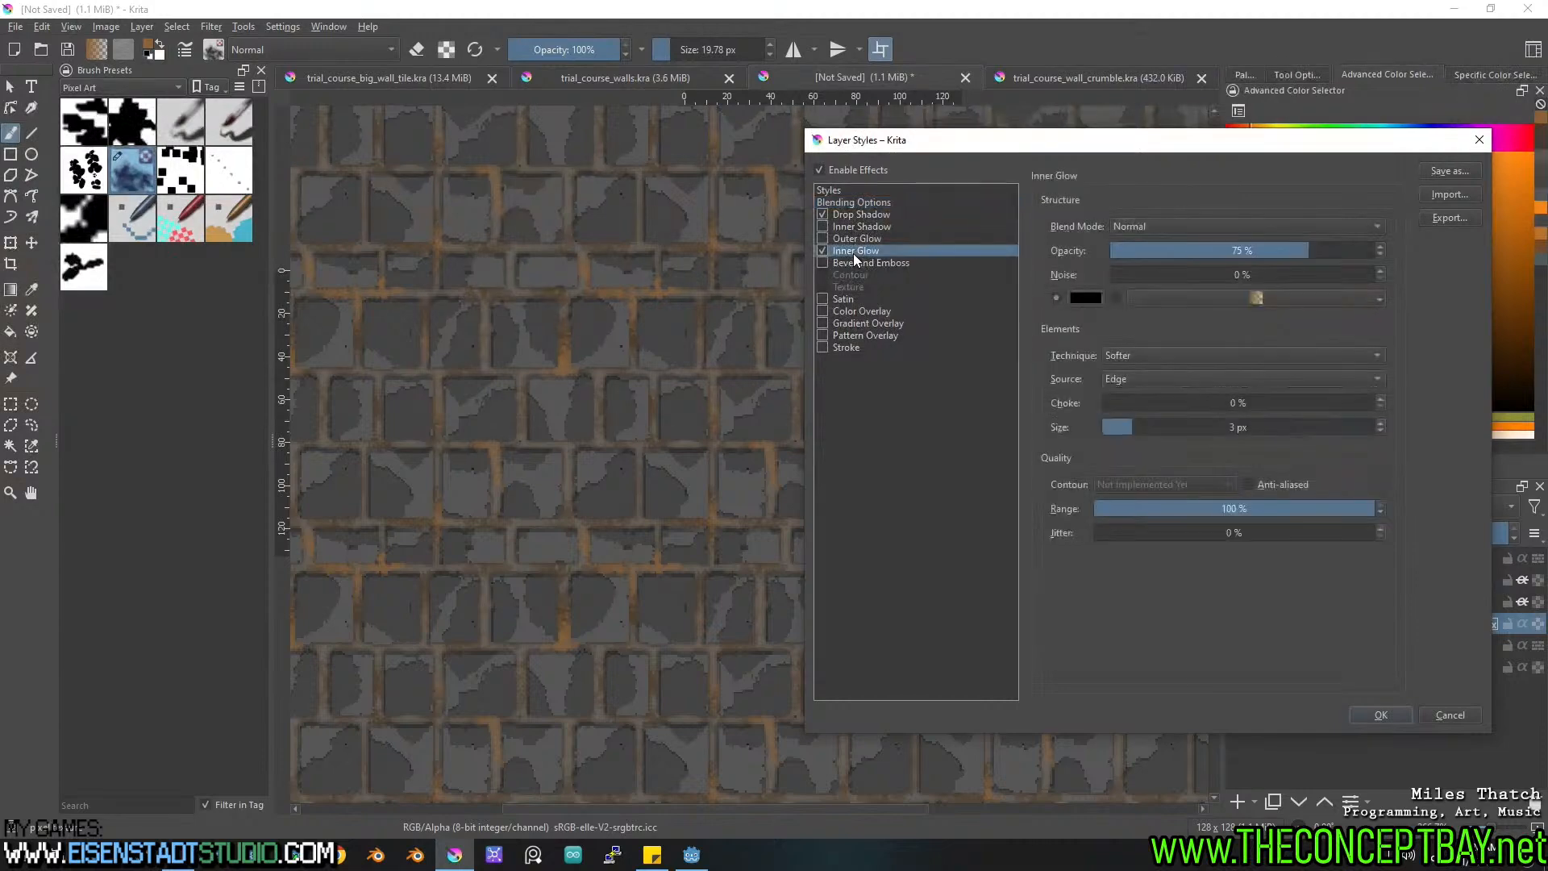
left_click(1170, 277)
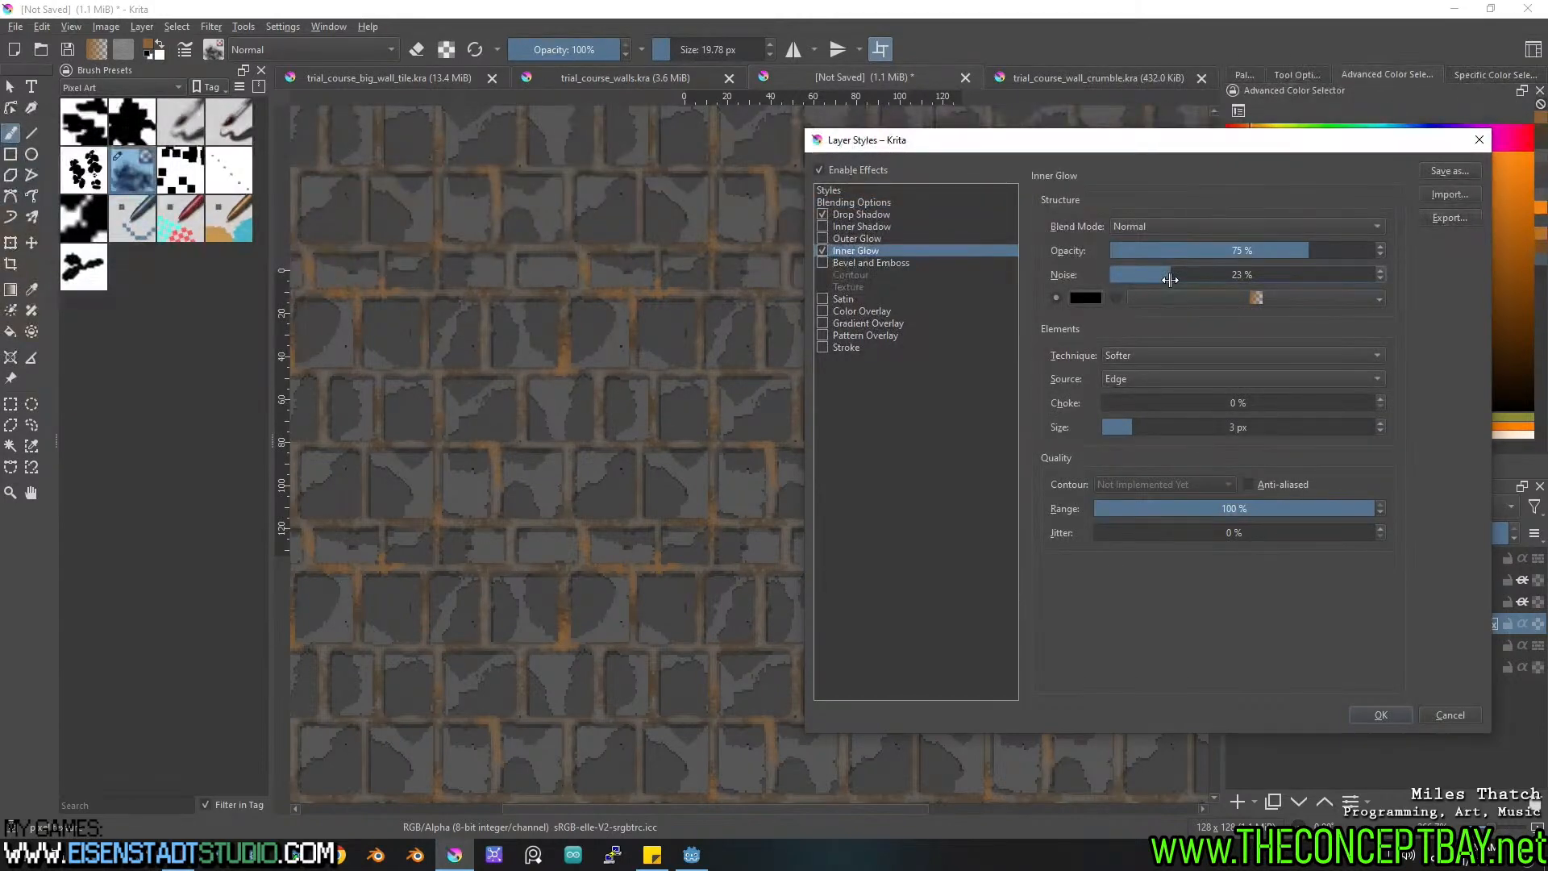
left_click_drag(1148, 276, 1144, 277)
left_click(1377, 715)
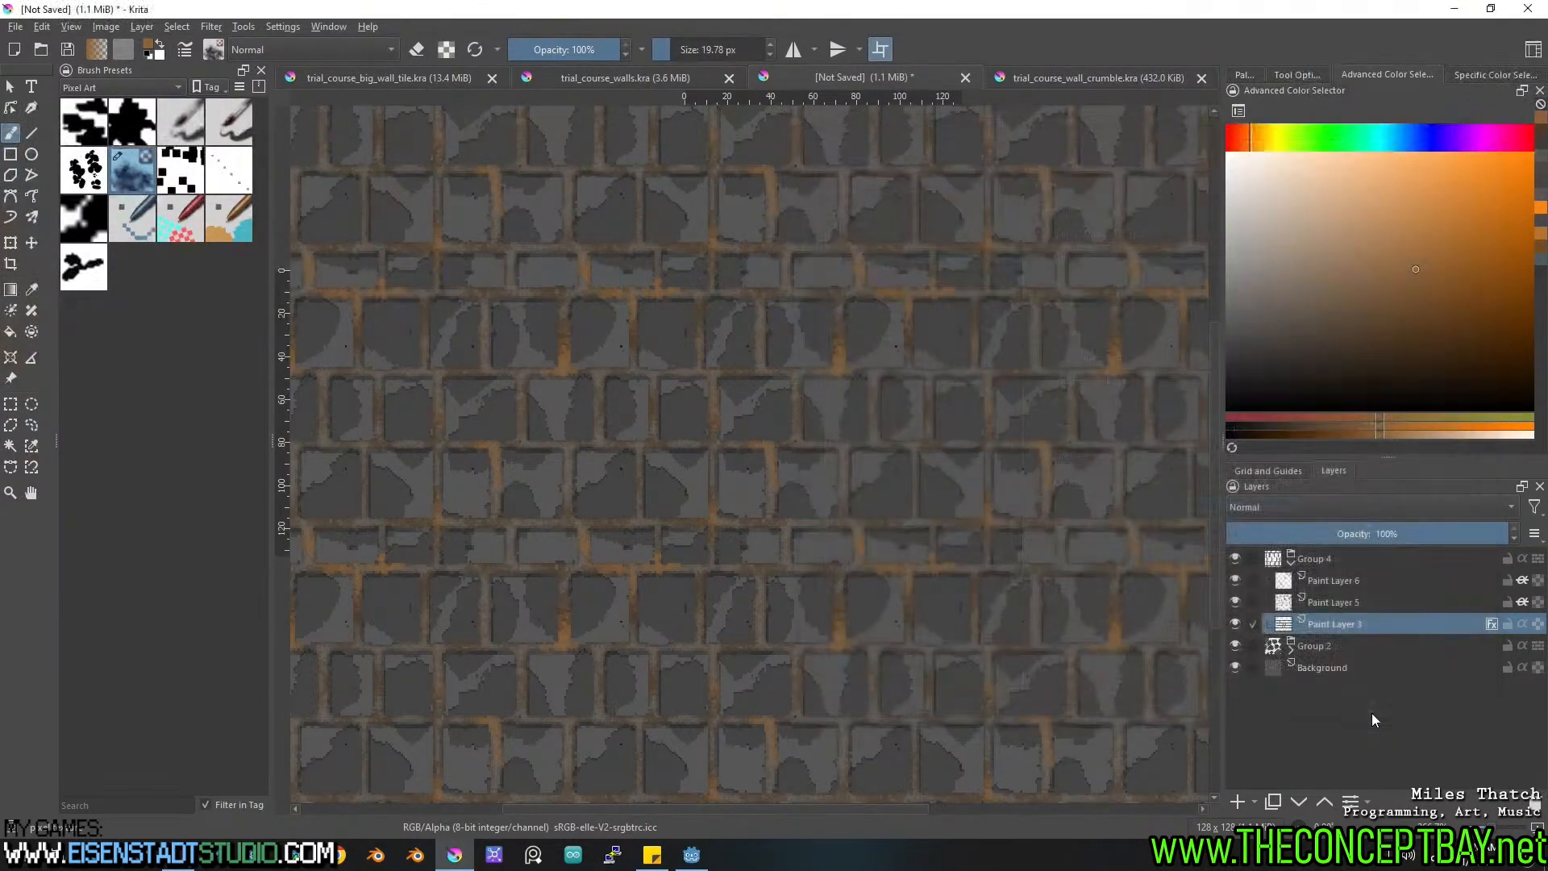
Expand Group 2 and compare the texture with each of its two layers hidden and shown.
left_click(1291, 650)
left_click(1241, 665)
left_click(1241, 665)
left_click(1237, 689)
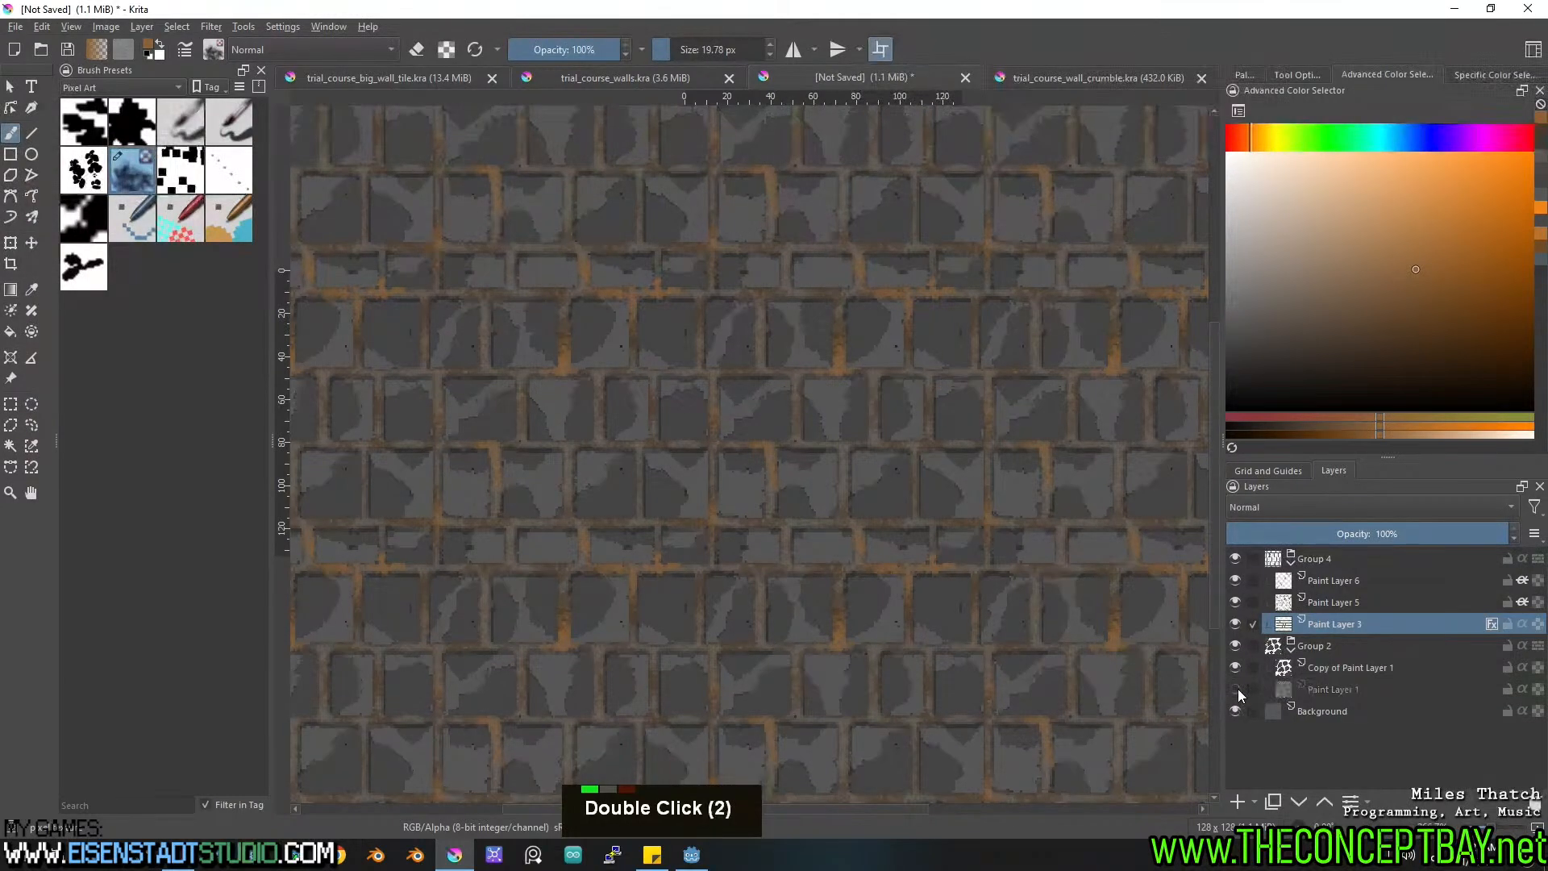
left_click(1237, 689)
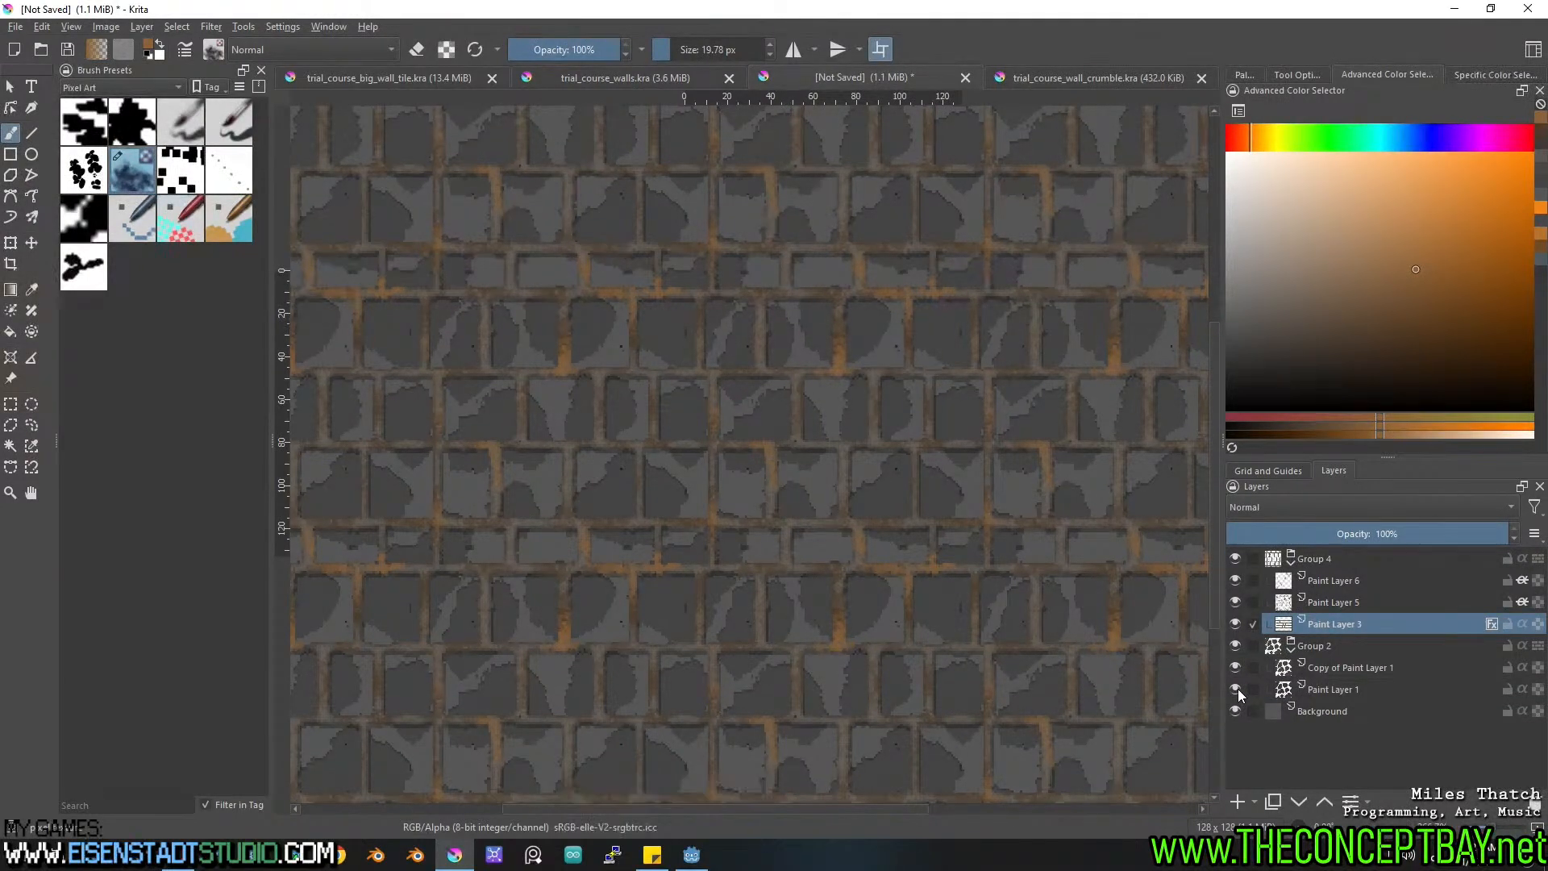
Inspect the brick texture up close and compare it with Paint Layer 3's layer style on and off.
scroll(903, 564, "up", 5)
scroll(903, 564, "down", 3)
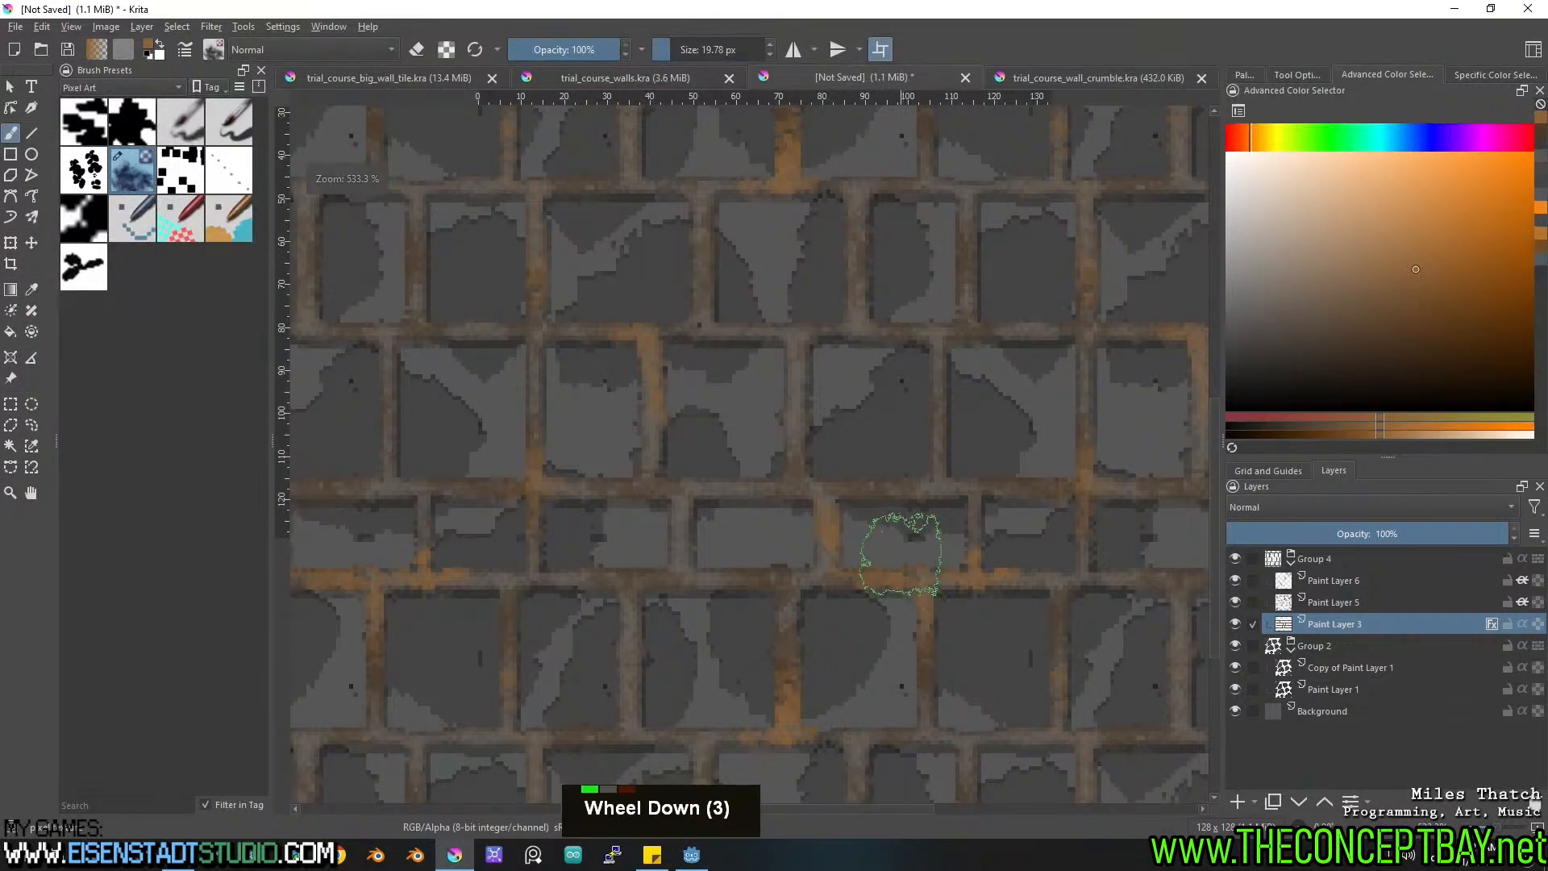
middle_click_drag(899, 556, 787, 518)
scroll(790, 520, "up", 1)
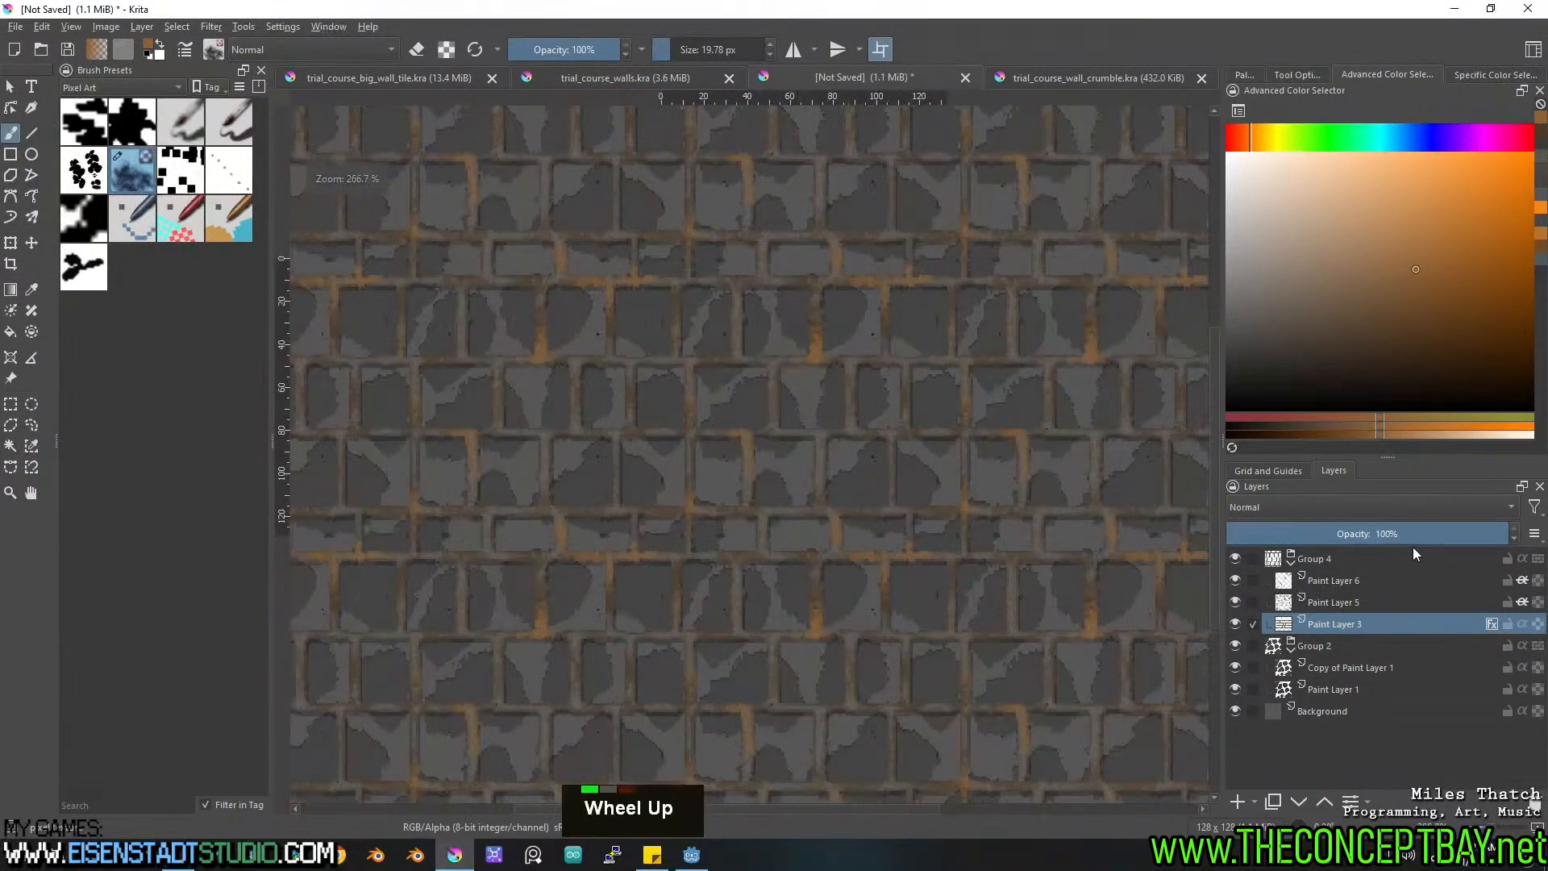
left_click(1490, 629)
left_click(1489, 629)
double_click(1489, 630)
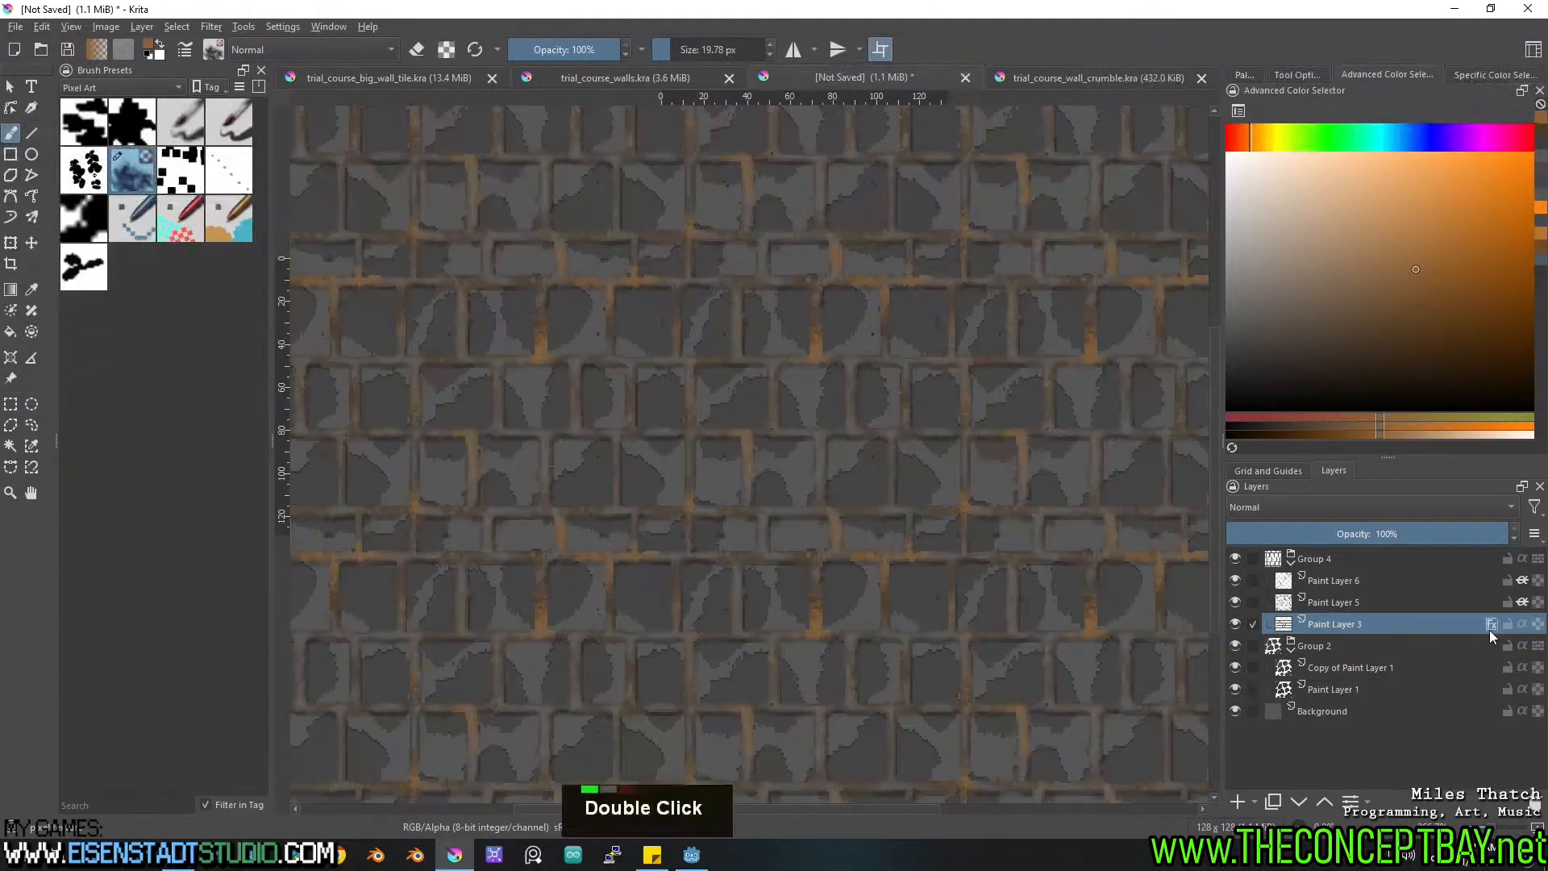
Switch to Godot to compare the brick texture with the trial_course_start scene, and return to Krita.
scroll(750, 357, "down", 1)
middle_click_drag(744, 357, 811, 357)
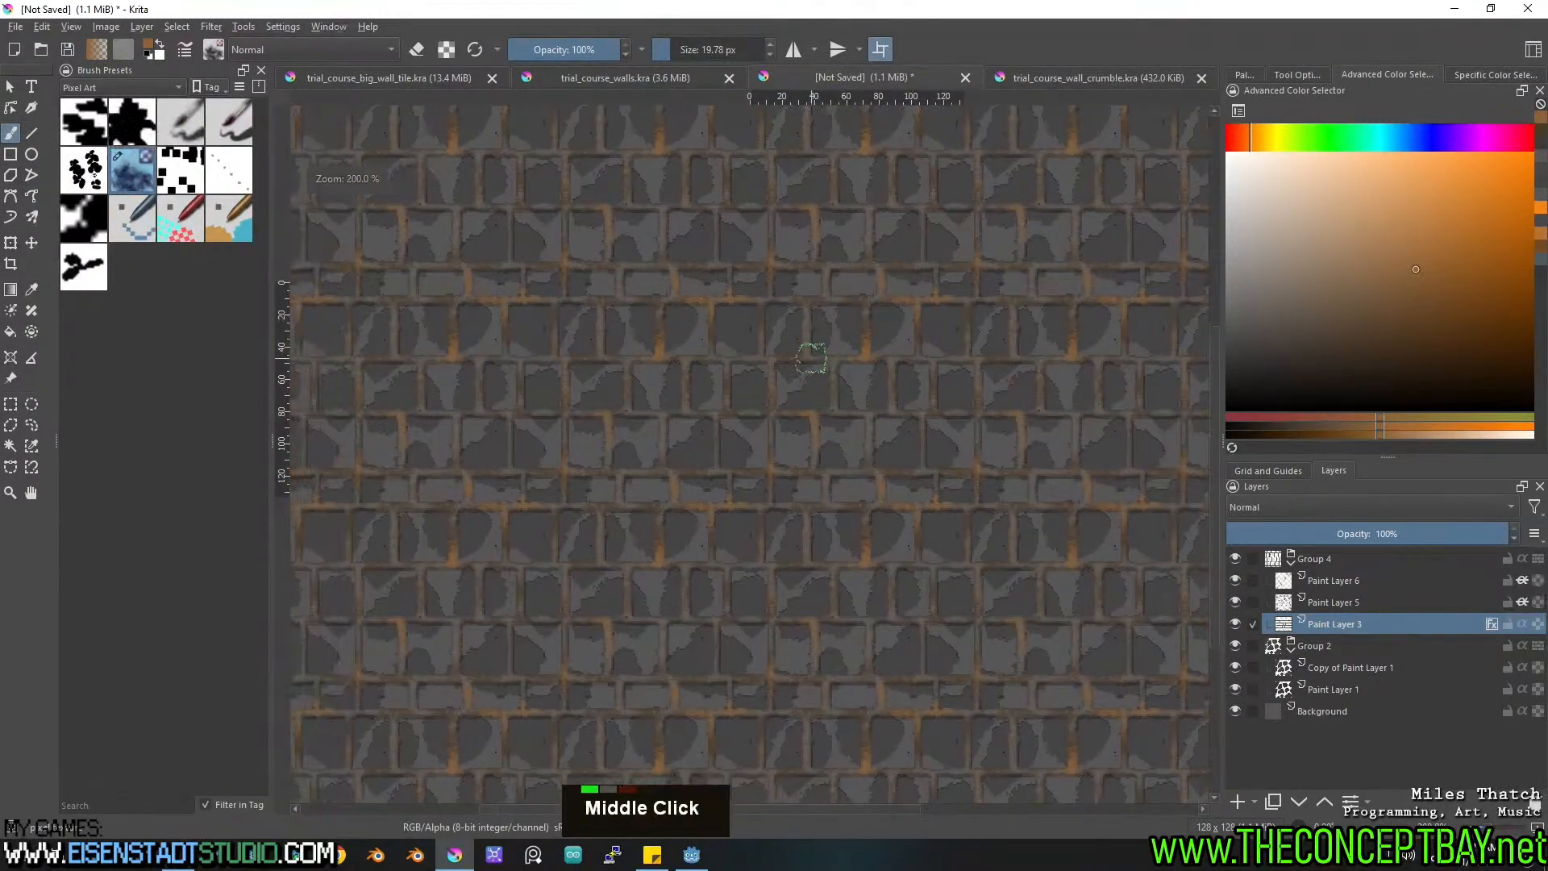
left_click(698, 864)
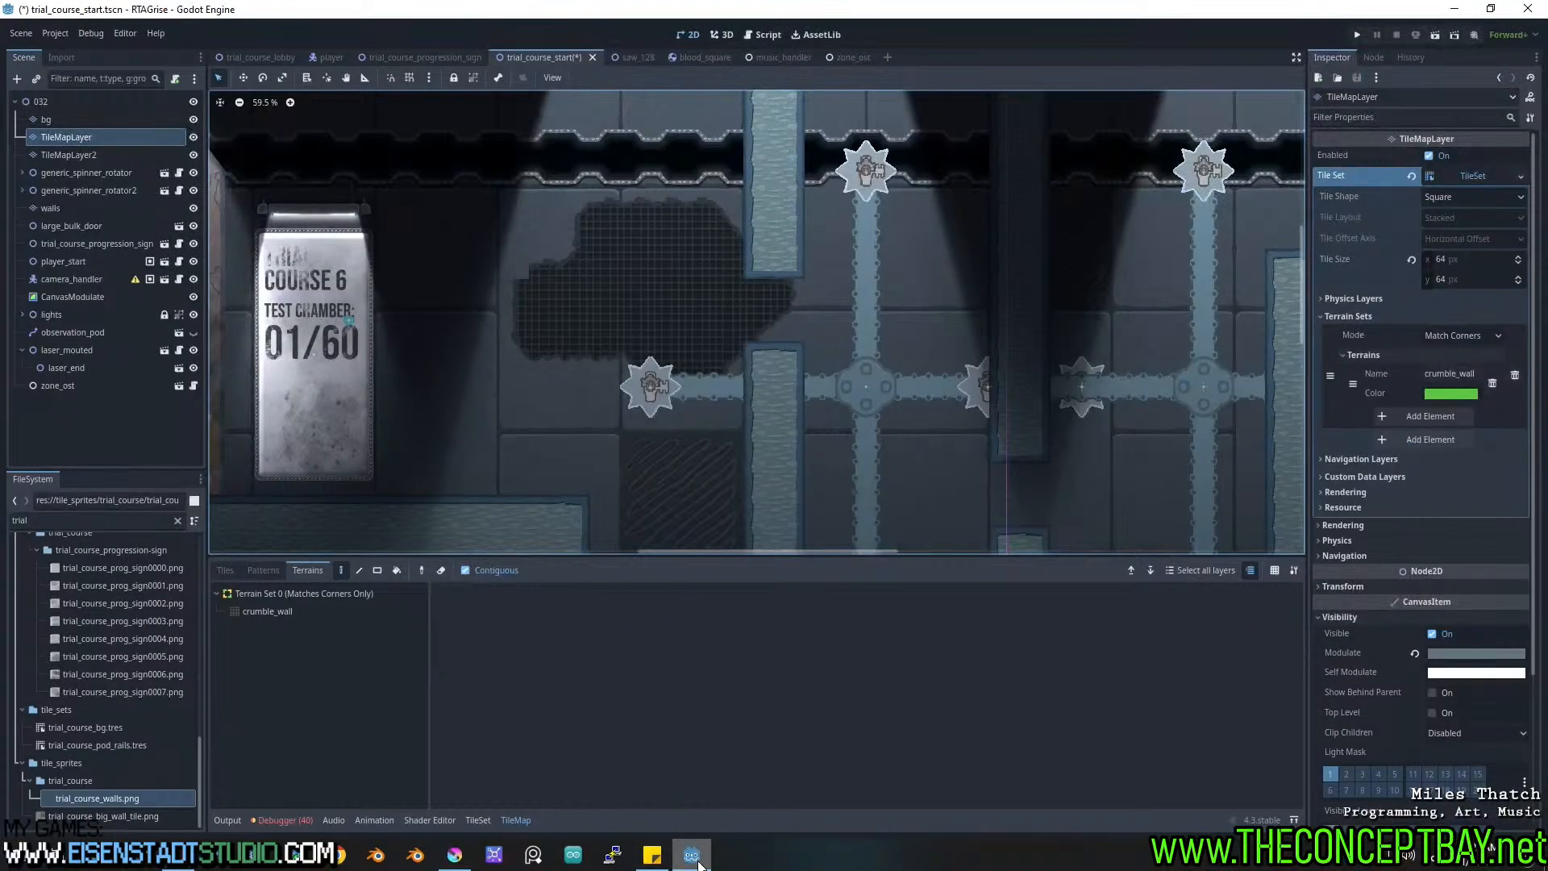
left_click(699, 864)
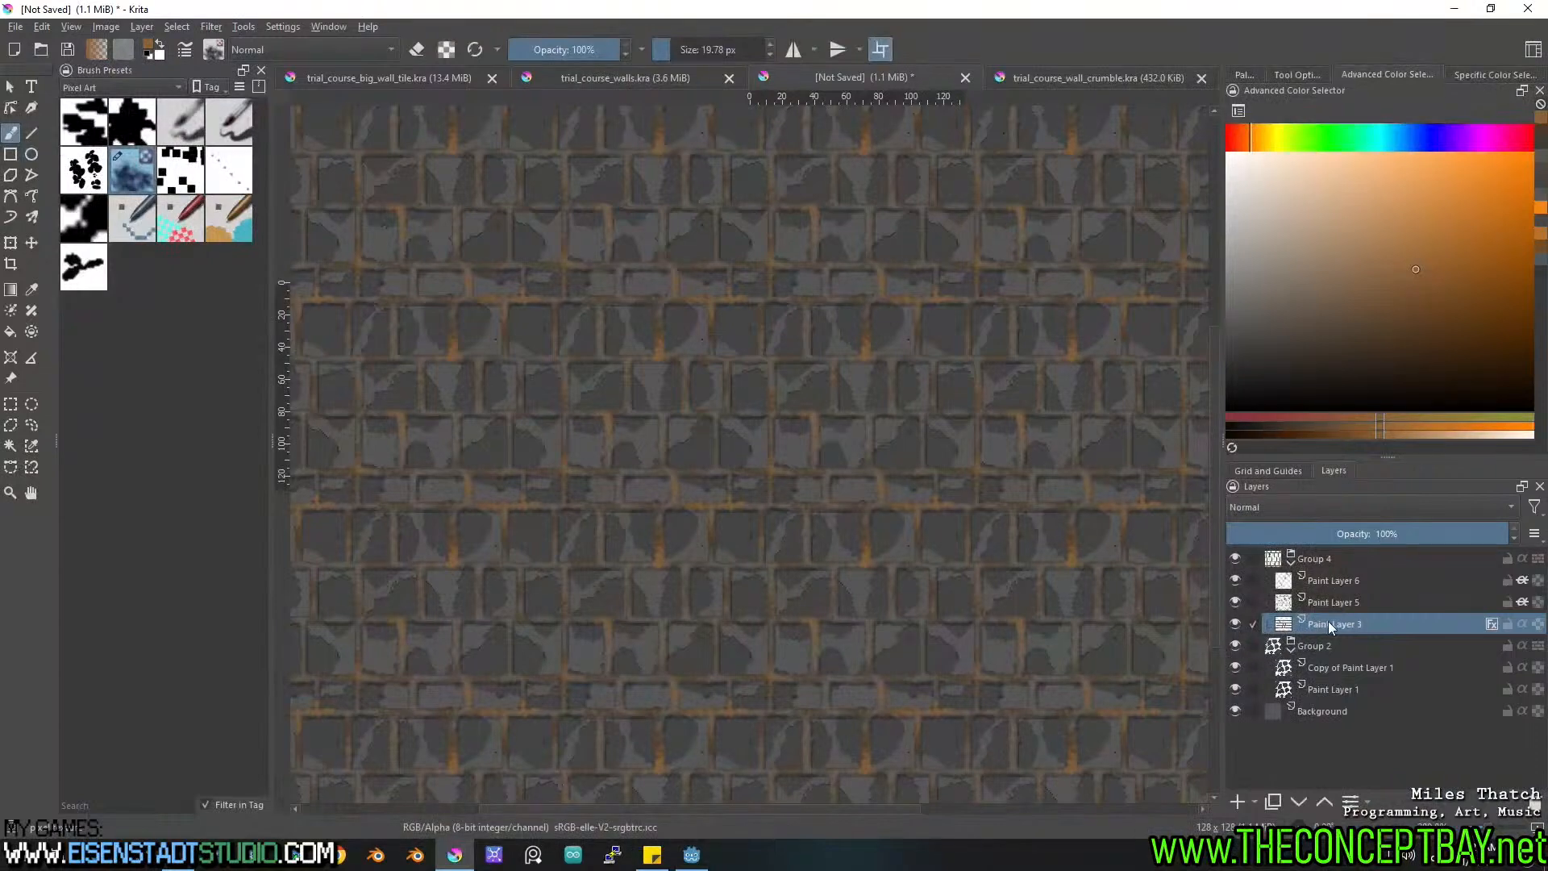
Apply an HSV/HSL adjustment to Paint Layer 3 with hue -167 and reduced saturation.
key("ctrl+u")
left_click_drag(1235, 188, 1086, 206)
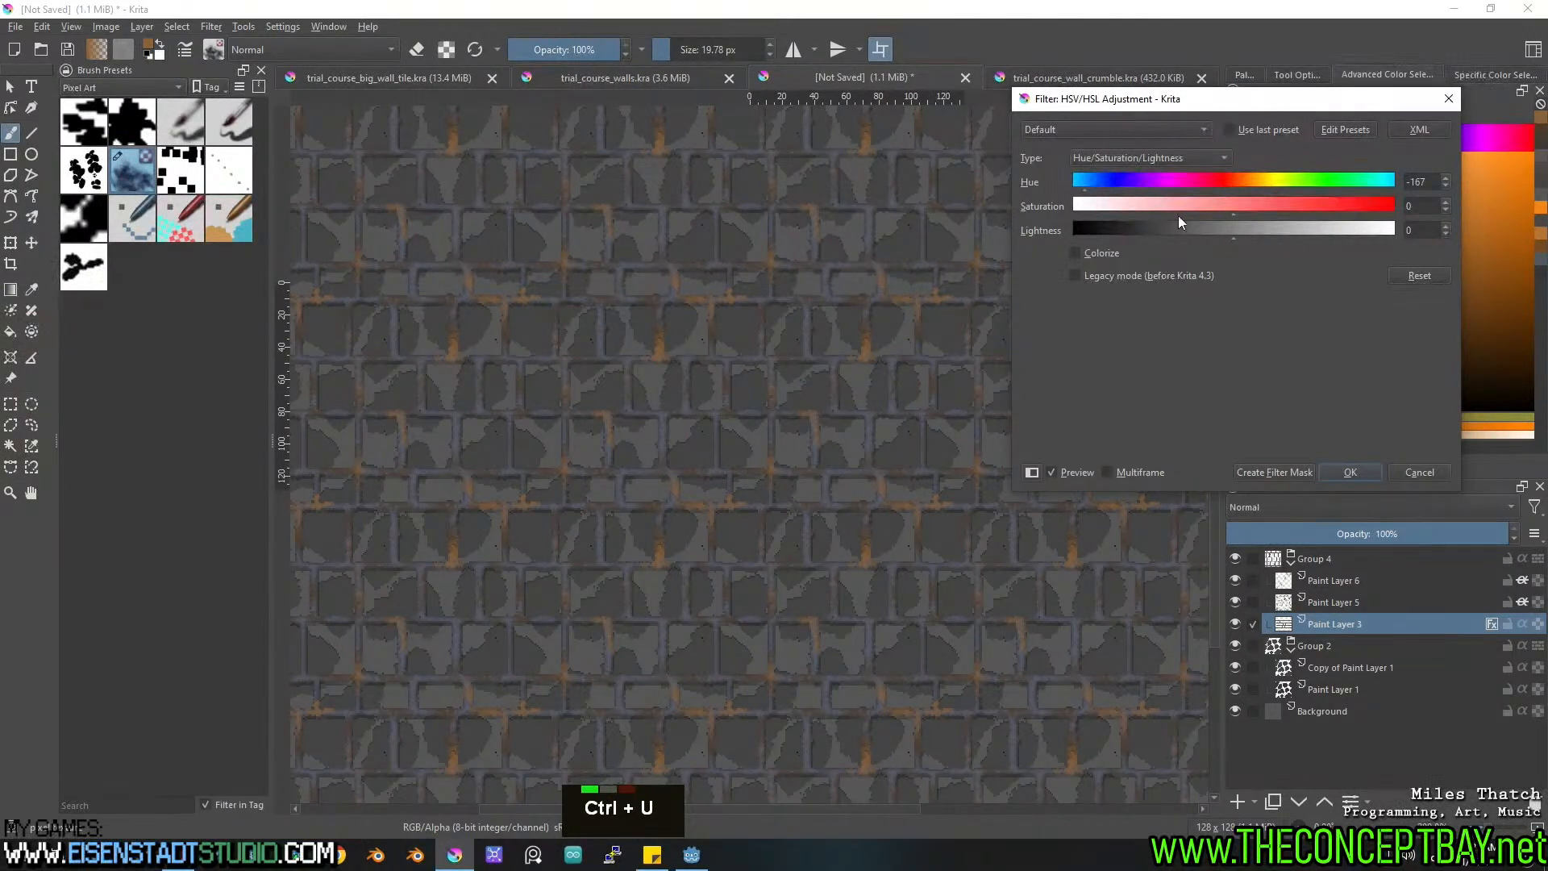
left_click_drag(1233, 211, 1160, 218)
left_click(1351, 473)
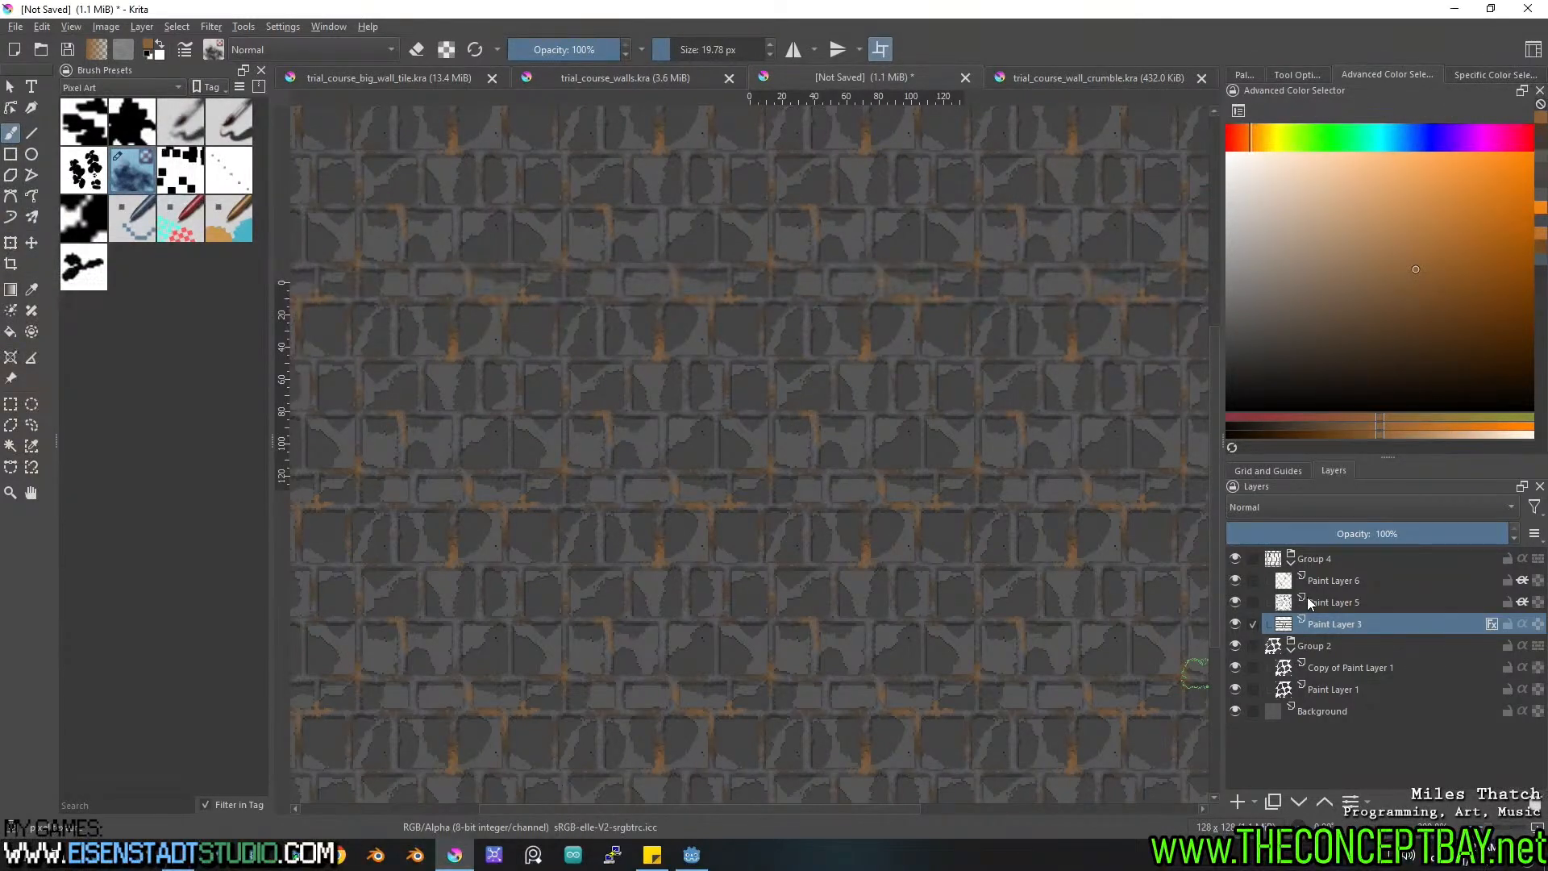
Check the recoloured mortar against the level scene in Godot and return to the brick tile in Krita.
left_click(692, 856)
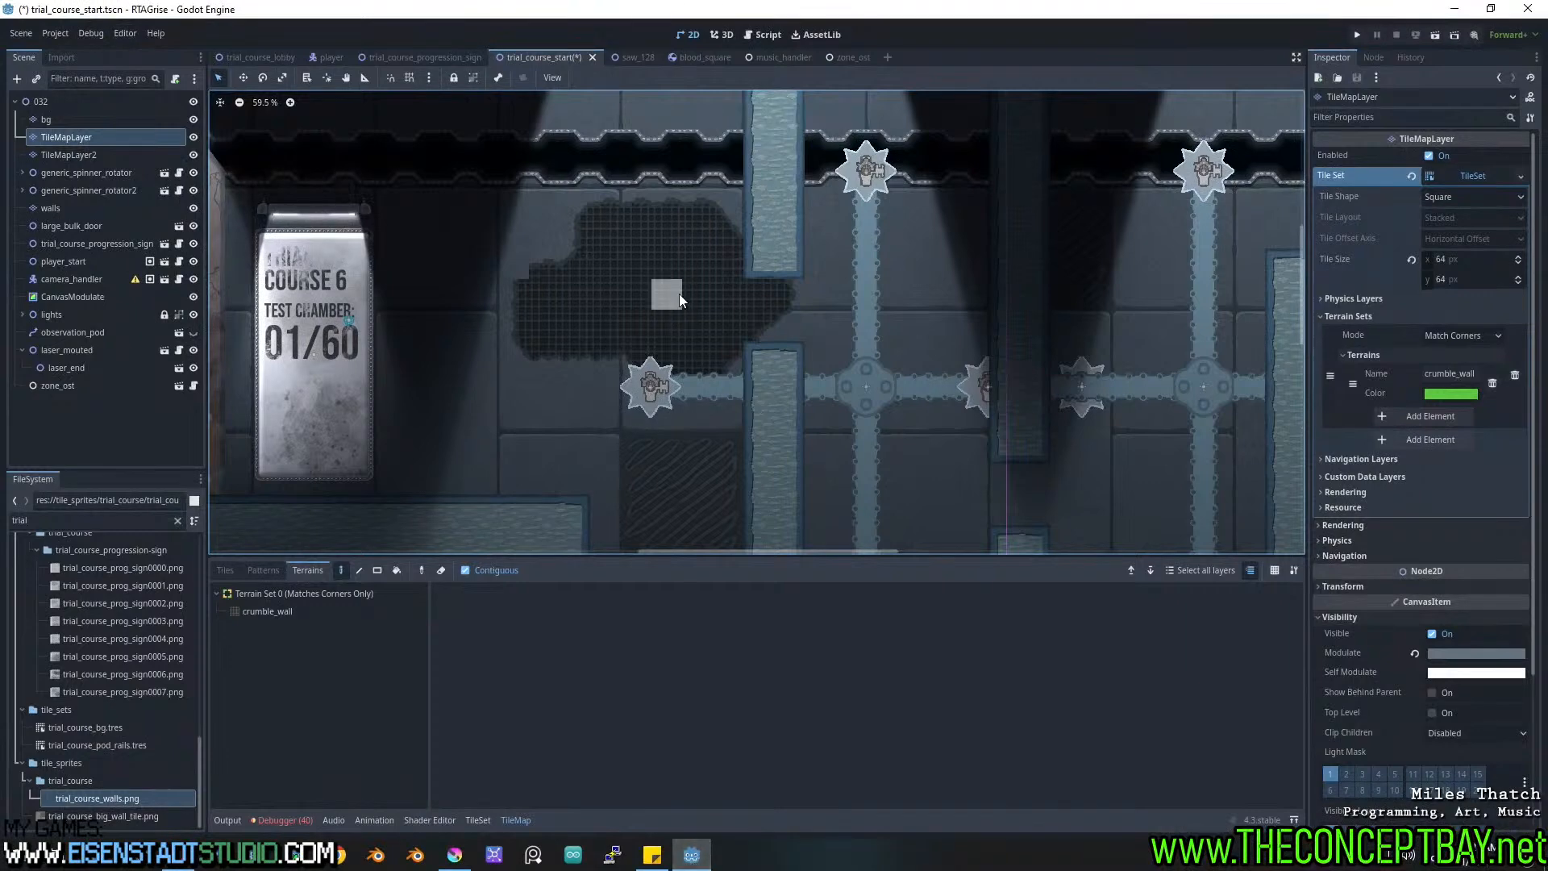
left_click(692, 856)
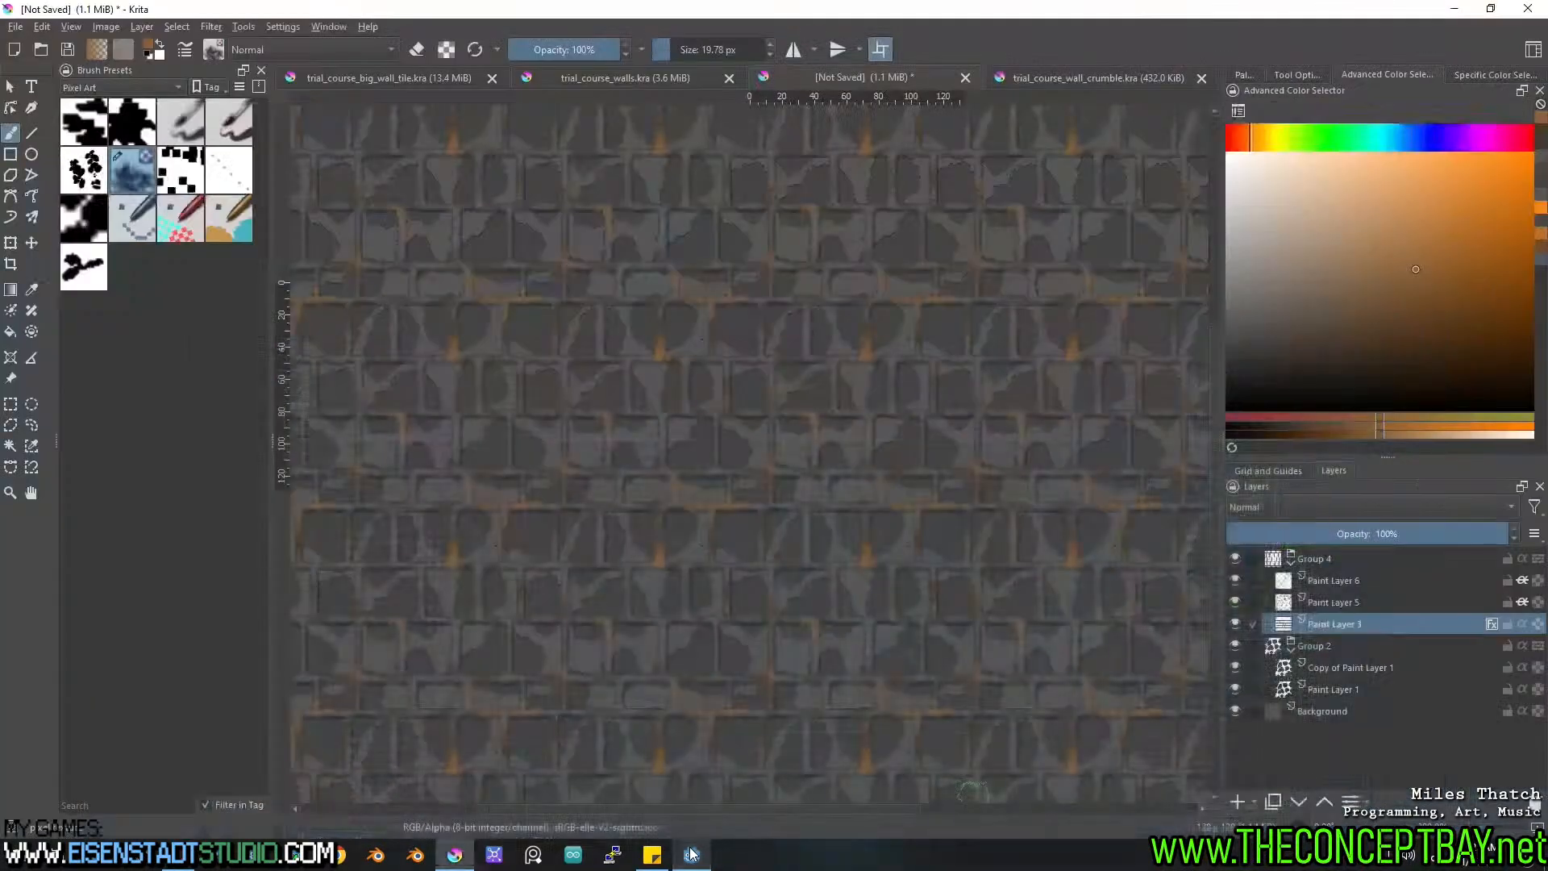
middle_click_drag(808, 387, 749, 427)
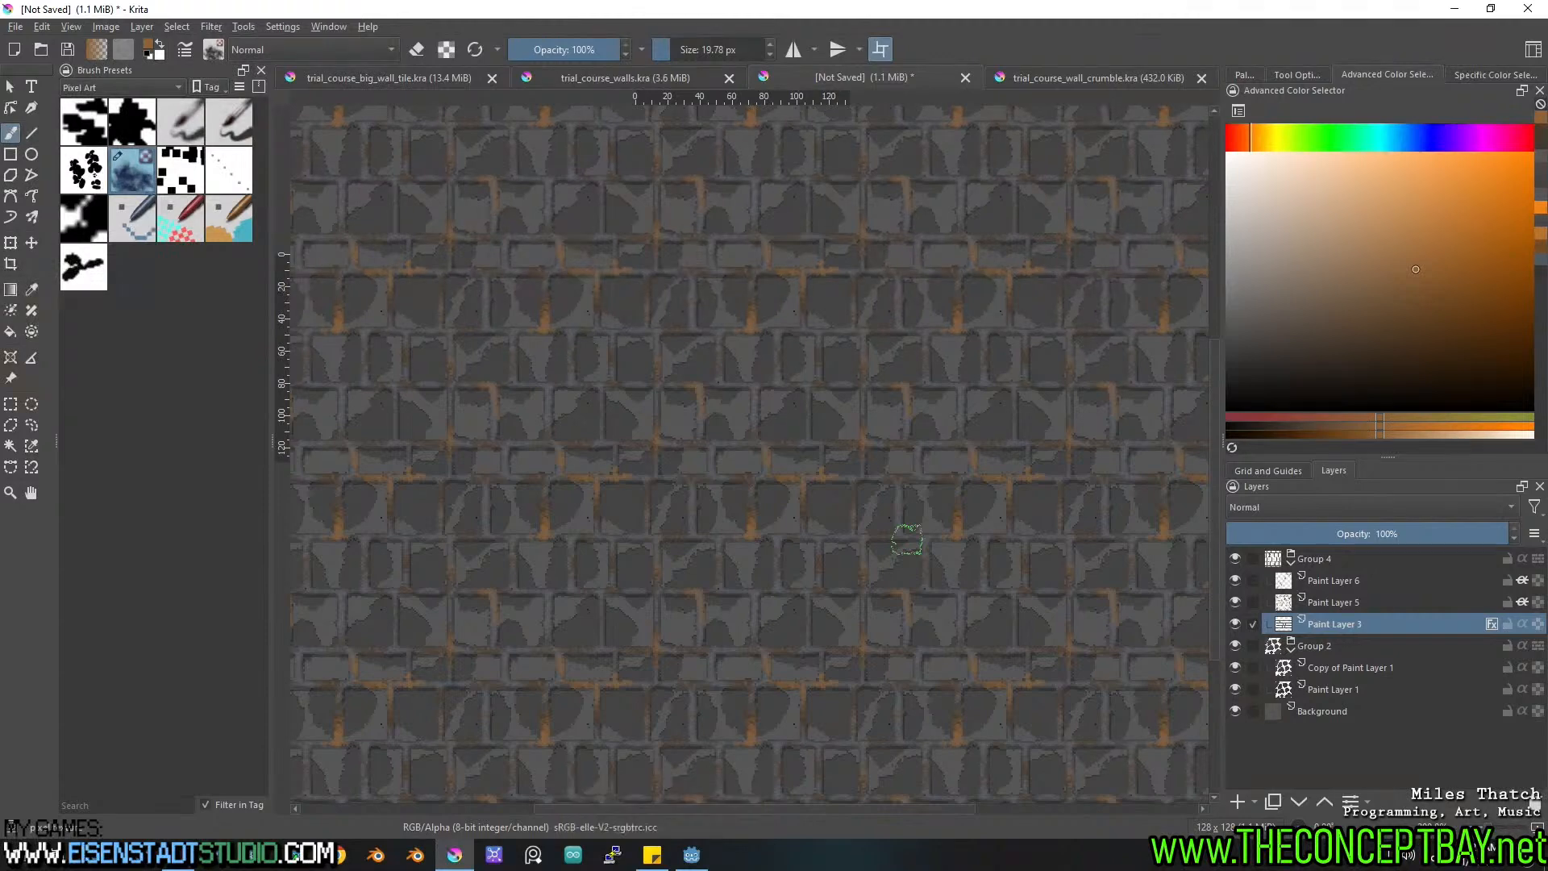
Save the brick tile as a Krita document named wall_crumble_128 in the rtag_rise assets/tiles/trial_course folder.
key("ctrl+s")
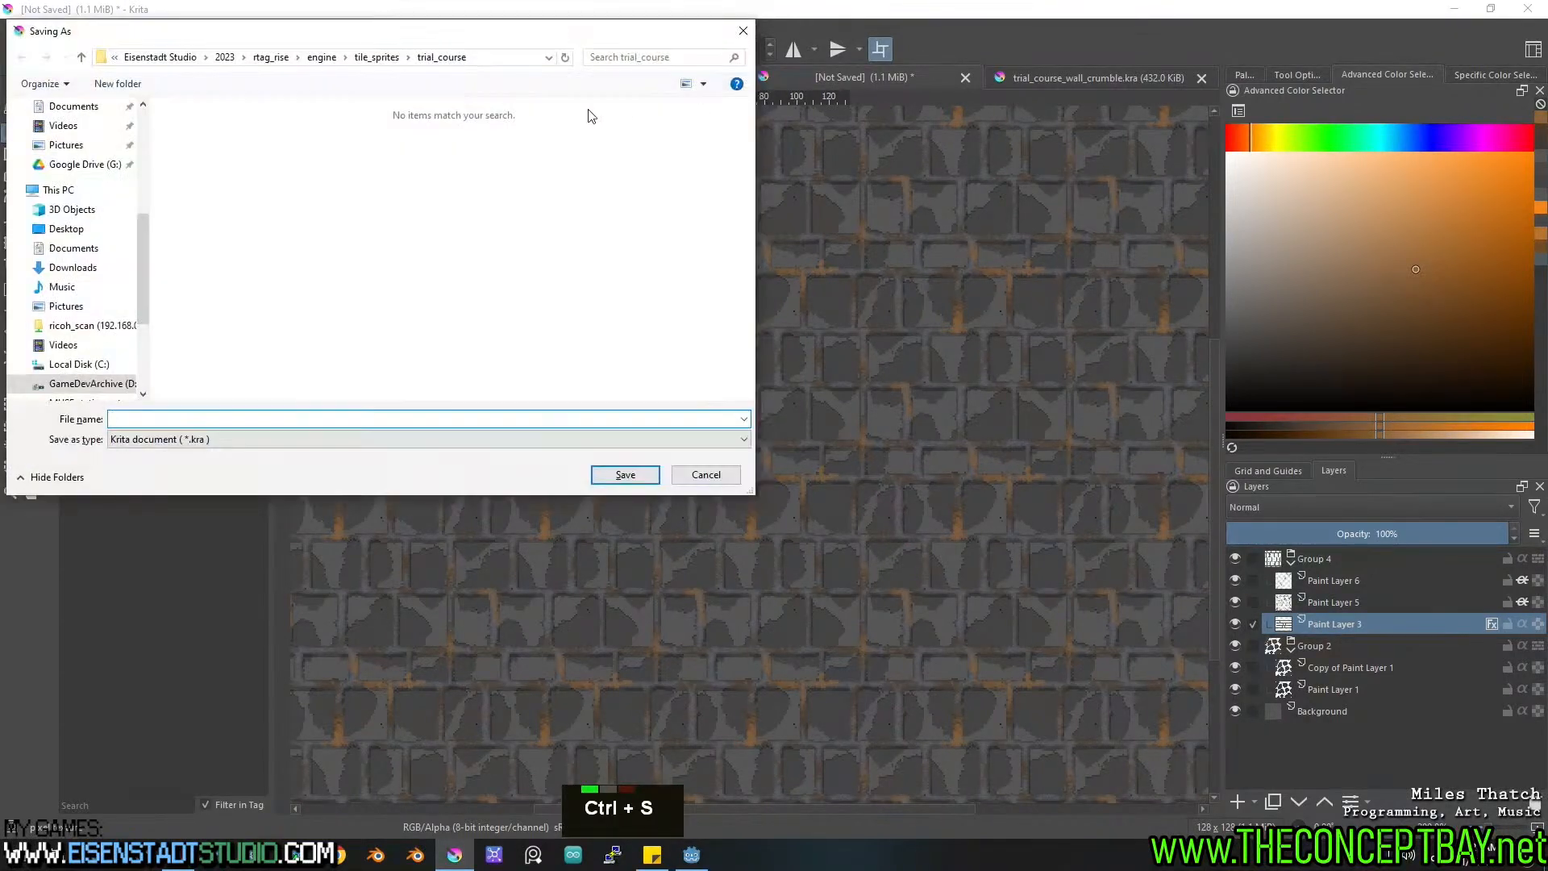
left_click(270, 57)
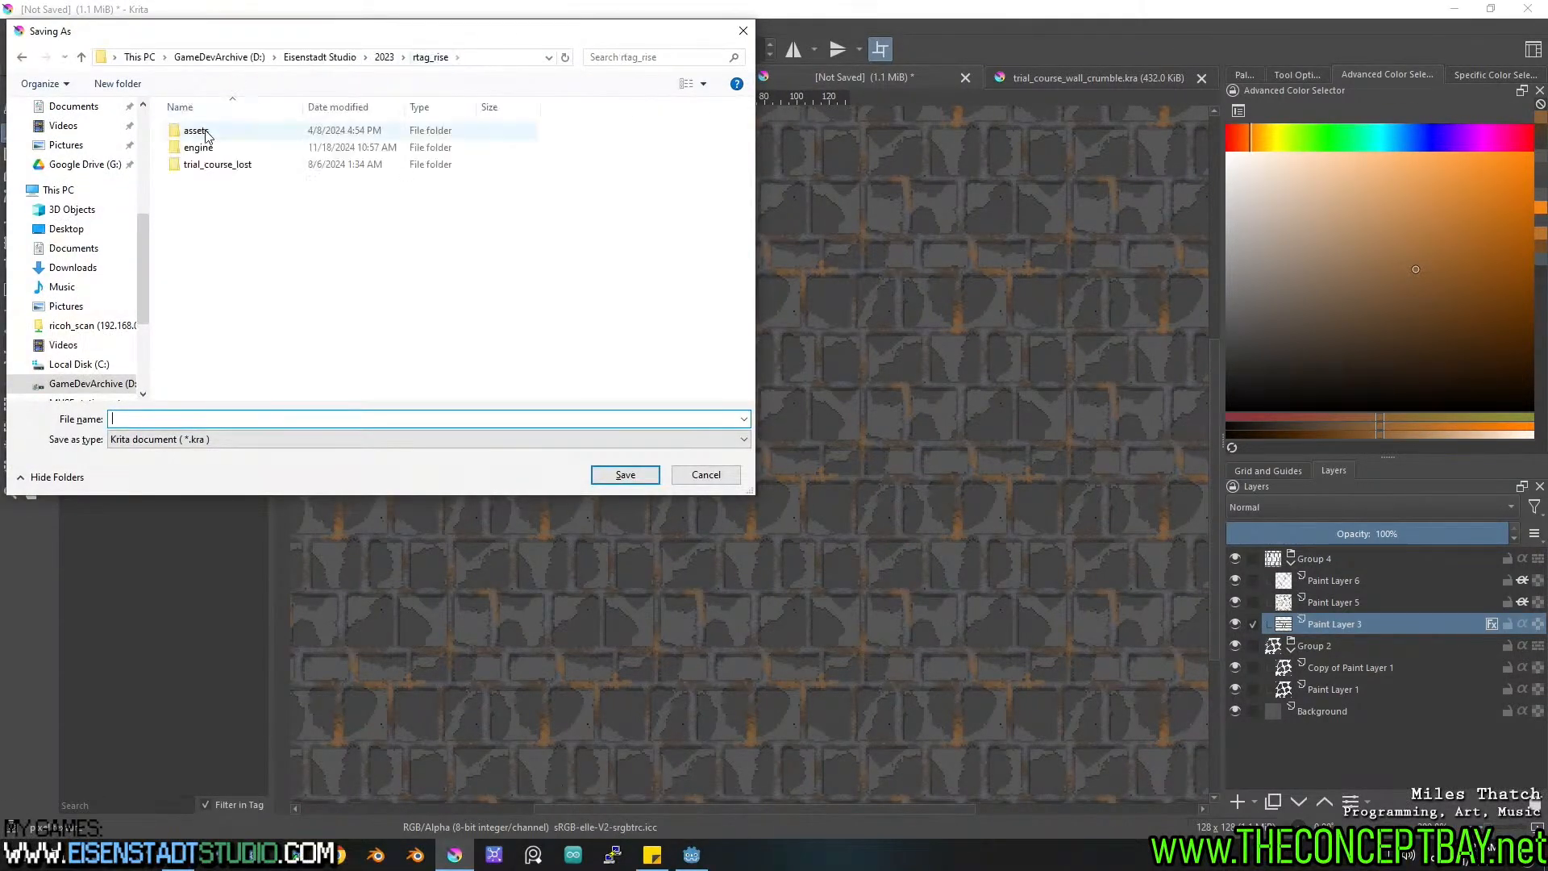
double_click(193, 130)
double_click(193, 182)
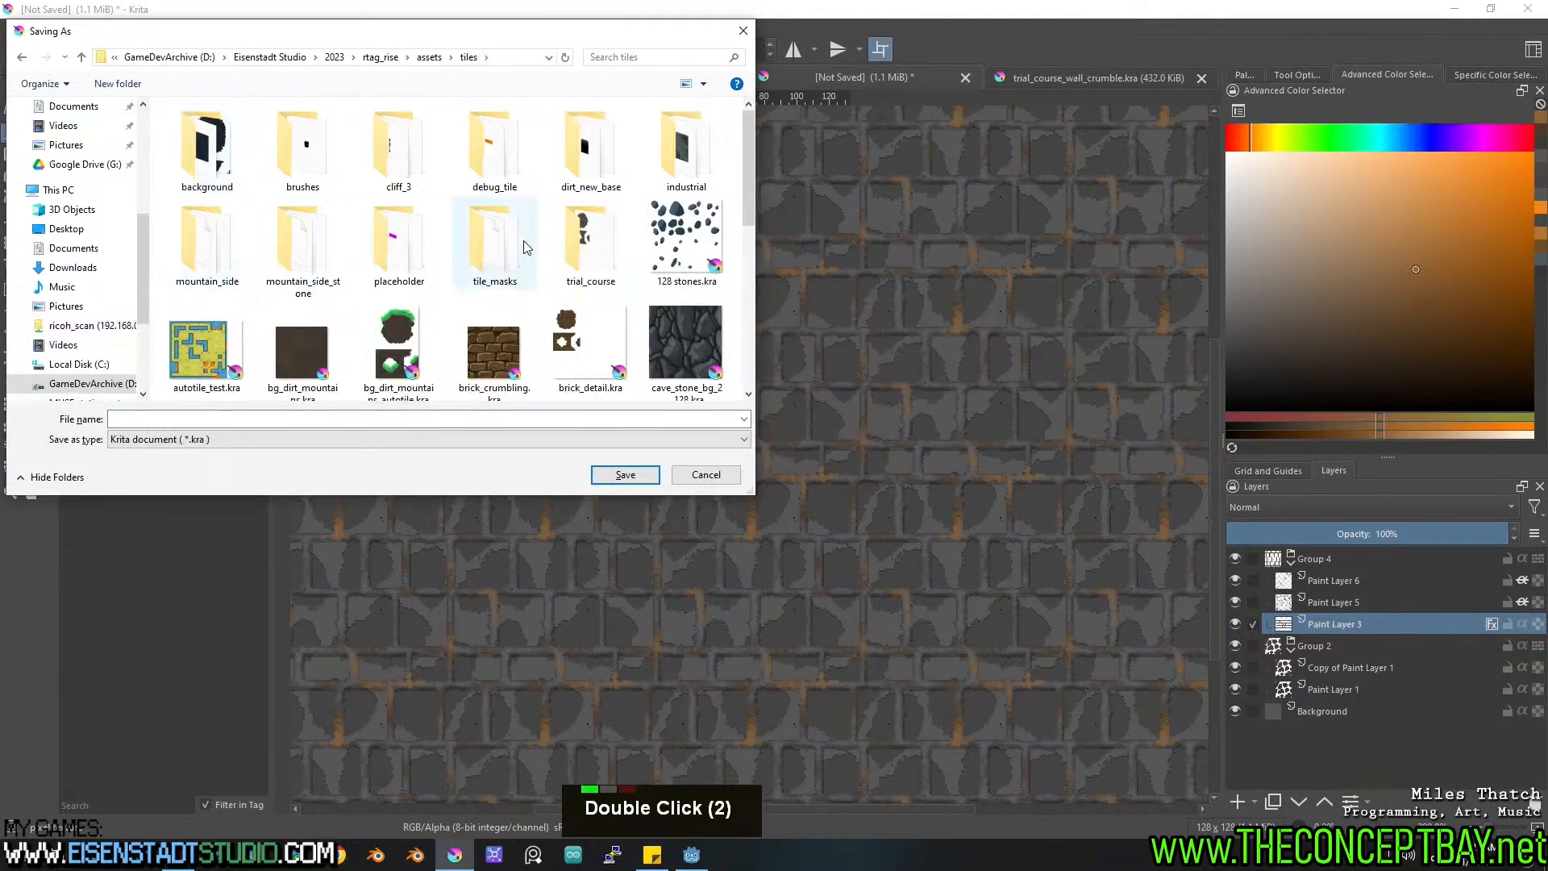
double_click(586, 242)
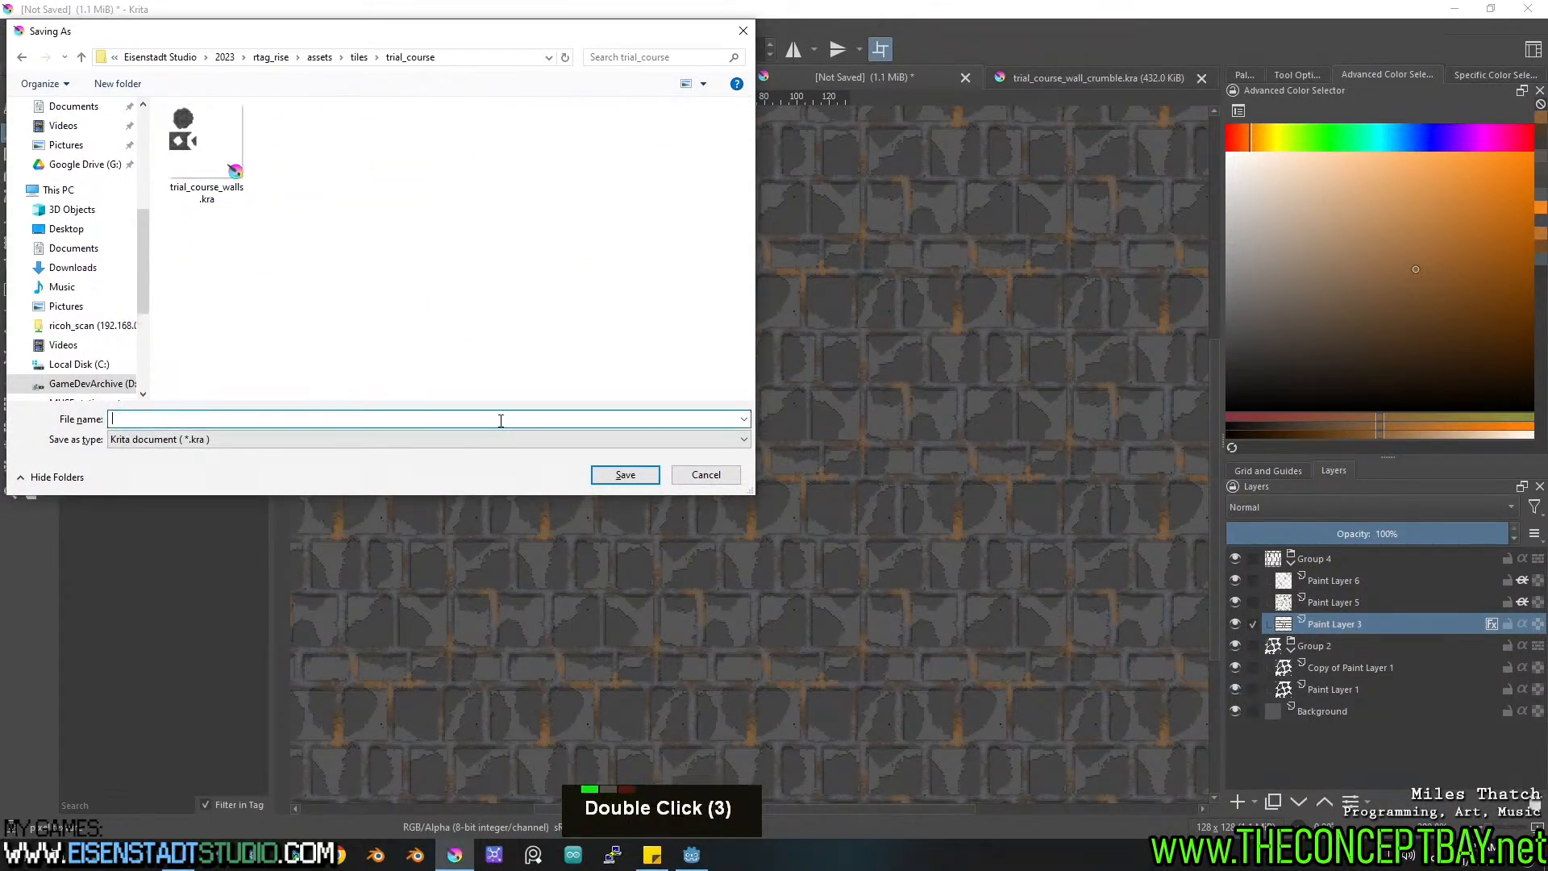
type("wall_")
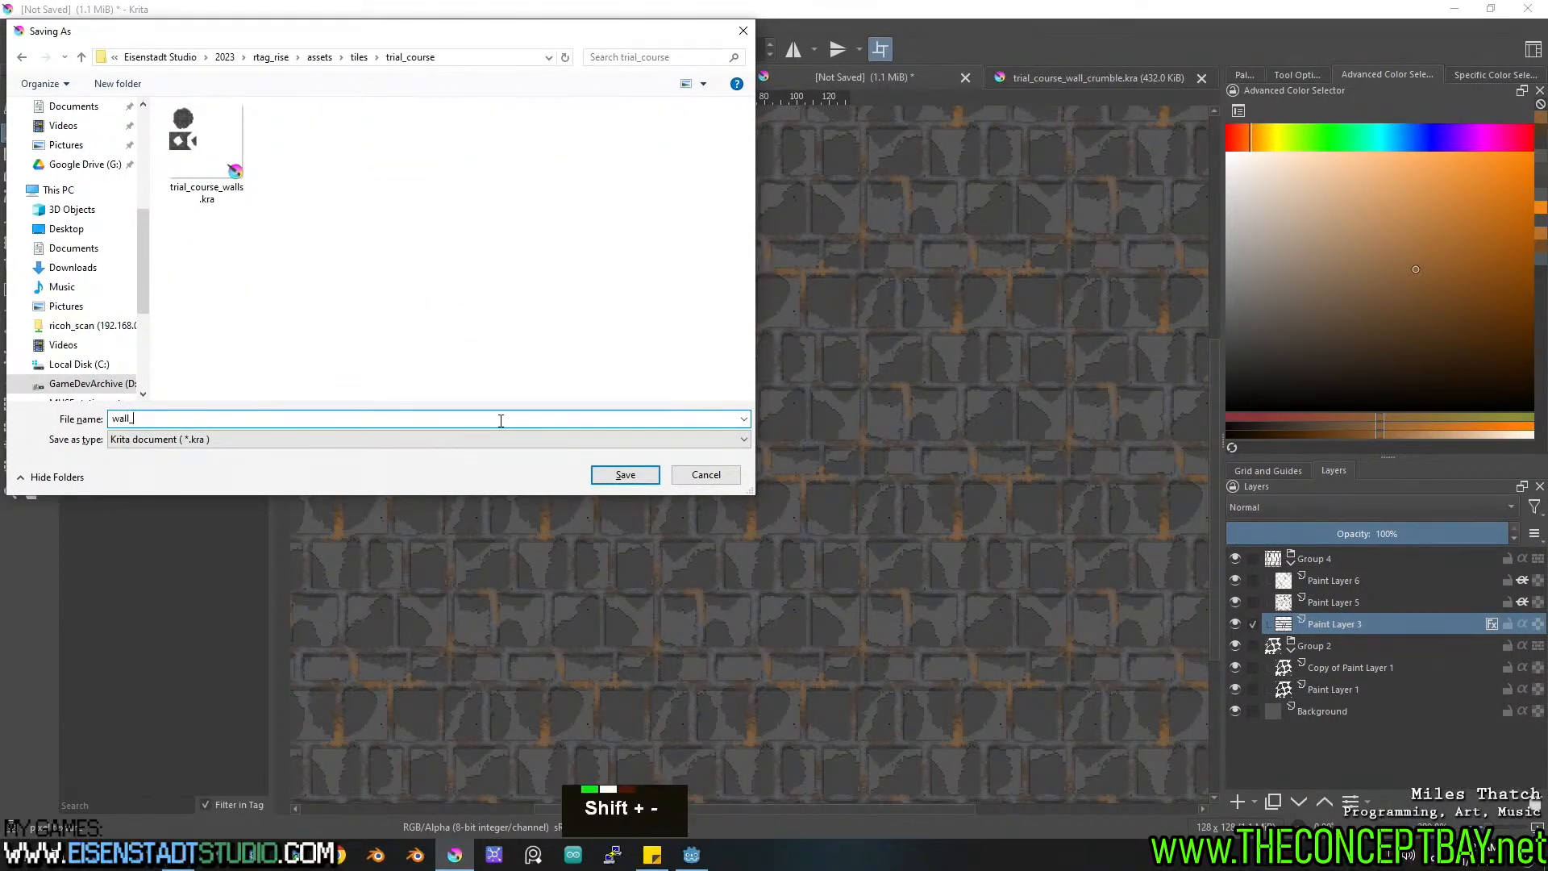
type("crumble_128")
key("Return")
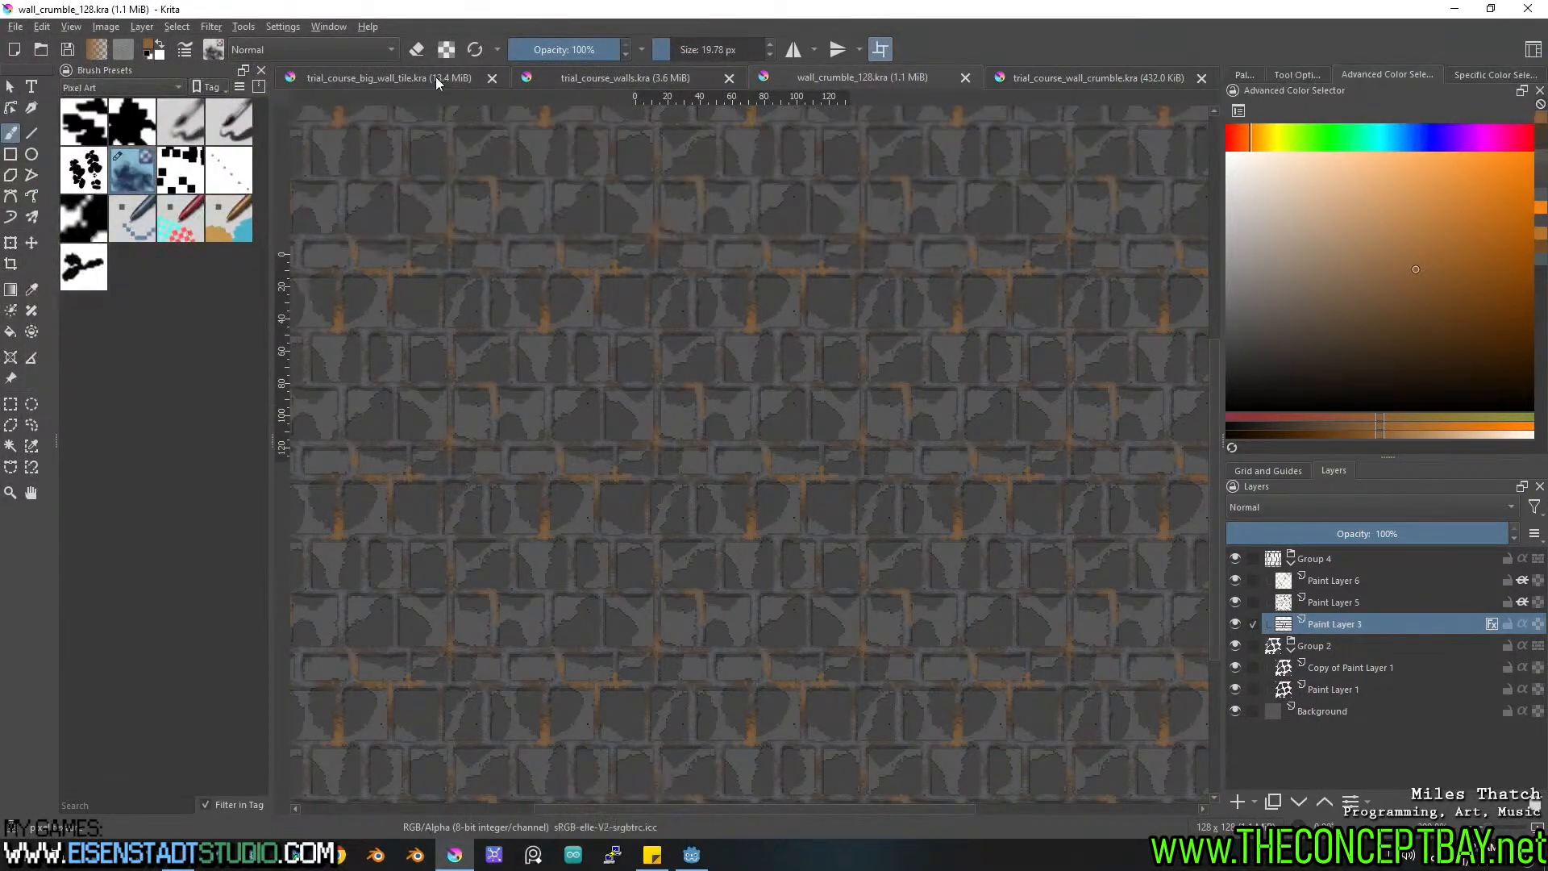
Create a new custom document 512 pixels wide and 512 pixels high.
key("ctrl")
key("ctrl+n")
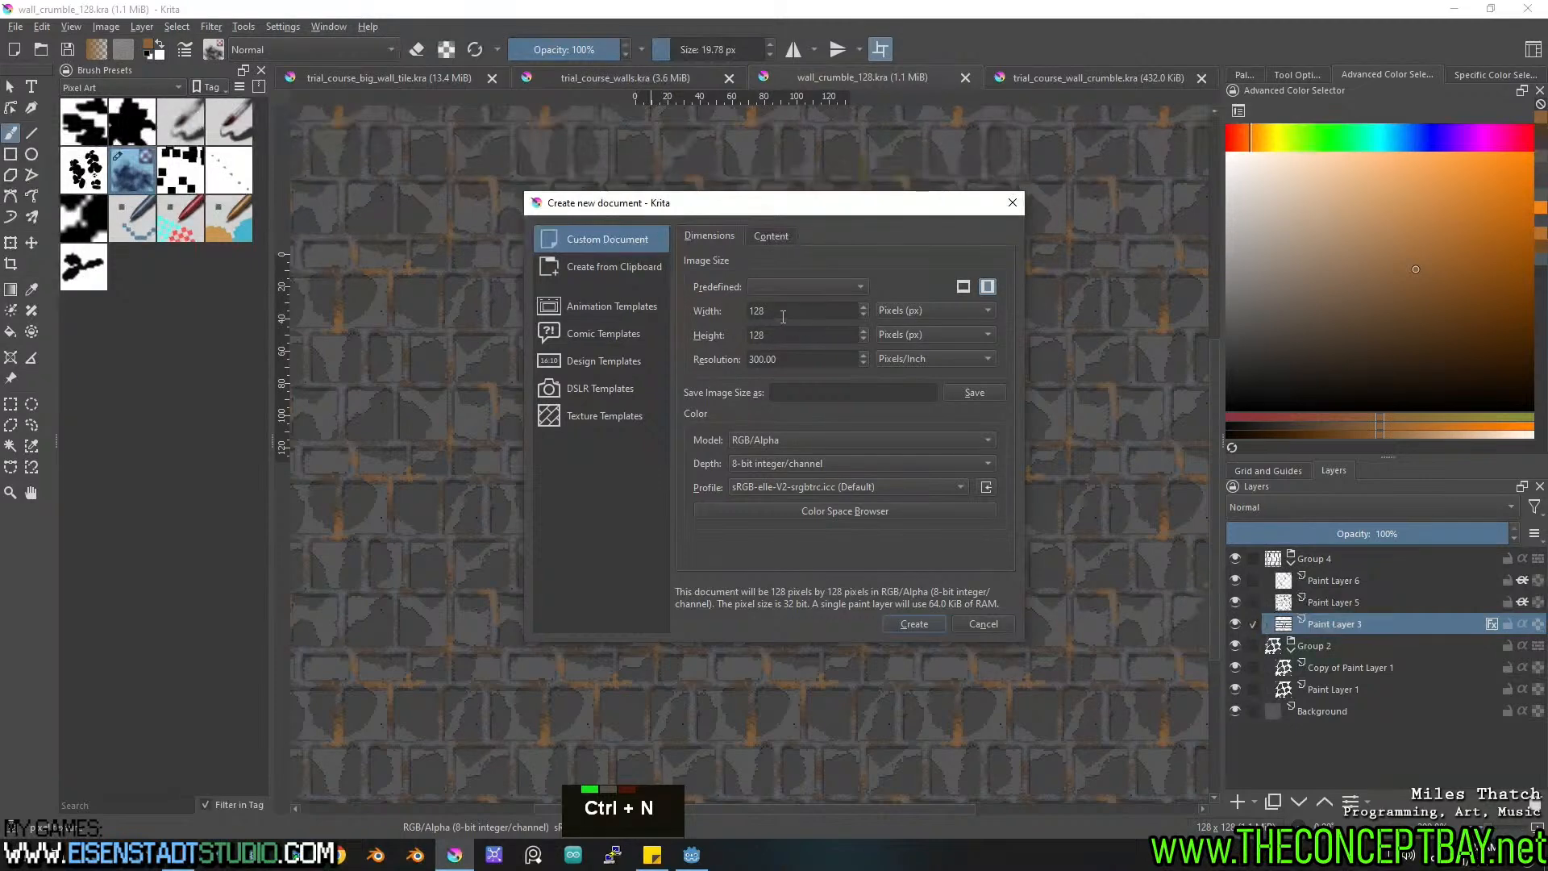
type("5412512")
key("Tab")
type("512")
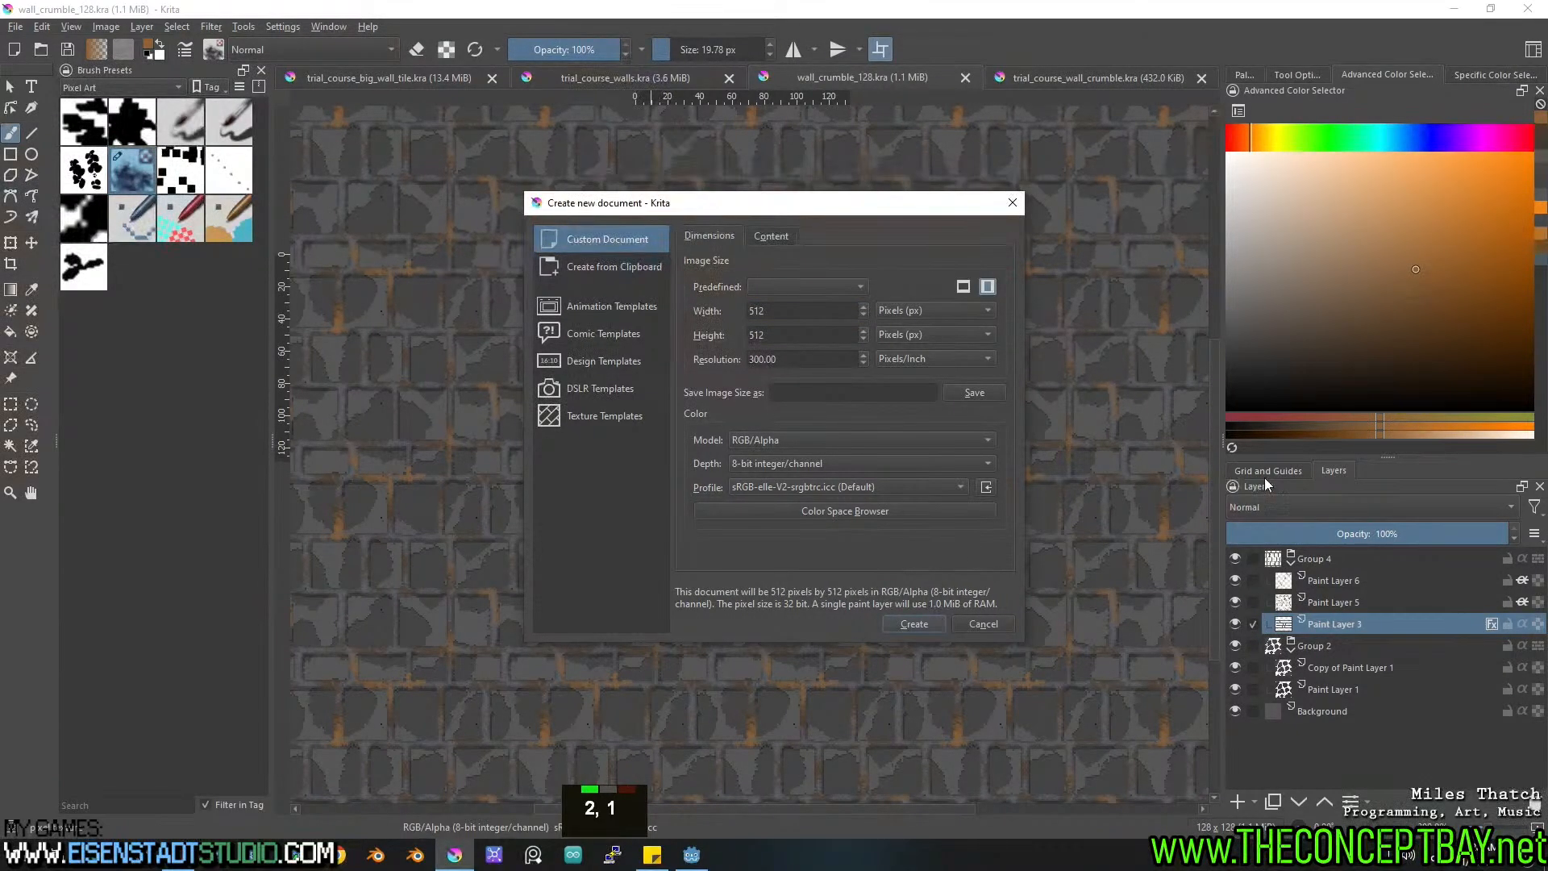
key("Return")
Show a rectangular grid with 64 px X and Y spacing on the new document, straighten the canvas and display its layers.
left_click(1268, 470)
double_click(1297, 574)
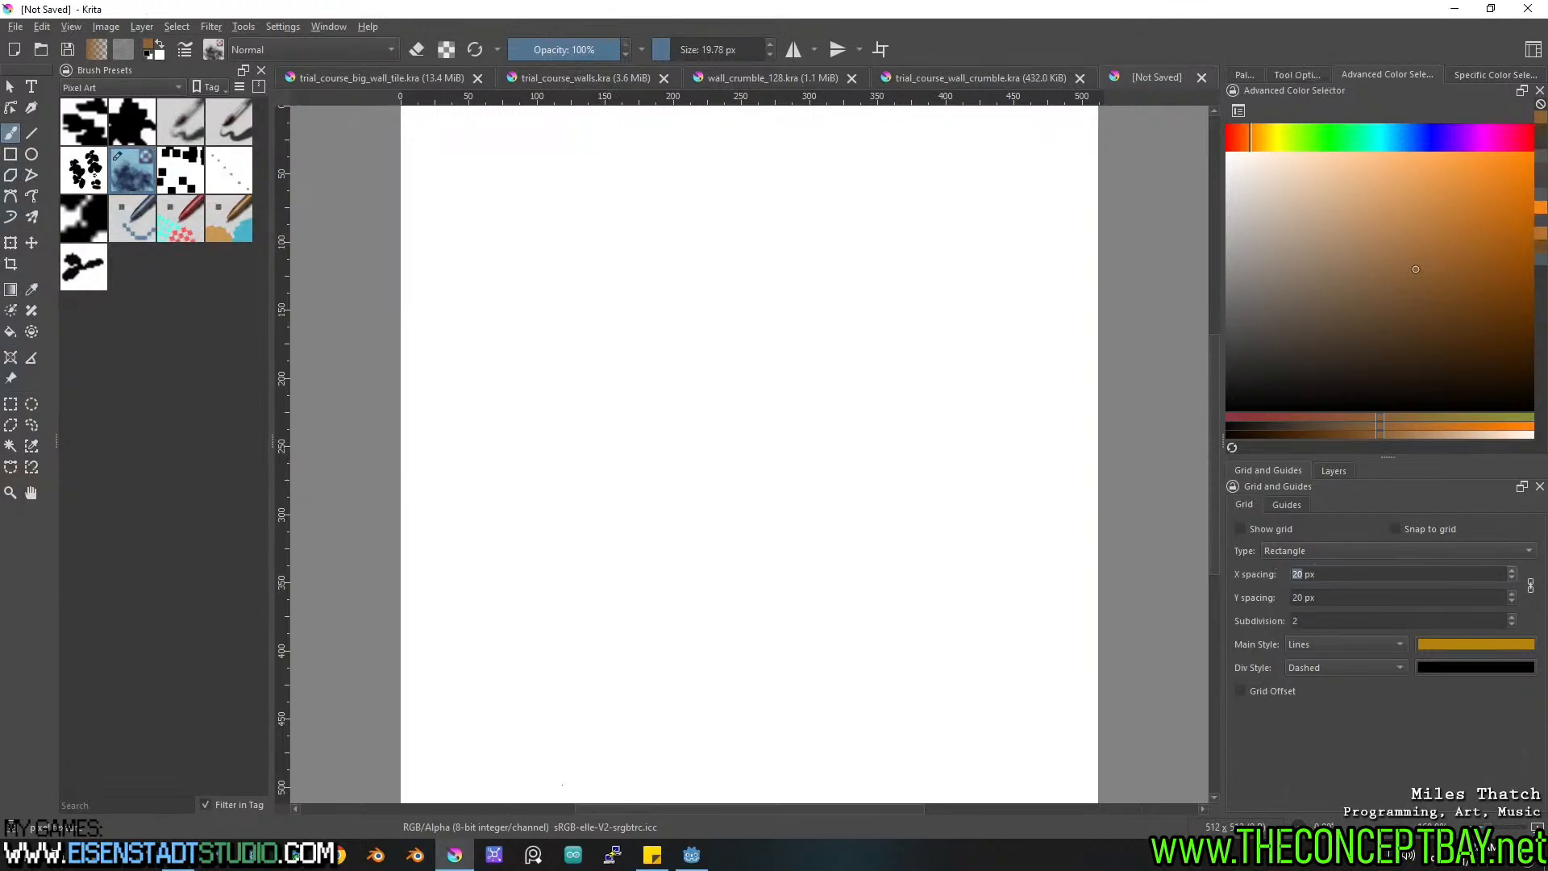
type("64")
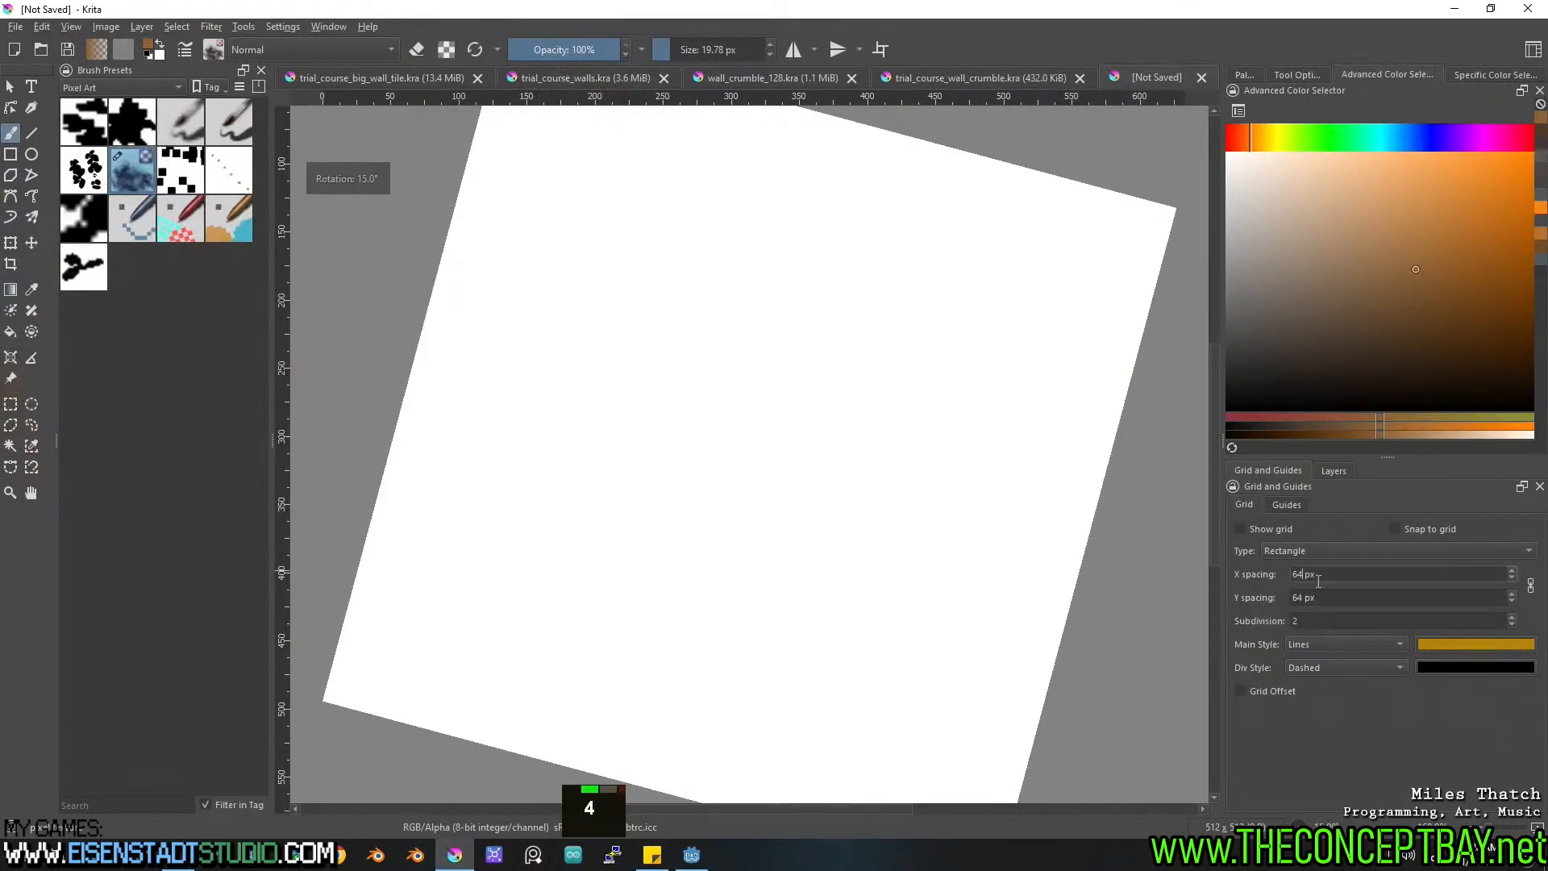
left_click(1313, 621)
left_click(1260, 528)
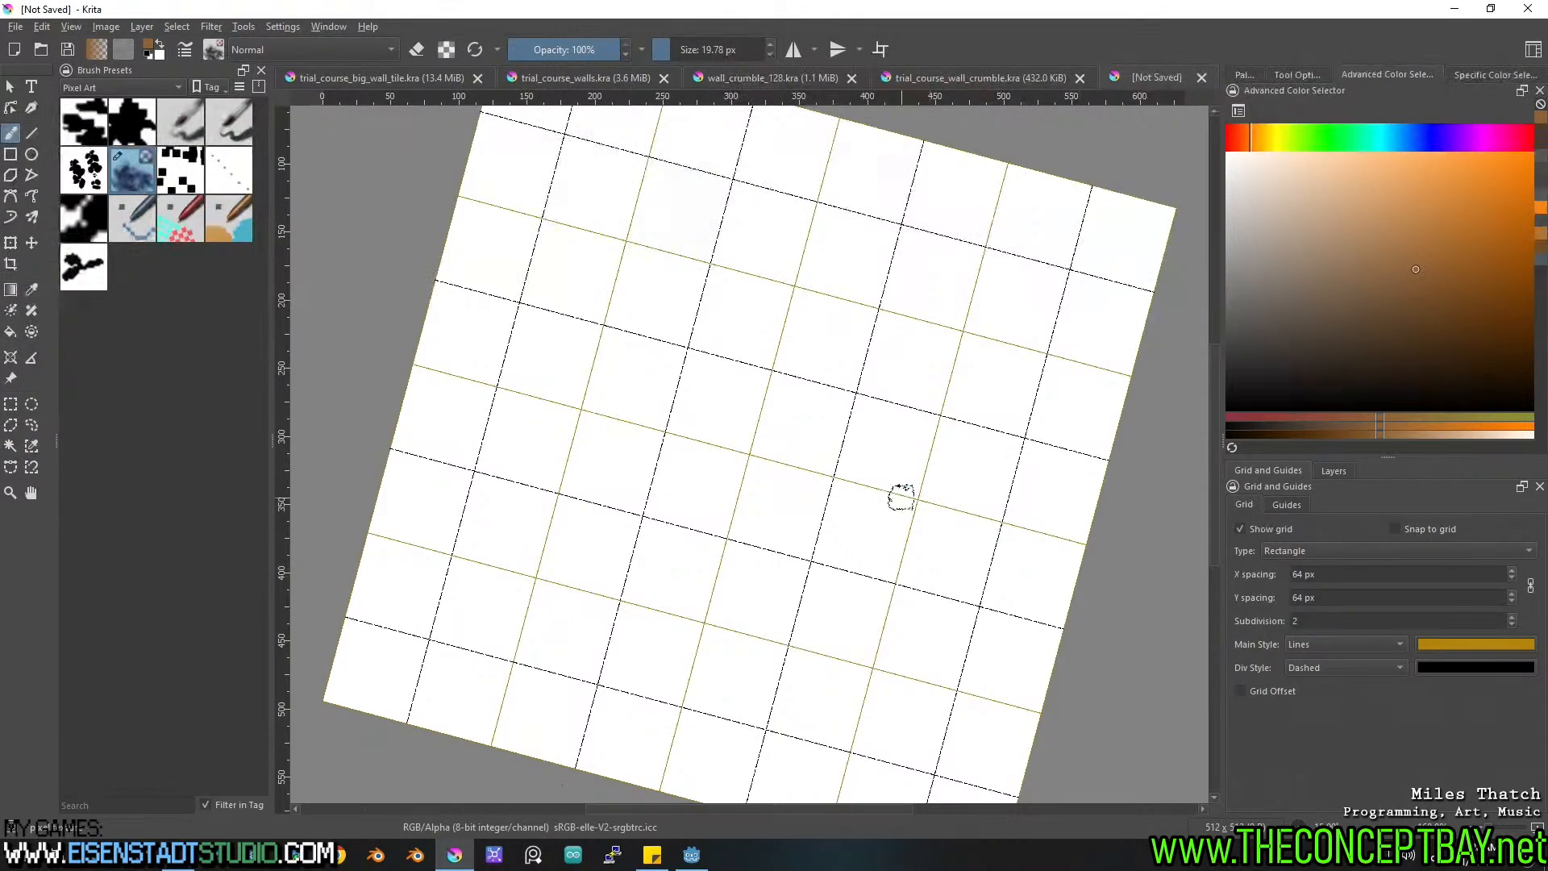
middle_click(898, 501)
left_click(1350, 470)
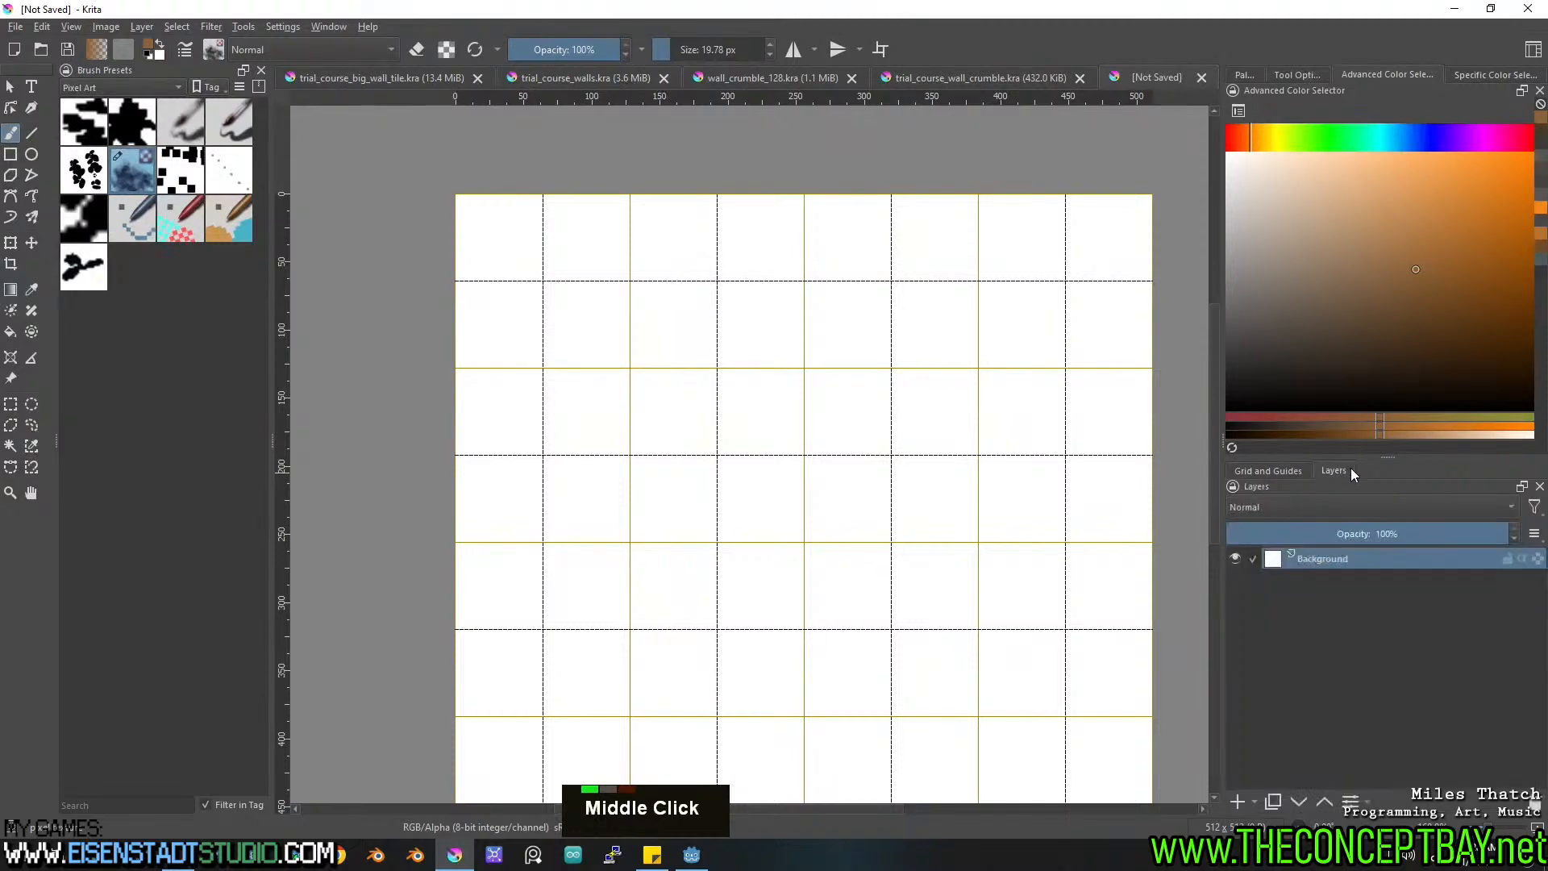
Start adding a file layer and browse for its source file in the rtag_rise project folder.
left_click(1255, 801)
left_click(1289, 679)
left_click(923, 335)
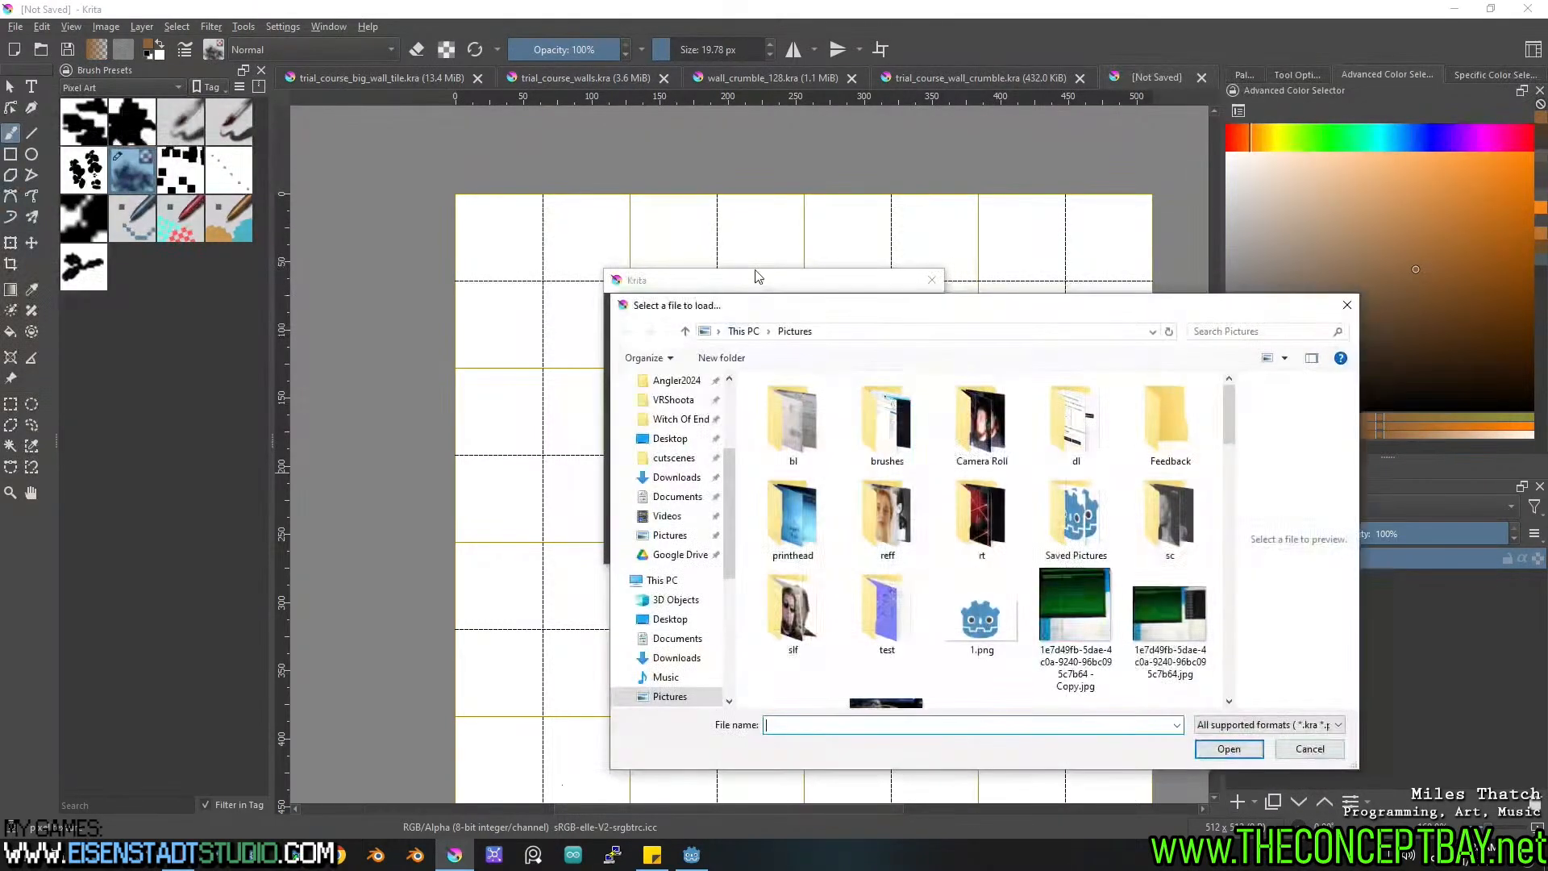
scroll(691, 439, "up", 10)
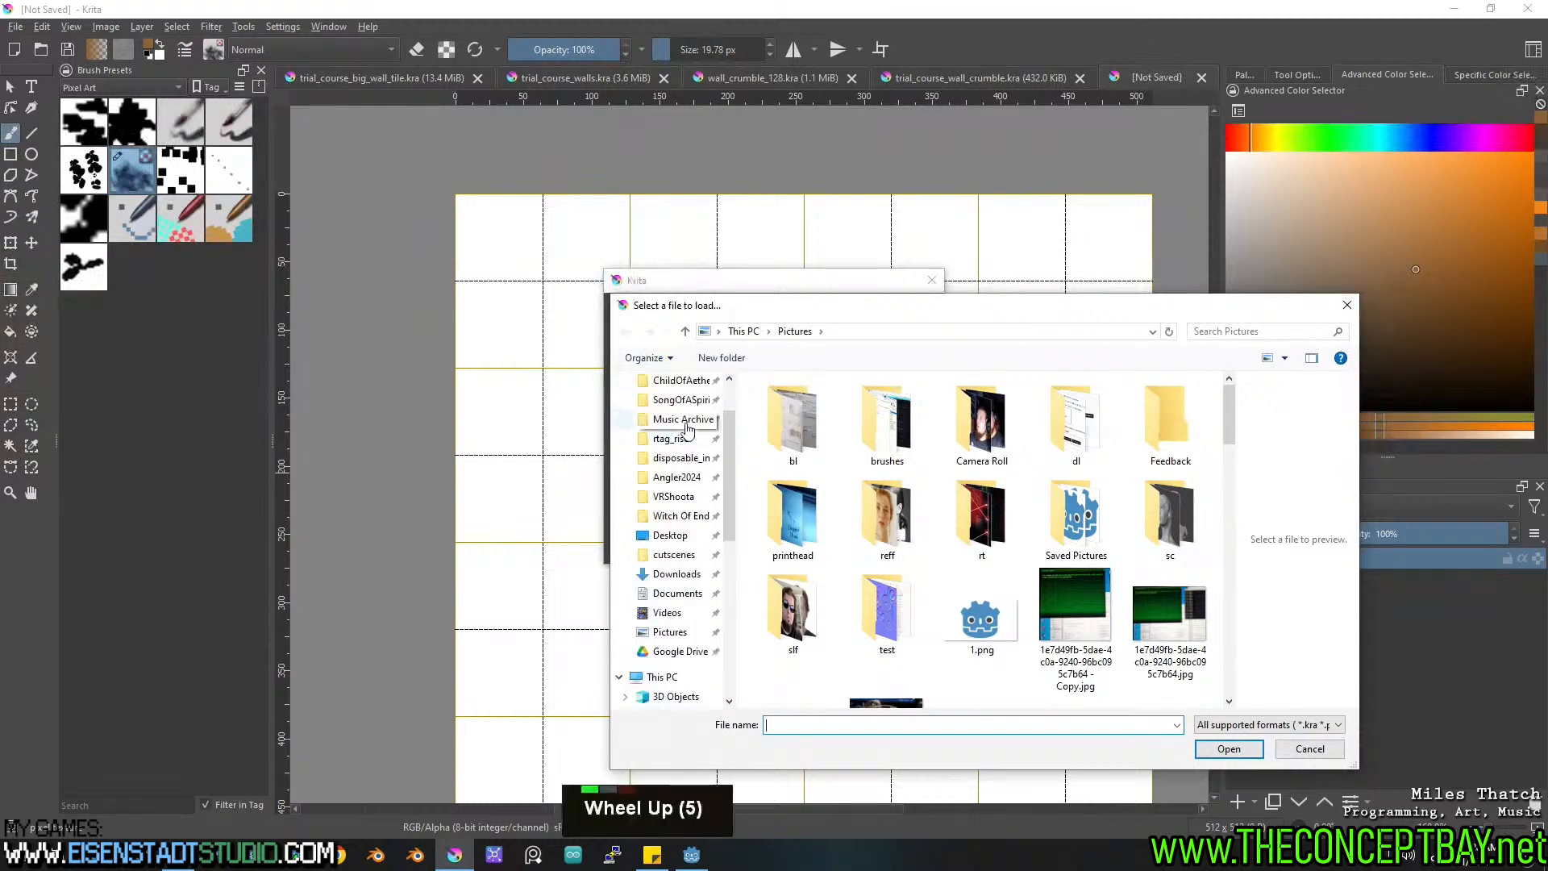
left_click(672, 510)
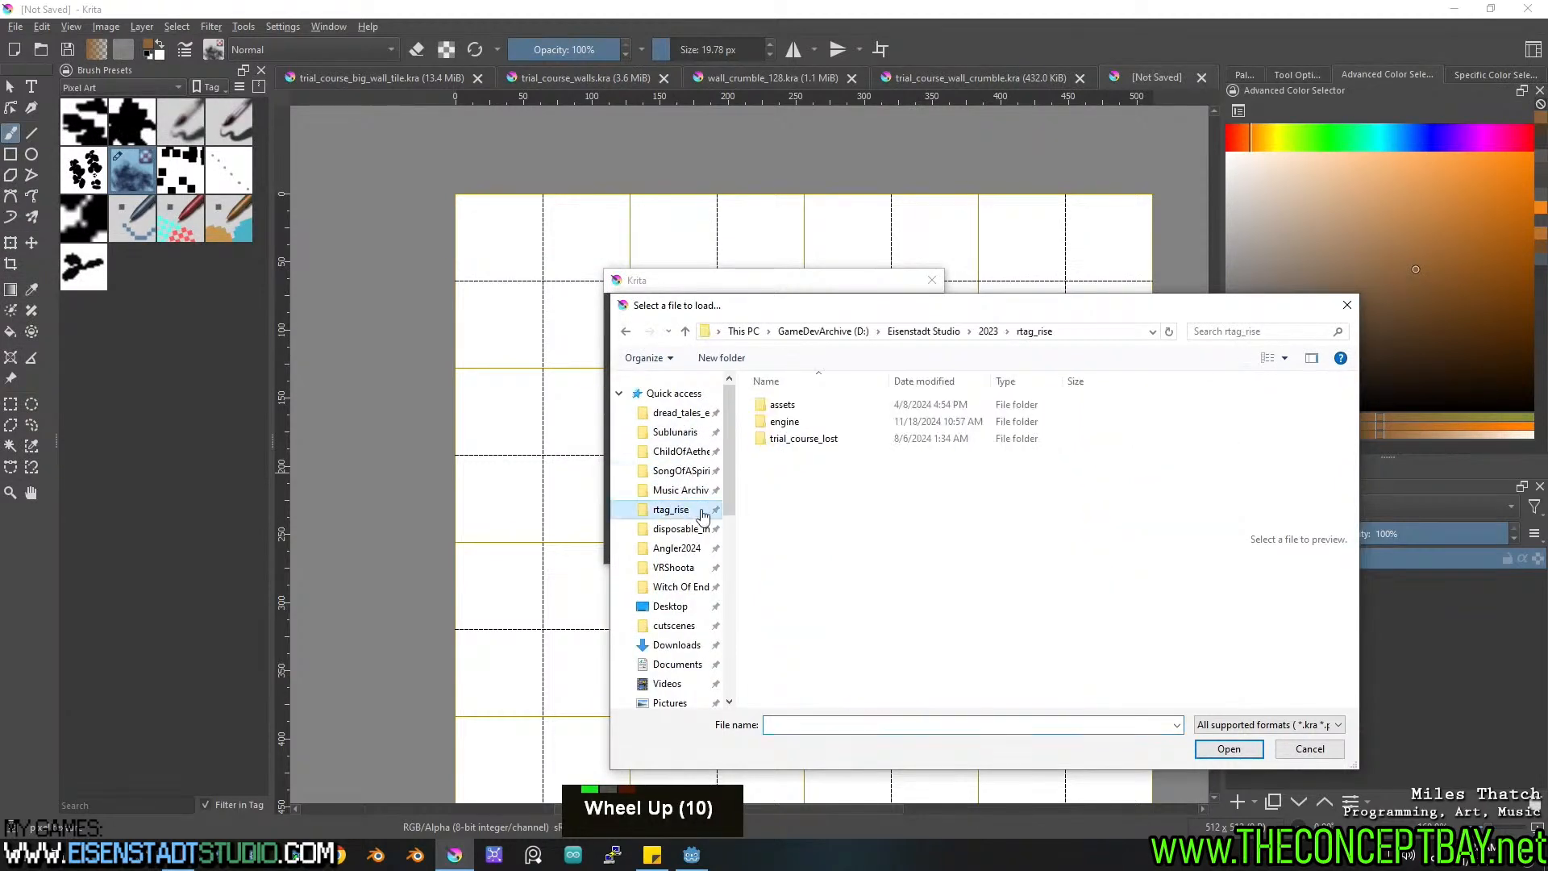
left_click(816, 442)
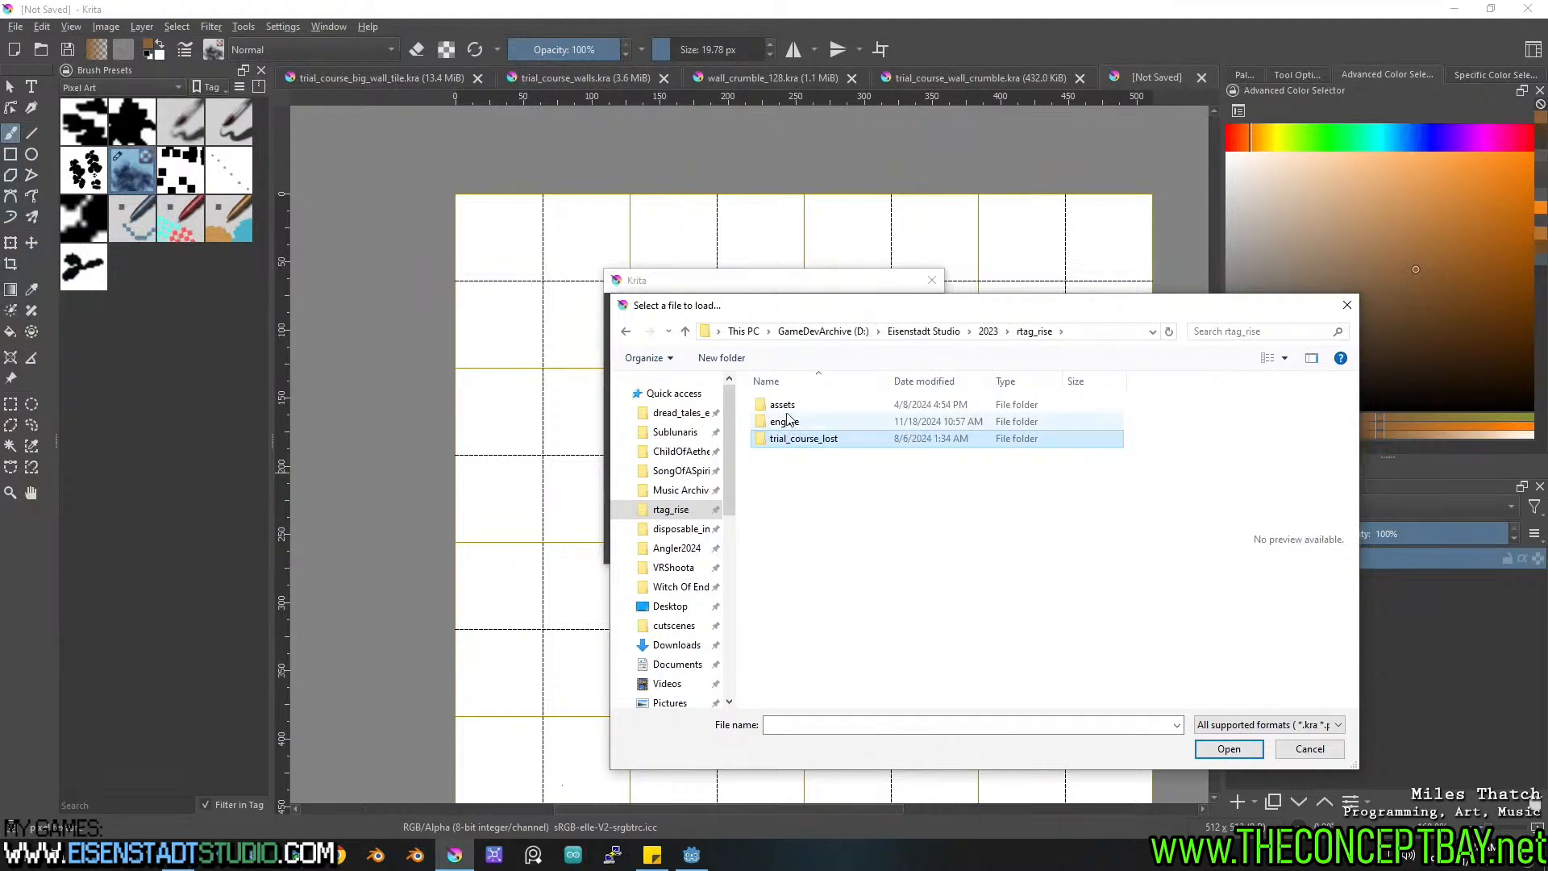
left_click(786, 405)
left_click(789, 424)
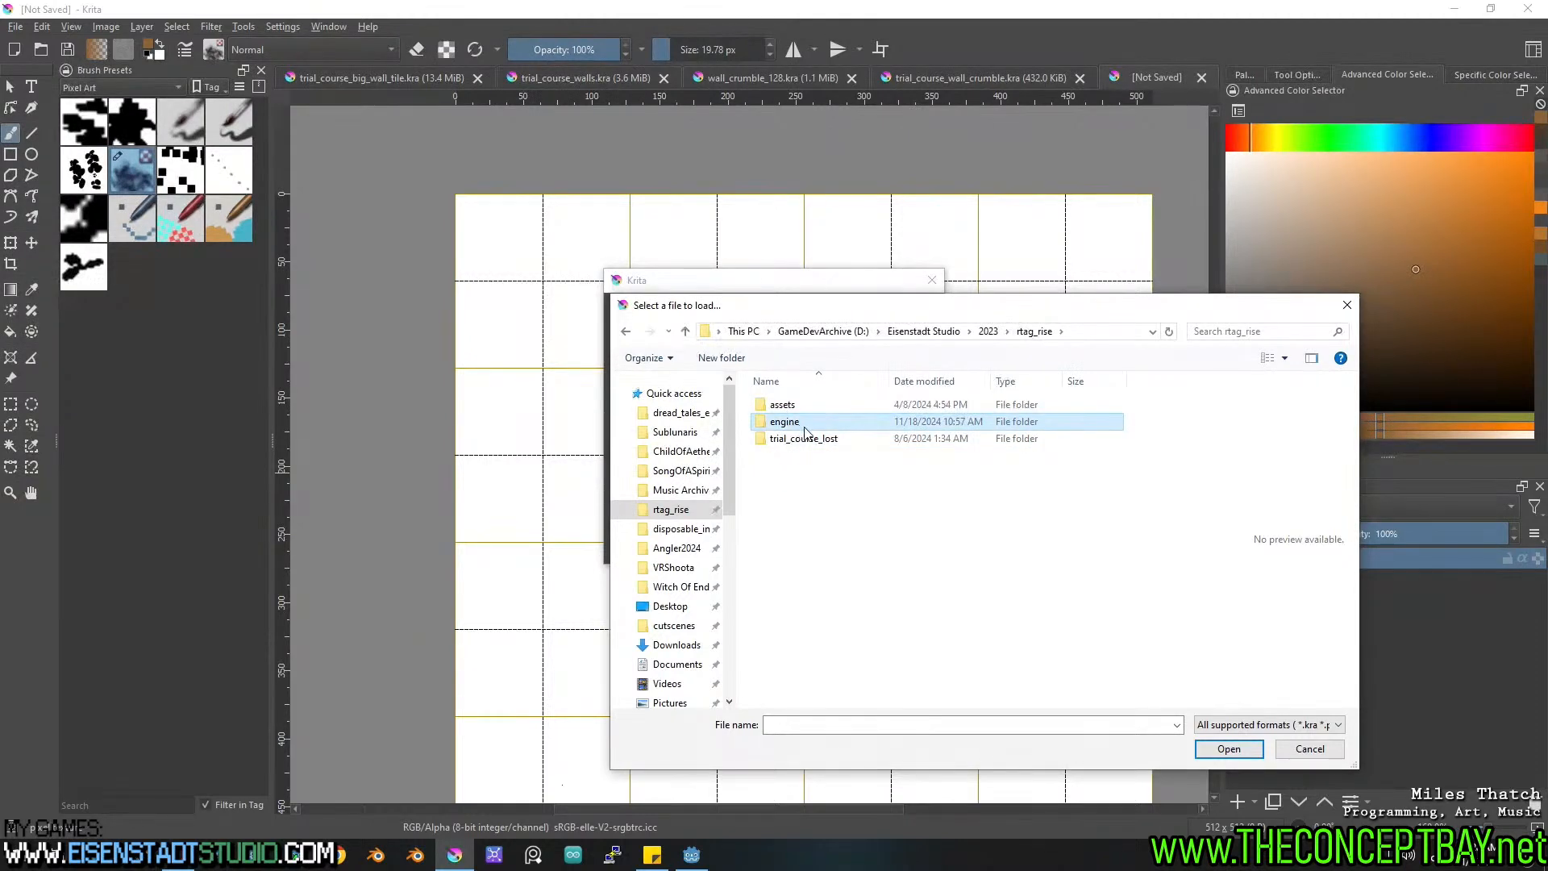
double_click(811, 432)
left_click(686, 332)
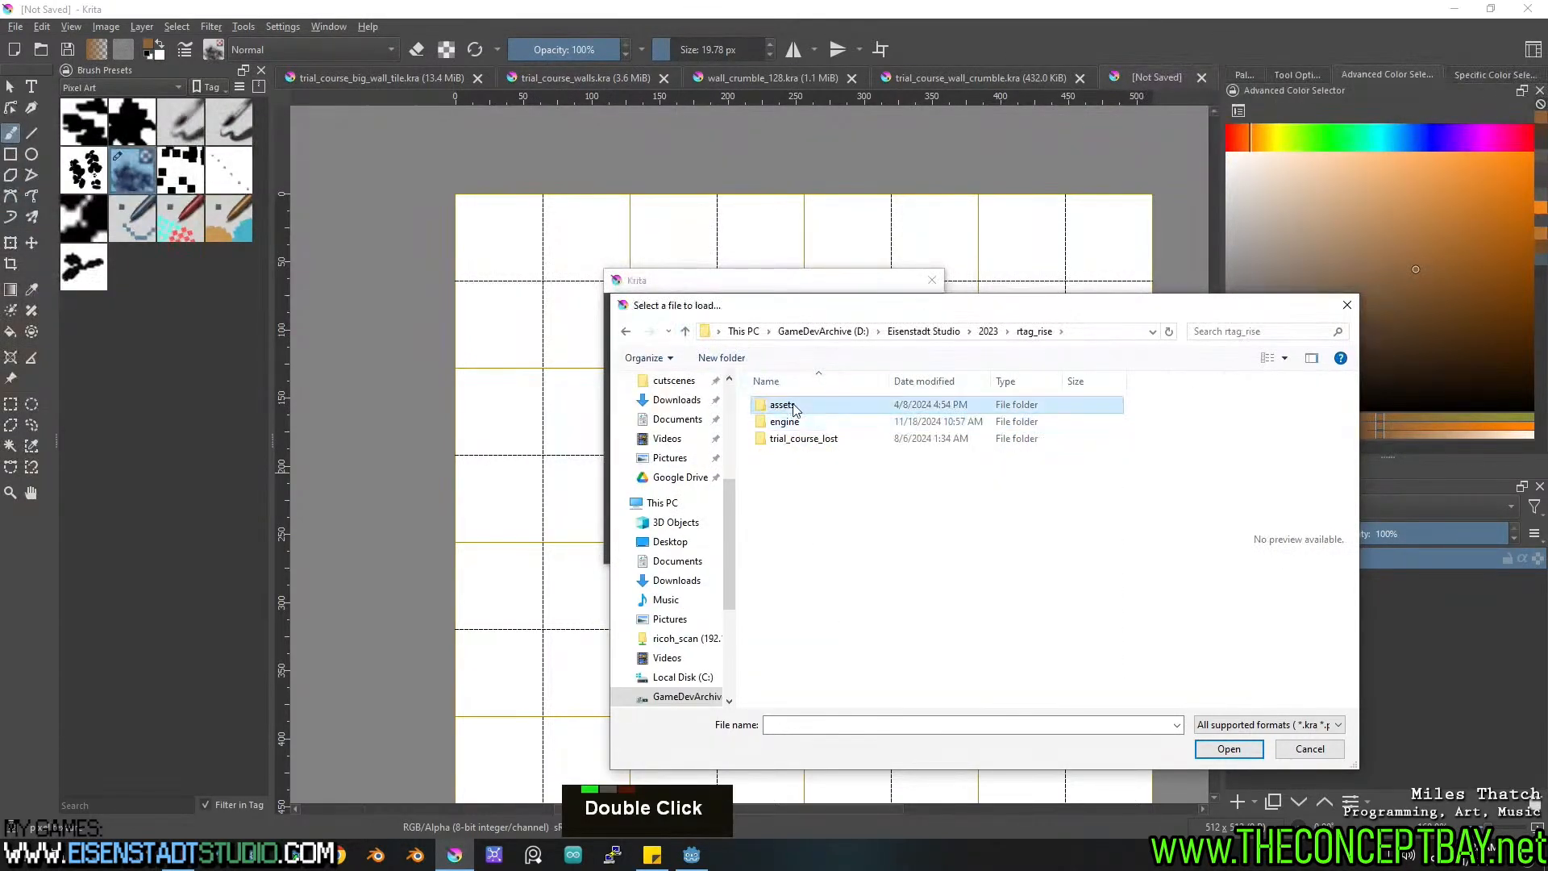
Load wall_crumble_128.kra from the assets/tiles/trial_course folder as the file layer of the new document.
double_click(786, 404)
double_click(789, 457)
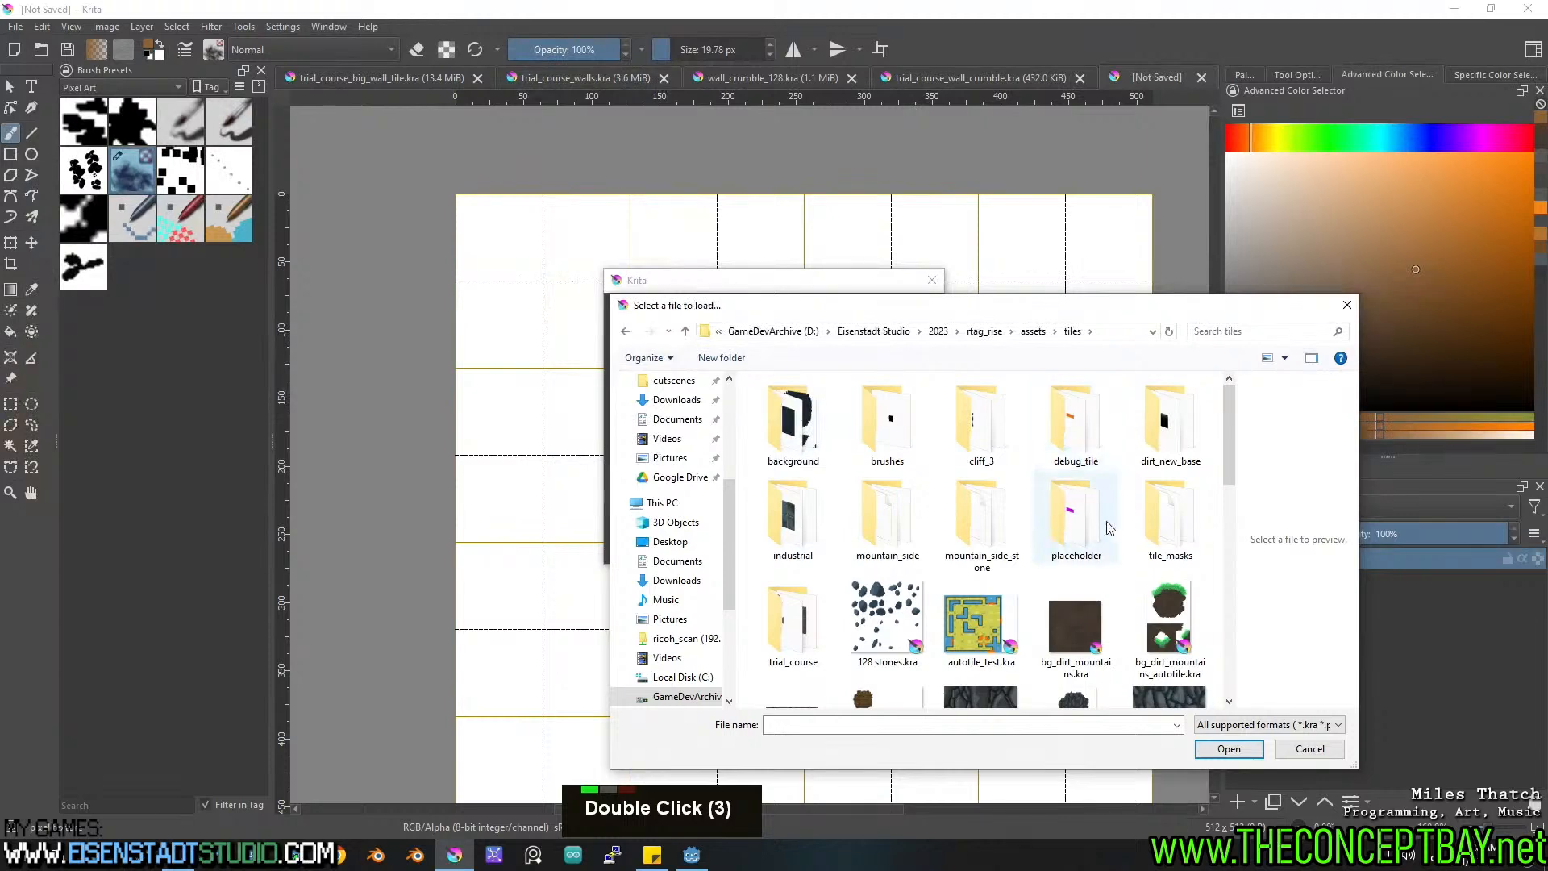
double_click(793, 621)
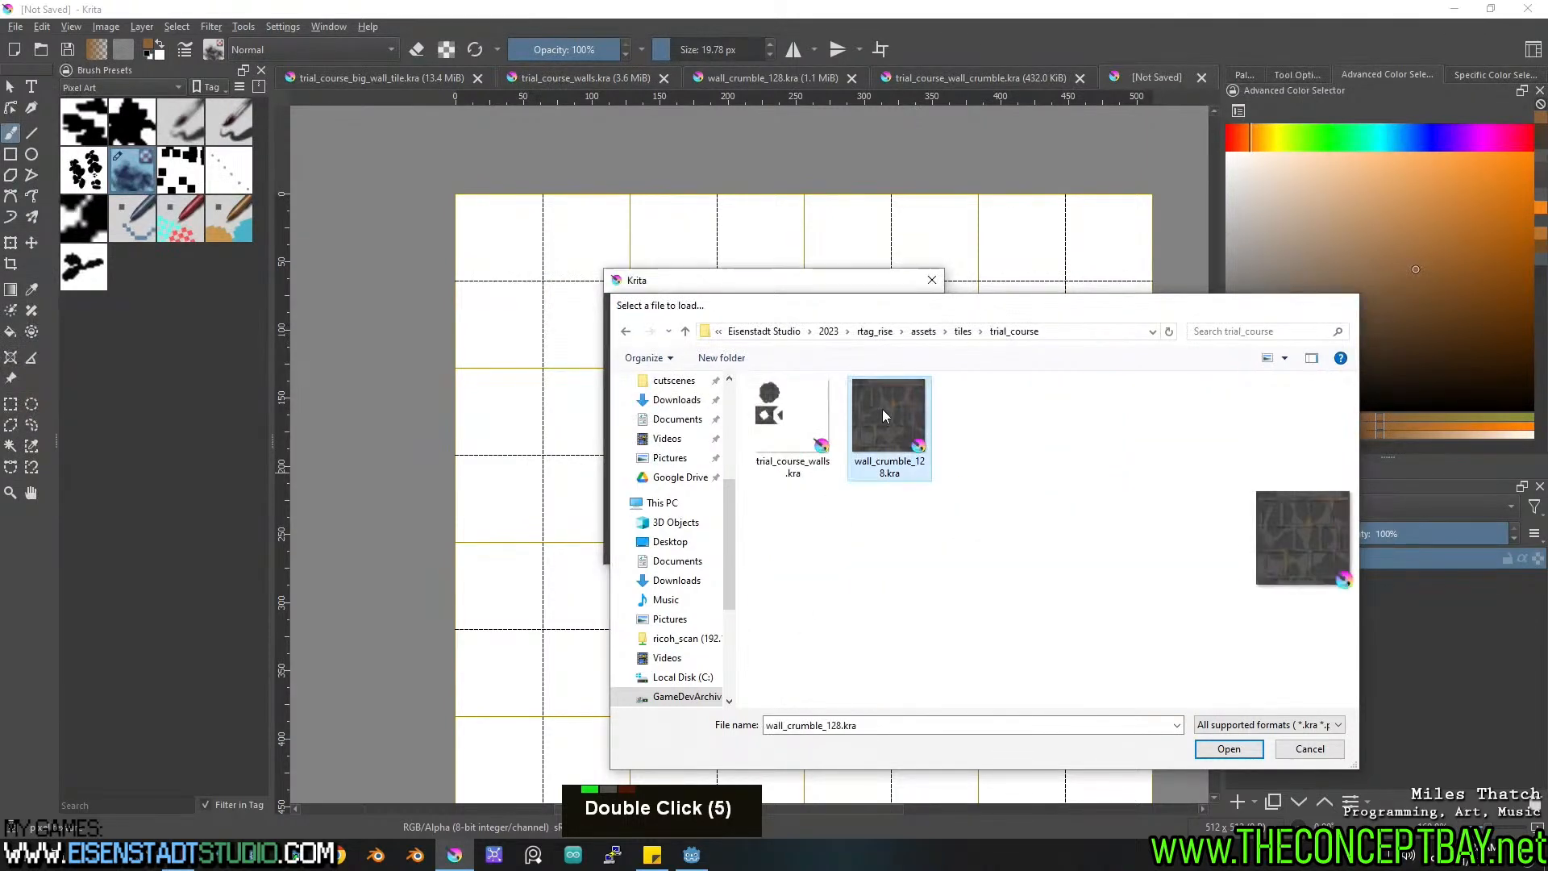
double_click(881, 427)
left_click(822, 542)
scroll(770, 467, "up", 3)
mouse_move(637, 390)
middle_mouse_down()
mouse_move(771, 466)
mouse_move(748, 590)
mouse_move(741, 572)
middle_mouse_up()
scroll(746, 555, "down", 1)
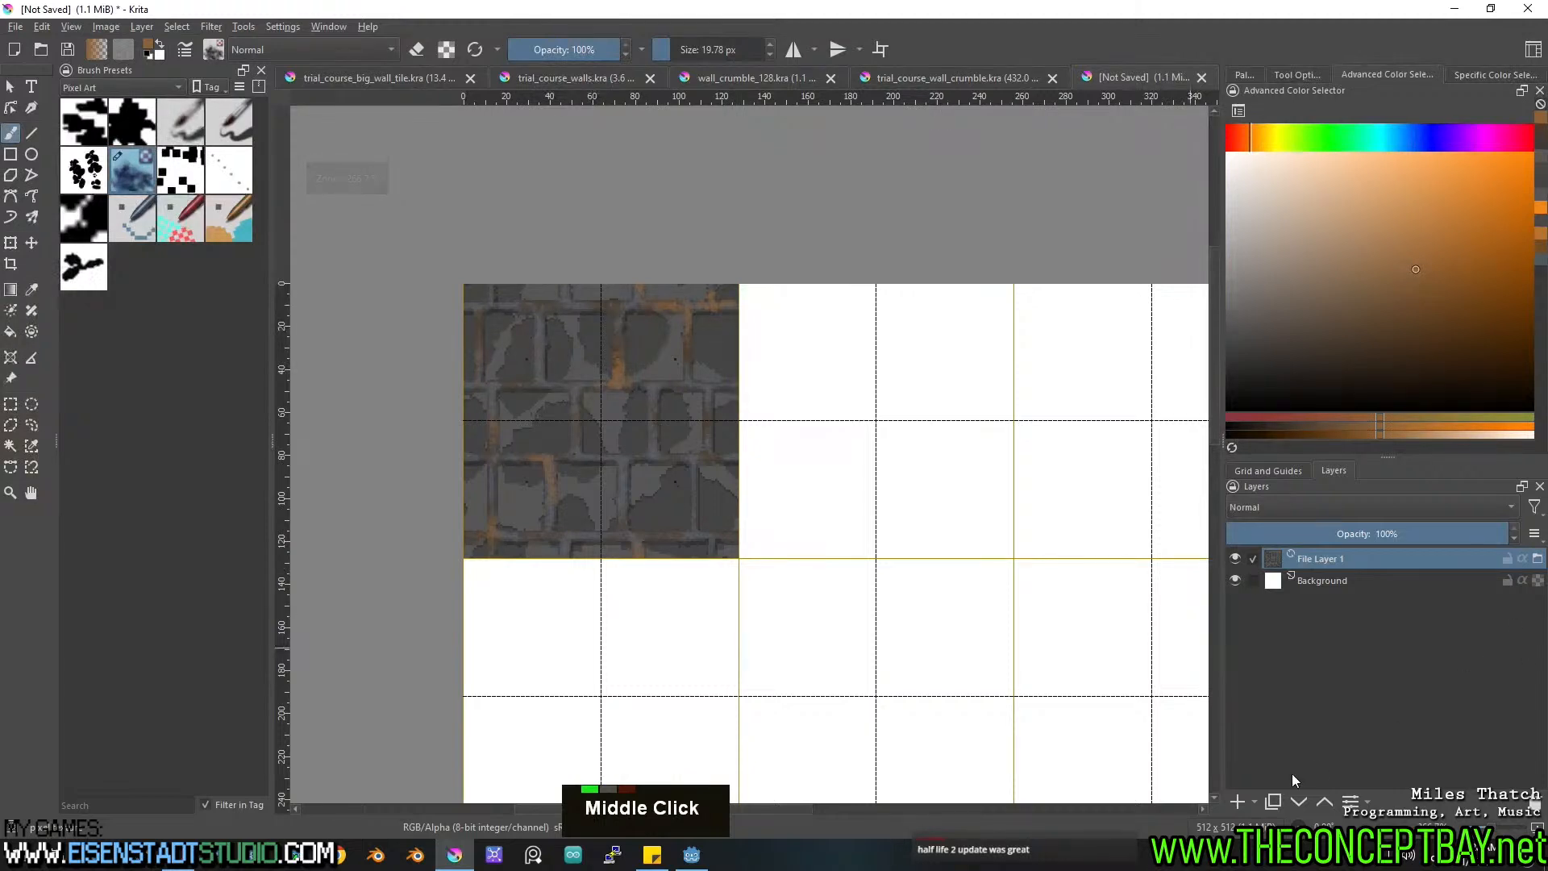
Add a clone layer of the brick tile and line it and a duplicate up beside the original as a three-tile row.
left_click(1254, 802)
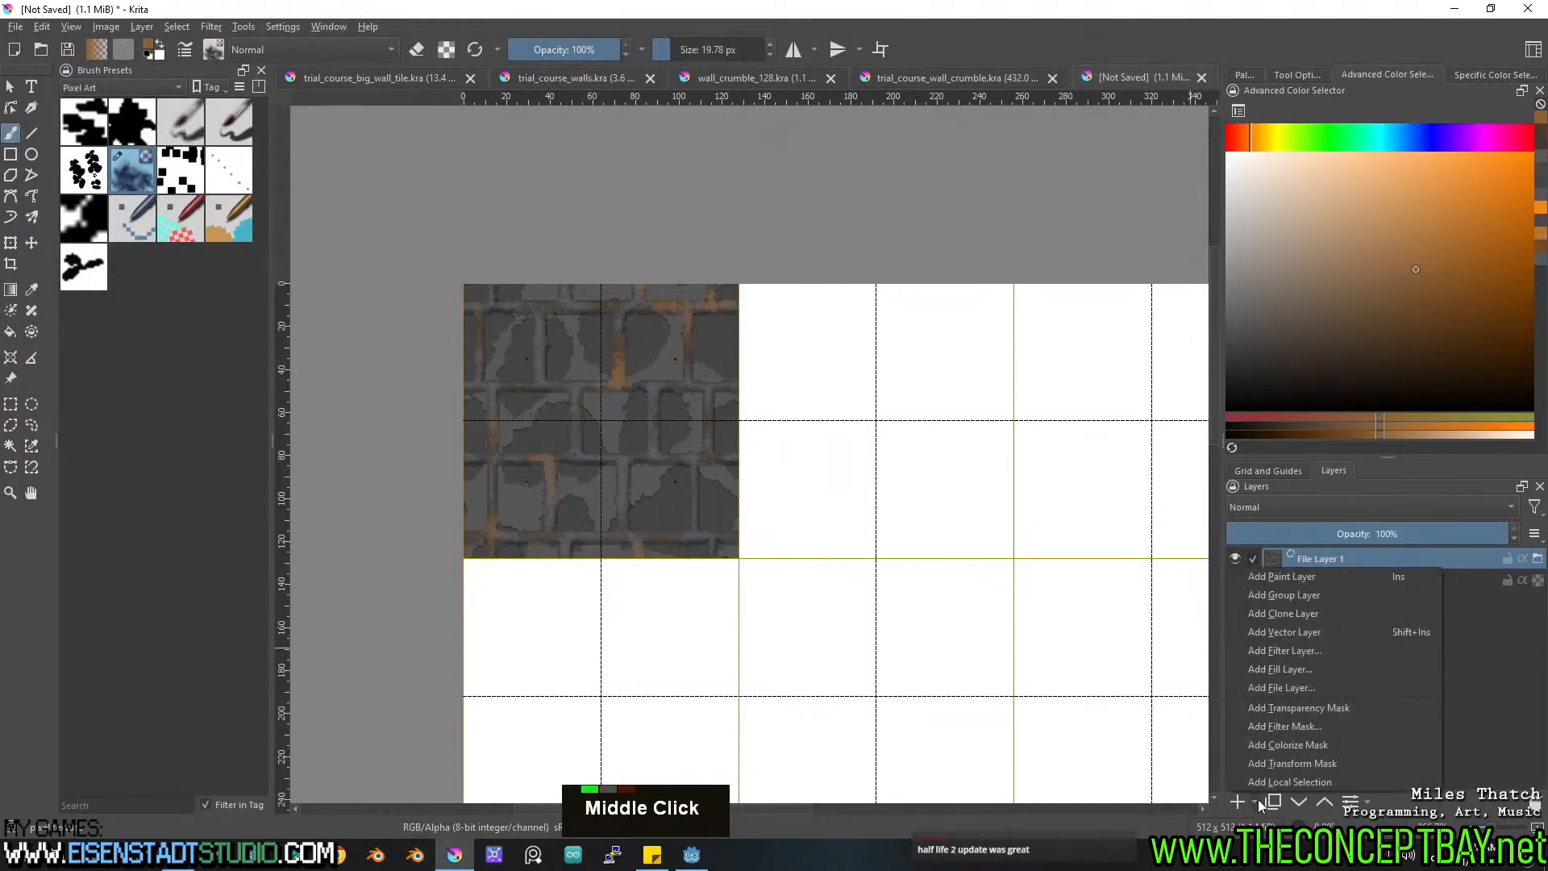
left_click(1303, 615)
key("t")
mouse_move(617, 425)
left_mouse_down("shift")
mouse_move(796, 441)
mouse_move(808, 482)
mouse_move(1063, 485)
mouse_move(1029, 487)
left_mouse_up("shift")
key("ctrl+j")
middle_click_drag(1029, 487, 949, 510)
scroll(911, 515, "down", 1)
scroll(868, 507, "up", 1)
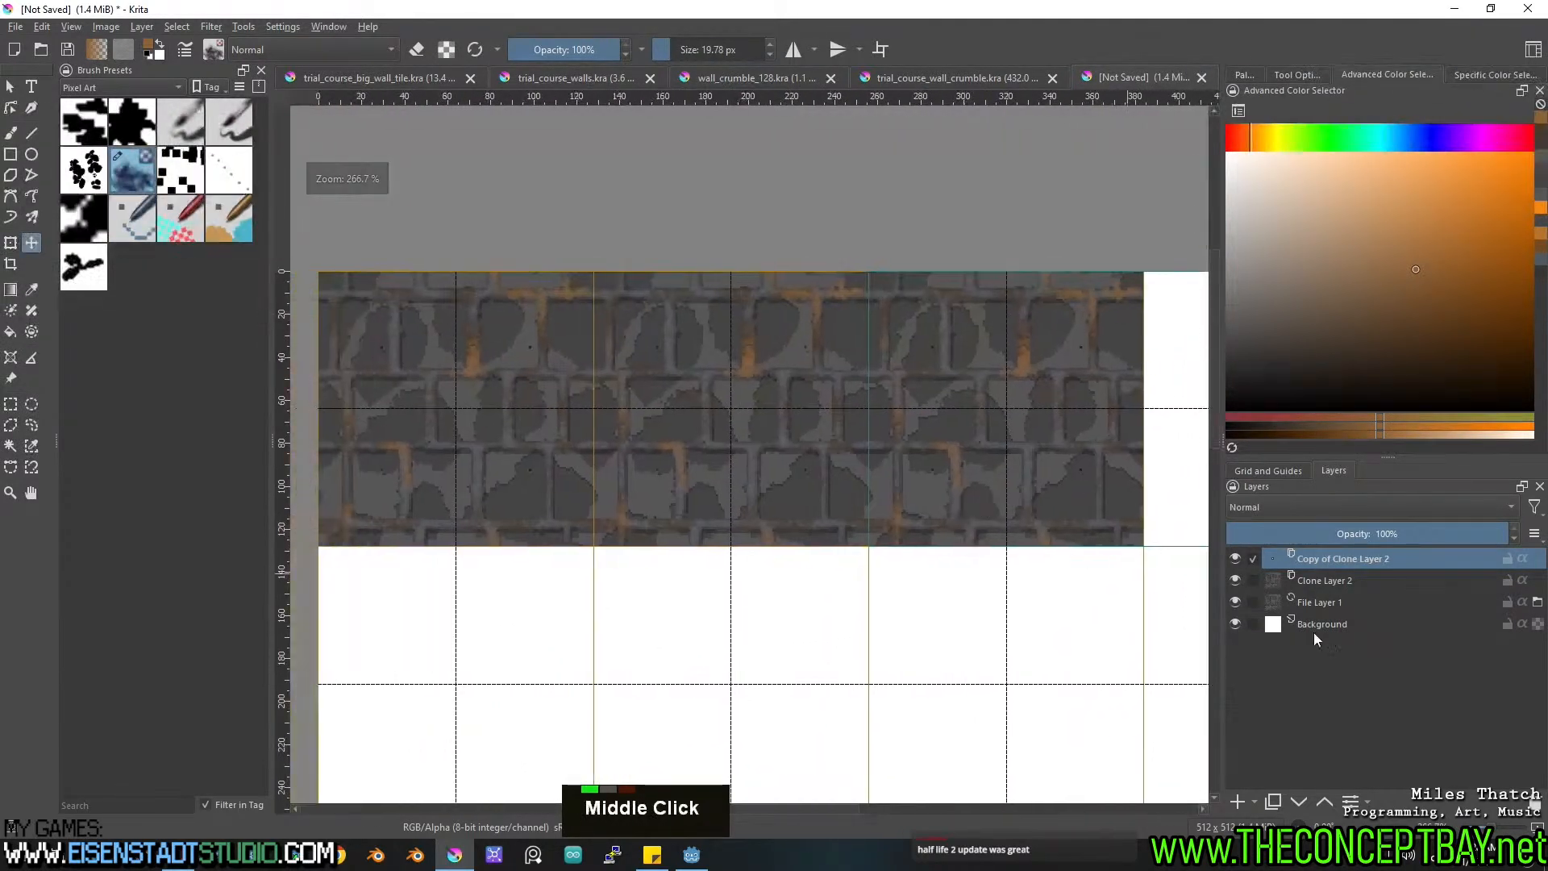
Group the file layer with its two clones and hide the white background layer.
left_click(1331, 602, "shift")
key("ctrl+g")
left_click(1290, 564)
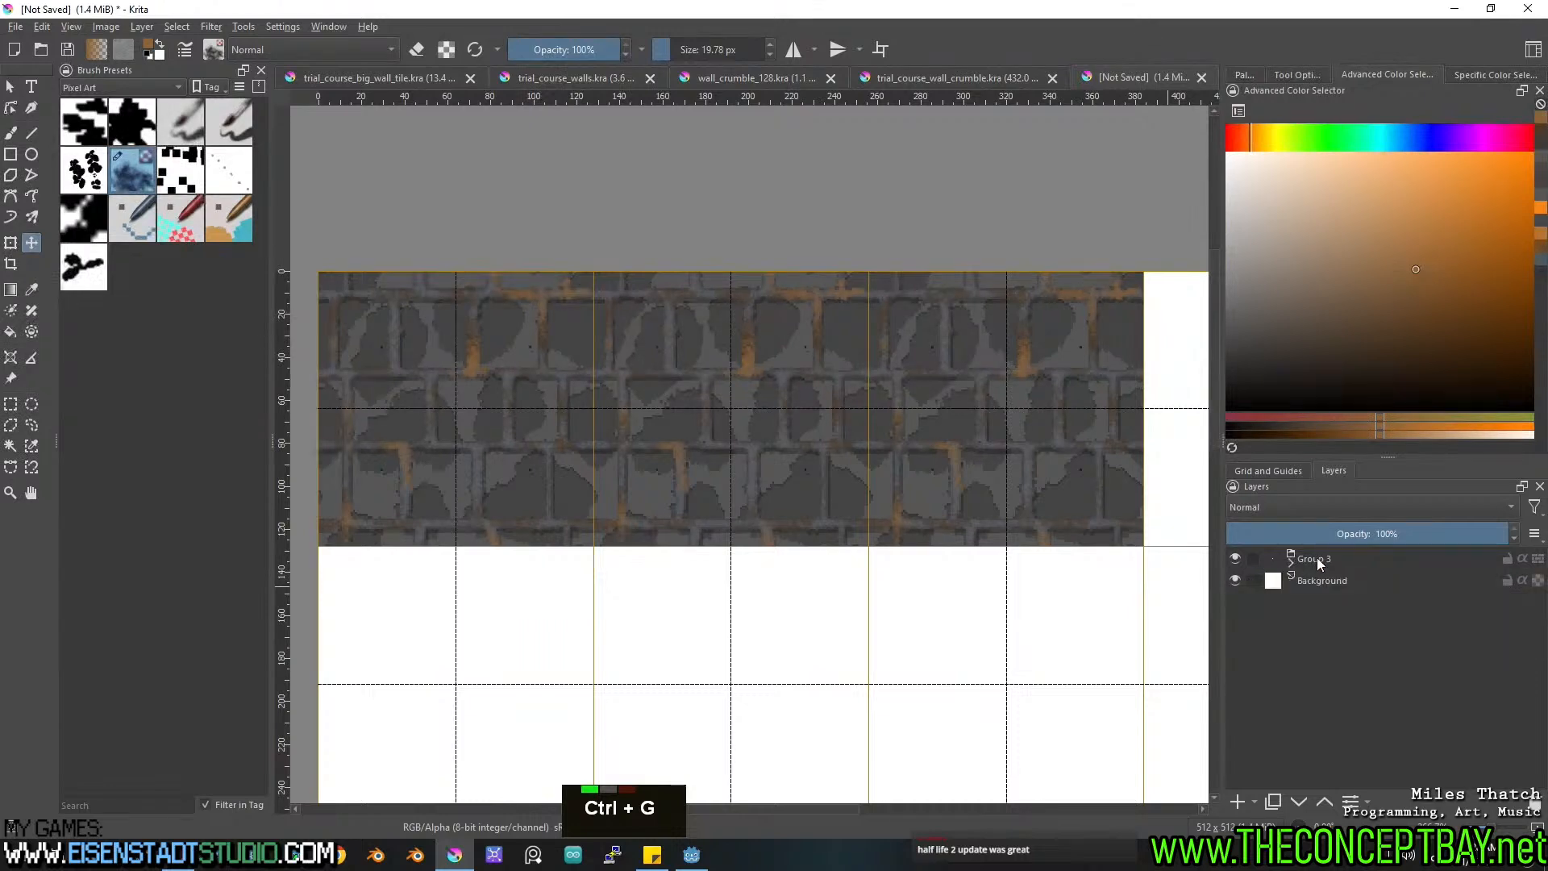
double_click(1314, 558)
left_click(1238, 580)
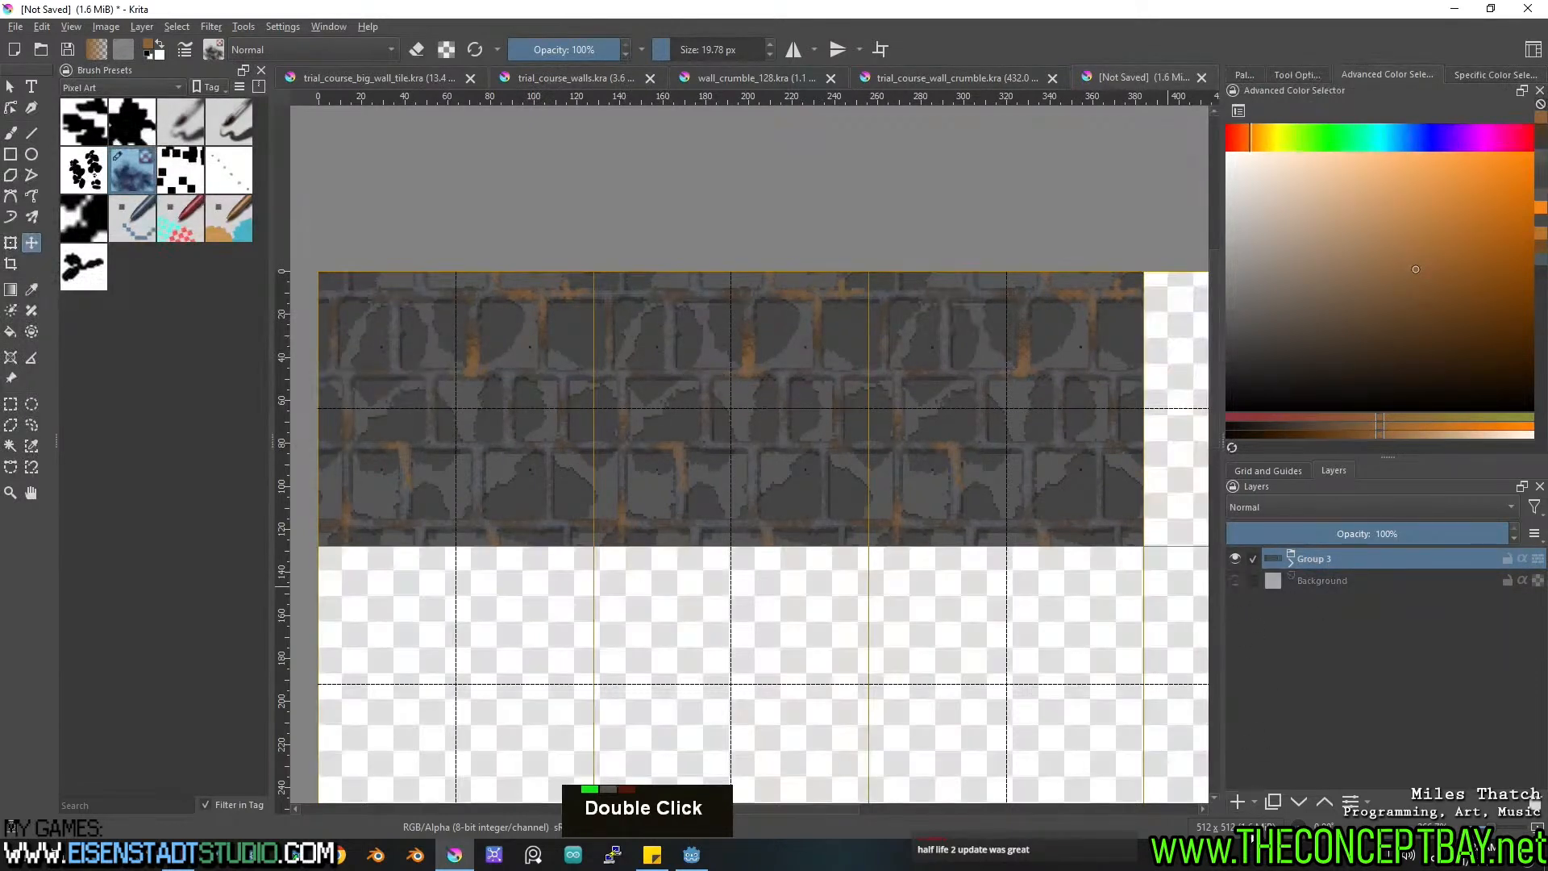
Add a clone layer of the grouped tile row and place it directly below the original row.
left_click(1254, 802)
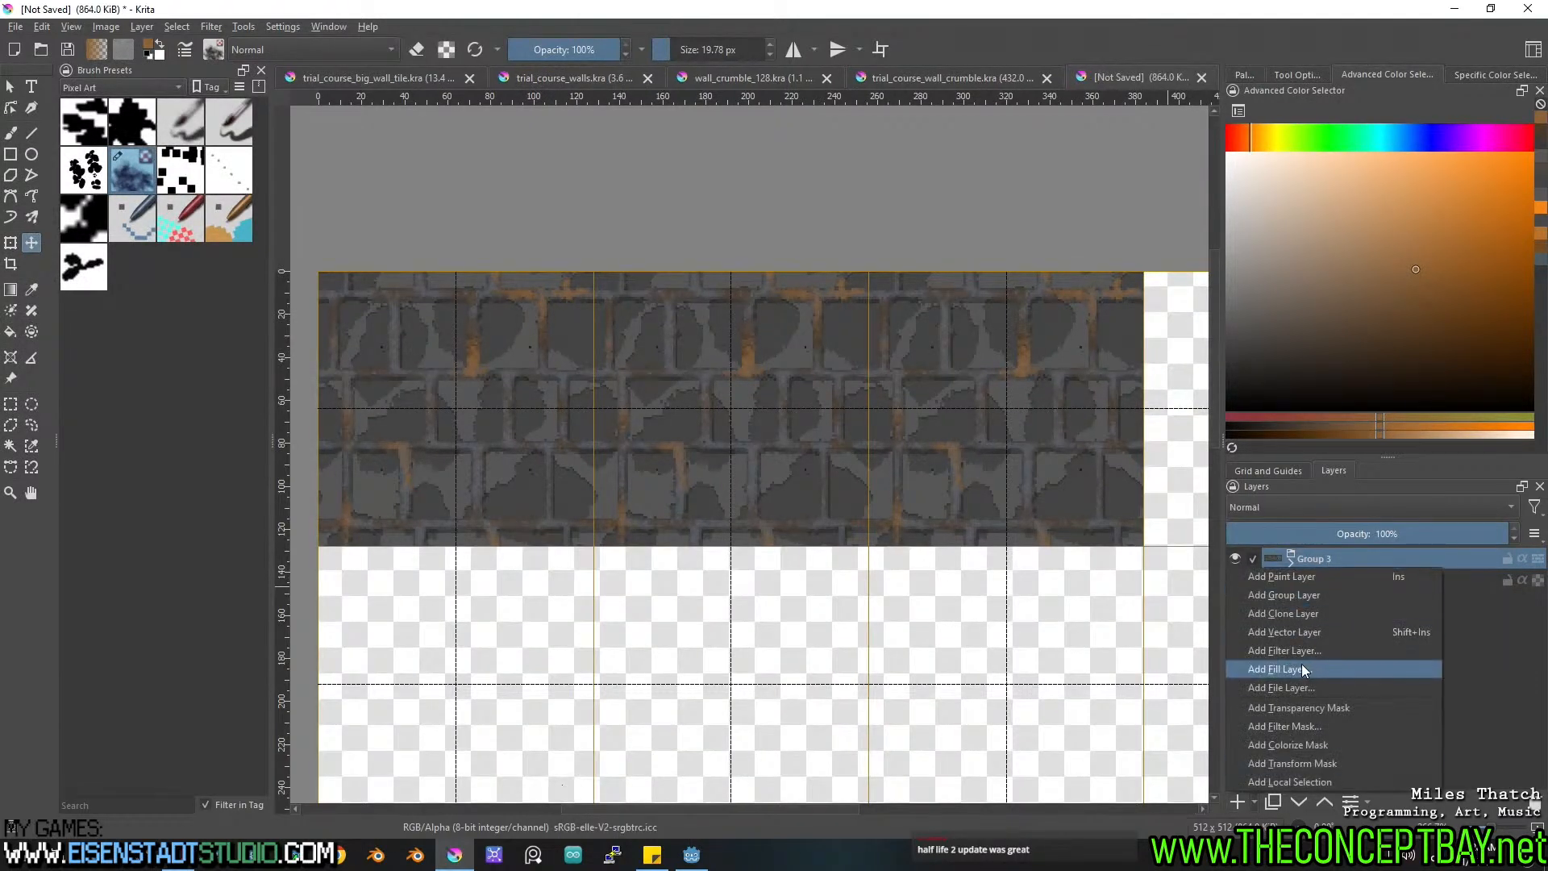
left_click(1289, 614)
mouse_move(452, 358)
left_mouse_down("shift")
mouse_move(436, 677)
mouse_move(443, 632)
left_mouse_up("shift")
middle_click_drag(436, 651, 501, 394)
Duplicate the cloned row three times, stacking the copies downward on the grid until bricks fill the canvas height.
key("ctrl+j")
left_click_drag(449, 396, 449, 639, "shift")
middle_click_drag(451, 639, 467, 376)
key("ctrl+j")
left_click_drag(435, 337, 436, 608, "shift")
key("ctrl+j")
middle_click_drag(438, 594, 442, 381, "shift")
left_click_drag(443, 380, 441, 649, "shift")
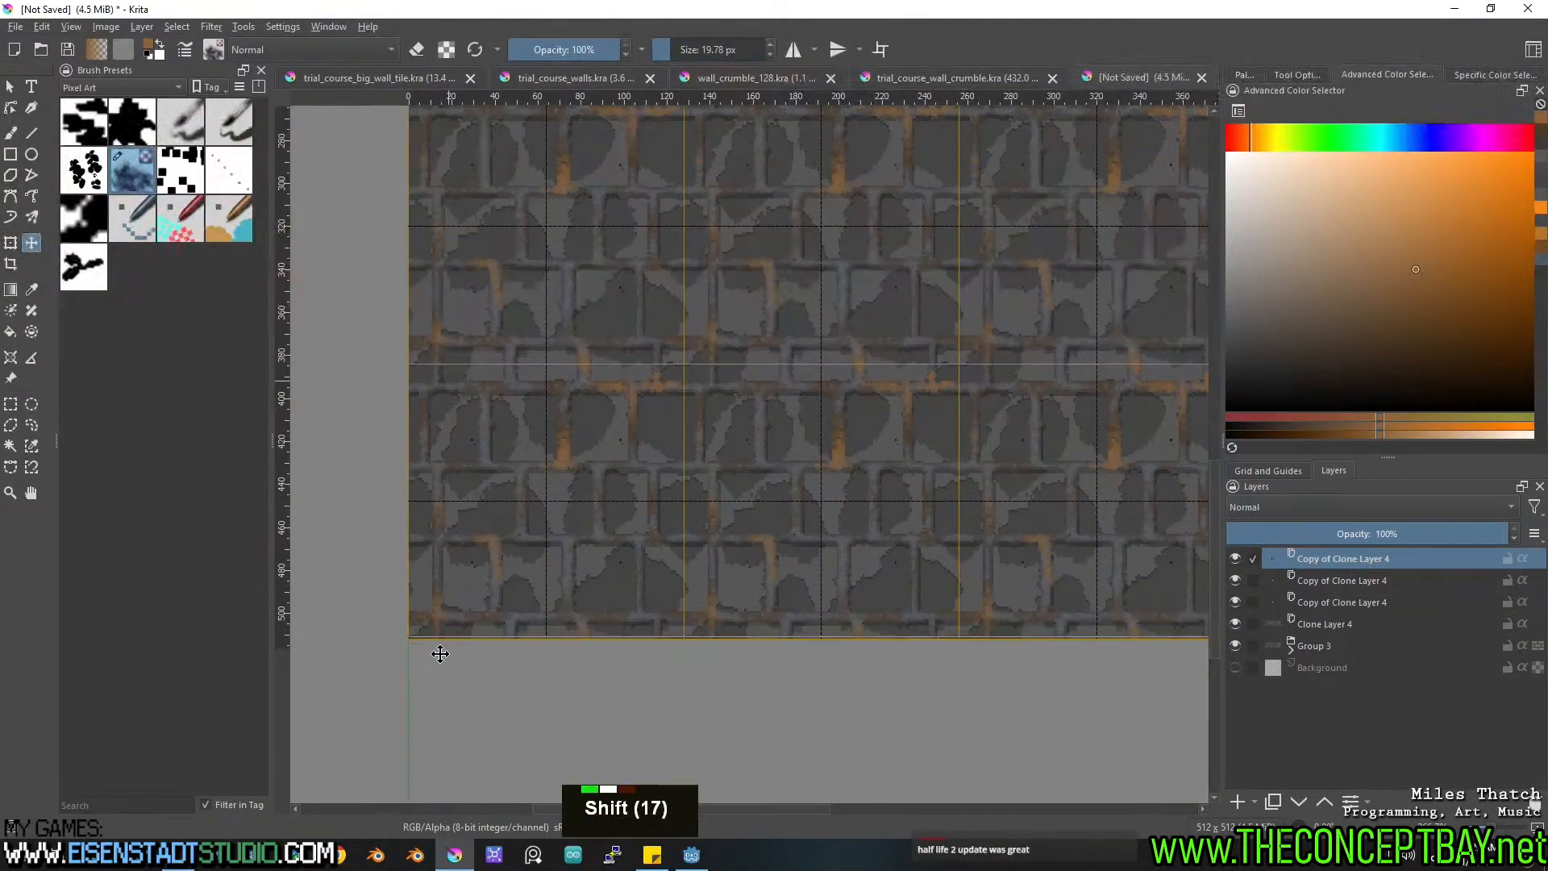
scroll(553, 451, "down", 3)
mouse_move(620, 487)
middle_mouse_down()
mouse_move(632, 513)
mouse_move(667, 328)
mouse_move(642, 480)
middle_mouse_up()
left_click(10, 263)
left_click(702, 403)
middle_click_drag(702, 418, 720, 370)
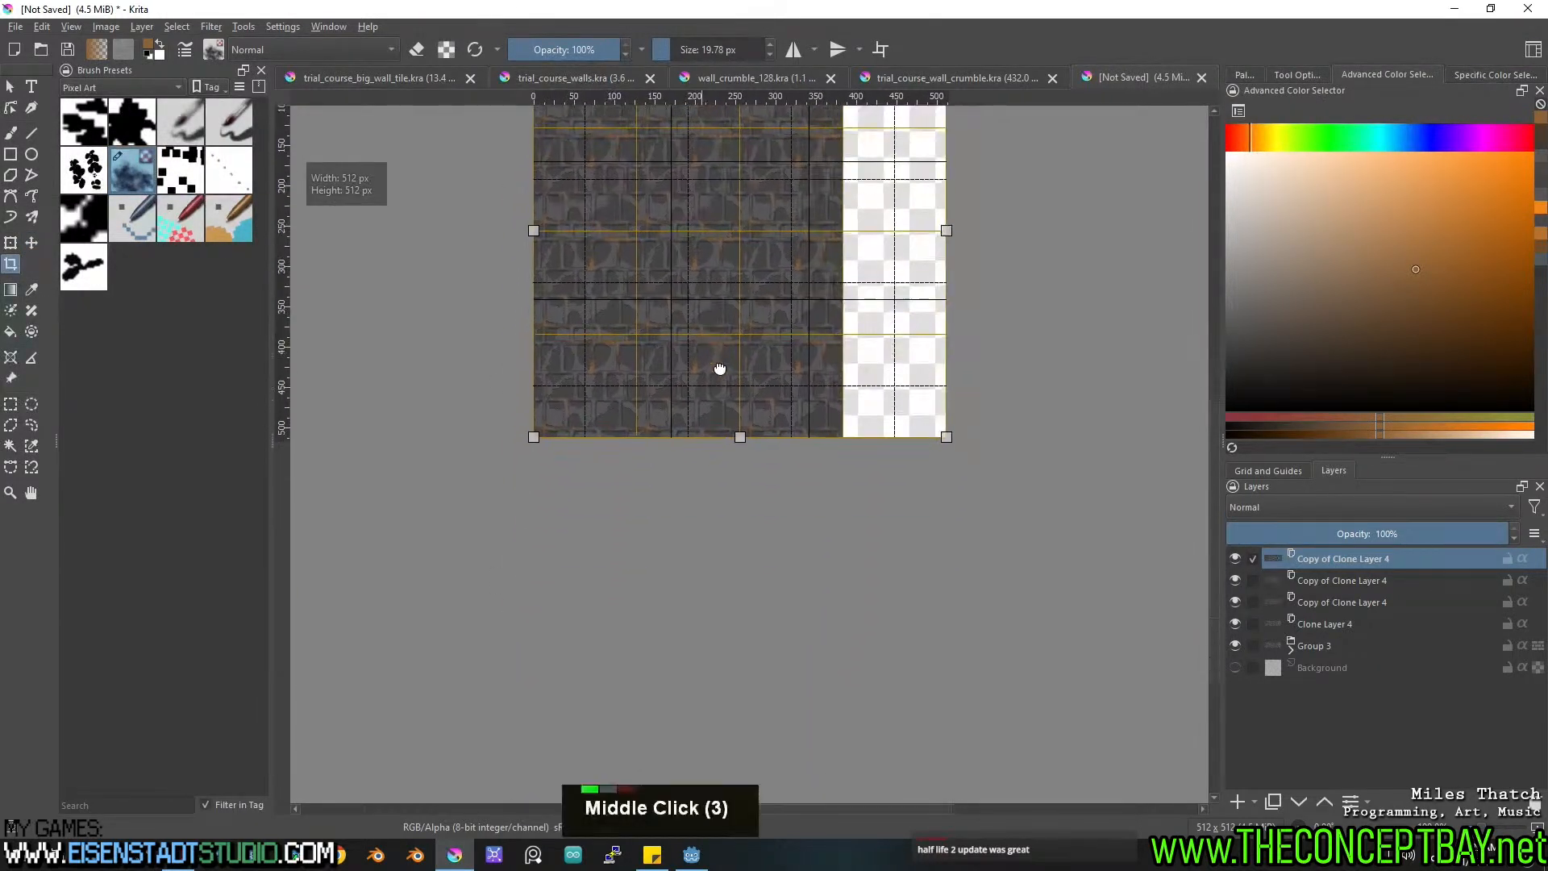
scroll(720, 370, "up", 1)
left_click_drag(739, 474, 728, 690)
key("Return")
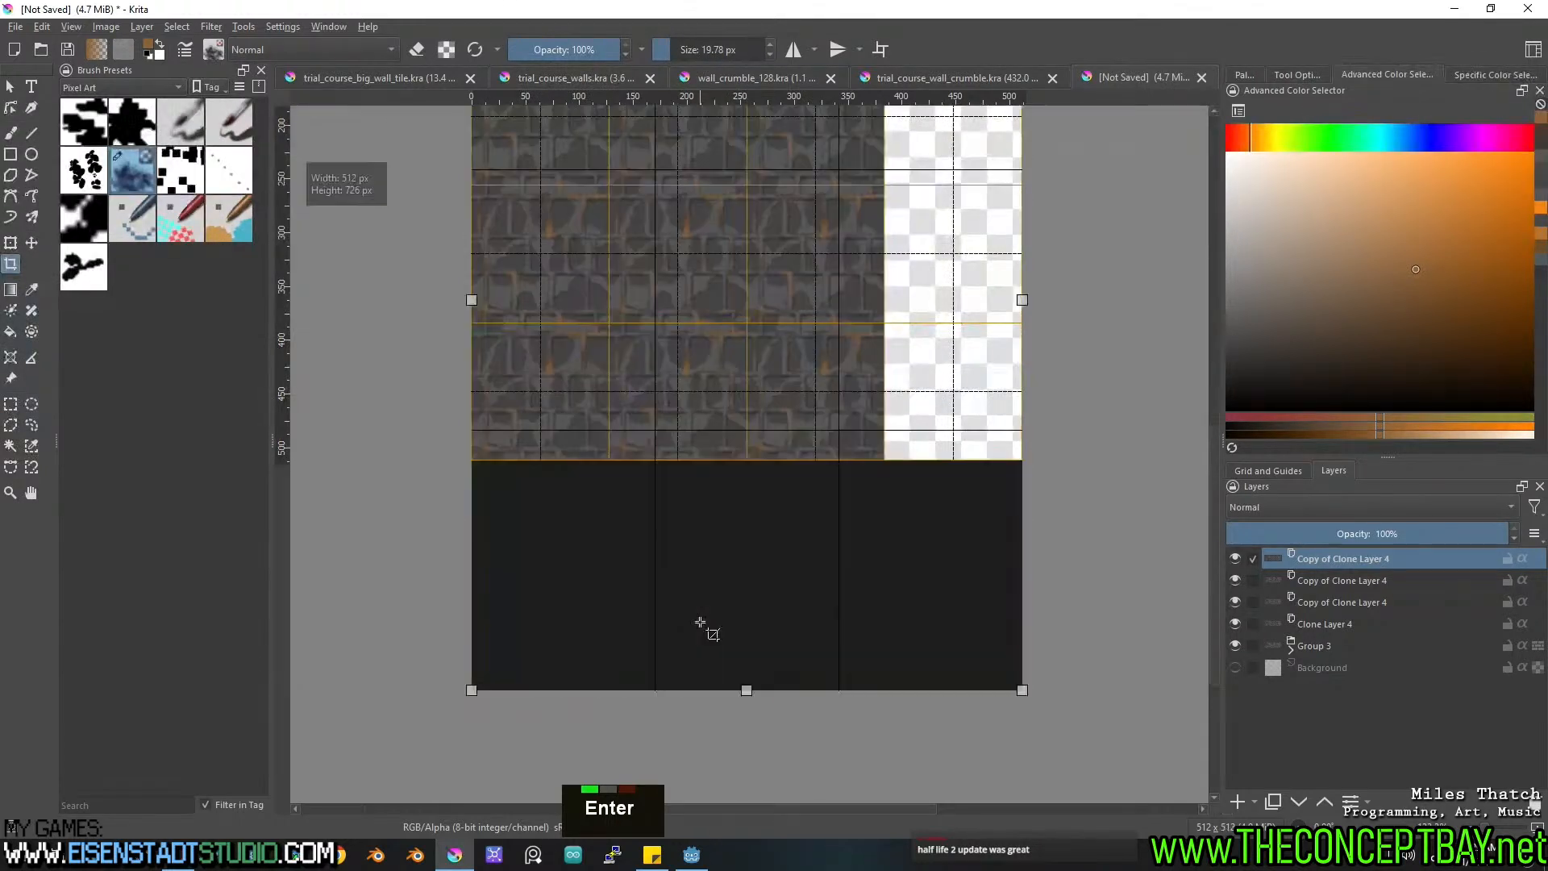
scroll(702, 626, "up", 1)
scroll(763, 615, "down", 2)
left_click_drag(828, 605, 830, 542)
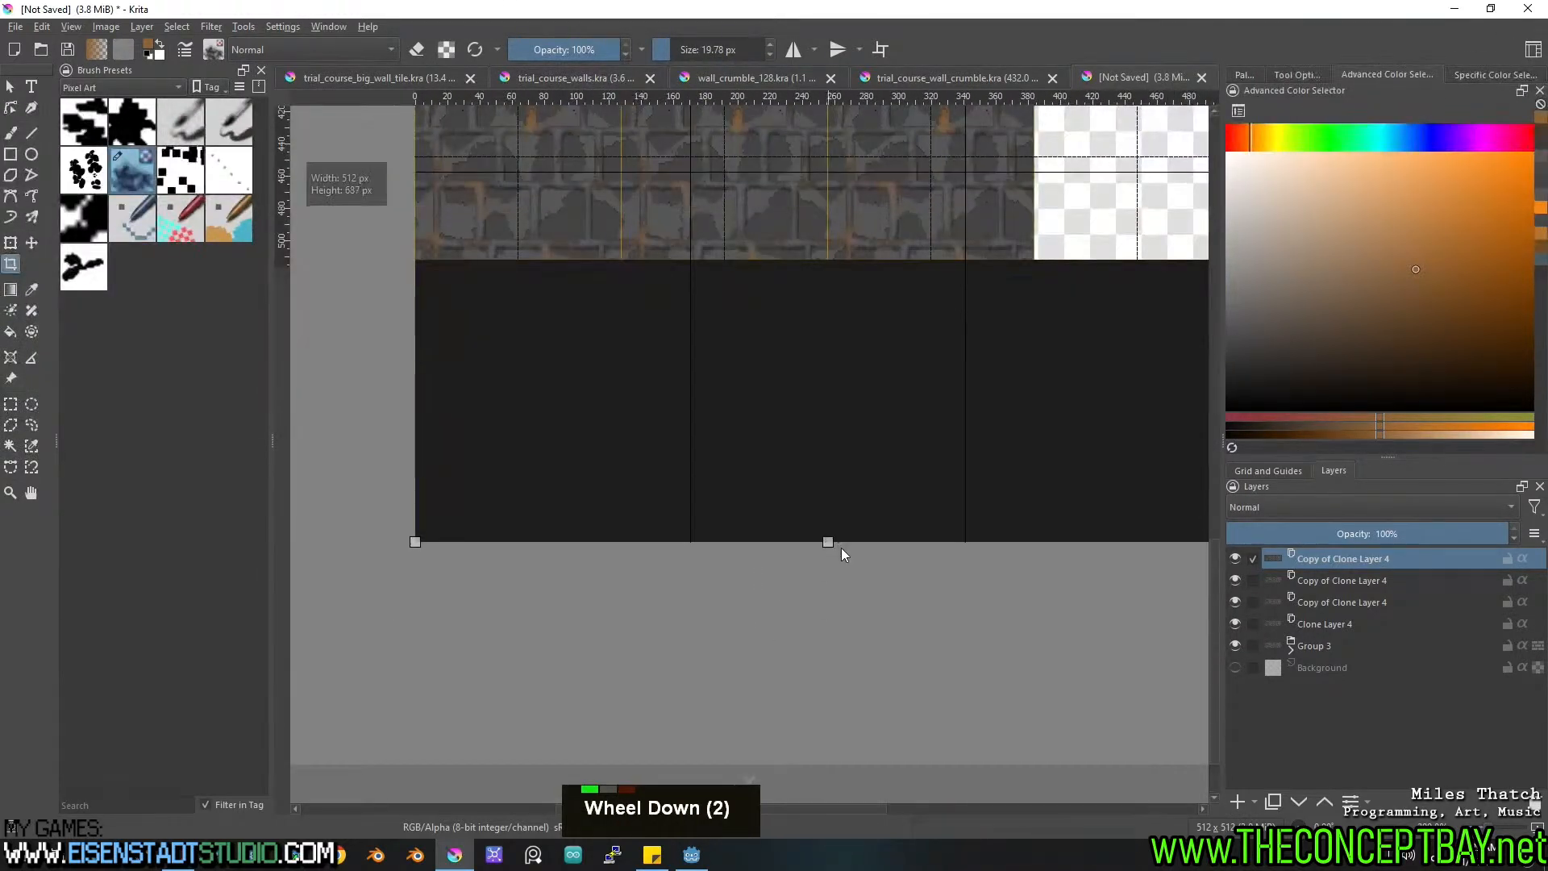
key("Return")
key("ctrl+z")
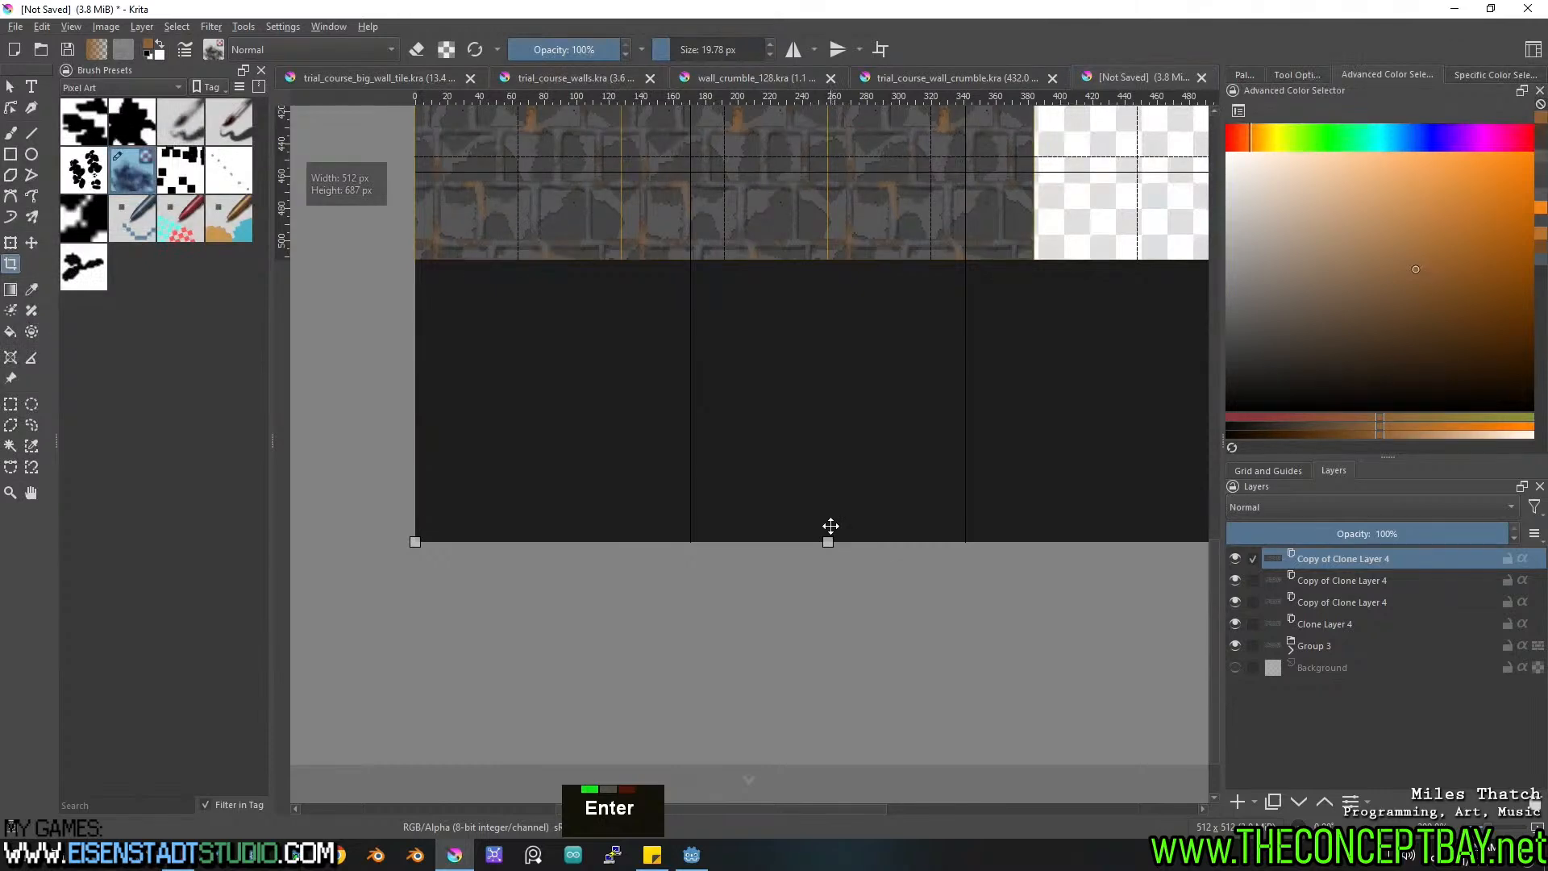
key("Escape")
scroll(830, 529, "down", 5)
key("ctrl+z")
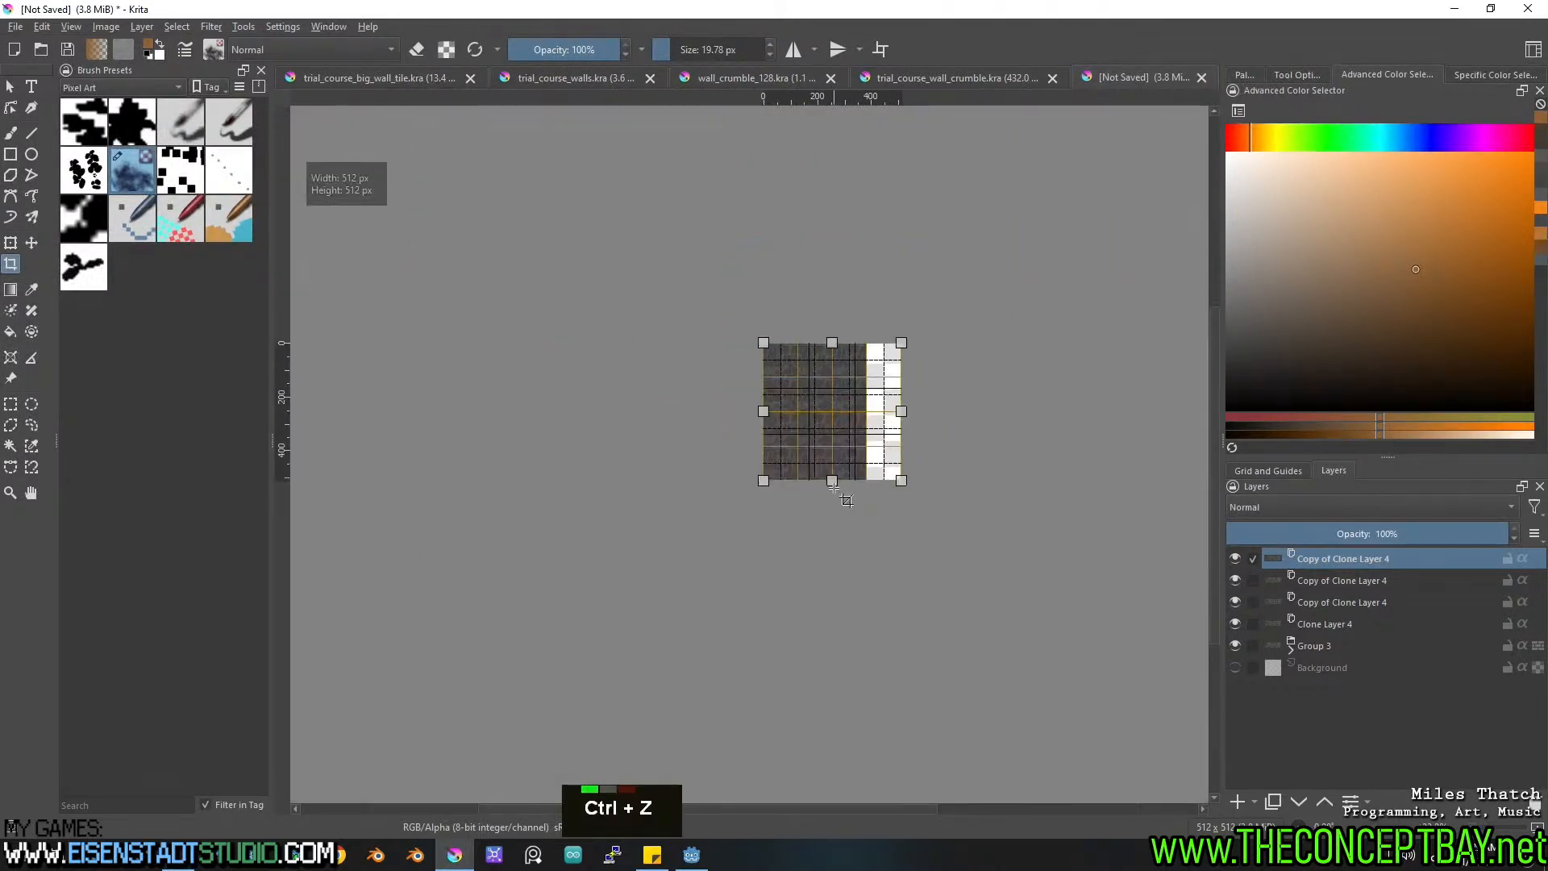
scroll(834, 487, "up", 2)
key("Escape")
Try to resize the canvas to a height of 1024 px with the existing bricks anchored at the top.
left_click(112, 29)
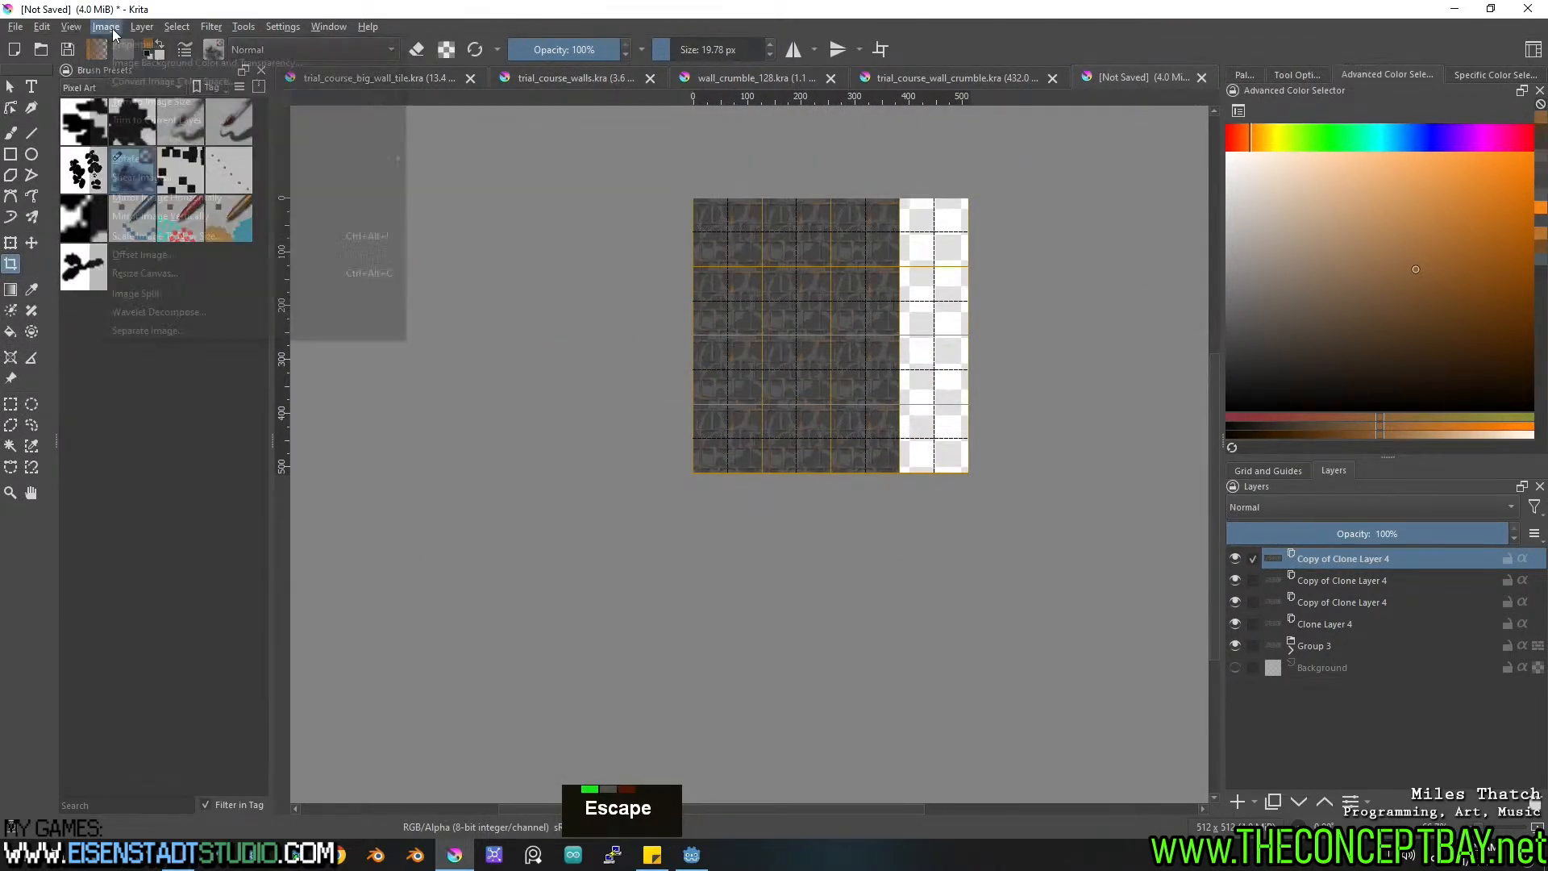
mouse_move(125, 167)
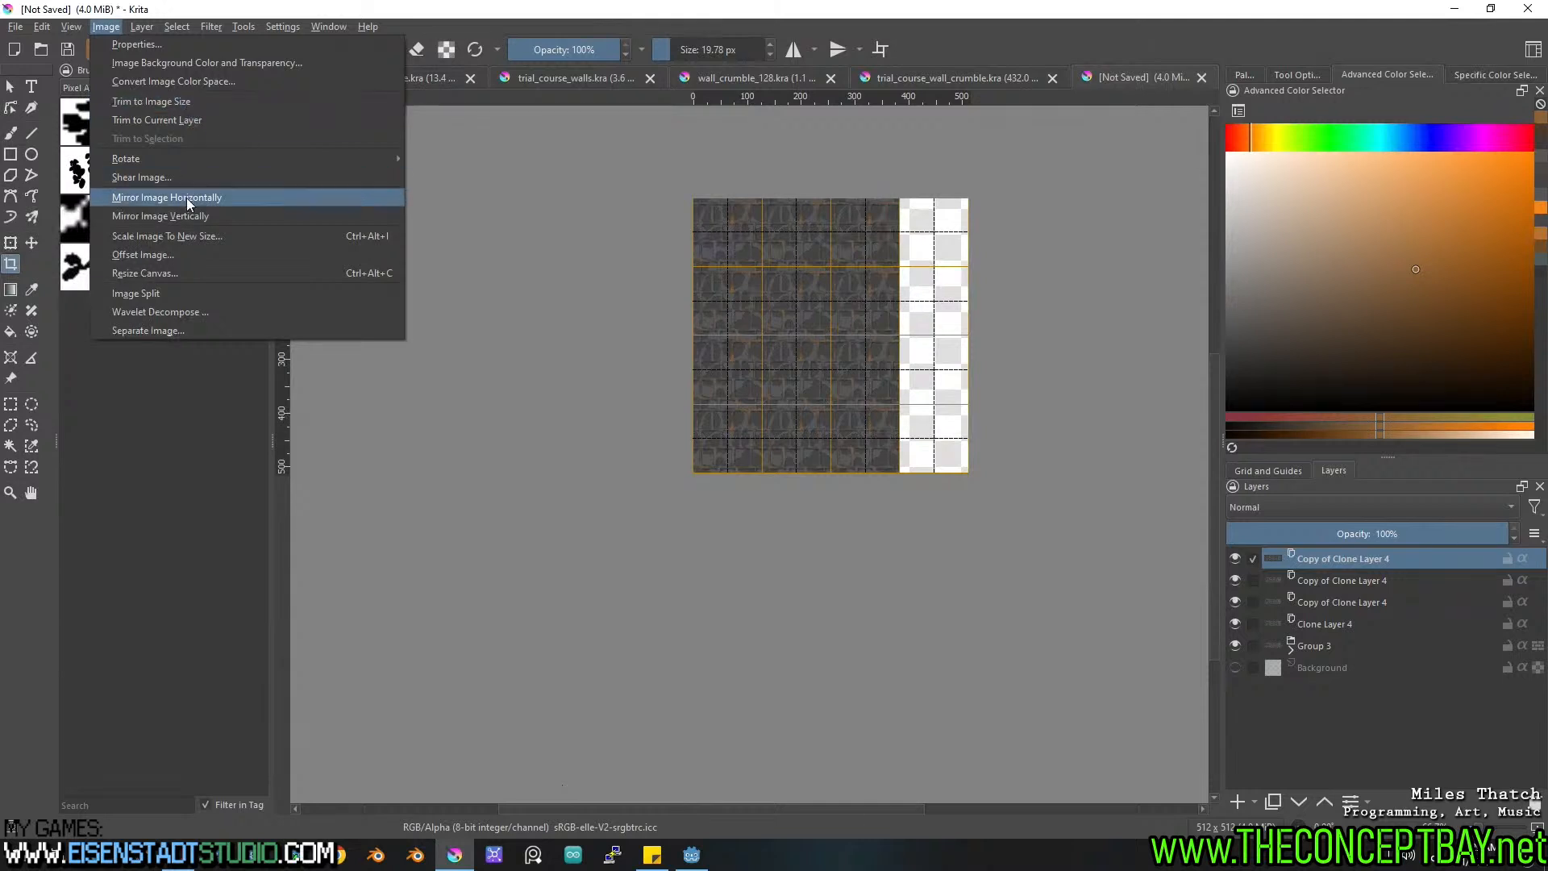
left_click(172, 273)
left_click(747, 474)
double_click(762, 336)
type("1024")
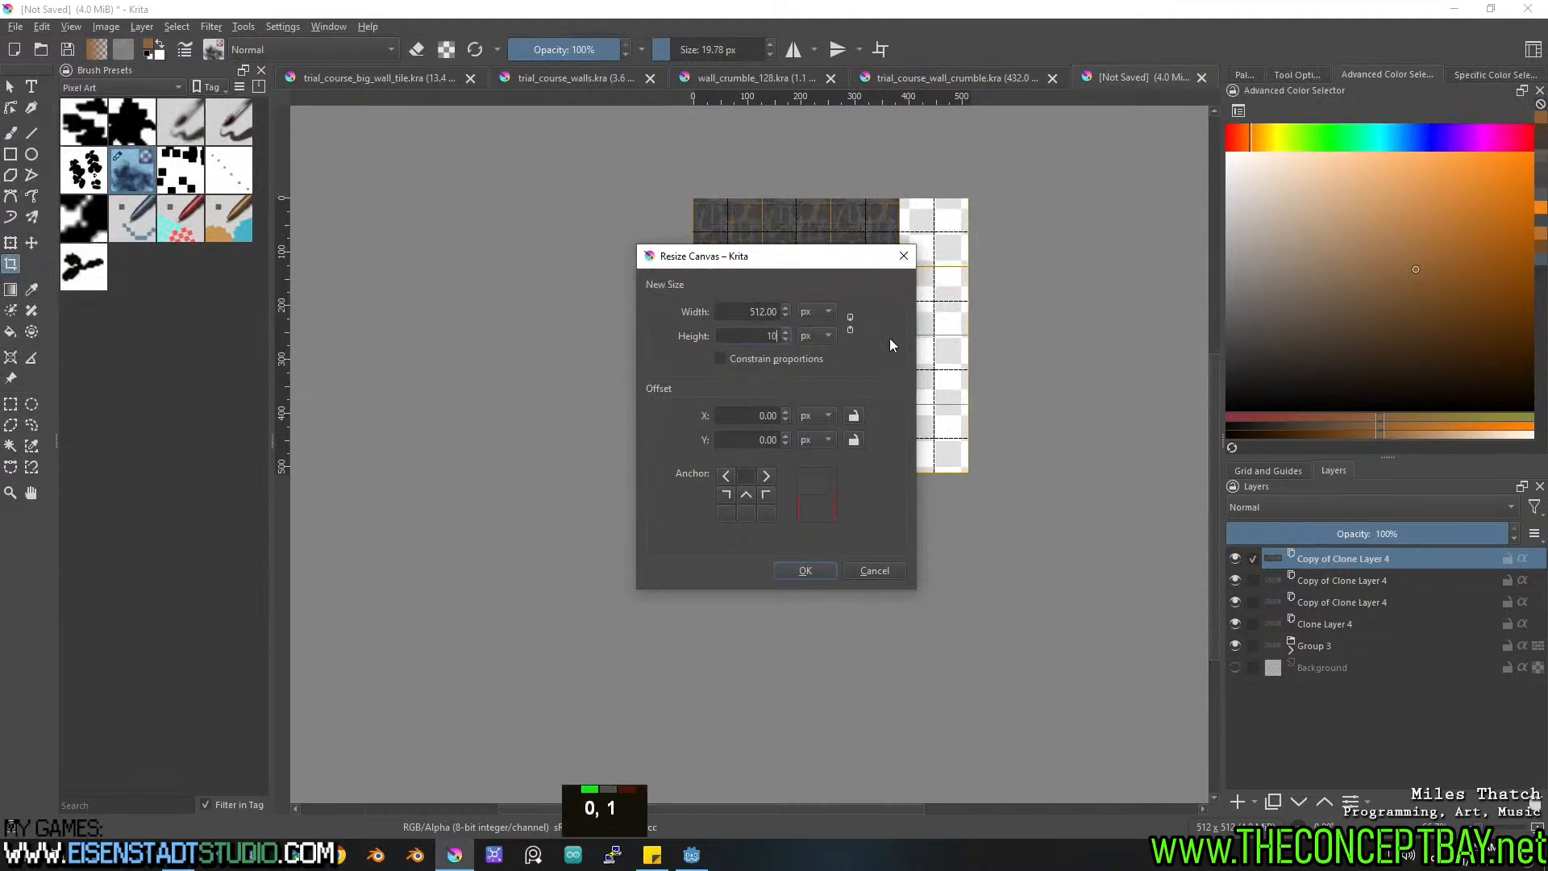
left_click(805, 570)
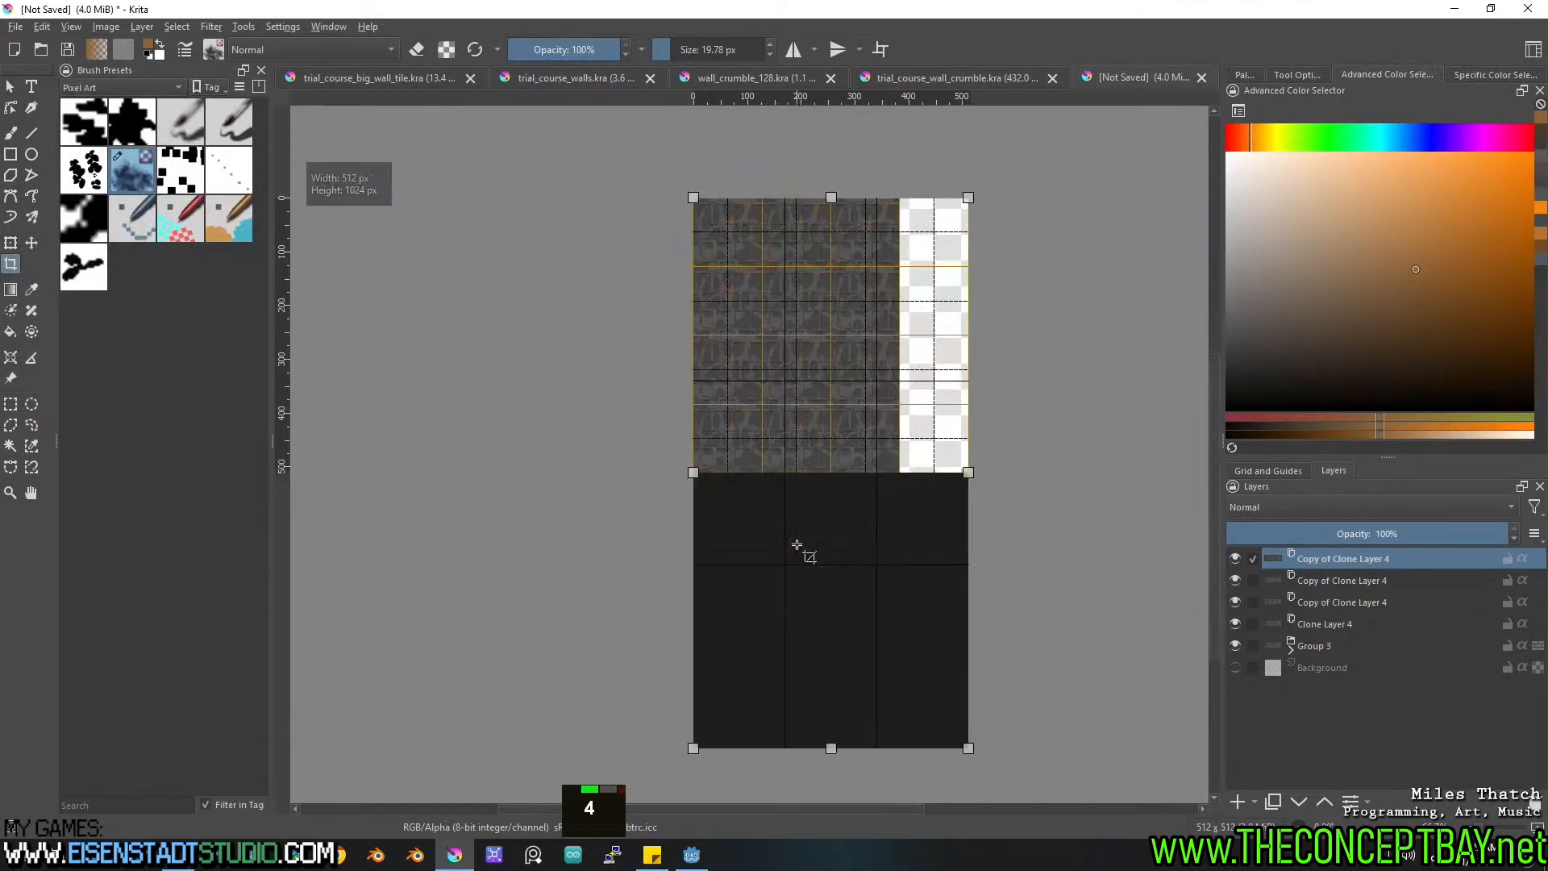
key("Escape")
key("ctrl+z")
key("ctrl+shift+z")
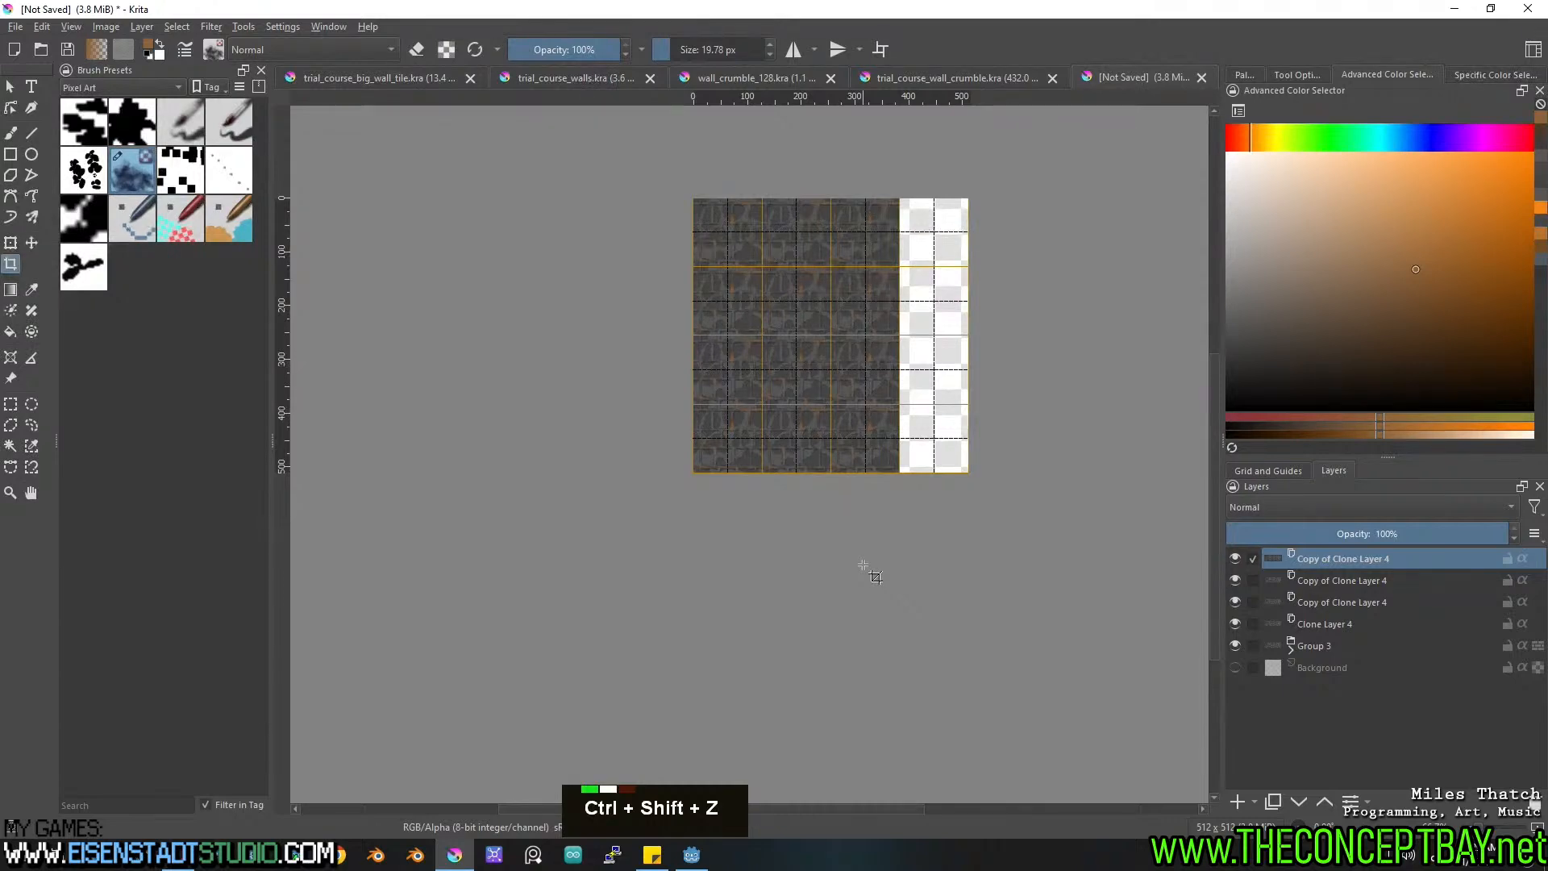
Resize the canvas to 1024 px high, keeping the brick rows anchored at the top edge.
left_click(42, 27)
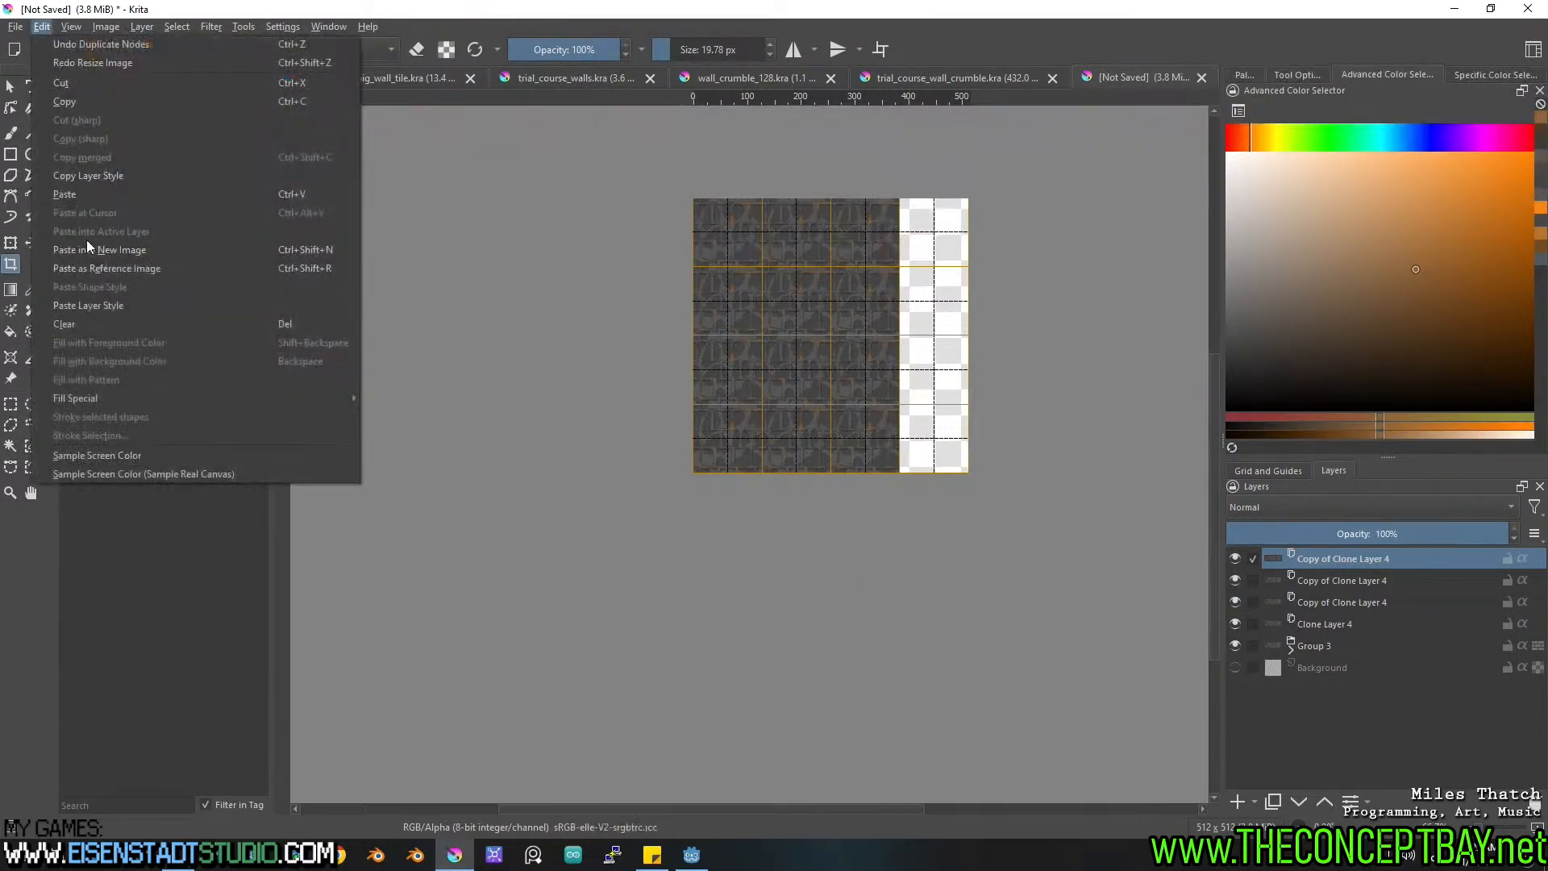
mouse_move(68, 27)
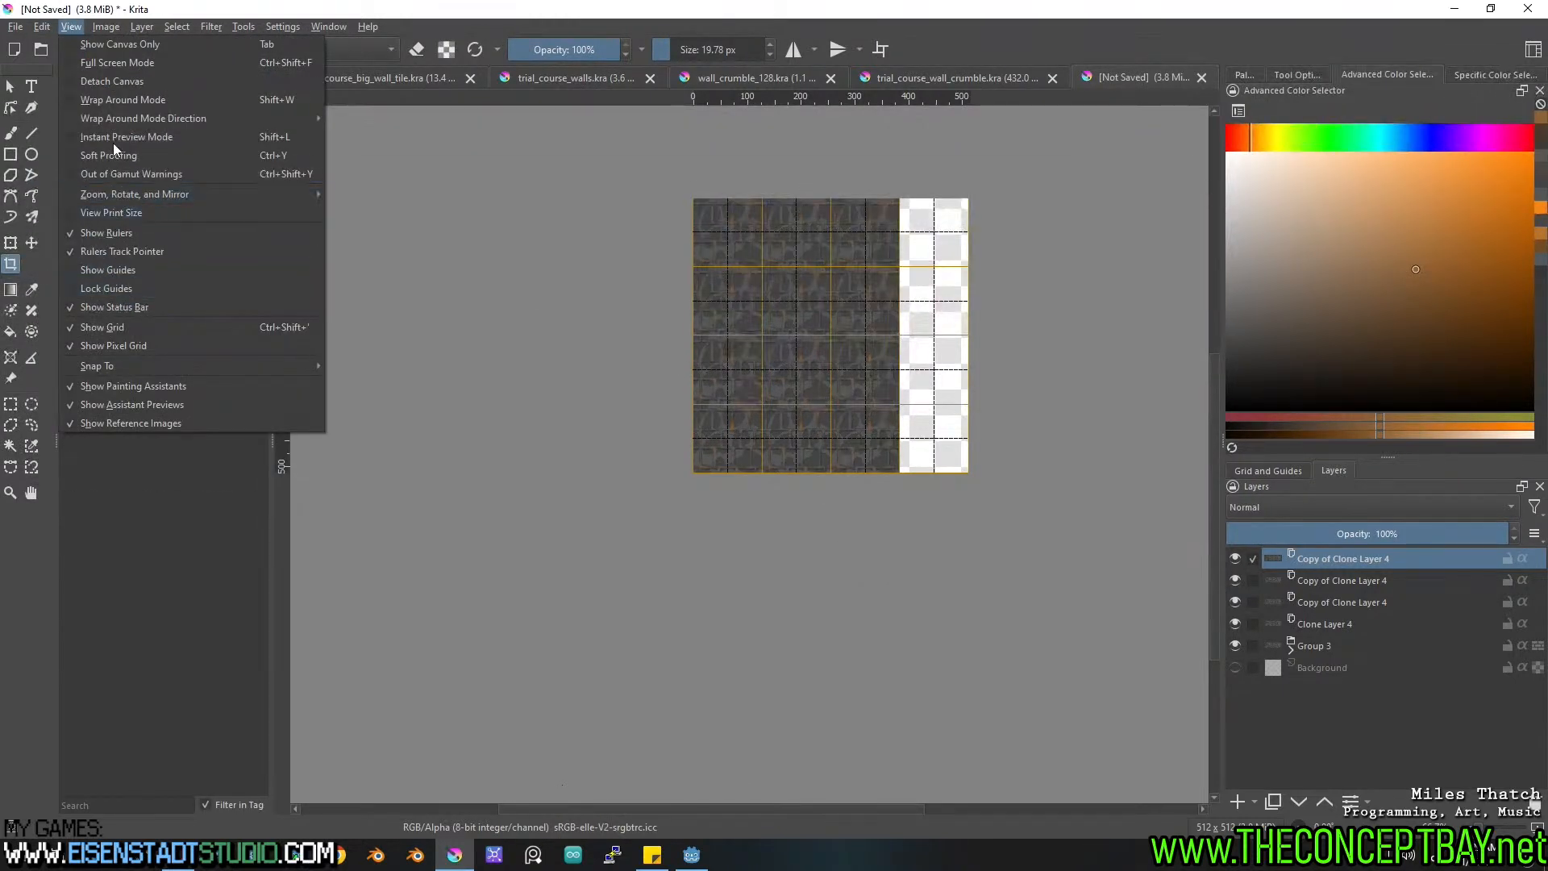
left_click(147, 274)
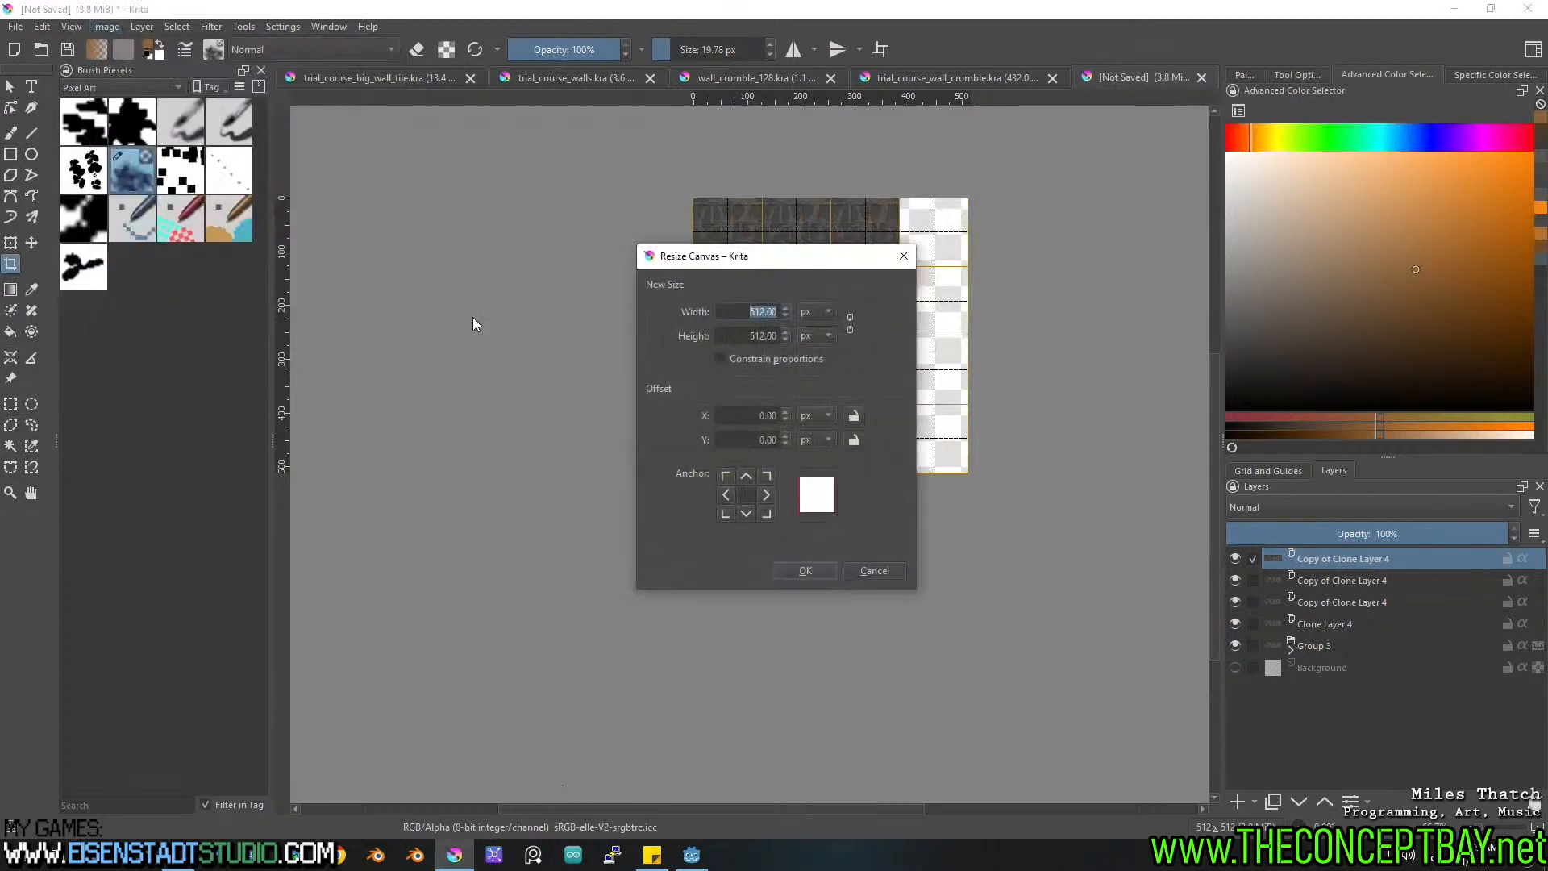
type("1")
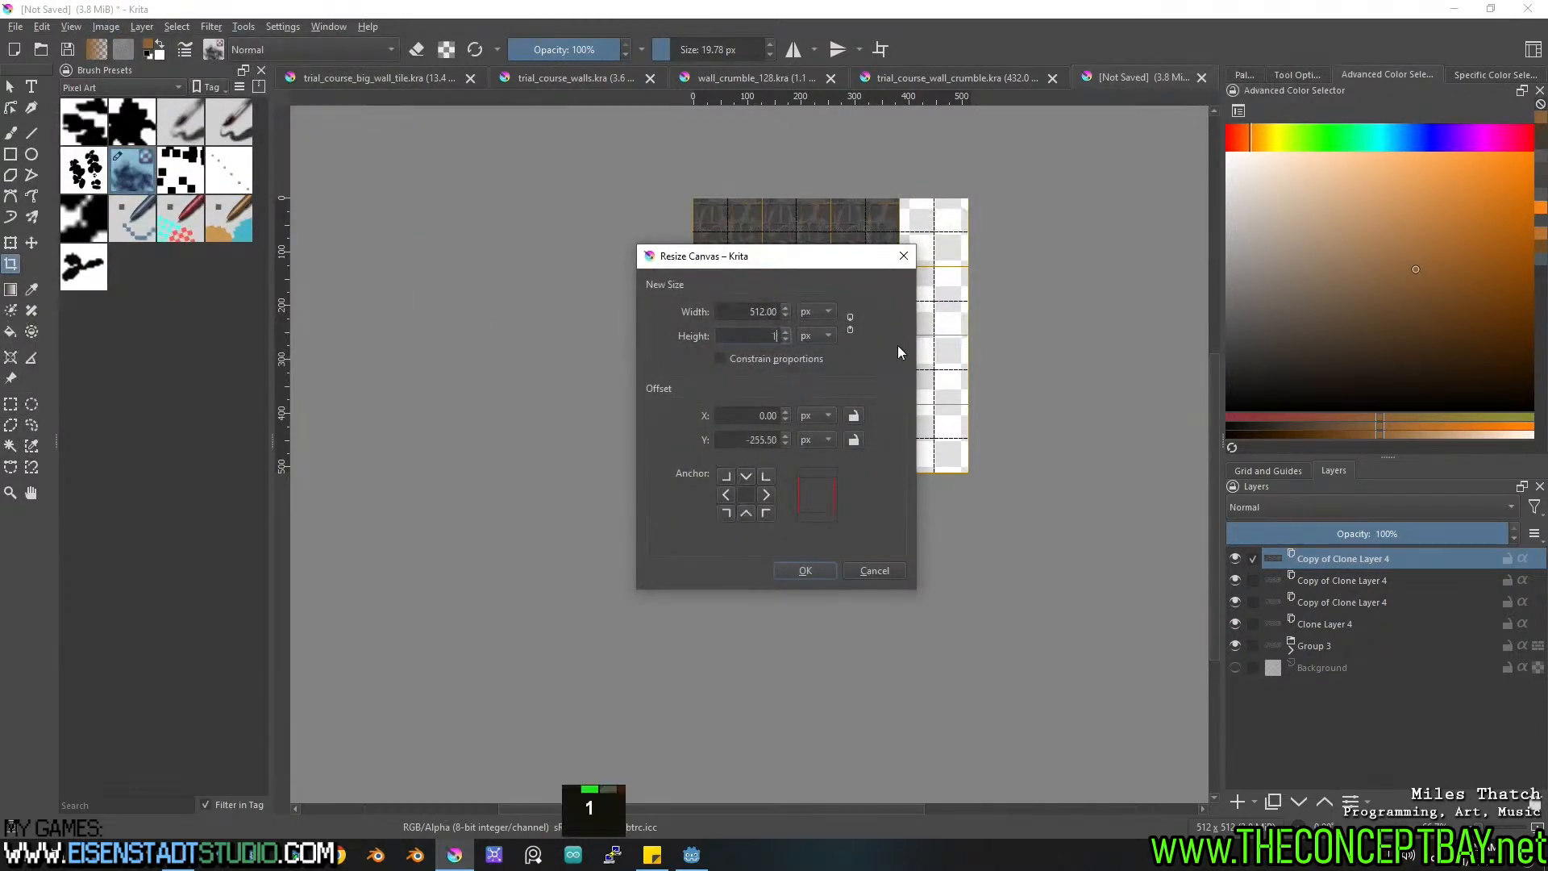
type("024")
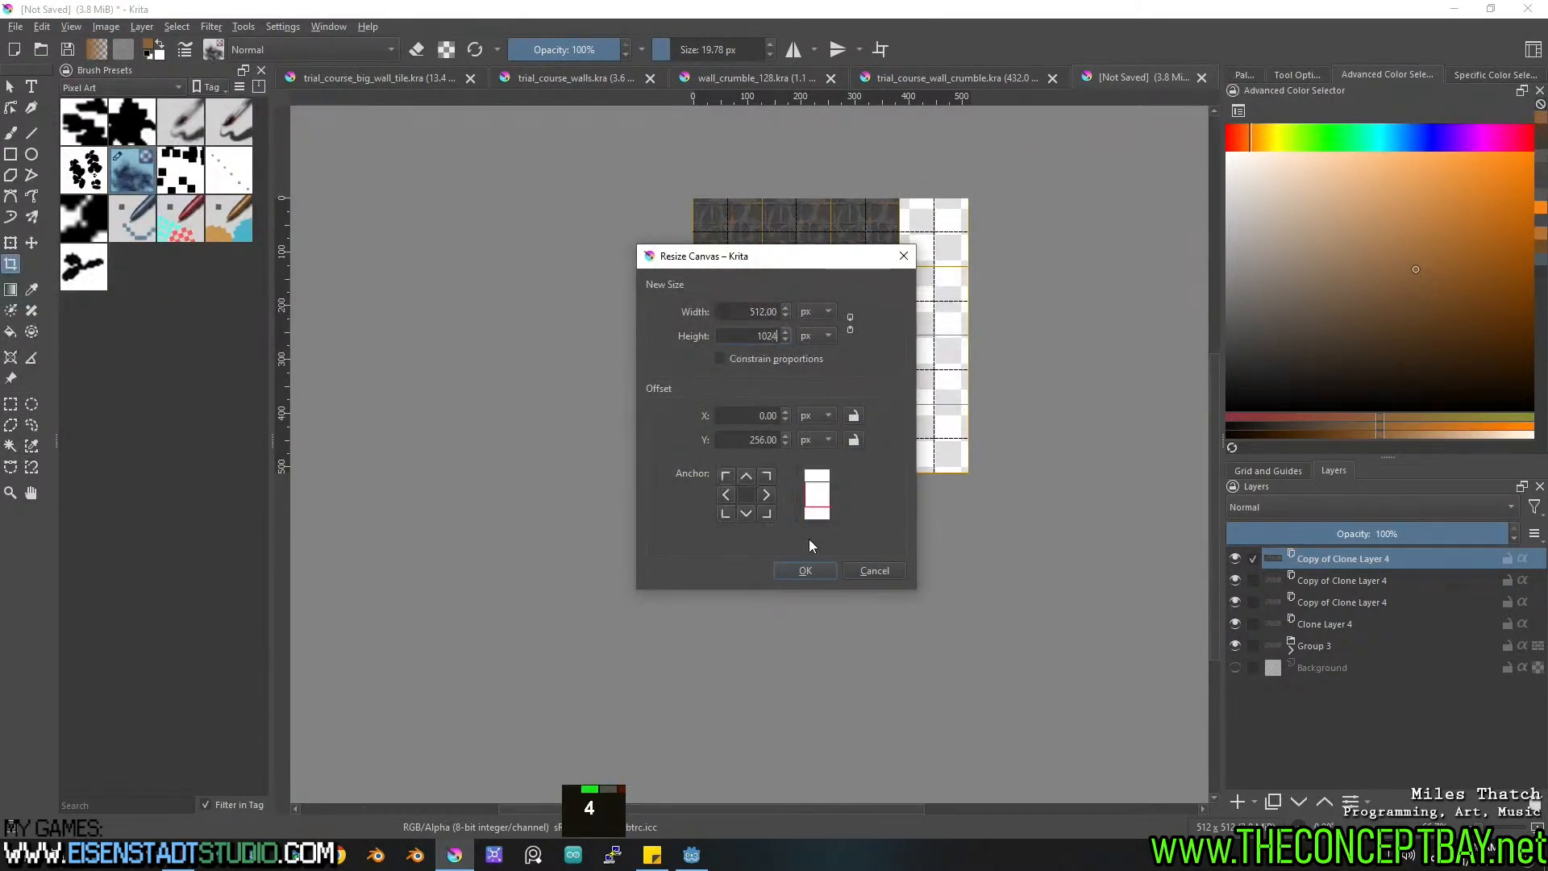
left_click(746, 476)
left_click(803, 570)
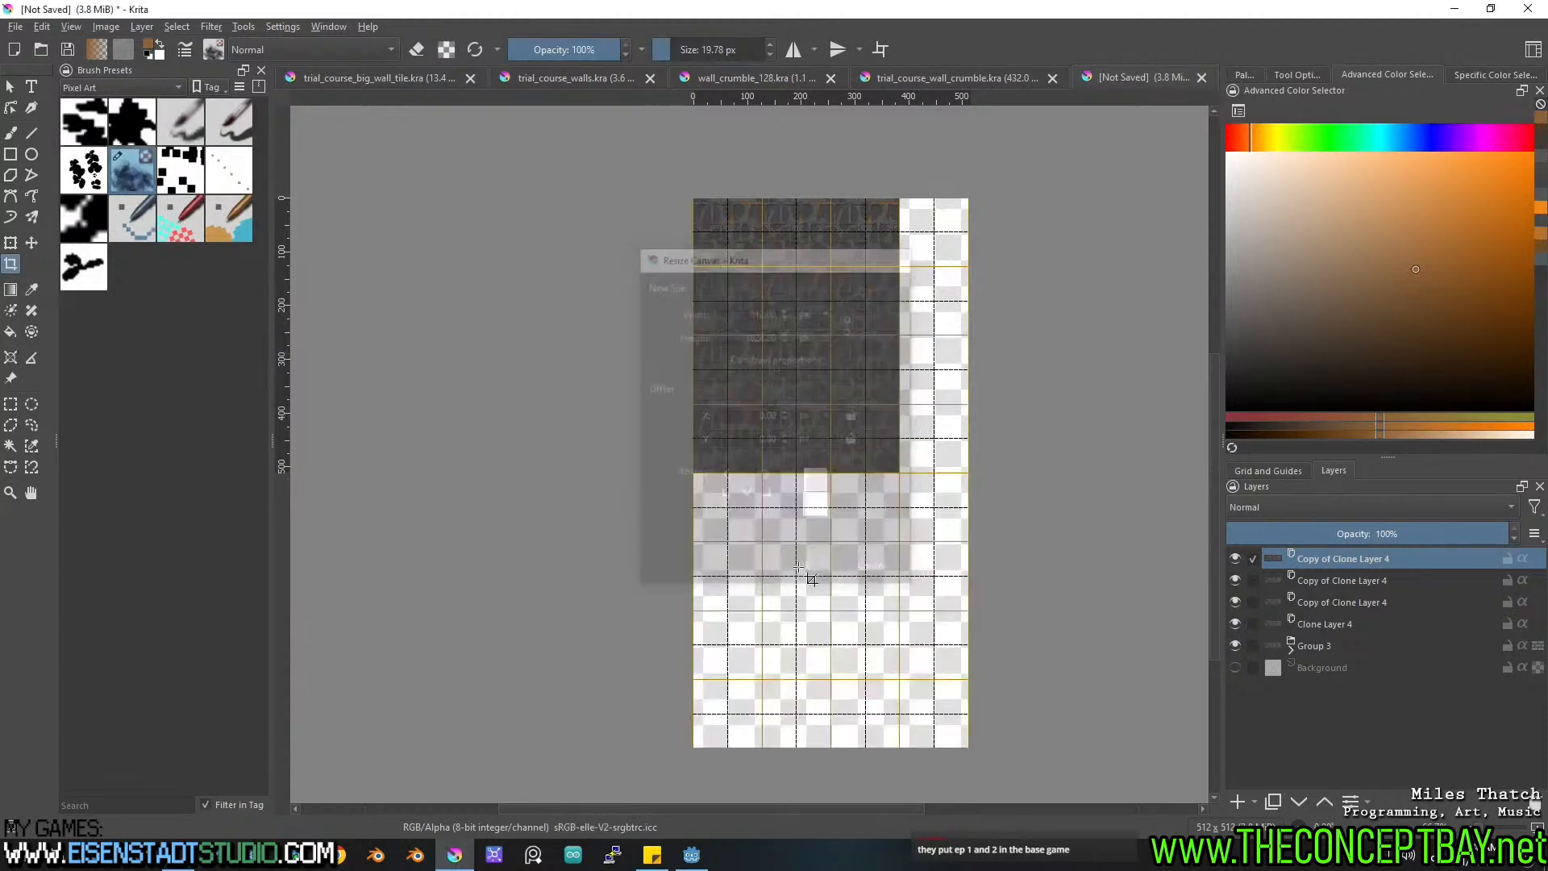
Save the document as trial_course_walls_128.kra in the trial_course folder.
key("ctrl+s")
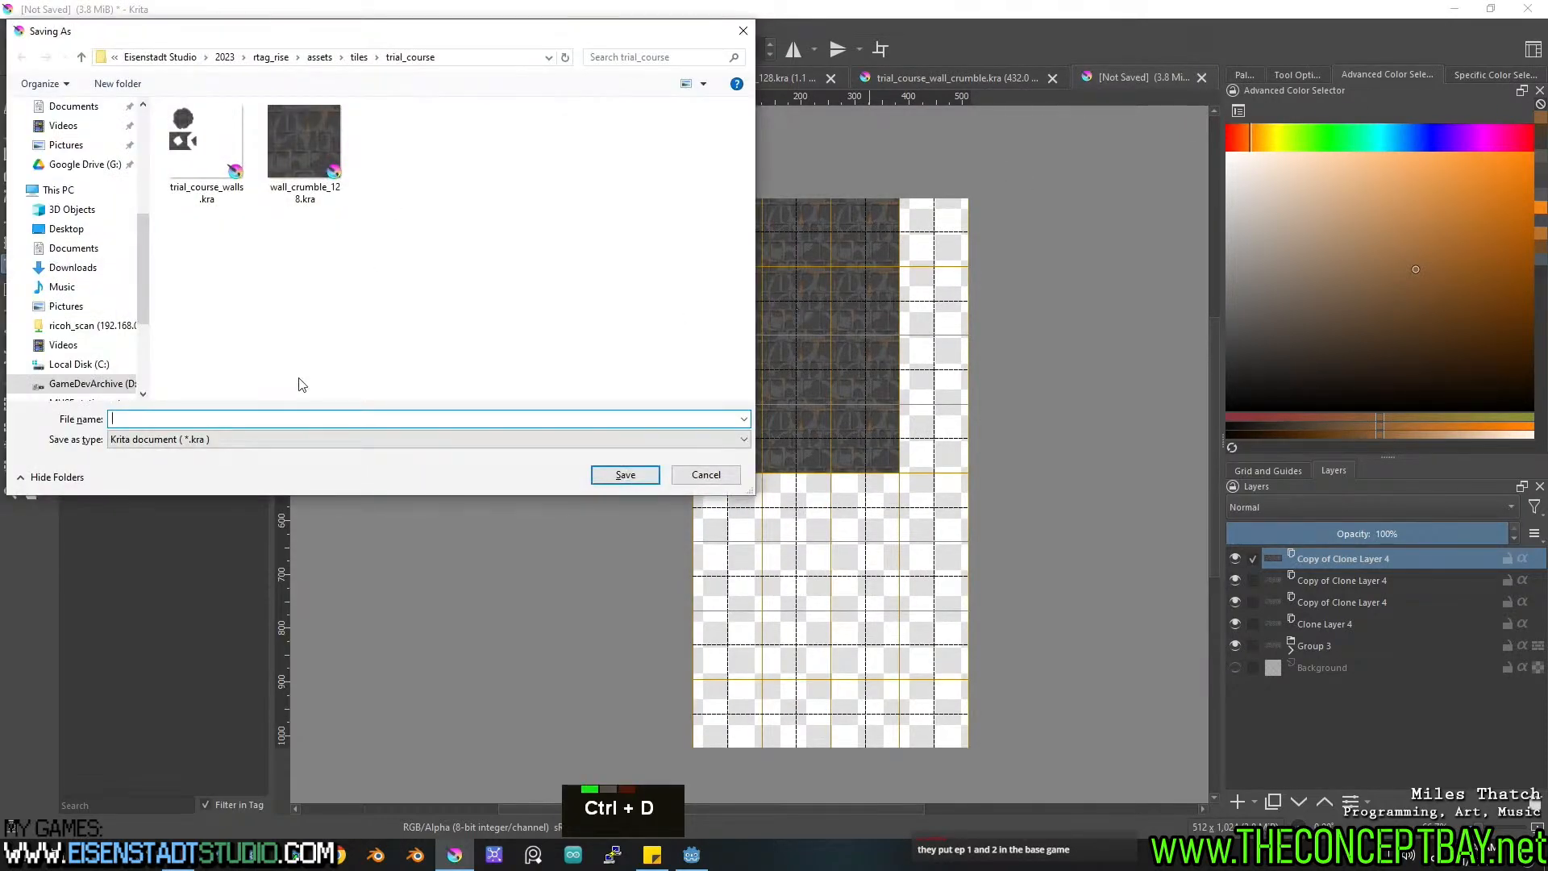
type("all_criu")
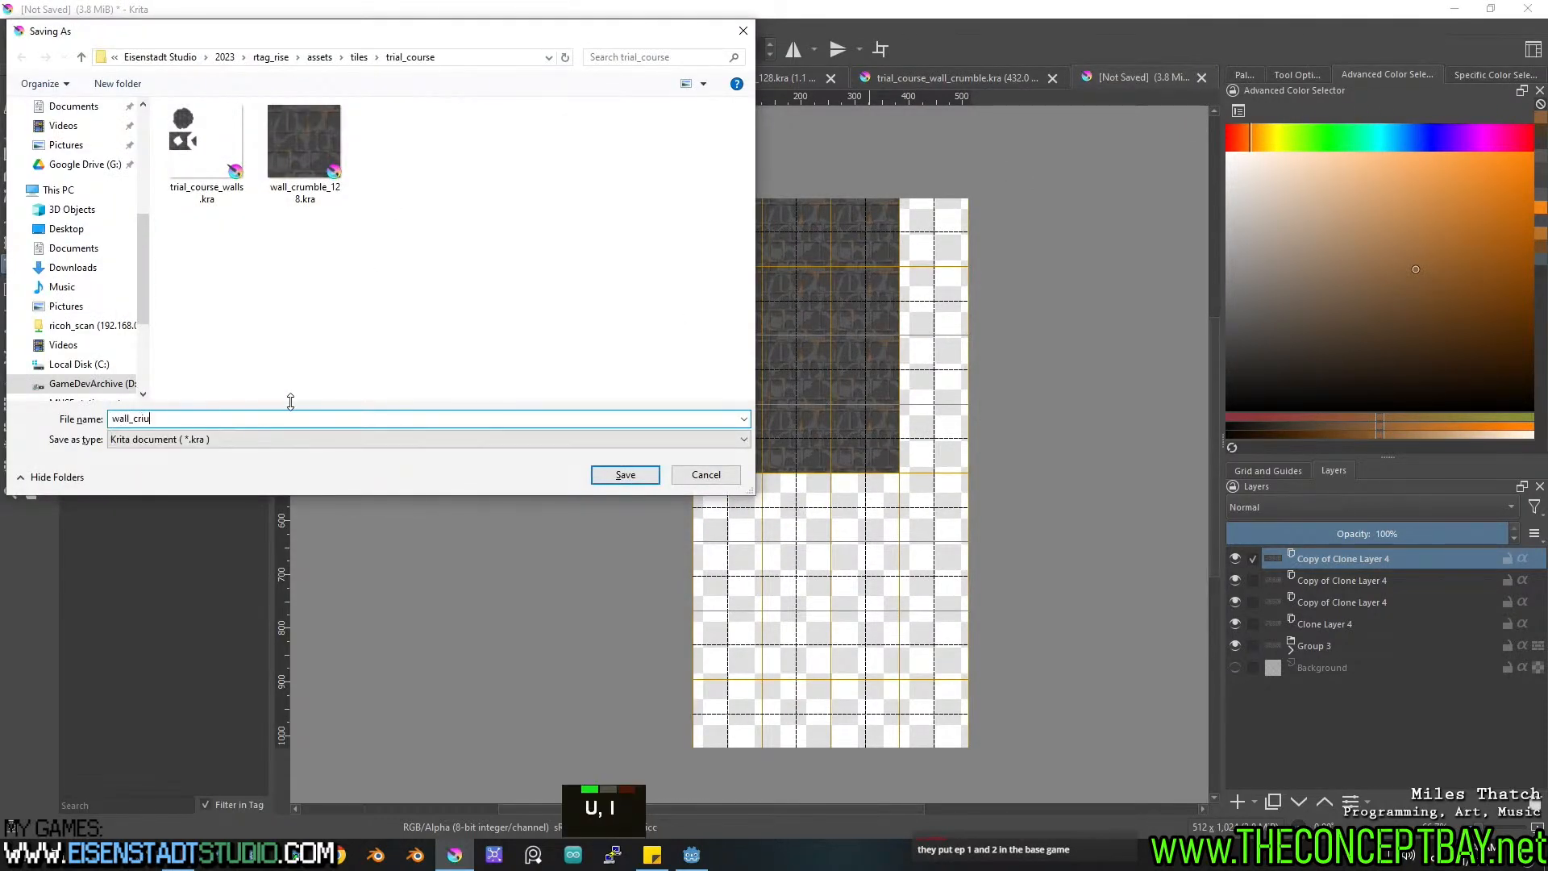
key("BackSpace")
key("ctrl+a")
type("triak")
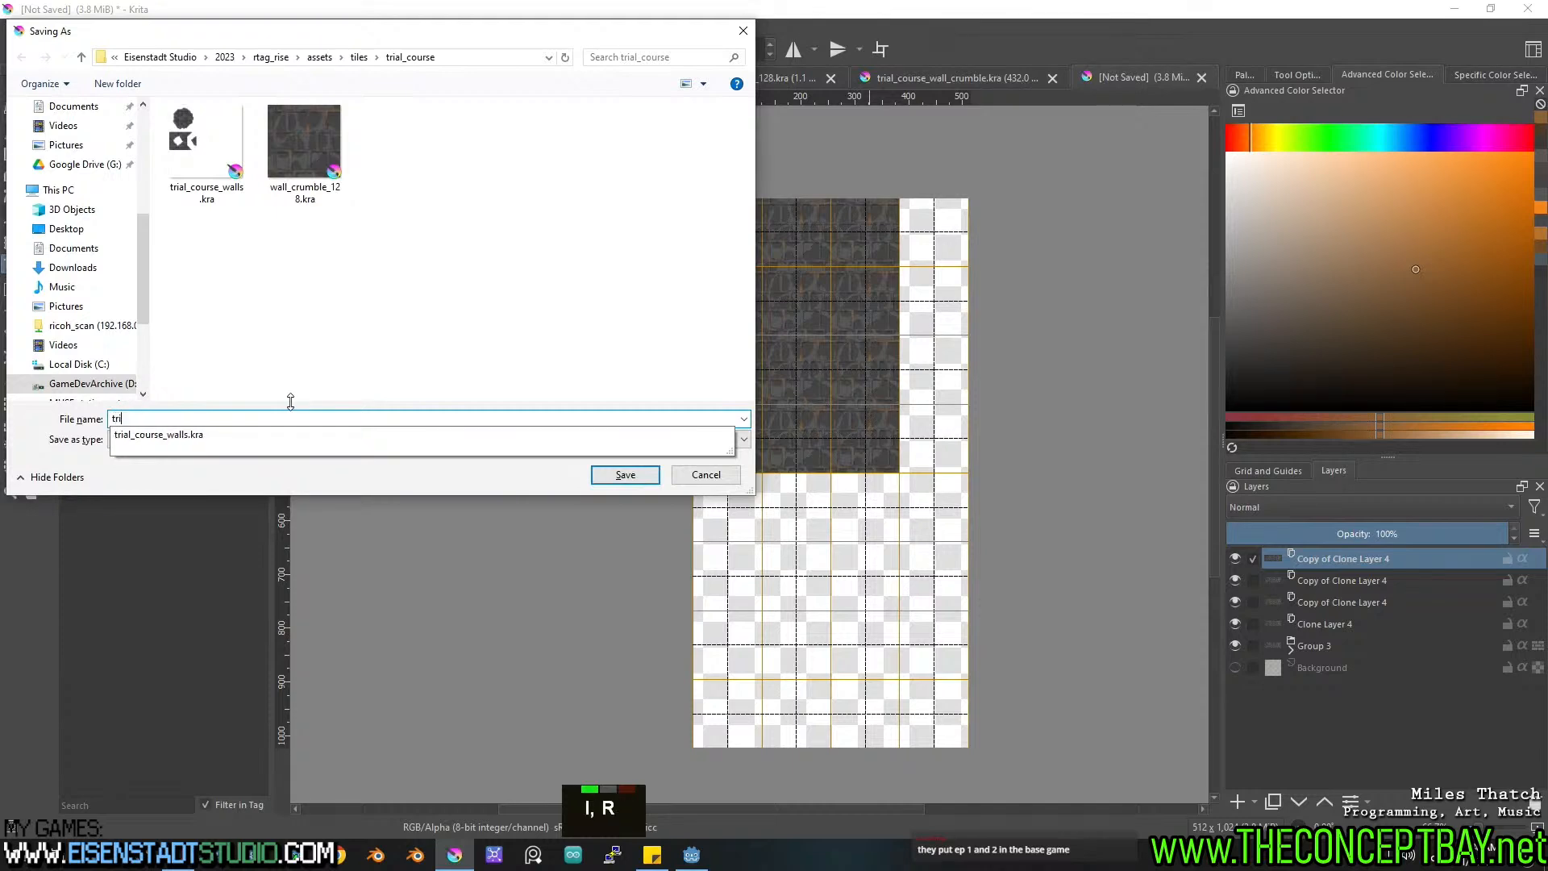
key("BackSpace")
key("Down")
key("Left")
key("Left")
key("Left")
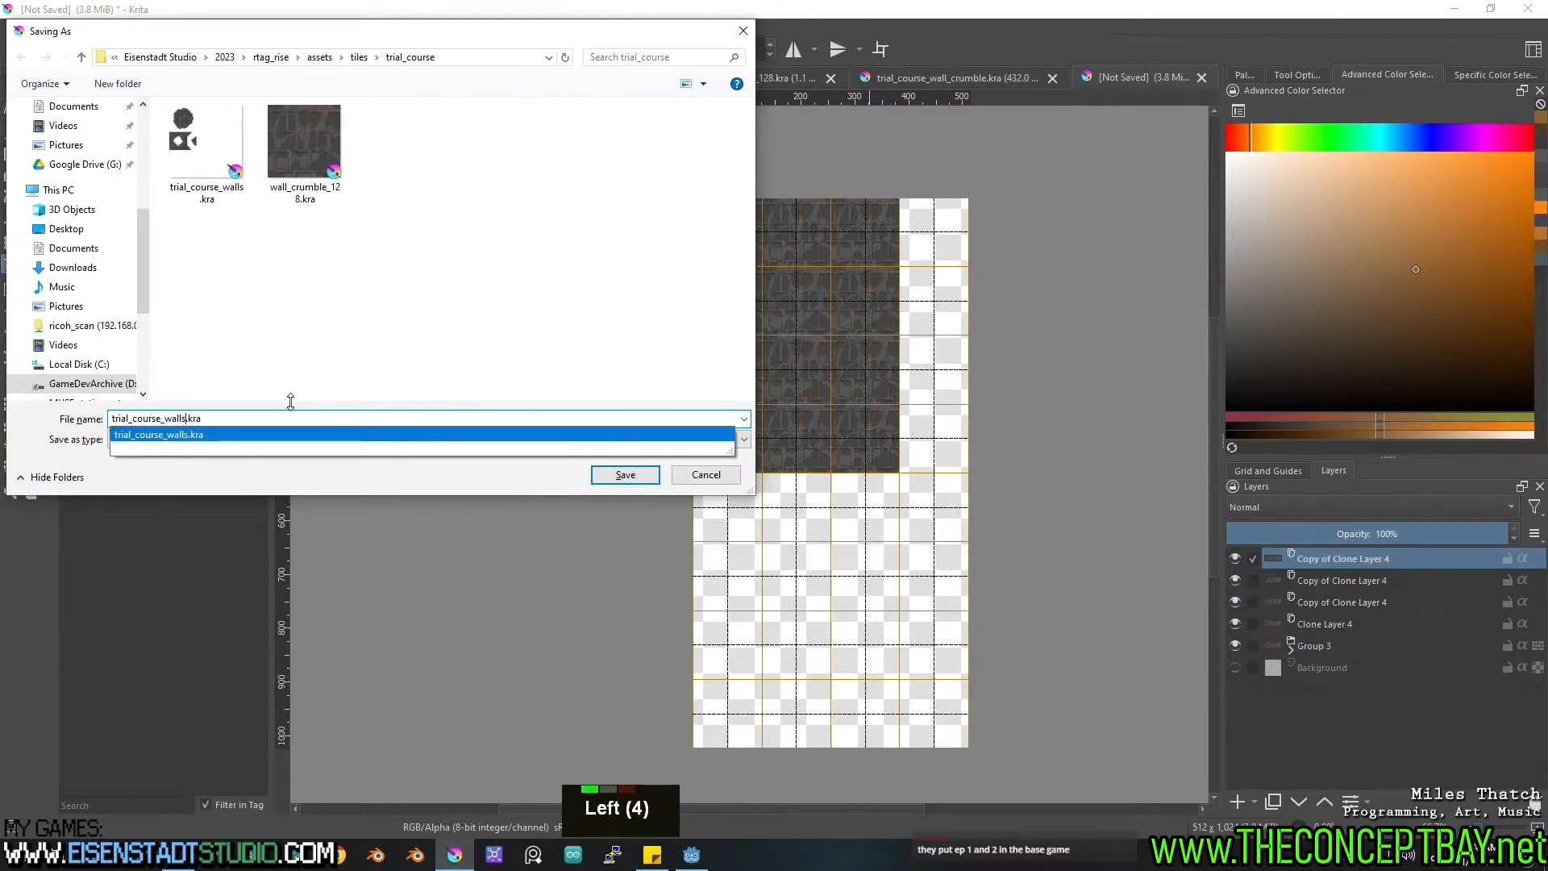
type("_128")
key("Return")
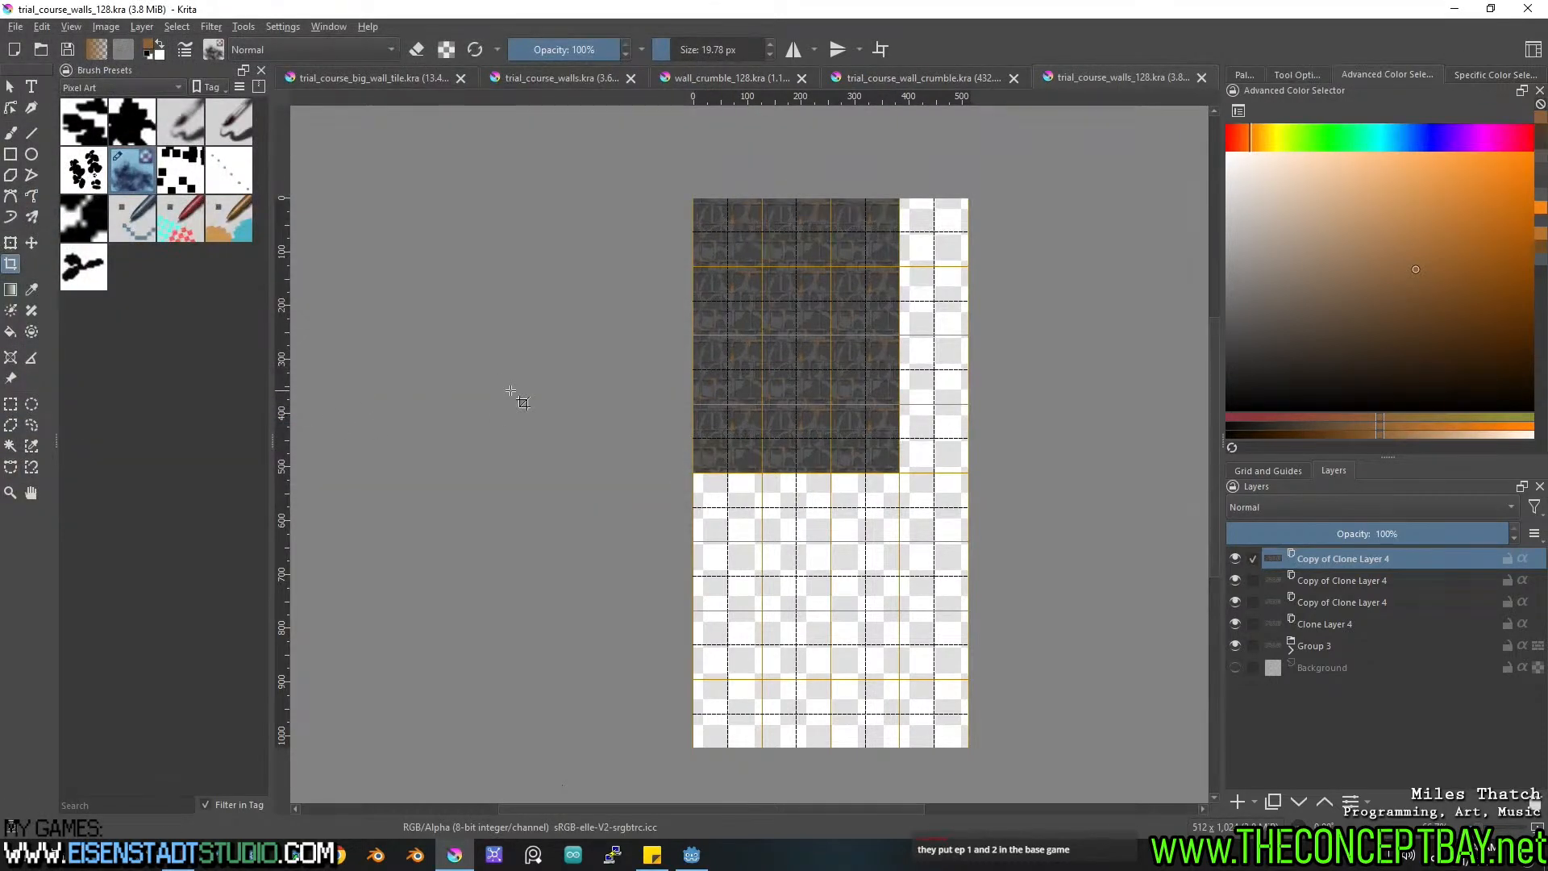
middle_click_drag(550, 368, 567, 329)
scroll(581, 363, "up", 2)
key("ctrl+s")
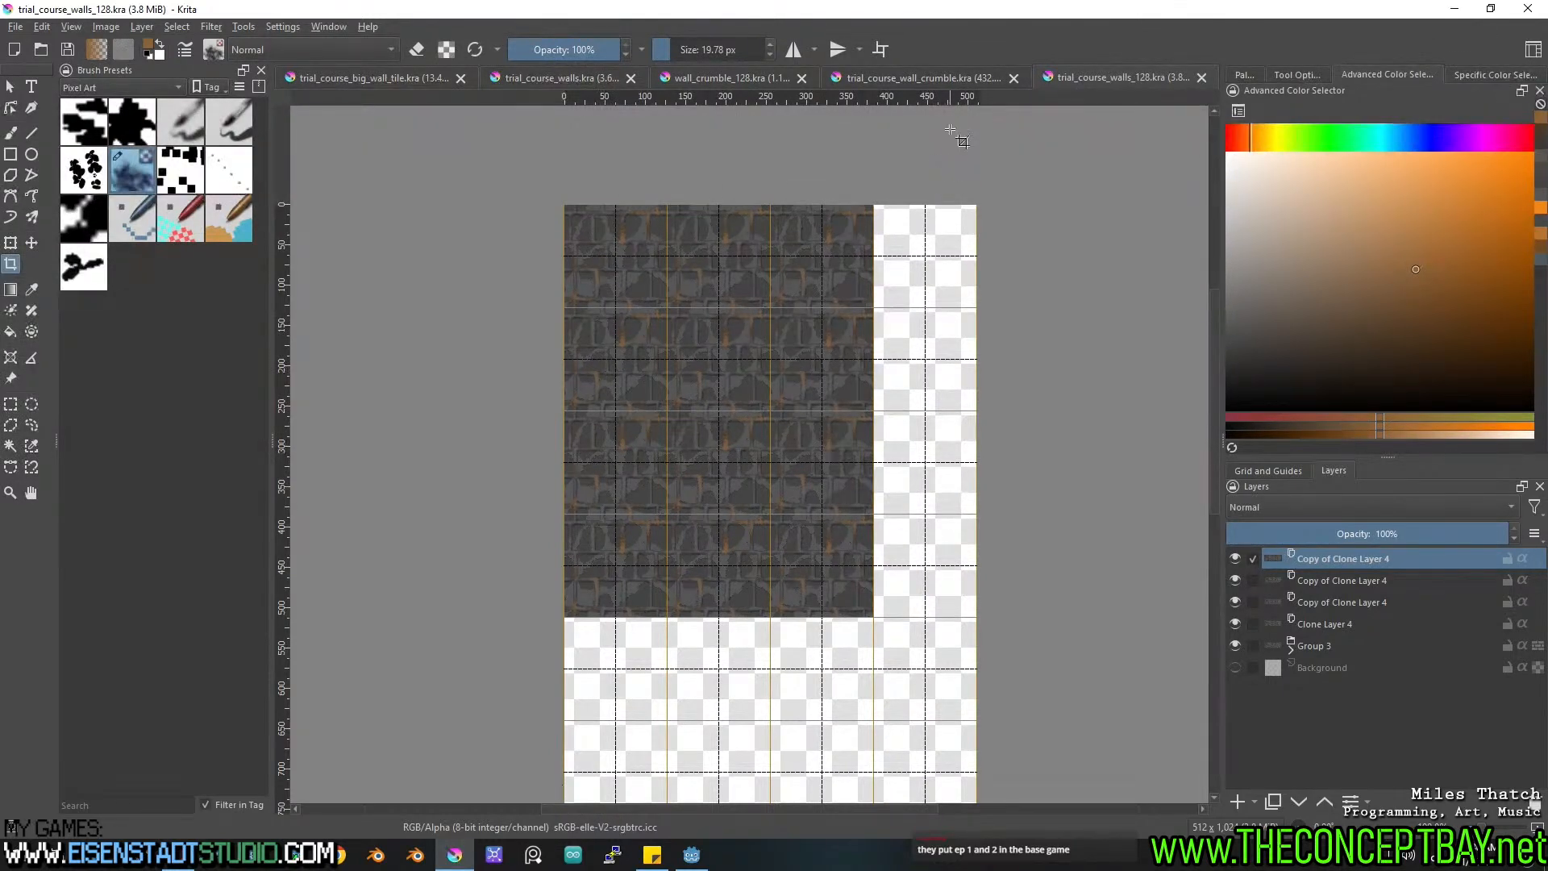
Close the trial_course_walls_128.kra document without saving the canvas change and reopen the saved file.
middle_click_drag(1032, 176, 993, 184)
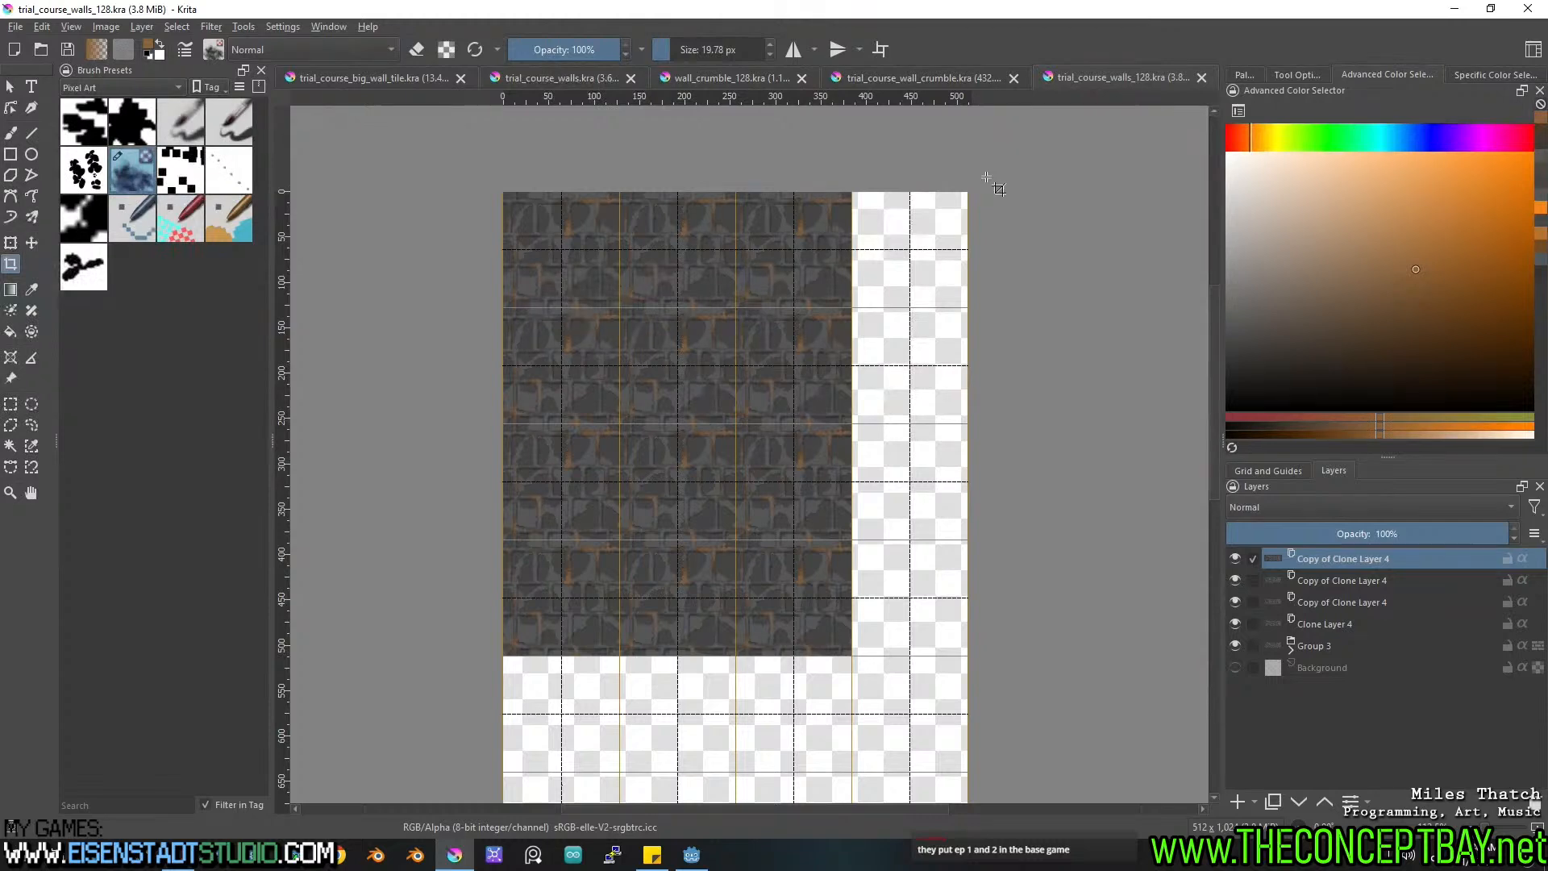
middle_click_drag(945, 313, 979, 284)
left_click(785, 444)
key("Escape")
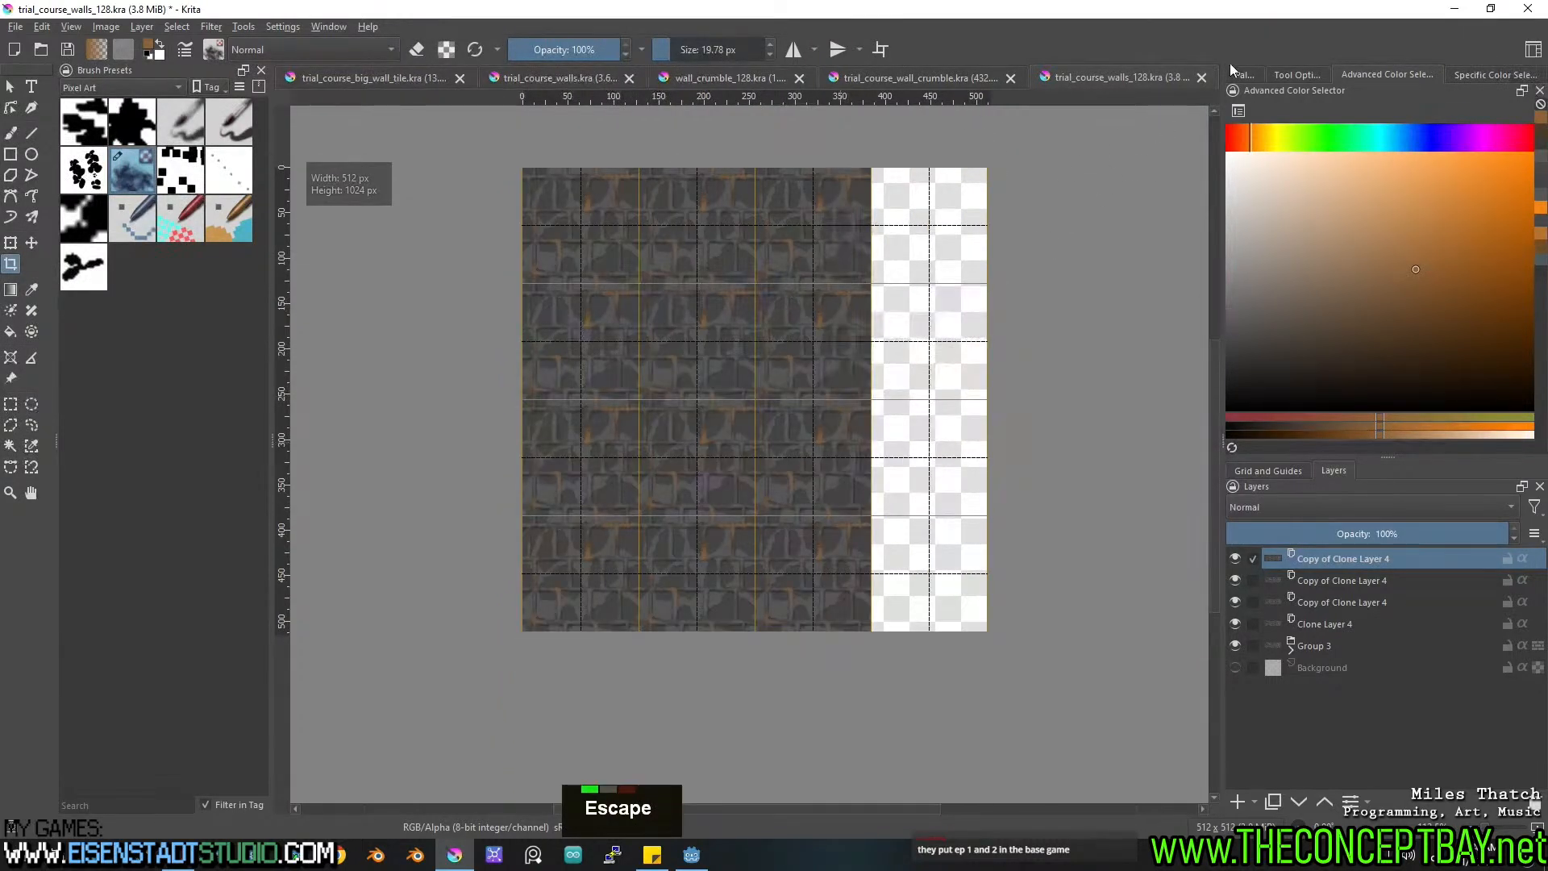
left_click(1201, 77)
left_click(821, 449)
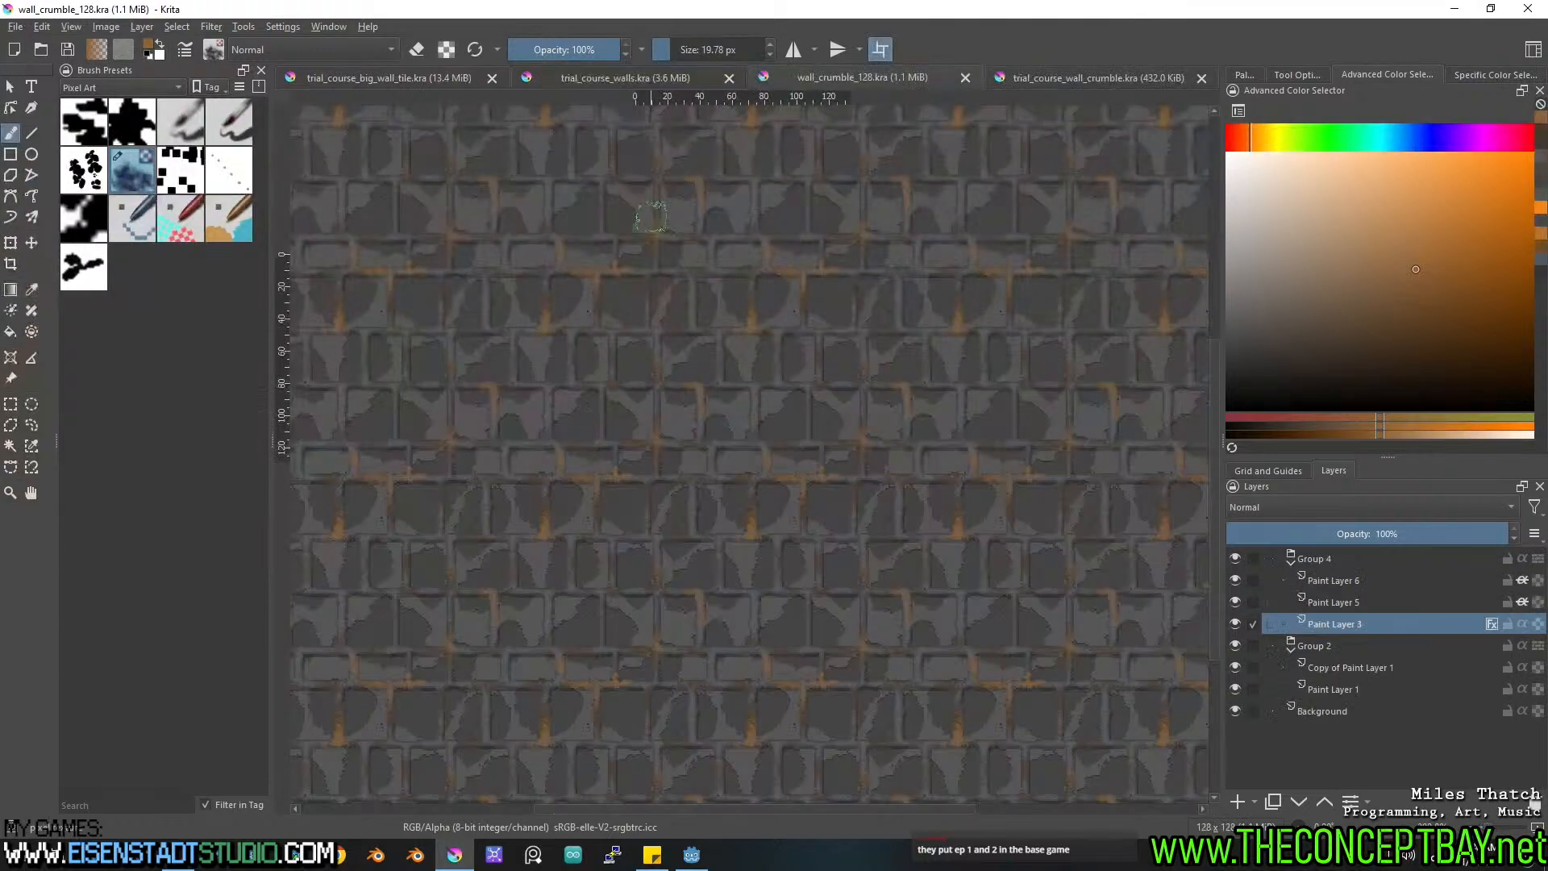
left_click(18, 30)
mouse_move(319, 100)
left_click(467, 95)
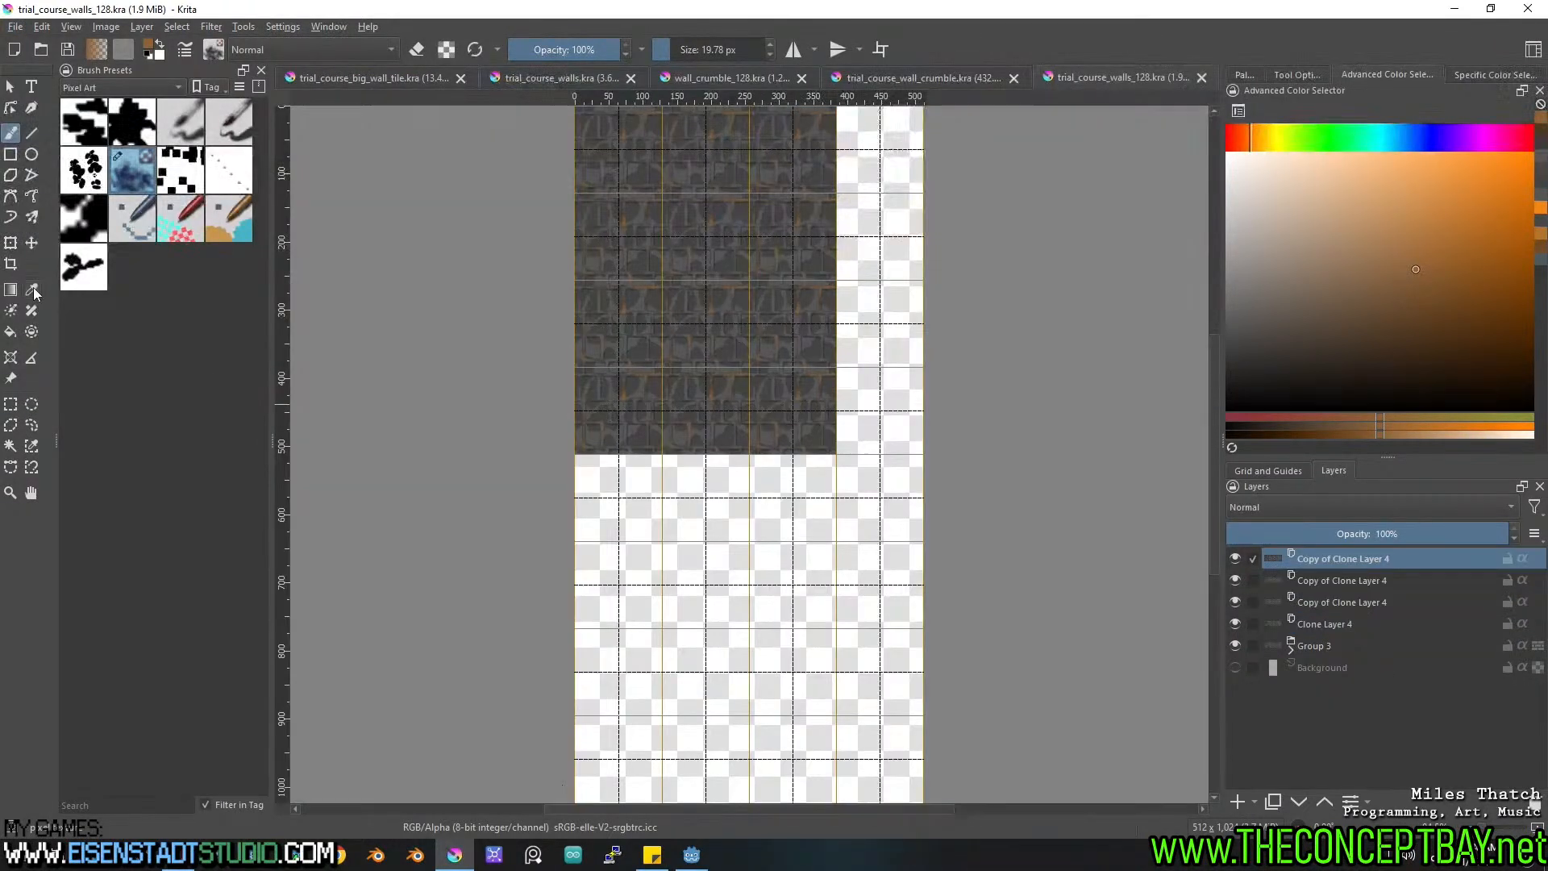
left_click(724, 518)
scroll(723, 520, "down", 1)
middle_click_drag(754, 613, 736, 535)
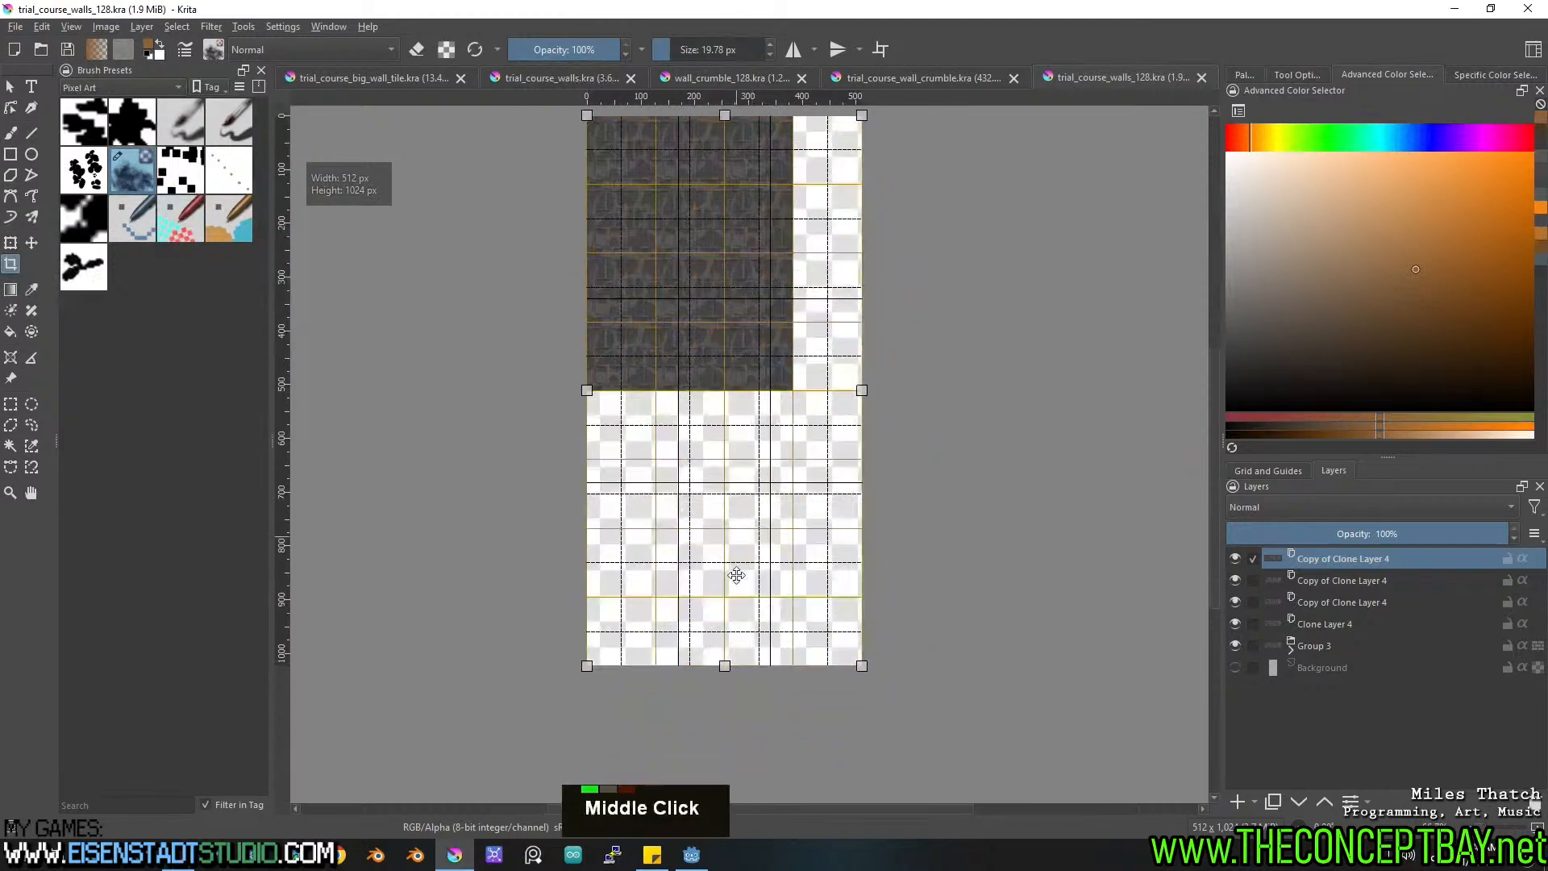
left_click_drag(727, 669, 725, 404)
left_click(747, 643)
scroll(679, 374, "up", 6)
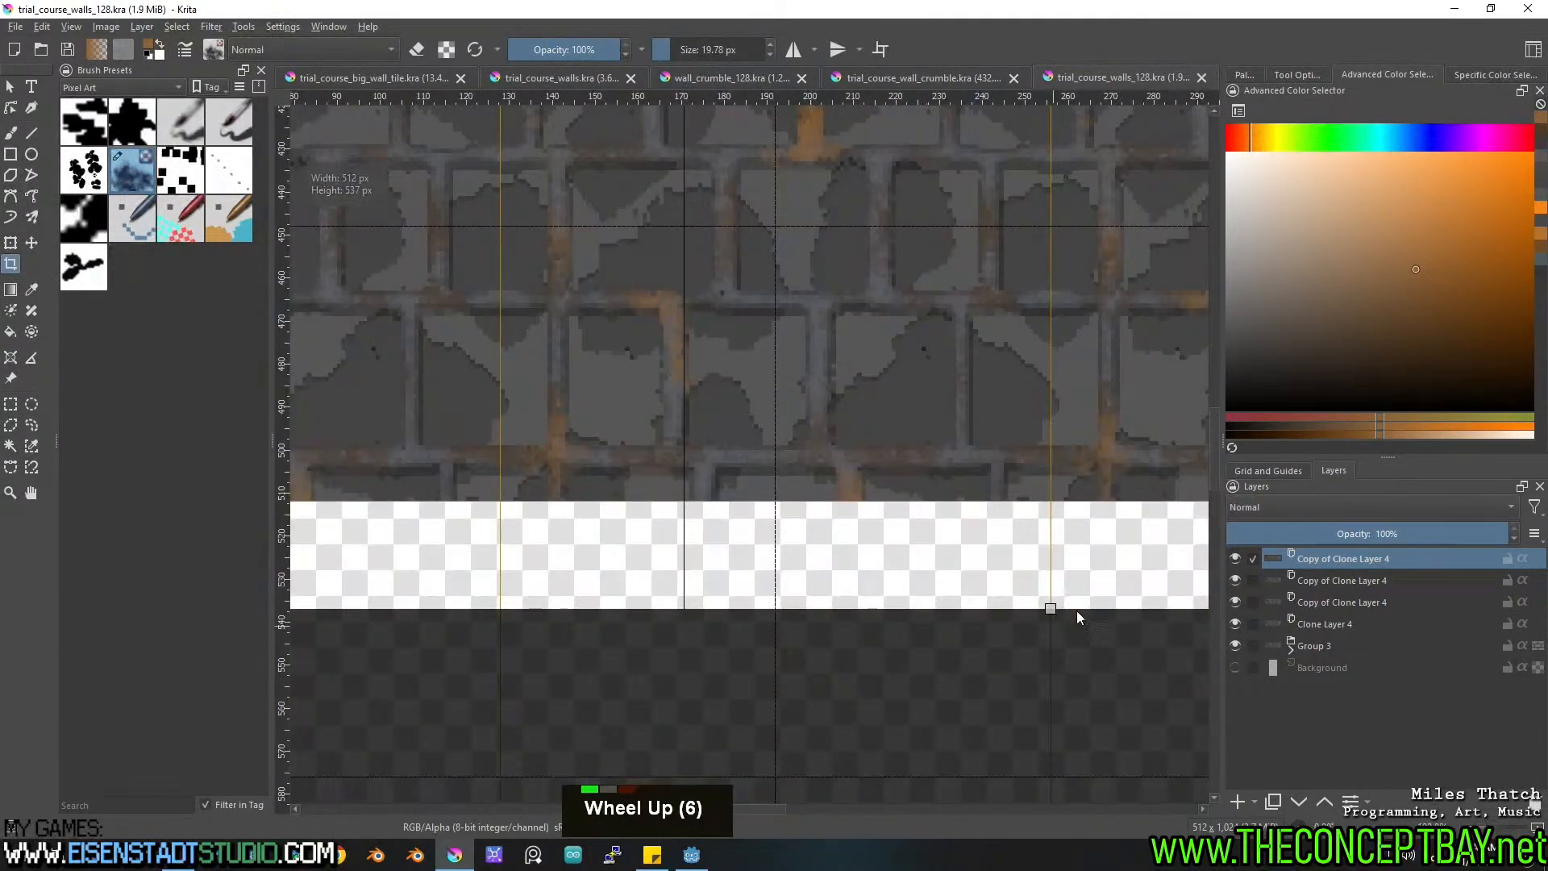
left_click_drag(1050, 606, 1058, 507)
scroll(1110, 394, "down", 3)
scroll(919, 411, "down", 1)
scroll(917, 411, "up", 1)
middle_click_drag(865, 338, 943, 425)
key("Escape")
Move the topmost cloned brick row layer straight down into the empty fifth row of the grid.
middle_click_drag(749, 557, 844, 460)
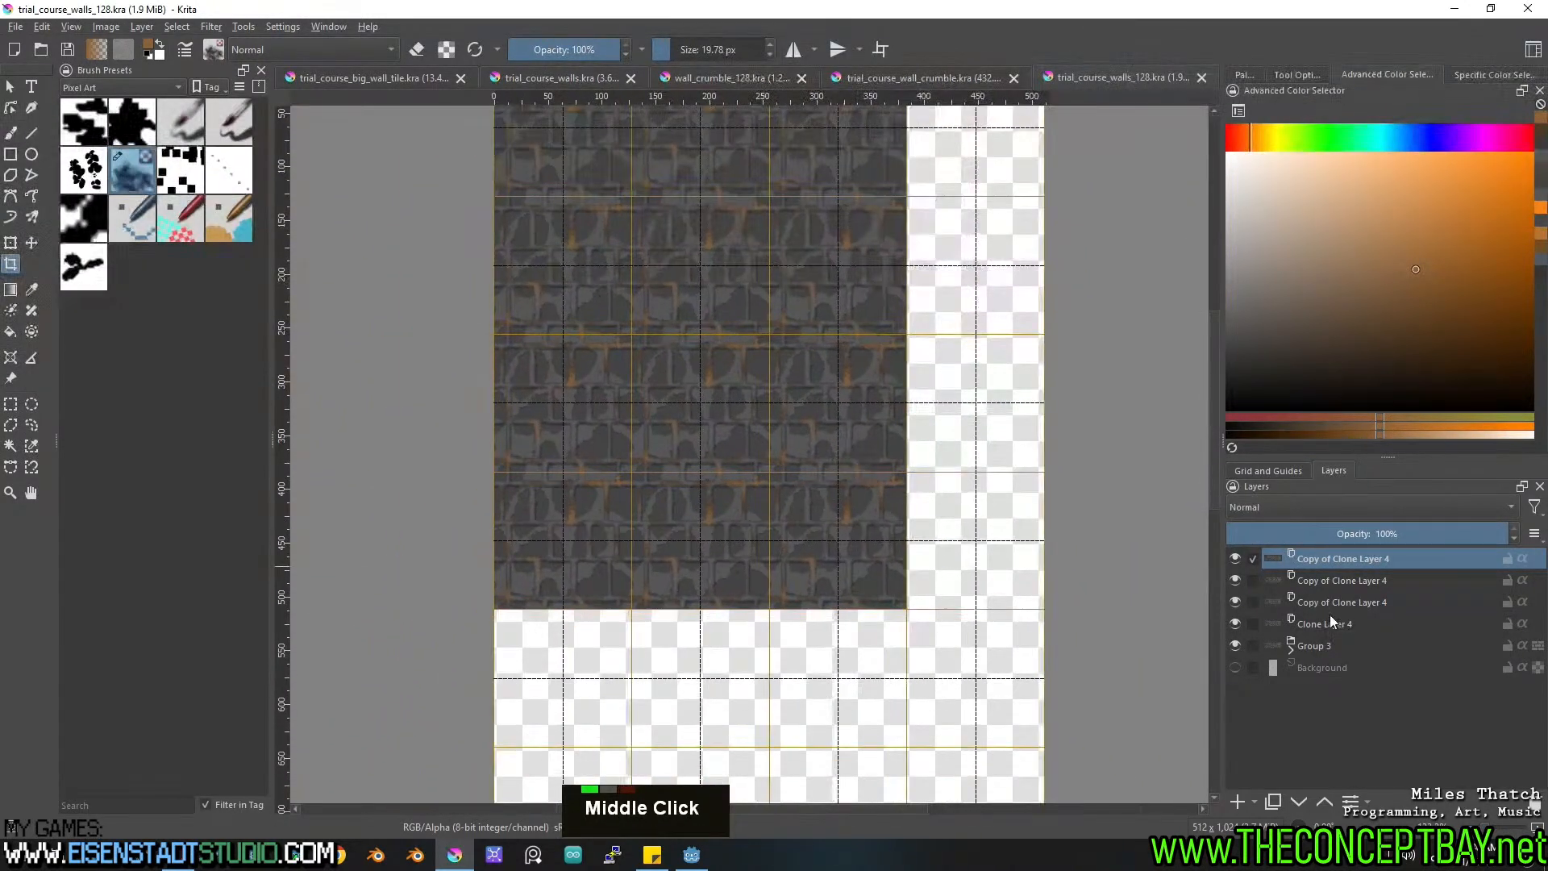
key("t")
left_click_drag(864, 519, 863, 658, "shift")
scroll(770, 621, "down", 2)
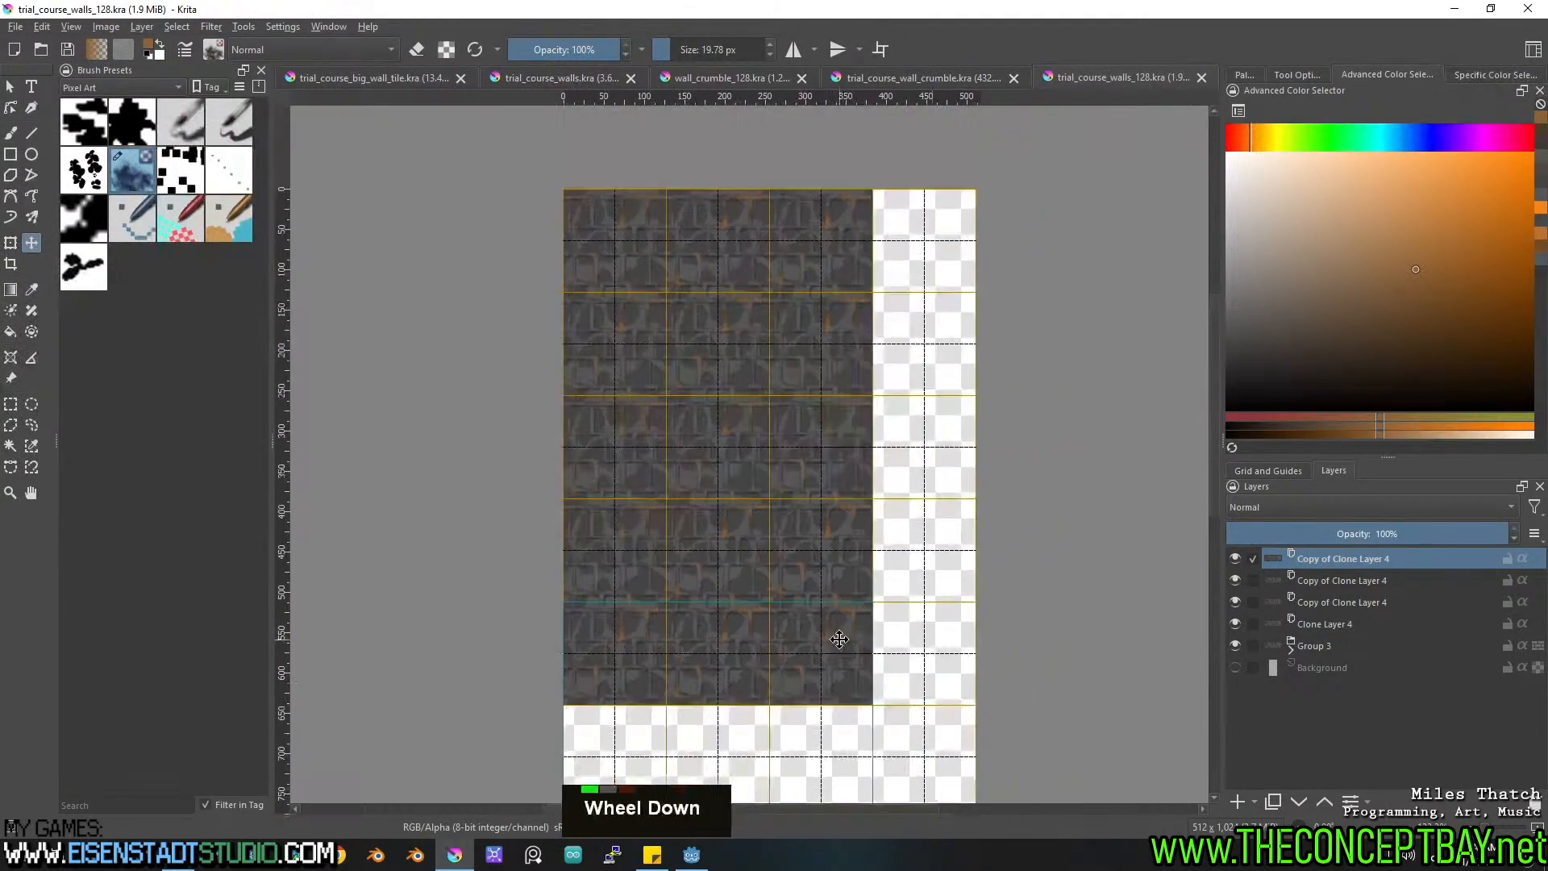
Crop the canvas to the three-by-five tile brick area, 384 by 640 px.
left_click(10, 263)
left_click(617, 415)
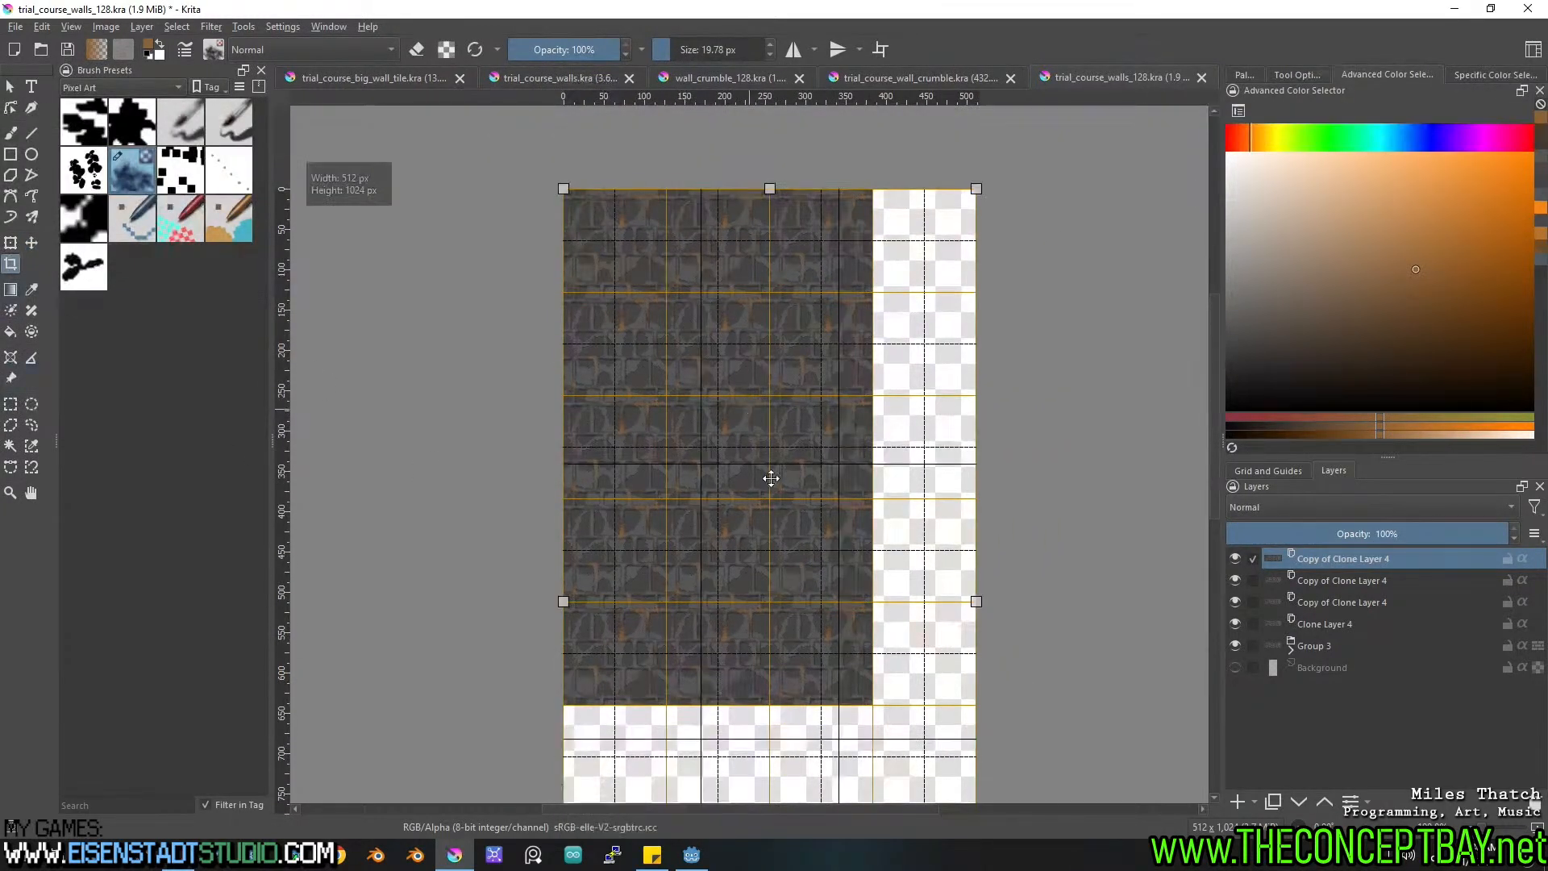
middle_click_drag(768, 460, 680, 242)
left_click_drag(889, 795, 790, 491)
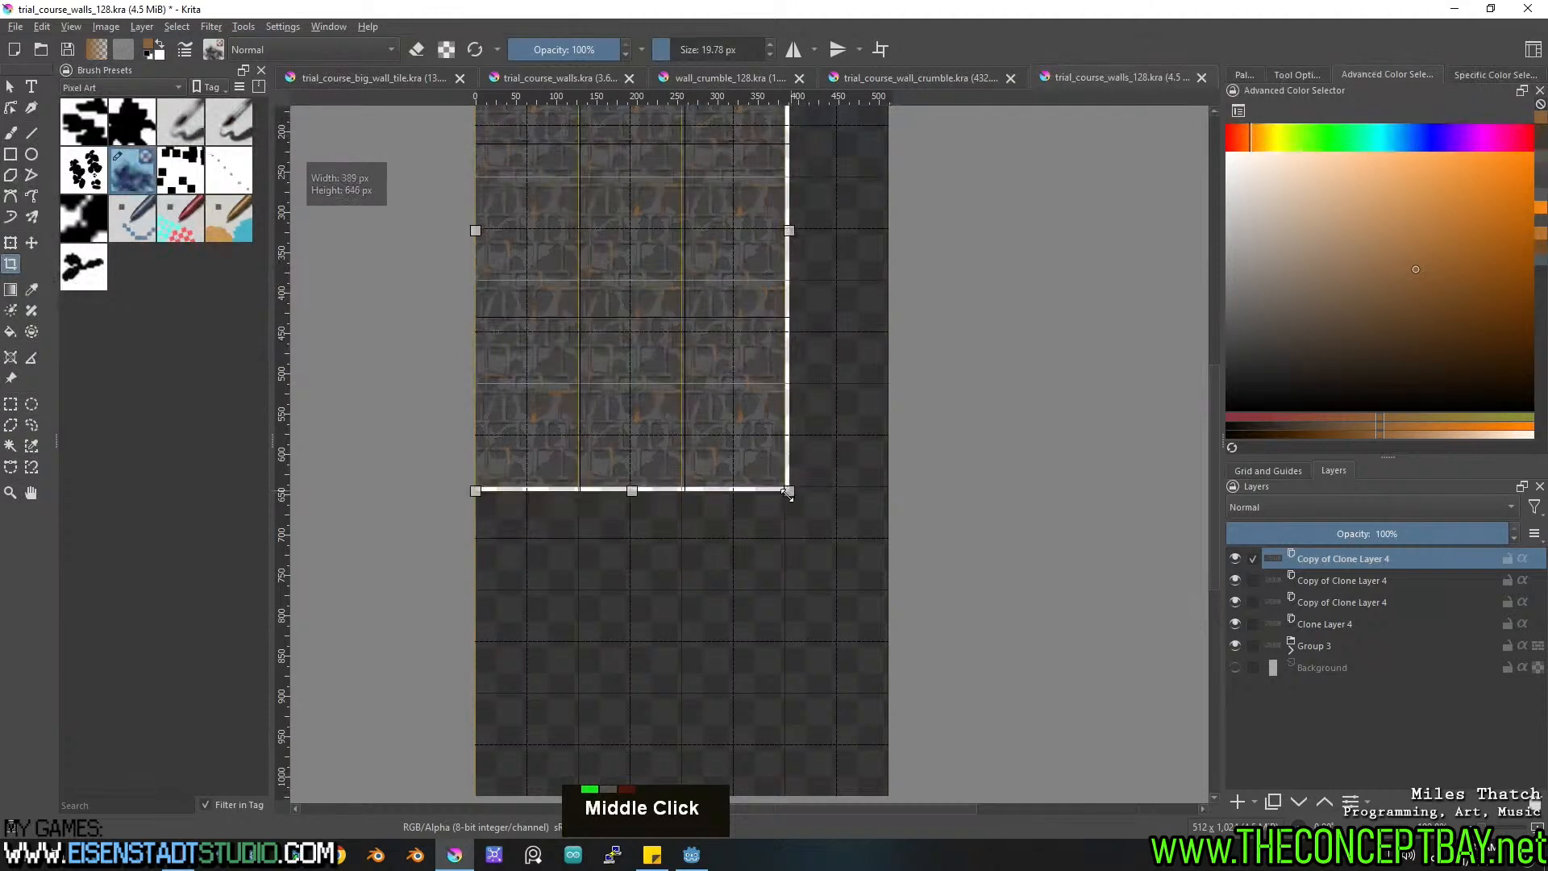
scroll(793, 502, "up", 6)
left_click_drag(748, 661, 711, 622)
scroll(708, 593, "down", 5)
middle_click_drag(691, 425, 908, 494)
key("Return")
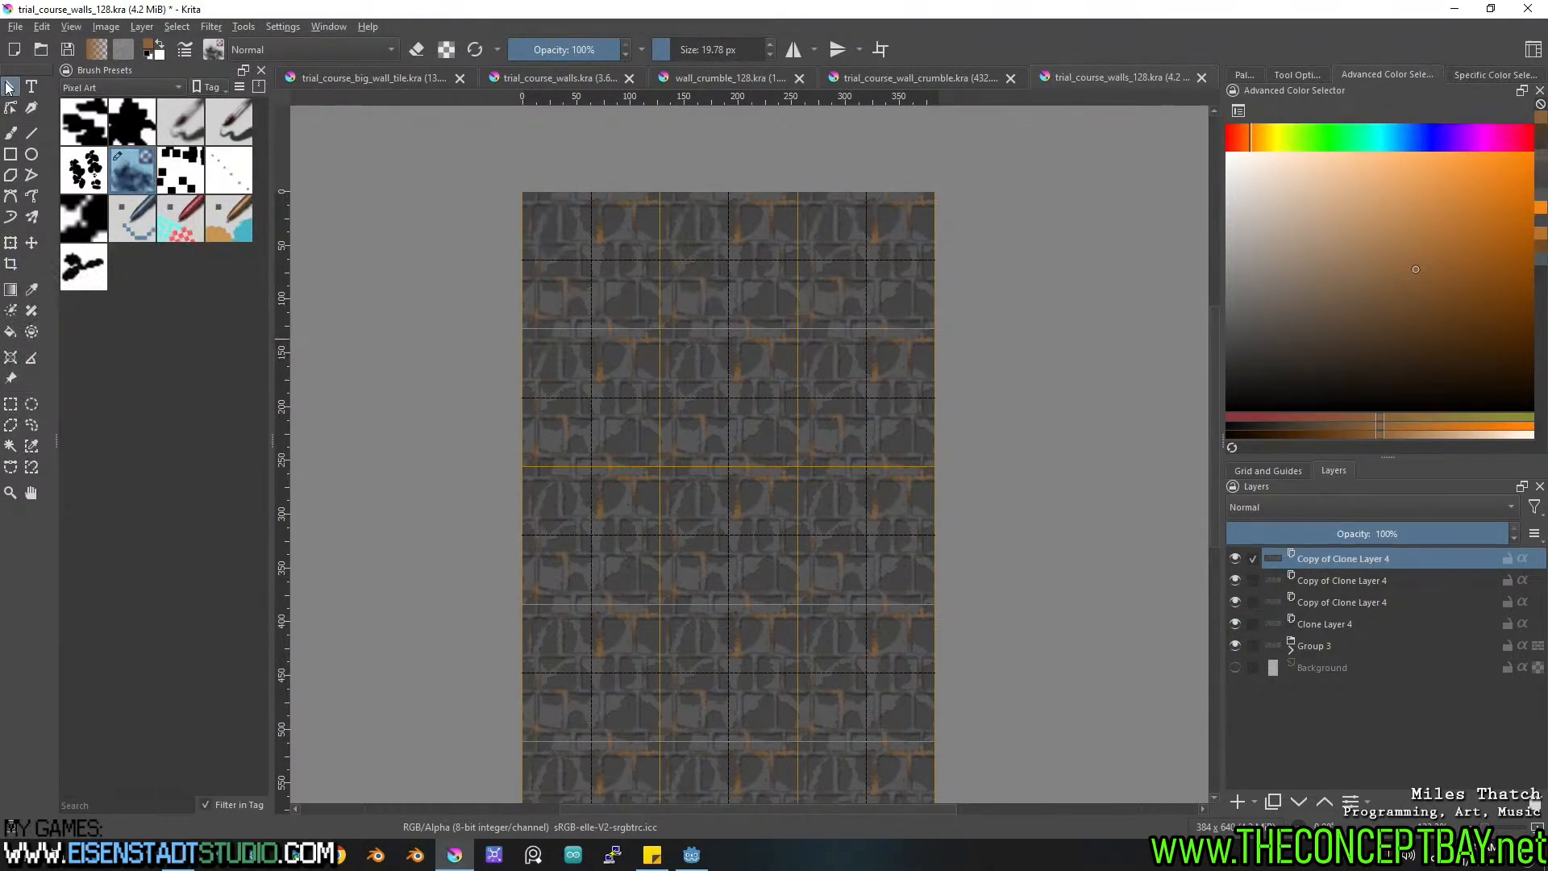
Group all the brick row layers, including the clone layers and Group 3, into a single collapsed group.
middle_click(608, 366)
scroll(677, 471, "up", 2)
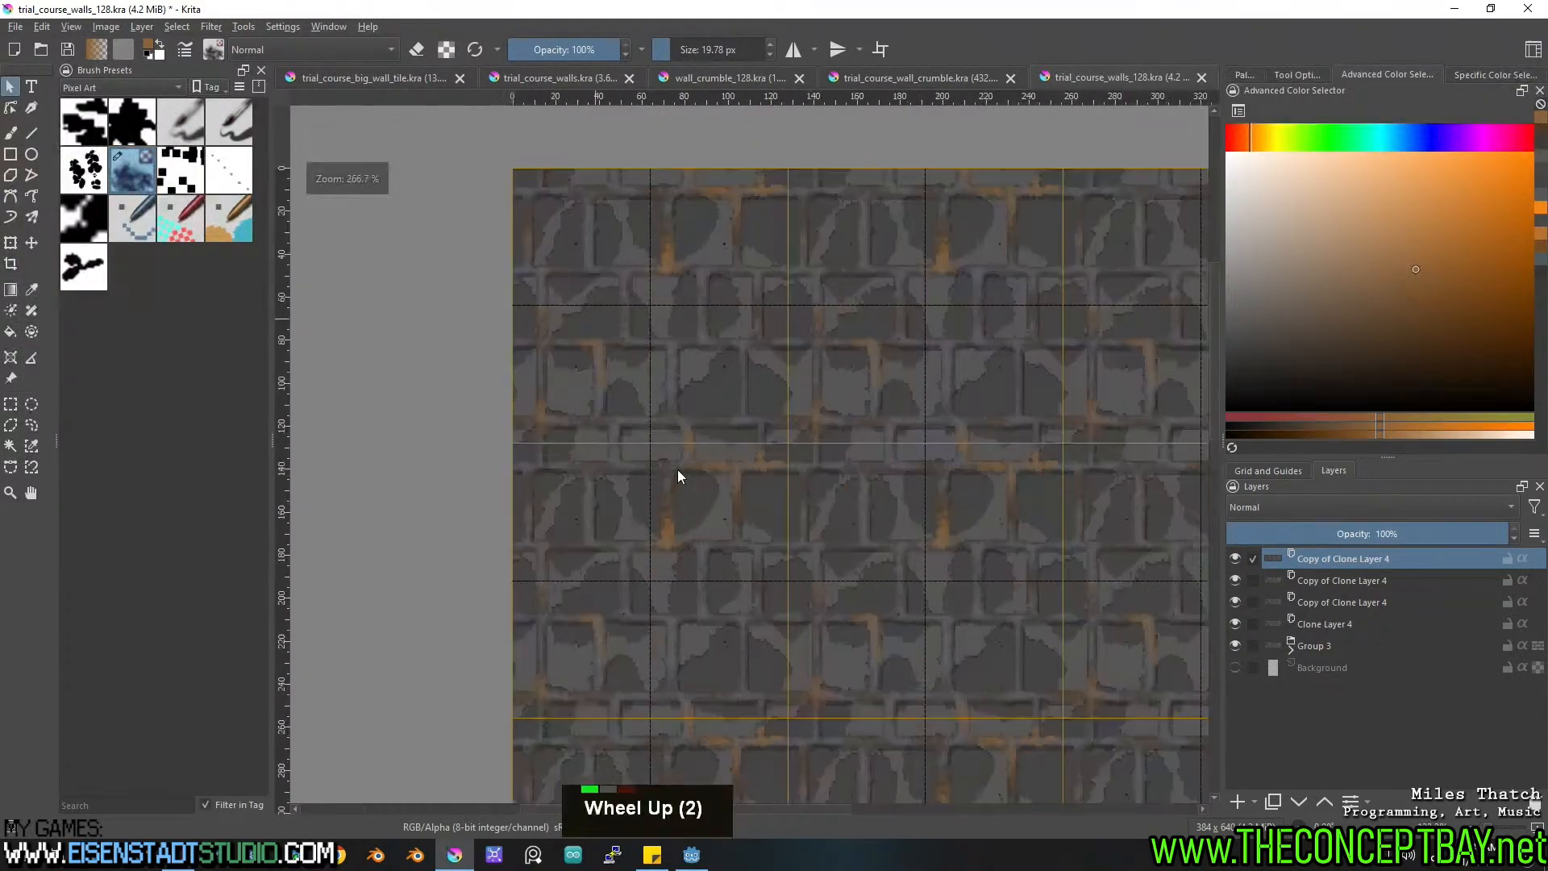
middle_click_drag(725, 453, 709, 570)
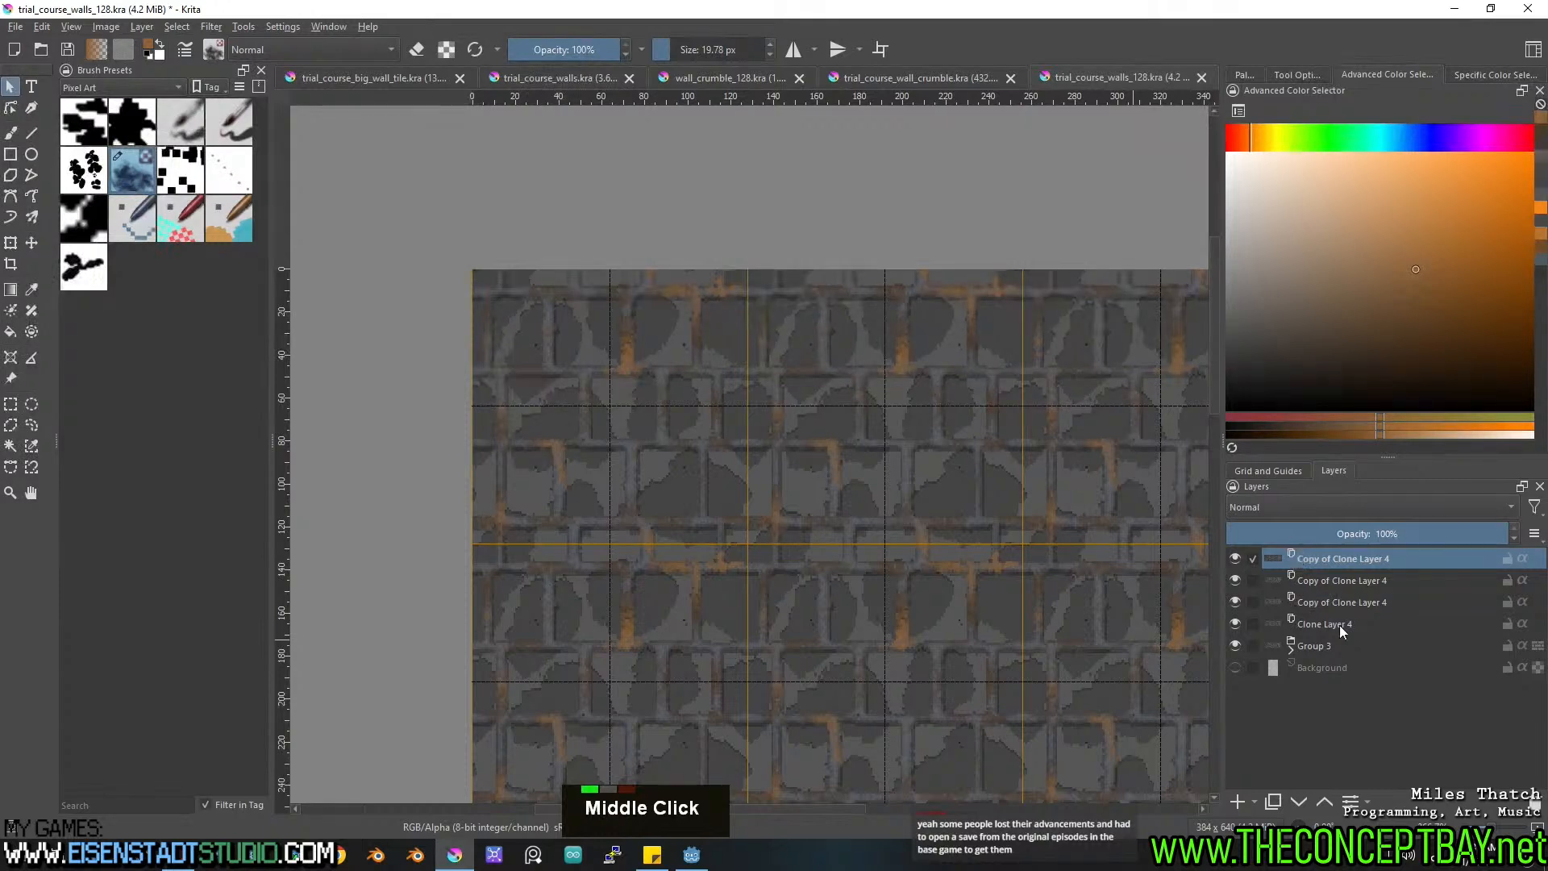
left_click(1337, 646, "shift")
key("ctrl+g")
left_click(1290, 563)
left_click(1322, 559)
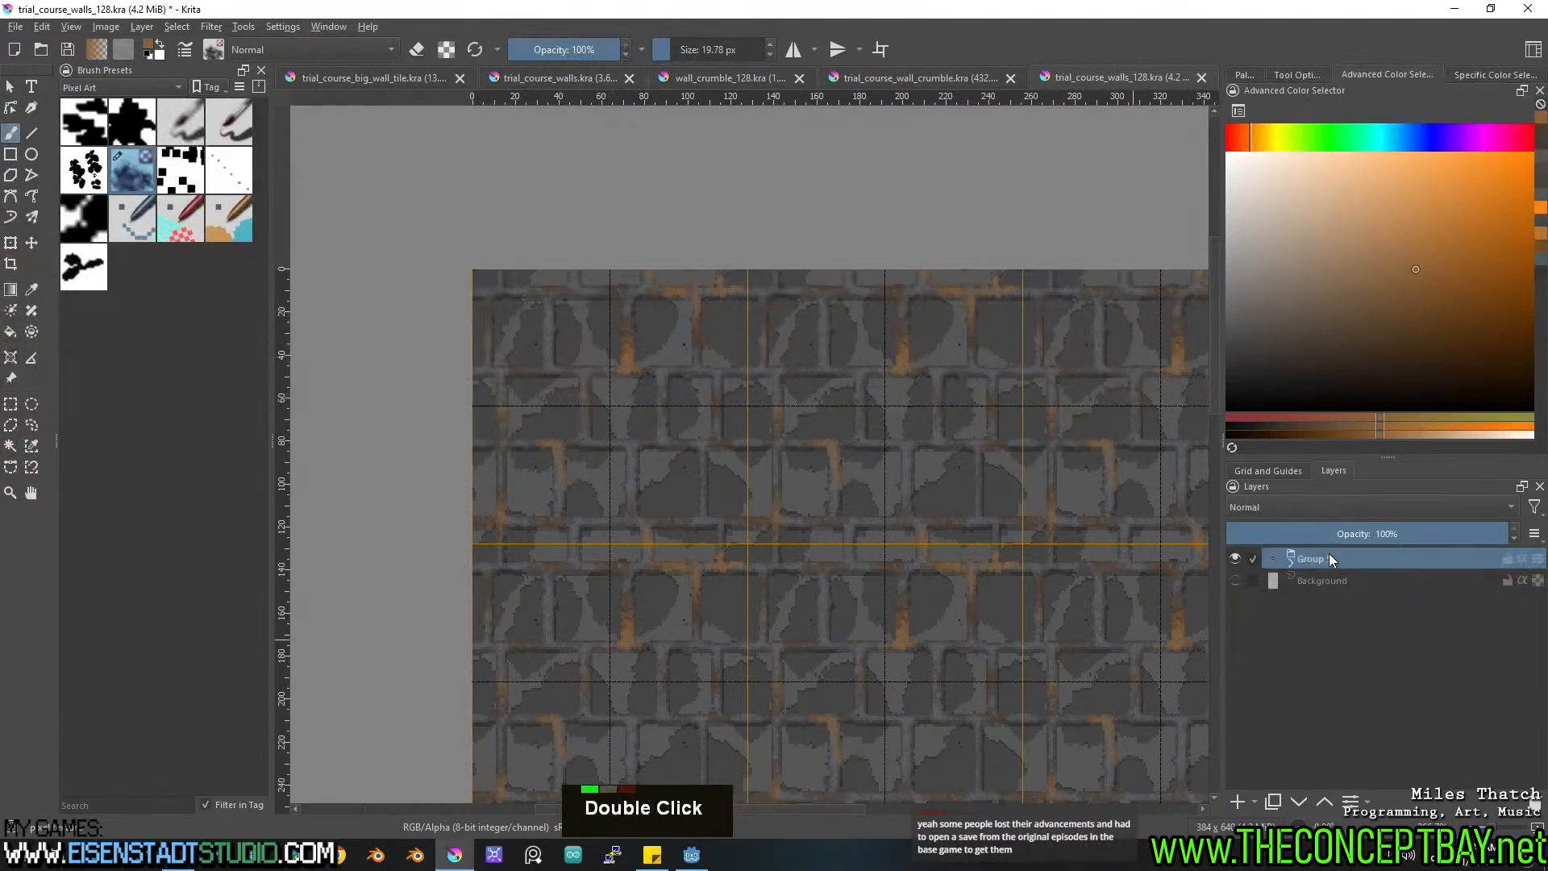
Add a paint layer above the brick group and paint a large ragged bright orange patch over the upper tiles with a 47.76 px brush.
key("Insert")
scroll(927, 379, "down", 1)
mouse_move(927, 387)
middle_mouse_down()
mouse_move(743, 241)
mouse_move(786, 241)
middle_mouse_up()
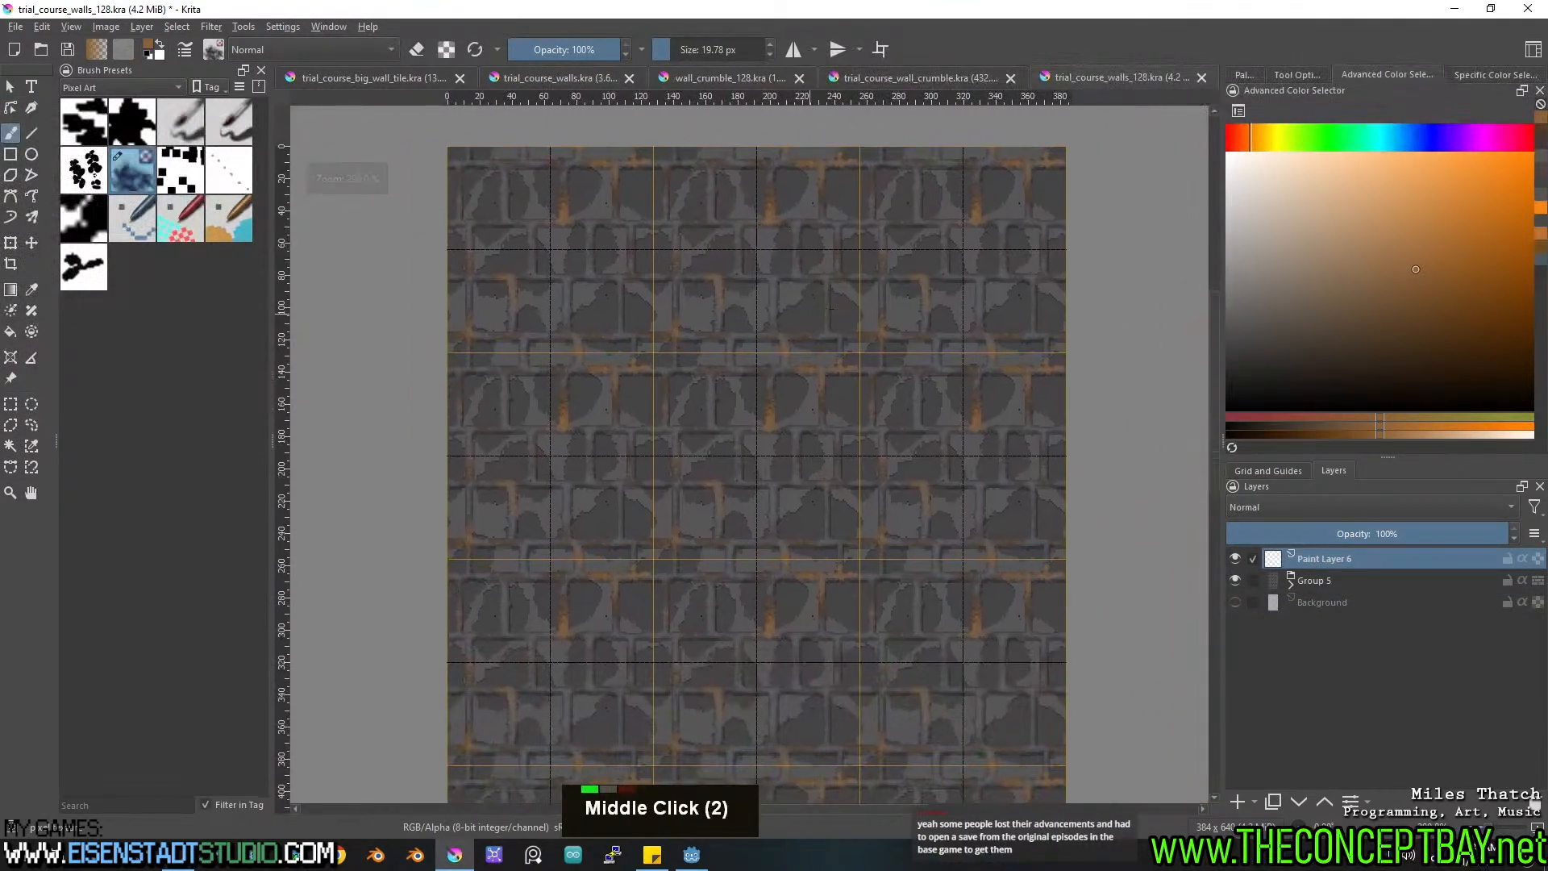
left_click(1540, 209)
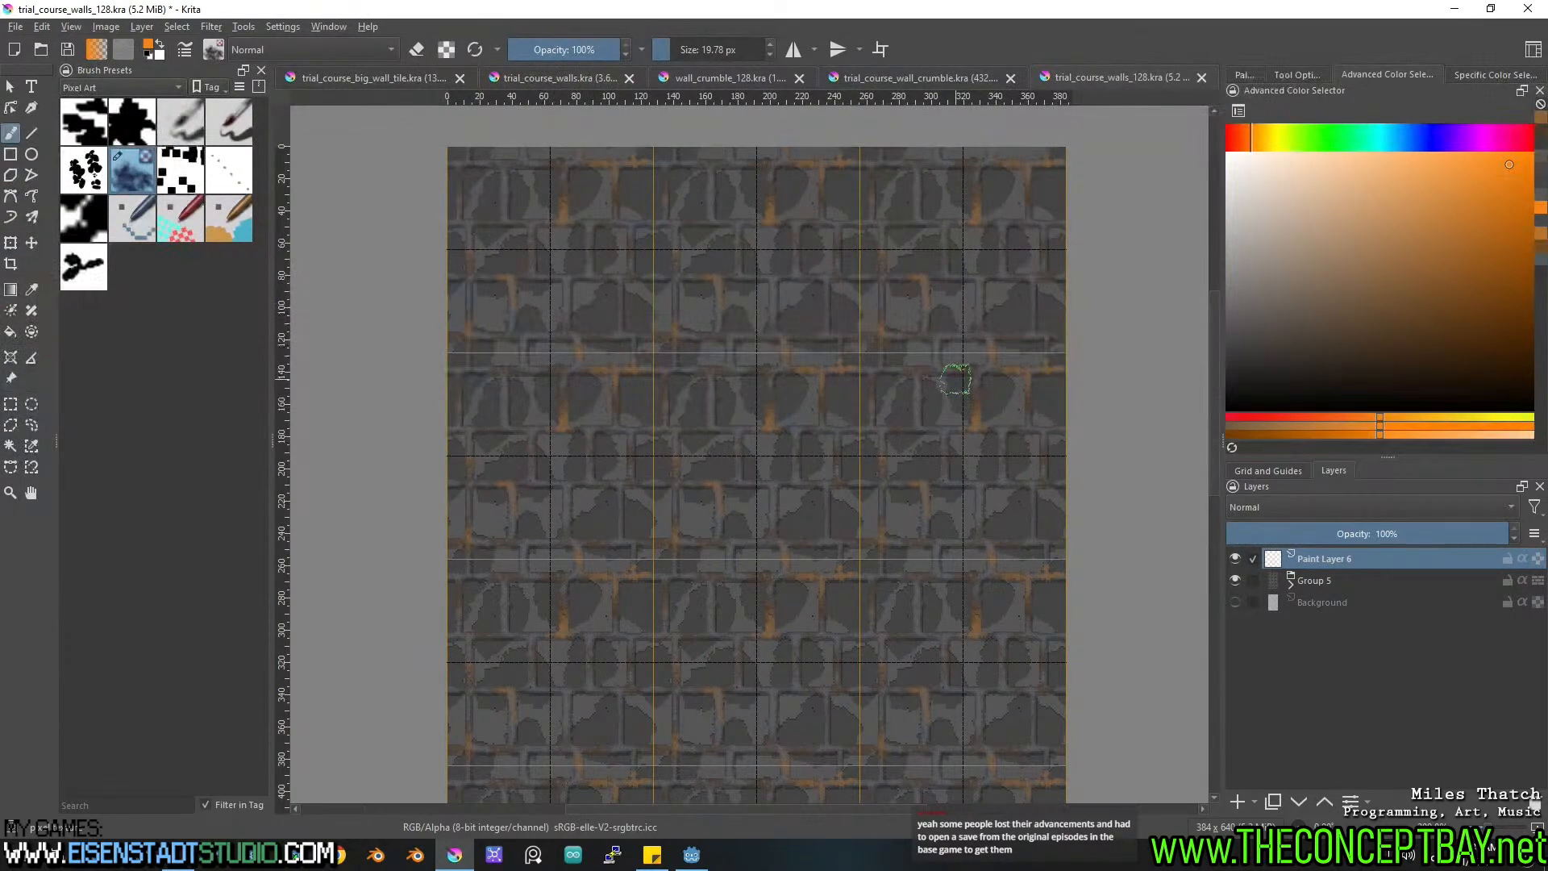
mouse_move(765, 350)
left_mouse_down("shift")
mouse_move(741, 350)
mouse_move(819, 289)
mouse_move(848, 287)
mouse_move(773, 290)
mouse_move(694, 252)
mouse_move(637, 282)
mouse_move(569, 427)
mouse_move(595, 482)
mouse_move(580, 542)
mouse_move(610, 625)
mouse_move(709, 643)
mouse_move(883, 625)
mouse_move(939, 536)
mouse_move(935, 484)
mouse_move(979, 431)
mouse_move(931, 399)
mouse_move(923, 355)
mouse_move(863, 310)
mouse_move(902, 408)
mouse_move(831, 415)
mouse_move(718, 335)
mouse_move(625, 428)
mouse_move(709, 520)
mouse_move(822, 456)
mouse_move(758, 423)
left_mouse_up("shift")
Make a rectangular selection of the lower-left two-by-two tile block of the wall, 256 by 256 px.
middle_click_drag(878, 565, 829, 162)
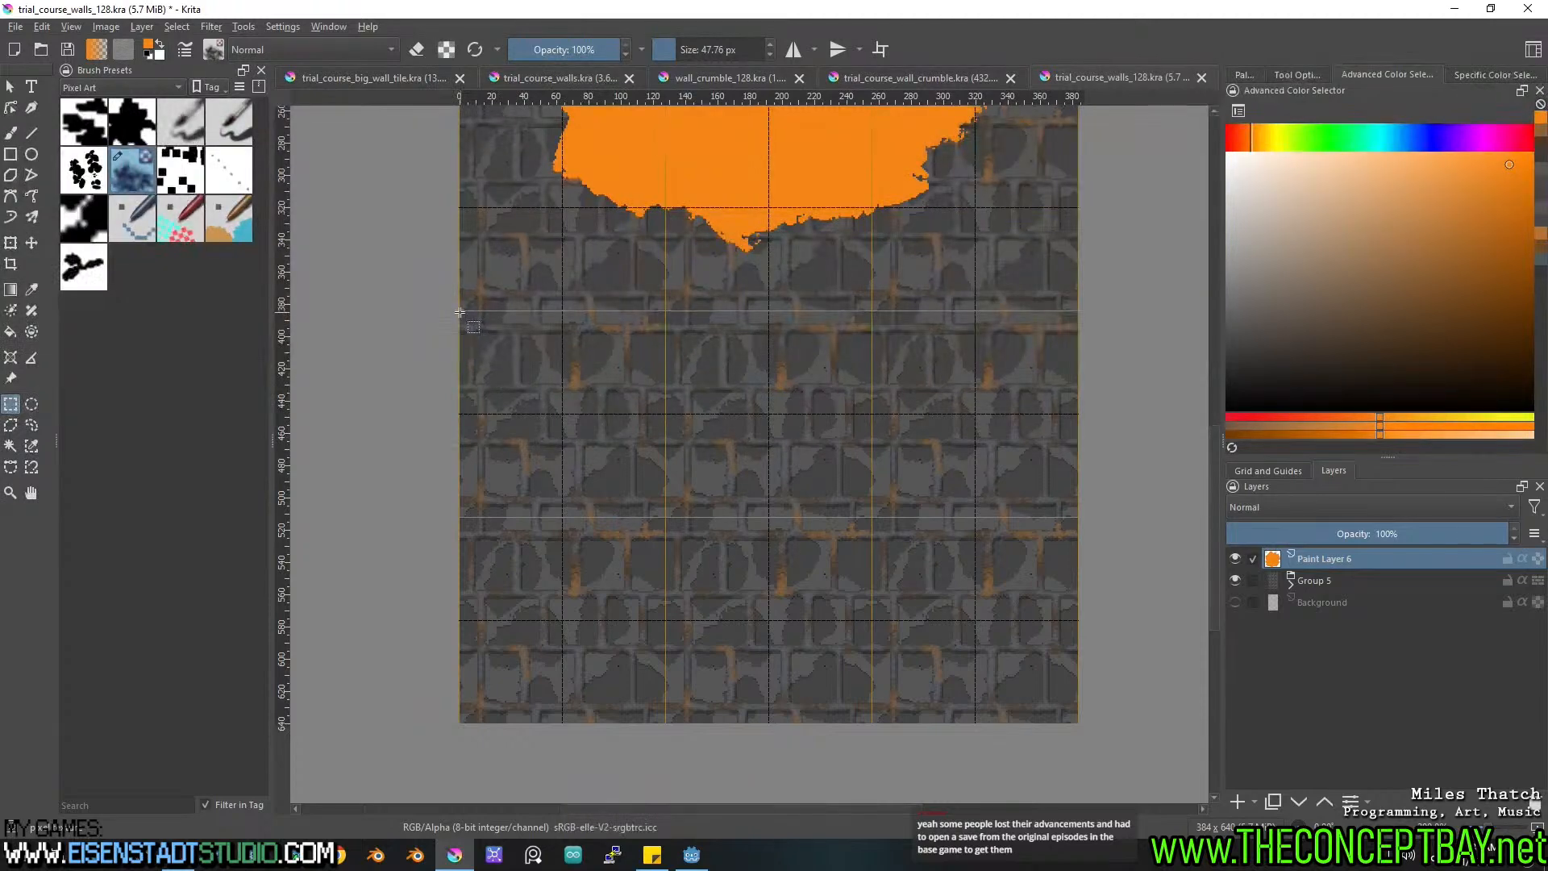
left_click_drag(460, 309, 872, 721)
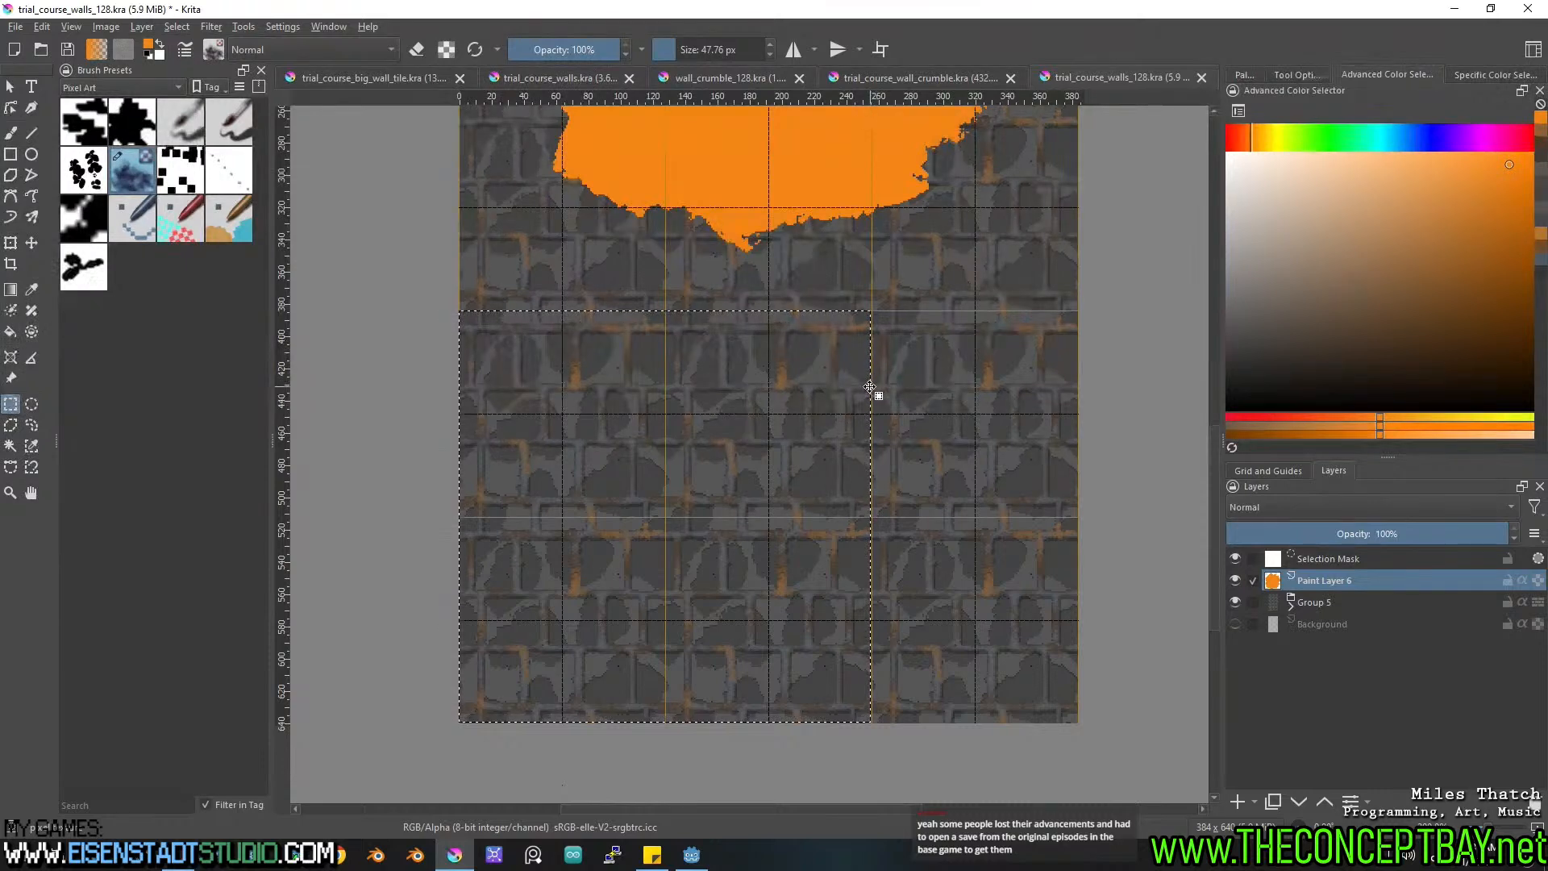
key("ctrl+shift+a")
left_click_drag(459, 311, 875, 726)
middle_click_drag(868, 645, 1093, 748, "ctrl")
middle_click_drag(471, 303, 911, 762)
middle_click_drag(904, 607, 629, 418)
Paint a ragged orange ring inside the square selection and fill outward to its edges, leaving an irregular brick opening in the middle.
key("b")
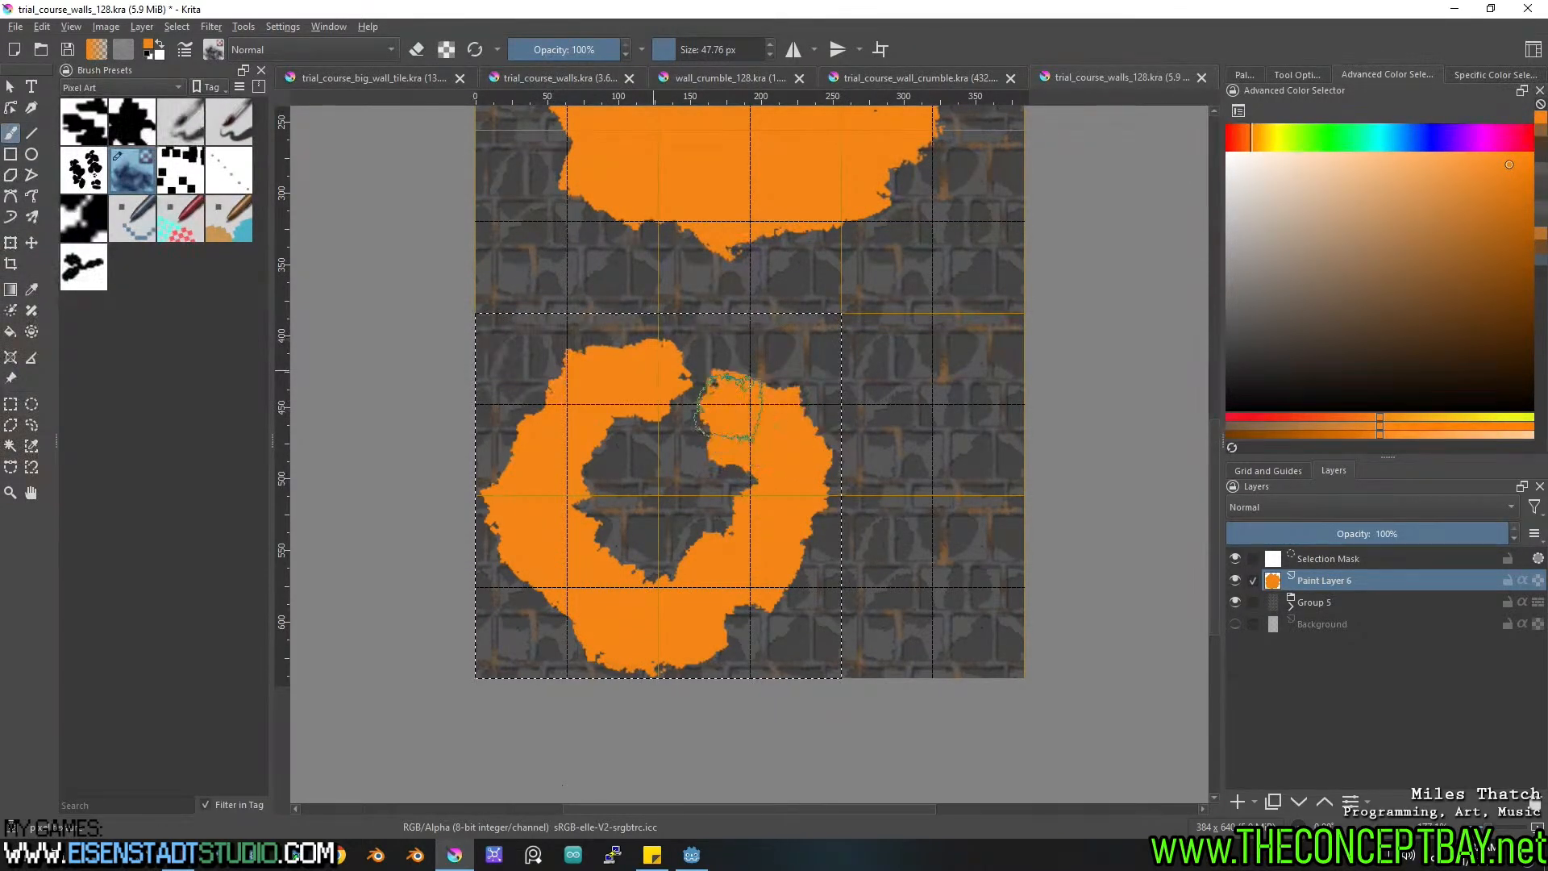
key("f")
left_click(793, 400)
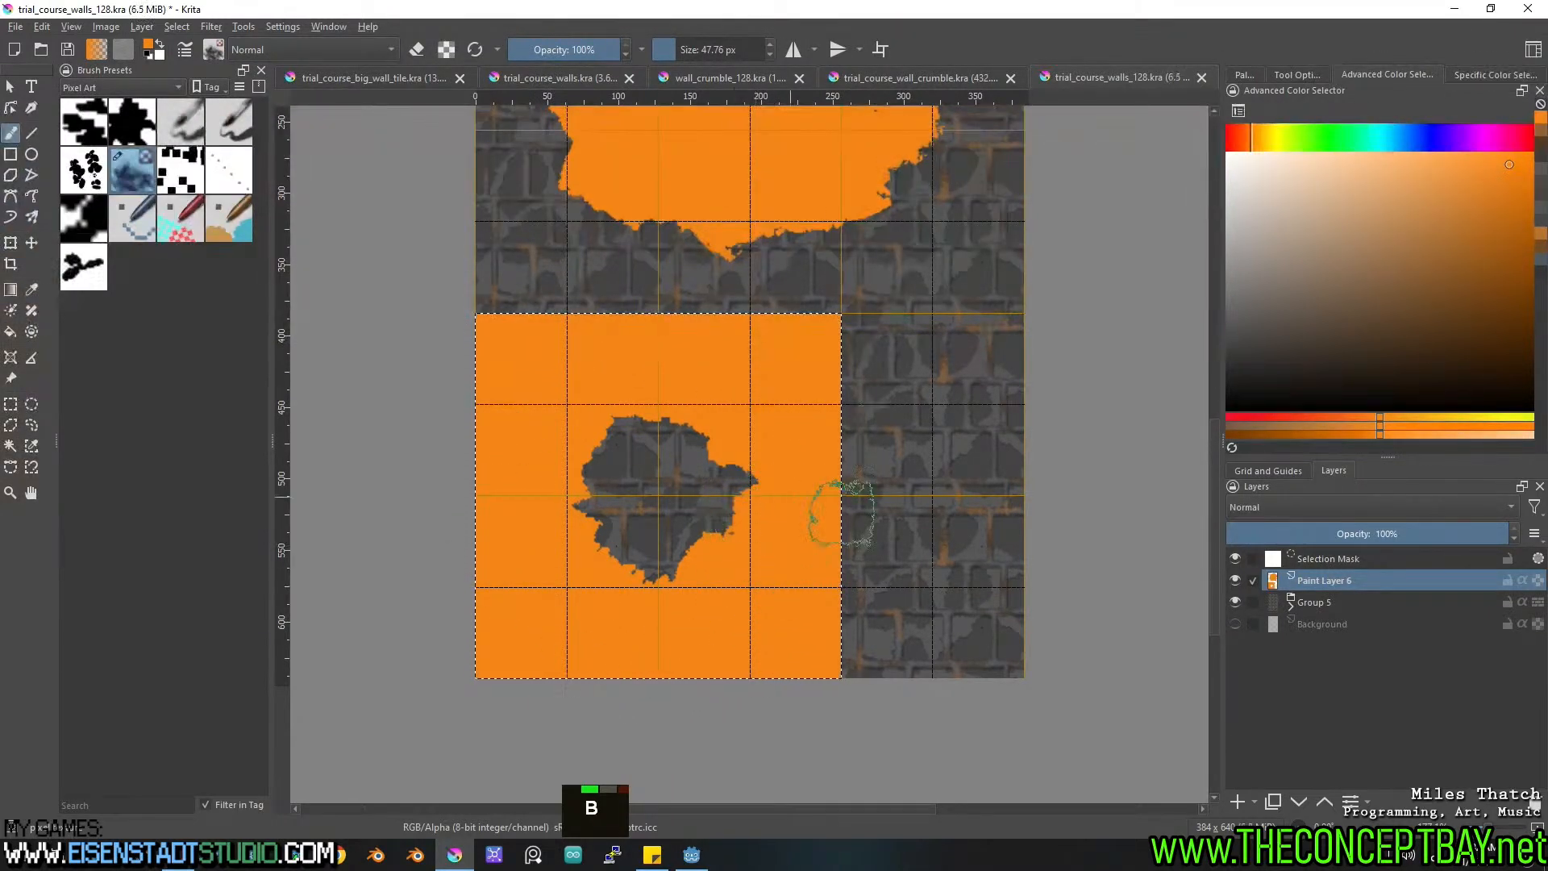
Replace the selection with one covering the remaining lower-right tile column, one tile wide and two tiles high.
mouse_move(923, 495)
middle_mouse_down()
mouse_move(856, 520)
mouse_move(893, 511)
middle_mouse_up()
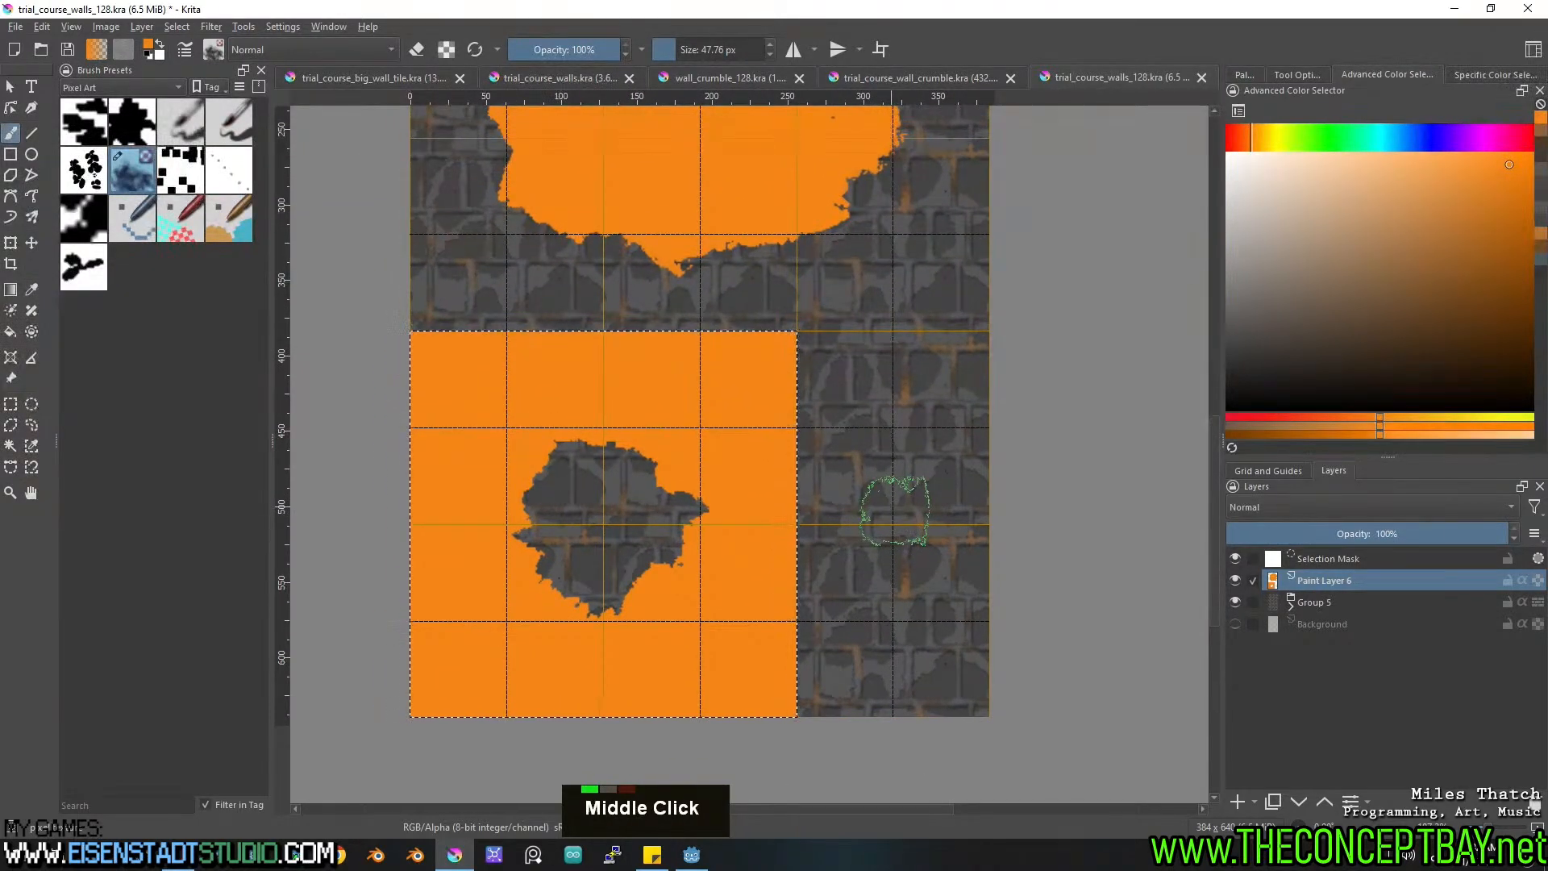
middle_click_drag(893, 510, 812, 449)
key("ctrl+shift+a")
scroll(709, 438, "up", 2)
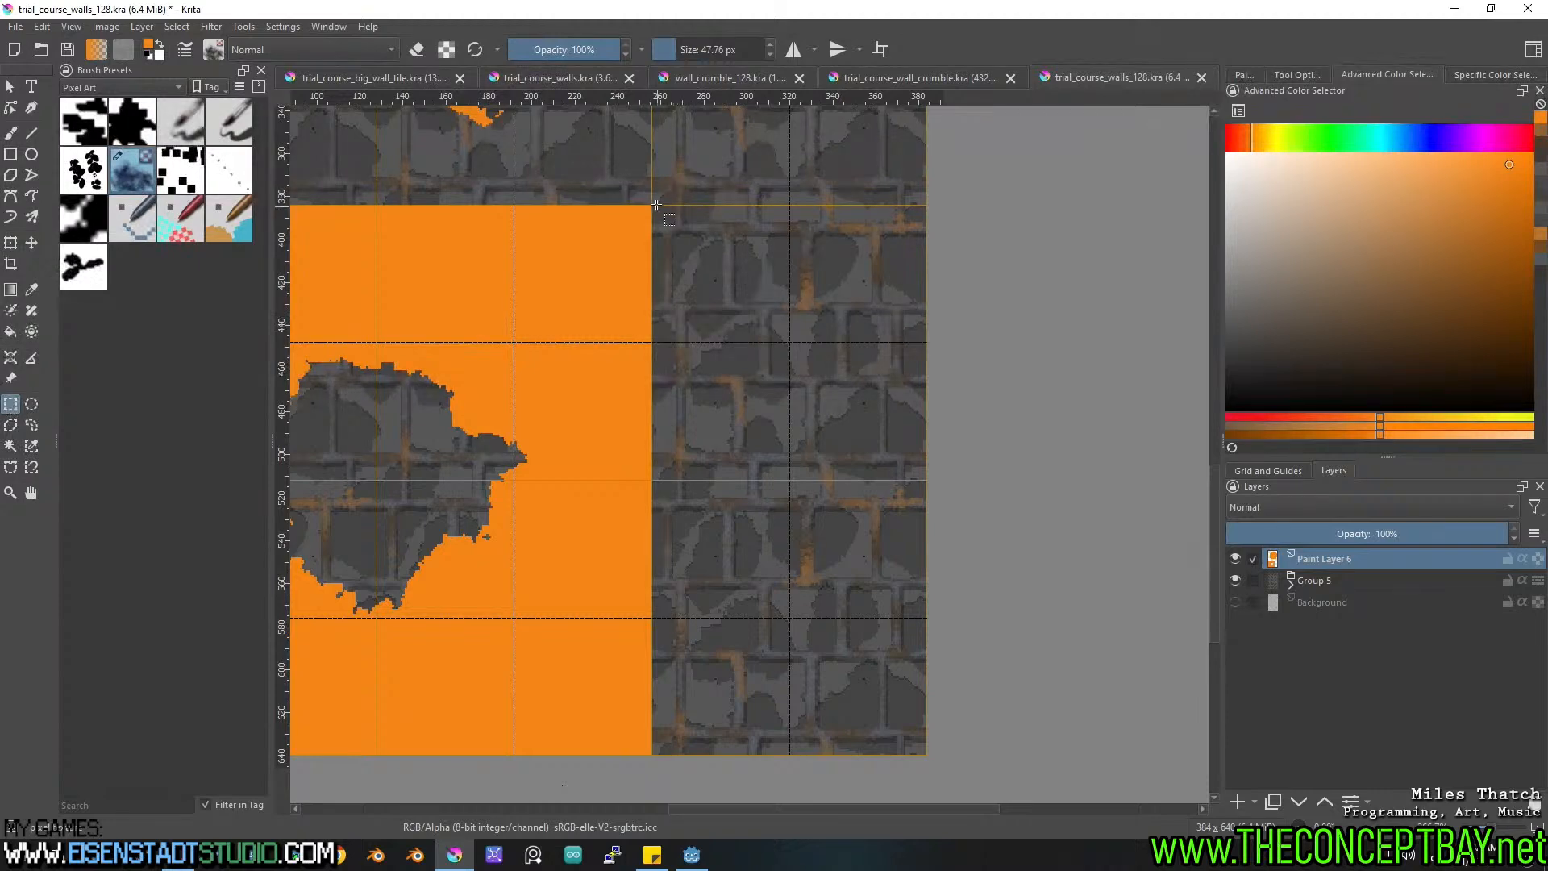
left_click_drag(693, 279, 933, 756)
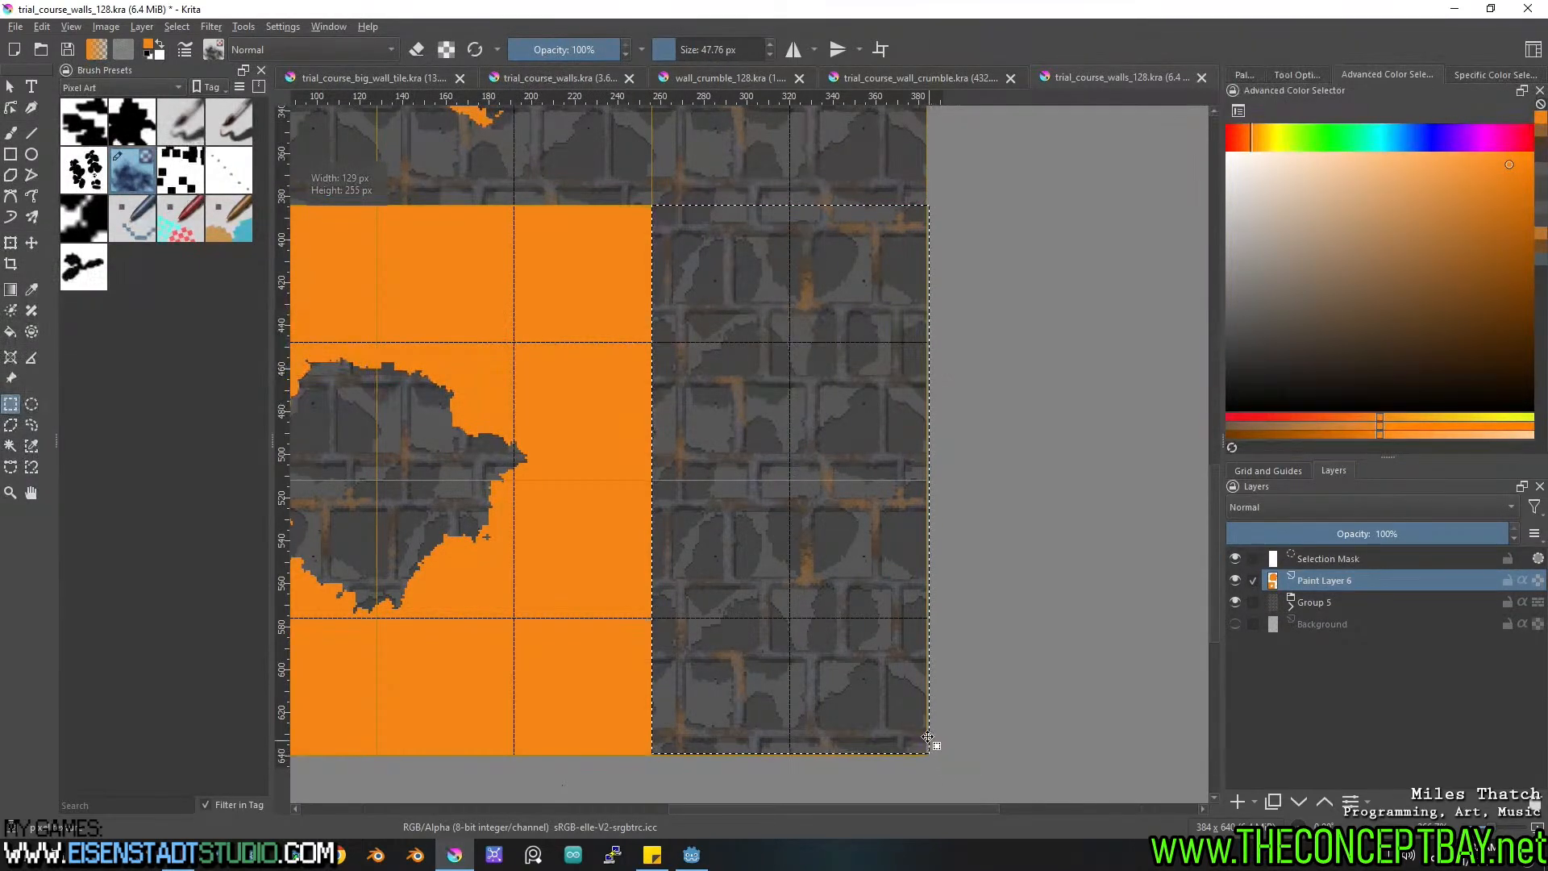
key("ctrl+shift+a")
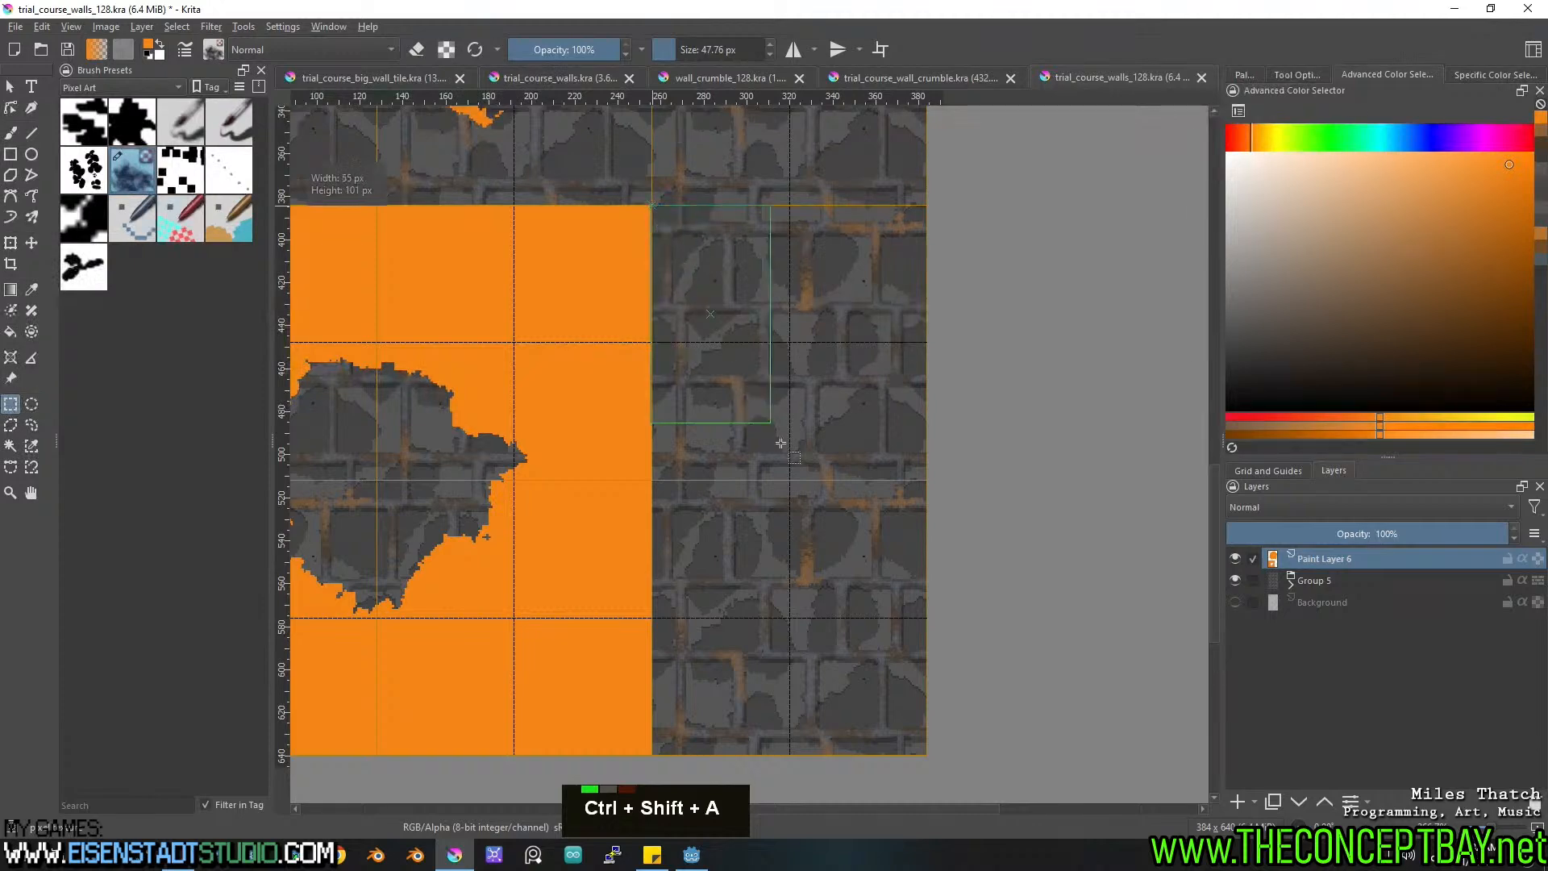
left_click_drag(925, 753, 927, 754)
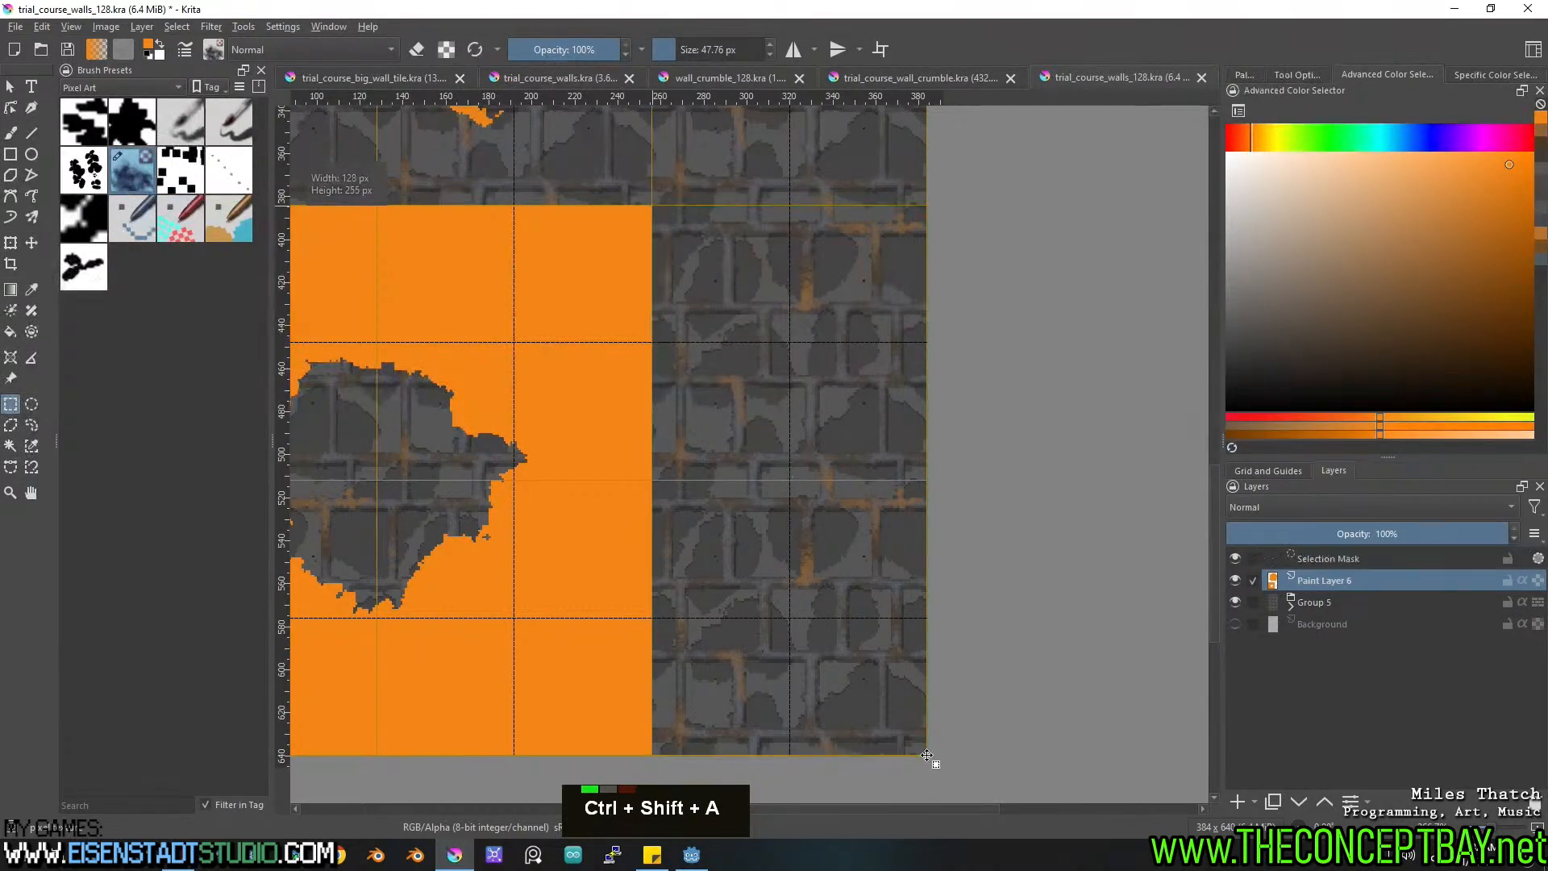
Paint ragged orange across the selection's upper-left and lower-left corners and a bulge on its right edge, trimming the bulge with the eraser.
key("b")
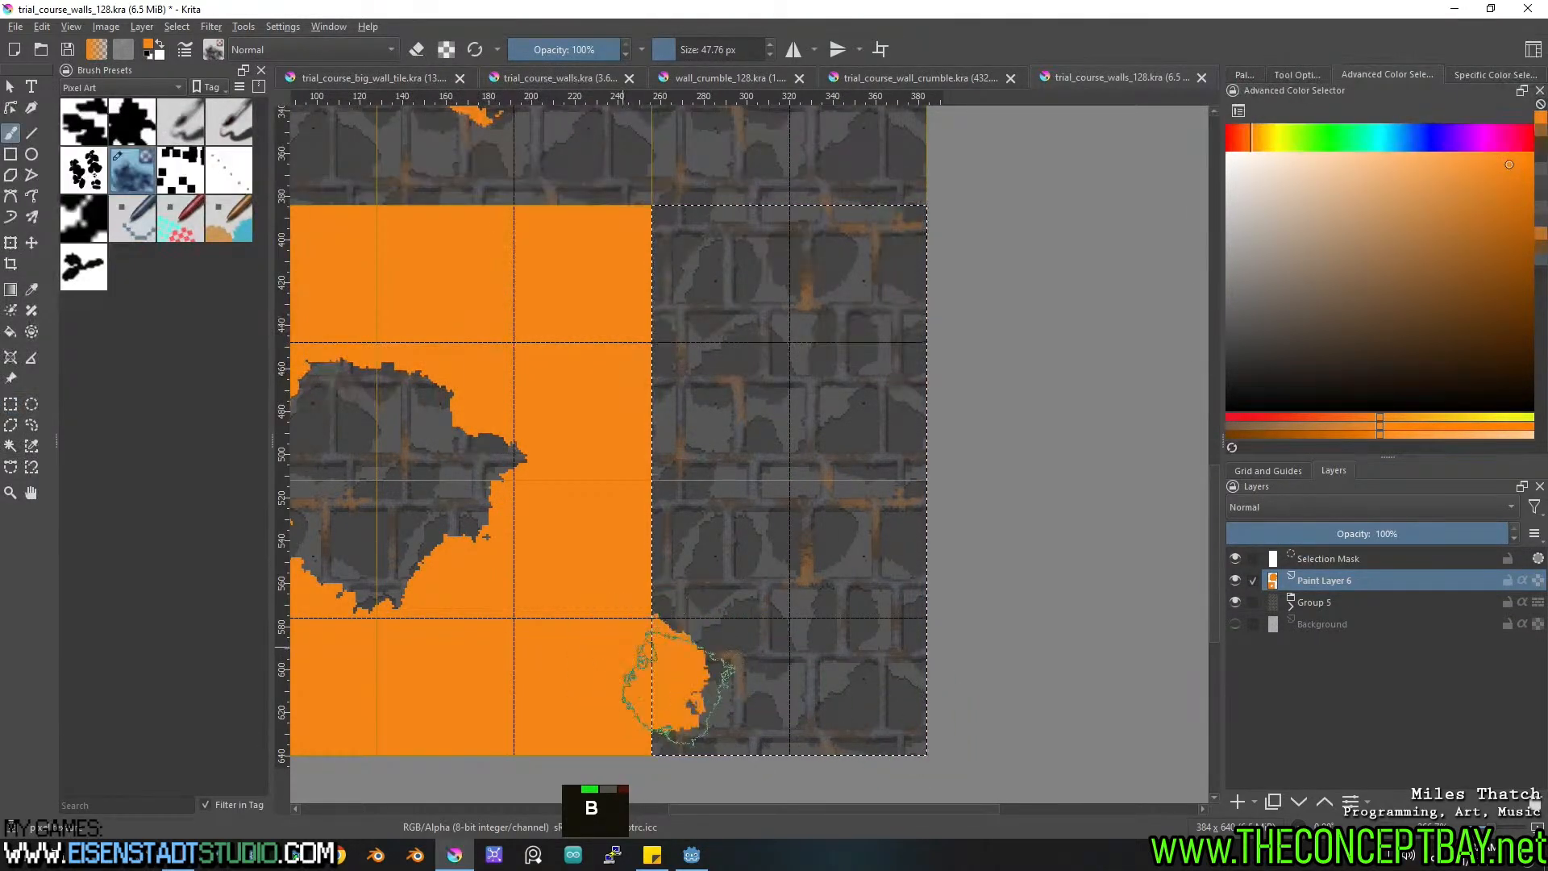
double_click(952, 572)
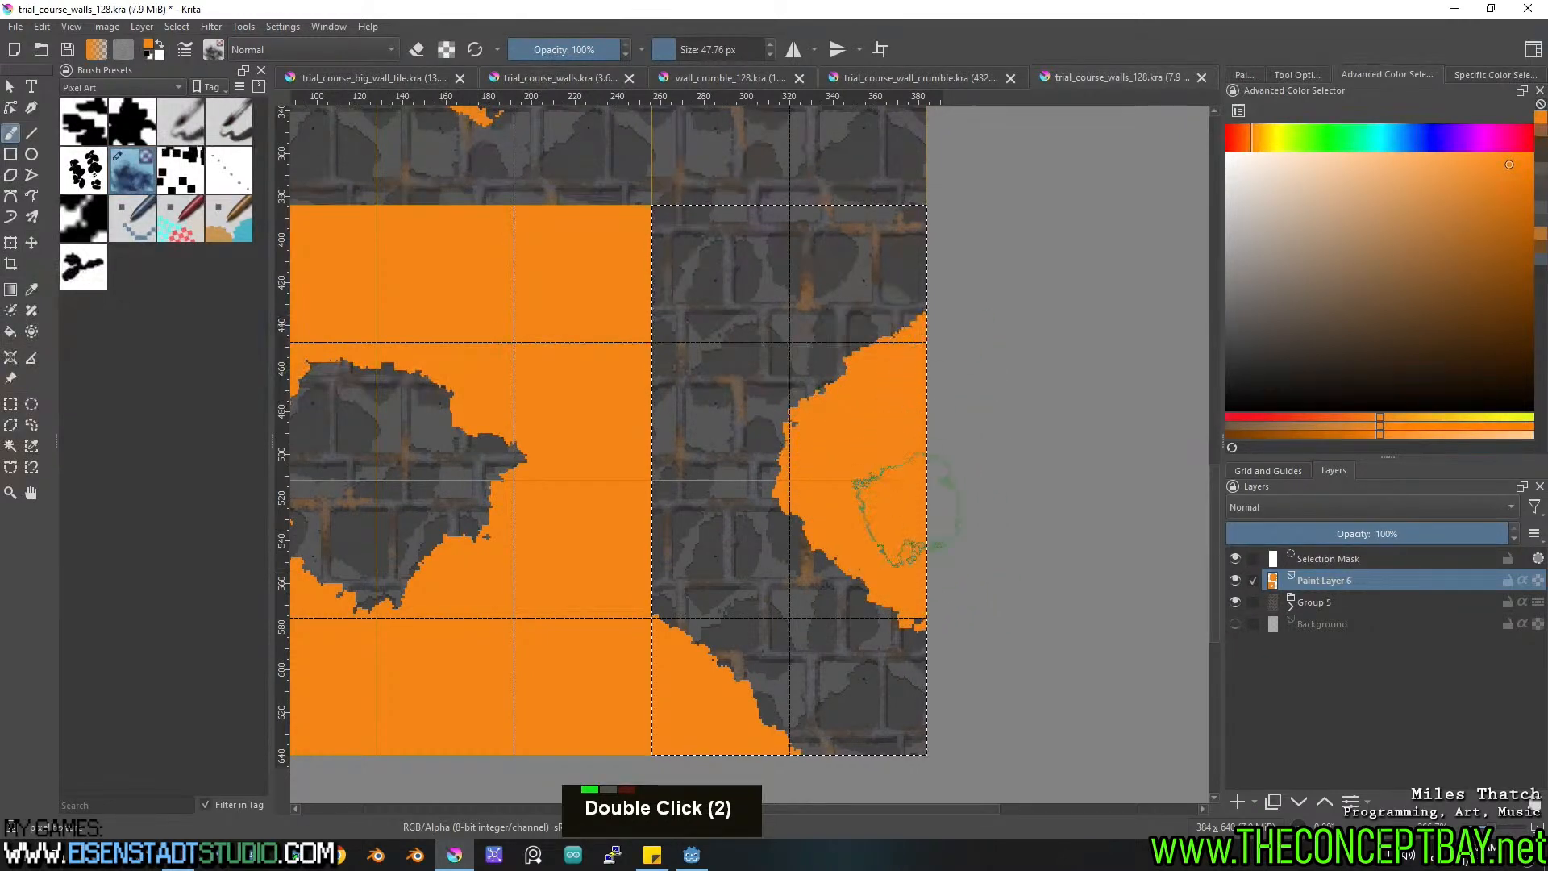
key("e")
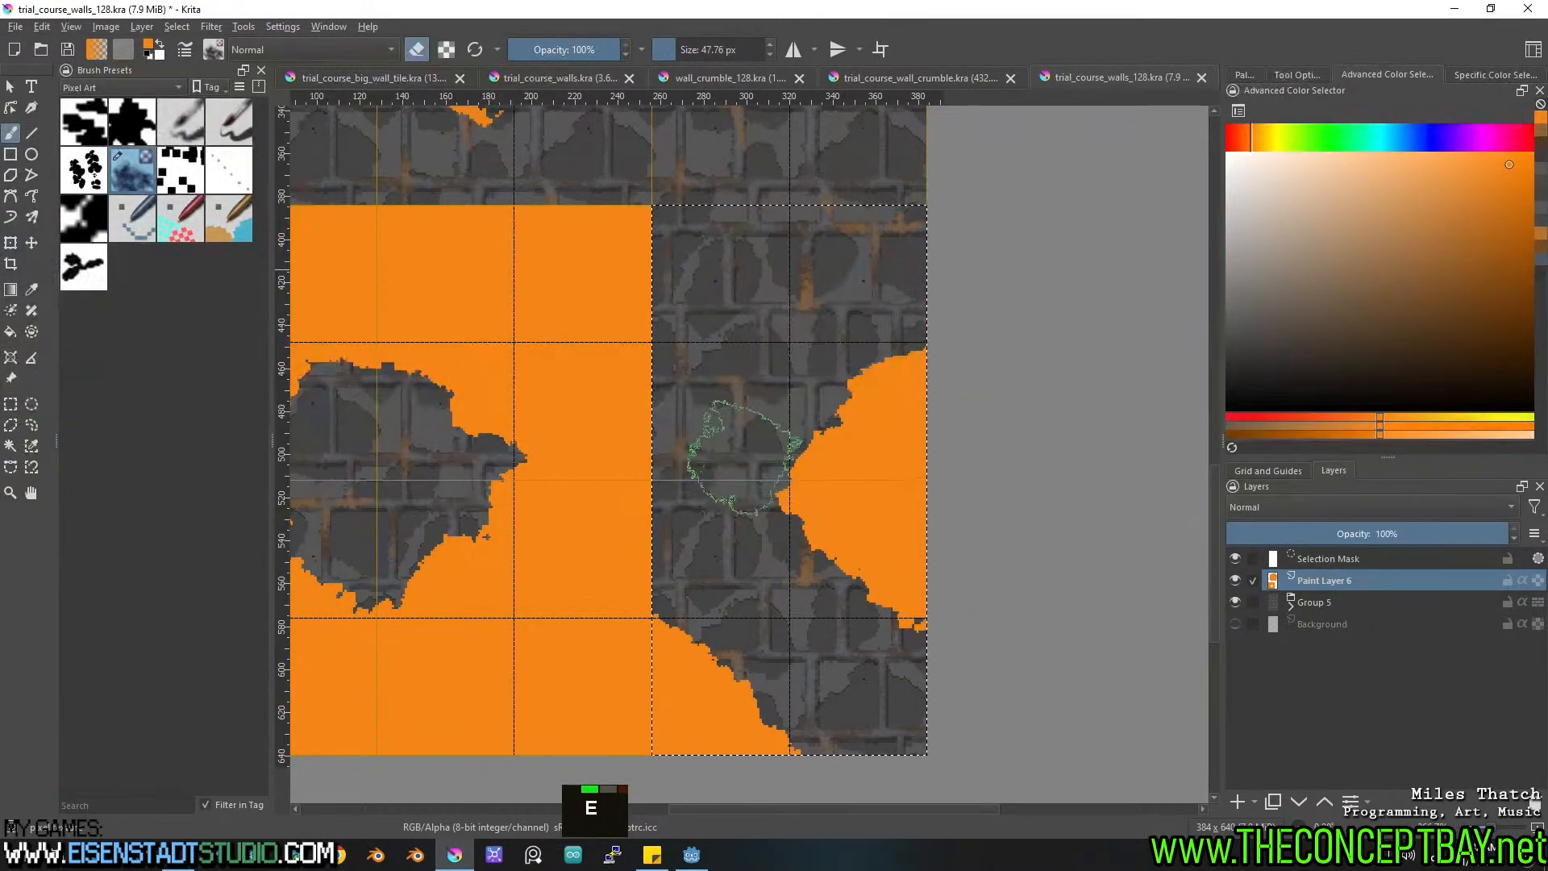
key("e")
left_click_drag(625, 294, 725, 206)
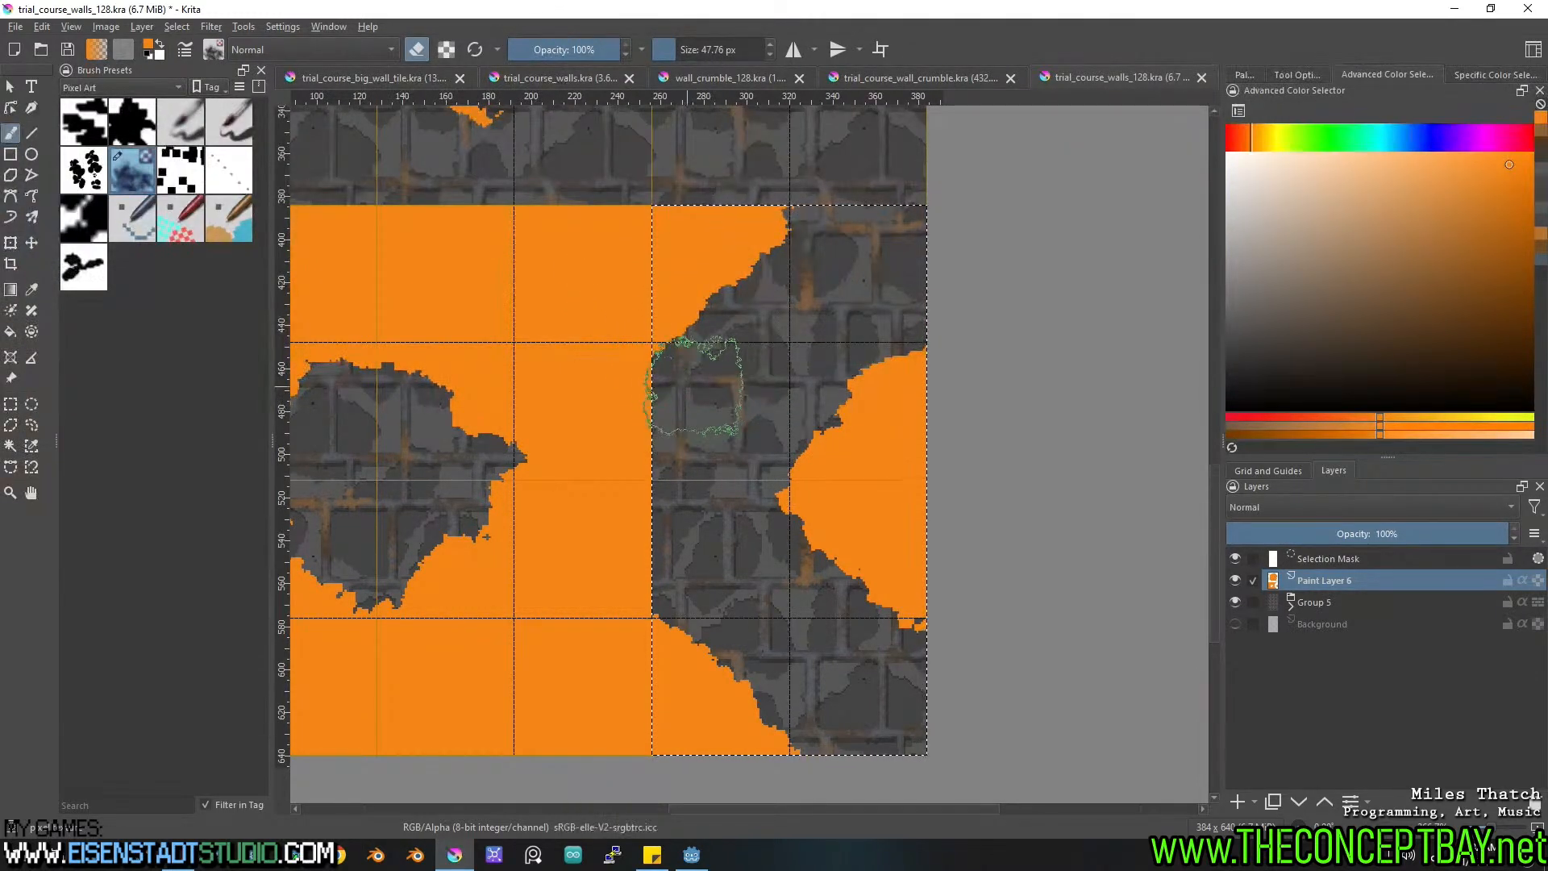
Clear the selection, move Group 5 above Paint Layer 6 and make the group inherit alpha so the orange shapes clip the bricks.
scroll(697, 401, "down", 2)
middle_click_drag(697, 401, 778, 509)
key("ctrl+shift+a")
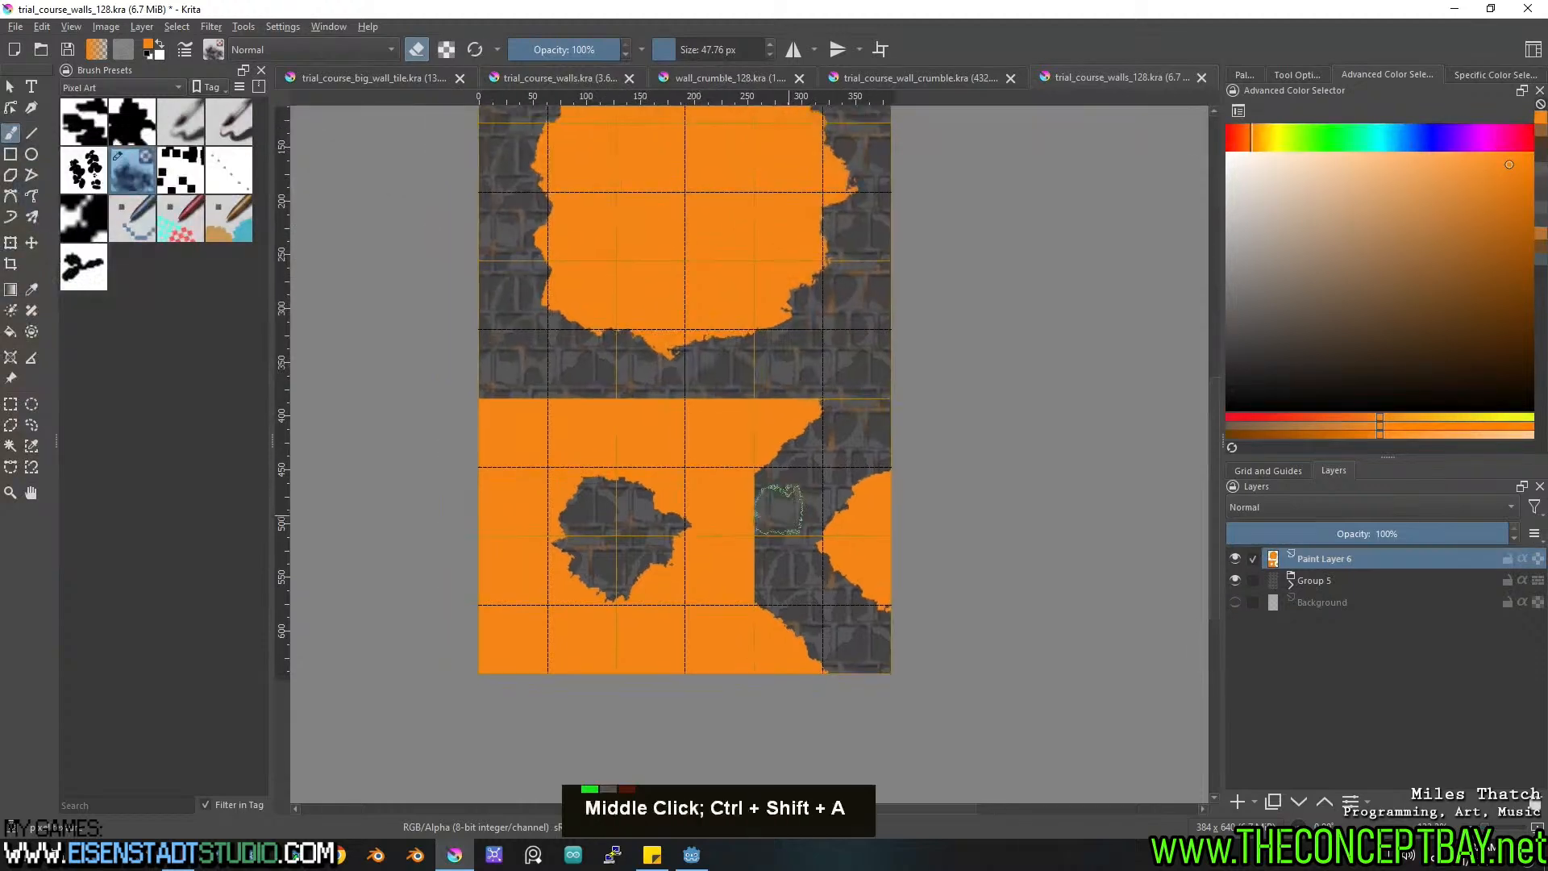
left_click(1360, 582)
left_click_drag(1361, 582, 1415, 551)
left_click(1523, 559)
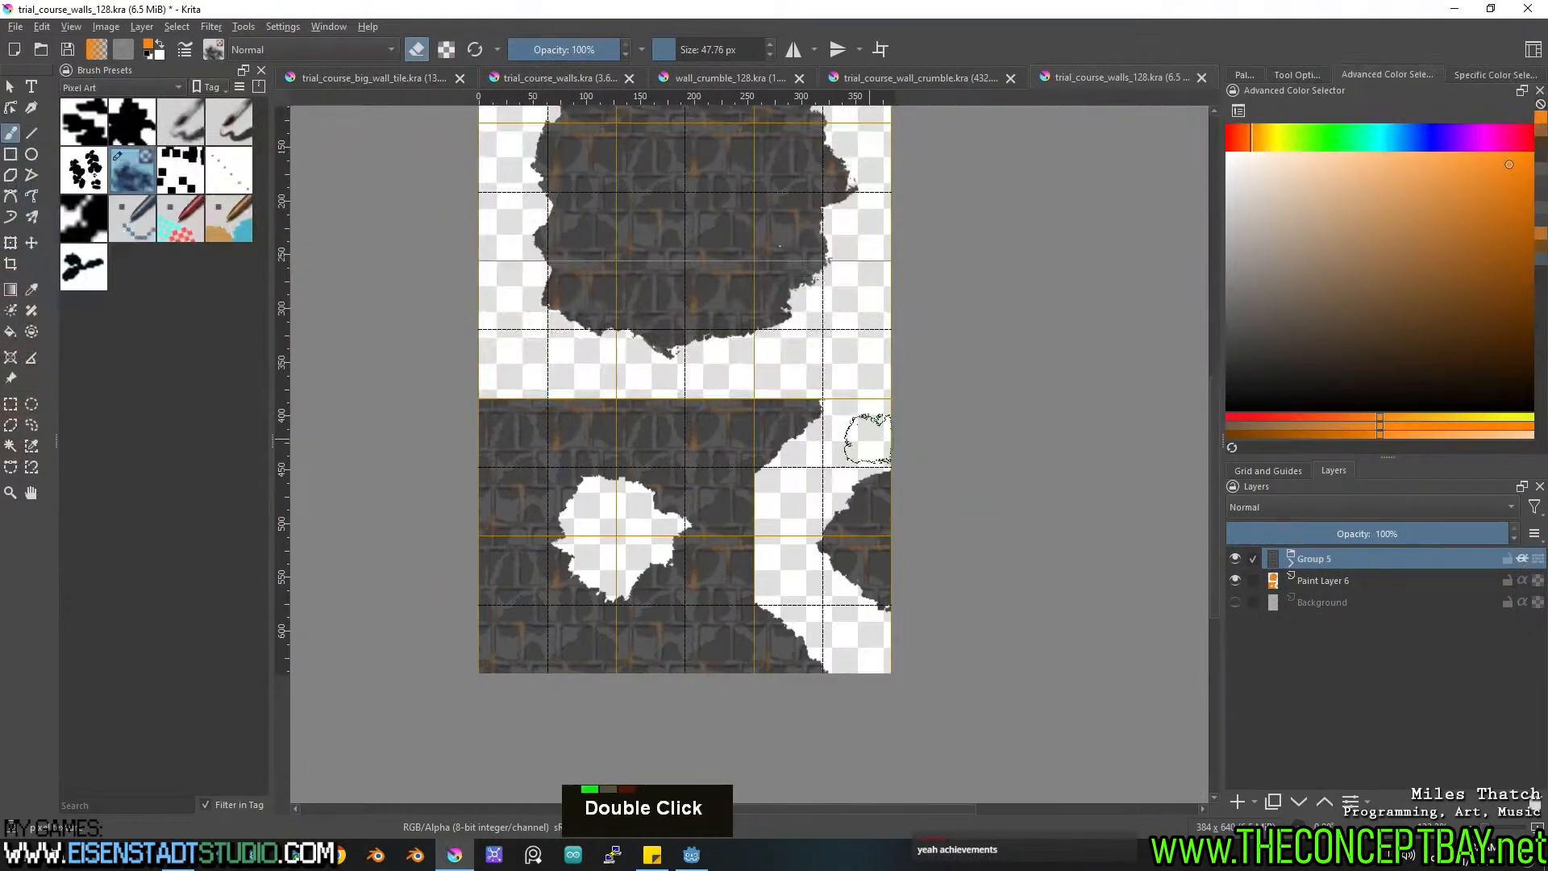
Switch to the trial_course_walls document and sample the grey of its ragged rim as the brush colour.
scroll(867, 438, "up", 2)
middle_click_drag(839, 432, 984, 380)
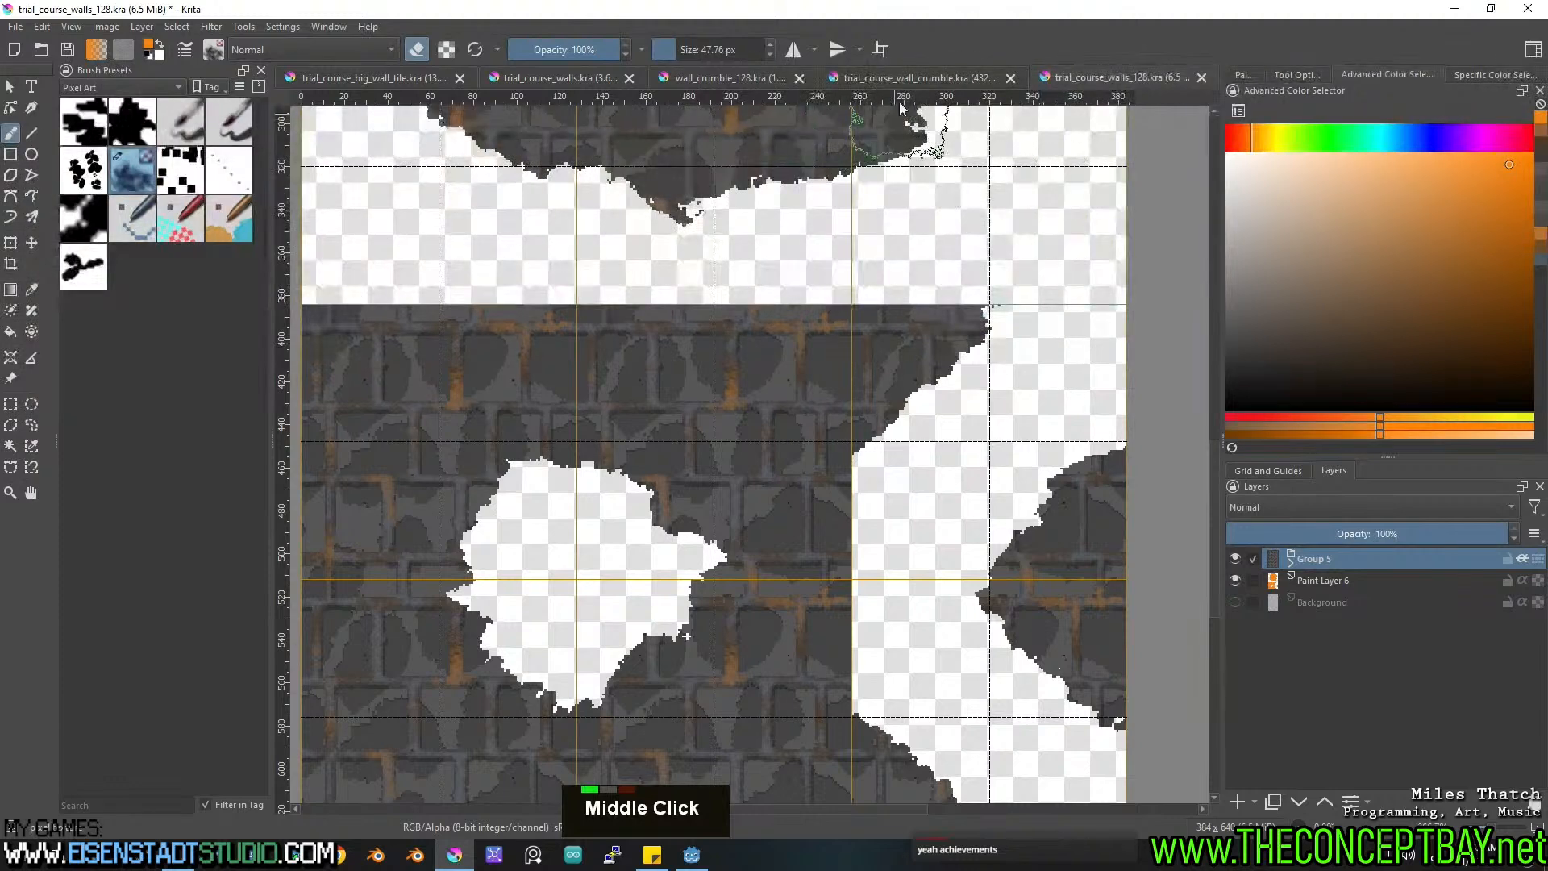
left_click(726, 77)
key("w")
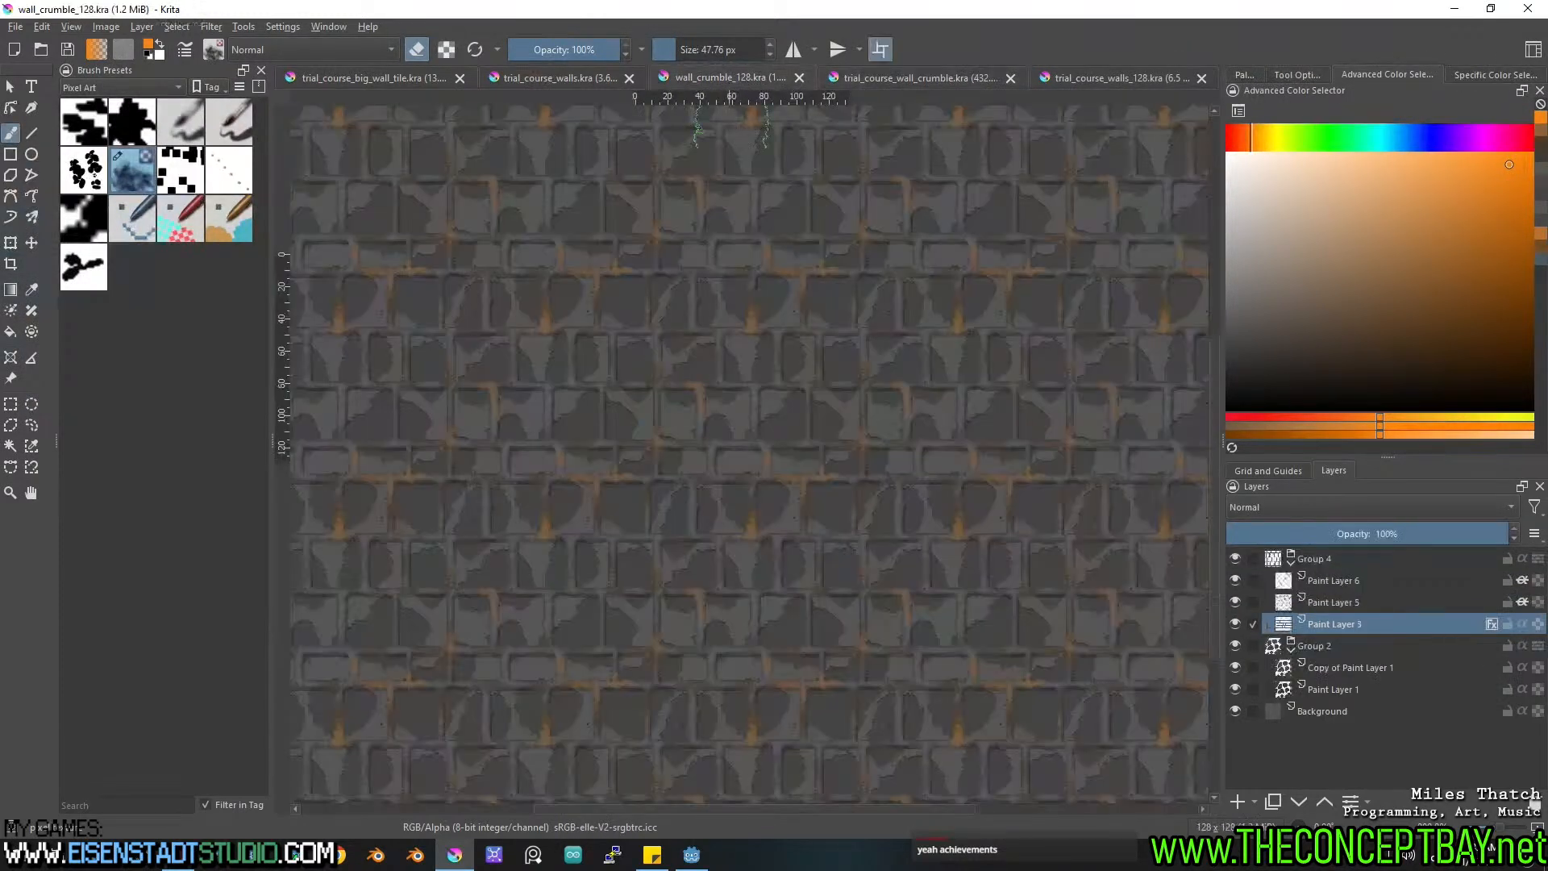
left_click(605, 78)
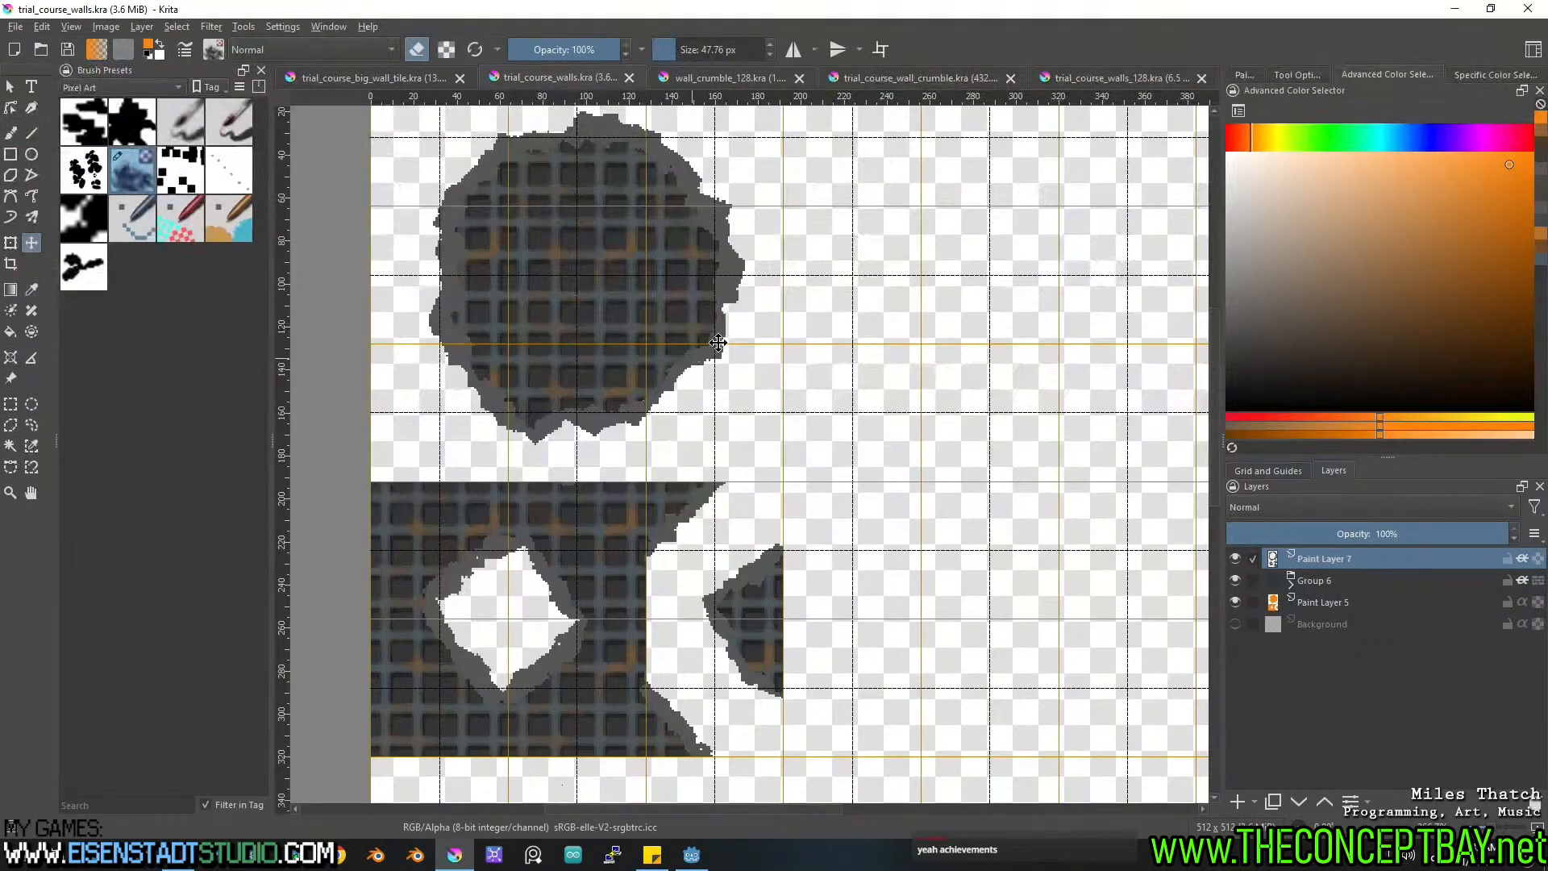
key("b")
left_click(725, 332, "ctrl")
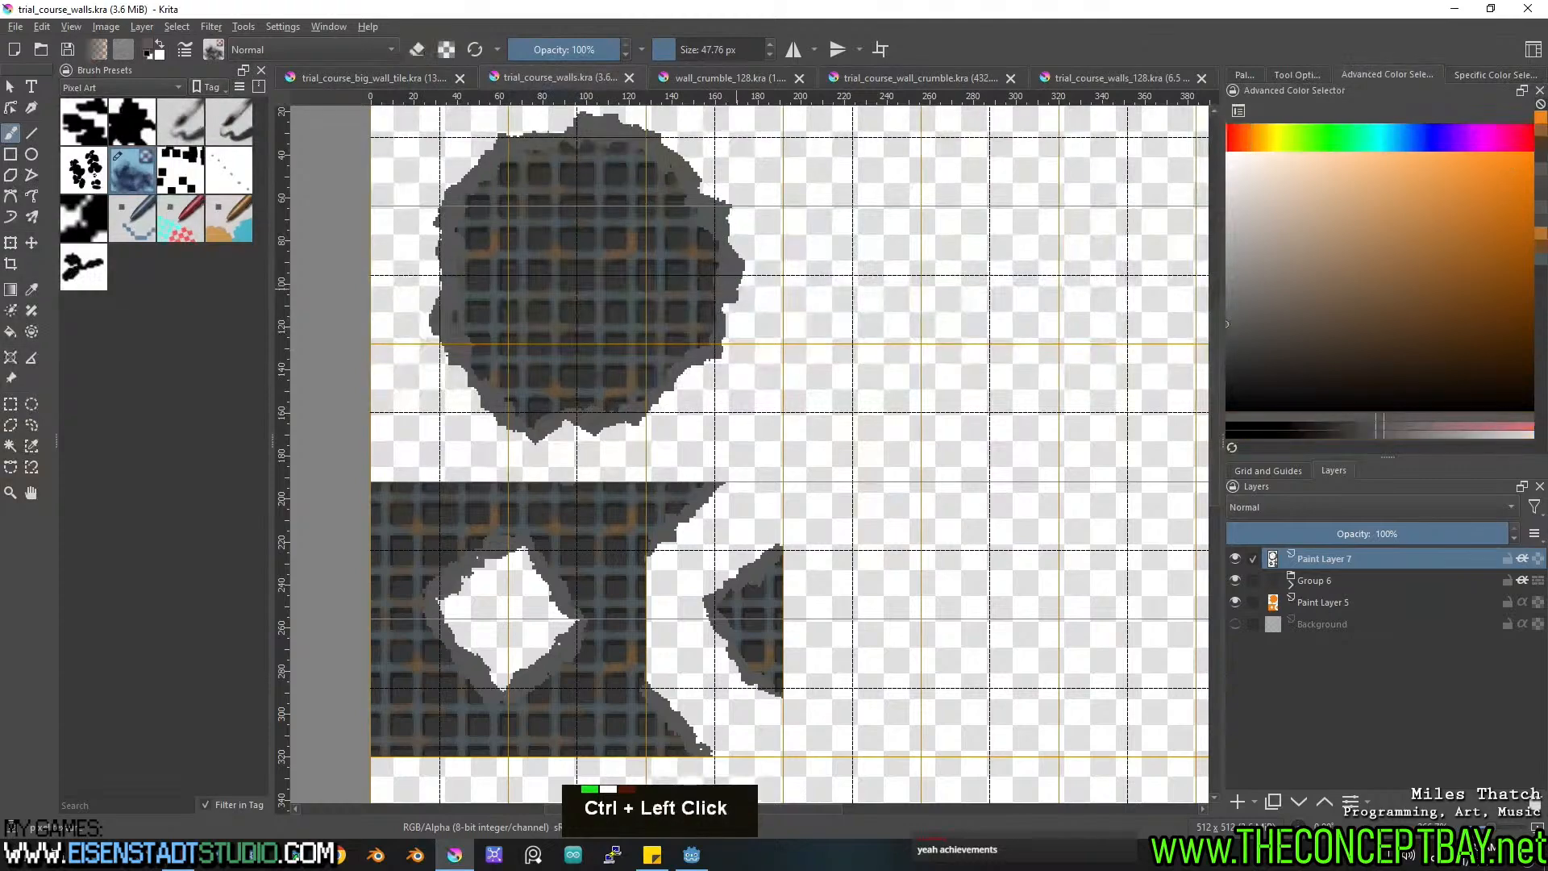
left_click(721, 297, "ctrl")
In trial_course_walls_128, add a paint layer above Group 5 with inherited alpha and paint a grey rim around the large upper shape.
left_click(1081, 78)
scroll(880, 374, "down", 1)
middle_click_drag(853, 518, 912, 479)
middle_click_drag(911, 425, 887, 549)
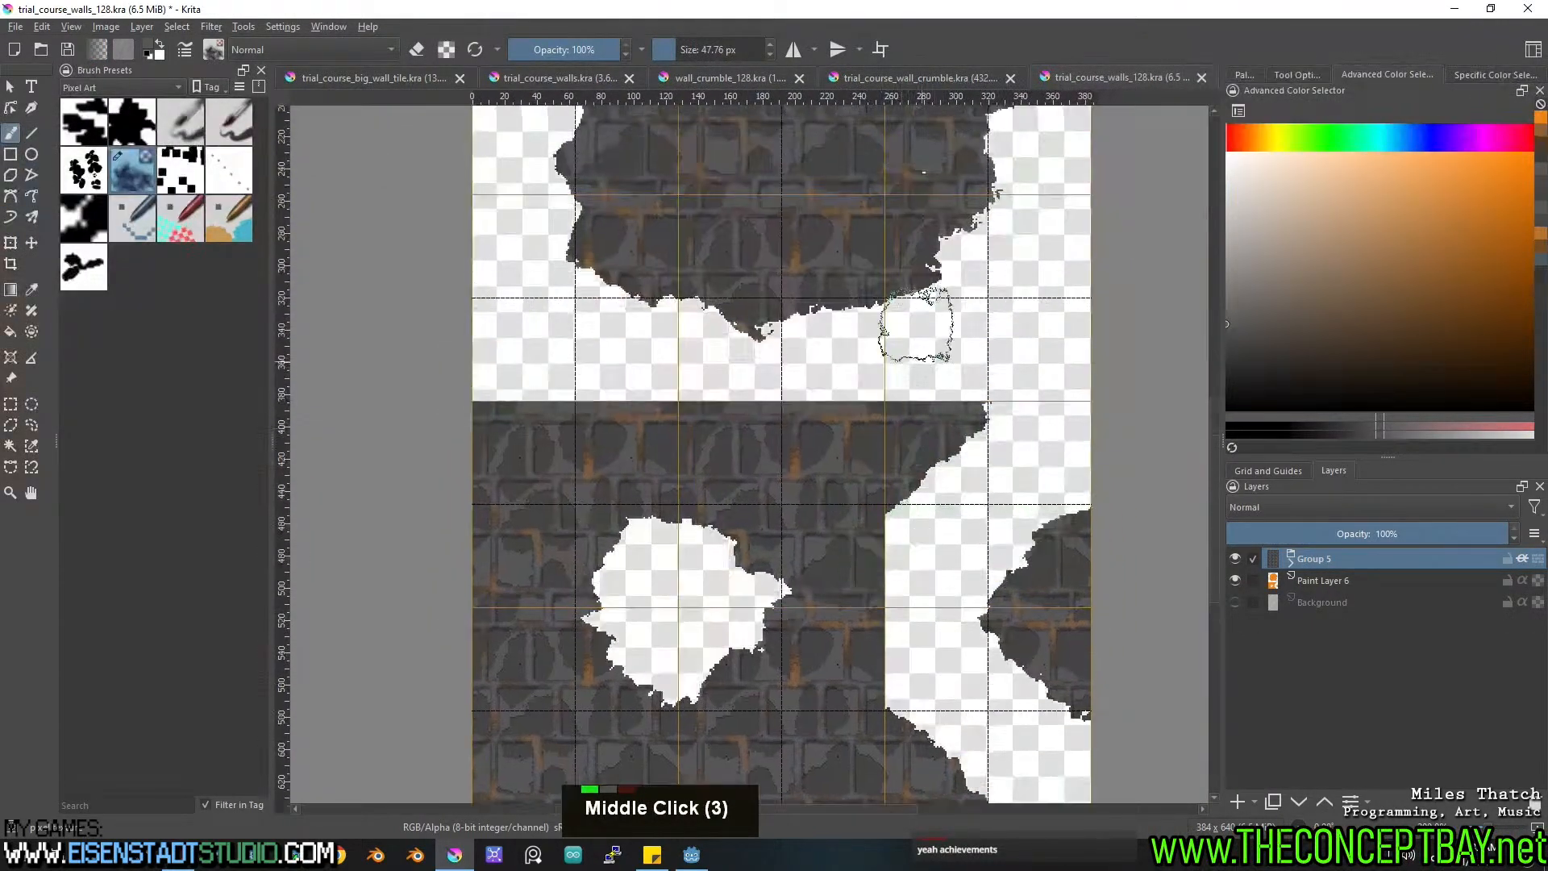
middle_click_drag(921, 360, 870, 601)
key("Insert")
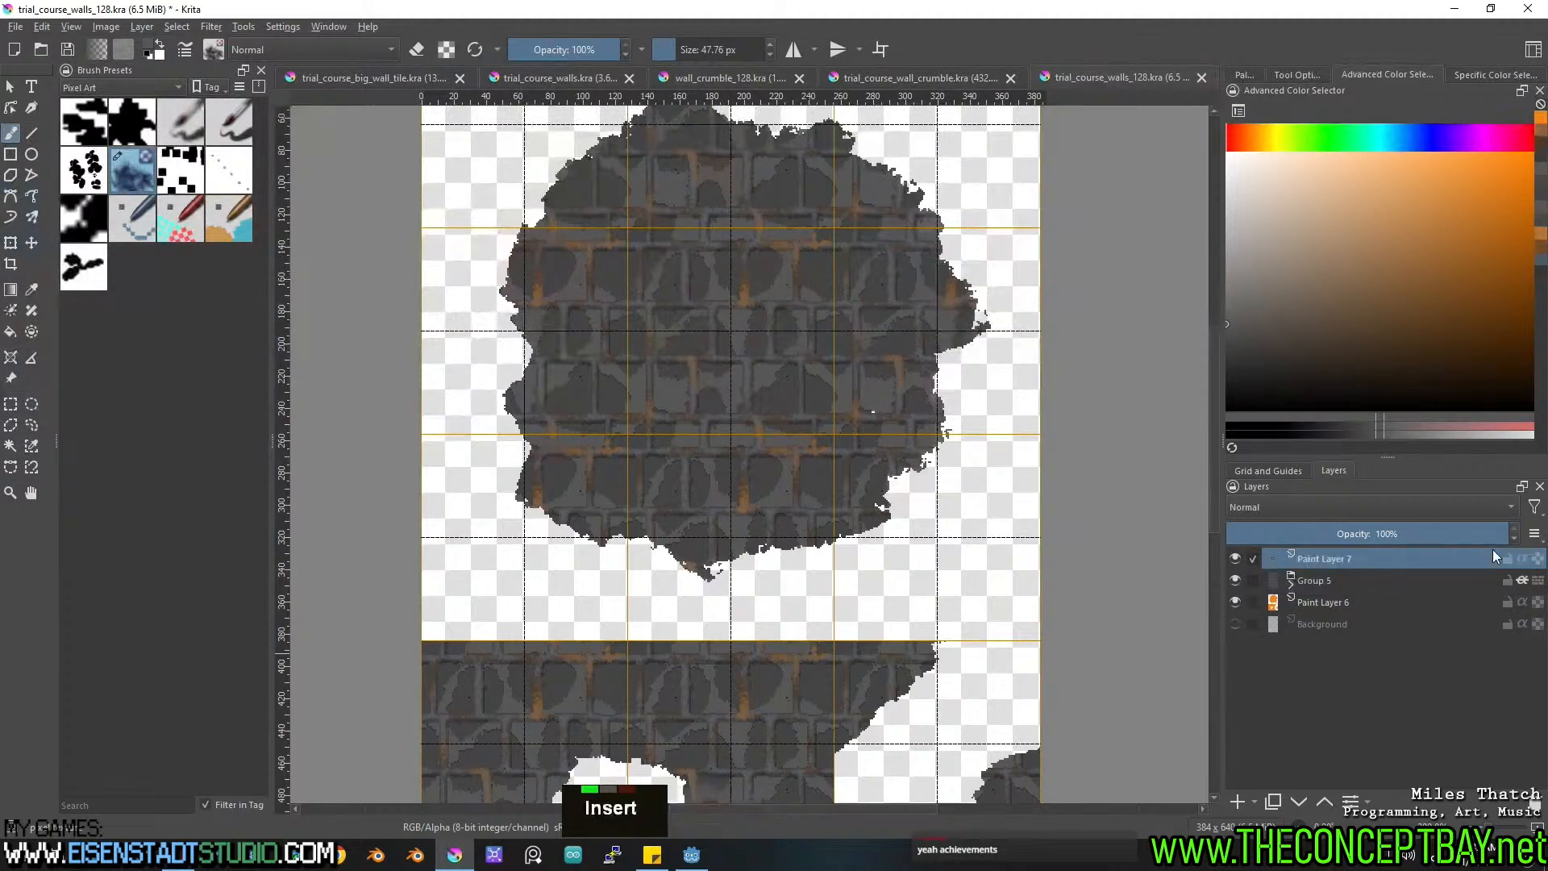
middle_click_drag(1058, 536, 1032, 567)
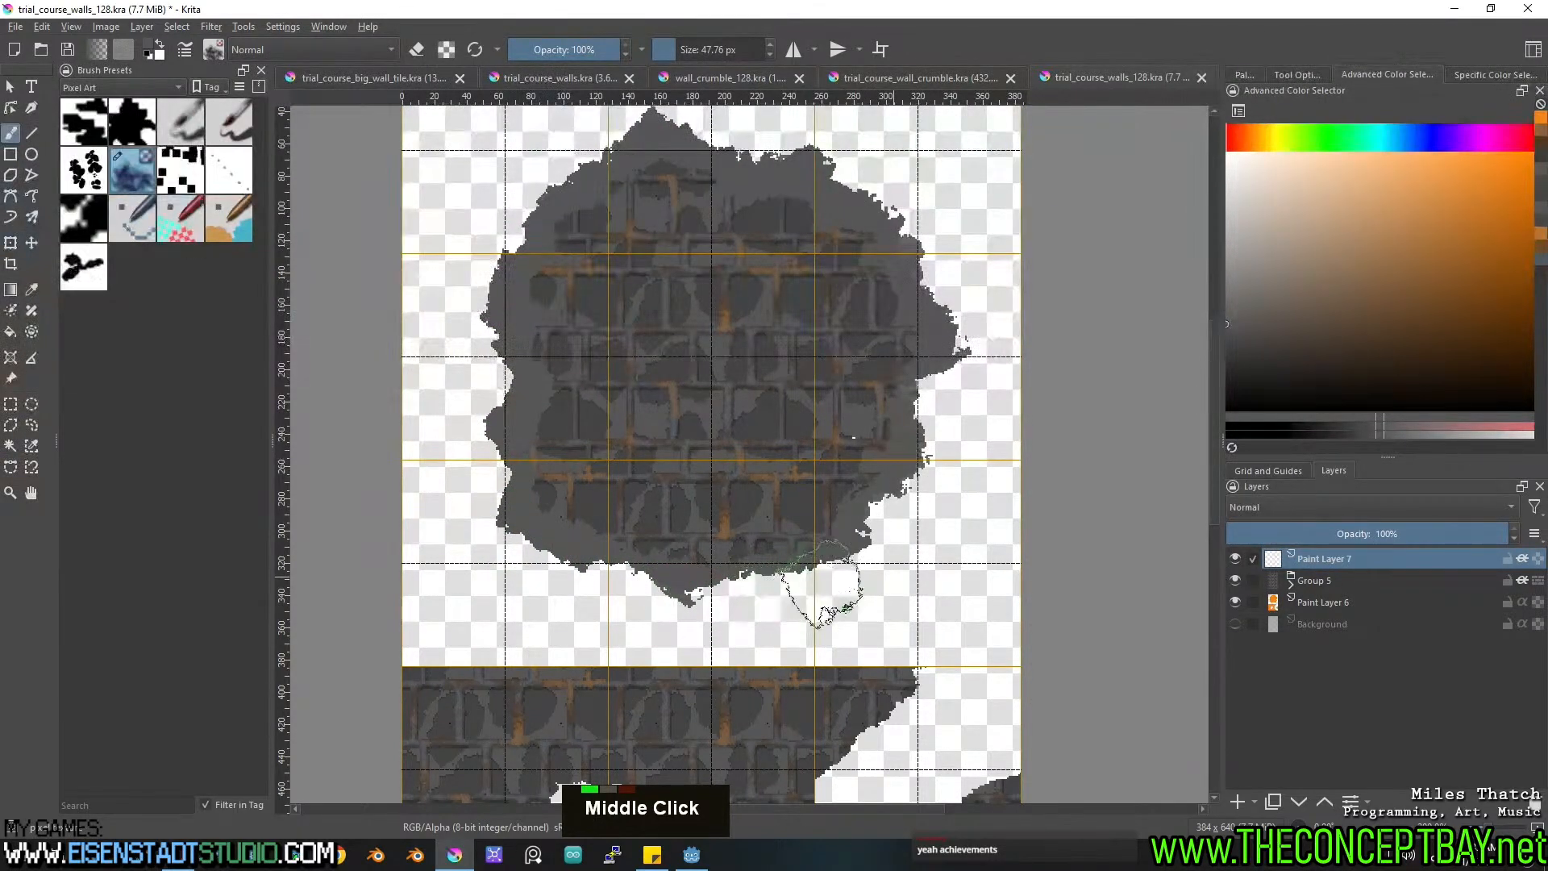
Paint the same grey rim along the lower tiles' diagonal edges, bulge and central opening, and save the document.
middle_click_drag(860, 449, 719, 207)
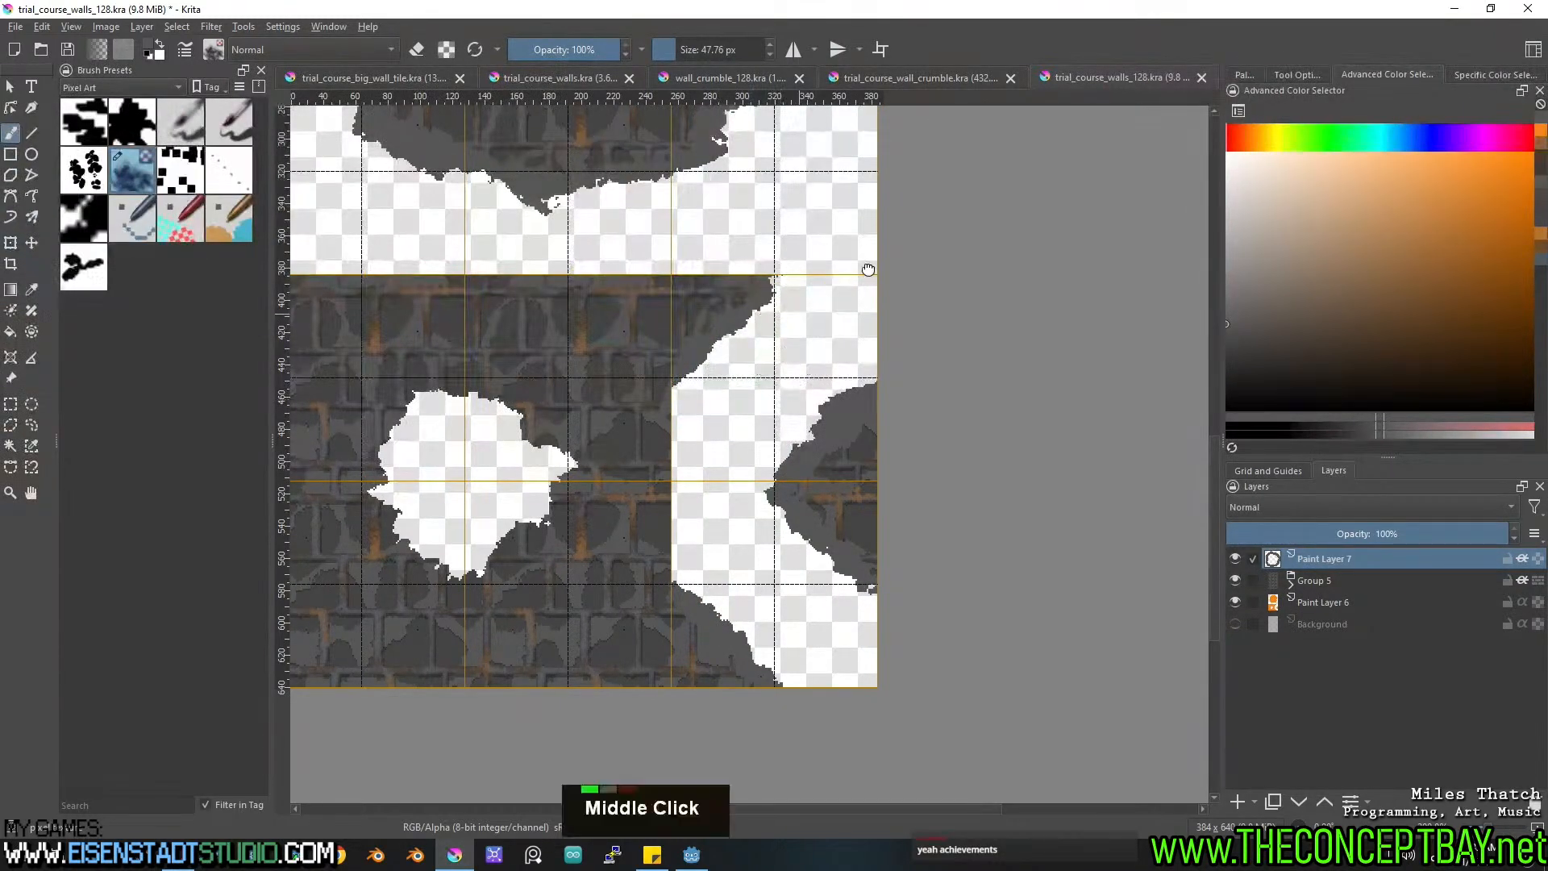
middle_click_drag(798, 314, 1017, 234)
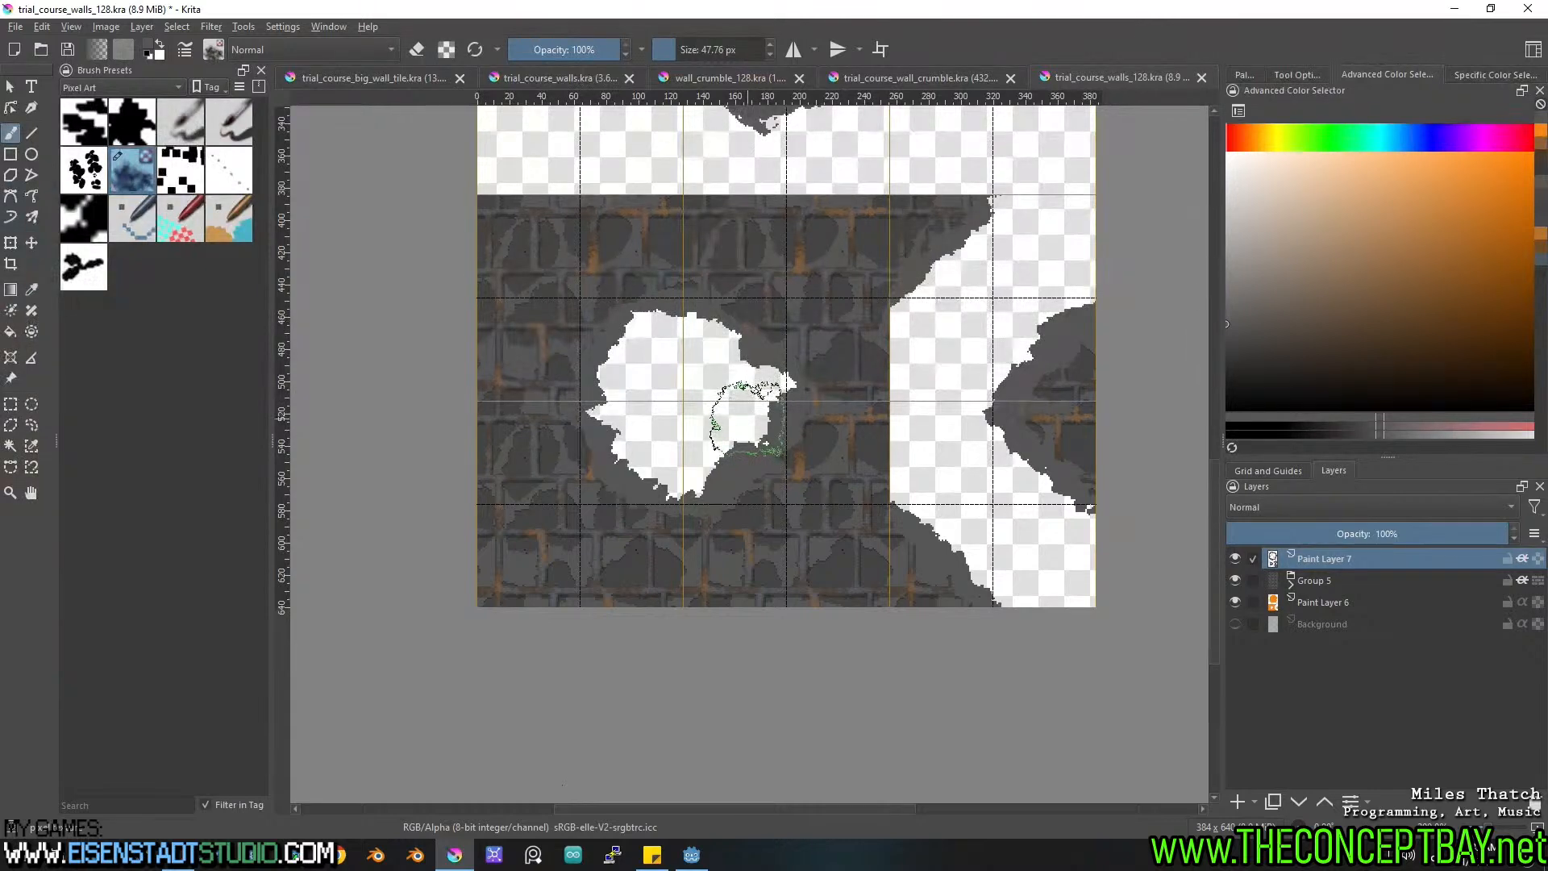
middle_click_drag(803, 369, 727, 450)
key("ctrl+s")
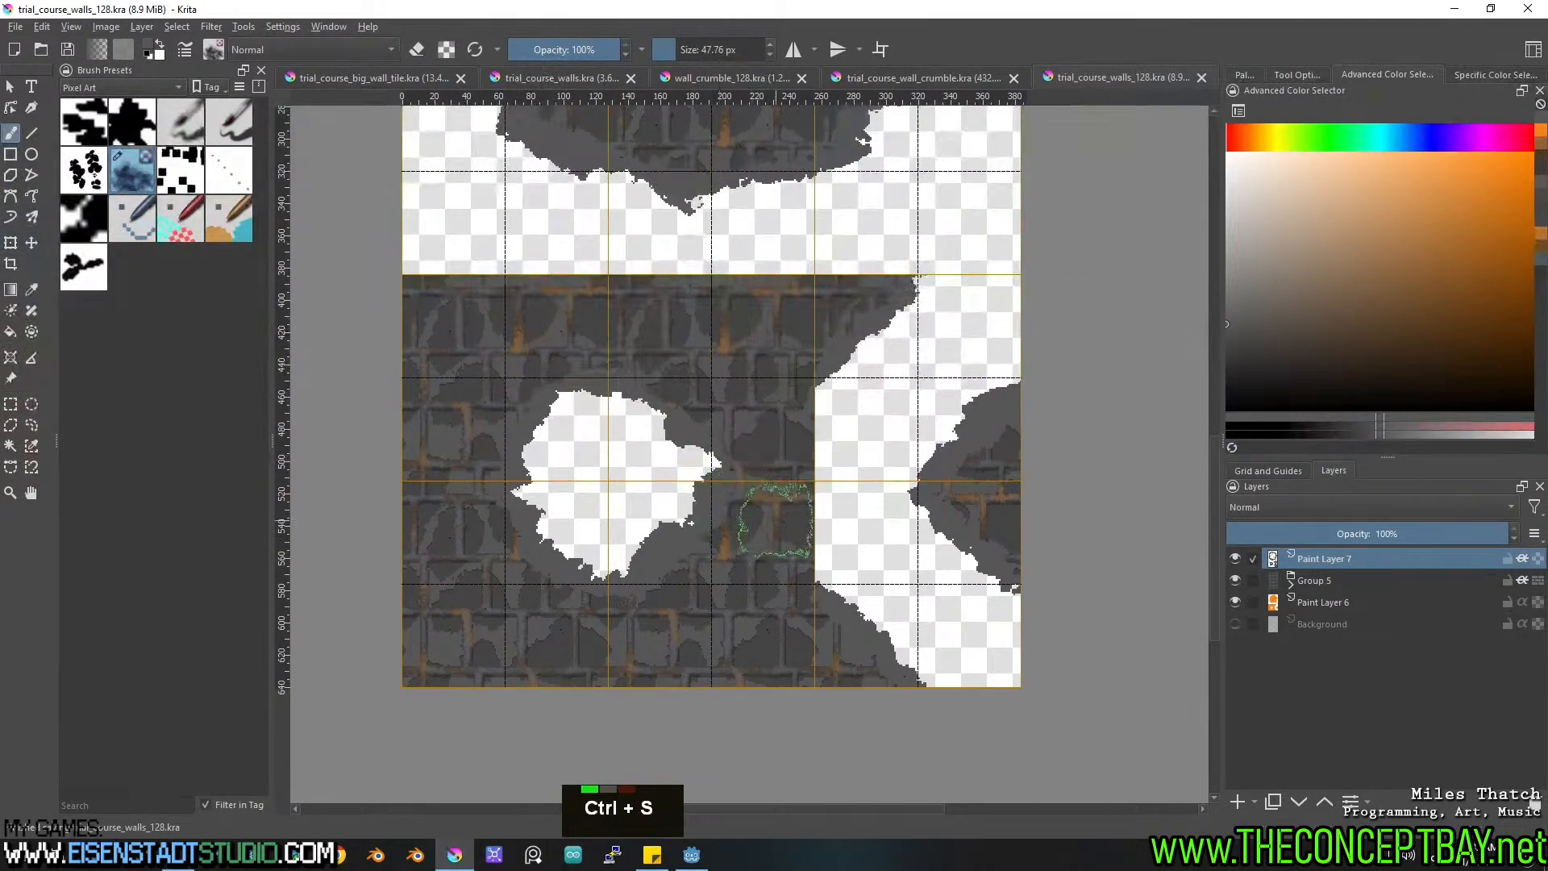
Add a paint layer directly above Group 5 and fill it with a darker grey.
left_click(1351, 584)
left_click(1238, 801)
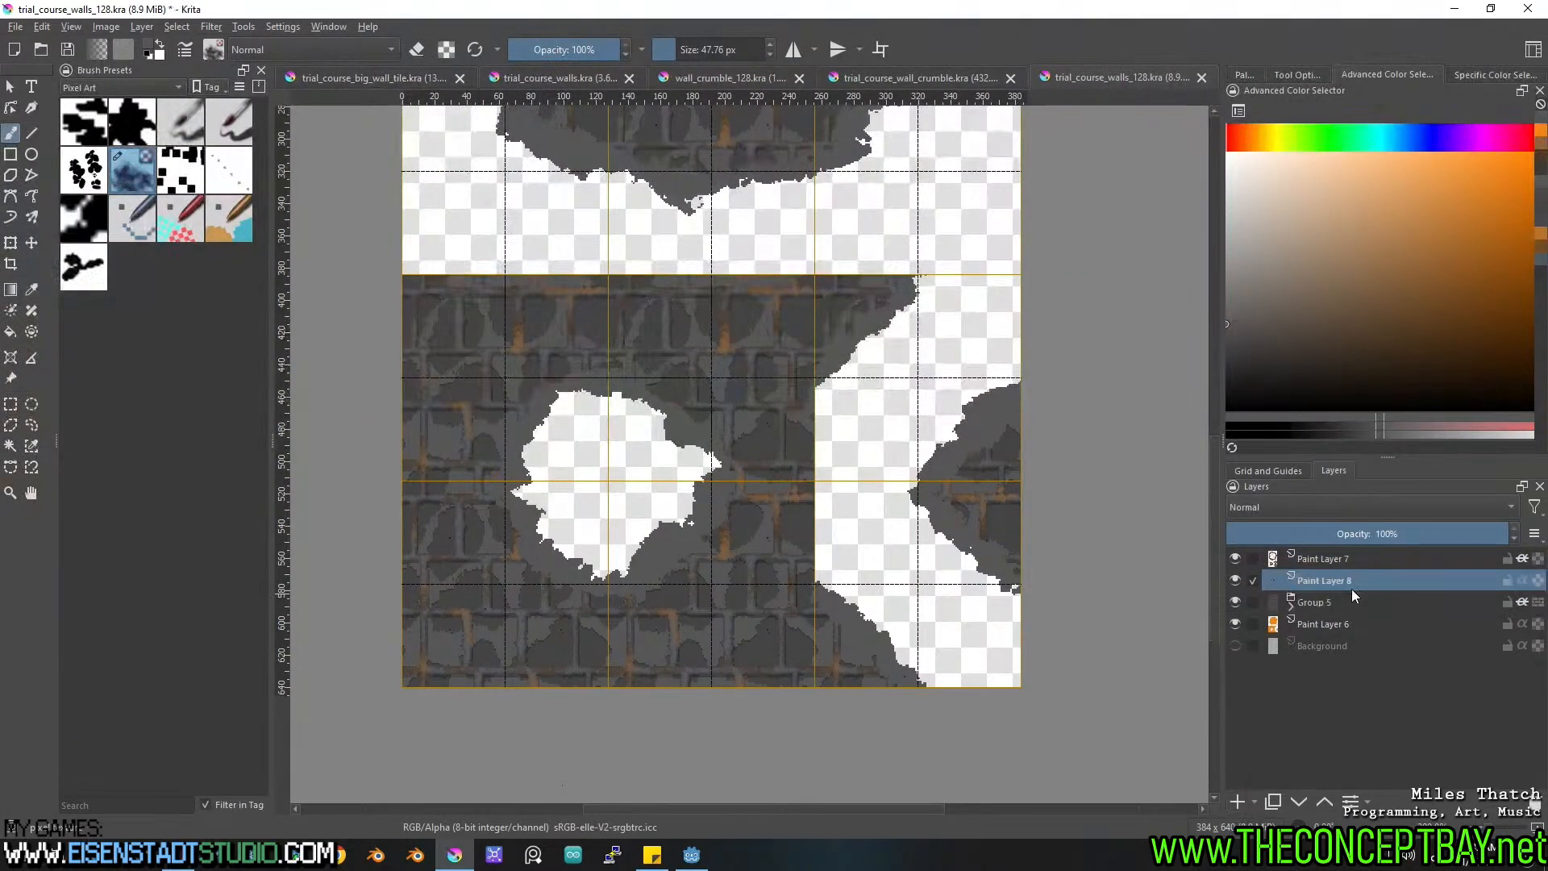
left_click_drag(1256, 327, 1207, 356)
key("f")
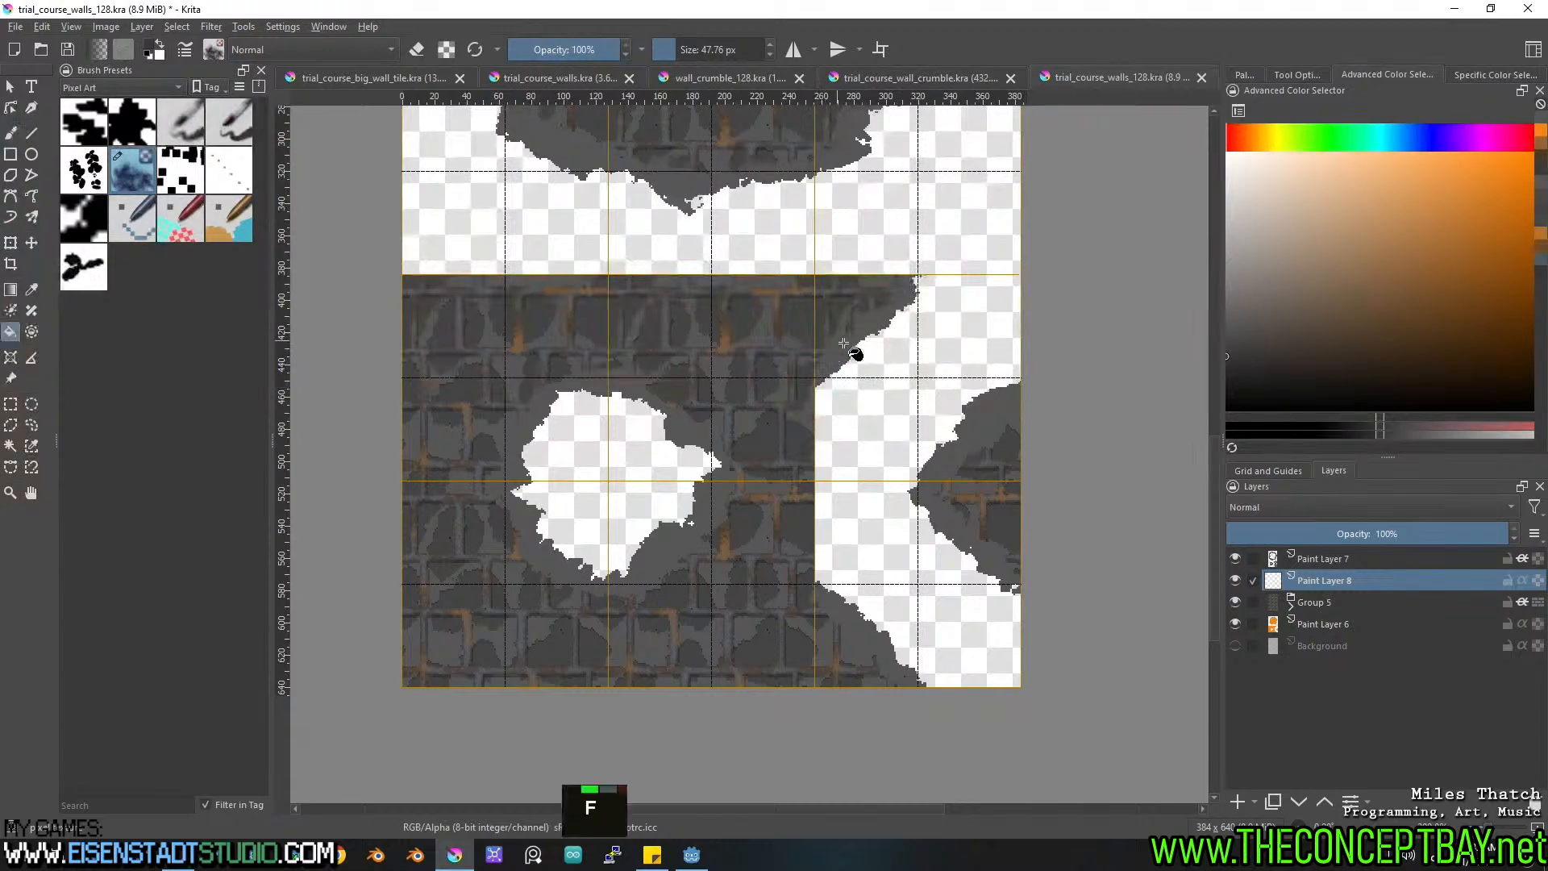
left_click(911, 378)
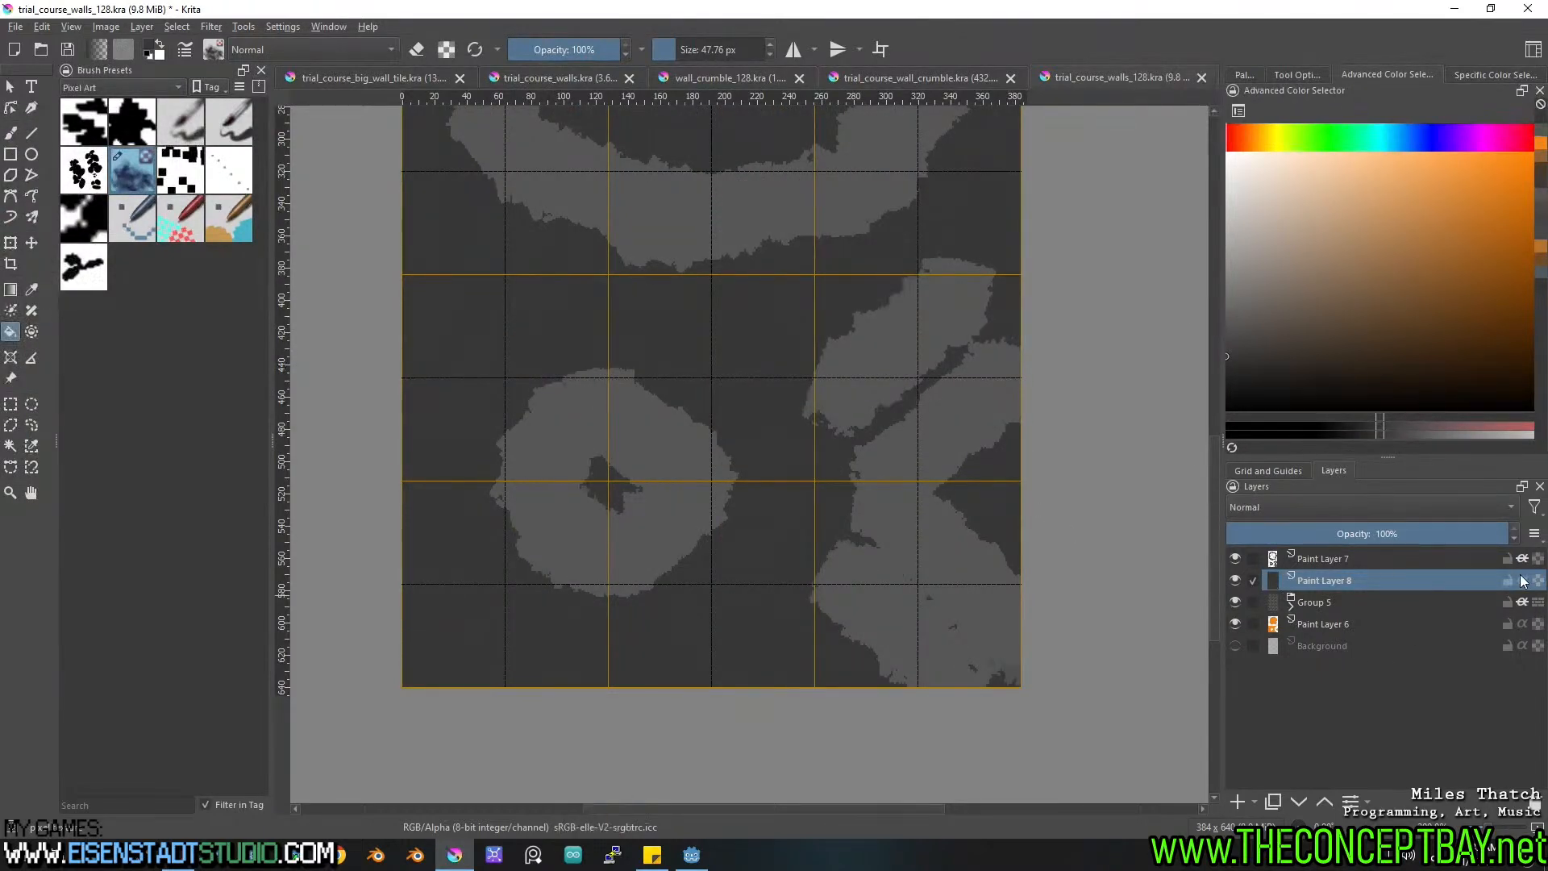
Make the dark grey fill layer inherit alpha, set its blending mode to Multiply and lower its opacity to 29%.
left_click(1330, 508)
left_click(1269, 489)
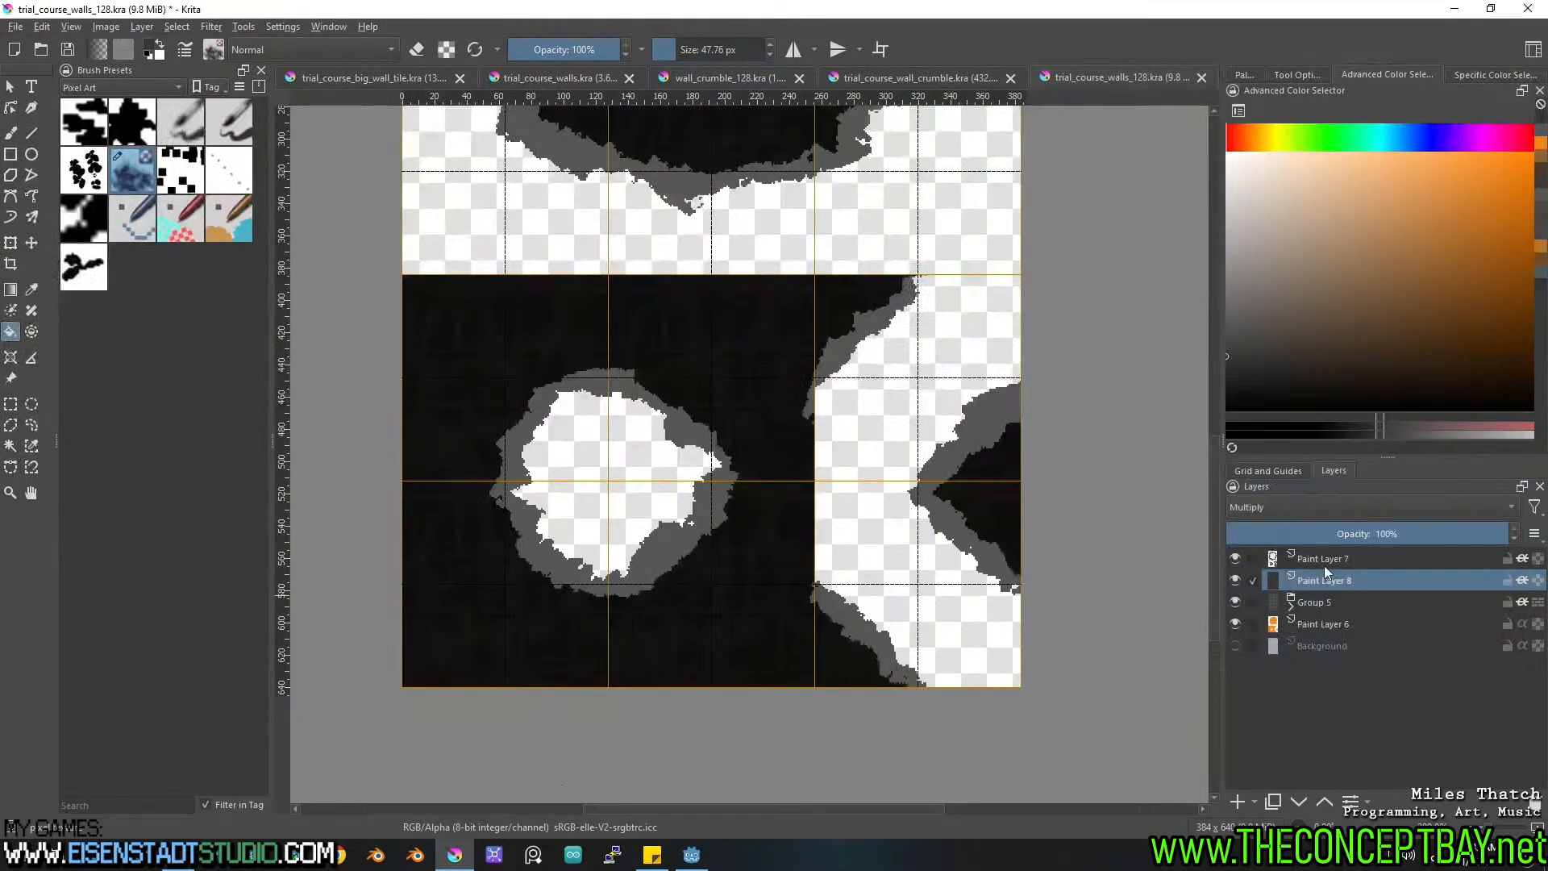
left_click_drag(1352, 536, 1312, 537)
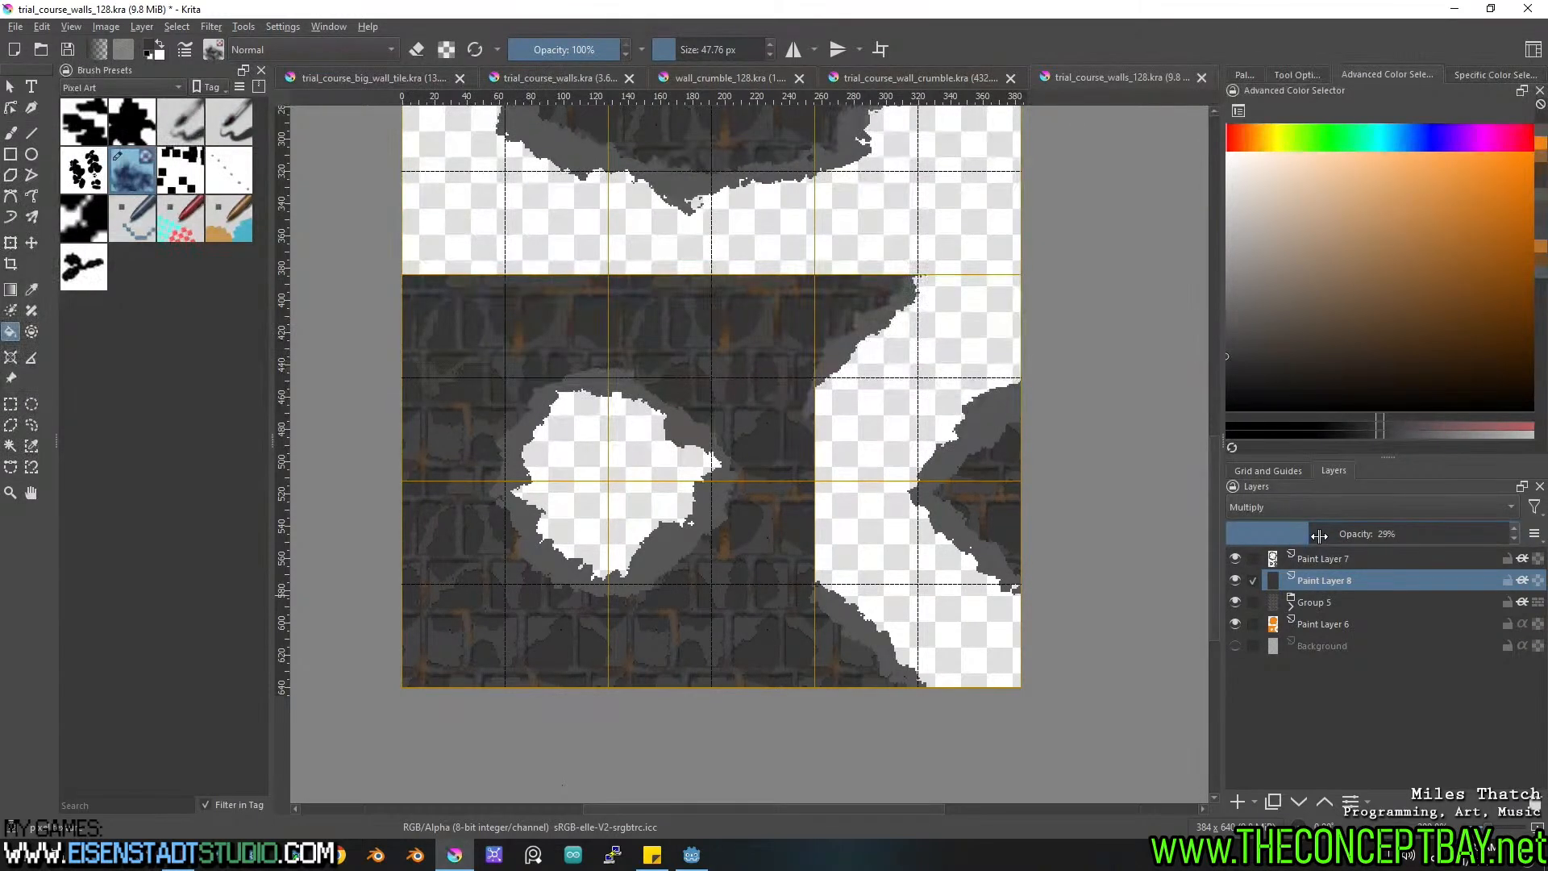
scroll(841, 385, "down", 2)
middle_click_drag(790, 366, 787, 459)
scroll(757, 460, "up", 1)
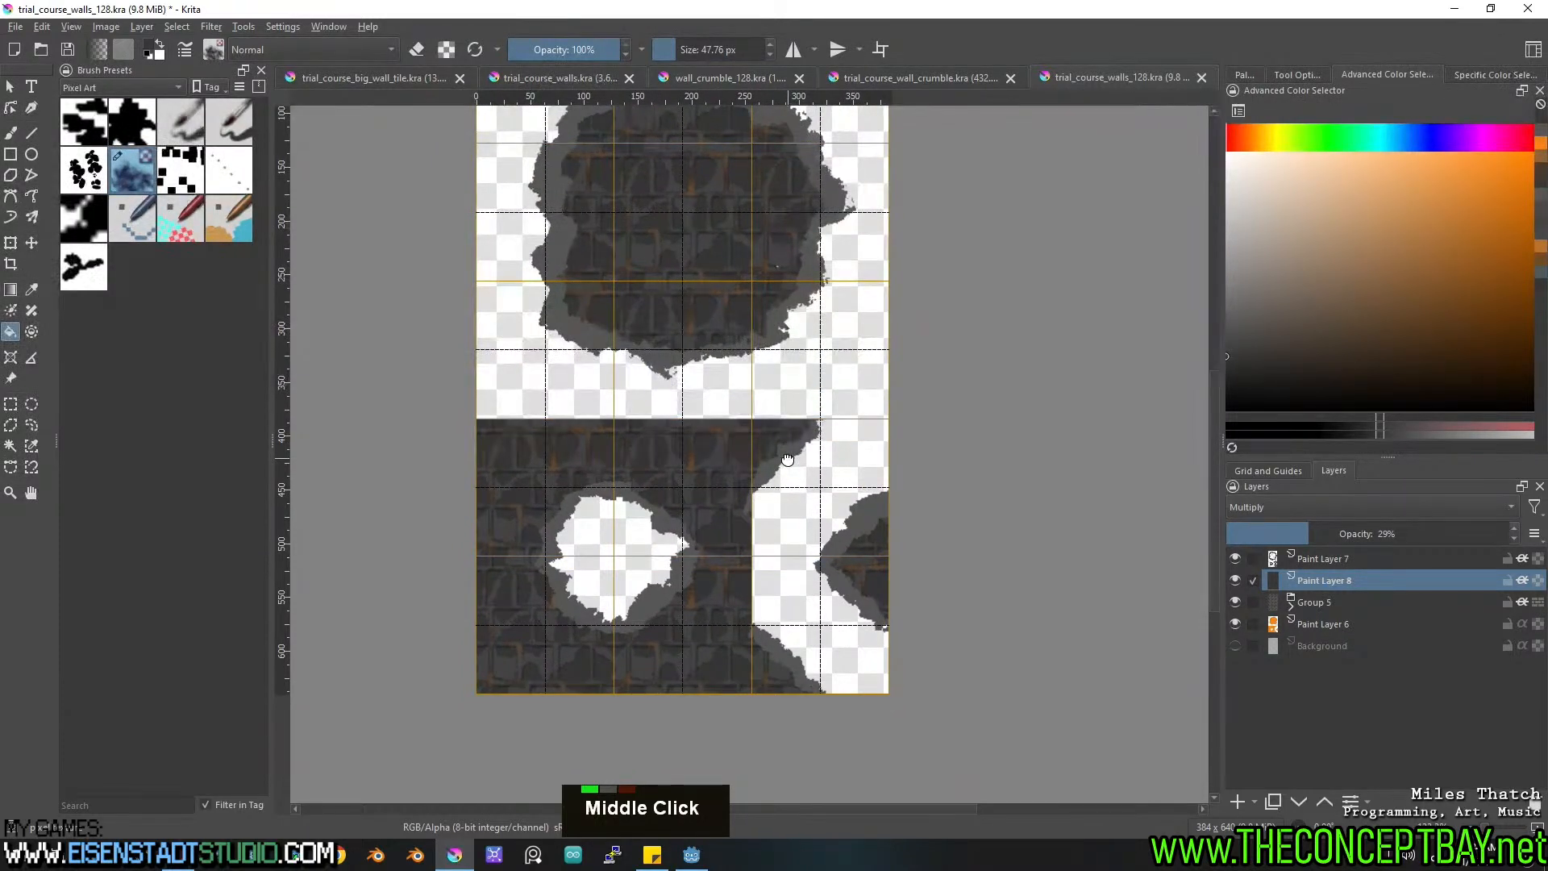
middle_click_drag(804, 530, 805, 518)
Export the image to the trial_course tile sprites folder as trial_course_walls_crumble_128.png.
key("ctrl+alt+e")
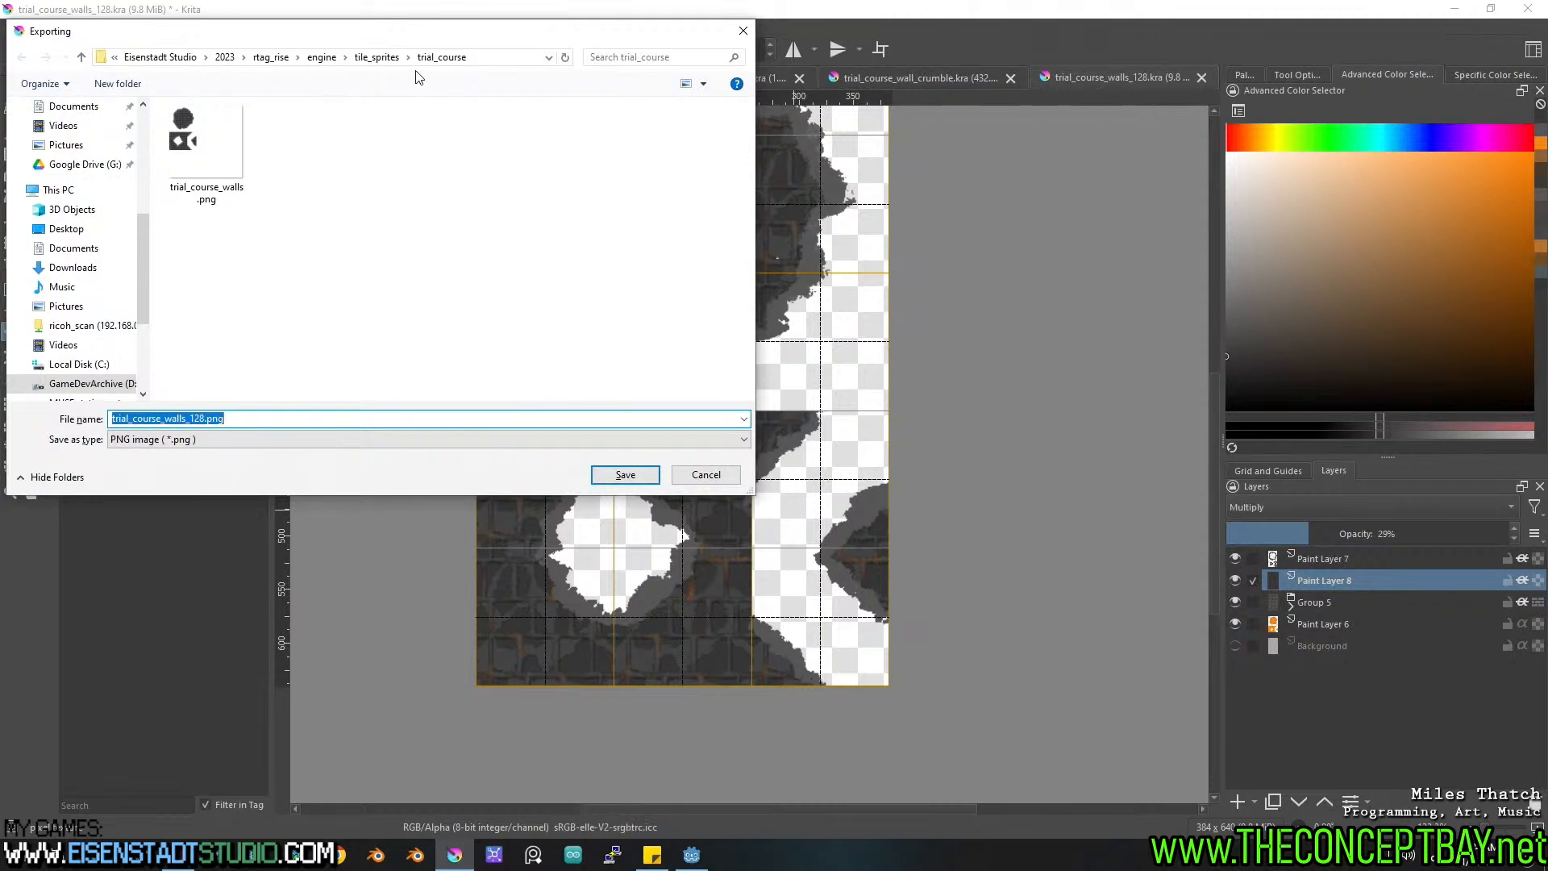
double_click(258, 417)
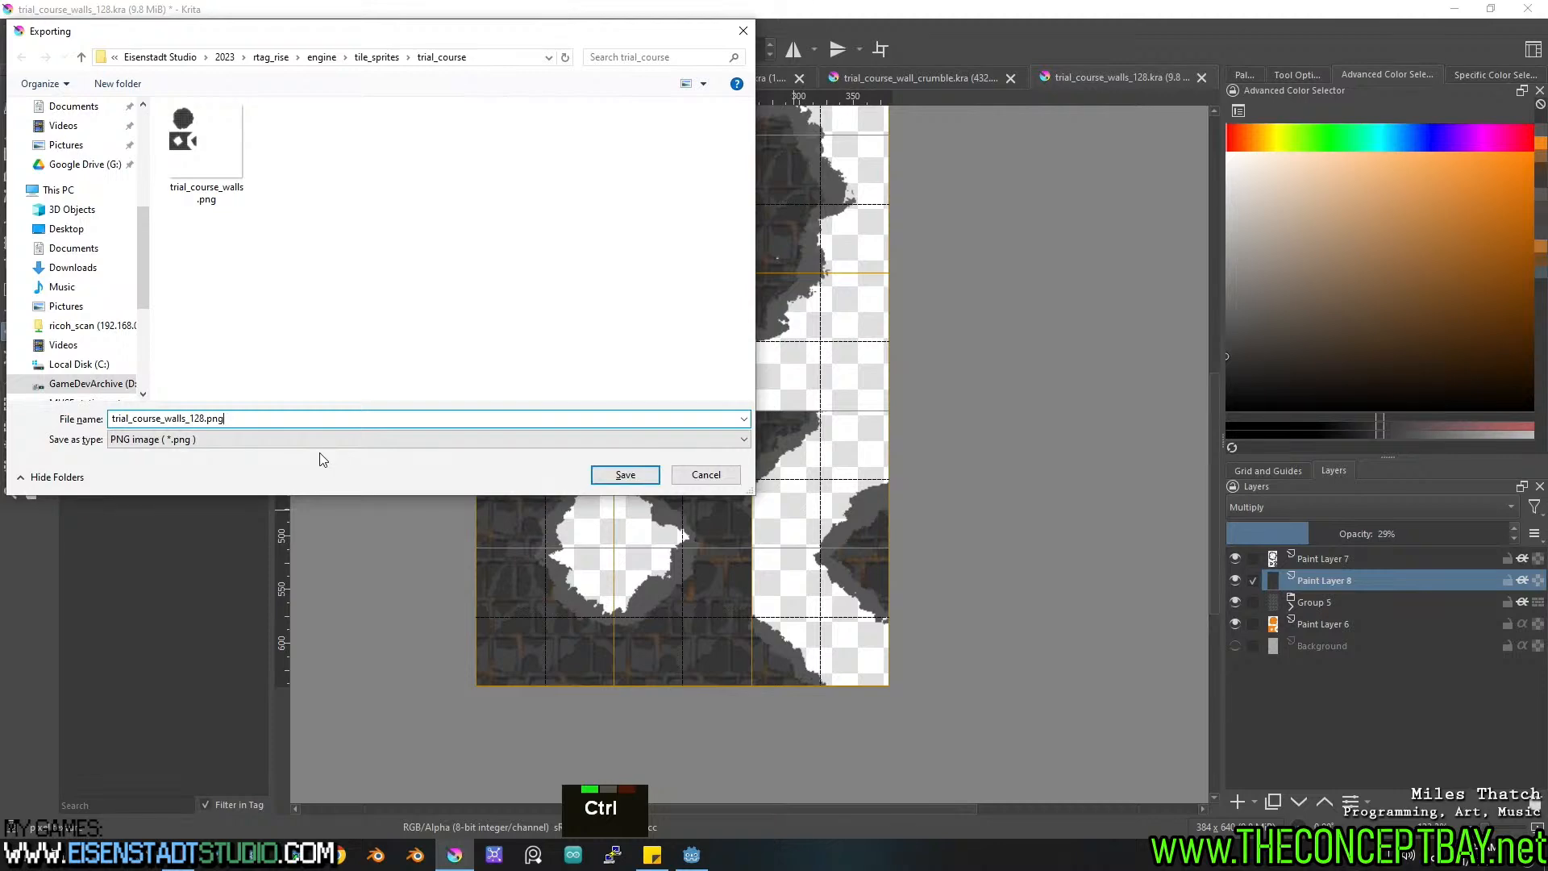
key("ctrl+Left")
key("Left")
key("Left")
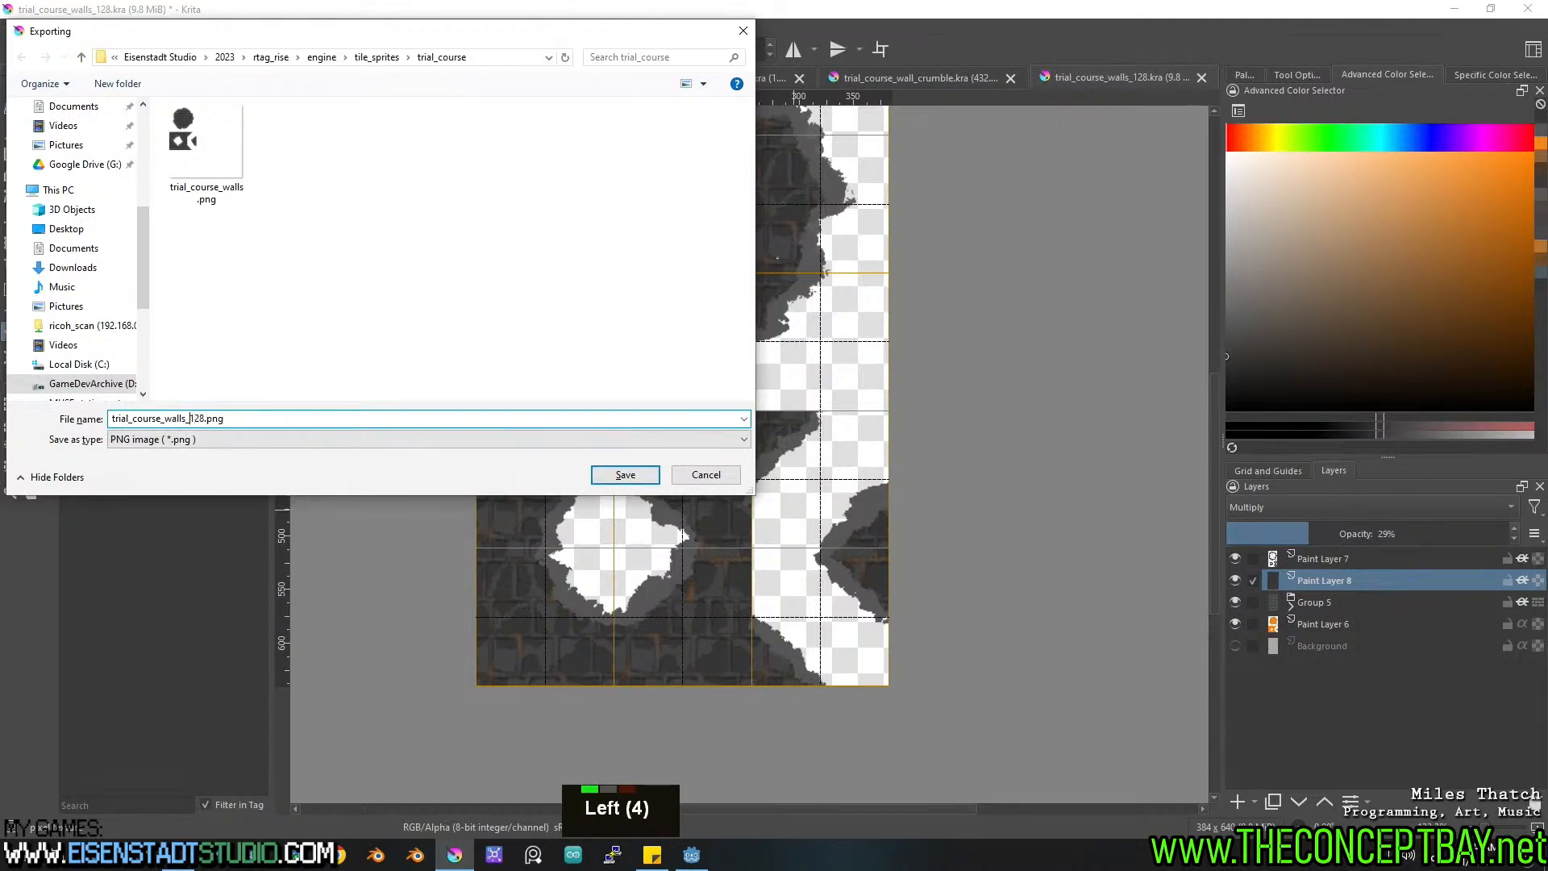
type("crumble_")
key("Return")
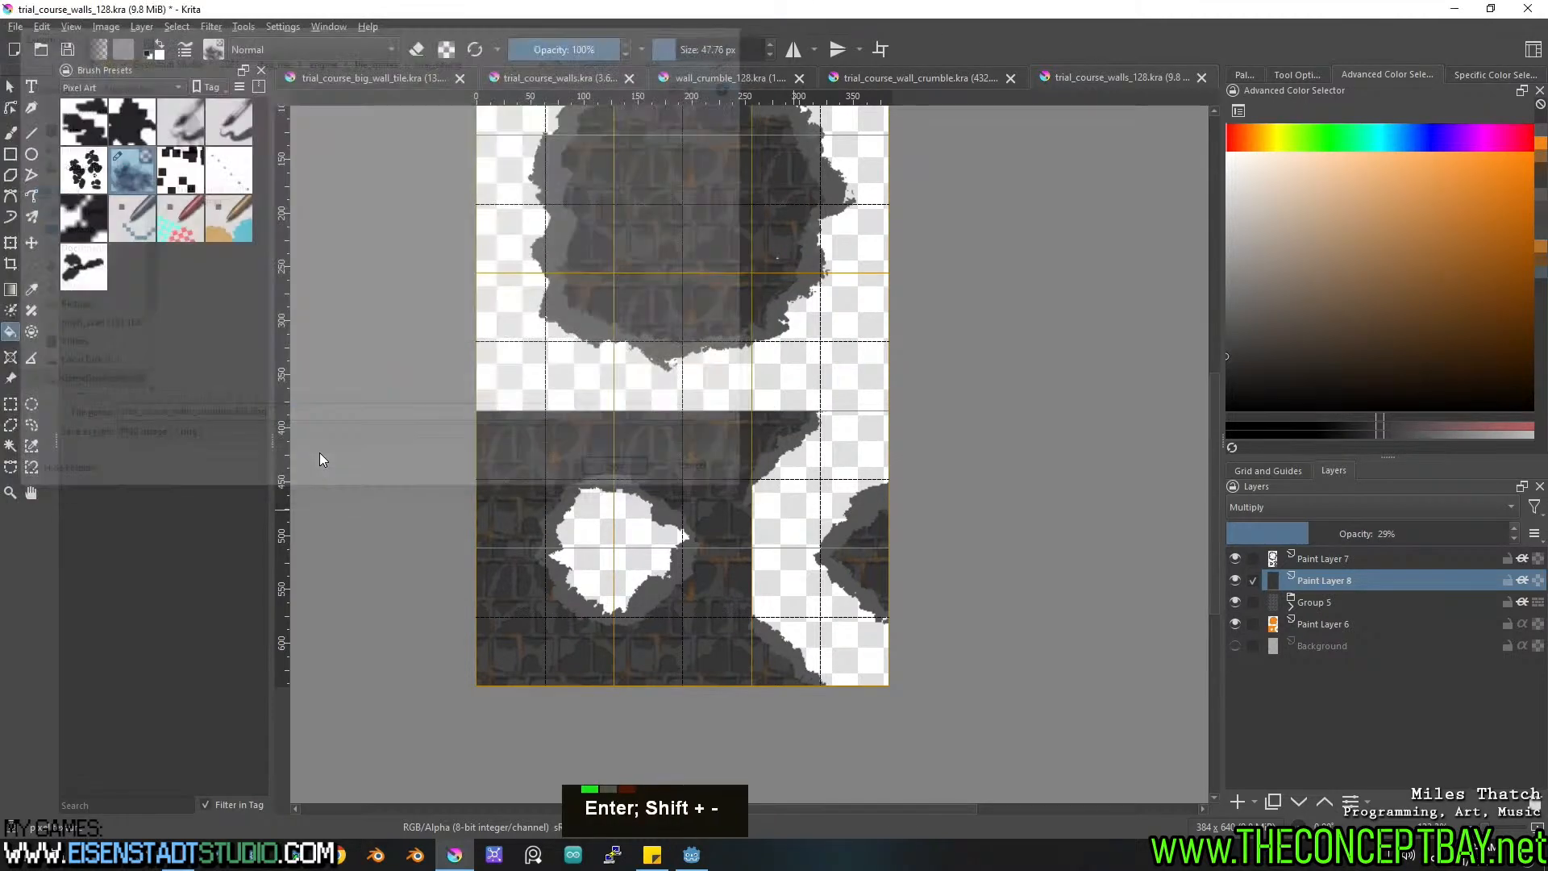
double_click(846, 577)
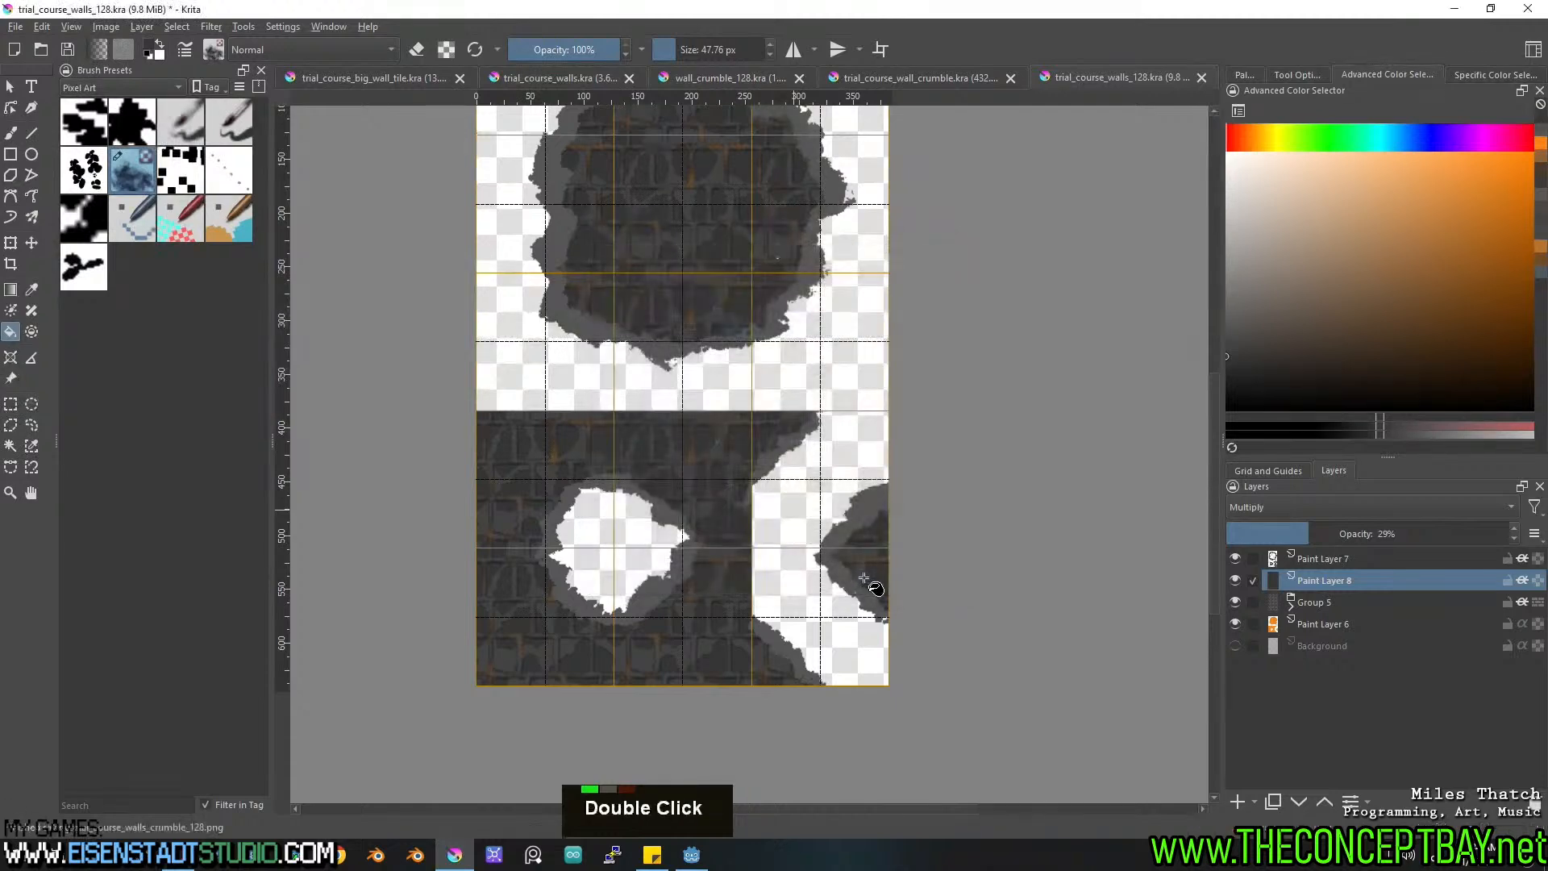
Switch to Godot and start saving the TileMapLayer's tile set as a separate resource named trial_course_wall_crumble_64.tres.
left_click(706, 852)
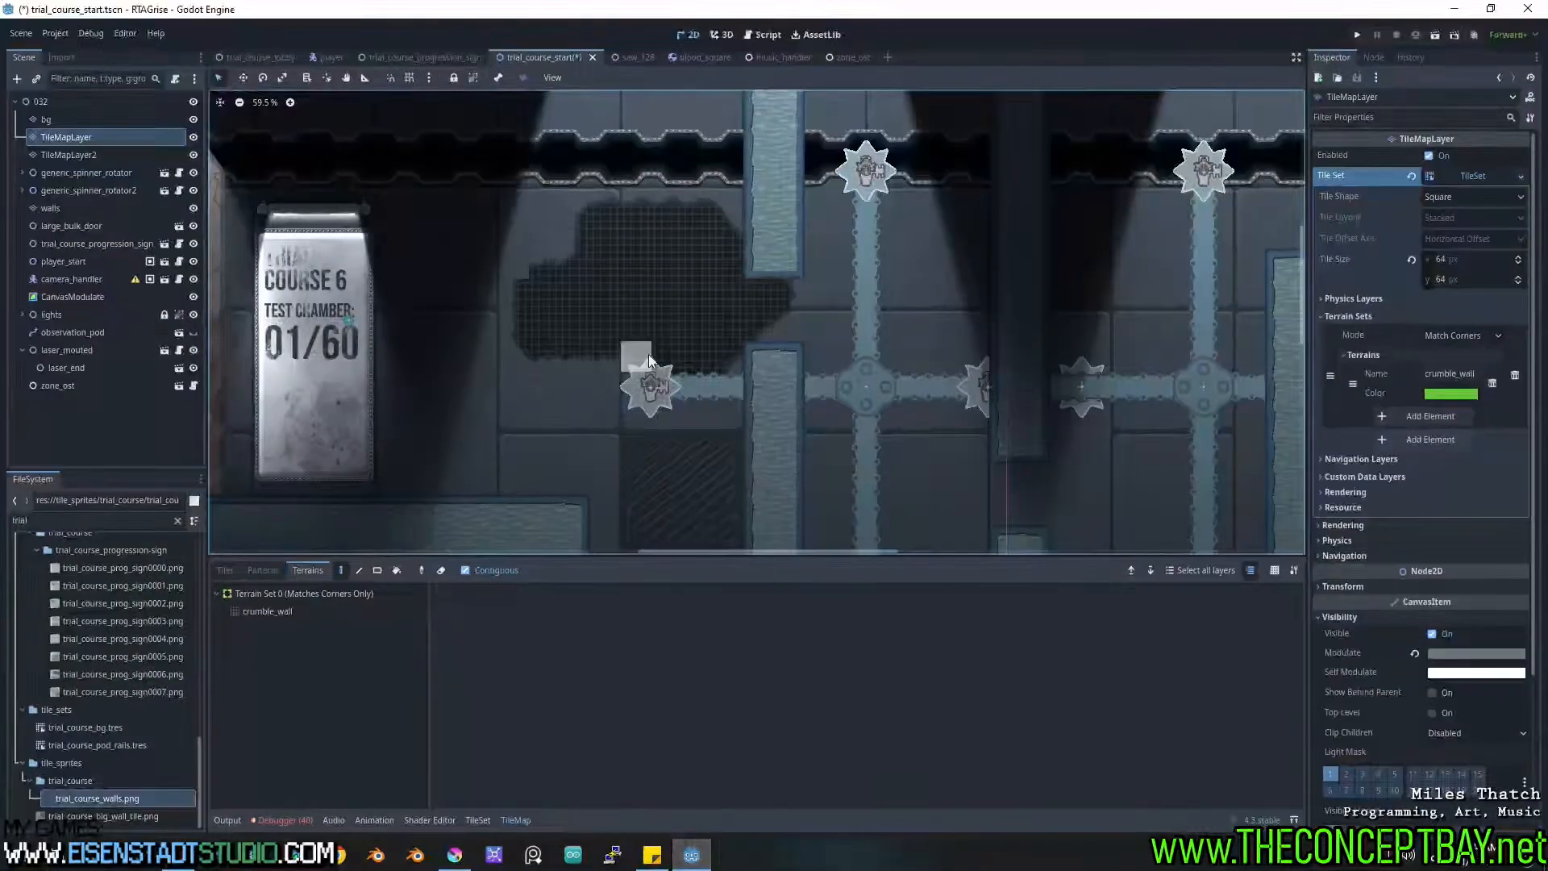
middle_click_drag(694, 296, 596, 295)
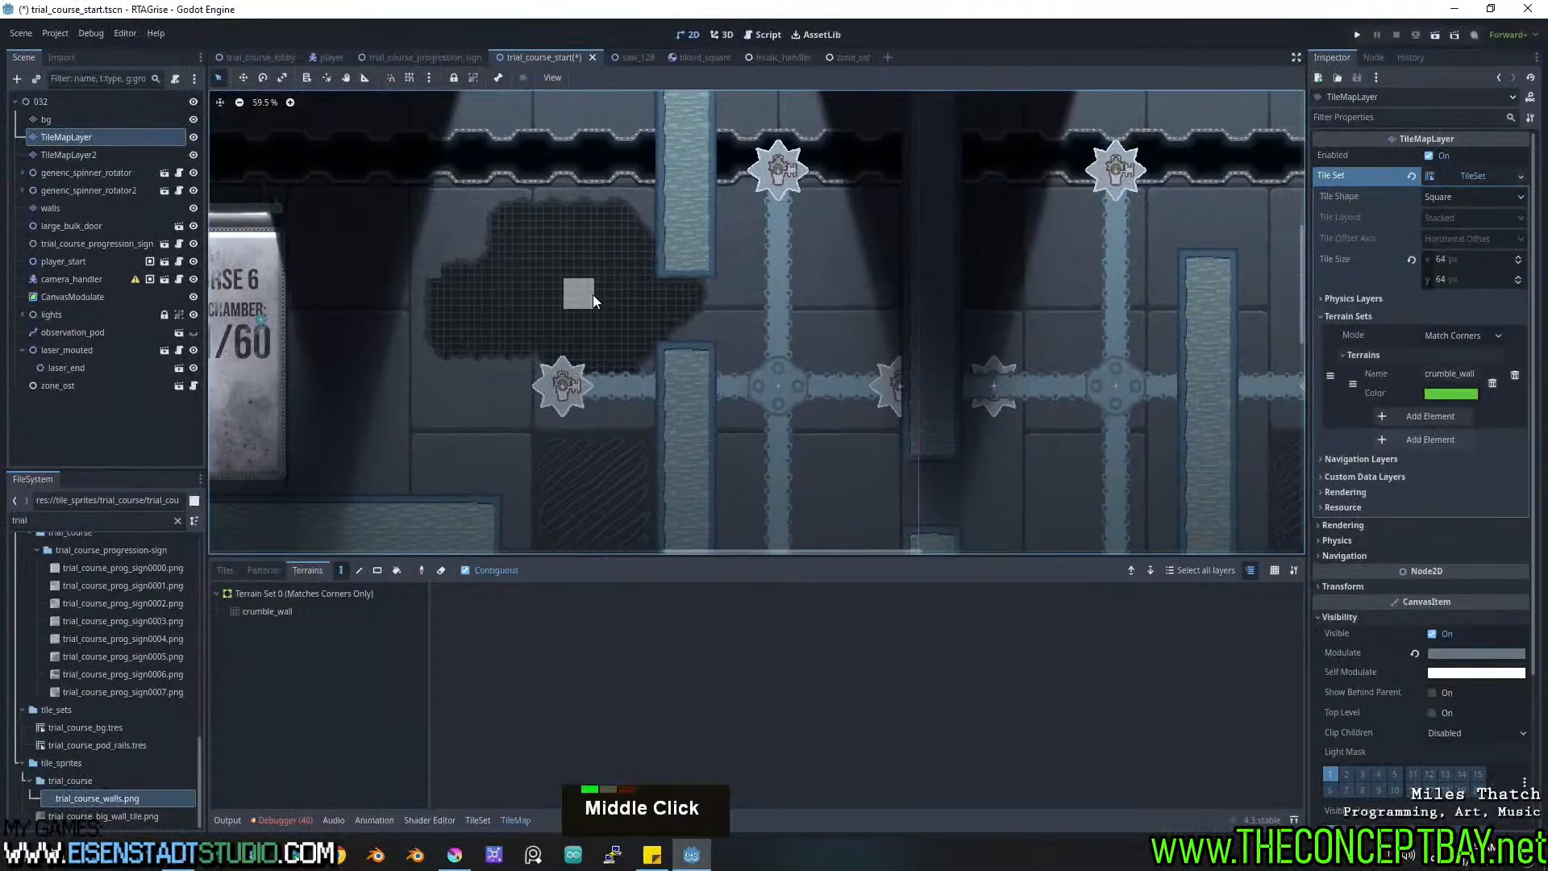
left_click(1518, 177)
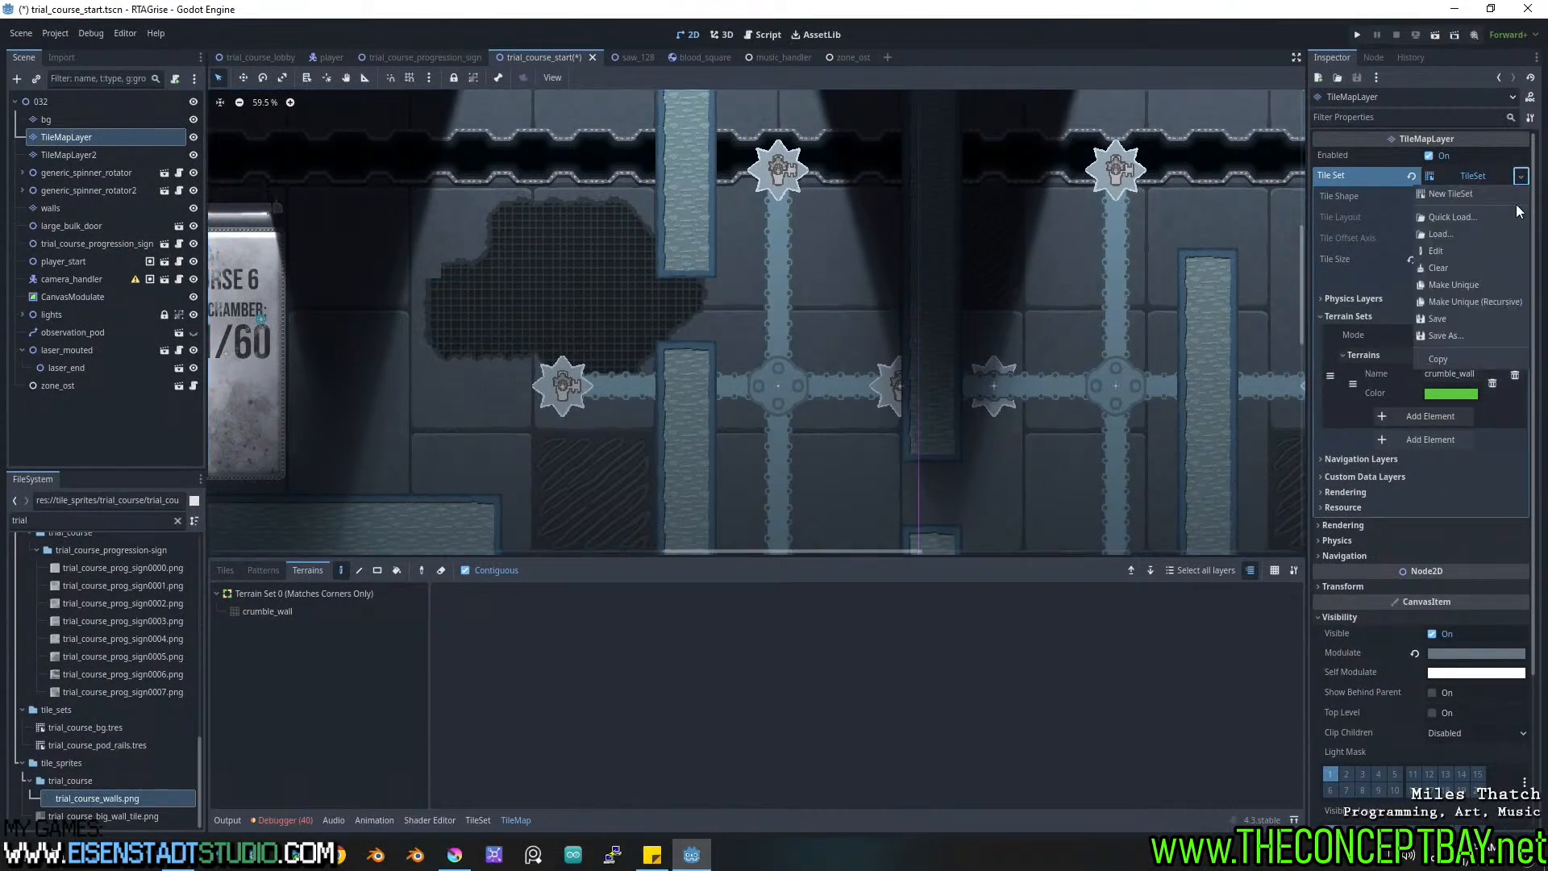
left_click(1447, 335)
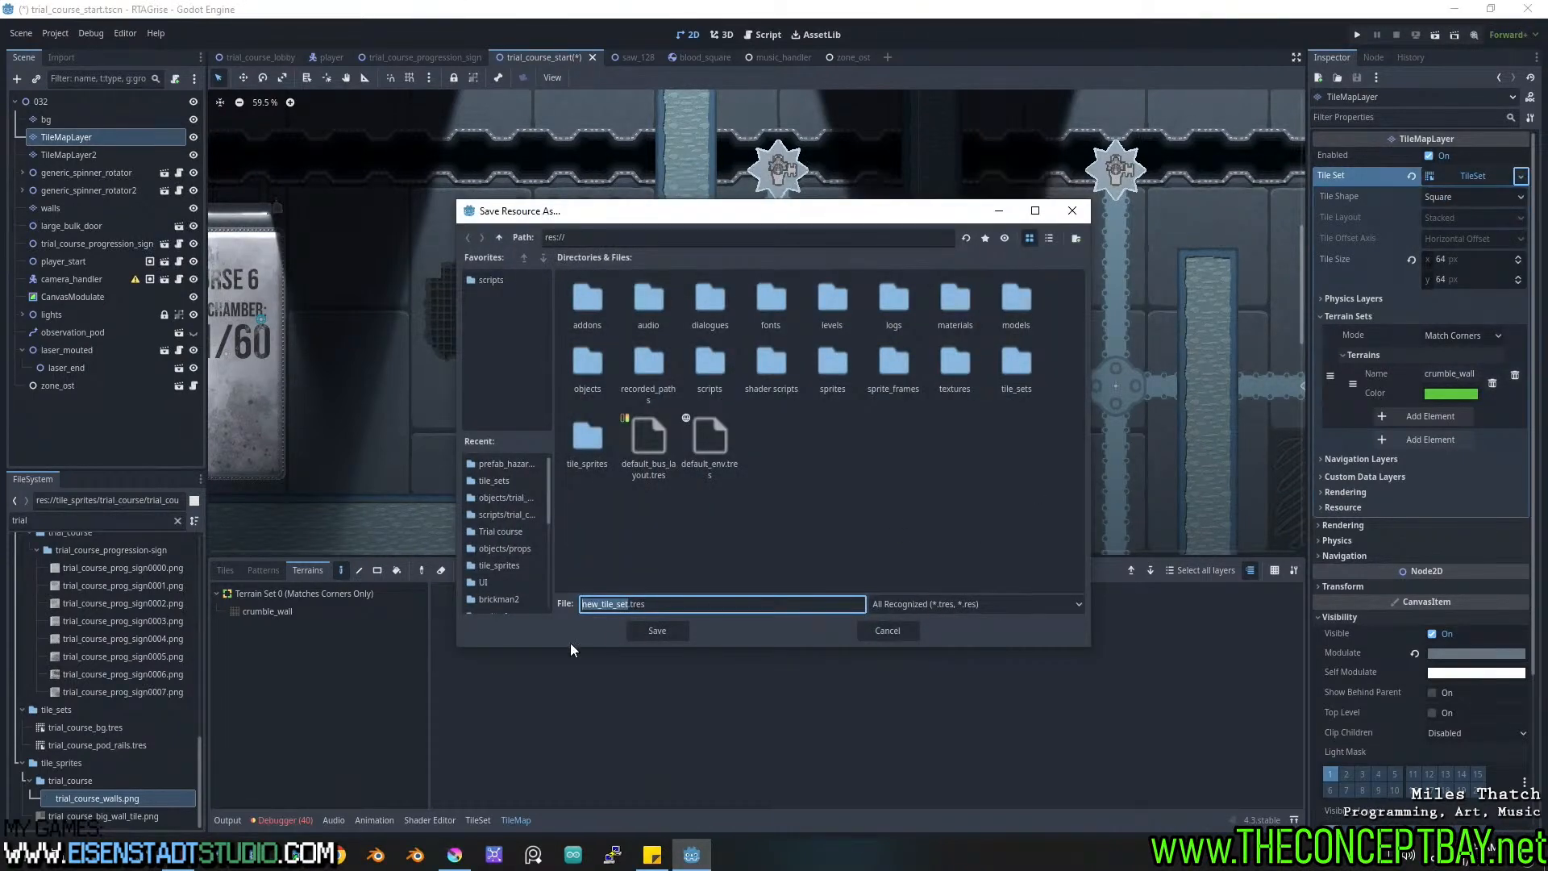
type("trial_courtse")
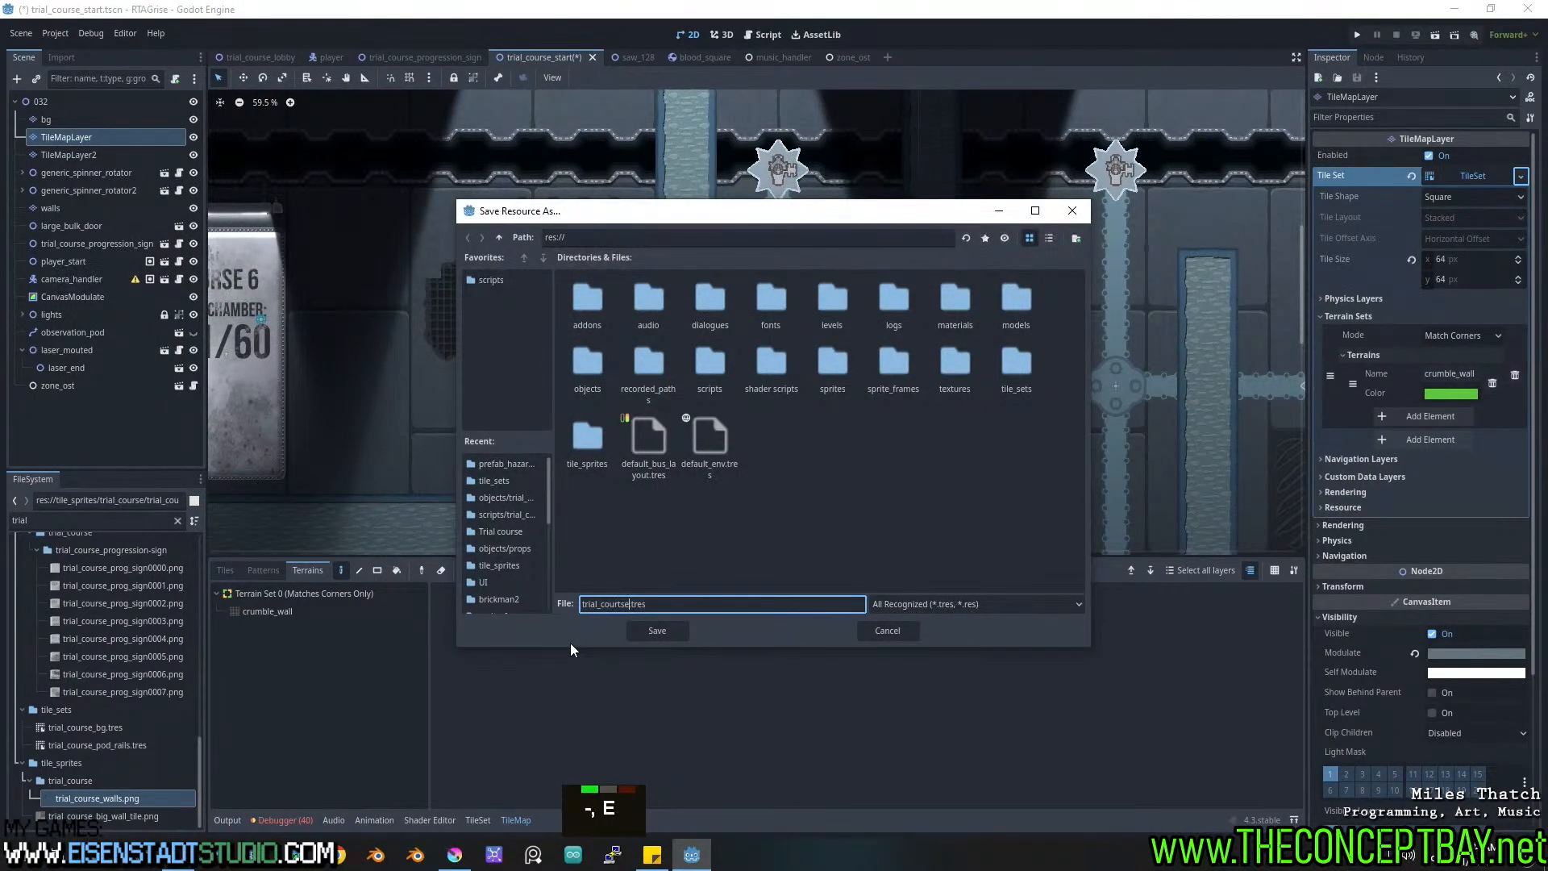
key("BackSpace")
key("BackSpace")
key("BackSpace")
type("se_wall_crumble_")
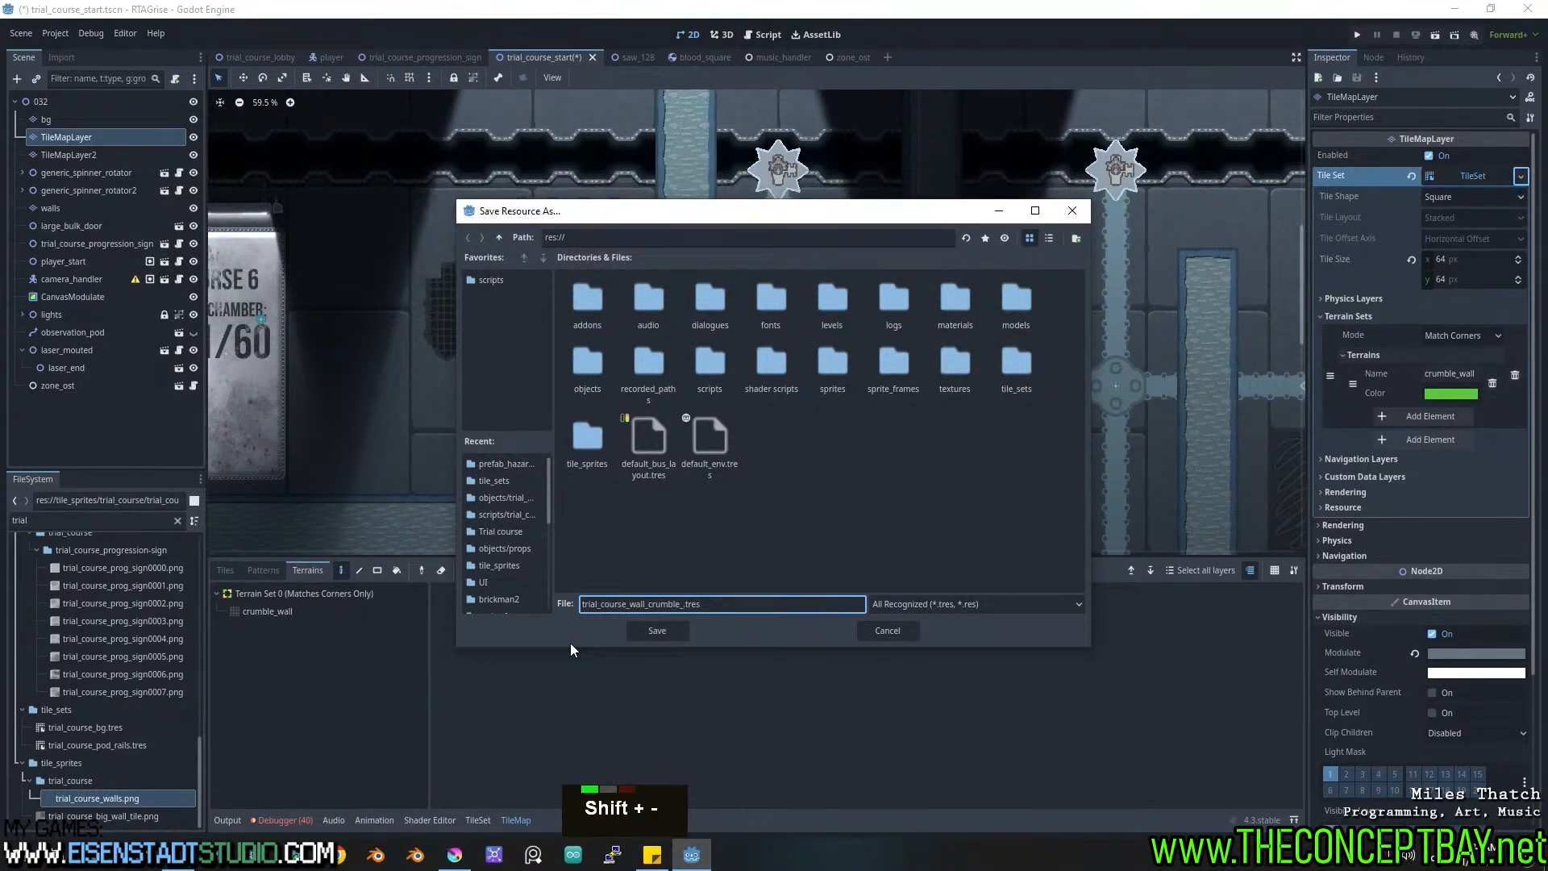
type("64")
Choose the tile_sprites/trial_course folder as the destination and save the tile set resource there.
left_click(929, 482)
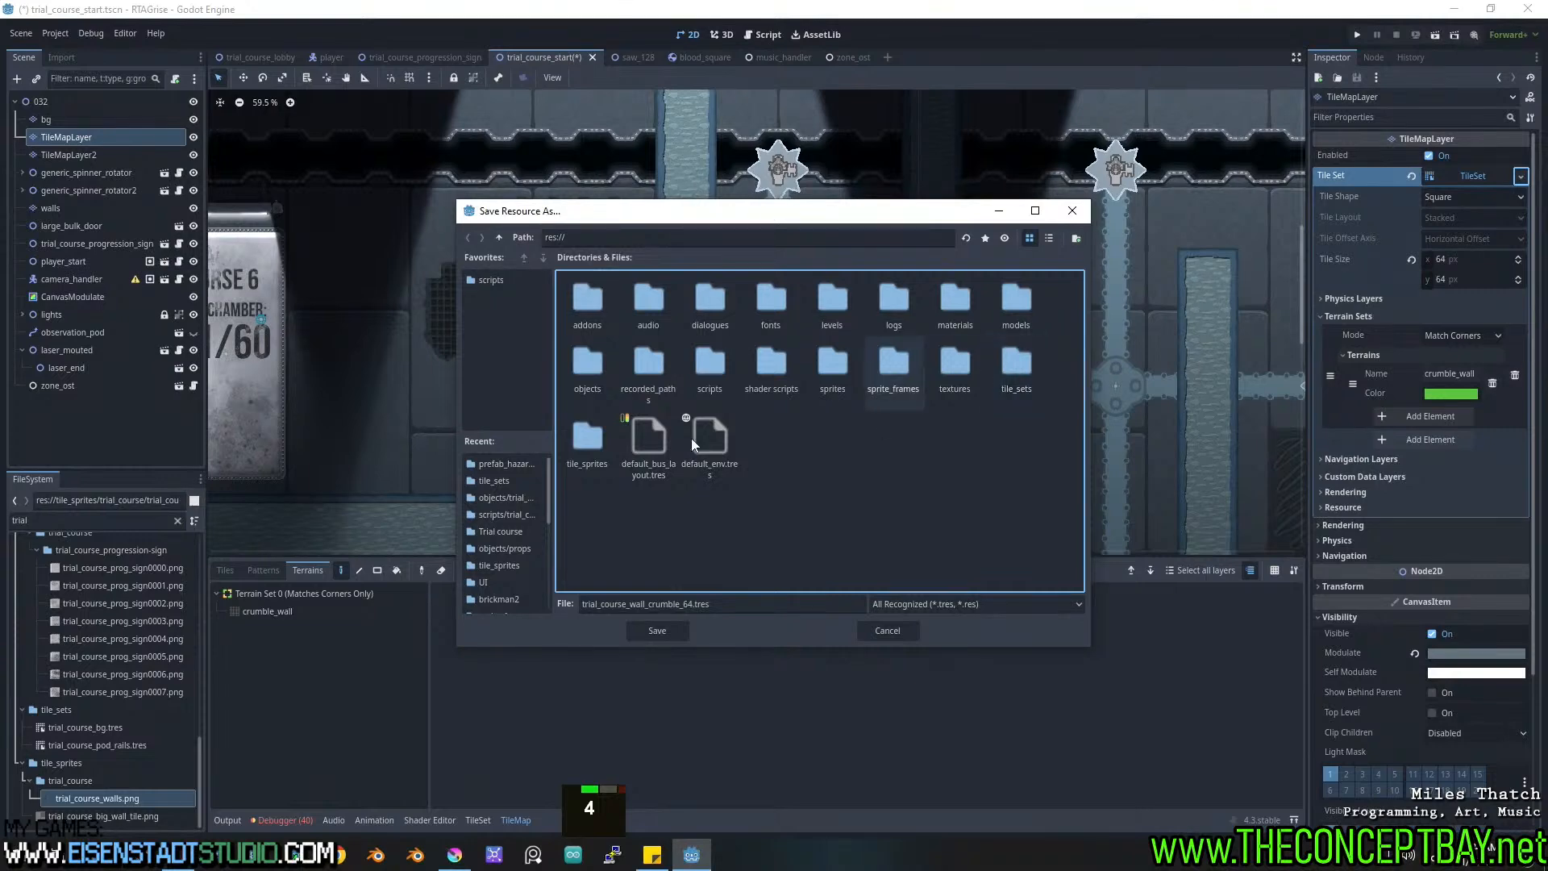
double_click(586, 440)
double_click(649, 300)
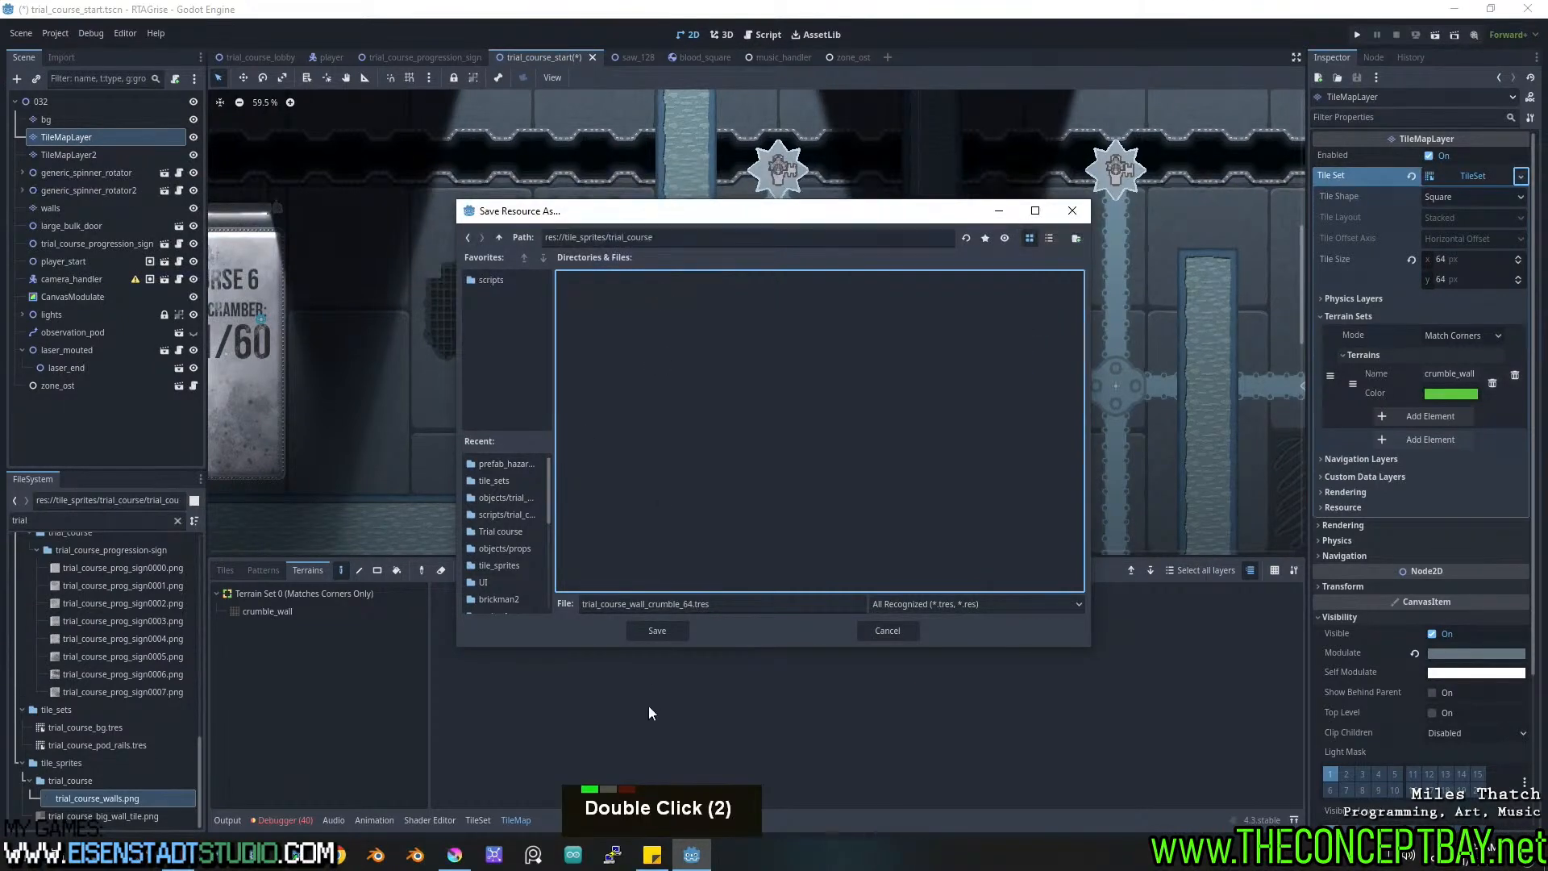
left_click(657, 630)
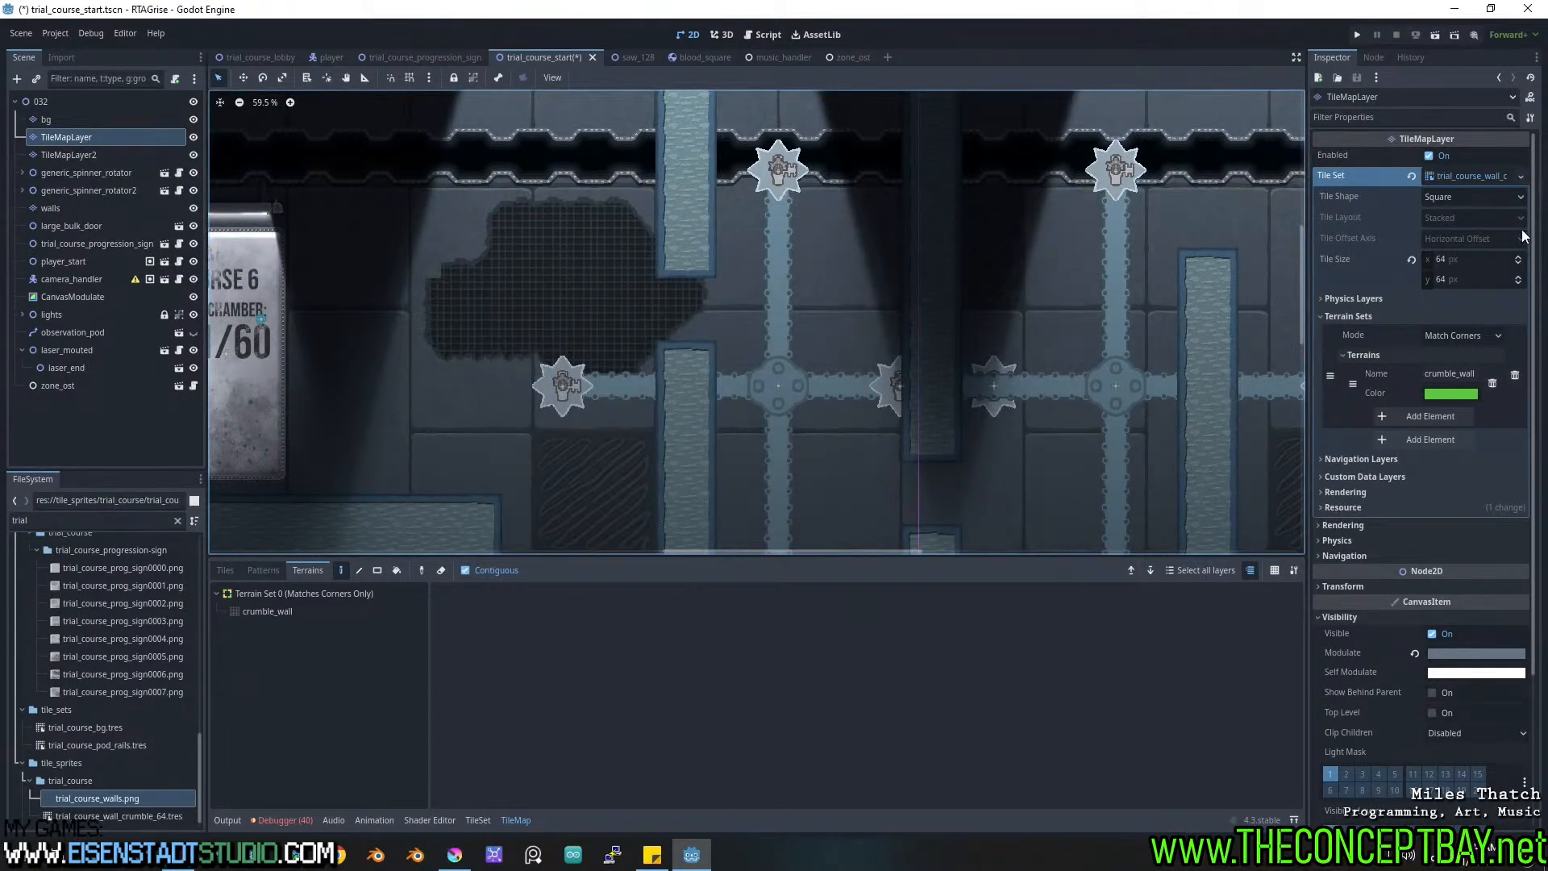
Give the TileMapLayer a new tile set with a tile size of 128 by 128 px.
left_click(1520, 176)
left_click(1482, 195)
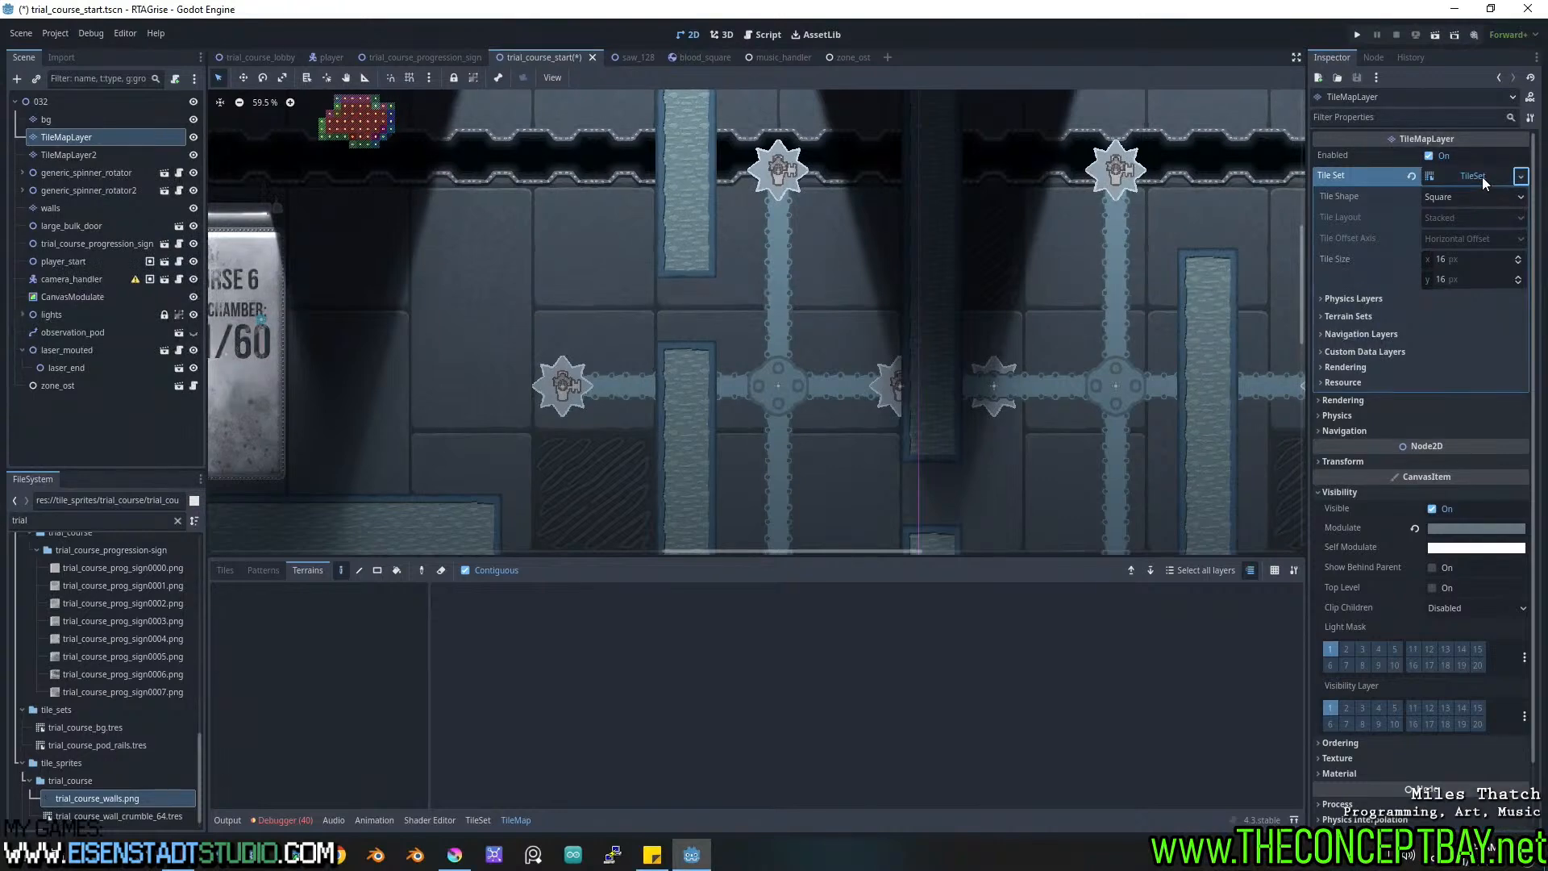
left_click(1461, 259)
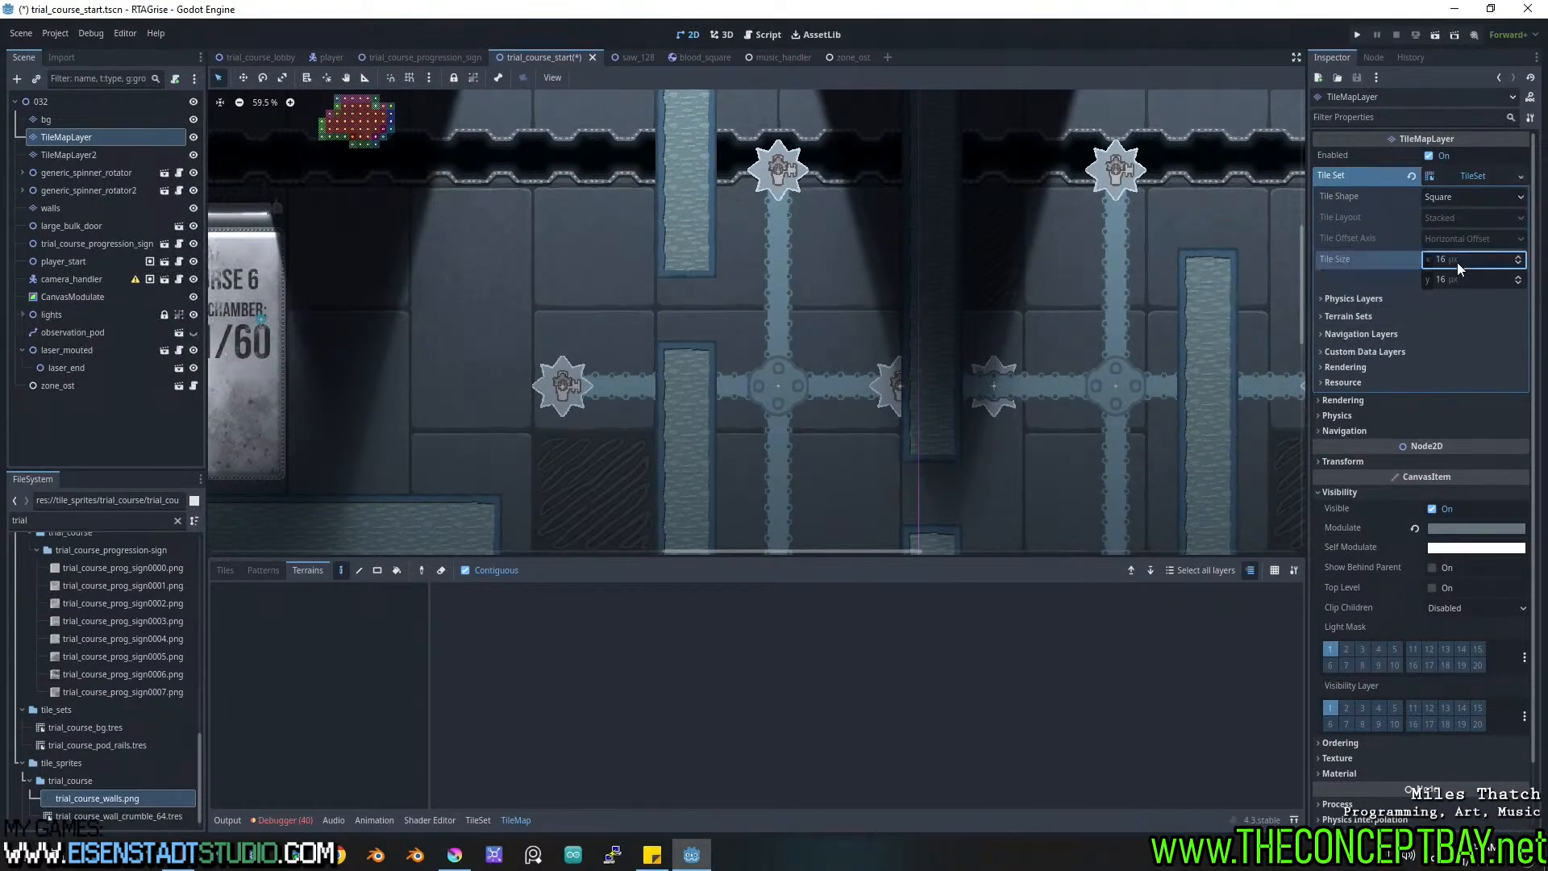
type("128")
left_click(1461, 282)
type("12")
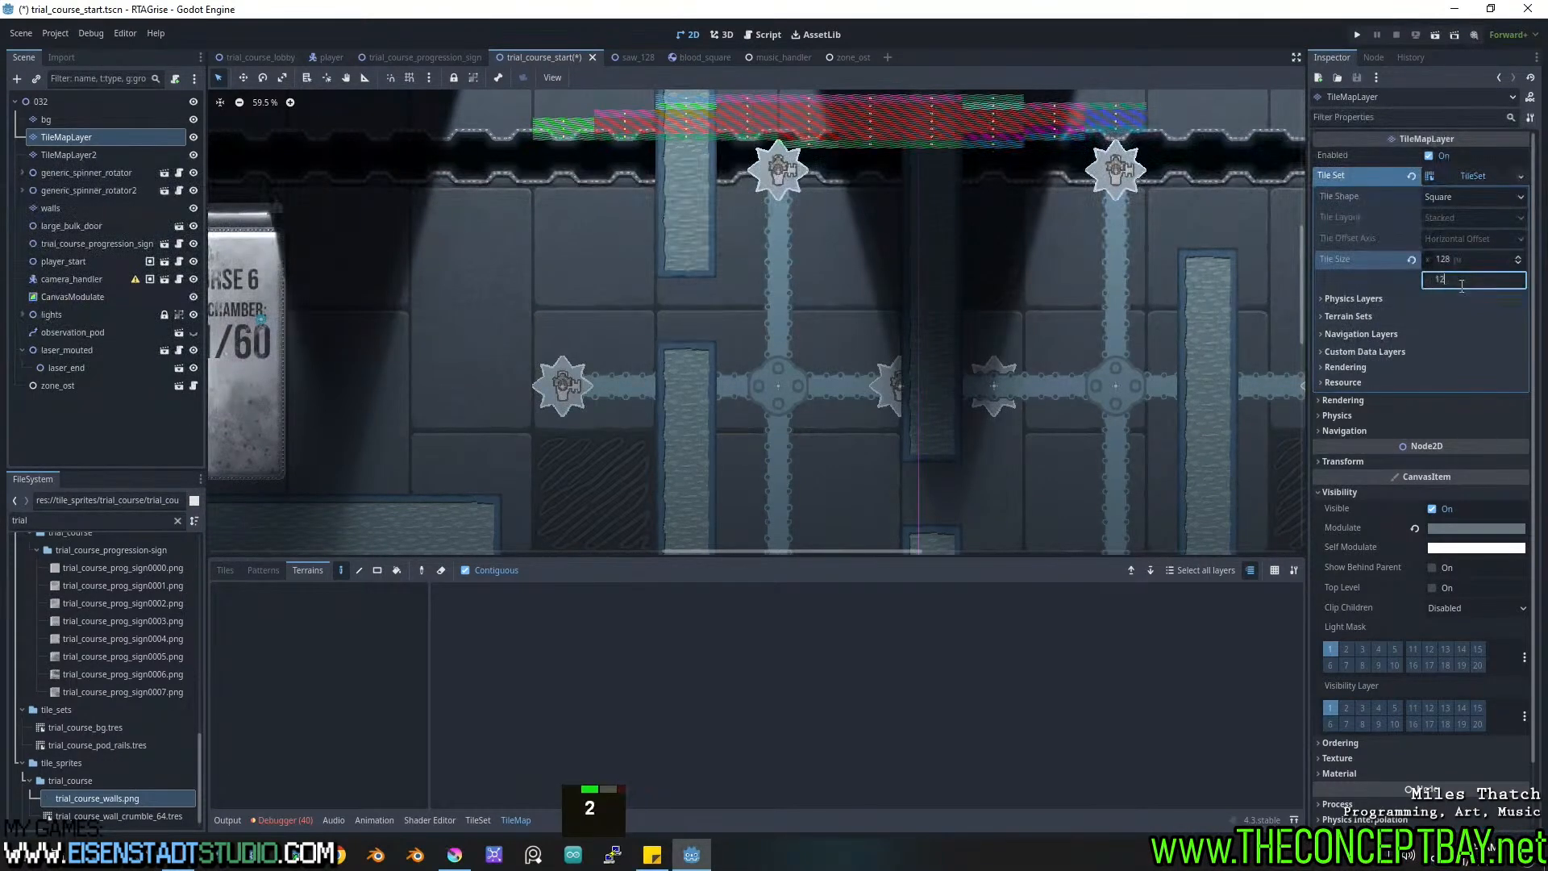
type("8")
key("Return")
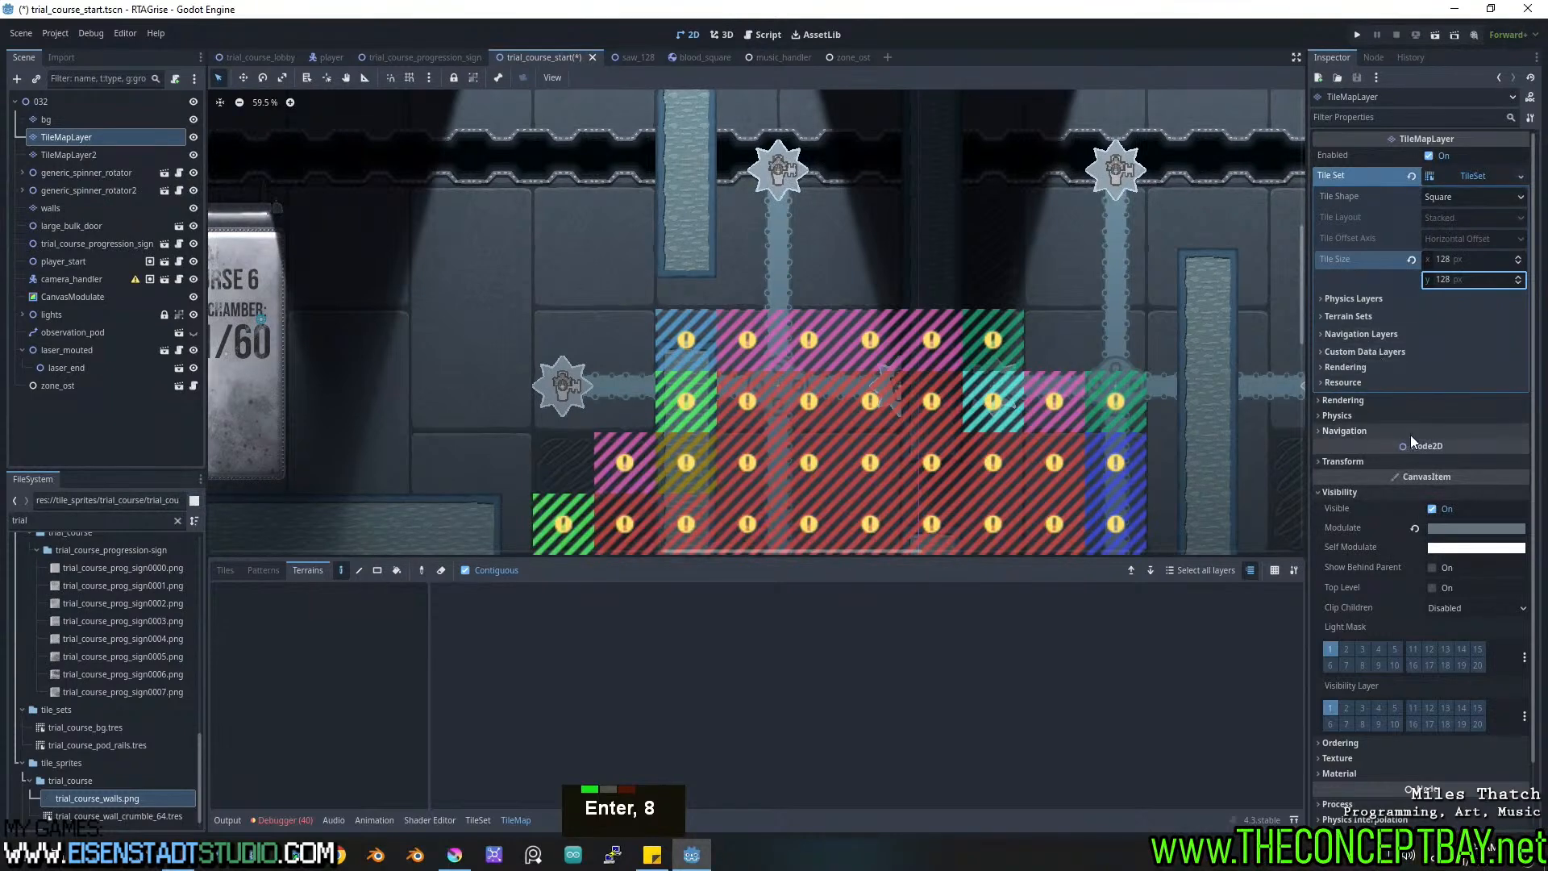
Move trial_course_wall_crumble_64.tres into the tile_sets folder.
left_click(478, 820)
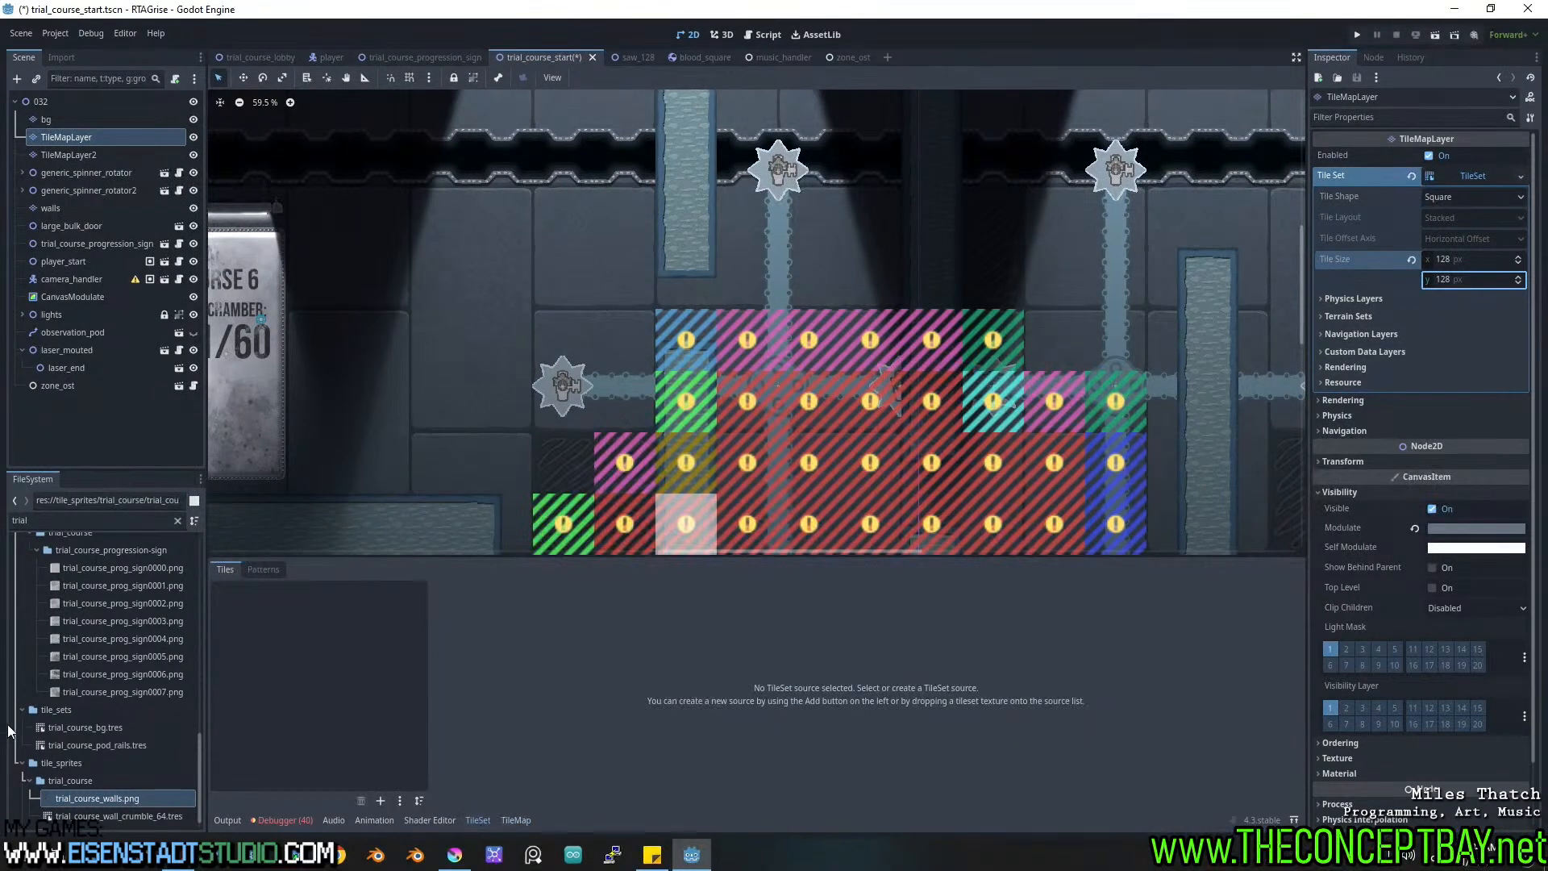
scroll(103, 786, "down", 2)
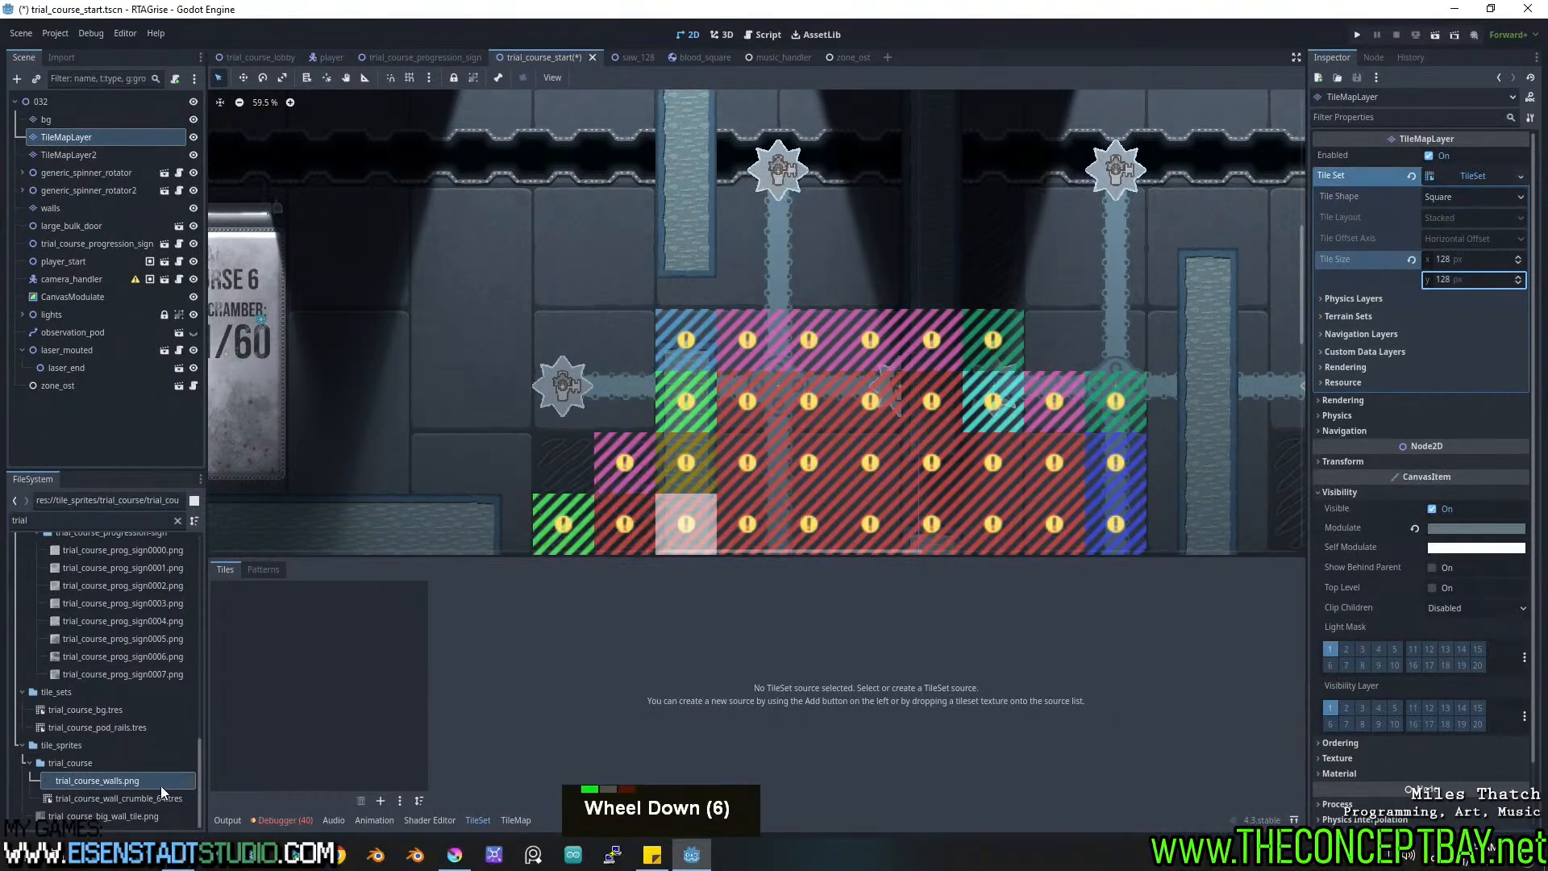
left_click(98, 780)
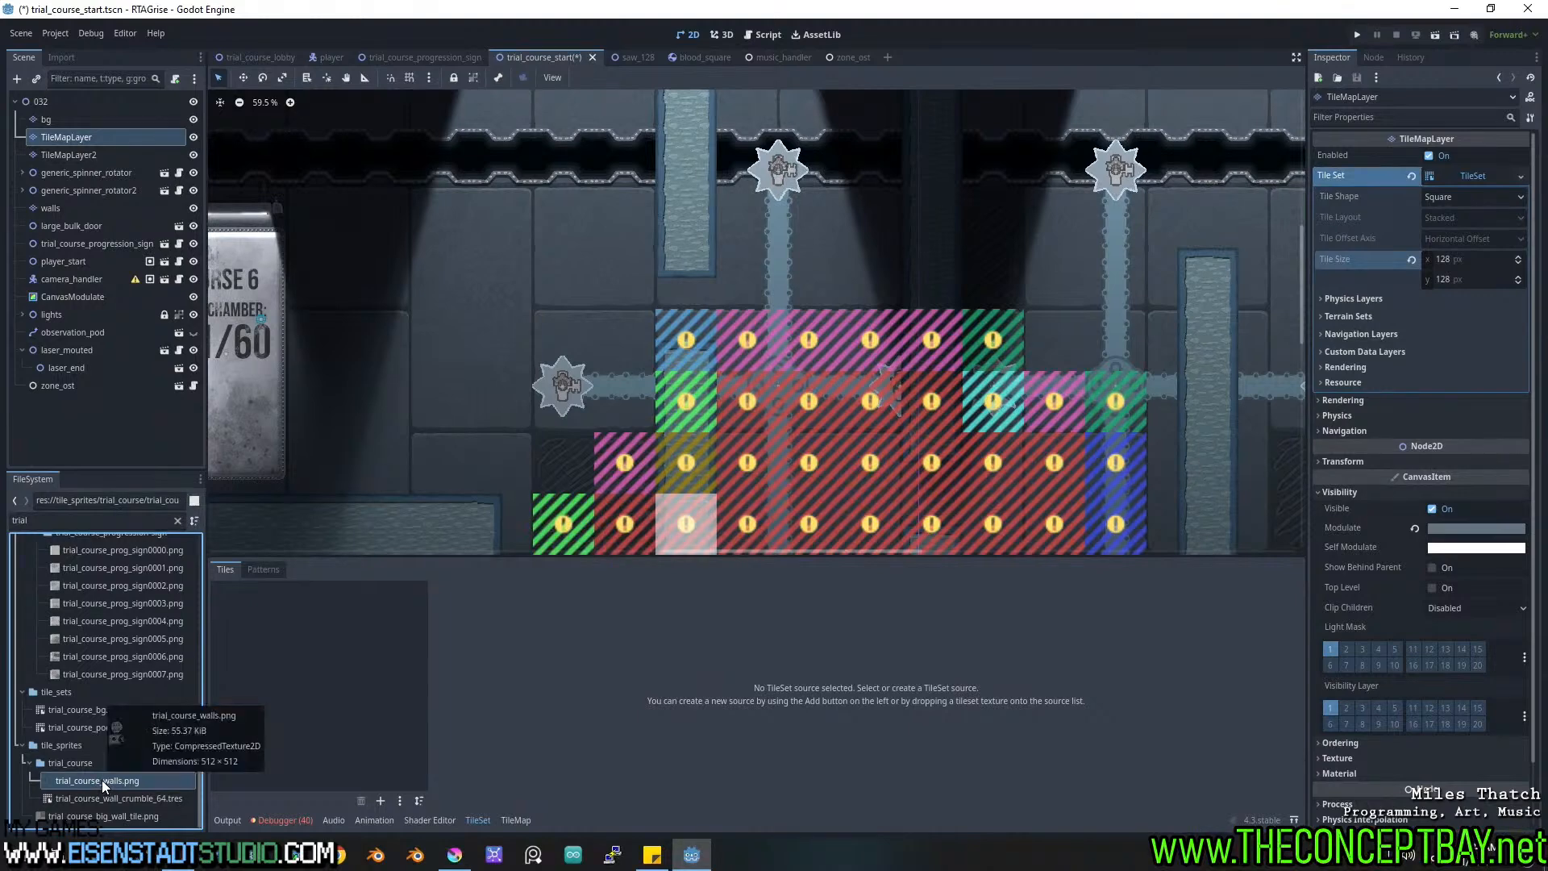
left_click(114, 798)
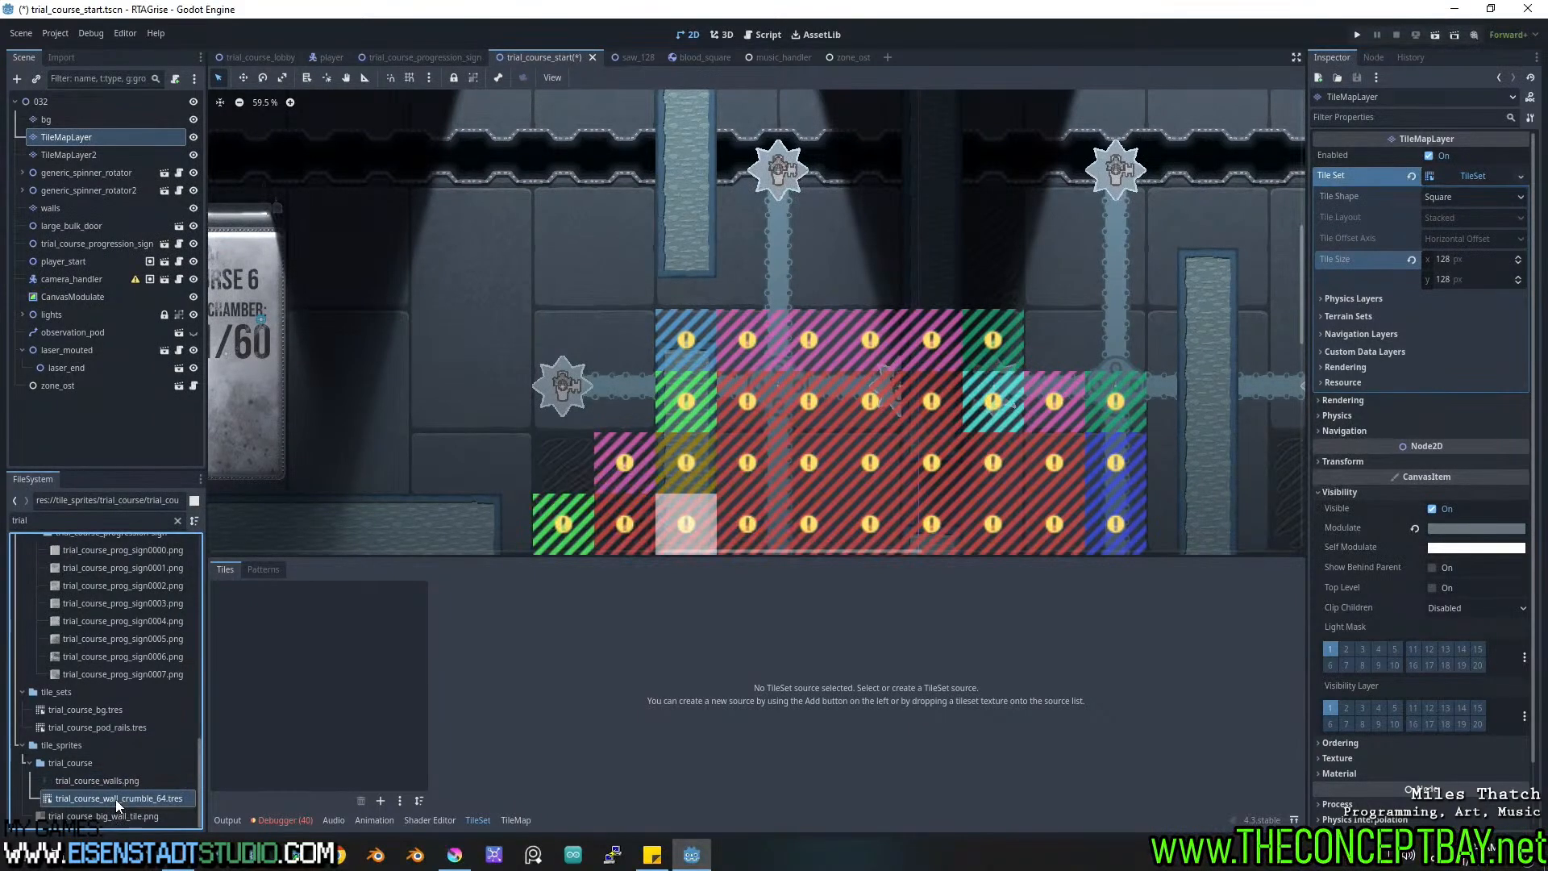
left_click_drag(115, 800, 73, 690)
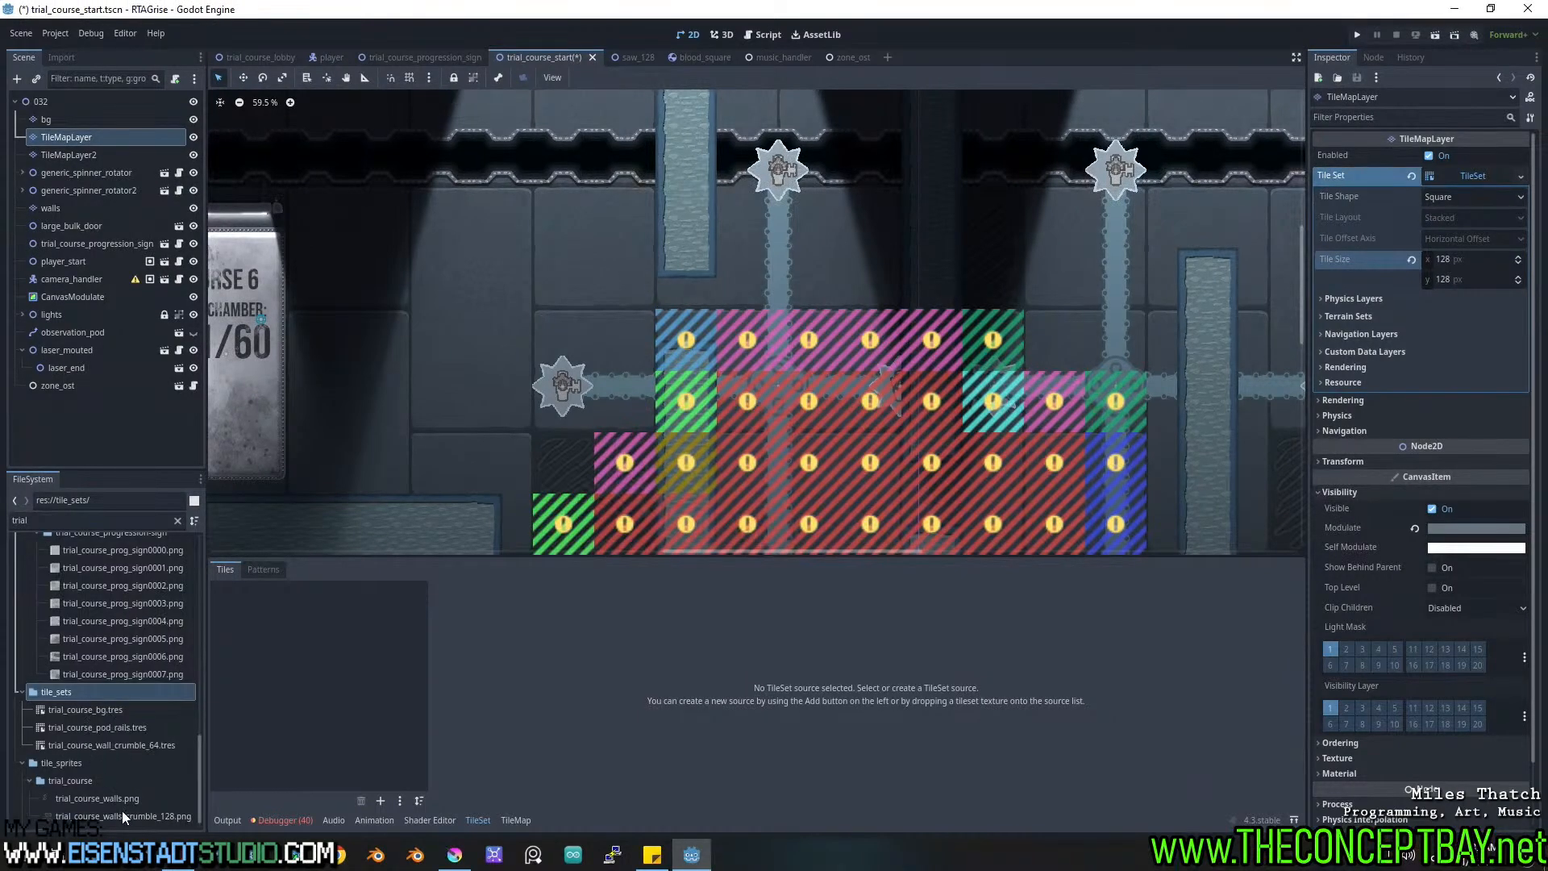
Add trial_course_walls_crumble_128.png to the tile set as an atlas with tiles created automatically.
scroll(123, 798, "down", 4)
left_click(126, 802)
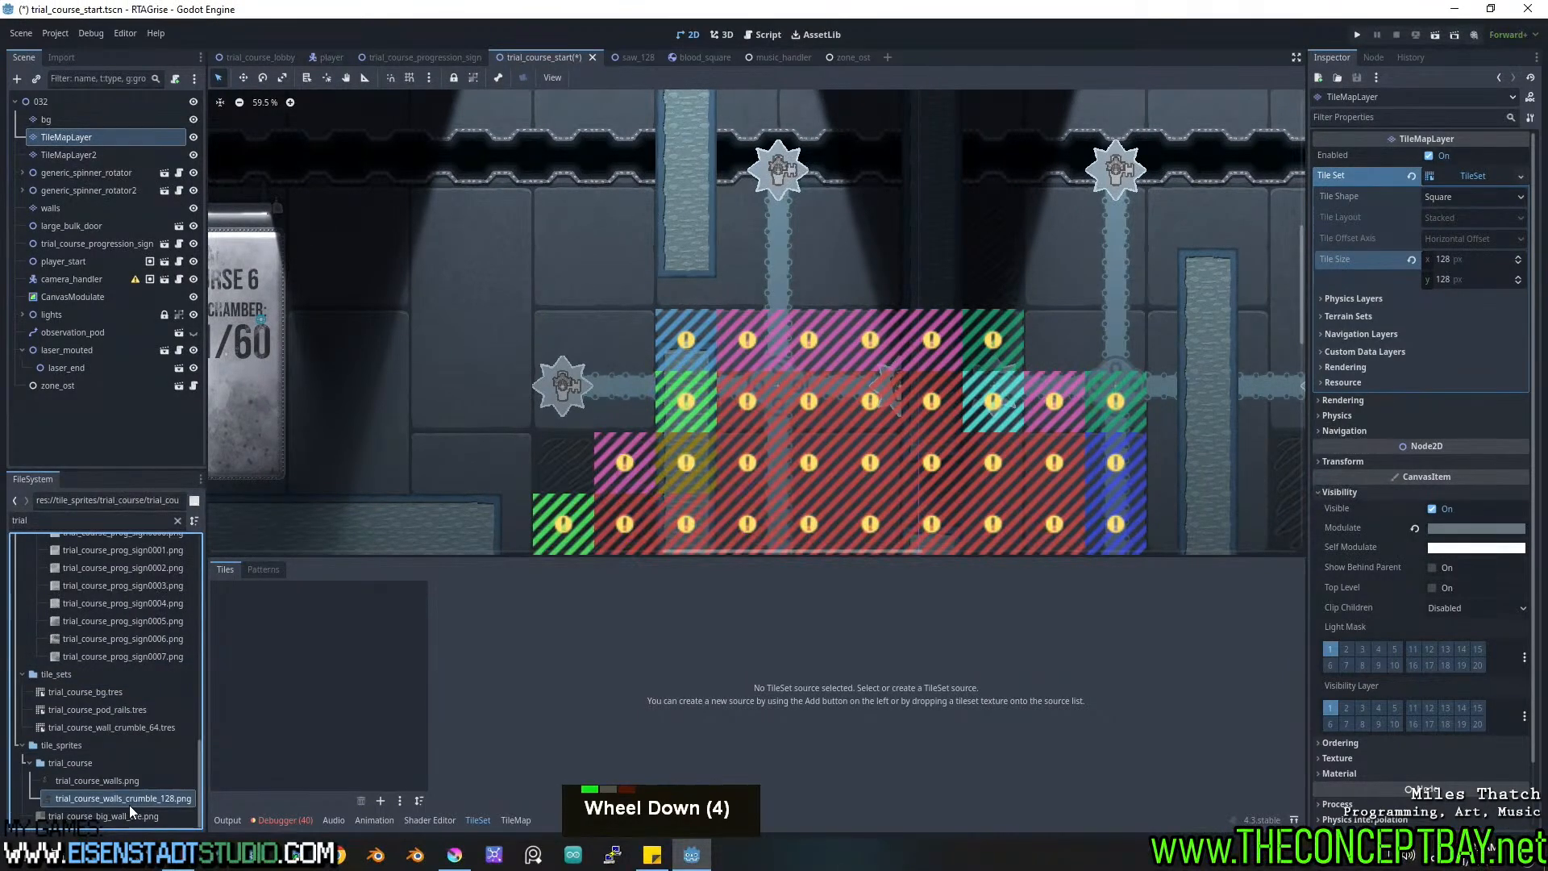
left_click_drag(132, 803, 317, 753)
left_click_drag(171, 799, 369, 696)
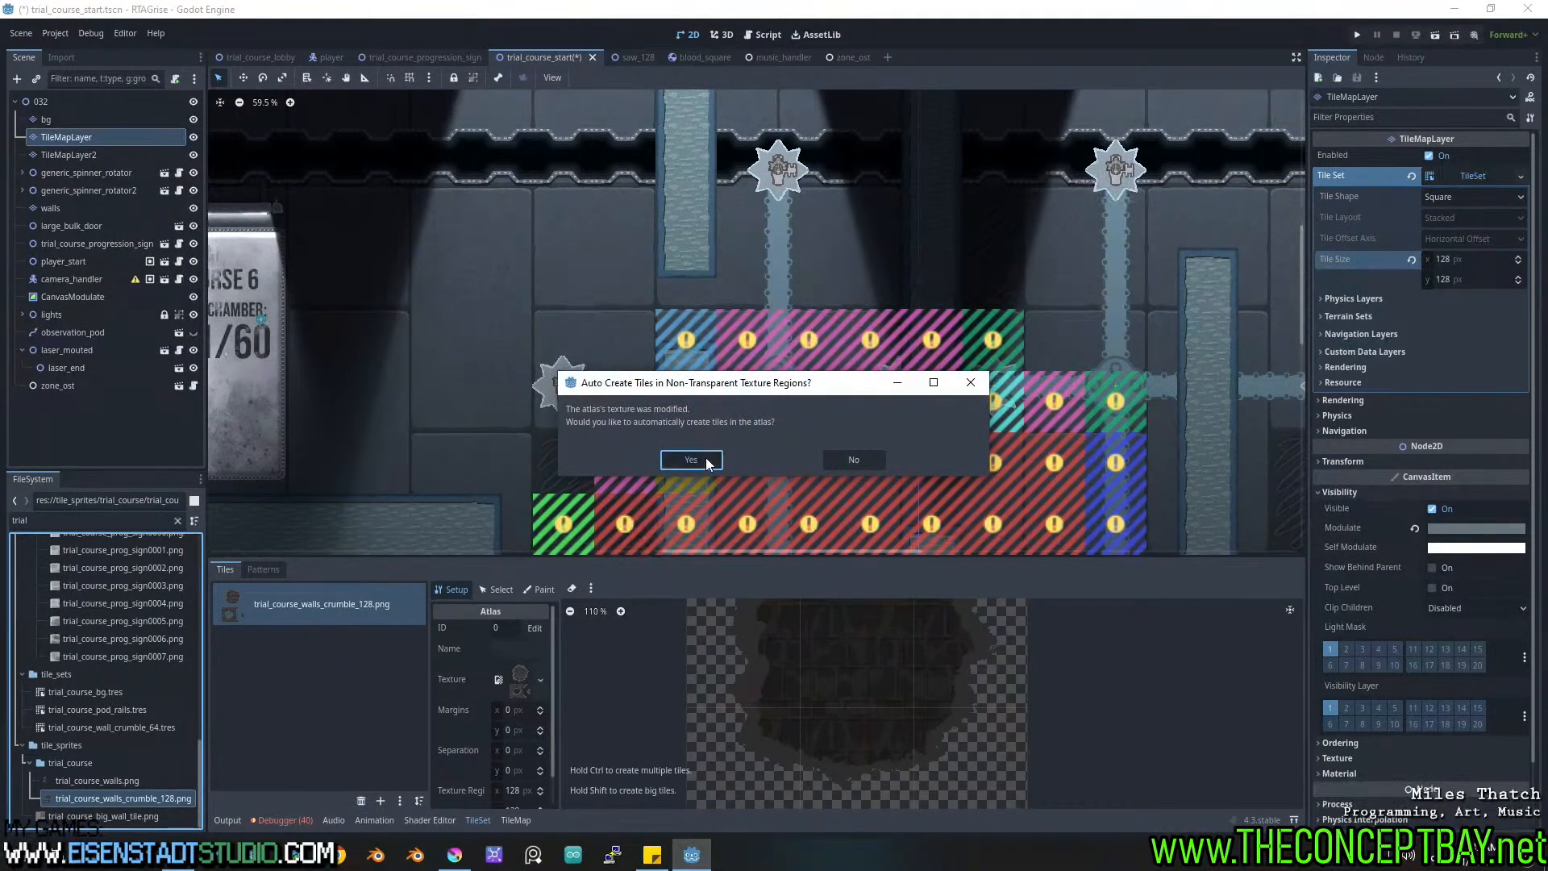
left_click(691, 459)
scroll(881, 706, "down", 11)
middle_click_drag(896, 695, 824, 625)
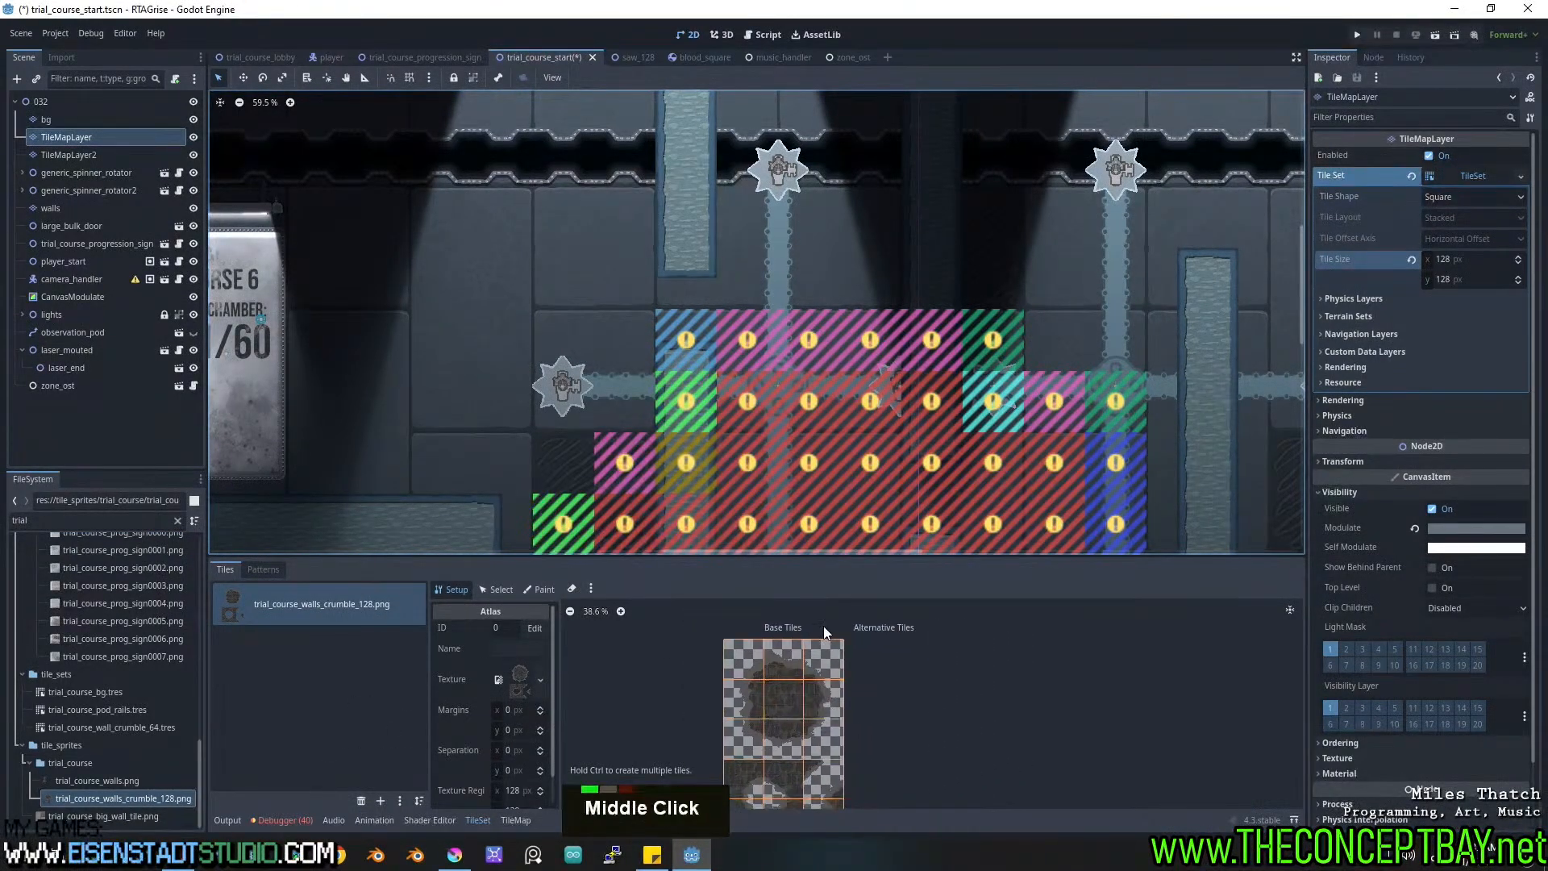
Add a terrain set to the new tile set and set its mode to Match Corners.
left_click(1355, 316)
left_click(1412, 337)
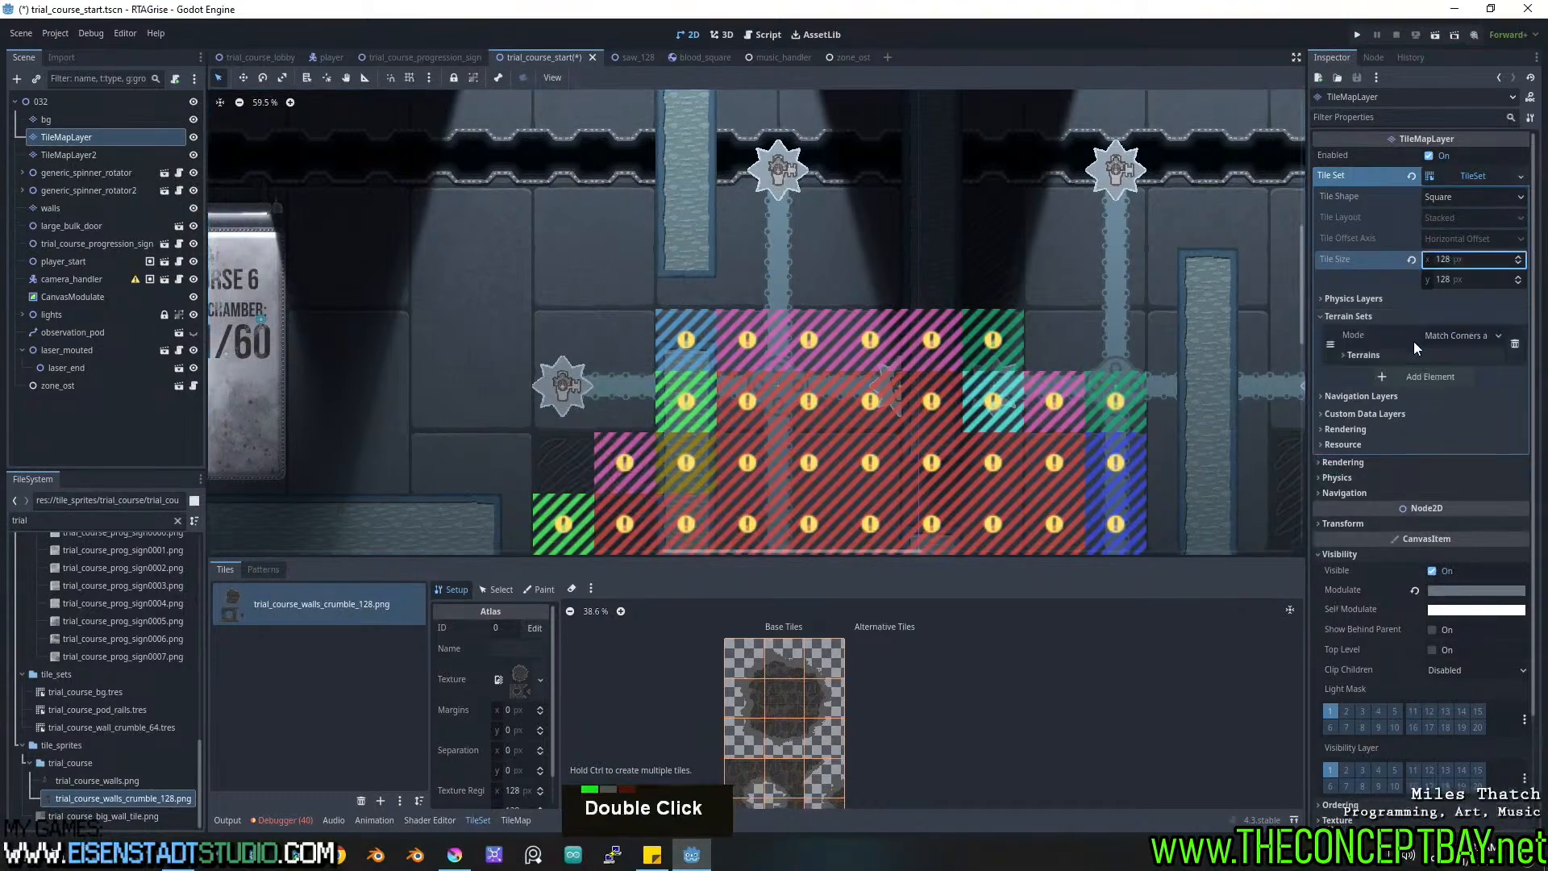
left_click(1459, 335)
left_click(1457, 378)
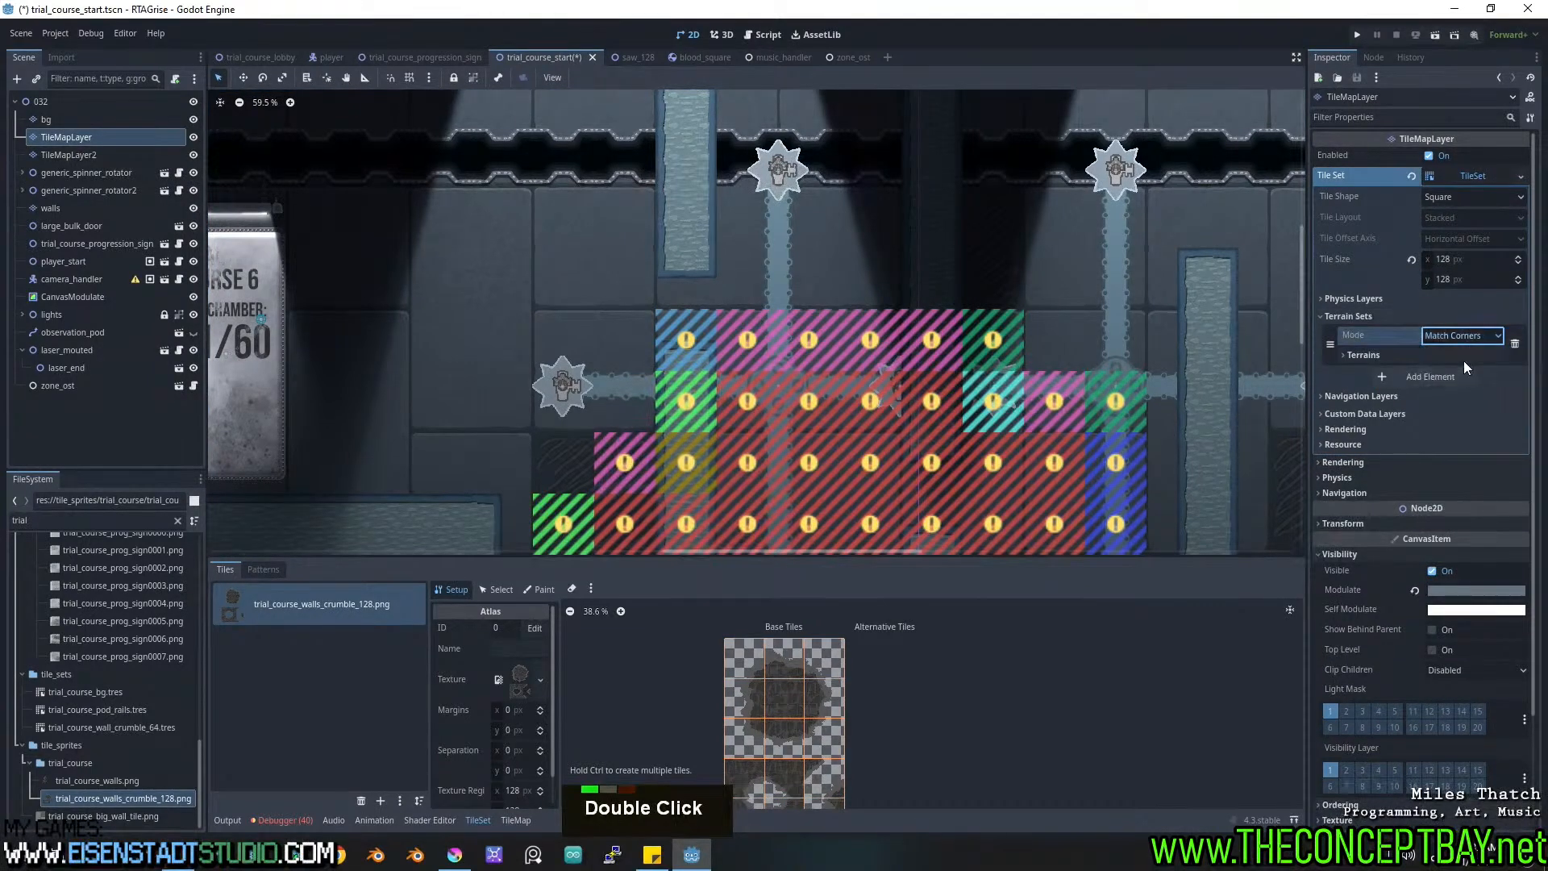
Add a terrain to the terrain set and name it wall_crumble_128.
left_click(1440, 355)
left_click(1442, 375)
left_click(1454, 375)
key("ctrl+a")
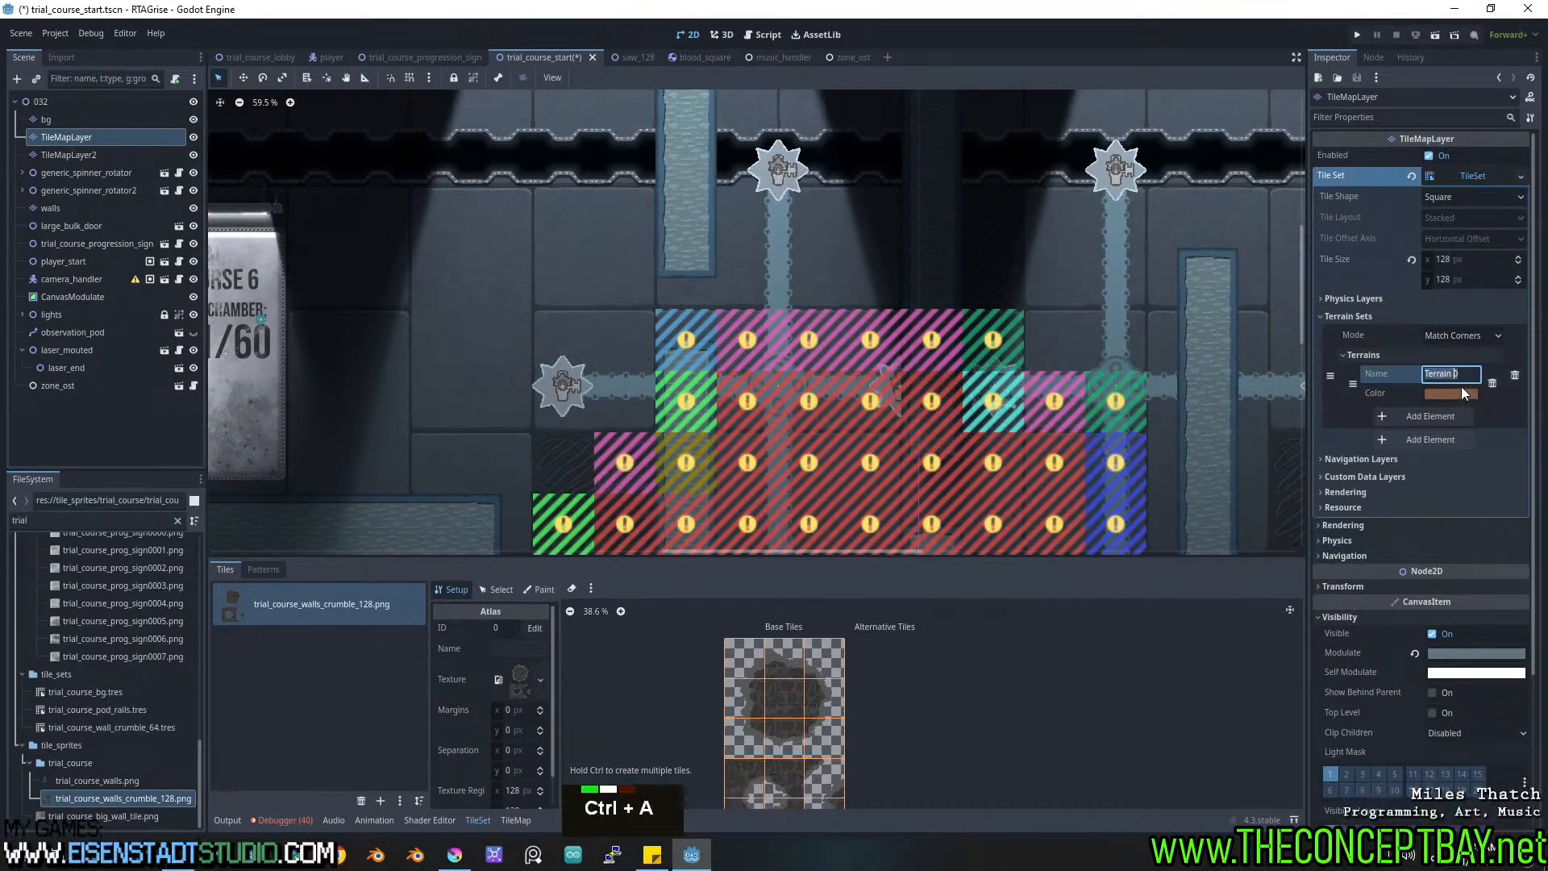
type("wall_crumble_128")
key("Return")
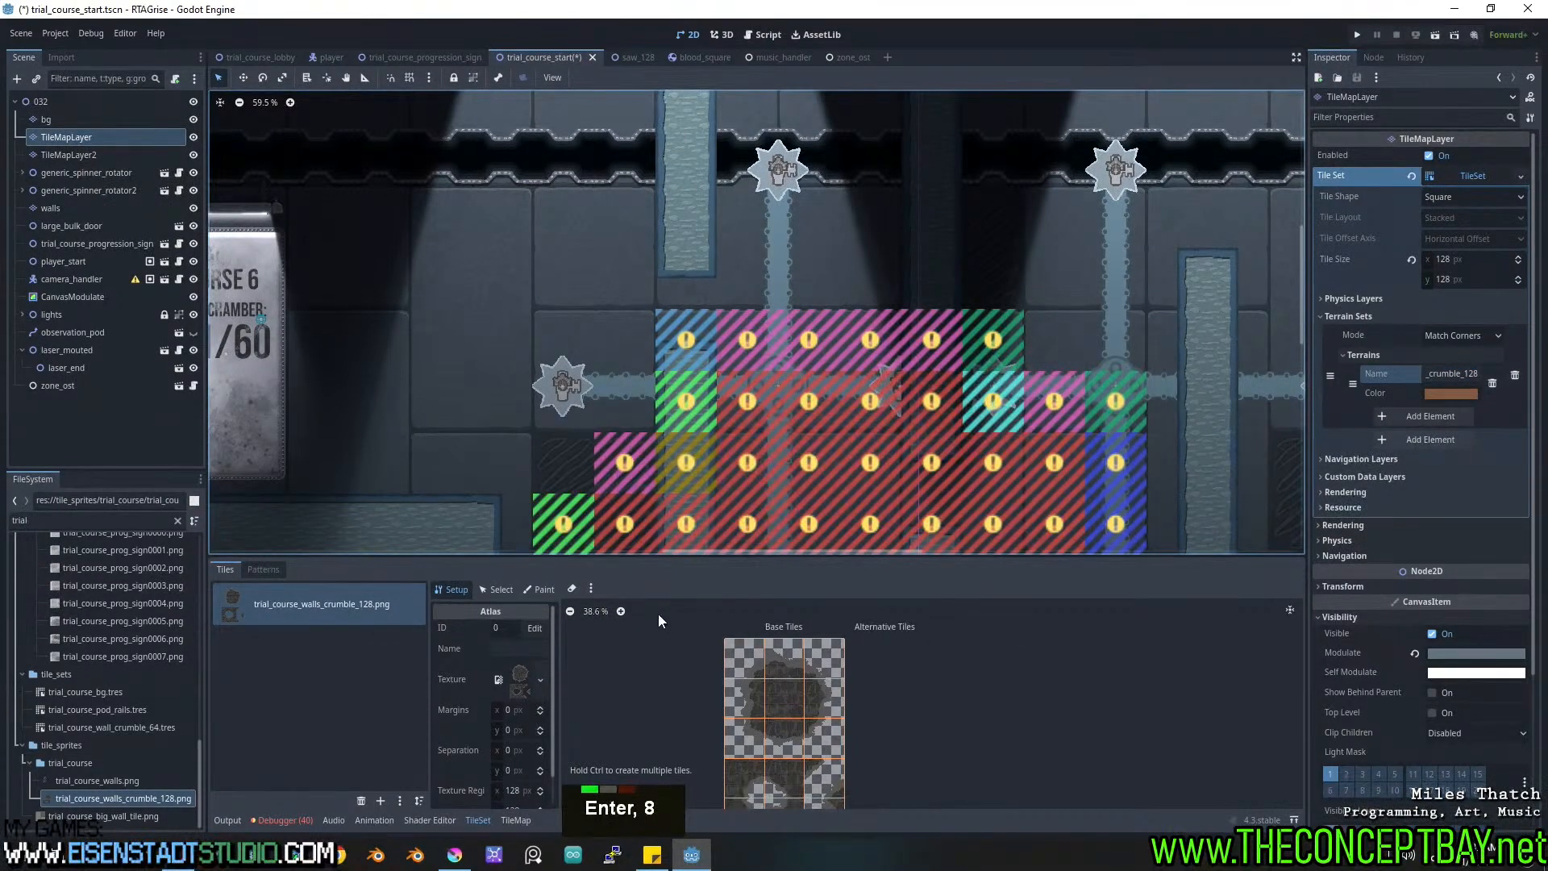
Paint the wall_crumble_128 terrain onto the brick-covered corners of the atlas's upper 3 by 3 tile block.
left_click(532, 589)
left_click(519, 679)
left_click(523, 690)
left_click(528, 697)
left_click(528, 730)
left_click_drag(645, 559, 693, 339)
scroll(762, 621, "up", 5)
middle_click_drag(762, 622, 683, 550)
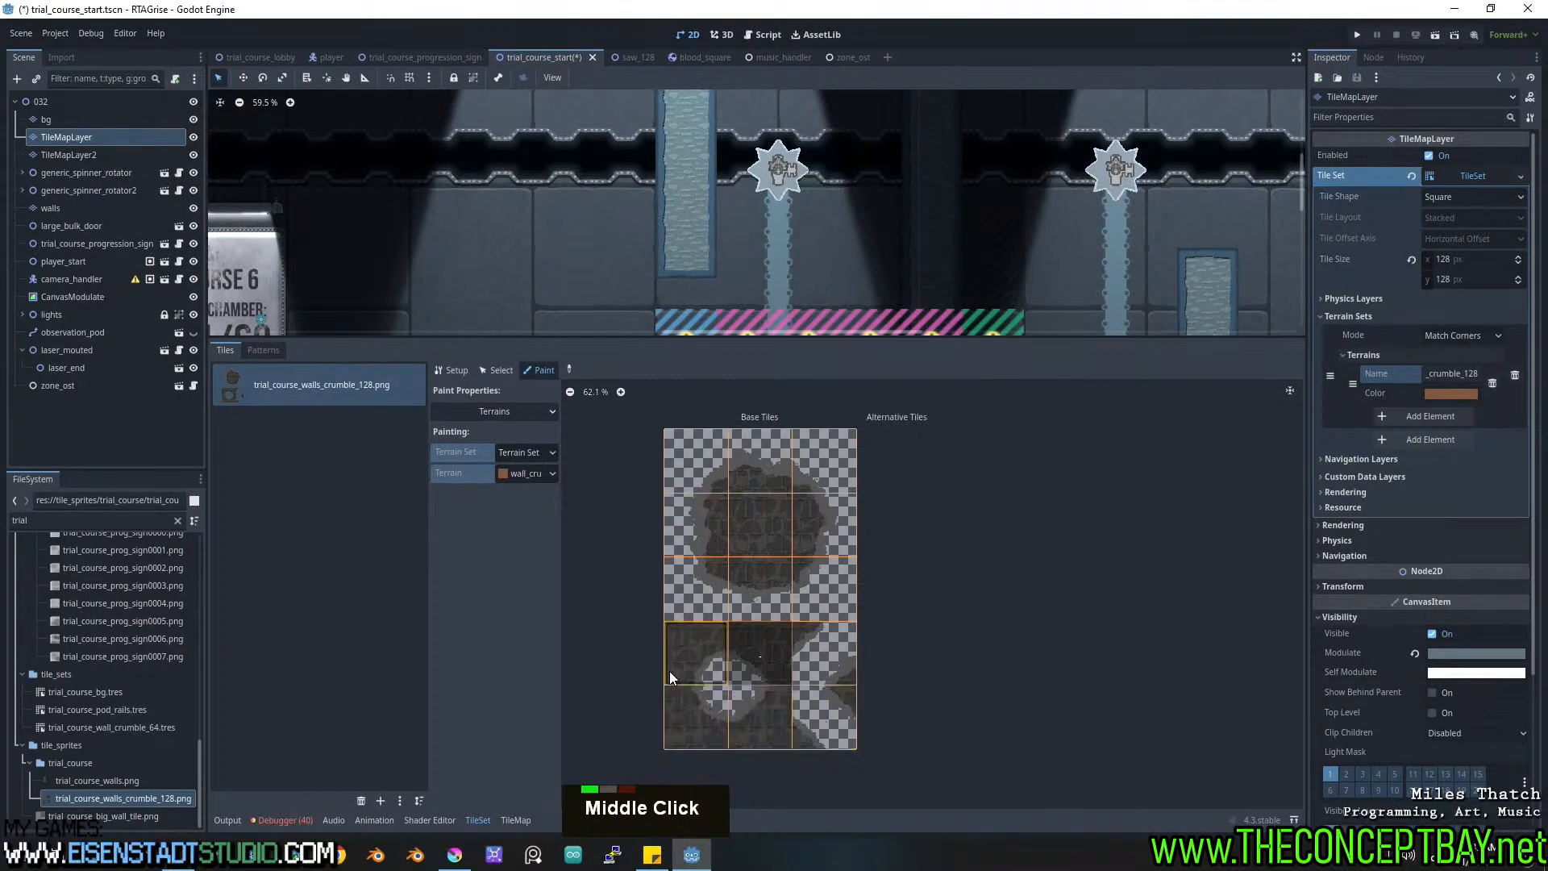
mouse_move(724, 484)
left_mouse_down()
mouse_move(800, 510)
mouse_move(769, 573)
left_mouse_up()
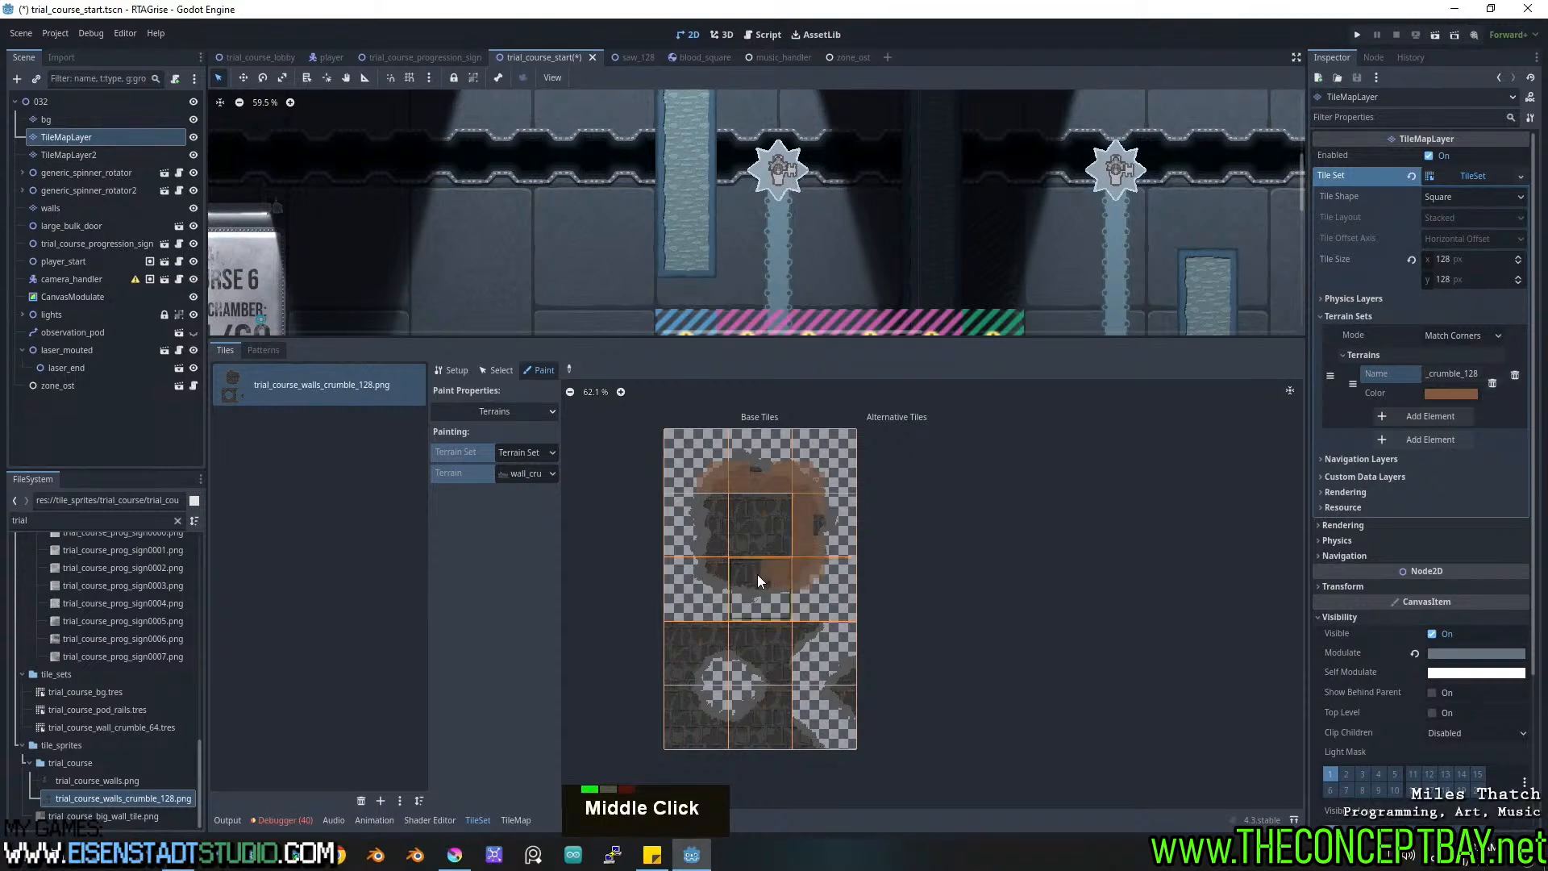
Change the terrain color to a bright orange and paint the terrain onto the brick corners of the lower atlas tiles.
left_click(1423, 393)
left_click_drag(1421, 413, 1496, 433)
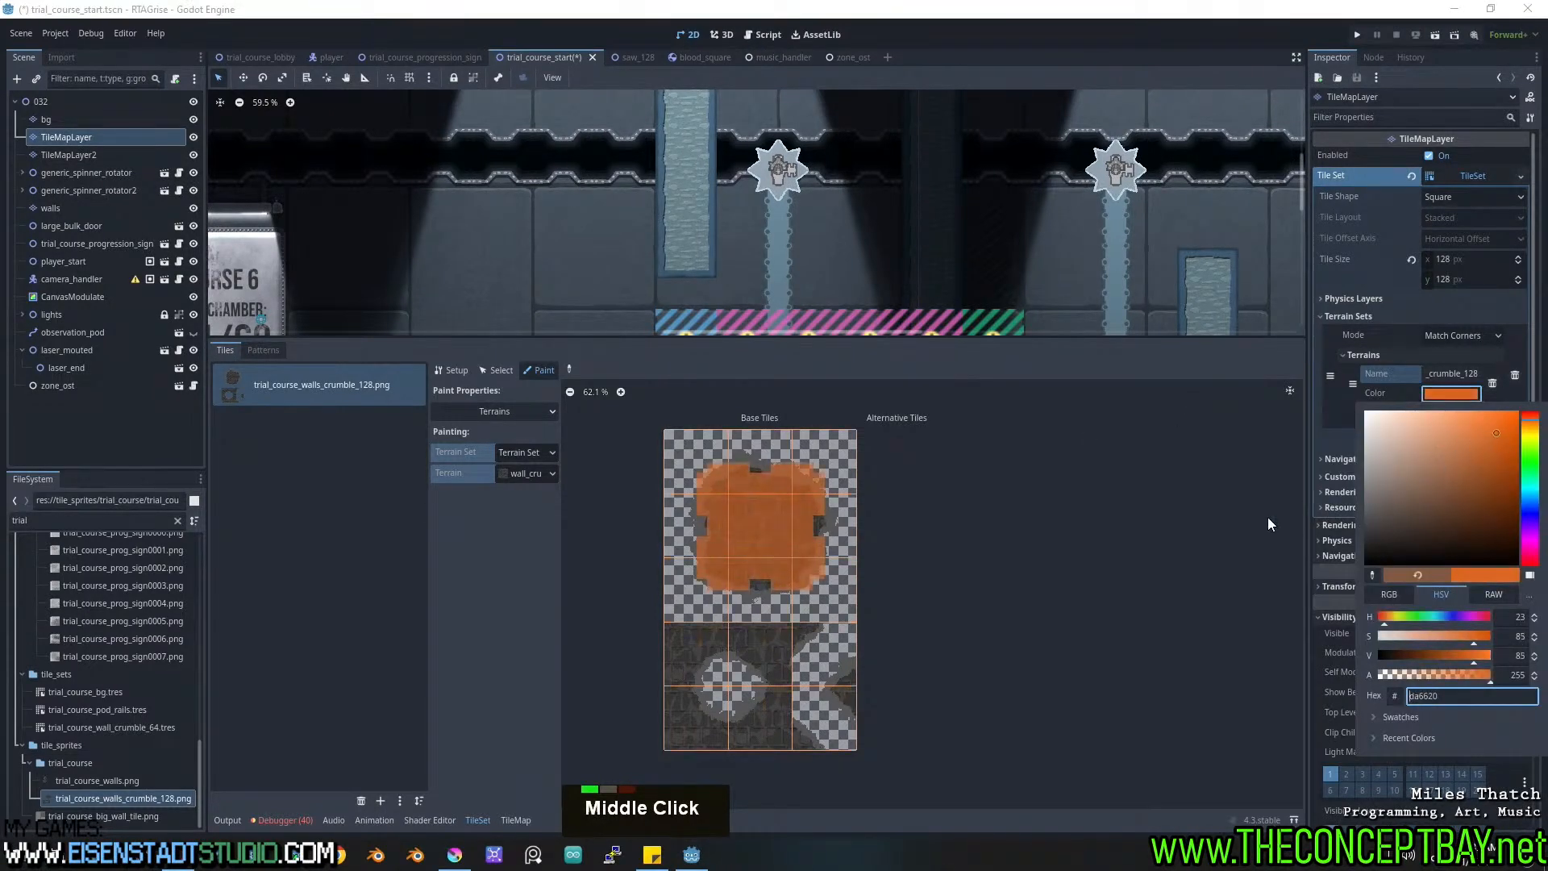
left_click(723, 636)
left_click_drag(690, 639, 766, 636)
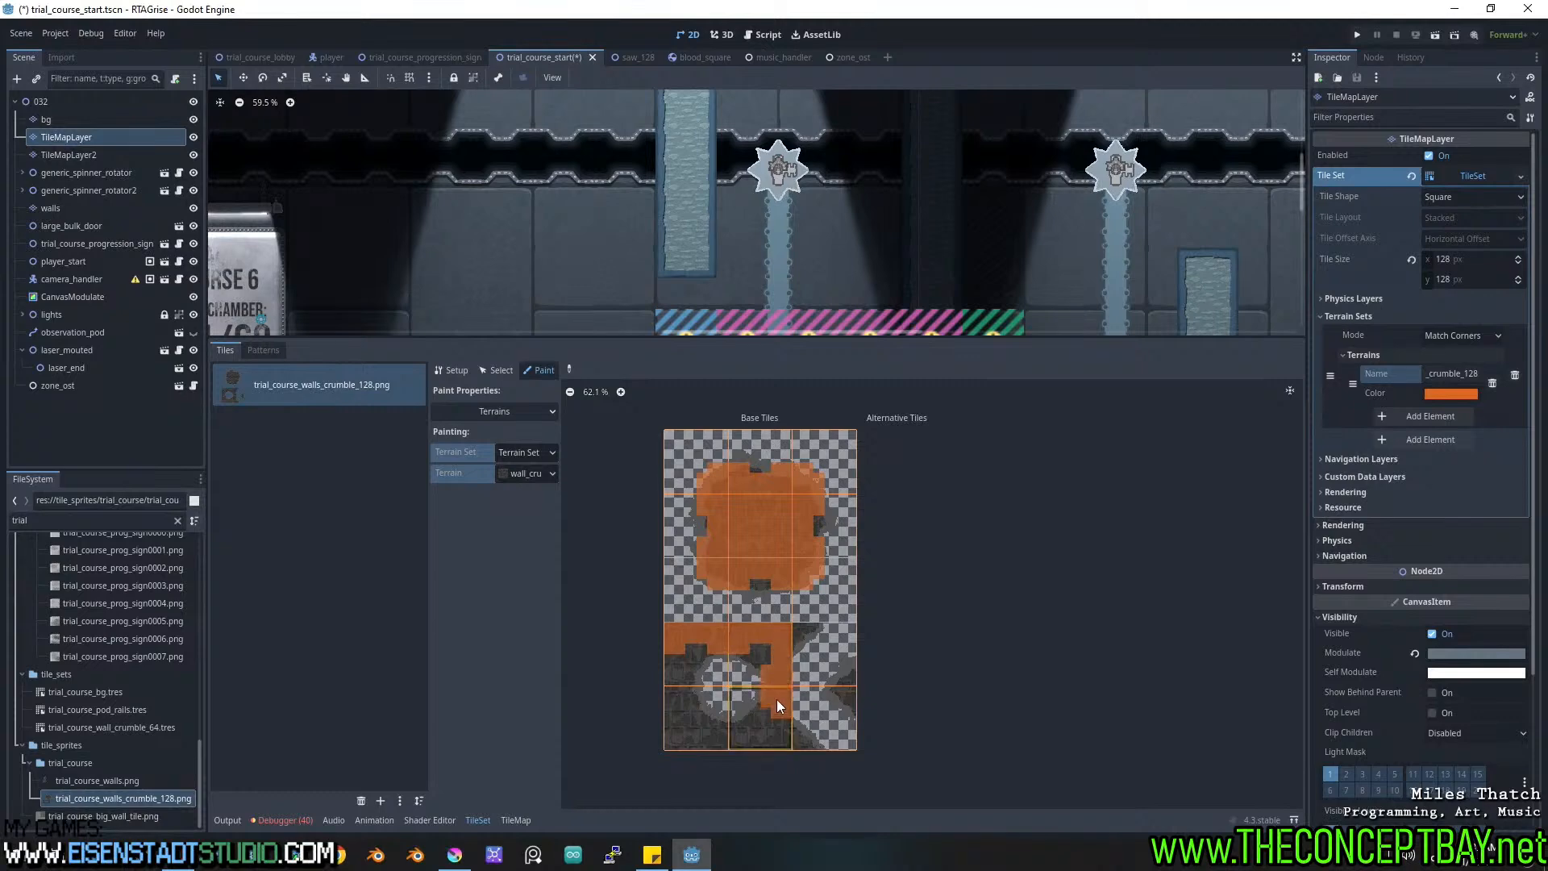
double_click(845, 695)
double_click(809, 725)
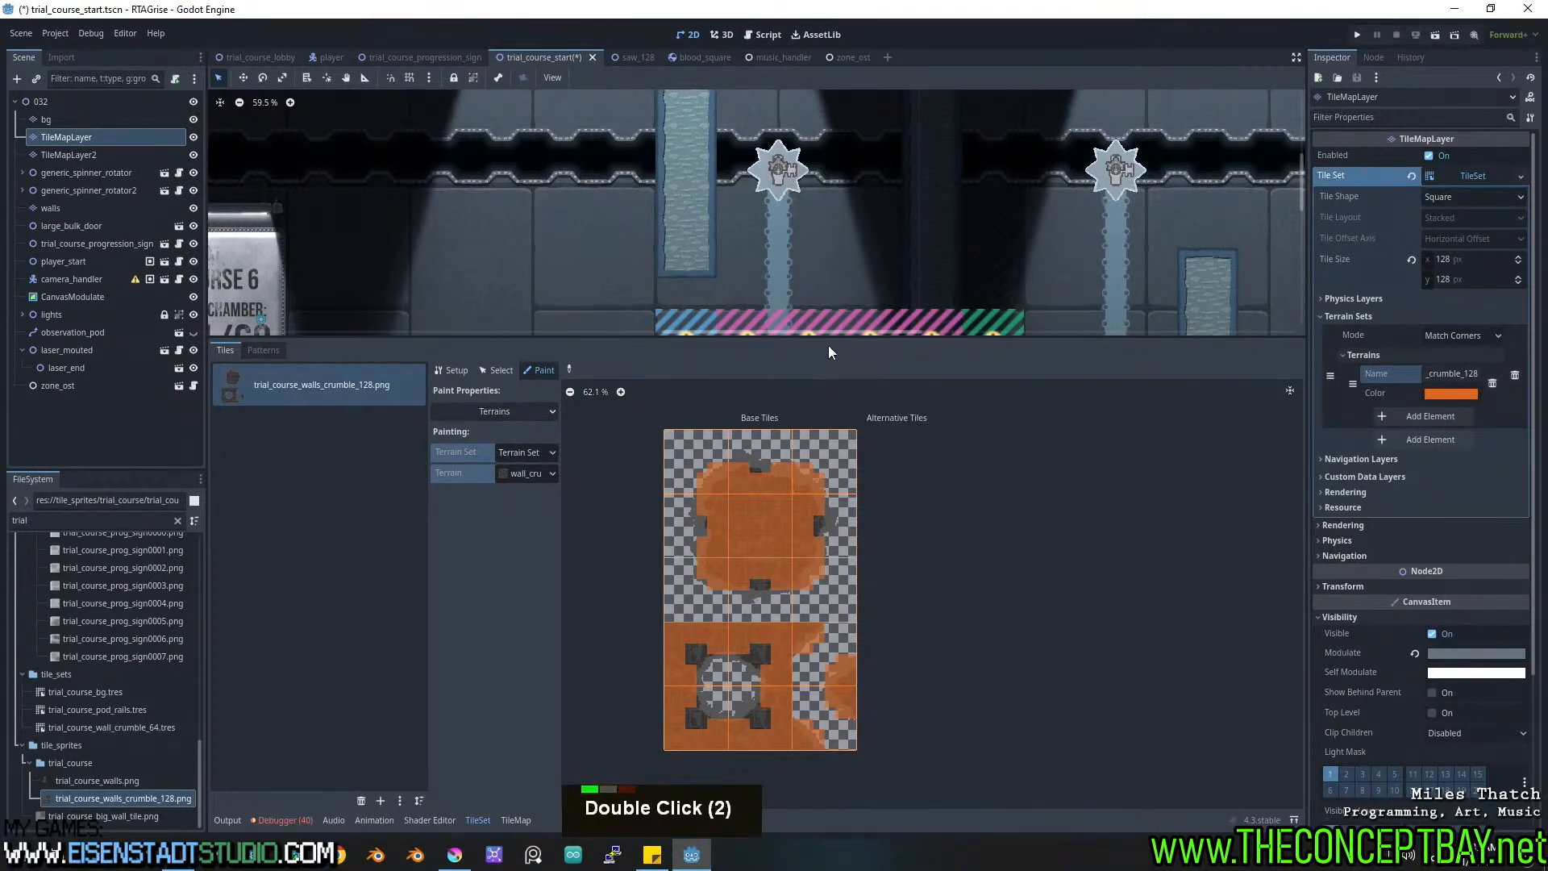
Choose the wall_crumble_128 terrain for the map and erase all the old invalid tiles from the layer.
left_click_drag(835, 338, 835, 615)
scroll(852, 524, "down", 4)
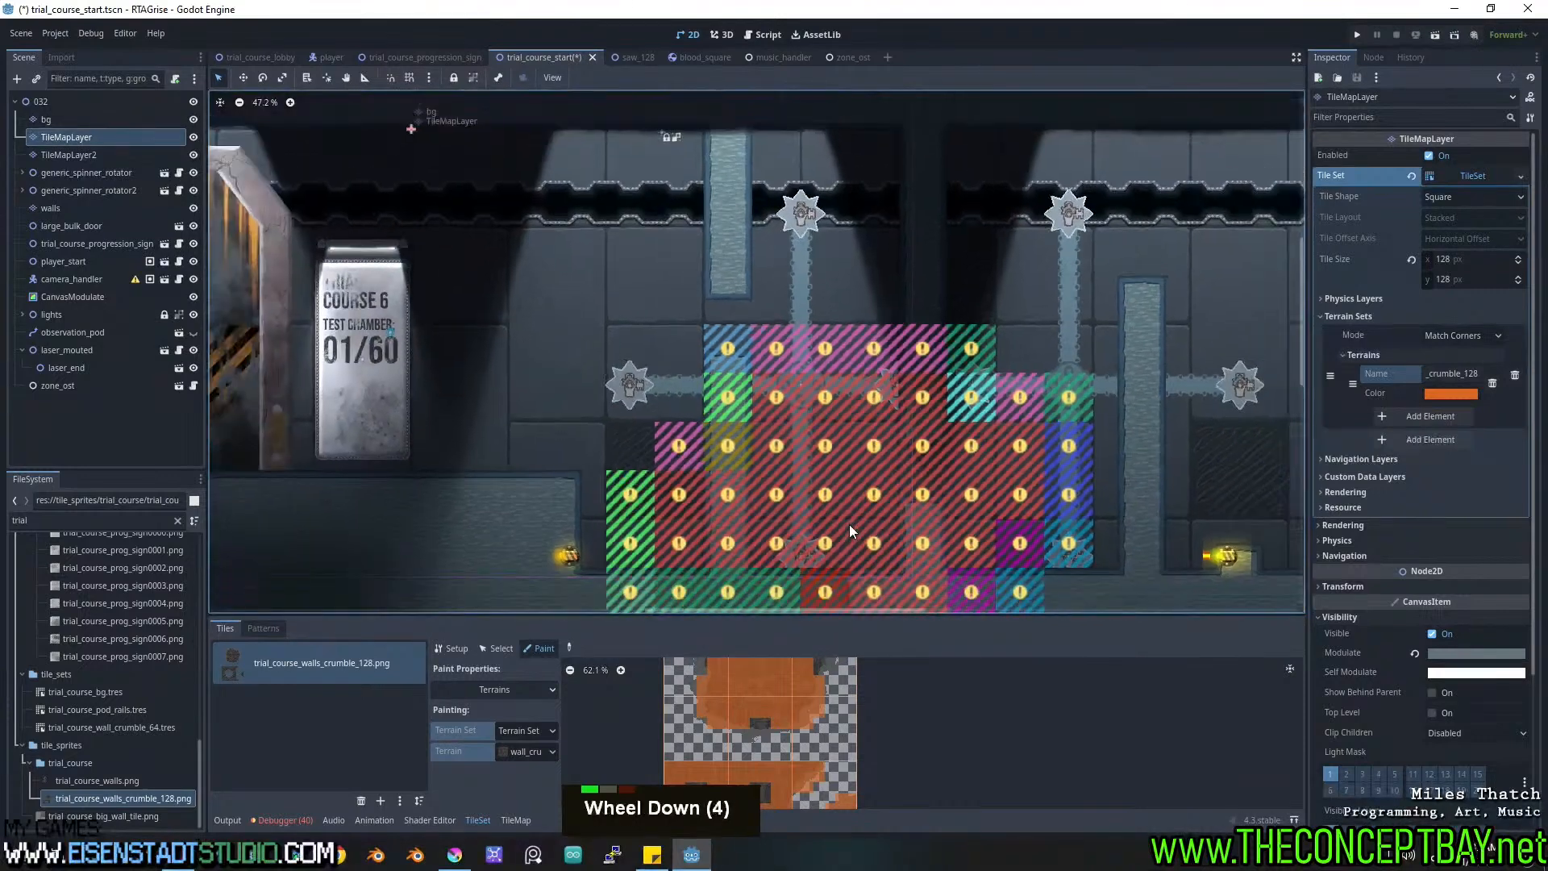
middle_click_drag(681, 419, 721, 421)
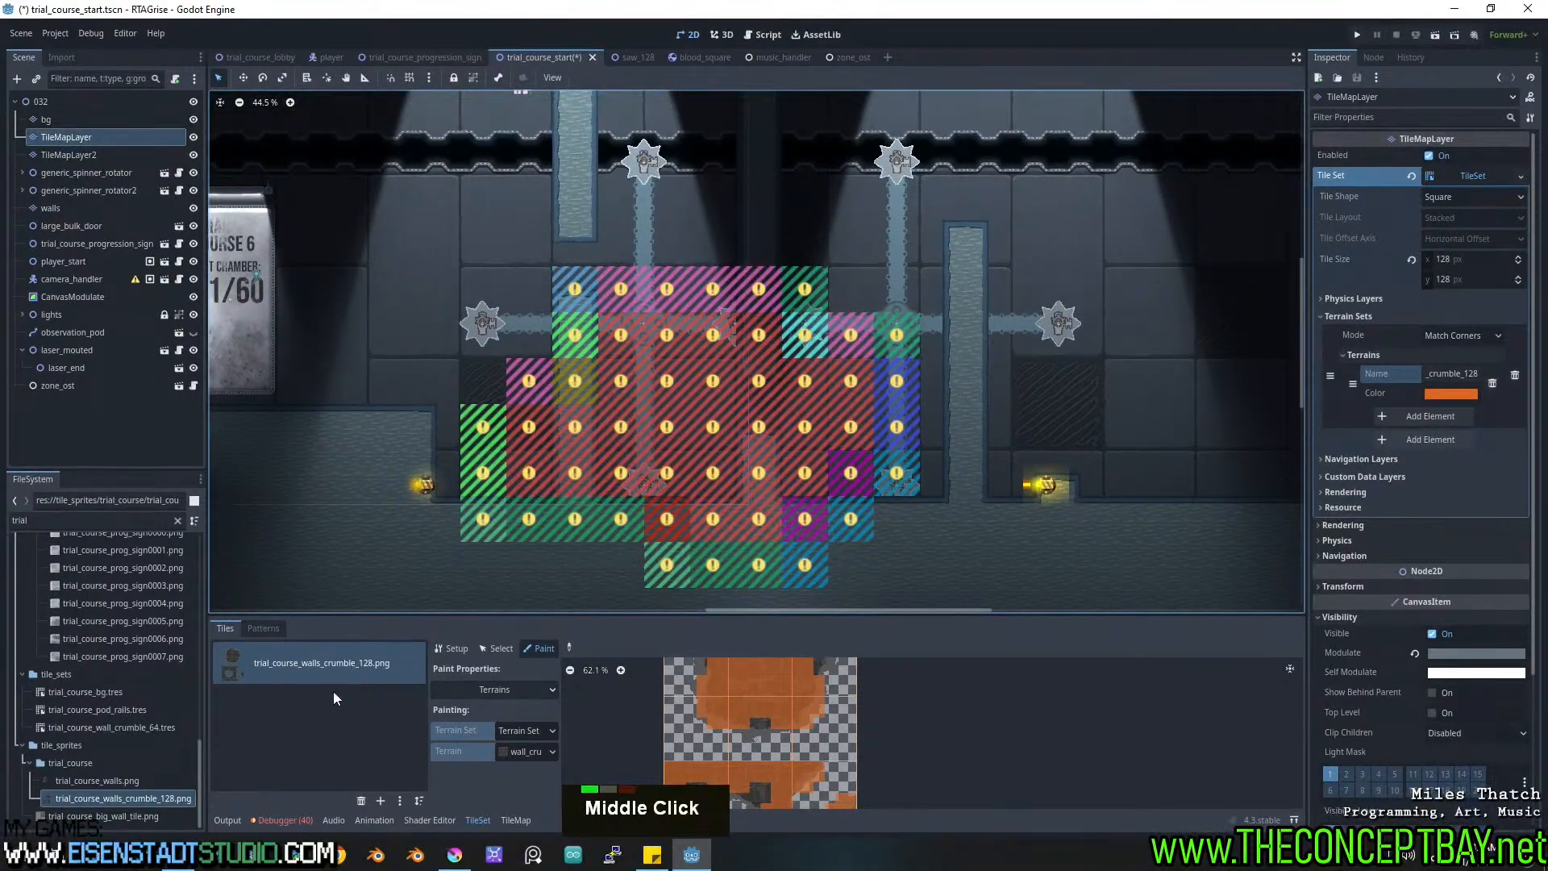
left_click(515, 820)
left_click(288, 671)
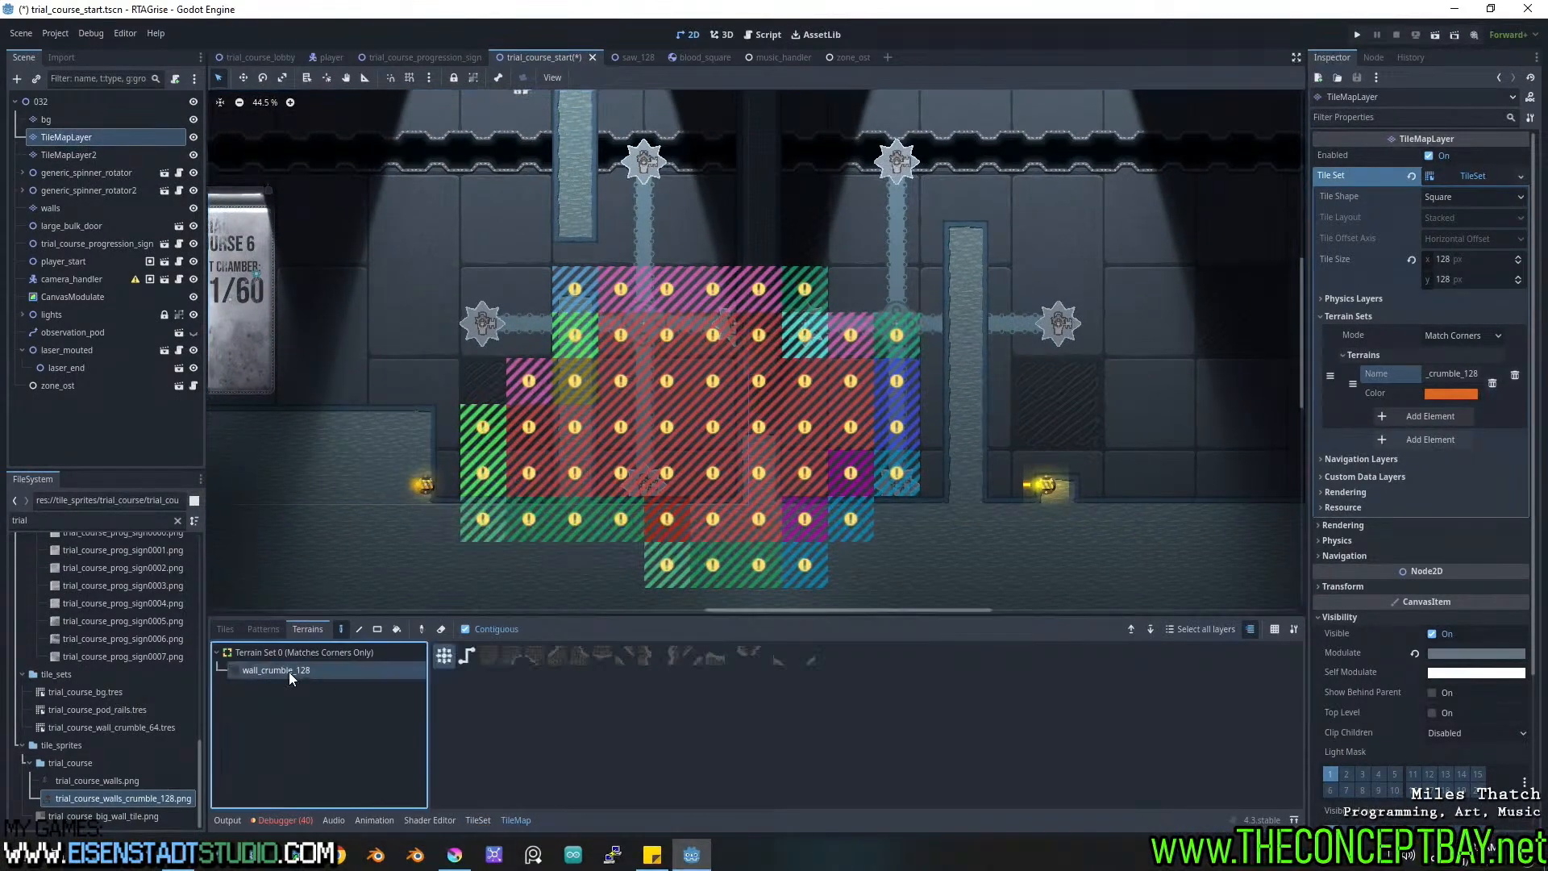
right_click(594, 297)
mouse_move(396, 202)
right_mouse_down("ctrl+shift")
mouse_move(1016, 643)
mouse_move(1003, 627)
right_mouse_up("ctrl+shift")
Try painting crumbling-wall patches beside the test chamber sign and around the first spinner, trimming a few cells.
mouse_move(376, 367)
middle_mouse_down()
mouse_move(601, 543)
mouse_move(487, 473)
middle_mouse_up()
scroll(550, 311, "up", 2)
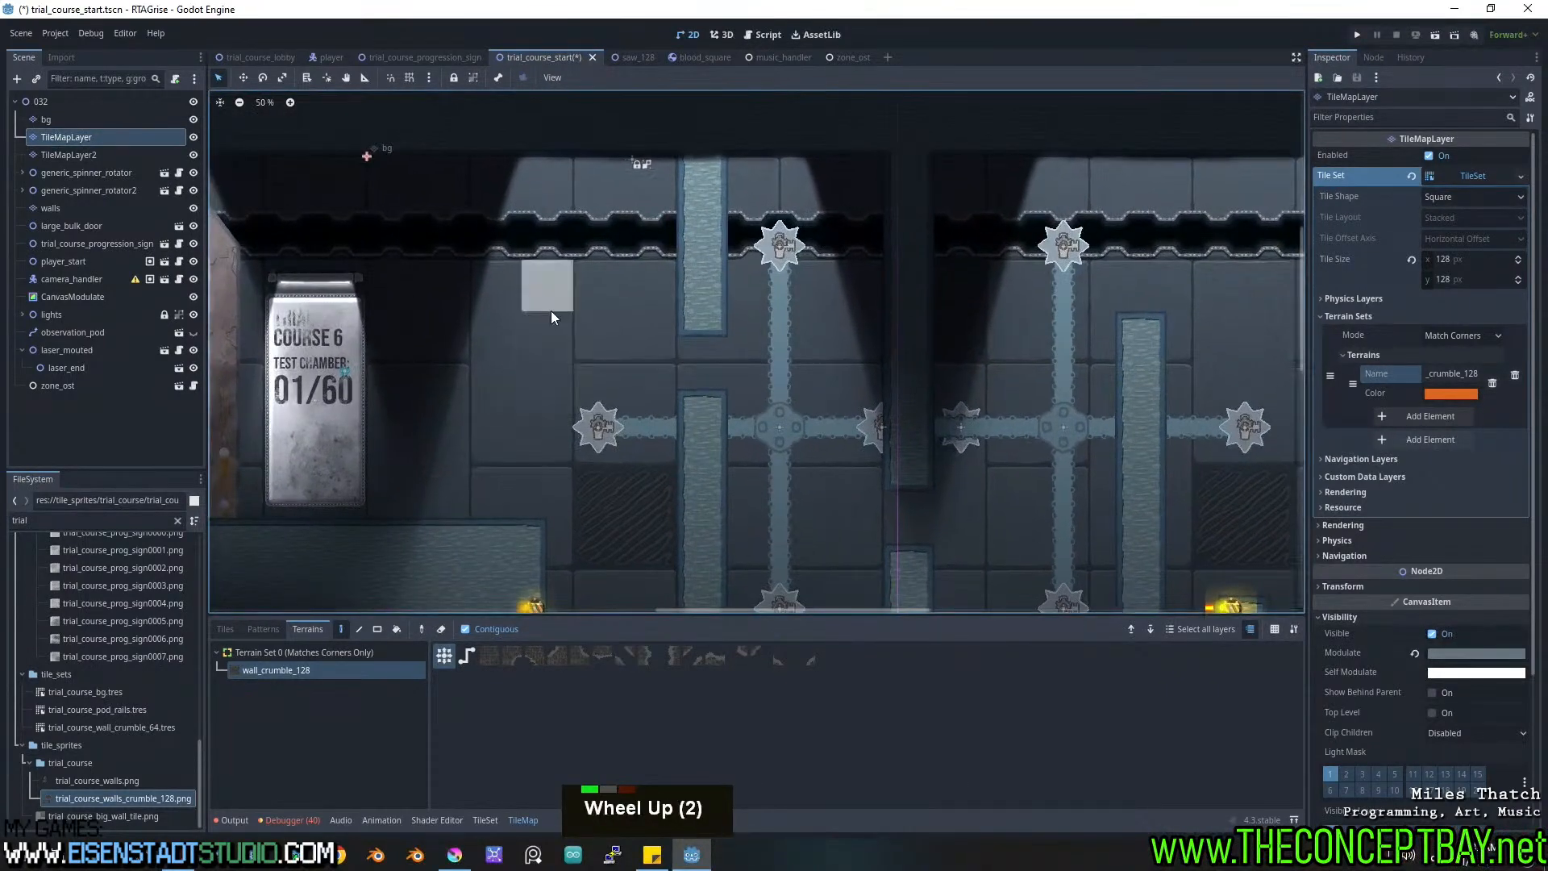
mouse_move(646, 414)
left_mouse_down()
mouse_move(533, 424)
mouse_move(633, 350)
mouse_move(505, 396)
mouse_move(517, 404)
left_mouse_up()
middle_click_drag(625, 408, 616, 410)
scroll(616, 409, "up", 4)
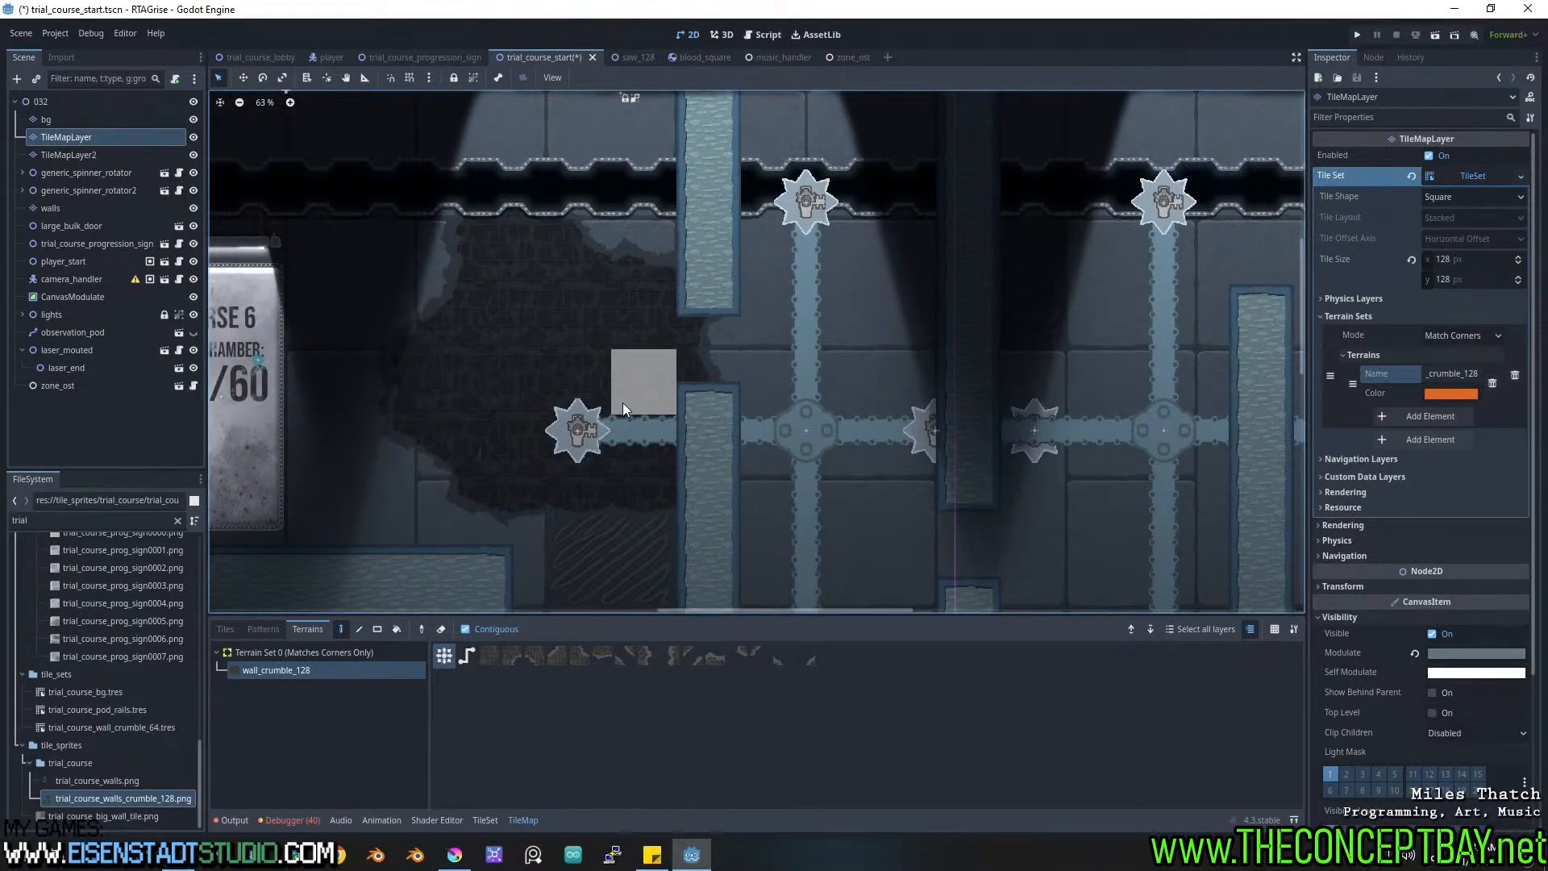
right_click(577, 504)
right_click(585, 495)
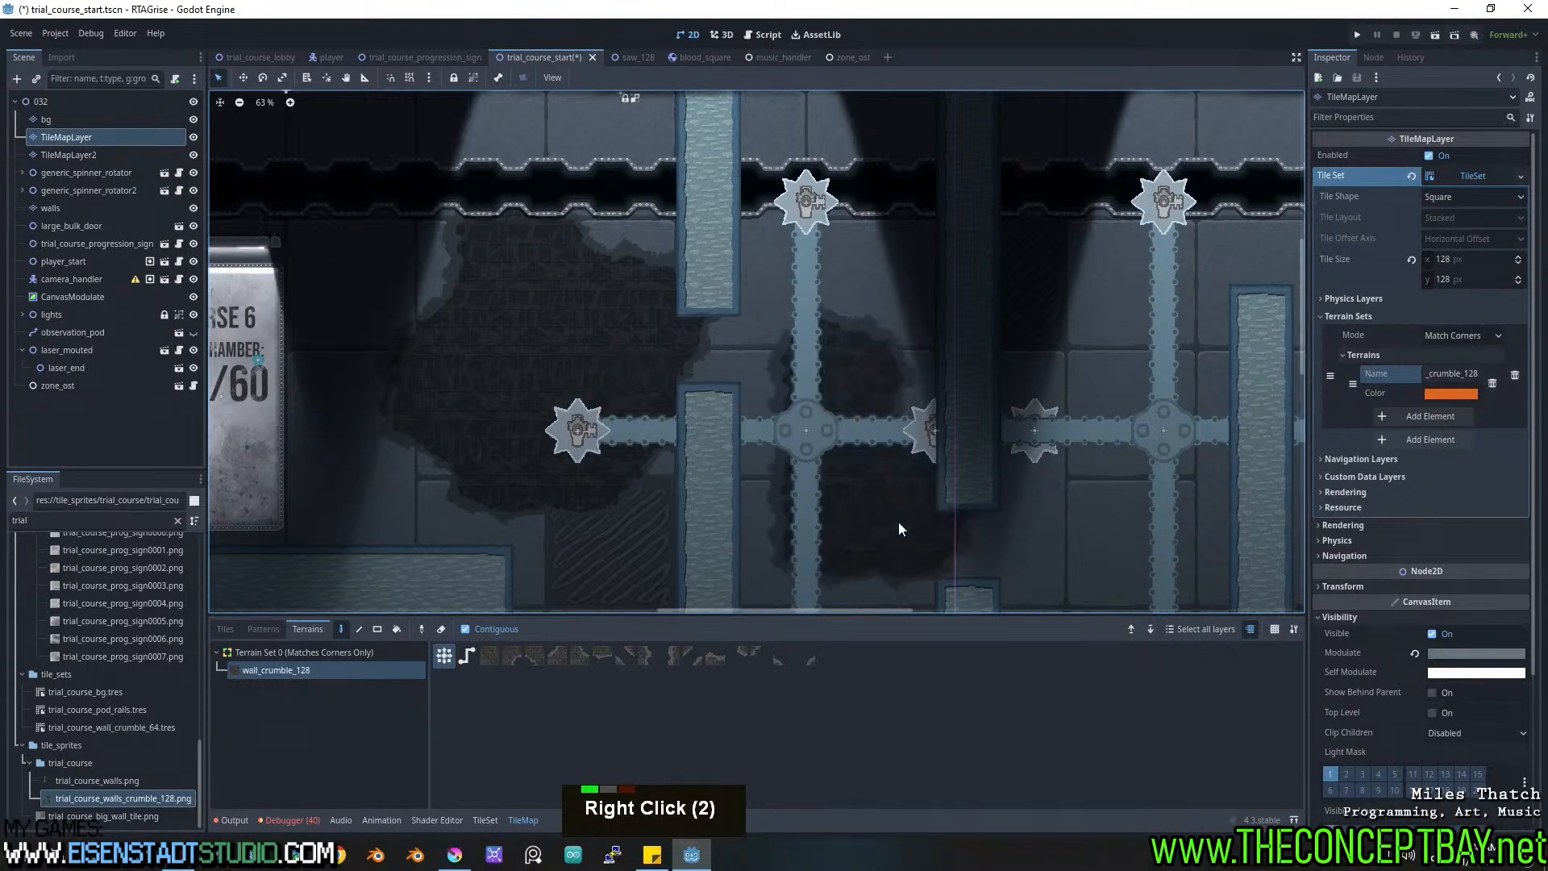
middle_click_drag(904, 521, 502, 451)
middle_click_drag(505, 334, 535, 395)
Paint one more trial stroke of crumbling wall, and undo it along with the earlier test patches.
mouse_move(500, 476)
left_mouse_down()
mouse_move(666, 394)
mouse_move(619, 461)
left_mouse_up()
key("ctrl+z")
scroll(830, 418, "down", 4)
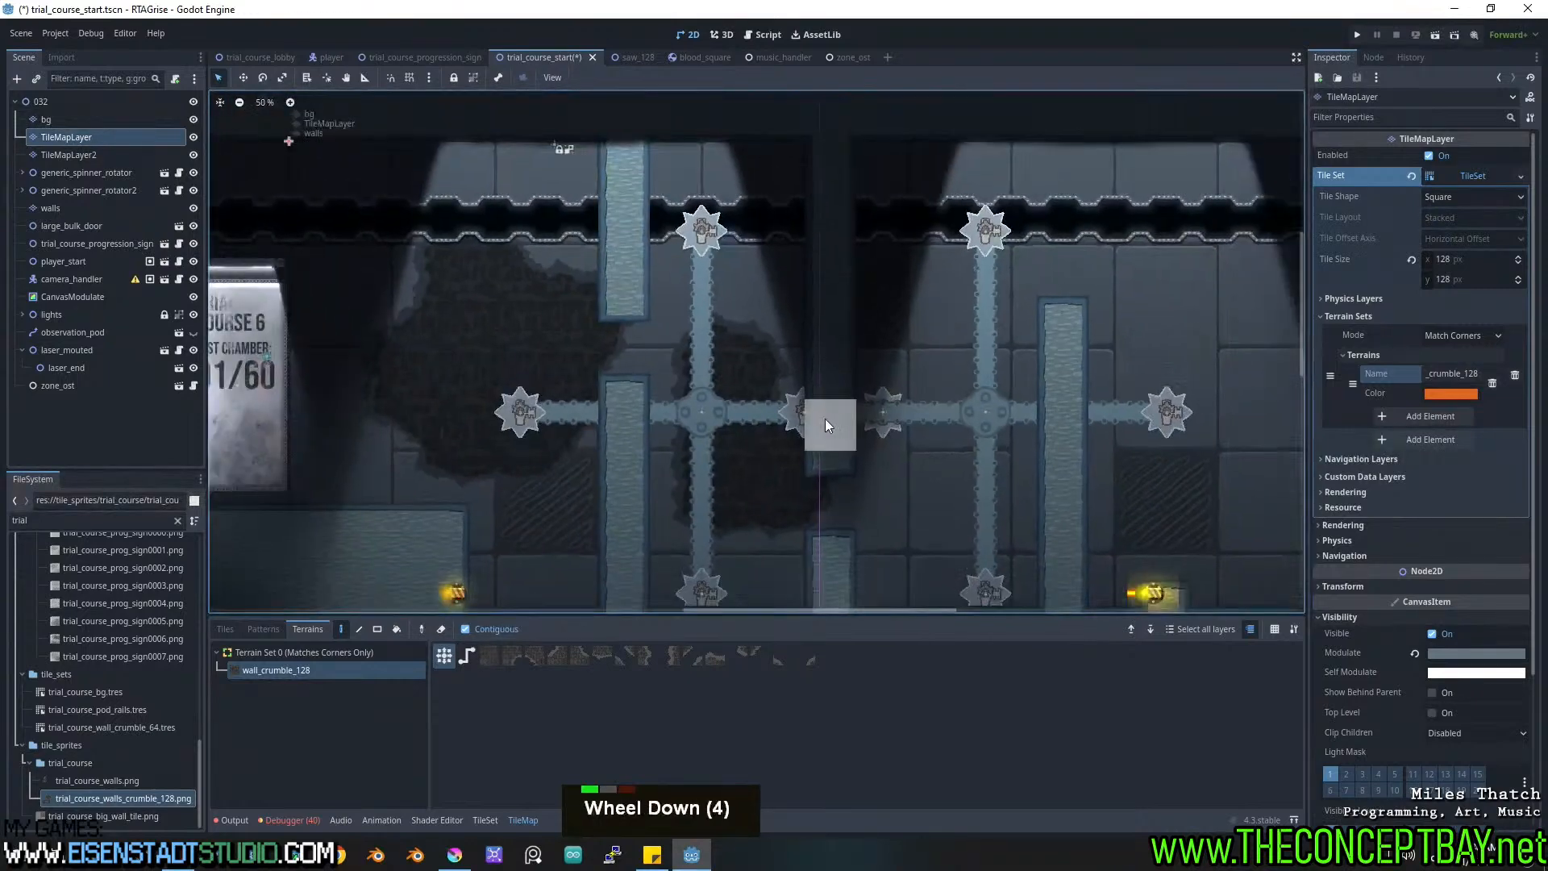
middle_click_drag(696, 422, 732, 403)
key("ctrl+z")
key("ctrl+z")
key("ctrl+z")
key("ctrl+z")
key("ctrl+z")
Rename the TileMapLayer node to crumble.
double_click(81, 139)
type("crumble")
key("Return")
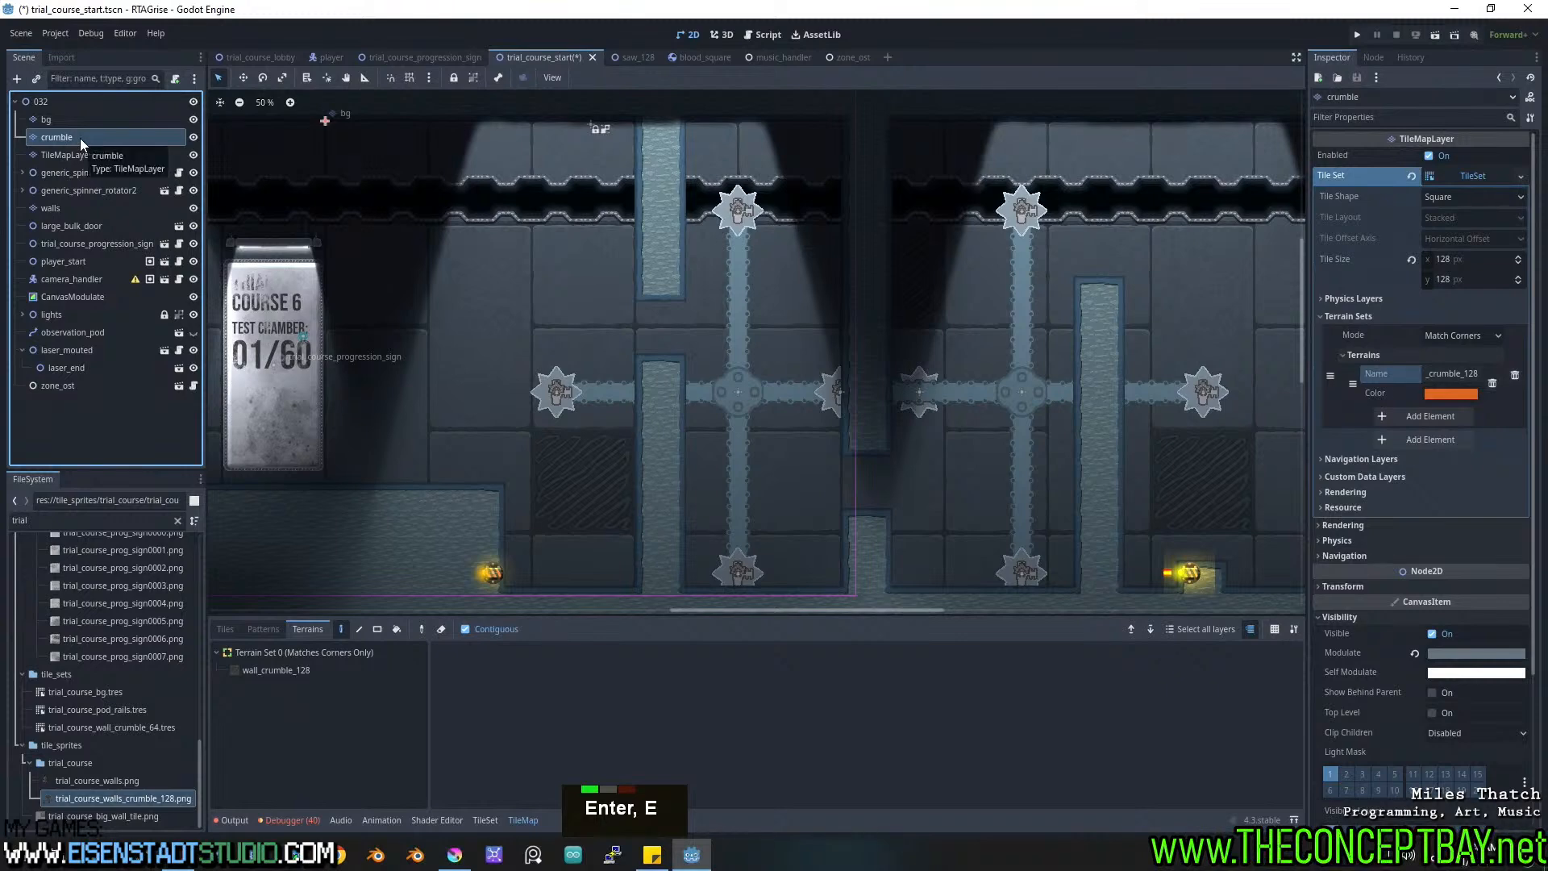
Paint hatched big wall tiles on the bg layer behind the two spinners.
left_click(65, 120)
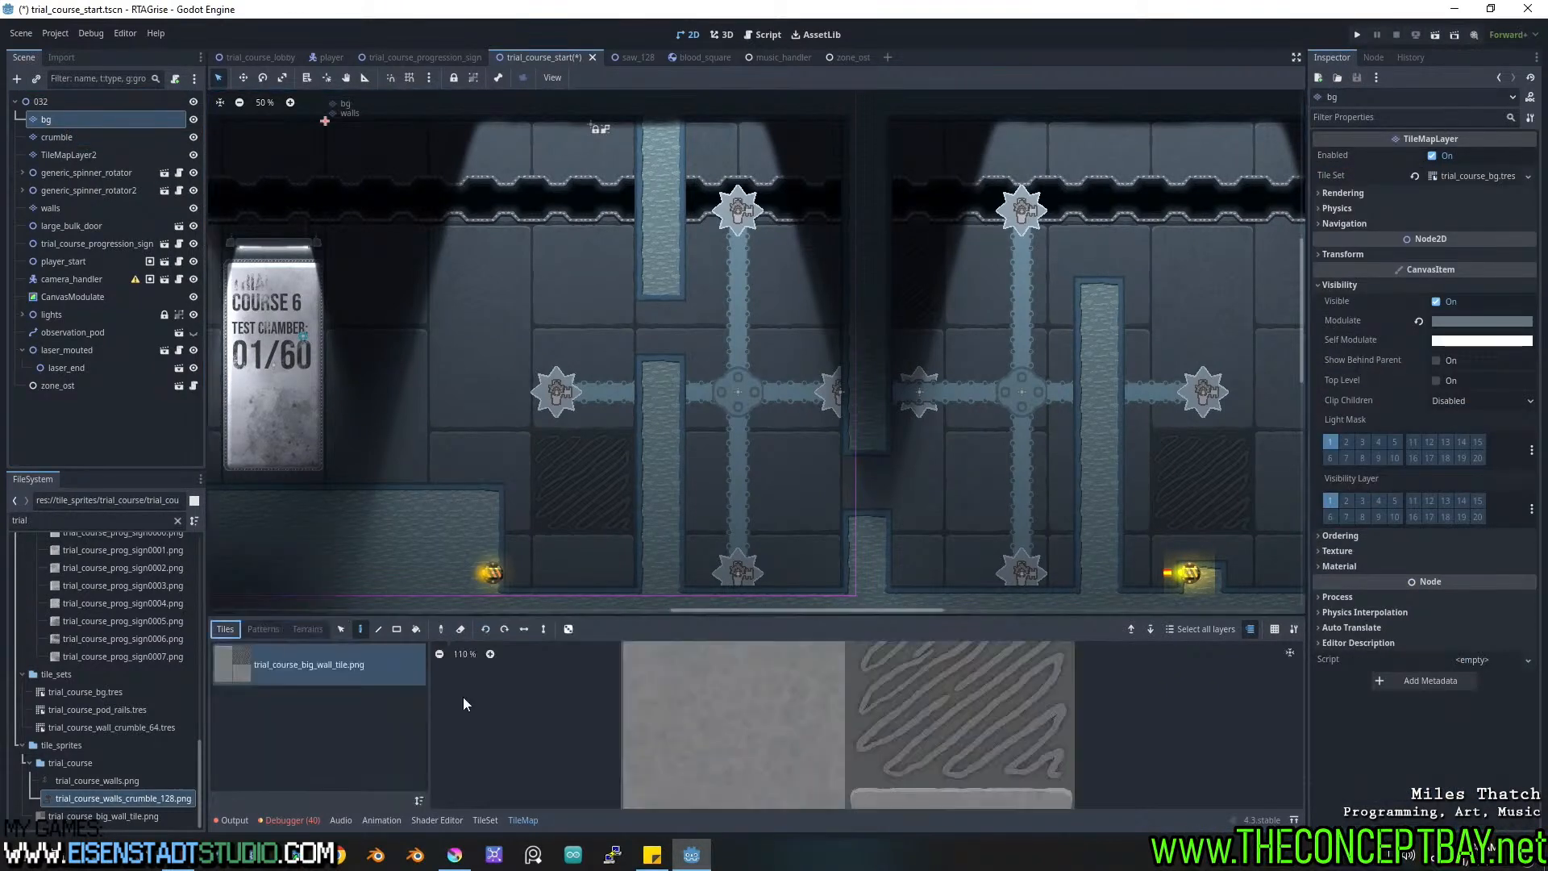
middle_click_drag(753, 345, 615, 310)
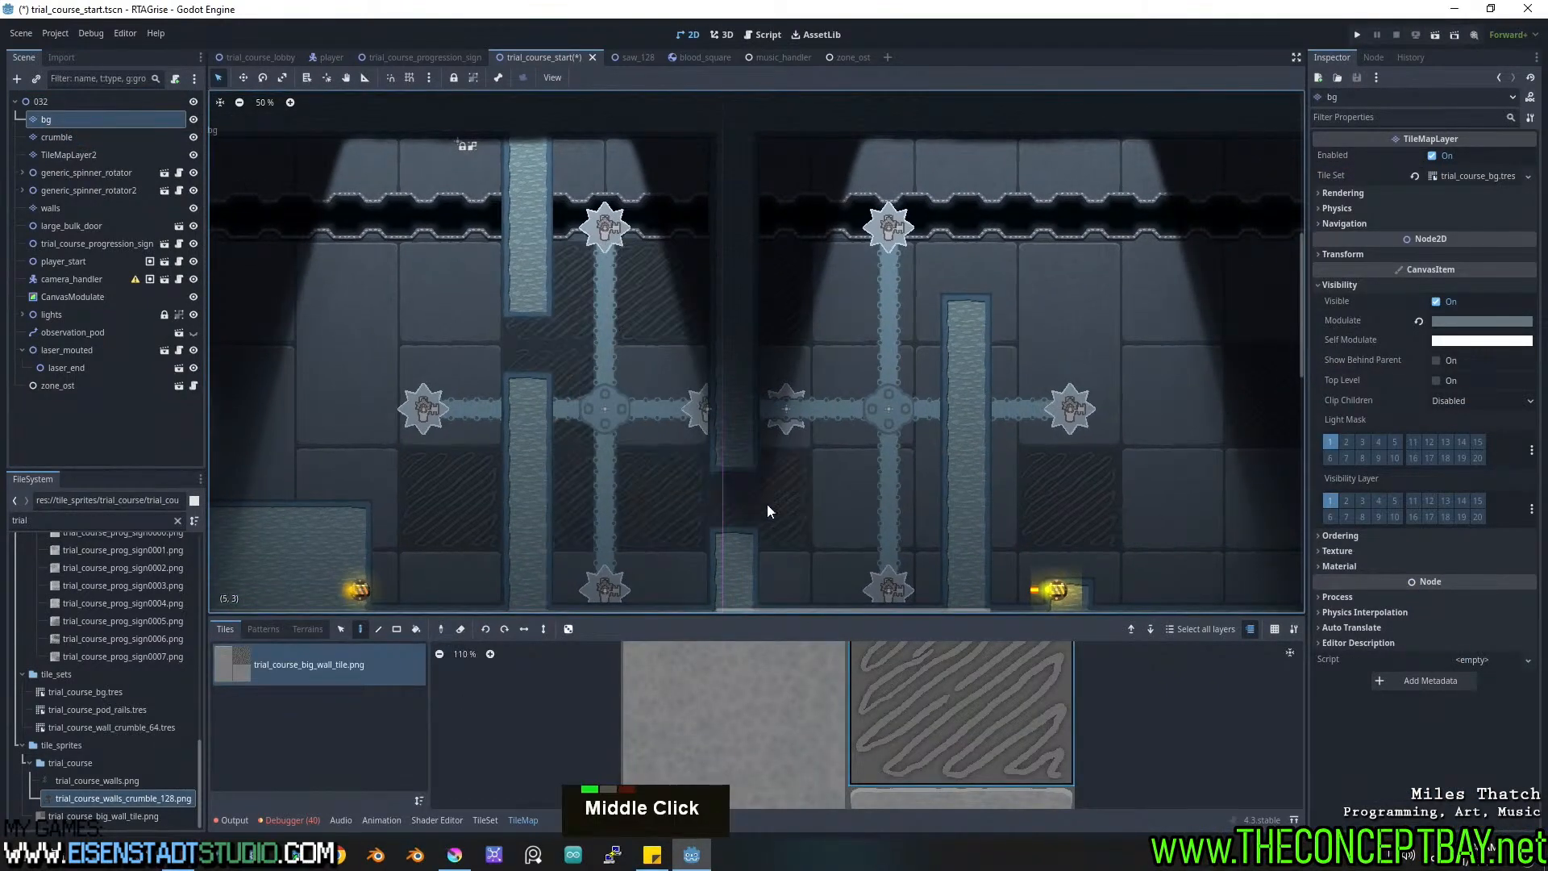
left_click(827, 361)
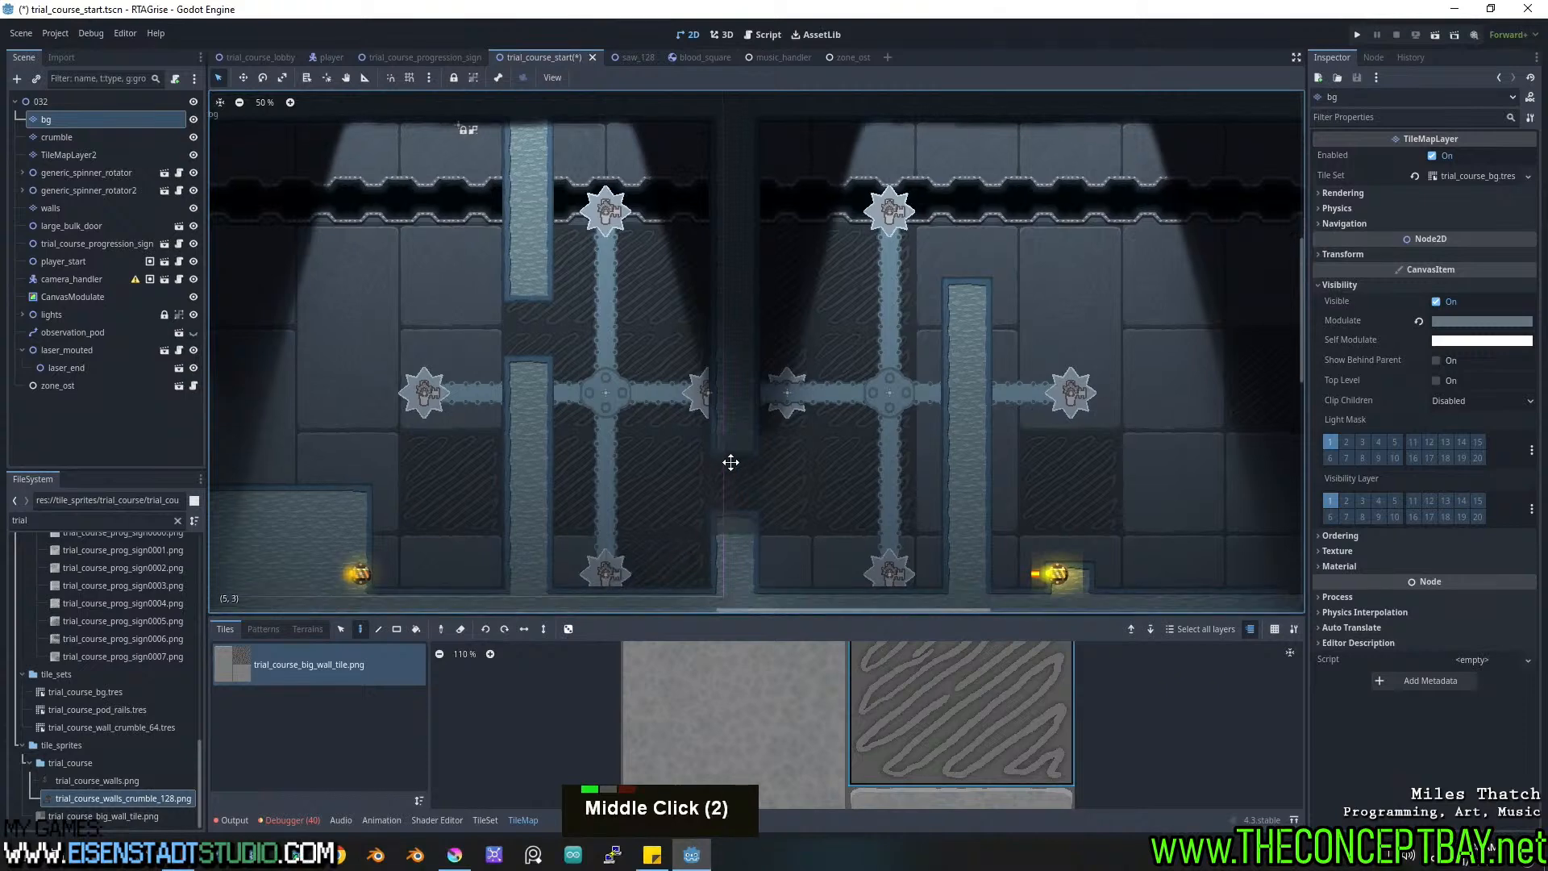
middle_click_drag(733, 484, 700, 421)
Undo the stray tiles on the crumble layer and paint a wall_crumble_128 patch behind the two spinners.
left_click(81, 137)
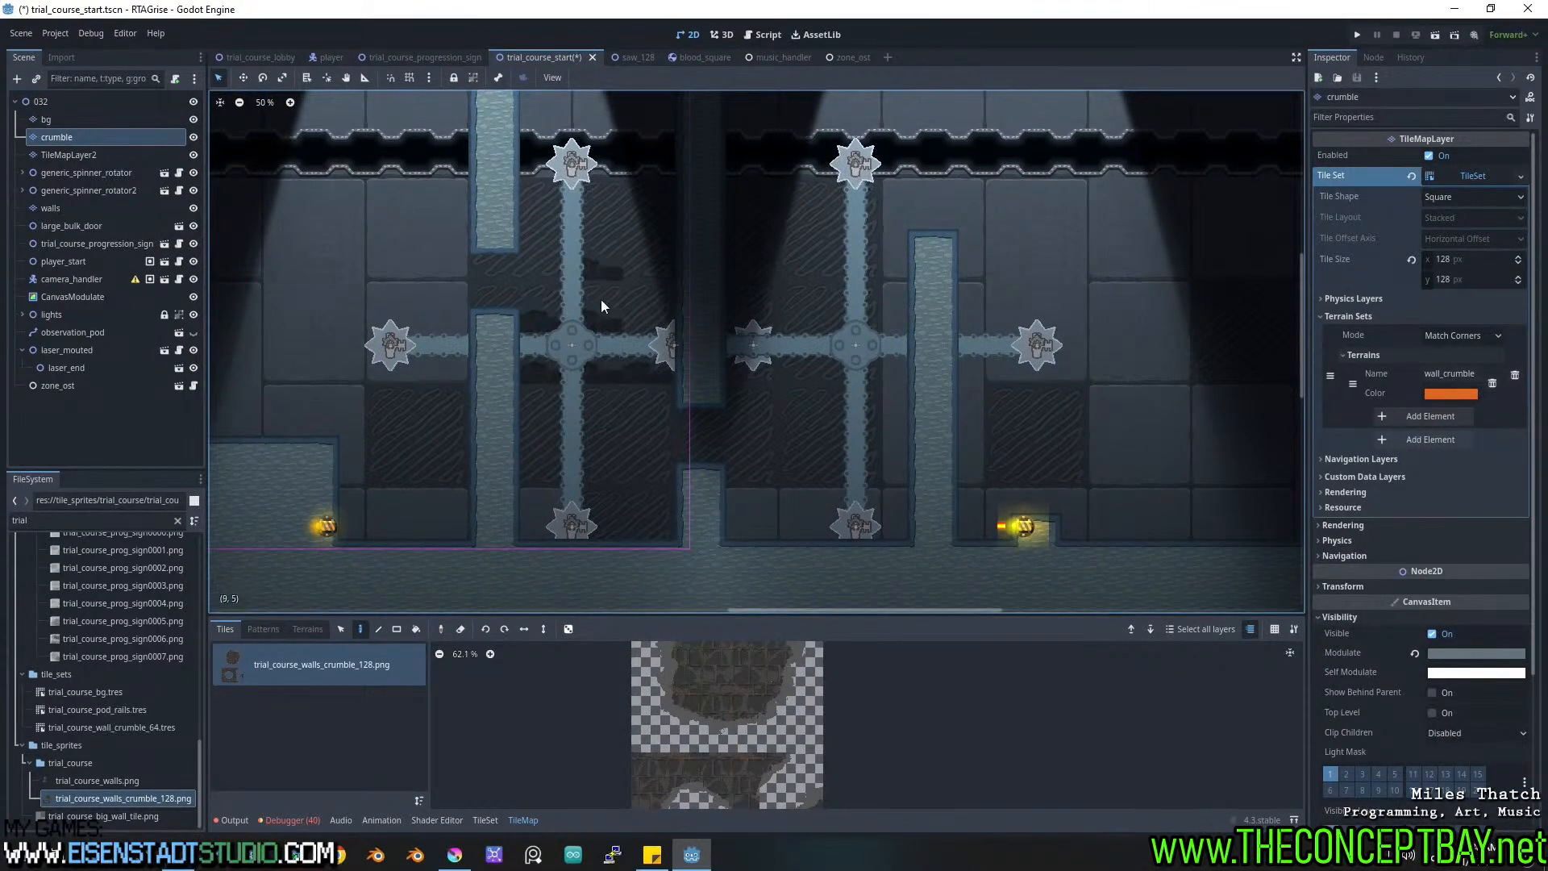
key("ctrl+z")
left_click(307, 629)
double_click(289, 654)
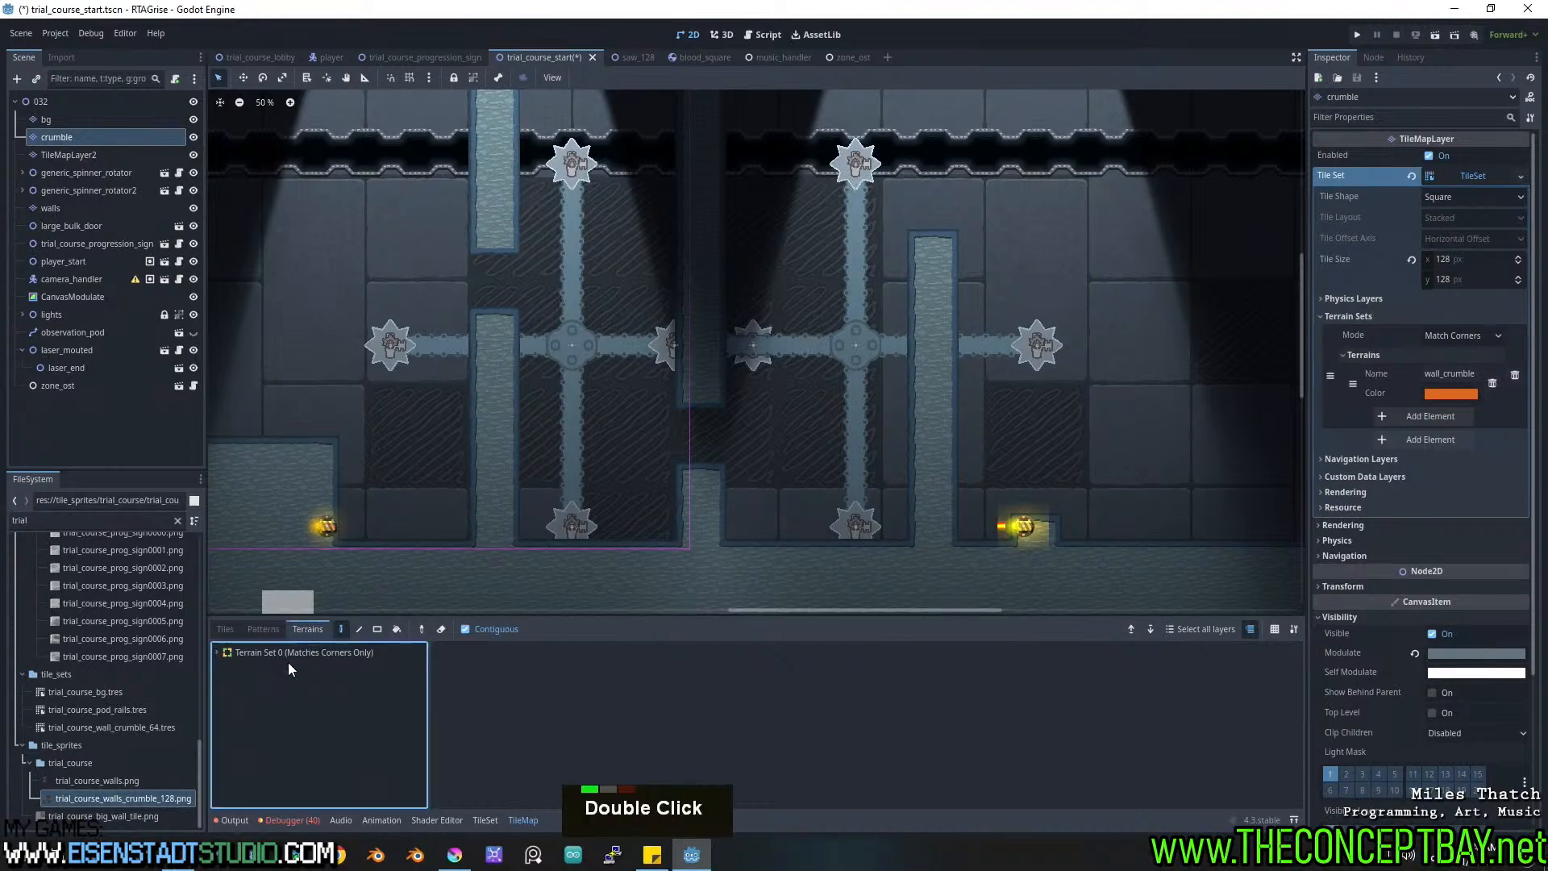
double_click(303, 669)
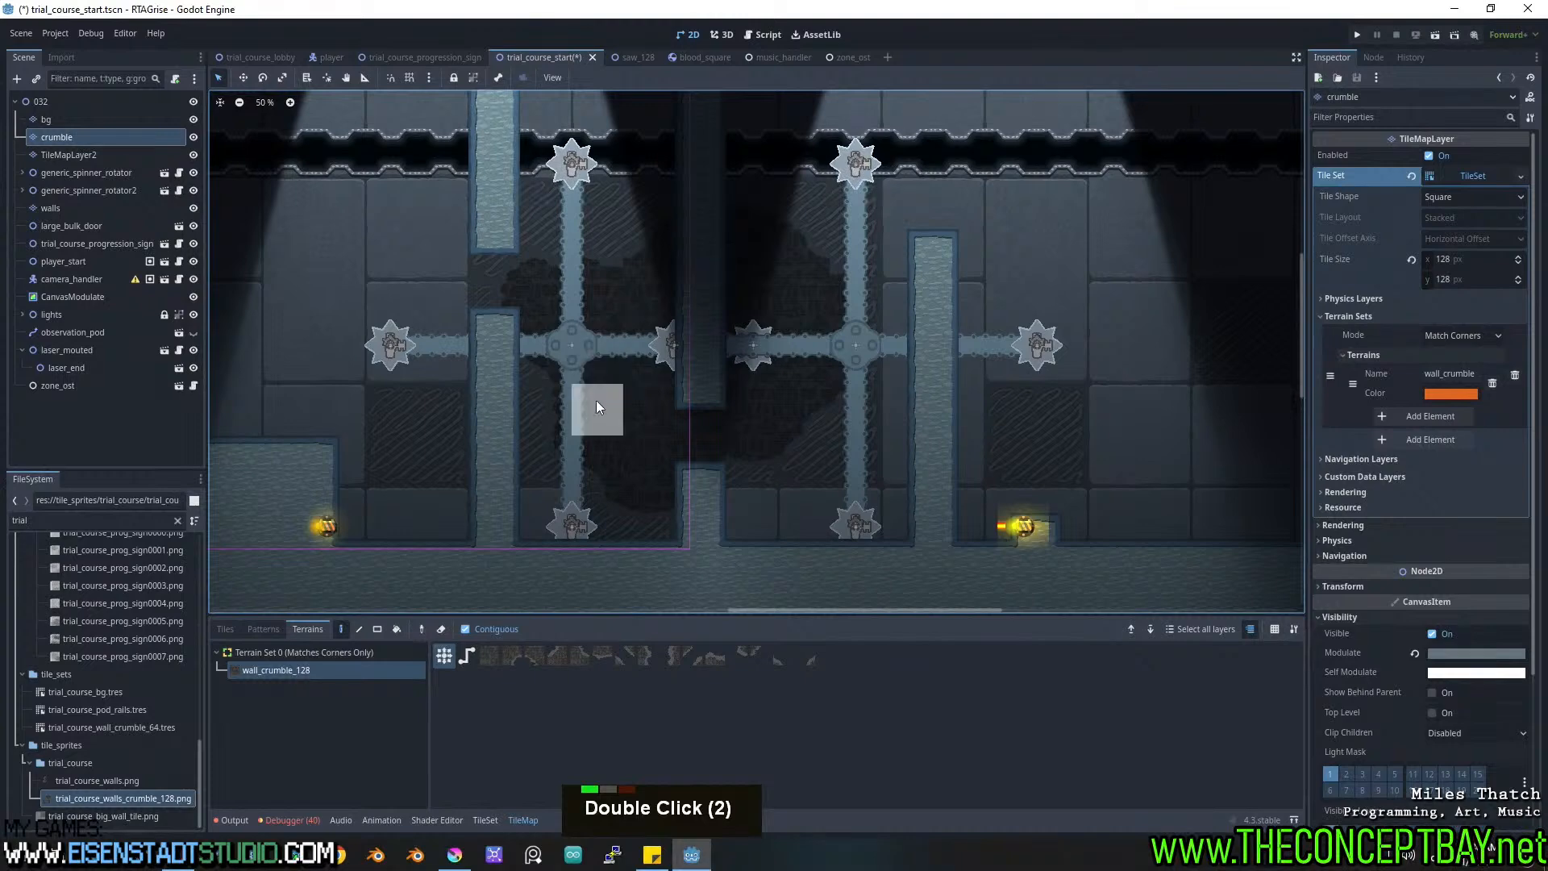
scroll(598, 395, "up", 7)
middle_click_drag(599, 392, 691, 462)
scroll(749, 507, "up", 8)
middle_click_drag(750, 508, 686, 532)
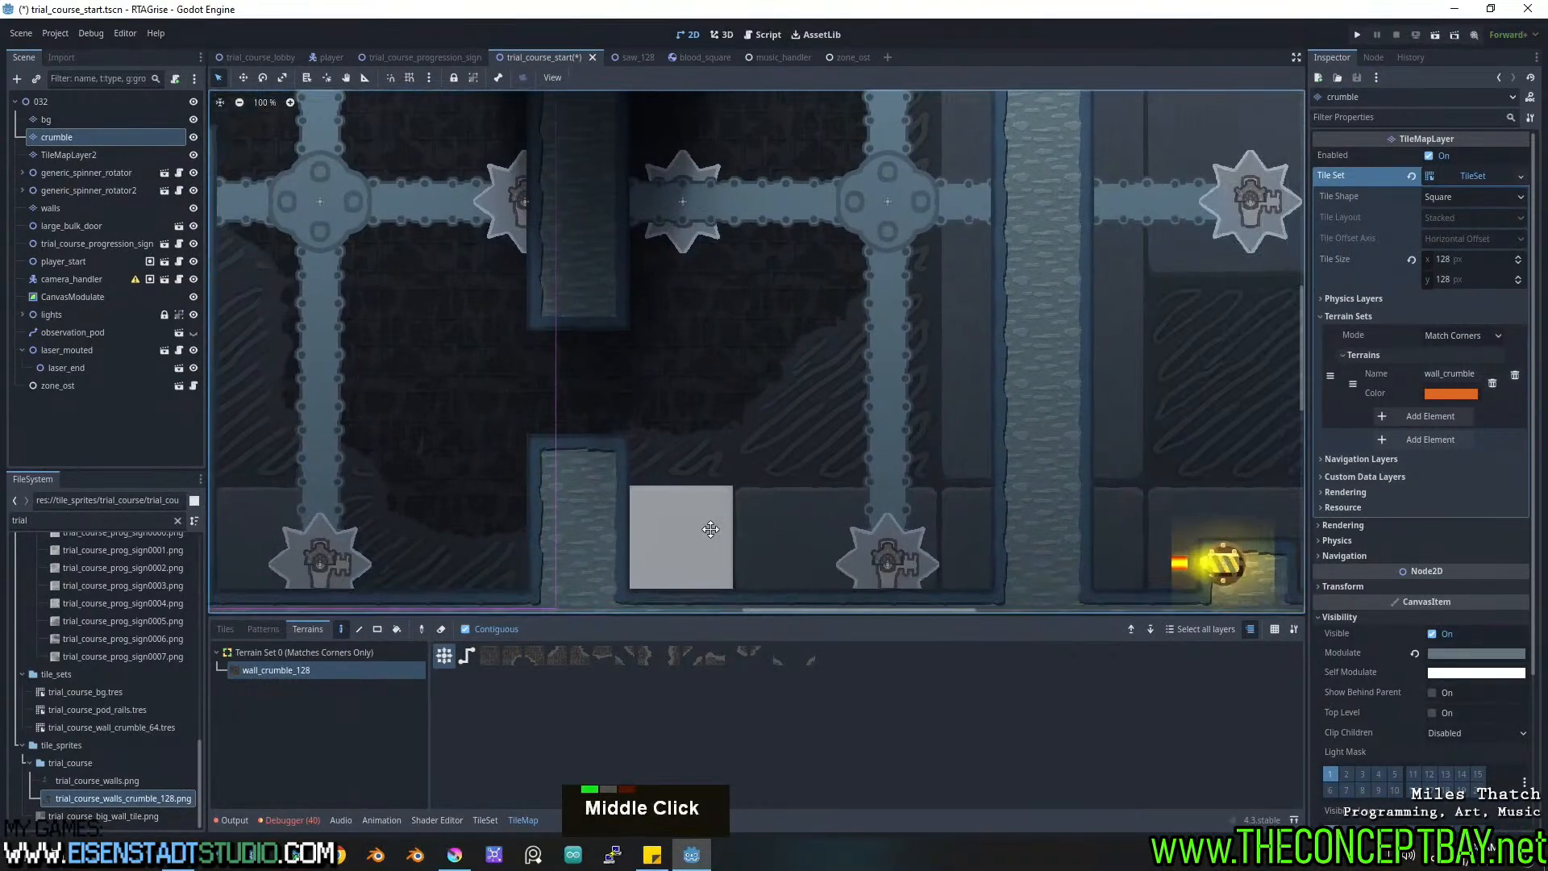
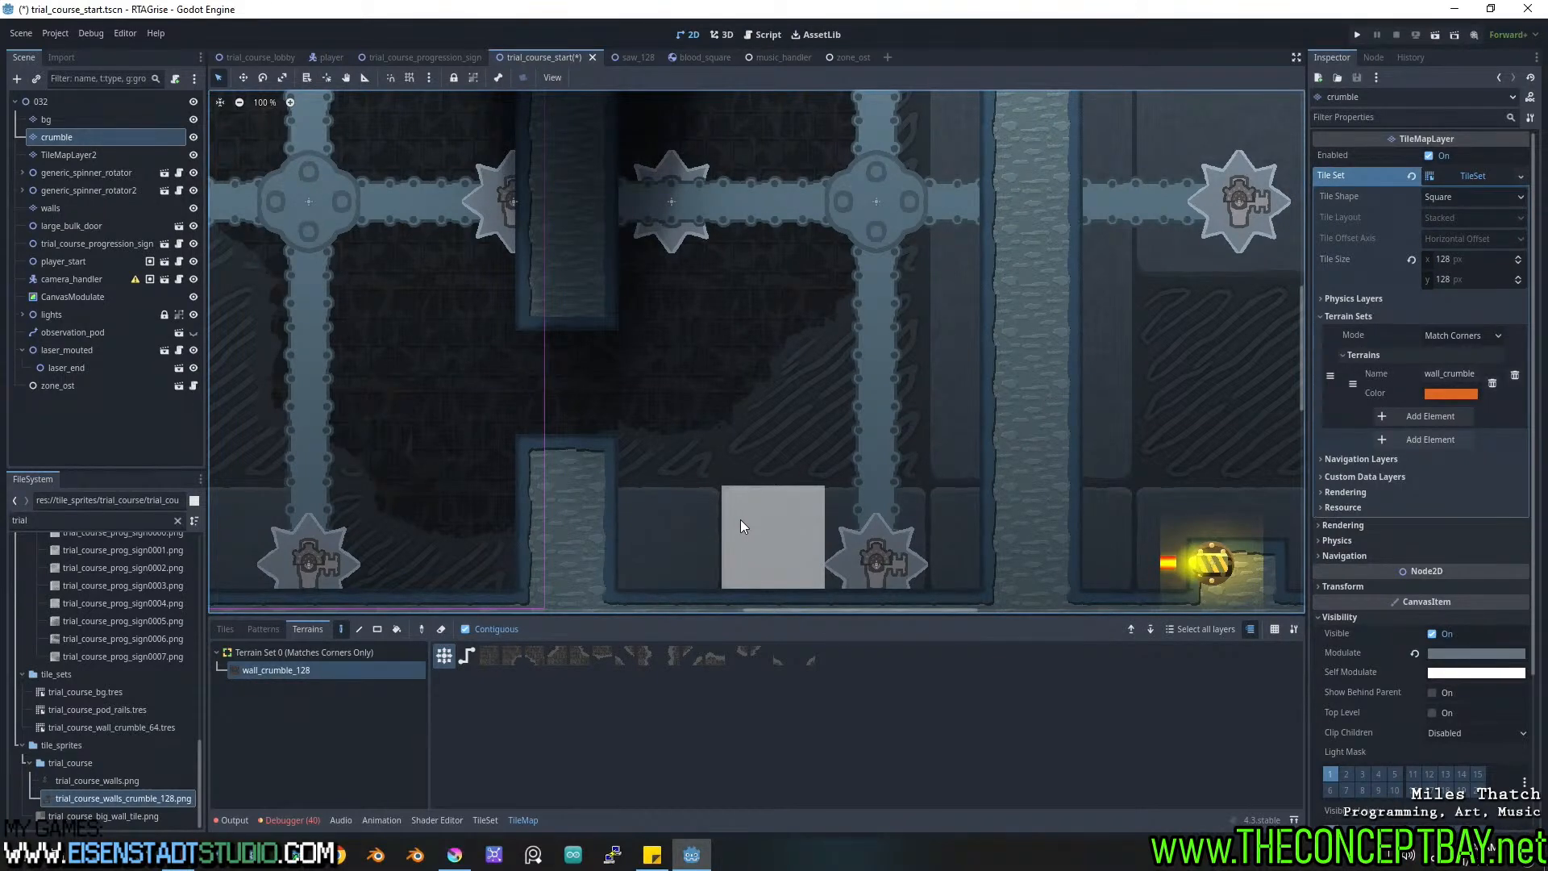
Switch to Krita, hide Paint Layer 8 in trial_course_walls_128.kra and save the document.
left_click(454, 858)
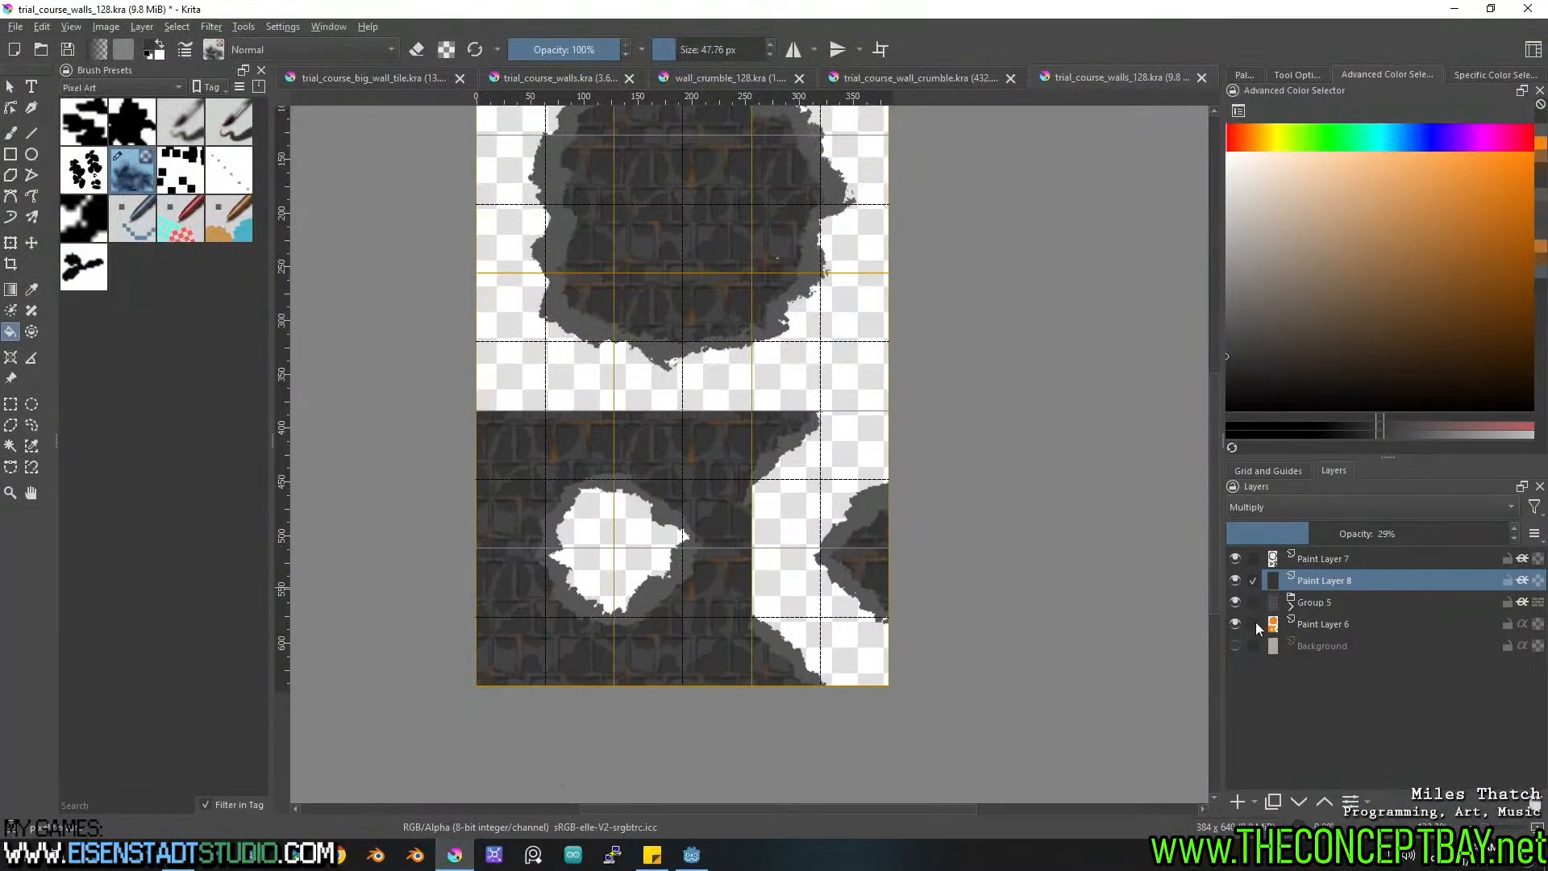
left_click(1234, 580)
key("ctrl+s")
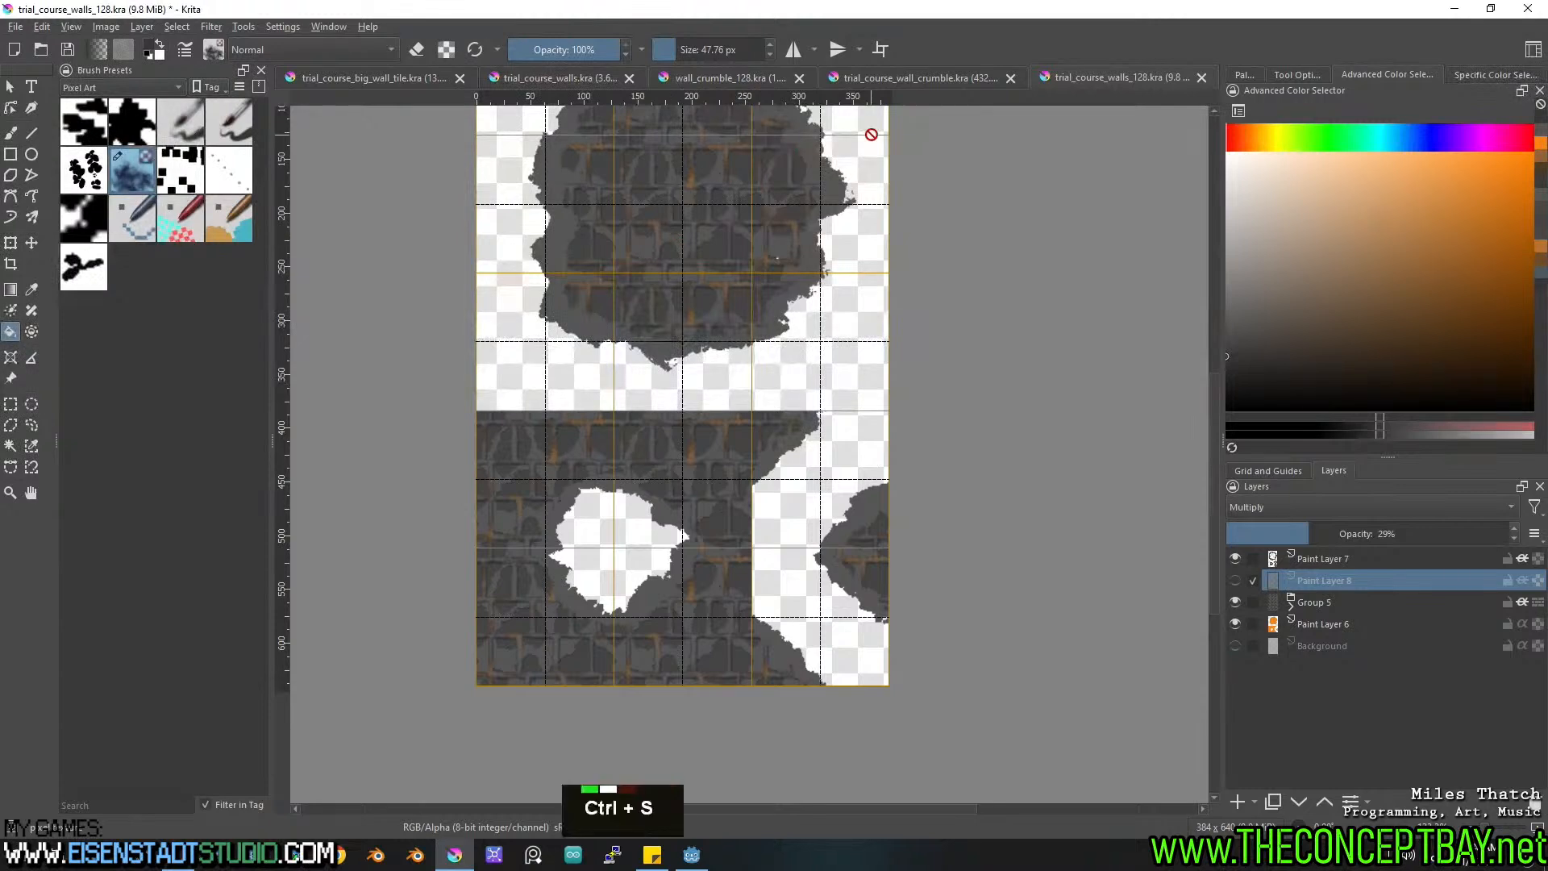
Close trial_course_wall_crumble.kra and bring up the wall_crumble_128.kra document.
left_click(964, 75)
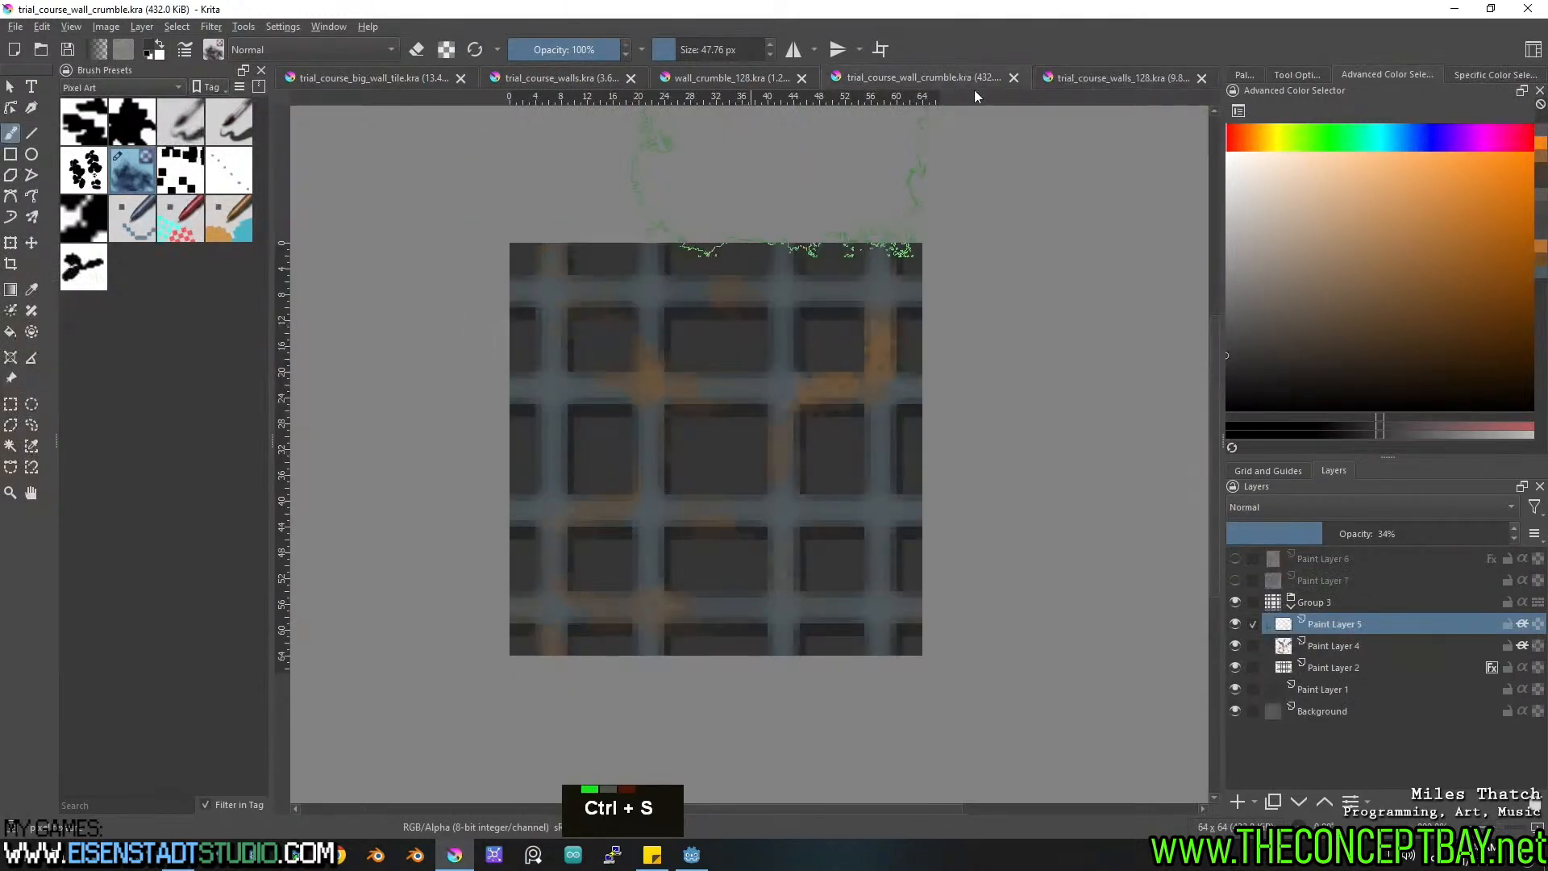
left_click(1013, 77)
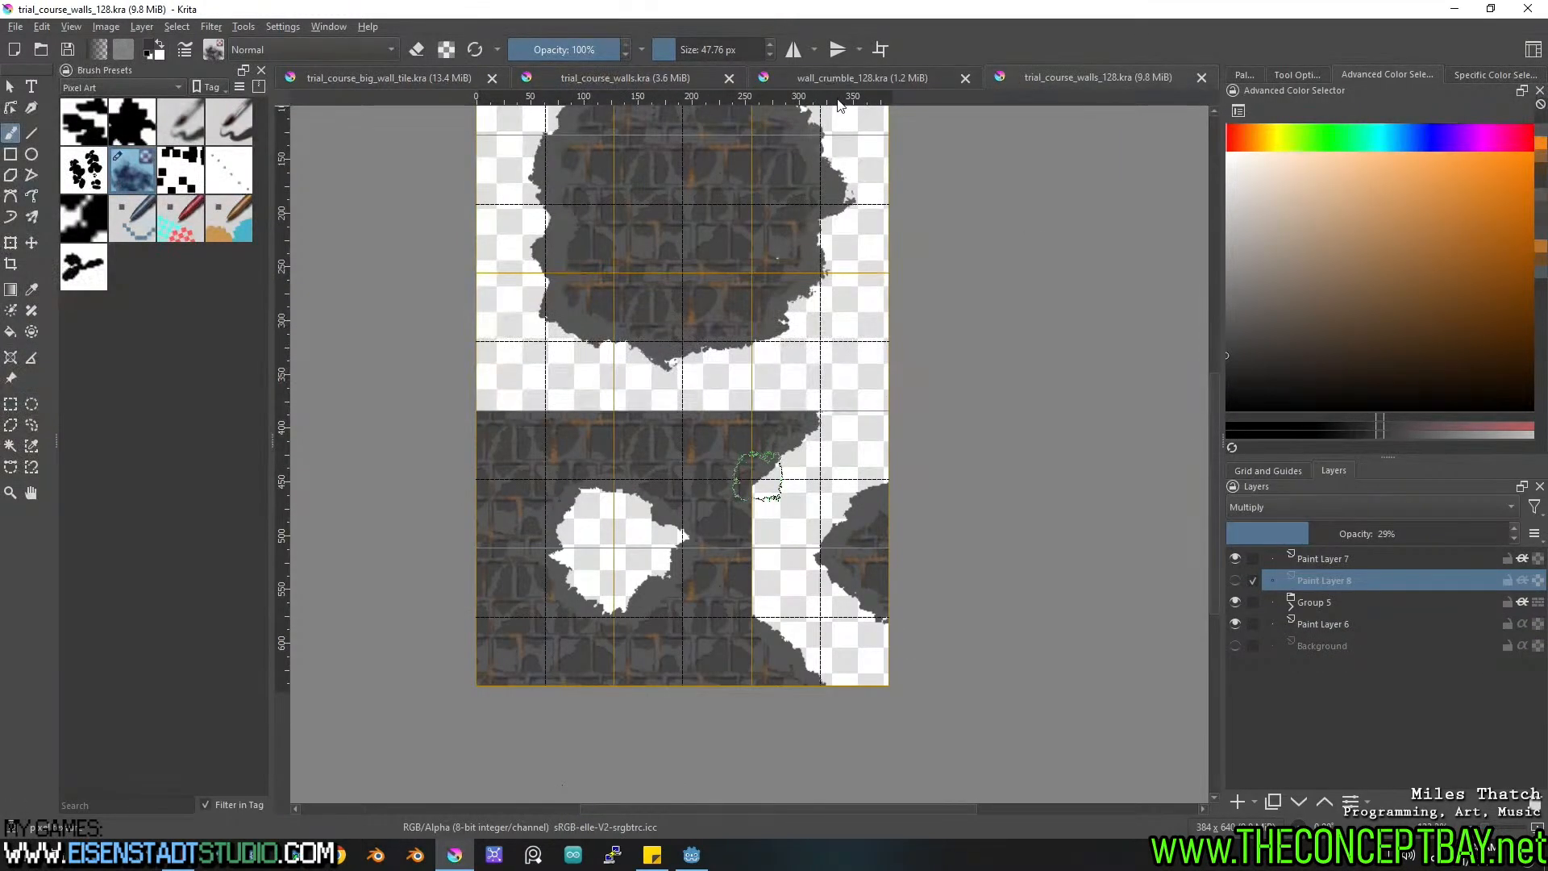
left_click(833, 82)
Move Copy of Paint Layer 1 out of Group 2 to the top of the layer stack and hide Paint Layer 1.
left_click(1337, 667)
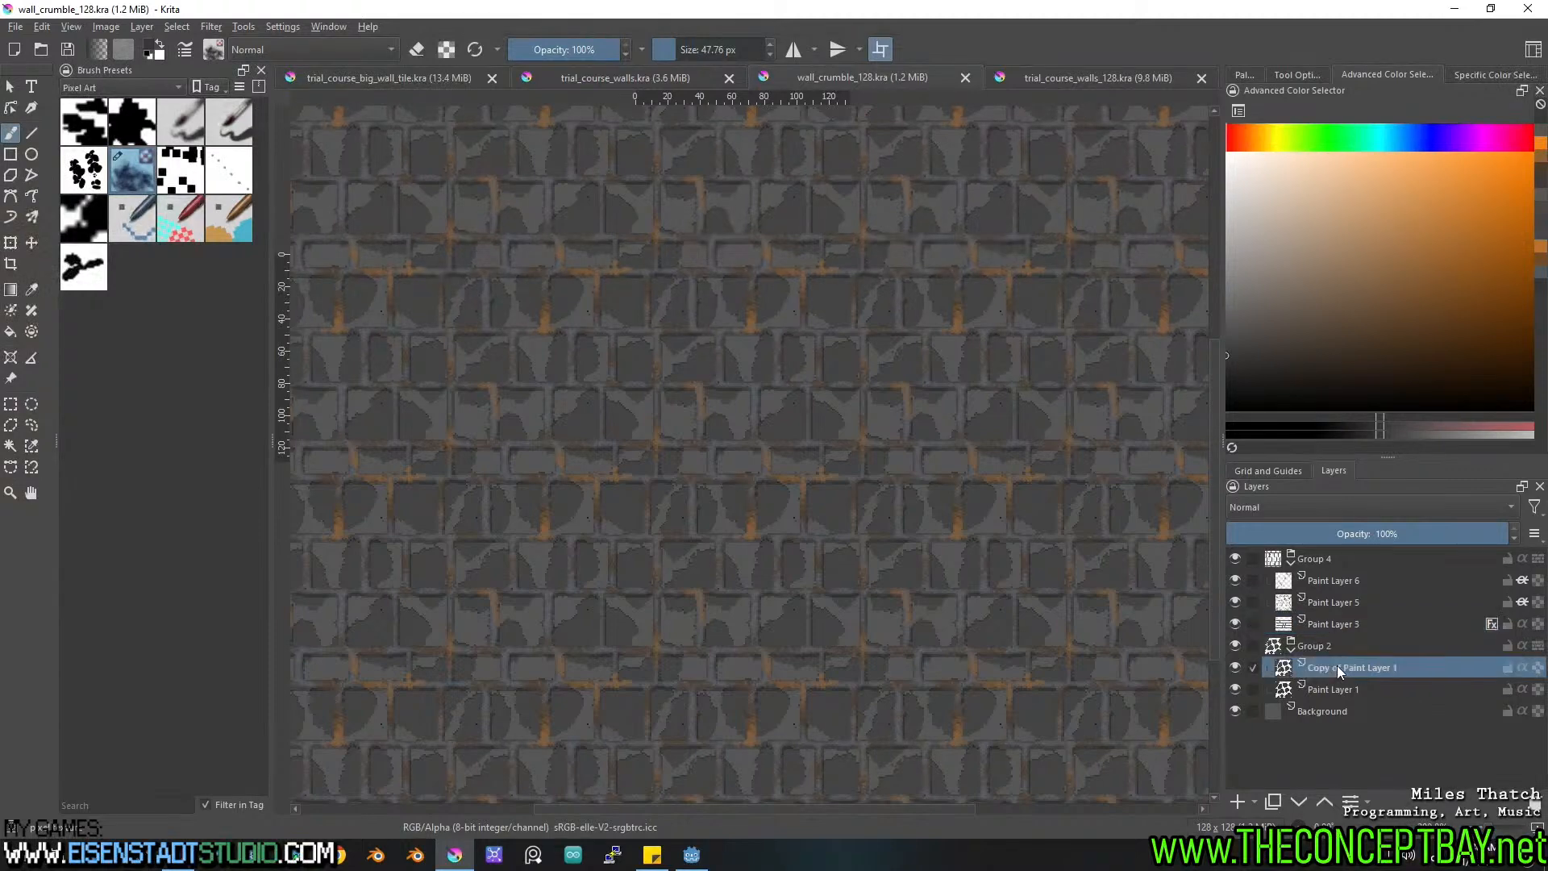
left_click_drag(1334, 664, 1386, 551)
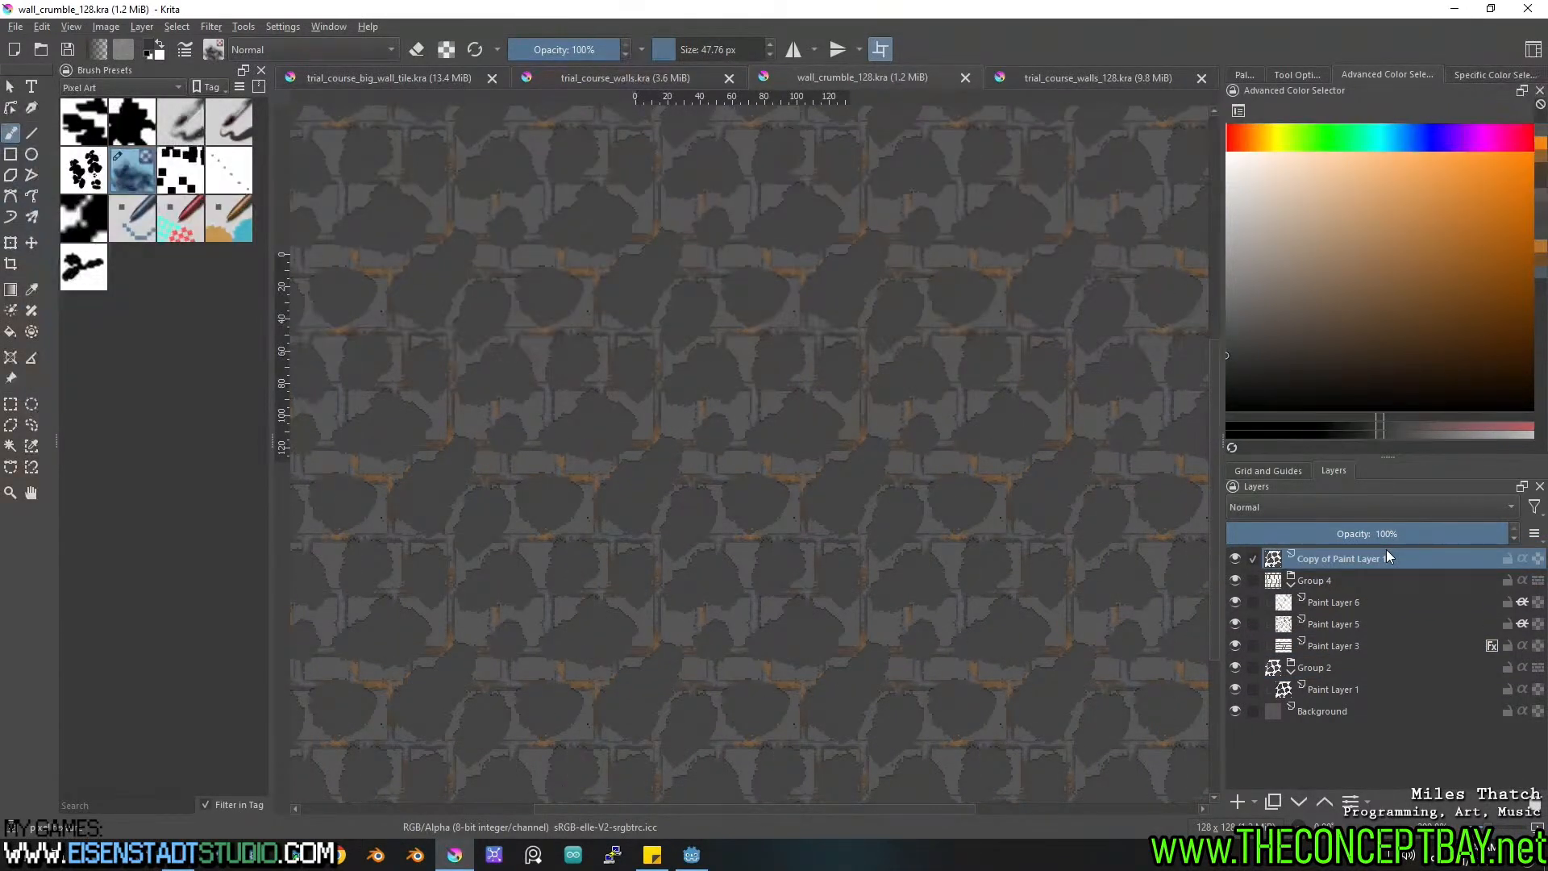
left_click(1235, 559)
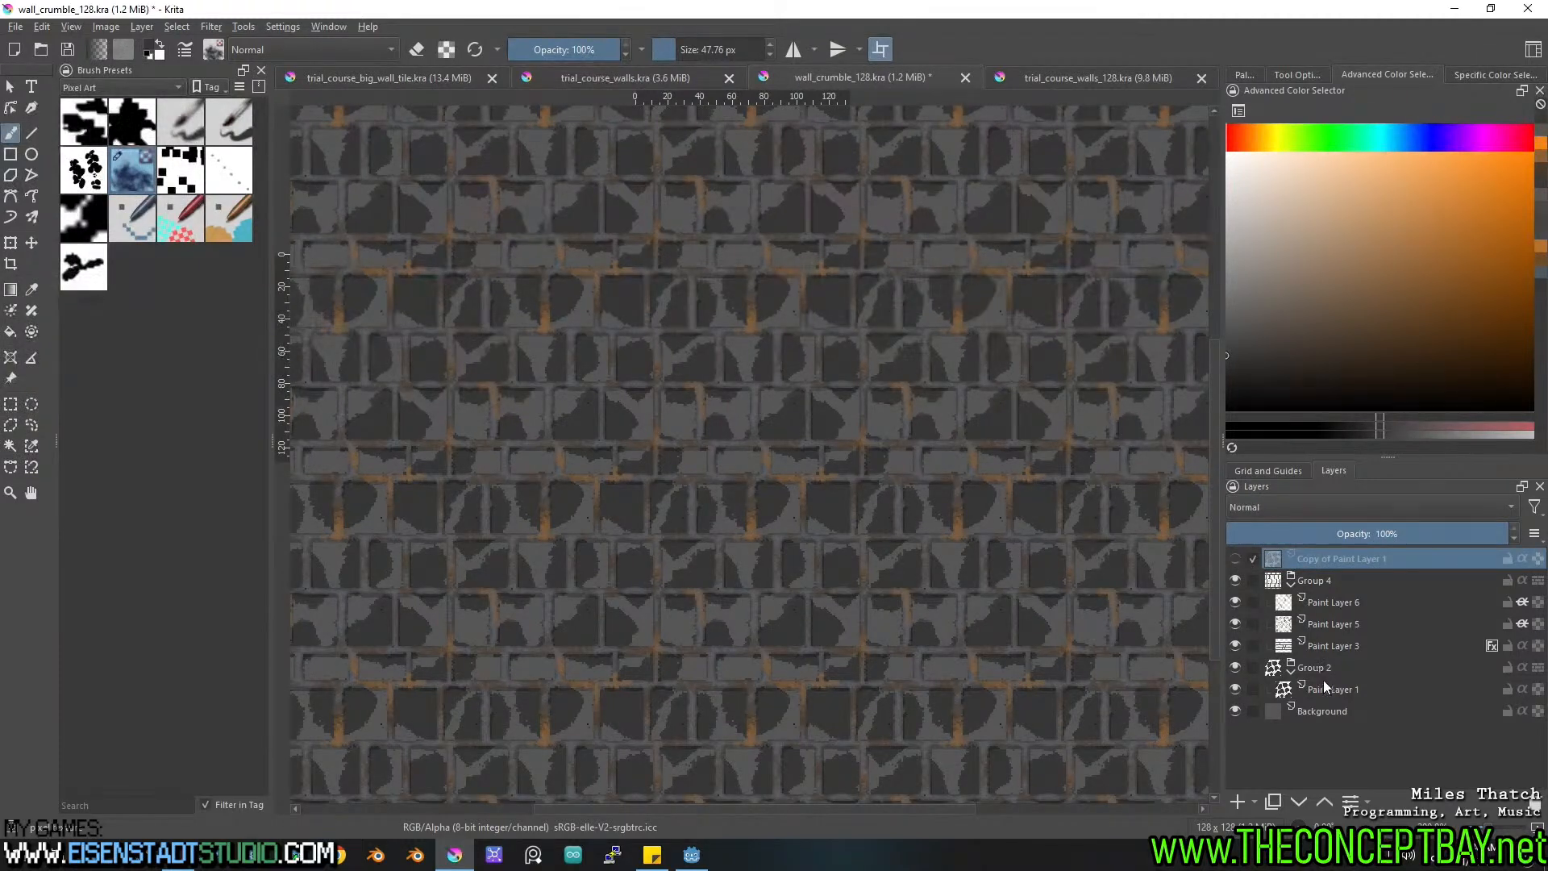
left_click(1234, 688)
left_click(1236, 558)
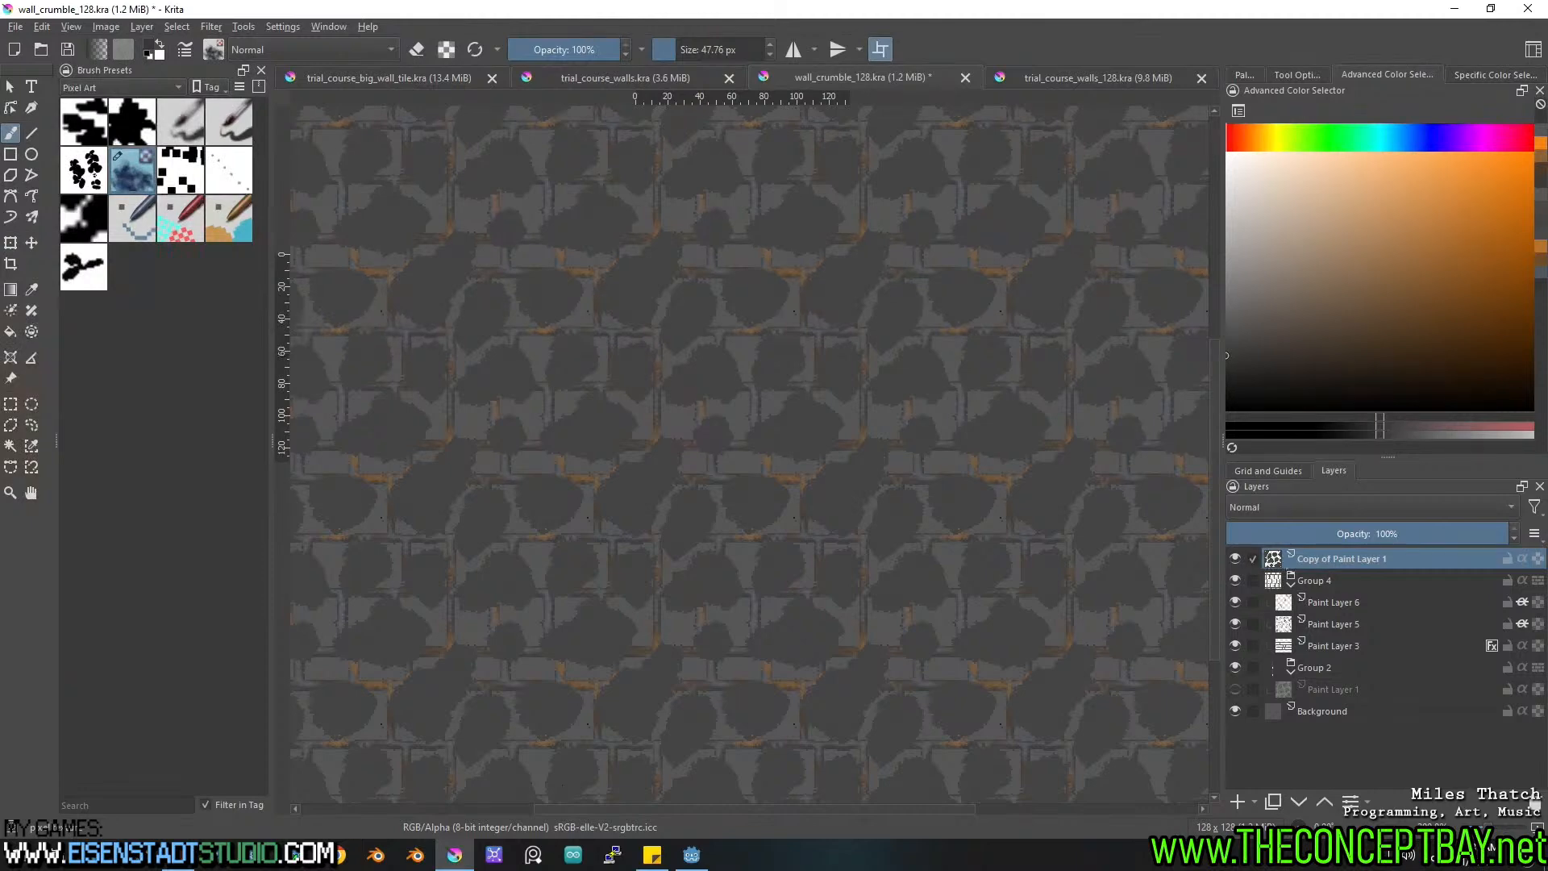
Sample the dark crumble colour, hide Copy of Paint Layer 1 and add a new paint layer above it.
left_click(901, 534, "ctrl")
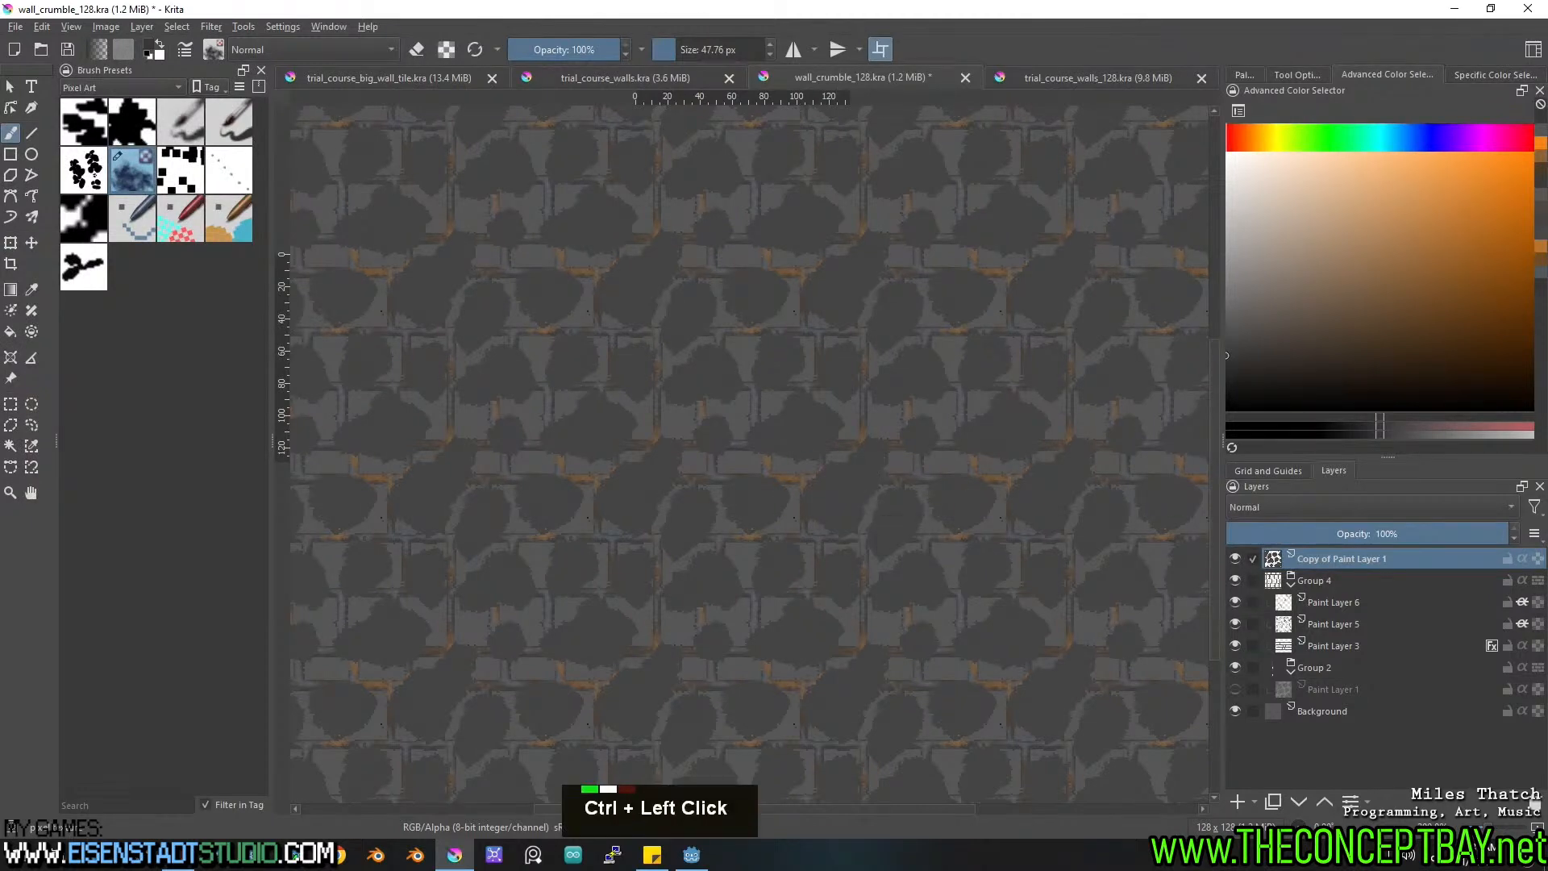
left_click(1234, 559)
left_click(881, 494, "ctrl")
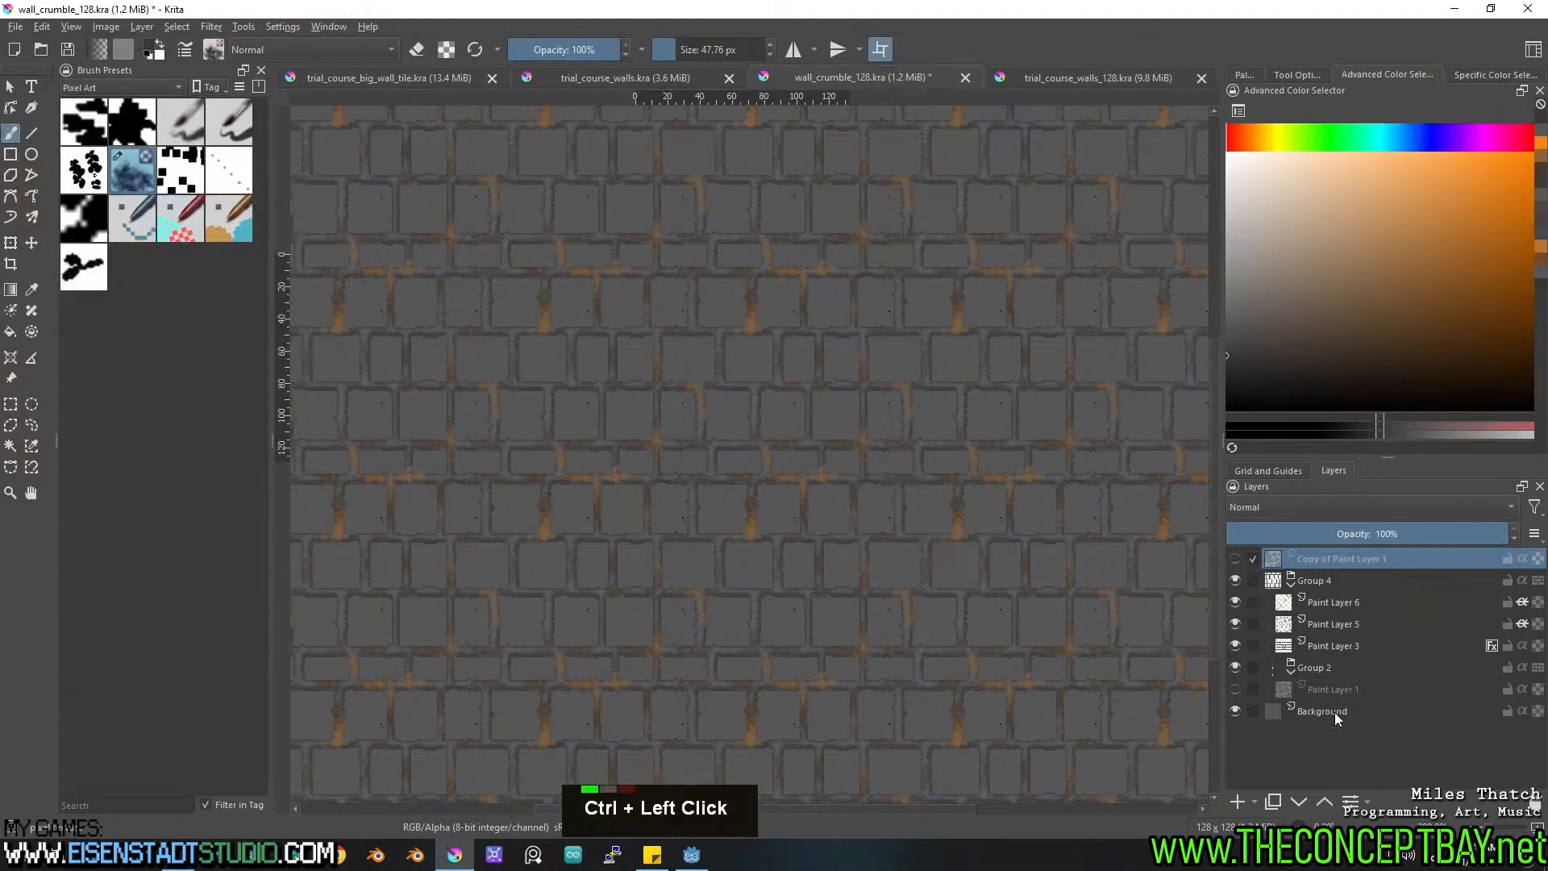
left_click(1237, 801)
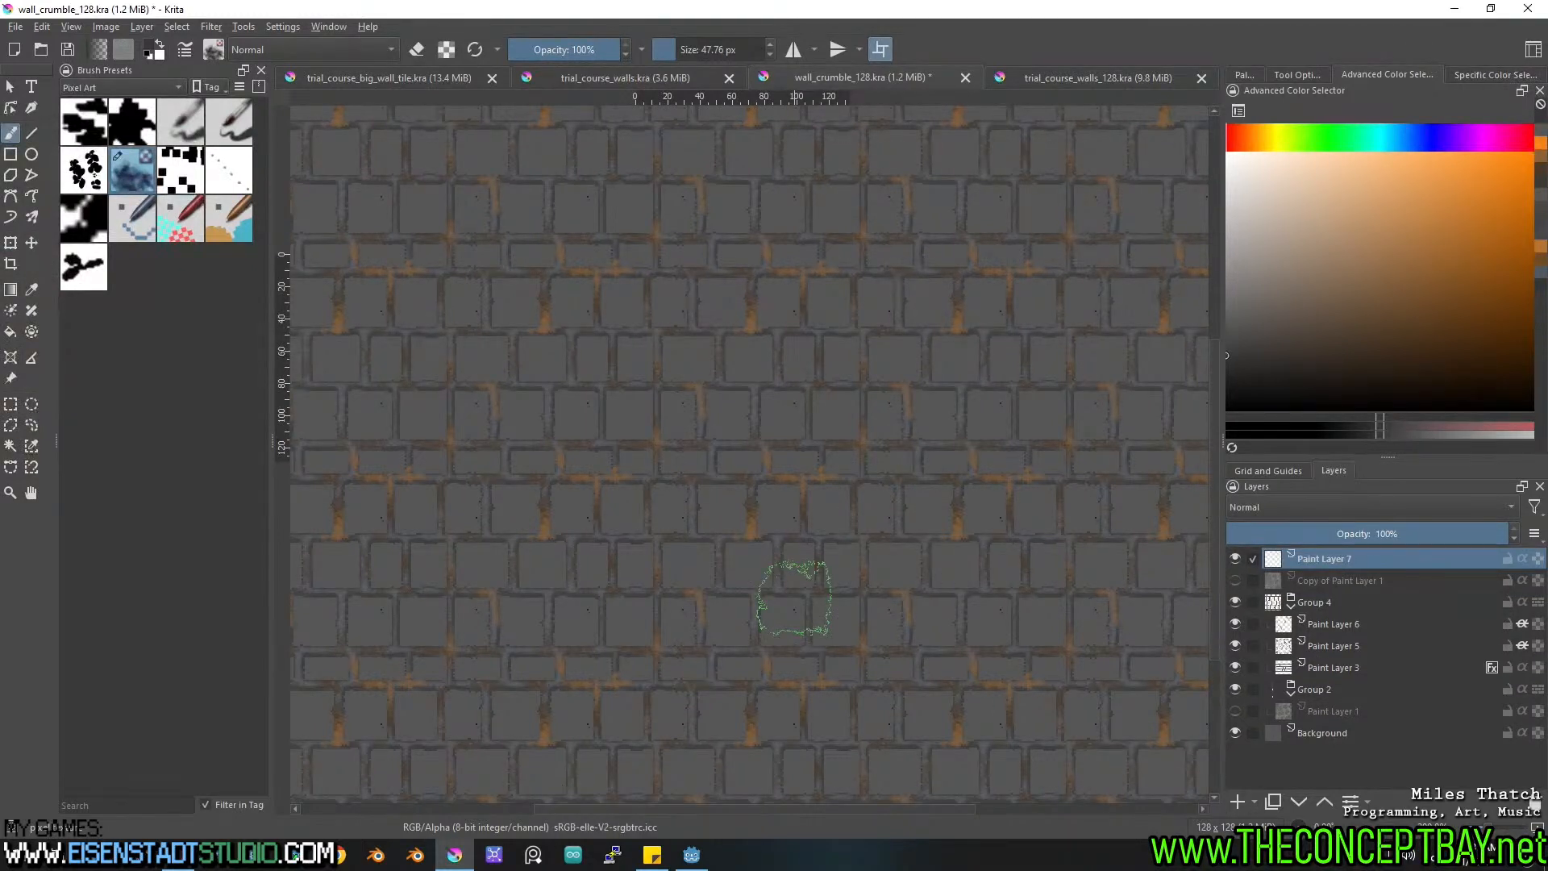
Try a dark brush stroke over the bricks, undo it and sample the lighter grey of the brick faces instead.
middle_click_drag(850, 428, 854, 388, "ctrl")
left_click_drag(811, 368, 884, 448)
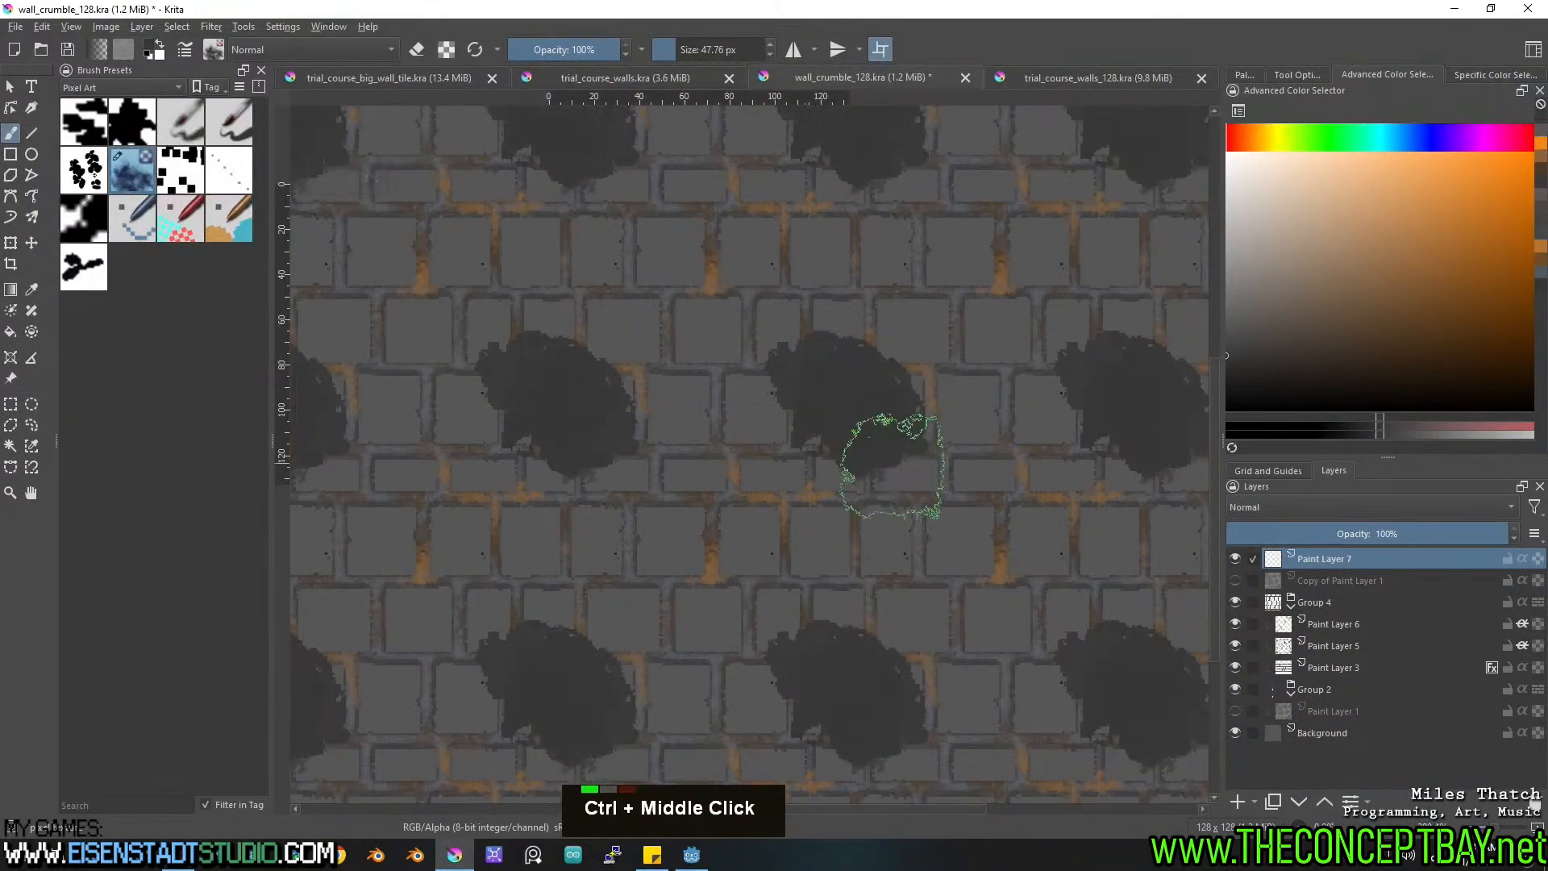
key("ctrl+z")
left_click(875, 421, "ctrl")
Try covering groups of bricks with grey brush strokes on Paint Layer 7, and undo the strokes.
left_click_drag(807, 374, 848, 433)
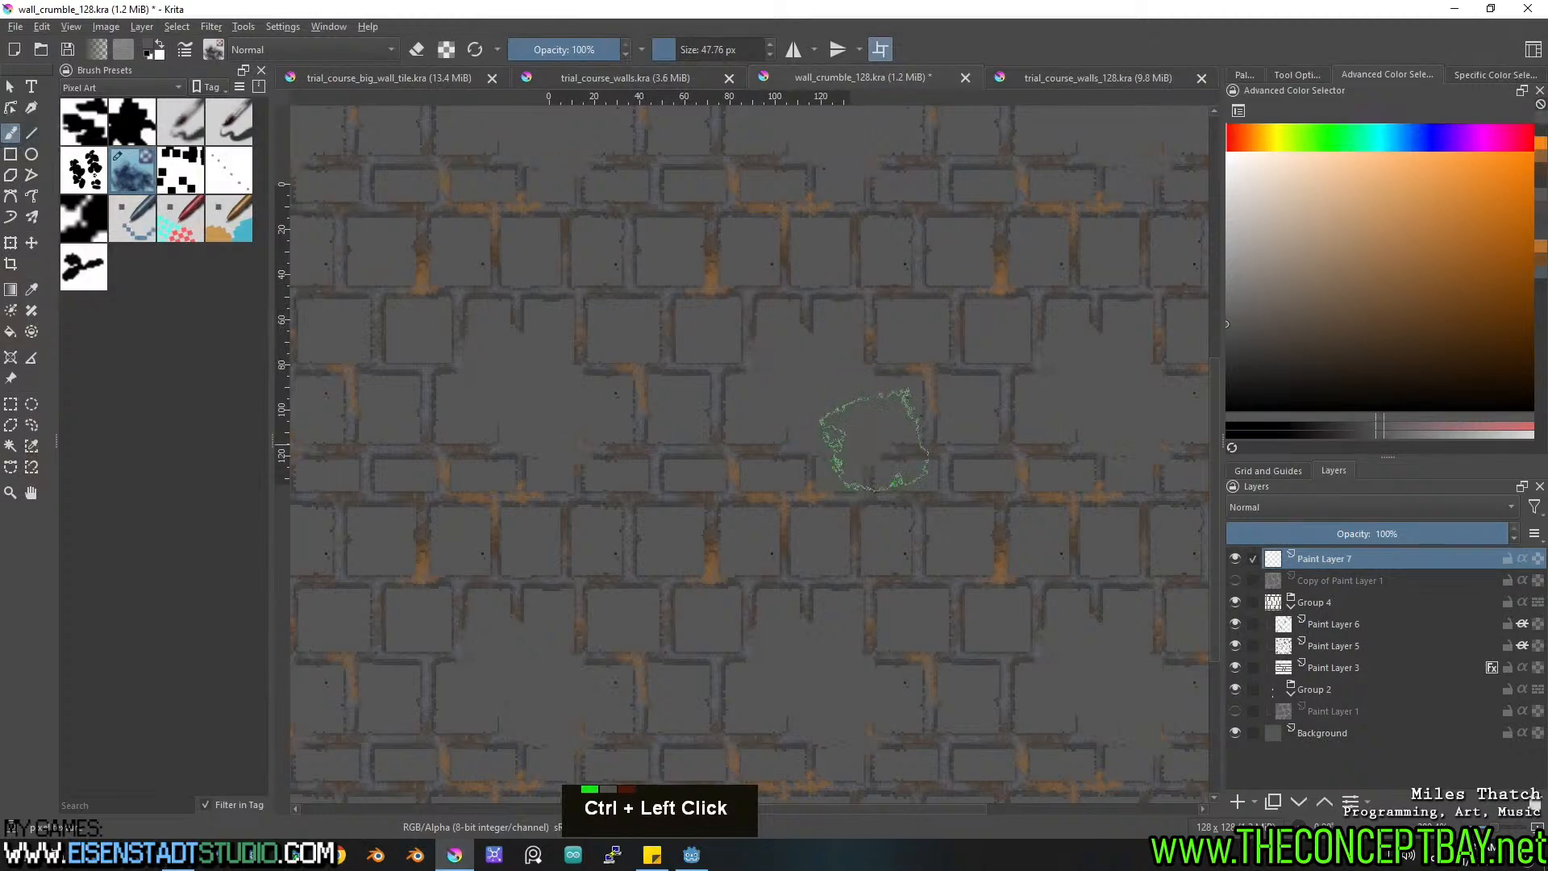
left_click_drag(782, 520, 802, 546)
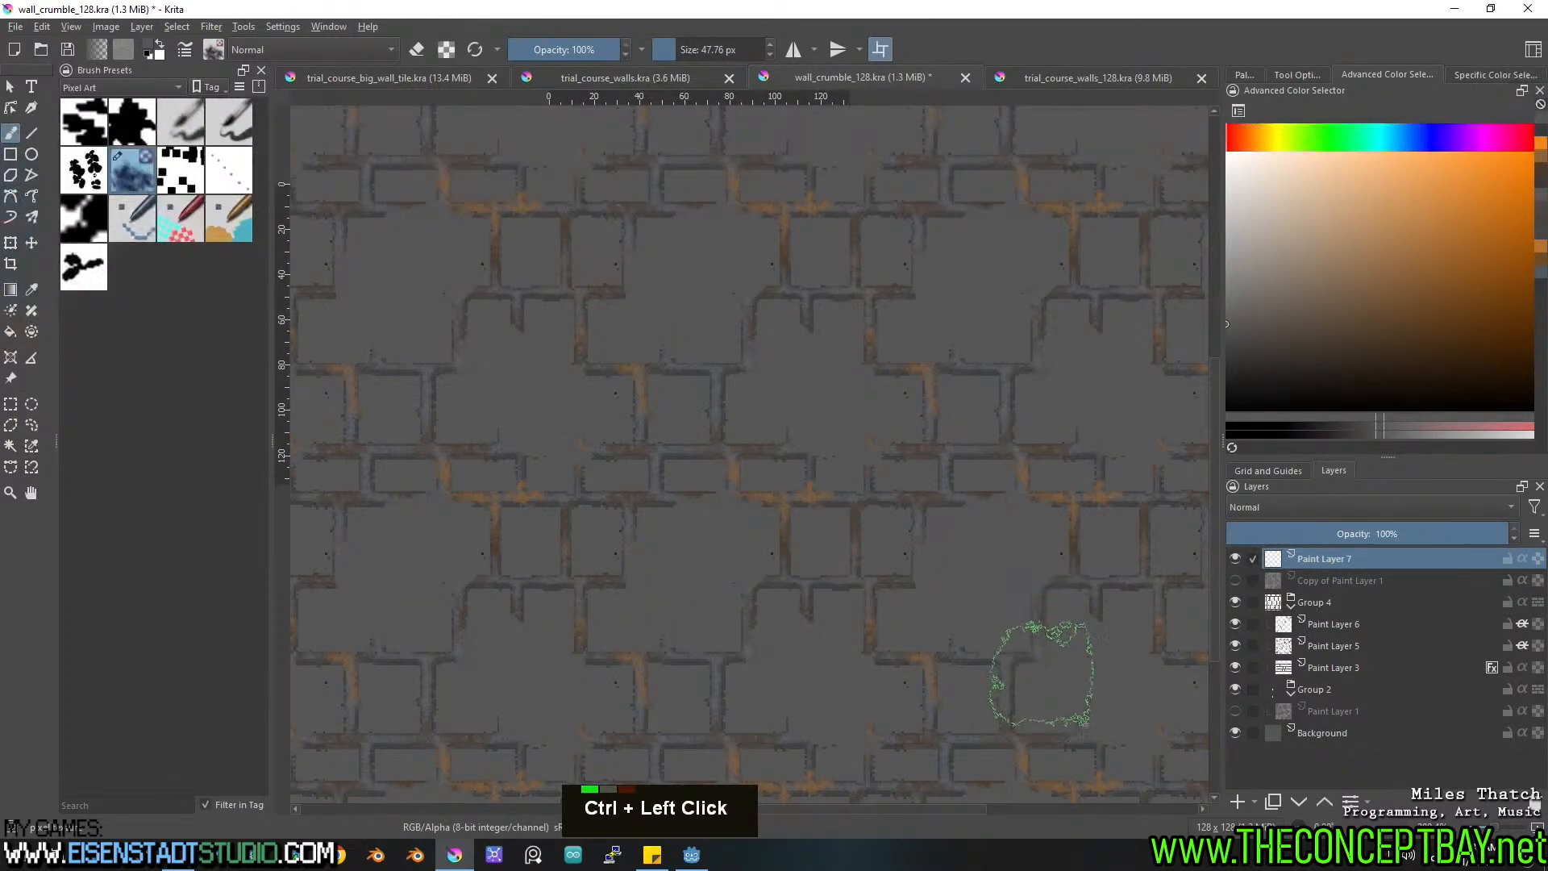
scroll(993, 574, "down", 2)
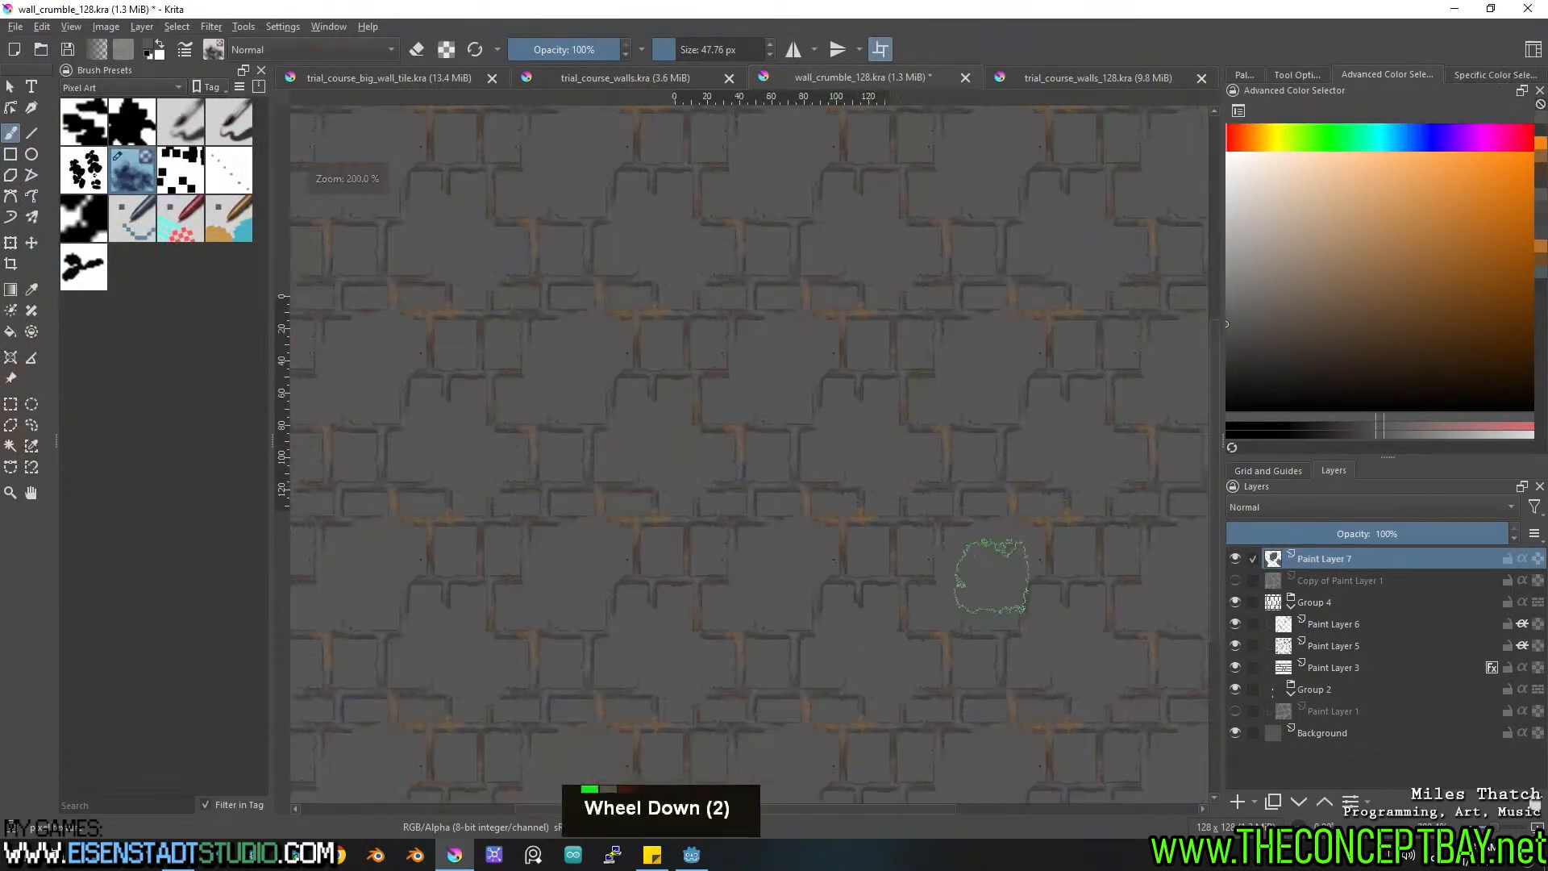
key("ctrl+z")
key("ctrl+z")
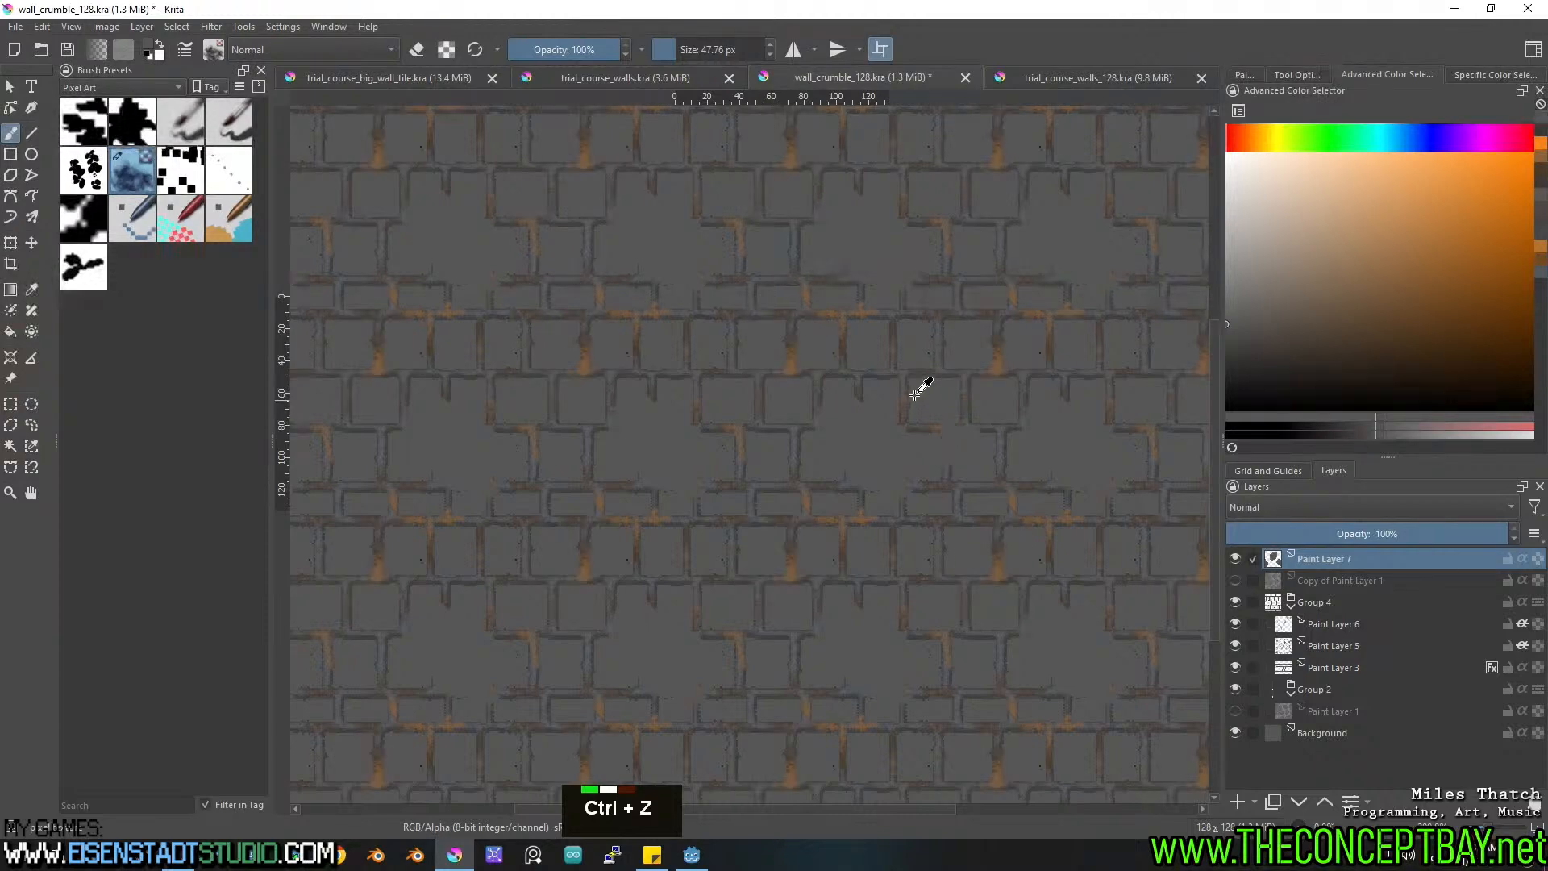
key("ctrl+z")
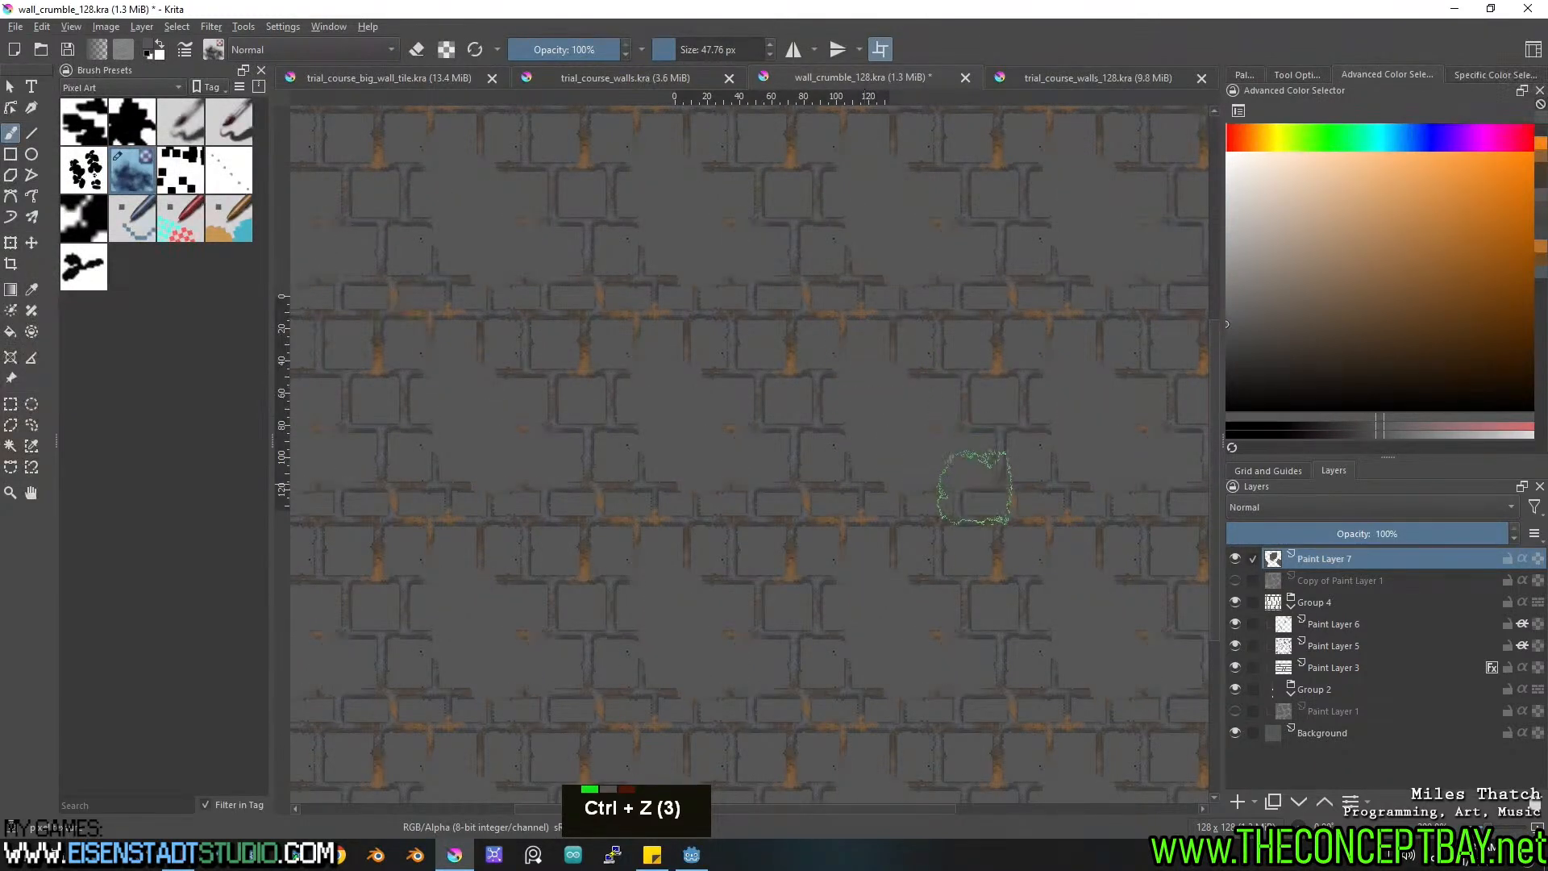
key("ctrl+z")
Paint grey patches over parts of the brick pattern on Paint Layer 7, reducing the brush size to about 36.6 px.
double_click(801, 483)
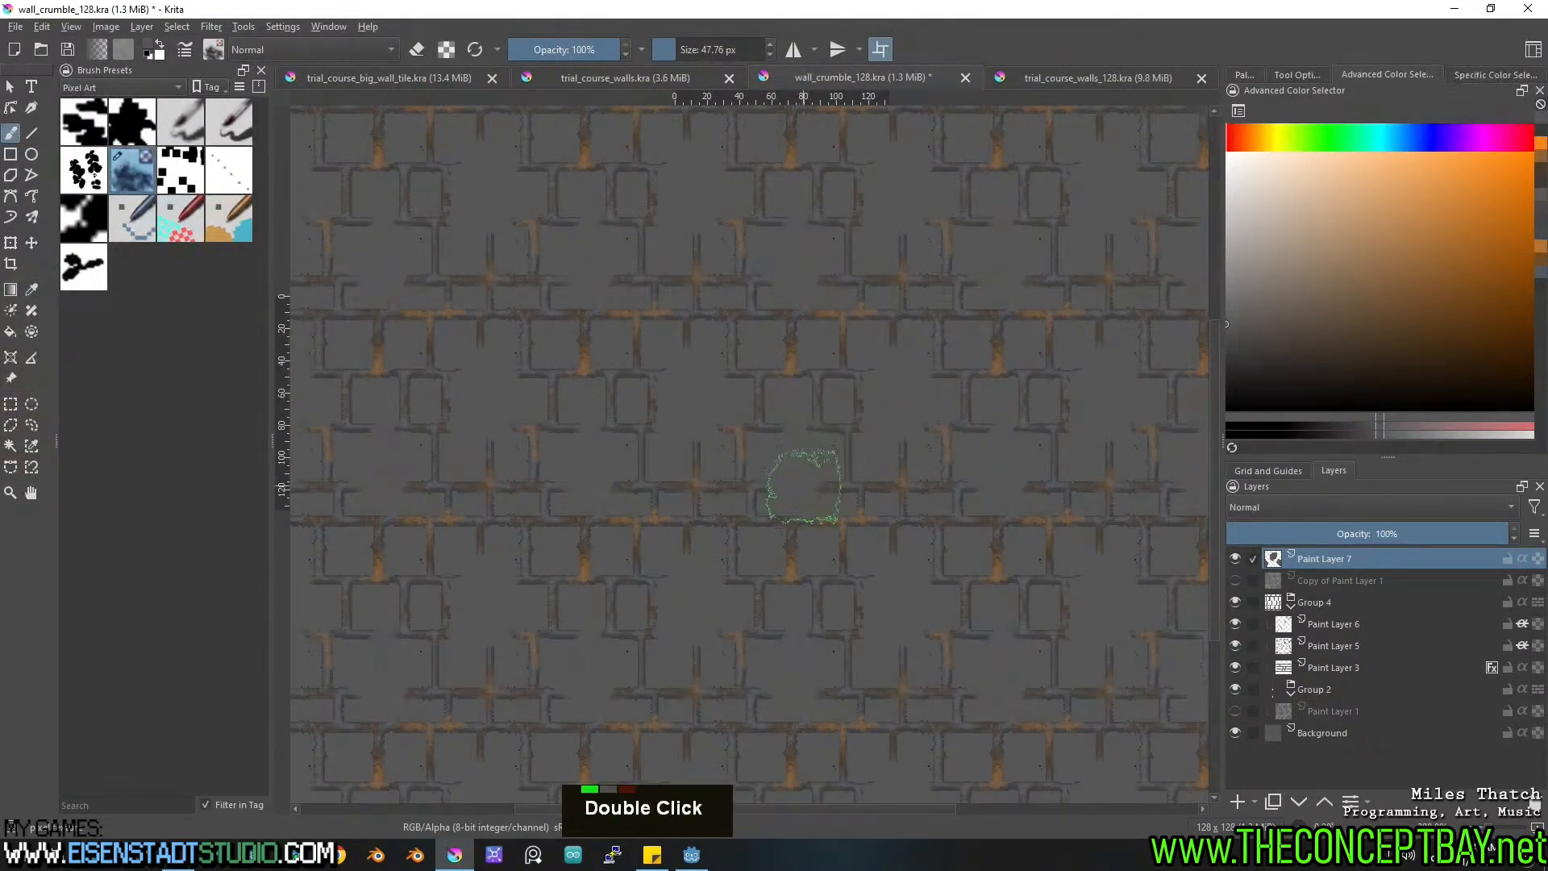
double_click(807, 514)
left_click_drag(807, 514, 656, 511)
key("ctrl+z")
left_click(693, 505, "shift")
mouse_move(757, 556)
left_mouse_down()
mouse_move(750, 542)
mouse_move(769, 537)
left_mouse_up()
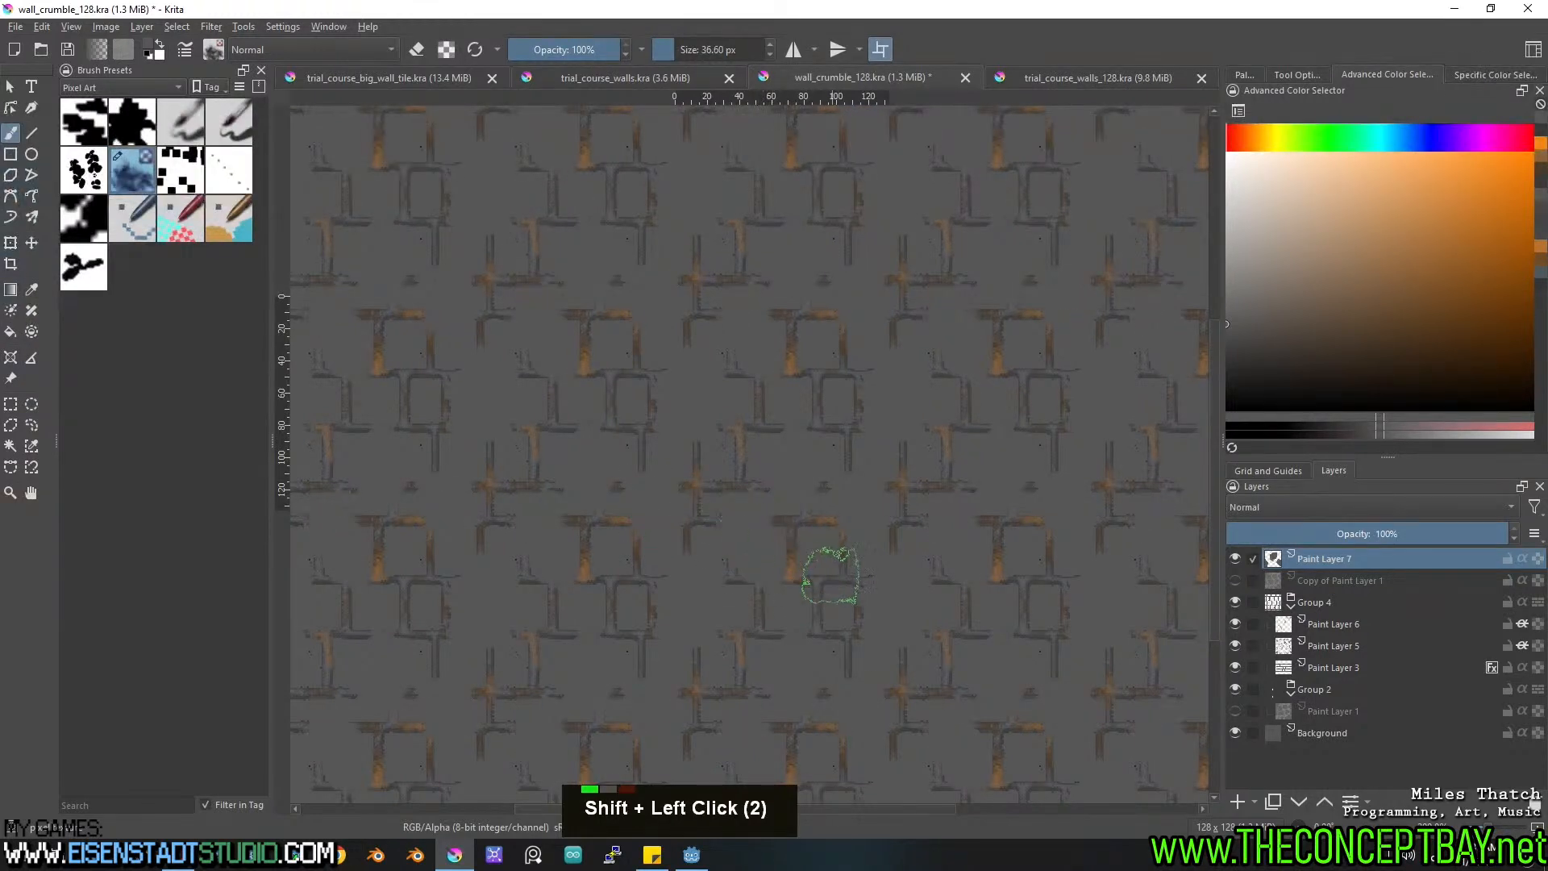
Erase parts of the grey patches on Paint Layer 7 to expose more bricks, alternating between erasing and painting.
key("e")
double_click(815, 484)
key("e")
key("e")
key("e")
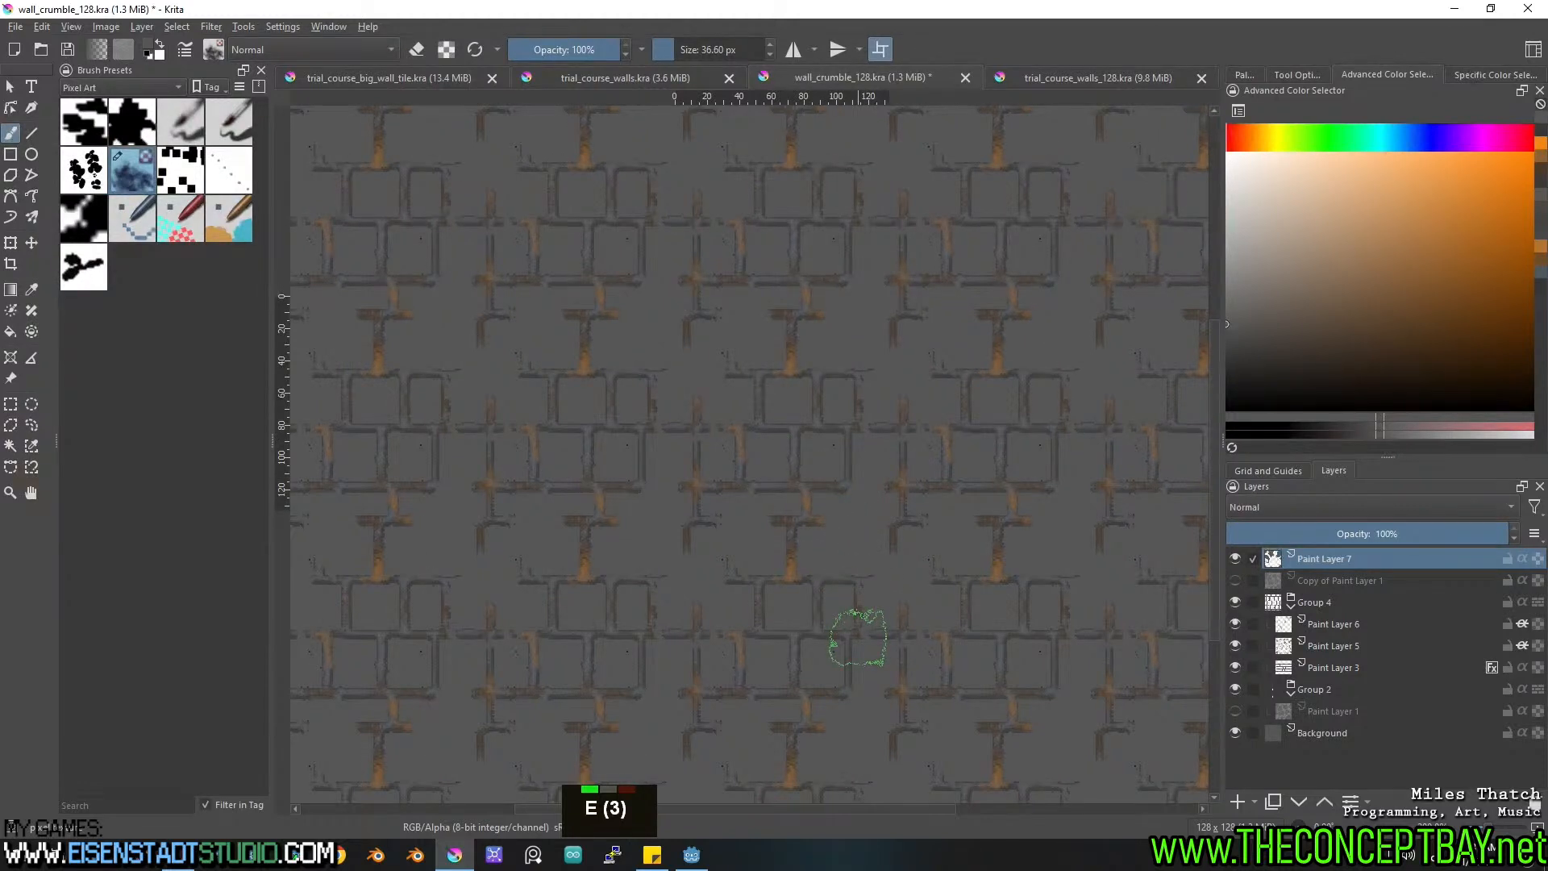
Try an inner shadow layer style on Paint Layer 7 with 34% opacity, -90° angle, 2 px distance and 0 px size.
right_click(1313, 561)
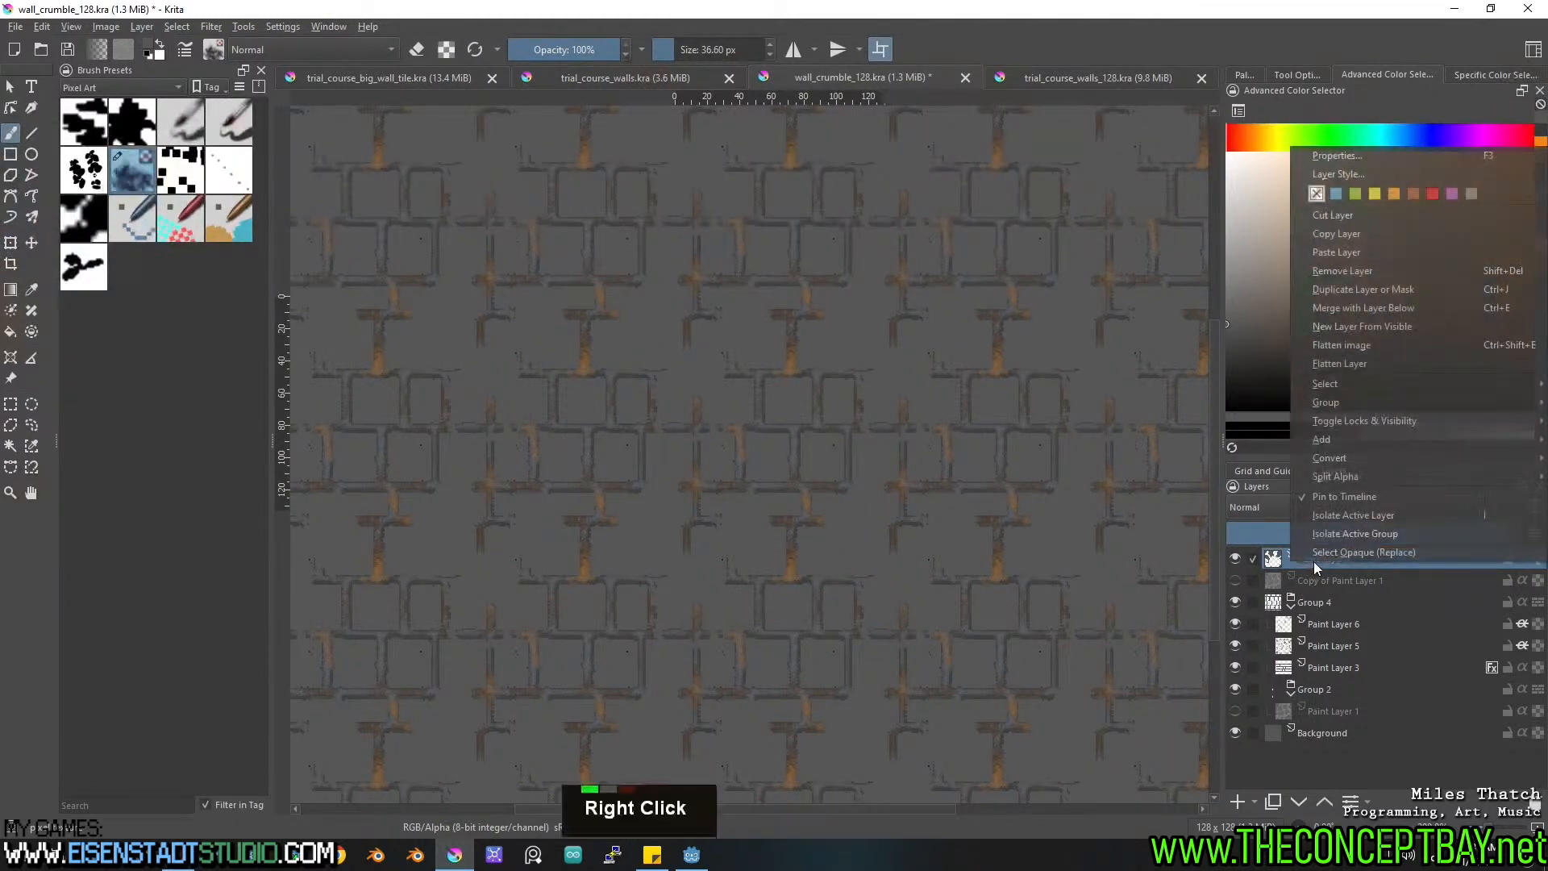
left_click(1329, 174)
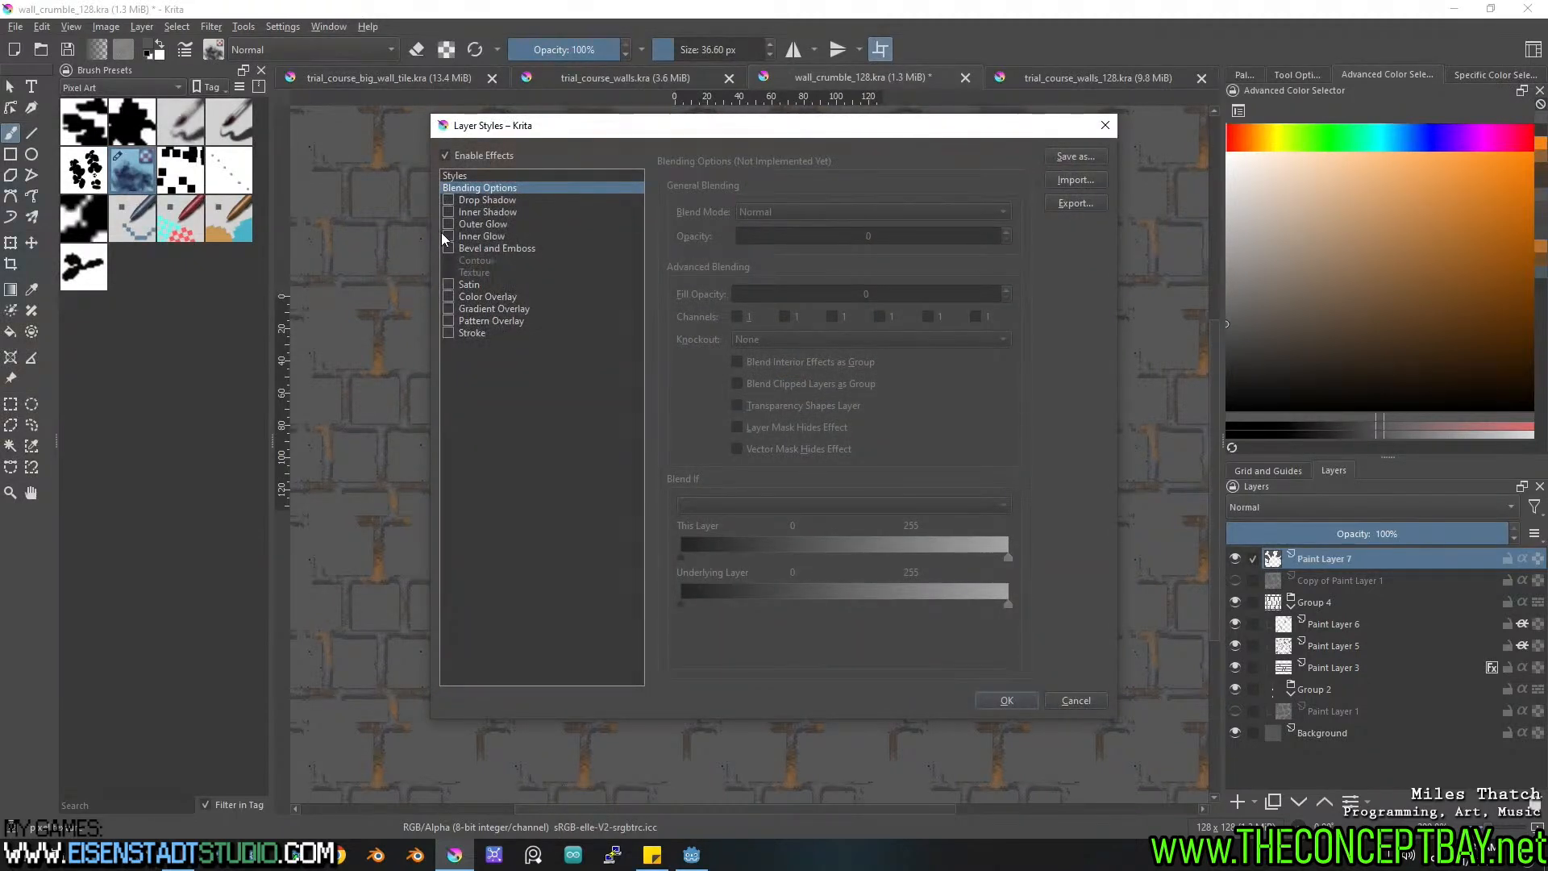
left_click(449, 211)
left_click_drag(630, 130, 1021, 193)
left_click_drag(1138, 315, 1137, 305)
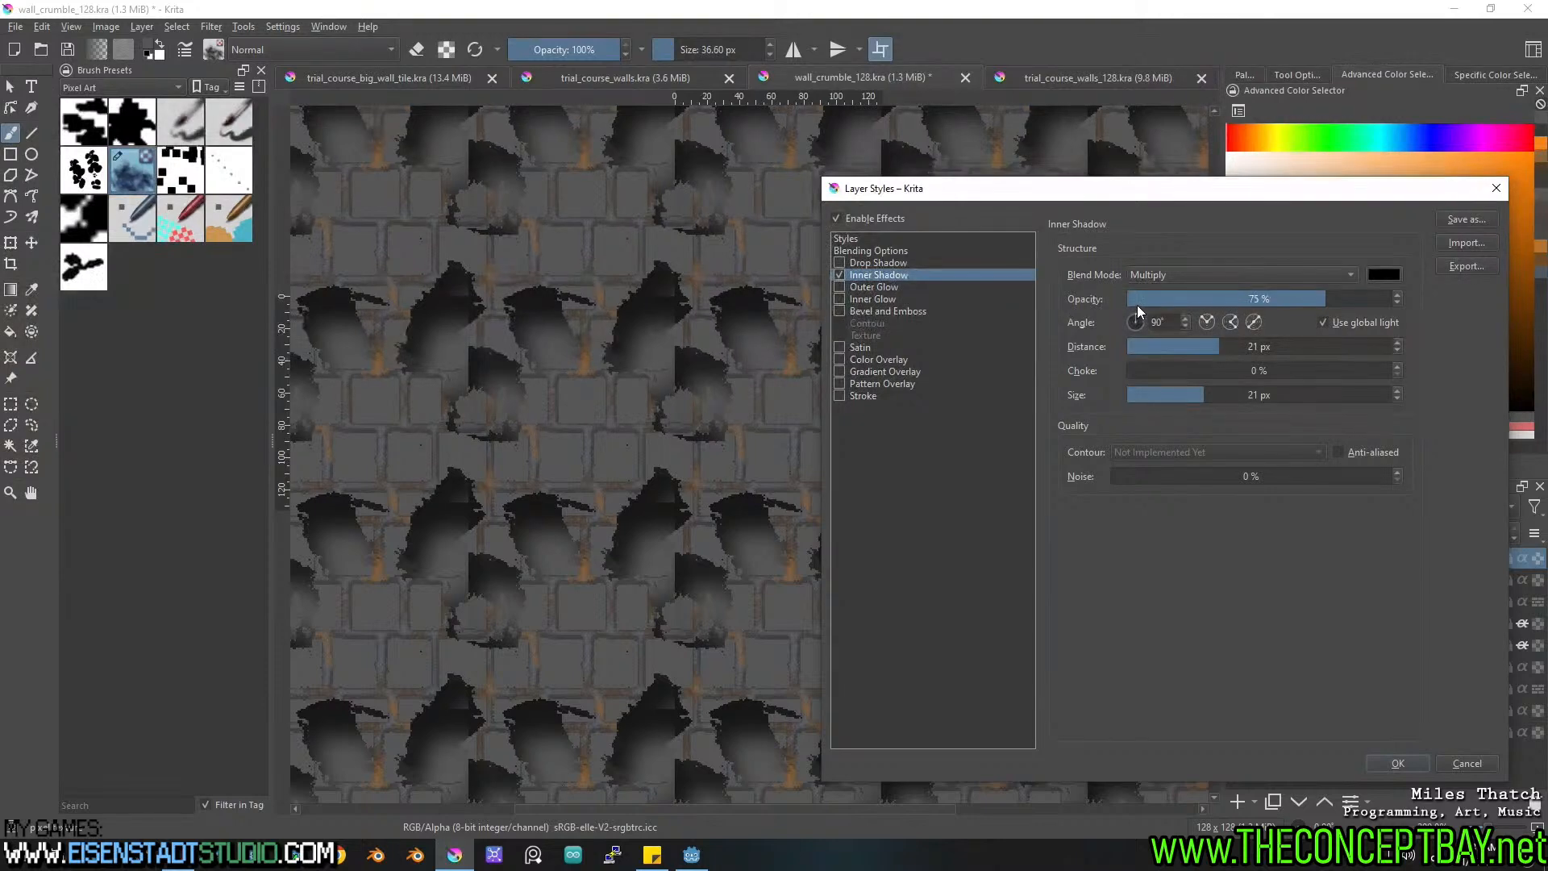
left_click_drag(1251, 299, 1217, 299)
left_click_drag(1191, 395, 1037, 401)
mouse_move(1170, 348)
left_mouse_down()
mouse_move(1130, 347)
mouse_move(1165, 346)
left_mouse_up()
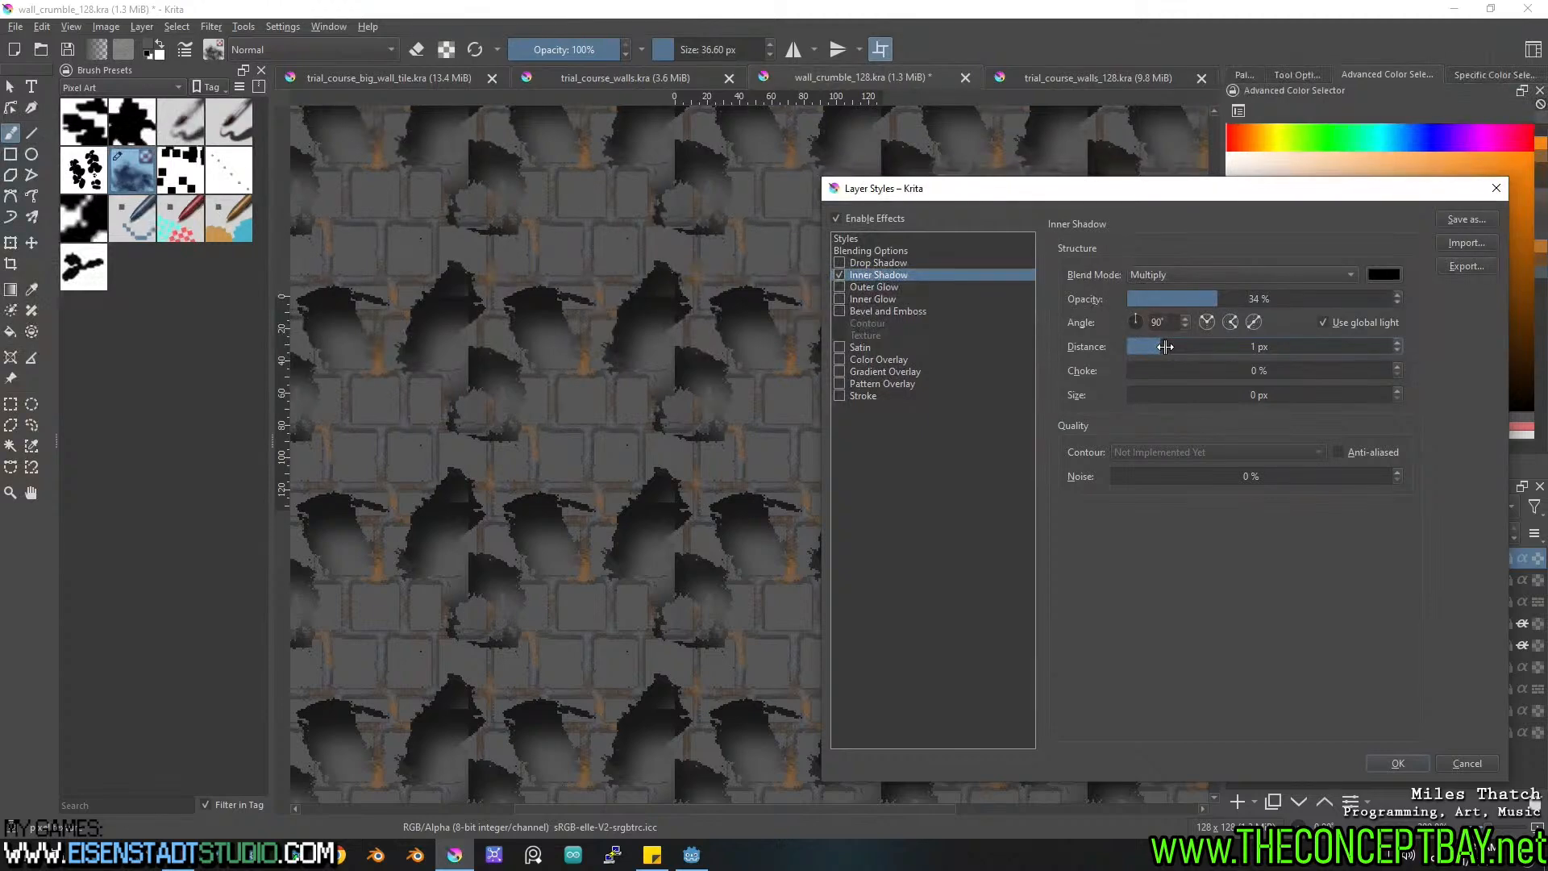
left_click(1168, 346)
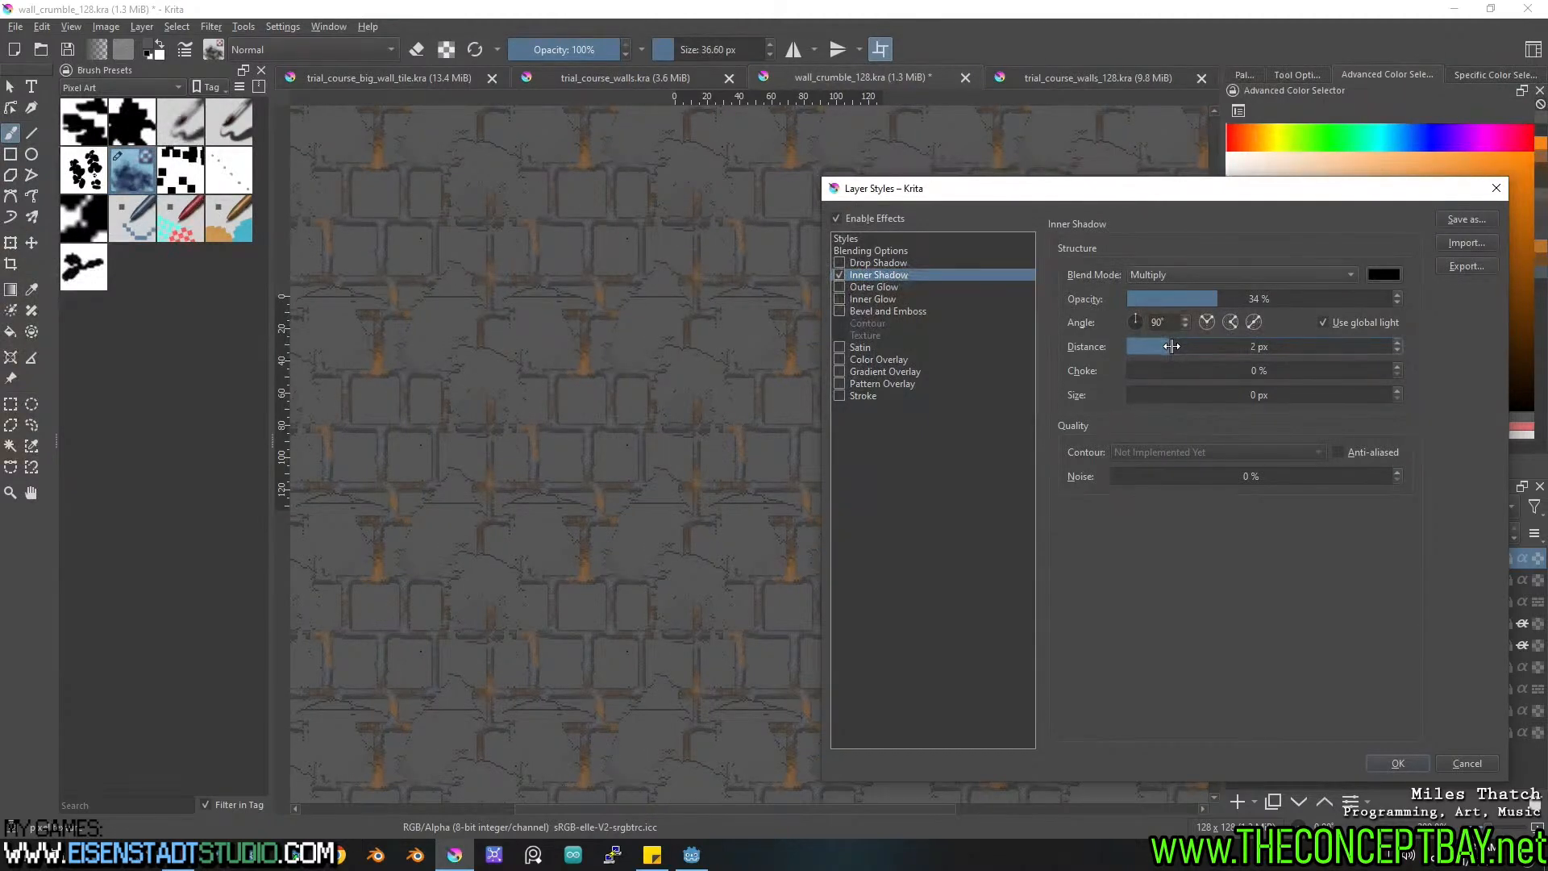
left_click_drag(1137, 325, 1135, 336)
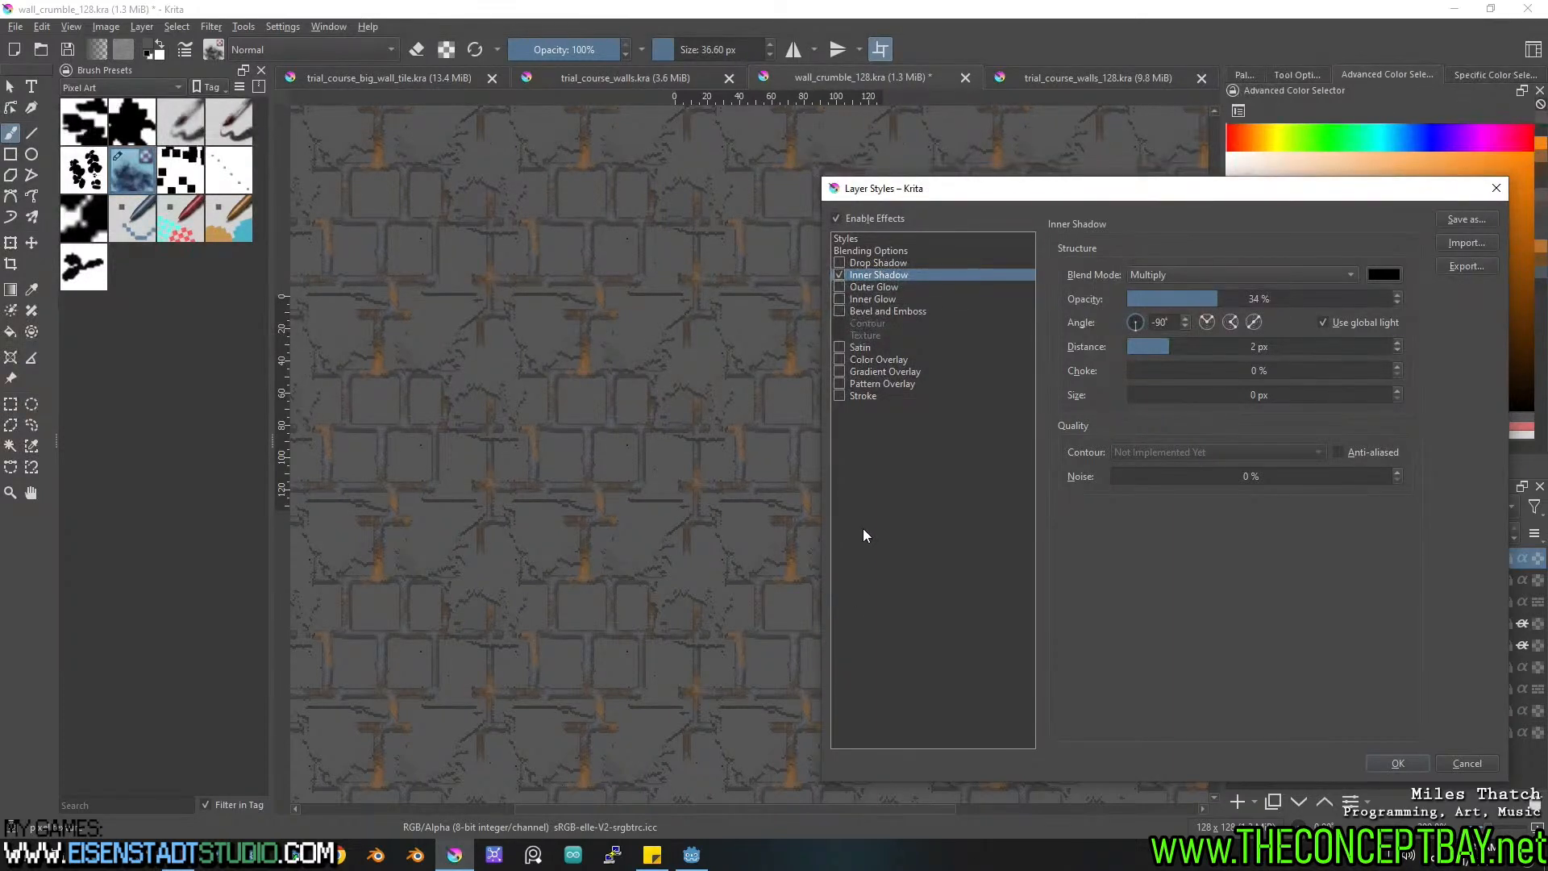
left_click(1453, 763)
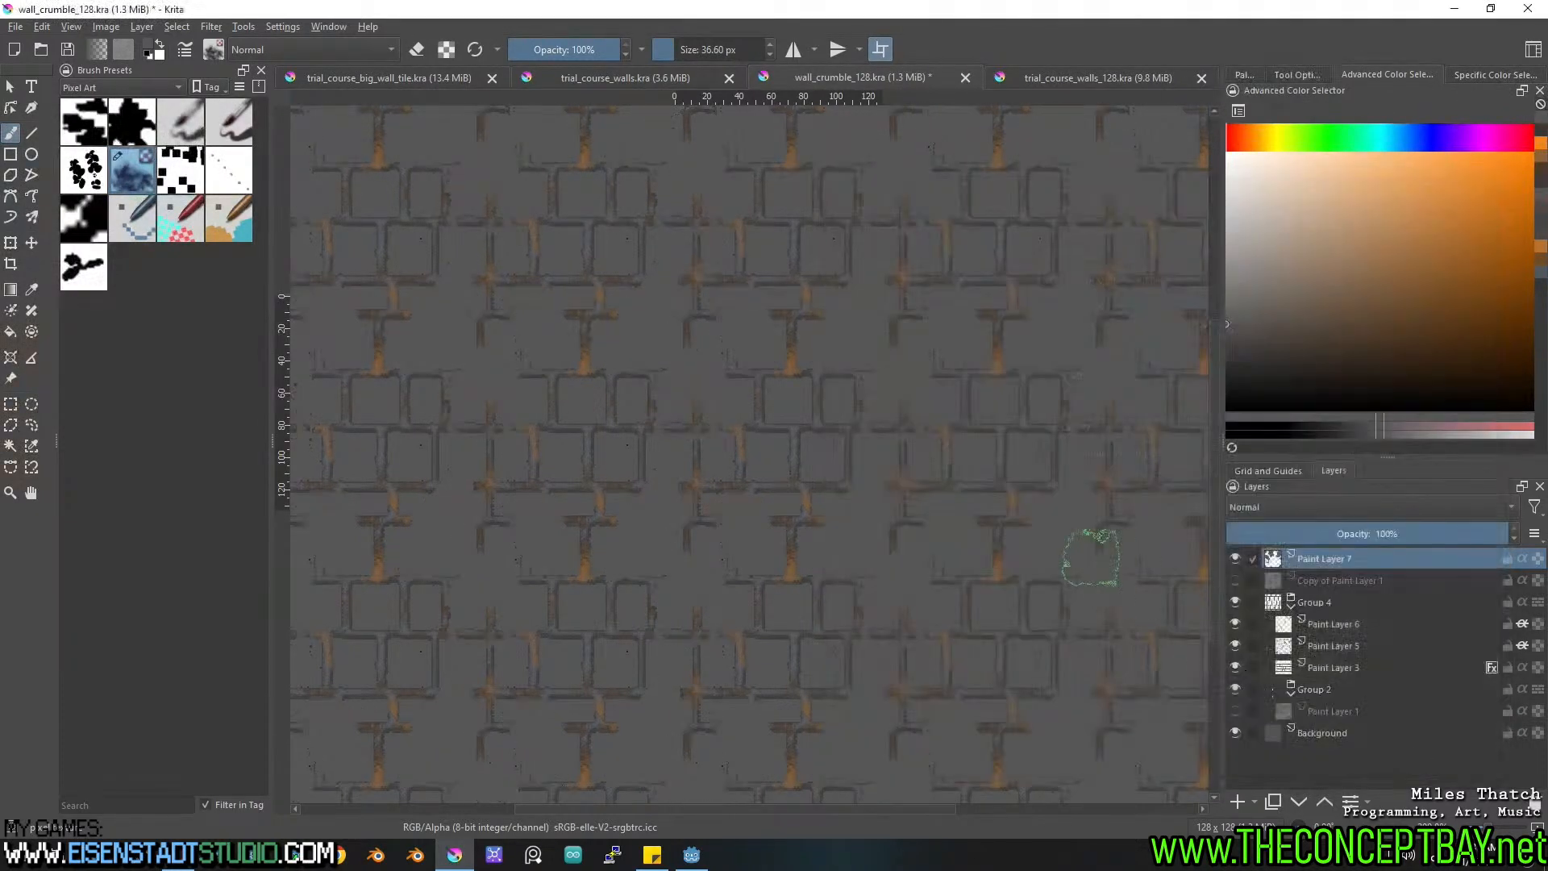
Duplicate Paint Layer 7 and nudge the copy slightly upward.
double_click(1238, 558)
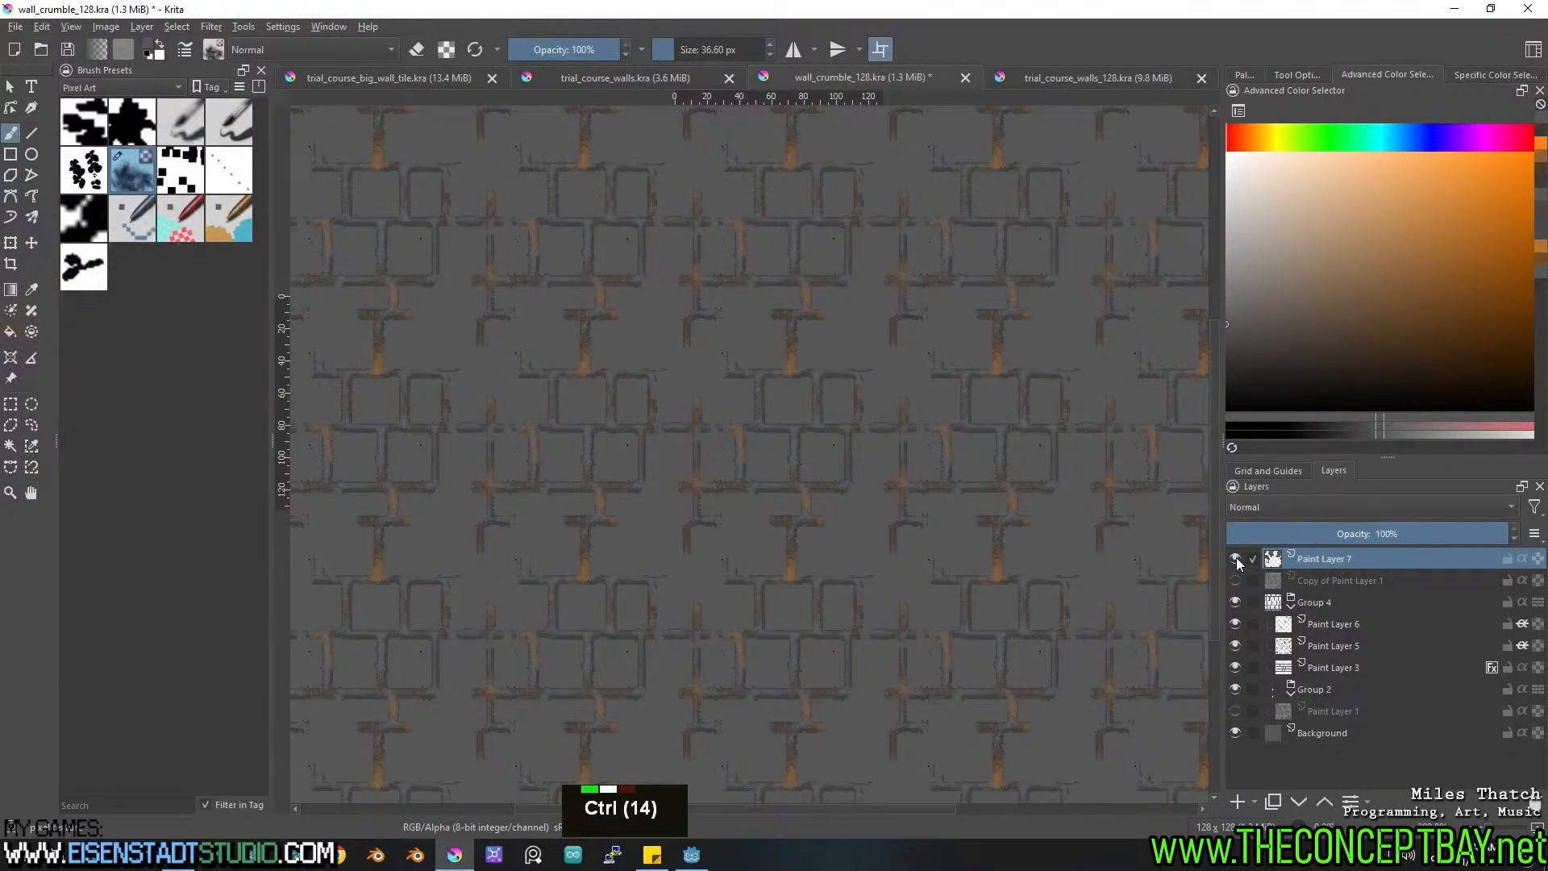
key("ctrl+j")
key("t")
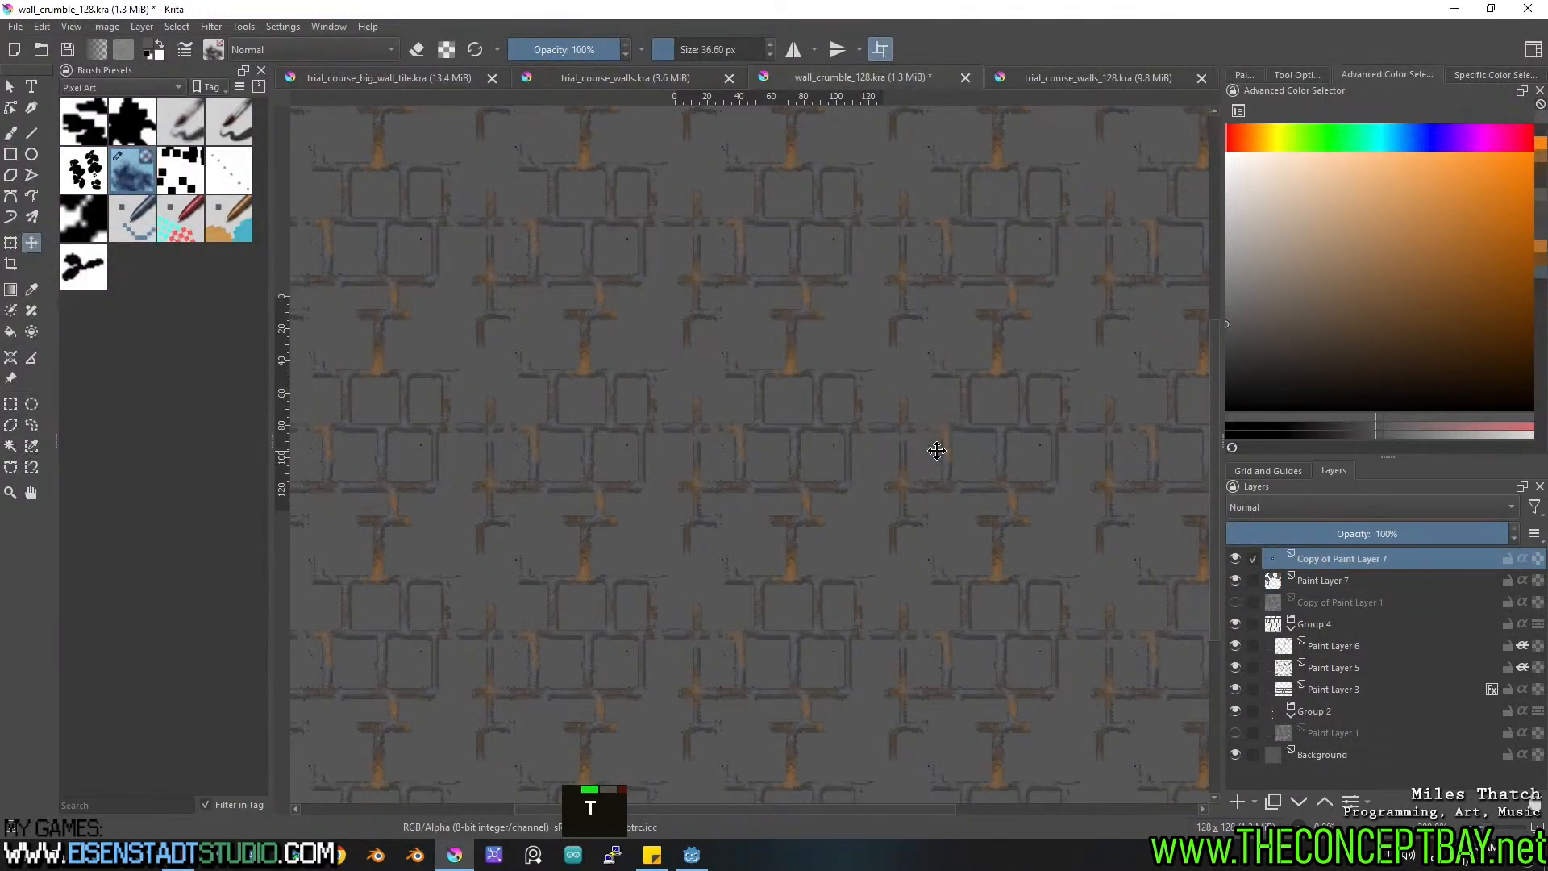
key("Up")
key("Up")
key("Up")
Darken the original Paint Layer 7 with an HSV/HSL adjustment, setting its lightness to -15.
left_click(1336, 578)
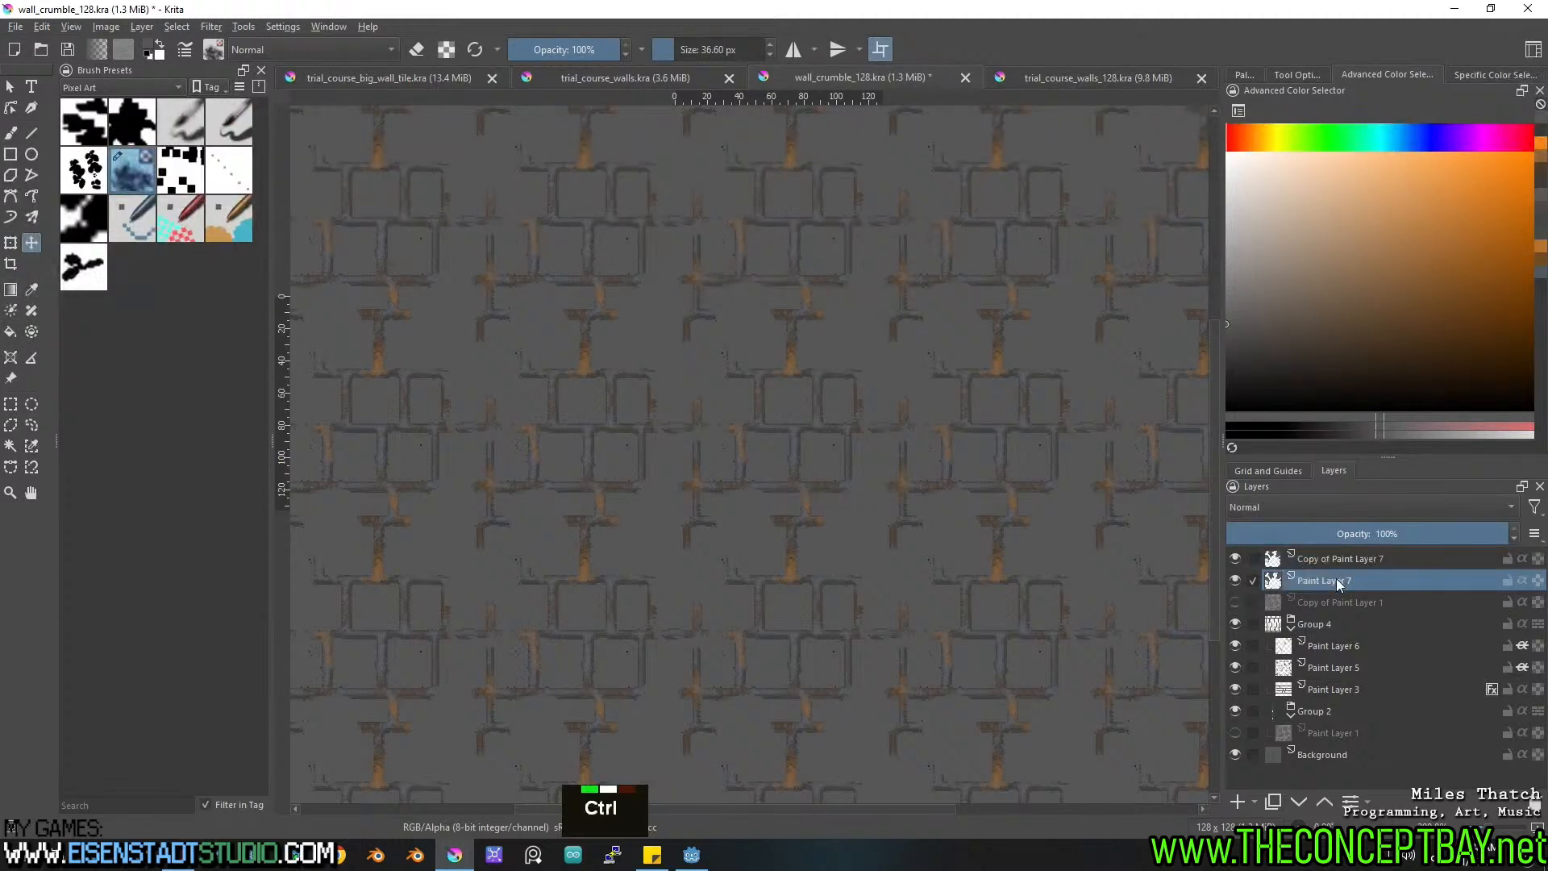
key("ctrl+u")
left_click_drag(1212, 237, 1208, 244)
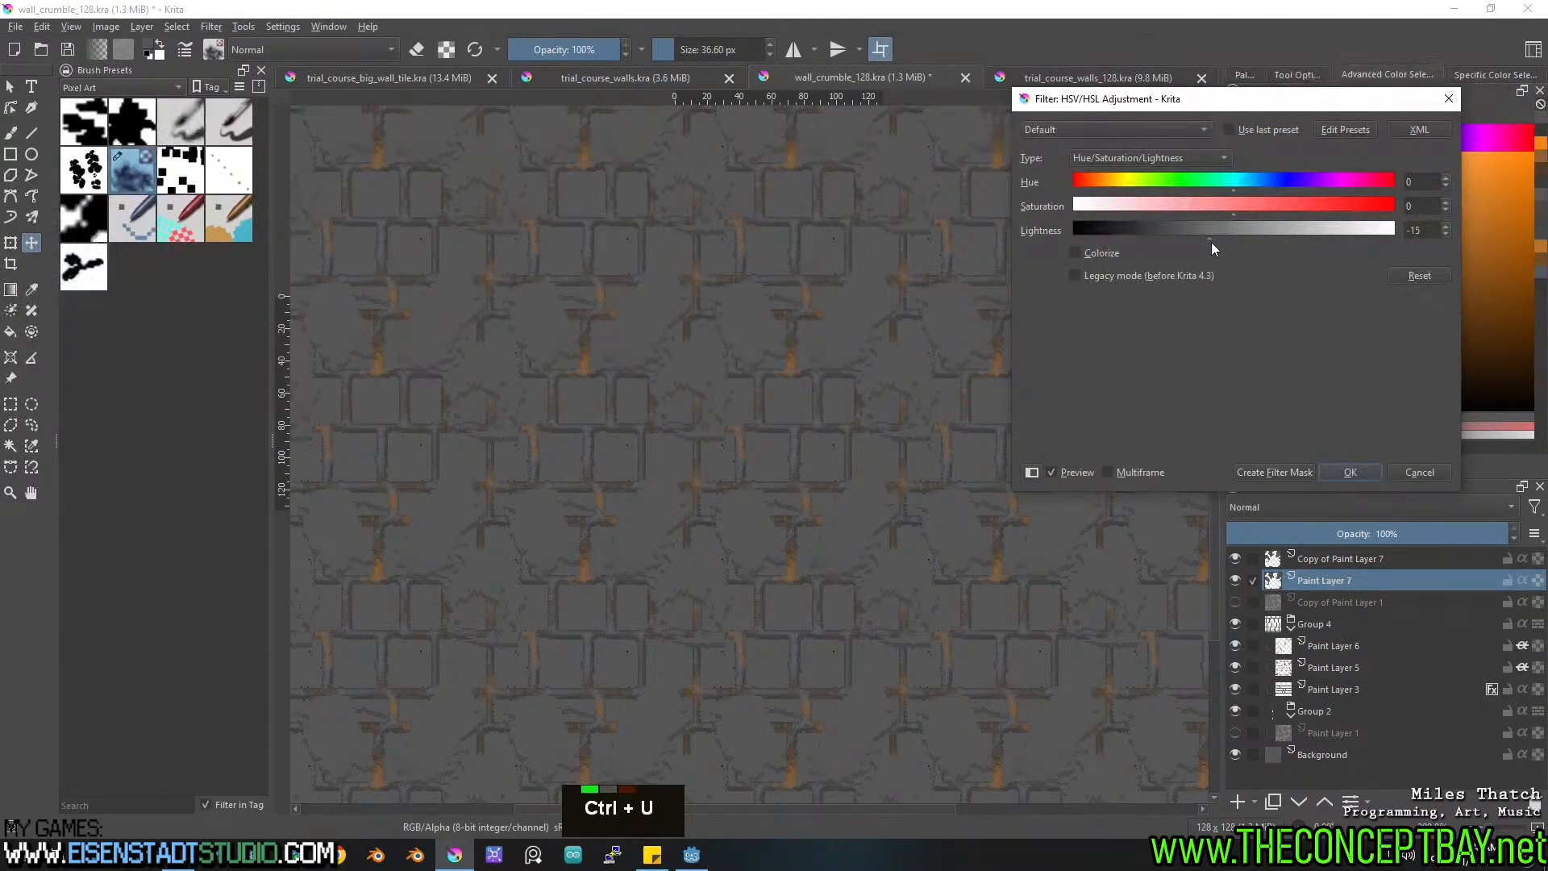
left_click(1338, 472)
Duplicate the Background layer and darken the copy with an HSV/HSL adjustment, setting its lightness to about -16.
scroll(878, 555, "up", 1)
middle_click_drag(877, 555, 881, 519)
scroll(917, 504, "down", 2)
scroll(879, 518, "up", 1)
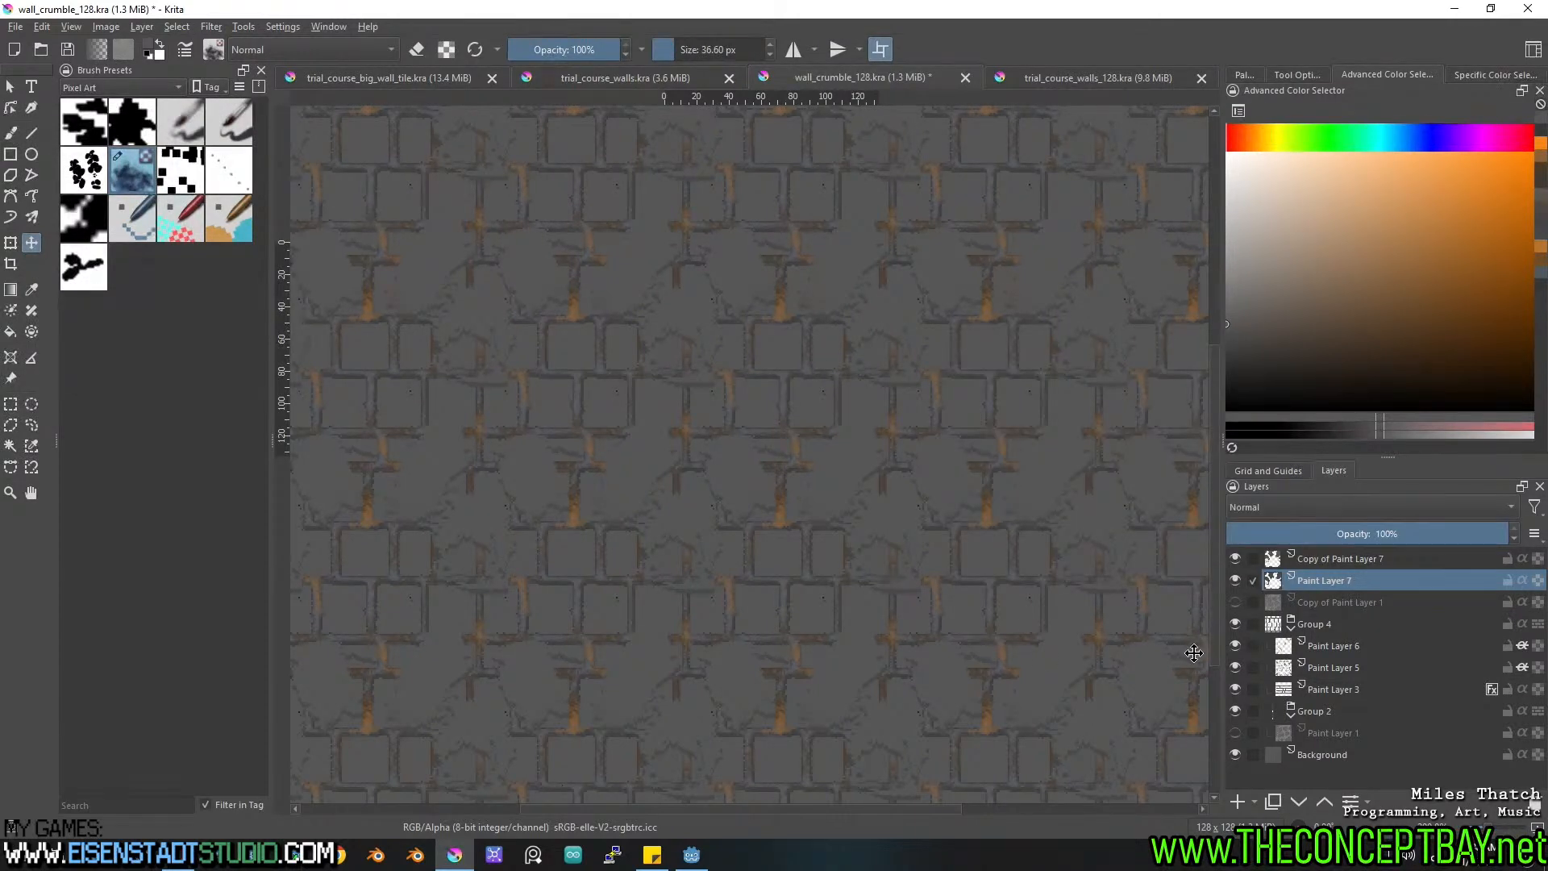
left_click(1354, 755)
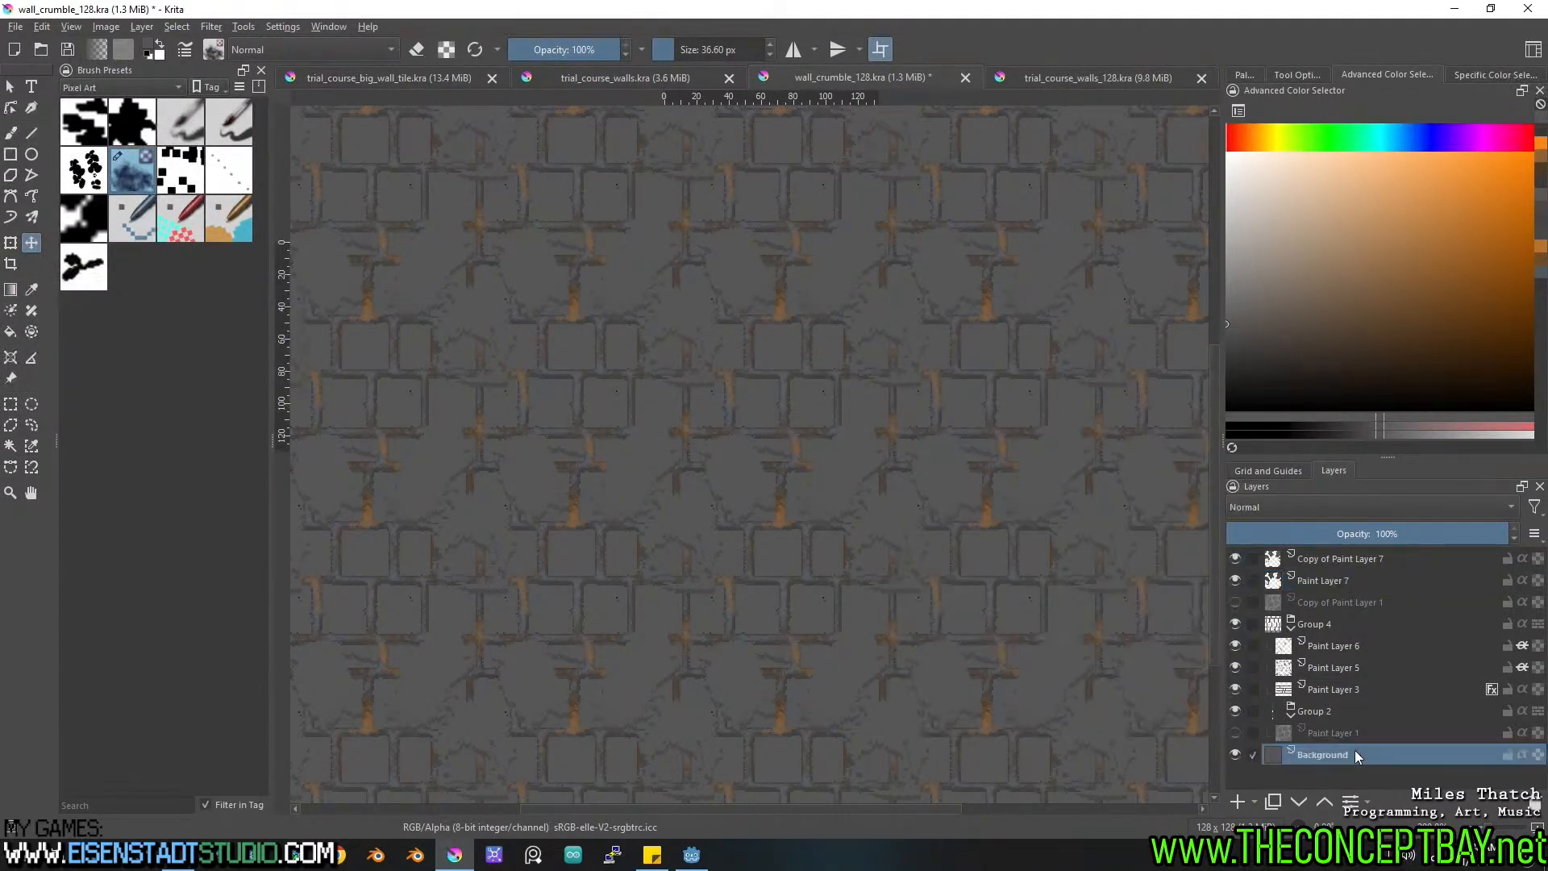
key("ctrl+j")
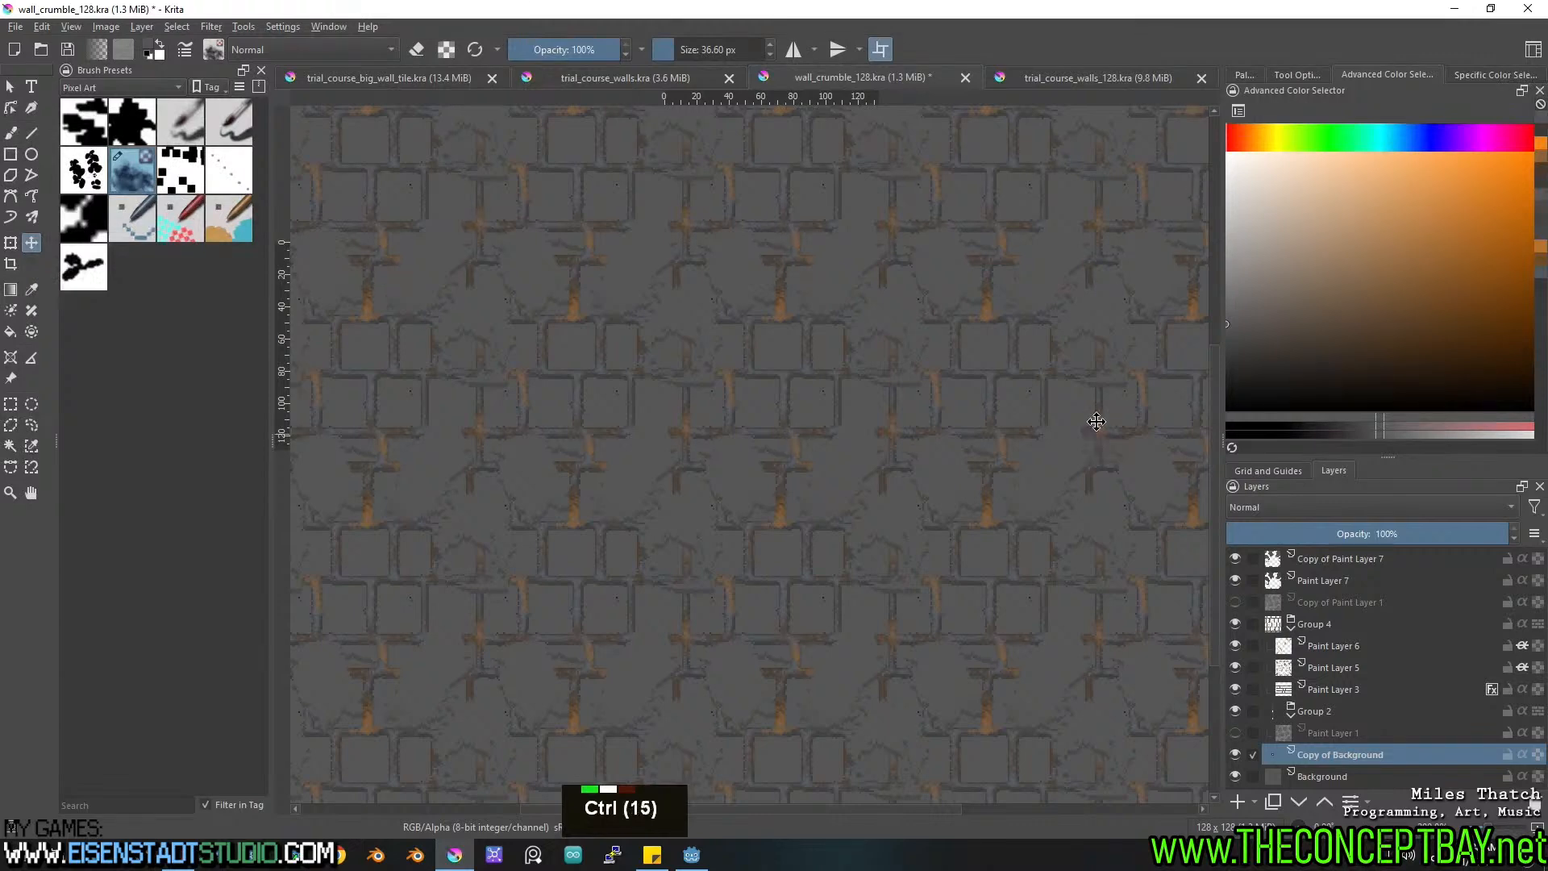
key("ctrl+u")
left_click_drag(1231, 234, 1207, 235)
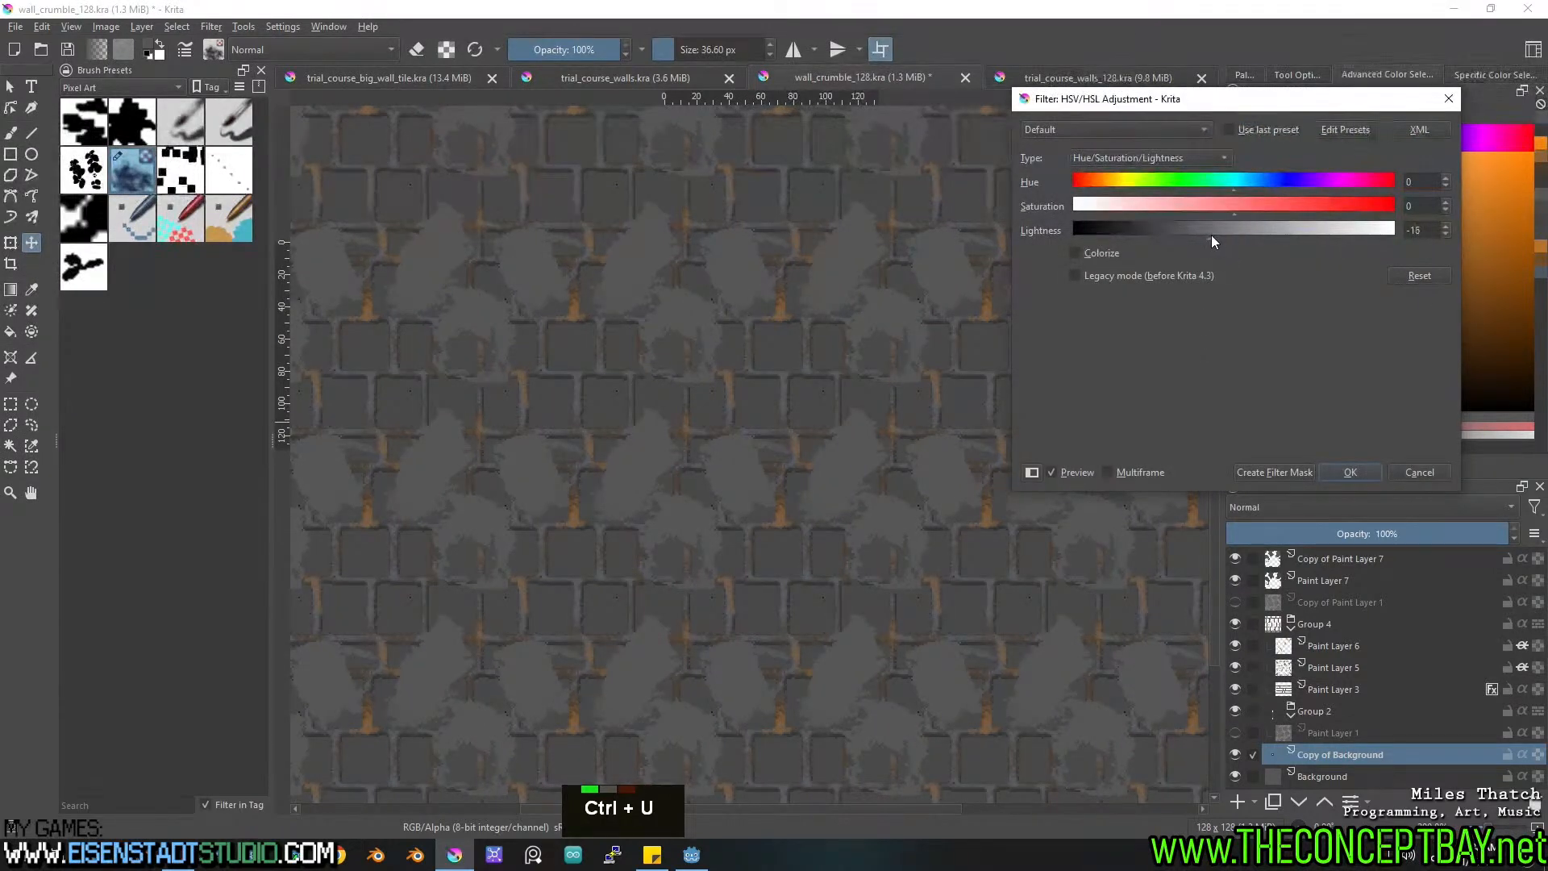
left_click(1348, 472)
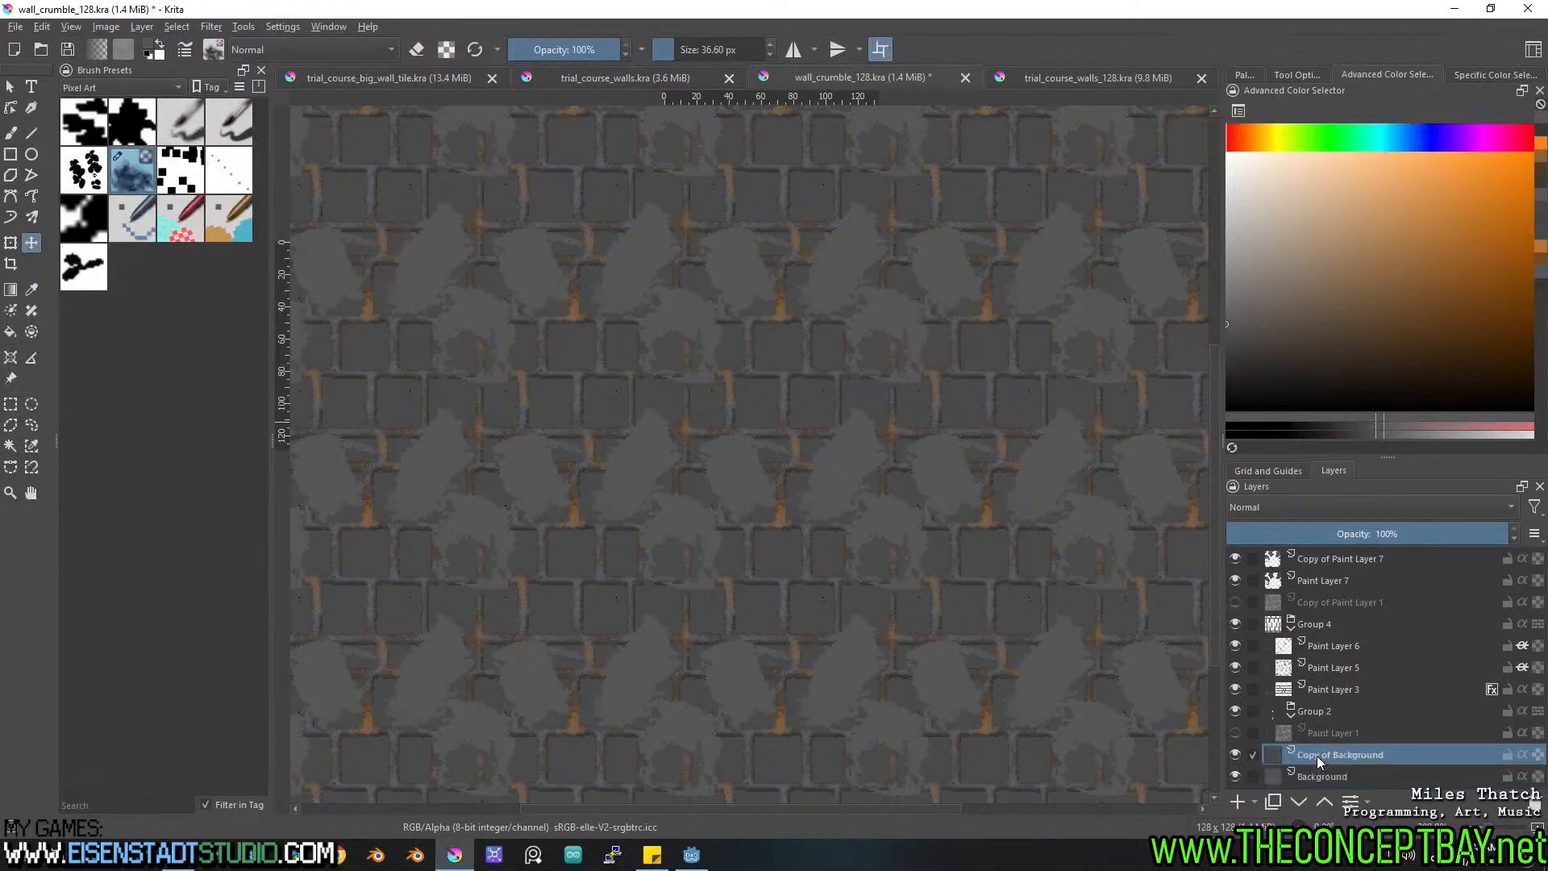
Sample the darkened brick grey, replace the Background copy with a new empty layer, and brush irregular dark shading over the bricks.
key("b")
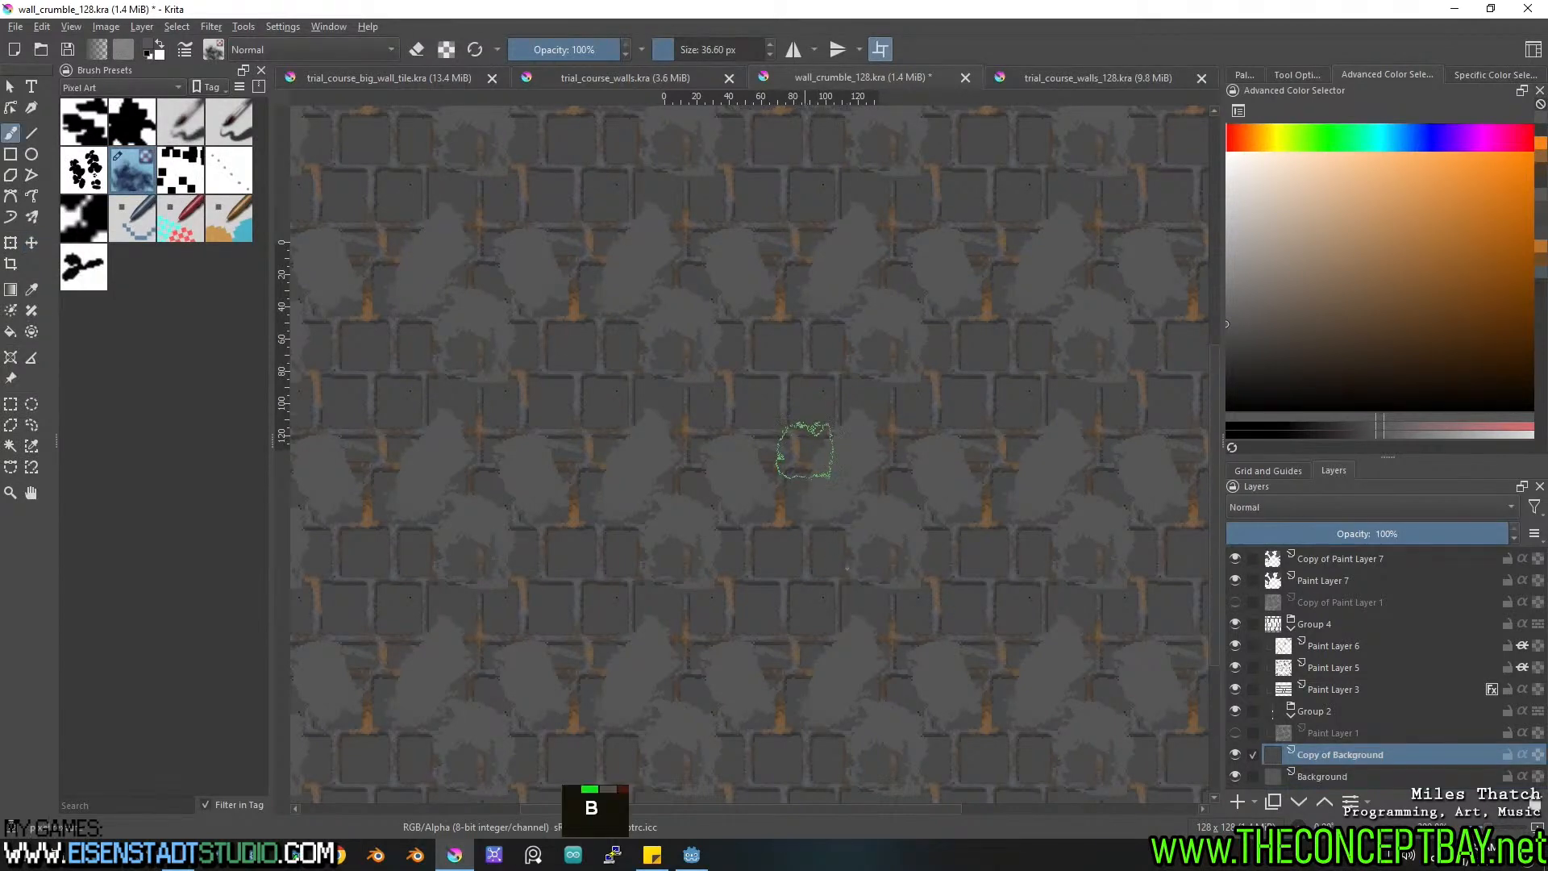
left_click(817, 398, "ctrl")
key("Delete")
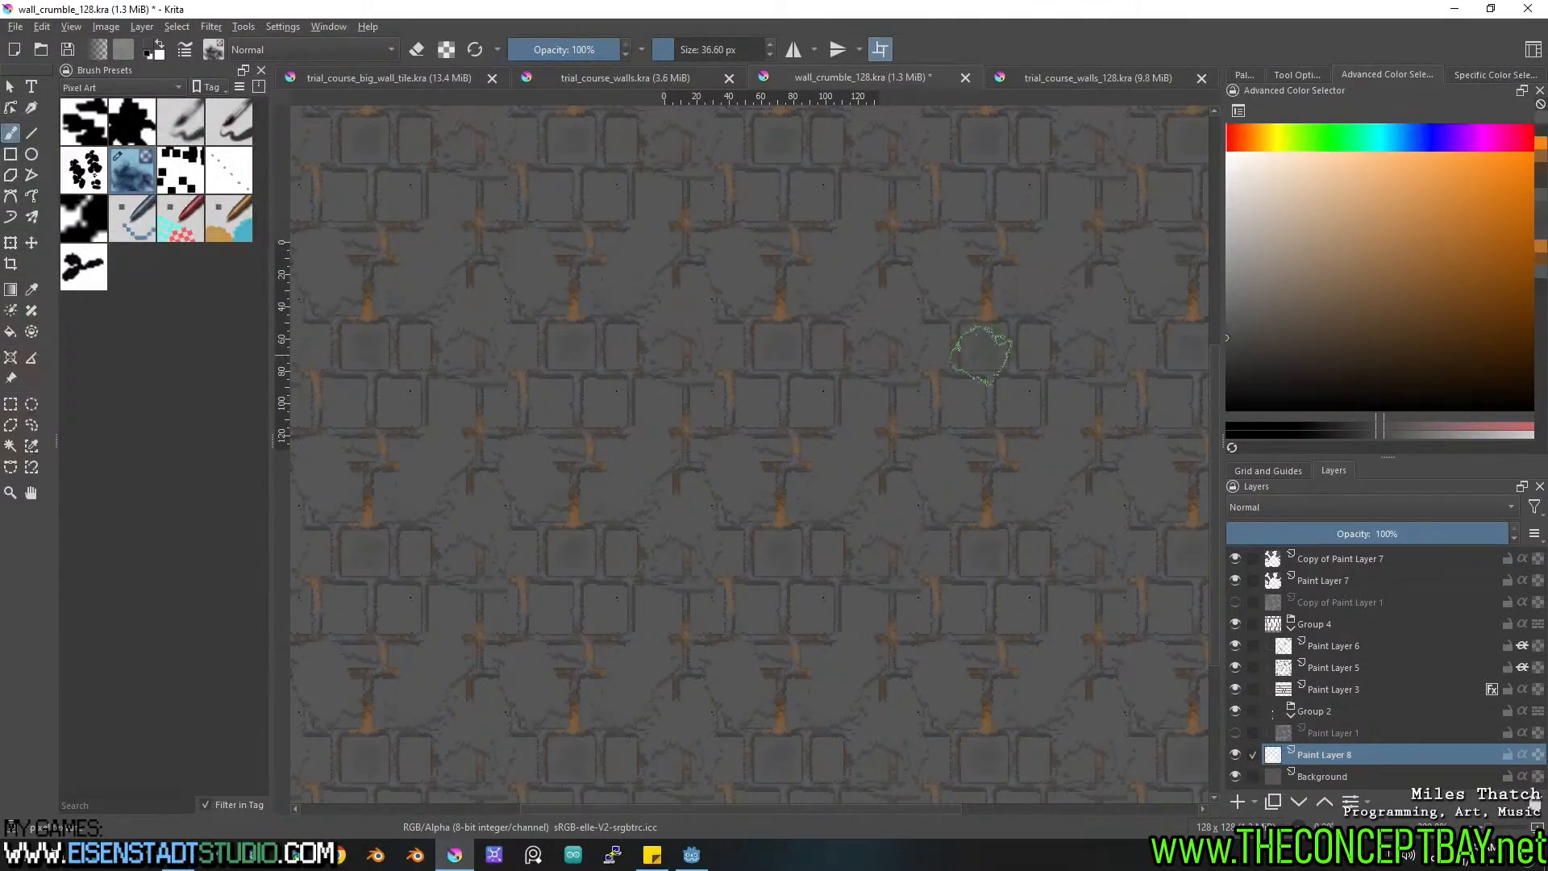
double_click(895, 548)
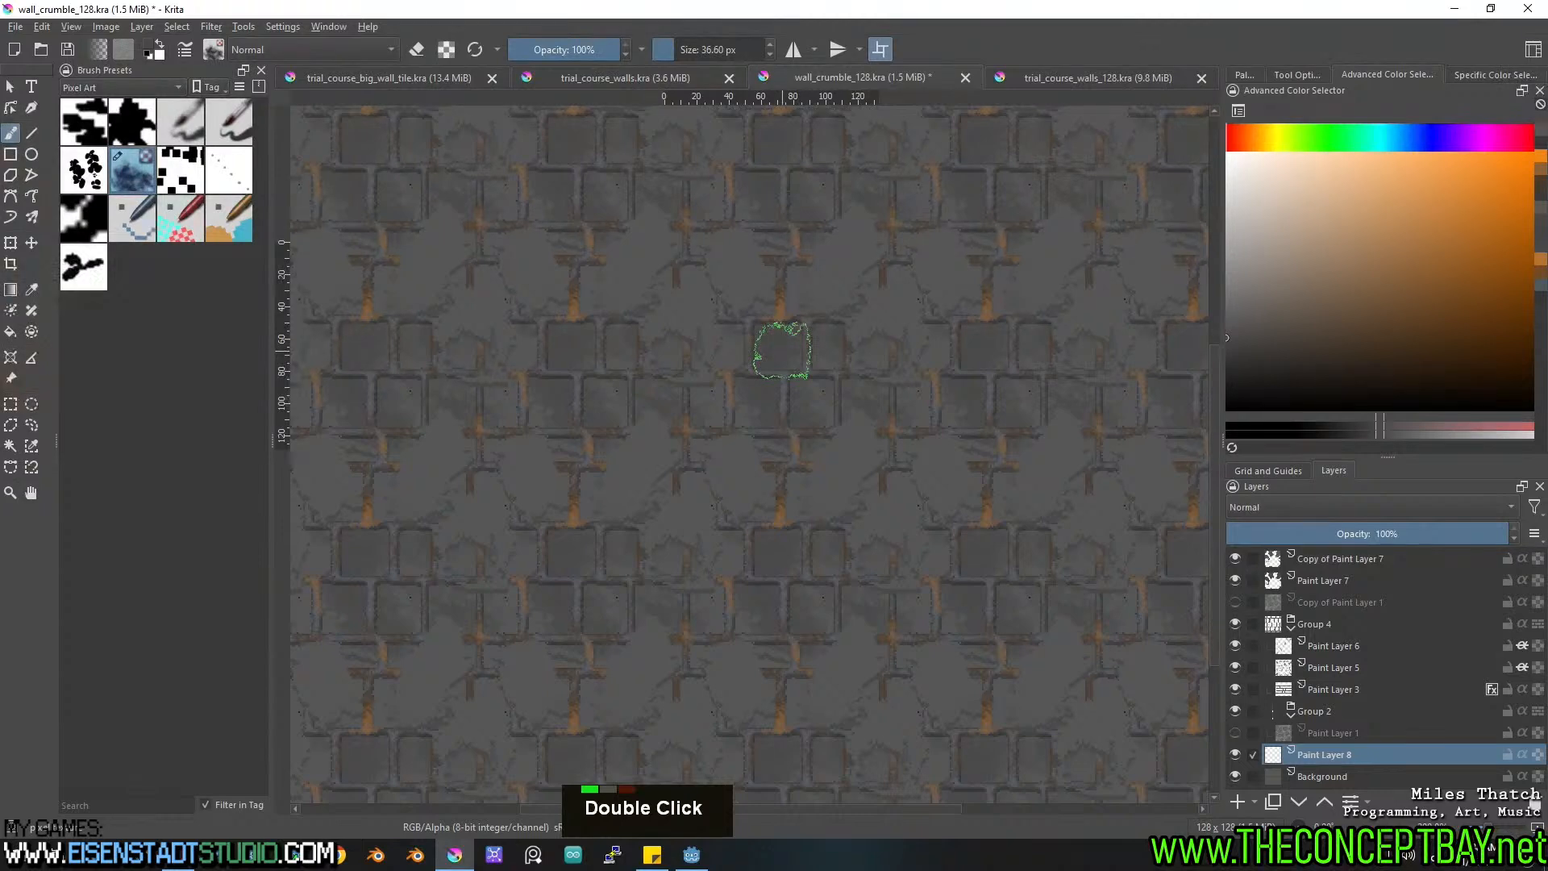
Save wall_crumble_128.kra and export trial_course_walls_128.kra over the existing trial_course_walls_crumble_128.png.
key("ctrl+s")
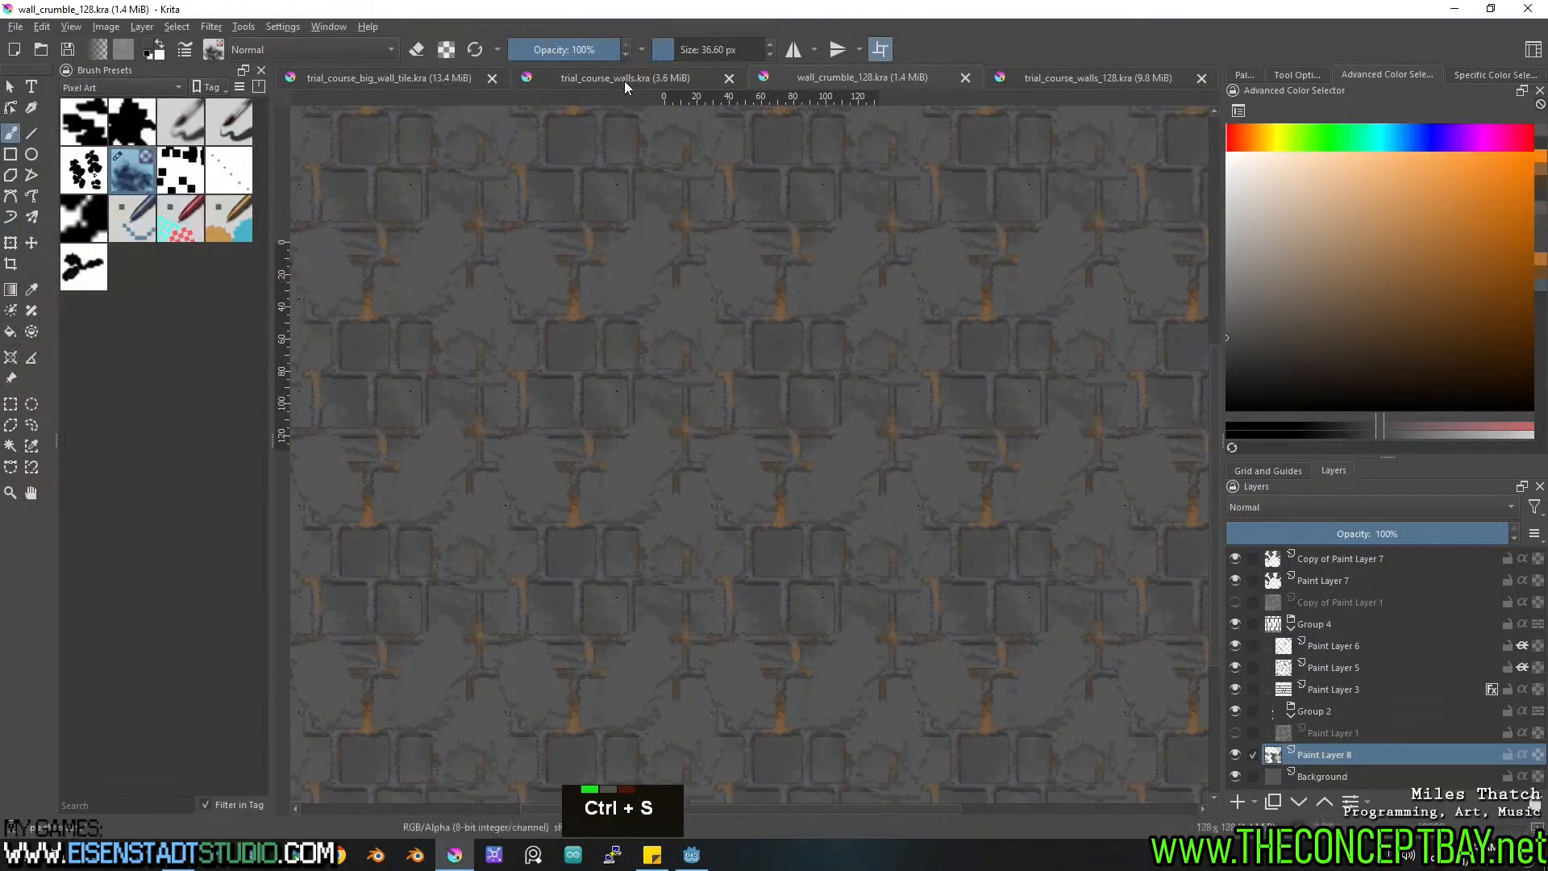
left_click(624, 80)
left_click(1062, 76)
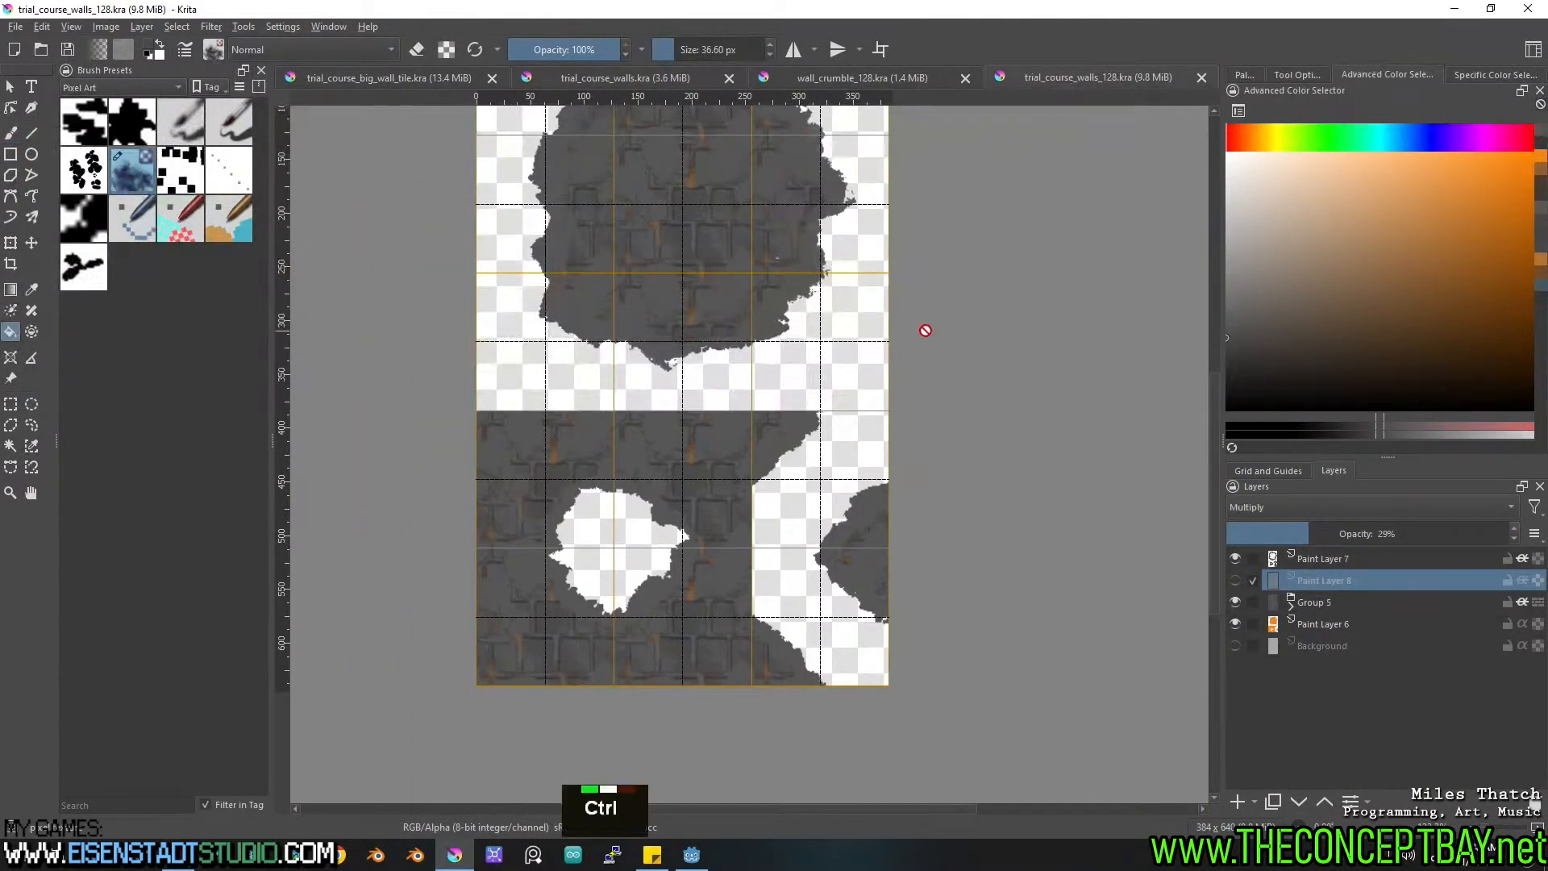
key("ctrl+alt+e")
key("Return")
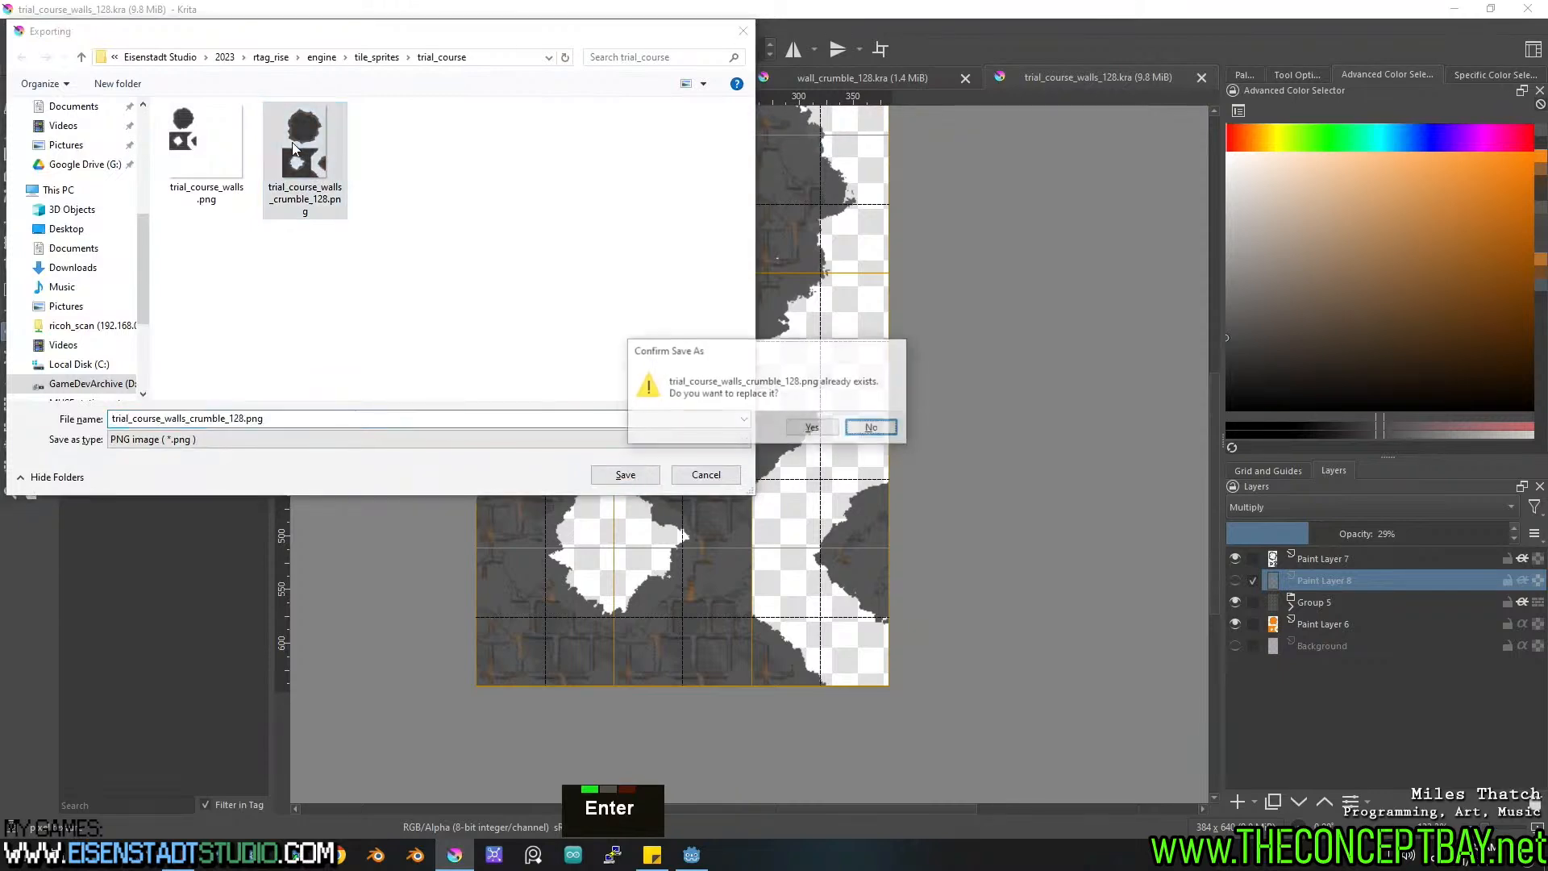
key("Return")
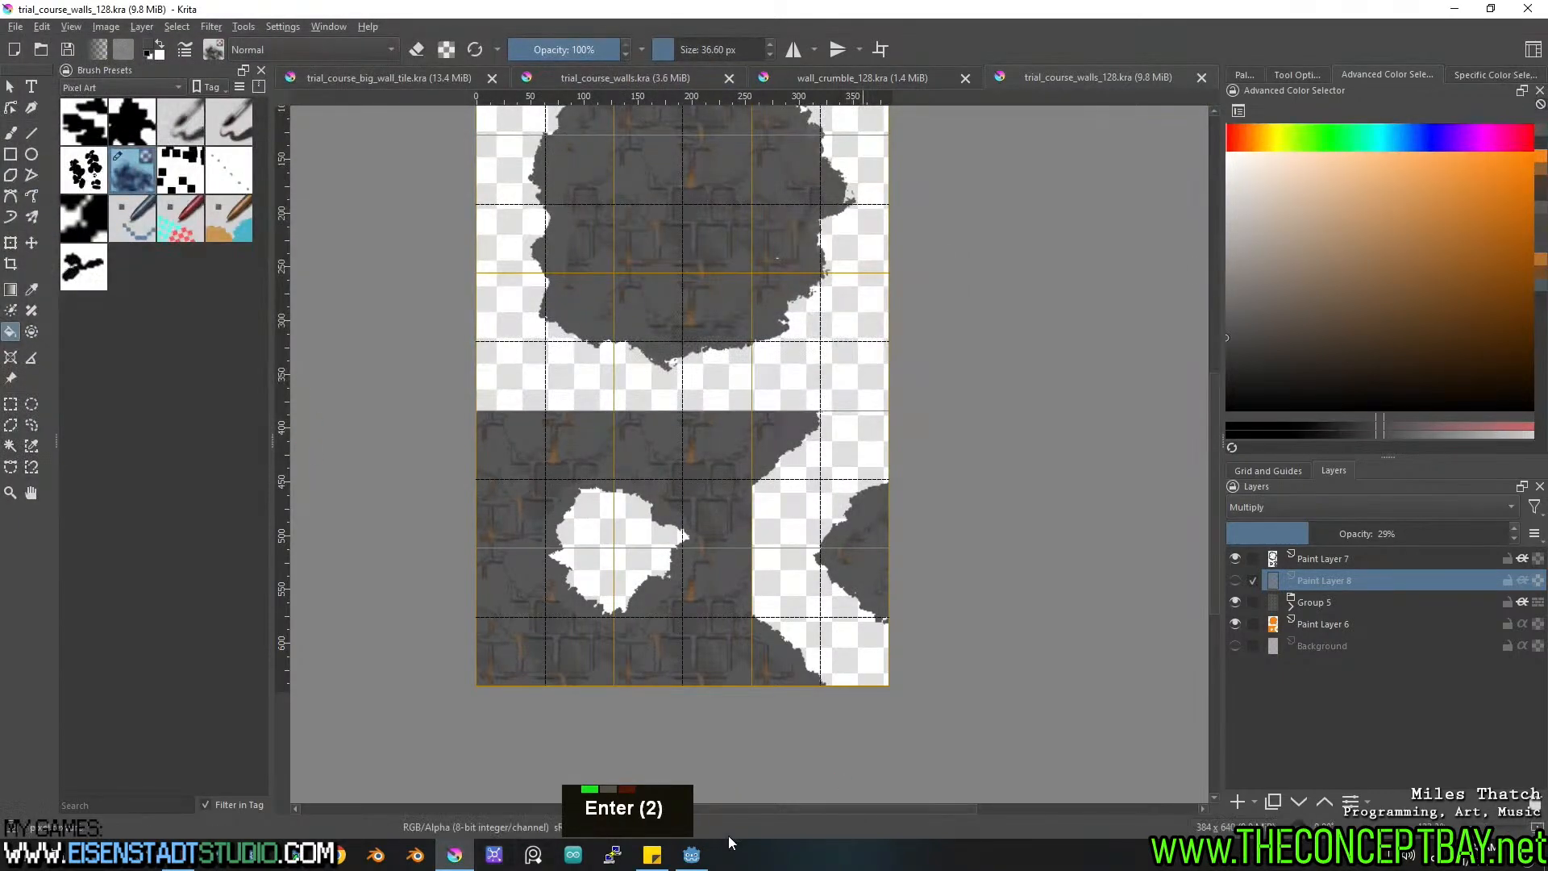
Switch to Godot and inspect the re-exported crumble tiles behind the spinners in the trial_course_start scene.
left_click(693, 858)
scroll(601, 403, "down", 4)
middle_click_drag(607, 381, 877, 505)
scroll(946, 530, "up", 2)
middle_click_drag(993, 520, 1075, 492)
scroll(1075, 493, "down", 4)
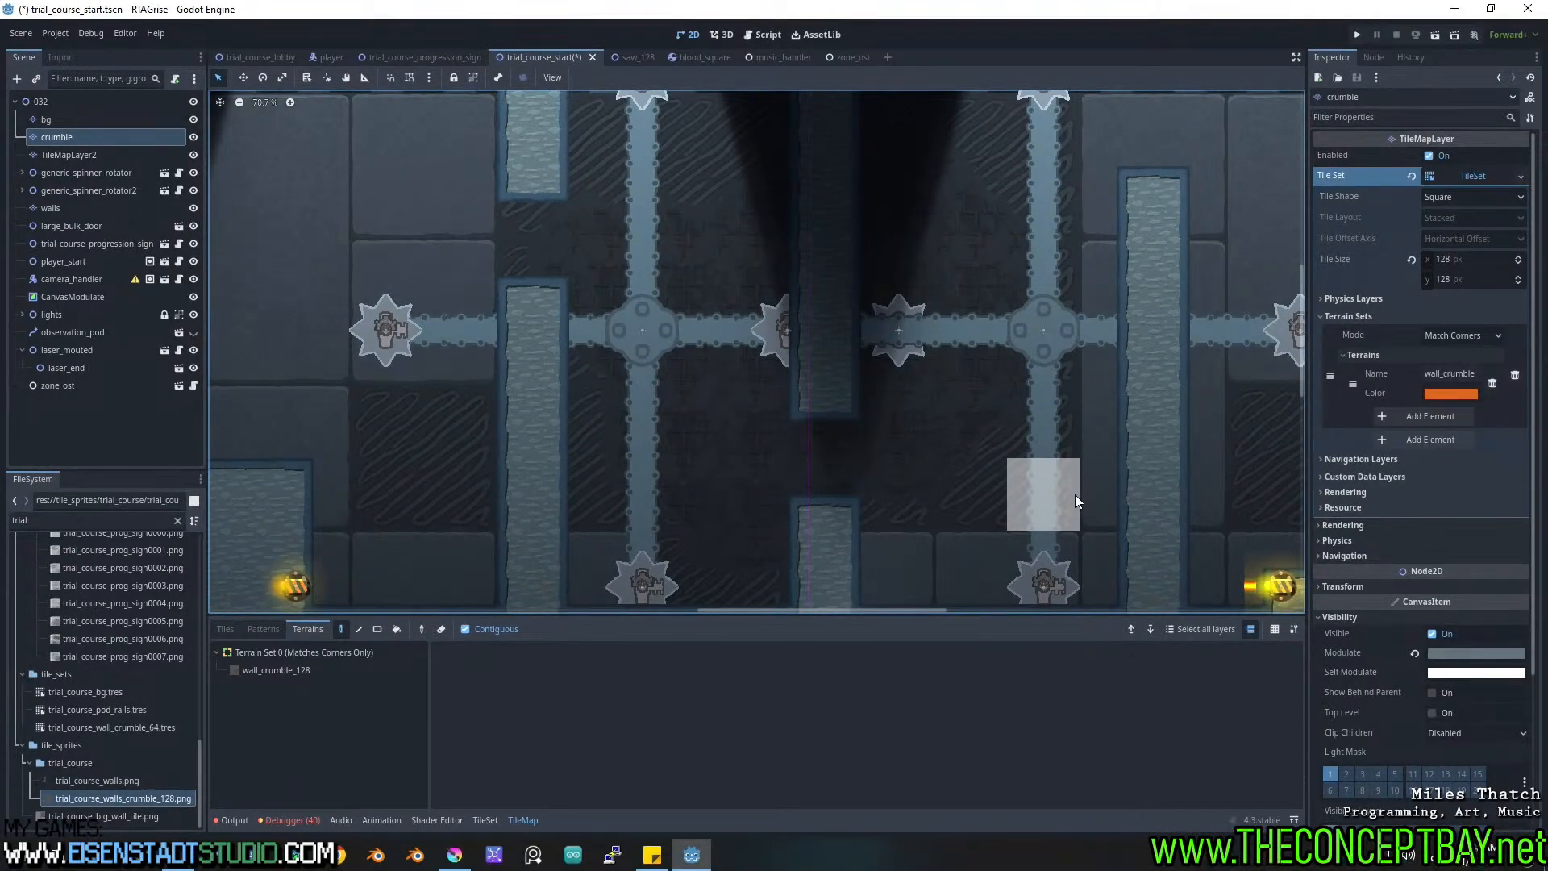
Switch back to Krita and darken the Background layer of wall_crumble_128.kra with an HSV/HSL adjustment, setting lightness to about -27.
key("alt+Tab")
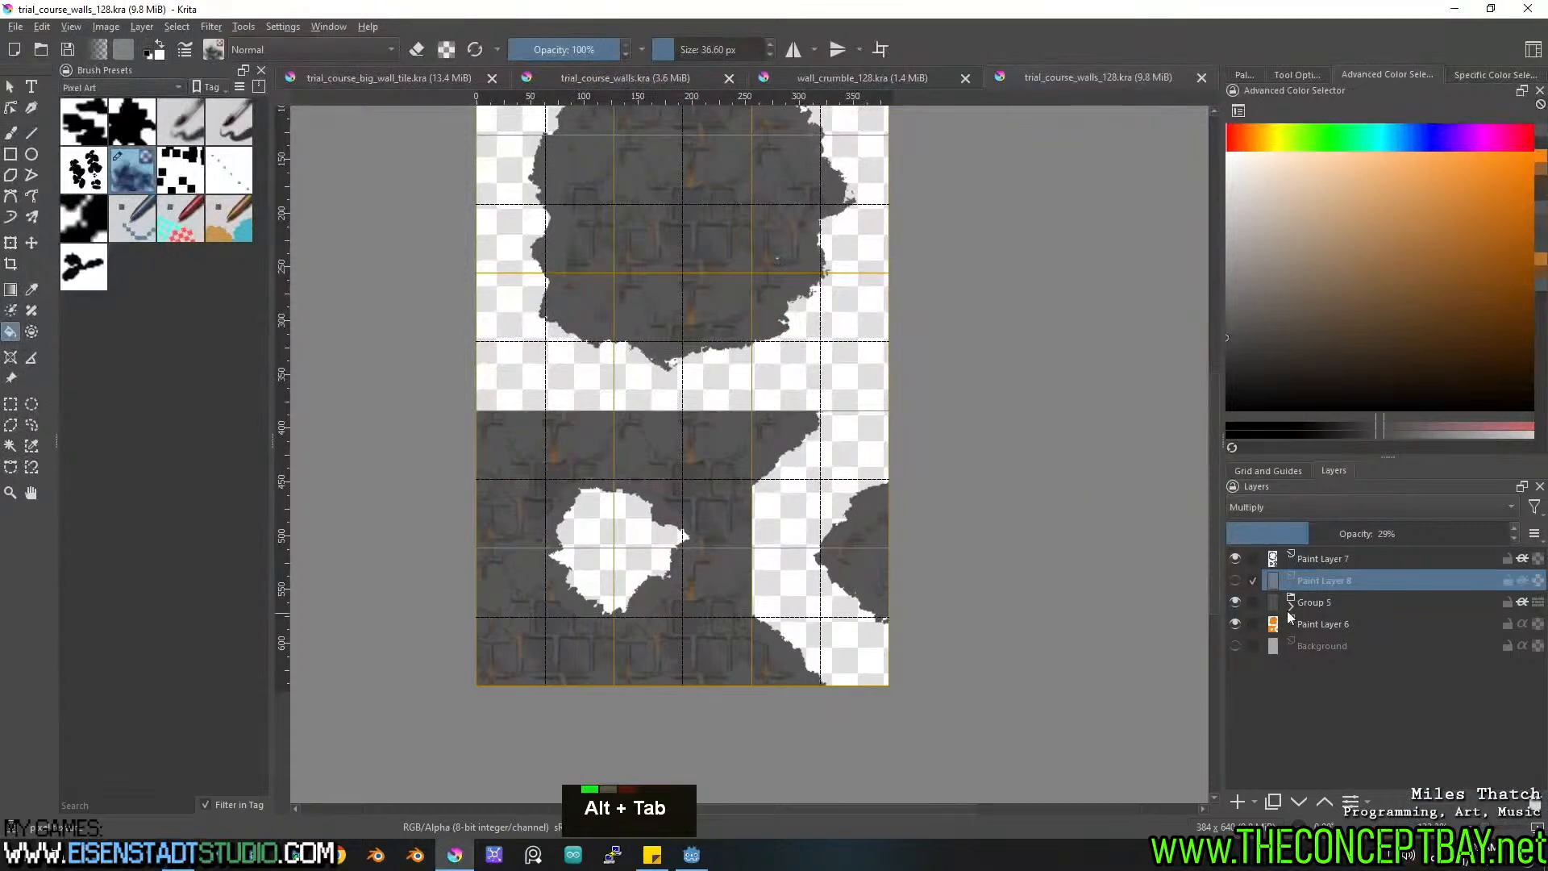
left_click(901, 73)
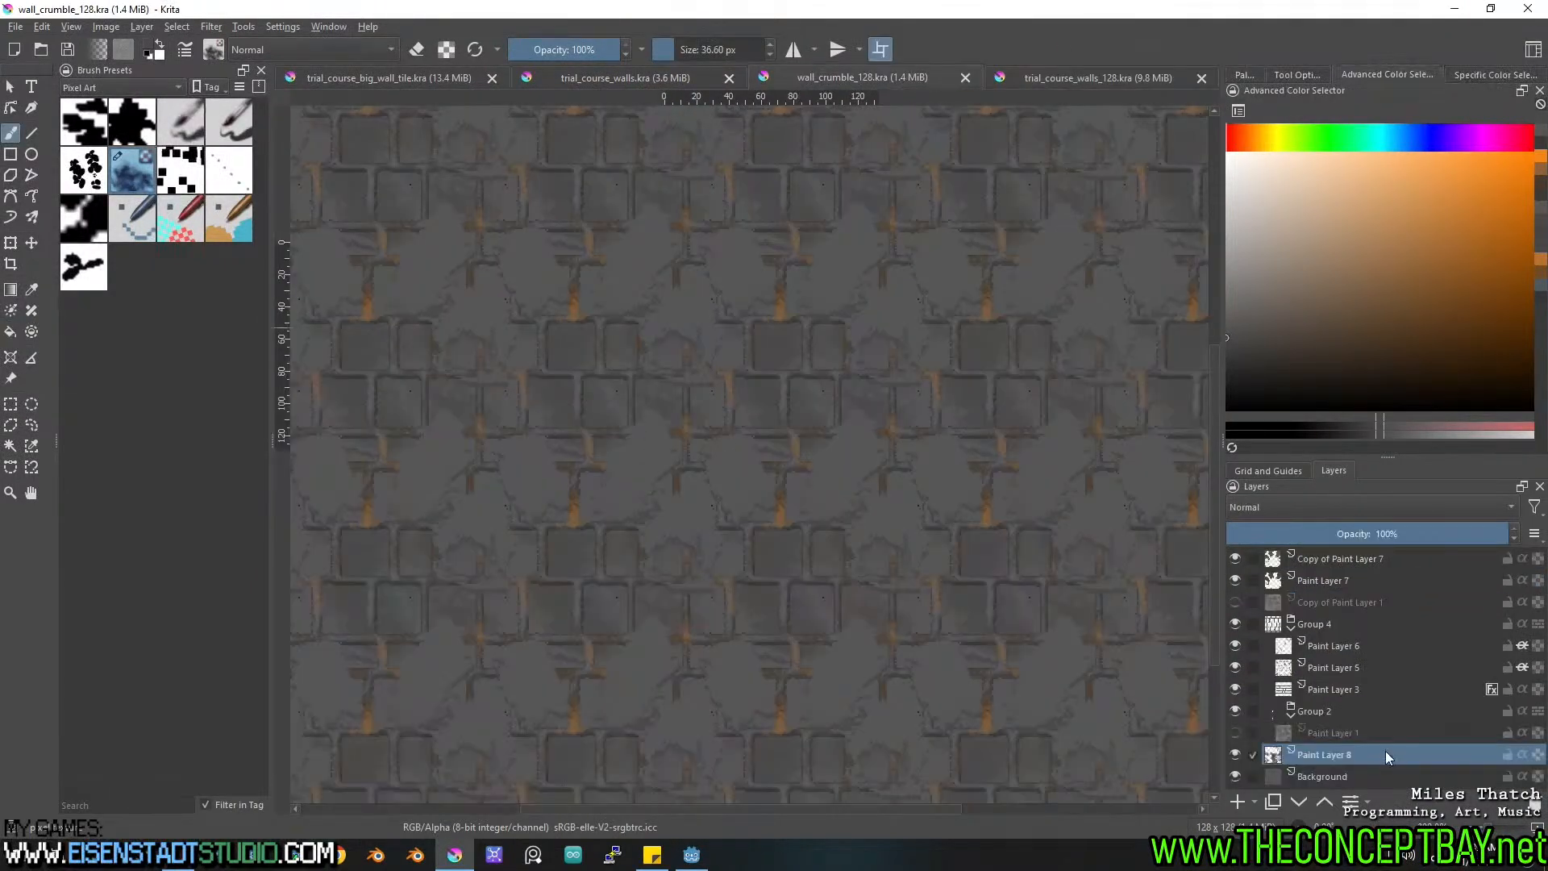
scroll(1346, 762, "down", 2)
left_click(1337, 778)
key("ctrl+u")
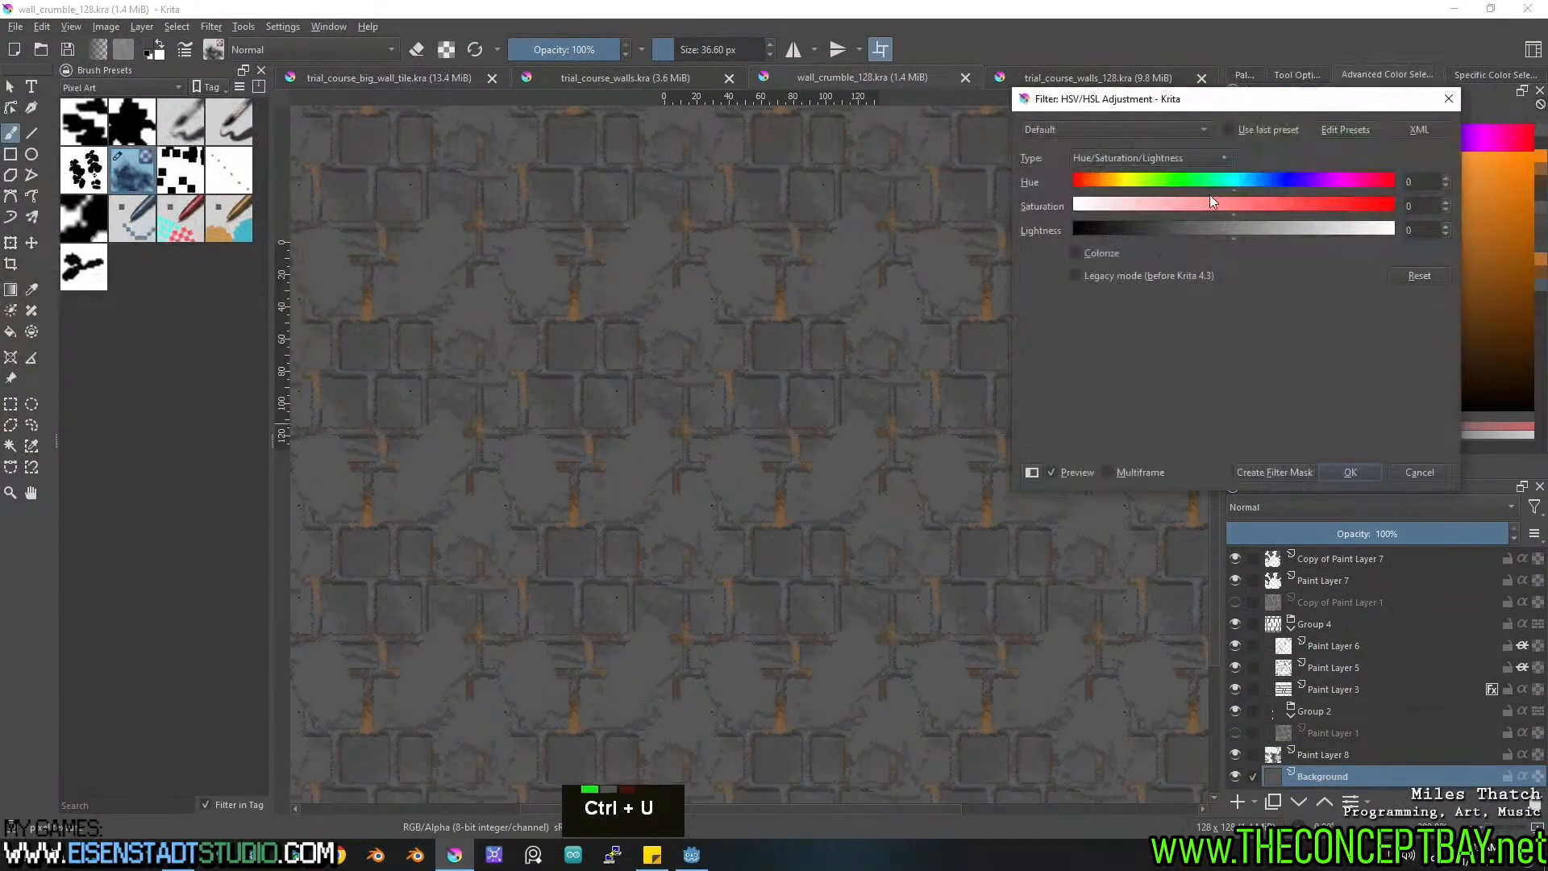
left_click_drag(1230, 238, 1197, 235)
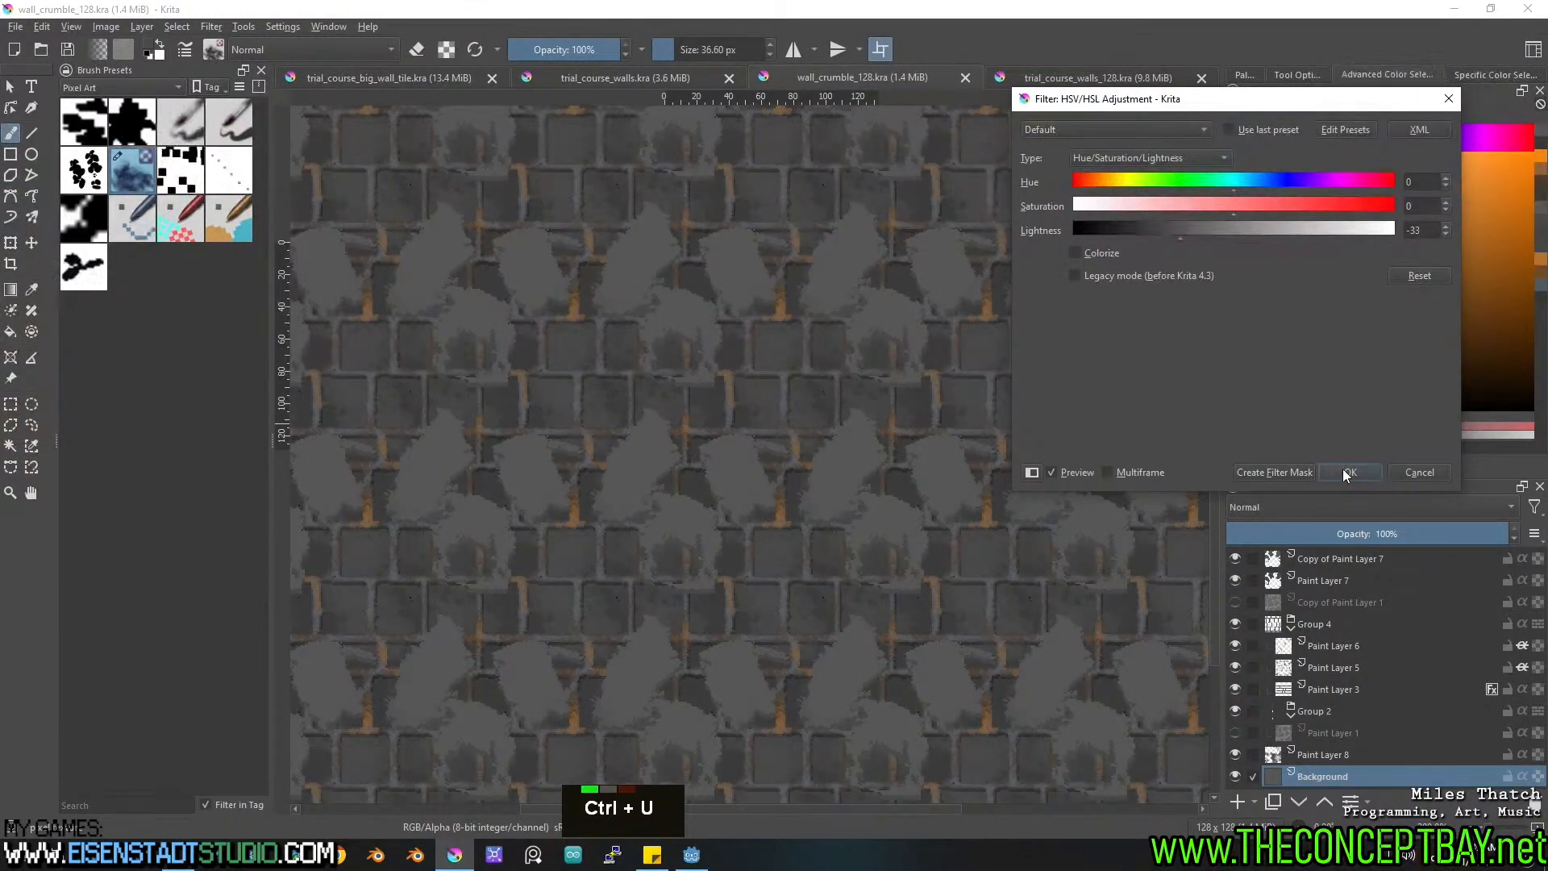
left_click_drag(1207, 229, 1192, 238)
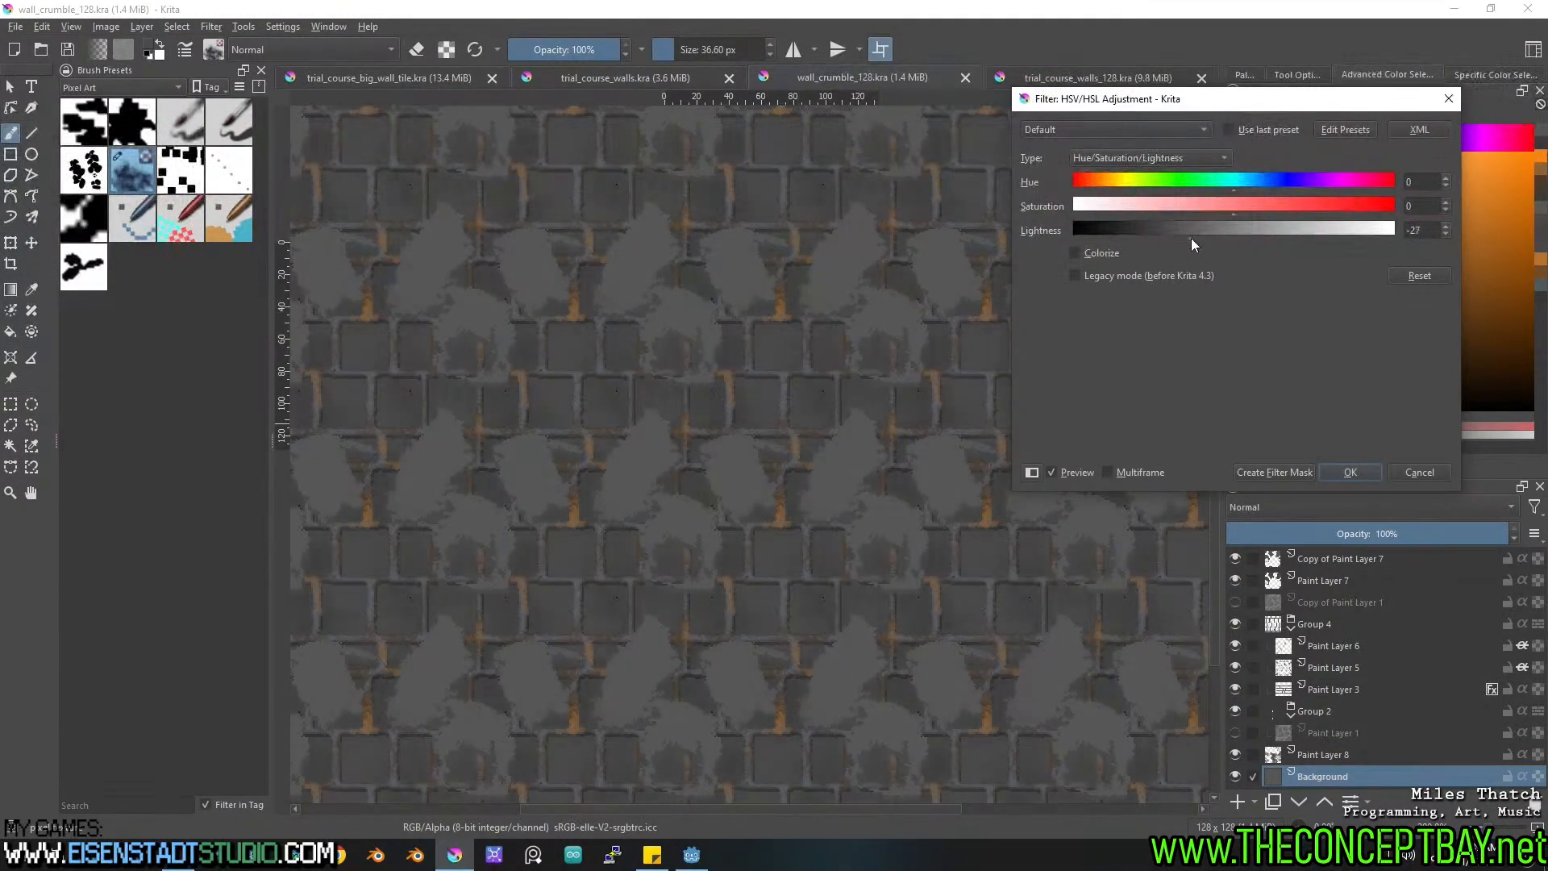
left_click(1347, 471)
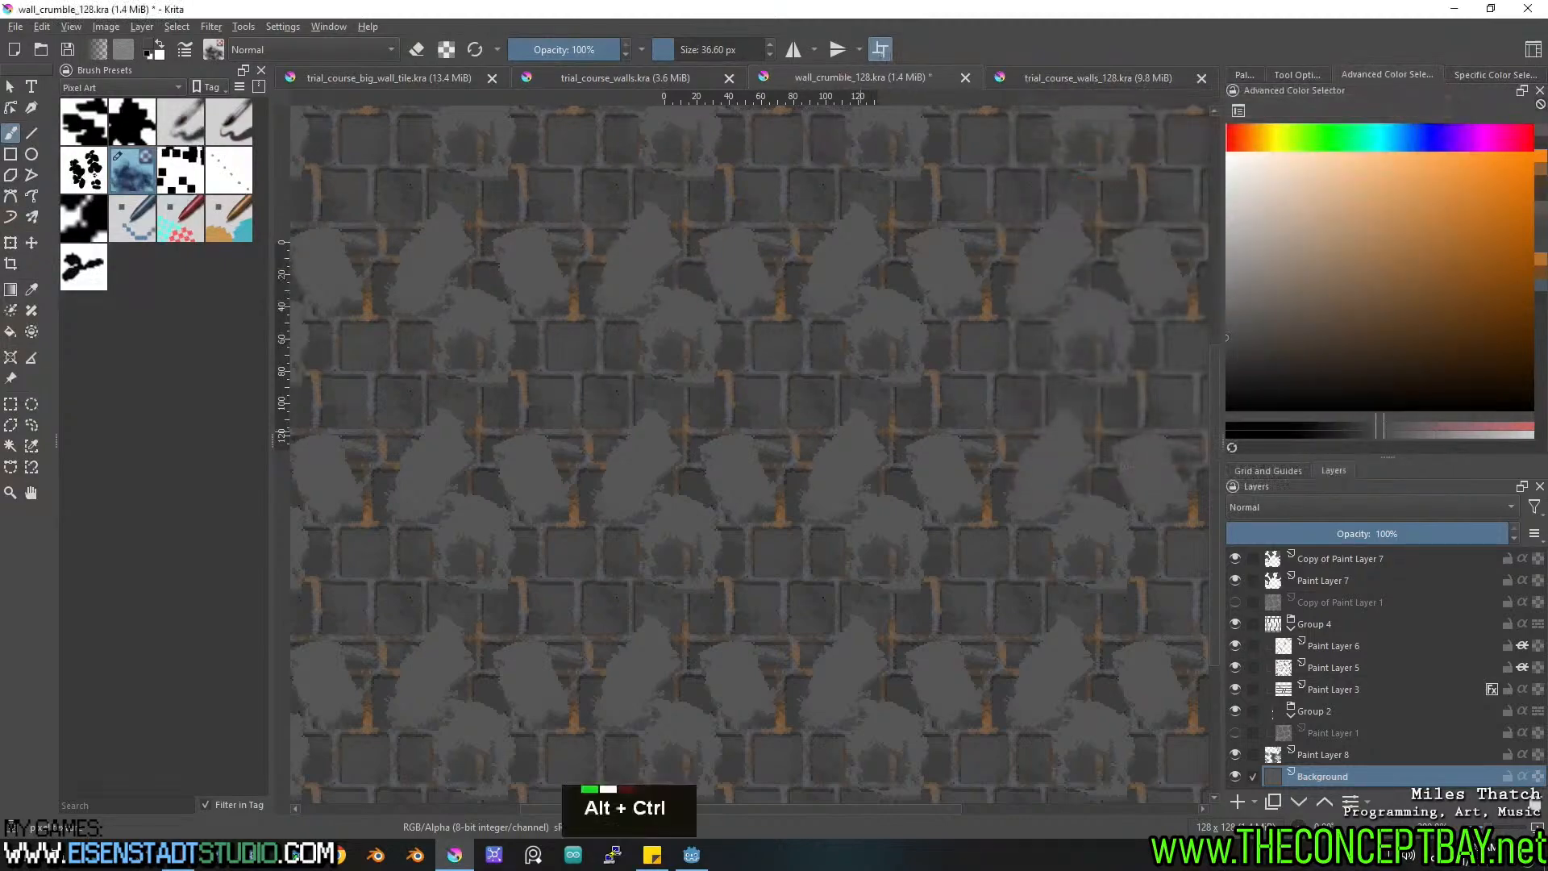
Save wall_crumble_128.kra and close trial_course_walls.kra, leaving trial_course_walls_128.kra as the active document.
key("ctrl+s")
left_click(645, 75)
key("ctrl+alt+e")
key("Escape")
left_click(729, 78)
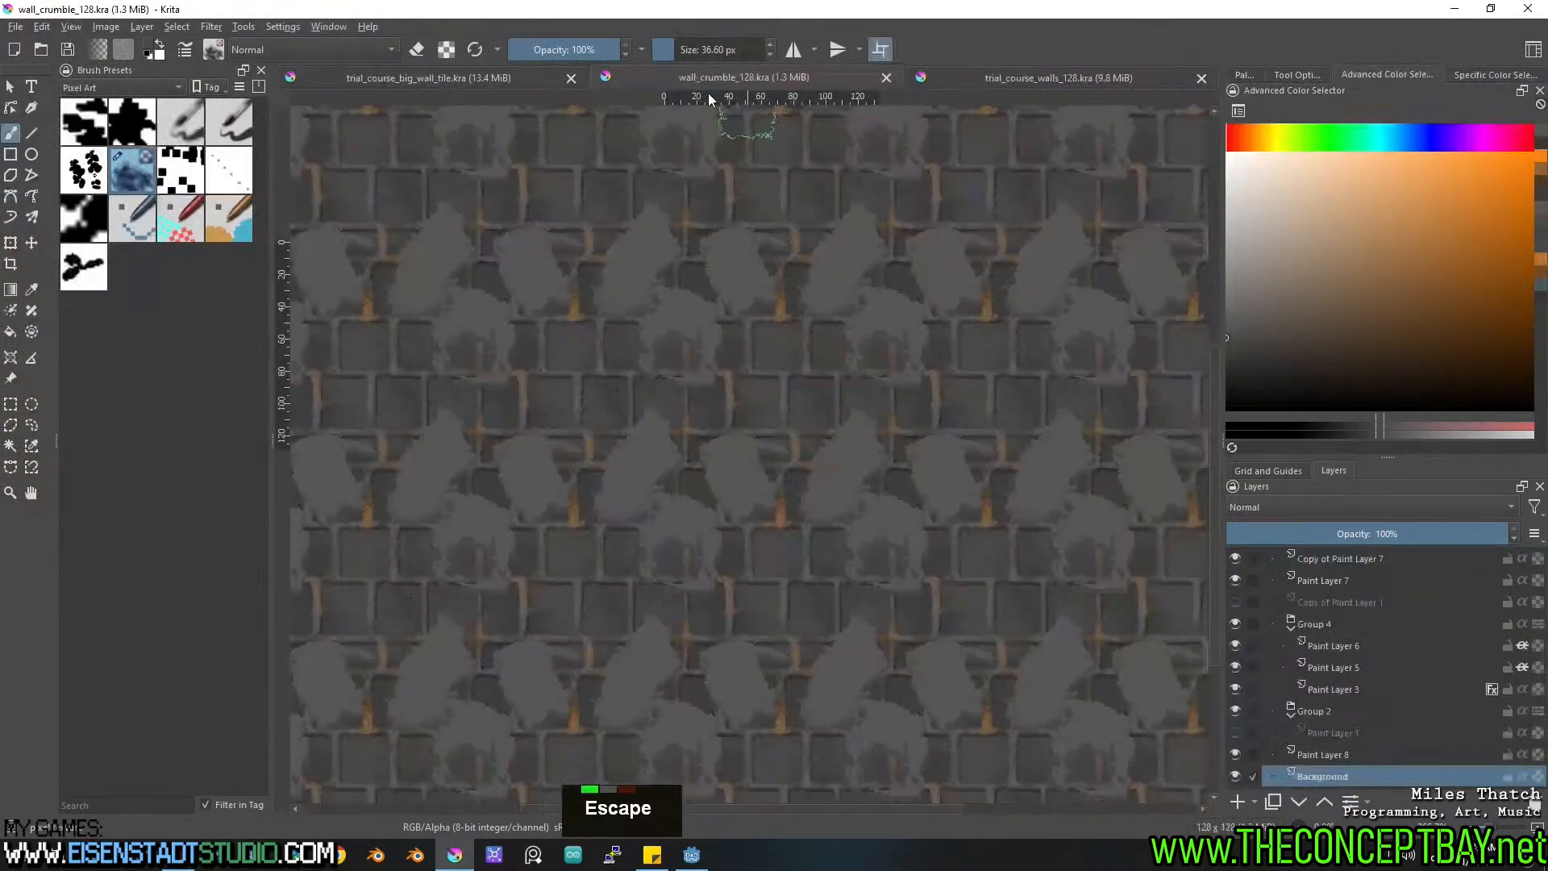
left_click(1004, 80)
key("ctrl+alt+e")
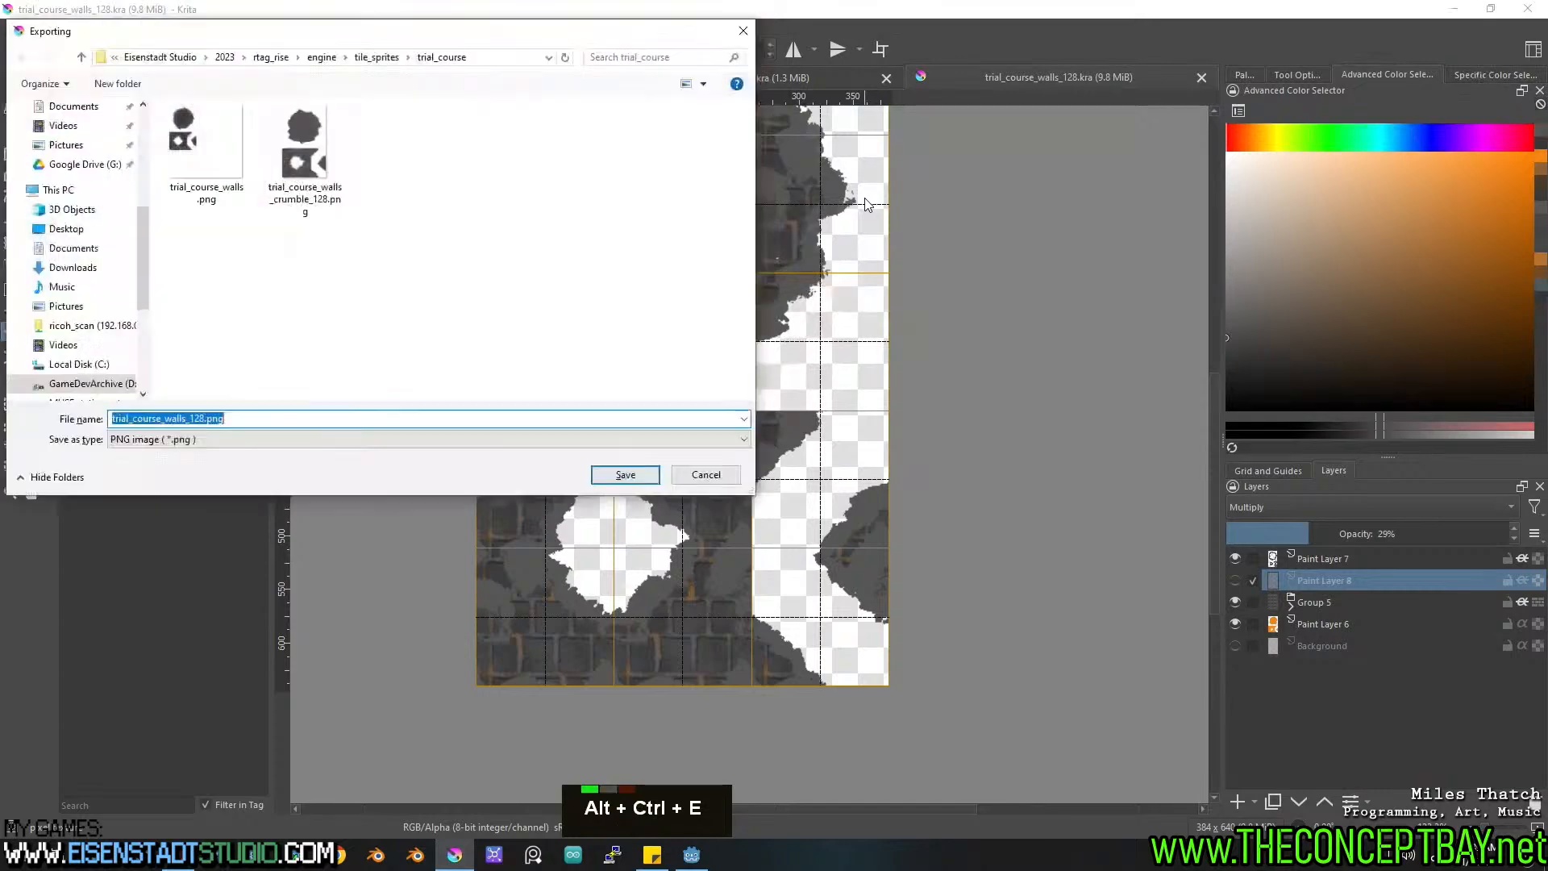
key("Left")
key("Return")
key("Escape")
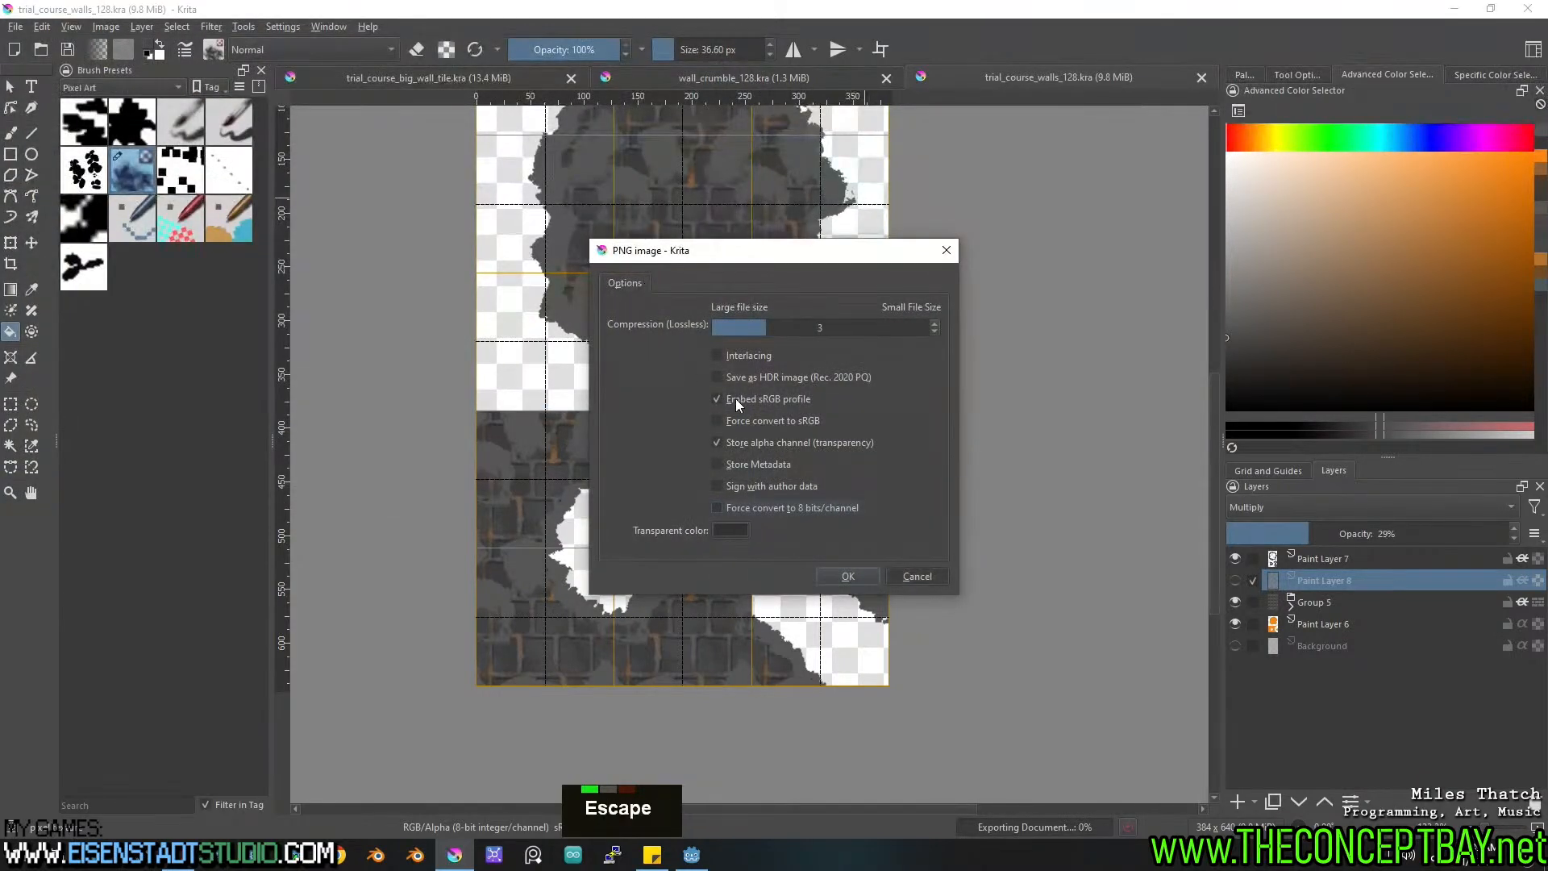
Export the updated wall tile sheet as a PNG, replacing the existing trial_course_walls_crumble_128.png.
key("ctrl+alt+e")
key("Return")
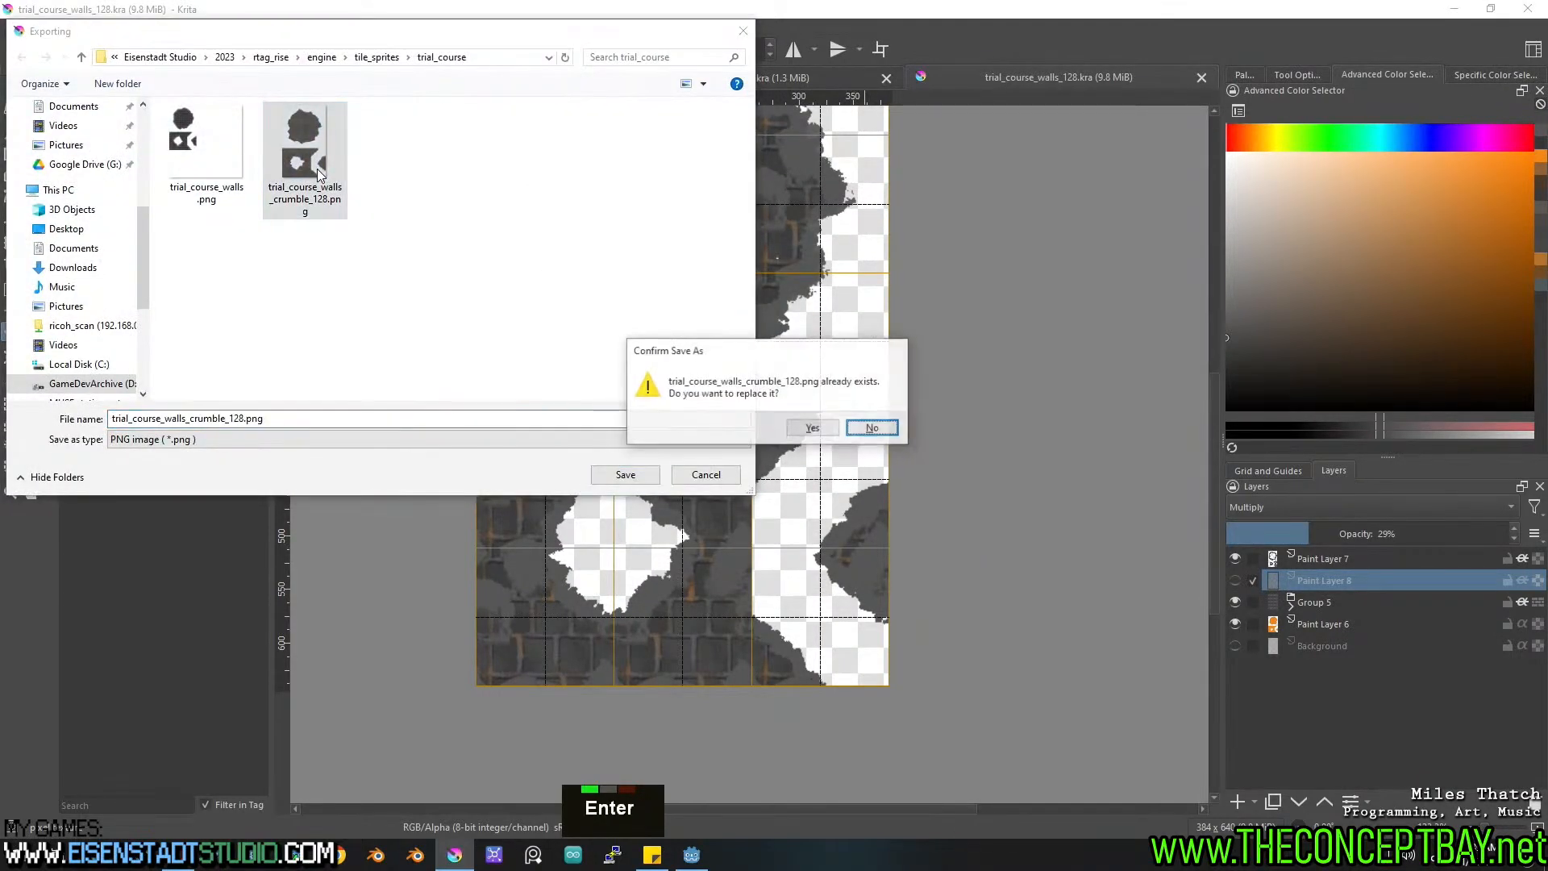
key("Left")
key("Return")
key("Return")
Switch to Godot and examine how the darker brick crumble tiles look around the spinner rails and central wall.
left_click(691, 855)
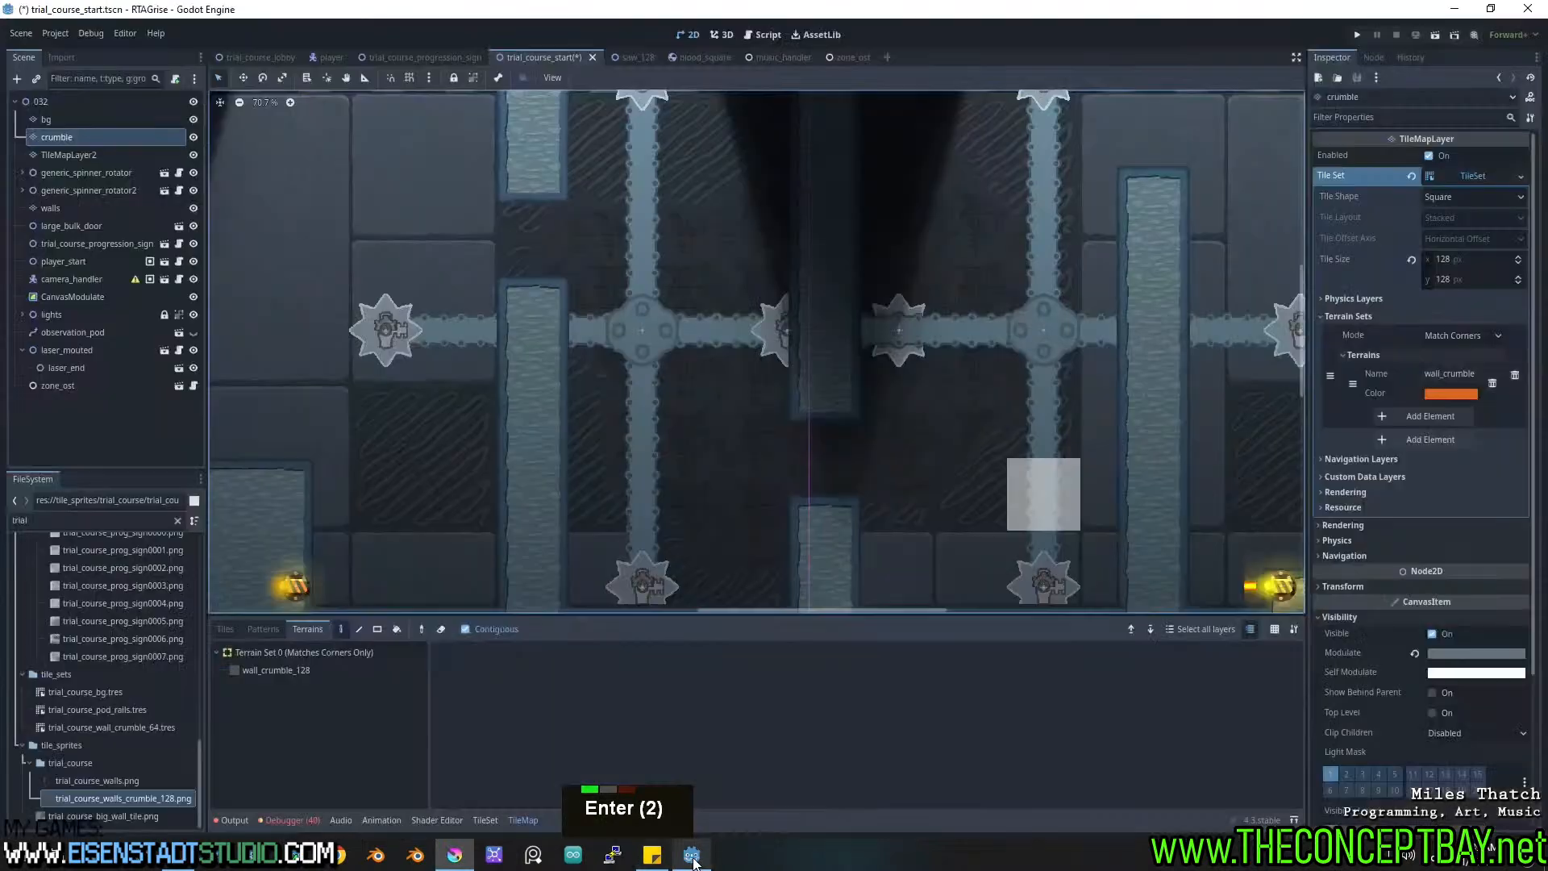
middle_click_drag(827, 414, 1058, 516)
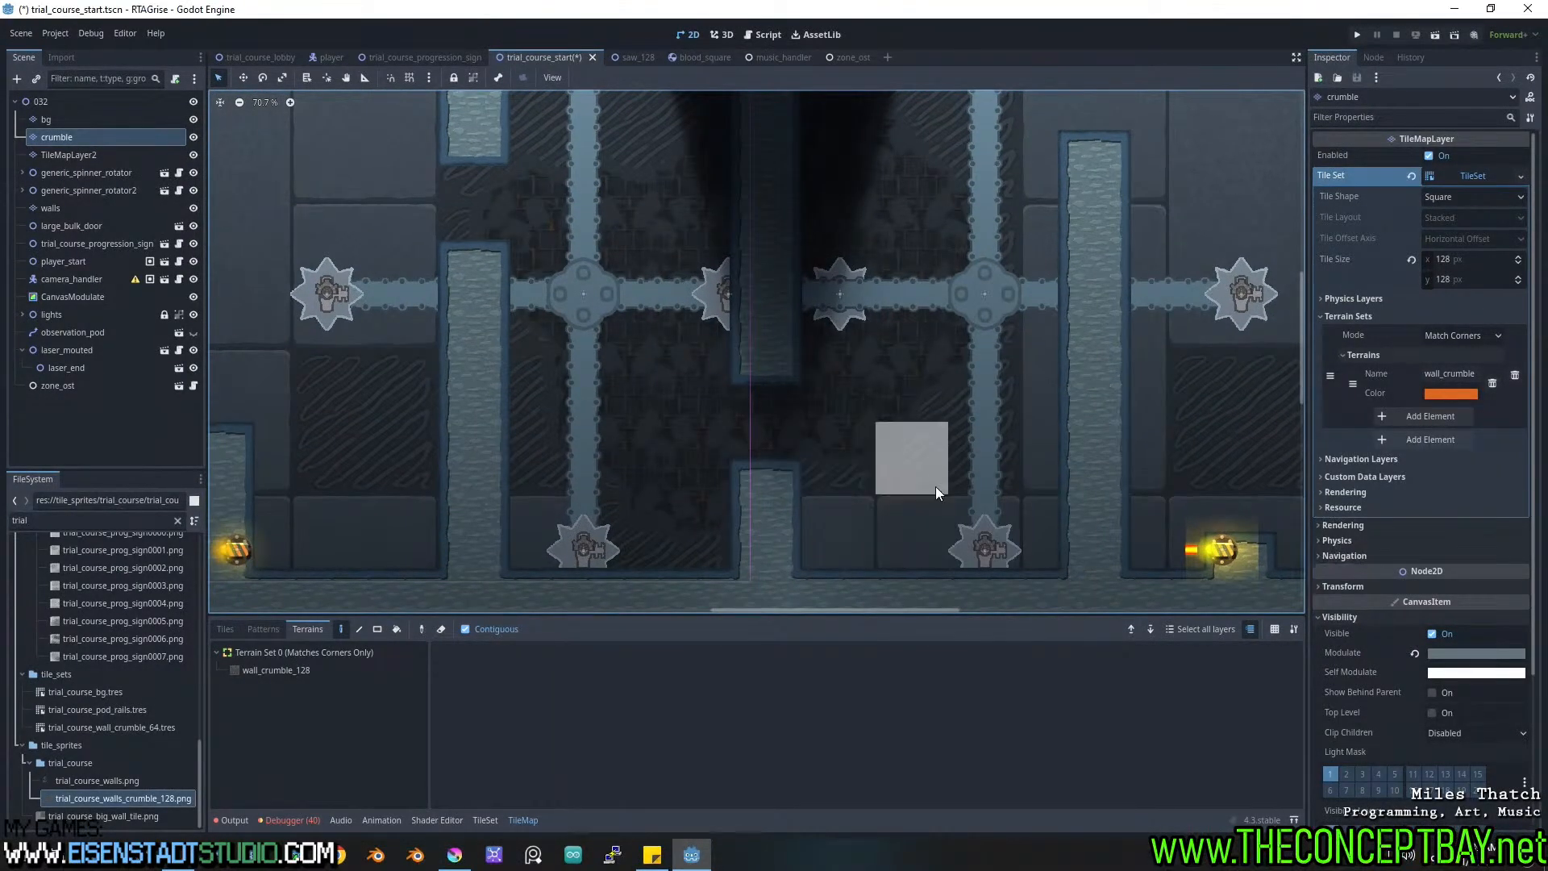
middle_click_drag(960, 511, 948, 468)
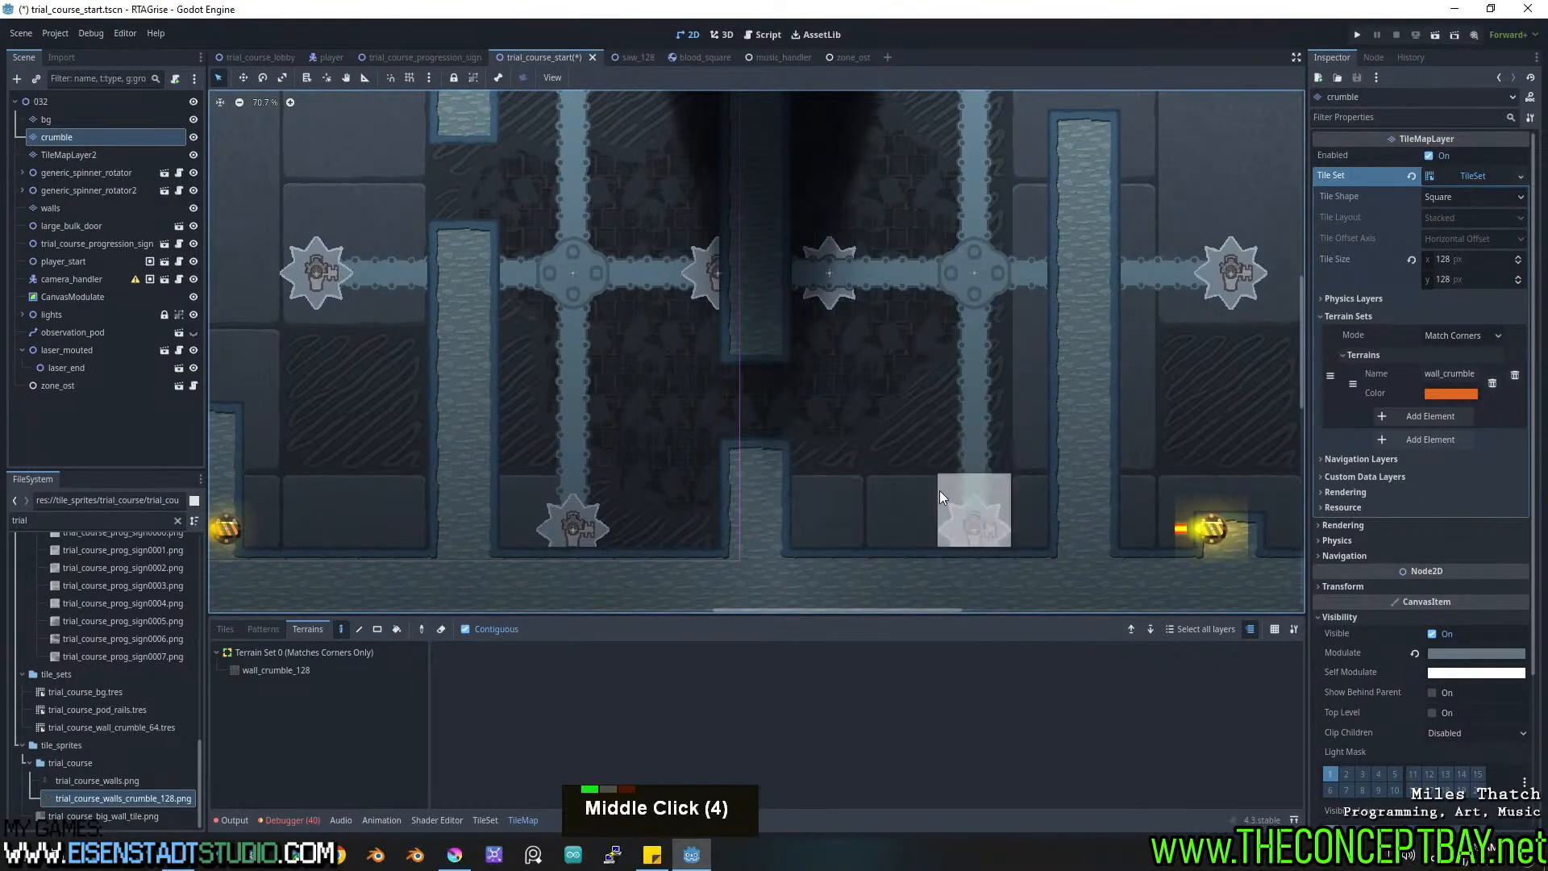
scroll(812, 500, "up", 2)
middle_click_drag(856, 511, 801, 476)
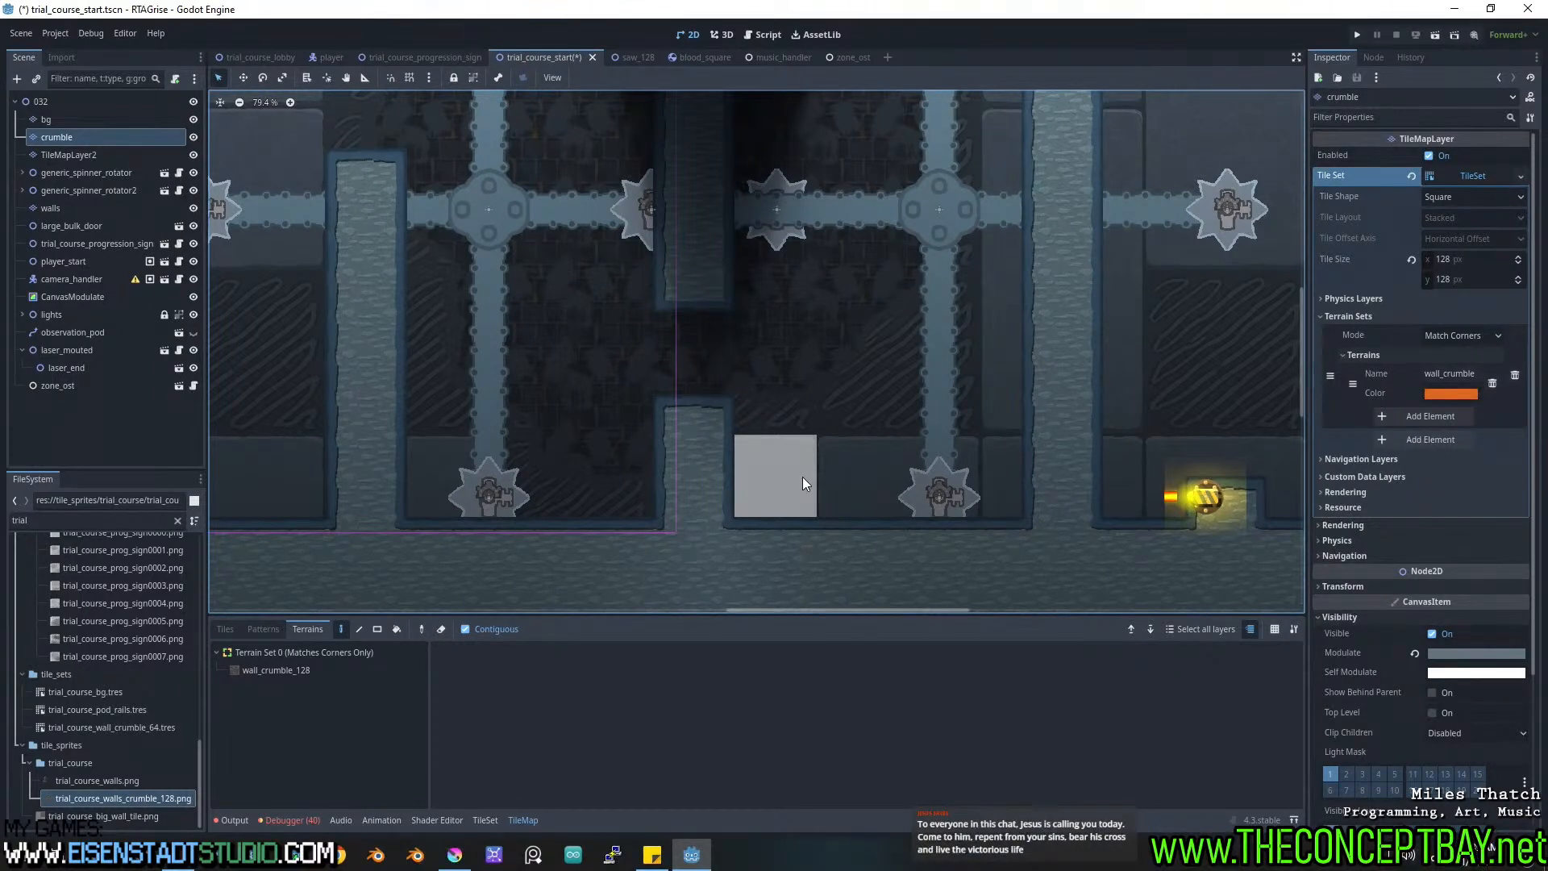
middle_click_drag(756, 321, 752, 354)
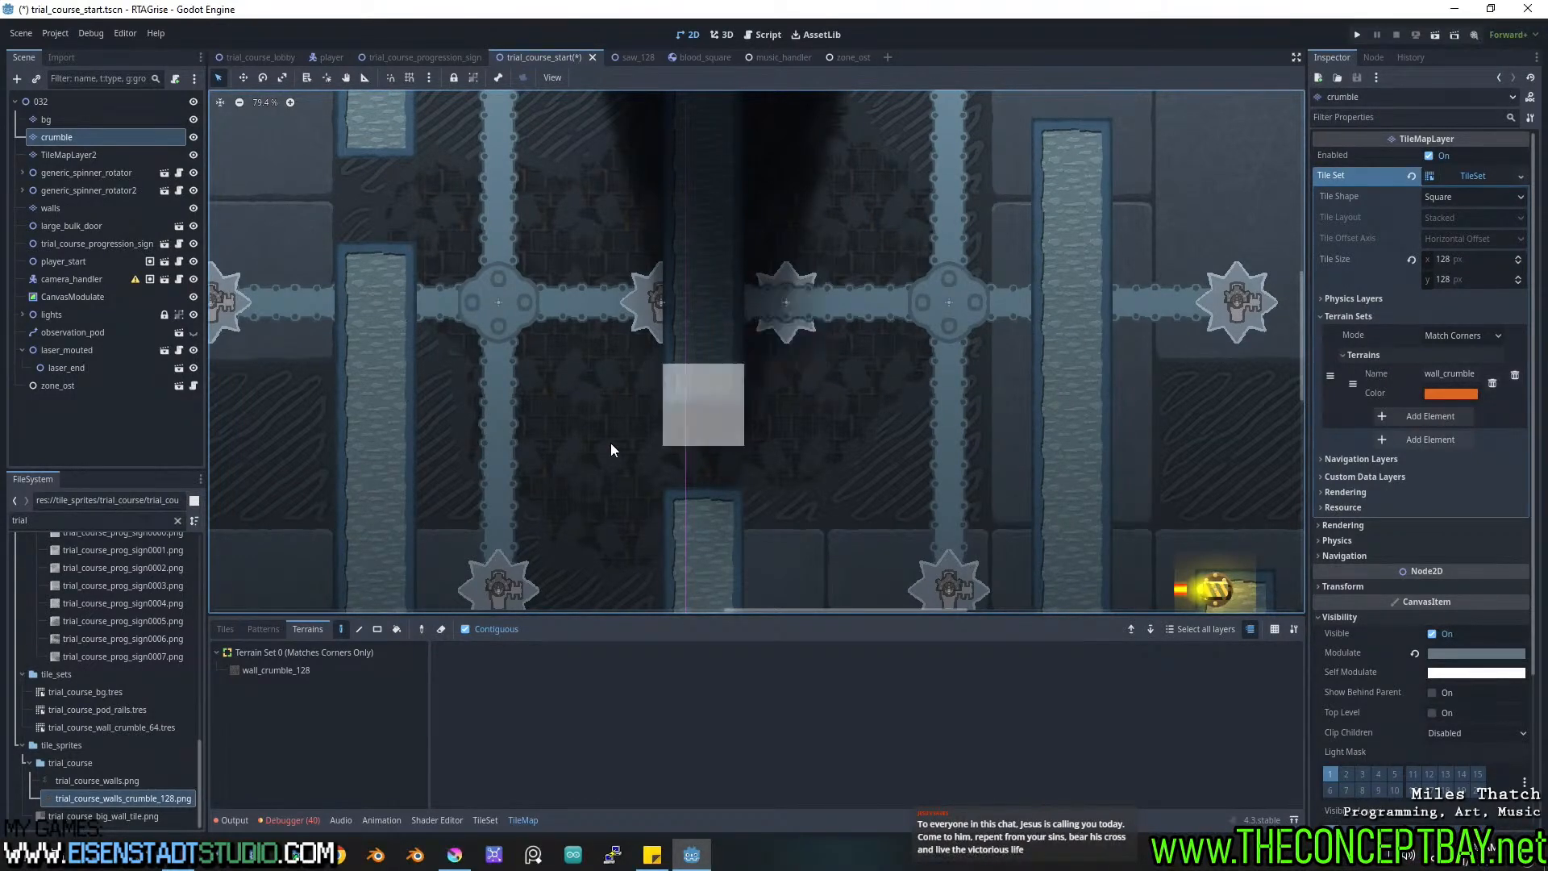
middle_click_drag(627, 459, 651, 463)
Switch to Krita and toggle the visibility of Paint Layer 7, Group 5 and Paint Layer 6 to check their contributions.
left_click(453, 854)
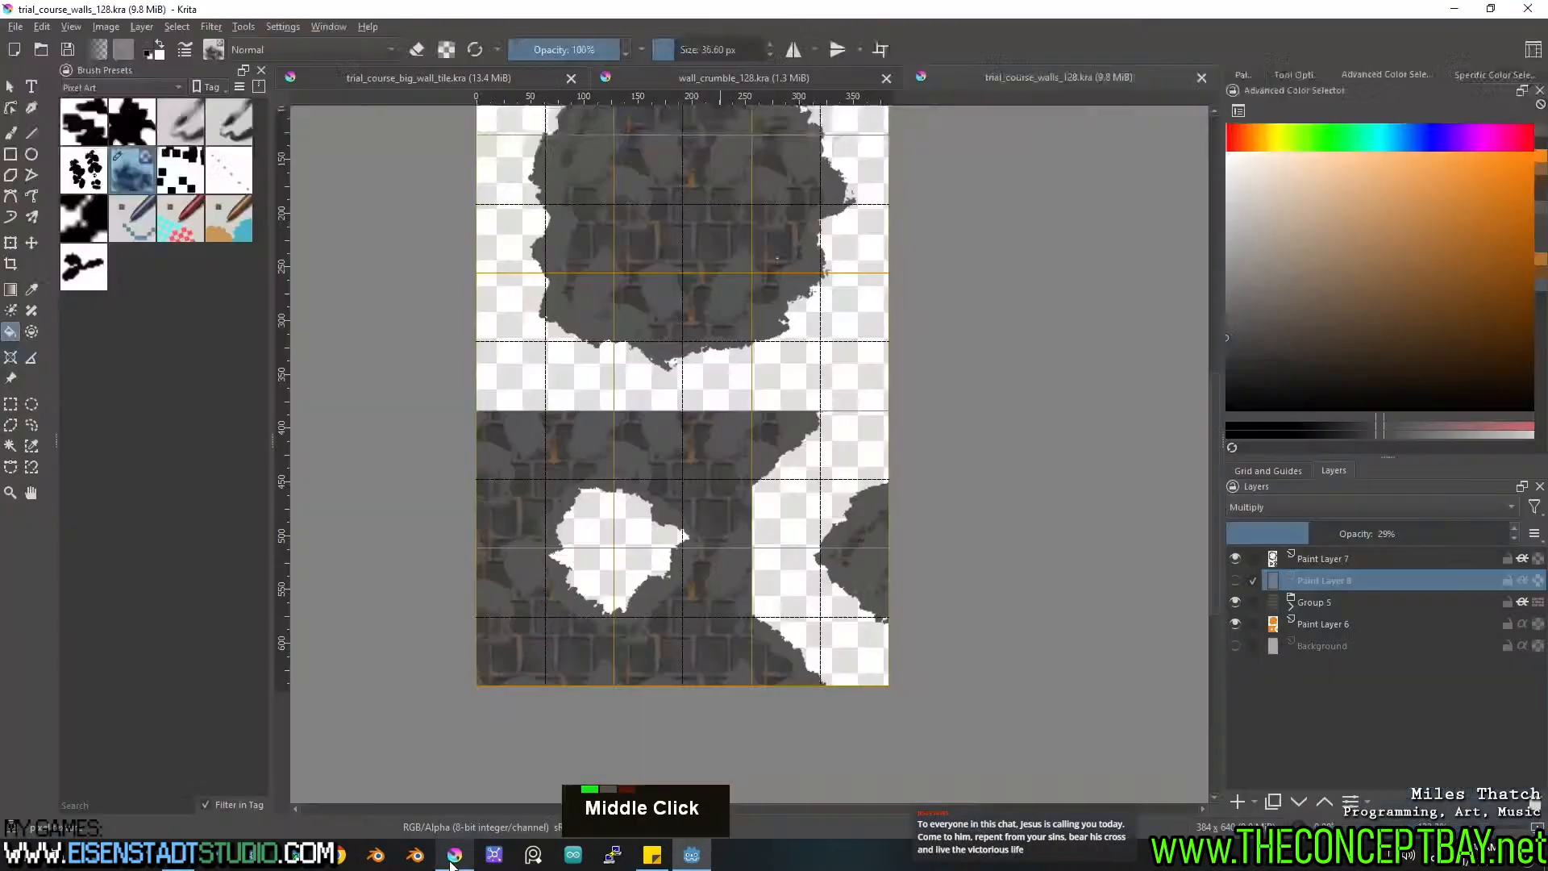
scroll(780, 452, "up", 2)
middle_click_drag(760, 444, 755, 468)
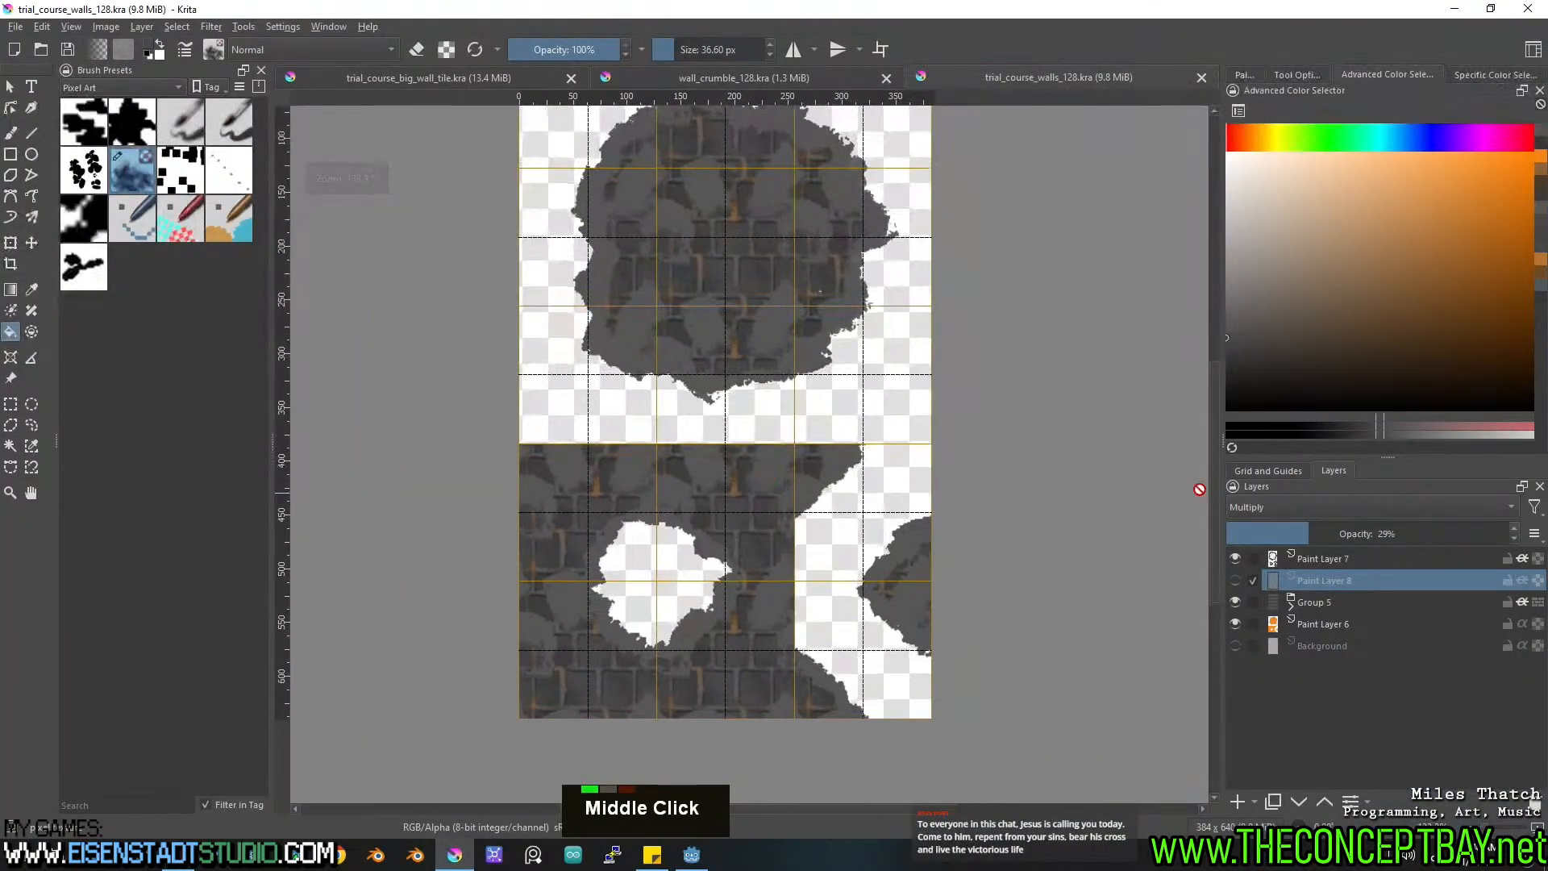
double_click(1233, 558)
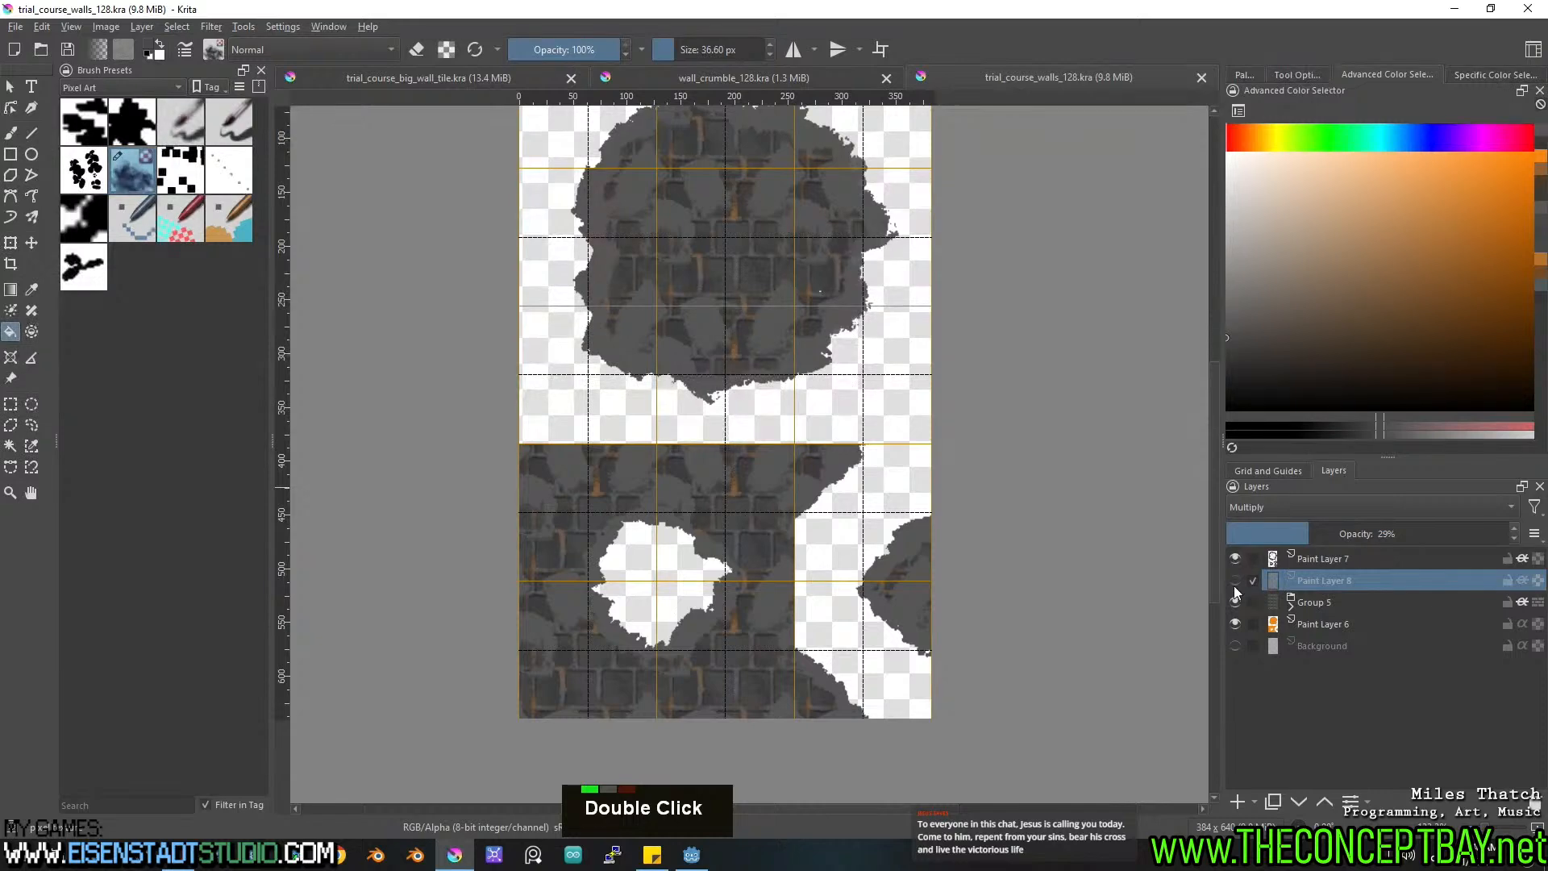
double_click(1234, 600)
double_click(1233, 625)
double_click(1235, 557)
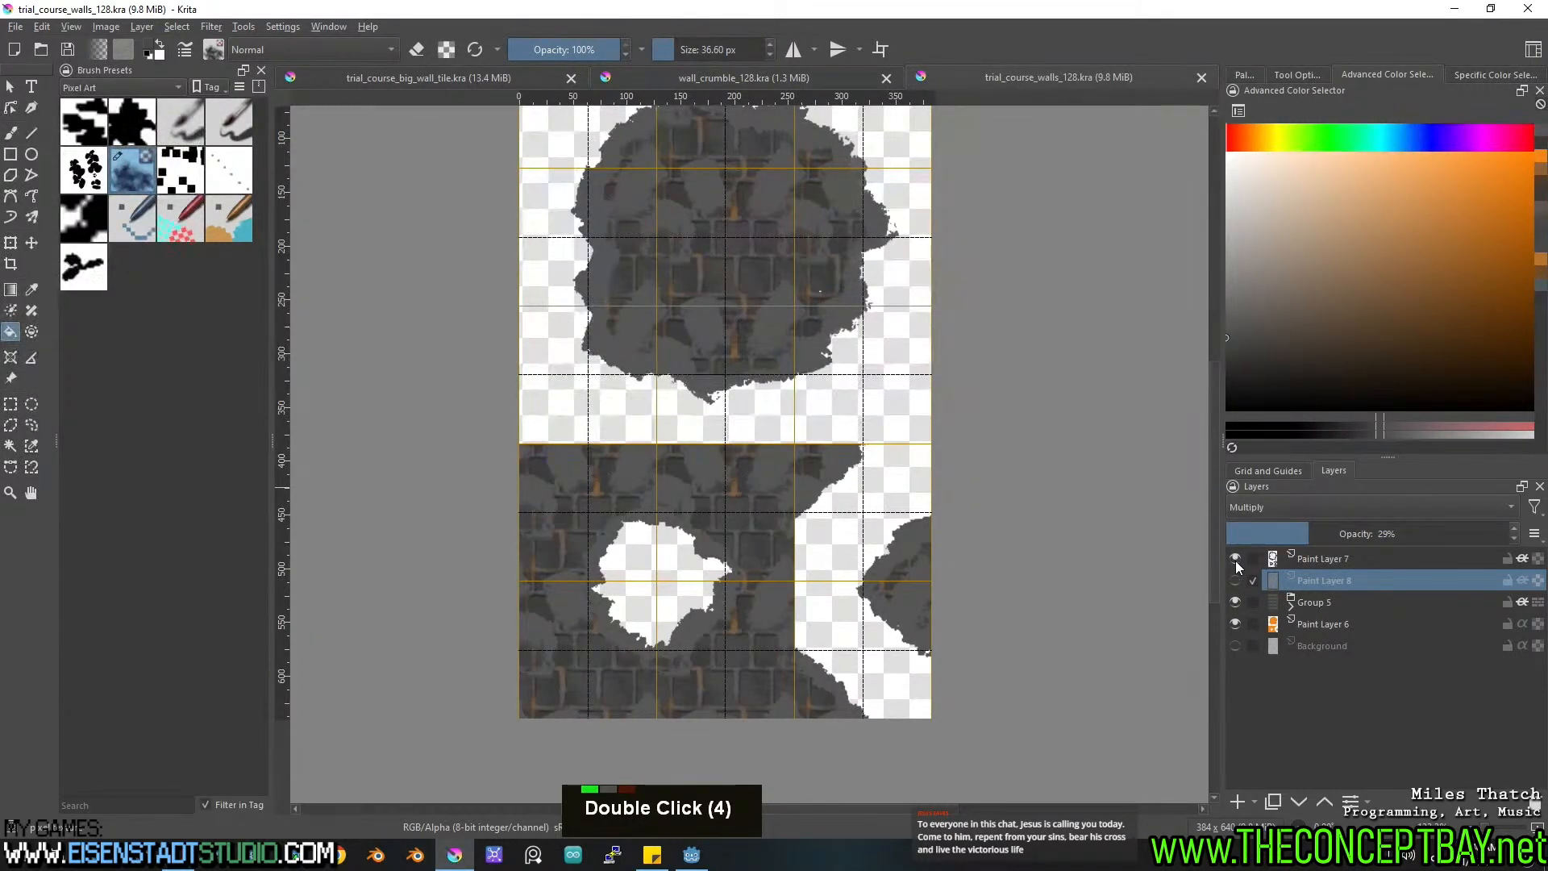
Switch to wall_crumble_128.kra, collapse Group 4 and toggle the visibility of Copy of Paint Layer 7 to compare.
left_click(835, 84)
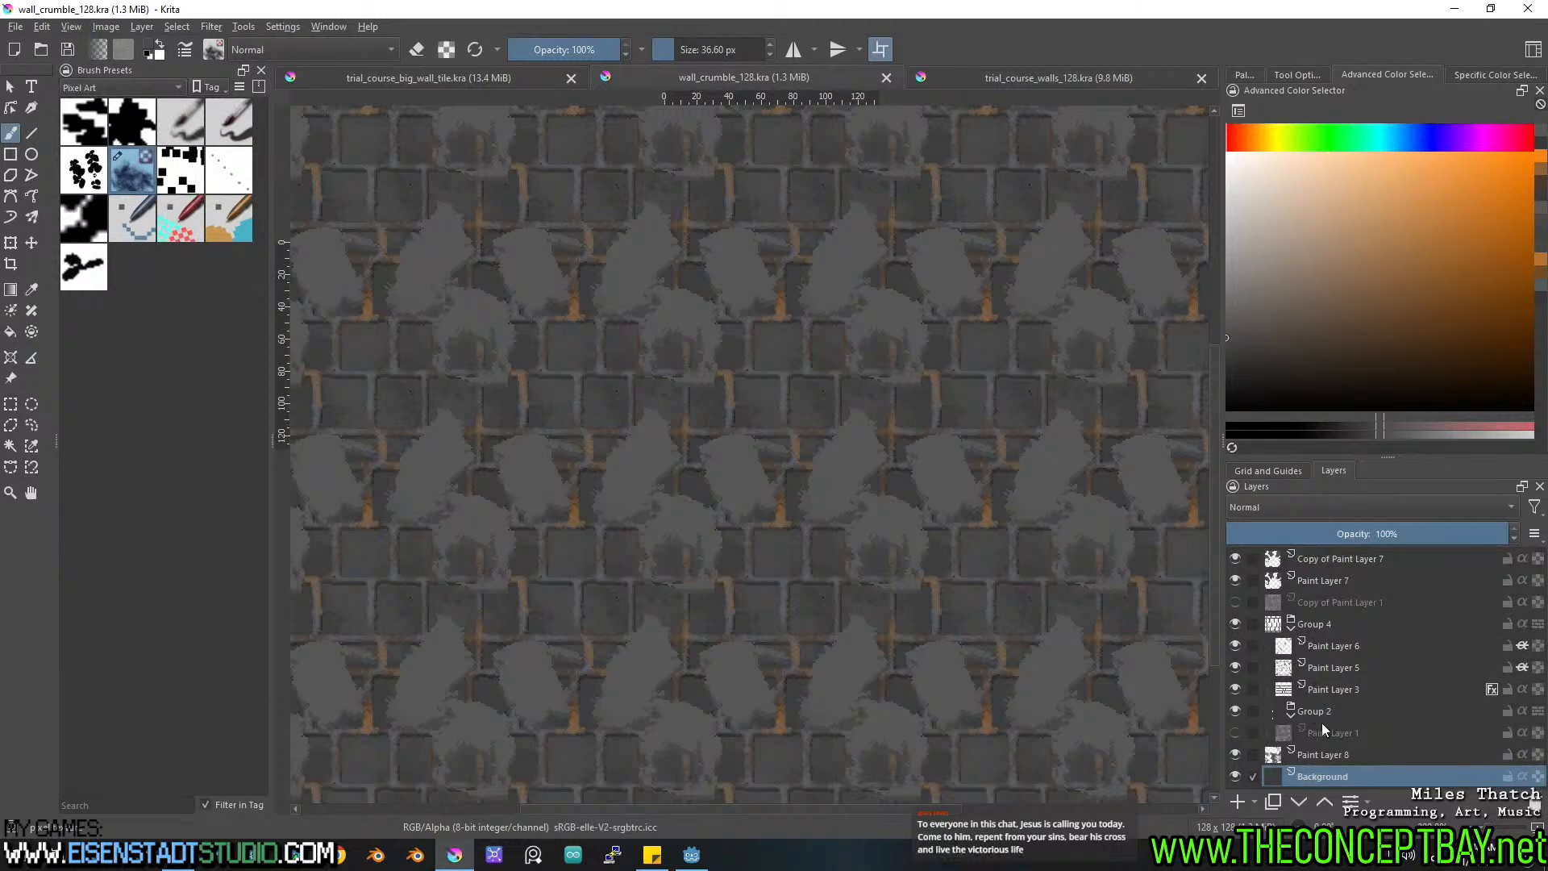
middle_click_drag(988, 570, 998, 539)
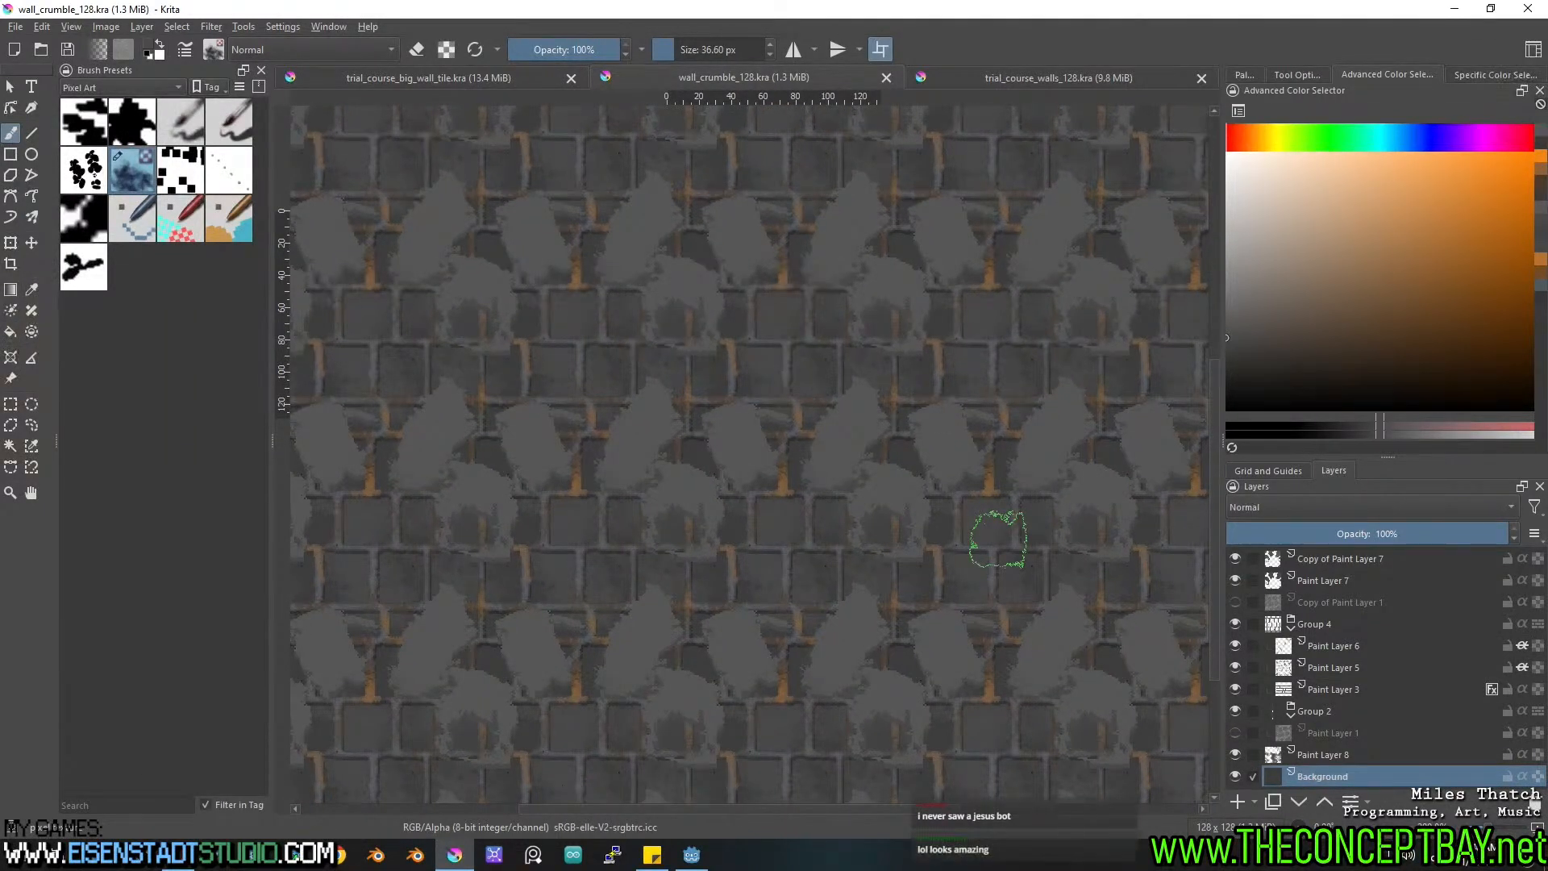
middle_click_drag(949, 535, 954, 536)
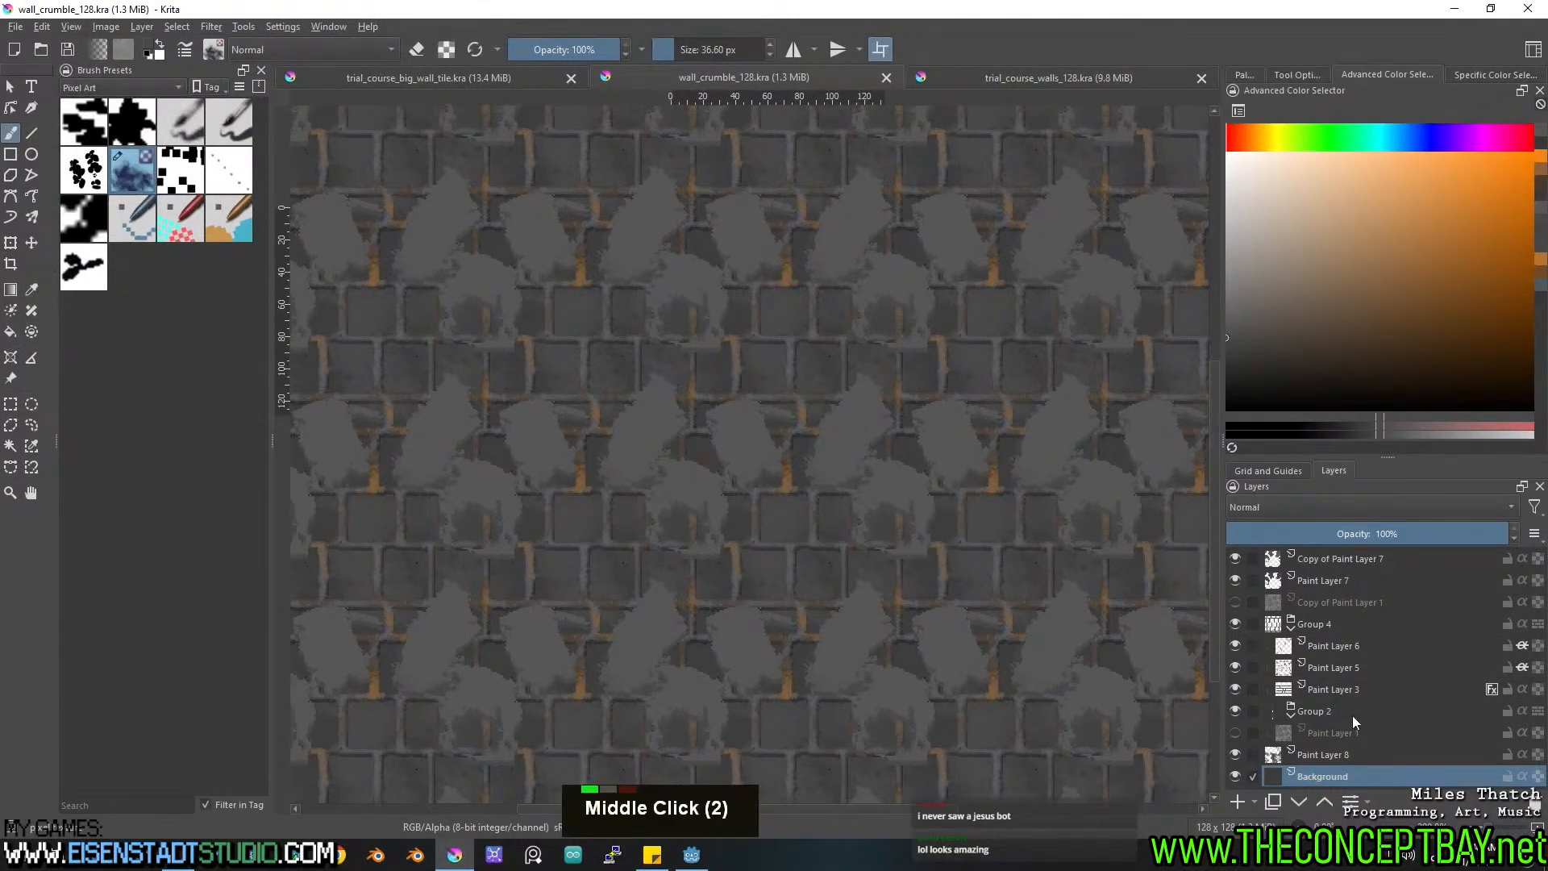
double_click(1291, 626)
double_click(1288, 632)
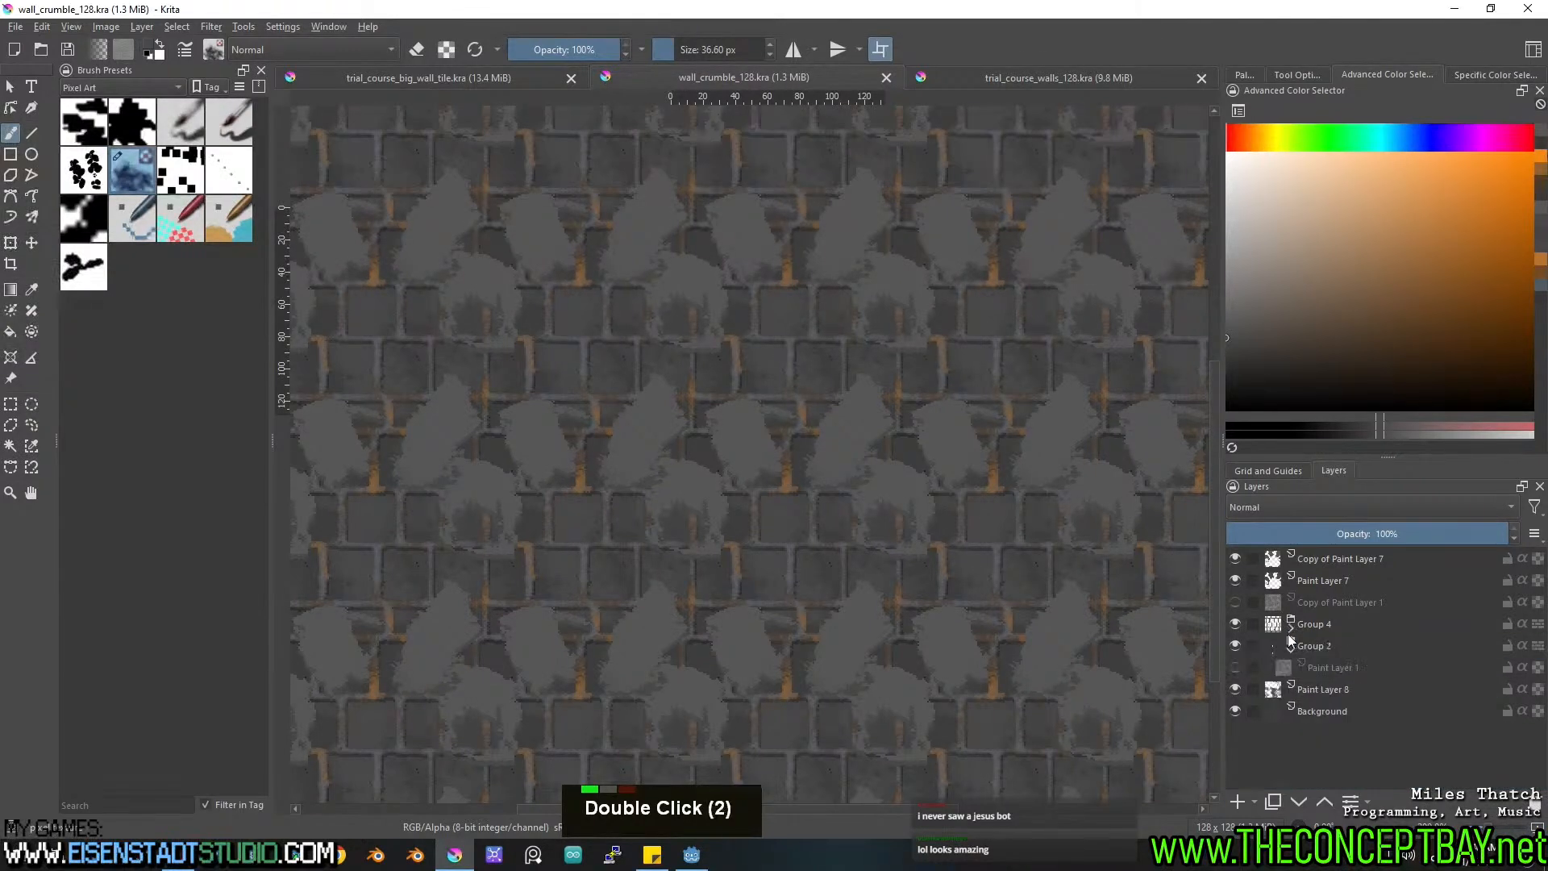
double_click(1237, 563)
double_click(1235, 560)
double_click(1235, 560)
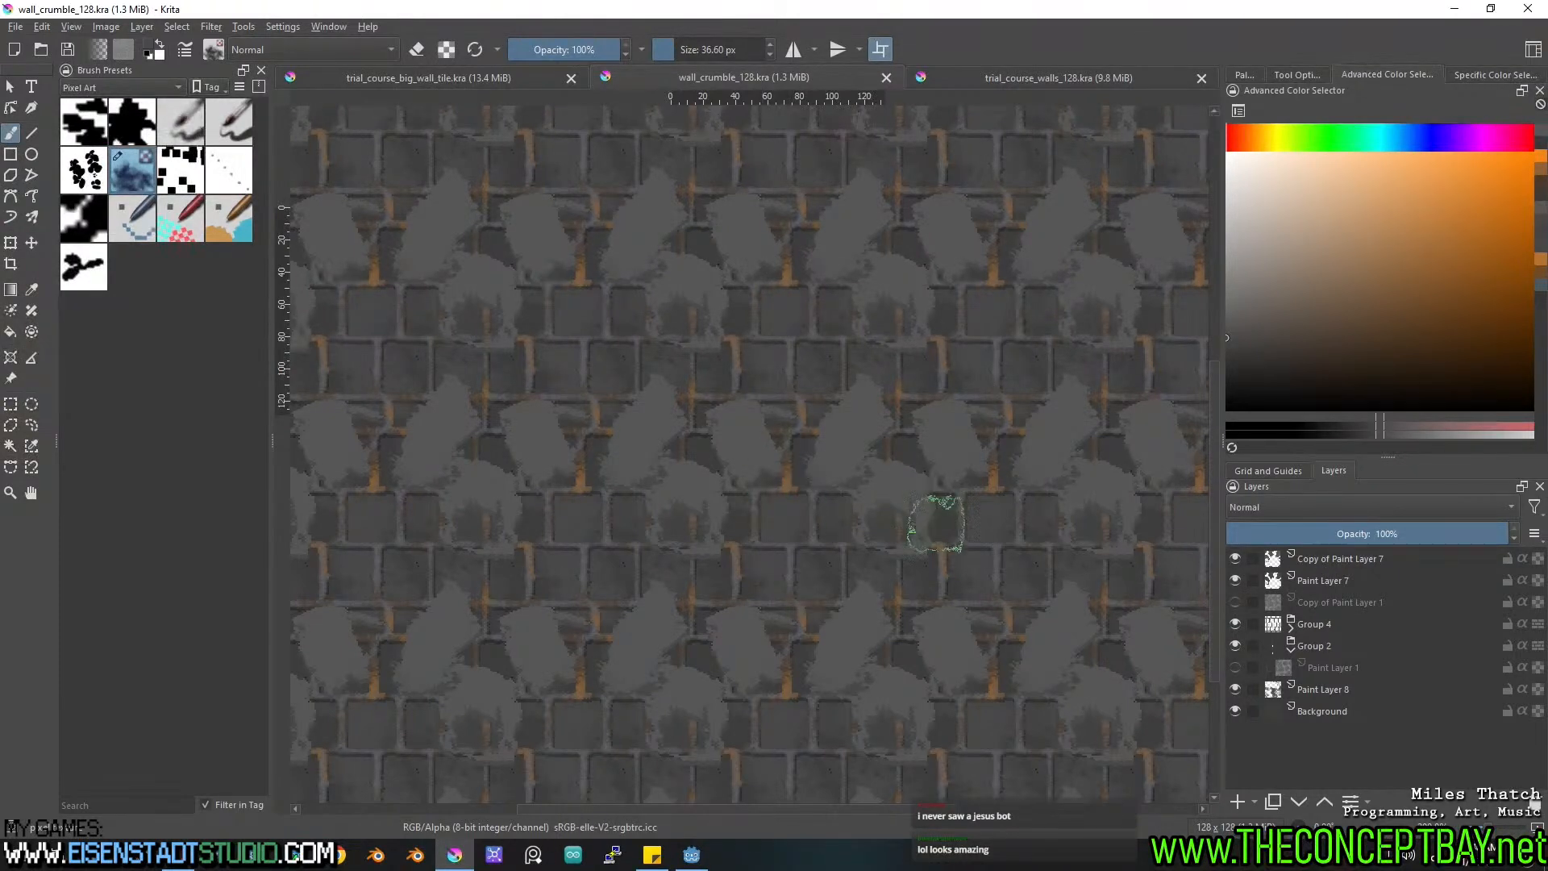
Sample the plaster grey, hide Paint Layer 7 and its copy, and add a new paint layer on top.
left_click(967, 439, "ctrl")
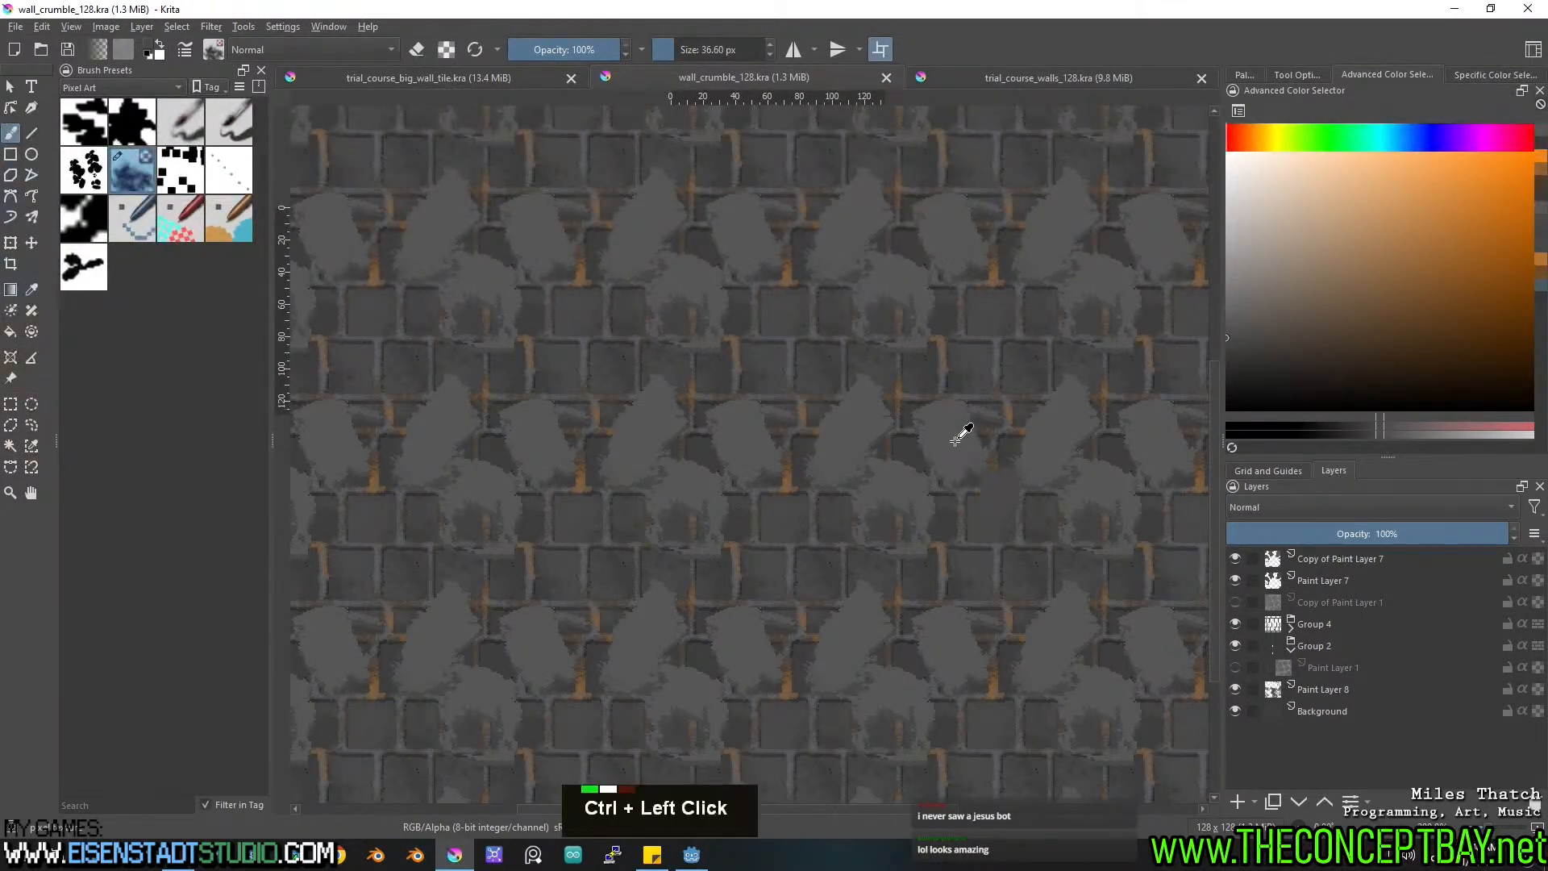
left_click(1235, 580)
left_click(1235, 559)
left_click(1303, 558)
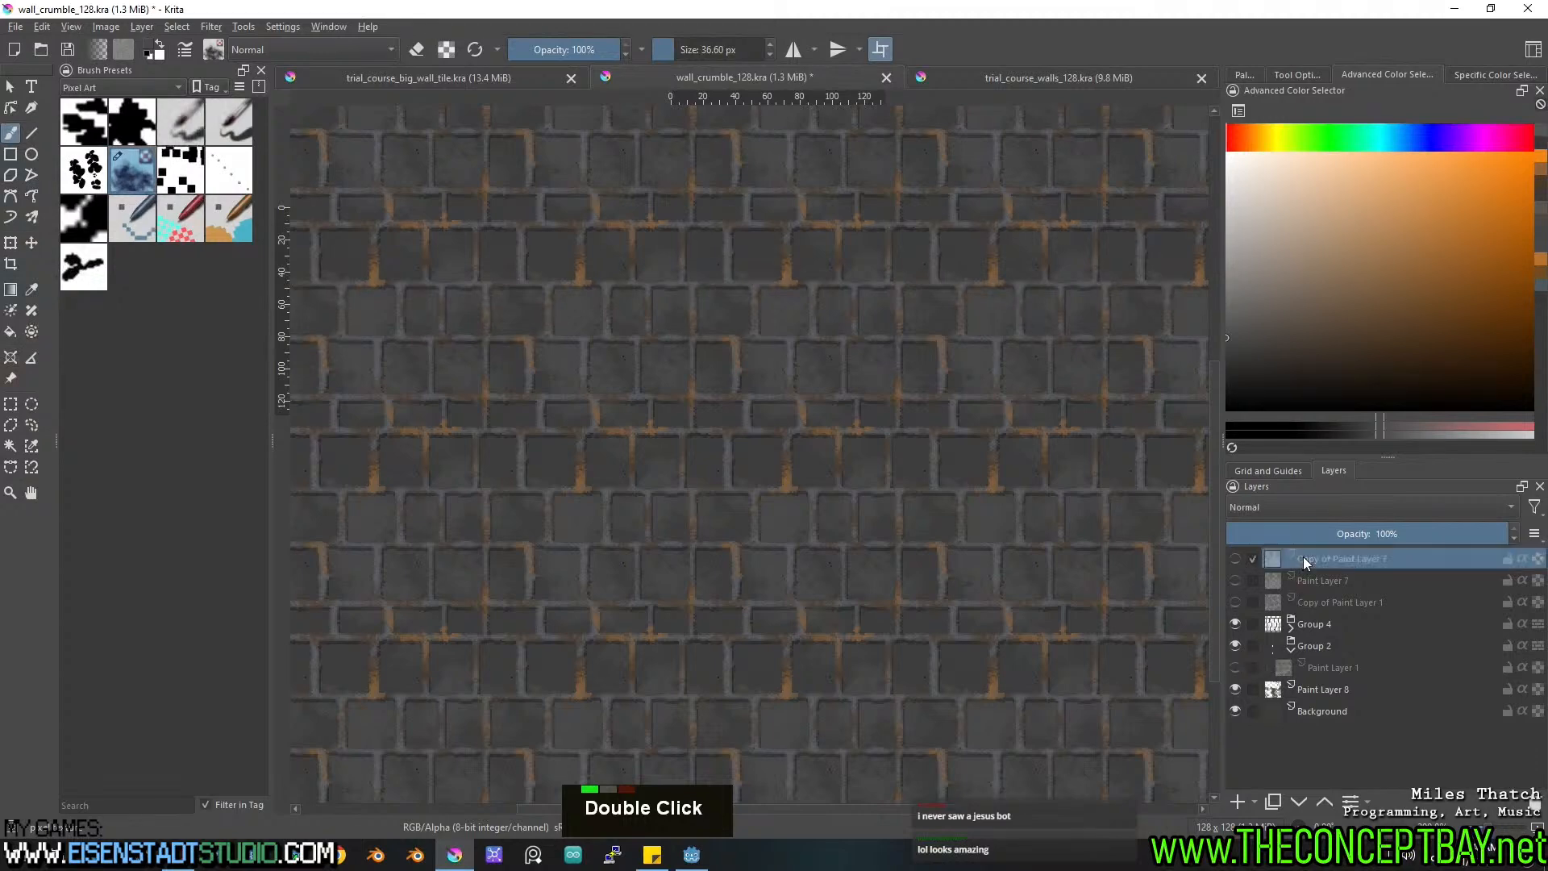
left_click(1239, 803)
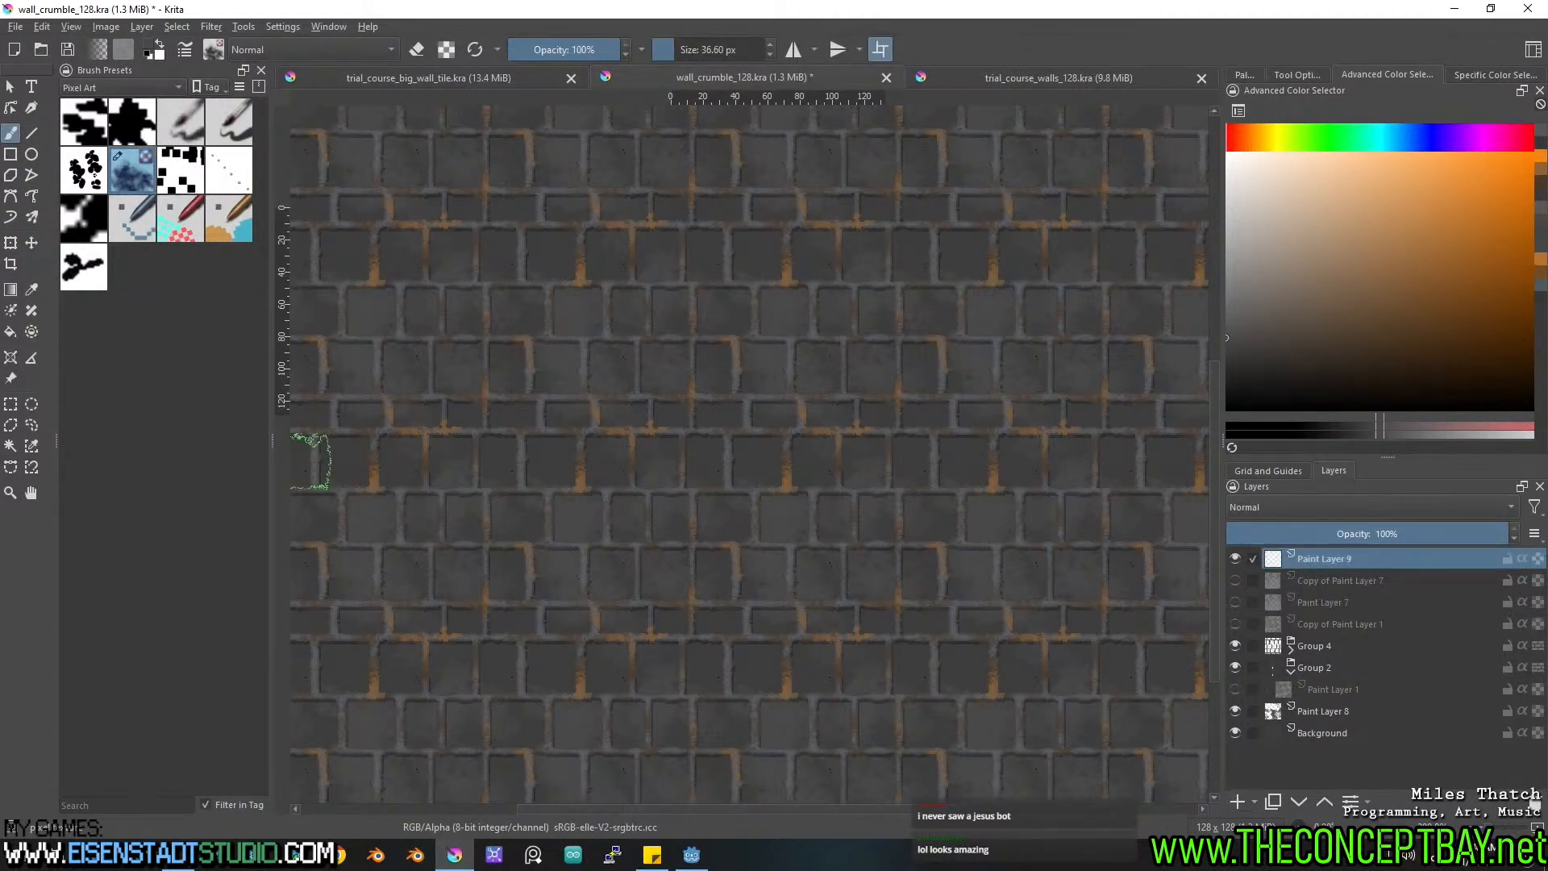
left_click(10, 427)
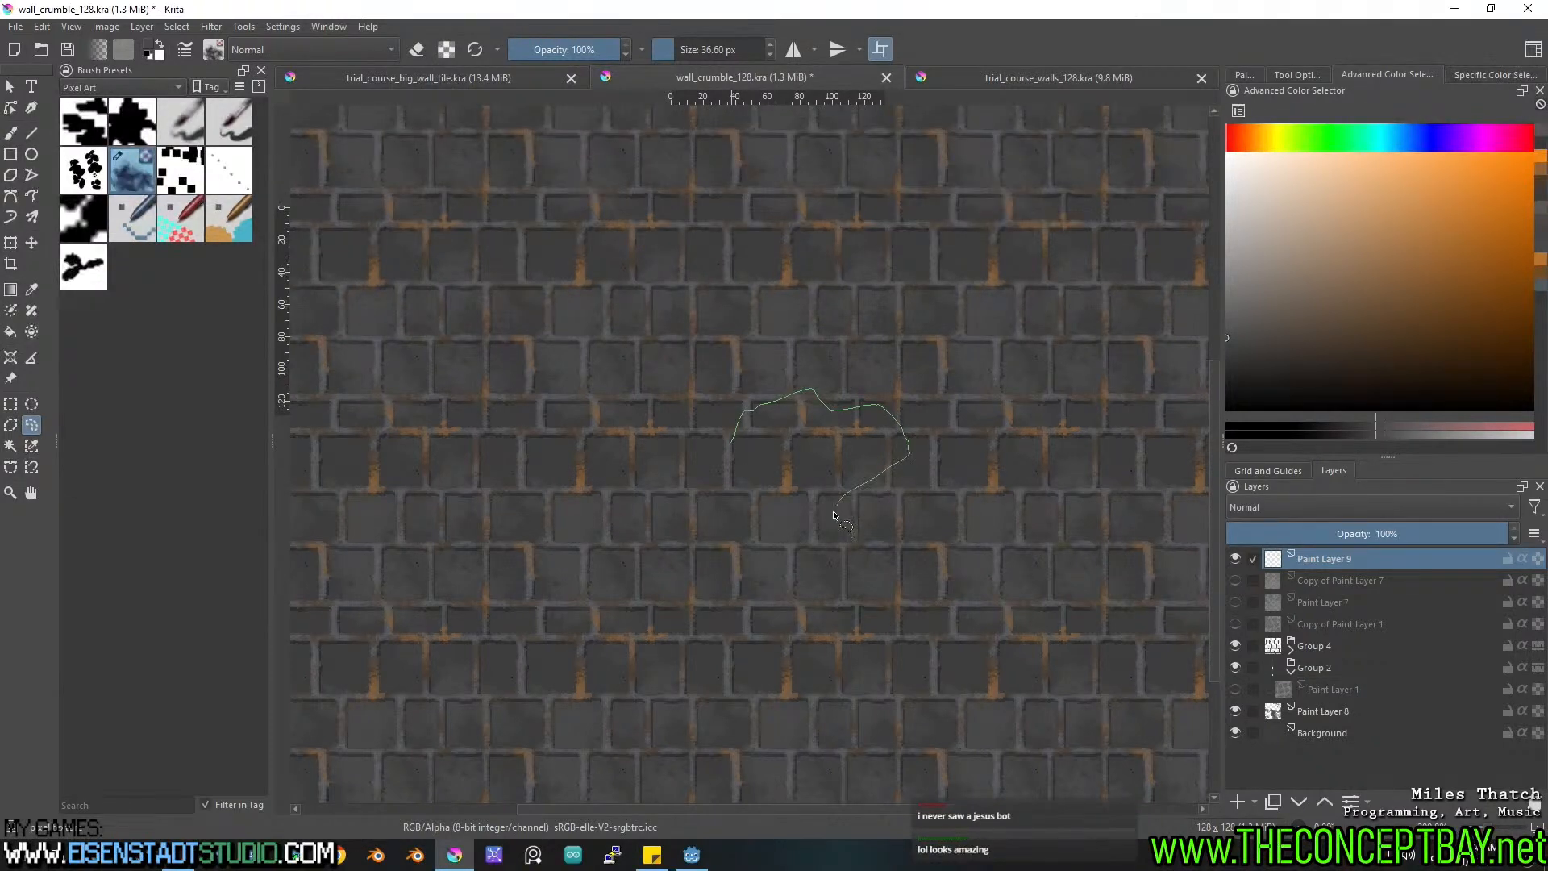
left_click_drag(727, 462, 728, 464)
key("f")
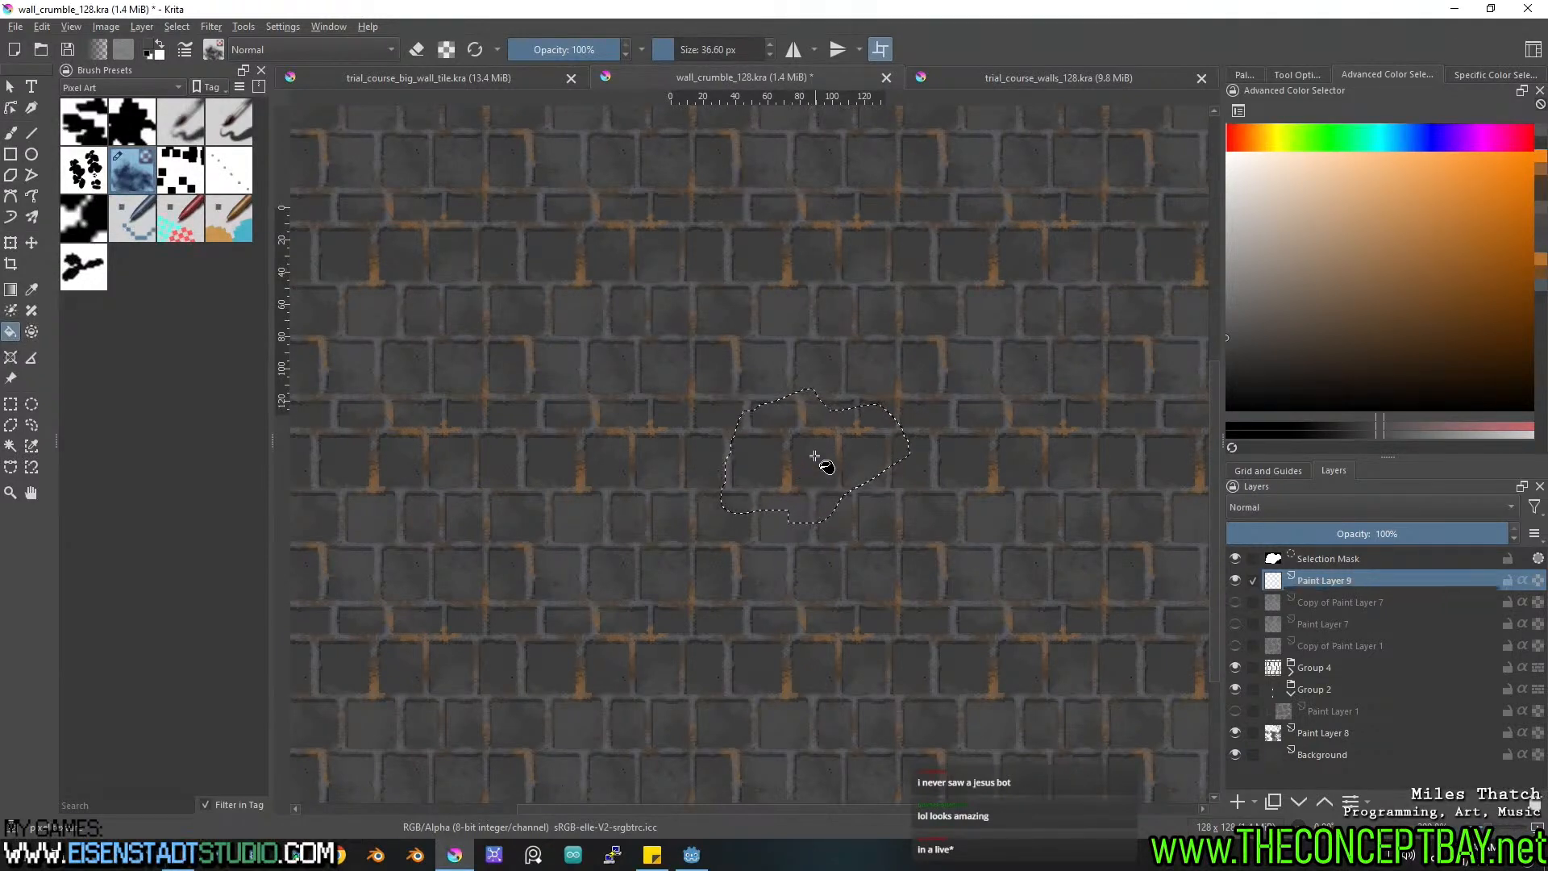
double_click(819, 459)
double_click(815, 453)
left_click(1294, 74)
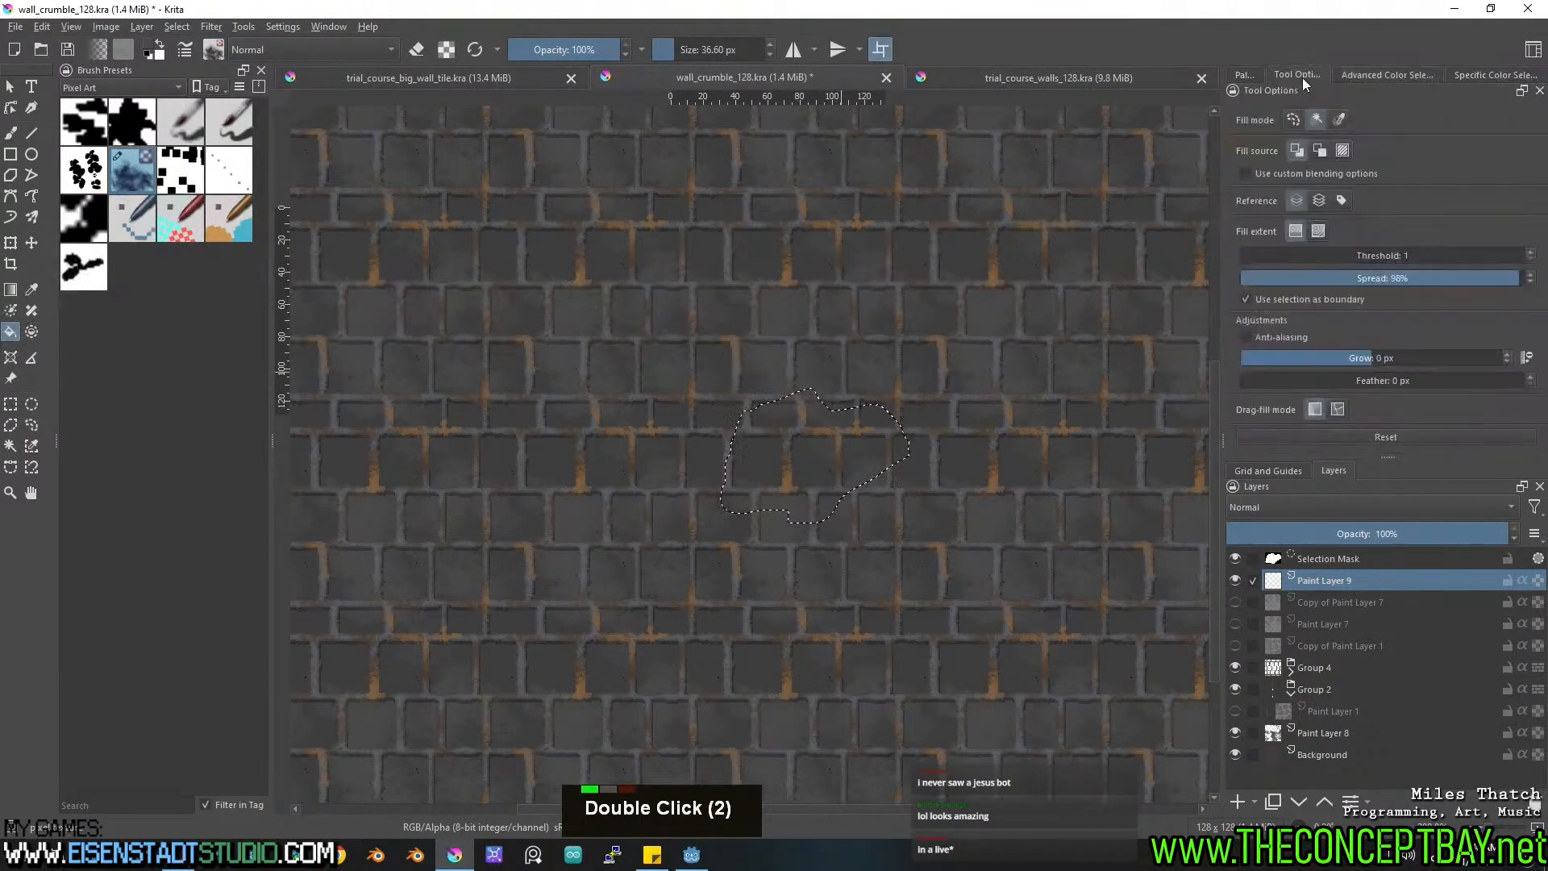
left_click(1297, 119)
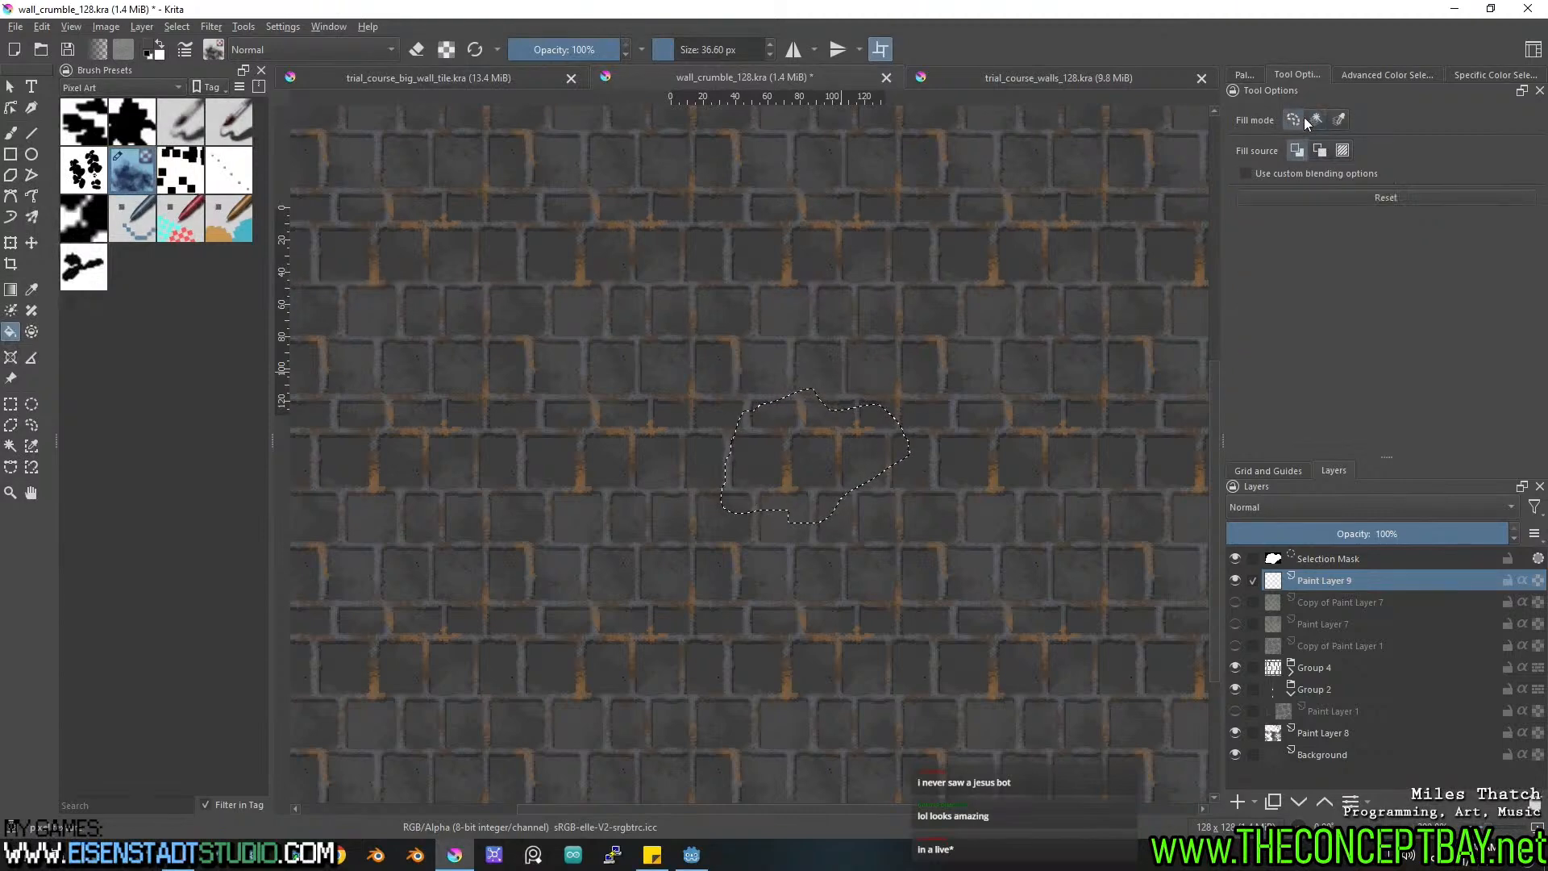
key("ctrl+z")
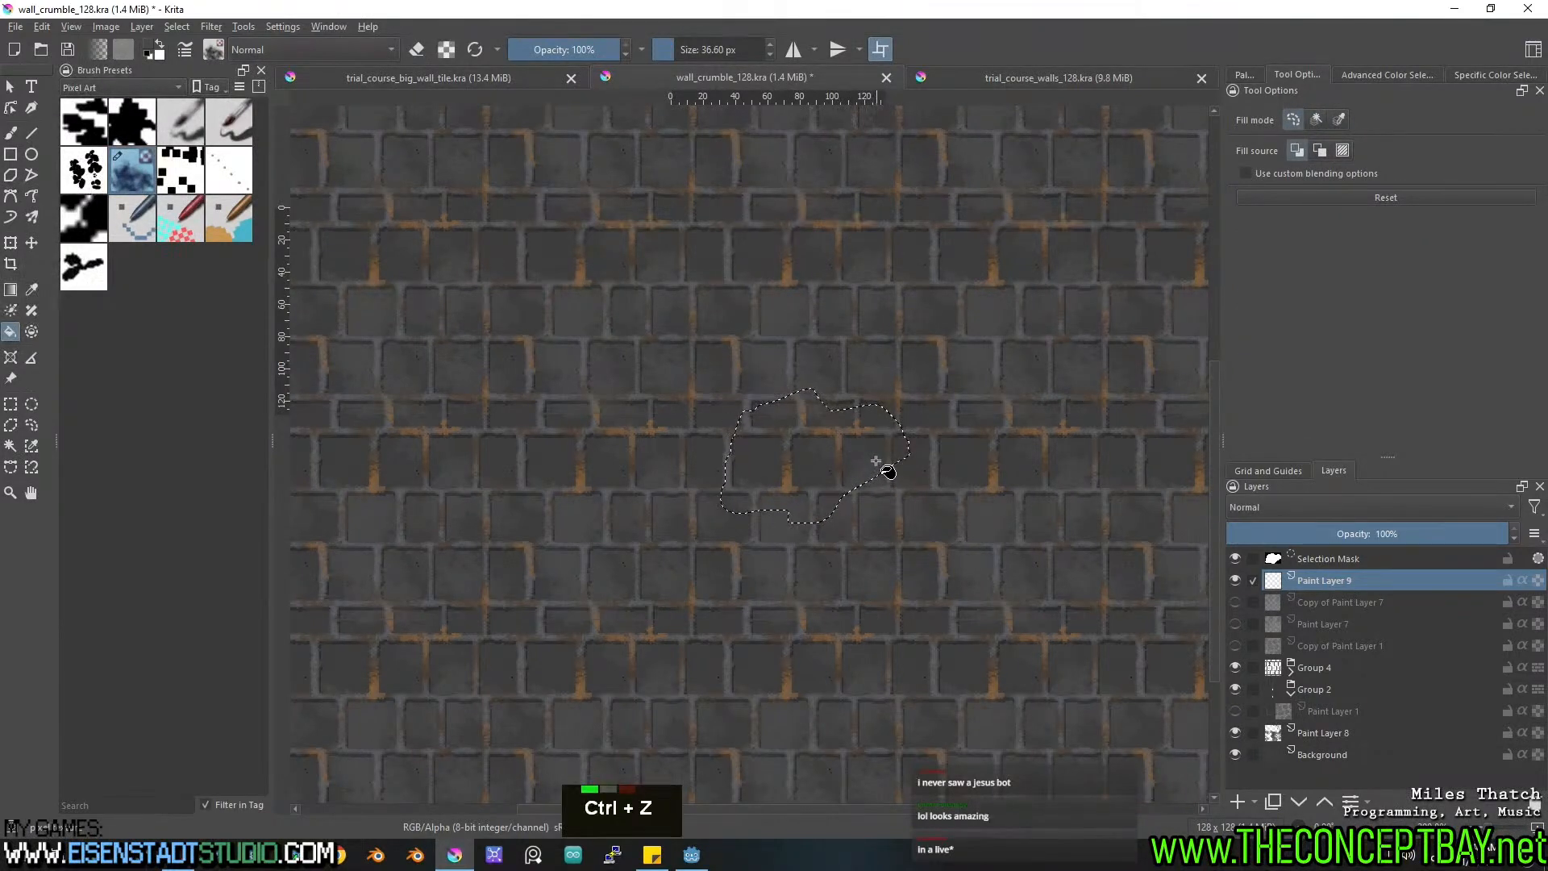
key("ctrl+shift+a")
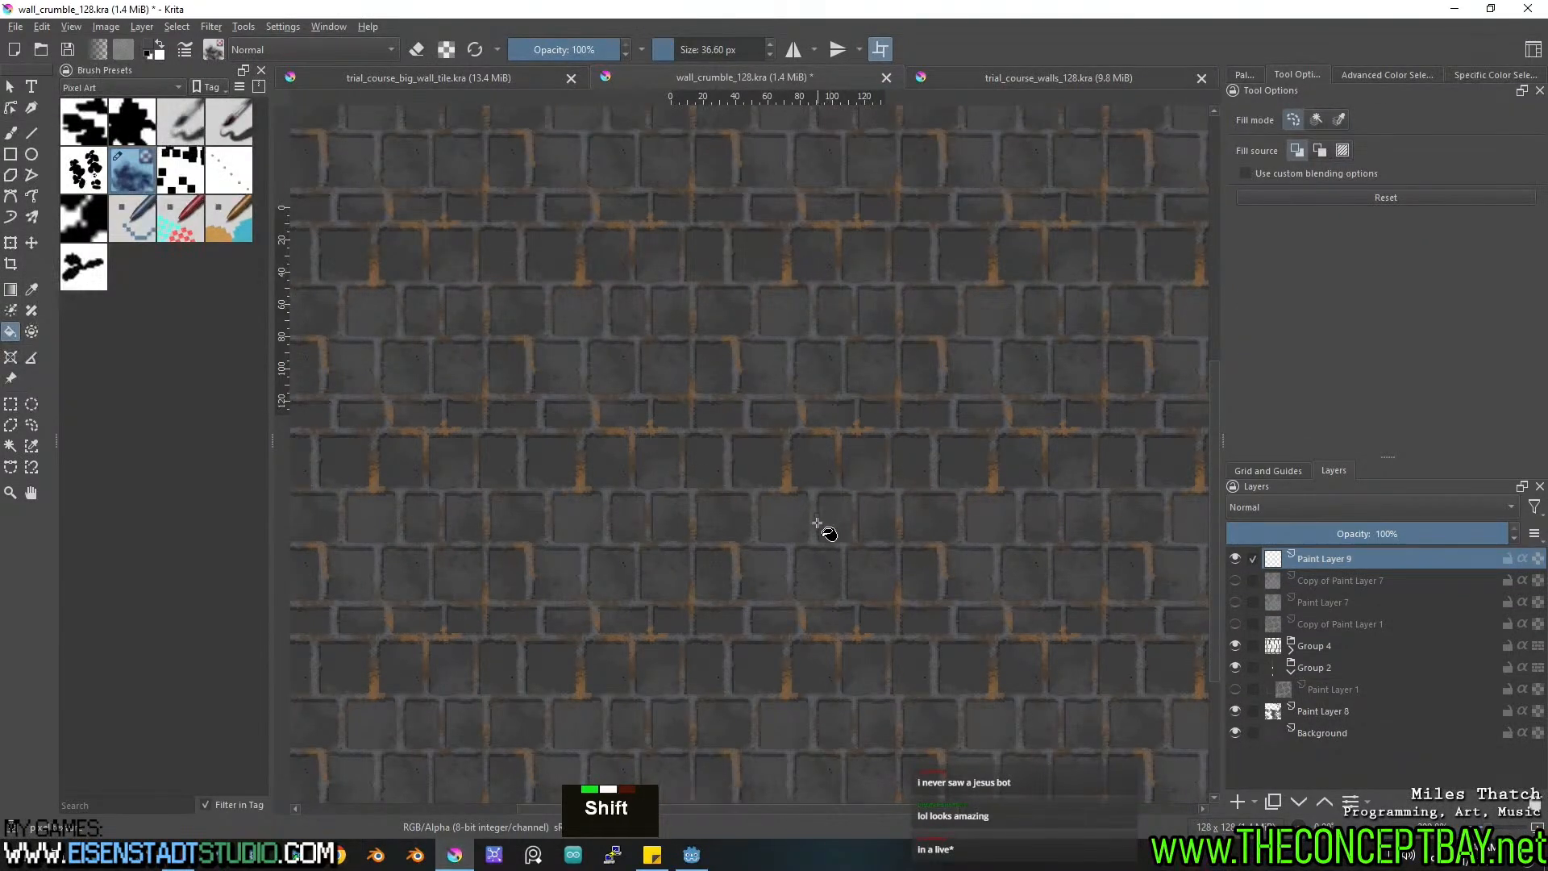
Outline a plaster patch across the upper brick rows with a 3 px brush, using wrap-around mode to preview the tiling.
key("shift+w")
middle_click_drag(773, 594, 835, 529, "ctrl")
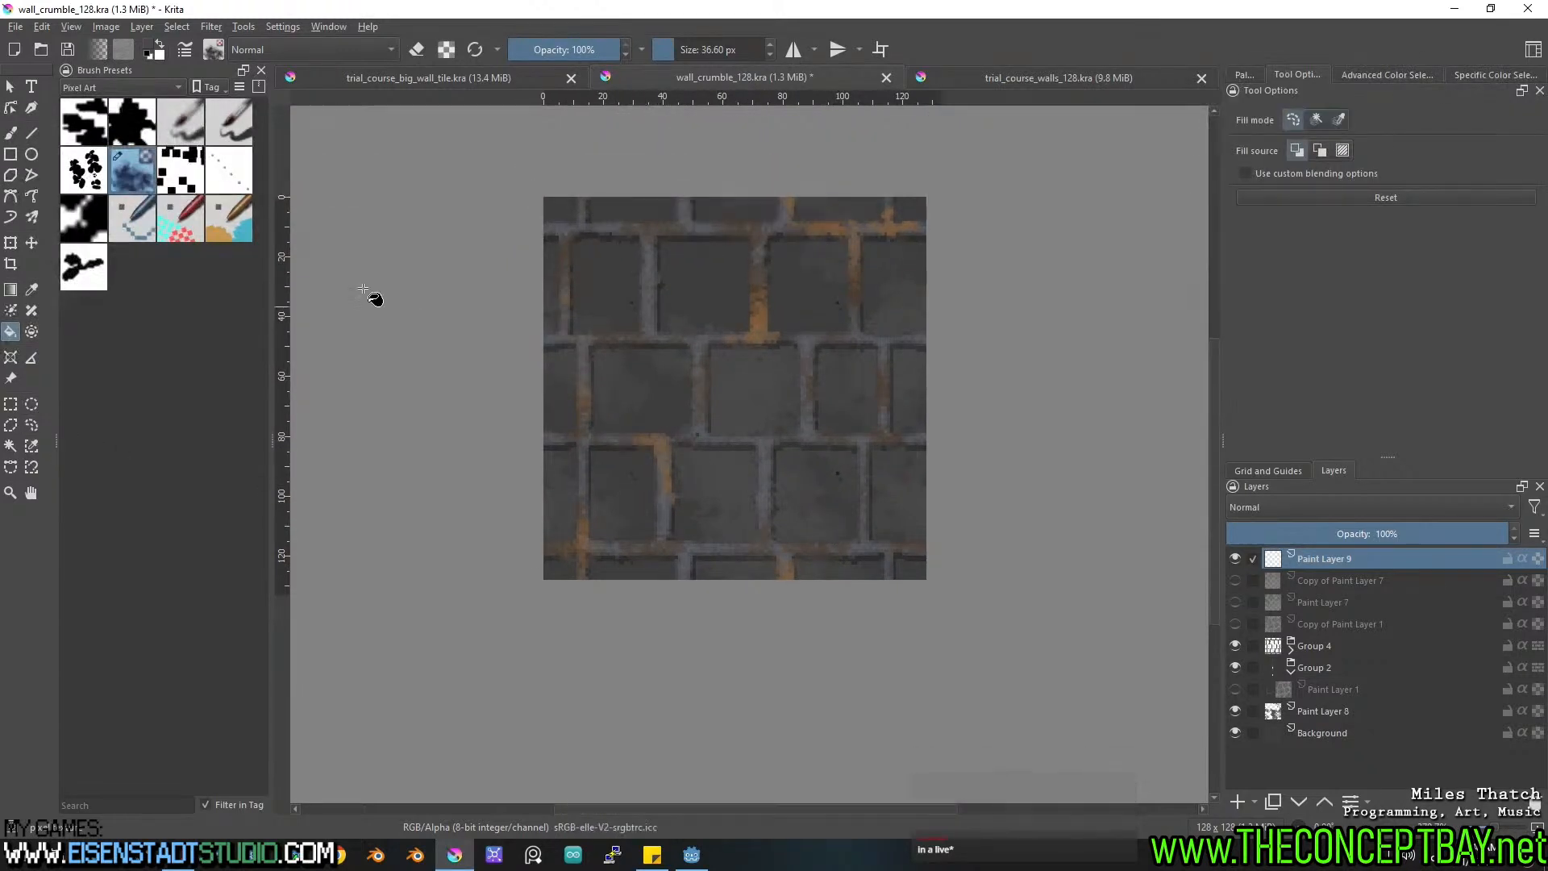
left_click(229, 121)
key("b")
mouse_move(824, 319)
left_mouse_down("shift")
mouse_move(754, 319)
mouse_move(789, 317)
mouse_move(829, 356)
mouse_move(809, 331)
mouse_move(790, 338)
mouse_move(865, 262)
left_mouse_up("shift")
key("w")
key("ctrl+z")
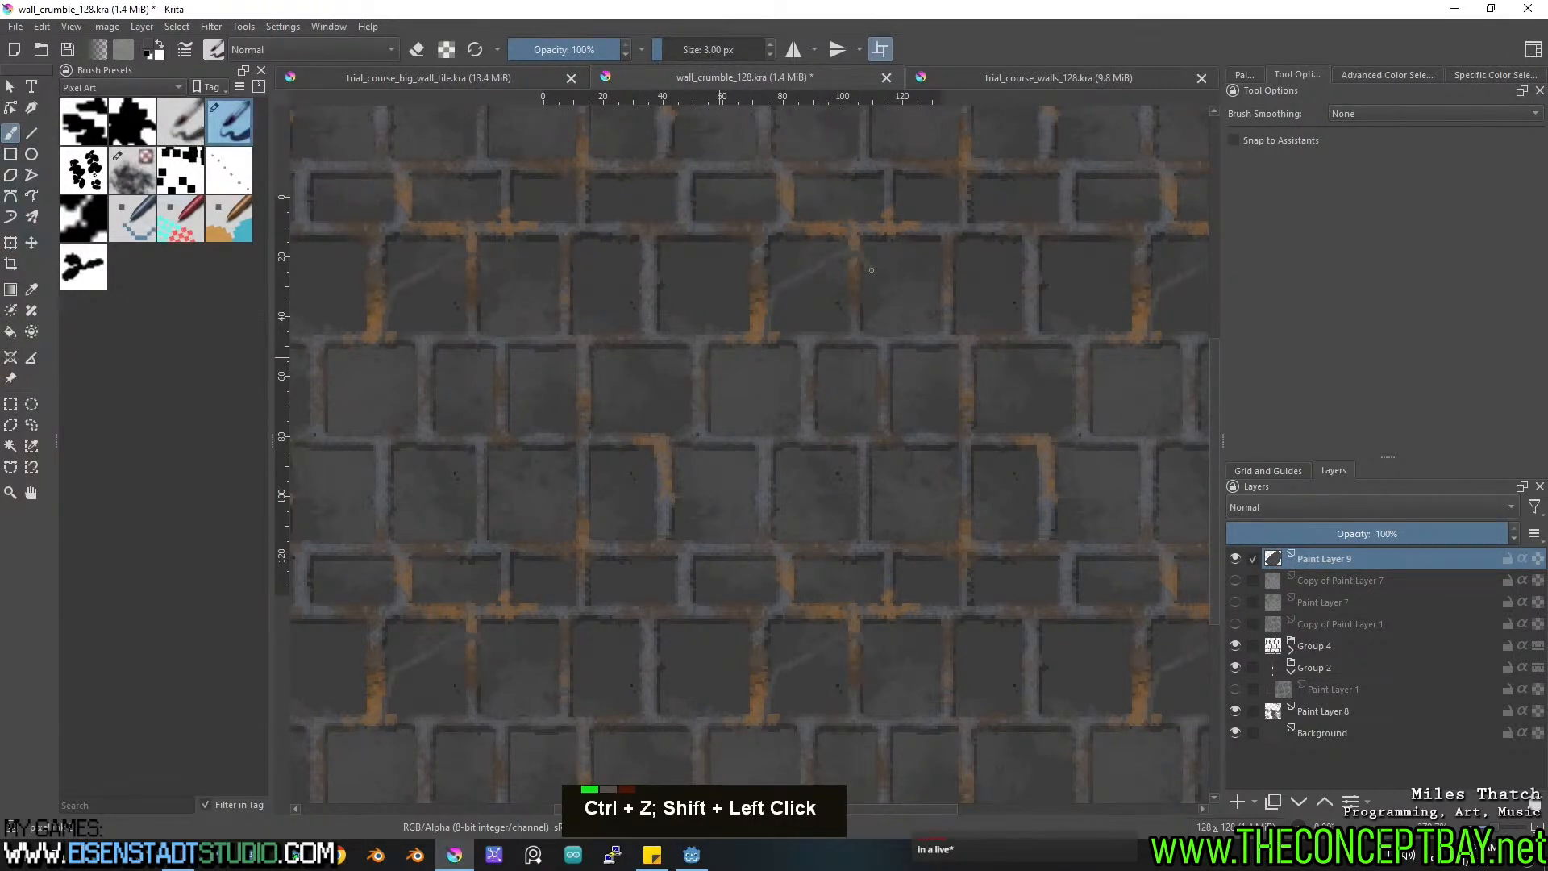
Fill the outlined upper plaster patch with the sampled grey using contiguous-region fill mode.
key("f")
left_click(822, 379)
key("ctrl+z")
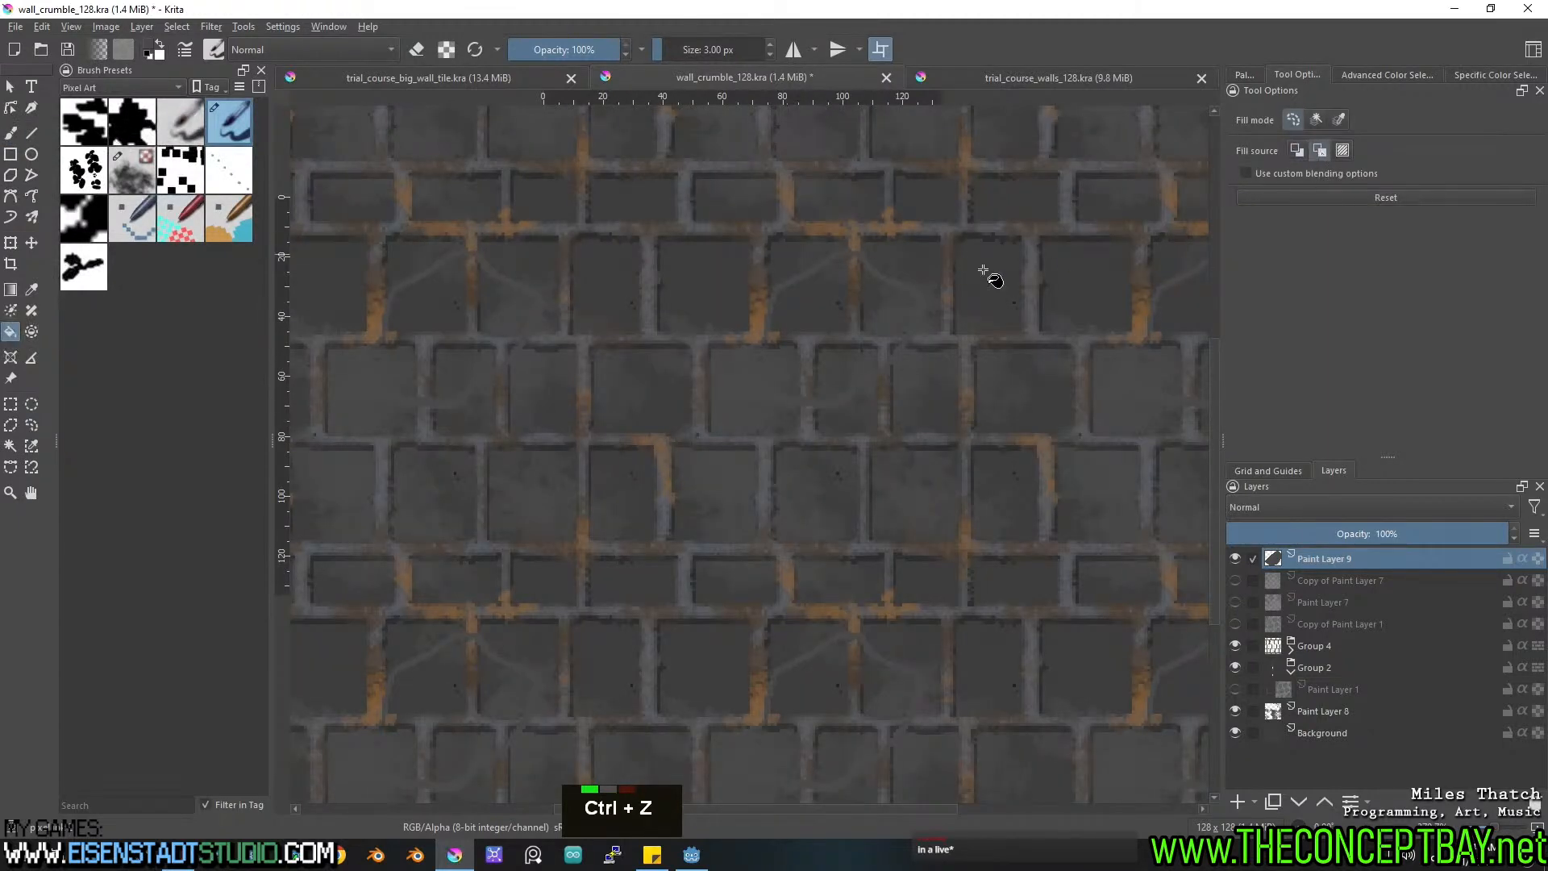
double_click(1317, 120)
left_click(801, 338)
key("ctrl+shift+a")
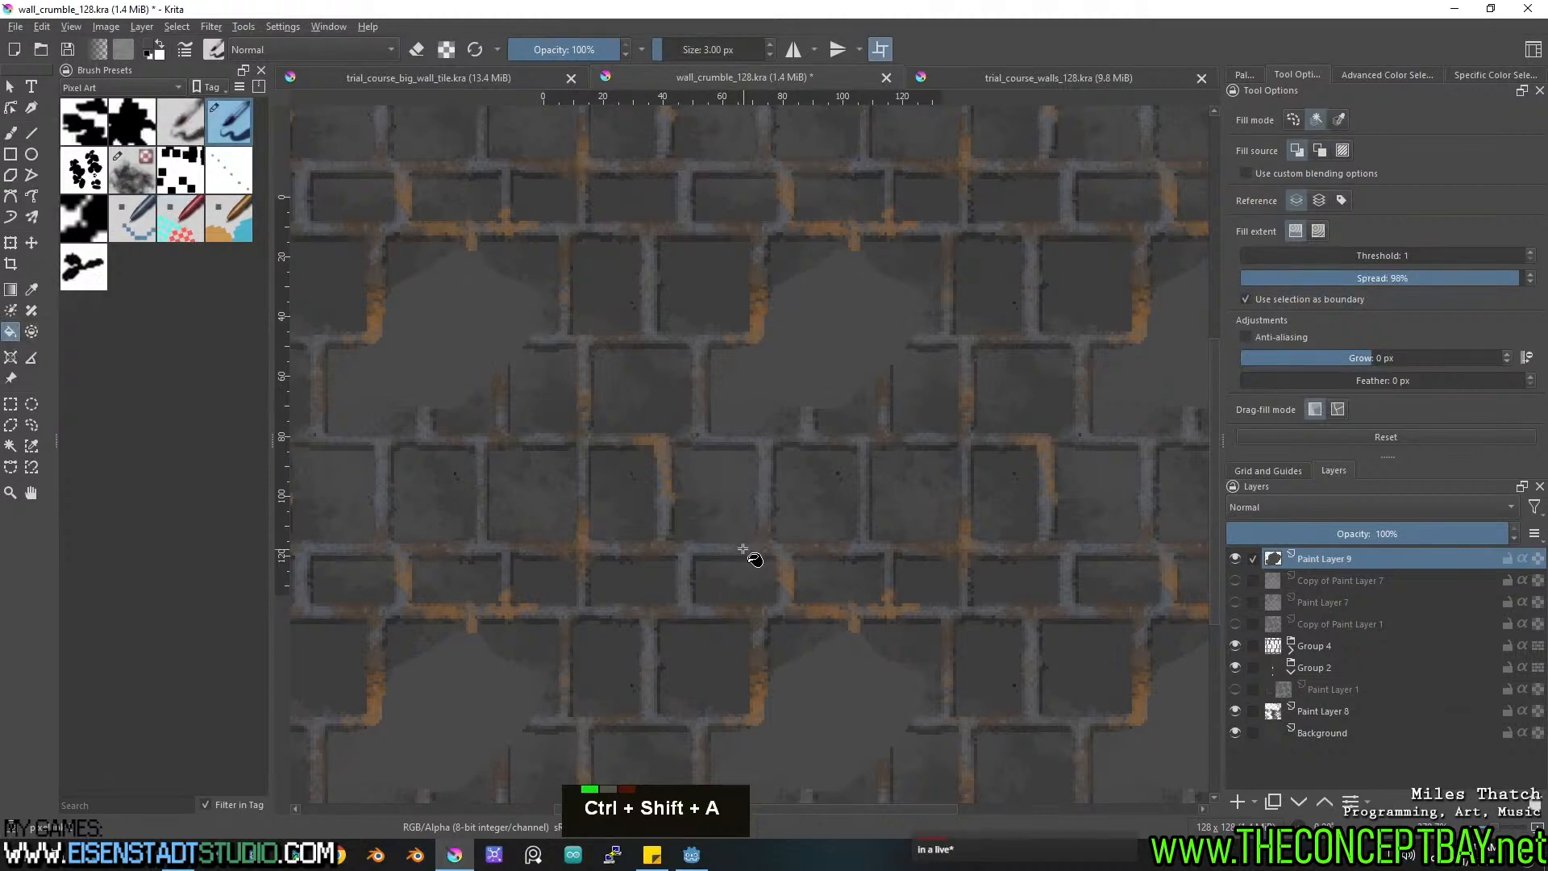
Try a second plaster patch across the lower brick rows, outlining it with the 3 px brush and filling it grey.
key("l")
key("b")
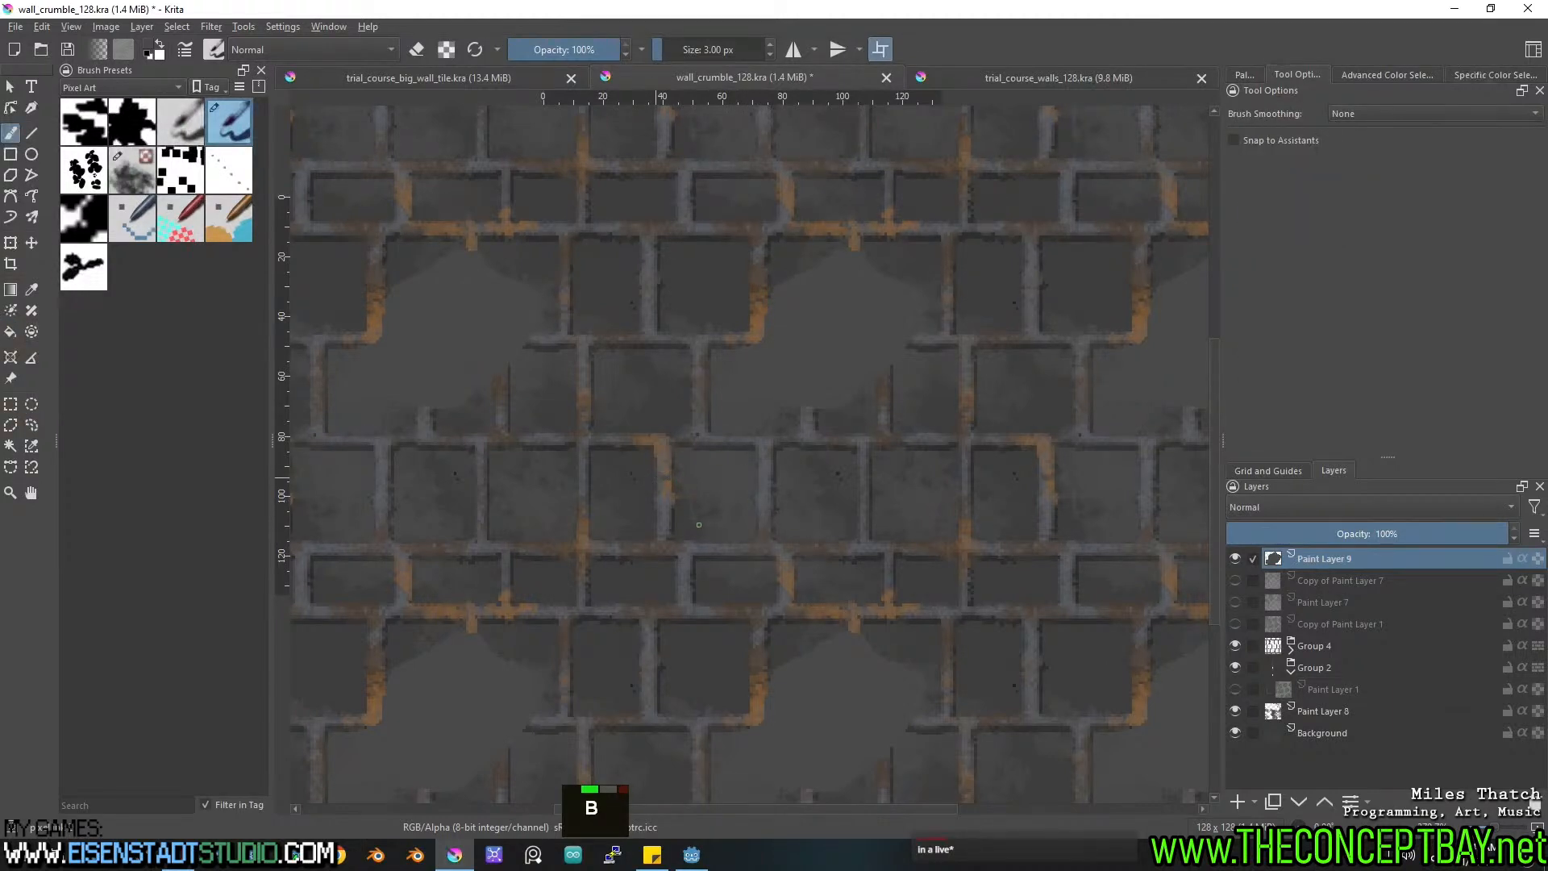
mouse_move(727, 576)
left_mouse_down()
mouse_move(619, 579)
mouse_move(567, 535)
left_mouse_up()
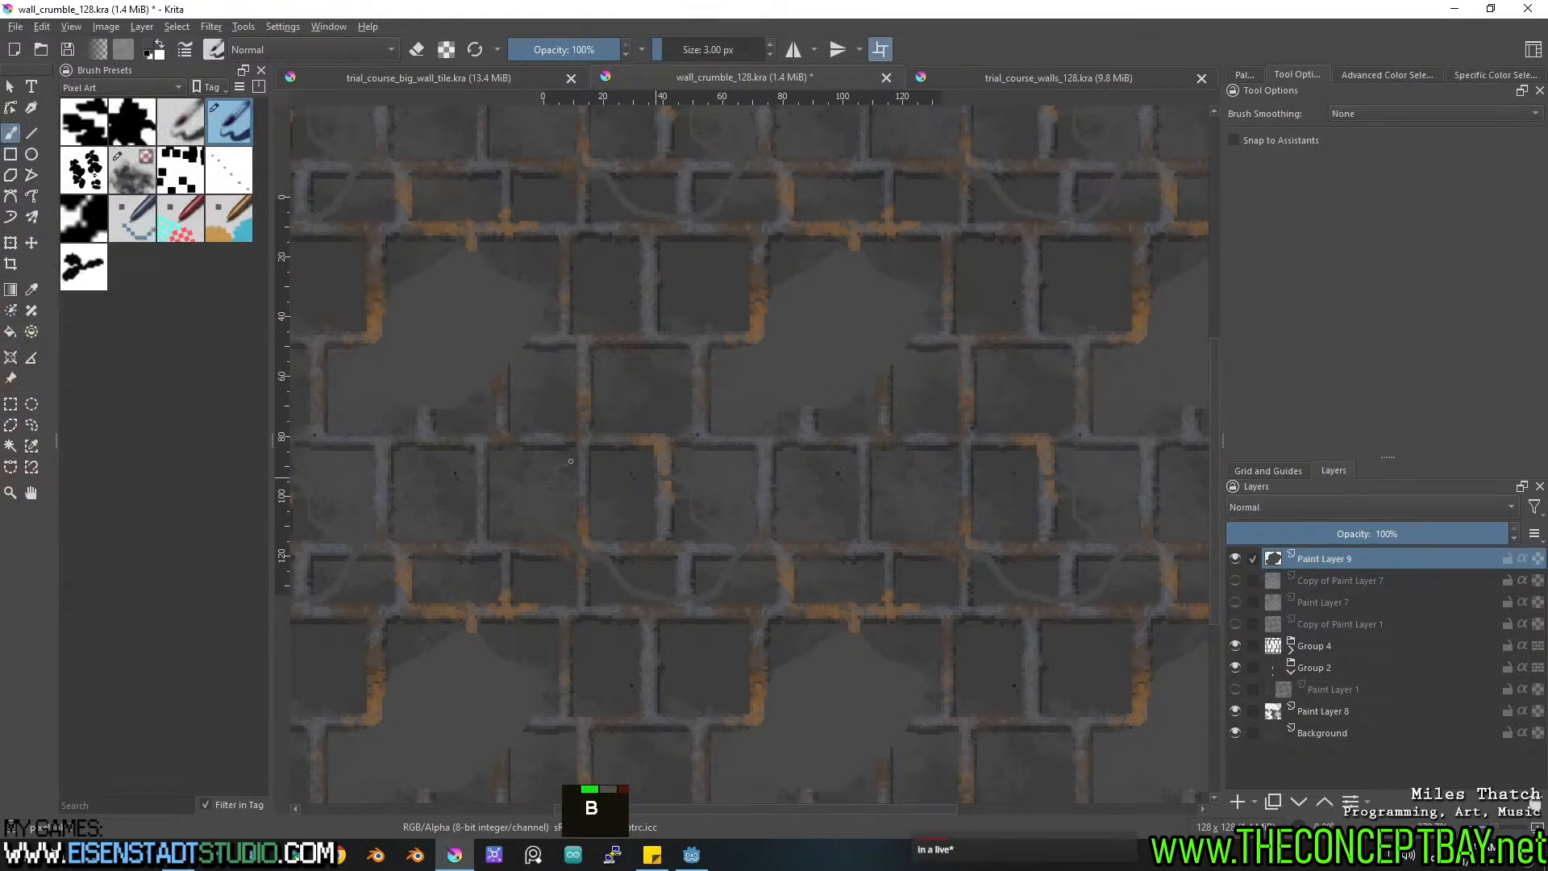
key("f")
left_click(674, 542)
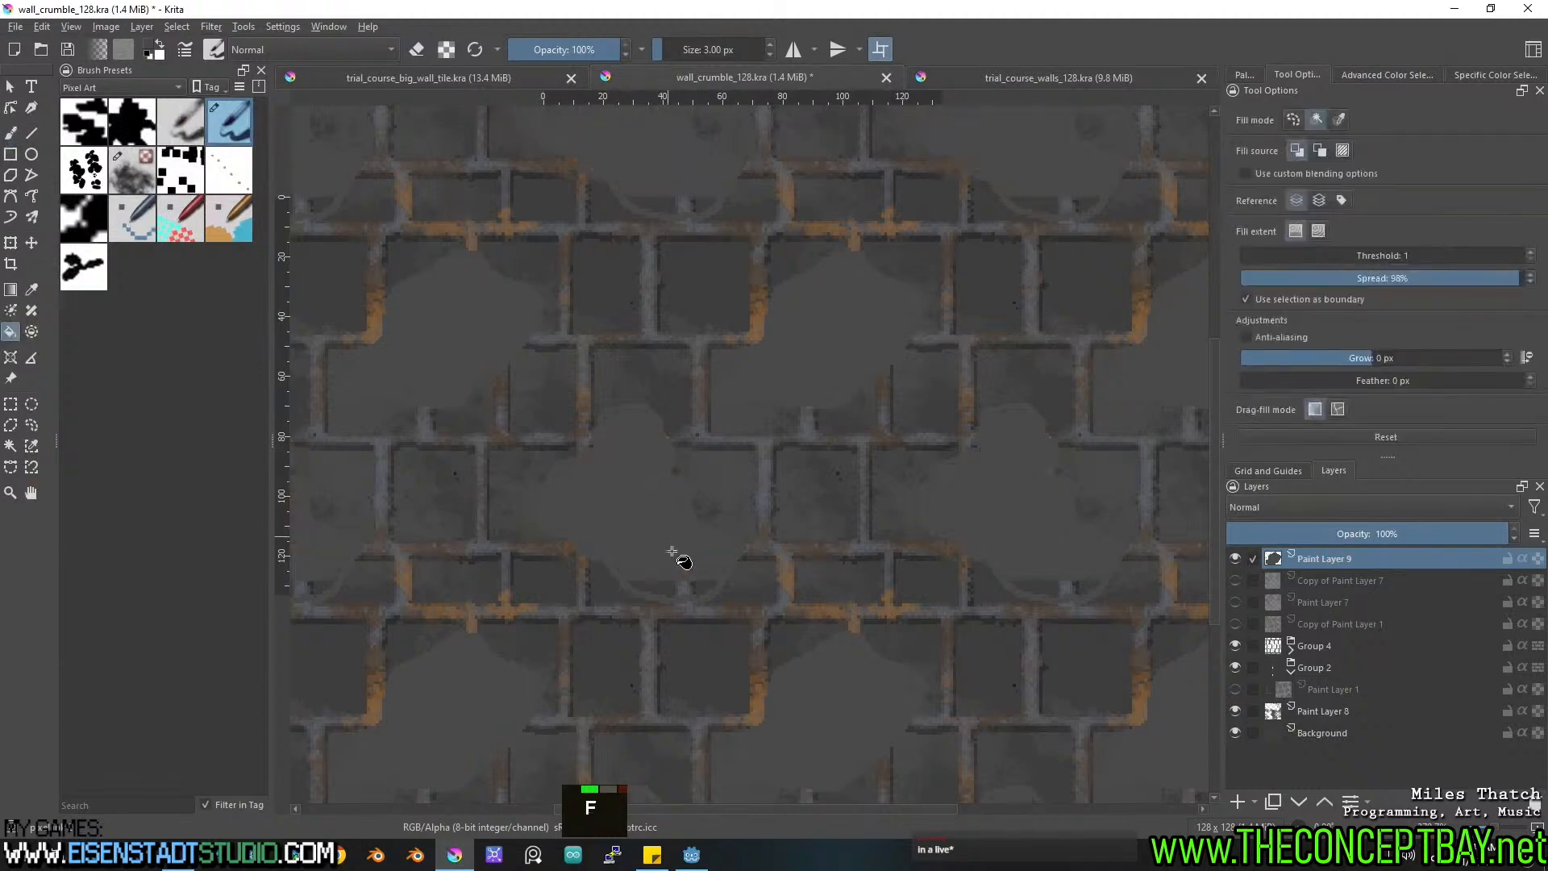
key("b")
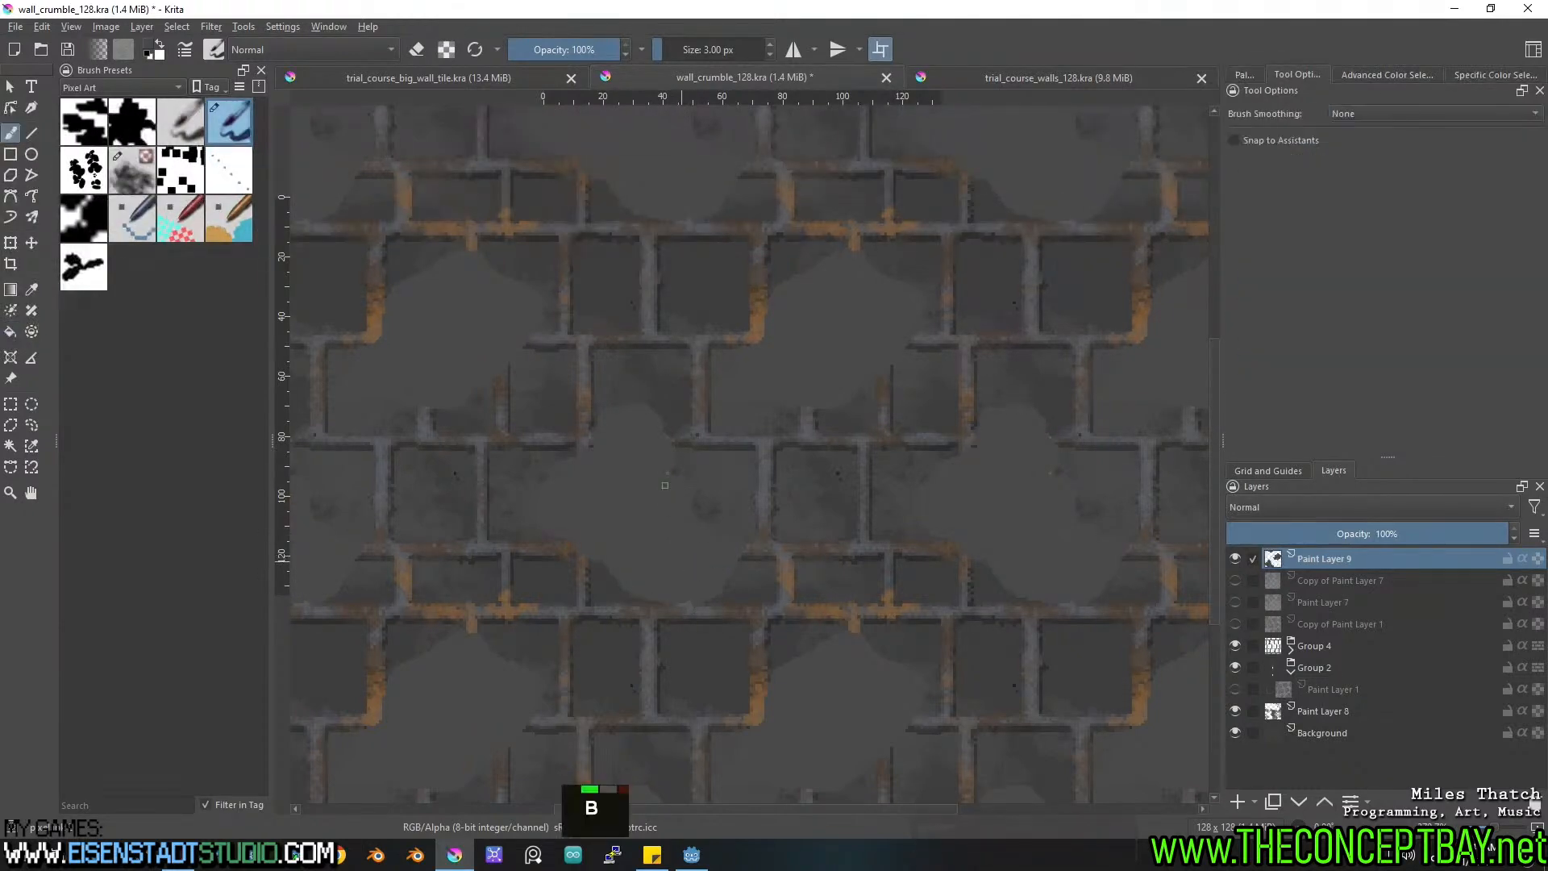
scroll(665, 484, "down", 4)
scroll(671, 520, "up", 2)
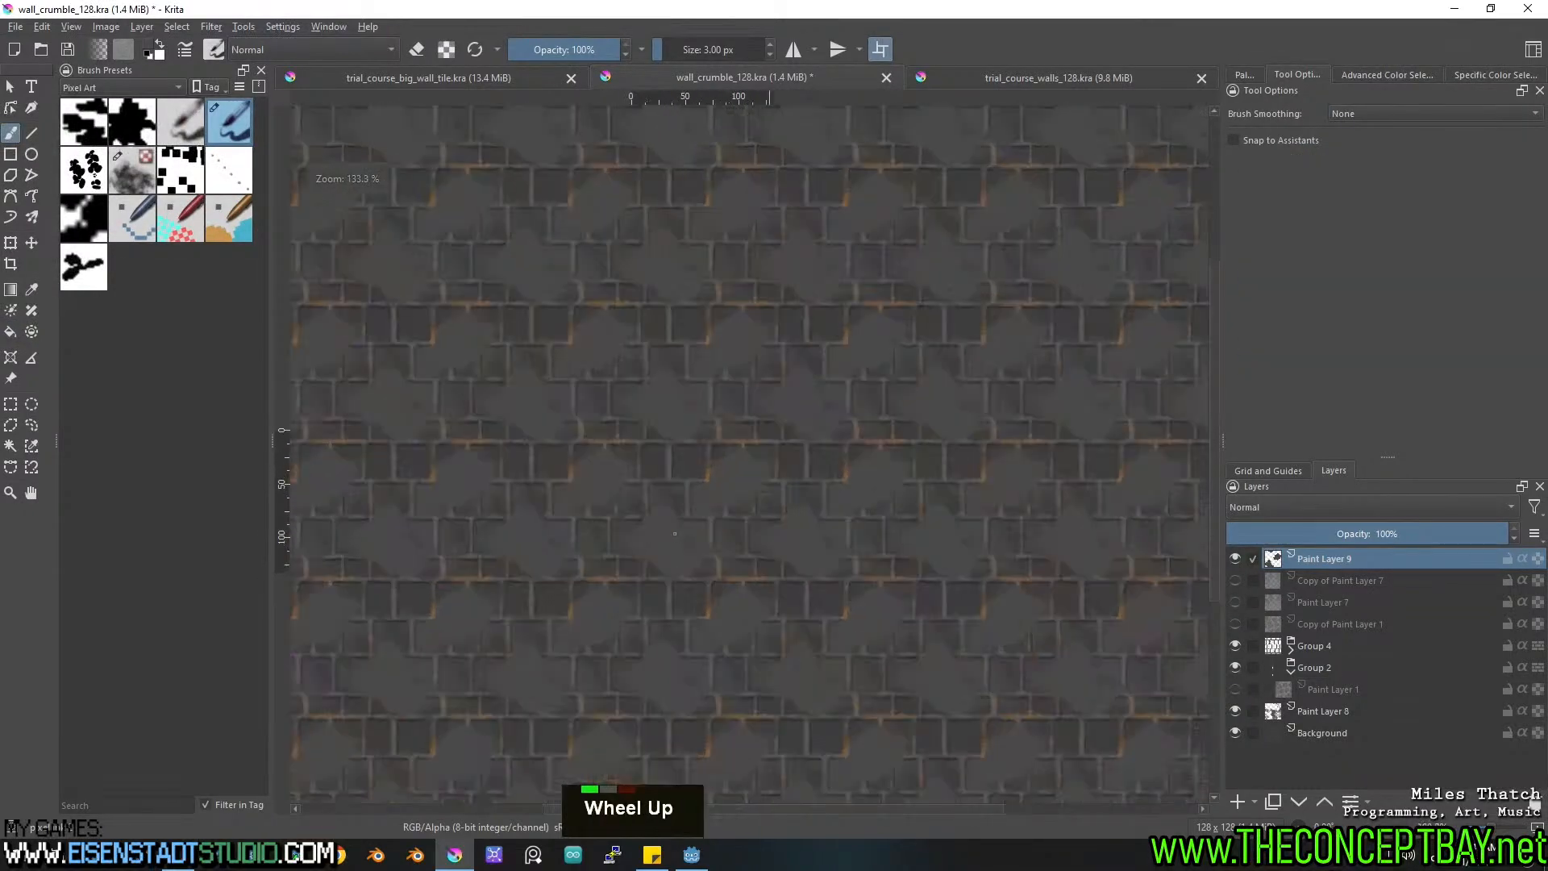
Lasso the second plaster patch on the lower bricks, delete its pixels and clear the selection.
key("l")
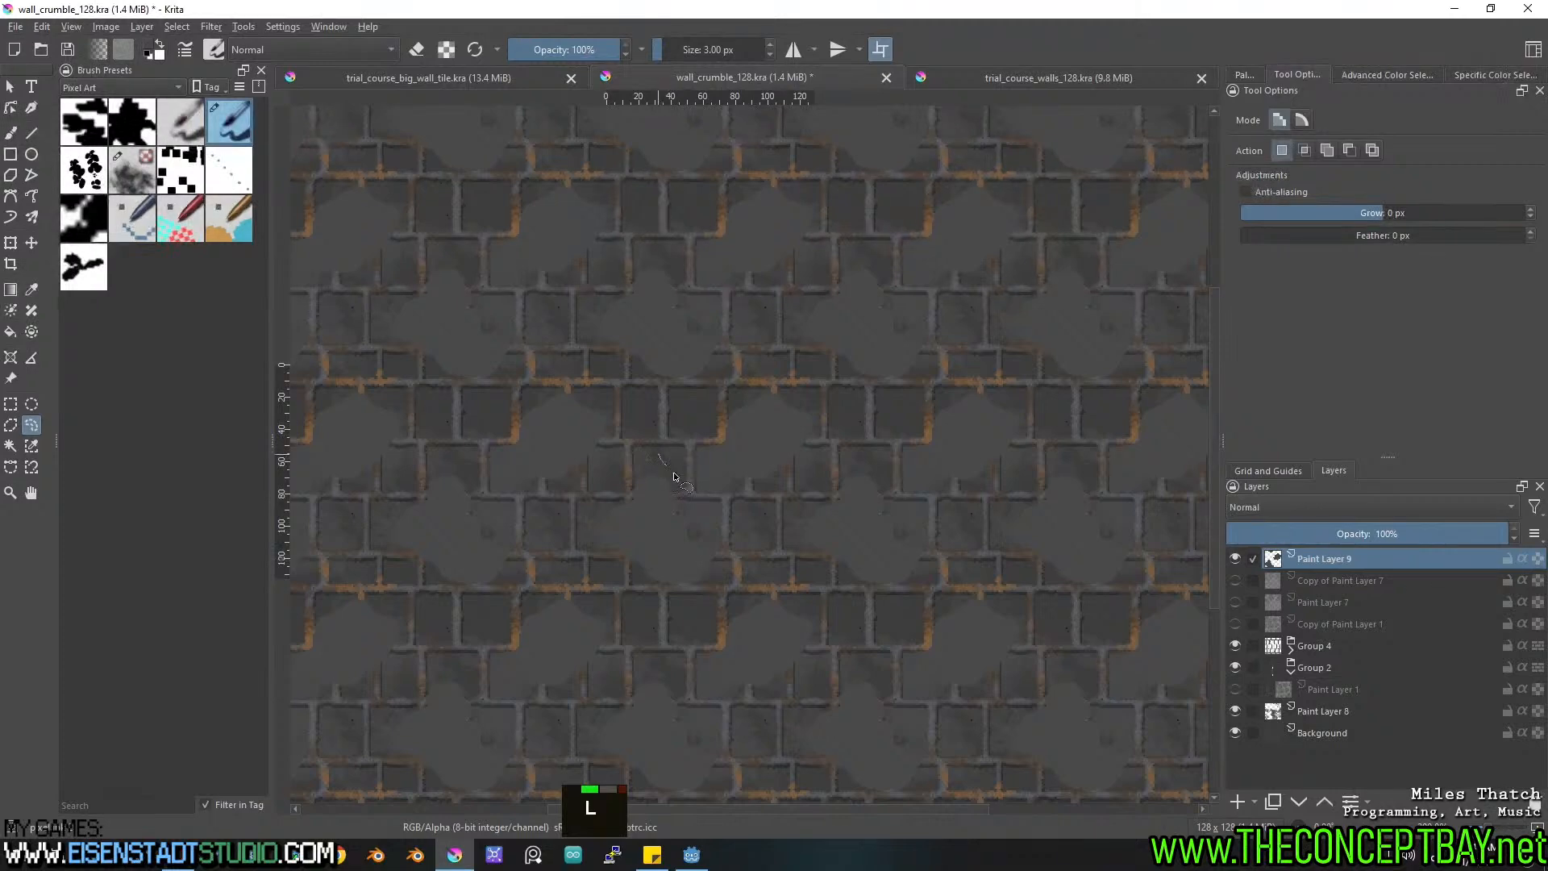
left_click_drag(754, 584, 574, 528)
key("Delete")
key("ctrl+shift+a")
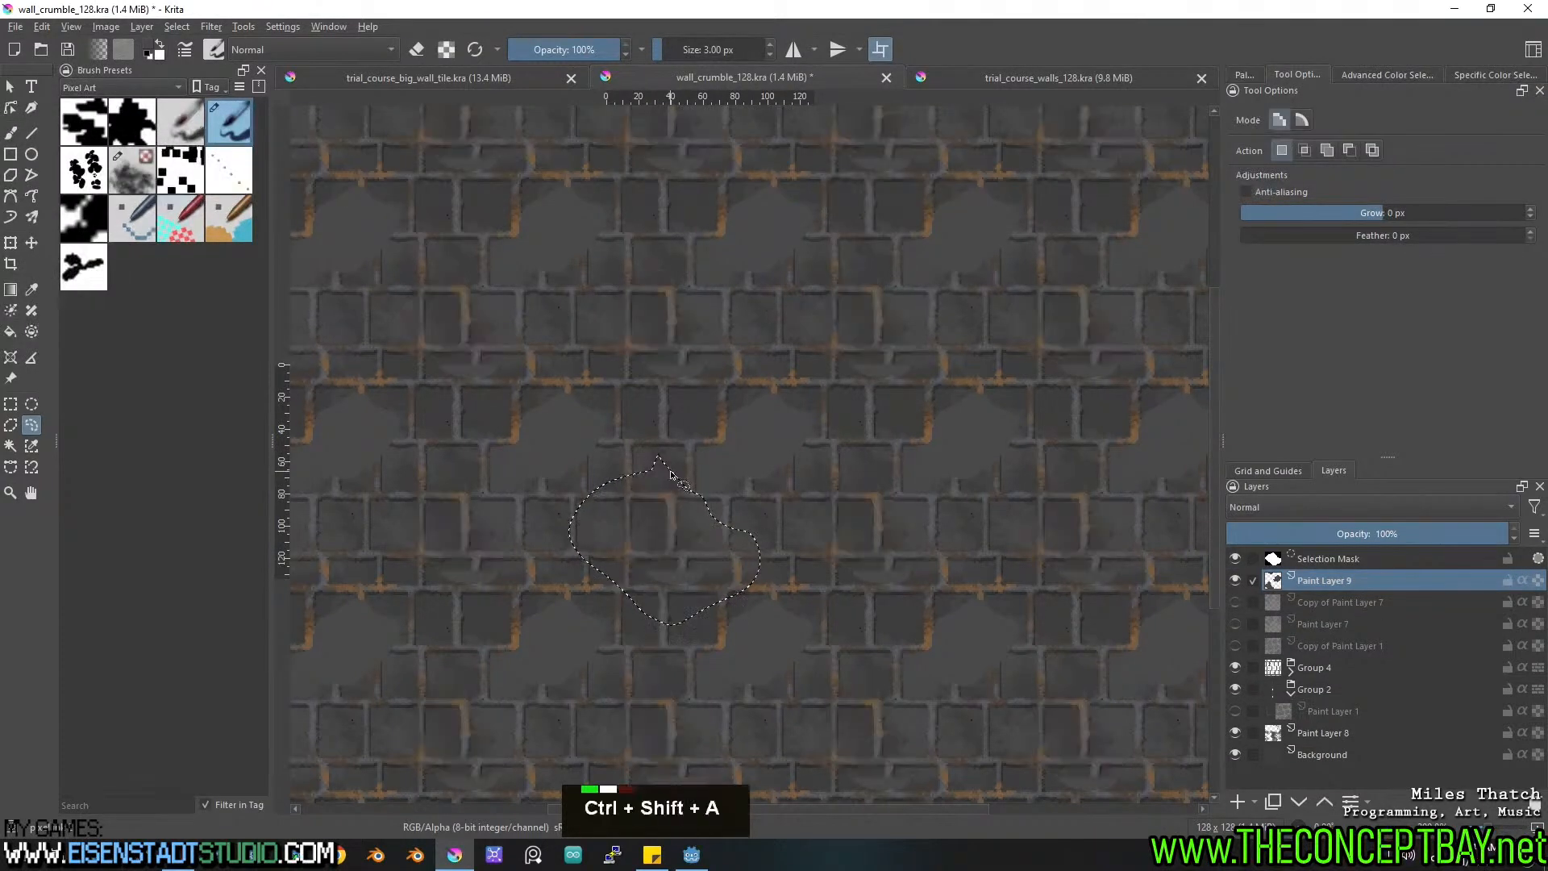
Enlarge the brush to about 22 px and paint smaller plaster patches between the bricks beside the large patch.
key("b")
left_click_drag(681, 556, 702, 565, "shift")
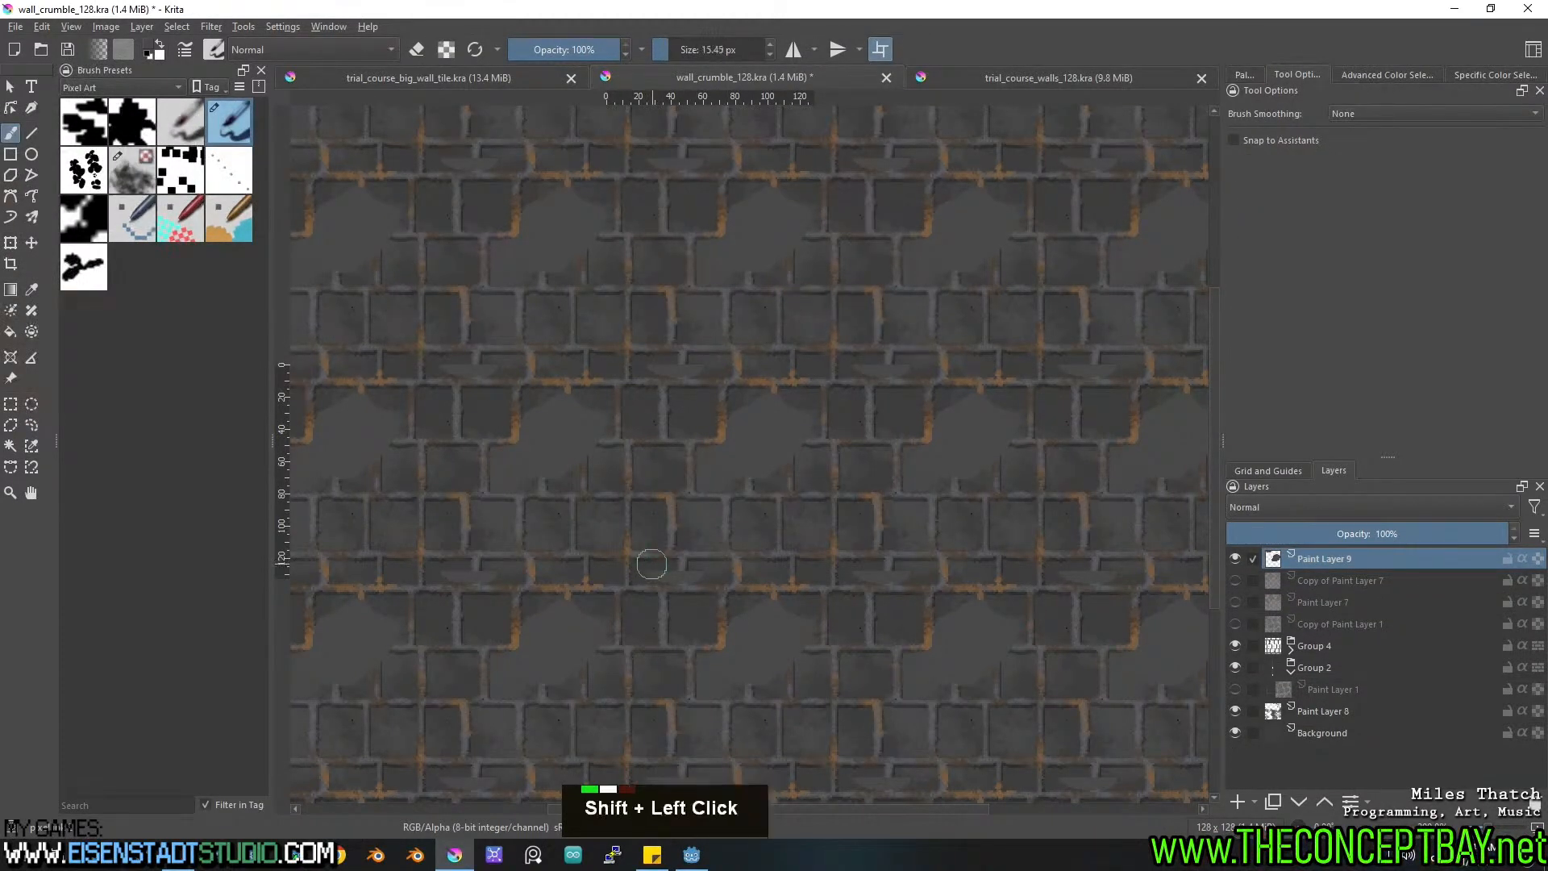
key("e")
key("e")
left_click_drag(651, 499, 654, 490)
mouse_move(688, 355)
left_mouse_down()
mouse_move(687, 378)
mouse_move(710, 387)
mouse_move(685, 386)
left_mouse_up()
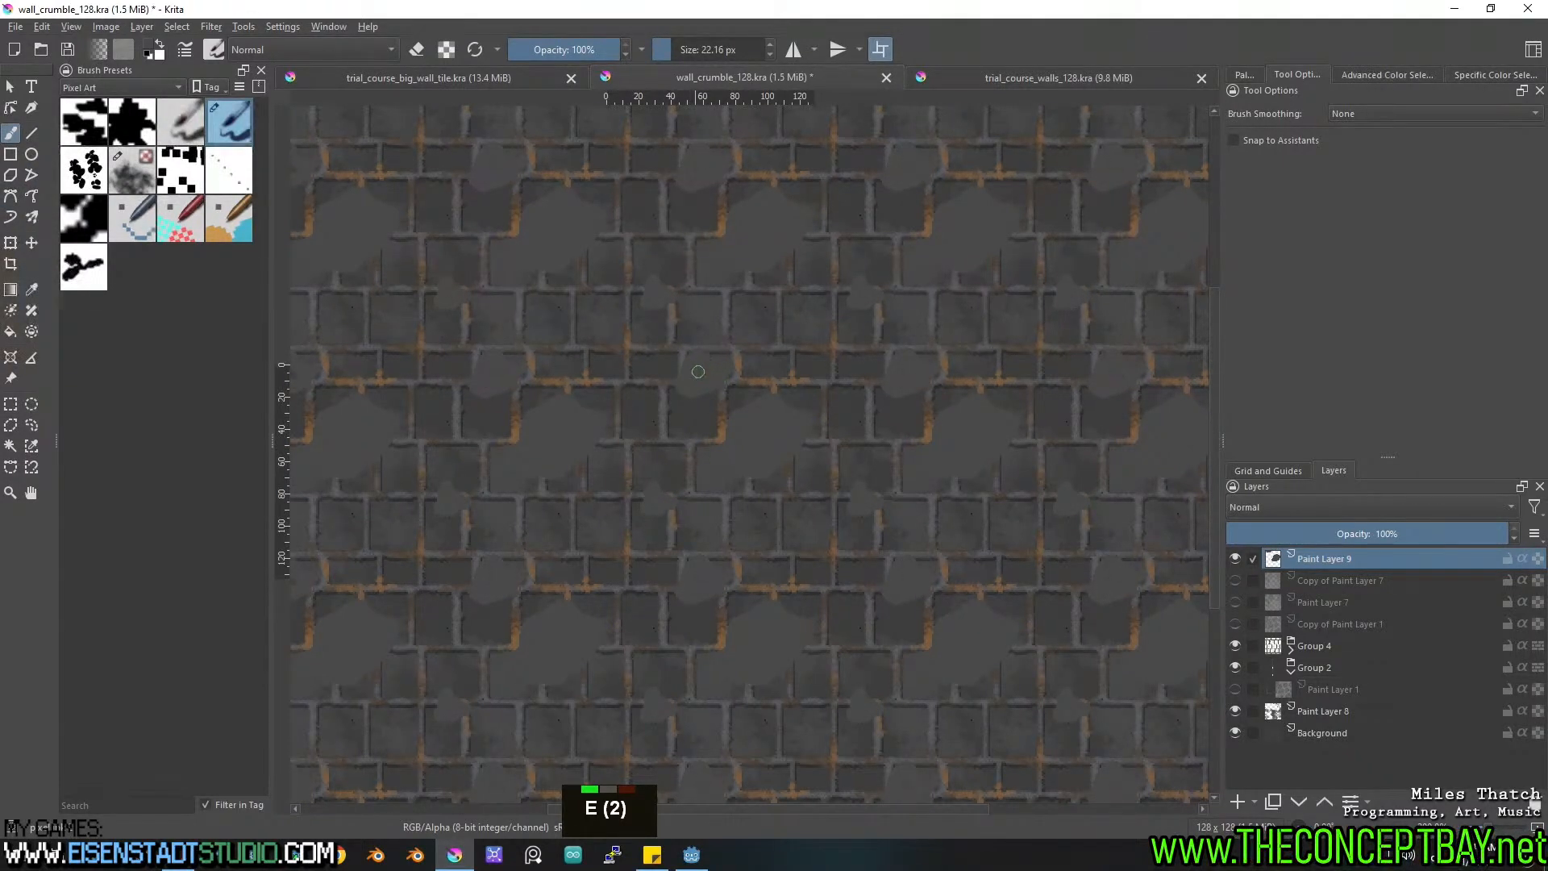
mouse_move(796, 350)
left_mouse_down()
mouse_move(857, 384)
mouse_move(811, 400)
mouse_move(791, 358)
mouse_move(838, 395)
mouse_move(801, 339)
mouse_move(846, 382)
left_mouse_up()
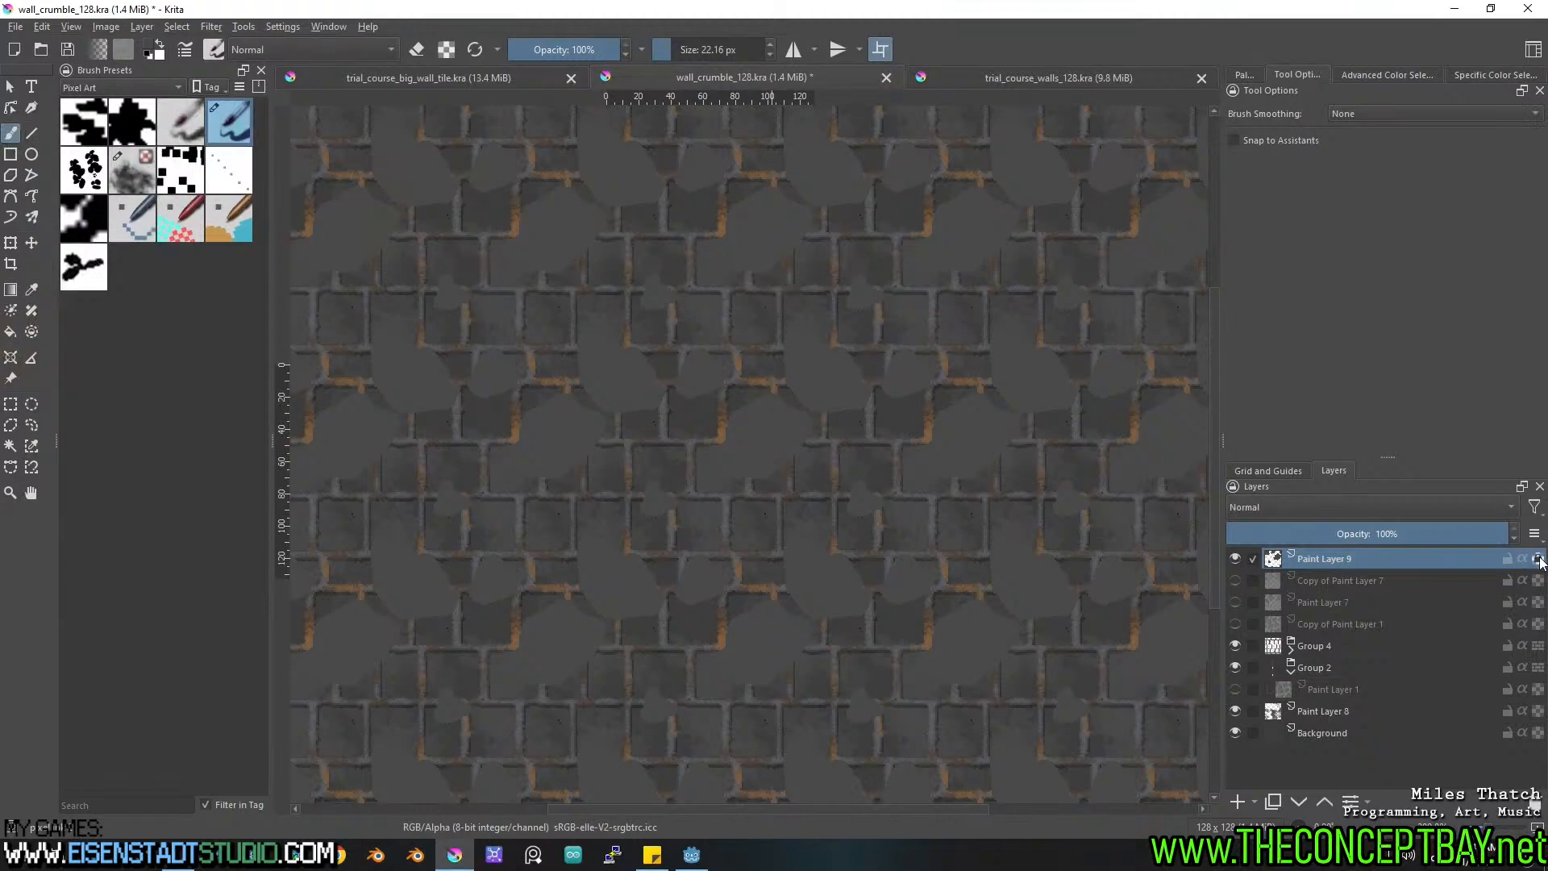
With Paint Layer 9's transparency locked, choose a lighter grey and paint a highlight along the large plaster patch's upper edge.
left_click(1385, 74)
double_click(1229, 310)
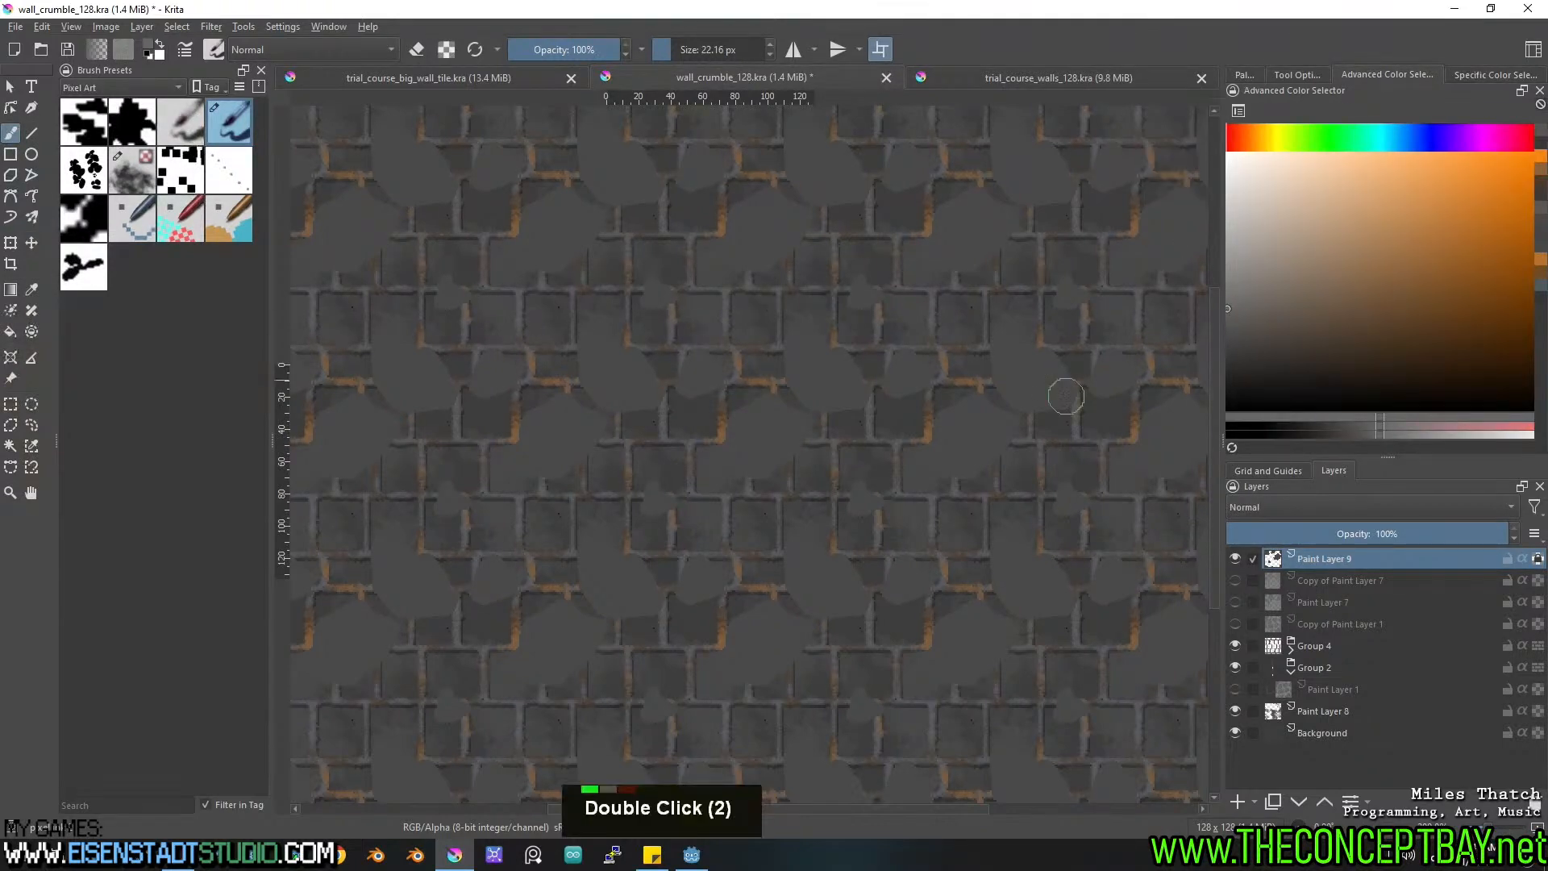
left_click(925, 446)
mouse_move(935, 420)
left_mouse_down()
mouse_move(977, 391)
mouse_move(1016, 433)
left_mouse_up()
Choose a grey darker than the plaster and paint a shadow along the large patch's lower edge.
left_click(1019, 484, "ctrl")
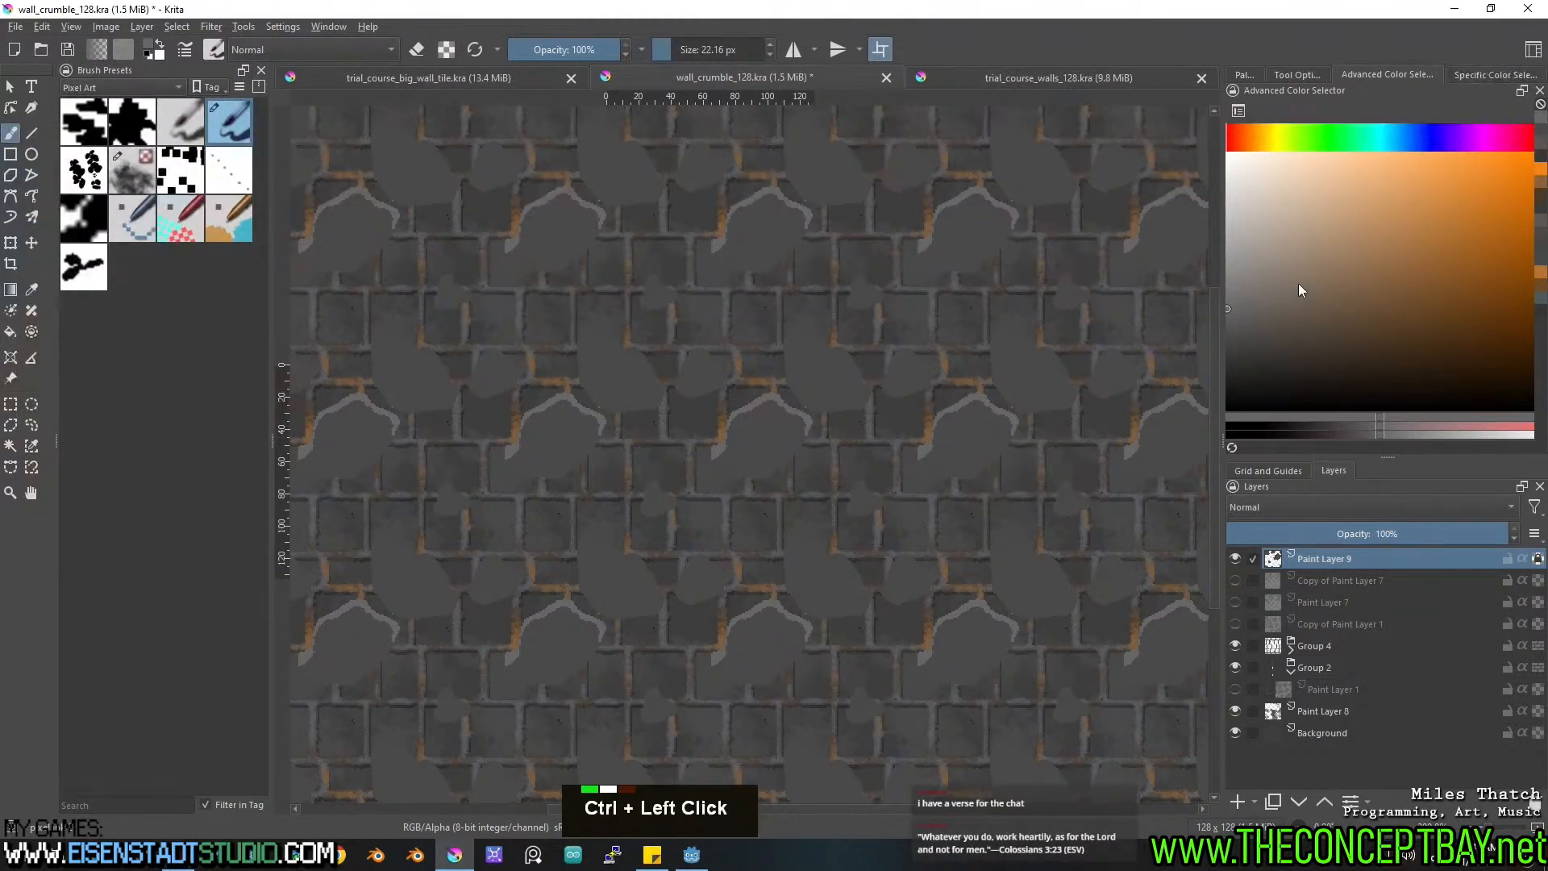
left_click(1227, 334)
key("ctrl+z")
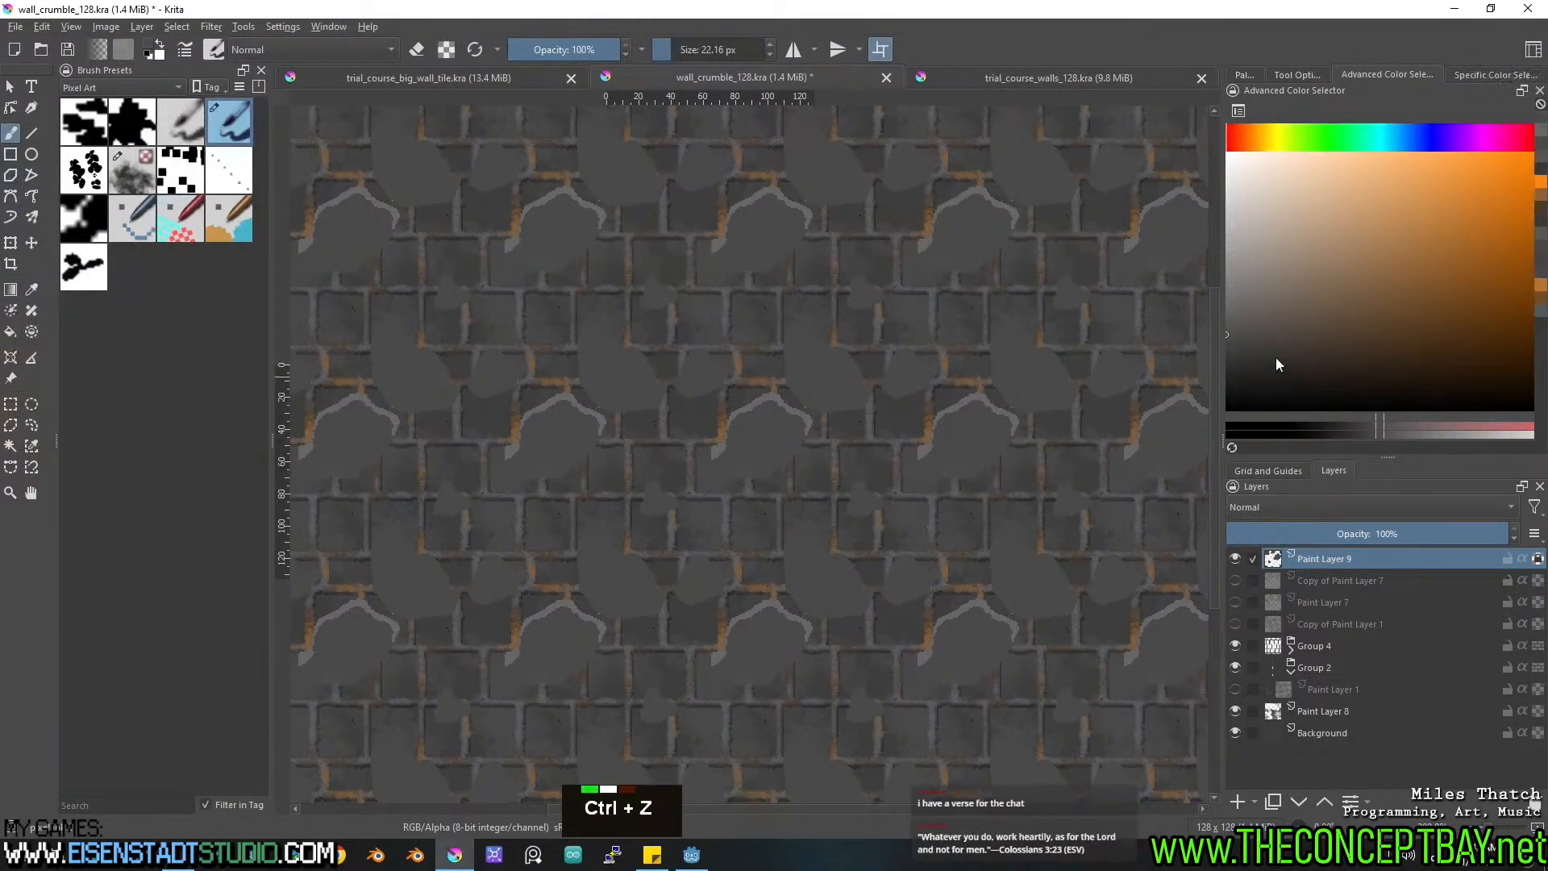
double_click(1227, 351)
left_click(937, 472)
mouse_move(942, 472)
left_mouse_down()
mouse_move(970, 476)
mouse_move(1039, 409)
mouse_move(994, 379)
mouse_move(881, 385)
left_mouse_up()
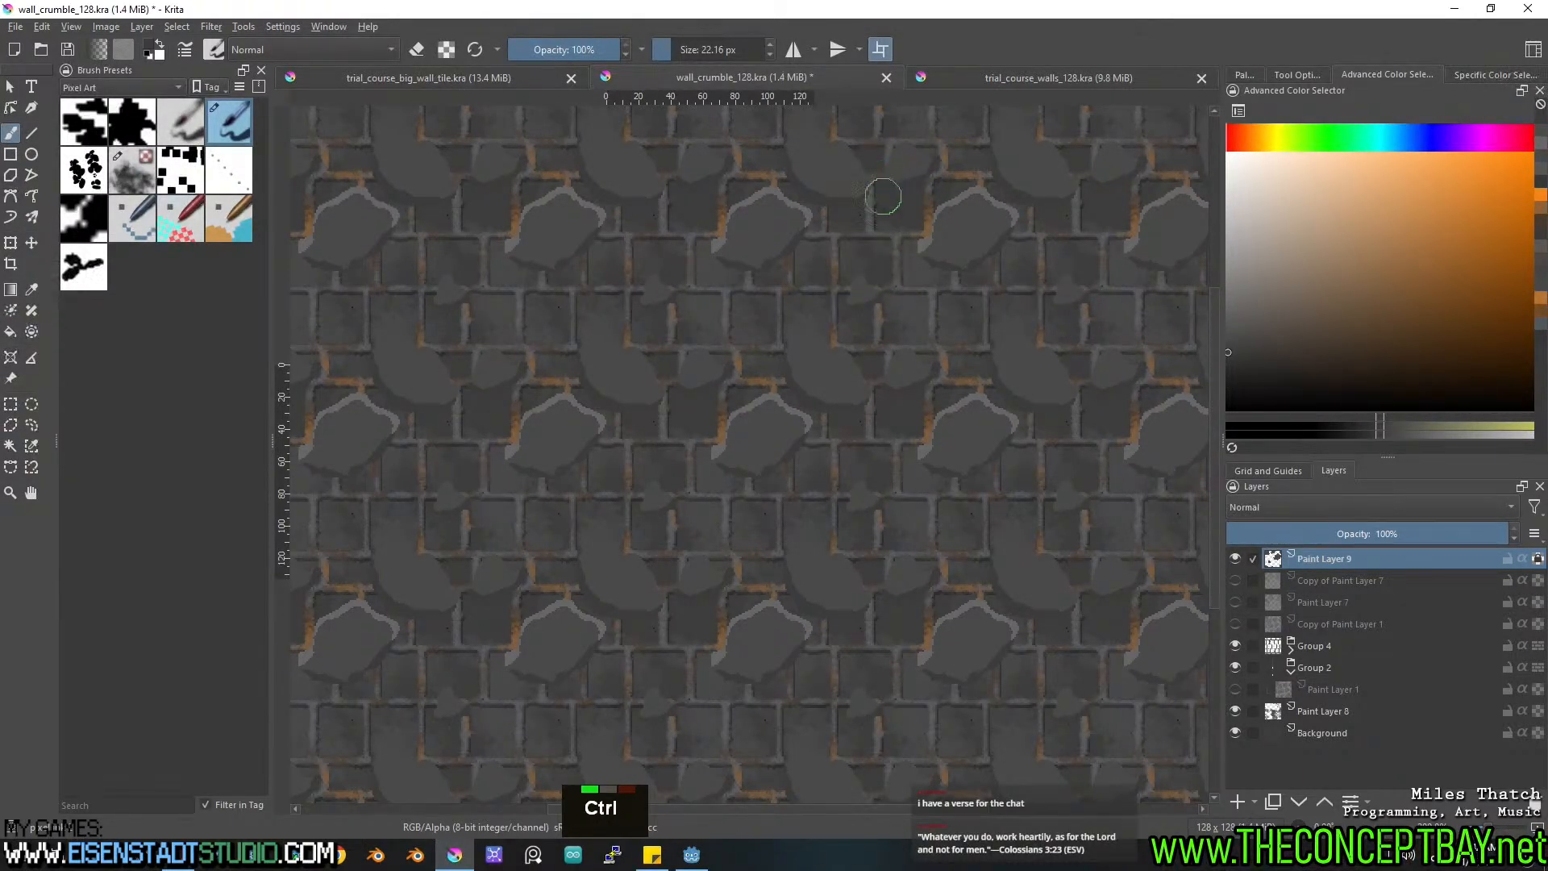
Sample the lighter highlight grey and paint highlights along the upper edges of the remaining large and small plaster patches.
left_click(814, 230, "ctrl")
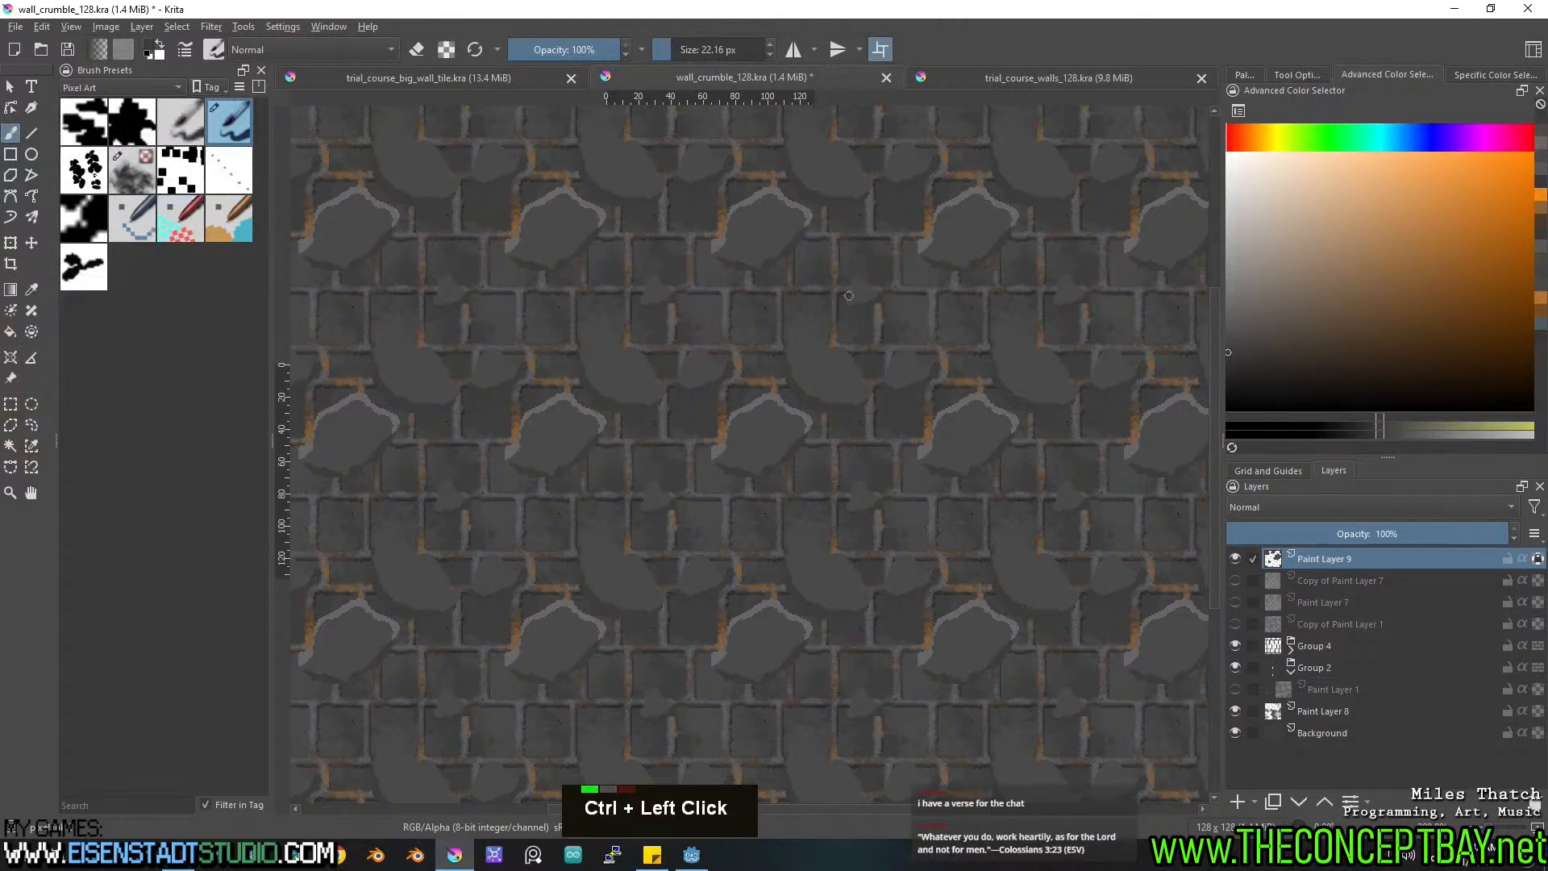
key("ctrl+z")
left_click(786, 189, "ctrl")
left_click(806, 208, "ctrl")
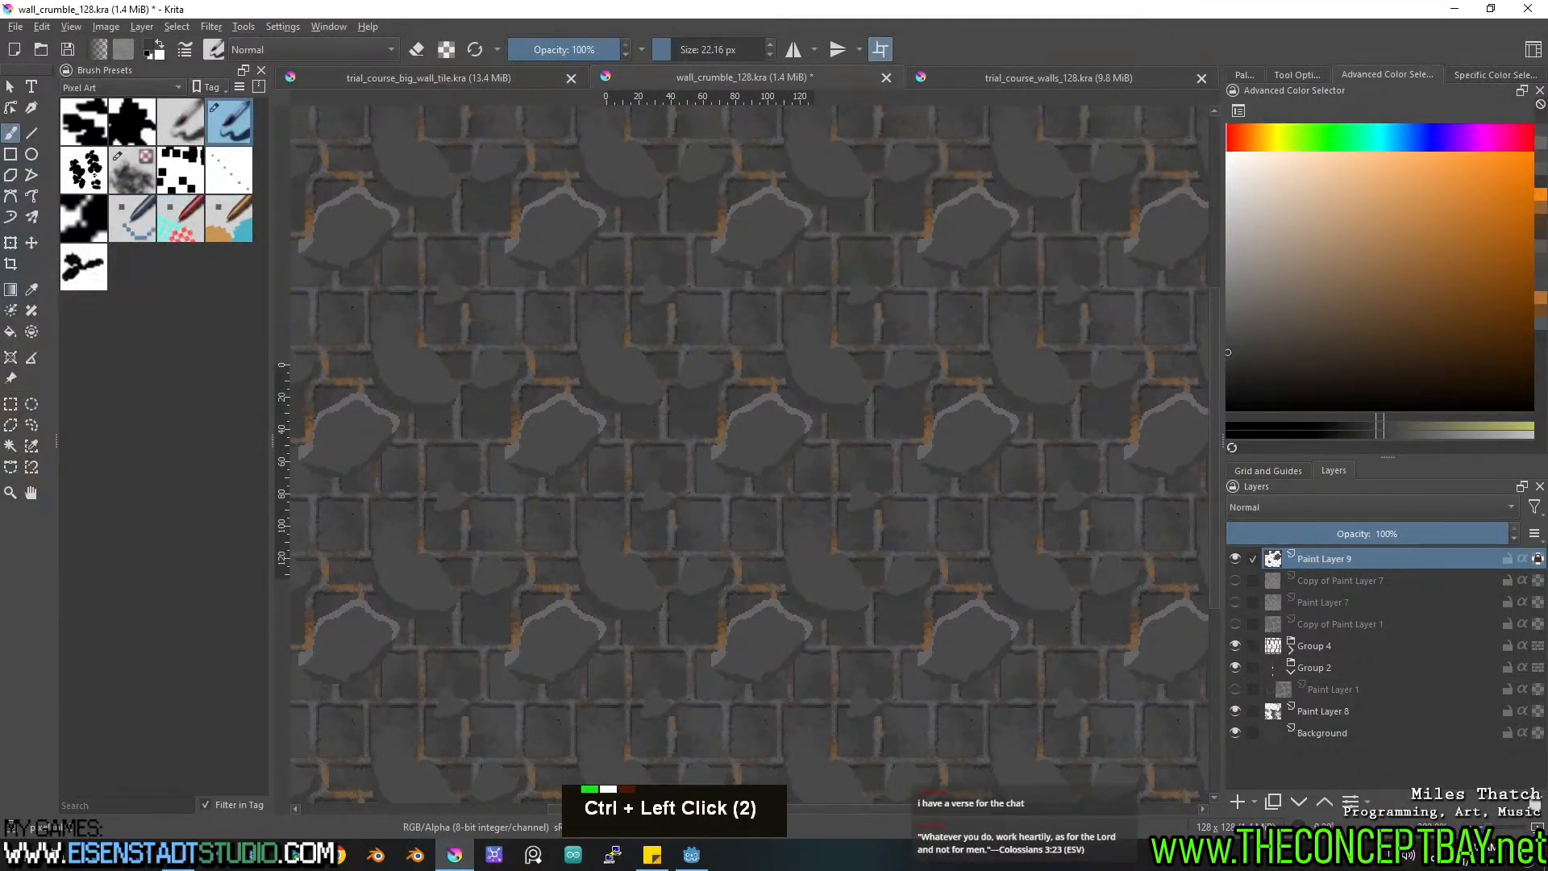
left_click(762, 290, "ctrl")
left_click(775, 388, "ctrl")
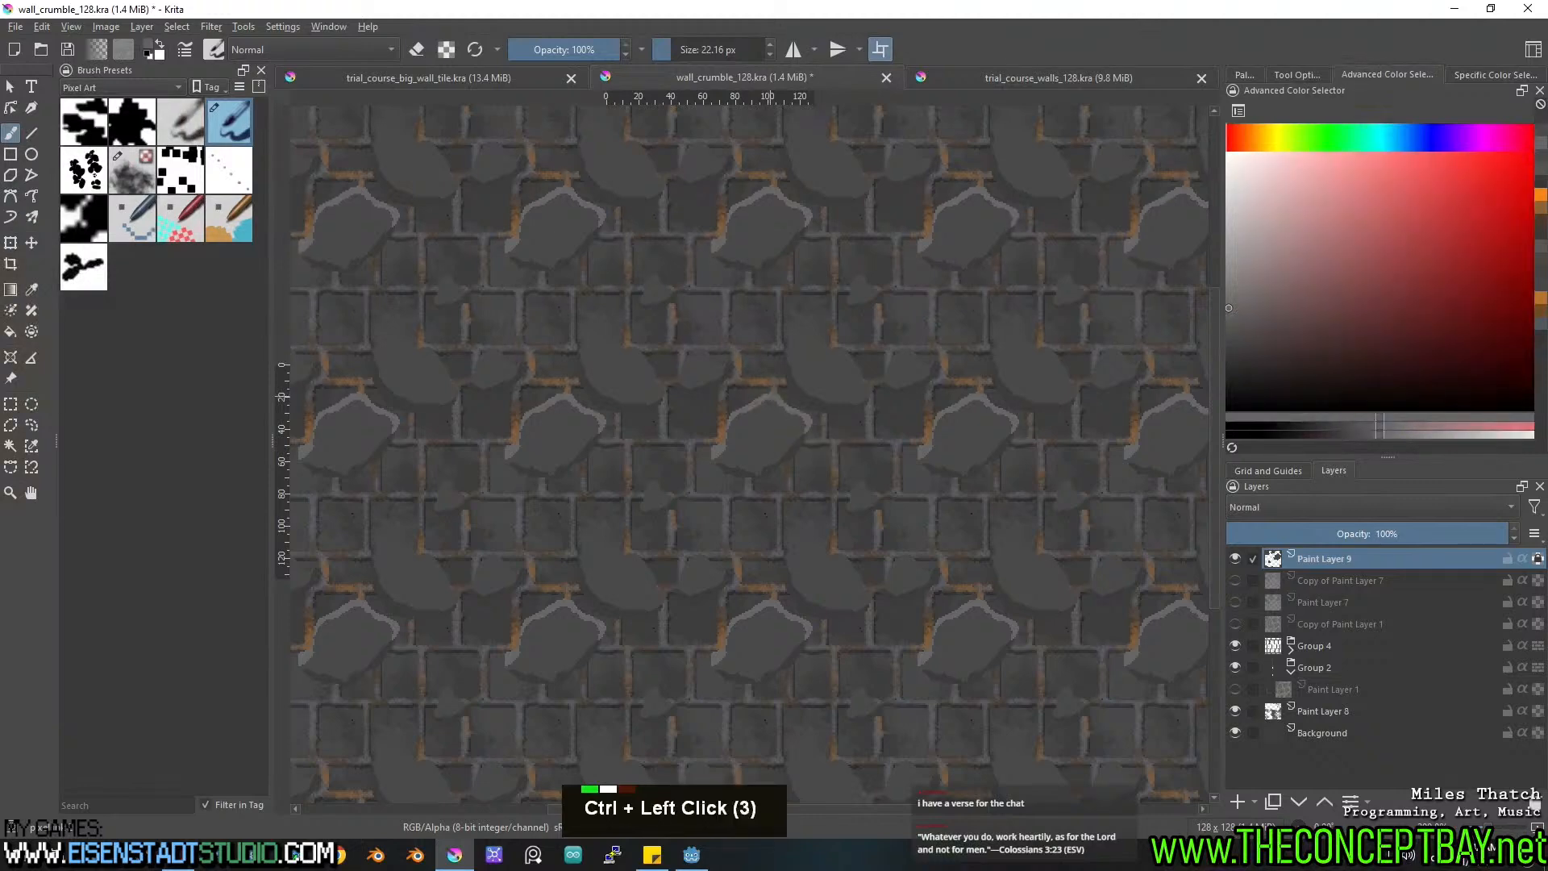
mouse_move(815, 332)
left_mouse_down()
mouse_move(866, 401)
mouse_move(911, 354)
mouse_move(933, 356)
left_mouse_up()
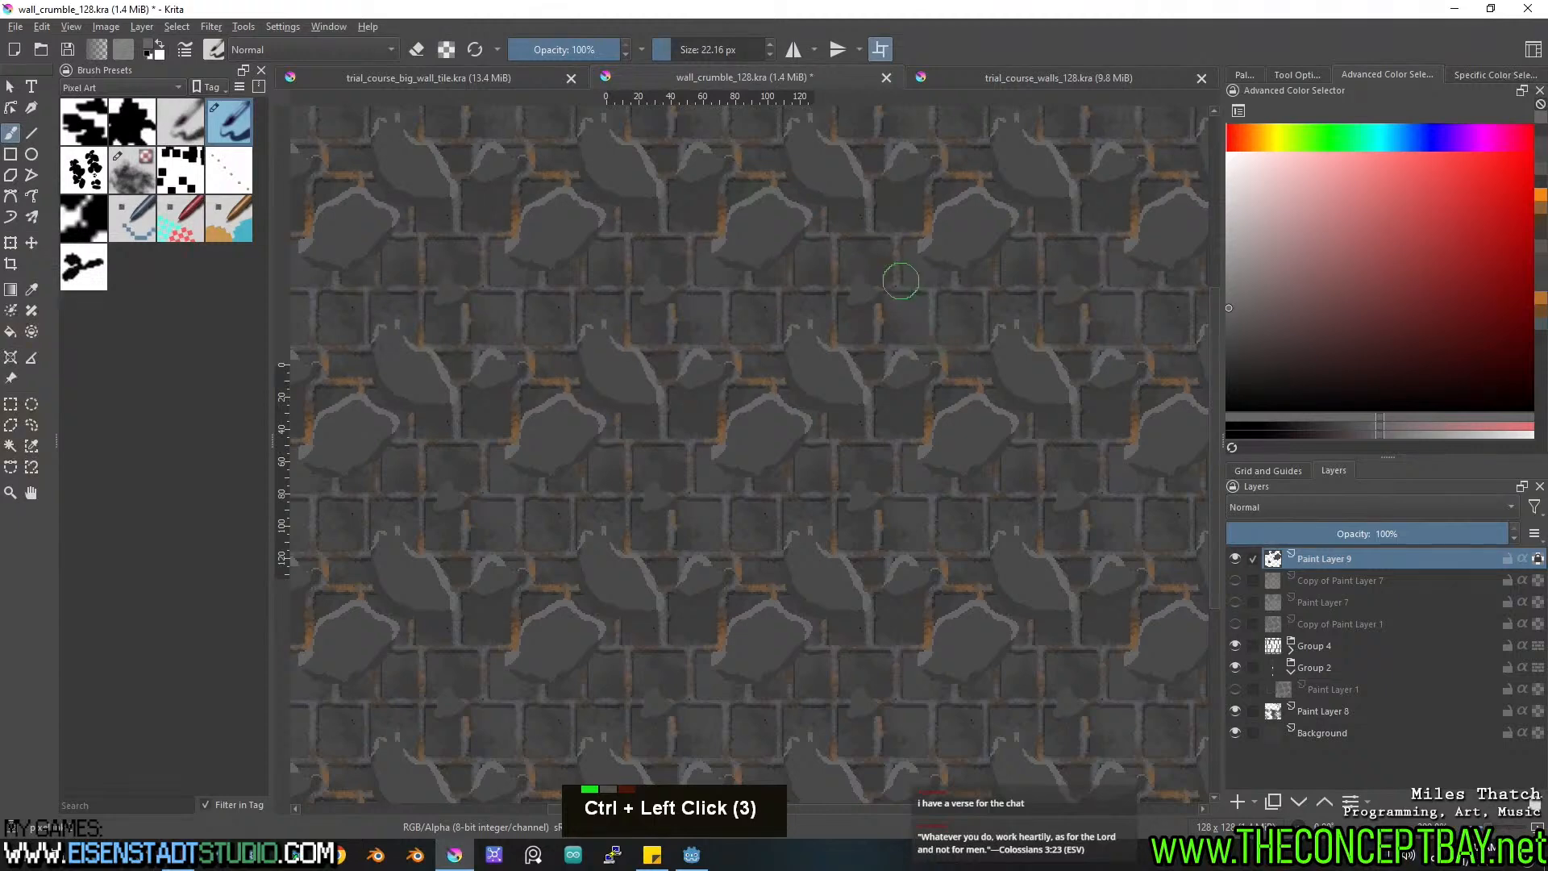
mouse_move(847, 298)
left_mouse_down()
mouse_move(852, 279)
mouse_move(871, 284)
left_mouse_up()
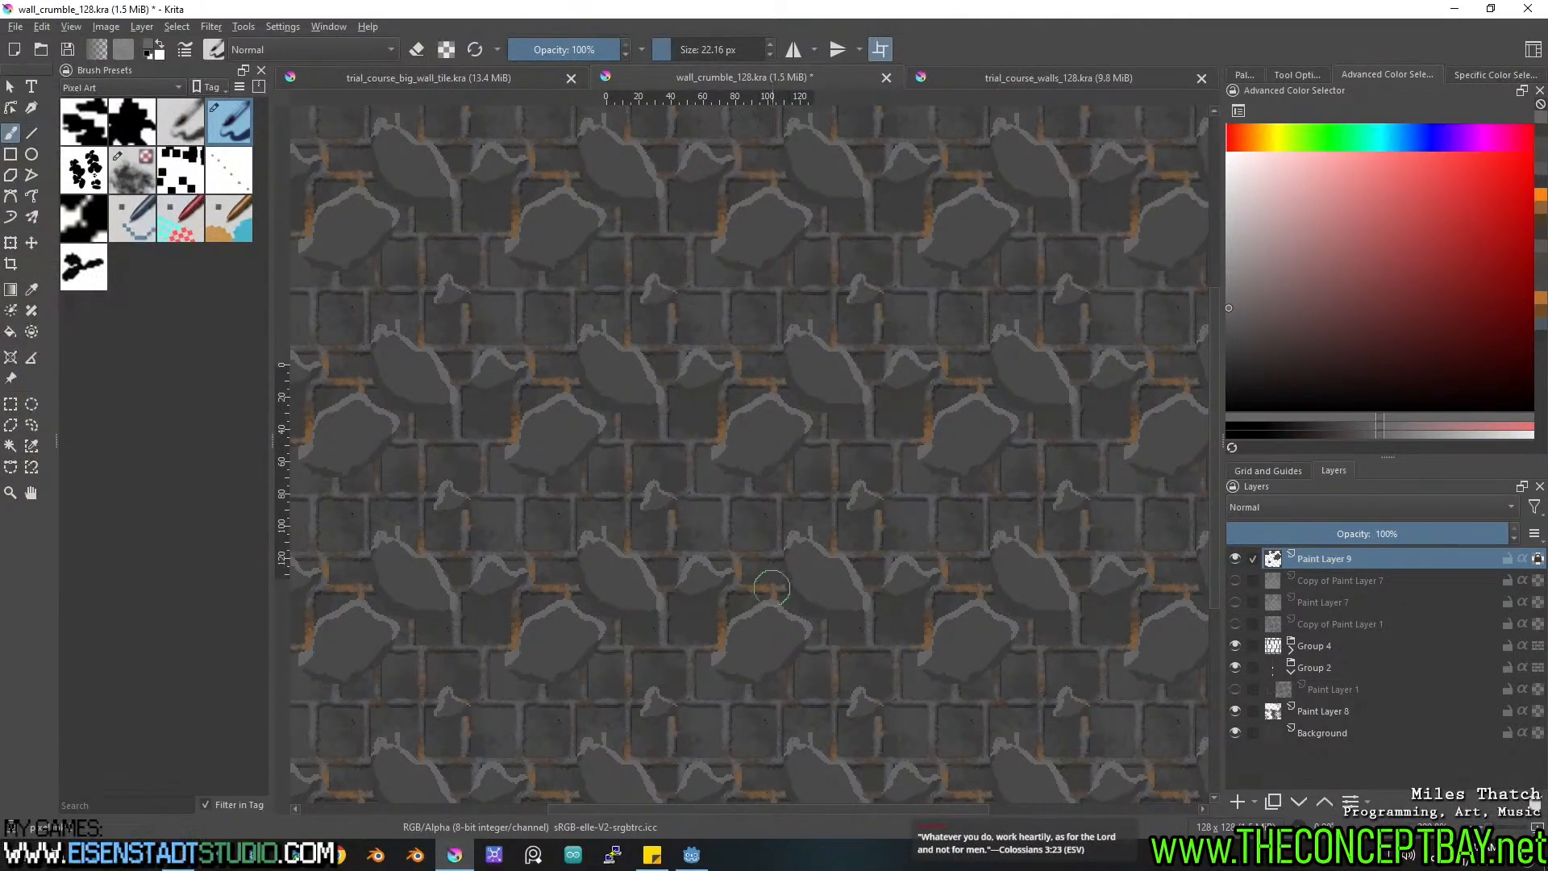
Adjust the input and output levels of Paint Layer 9 with the Levels filter and apply it.
key("ctrl+l")
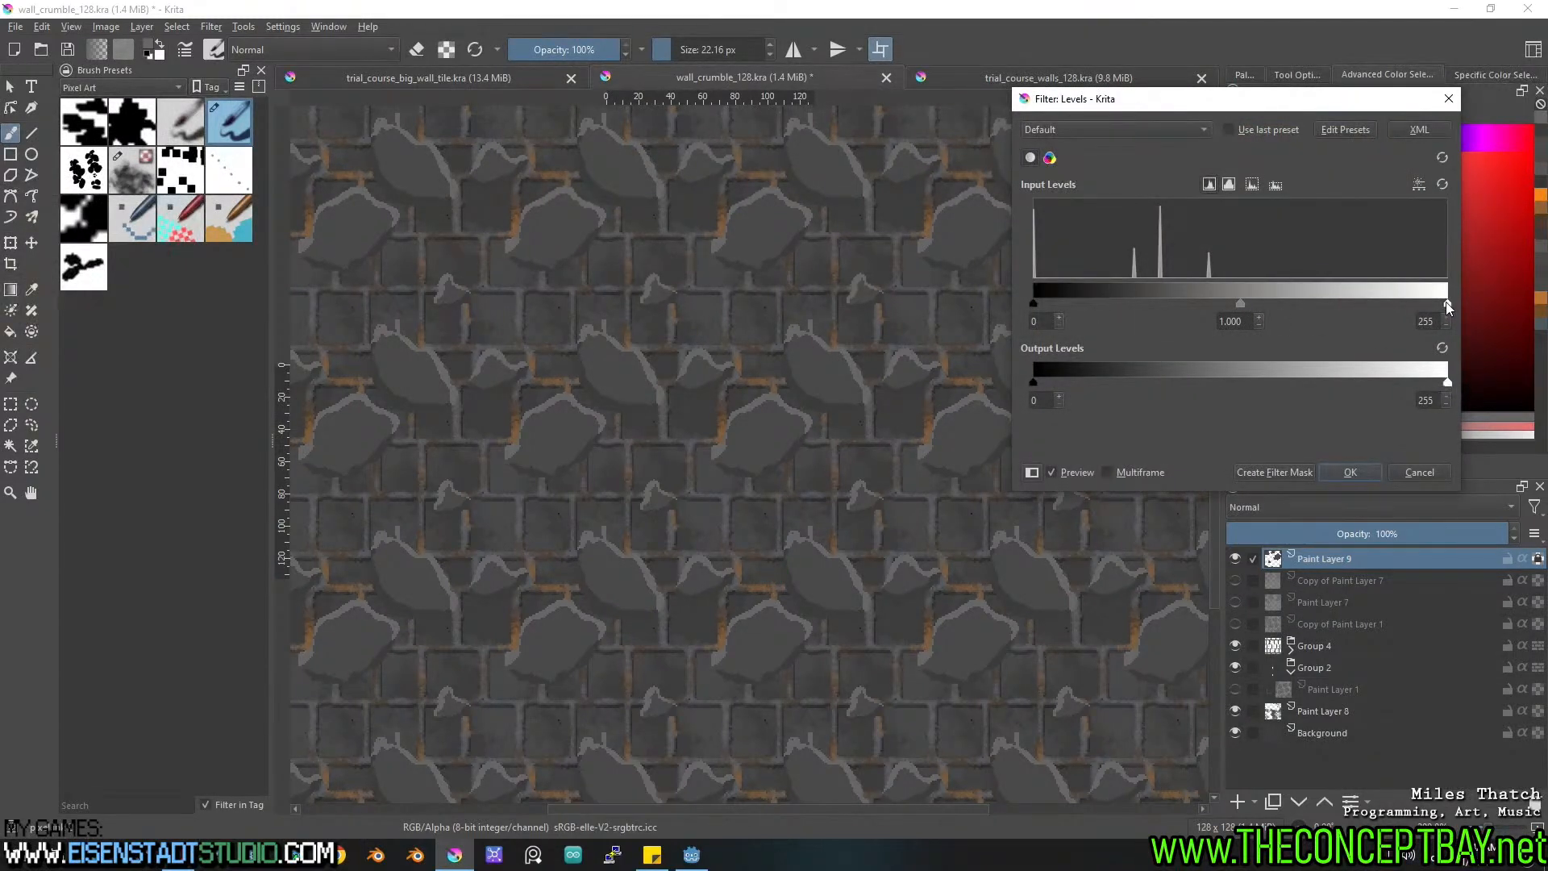
mouse_move(1239, 302)
left_mouse_down()
mouse_move(1211, 303)
mouse_move(1270, 304)
mouse_move(1247, 307)
left_mouse_up()
mouse_move(1446, 304)
left_mouse_down()
mouse_move(1399, 308)
mouse_move(1447, 304)
left_mouse_up()
mouse_move(1448, 382)
left_mouse_down()
mouse_move(1397, 388)
mouse_move(1448, 387)
left_mouse_up()
mouse_move(1031, 385)
left_mouse_down()
mouse_move(1069, 379)
mouse_move(1007, 381)
left_mouse_up()
left_click(1350, 471)
Pick a slightly darker highlight grey and fill the highlighted edges of the plaster patches with it.
scroll(701, 433, "up", 2)
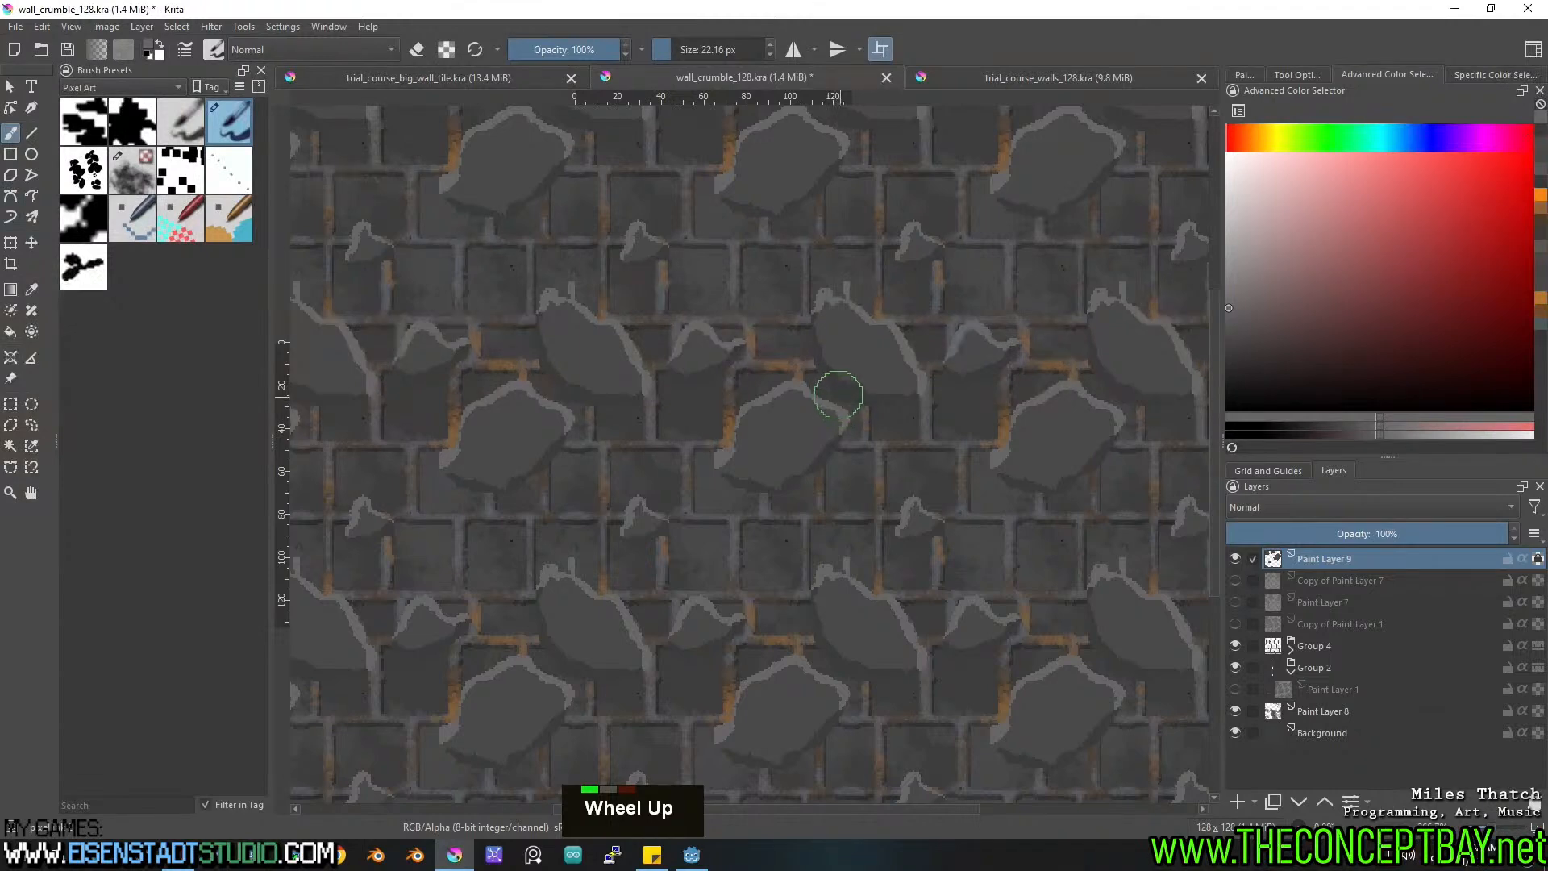
left_click(795, 407, "ctrl")
left_click(796, 387, "ctrl")
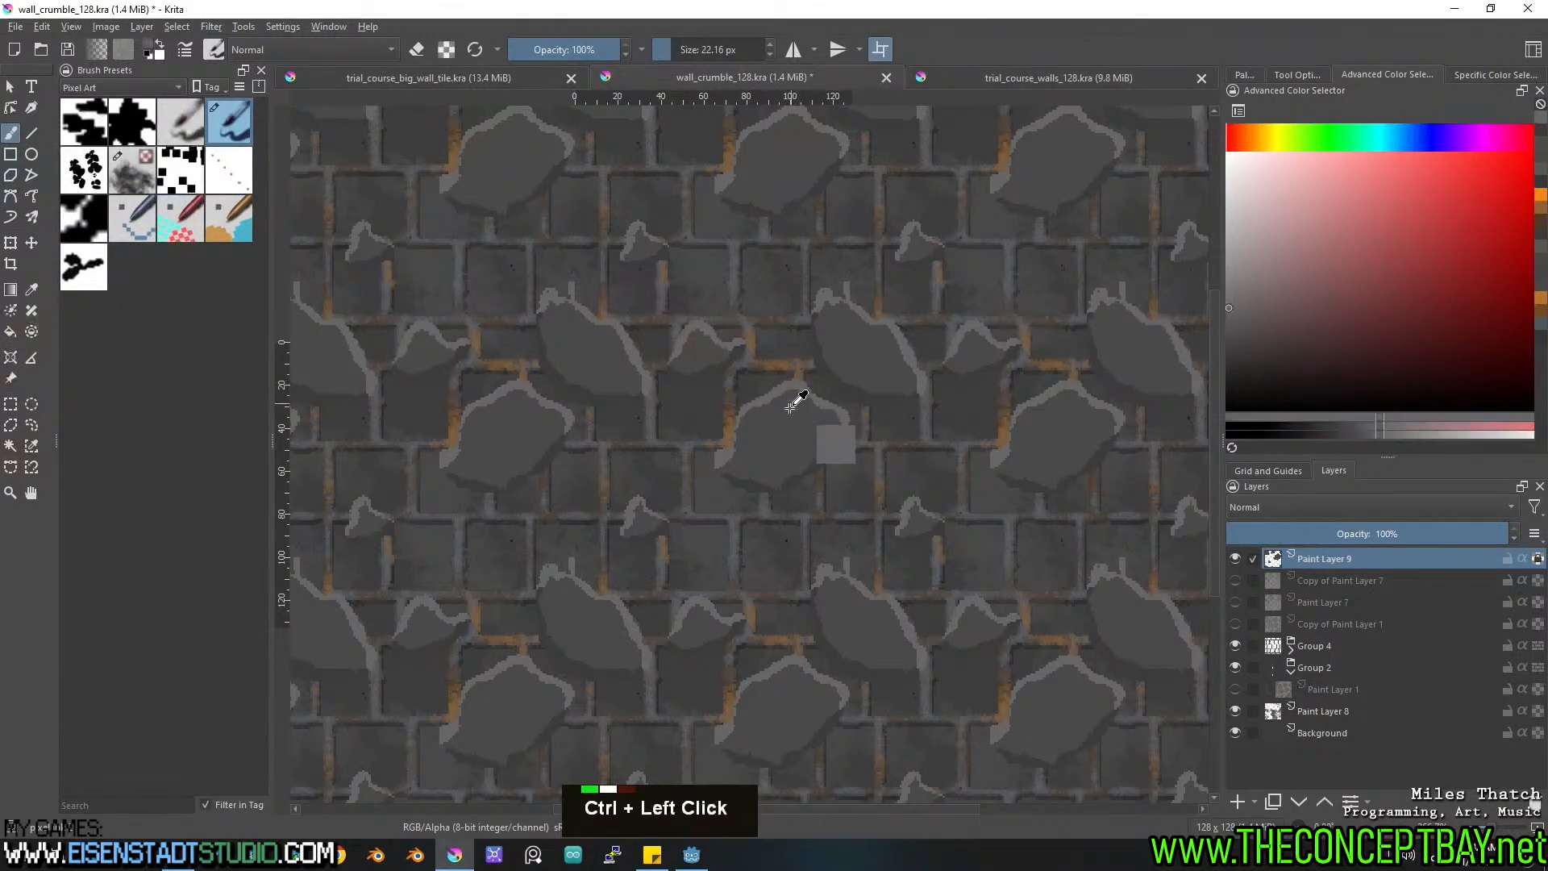
left_click(797, 387, "ctrl")
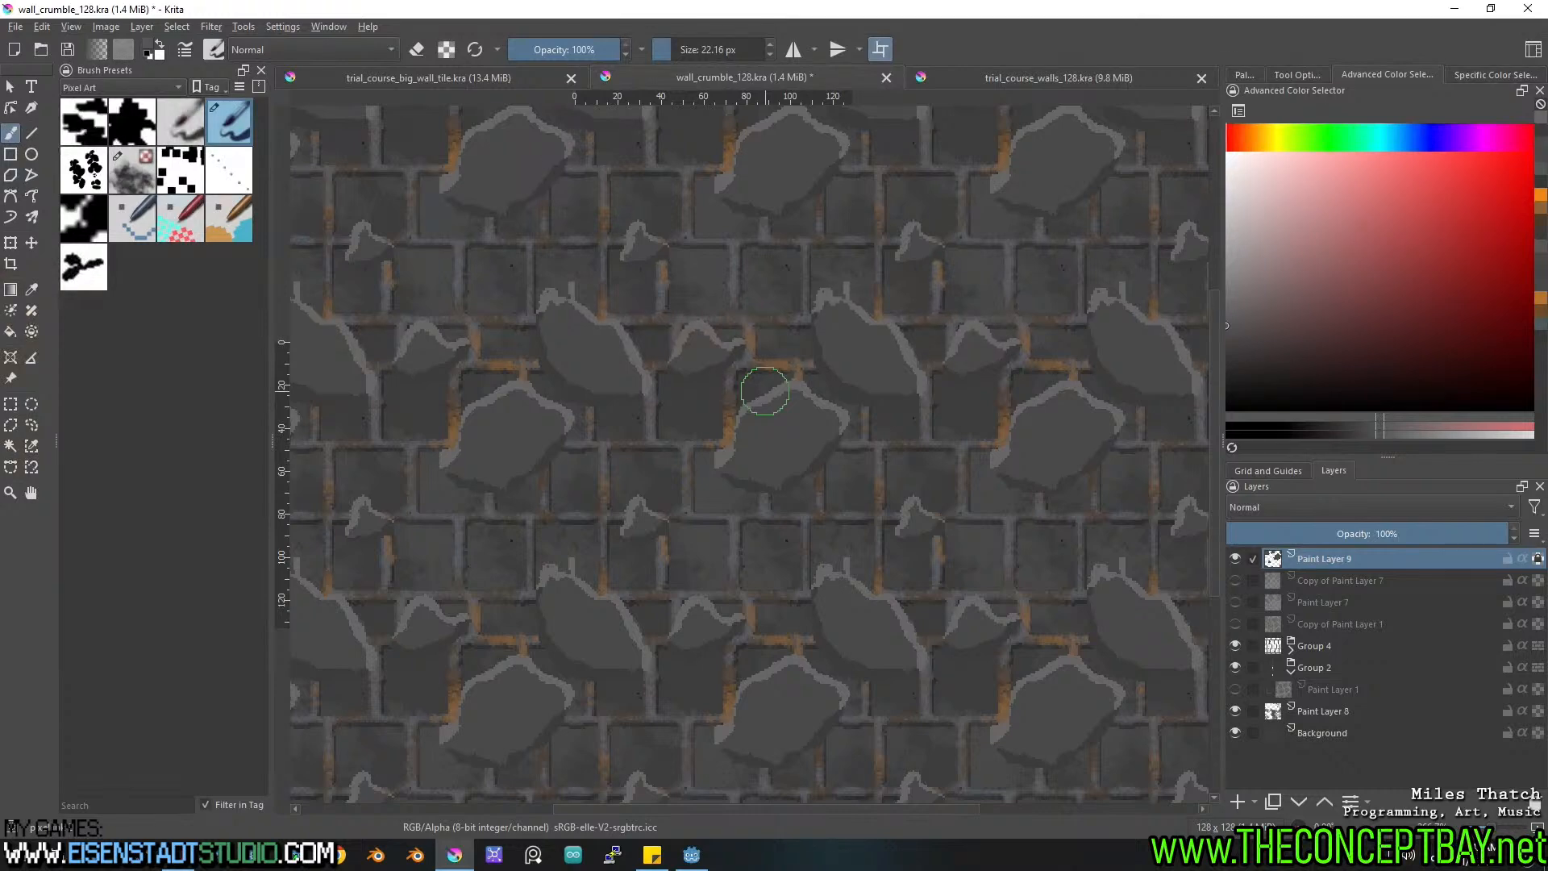
key("f")
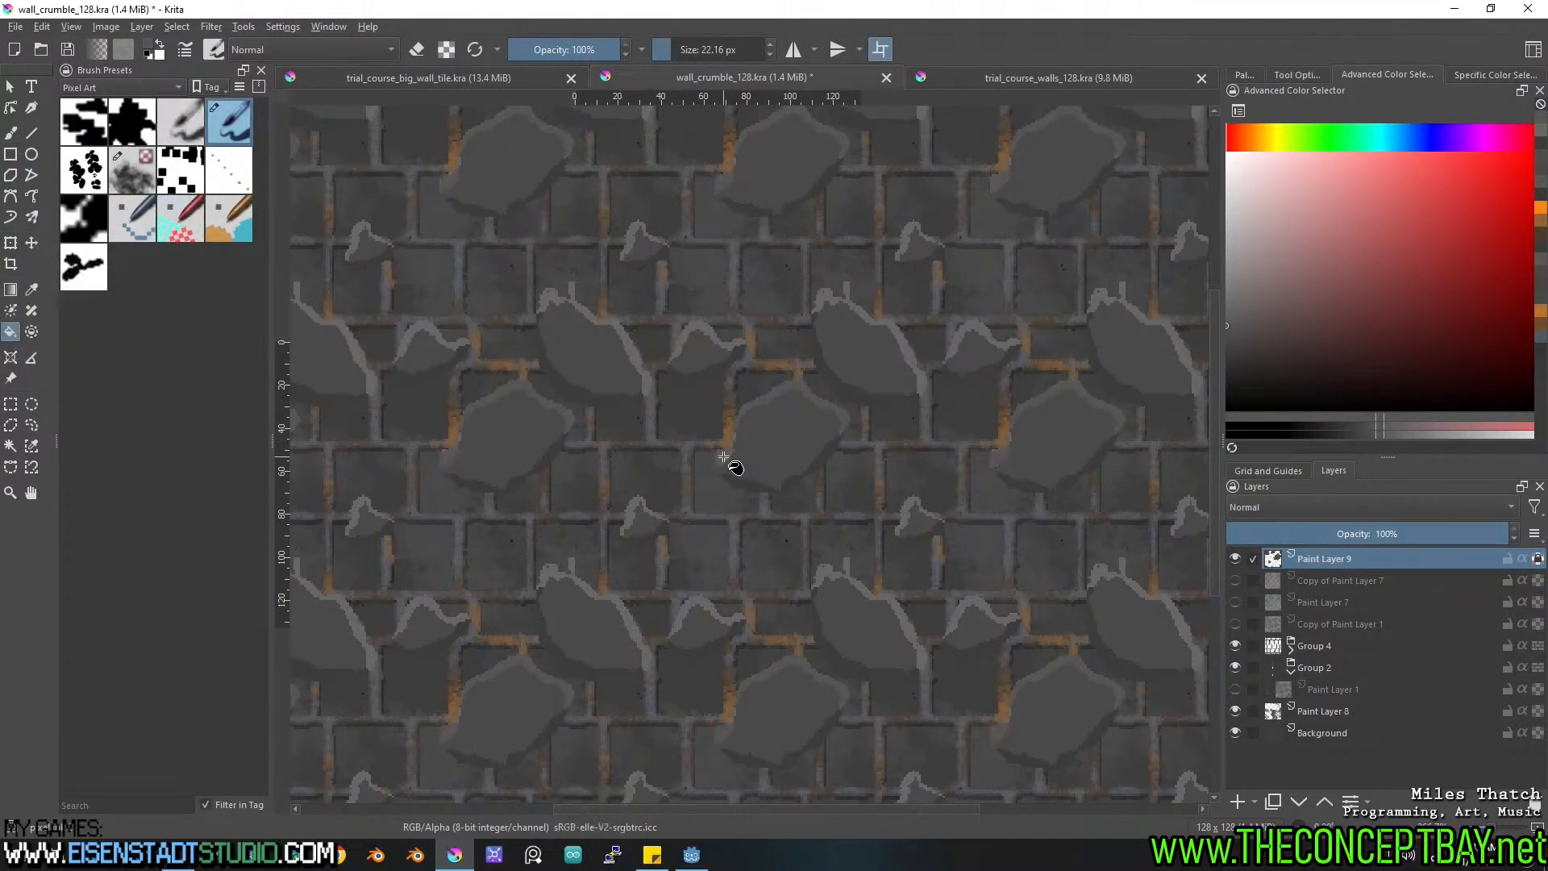
left_click(699, 326)
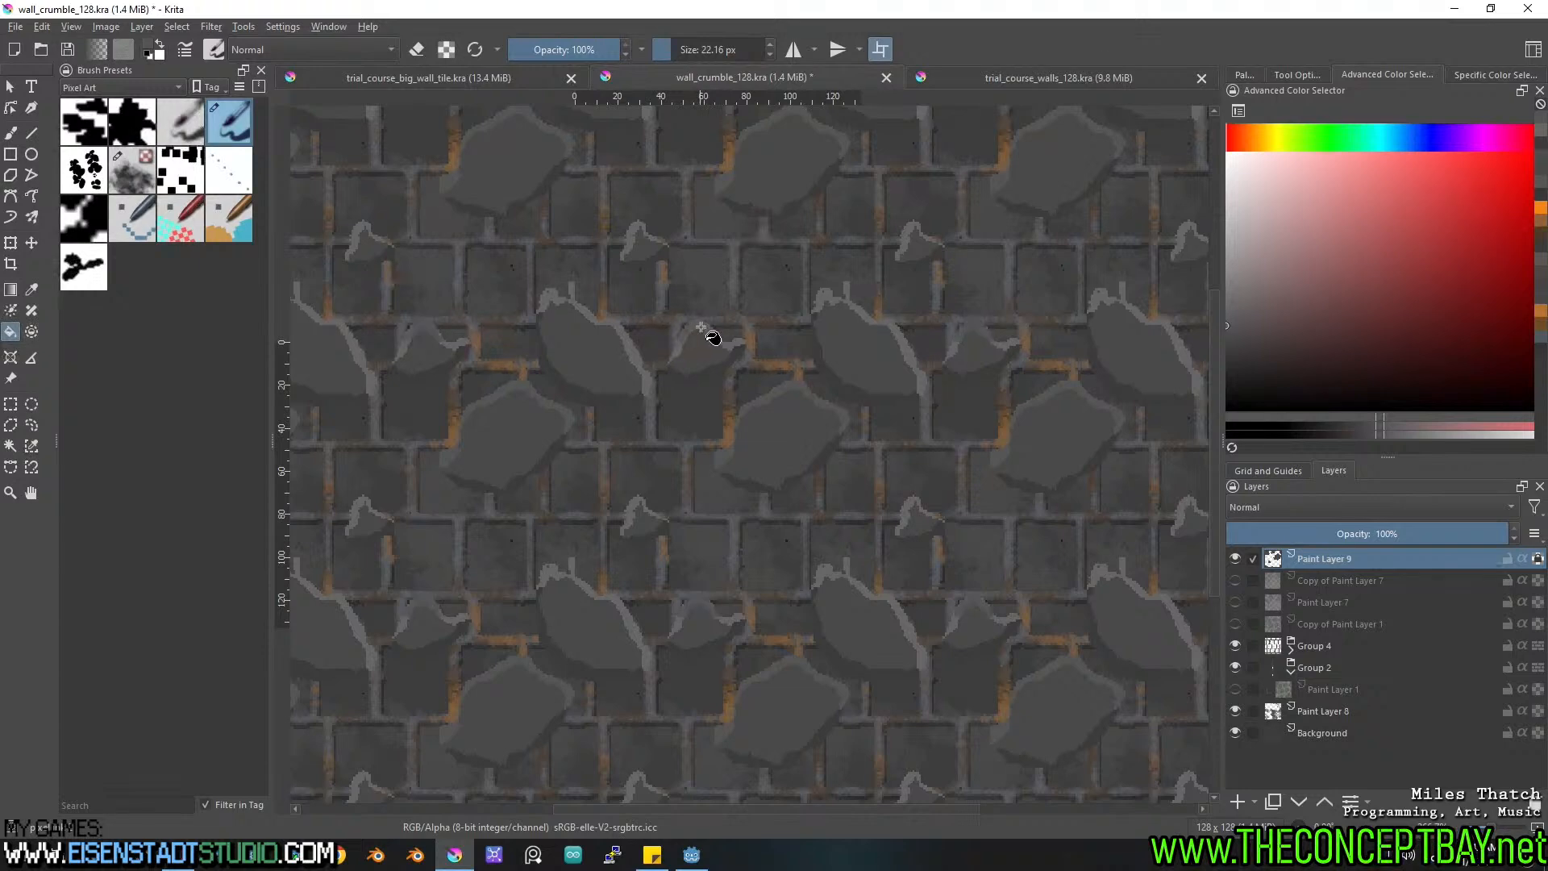
left_click(675, 349)
left_click(736, 347)
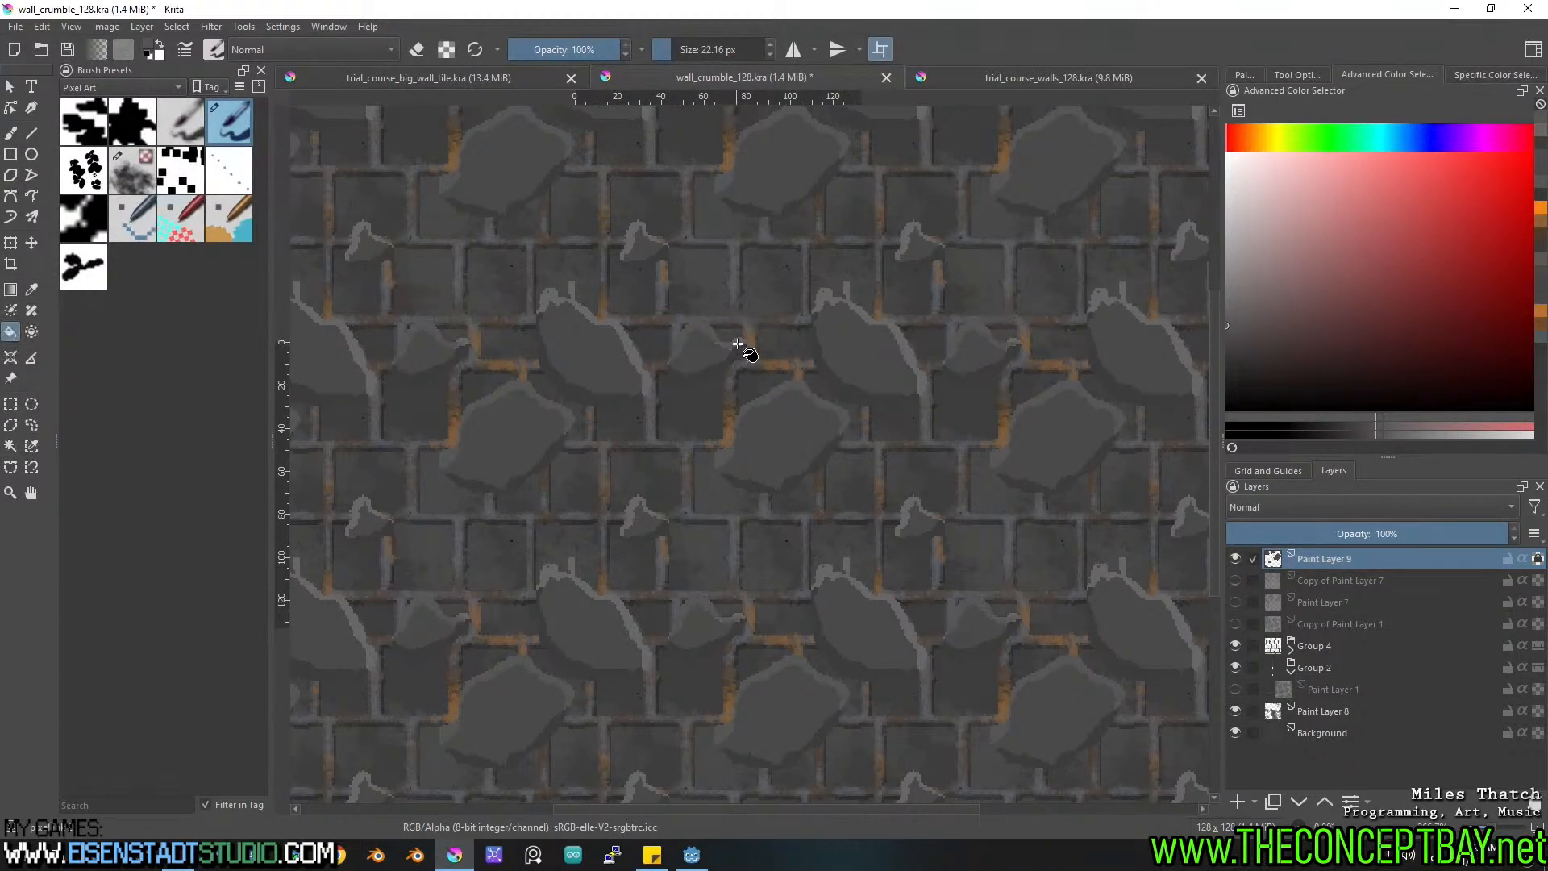
left_click(824, 297)
left_click(887, 334)
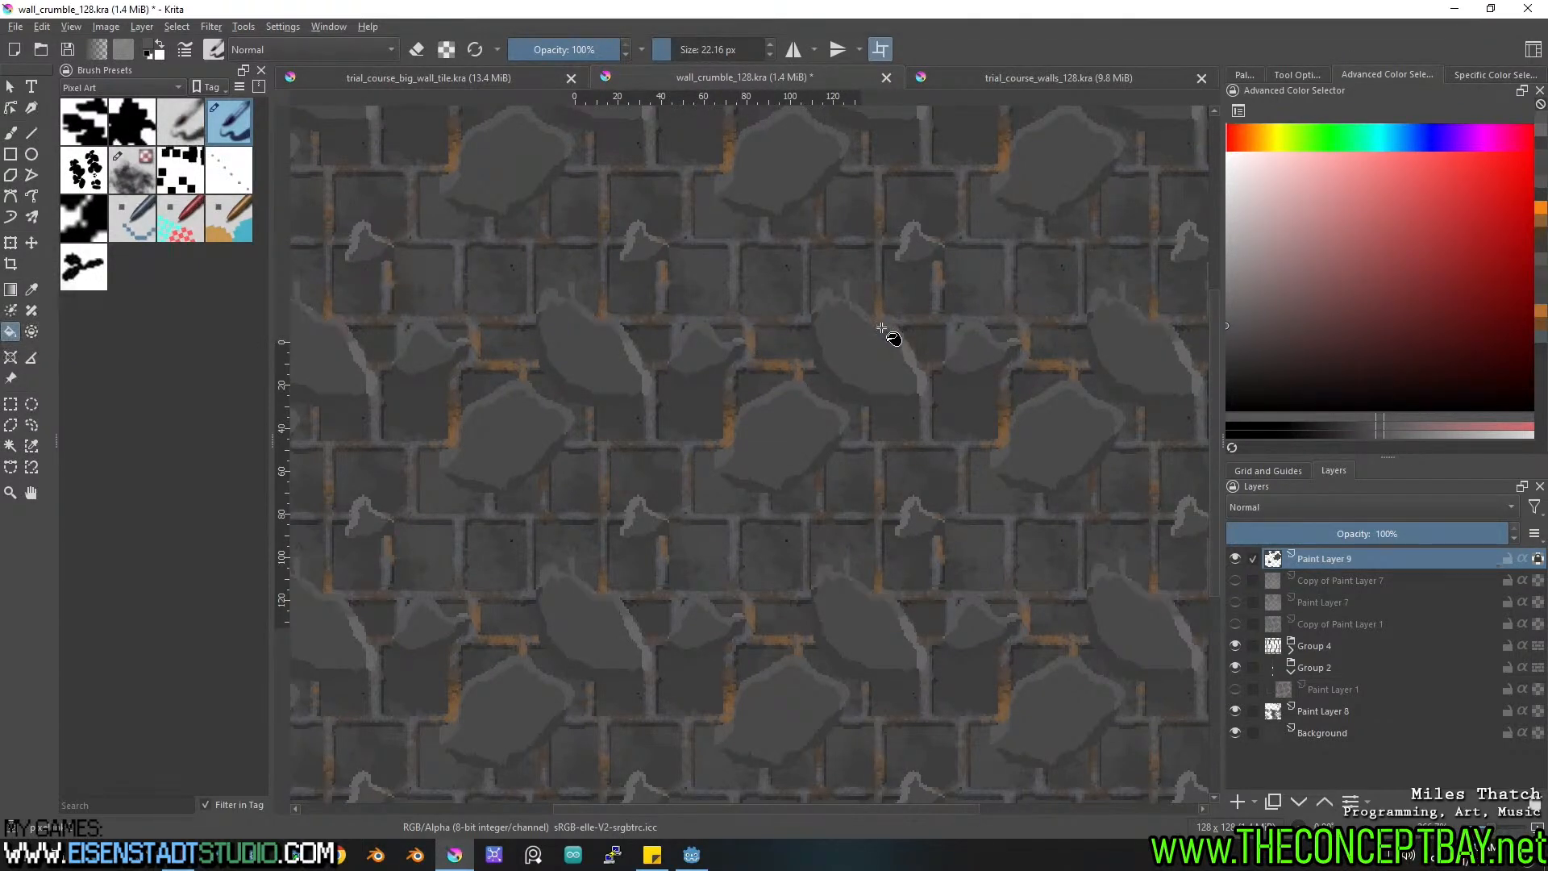
left_click(910, 358)
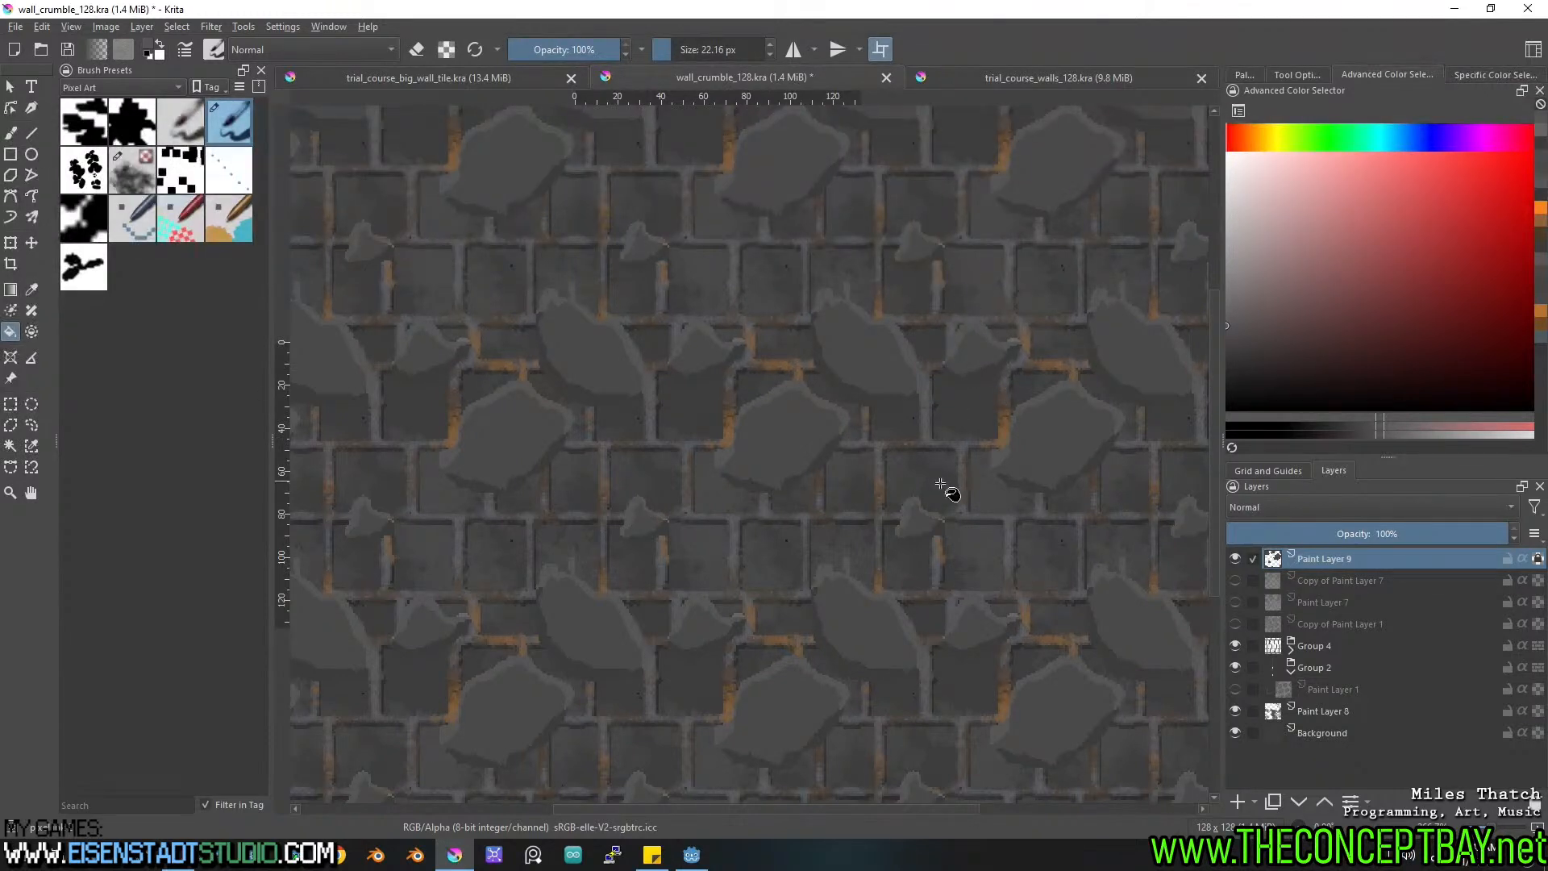
Save the wall_crumble_128 texture and toggle Paint Layer 9's visibility off and on to compare the wall with and without patches.
middle_click_drag(784, 548, 763, 487)
scroll(746, 511, "down", 1)
scroll(751, 490, "up", 1)
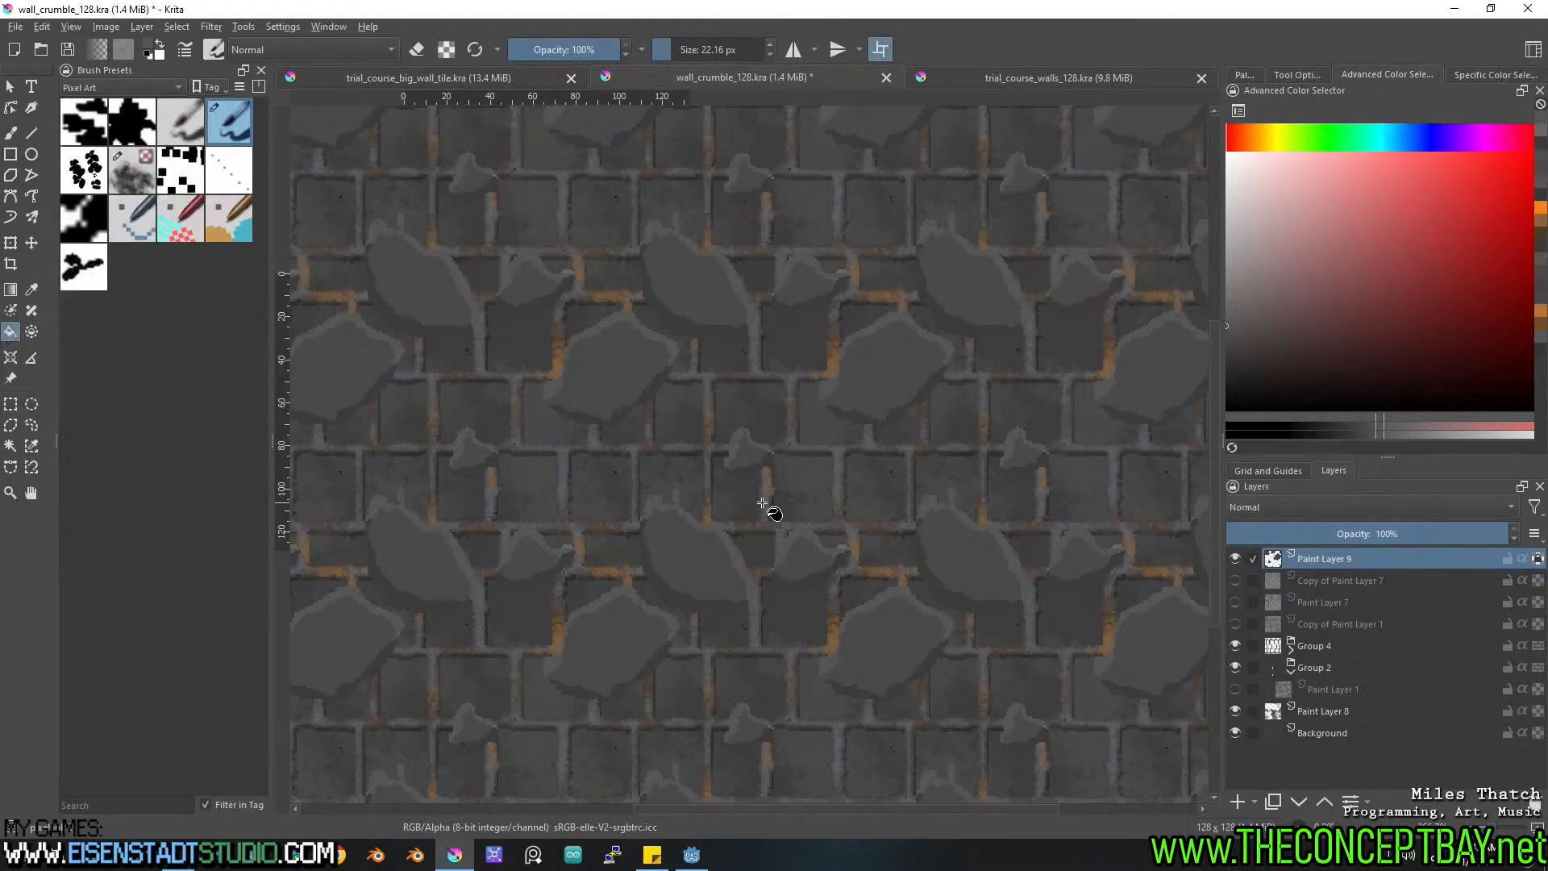
middle_click_drag(763, 503, 745, 498)
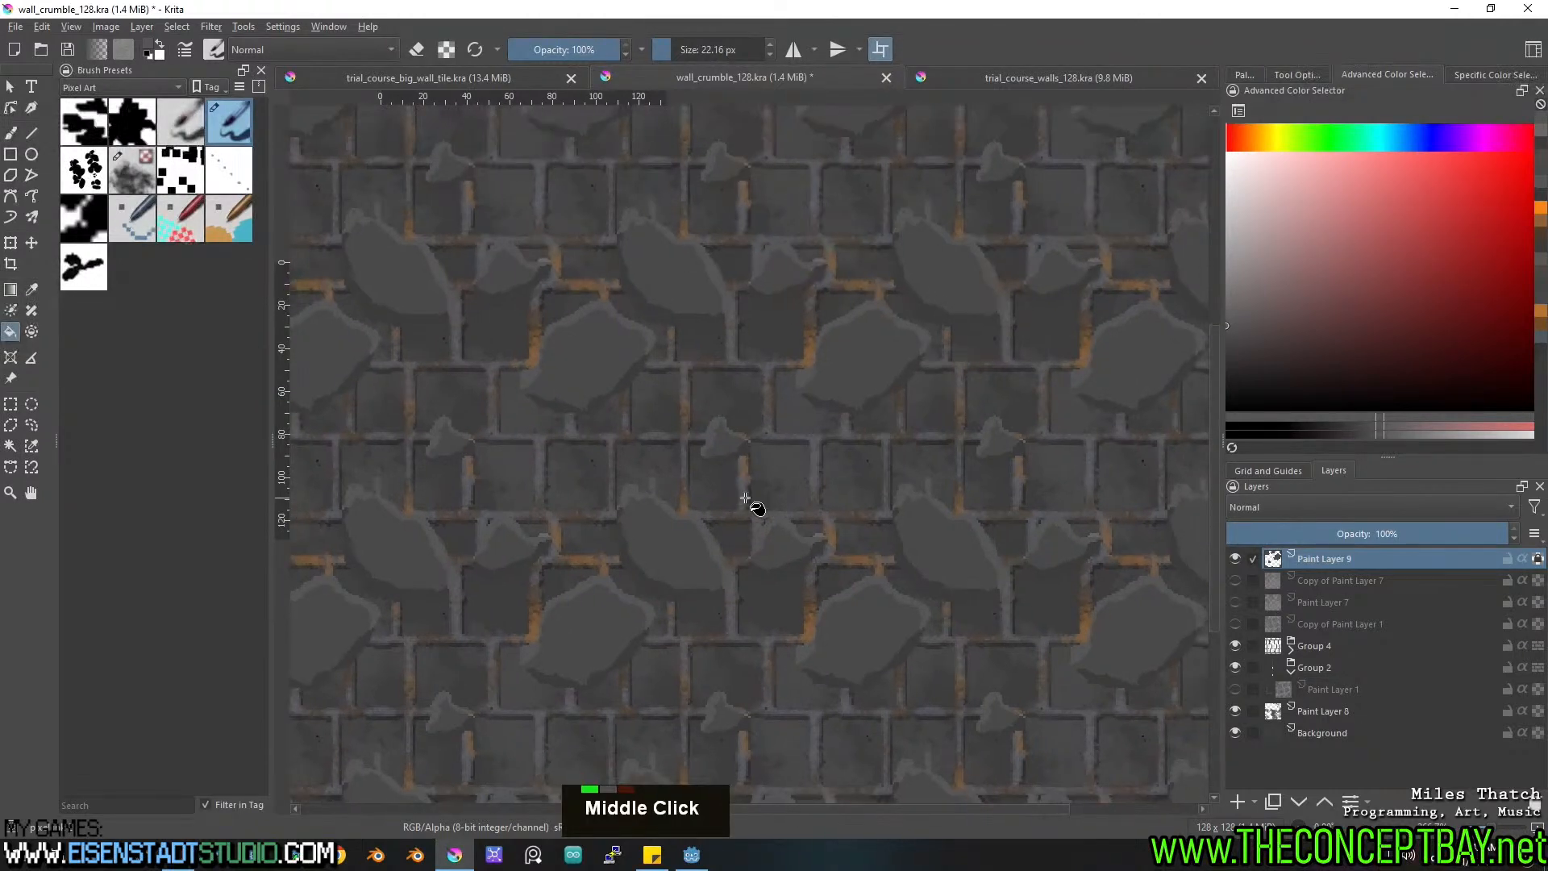
key("ctrl+s")
key("b")
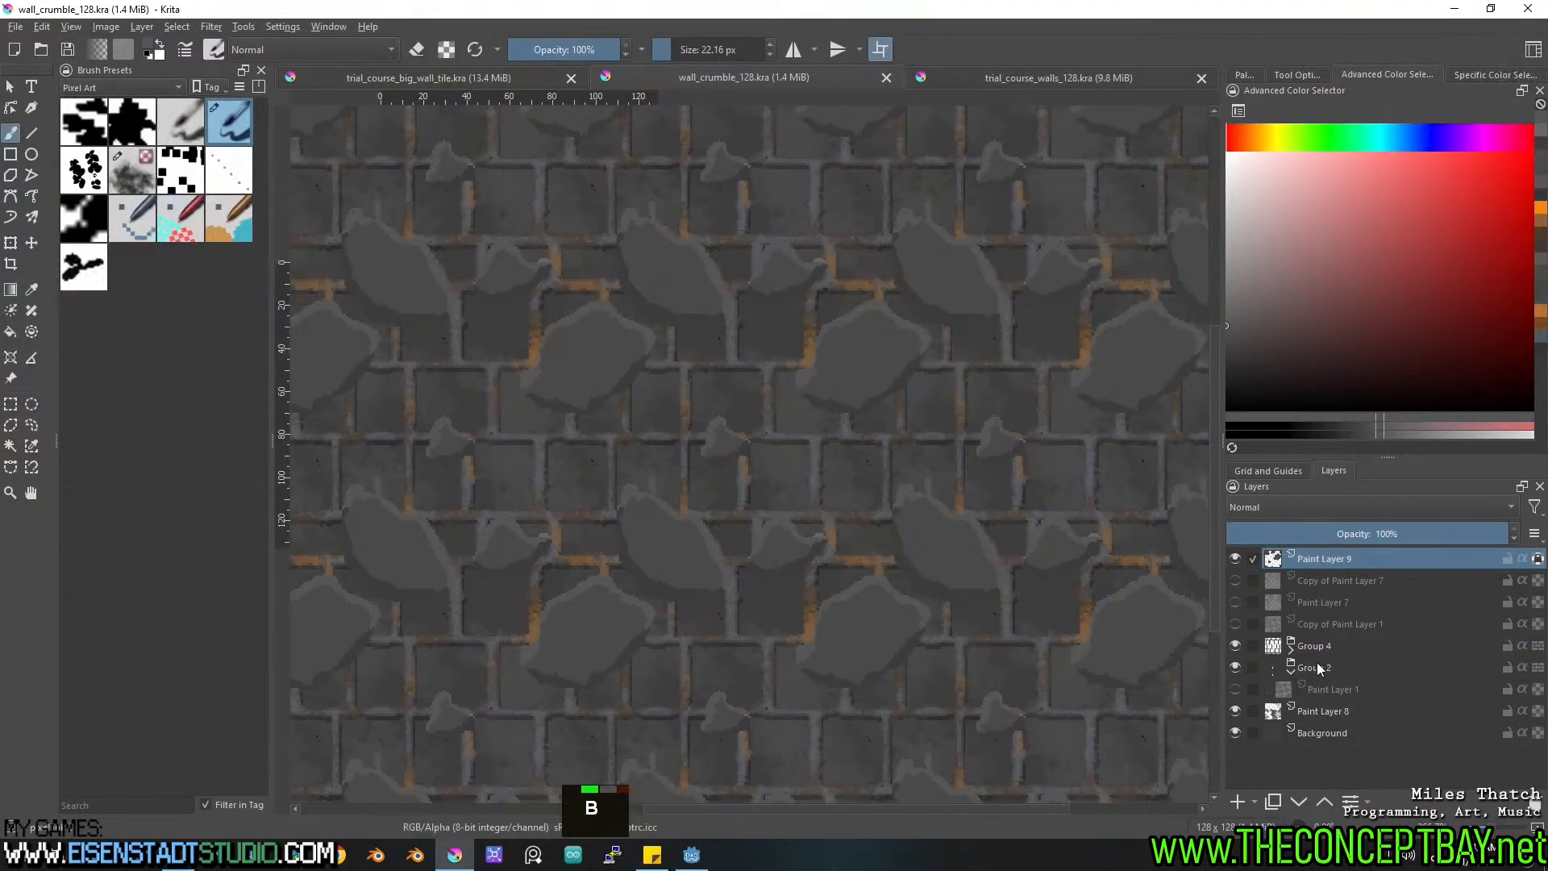
double_click(1235, 557)
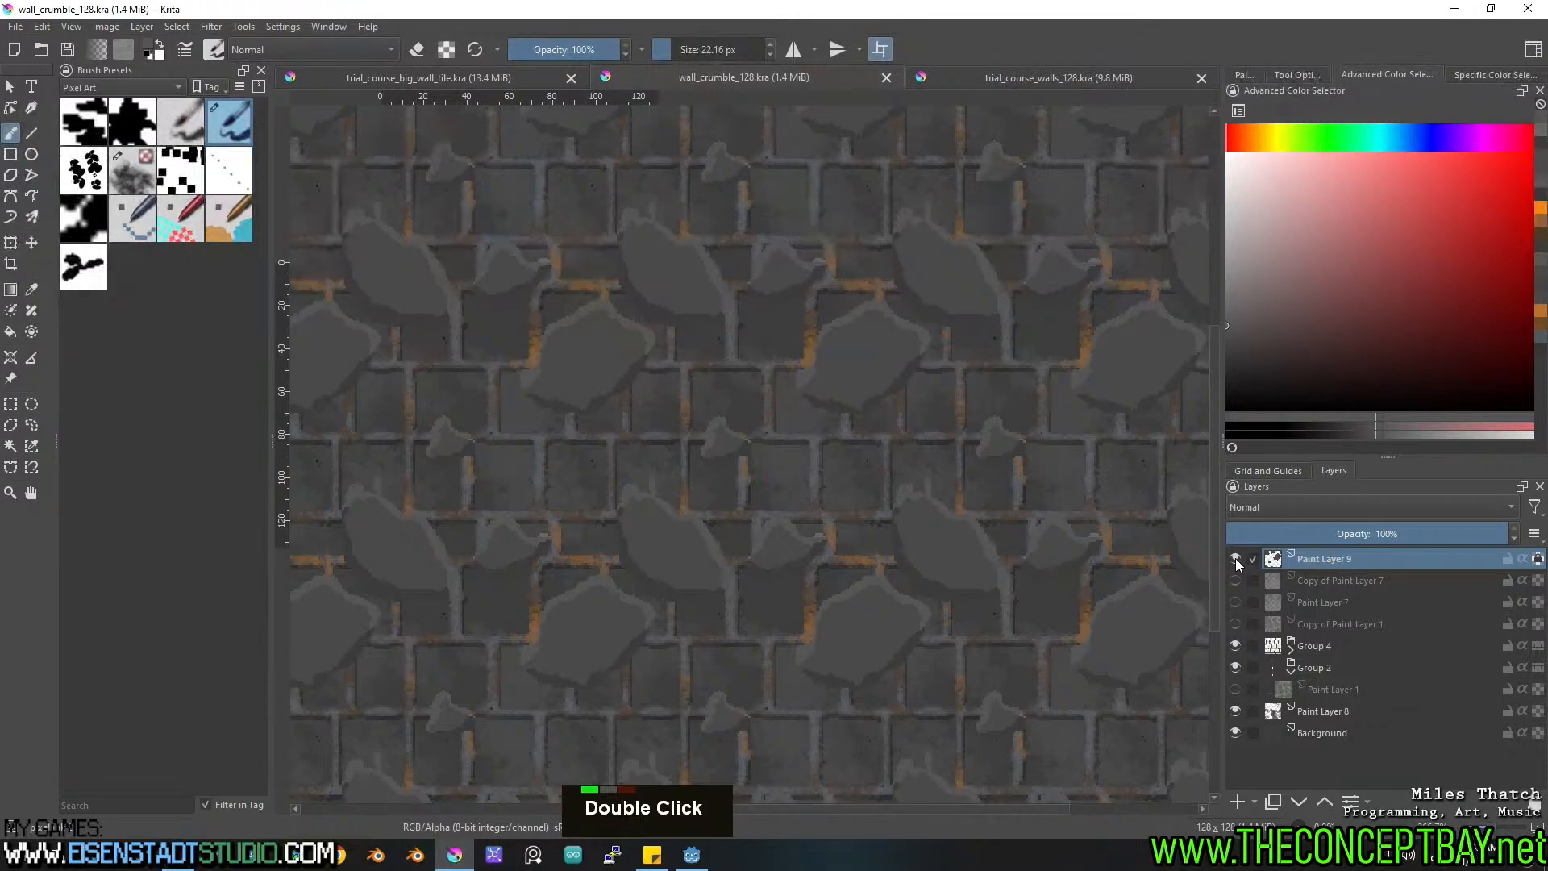
Add a Drop Shadow layer style to Paint Layer 9 with 40% opacity, 5 px distance and 4 px size.
right_click(1304, 559)
left_click(1338, 172)
left_click_drag(755, 115, 1171, 58)
left_click(877, 122)
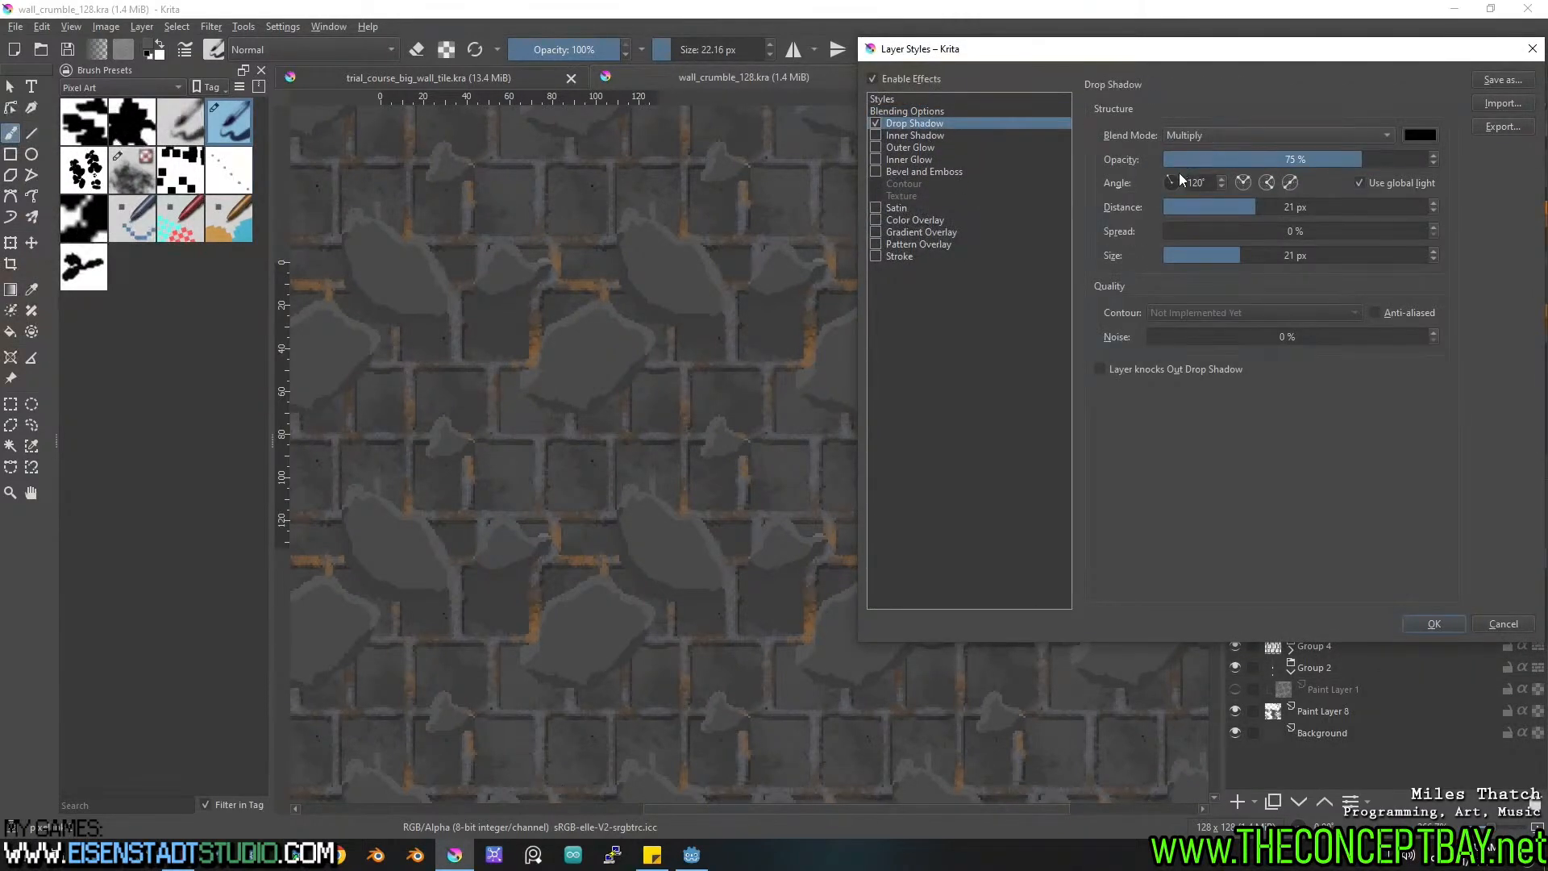
left_click_drag(1232, 255, 1096, 266)
left_click_drag(1190, 207, 1182, 208)
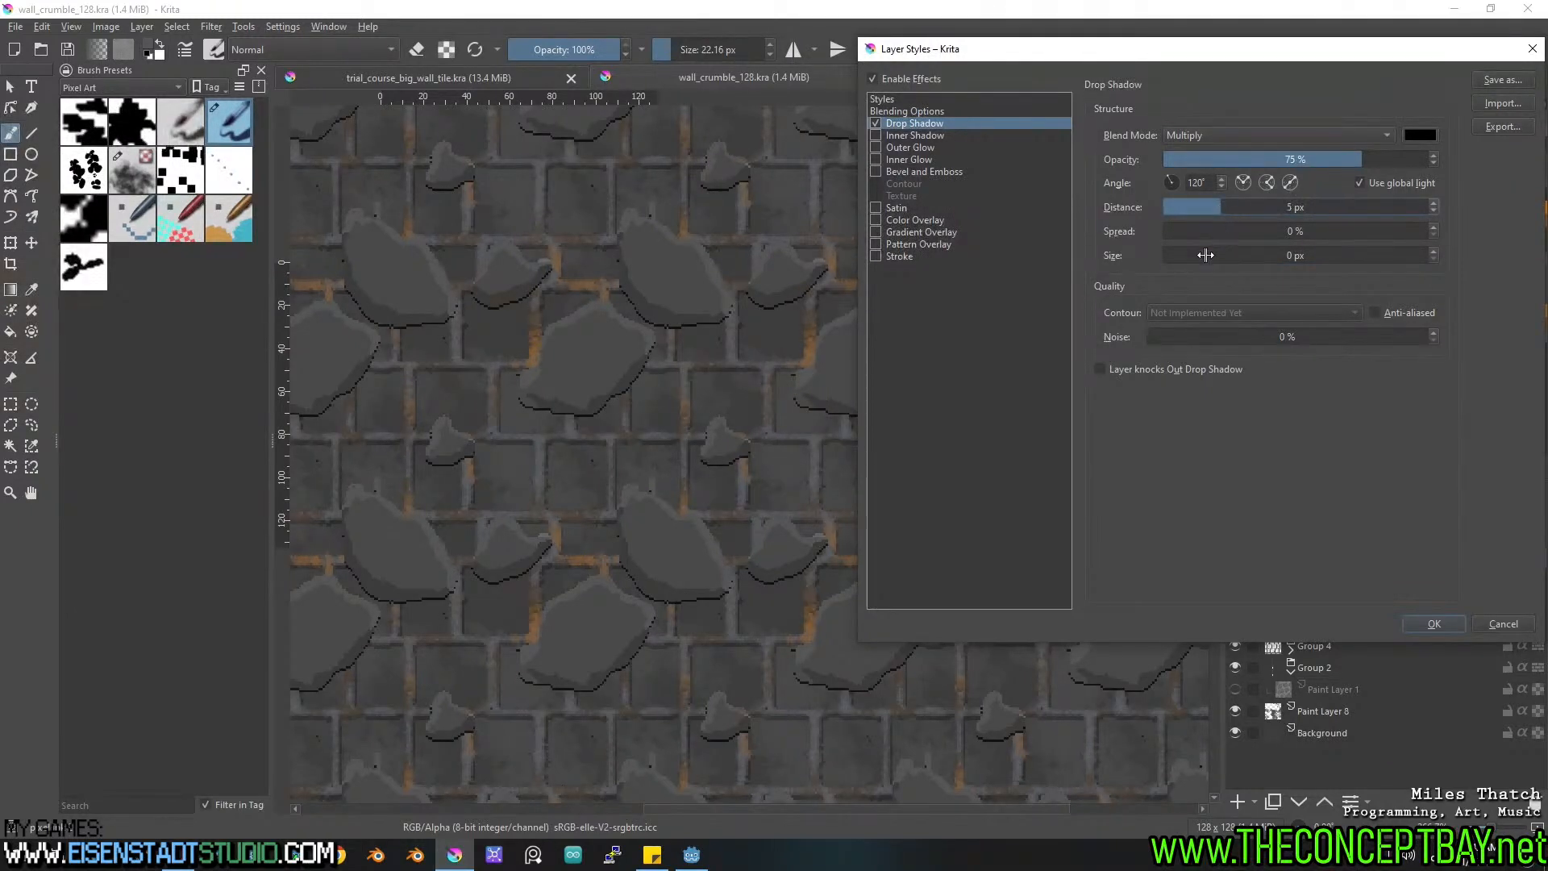
left_click_drag(1172, 261, 1182, 257)
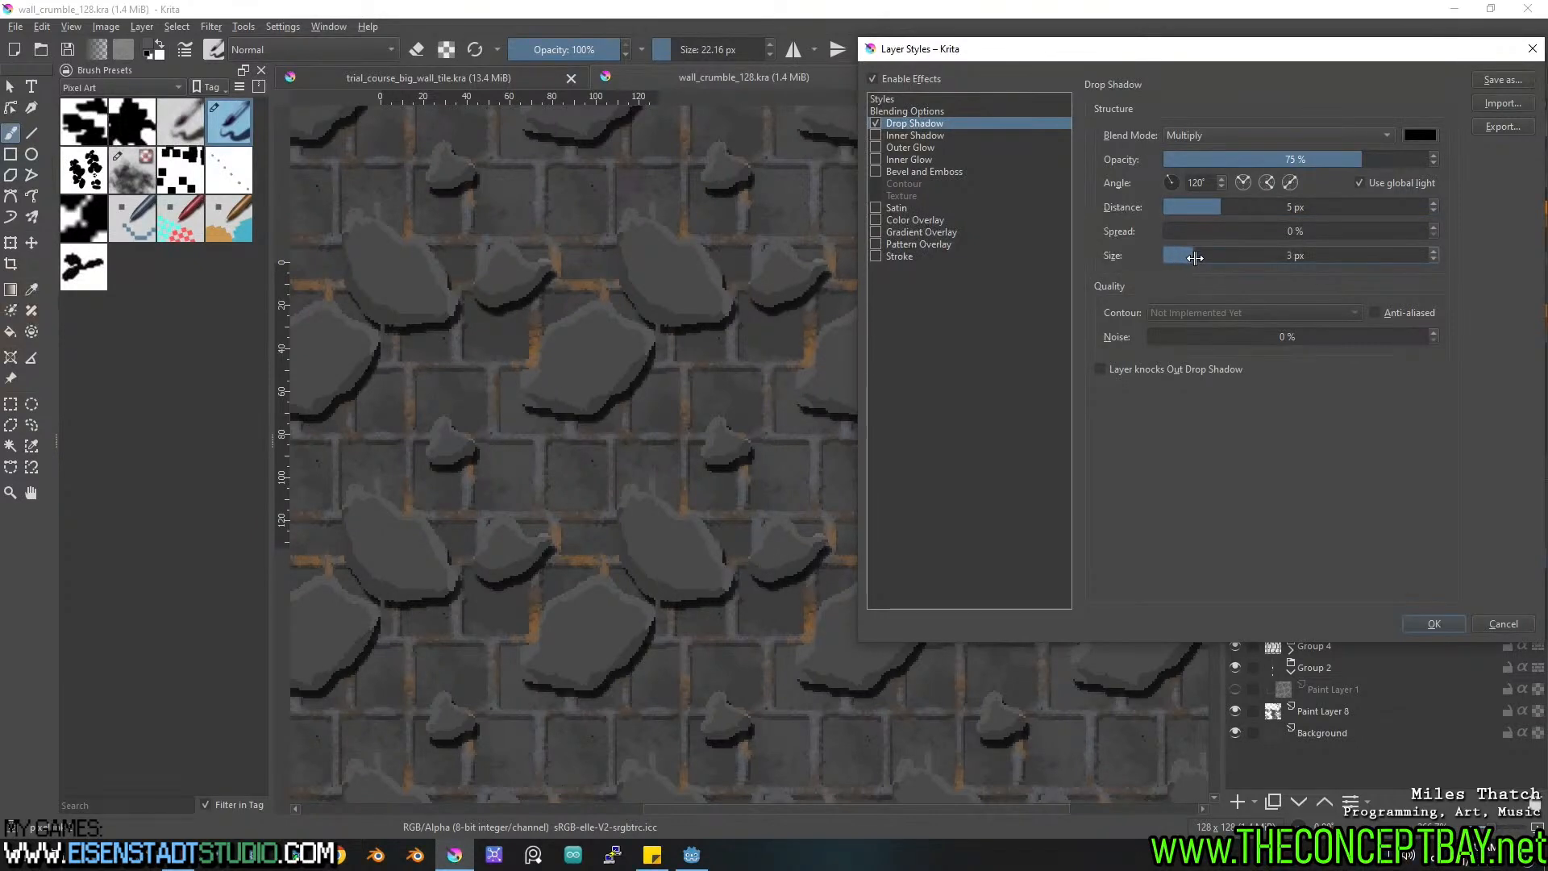
left_click_drag(1284, 151, 1269, 162)
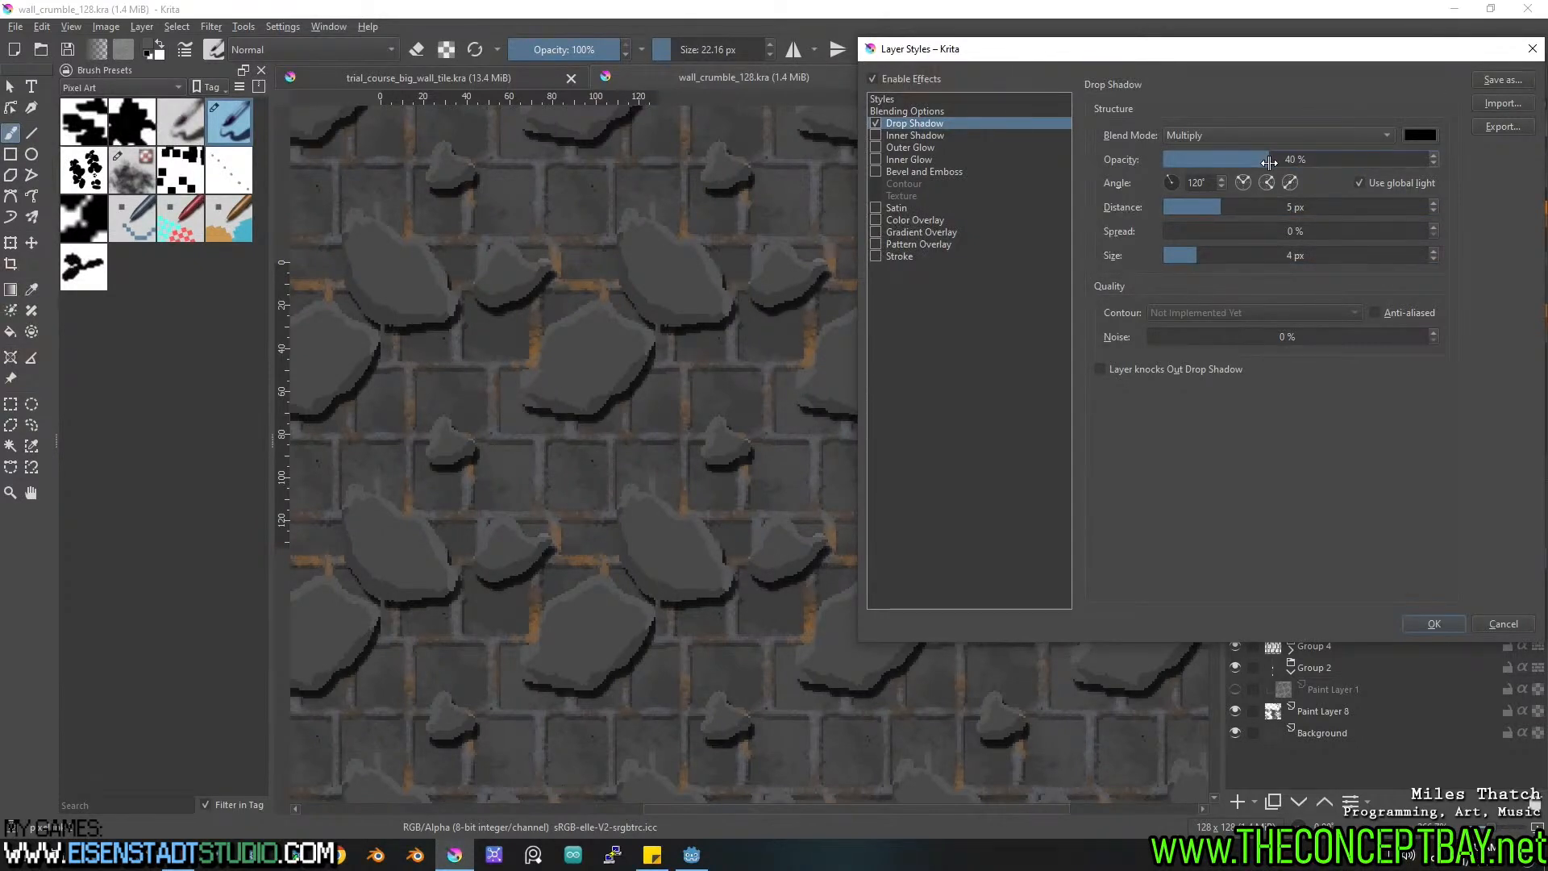
left_click(1433, 623)
Save the texture and export the trial_course_walls_128 document over the existing trial_course_walls_crumble_128.png.
scroll(909, 500, "down", 3)
middle_click(912, 511)
scroll(820, 479, "up", 2)
middle_click_drag(820, 479, 900, 435)
scroll(868, 452, "up", 1)
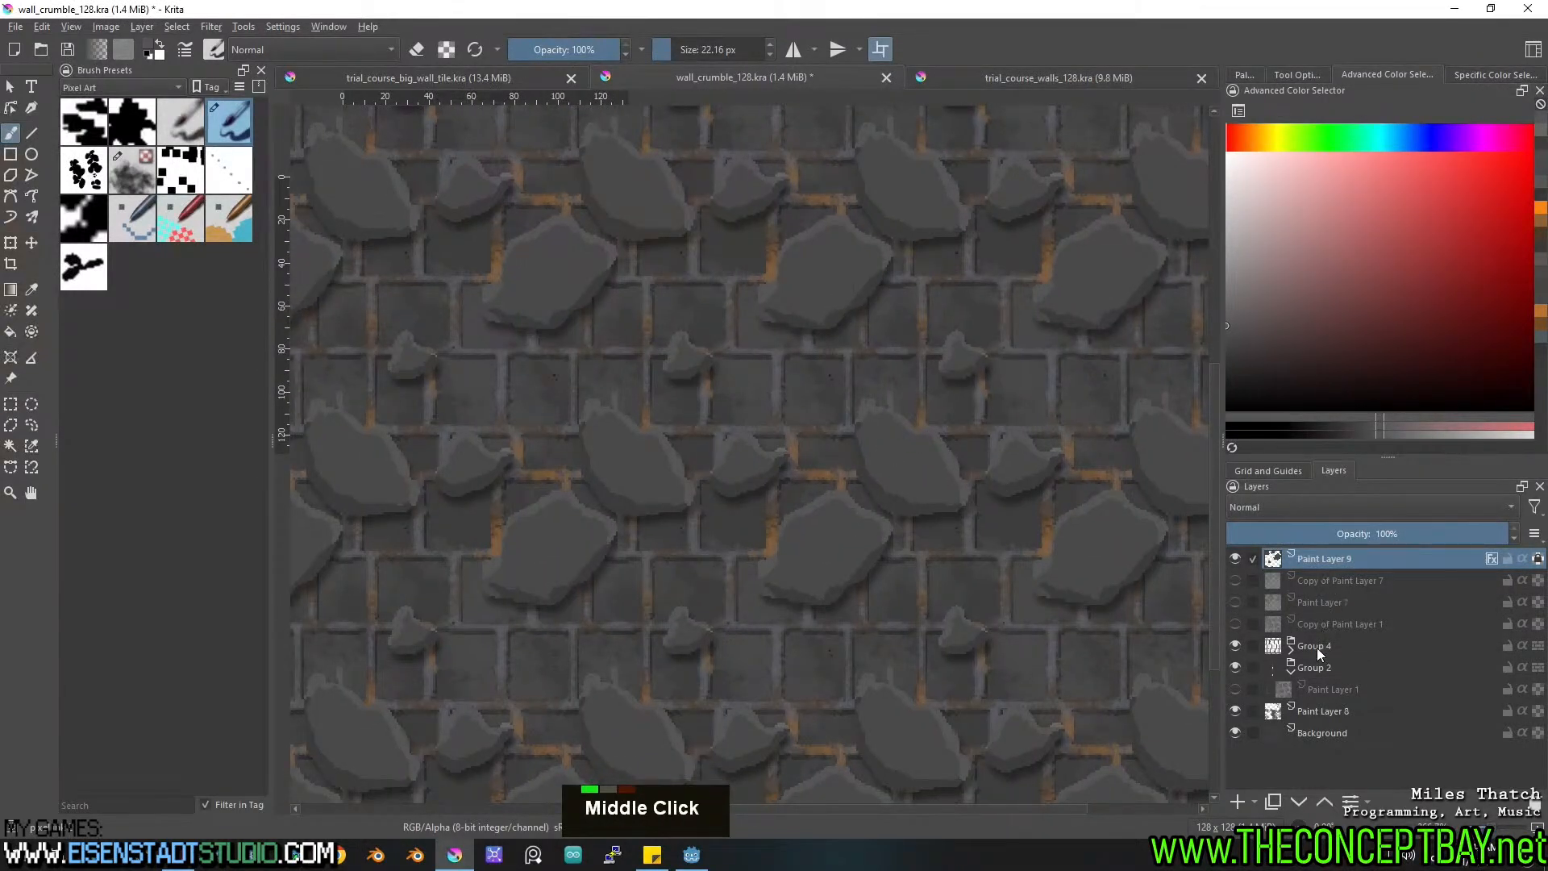
key("ctrl+s")
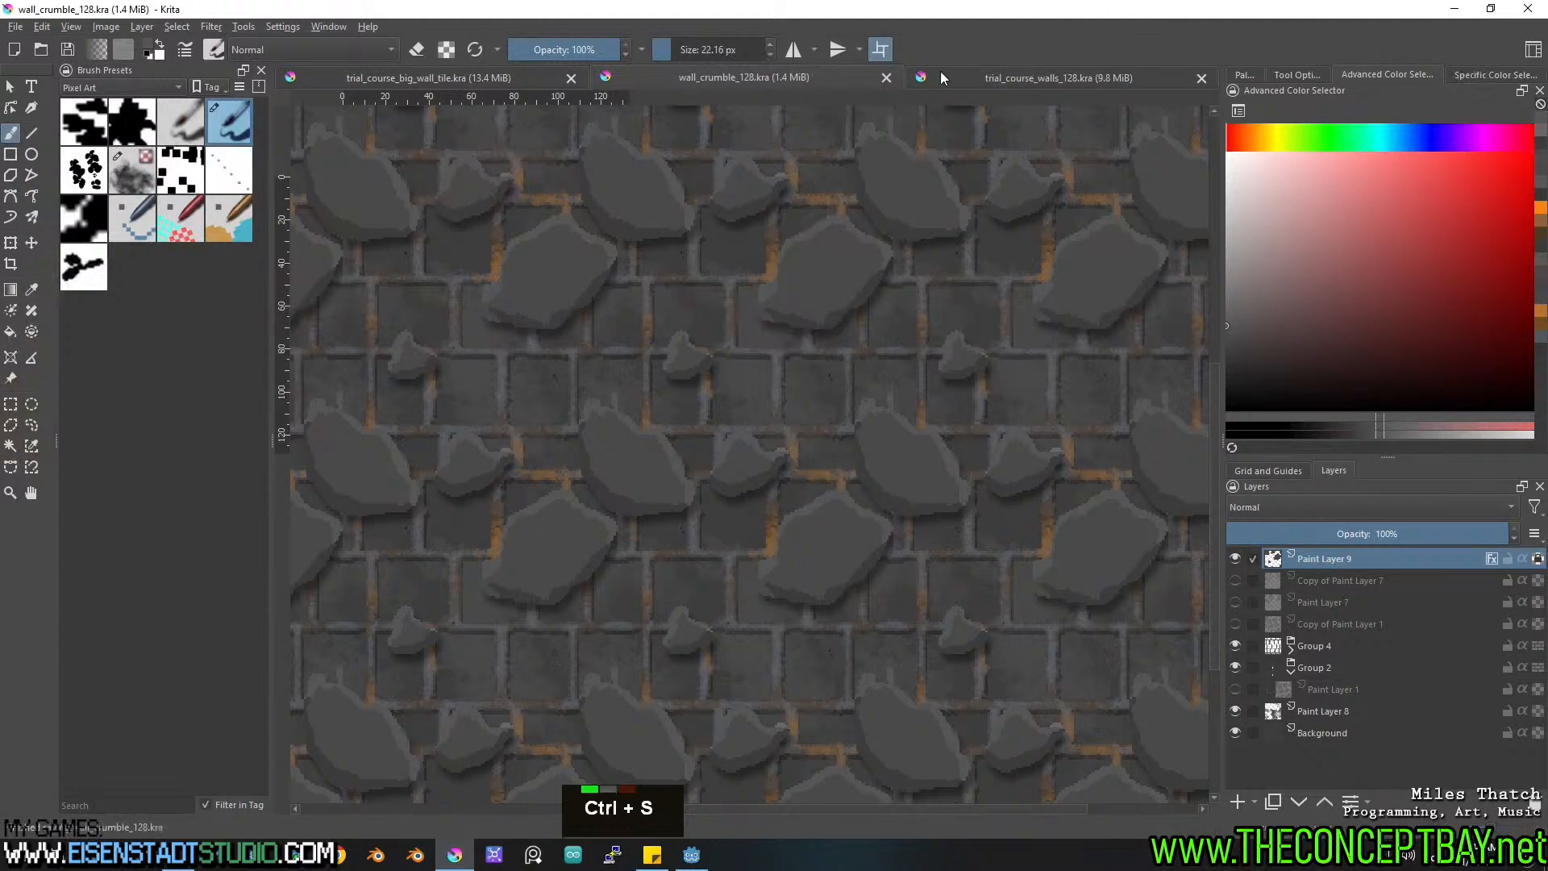
left_click(981, 76)
key("ctrl+alt+e")
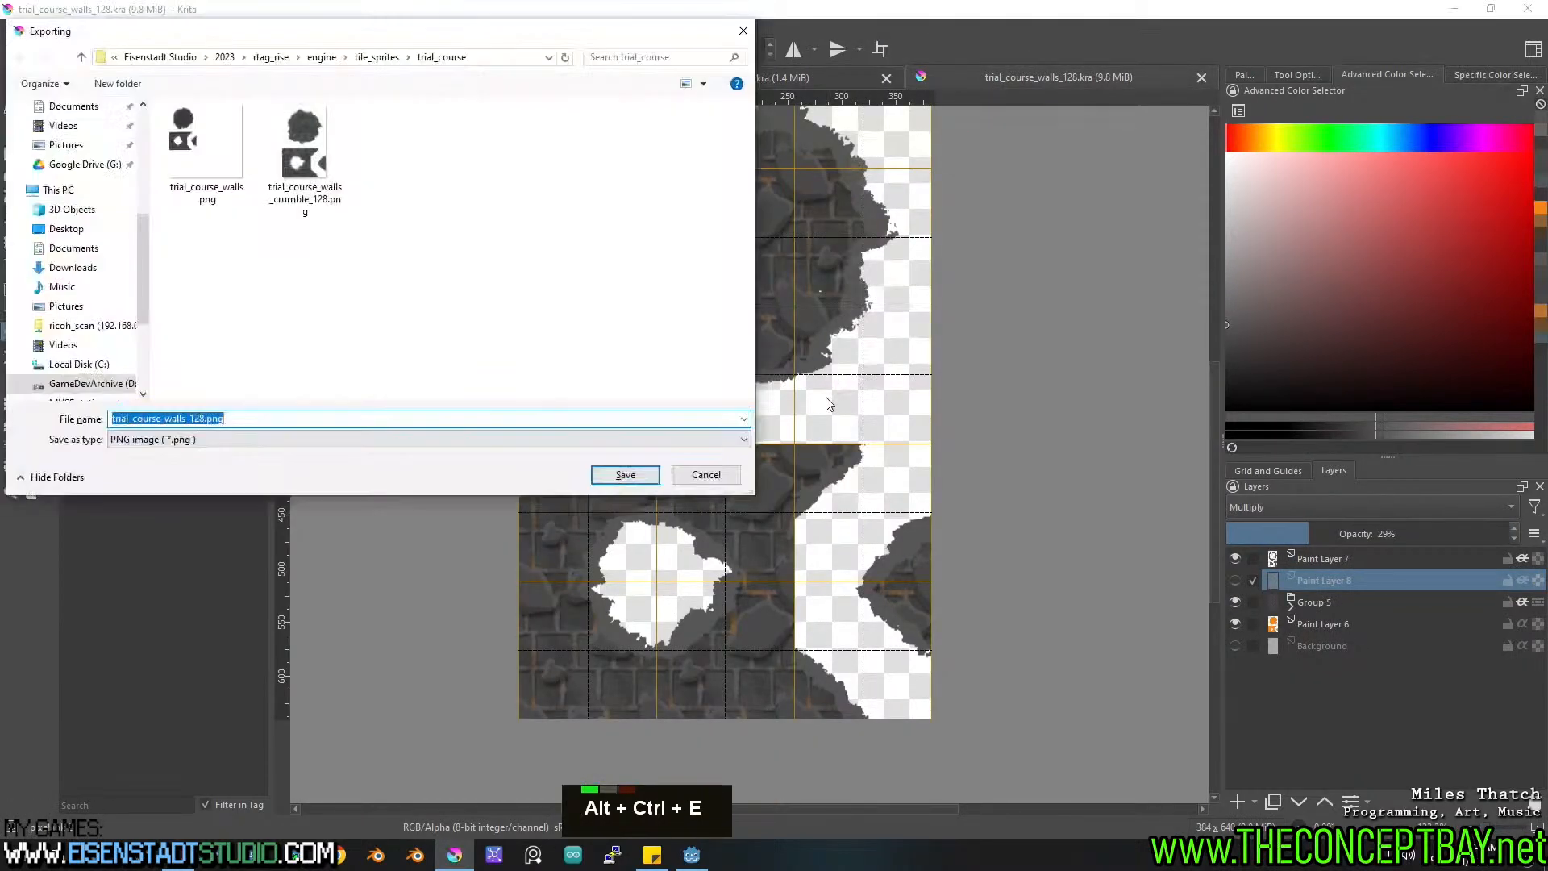
left_click(305, 149)
key("Return")
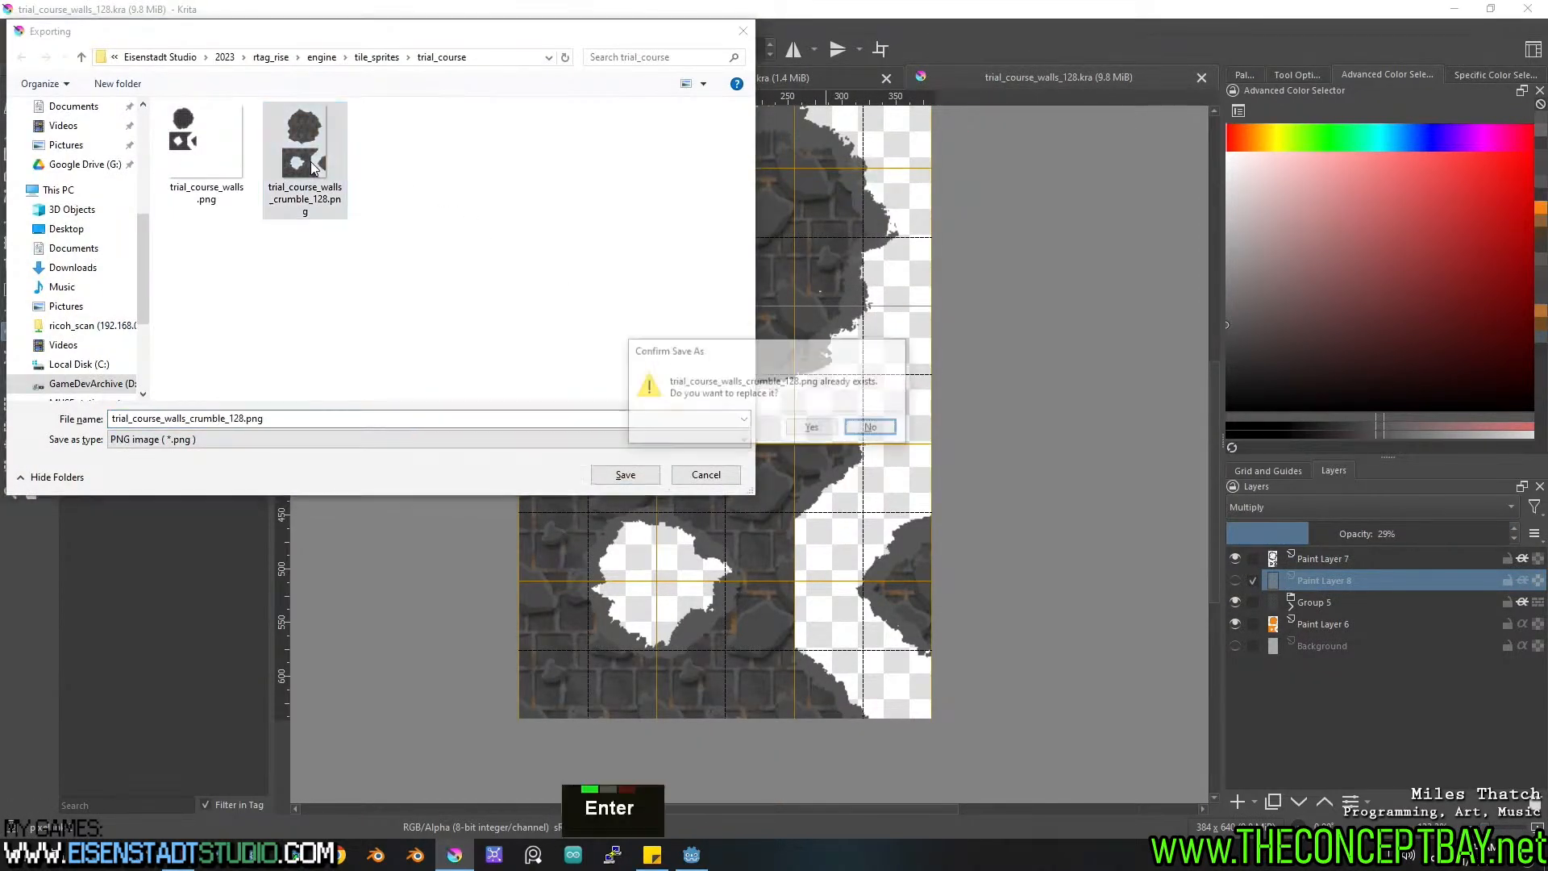
key("Return")
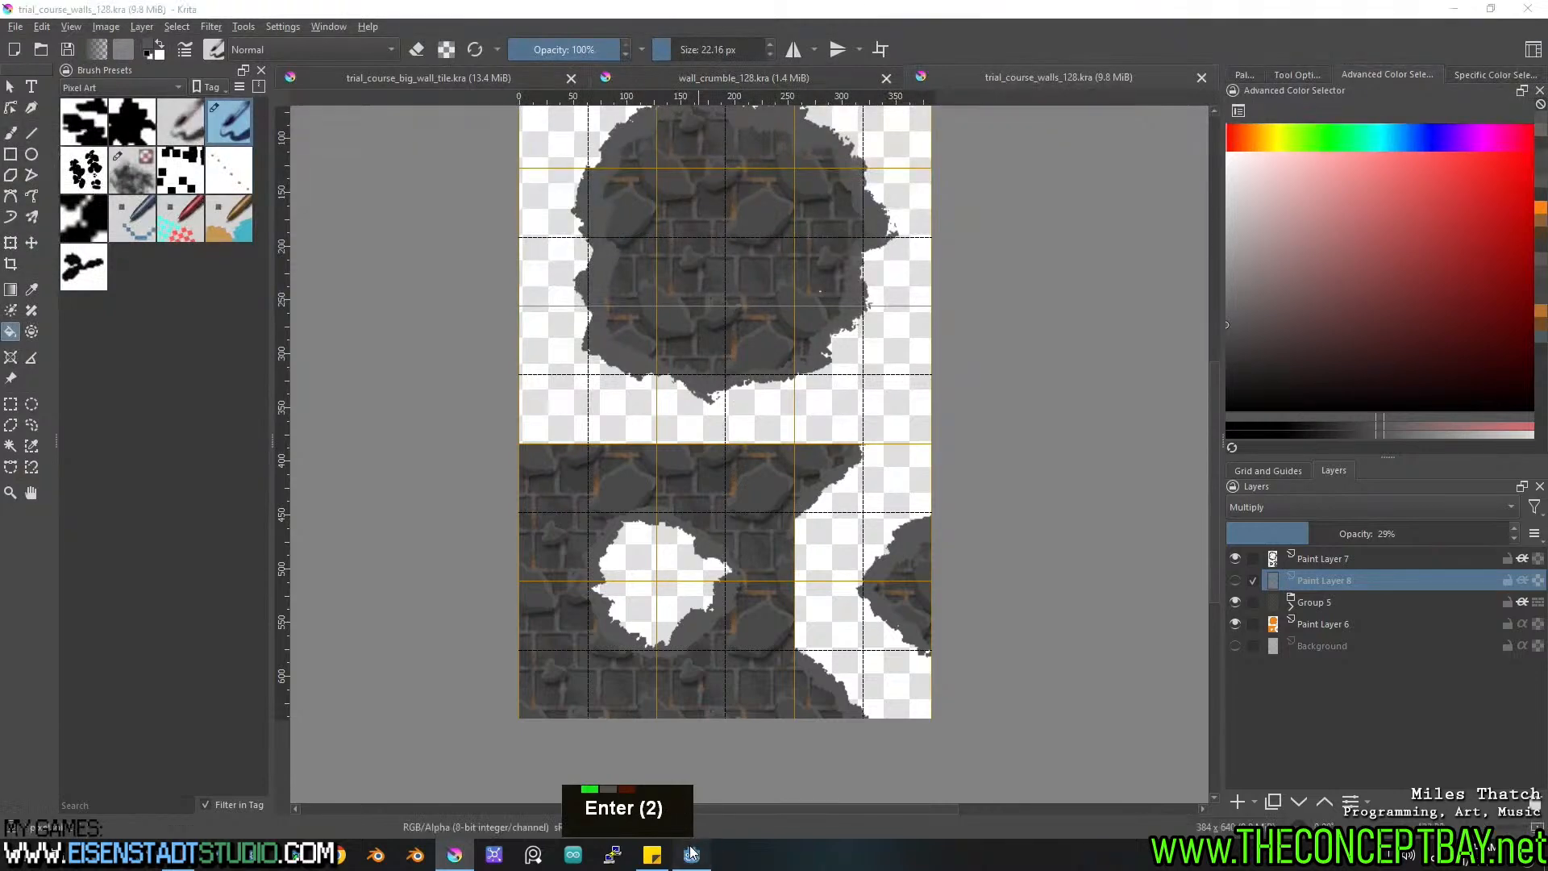
Switch to Godot and examine the updated crumble tiles in the trial_course_start scene.
left_click(691, 854)
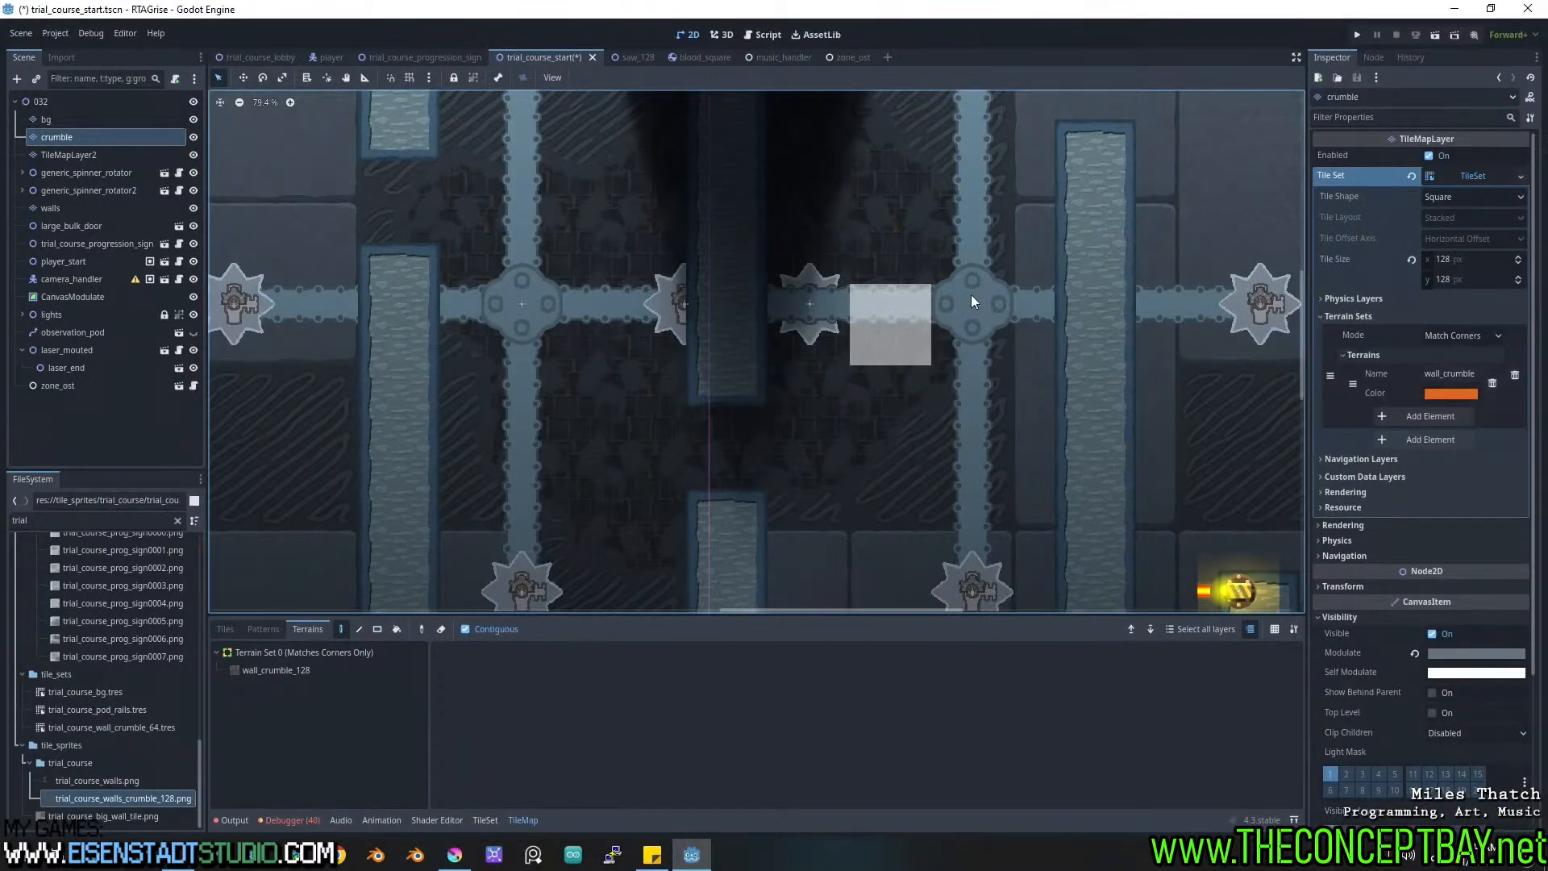
middle_click_drag(1038, 355, 994, 379)
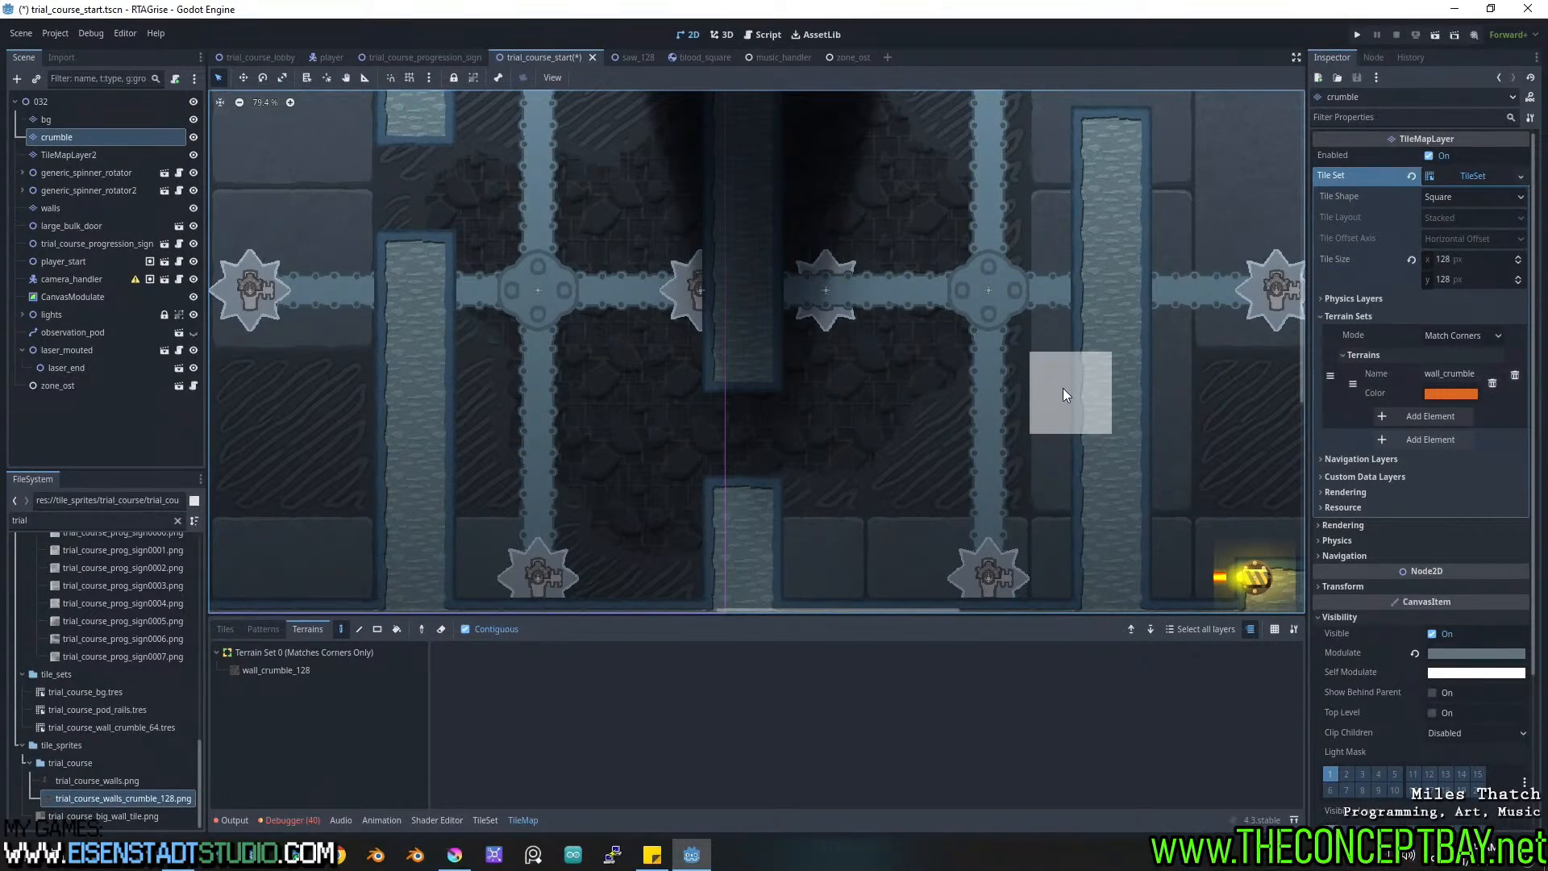
Return to the wall_crumble_128 document in Krita and set Paint Layer 9's drop shadow opacity to 19%.
key("alt+Tab")
left_click(825, 82)
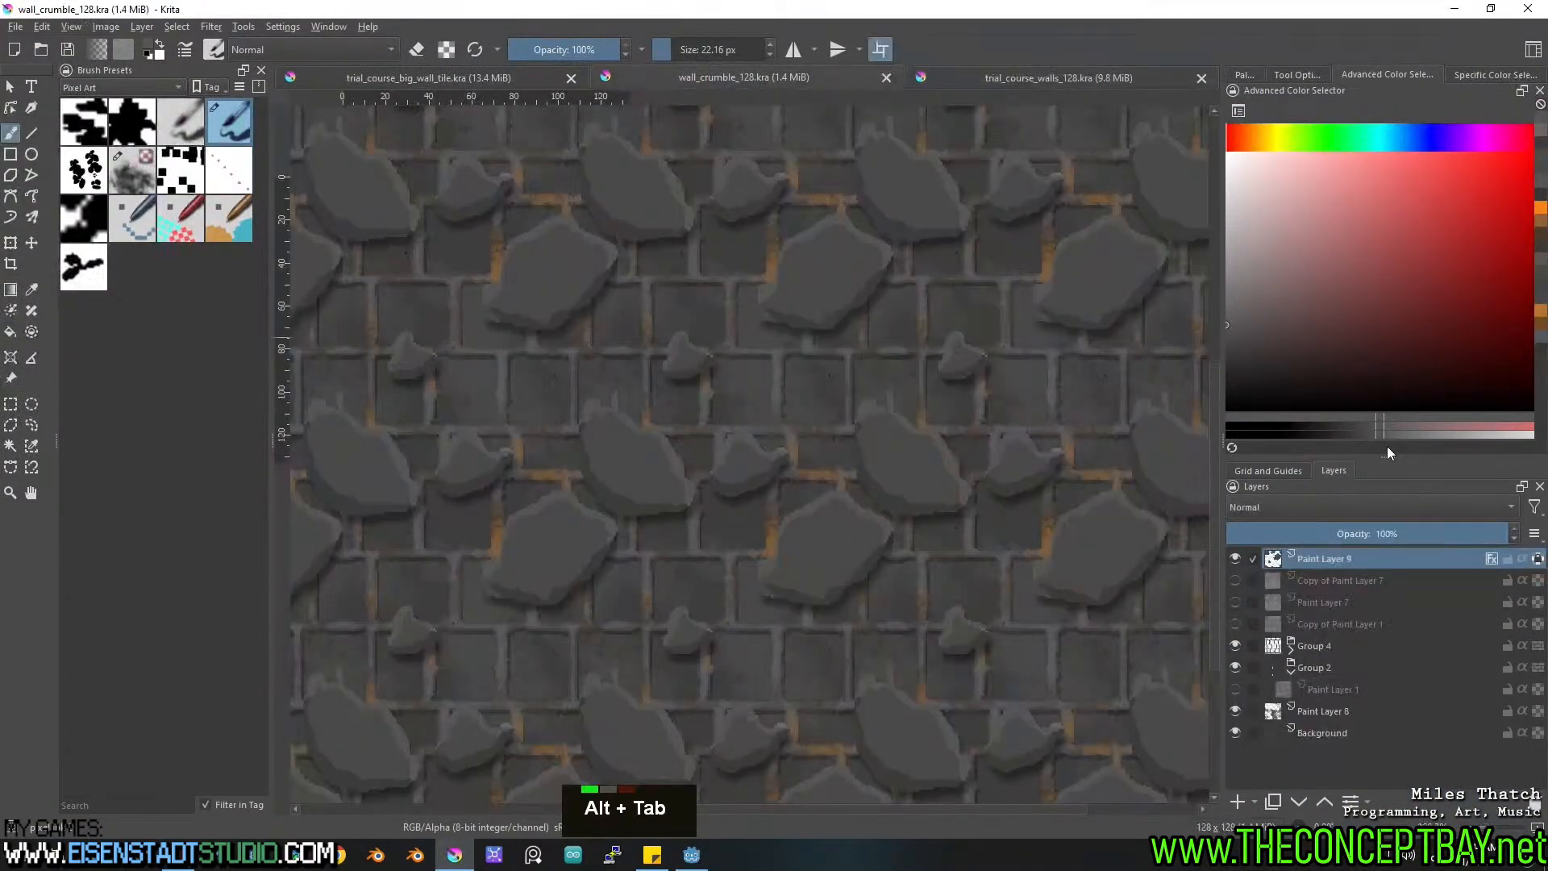
right_click(1397, 563)
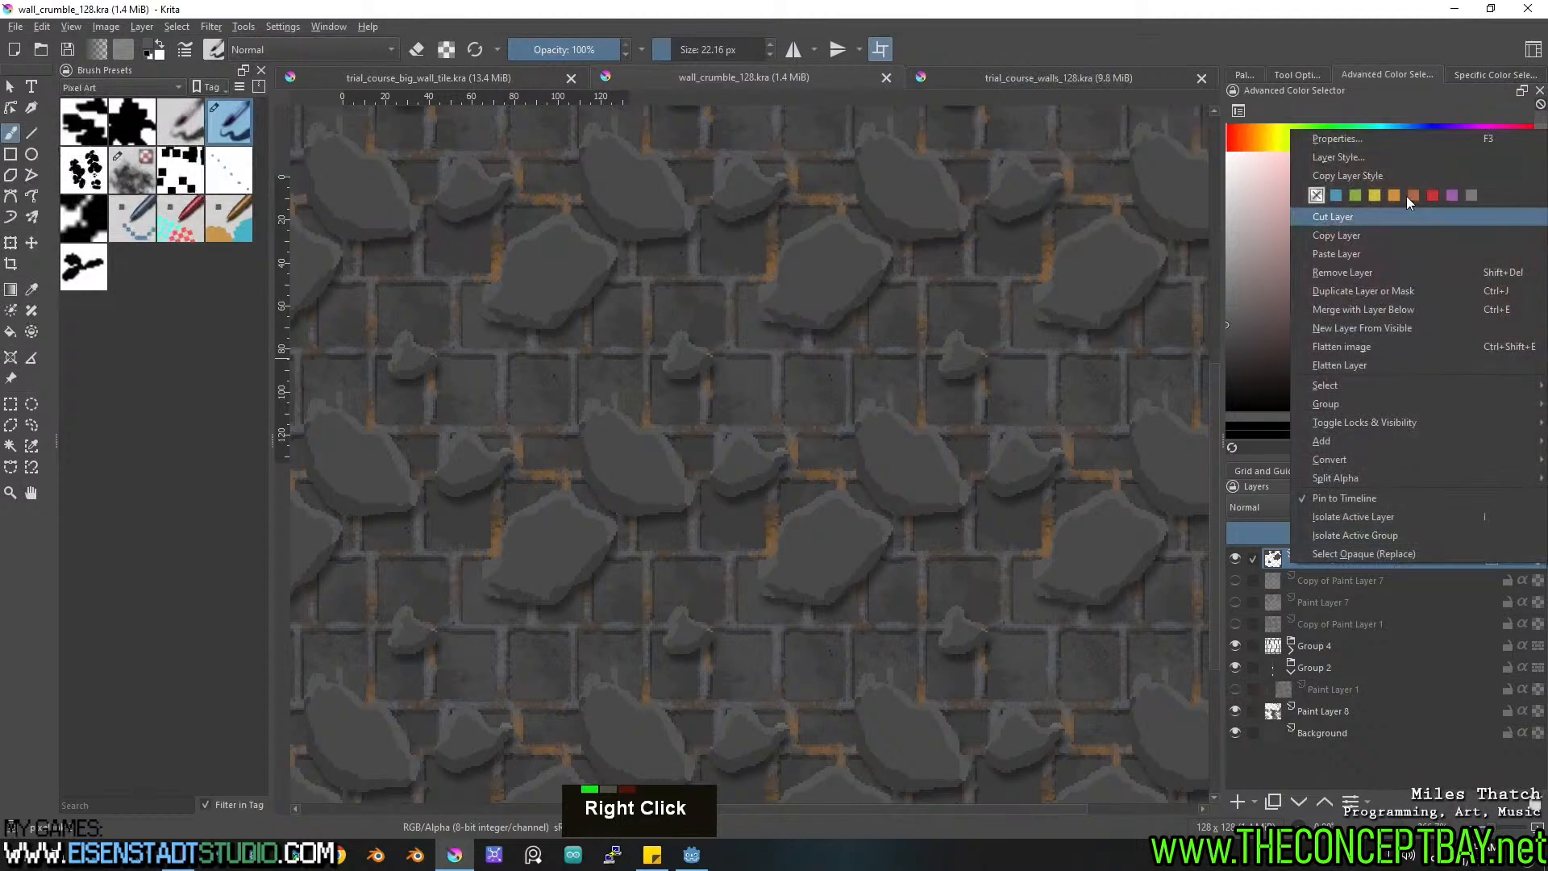
left_click(1339, 153)
left_click(484, 201)
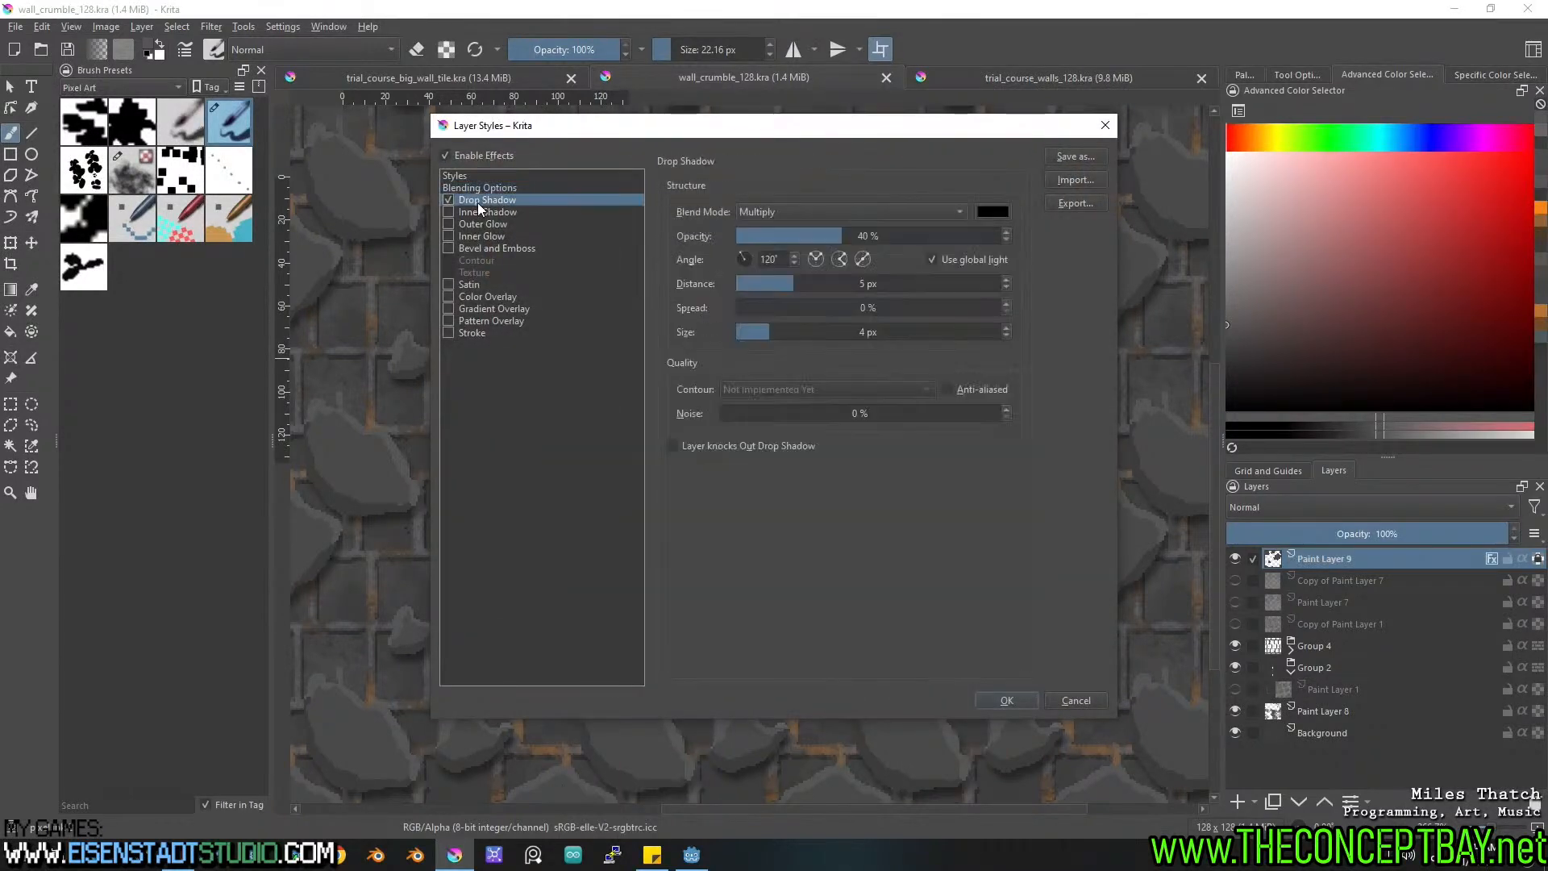
left_click(787, 237)
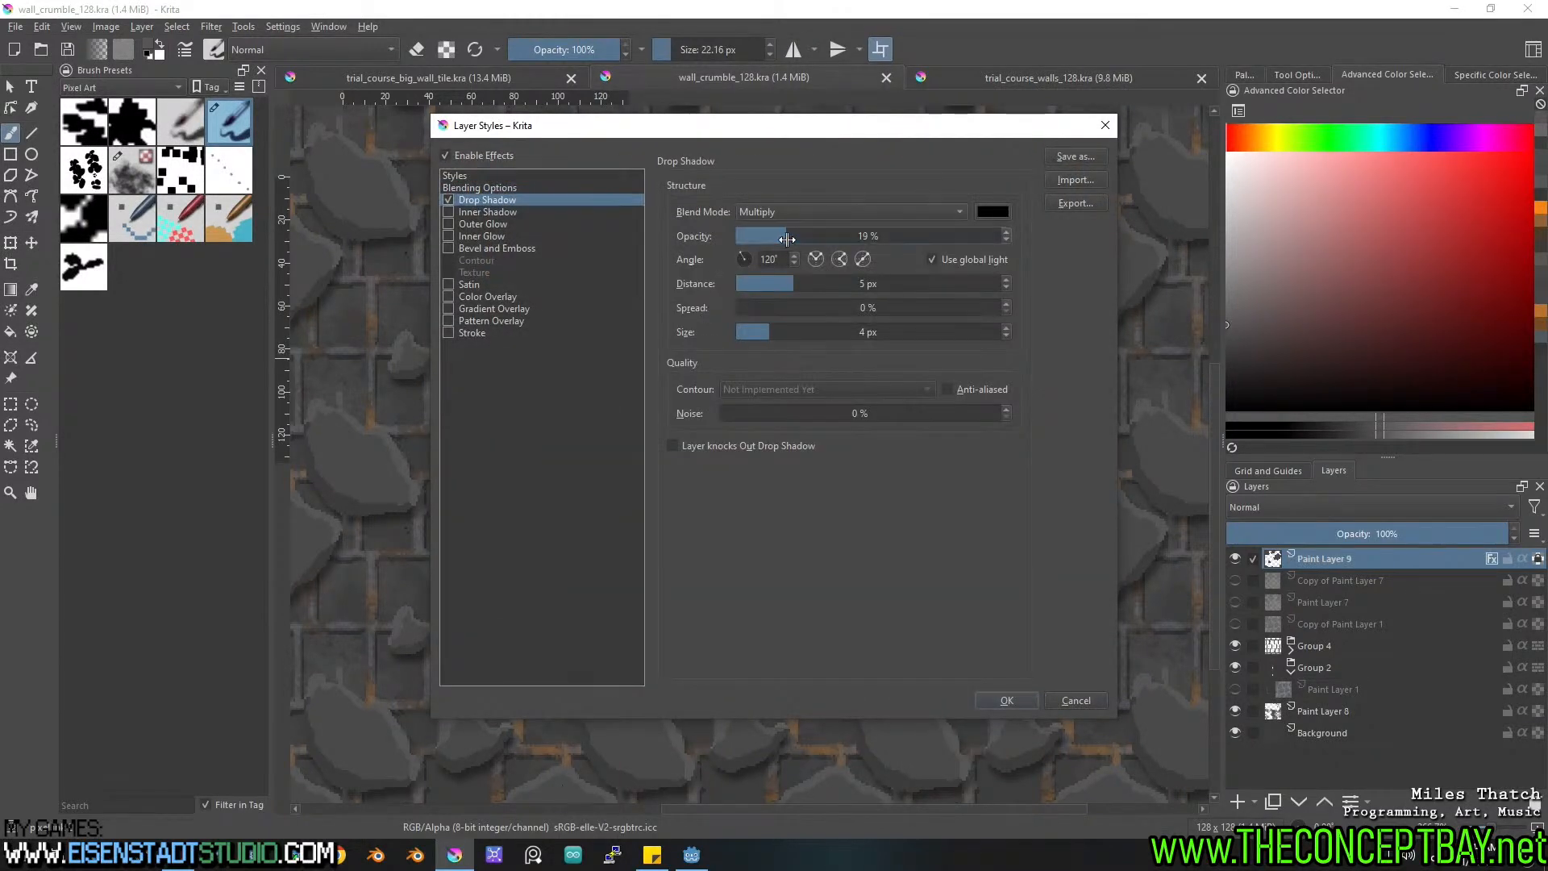
left_click(1006, 701)
Save the wall_crumble_128 texture and export the trial_course_walls_128 document over the existing trial_course_walls_crumble_128.png.
key("ctrl+s")
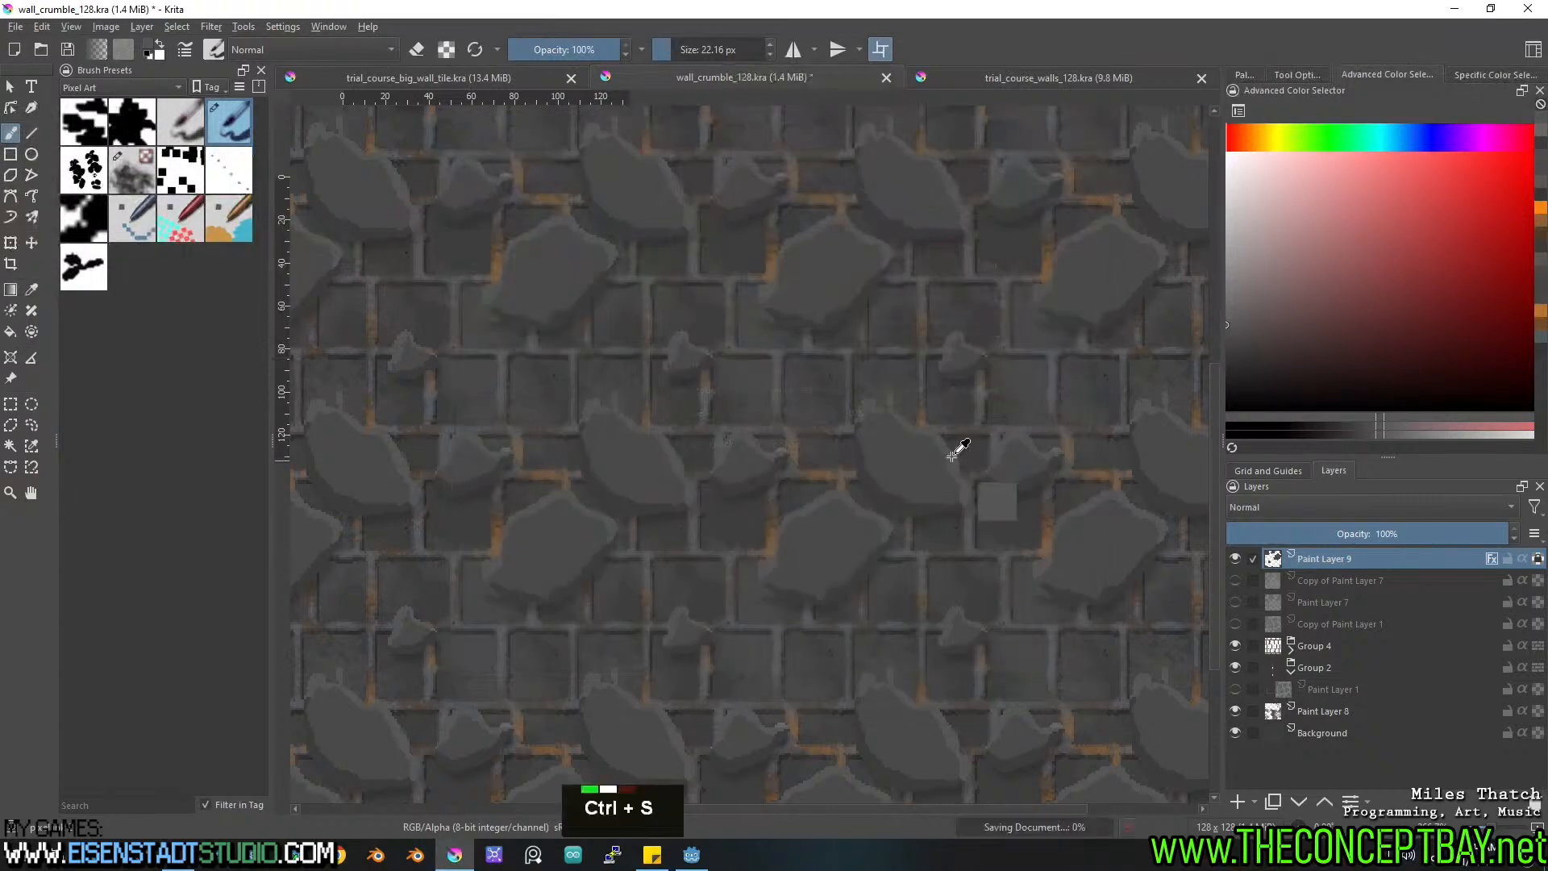
left_click(996, 76)
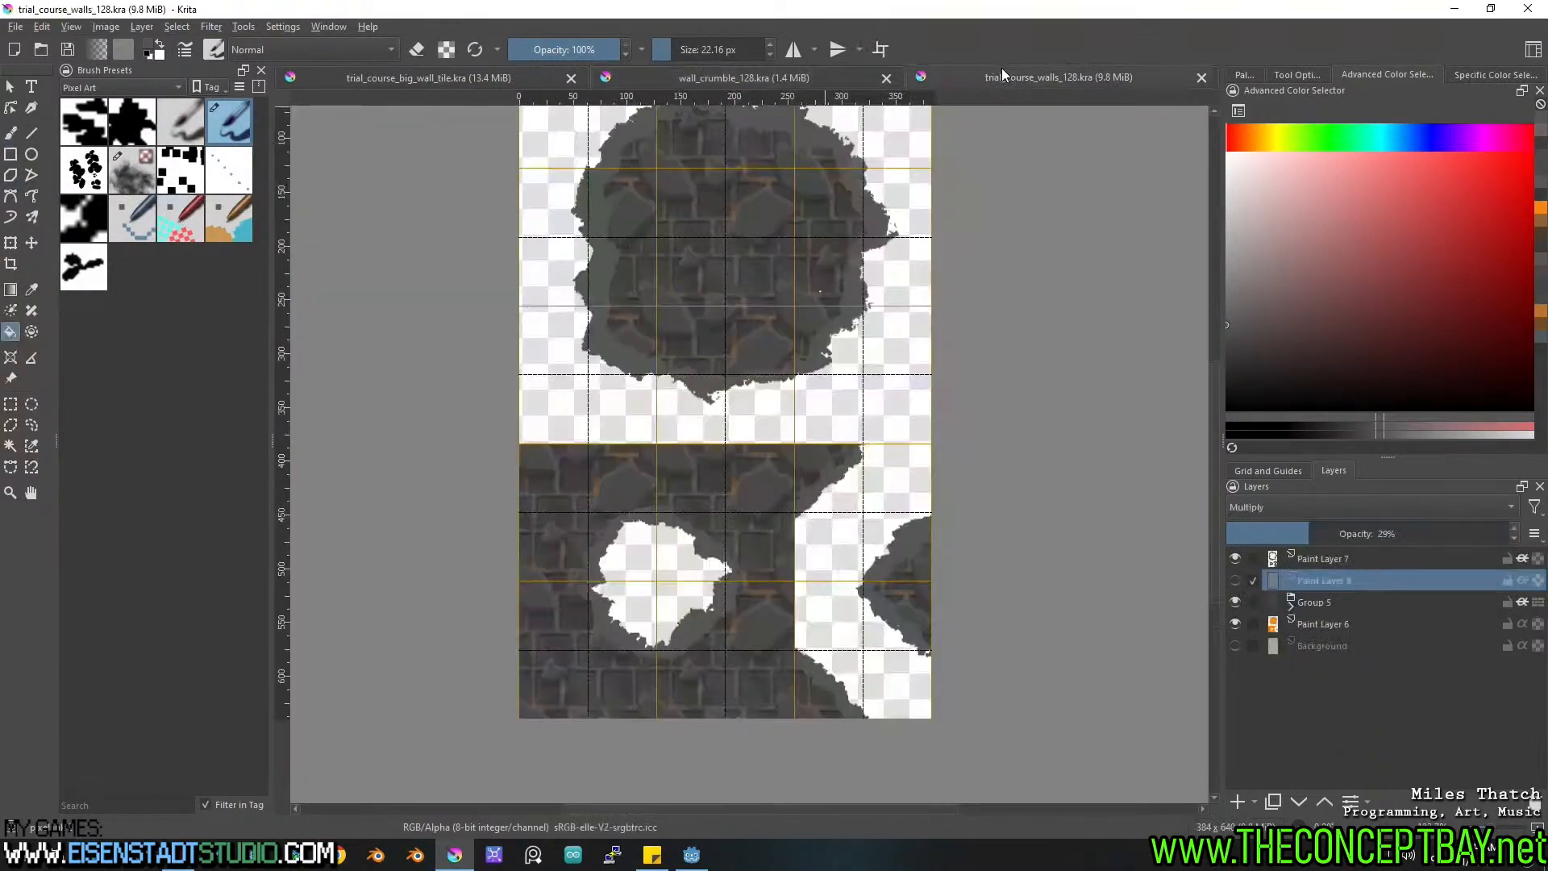
key("ctrl+alt+e")
left_click(289, 152)
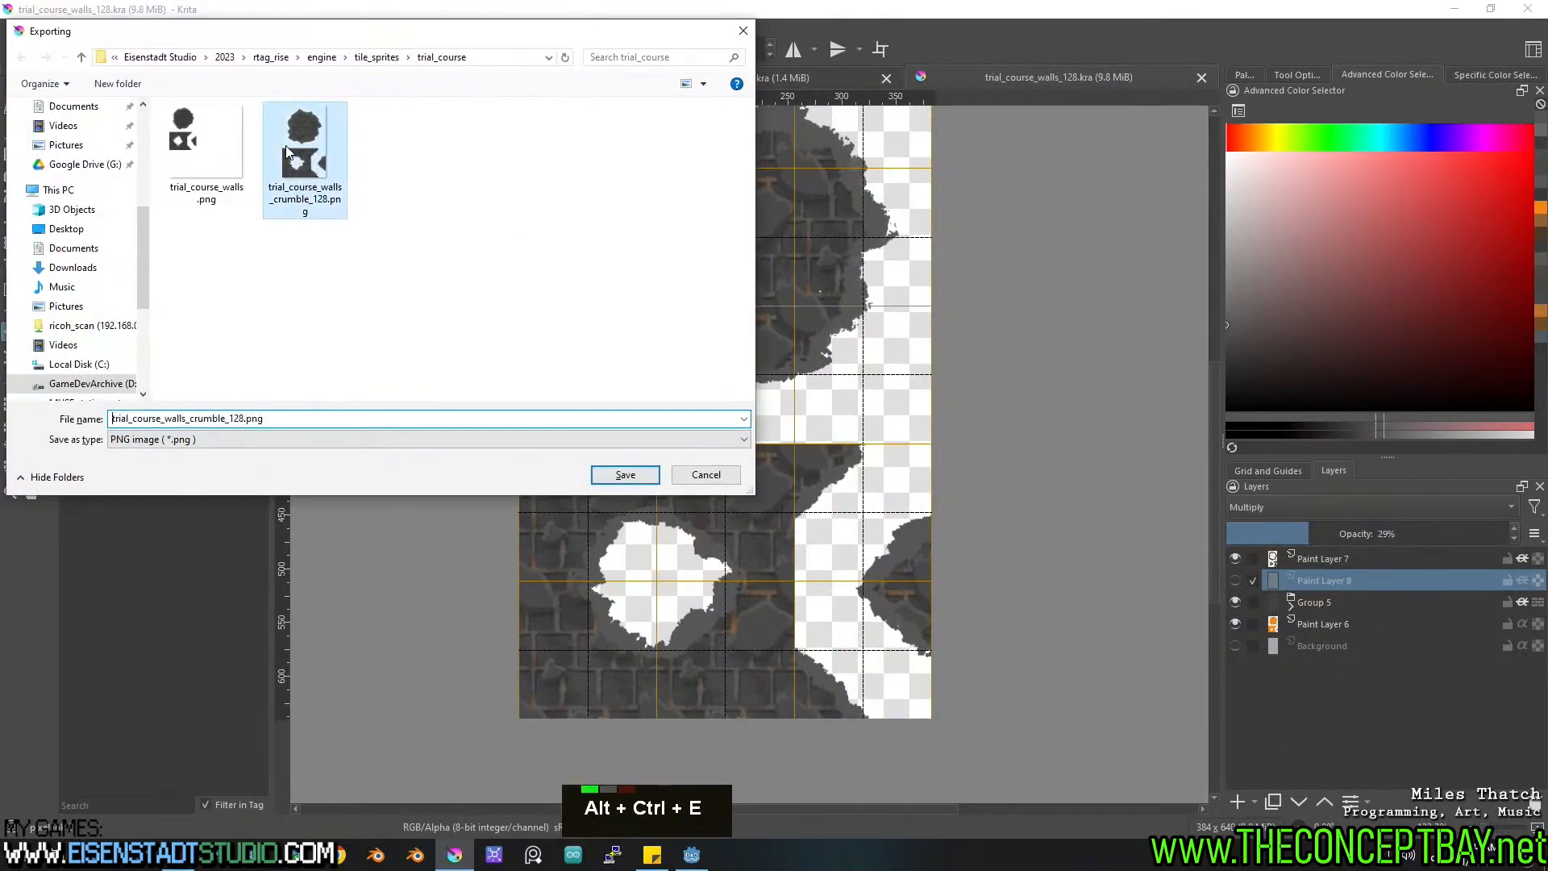
key("Return")
key("Left")
key("Return")
key("Return")
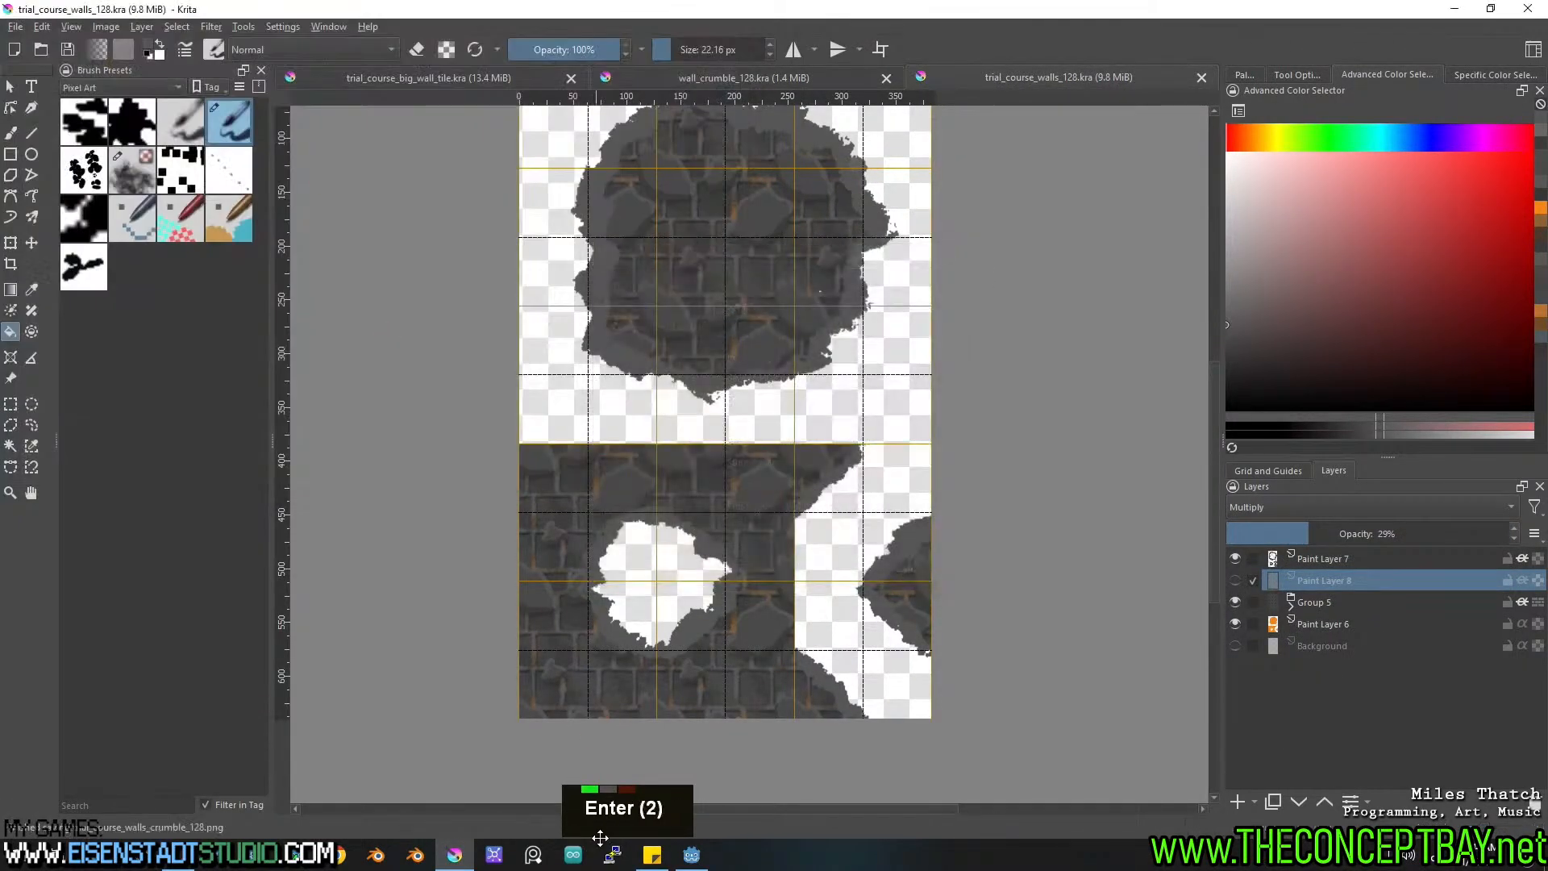
Switch to Godot and examine the softened plaster shadows on the crumble tiles around the saws and pillars.
left_click(692, 856)
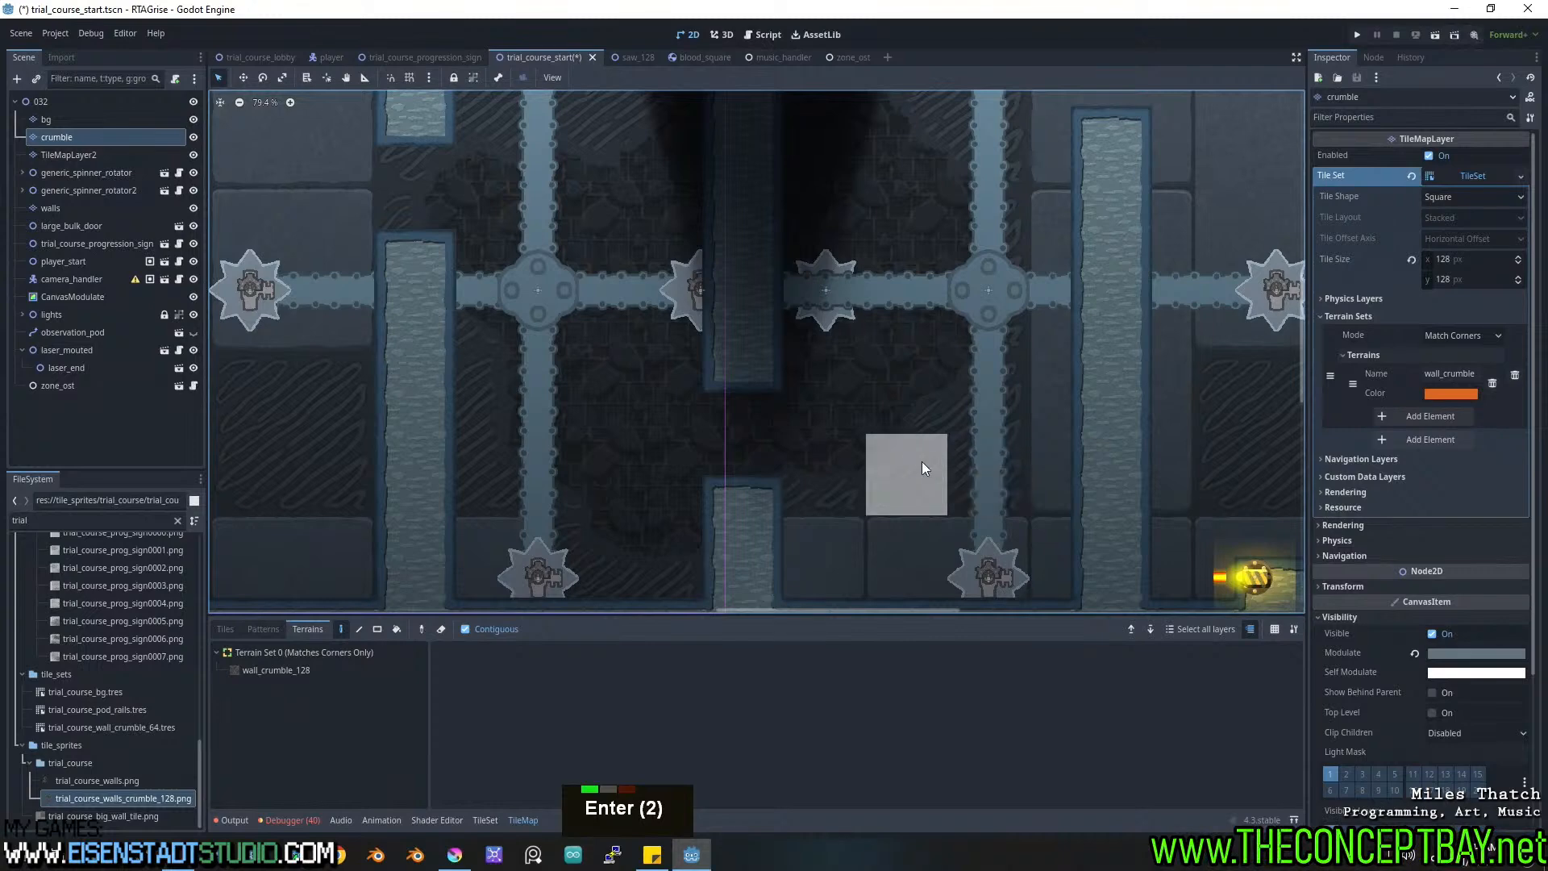
mouse_move(892, 471)
middle_mouse_down()
mouse_move(889, 437)
mouse_move(786, 474)
mouse_move(900, 483)
mouse_move(890, 453)
mouse_move(799, 520)
mouse_move(981, 572)
mouse_move(846, 468)
mouse_move(873, 456)
mouse_move(1038, 475)
mouse_move(780, 490)
mouse_move(893, 487)
middle_mouse_up()
scroll(866, 476, "up", 2)
scroll(938, 578, "down", 3)
scroll(920, 452, "down", 4)
scroll(893, 487, "up", 13)
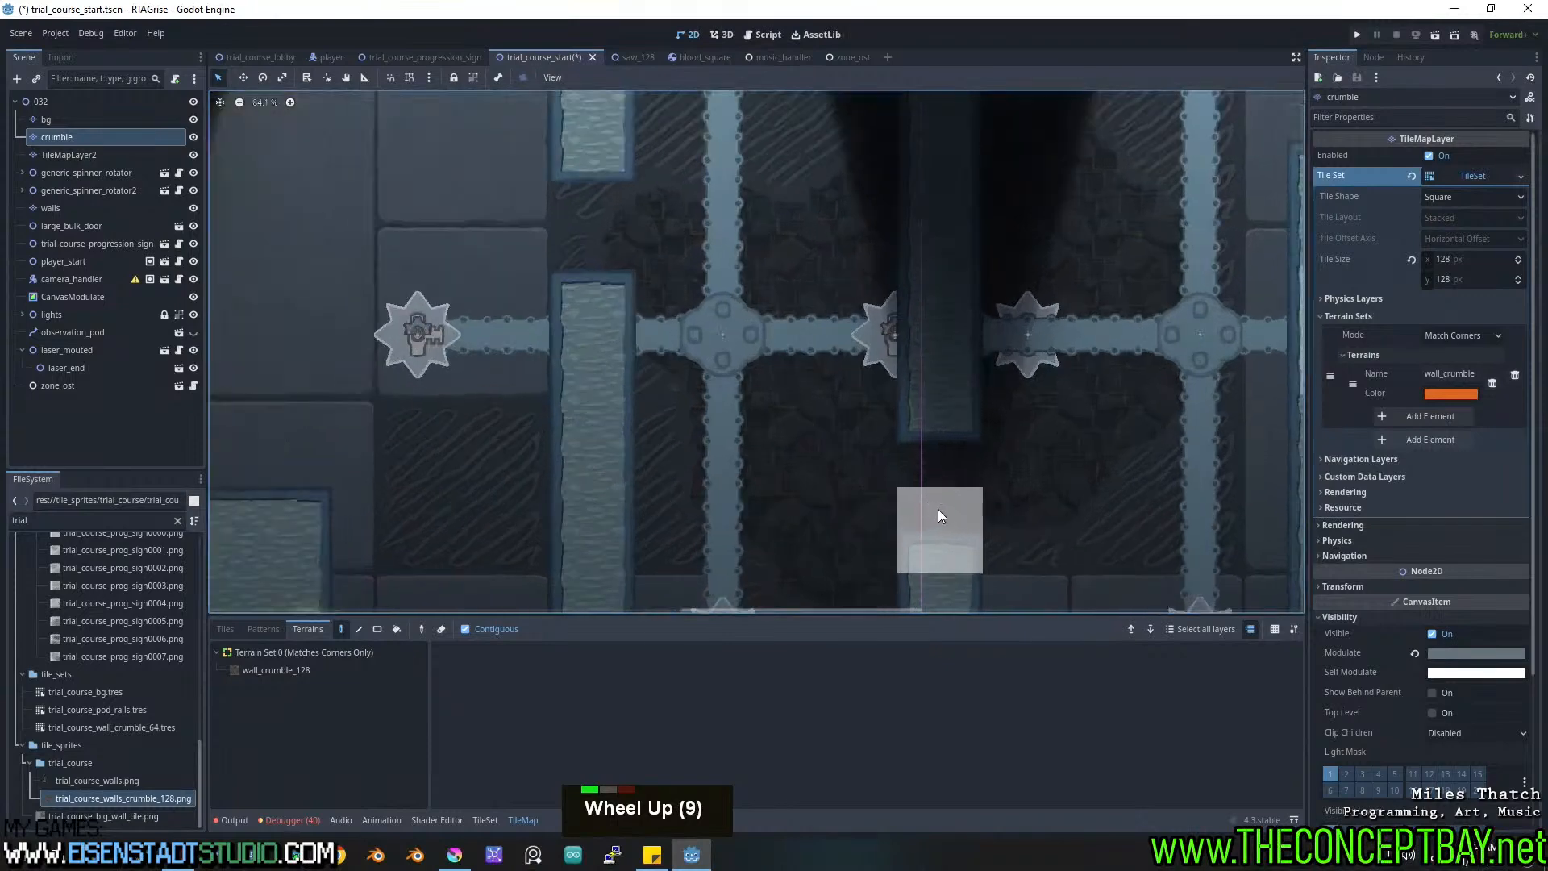
middle_click_drag(1044, 536, 521, 441)
scroll(1017, 529, "down", 8)
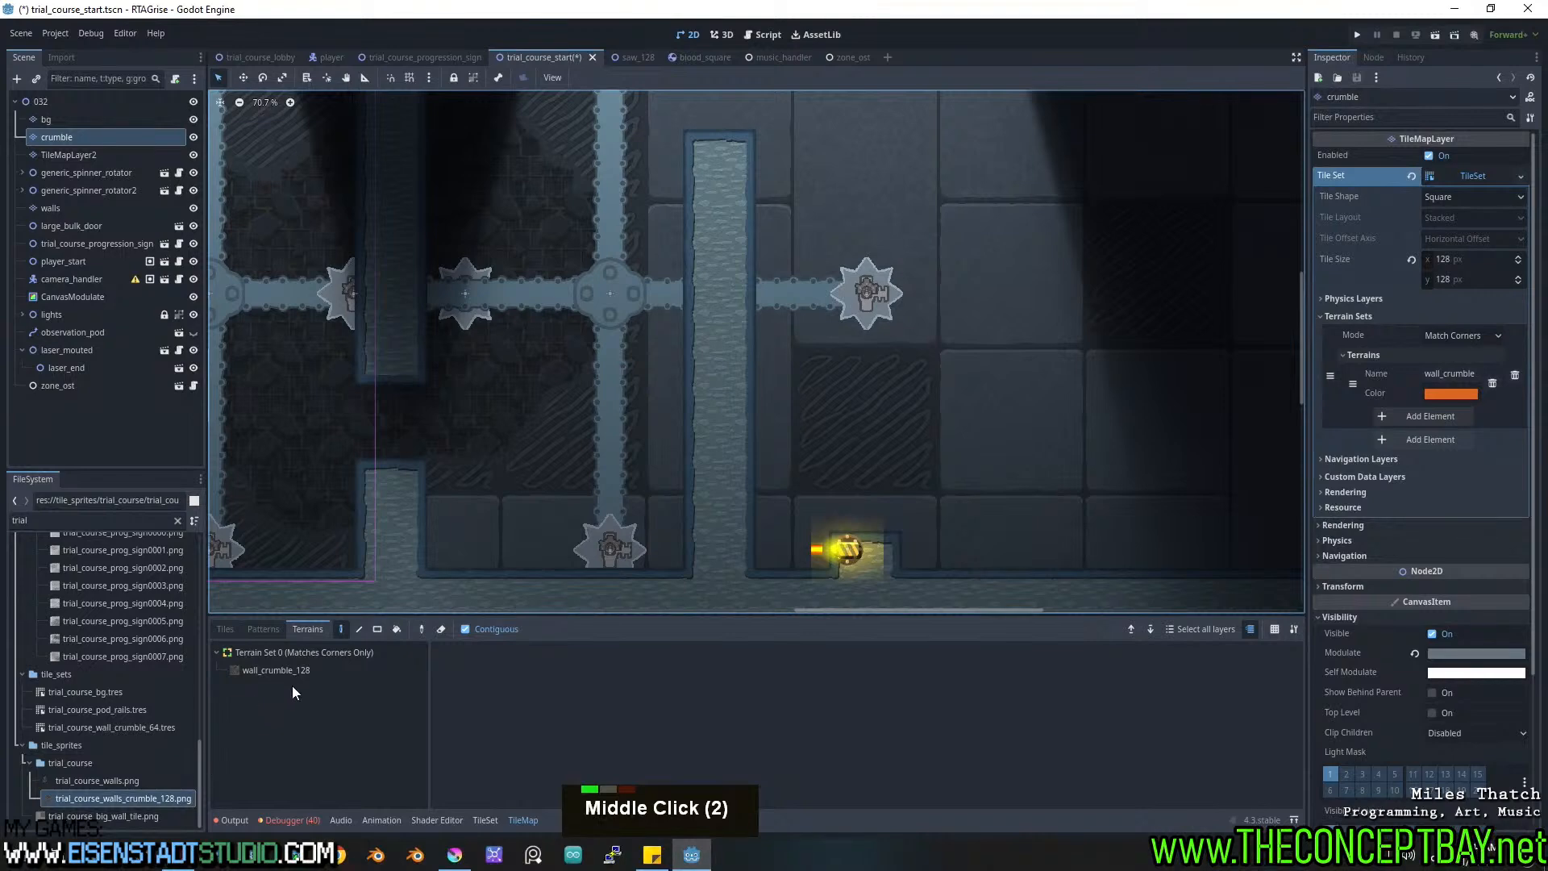
Paint wall_crumble_128 terrain patches on the crumble layer above the right-hand laser emitter and in the dark far-right area of the chamber.
double_click(310, 673)
left_click(845, 444)
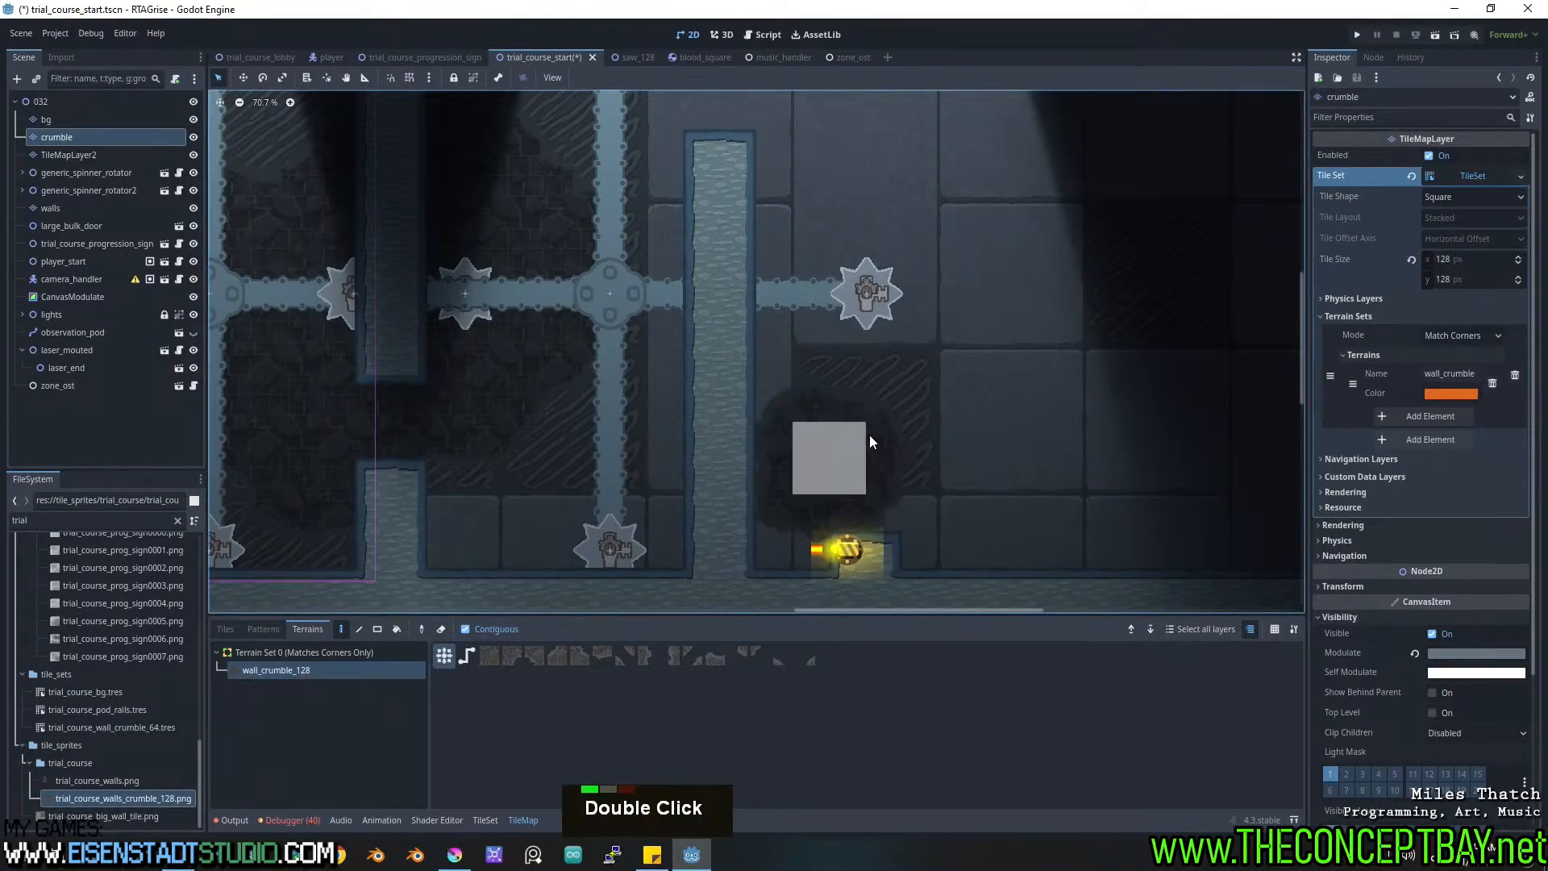
middle_click_drag(975, 484, 712, 457)
middle_click_drag(822, 450, 567, 422)
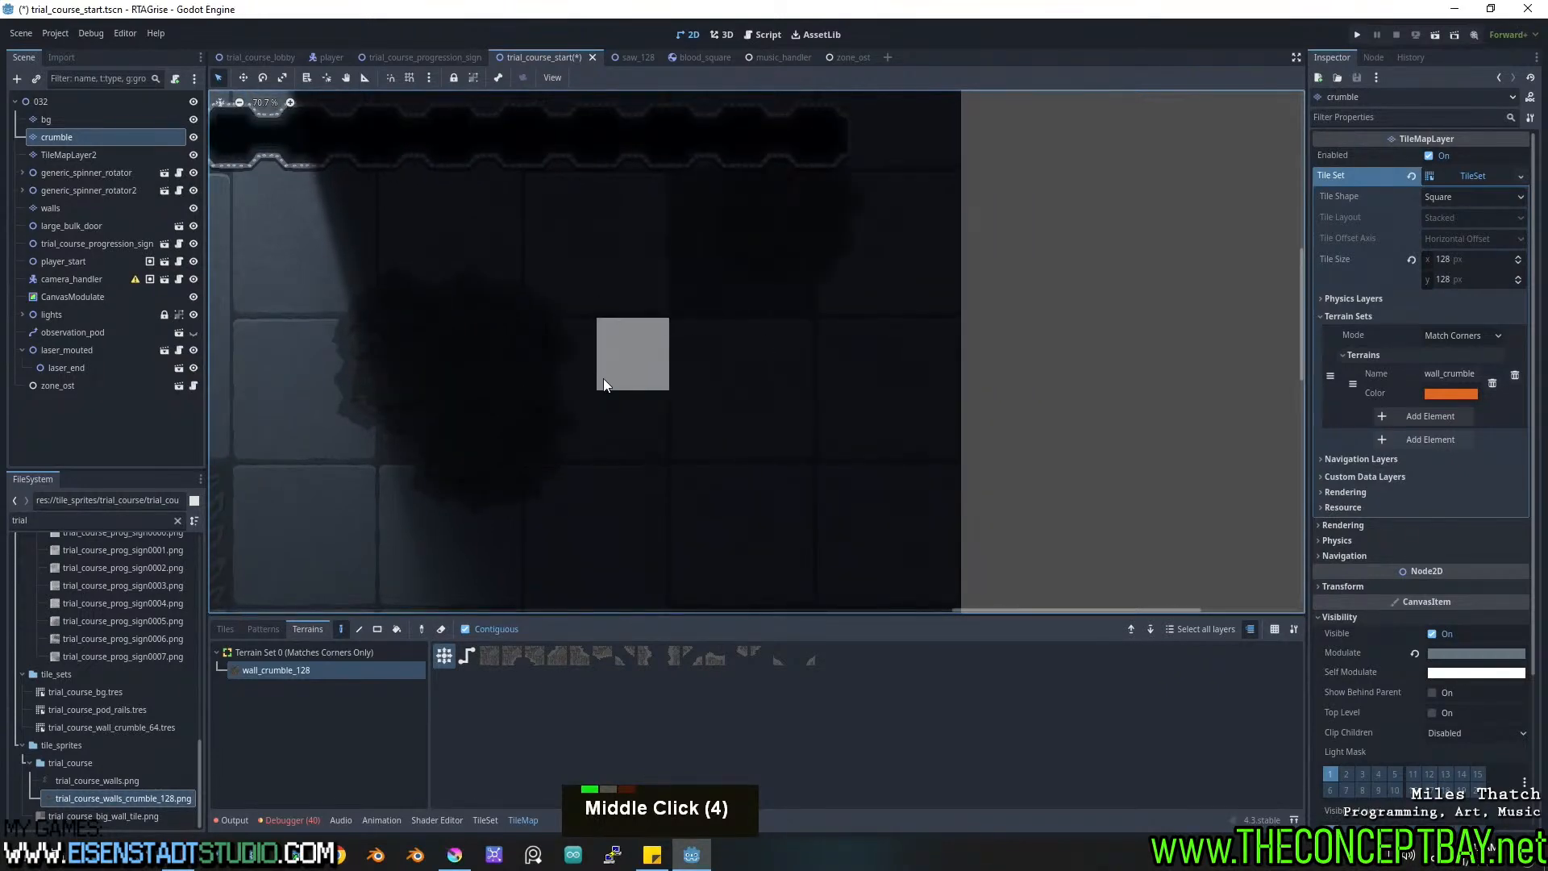
middle_click_drag(631, 383, 955, 375)
middle_click_drag(838, 472, 1168, 448)
middle_click_drag(362, 453, 1036, 503)
middle_click_drag(395, 413, 1072, 513)
Paint wall_crumble_128 terrain on the wall beside the test chamber sign and down the ledge toward the first pillar.
scroll(814, 420, "down", 6)
middle_click_drag(787, 424, 494, 435)
middle_click_drag(911, 577, 493, 538)
middle_click_drag(815, 471, 704, 449)
middle_click_drag(695, 392, 821, 416)
scroll(645, 405, "down", 1)
middle_click_drag(644, 403, 789, 482)
scroll(959, 451, "down", 1)
middle_click_drag(959, 452, 845, 377)
middle_click_drag(928, 428, 830, 433)
middle_click_drag(504, 430, 810, 454)
scroll(765, 462, "up", 3)
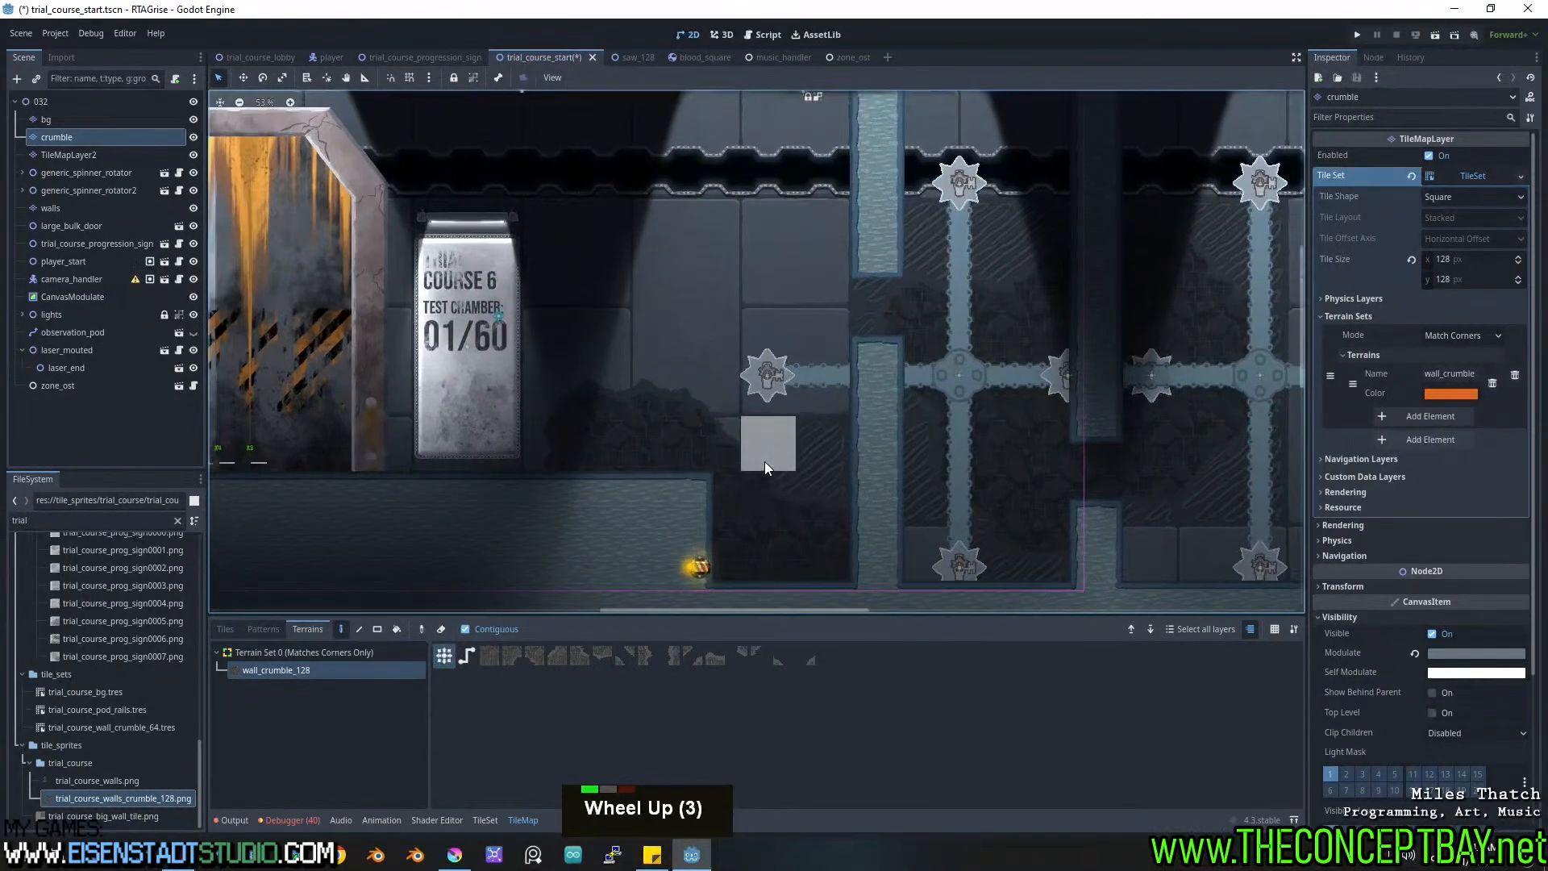
Review the crumble patches between the pillars, undo the last tile edit and save the trial_course_start scene.
scroll(764, 461, "up", 2)
middle_click_drag(985, 477, 637, 365)
middle_click_drag(831, 351, 755, 521)
middle_click_drag(761, 360, 800, 387)
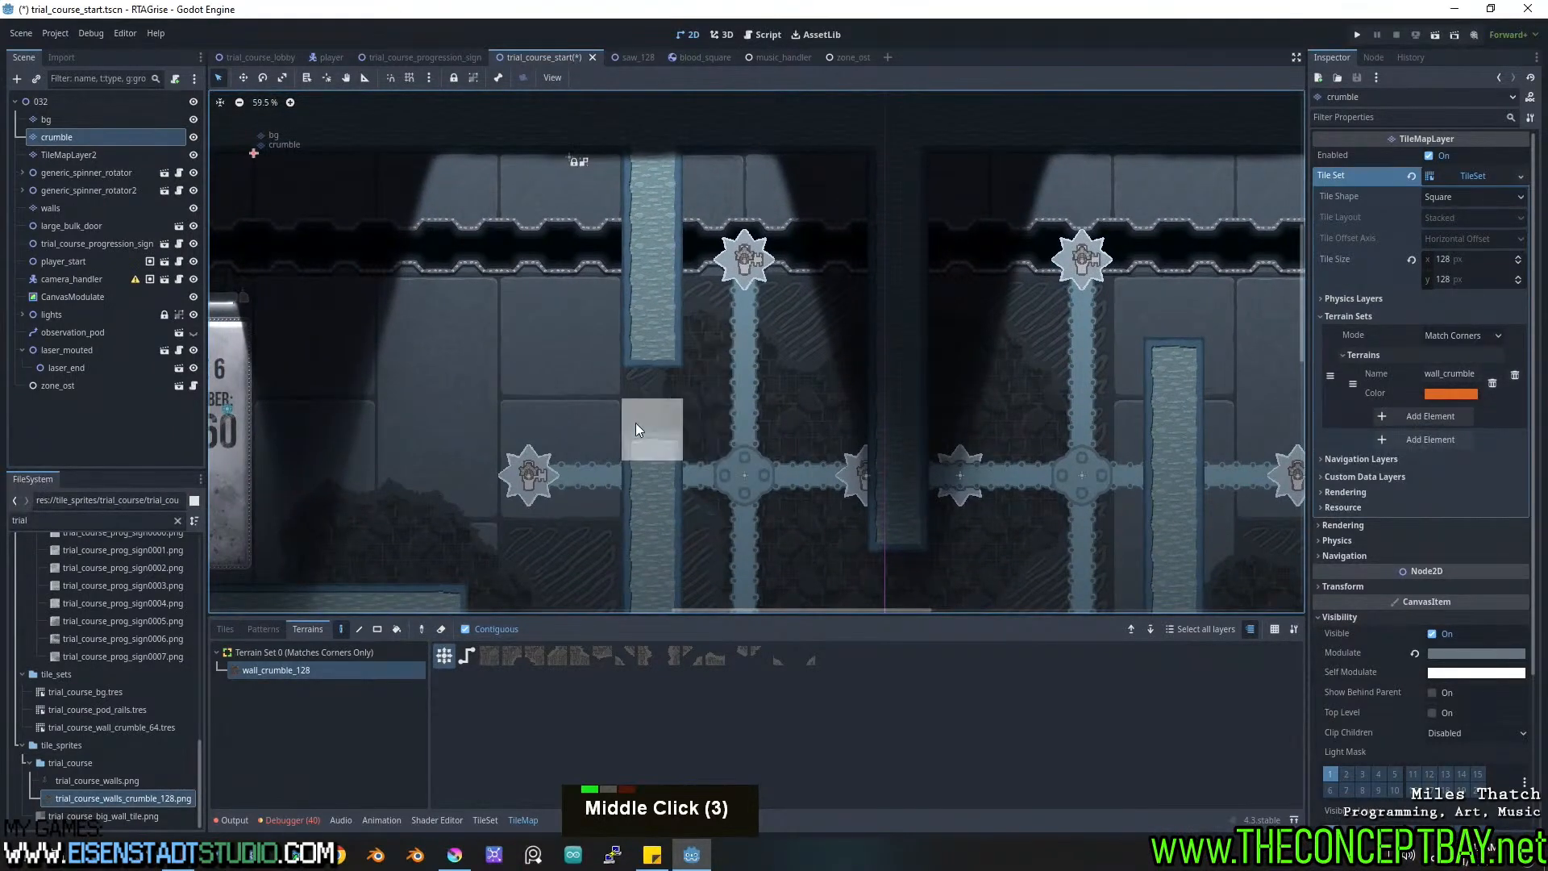
middle_click_drag(773, 484, 790, 349)
middle_click_drag(848, 429, 987, 467)
key("ctrl+z")
scroll(958, 409, "down", 2)
scroll(986, 468, "up", 3)
scroll(888, 447, "up", 2)
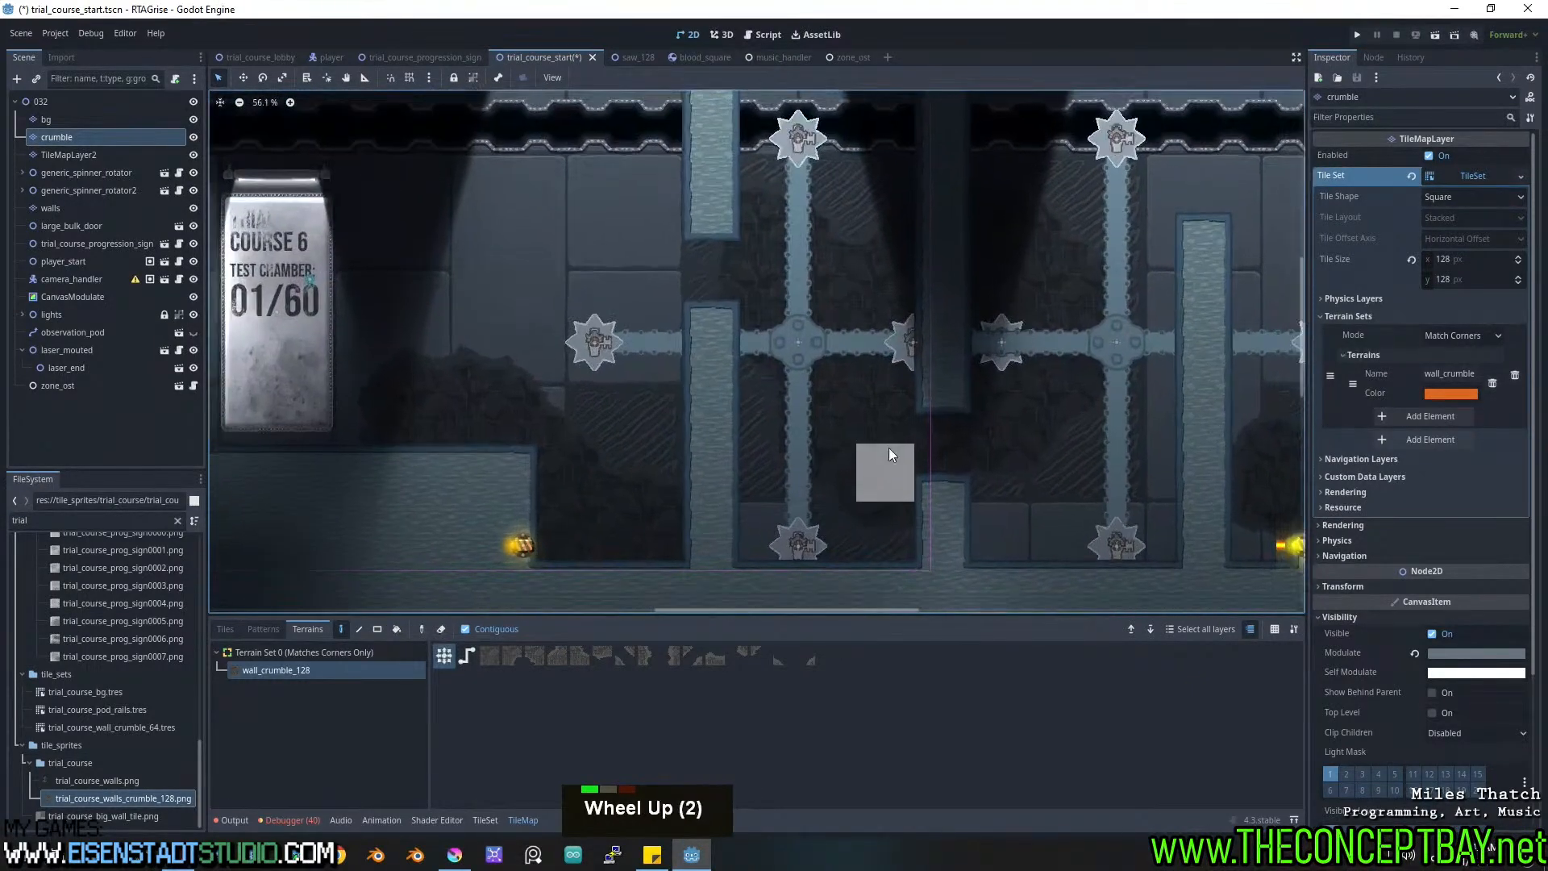
middle_click_drag(890, 456, 780, 421)
key("ctrl+s")
Examine the whole test chamber to judge how the crumble patches are distributed across the background wall.
scroll(758, 414, "down", 8)
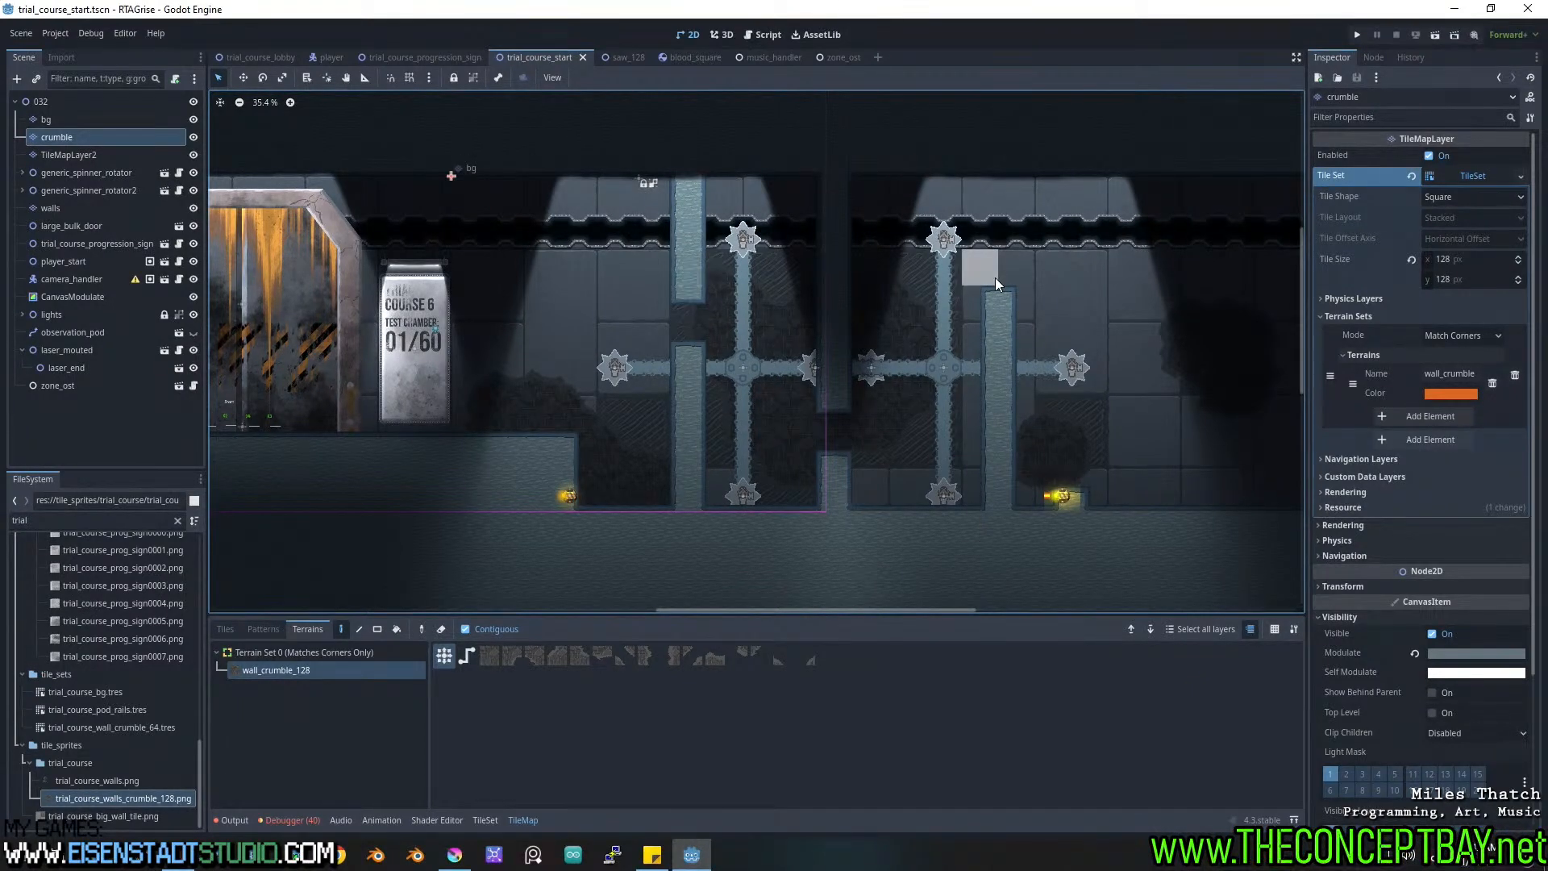
middle_click_drag(1008, 344, 1050, 321)
scroll(523, 398, "up", 5)
middle_click_drag(523, 398, 316, 399)
scroll(627, 365, "up", 5)
middle_click_drag(510, 392, 322, 361)
middle_click_drag(774, 367, 943, 343)
middle_click_drag(495, 407, 910, 422)
middle_click_drag(739, 395, 730, 453)
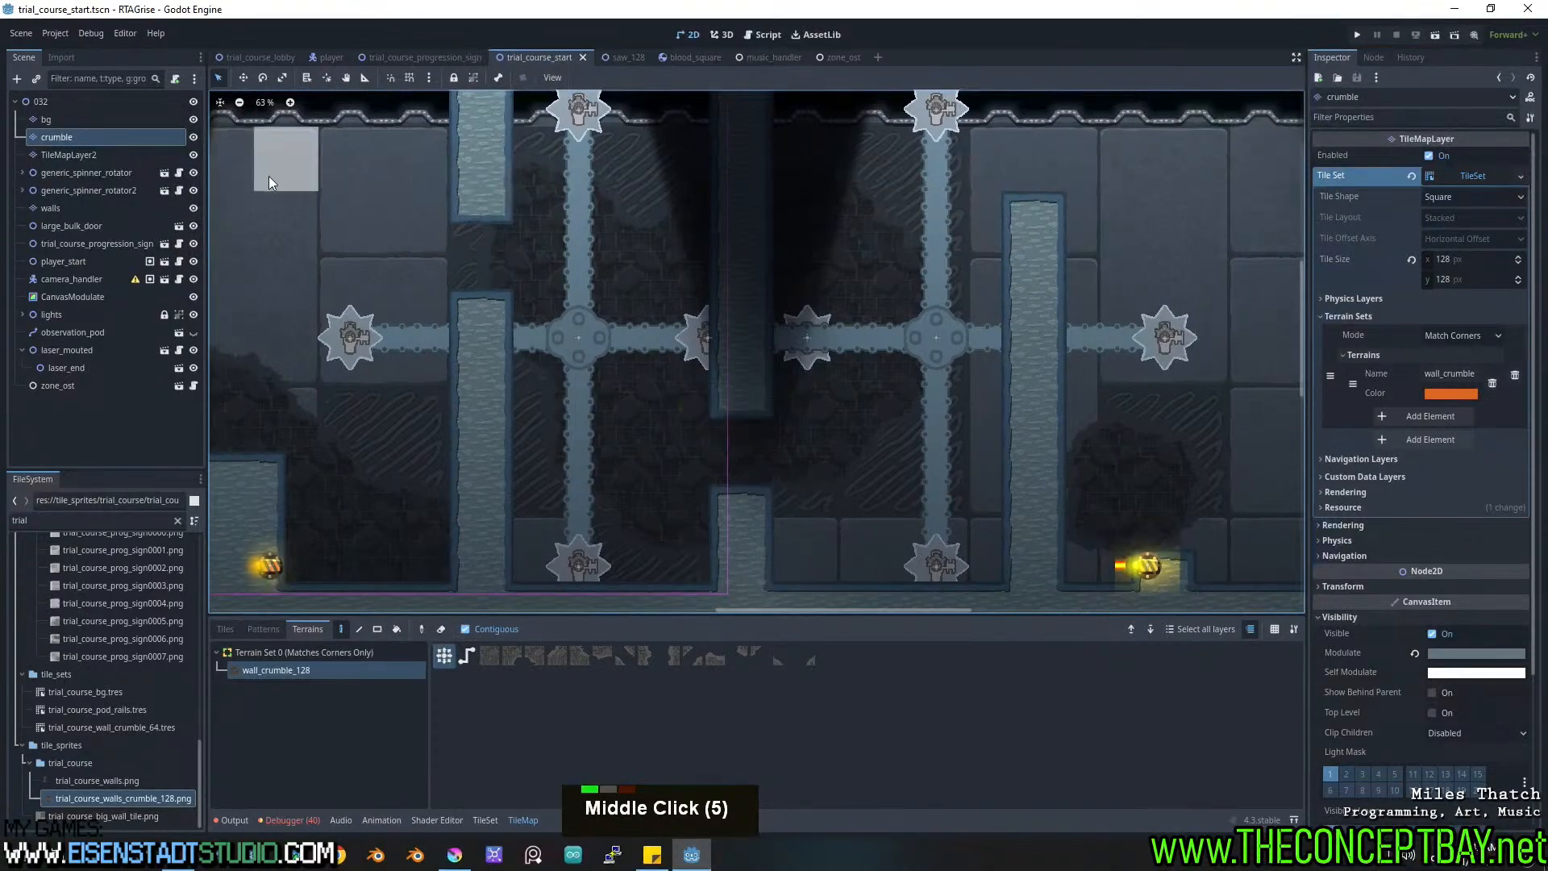
left_click(81, 103)
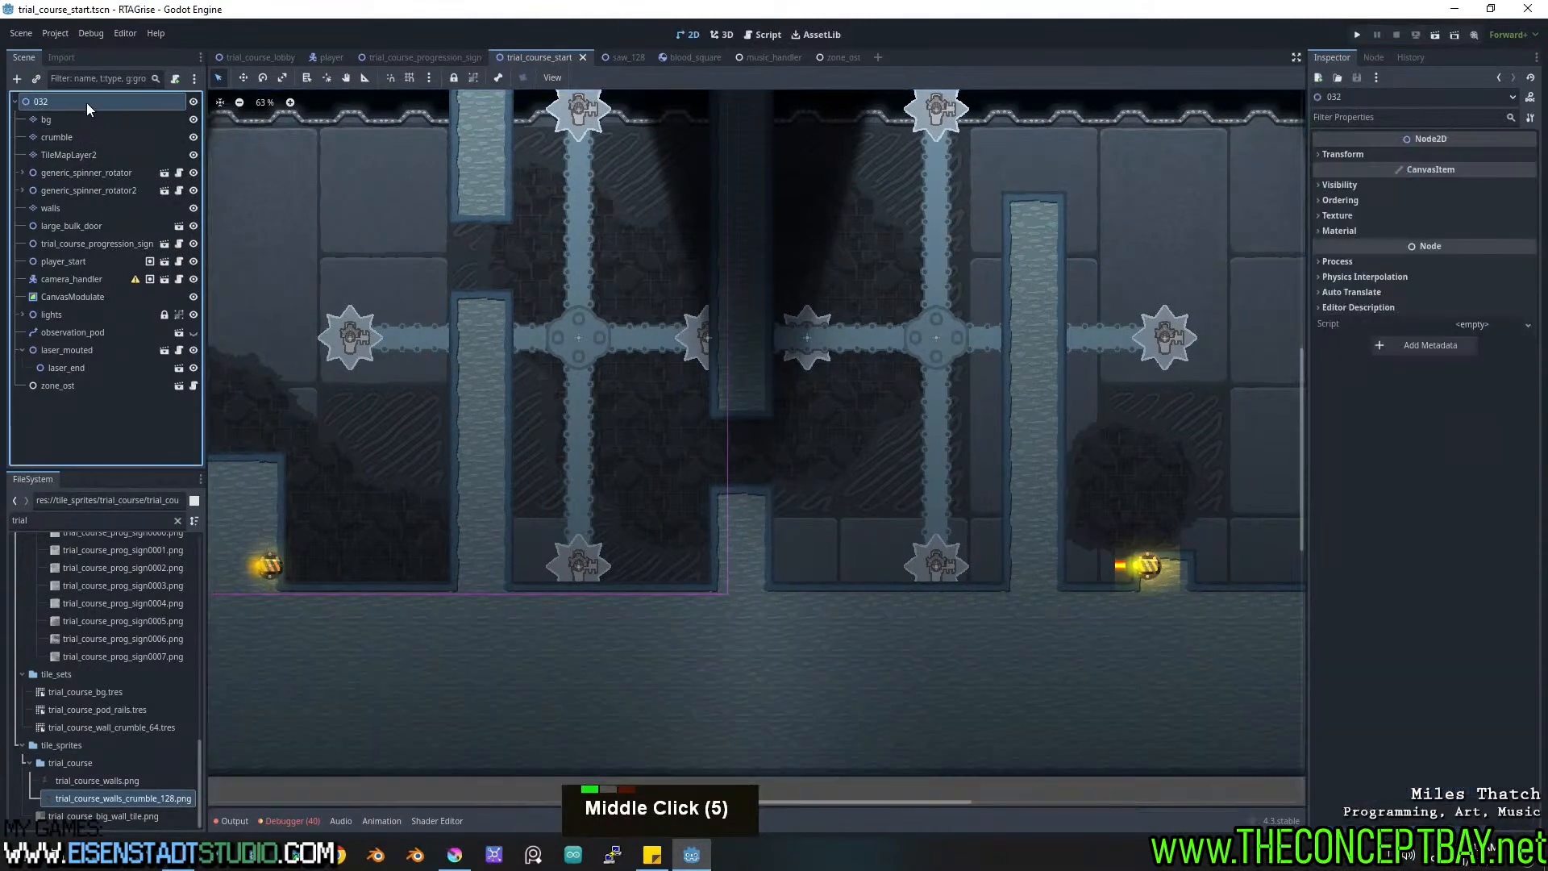
left_click(937, 339)
left_click_drag(937, 340, 956, 339)
key("ctrl+z")
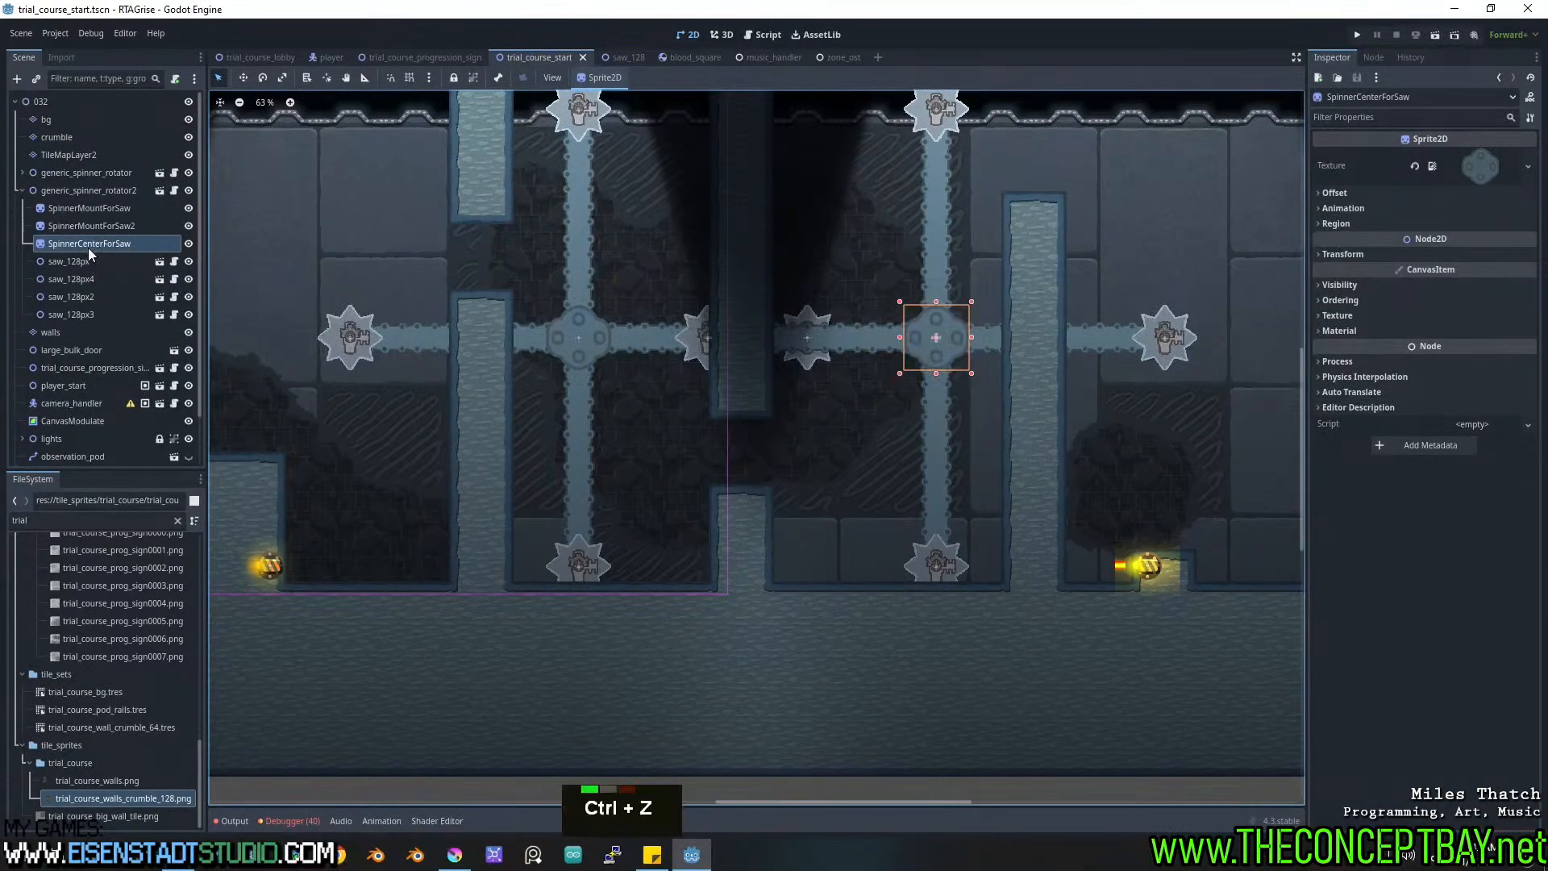
Turn on grid snapping, move generic_spinner_rotator2 192 px to the right onto the tall pillar, and save the scene.
left_click(65, 191)
key("t")
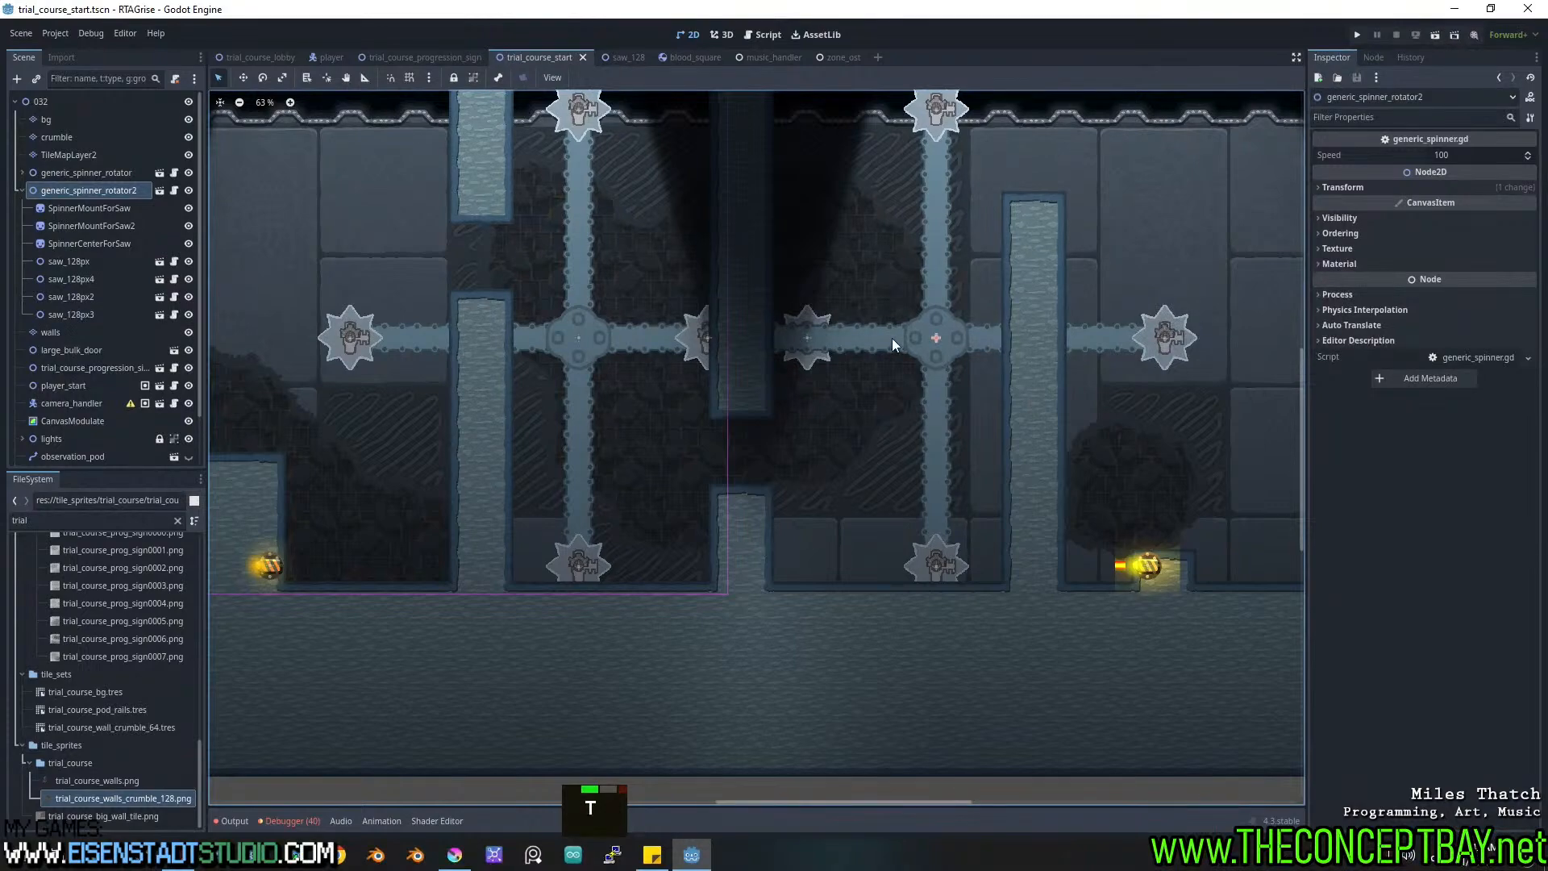
left_click(409, 78)
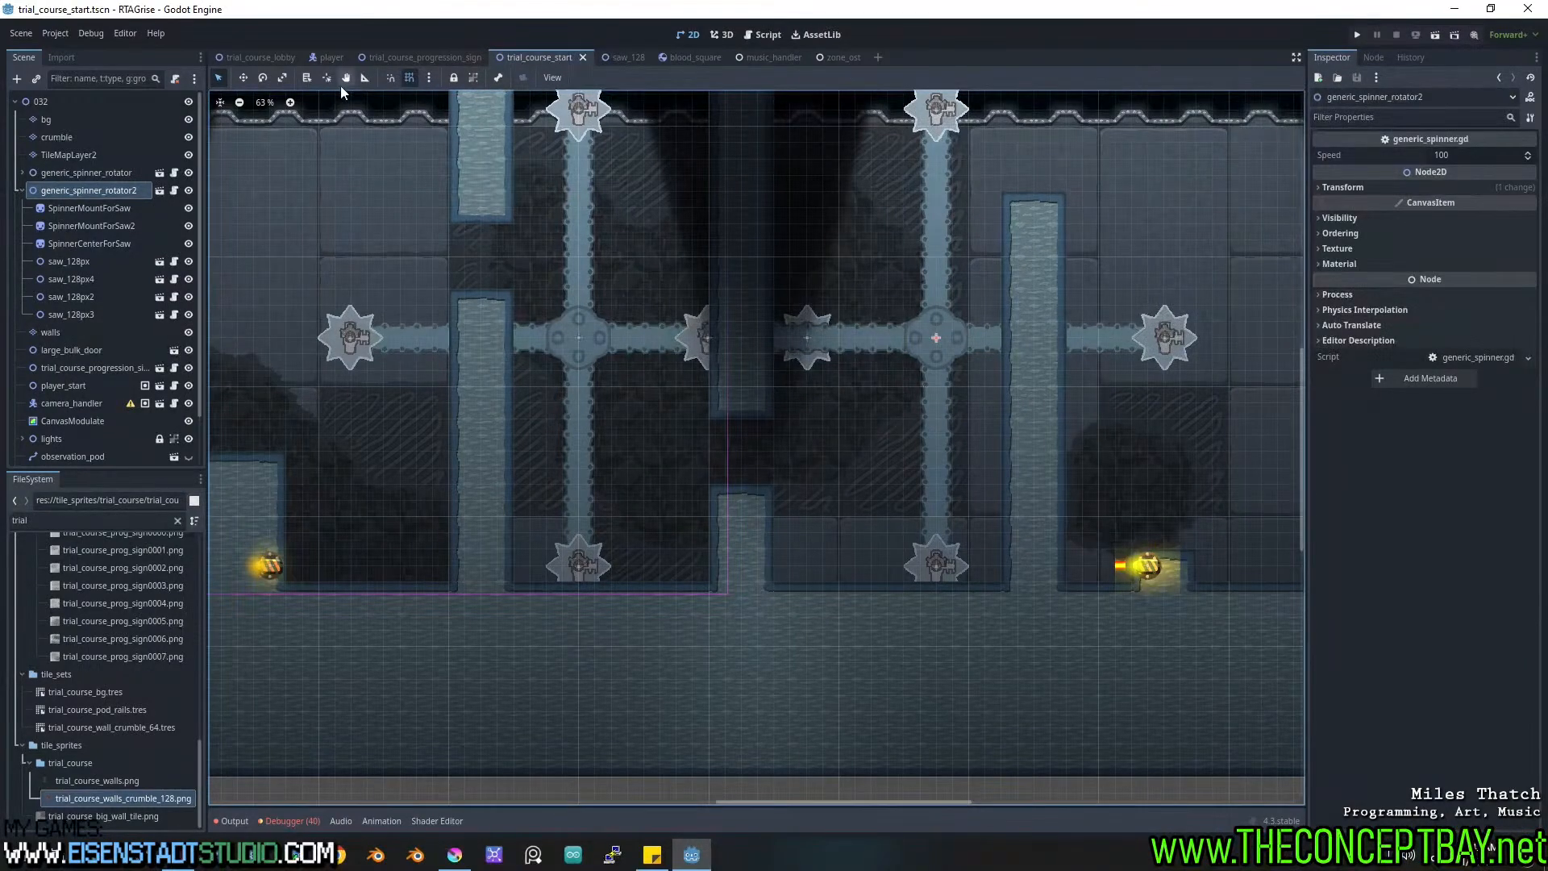
left_click(242, 78)
left_click_drag(982, 388, 1079, 386)
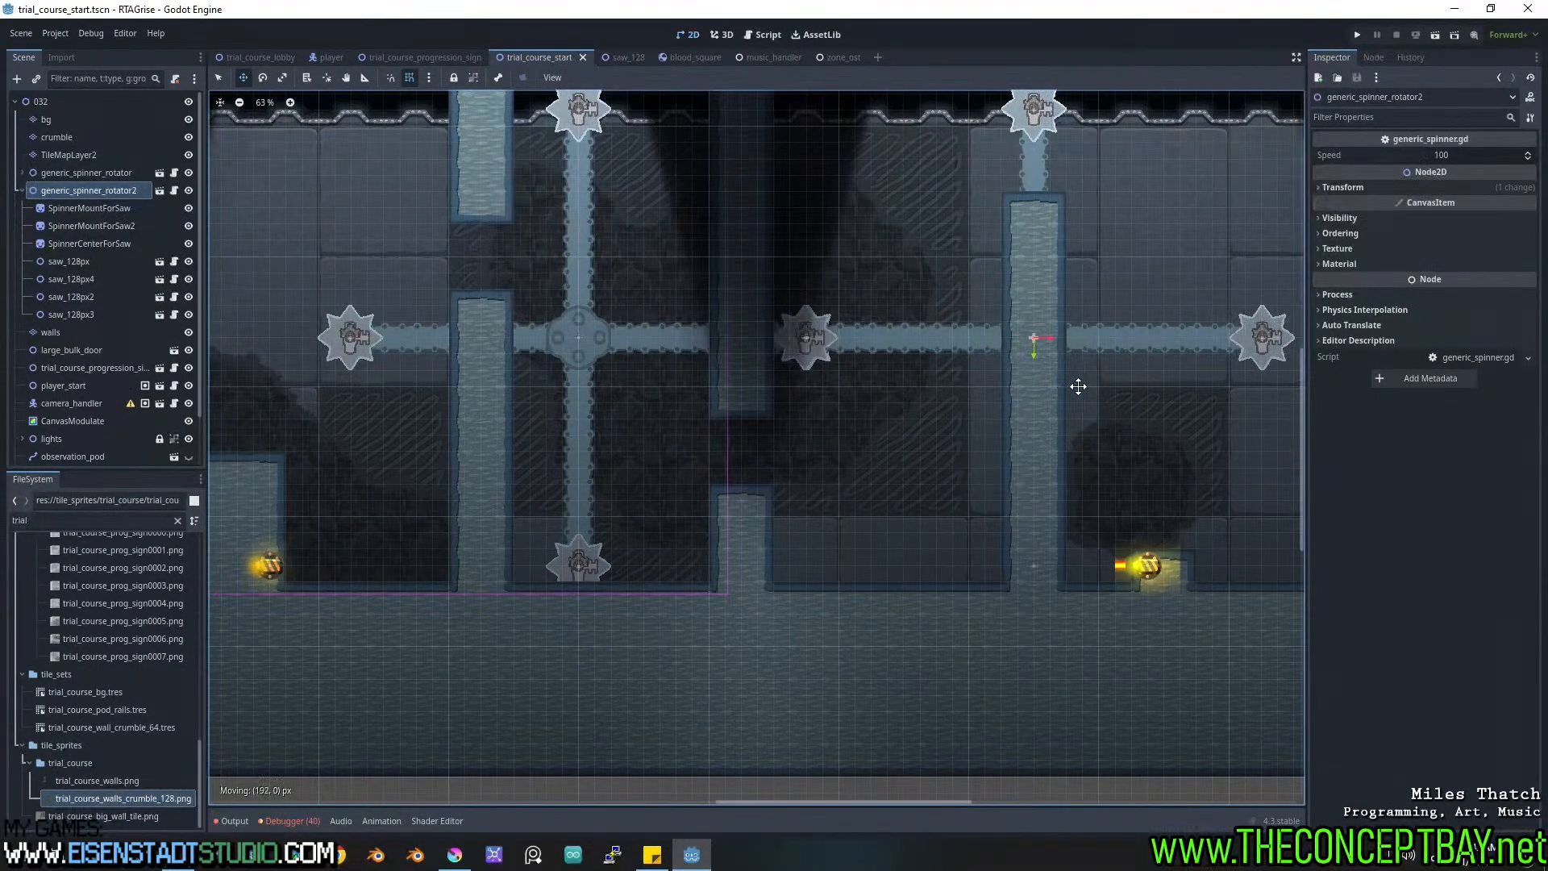
scroll(1080, 400, "down", 2)
middle_click_drag(1077, 398, 947, 359)
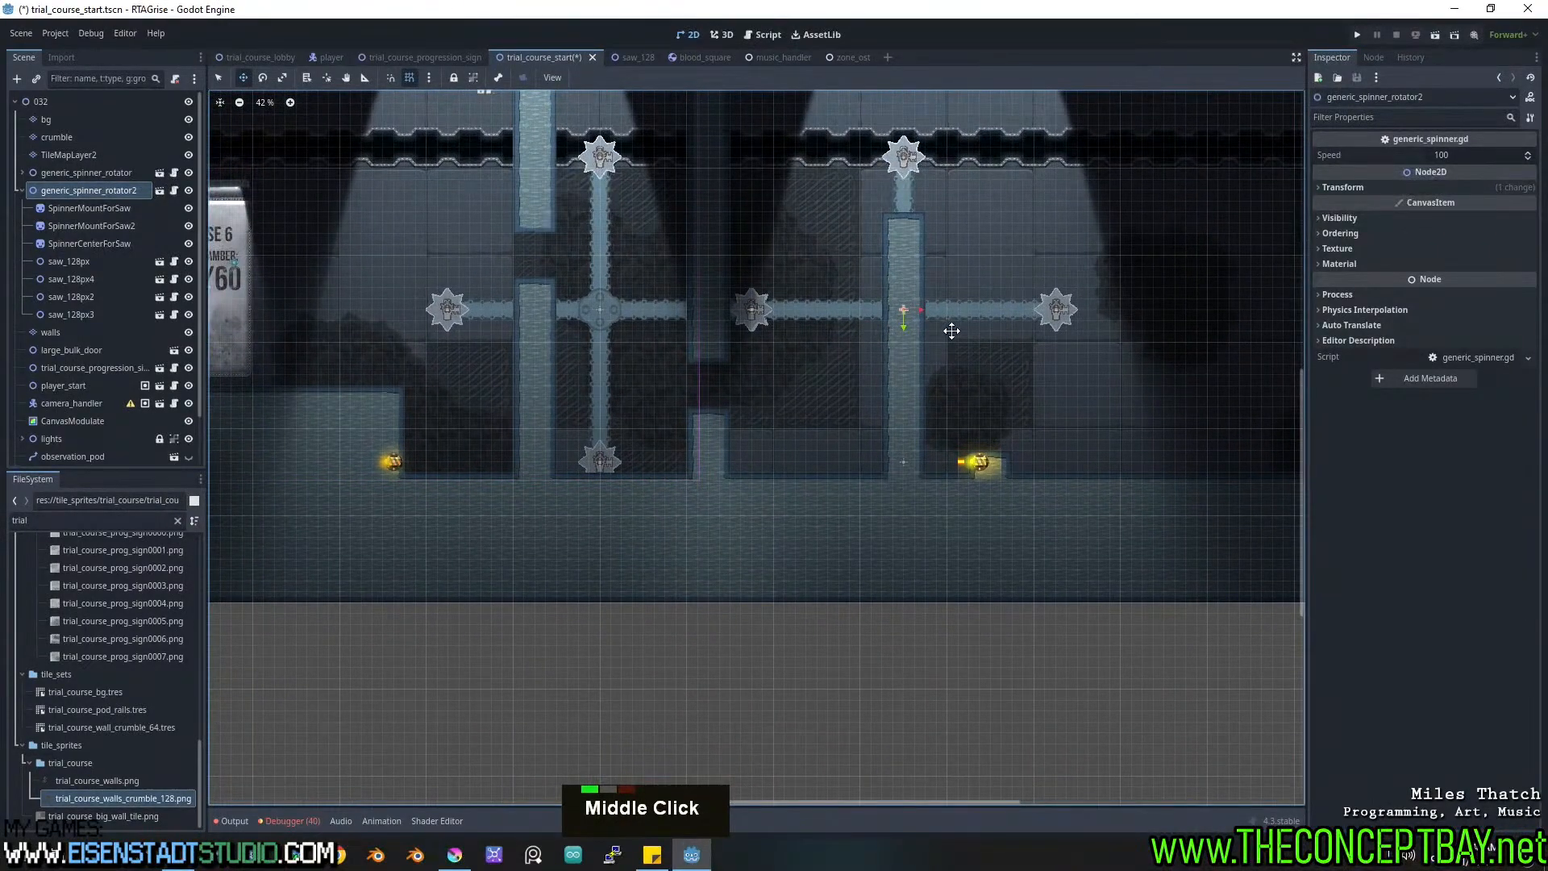
middle_click_drag(952, 331, 1013, 430)
middle_click_drag(957, 383, 998, 466)
key("ctrl+s")
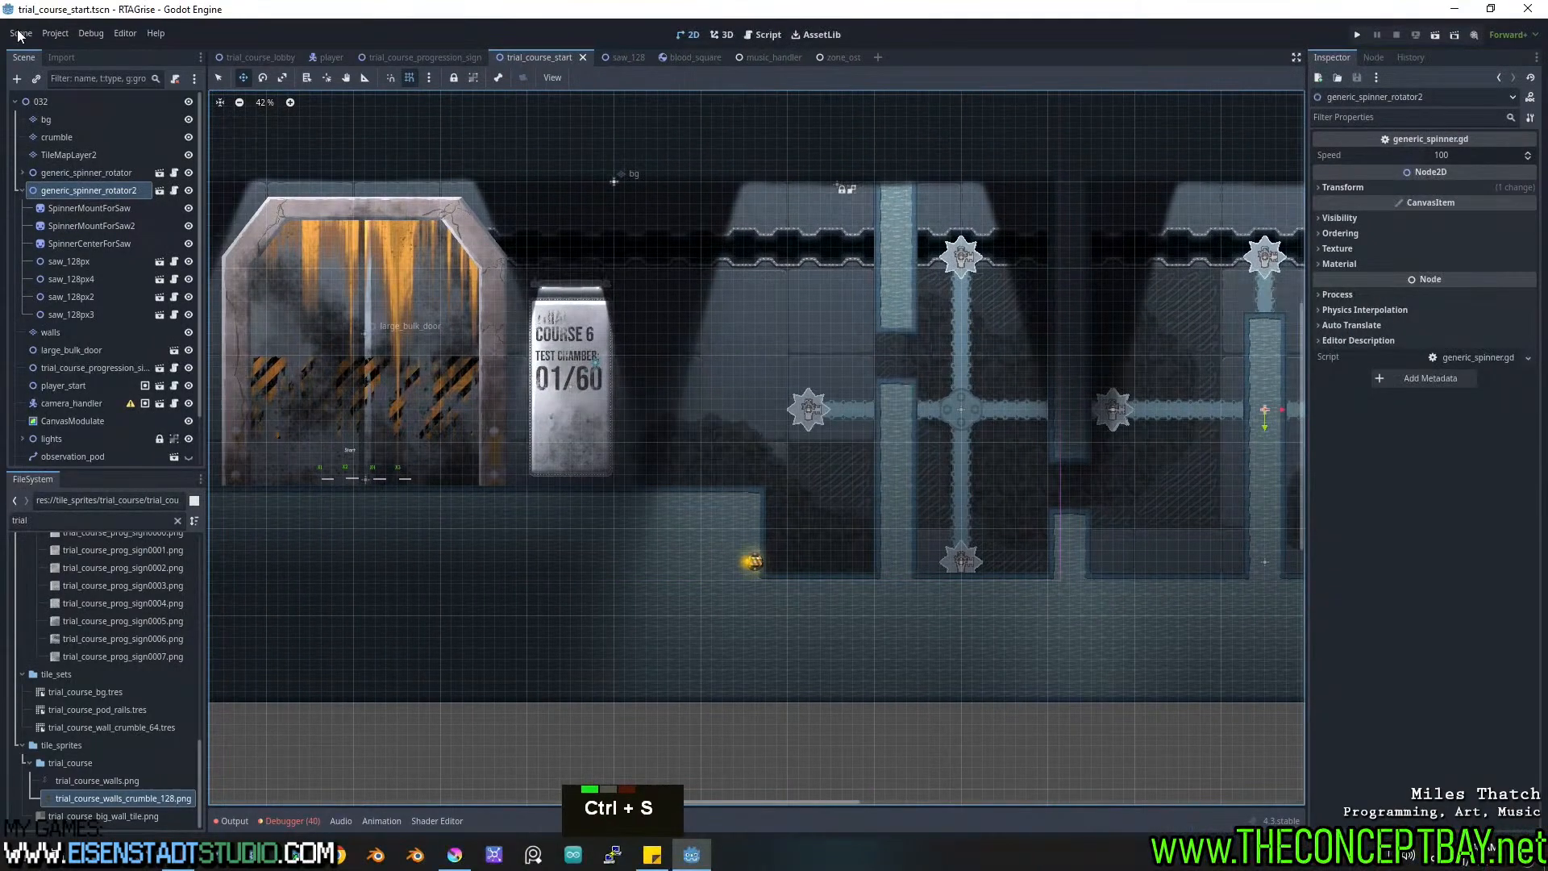
Save a copy of the scene as trial_course_start_1.tscn in the Trial course levels folder.
left_click(20, 33)
left_click(68, 166)
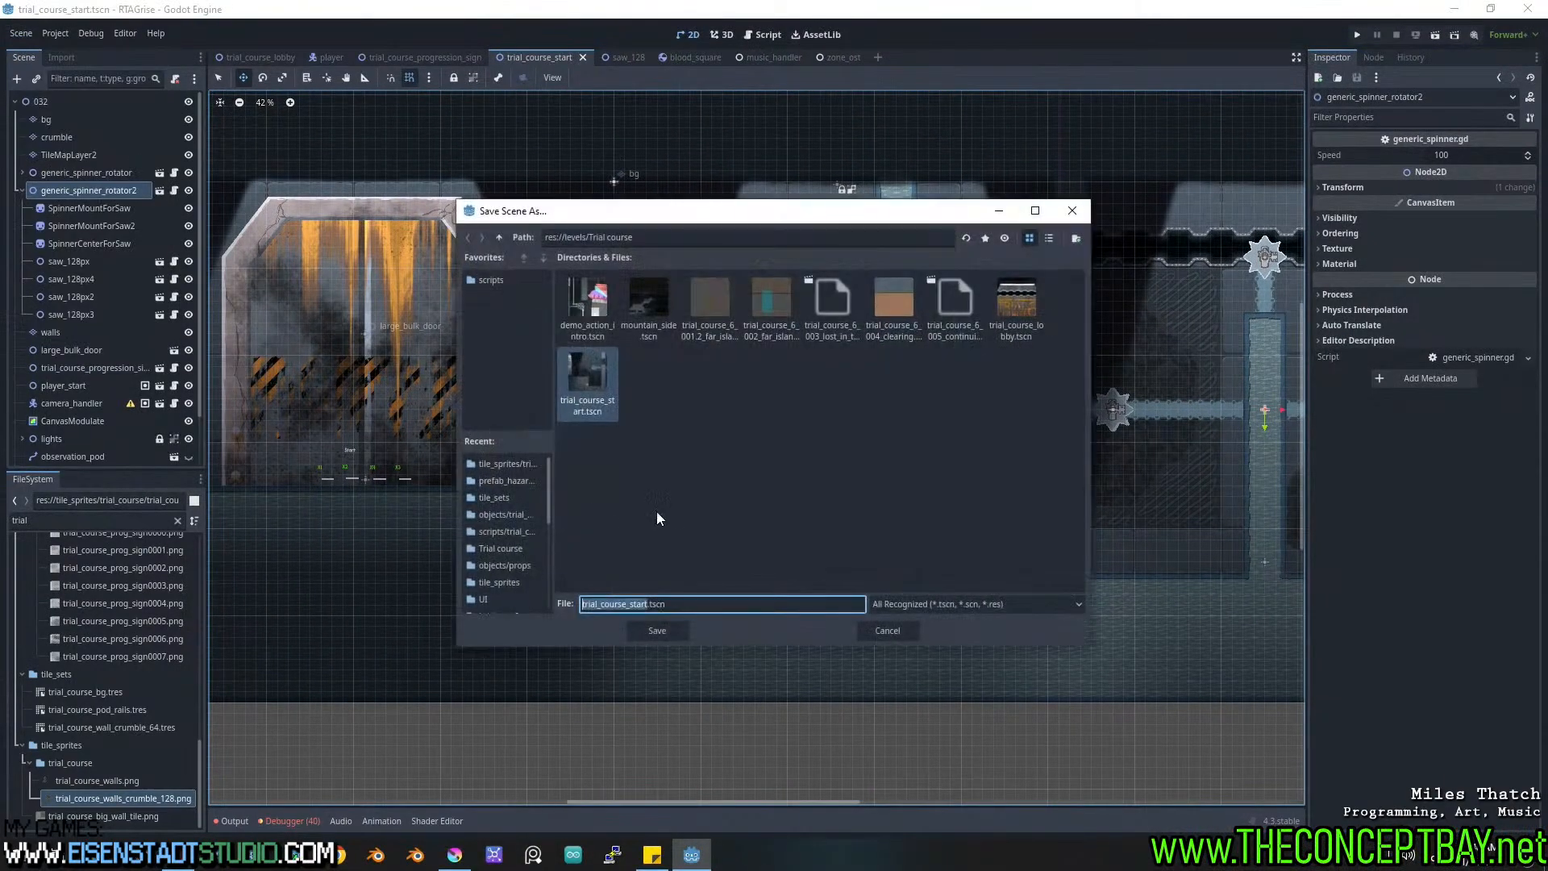
left_click(648, 606)
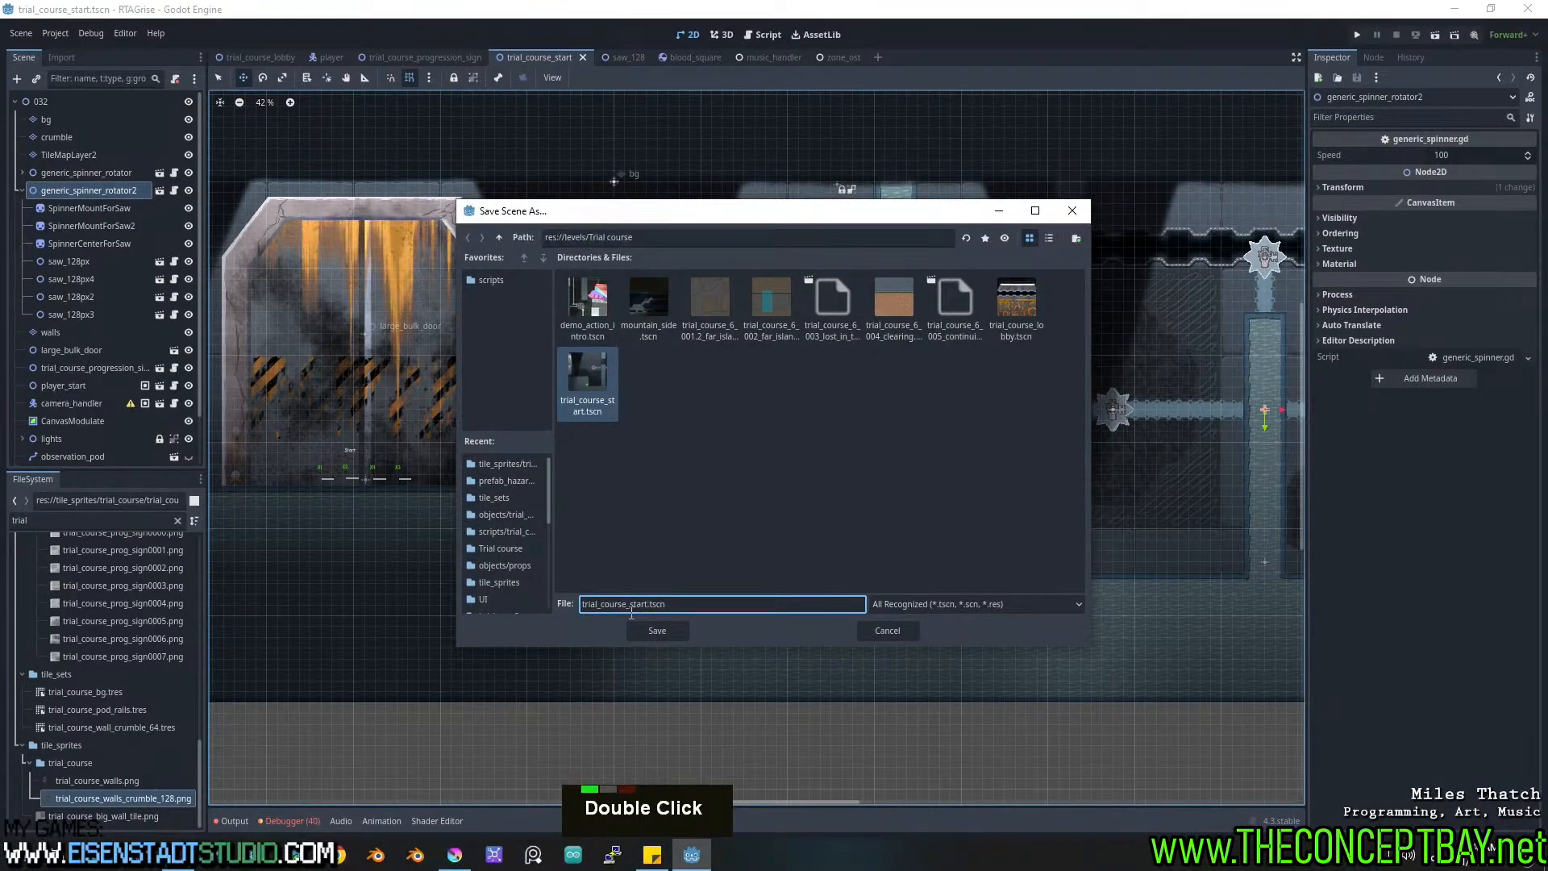
type("_1")
key("Return")
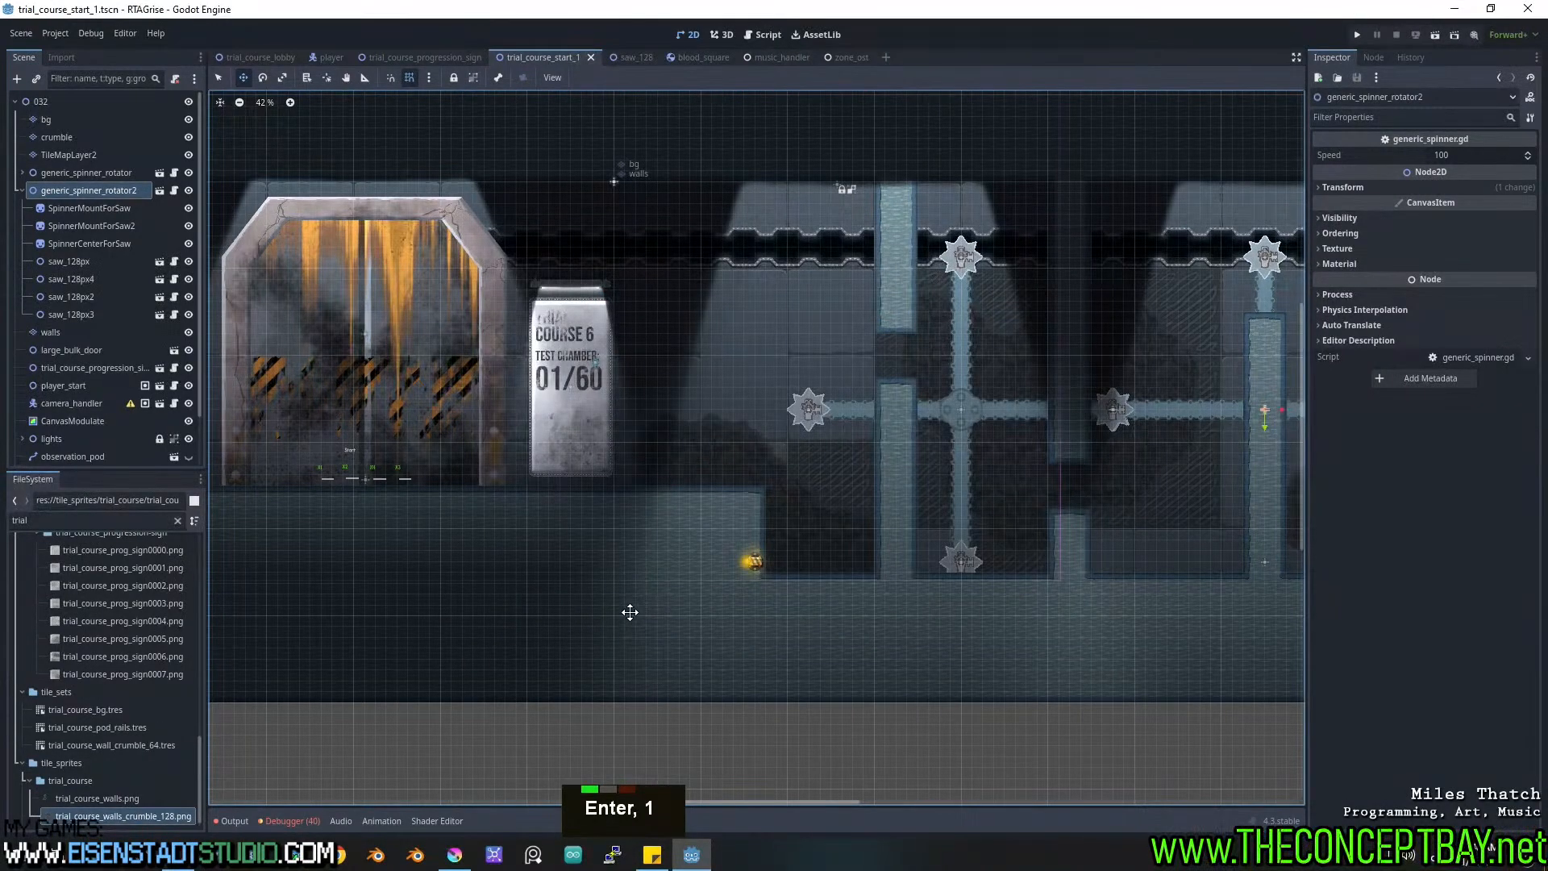
Set trial_course_start_1.tscn as the project's main scene and open it.
scroll(153, 732, "up", 14)
scroll(153, 731, "down", 9)
scroll(153, 722, "up", 4)
right_click(119, 682)
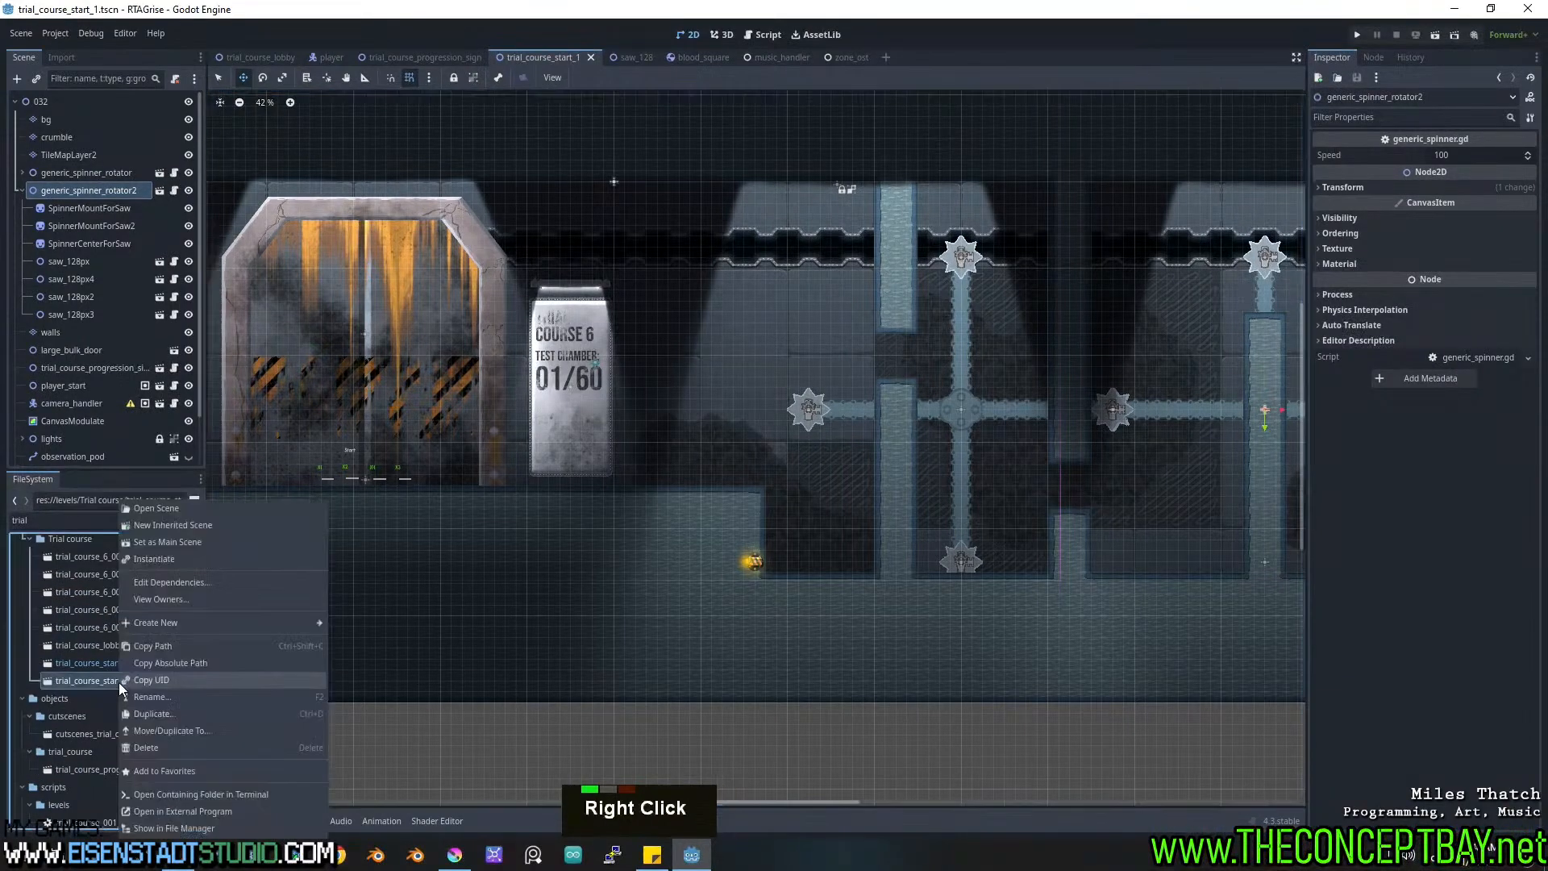
left_click(163, 543)
double_click(121, 682)
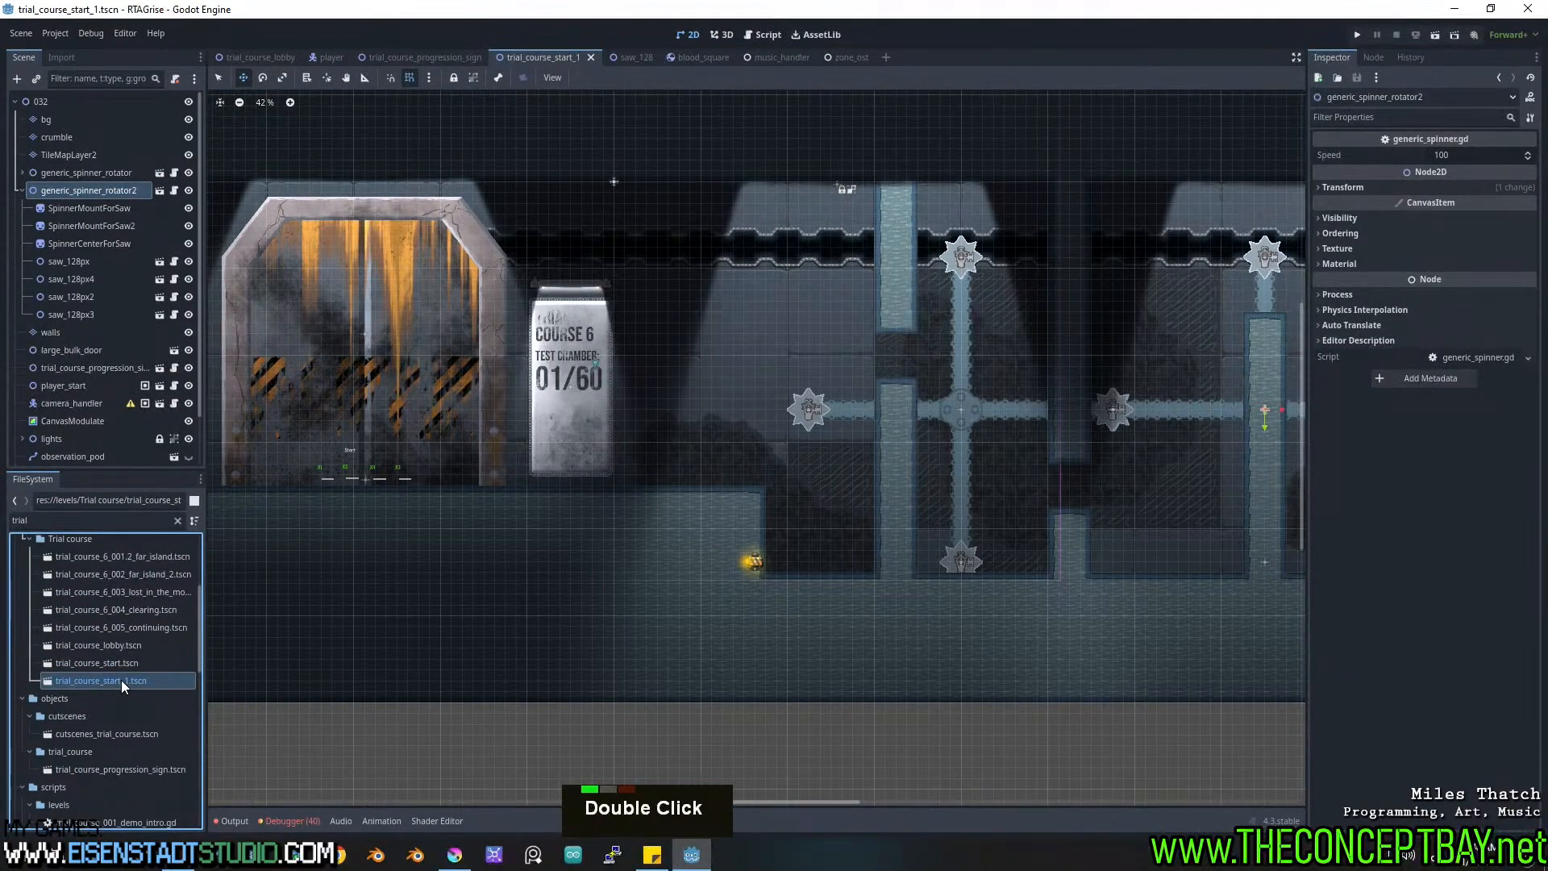
Delete the generic_spinner_rotator and generic_spinner_rotator2 nodes from the copied scene.
middle_click_drag(728, 449, 592, 448)
scroll(645, 447, "up", 1)
middle_click_drag(705, 447, 415, 446)
scroll(415, 446, "down", 2)
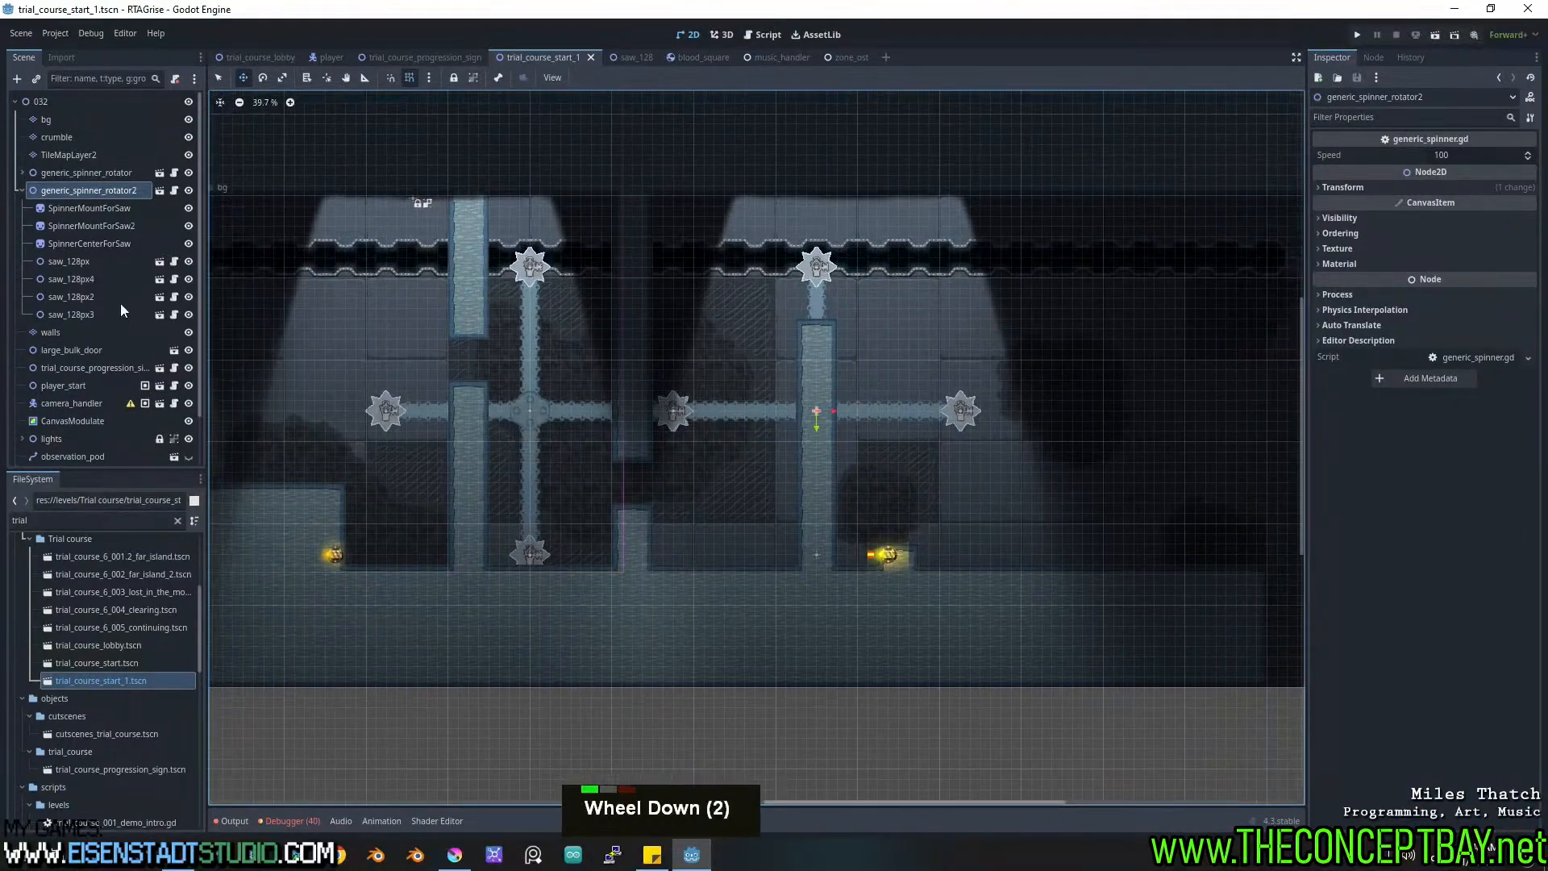
left_click(98, 176, "ctrl")
key("Delete")
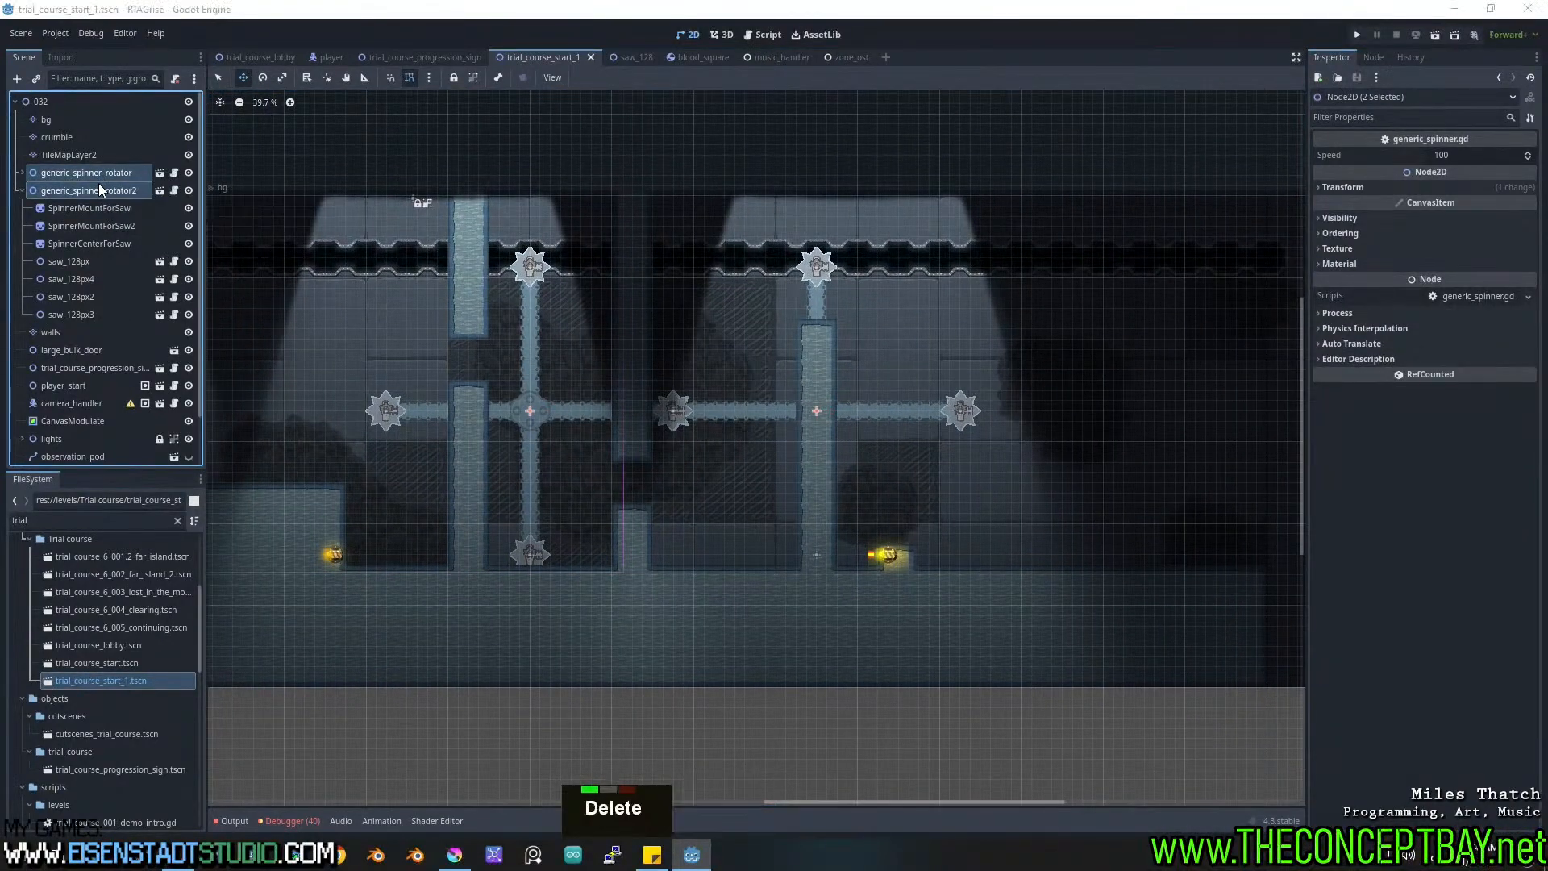
key("Return")
middle_click_drag(474, 276, 568, 305)
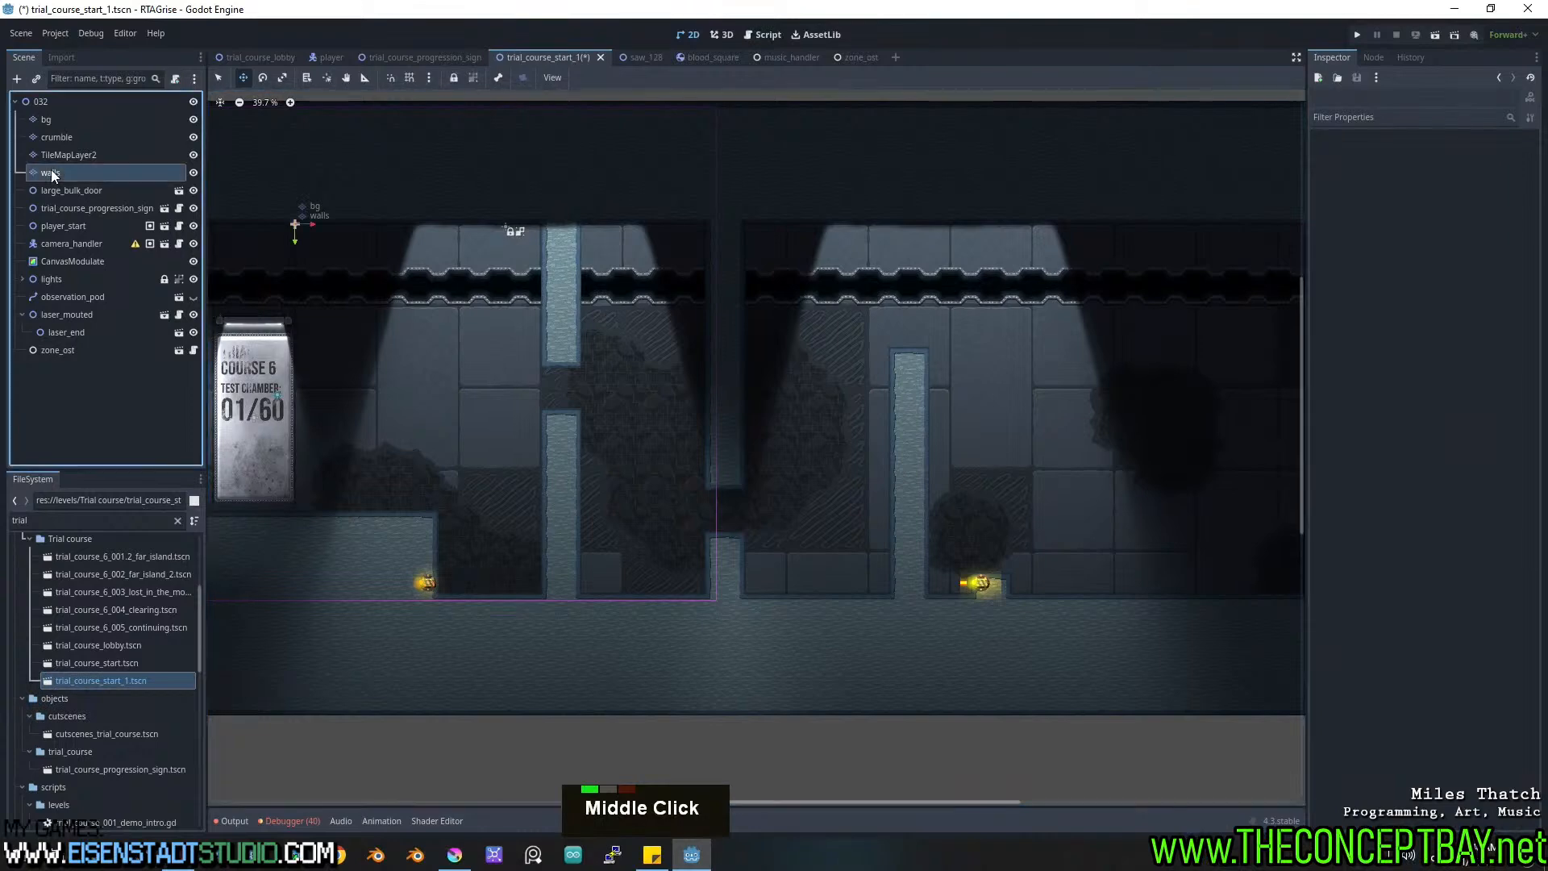
Erase the concrete pillars between the ceiling and the floor from the walls layer with a rectangular selection of the cocrete terrain.
left_click(51, 172)
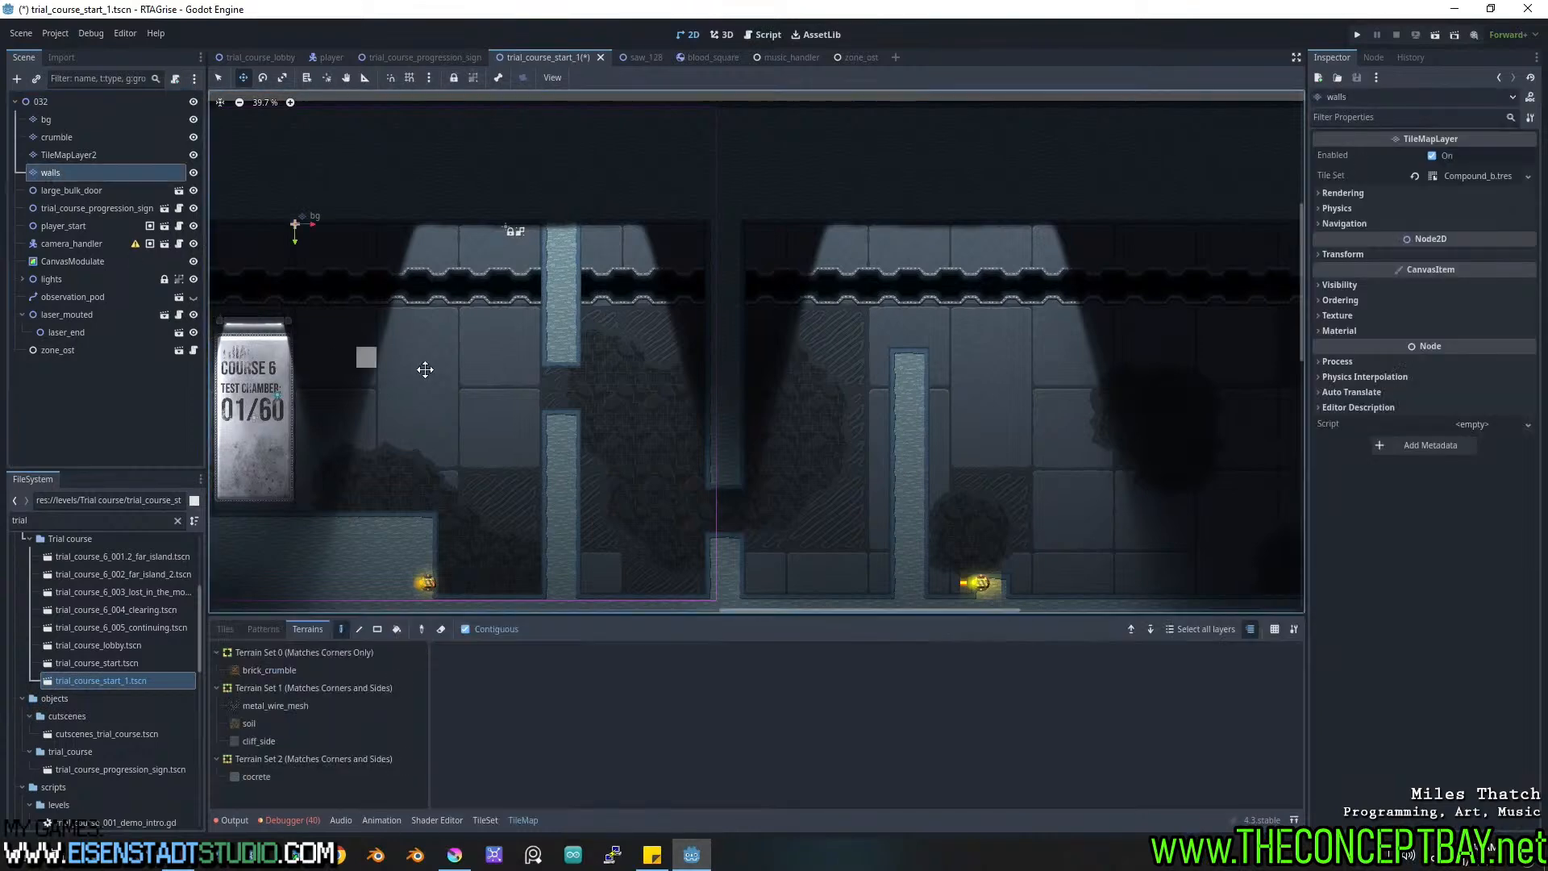
left_click(266, 780)
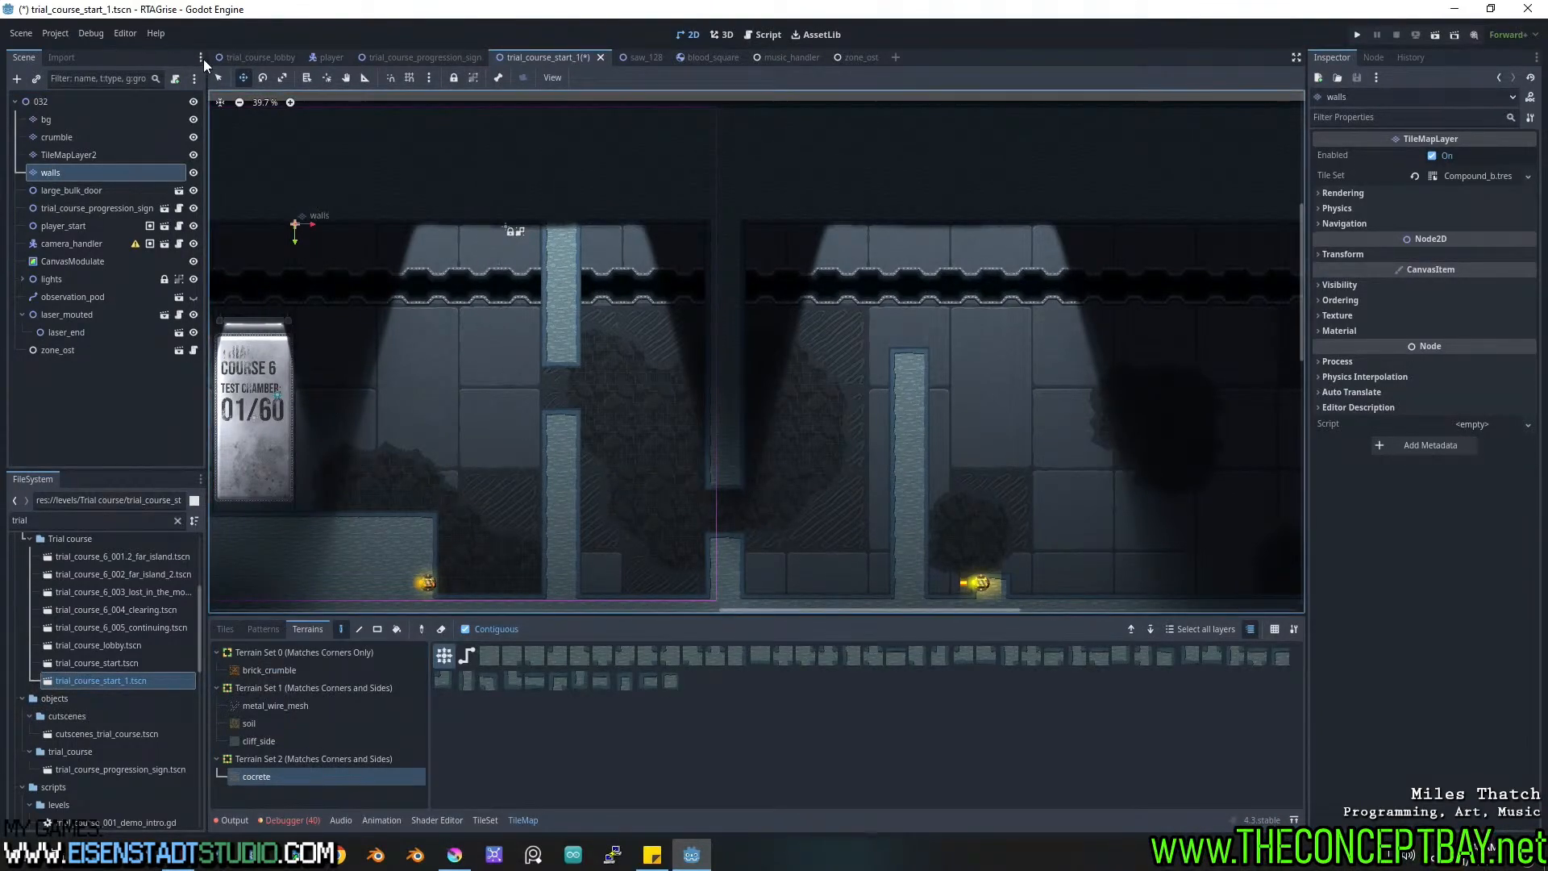
left_click(219, 77)
mouse_move(525, 237)
right_mouse_down("ctrl+shift")
mouse_move(612, 379)
mouse_move(1043, 577)
right_mouse_up("ctrl+shift")
middle_click_drag(1043, 577, 884, 437)
scroll(883, 437, "down", 1)
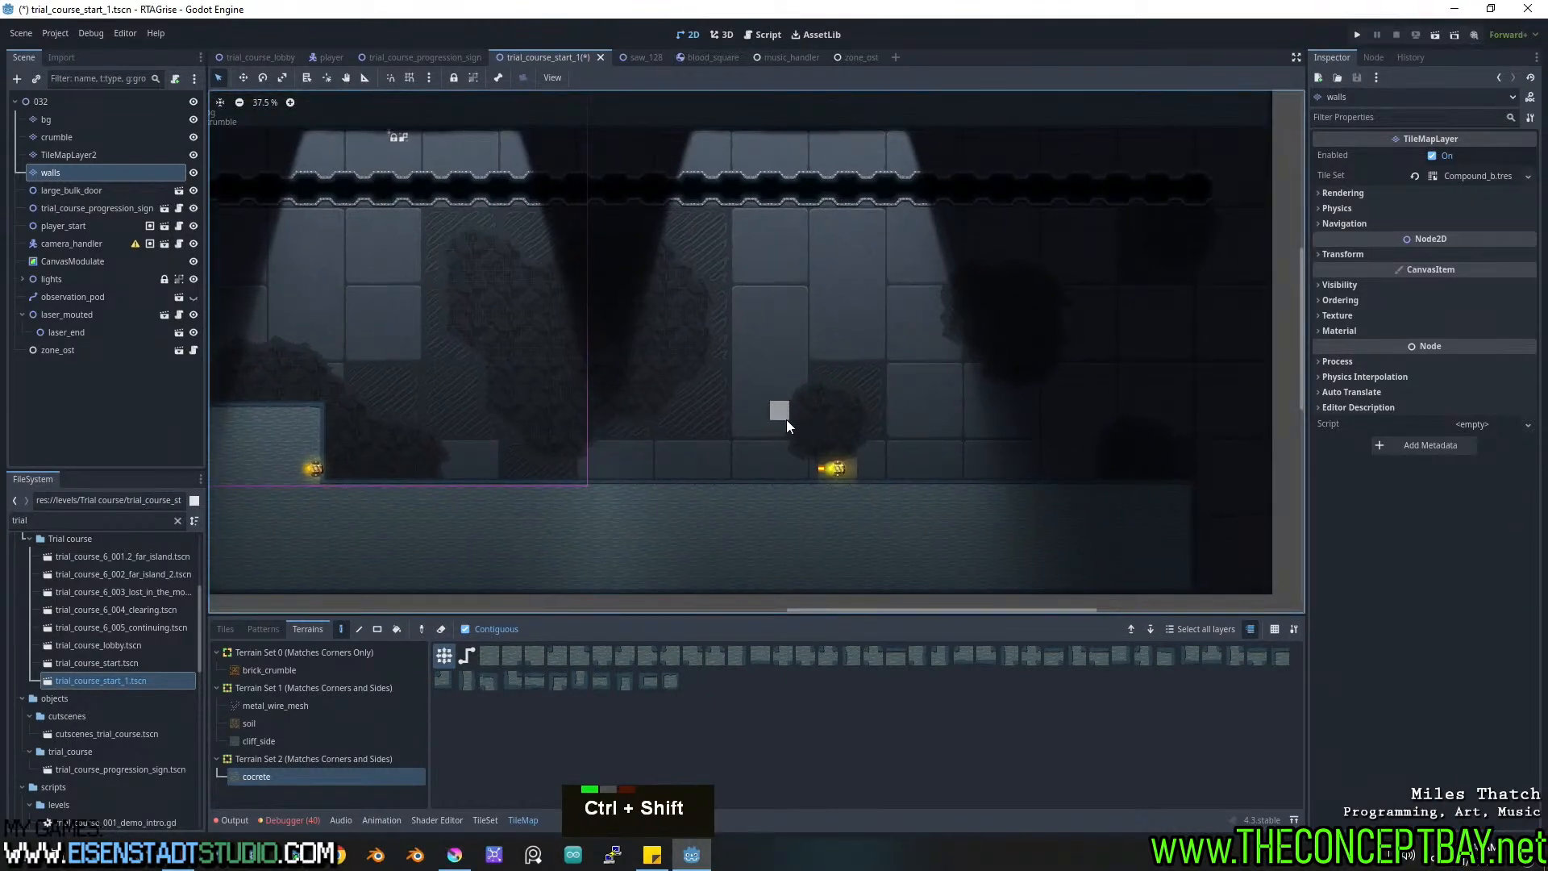
Paint a long floating cocrete-terrain platform above the floor on the walls layer, with a raised block at its far end.
middle_click_drag(686, 356, 1016, 461)
middle_click_drag(598, 398, 499, 339)
scroll(701, 419, "up", 2)
middle_click_drag(701, 418, 832, 433)
middle_click_drag(716, 399, 698, 443)
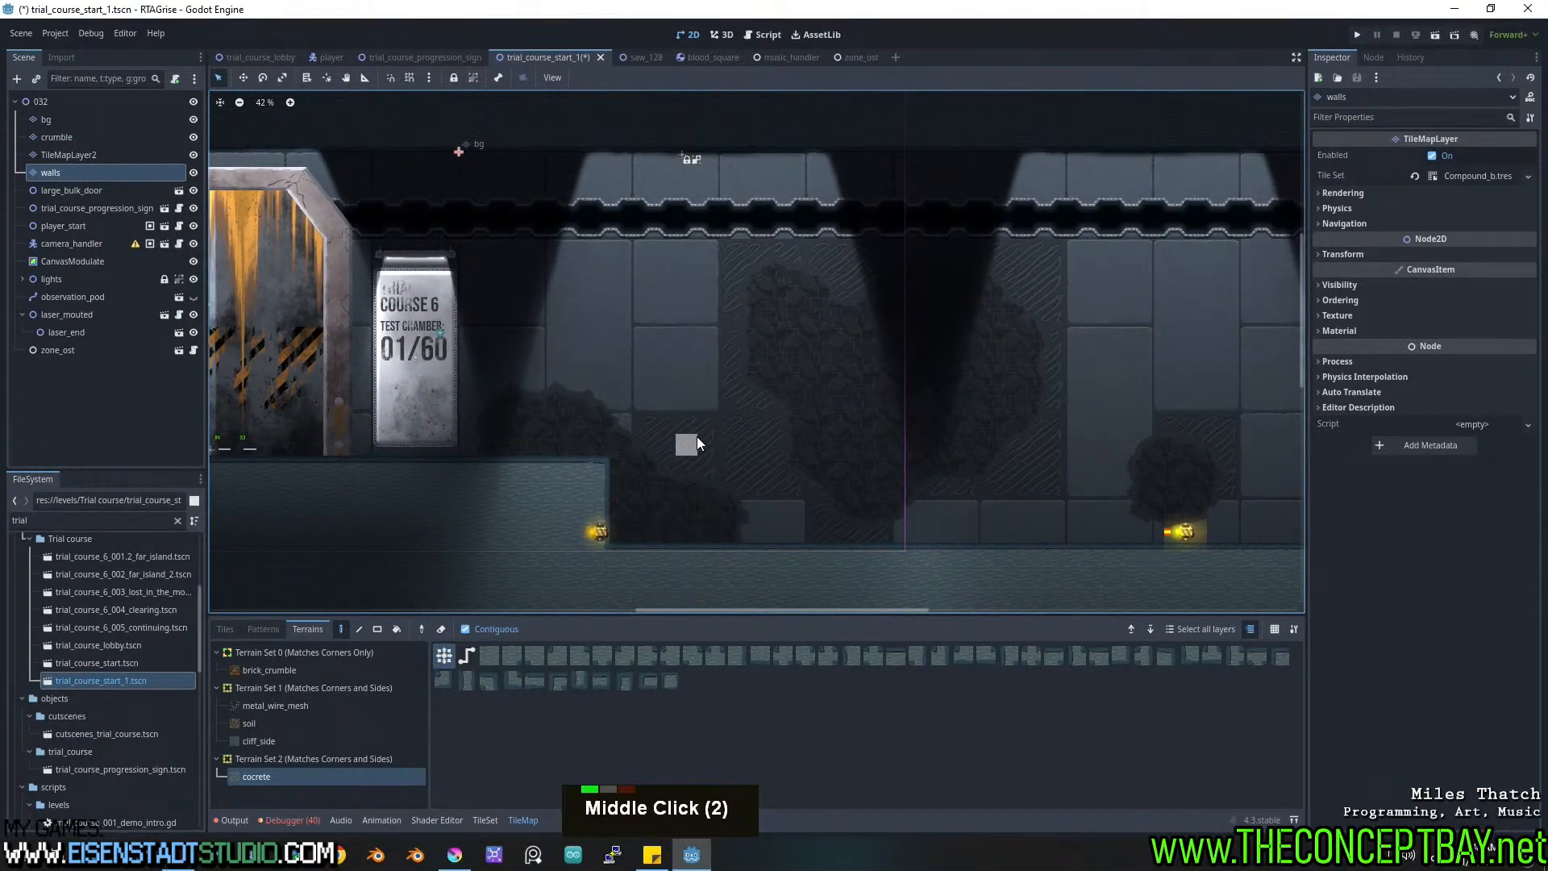
middle_click_drag(697, 442, 626, 439)
middle_click_drag(977, 440, 774, 411)
middle_click_drag(923, 399, 1040, 441)
scroll(1129, 363, "down", 1)
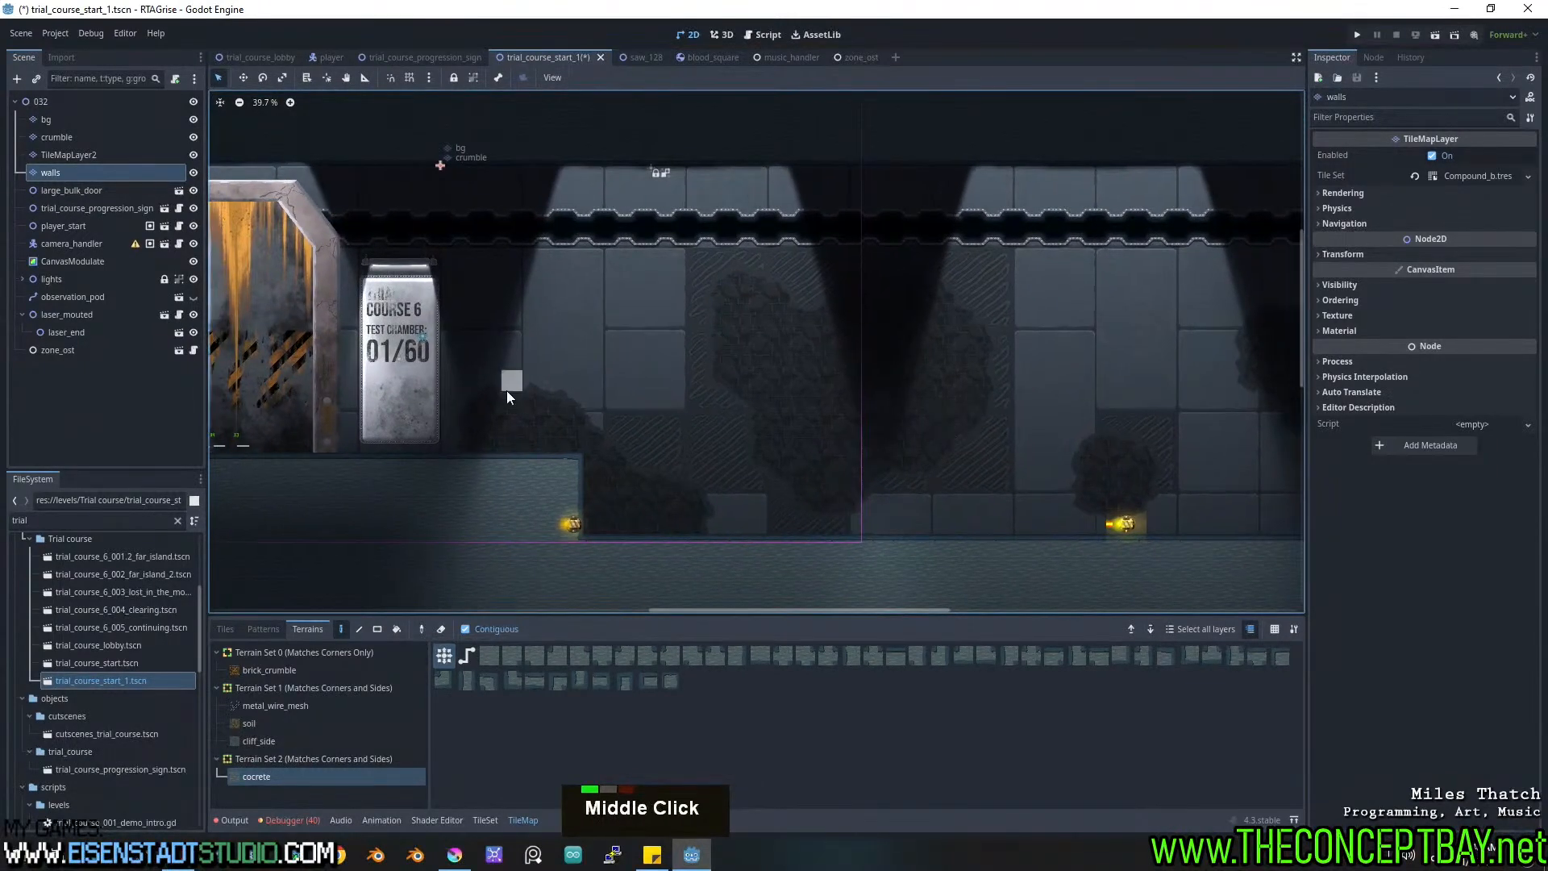
left_click_drag(657, 439, 1072, 408, "ctrl+shift")
scroll(921, 456, "up", 3)
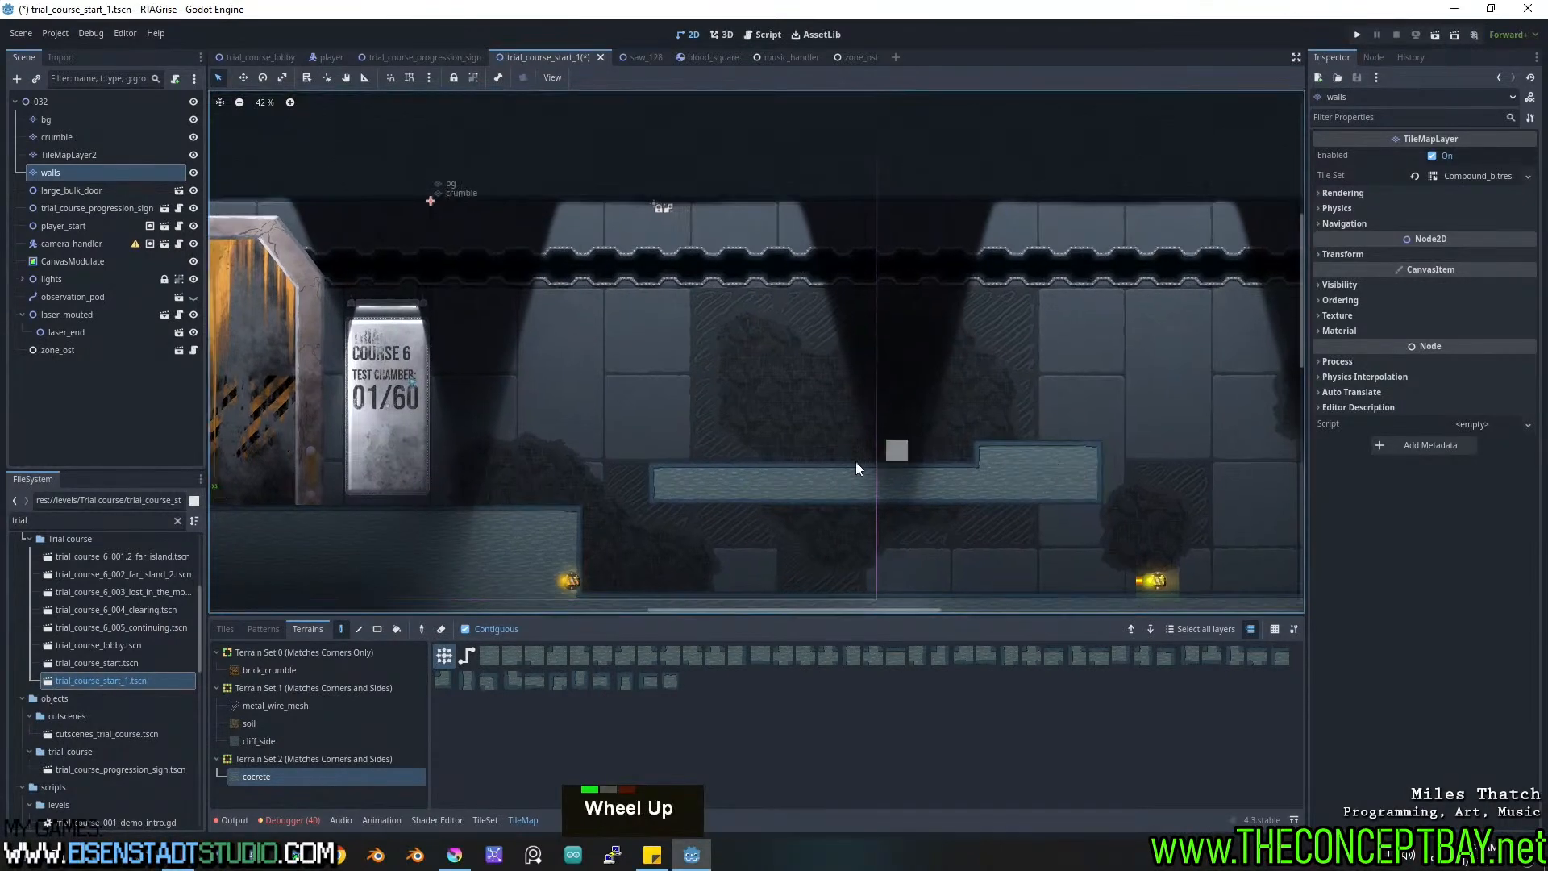
middle_click_drag(900, 413, 772, 344)
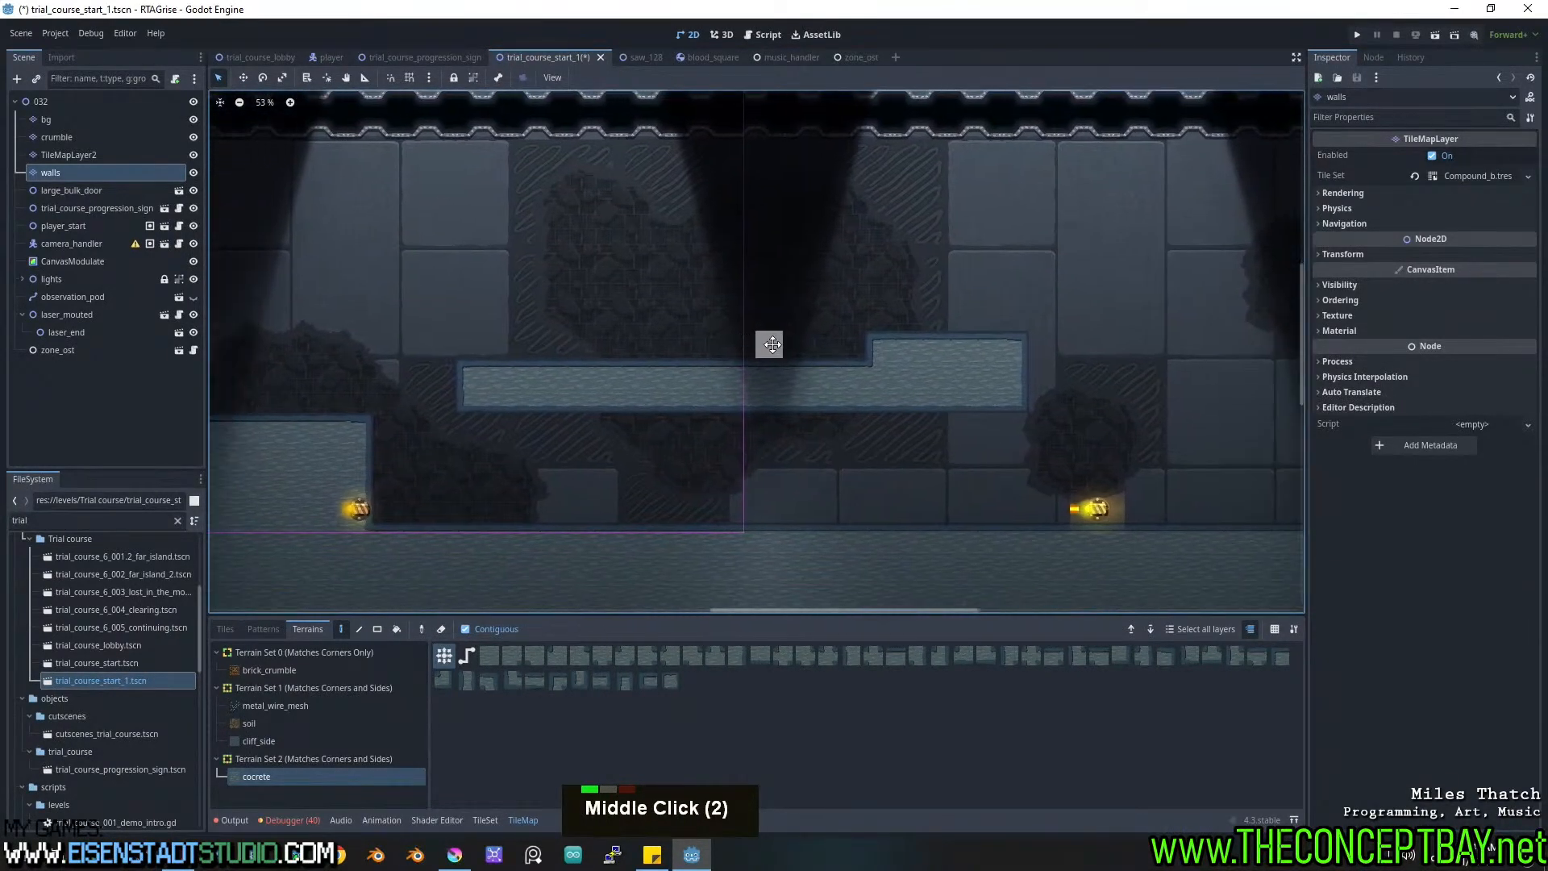
Instantiate saw_blade_path_autodraw.tscn as a child of the 032 root node and enable grid snapping.
left_click(41, 101)
left_click(135, 518)
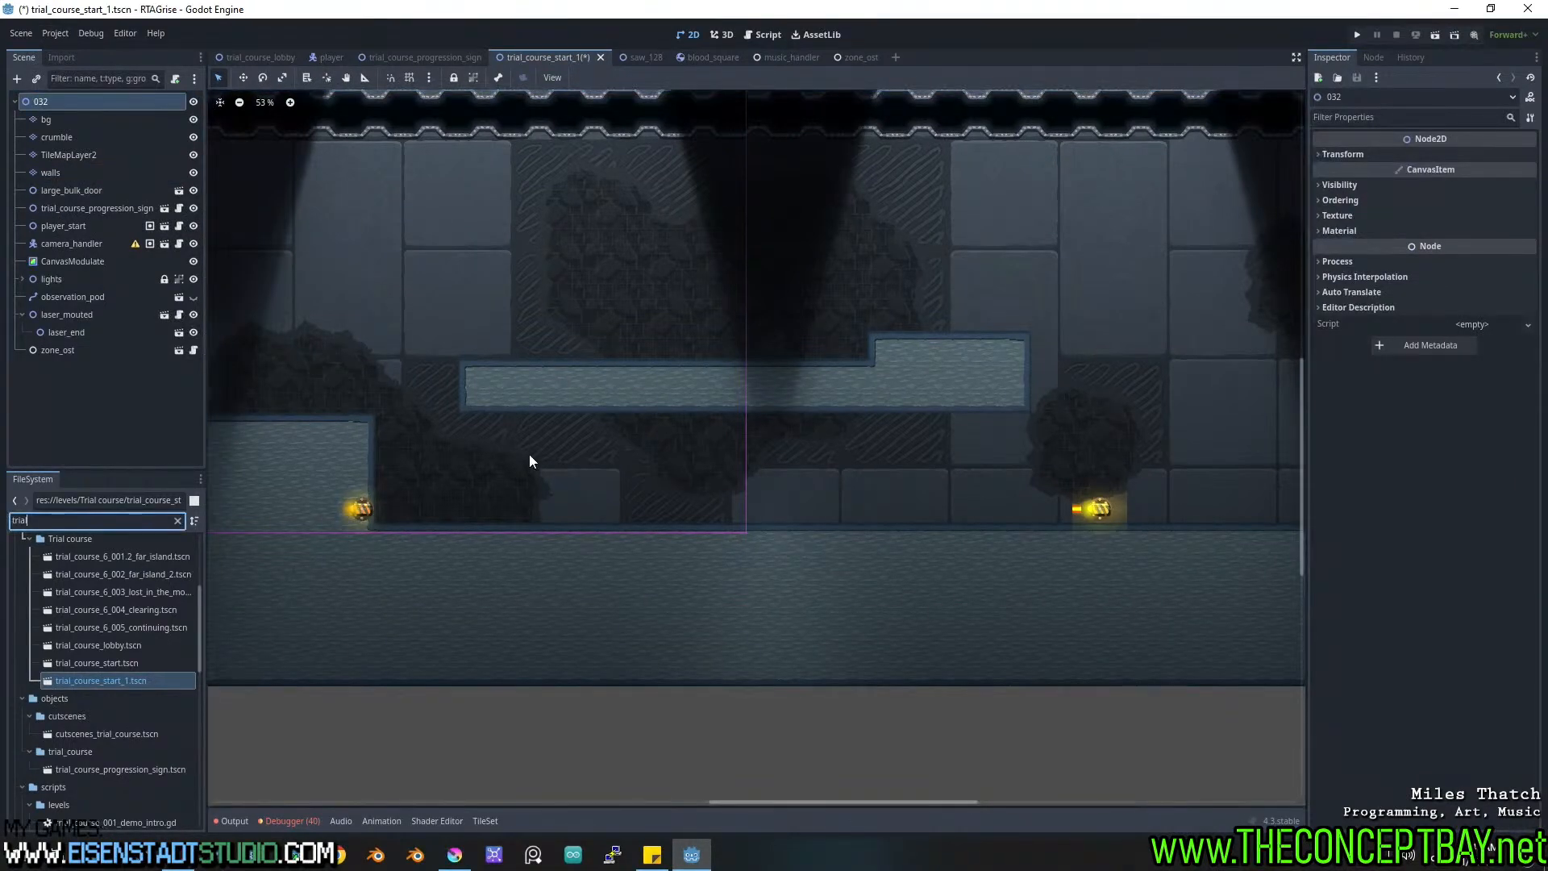
key("ctrl+shift+a")
type("path")
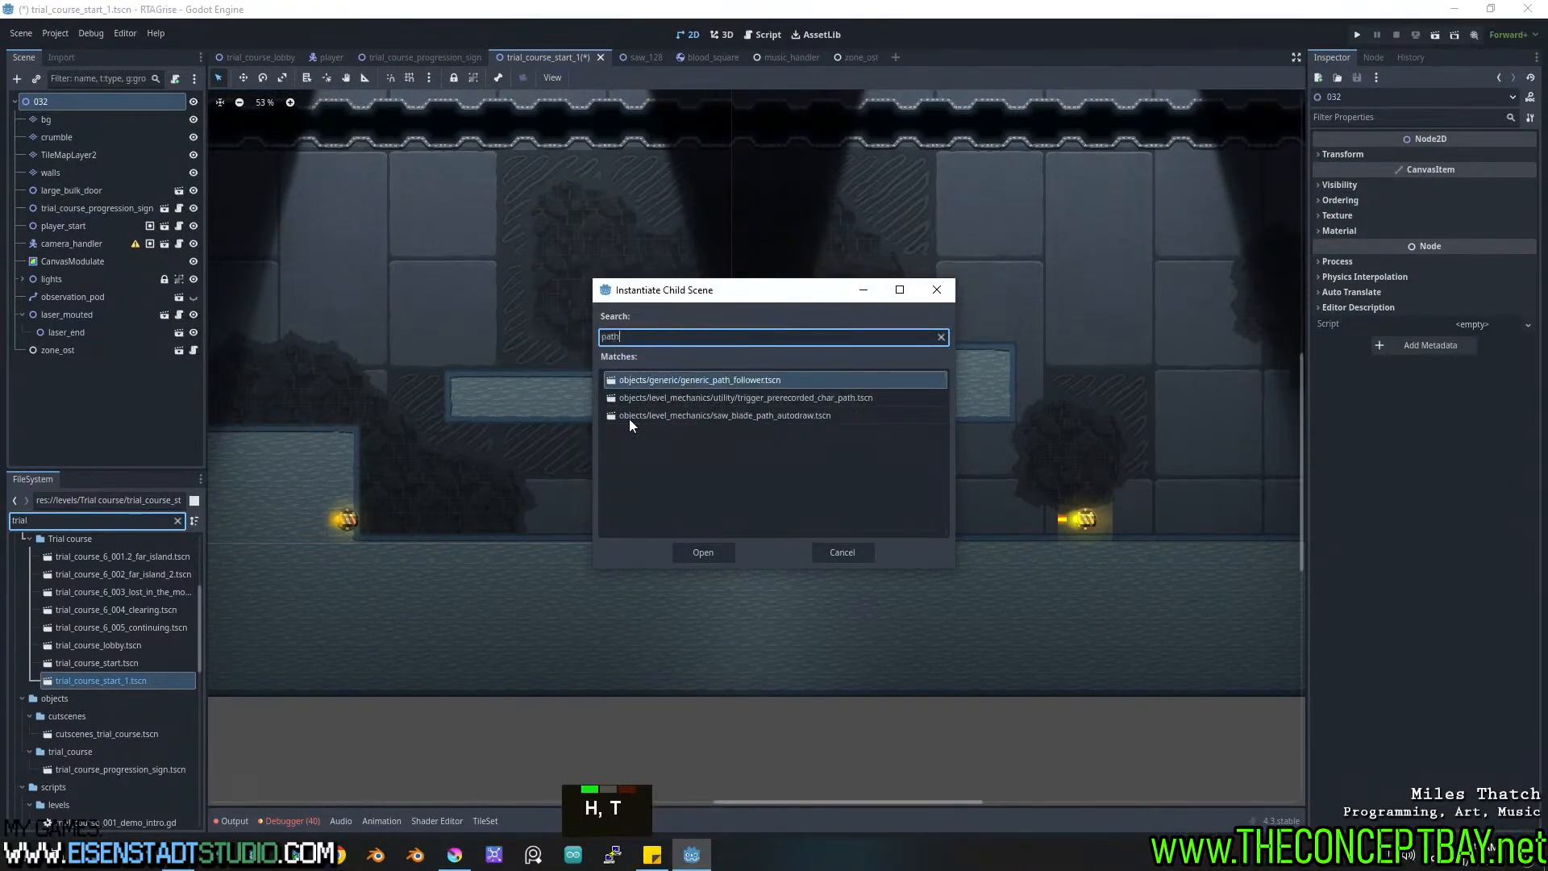
key("Down")
key("Down")
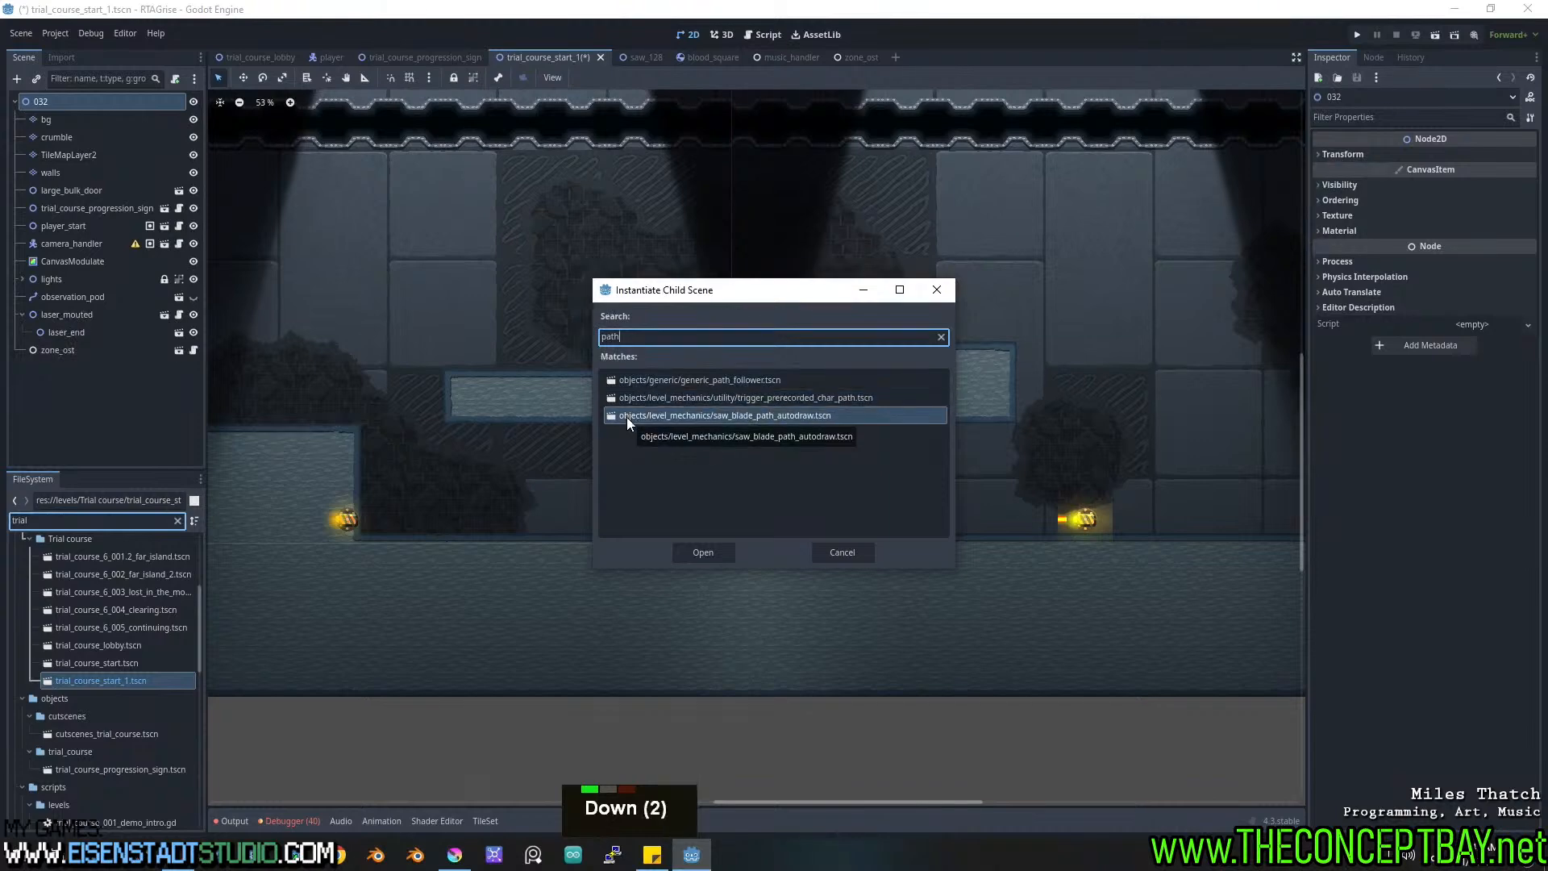
key("Return")
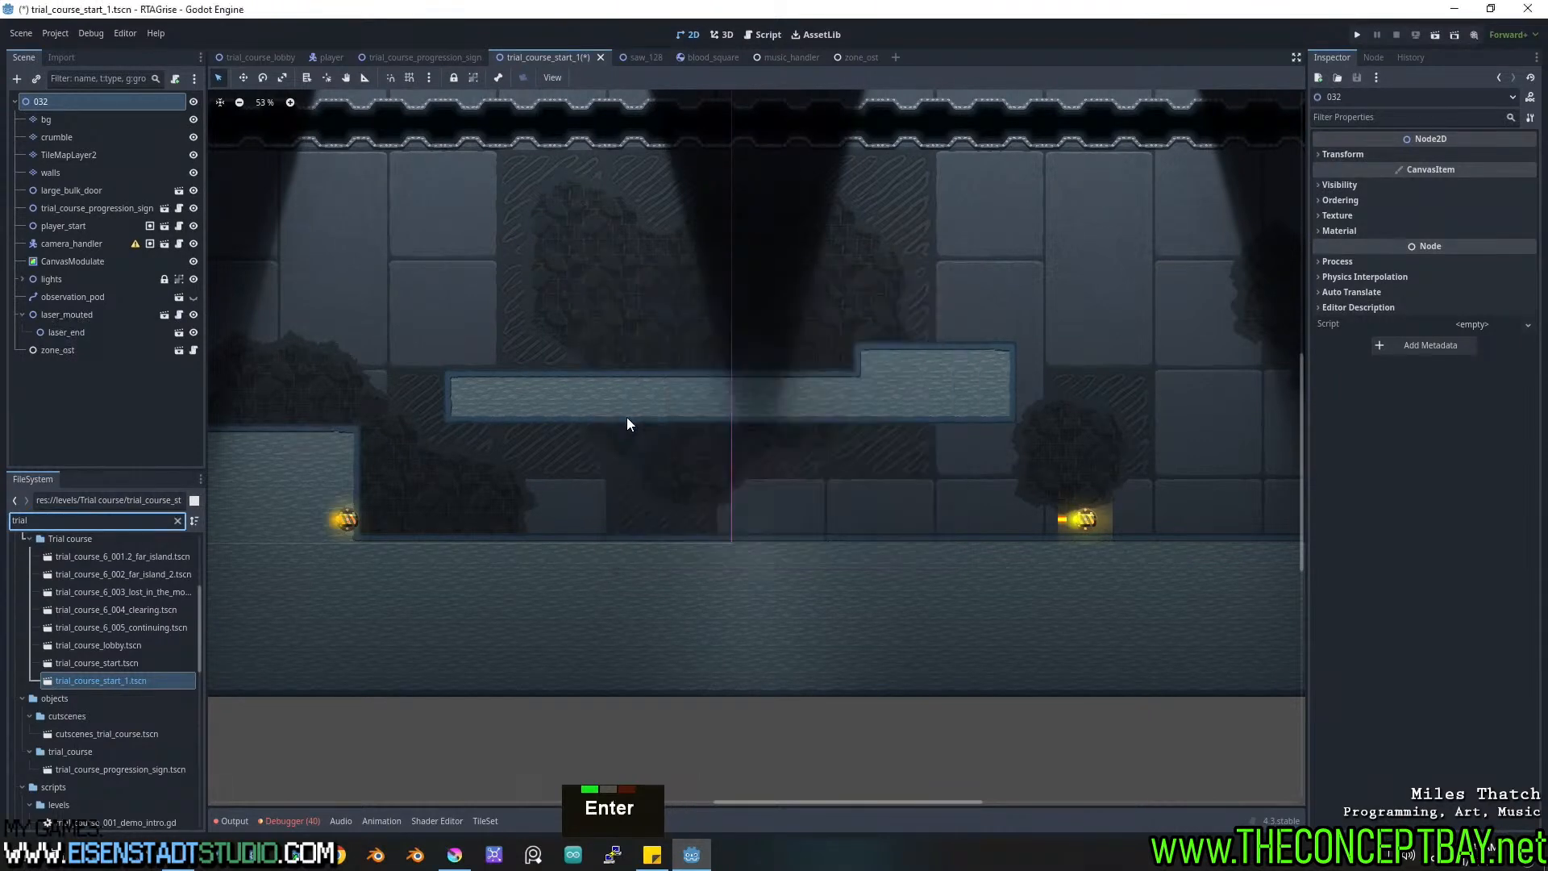
left_click(419, 79)
left_click(410, 77)
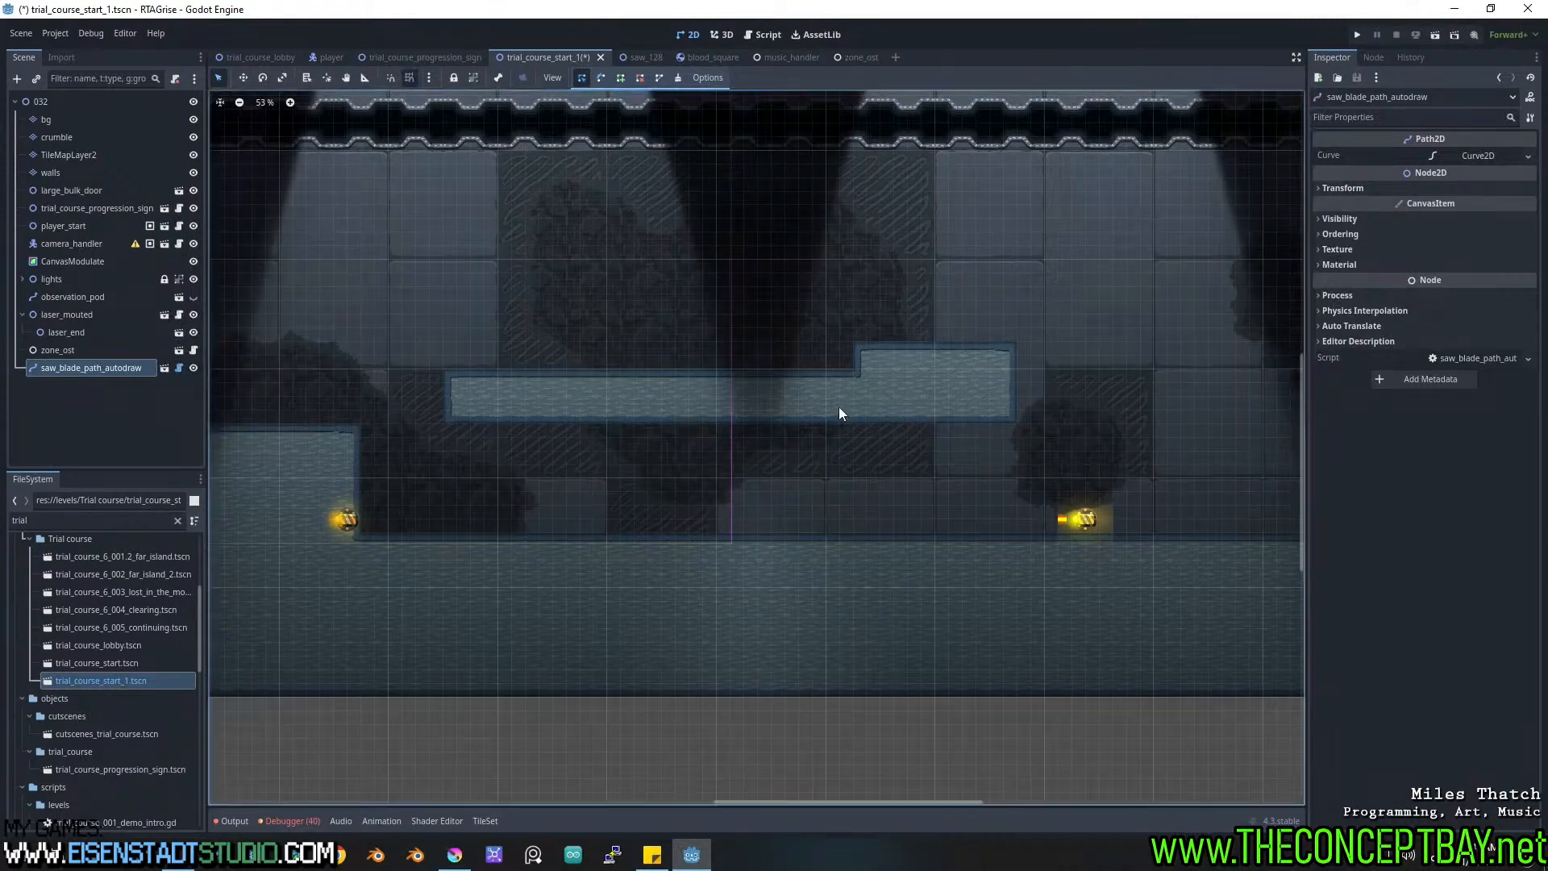
Try to place points of the saw blade path around the corners of the floating concrete platform.
left_click(835, 355, "ctrl")
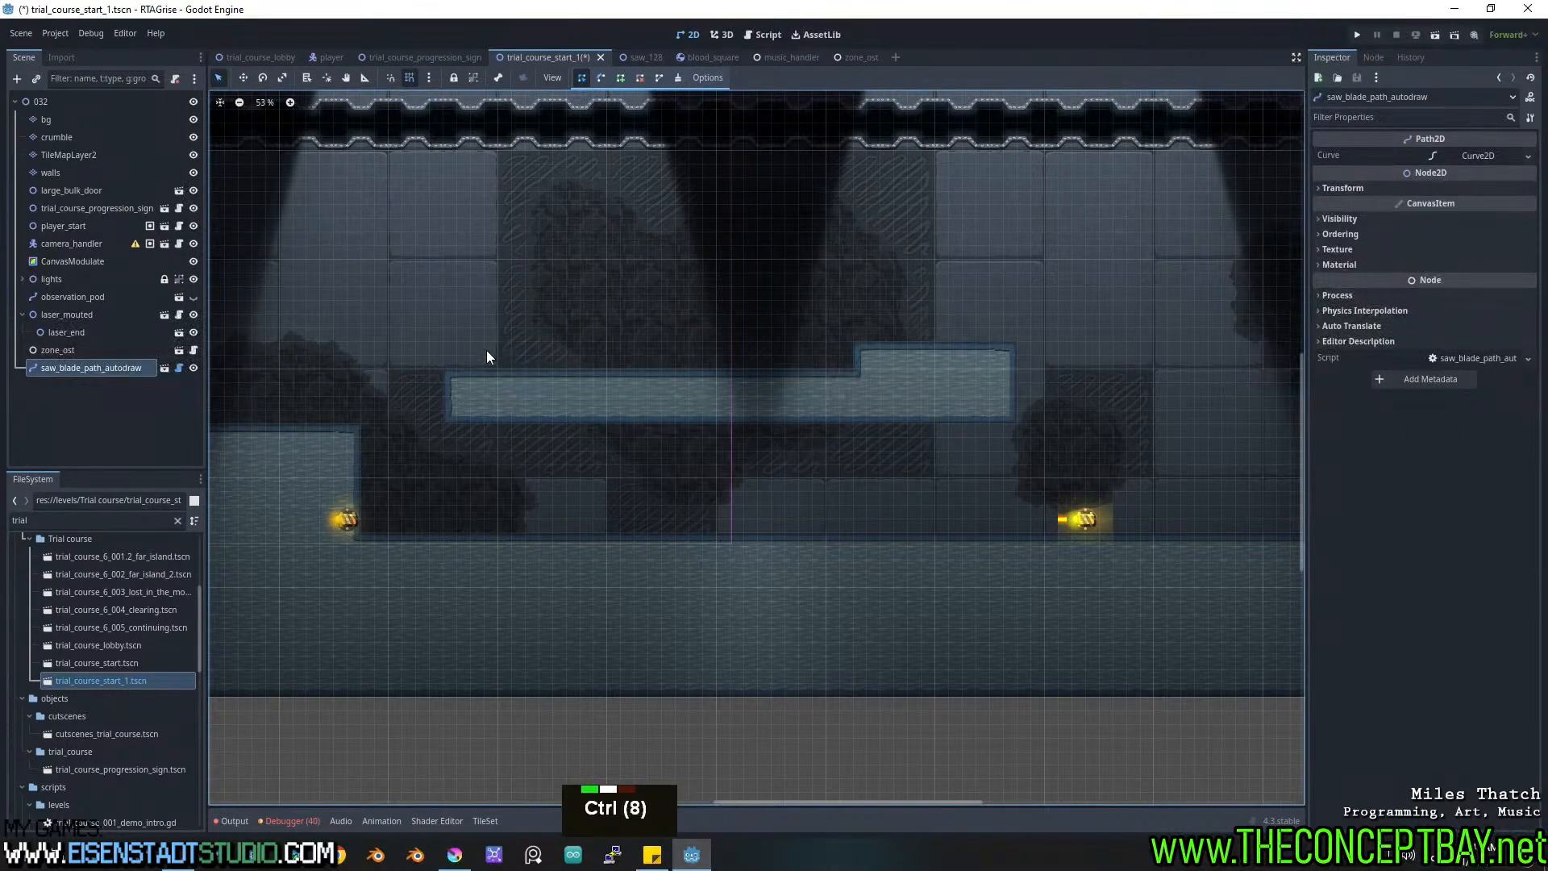
left_click(426, 380, "ctrl")
left_click(427, 442, "ctrl")
left_click(1034, 440, "ctrl")
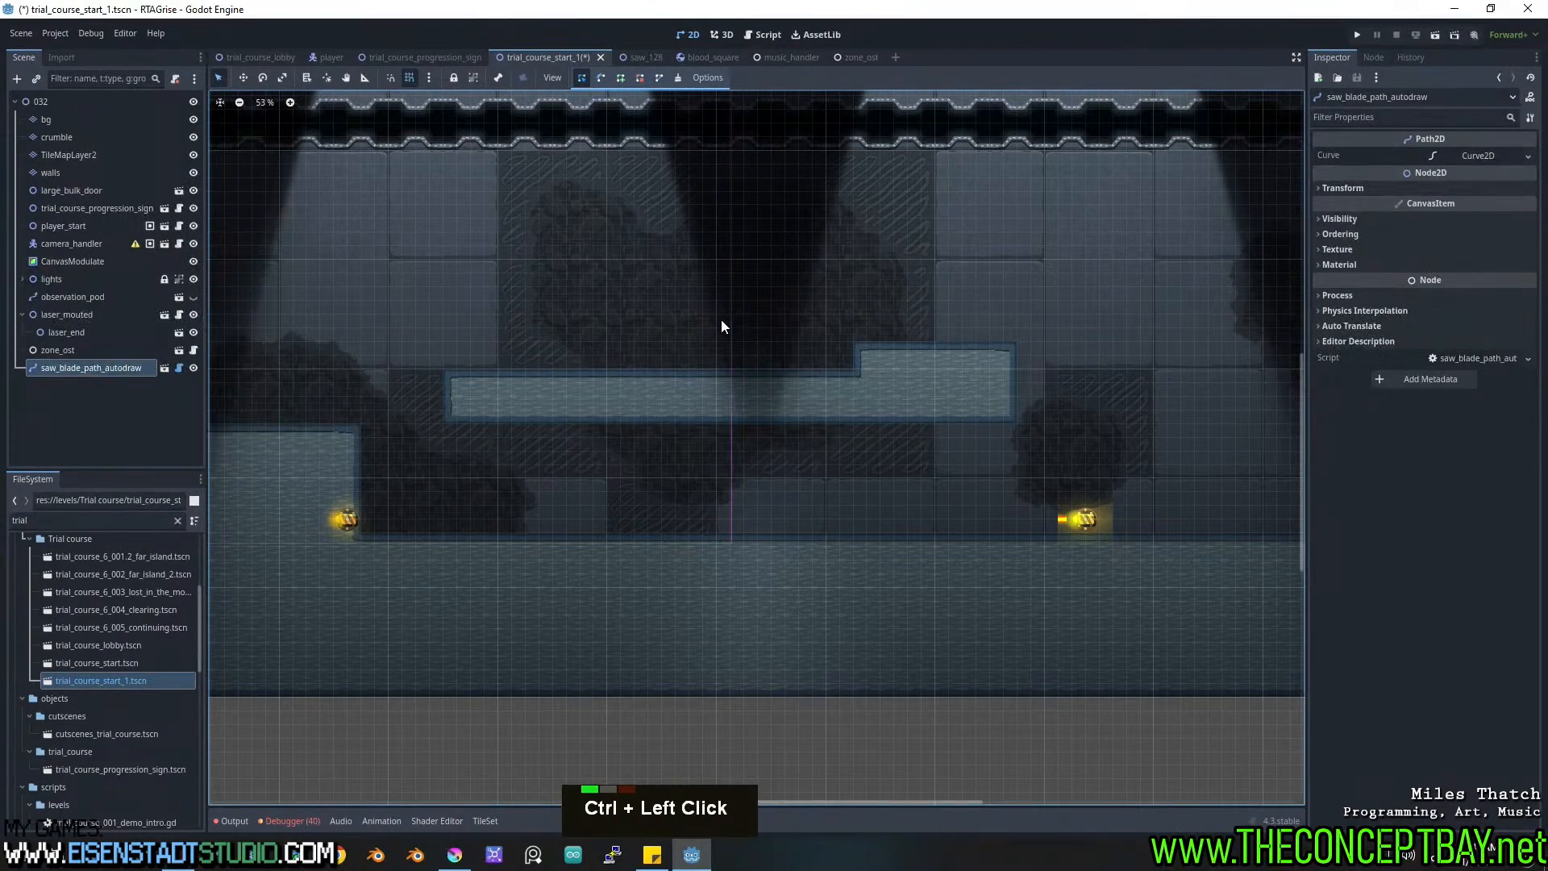
Insert a return statement as the first line of generate_wires() in saw_blade_path_autodraw.gd and save.
left_click(179, 368)
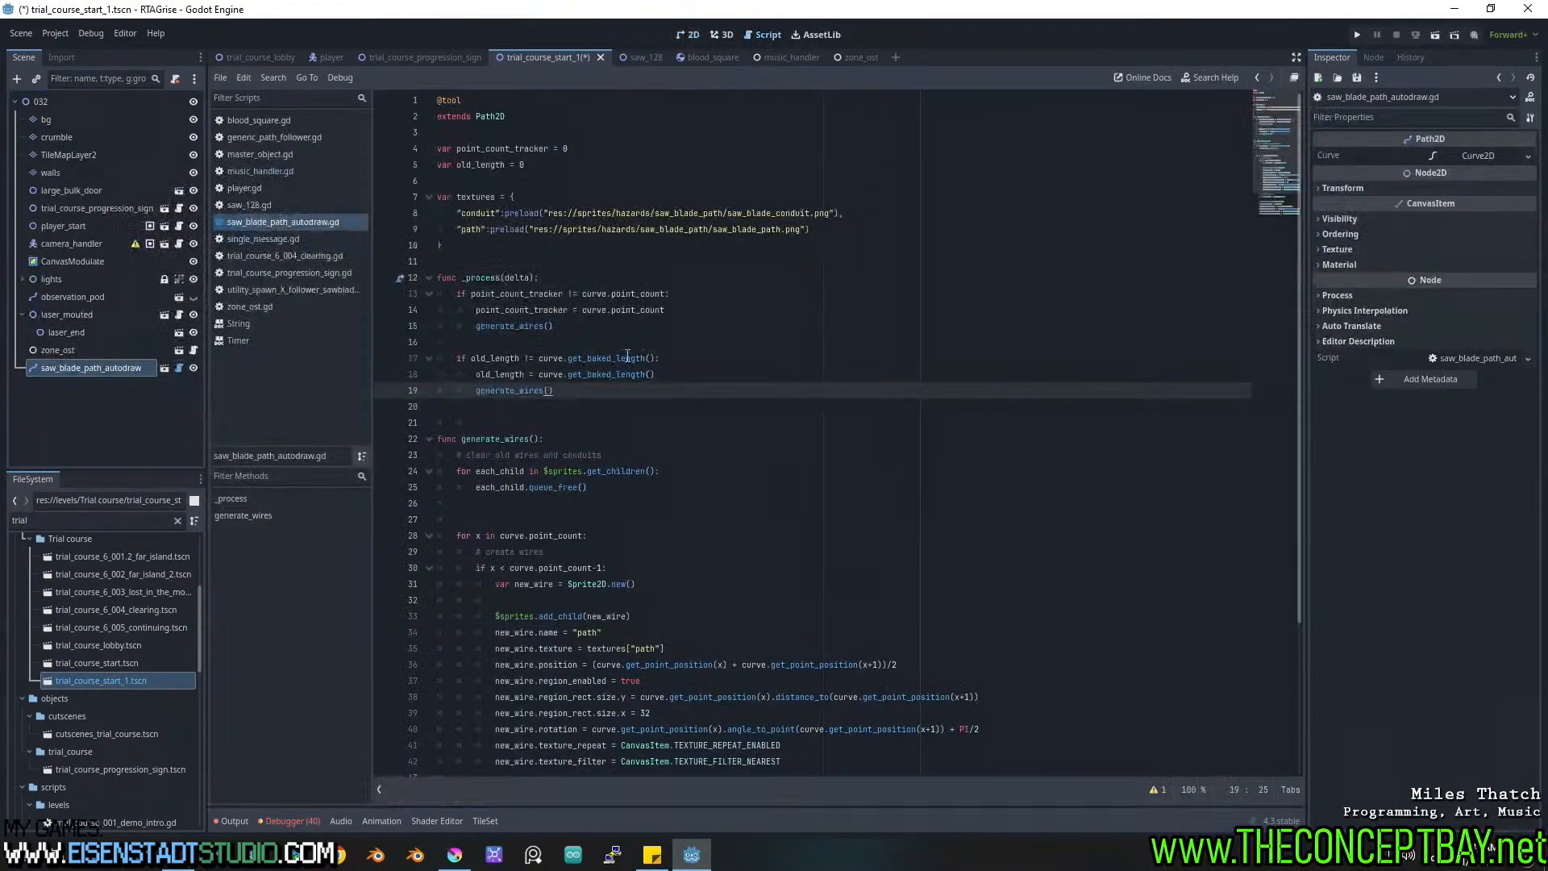
left_click(607, 449)
left_click(608, 442)
scroll(614, 444, "down", 2)
key("Return")
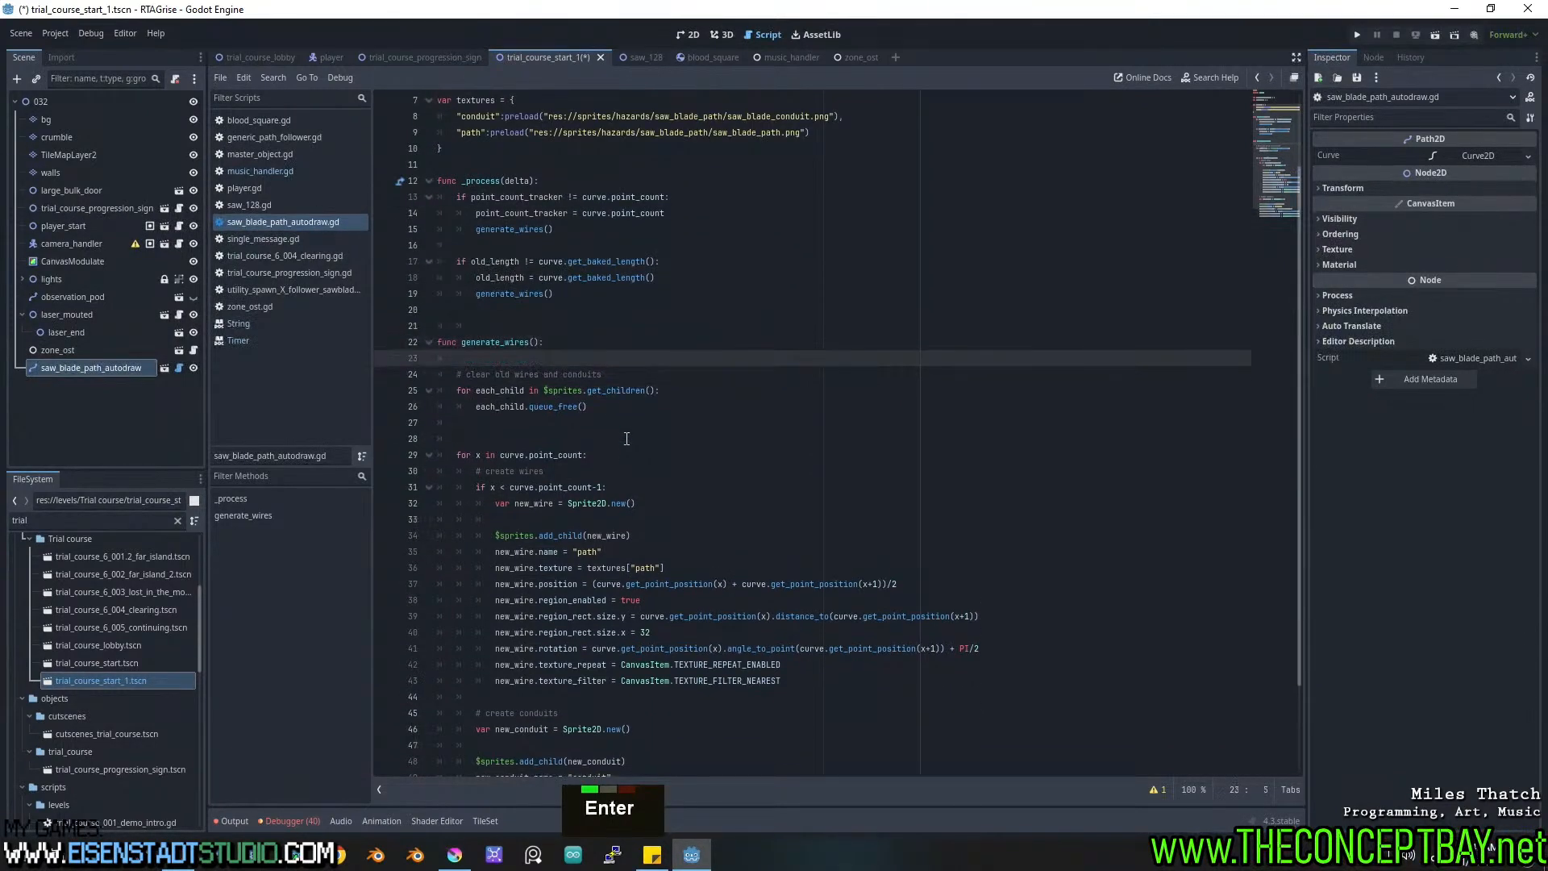
type("return")
key("ctrl+s")
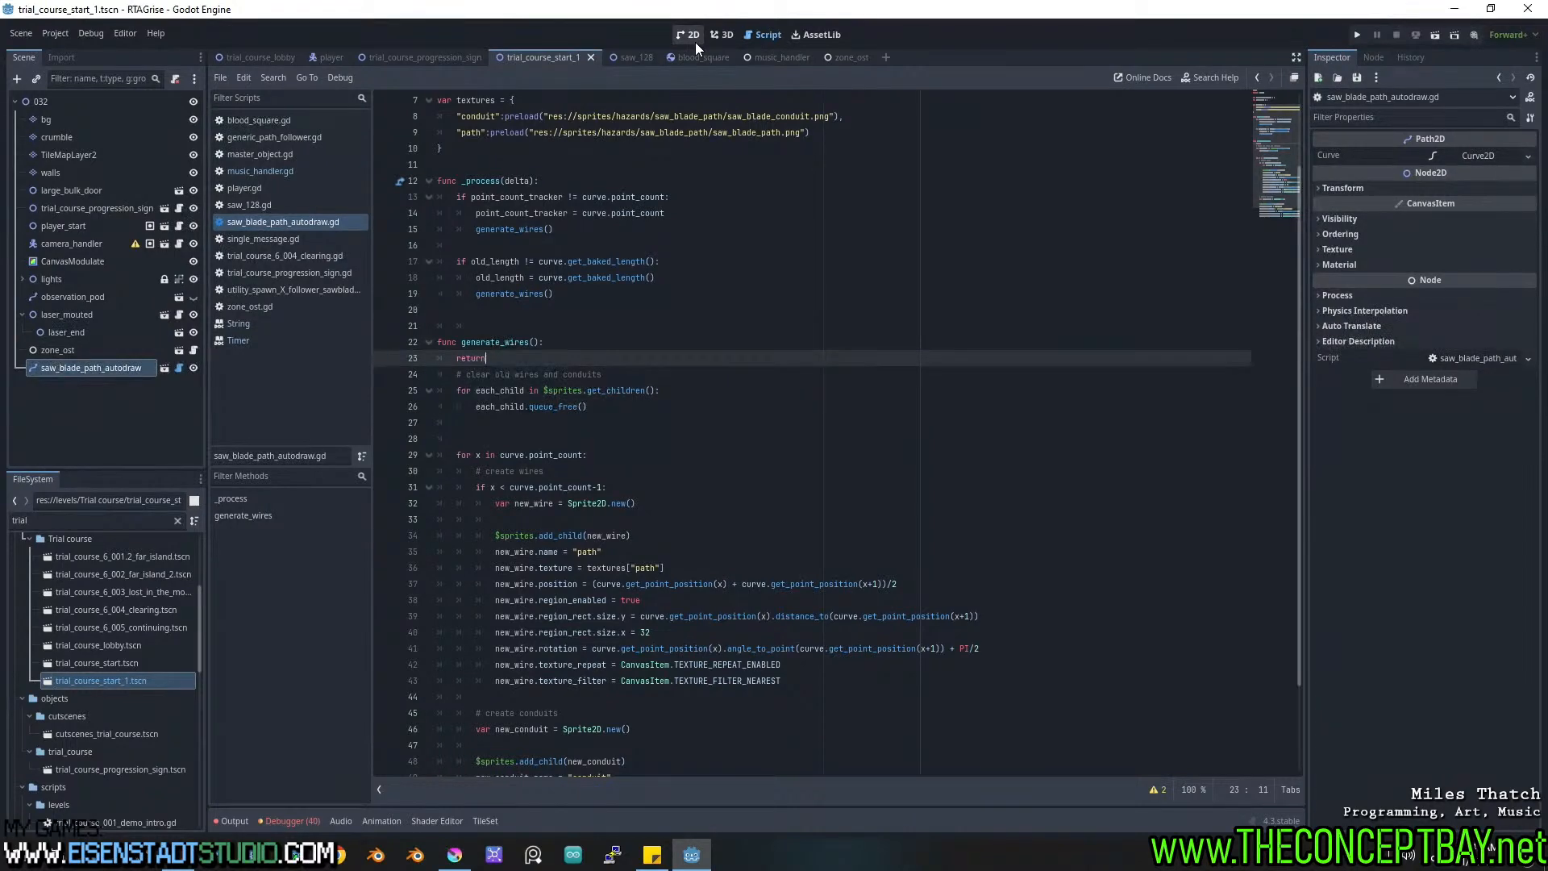
Go back to the 2D scene and start the saw blade path with a point at the inner corner of the platform's raised block.
left_click(722, 35)
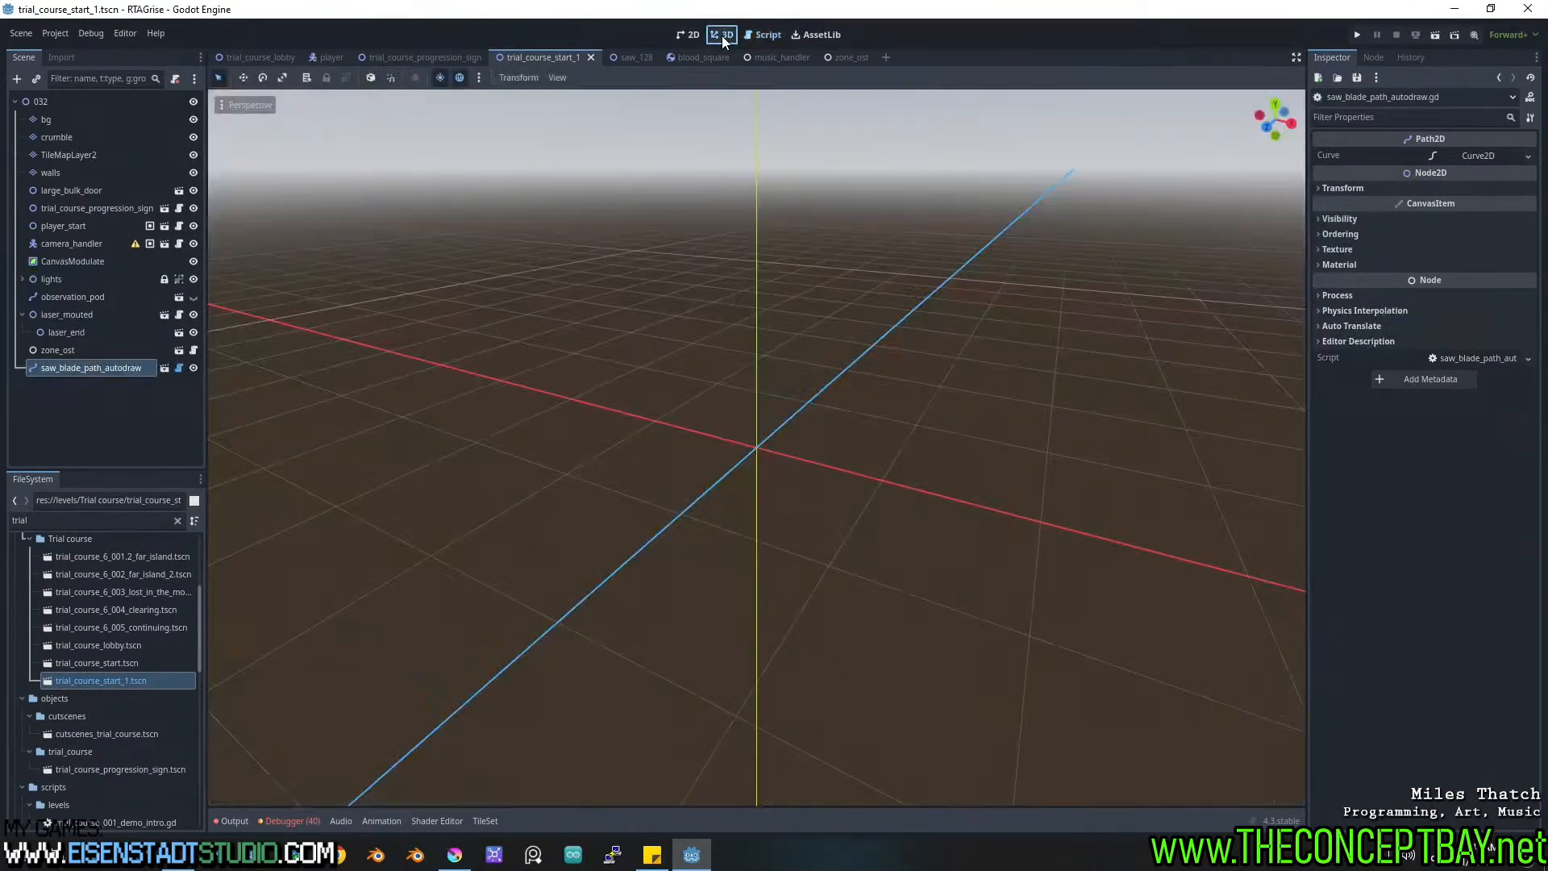
left_click(688, 35)
left_click(839, 355, "ctrl")
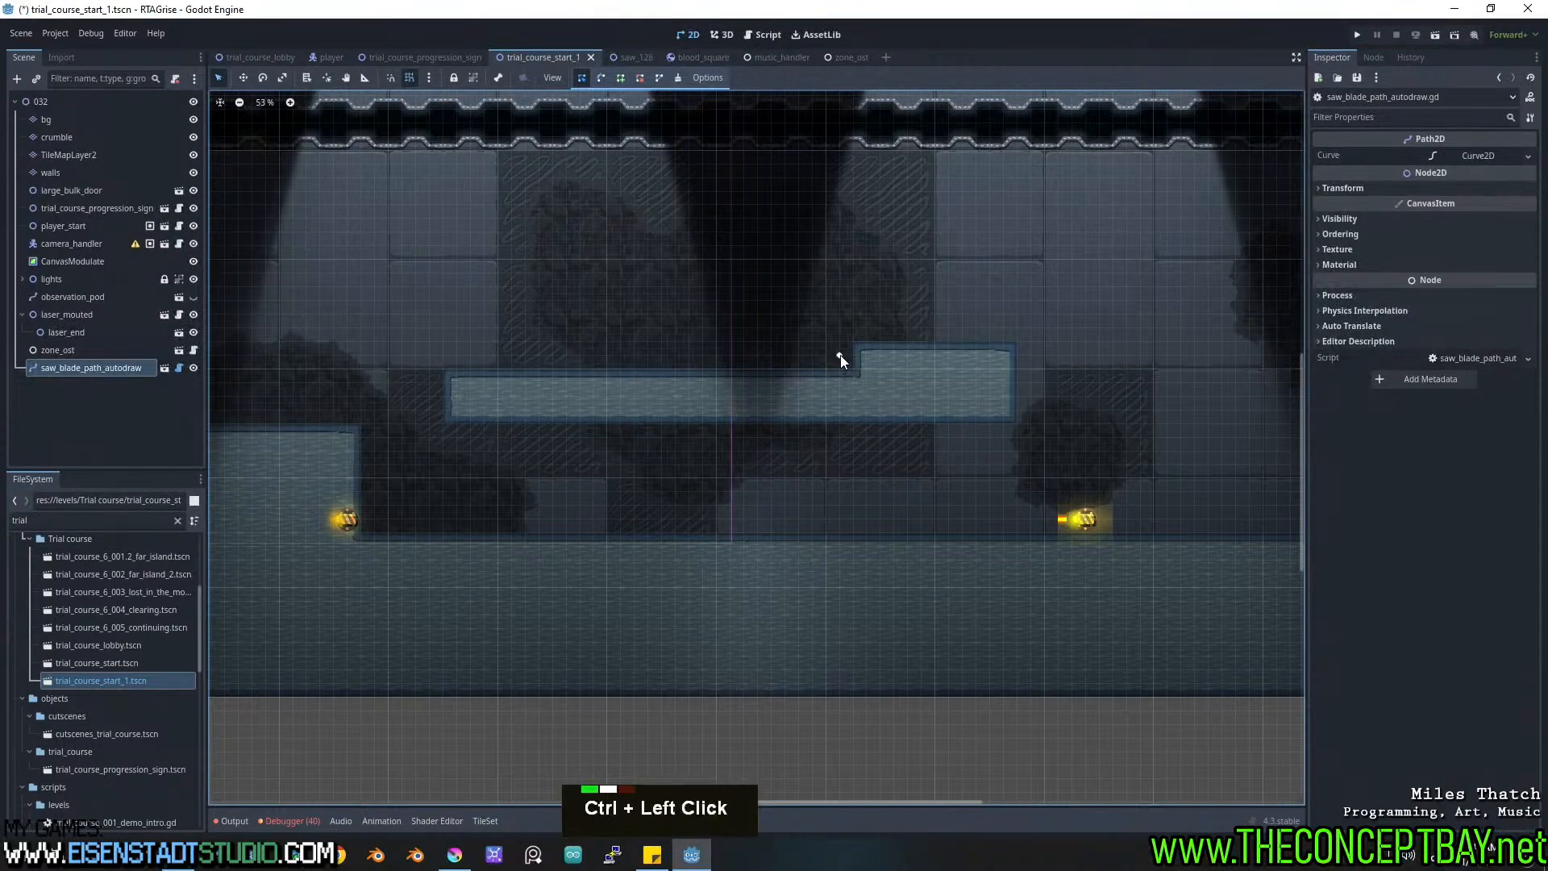
Add saw blade path points around the floating platform, following its left, bottom and right sides and the raised step on top.
left_click(428, 356, "ctrl")
left_click(426, 437, "ctrl")
left_click(1031, 437, "ctrl")
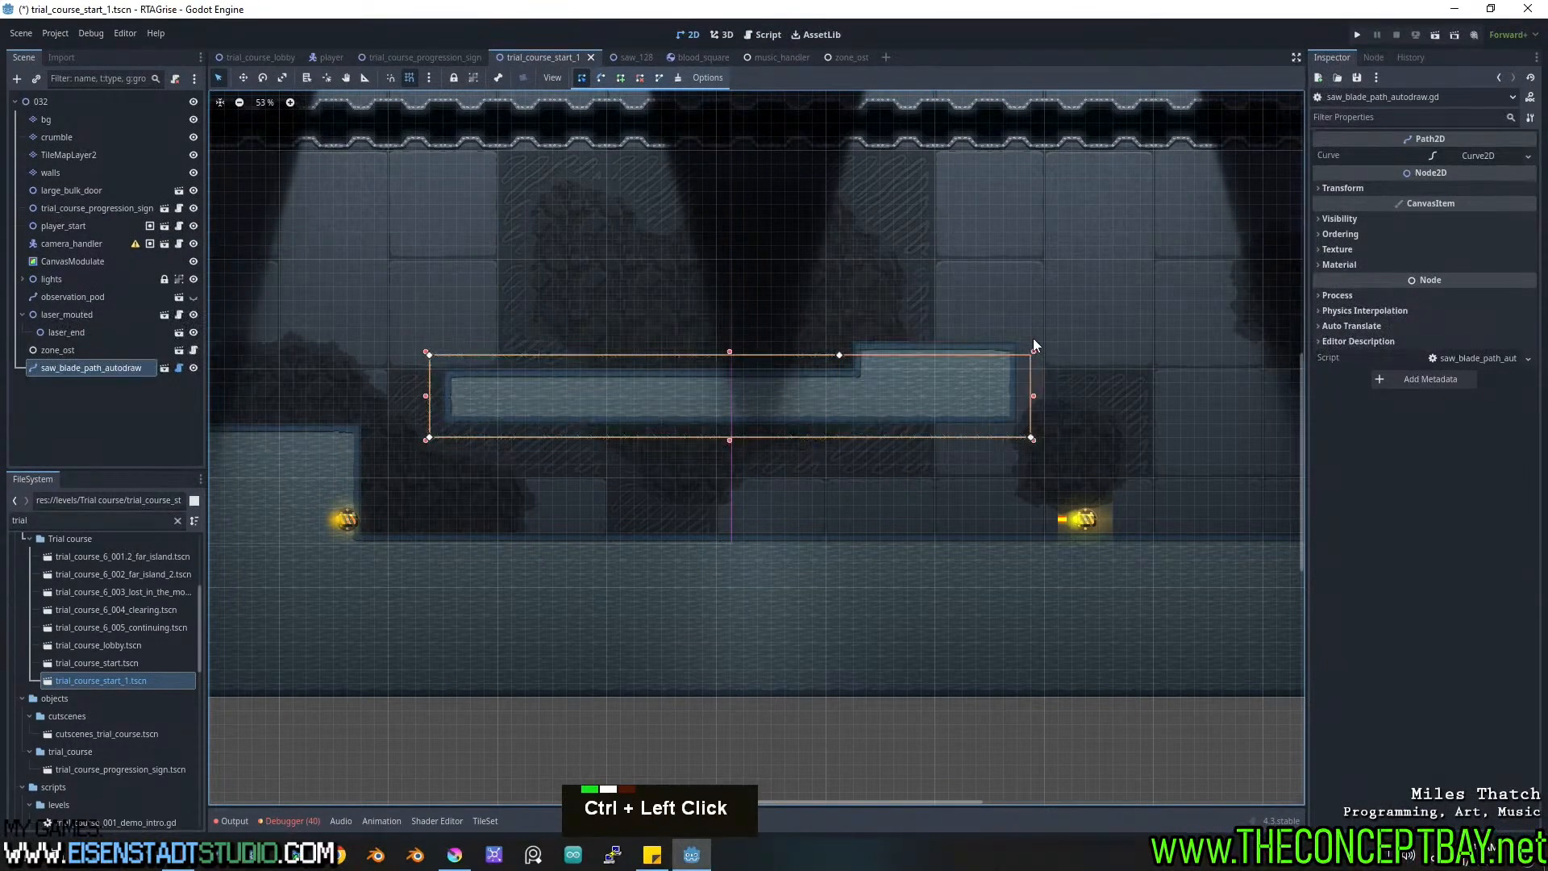
left_click(1034, 331, "ctrl")
left_click(842, 330, "ctrl")
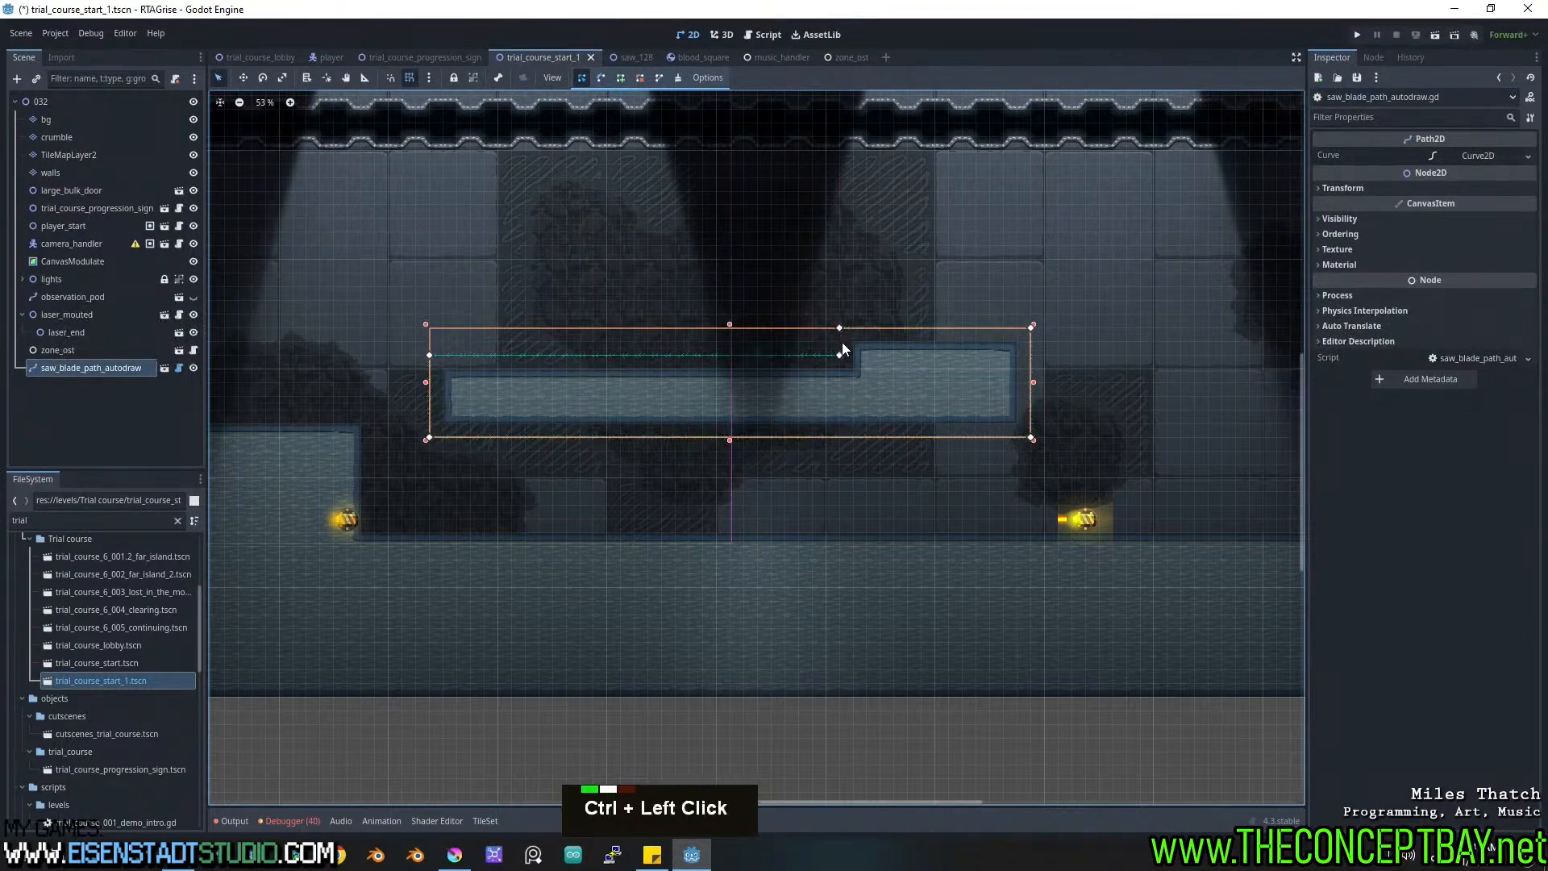
left_click(840, 355, "ctrl")
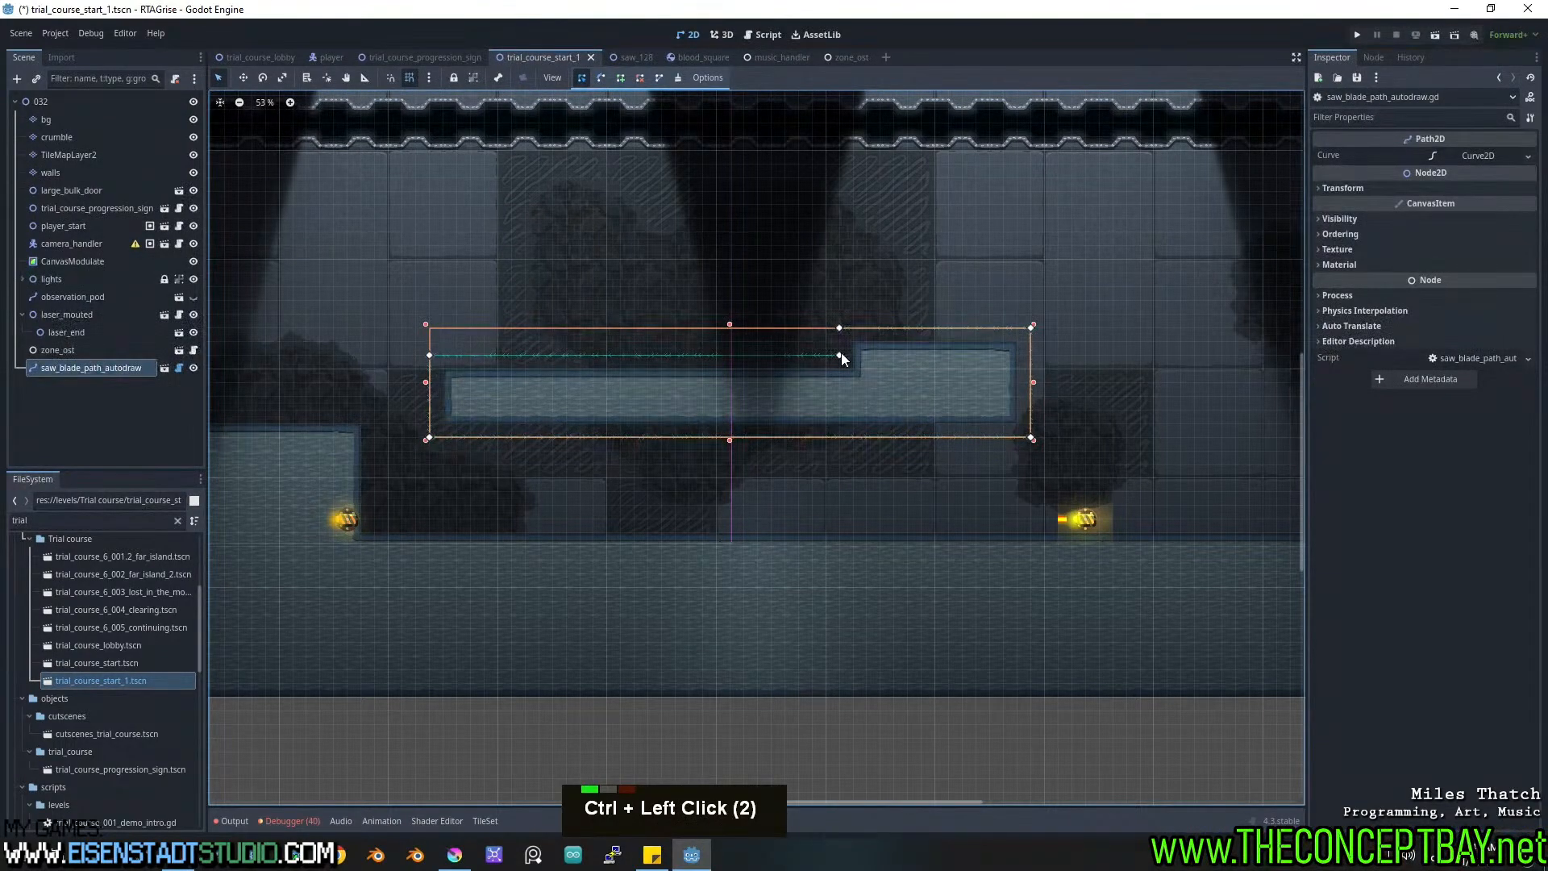
scroll(692, 208, "up", 4)
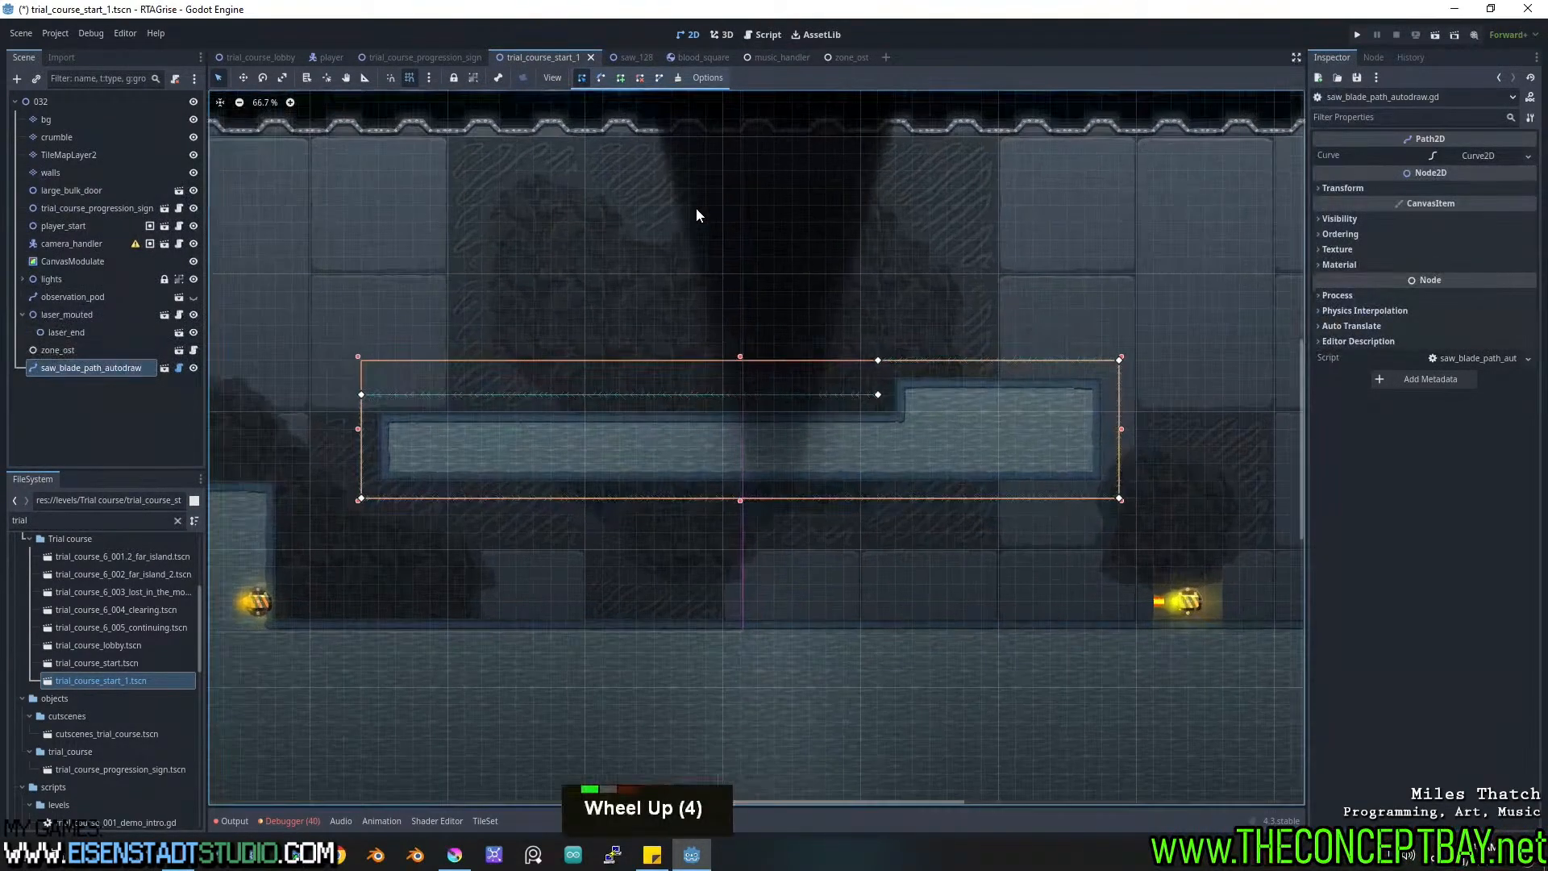
Examine the generate_wires code in saw_blade_path_autodraw.gd and open the node's own scene to inspect its setup.
left_click(177, 367)
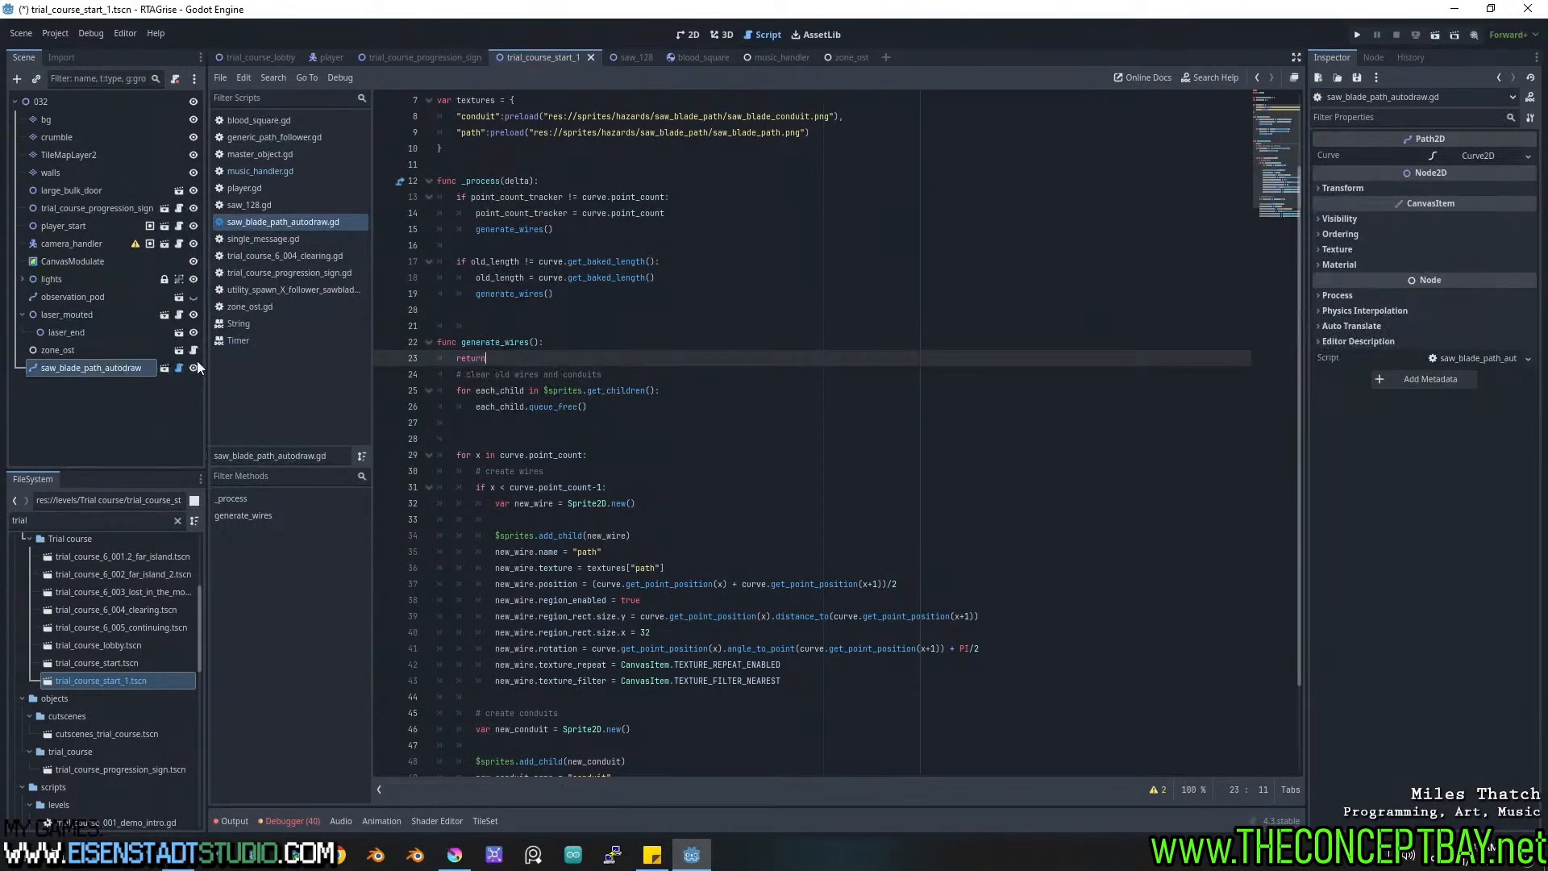
scroll(589, 468, "down", 3)
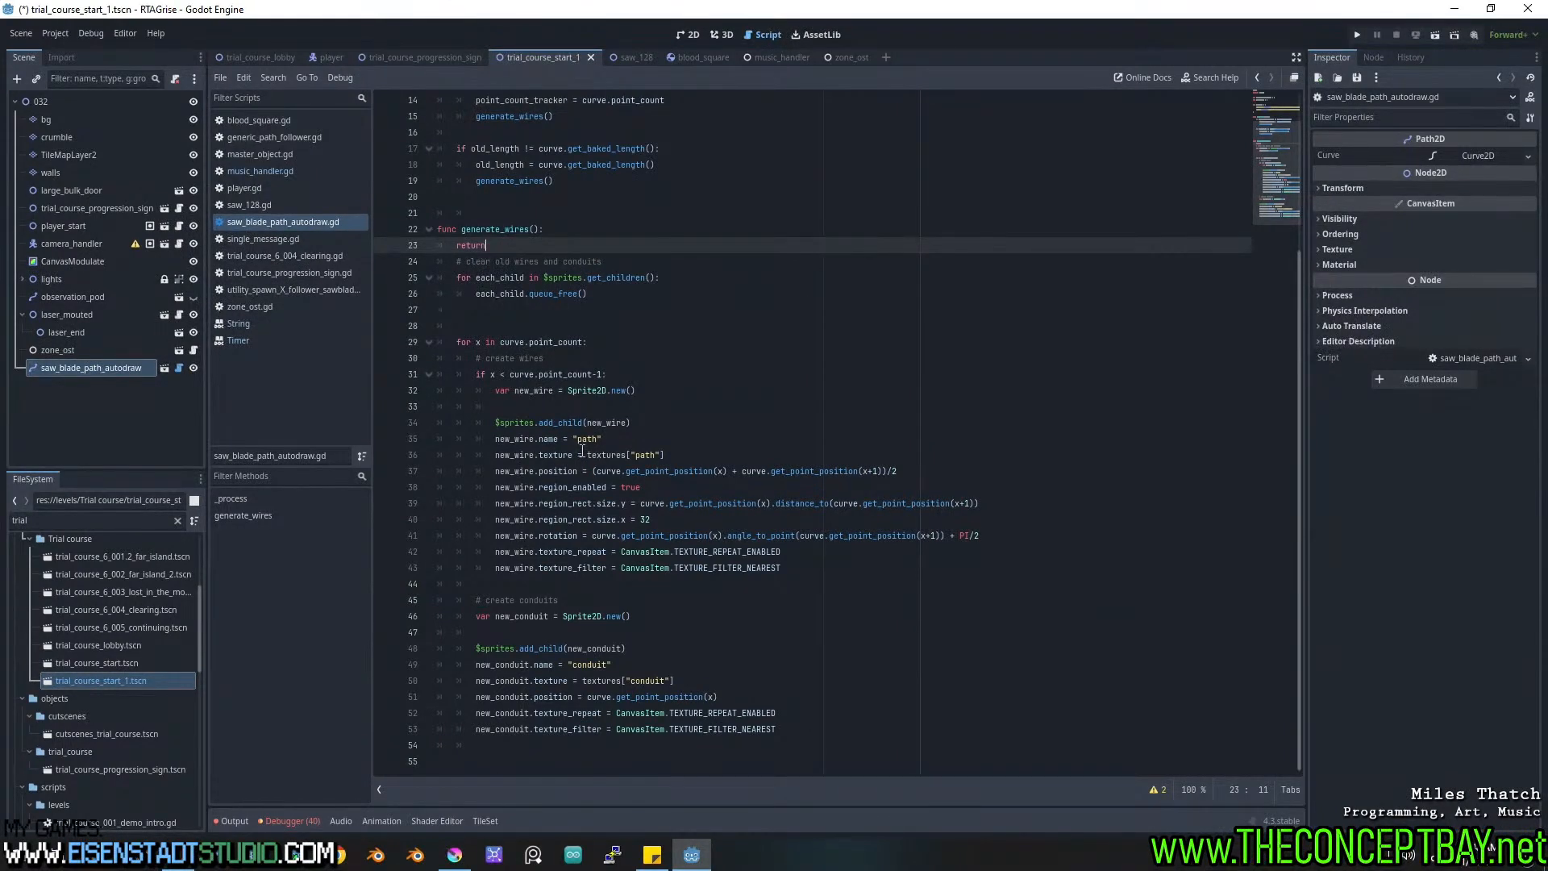
scroll(524, 724, "down", 6)
left_click(165, 369)
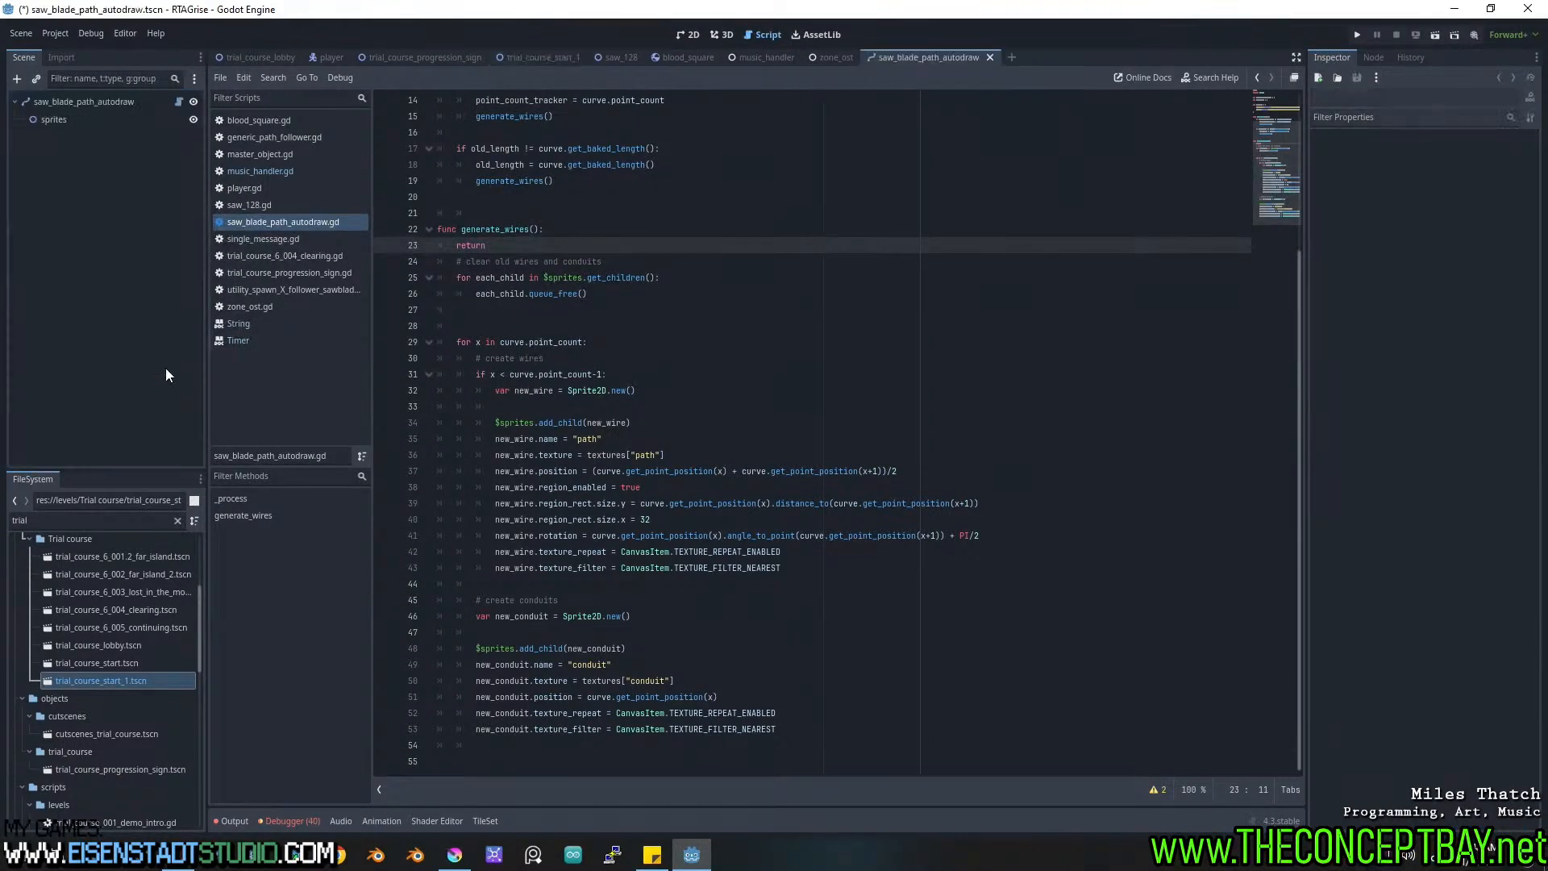
double_click(724, 37)
double_click(690, 36)
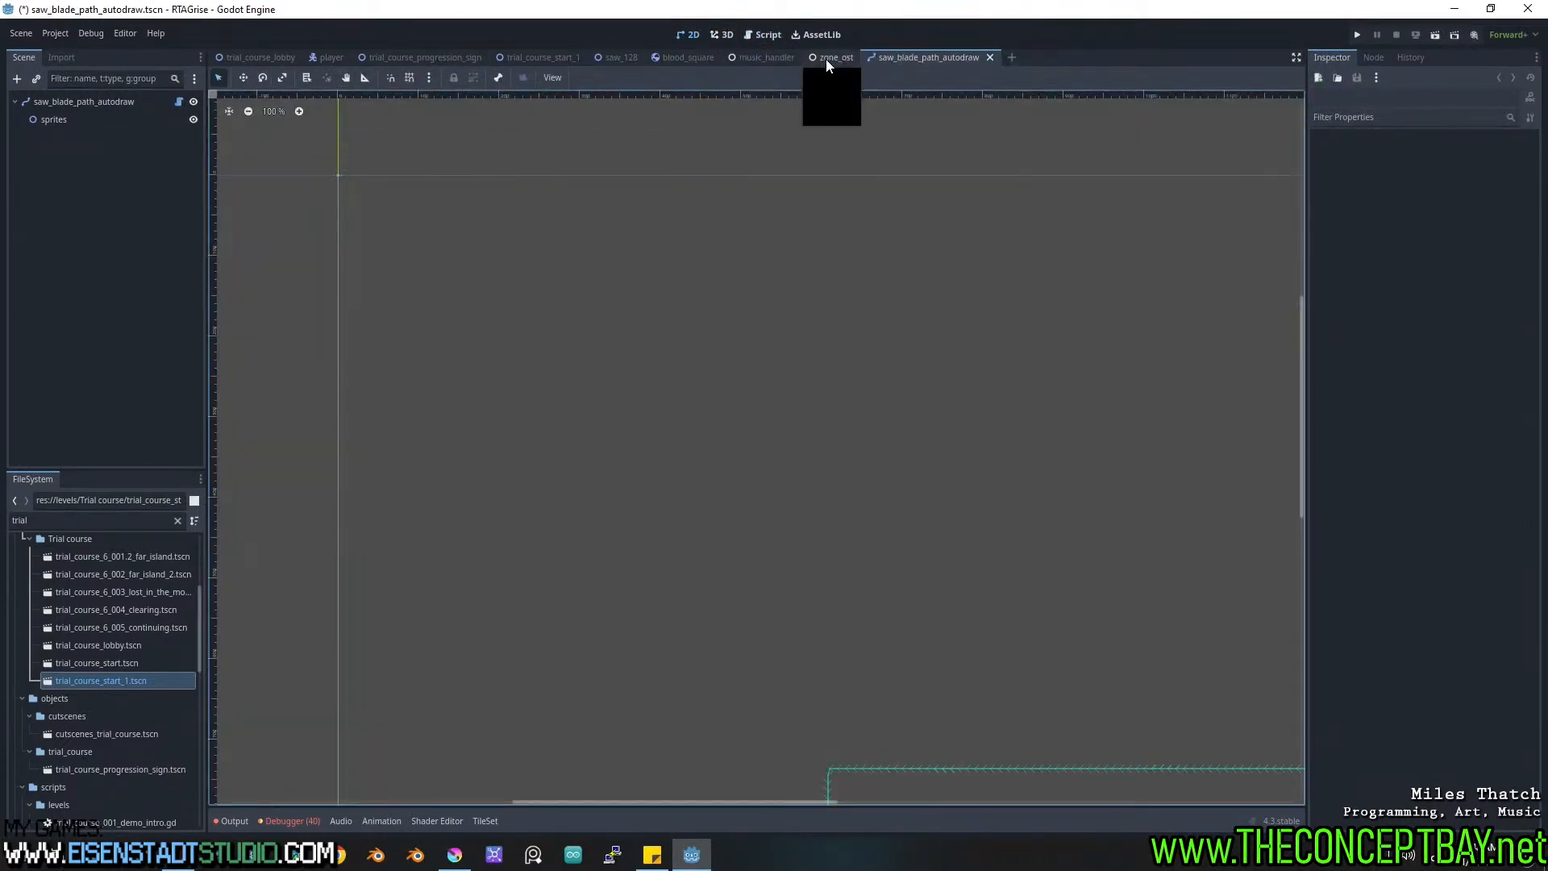
left_click(179, 102)
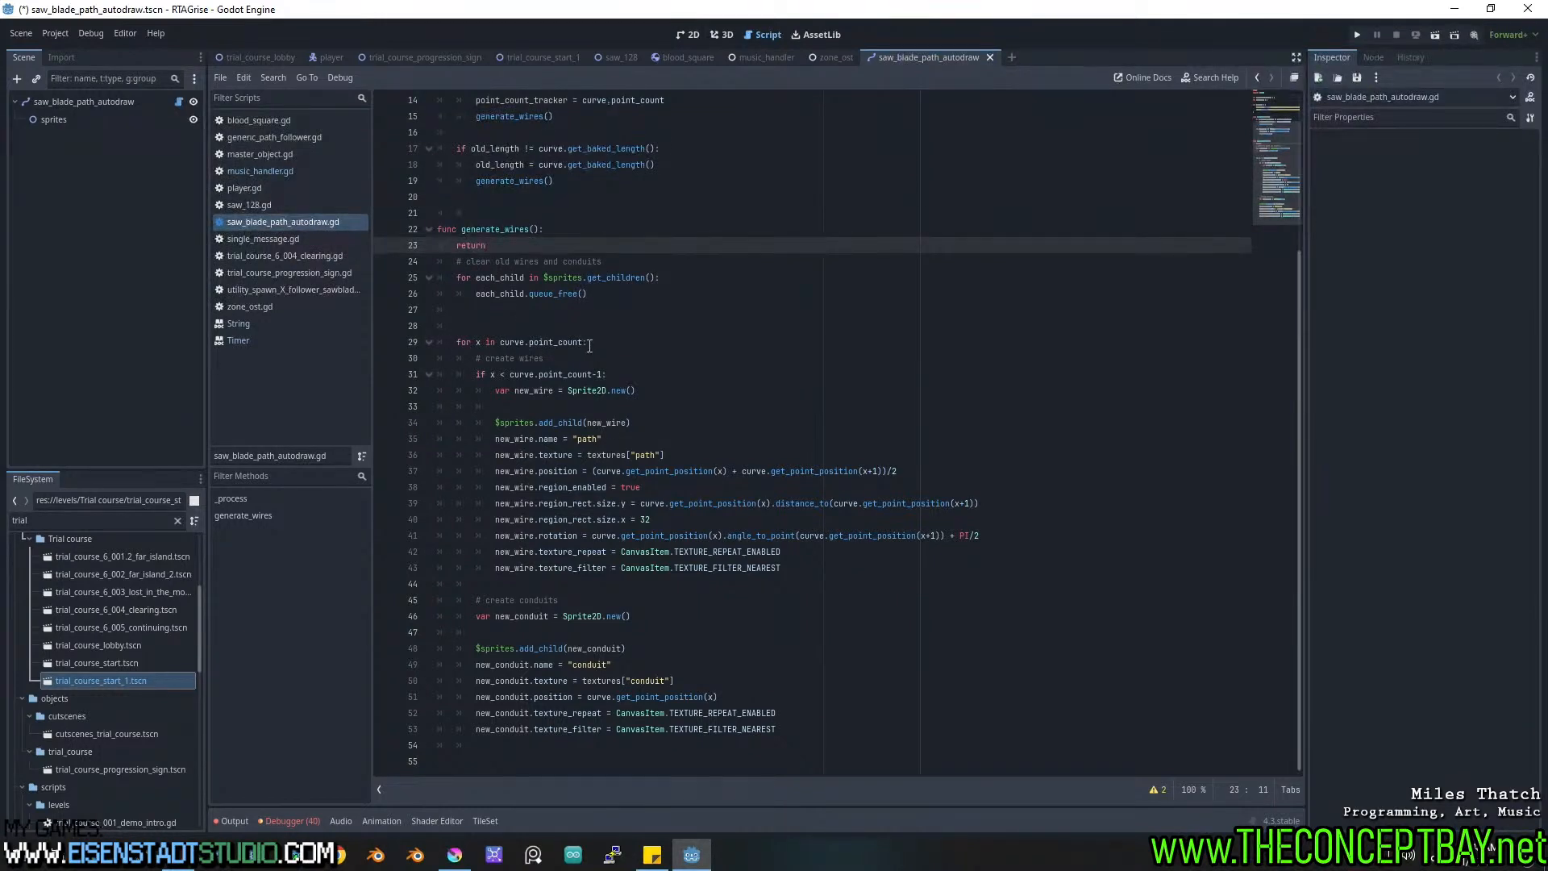
left_click(588, 343)
Check the output messages and debugger errors, and clear the output log.
left_click(233, 821)
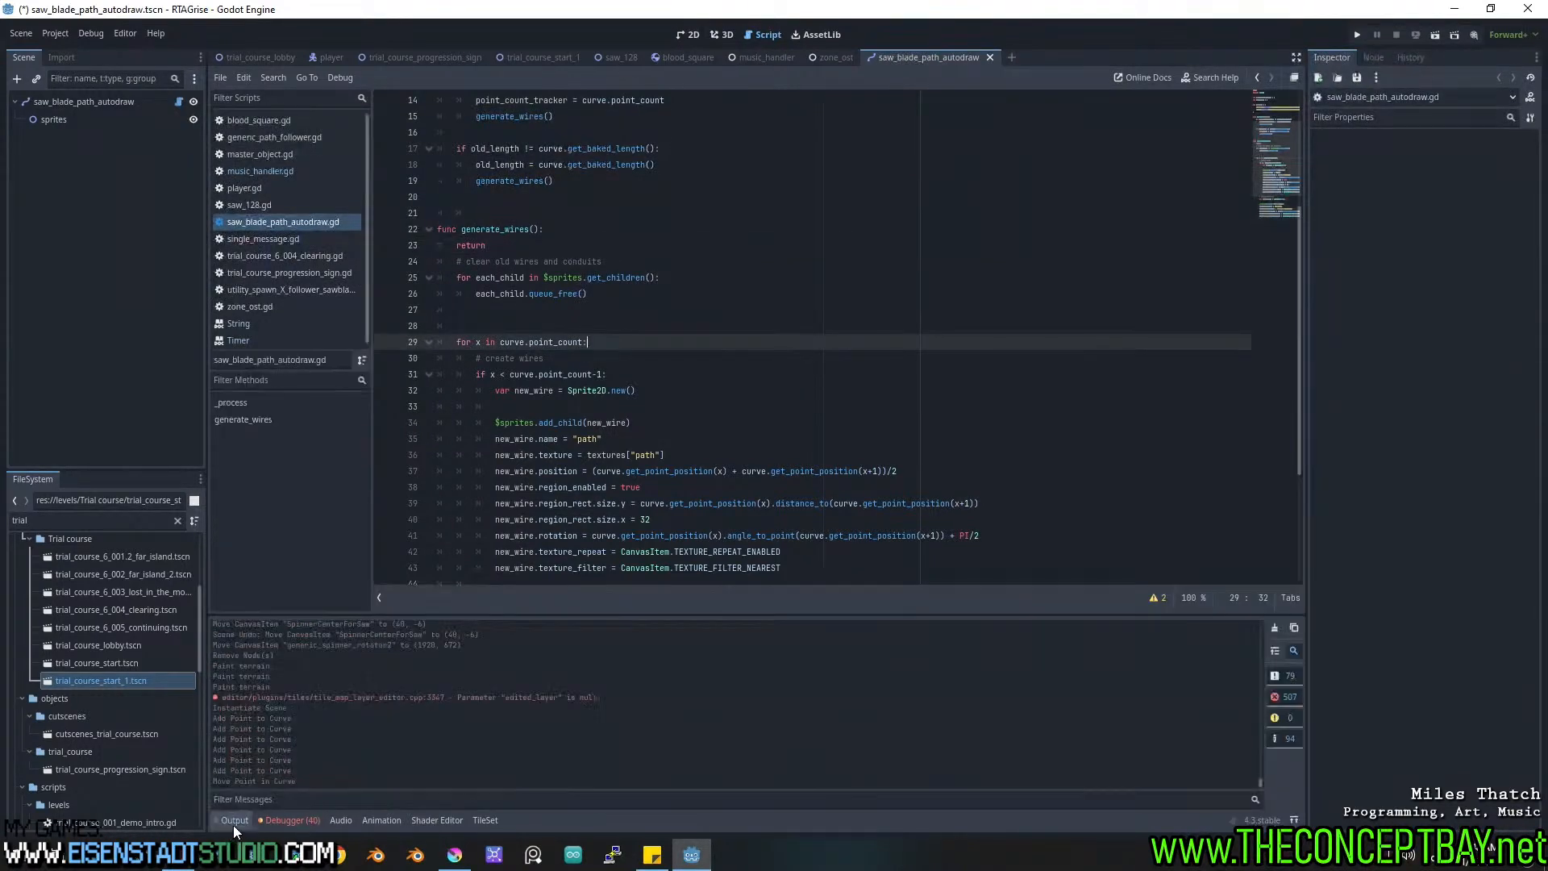
left_click(273, 820)
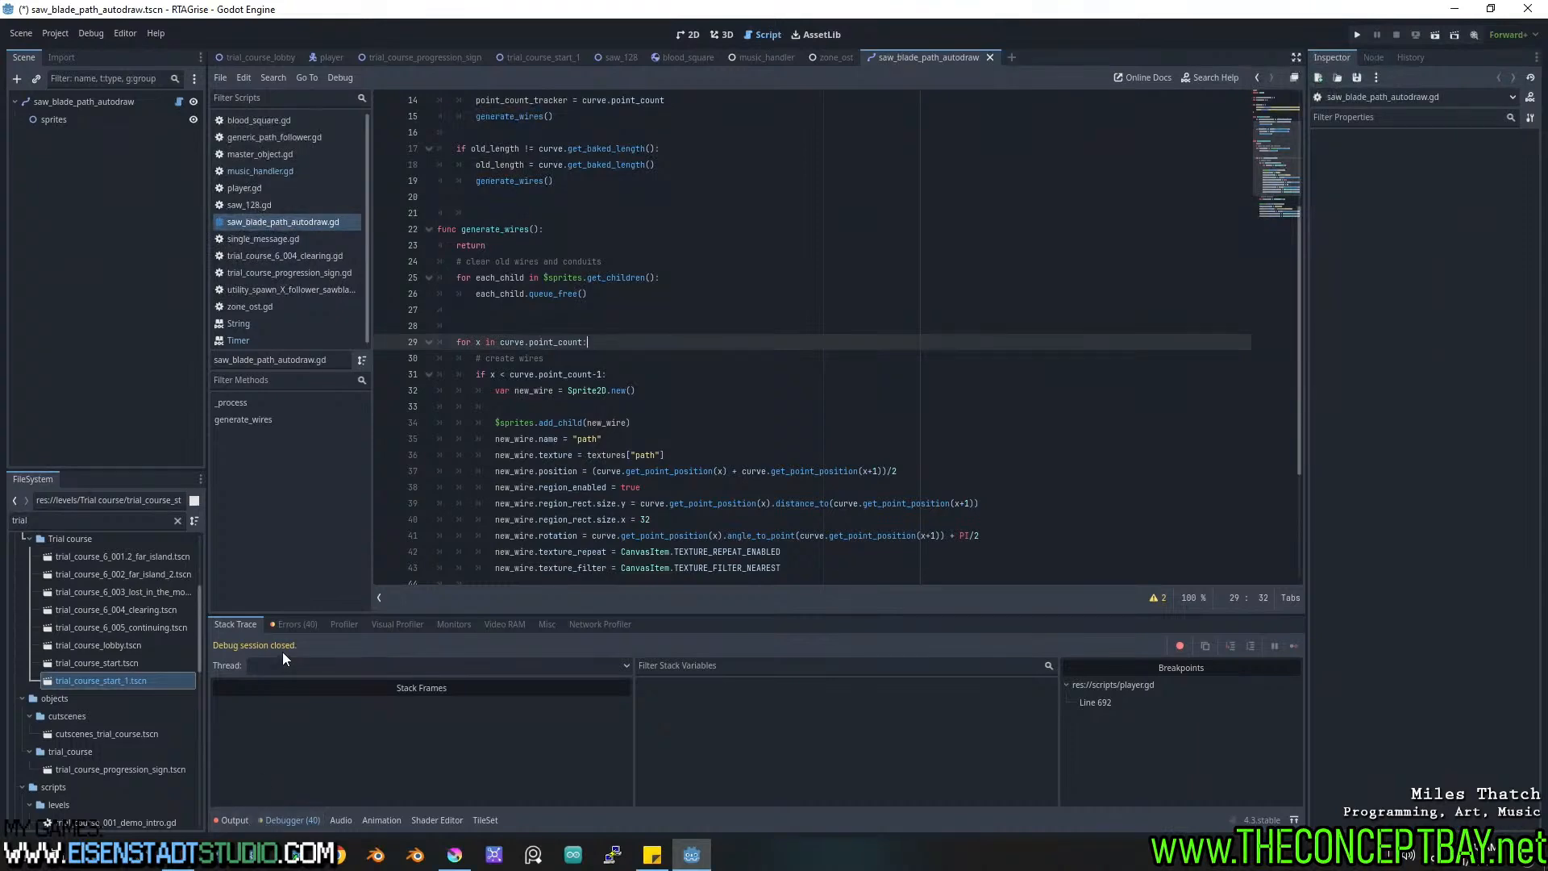
left_click(293, 624)
left_click(233, 819)
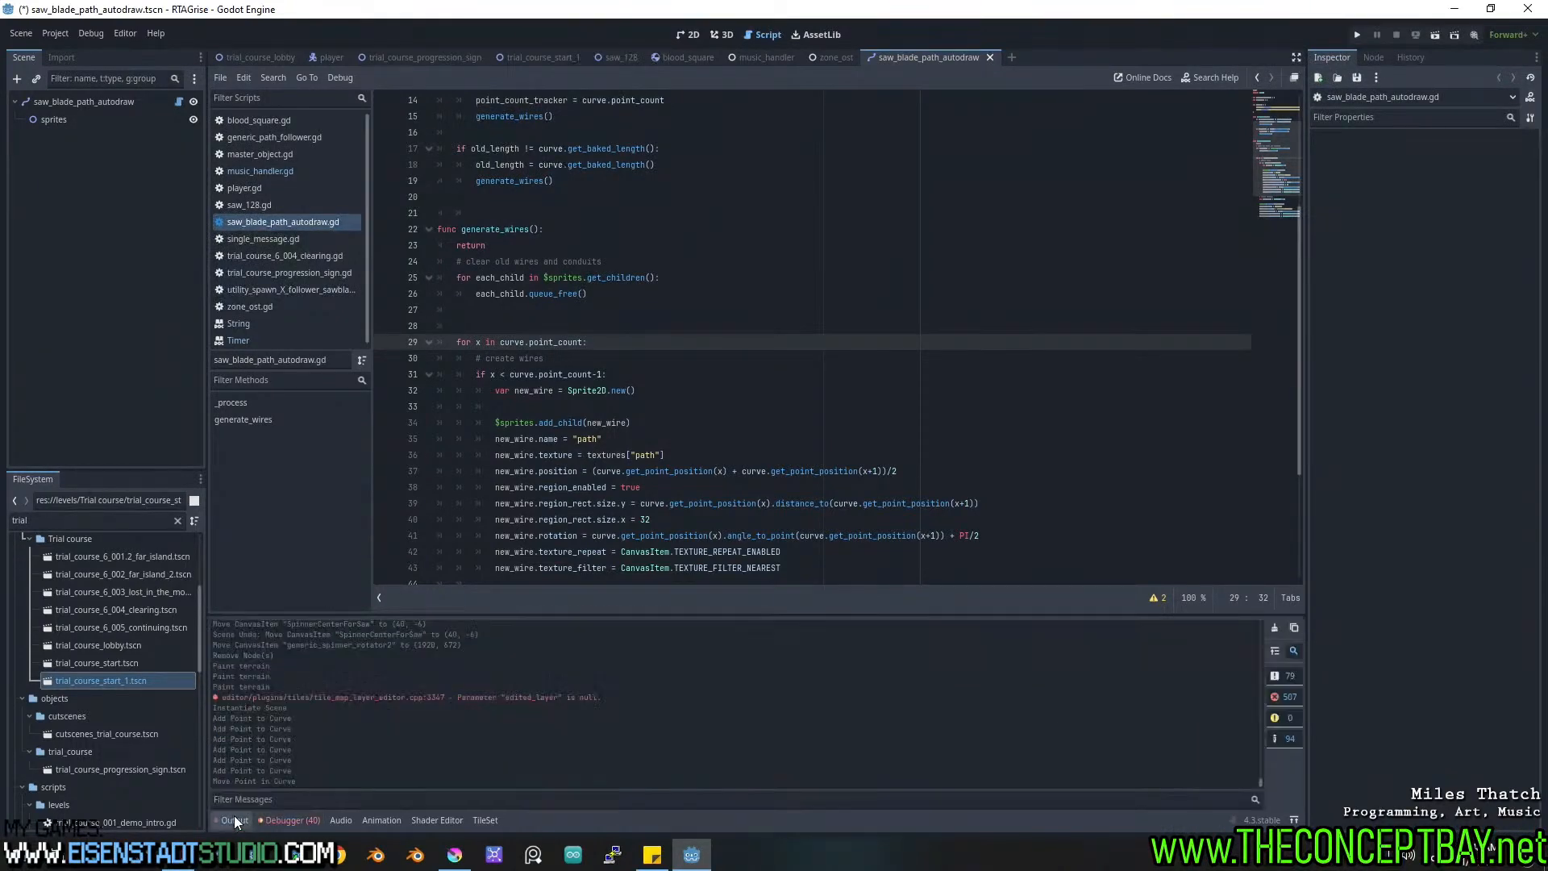
left_click(1275, 630)
In the trial_course_start_1 scene, add a path point at the inner corner of the platform's step to close the saw blade loop.
left_click(688, 35)
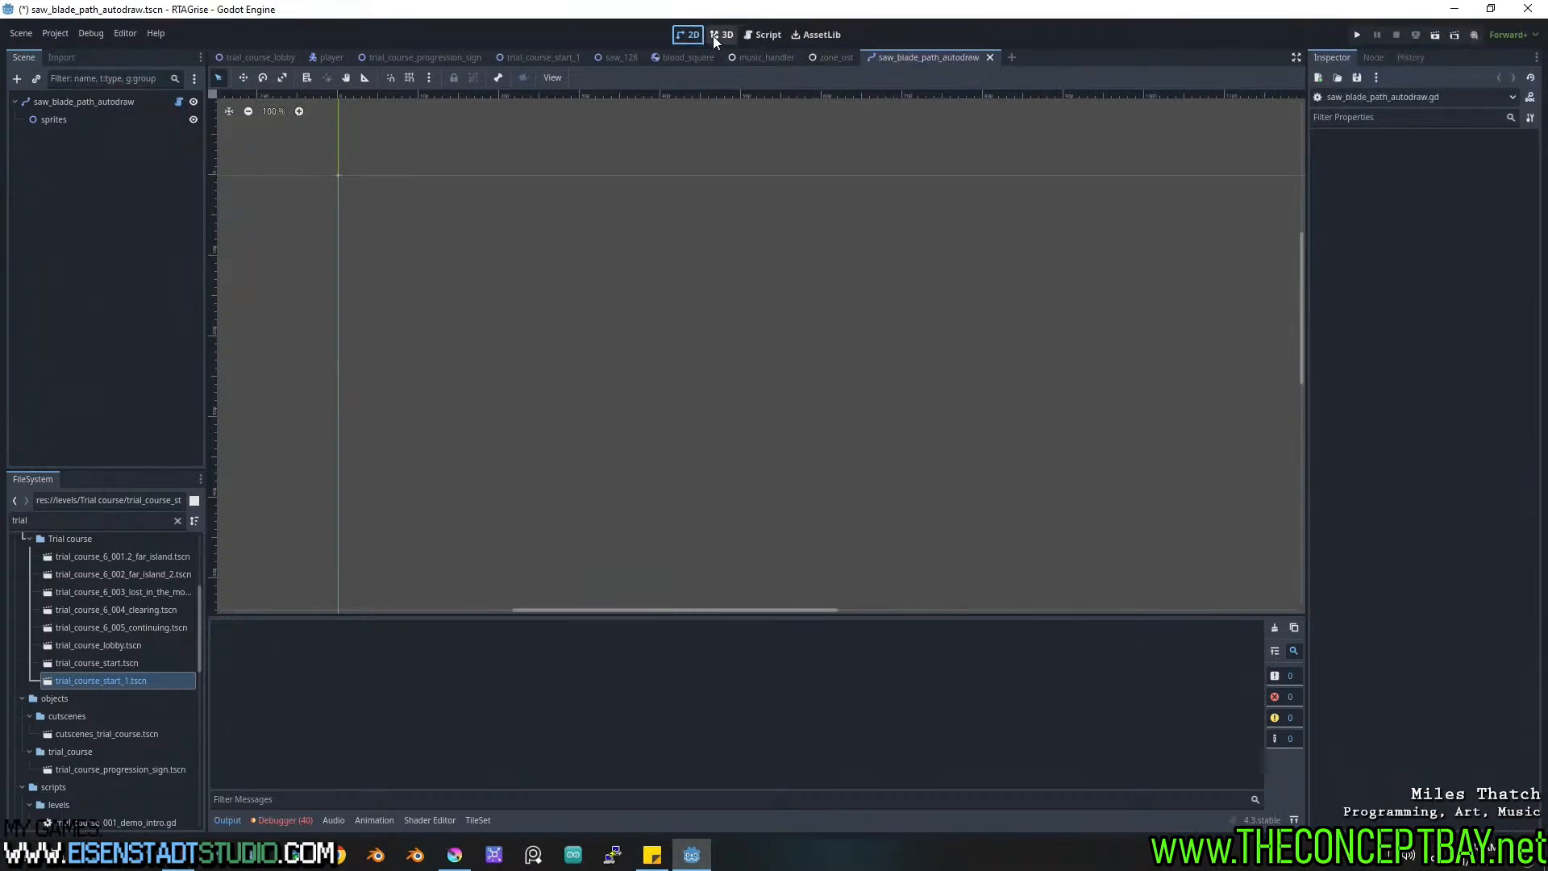
left_click(541, 57)
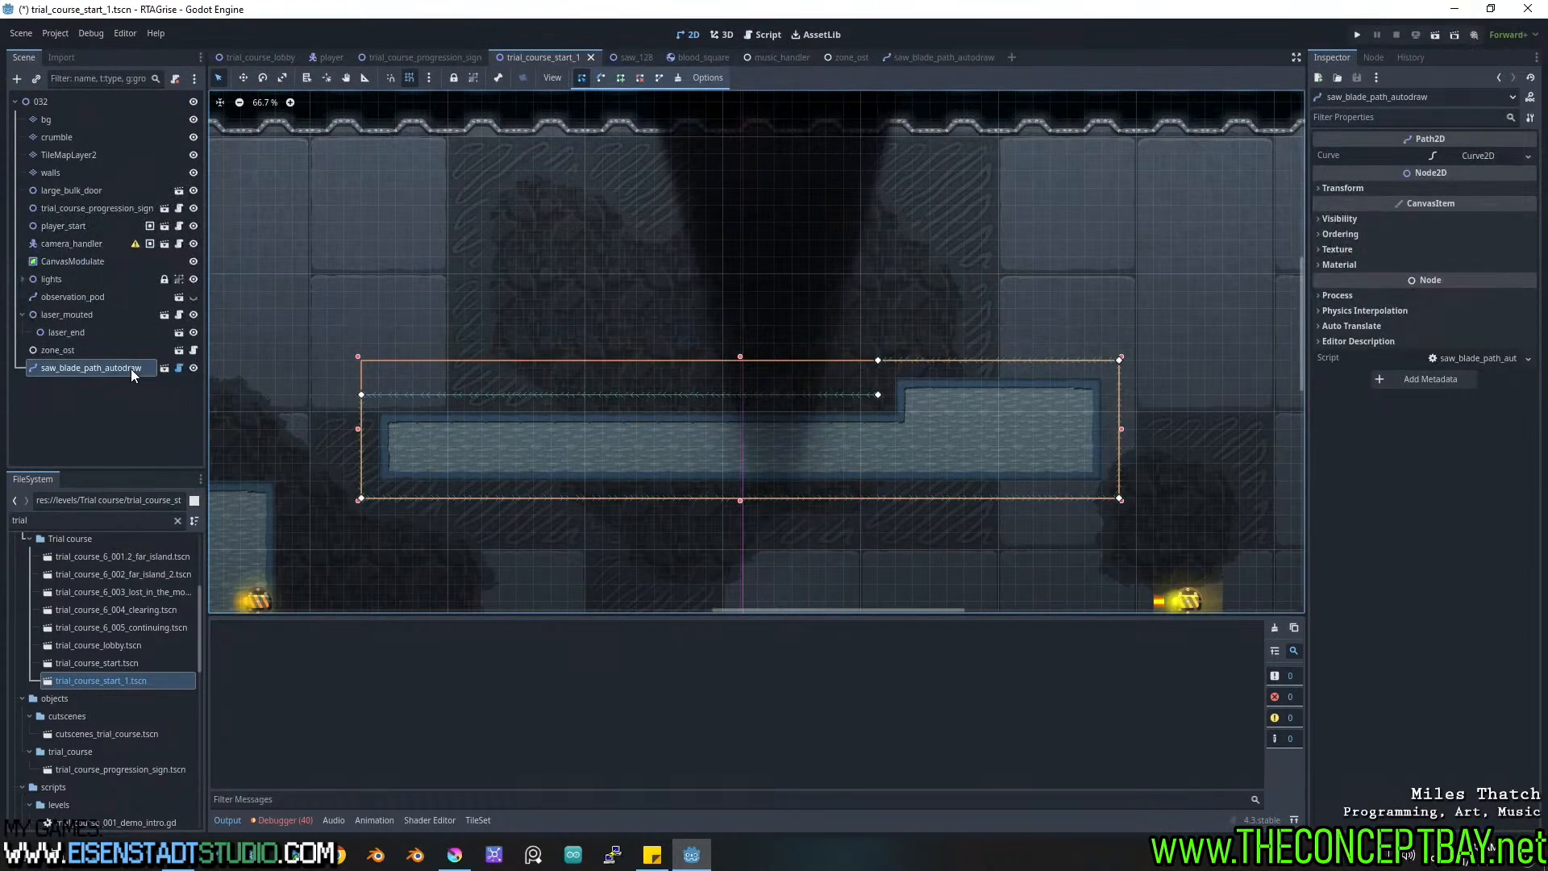
left_click_drag(866, 376, 882, 394, "ctrl")
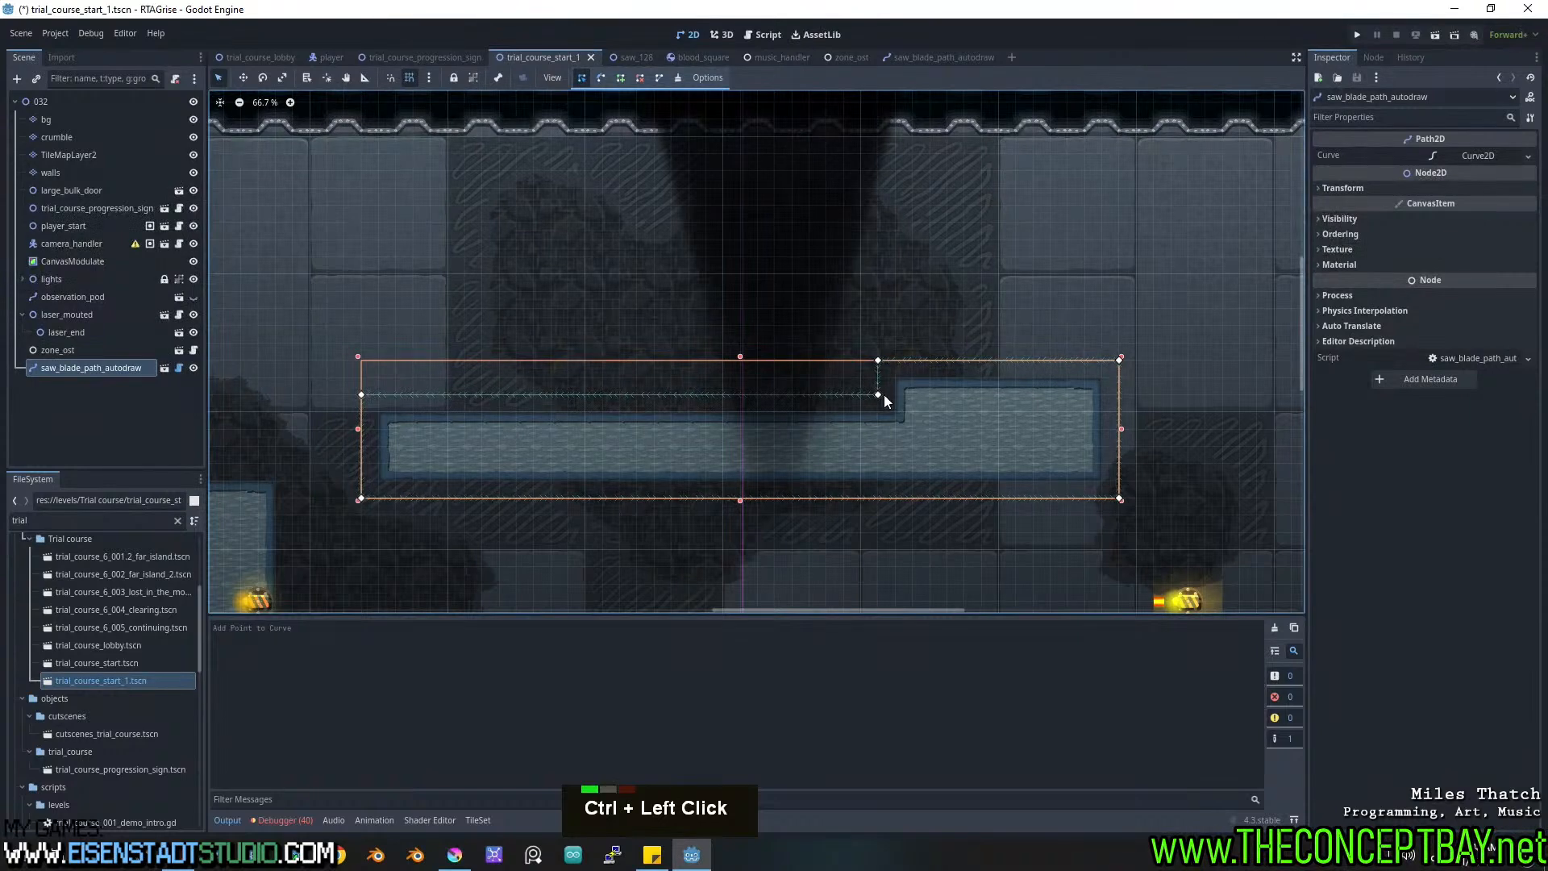
Comment out the return line in generate_wires of the autodraw script, save, and go back to the level's 2D view.
left_click(179, 367)
left_click(512, 243)
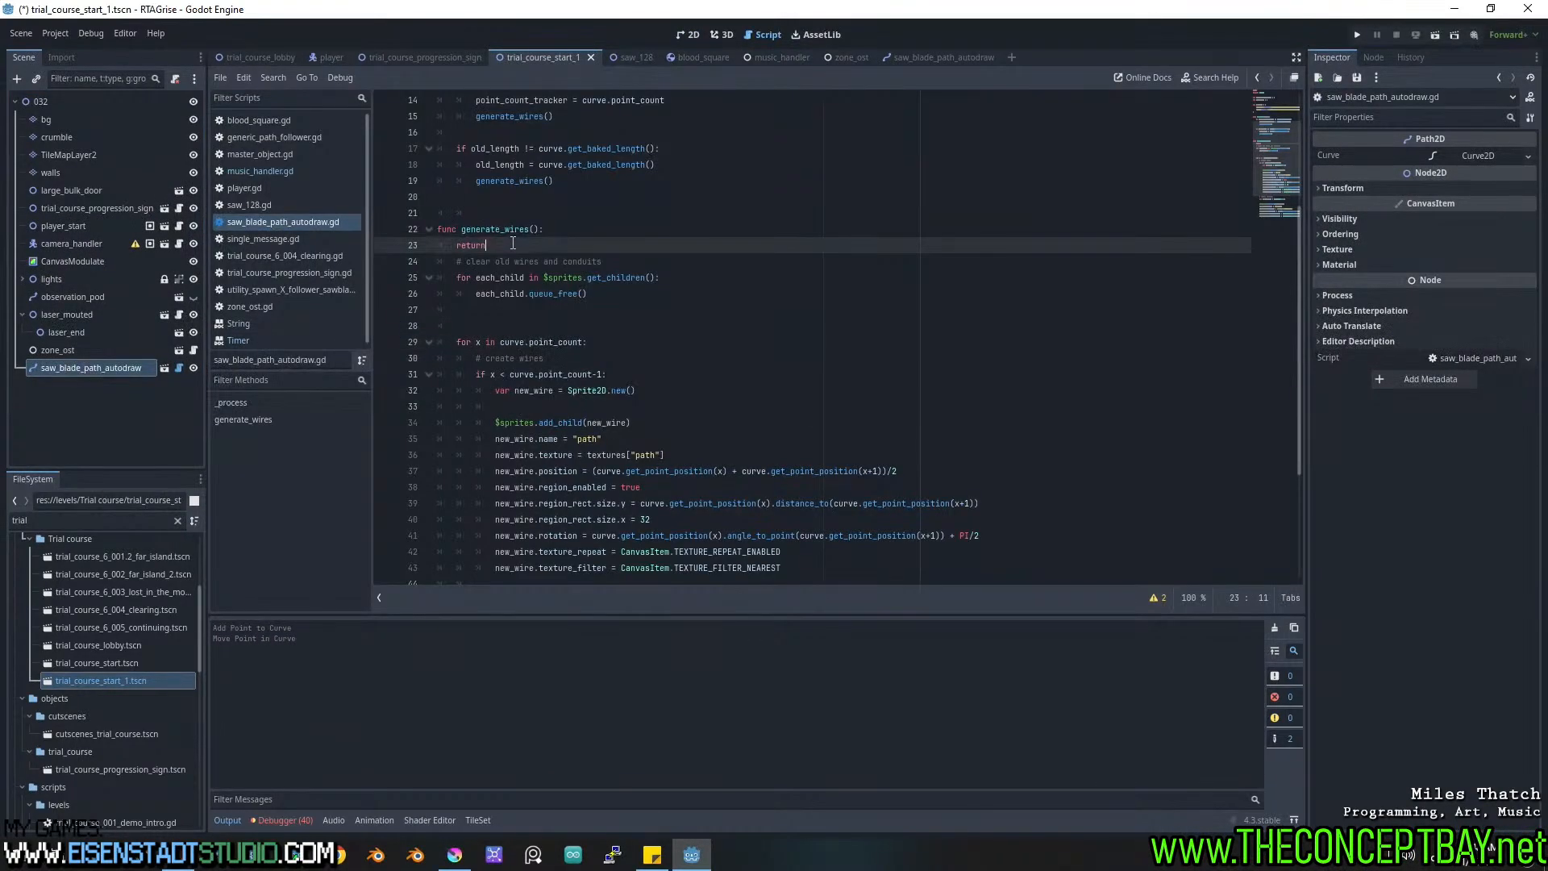
key("ctrl+slash")
key("ctrl+s")
left_click(687, 32)
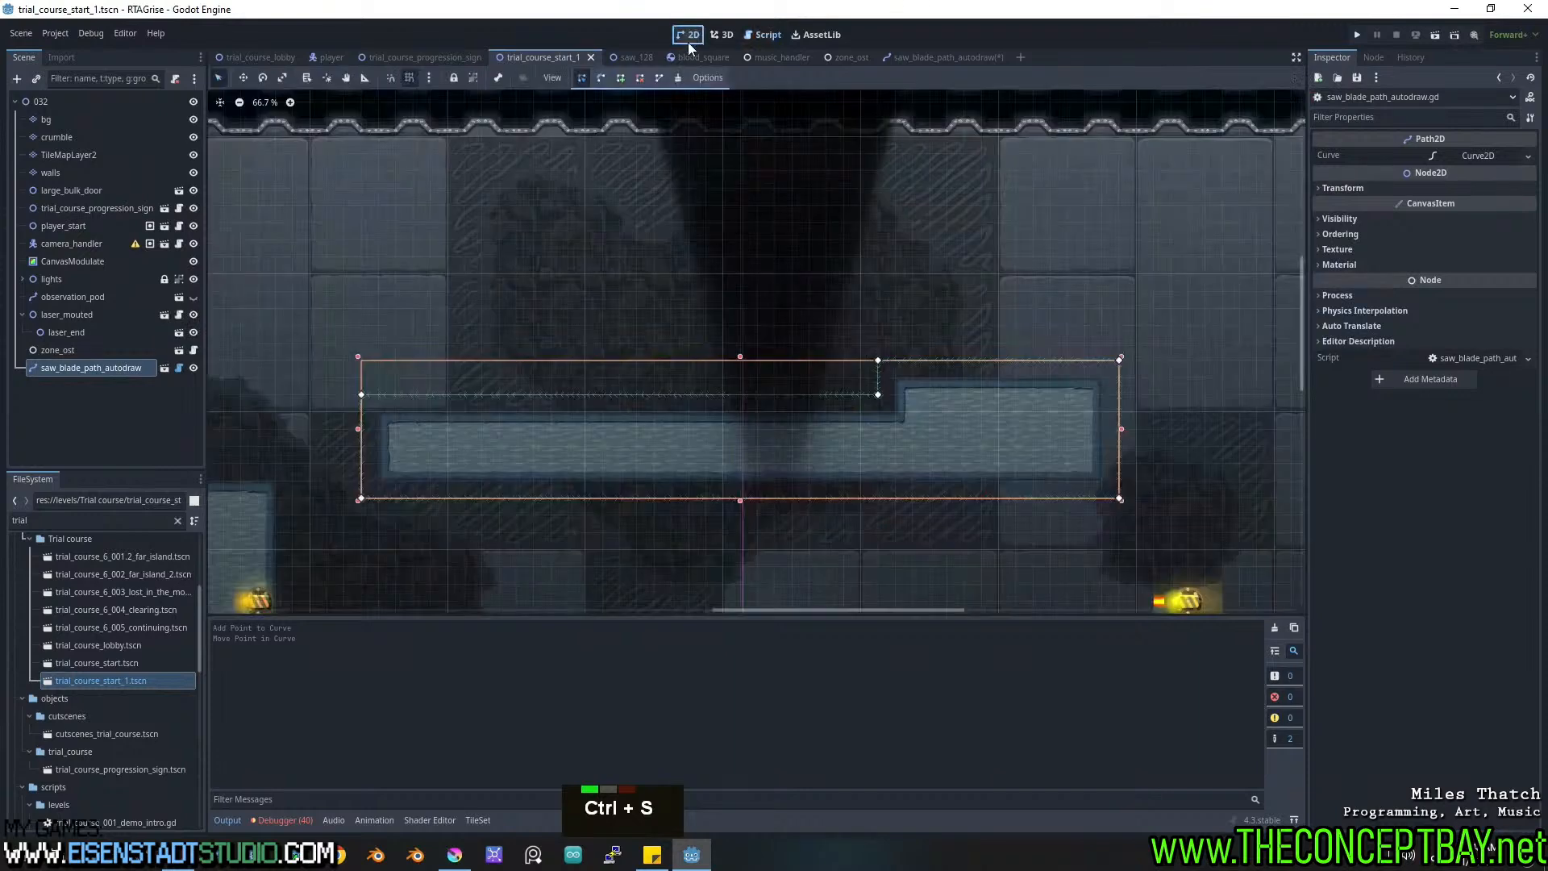
left_click(802, 281, "ctrl")
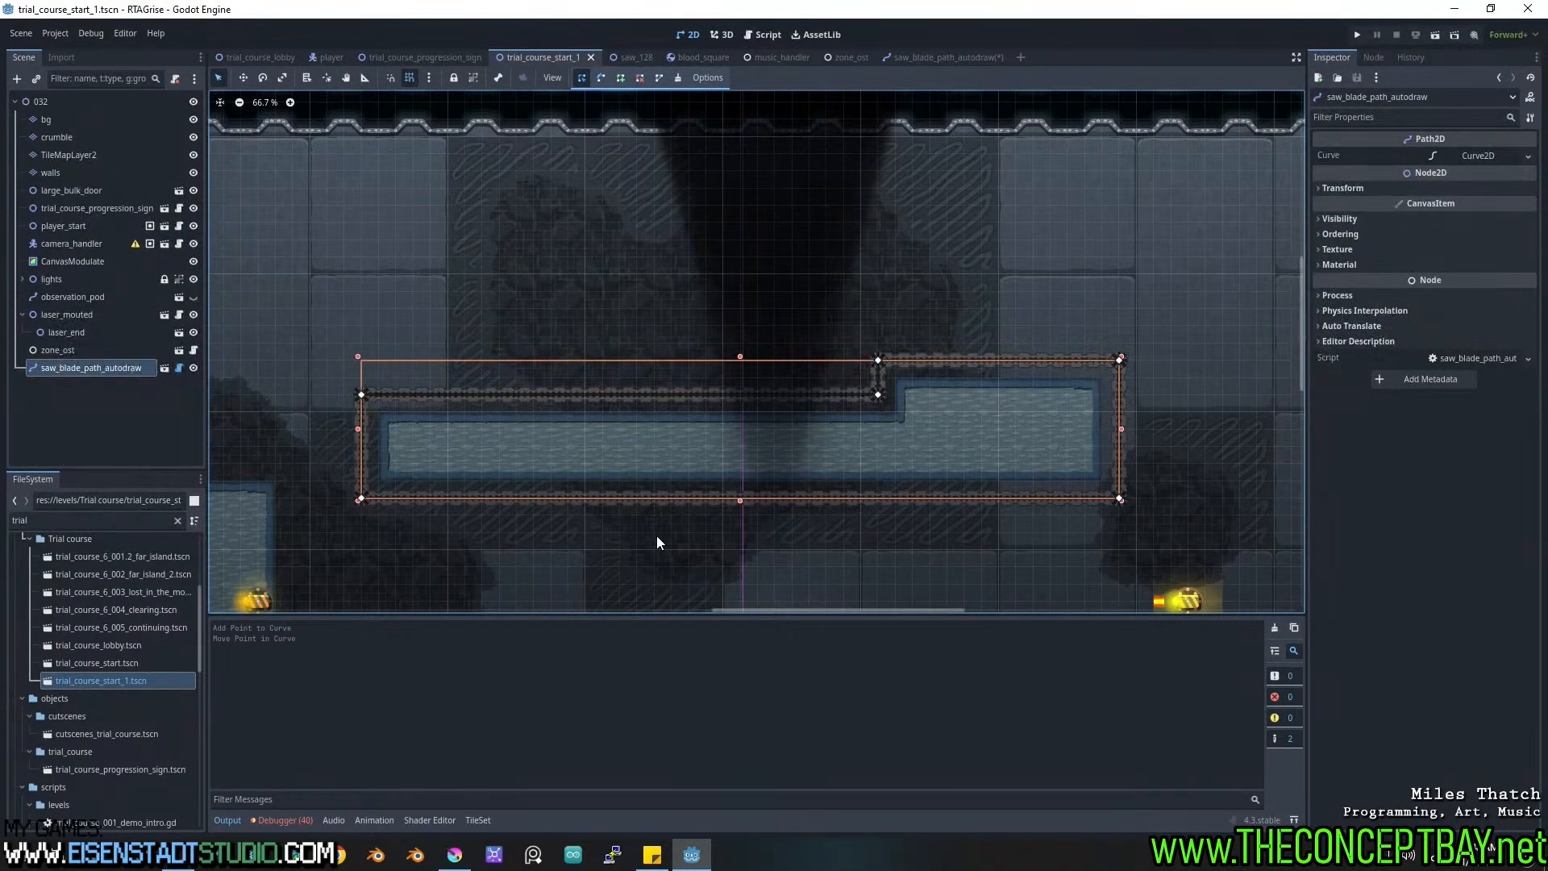
Look through the signals and groups of the saw_blade_path_autodraw node.
middle_click_drag(729, 517, 709, 525)
right_click(709, 514)
left_click(1371, 58)
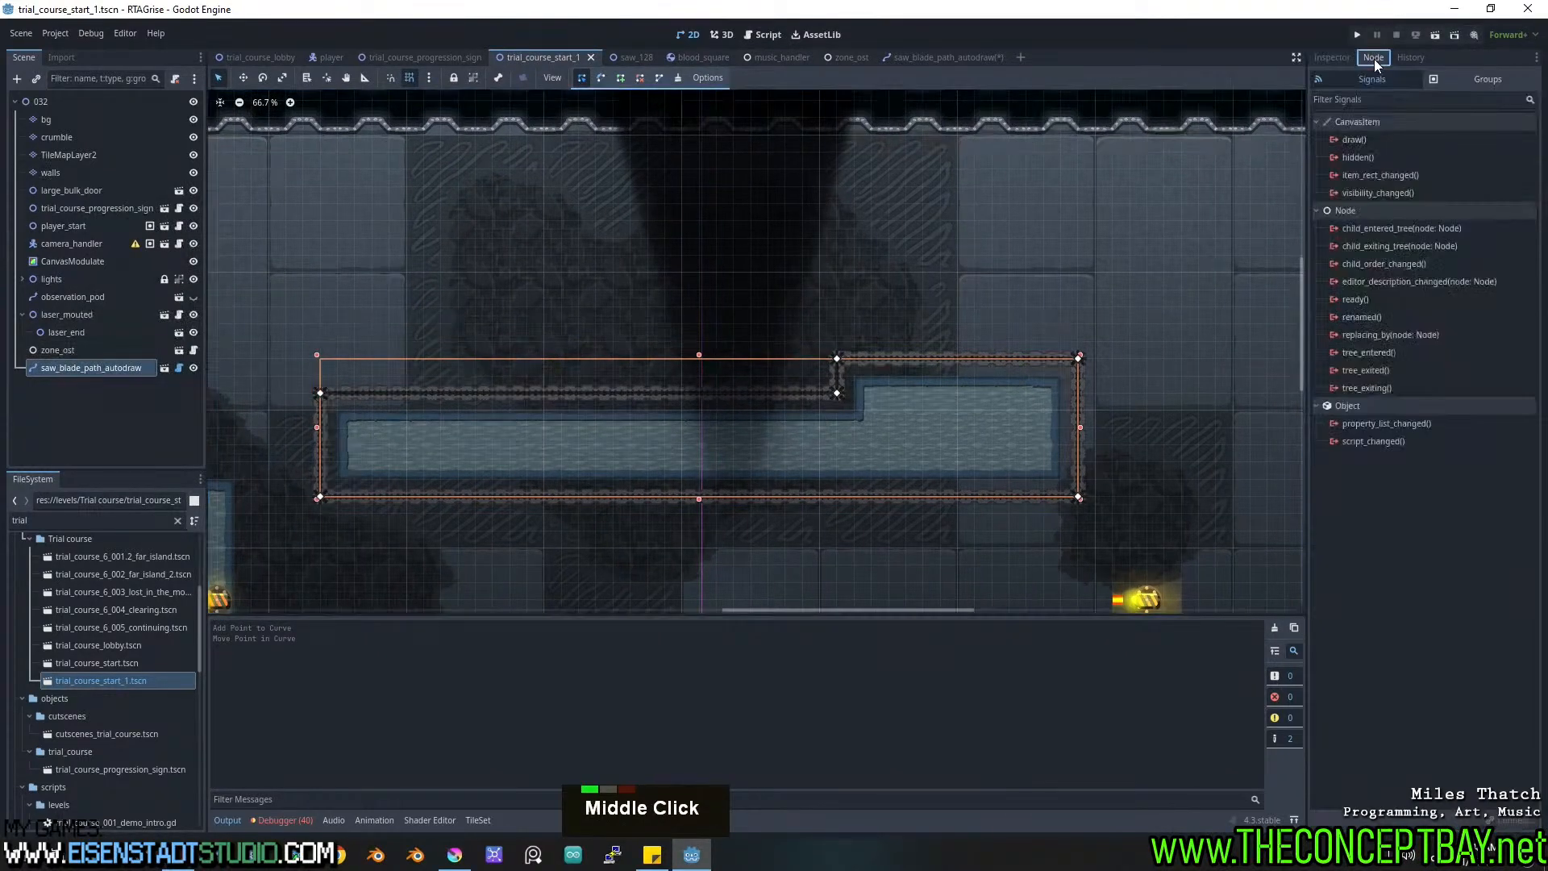
left_click(1458, 77)
left_click(1388, 74)
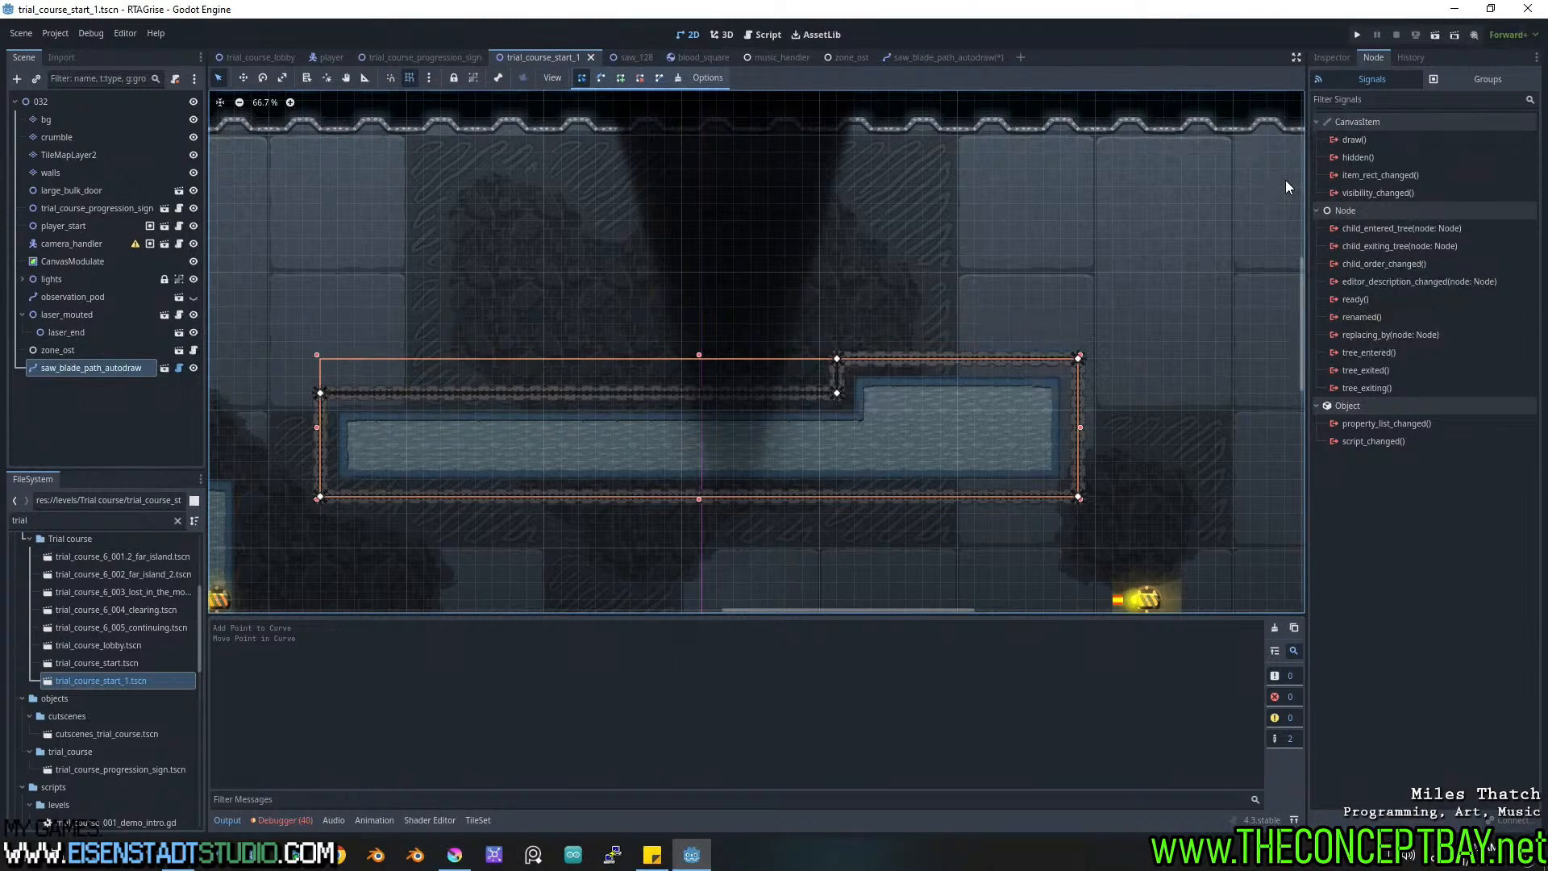
Open the saw_blade_path_autodraw scene's script, rename the _process function to _physics_process, and save.
left_click(163, 368)
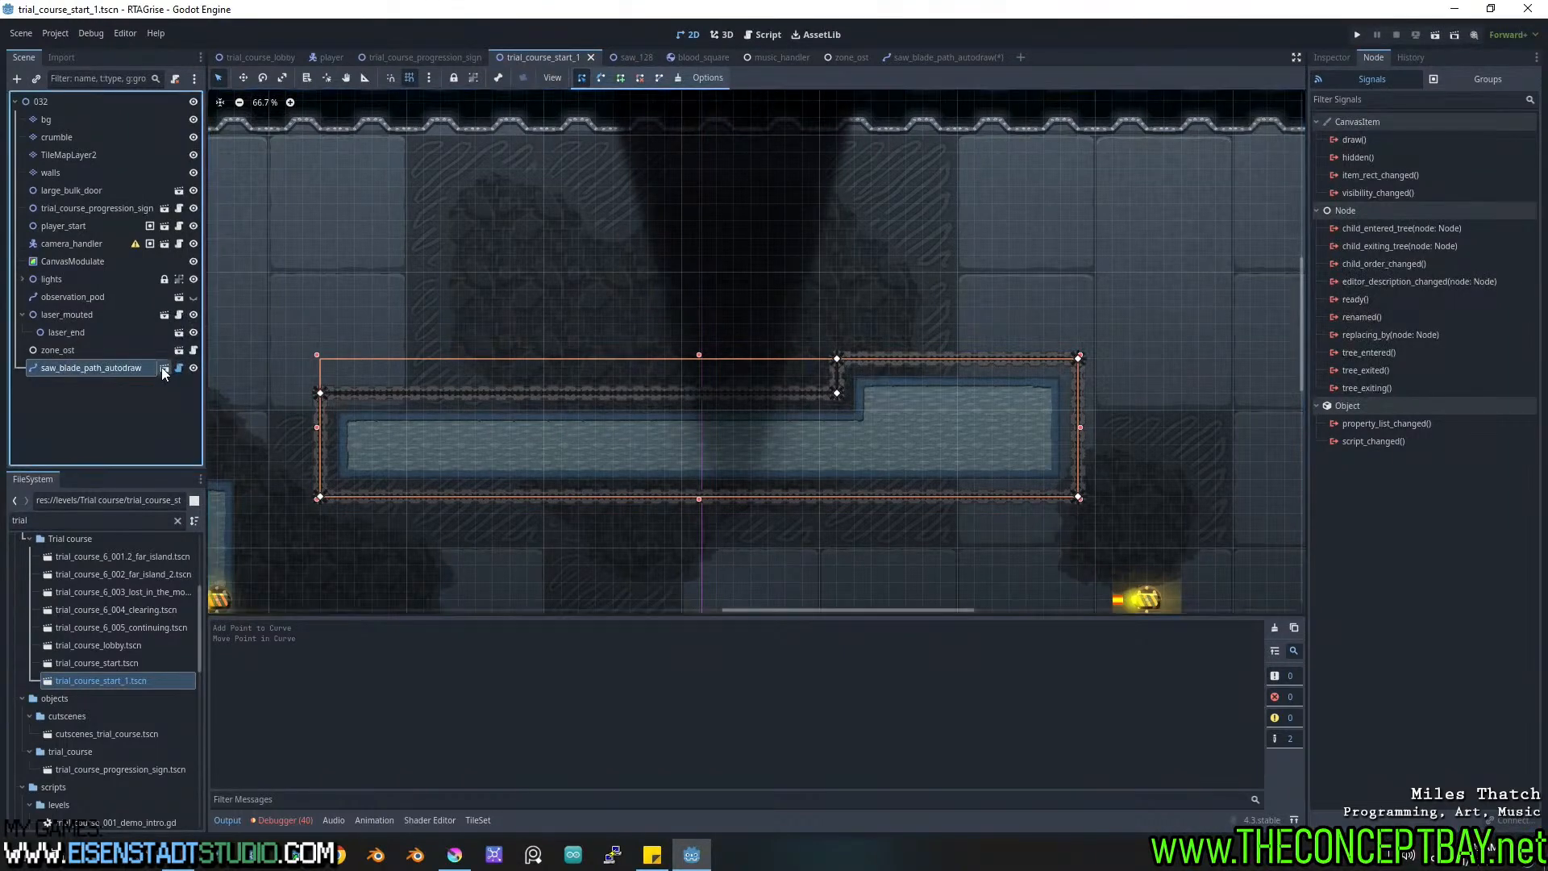
left_click(124, 103)
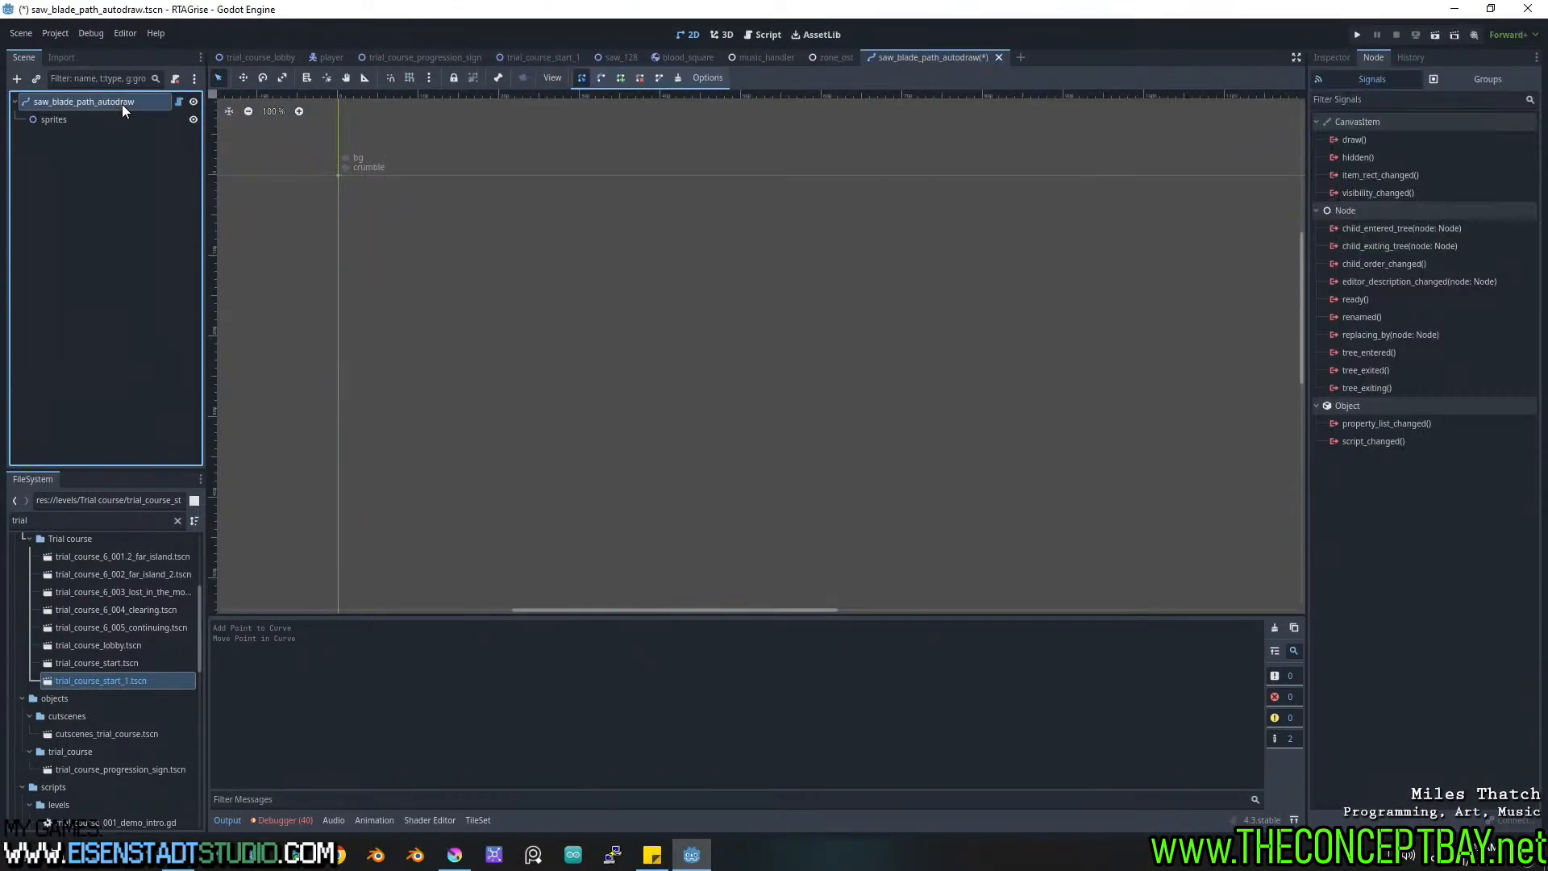
left_click(177, 102)
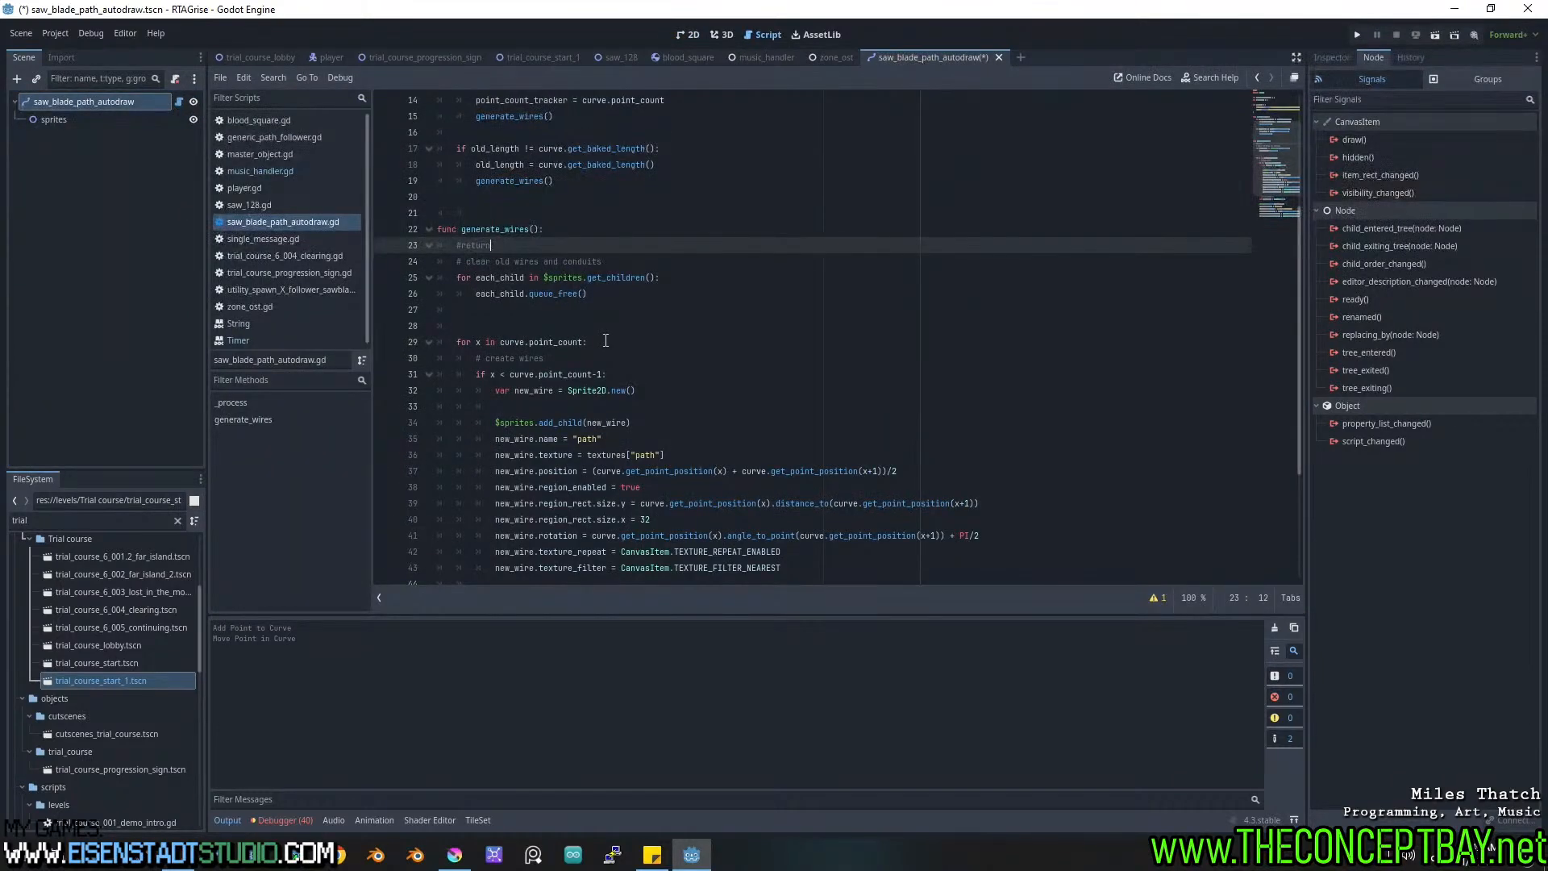
scroll(605, 339, "up", 2)
scroll(605, 339, "up", 4)
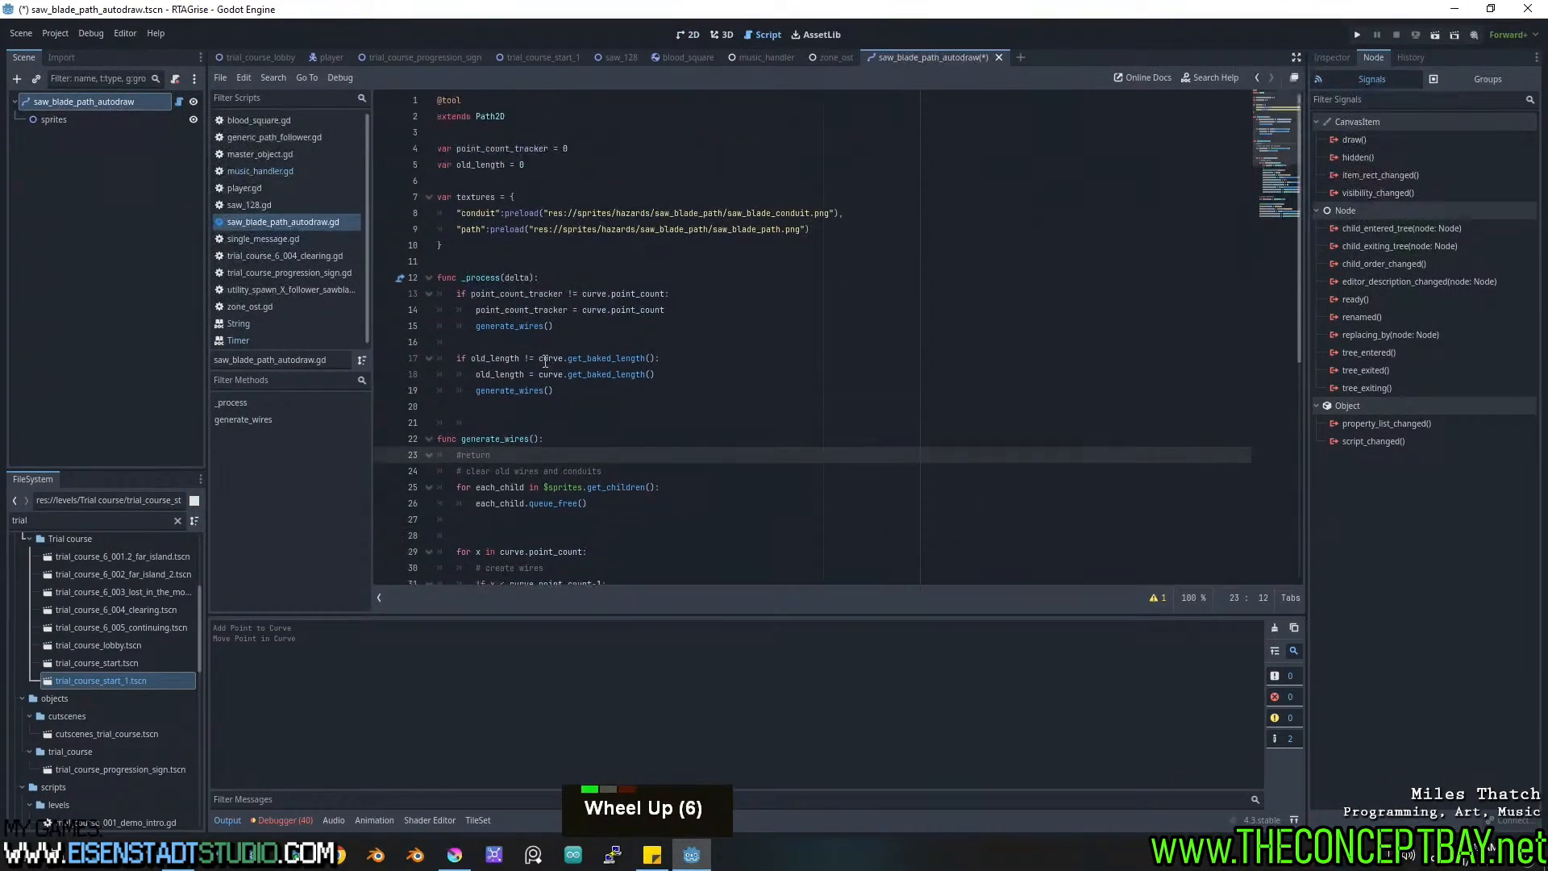
left_click(466, 279)
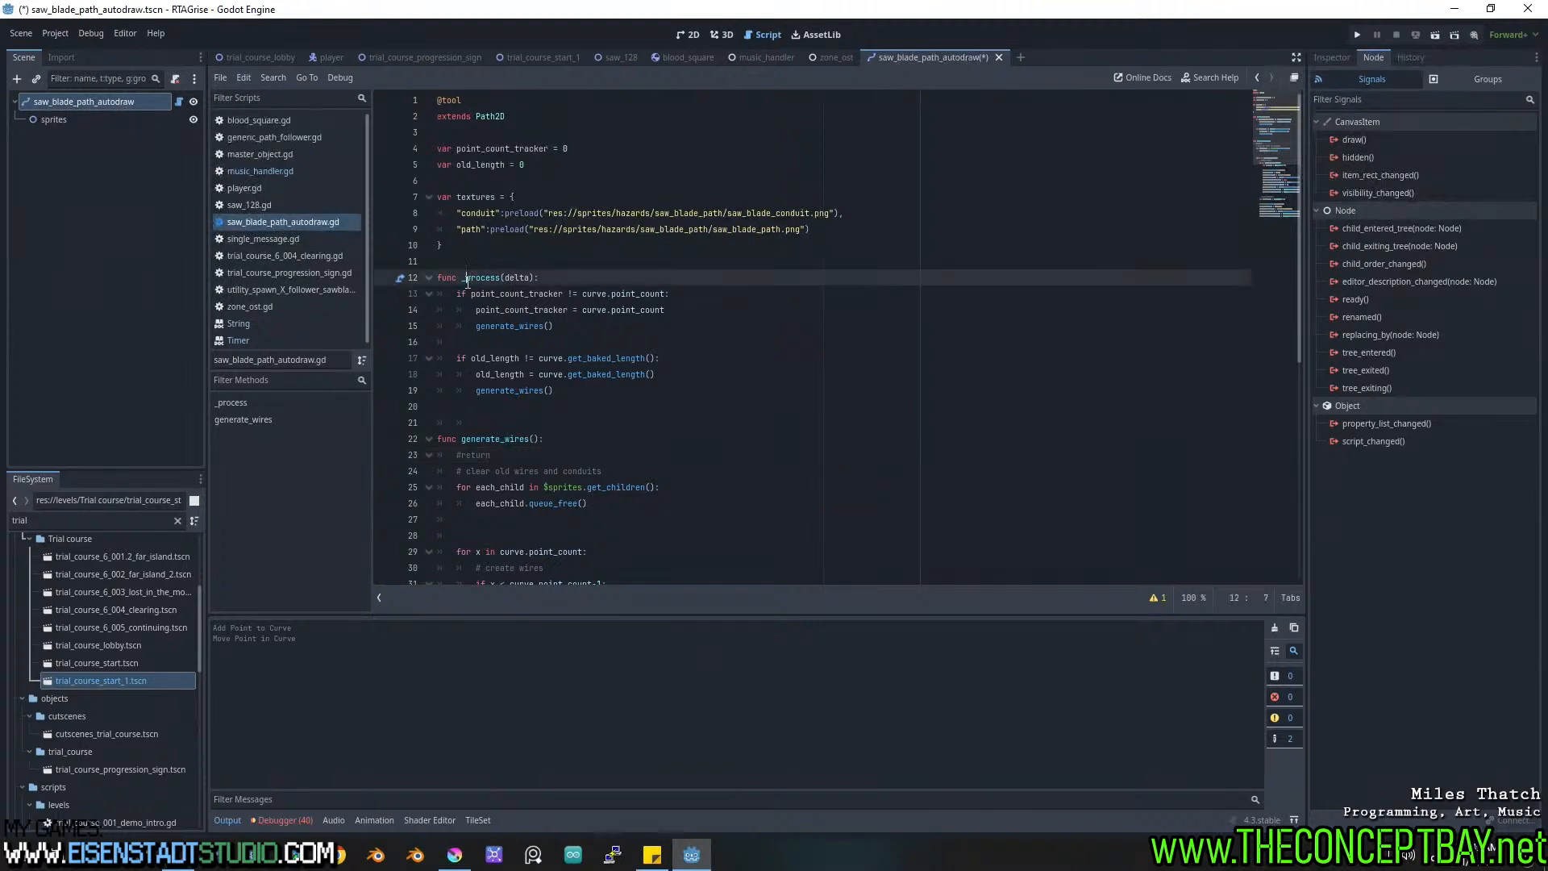
type("physics_")
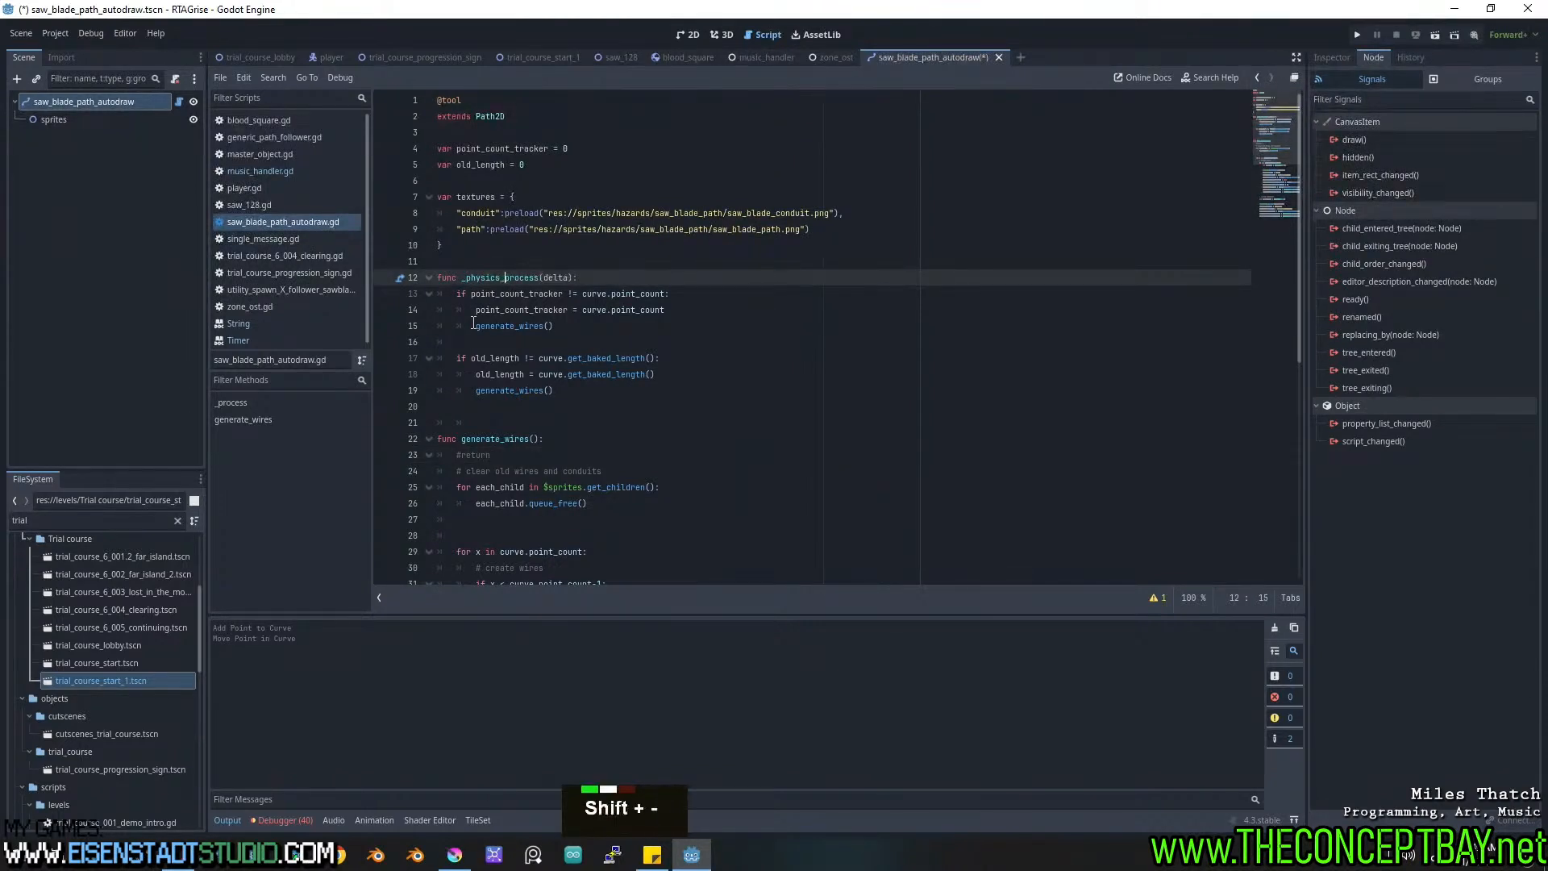
left_click(474, 338)
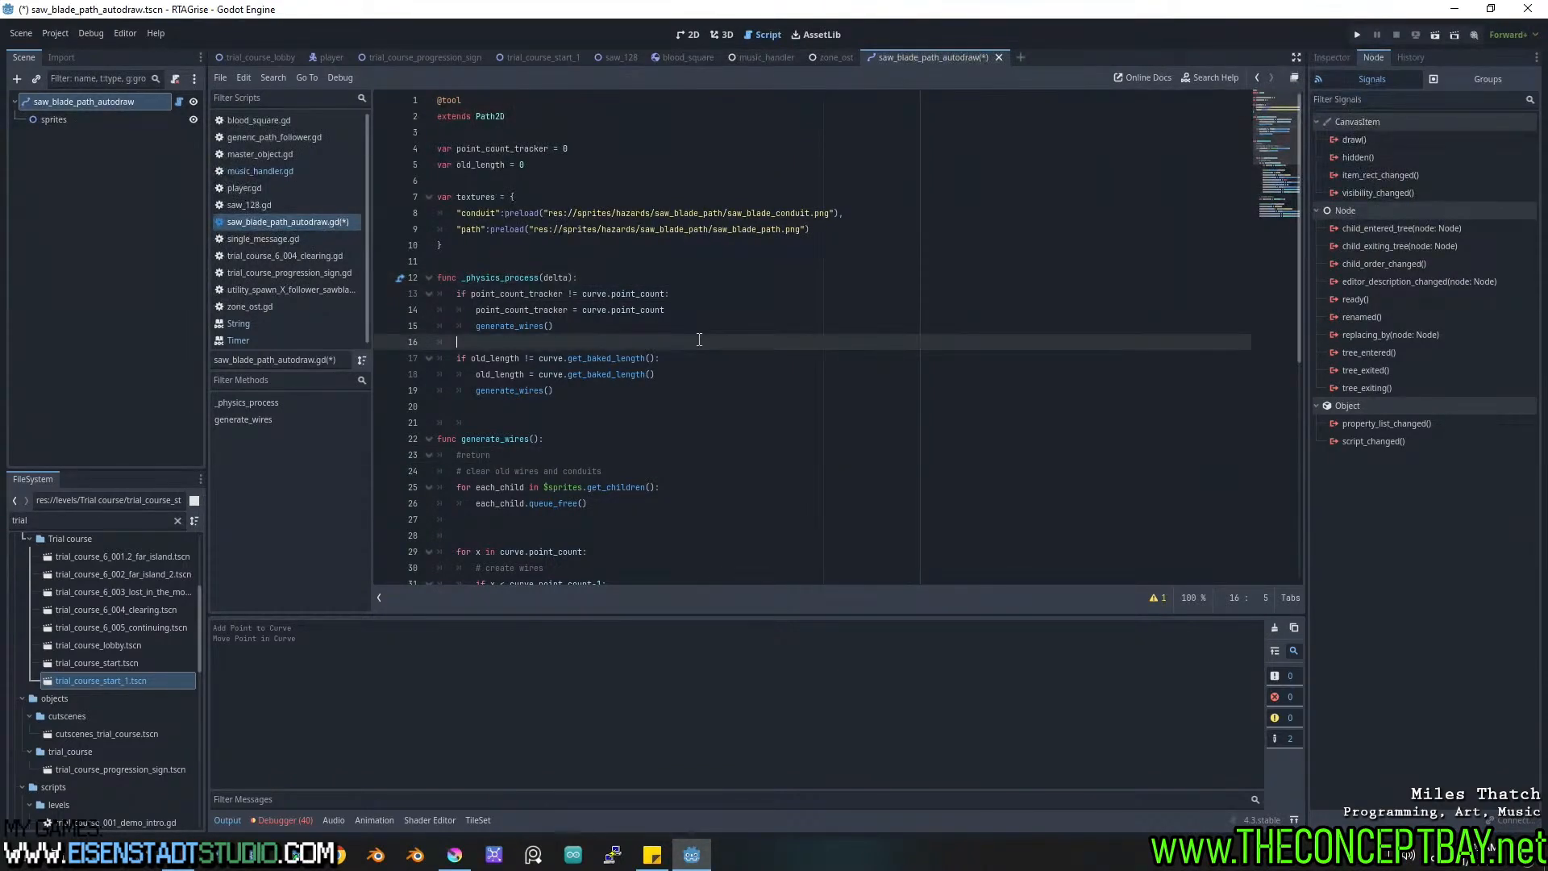
left_click(640, 278)
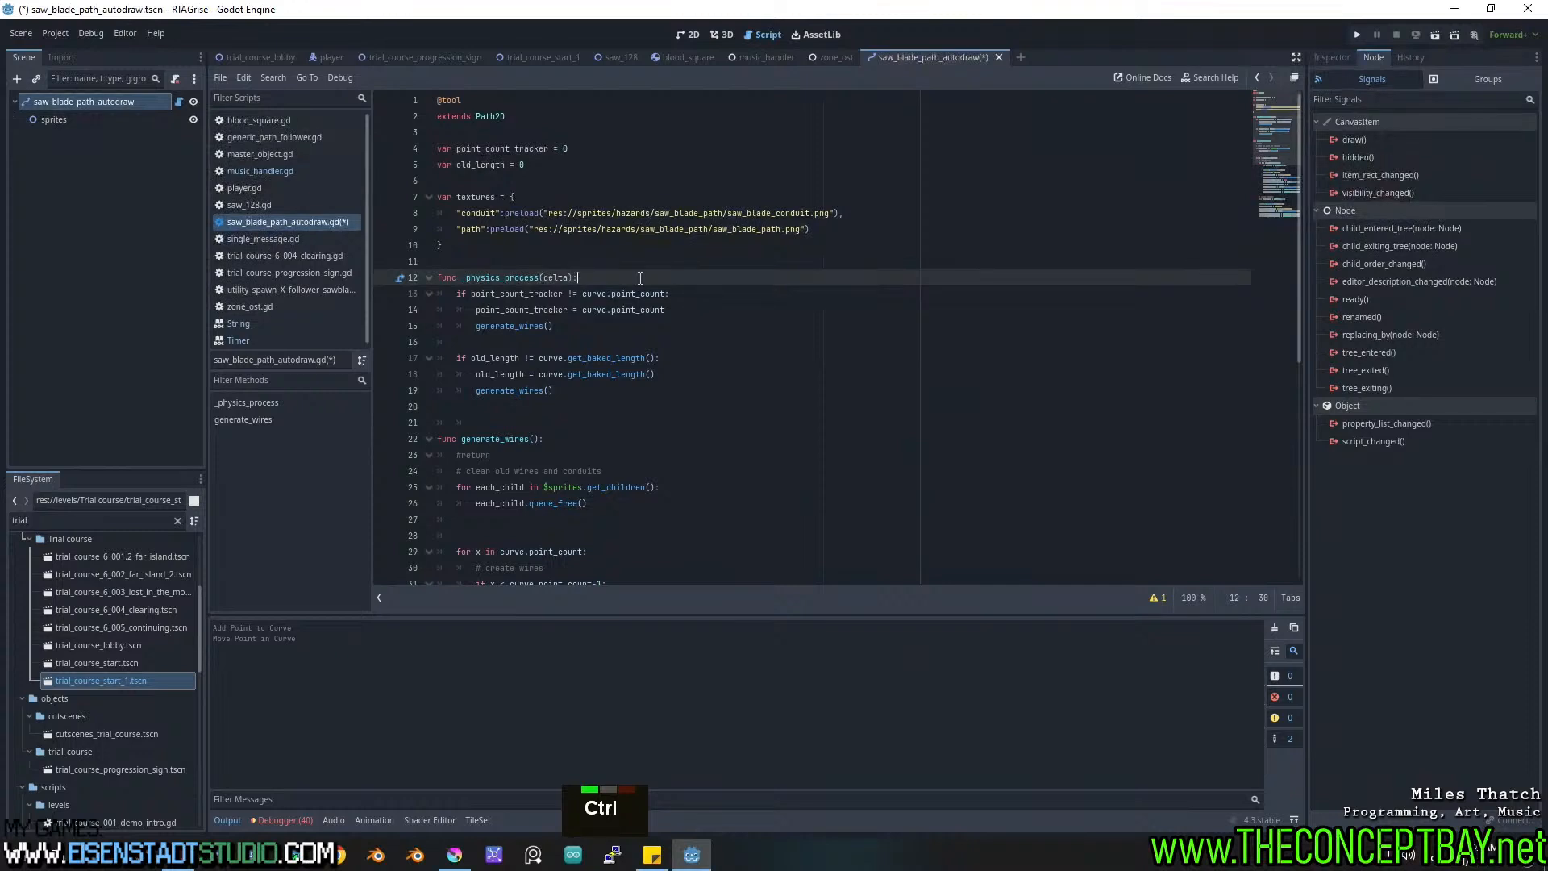
key("ctrl+s")
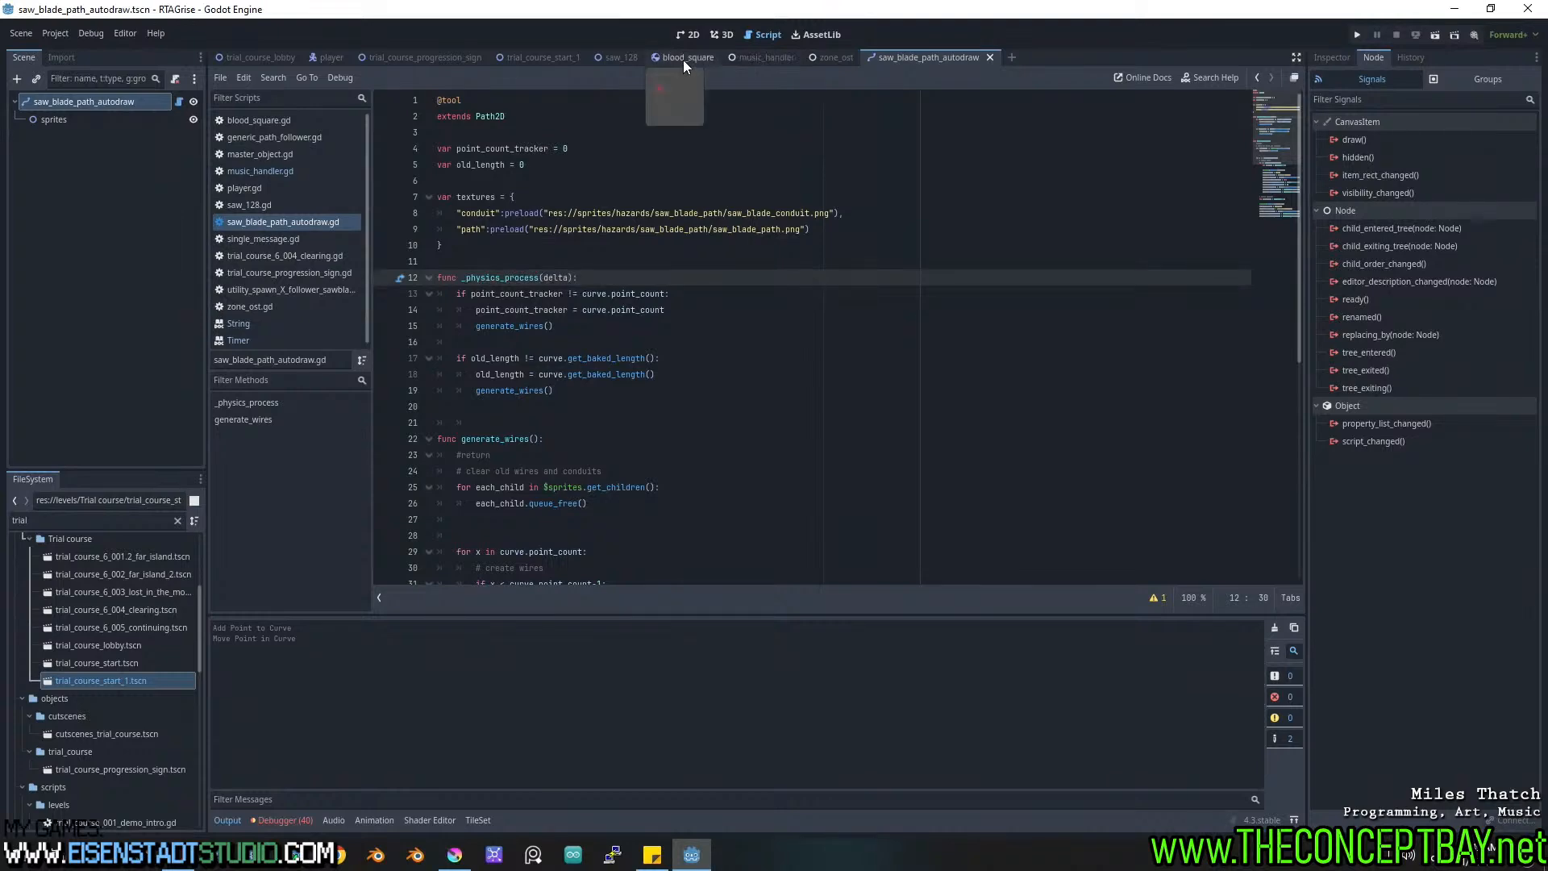
Return to the 2D view of trial_course_start_1 and try to add a point on the path's segment above the platform.
left_click(532, 57)
left_click(716, 35)
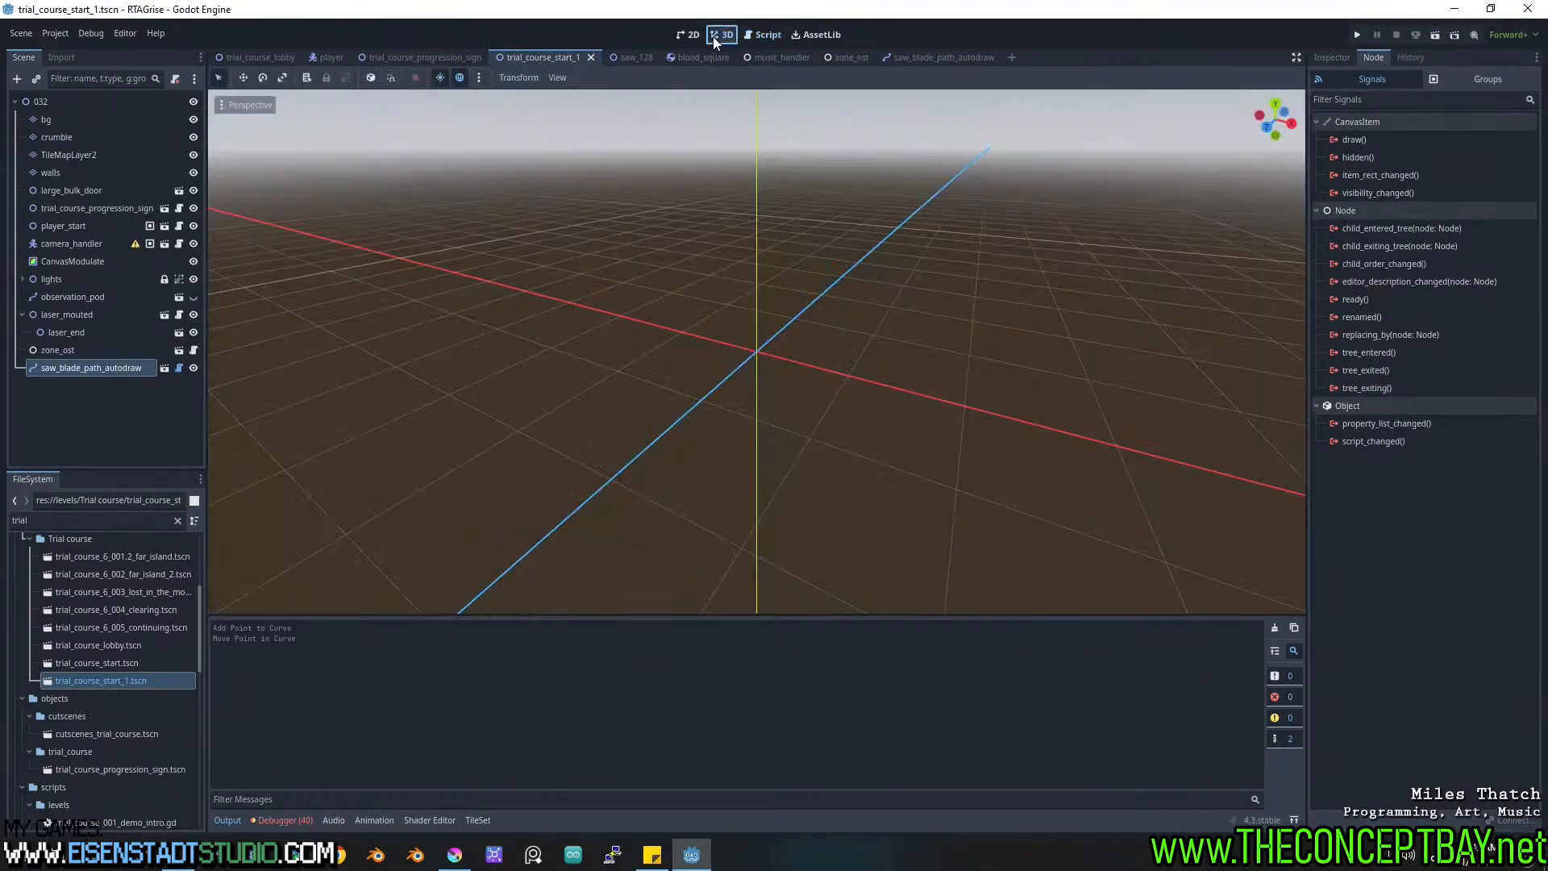
left_click(687, 35)
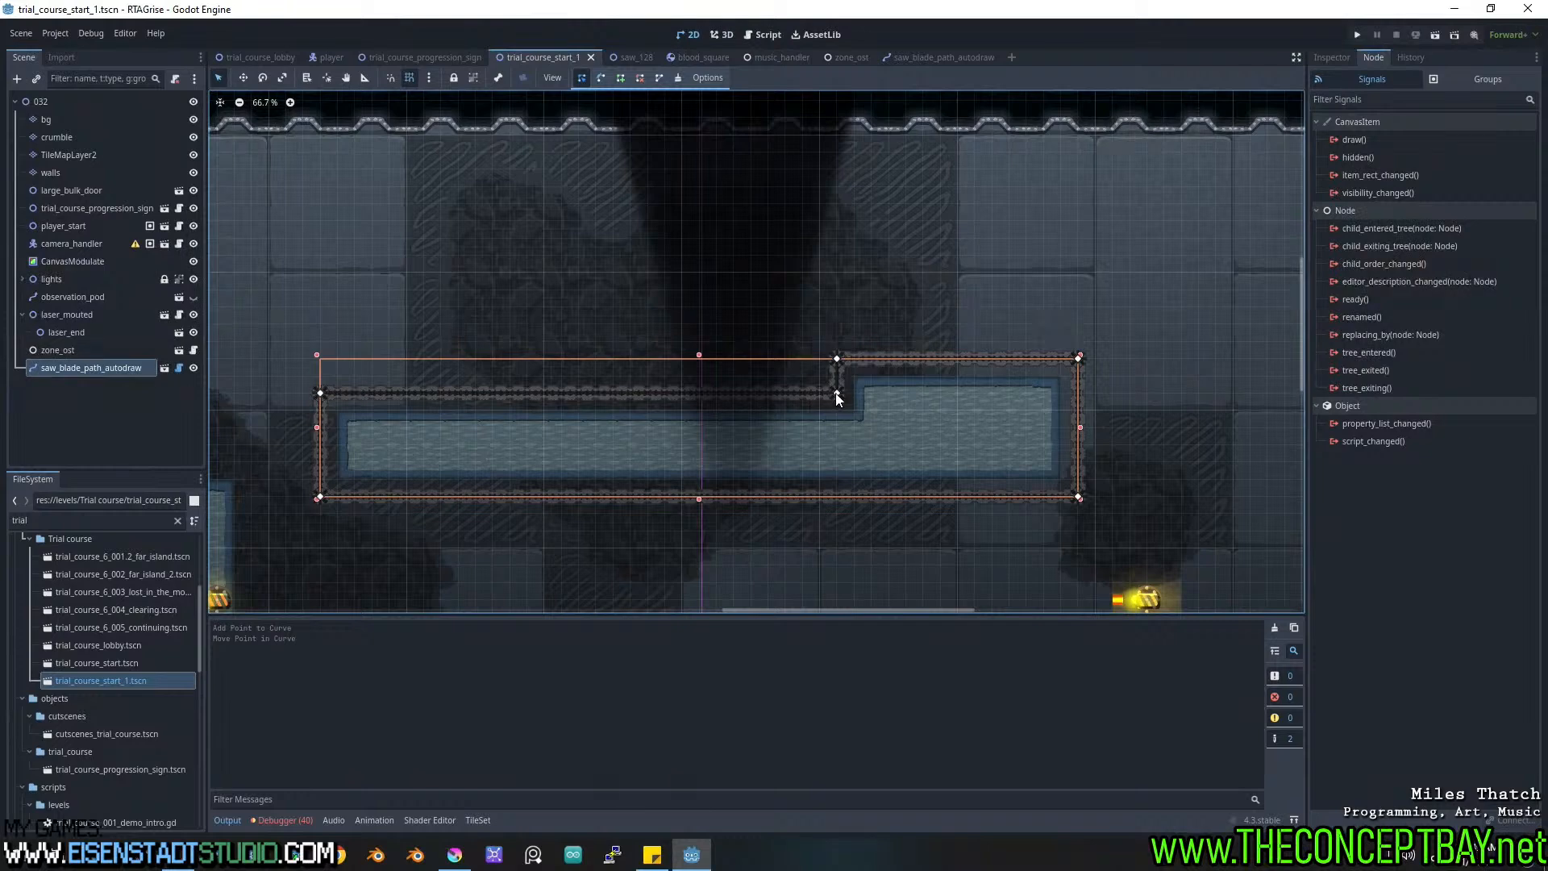
left_click(715, 385, "ctrl")
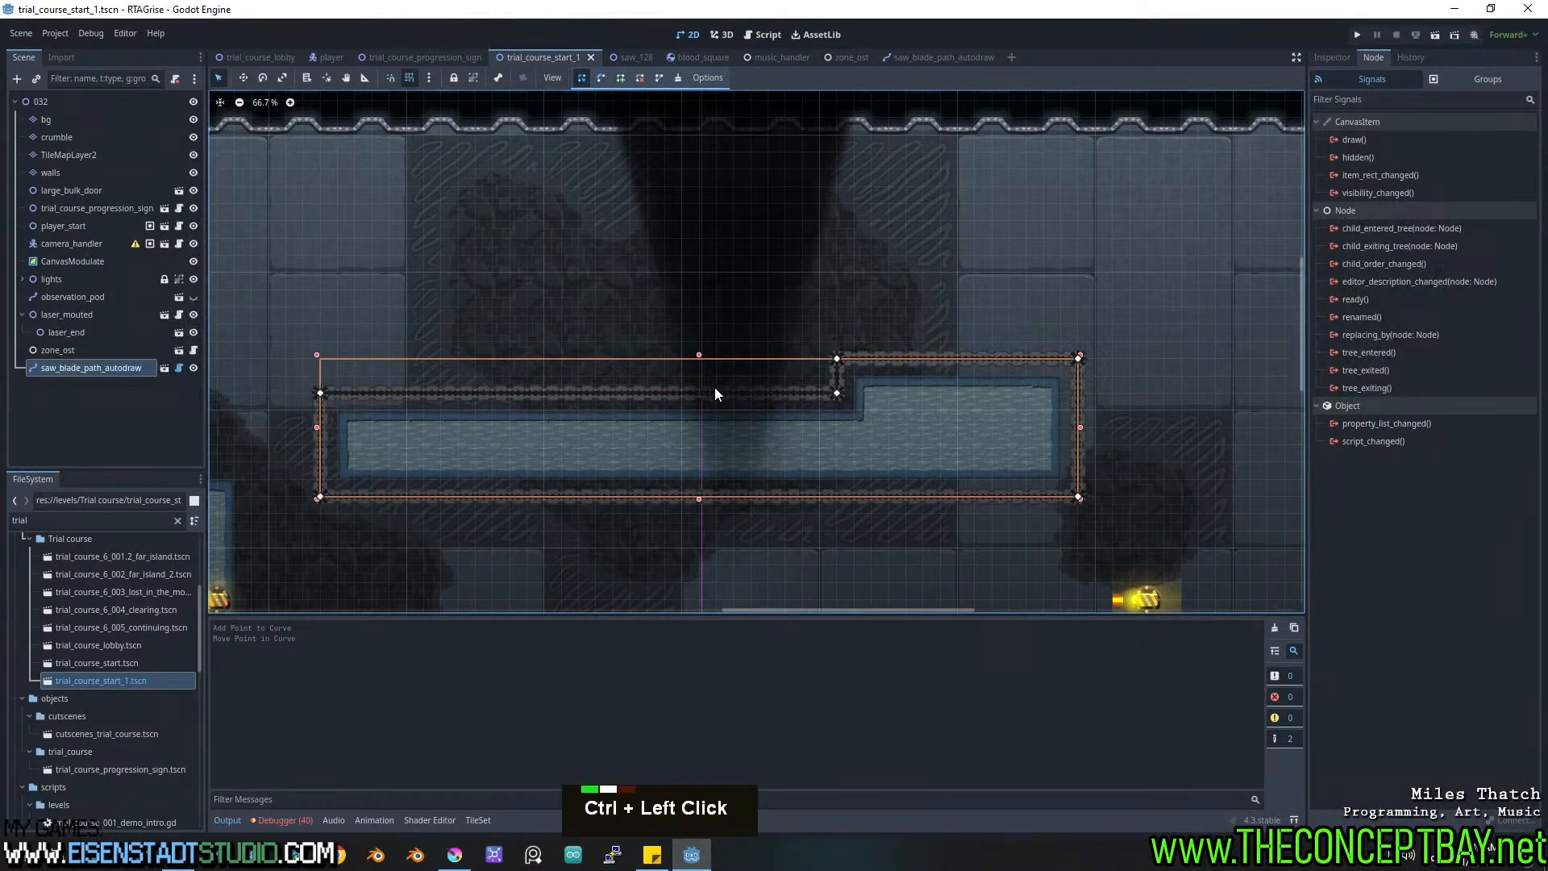
Delete the saw_blade_path_autodraw node, instantiate a fresh one by searching for "autod", and show its properties.
left_click(121, 376)
left_click(121, 374)
key("Delete")
key("Return")
key("ctrl+shift+a")
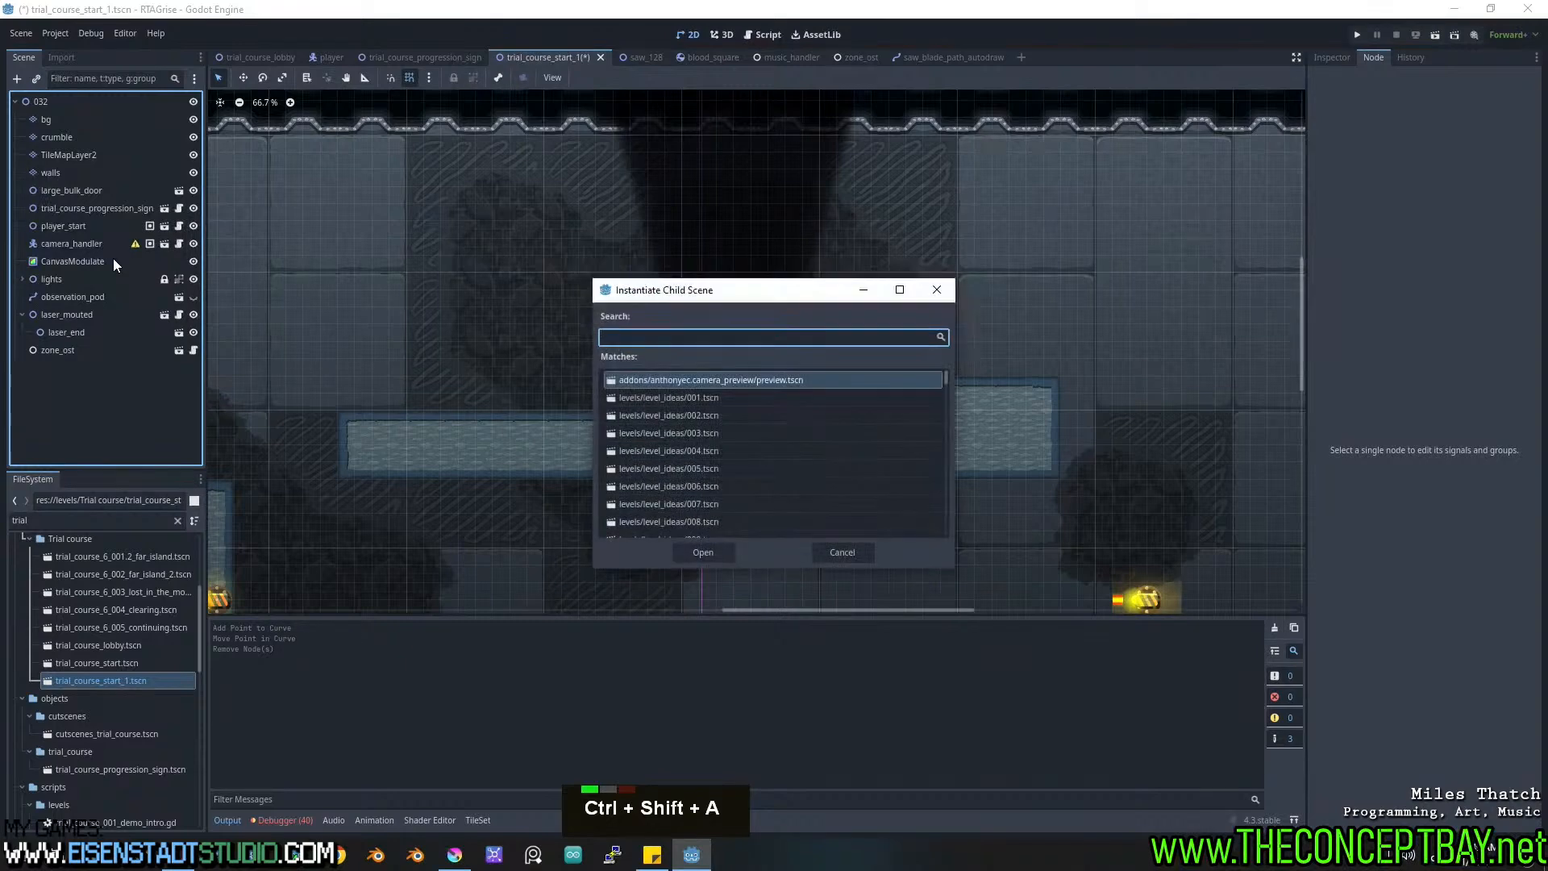
type("autod")
key("Return")
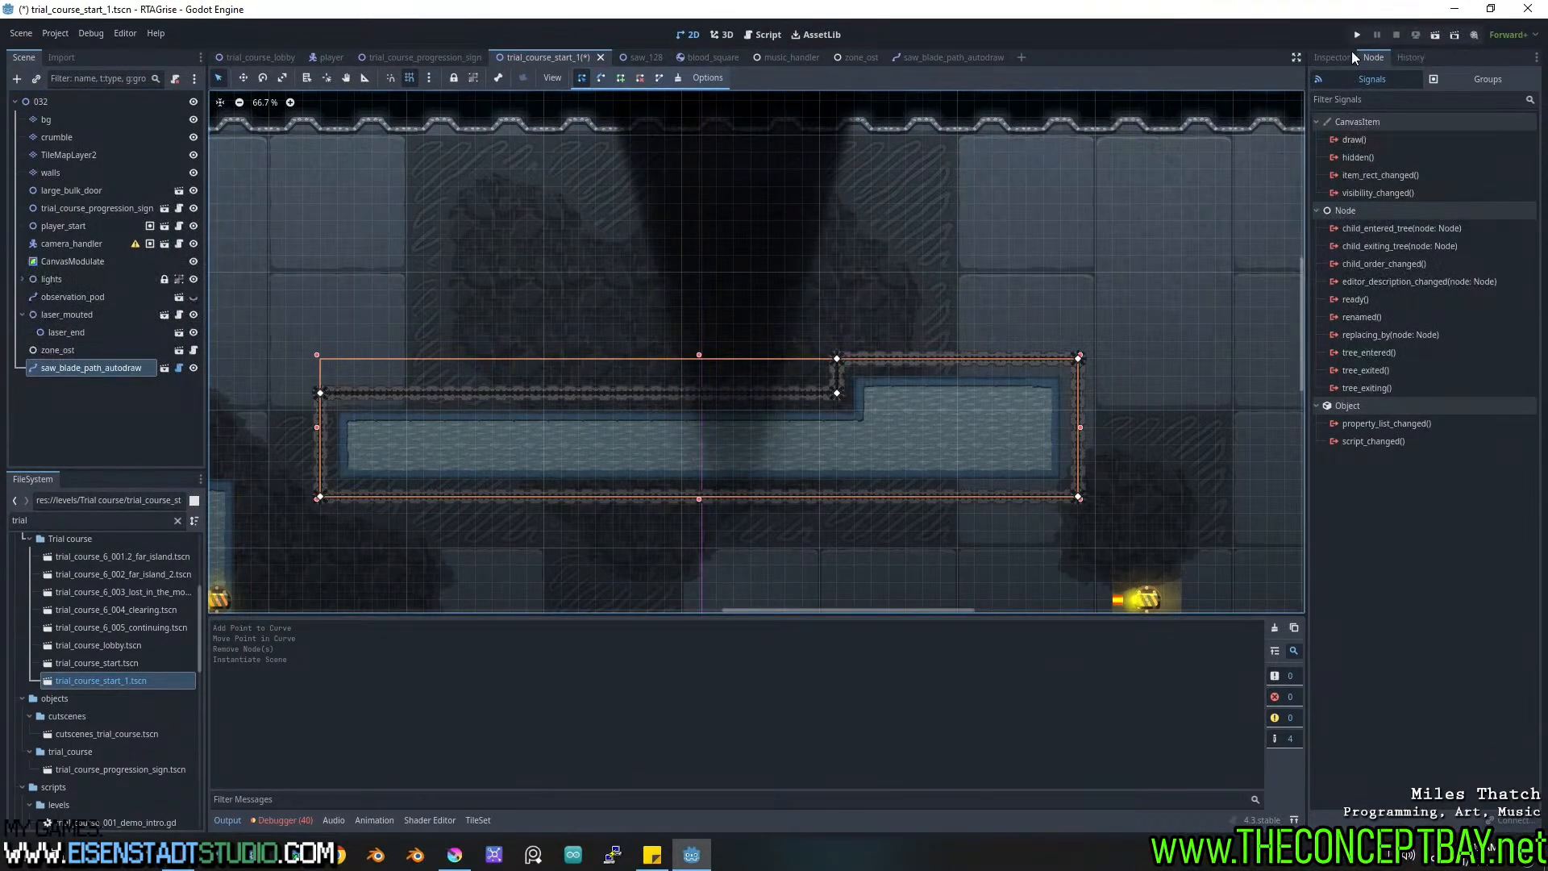
left_click(1330, 58)
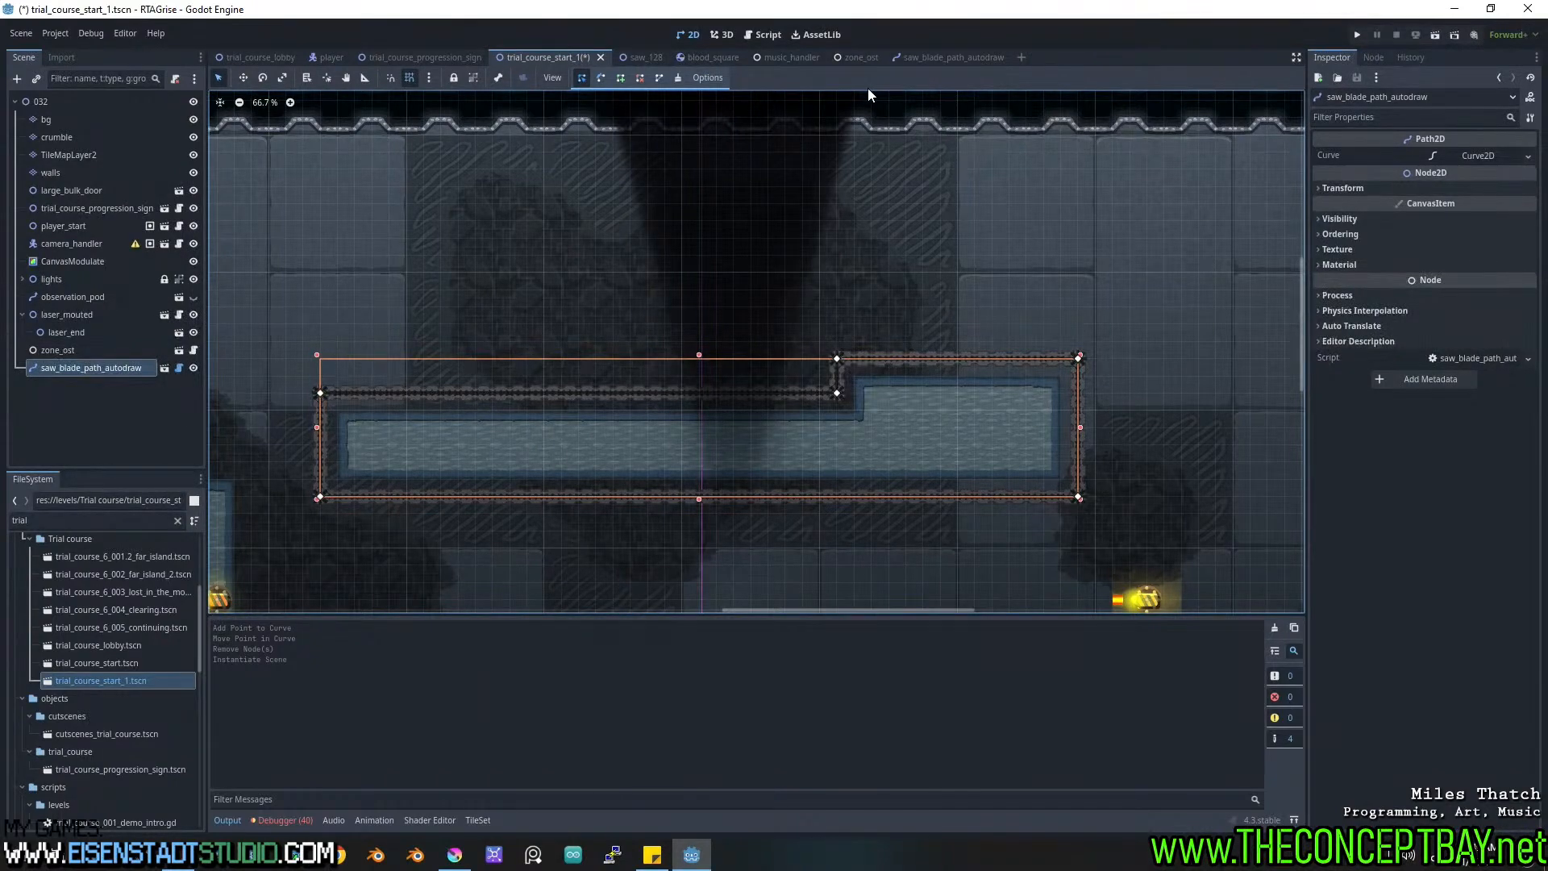
Inspect the path around the platform, then open the saw_blade_path_autodraw scene and its script.
scroll(623, 356, "down", 5)
middle_click_drag(622, 356, 658, 344)
scroll(658, 346, "up", 6)
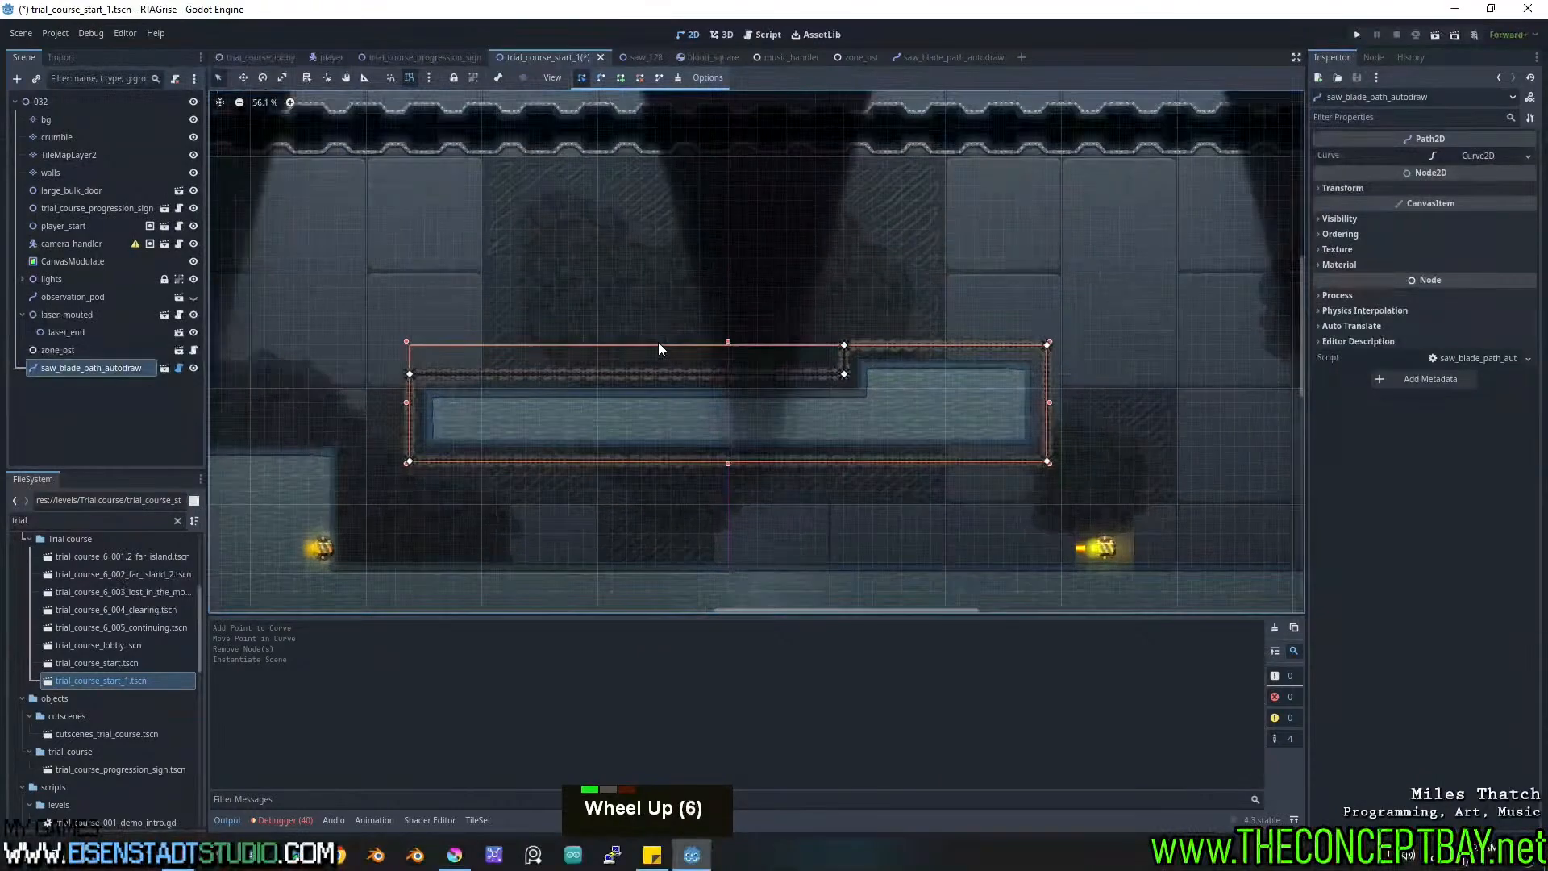
middle_click_drag(666, 346, 627, 340)
left_click(164, 368)
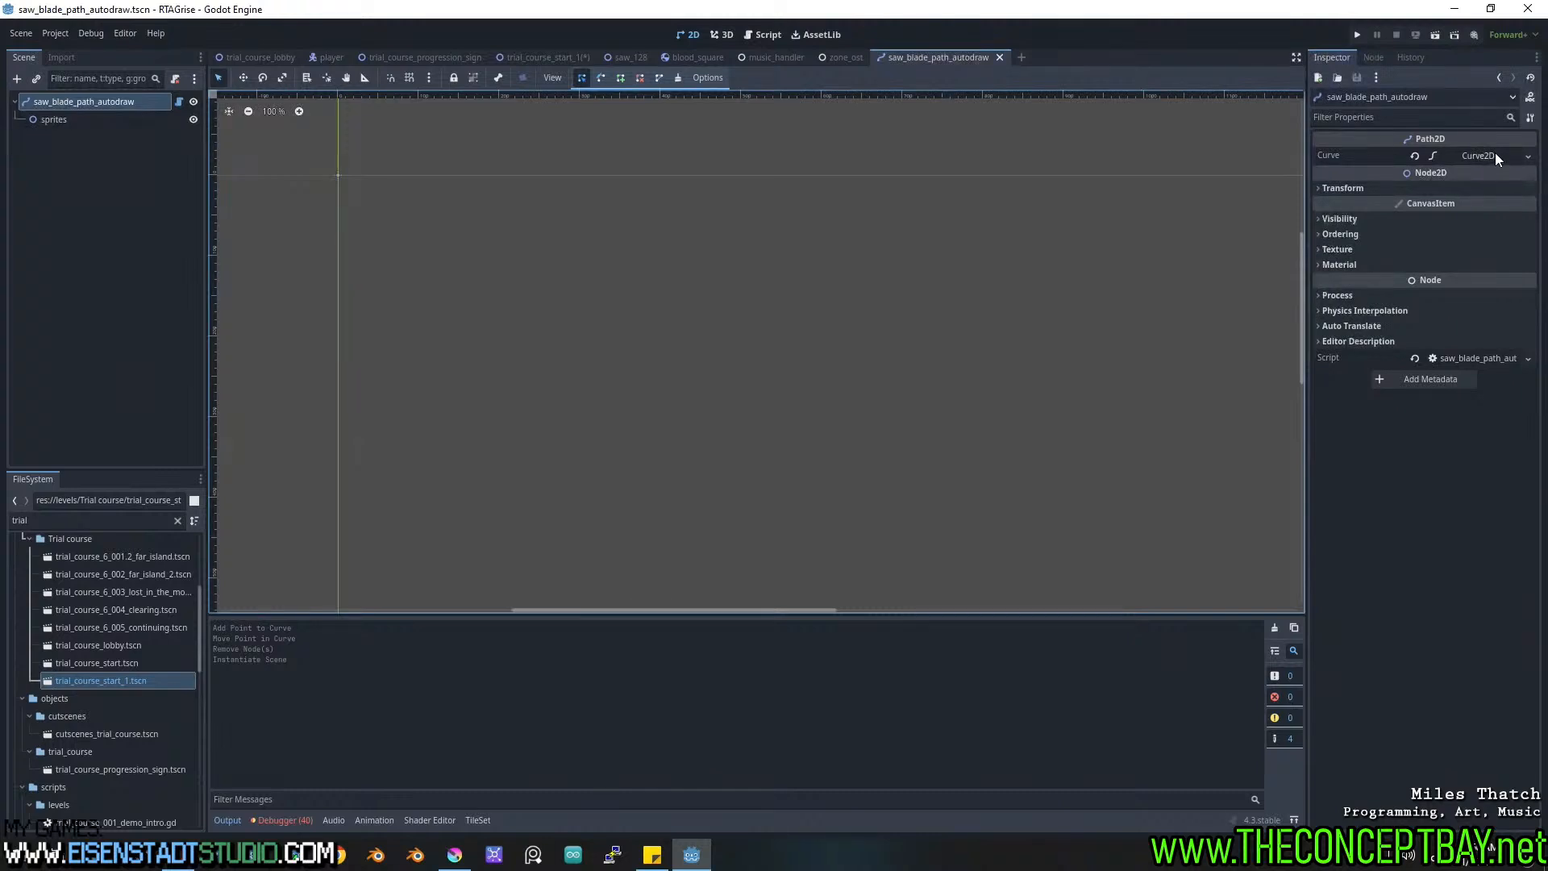
left_click(179, 102)
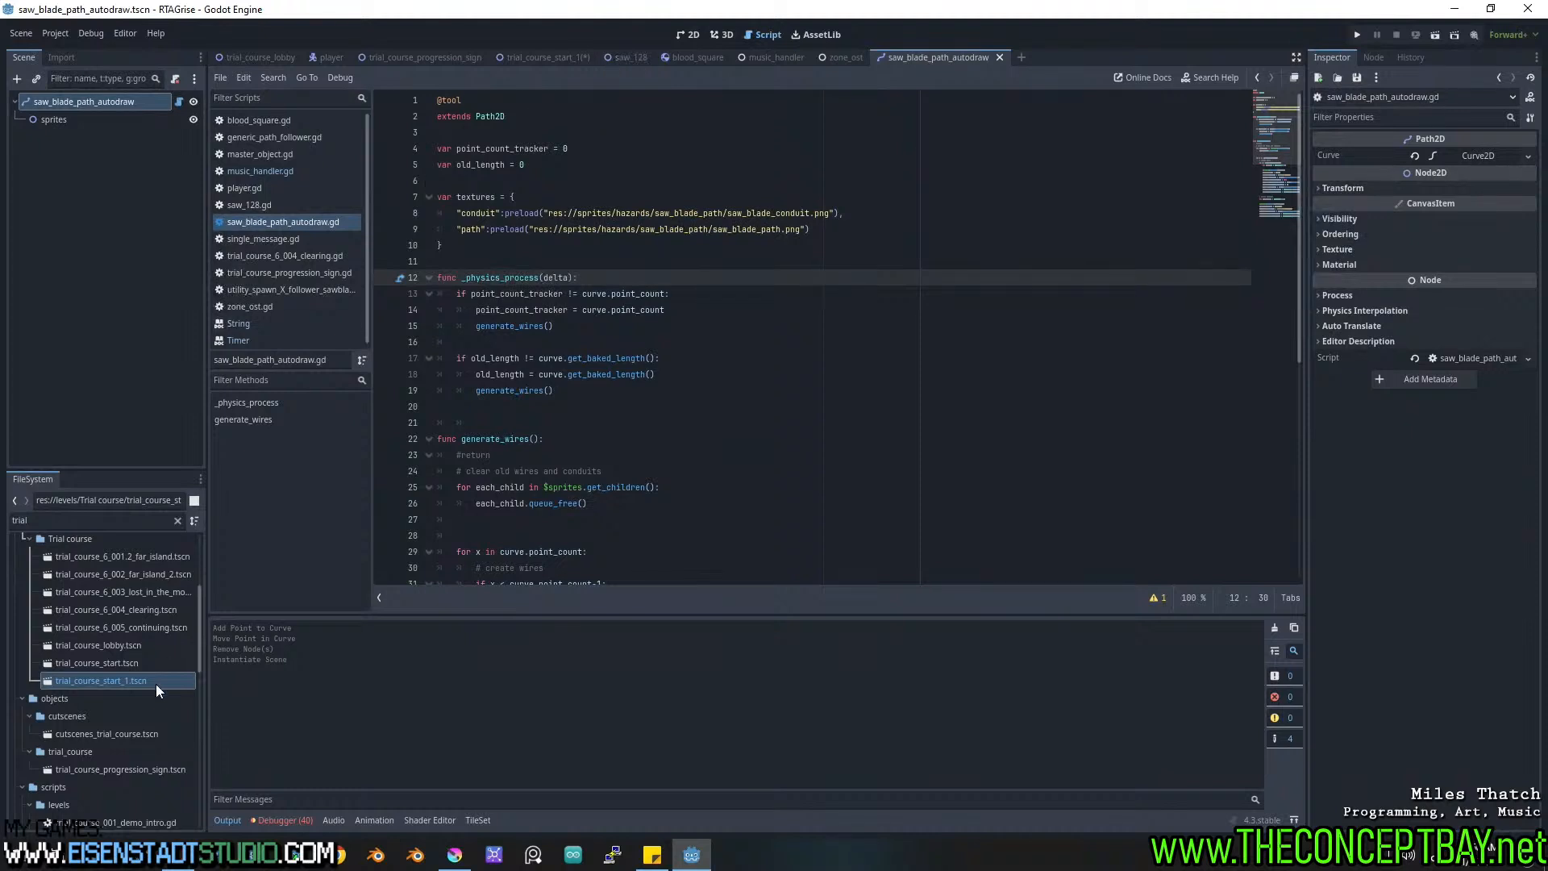
Open the trial course levels from 6_001.2_far_island through 6_004_clearing in the 2D view to check their layouts.
scroll(193, 643, "up", 1)
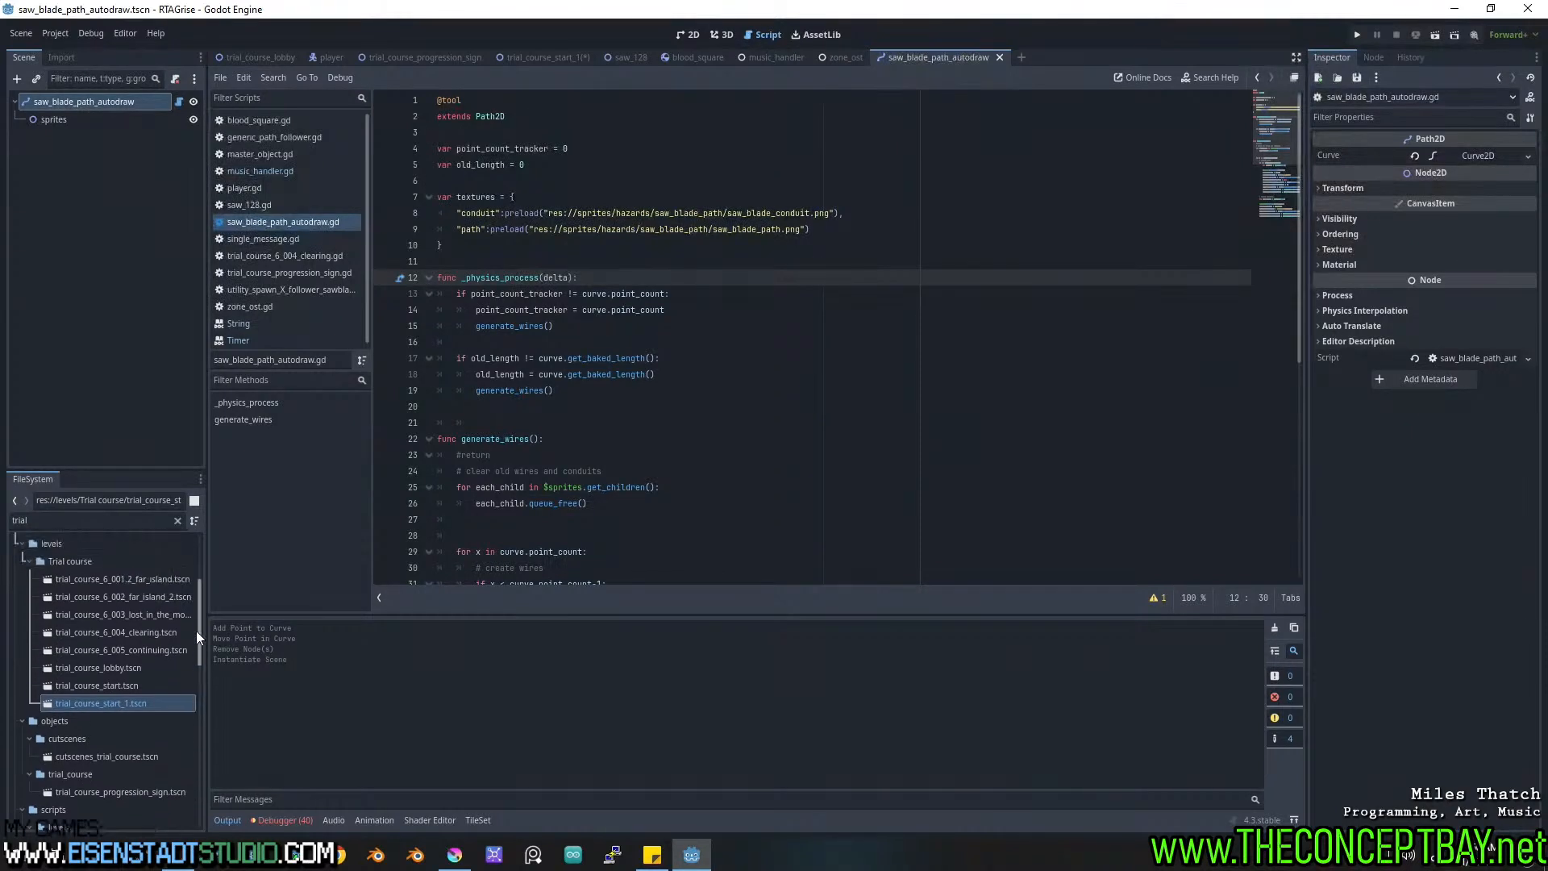
double_click(153, 583)
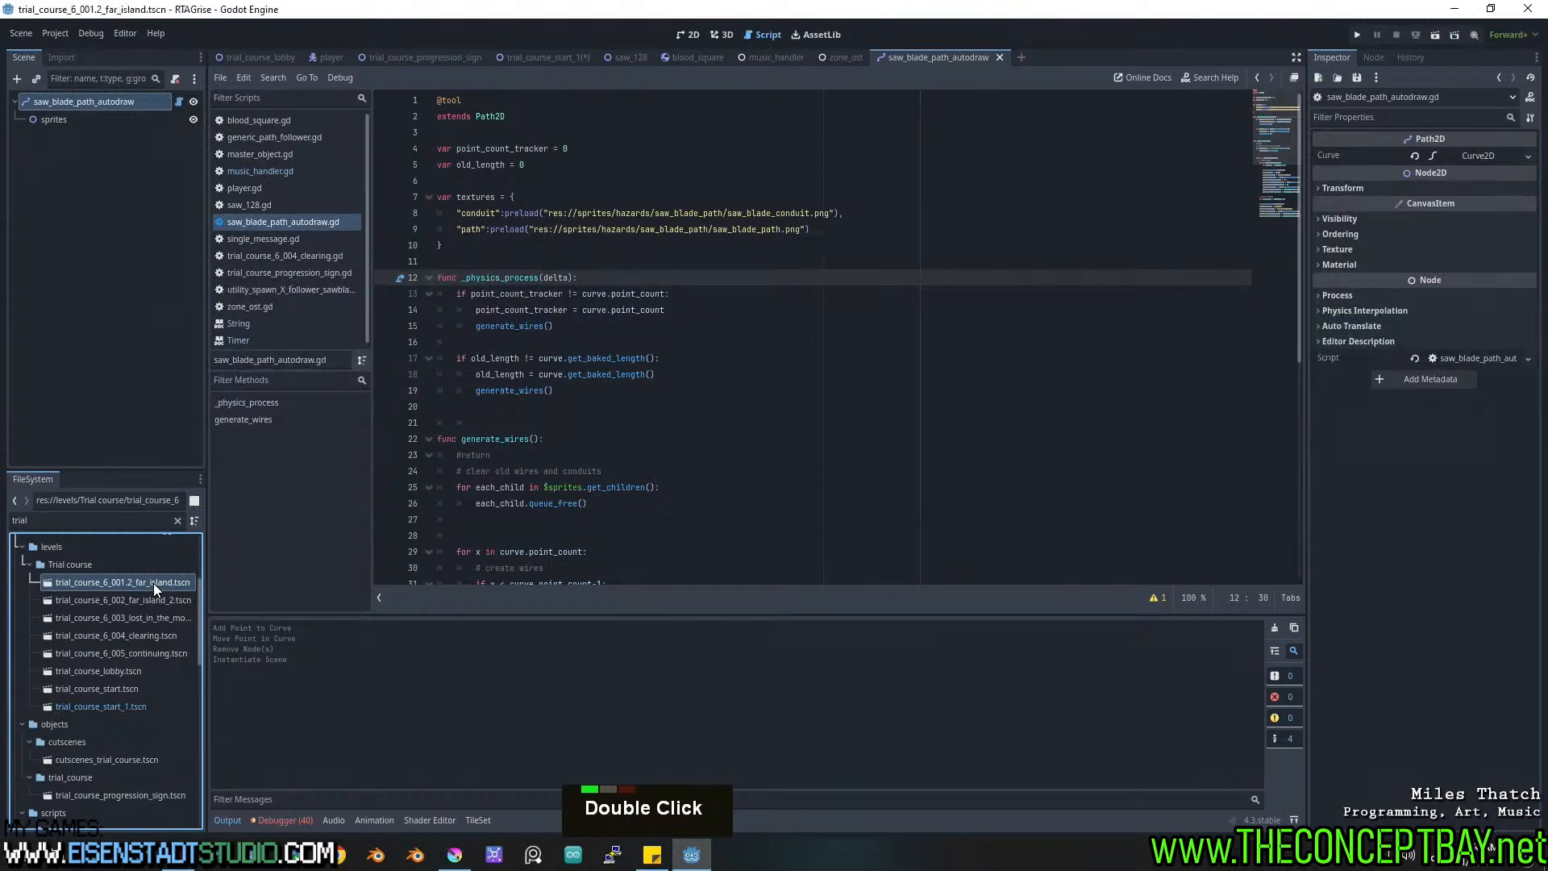
left_click(717, 37)
left_click(689, 35)
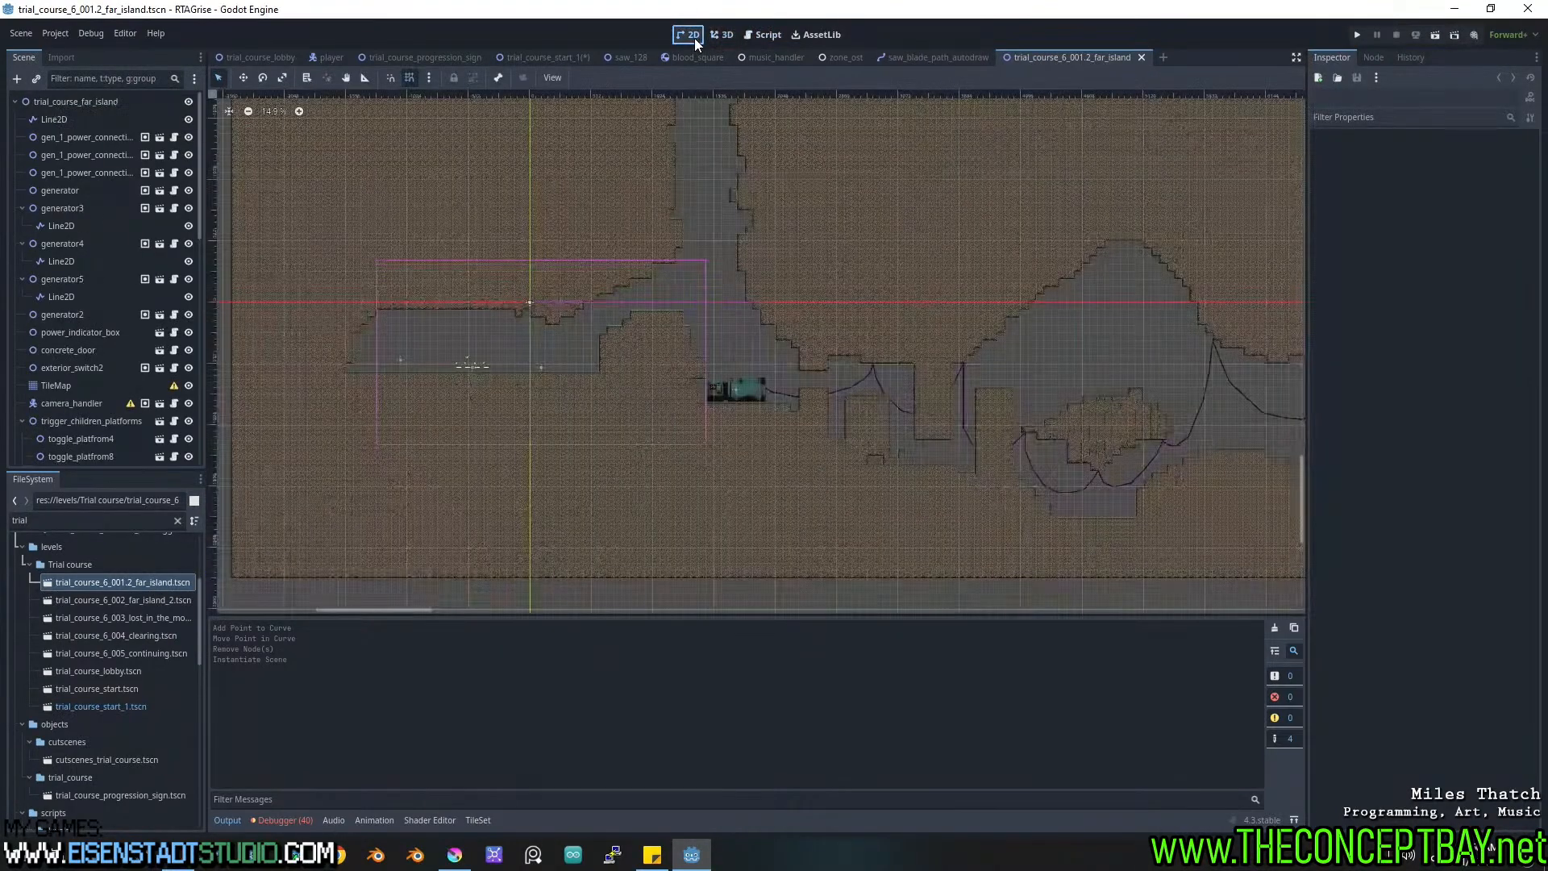
left_click(115, 602)
double_click(115, 602)
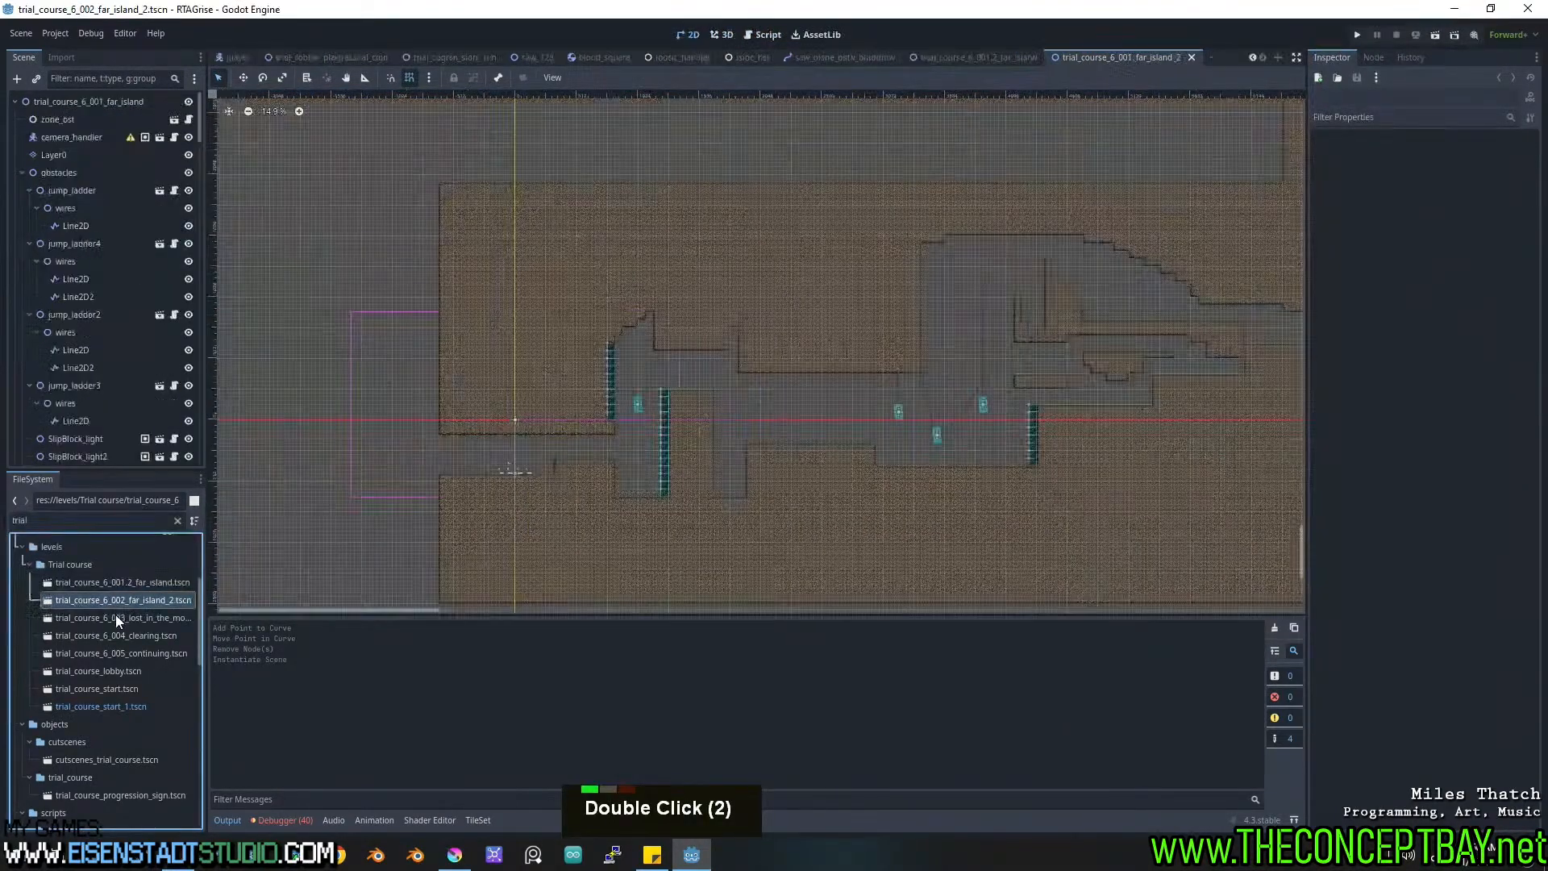
double_click(115, 616)
double_click(115, 634)
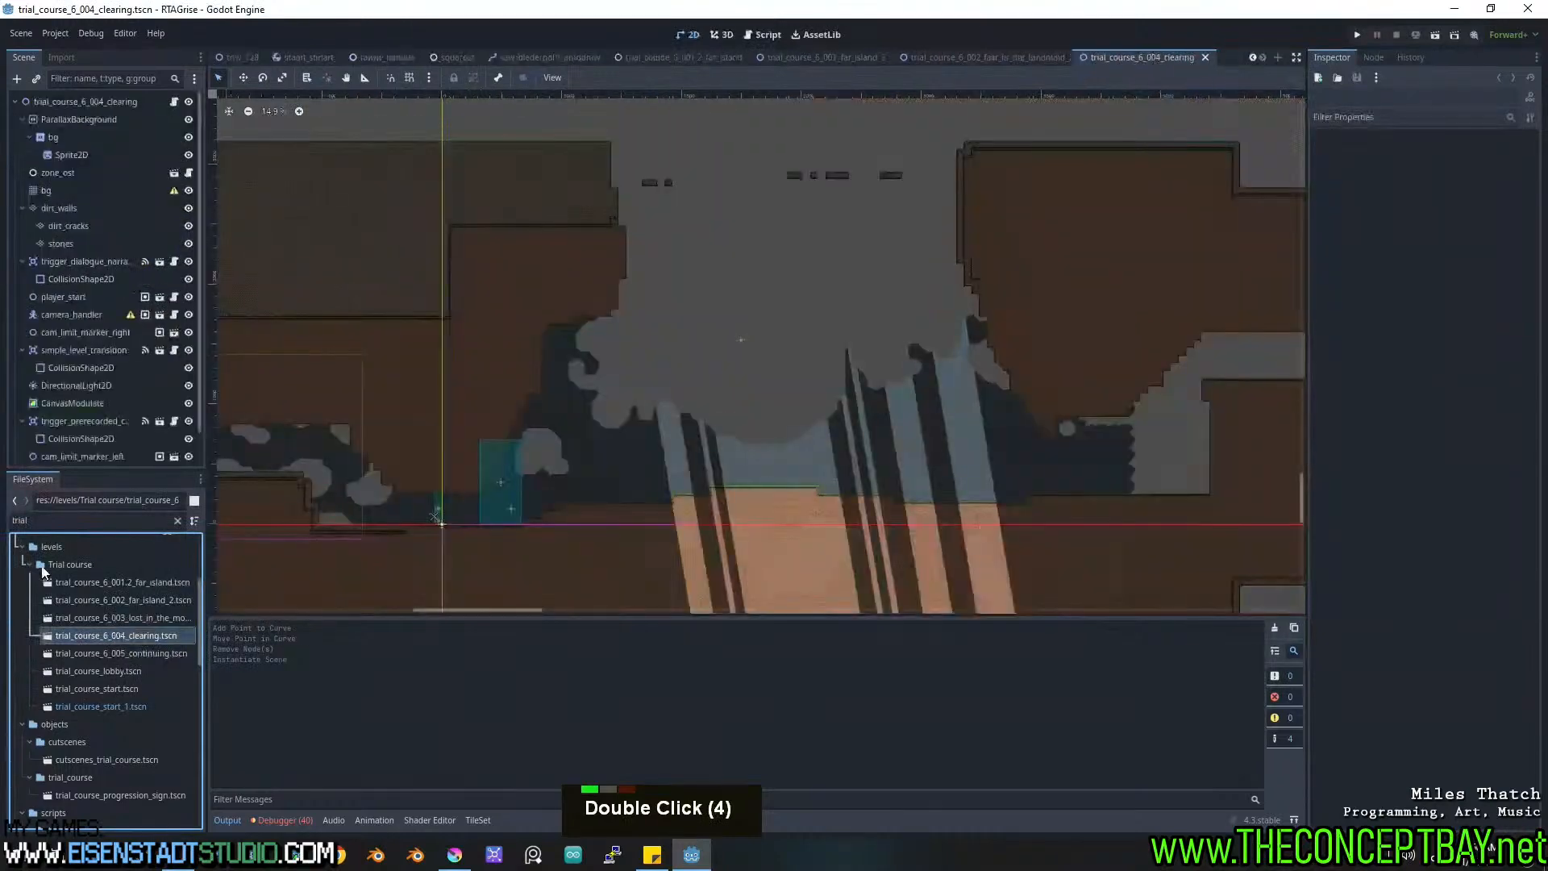
Collapse the Trial course folder, clear the "trial" file filter, and expand the level_ideas folder.
left_click(31, 564)
scroll(35, 592, "up", 3)
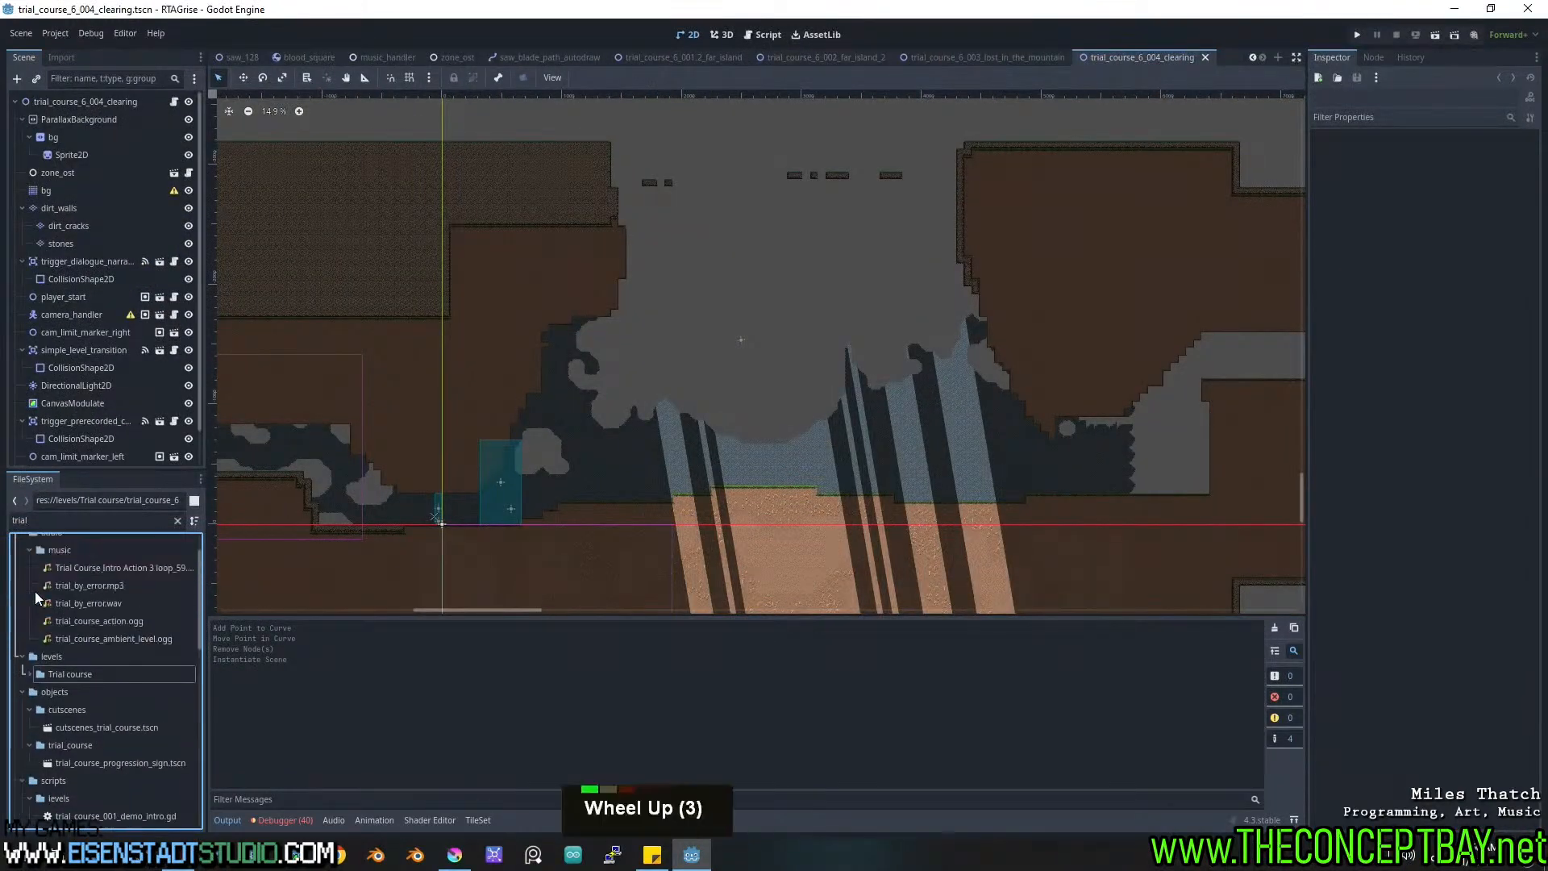
left_click(177, 520)
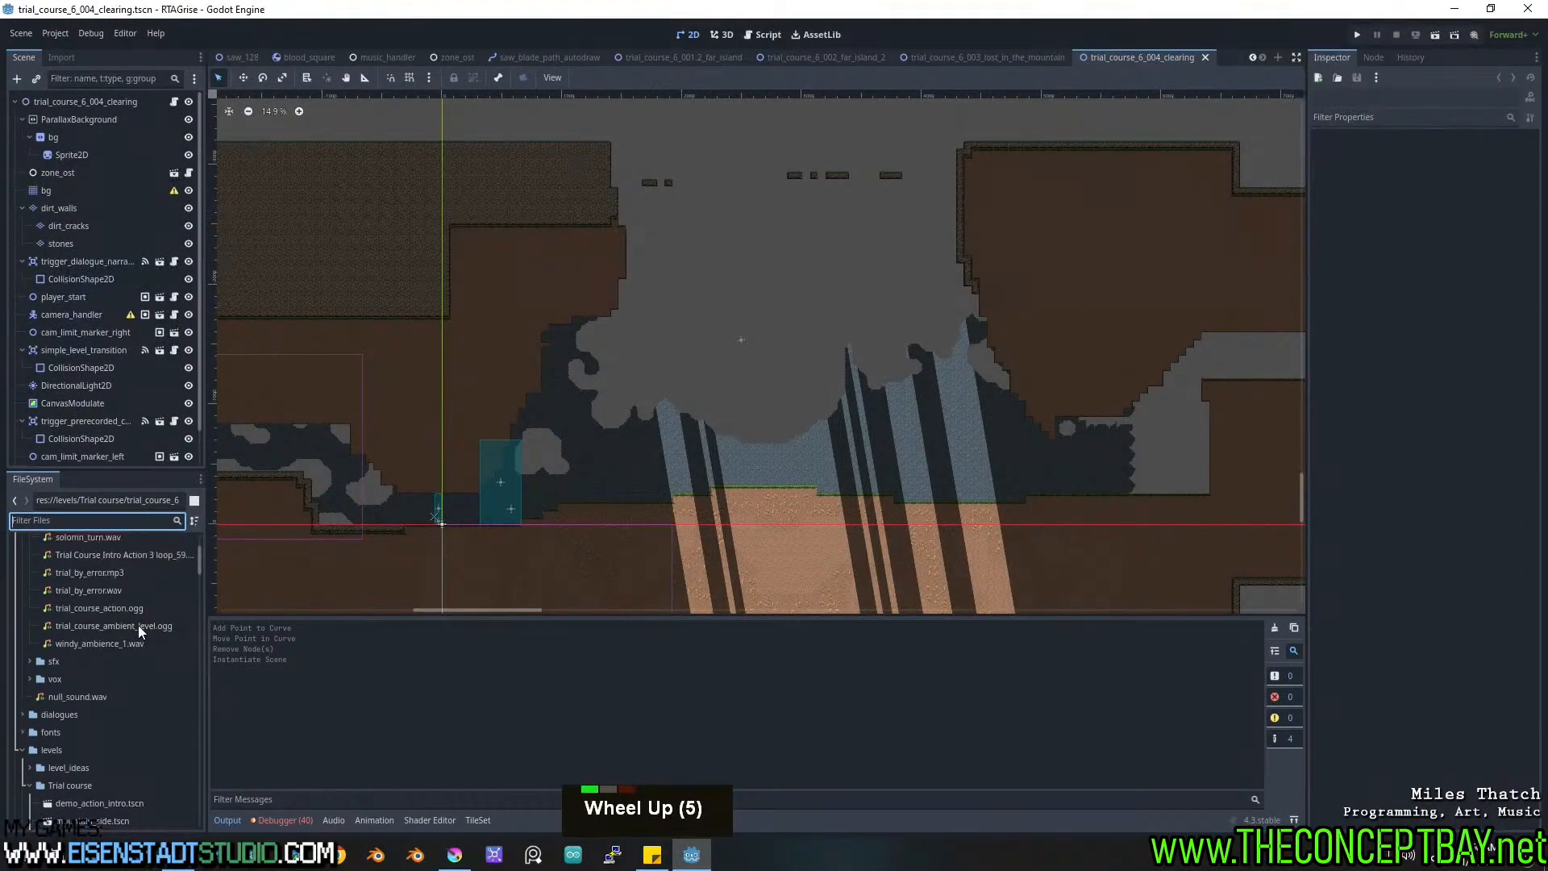
scroll(100, 661, "down", 3)
double_click(27, 672)
scroll(48, 613, "down", 4)
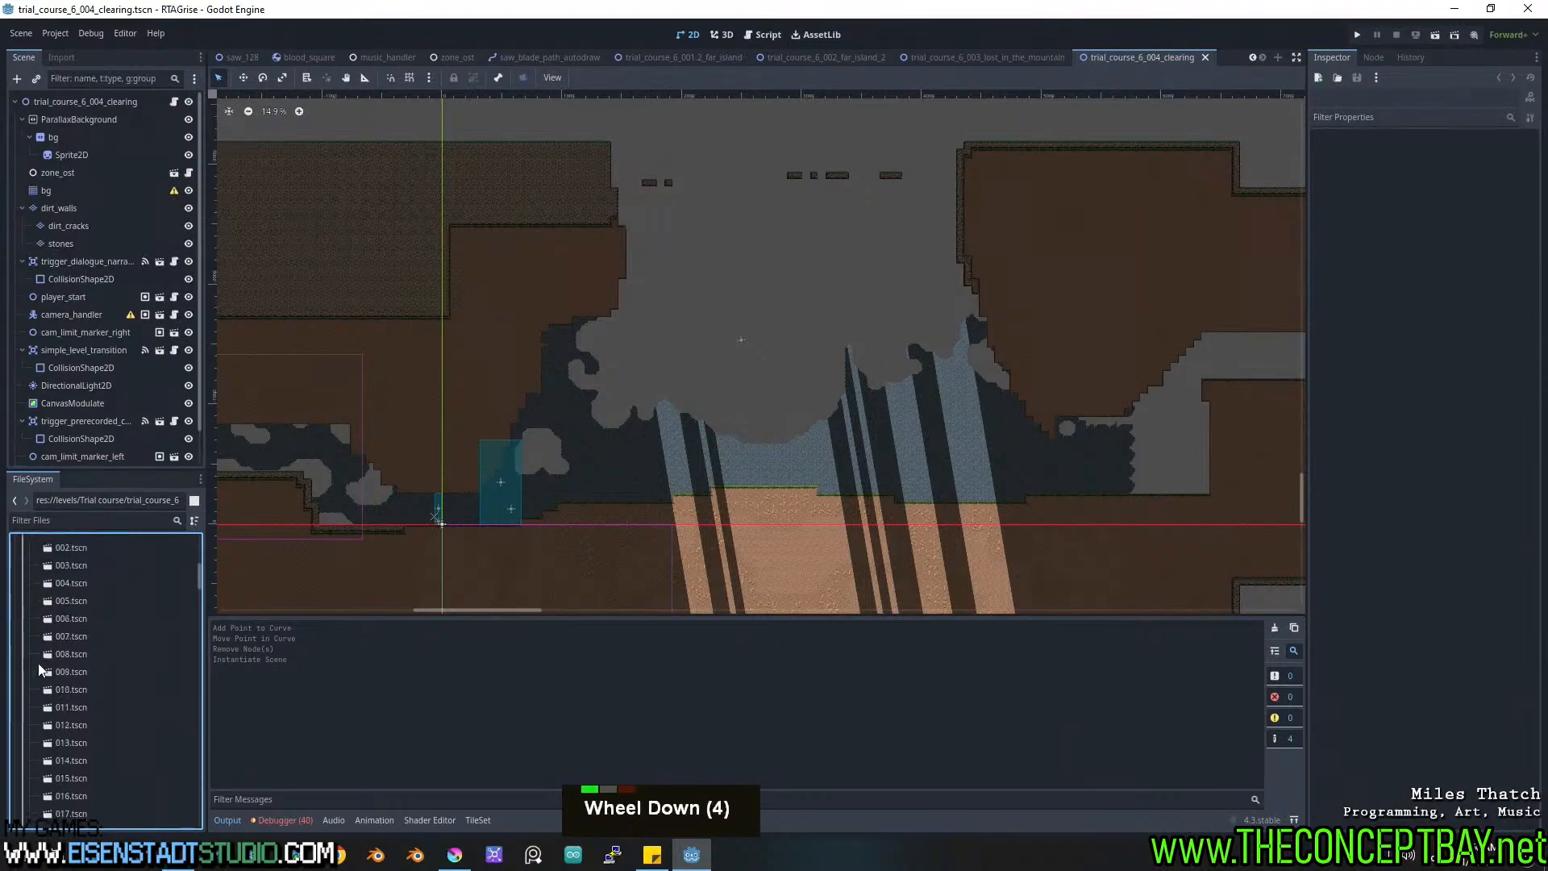
scroll(69, 594, "up", 2)
Open level_ideas/001.tscn and examine its layout and node tree for a saw blade path.
double_click(66, 603)
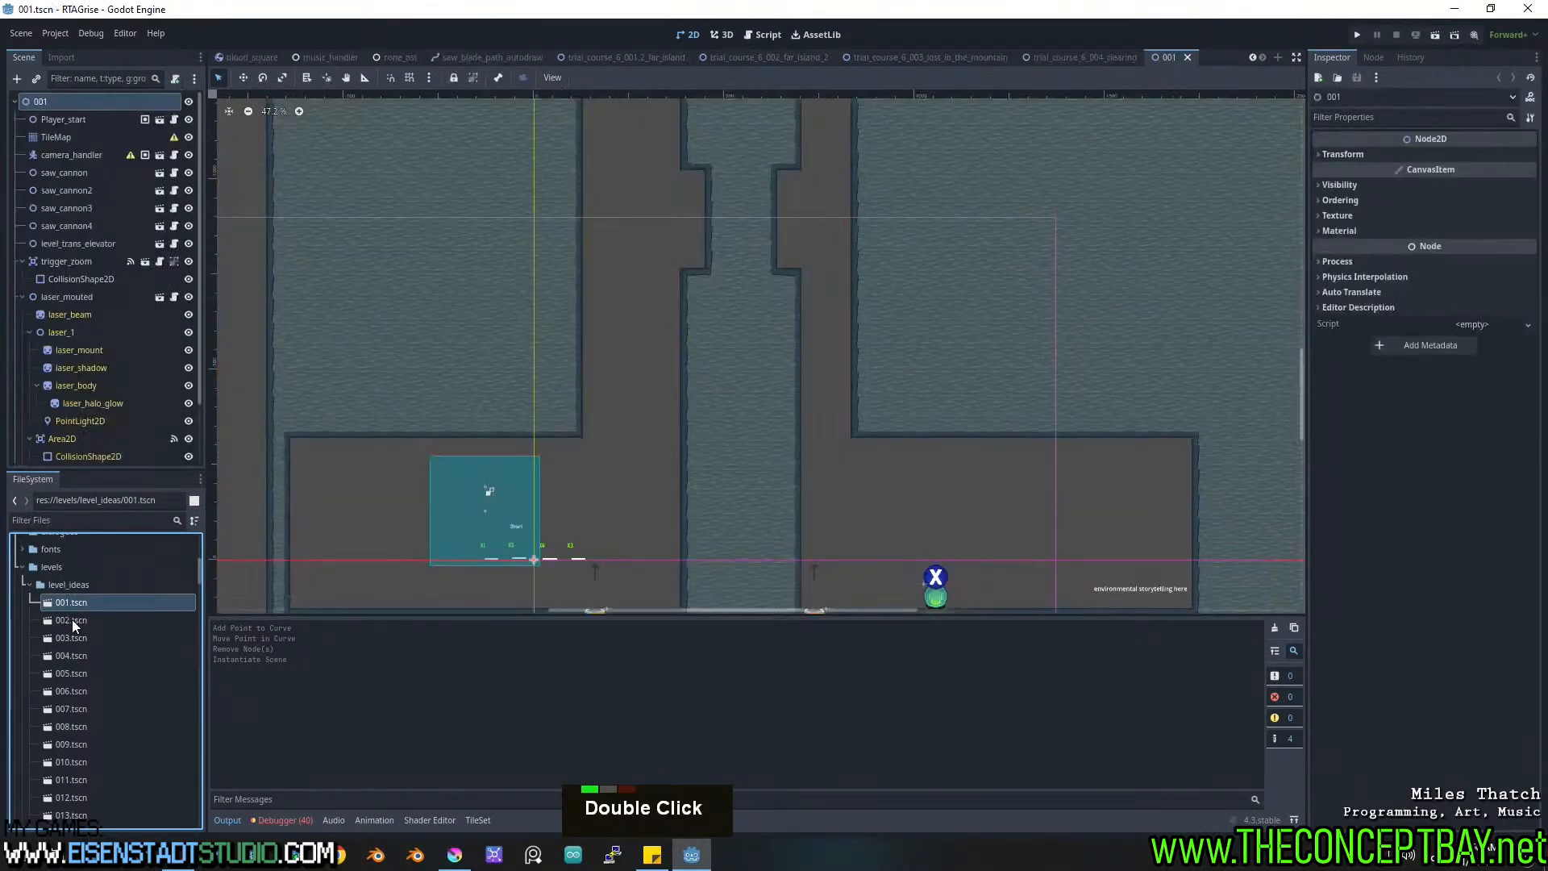
scroll(674, 434, "down", 4)
middle_click_drag(674, 434, 780, 574)
middle_click_drag(746, 348, 708, 336)
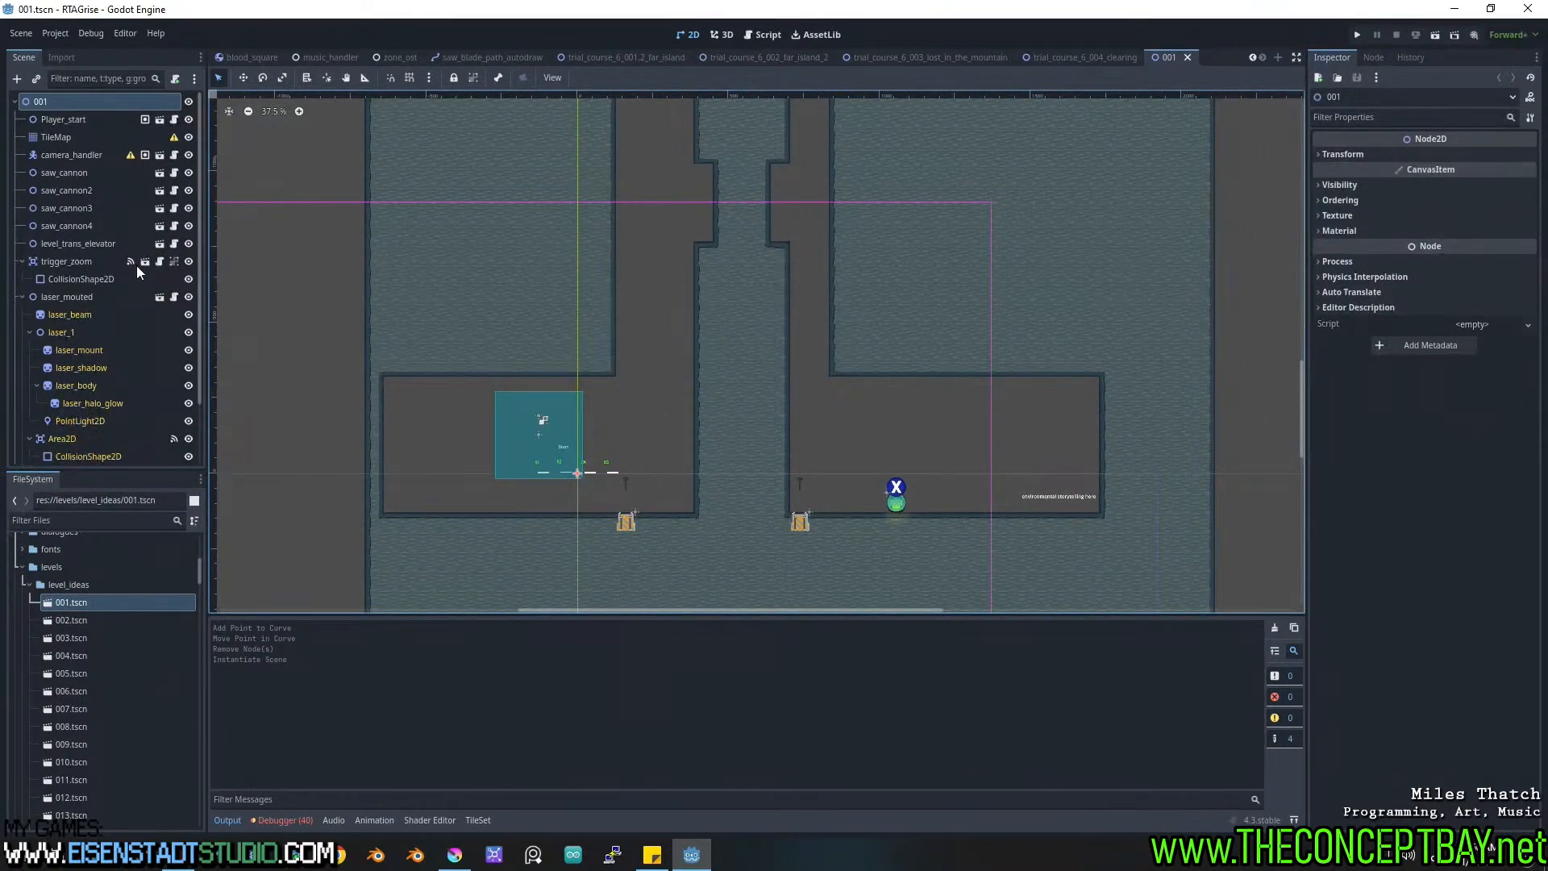
scroll(123, 289, "down", 4)
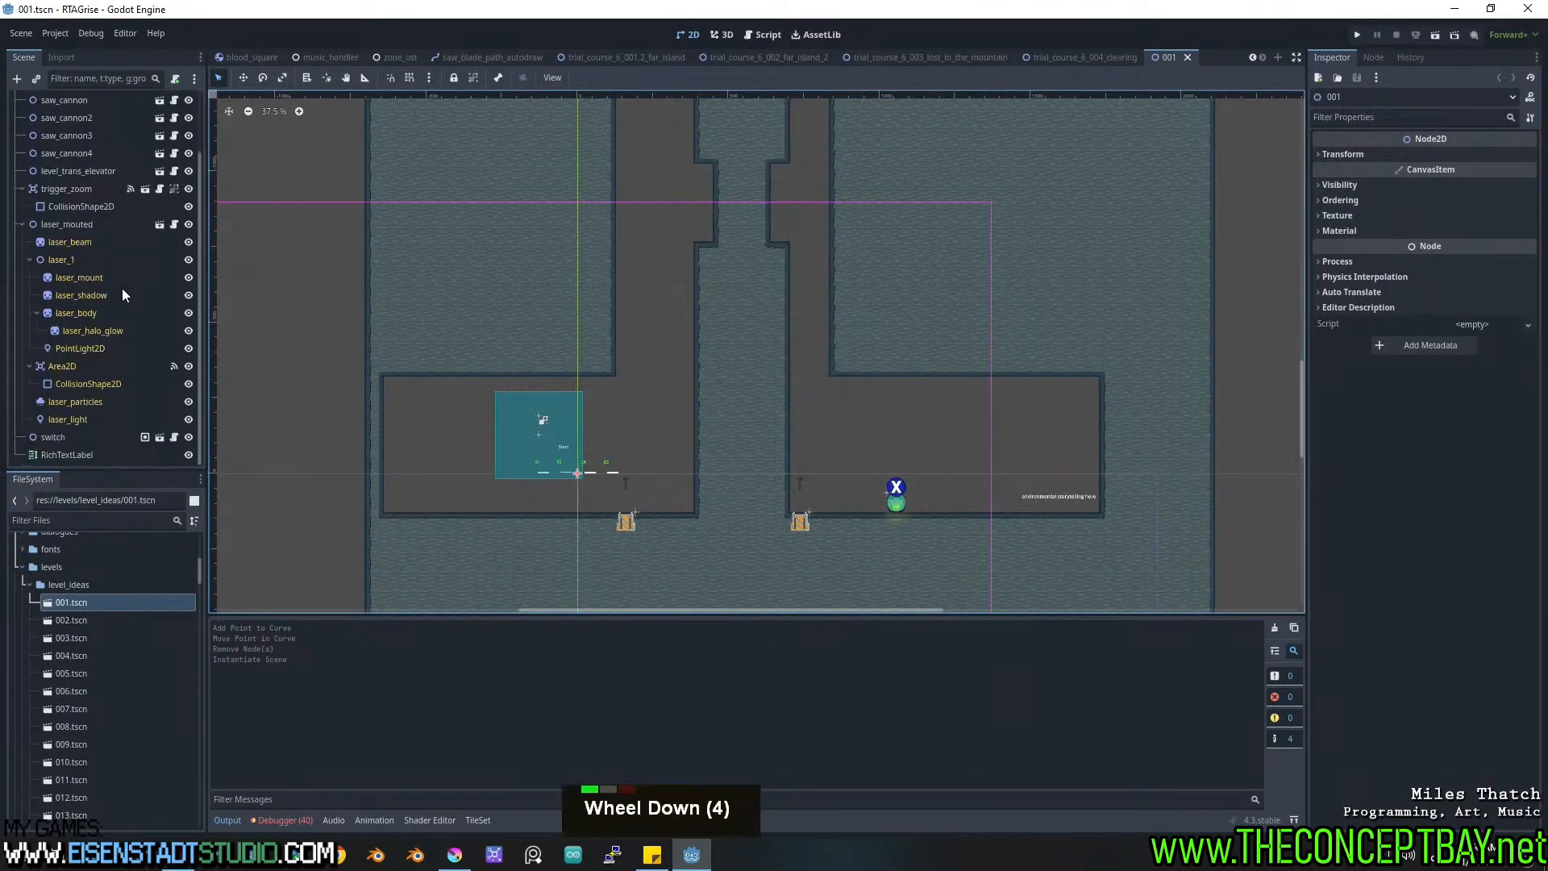
Open level_ideas/002.tscn and examine the saw paths around its platforms.
double_click(66, 621)
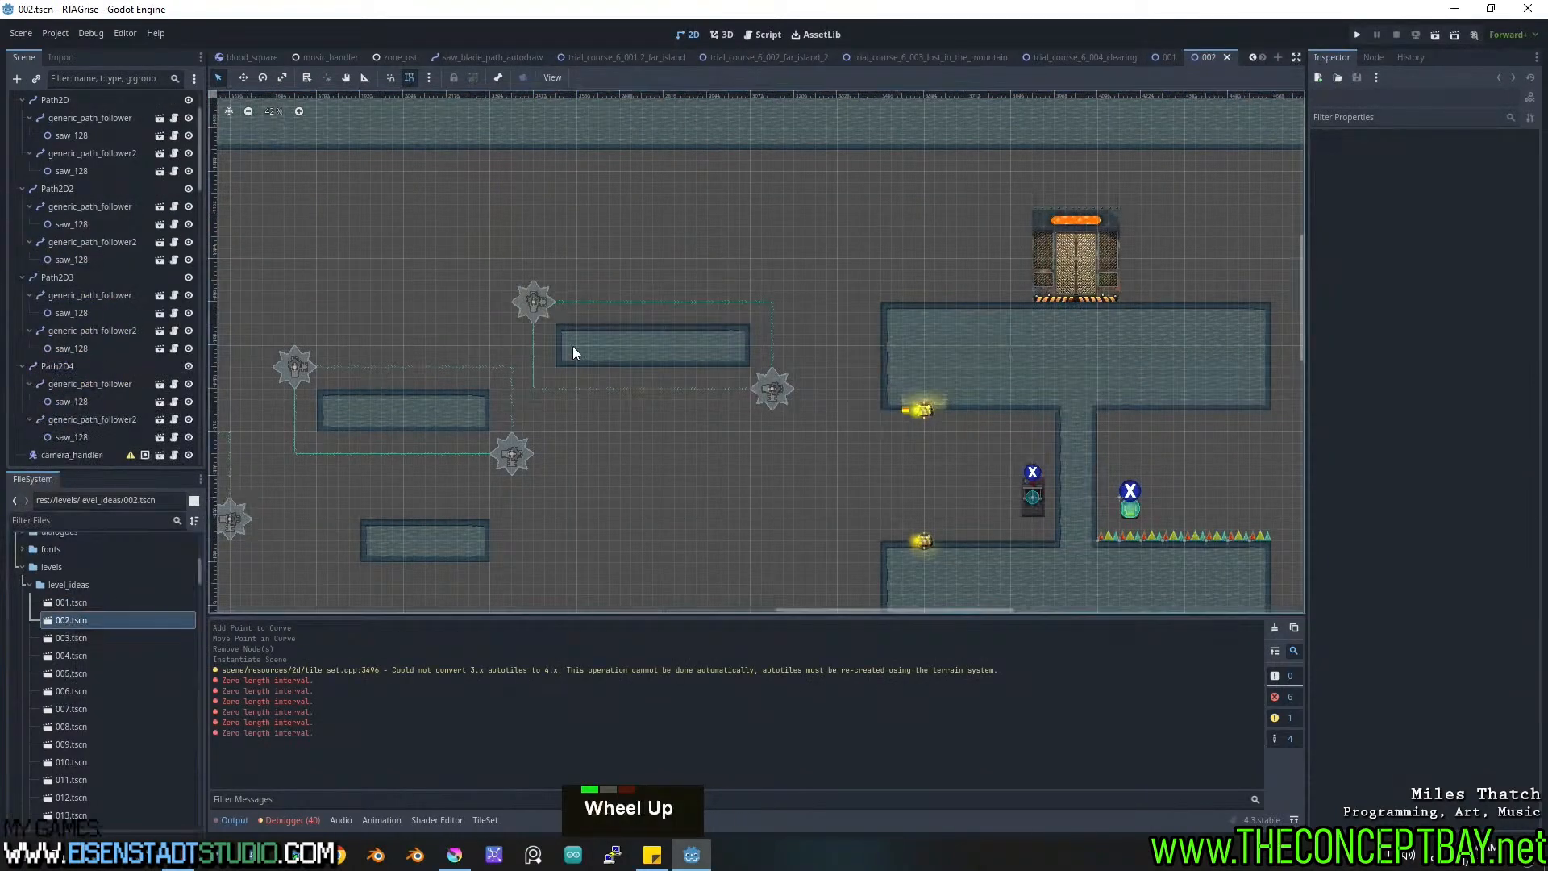
scroll(571, 350, "up", 5)
scroll(608, 370, "down", 3)
middle_click_drag(622, 379, 515, 283)
Open level_ideas scenes 003 through 007 and 009 through 011 to check each for auto-drawn saw paths.
double_click(83, 636)
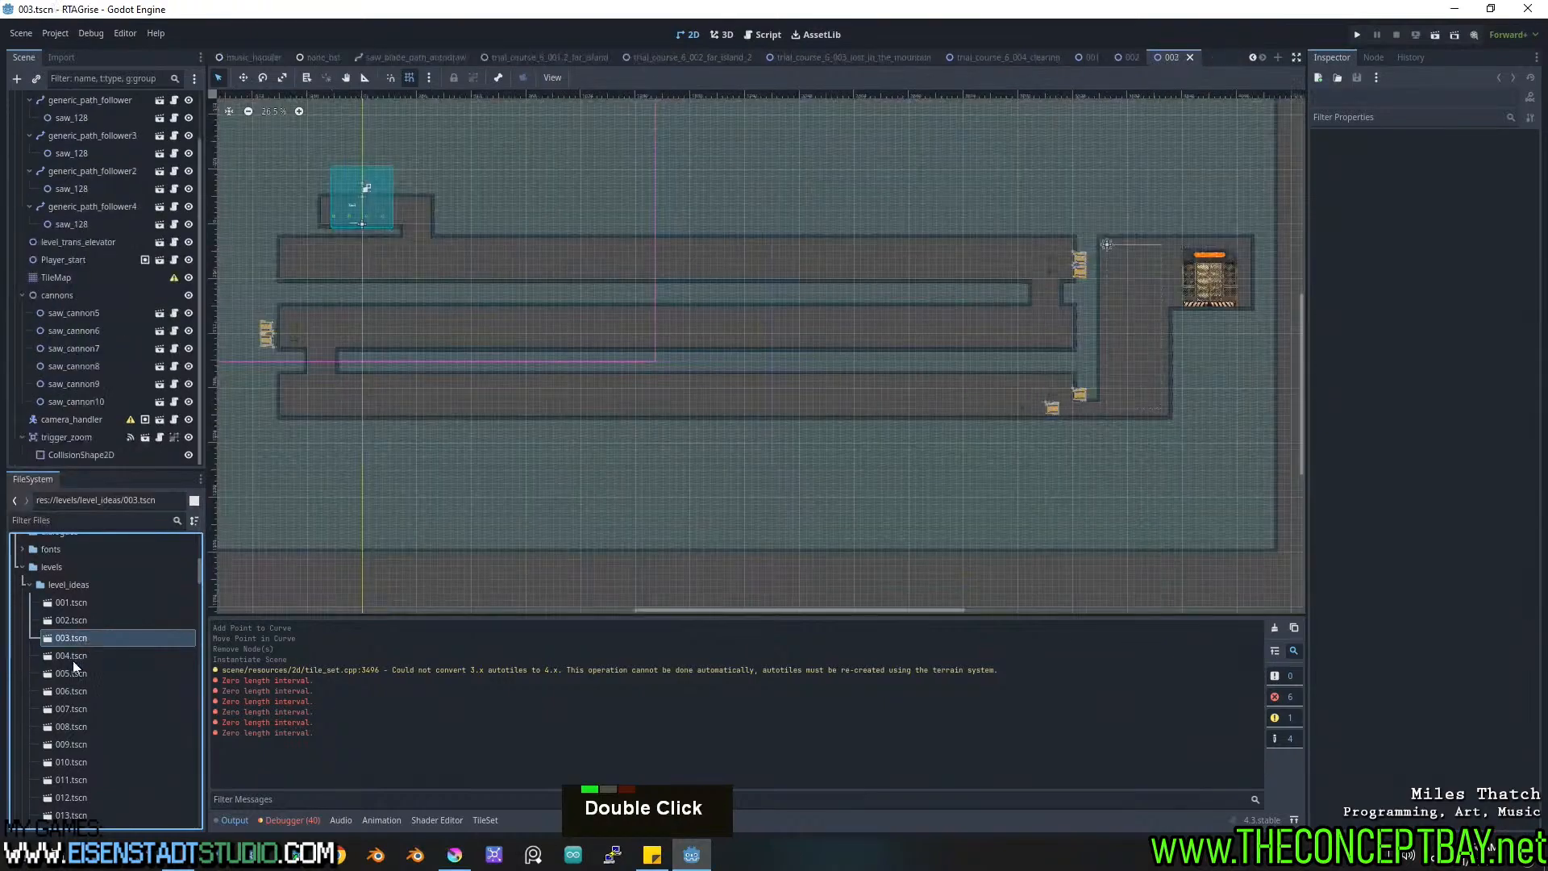
double_click(74, 658)
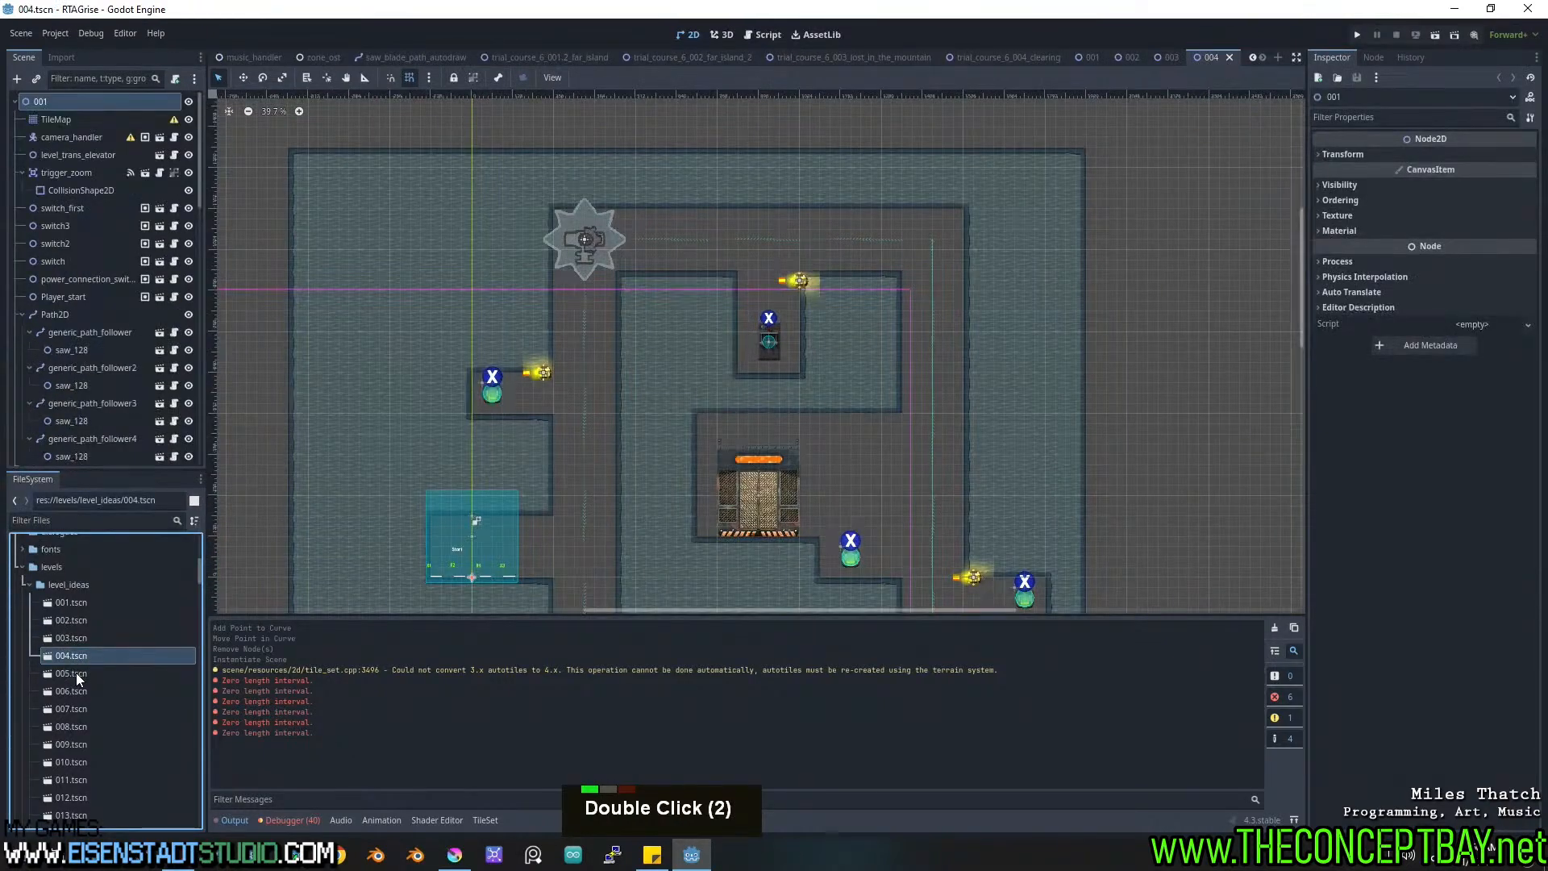
double_click(76, 672)
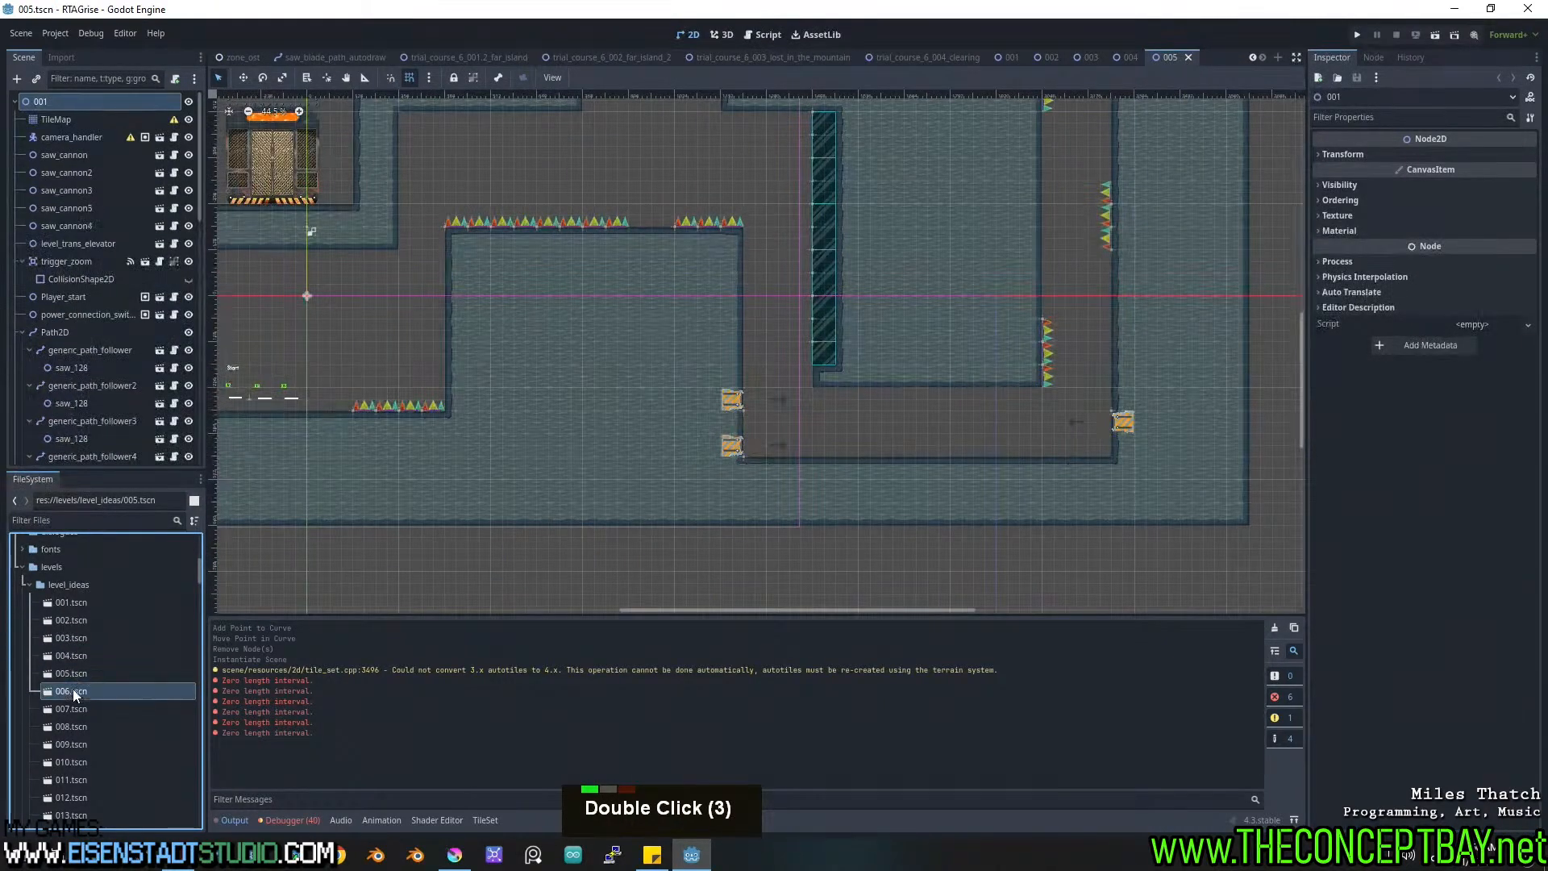
double_click(72, 690)
left_click(70, 709)
double_click(70, 713)
double_click(70, 743)
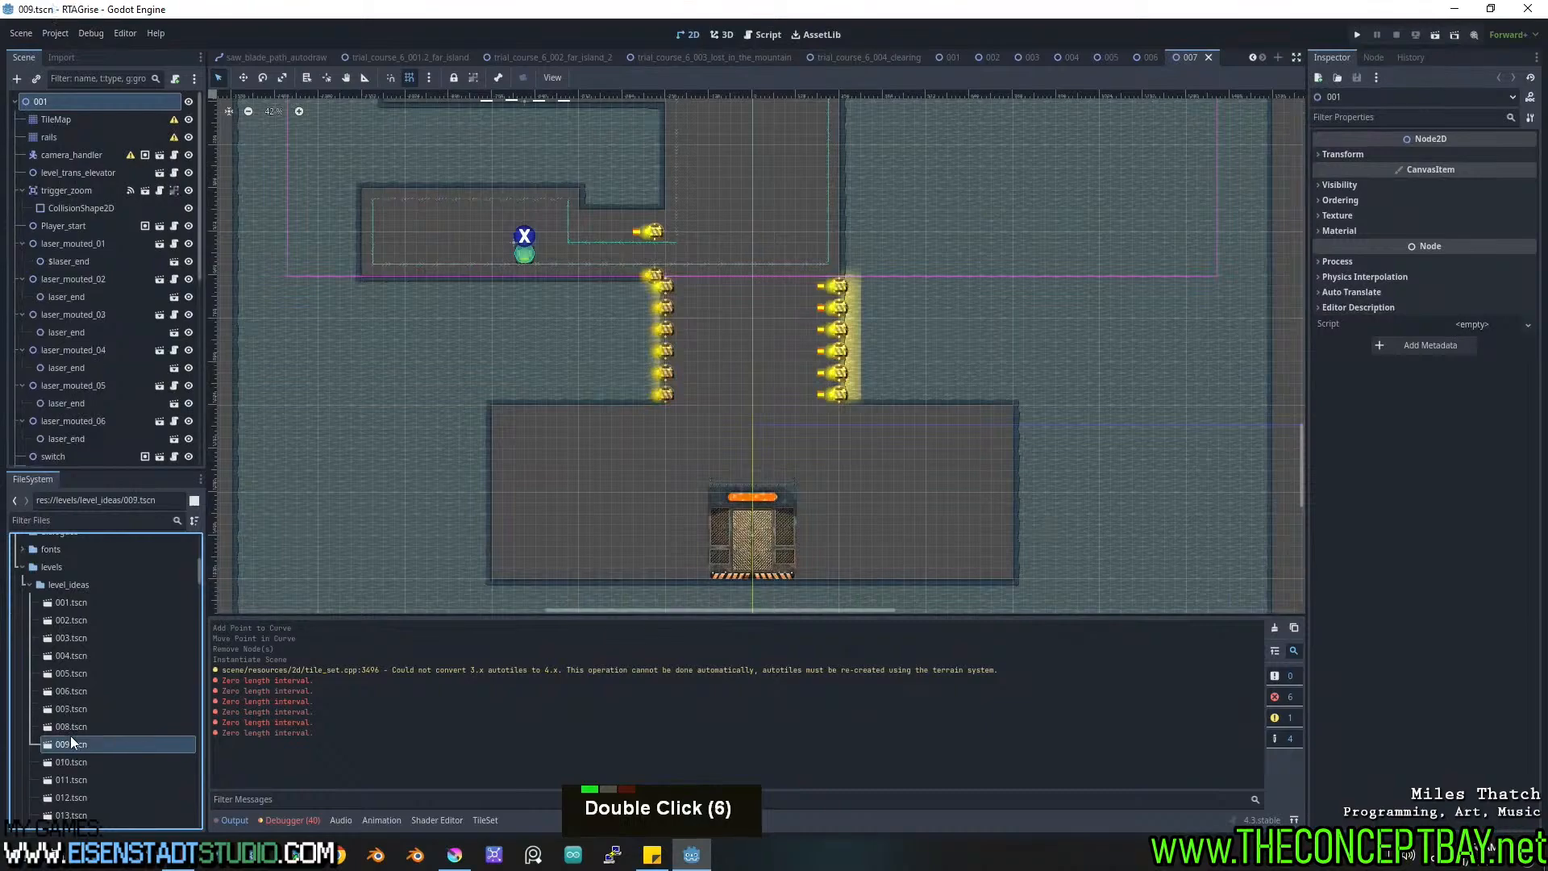
double_click(71, 759)
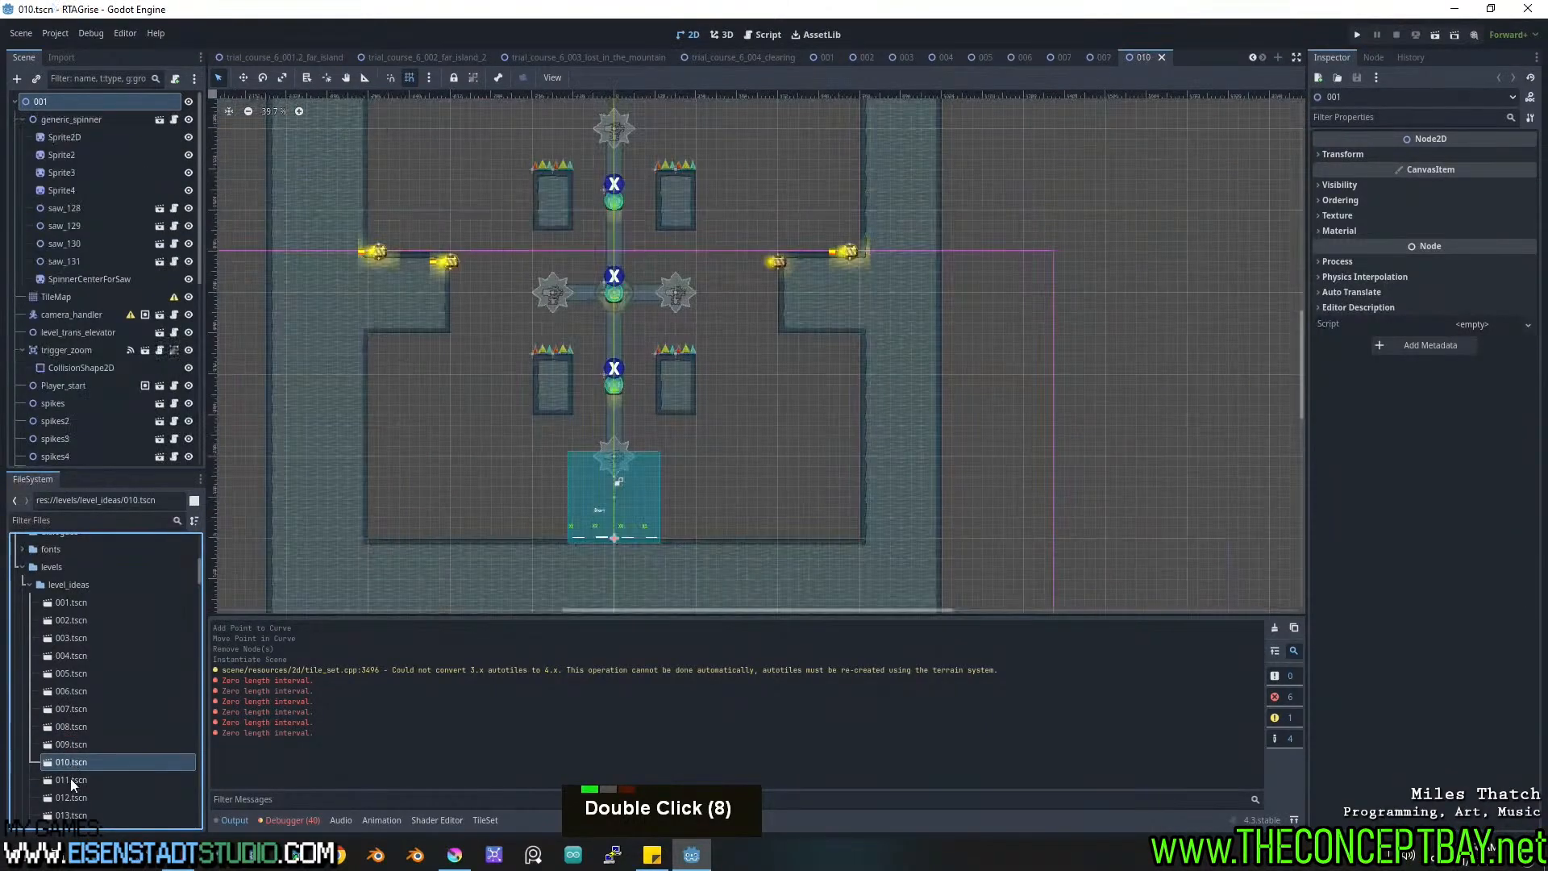
double_click(71, 777)
Open level_ideas scenes 012 through 018 to check each for auto-drawn saw paths.
scroll(79, 743, "down", 3)
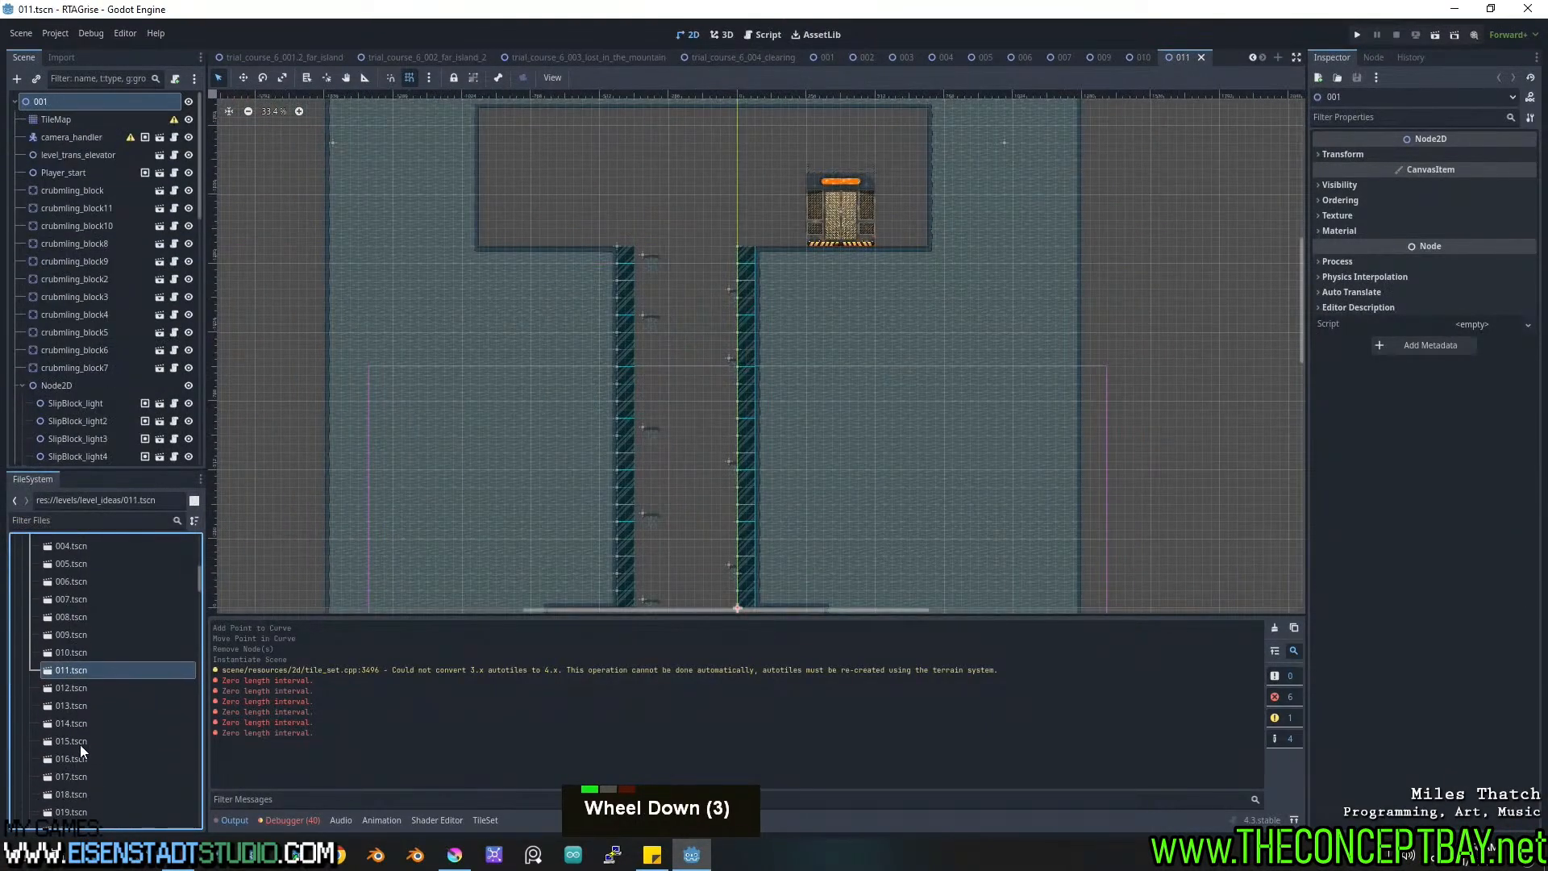
double_click(76, 701)
double_click(84, 685)
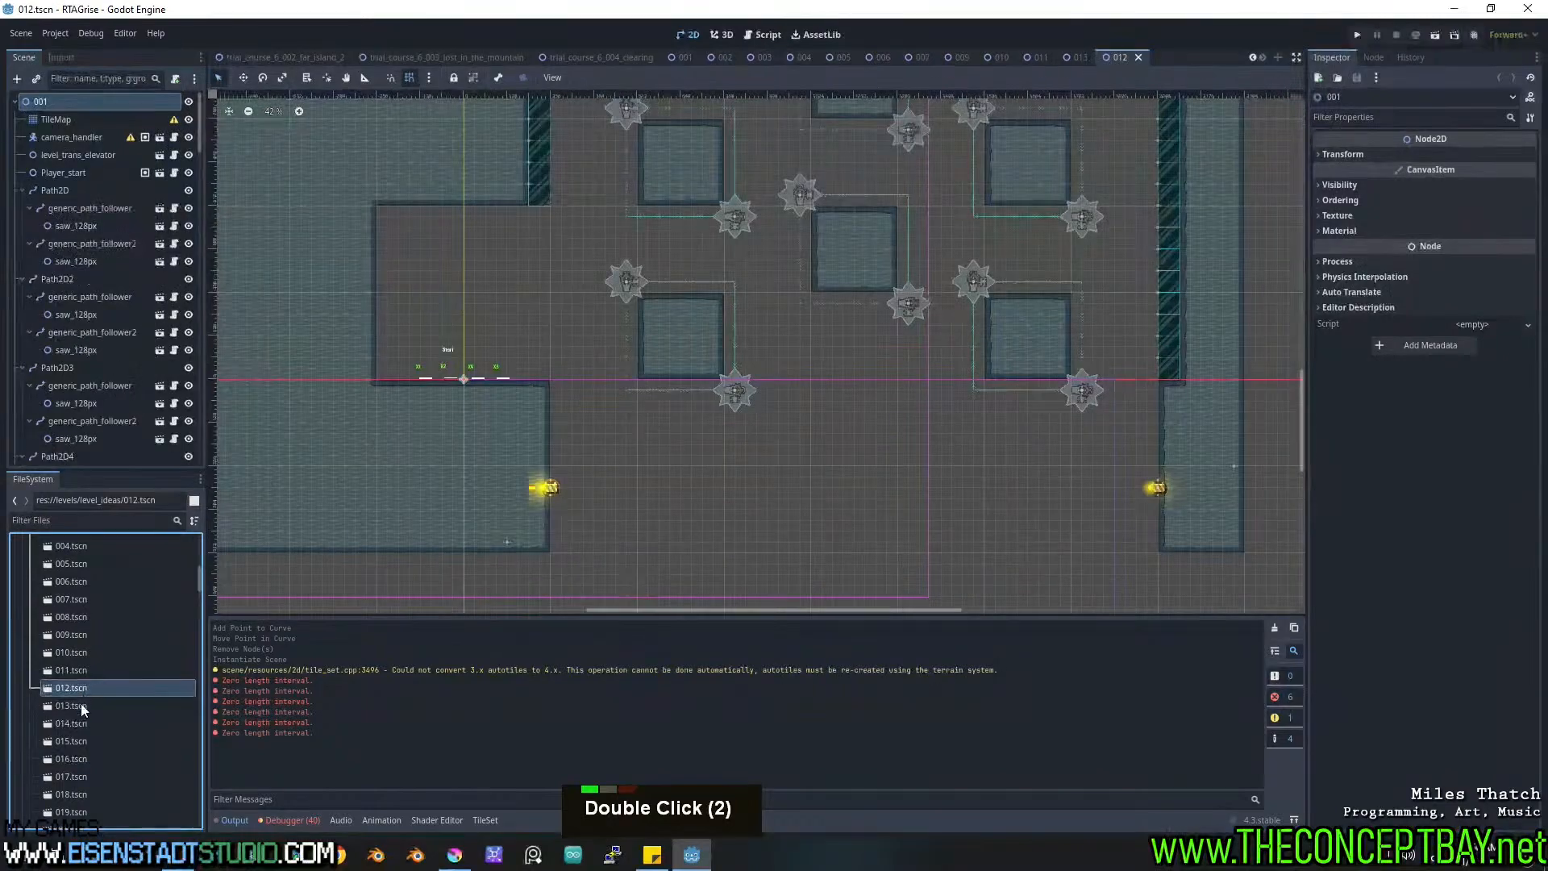
double_click(79, 719)
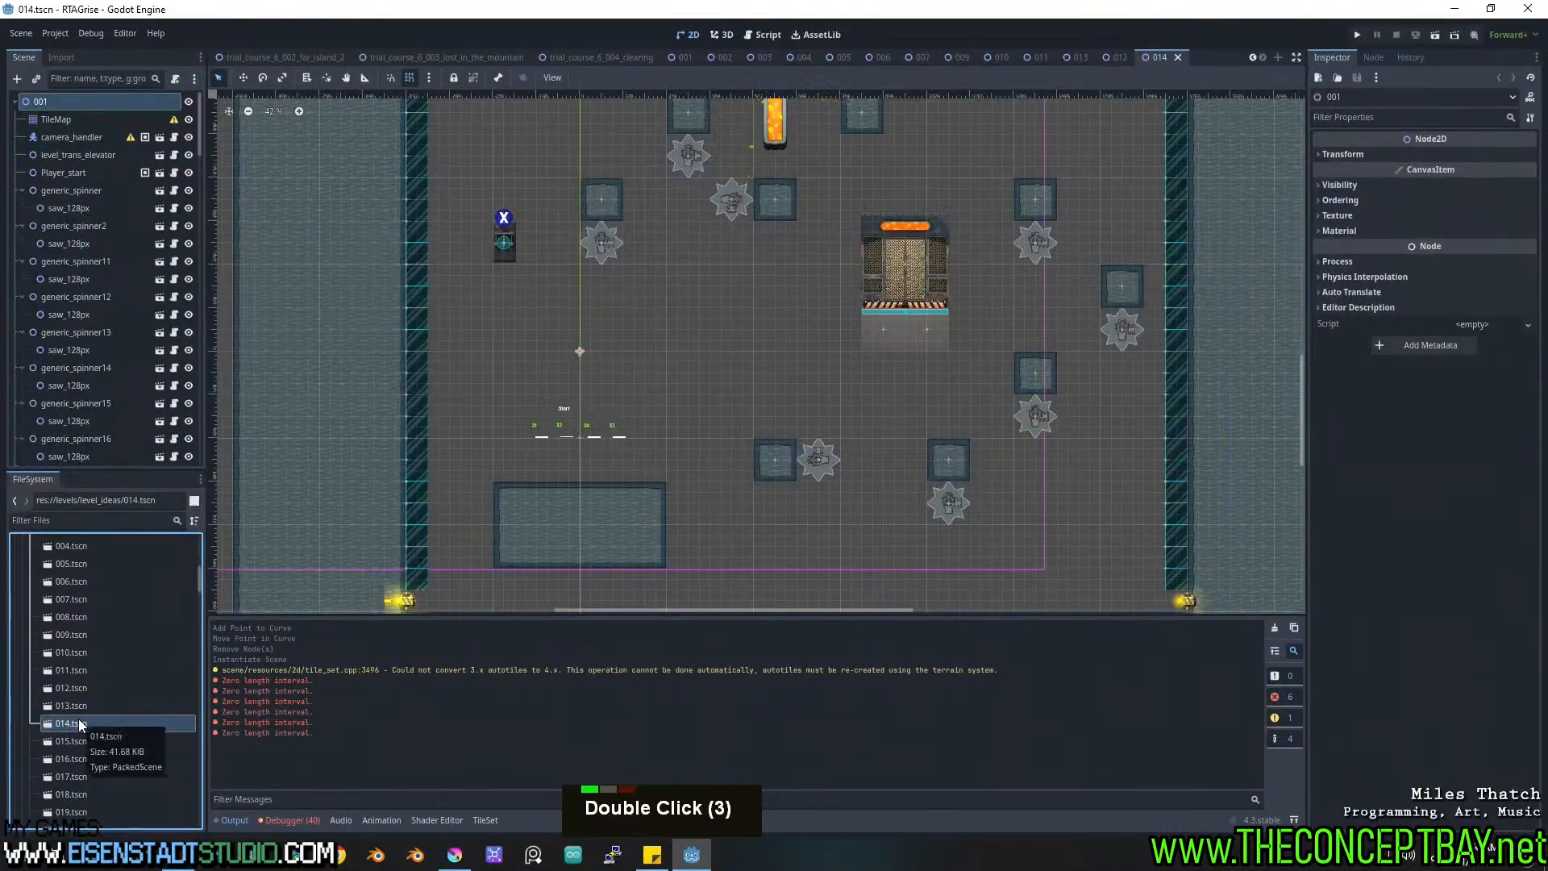
double_click(74, 742)
double_click(71, 757)
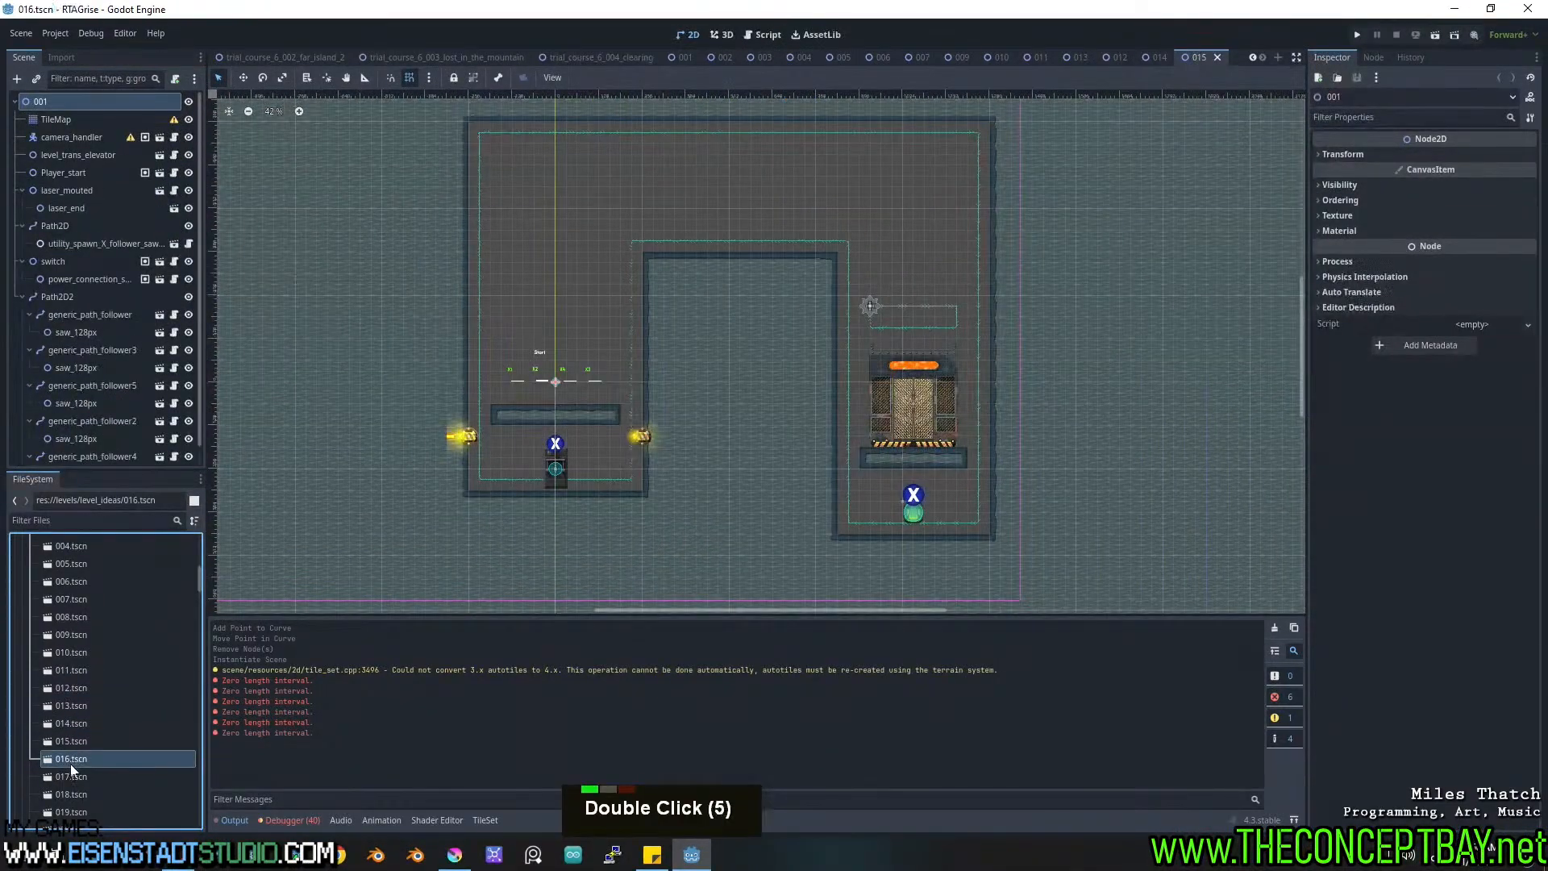
double_click(69, 774)
double_click(70, 793)
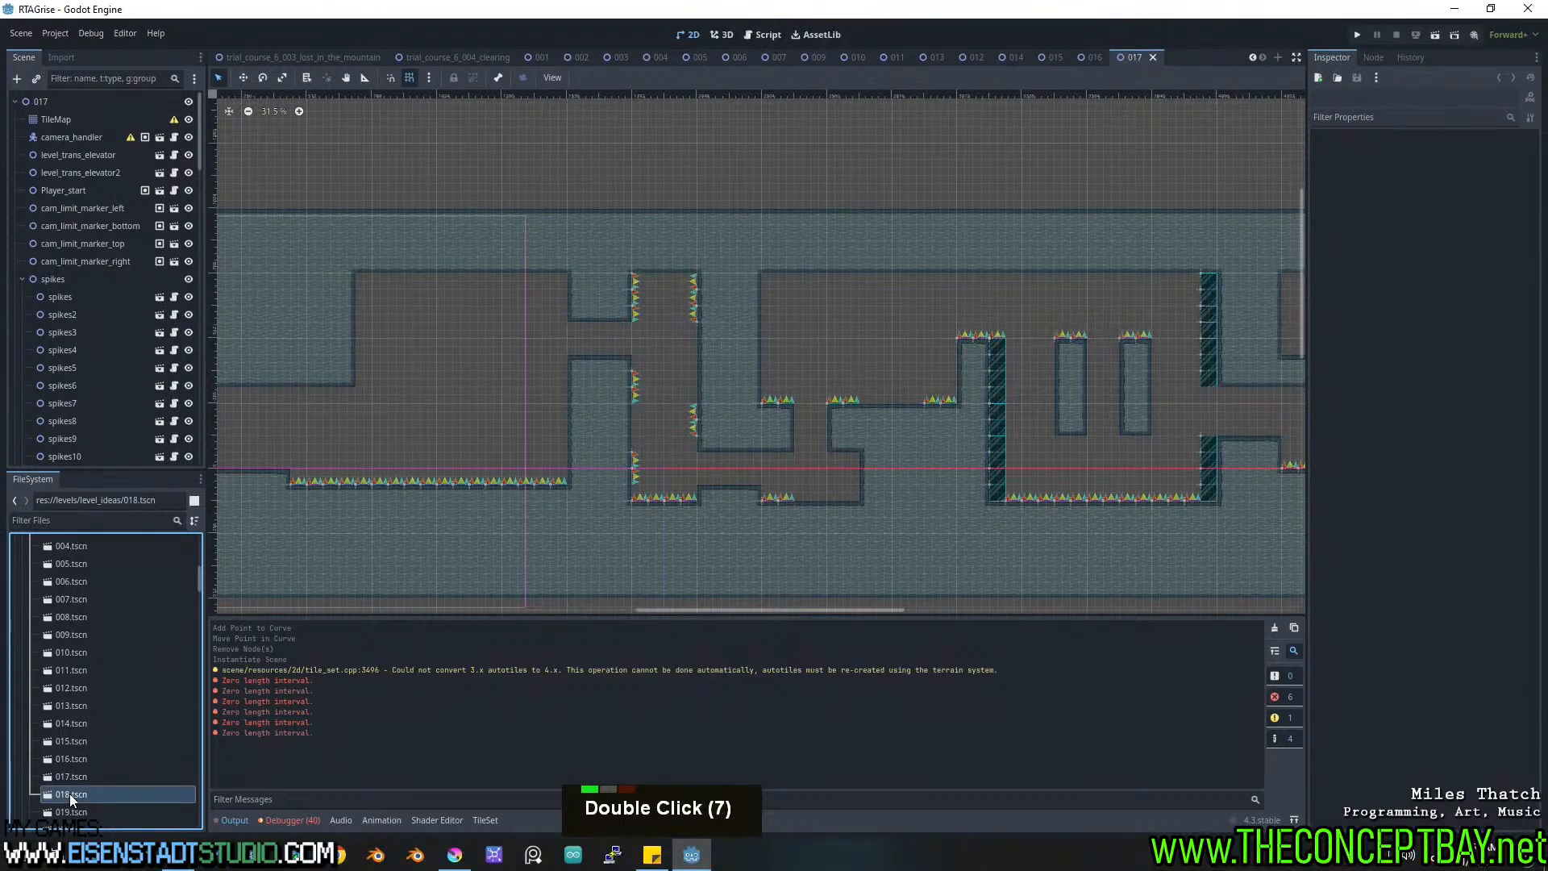
Open level_ideas/019.tscn and look over its layout.
double_click(71, 812)
scroll(372, 430, "down", 3)
middle_click_drag(391, 480, 632, 334)
scroll(133, 682, "down", 4)
Open level_ideas scenes 020 through 023 to find one that uses drawn saw blade rails.
double_click(73, 684)
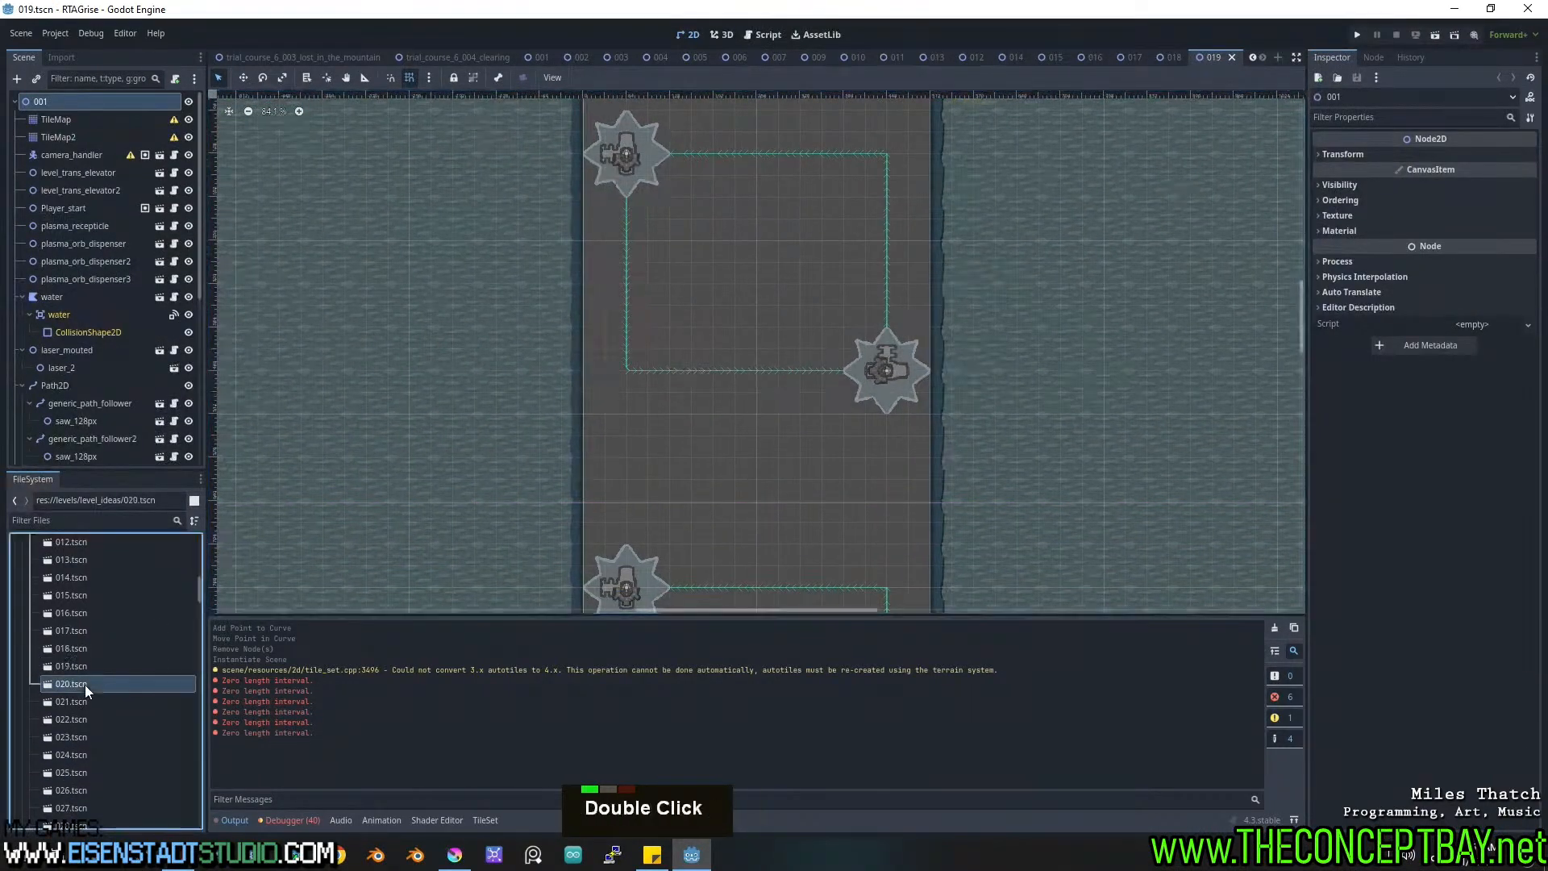
double_click(76, 702)
double_click(74, 724)
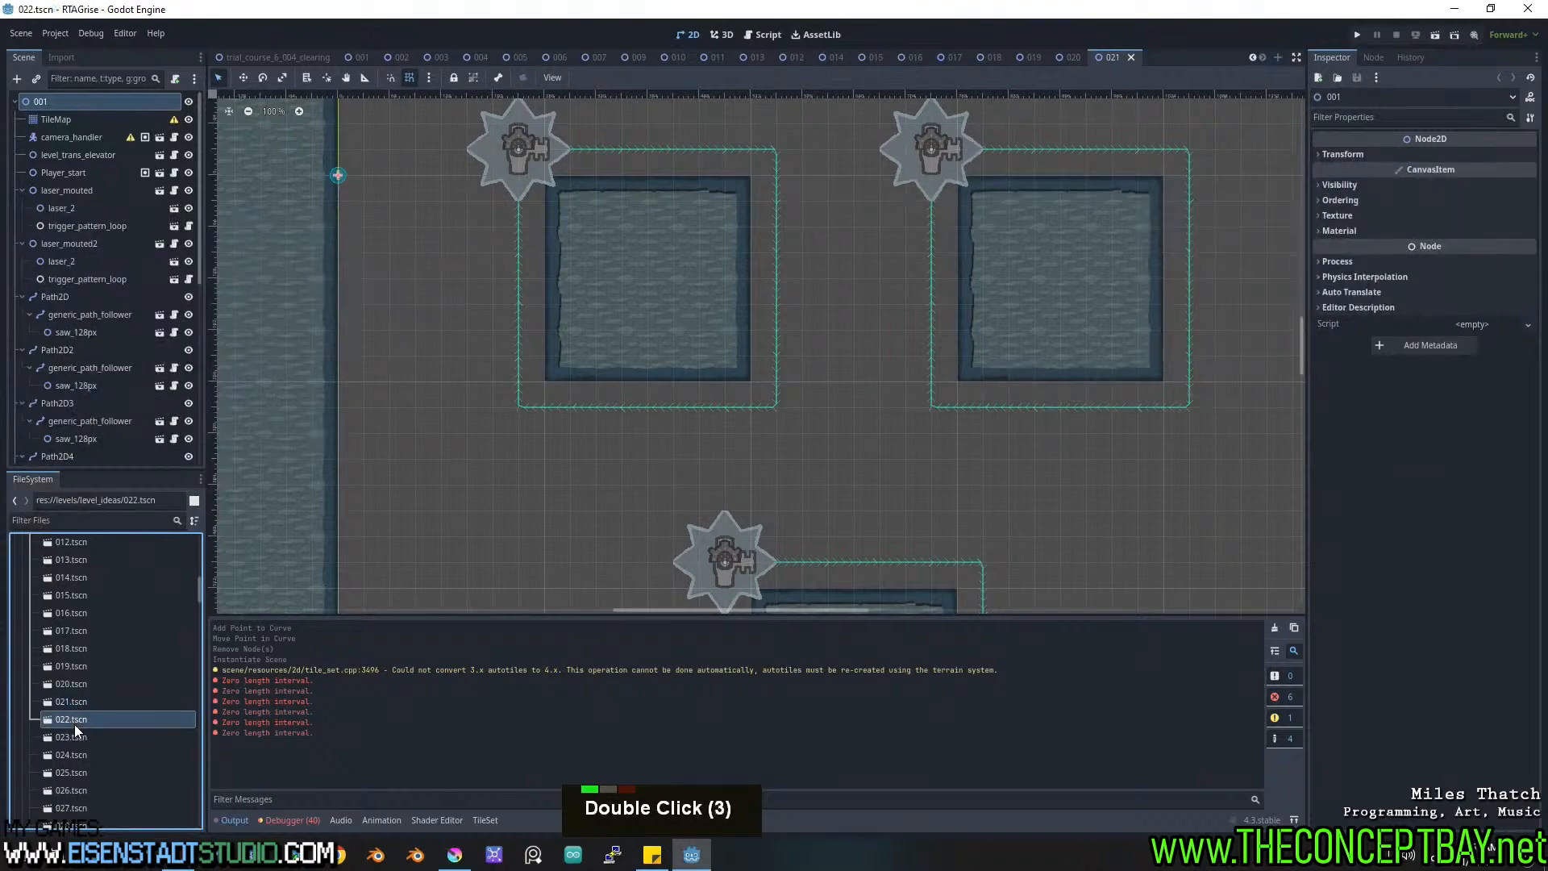
double_click(74, 740)
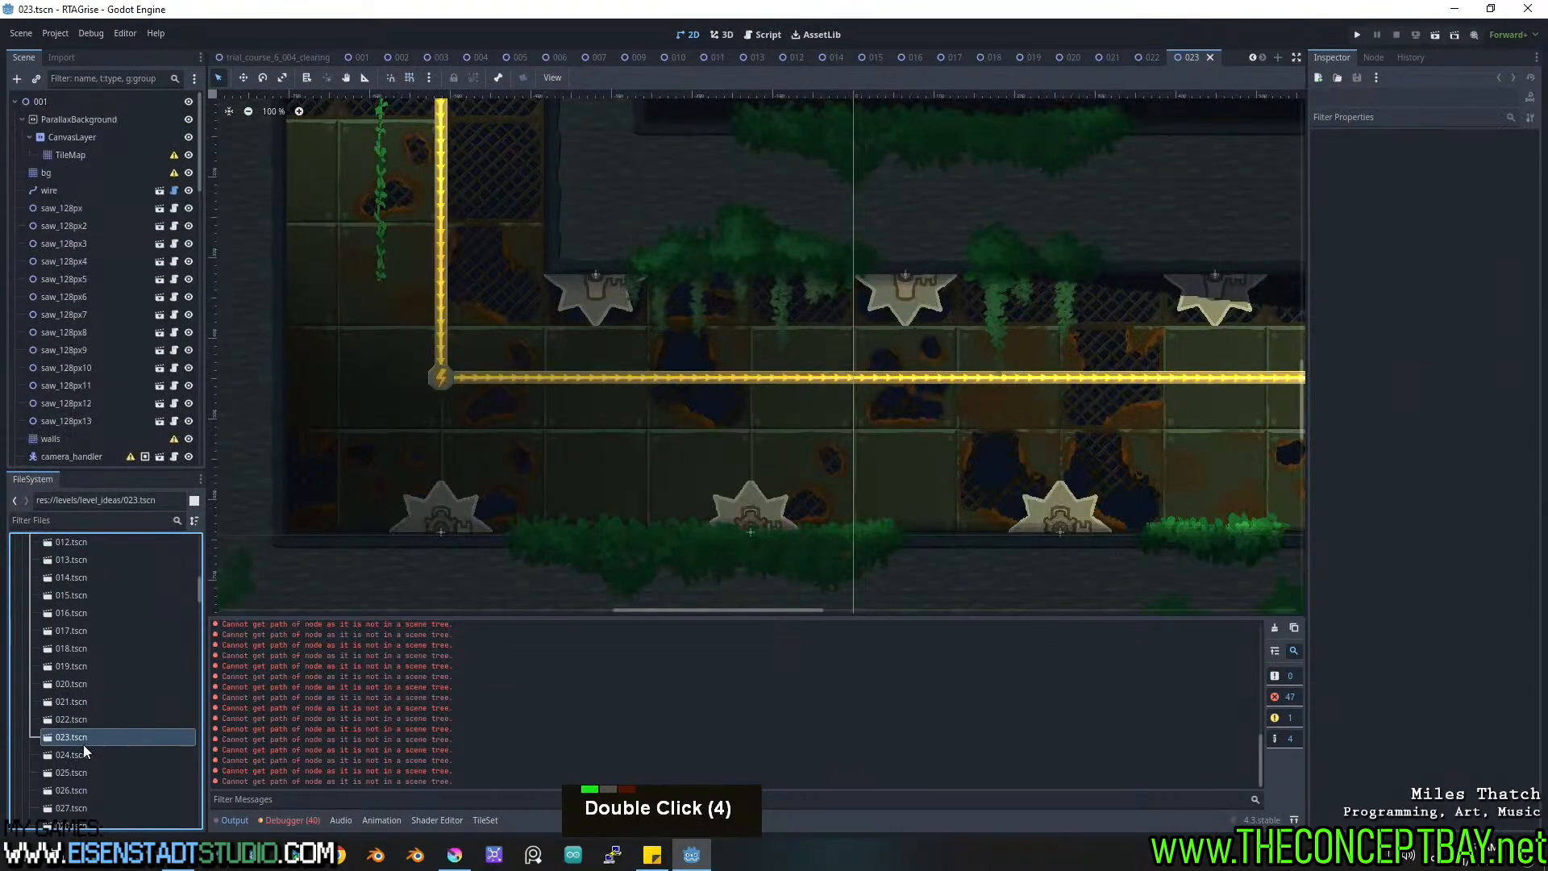
Examine the wires and saw blade rails across the 023 level.
middle_click_drag(670, 373, 632, 390)
scroll(616, 340, "down", 13)
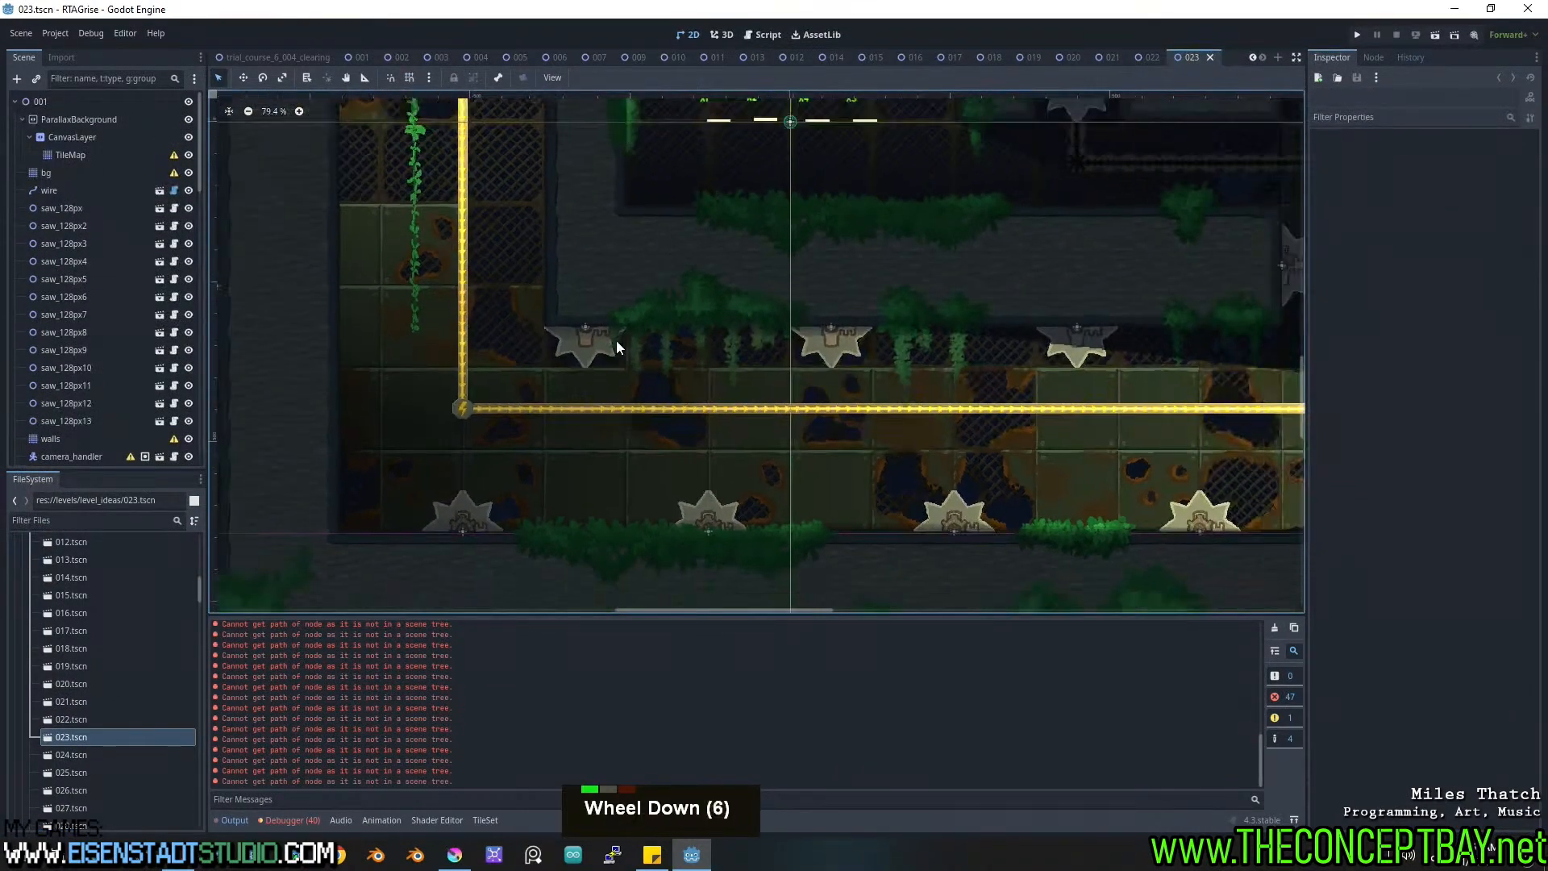
middle_click_drag(598, 234, 846, 370)
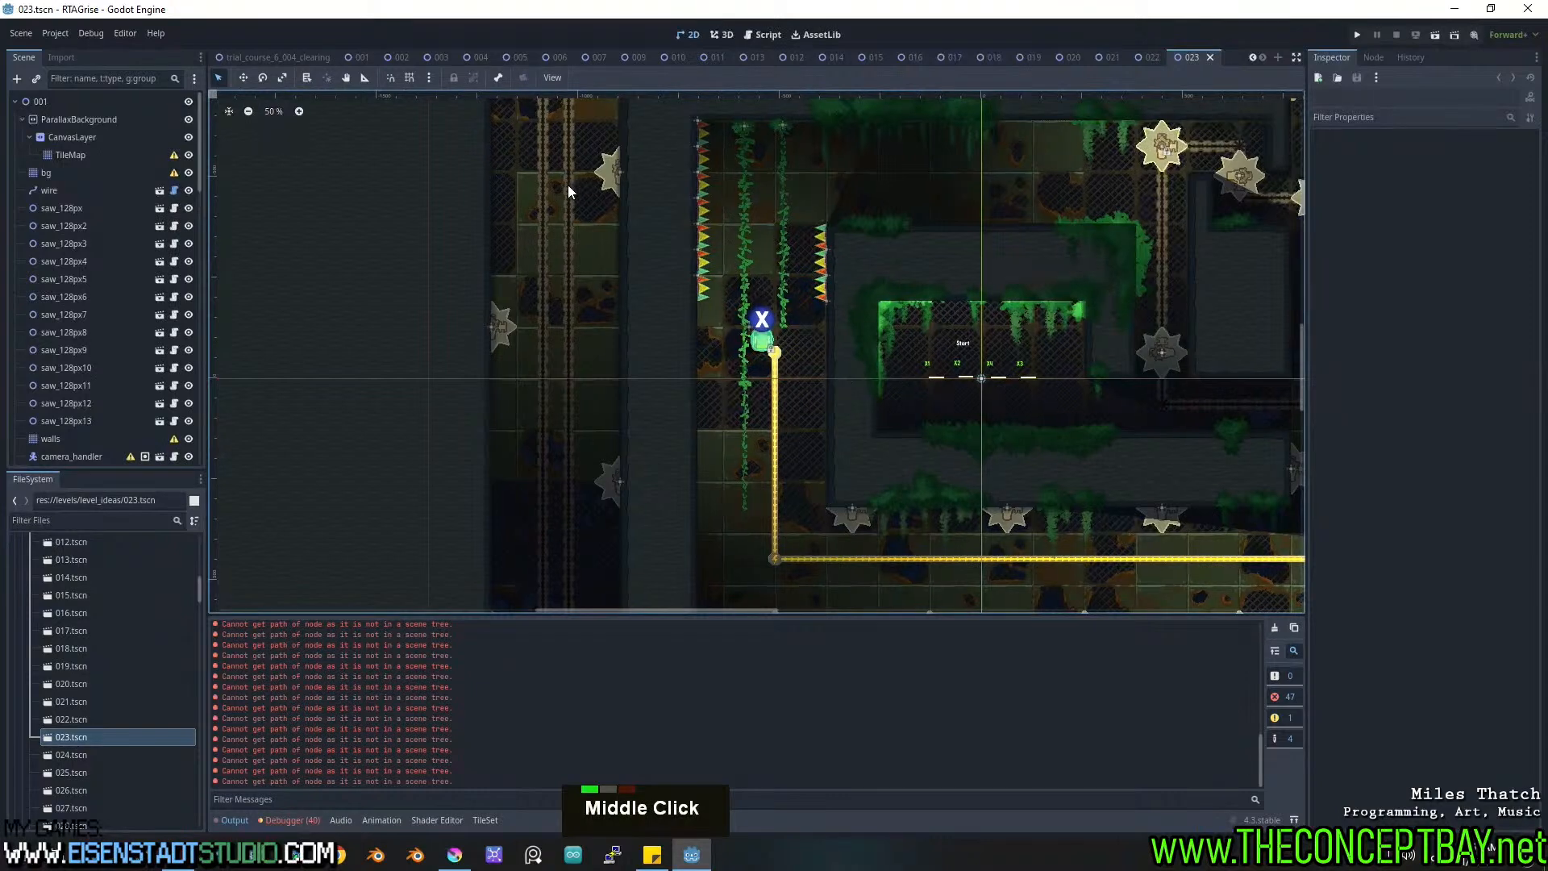
middle_click_drag(563, 175, 566, 322)
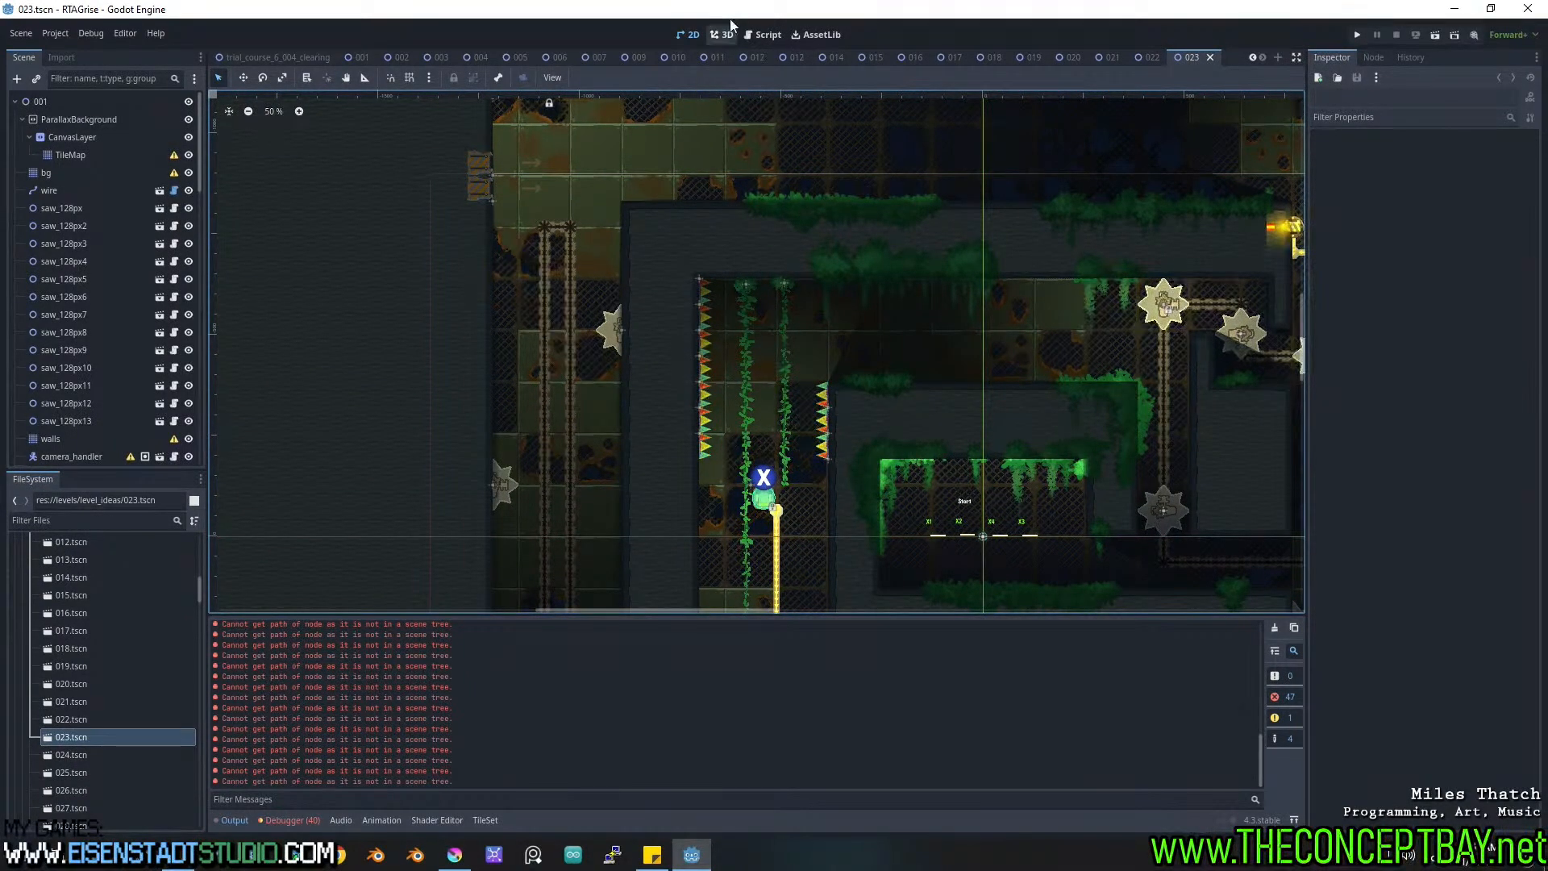
Start closing all open scenes, cancel at the save prompt for trial_course_start_1, and view its saw path again.
right_click(1188, 57)
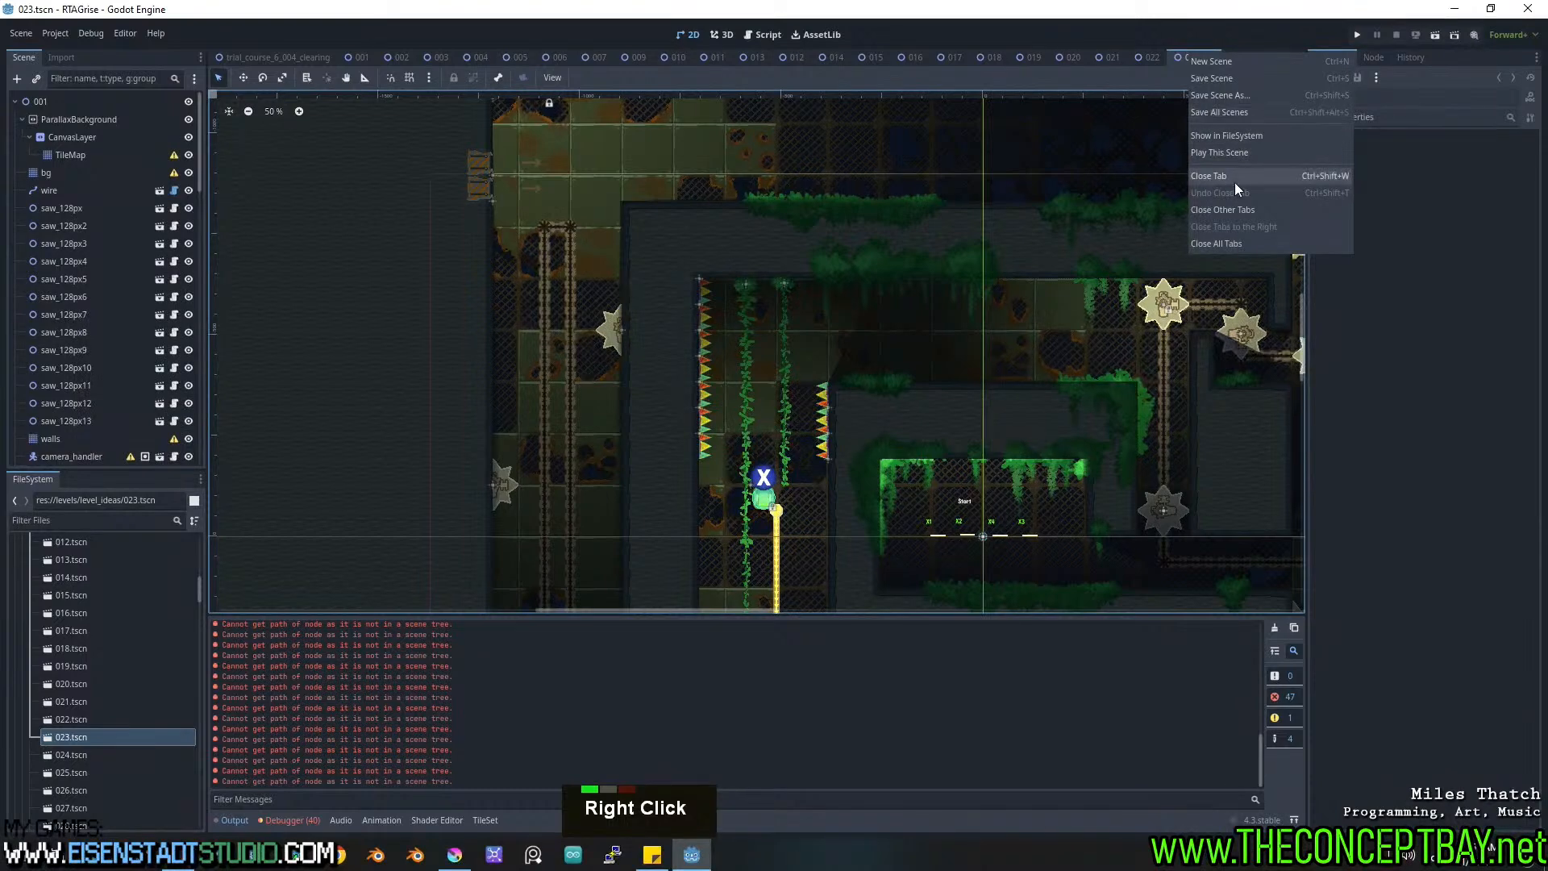
left_click(1233, 244)
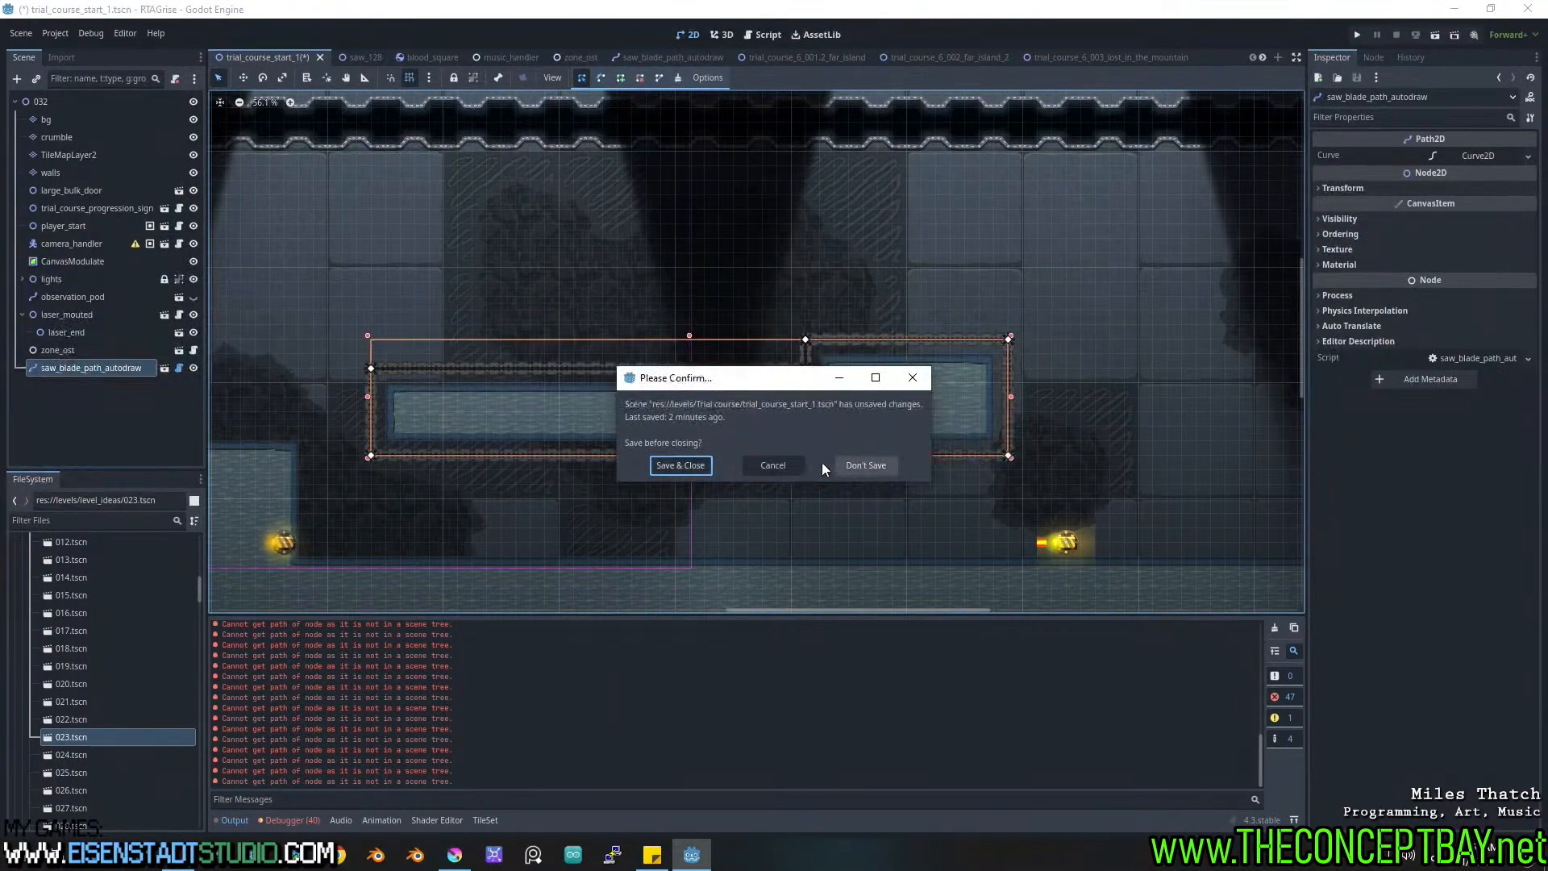
left_click(774, 467)
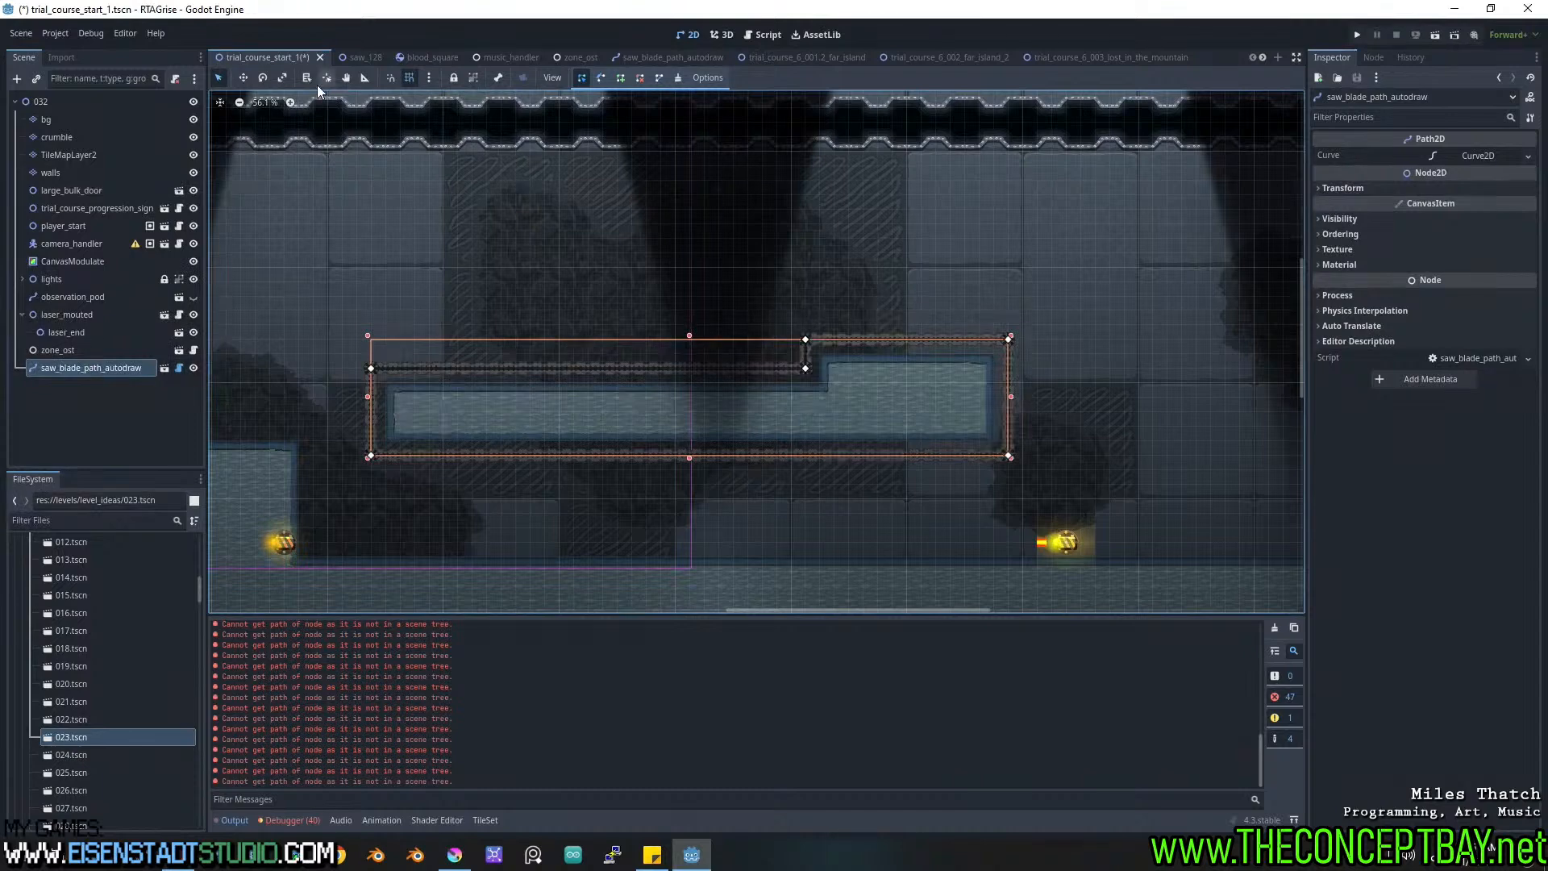
middle_click_drag(452, 355, 528, 351)
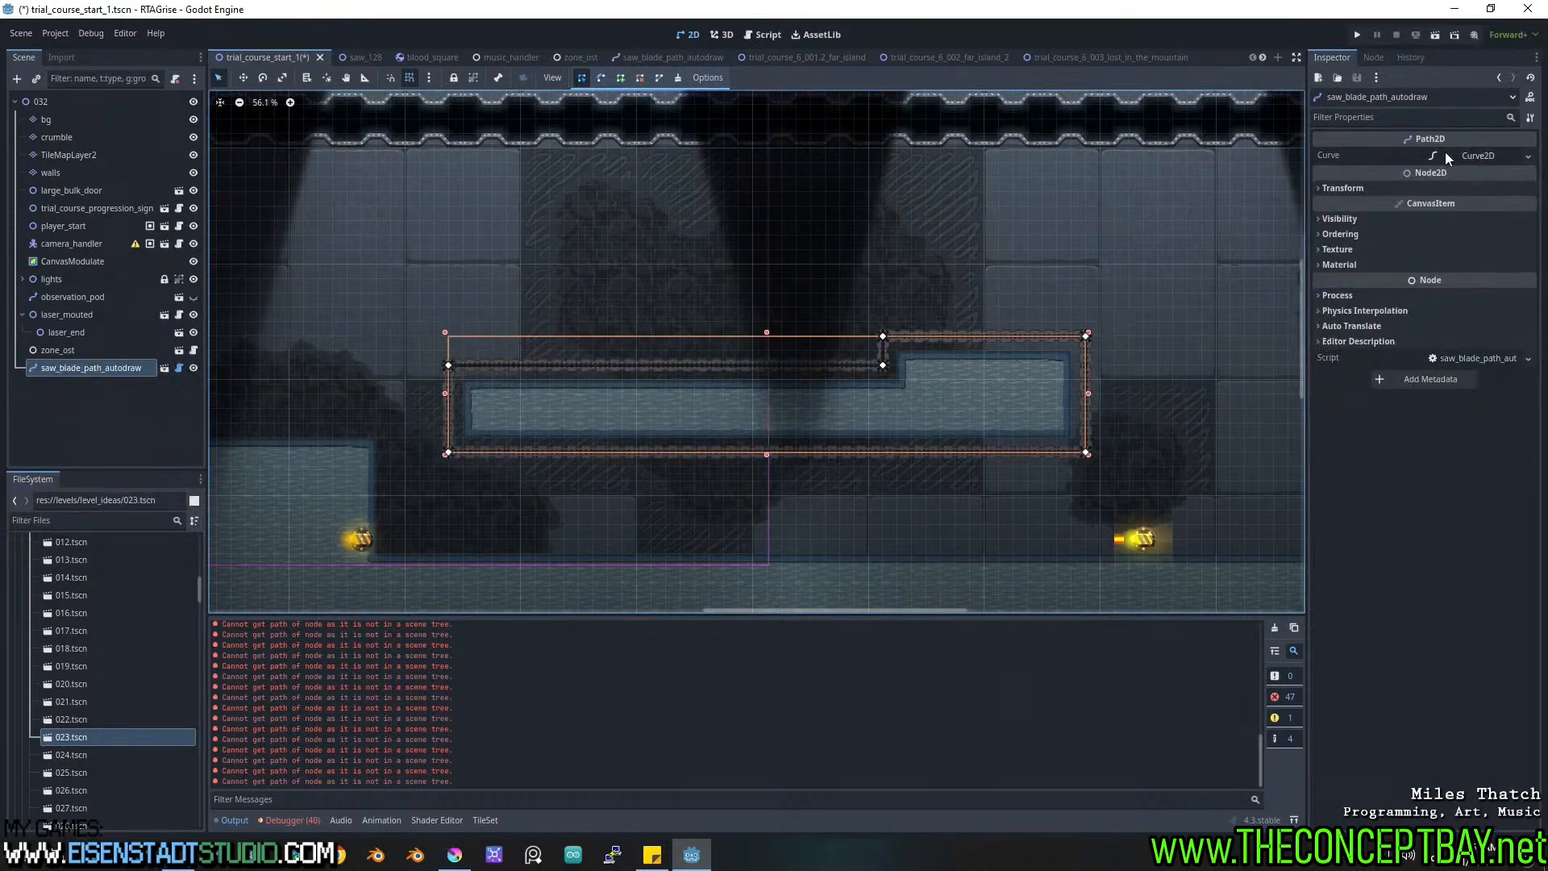
Close every open scene except trial_course_start_1 and save that scene.
right_click(248, 56)
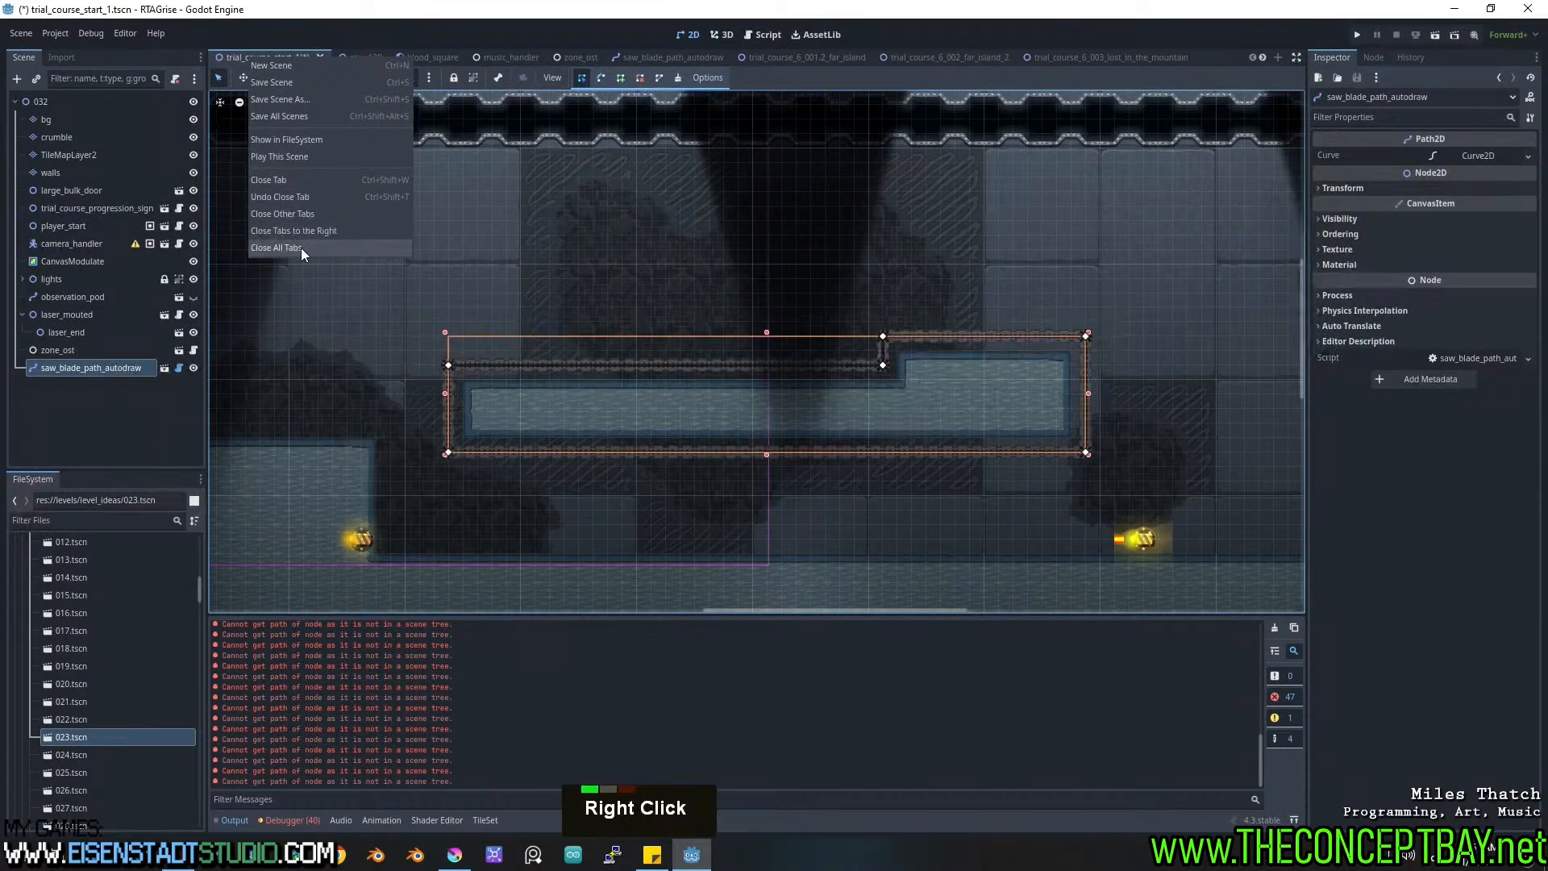
left_click(326, 214)
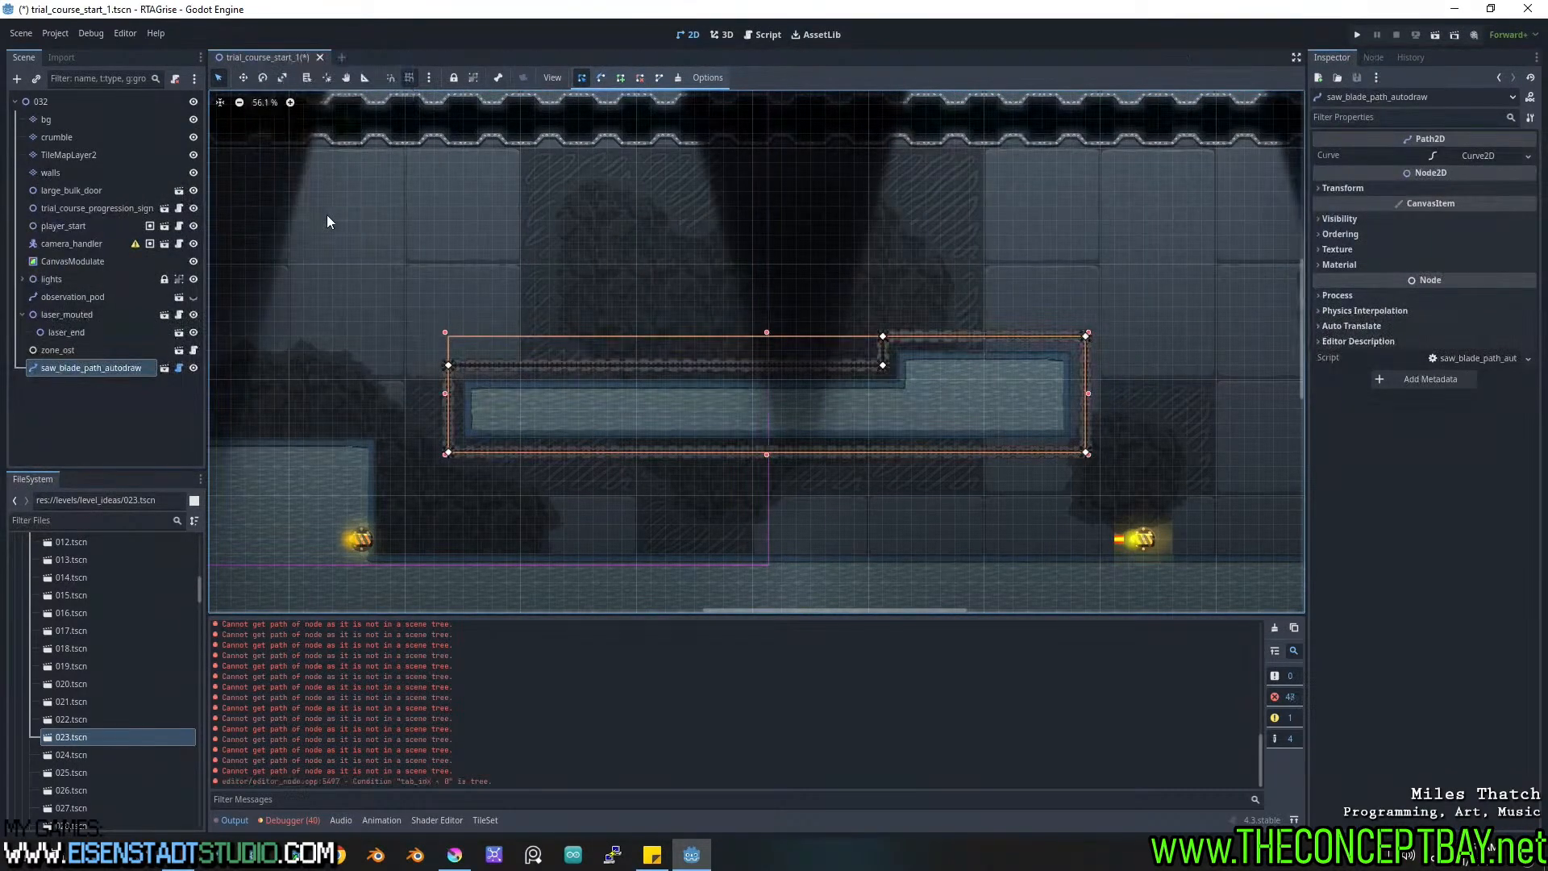
left_click(178, 368)
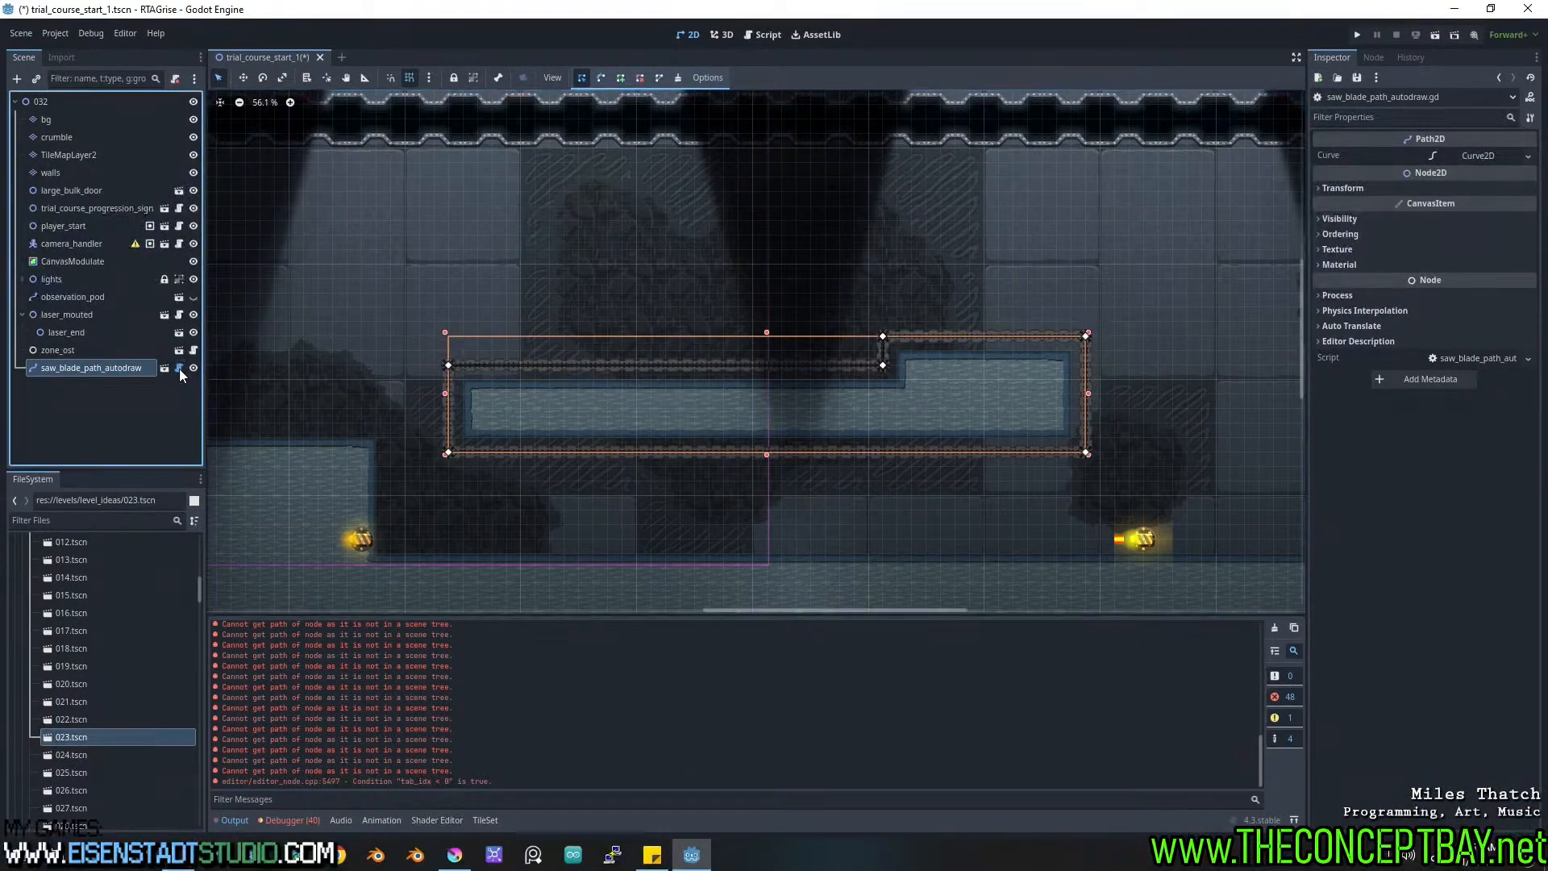
double_click(179, 369)
key("ctrl+s")
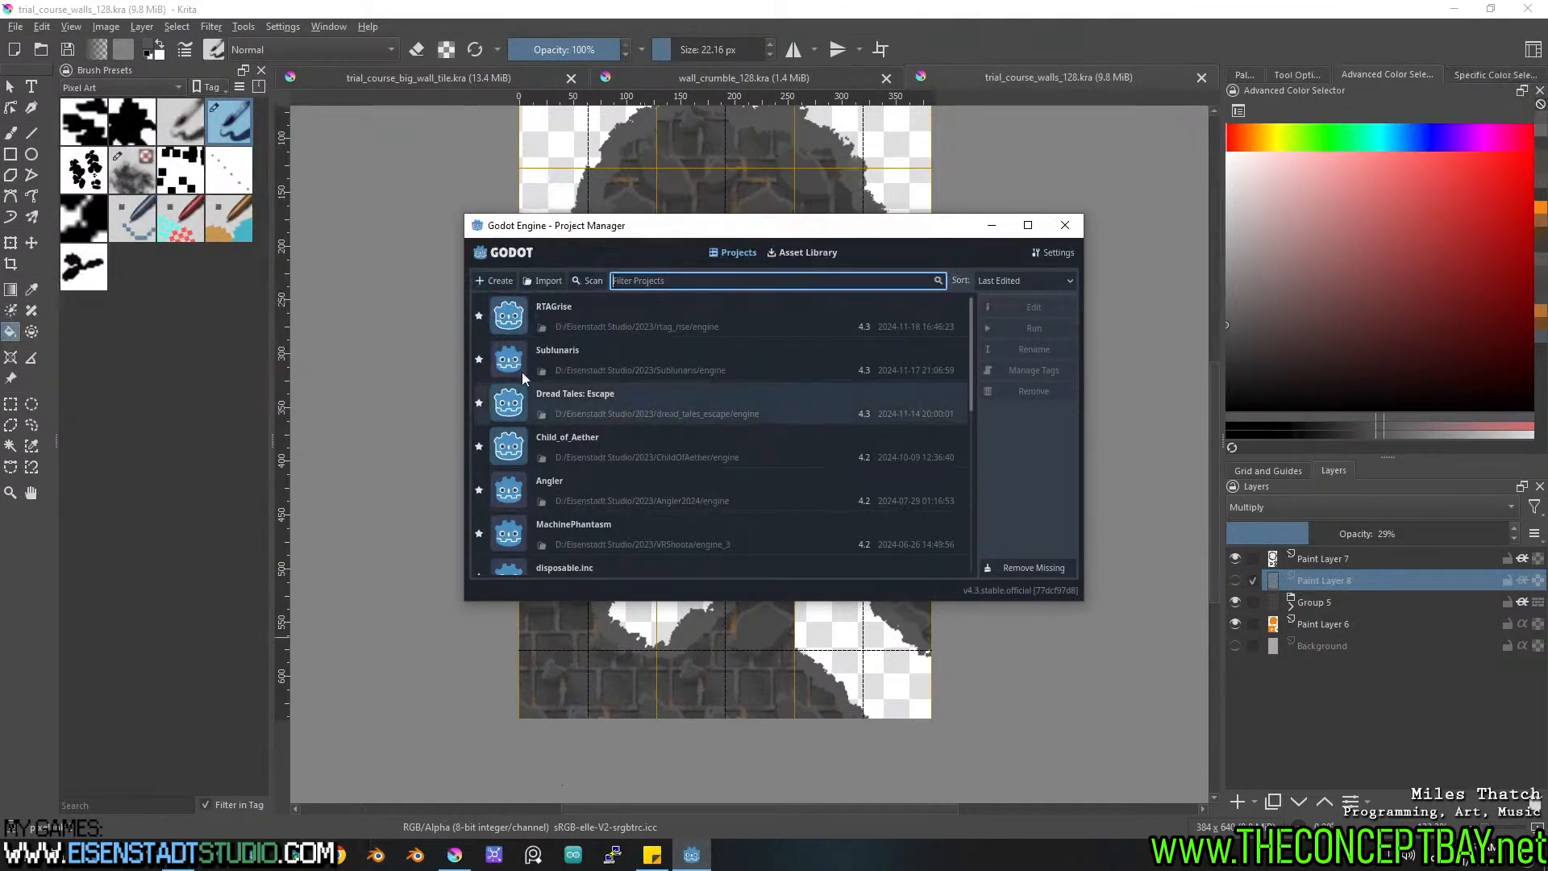
Reopen the RTAGrise project from the project list and open the script of the saw_blade_path_autodraw node.
double_click(626, 321)
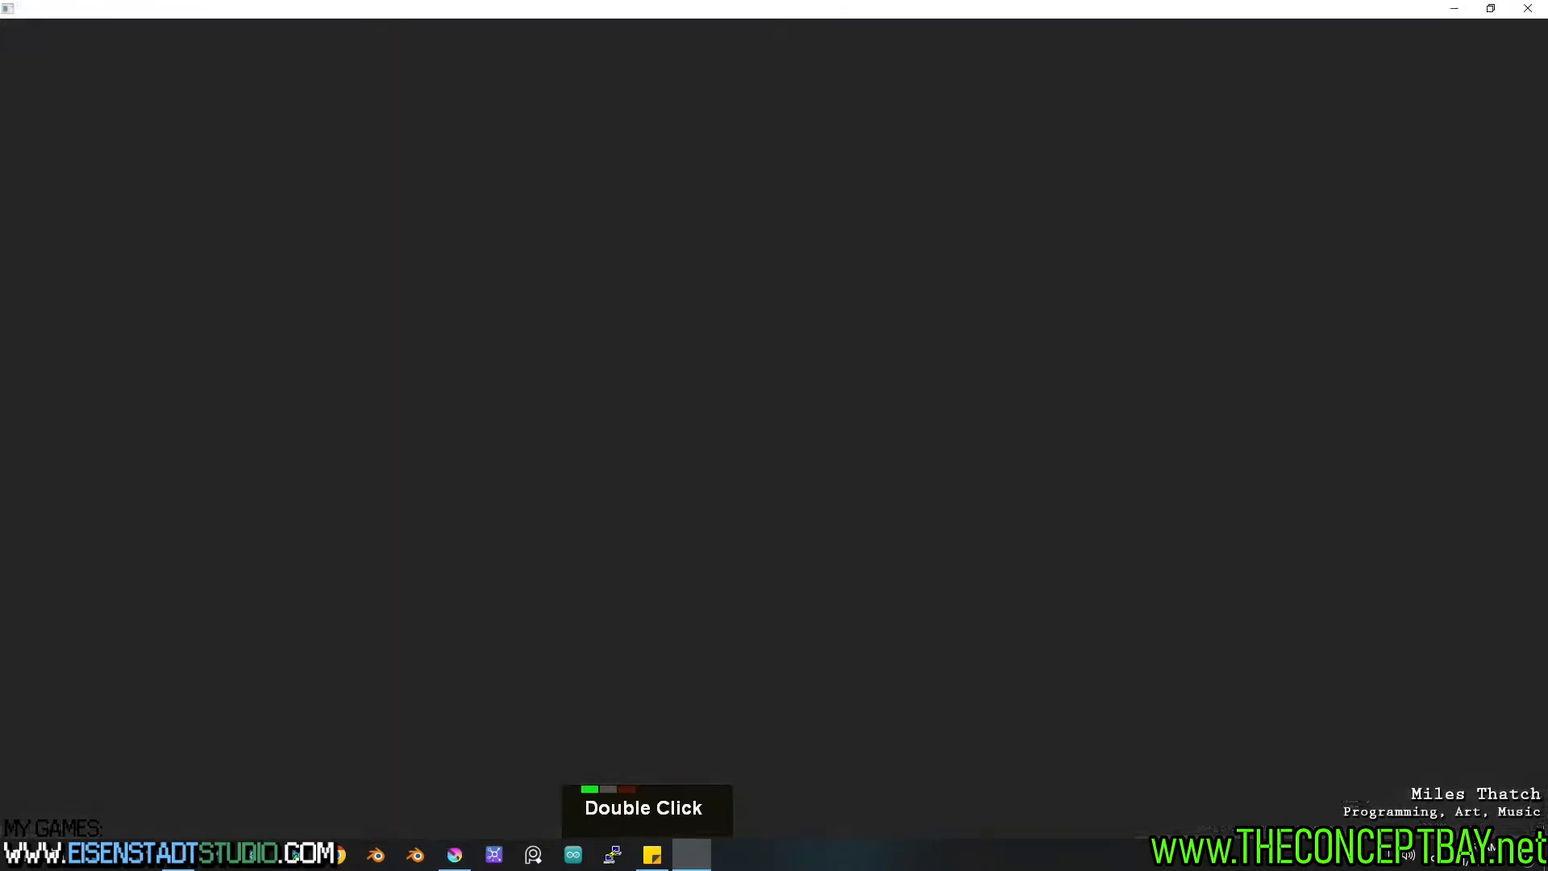
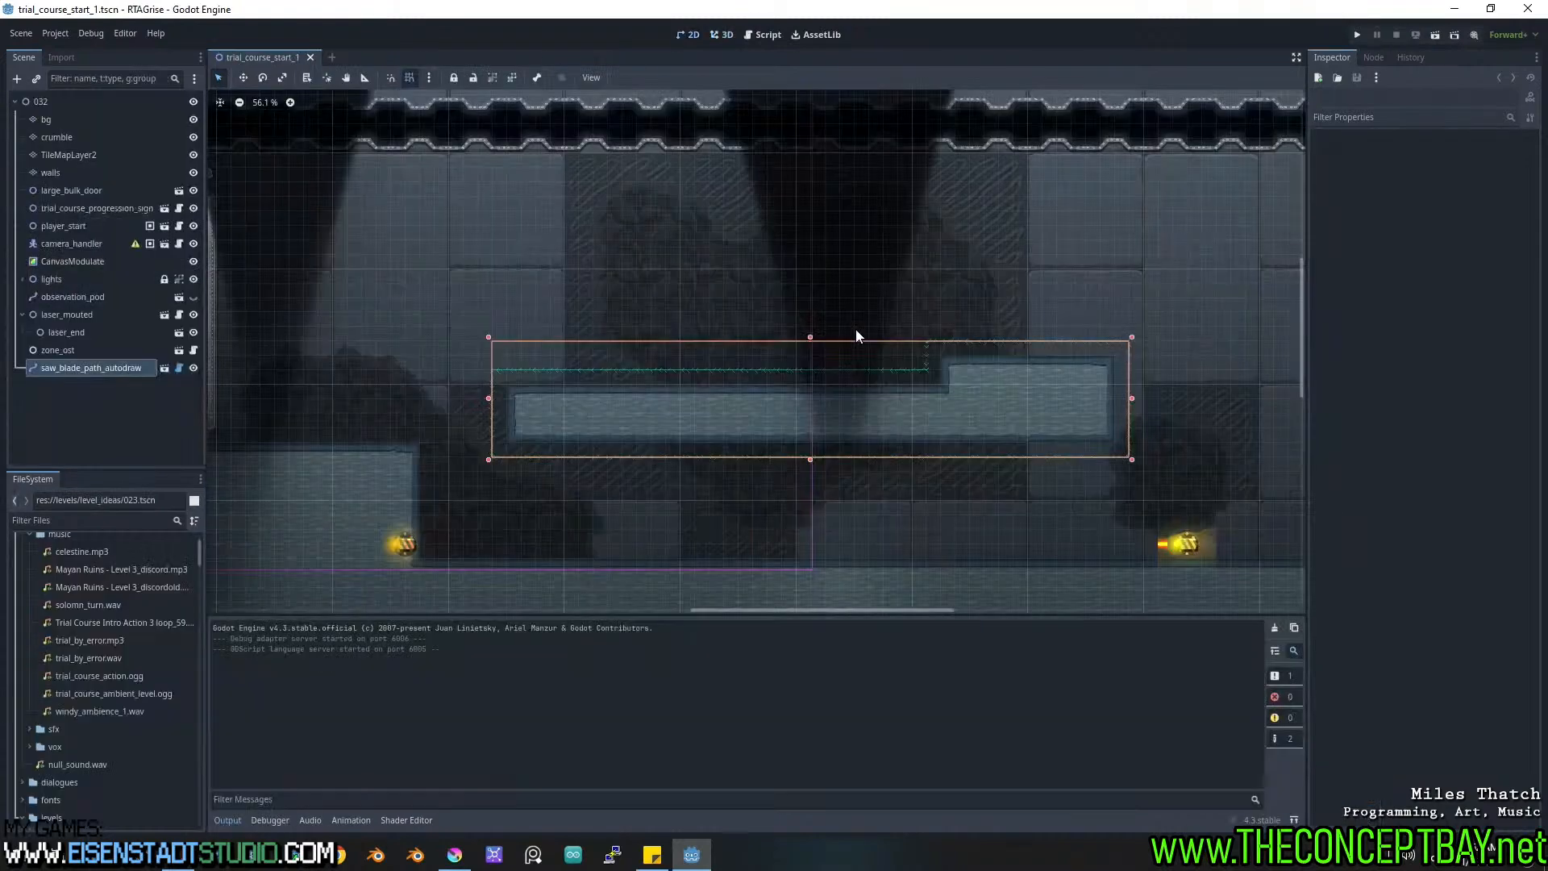
middle_click_drag(839, 373, 697, 350)
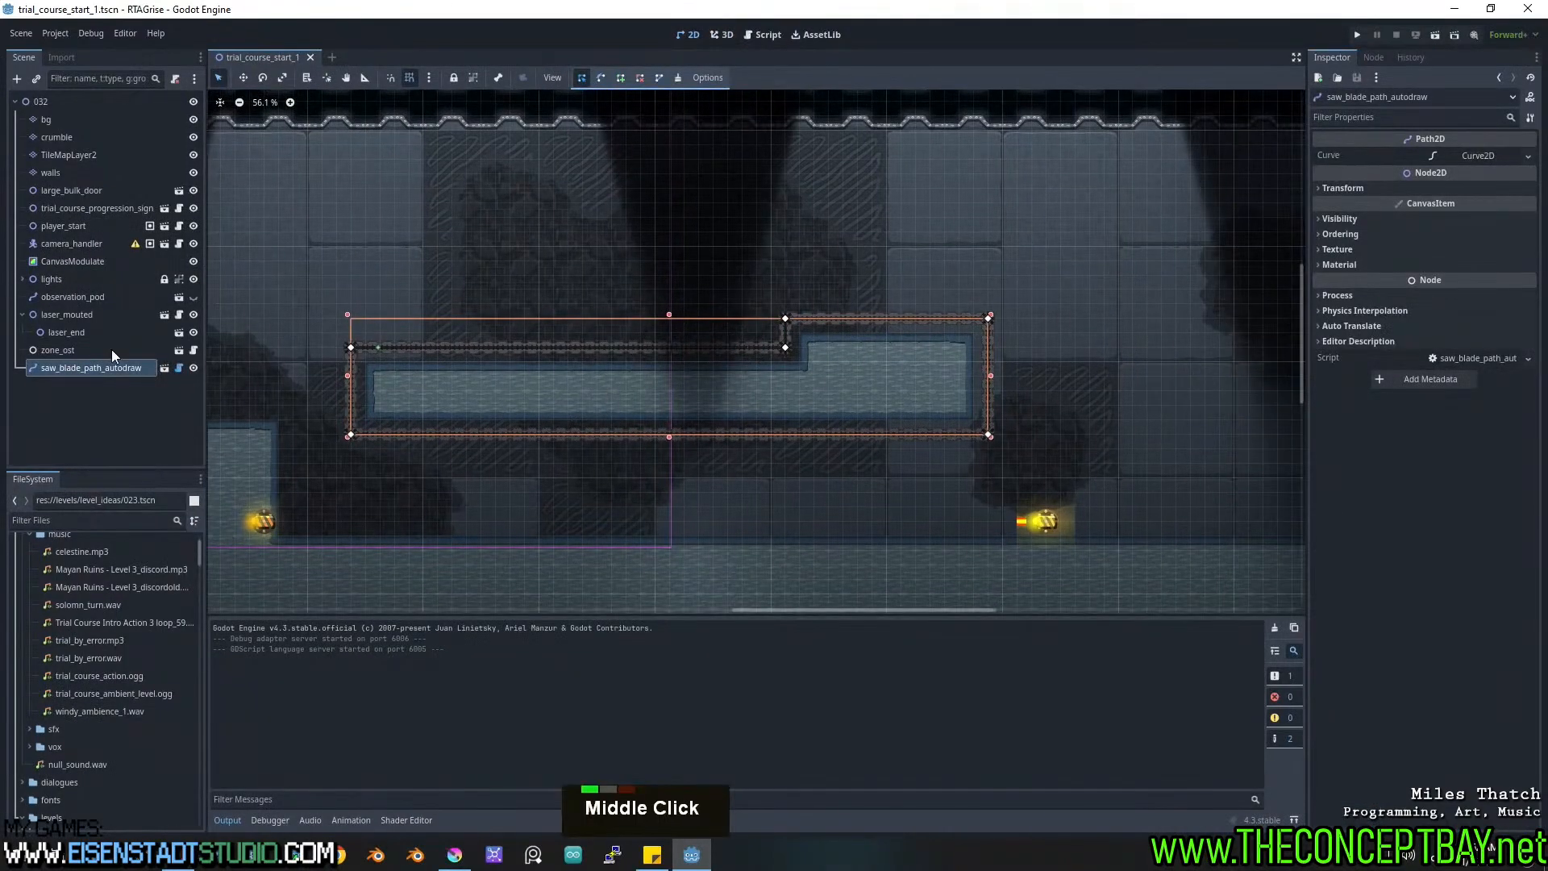
left_click(179, 368)
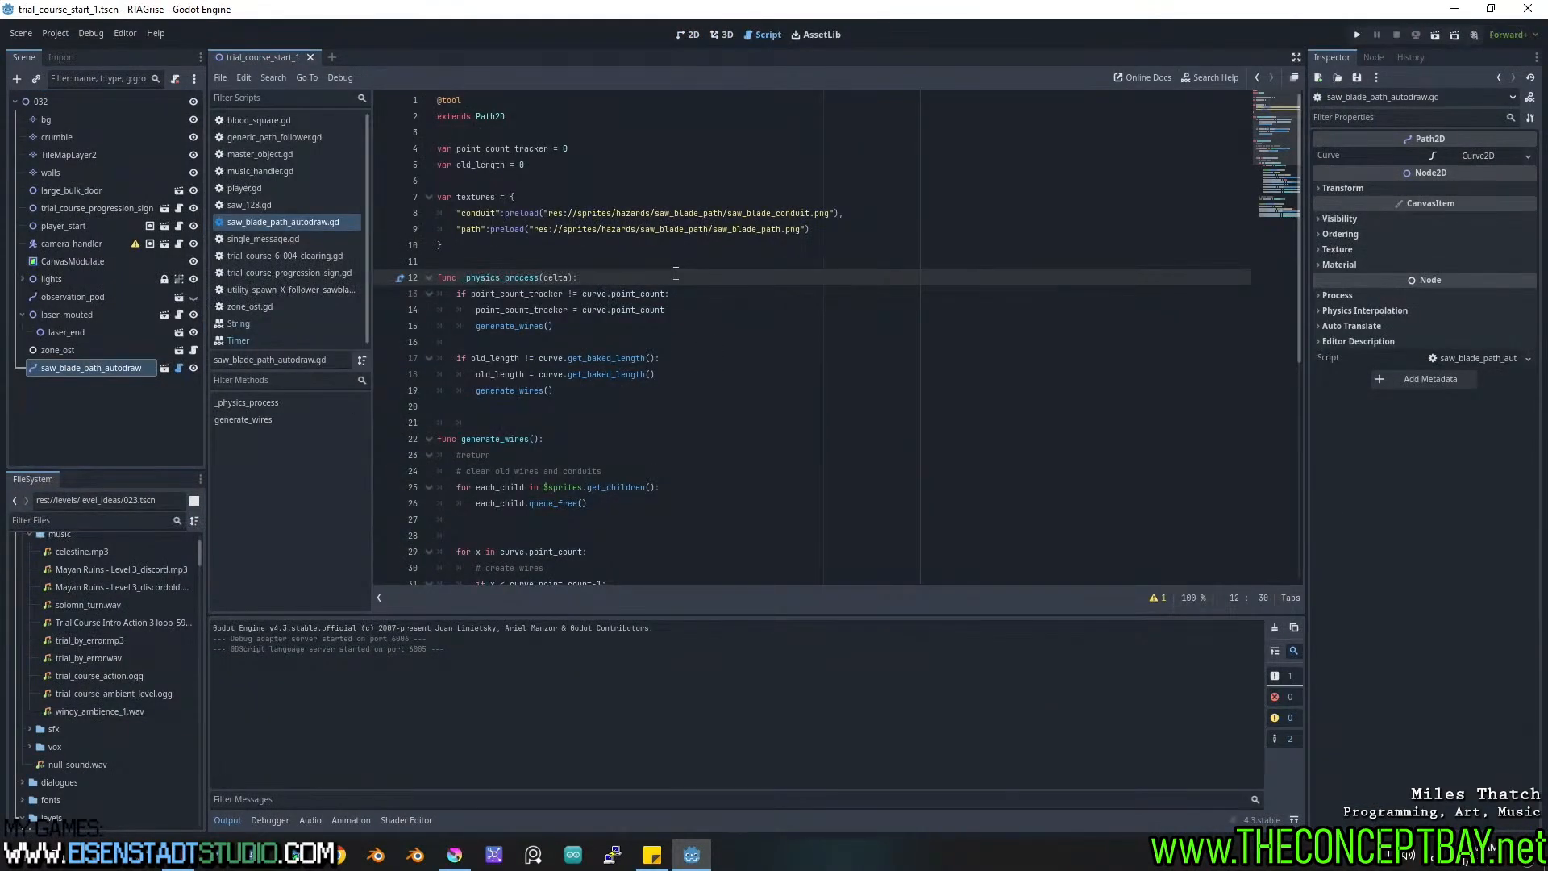
Open the saw_blade_path_autodraw scene and connect its root node's tree_entered signal to _on_tree_entered in the script.
double_click(171, 370)
left_click(89, 101)
left_click(1374, 58)
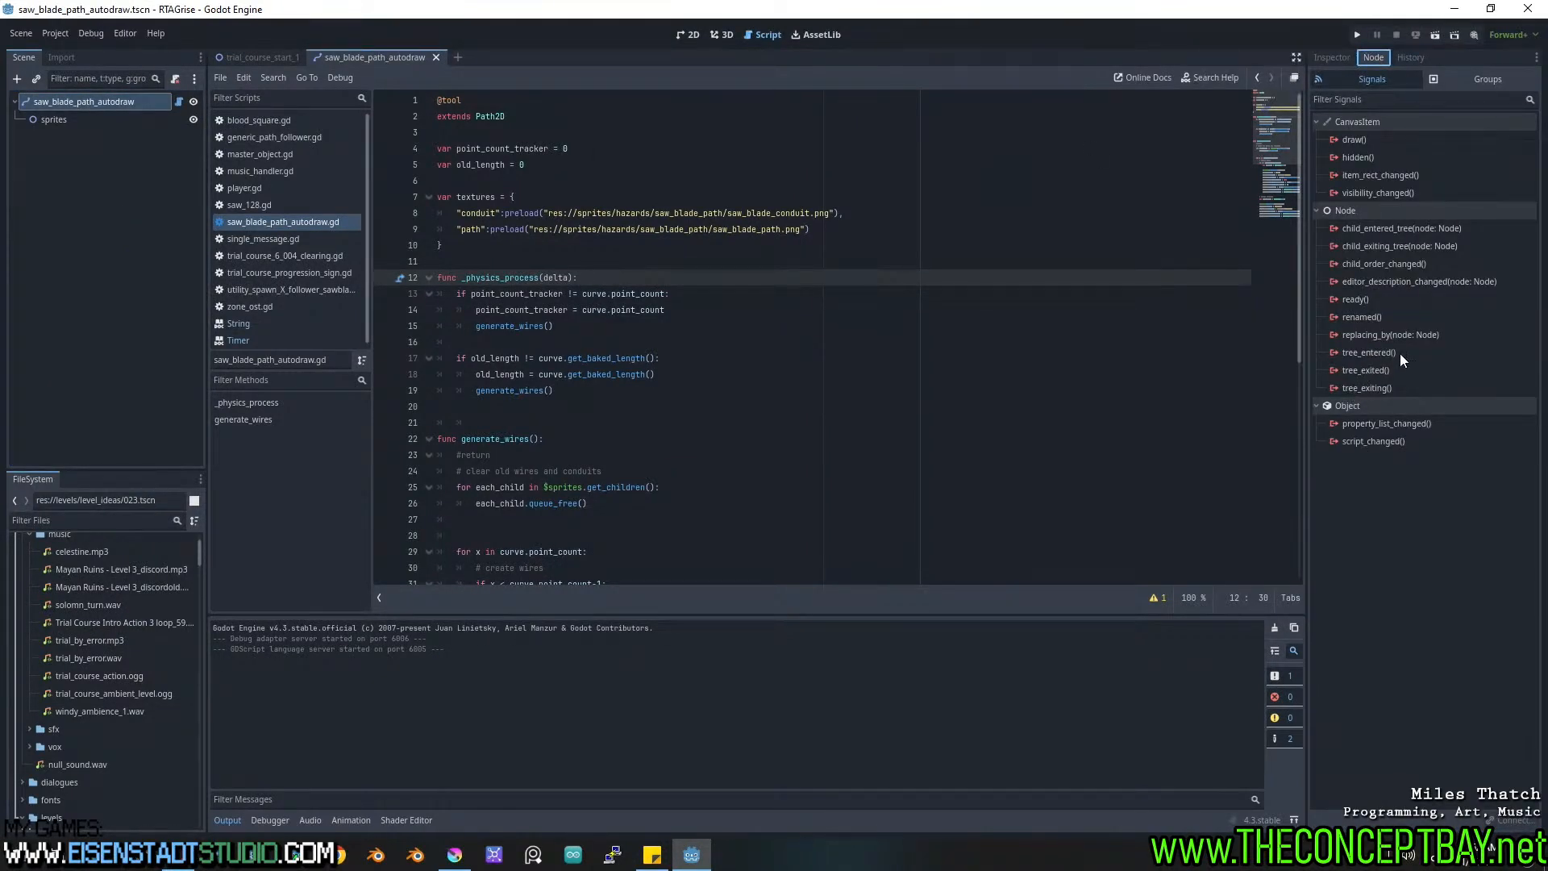
double_click(1400, 353)
key("Return")
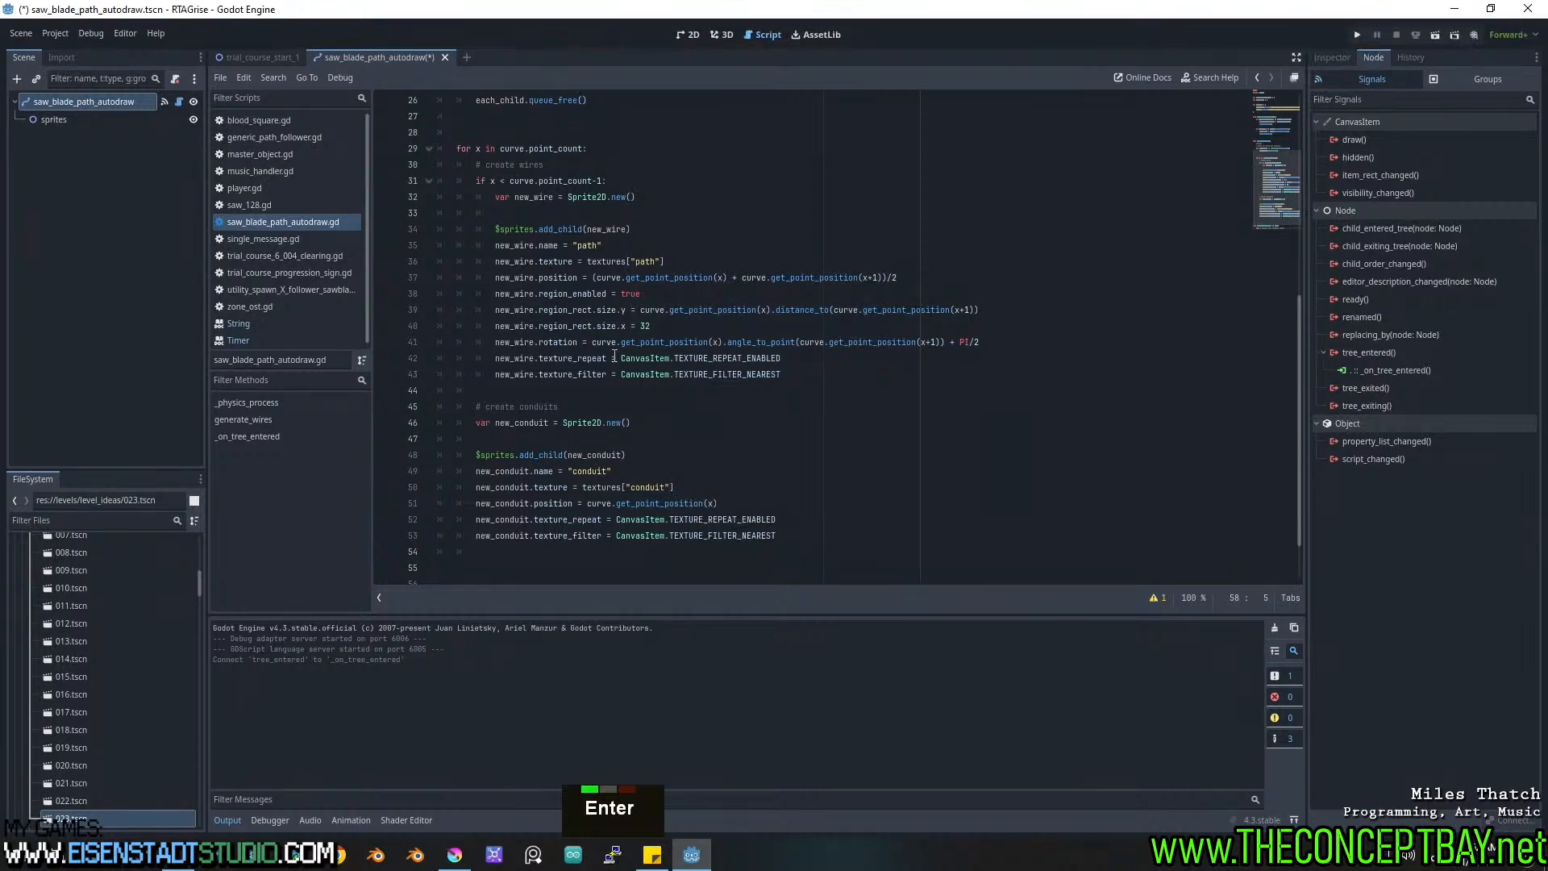
Replace the placeholder body of _on_tree_entered with curve, and reset the root node's Curve property to empty.
scroll(614, 356, "up", 8)
scroll(614, 356, "down", 16)
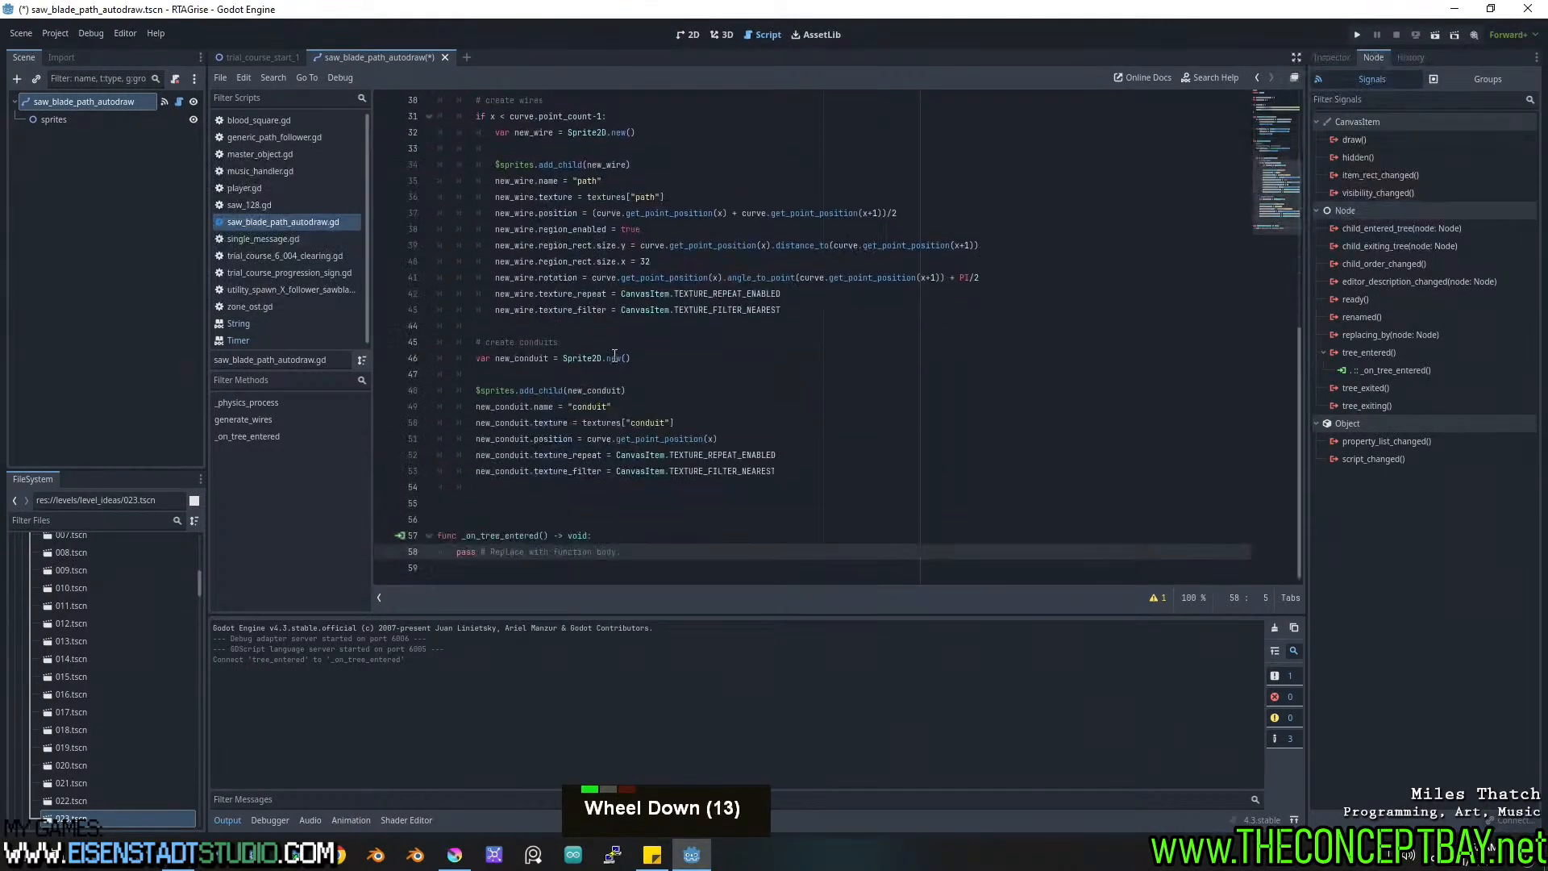
left_click_drag(628, 553, 457, 553)
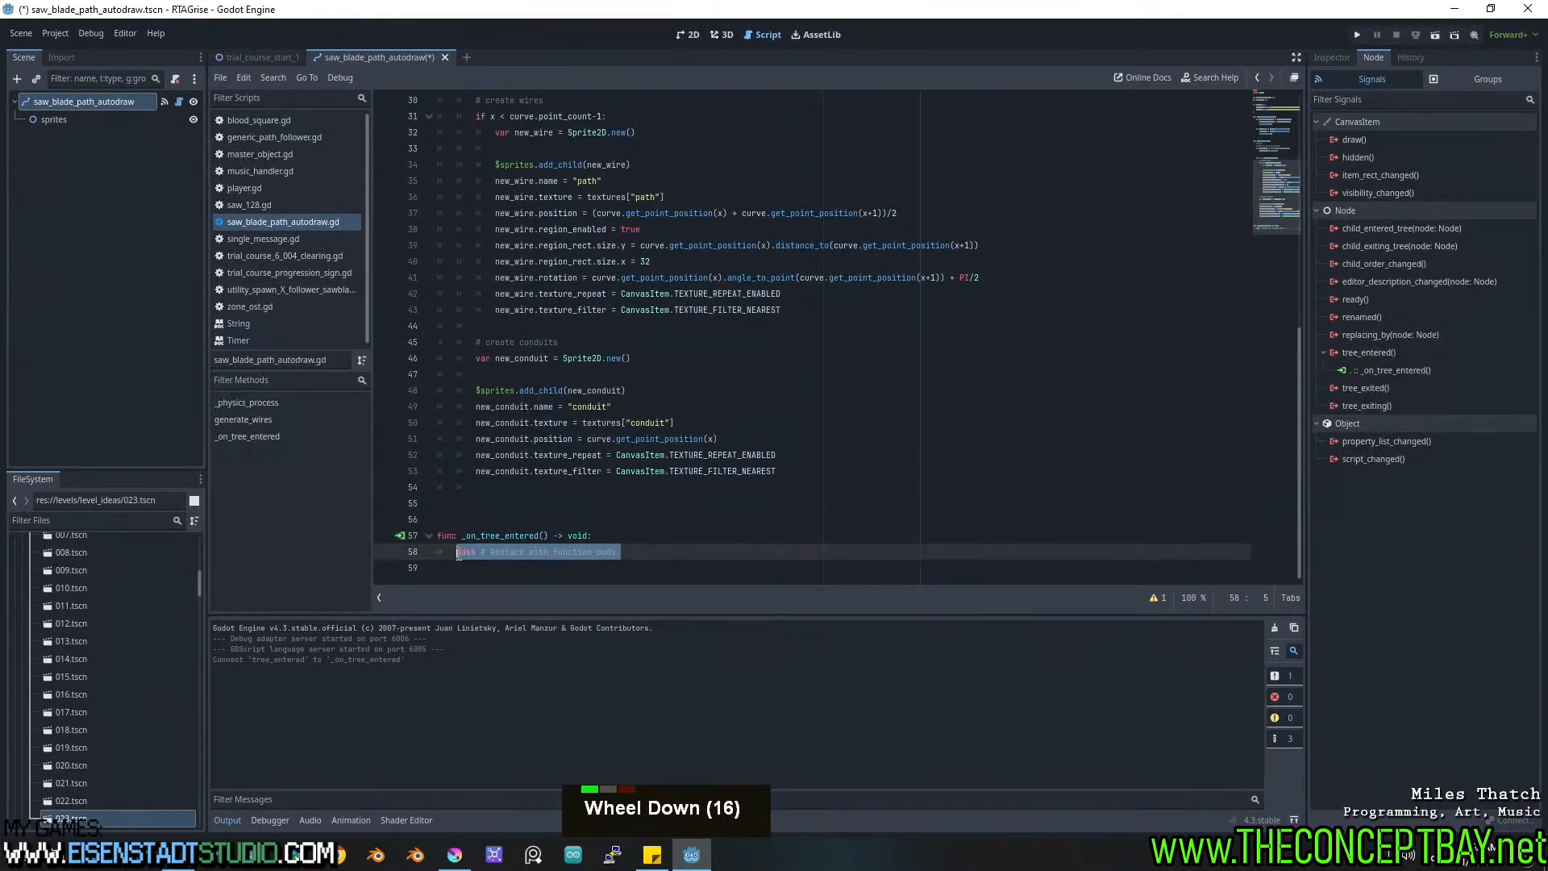
key("BackSpace")
left_click(128, 127)
left_click(131, 102)
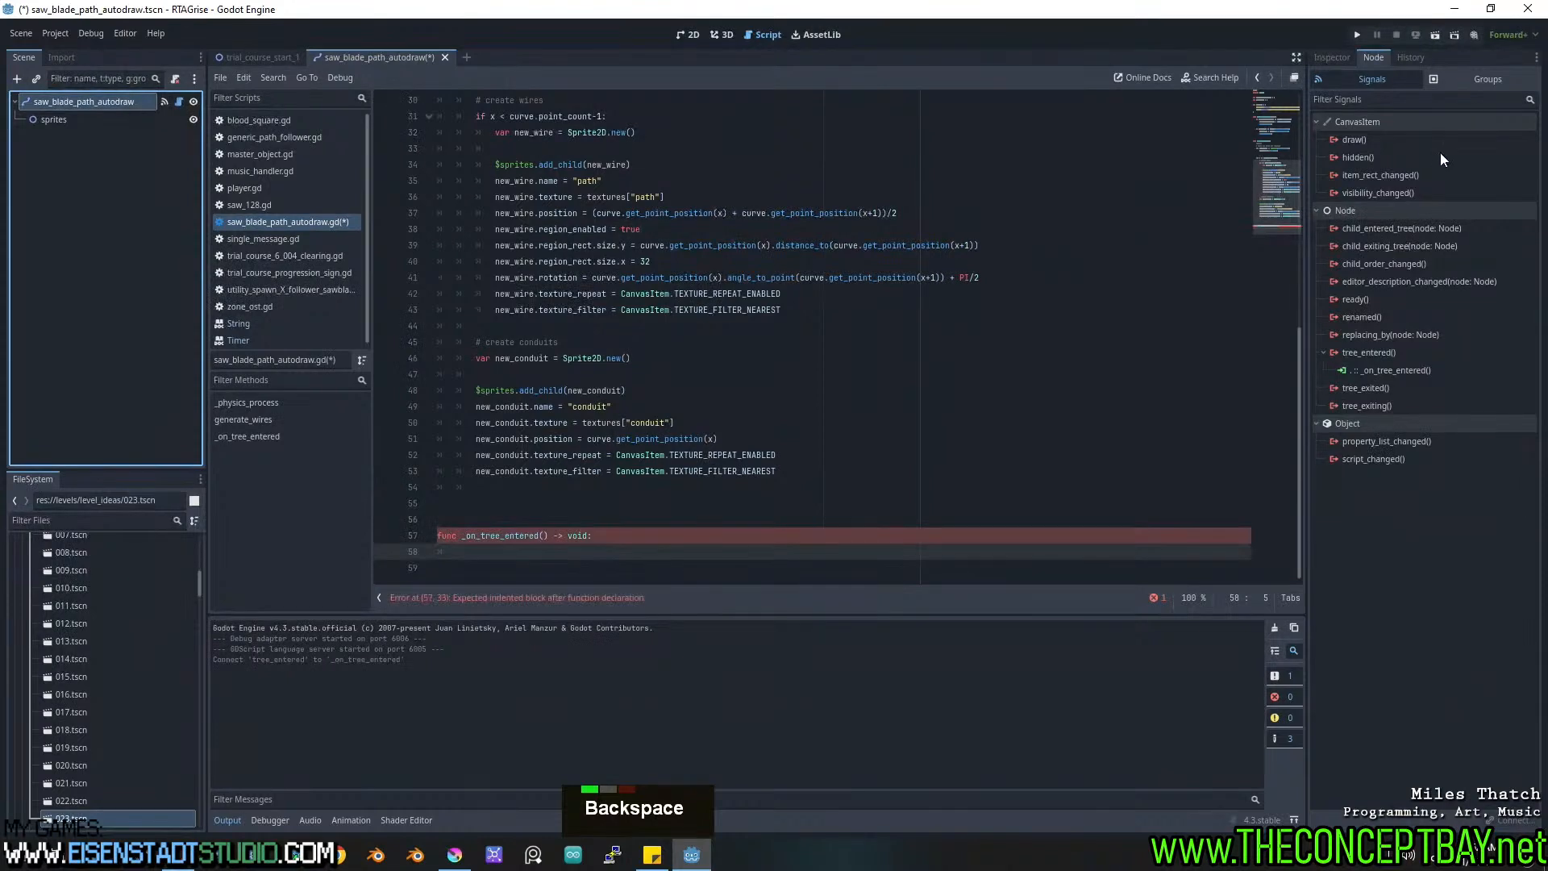
left_click(1348, 58)
left_click(672, 554)
type("curve")
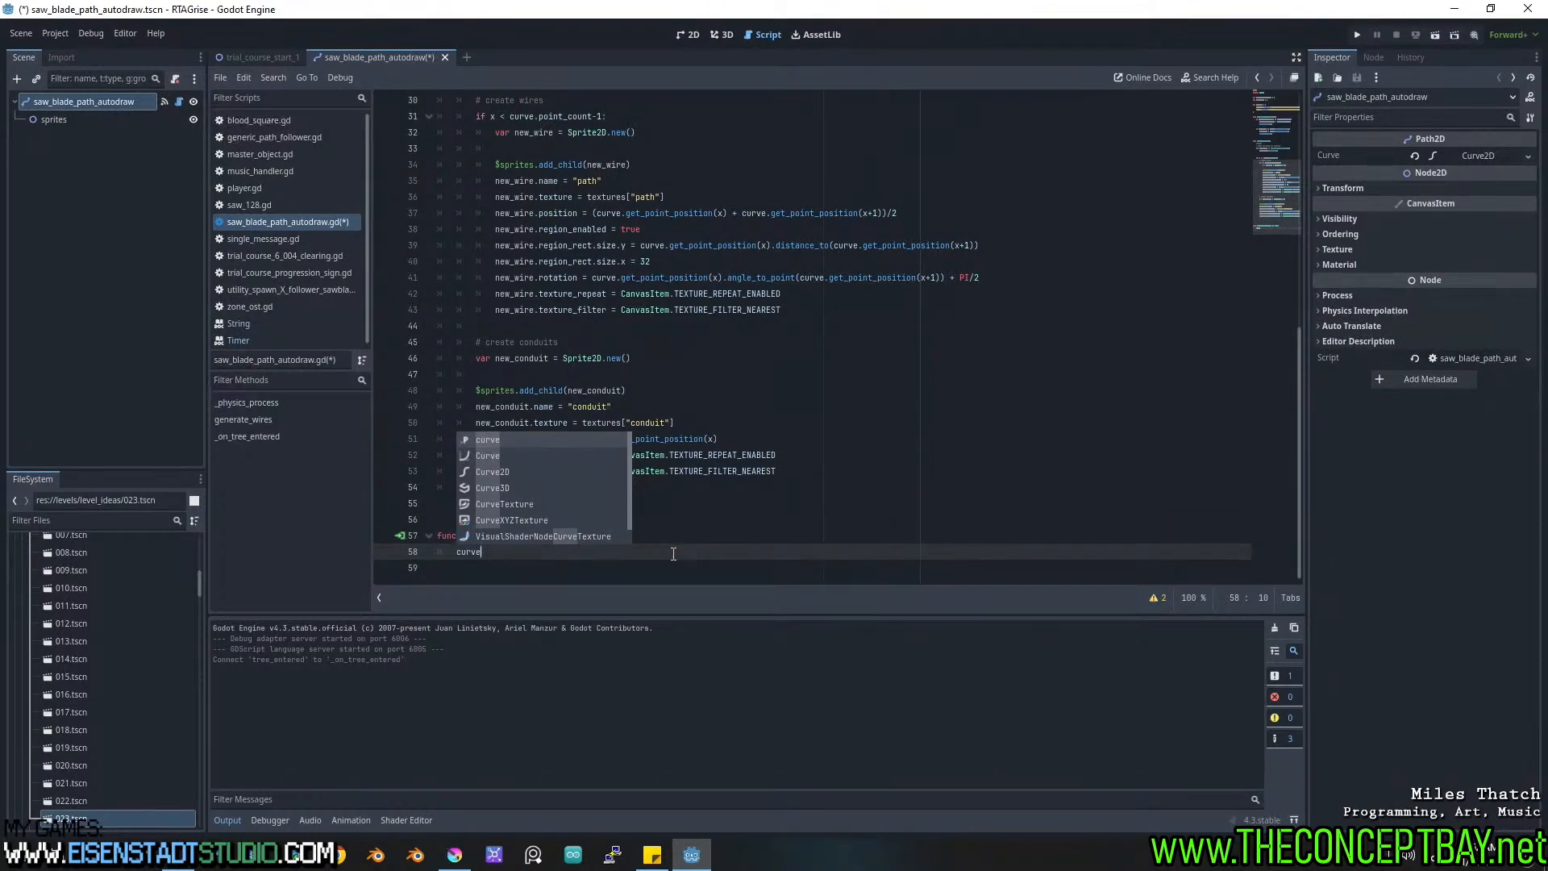
key("Escape")
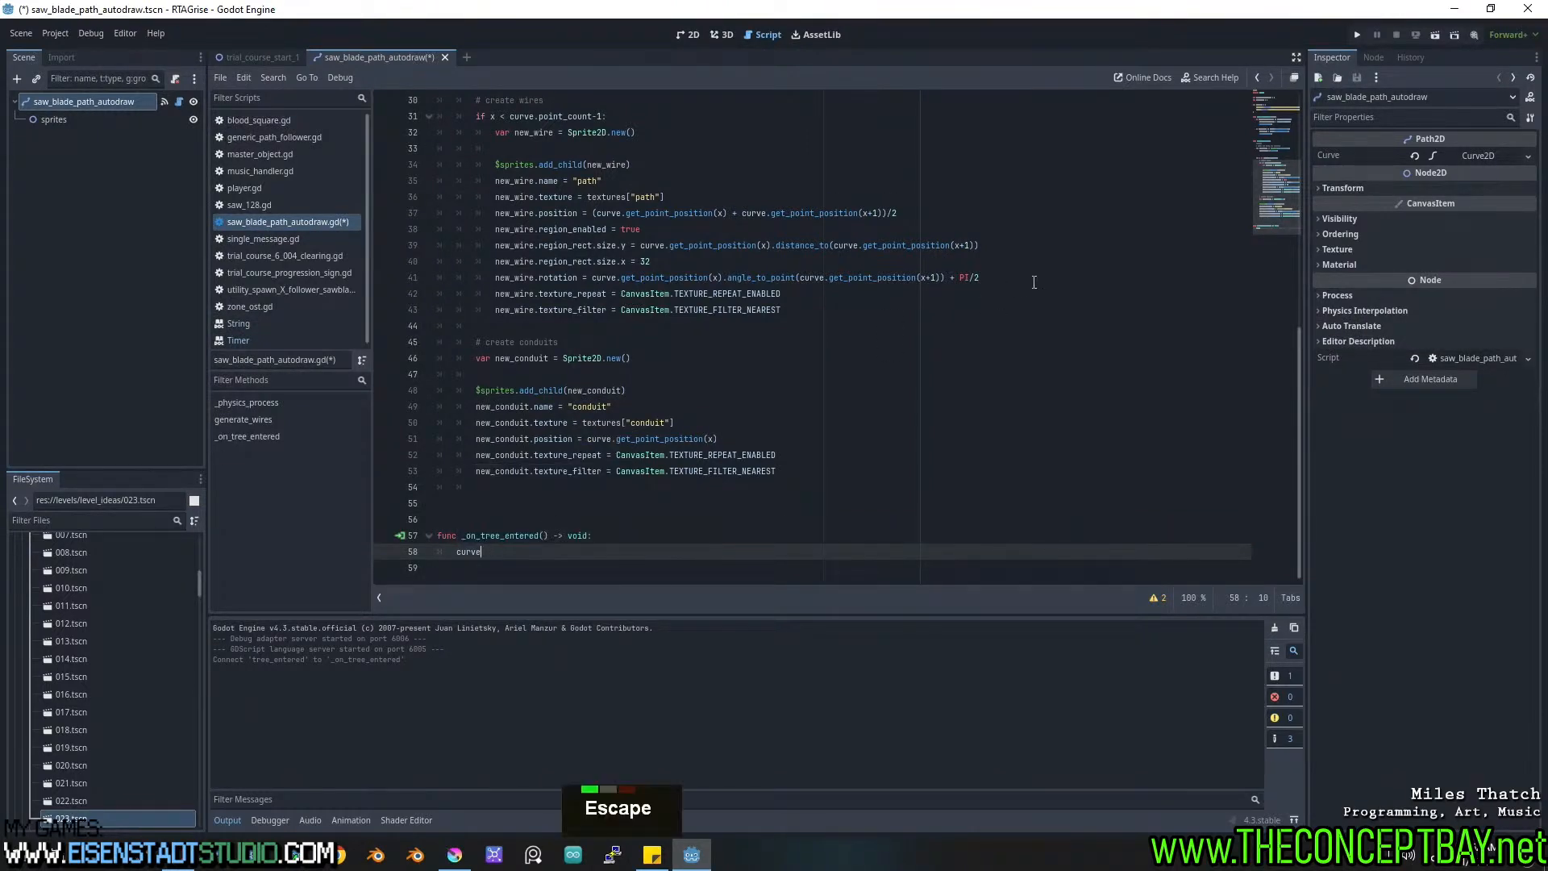
left_click(1415, 155)
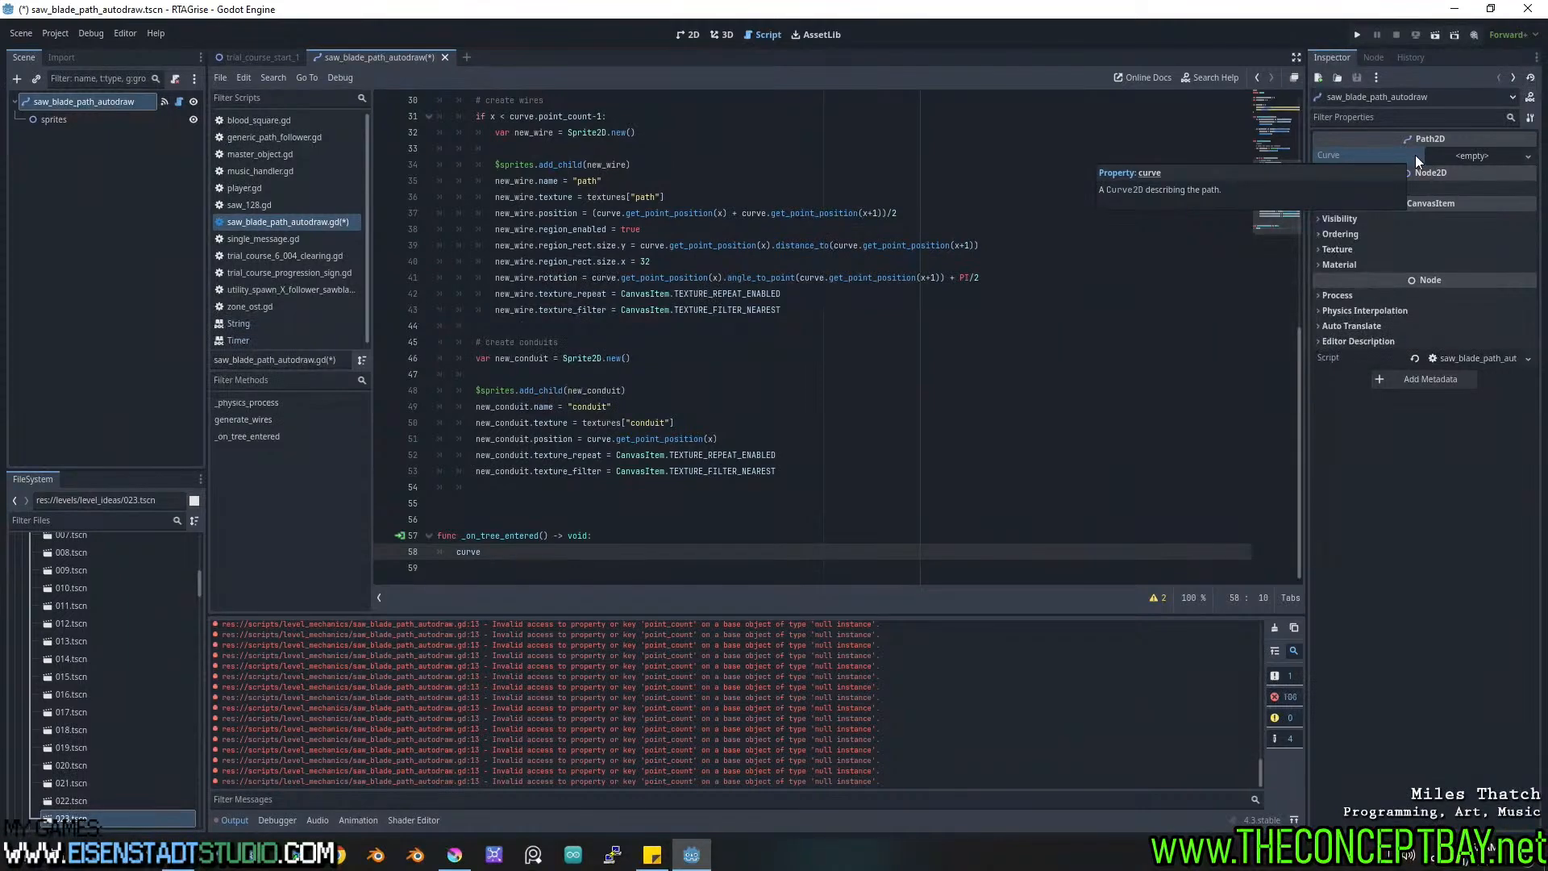
Add a guard at the start of _physics_process that returns if curve == null, followed by a blank line, and save.
scroll(599, 382, "up", 10)
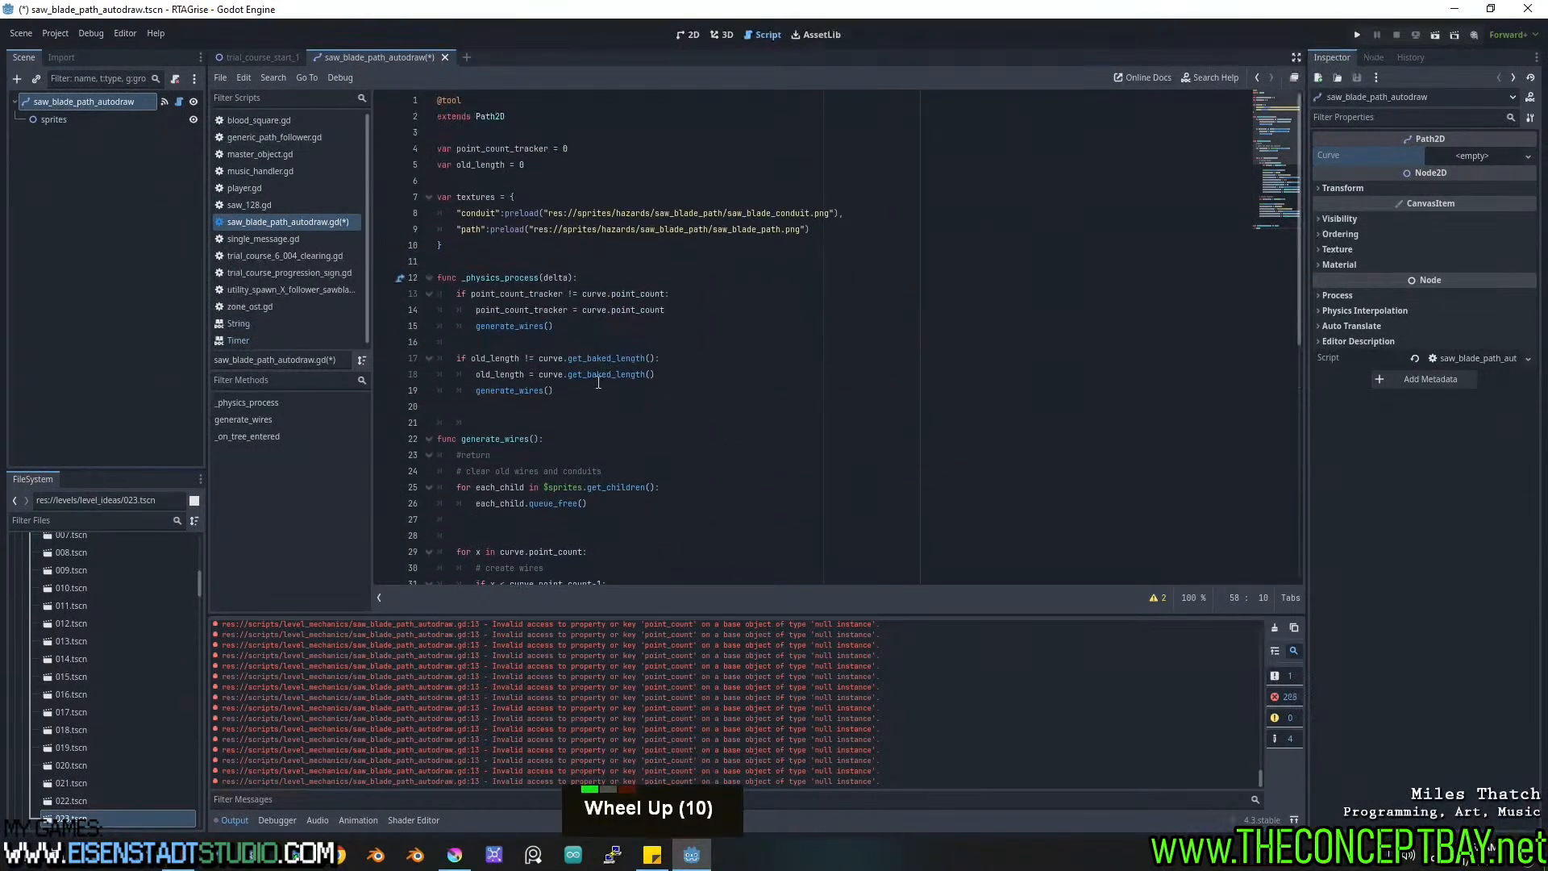
left_click(626, 278)
key("Return")
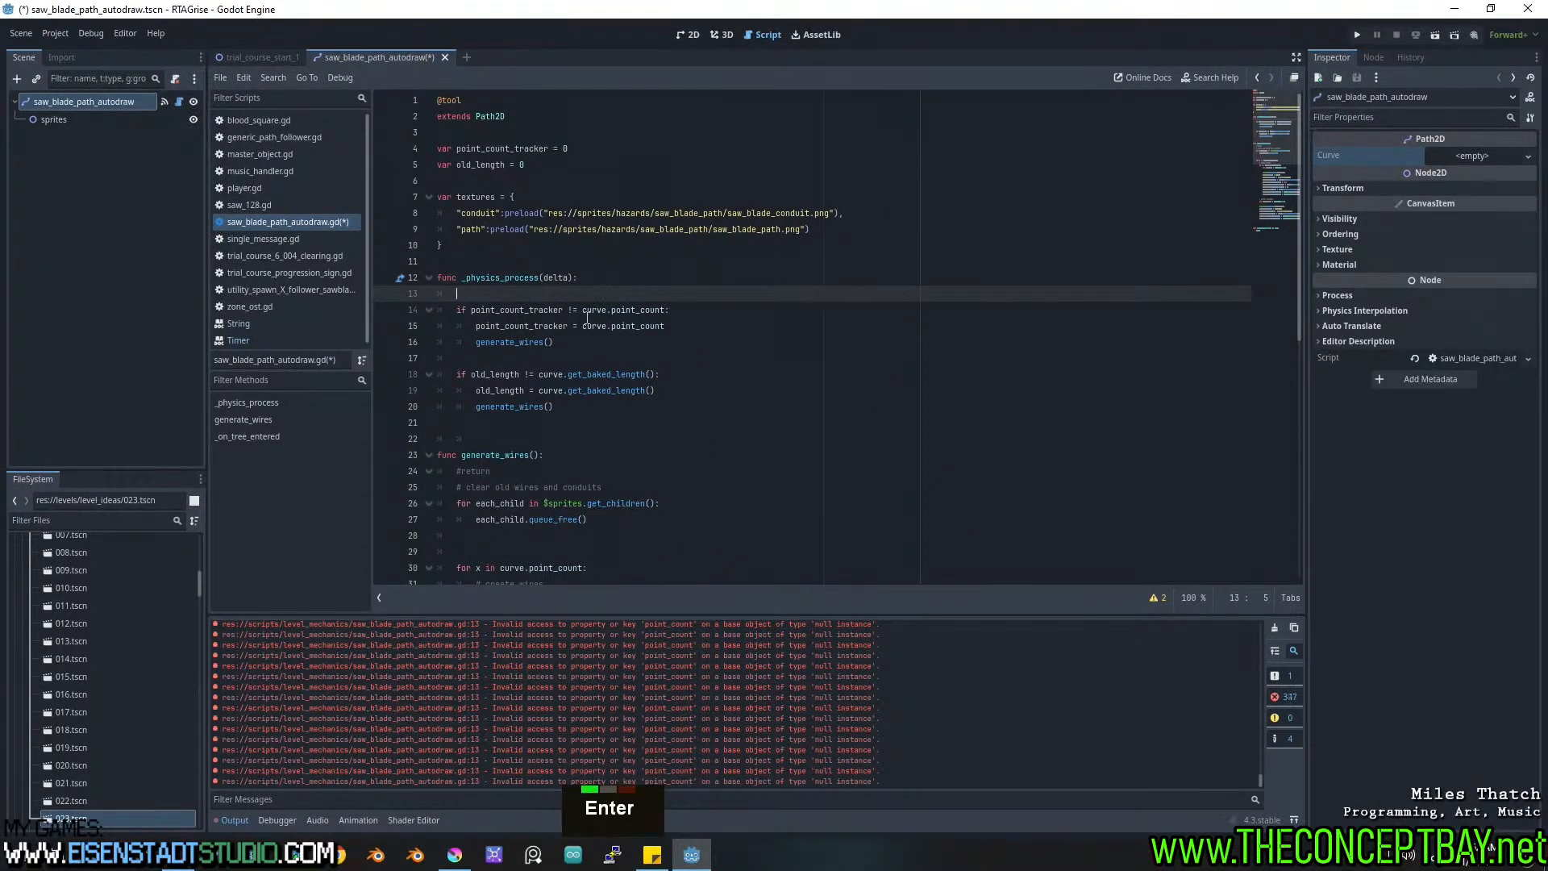
double_click(597, 310)
key("ctrl+c")
left_click(603, 295)
type("if")
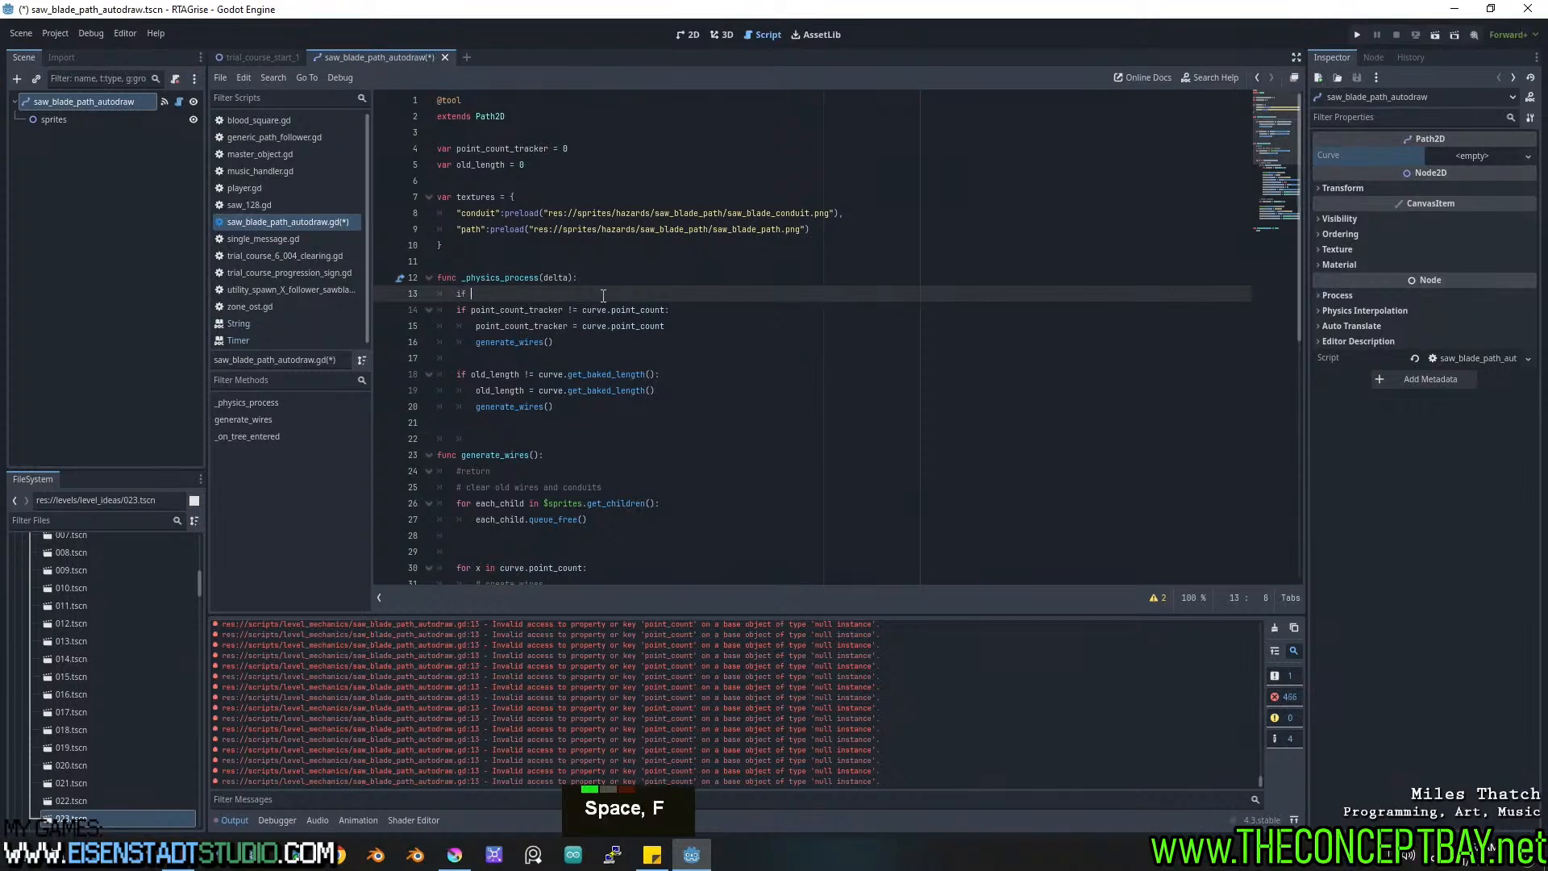
key("ctrl+v")
type("== null:")
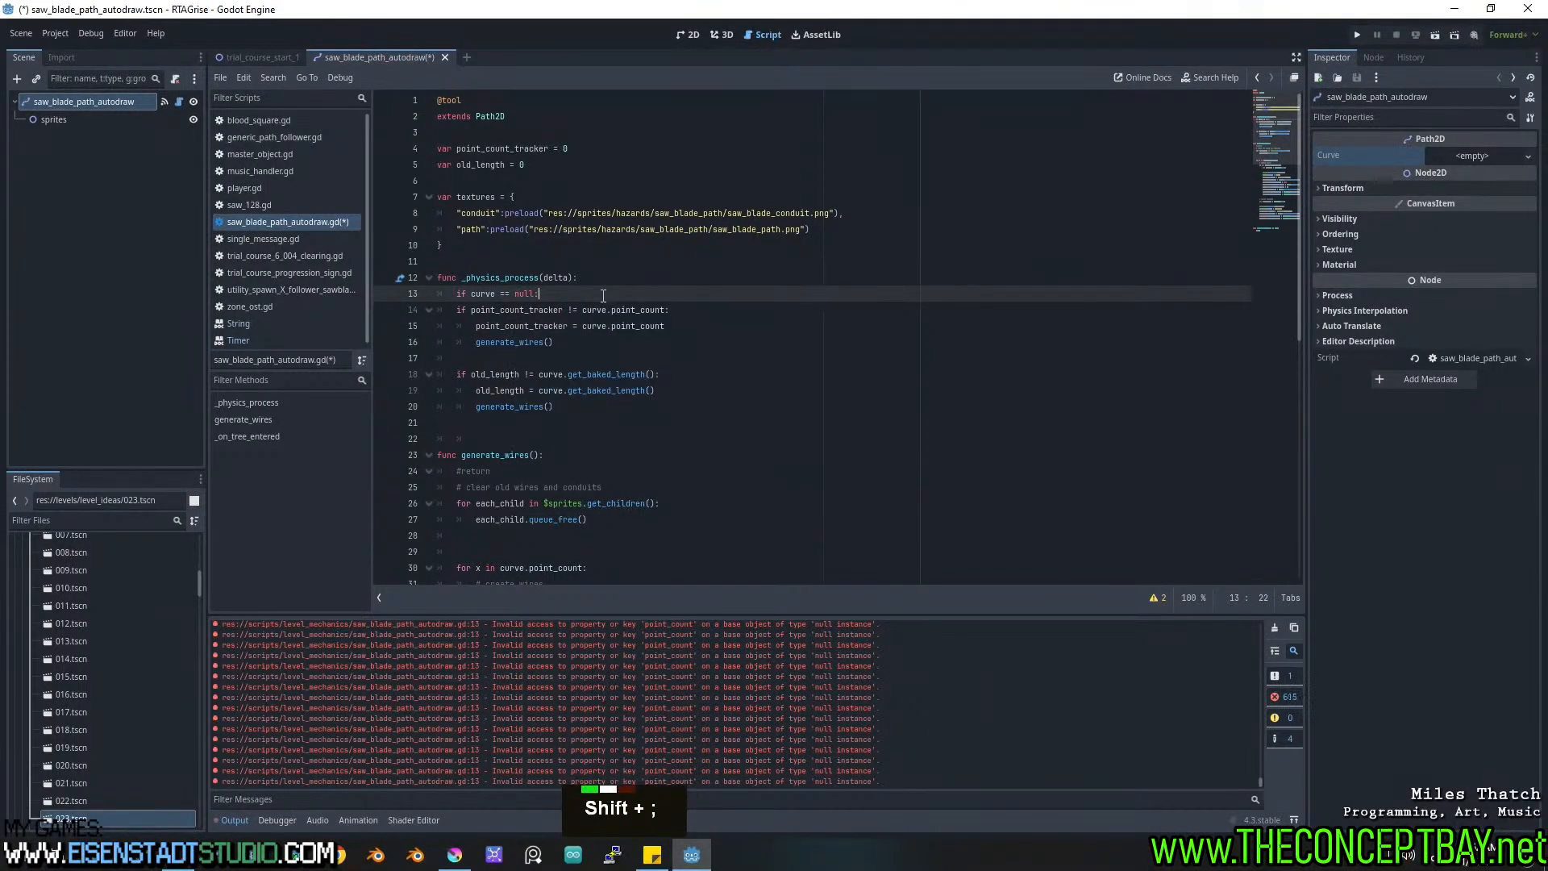
key("Return")
type("returnb")
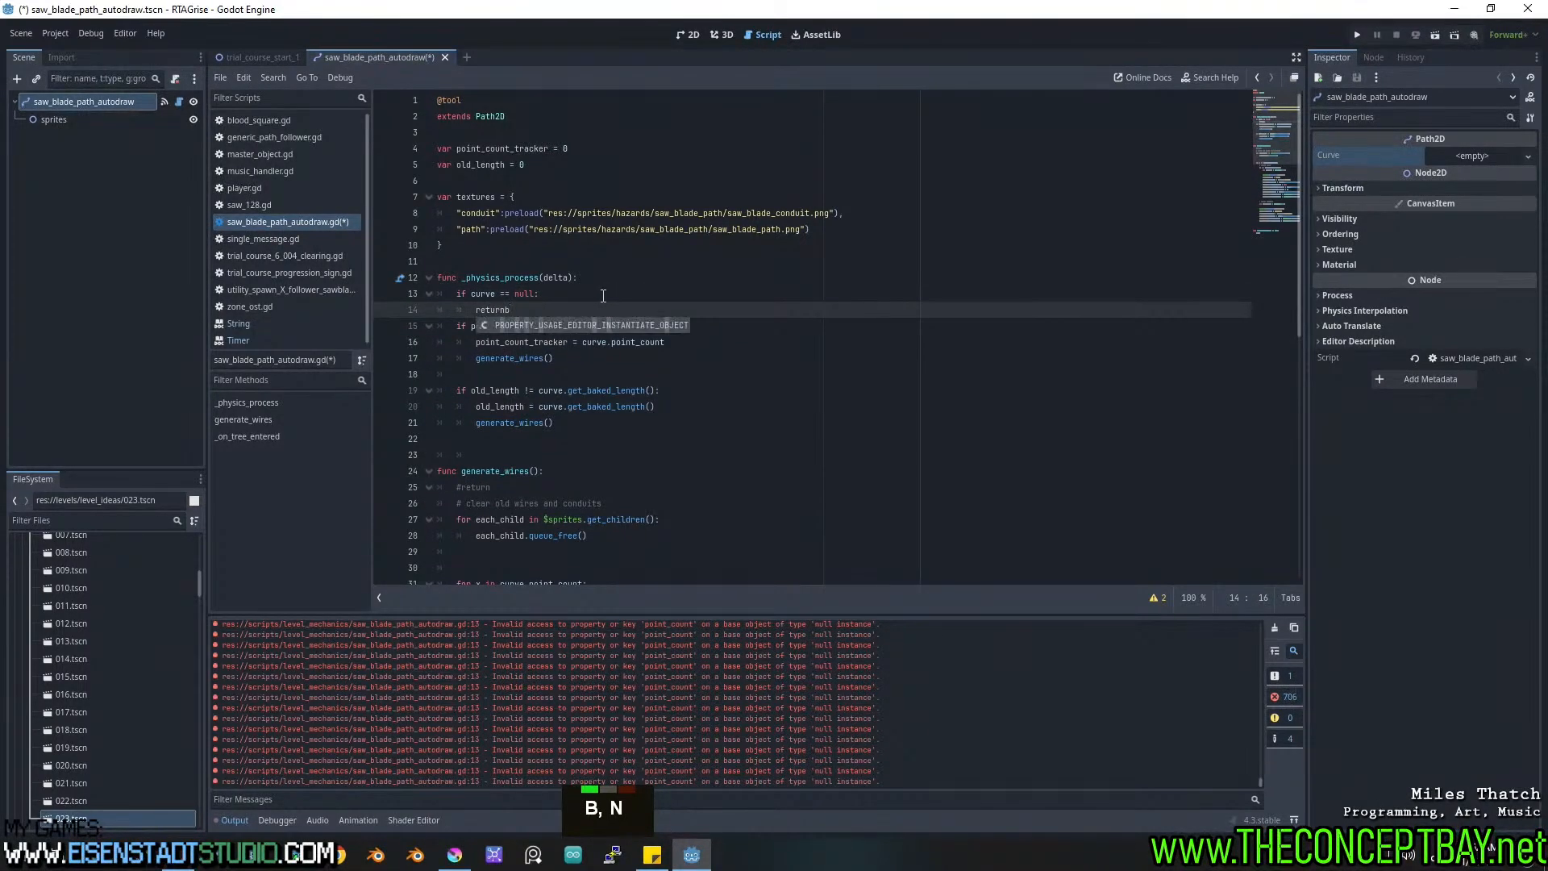
key("Return")
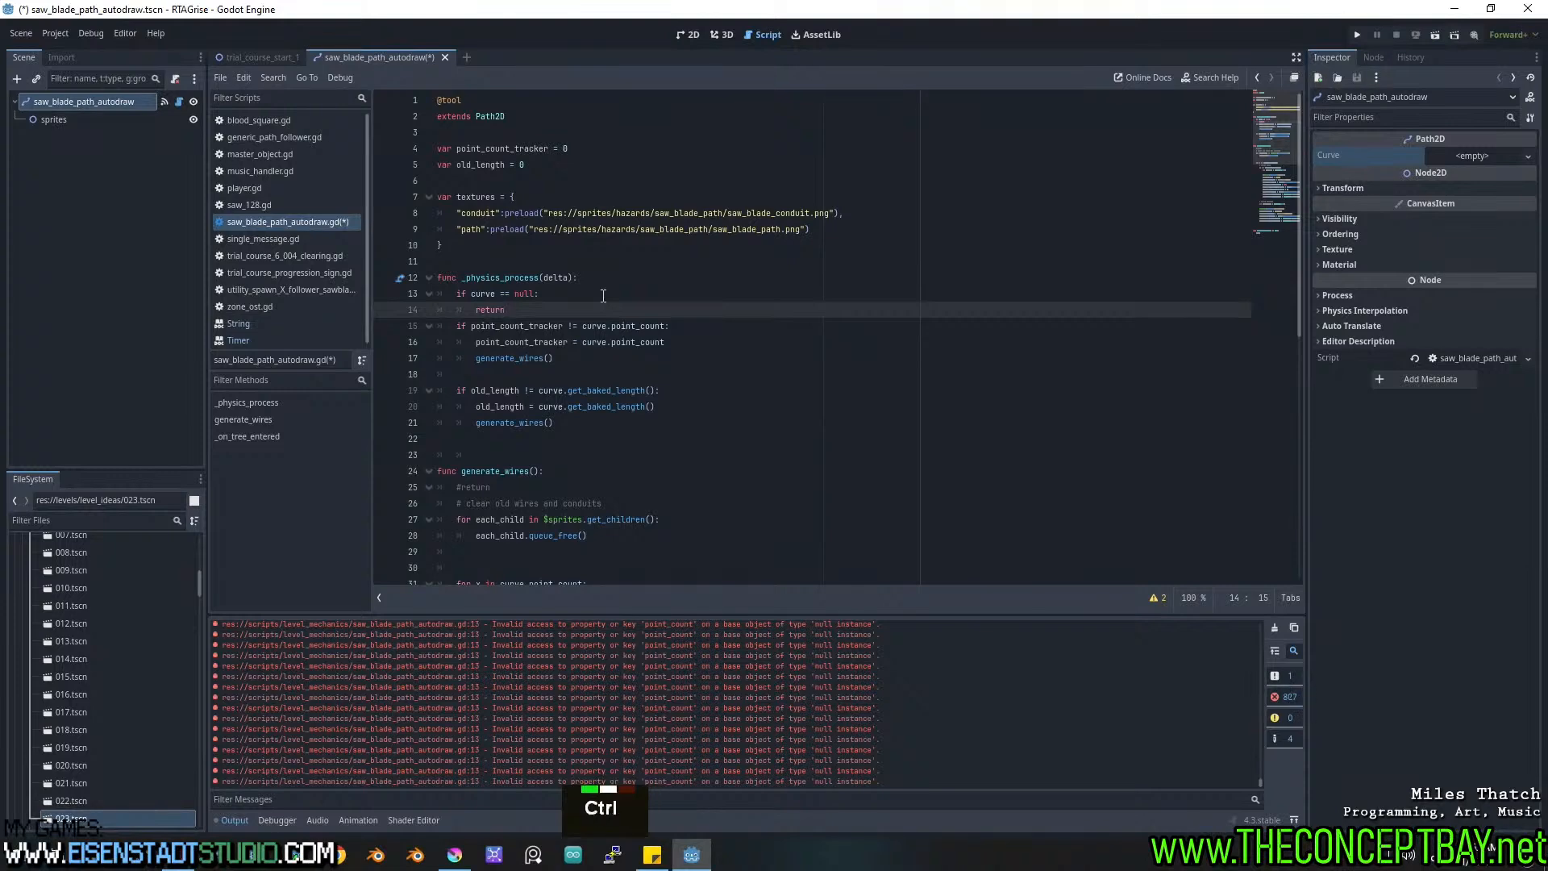
key("ctrl+s")
key("Return")
key("ctrl+s")
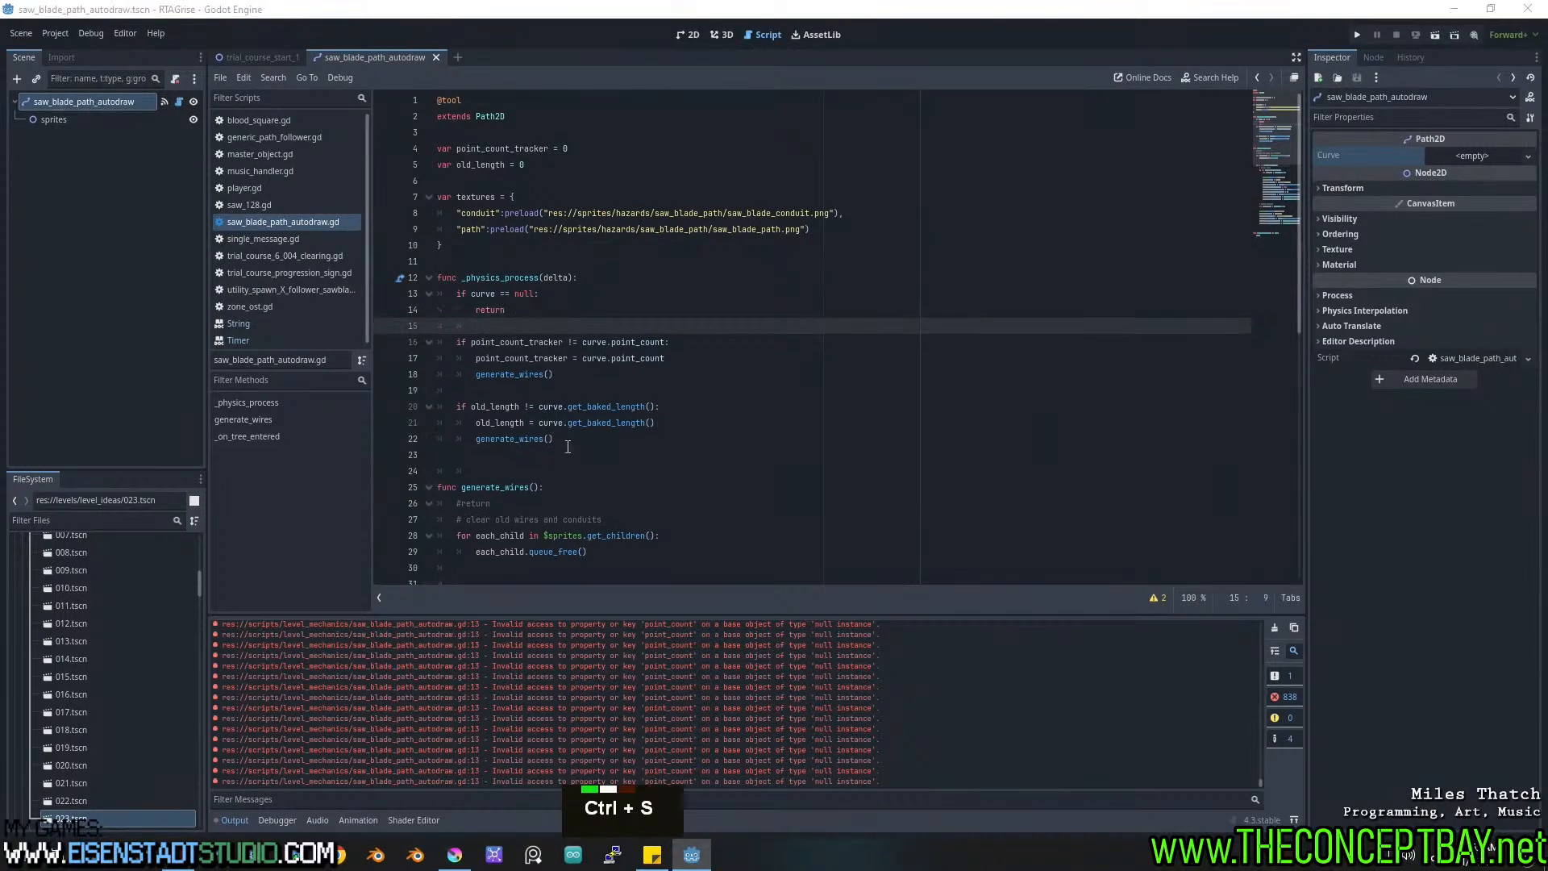
Clear the output log, move the guard's return onto the same line as its condition, and save.
left_click(1273, 628)
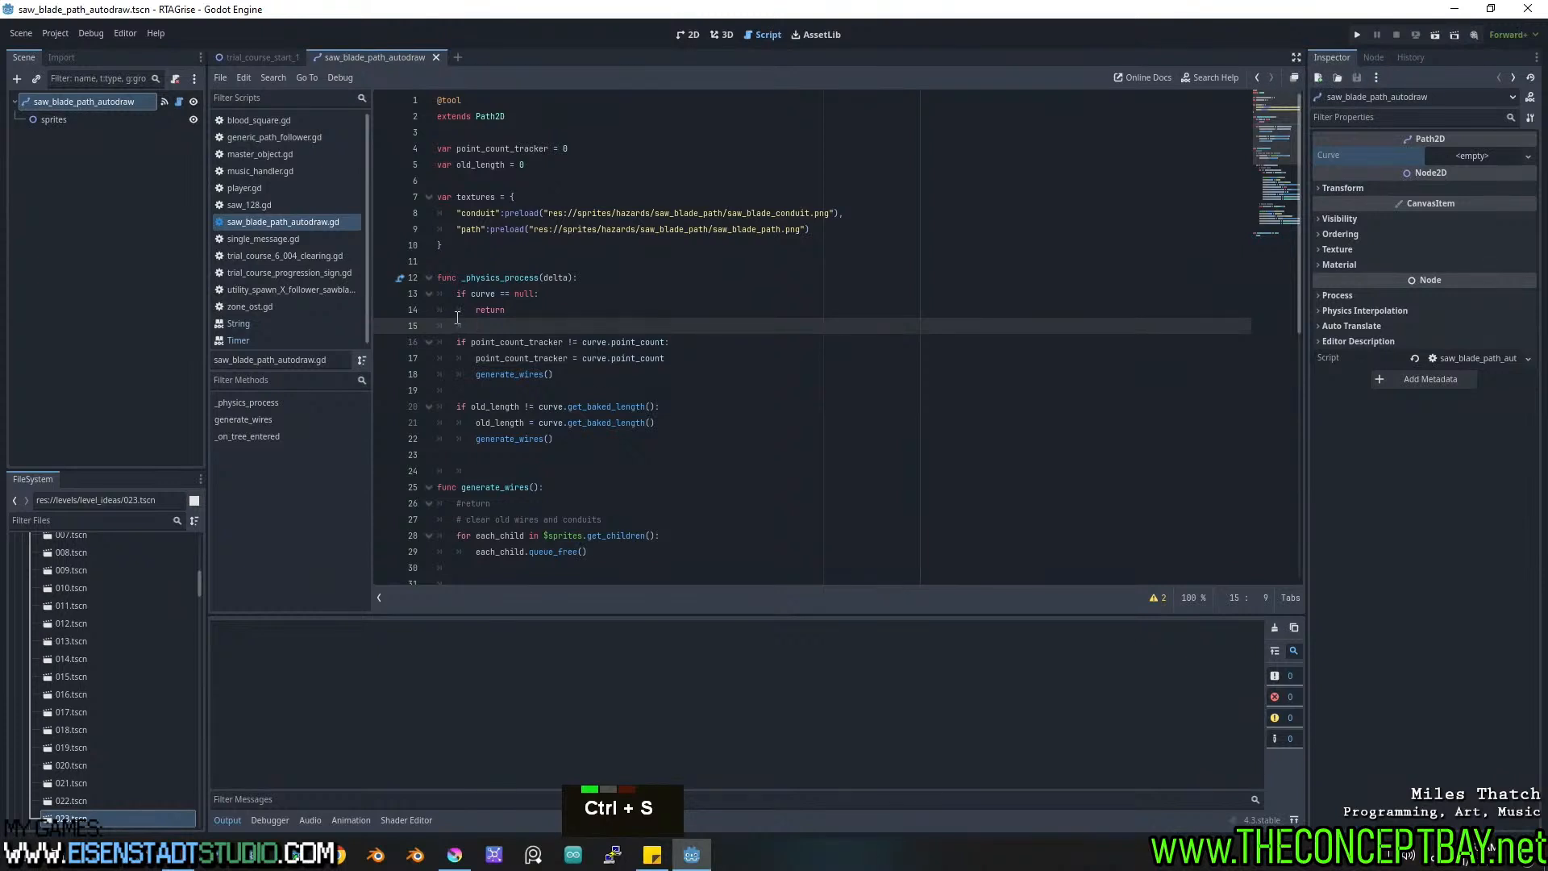
left_click(464, 312)
key("BackSpace")
key("BackSpace")
key("BackSpace")
left_click(628, 306)
key("ctrl+s")
Turn the curve line in _on_tree_entered into the condition if curve == null:.
scroll(628, 307, "down", 17)
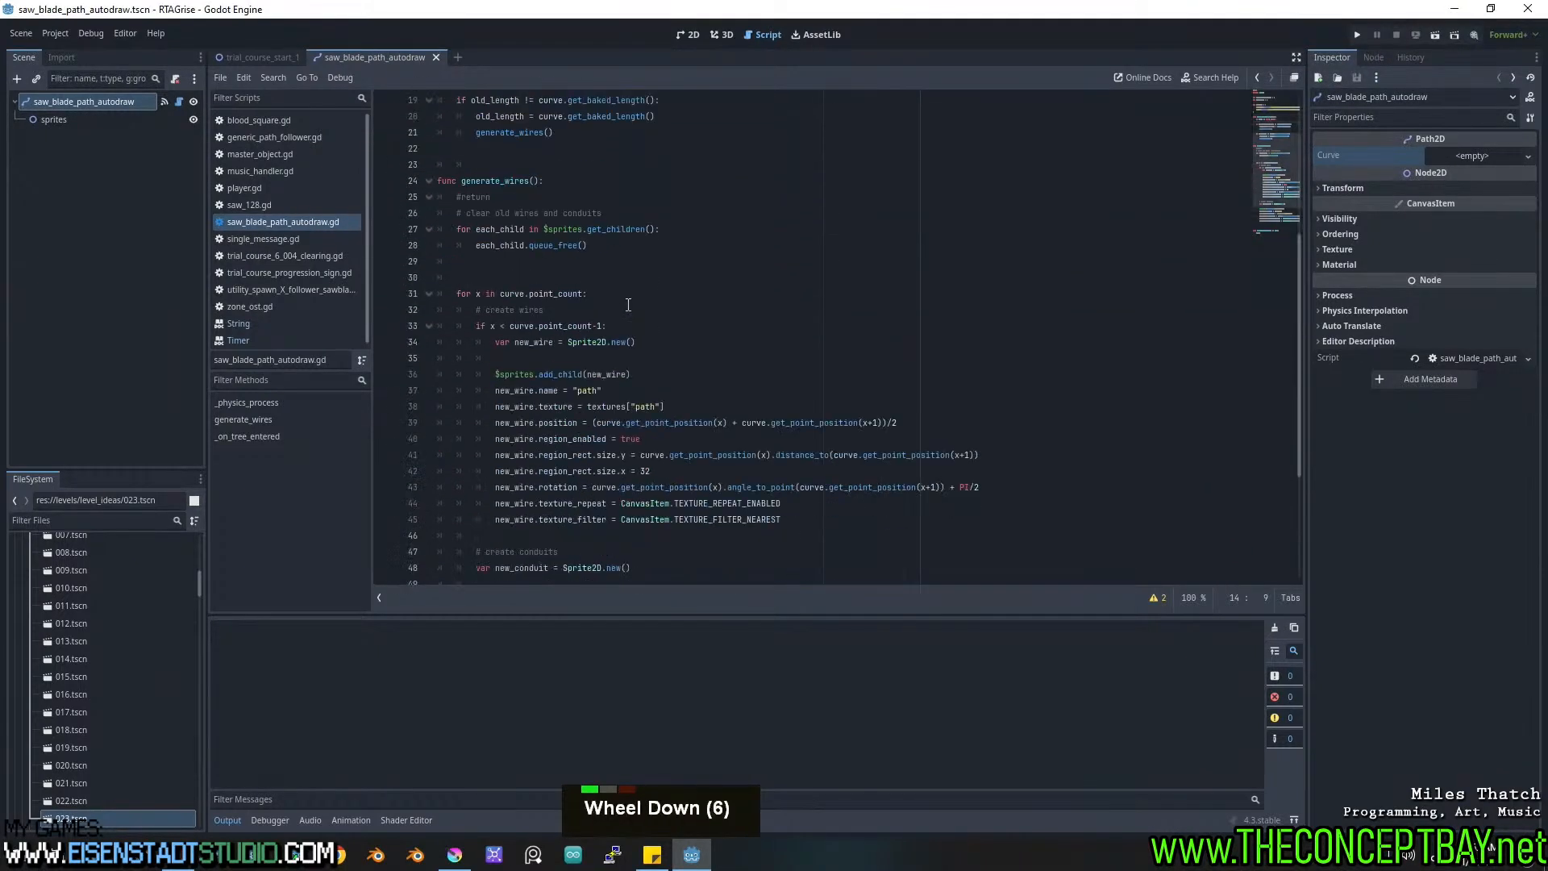
left_click(474, 555)
key("ctrl+shift+Left")
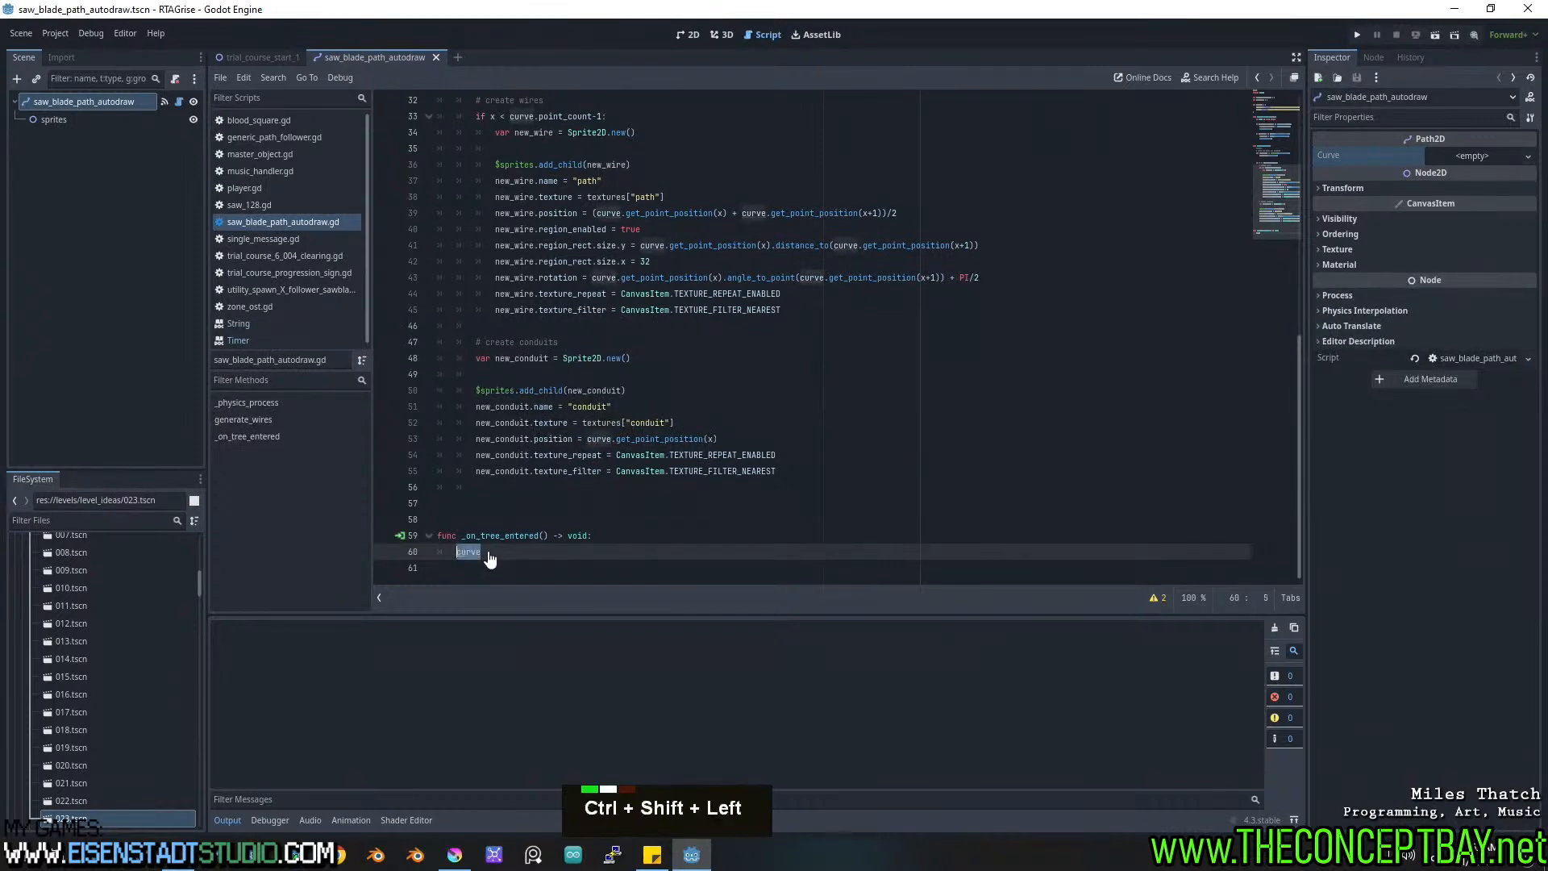
key("ctrl+x")
type("if")
key("ctrl+v")
type("== null:")
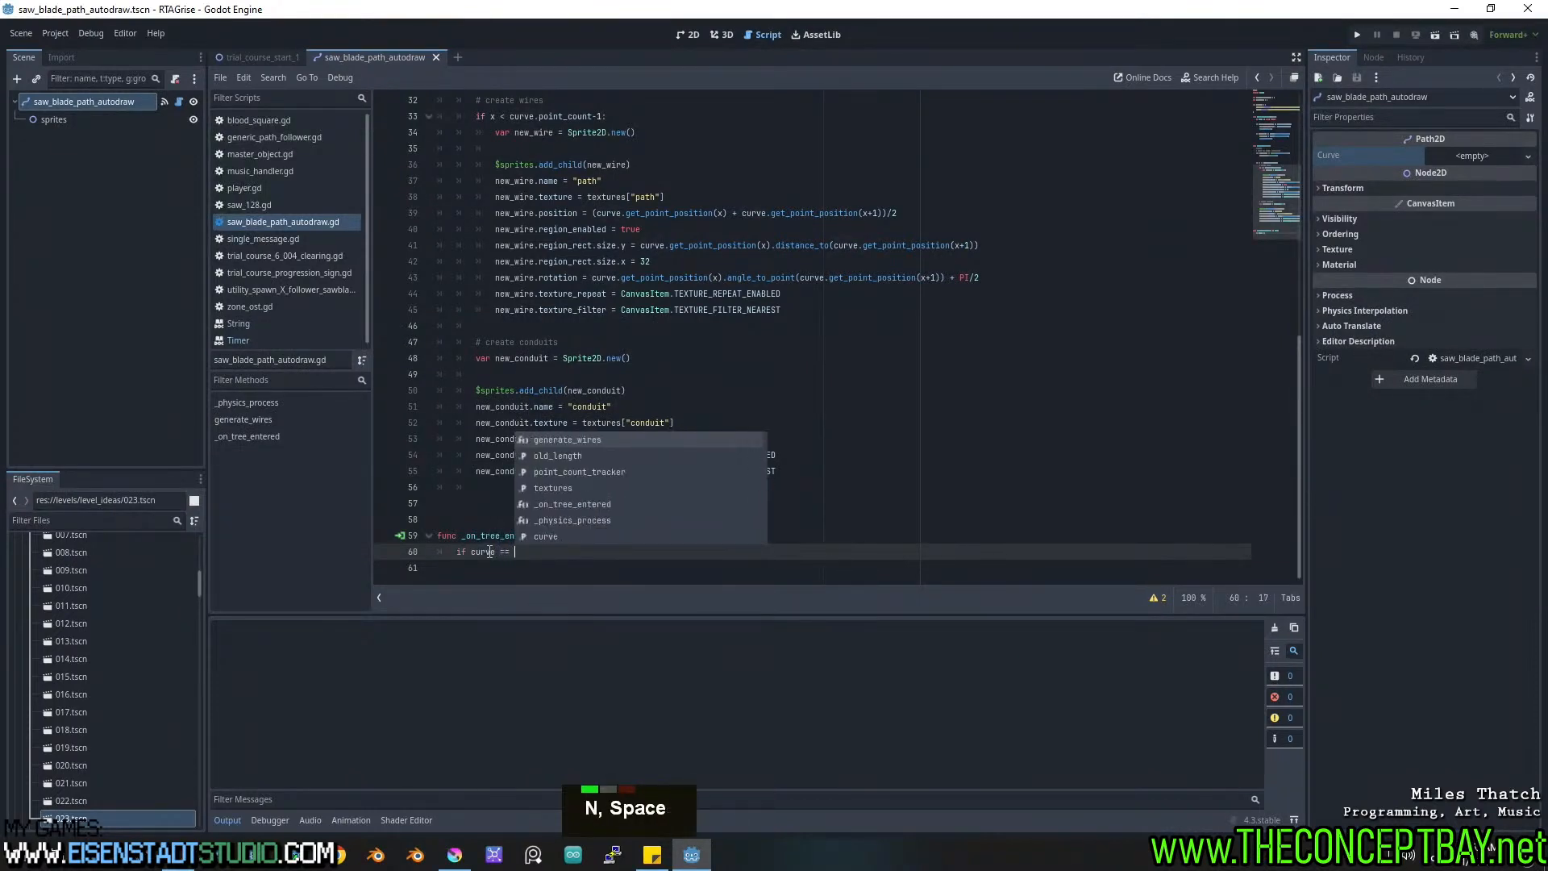
key("Return")
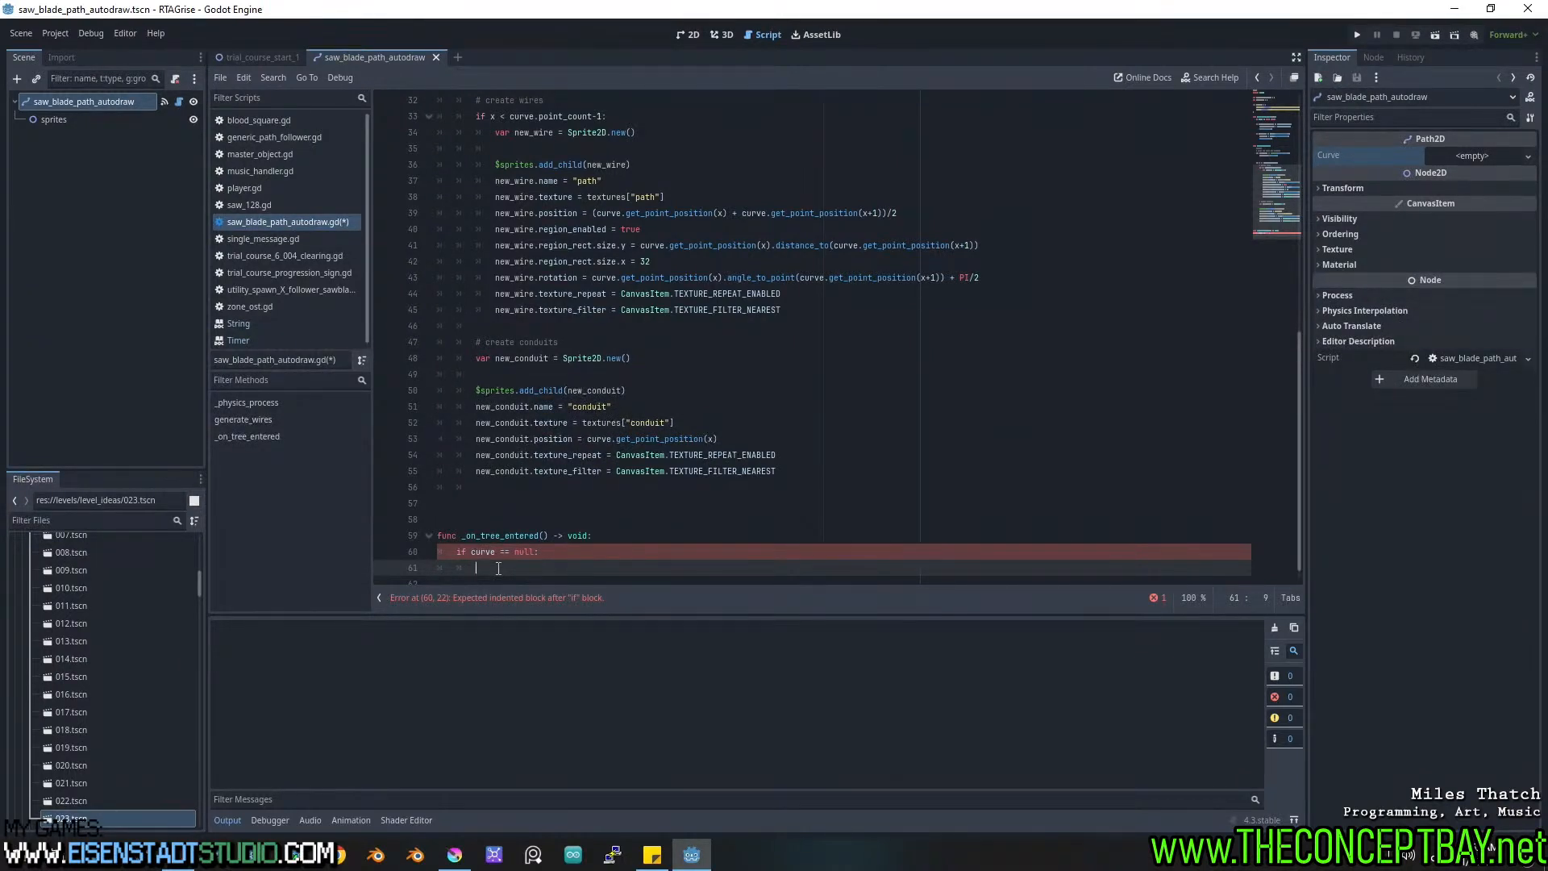
Inside the null condition of _on_tree_entered, assign curve = Curve2D.new() and save the scene.
type("cur")
type("Curve")
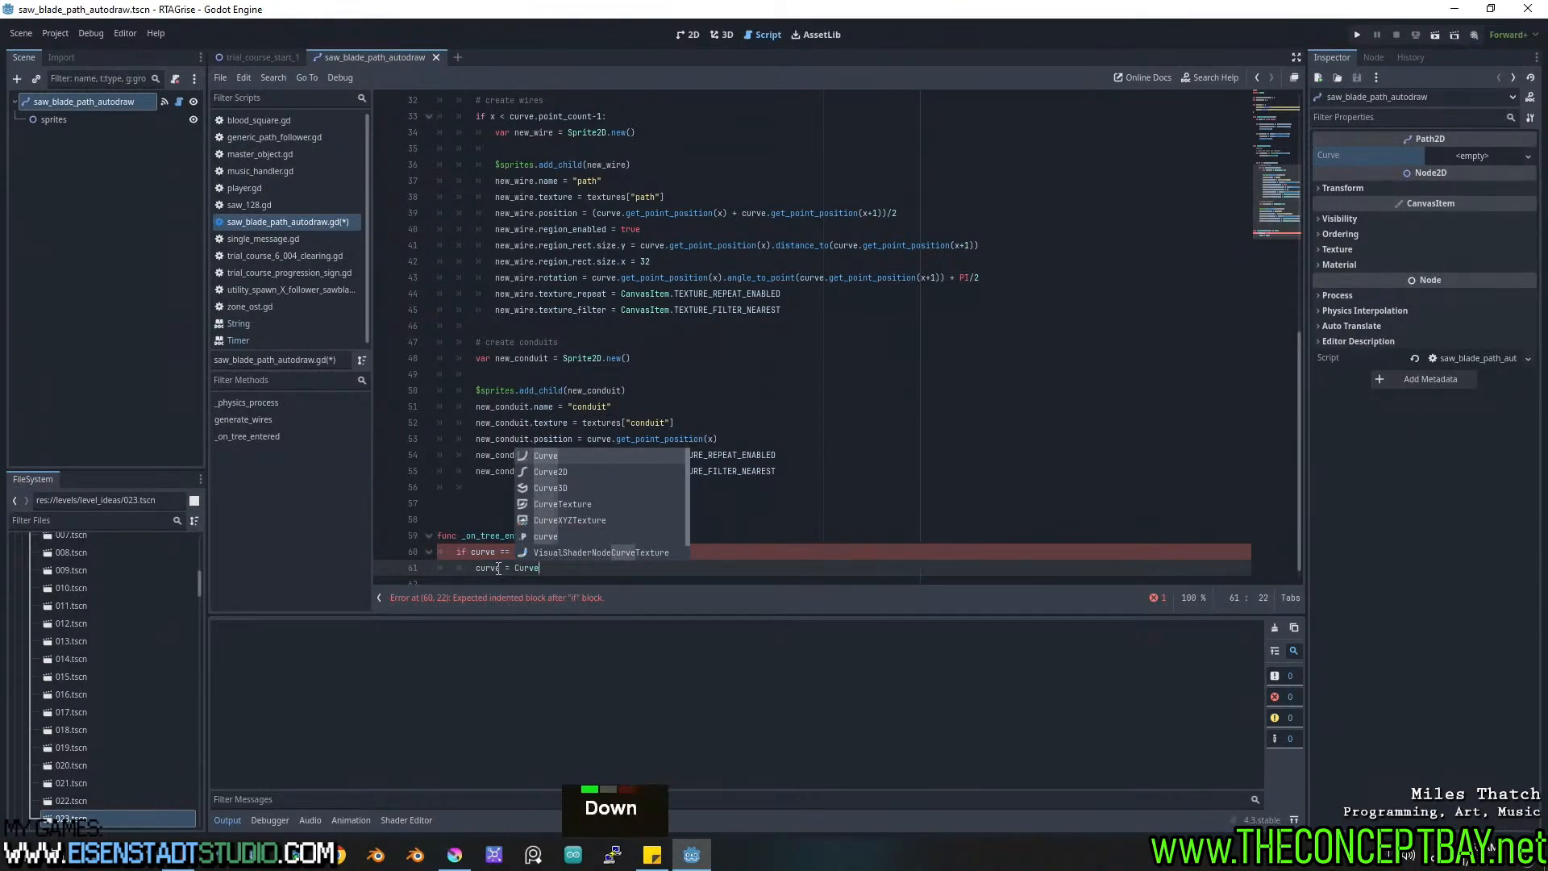
key("Down")
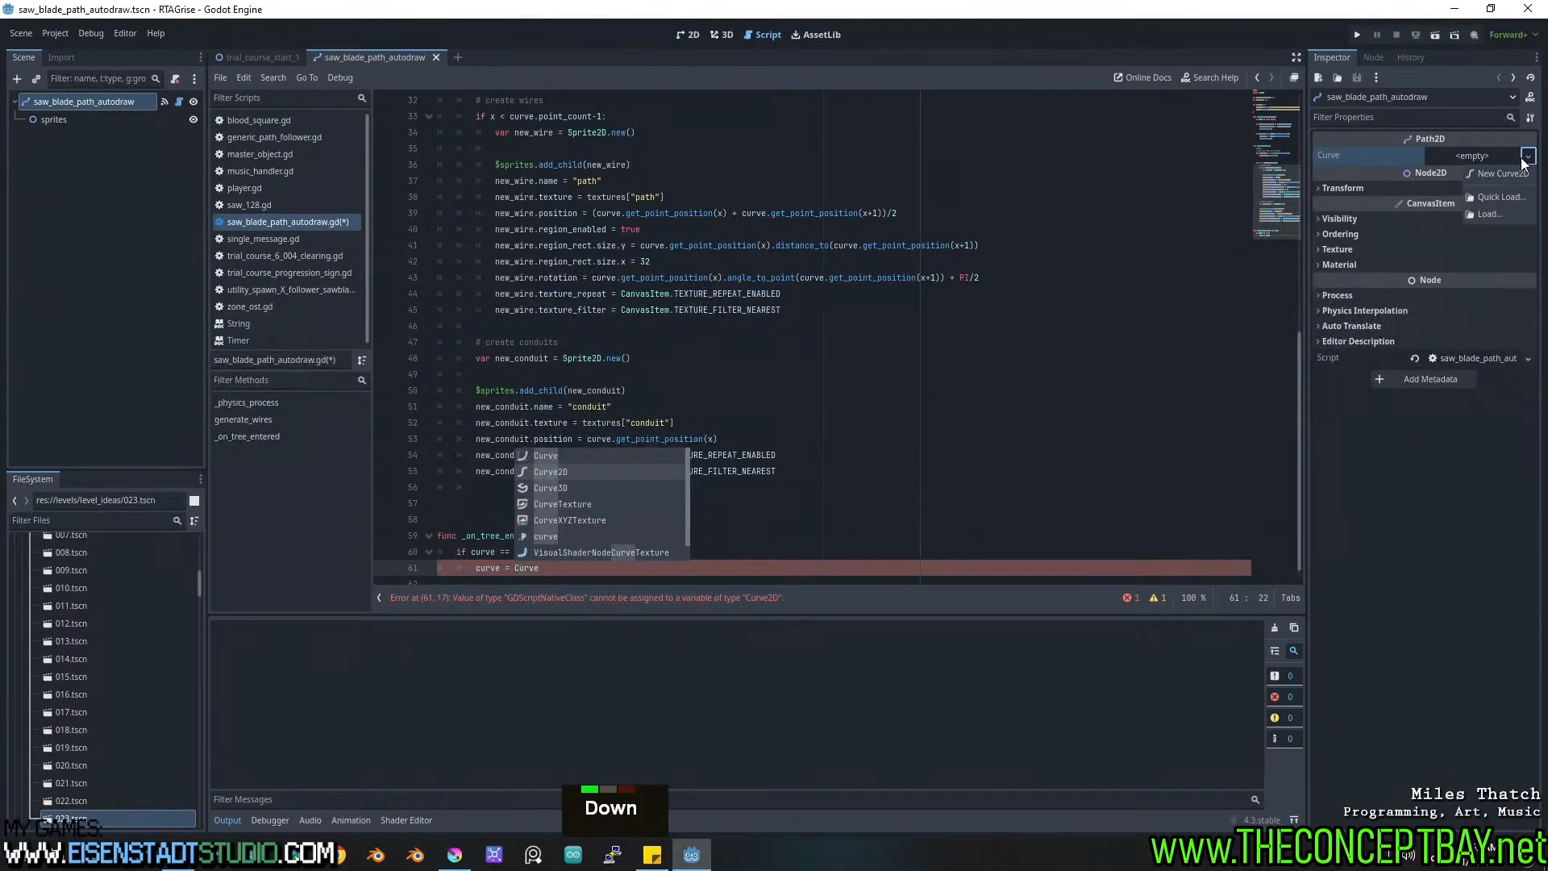
key("Escape")
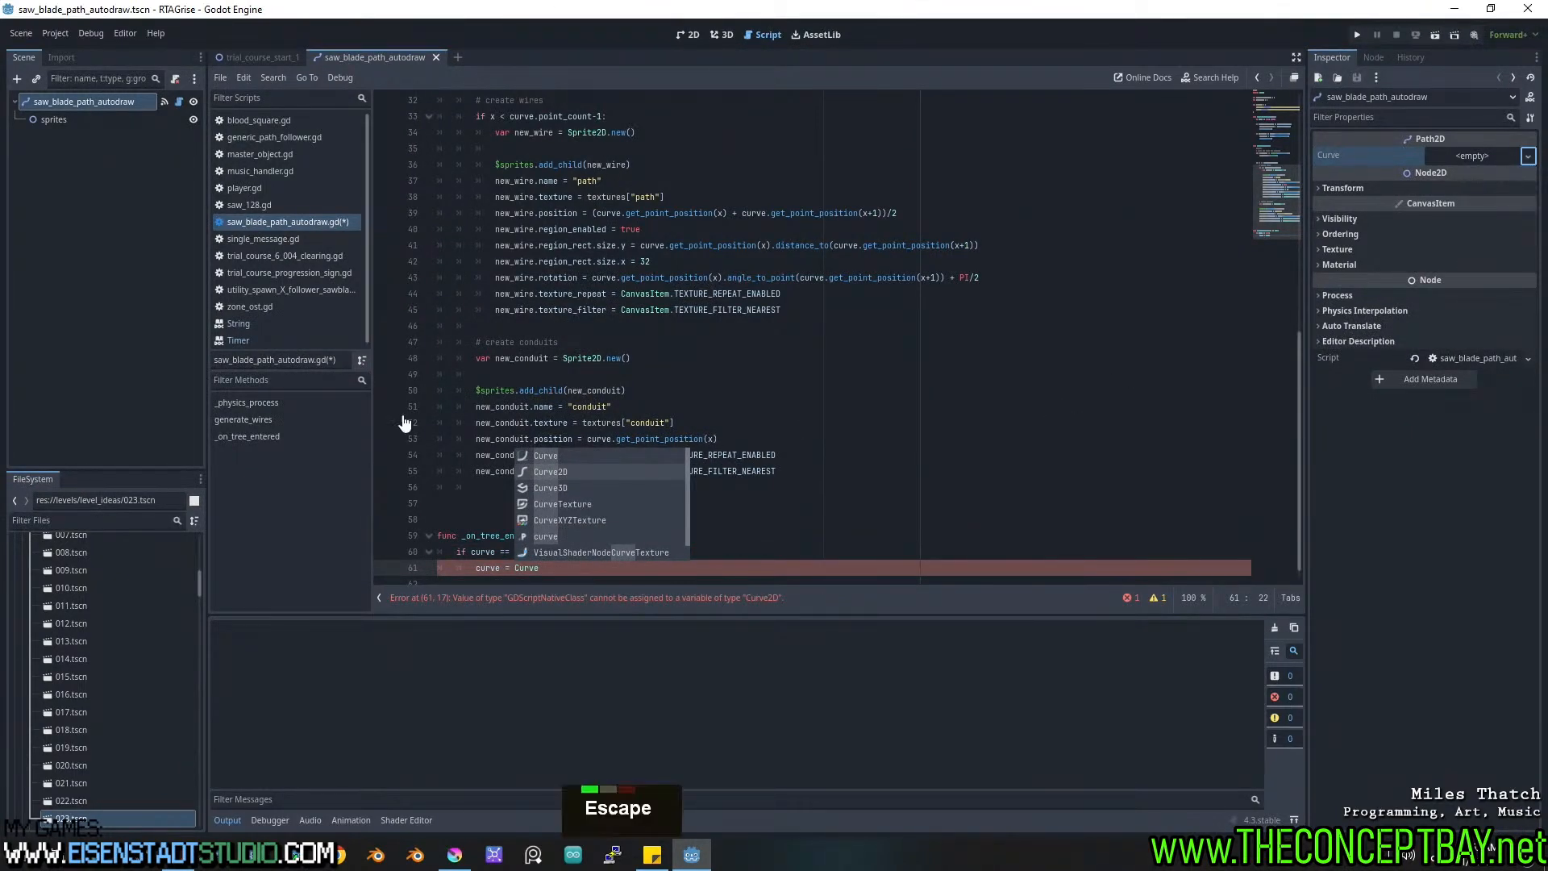
double_click(582, 471)
type(".new()")
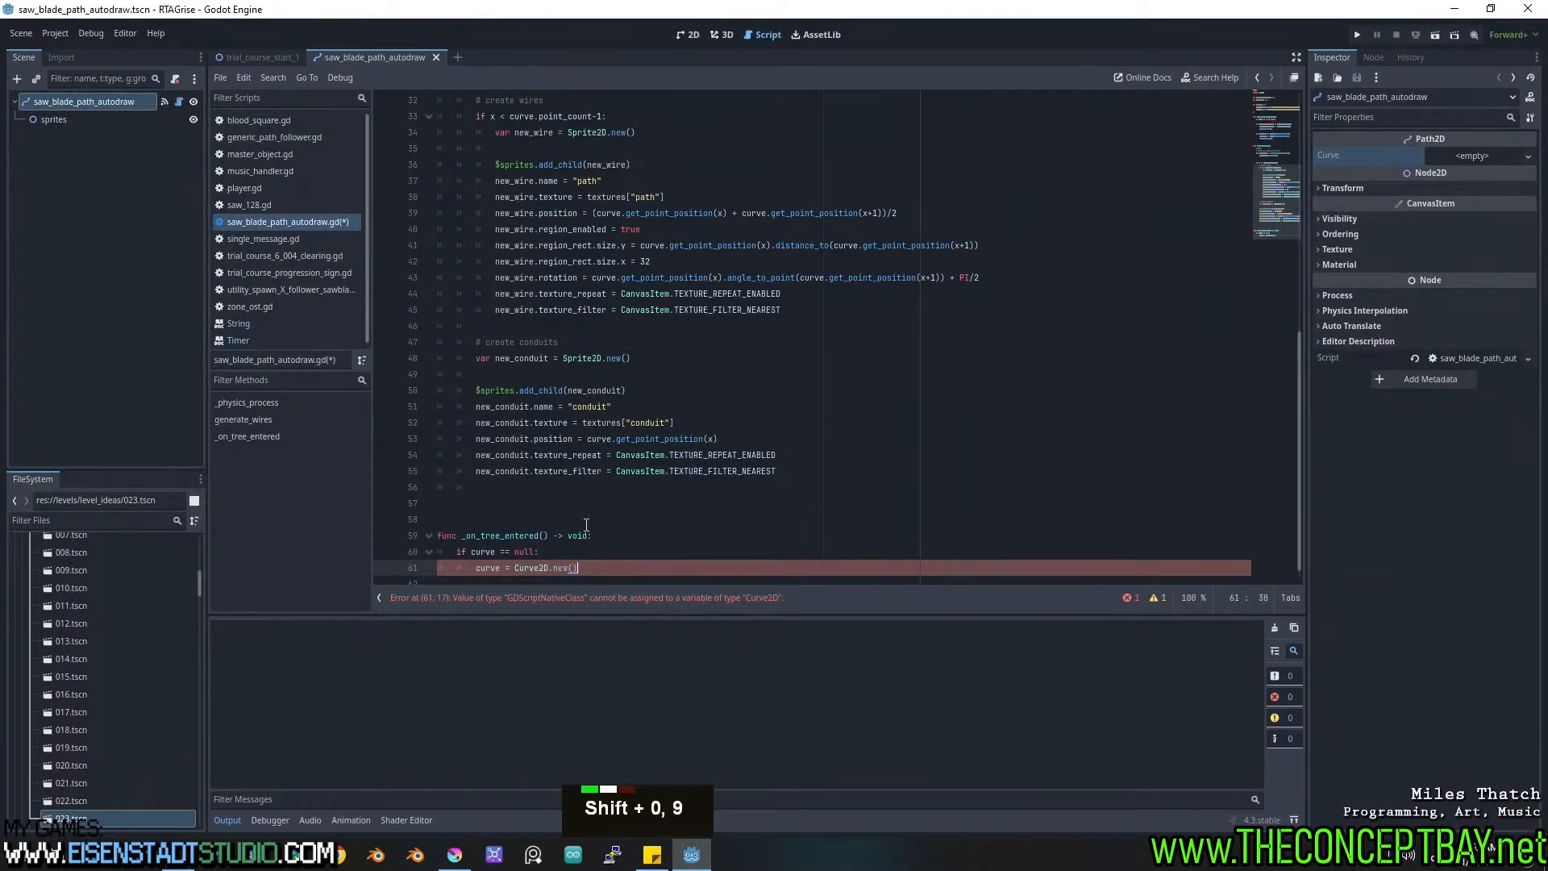
left_click(558, 551)
key("ctrl+s")
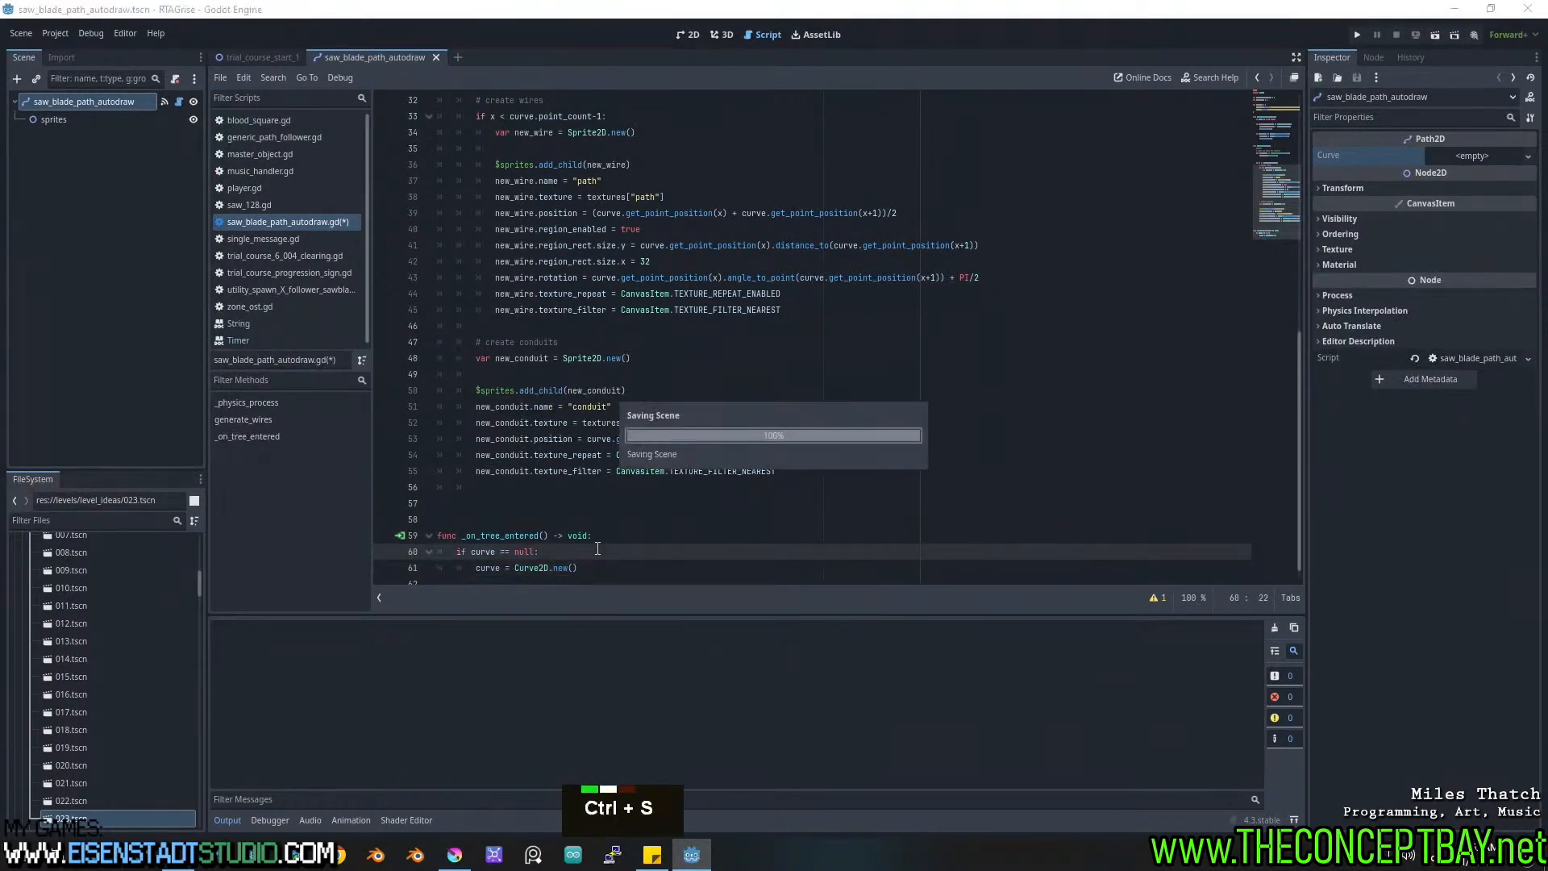
Return to the 2D view of trial_course_start_1 and delete its saw_blade_path_autodraw node.
left_click(271, 58)
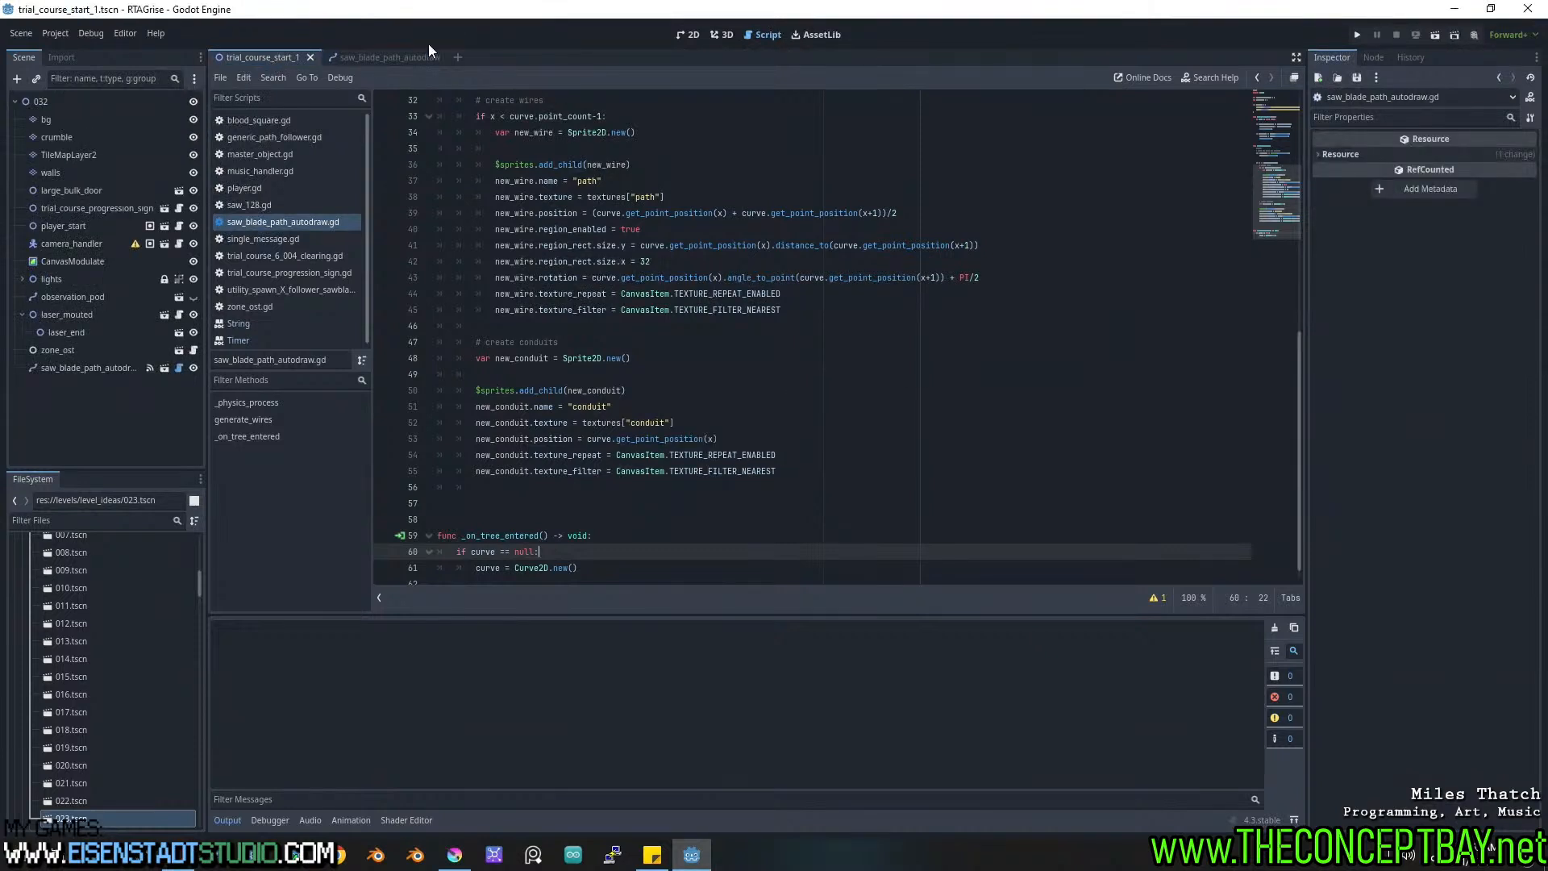
left_click(690, 35)
left_click(52, 368)
key("Delete")
key("Return")
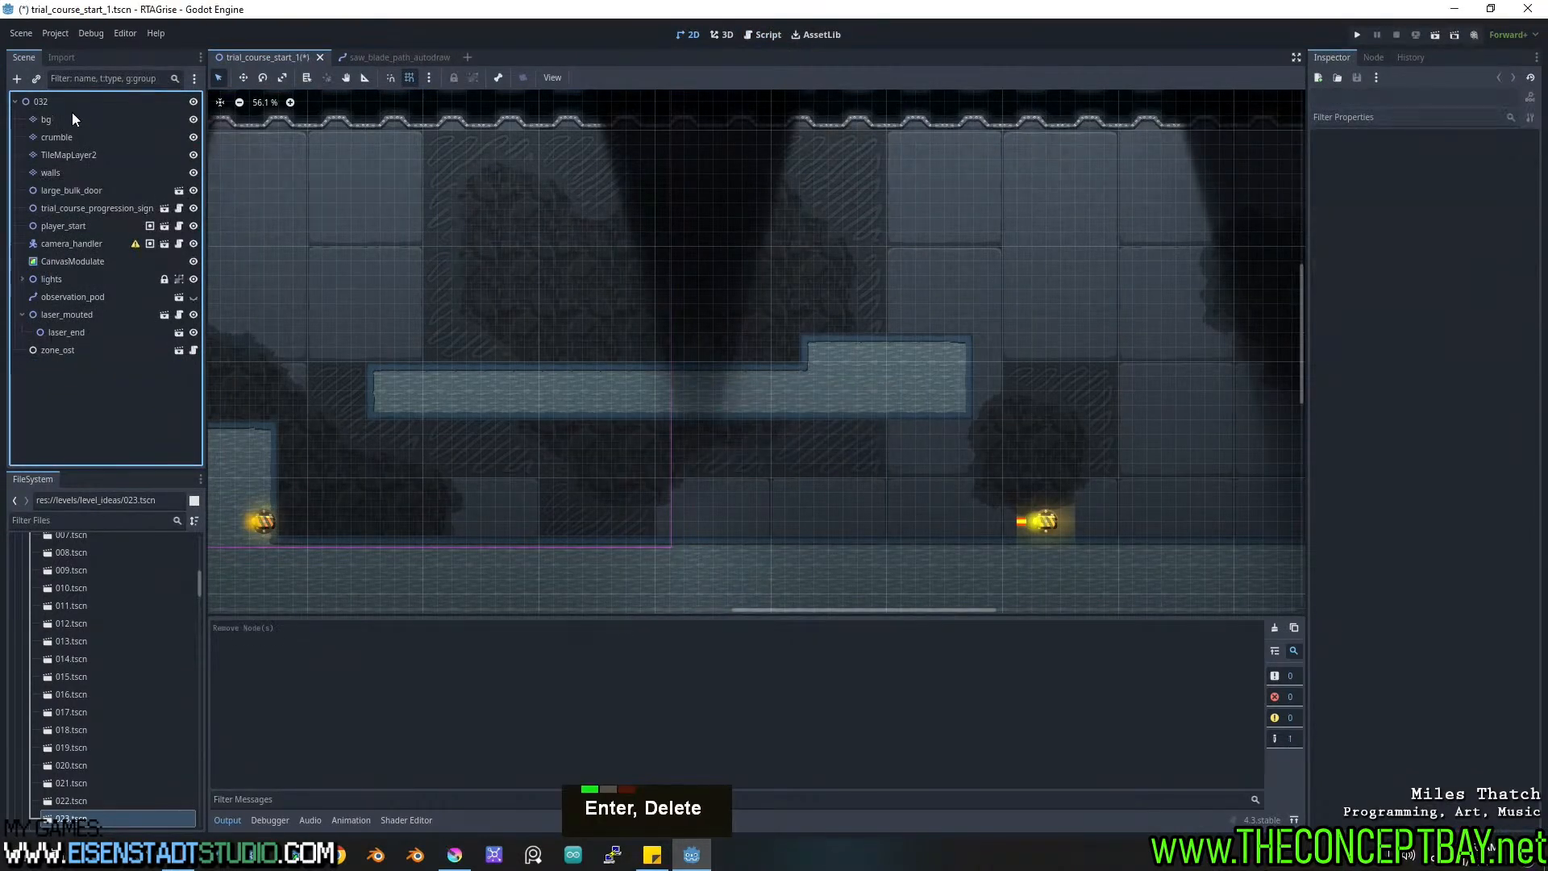
key("ctrl+shift+a")
type("curve")
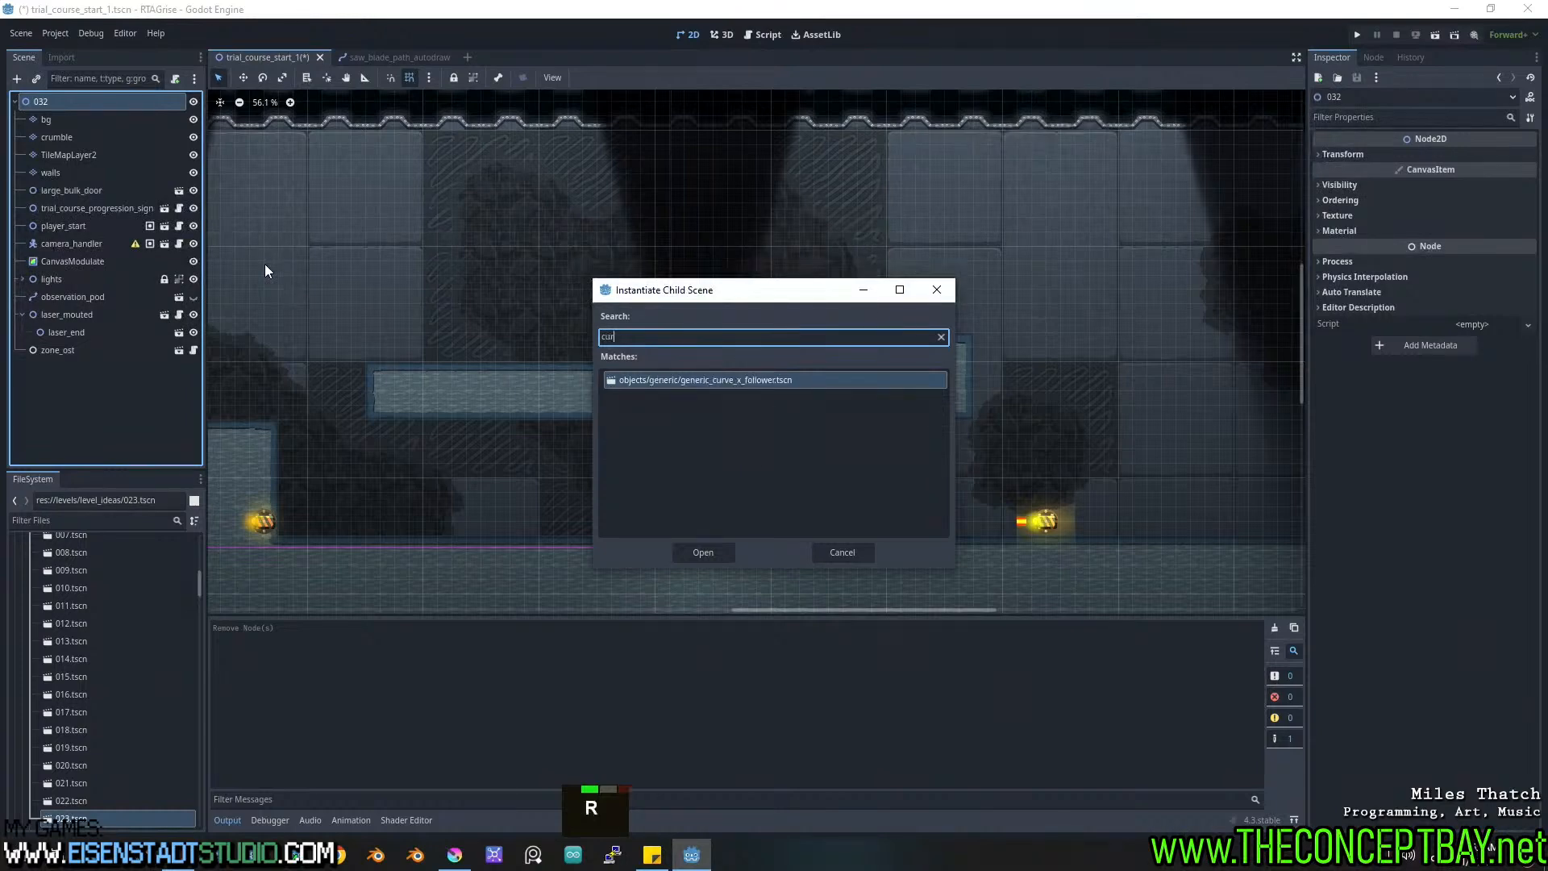
key("Return")
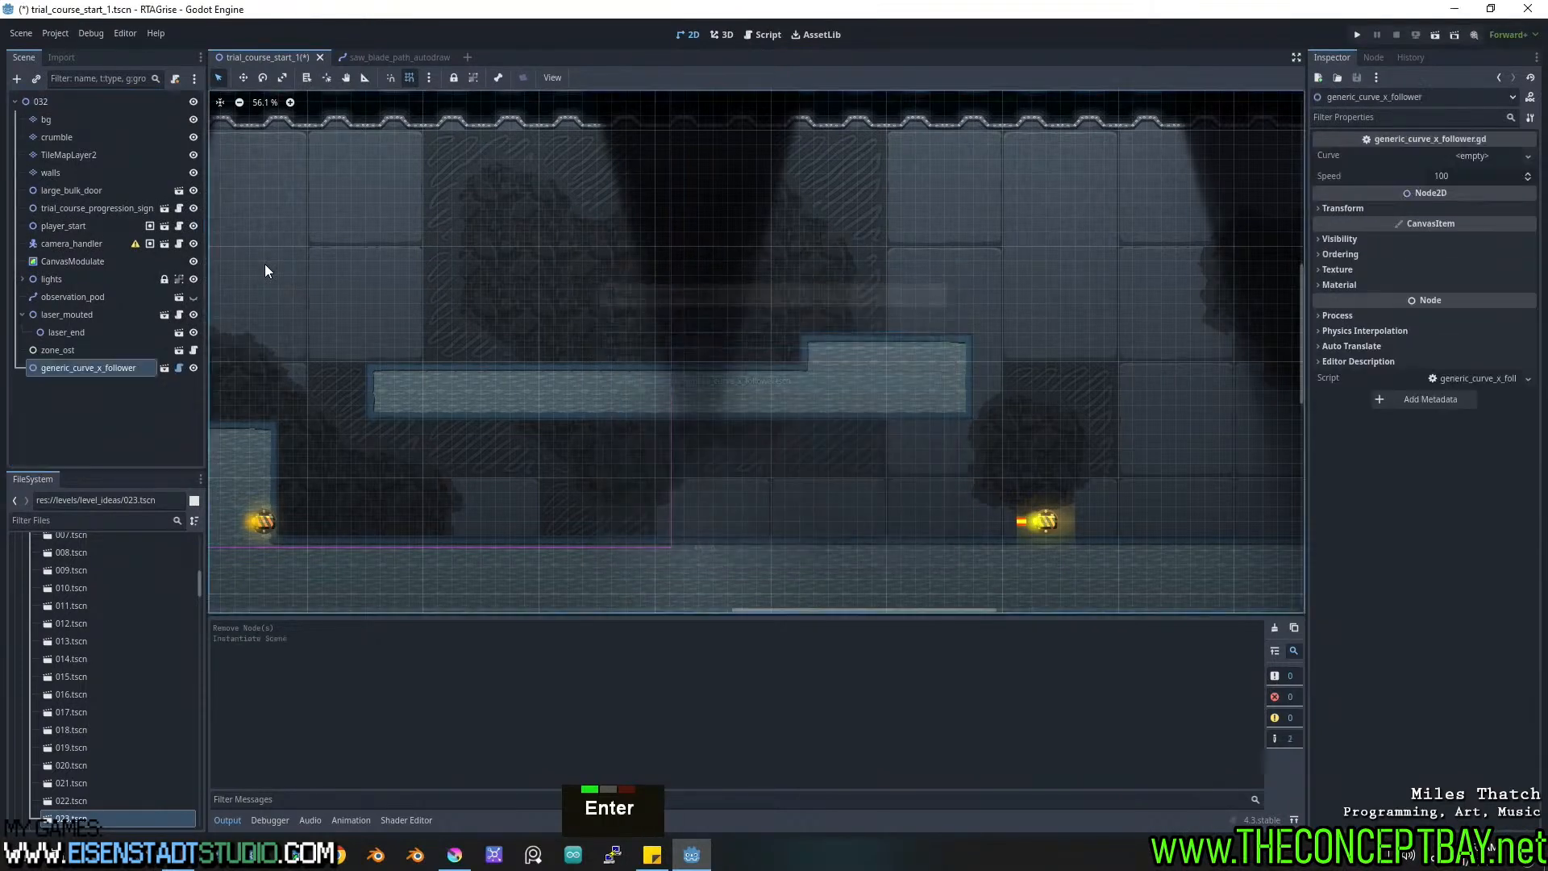
left_click(354, 349, "ctrl")
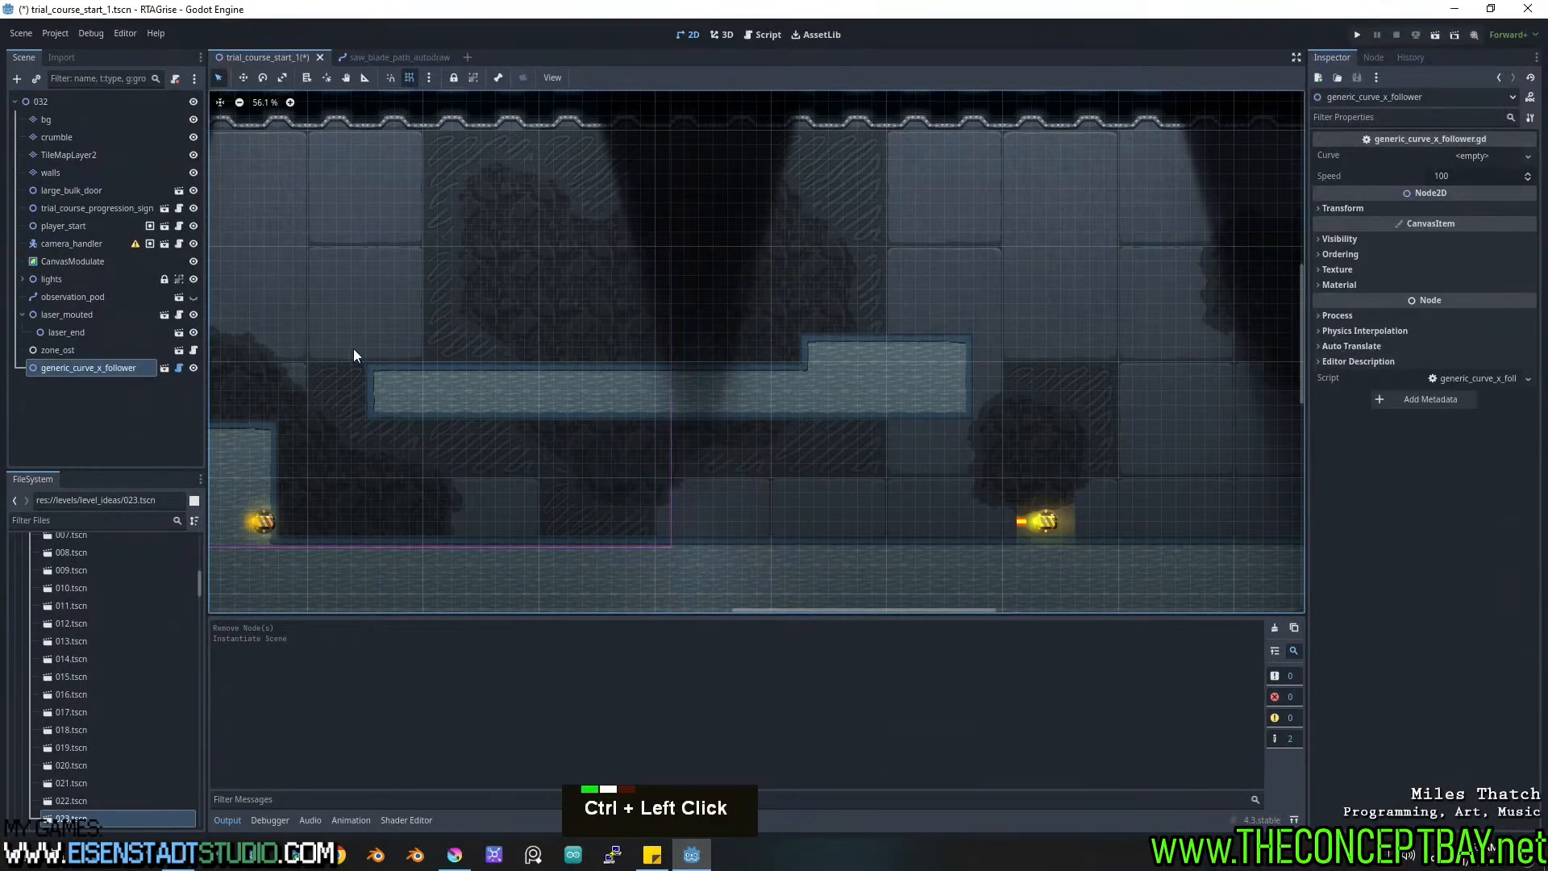
double_click(105, 369)
key("Delete")
key("Return")
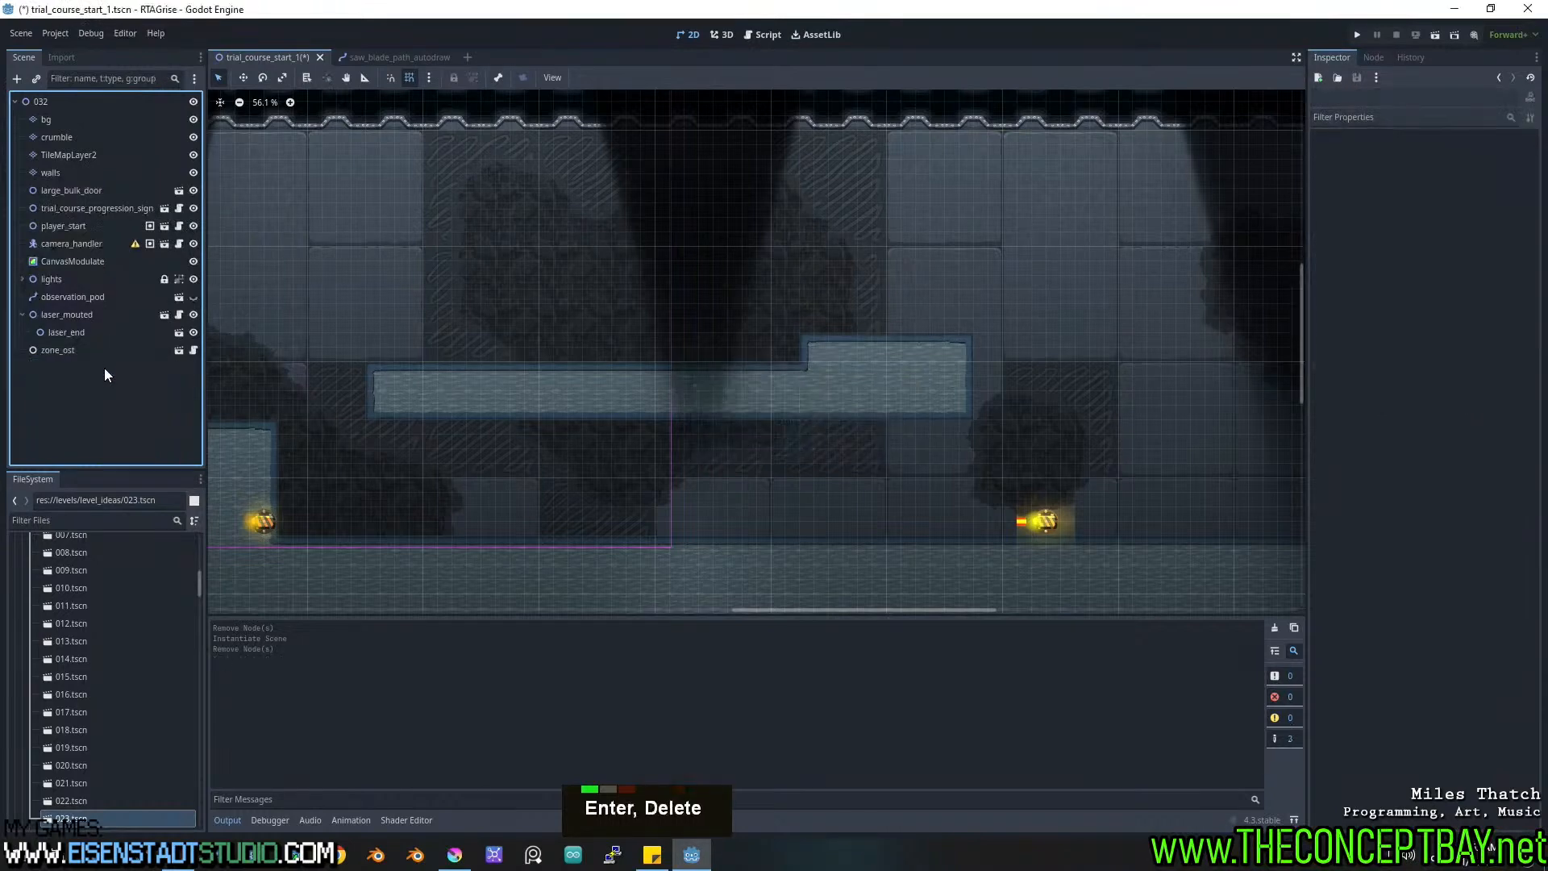
Search the child scenes for "auto" and instantiate saw_blade_path_autodraw.tscn under the root node 032.
key("ctrl+shift+a")
type("cui")
key("ctrl+a")
type("cu")
type("ve")
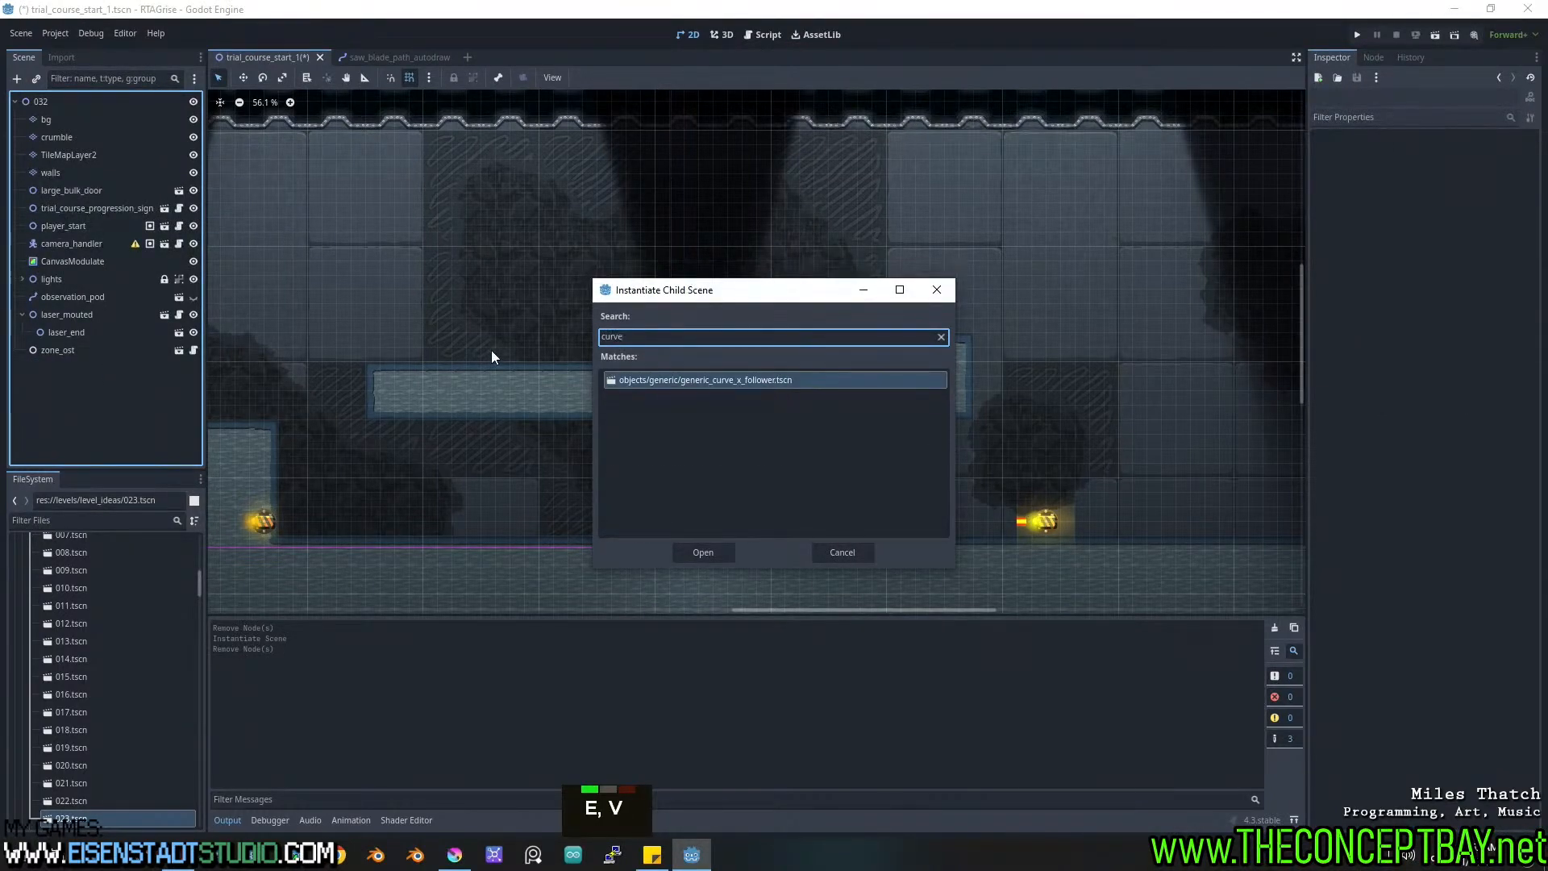
key("ctrl+a")
type("auto")
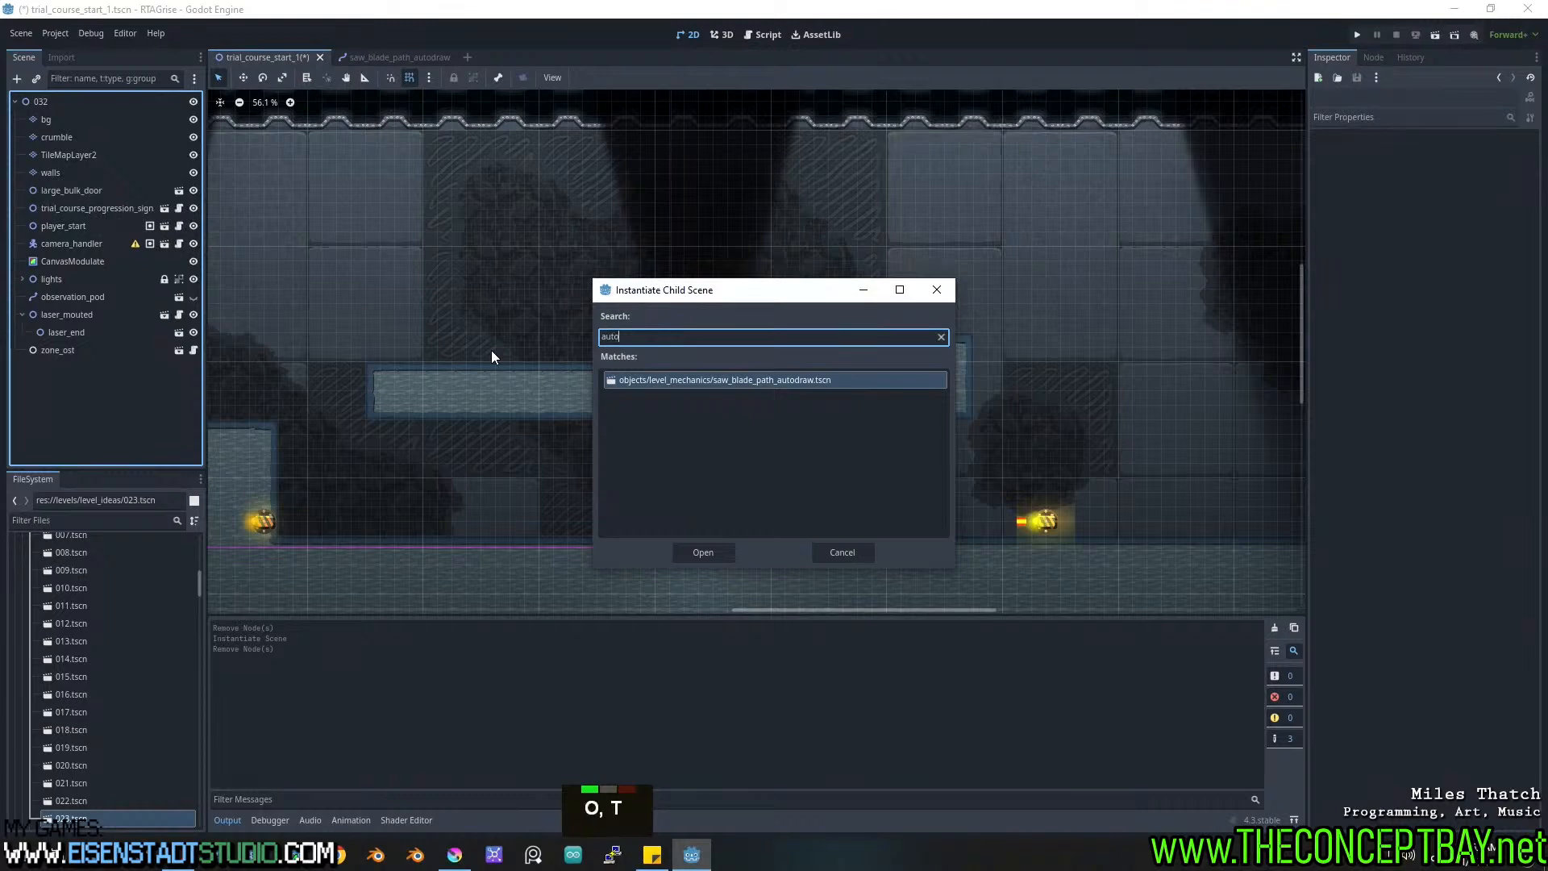
key("Return")
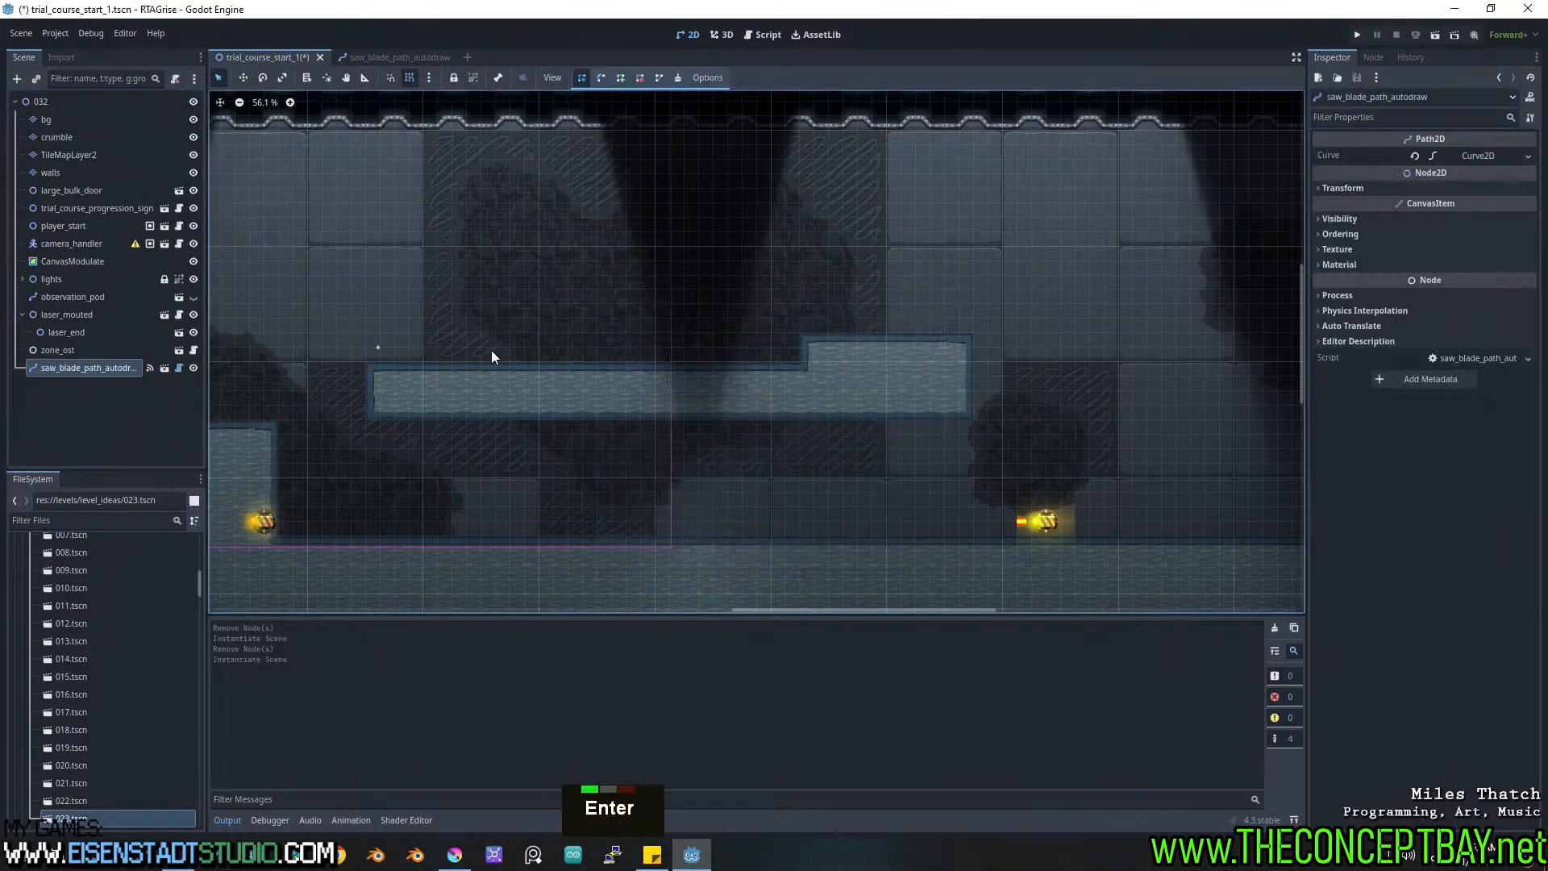
Try to add curve points to the new saw_blade_path_autodraw node just left of the raised platform's upper corner.
left_click(352, 347, "ctrl")
left_click(113, 368)
left_click(352, 358, "ctrl")
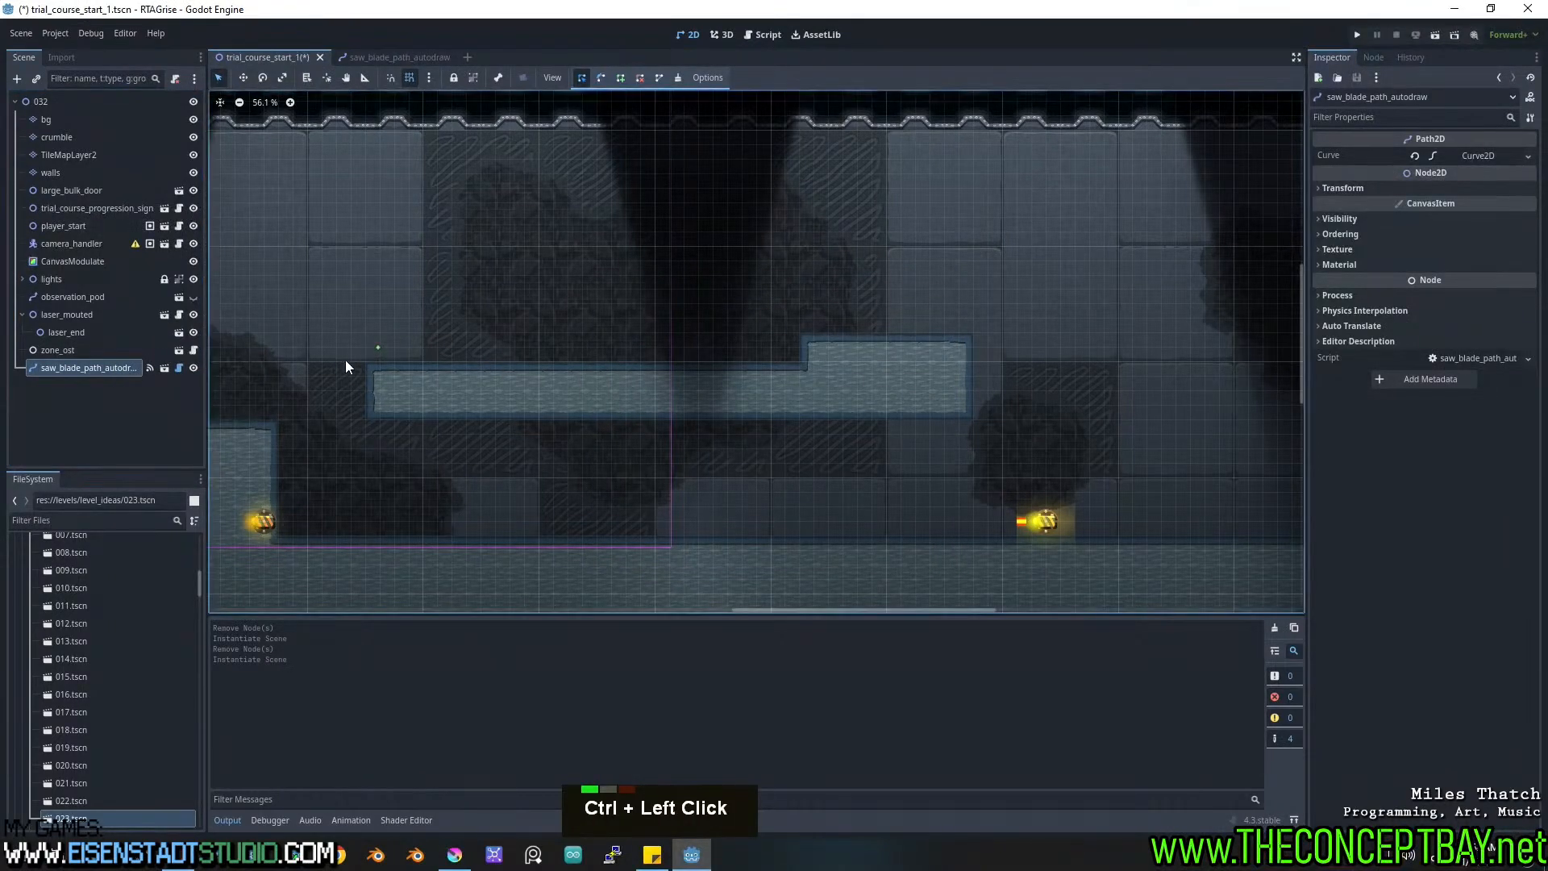
left_click(351, 354, "ctrl")
left_click(360, 355, "ctrl")
left_click(347, 352, "ctrl")
left_click(348, 353, "ctrl")
left_click(349, 353, "ctrl")
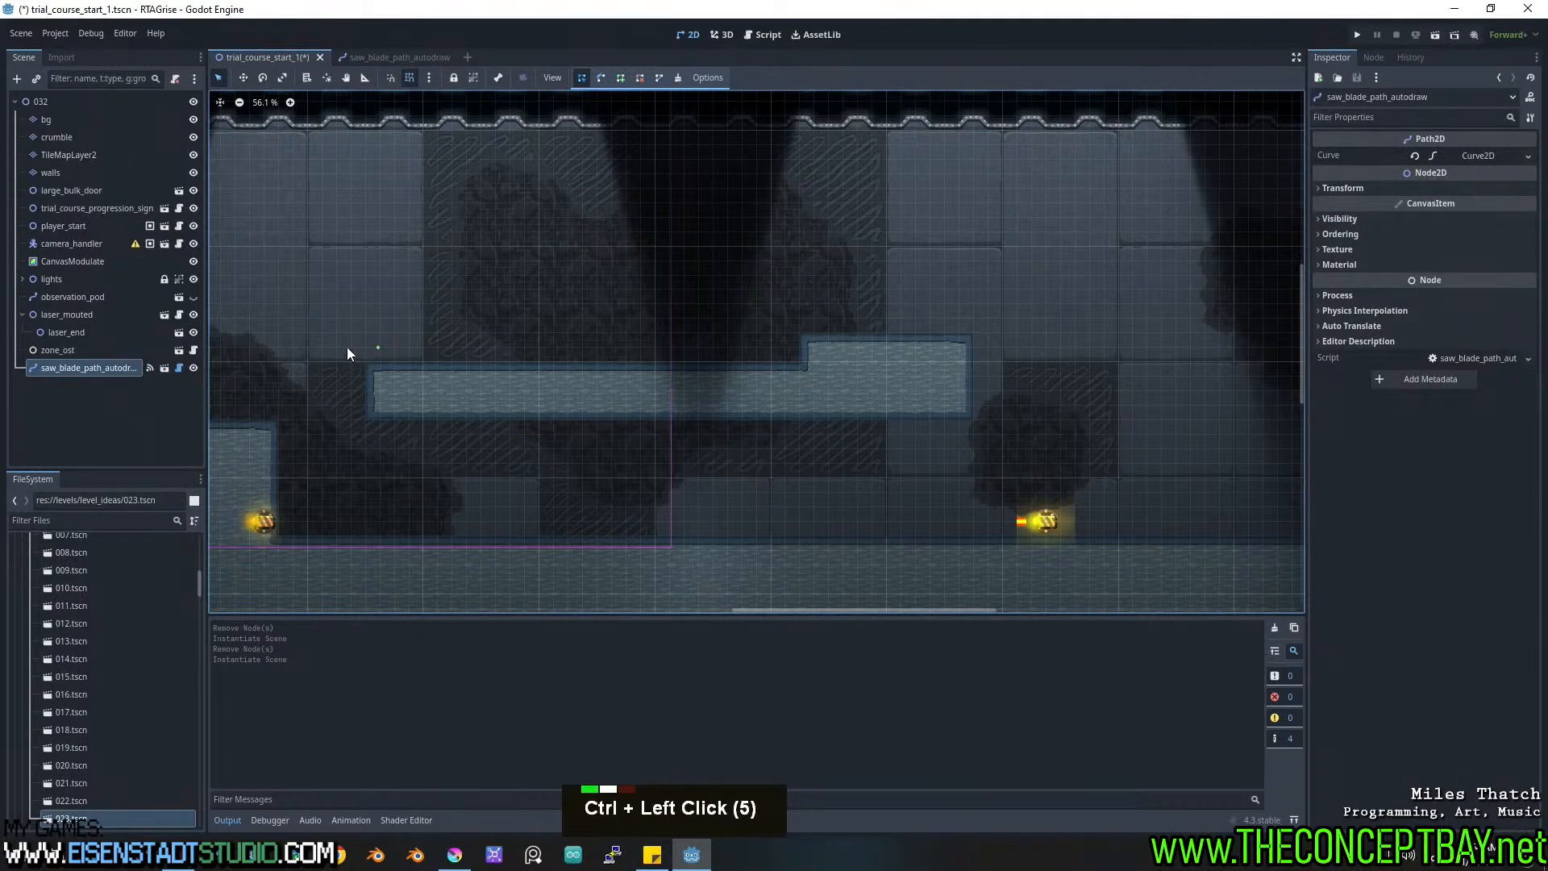
Insert a return as the first line of _physics_process in the saw_blade_path_autodraw script and save.
left_click(179, 368)
scroll(883, 356, "up", 6)
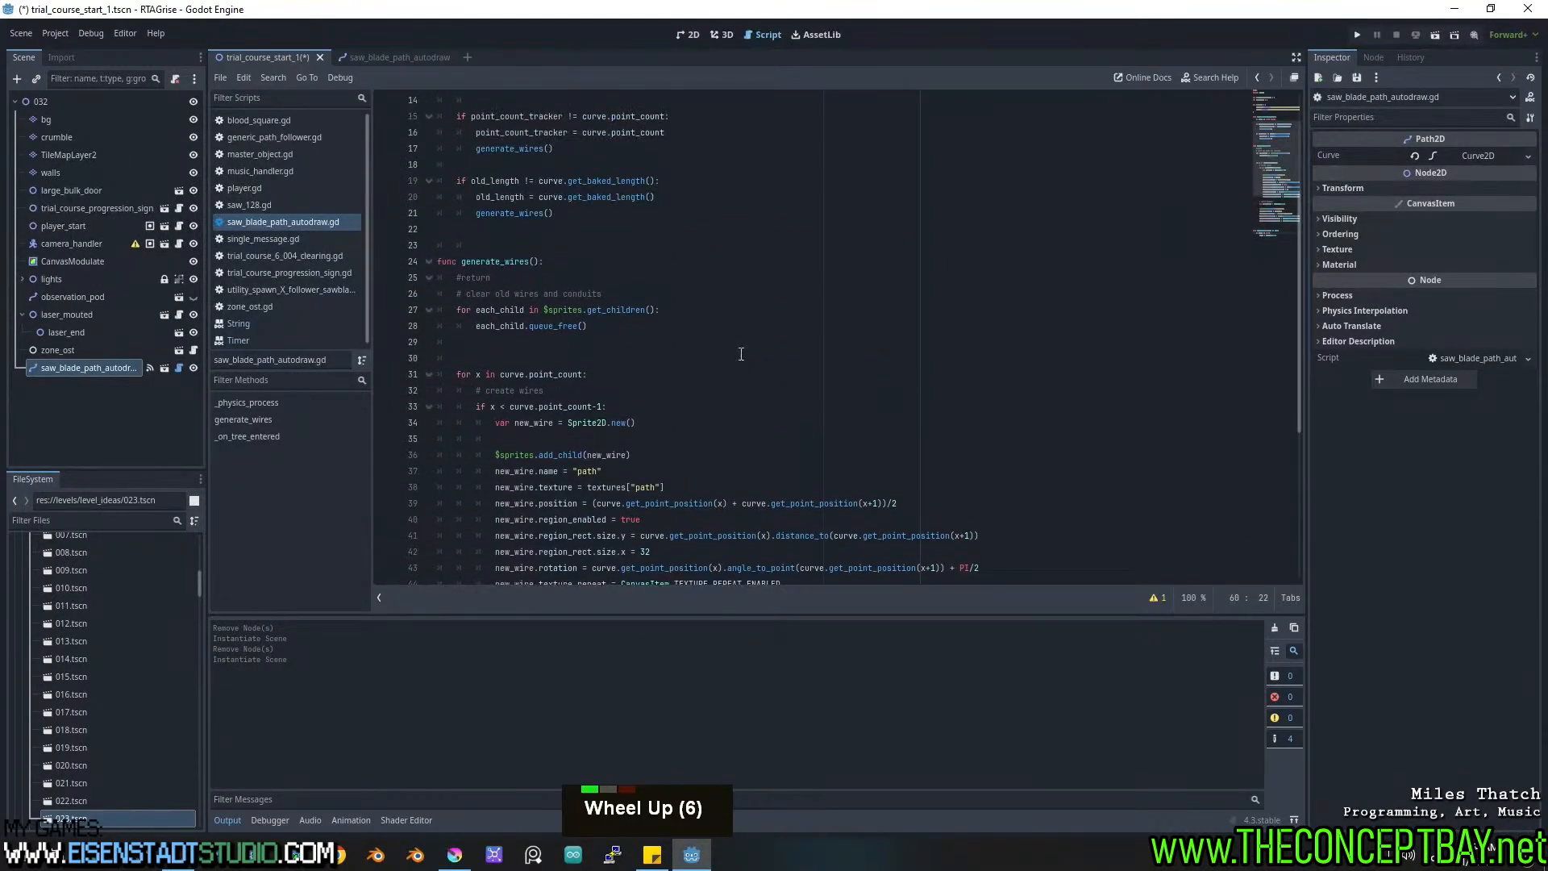
scroll(506, 283, "up", 3)
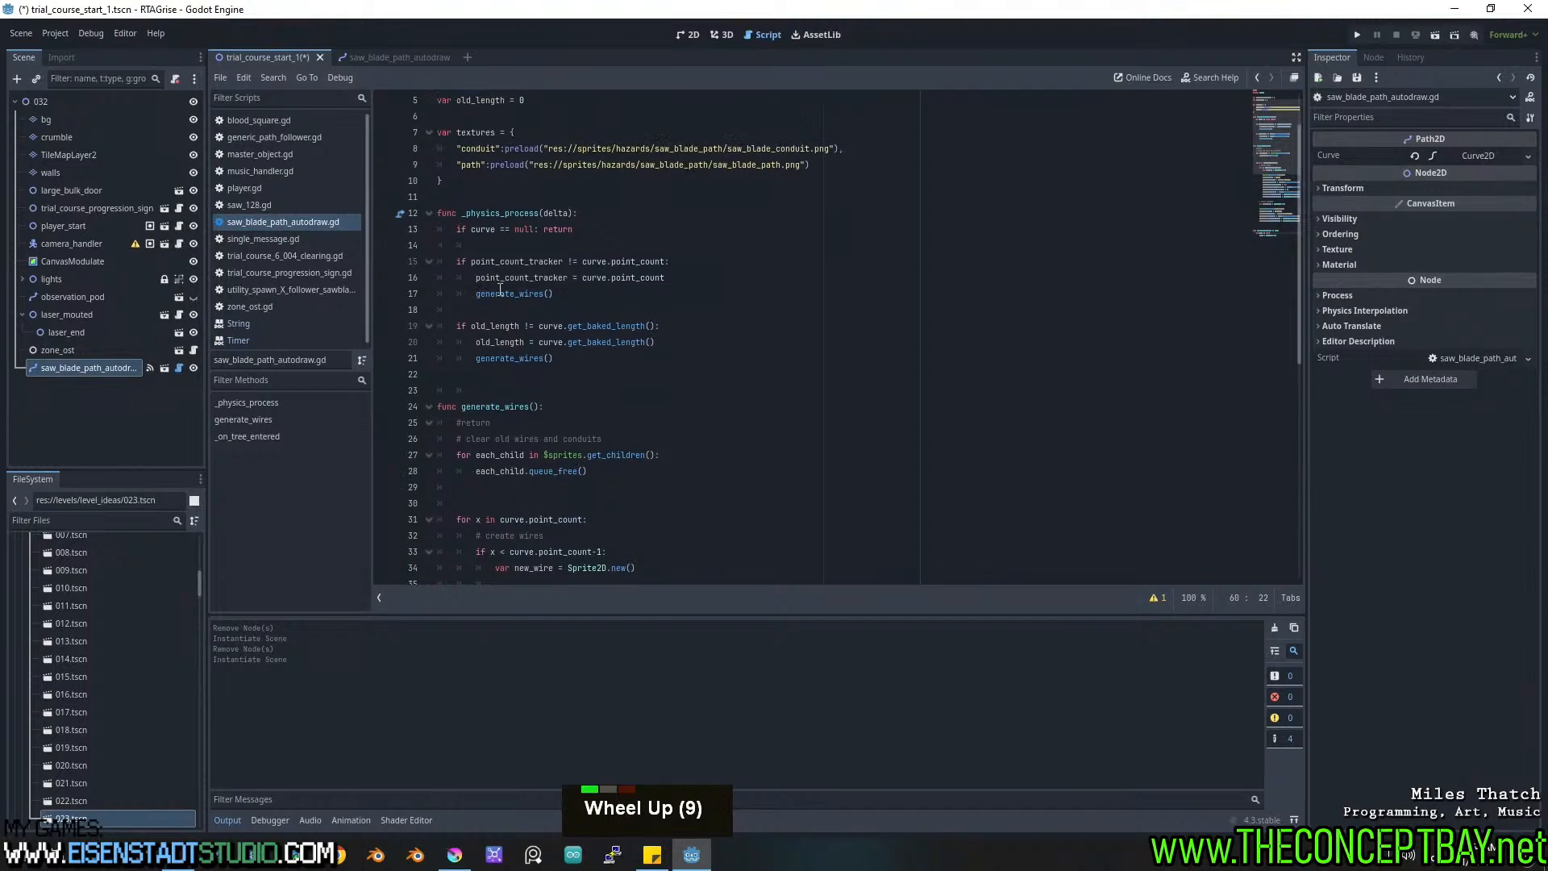
left_click(621, 216)
key("Return")
type("rte")
key("BackSpace")
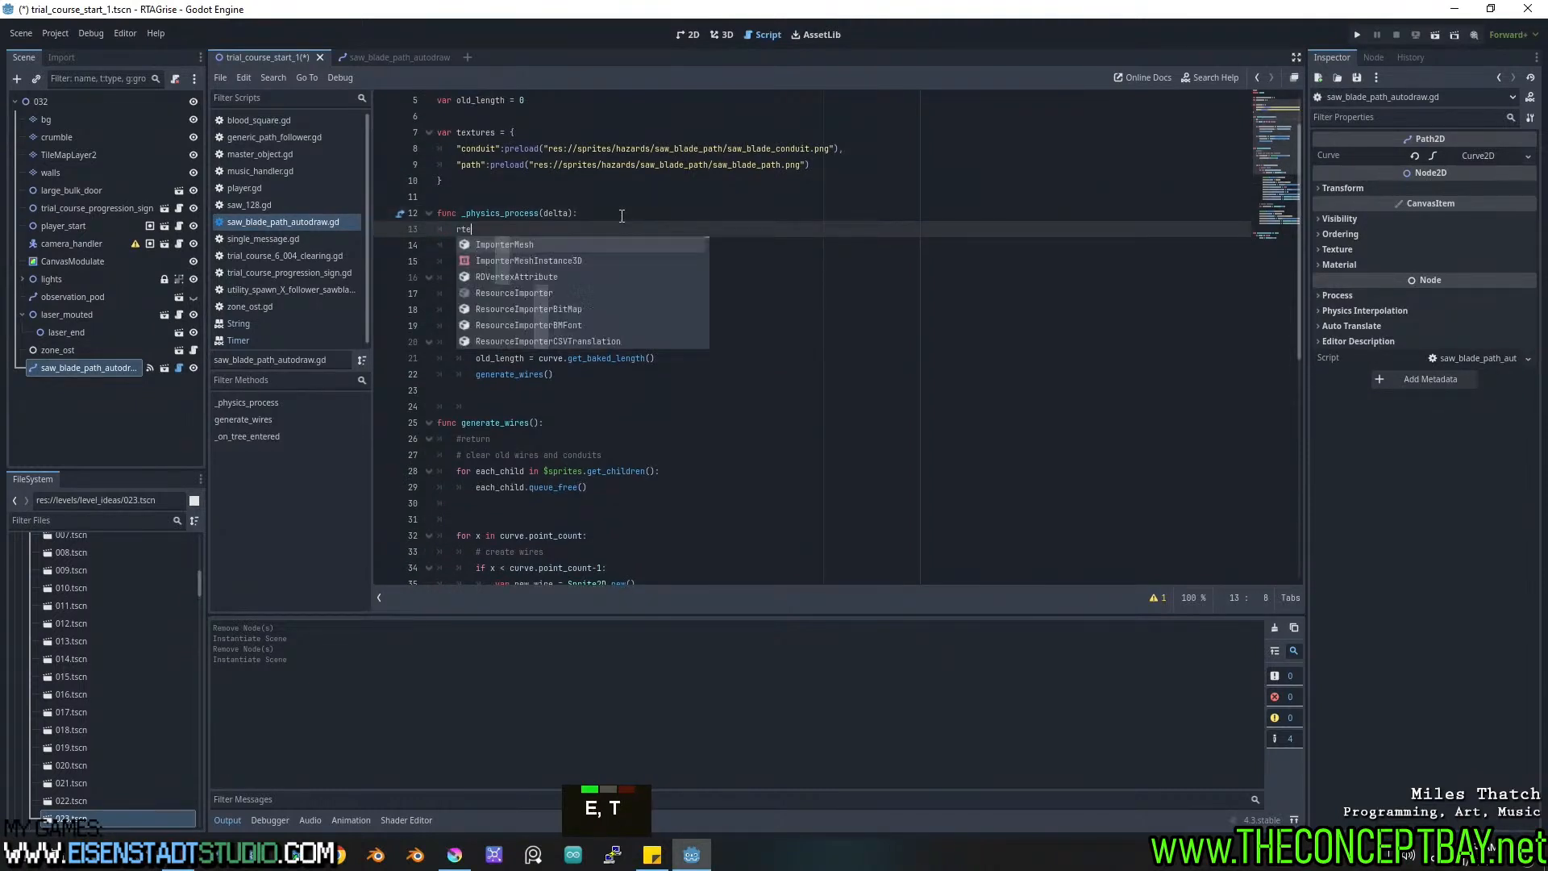
key("BackSpace")
type("eturn")
key("ctrl+s")
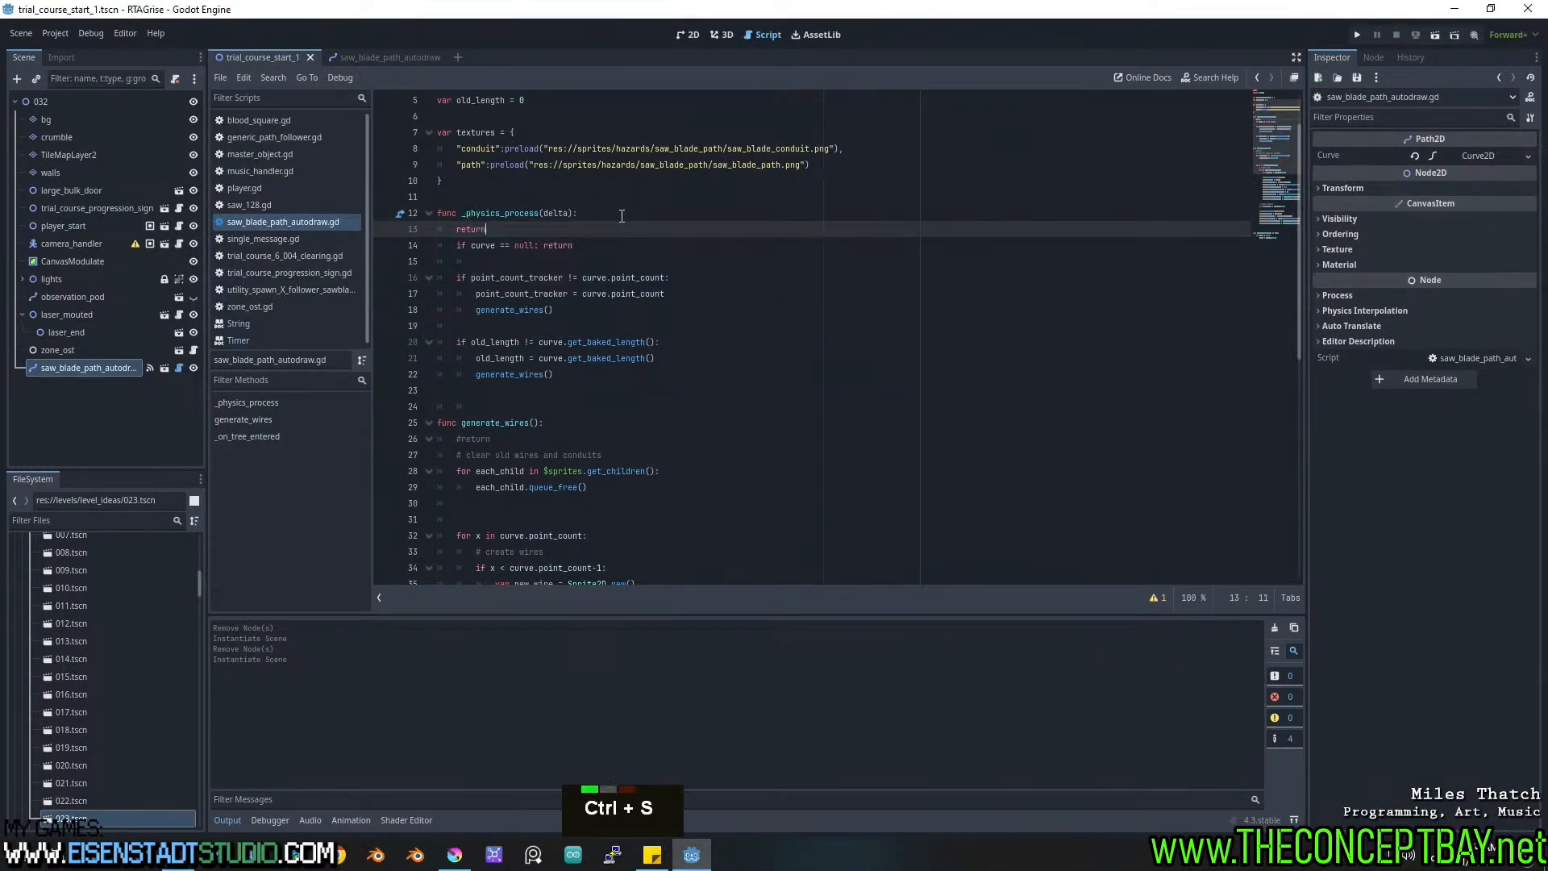
Return to the 2D view and add a first curve point just left of the raised platform's upper corner.
double_click(689, 34)
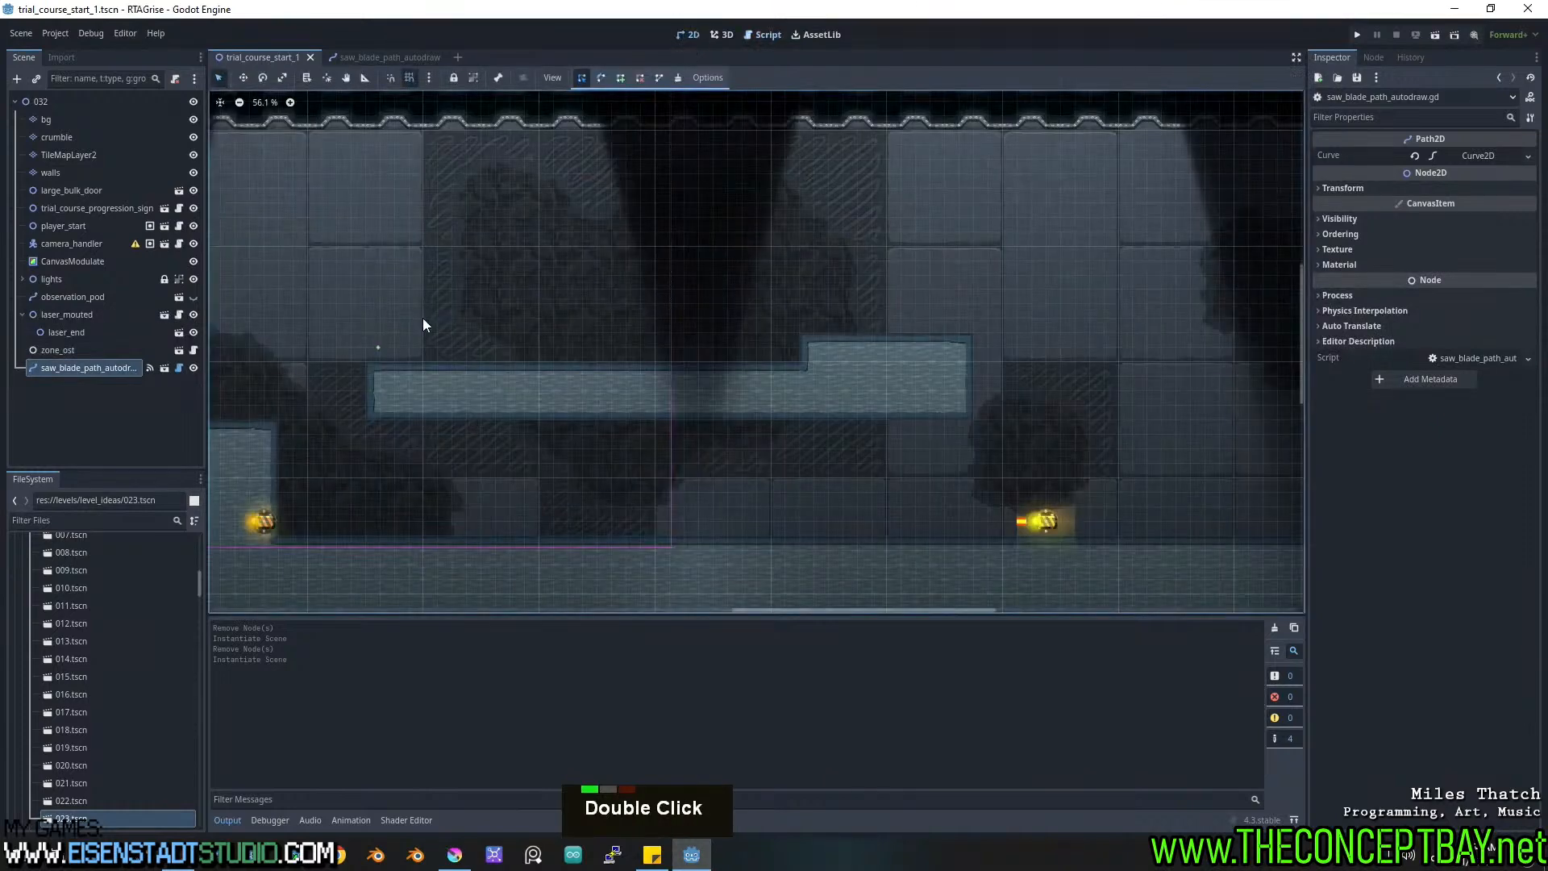
left_click(351, 348, "ctrl")
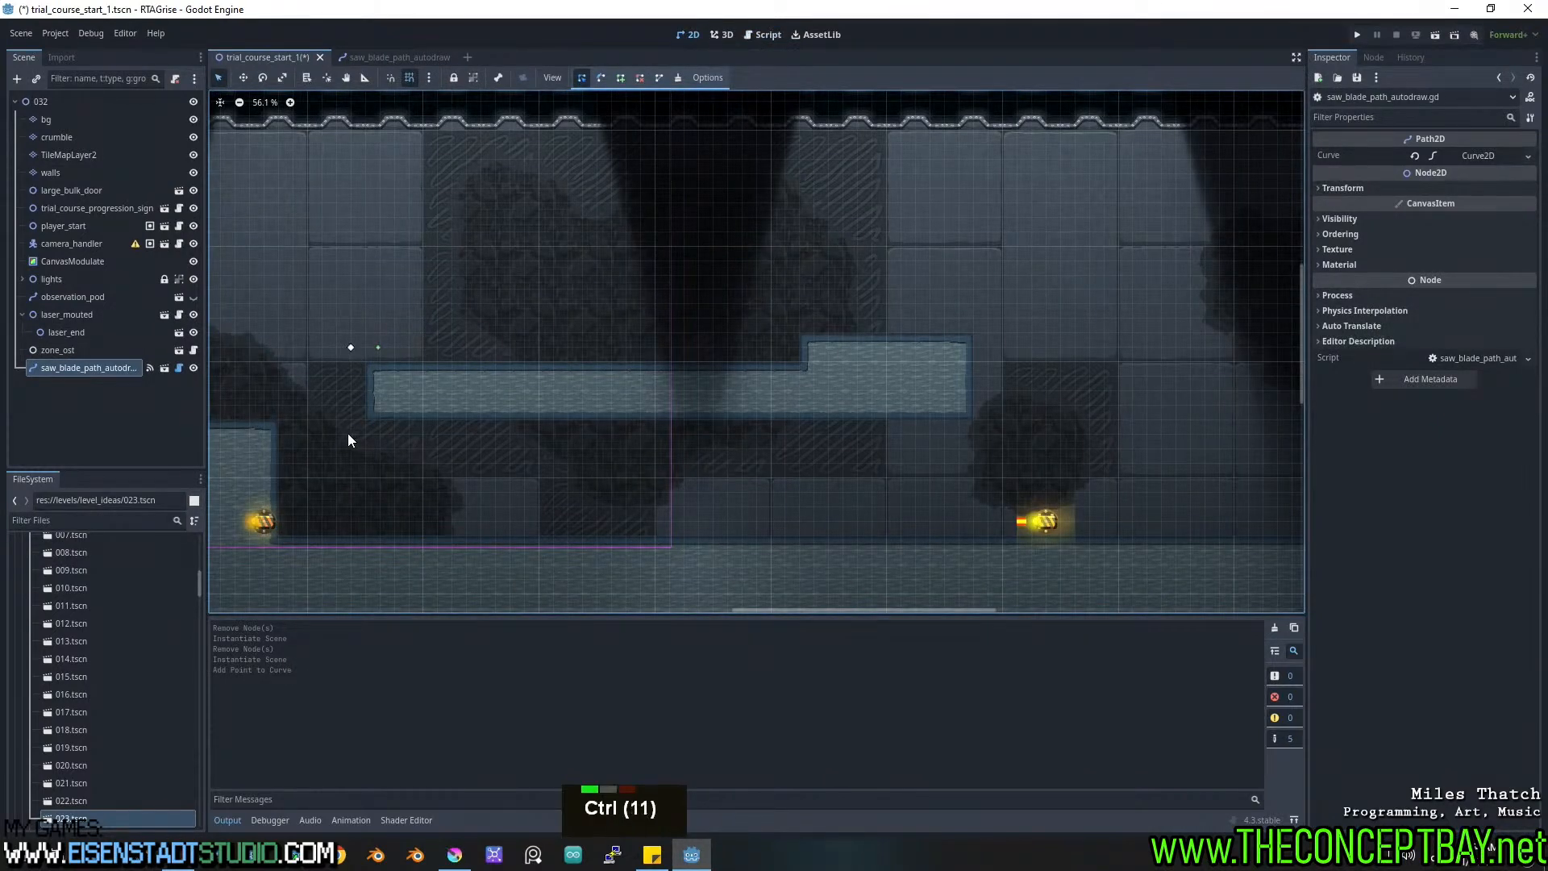
Reopen the saw_blade_path_autodraw script and remove the return from the first line of _physics_process.
left_click(179, 368)
key("ctrl+BackSpace")
key("ctrl+BackSpace")
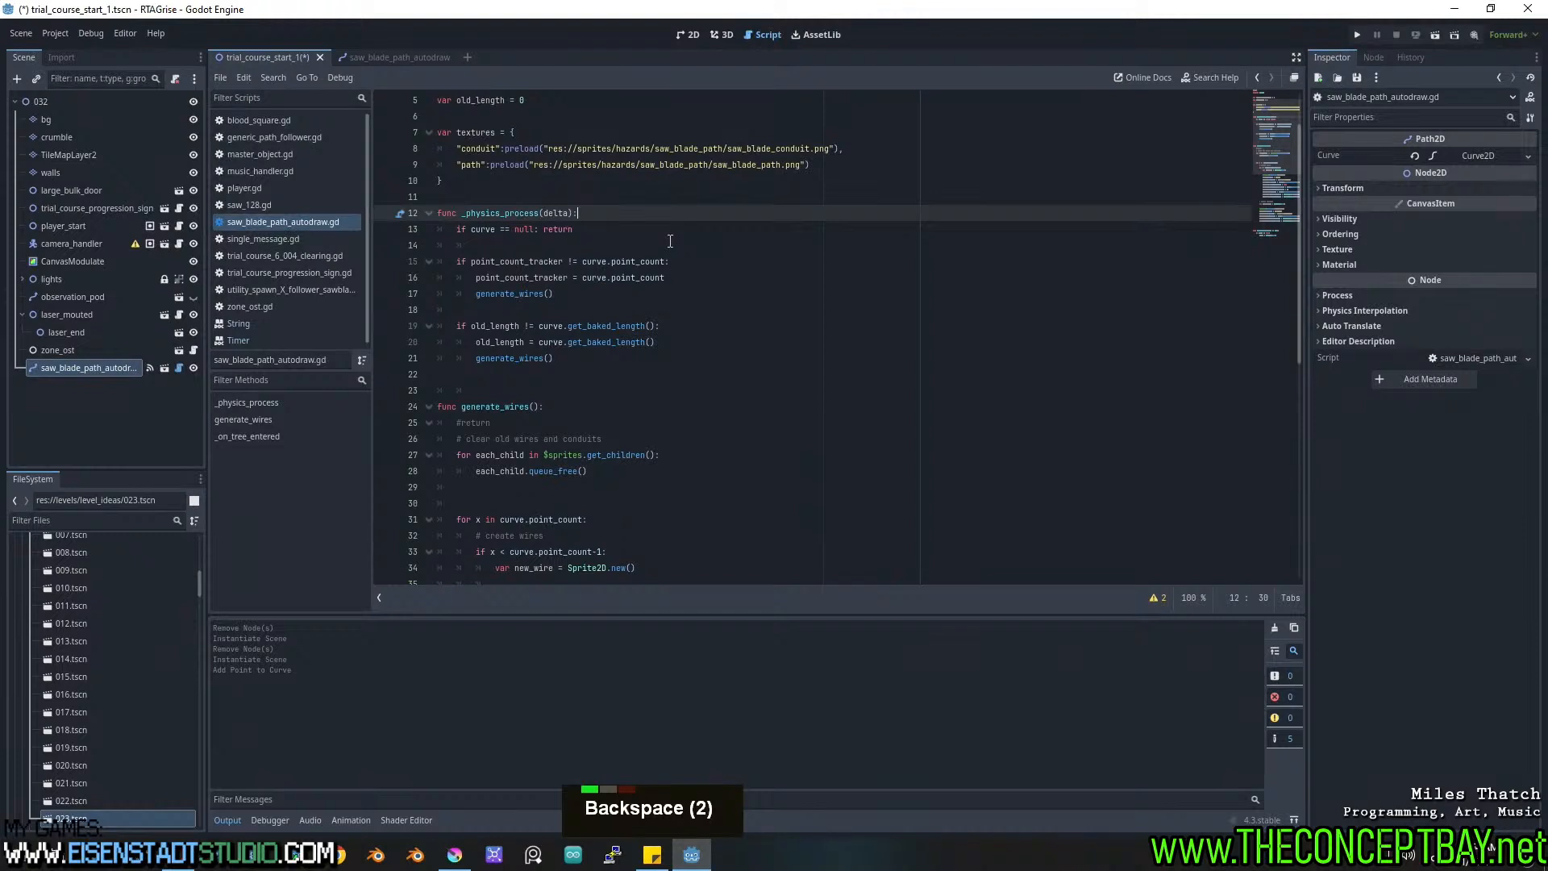
Examine how _physics_process tracks old_length and point count, and how generate_wires builds the wires and conduits.
double_click(478, 341)
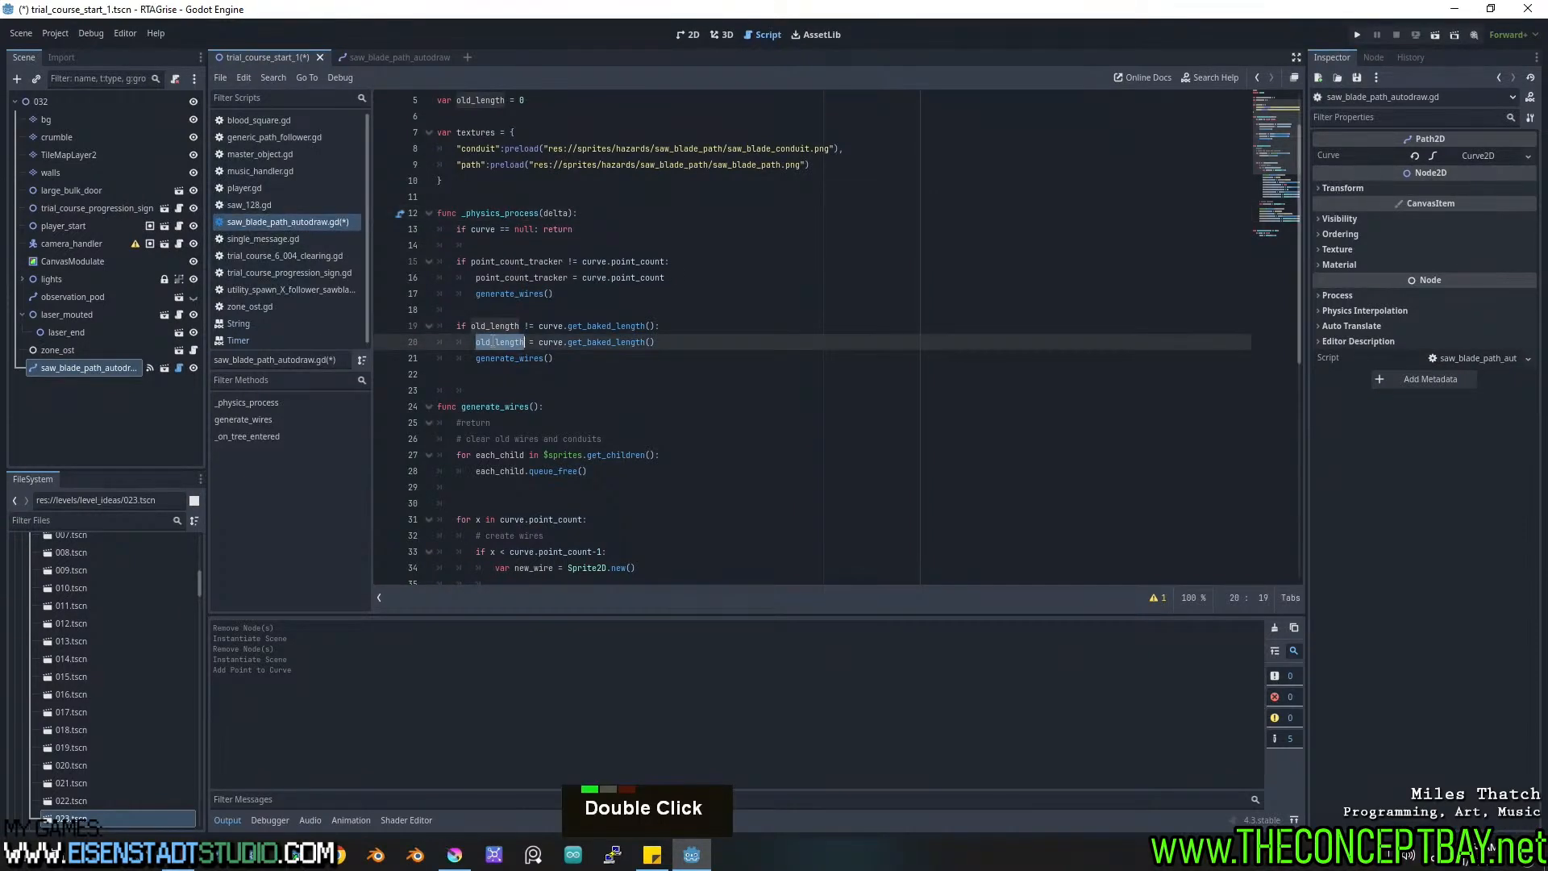
scroll(493, 342, "up", 1)
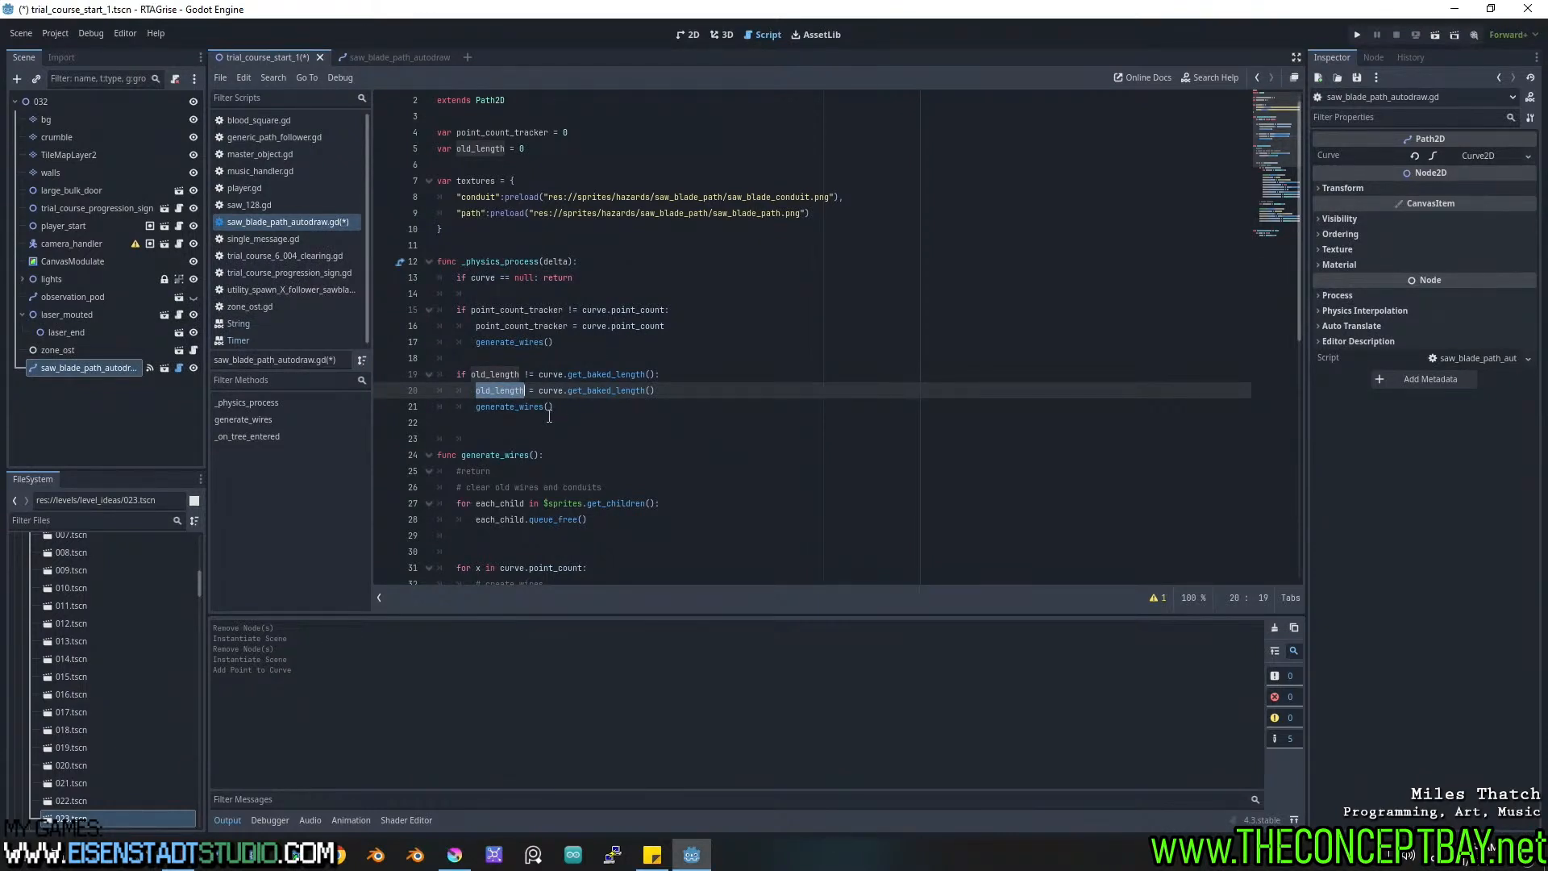
scroll(549, 416, "down", 1)
scroll(515, 420, "down", 3)
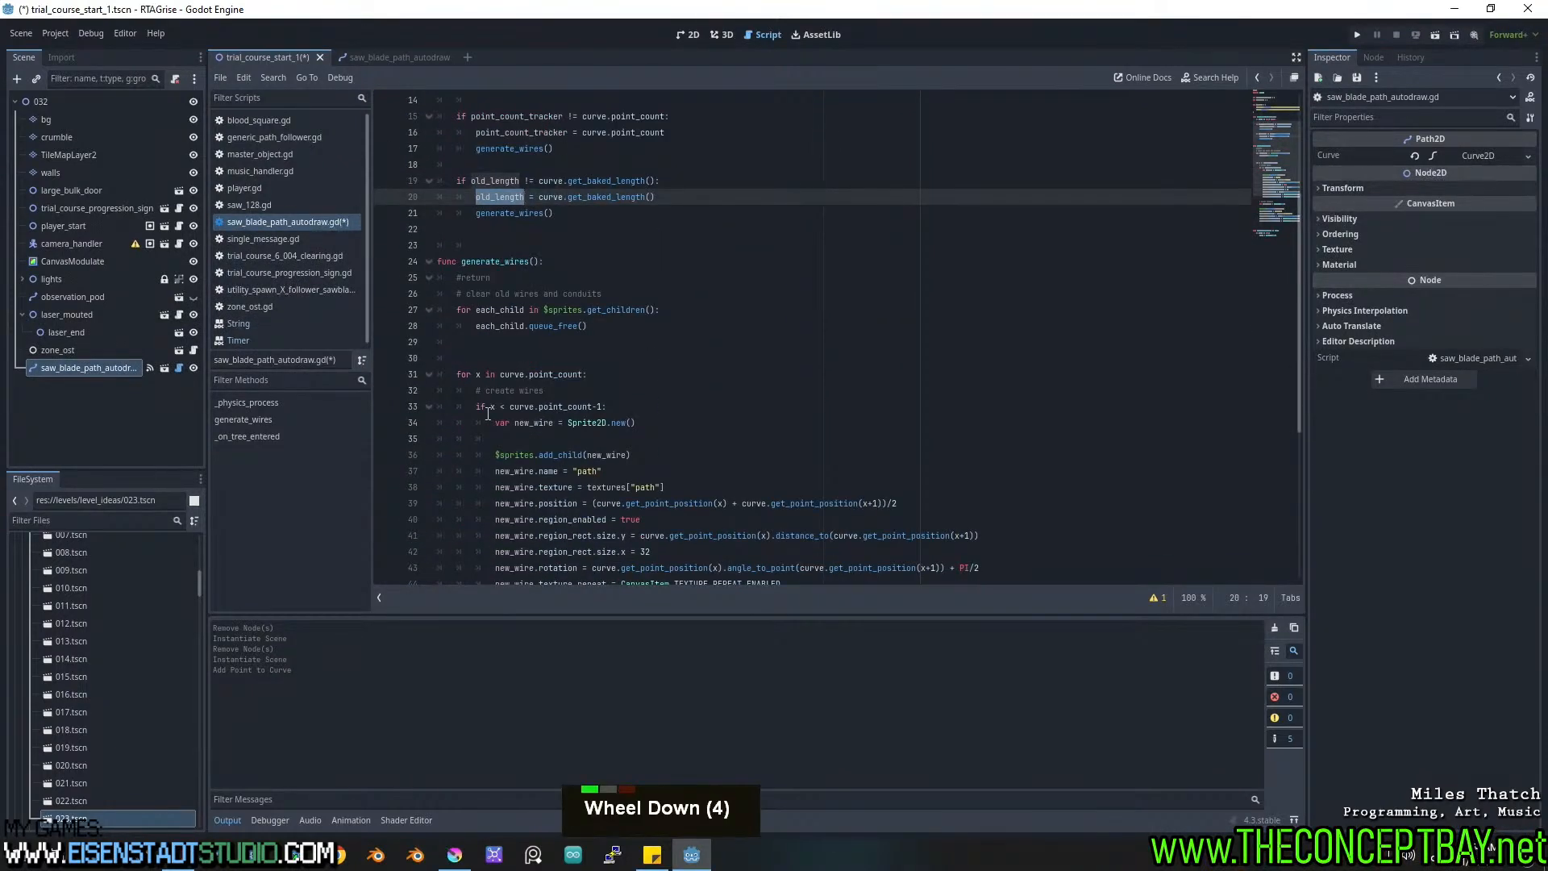
scroll(488, 414, "down", 2)
scroll(488, 414, "down", 1)
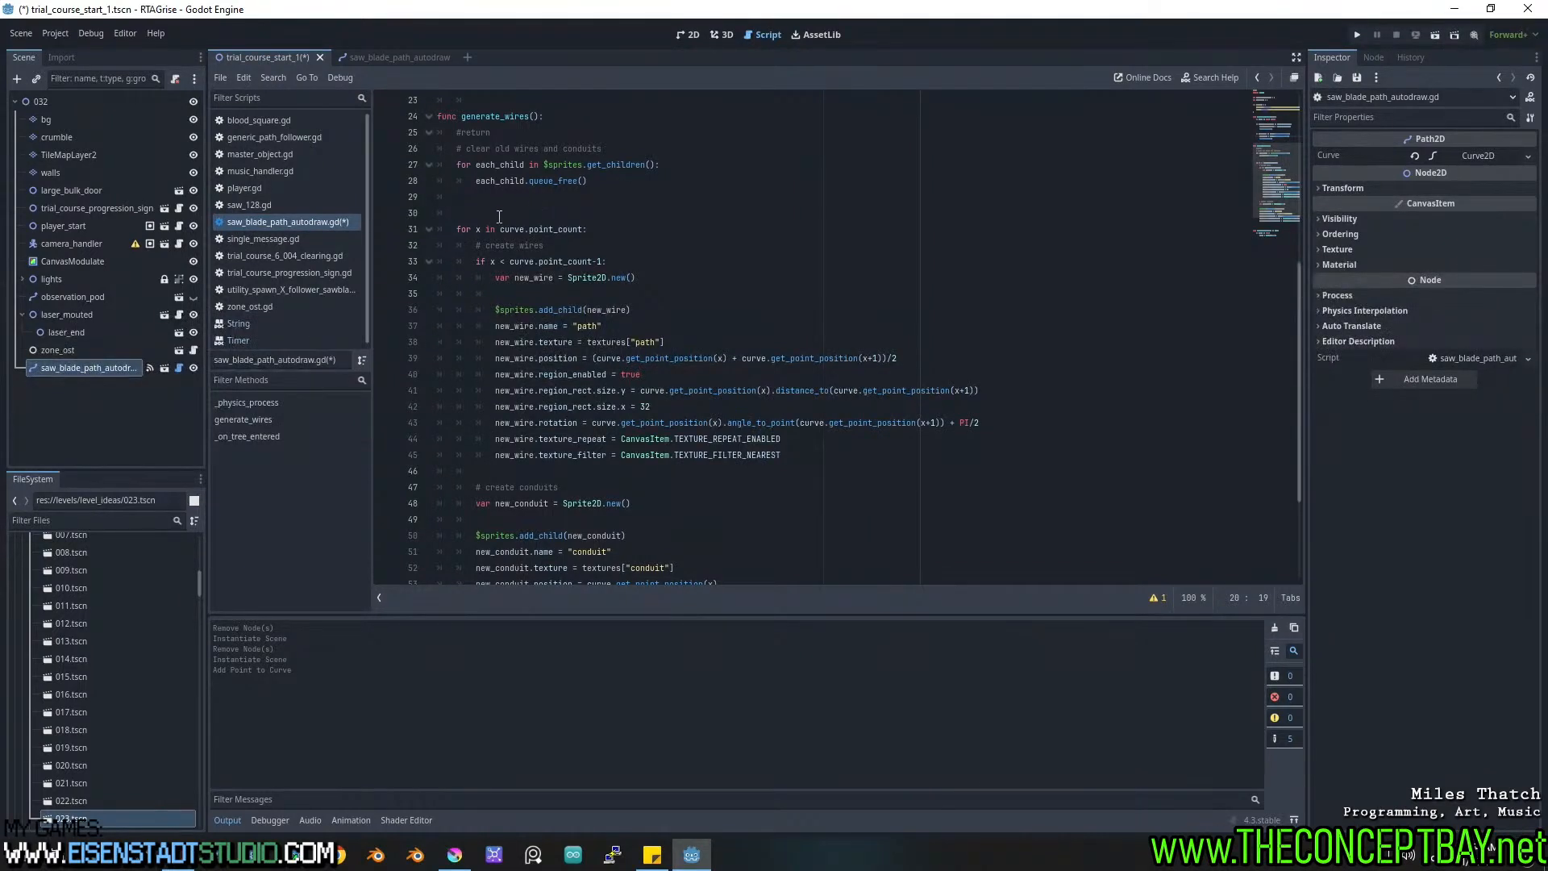
scroll(499, 216, "up", 5)
scroll(499, 216, "up", 3)
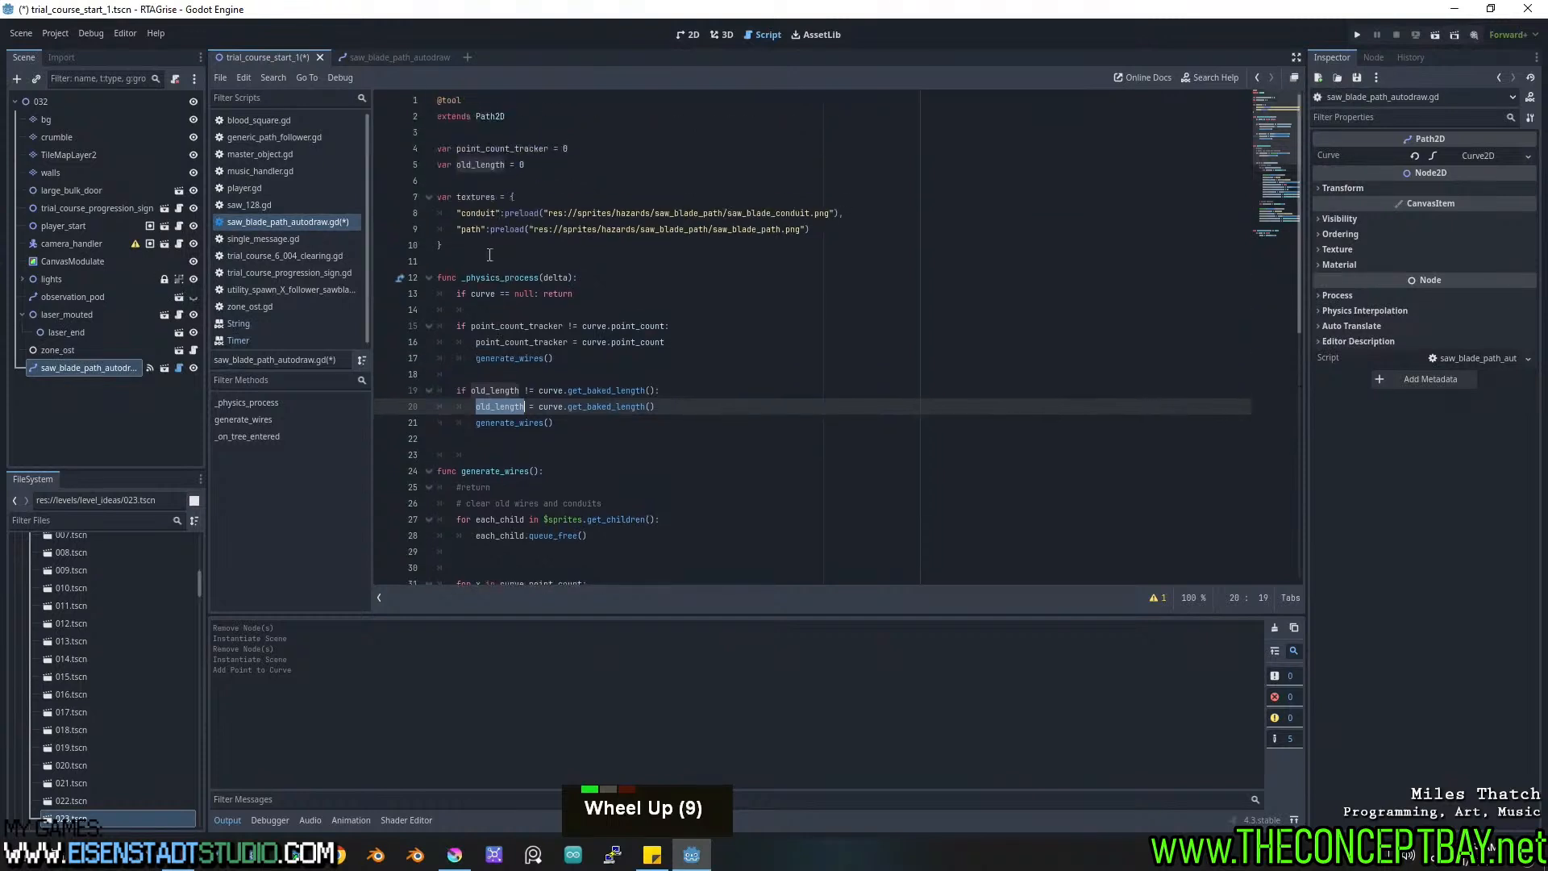
Look up the Path2D class reference, follow it to Curve2D, and read the properties and methods.
key("ctrl")
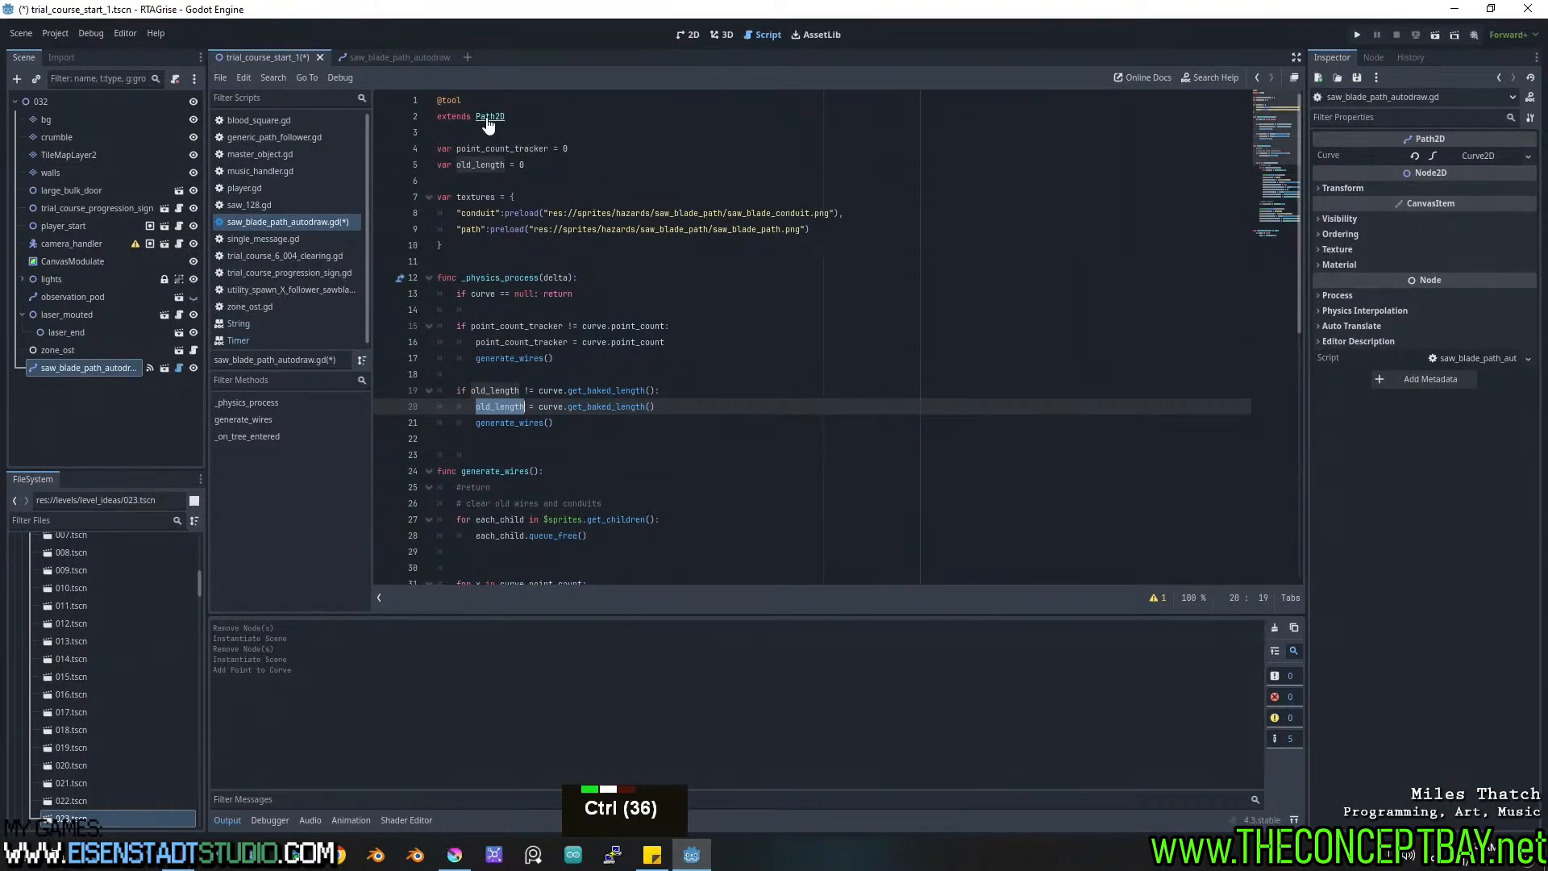
left_click(489, 118, "ctrl")
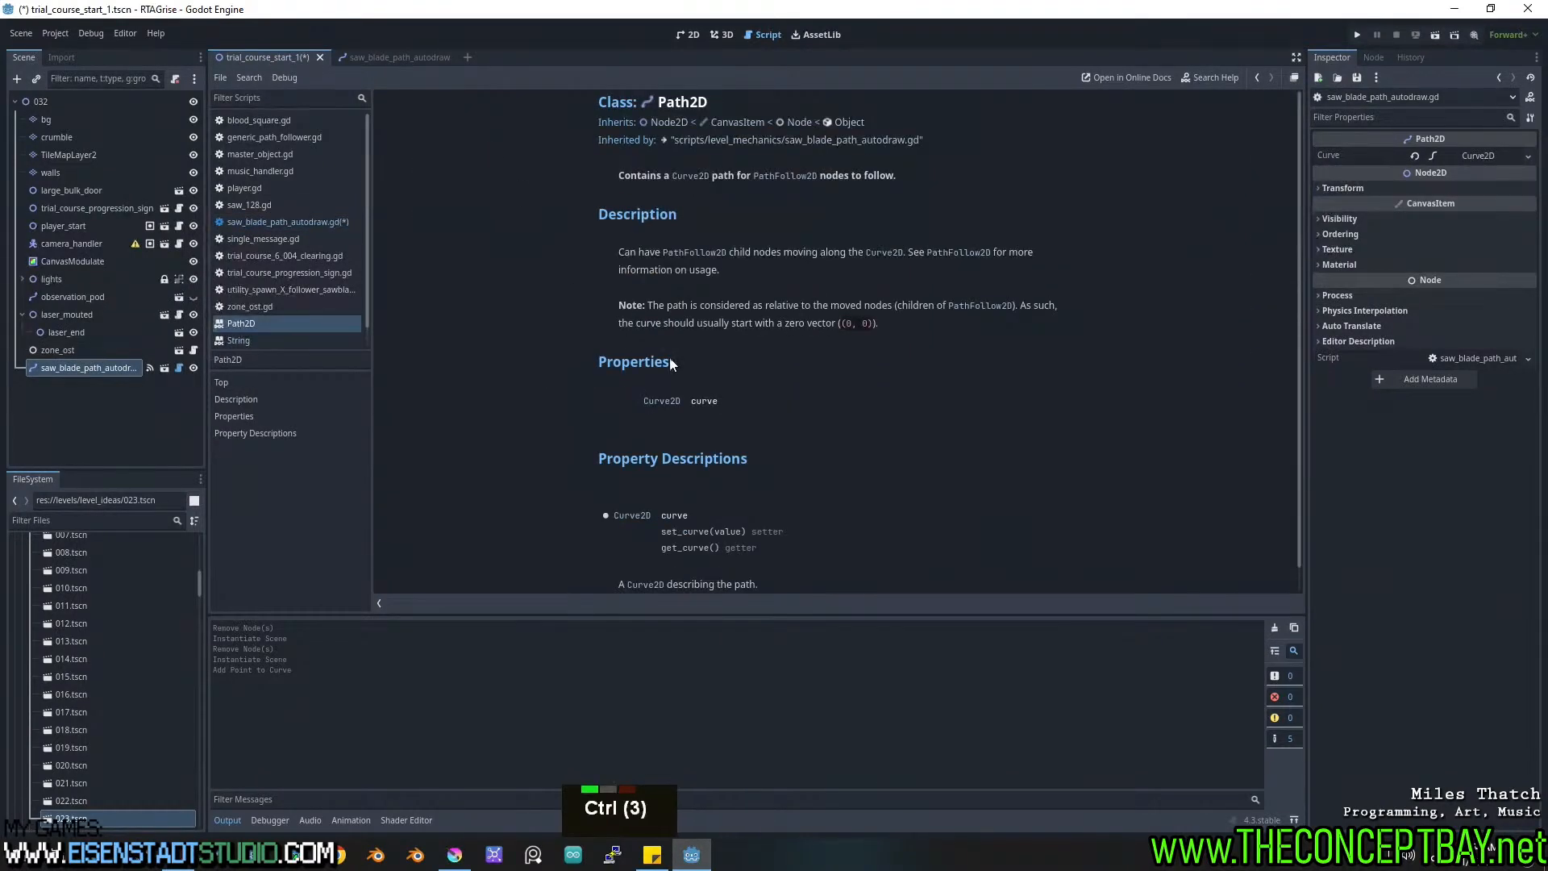
left_click(663, 401, "ctrl")
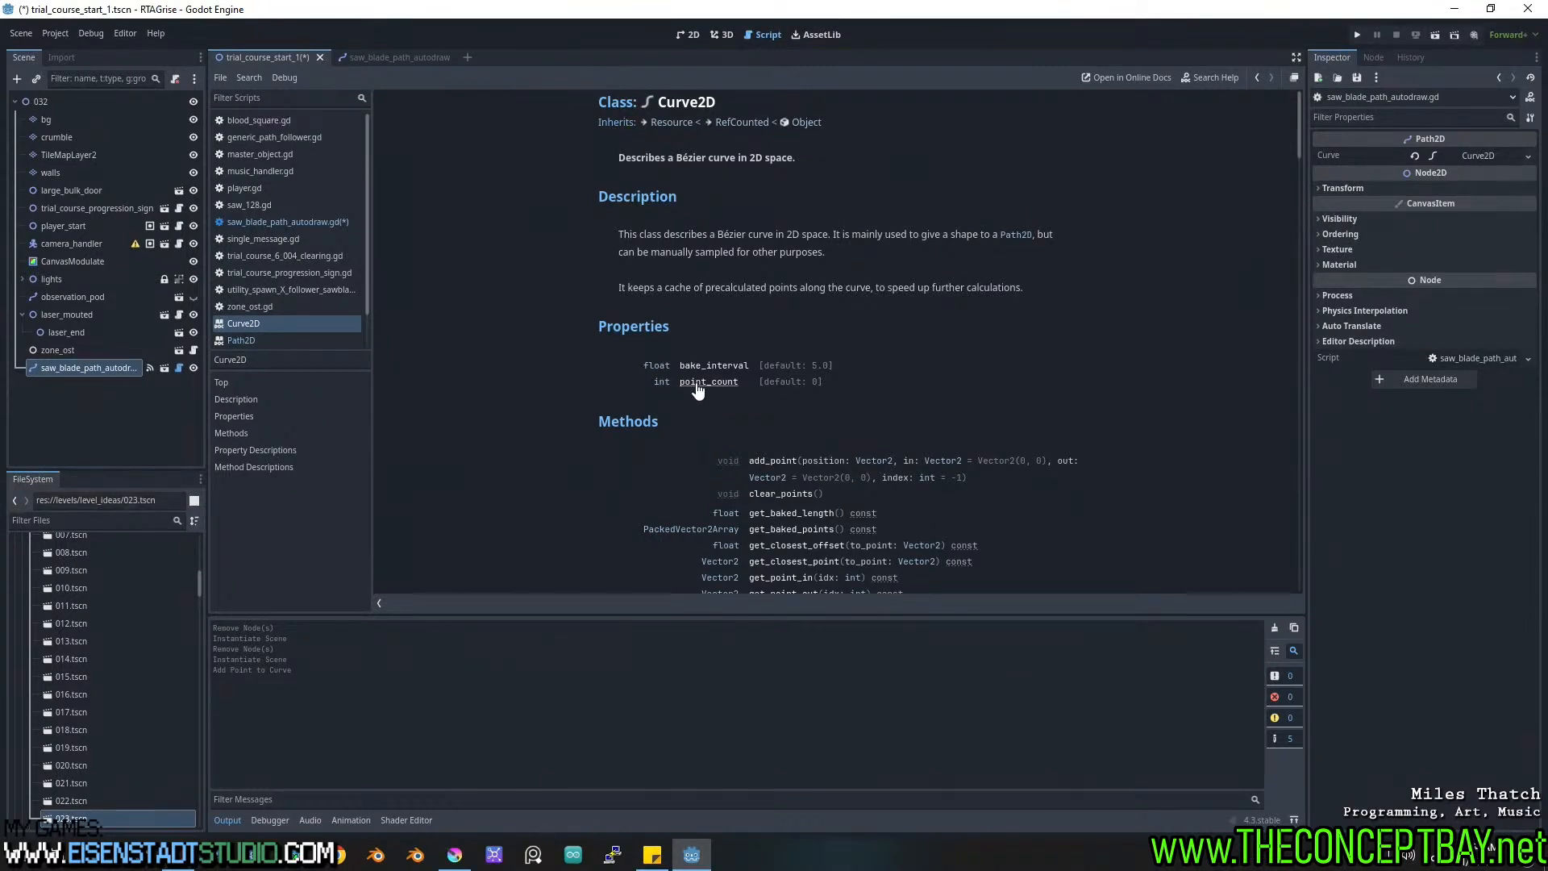
scroll(698, 390, "down", 2)
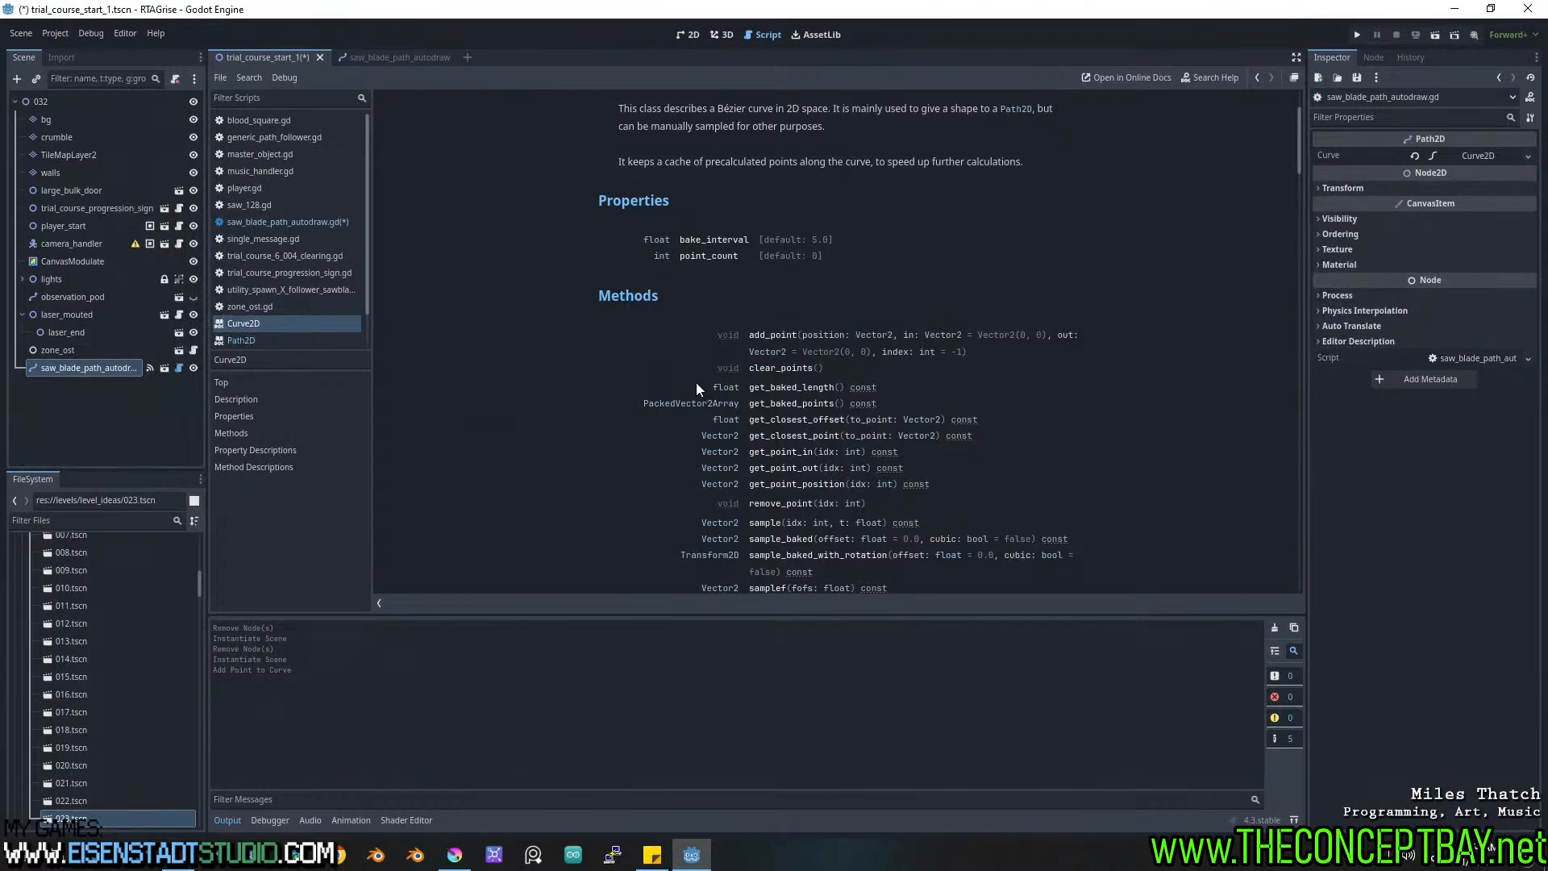
scroll(696, 382, "down", 2)
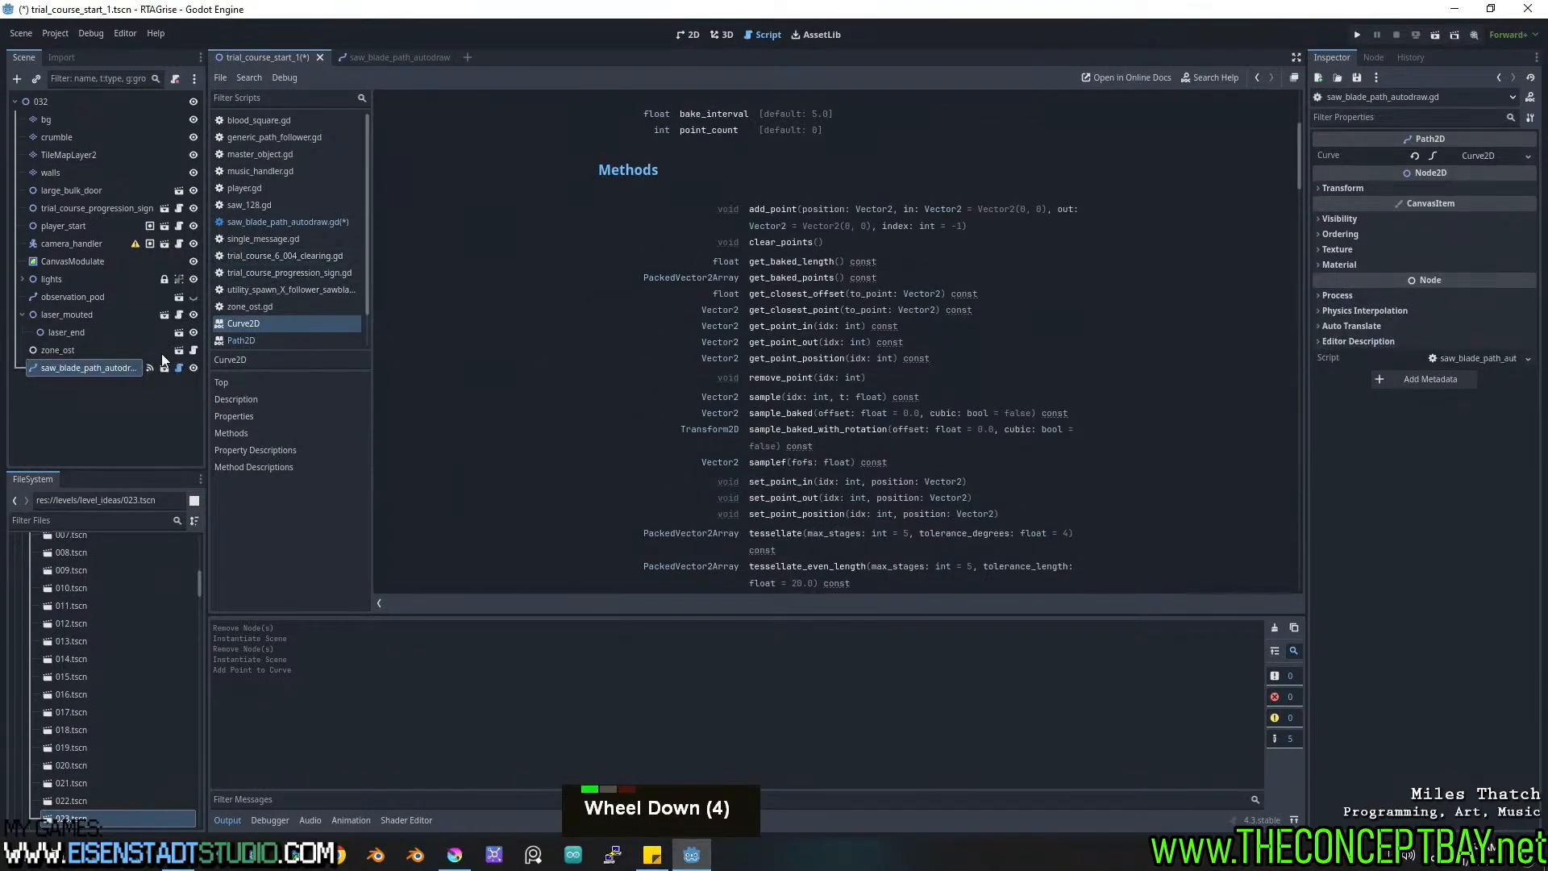
scroll(181, 371, "down", 3)
Return to the saw_blade_path_autodraw script and examine the wire and conduit creation loop in generate_wires.
left_click(179, 367)
scroll(535, 301, "down", 1)
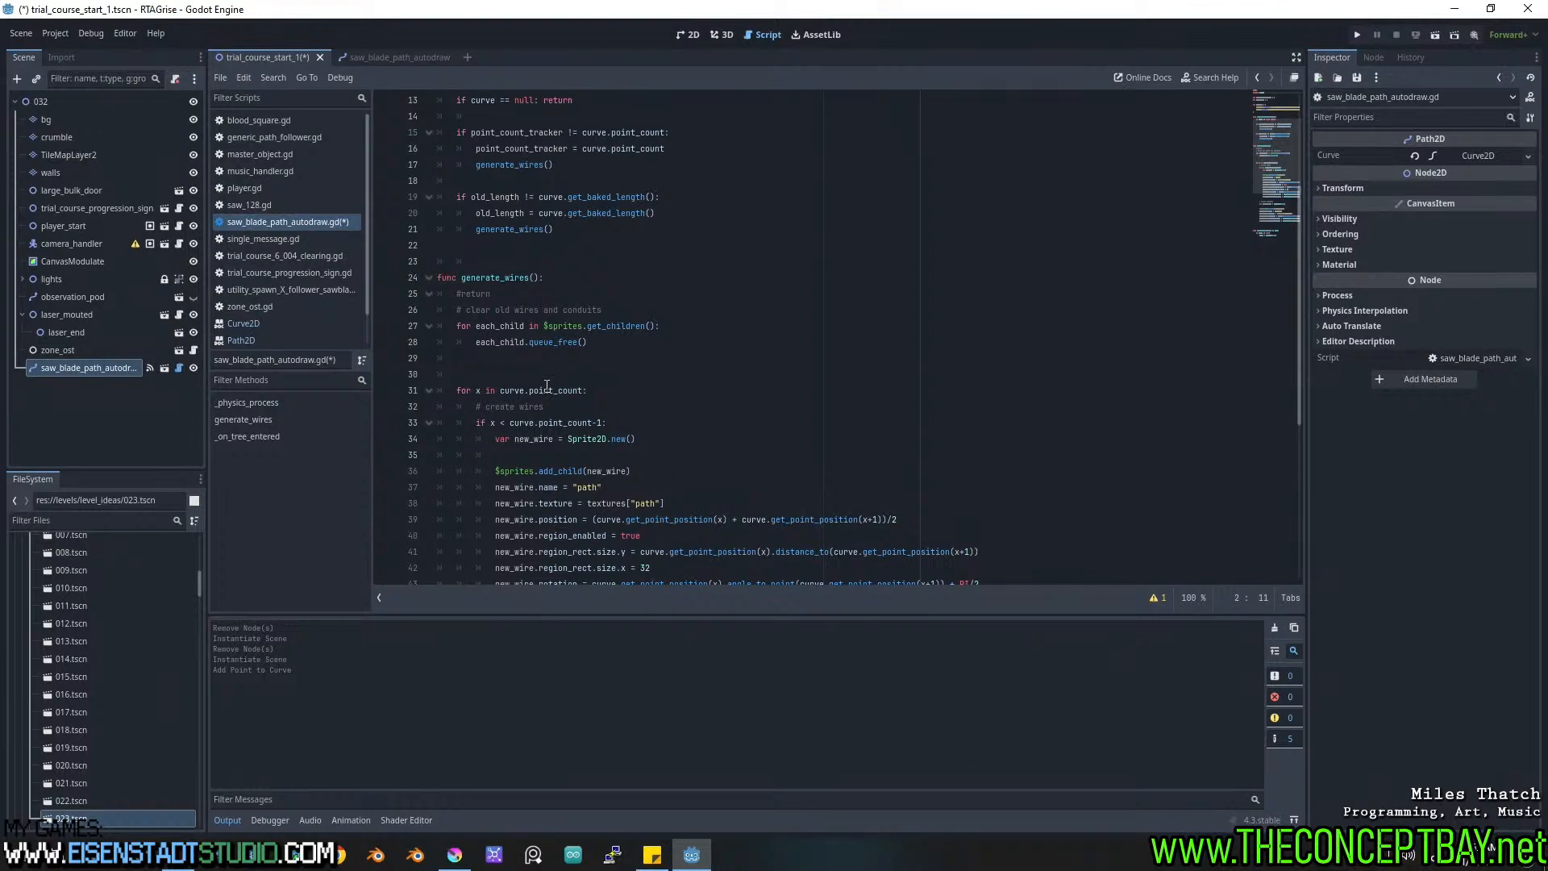
scroll(547, 385, "down", 3)
scroll(546, 386, "down", 2)
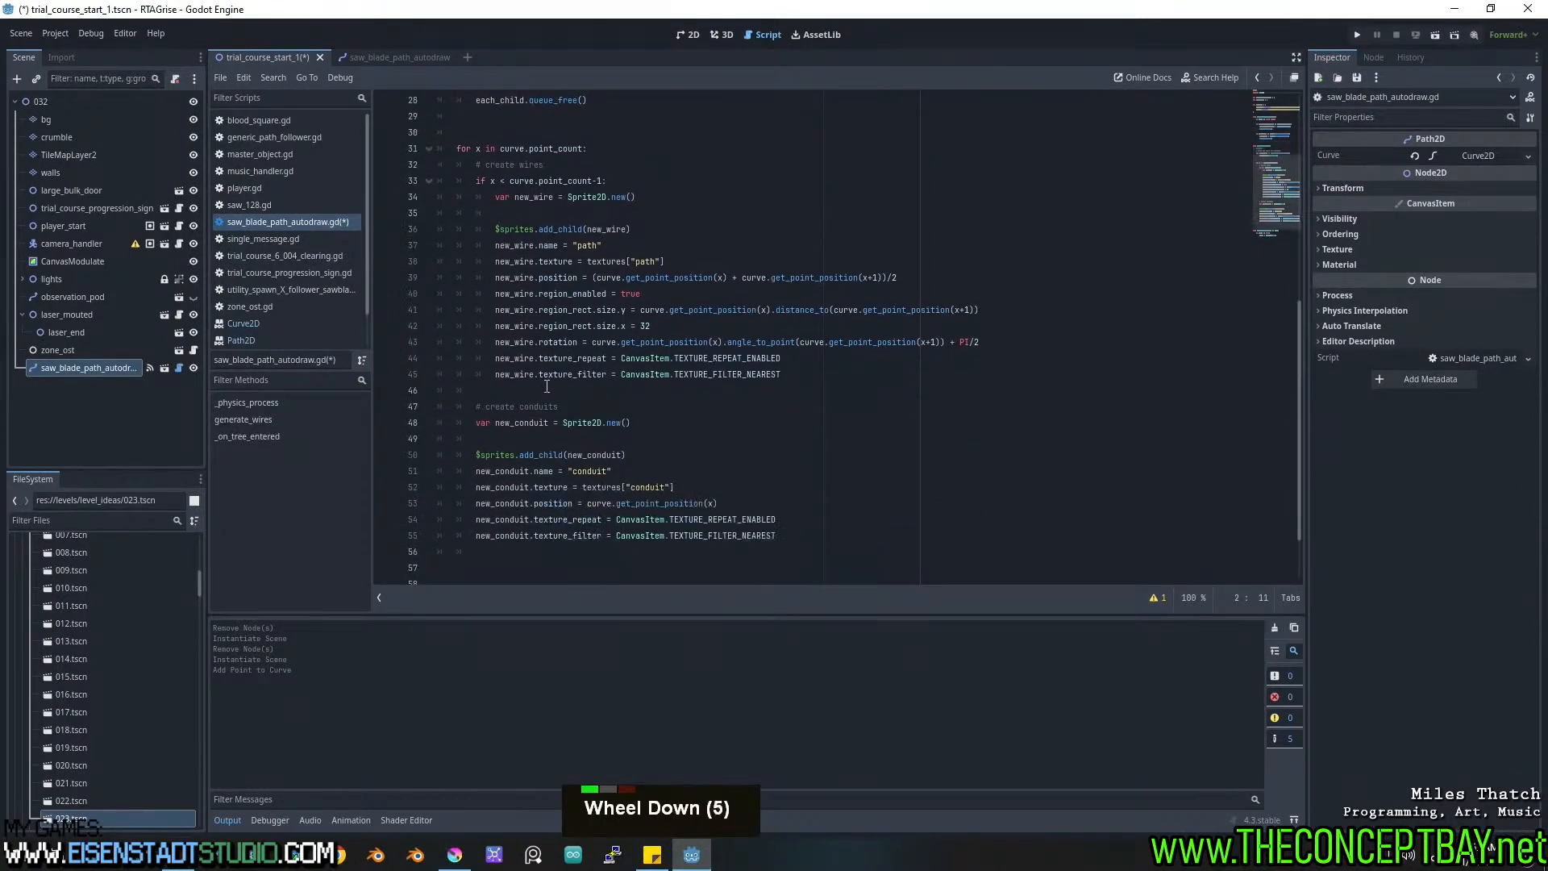
scroll(547, 385, "up", 1)
scroll(547, 386, "down", 1)
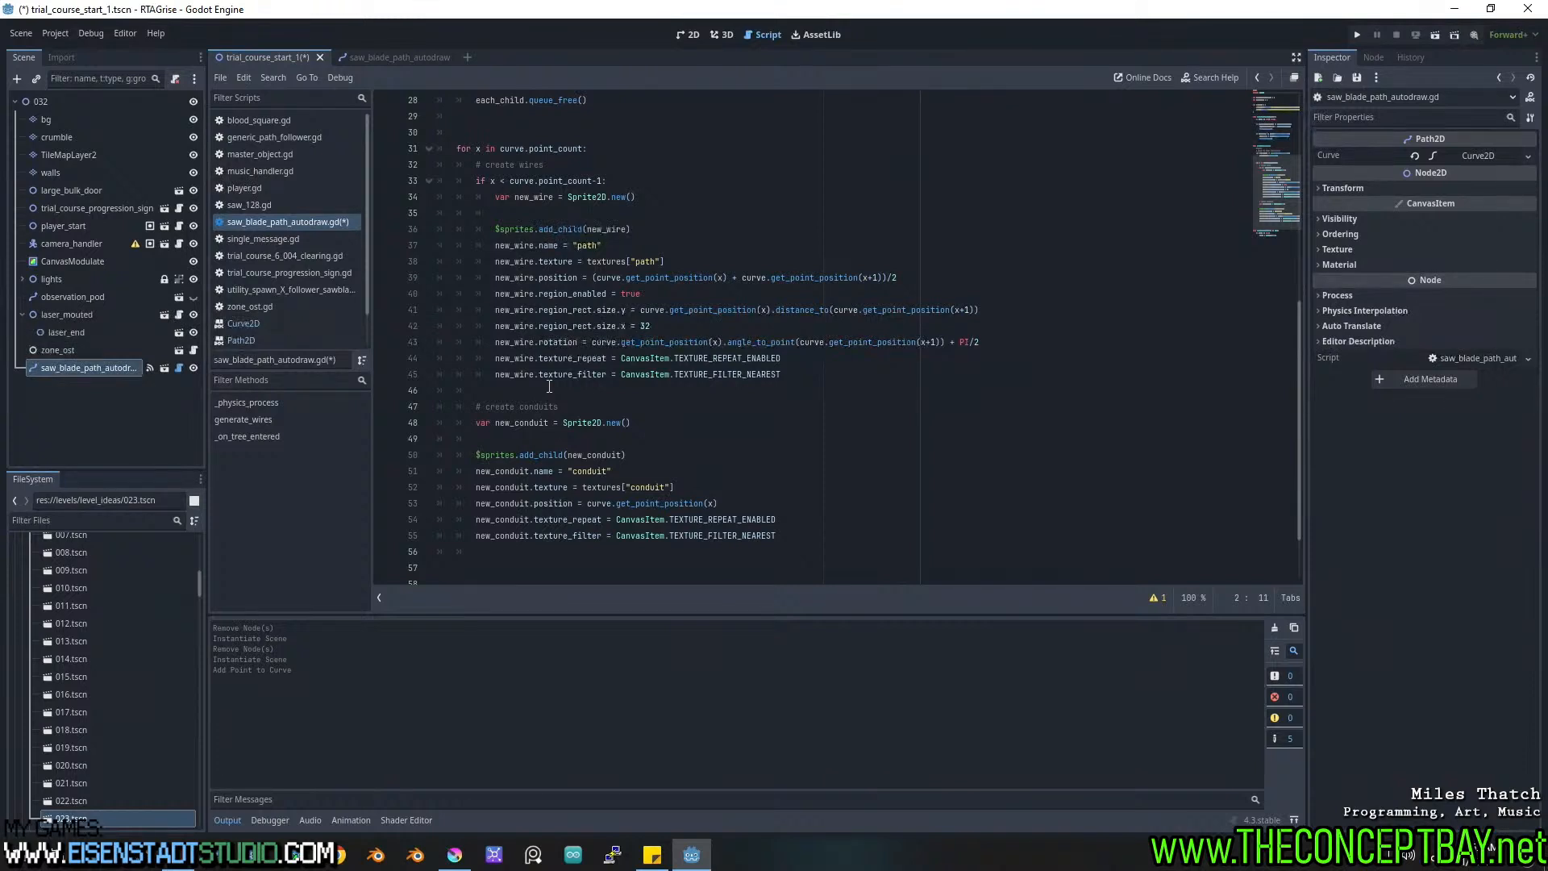
scroll(549, 386, "up", 1)
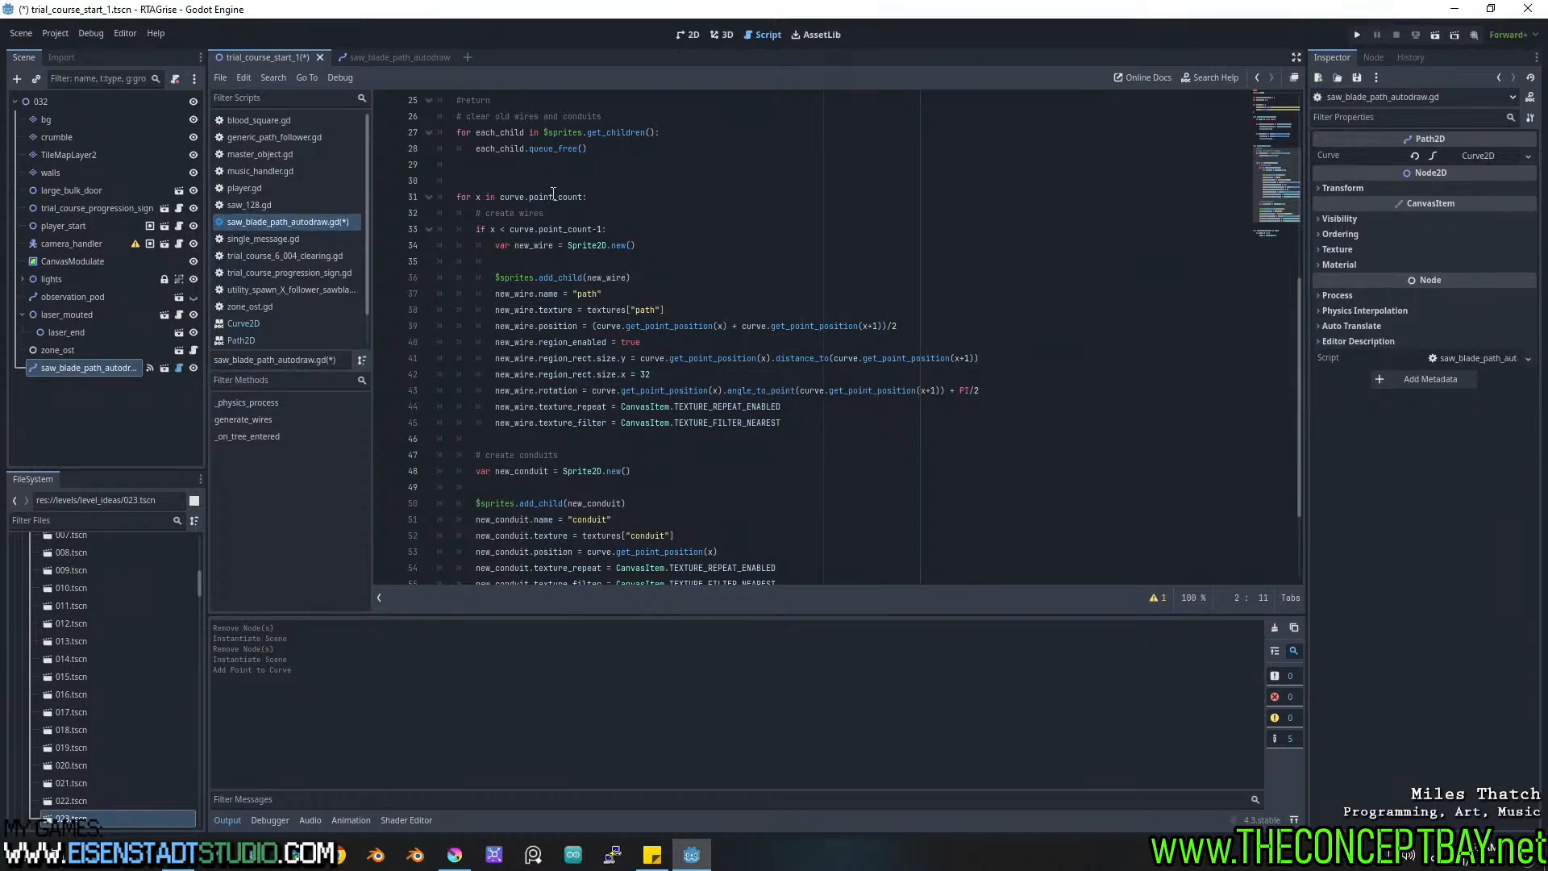
scroll(553, 193, "up", 1)
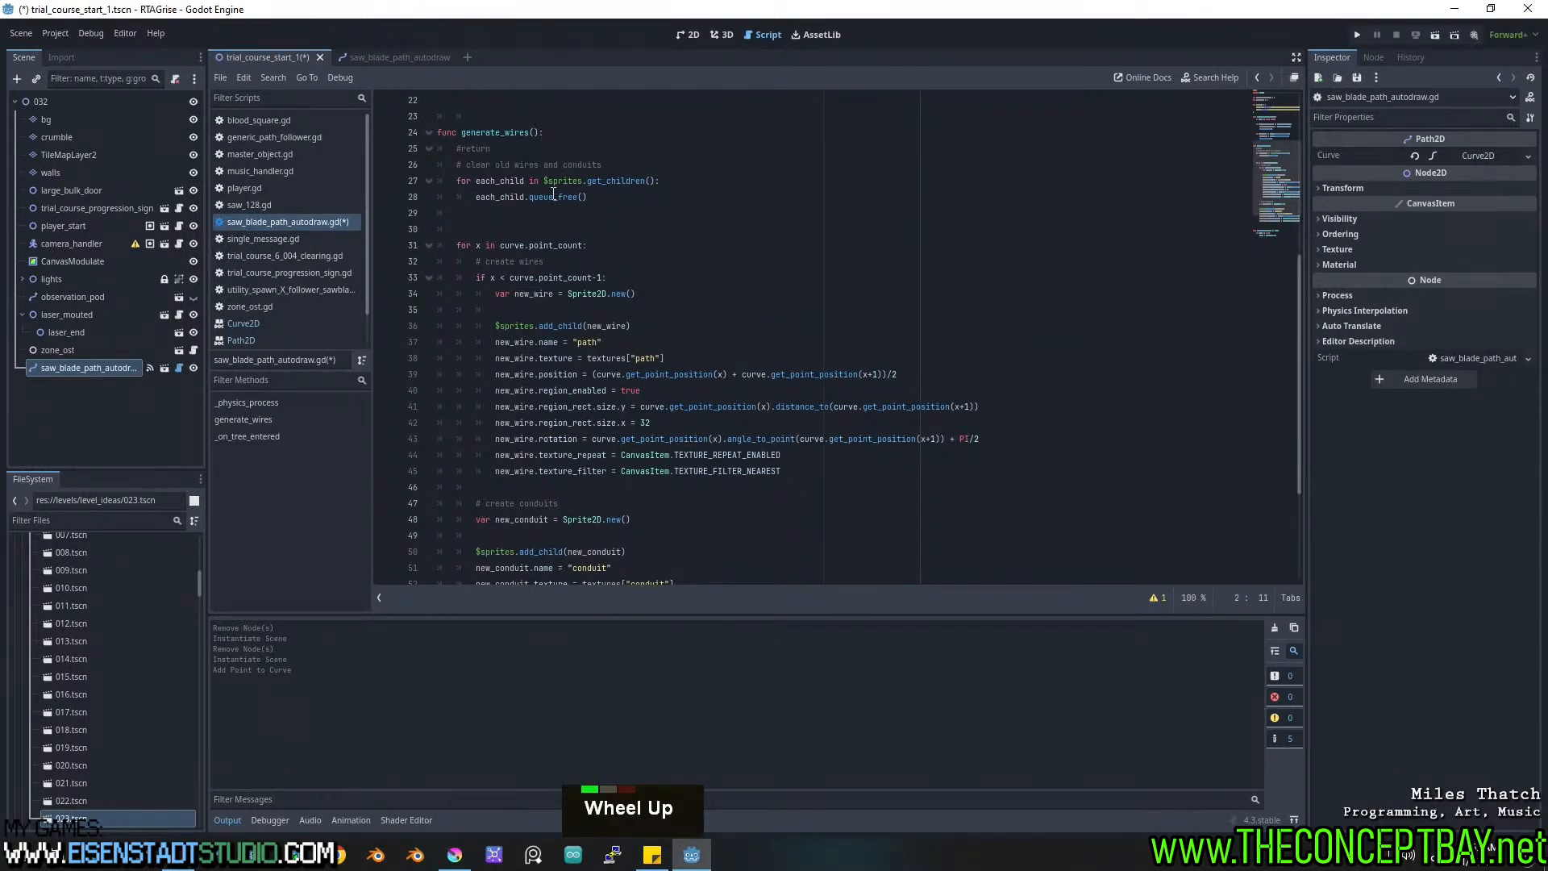
Set a breakpoint on the each_child loop in generate_wires and add a second curve point directly below the first.
left_click(384, 185)
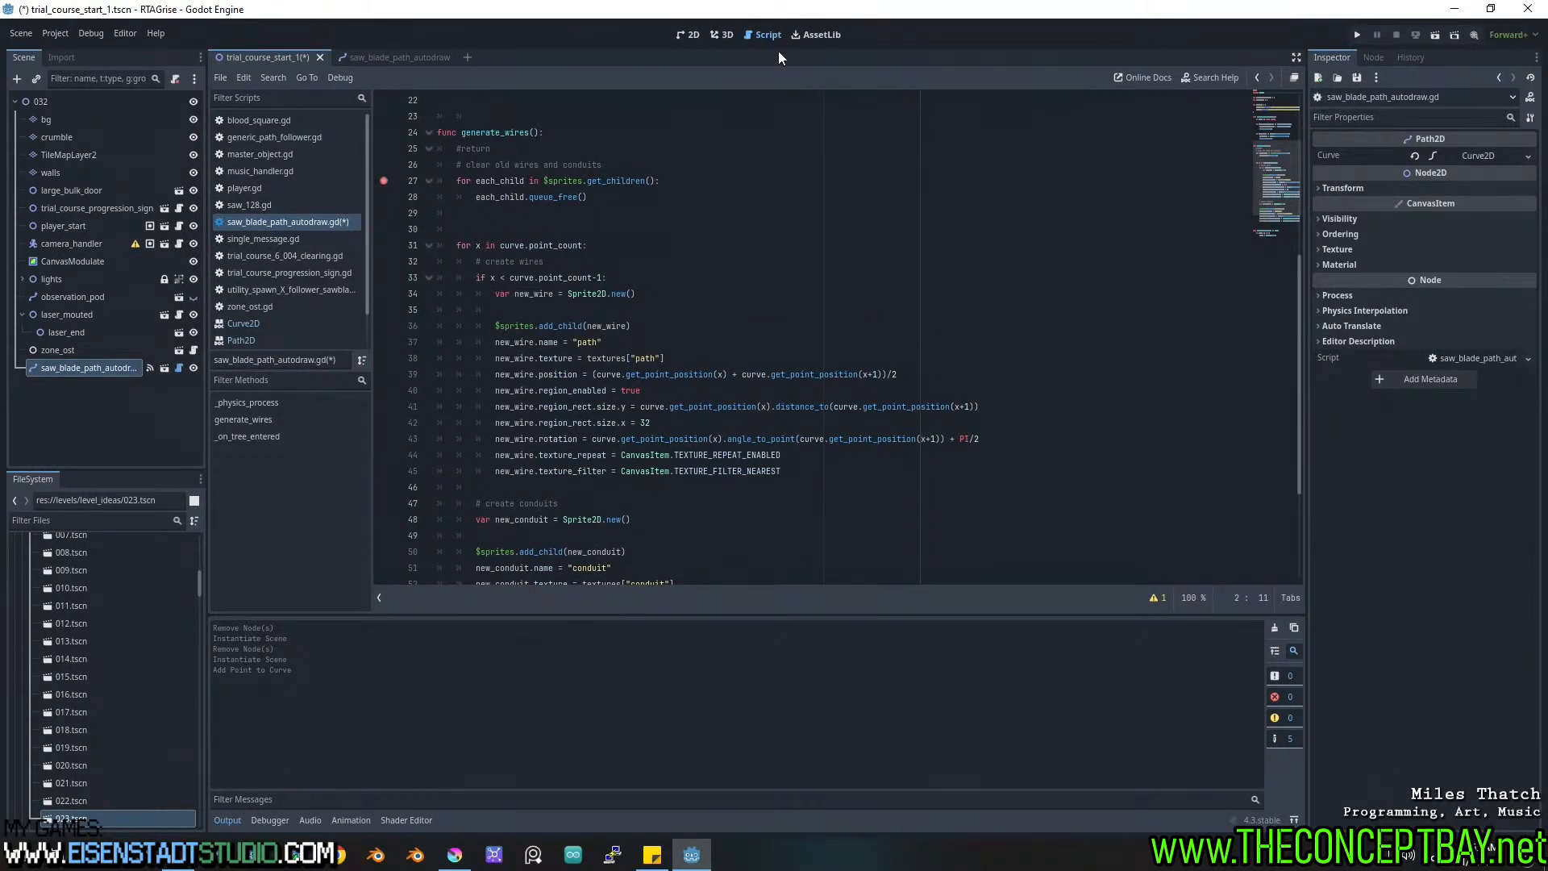
left_click(690, 34)
left_click(350, 435, "ctrl")
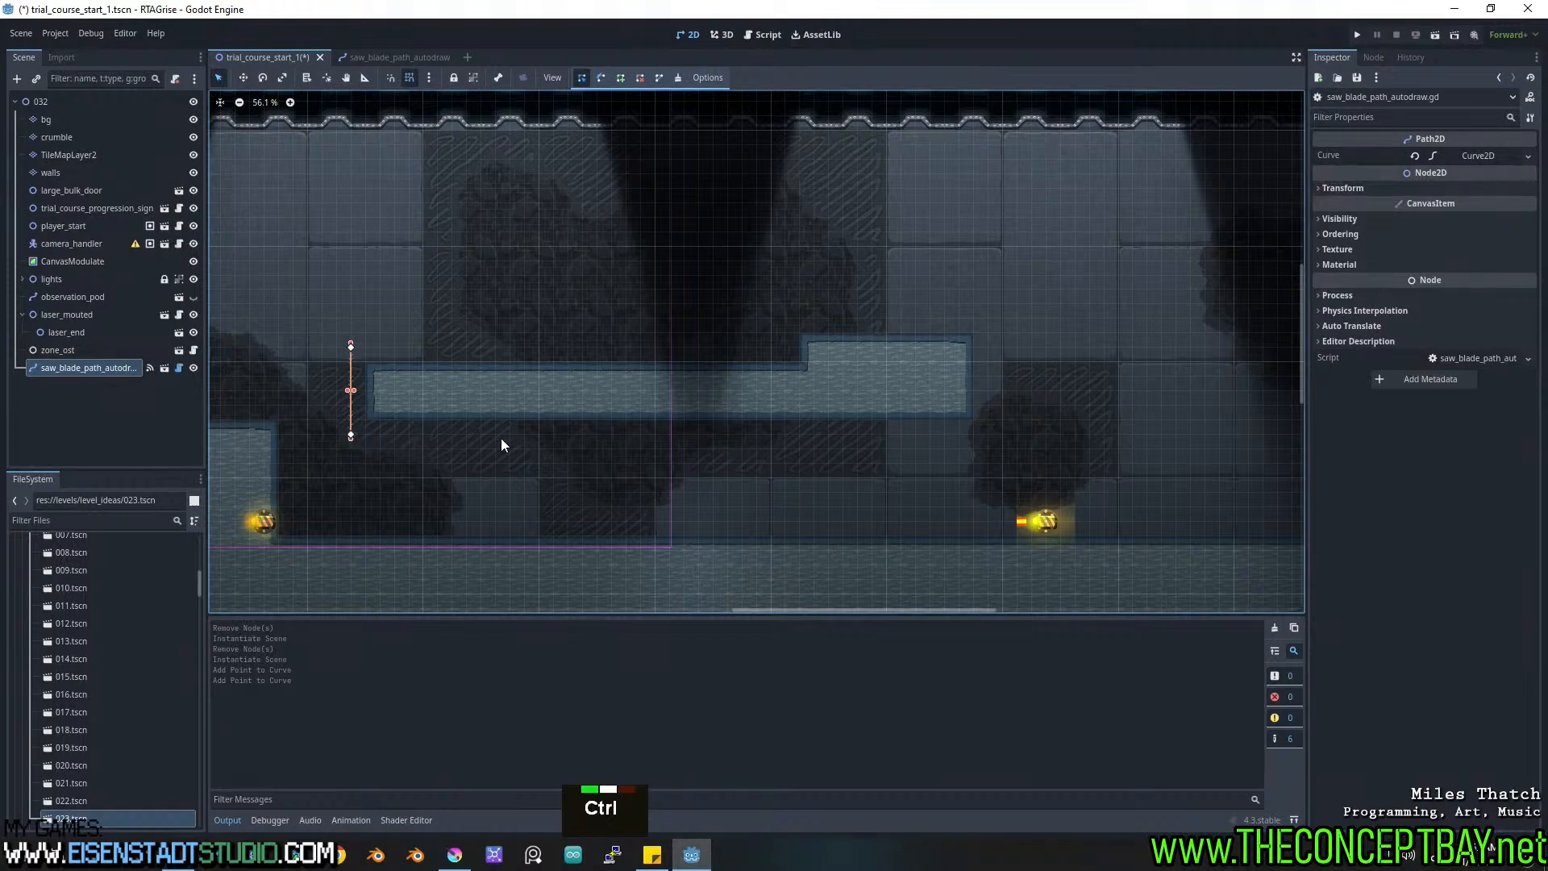
Check the each_child loop in generate_wires and save the saw_blade_path_autodraw script together with the scene.
left_click(180, 367)
scroll(517, 302, "up", 4)
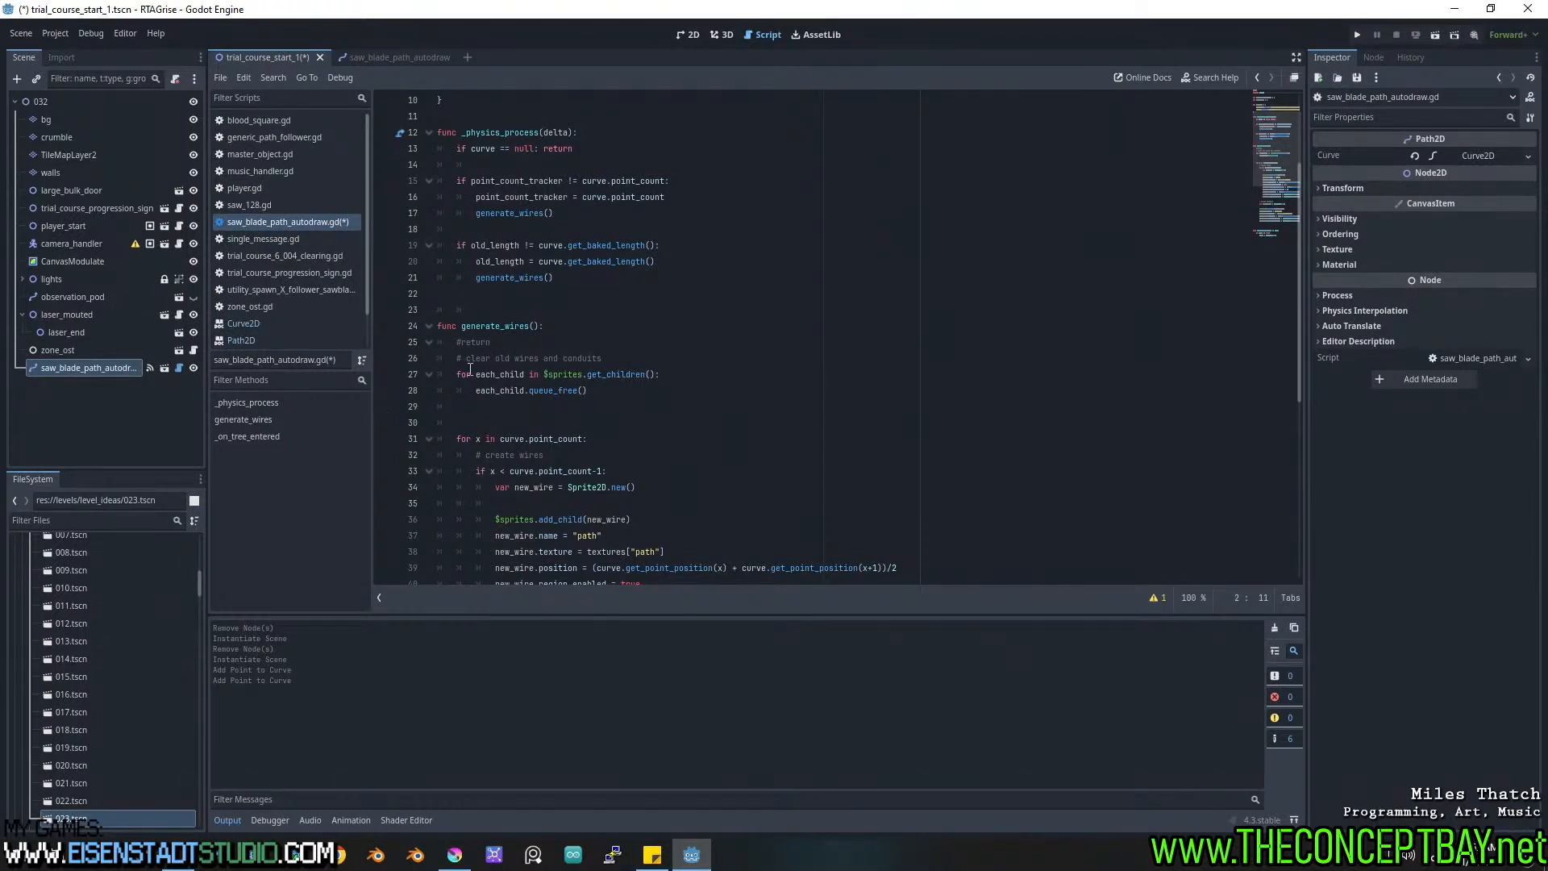
left_click(530, 376)
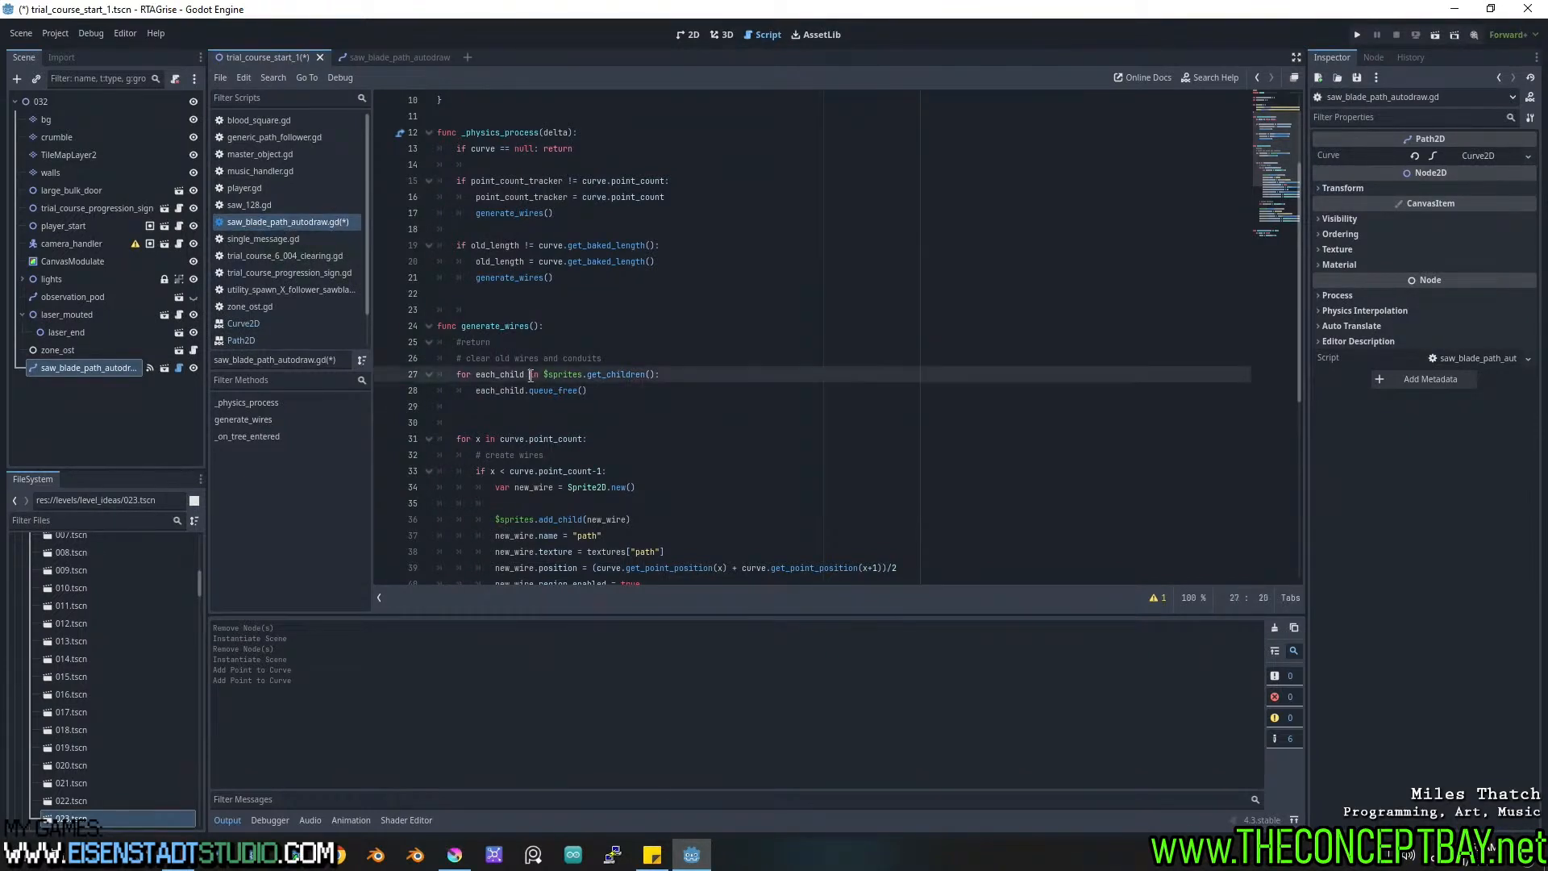
key("ctrl+s")
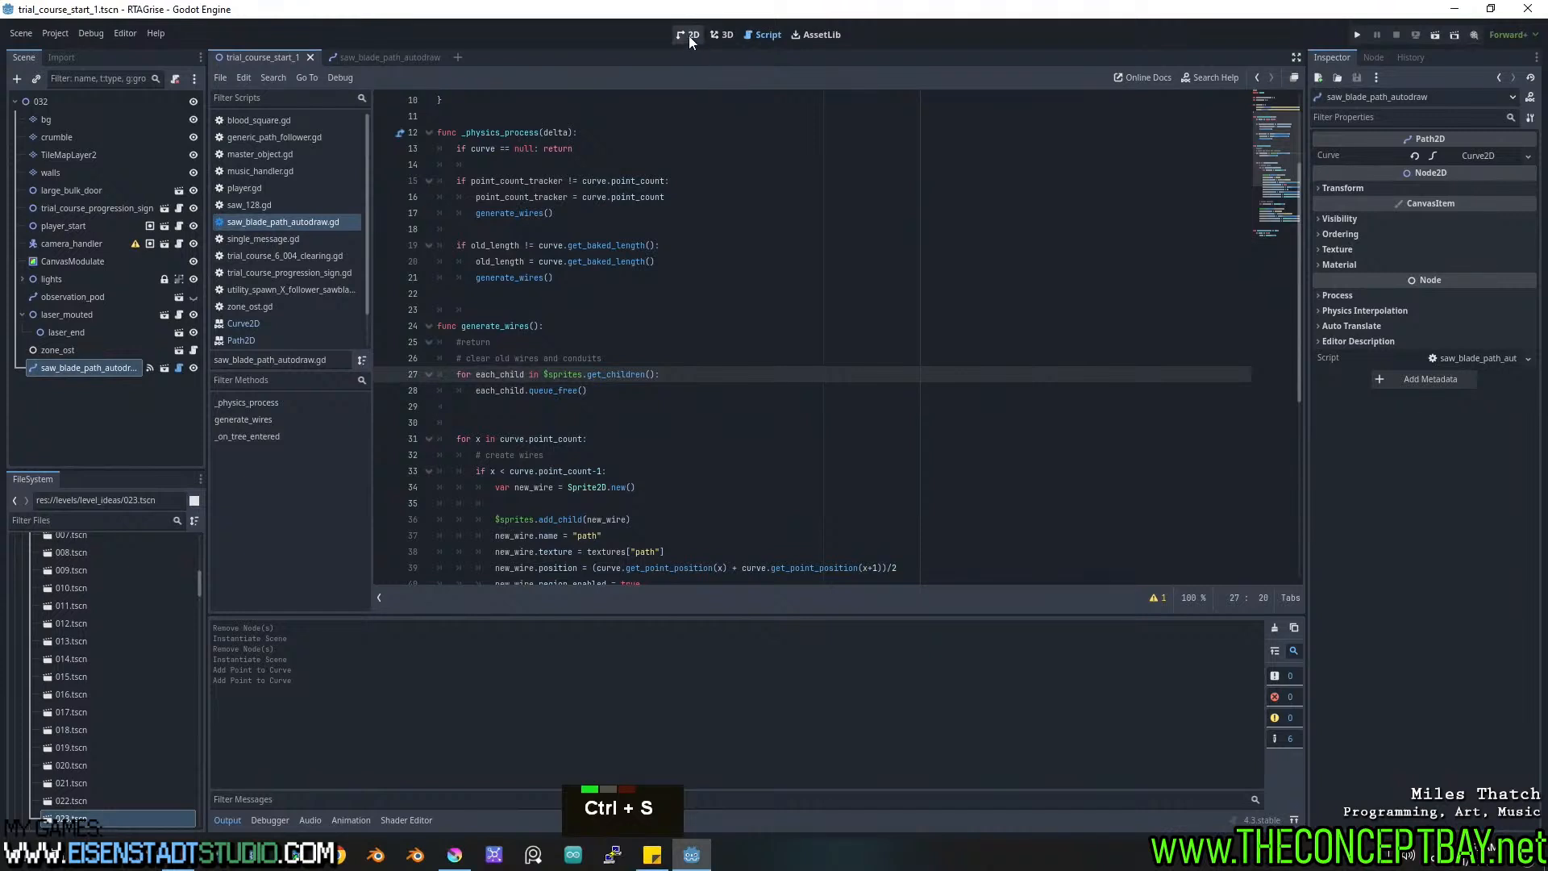
Try to add a third curve point below the stone platform, level with the second point.
left_click(690, 35)
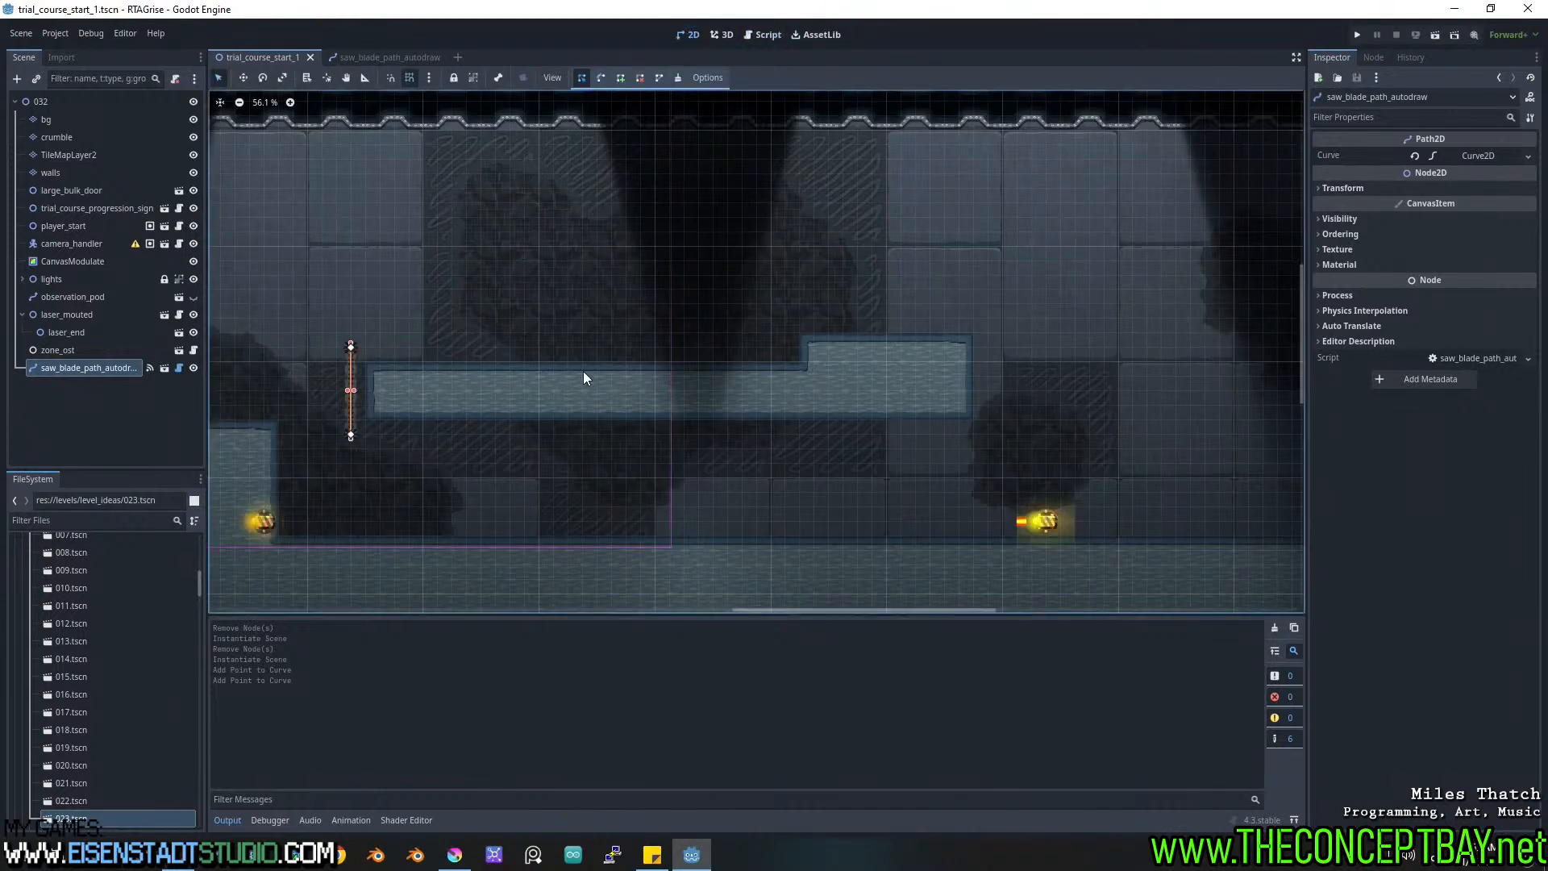
left_click(523, 442, "ctrl")
left_click(522, 442, "ctrl")
left_click(524, 435, "ctrl")
left_click(524, 436, "ctrl")
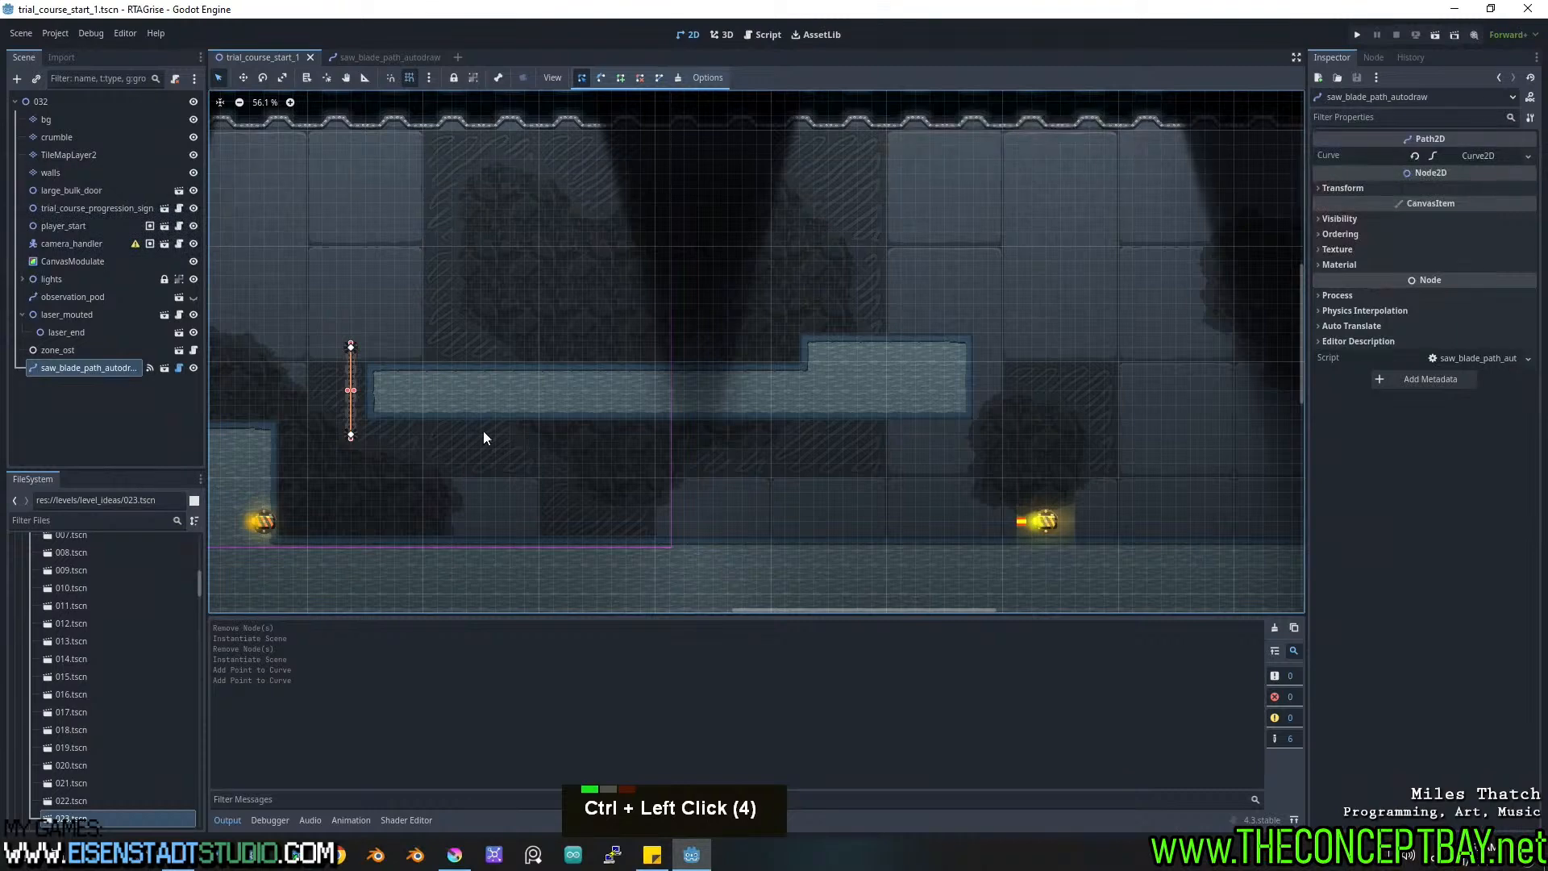
Insert a continue statement just before the create conduits section of generate_wires and save the script.
left_click(181, 367)
scroll(567, 325, "up", 3)
scroll(567, 326, "down", 5)
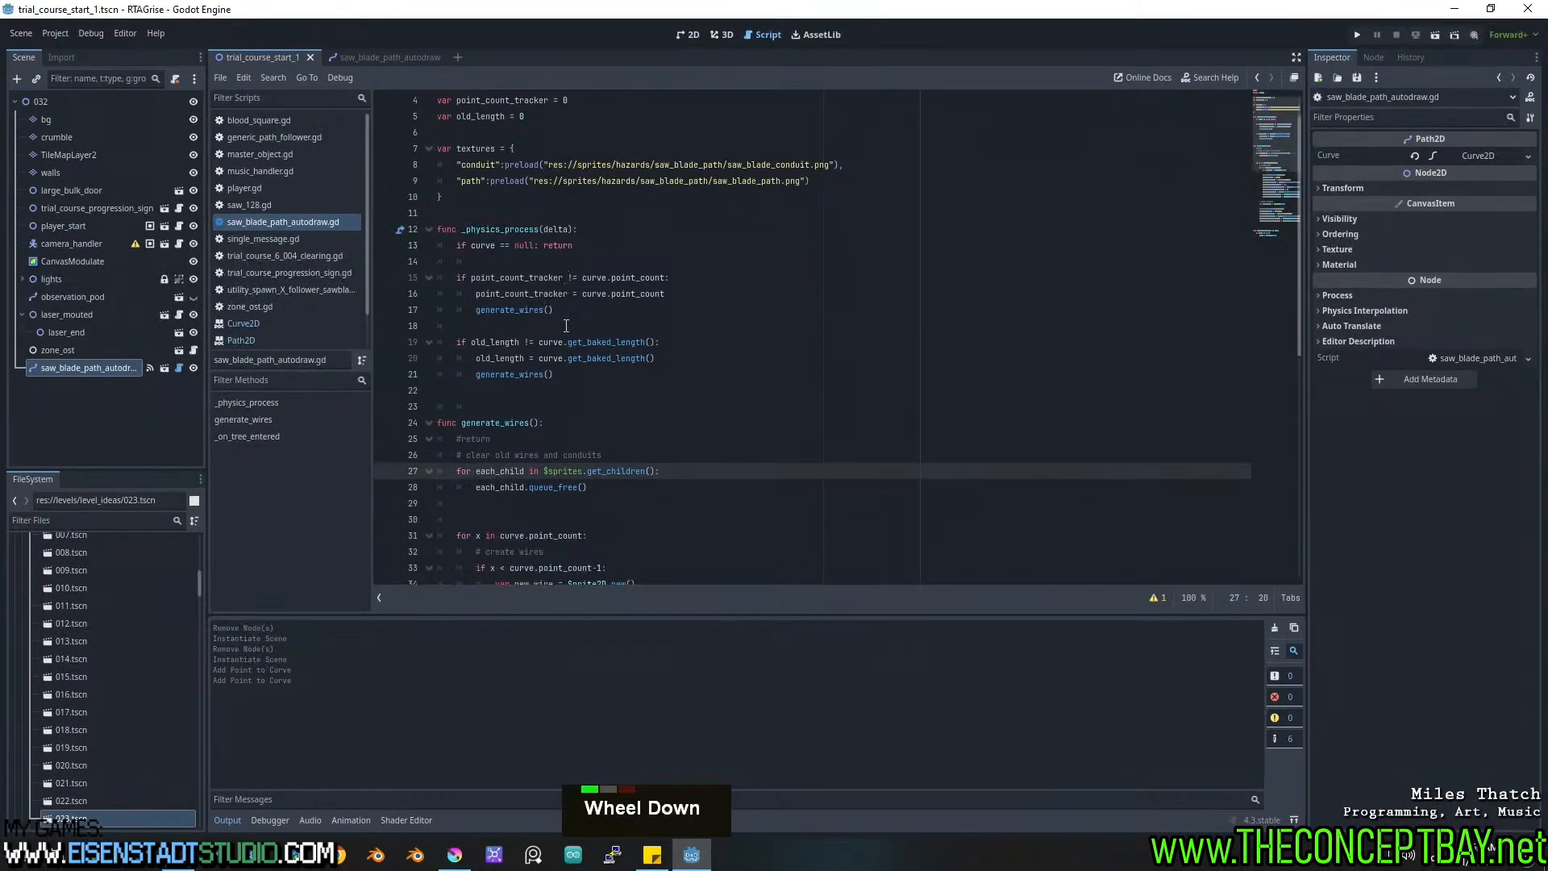
scroll(567, 325, "down", 3)
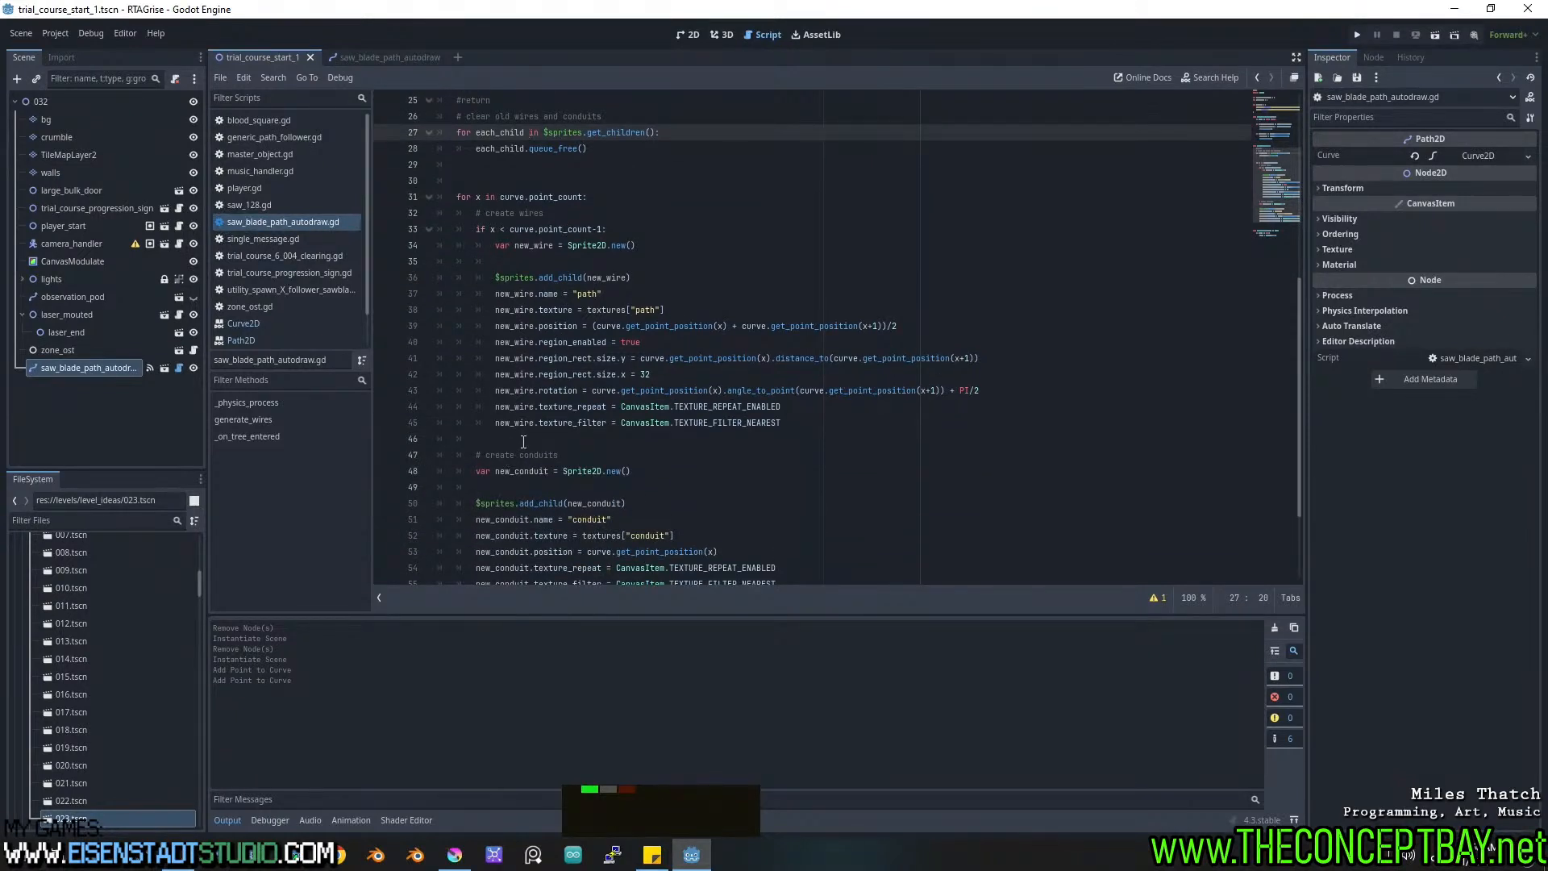
left_click(523, 441)
key("Return")
key("Return")
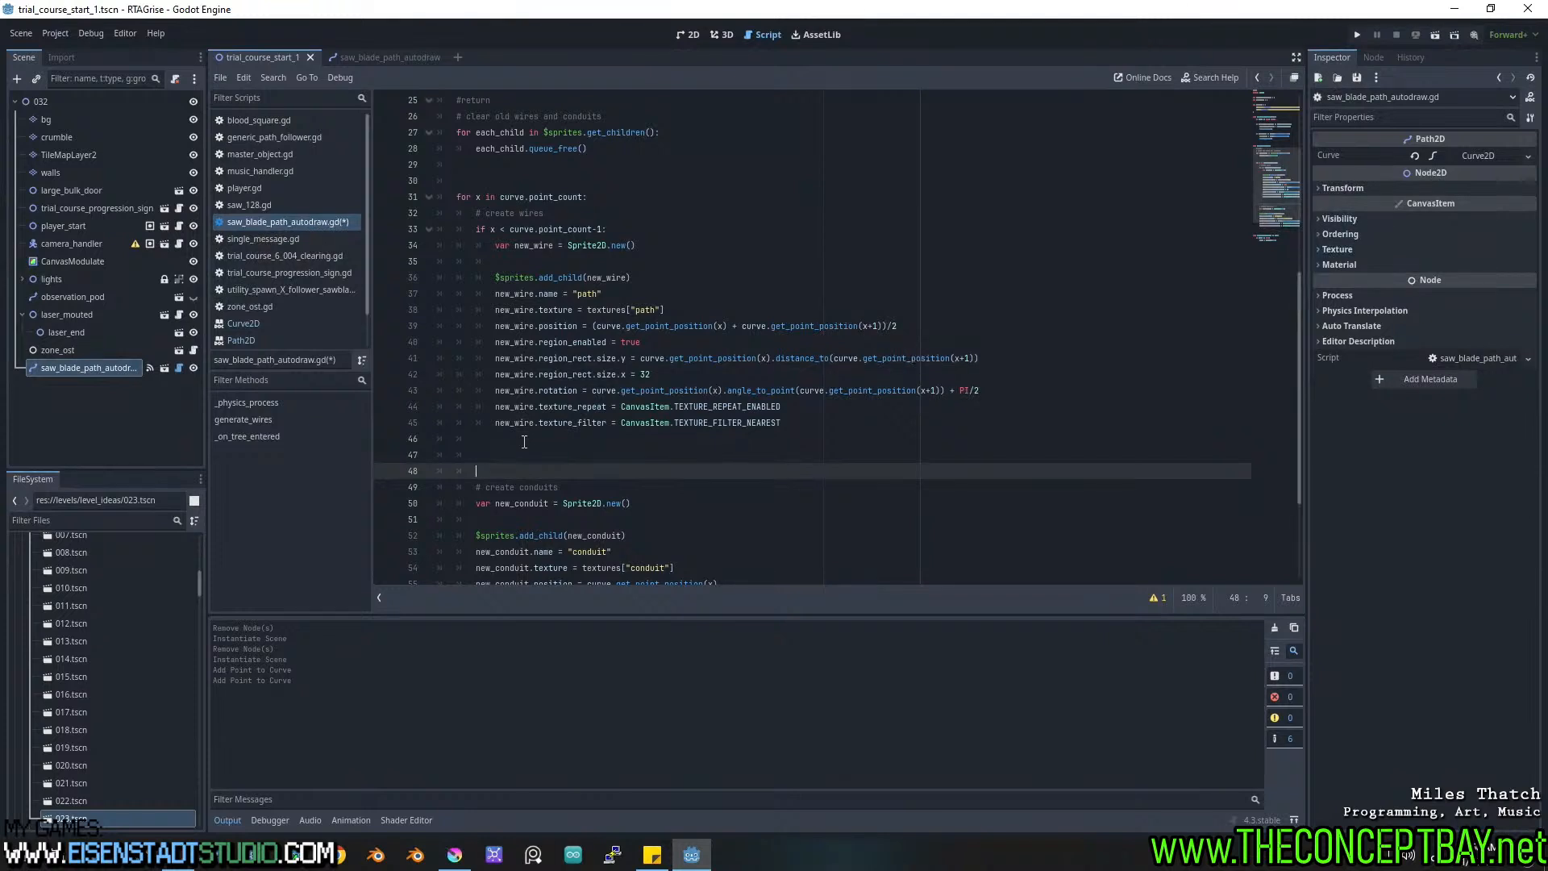
type("continue")
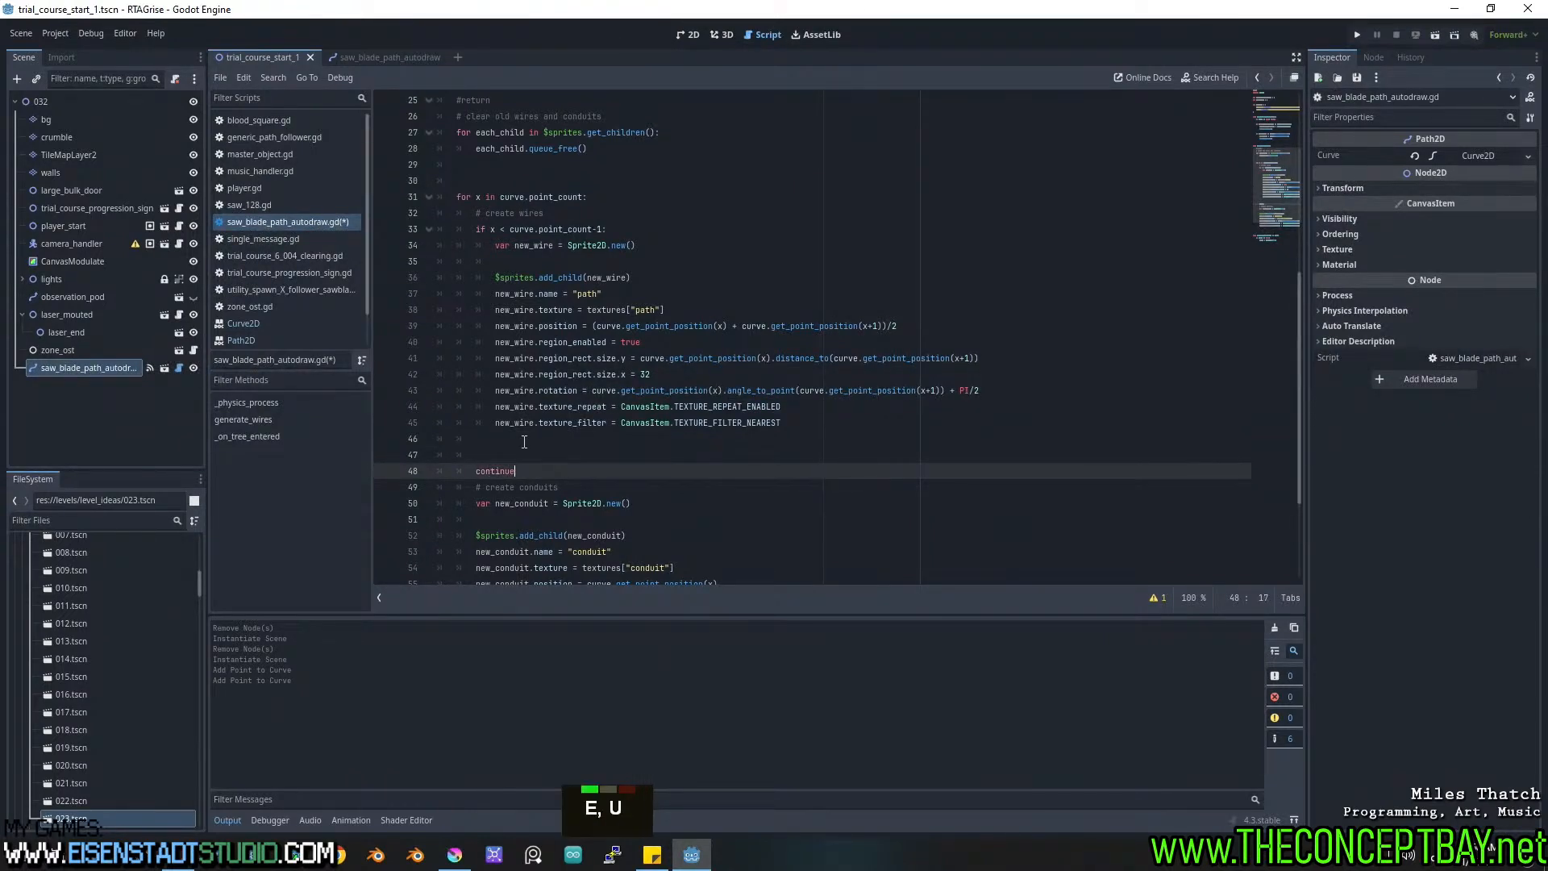
key("ctrl+s")
scroll(524, 442, "down", 4)
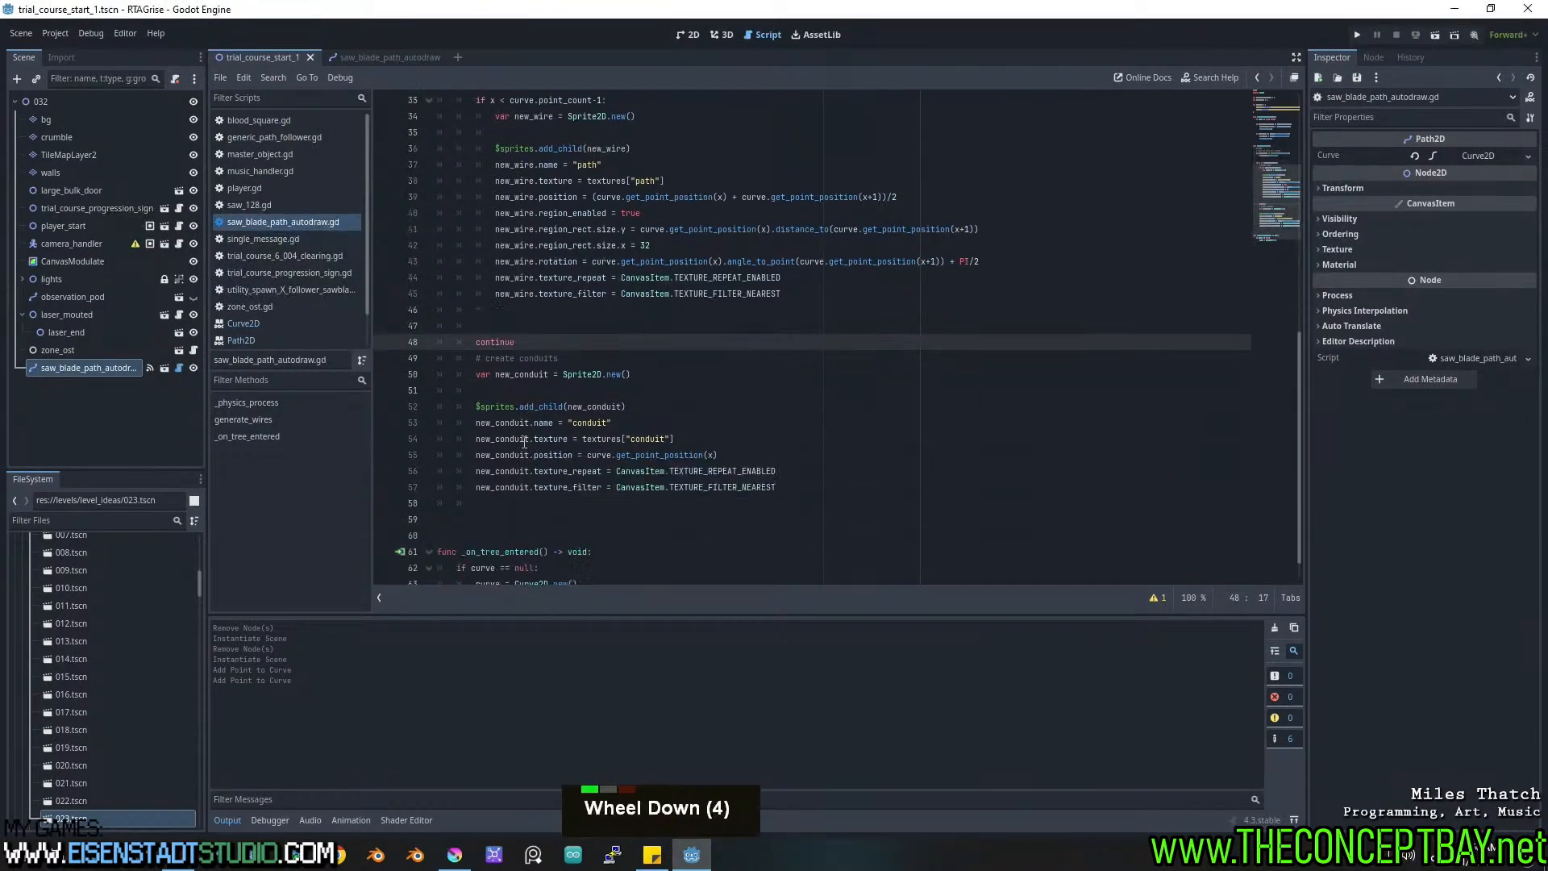
scroll(524, 344, "up", 3)
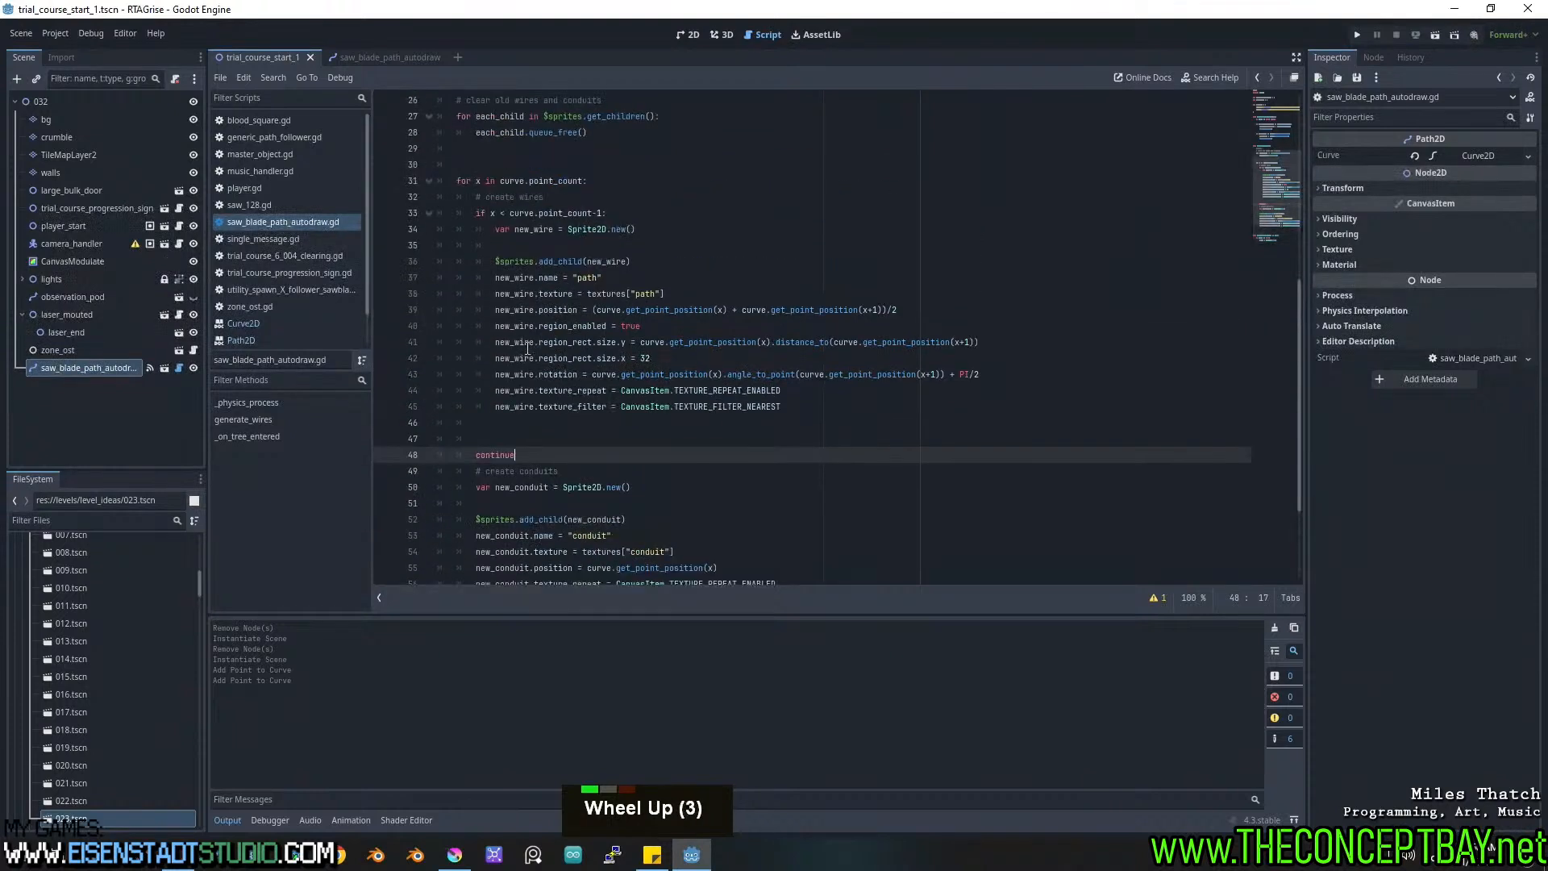
Test the conduit-skipping script by trying to add a third point to the saw blade path beneath the platform.
left_click(691, 36)
left_click(569, 442, "ctrl")
left_click(546, 436, "ctrl")
left_click(536, 437, "ctrl")
left_click(531, 436, "ctrl")
left_click(524, 437, "ctrl")
left_click(521, 436, "ctrl")
left_click(513, 435, "ctrl")
left_click(511, 433, "ctrl")
left_click(755, 36)
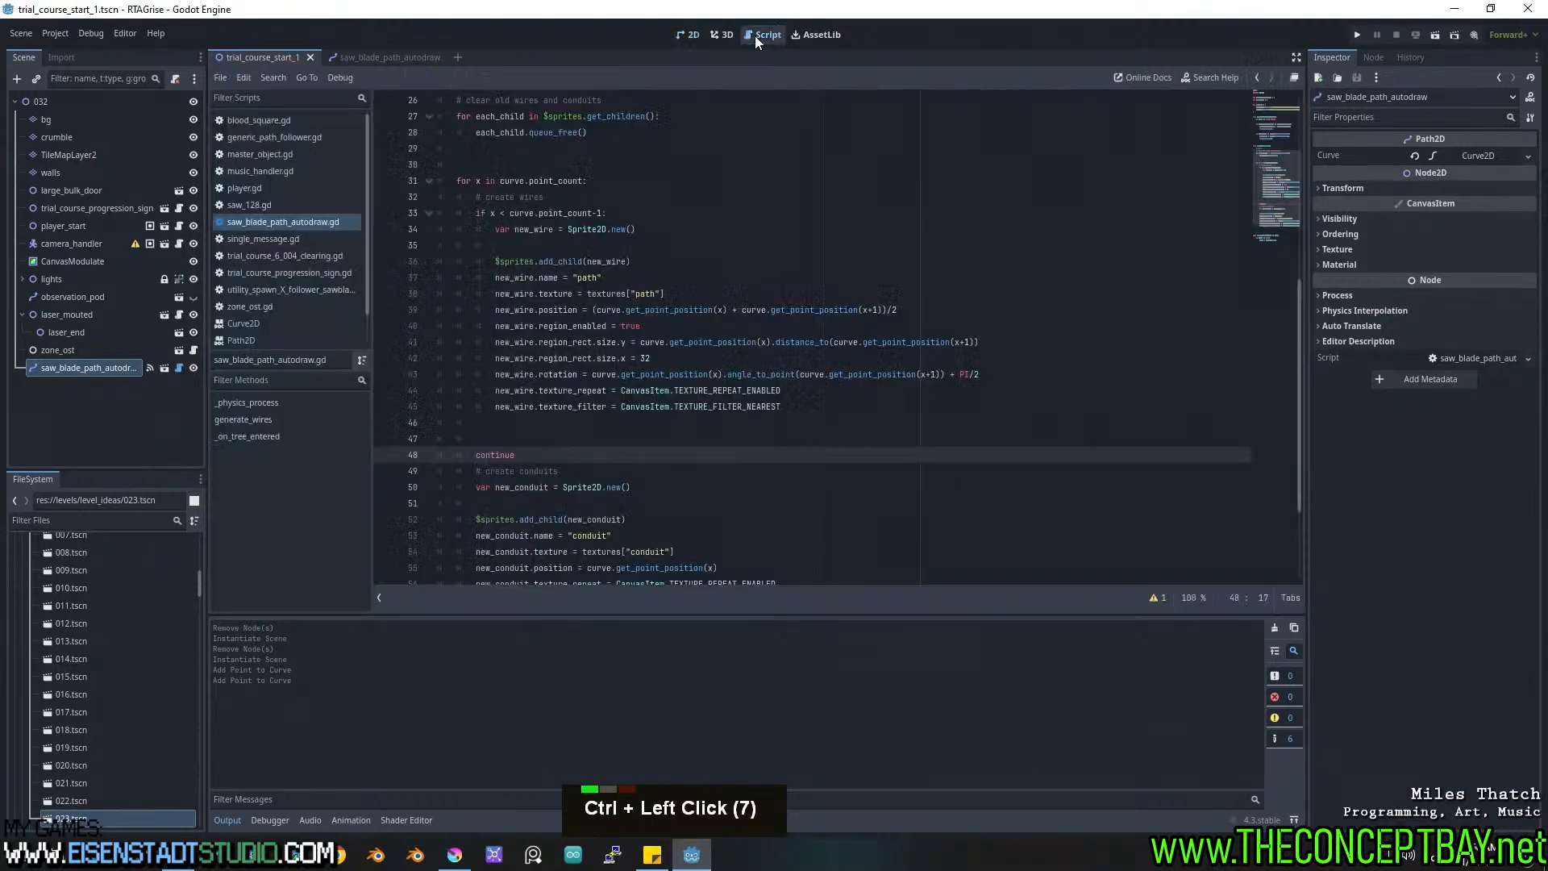
Move the continue statement to the first line inside the for x in curve.point_count loop and save.
double_click(491, 454)
key("ctrl+c")
key("BackSpace")
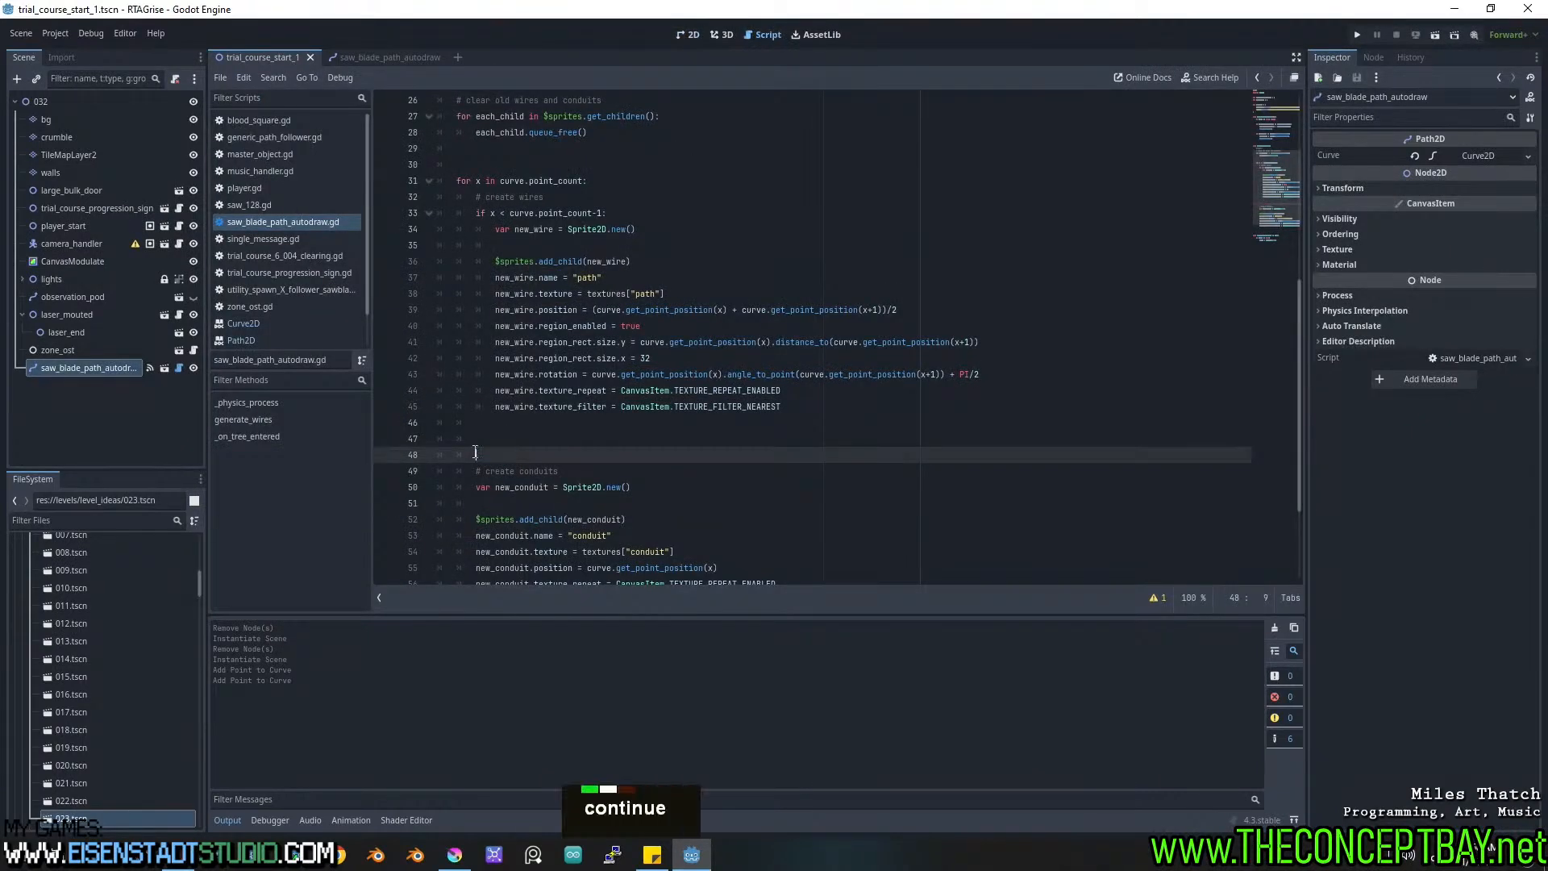
left_click(627, 182)
key("Return")
key("ctrl+v")
key("ctrl+s")
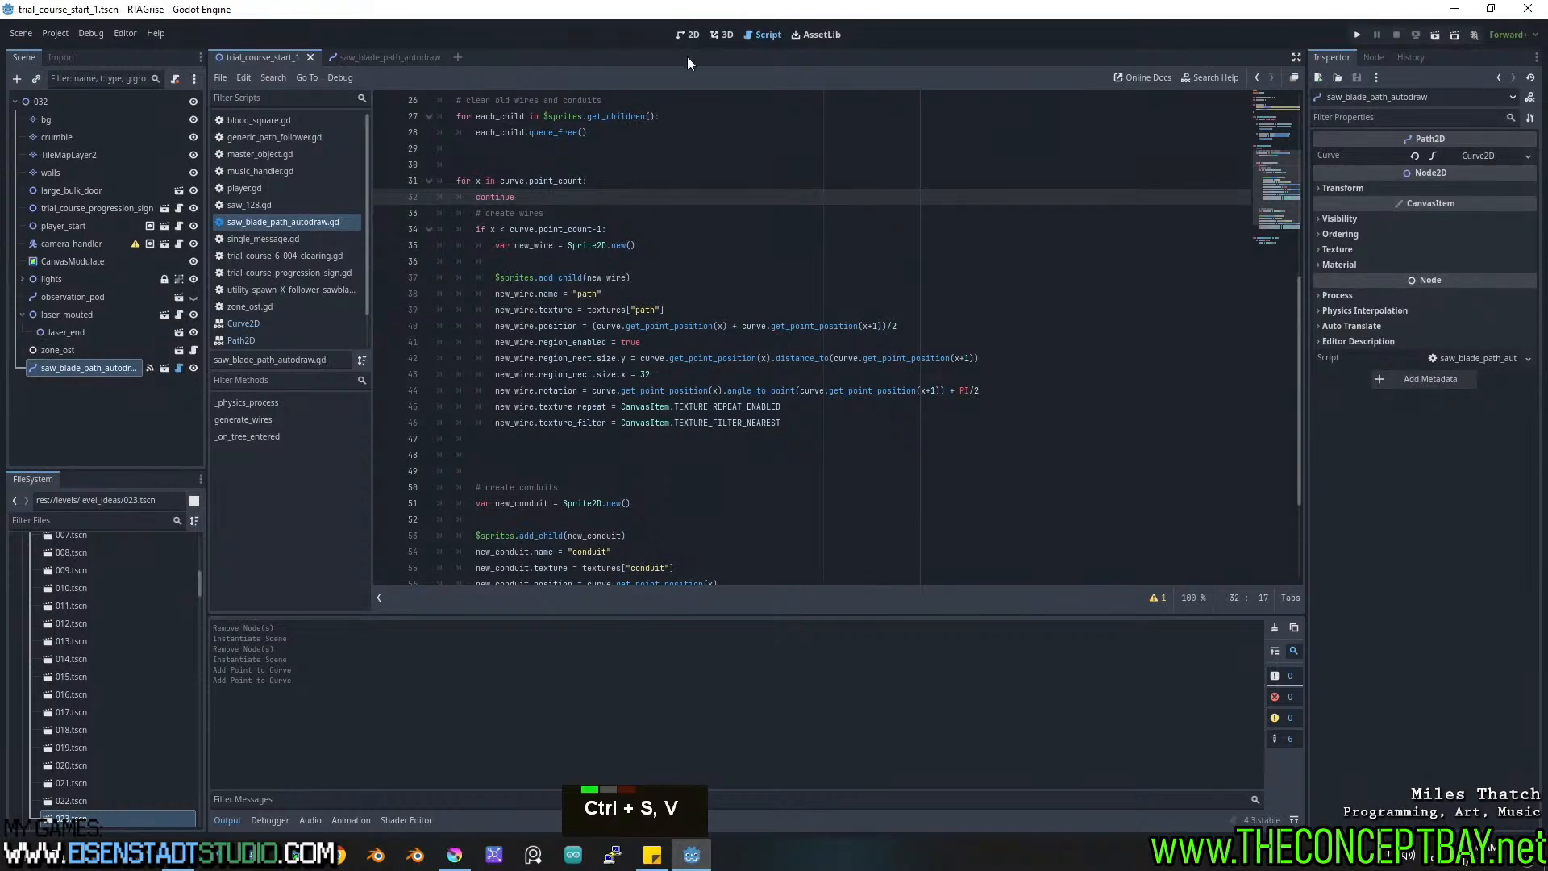
Add a third curve point beneath the platform, level with the second point.
left_click(688, 34)
left_click(527, 436, "ctrl")
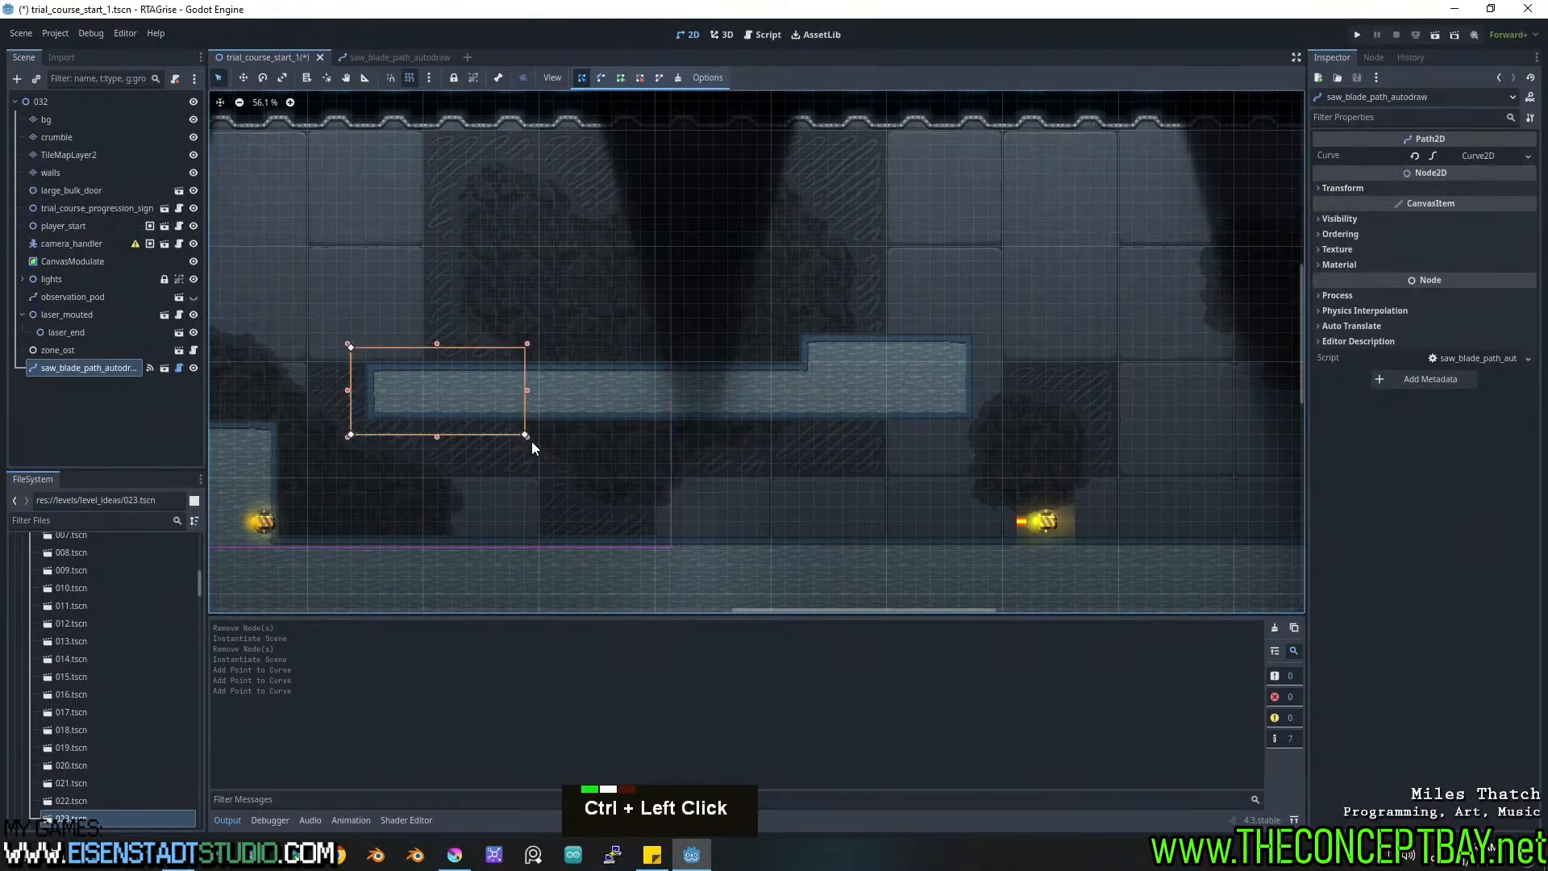
scroll(487, 452, "up", 8)
middle_click_drag(476, 451, 529, 447)
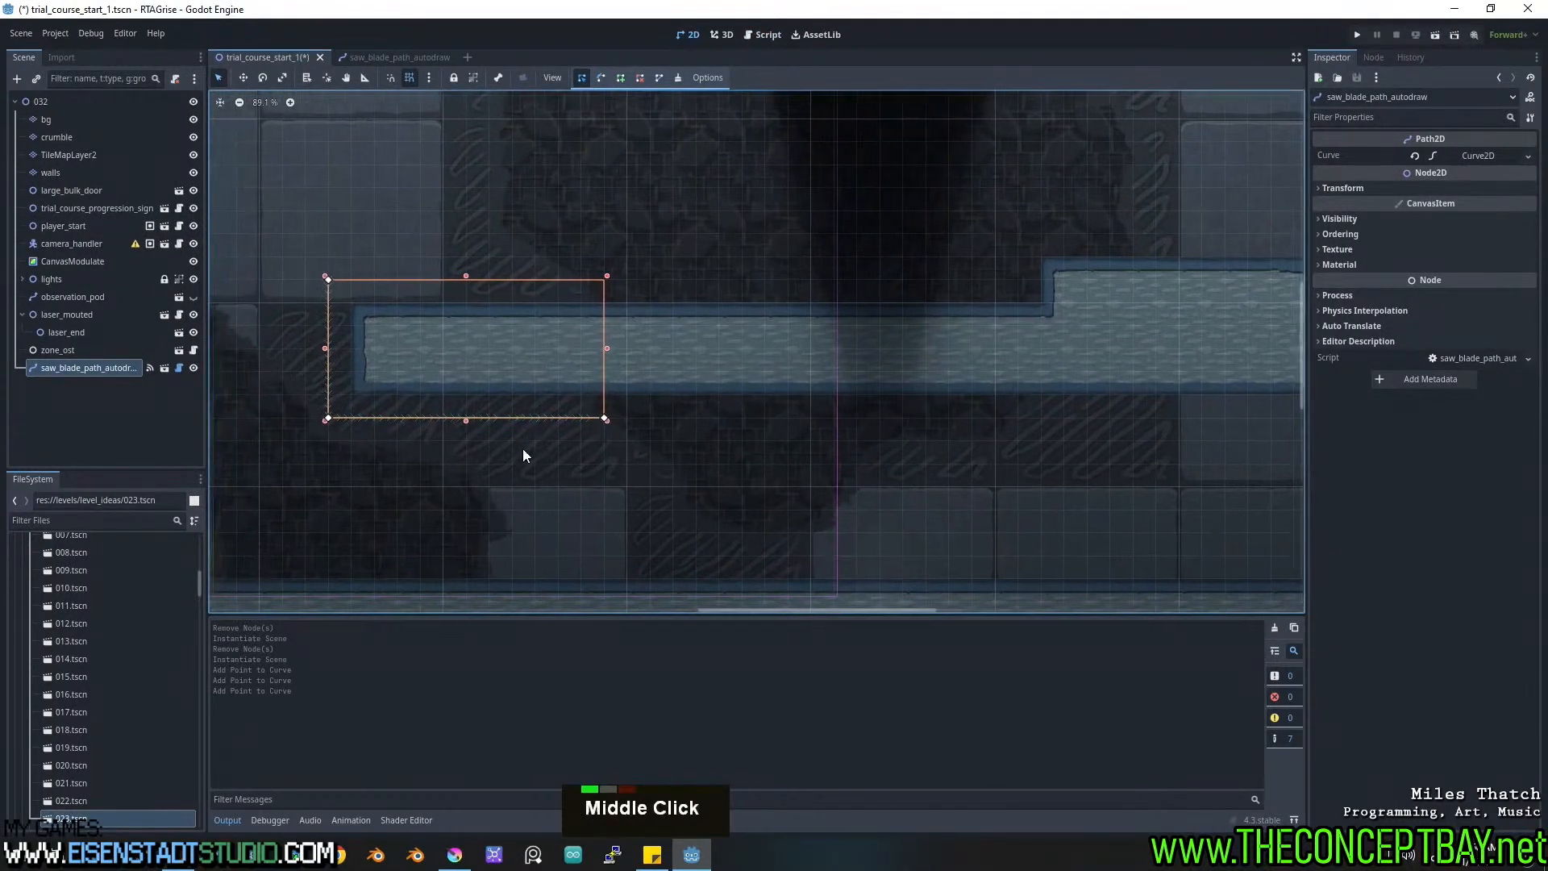
Remove continue from the loop's start, place it directly above $sprites.add_child(new_wire), and save.
left_click(763, 34)
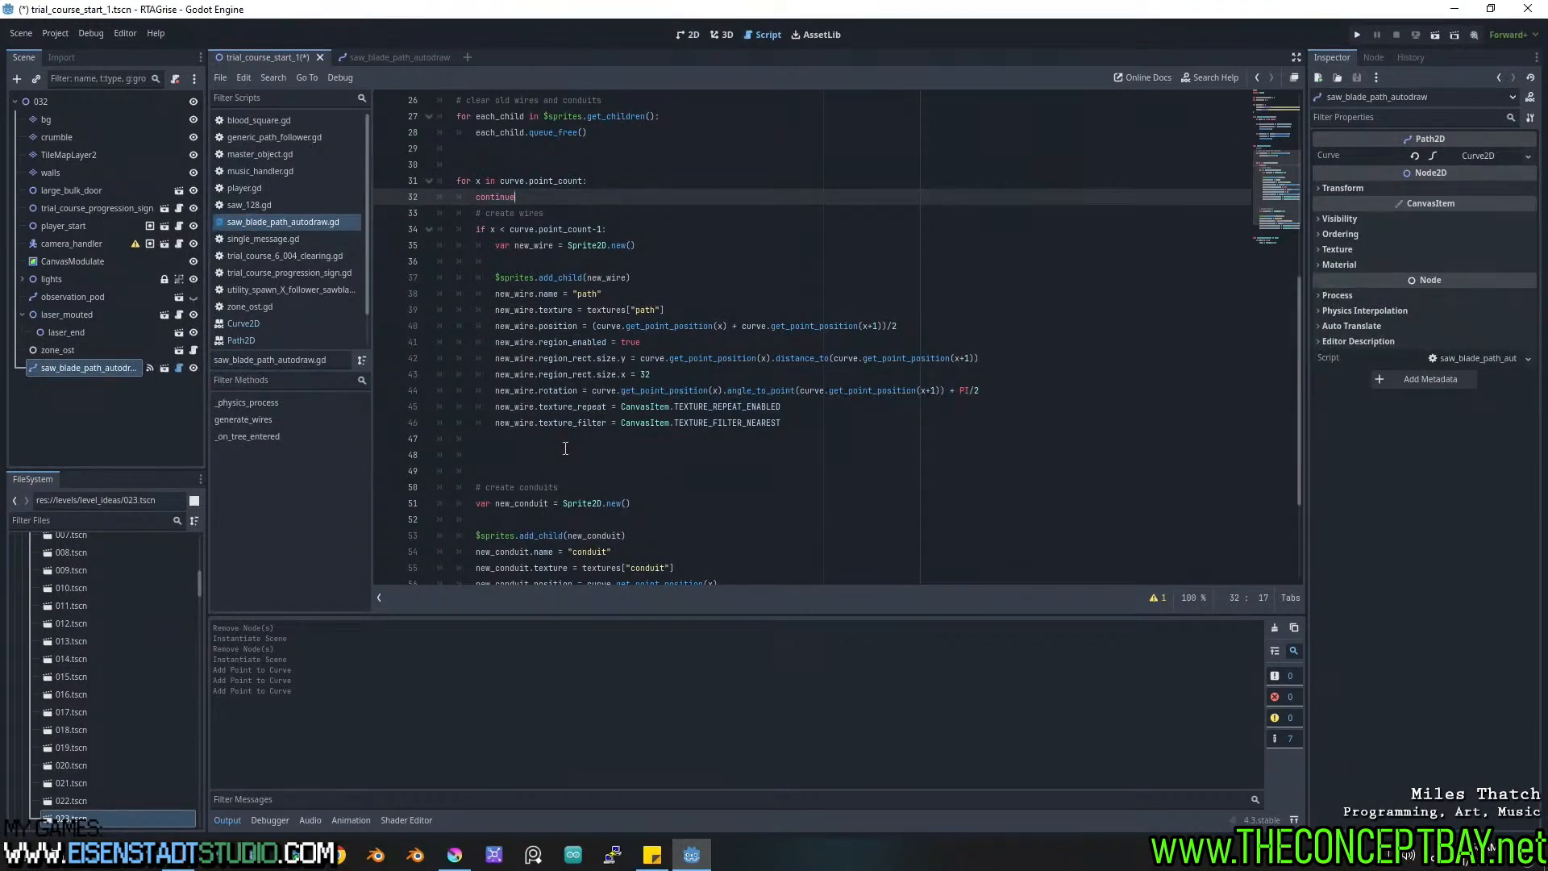
key("ctrl+z")
left_click(600, 265)
key("ctrl+v")
key("ctrl+s")
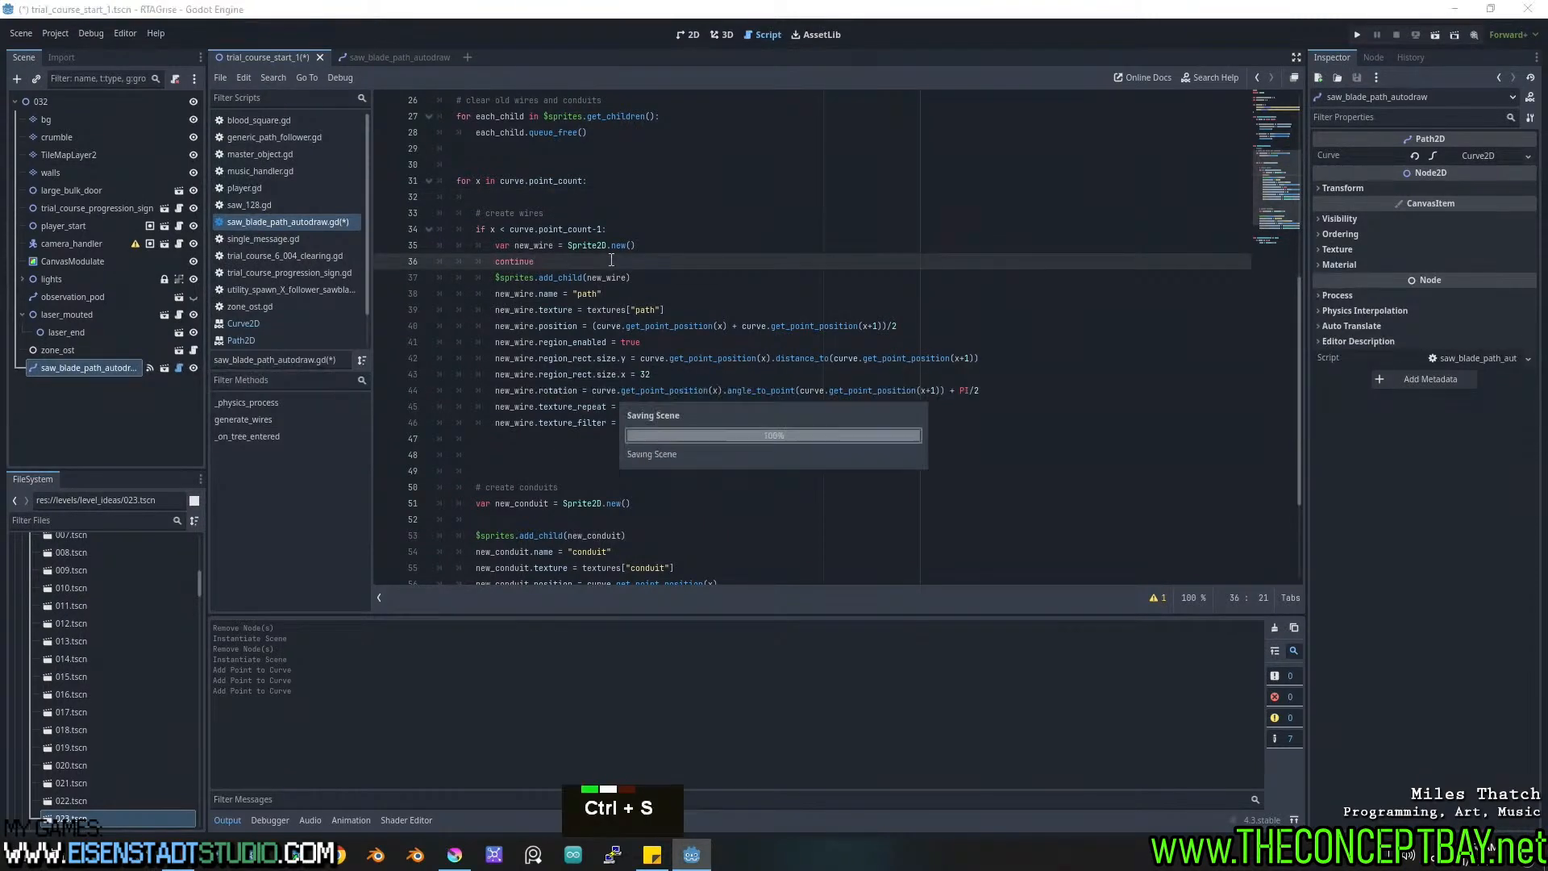
Try to add a fourth curve point beneath the platform, beyond the third point.
left_click(691, 36)
left_click(703, 412, "ctrl")
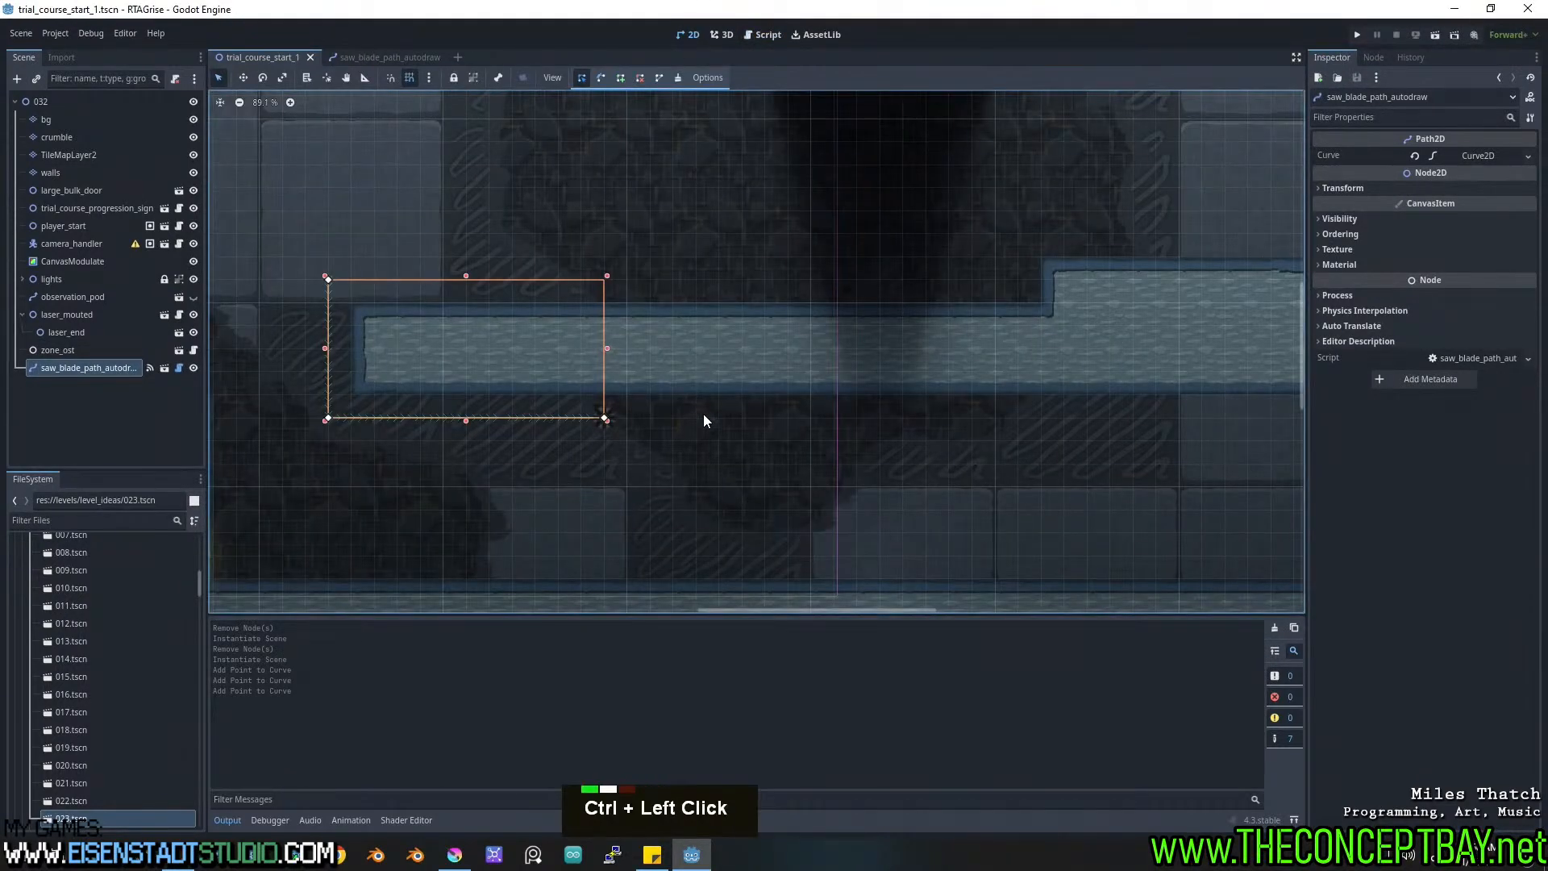
left_click(701, 414, "ctrl")
Move the continue statement above var new_wire inside the if x < curve.point_count-1 block and save.
left_click(763, 36)
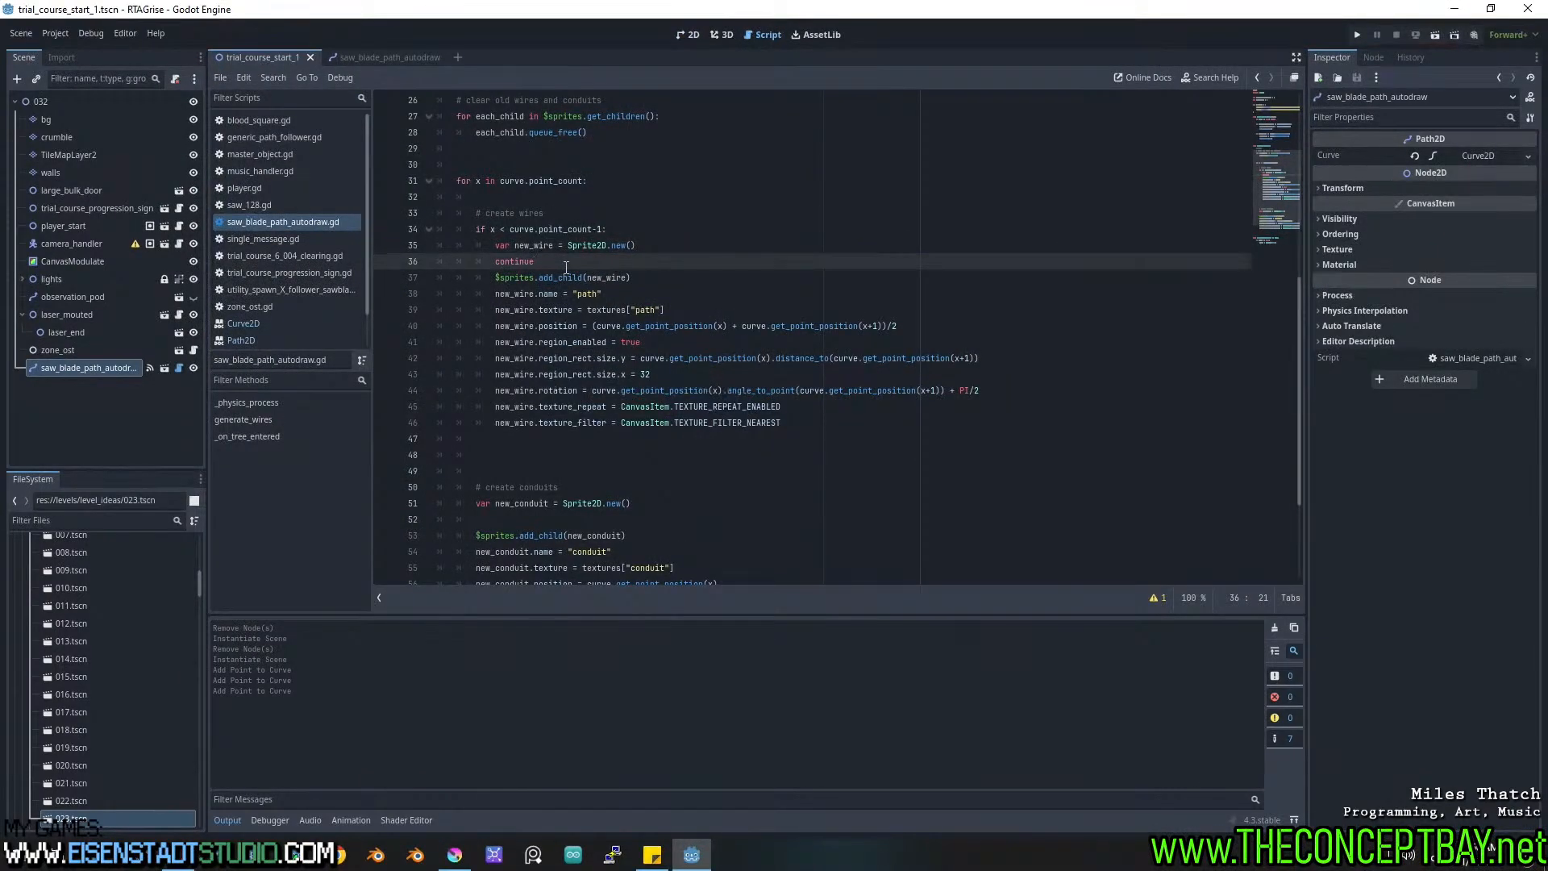
left_click_drag(557, 261, 493, 262, "ctrl")
key("ctrl+x")
left_click(649, 230)
key("Return")
key("ctrl+v")
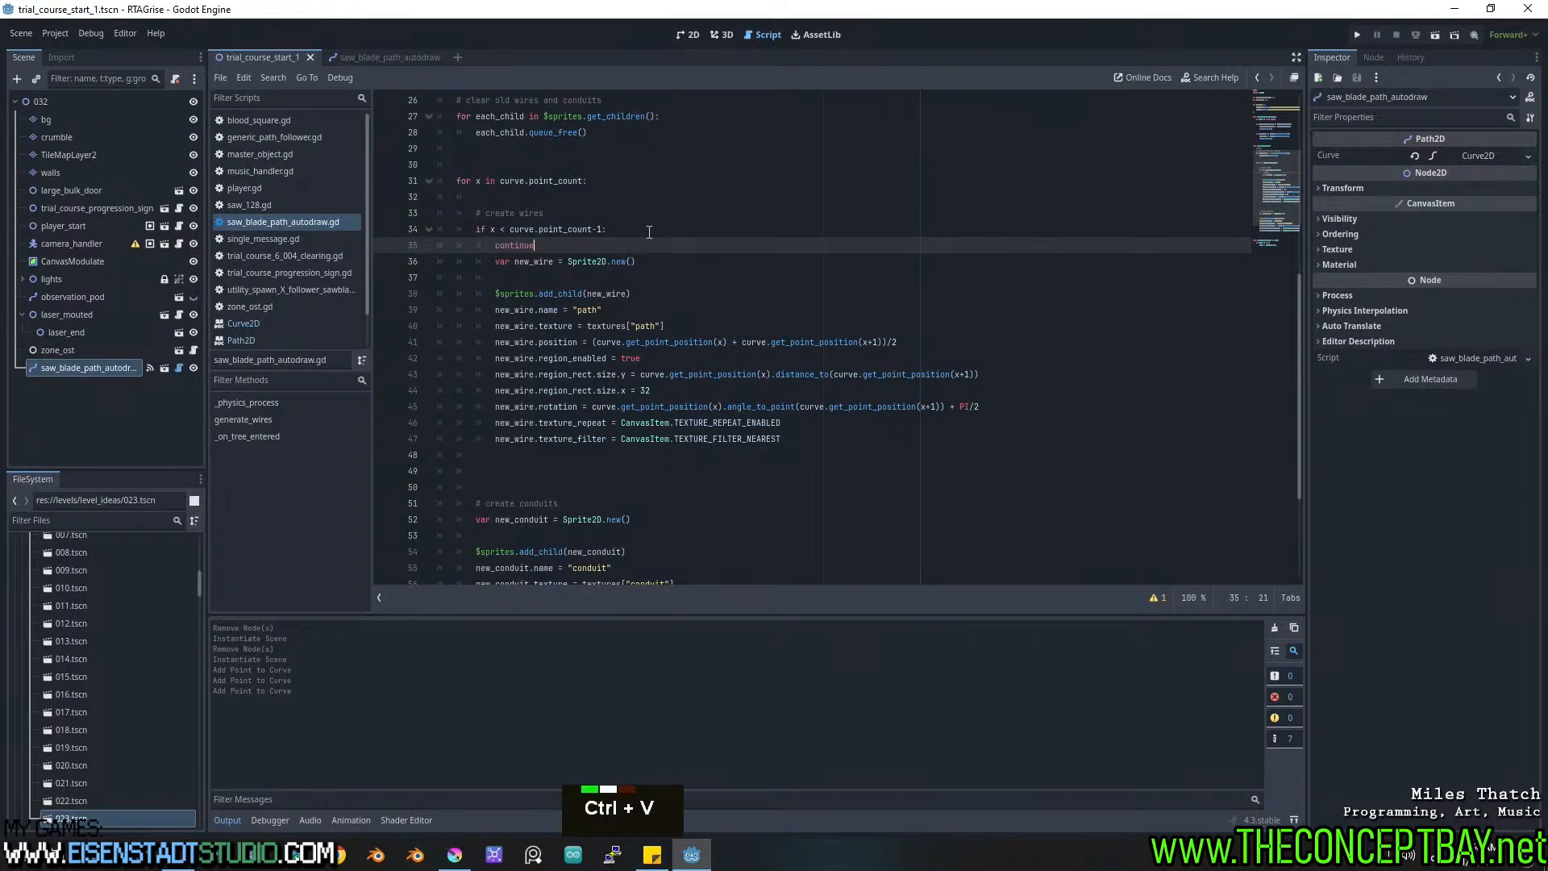
key("ctrl+s")
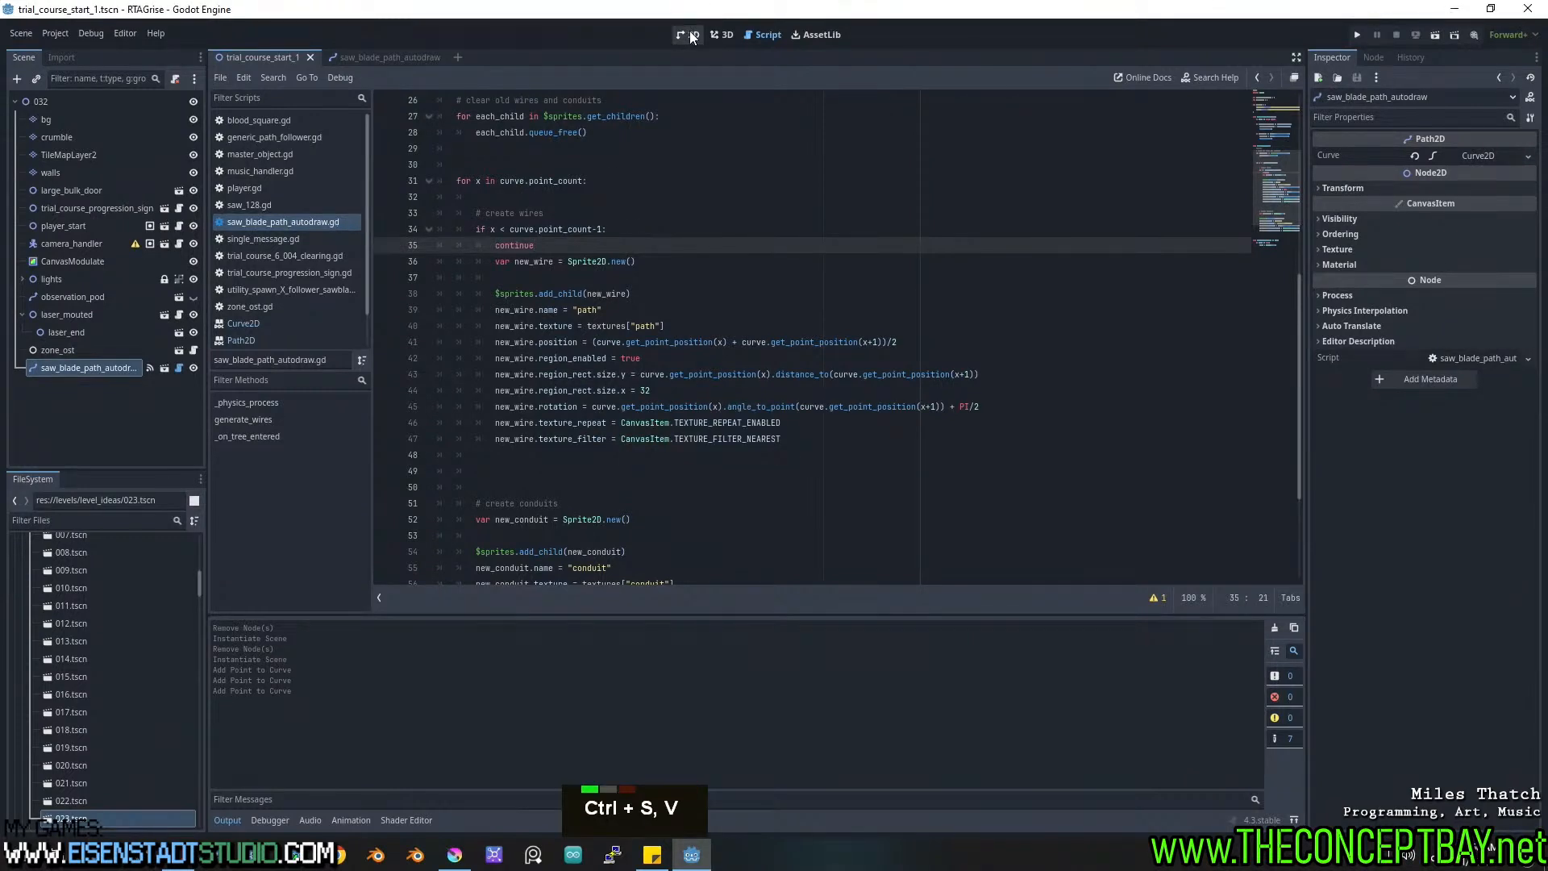
Test whether the path accepts a fourth curve point at several spots beneath the platform.
left_click(691, 36)
left_click(703, 424, "ctrl")
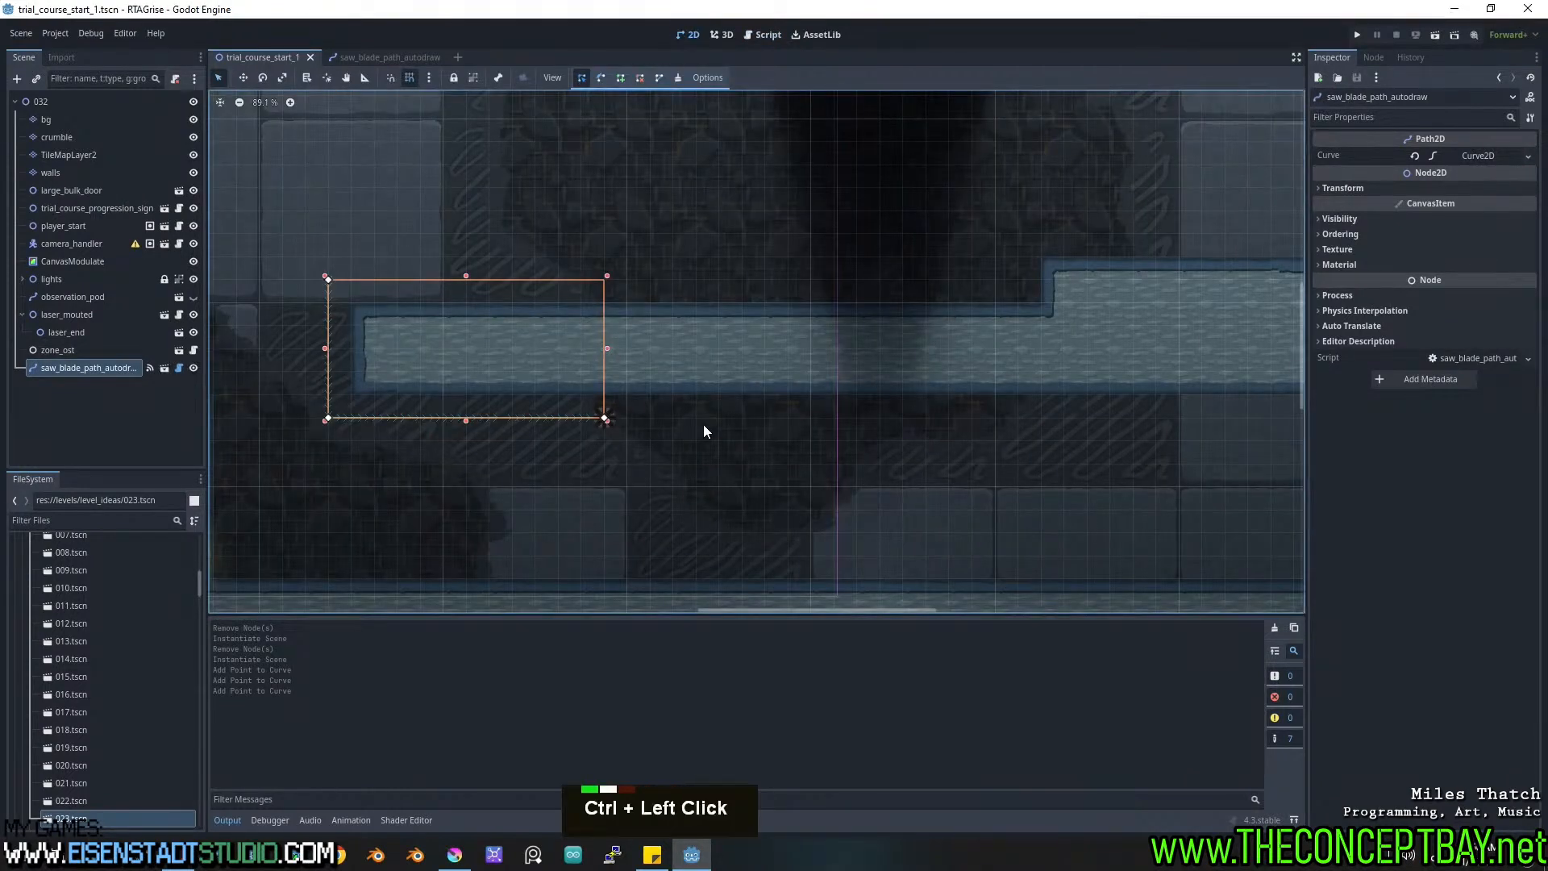
left_click(723, 477, "ctrl")
left_click(764, 408, "ctrl")
left_click(767, 427, "ctrl")
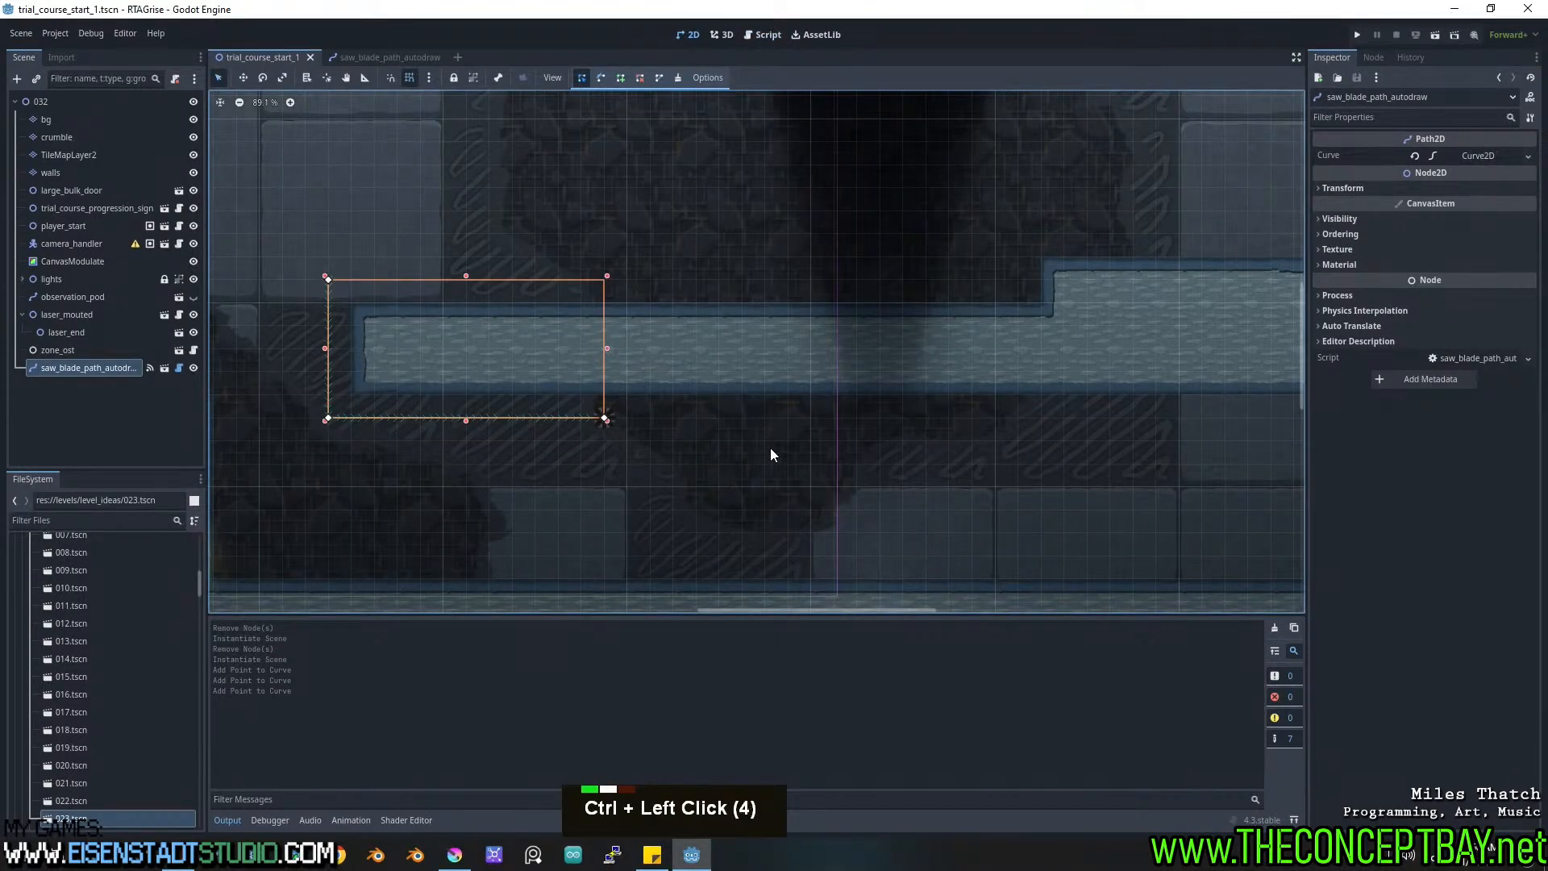
Move the continue statement above the if x < curve.point_count-1 line, under the create wires comment, and save.
left_click(762, 35)
left_click_drag(556, 240, 493, 246)
key("BackSpace")
left_click(568, 219)
key("Return")
key("ctrl+v")
key("ctrl+s")
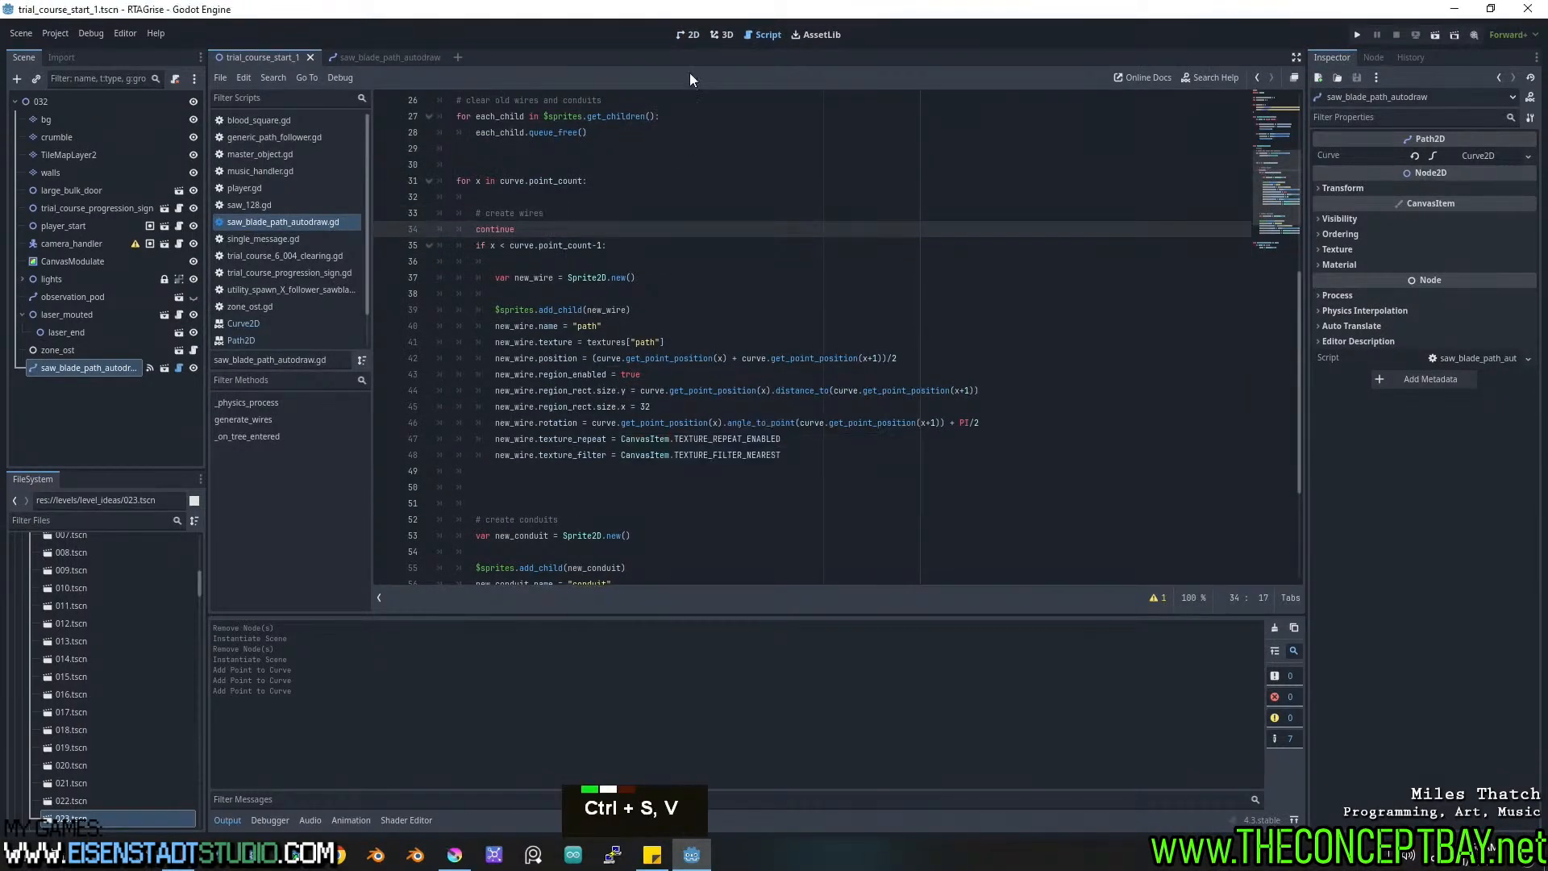
Extend the path beneath the platform with two more curve points, one slightly lower and one slightly higher.
left_click(689, 34)
left_click(696, 441, "ctrl")
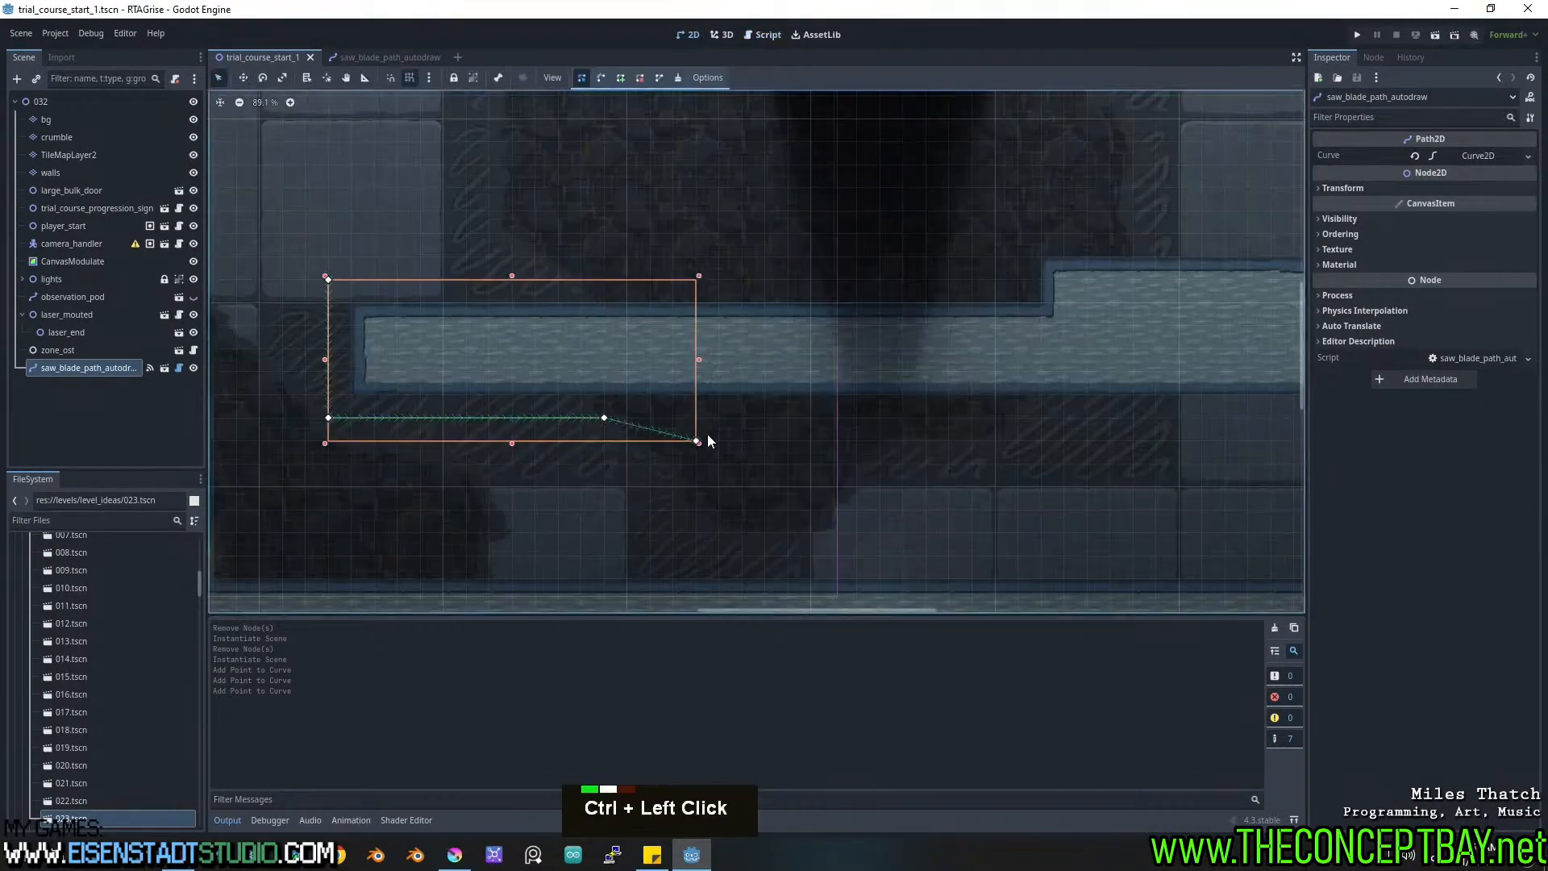
left_click(765, 417, "ctrl")
Review the if x < curve.point_count-1 condition and add a sixth curve point lower and further along beneath the platform.
left_click(766, 35)
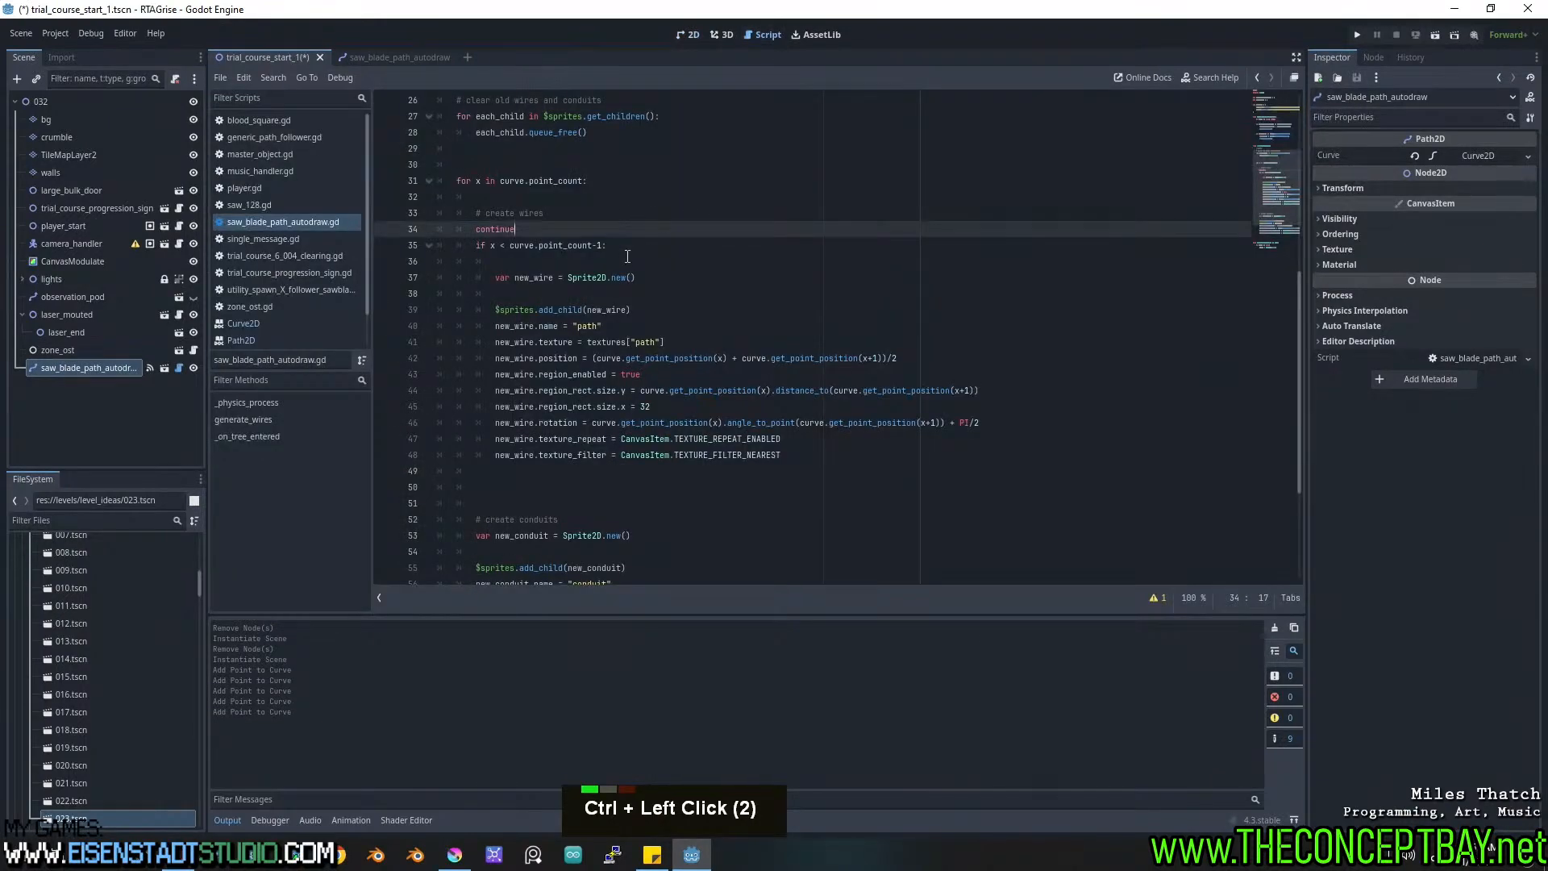
scroll(628, 257, "up", 2)
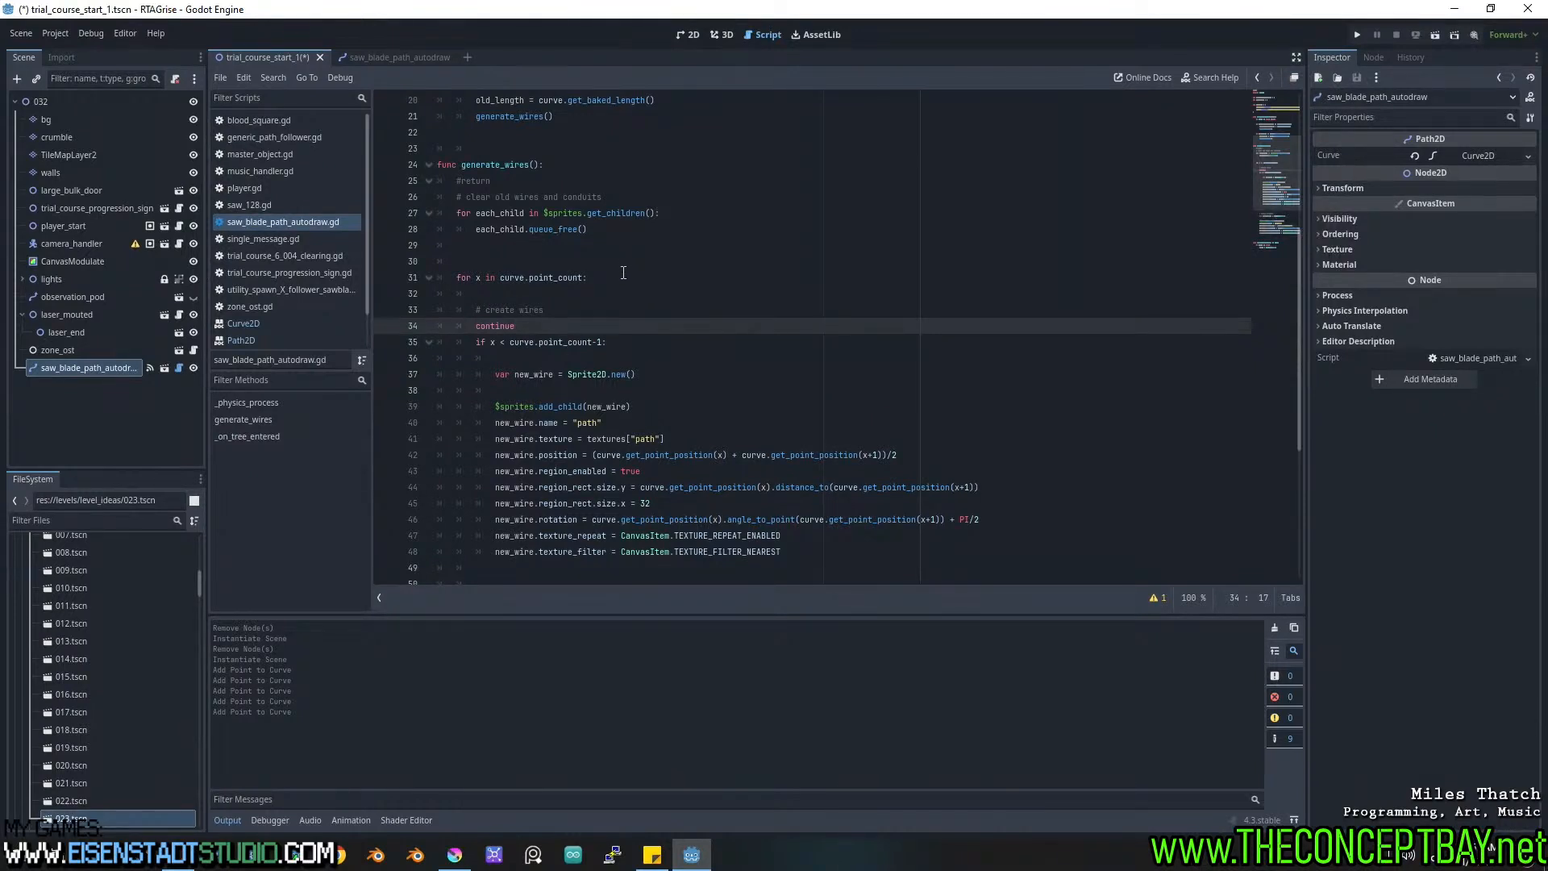
left_click_drag(606, 342, 473, 341)
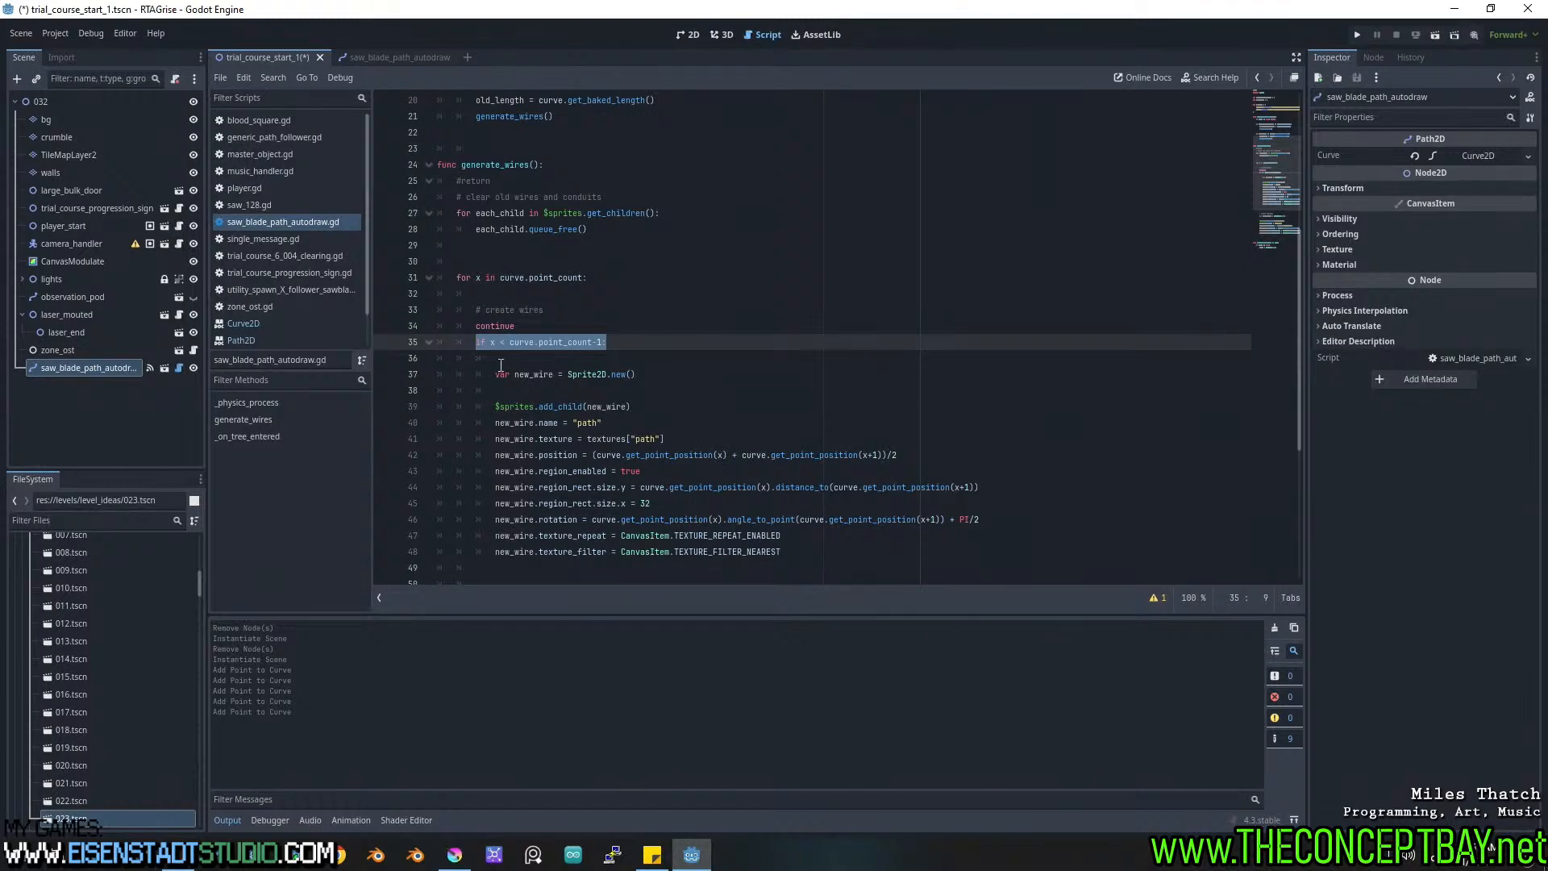
left_click(501, 365)
left_click_drag(519, 327, 477, 336)
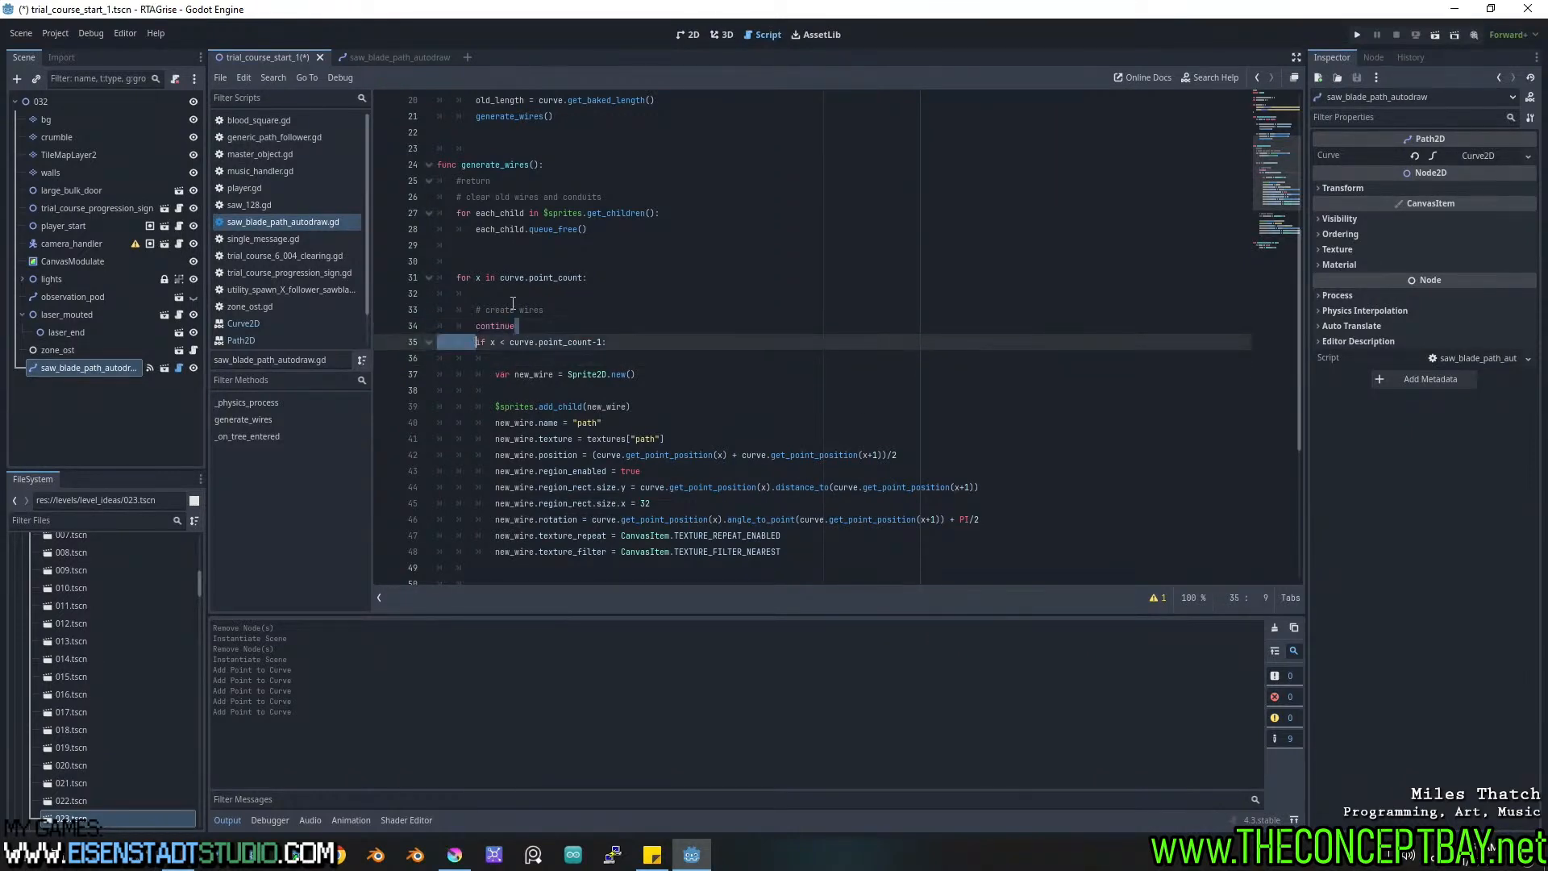
left_click(689, 35)
left_click(883, 475, "ctrl")
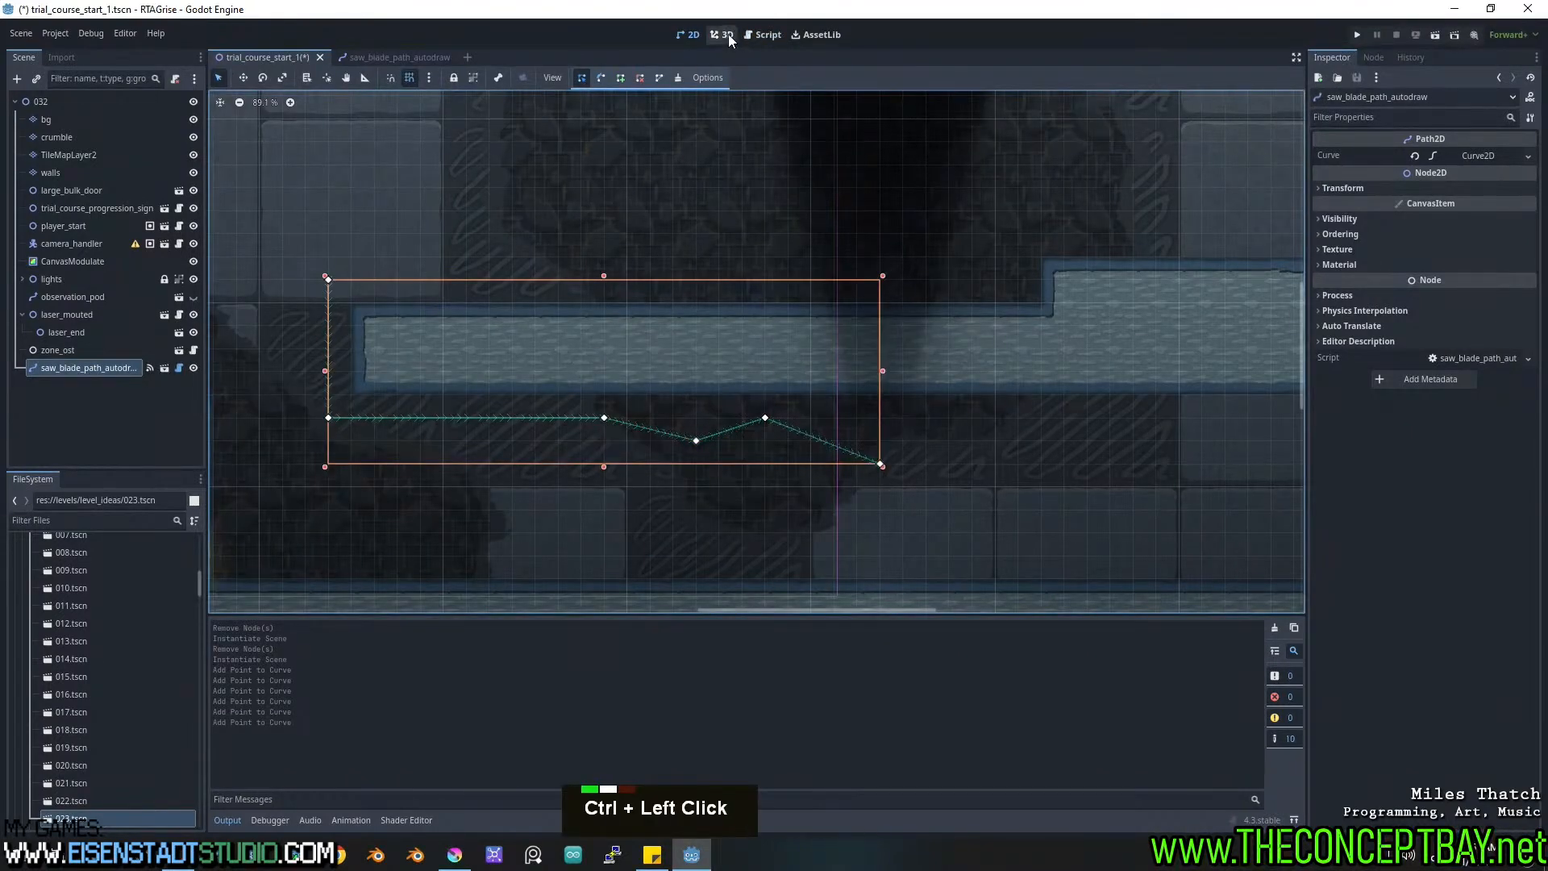
Move the continue statement to the first line inside the if block, save the script, and return to the 2D scene.
left_click(719, 36)
double_click(769, 36)
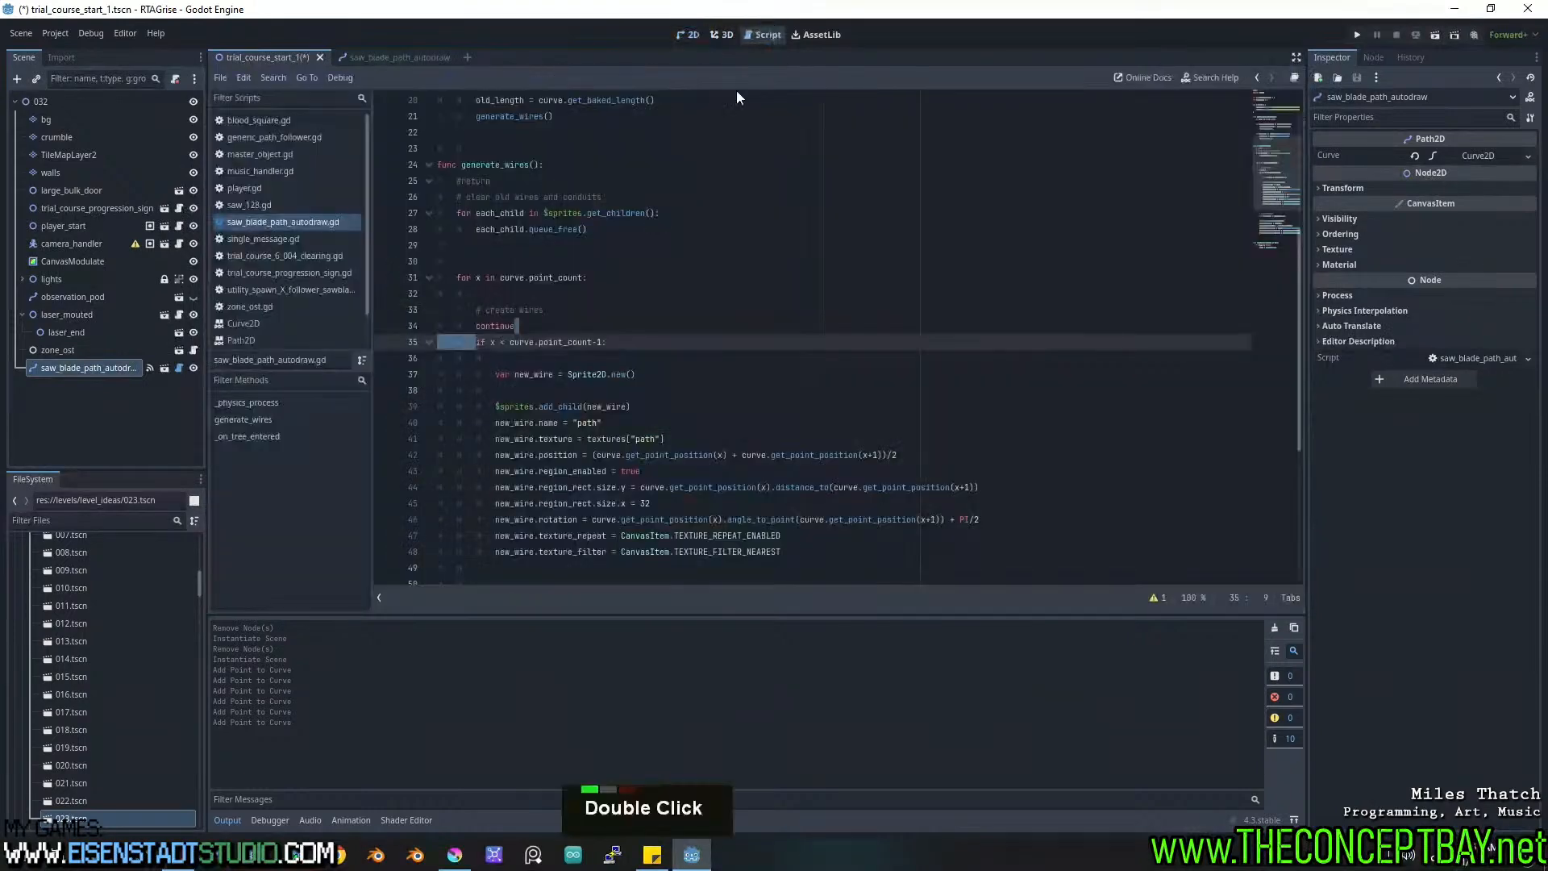
double_click(500, 327)
key("ctrl+x")
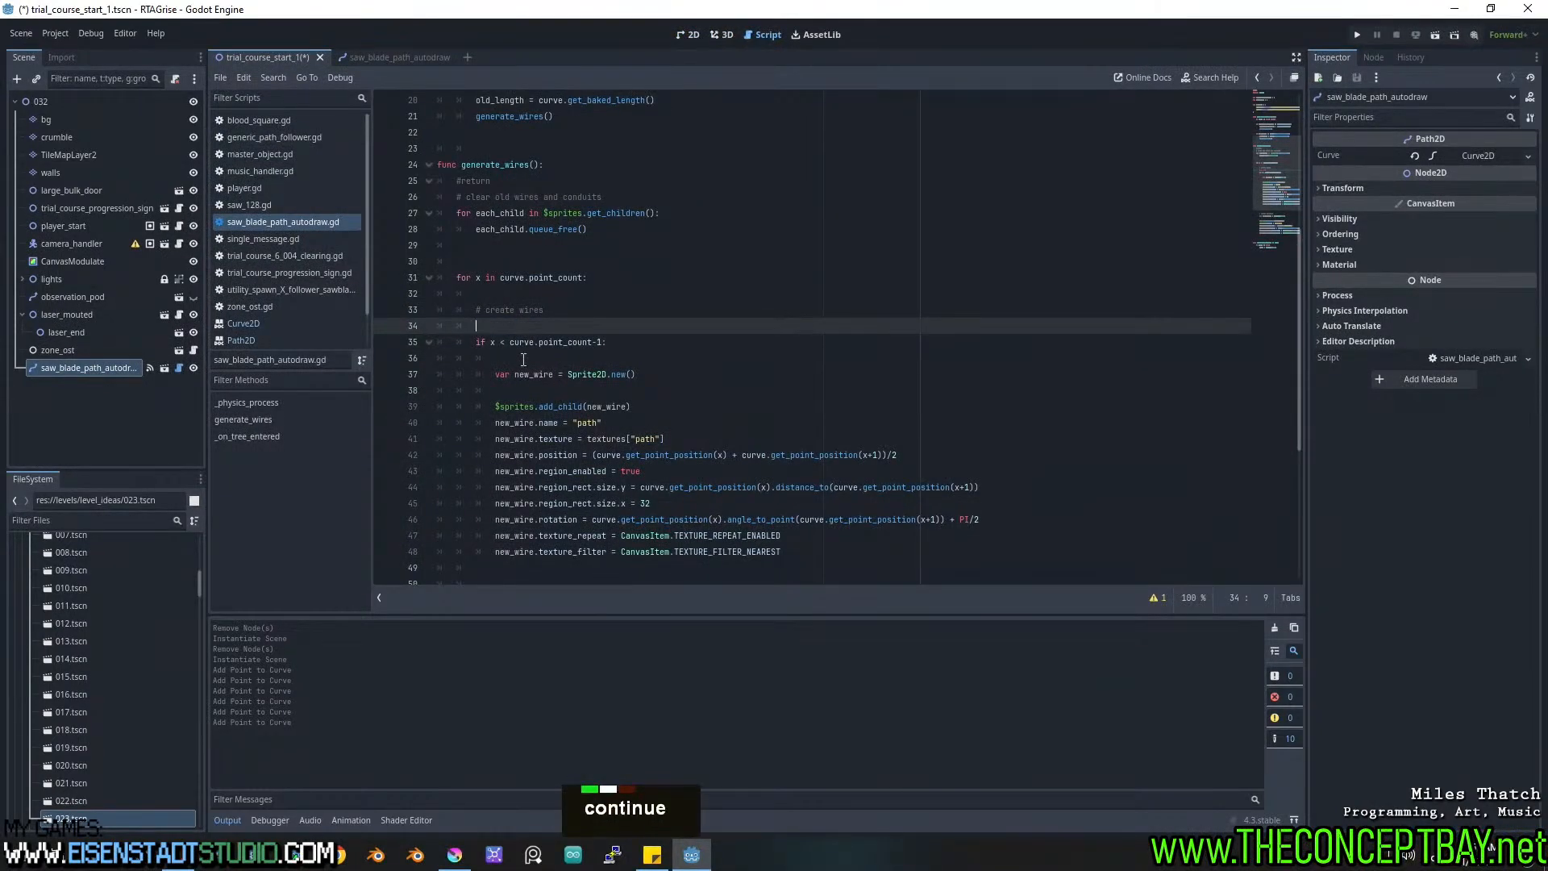
left_click(523, 357)
key("ctrl+v")
key("ctrl+s")
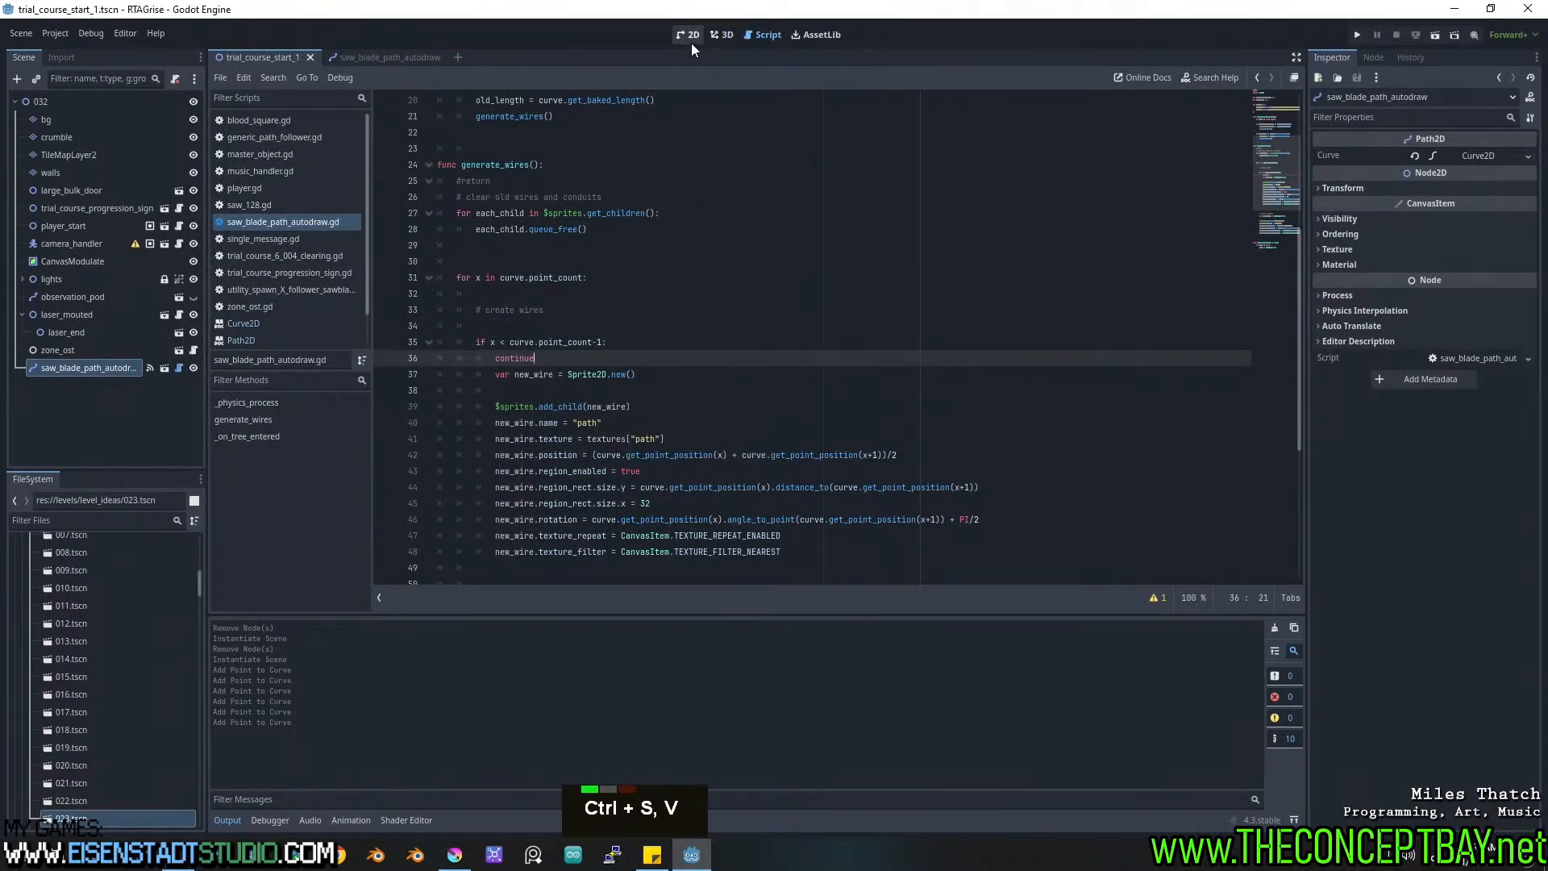
left_click(688, 35)
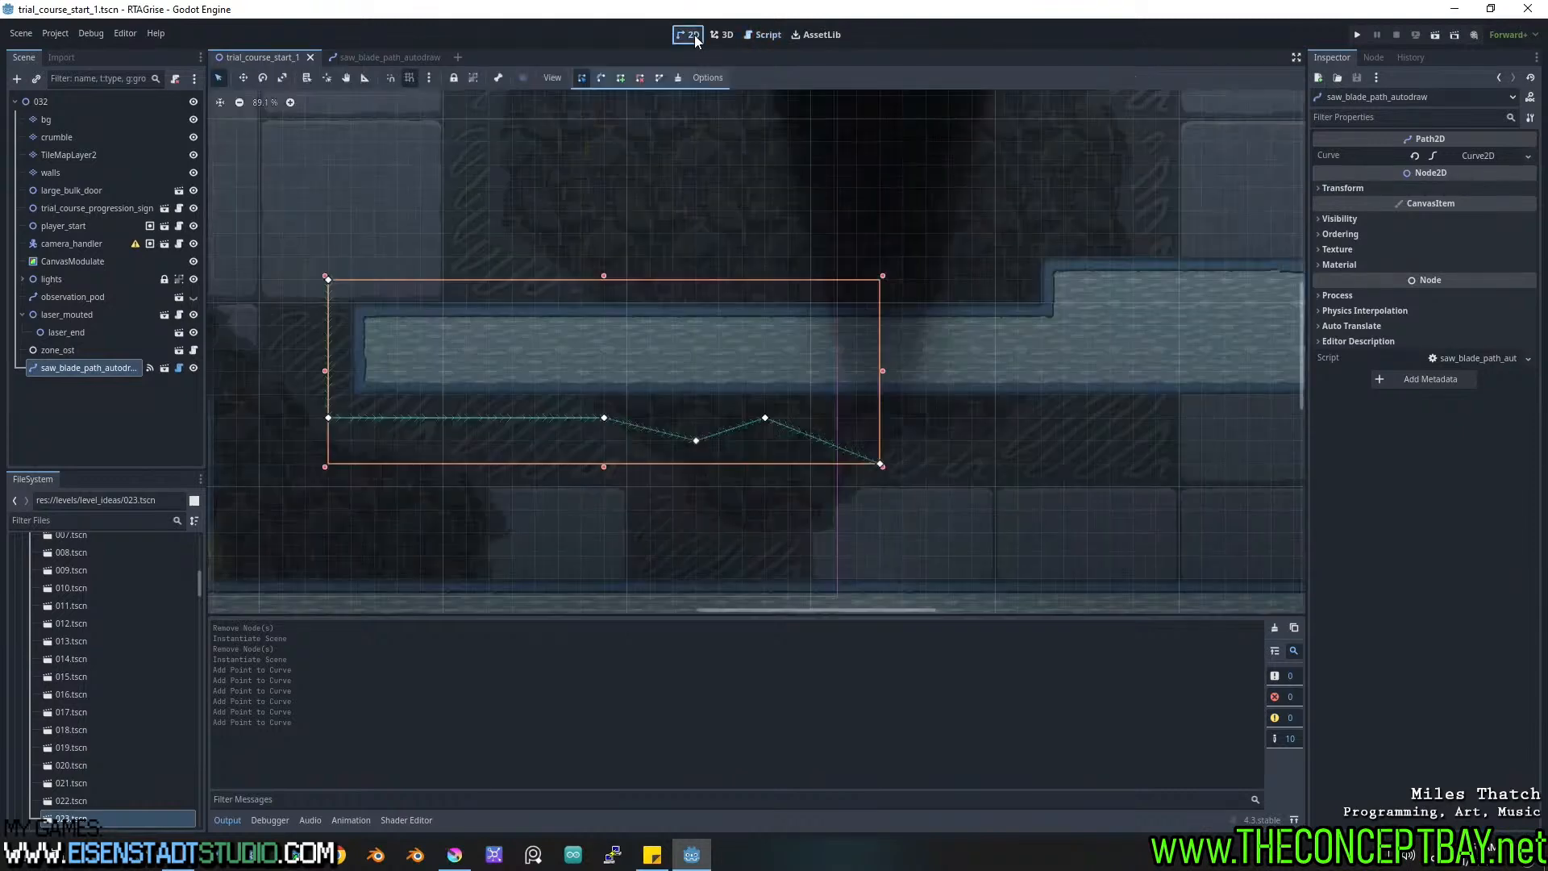
Try one more curve point beyond the path's end, and remove the continue statement from the if block.
left_click(963, 436, "ctrl")
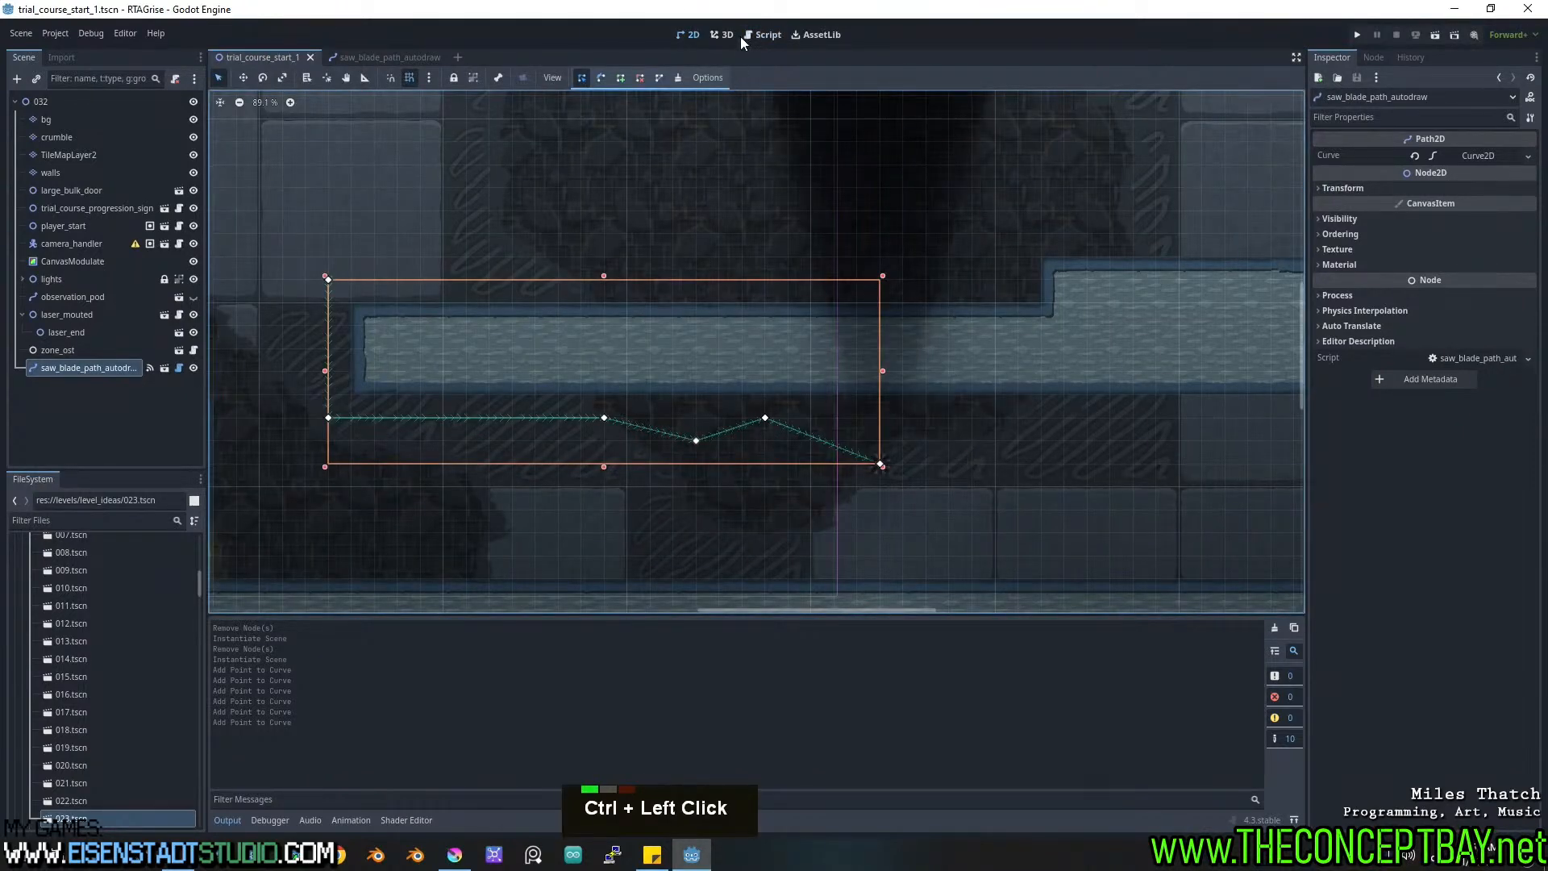
left_click(761, 35)
left_click_drag(535, 358, 492, 364)
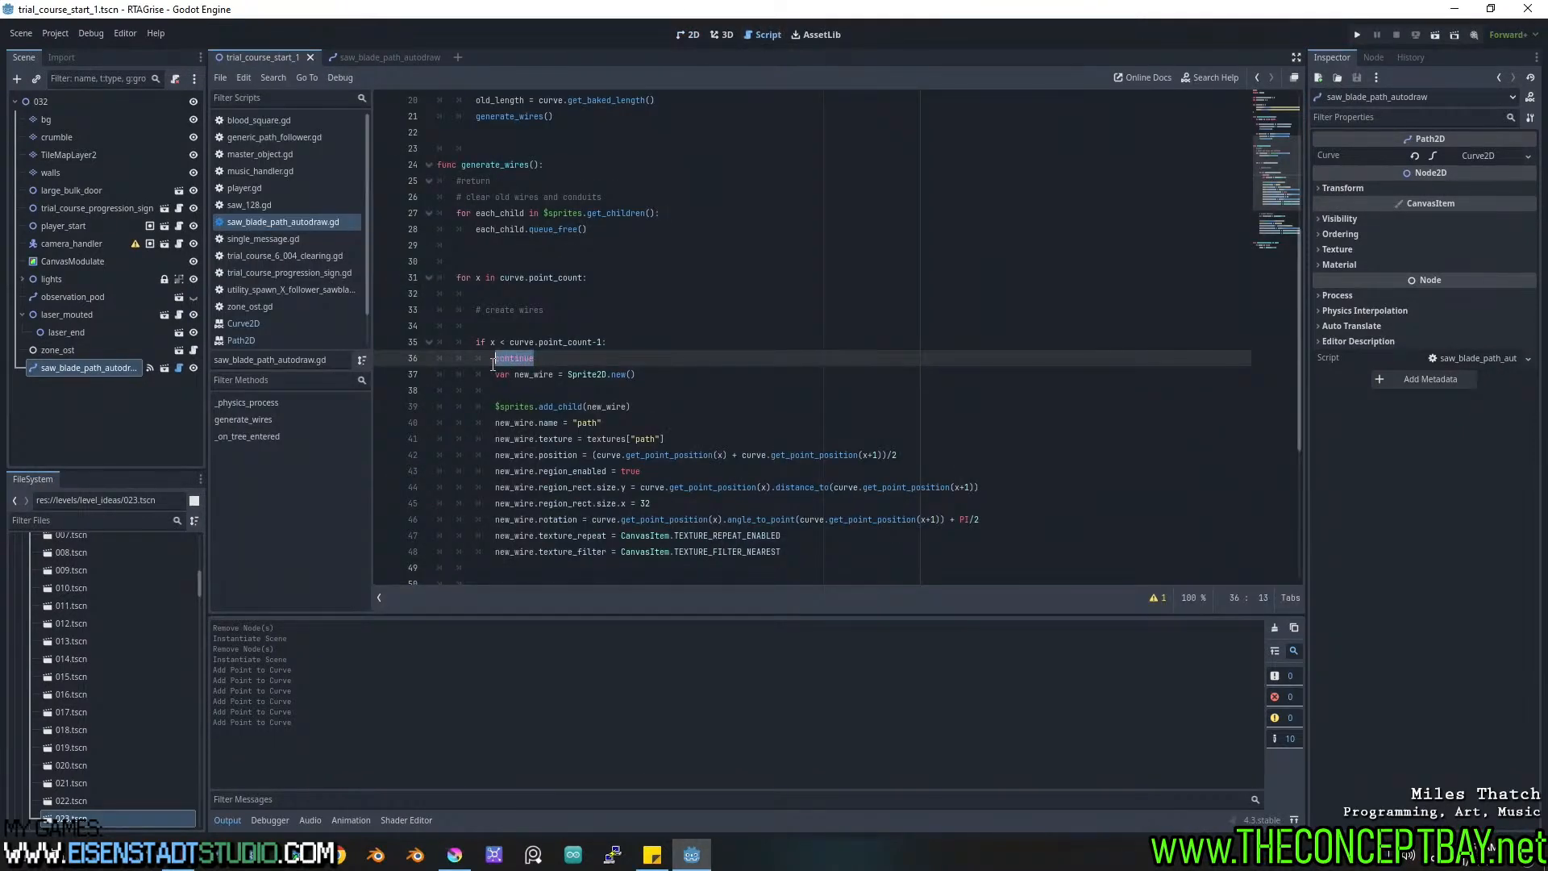
key("ctrl+x")
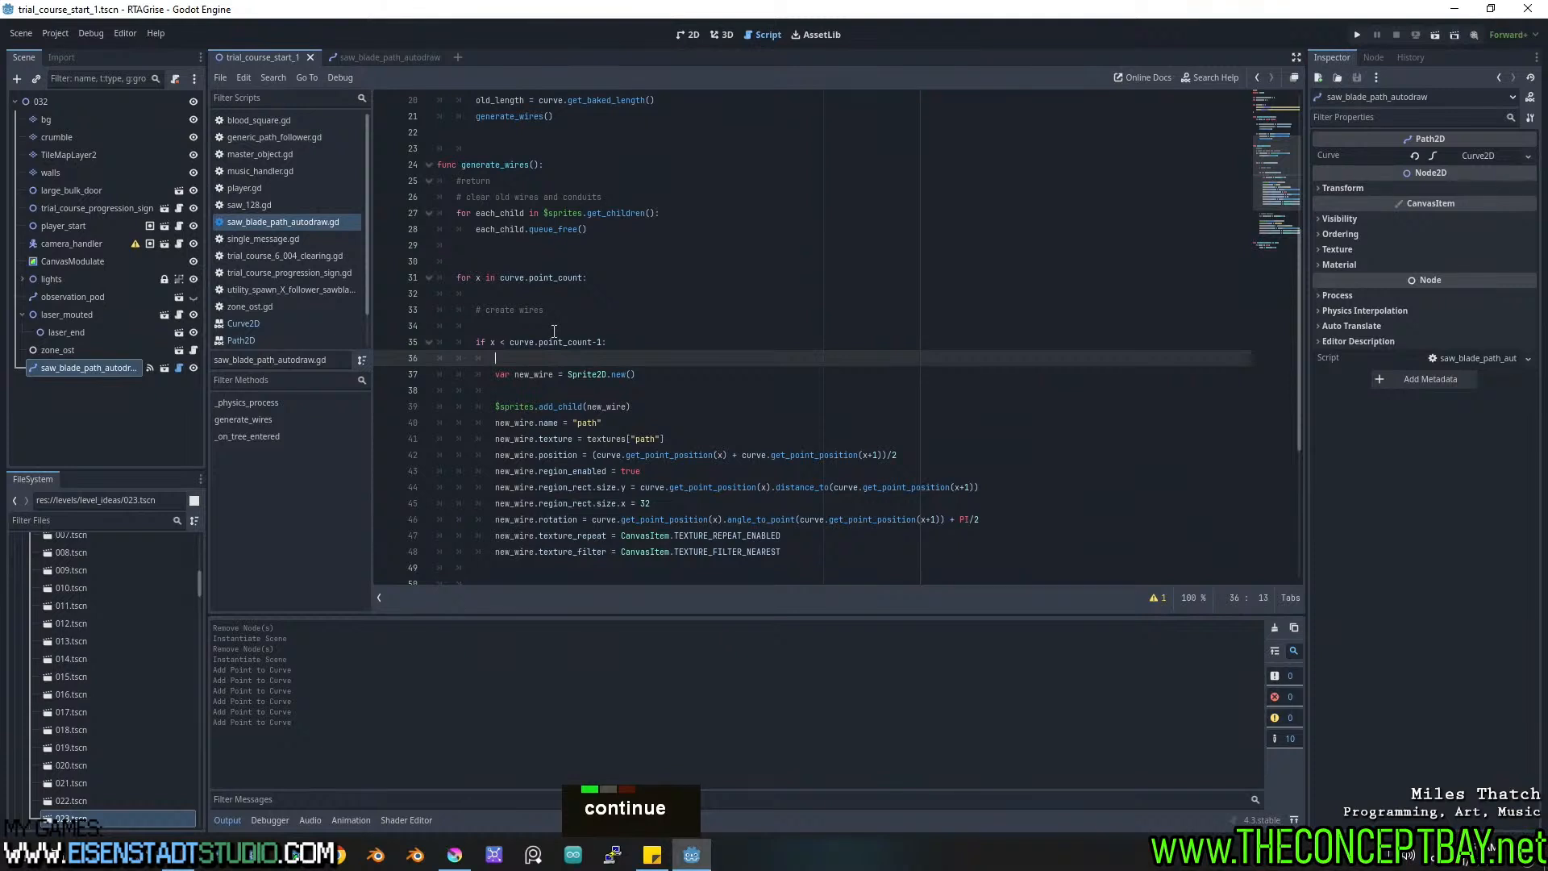
Add a prints statement under the create wires comment with x as its first argument.
left_click(583, 312)
key("Return")
type("pr")
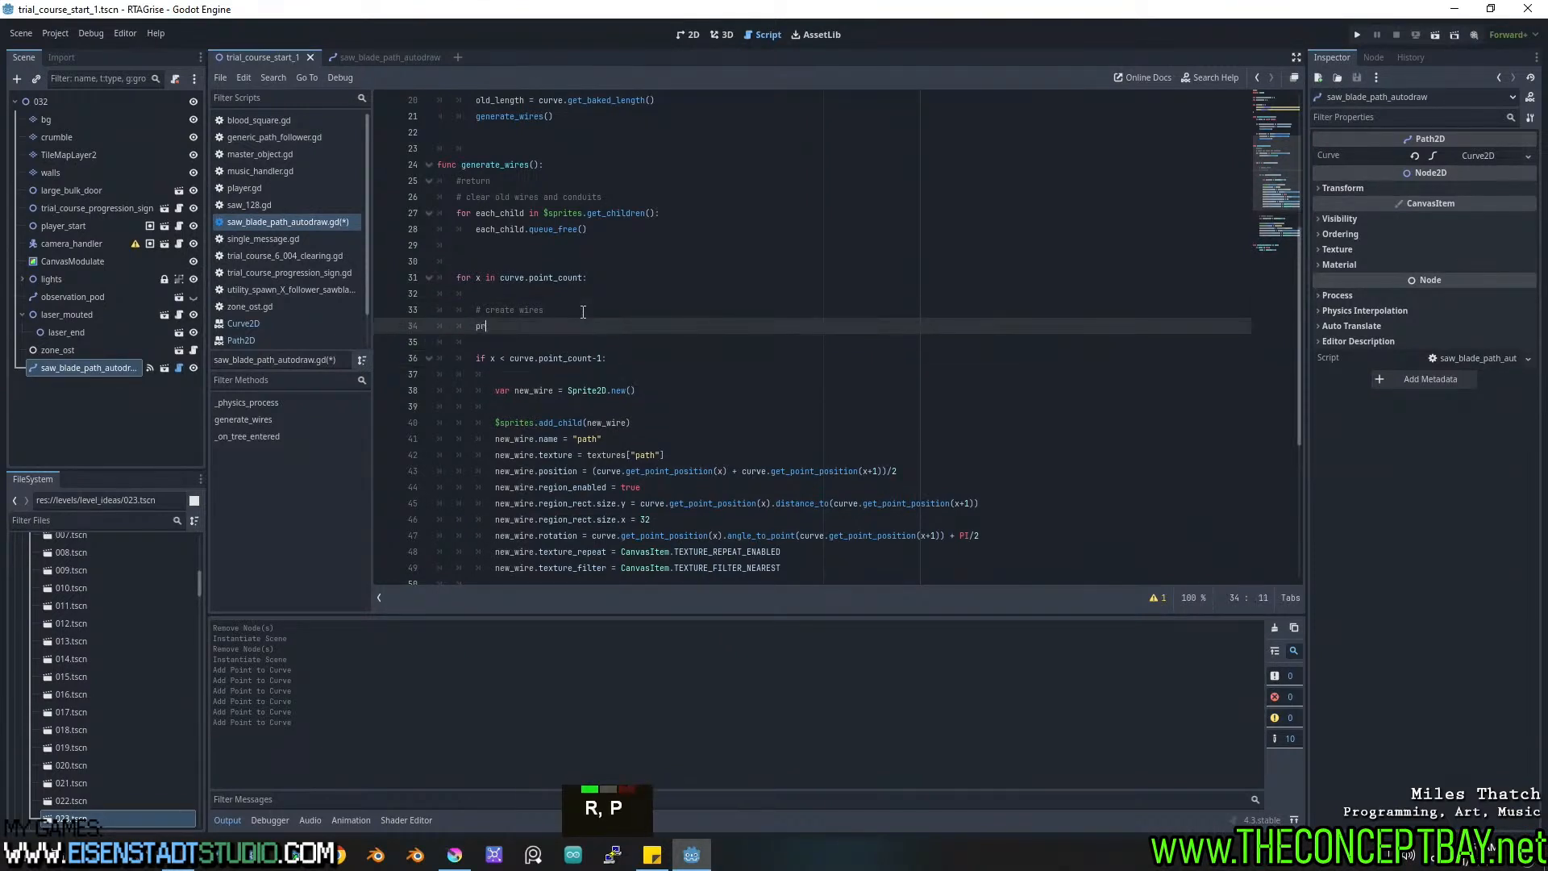
type("int(x,)")
key("Left")
type(",")
key("ctrl+space")
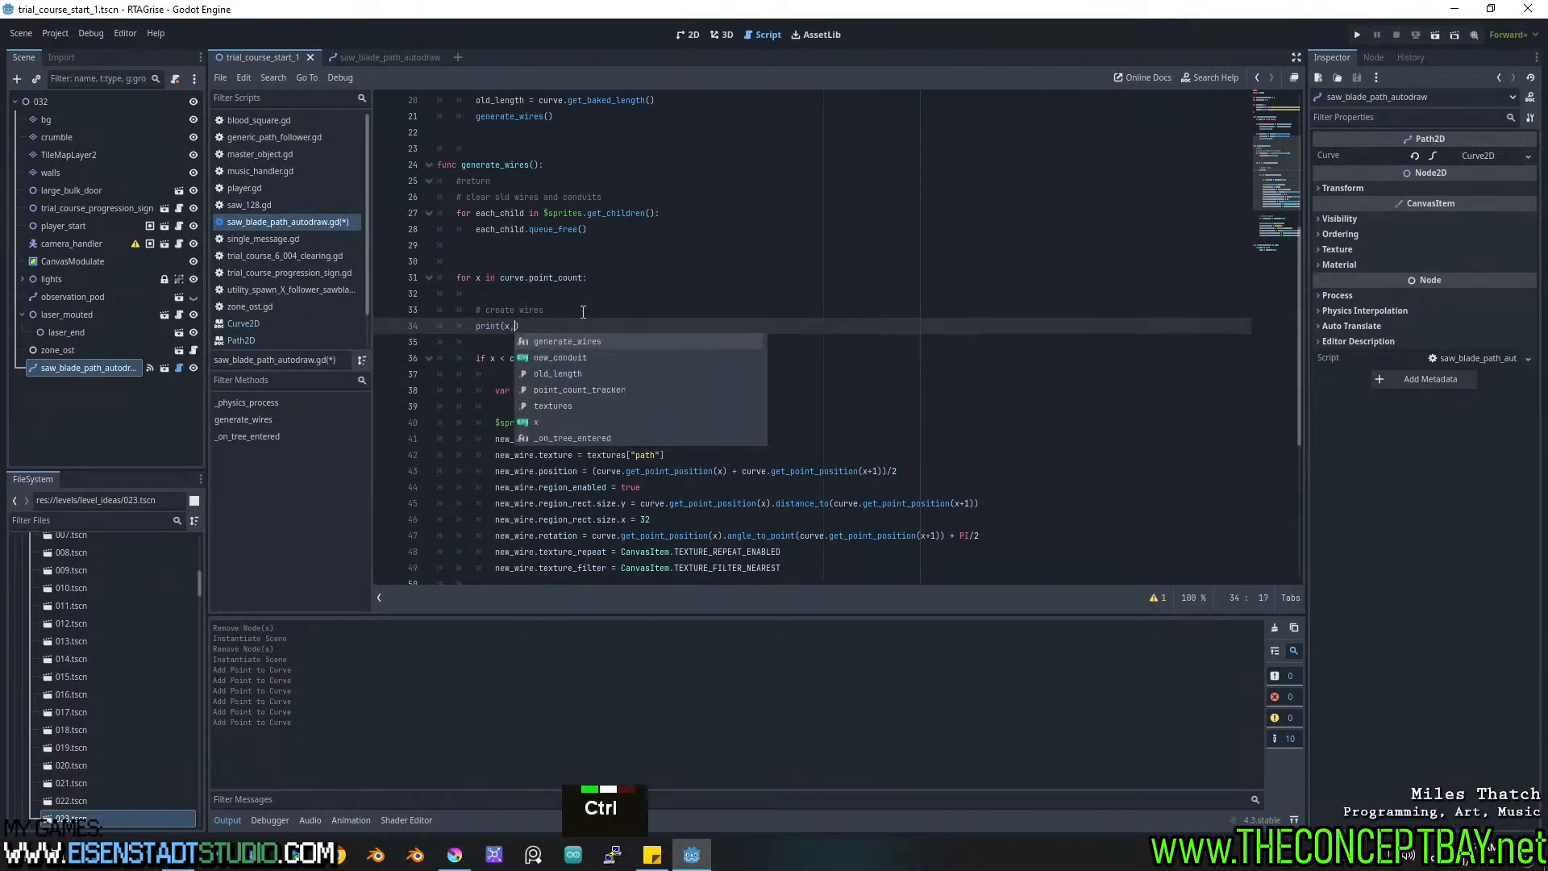
key("ctrl+Left")
key("Left")
type("s")
key("ctrl+Right")
key("Right")
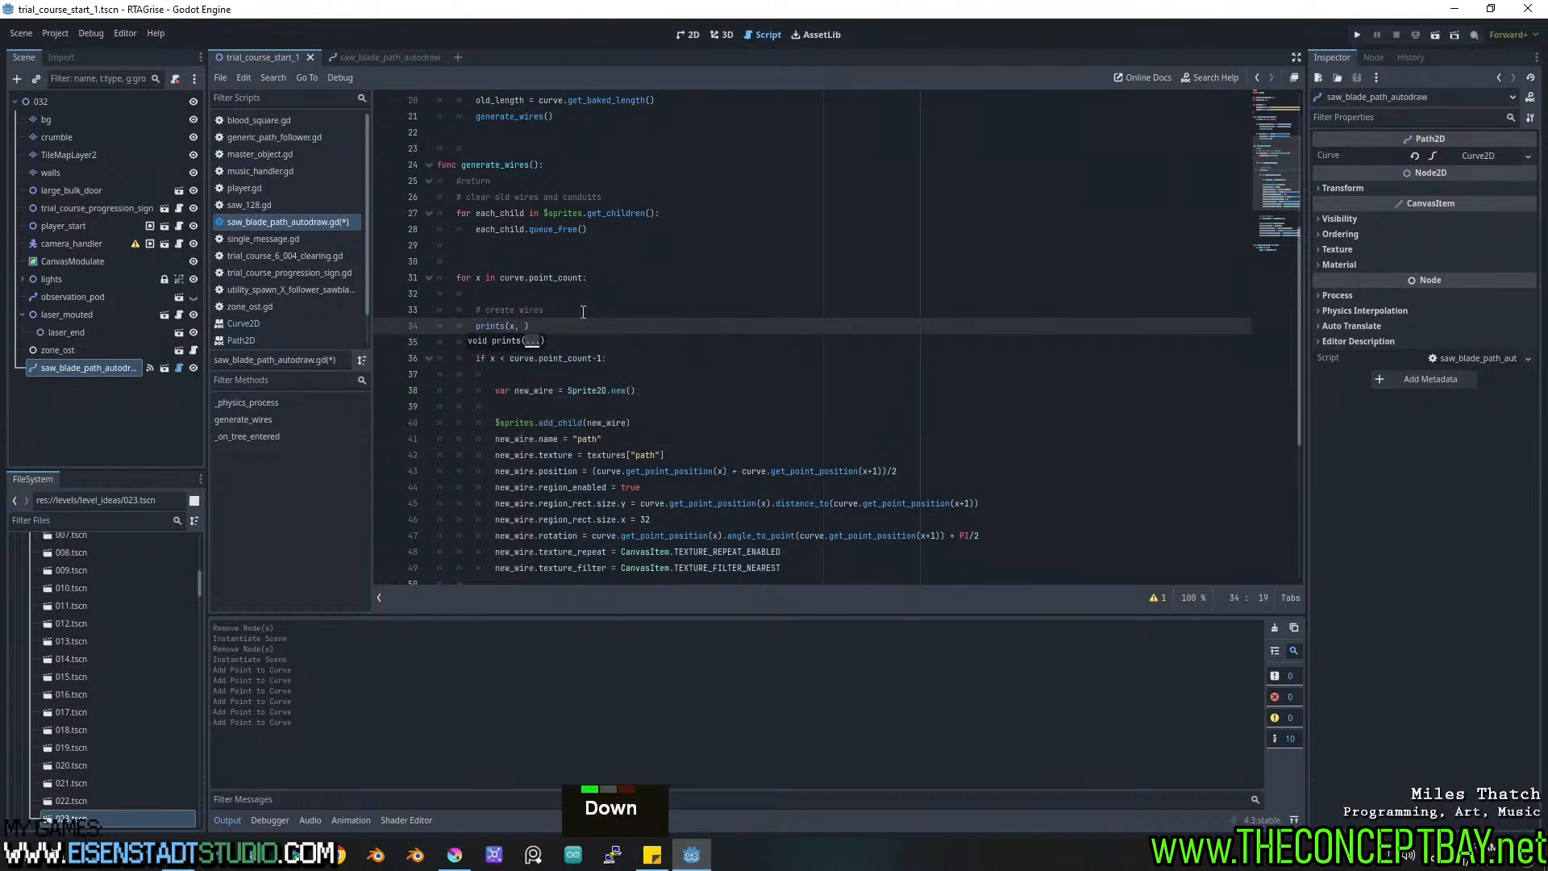
Copy curve.point_count-1 from the if condition into the prints call as its second argument, and save the script.
key("Down")
key("Down")
key("ctrl+Left")
key("ctrl+shift+Right")
key("ctrl+shift+Right")
key("ctrl+shift+Right")
key("ctrl+c")
key("Up")
key("Up")
key("ctrl+v")
key("ctrl+s")
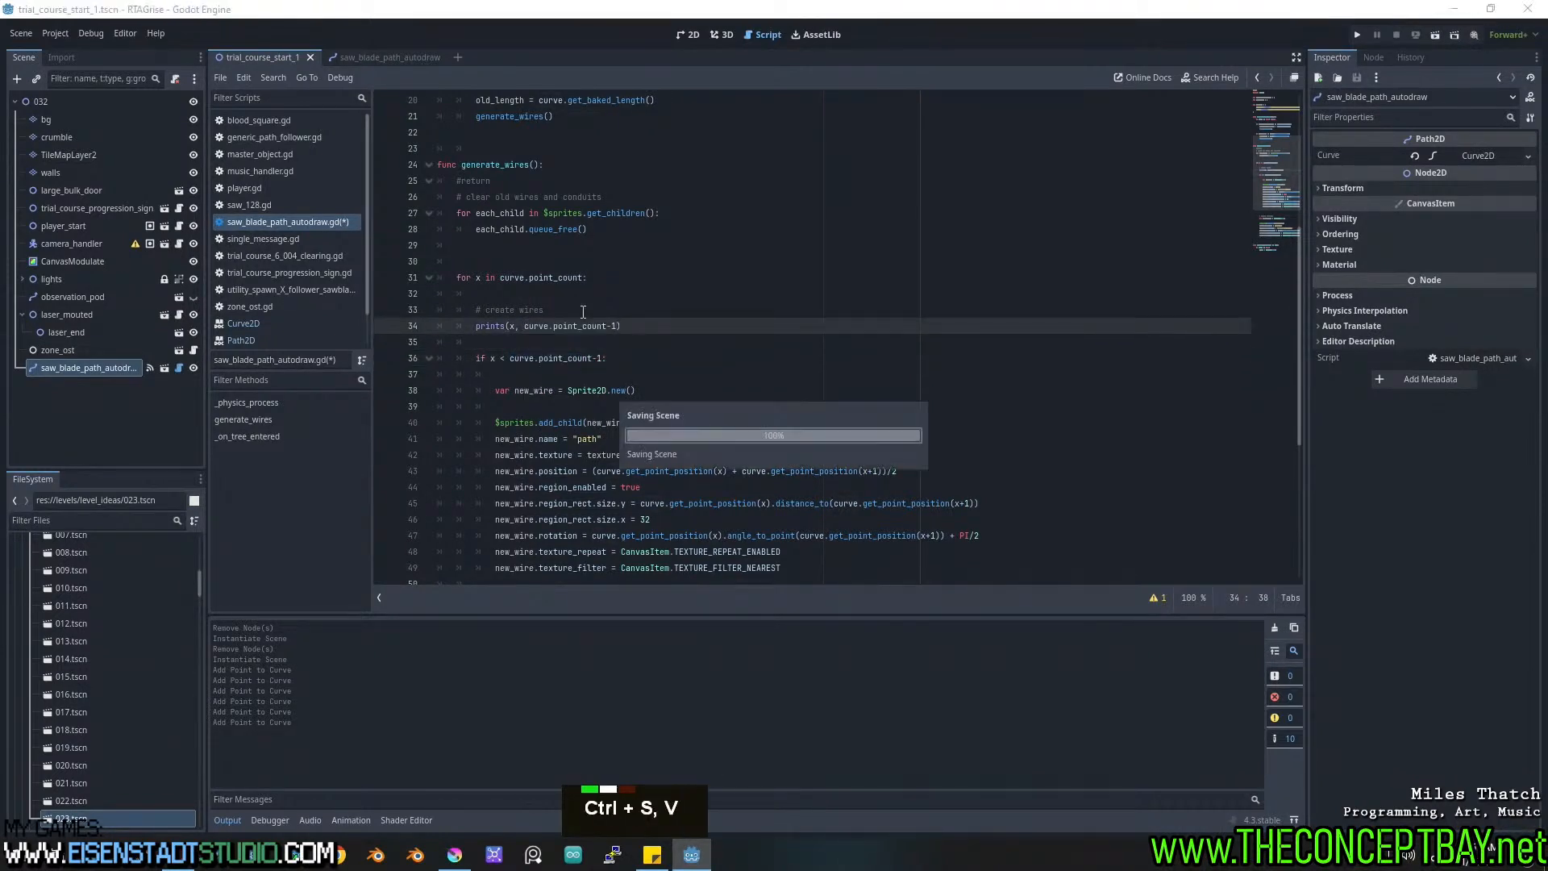
In the 2D scene, try adding curve points beyond the path's last point and review the printed values.
left_click(689, 36)
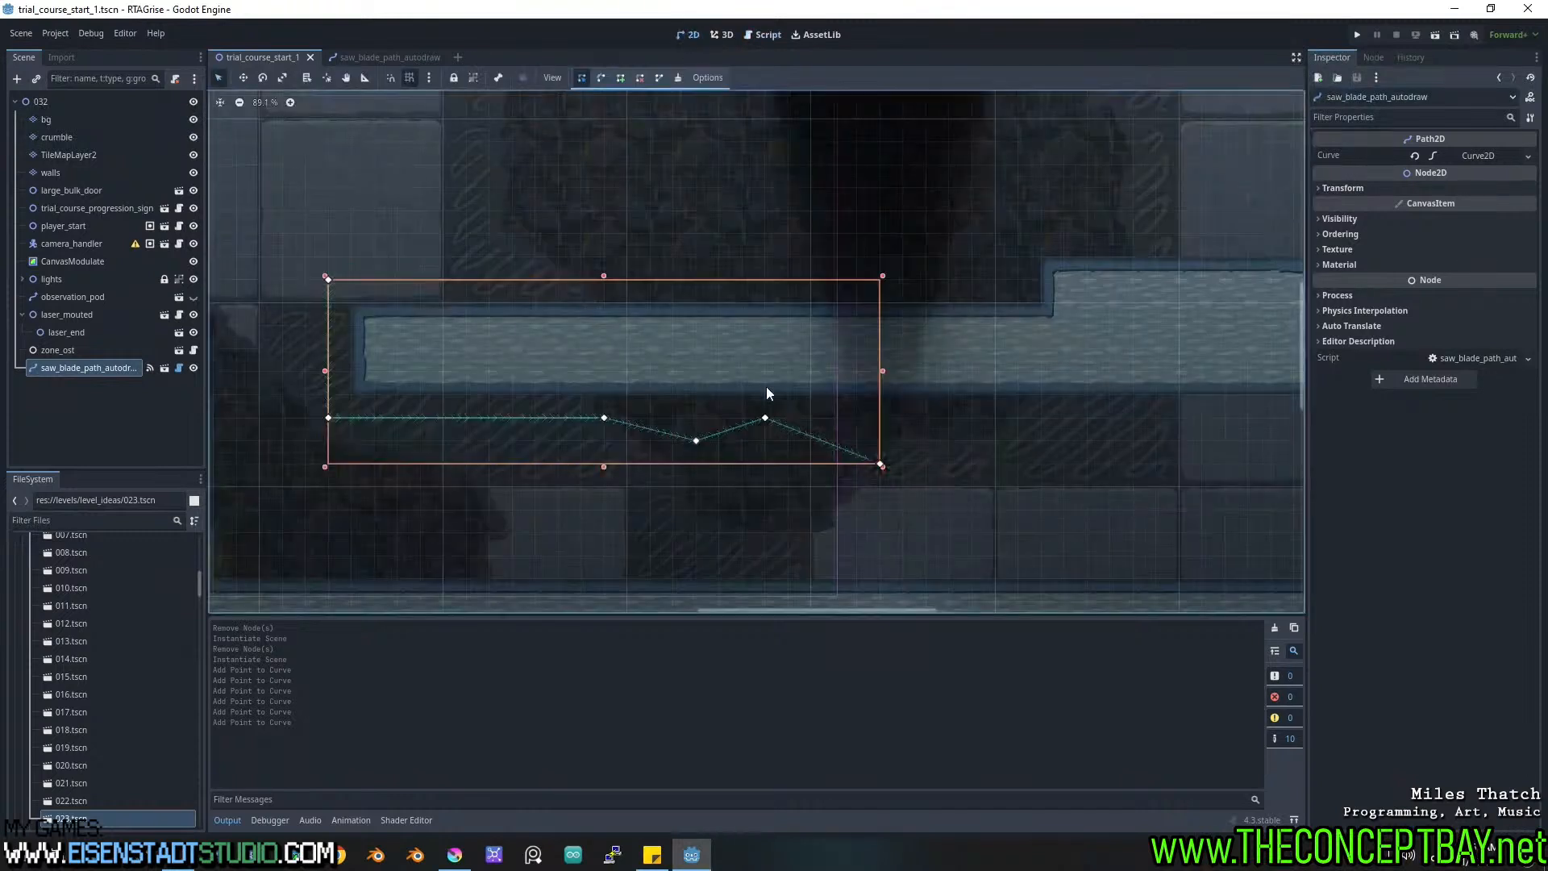
left_click(1001, 438, "ctrl")
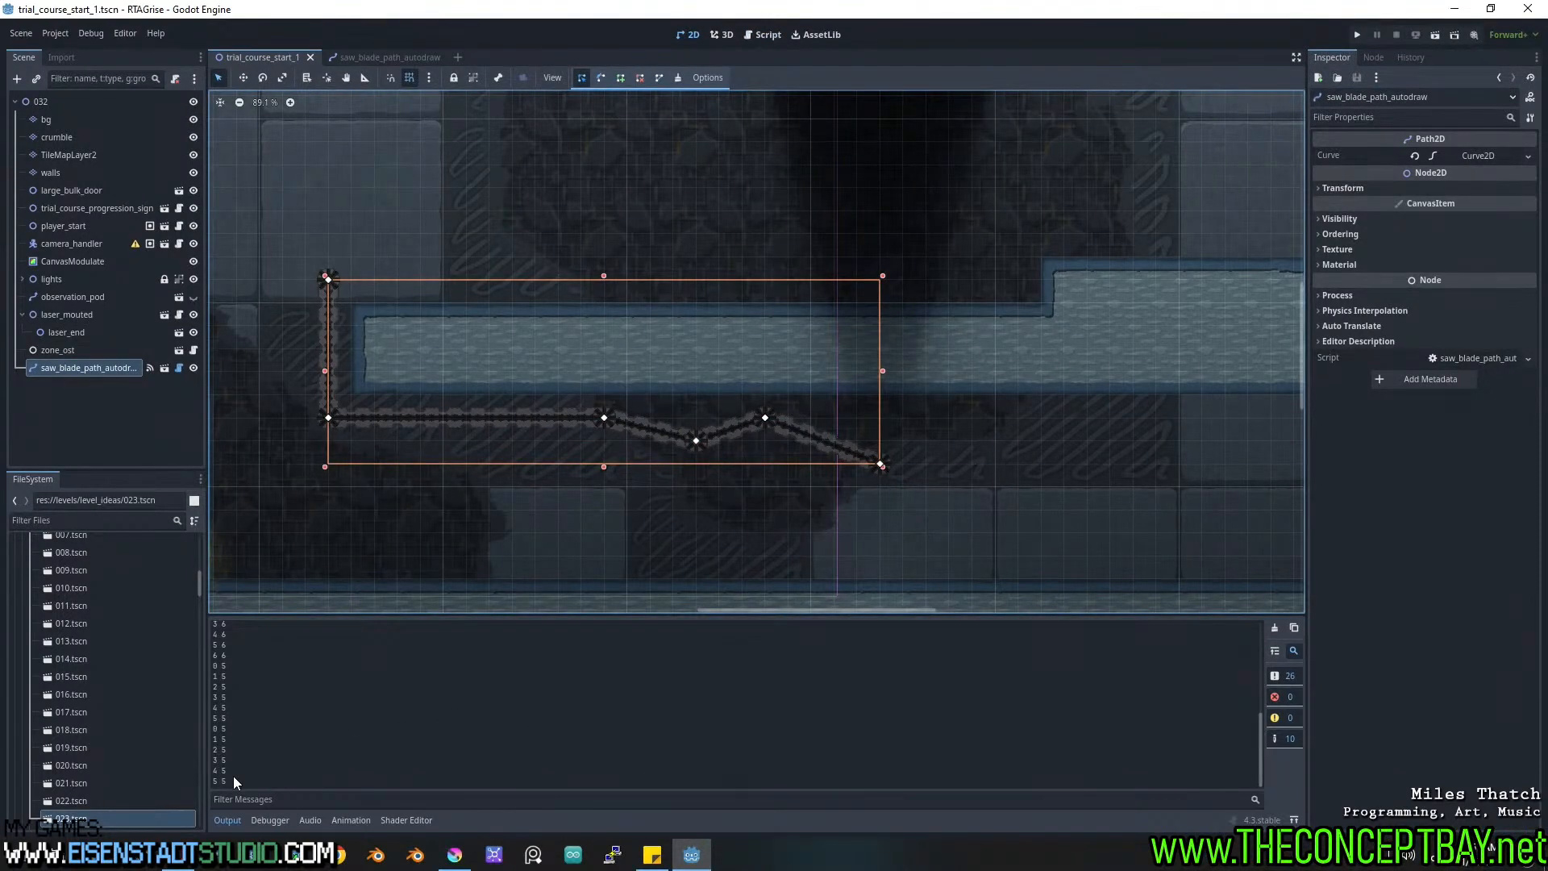
left_click(969, 442, "ctrl")
left_click(969, 442, "ctrl")
left_click(998, 433, "ctrl")
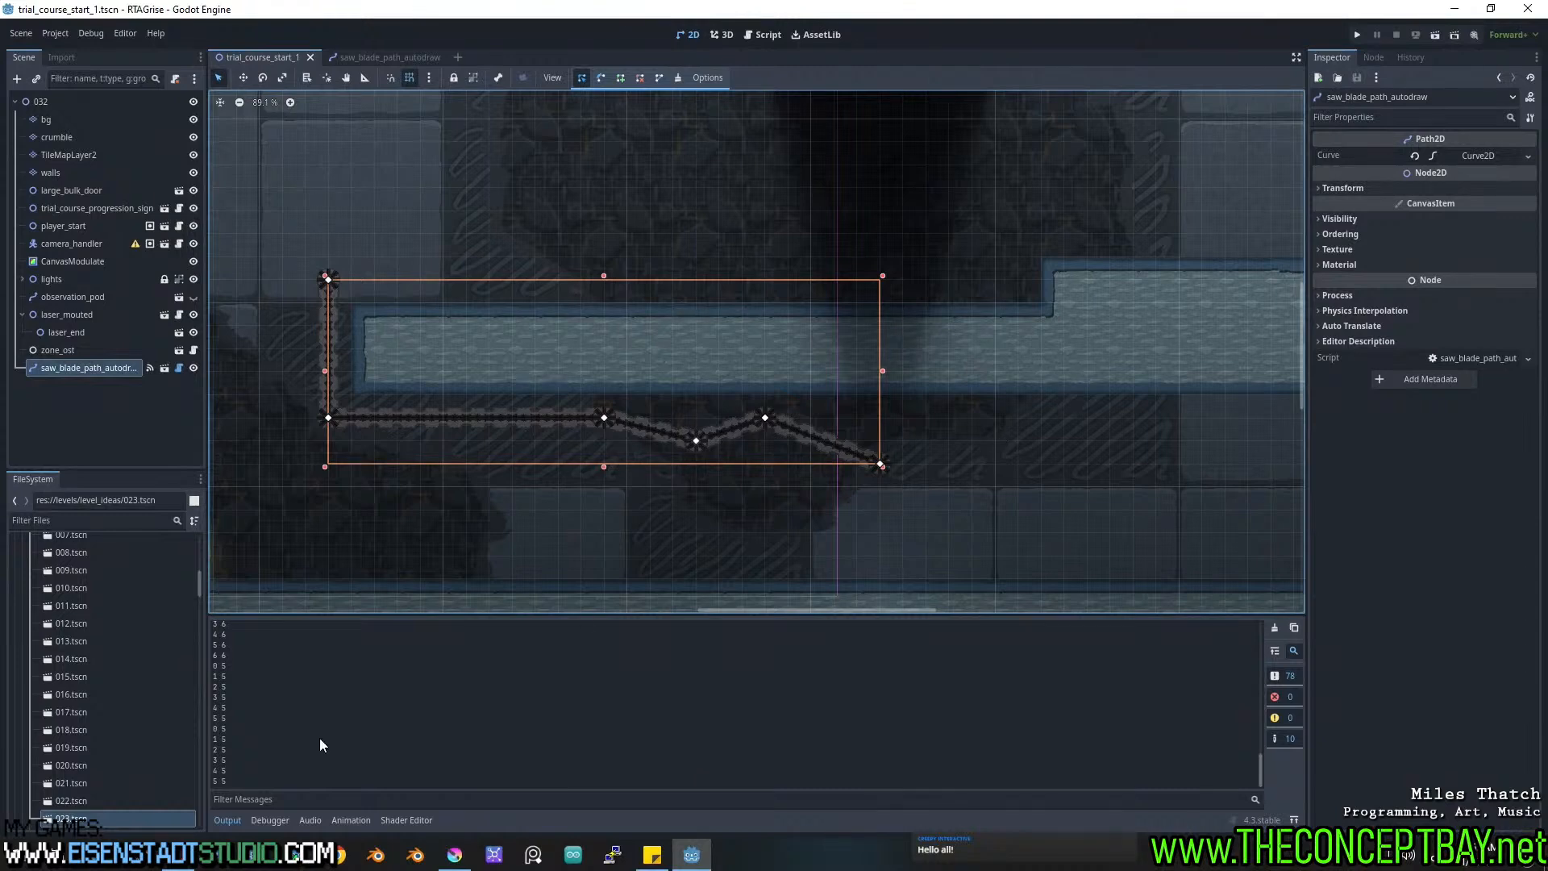
scroll(307, 751, "up", 18)
scroll(306, 746, "up", 16)
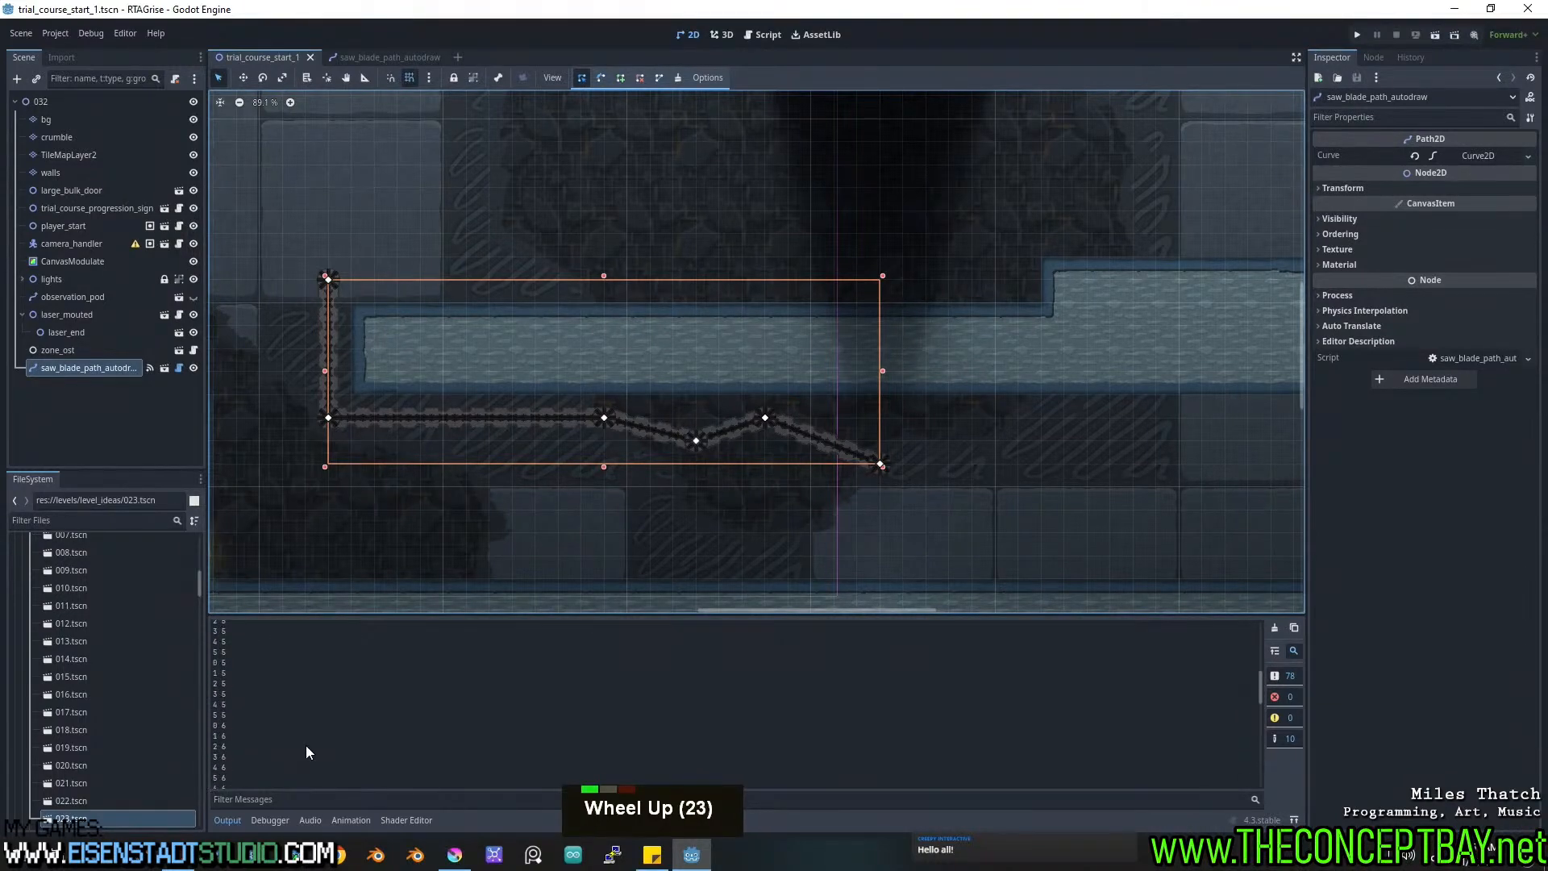
scroll(306, 752, "down", 6)
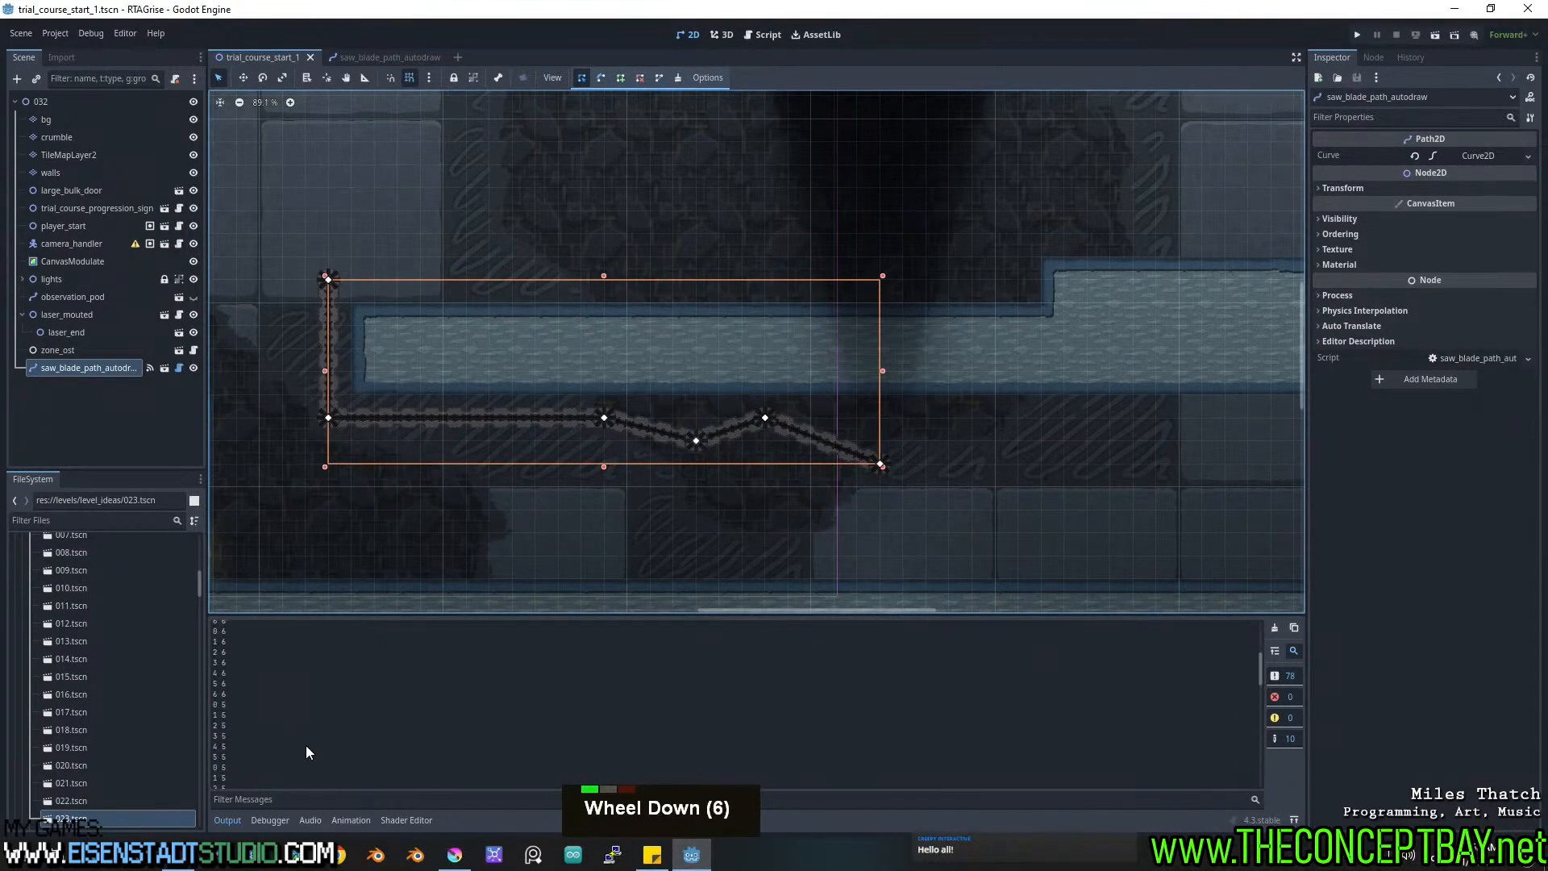
Clear the output log, try a single new curve point, and read the printed index and point count pairs.
left_click(1273, 627)
left_click(1043, 447, "ctrl")
scroll(348, 758, "up", 10)
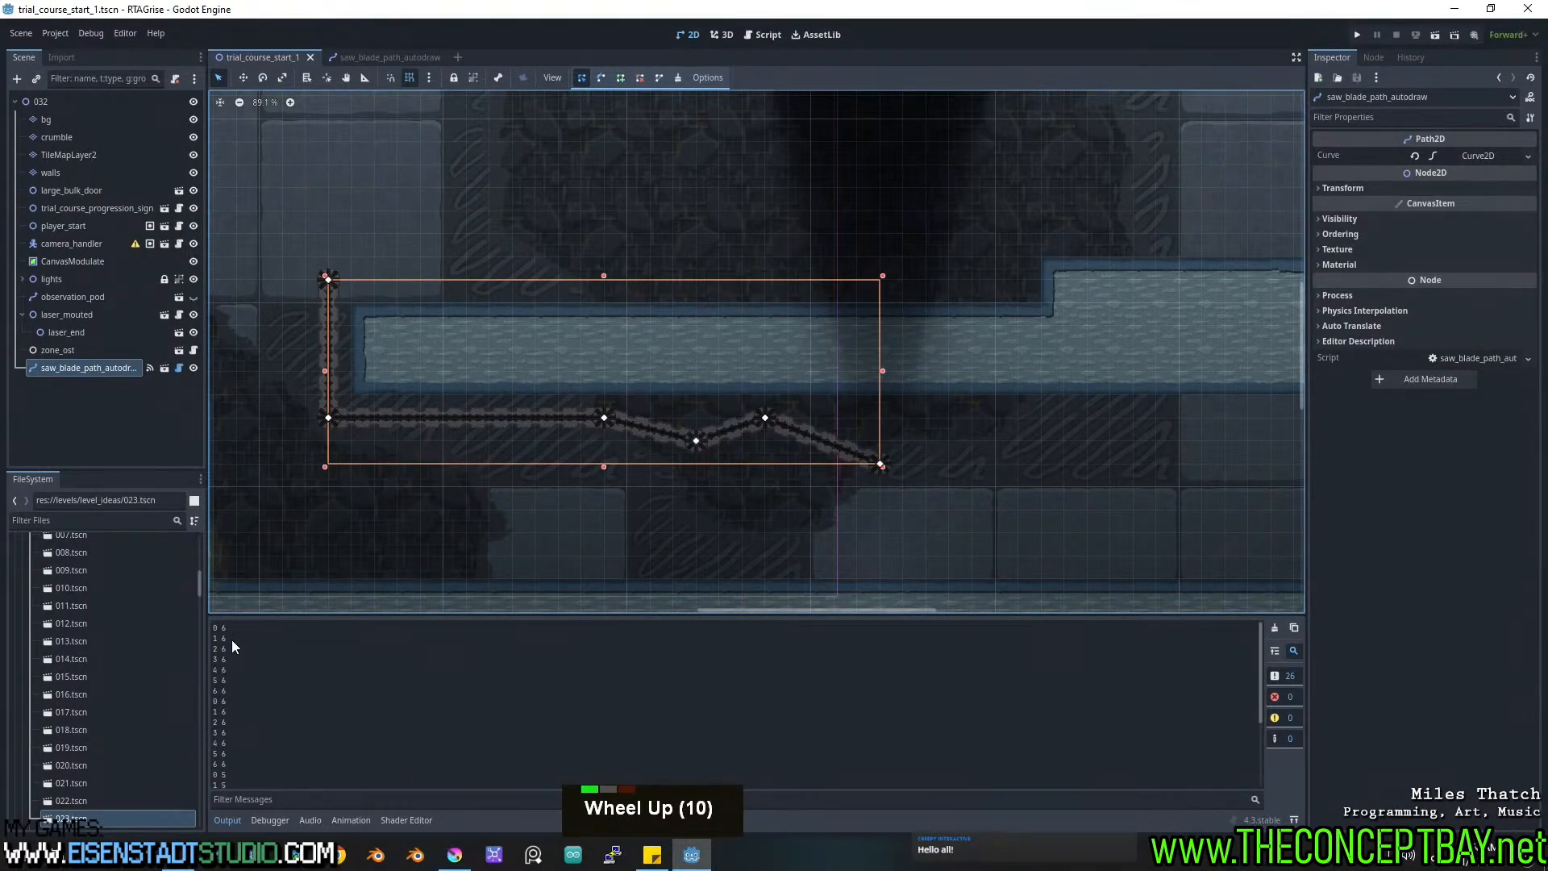
scroll(250, 724, "down", 9)
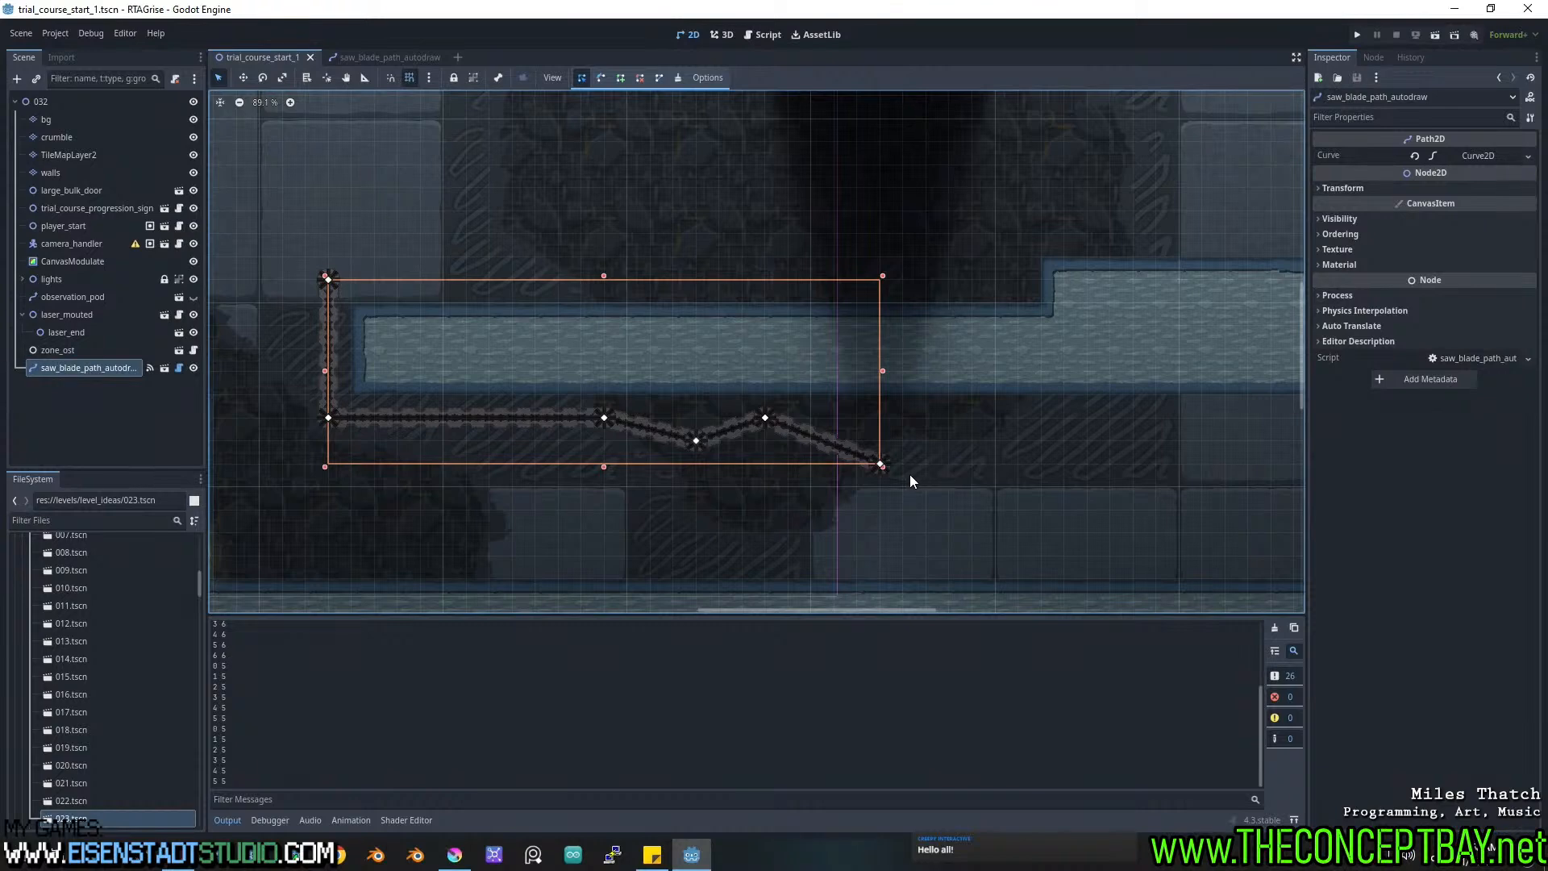
Repeat the attempts to add a curve point past the path's end, clearing the output log between rounds.
left_click(1041, 427, "ctrl")
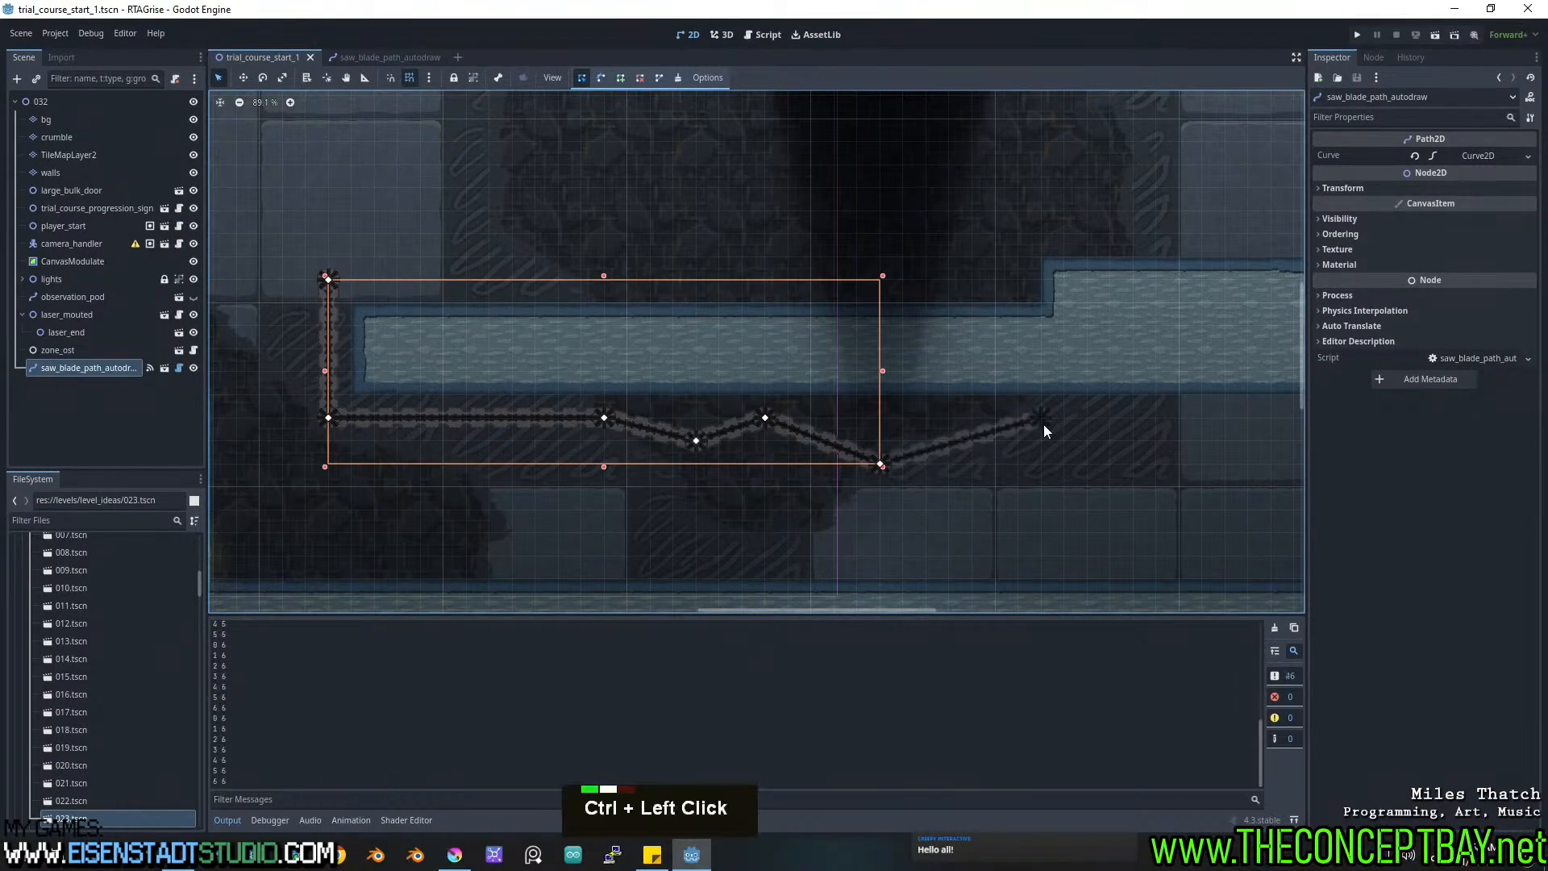
left_click(1003, 440, "ctrl")
left_click(1038, 432, "ctrl")
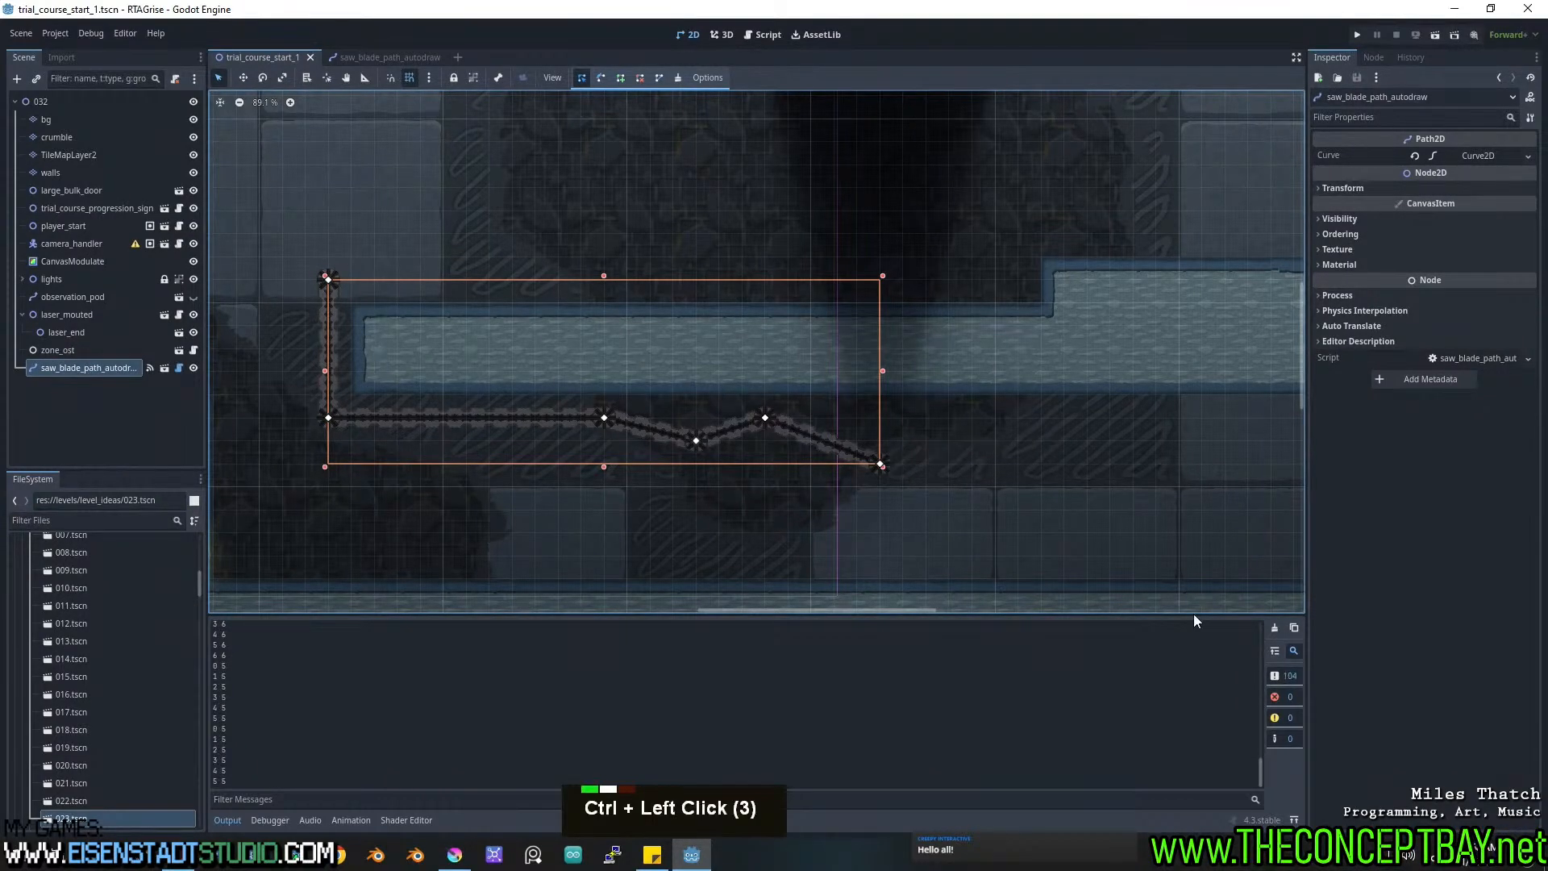
left_click(1273, 628)
left_click(1016, 448, "ctrl")
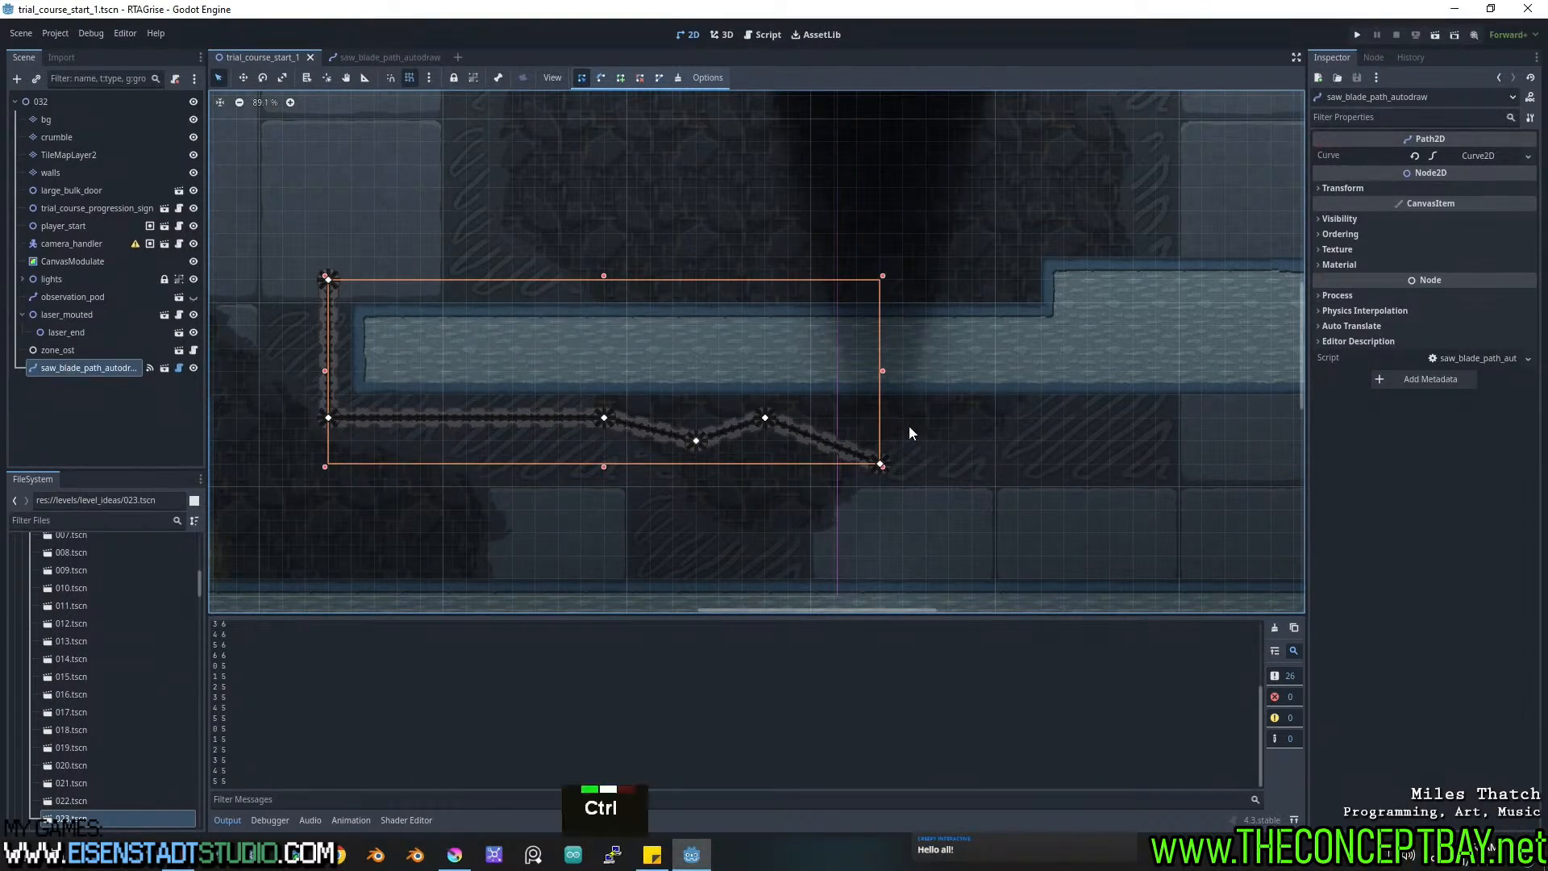
left_click(1064, 428, "ctrl")
left_click(1005, 419, "ctrl")
left_click(1273, 628)
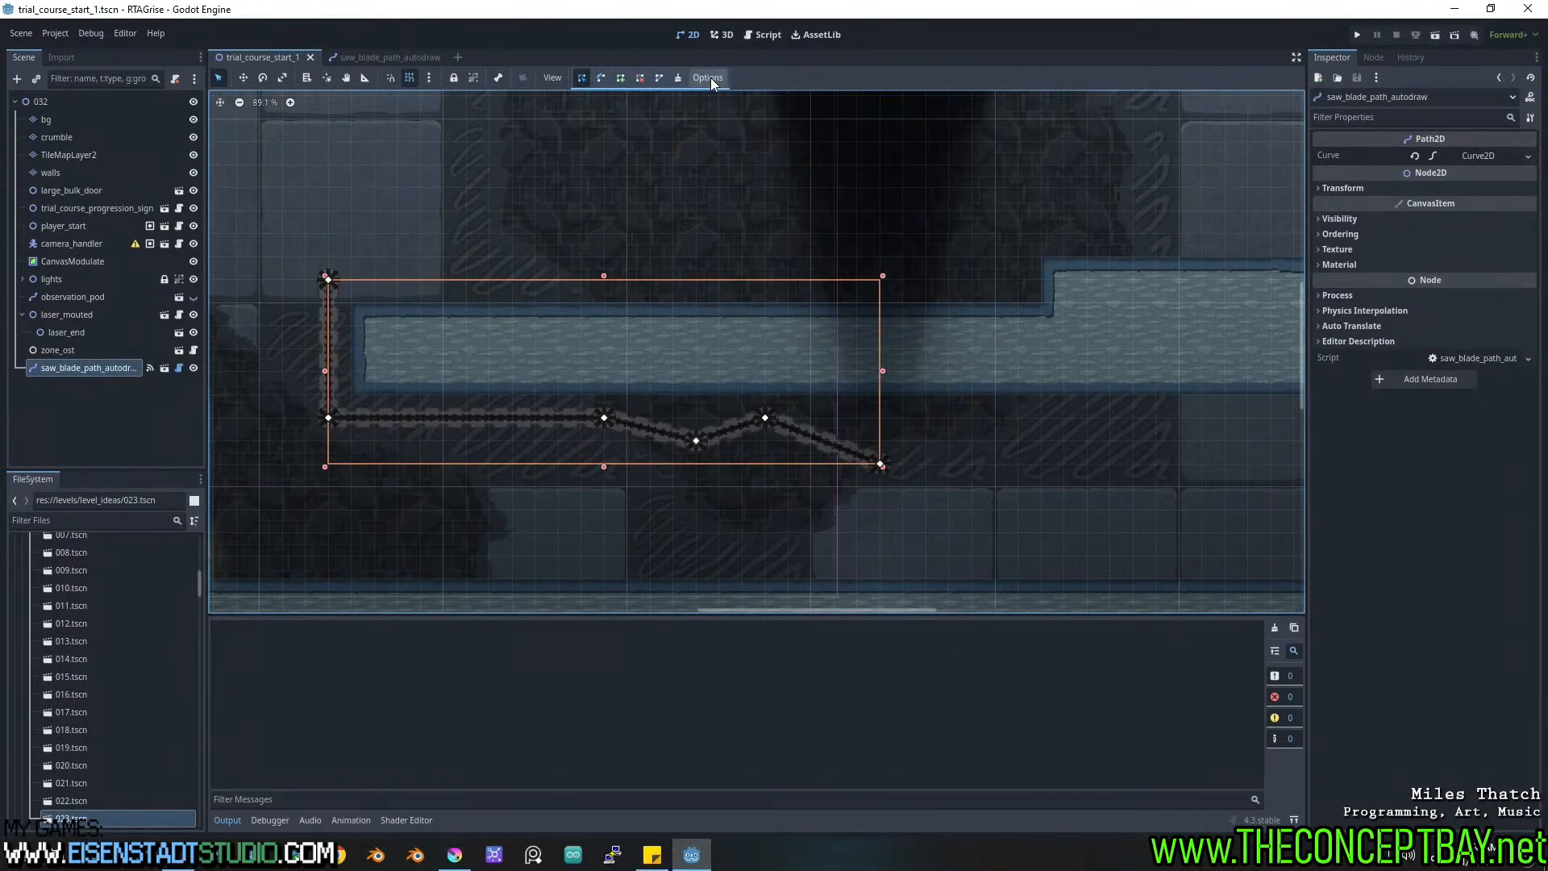
scroll(911, 408, "down", 4)
middle_click_drag(911, 408, 821, 429)
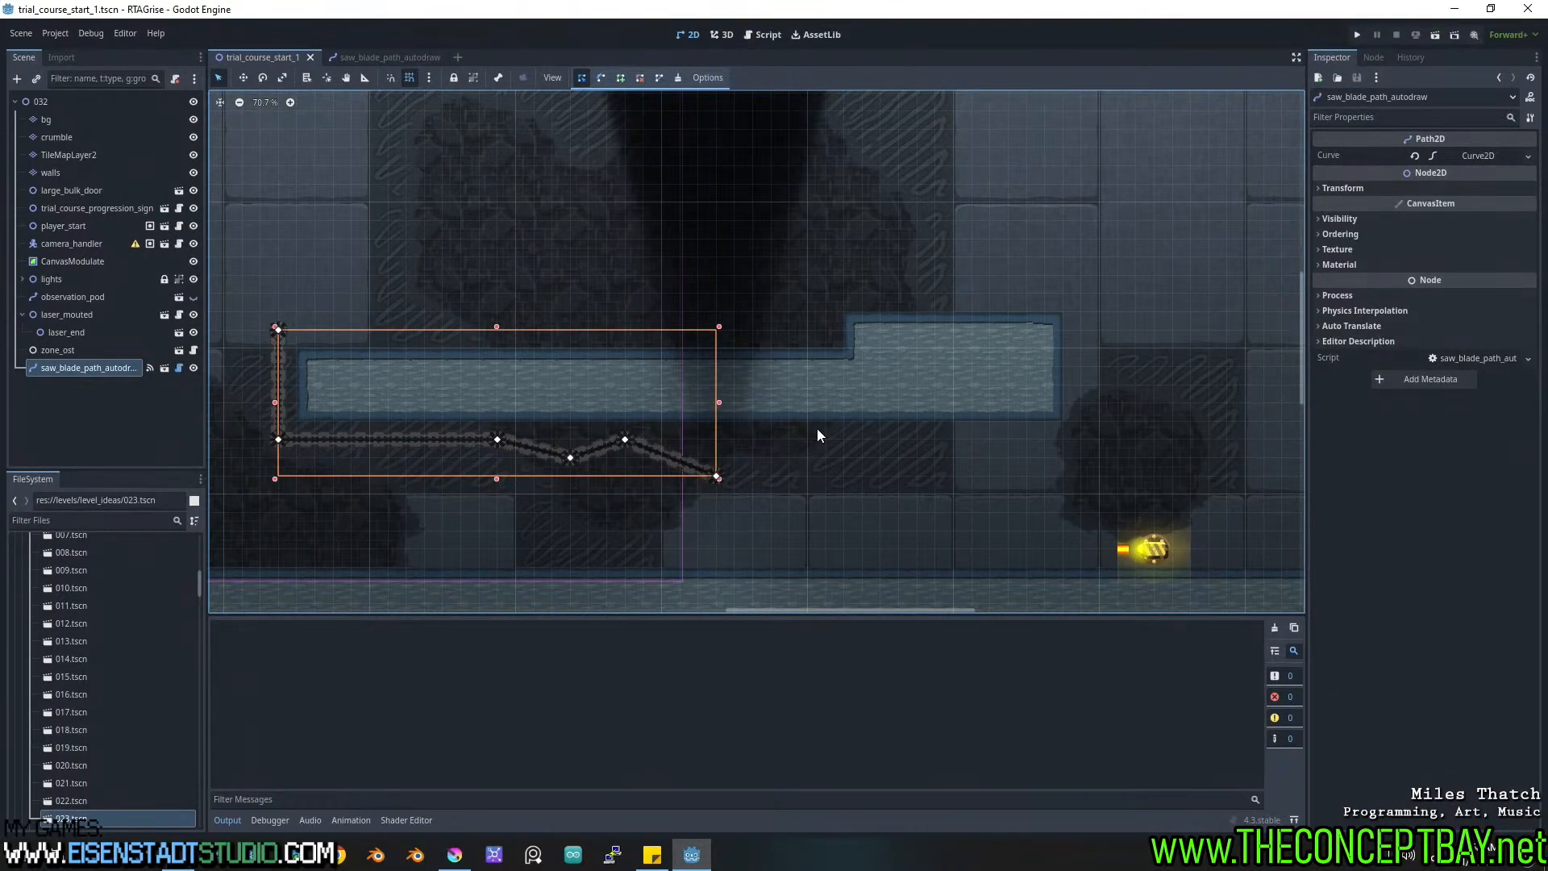
mouse_move(751, 495)
middle_mouse_down()
mouse_move(981, 505)
mouse_move(759, 509)
middle_mouse_up()
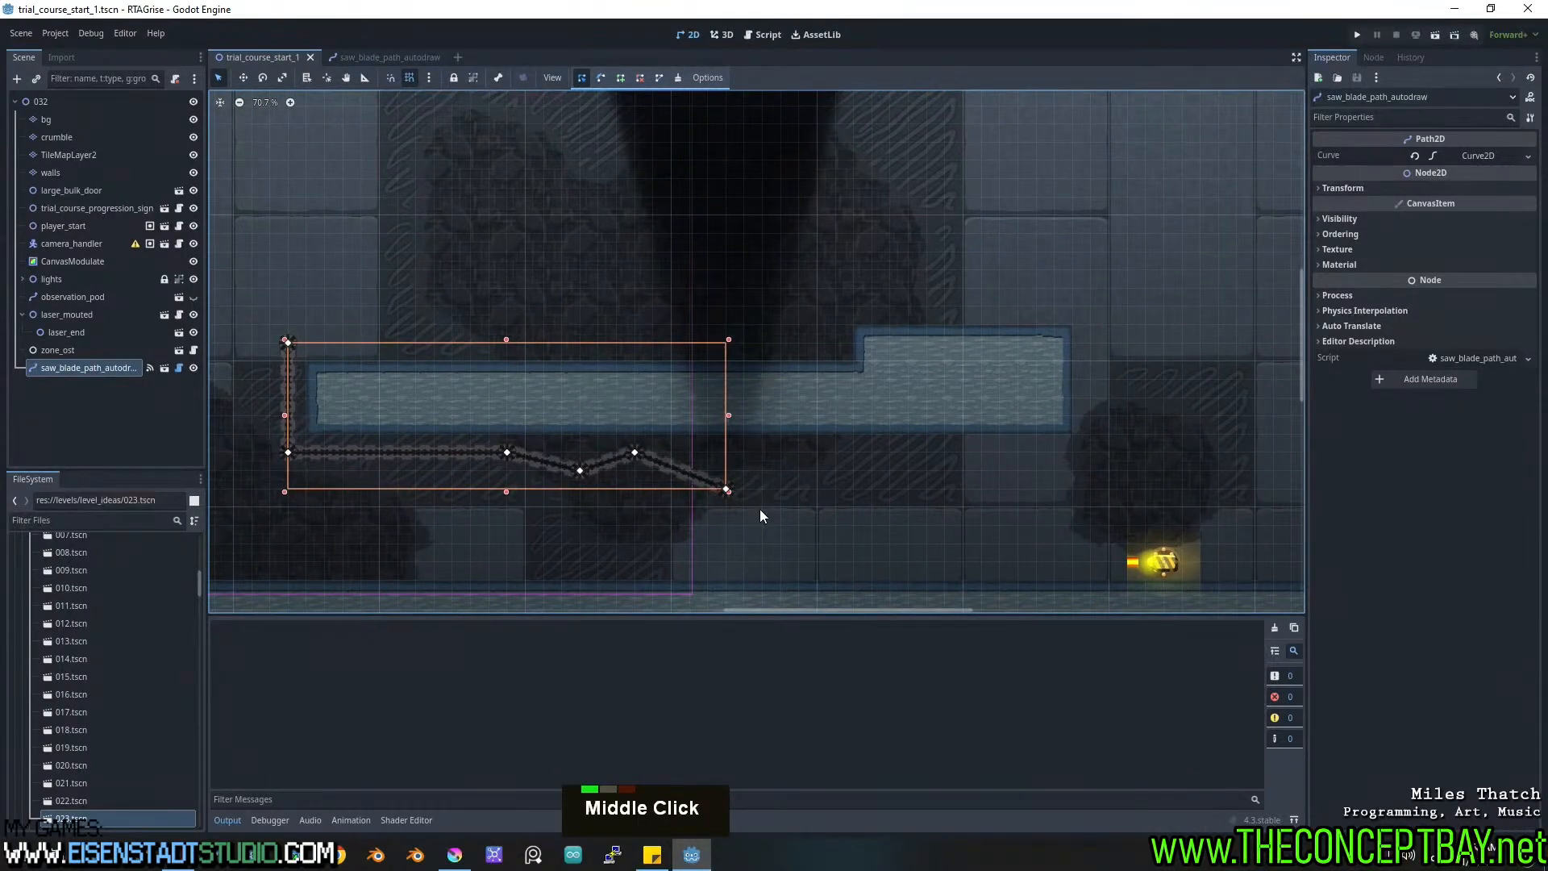
left_click(179, 367)
scroll(573, 245, "up", 10)
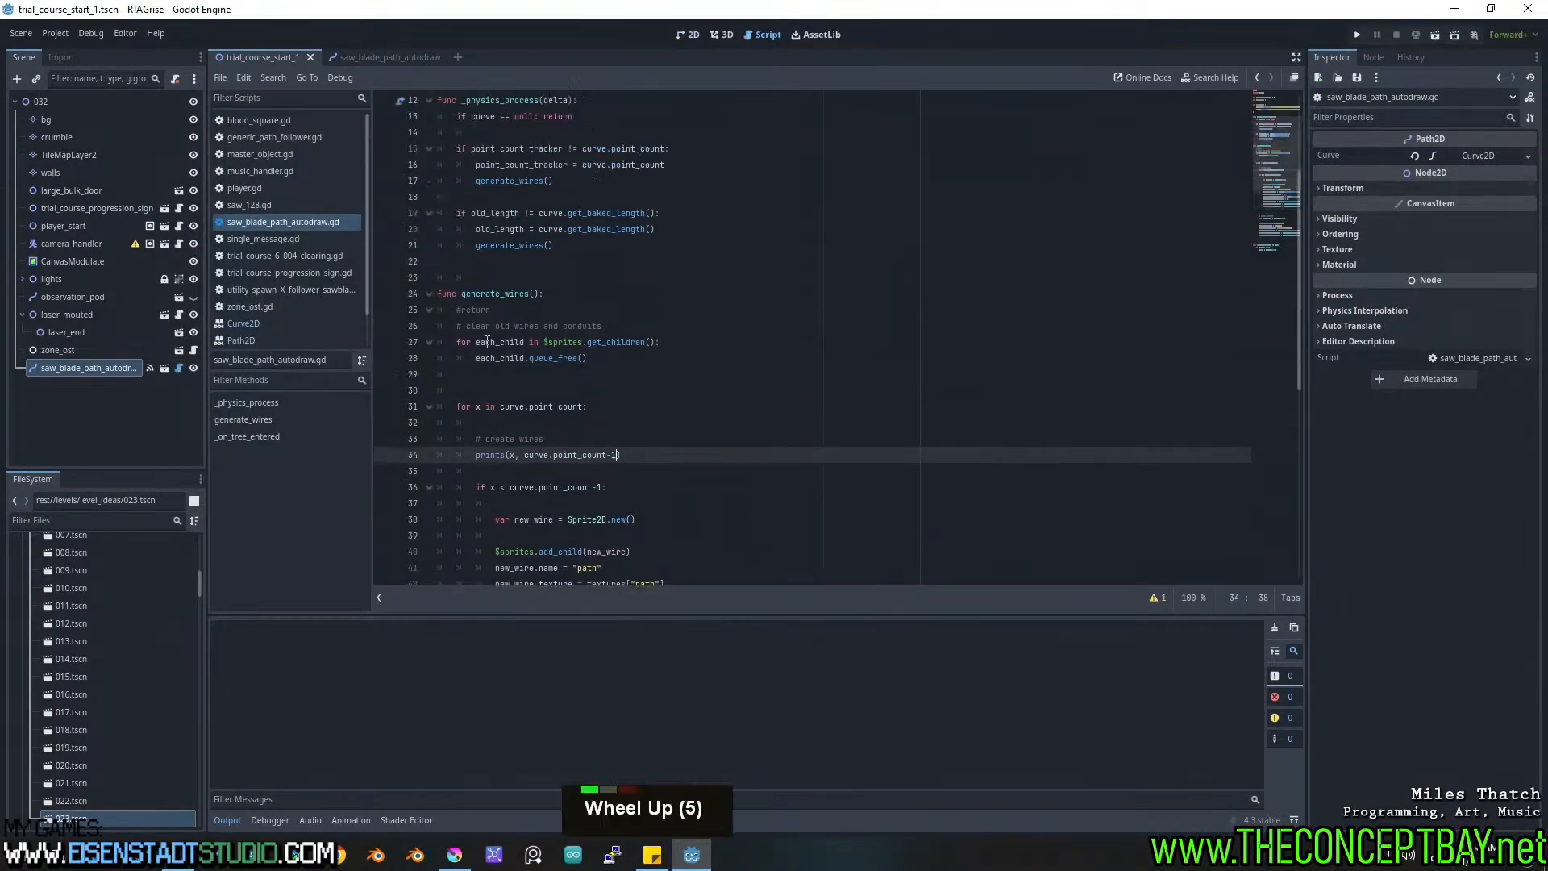
left_click(573, 244)
key("Return")
key("Return")
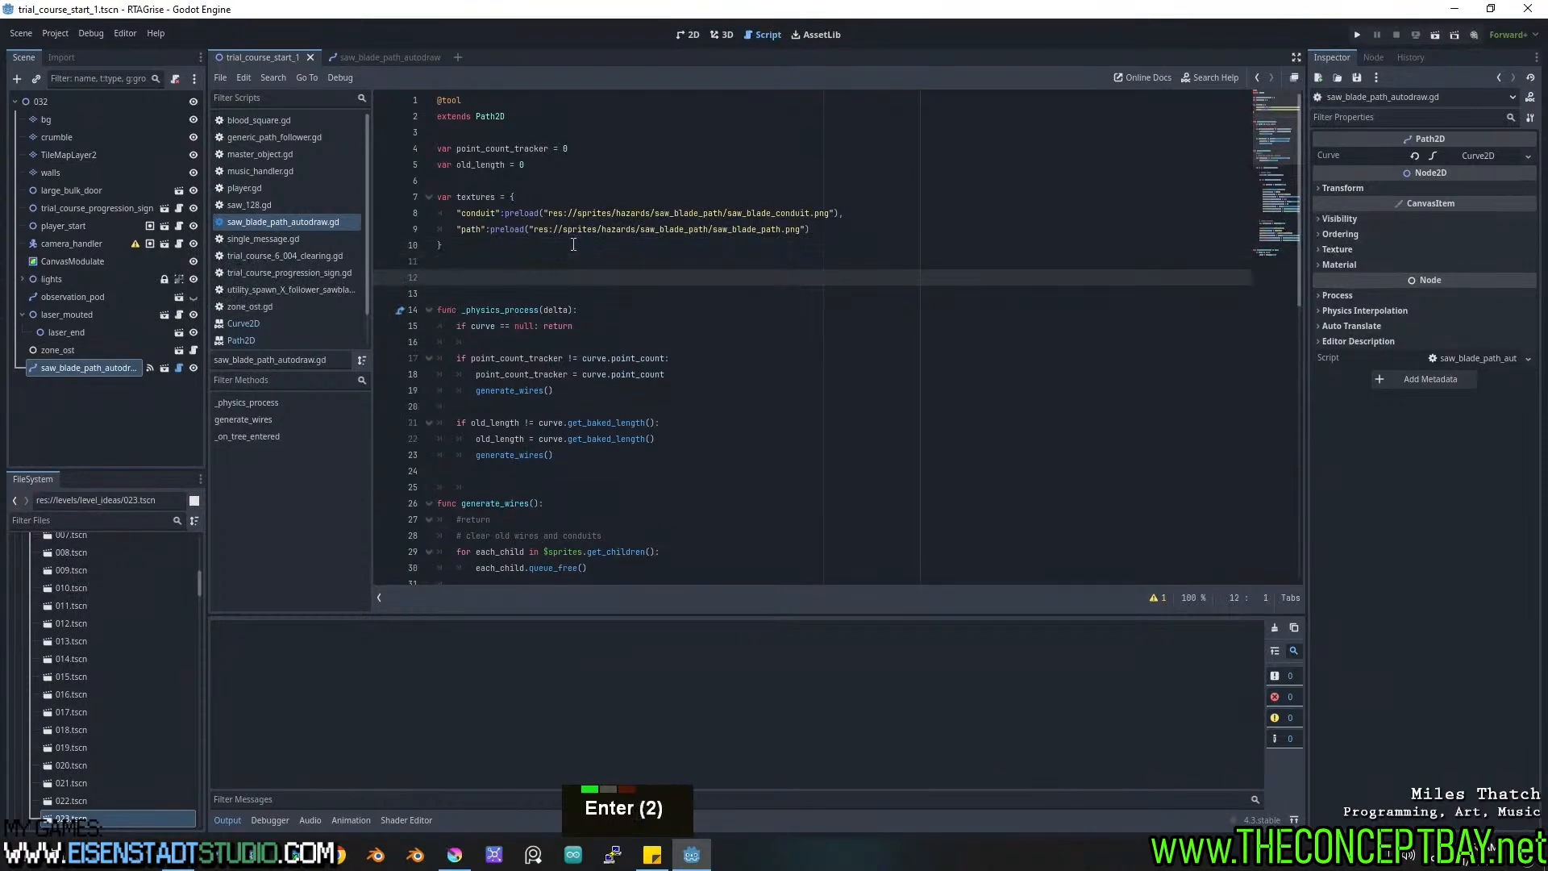
type("var generate = false")
key("ctrl+Left")
key("ctrl+Left")
key("ctrl+Left")
type("@ex")
key("Return")
key("ctrl+Right")
key("ctrl+Right")
key("ctrl+Right")
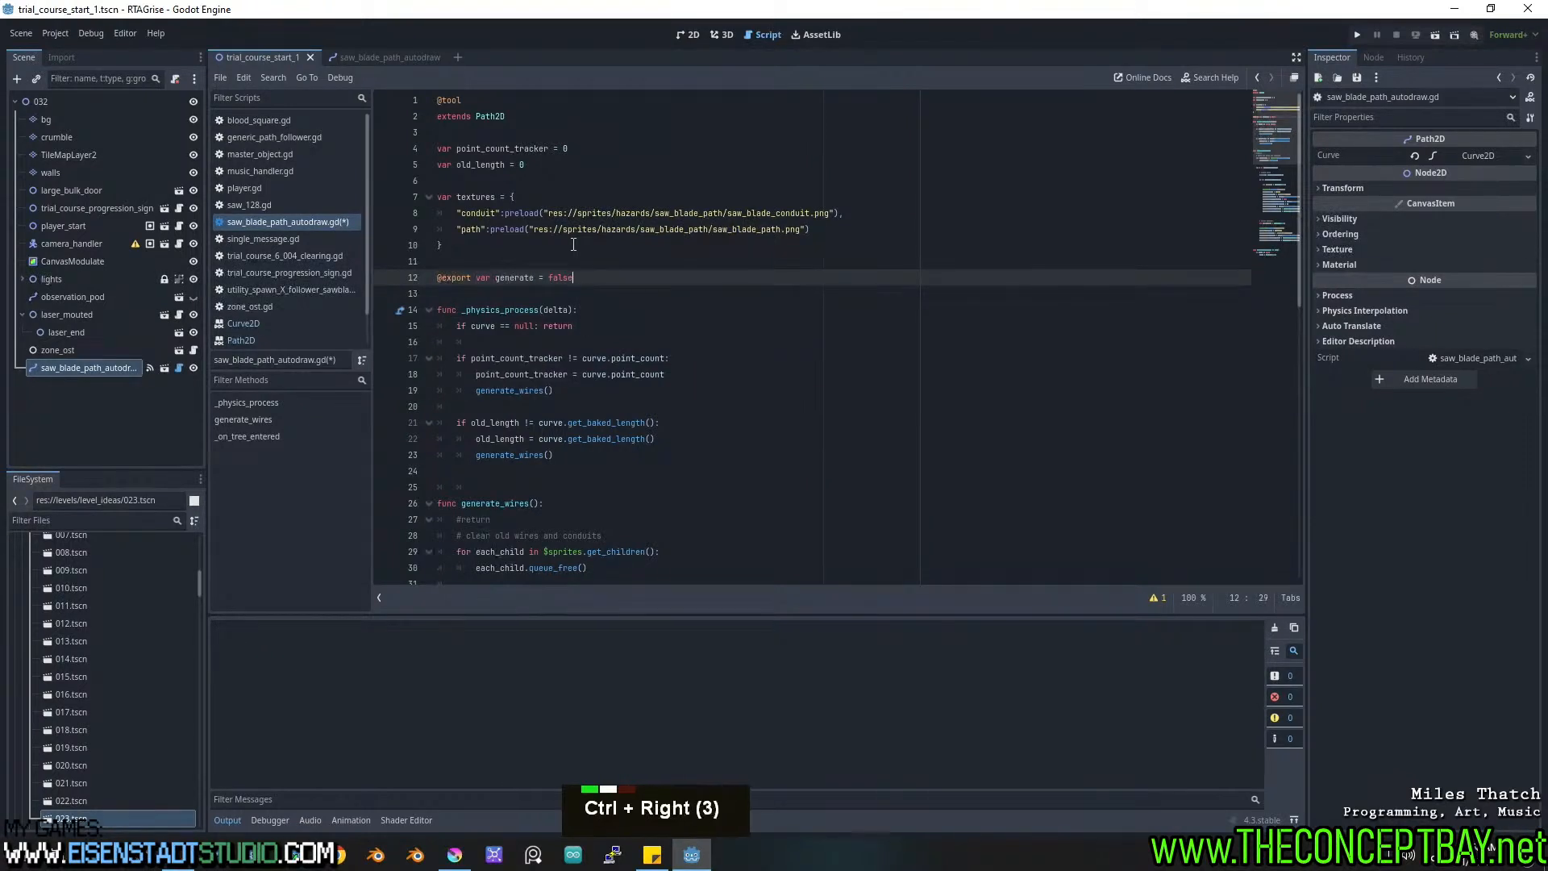
Start a set(new_val): setter block beneath the exported generate variable.
key("shift+Return")
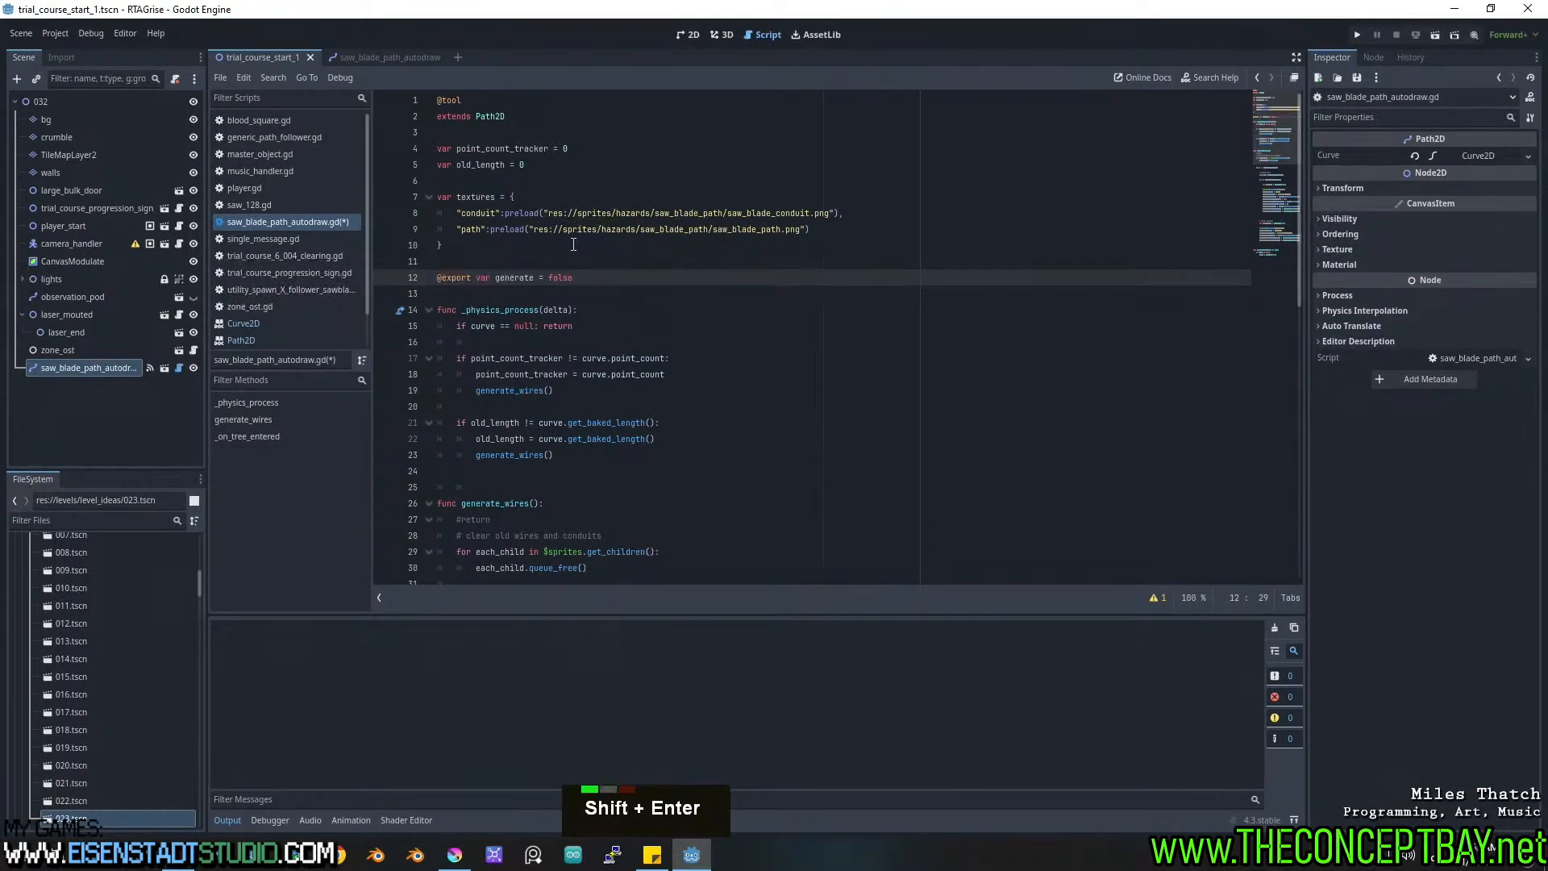
key("Return")
key("Tab")
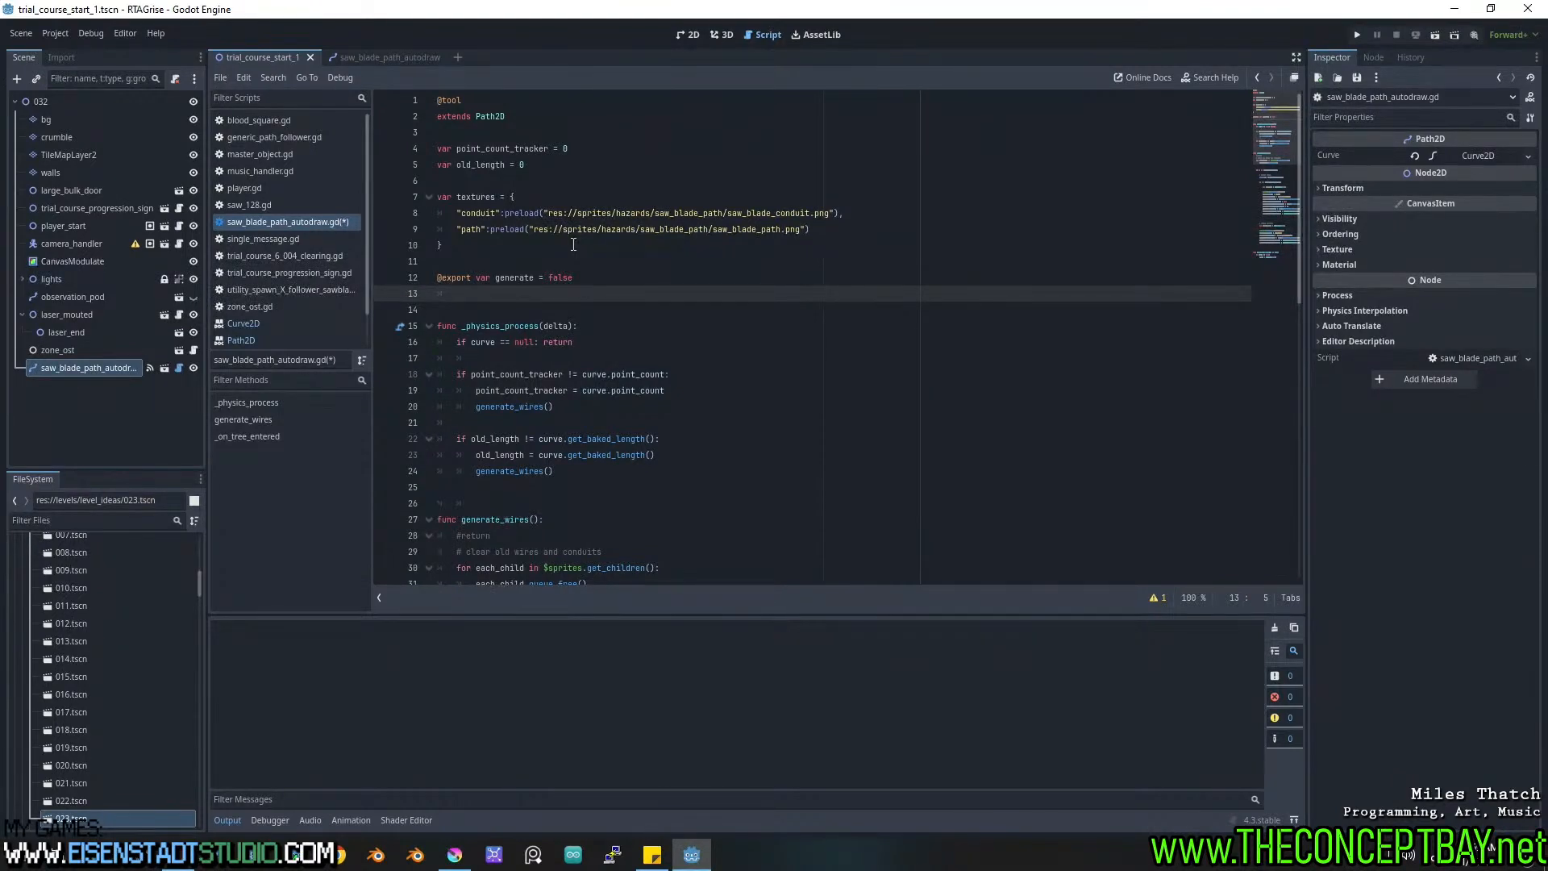
key("ctrl+Left")
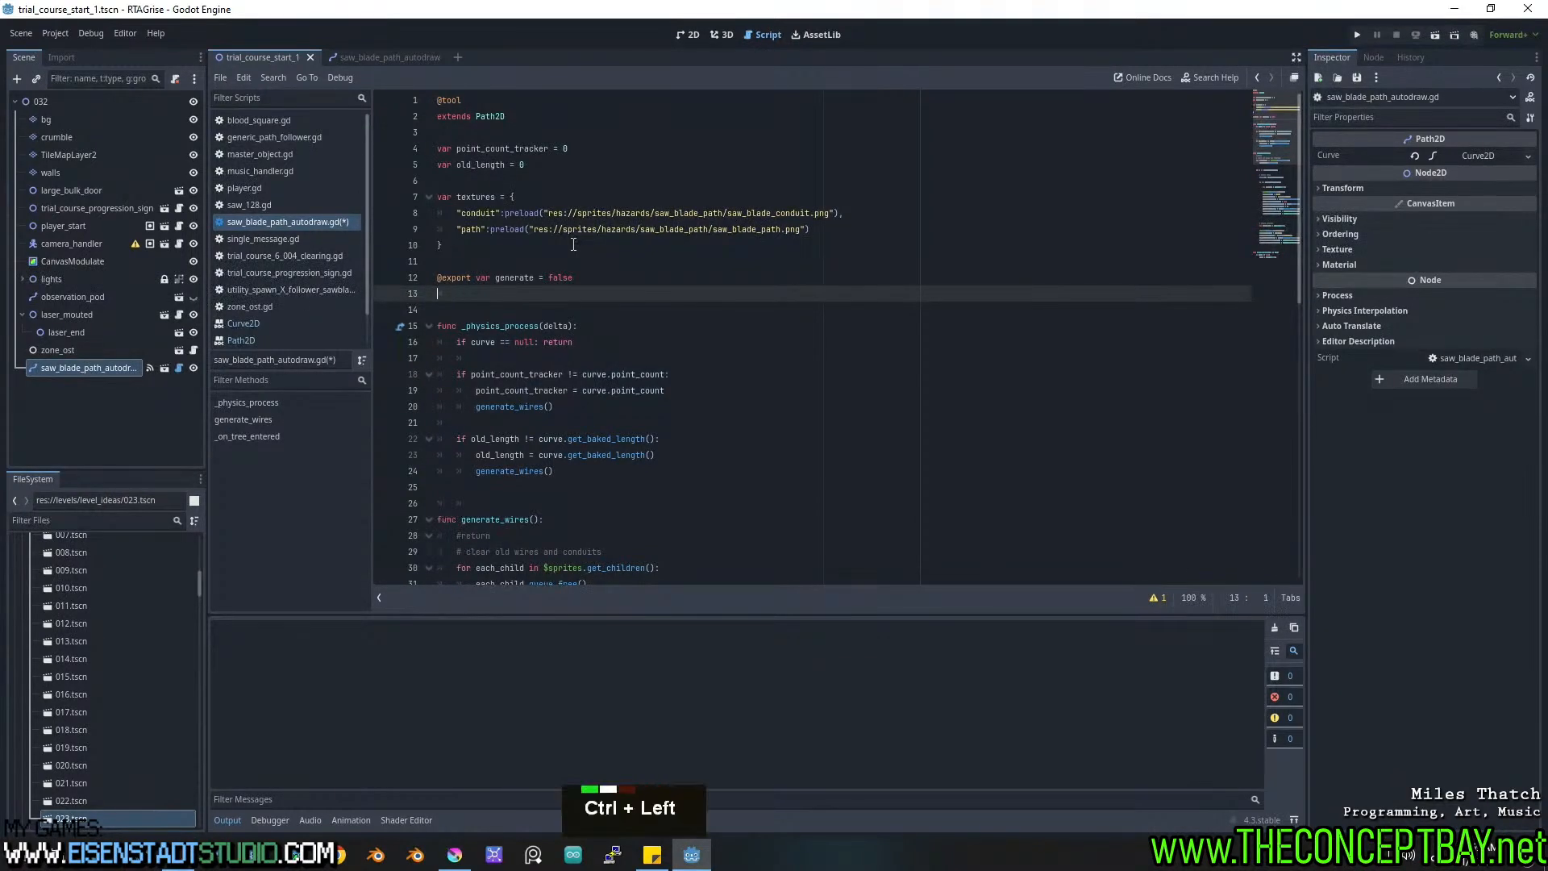
key("Left")
type(":")
key("Return")
type("set()")
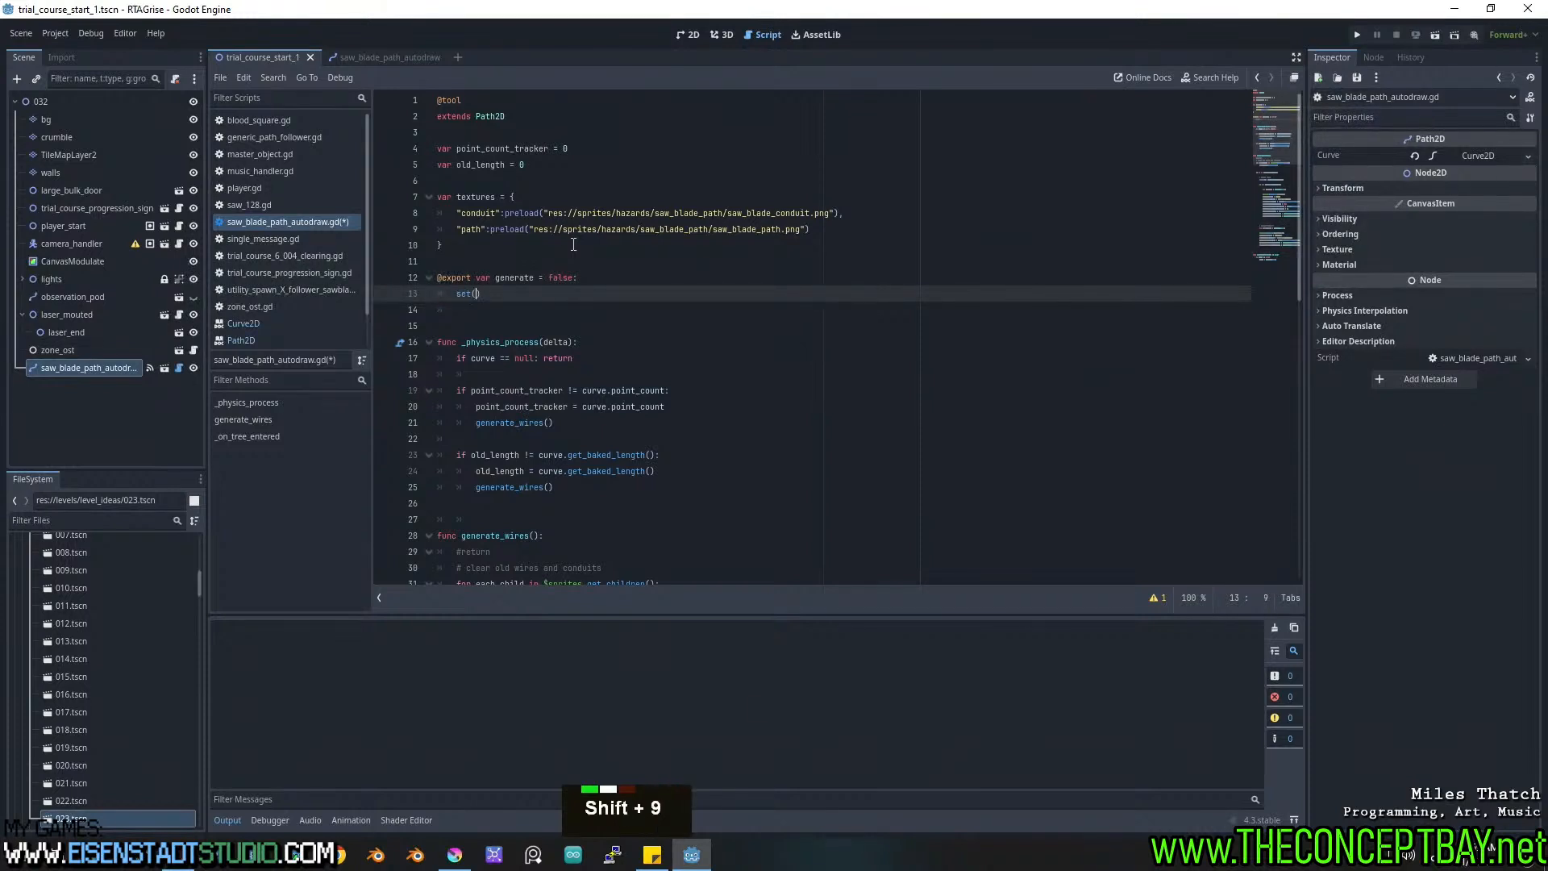
key("Left")
type("new_val")
key("End")
type(":")
key("Return")
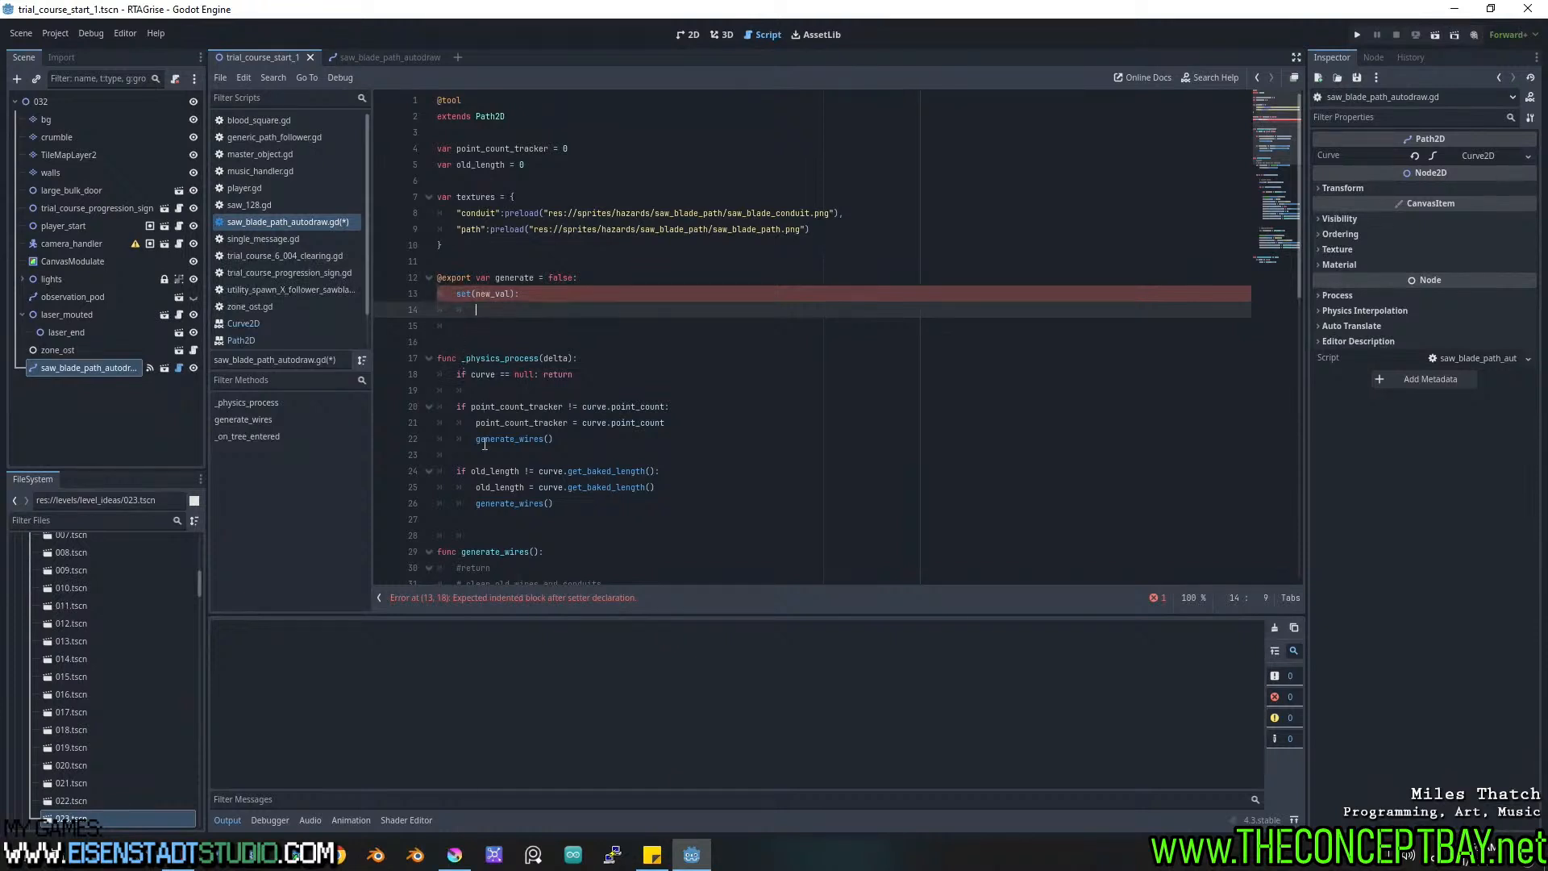
Copy the generate_wires() call from _physics_process into the body of the generate setter.
left_click_drag(476, 439, 596, 437)
key("ctrl+c")
left_click(526, 312)
key("ctrl+v")
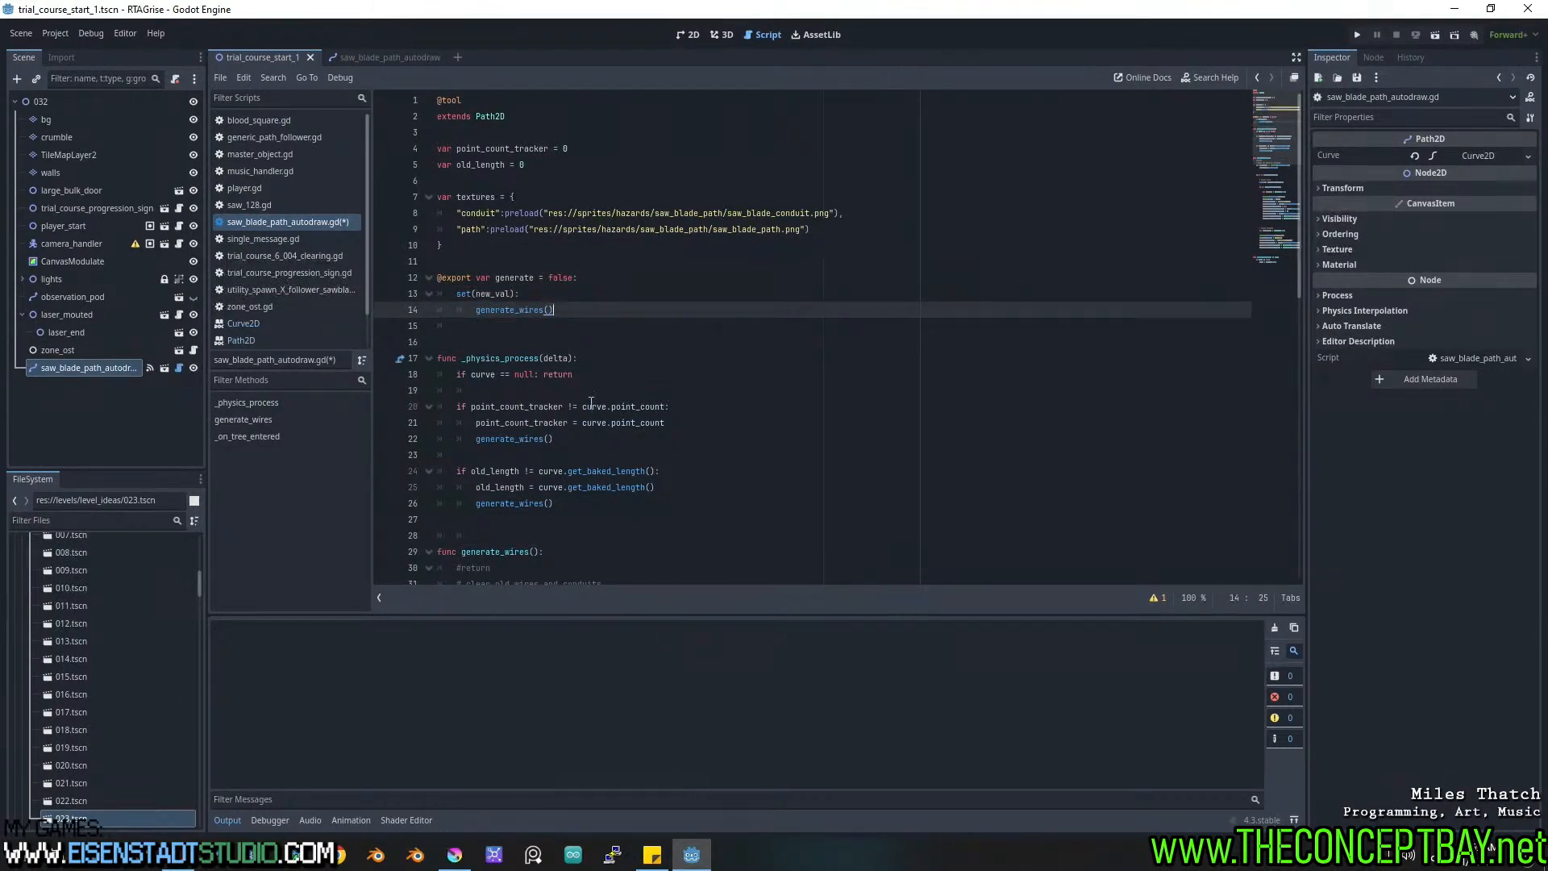
Comment out the entire _physics_process function and save the script.
left_click_drag(577, 511, 716, 360)
key("ctrl+slash")
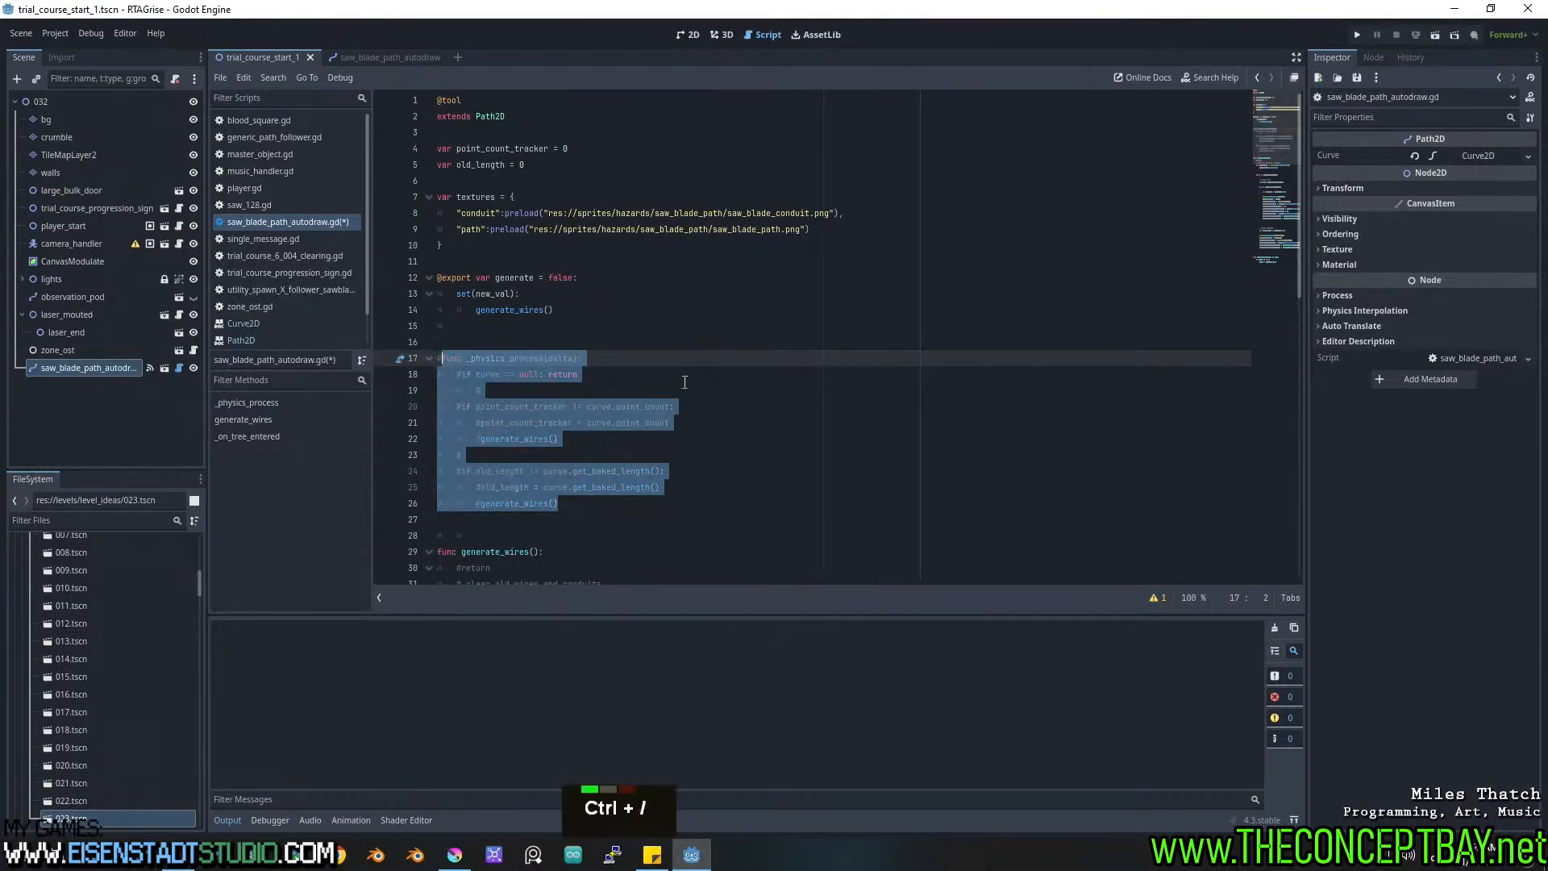
key("ctrl+s")
Return to the 2D scene and add a curve point beyond the path's end, slightly higher than the last point.
left_click(720, 37)
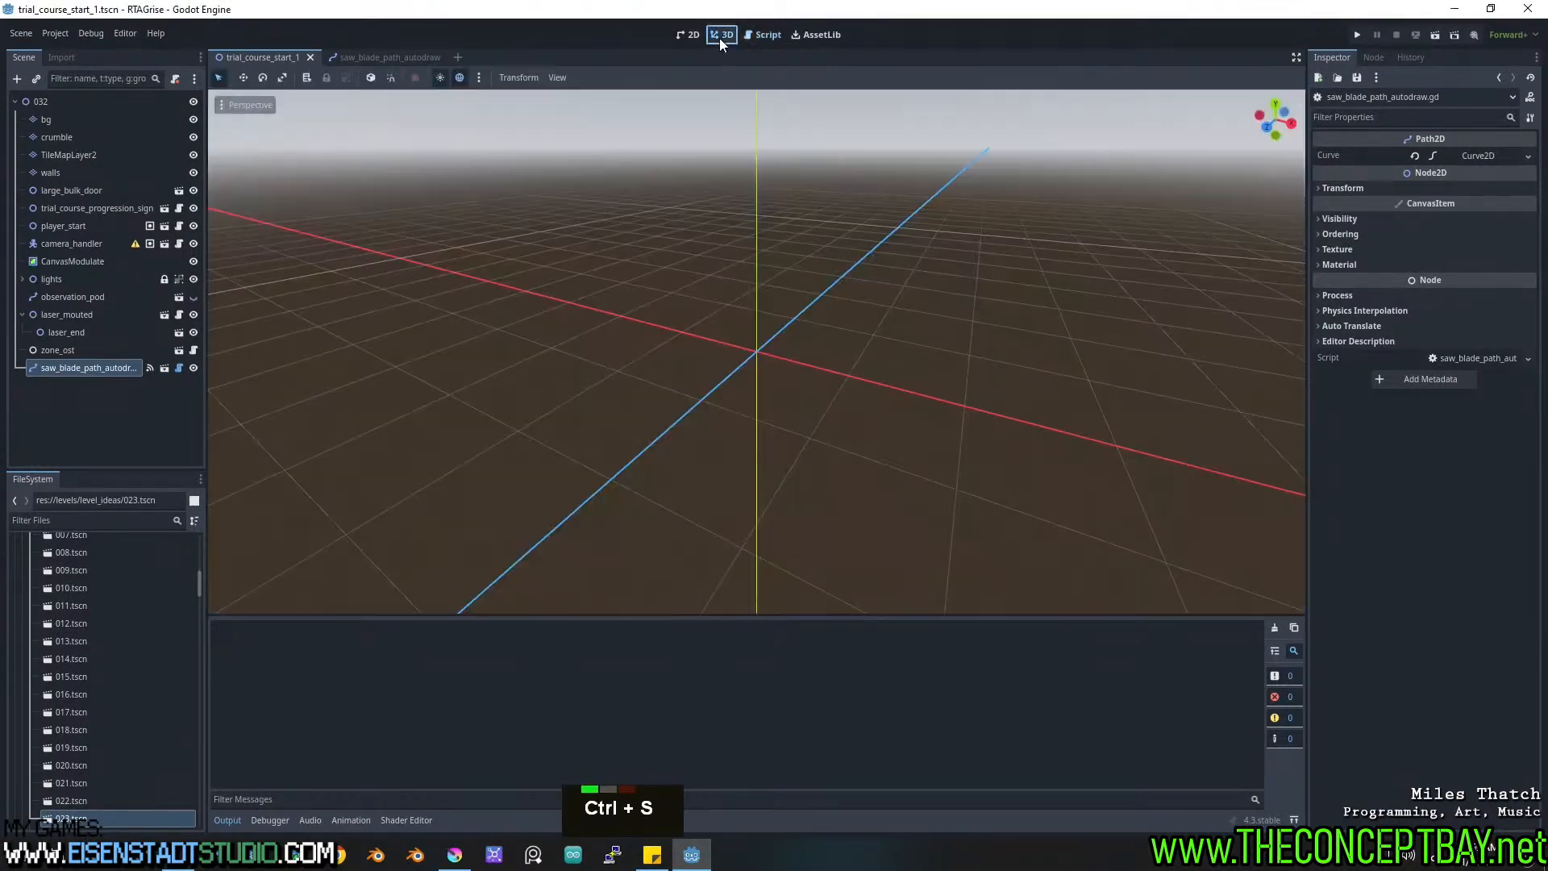
left_click(690, 36)
left_click(837, 469, "ctrl")
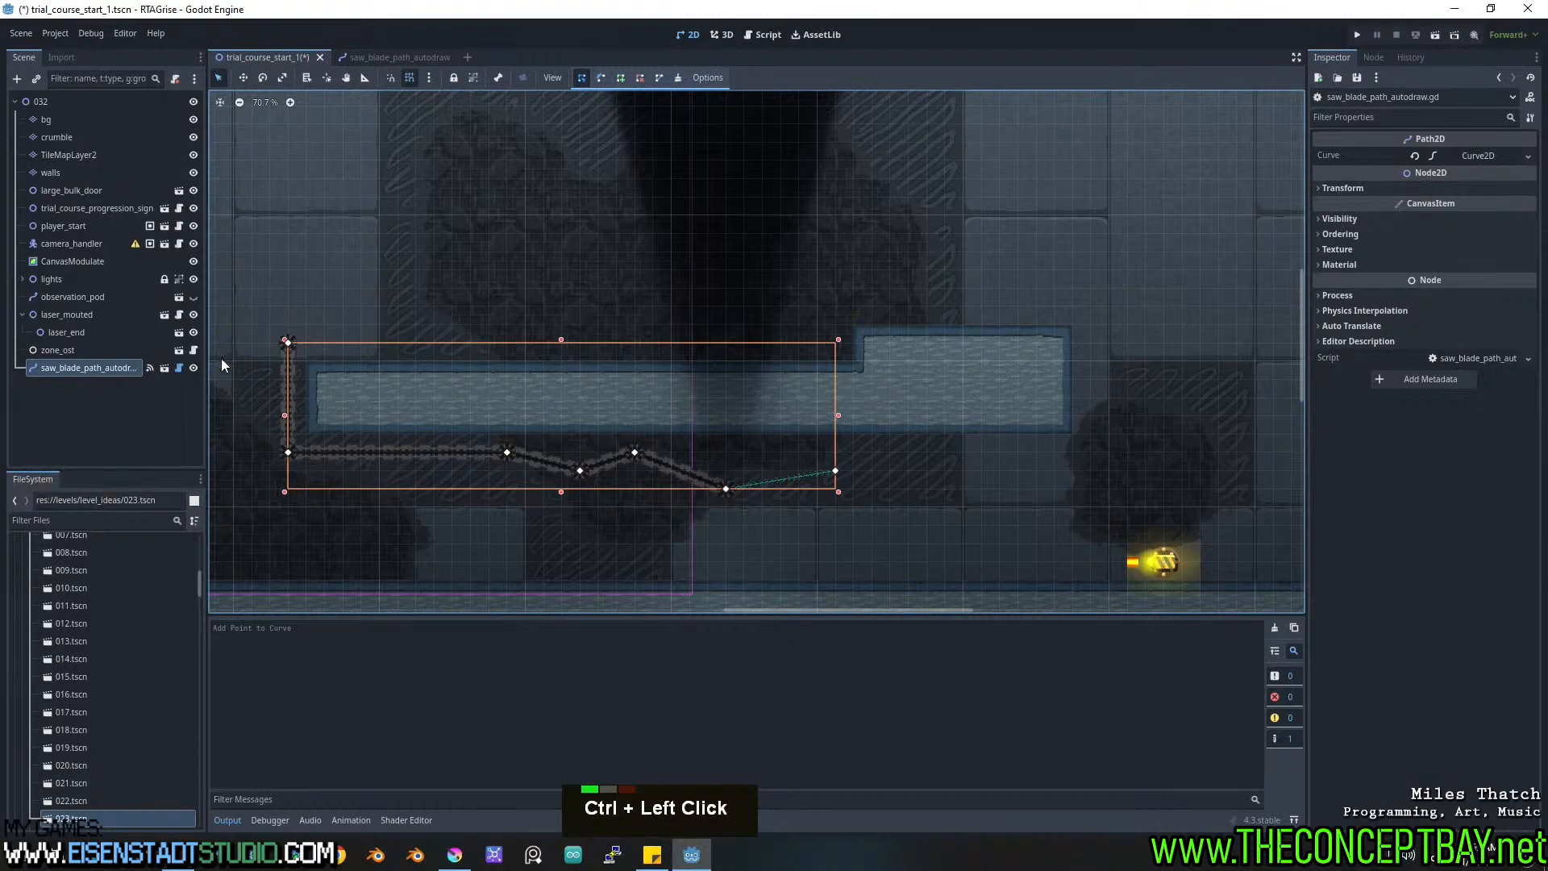
Save the scene and reselect the saw_blade_path_autodraw node in the 2D view to refresh its exported properties.
left_click(149, 367)
key("ctrl+s")
left_click(139, 370)
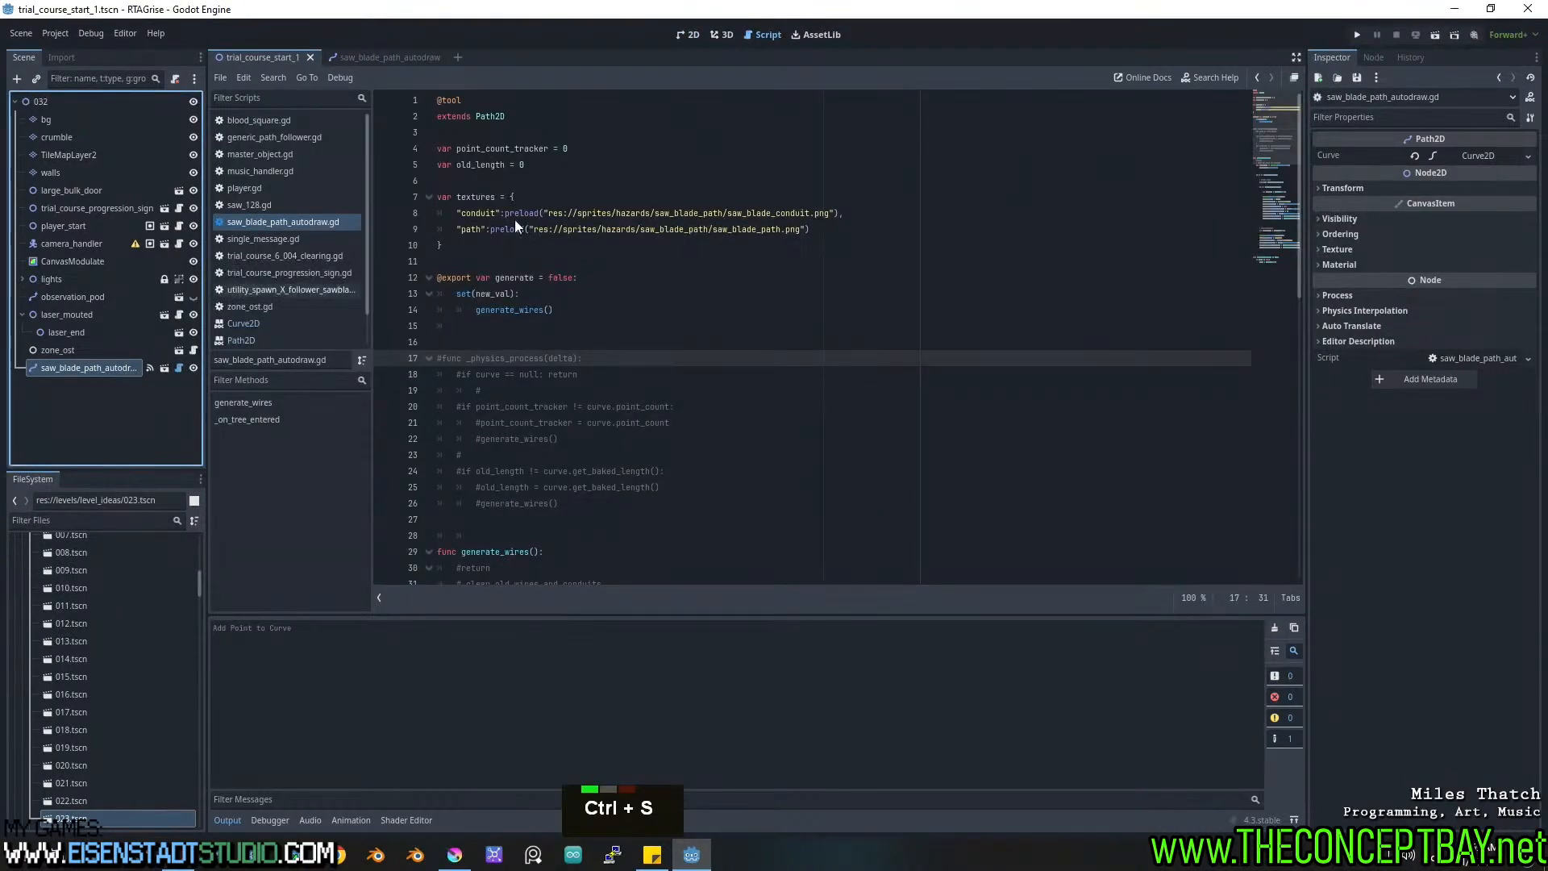
left_click(727, 36)
left_click(686, 34)
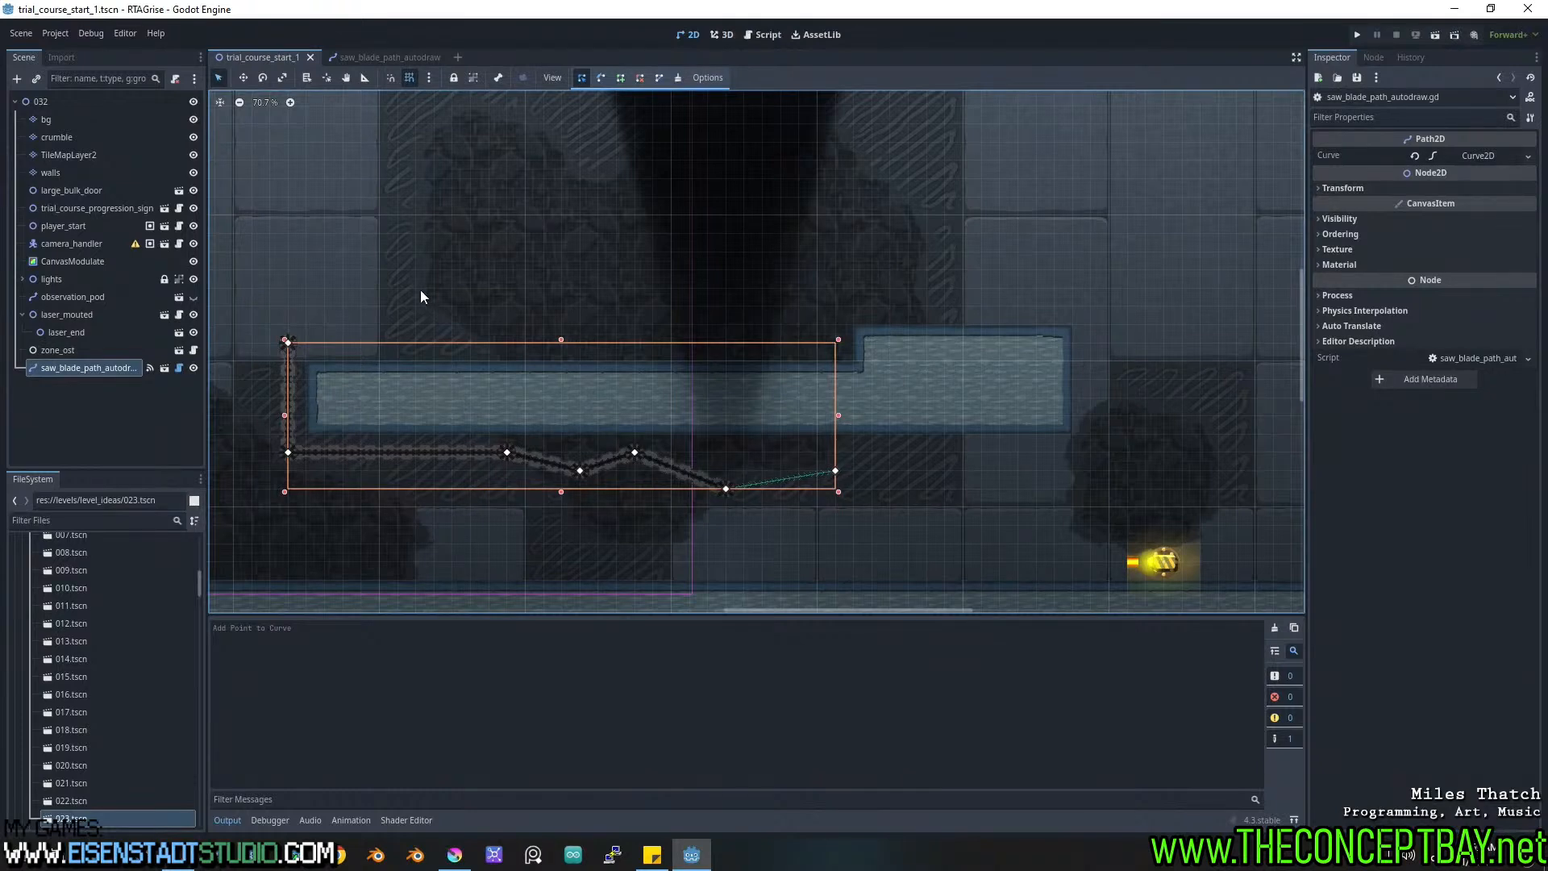
left_click(73, 369)
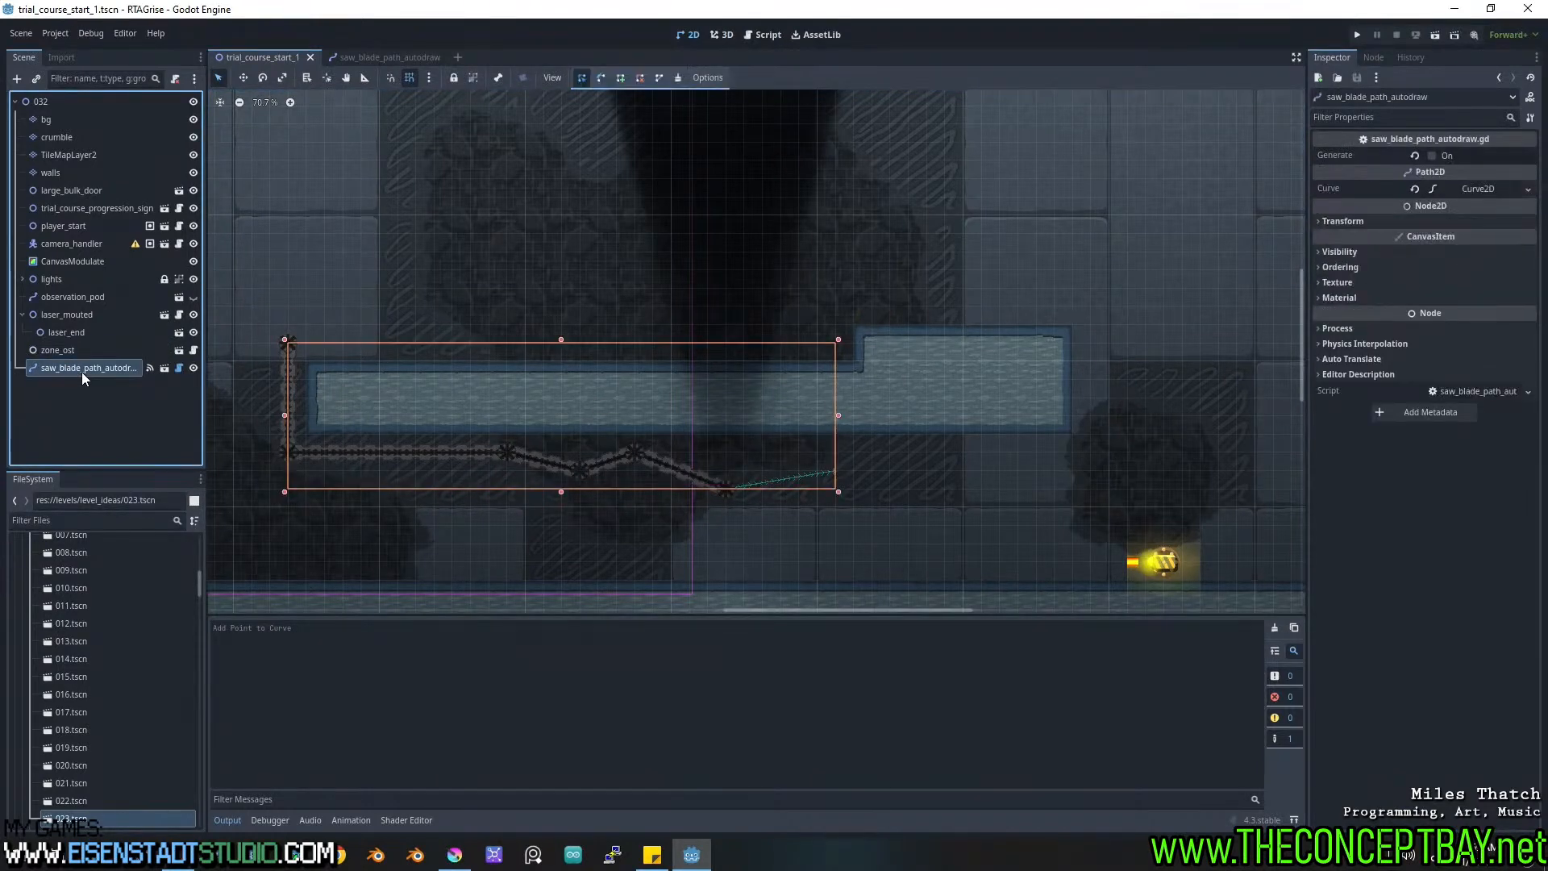
Regenerate the wires for the extended path and remove the four curve points between its lower-left corner and its end.
left_click(1433, 156)
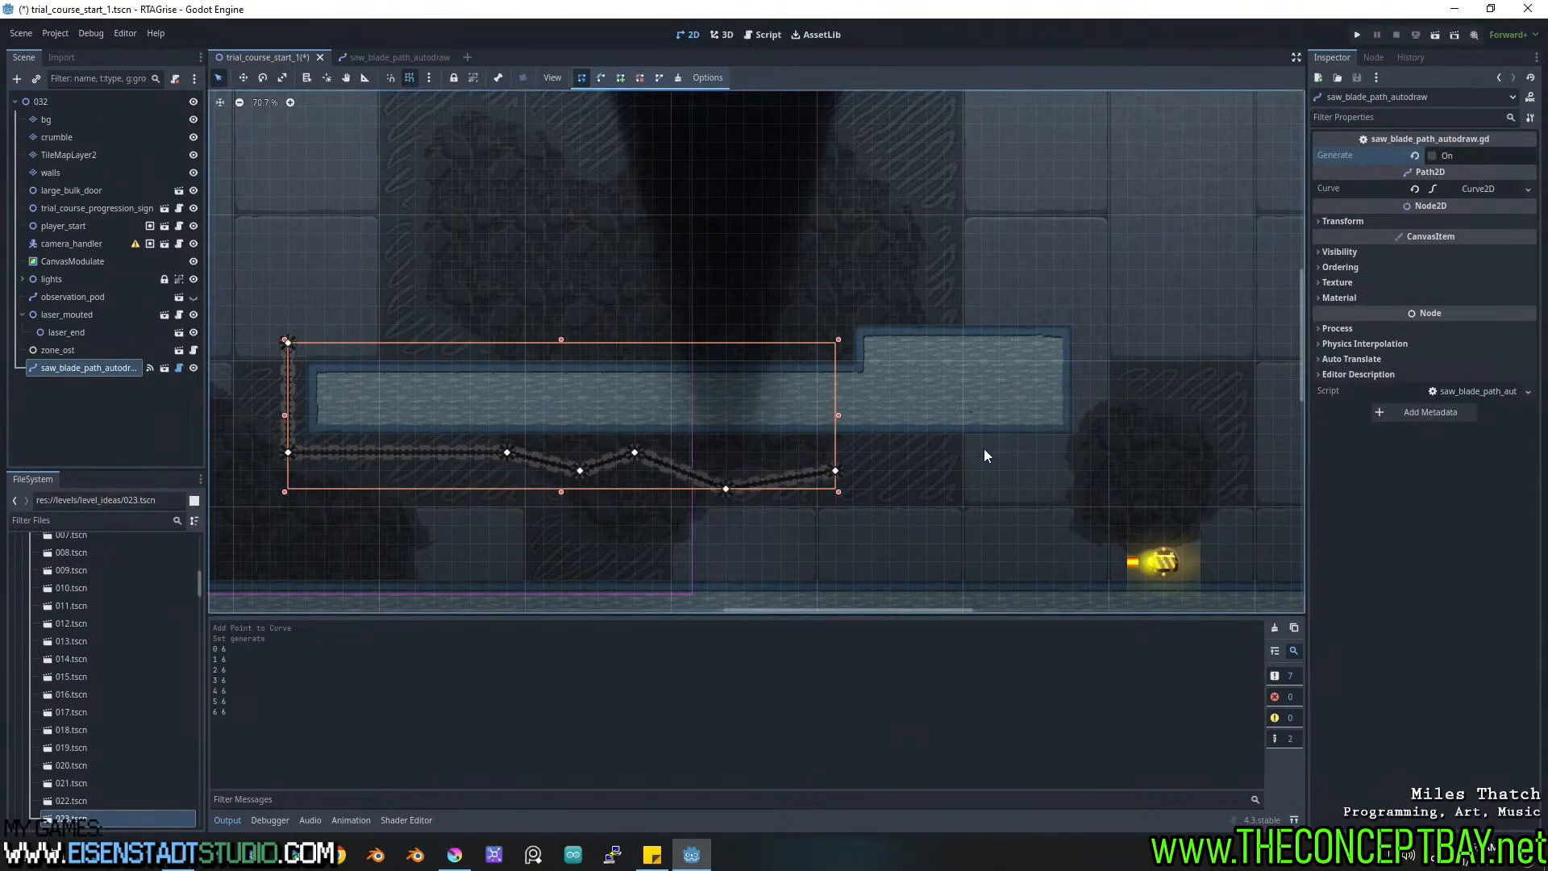
right_click(727, 490, "shift")
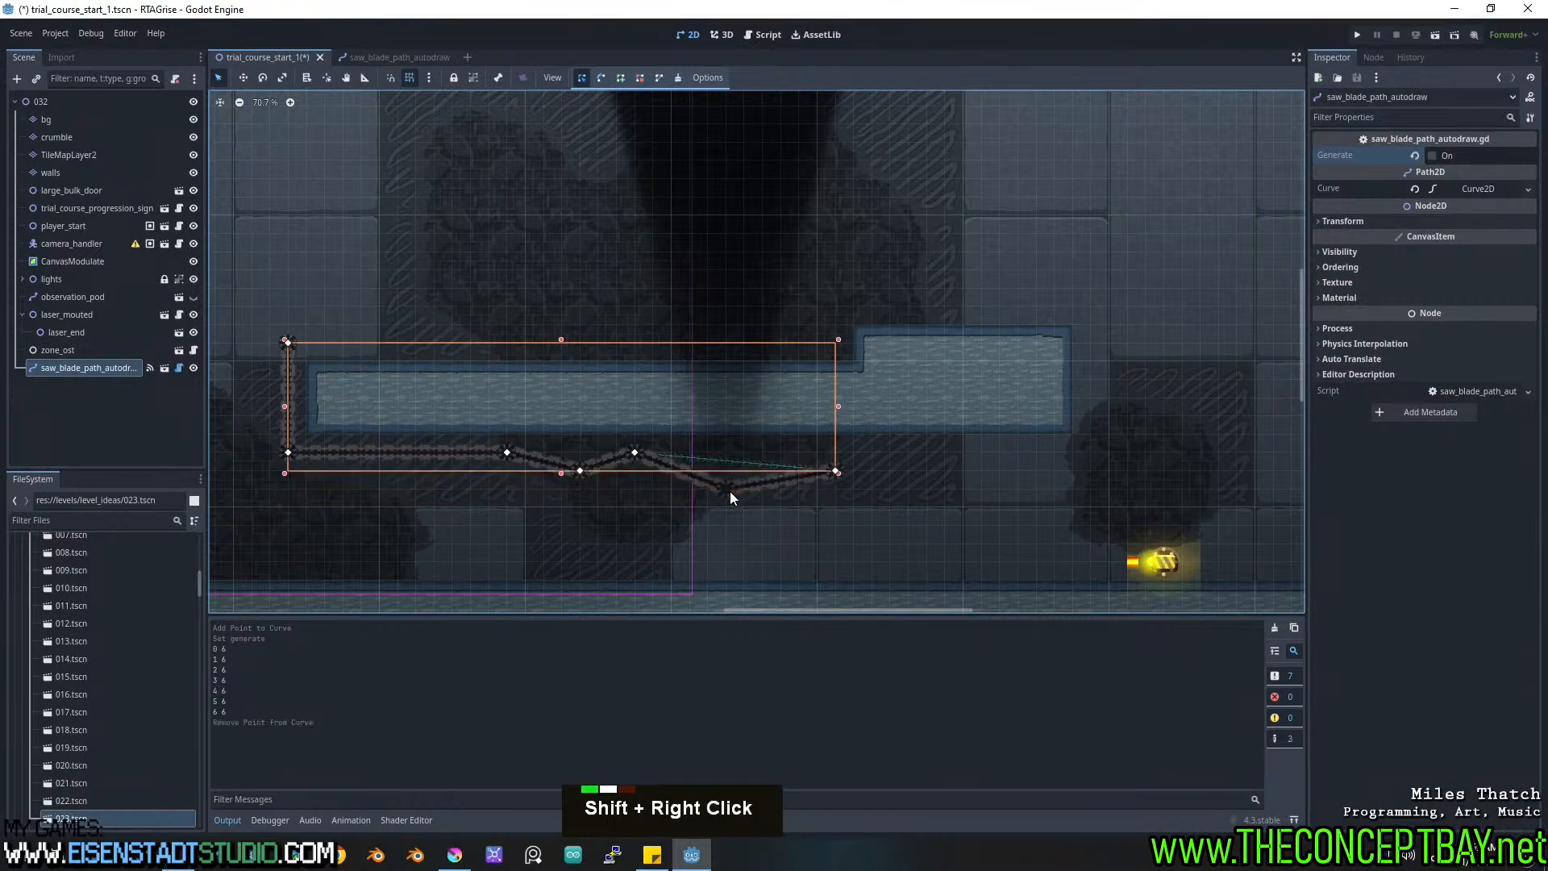
right_click(635, 453, "shift")
right_click(580, 470, "shift")
right_click(506, 453, "shift")
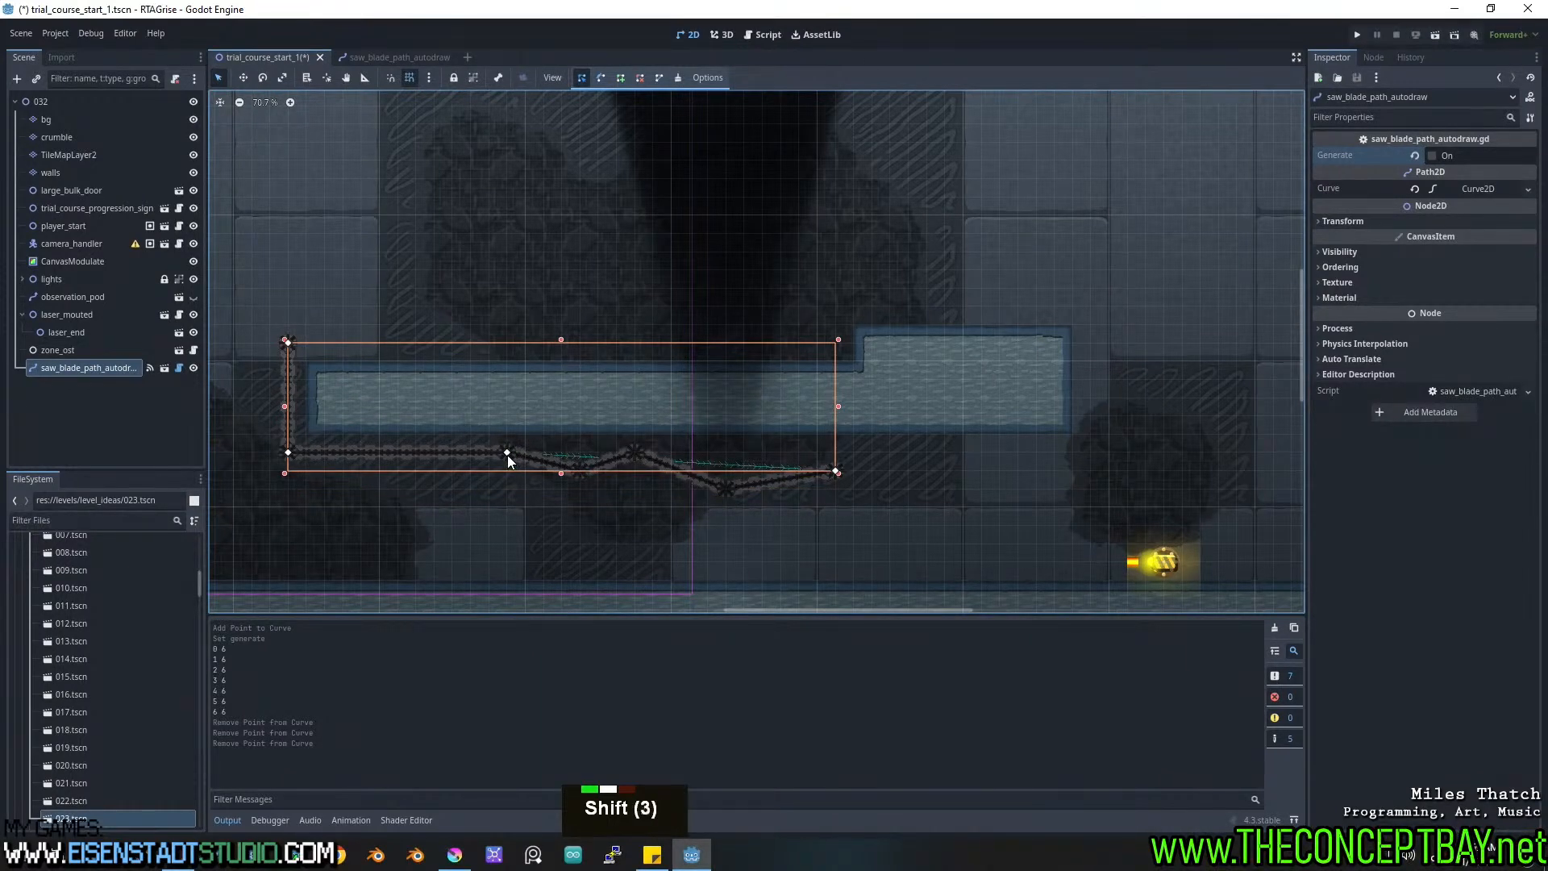
Route the path around the stepped pool by moving its end point to the lower-right corner, adding three points above, and closing the curve.
left_click_drag(836, 470, 1093, 453)
left_click(1091, 304, "ctrl")
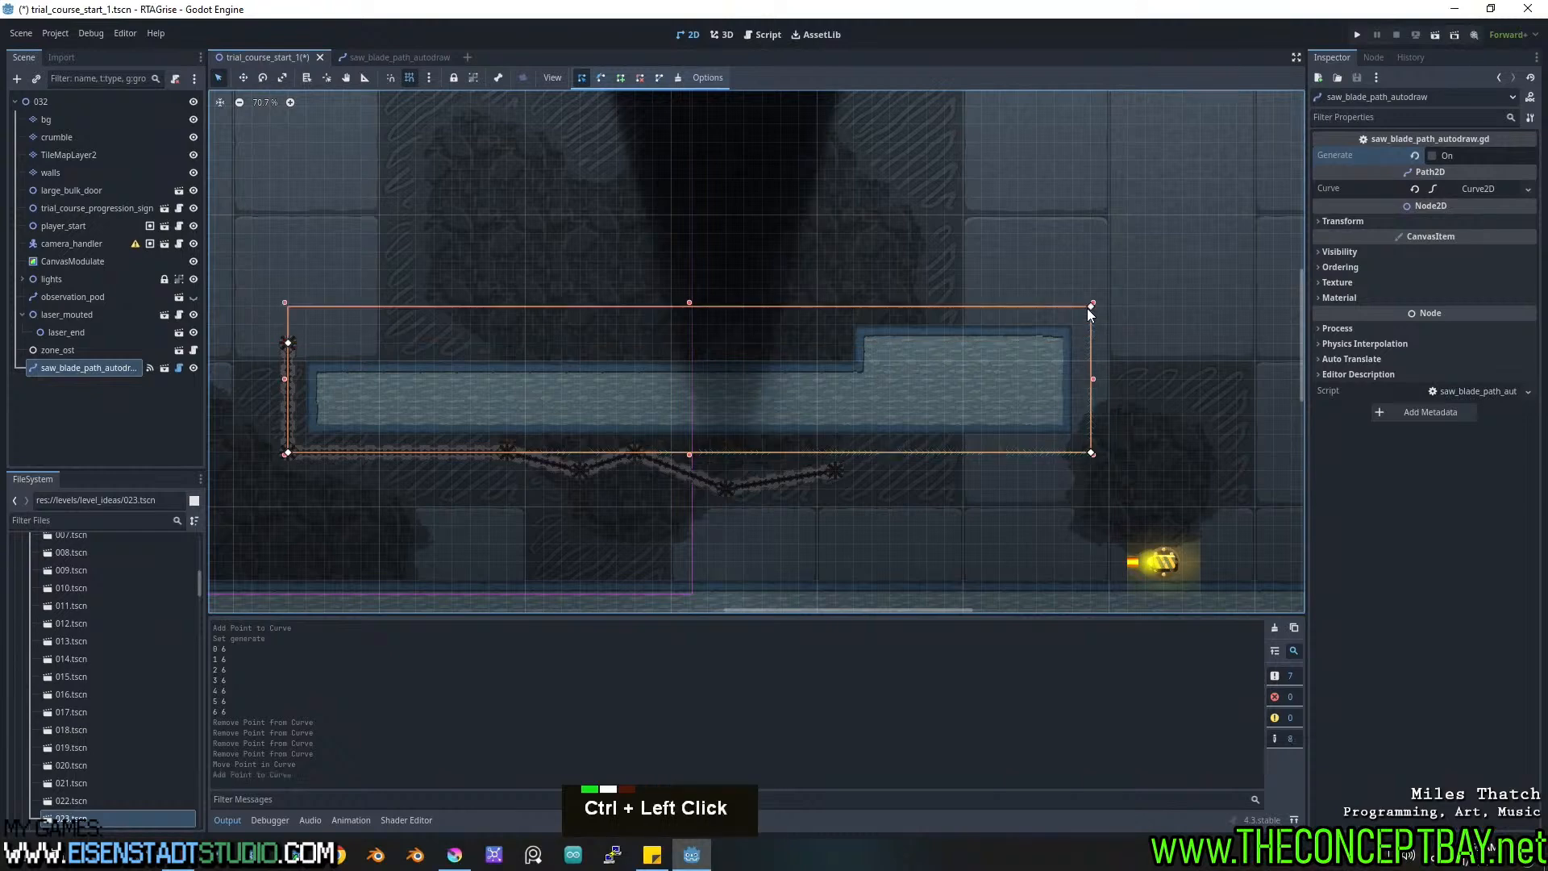
left_click(835, 306, "ctrl")
left_click(835, 343, "ctrl")
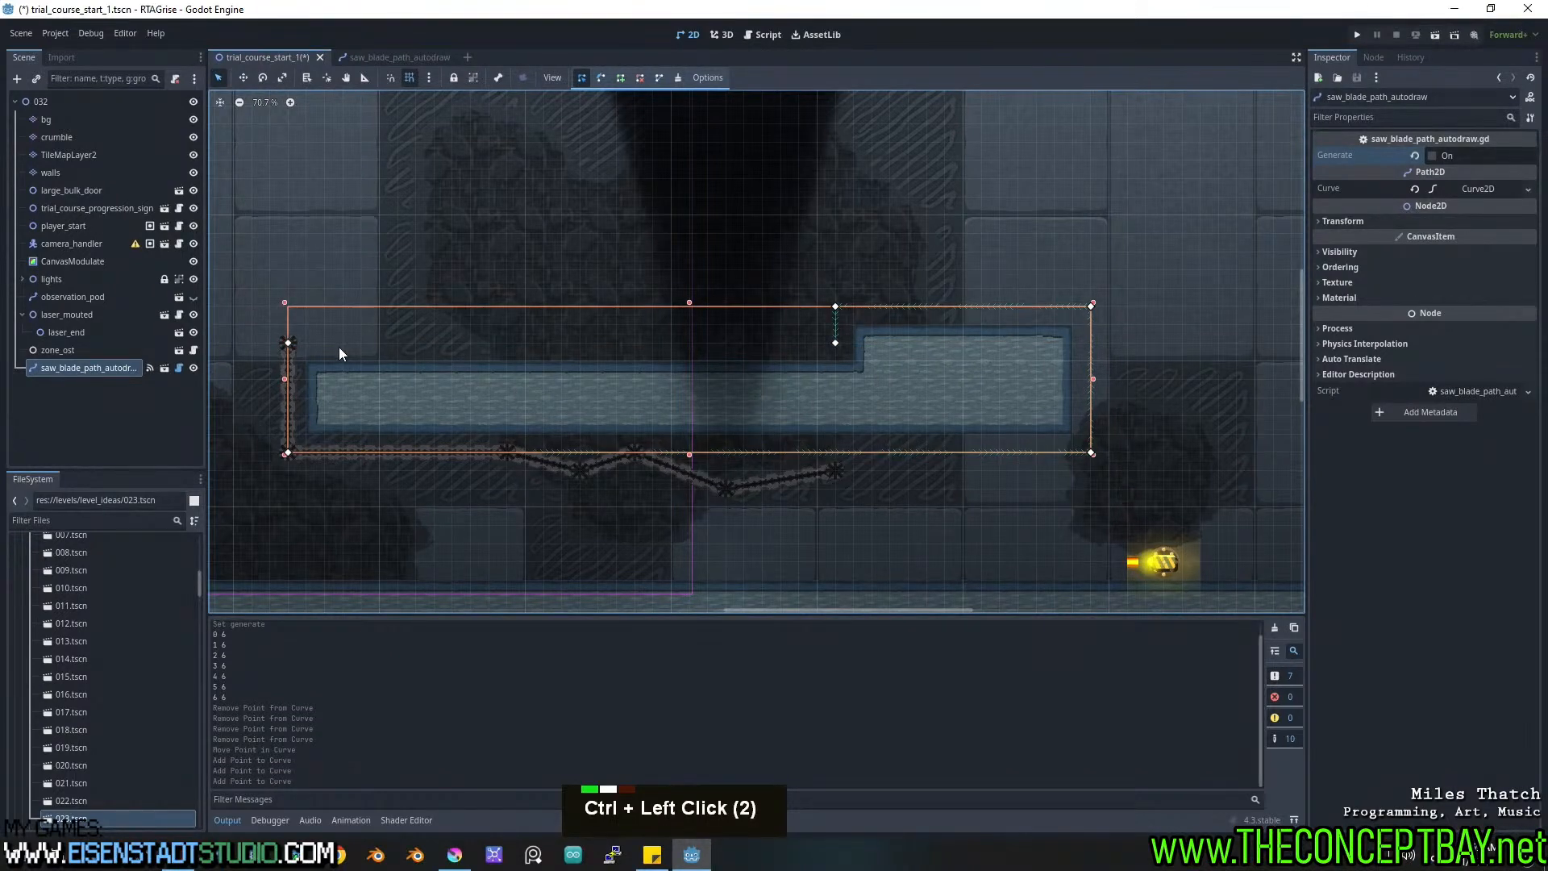
left_click(292, 342, "ctrl")
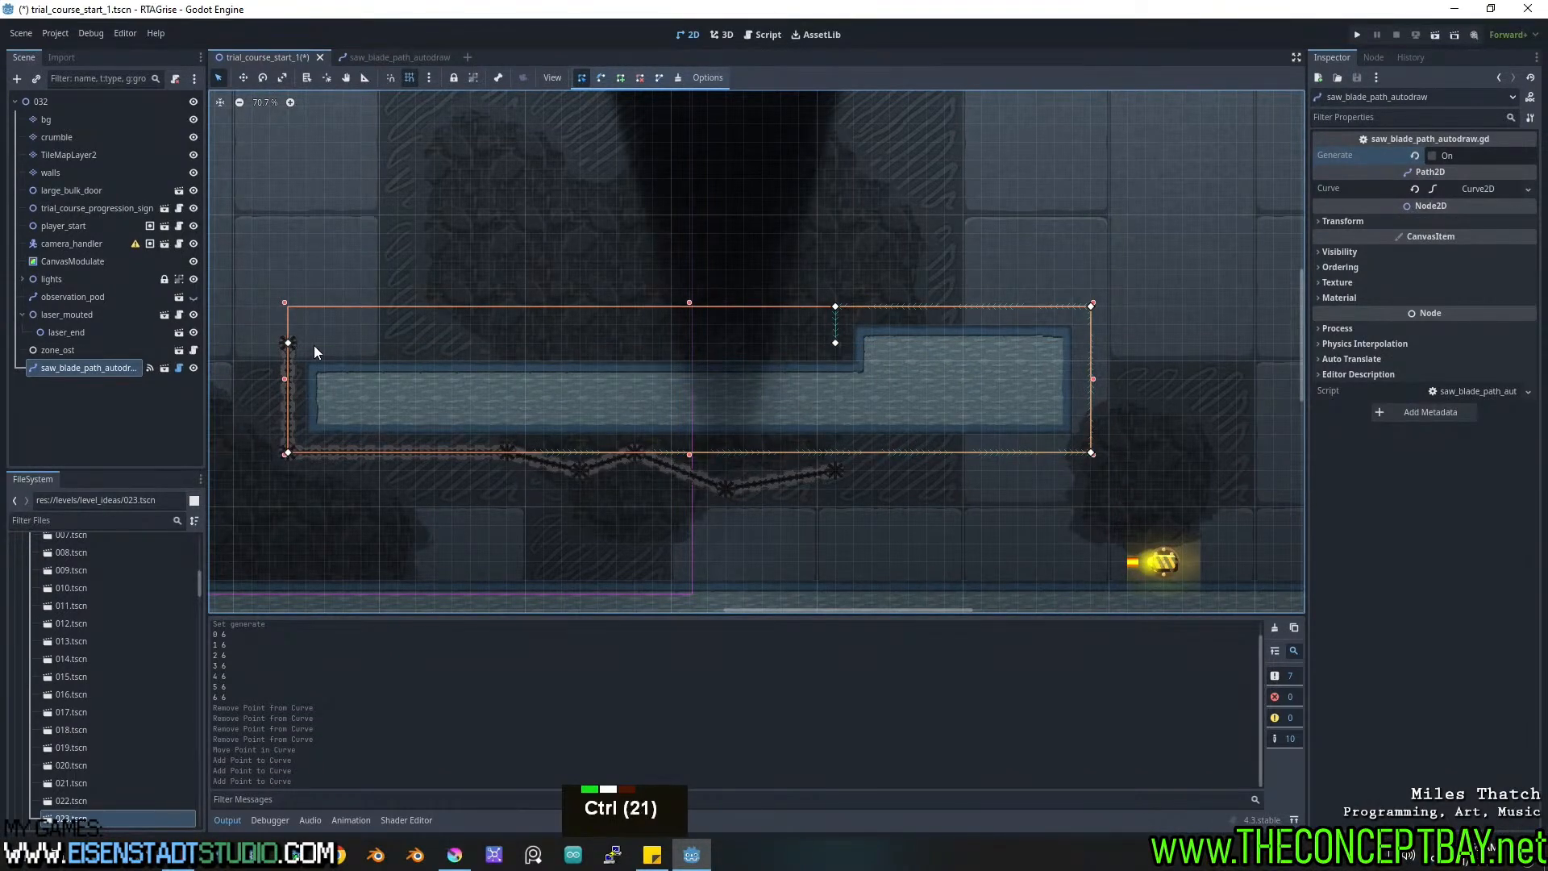
left_click(658, 77)
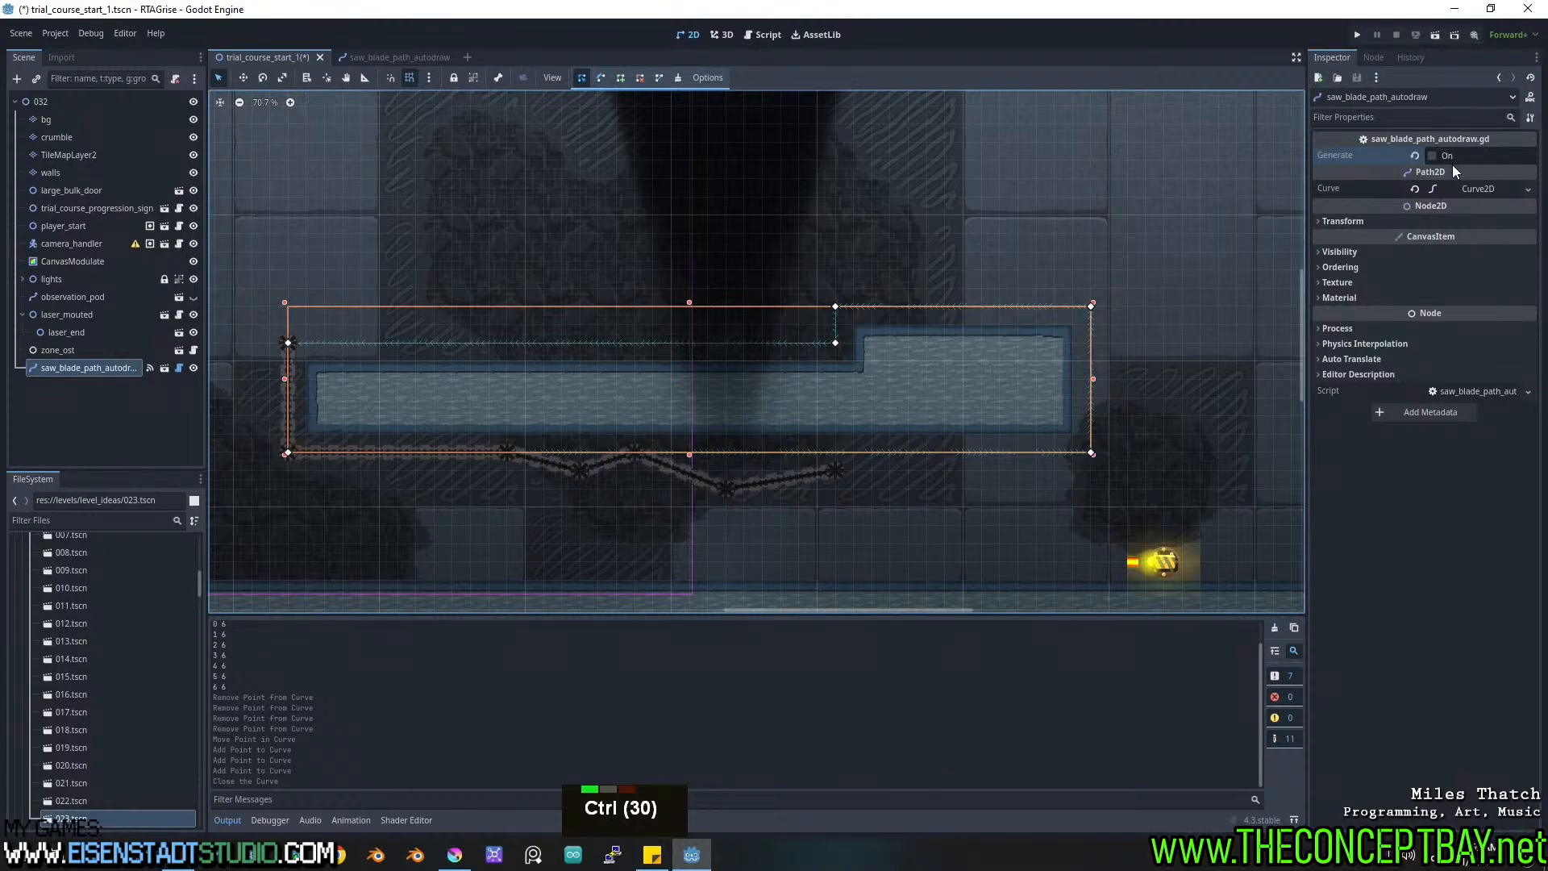
Regenerate the wires along the closed path and check them around the whole pool.
left_click(1433, 154)
scroll(878, 424, "down", 5)
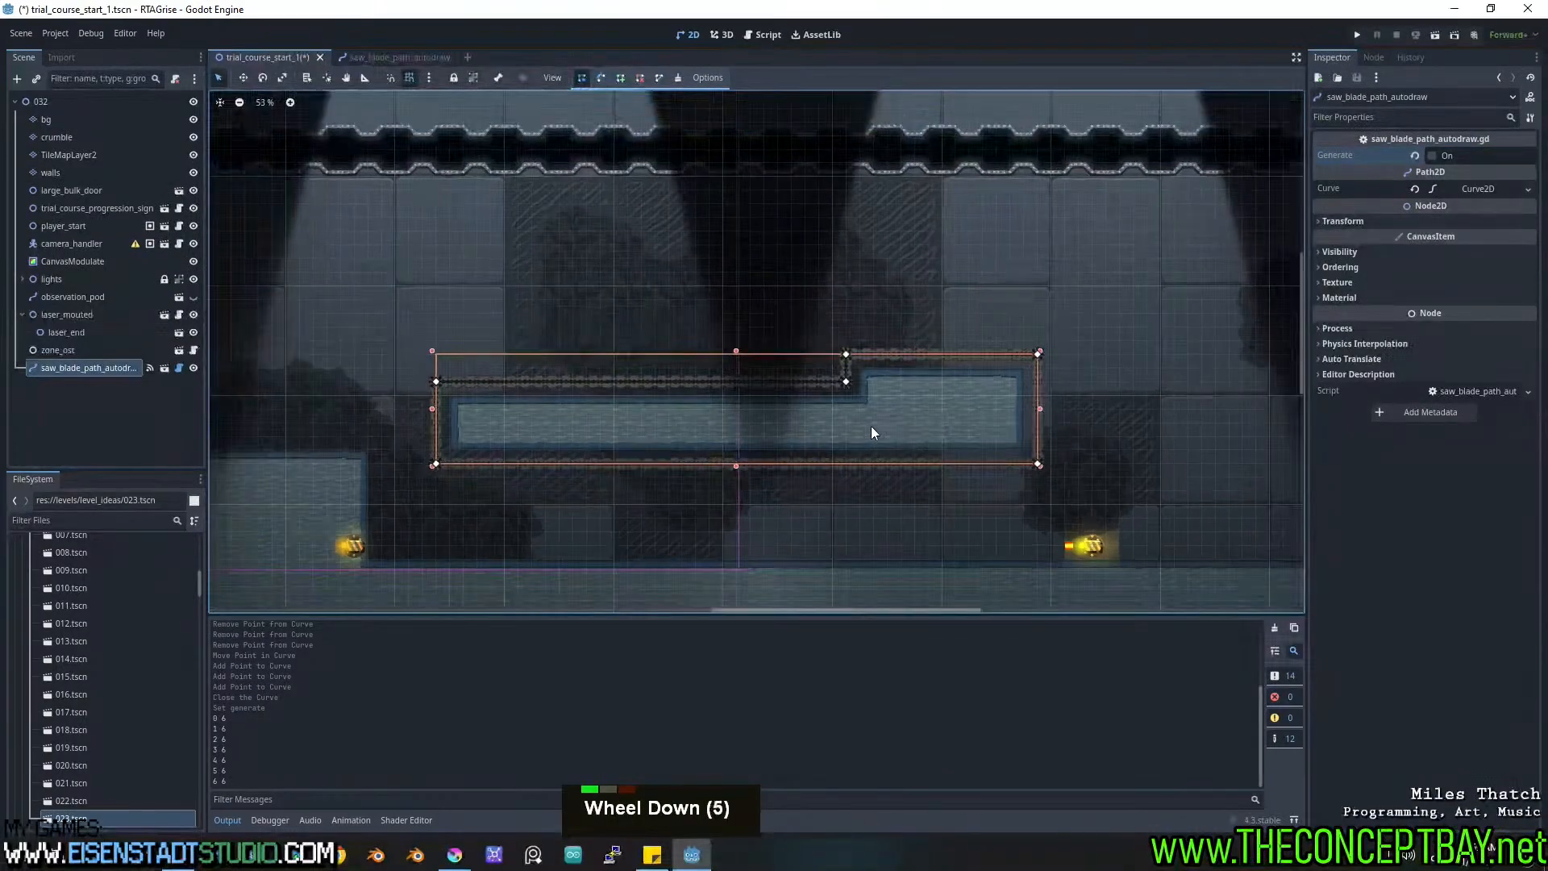
scroll(877, 427, "up", 3)
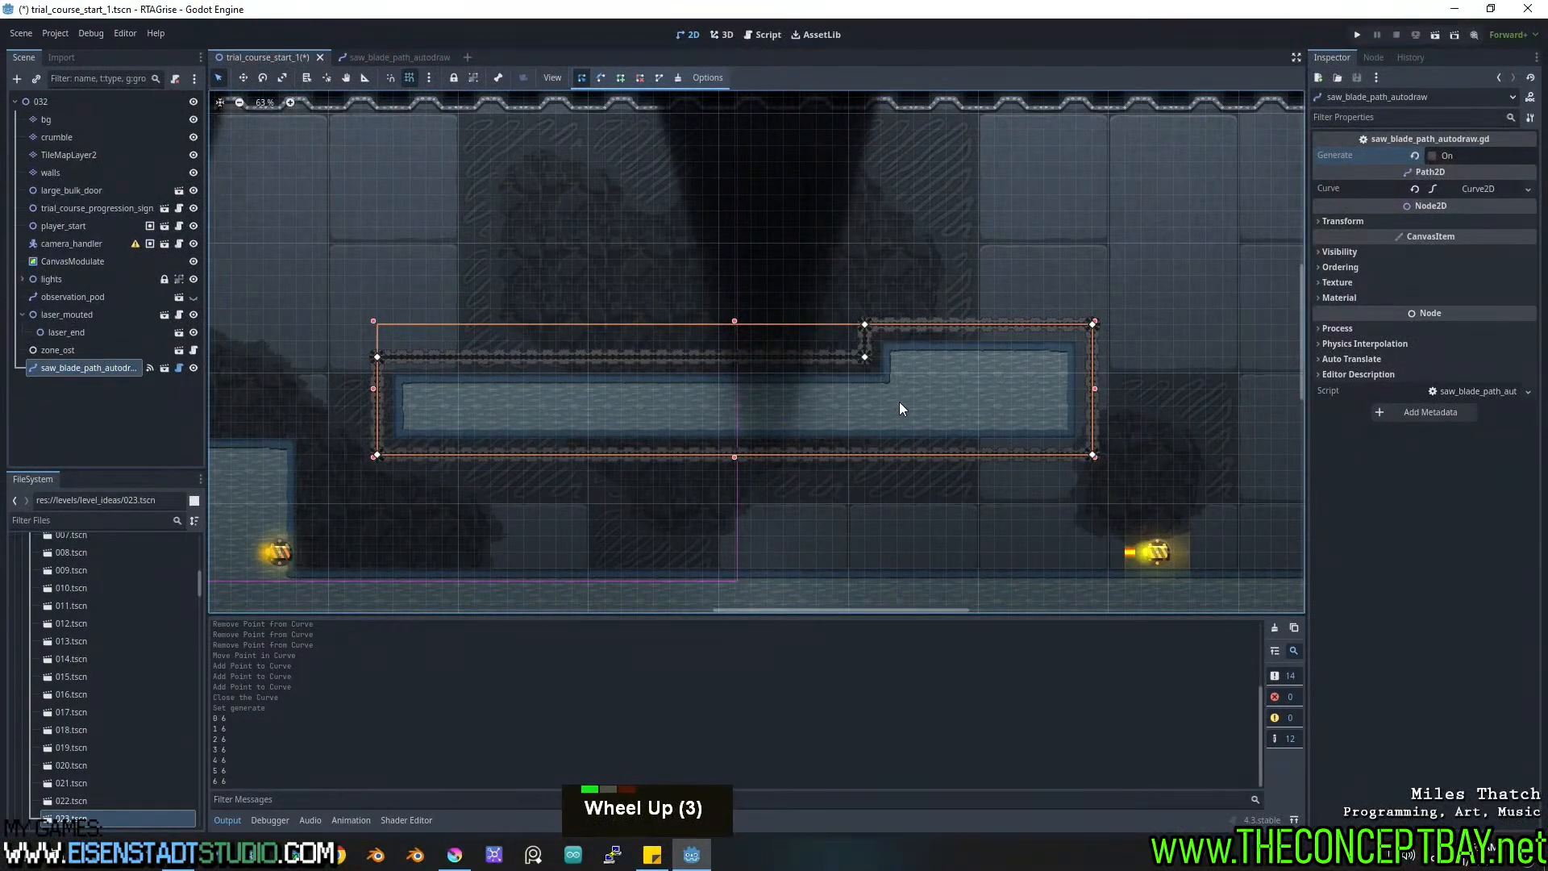
middle_click_drag(898, 405, 893, 401)
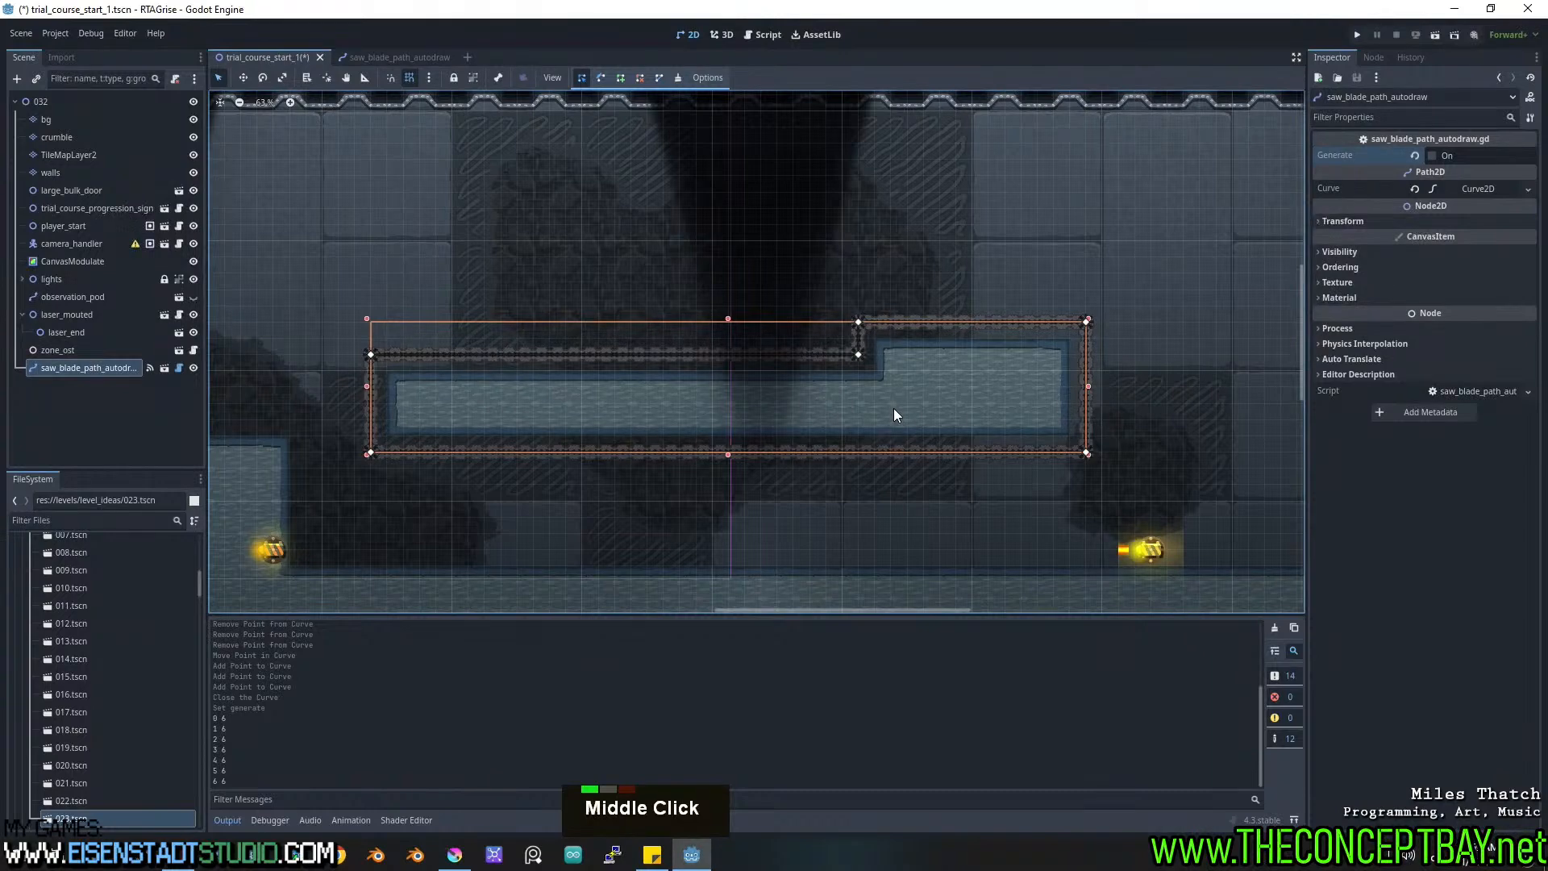
middle_click_drag(894, 409, 852, 392)
middle_click_drag(471, 386, 588, 384)
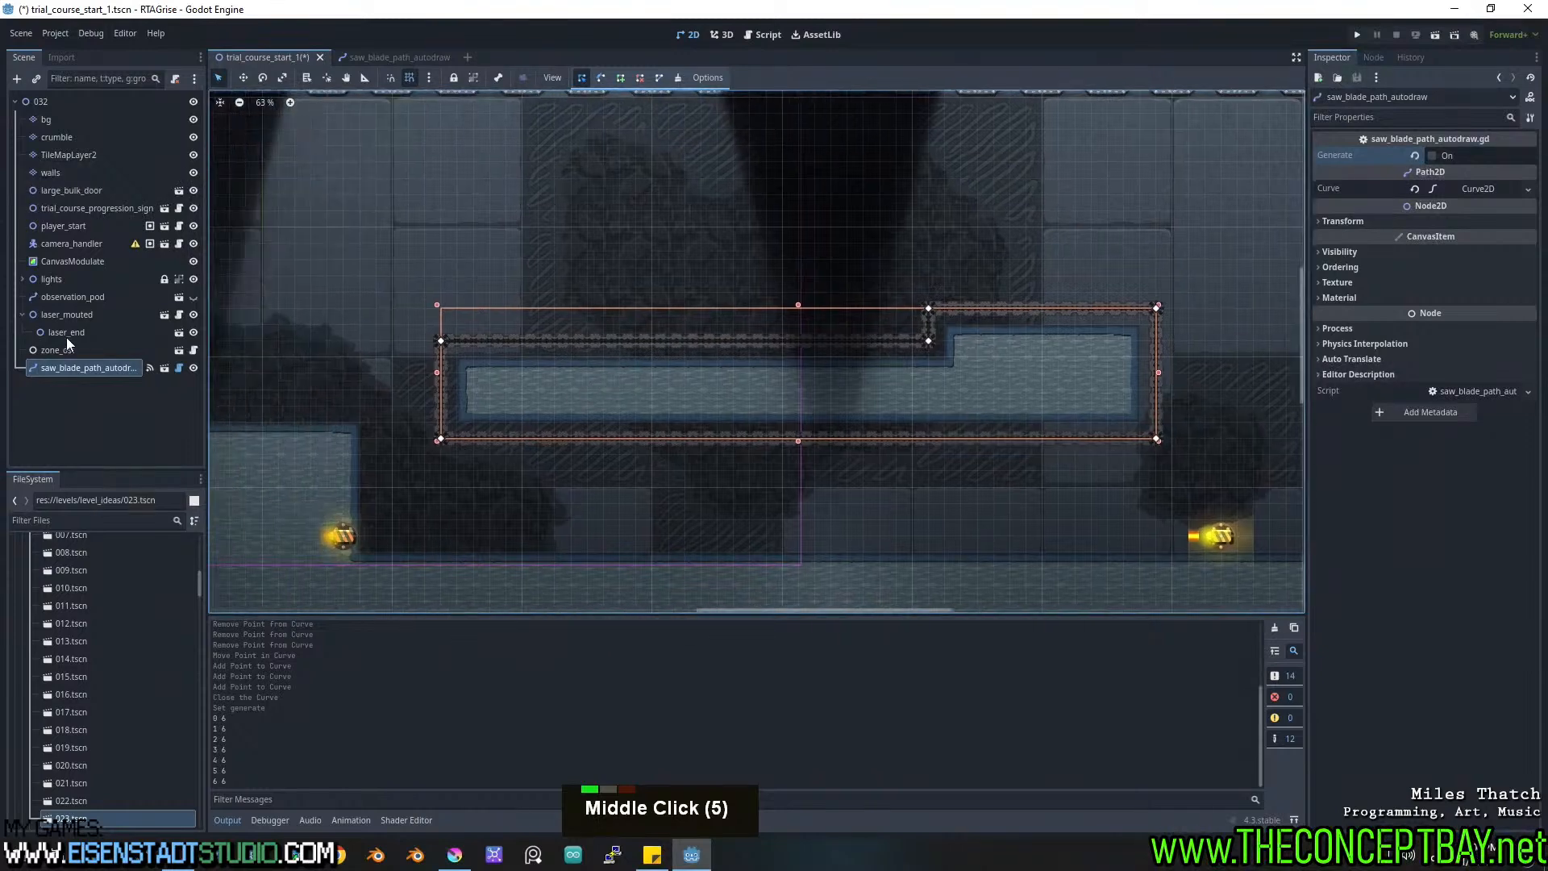
key("ctrl+shift+a")
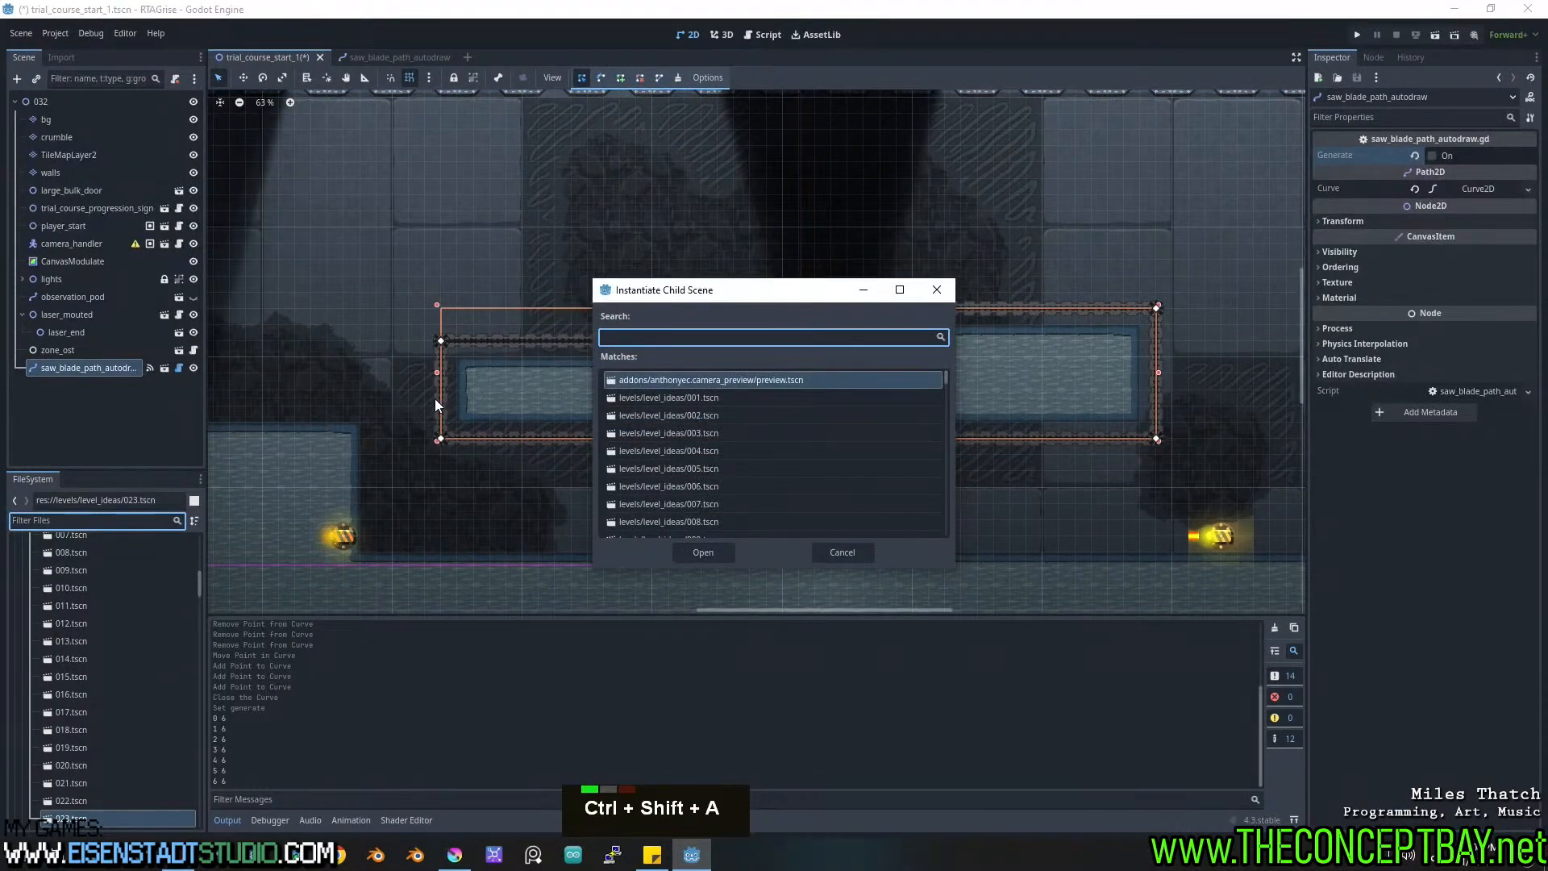
type("auto")
key("Return")
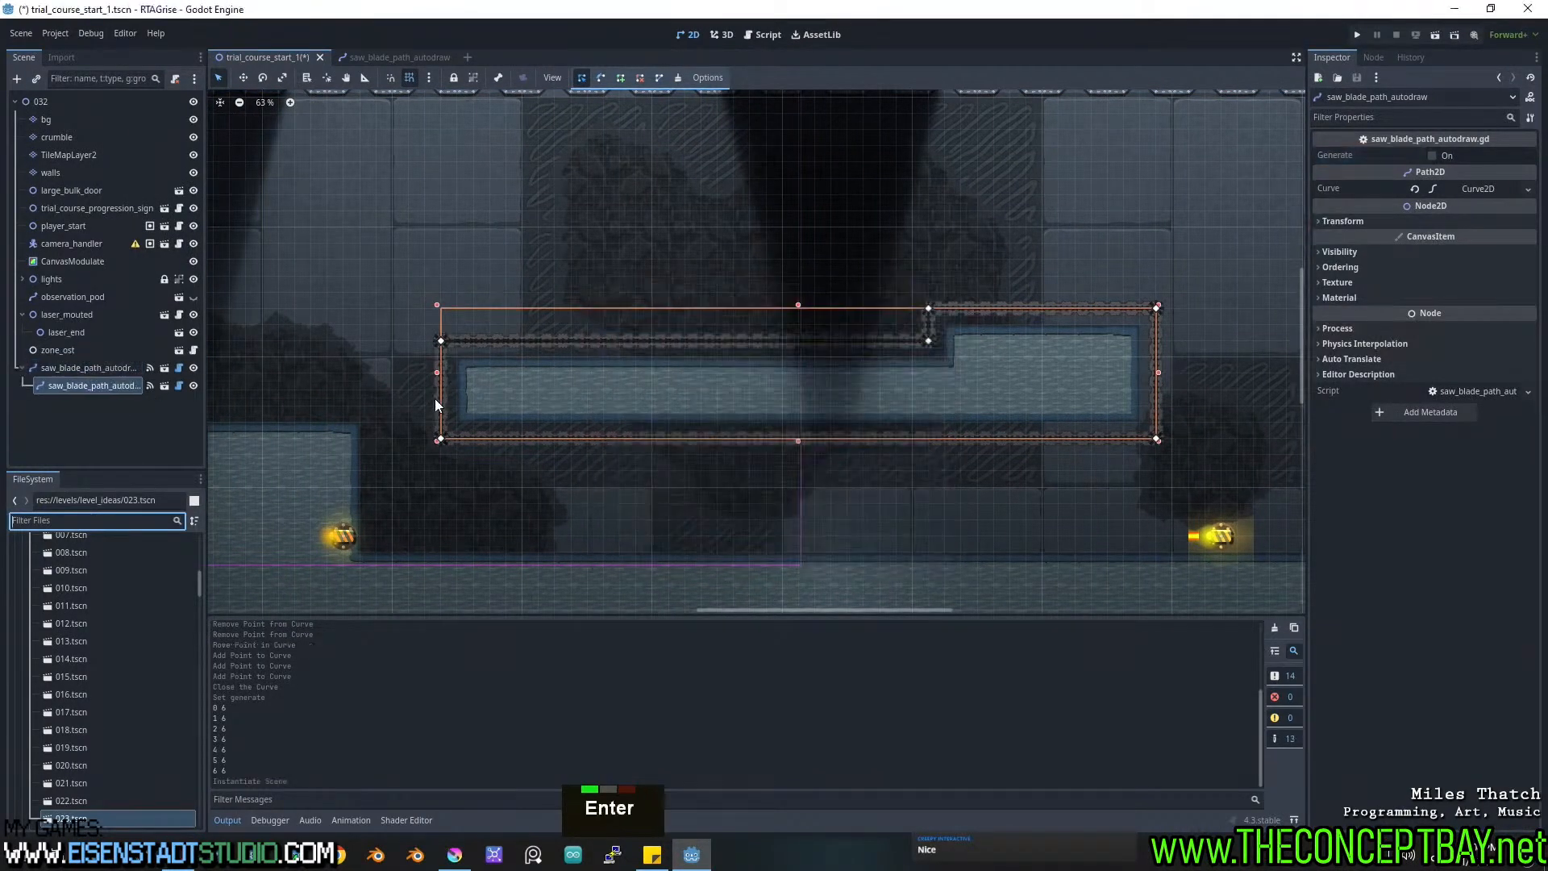
key("ctrl+z")
left_click(98, 364)
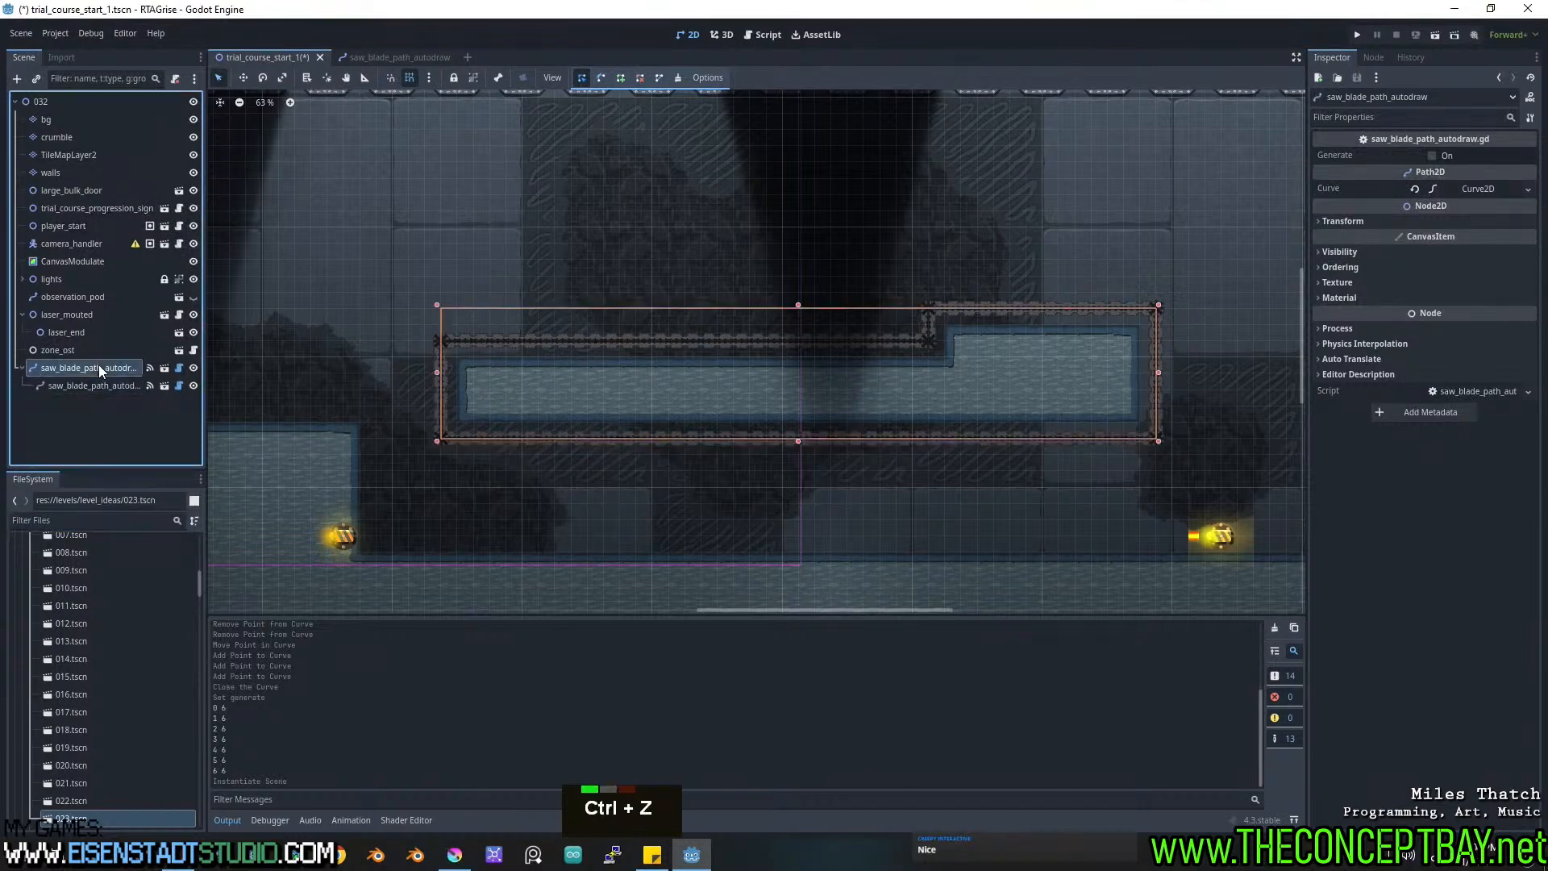
left_click(103, 384)
key("Delete")
key("Return")
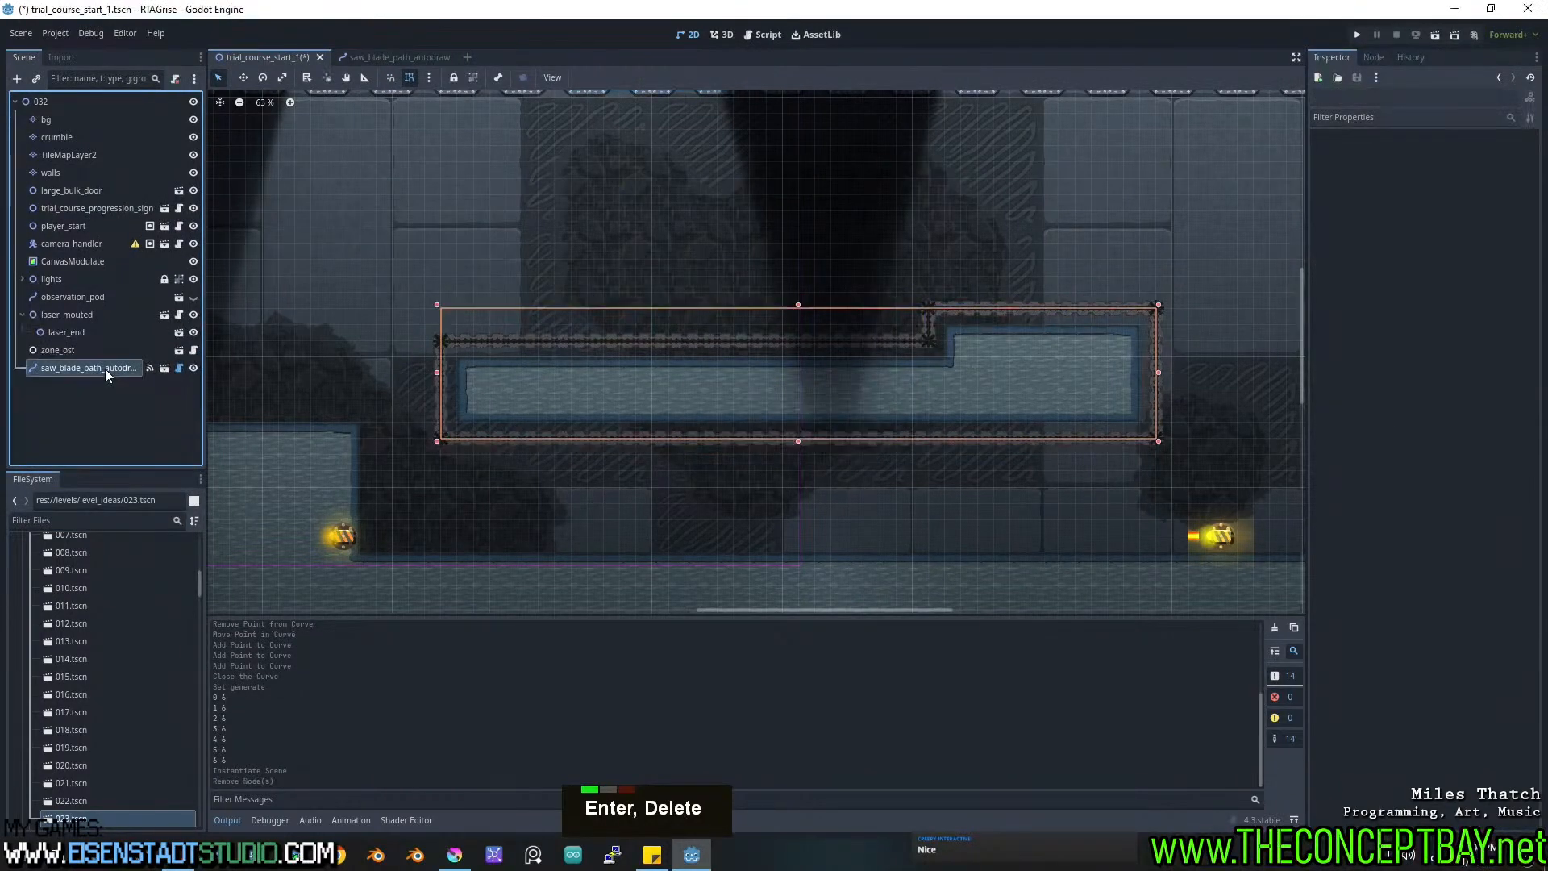
Search the scenes that can be instantiated under saw_blade_path_autodraw for "populate" and "generat".
key("ctrl+shift+a")
type("populate")
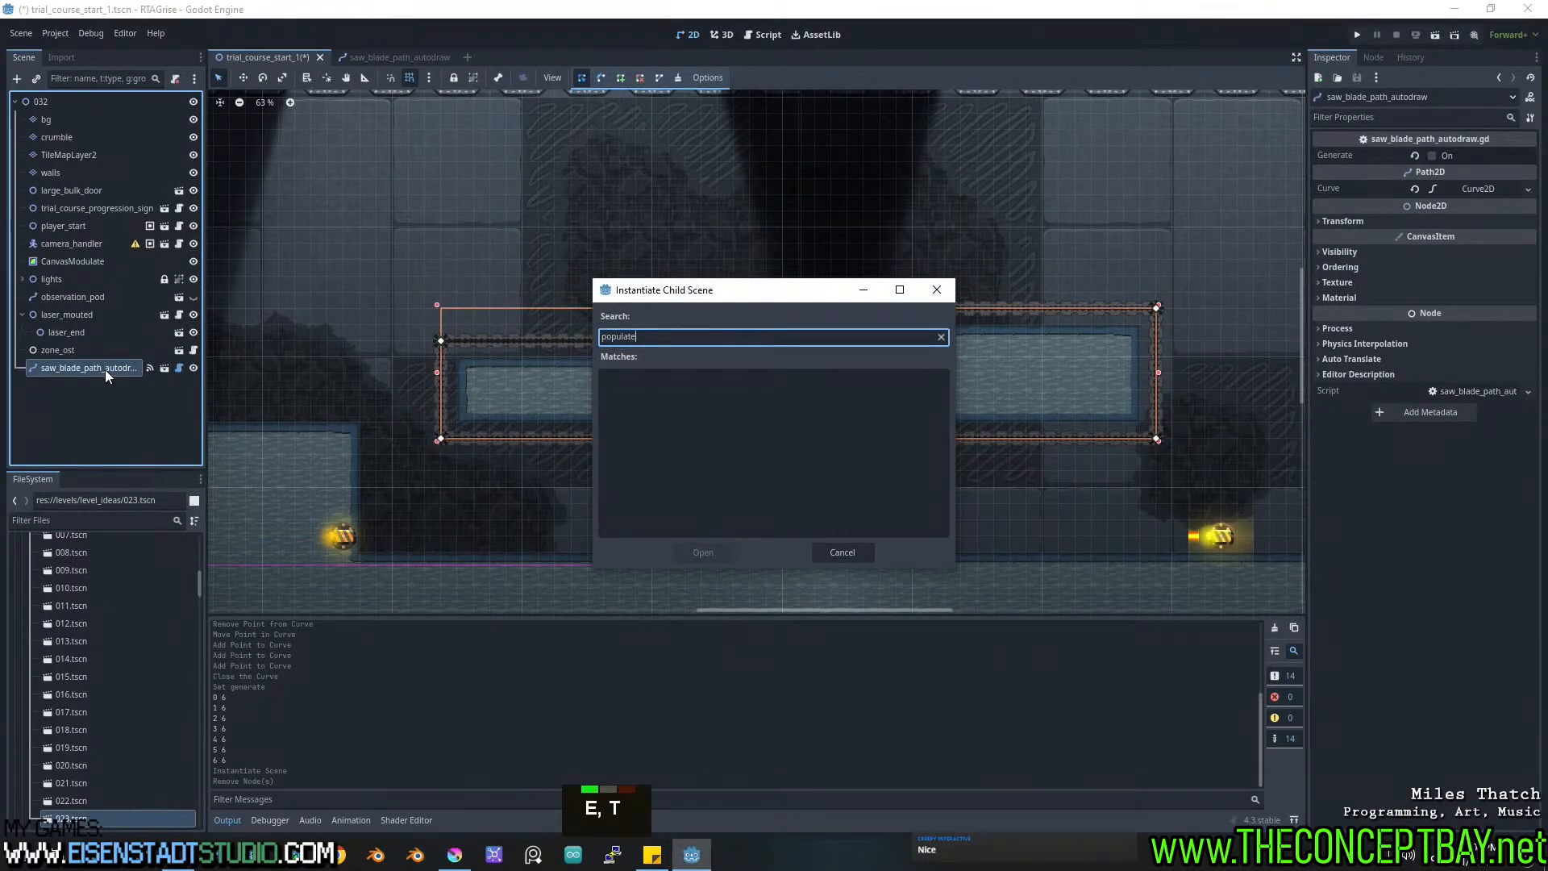
key("ctrl+a")
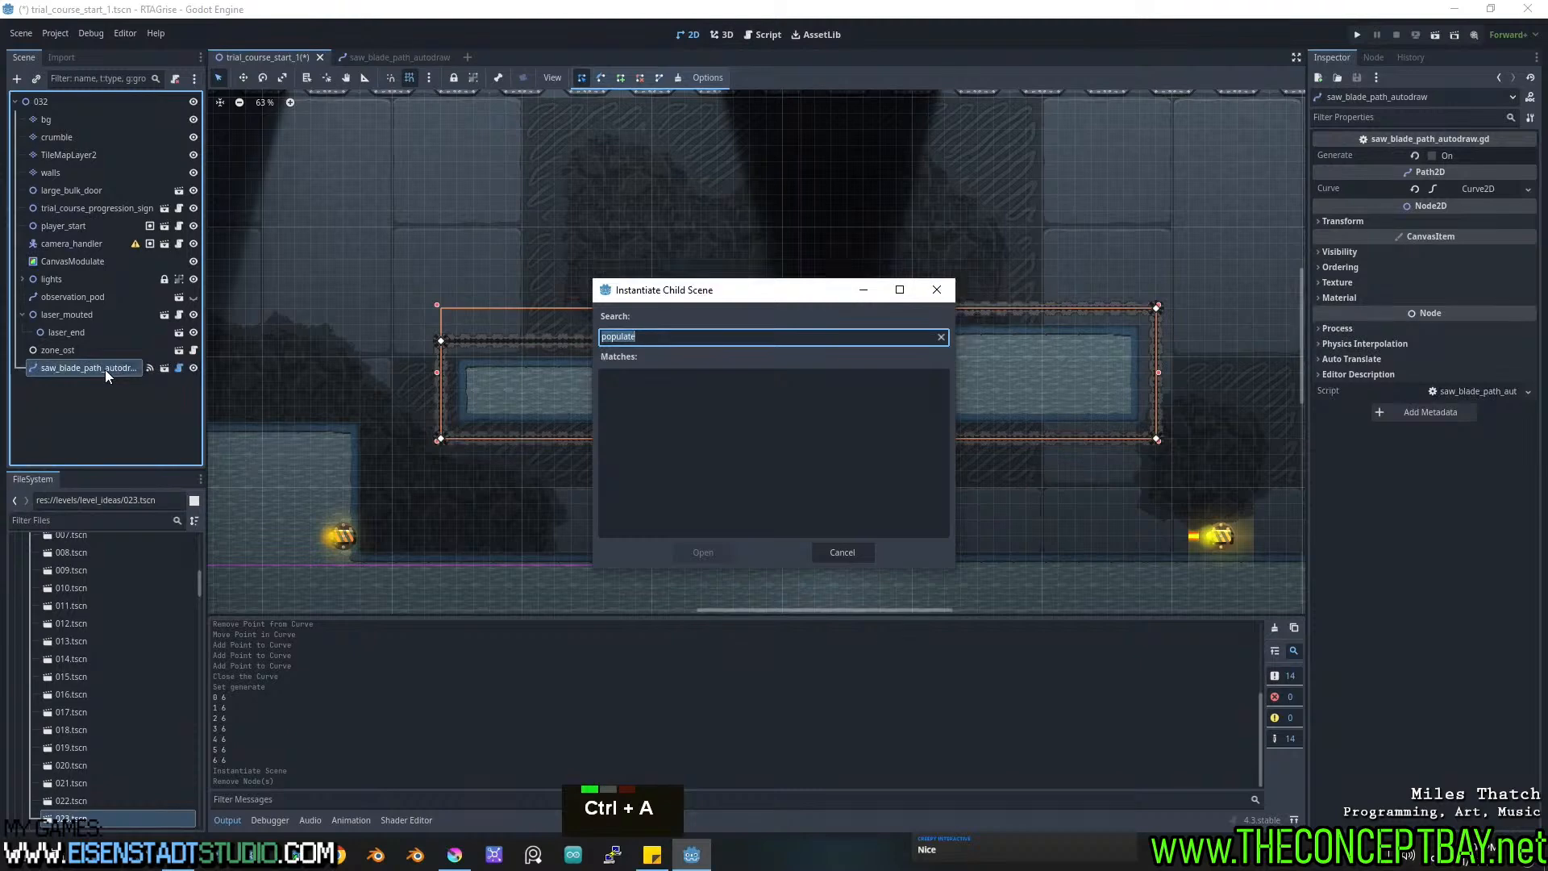
type("generate")
key("BackSpace")
key("Down")
key("Down")
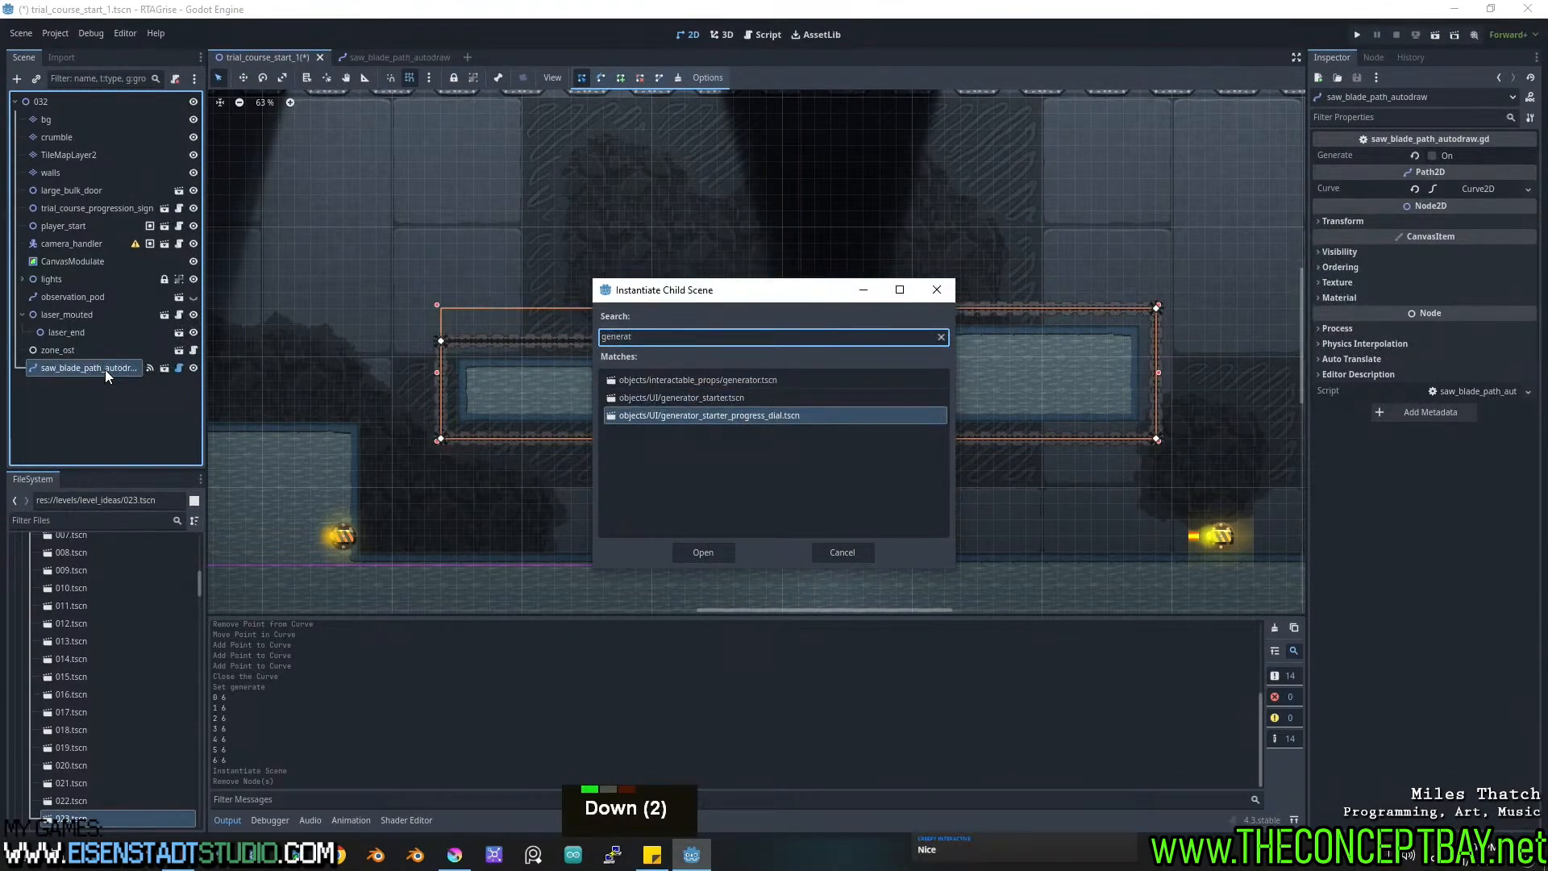
key("Up")
key("ctrl+a")
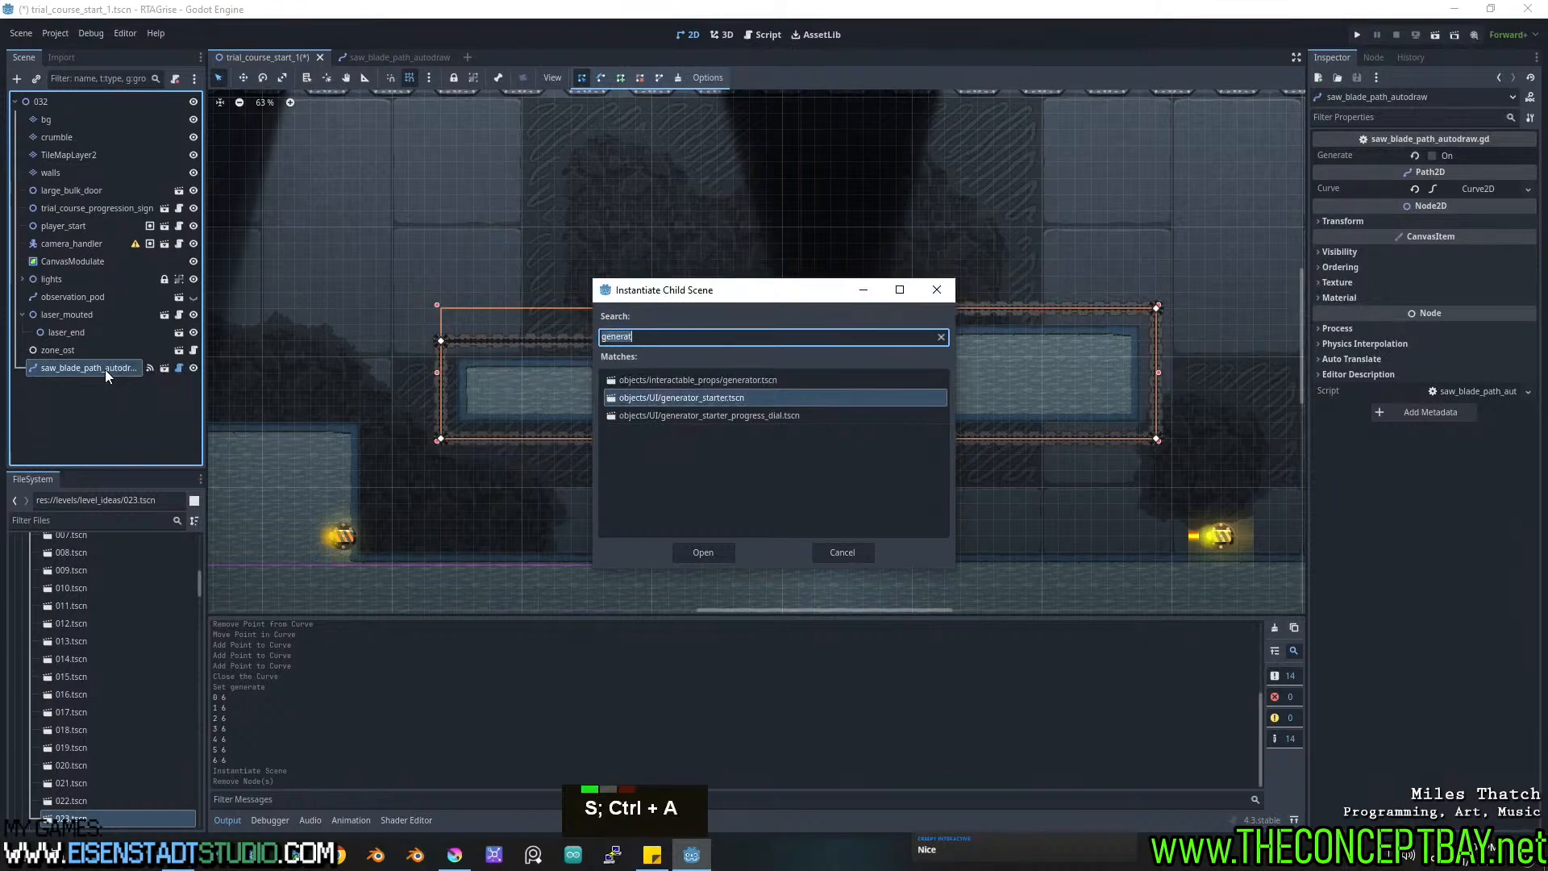
Search for "saw" and instantiate utility_spawn_X_follower_sawblades as a child of saw_blade_path_autodraw.
type("saw")
key("Down")
key("Down")
key("Down")
key("Down")
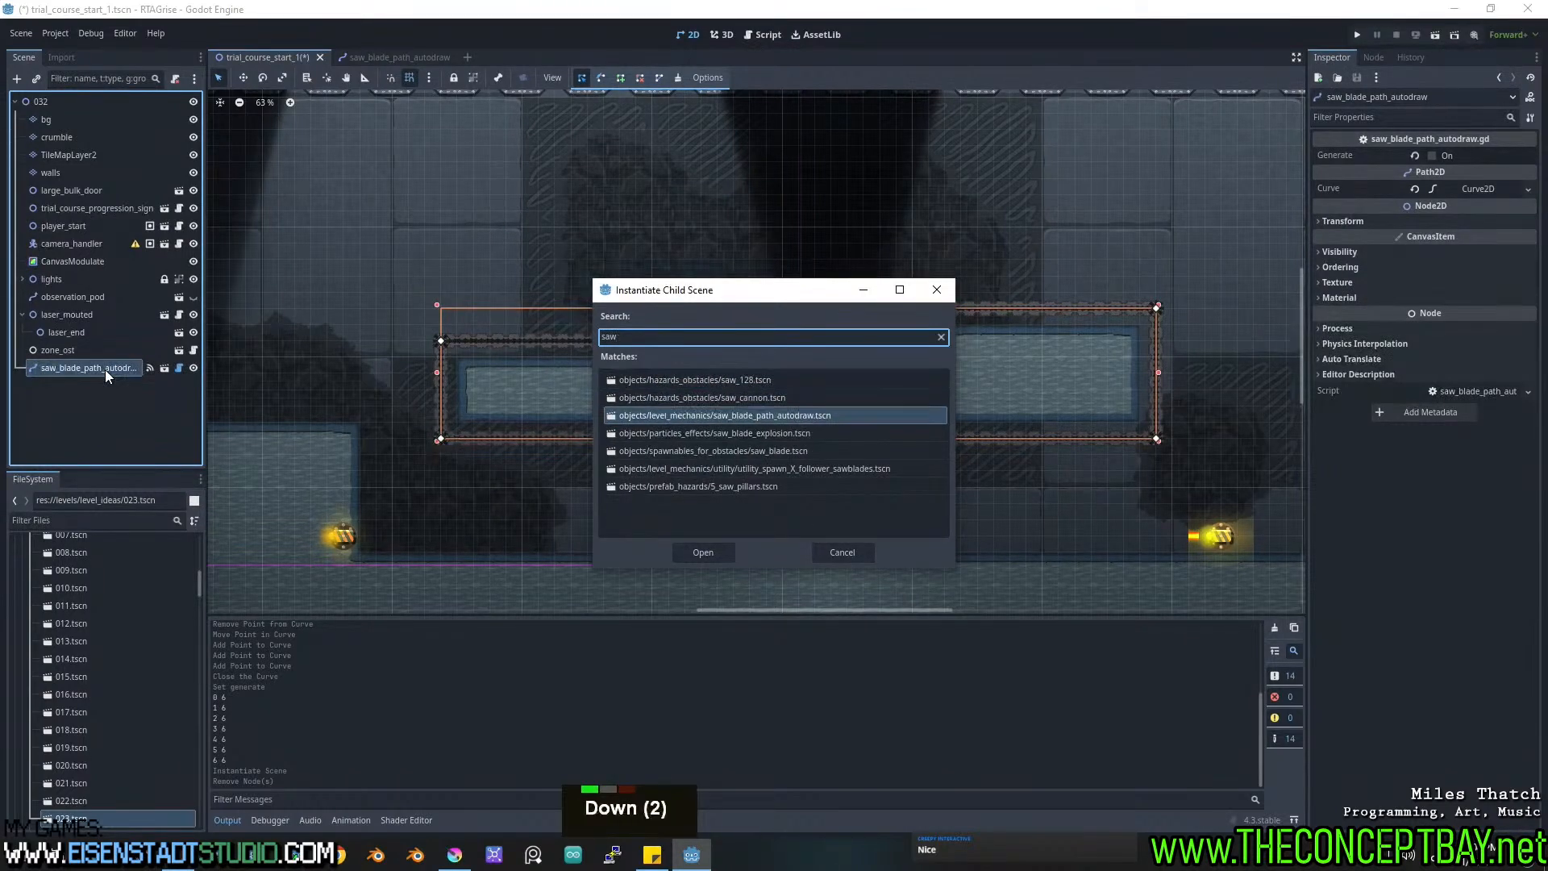
key("Down")
key("Return")
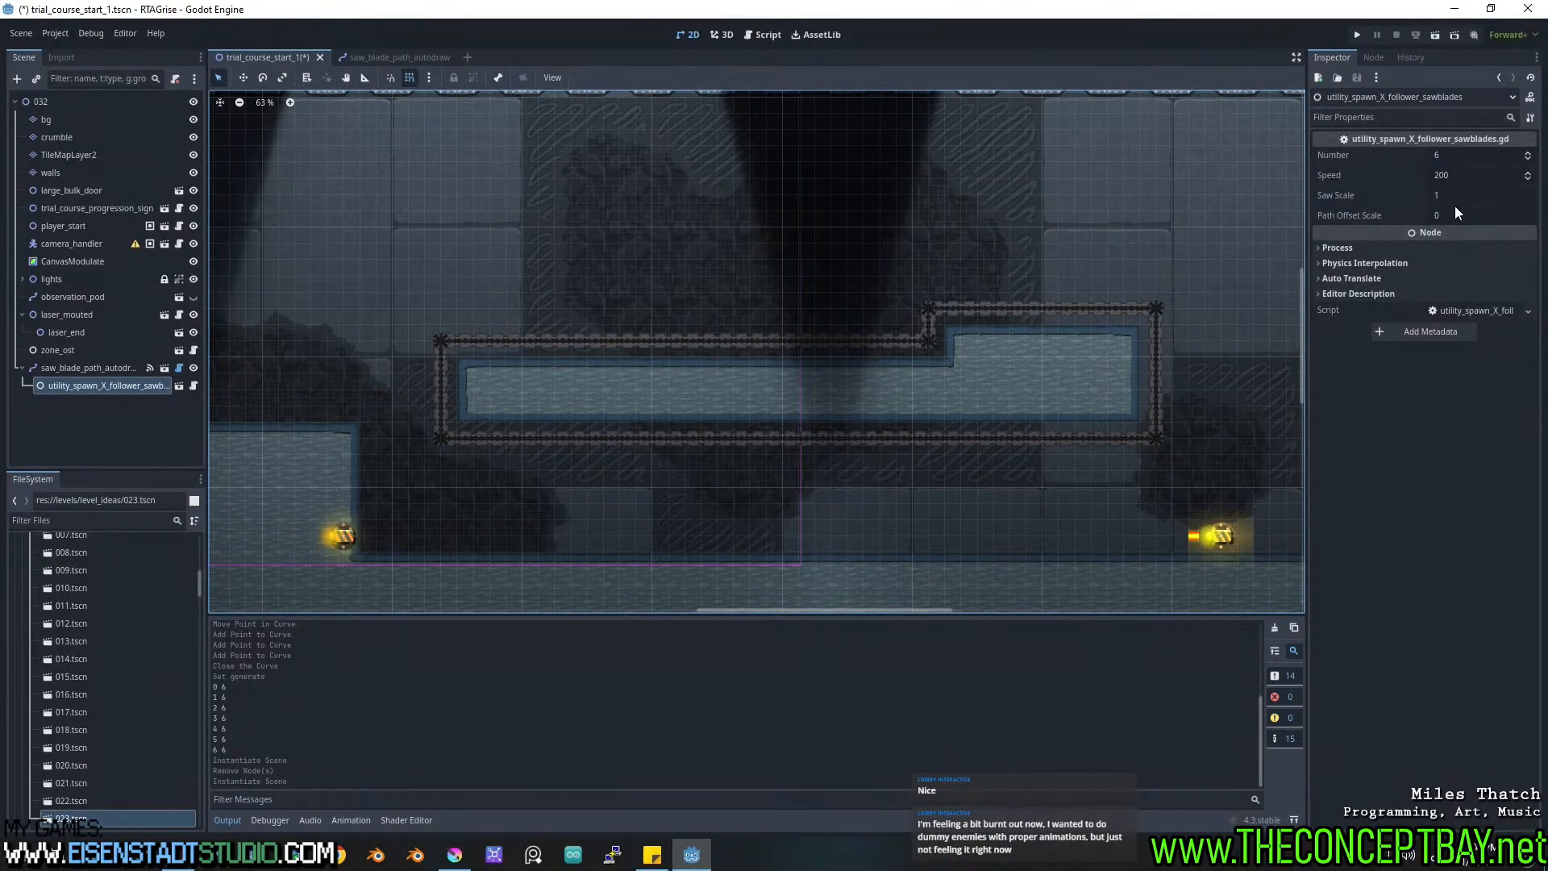
Run the current scene to test the saw blades on the closed path, and close the game window.
middle_click_drag(928, 322, 837, 328)
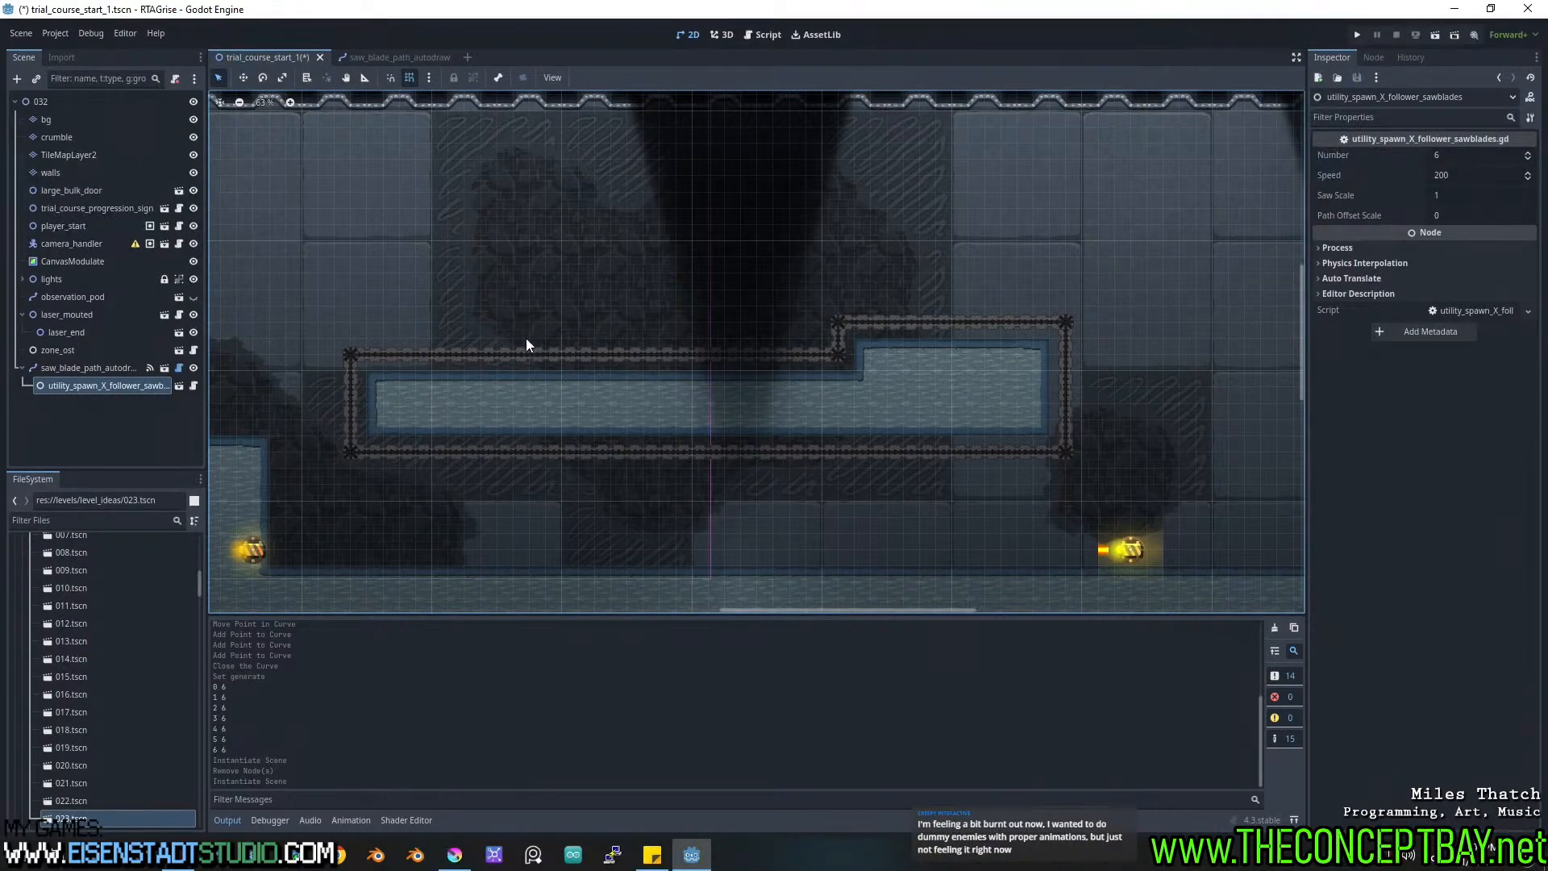
middle_click_drag(525, 330, 534, 350)
middle_click_drag(667, 276, 708, 272)
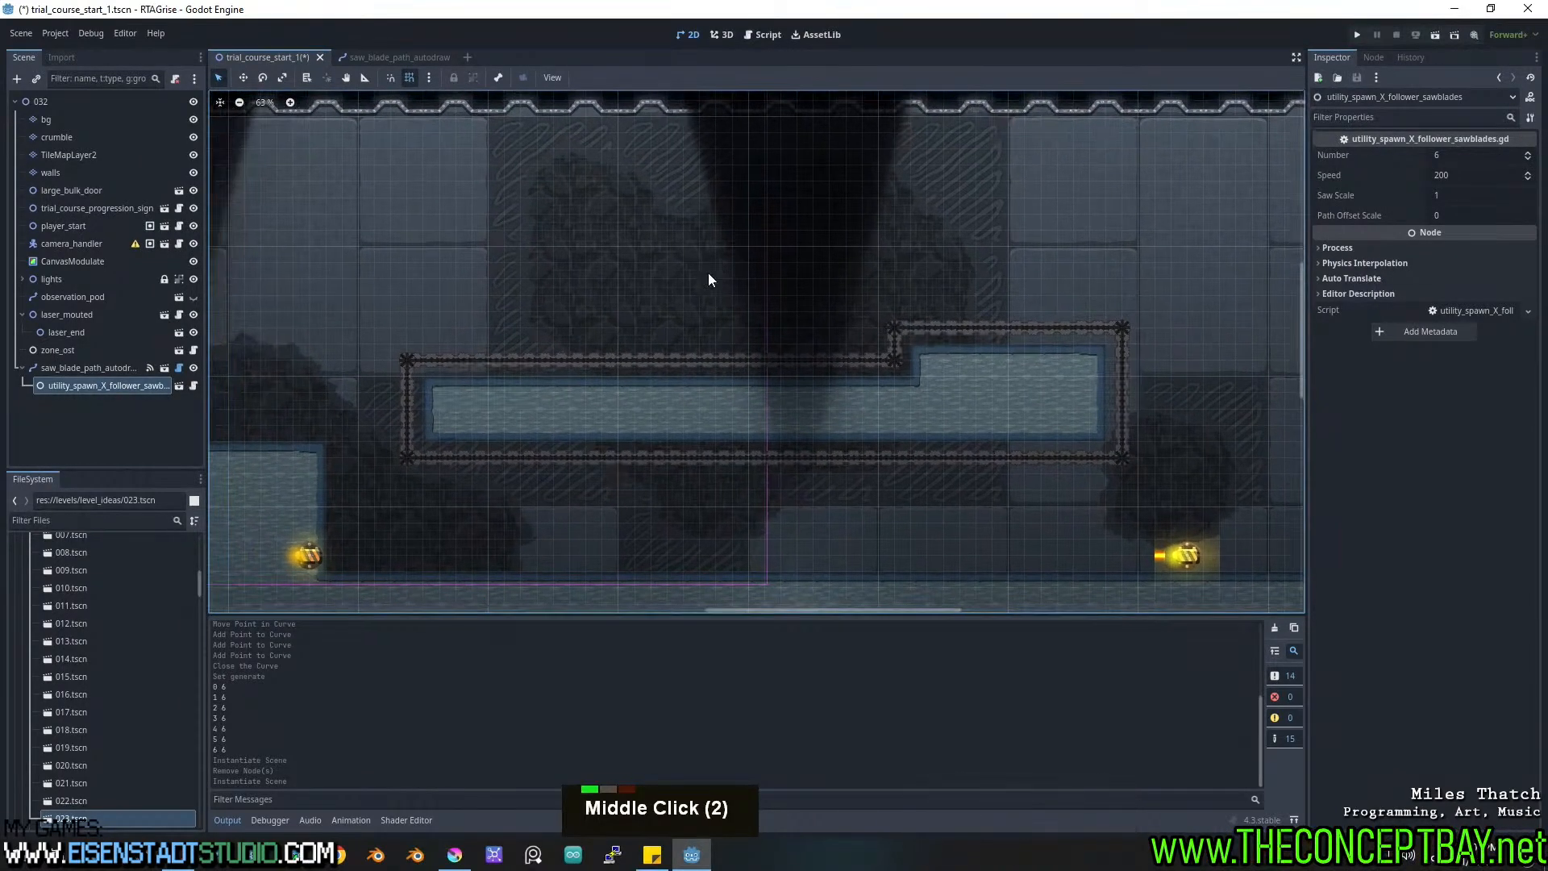
key("F6")
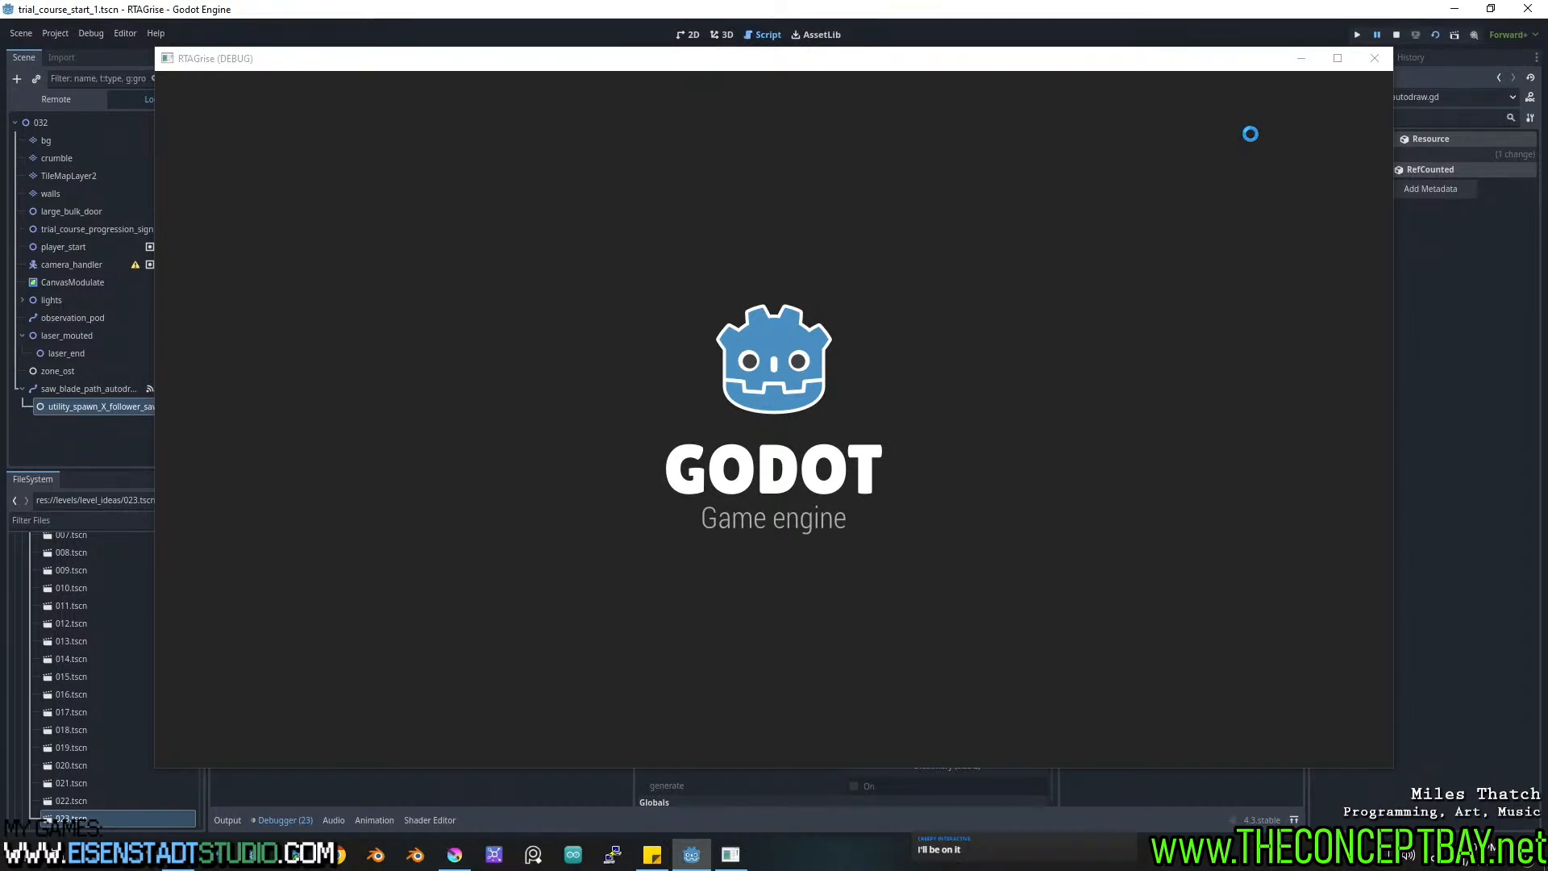
left_click_drag(1071, 60, 996, 302)
left_click(1295, 297)
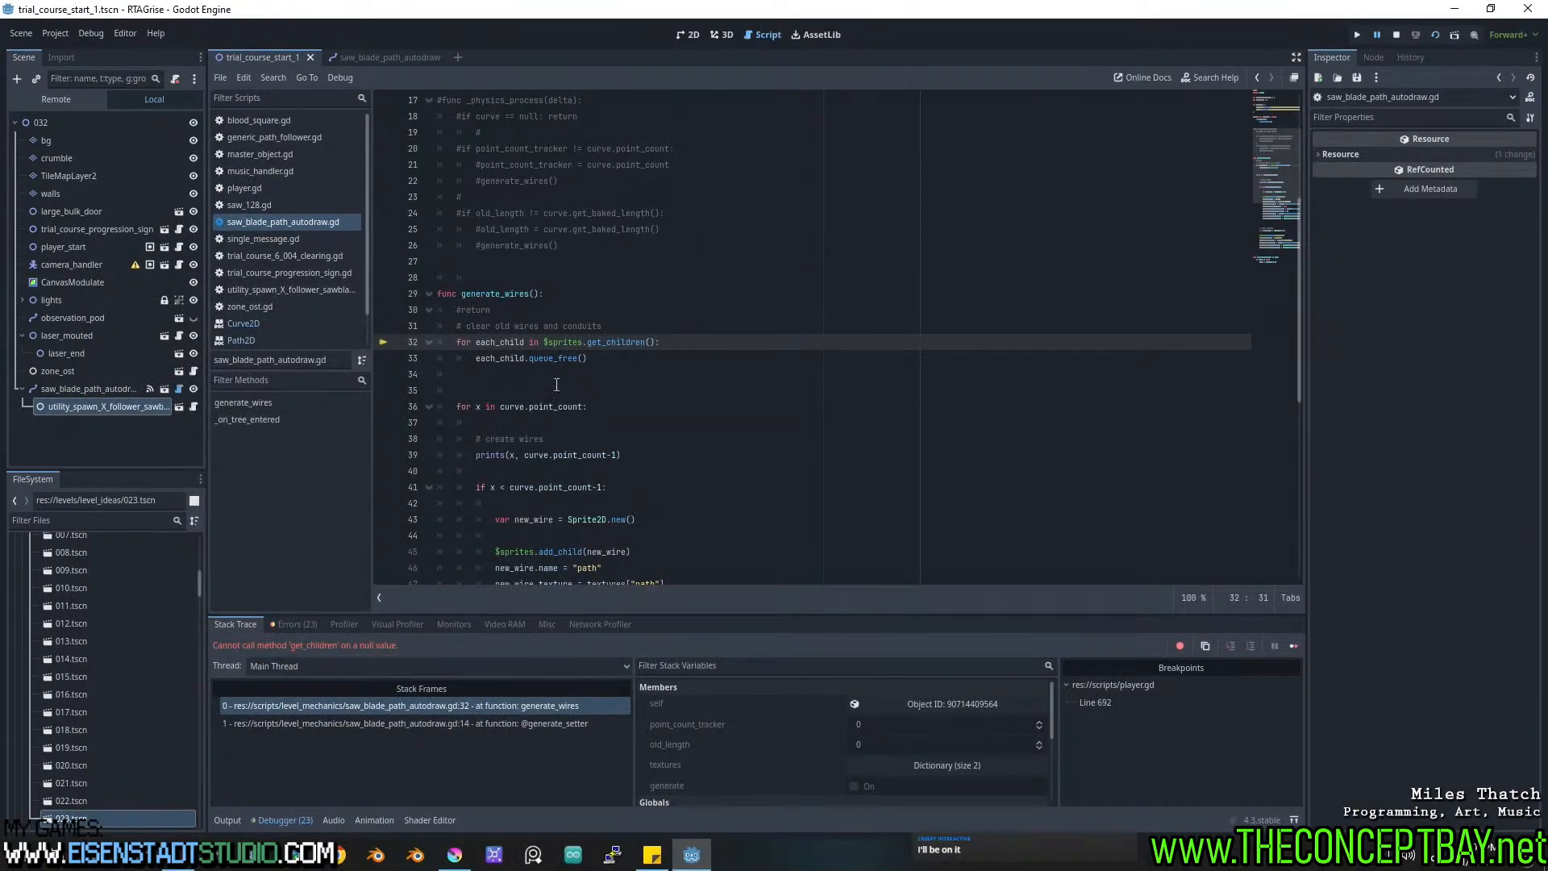
Examine the $sprites.get_children() line in generate_wires(), the sprites node in the saw_blade_path_autodraw scene, and the generate setter's stack frame.
left_click(616, 358)
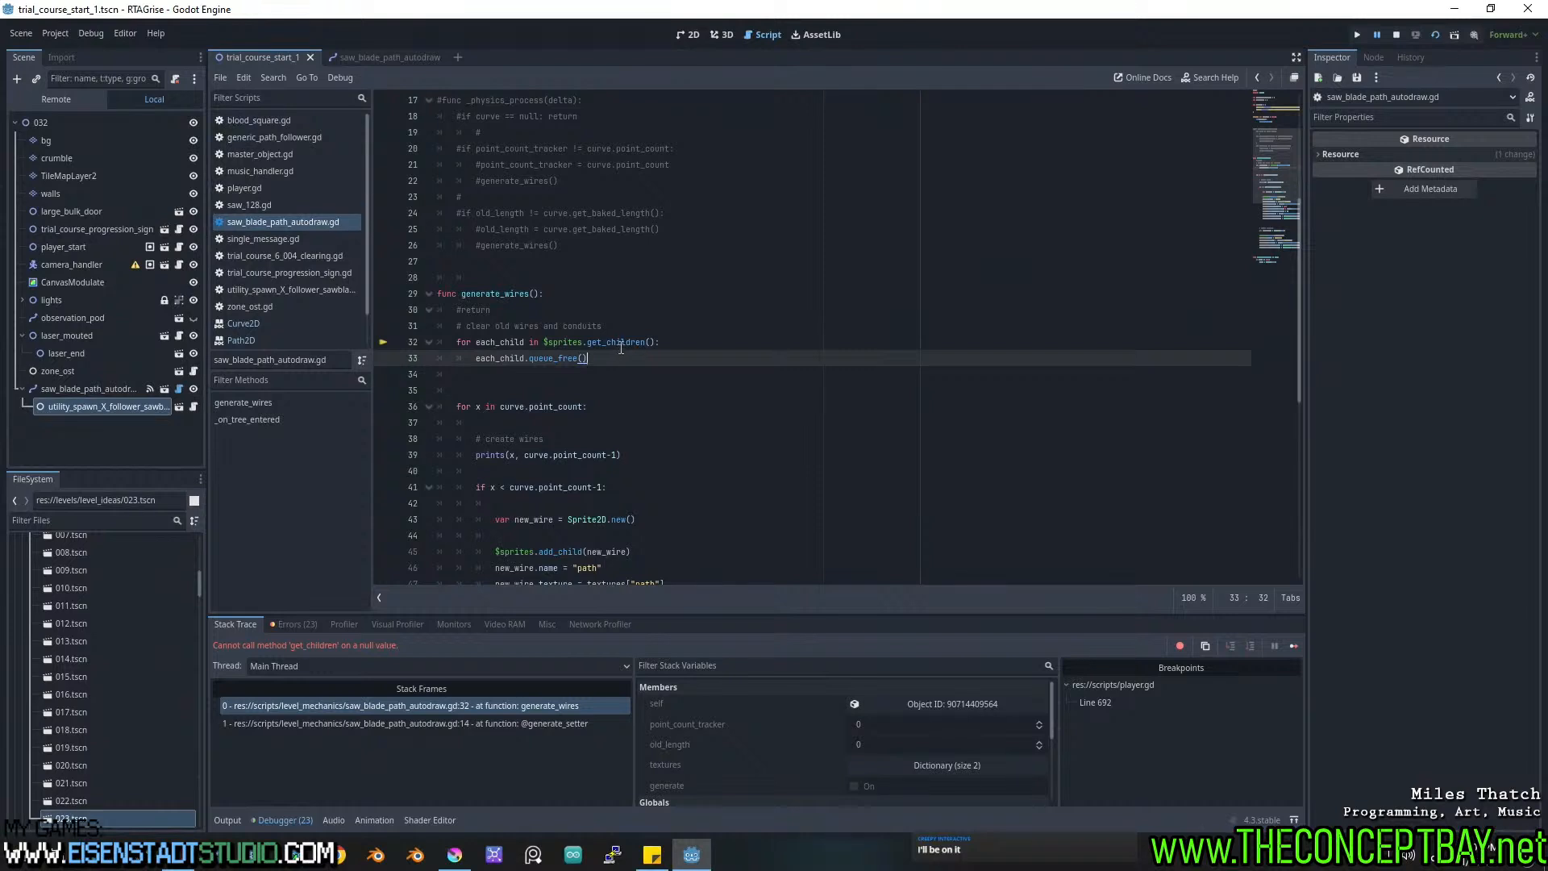
scroll(620, 348, "up", 1)
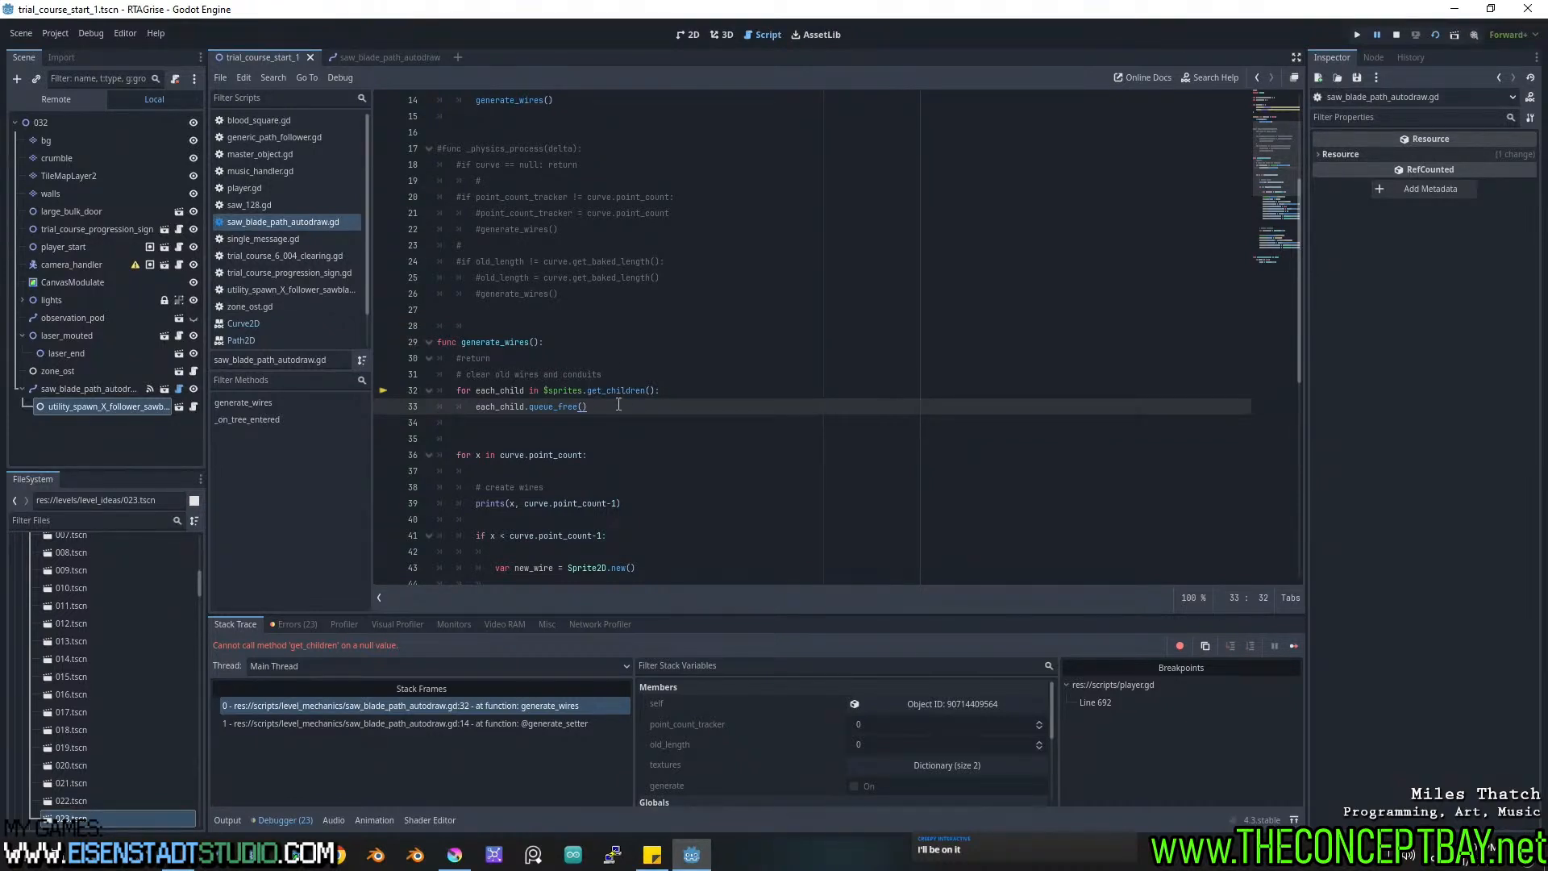
double_click(575, 393)
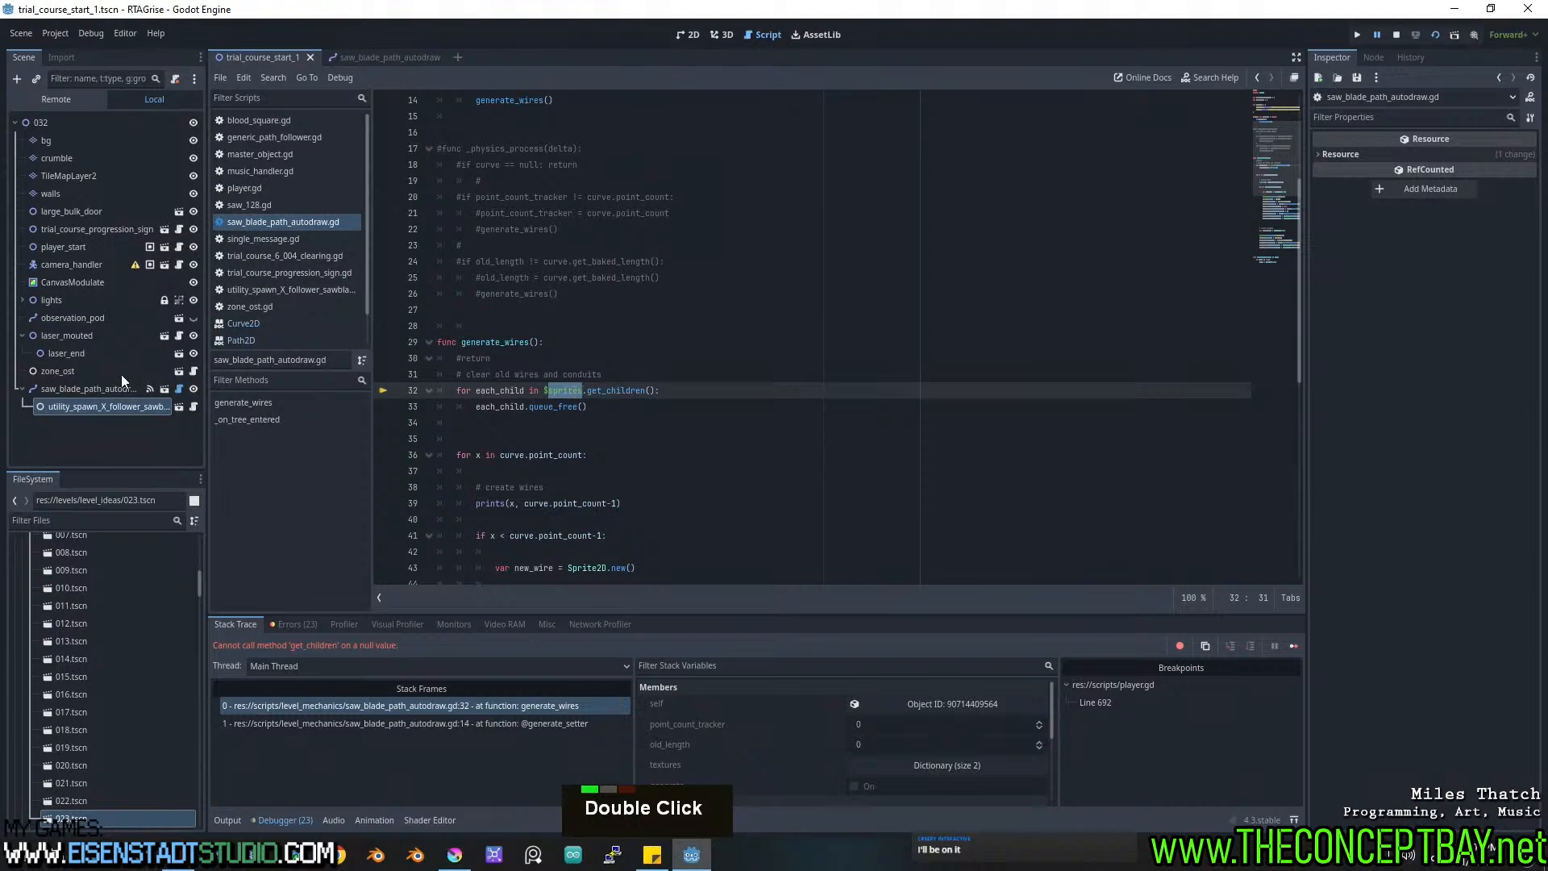
double_click(170, 385)
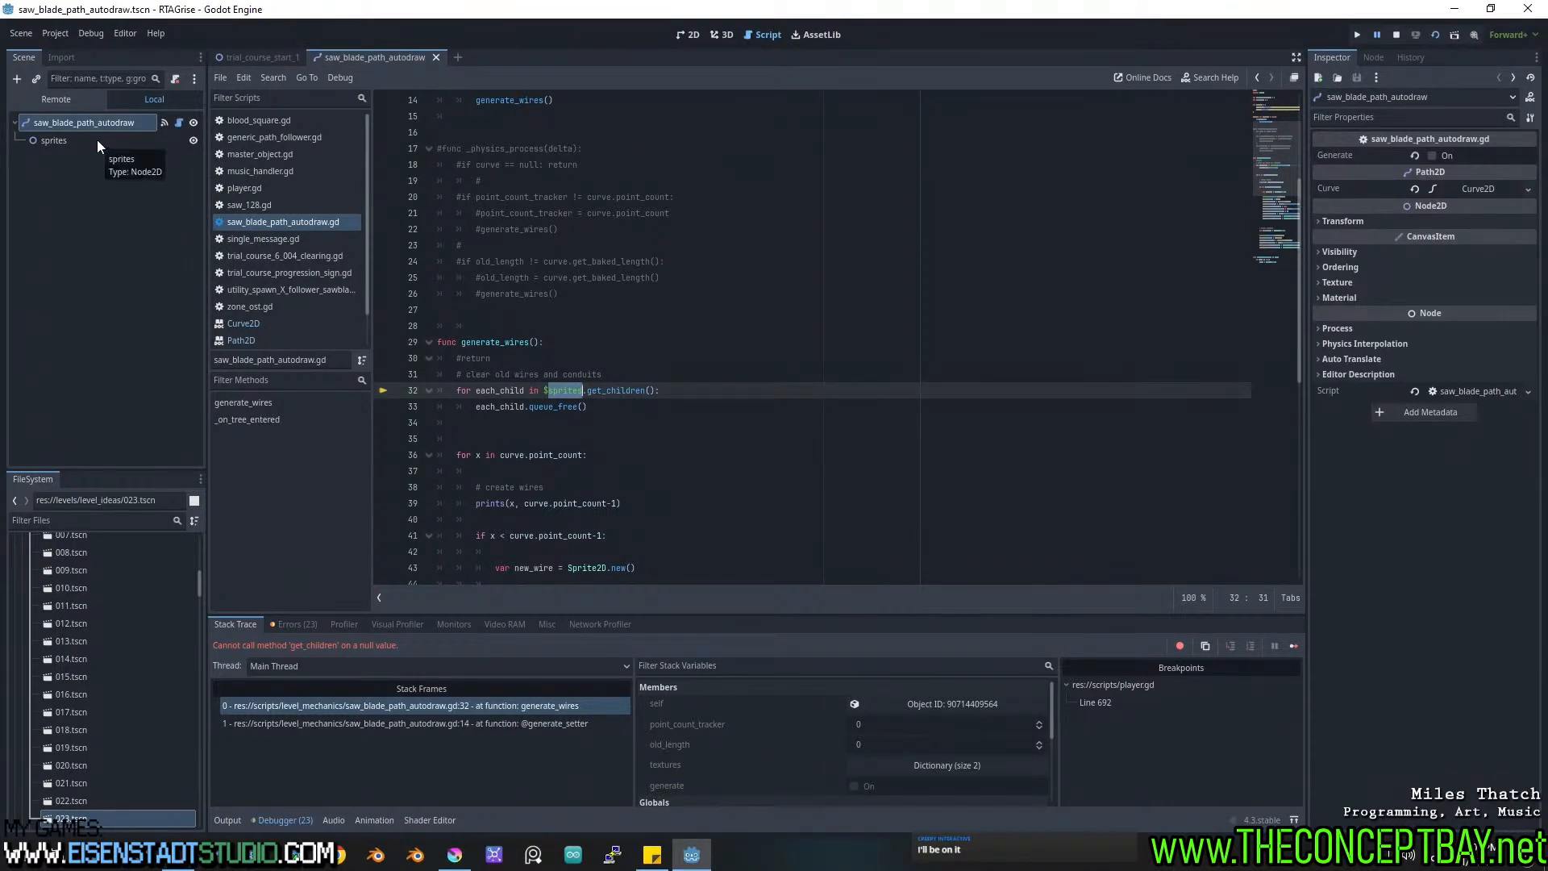
double_click(254, 57)
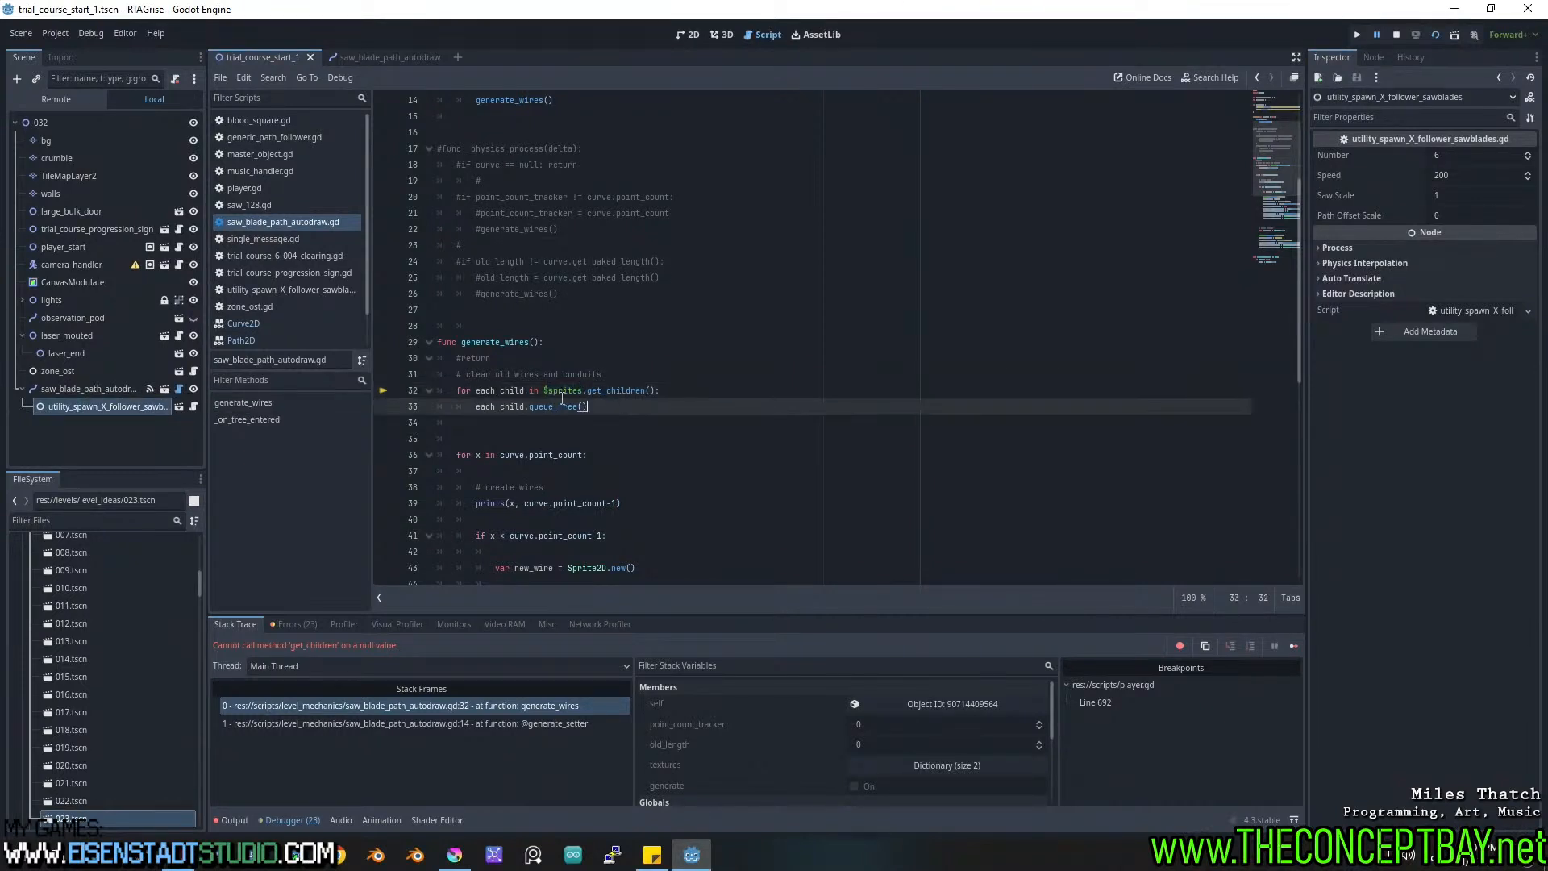
left_click(633, 387)
key("ctrl+s")
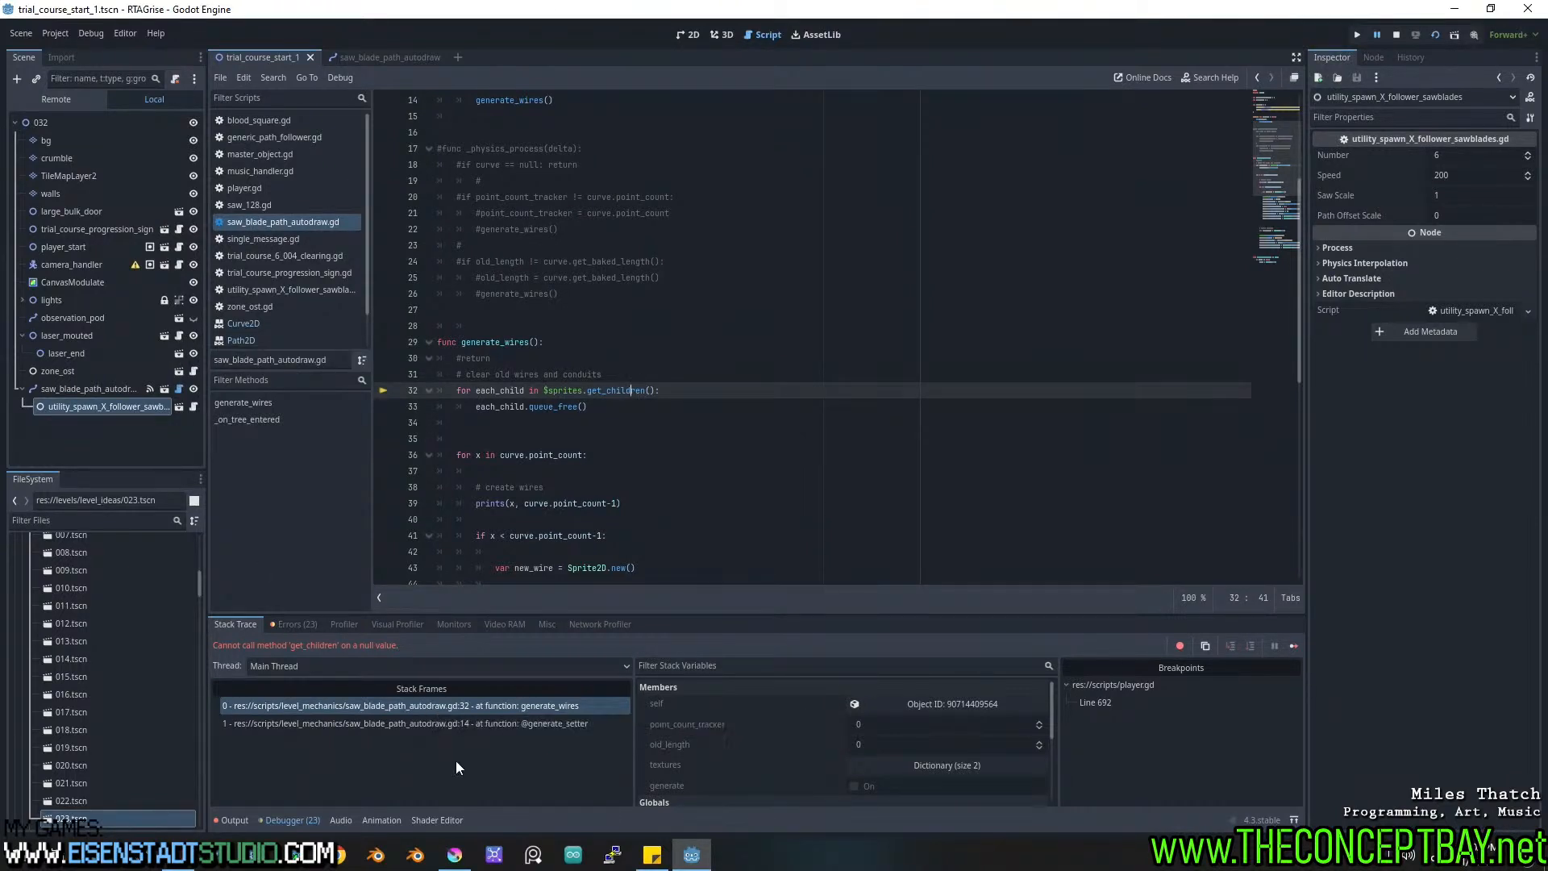
left_click(441, 722)
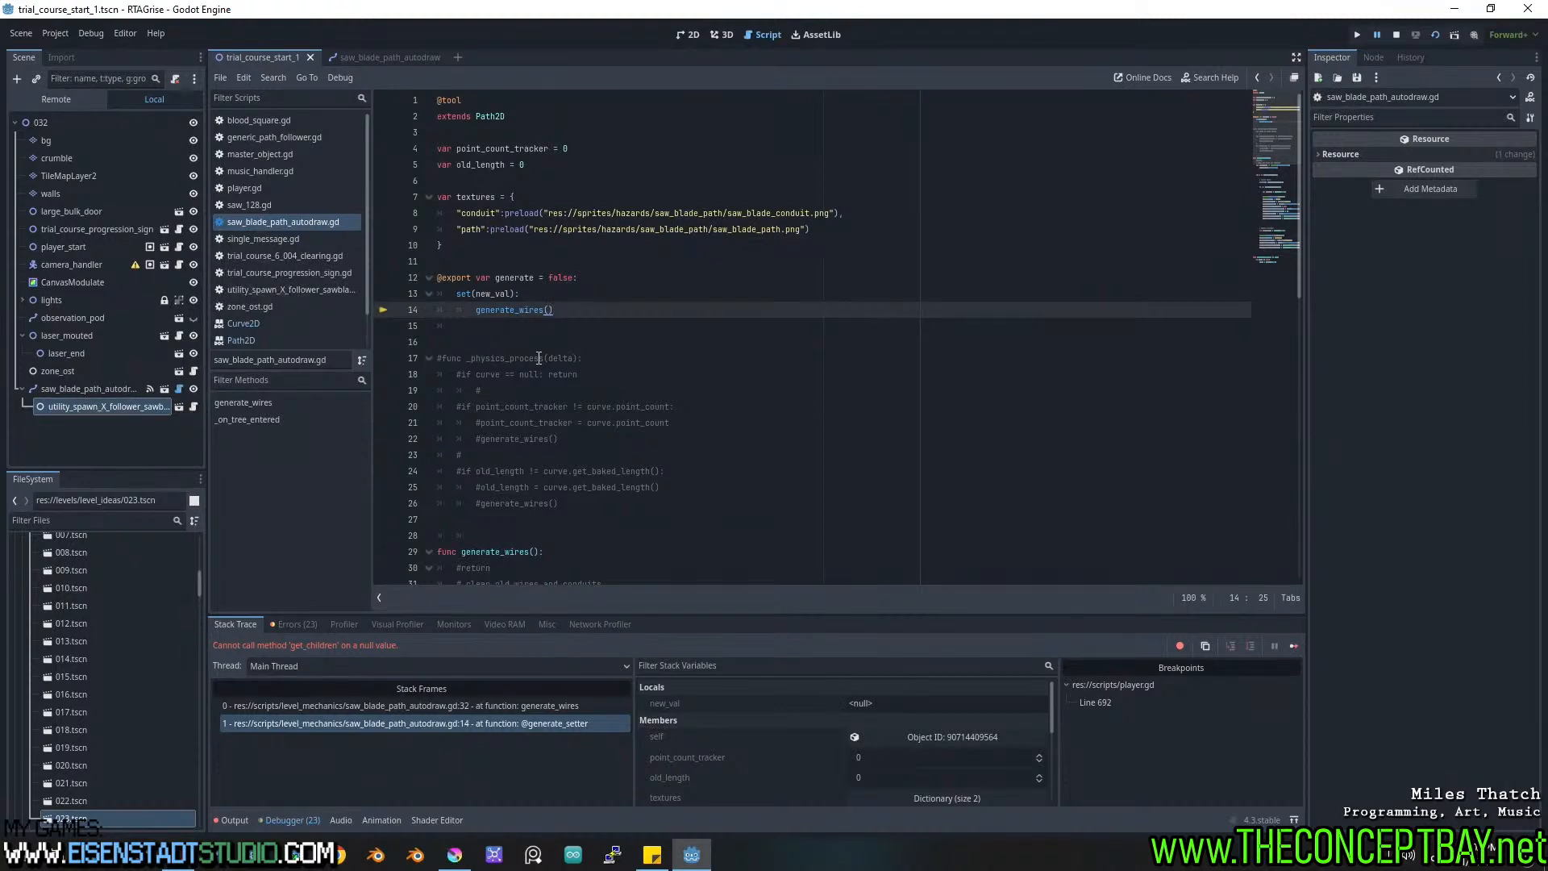
Wrap generate_wires() in the generate setter with "if Engine.is_editor_hint():" and save the script.
left_click(550, 292)
key("Return")
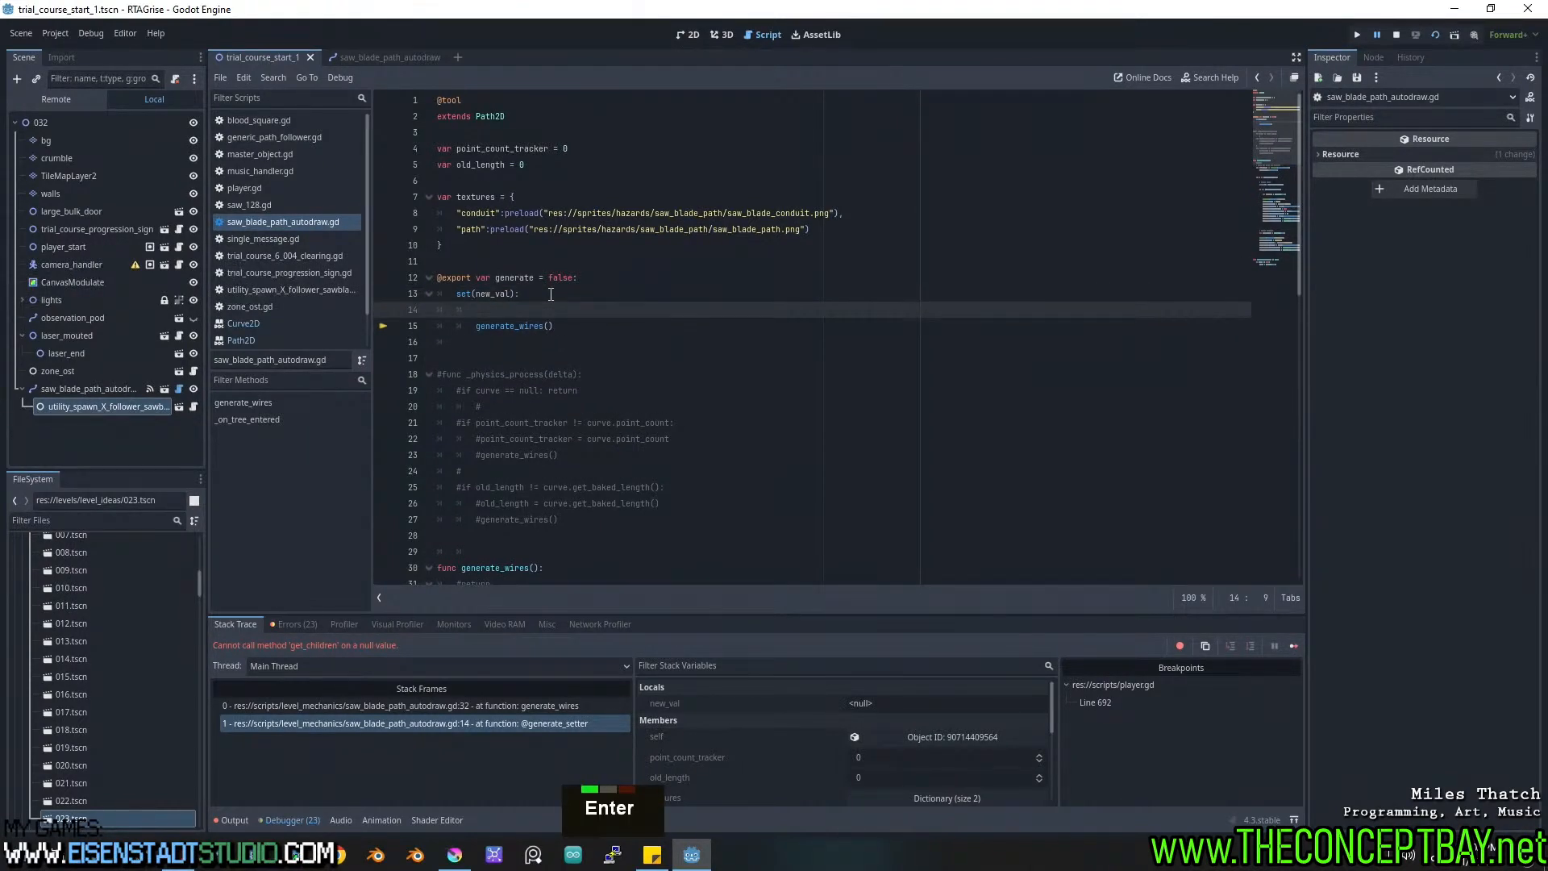
type("if ")
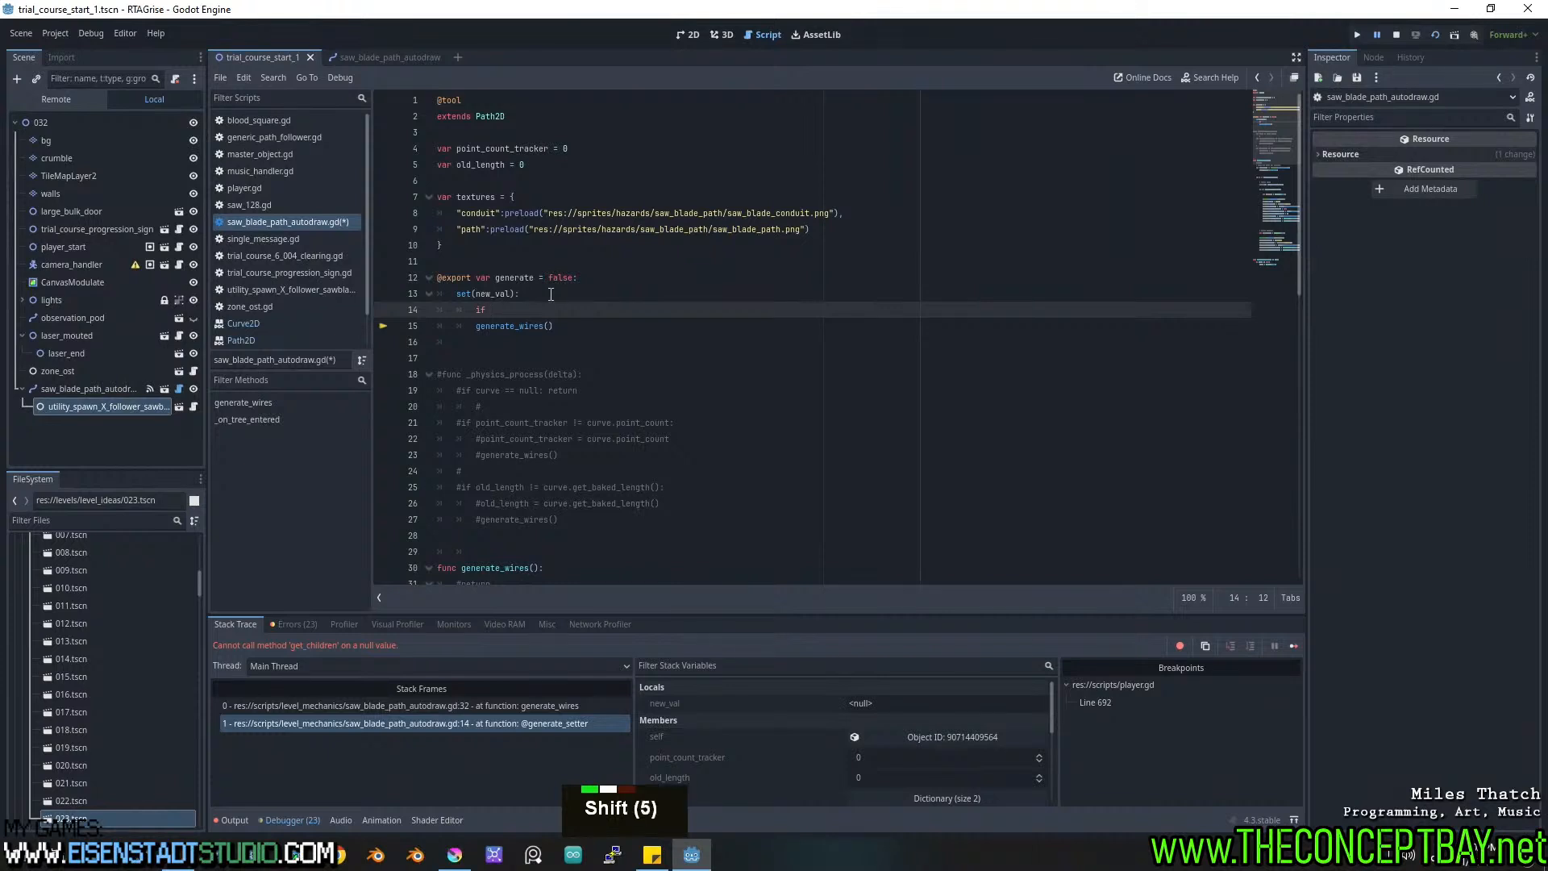
type("Engine.is_e")
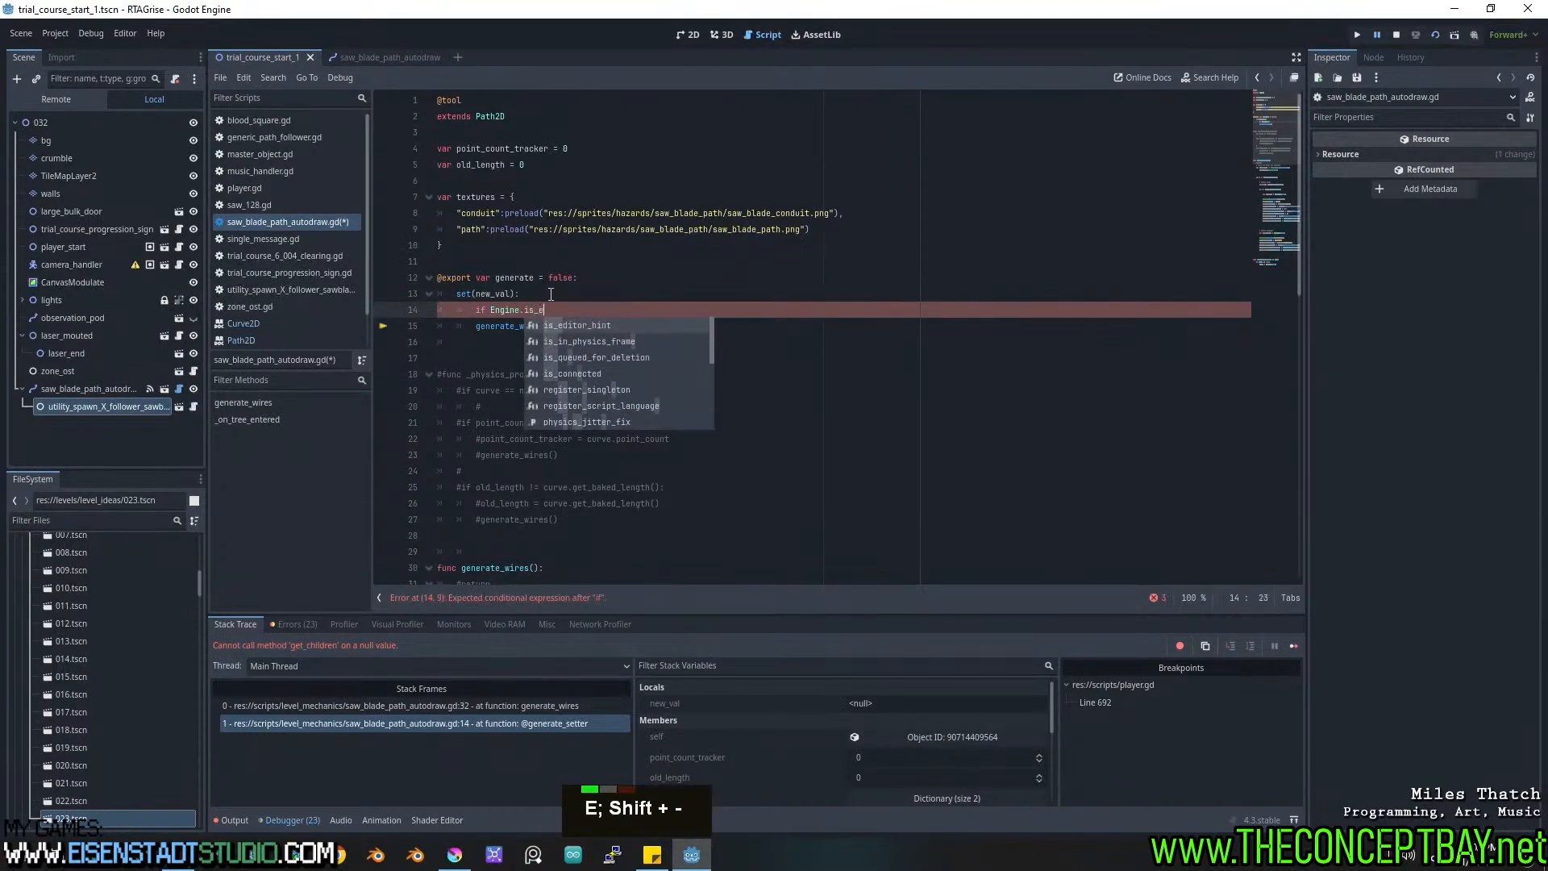
key("Return")
type(":")
key("Down")
key("Home")
key("Tab")
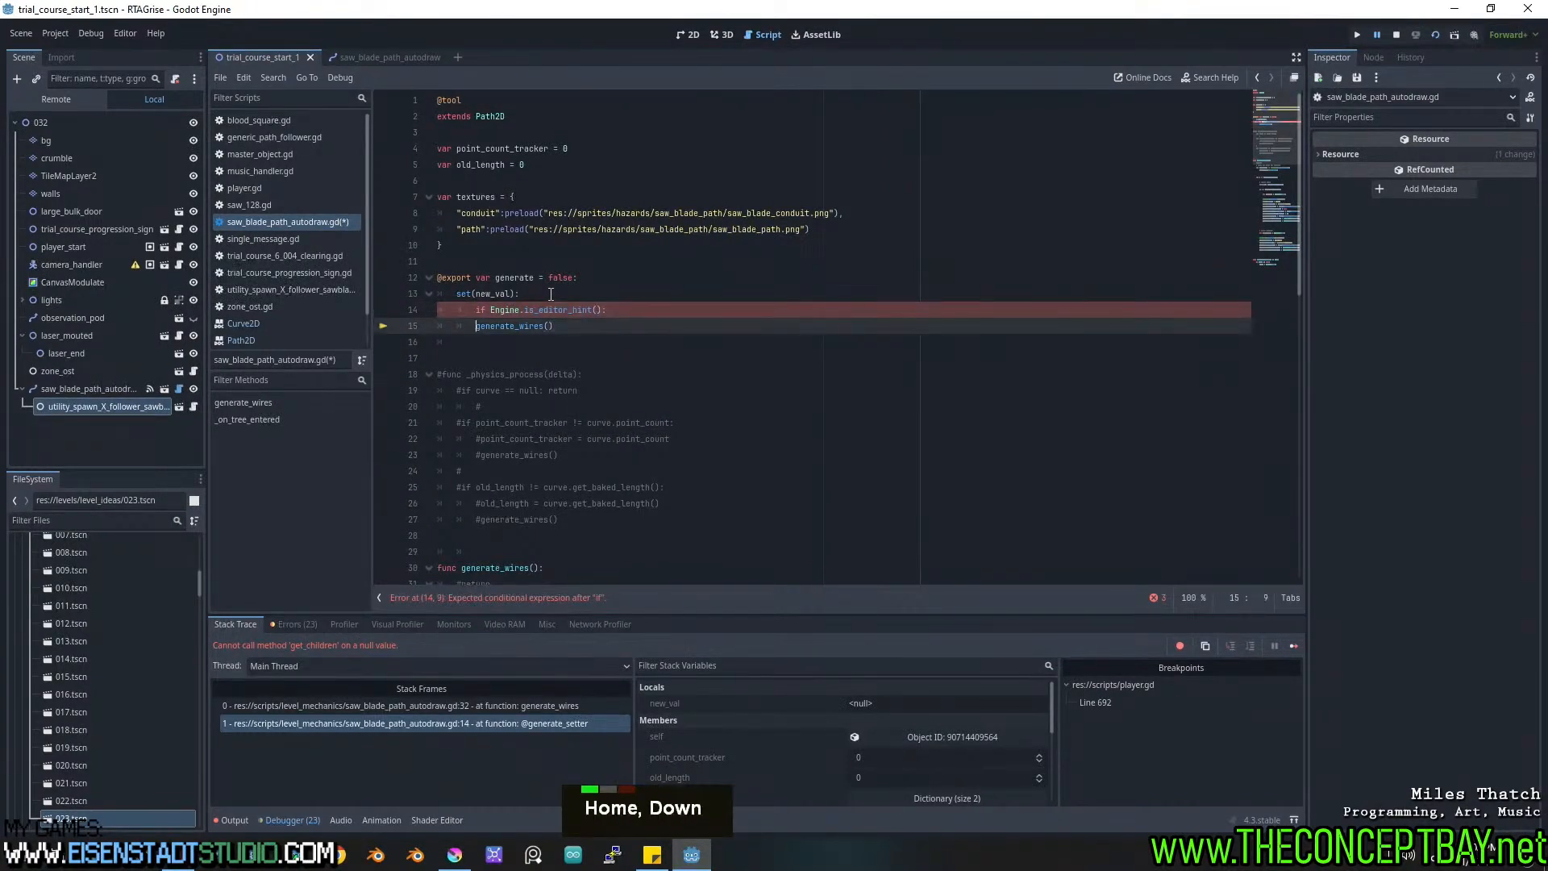
key("ctrl+s")
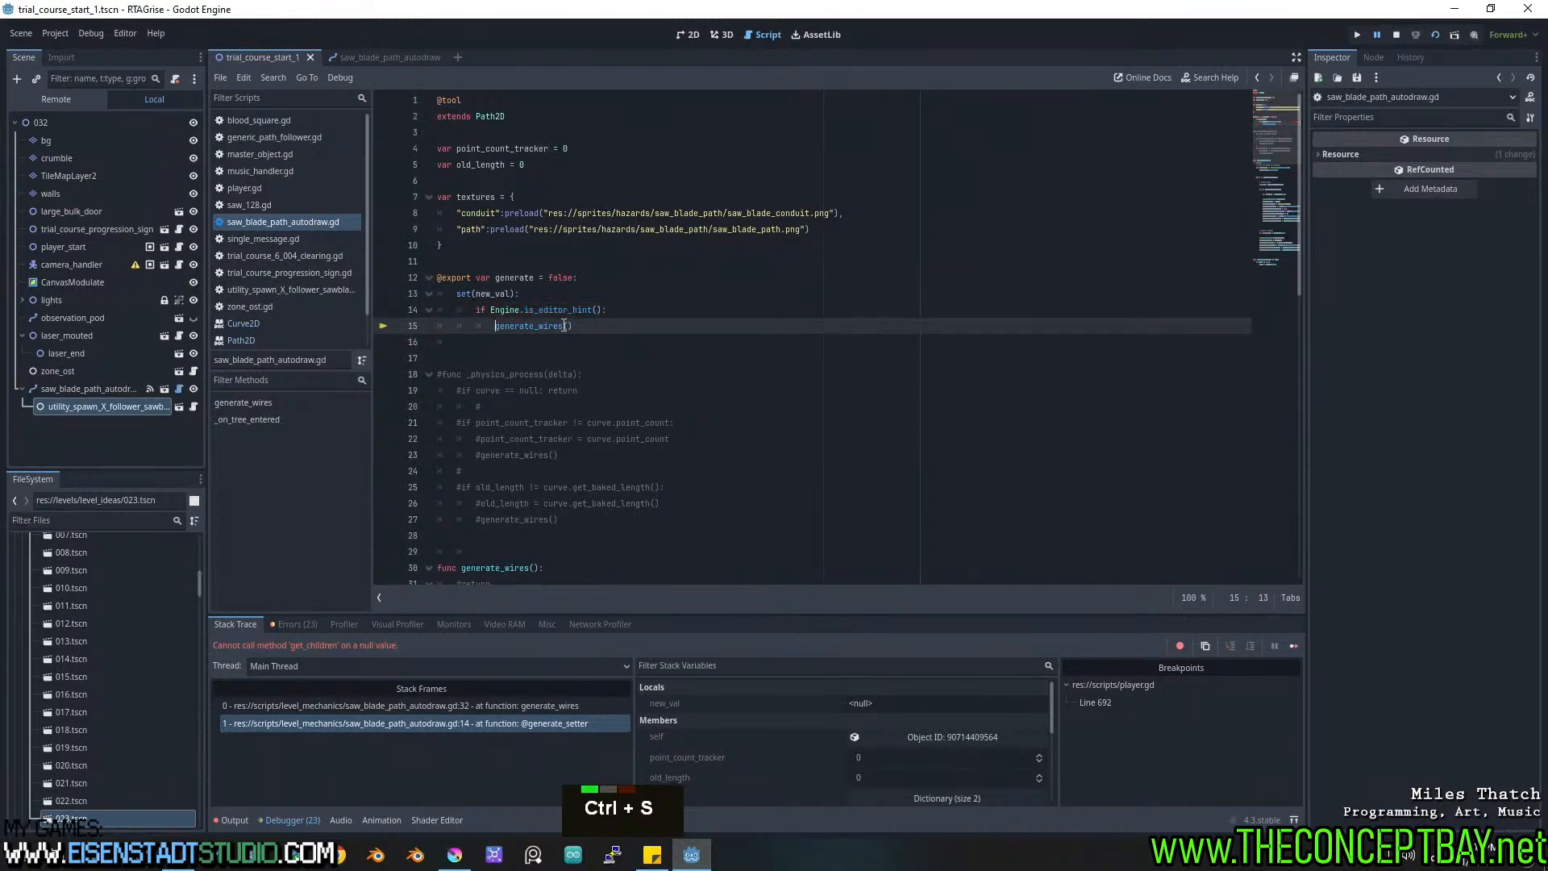
Run the game to test the editor-only wire generation, and close the game window.
key("F5")
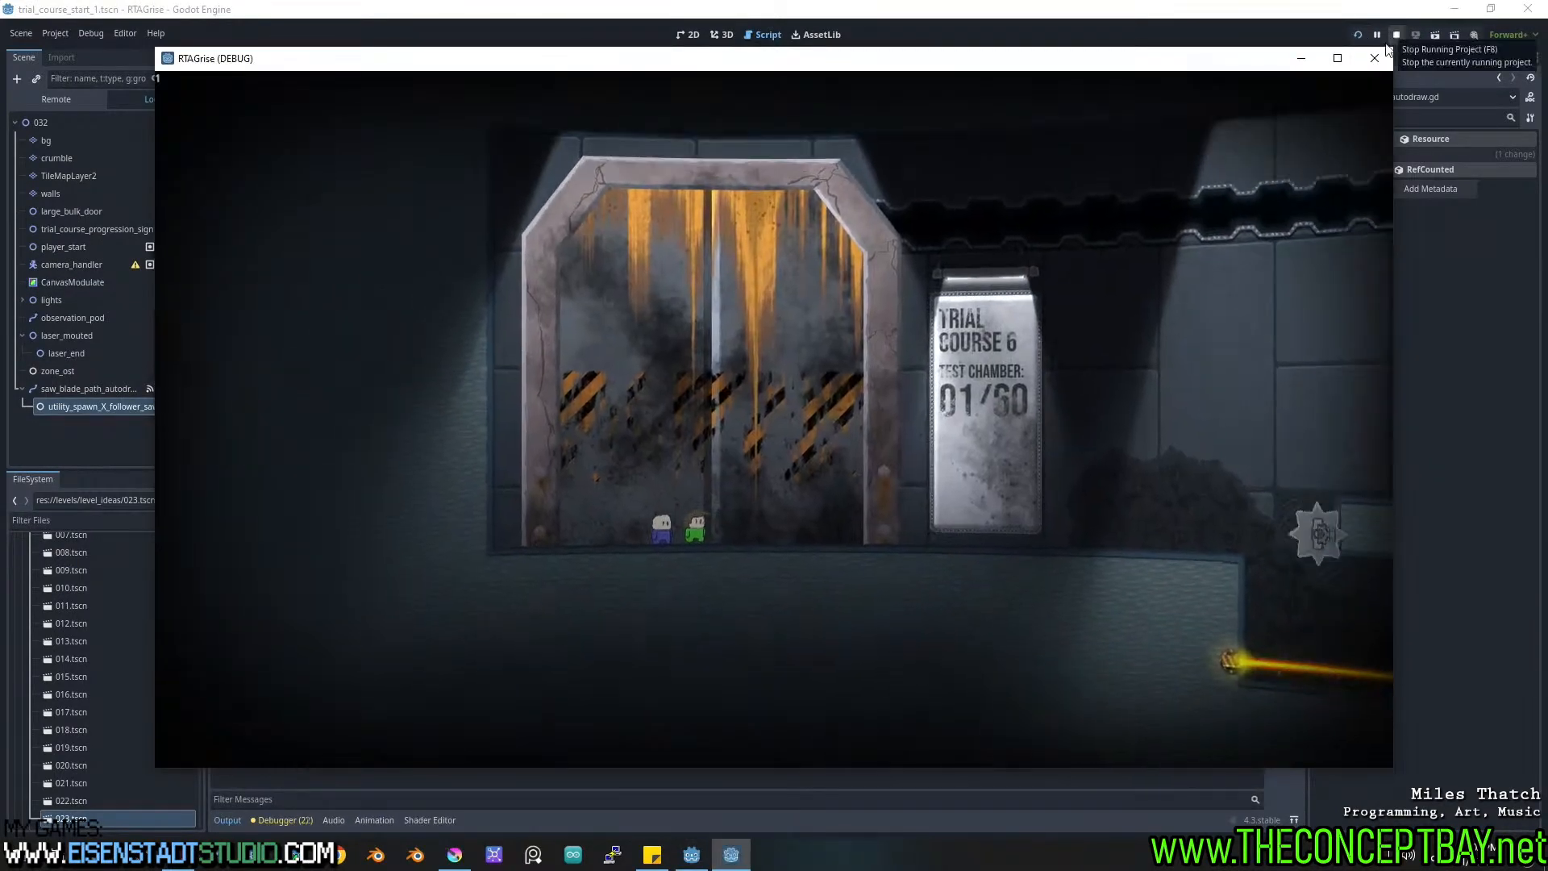
key("alt")
key("alt+F4")
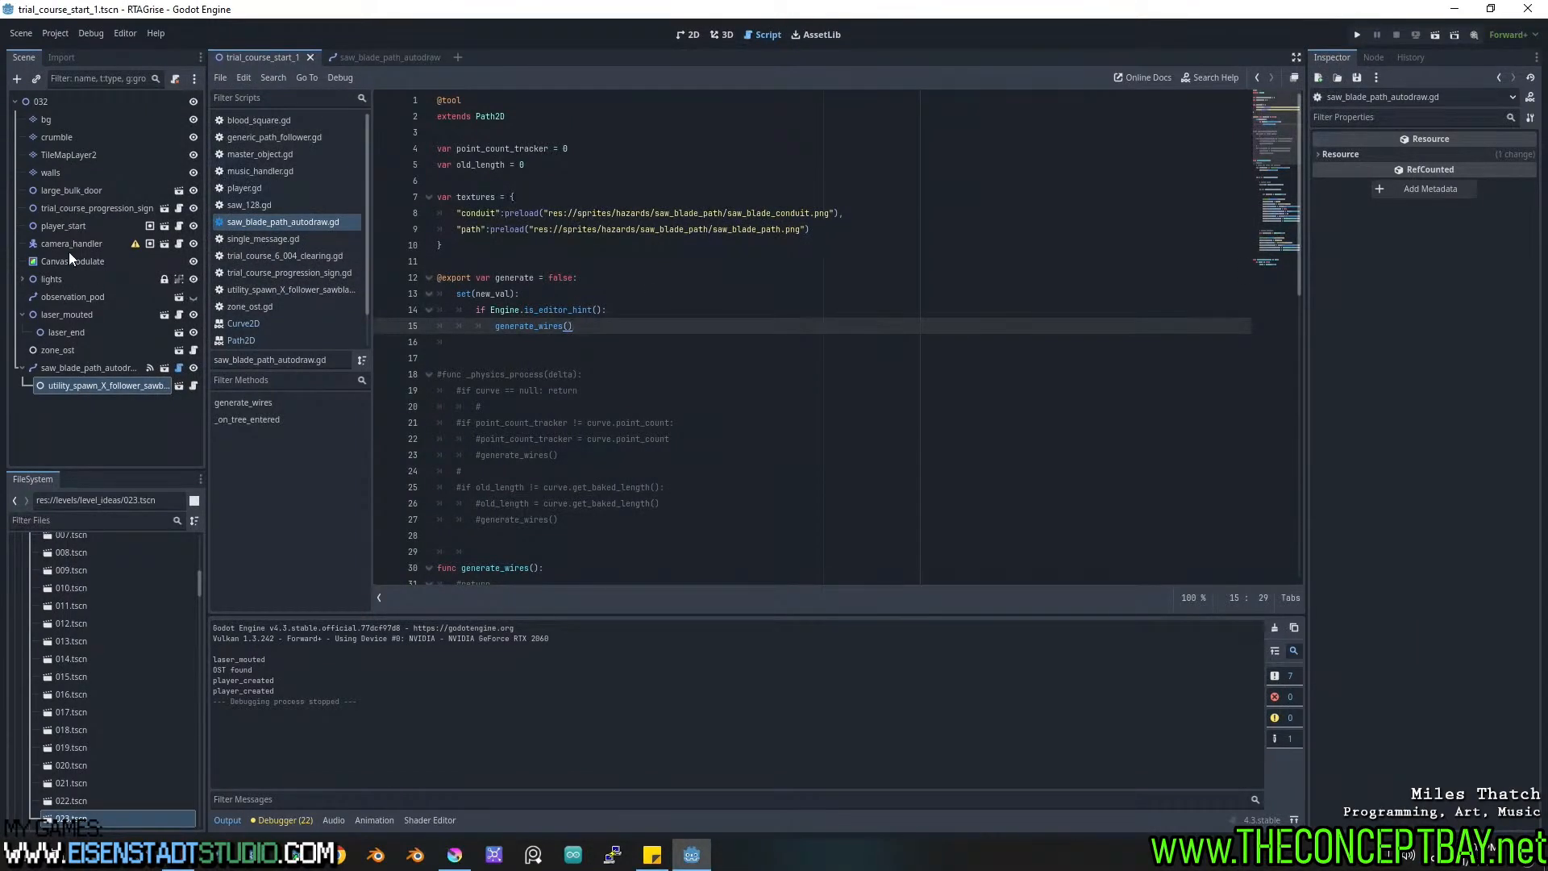
Open the zone_ost node's script and add an exported autostart declaration with default true above ost_key.
left_click(52, 350)
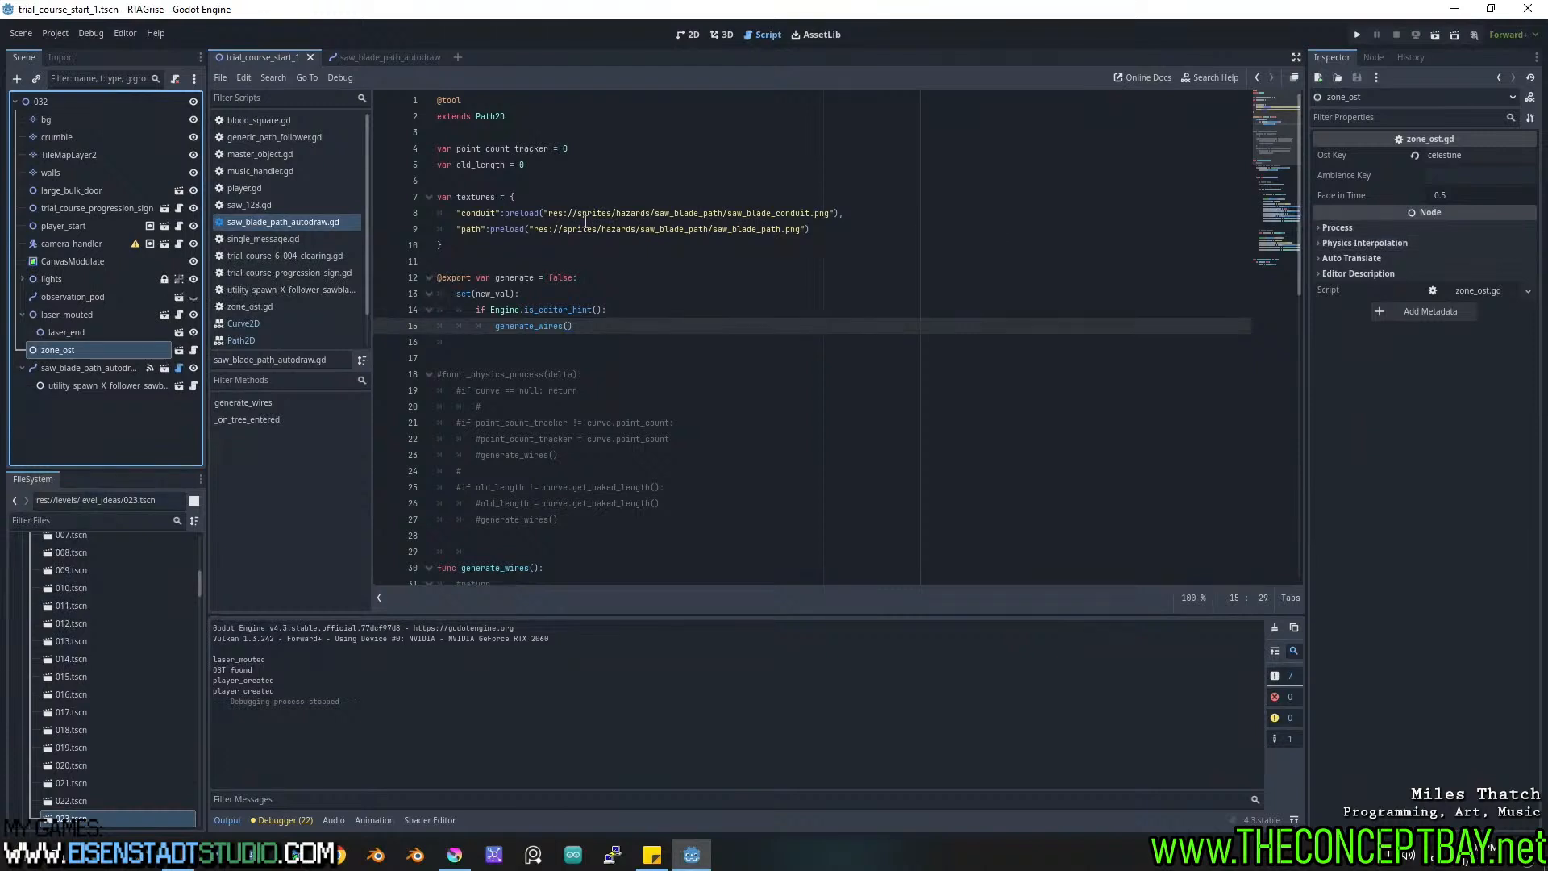
left_click(200, 350)
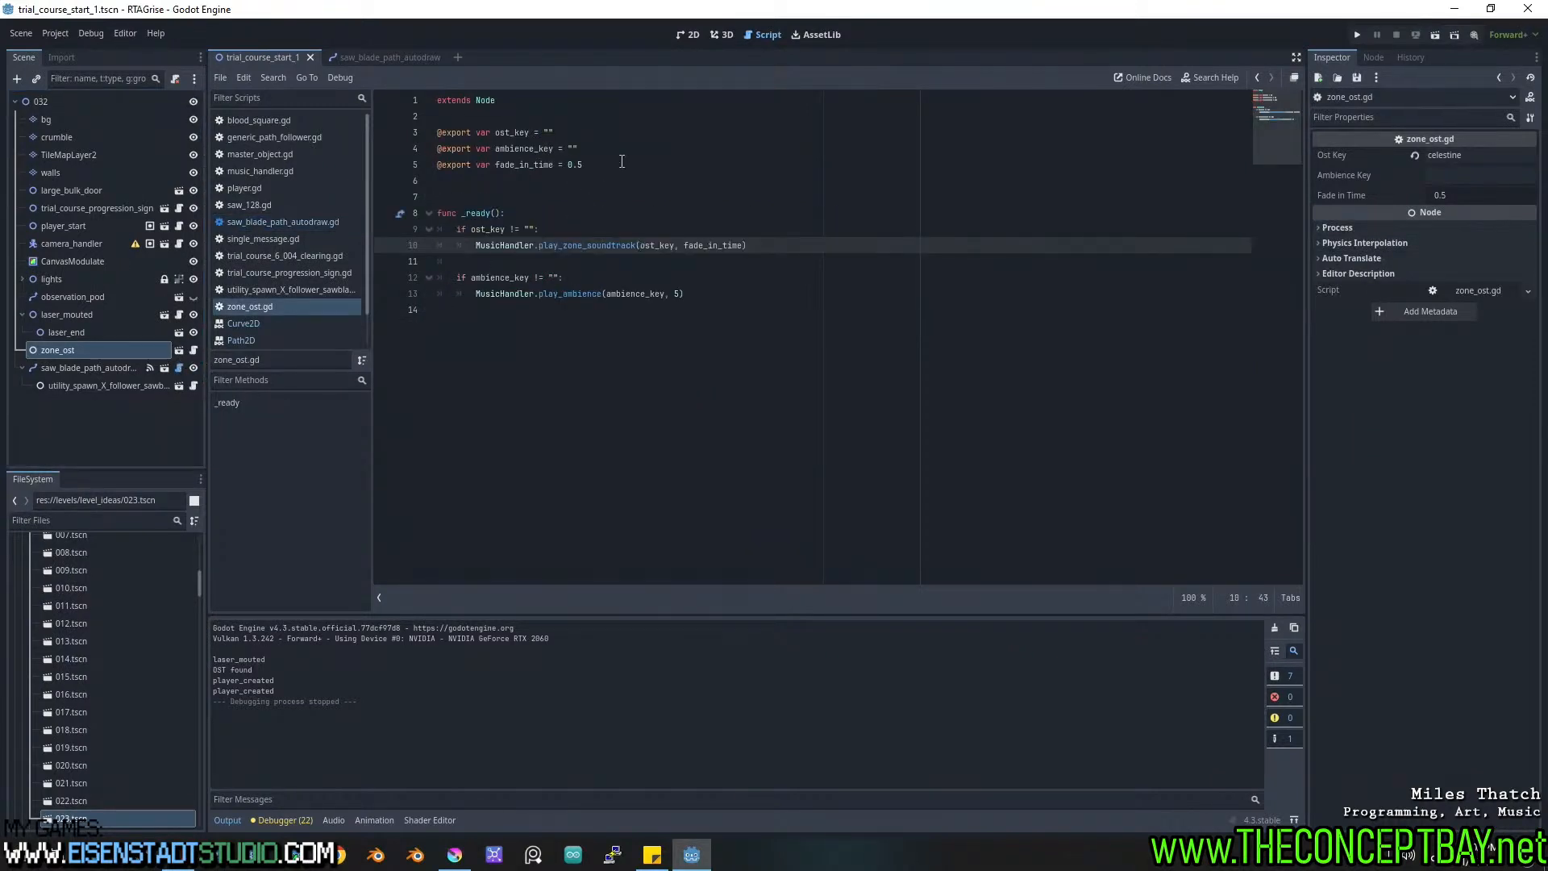
left_click(588, 125)
key("Return")
key("ctrl+z")
left_click(578, 116)
key("Return")
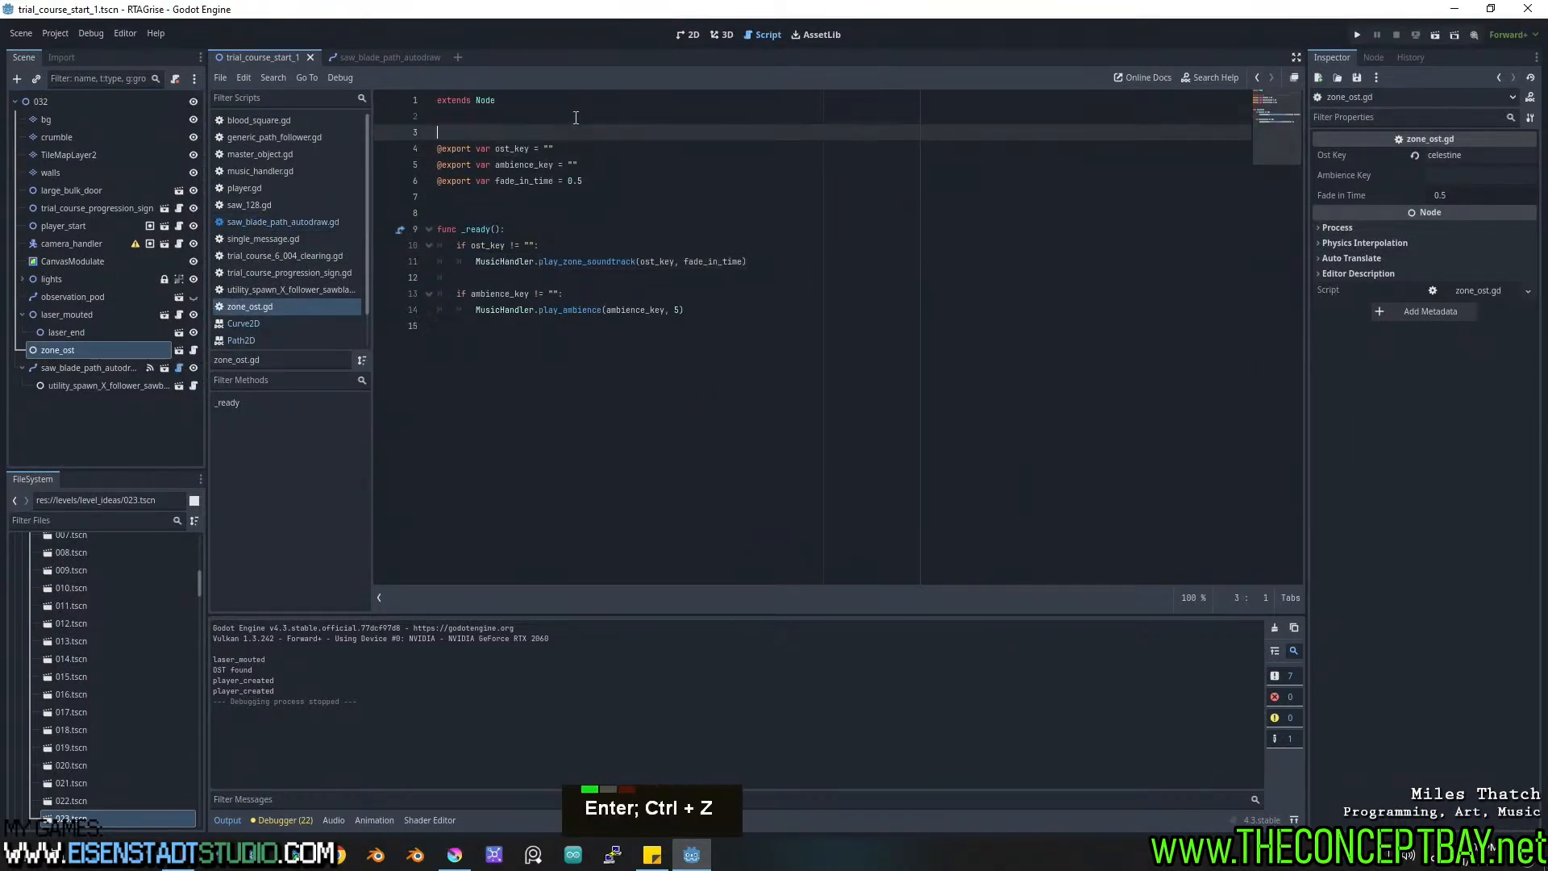
type("@e")
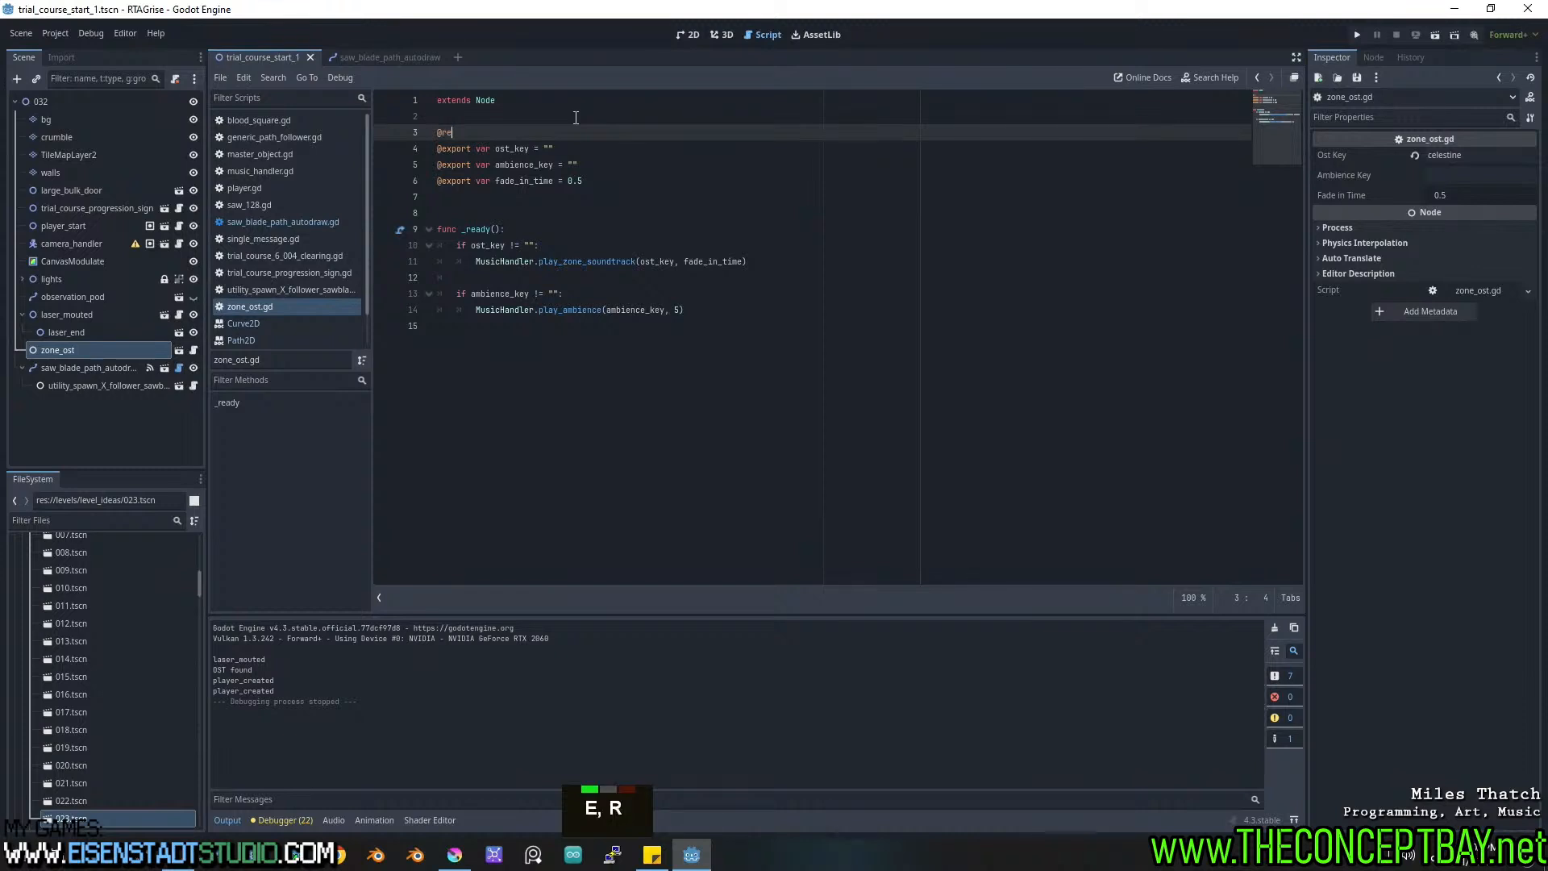
key("Return")
type("au")
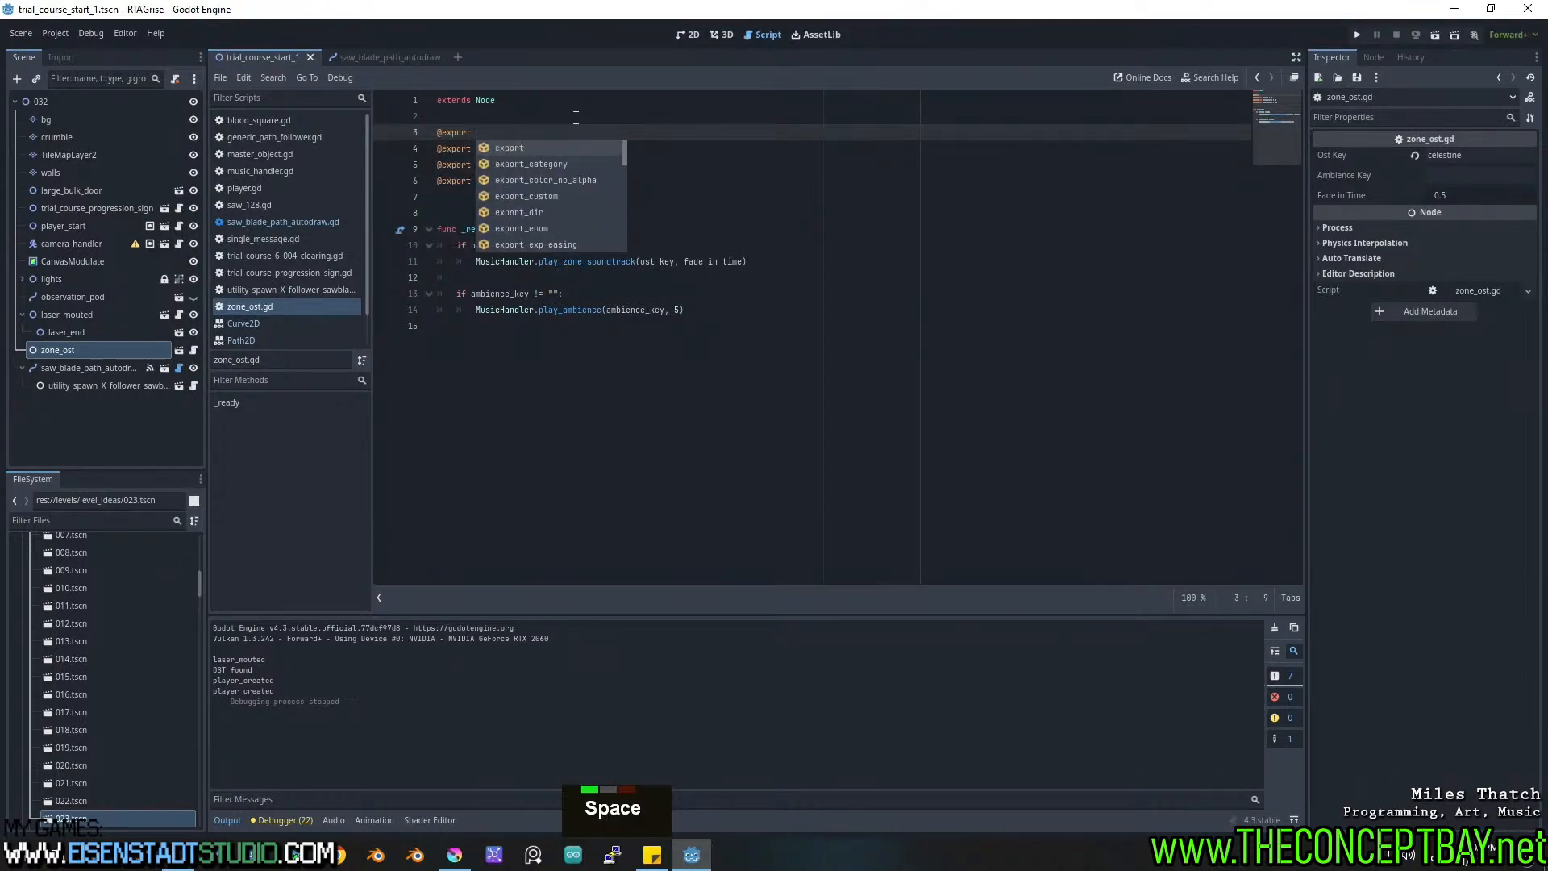
type("tosatart = tr")
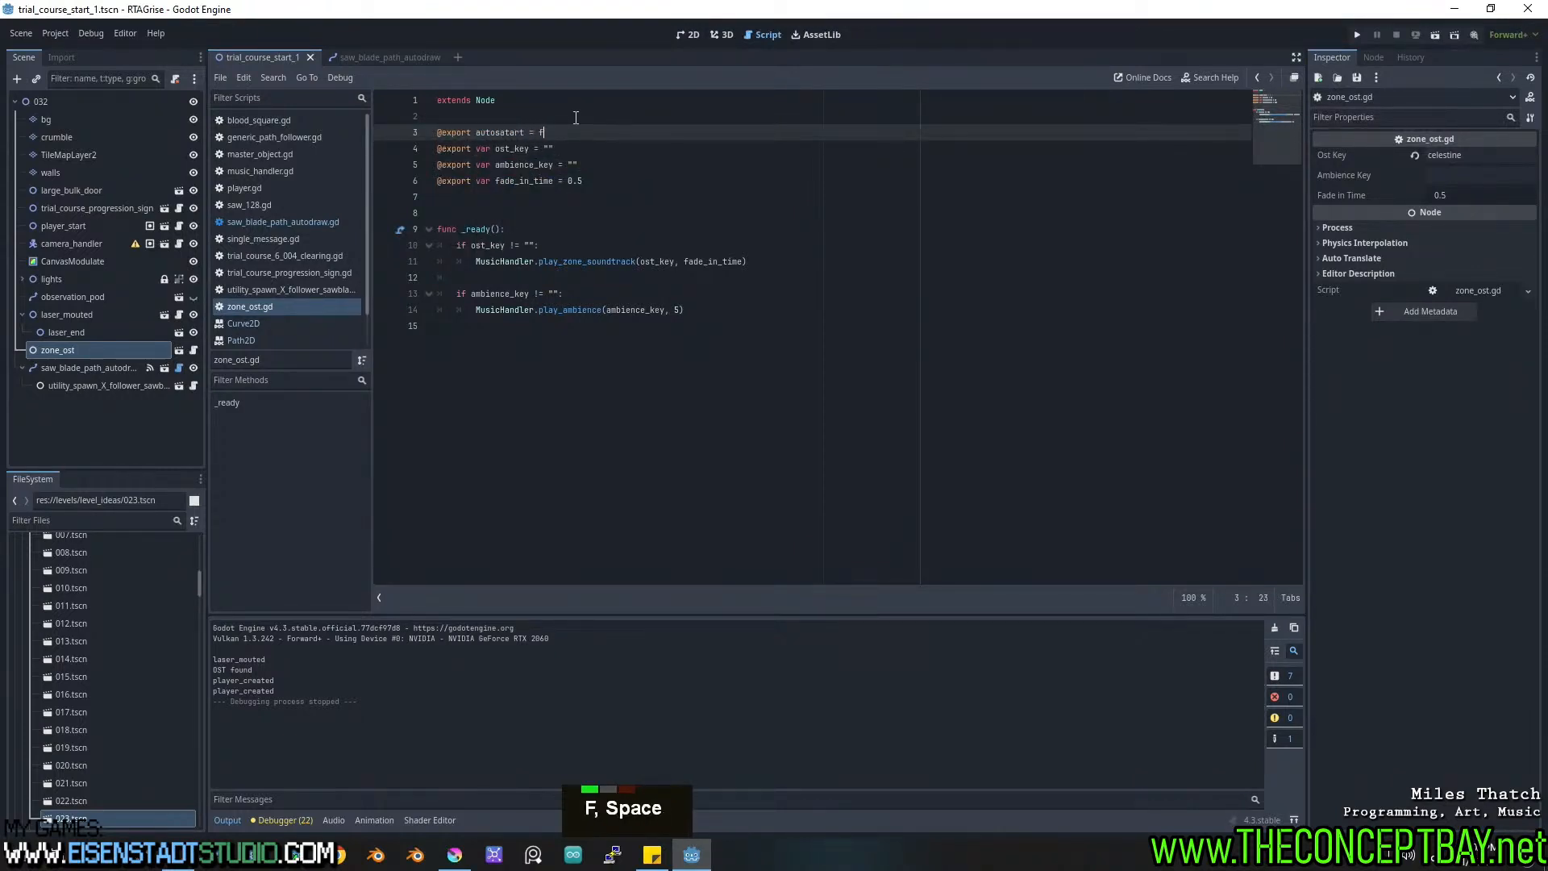
type("ue")
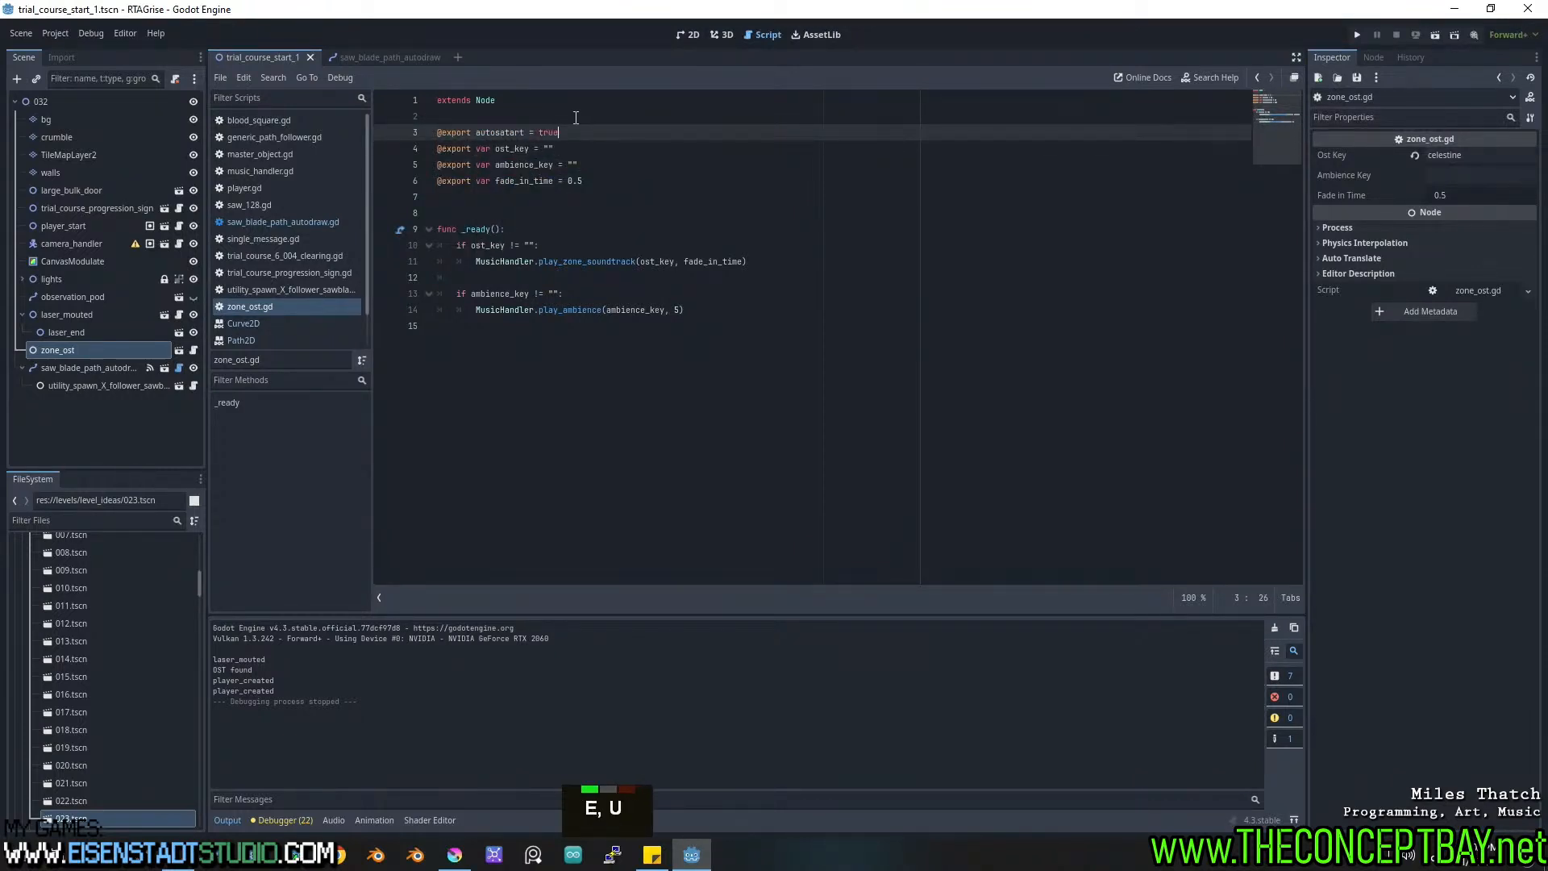
Correct the misspelled name in the new export line to autostart and copy it.
left_click(500, 132)
key("Right")
key("BackSpace")
double_click(497, 131)
left_click(497, 131)
double_click(497, 132)
key("ctrl+c")
left_click(605, 184)
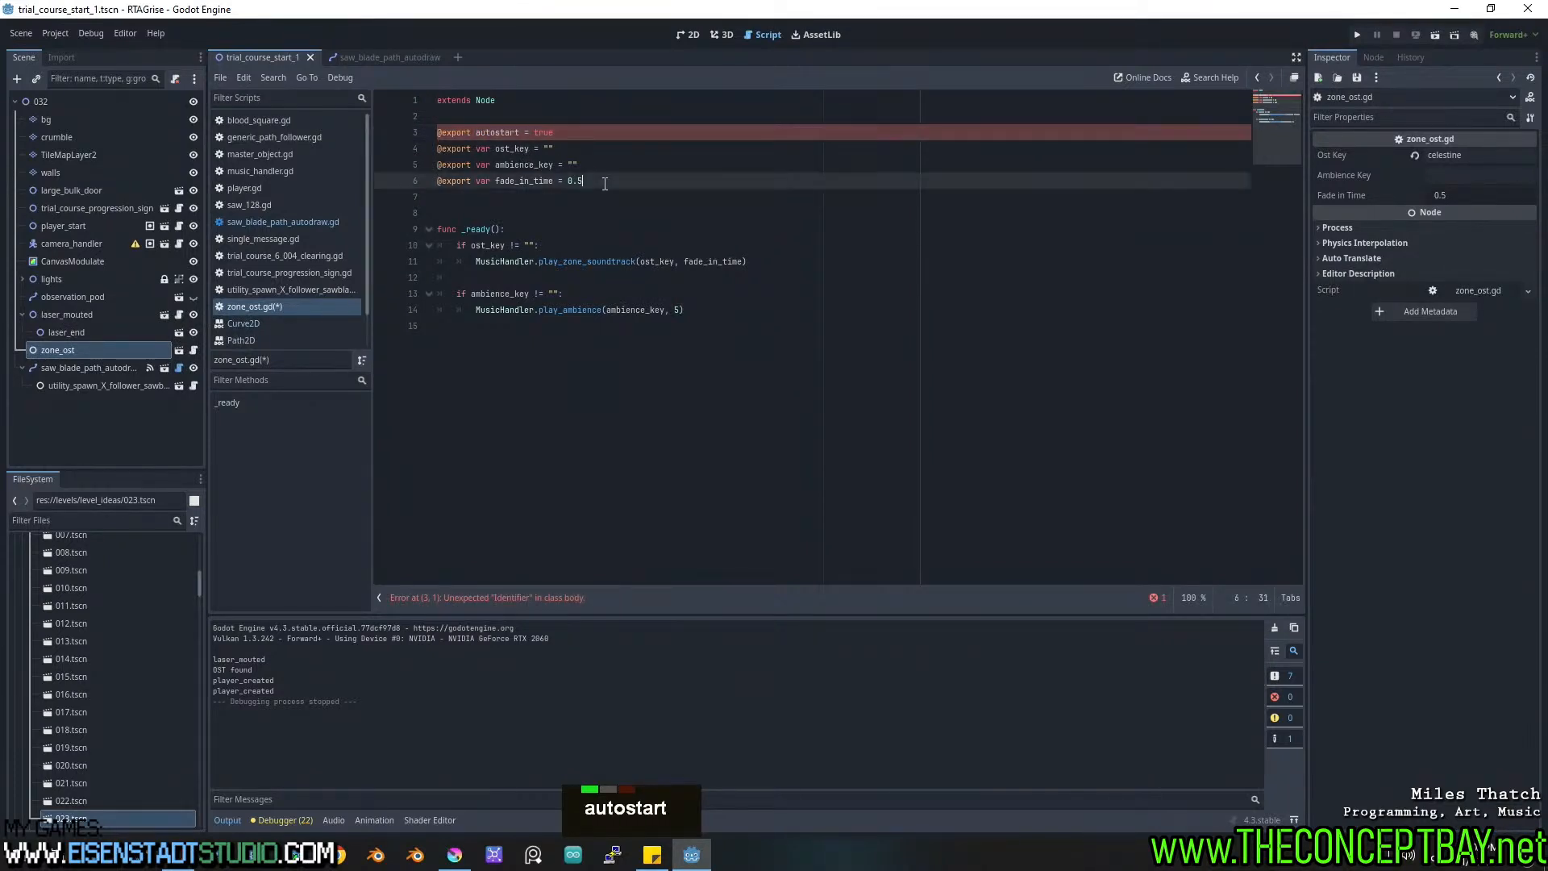
Insert the missing var keyword before autostart in the export line and copy the variable name.
left_click(476, 133)
type("avr")
double_click(501, 133)
key("ctrl+c")
double_click(483, 133)
type("var")
double_click(519, 135)
key("ctrl+c")
left_click(553, 234)
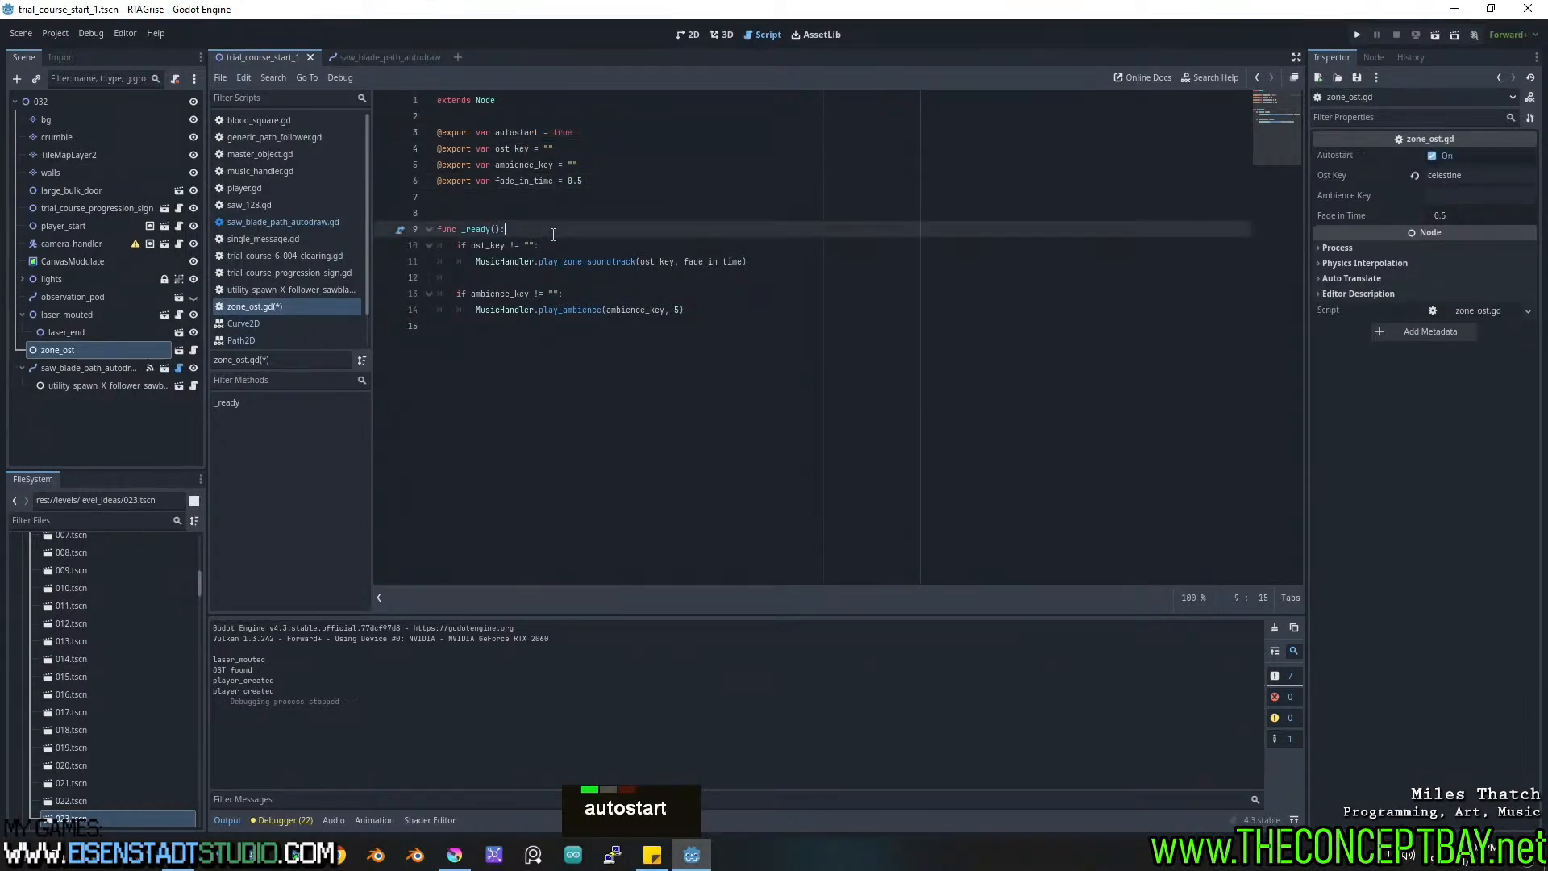
Add "if not autostart: return" as the first line of _ready() in zone_ost.gd and save.
key("Return")
type("if")
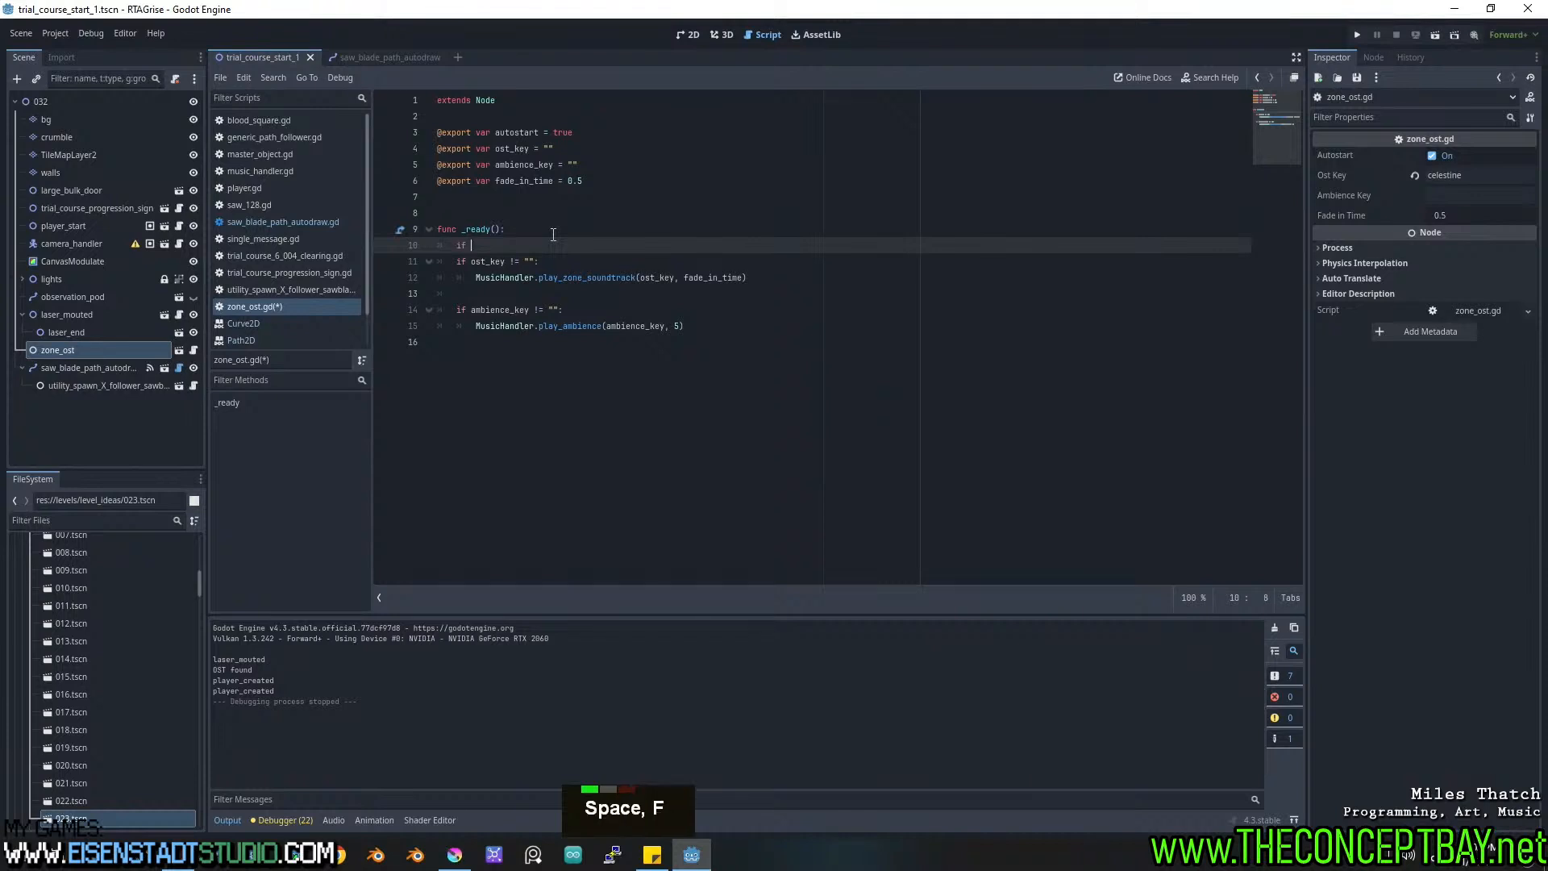
key("ctrl+v")
key("ctrl+Left")
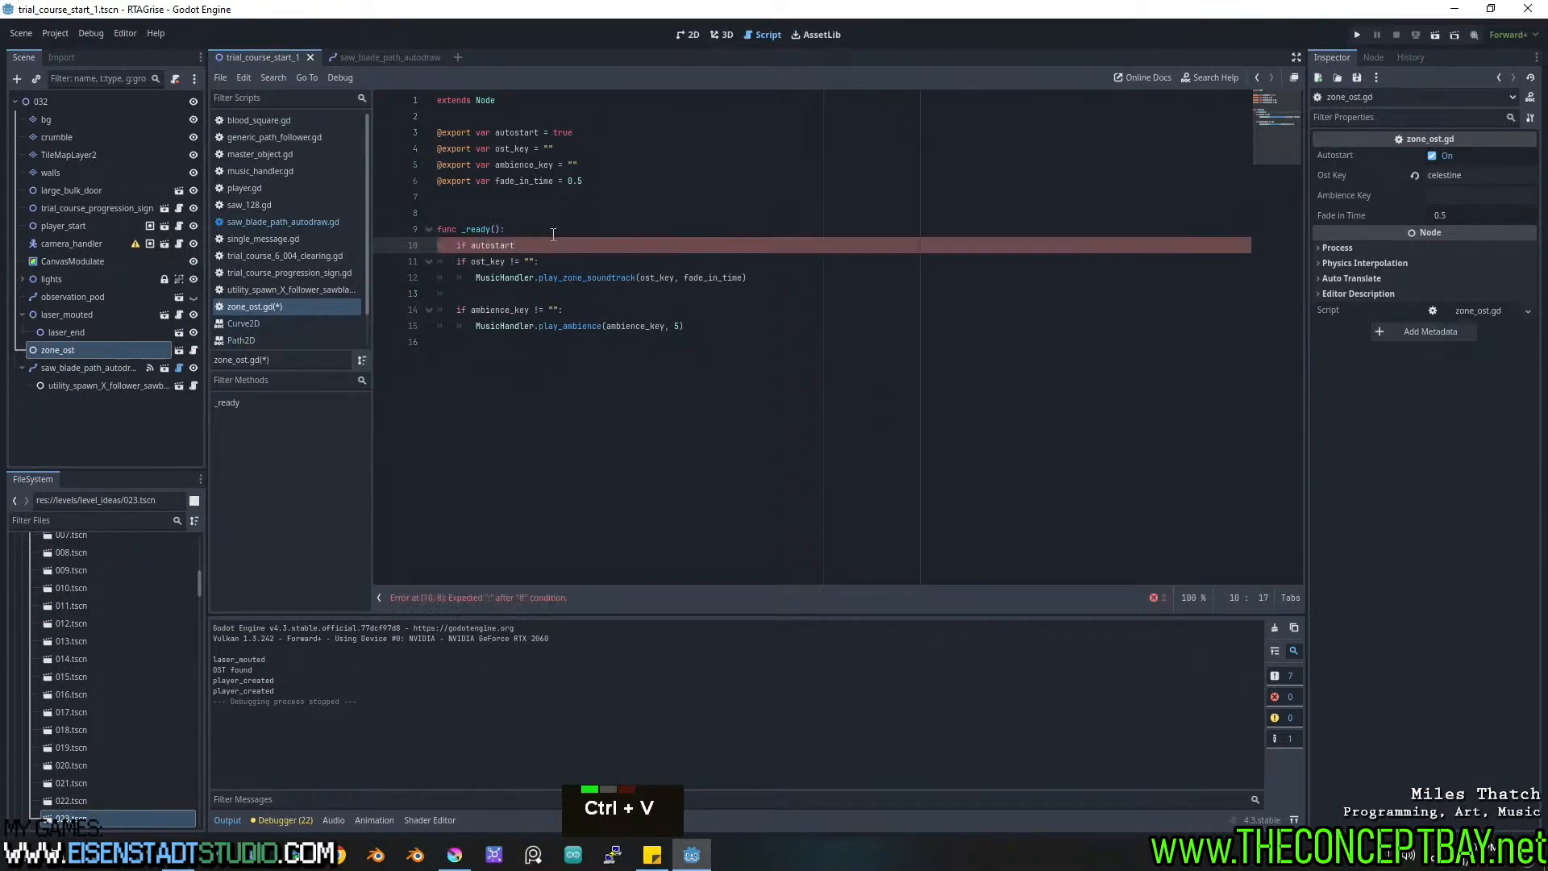
type("not")
key("ctrl+Right")
type(": return")
key("Return")
key("ctrl+s")
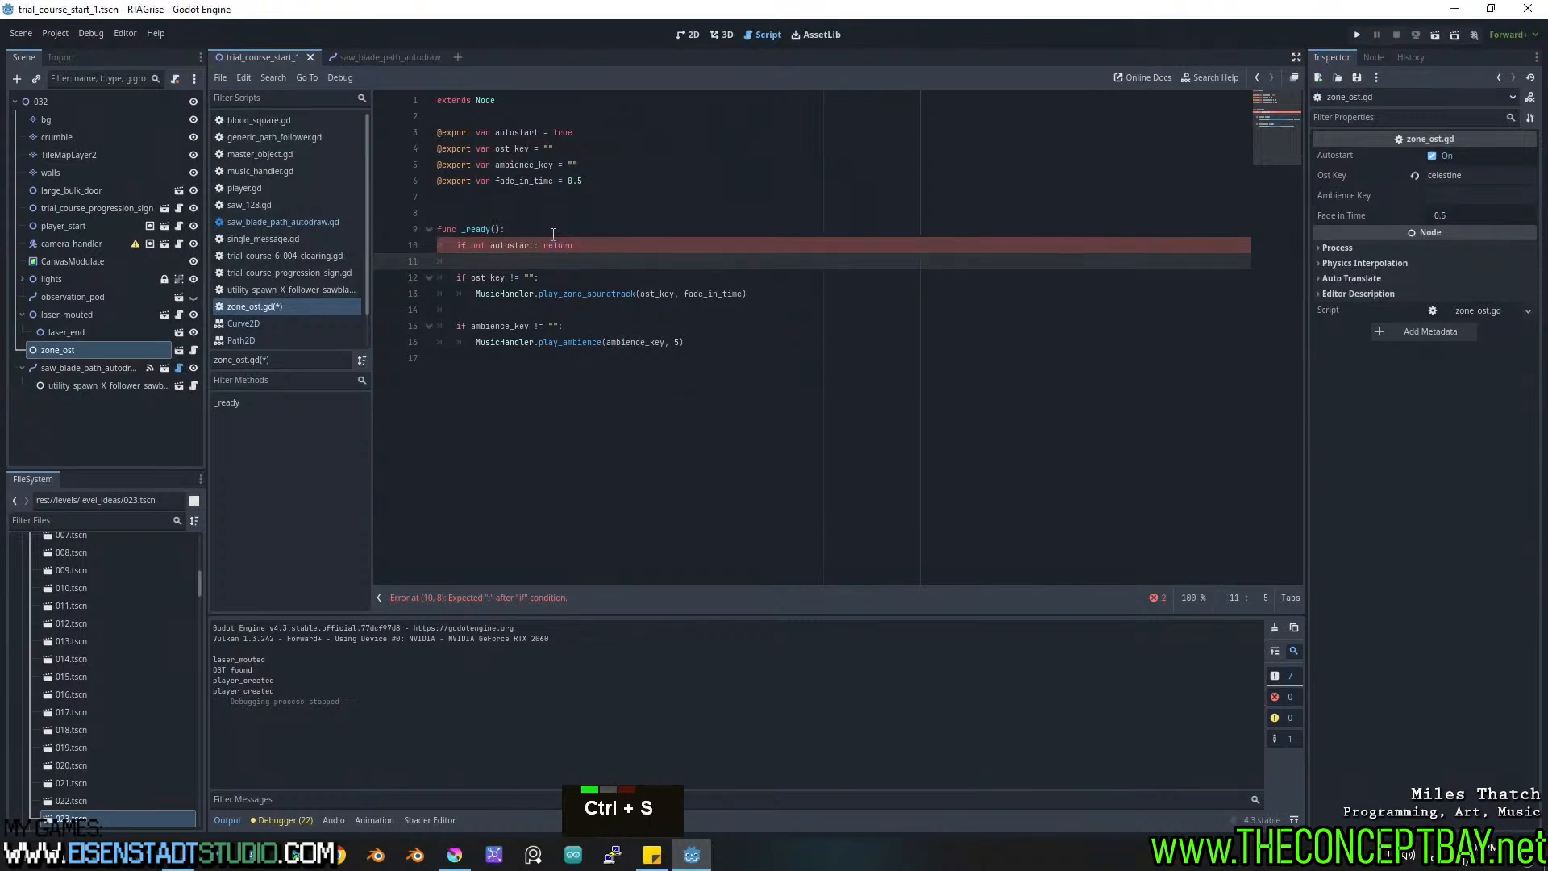
Run the game to test the zone_ost script with autostart enabled, and stop it.
left_click(612, 249)
key("F5")
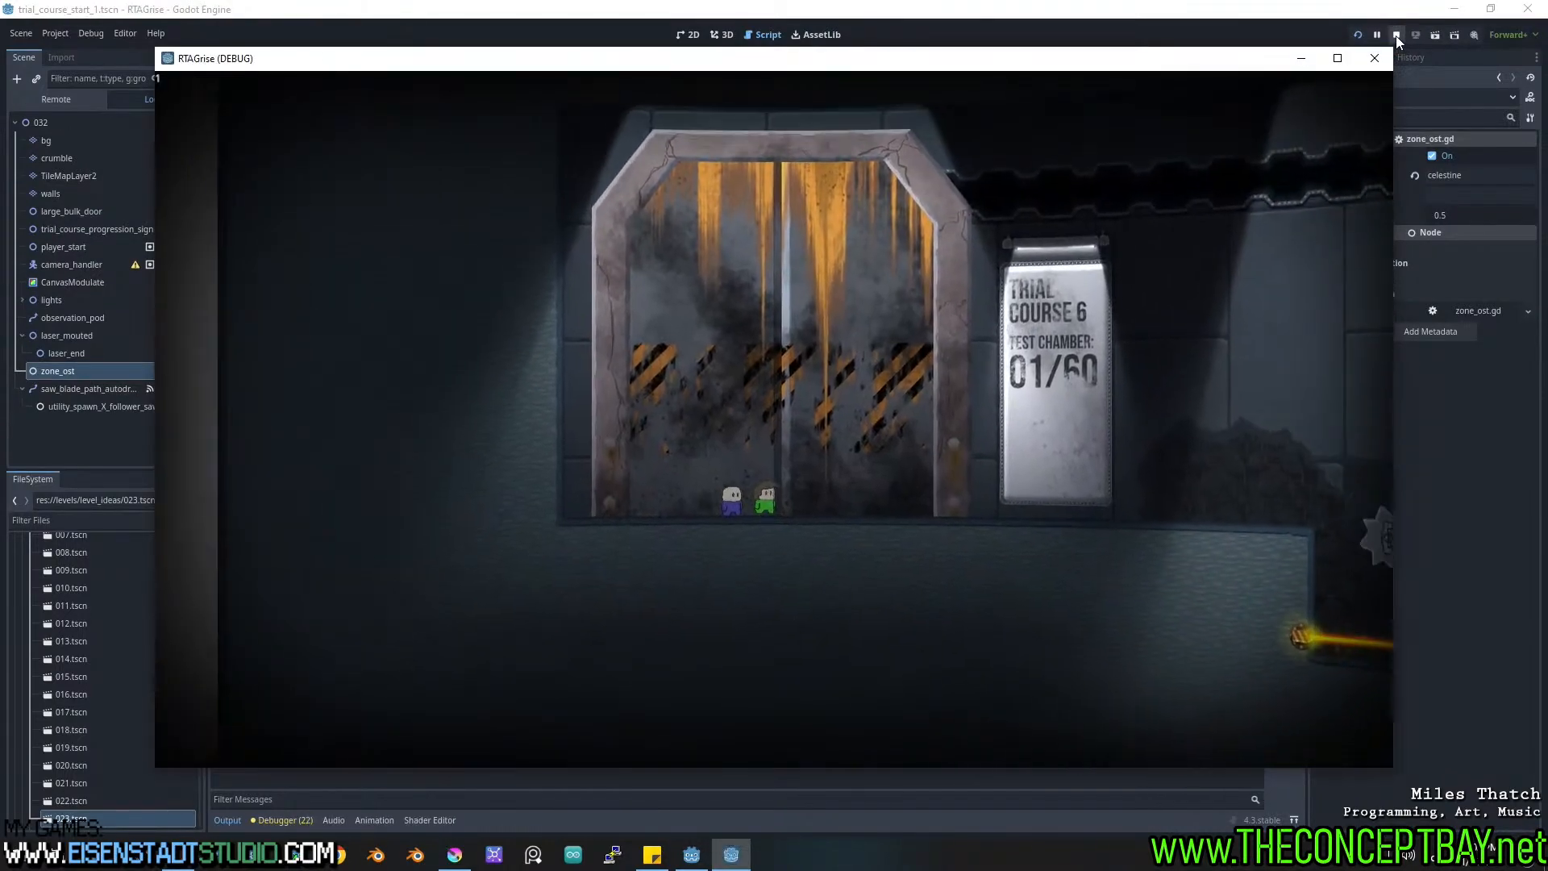
left_click(1395, 36)
In the 2D view, move zone_ost to be the first child of root node 032 and turn its Autostart off.
left_click(719, 34)
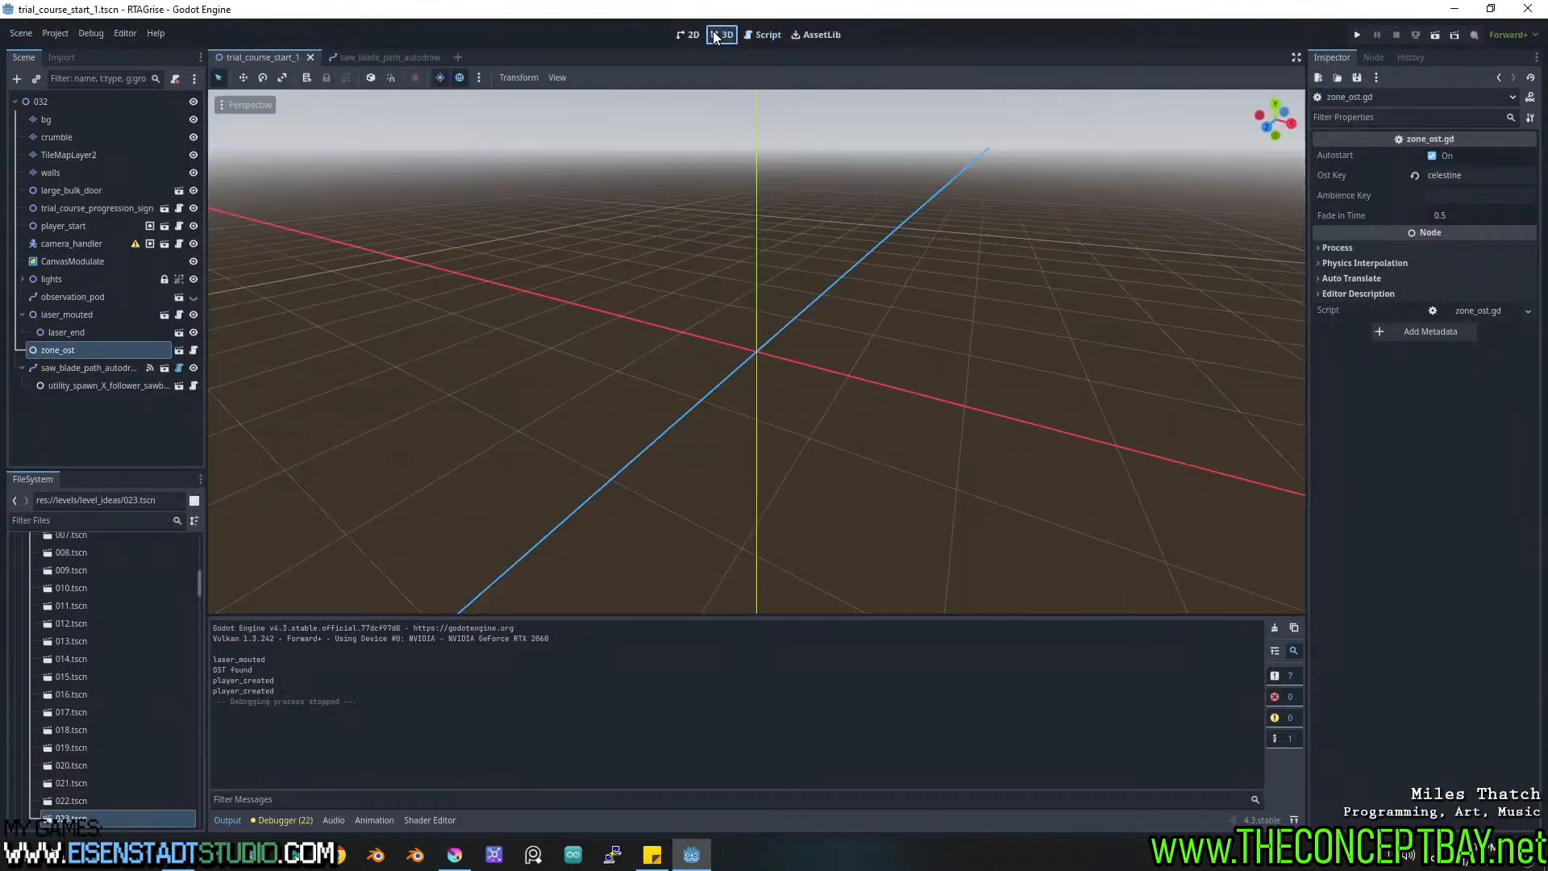
left_click(698, 33)
left_click(74, 349)
left_click_drag(74, 349, 102, 110)
left_click(1432, 155)
middle_click_drag(1049, 292, 1019, 301)
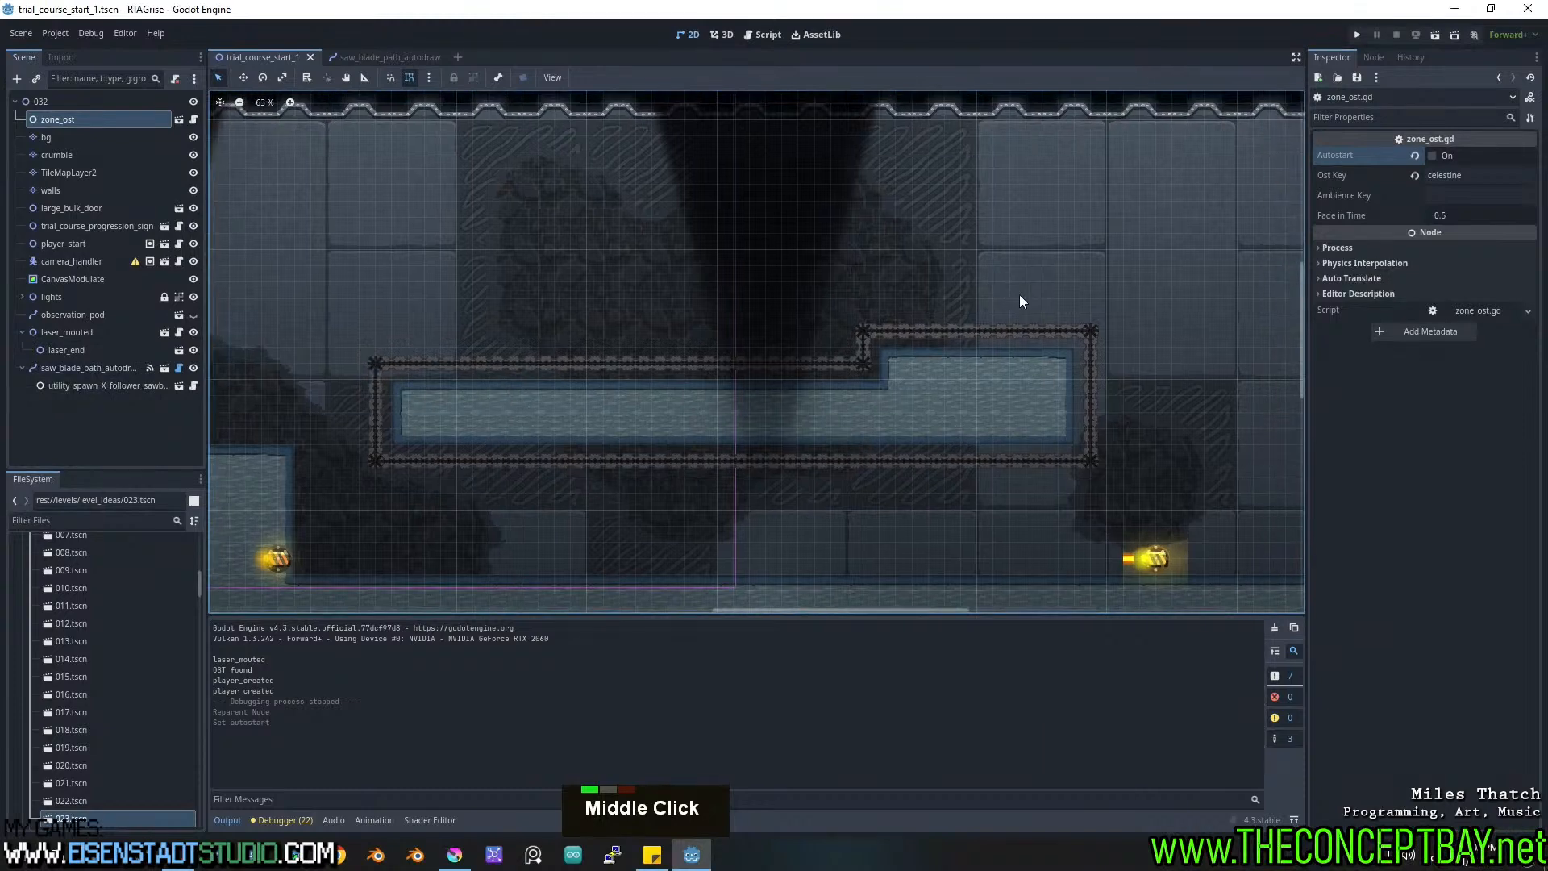
Playtest the level with zone_ost's Autostart off, trying to jump past the saw blades and laser, and close the game.
key("F5")
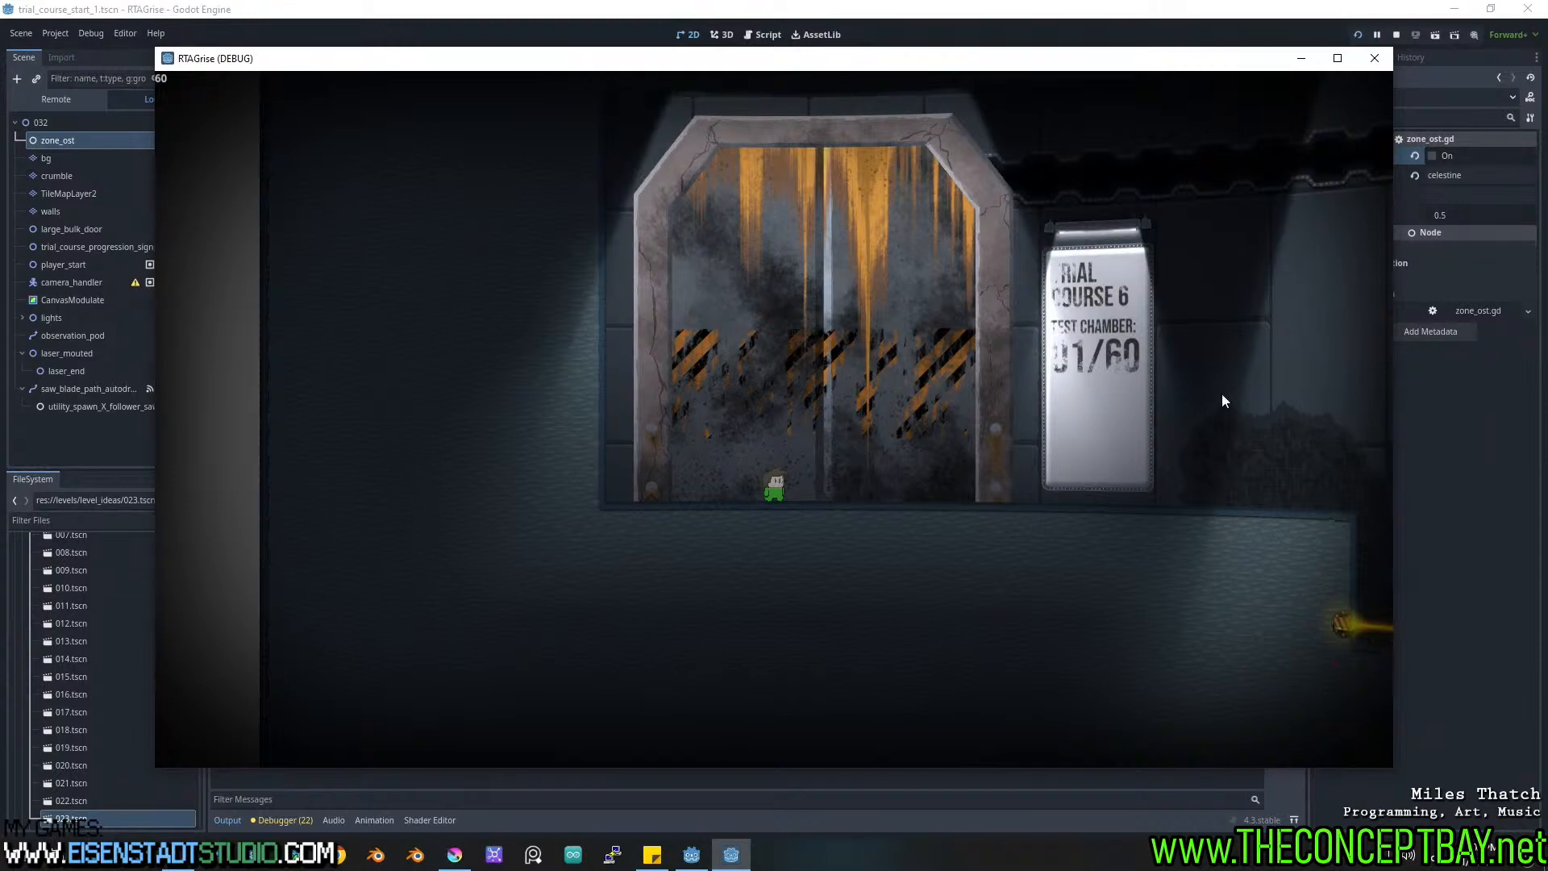
key("Right")
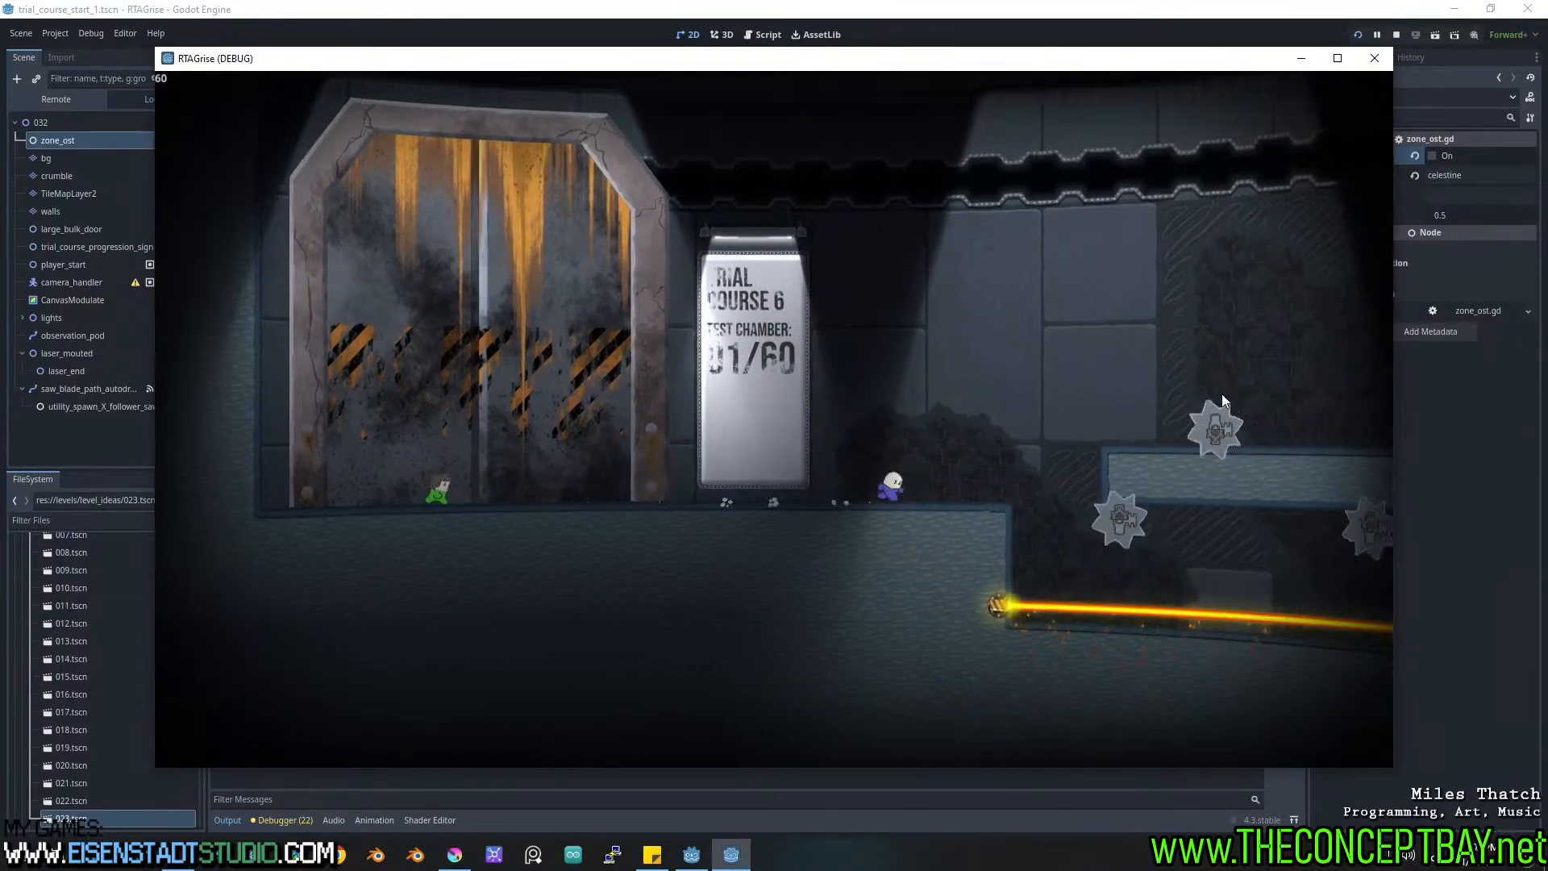
key("Right")
key("space")
key("space")
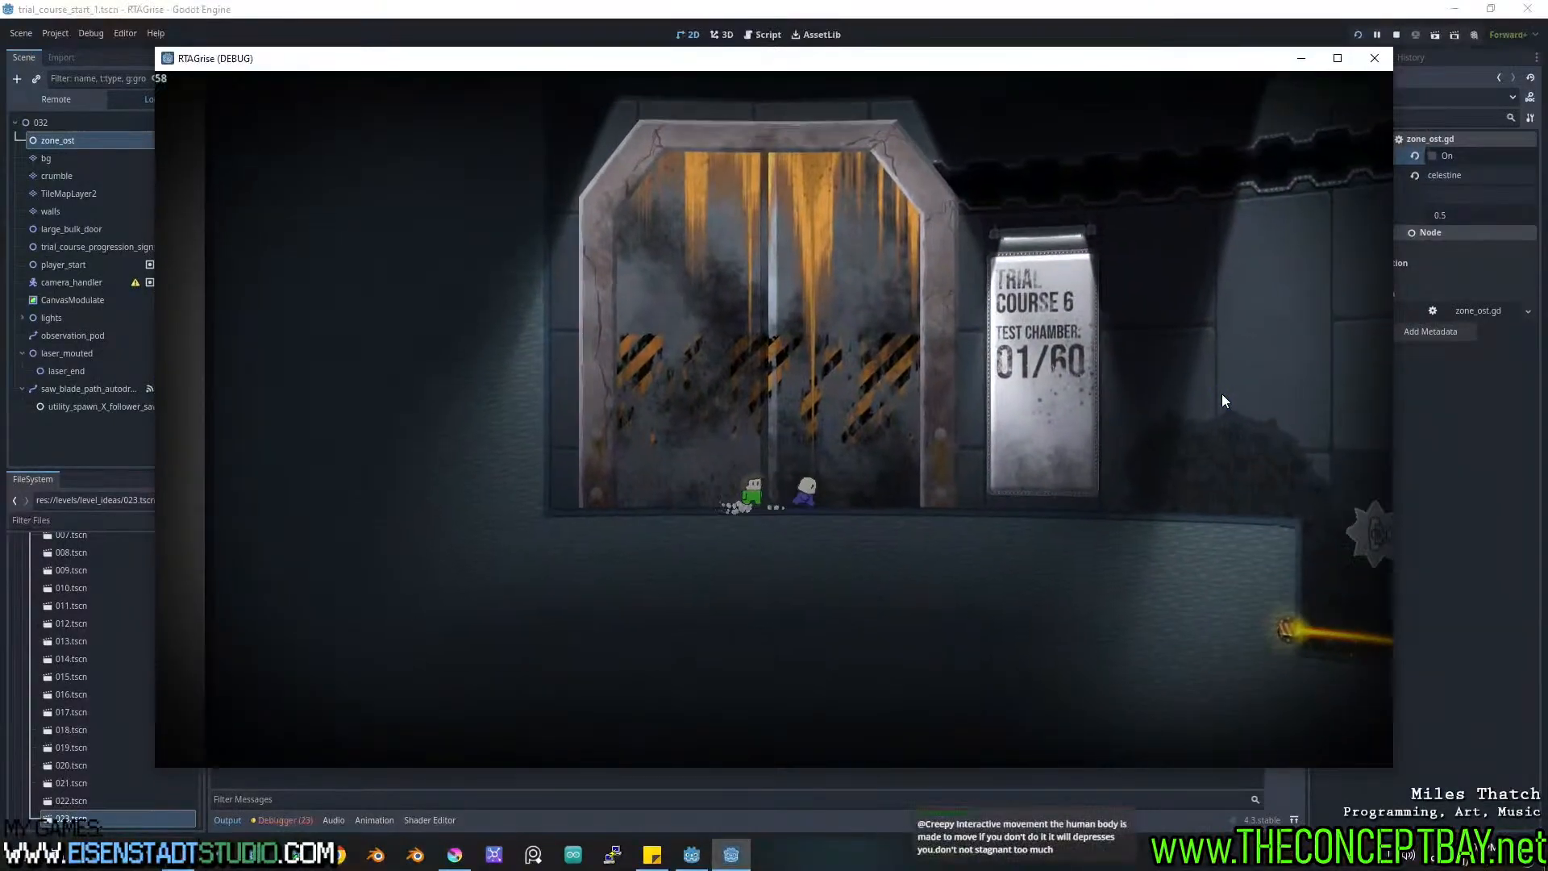
key("Right")
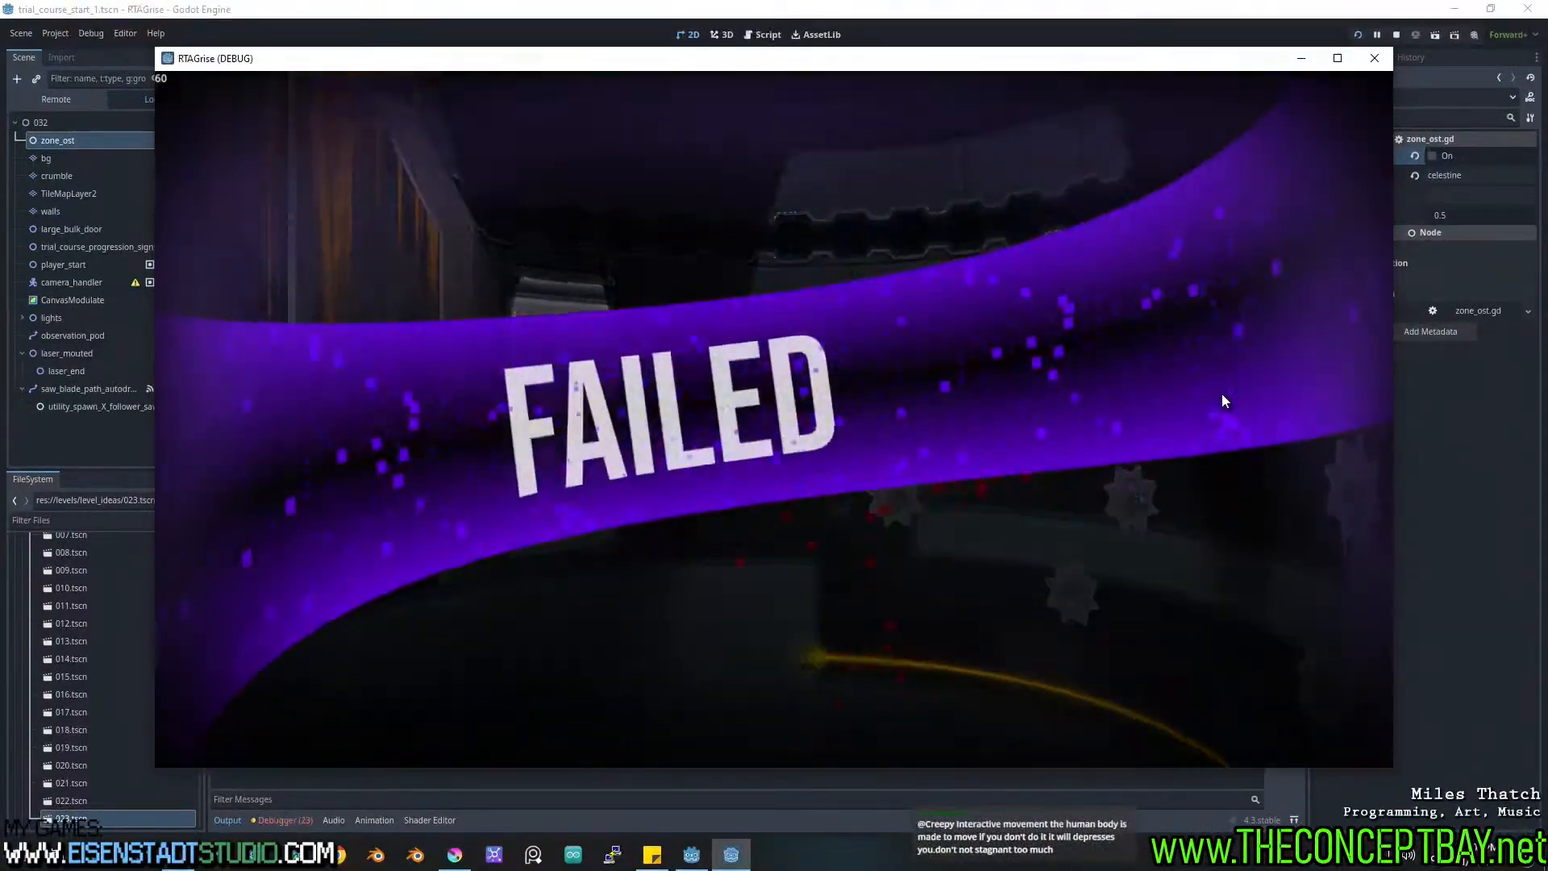
key("Right")
key("space")
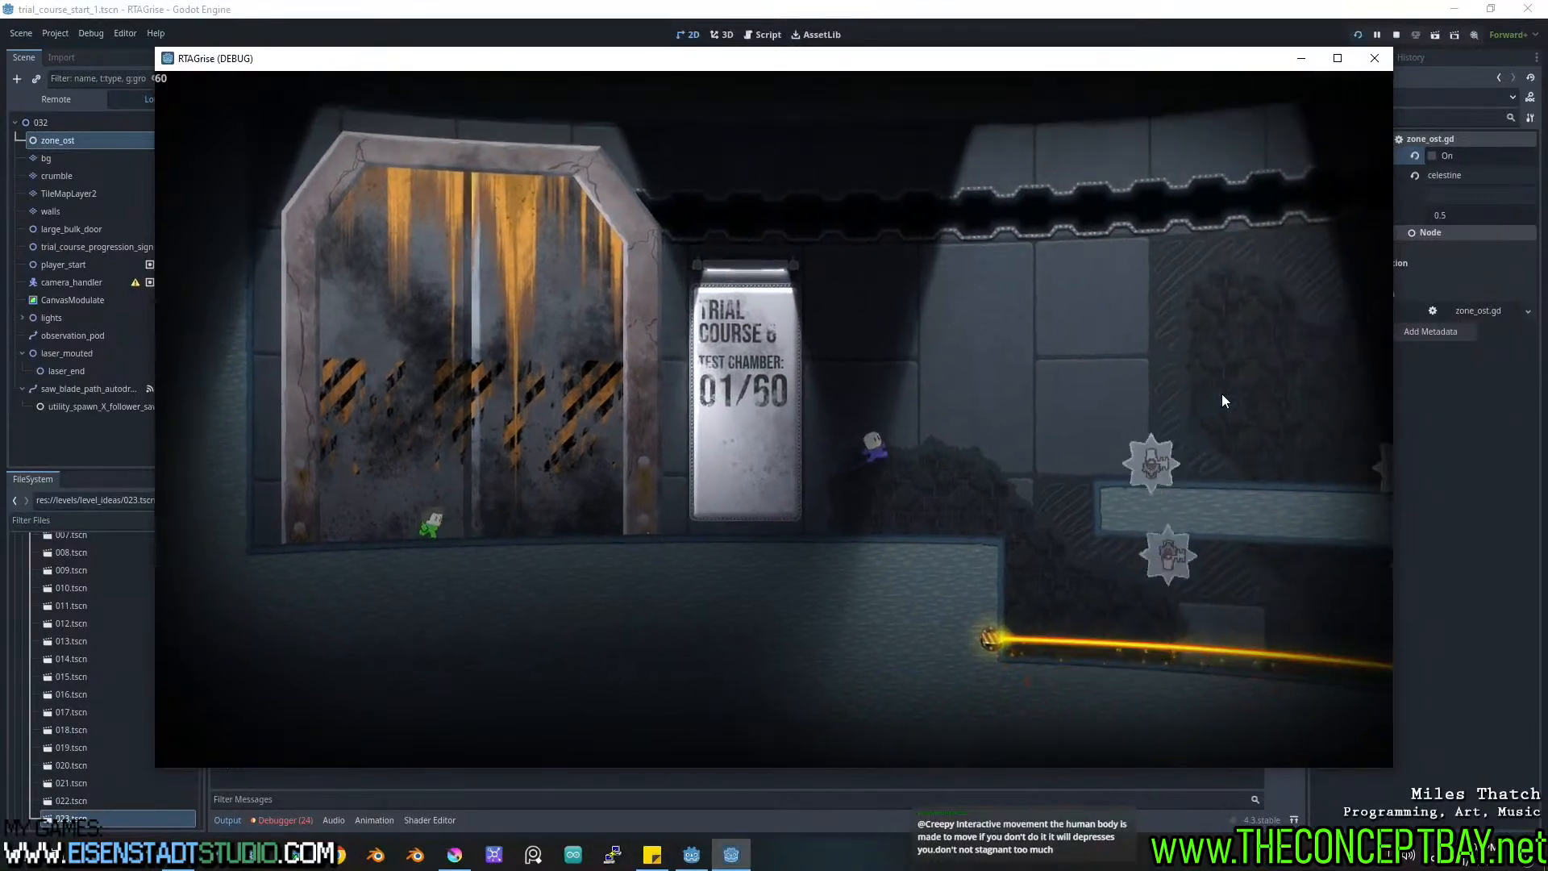
key("Right")
key("space")
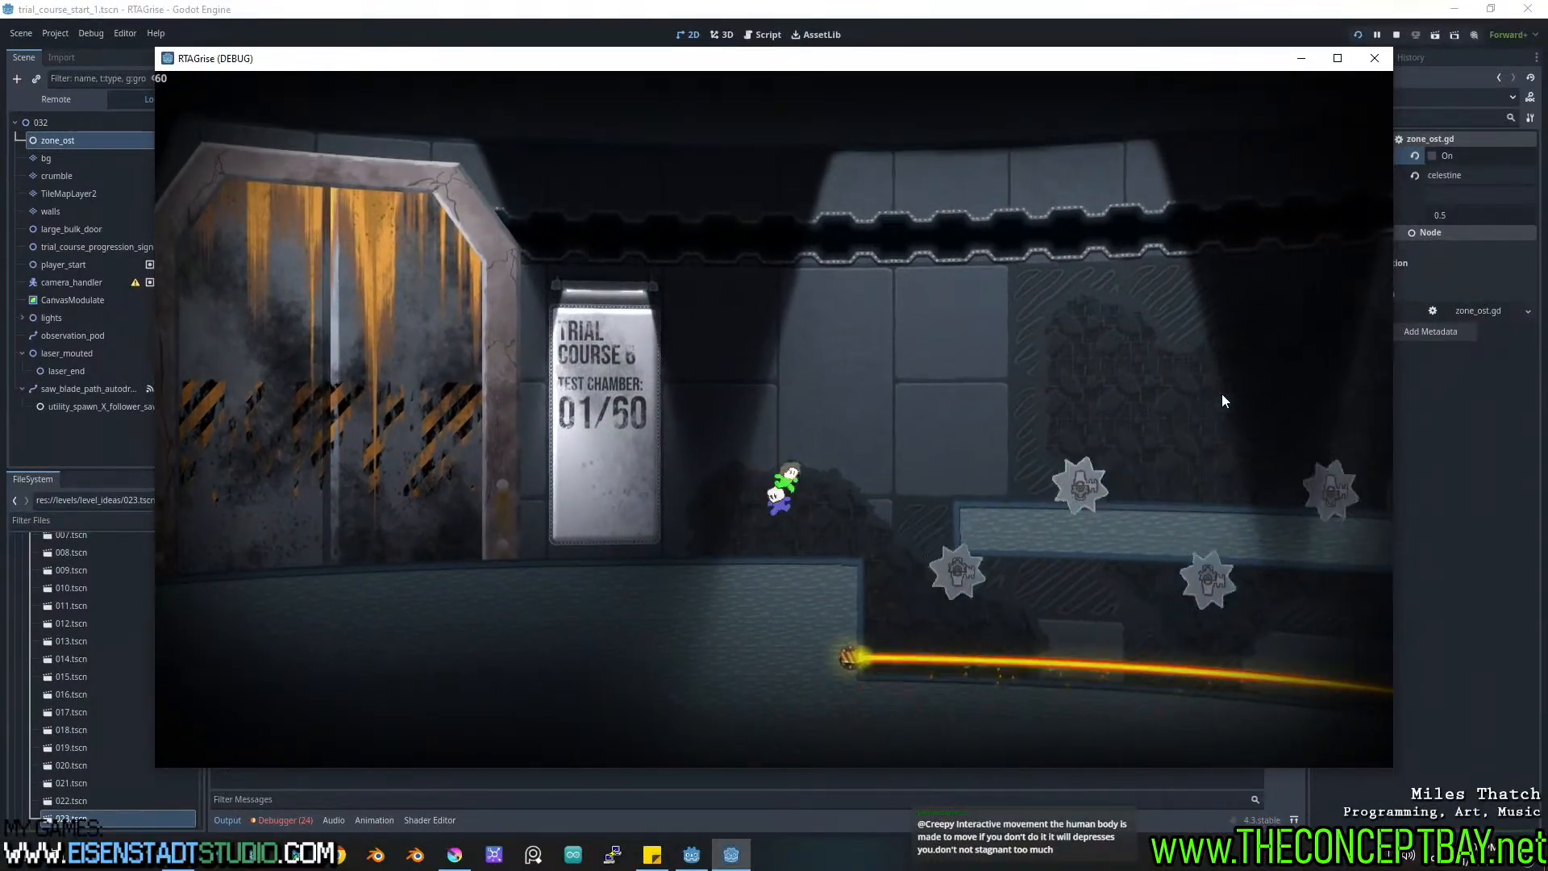
key("space")
key("Right")
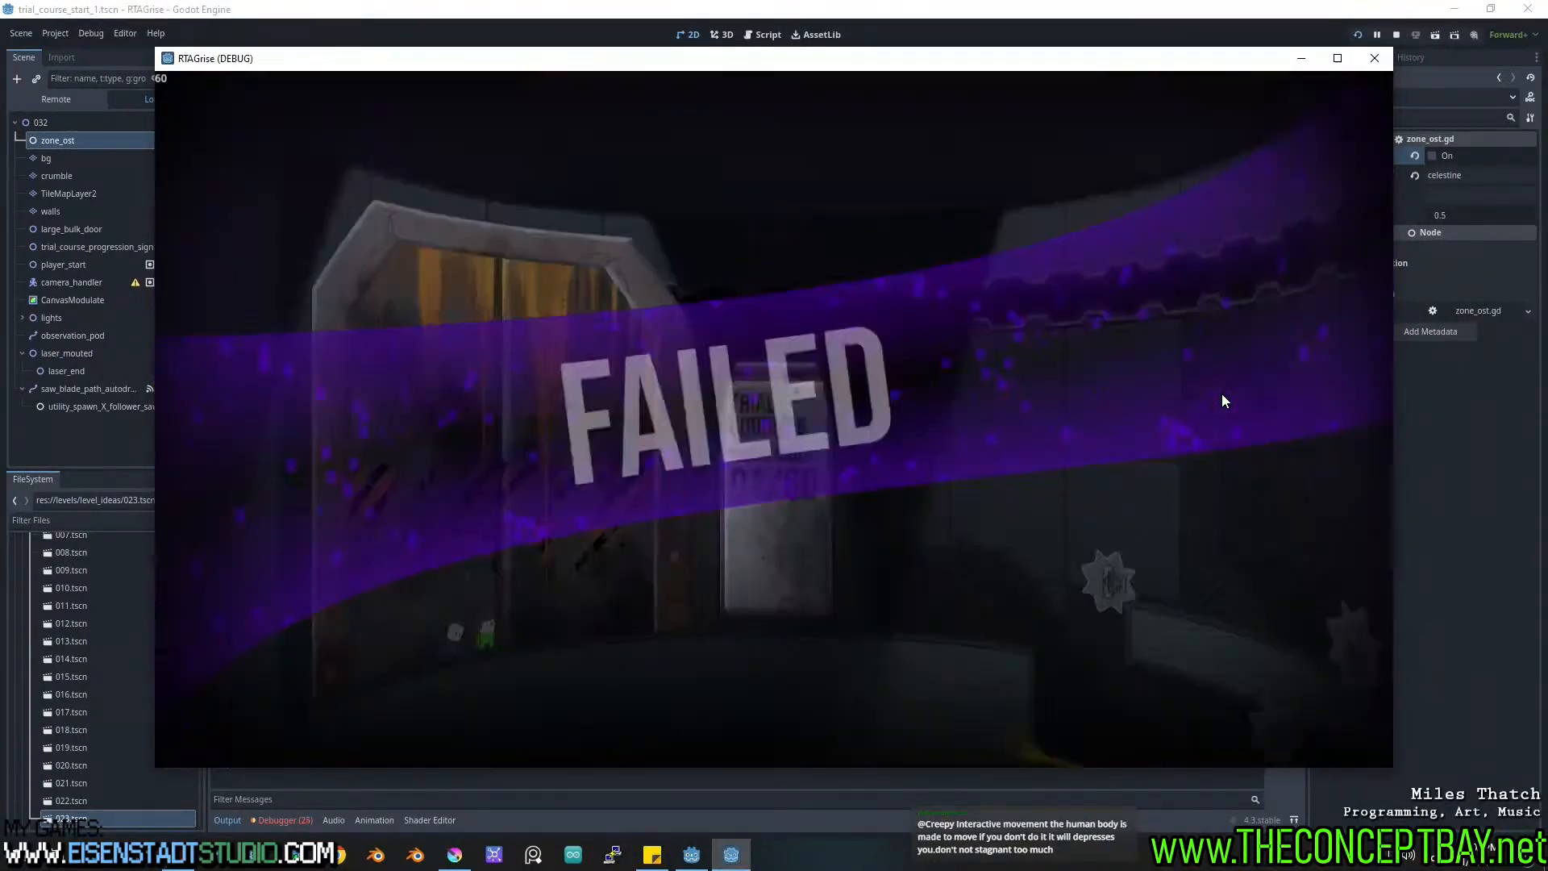
key("Right")
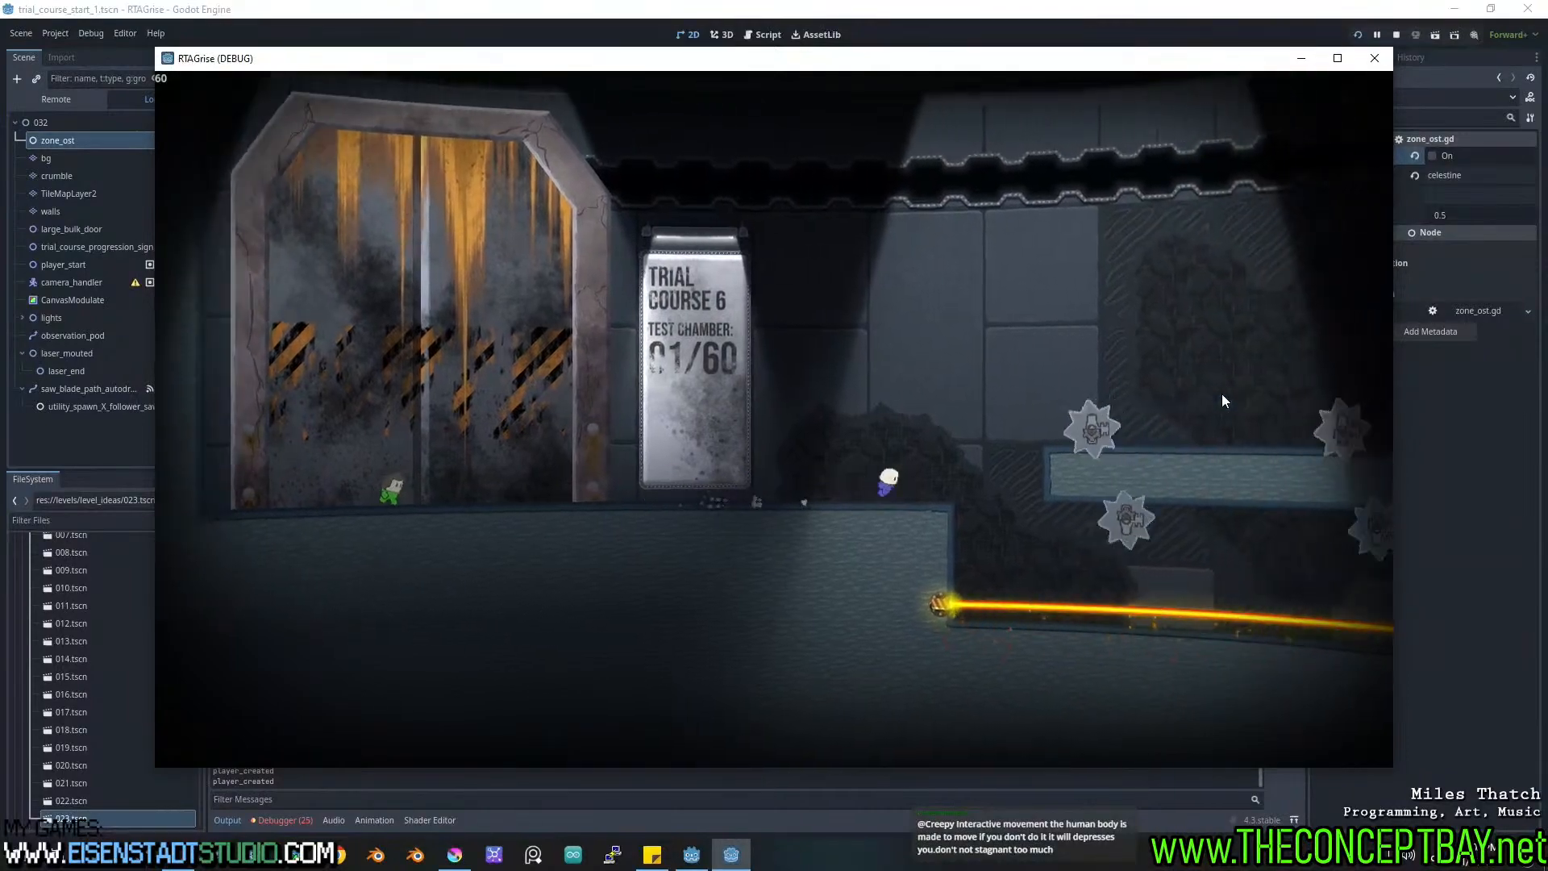
key("space")
key("Right")
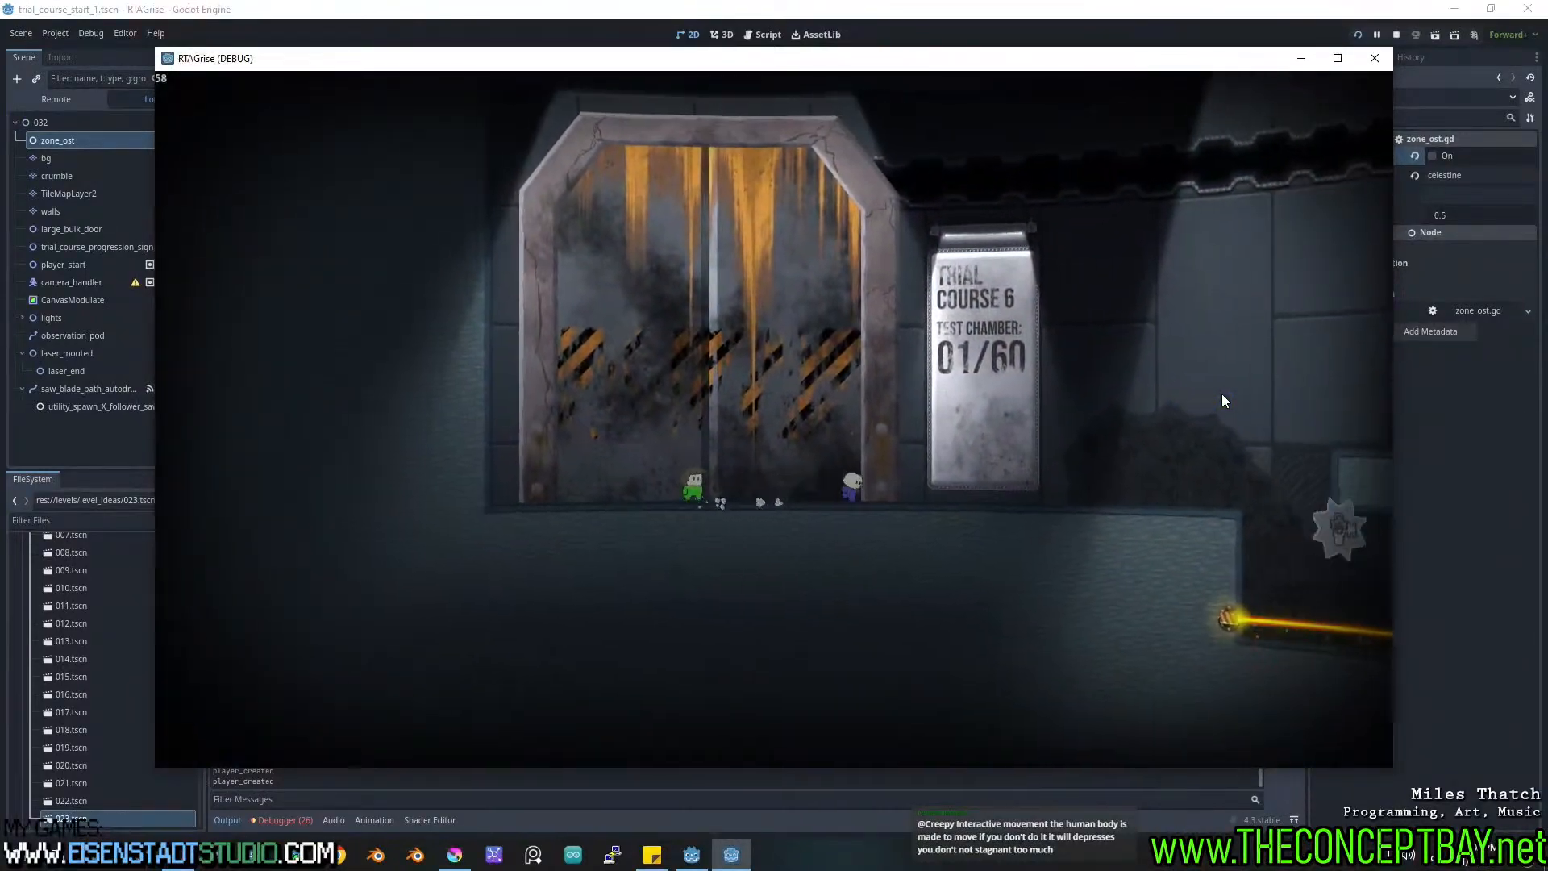
key("Right")
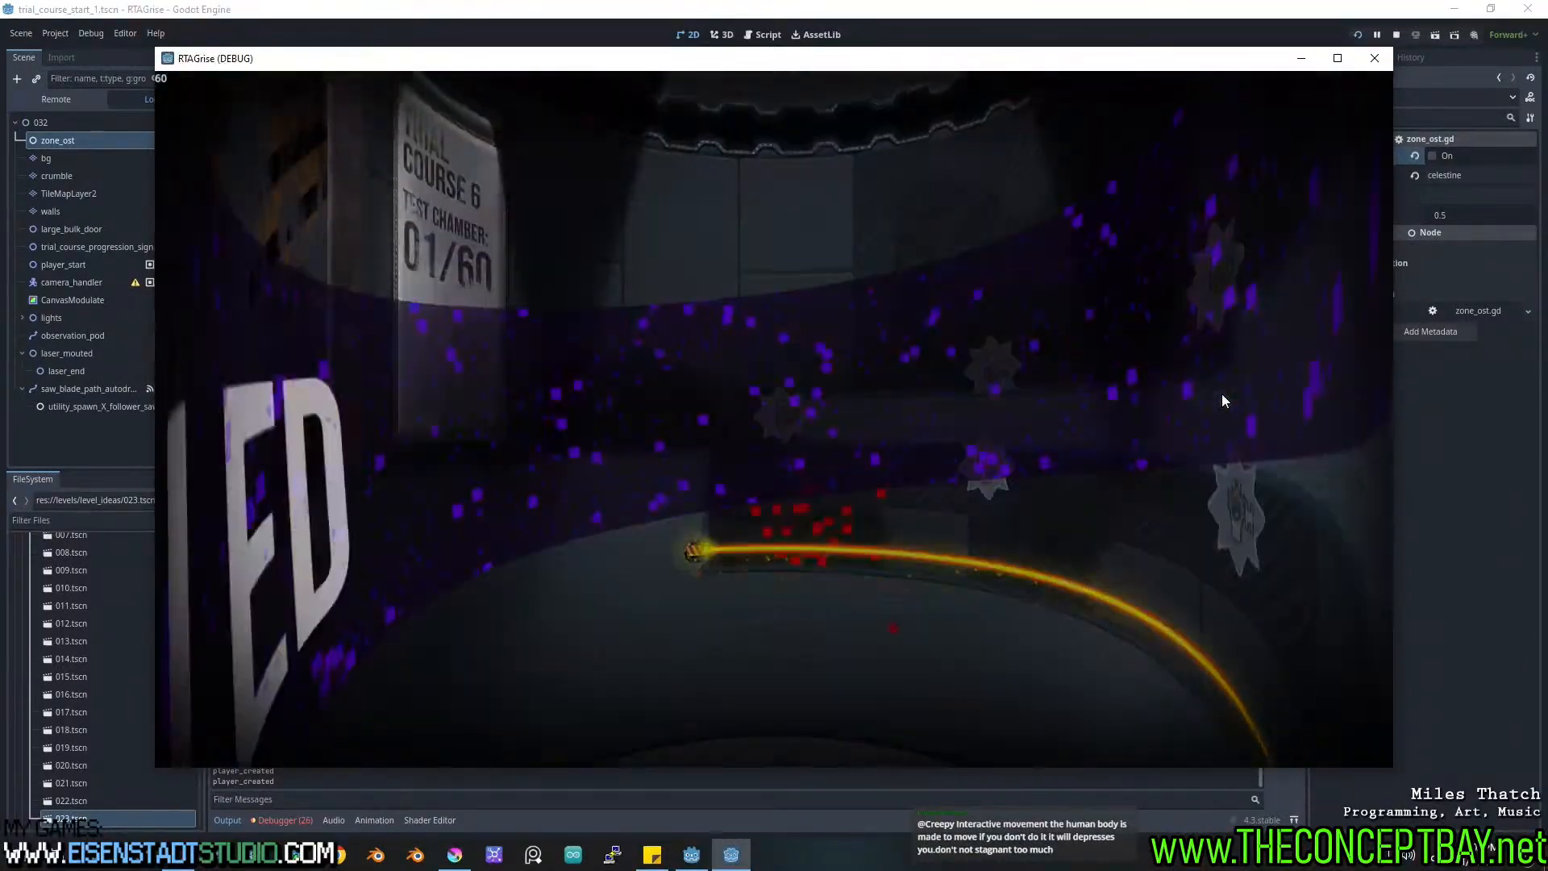
key("Right")
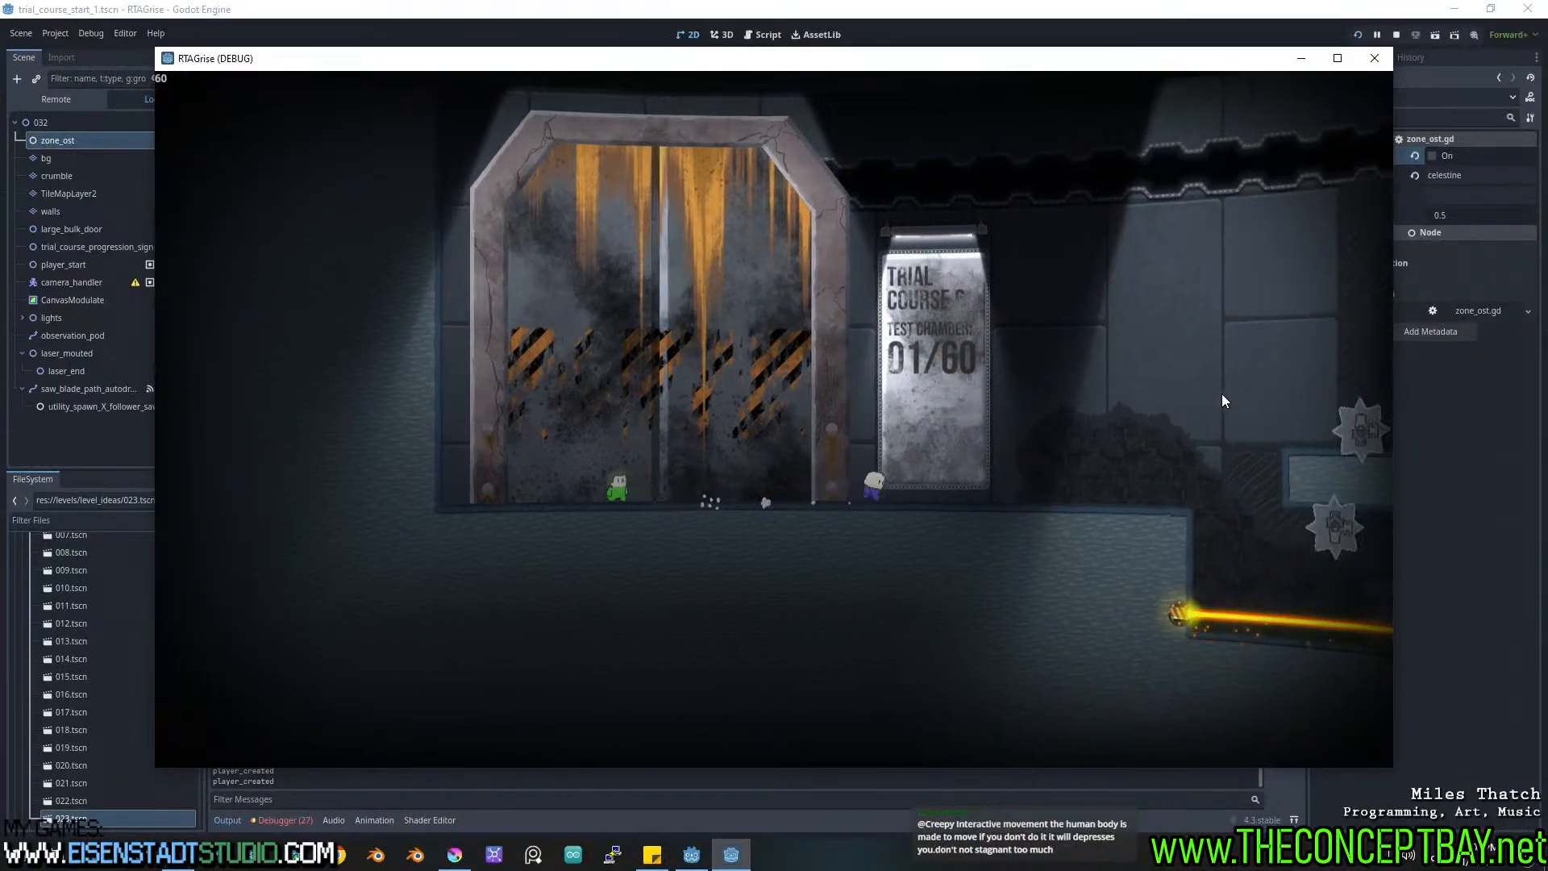
key("Right")
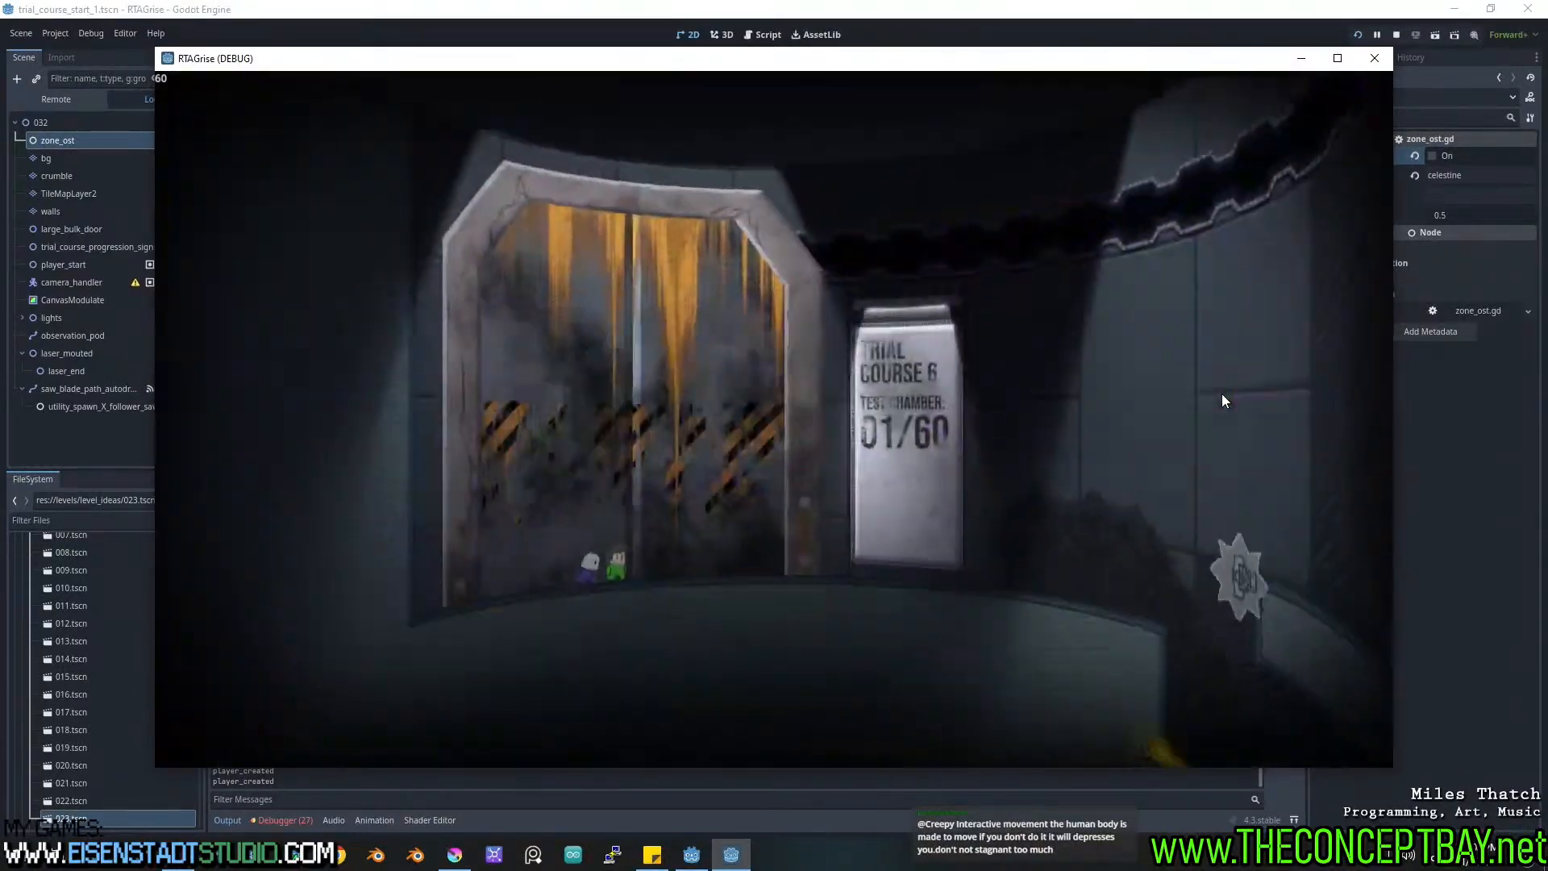
key("Right")
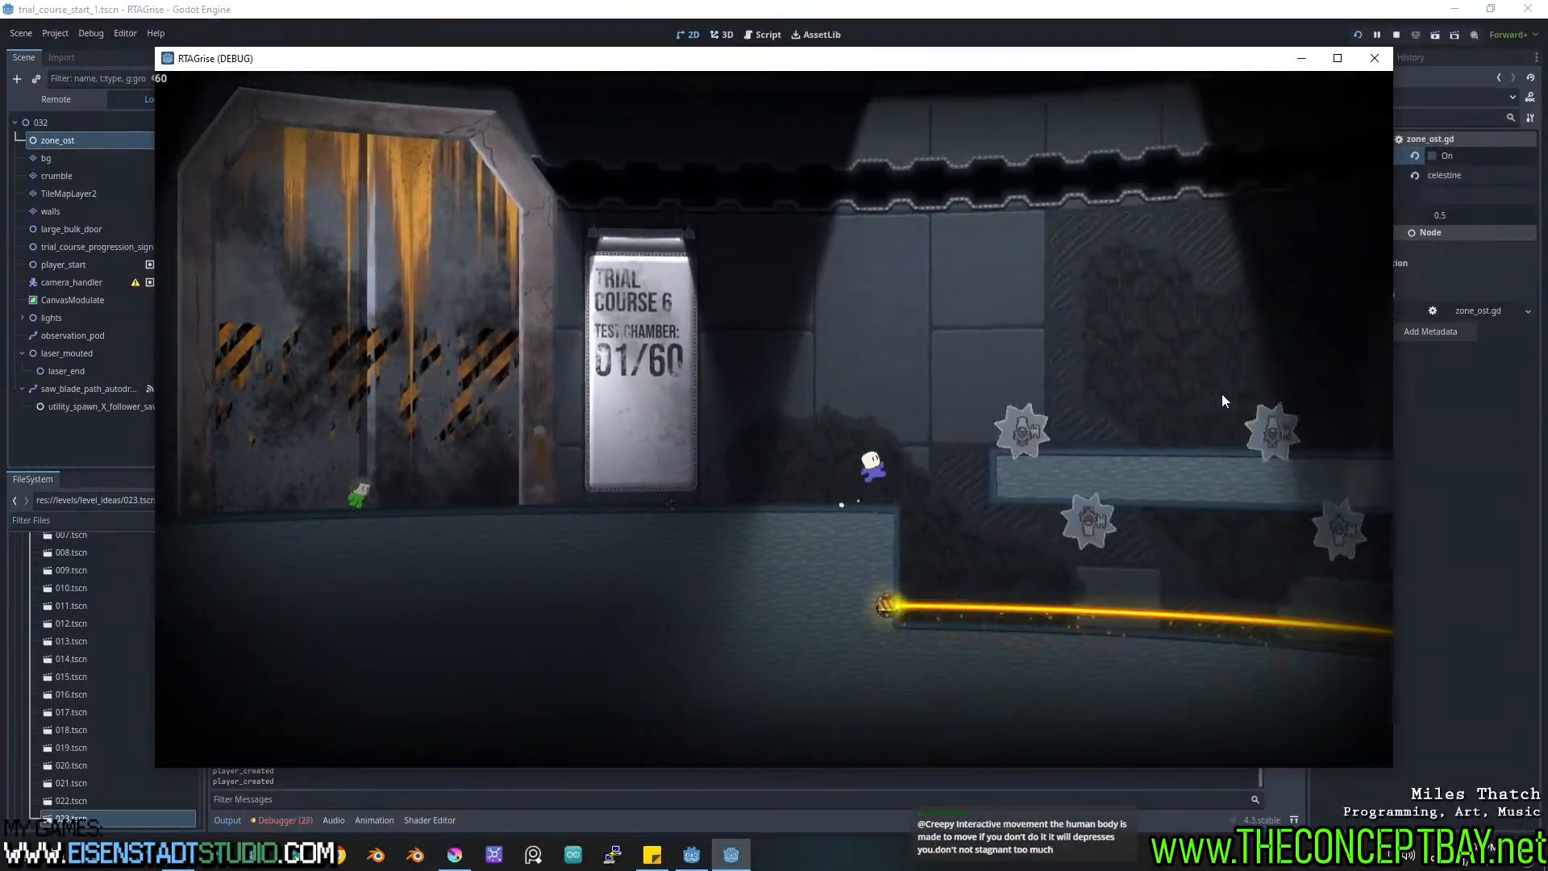
key("Right")
key("Left")
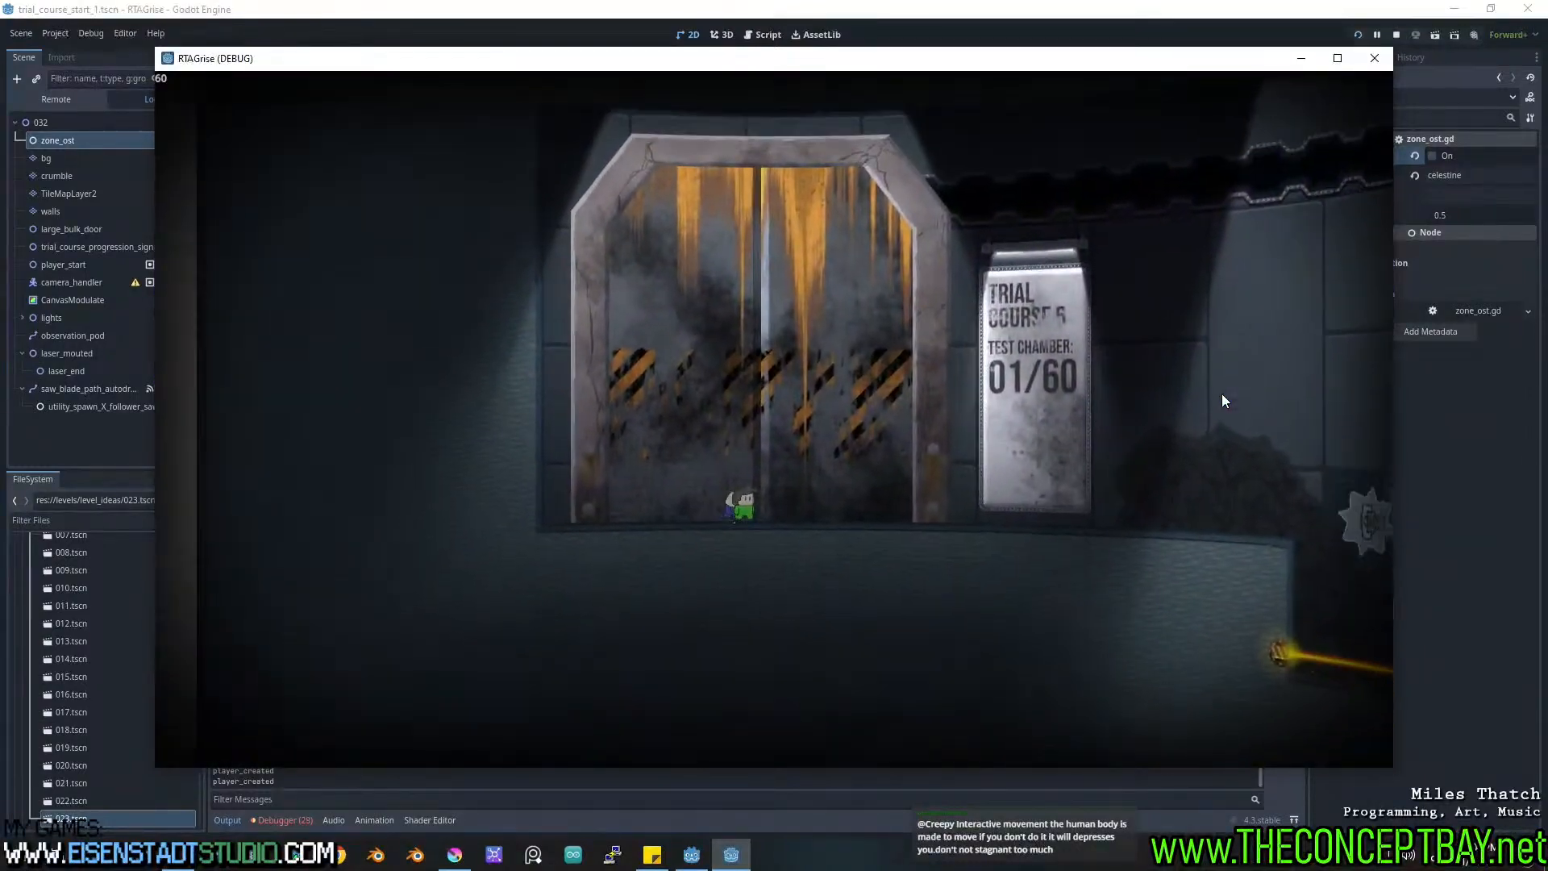
key("Right")
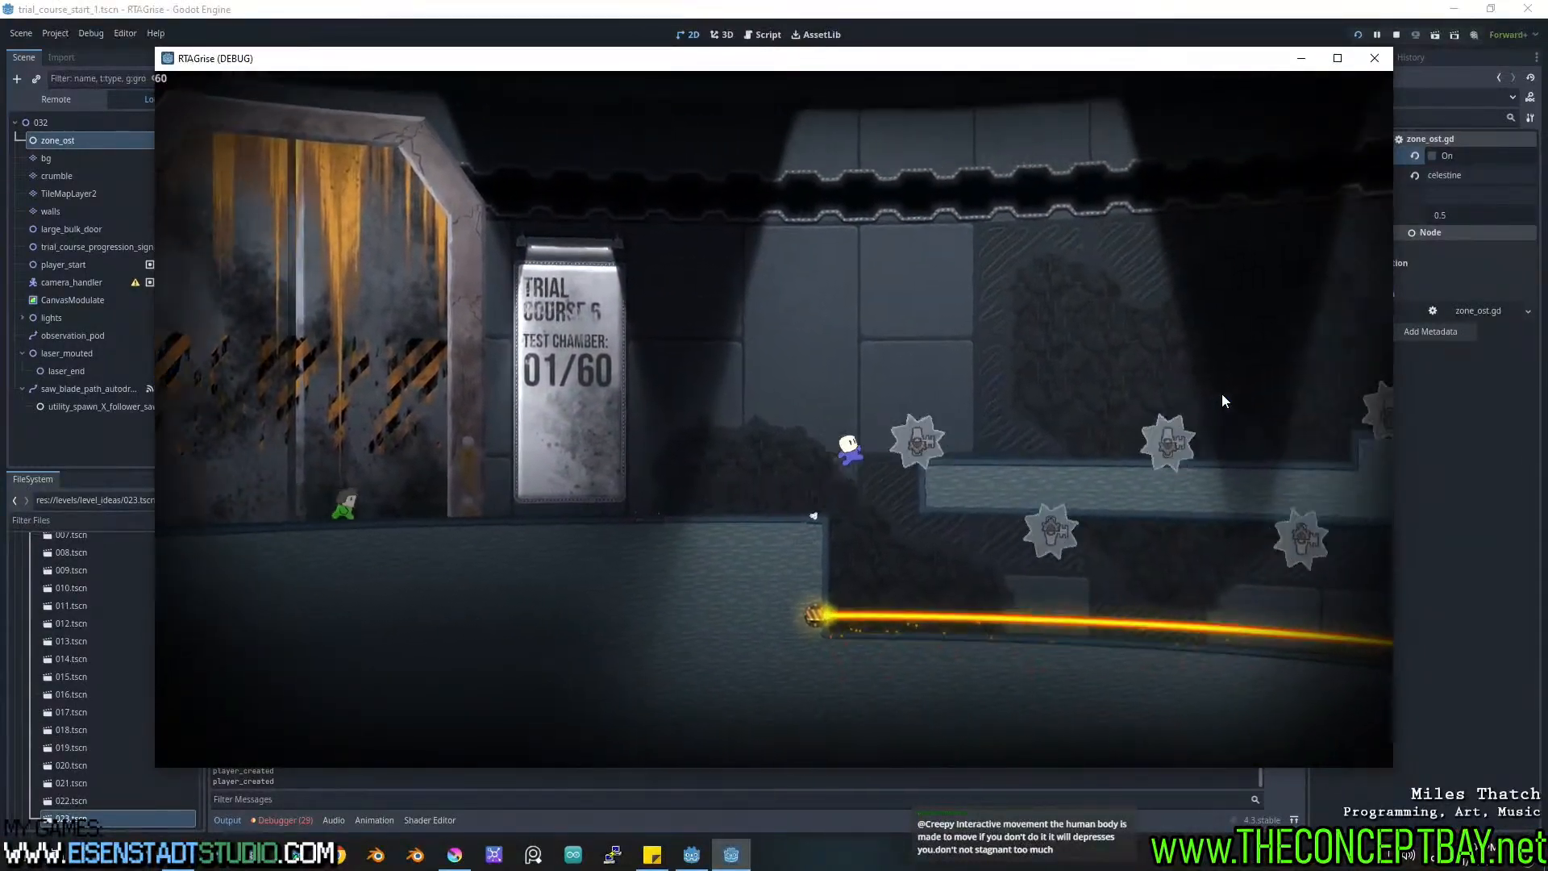
key("Left")
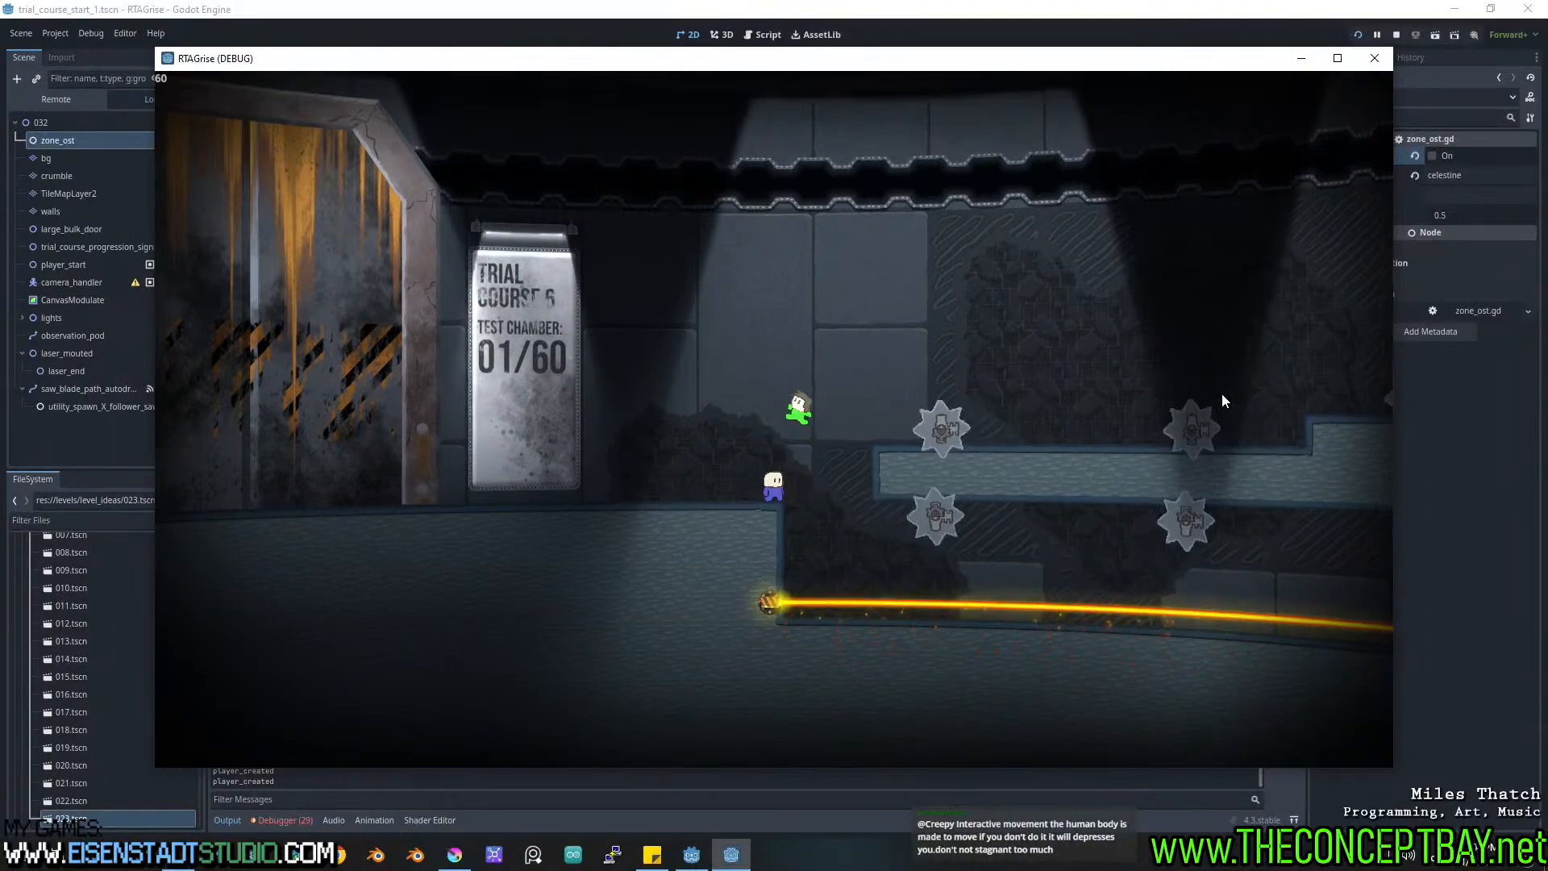
key("Right")
key("space")
key("space")
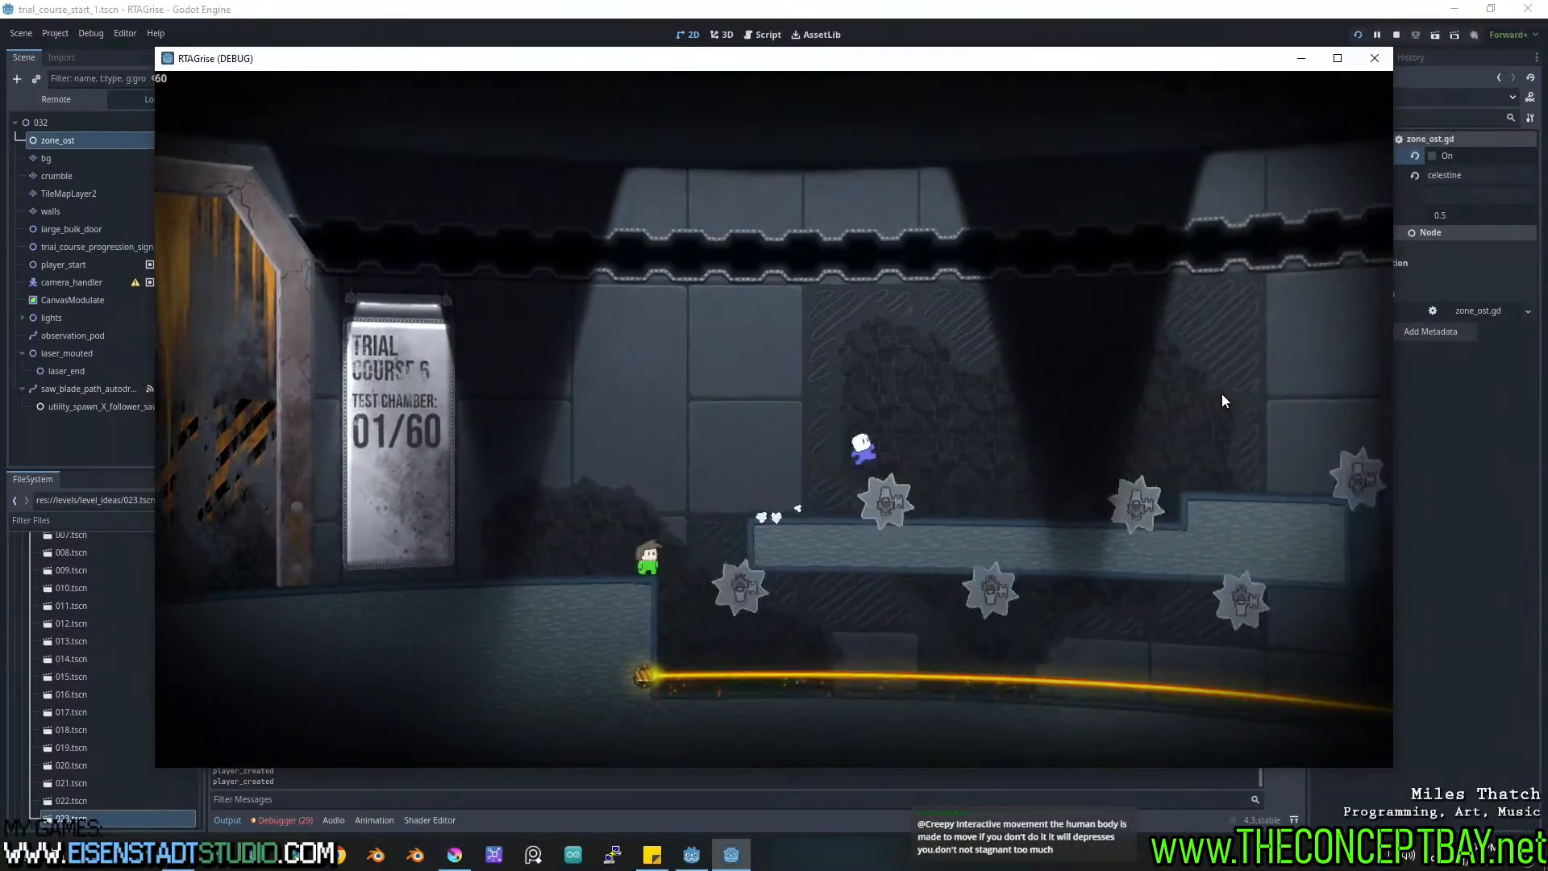
key("Right")
key("space")
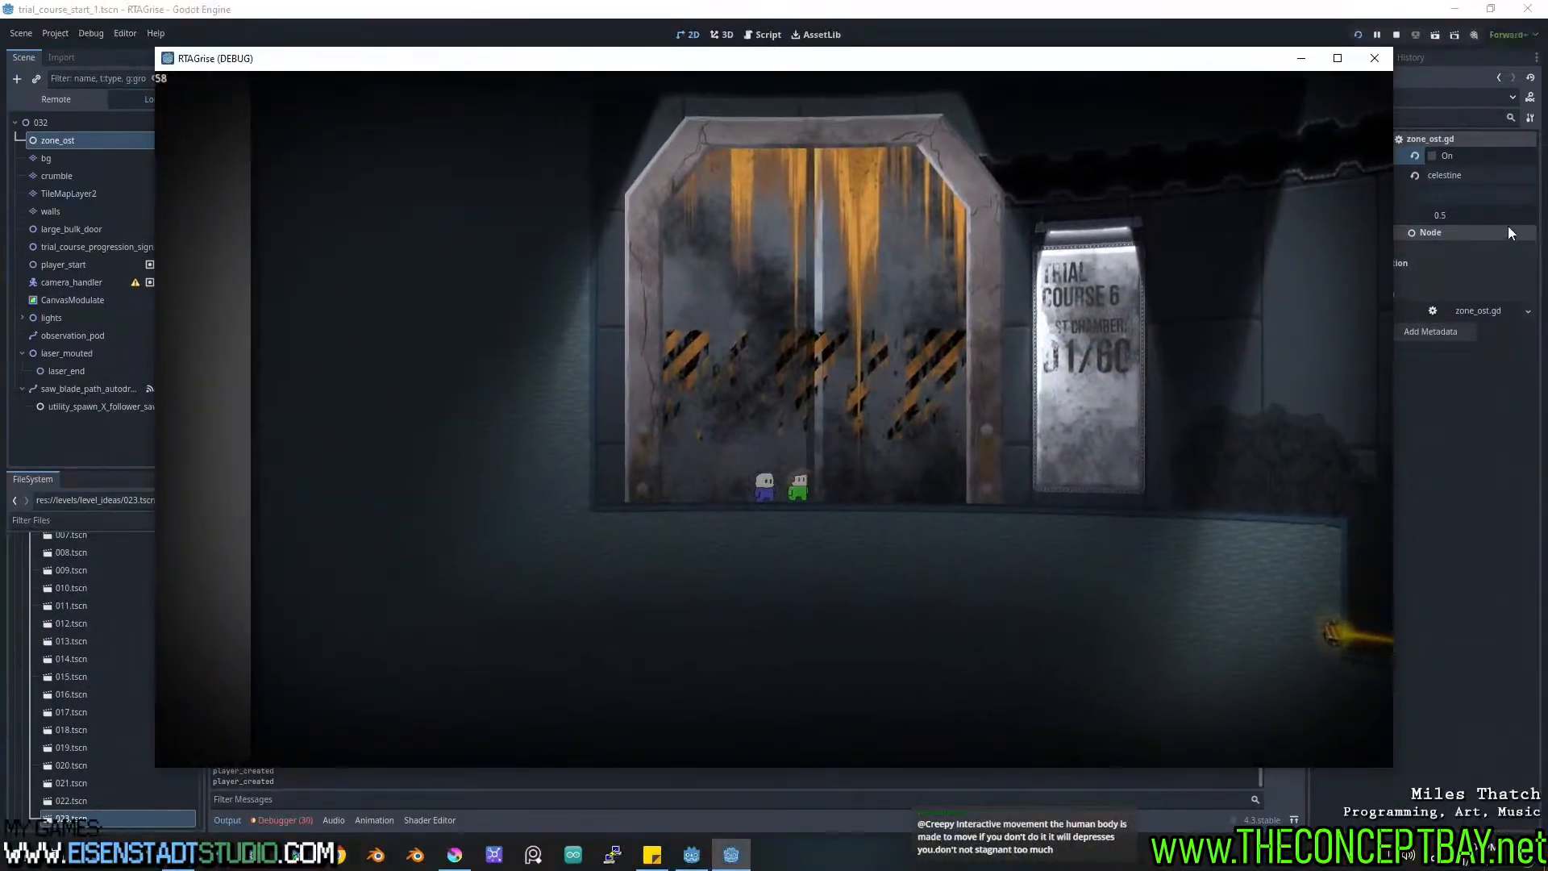
left_click(1373, 58)
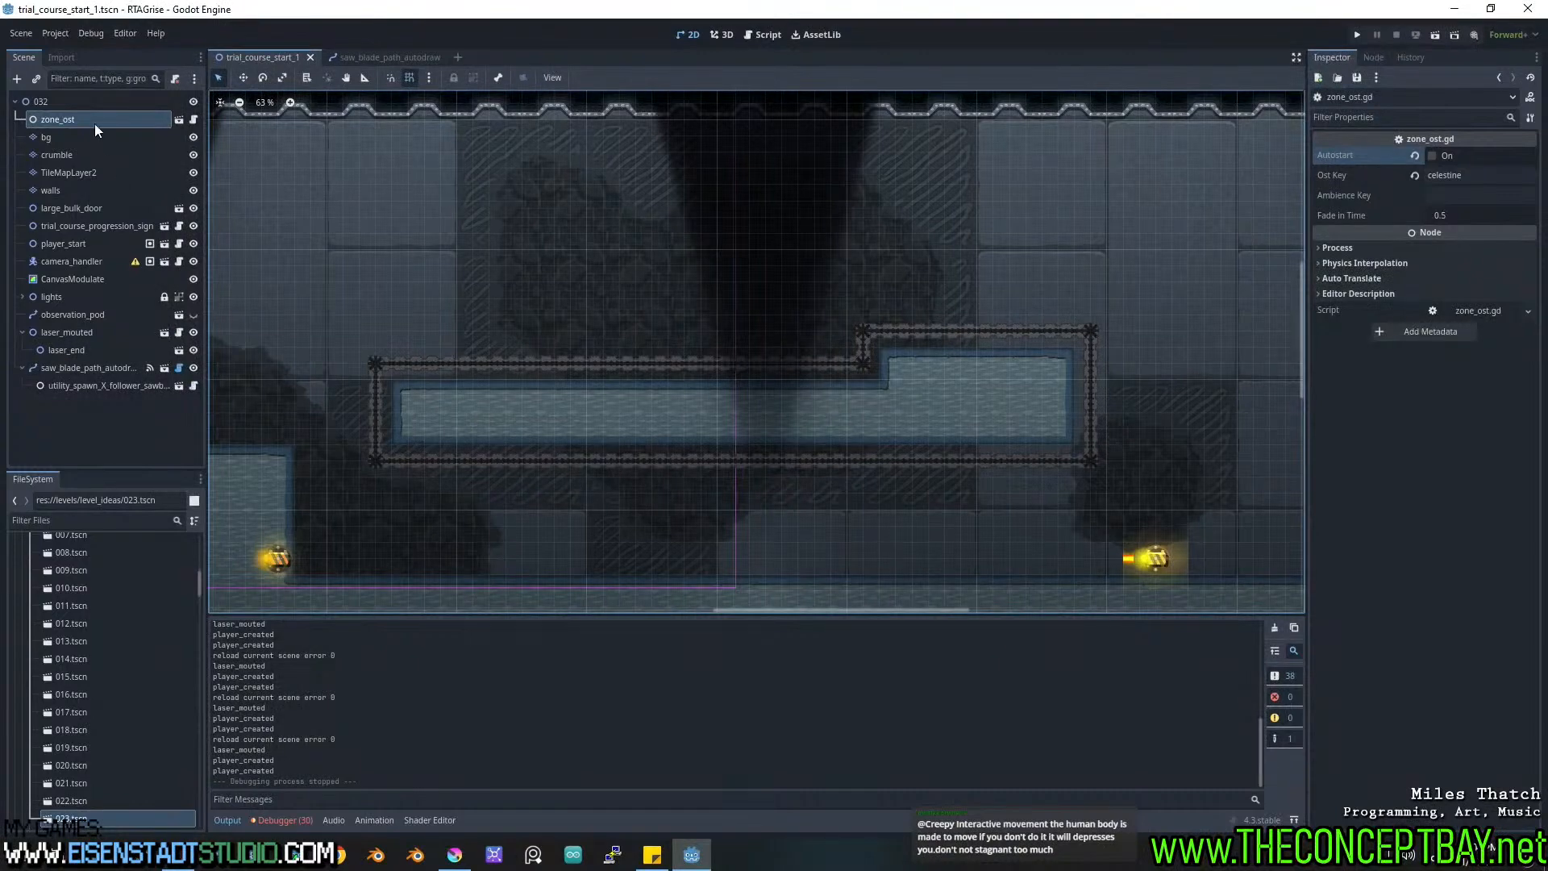
Set the Path Offset Scale of utility_spawn_X_follower_sawblades to -200, then run the game to test it and close it.
left_click(90, 385)
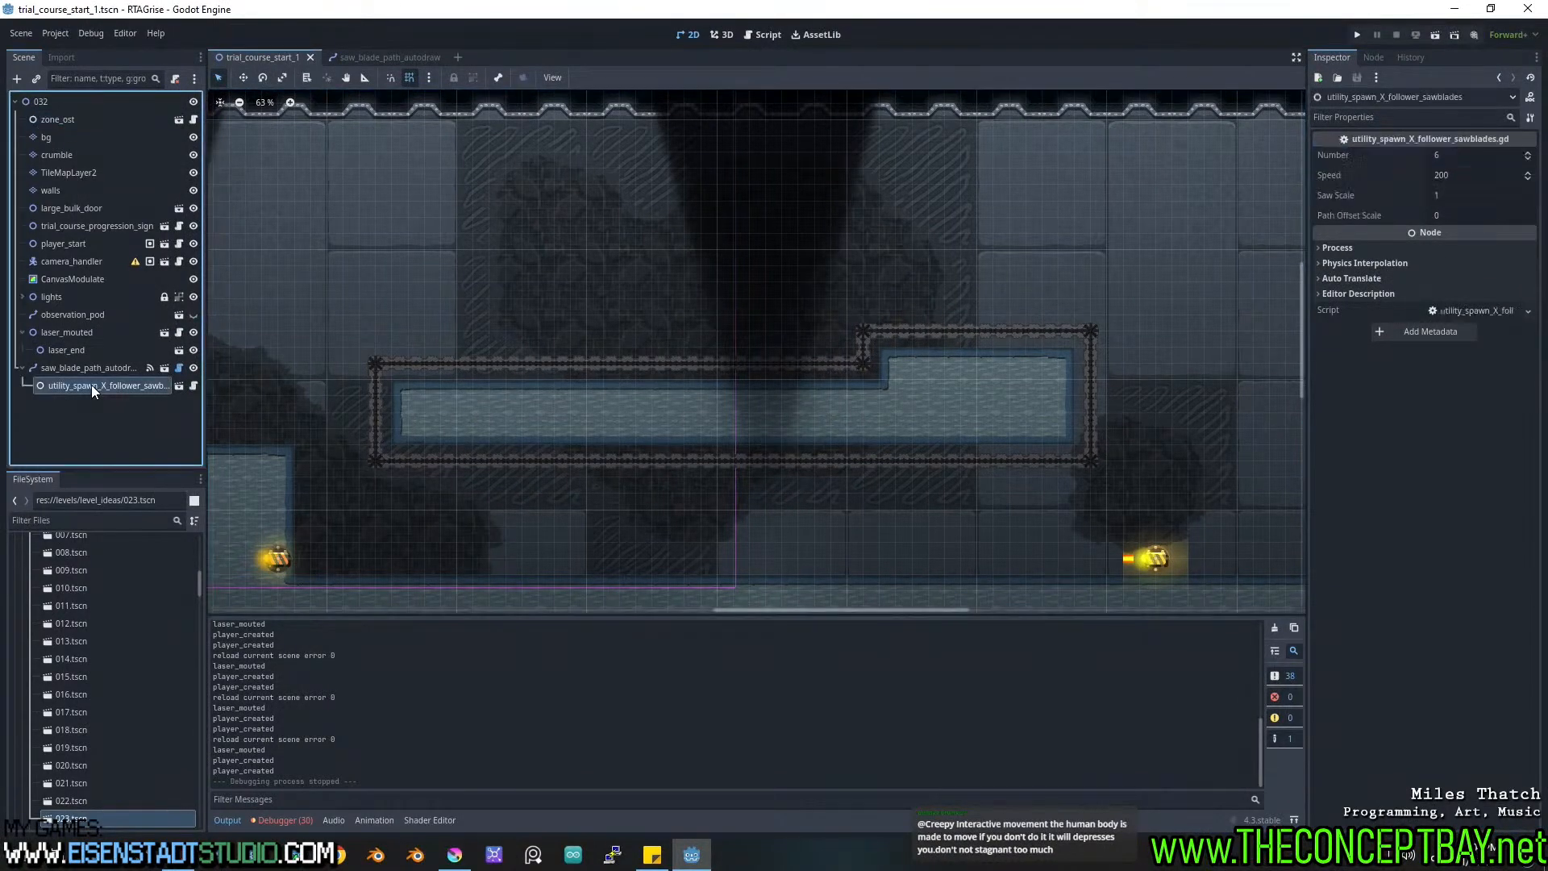
left_click(1468, 214)
type("-5")
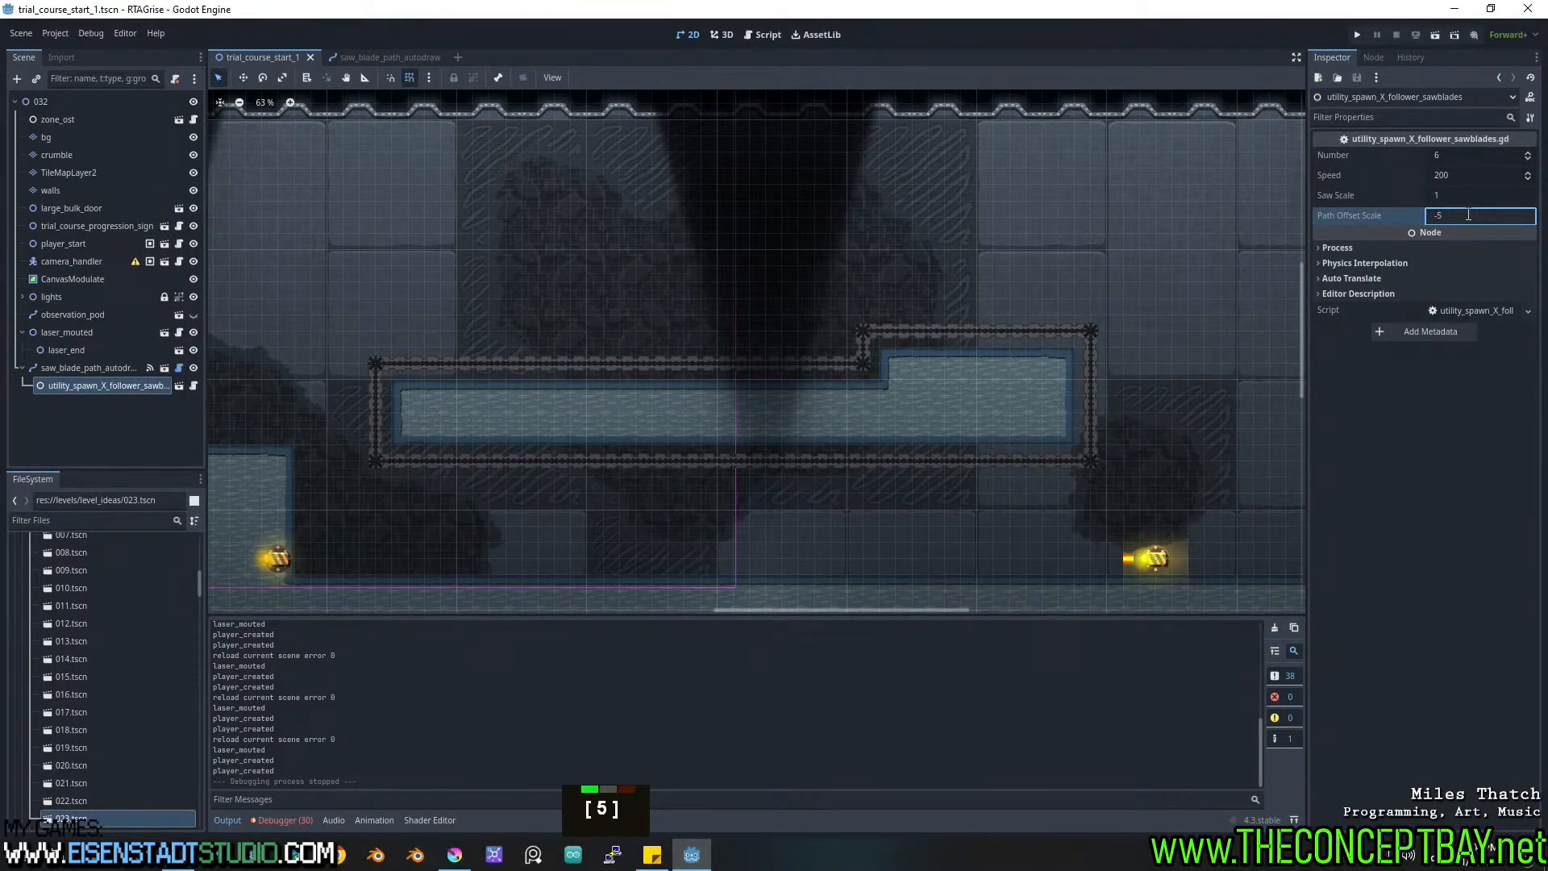
key("BackSpace")
type("200")
key("Return")
key("F5")
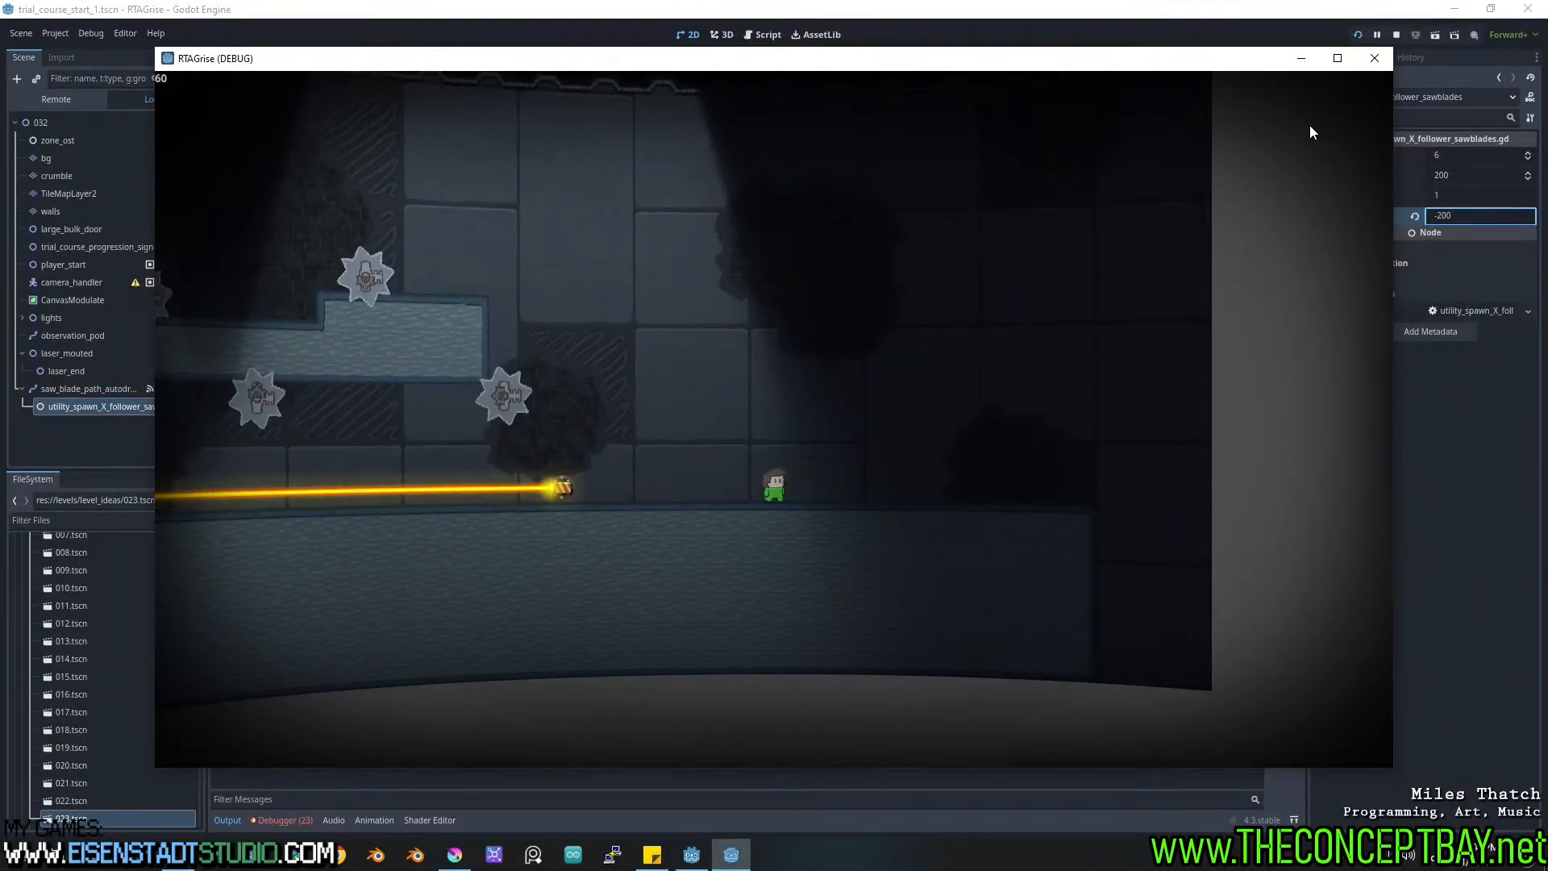
left_click(1370, 59)
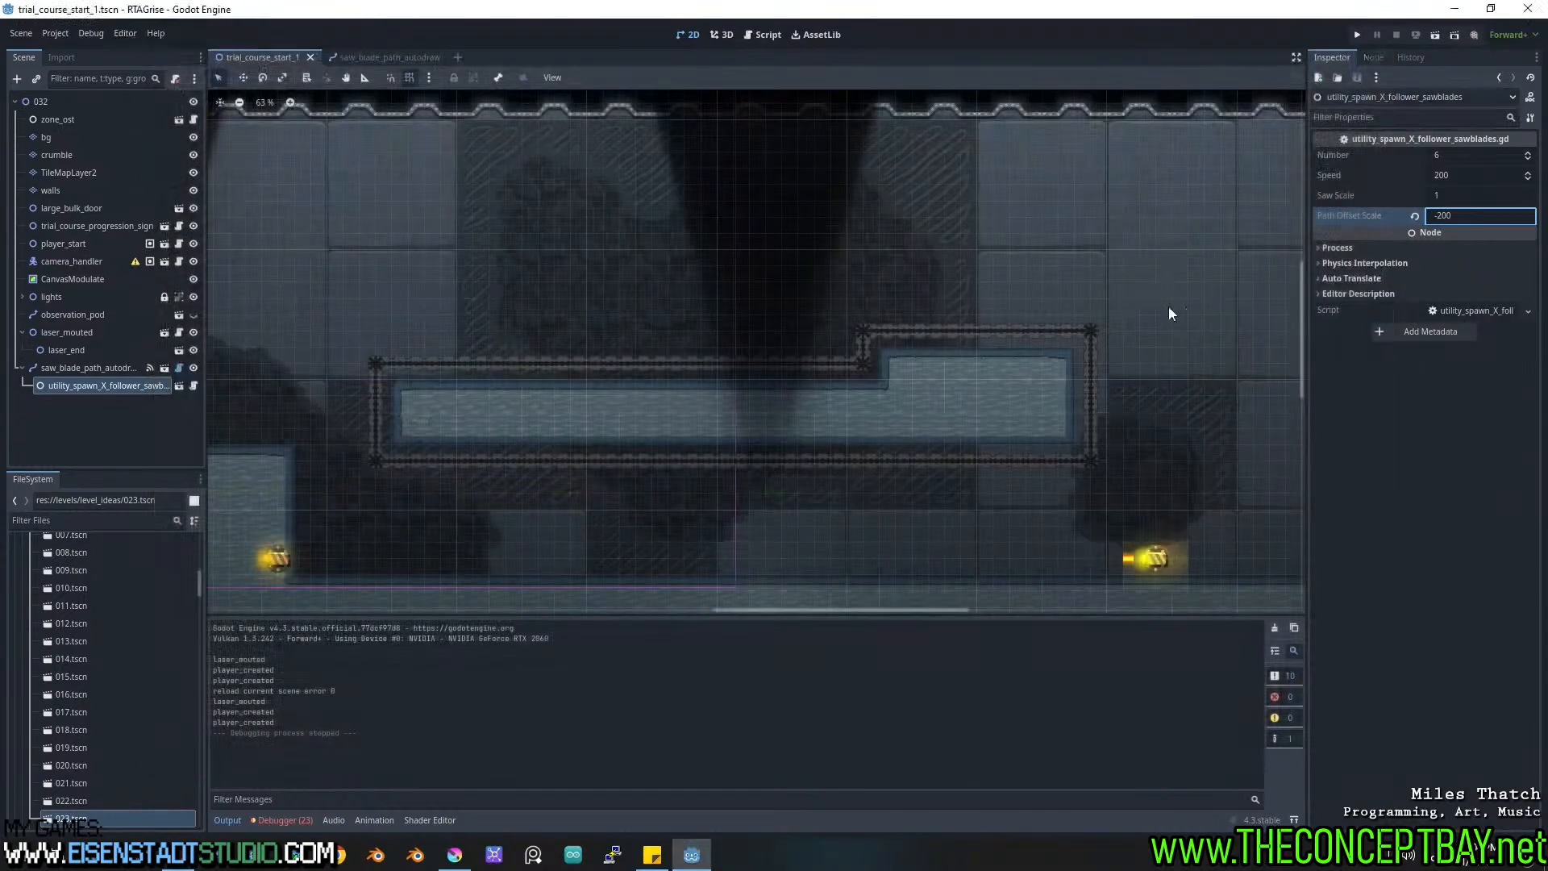
Set the Speed of utility_spawn_X_follower_sawblades to -200, test the saw blades in the running game and close it.
middle_click_drag(940, 365, 916, 345)
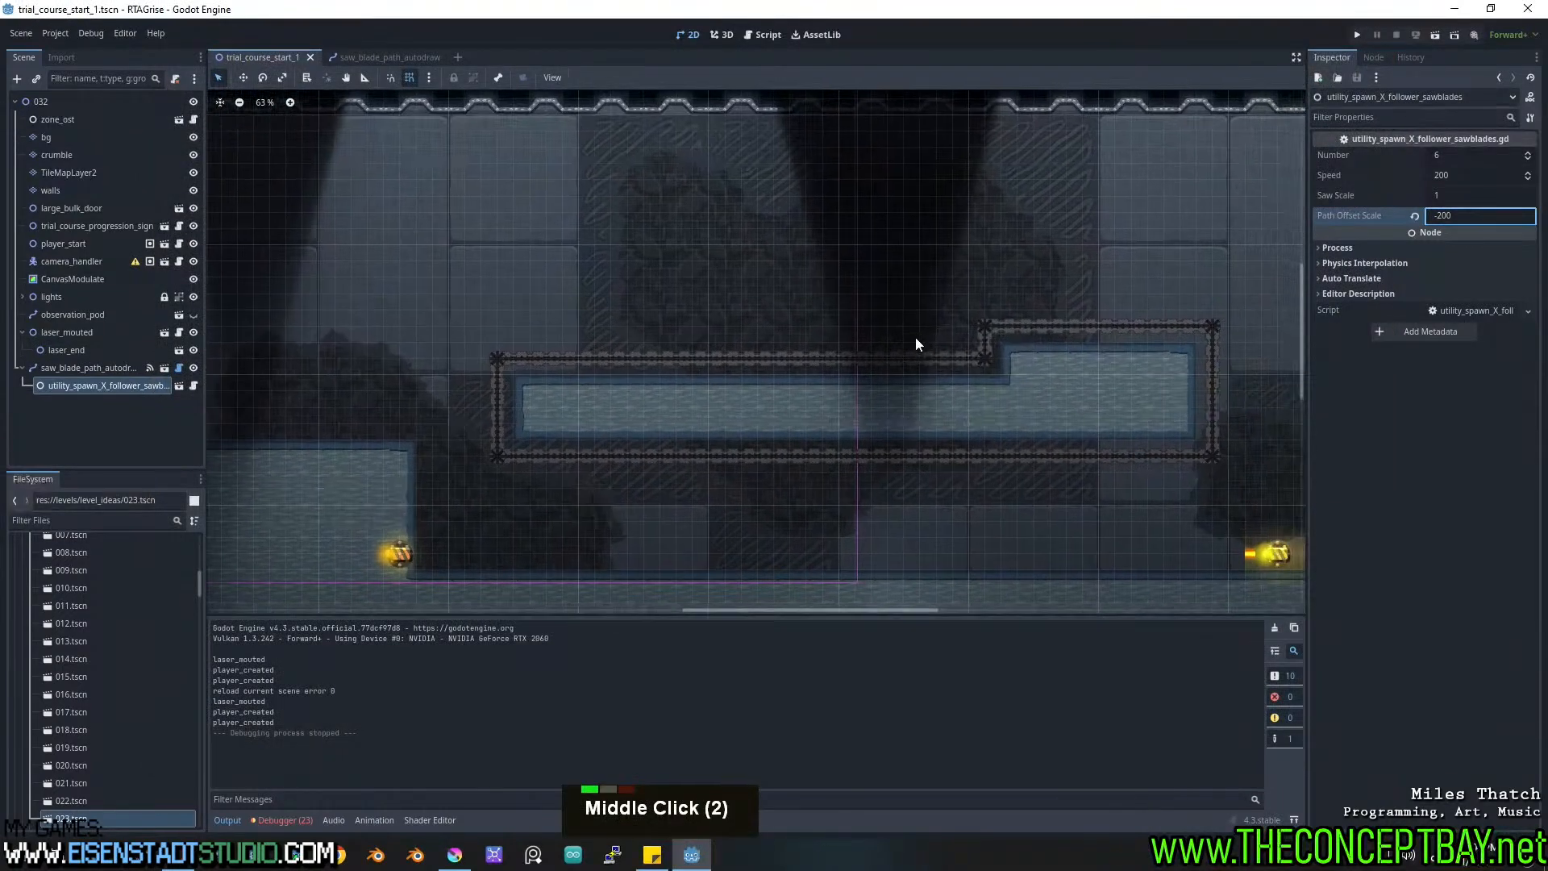
left_click(95, 368)
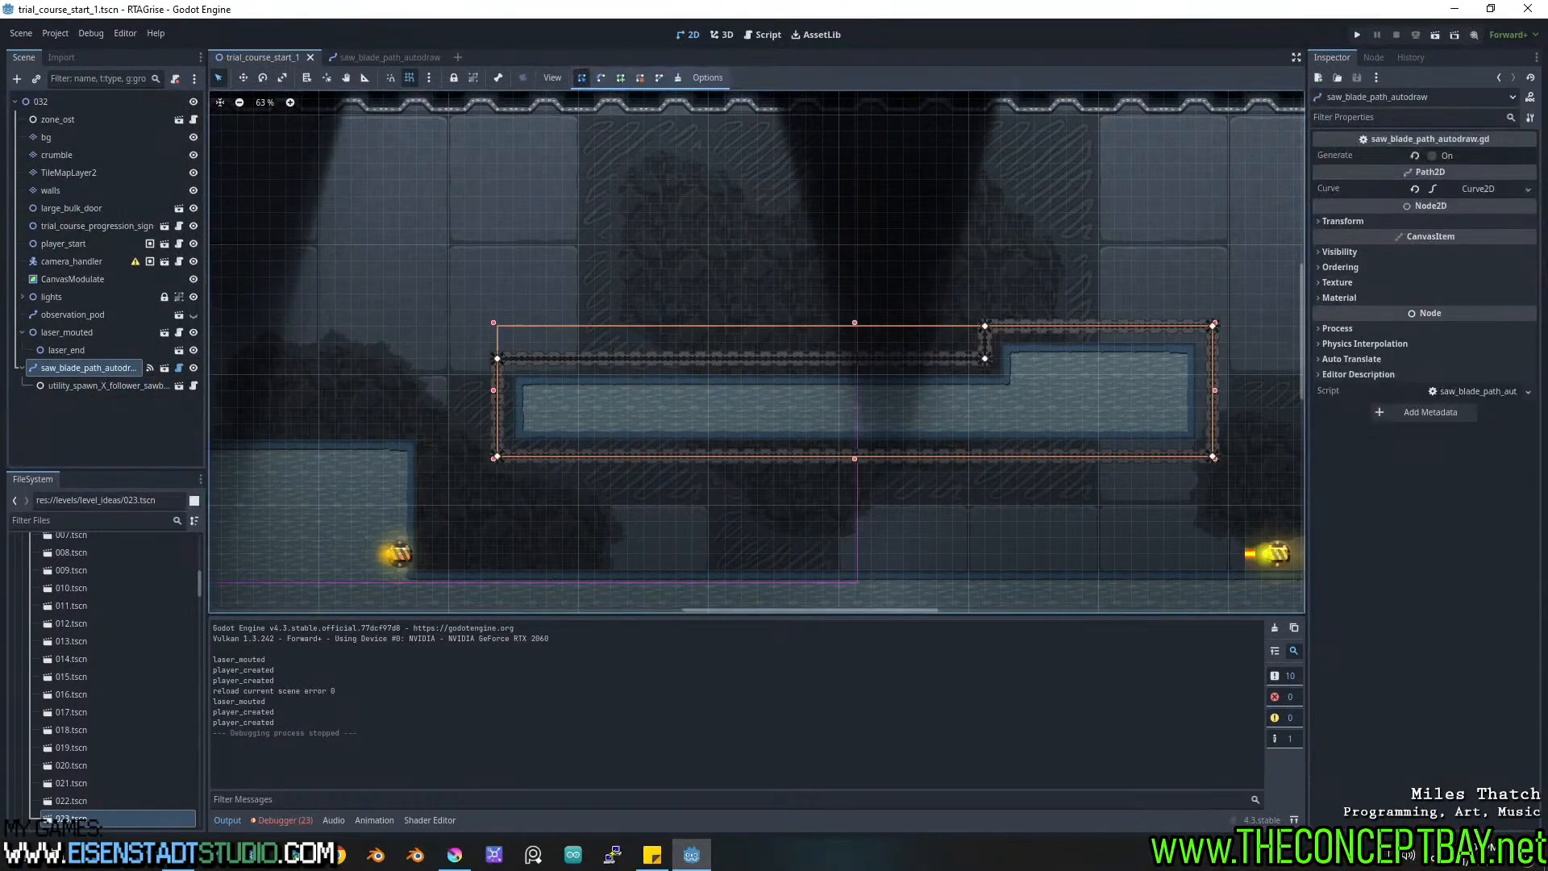
left_click(129, 384)
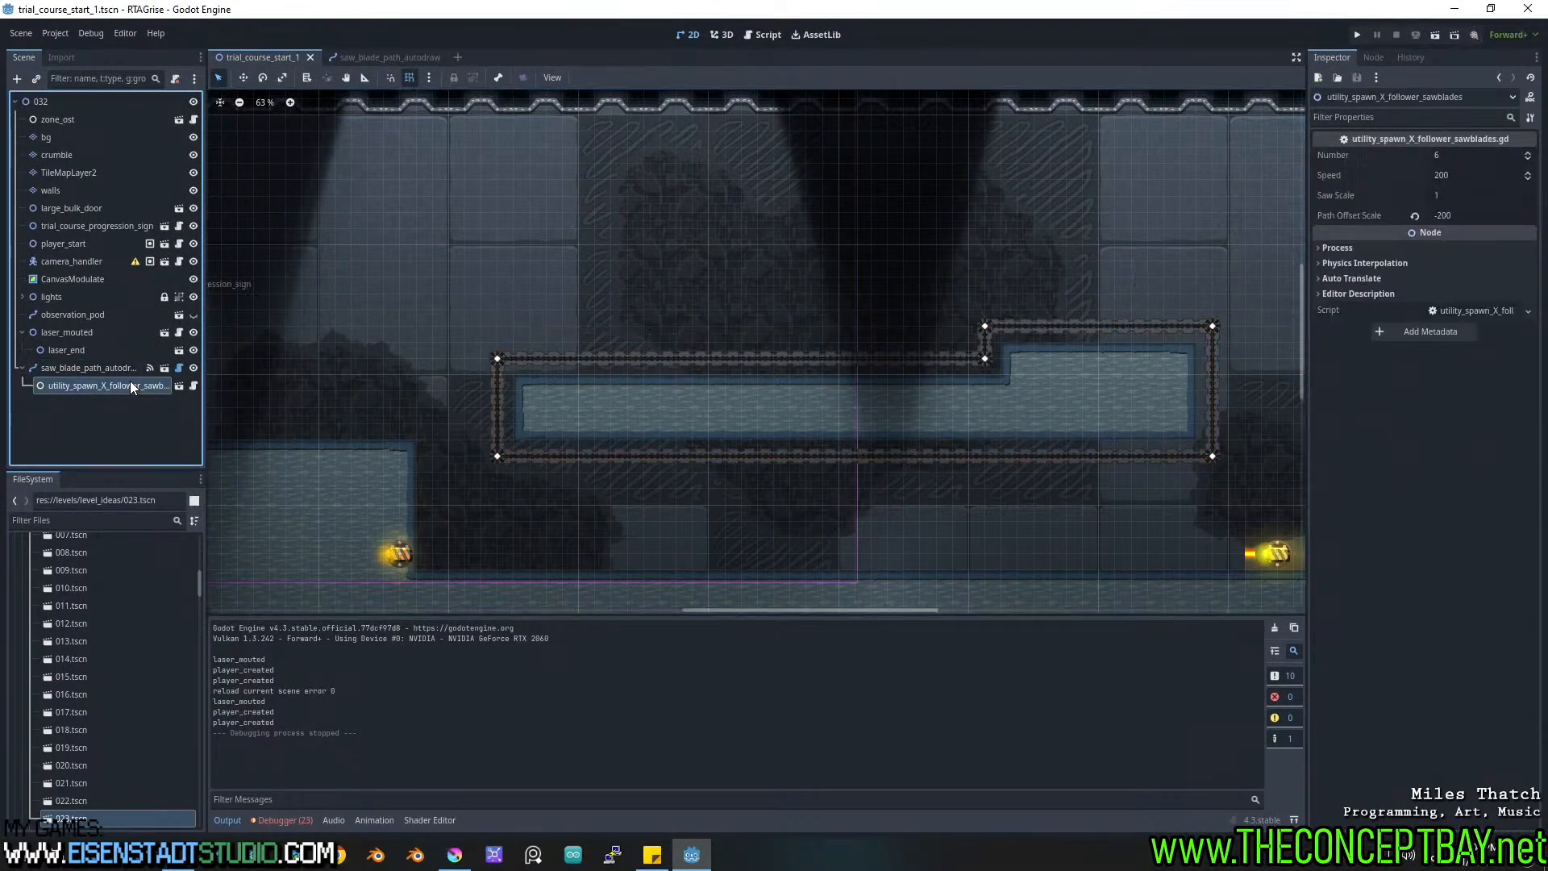
left_click(1455, 176)
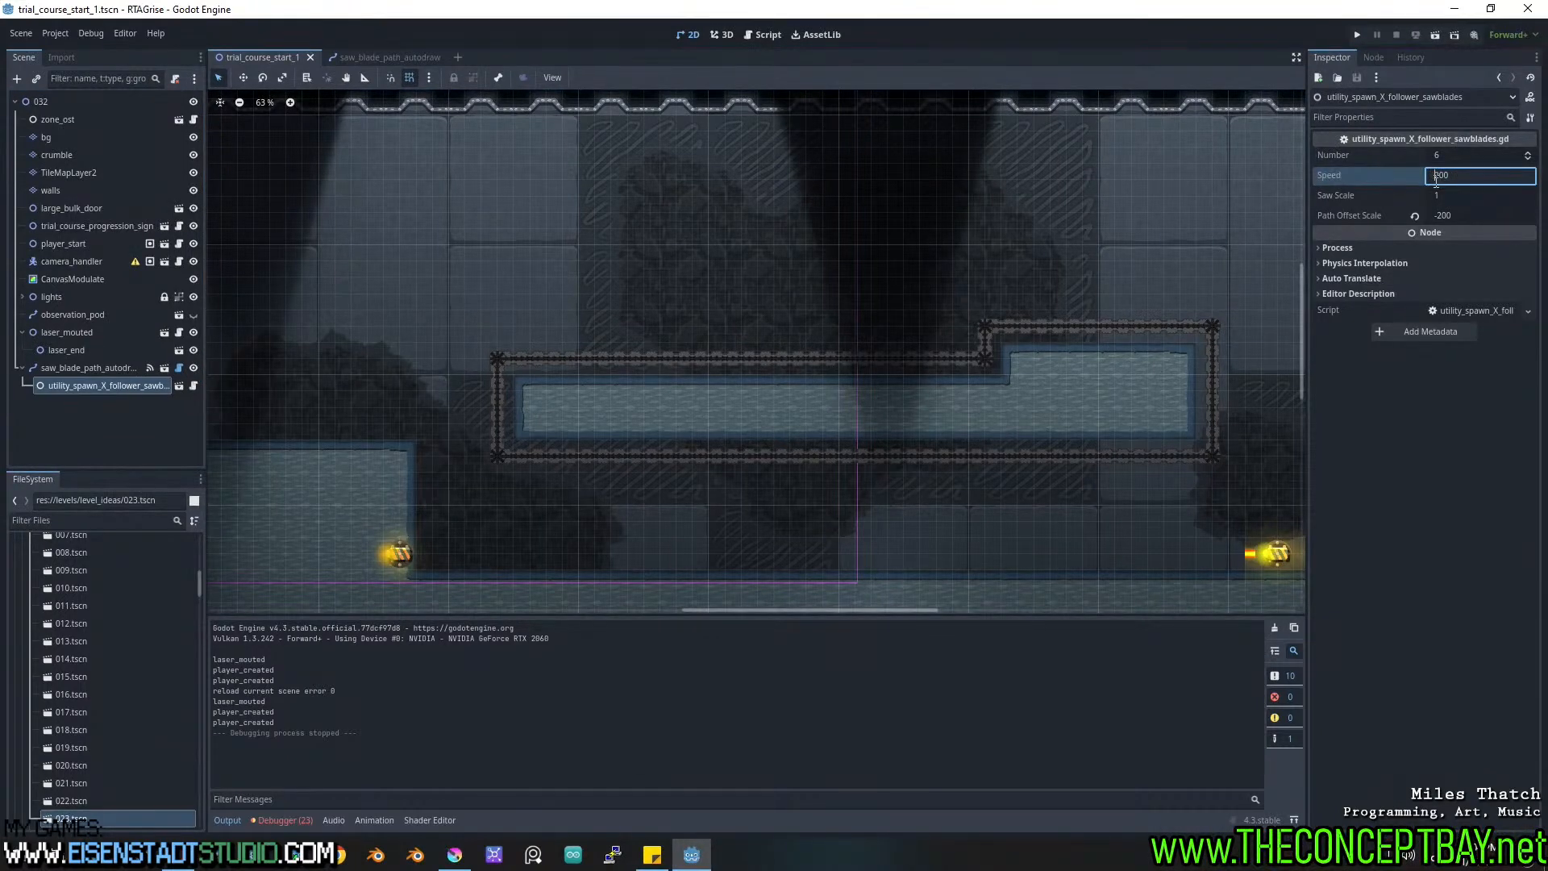
type("-")
key("Return")
key("F5")
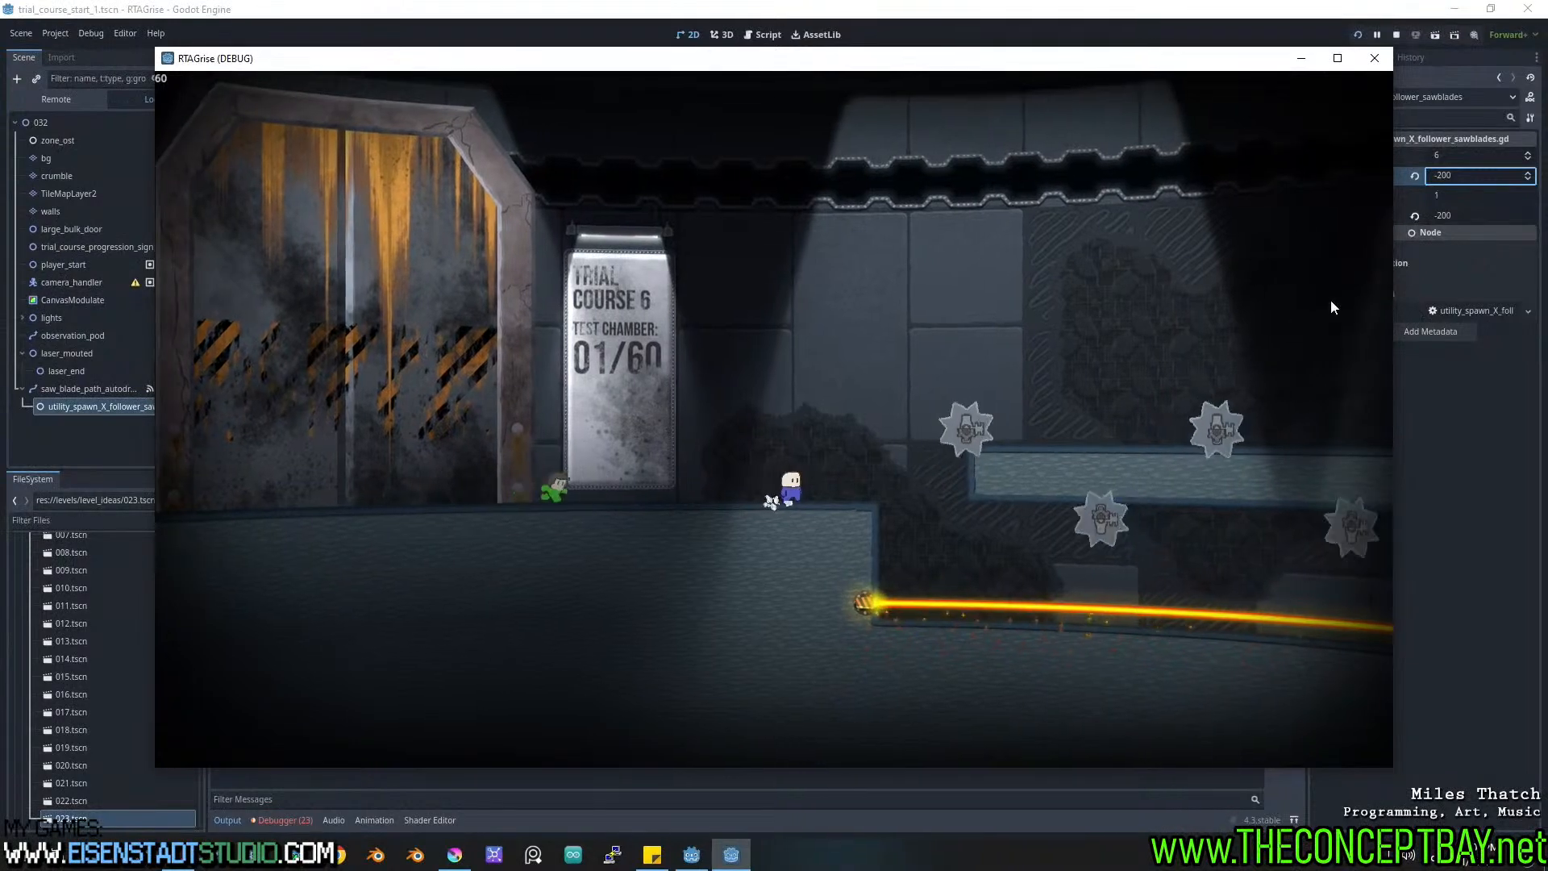
left_click(1376, 60)
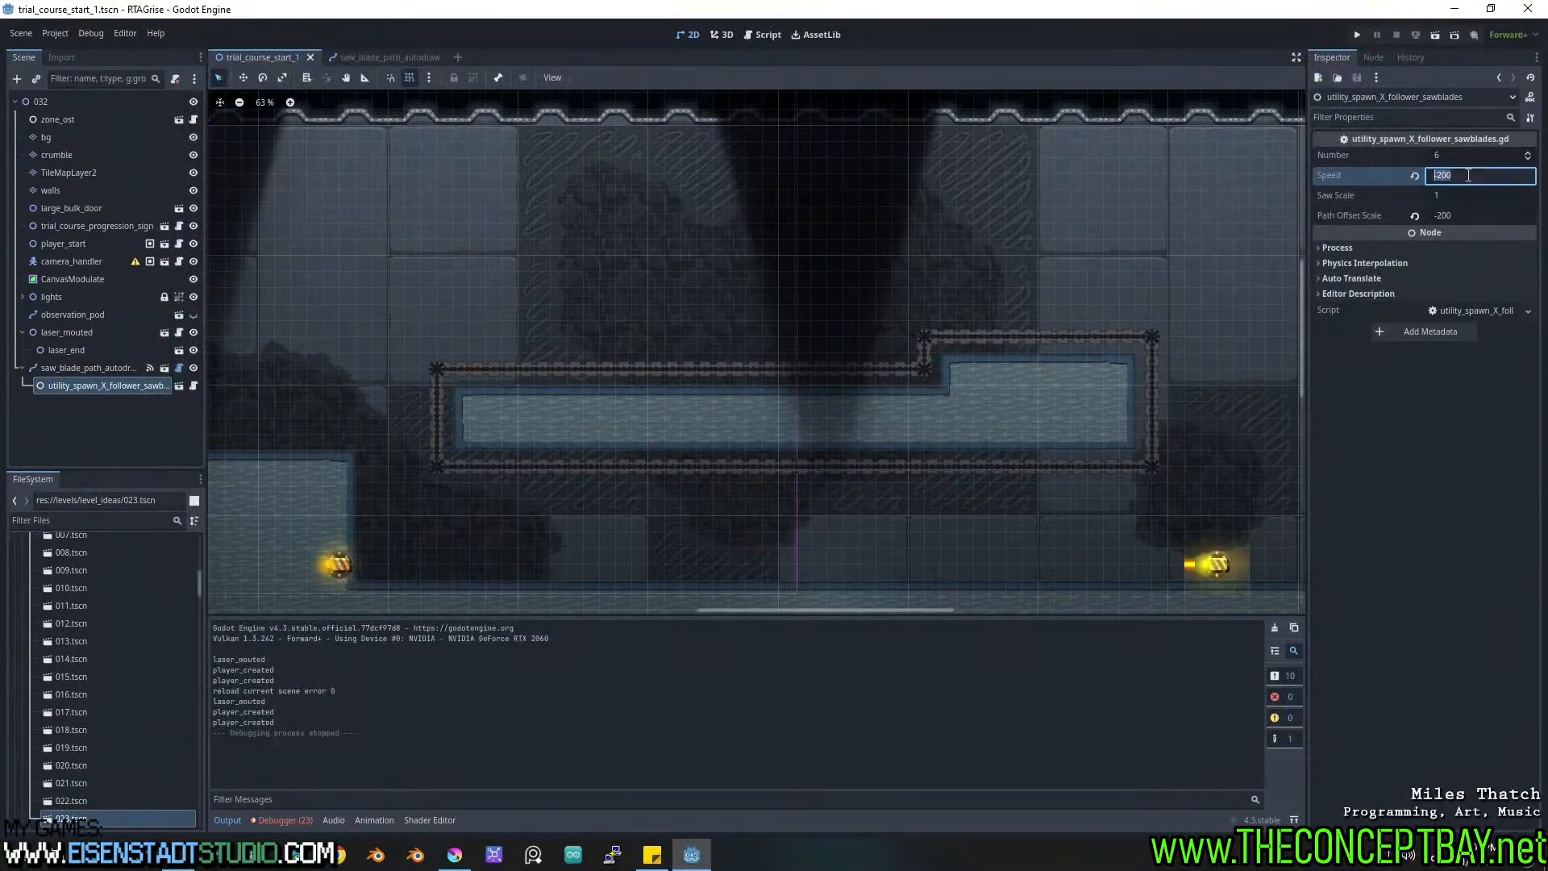
Set the saw blade spawner's Path Offset Scale to -50.
double_click(1454, 214)
type("-50")
key("Return")
Playtest the level by jumping across the saw blade platform to the far side of the laser, and close the game.
key("F5")
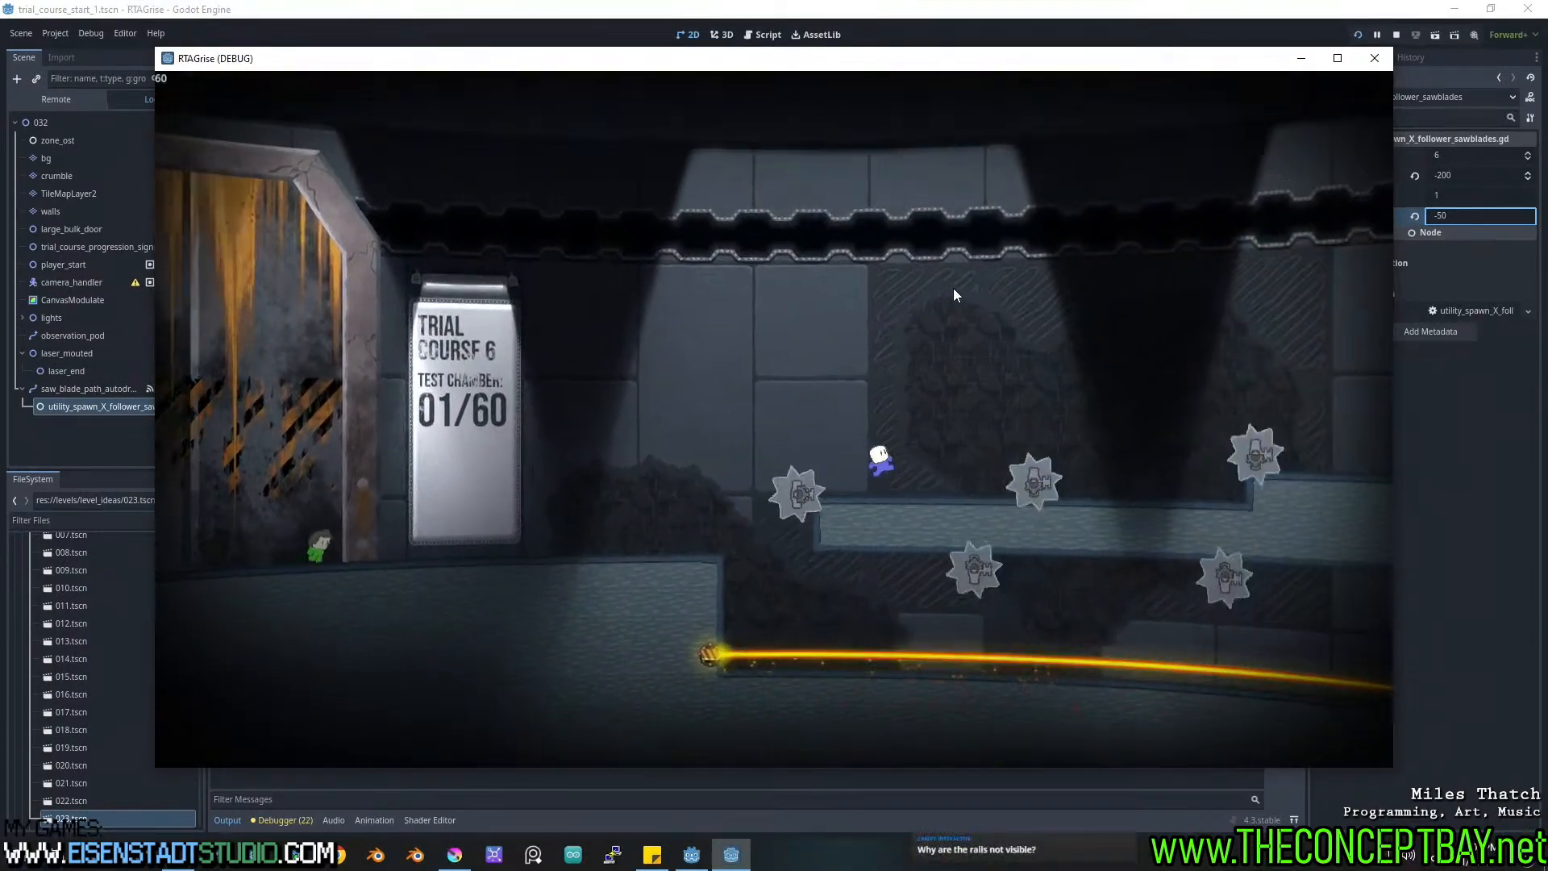
key("space")
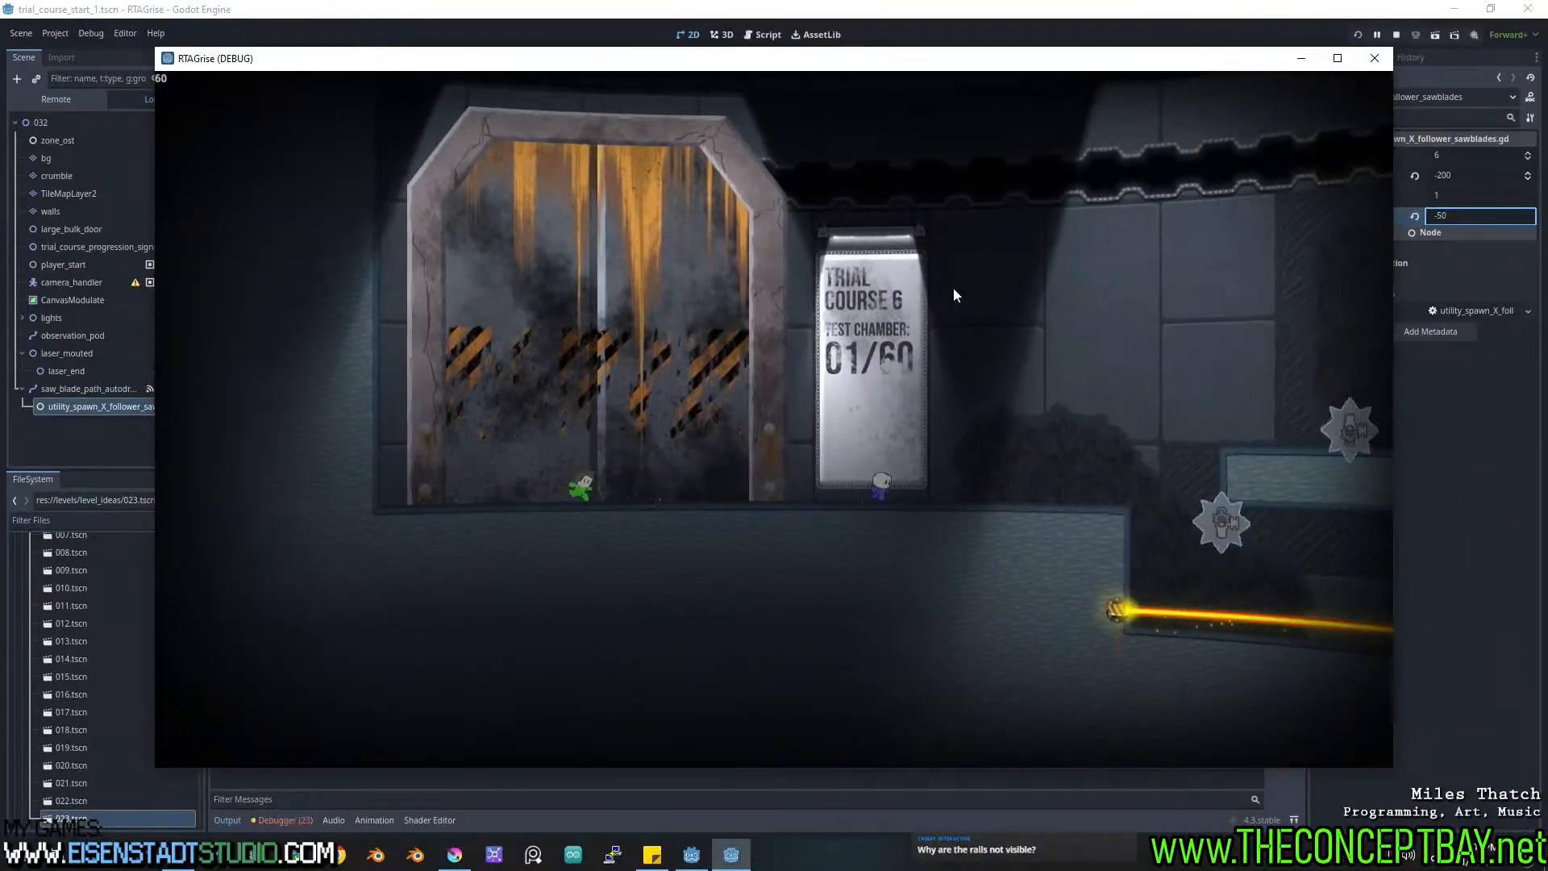
key("space")
key("space")
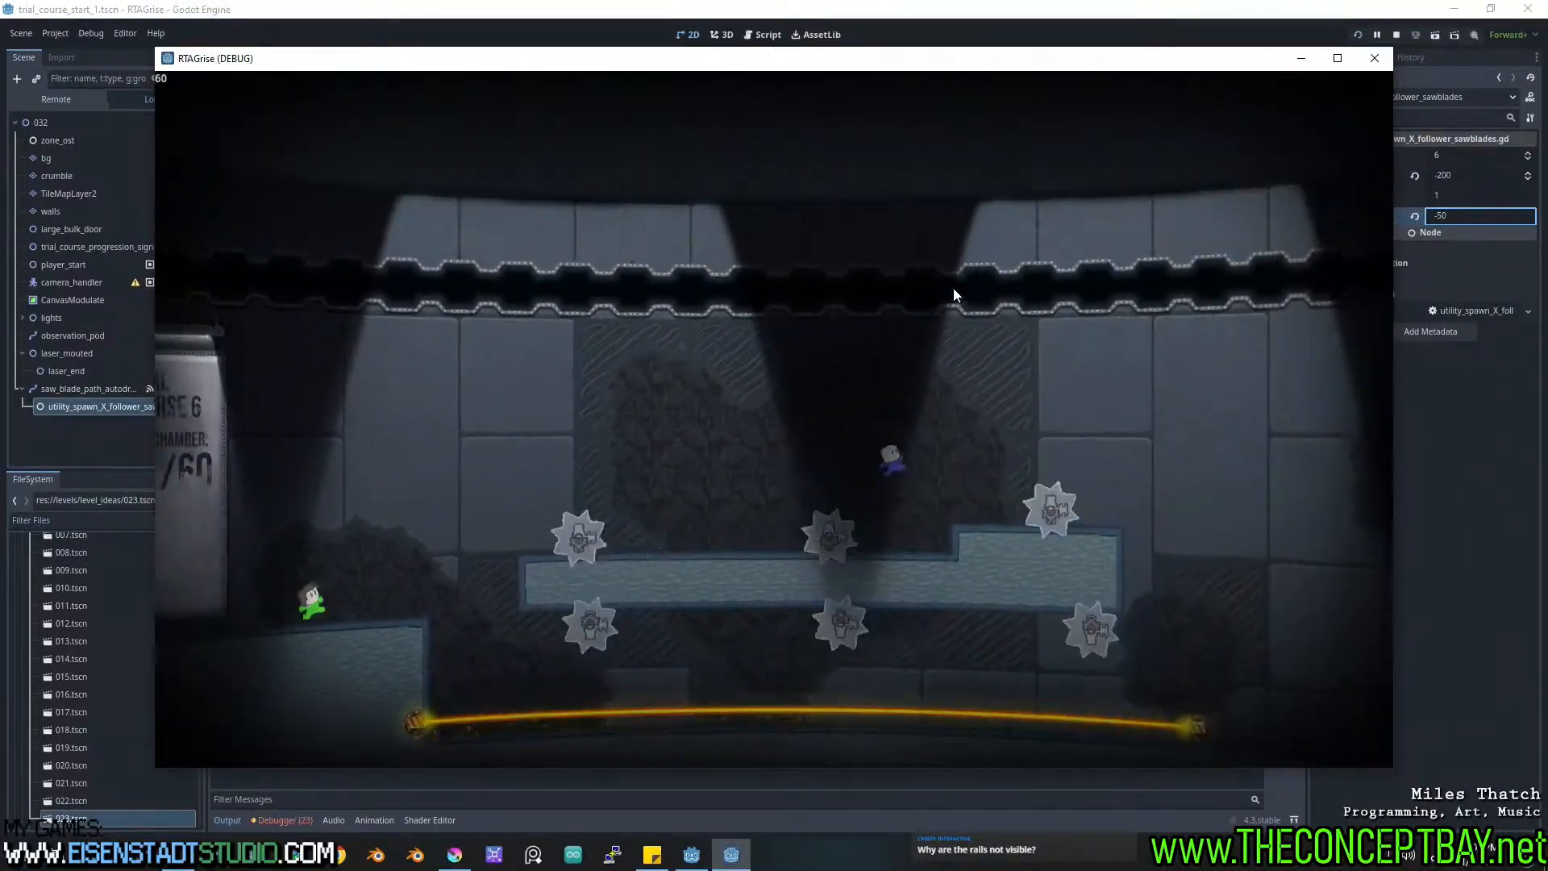
key("space")
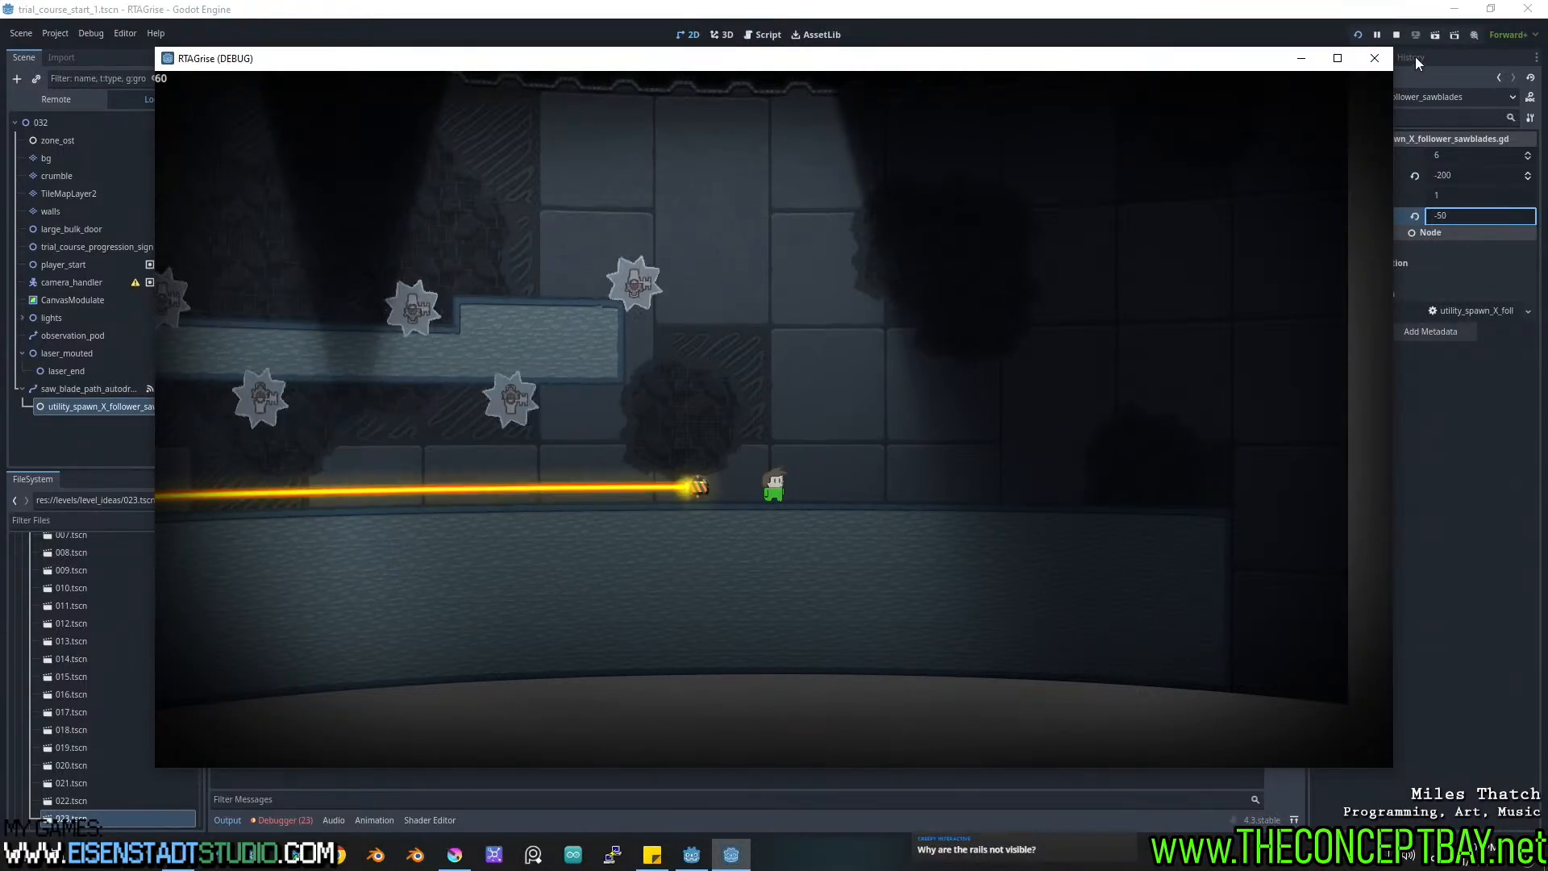
left_click(1374, 58)
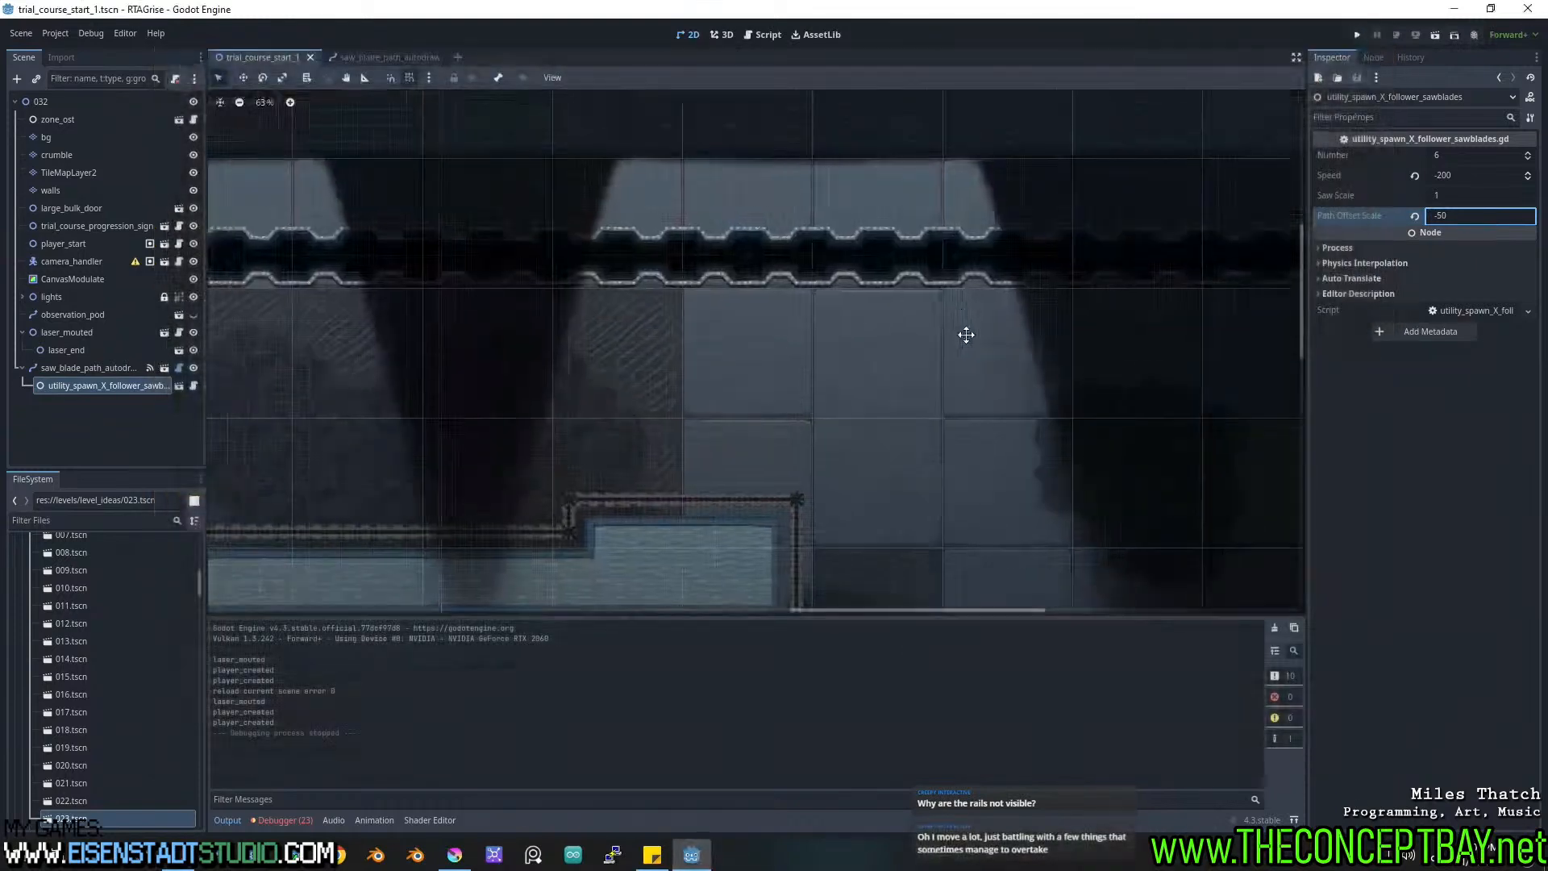
middle_click_drag(703, 289, 763, 386)
scroll(654, 356, "down", 1)
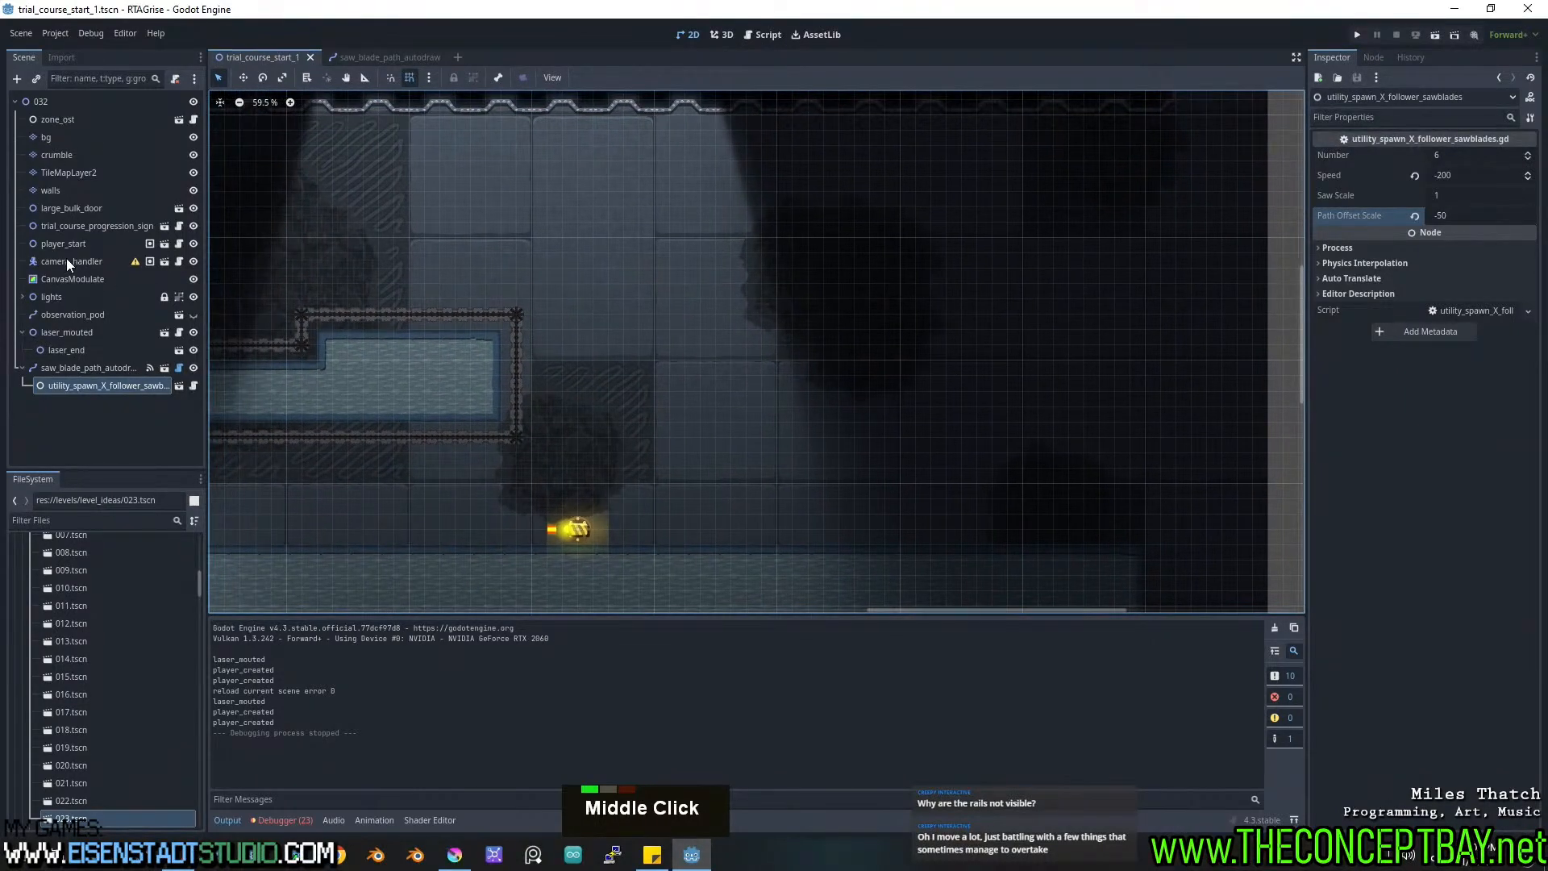
Paint four tall vertical rectangular pillars of the cocrete terrain on the walls layer, to the right of the yellow lamp.
left_click(51, 134)
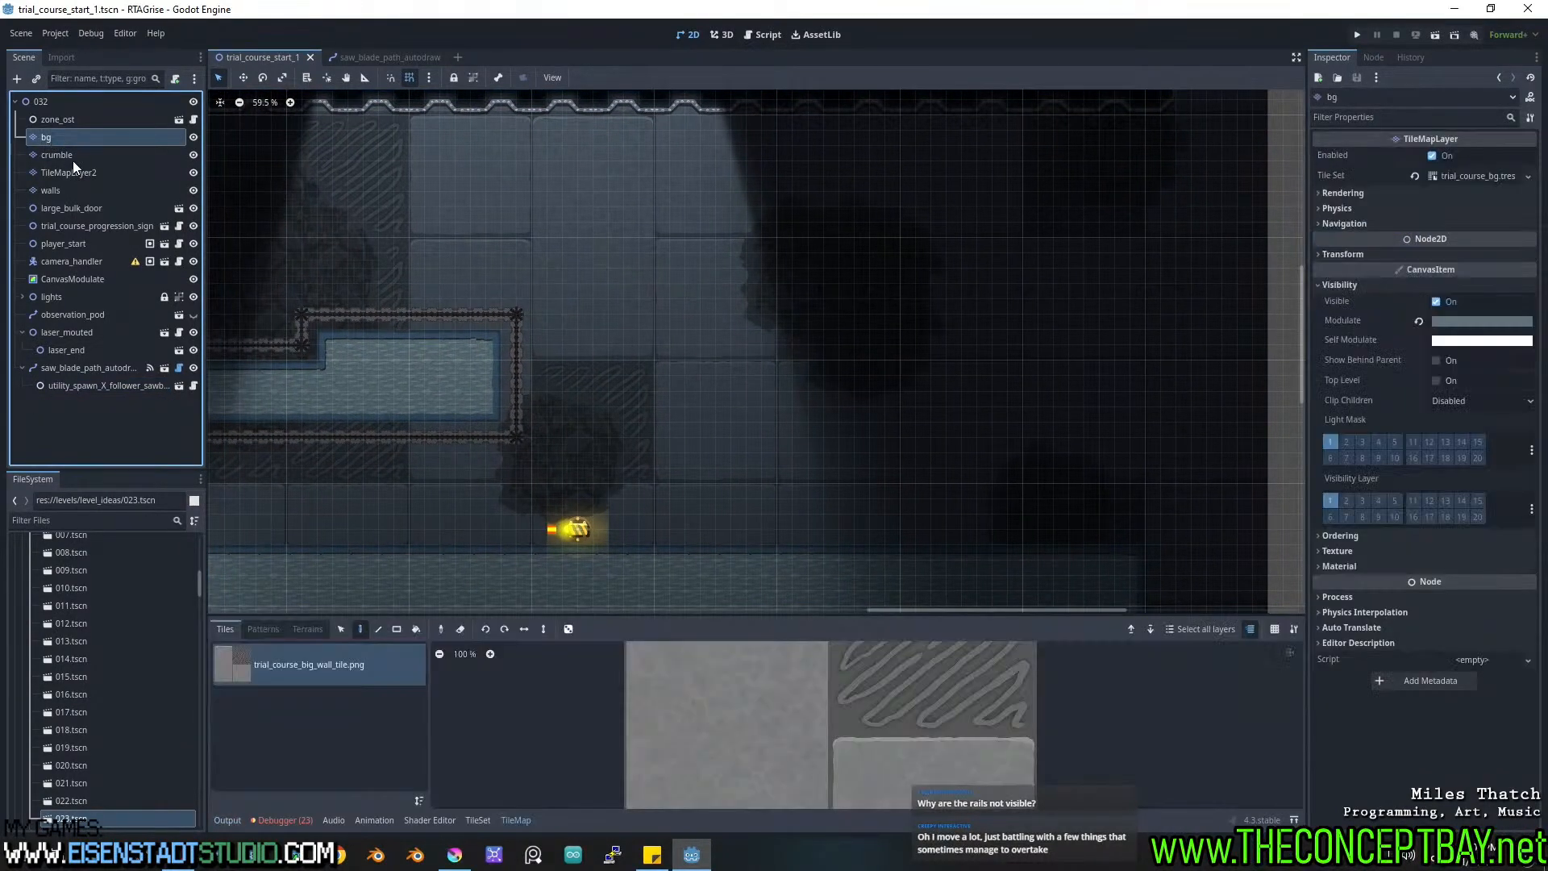
left_click(66, 153)
left_click(70, 171)
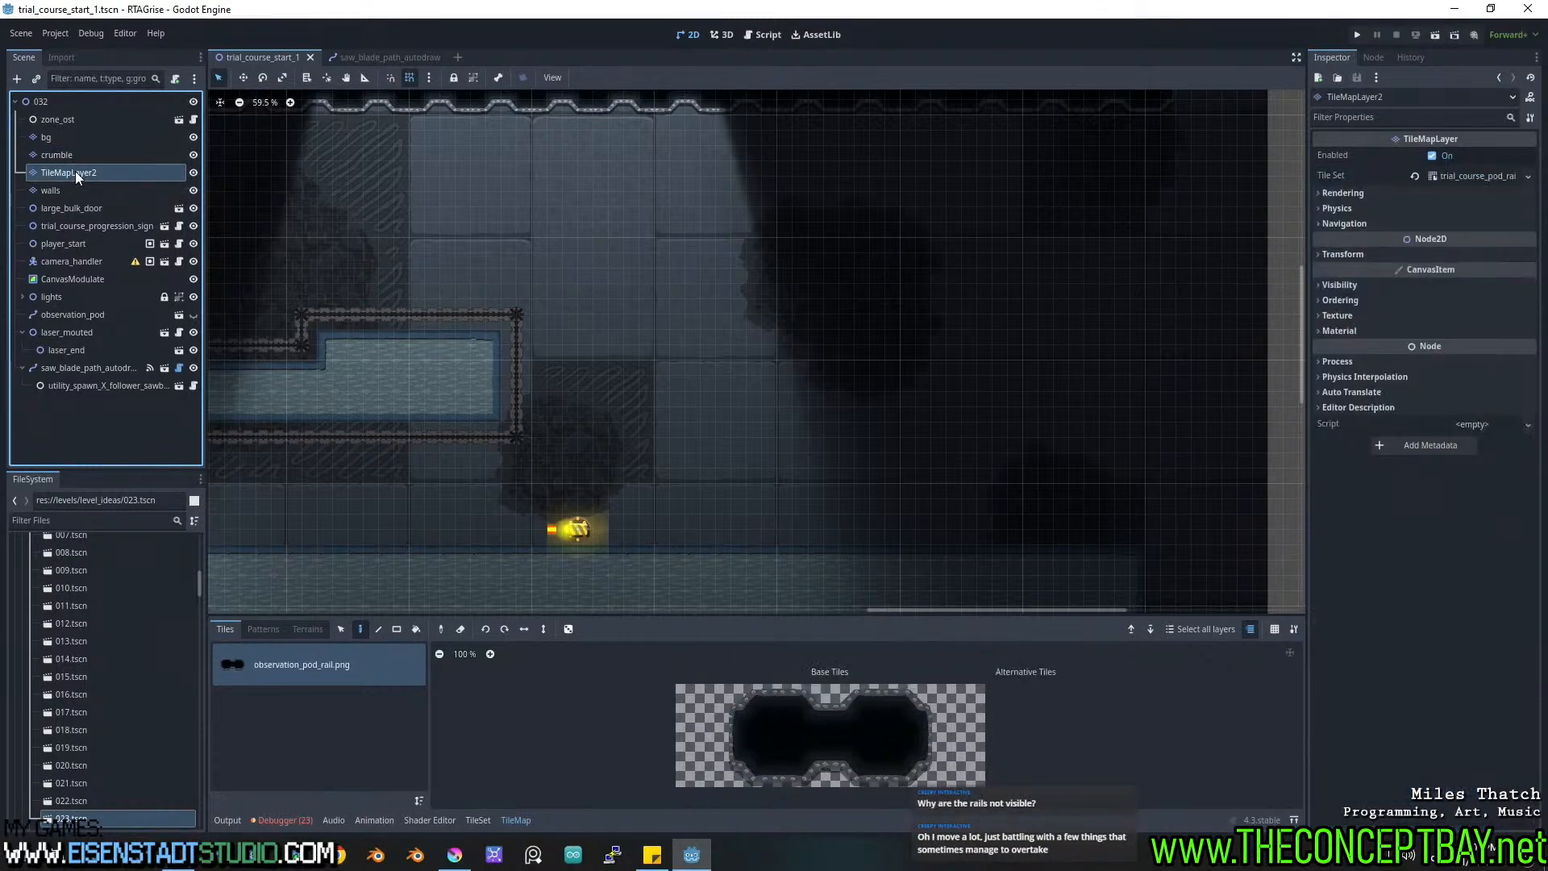
left_click(65, 192)
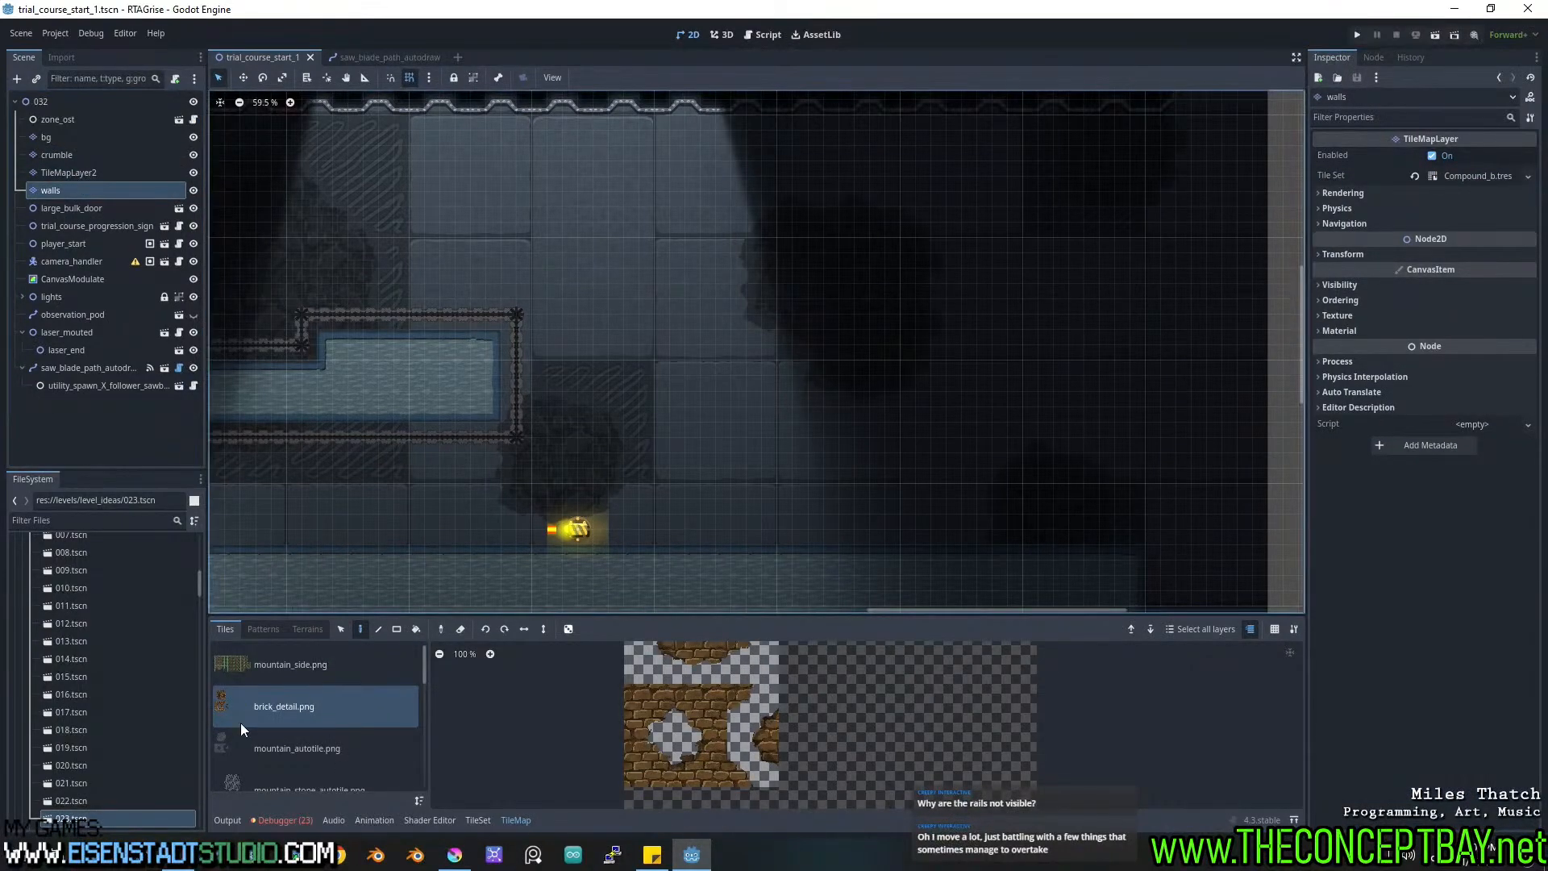
left_click(307, 629)
left_click(248, 774)
middle_click_drag(700, 502, 635, 532)
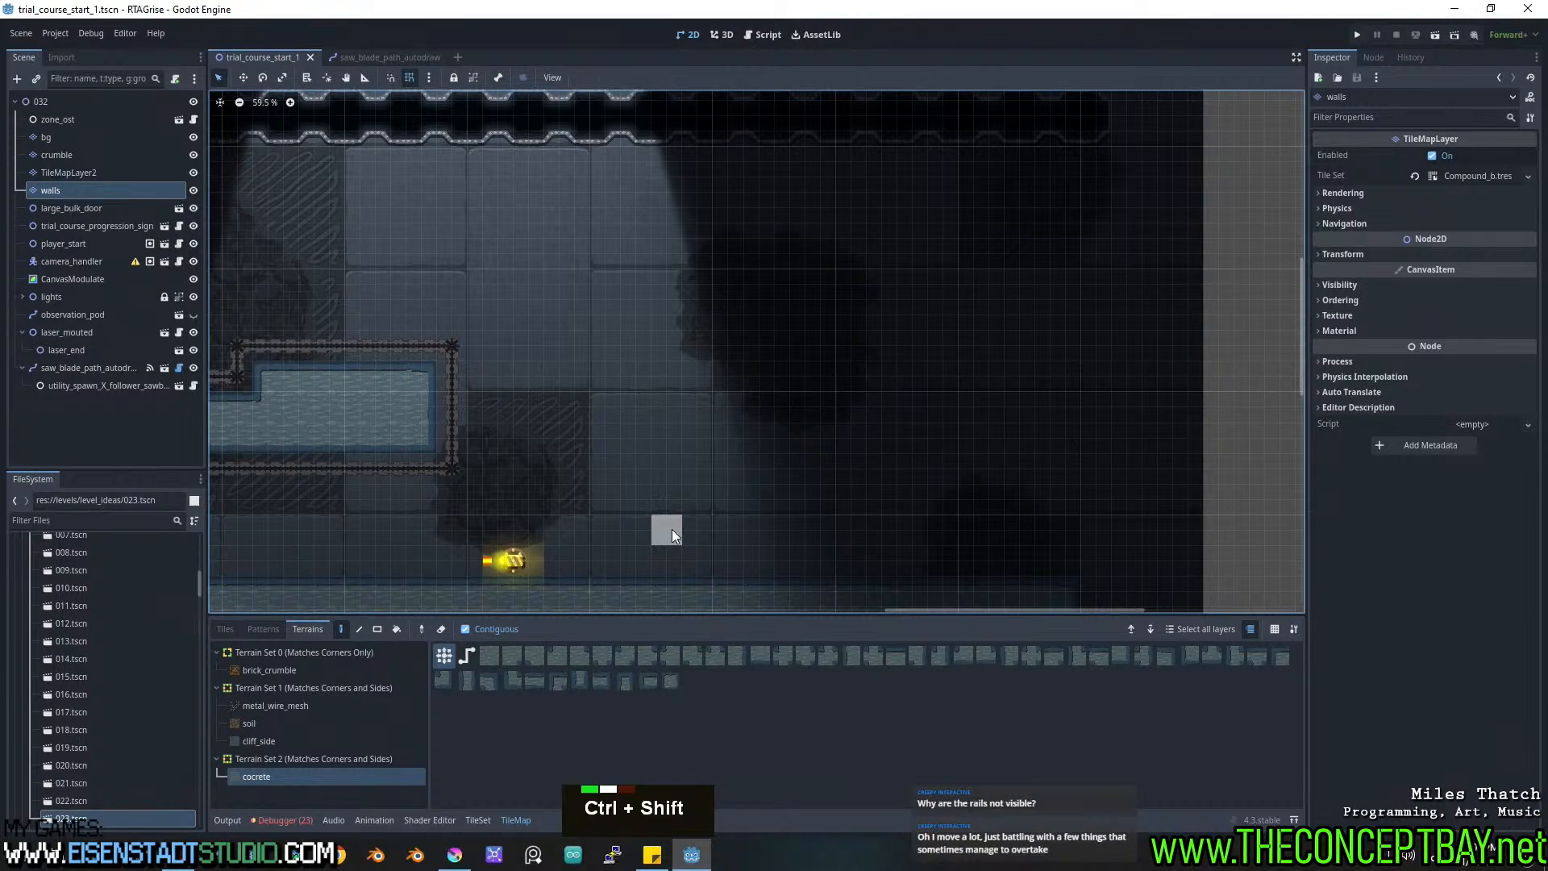
left_click_drag(635, 530, 656, 205, "ctrl+shift")
left_click_drag(762, 535, 784, 196, "ctrl+shift")
left_click_drag(890, 522, 911, 208, "ctrl+shift")
left_click_drag(985, 532, 1036, 195, "ctrl+shift")
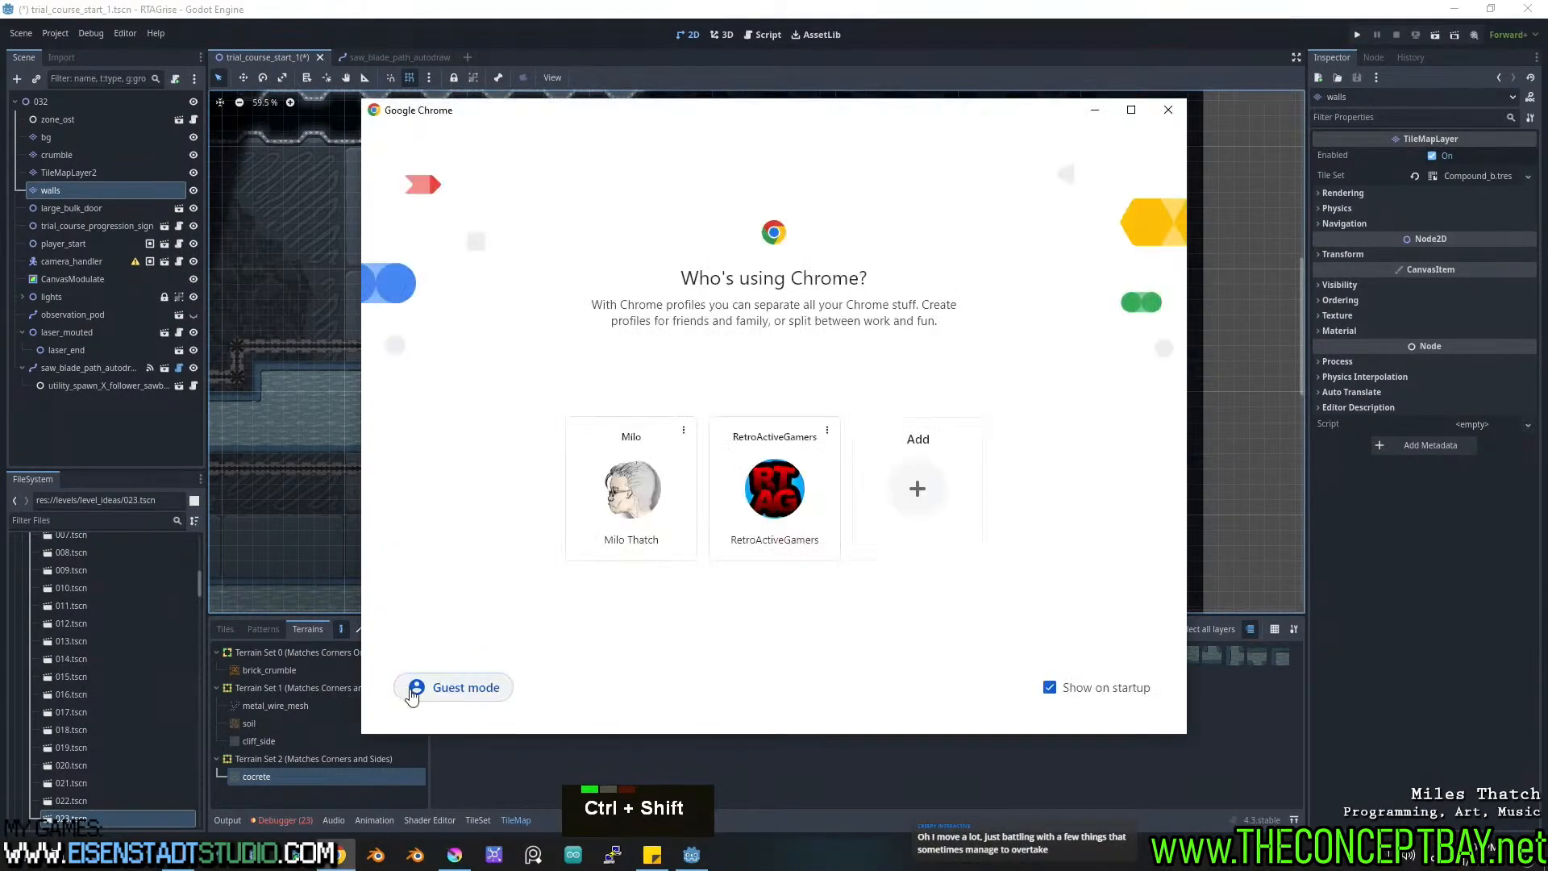
Search Google for "nominal music volume in games" in a Chrome guest window.
left_click(453, 682)
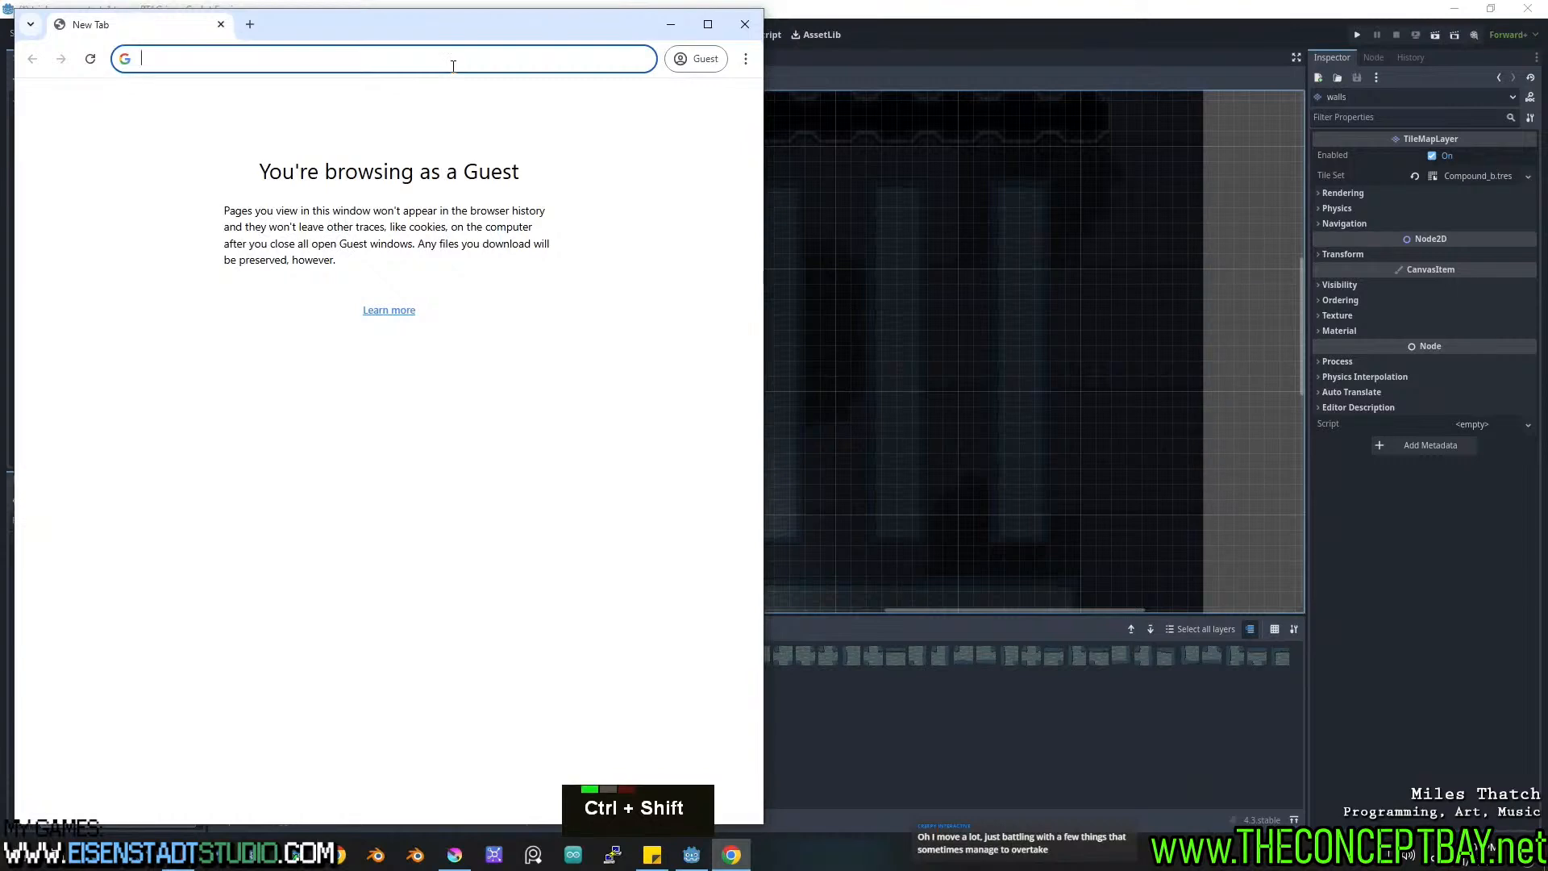
type("no")
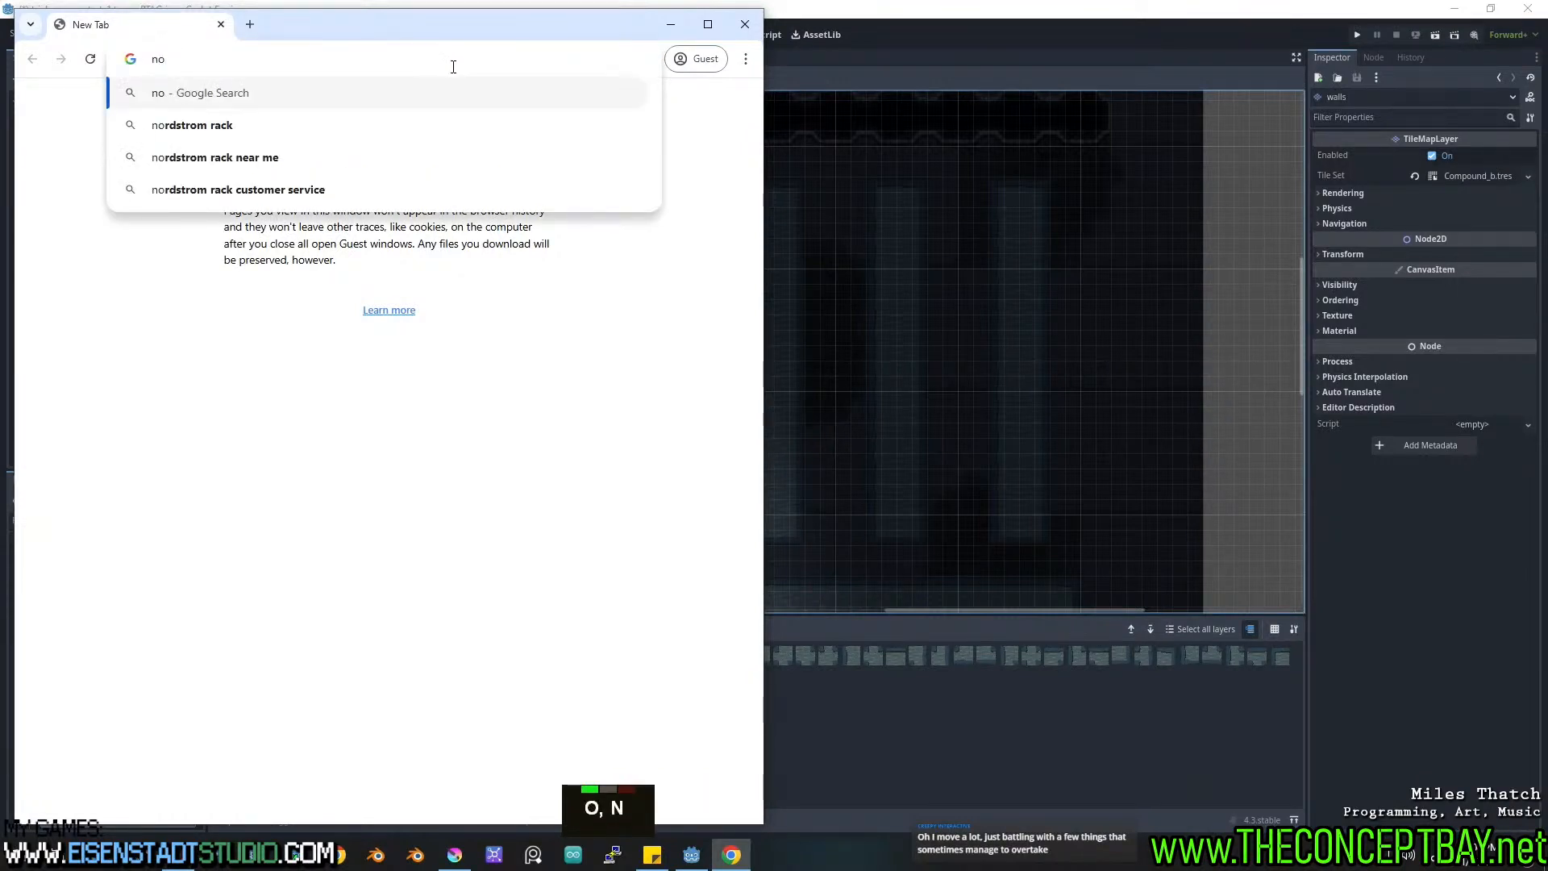
type("minal ")
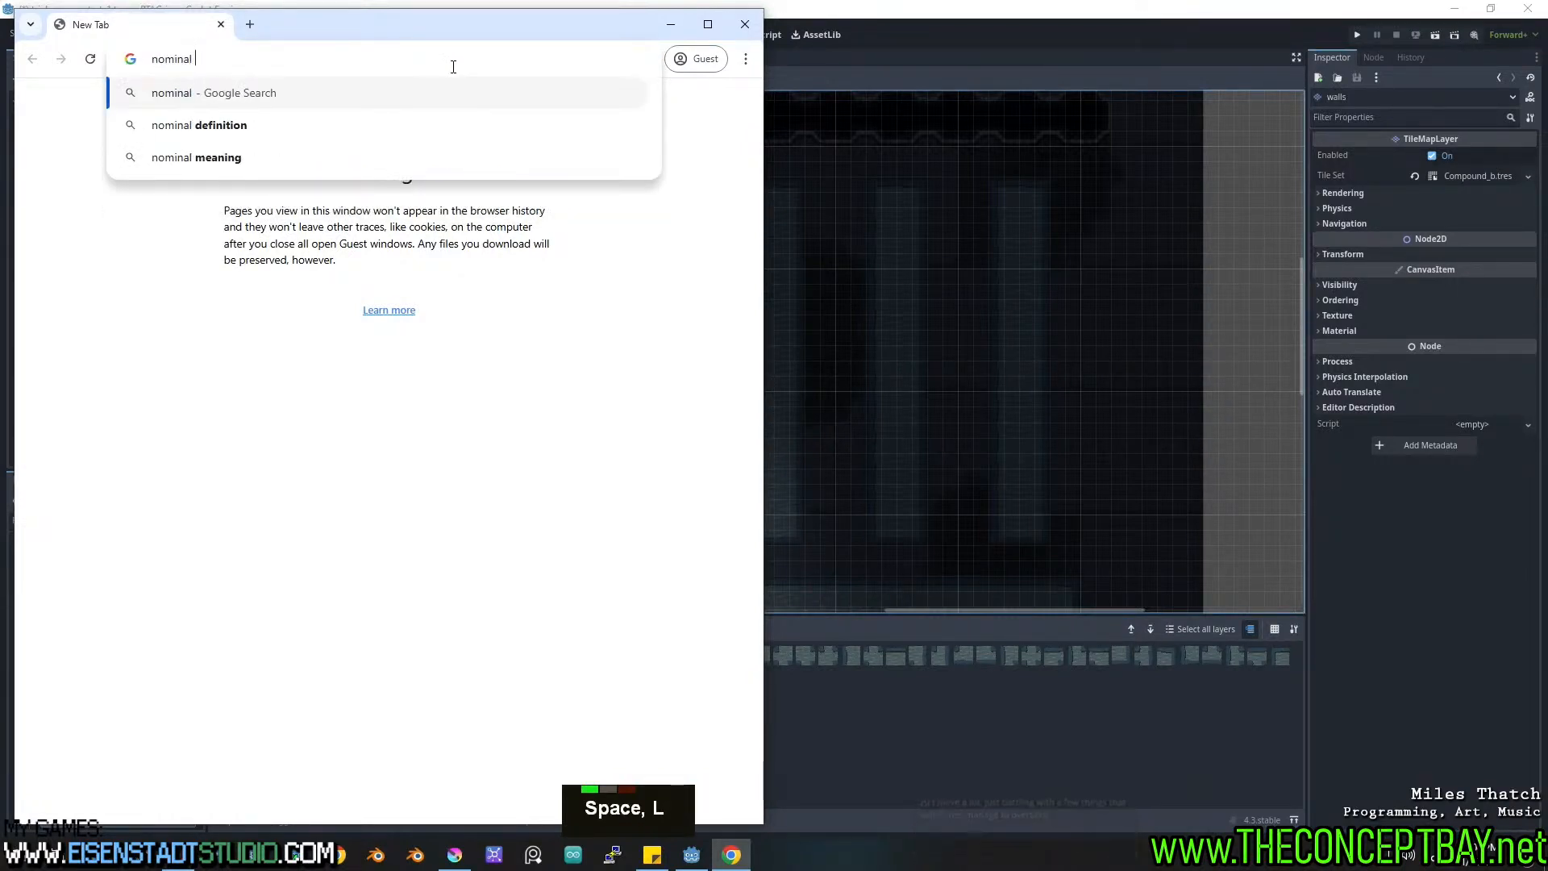
type("music volume in ga")
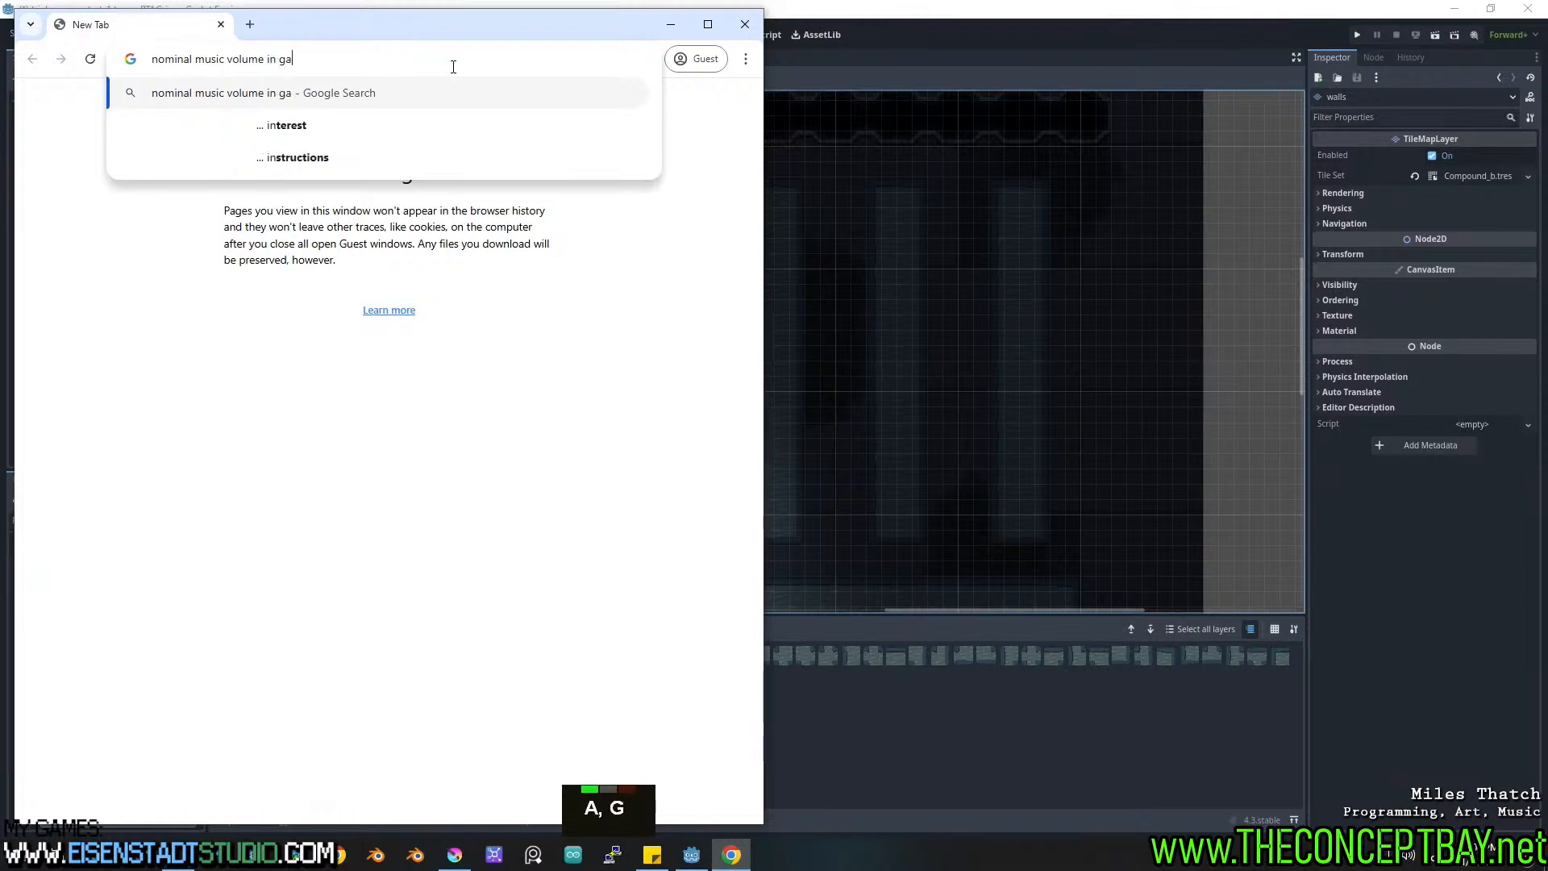
type("mes")
key("Return")
Examine the search results and expand the question about what dB level background music should be.
scroll(284, 405, "down", 6)
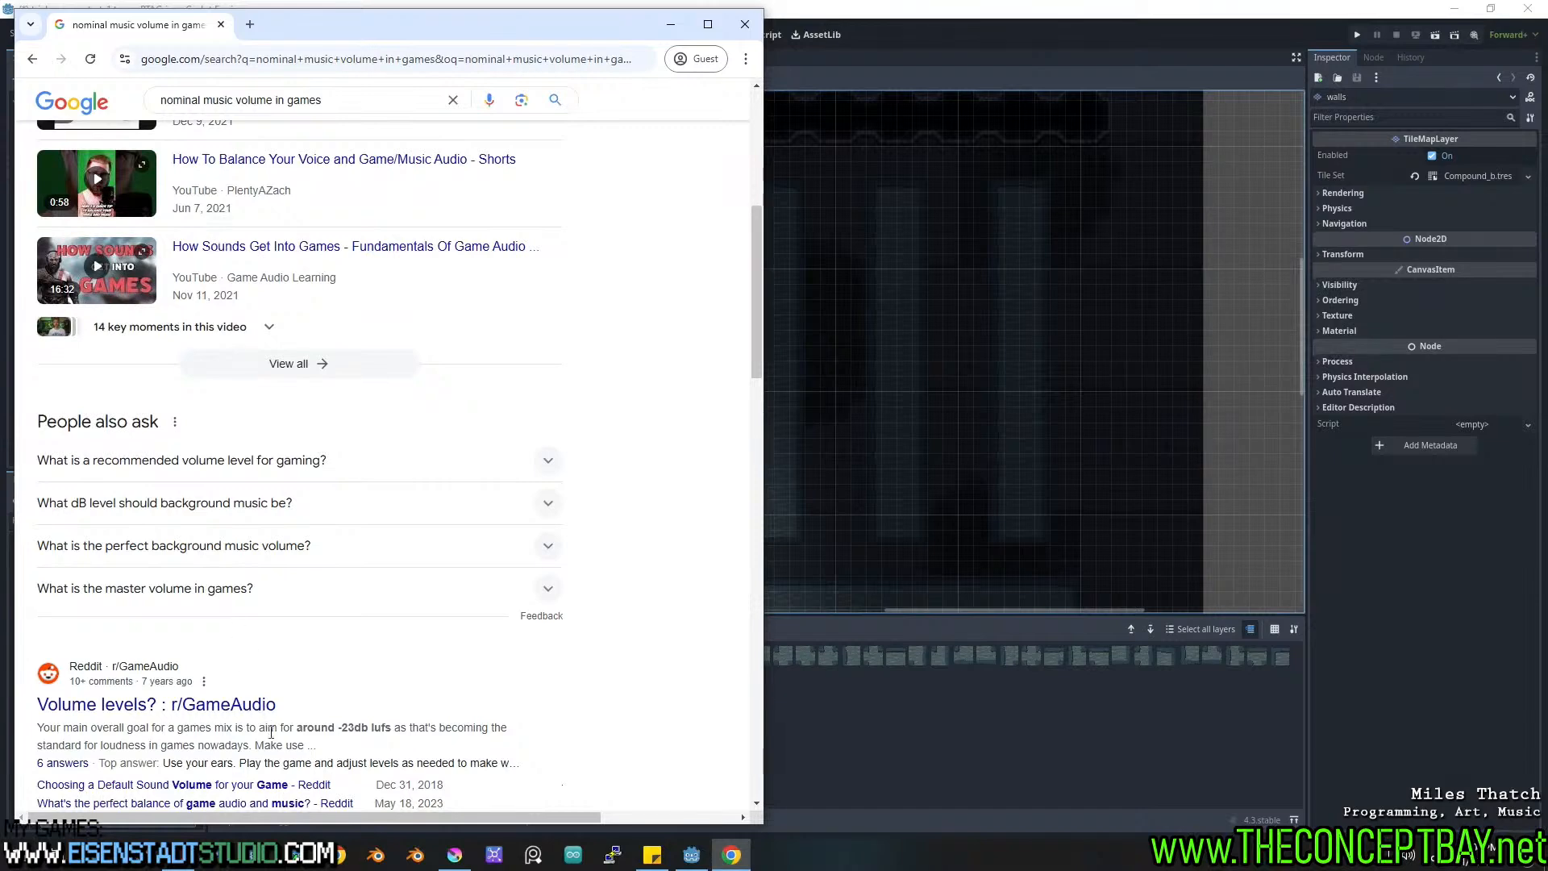
scroll(342, 758, "down", 2)
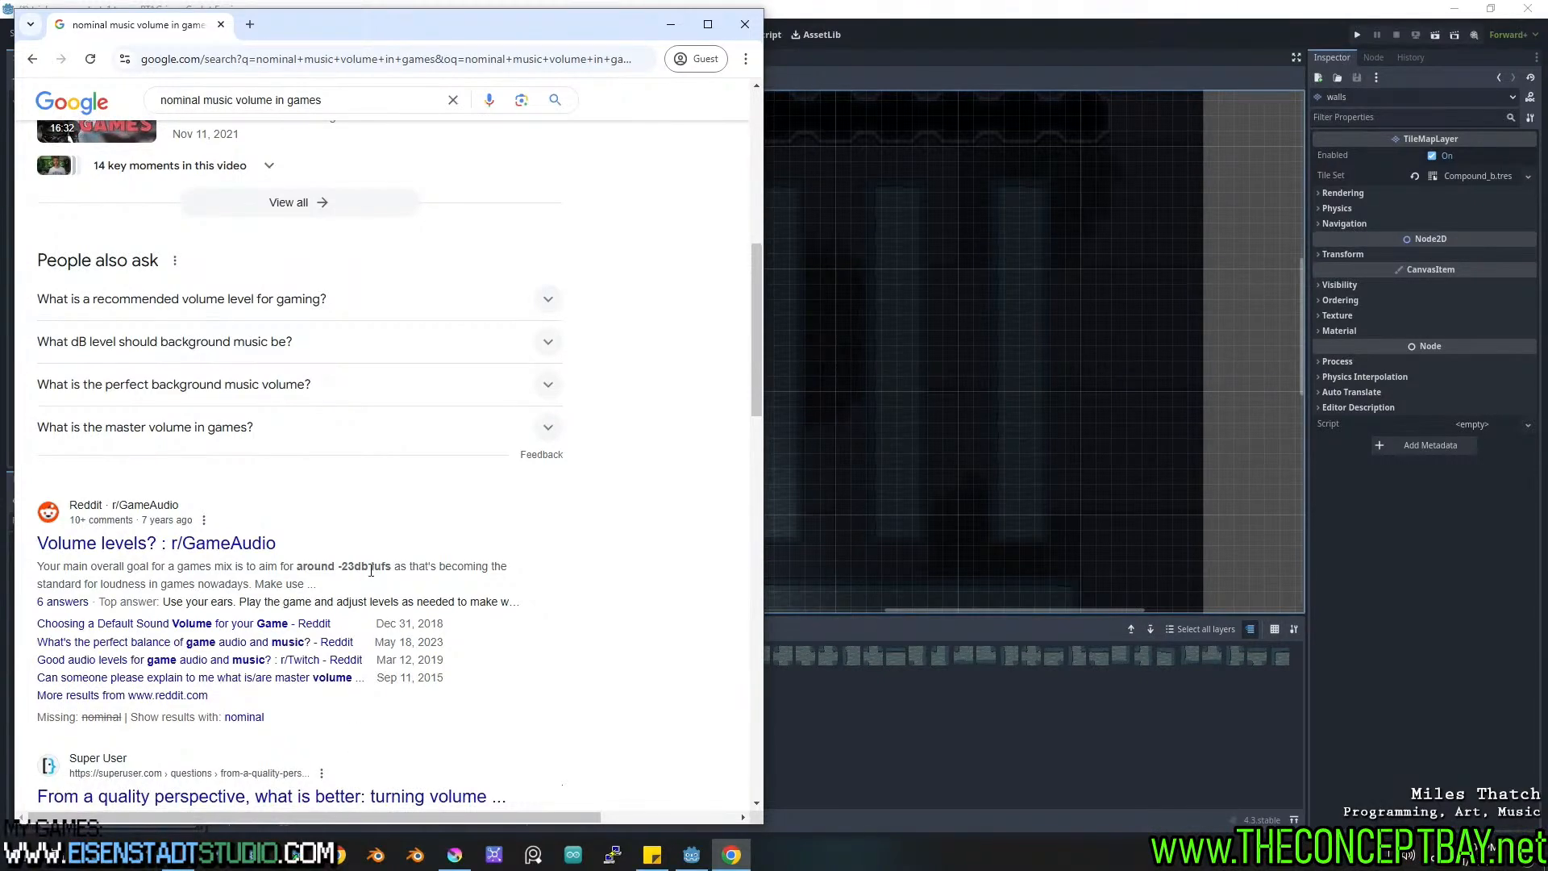
left_click(227, 348)
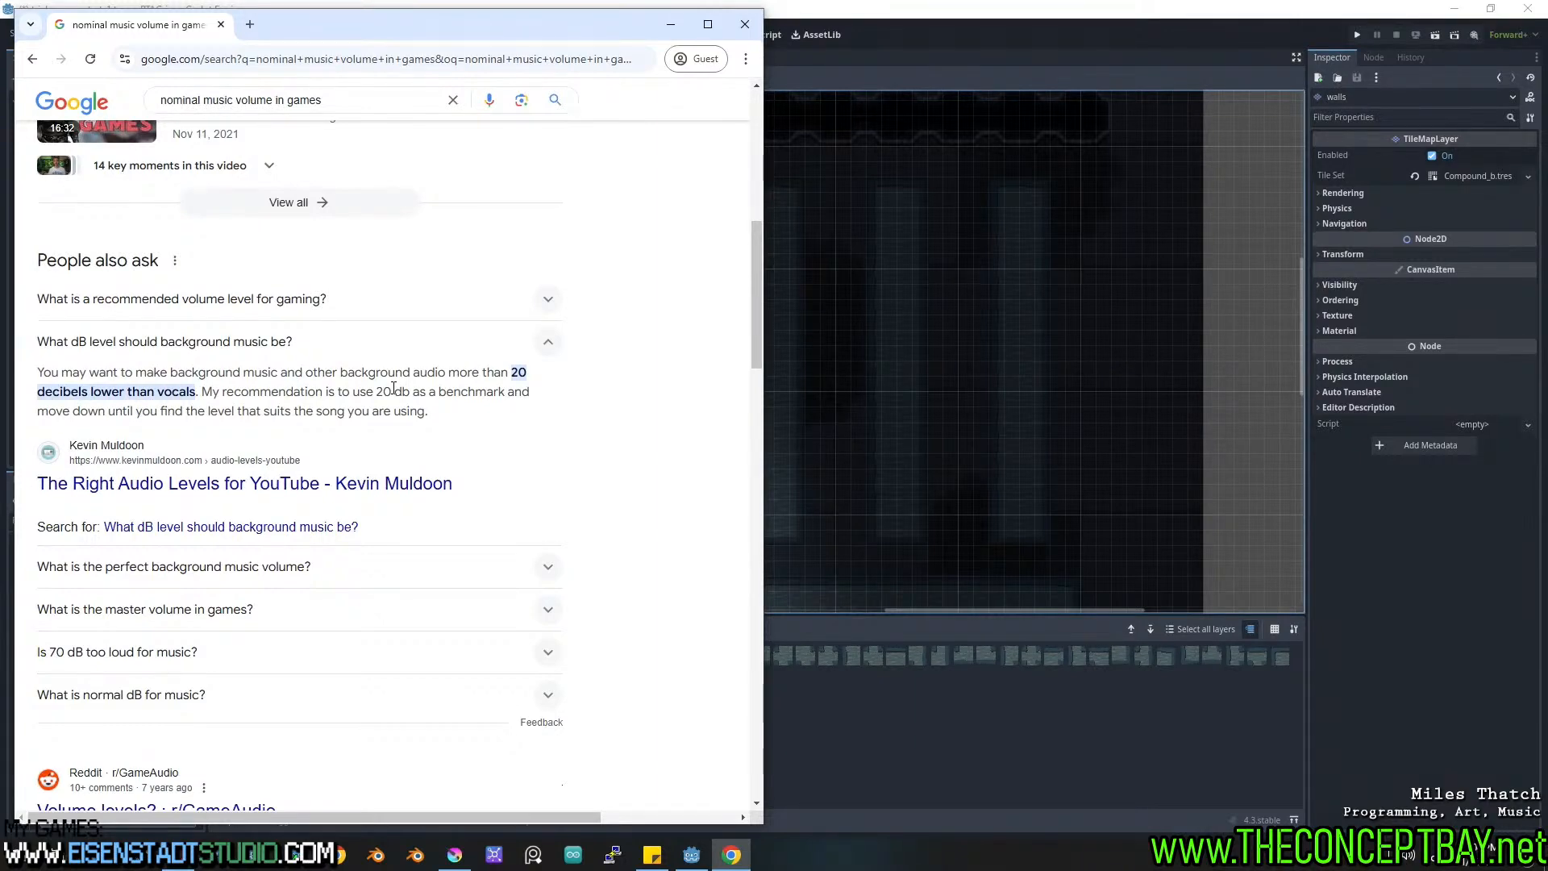
scroll(540, 380, "down", 4)
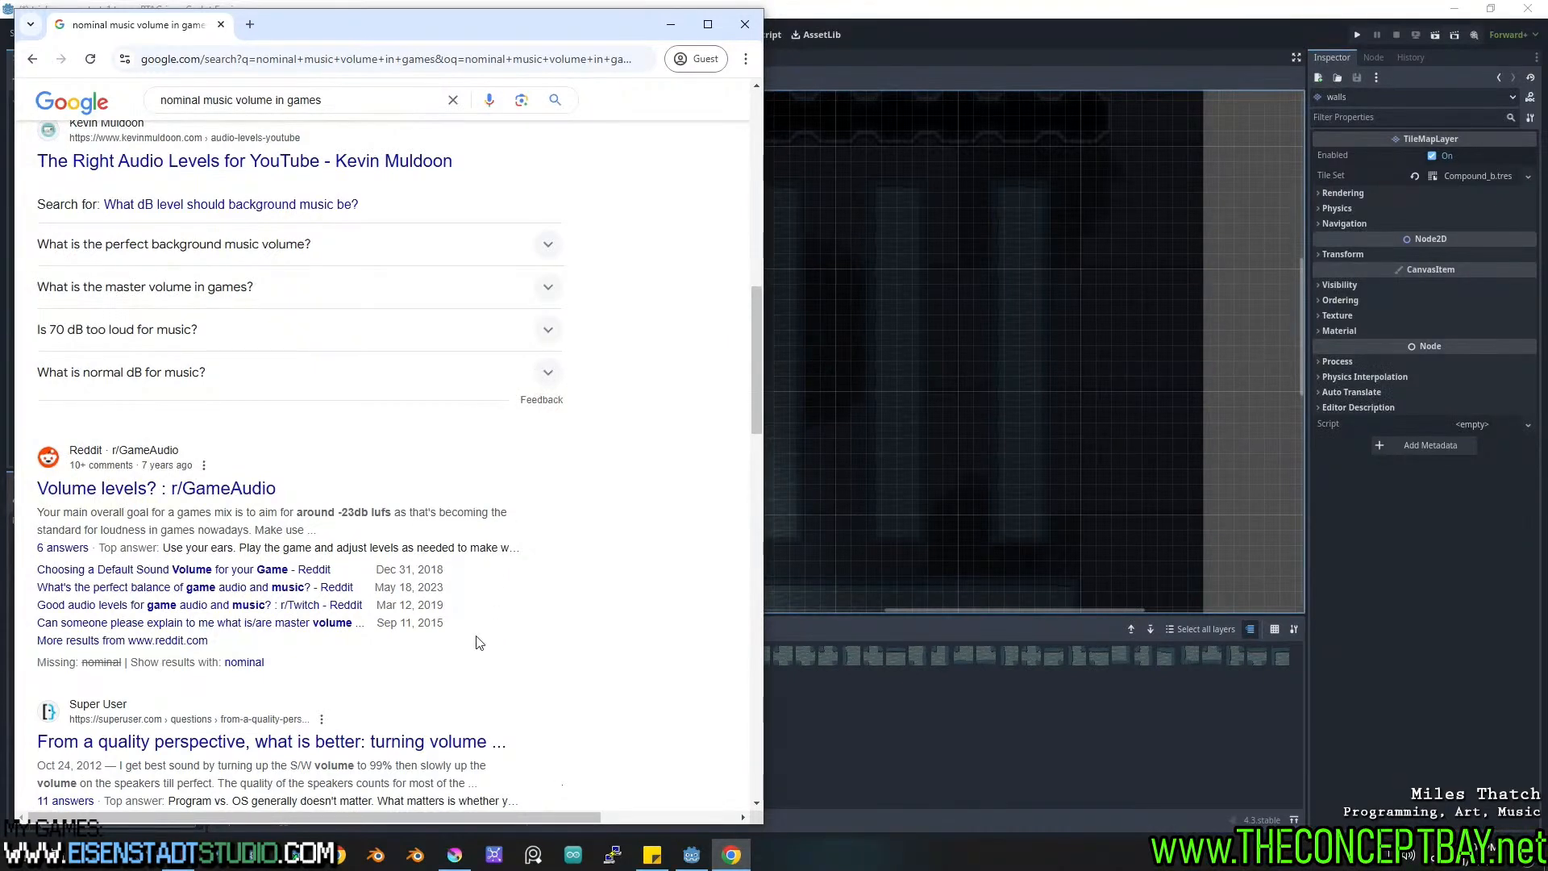
scroll(452, 661, "down", 1)
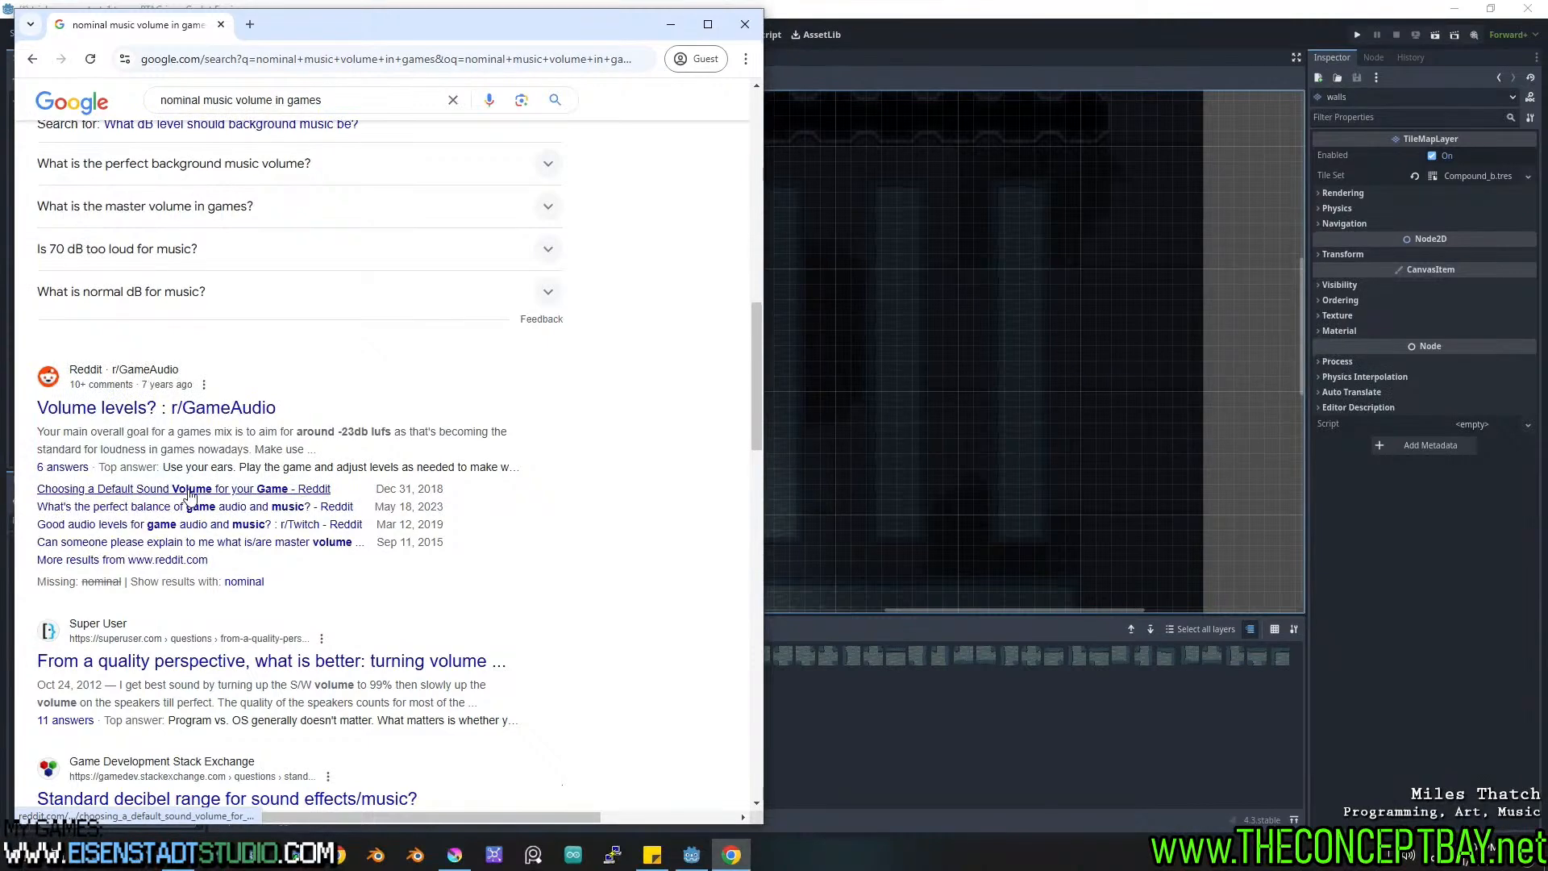
Open the Reddit threads on game audio balance and volume levels in new tabs, and read the r/GameAudio "Volume levels?" discussion.
middle_click(208, 513)
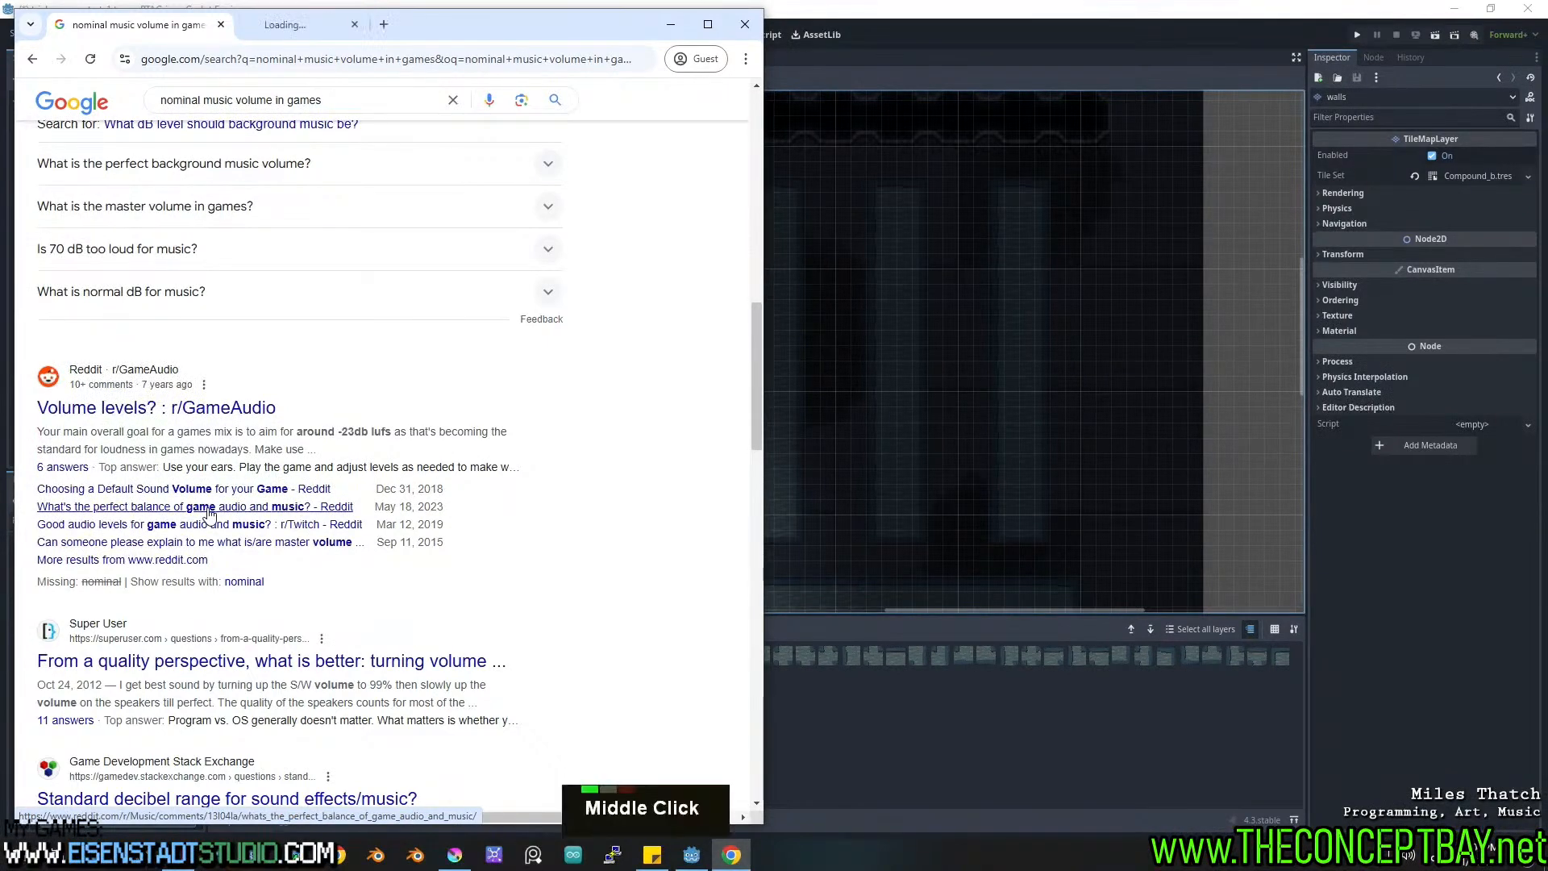
middle_click(185, 411)
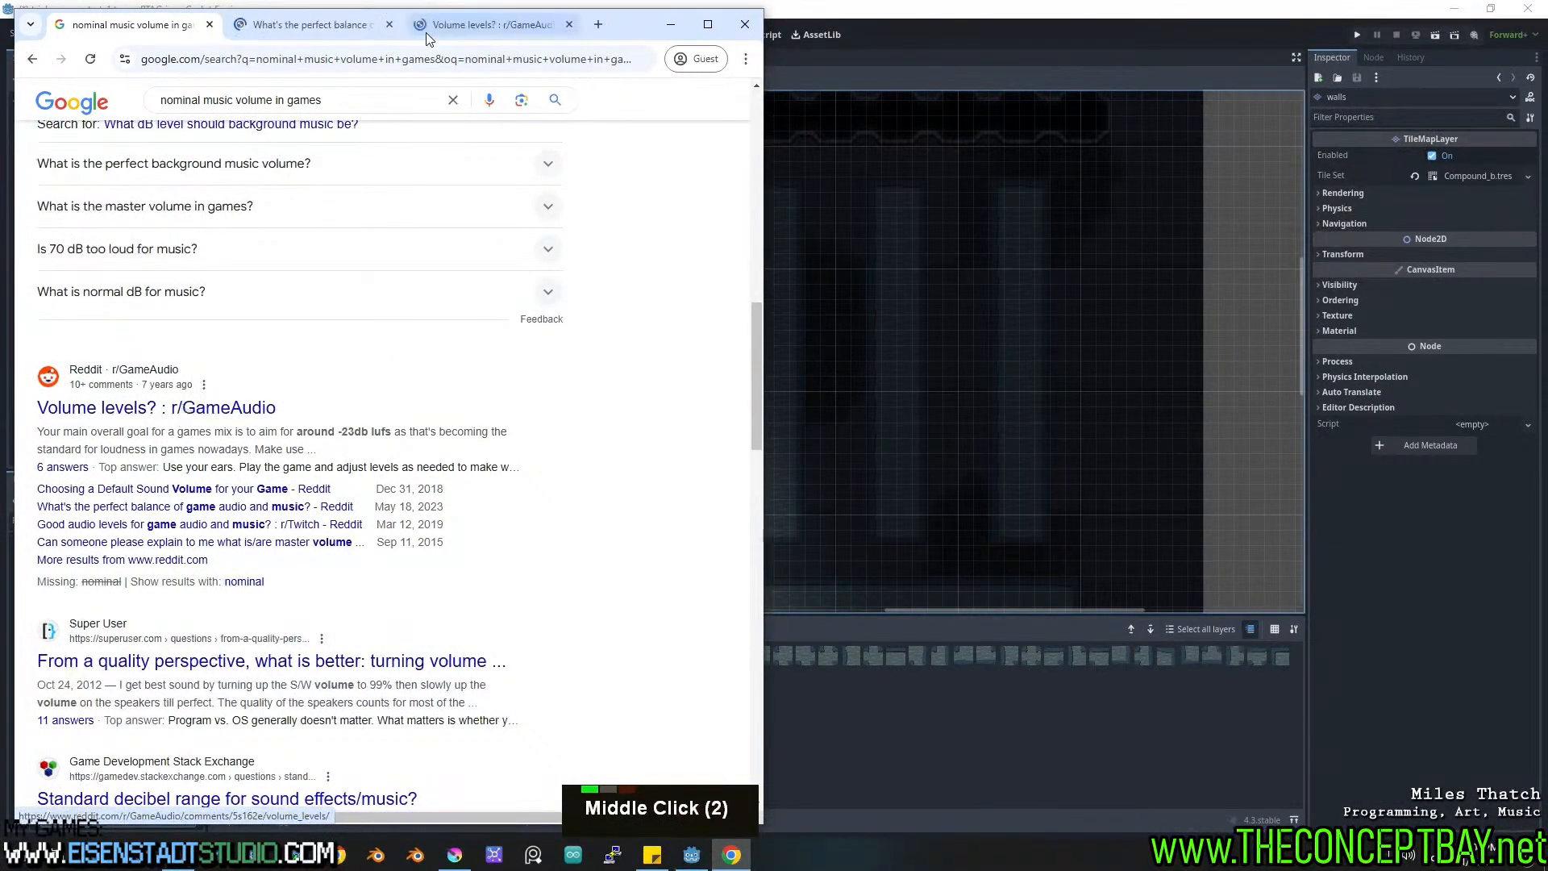
left_click(458, 30)
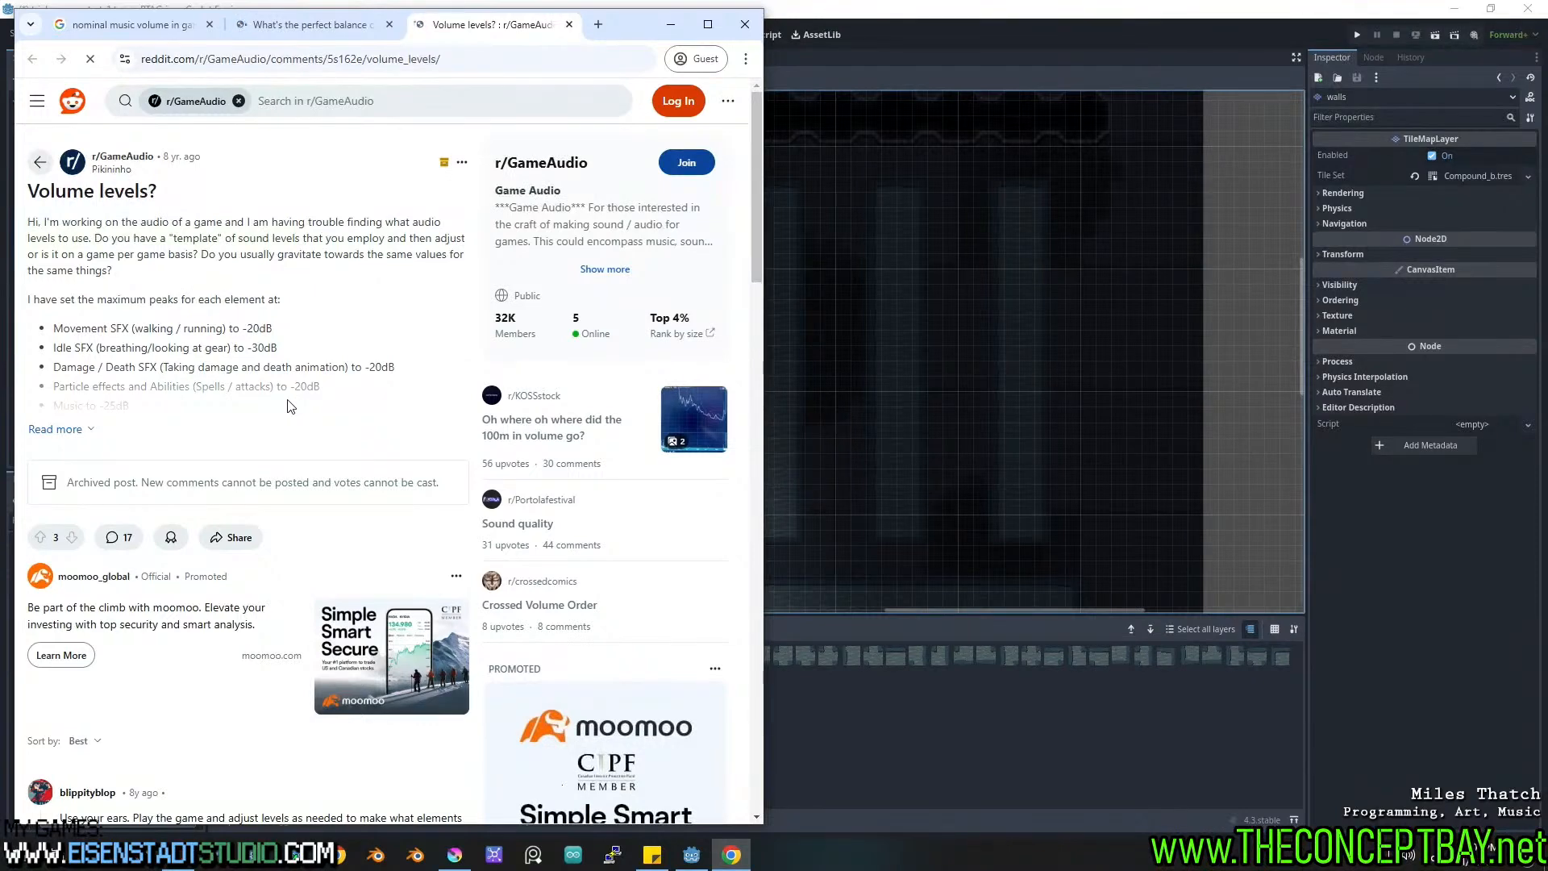
scroll(272, 415, "down", 3)
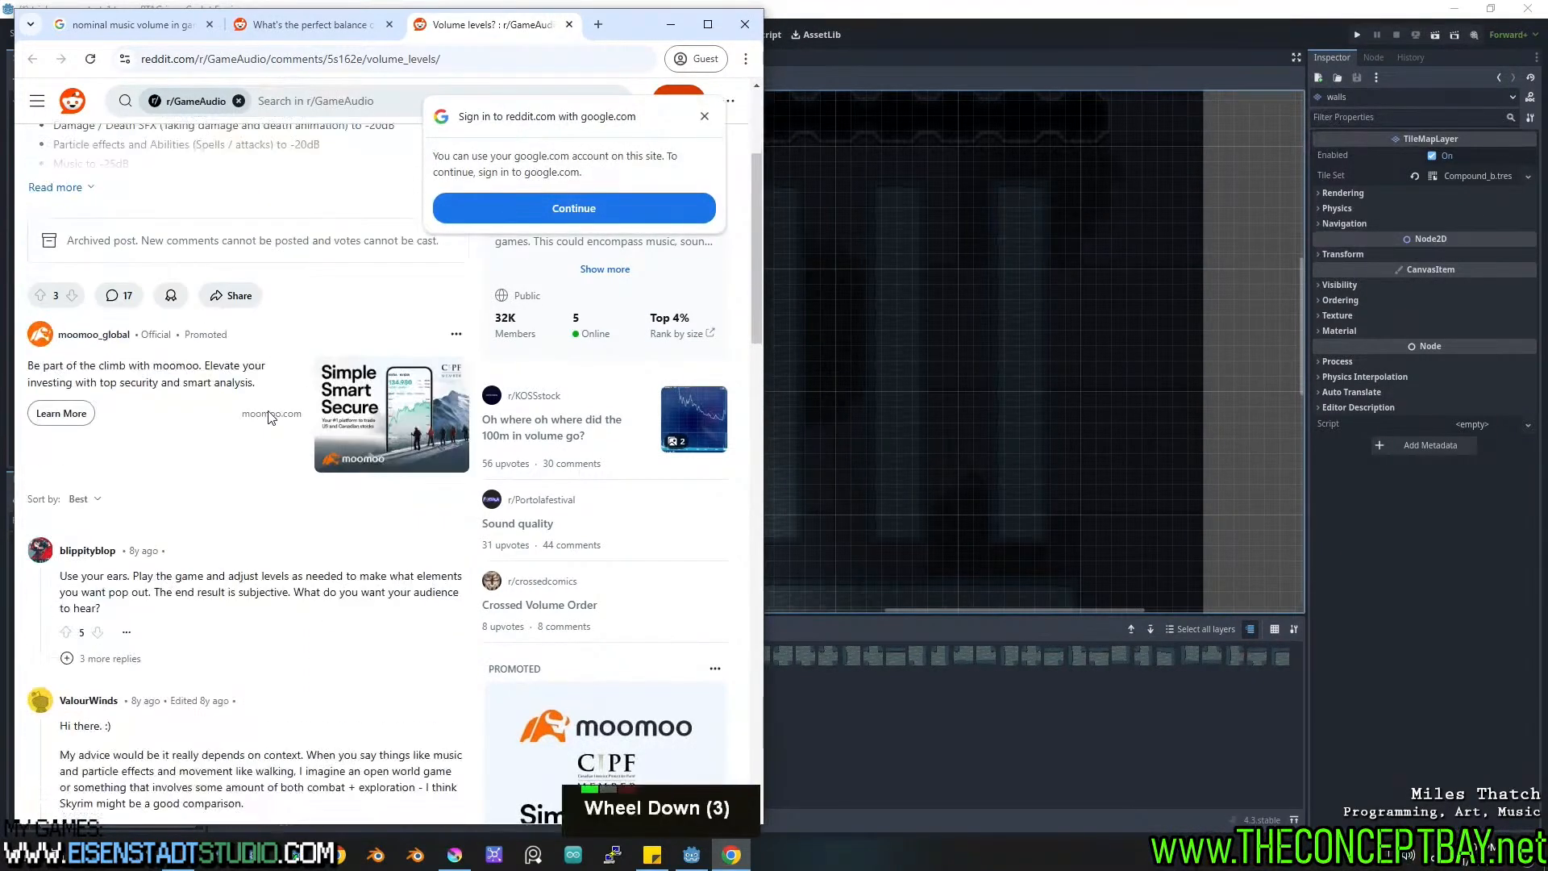
scroll(272, 415, "down", 3)
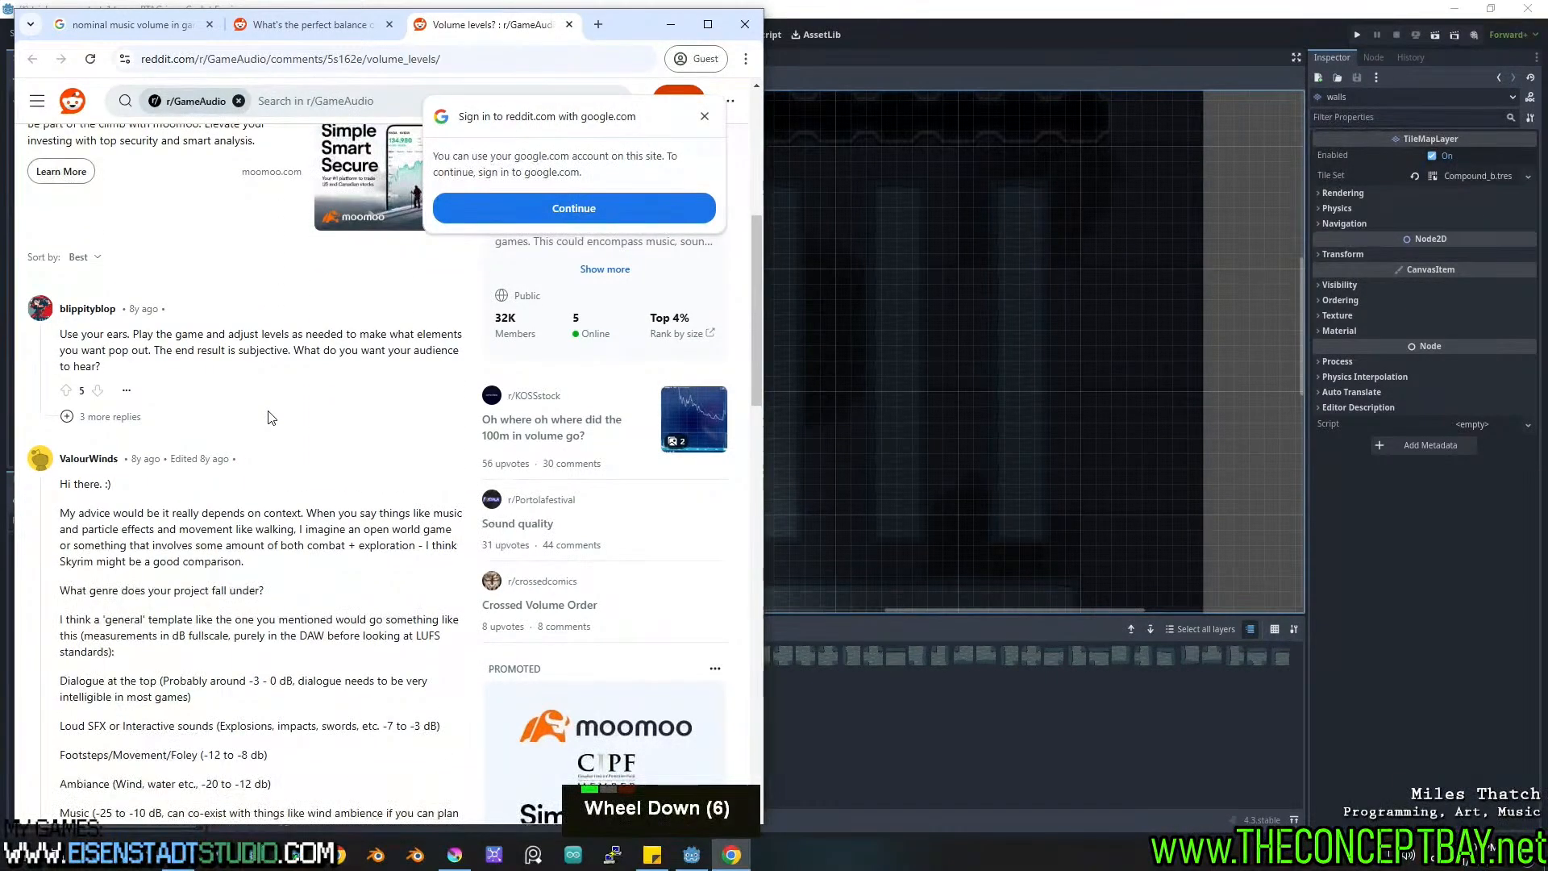
scroll(270, 422, "down", 3)
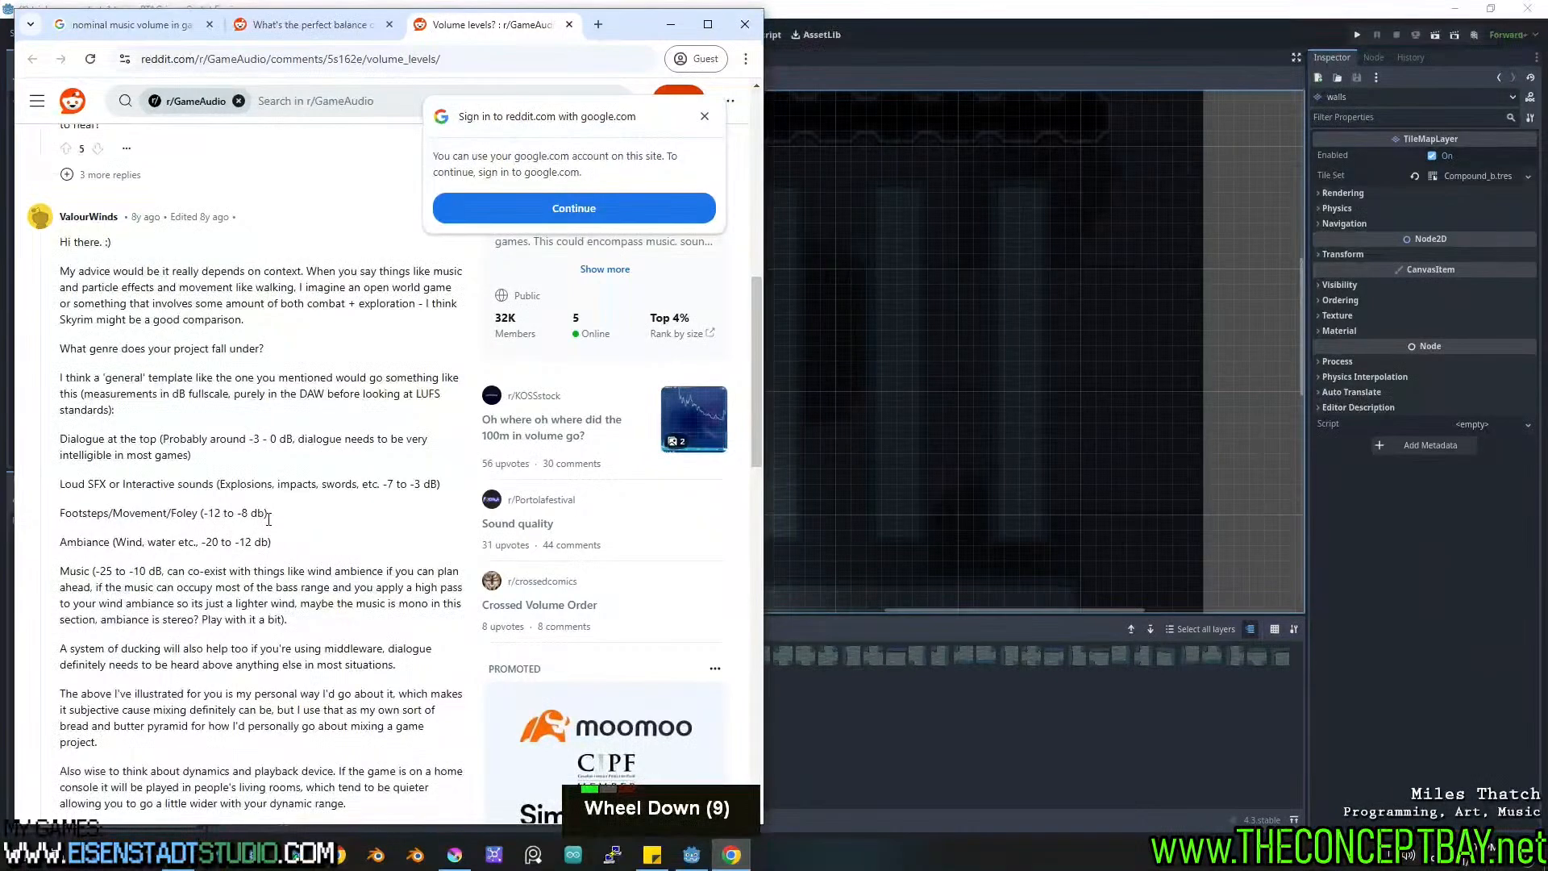
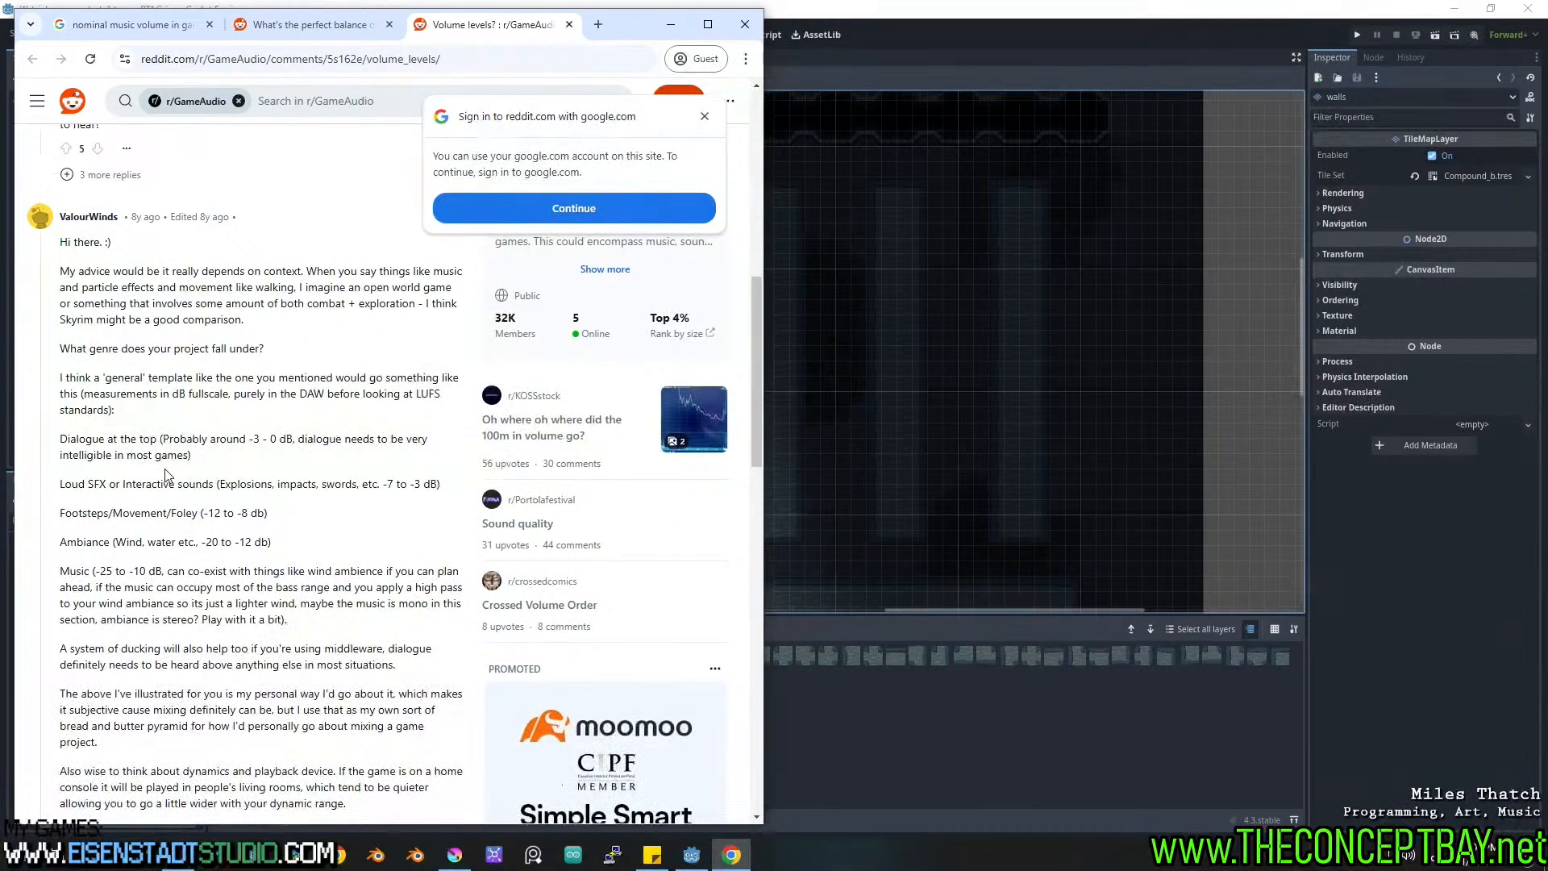
scroll(217, 451, "down", 3)
scroll(239, 216, "down", 11)
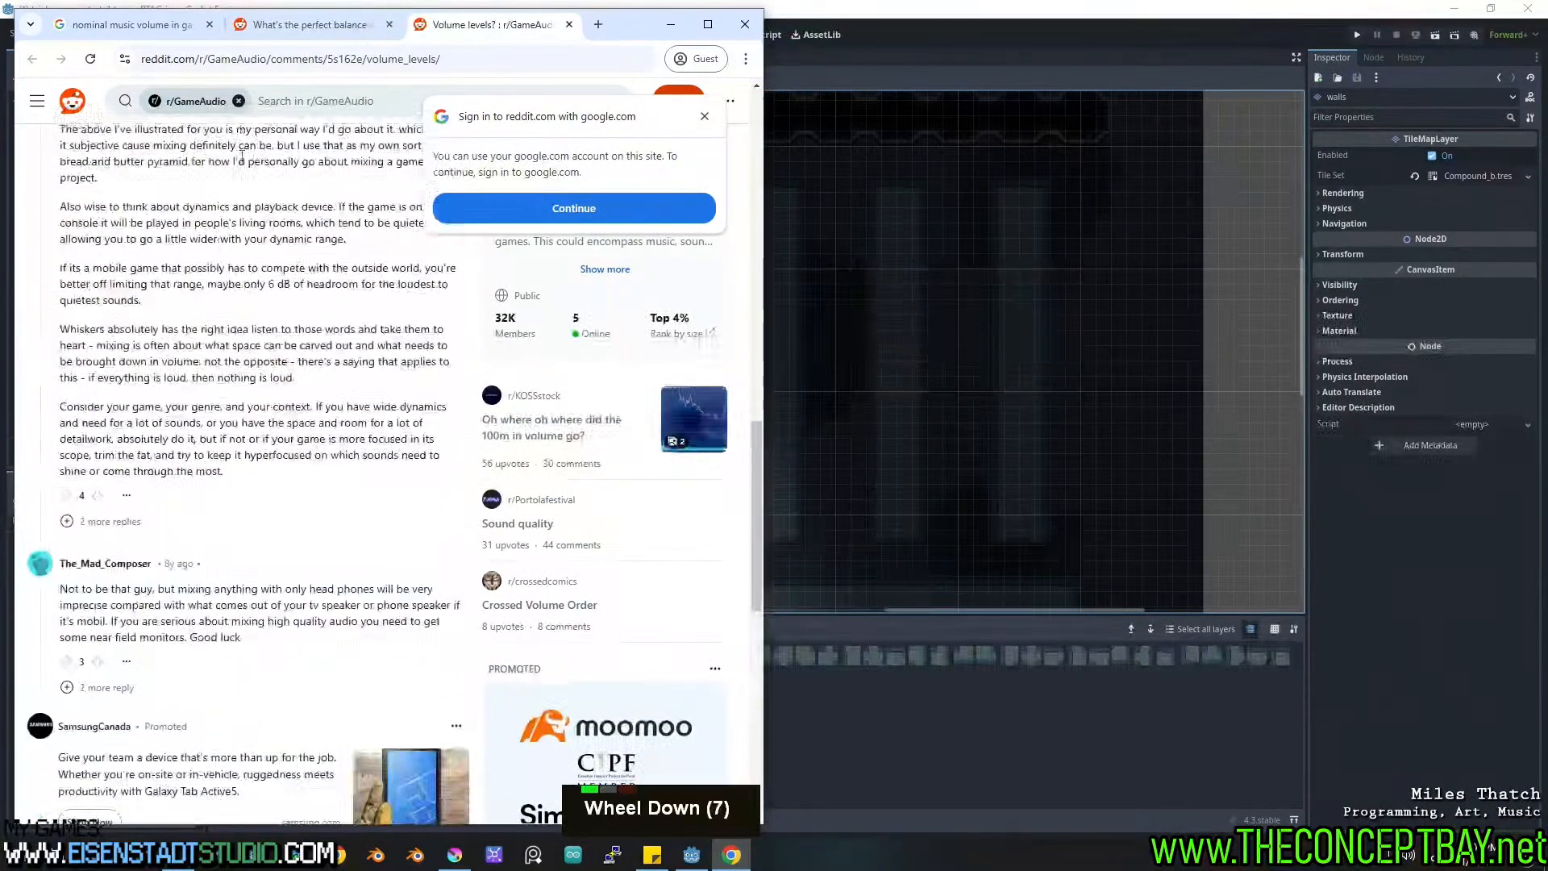
scroll(242, 157, "down", 4)
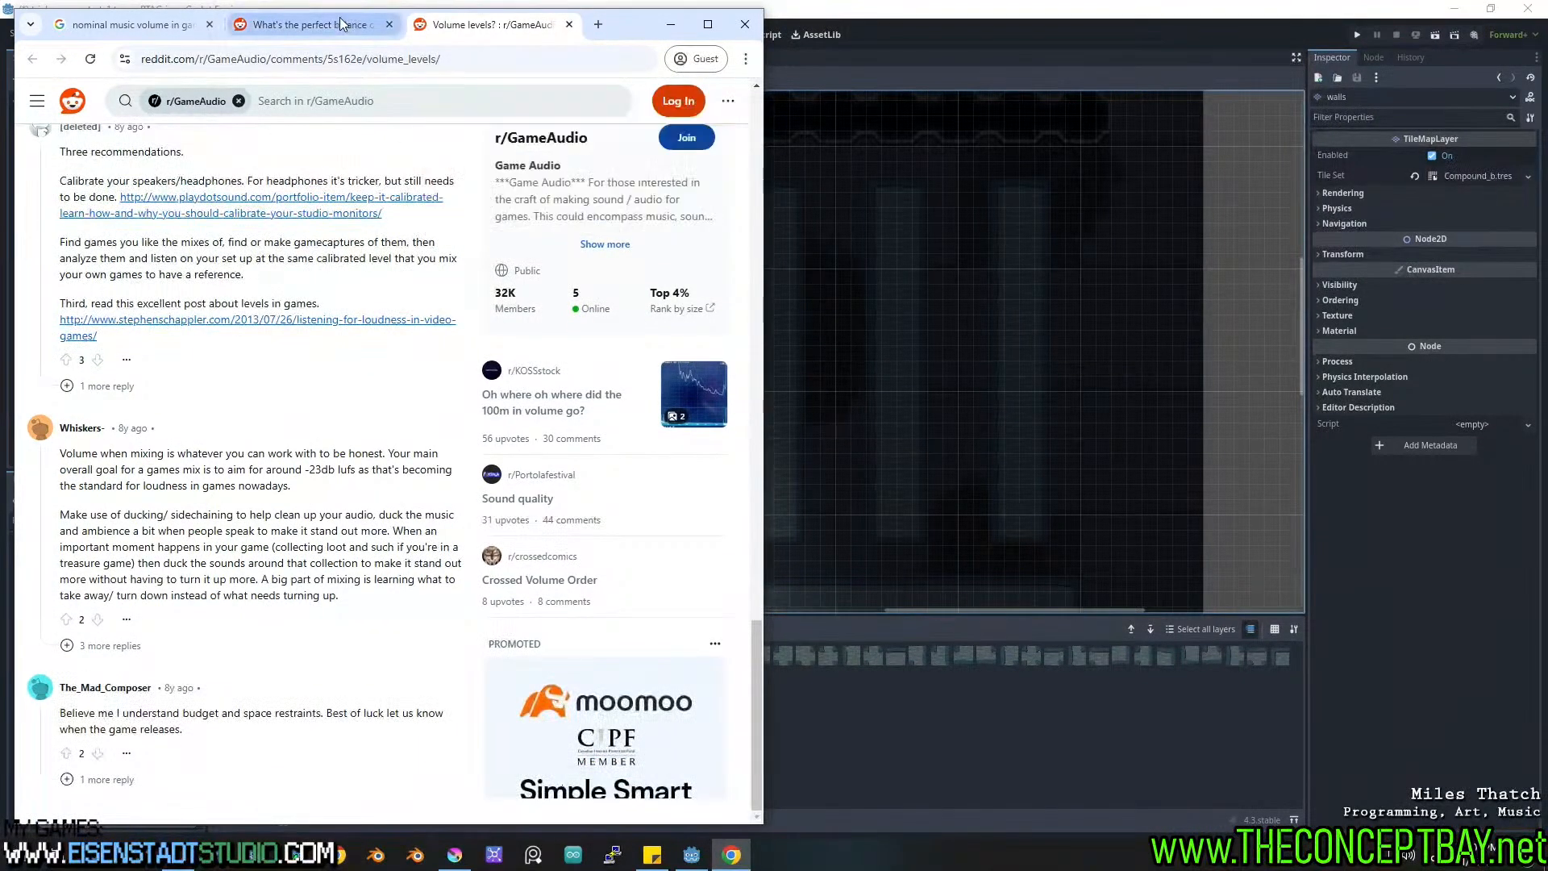
Check the Reddit thread on balancing game audio and music, close it, and look over the remaining search results.
left_click(310, 24)
scroll(229, 427, "down", 3)
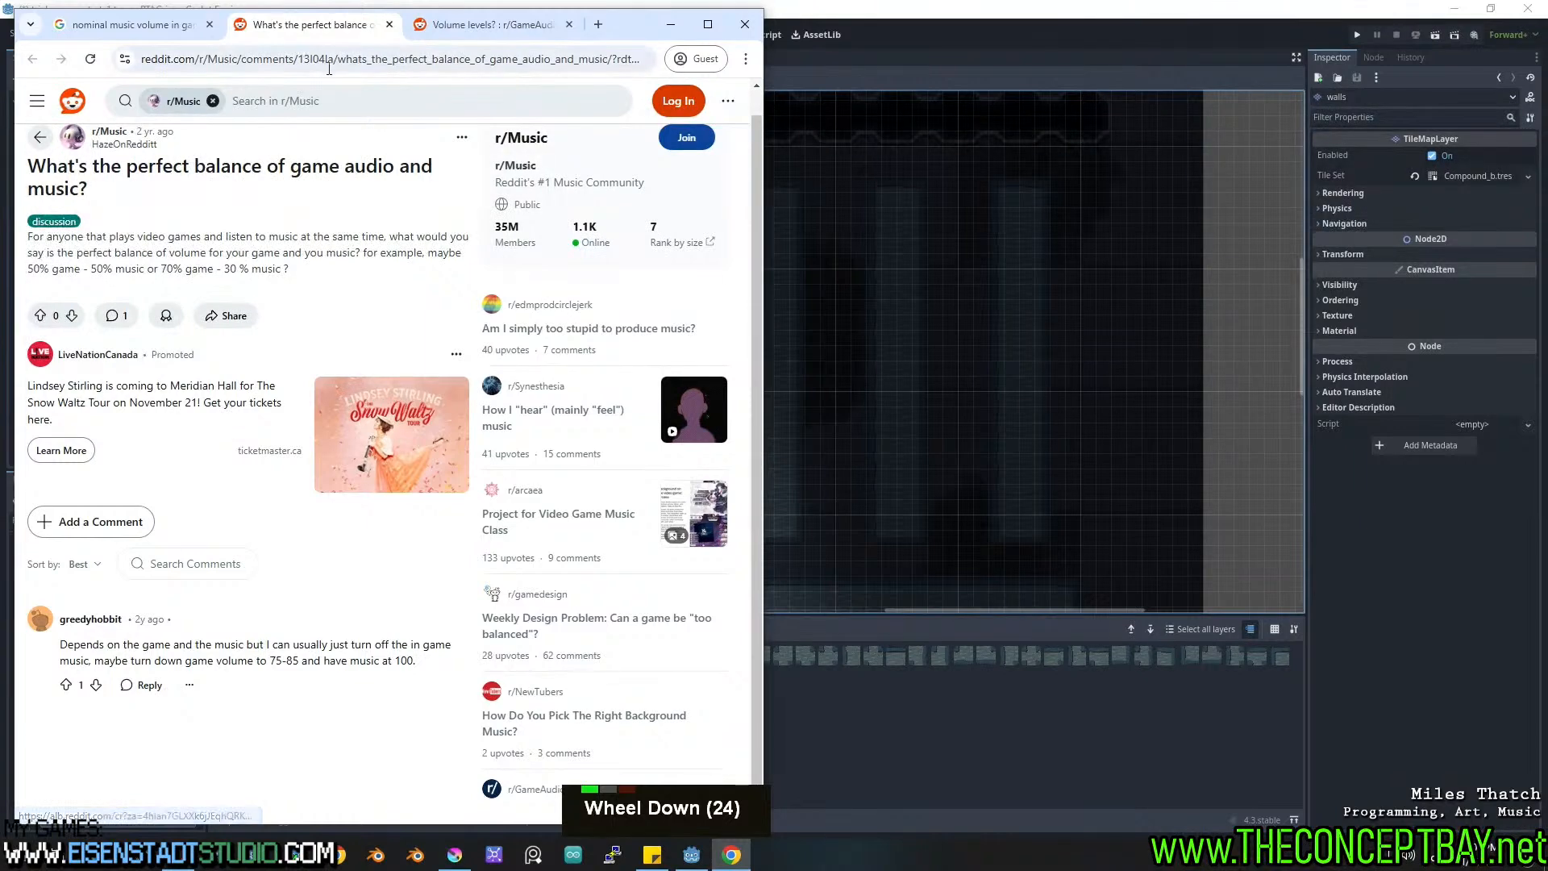
left_click(389, 24)
left_click(163, 36)
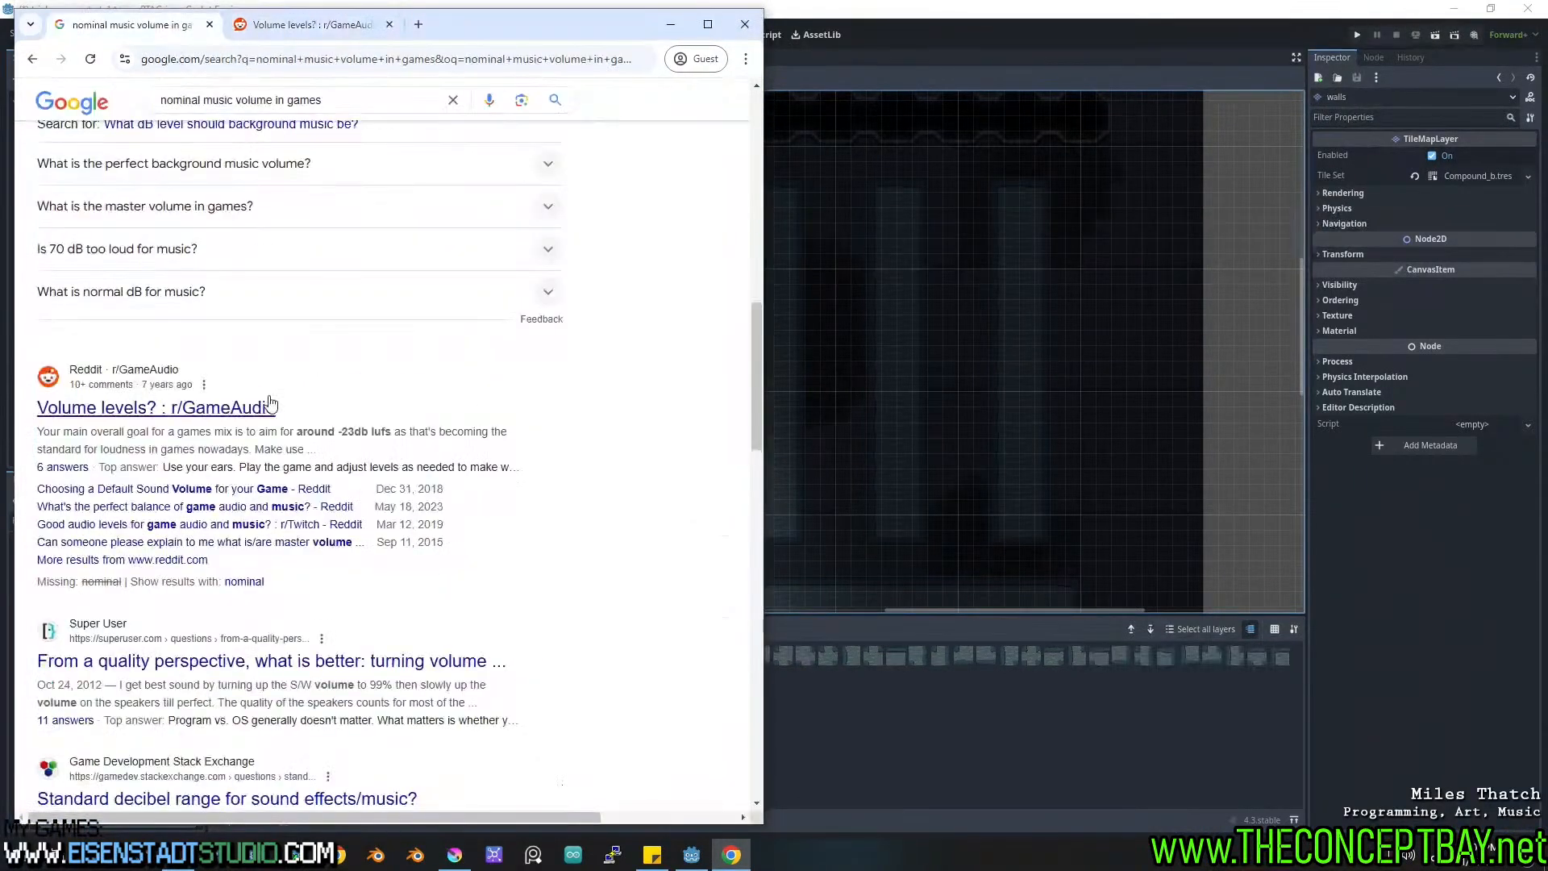
scroll(270, 413, "down", 2)
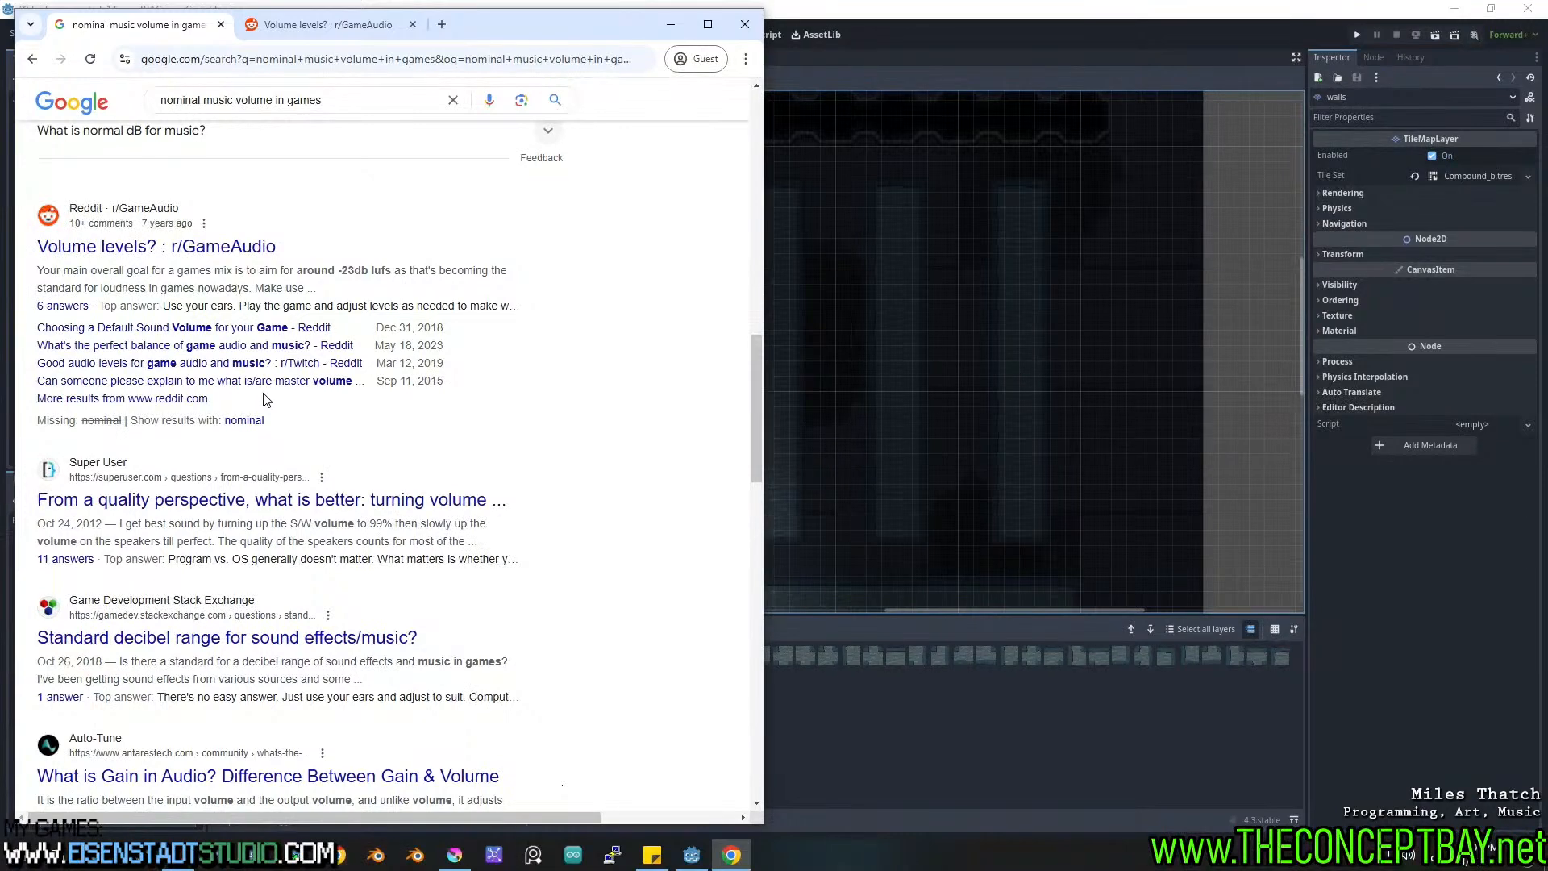
scroll(266, 400, "up", 2)
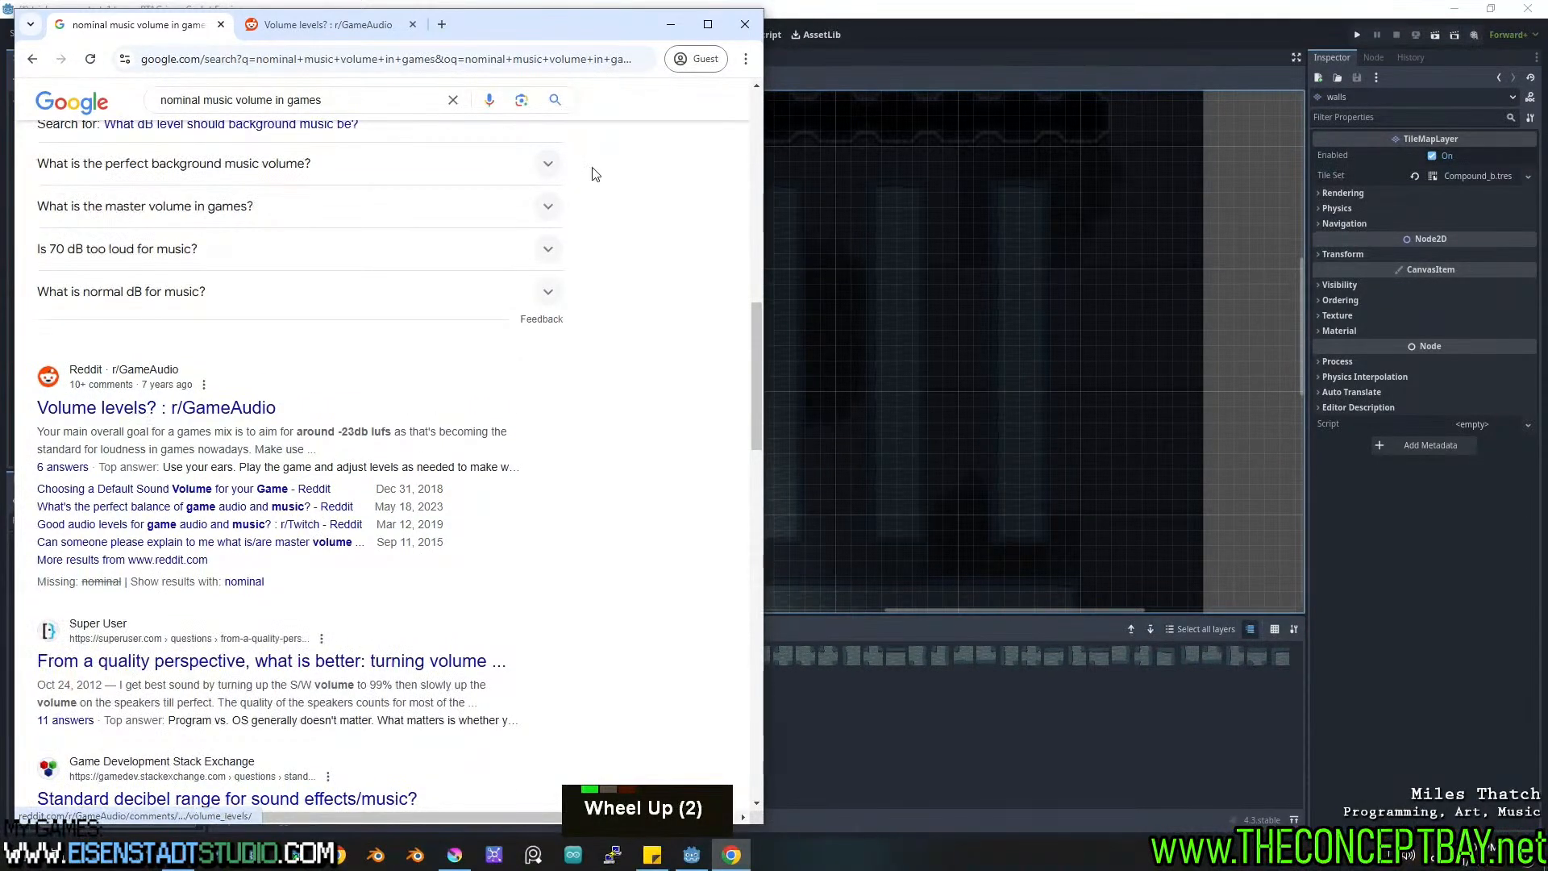
Minimize the browser and launch REAPER.
left_click(673, 26)
key("super")
type("rea")
key("Return")
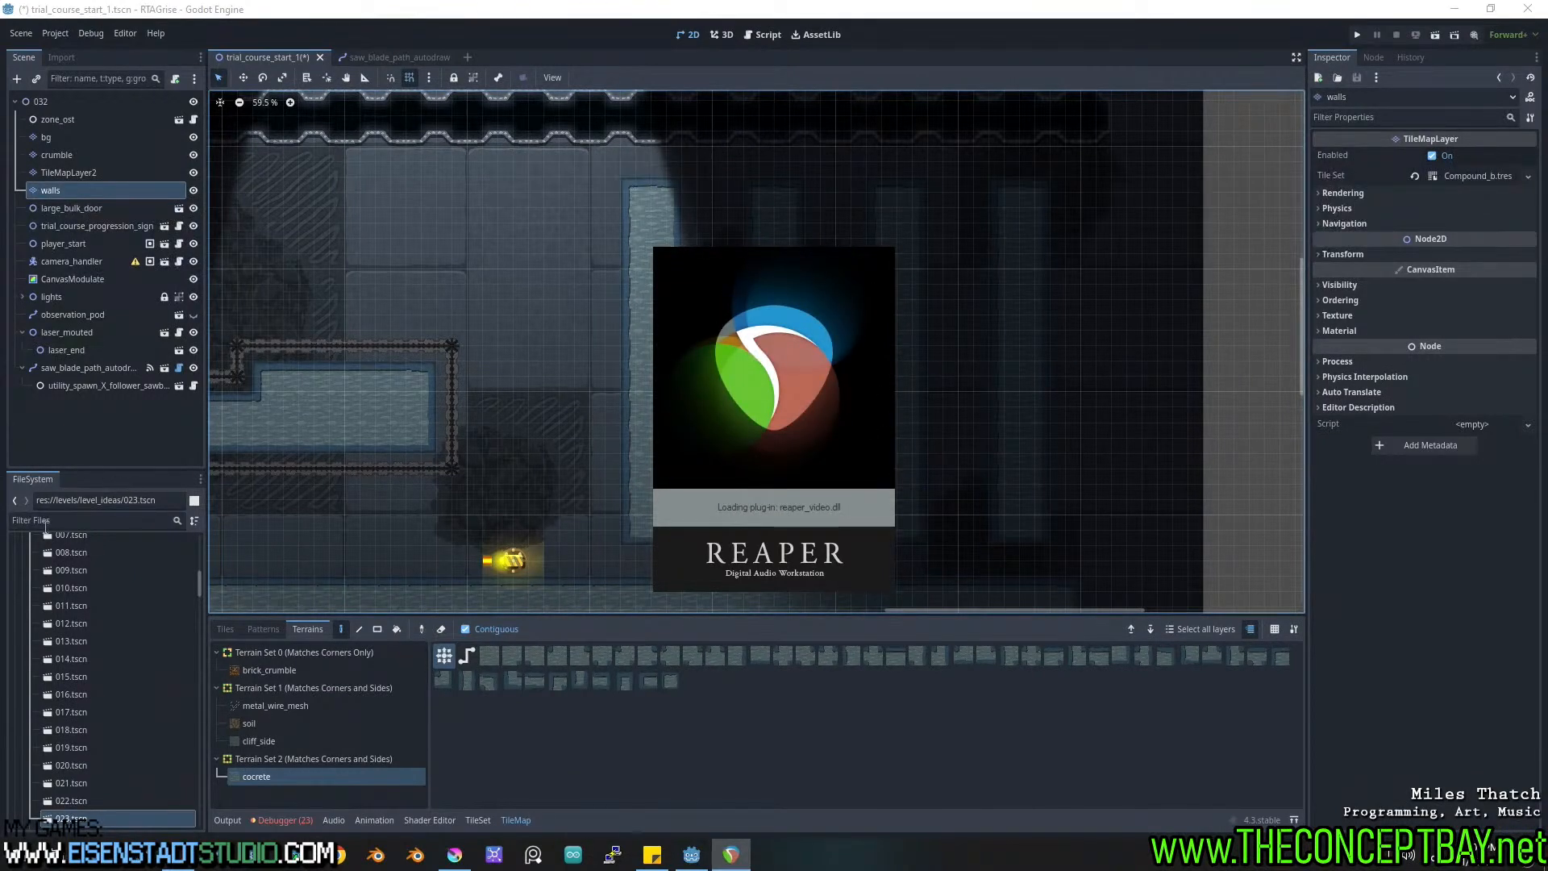
Play celestine.mp3 from the project's audio/music folder in the Audio Stream Importer preview, and close the importer.
left_click(195, 578)
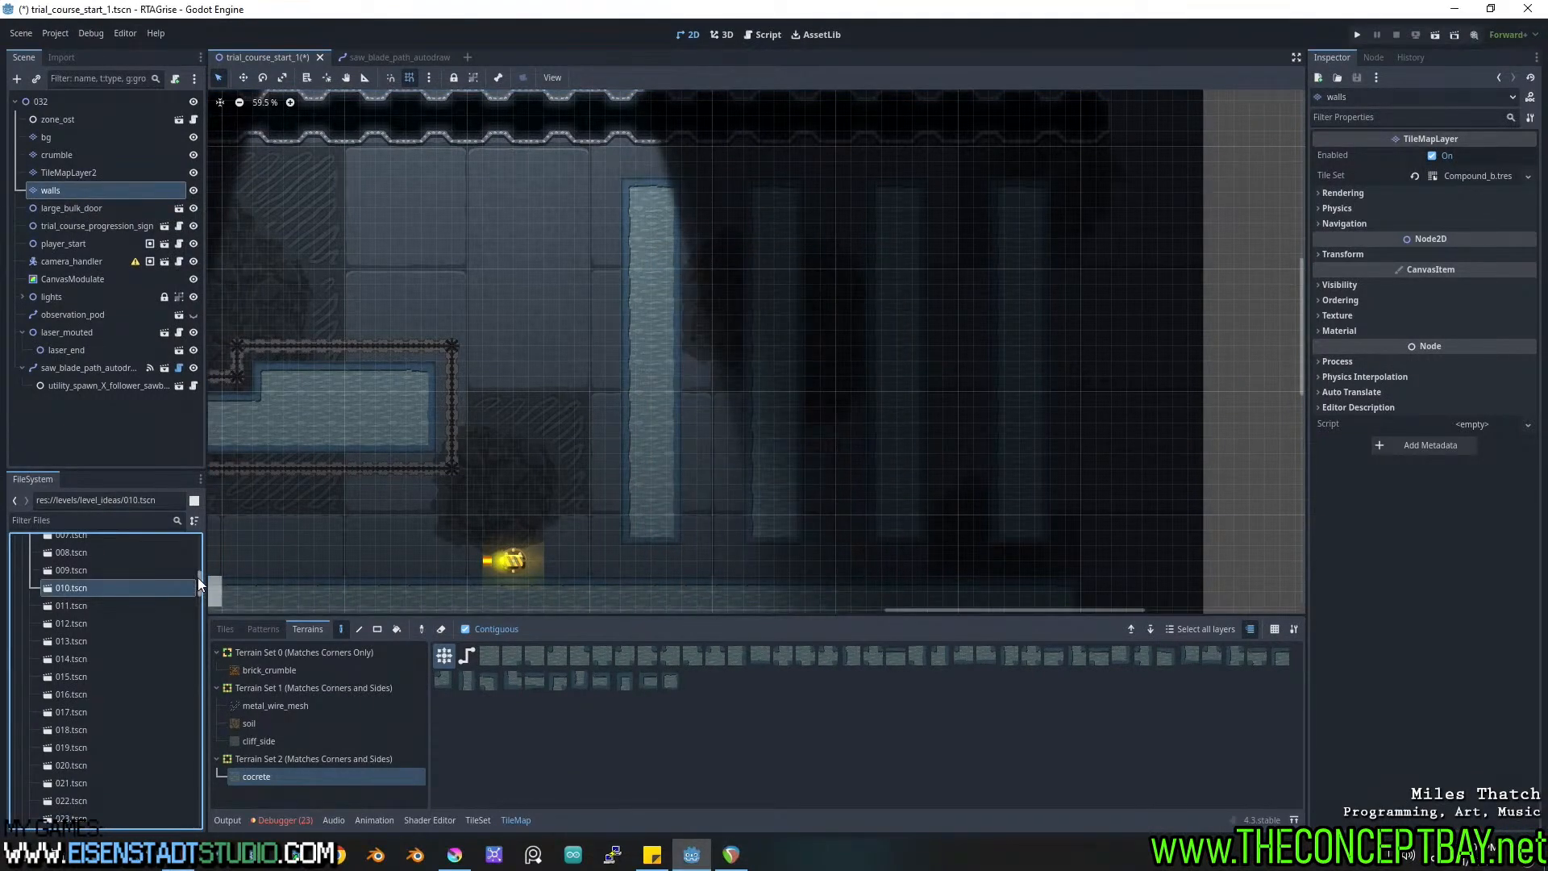
scroll(144, 540, "up", 10)
double_click(31, 612)
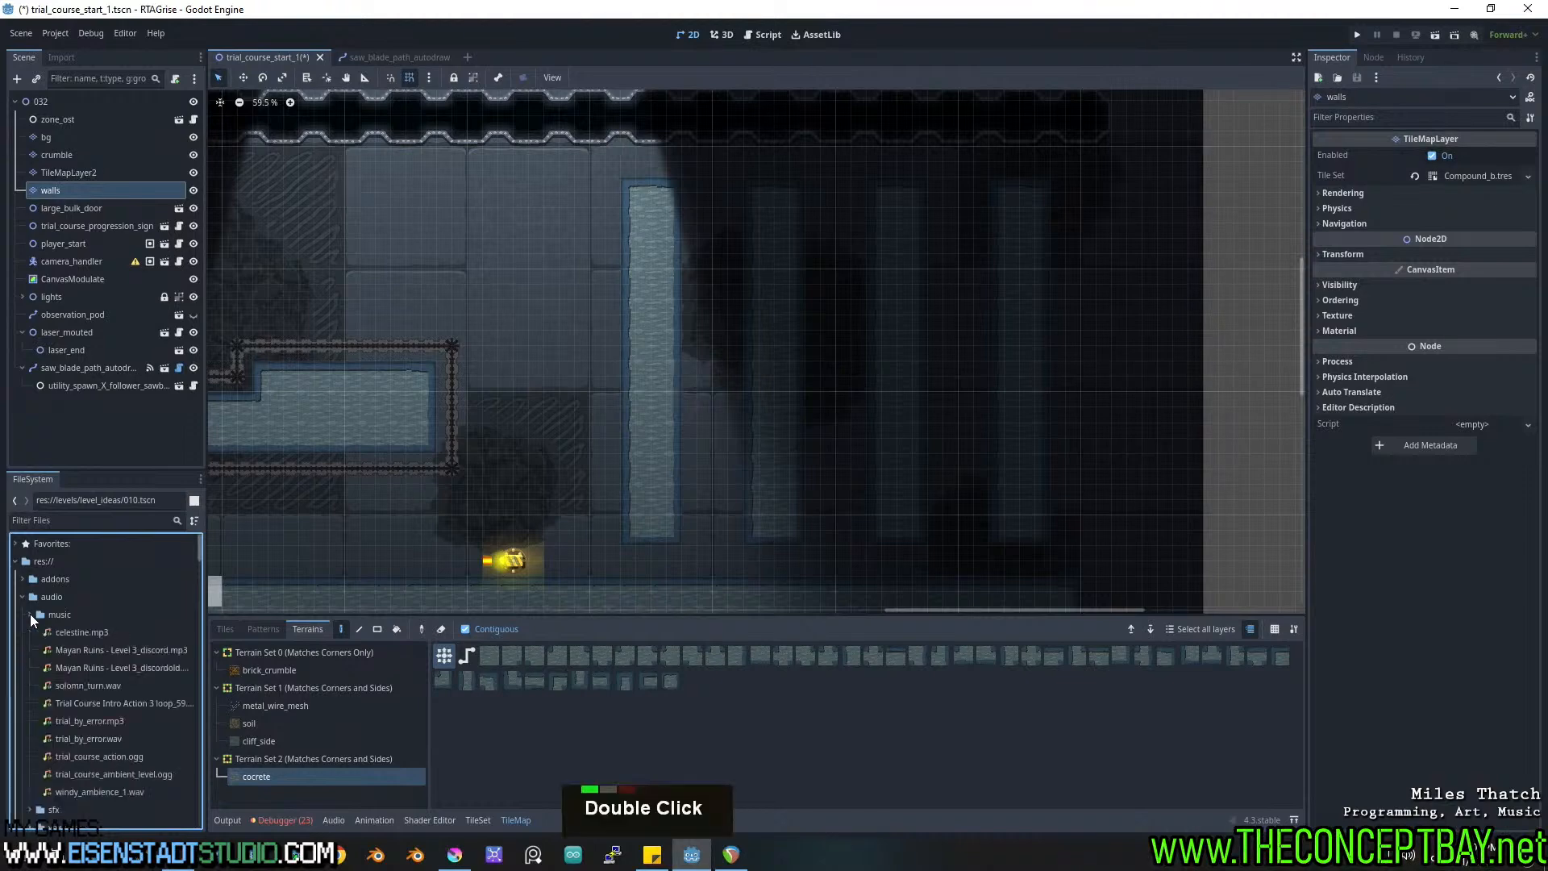
double_click(71, 633)
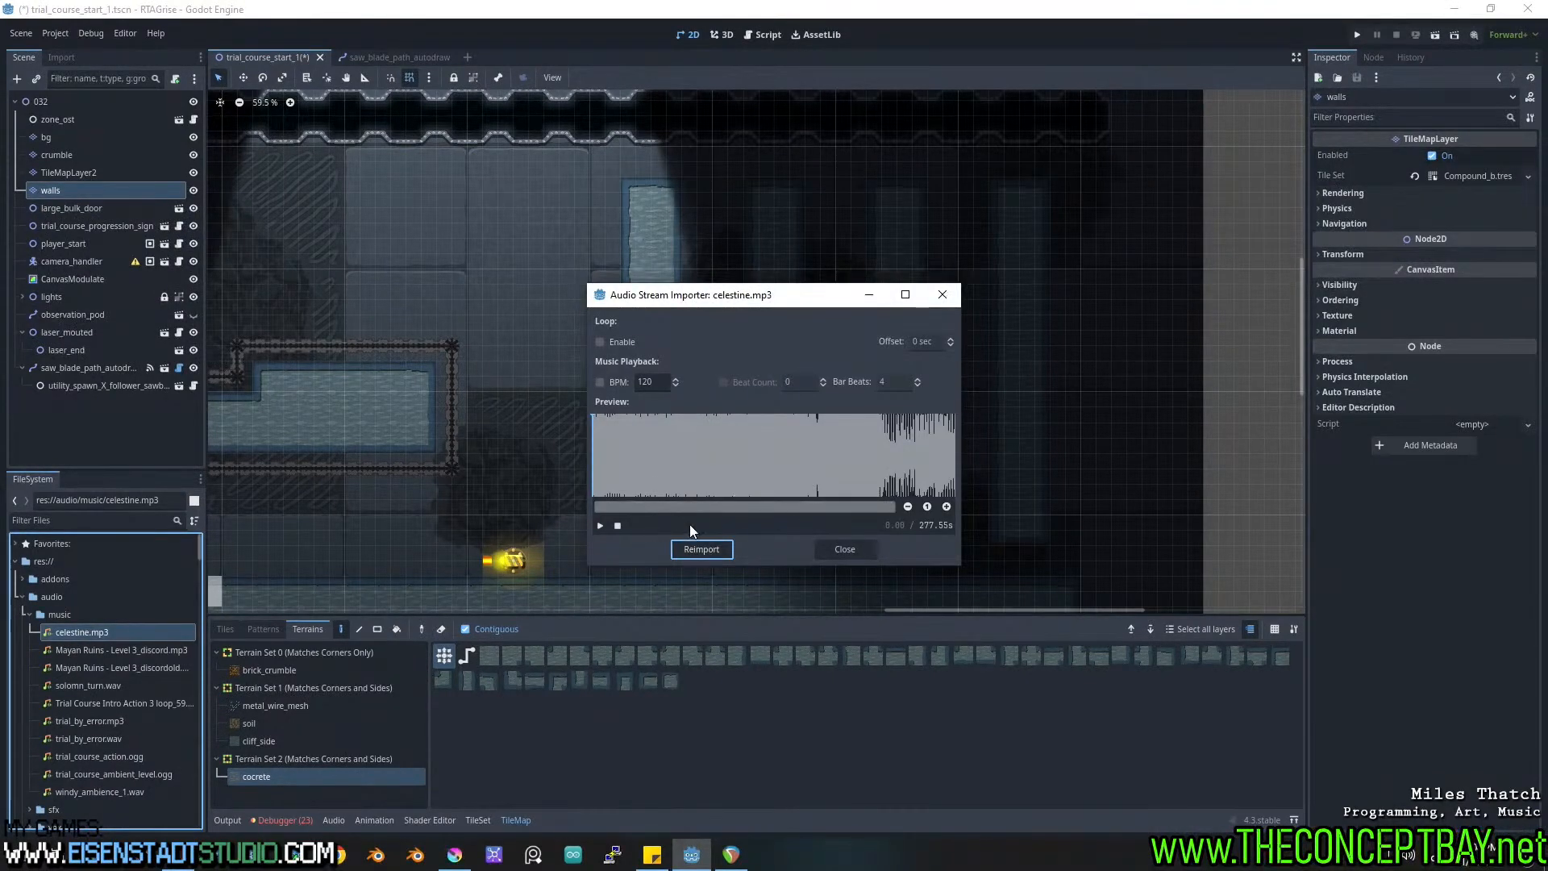
left_click(600, 525)
left_click(942, 292)
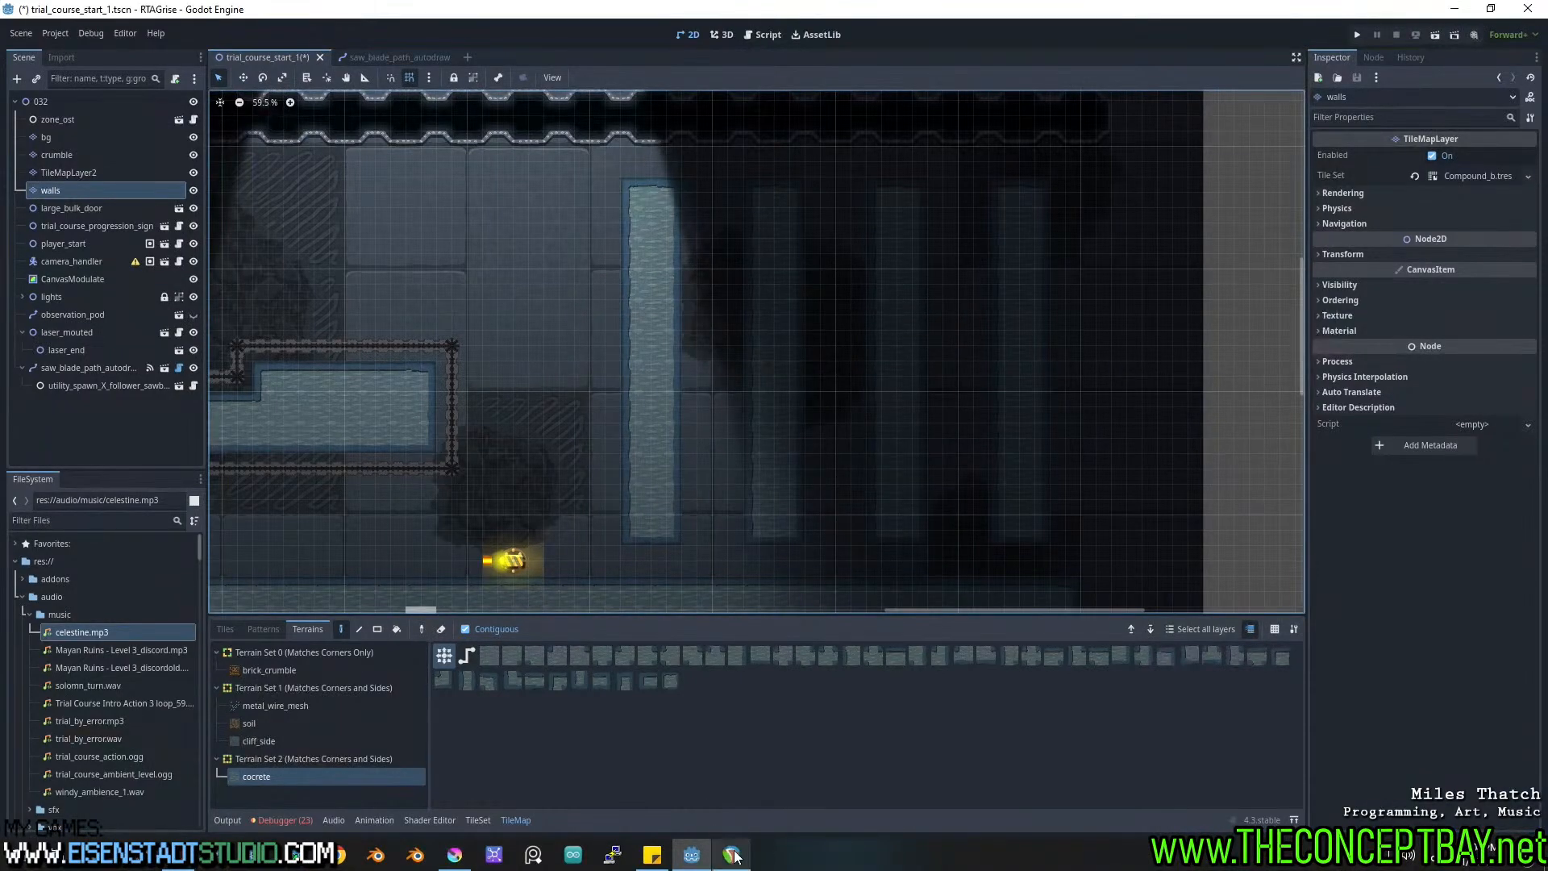
Switch to REAPER and start a new empty project.
left_click(731, 855)
left_click(992, 287)
left_click(13, 26)
left_click(32, 45)
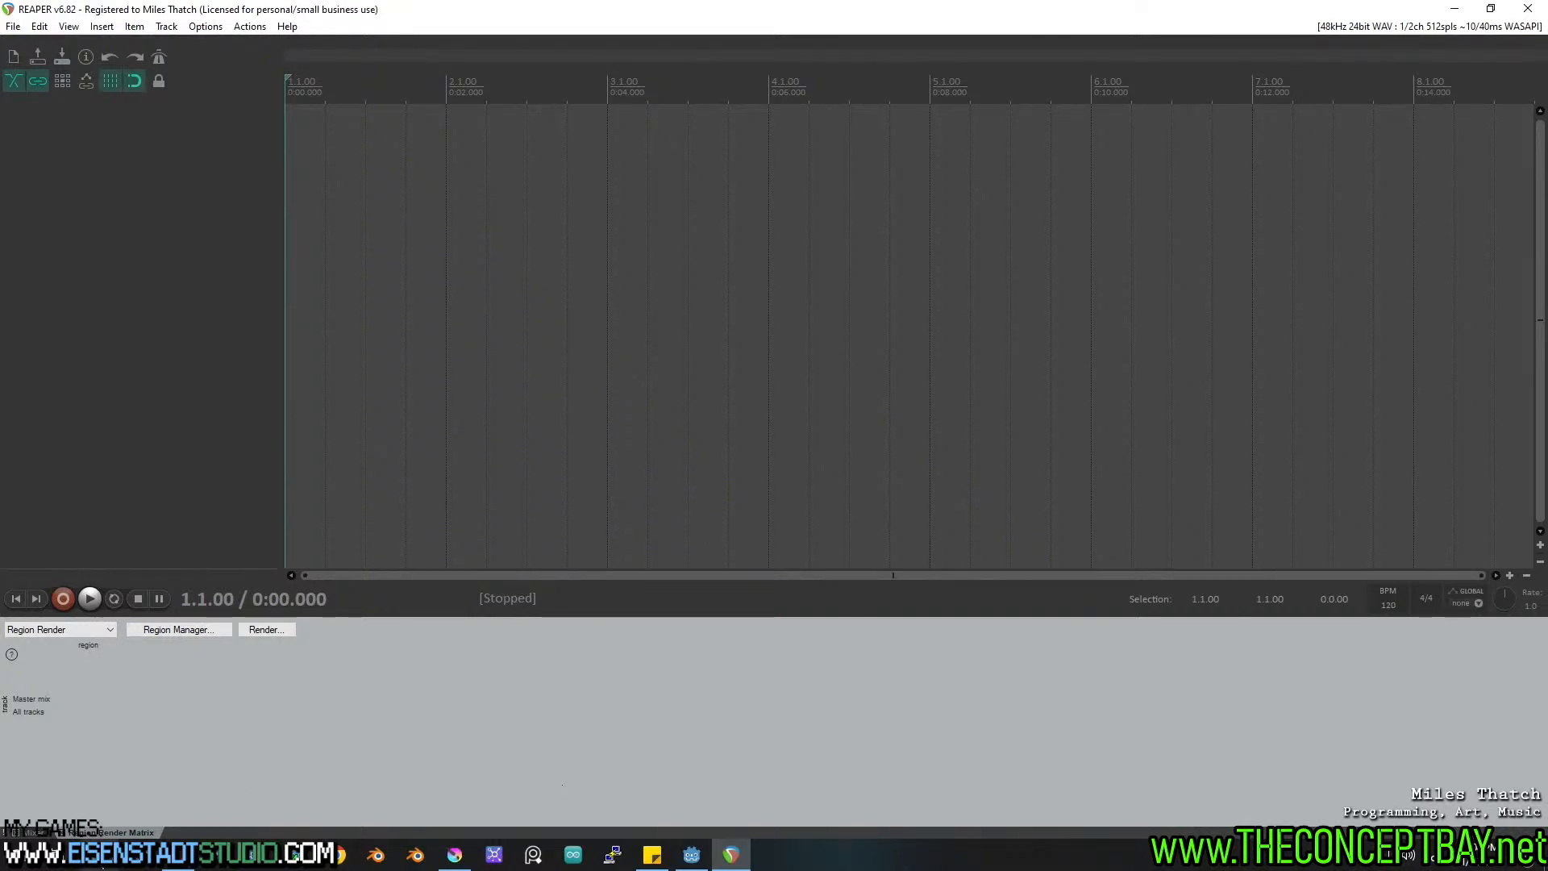
Show celestine.mp3 from the Godot project's music folder in File Explorer and add it to the empty REAPER project as a new track.
left_click(692, 855)
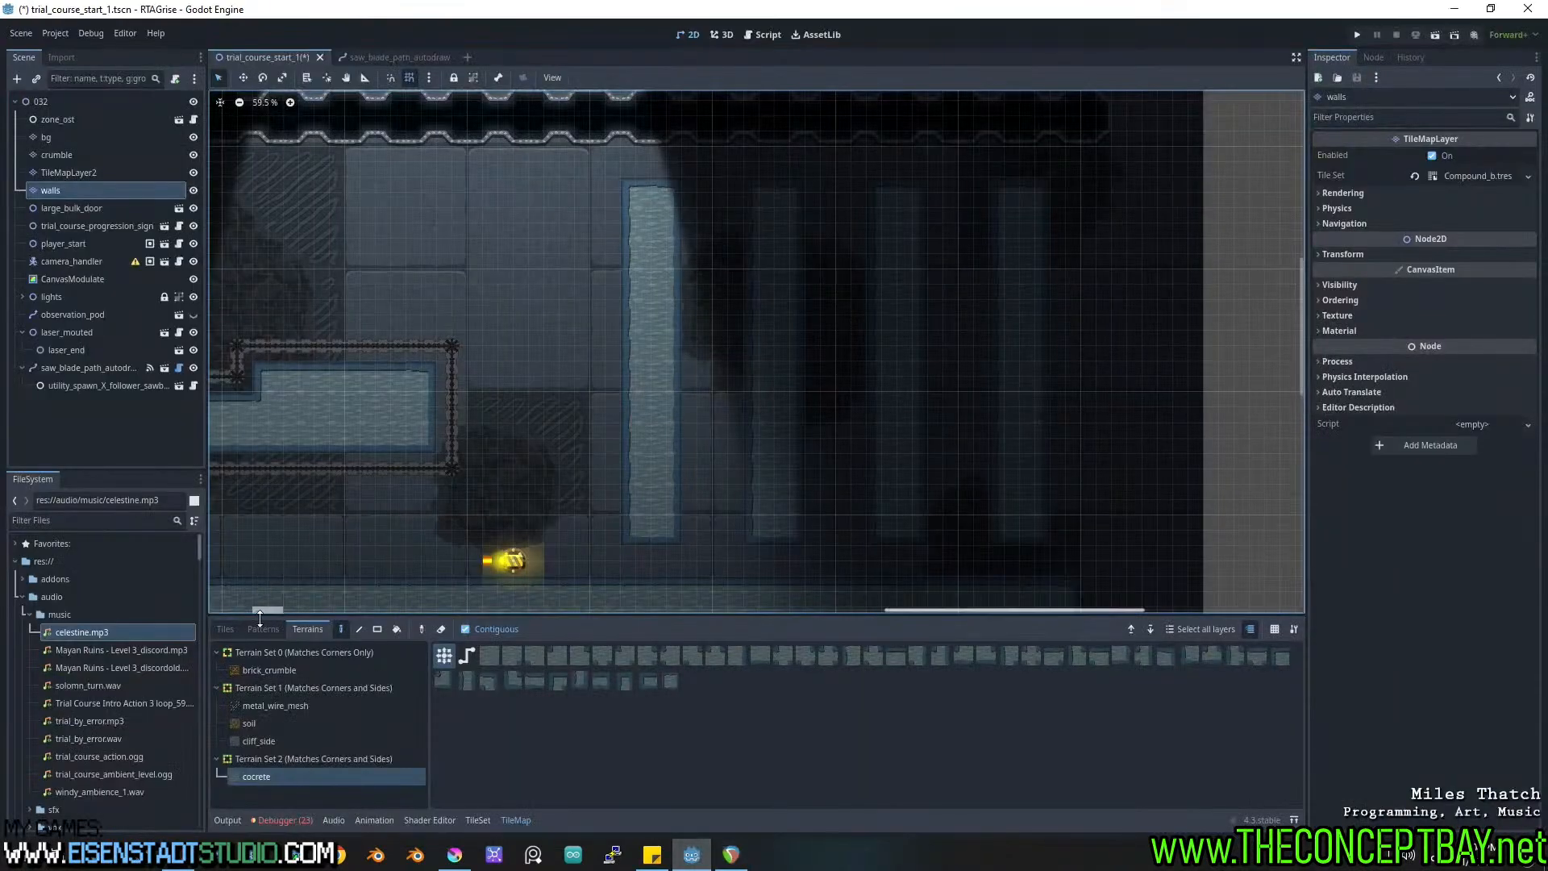
right_click(136, 632)
left_click(193, 827)
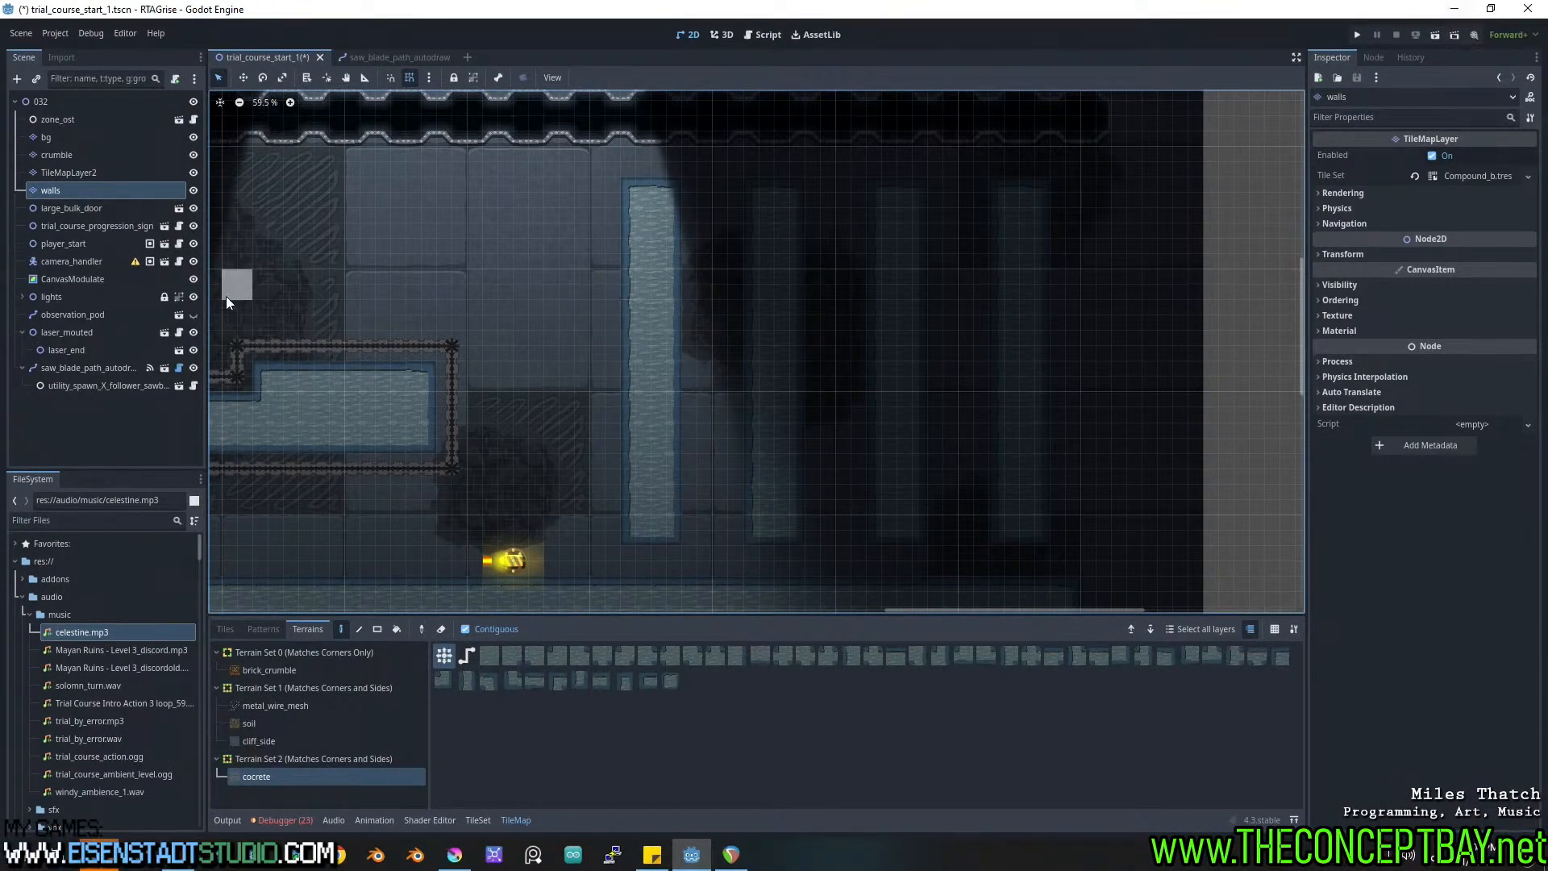
left_click(1451, 11)
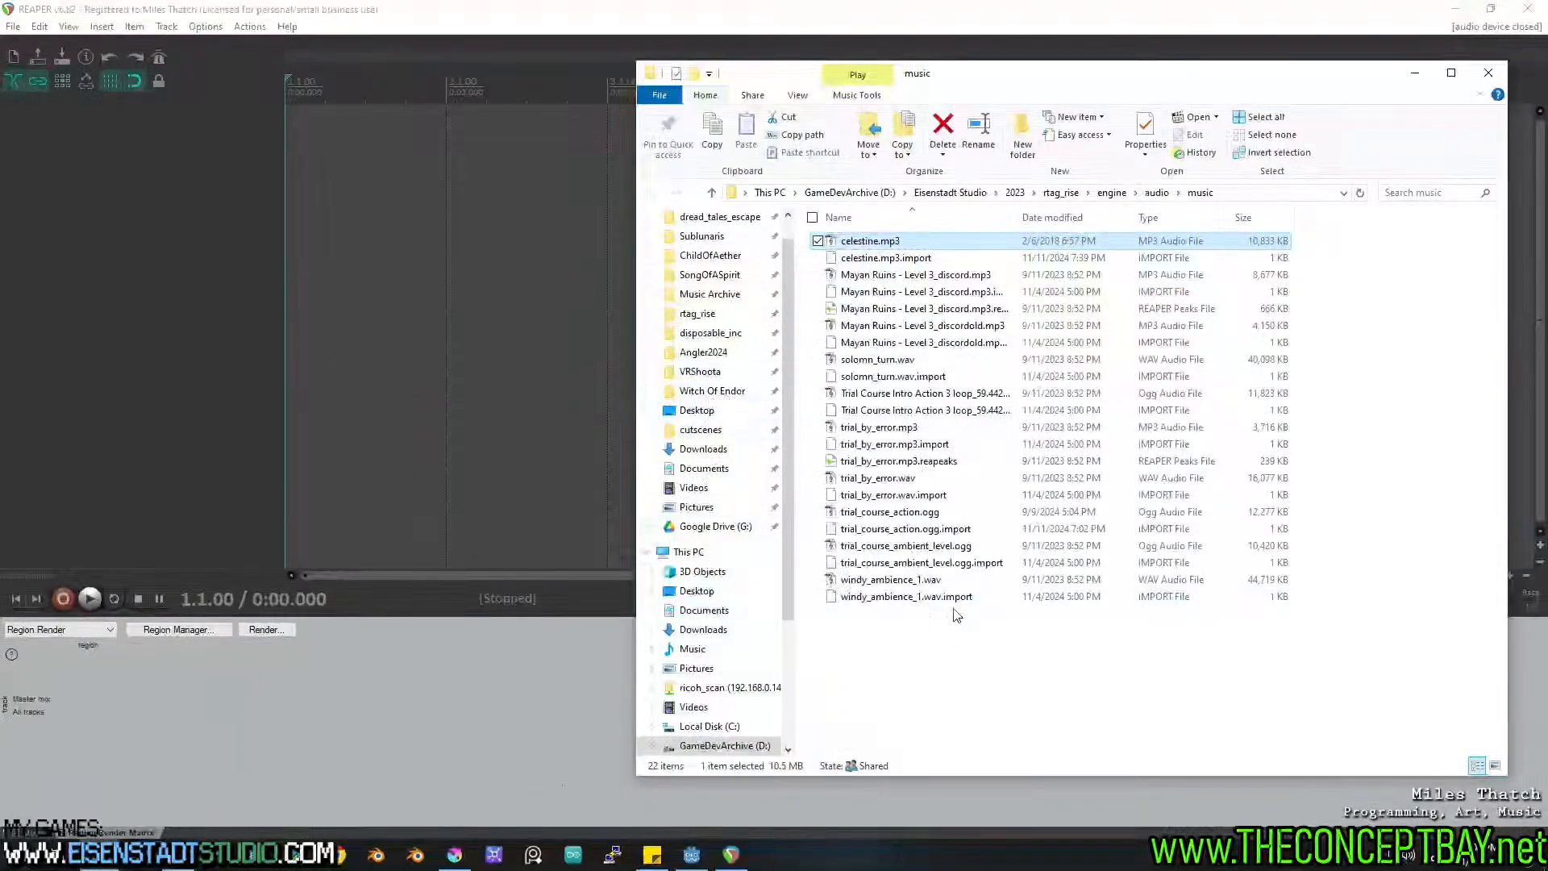
left_click_drag(869, 246, 306, 141)
left_click(478, 13)
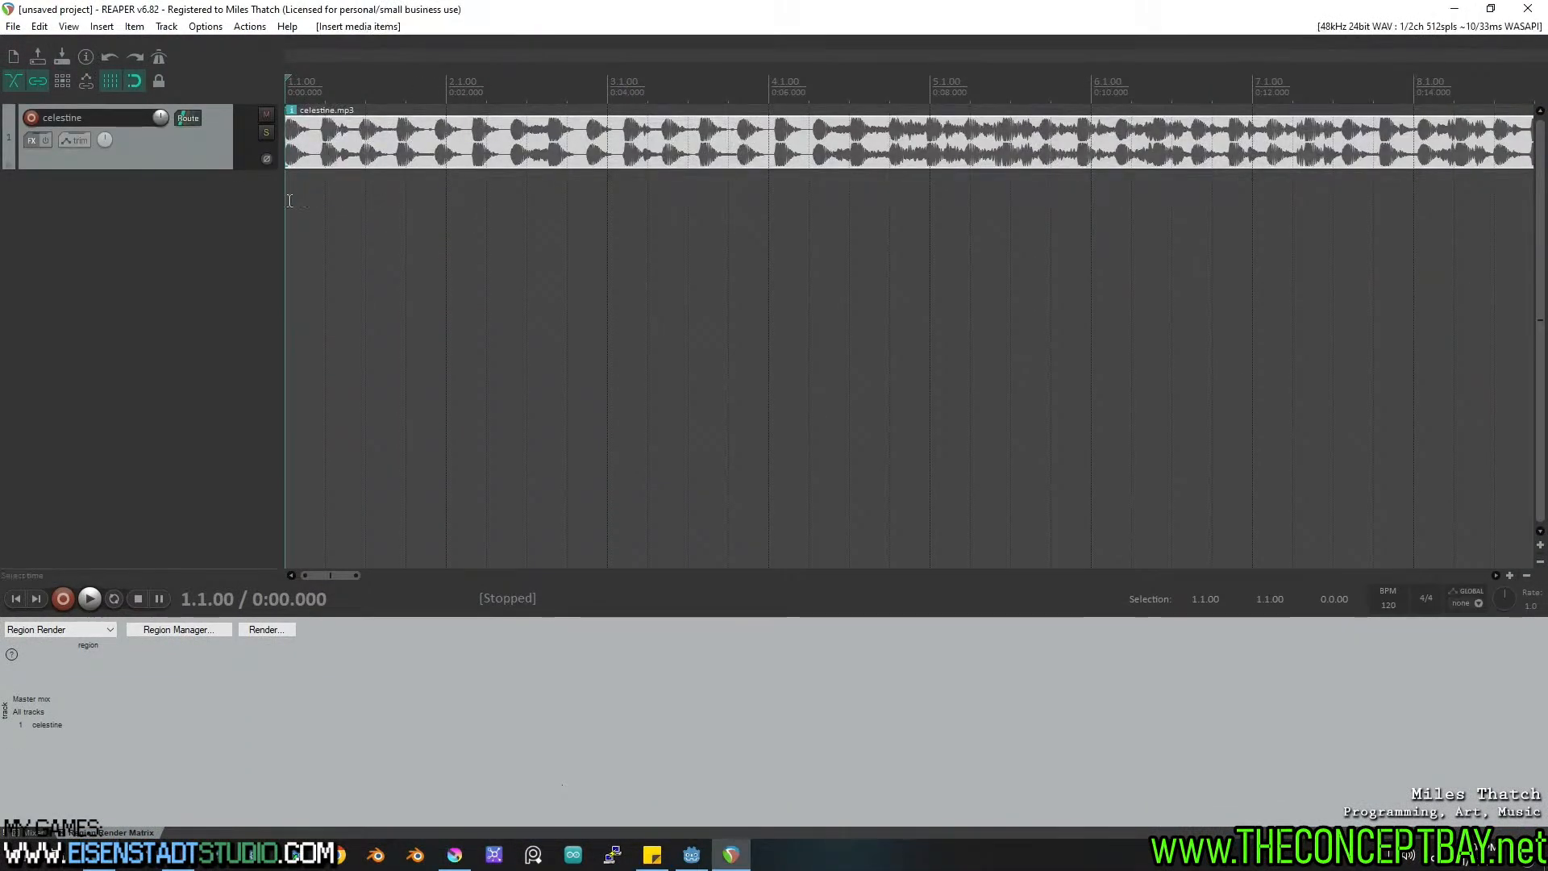
Bring up the mixer in REAPER's docker and enlarge it so the celestine track's fader is taller.
left_click(37, 834)
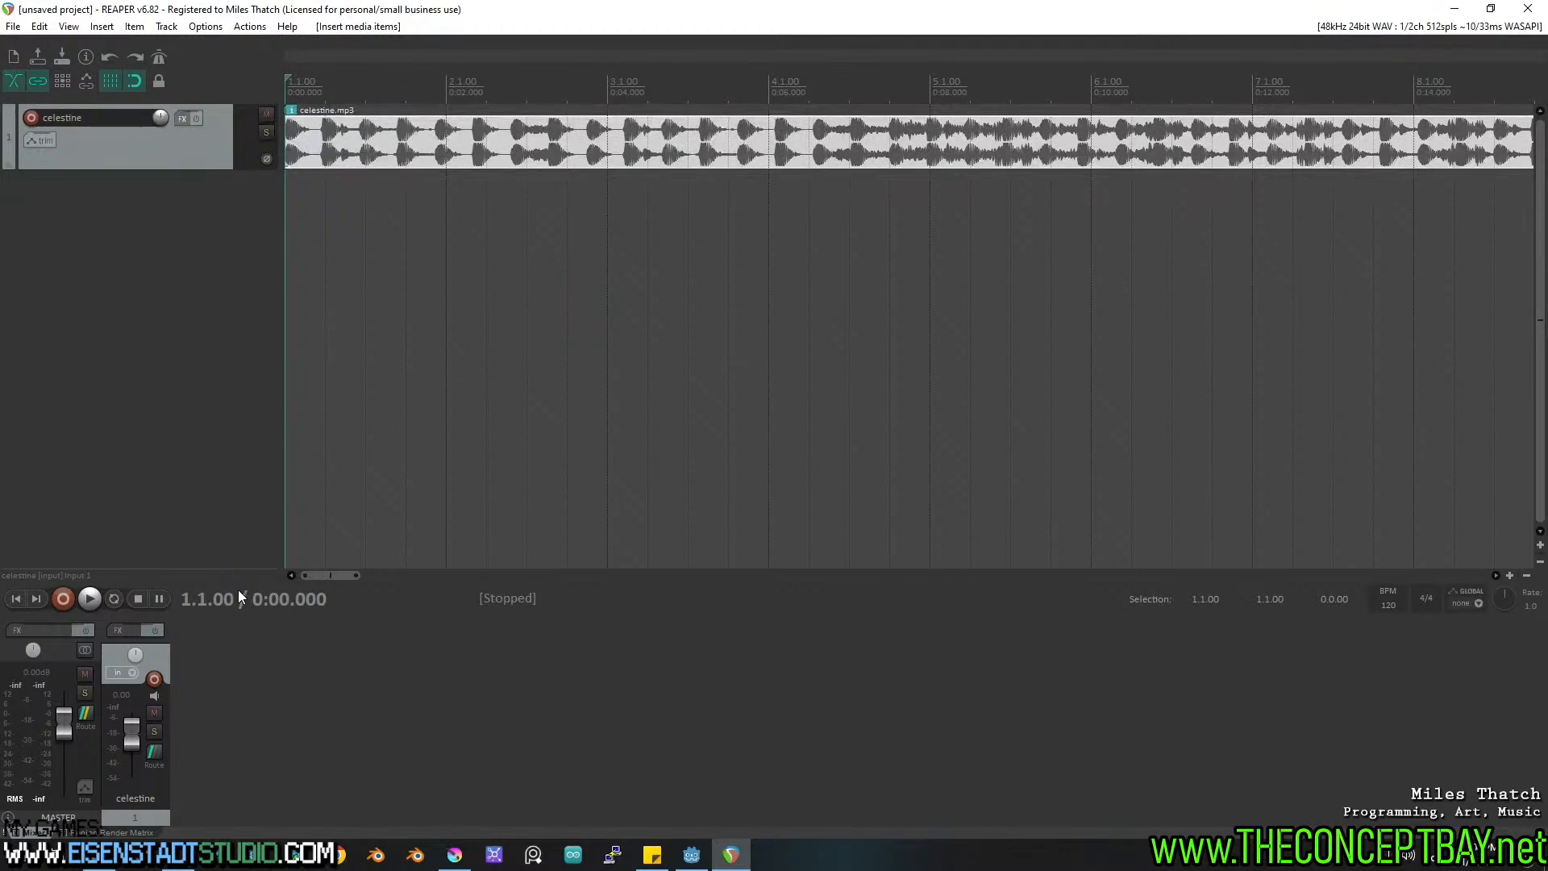
left_click_drag(233, 613, 228, 445)
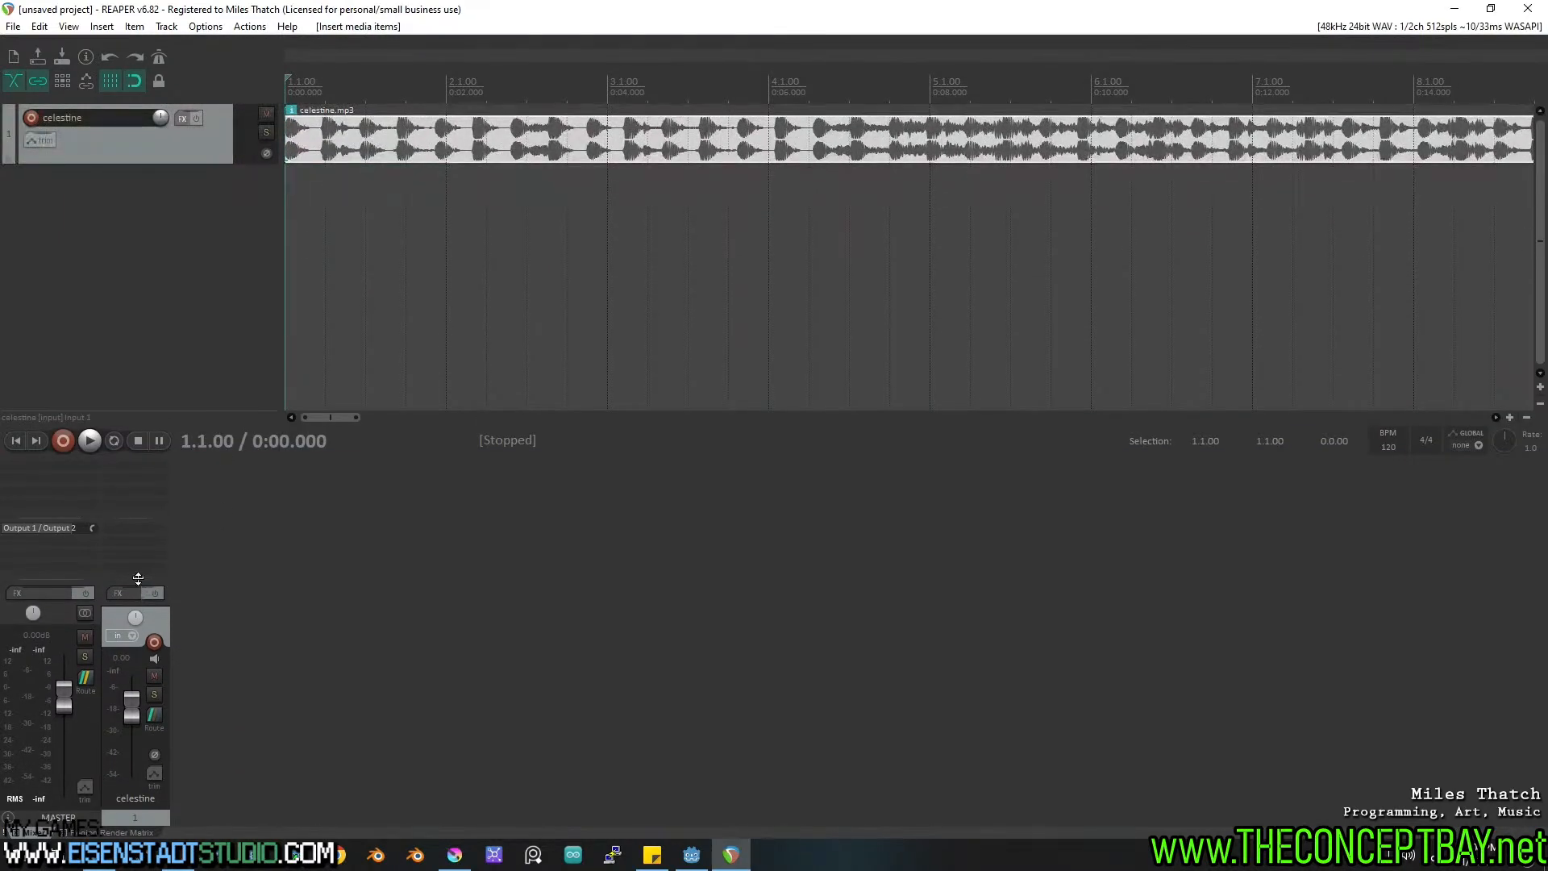
left_click_drag(138, 580, 170, 449)
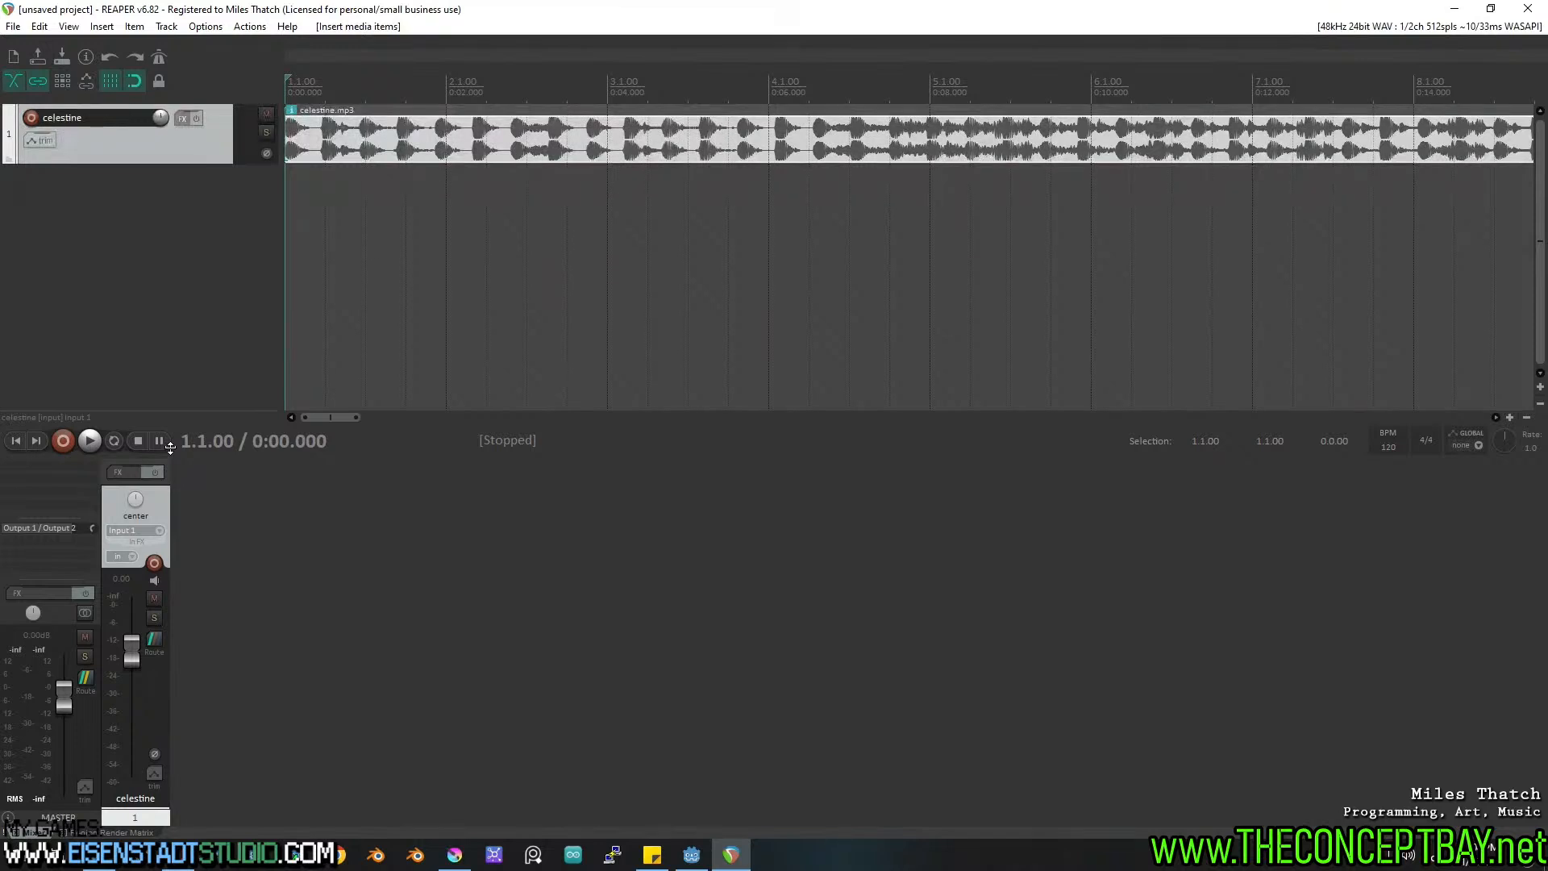
Lower the celestine track's volume to -18.0 dB, play the song from the start to hear the level, and stop playback.
left_click_drag(131, 657, 129, 714)
key("space")
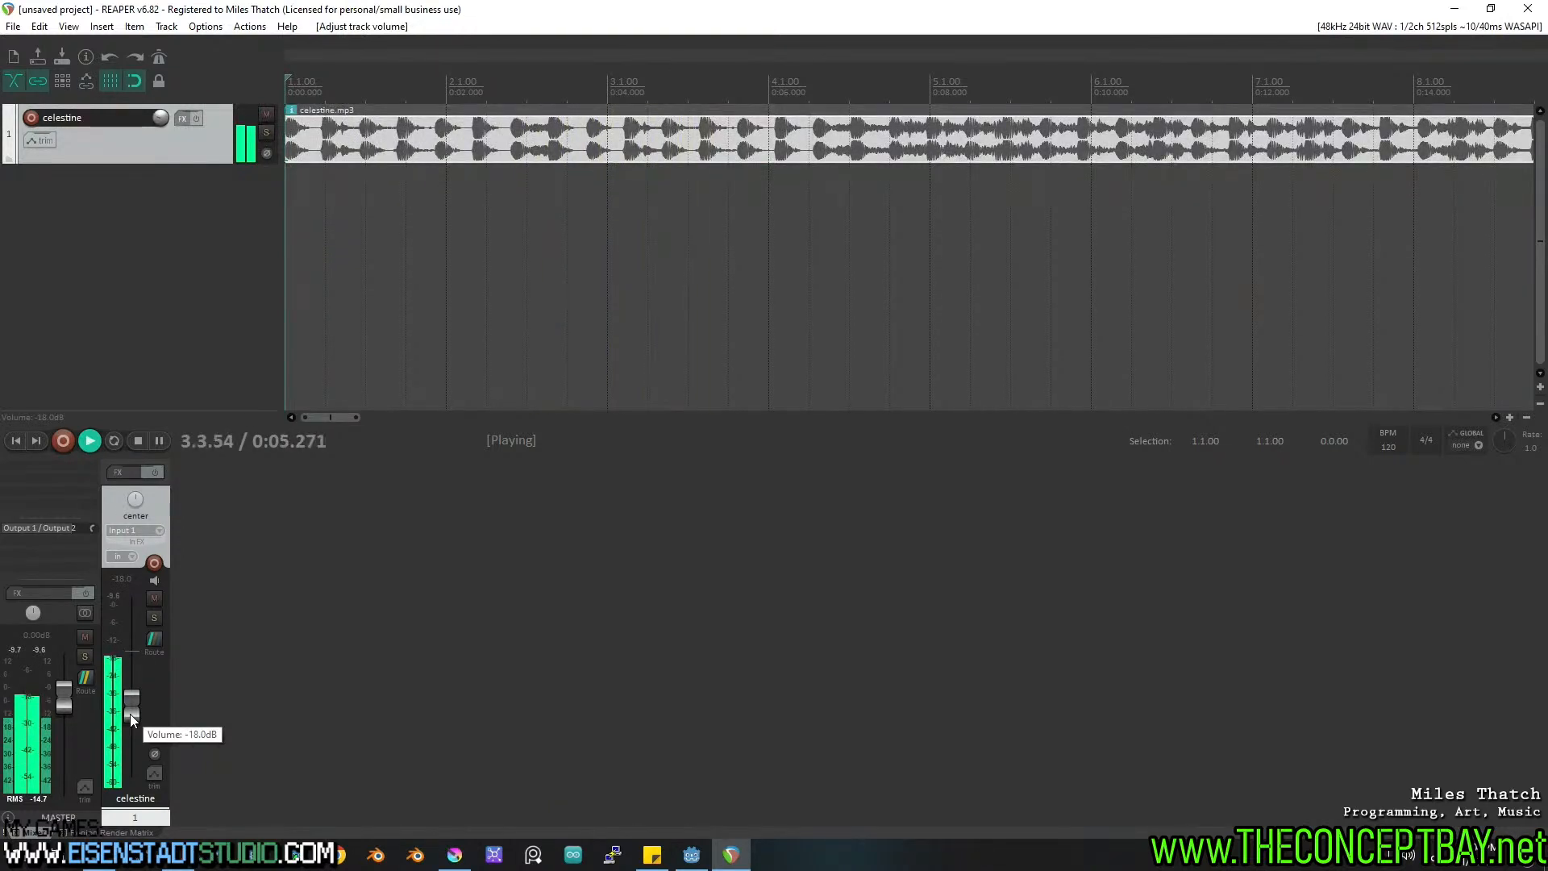
key("space")
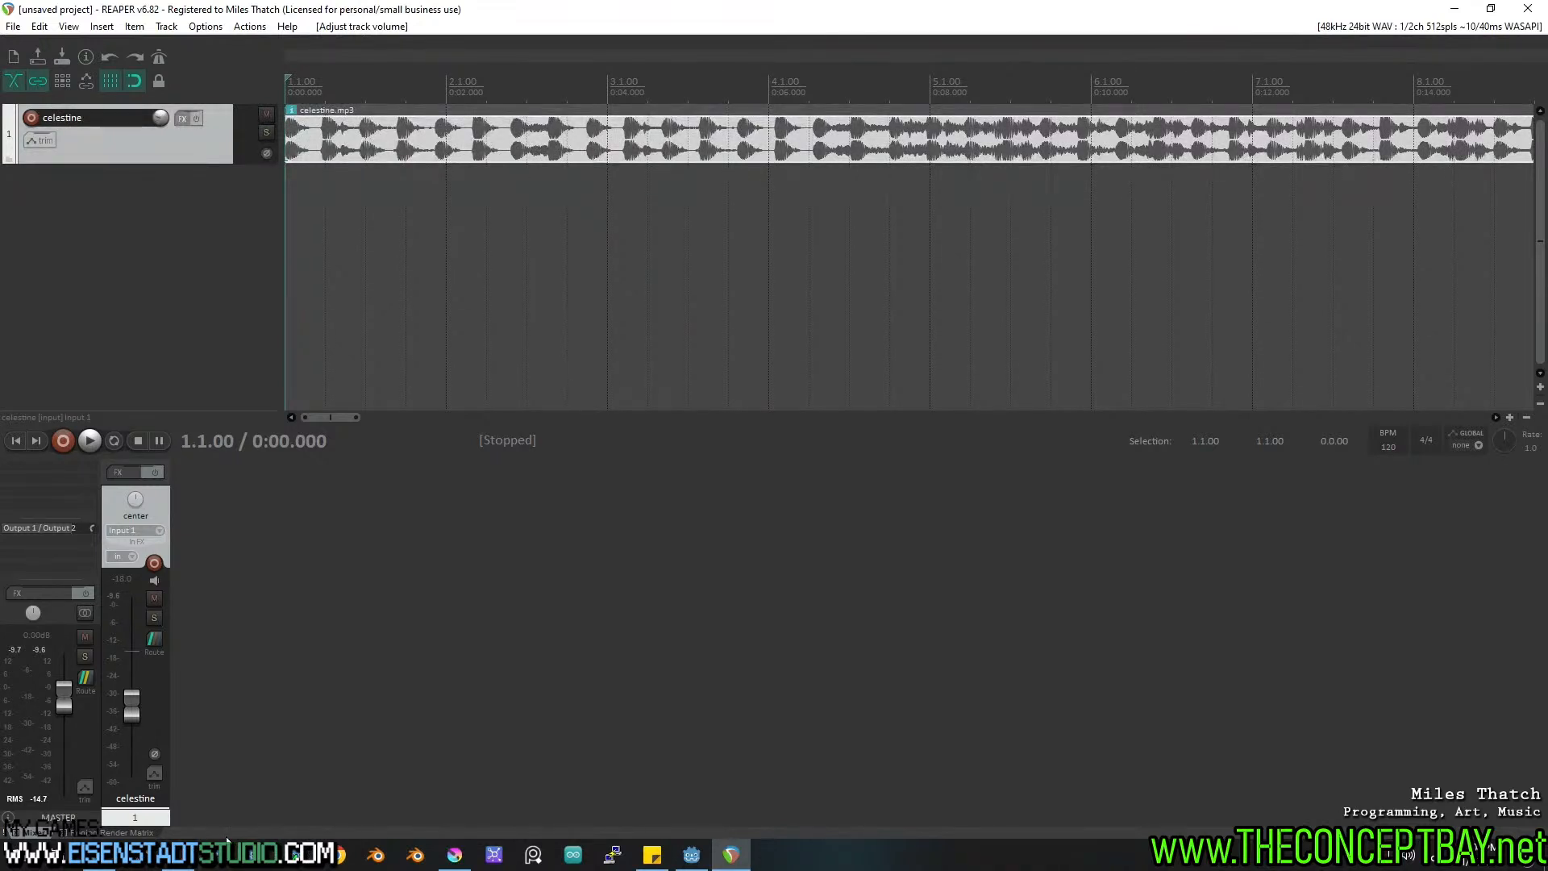
Open a guest Chrome window and search Google for "Film Audio Mixing Levels".
left_click(338, 856)
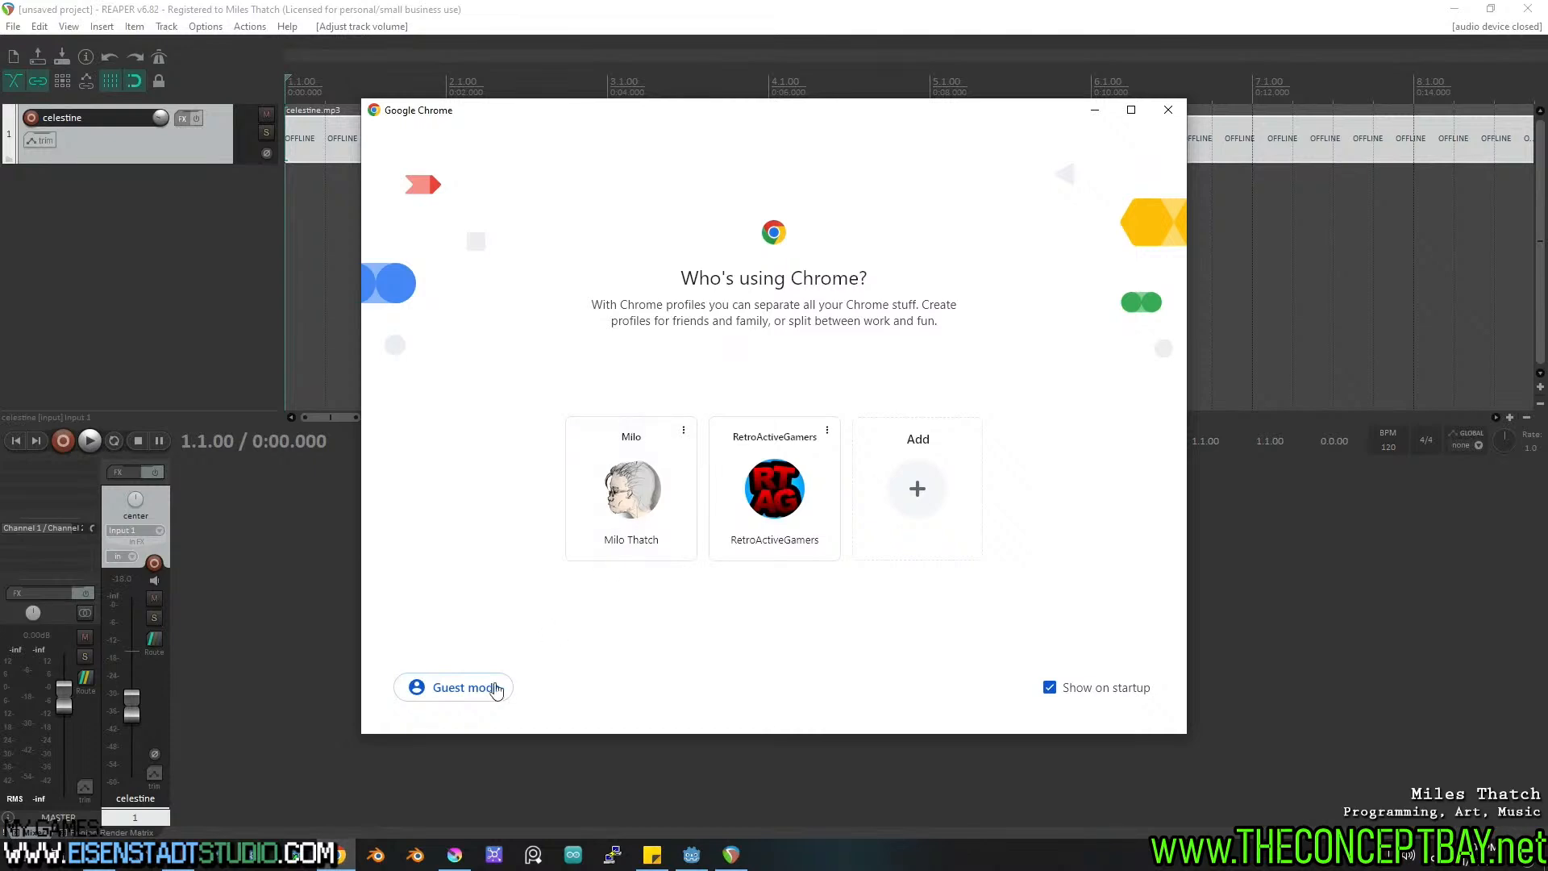
left_click(509, 682)
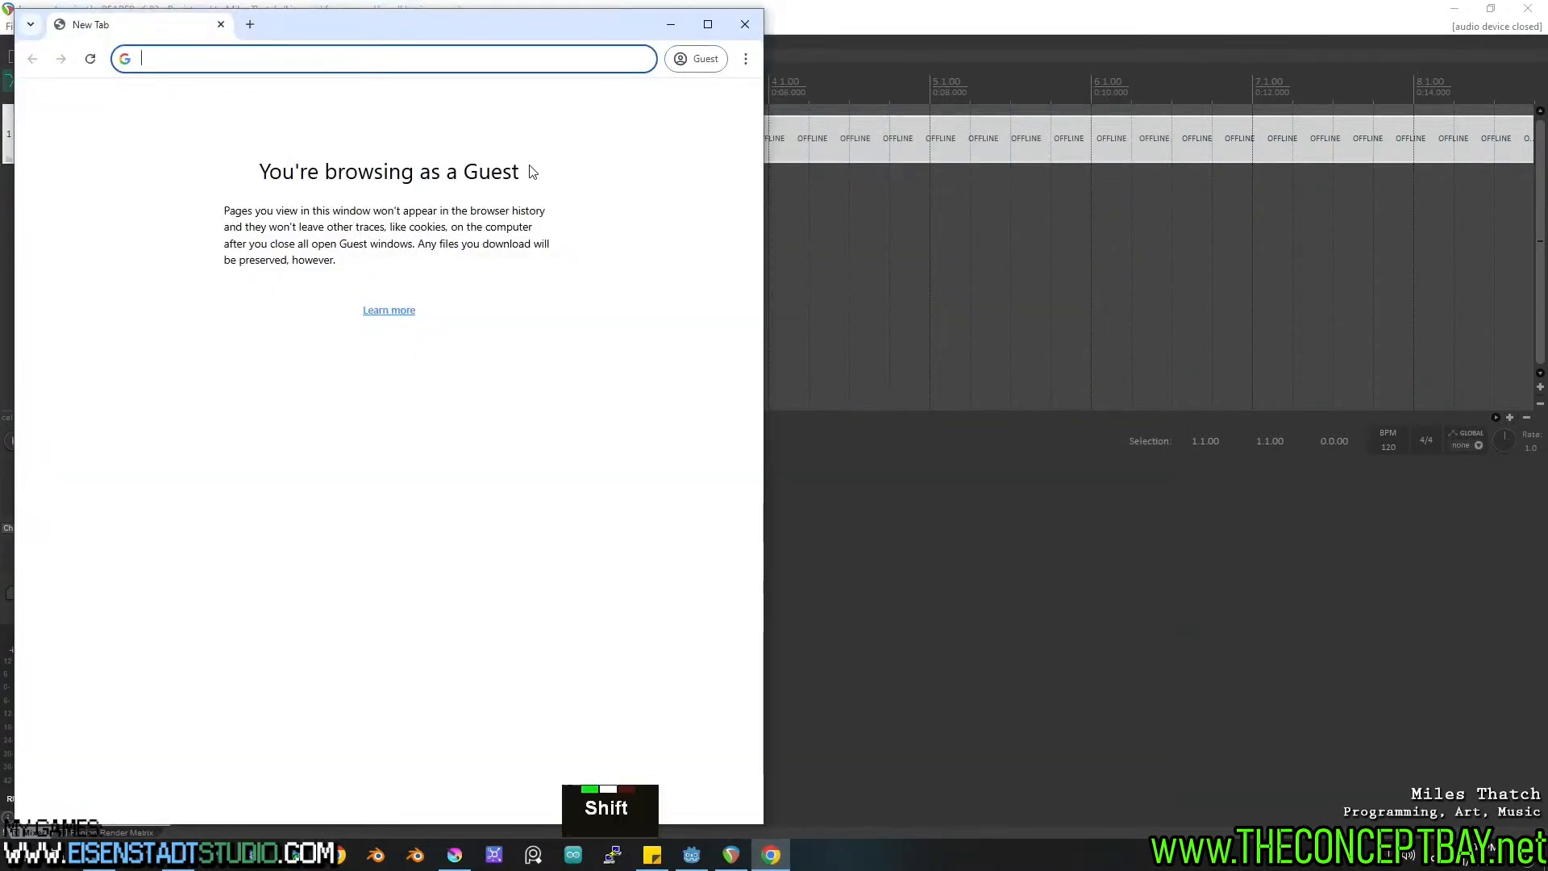
type("Film Audio Mixing Levels")
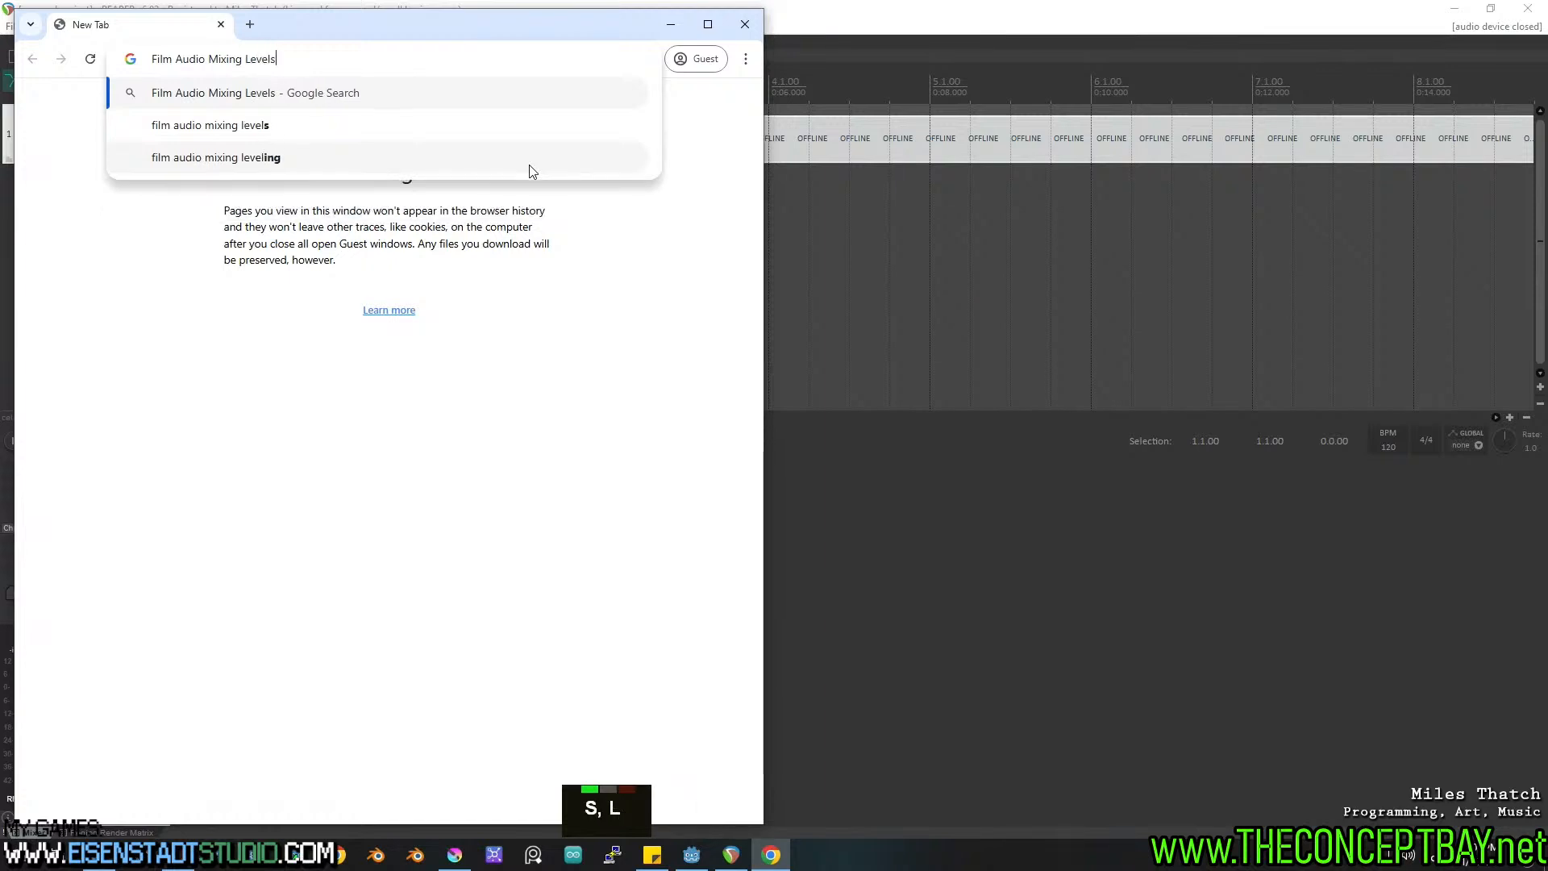
key("Return")
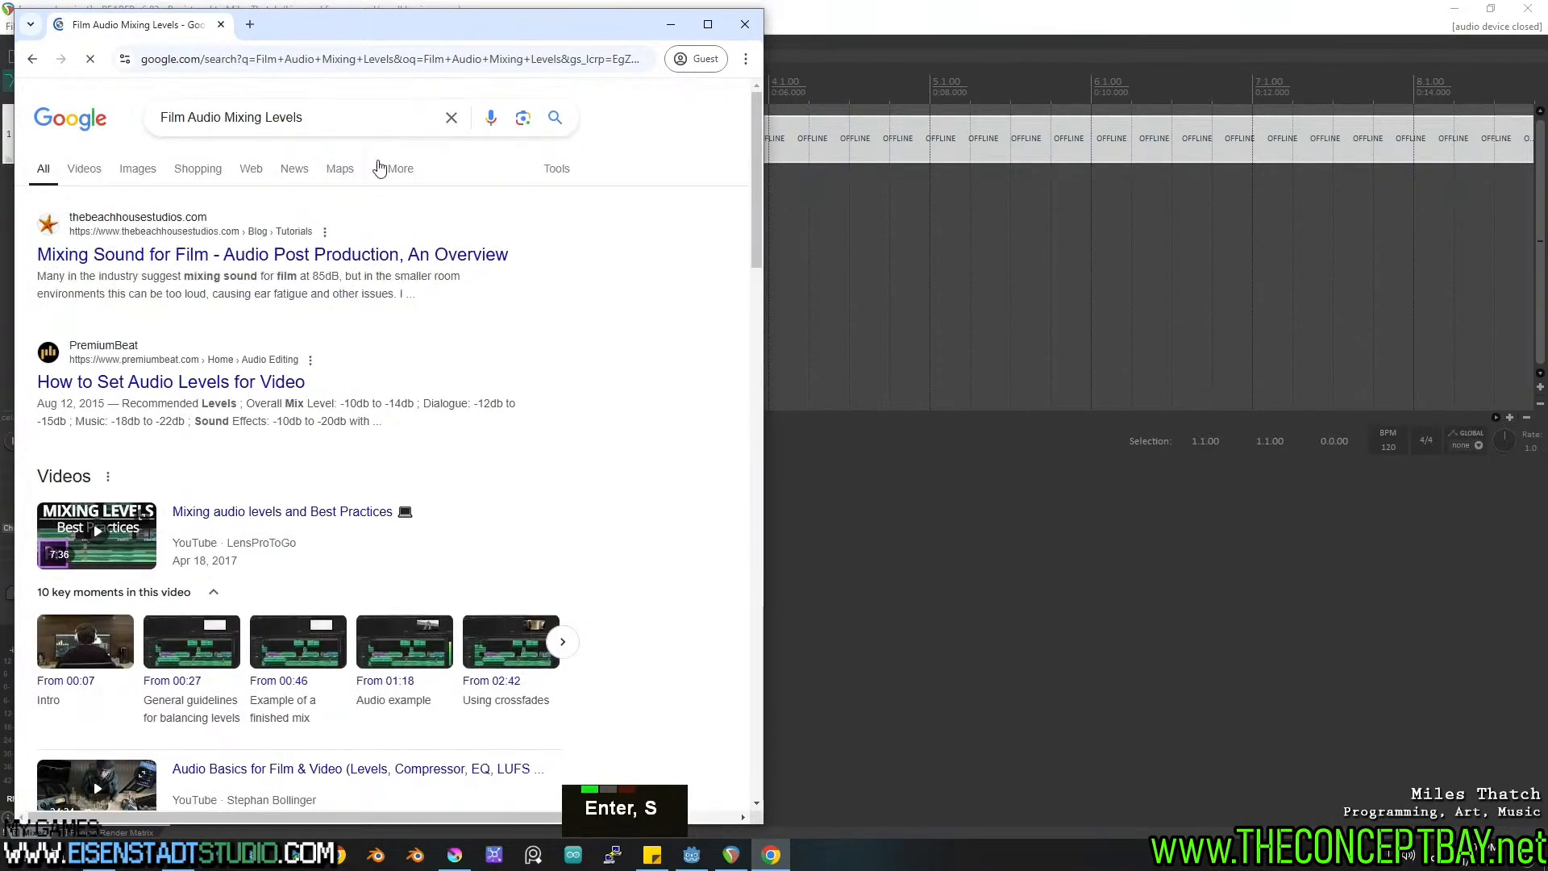
Open PremiumBeat's "How to Set Audio Levels for Video" article in a new tab and read its section on correct audio levels.
middle_click(194, 382)
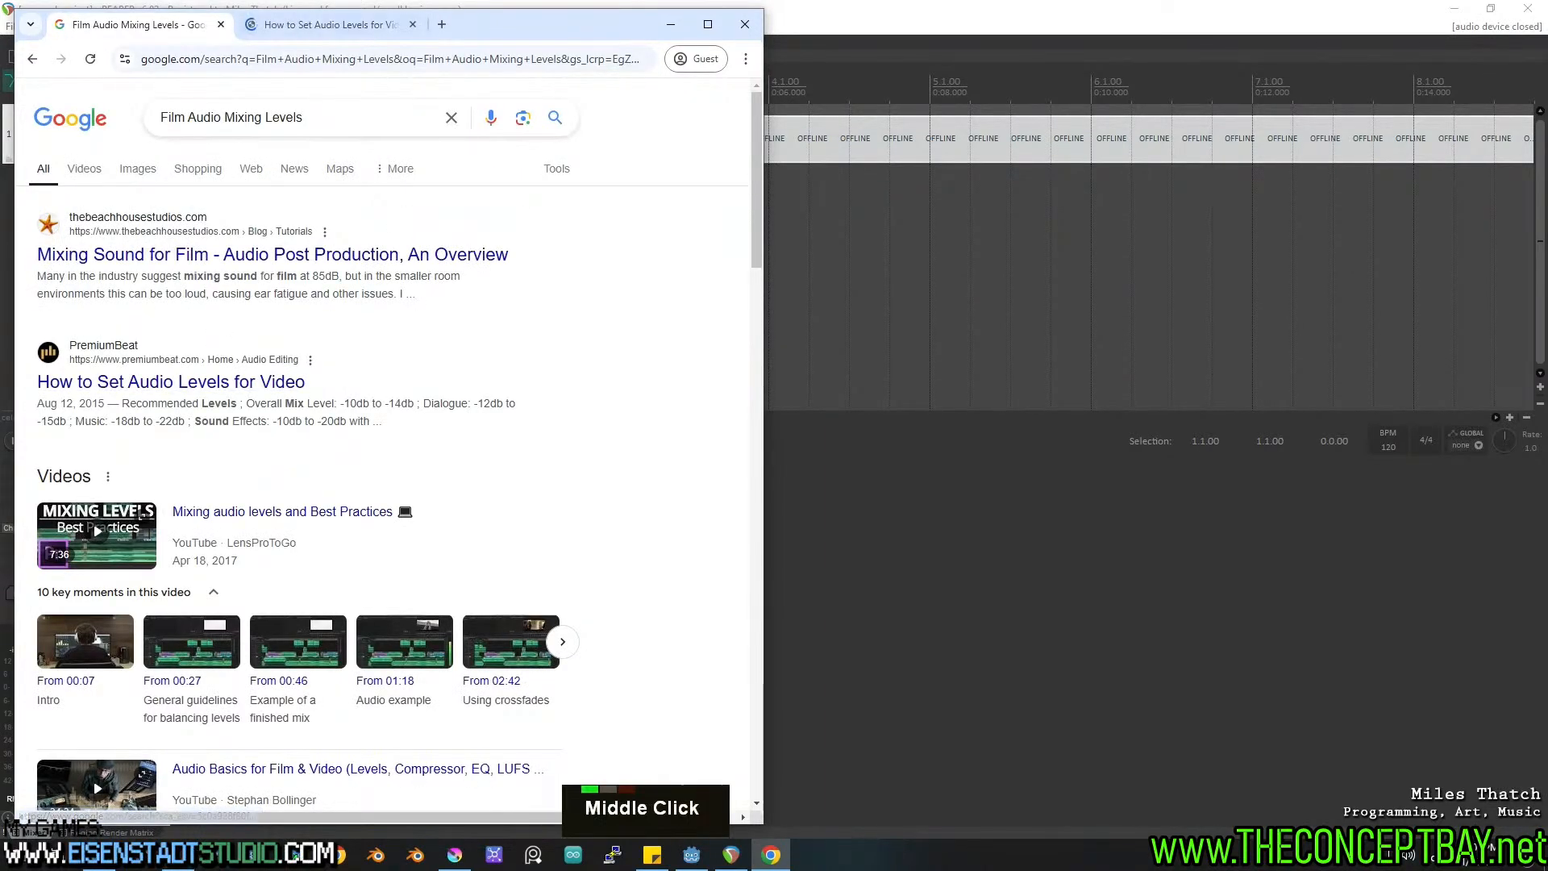
left_click(319, 24)
scroll(351, 144, "down", 5)
scroll(351, 143, "down", 8)
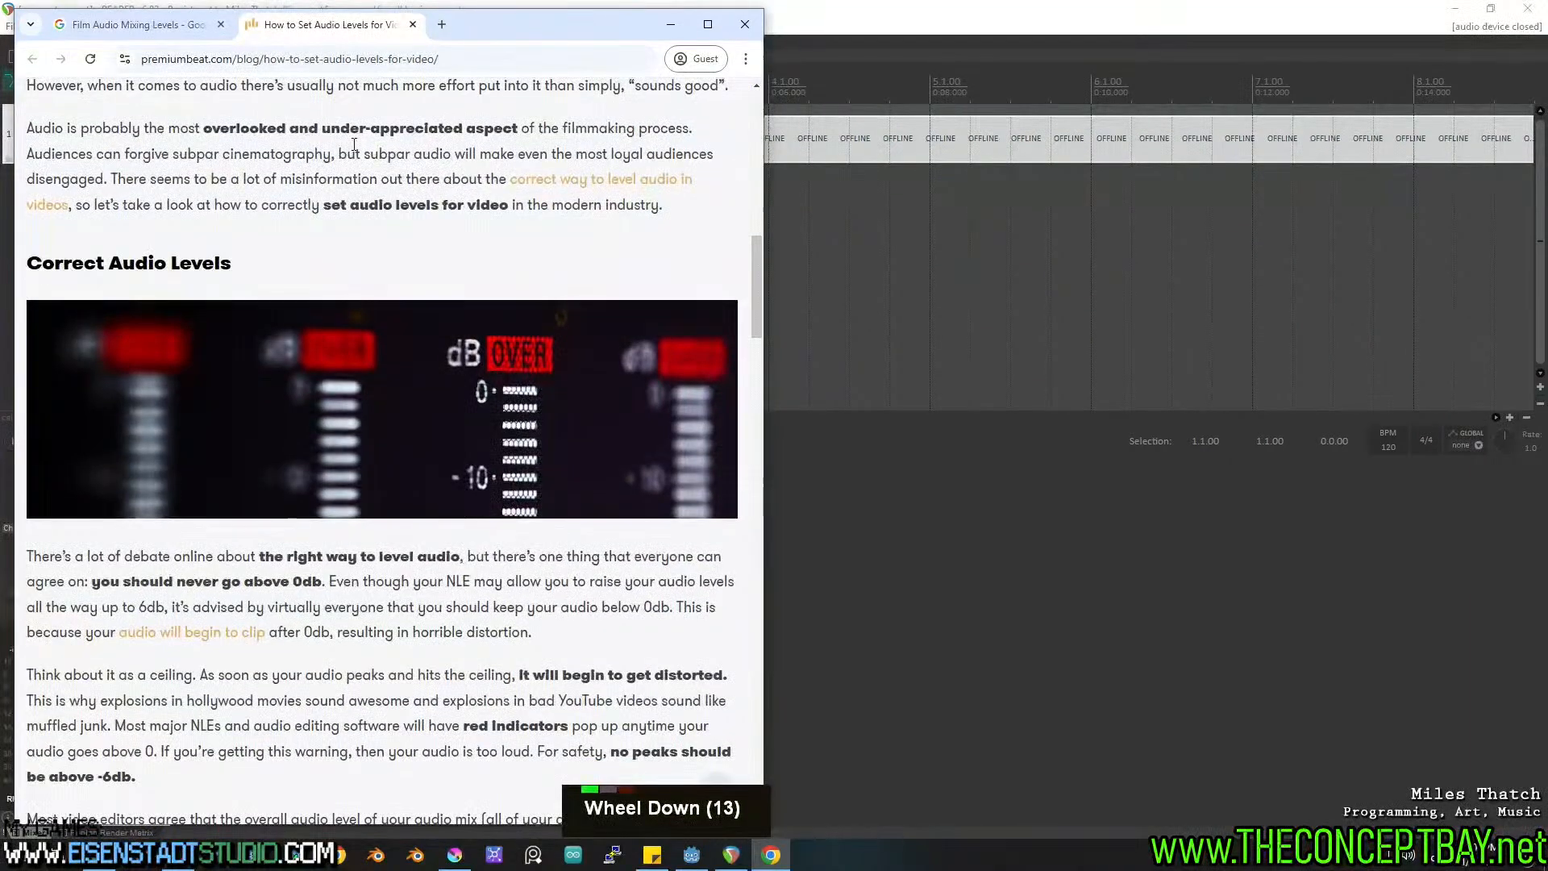
scroll(354, 144, "down", 3)
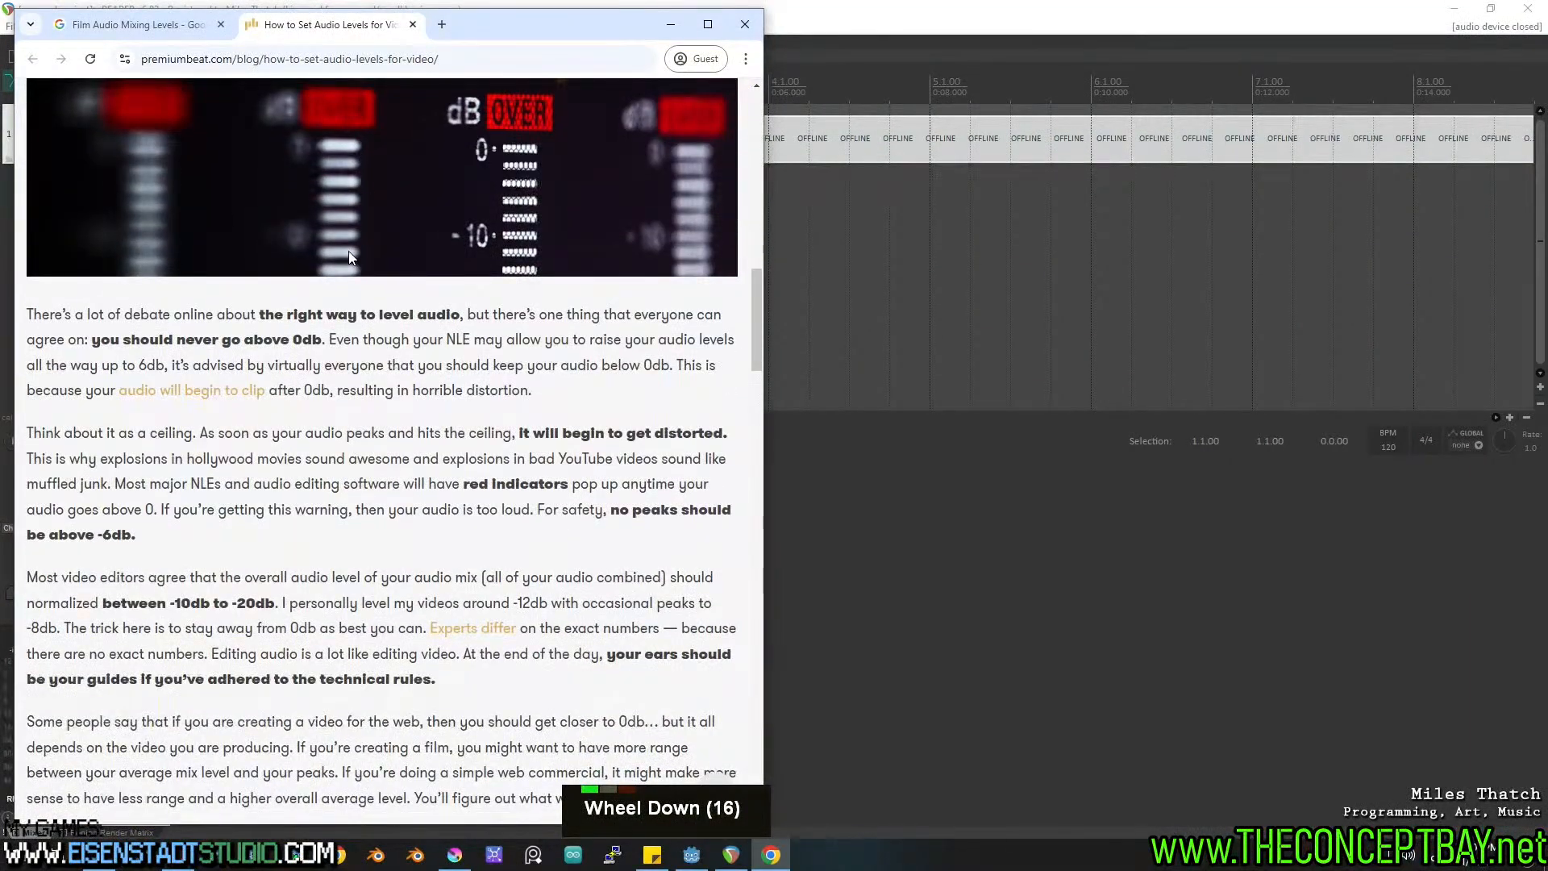
Search the audio levels article for "music" and read the recommended music level.
scroll(348, 250, "down", 2)
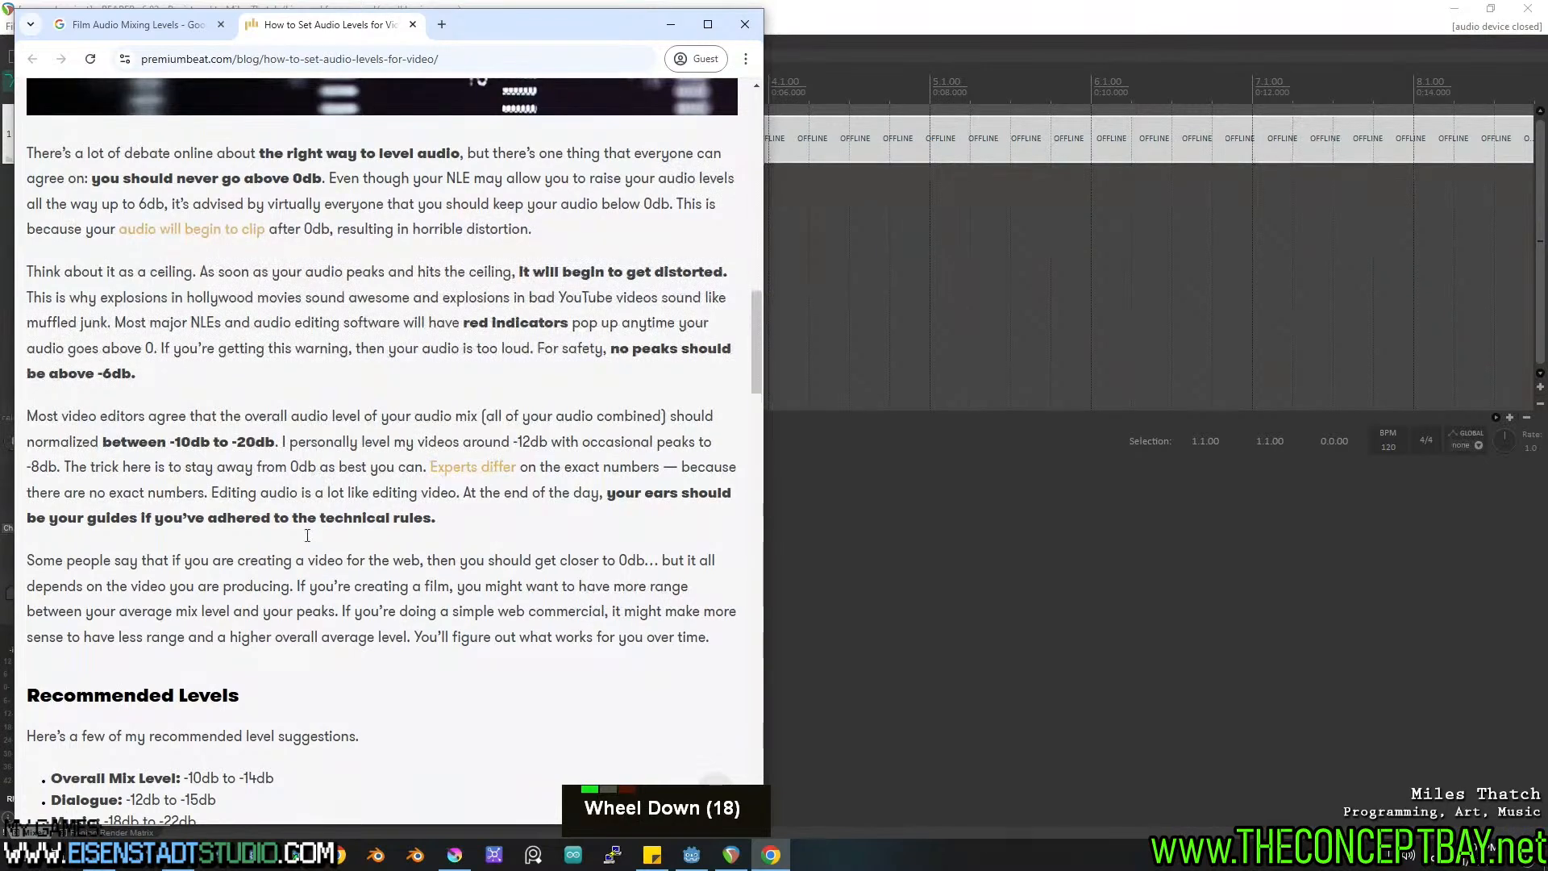
key("ctrl+f")
type("music")
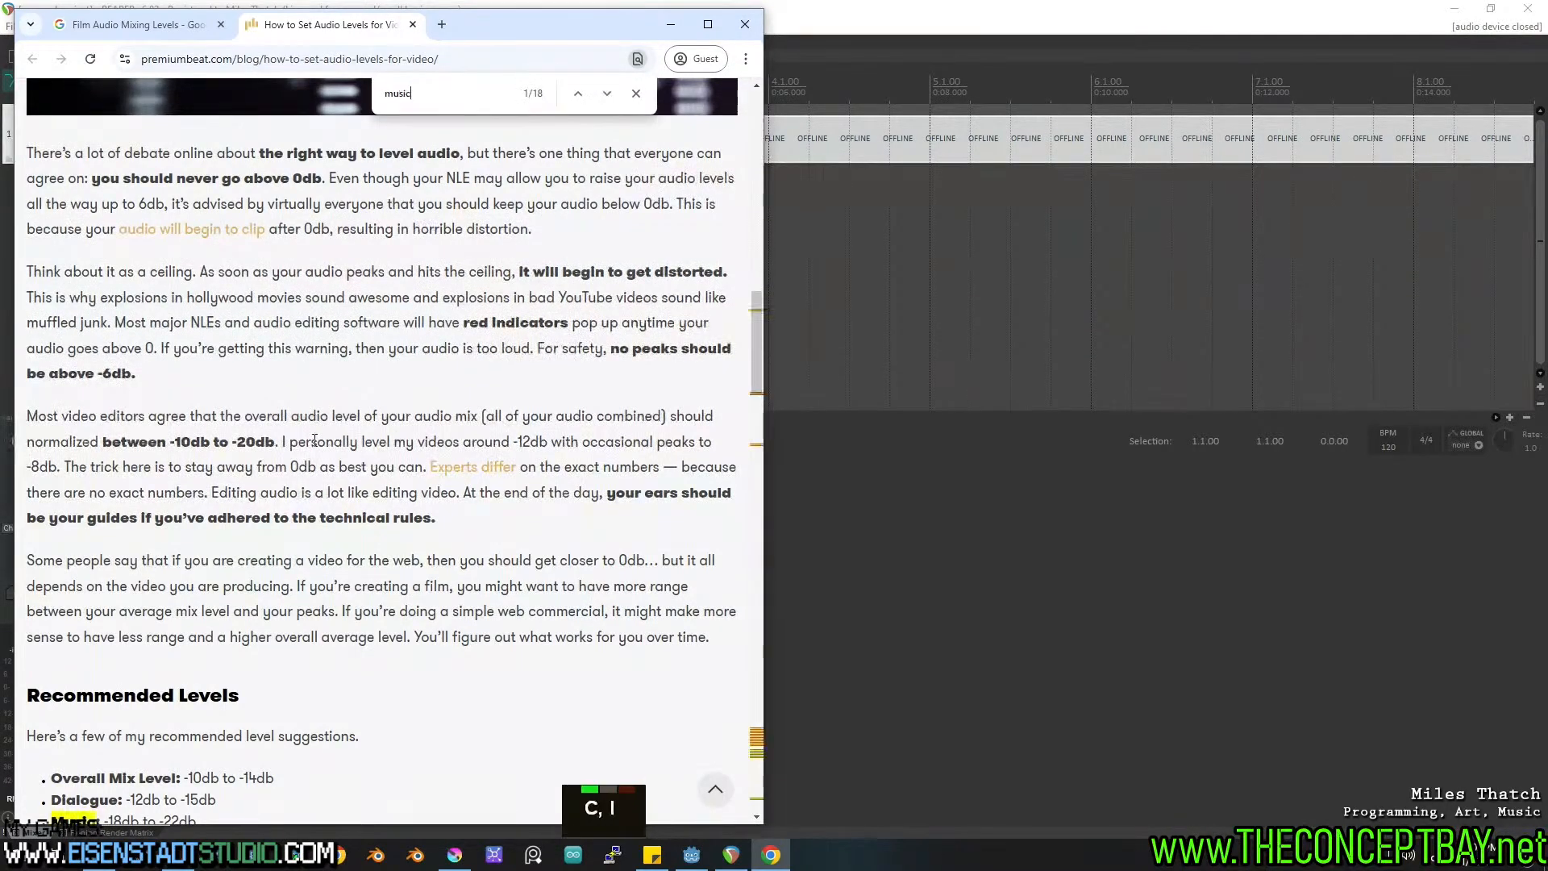
scroll(417, 551, "down", 3)
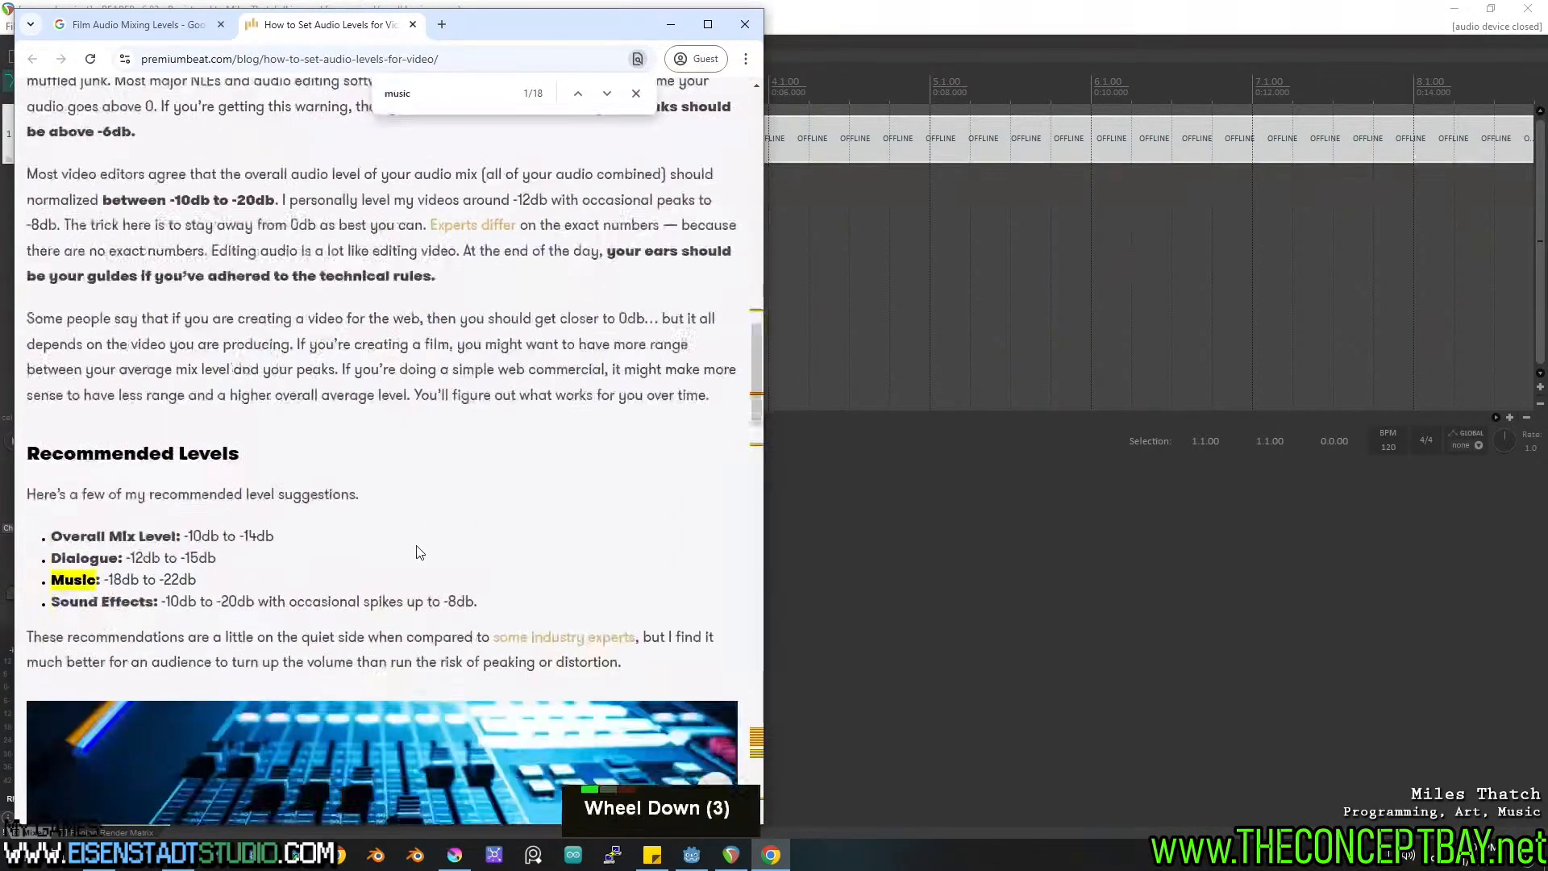
left_click_drag(102, 580, 227, 592)
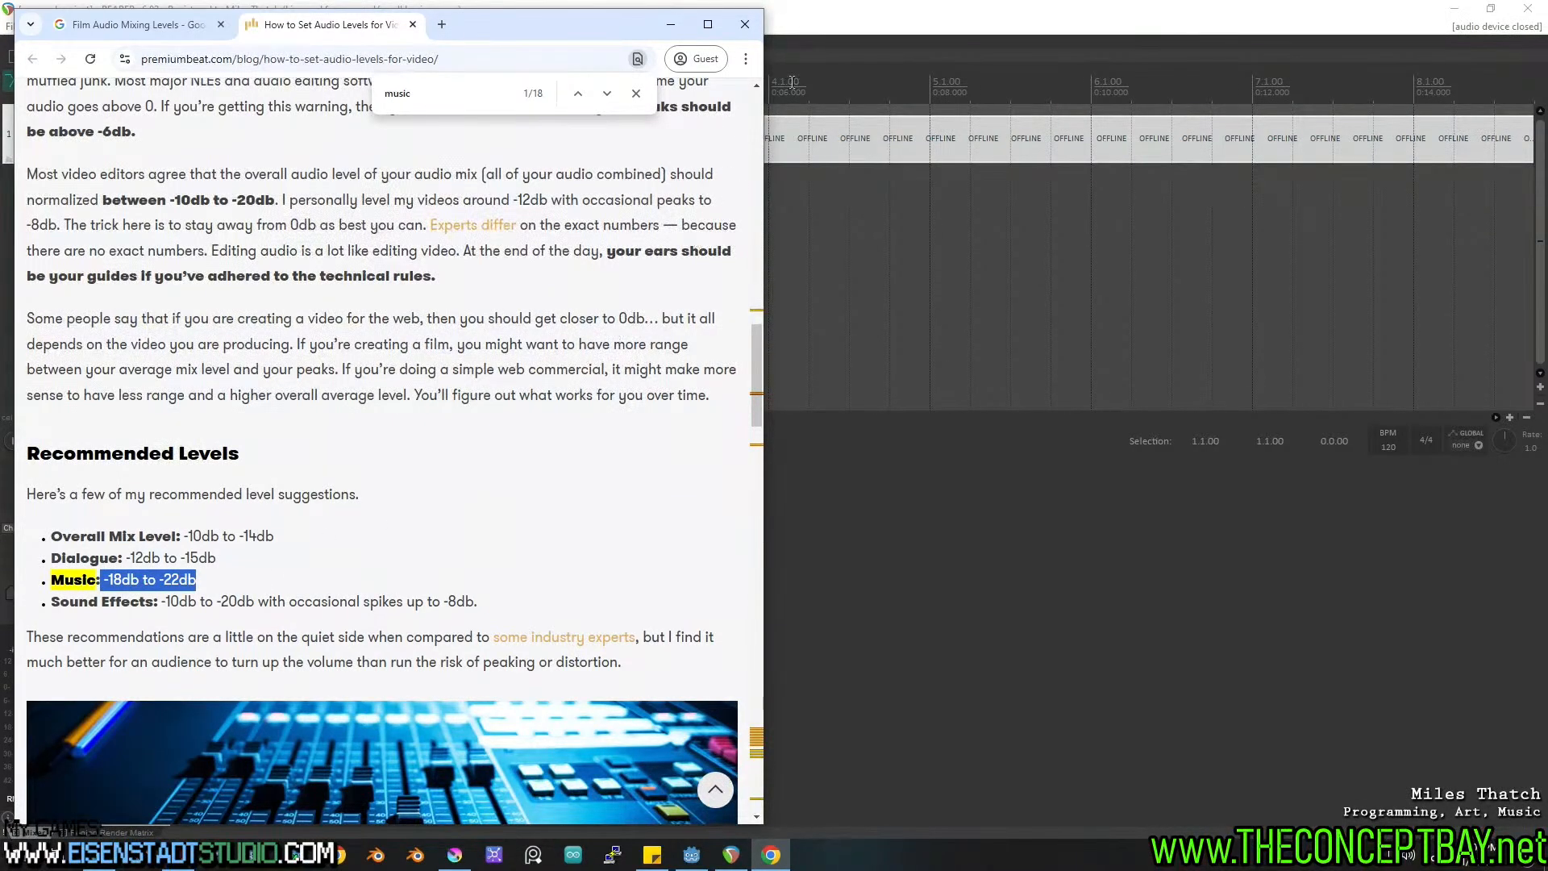
Switch to REAPER and set the celestine track's volume to -20.5 dB while playing it back.
left_click(838, 30)
scroll(133, 716, "down", 3)
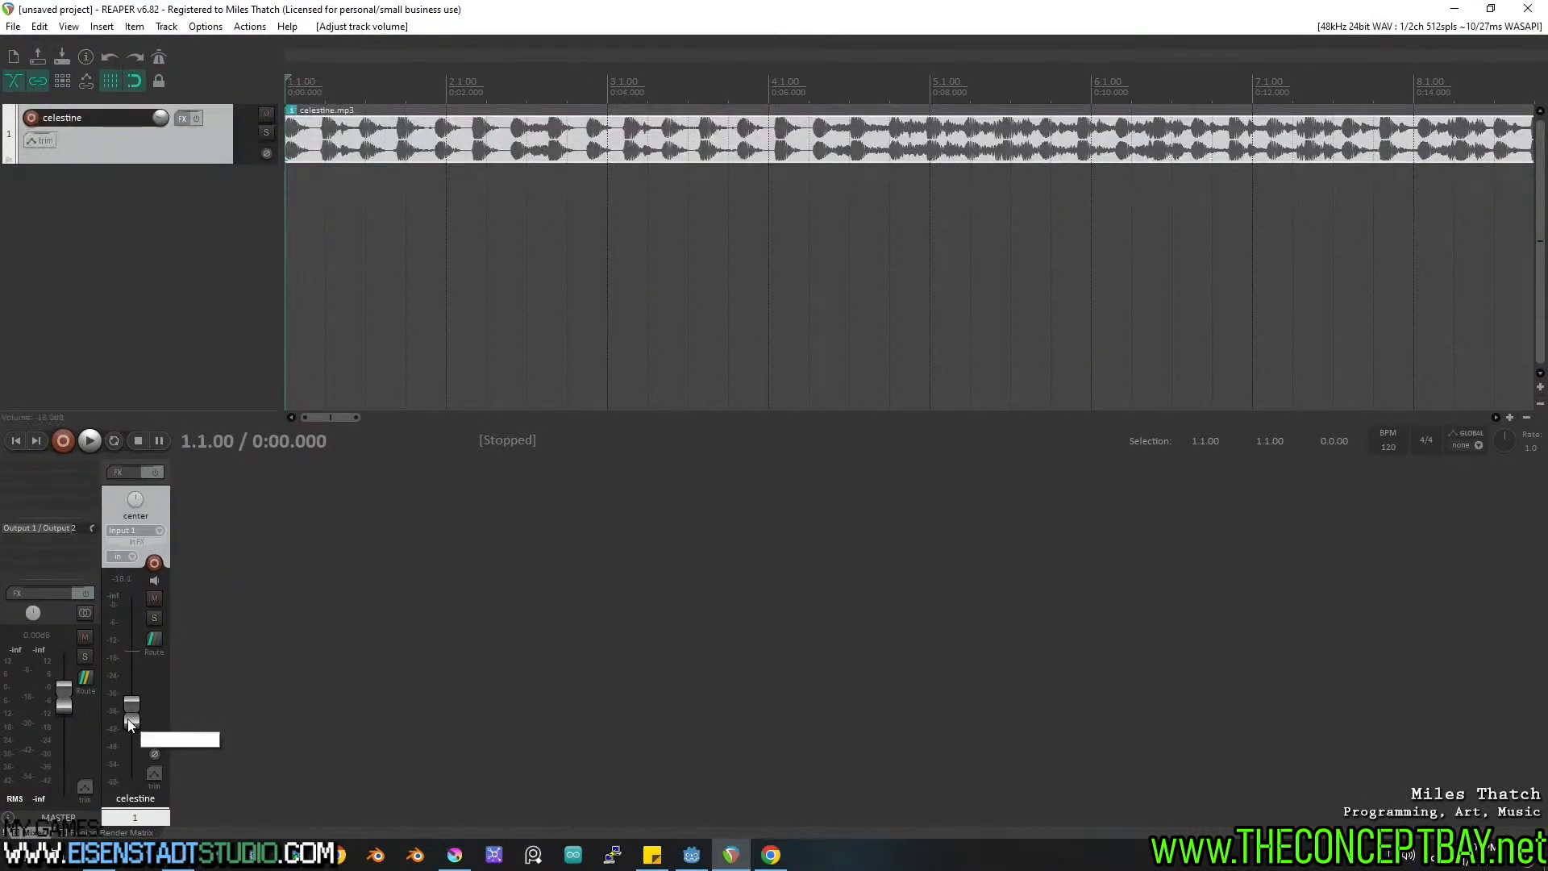
key("space")
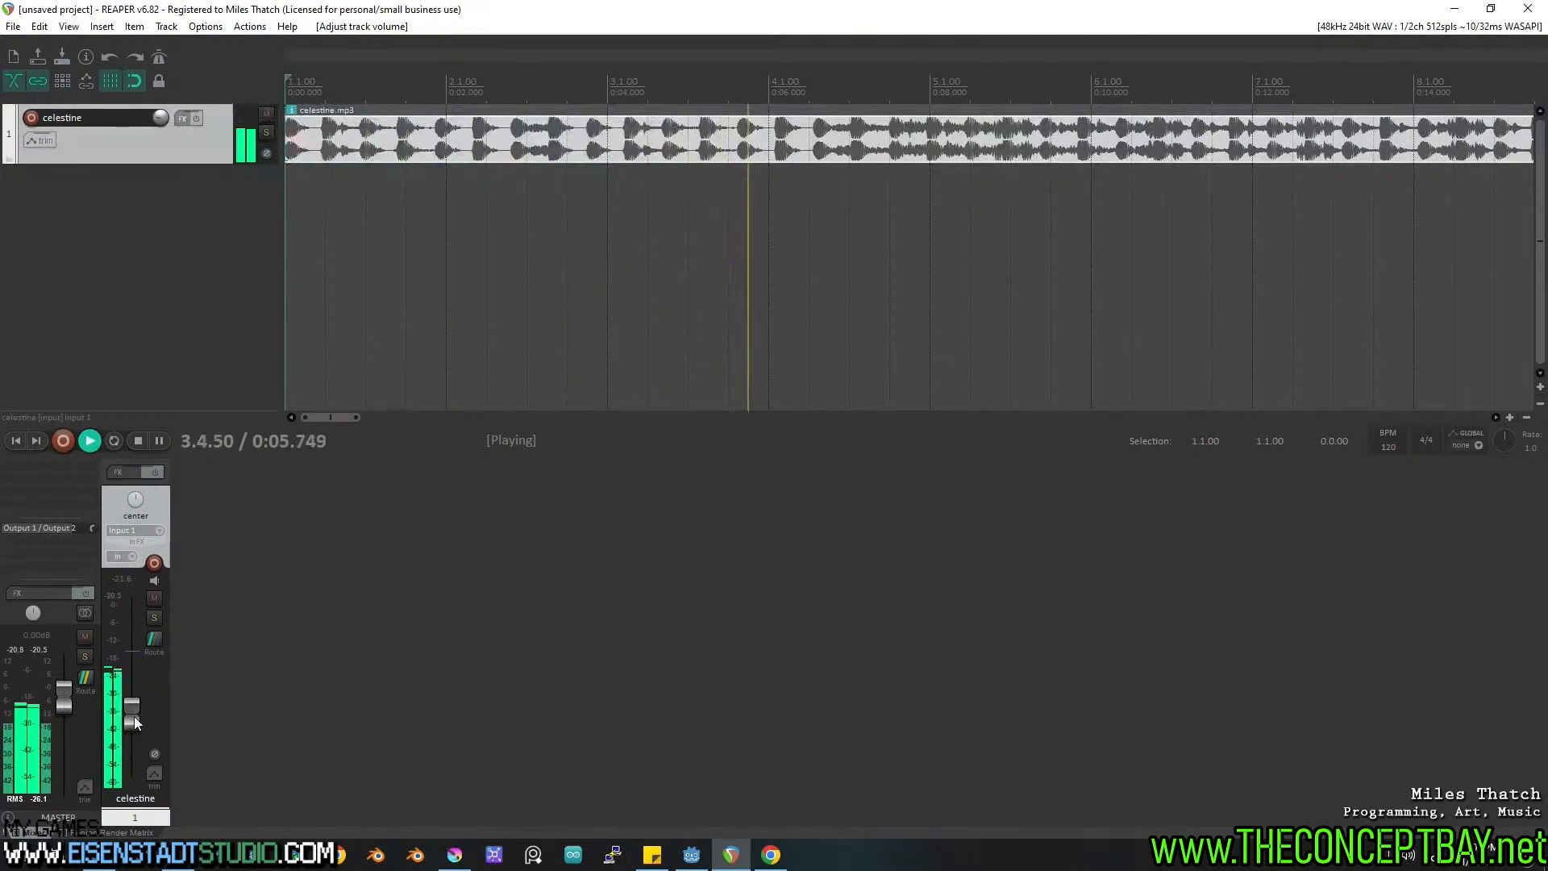
scroll(133, 713, "up", 1)
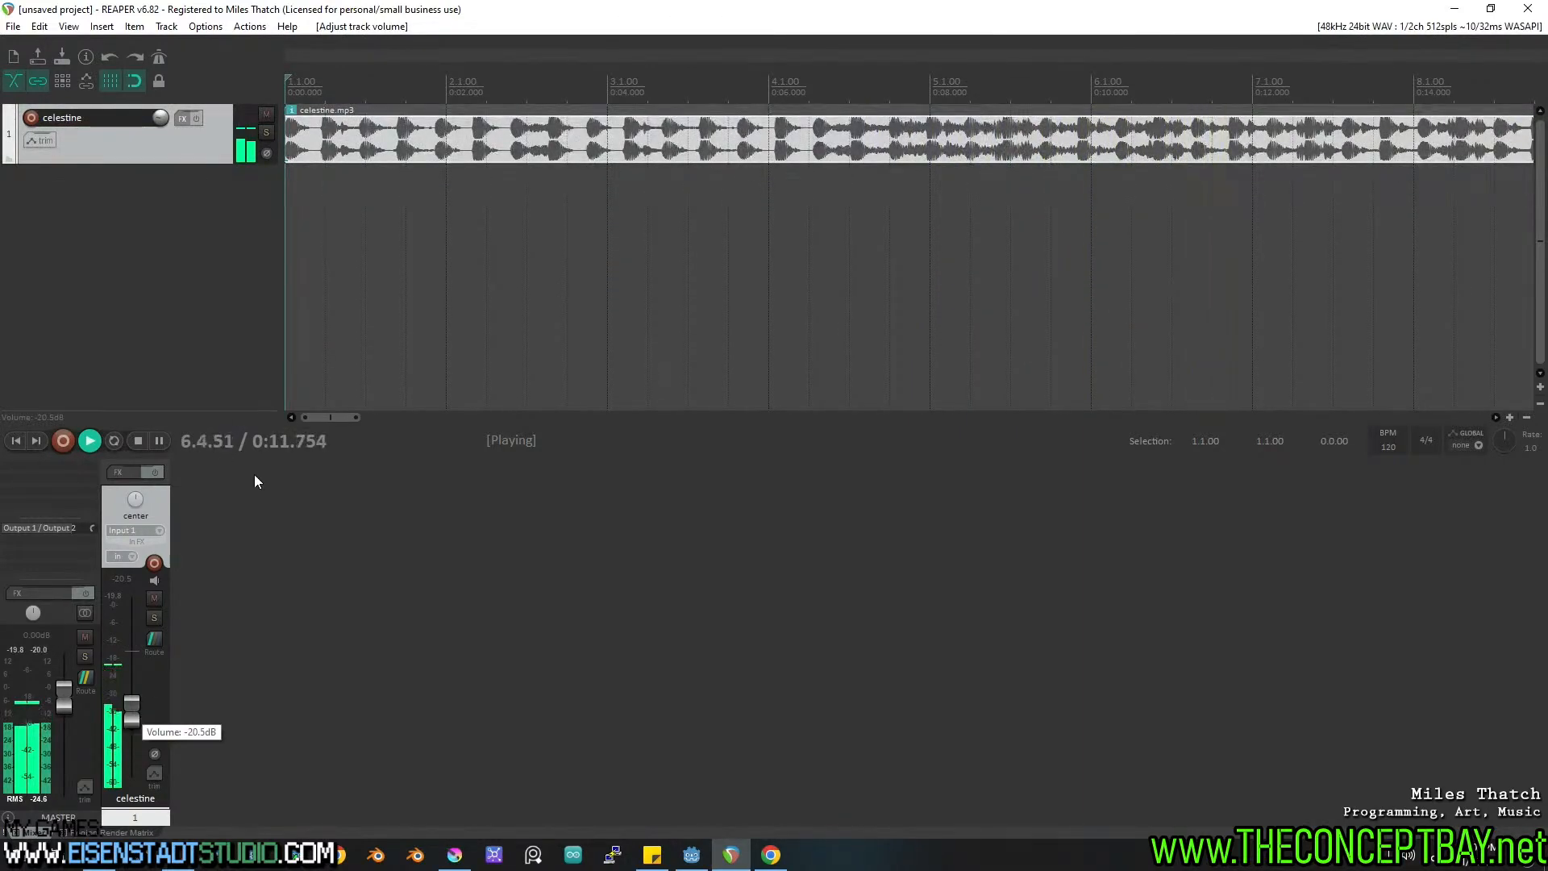
Fit the whole celestine item in the timeline and play it from several positions to check its levels.
left_click_drag(358, 417, 1177, 411)
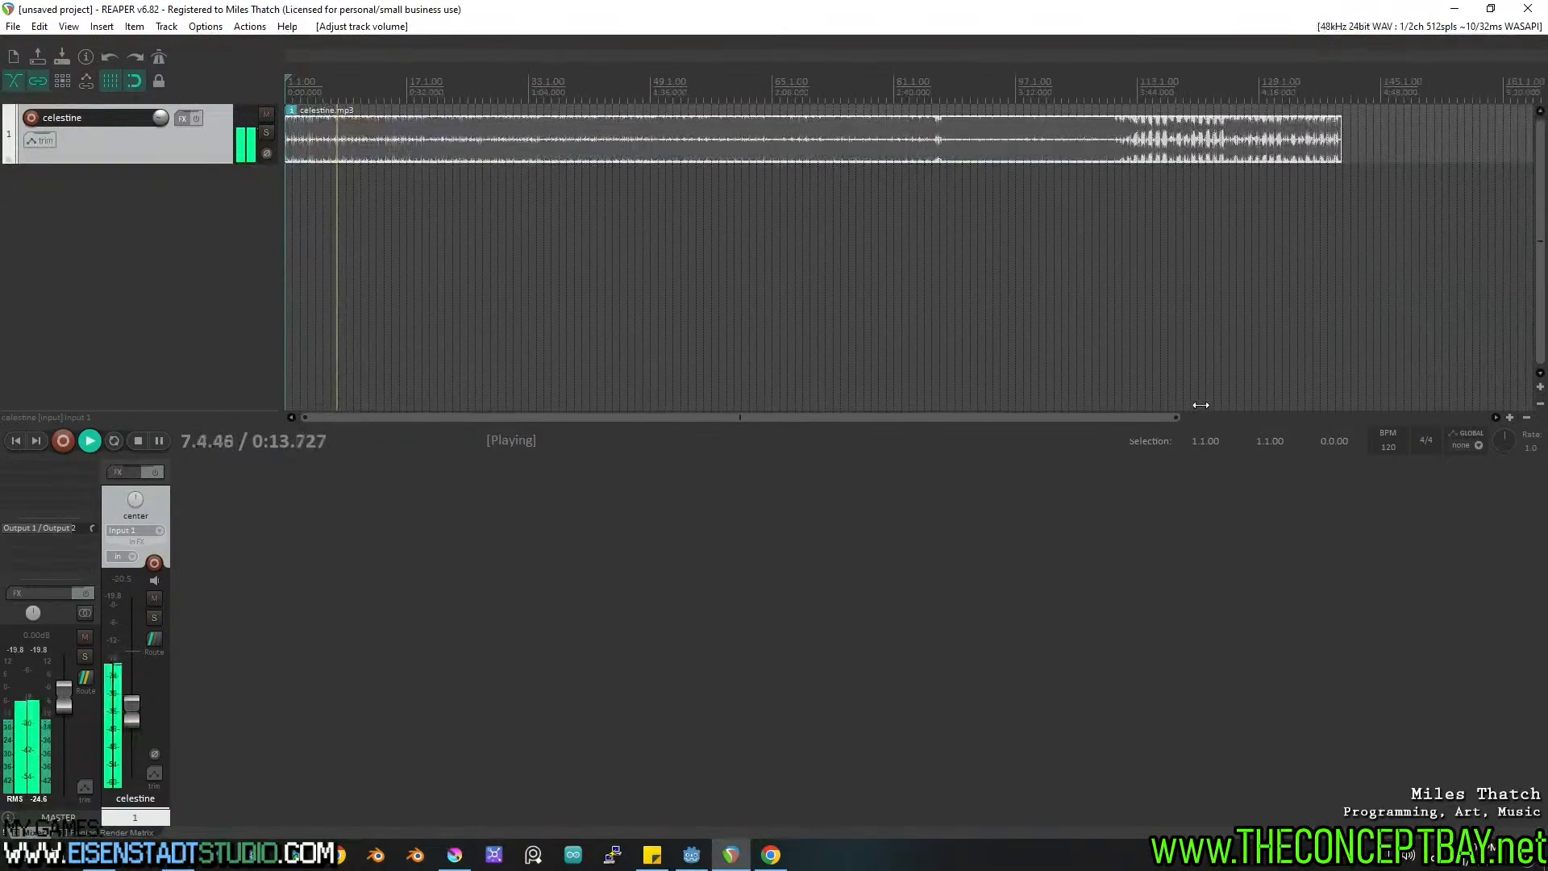
left_click(529, 86)
left_click(589, 90)
left_click(710, 93)
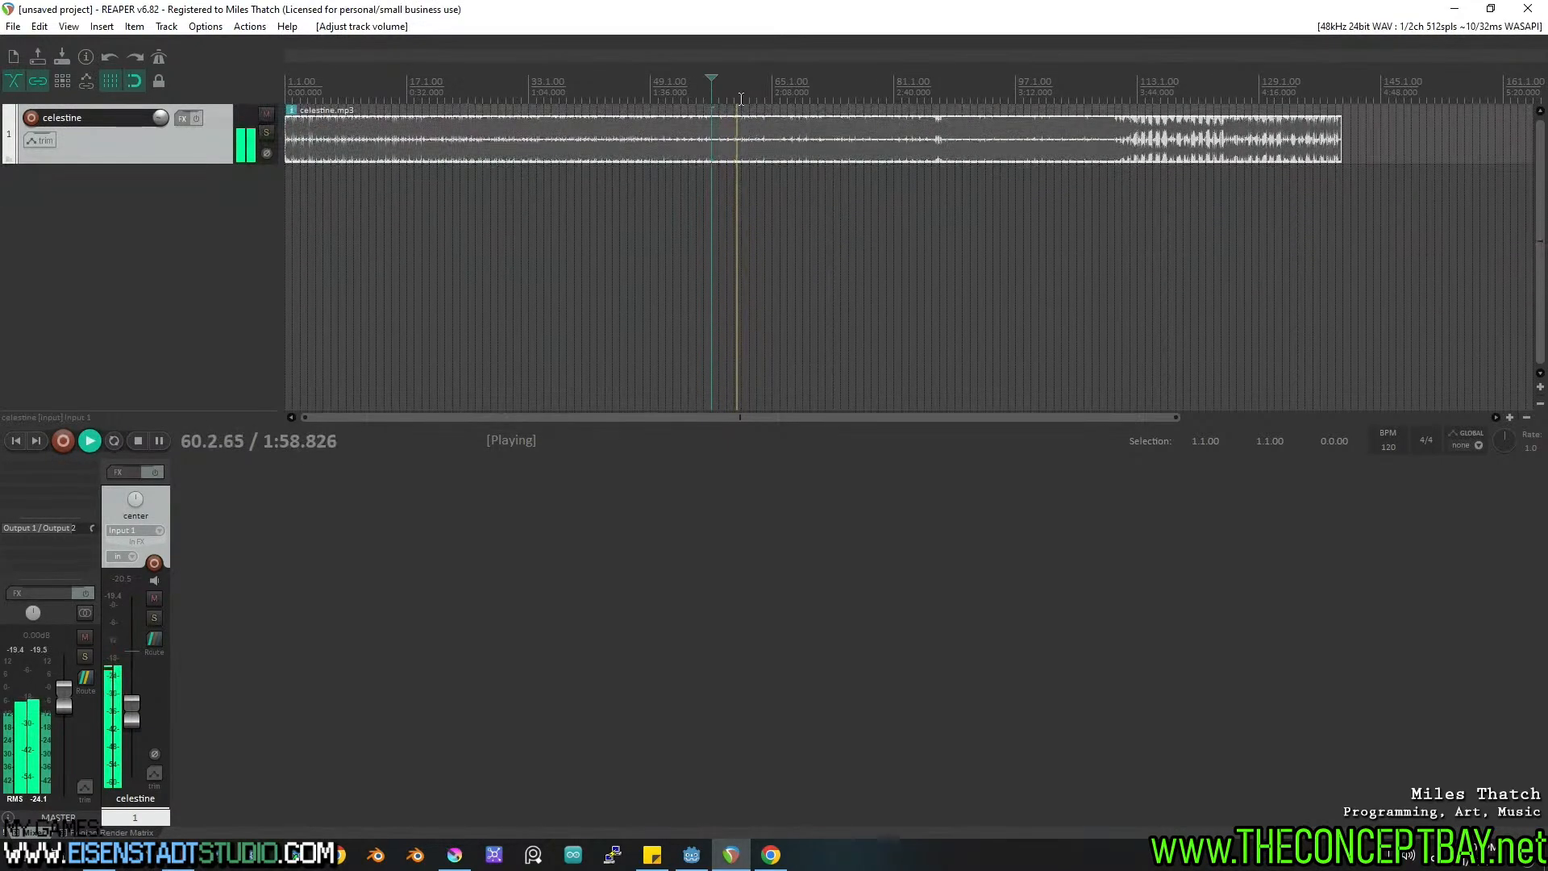
key("space")
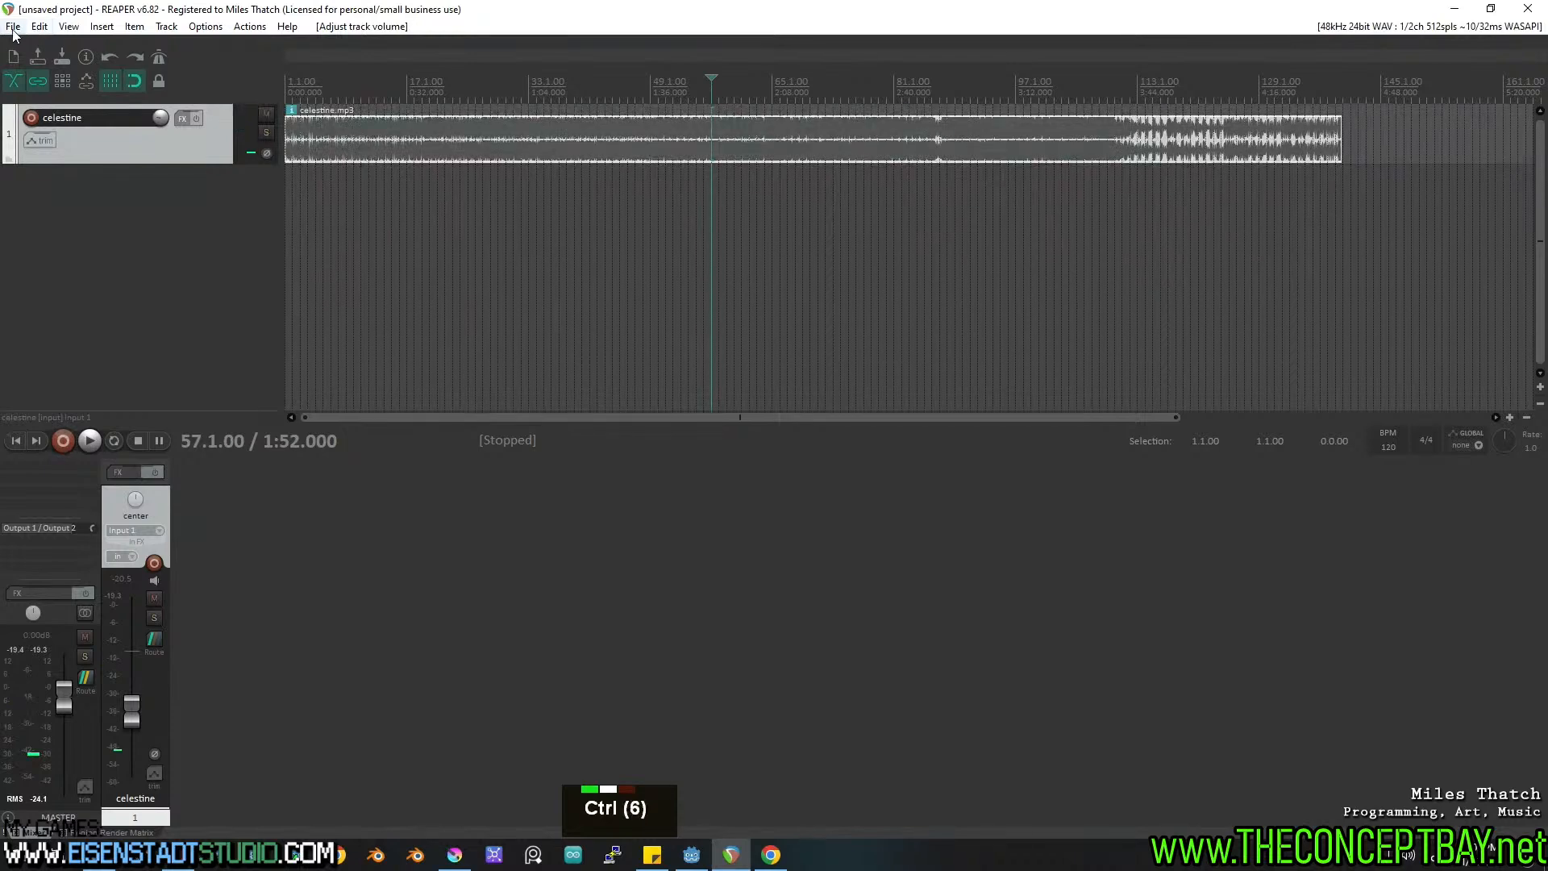
Set the time selection to span the whole celestine.mp3 item.
double_click(1270, 149)
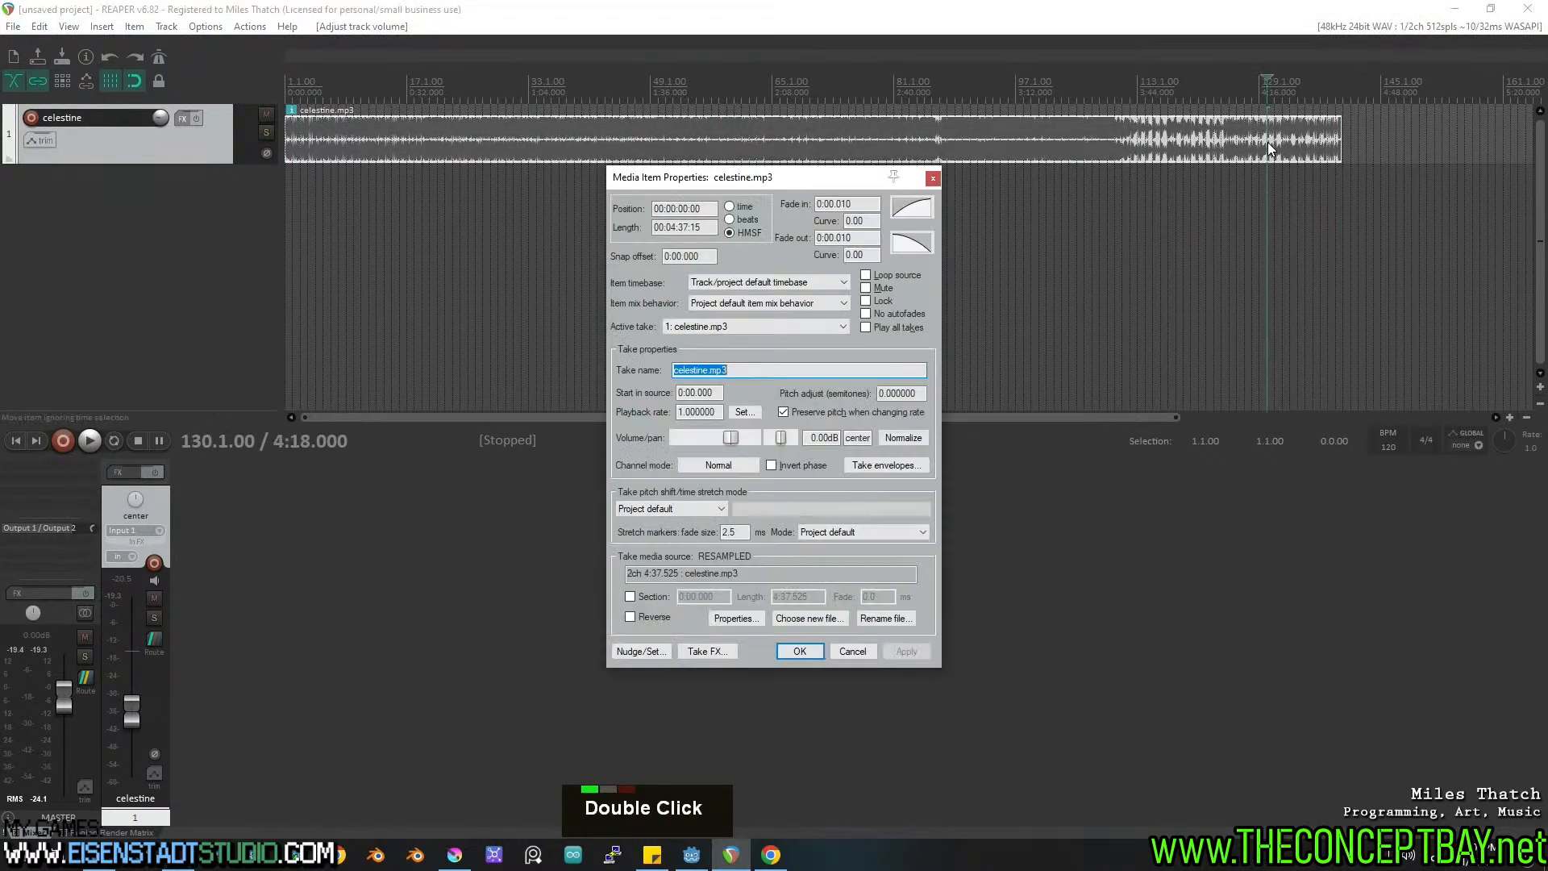
left_click(940, 162)
double_click(1028, 143, "shift")
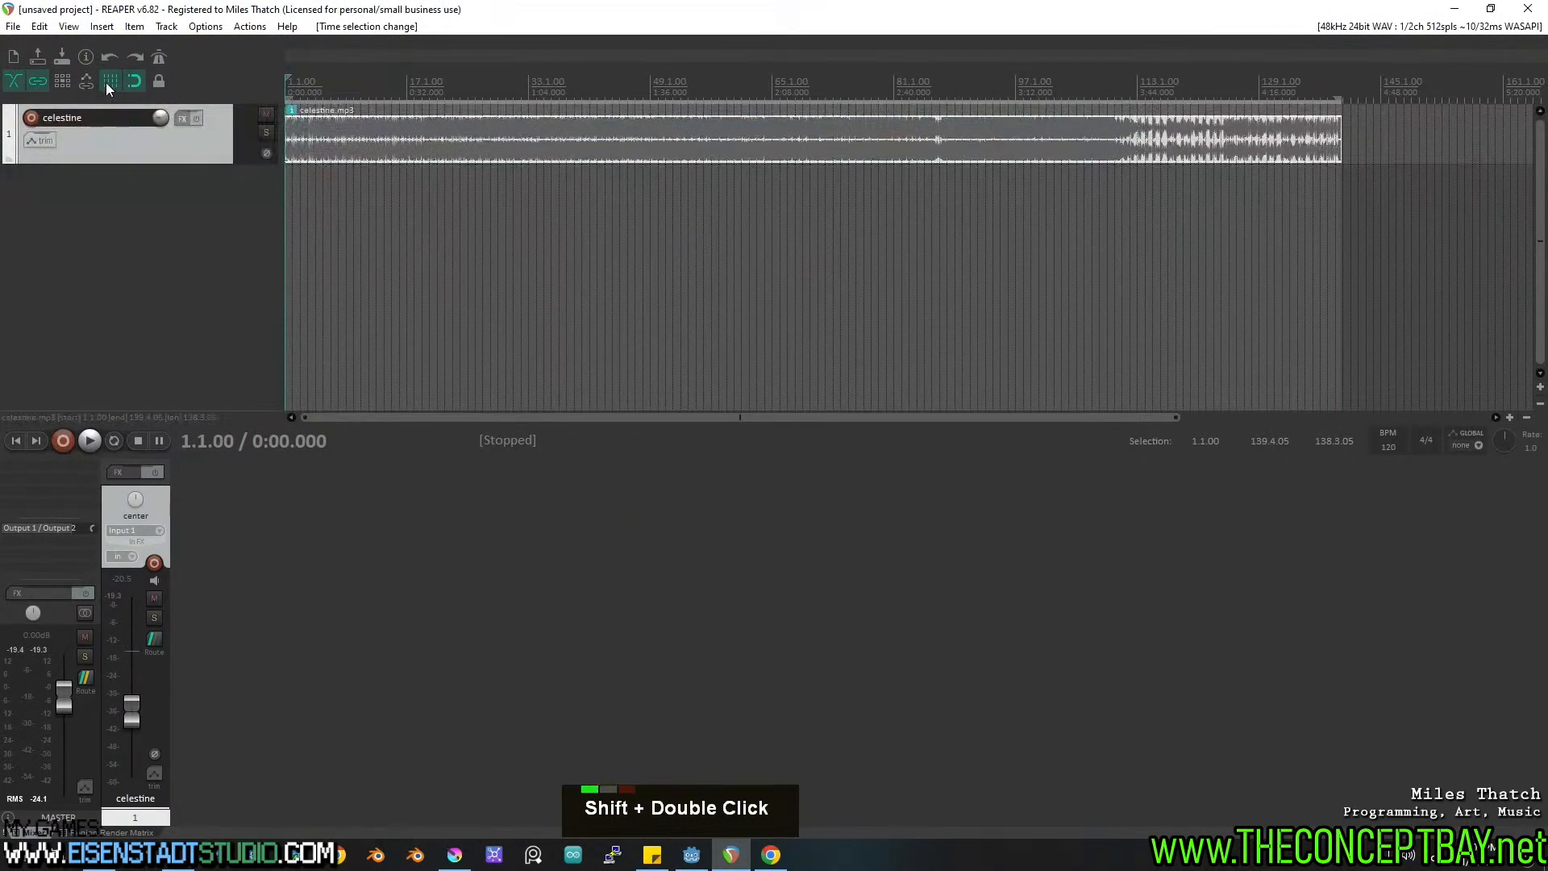
Open the project's render settings and set the render bounds to Time selection.
left_click(12, 26)
left_click(89, 287)
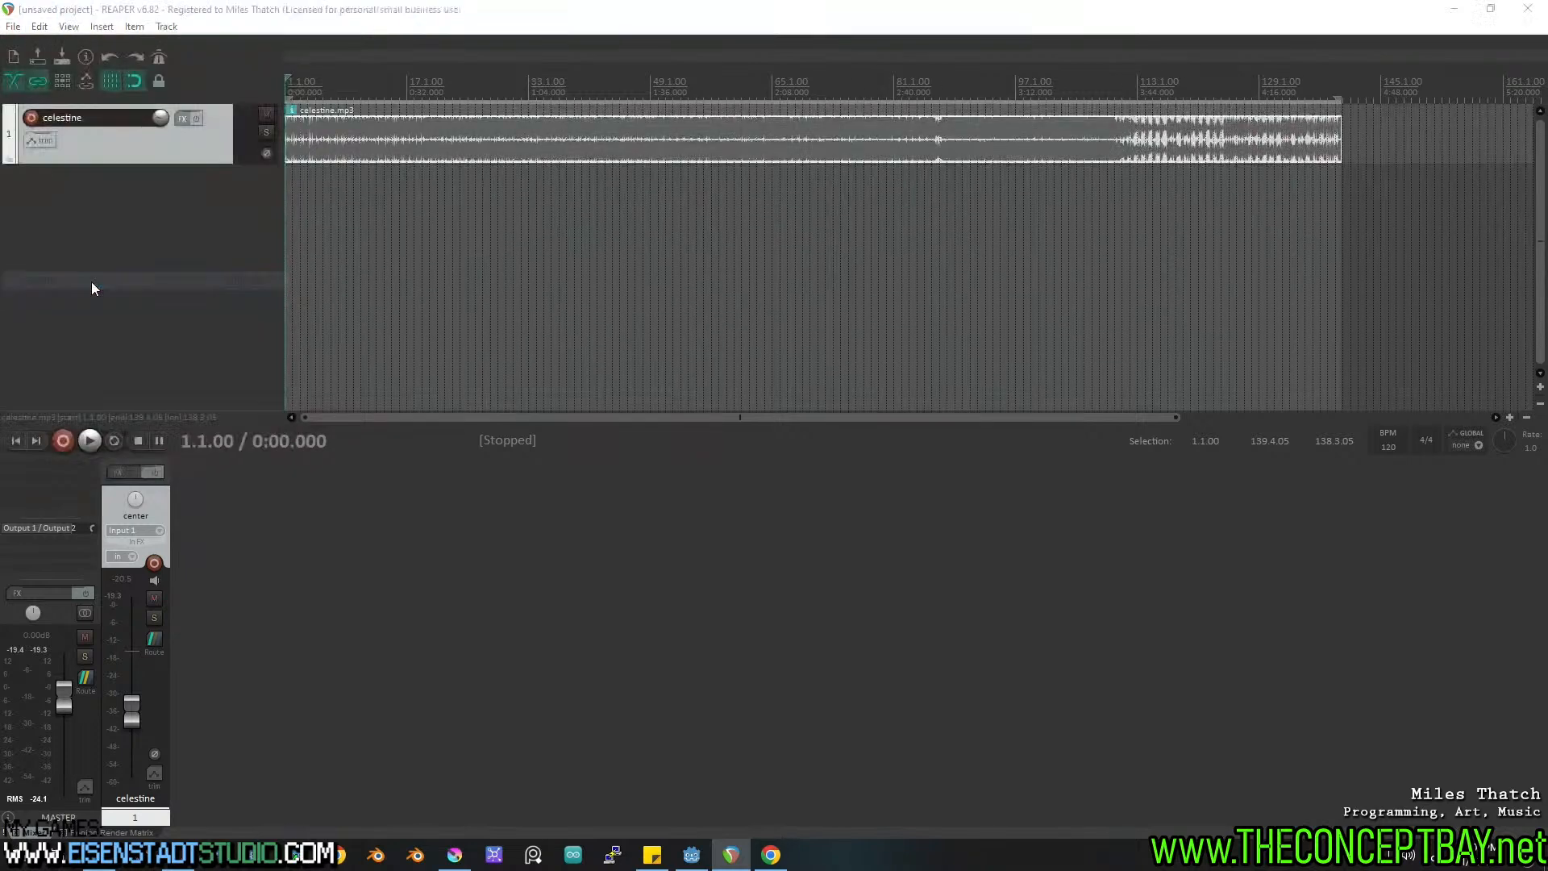
left_click(730, 101)
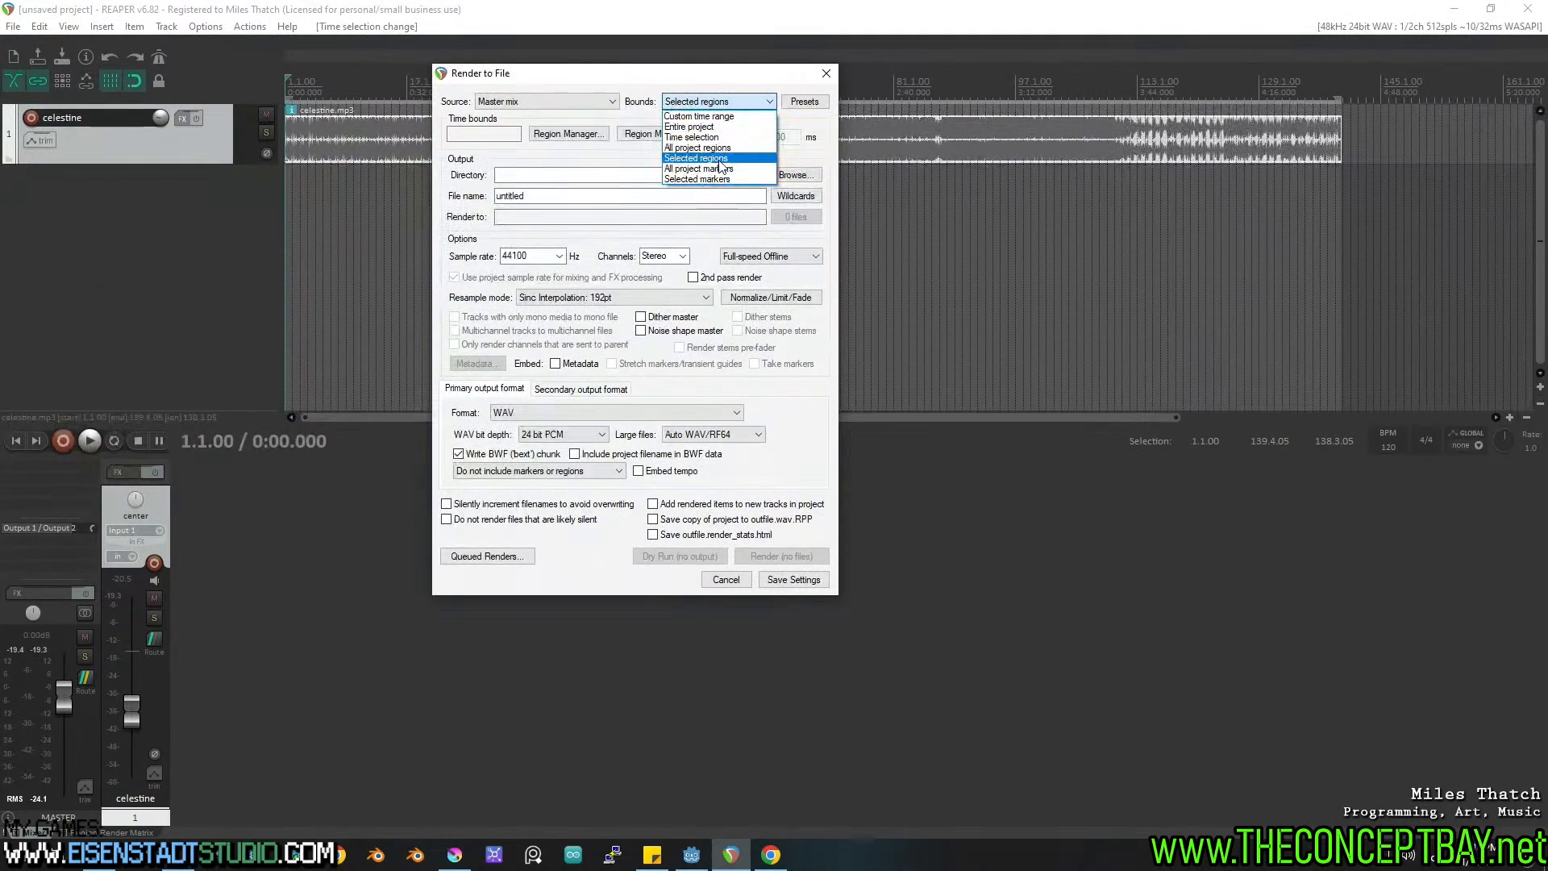
left_click(691, 137)
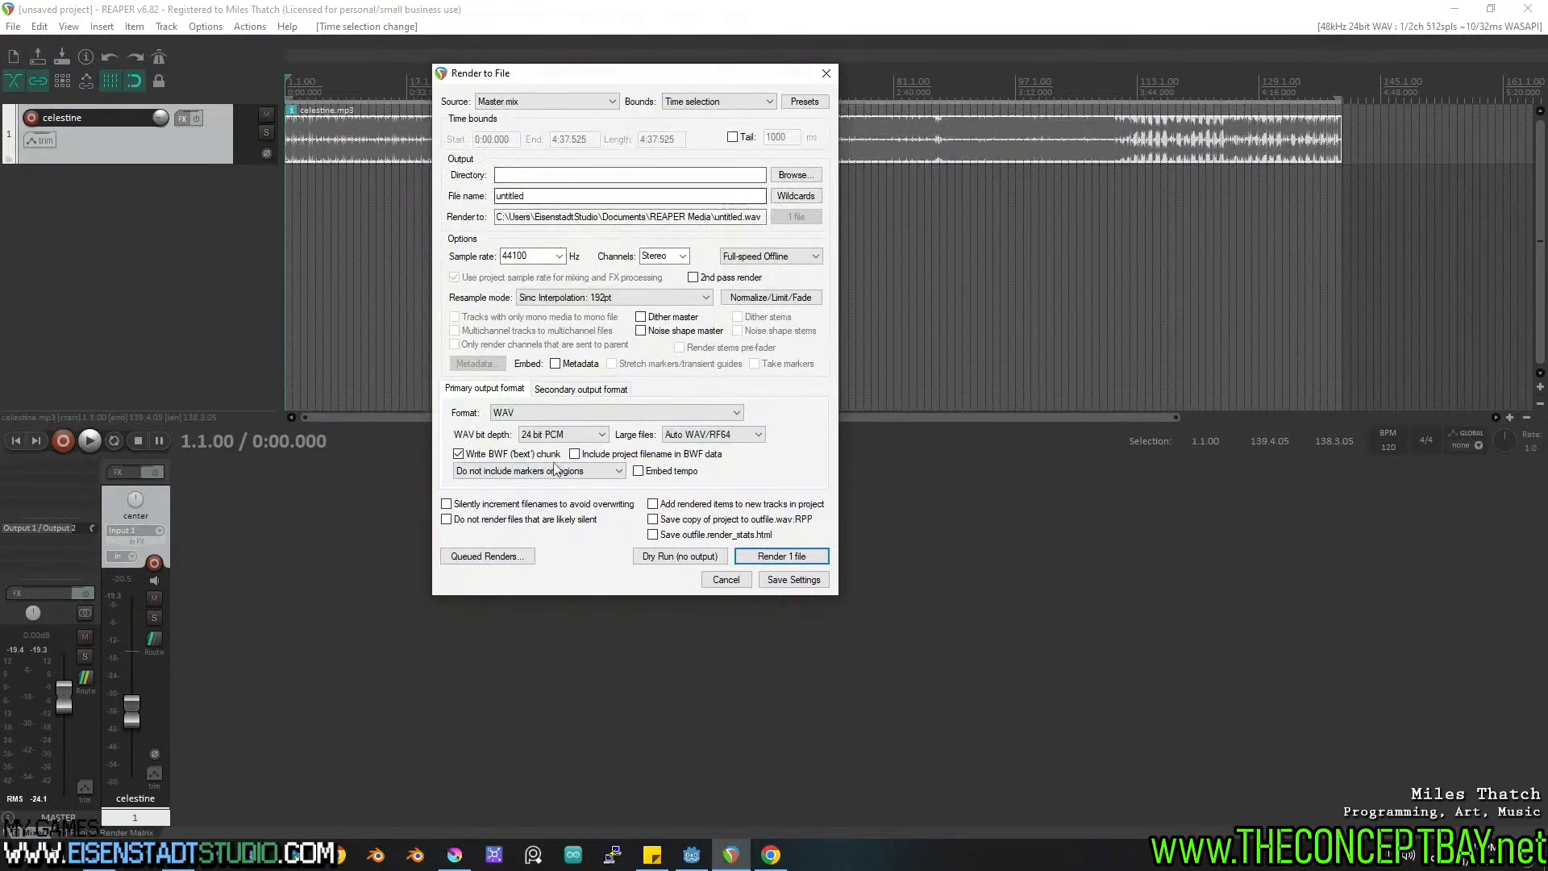
Copy the music folder's path from File Explorer and set the render directory to D:\Eisenstadt Studio\2023\rtag_rise\engine\audio\music.
left_click(135, 857)
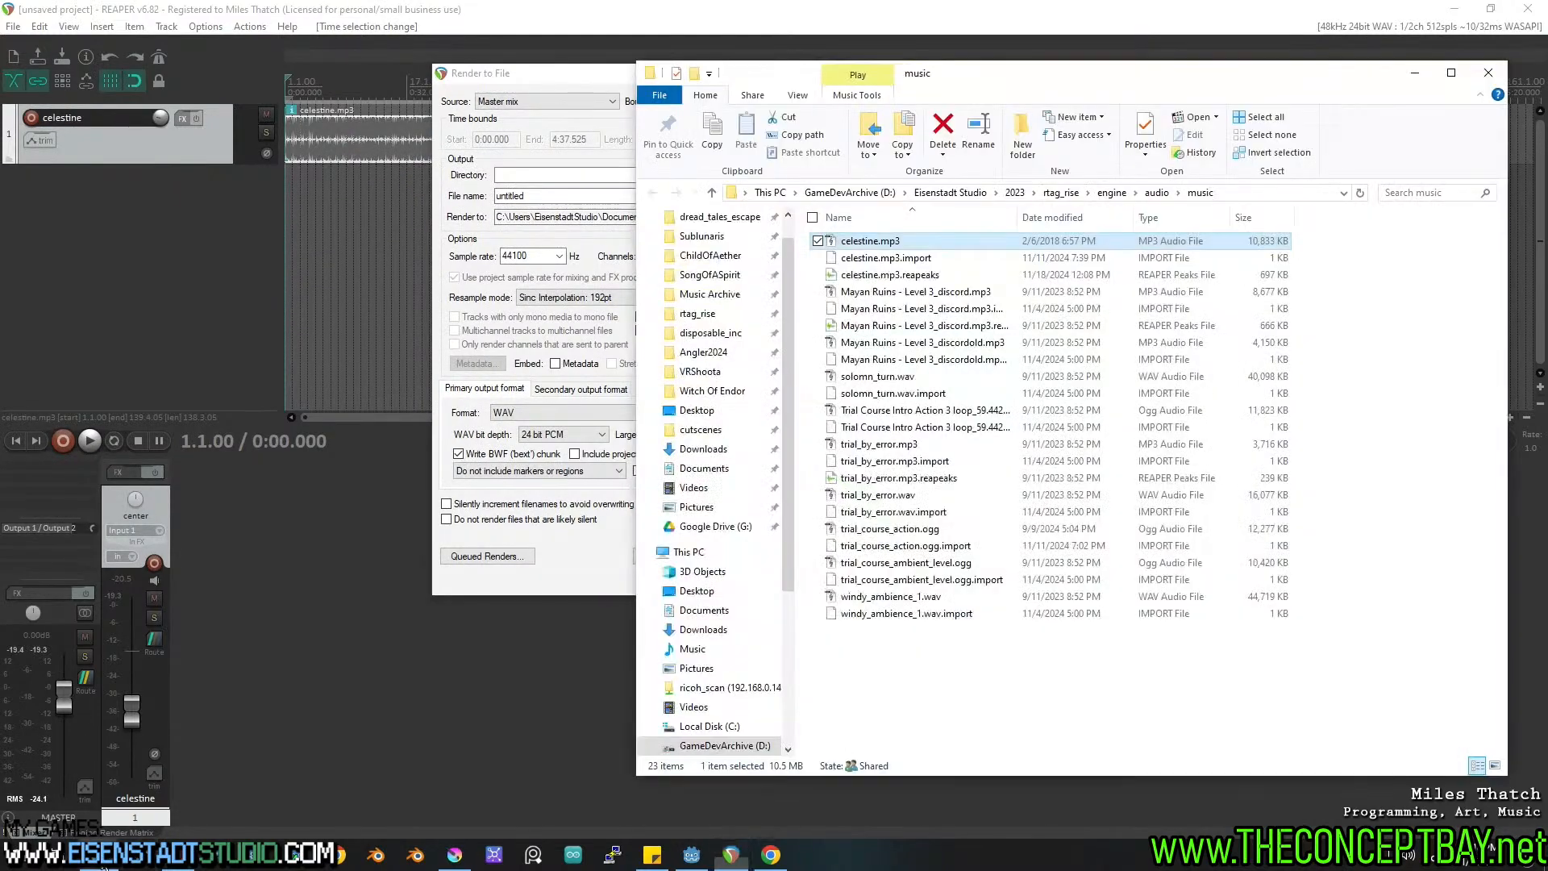
left_click(1255, 202)
key("ctrl+c")
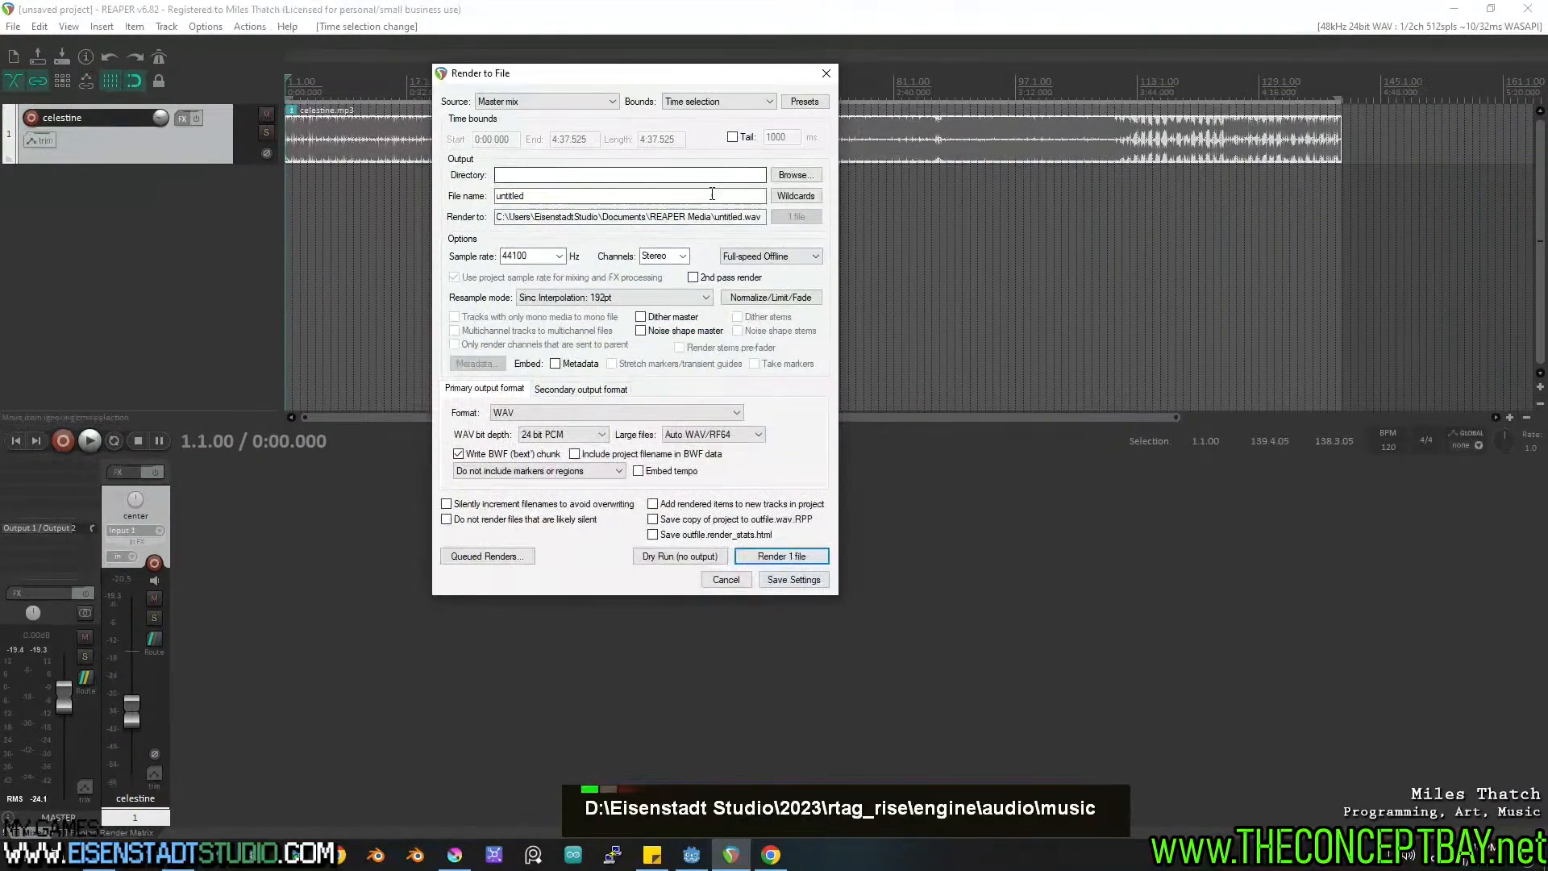
key("ctrl+a")
key("ctrl+v")
left_click(793, 174)
key("Escape")
left_click(734, 175)
key("ctrl+v")
Name the output file celestine_1 and render it as a WAV.
left_click(702, 195)
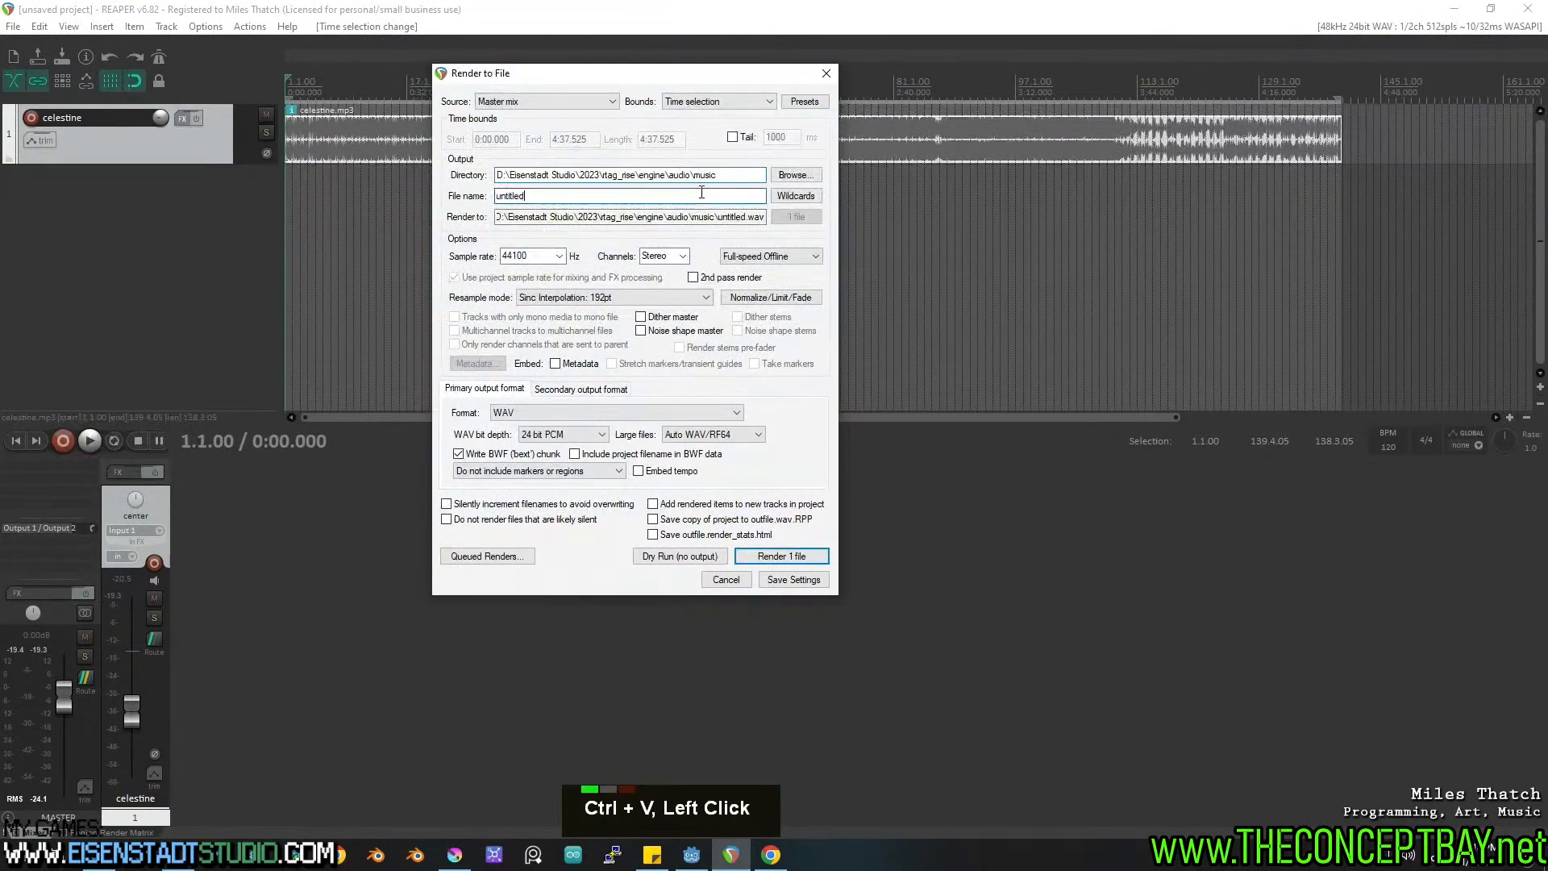
key("ctrl+a")
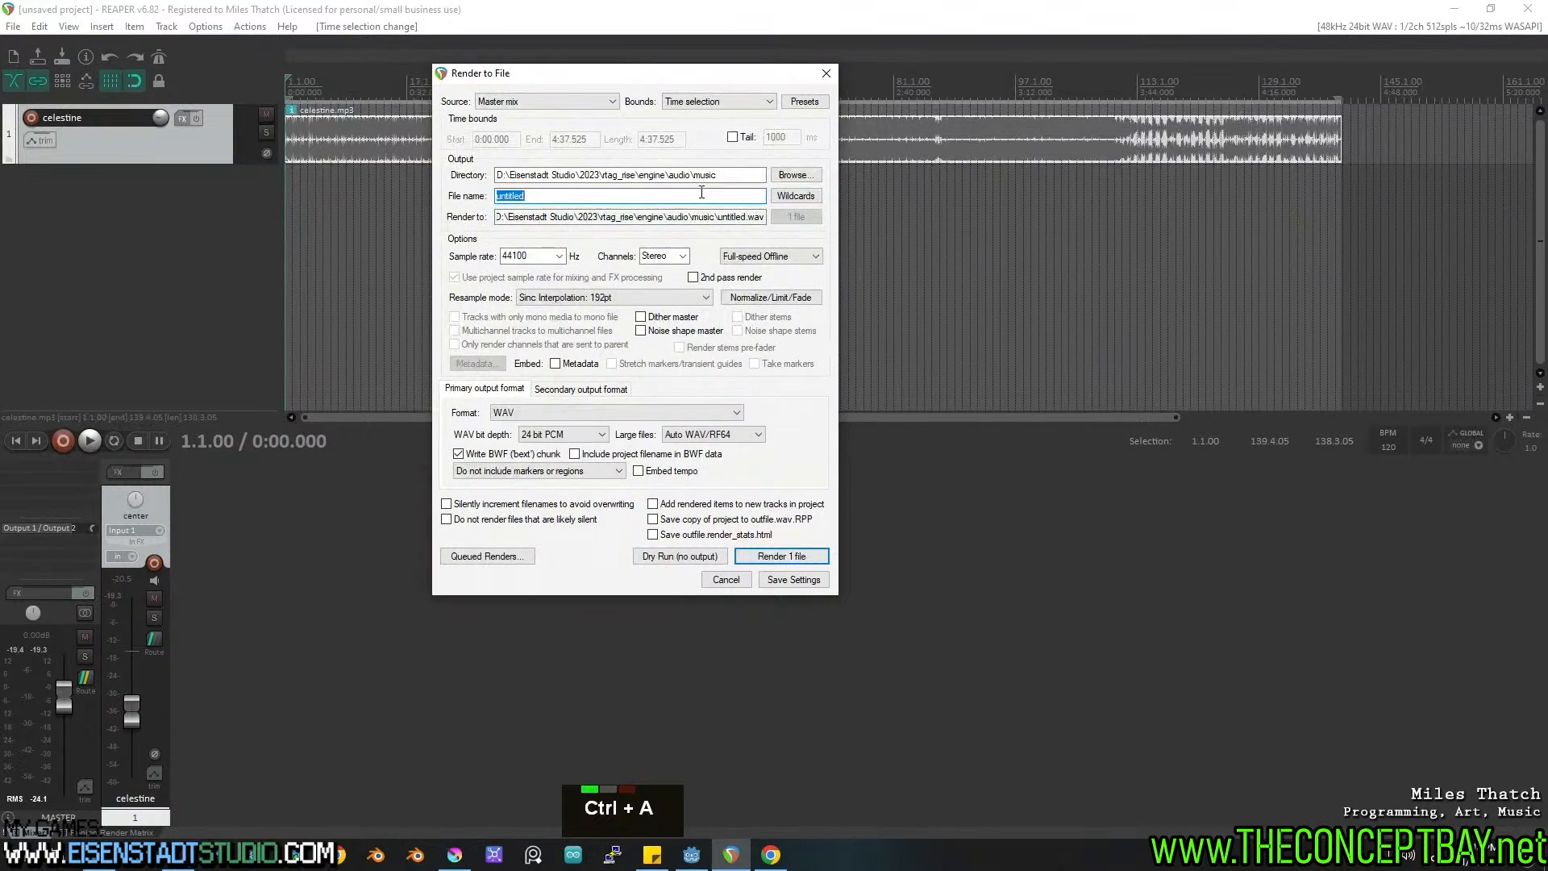
type("celestibne")
key("BackSpace")
key("BackSpace")
key("BackSpace")
type("ne_1")
key("Return")
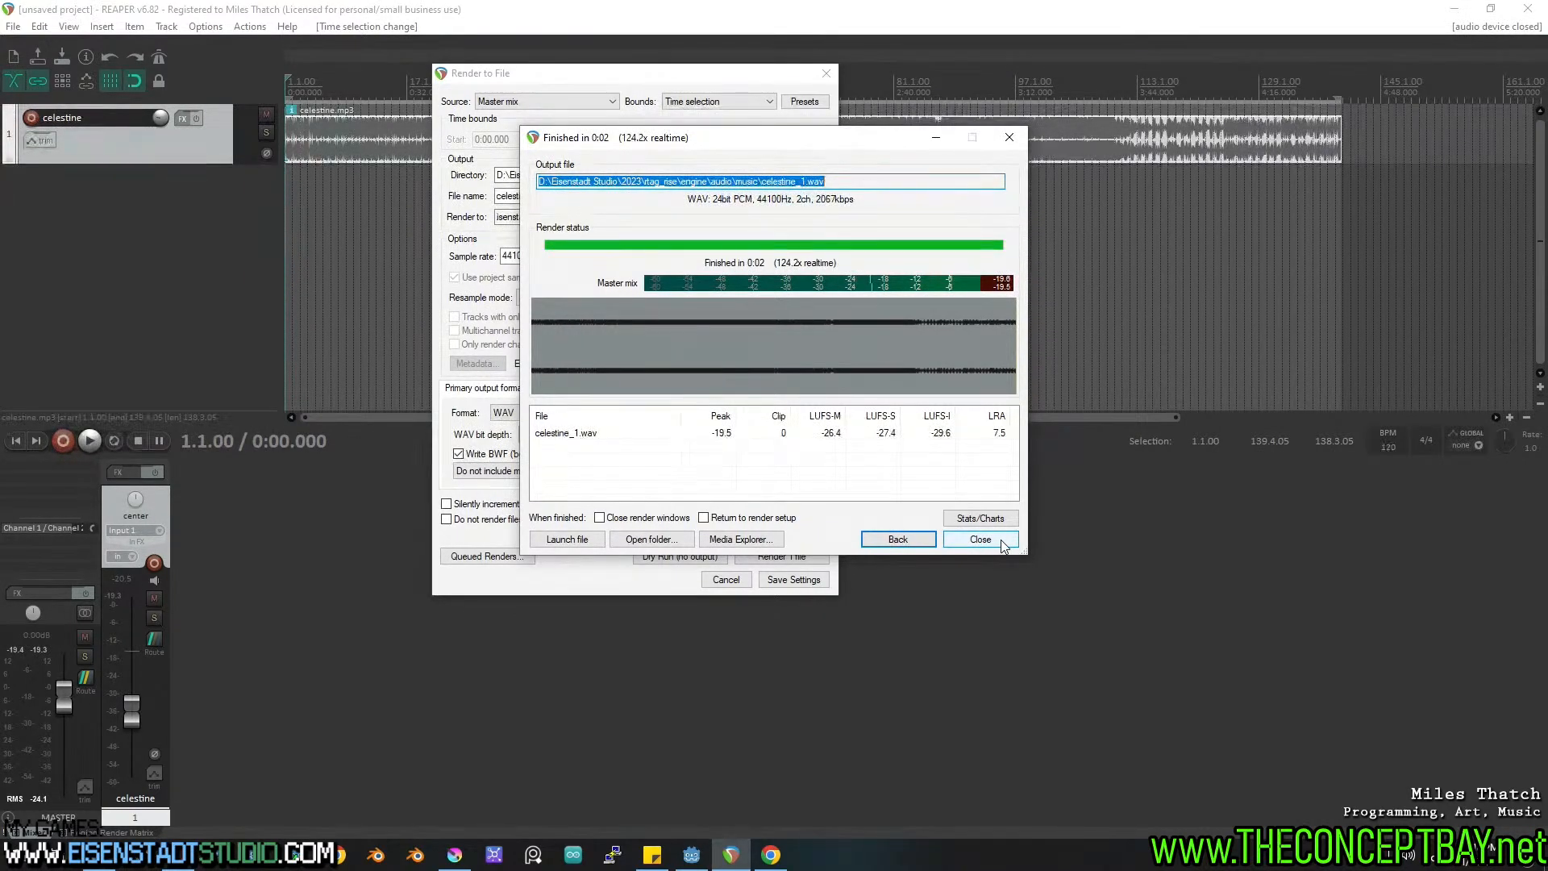
left_click(980, 539)
Switch to the Godot project and check the celestine files in the audio/music folder.
left_click(1454, 9)
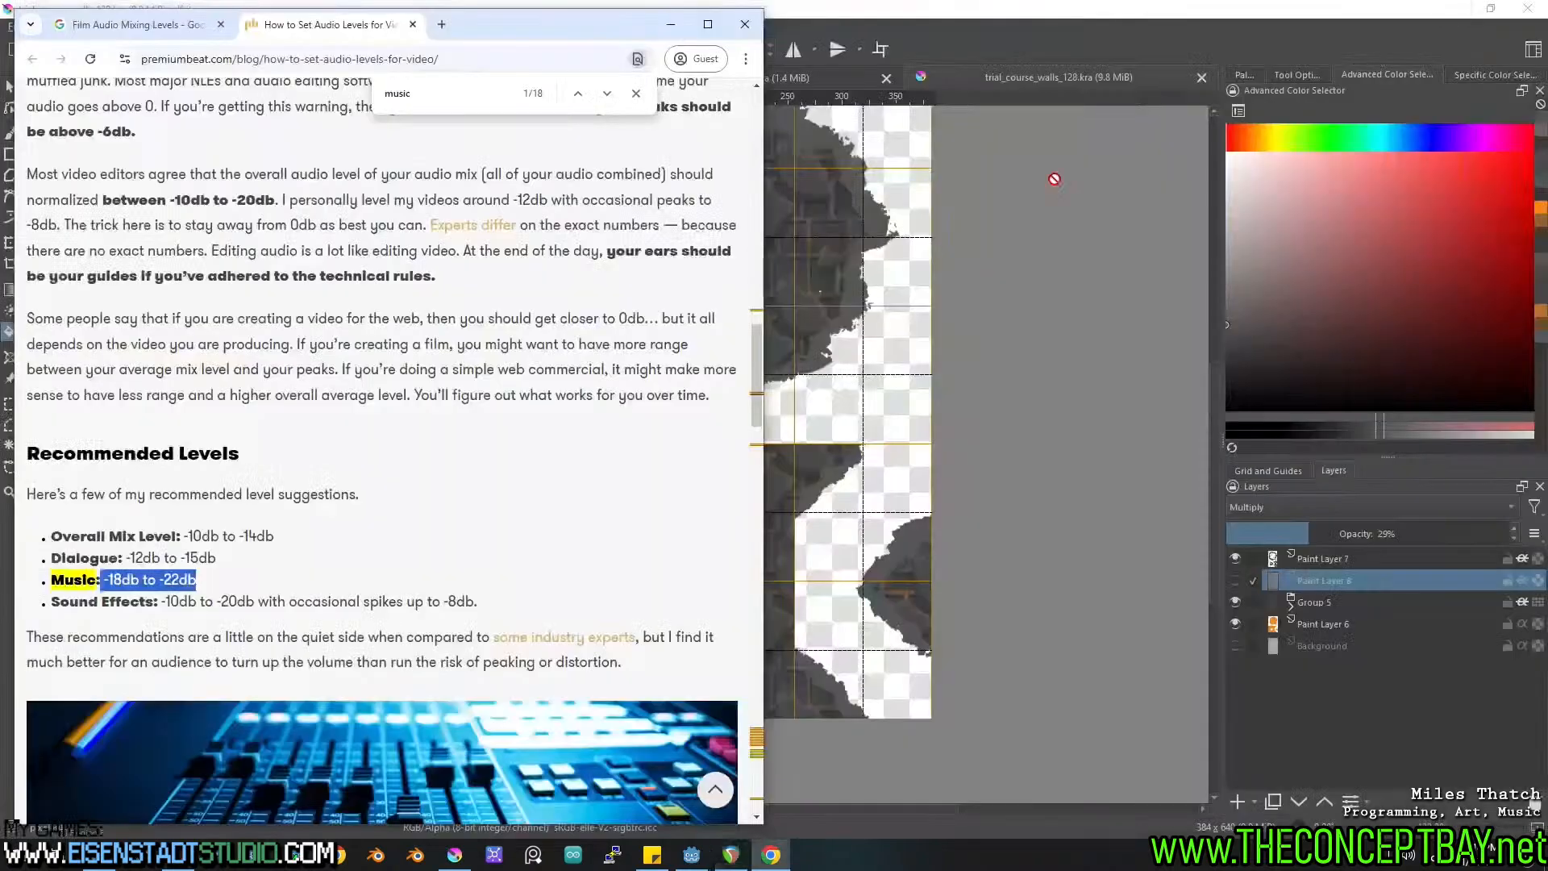
left_click(691, 854)
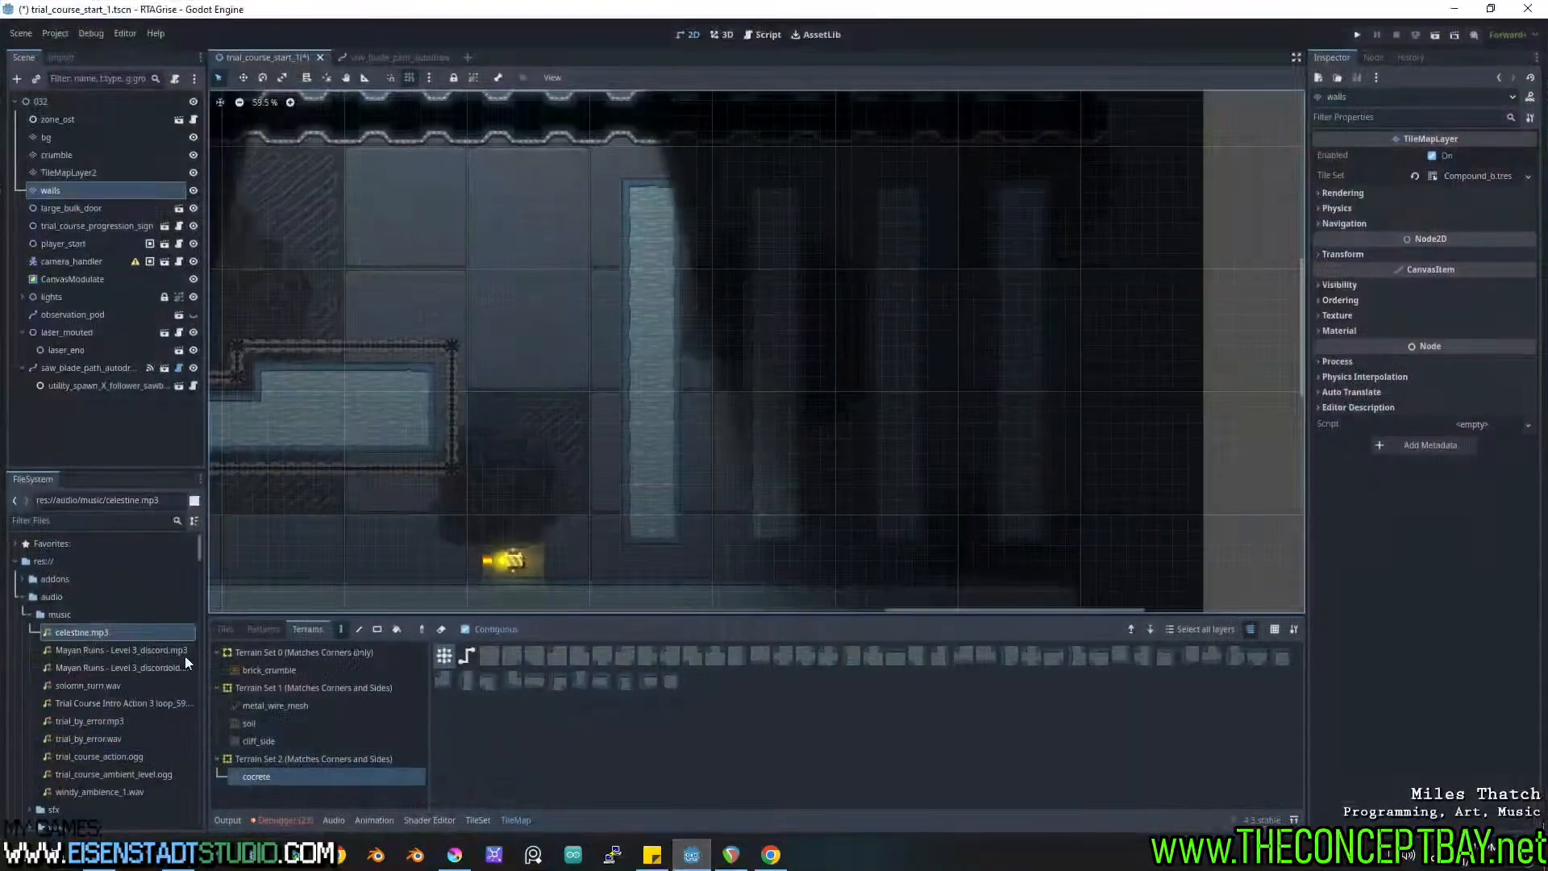
double_click(80, 632)
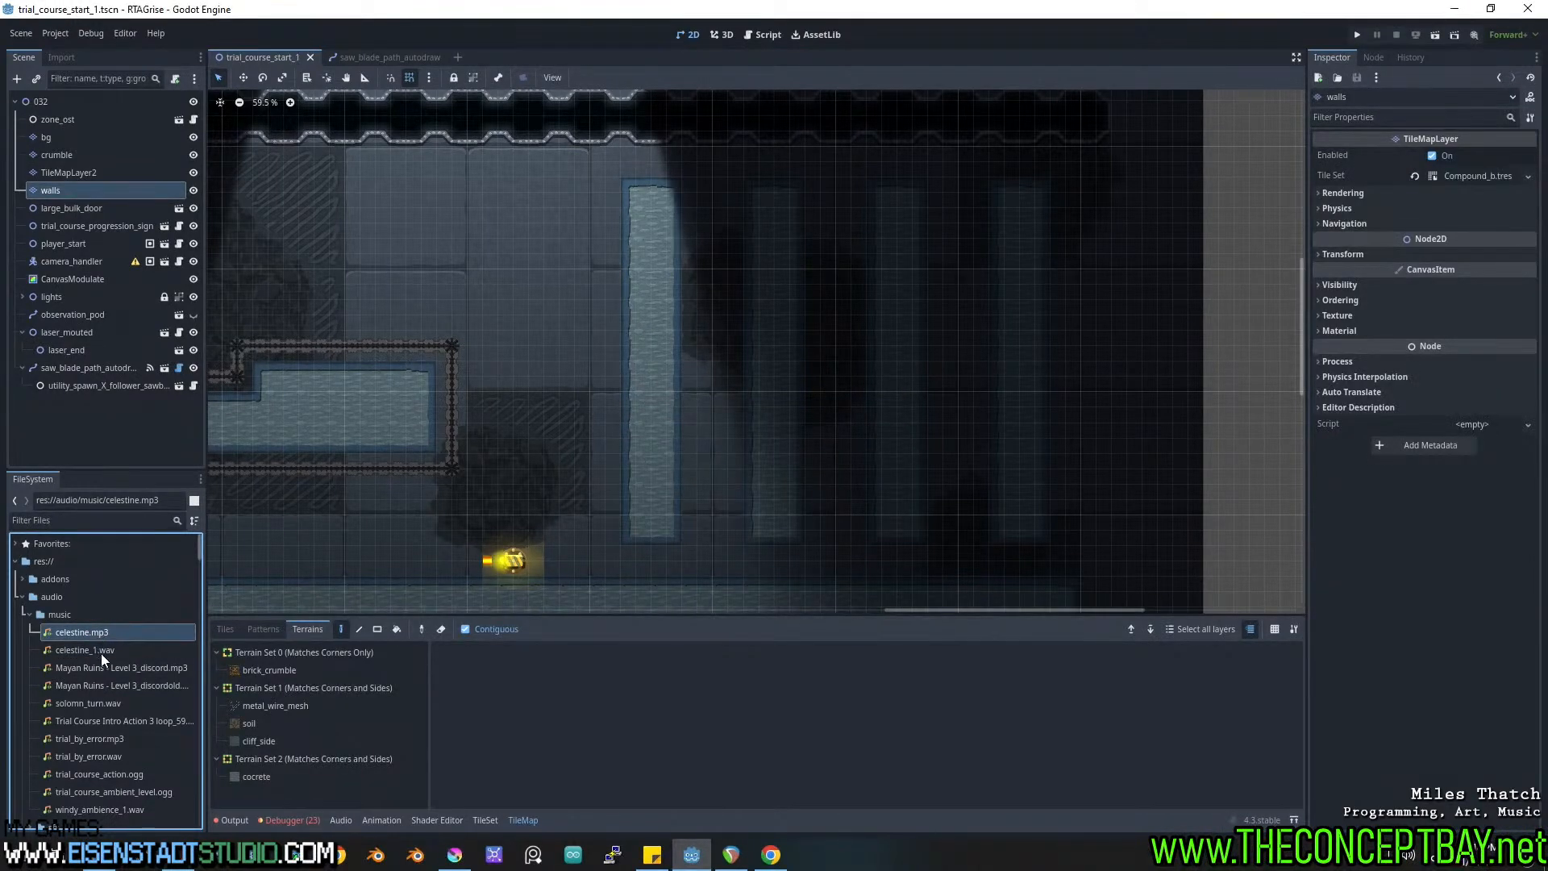
Switch back to REAPER and render celestine_1 again in OGG Vorbis format.
left_click(731, 855)
left_click(13, 27)
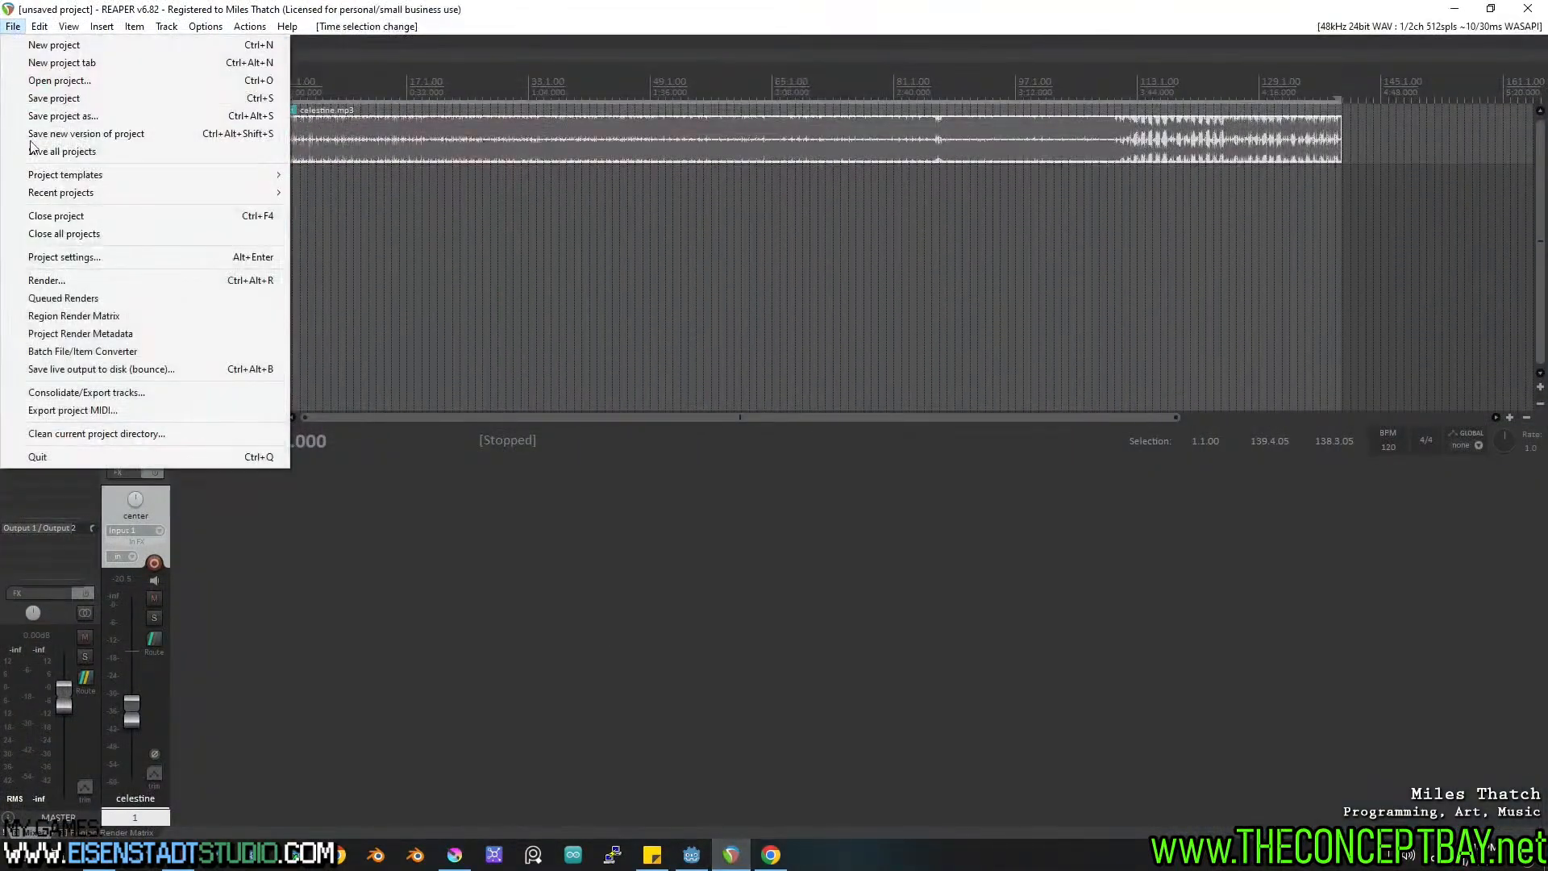
left_click(47, 279)
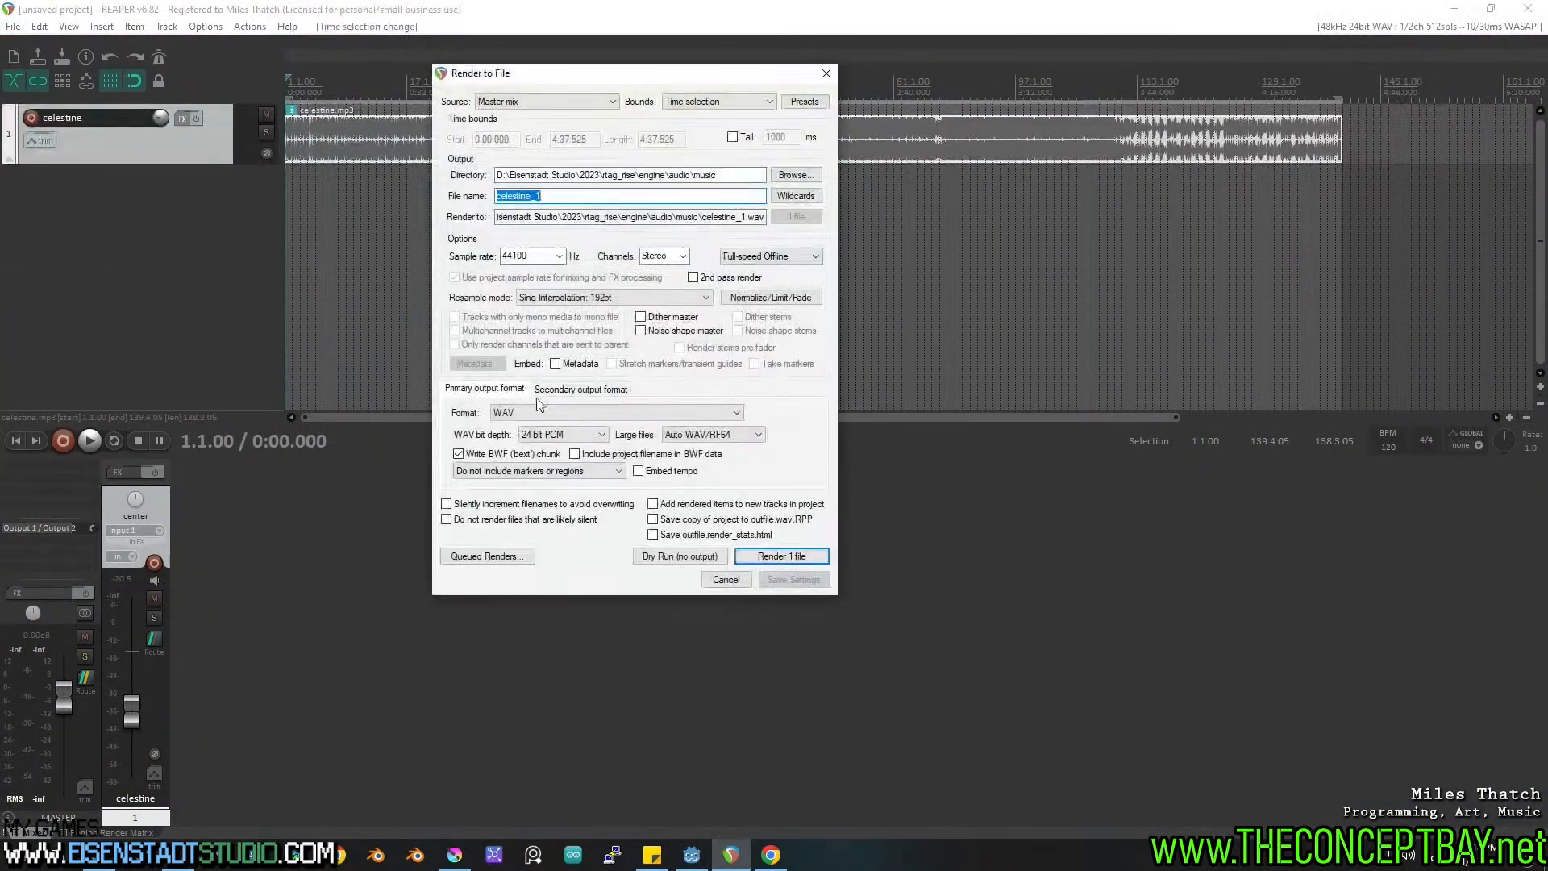
left_click(556, 412)
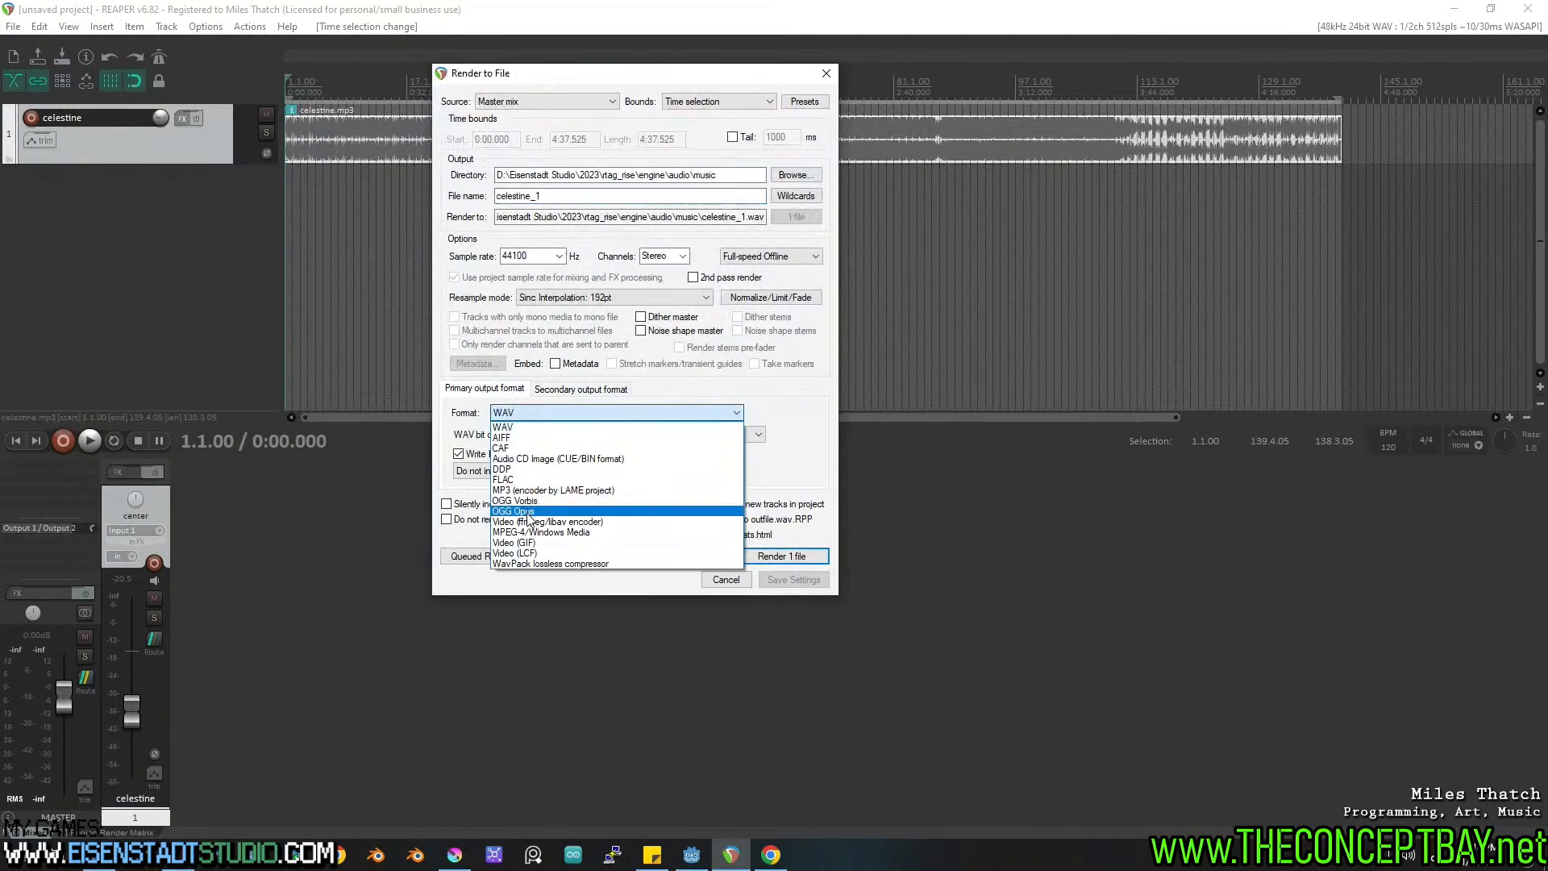
left_click(526, 502)
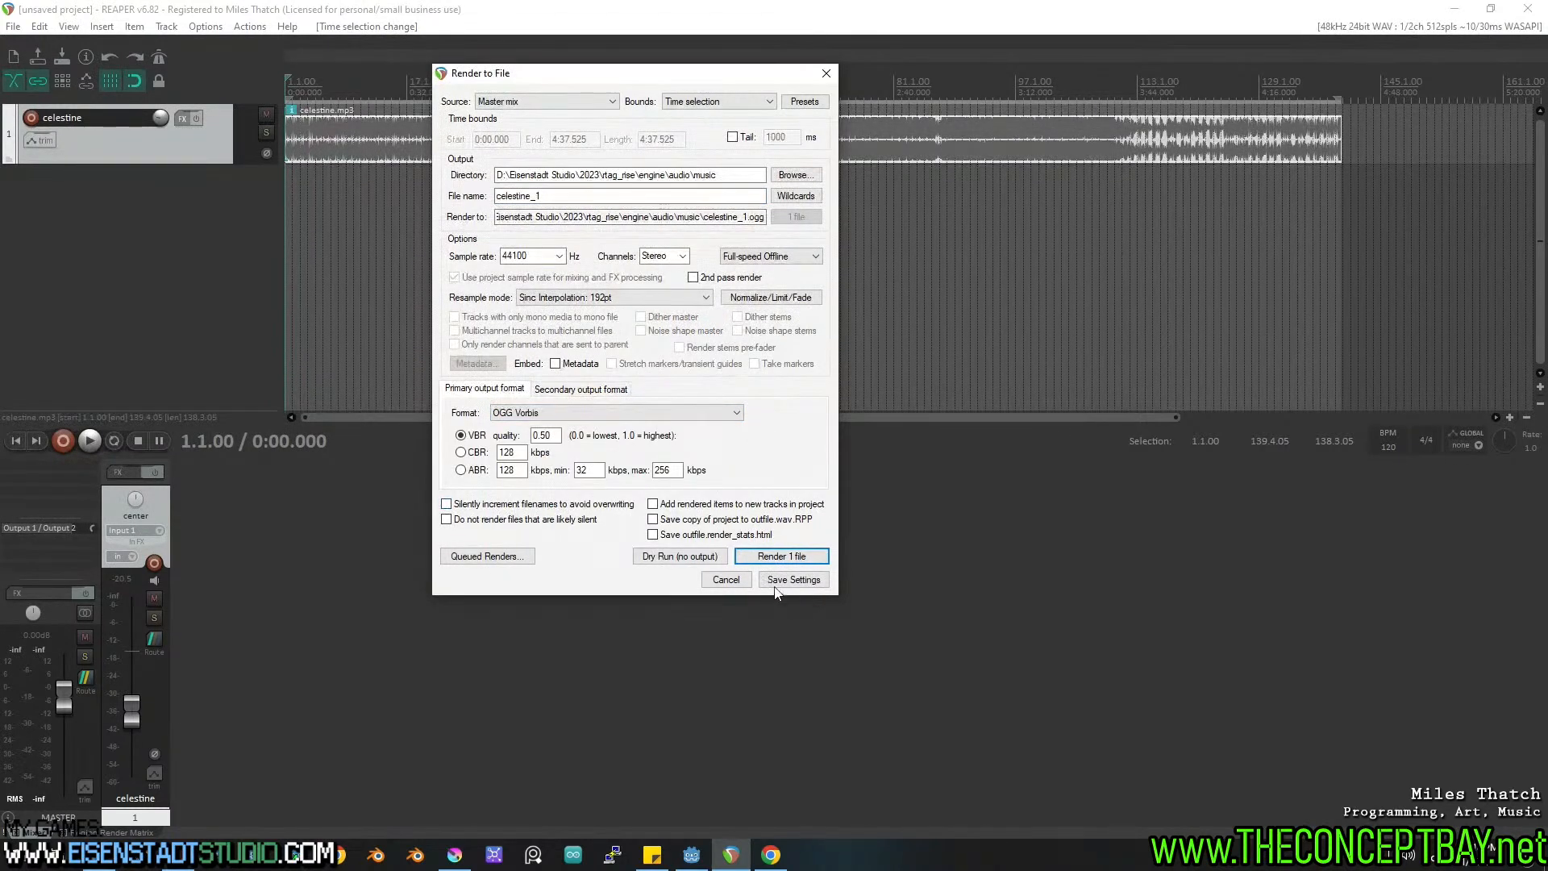
left_click(778, 556)
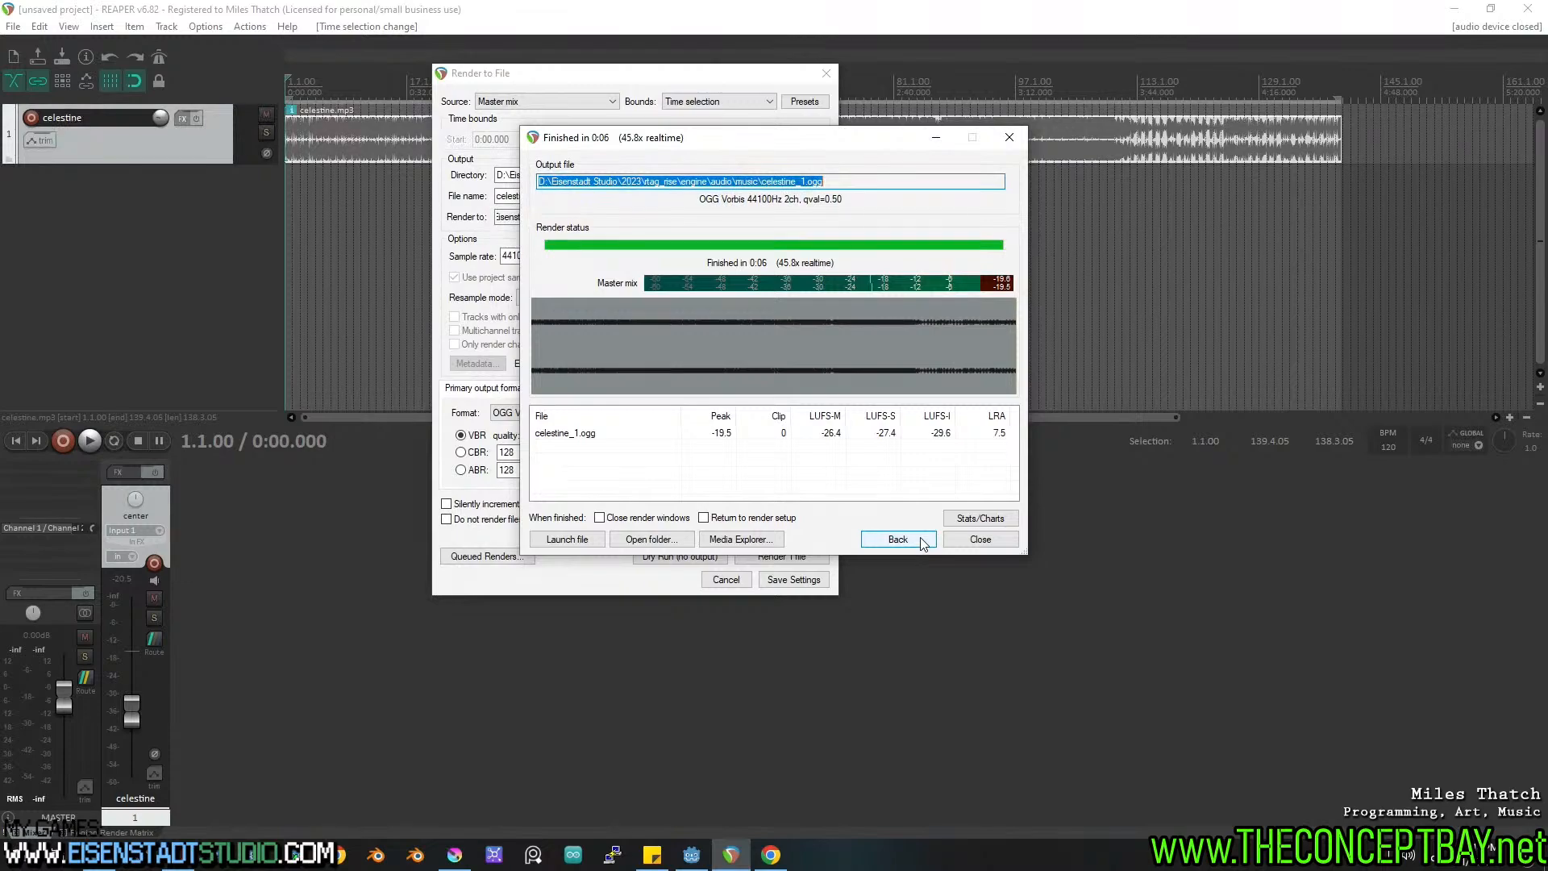
left_click(979, 538)
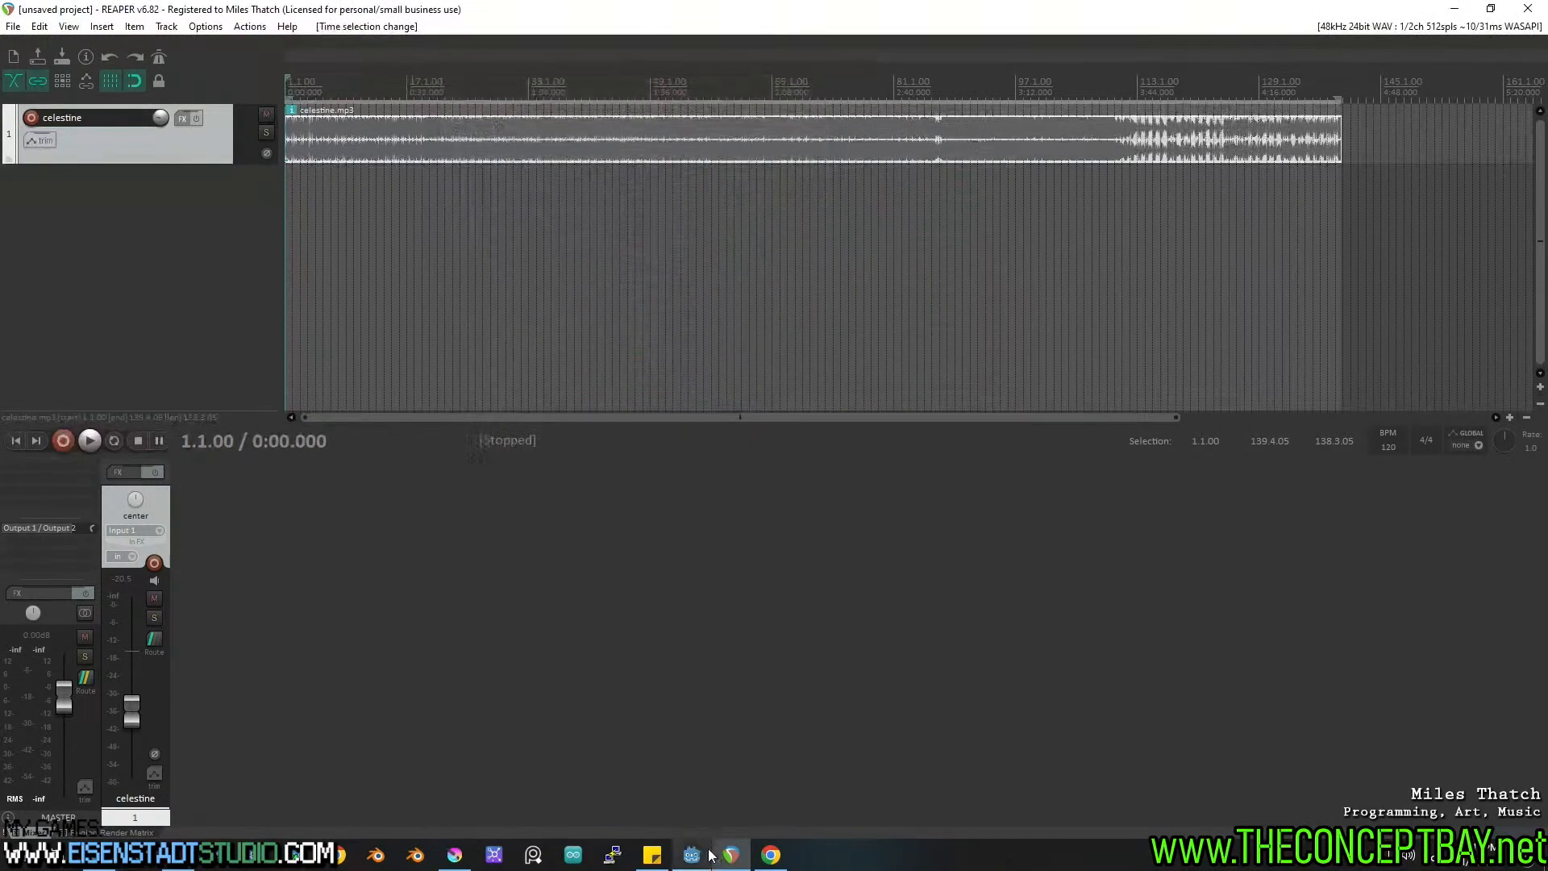
Switch to Godot and delete celestine_1.wav from the project's music folder.
left_click(702, 856)
middle_click_drag(462, 319, 733, 370)
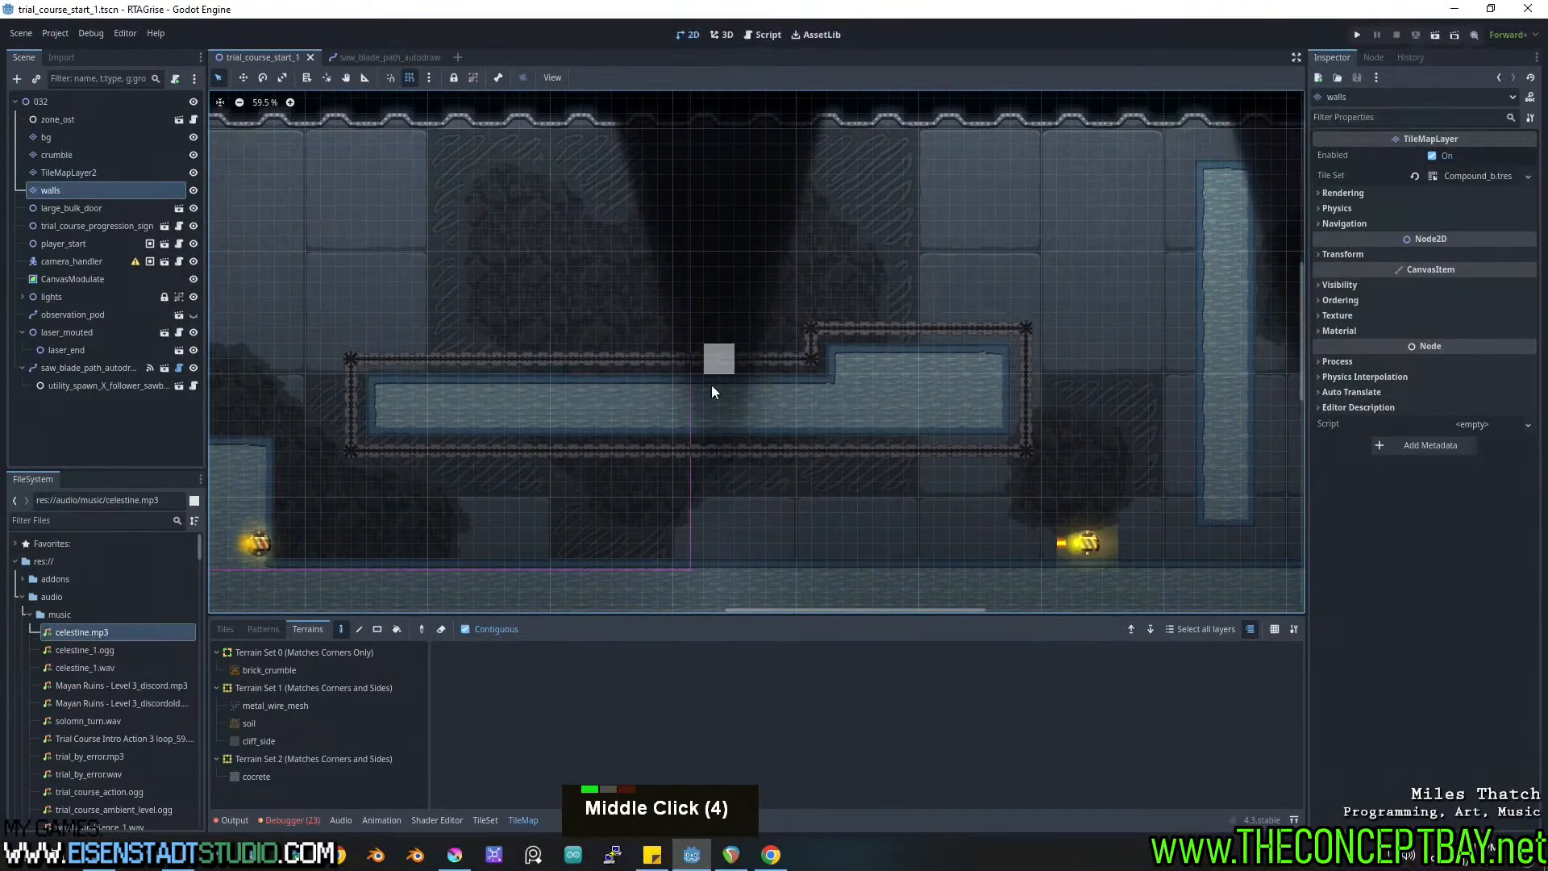
middle_click_drag(363, 370, 399, 330)
middle_click_drag(469, 279, 482, 298)
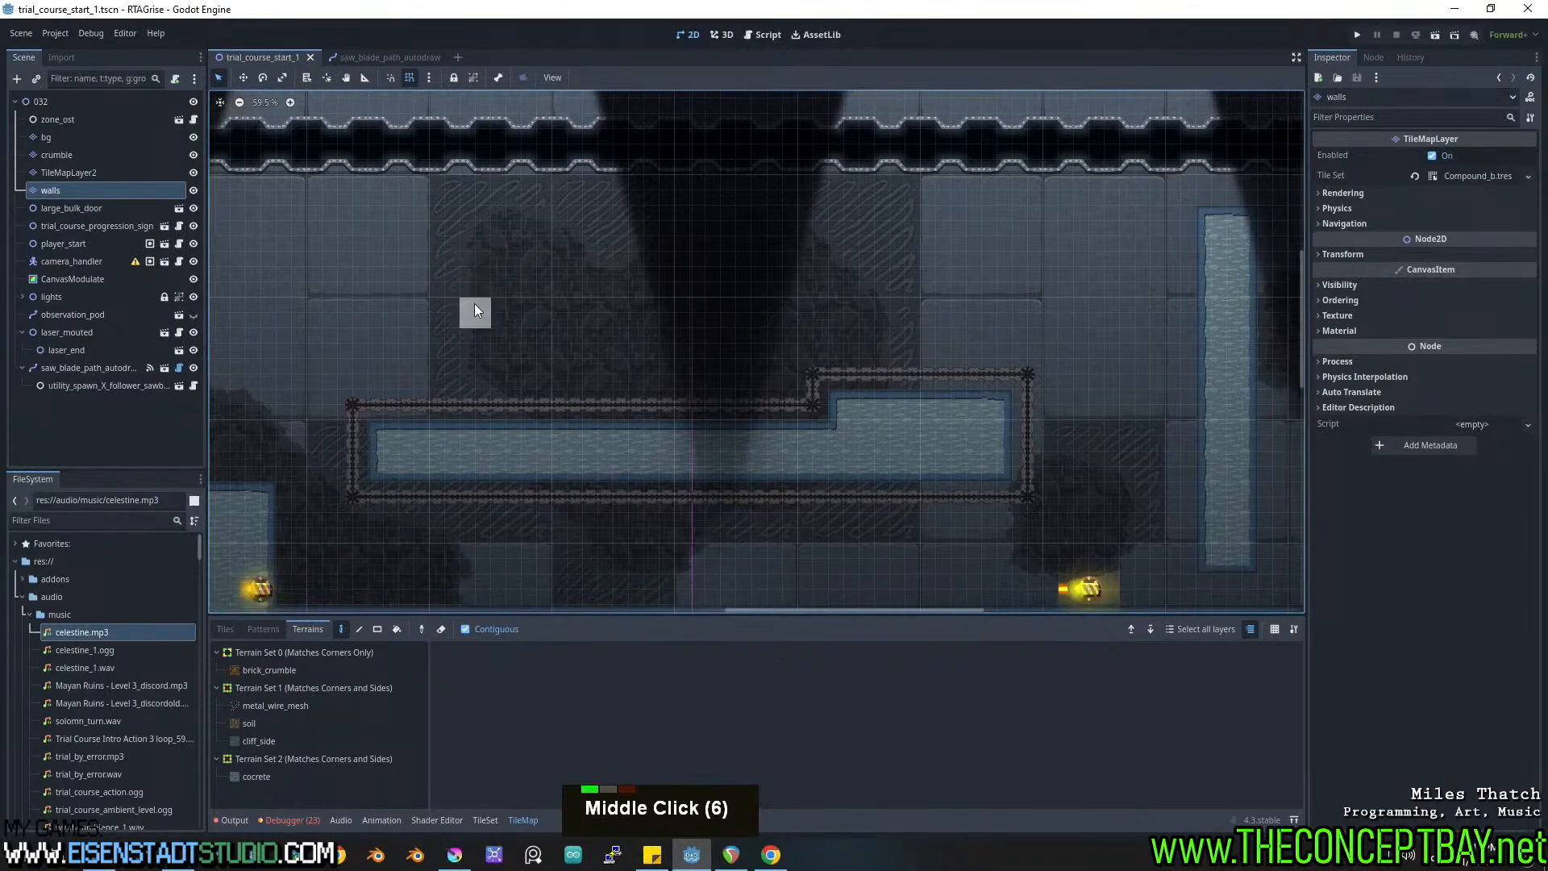
left_click(104, 667)
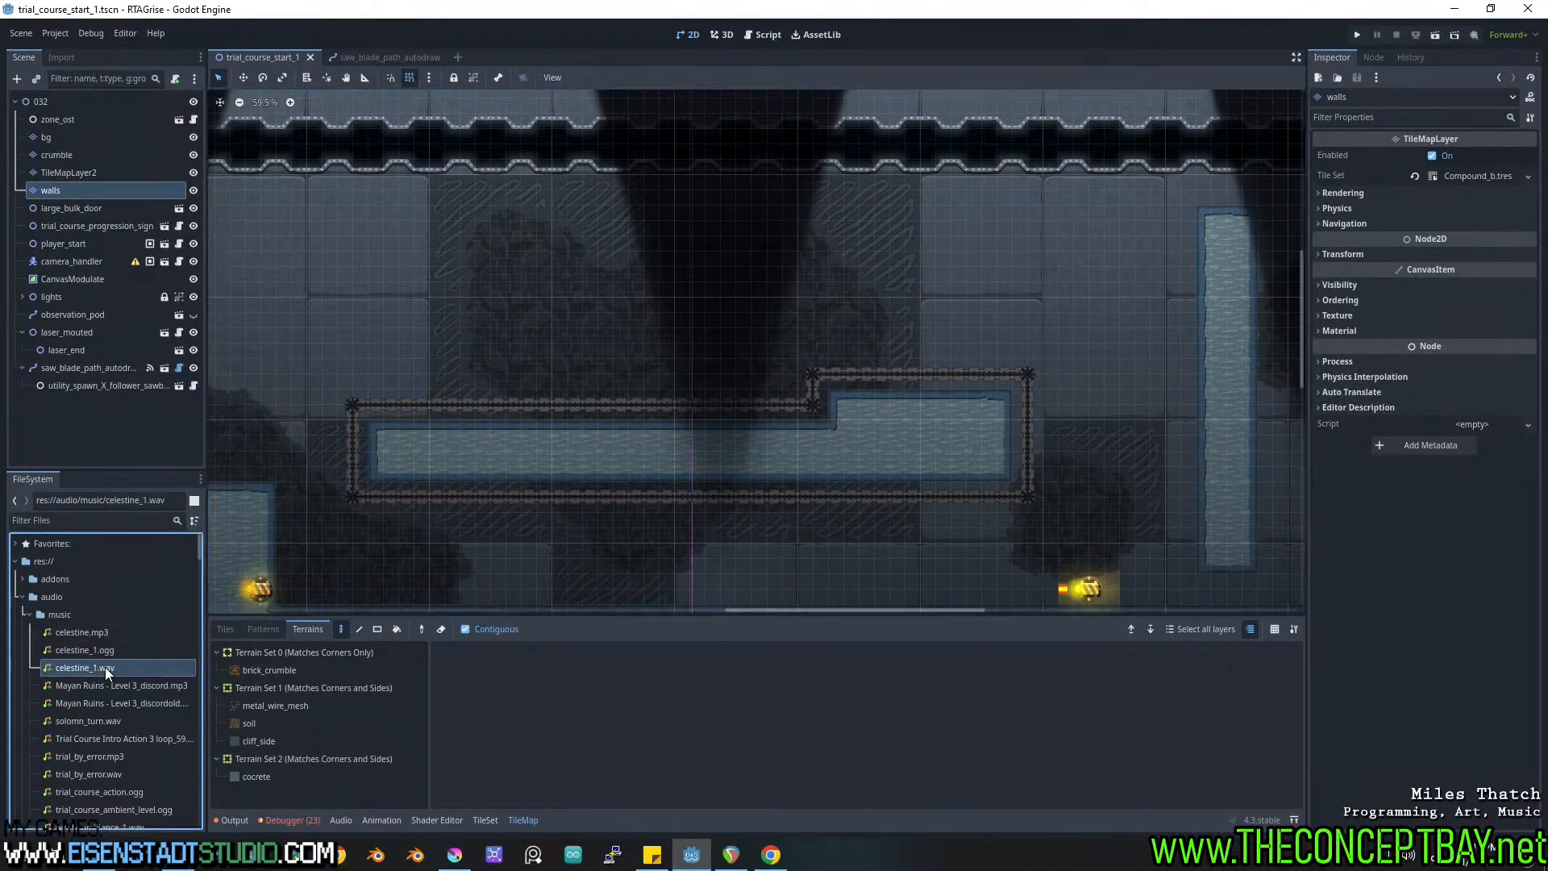
key("Delete")
key("Return")
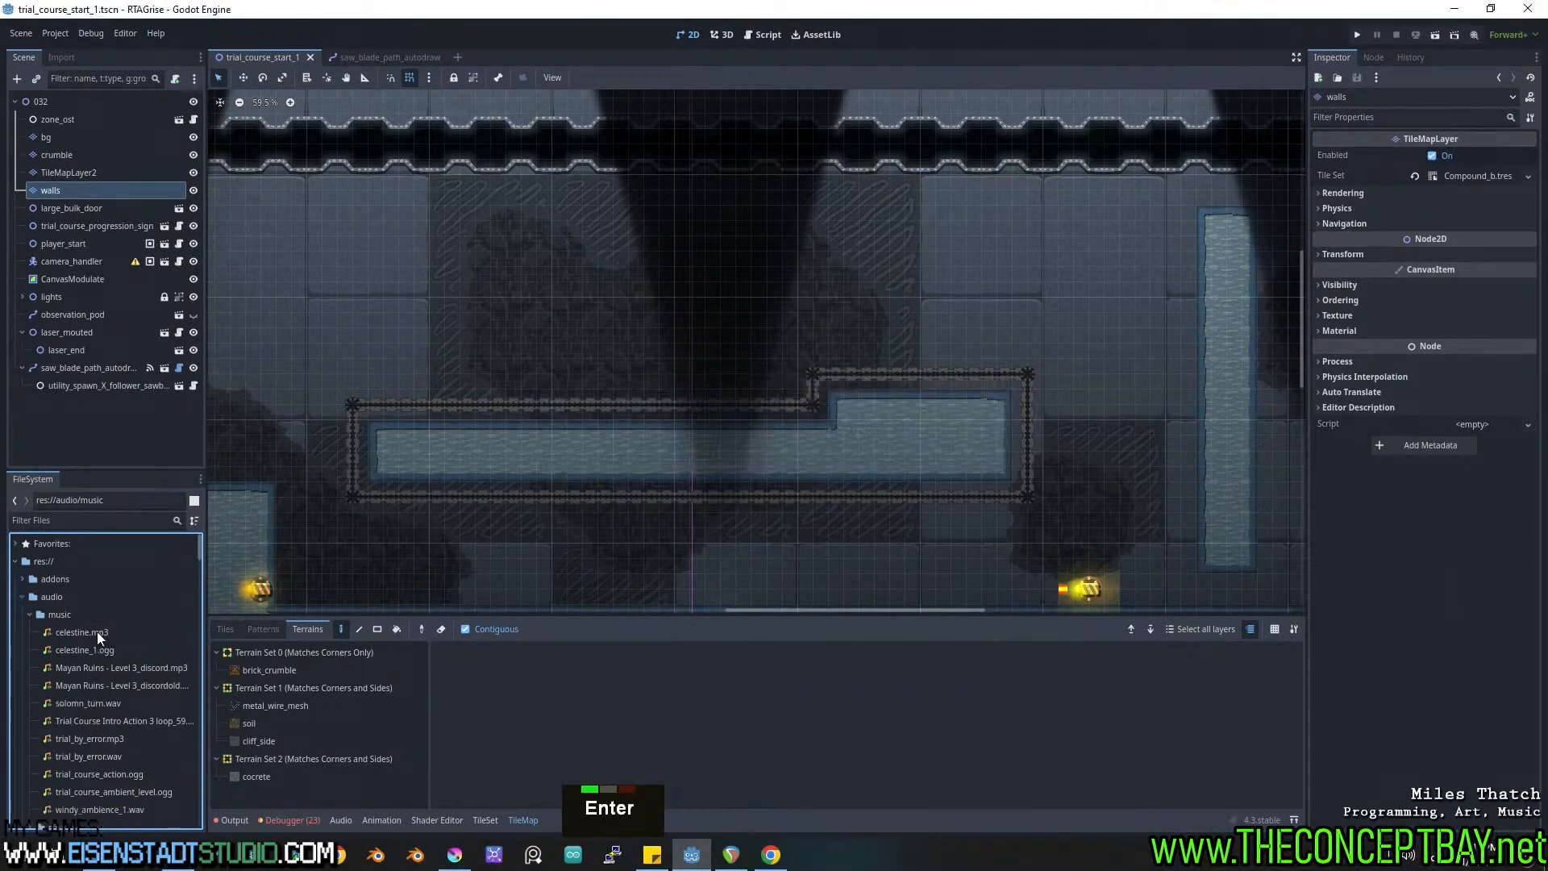
Delete celestine.mp3 from the music folder and rename celestine_1.ogg as celestine.ogg.
left_click(99, 630)
key("Delete")
key("Return")
key("F2")
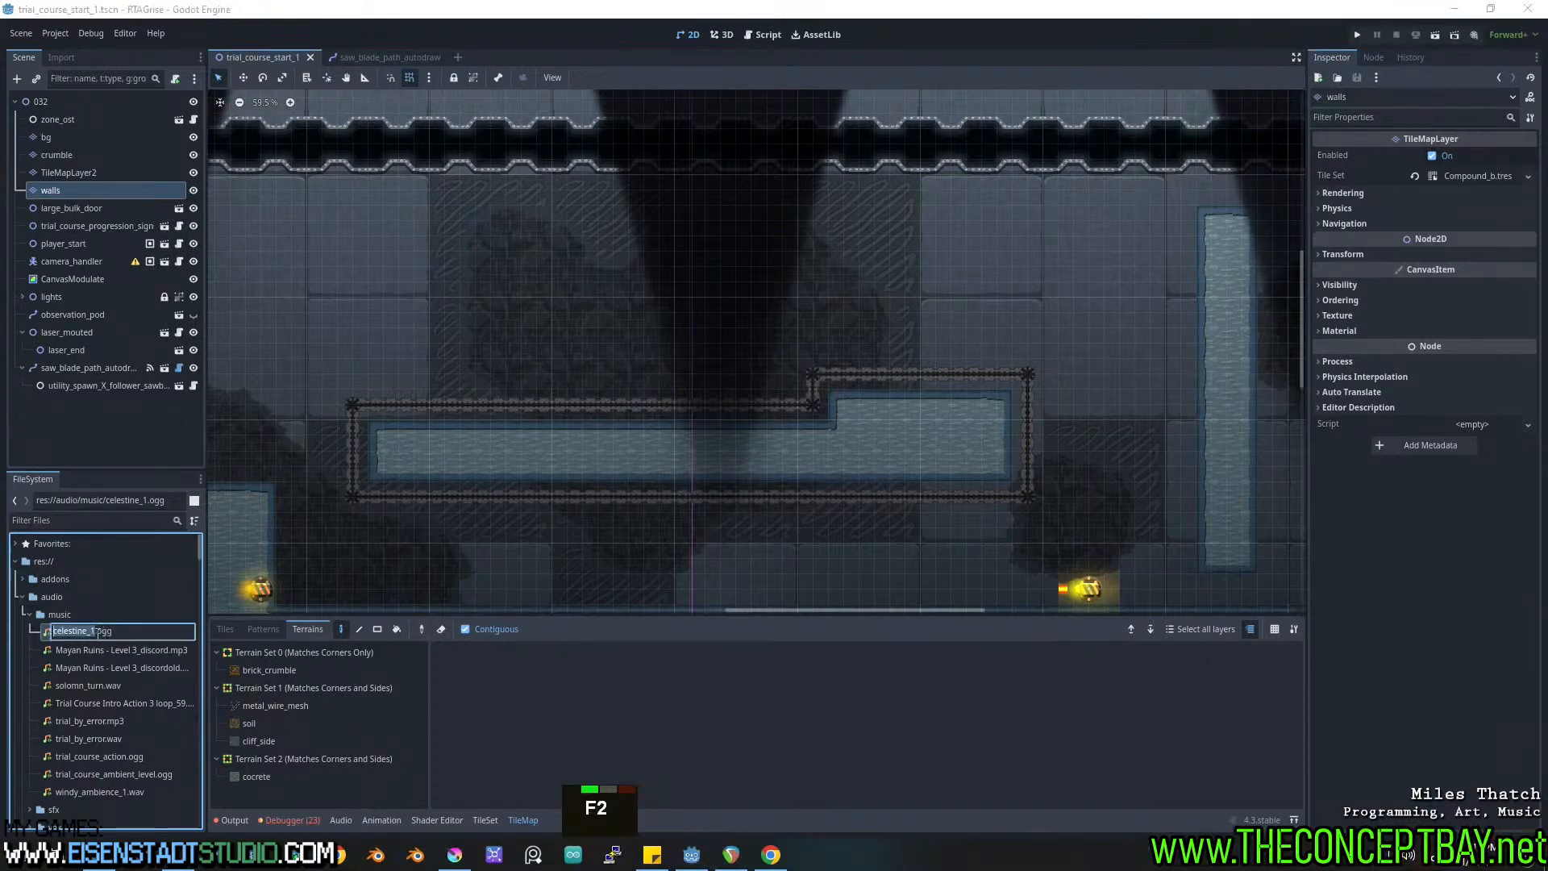
key("Left")
key("Return")
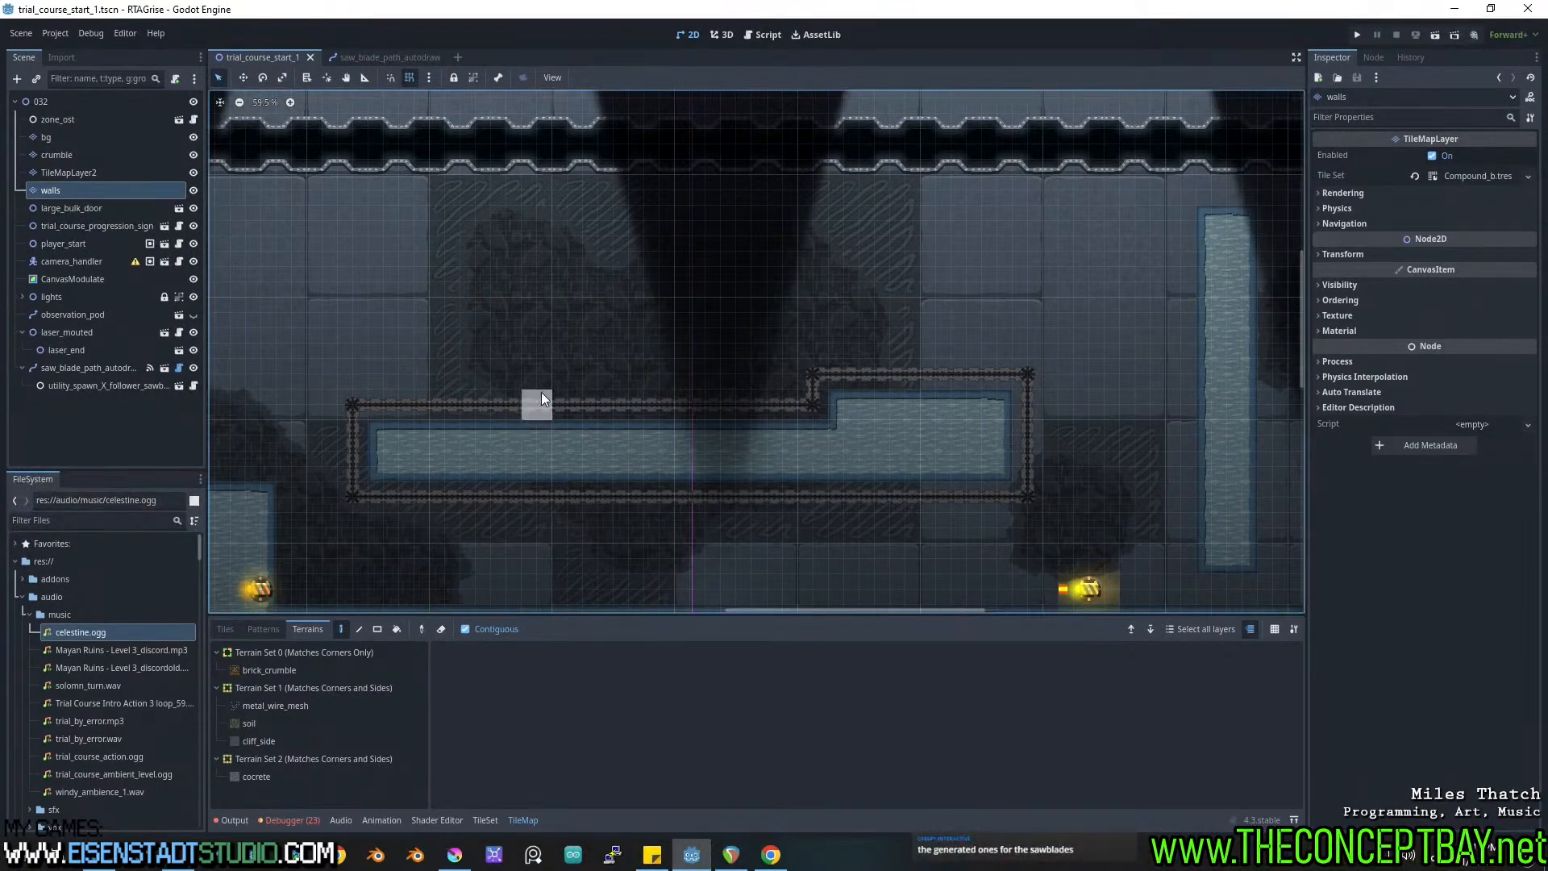
Open the saw_blade_path_autodraw script and add an empty first line inside the _on_tree_entered function.
middle_click_drag(474, 248, 585, 242)
middle_click_drag(630, 333, 551, 282)
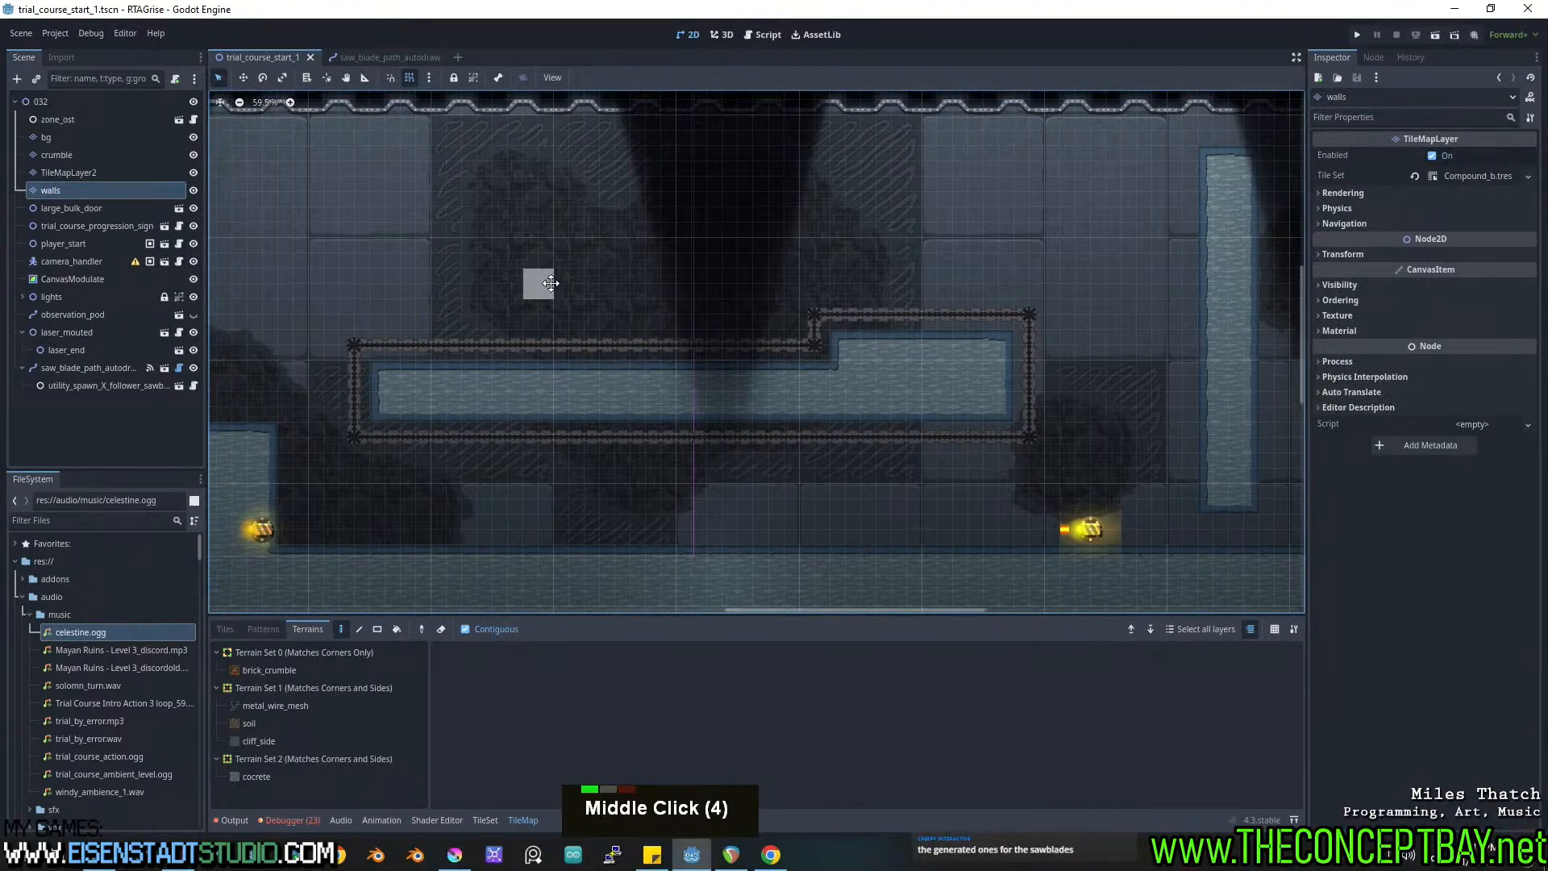
left_click(179, 368)
scroll(647, 412, "down", 20)
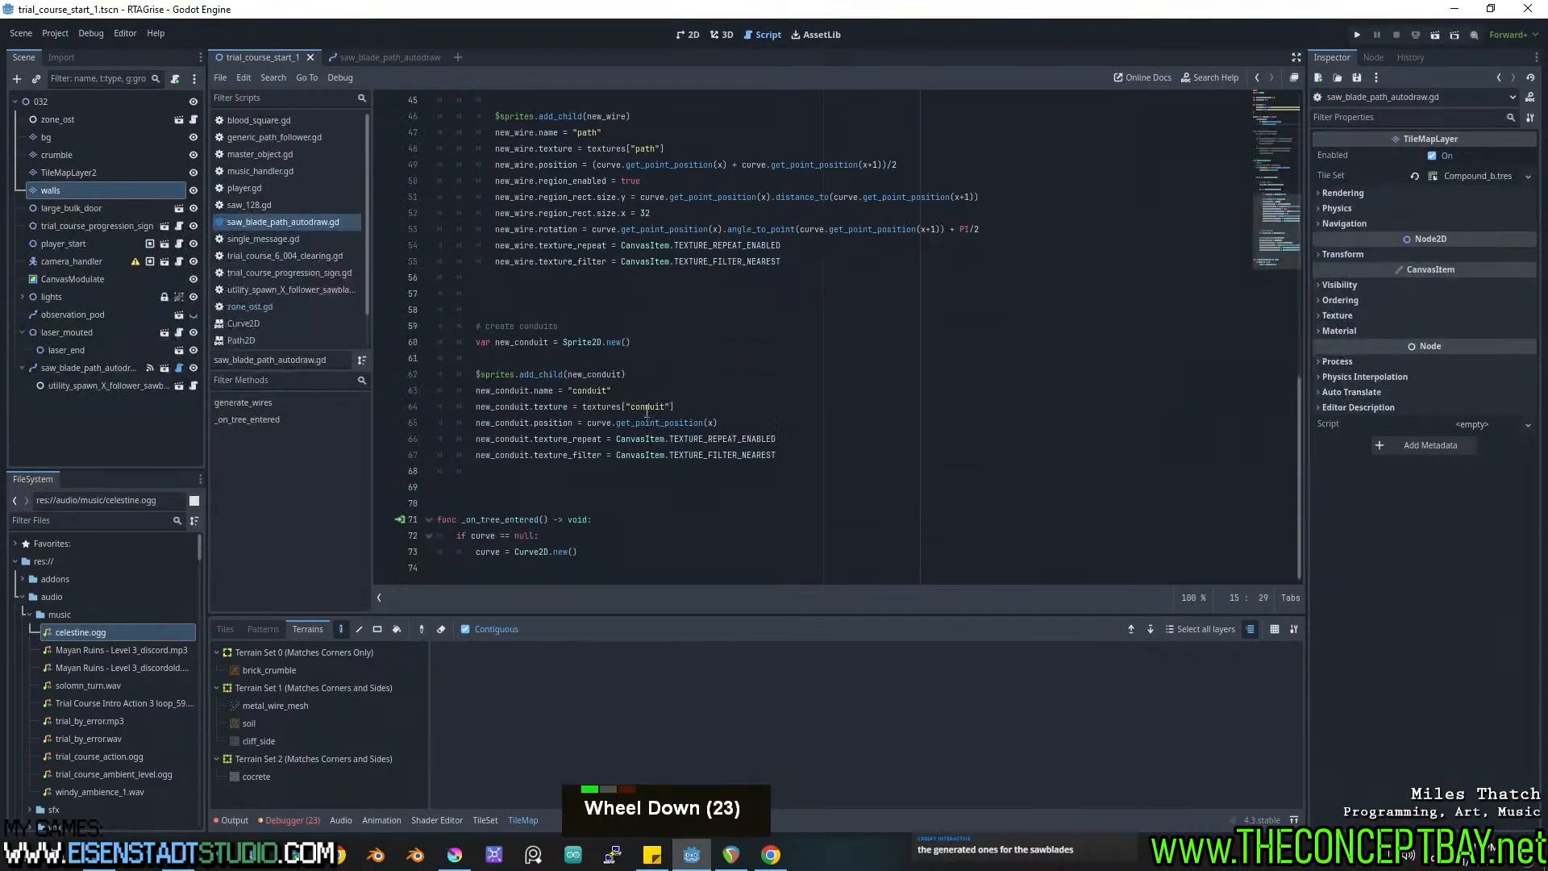
left_click(608, 520)
key("Return")
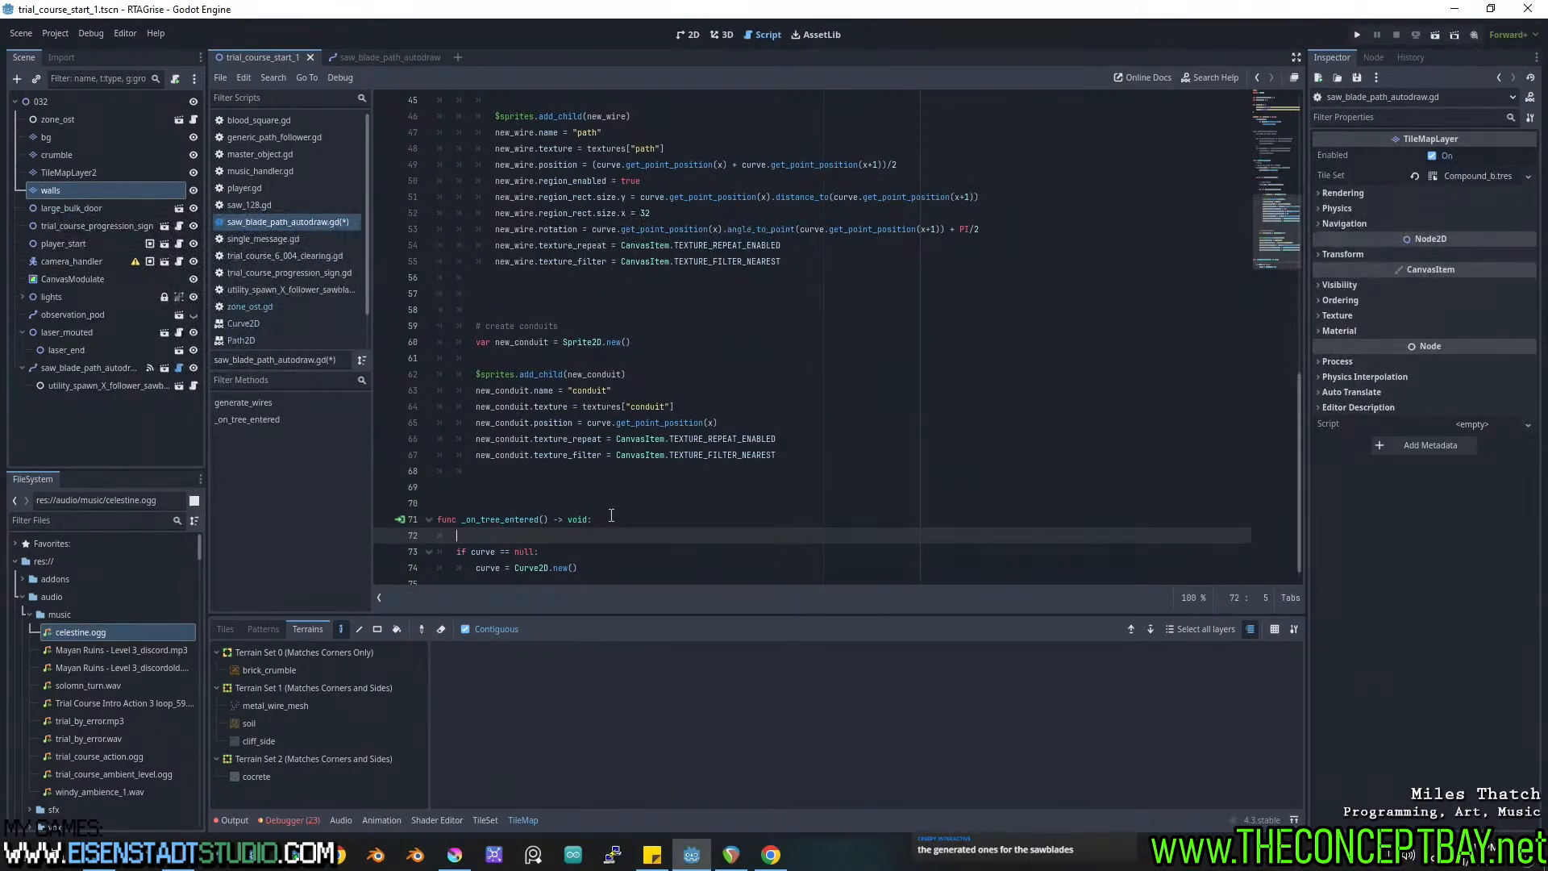
Copy the if Engine.is_editor_hint(): condition into _on_tree_entered and nest the curve null check beneath it.
scroll(613, 508, "up", 11)
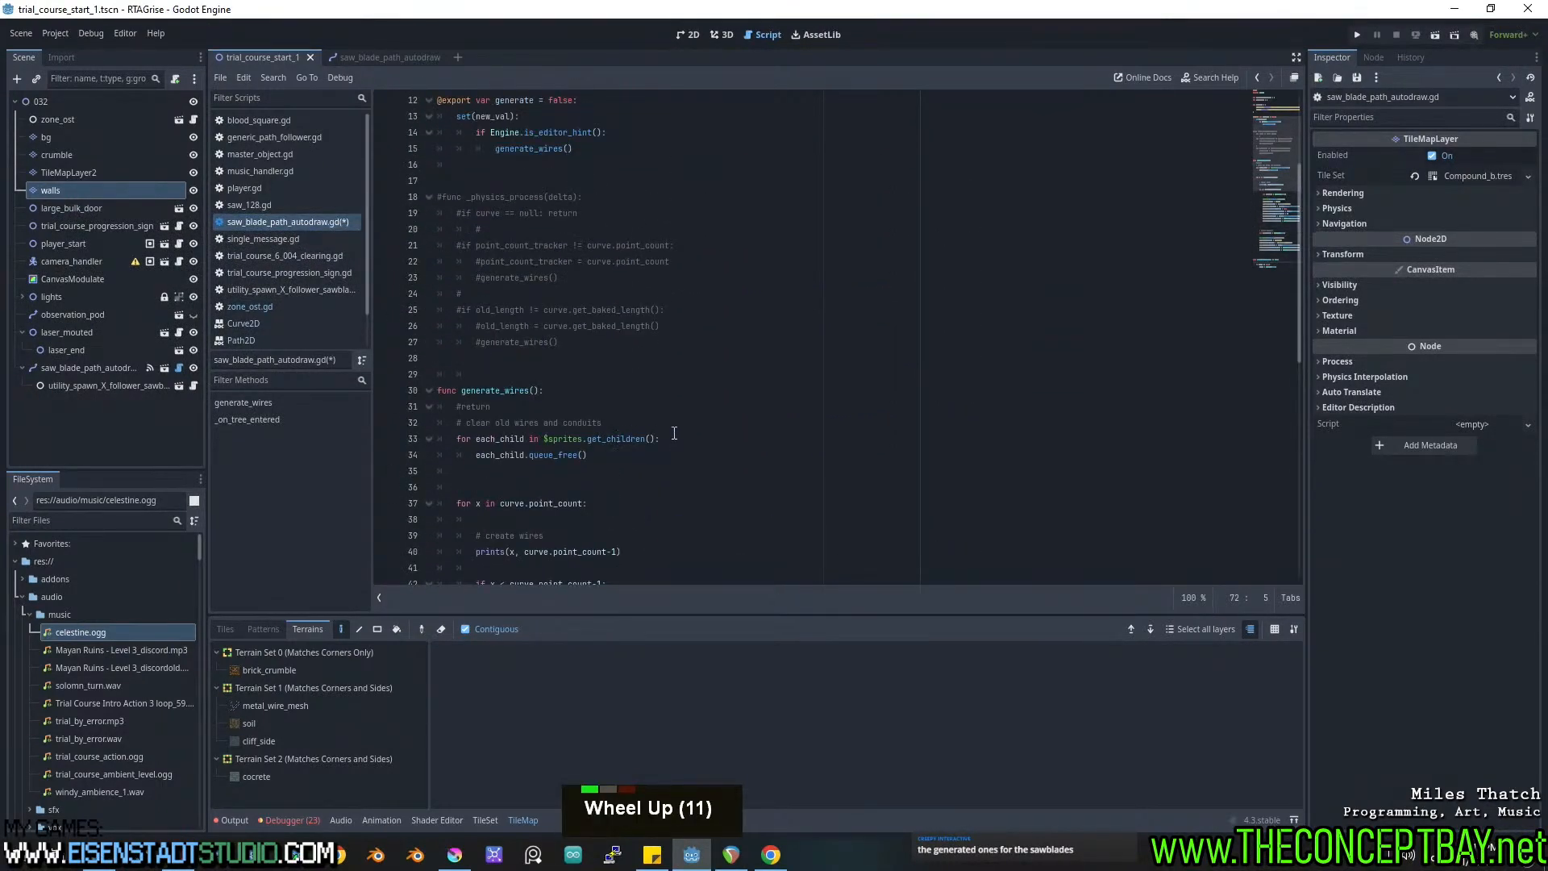
scroll(591, 386, "up", 2)
scroll(574, 188, "up", 4)
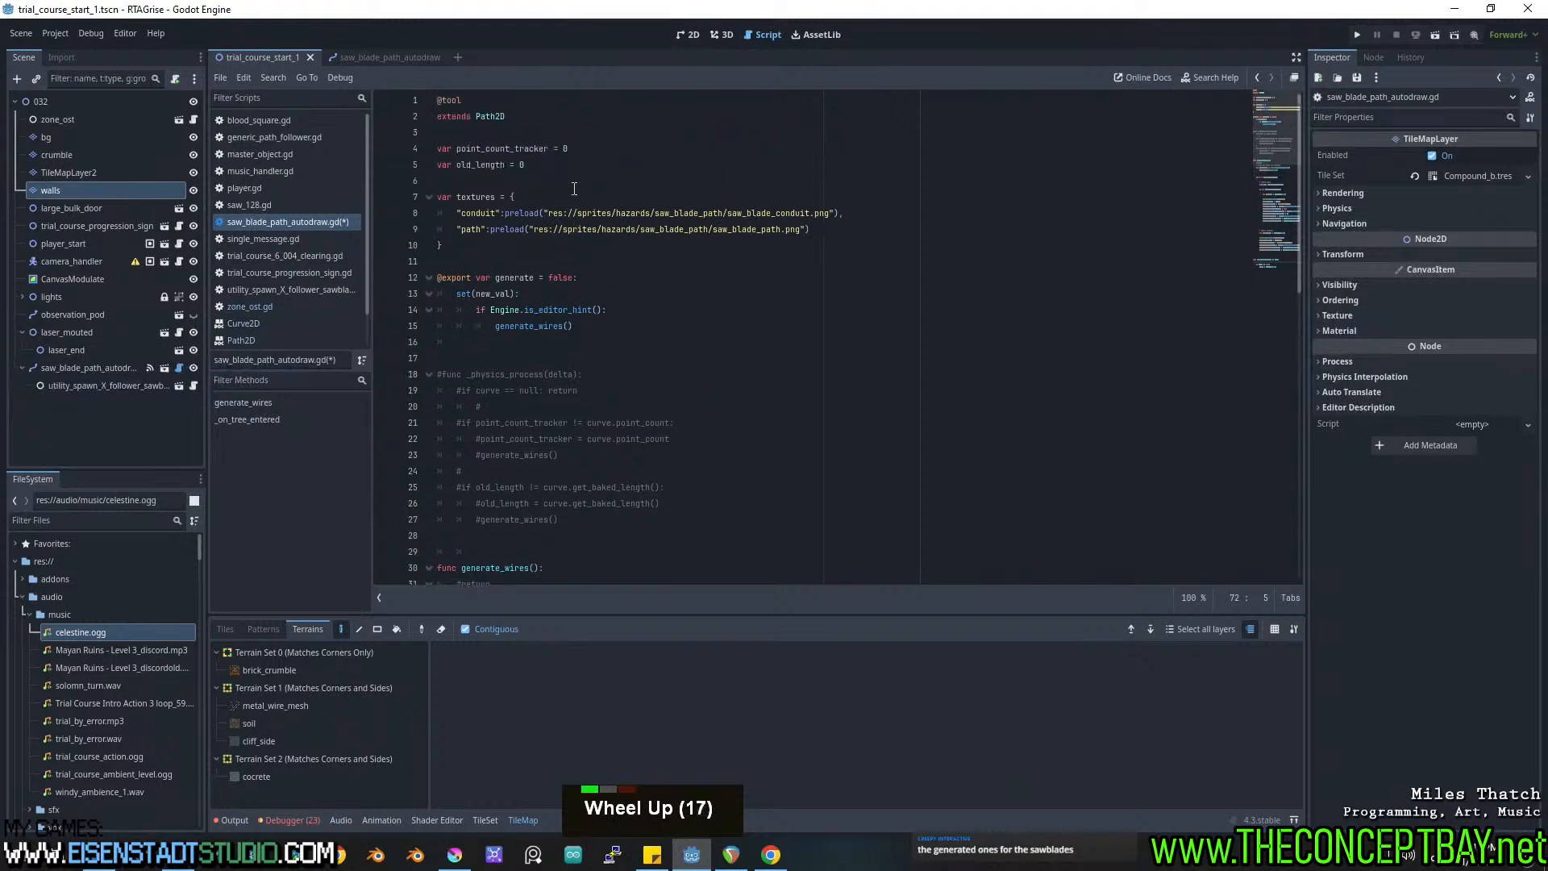
left_click_drag(610, 310, 477, 314)
key("ctrl+c")
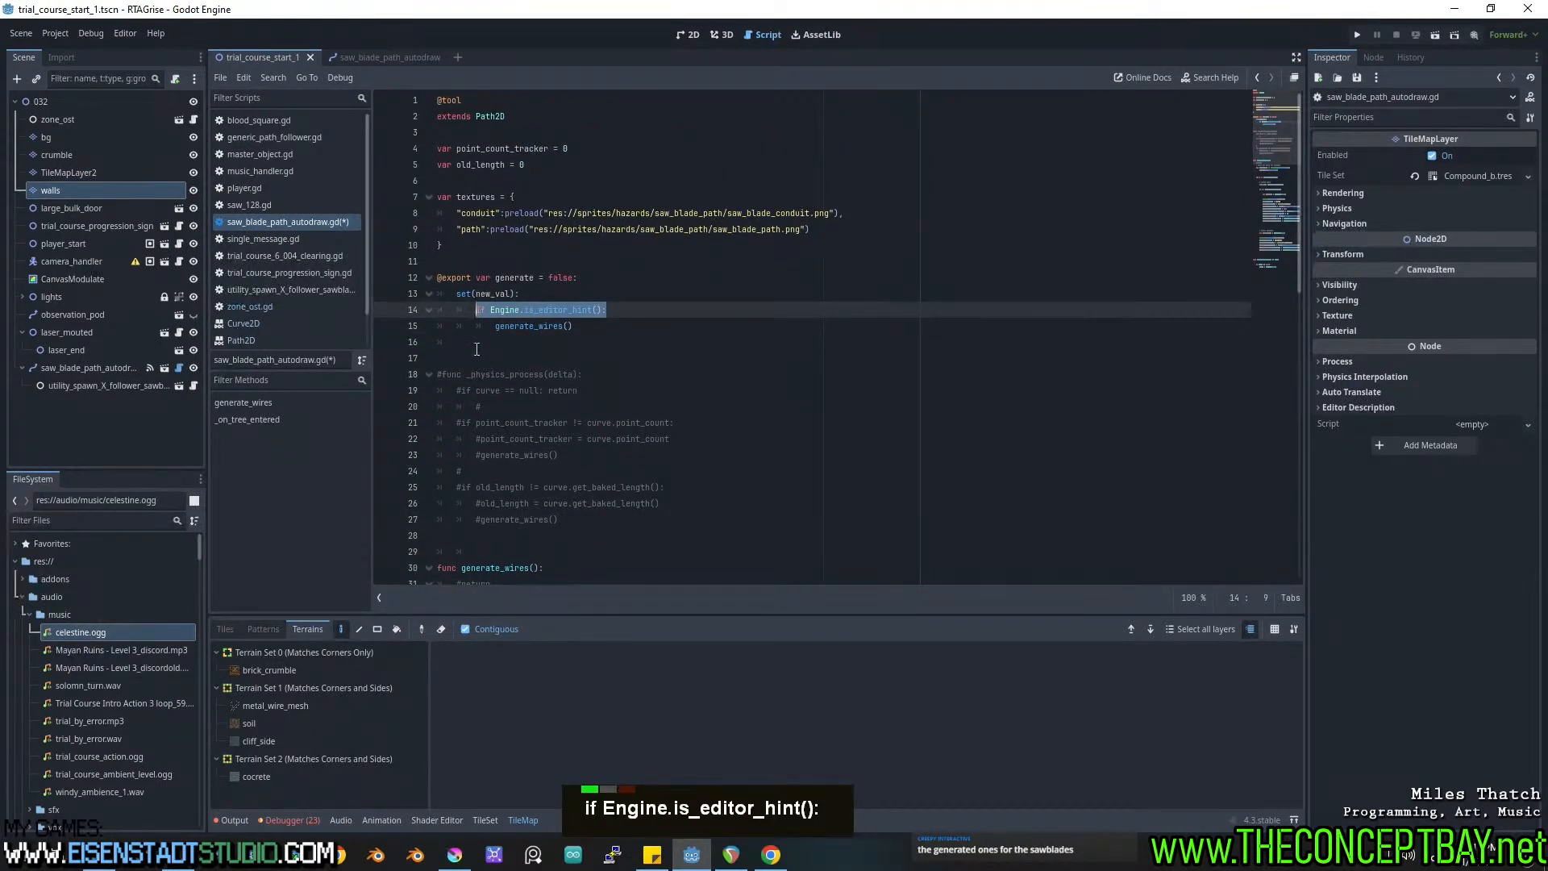
scroll(486, 343, "down", 20)
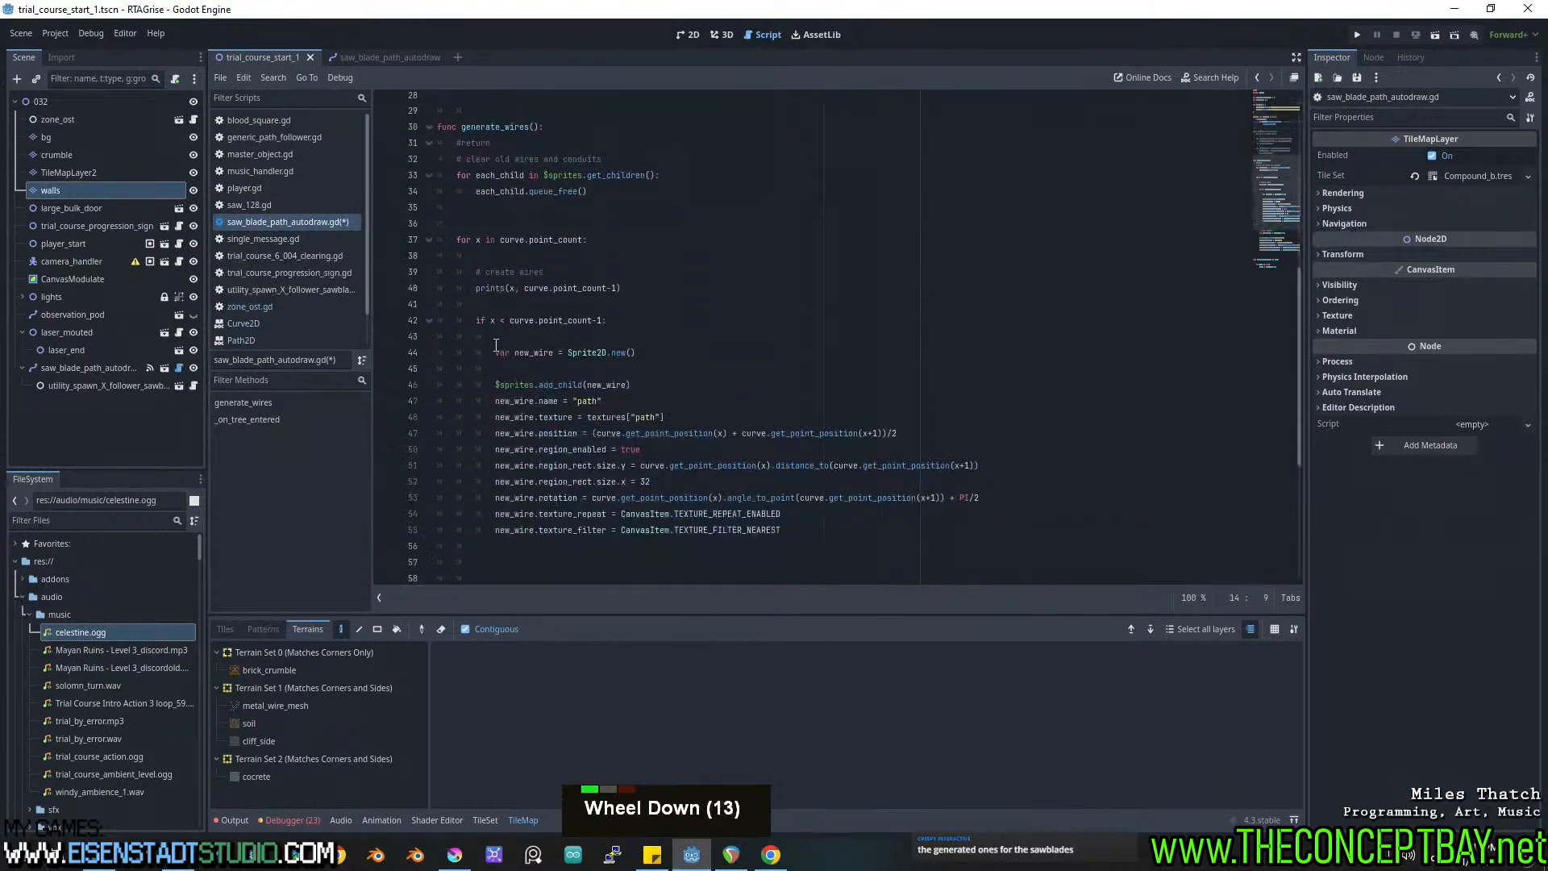
left_click(516, 514)
key("ctrl+v")
left_click_drag(459, 535, 584, 553)
key("Tab")
left_click(651, 535)
Delete the prints(x, curve.point_count-1) line and its extra blank line from generate_wires and save.
scroll(651, 534, "up", 1)
scroll(650, 534, "up", 6)
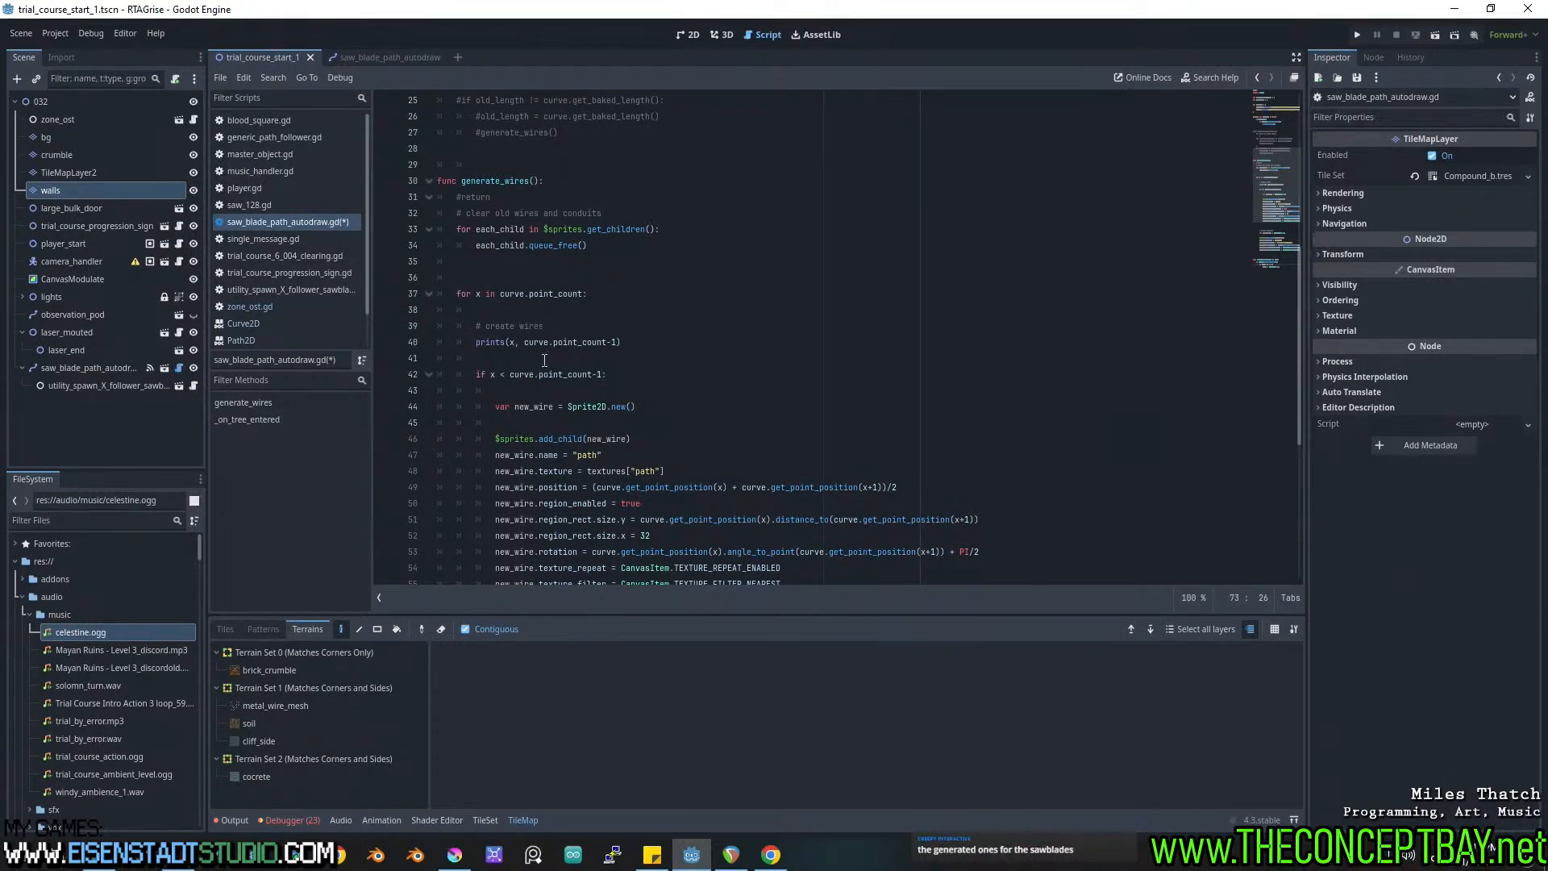
left_click_drag(547, 358, 417, 345)
key("BackSpace")
key("BackSpace")
left_click(525, 352)
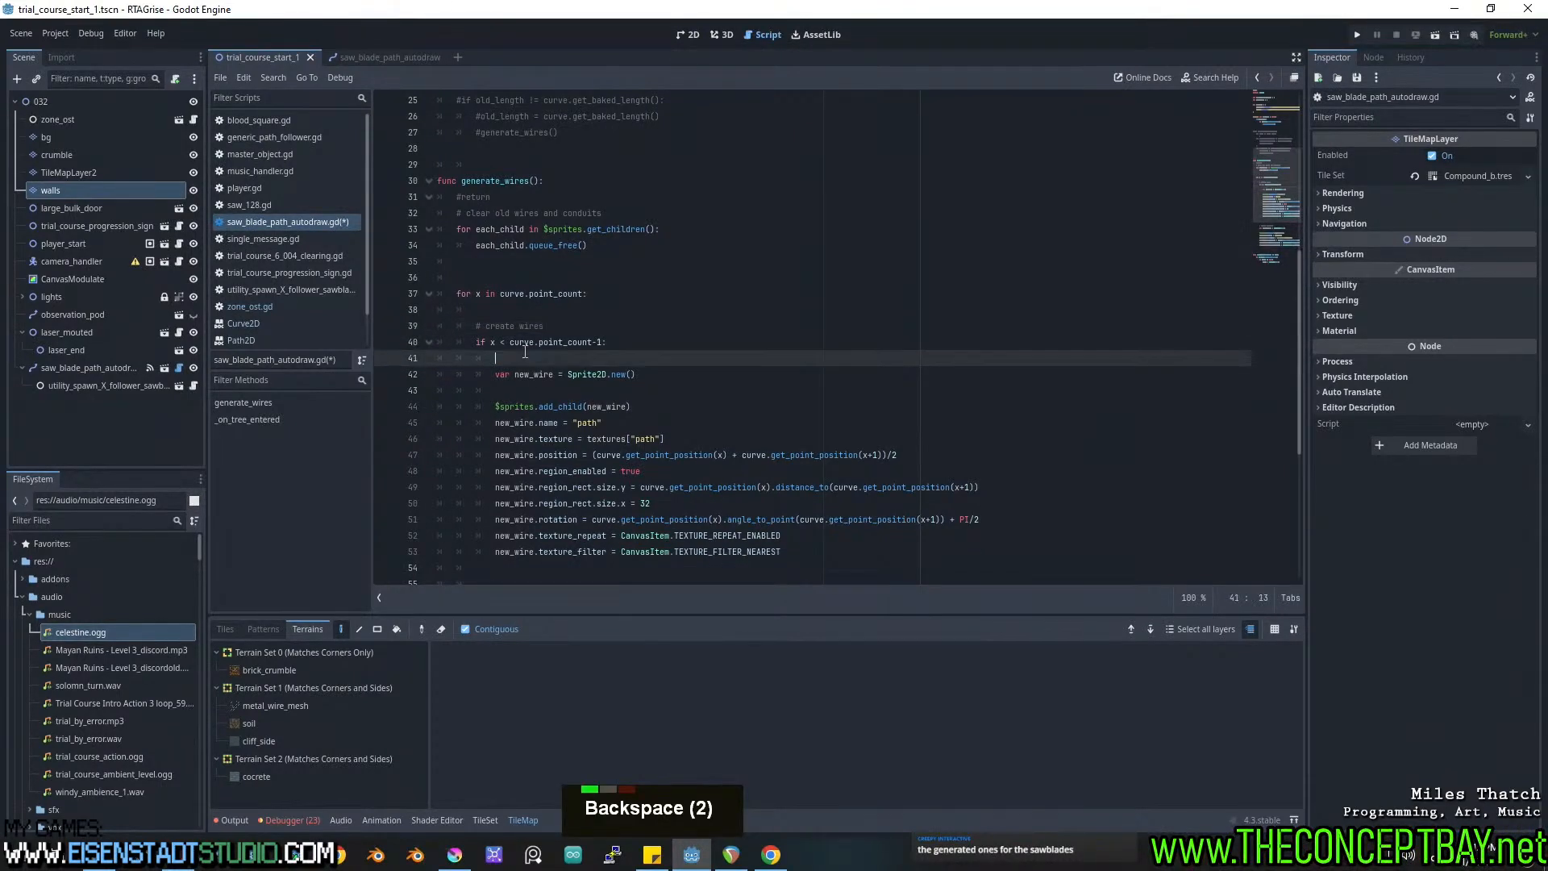
key("ctrl+s")
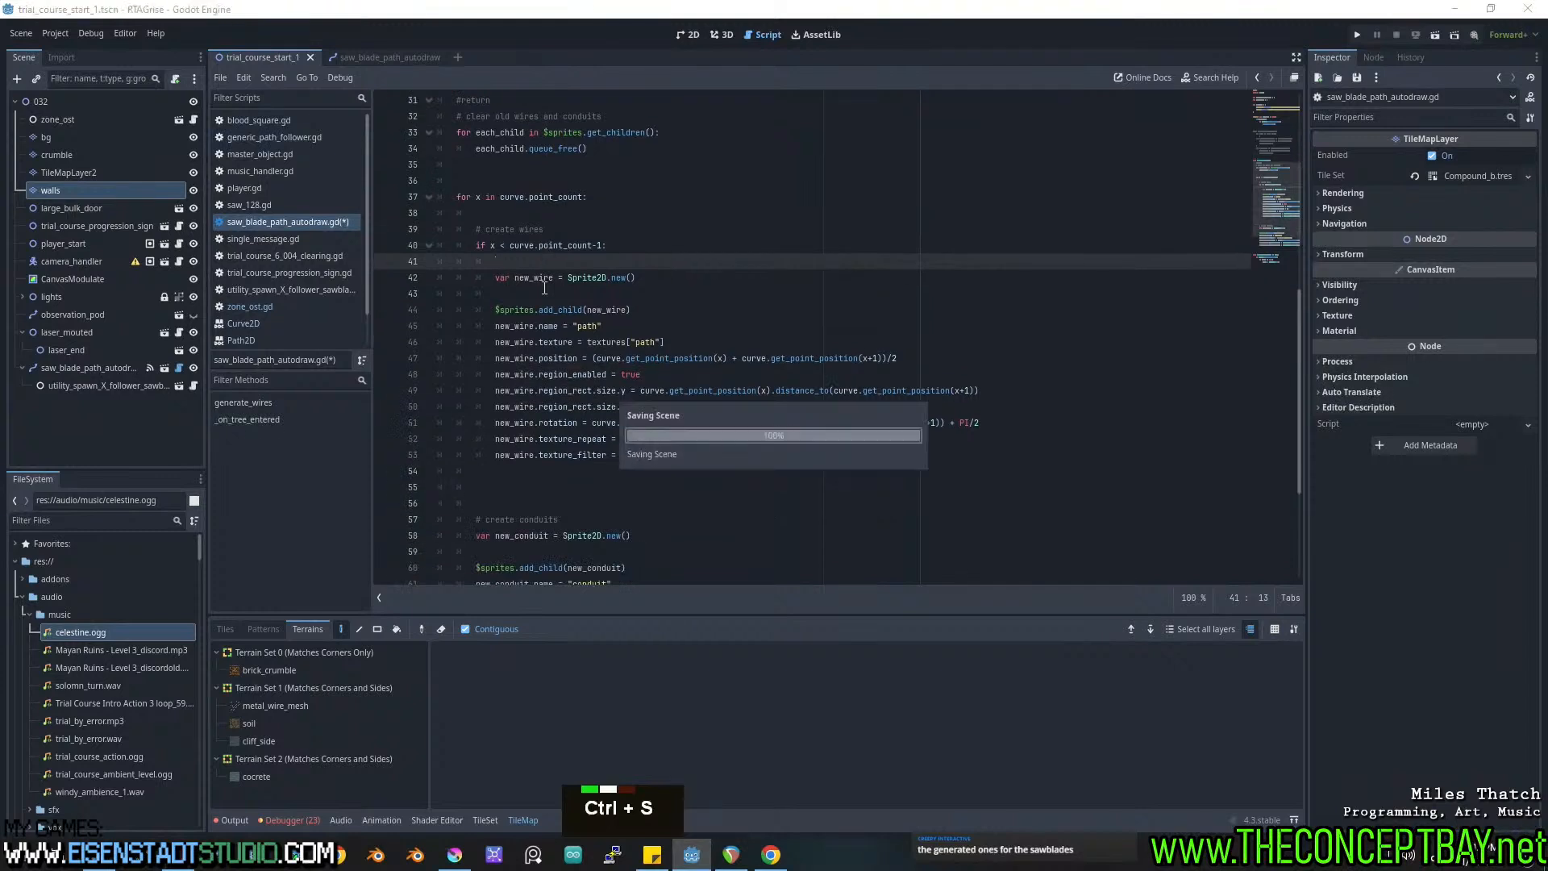
Copy the name of the celestine.ogg file in the audio/music folder.
scroll(544, 288, "down", 4)
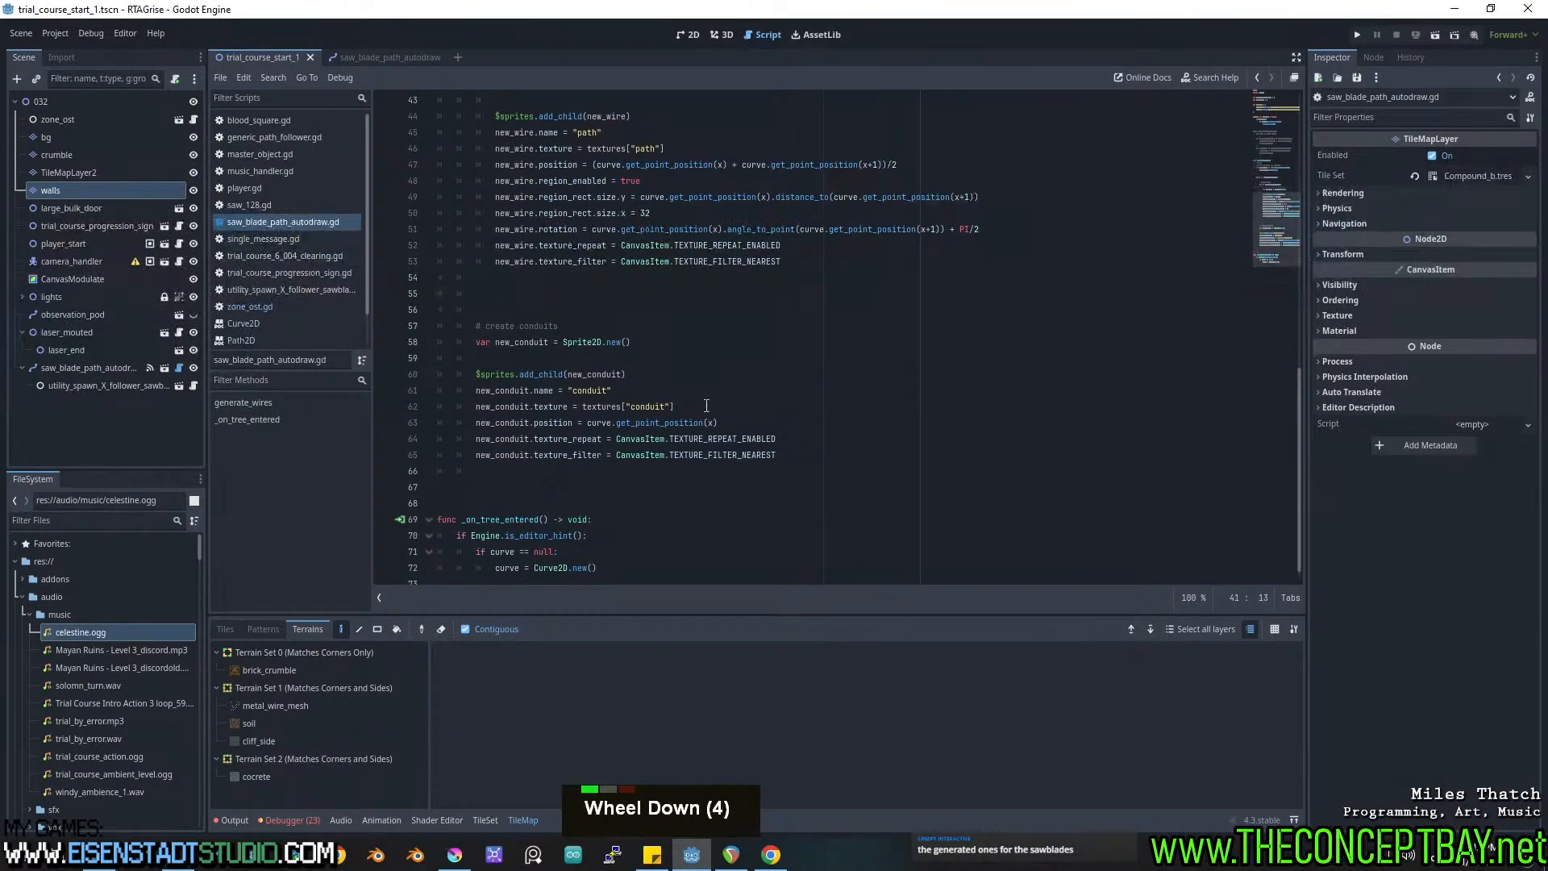
left_click(77, 635)
key("F2")
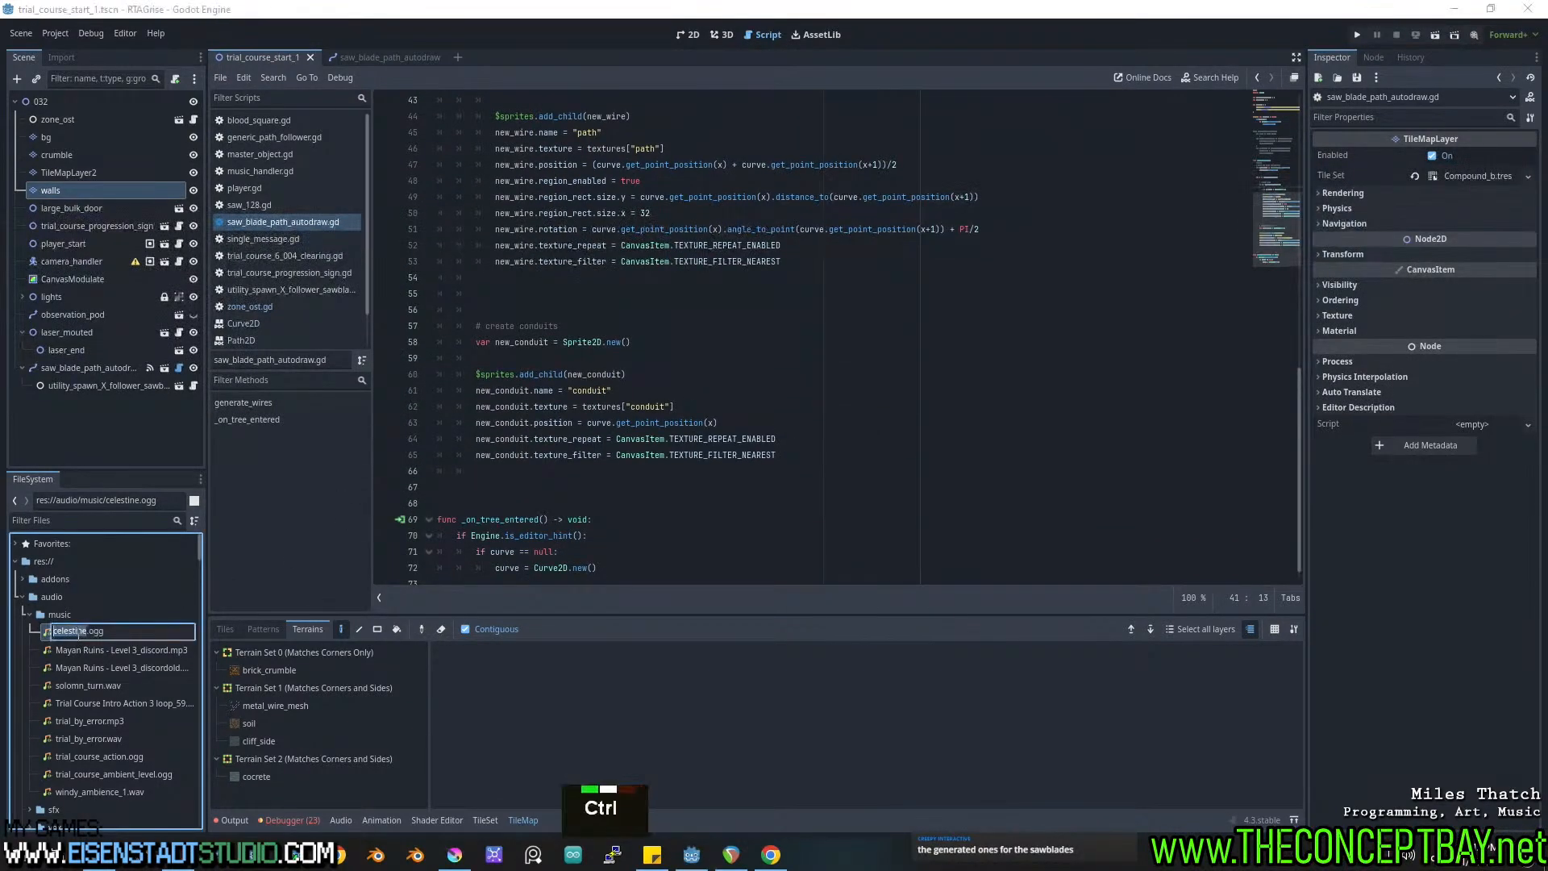
key("ctrl+a")
key("ctrl+c")
key("Escape")
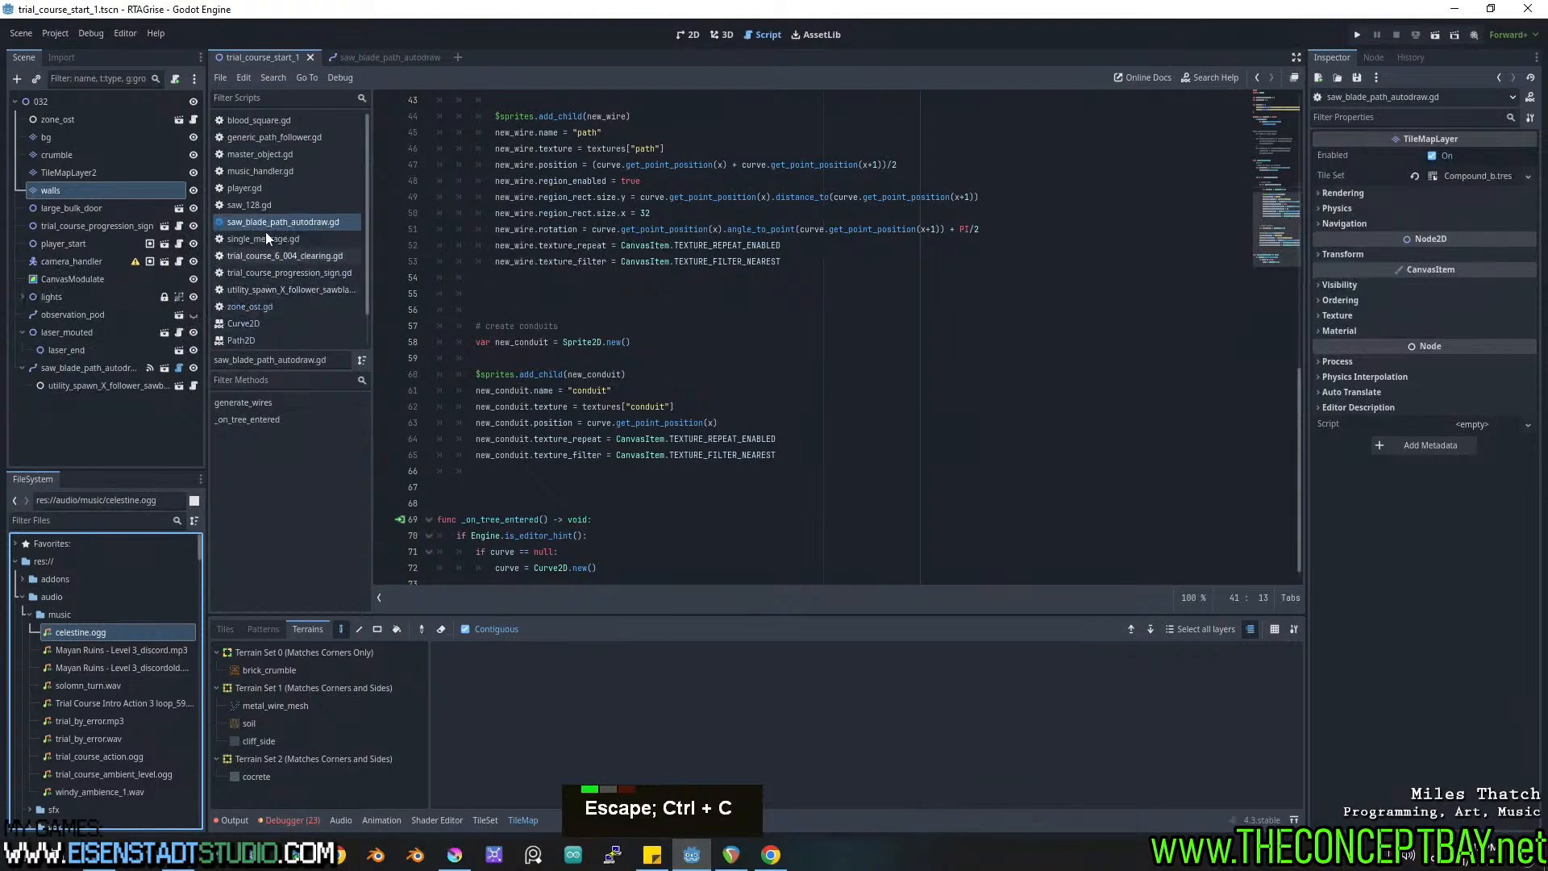
In music_handler.gd, change the celestine preload path to res://audio/music/celestine.ogg and save.
left_click(270, 175)
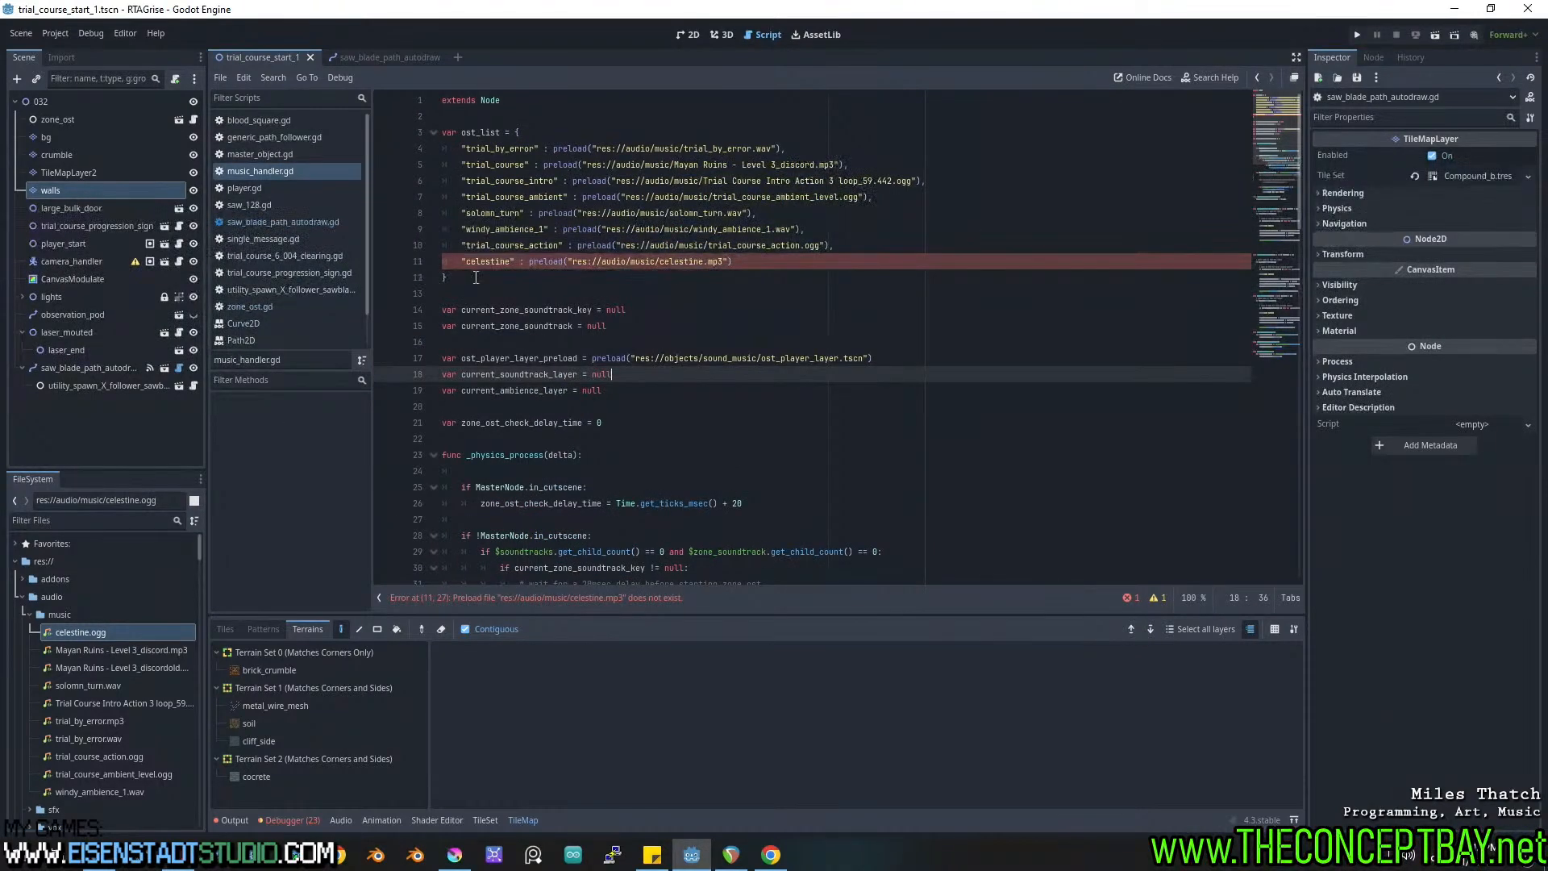
left_click(713, 268)
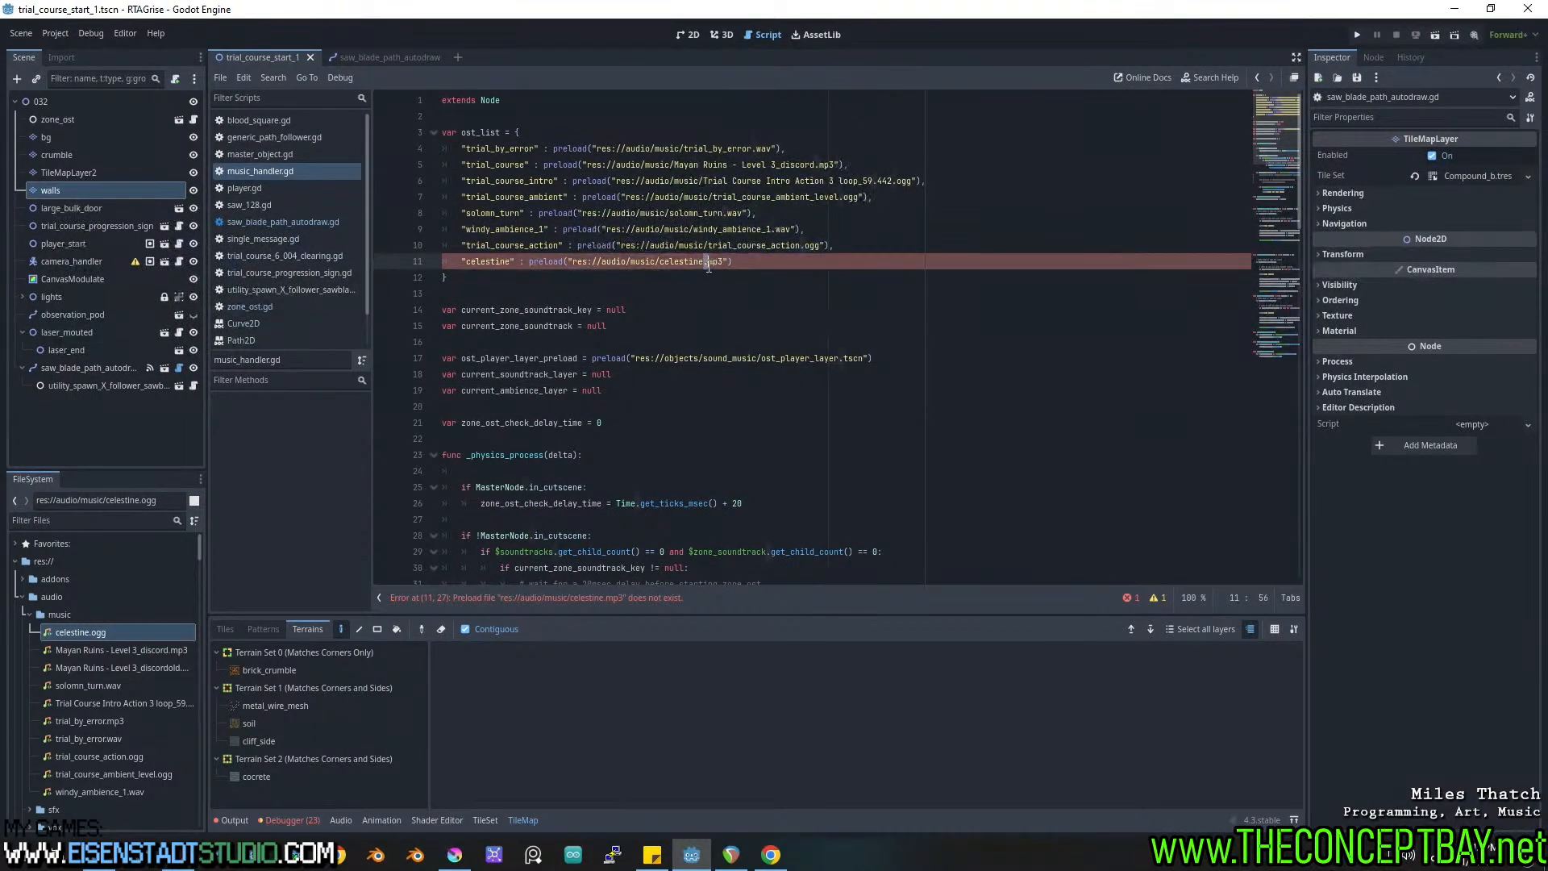
double_click(708, 266)
left_click(718, 265, "shift")
left_click(725, 265, "shift")
type("o")
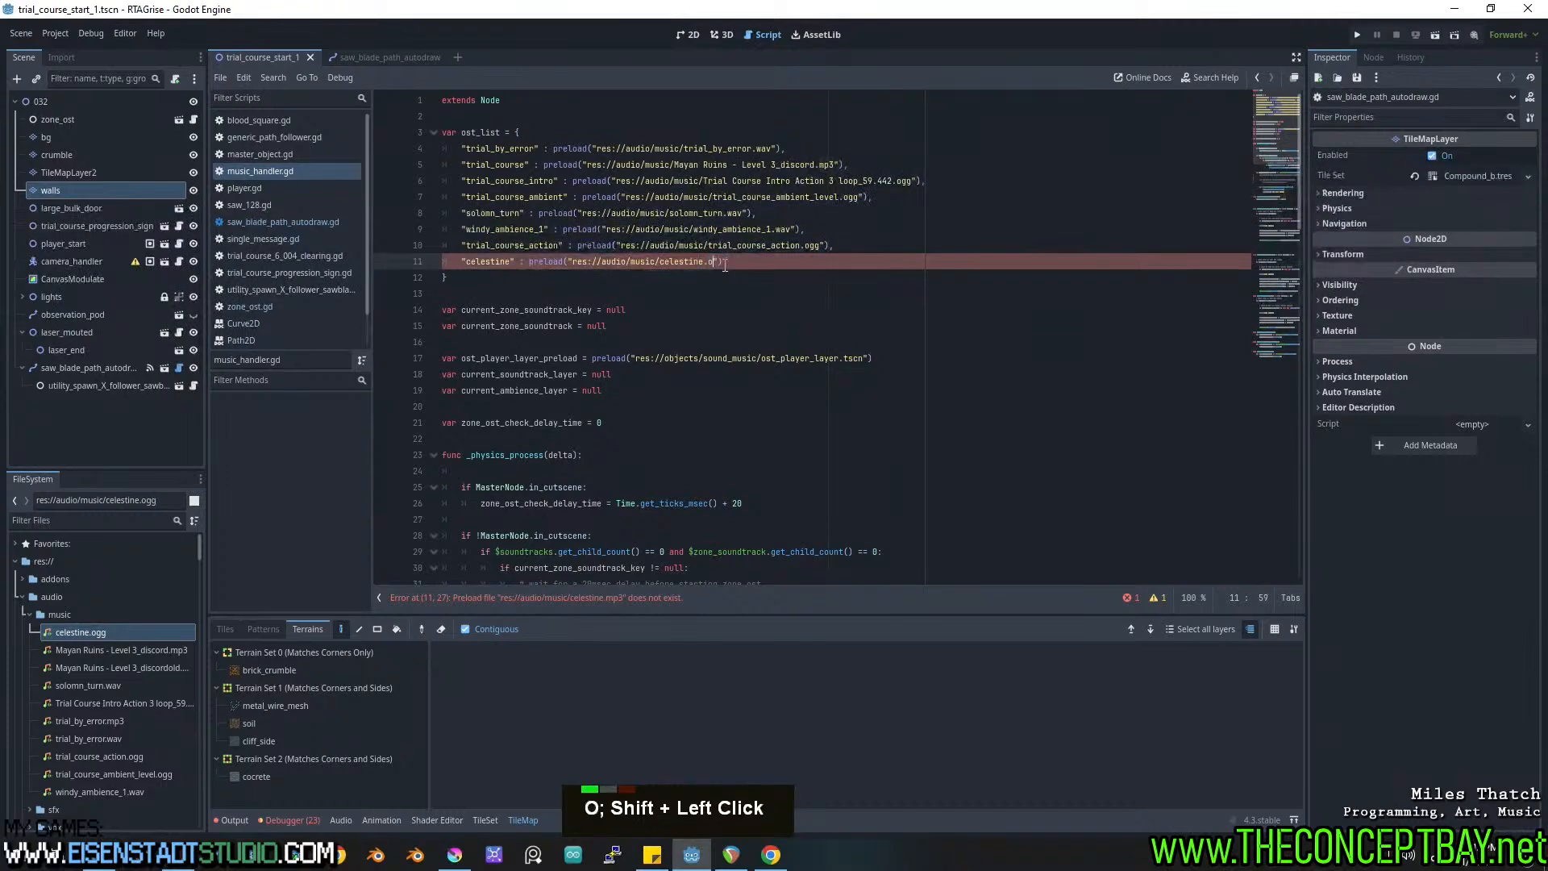
type("gg")
key("ctrl+s")
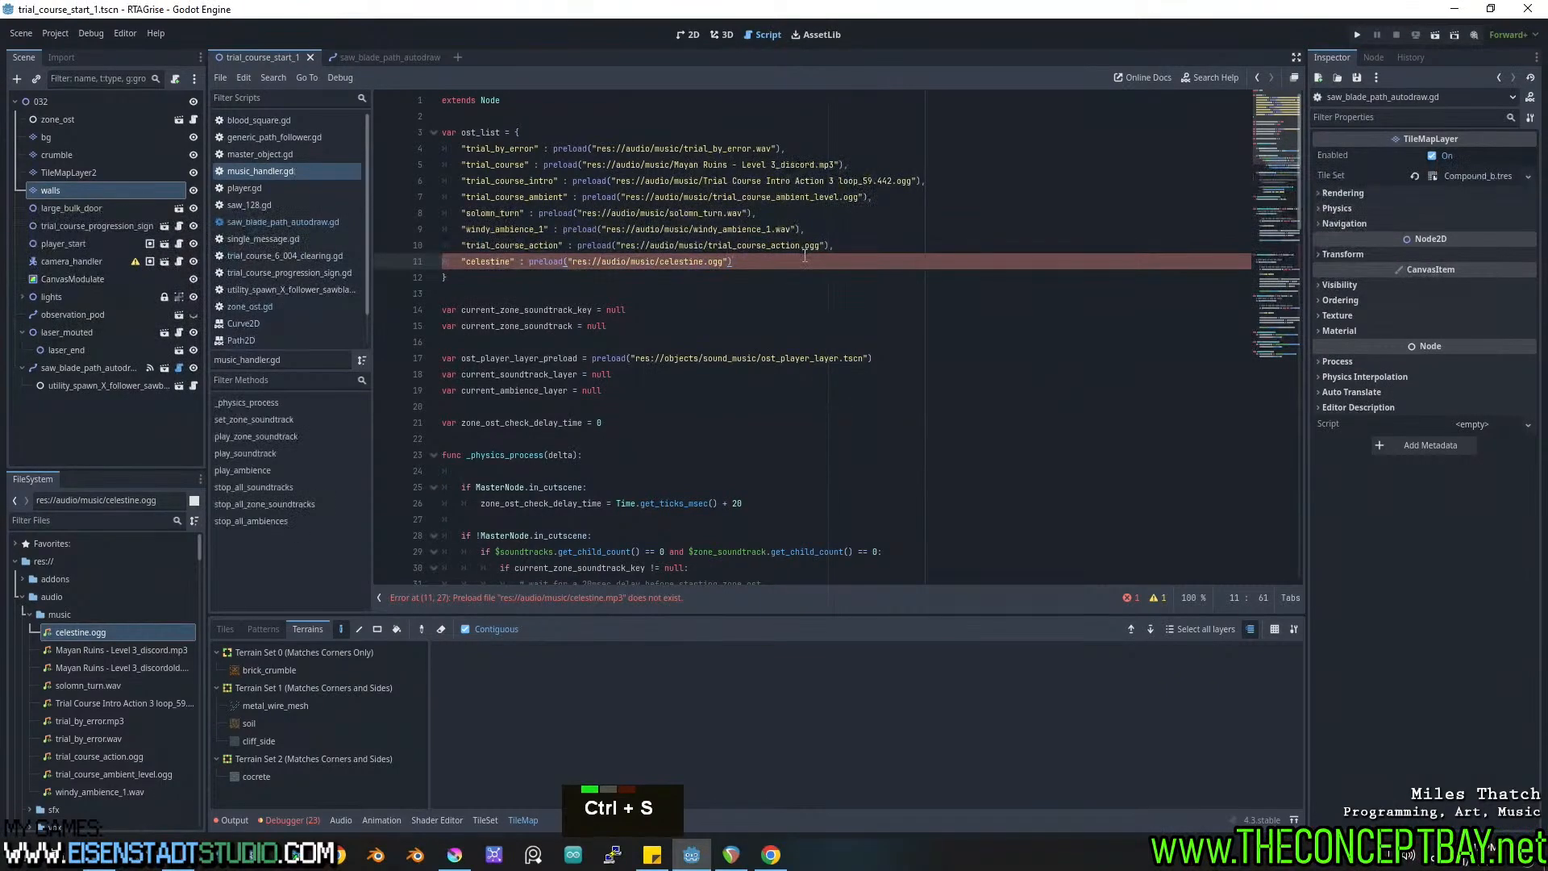
Select the zone_ost node, run the game, walk the player past the entrance door, and close the game.
left_click(52, 100)
double_click(56, 119)
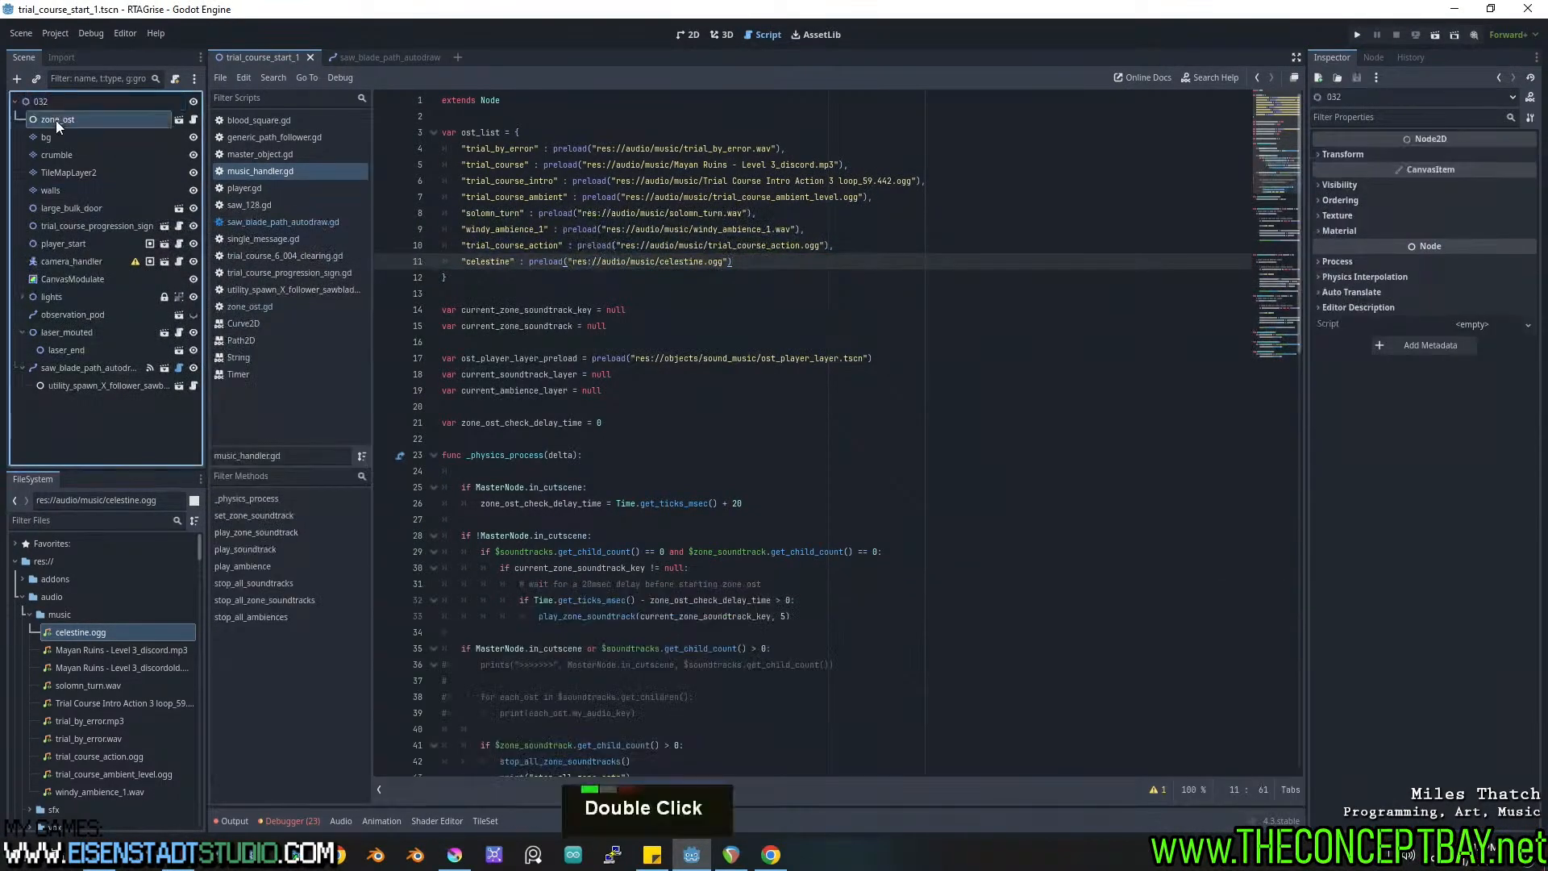
key("F5")
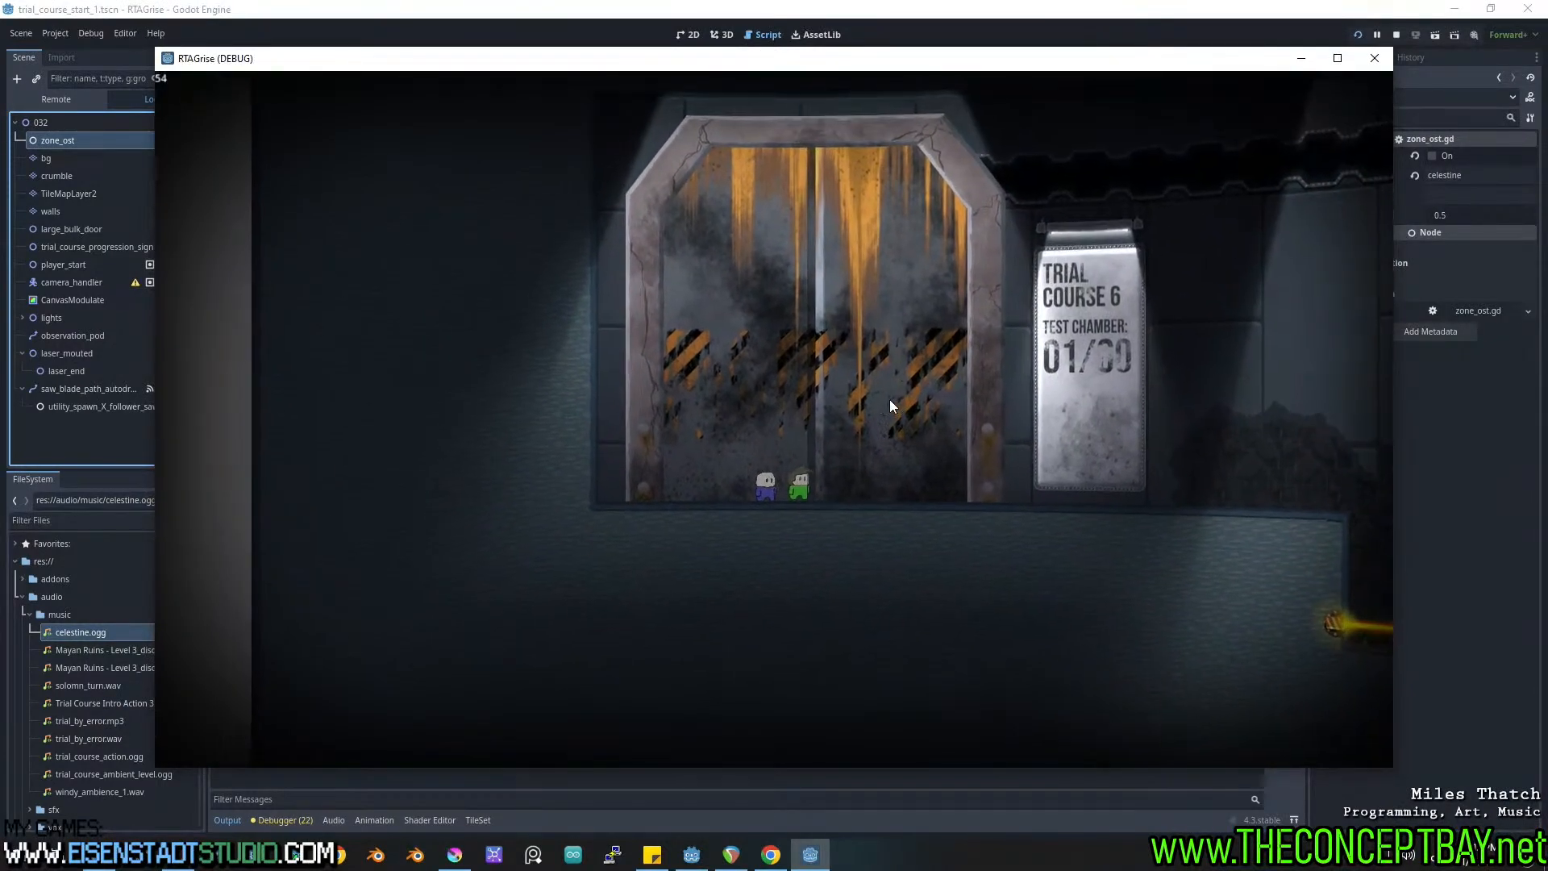
key("Right")
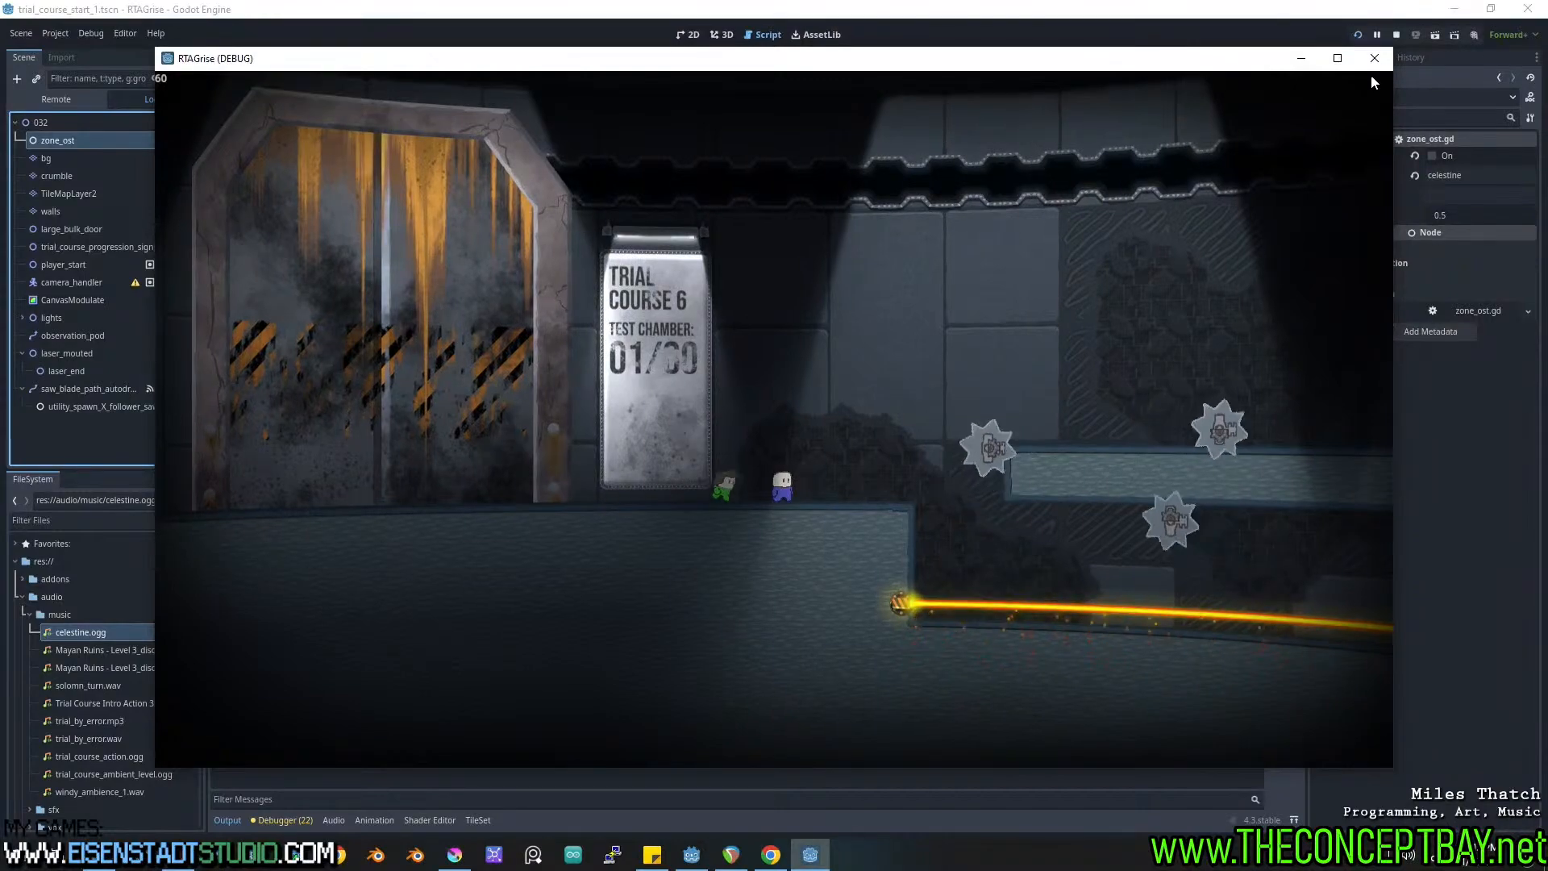
left_click(1373, 58)
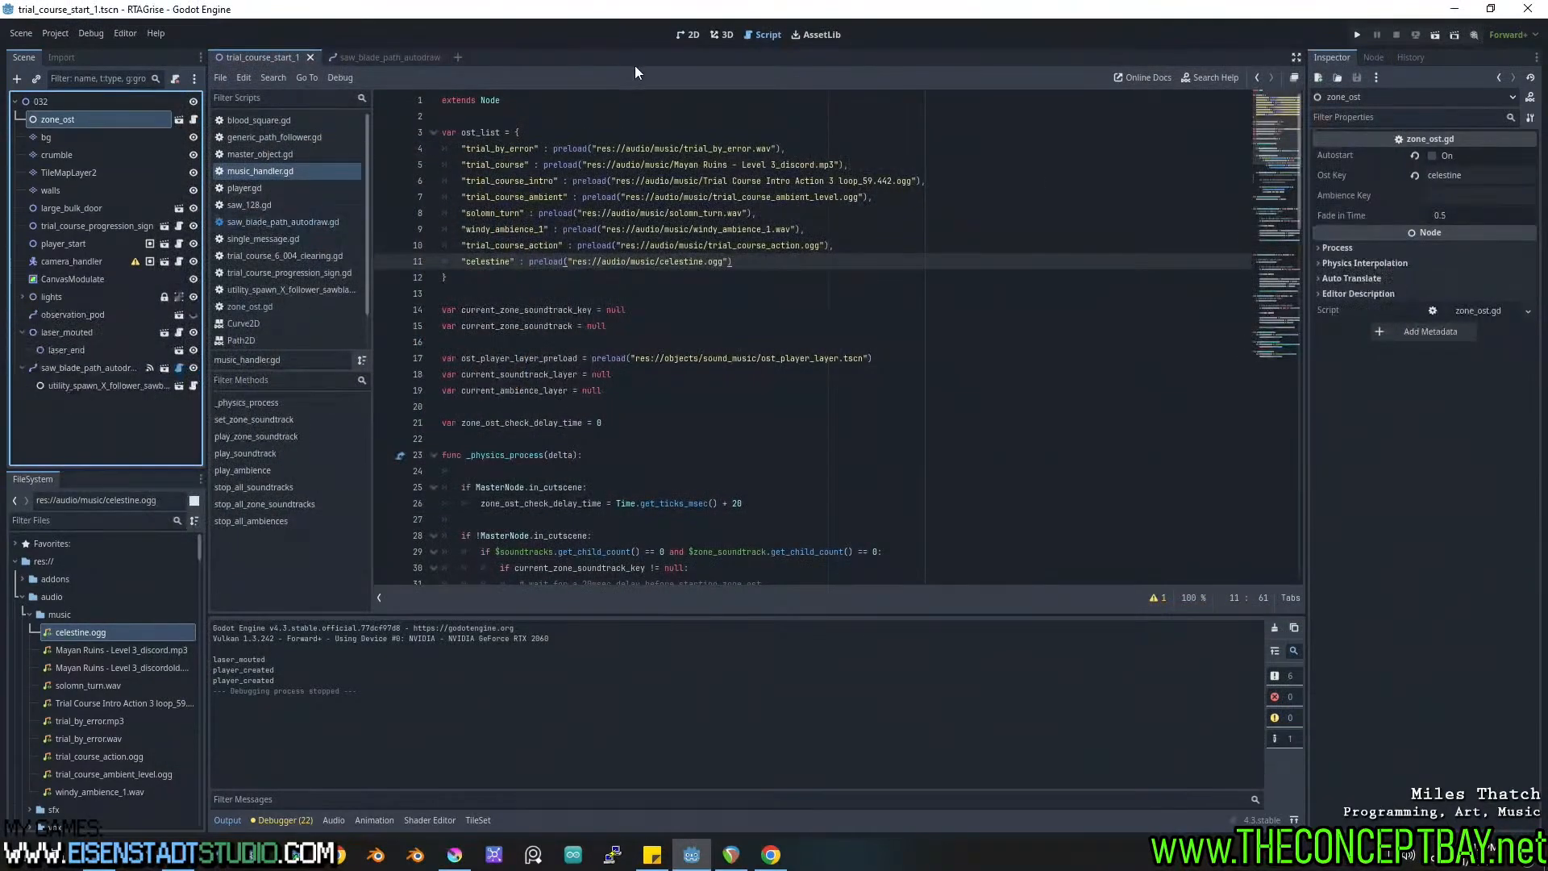
Return to the 2D view of the level around the saw blade path and save the scene.
left_click(723, 35)
left_click(689, 35)
middle_click_drag(714, 350, 747, 354)
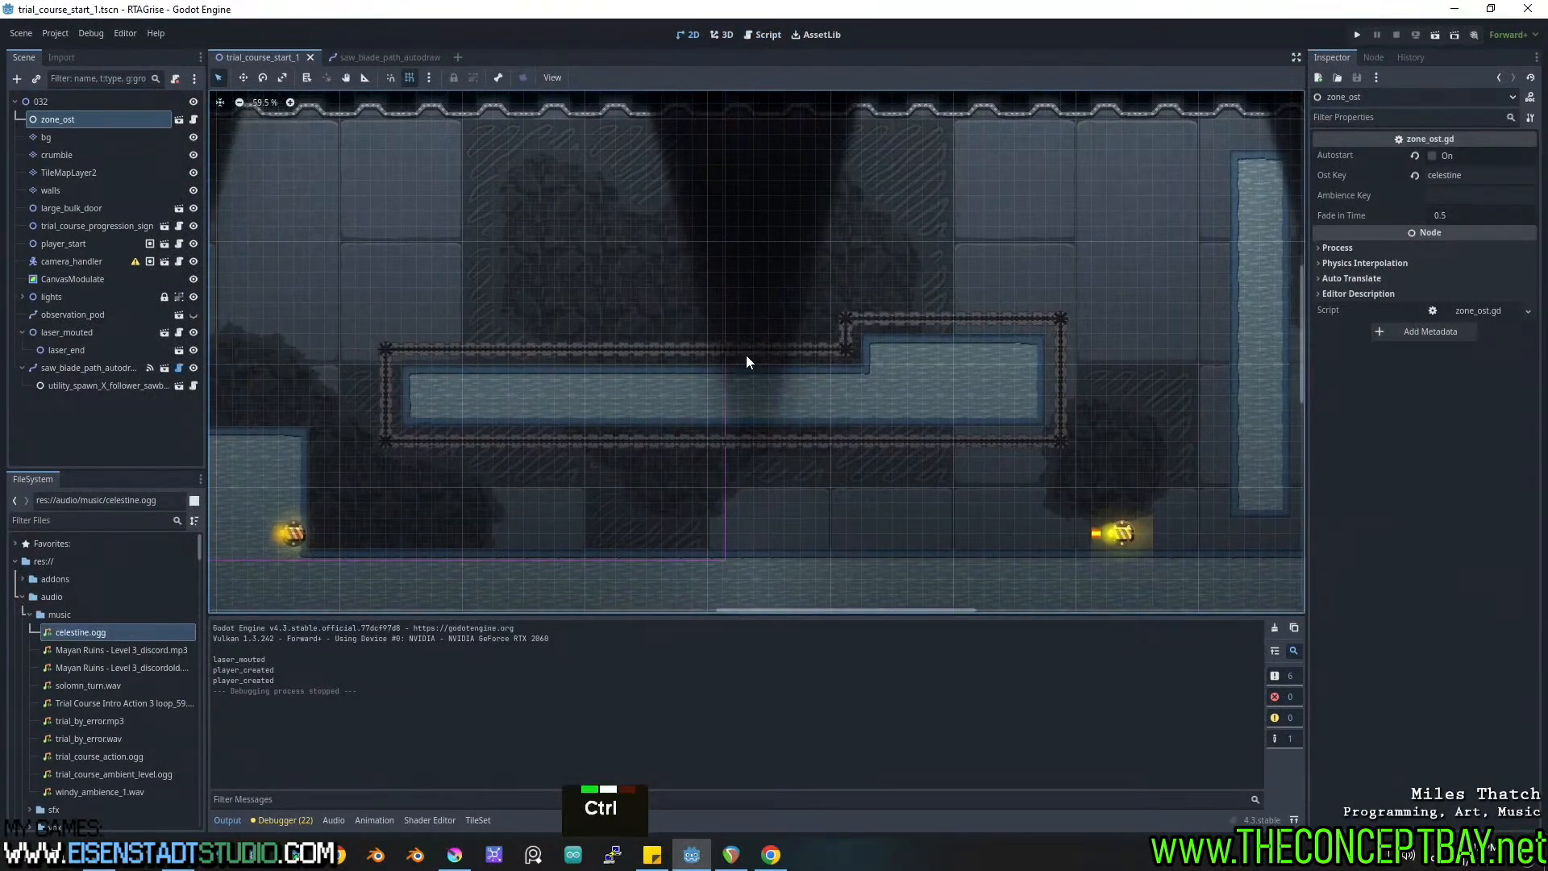
key("ctrl+s")
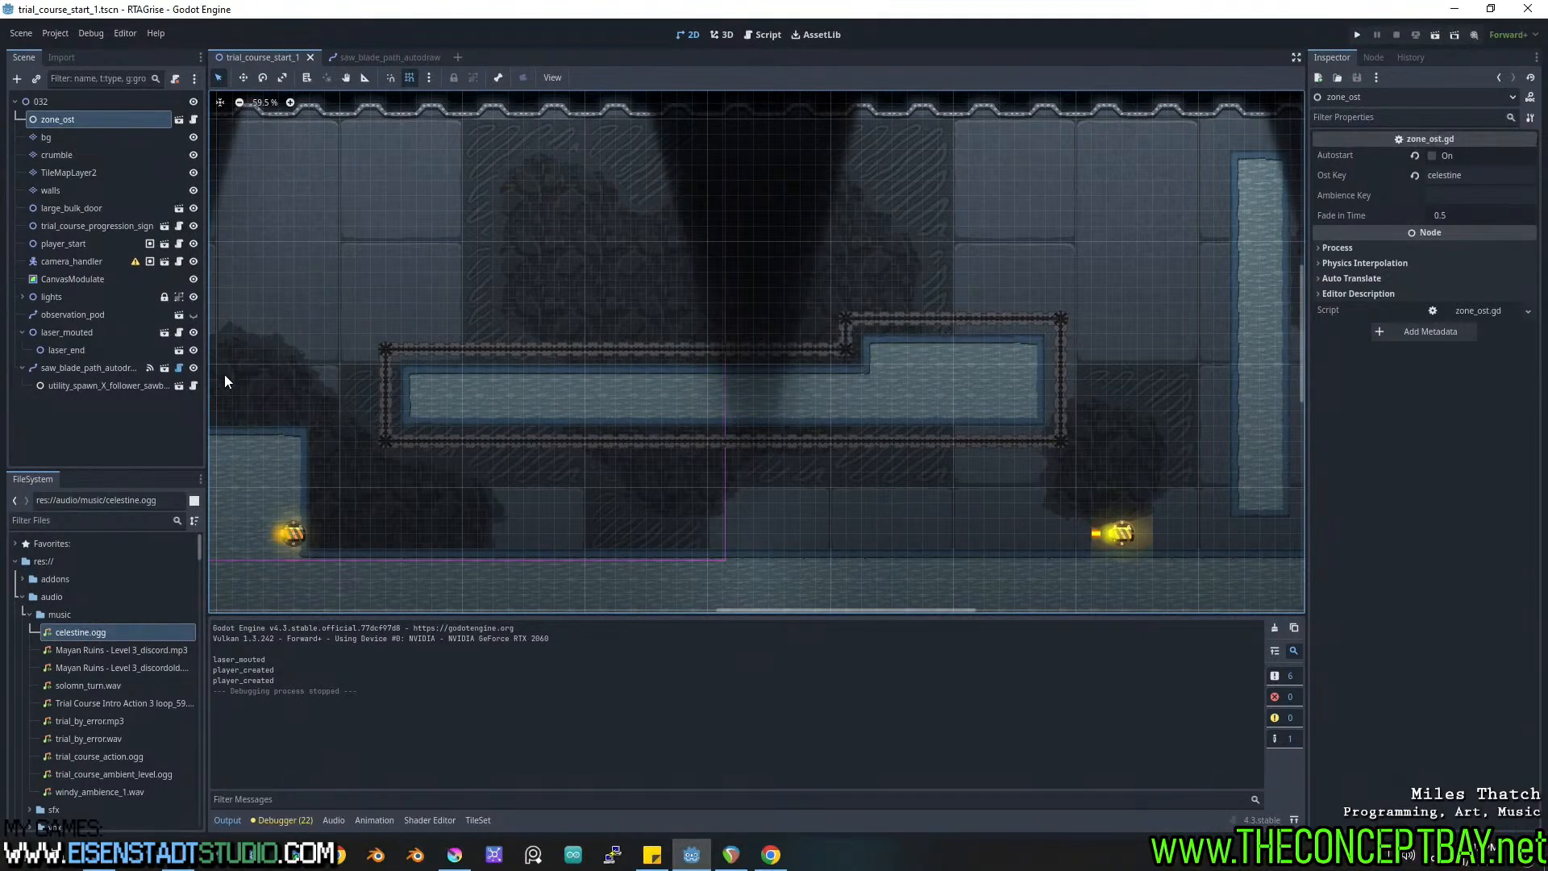
Enable Editable Children on the saw_blade_path_autodraw node and test-run the game.
right_click(64, 368)
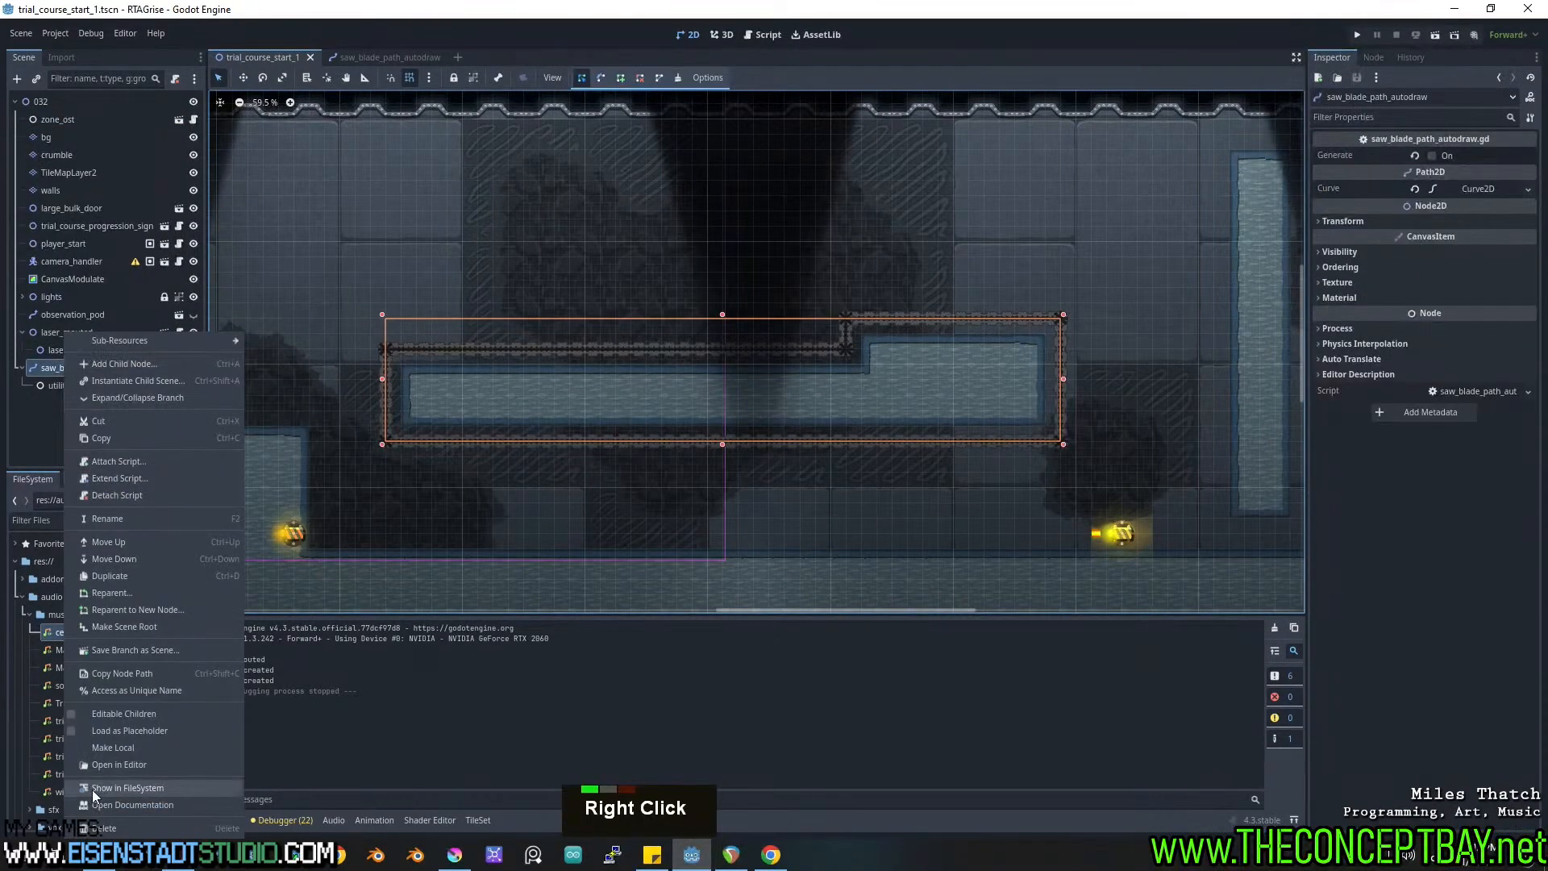
left_click(129, 711)
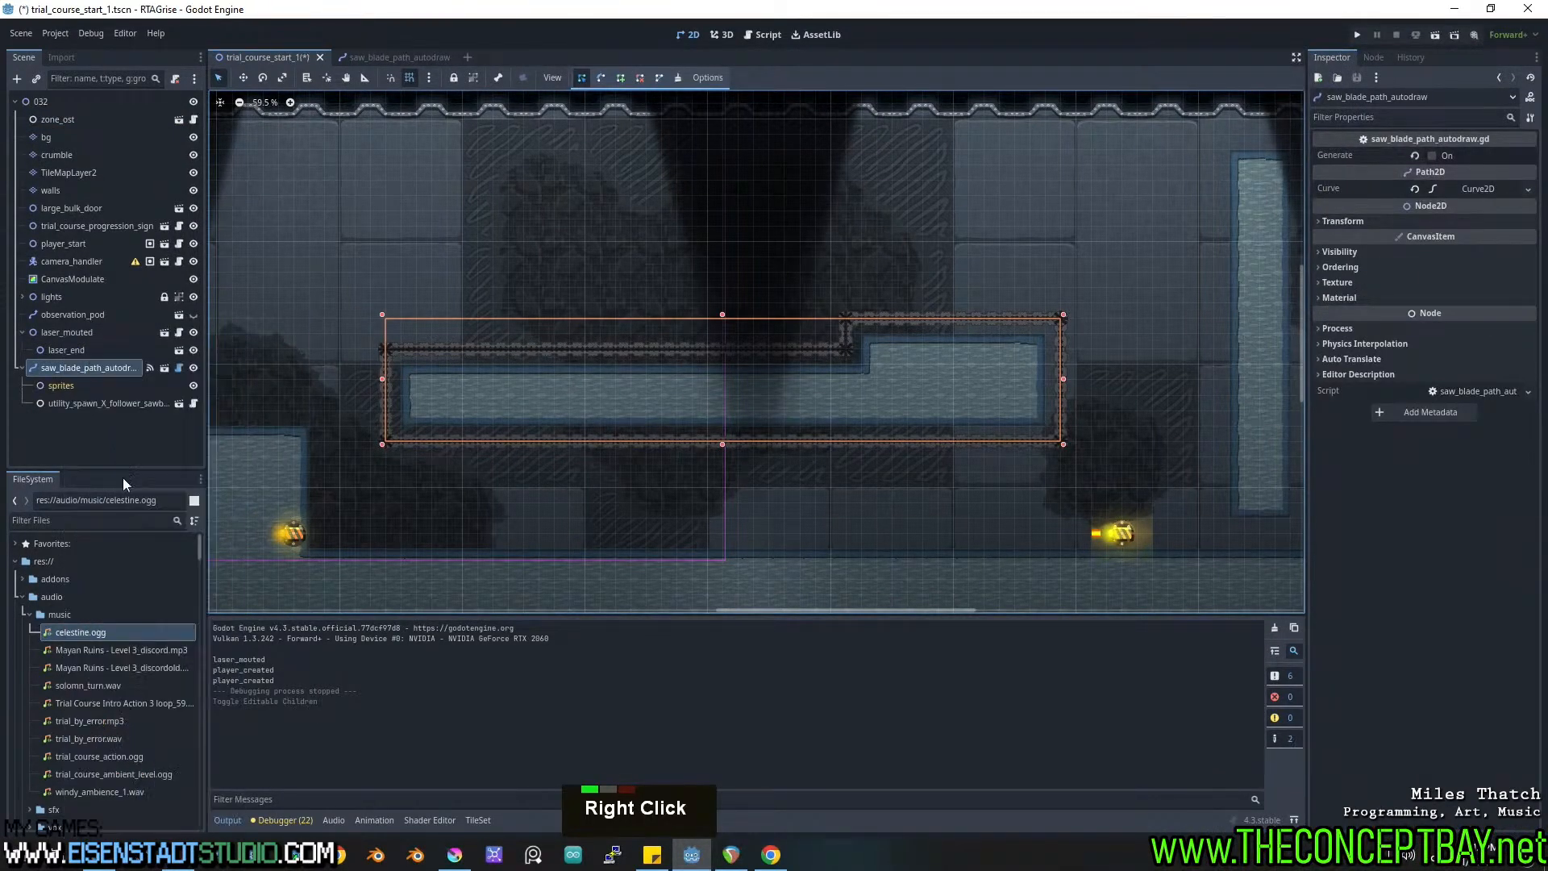
right_click(68, 370)
key("Escape")
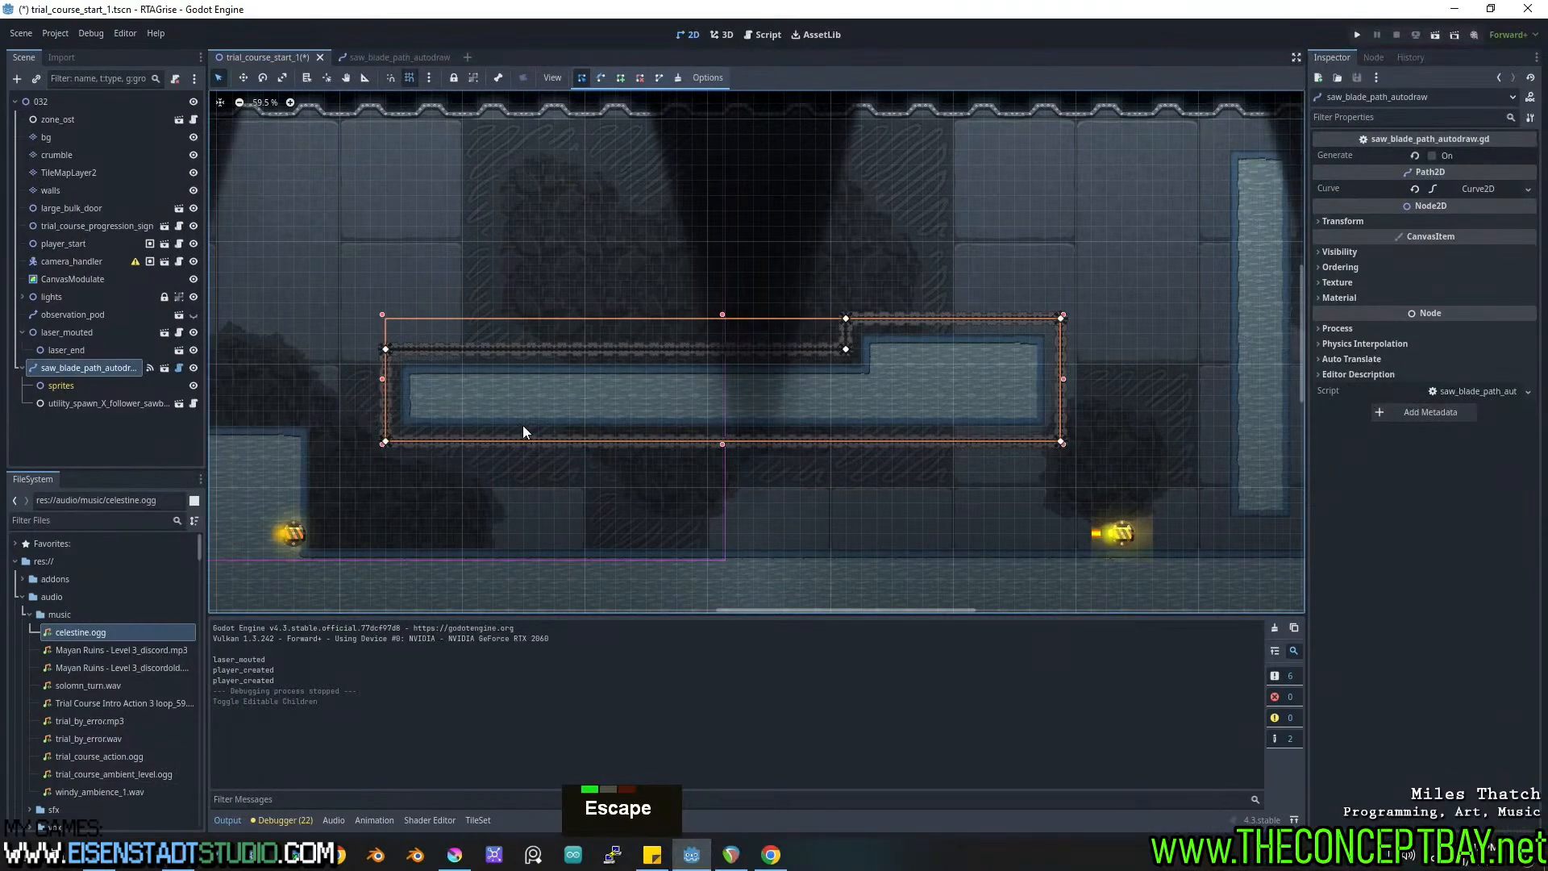
key("F5")
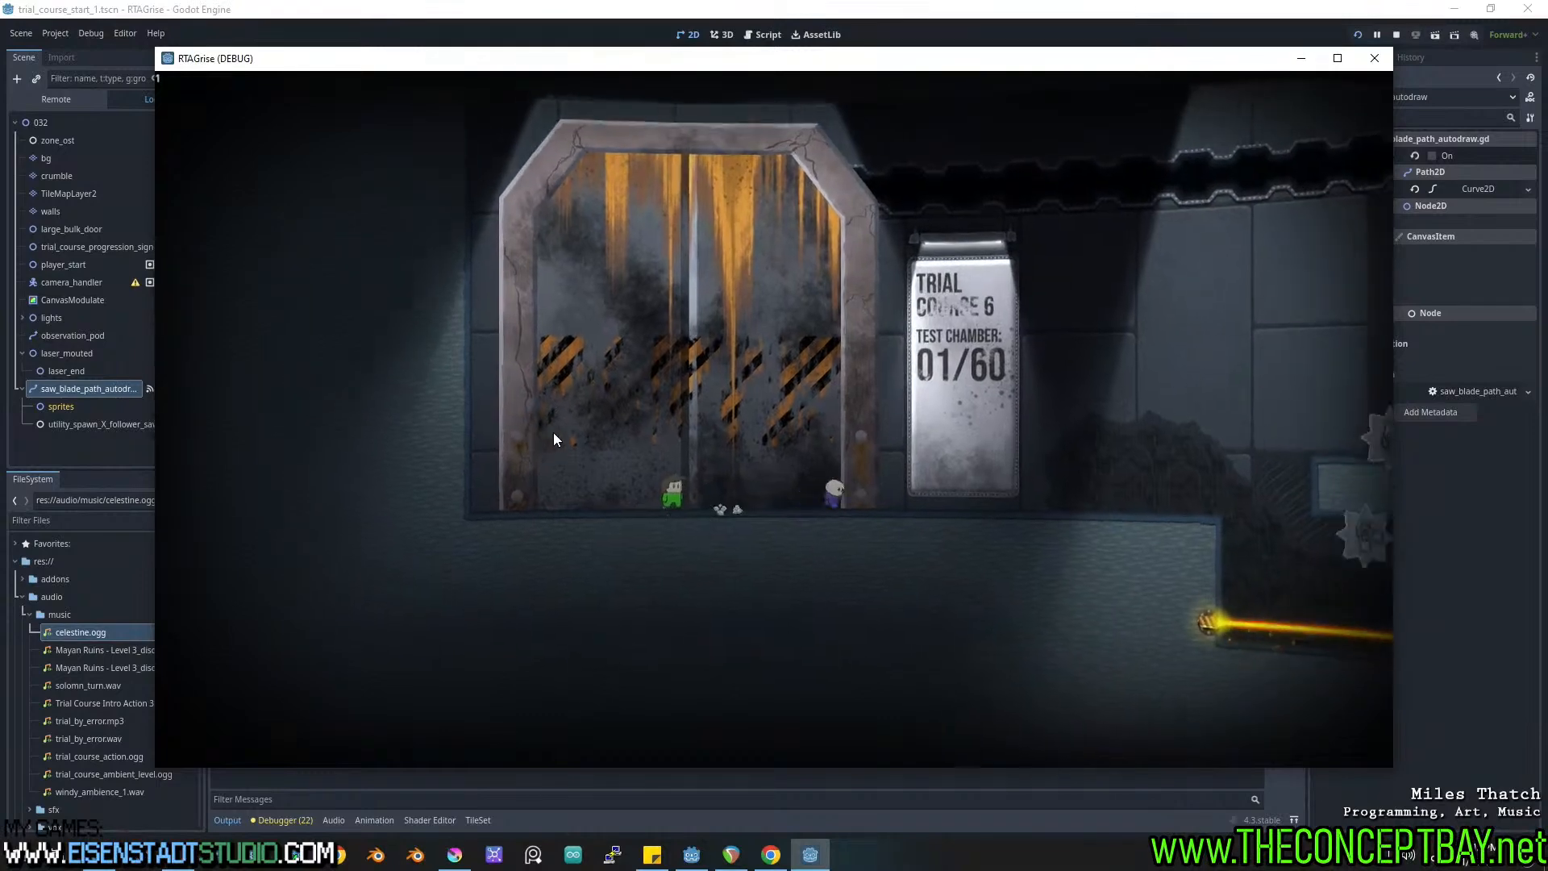
left_click(1374, 58)
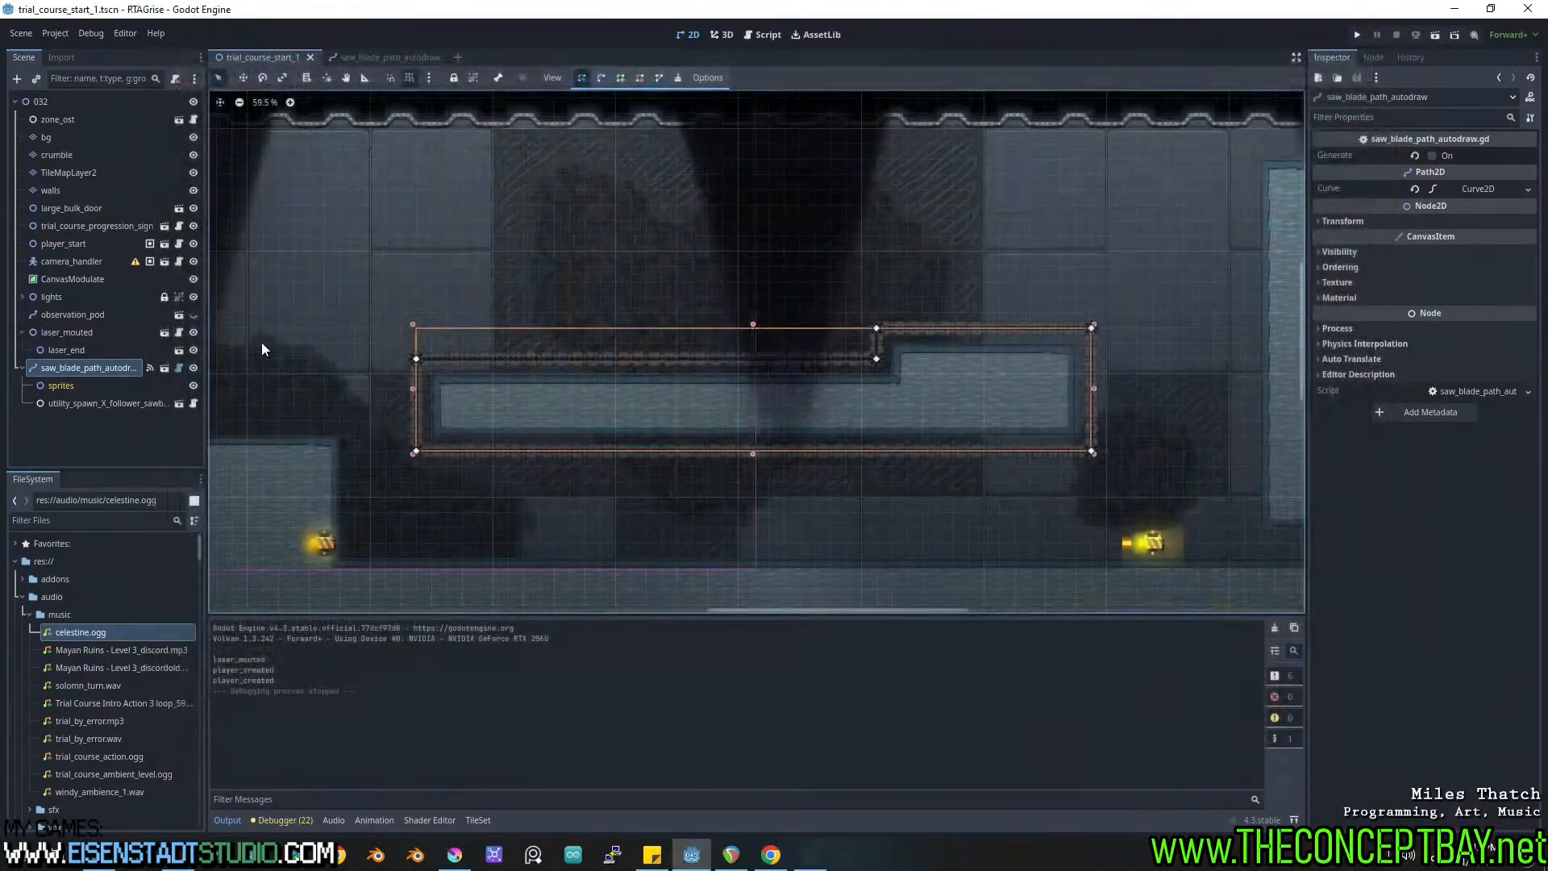
Trigger Generate on the saw_blade_path_autodraw node, run the game to check the path sprites, and close it.
double_click(83, 367)
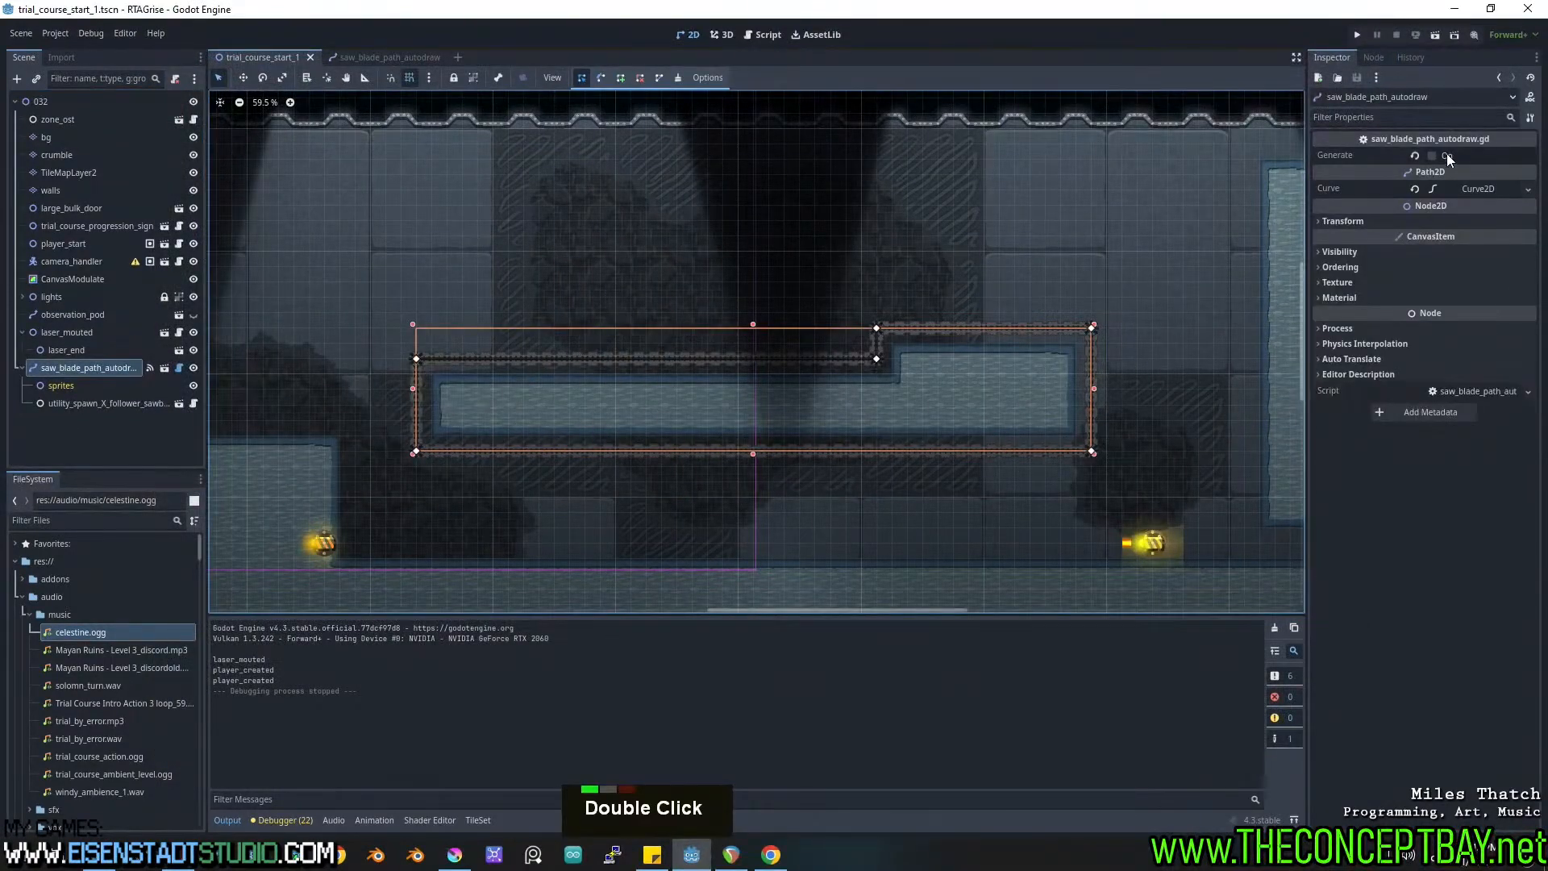
left_click(1446, 153)
left_click(1356, 34)
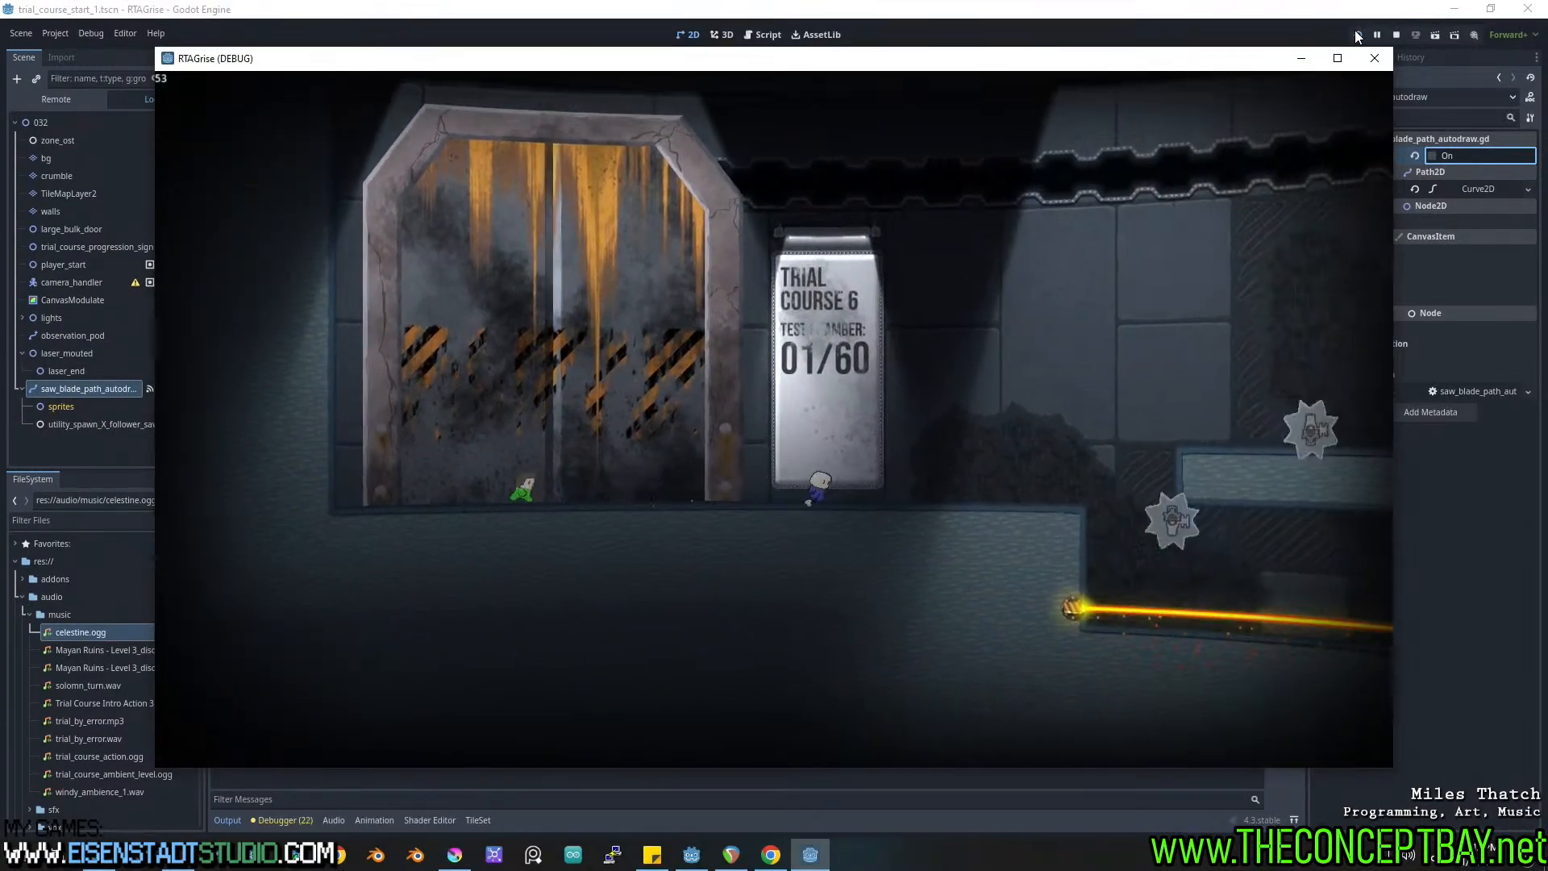
key("alt+F4")
Inspect the saw blade path in the level and trigger its Generate option again.
middle_click_drag(994, 329, 934, 353)
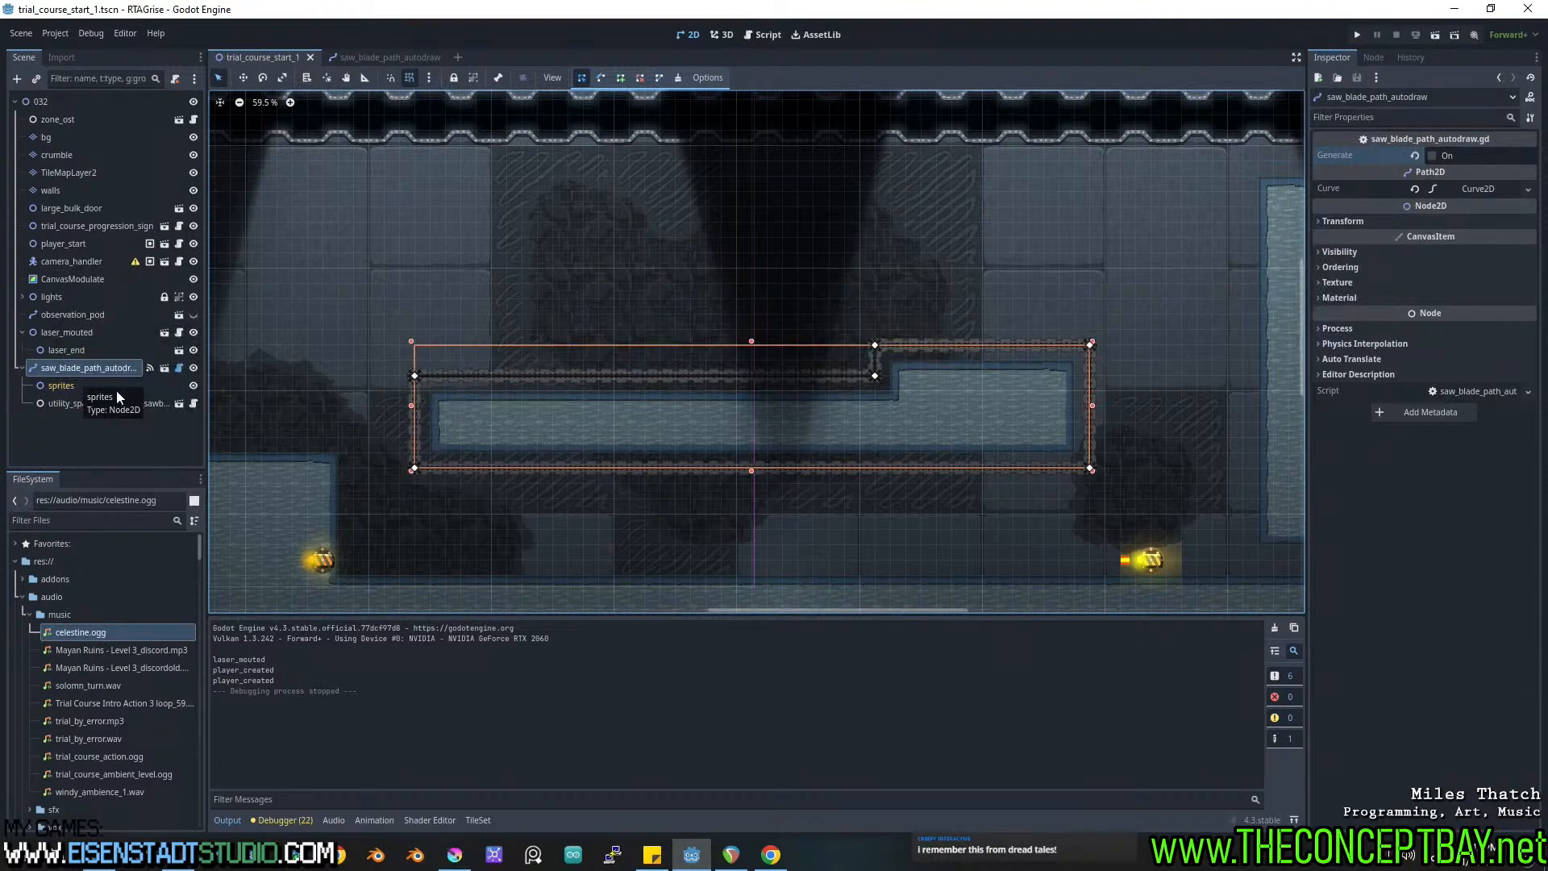
scroll(481, 393, "up", 3)
scroll(535, 345, "down", 2)
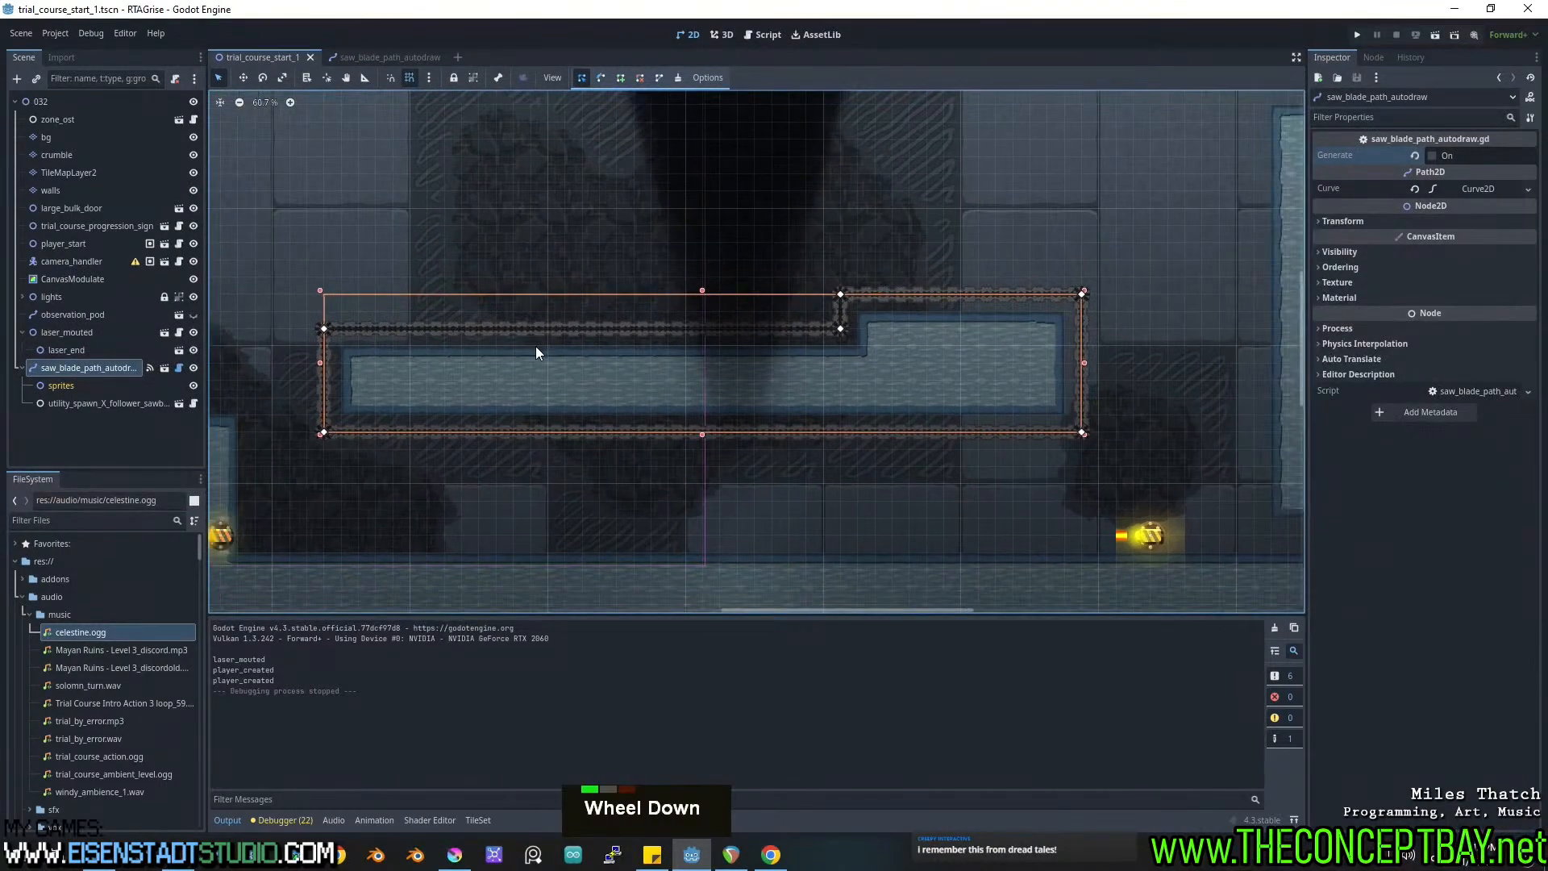
left_click(1432, 156)
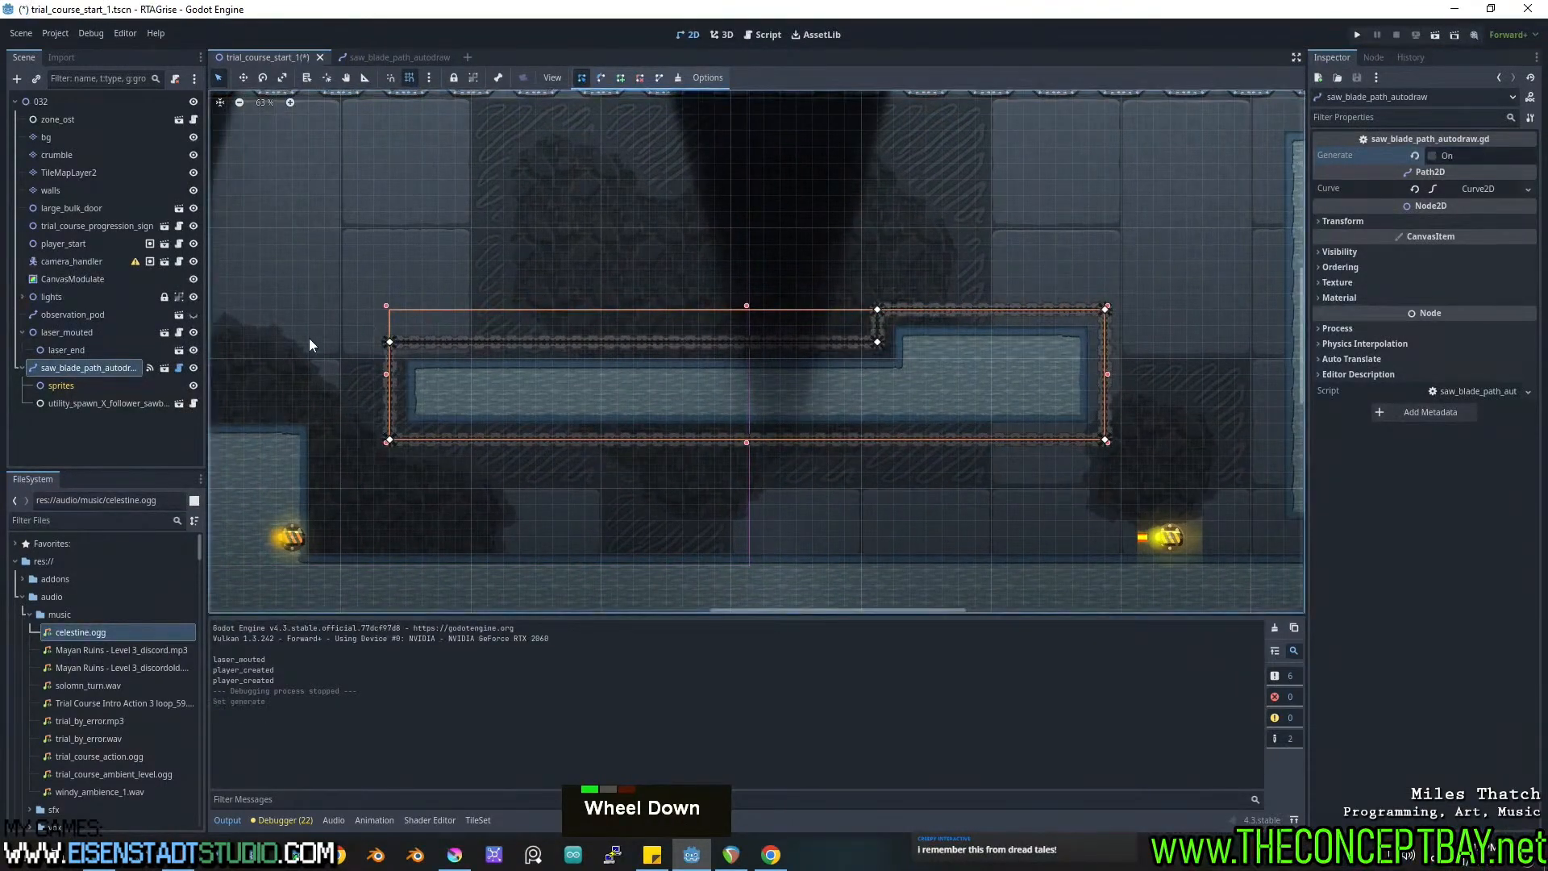
Add a generate_wires() call at the end of _on_tree_entered in saw_blade_path_autodraw.gd, outside the editor-hint check, and save.
left_click(179, 369)
scroll(726, 226, "up", 2)
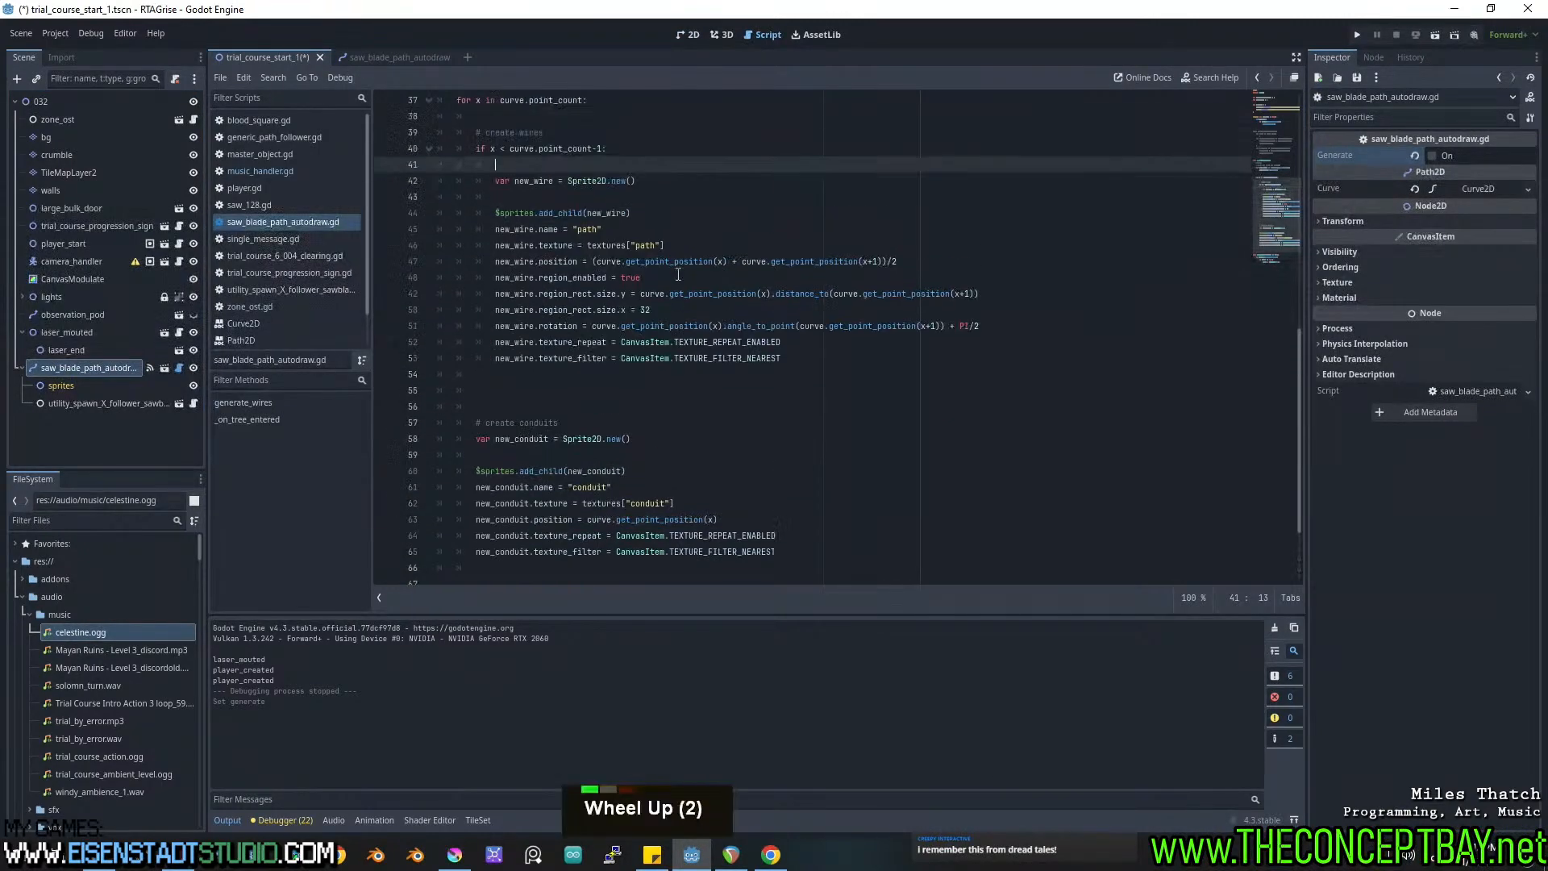
scroll(674, 389, "down", 5)
scroll(675, 389, "up", 9)
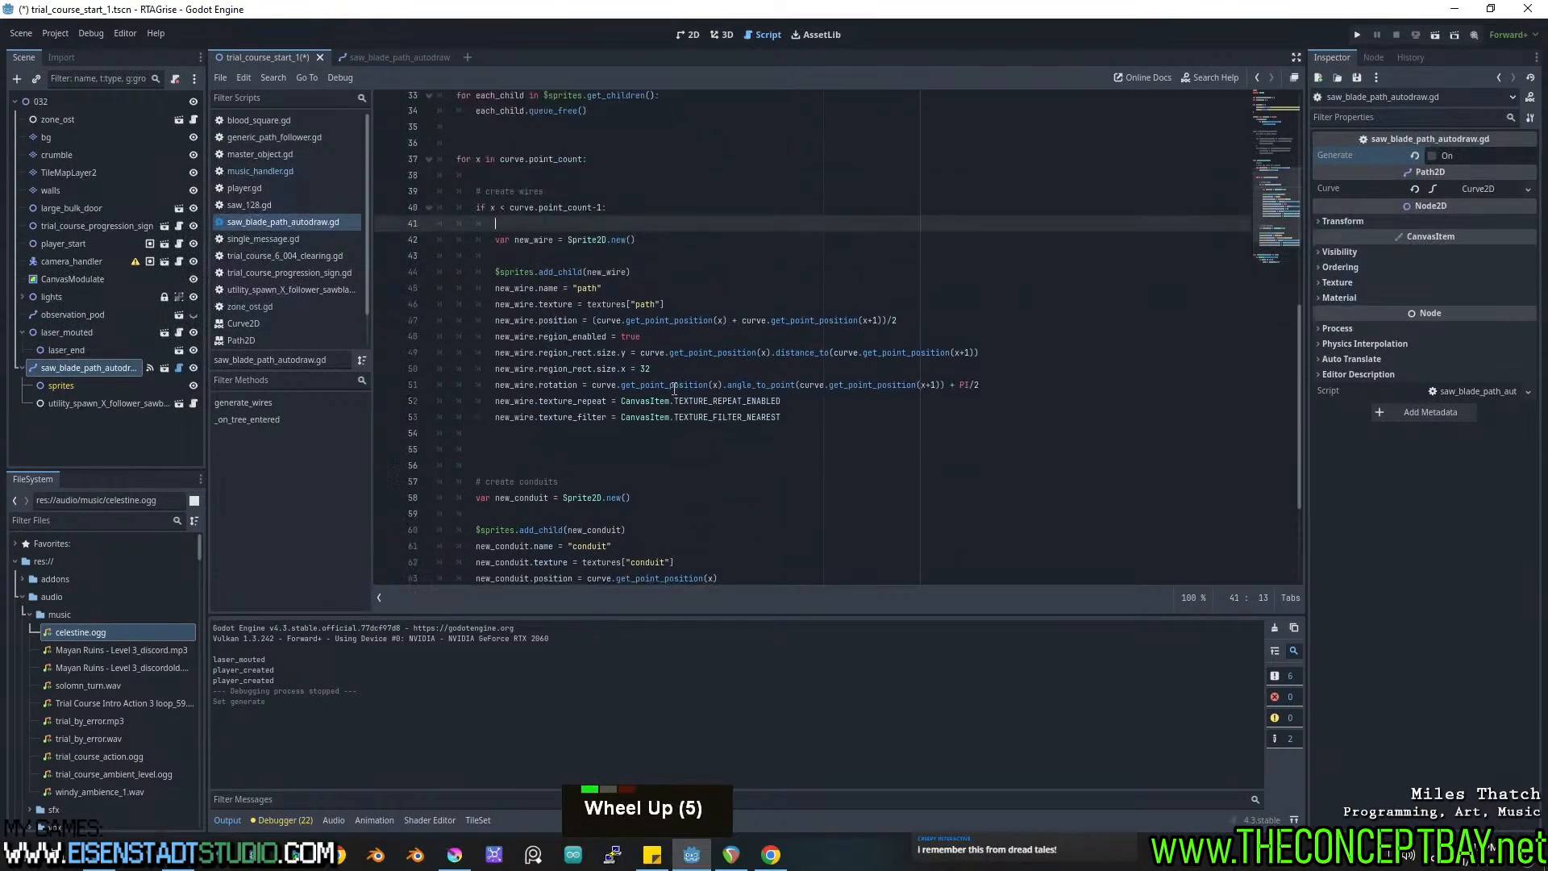
scroll(675, 384, "down", 11)
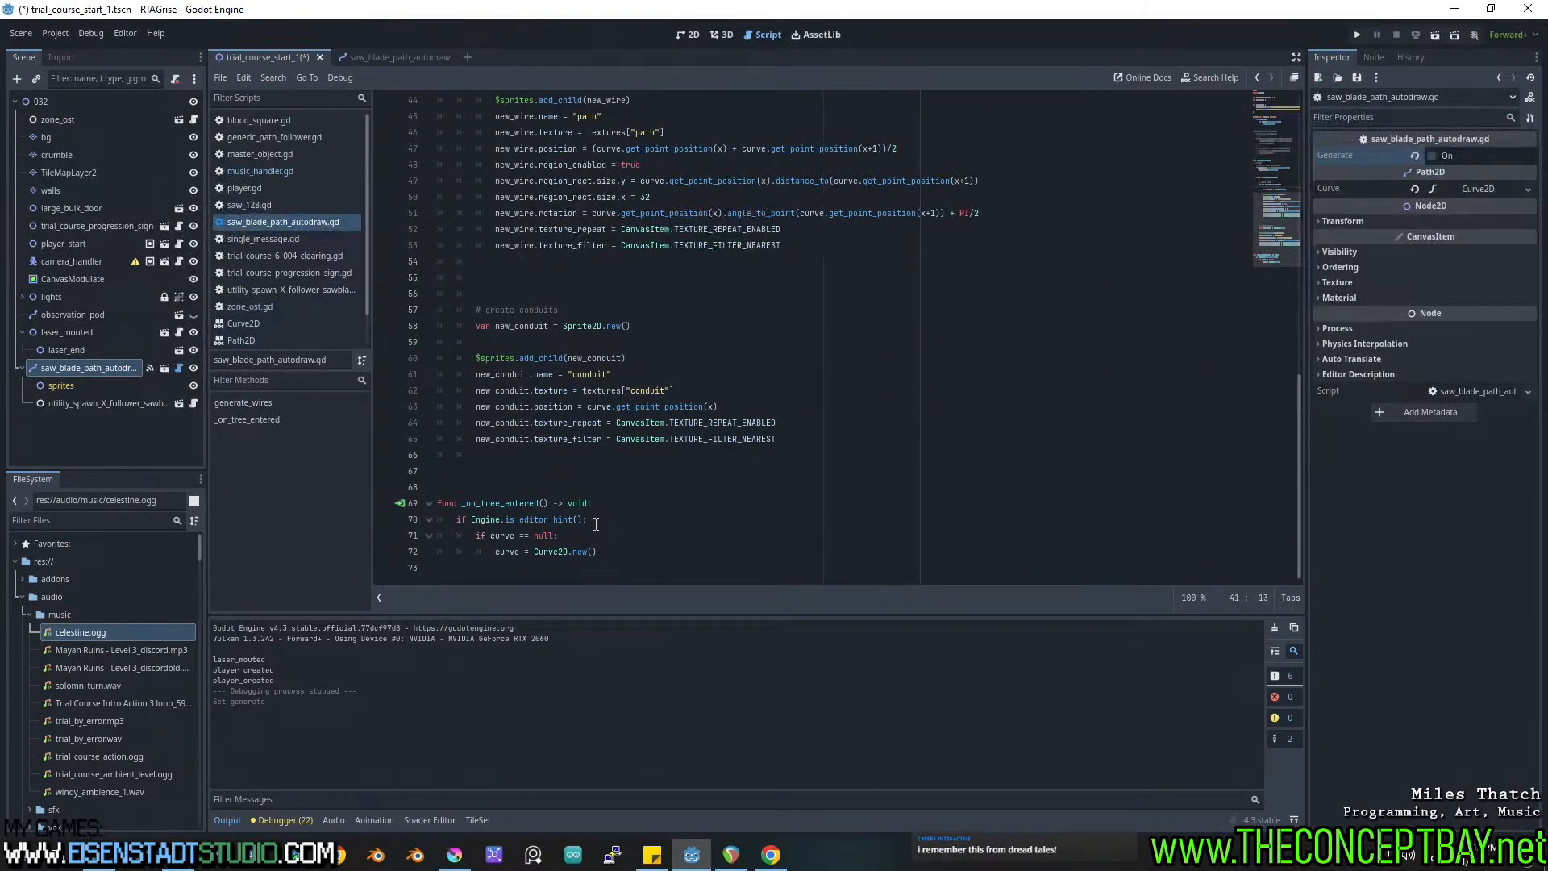
scroll(595, 524, "up", 4)
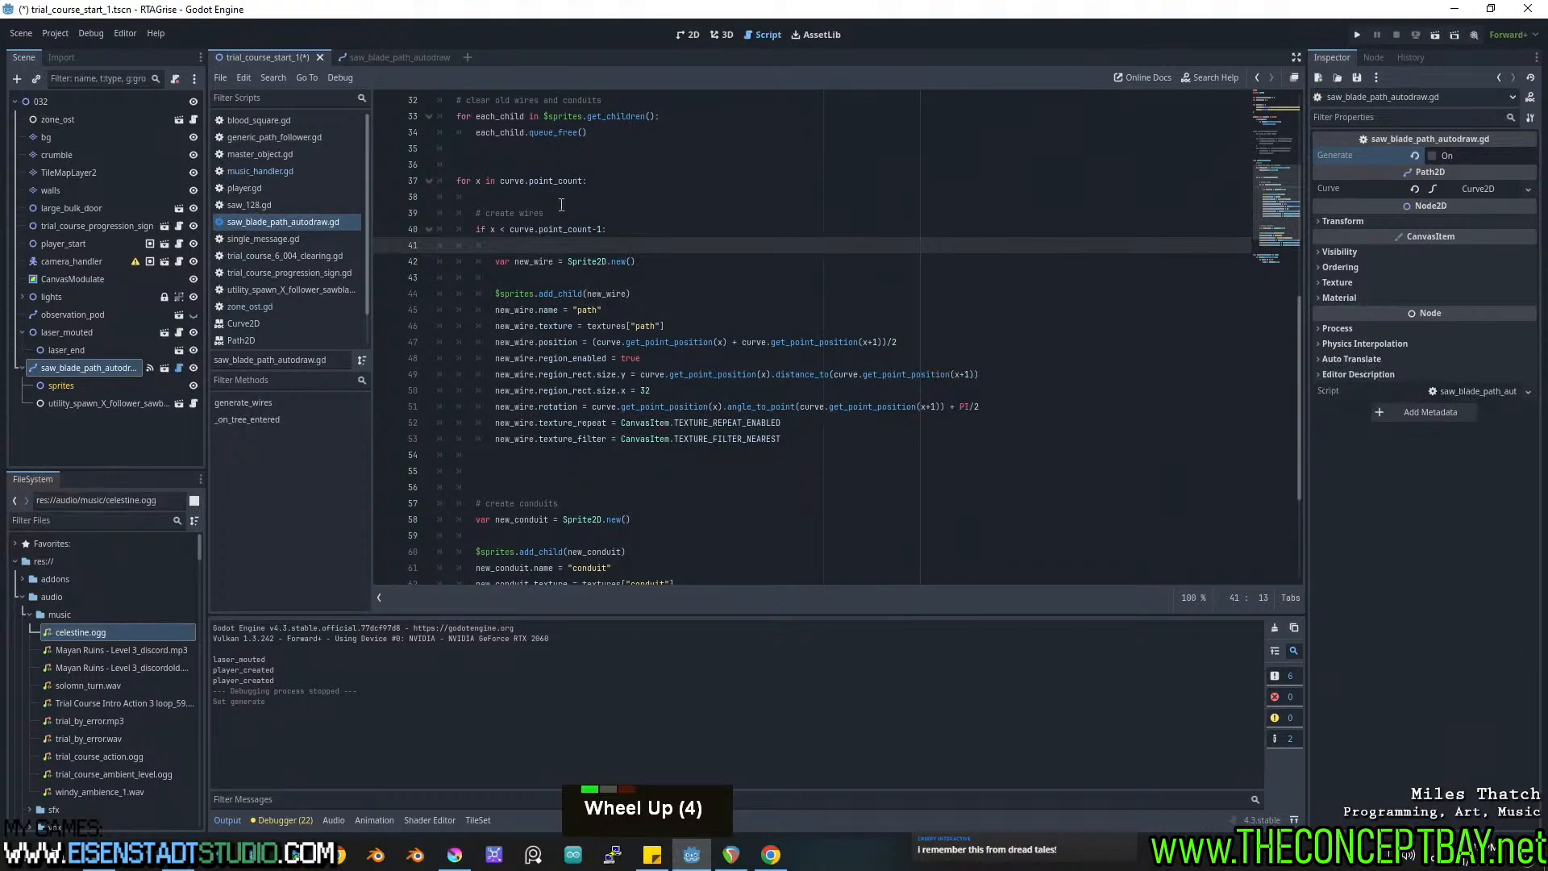
scroll(561, 203, "up", 4)
left_click(546, 262)
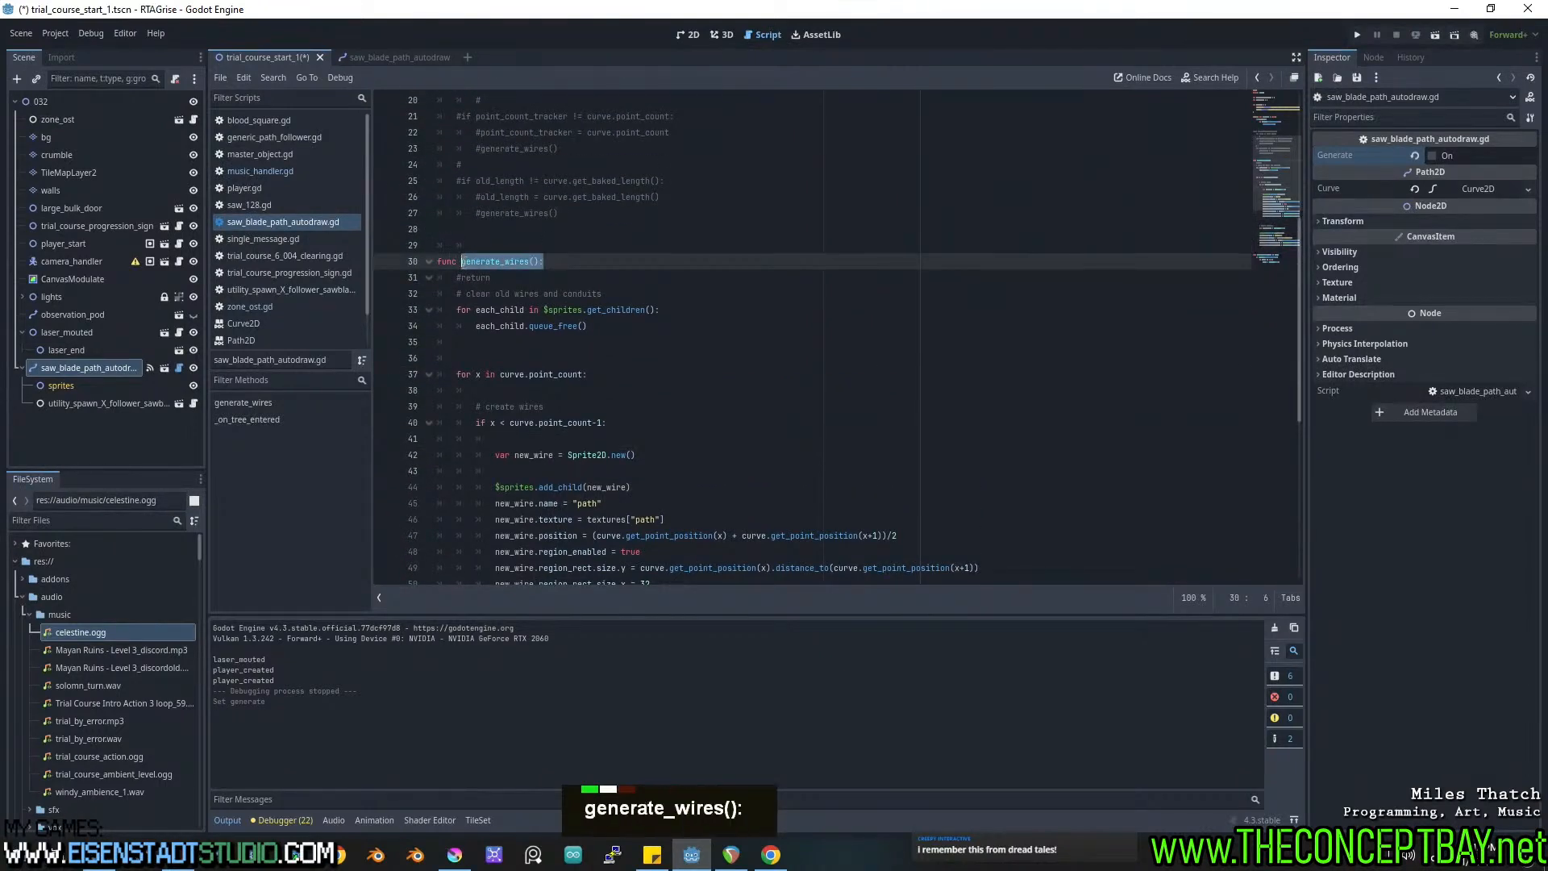
scroll(544, 564, "down", 12)
left_click(544, 568)
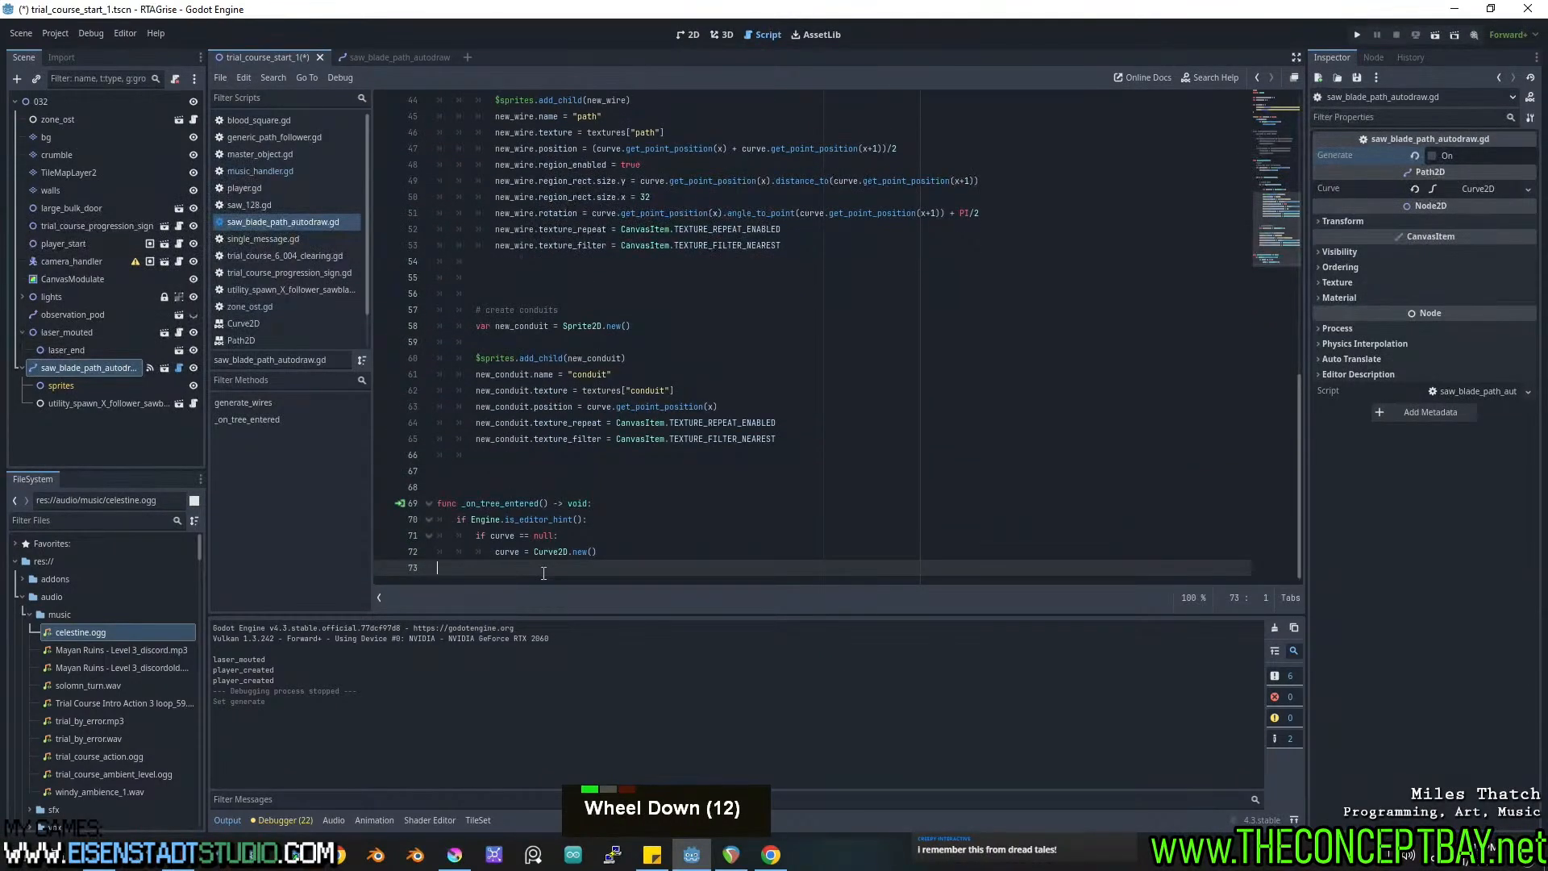
key("Return")
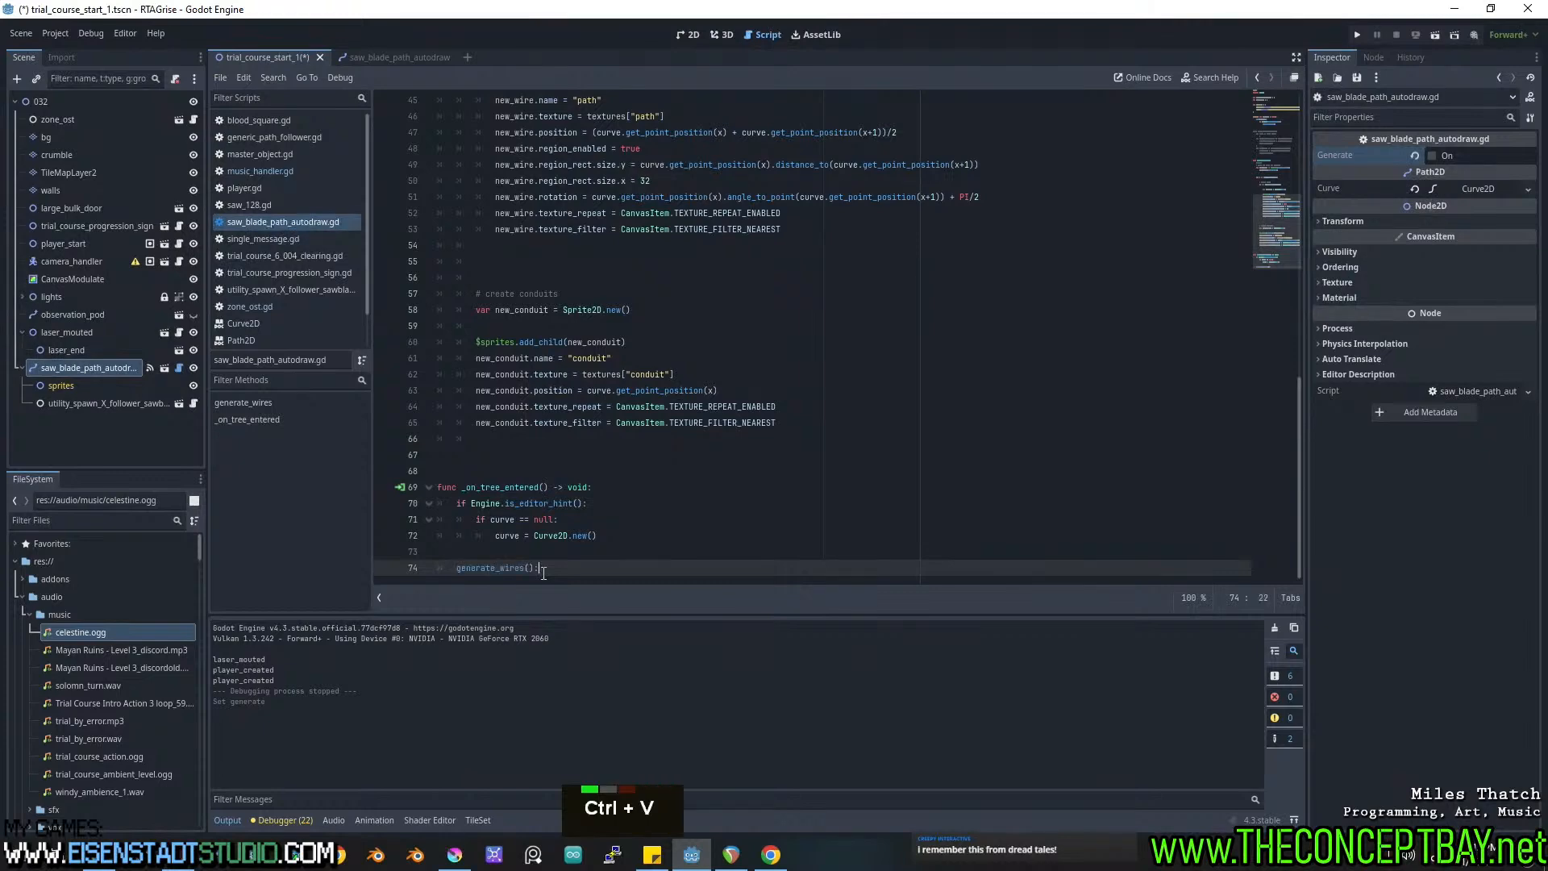
key("ctrl+s")
key("ctrl+s")
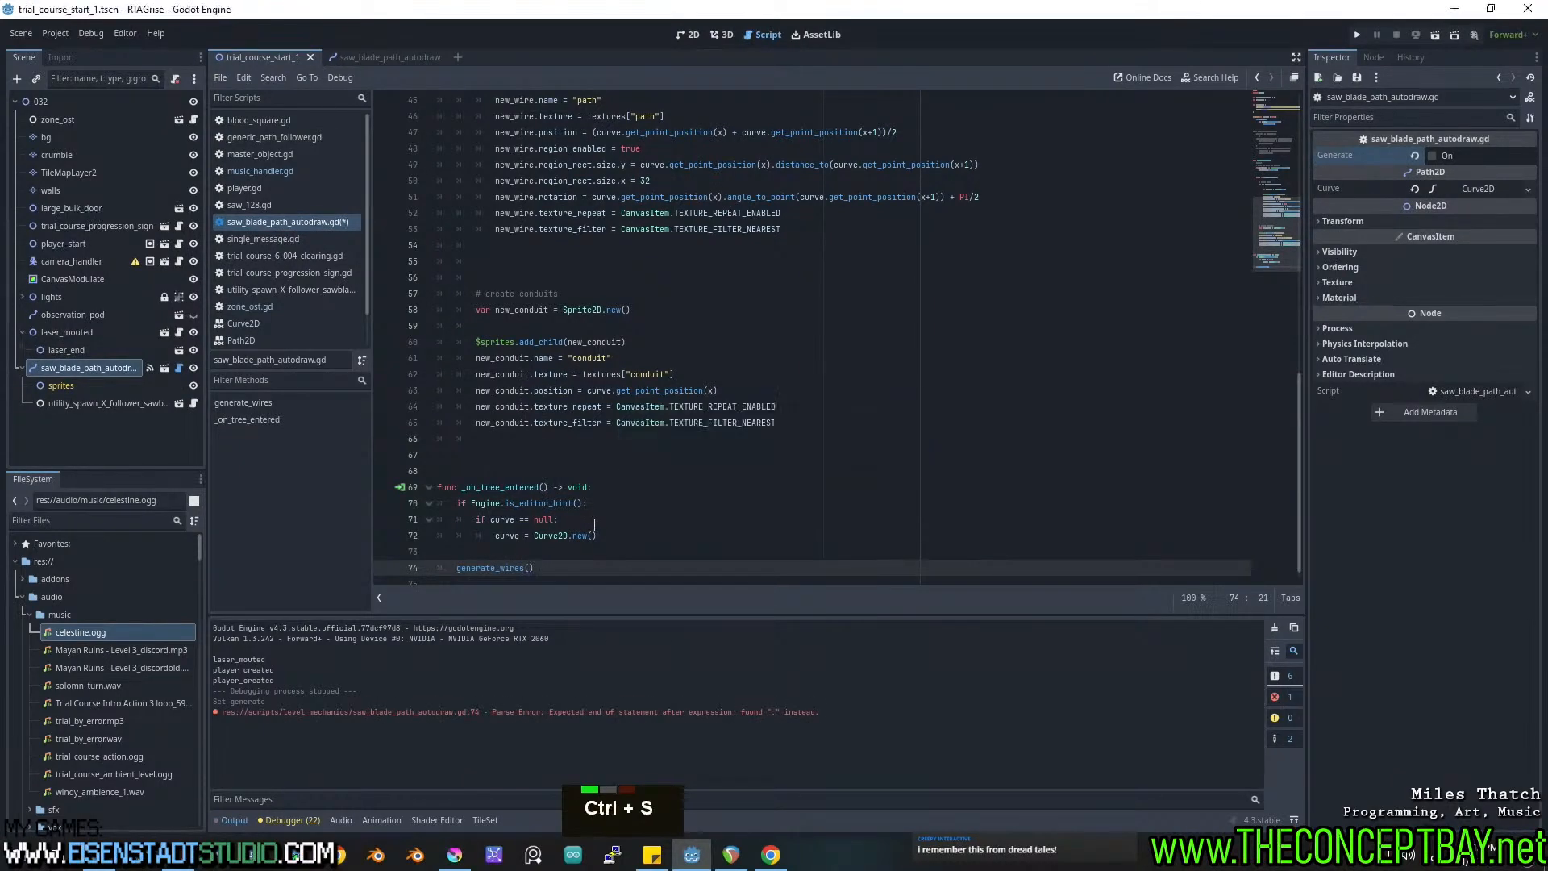
left_click(633, 519)
Run the game, move the characters toward the saw blade path to check its sprites, and close the game window.
key("F5")
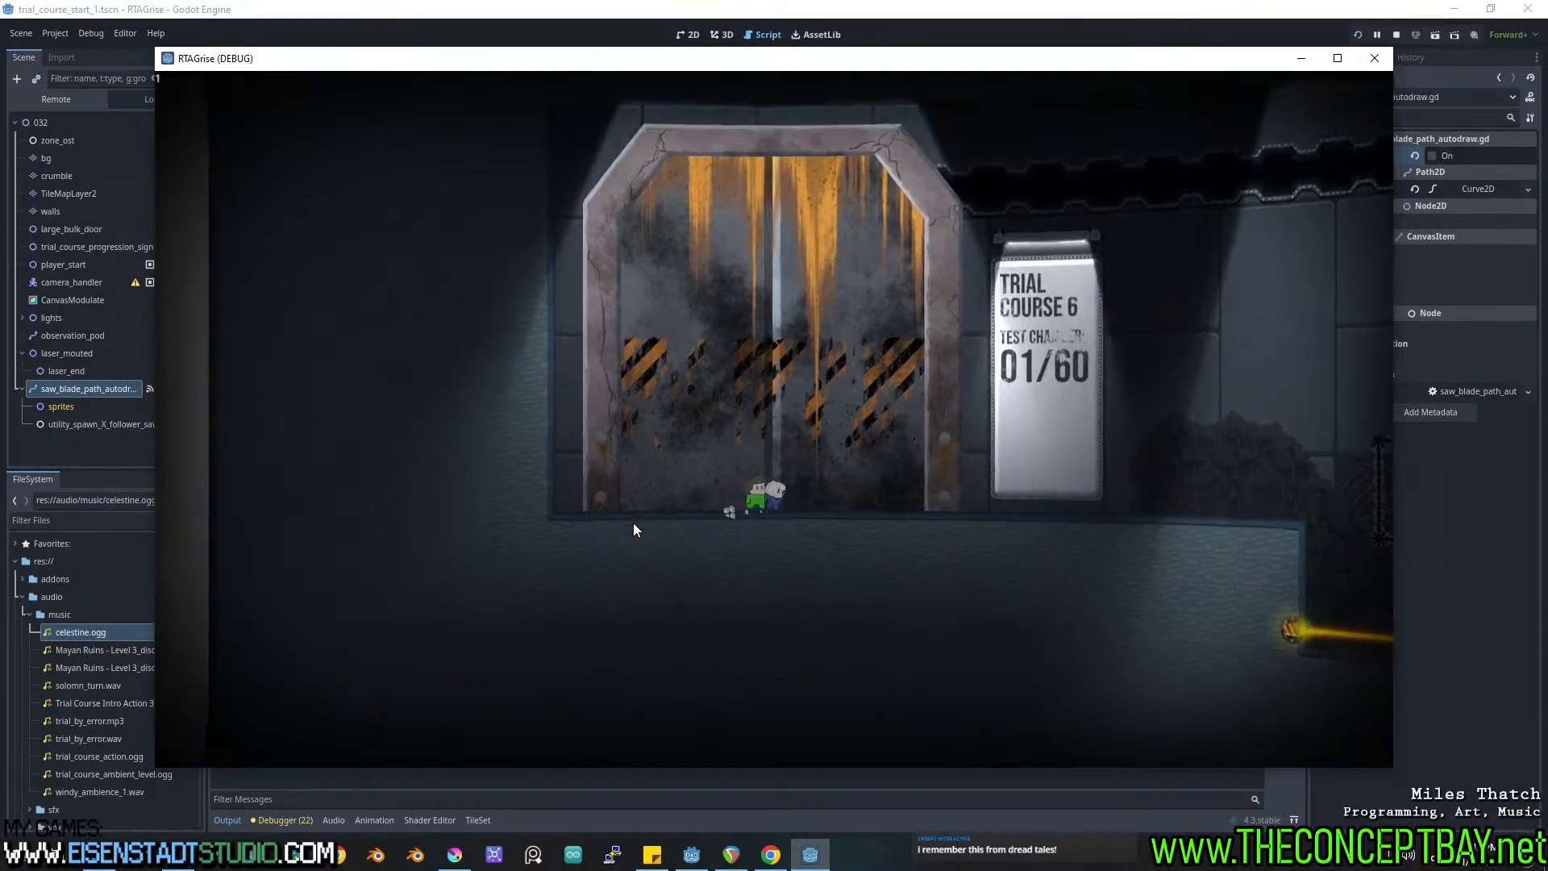
key("Right")
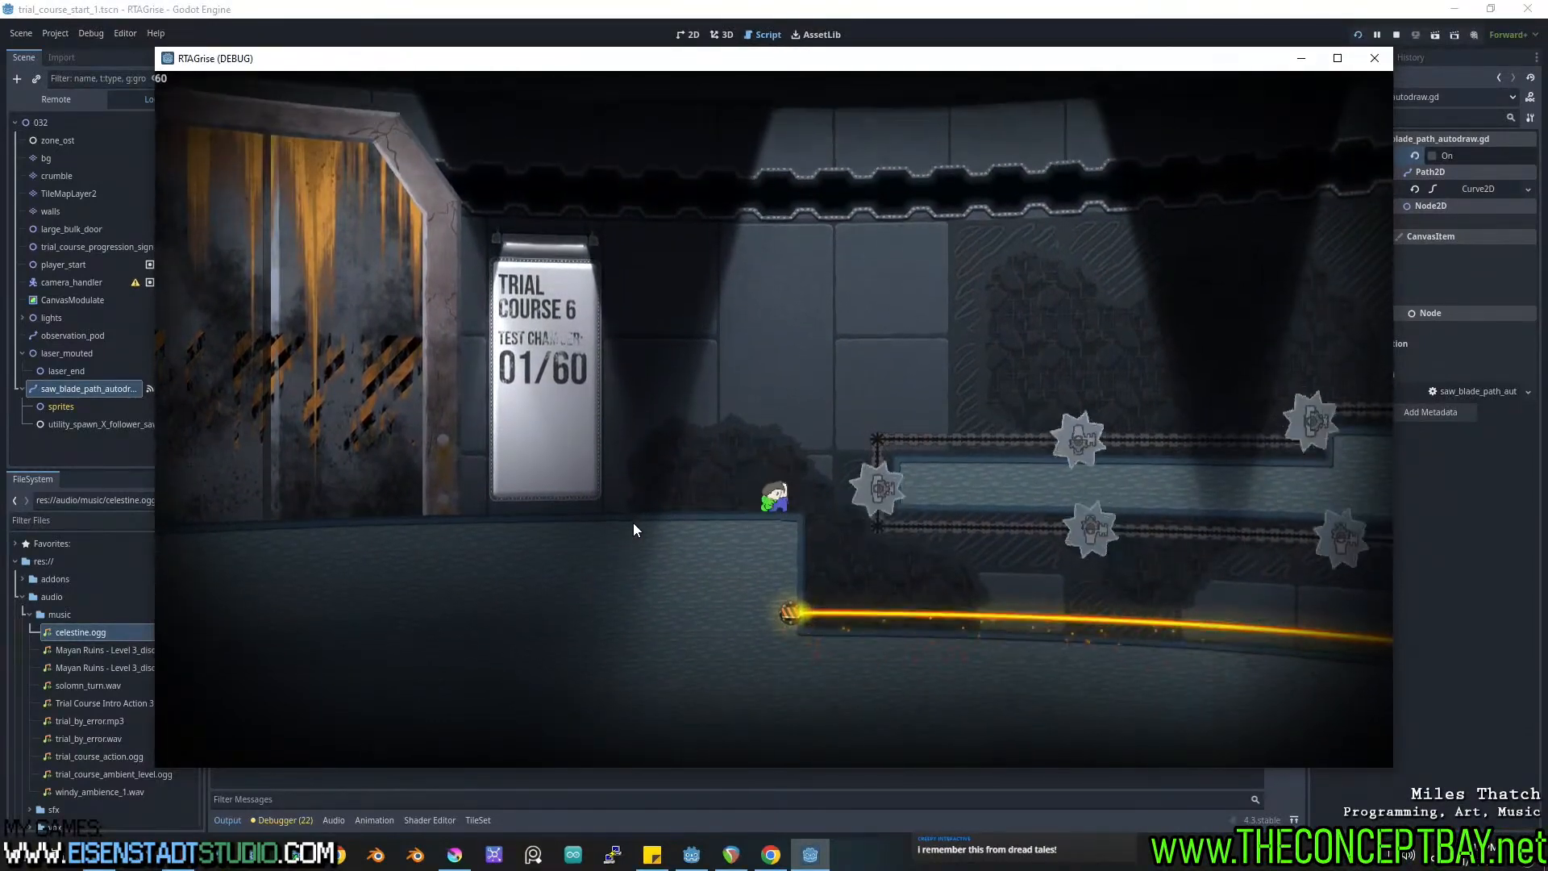
key("Right")
key("space")
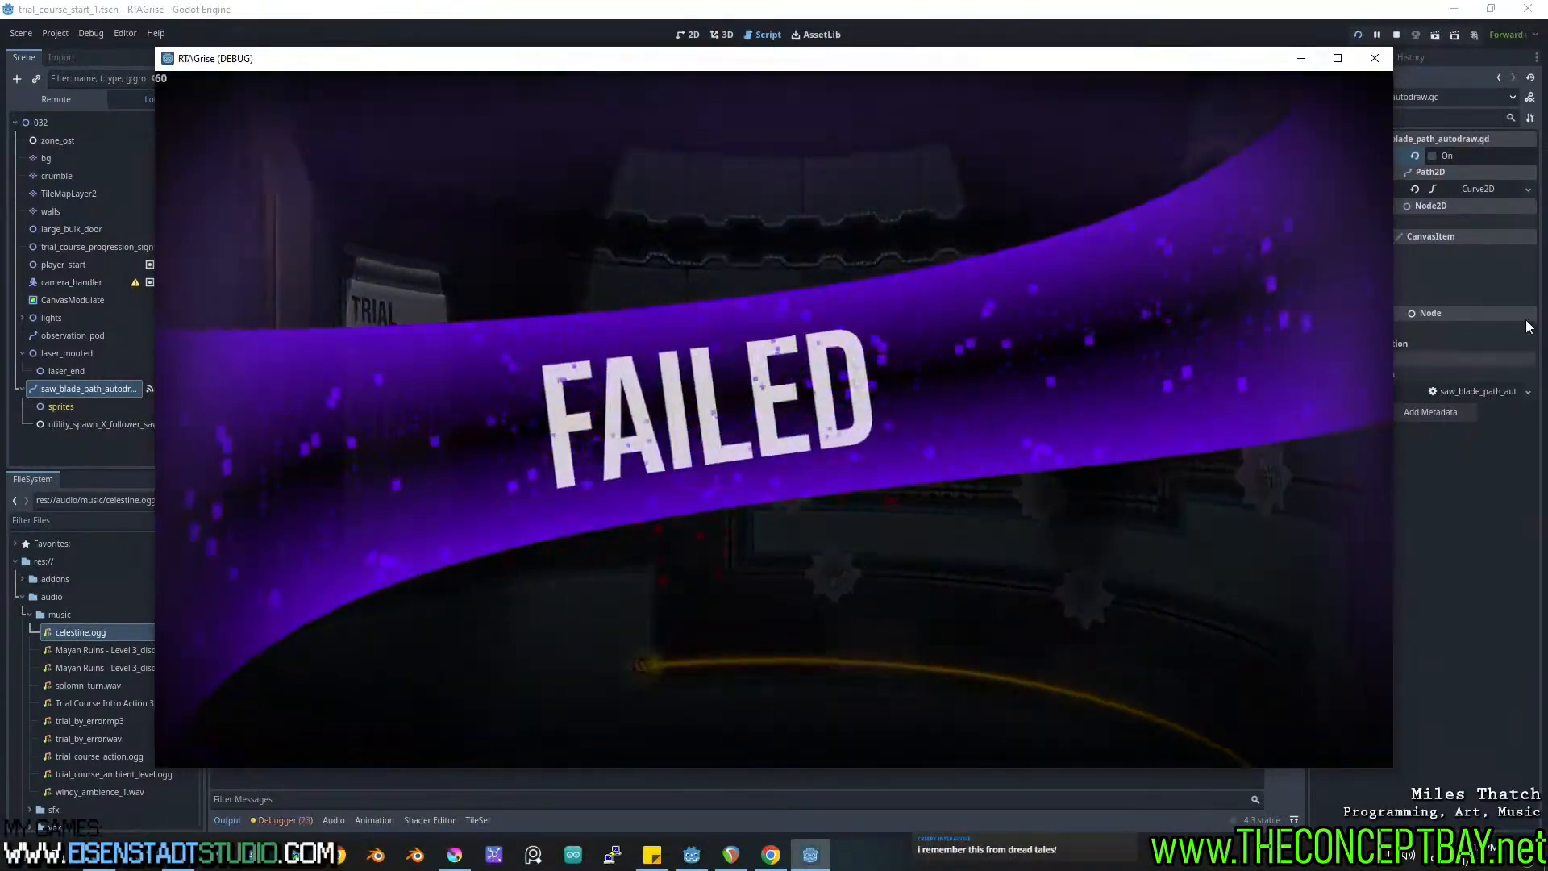
left_click(1372, 62)
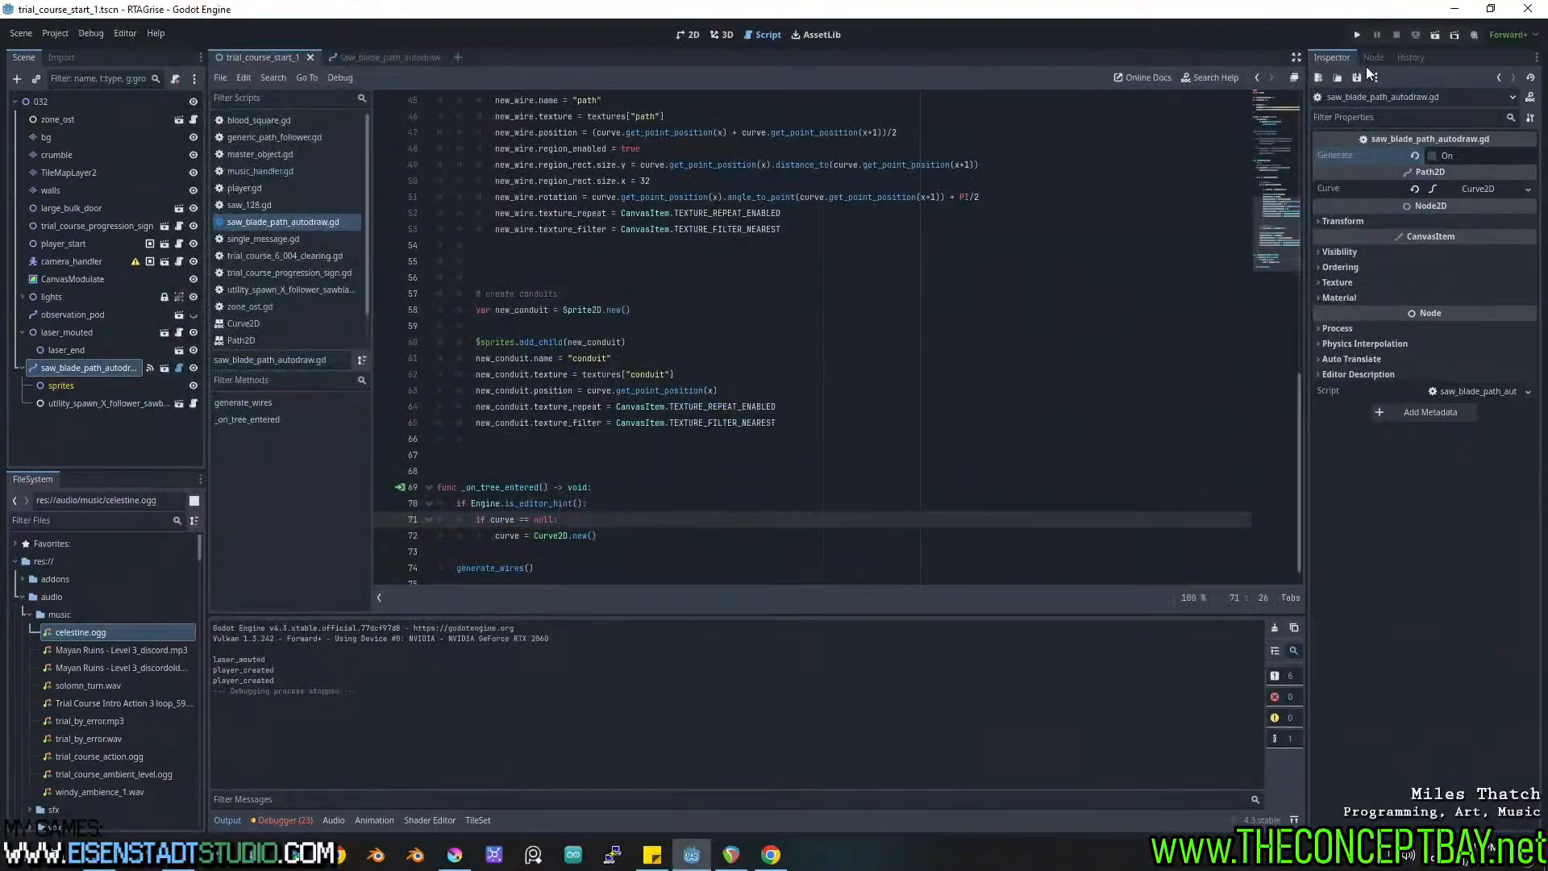
Return to the 2D view, reorder saw_blade_path_autodraw directly below walls in the scene tree, and briefly test-run the game.
left_click(723, 34)
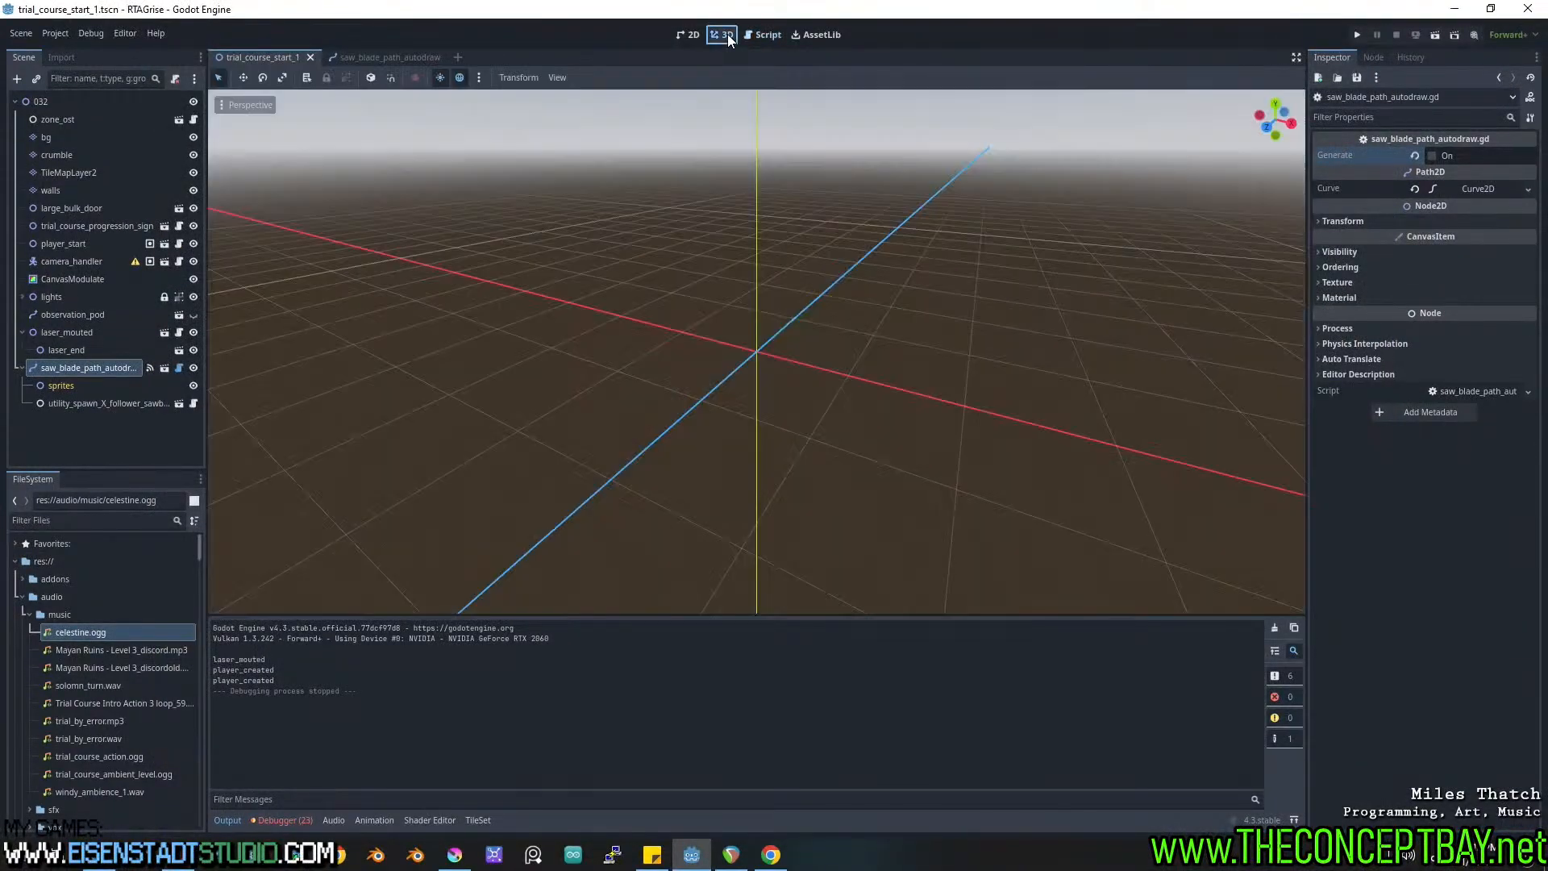
left_click(686, 35)
left_click(63, 367)
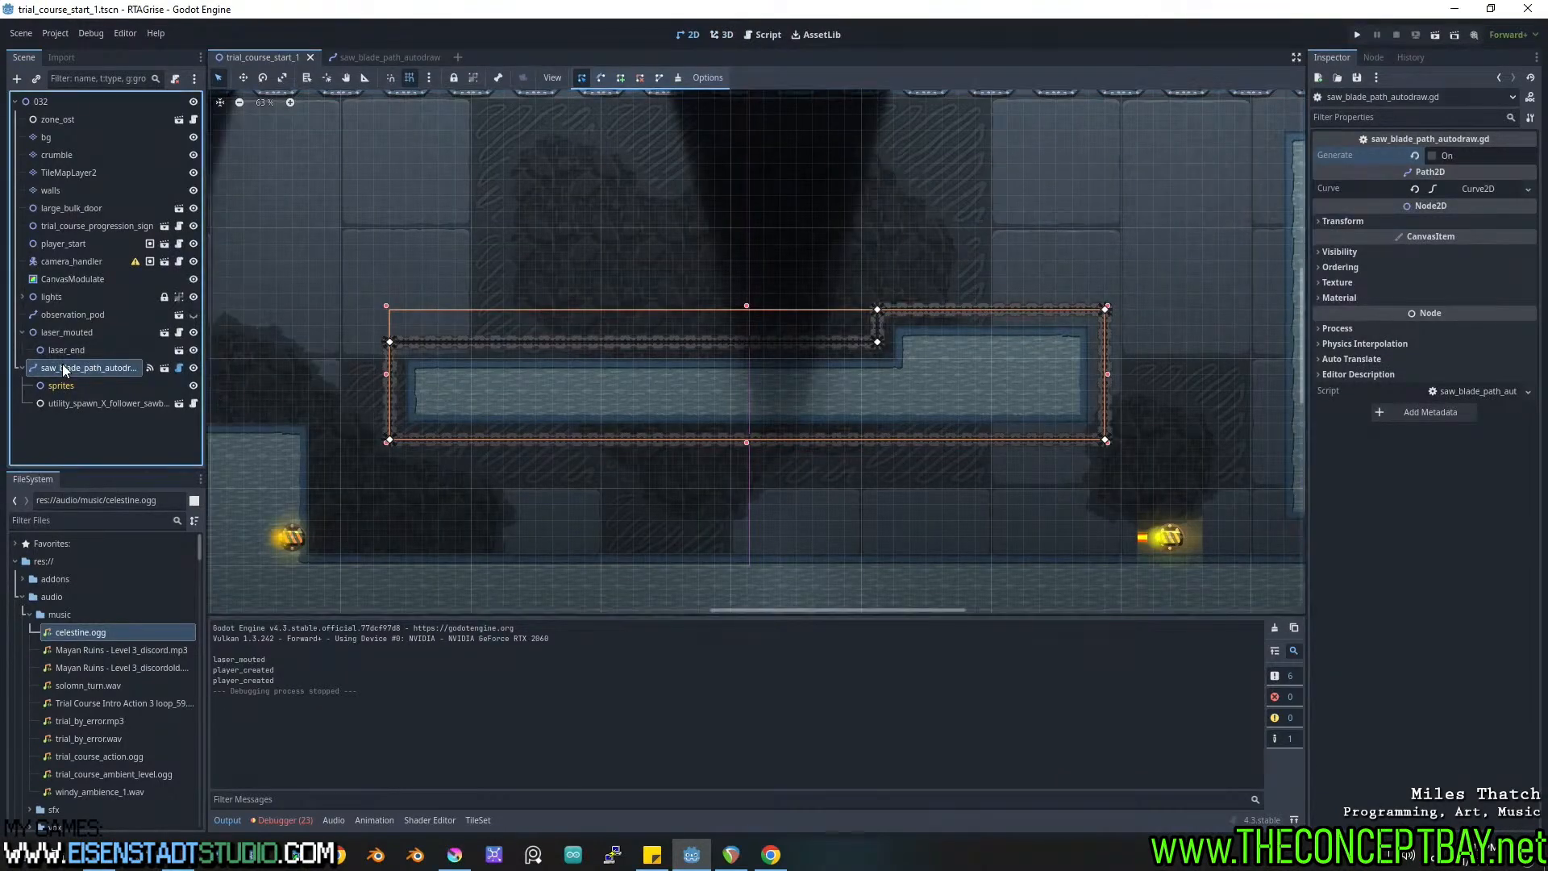
left_click_drag(61, 364, 100, 202)
middle_click_drag(649, 345, 704, 366)
key("F5")
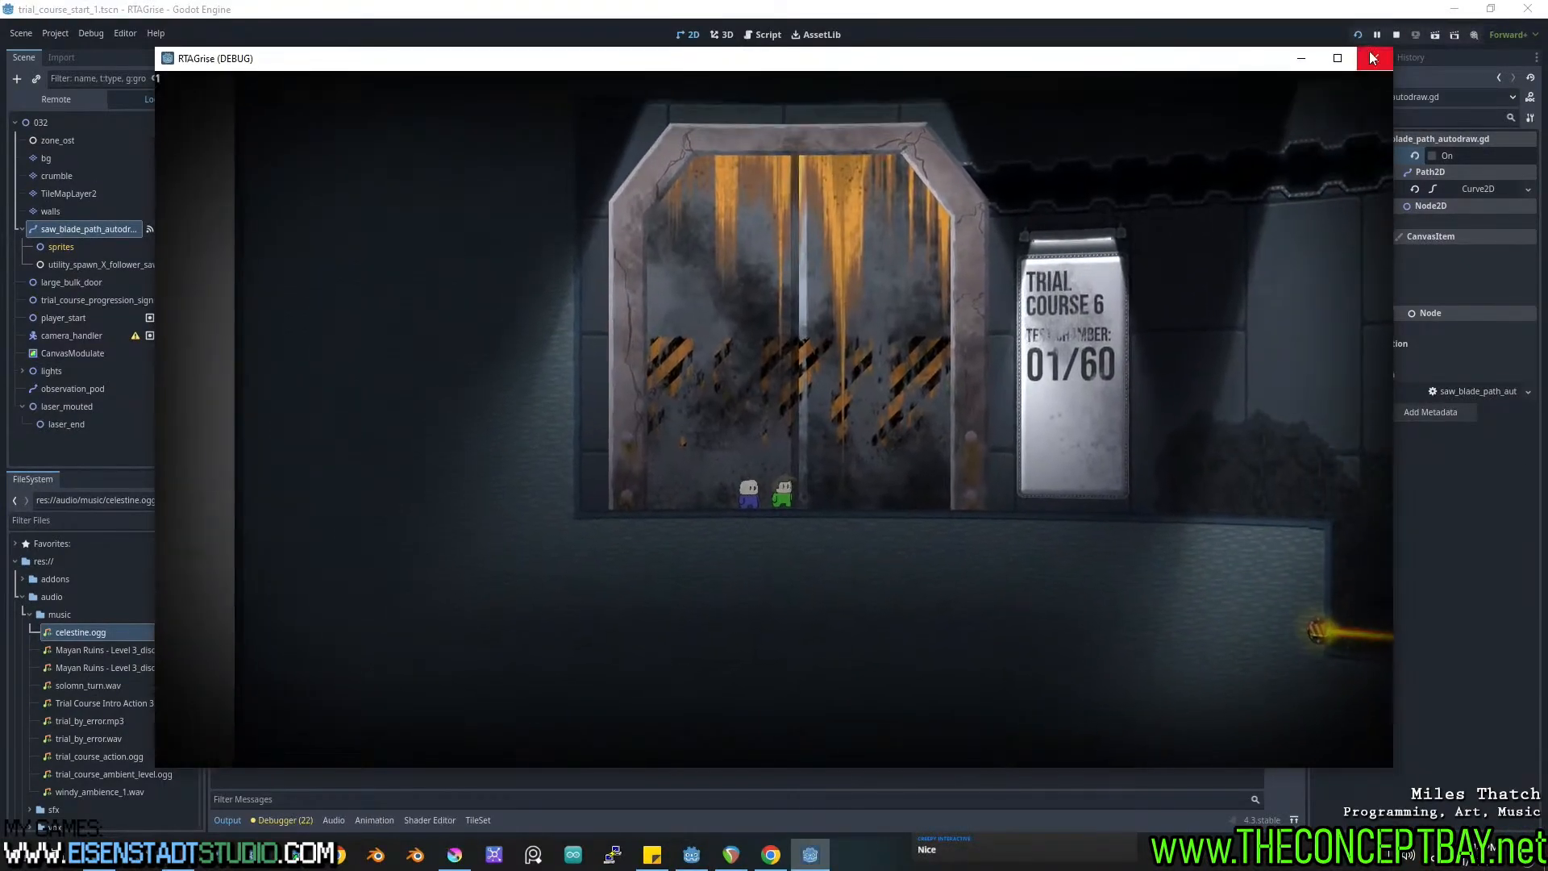
left_click(1372, 58)
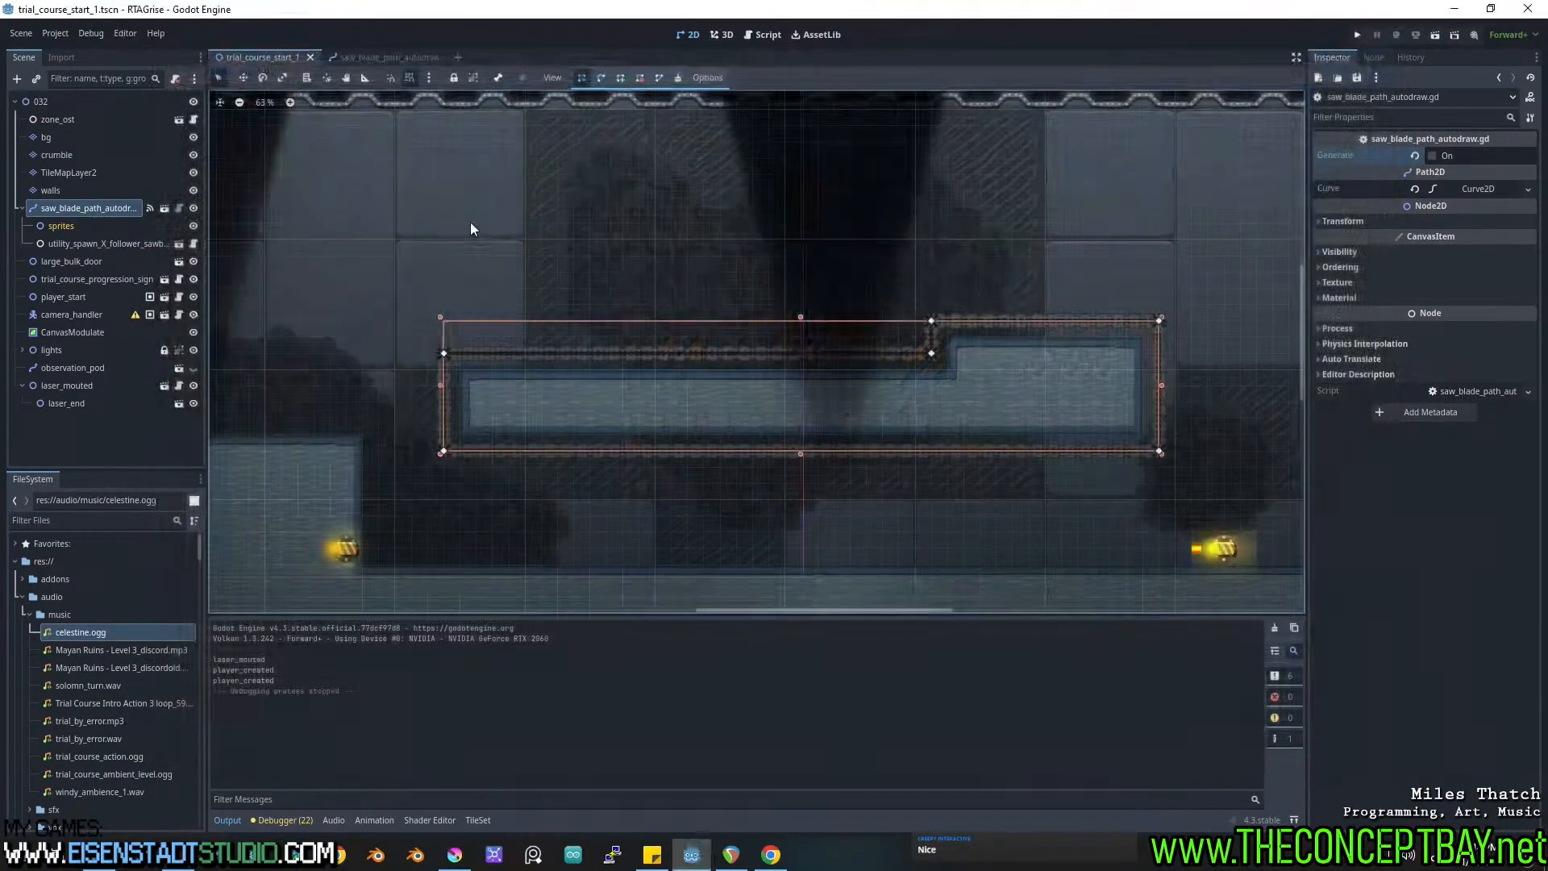
Disable Editable Children on the saw_blade_path_autodraw node and accept the property reset.
right_click(51, 208)
left_click(84, 593)
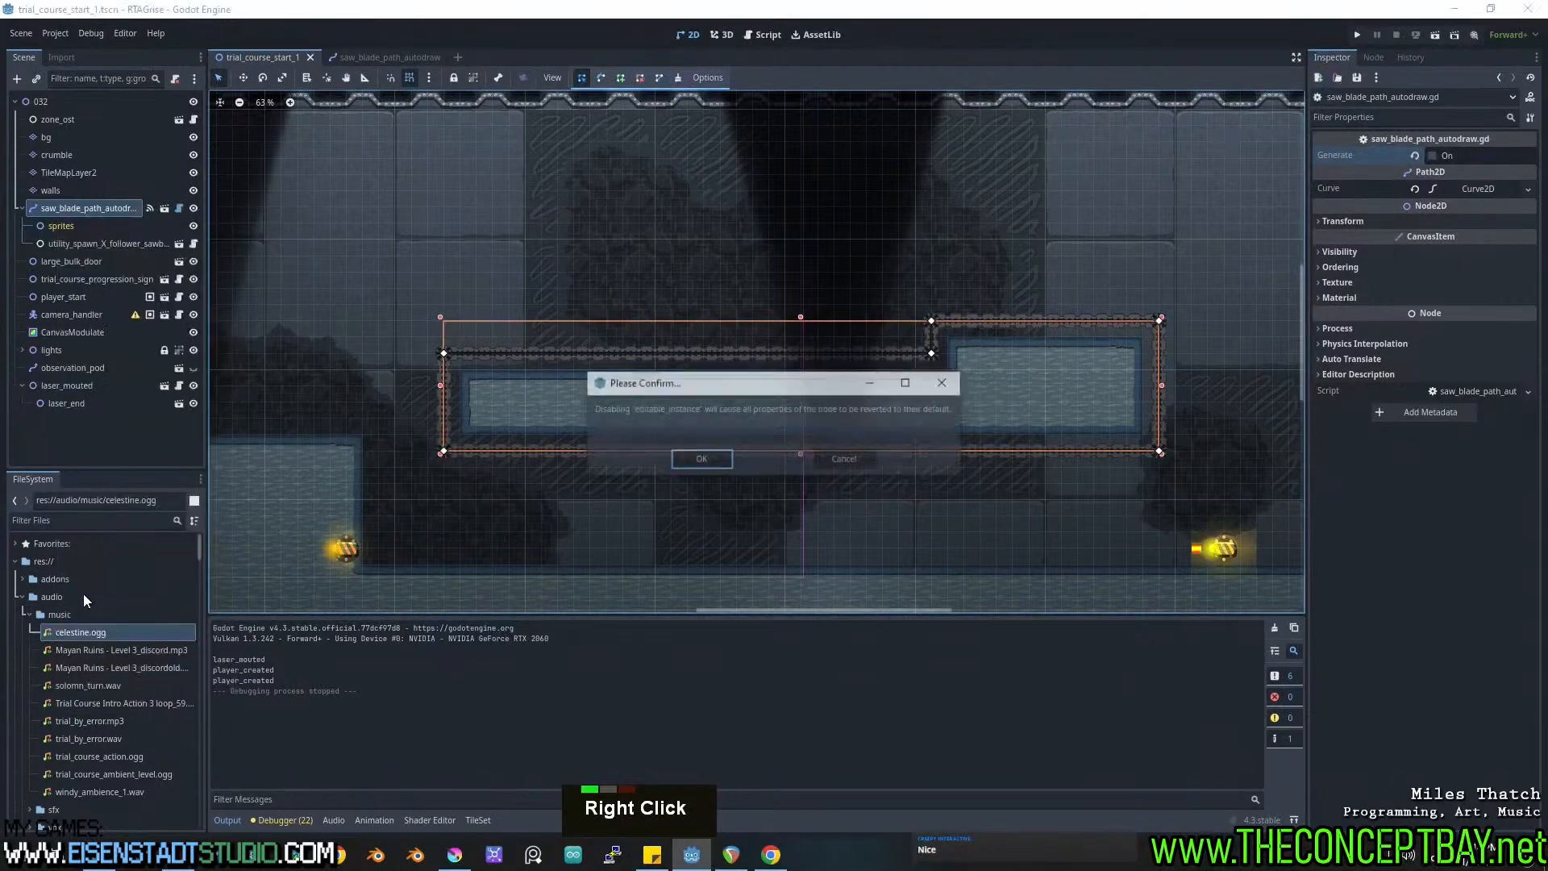
left_click(634, 467)
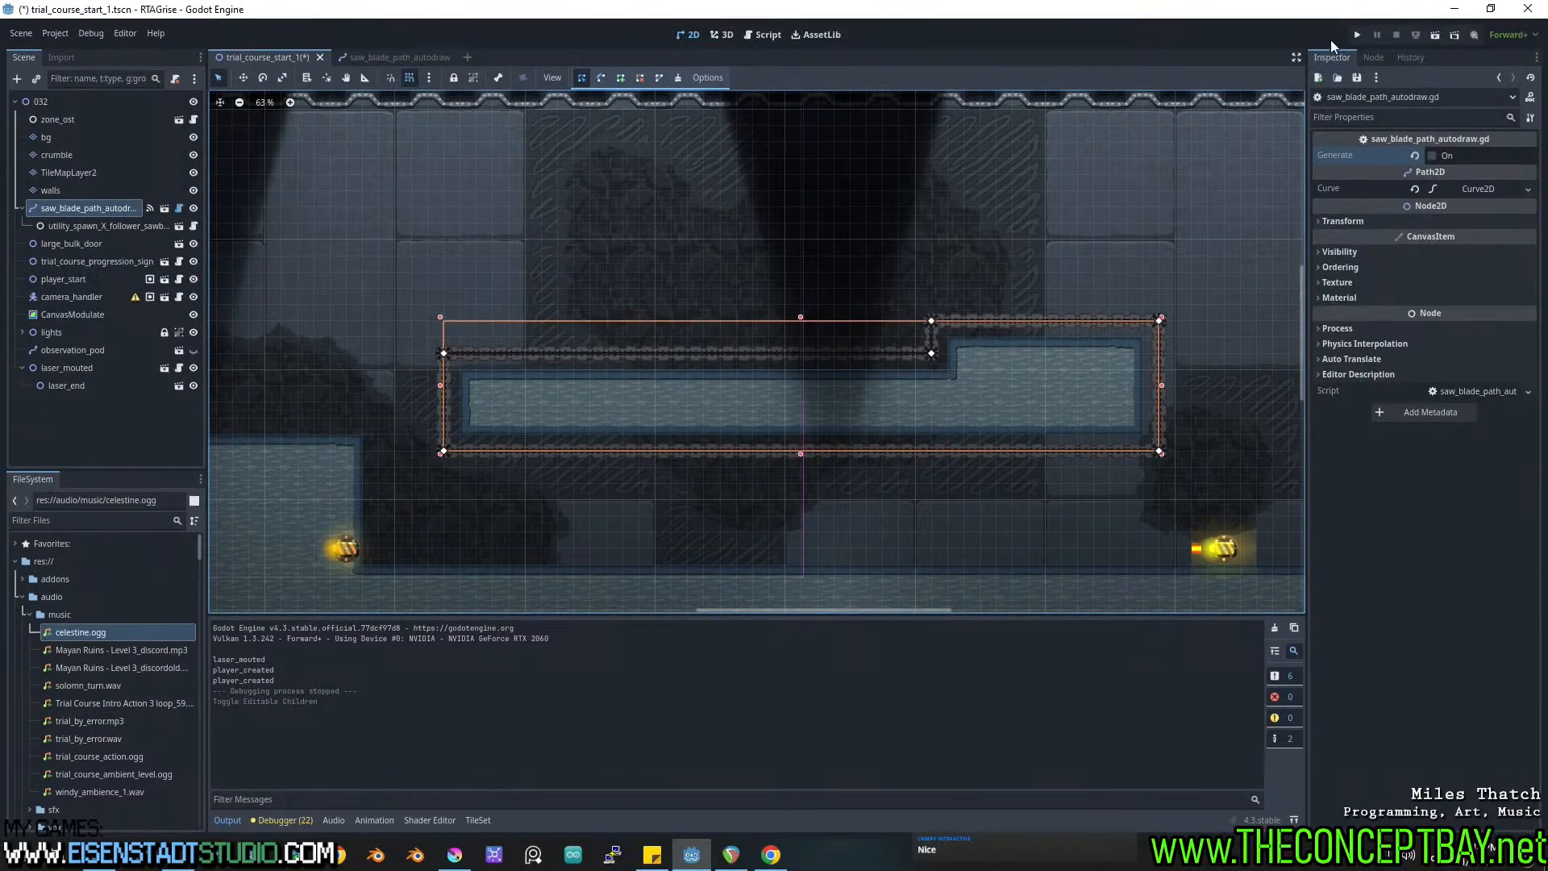
Run the game, take the characters across the saw blade platform to check the path sprites, and close it.
left_click(1357, 35)
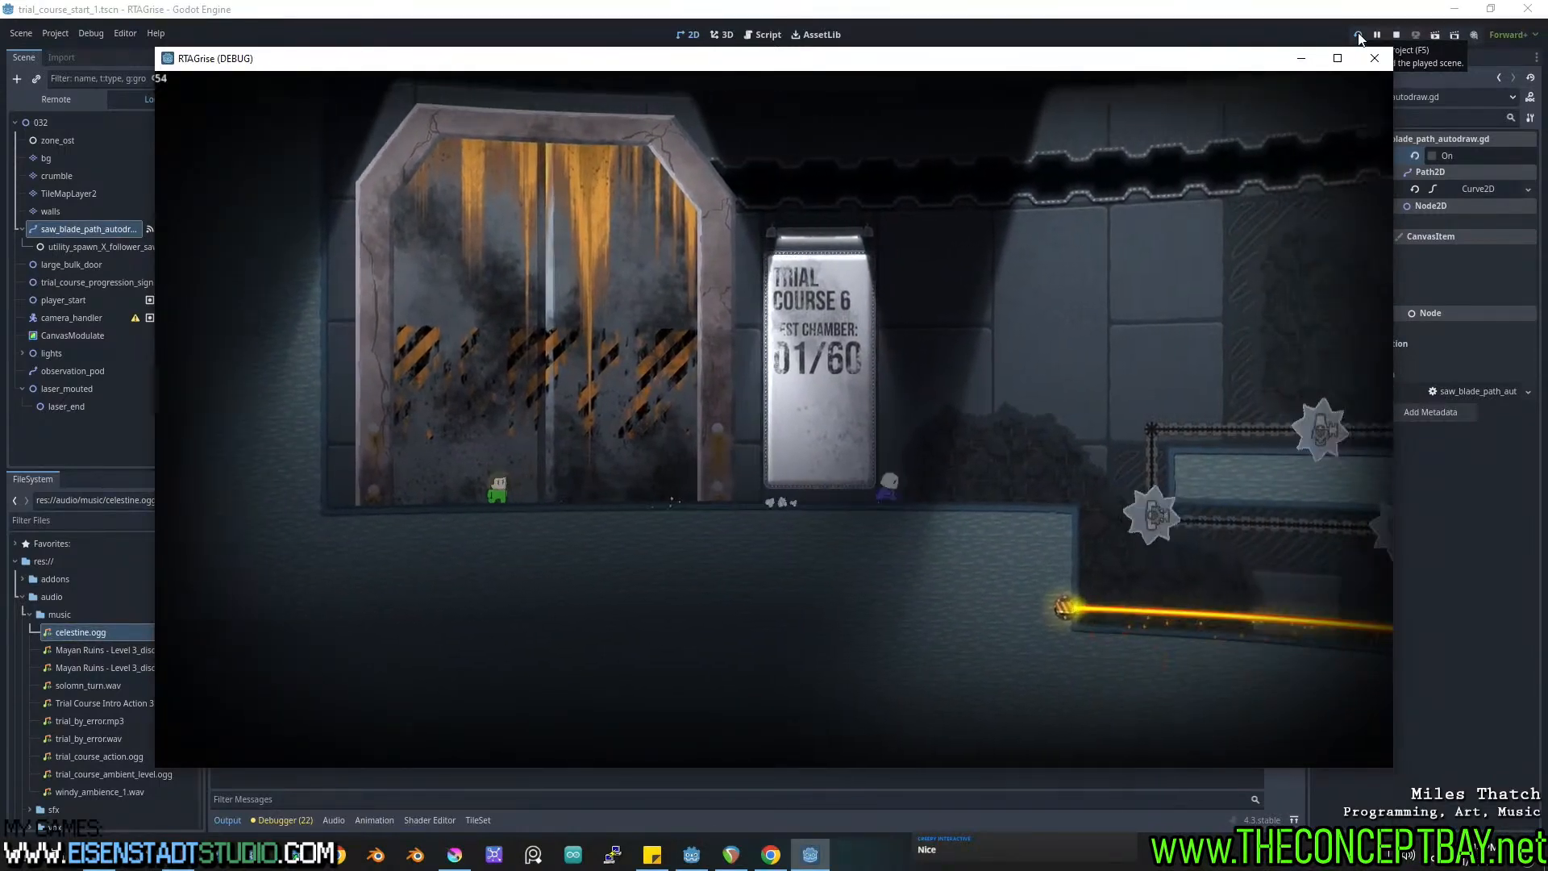
key("space")
key("Right")
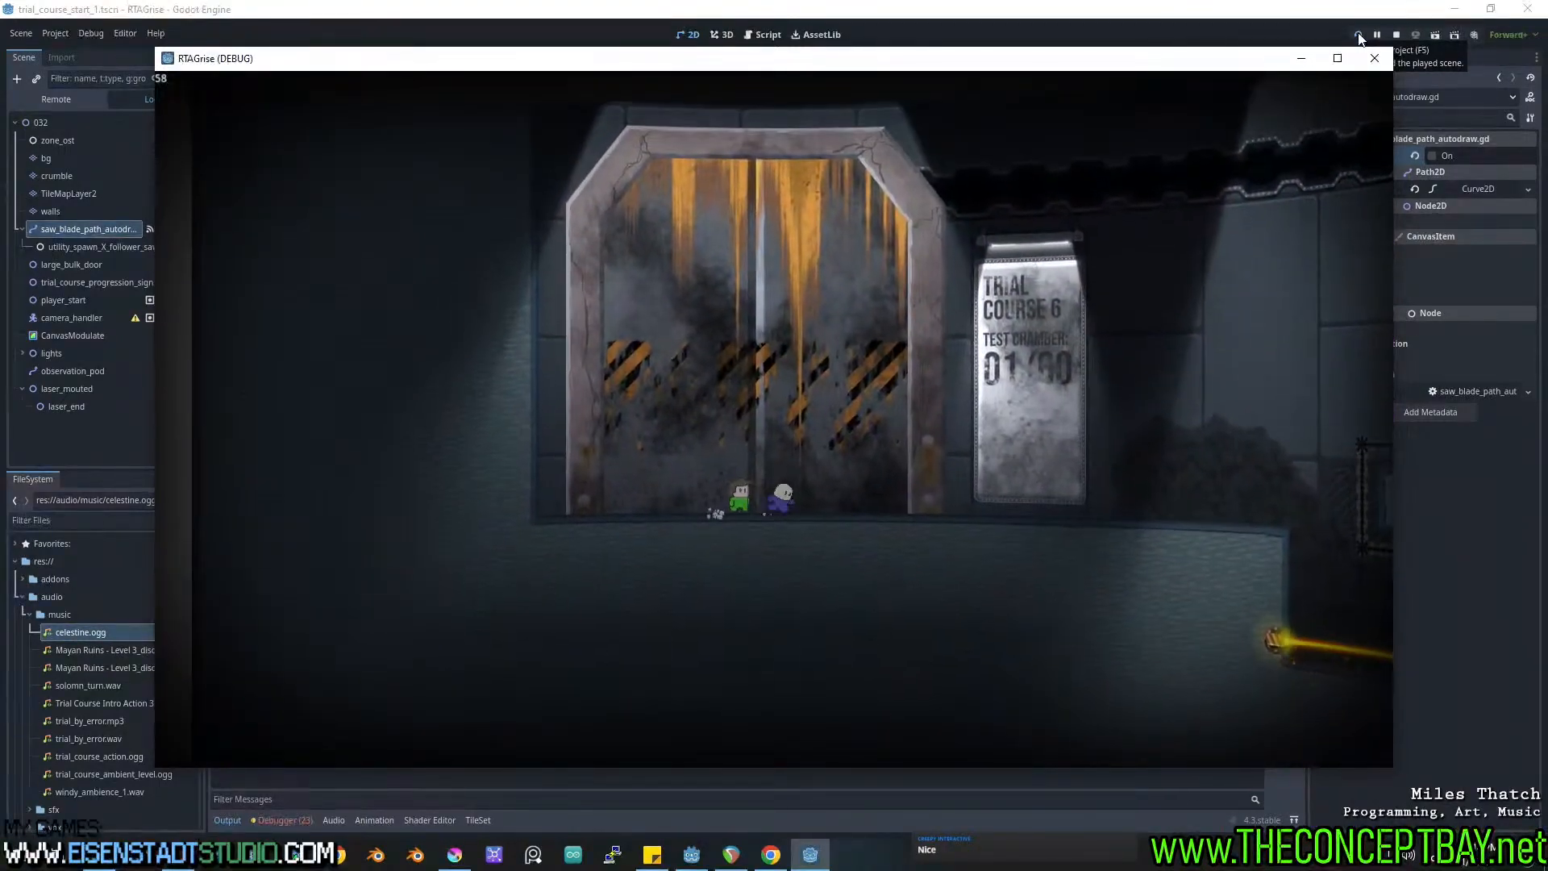
key("space")
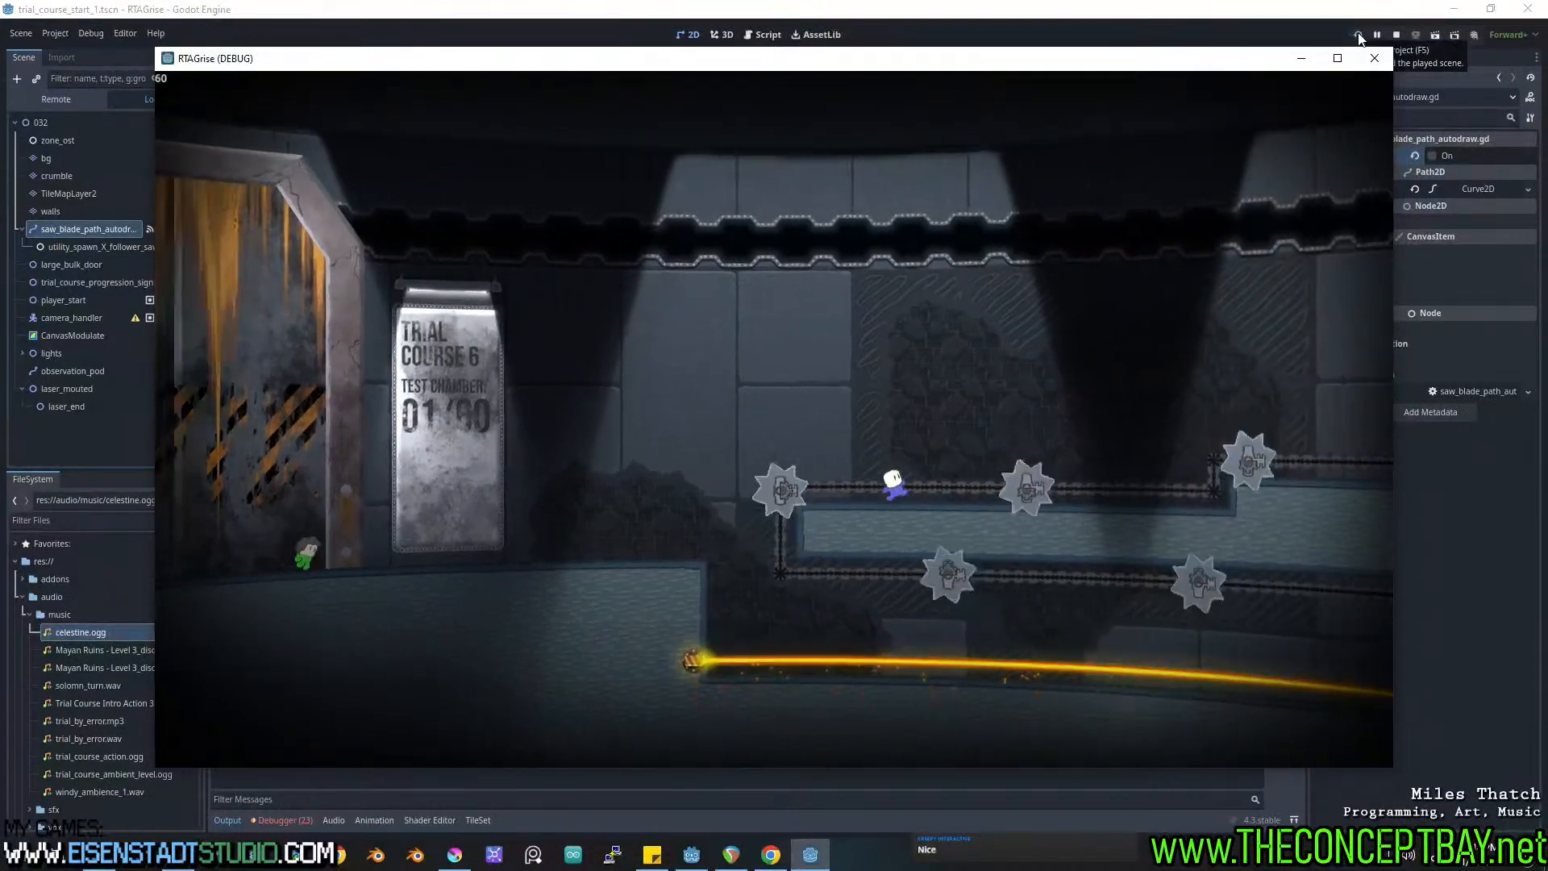
key("space")
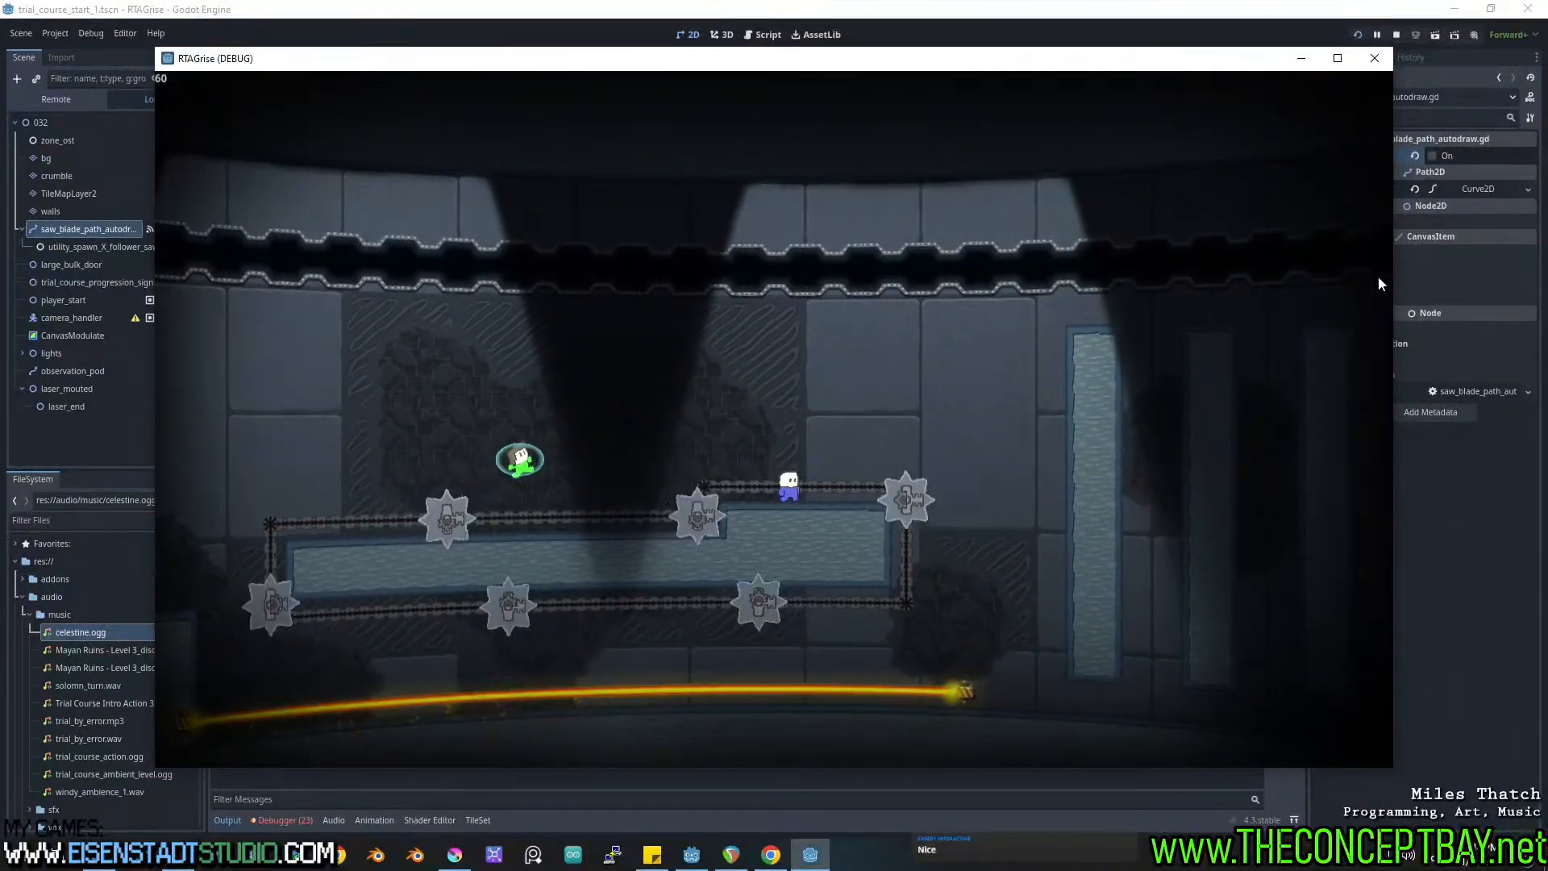
key("Right")
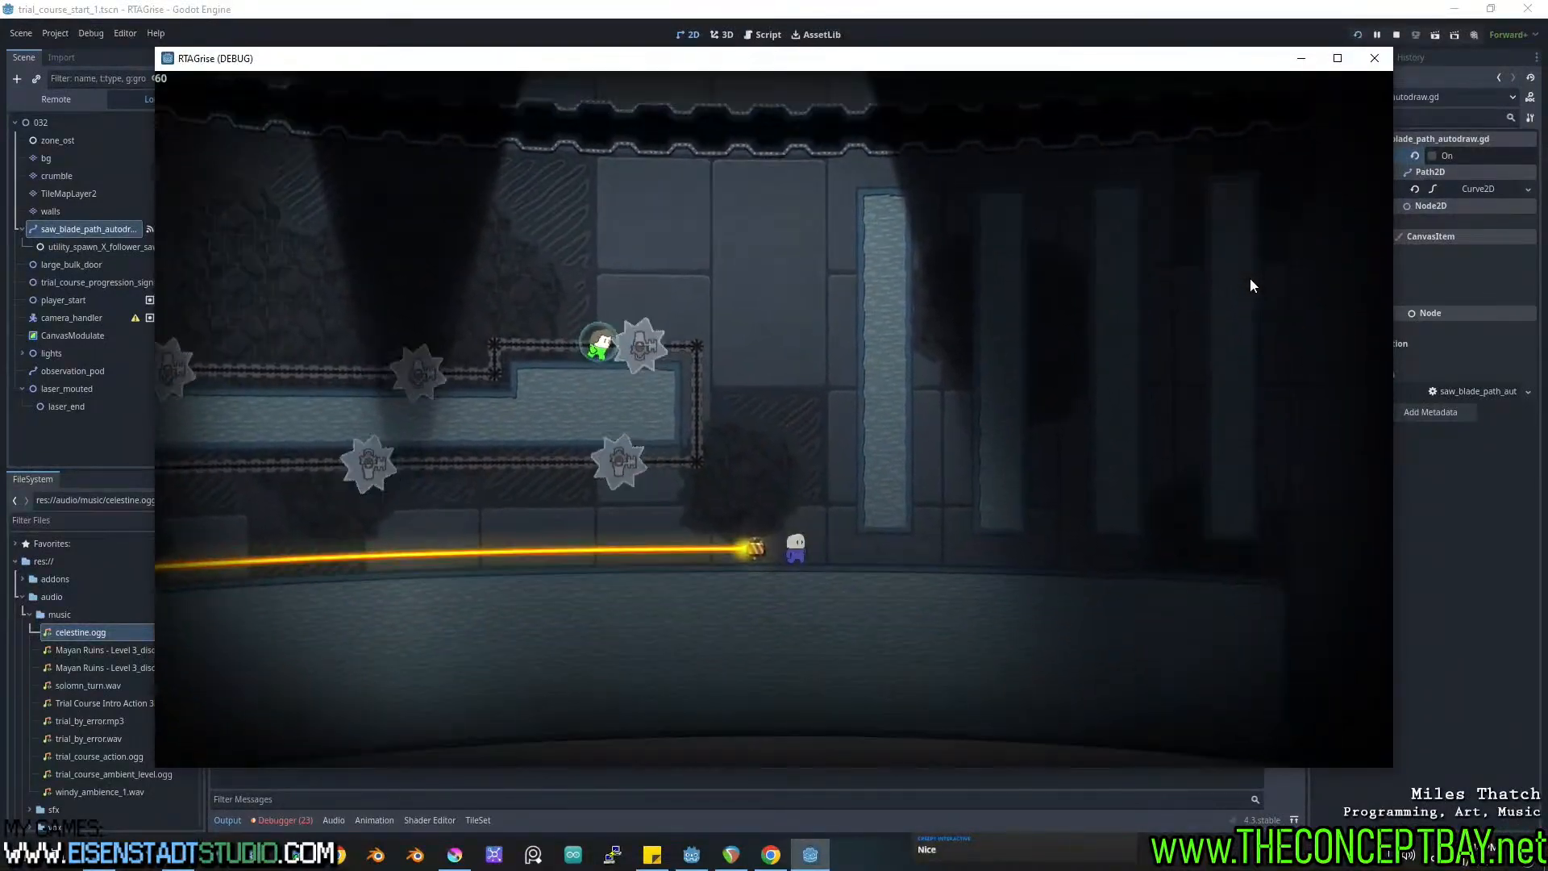
left_click(1375, 59)
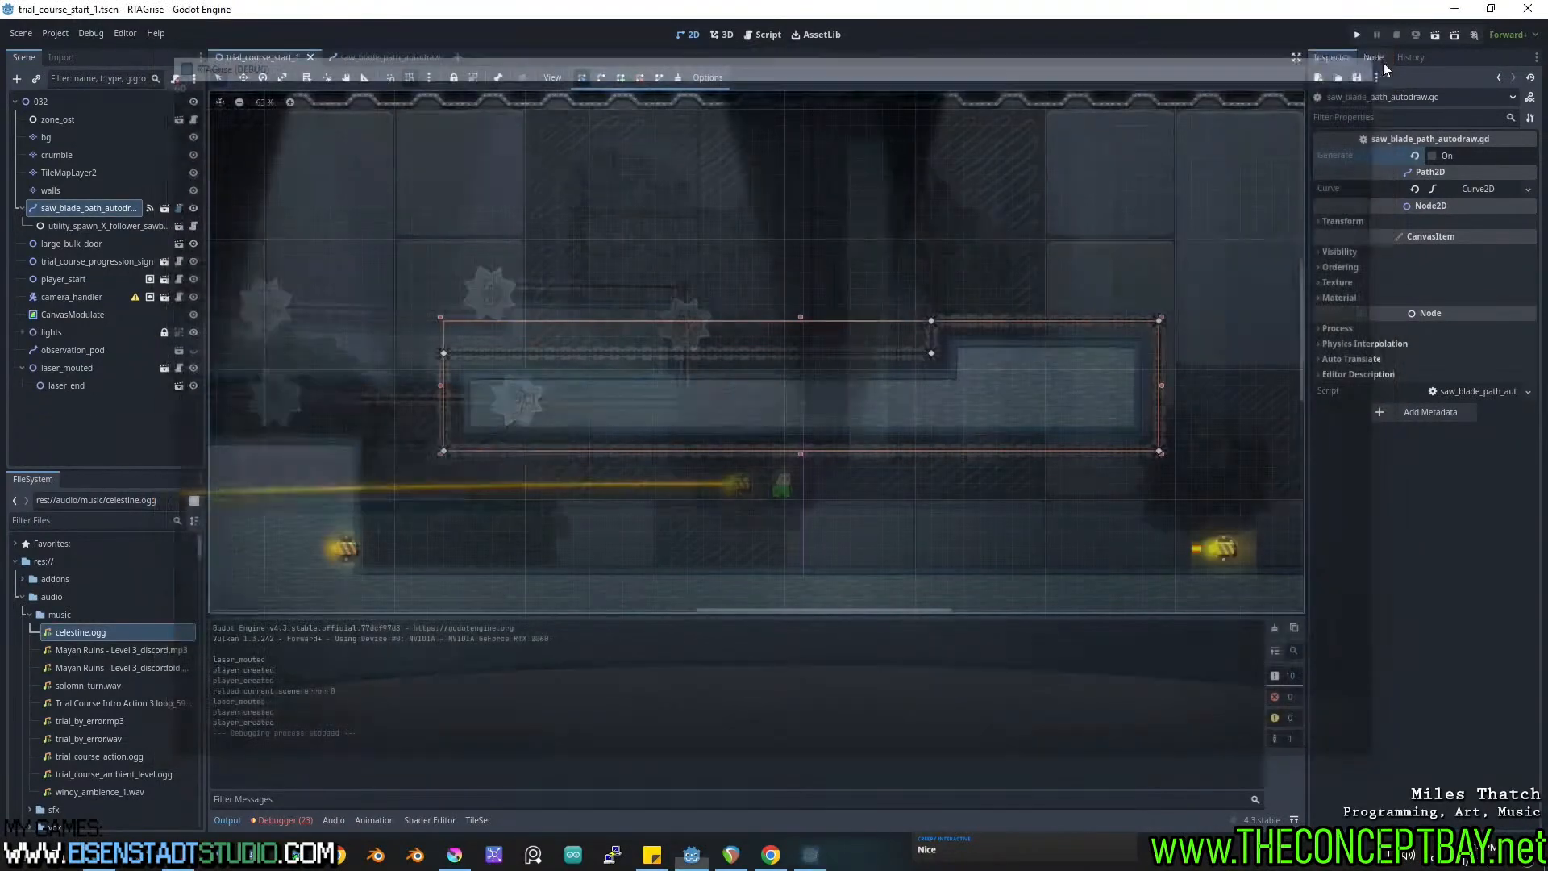
Save the scene and rename the TileMapLayer2 node to rail.
middle_click_drag(863, 394, 951, 369)
scroll(800, 392, "down", 2)
key("ctrl+s")
scroll(737, 359, "down", 3)
middle_click_drag(749, 396, 713, 419)
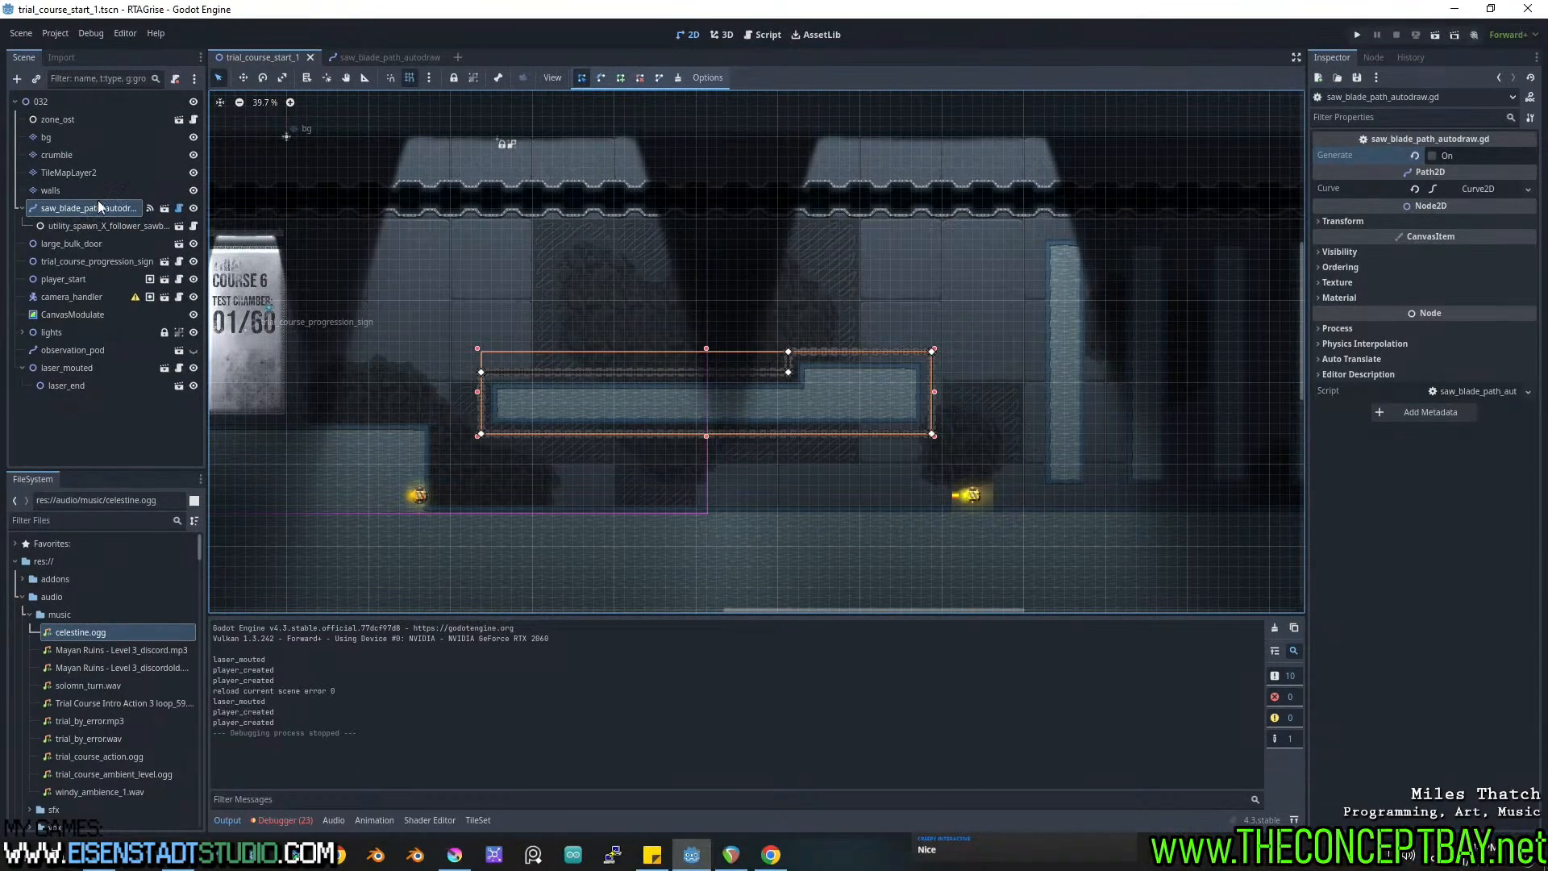
scroll(79, 321, "up", 3)
left_click(84, 173)
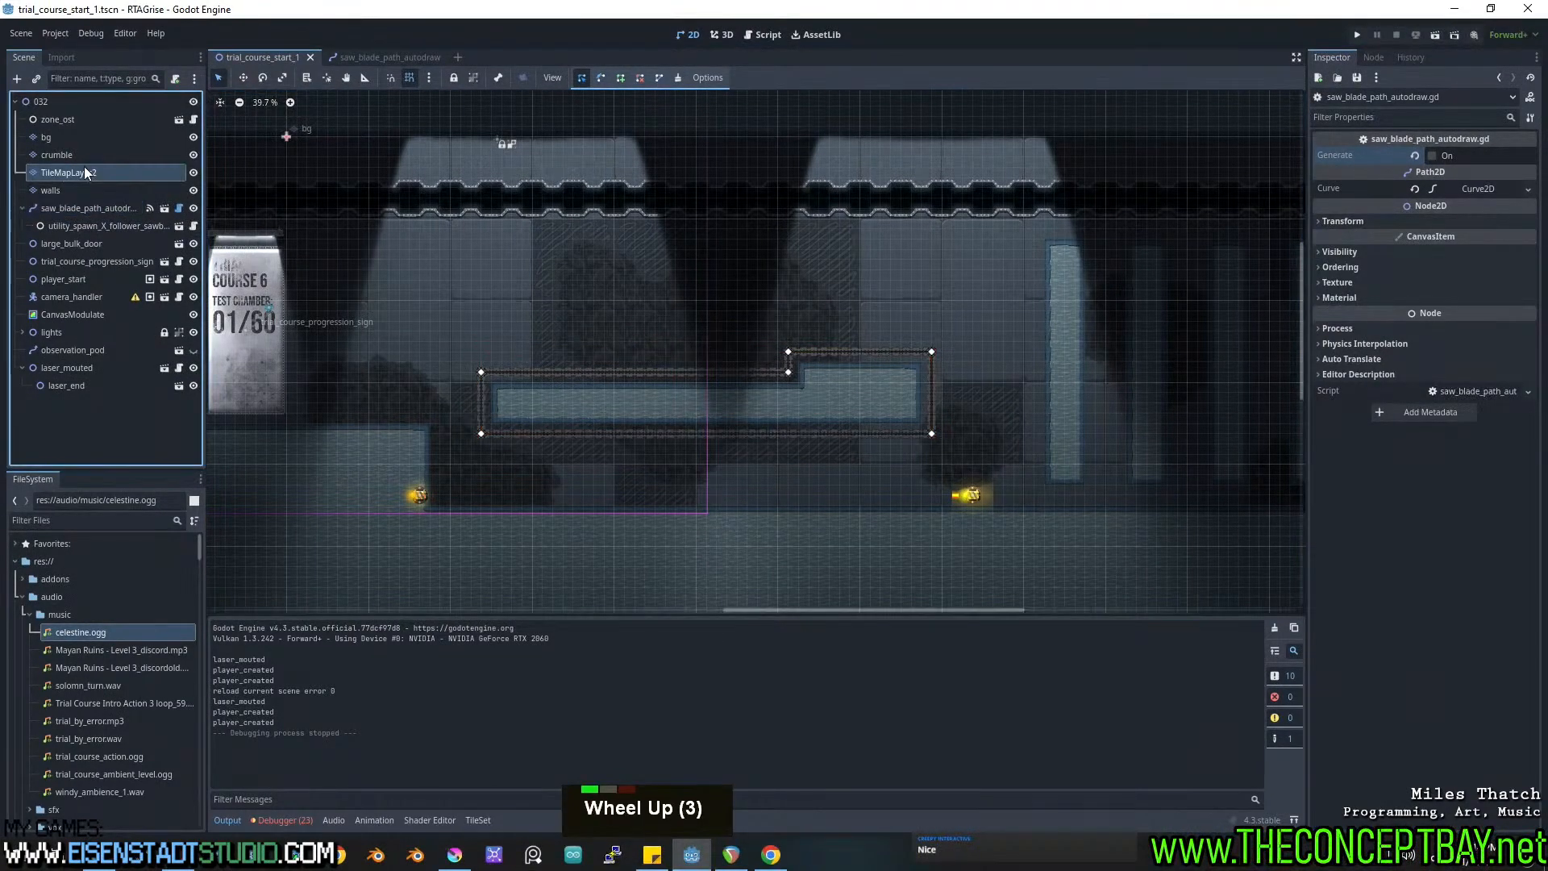
double_click(145, 172)
double_click(145, 173)
type("r")
key("ctrl+a")
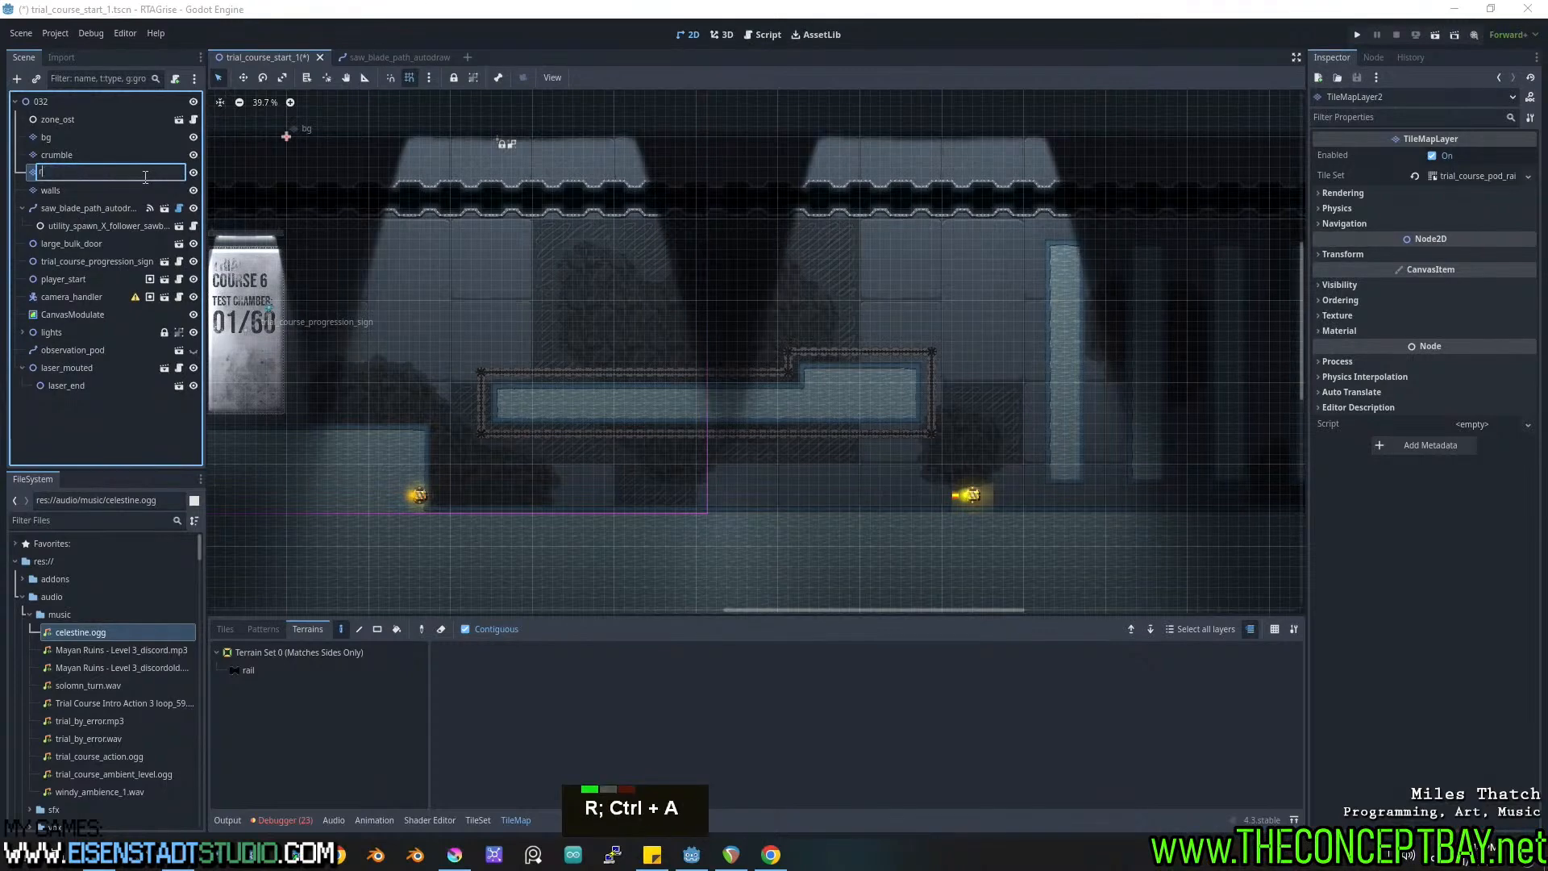
type("ail")
key("Return")
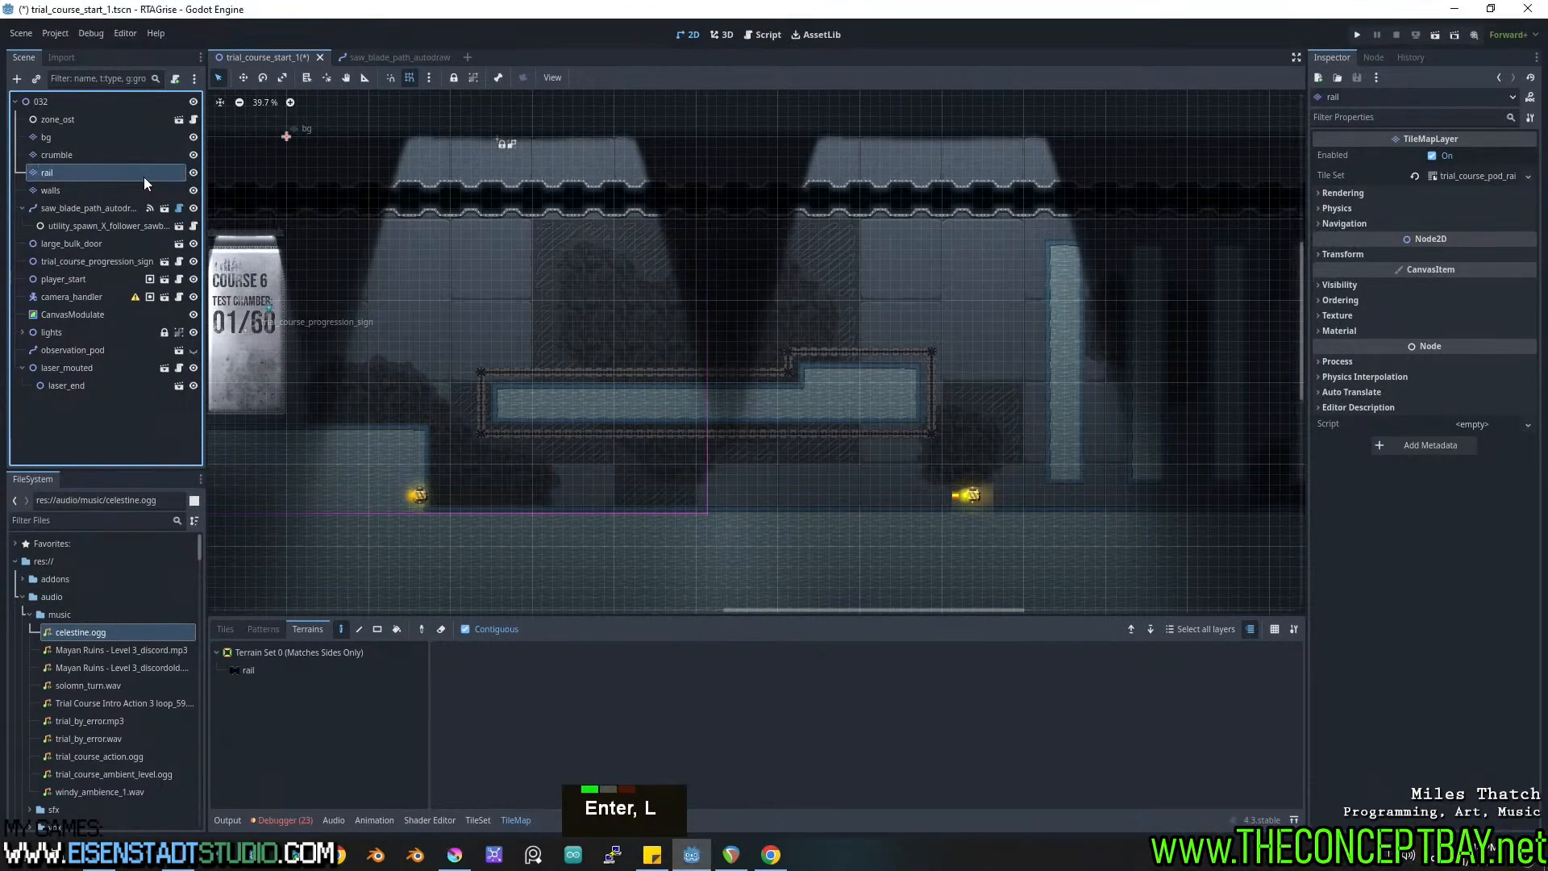
Instantiate observation_pod.tscn as a child of rail and place it on the rail beside the bulk door.
key("ctrl+shift+a")
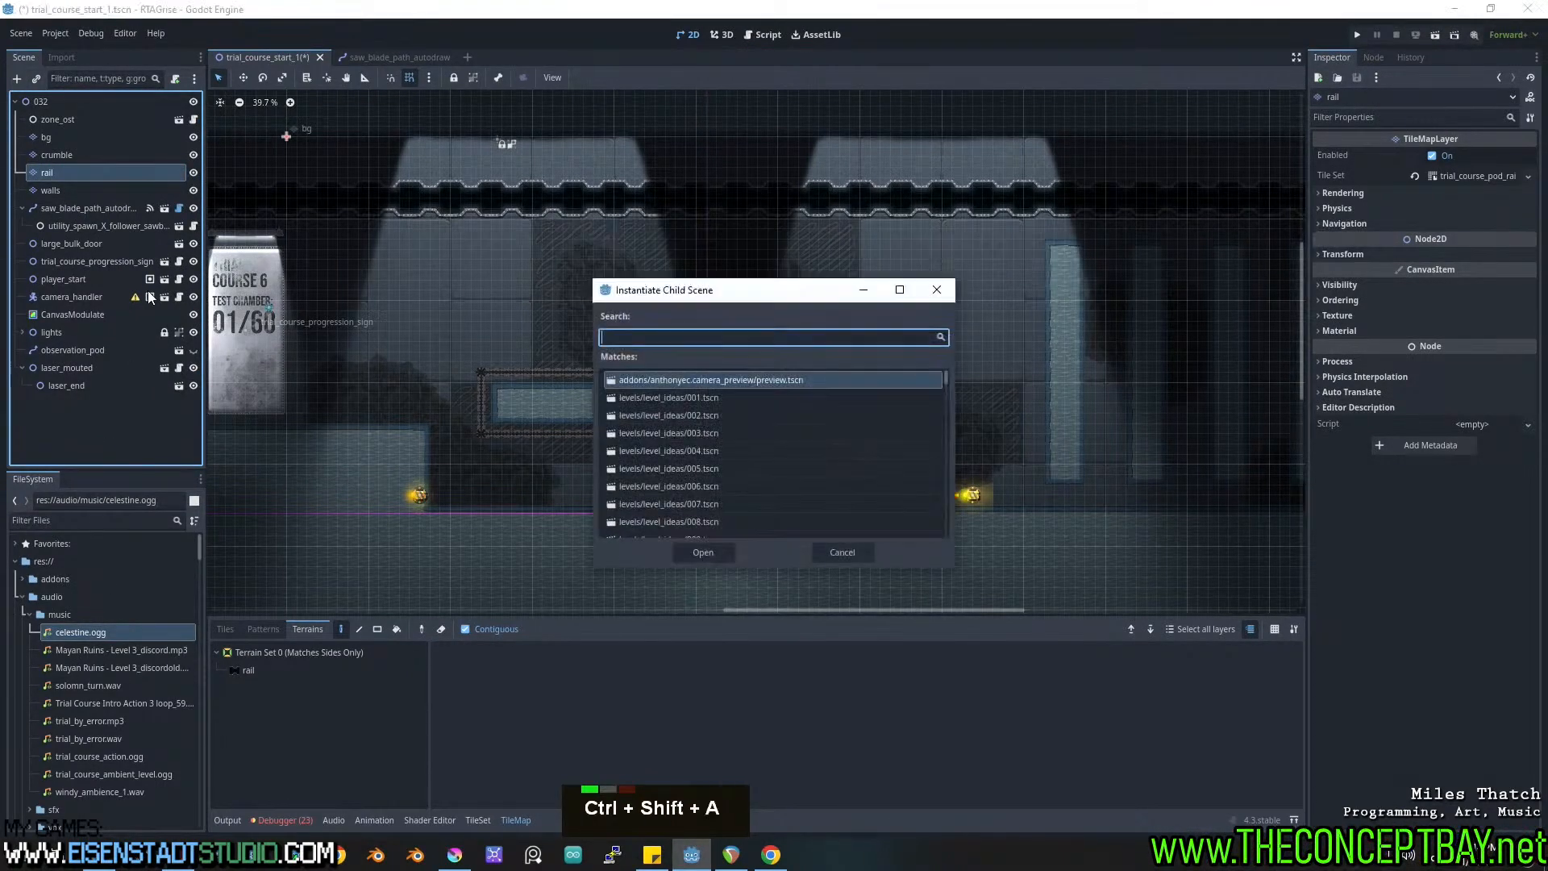
type("pod")
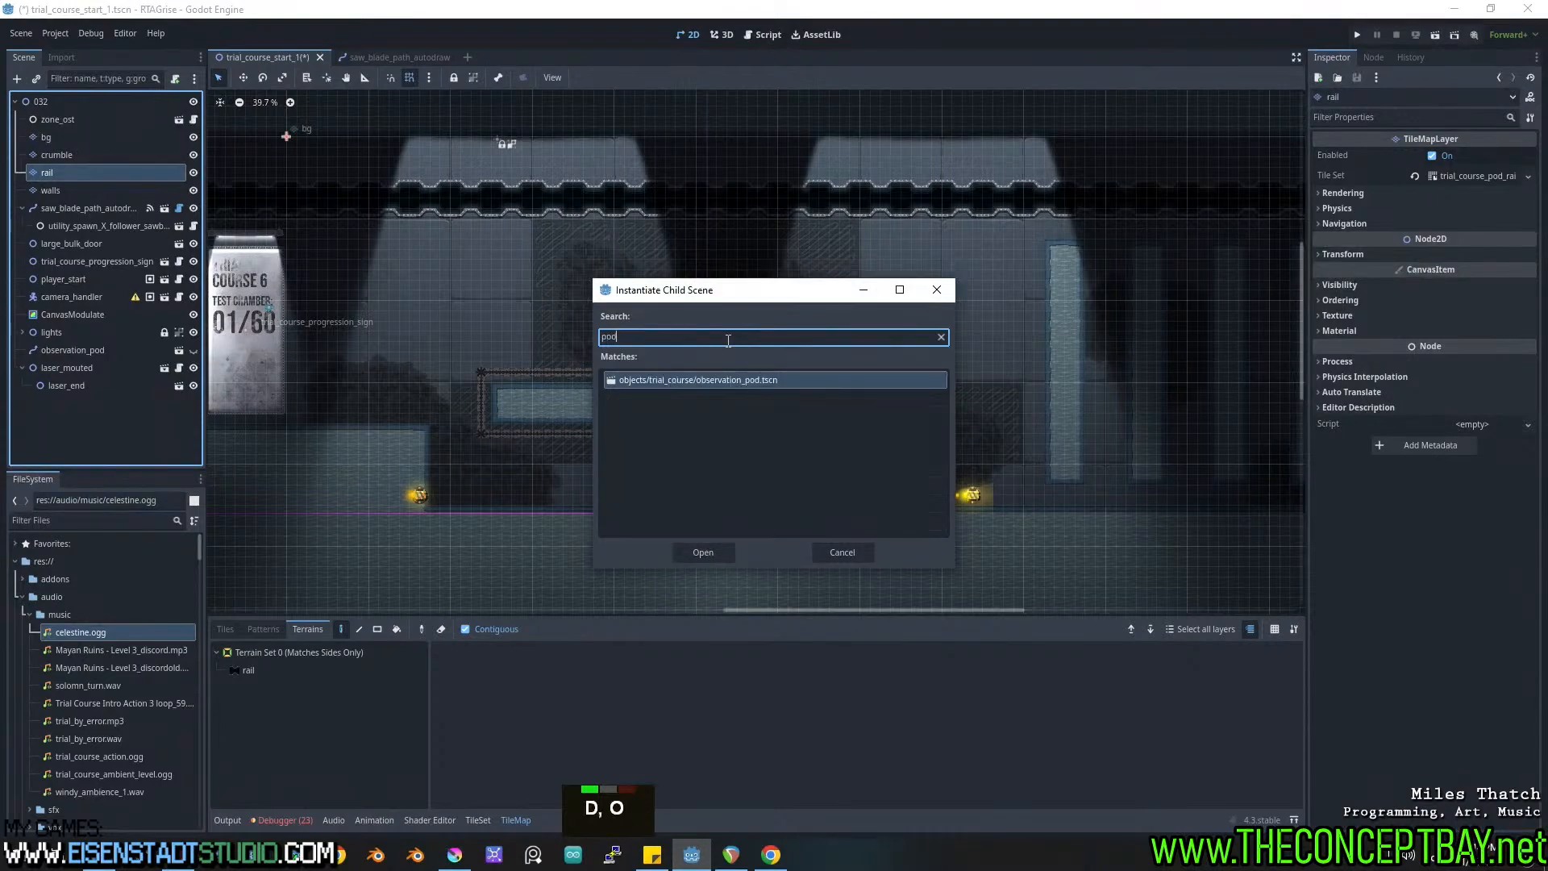
key("Return")
middle_click_drag(530, 339, 846, 439)
left_click(244, 77)
left_click_drag(722, 359, 753, 446)
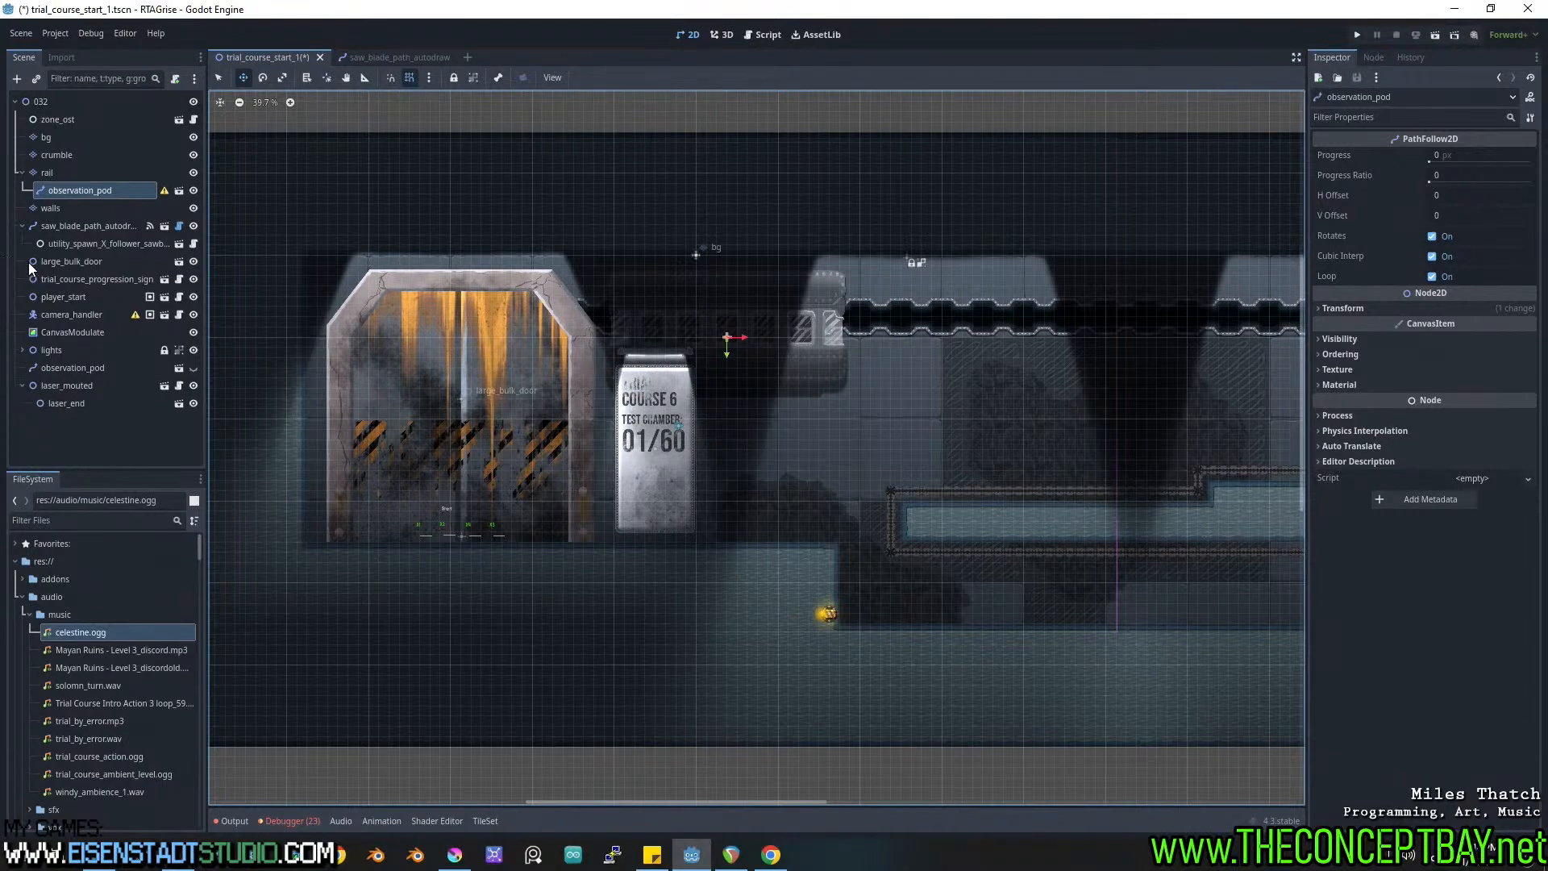
Reorder trial_course_progression_sign above rail in the scene tree and shift the observation pod right along the rail past the sign.
left_click_drag(76, 278, 85, 166)
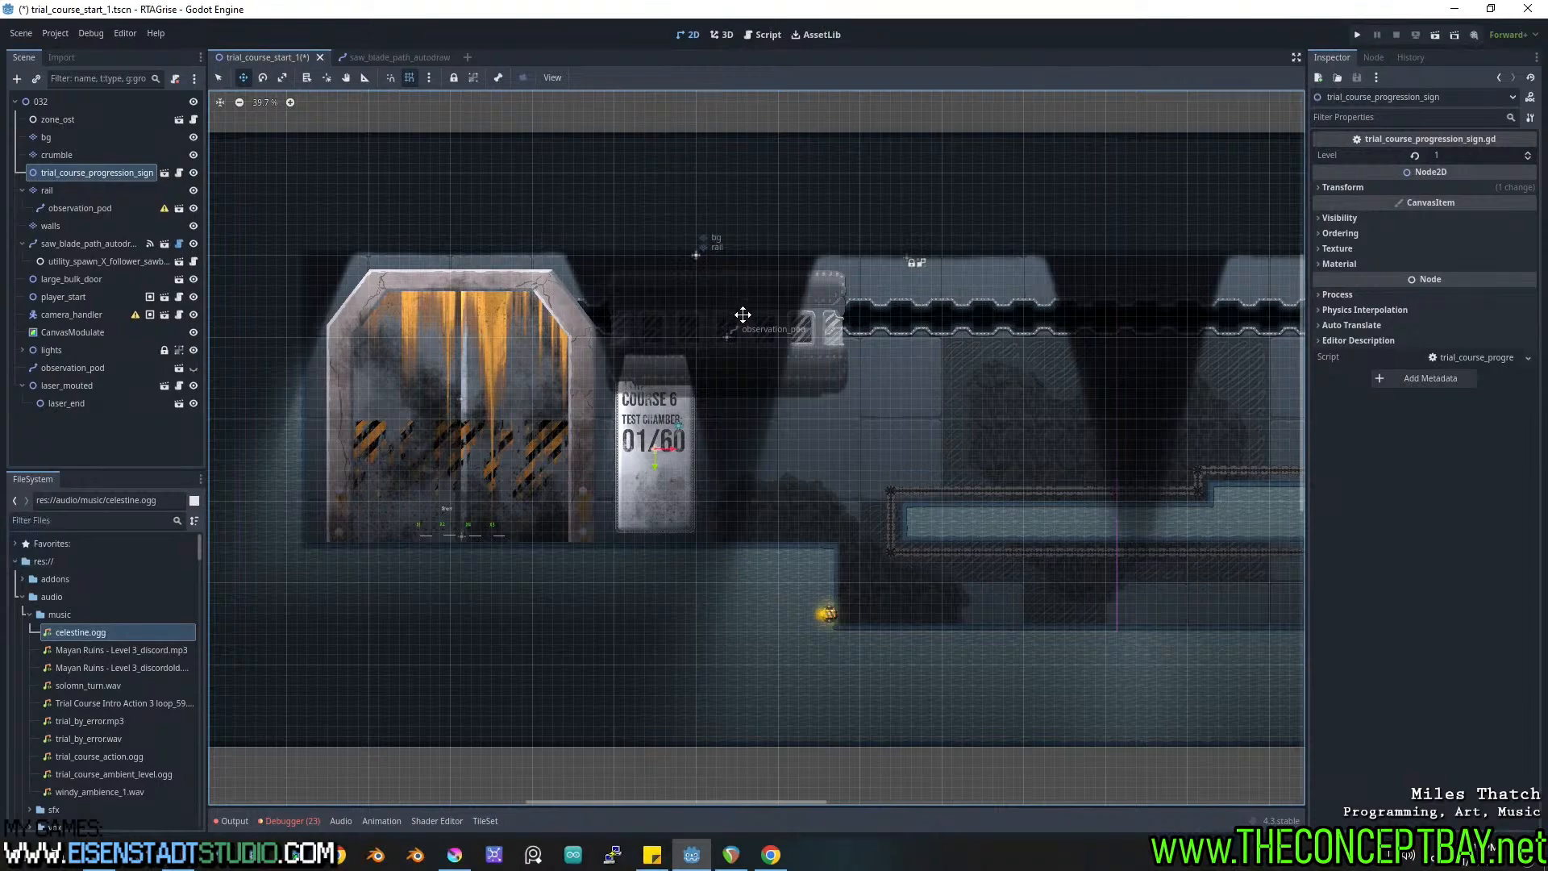
left_click(219, 78)
left_click(777, 366)
left_click_drag(767, 366, 876, 362, "shift")
middle_click_drag(876, 362, 840, 324)
scroll(844, 357, "up", 7)
scroll(845, 356, "down", 6)
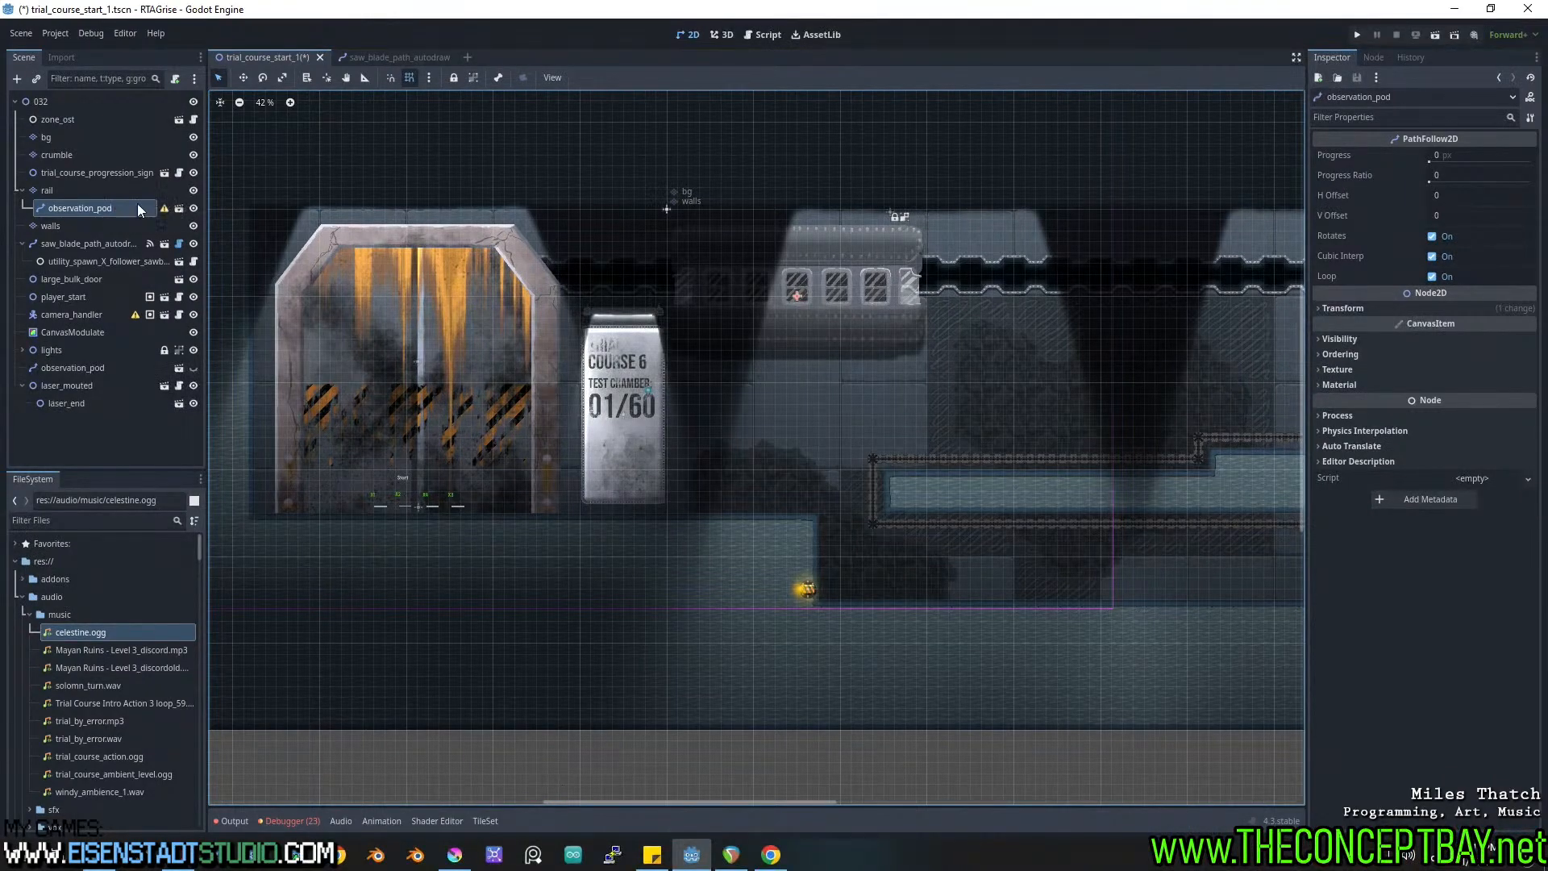
Save the scene, run the game, and take the characters past the observation pod and over the saw blade platform.
middle_click_drag(975, 363, 602, 356)
middle_click(740, 361)
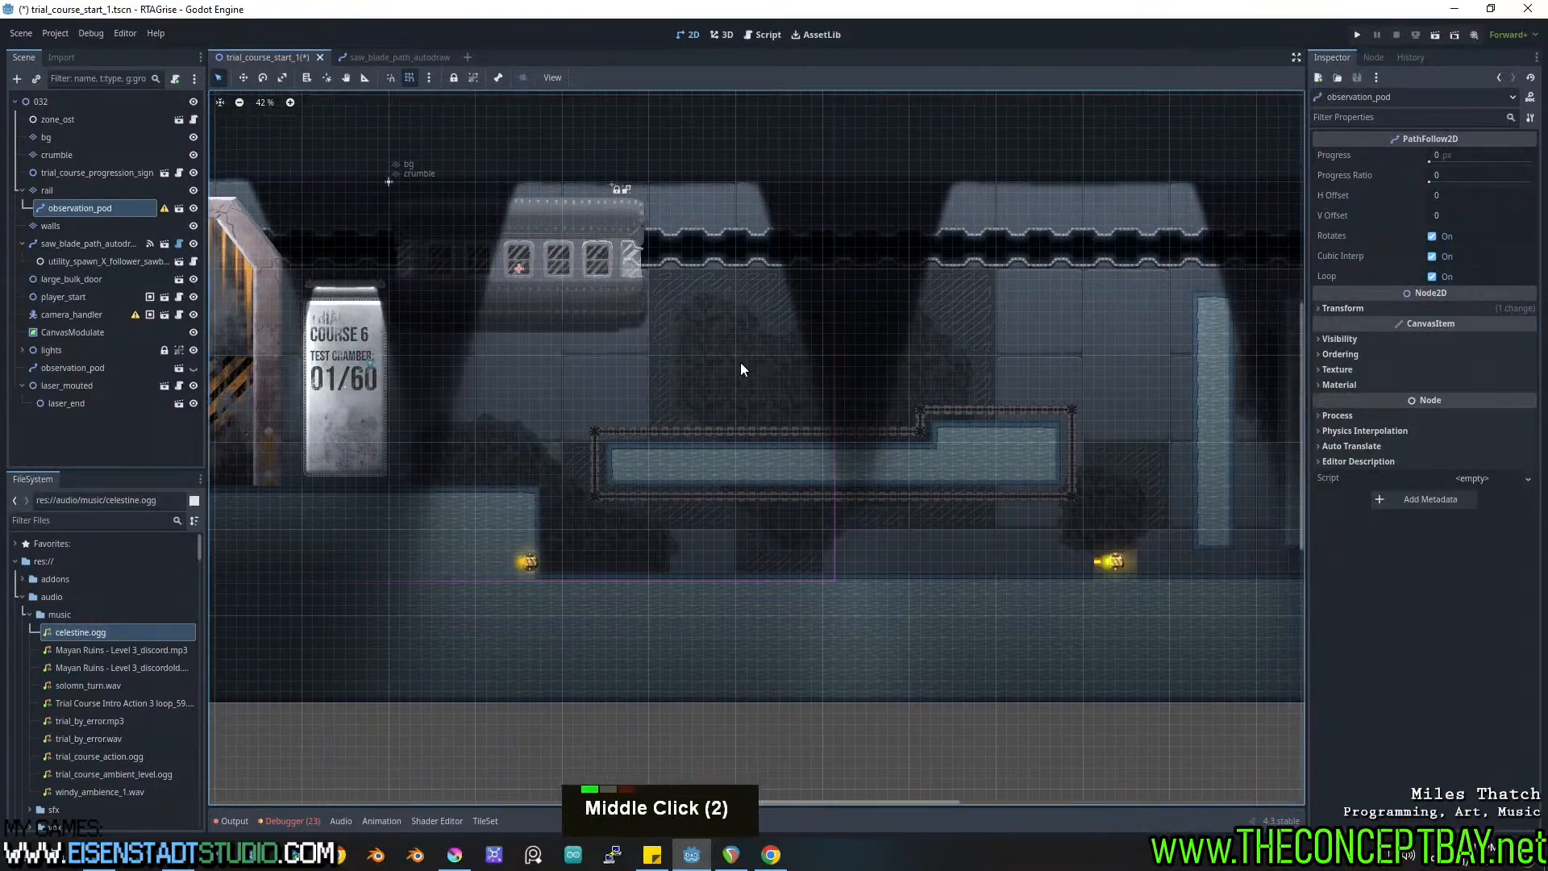
middle_click_drag(740, 361, 861, 384)
key("ctrl+s")
key("F5")
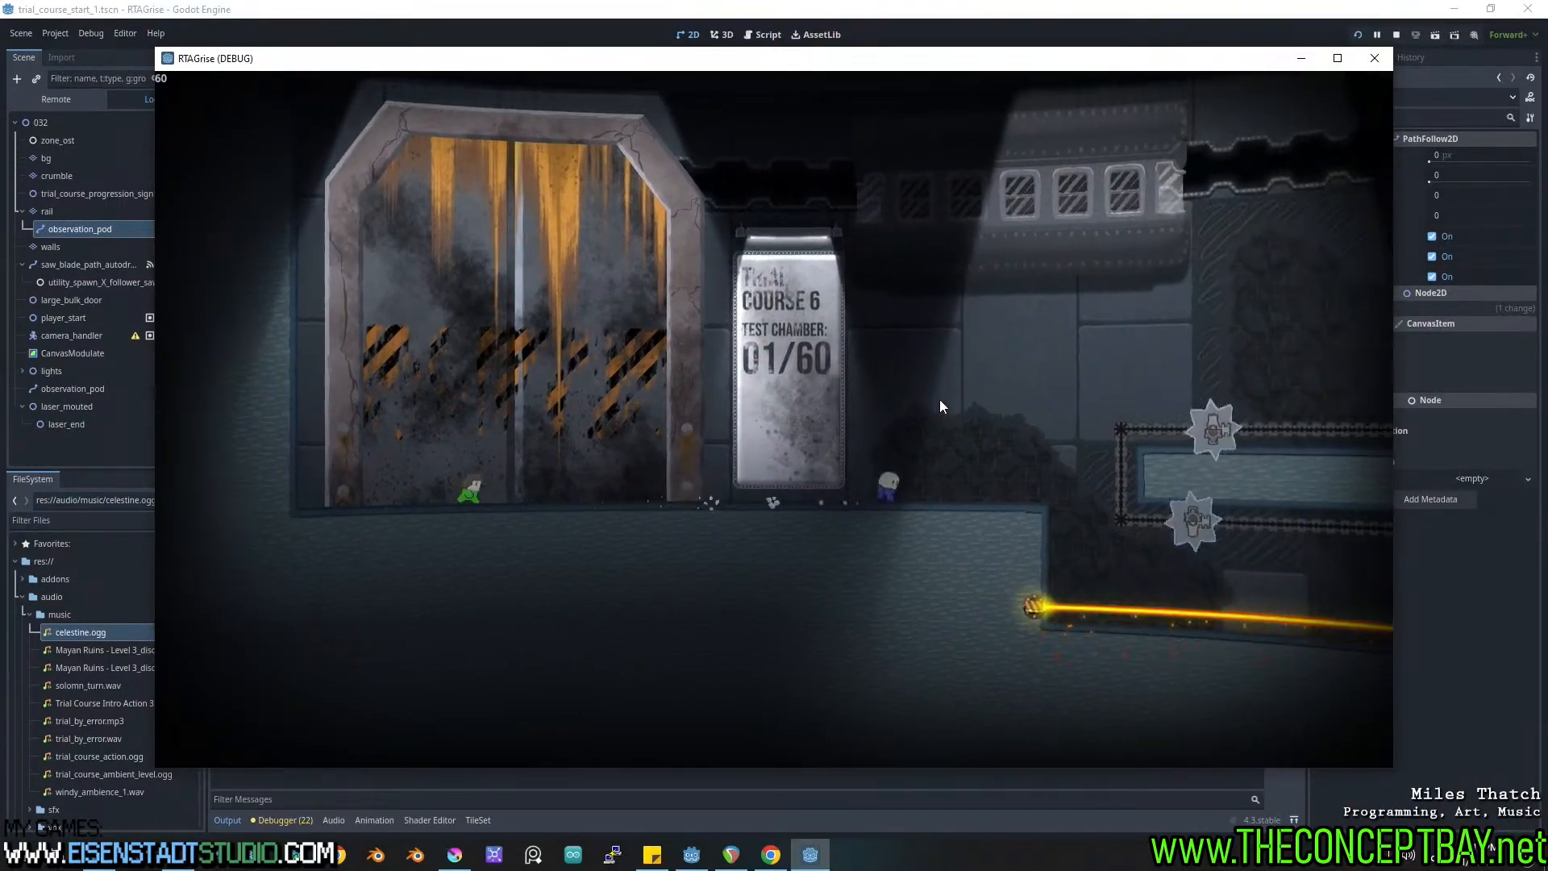
key("Right")
key("space")
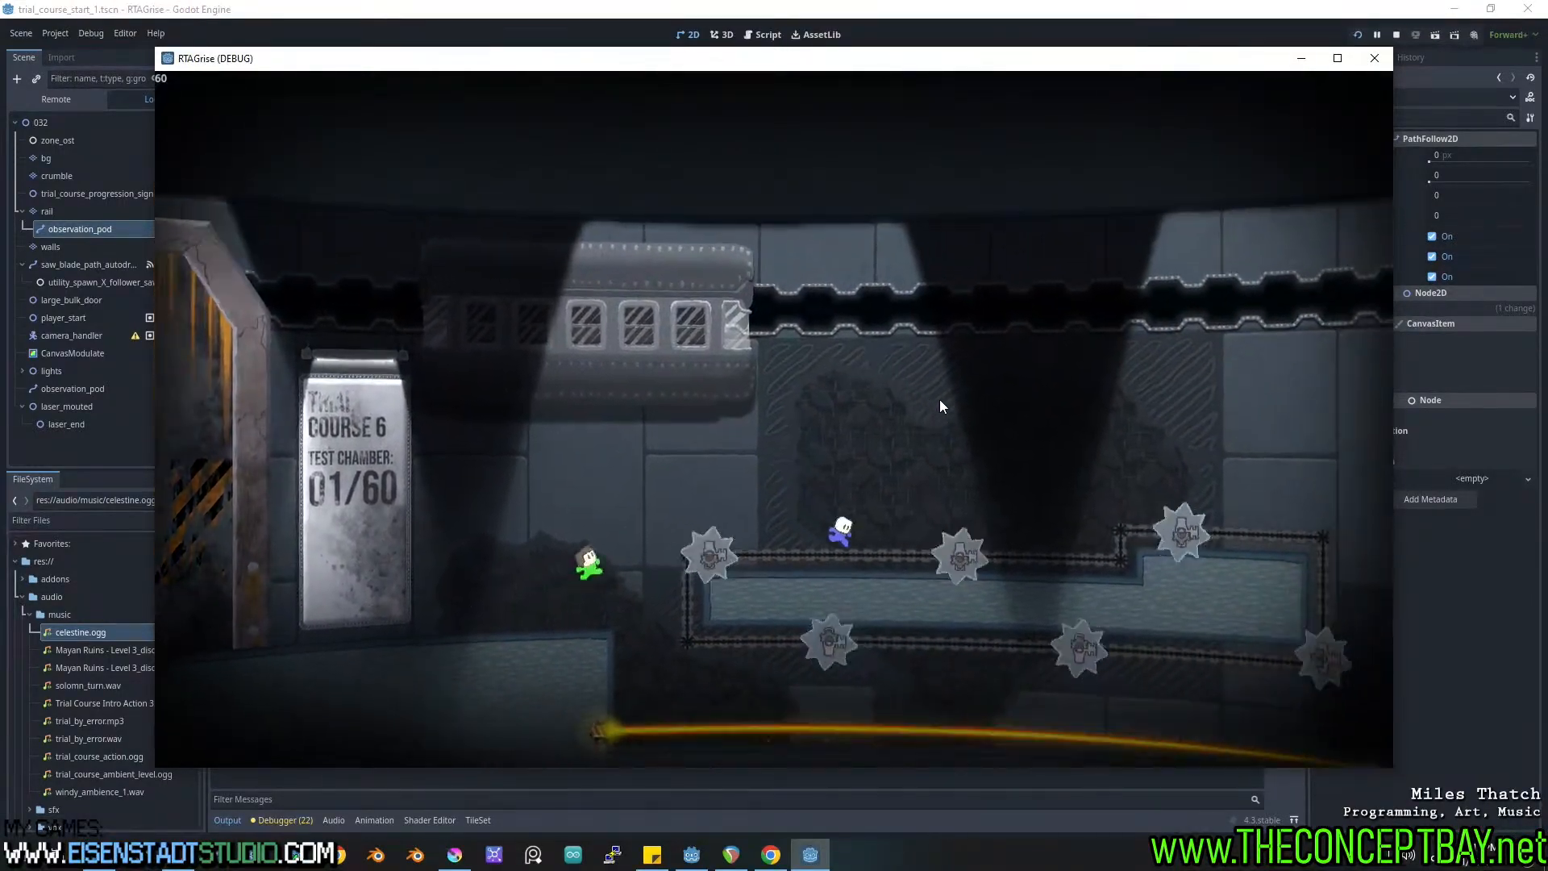
key("Right")
key("space")
key("space")
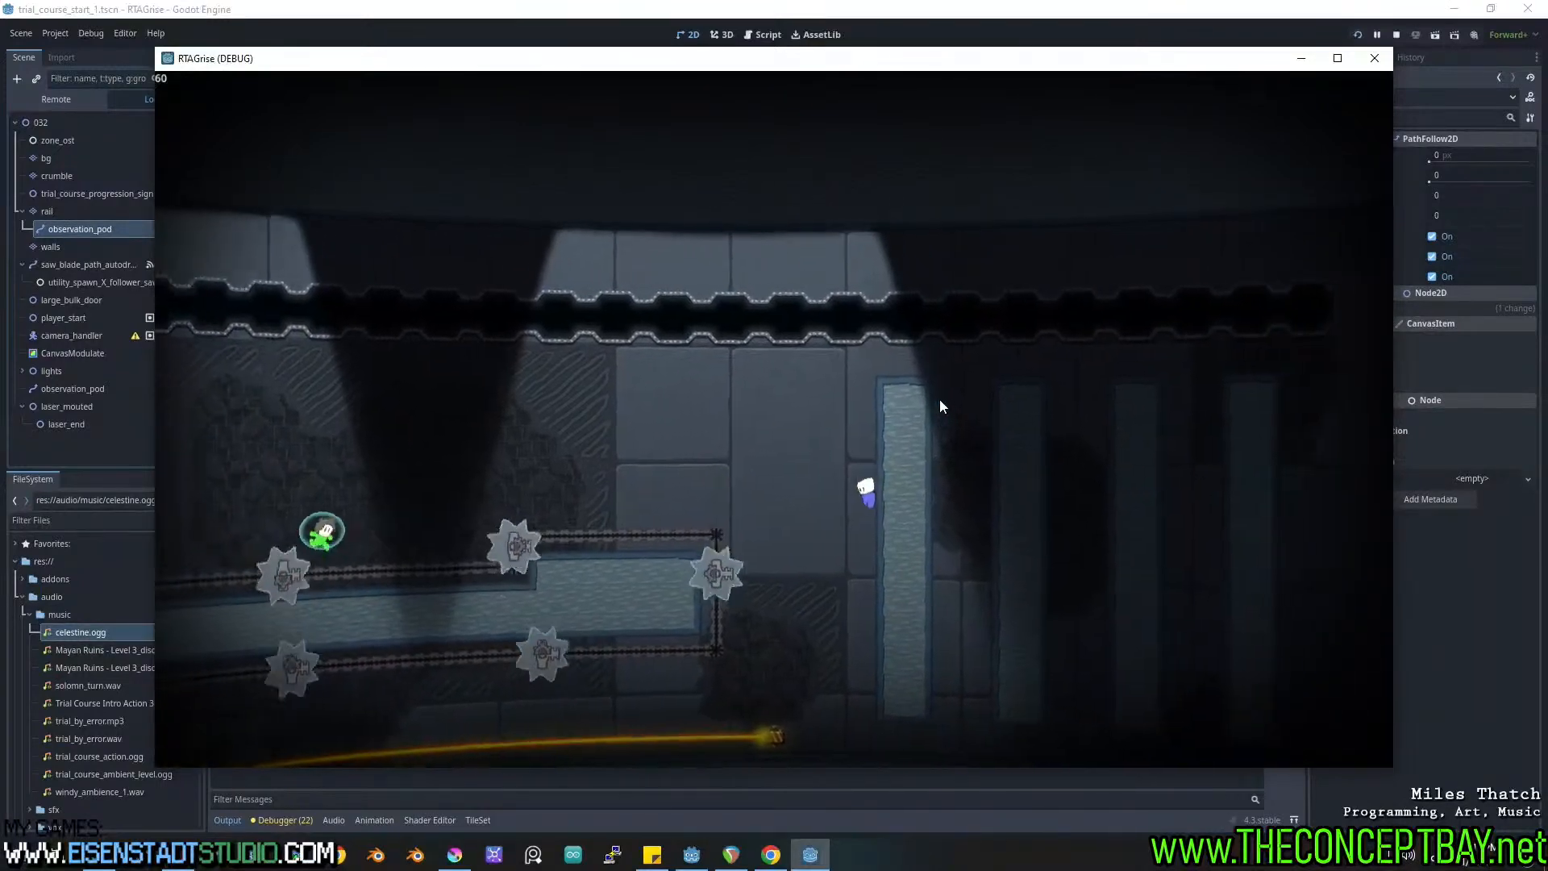
Wall-jump the characters between the vertical pillars near the rail's end to check how dark the area is, and close the game.
key("space")
key("Right")
key("space")
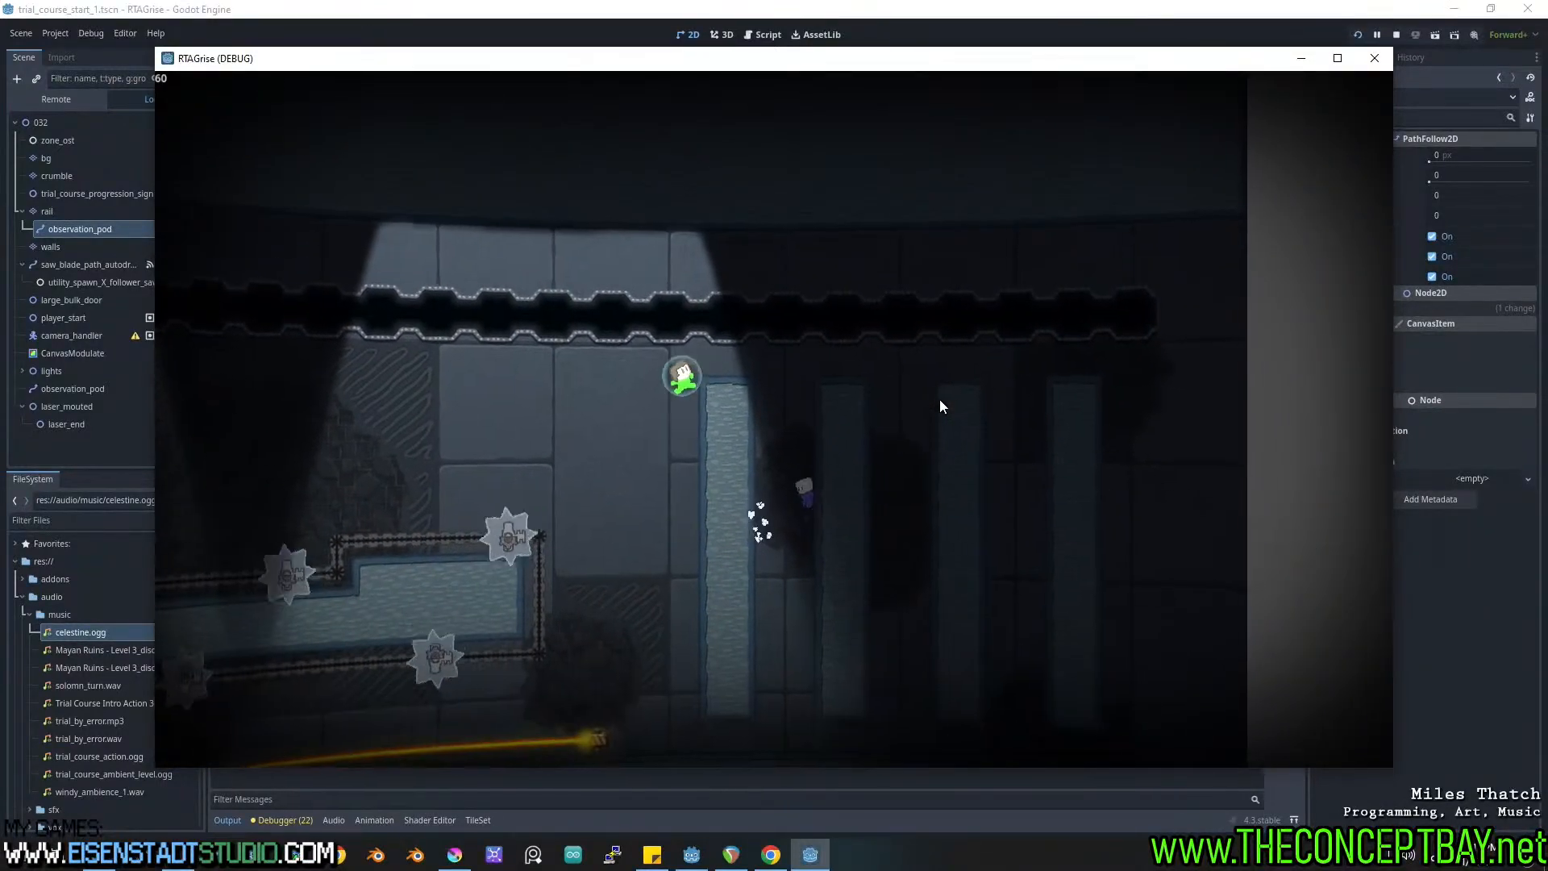
key("space")
key("space")
key("space")
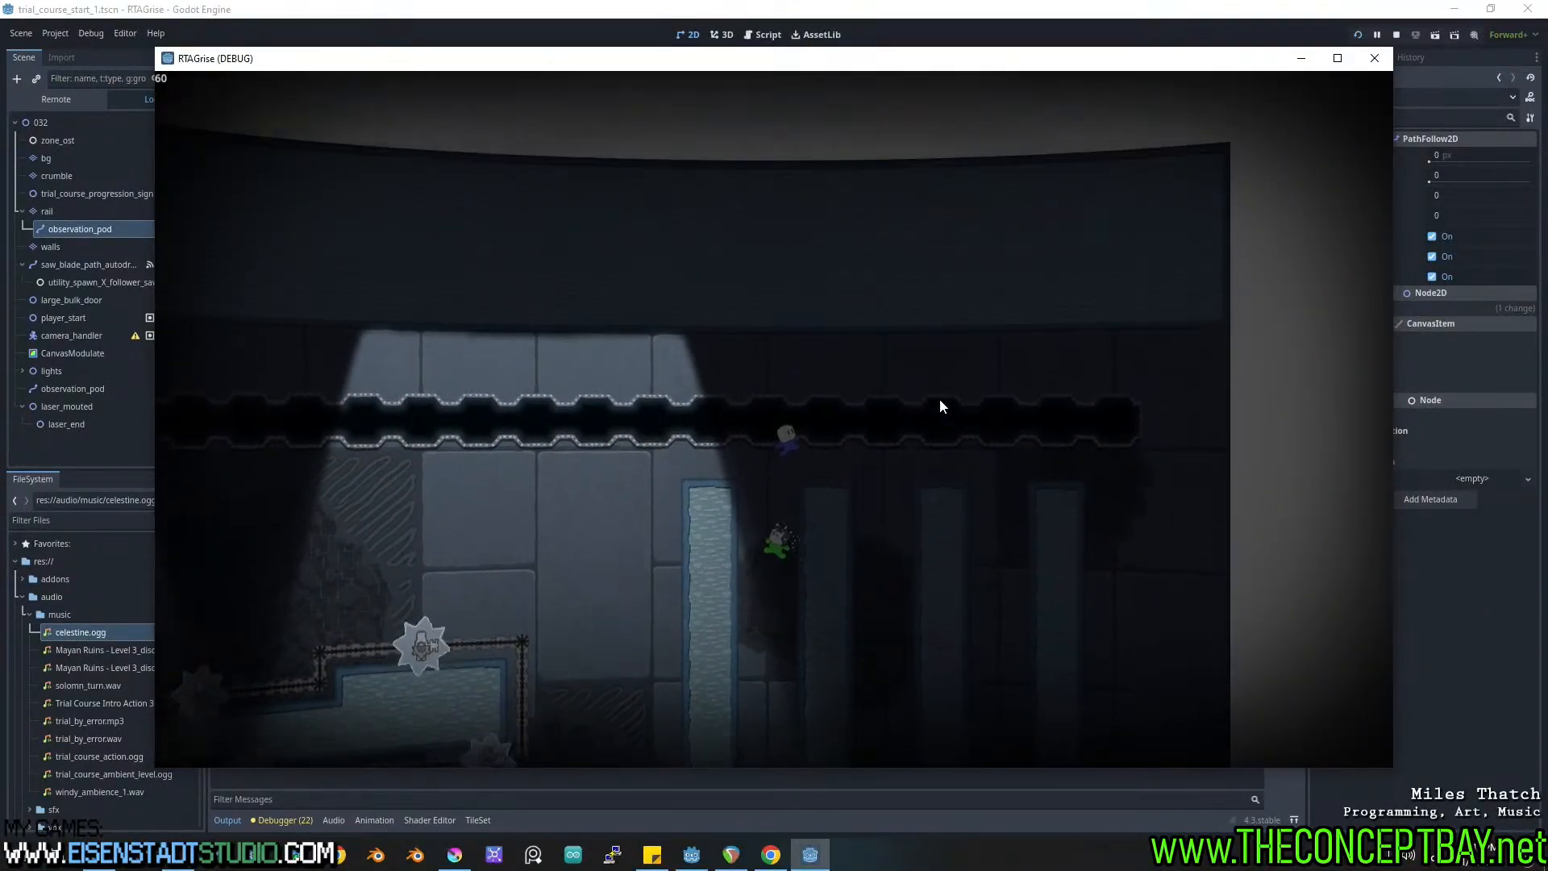
key("Right")
key("space")
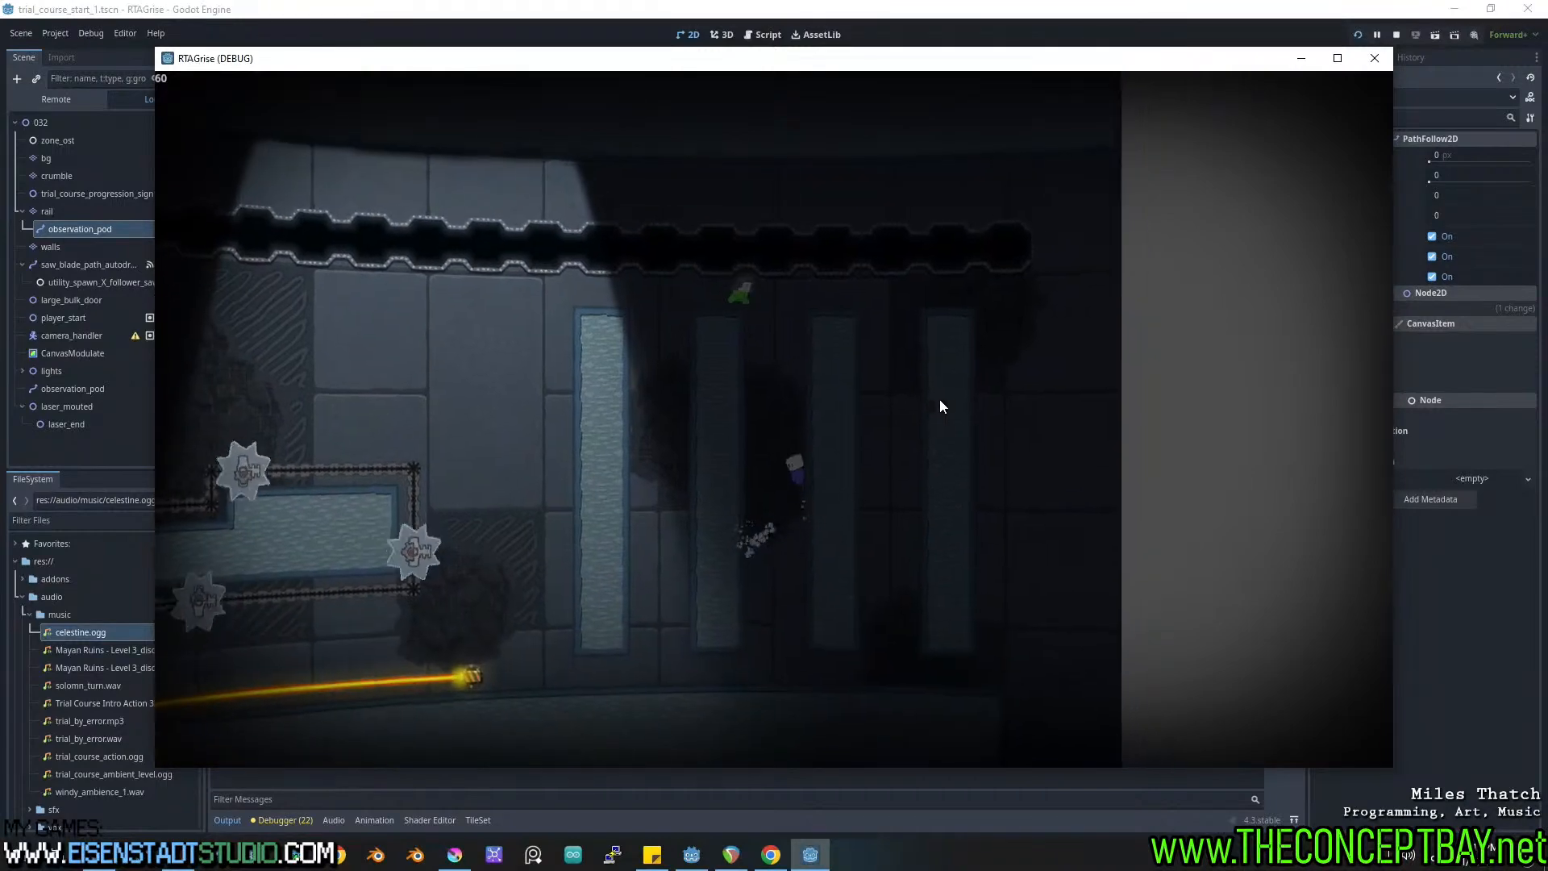
key("alt+F4")
Unlock the lights group and expand it in the scene tree to reach its point lights.
middle_click_drag(806, 346, 530, 254)
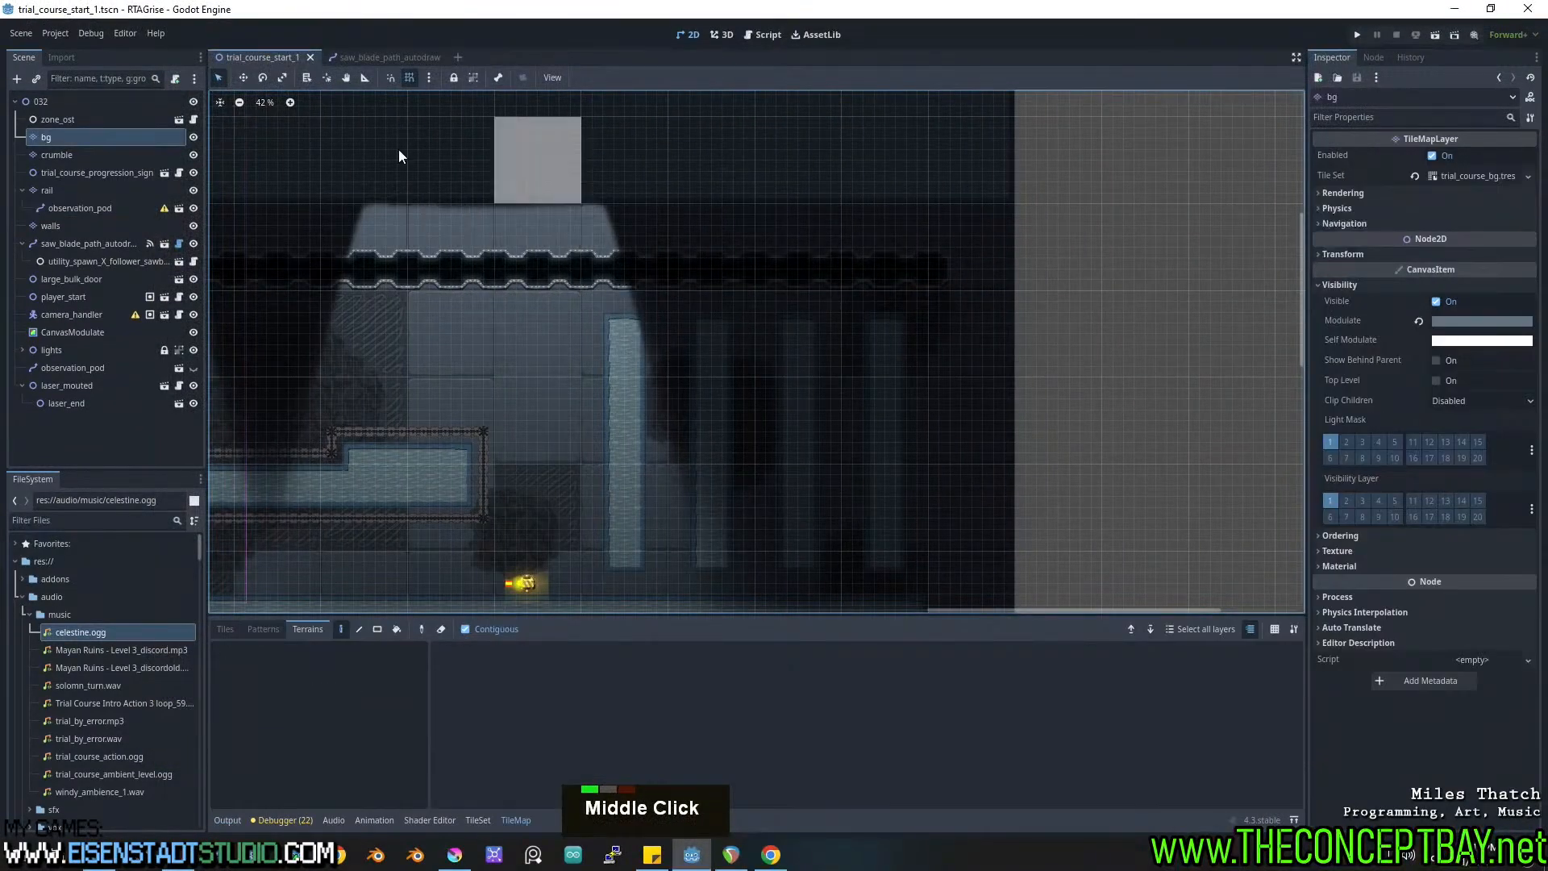
left_click(218, 78)
left_click(93, 98)
left_click(500, 255)
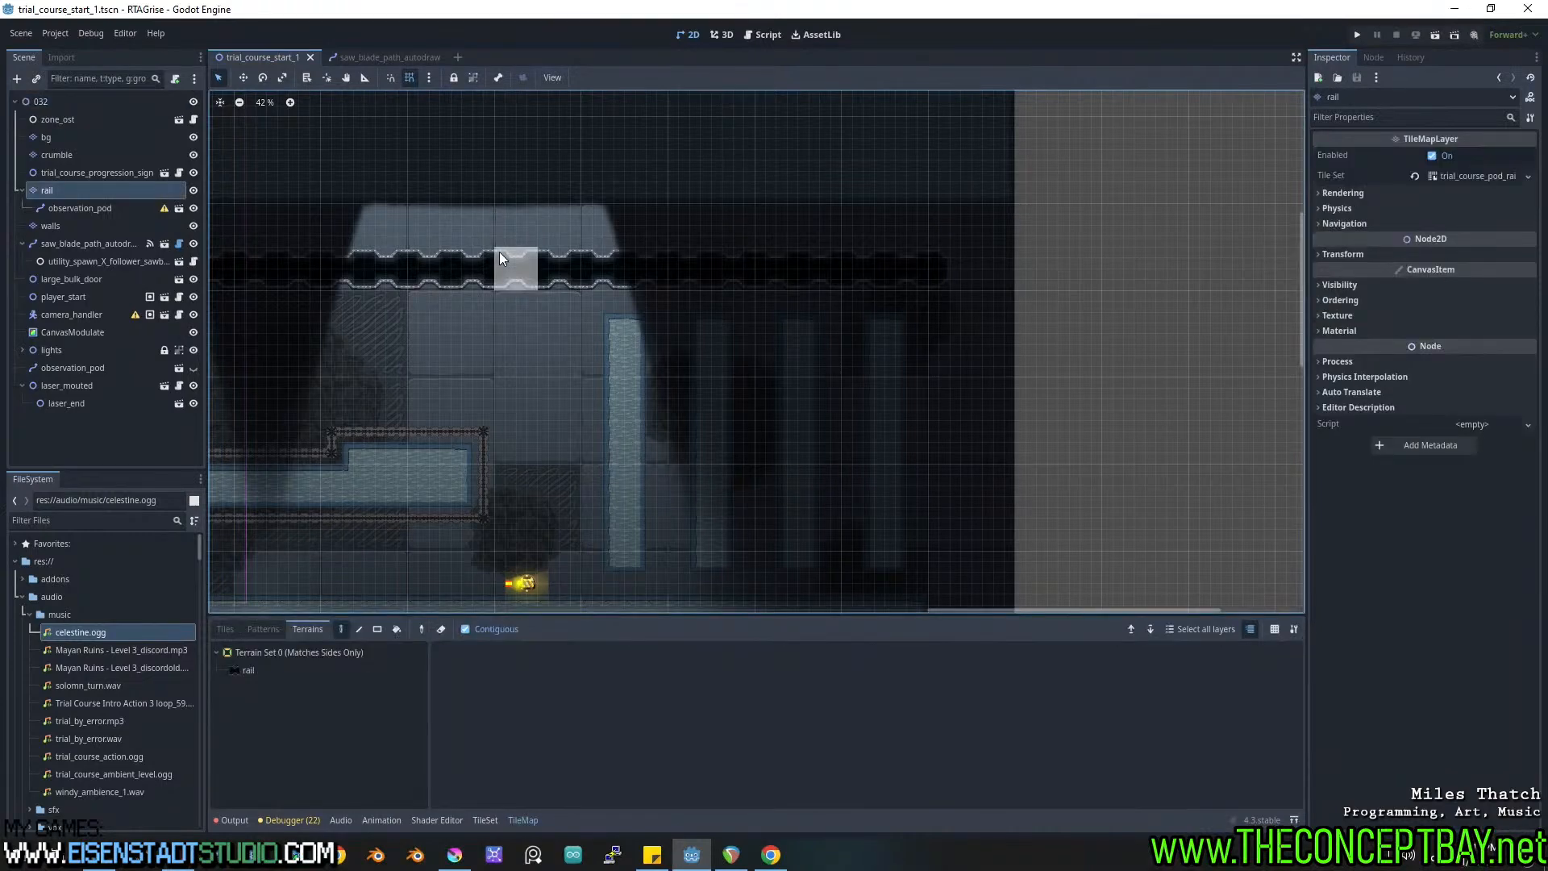
left_click(52, 351)
left_click(164, 350)
left_click(22, 350)
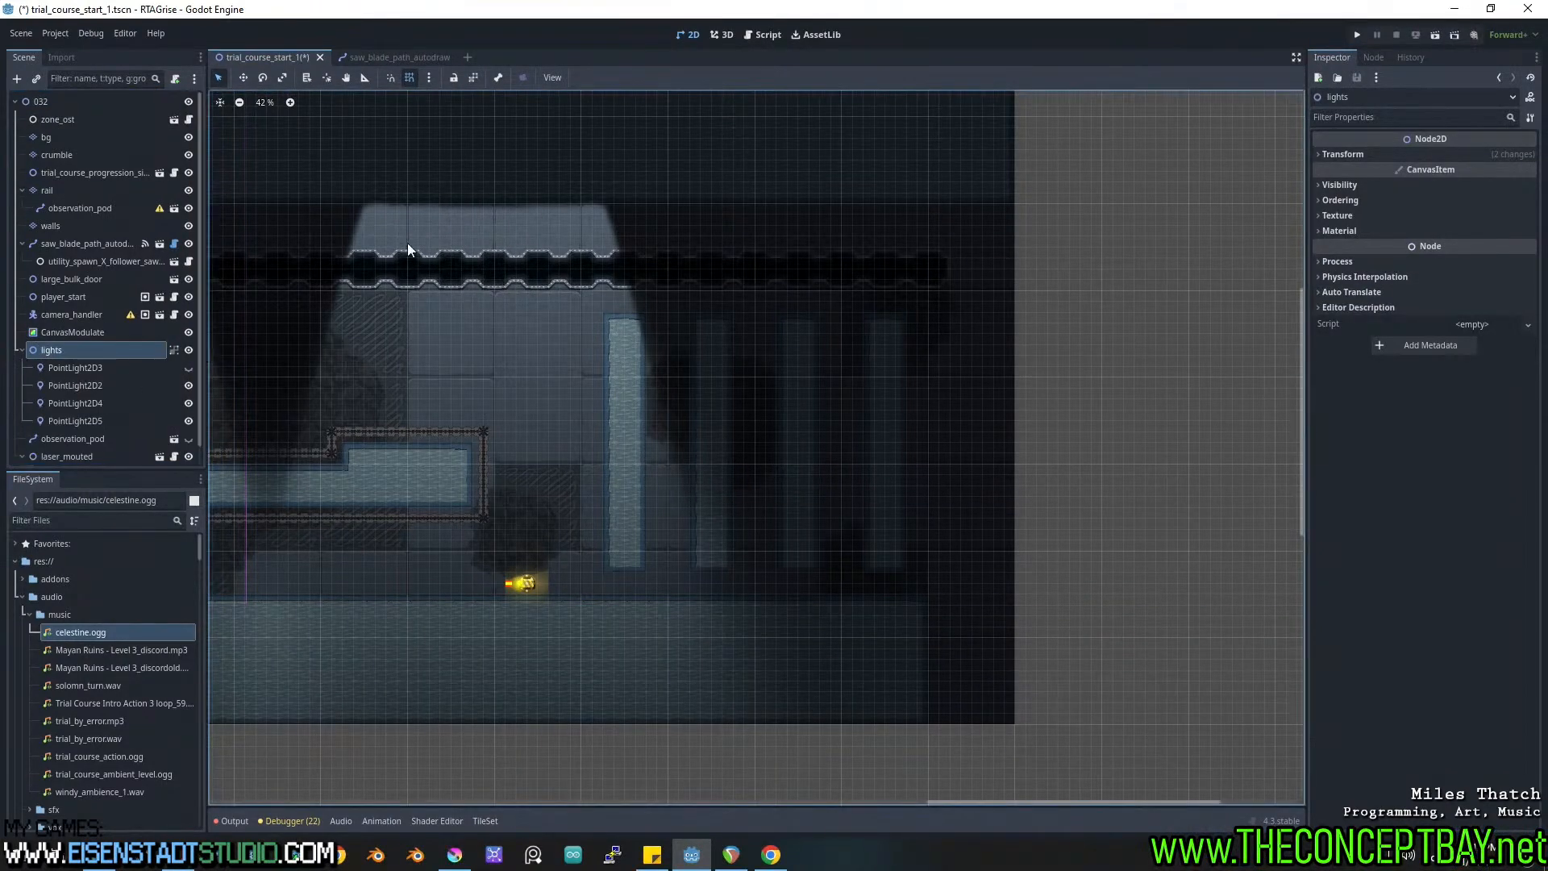
Duplicate PointLight2D2, shift the copy about 800 px right so it lights the four pillars, and save the scene.
left_click(498, 347)
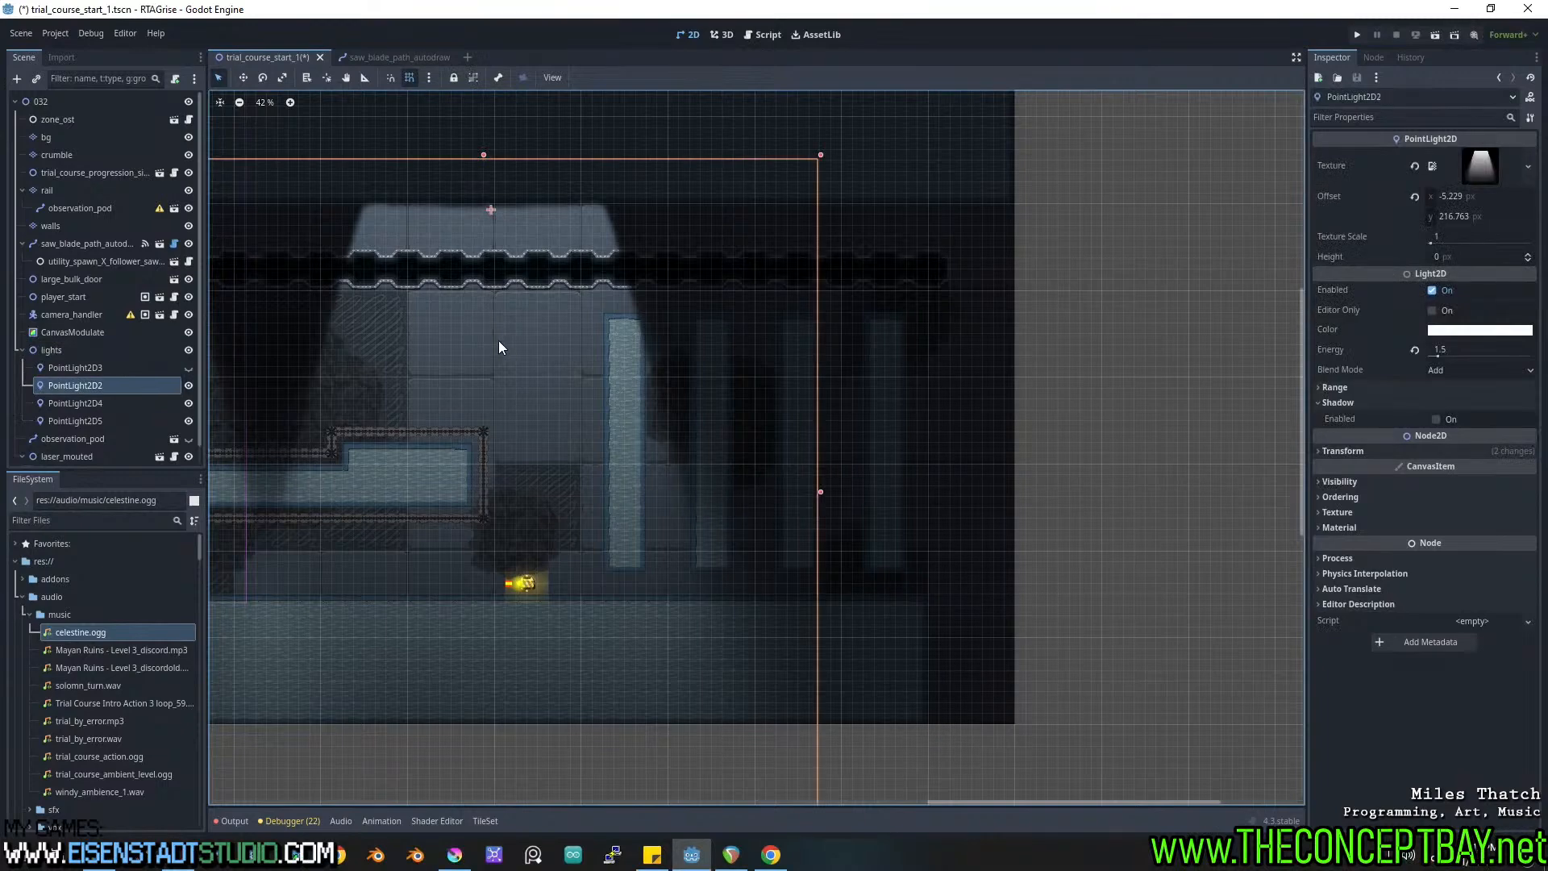
key("ctrl+d")
left_click_drag(475, 344, 748, 354, "shift")
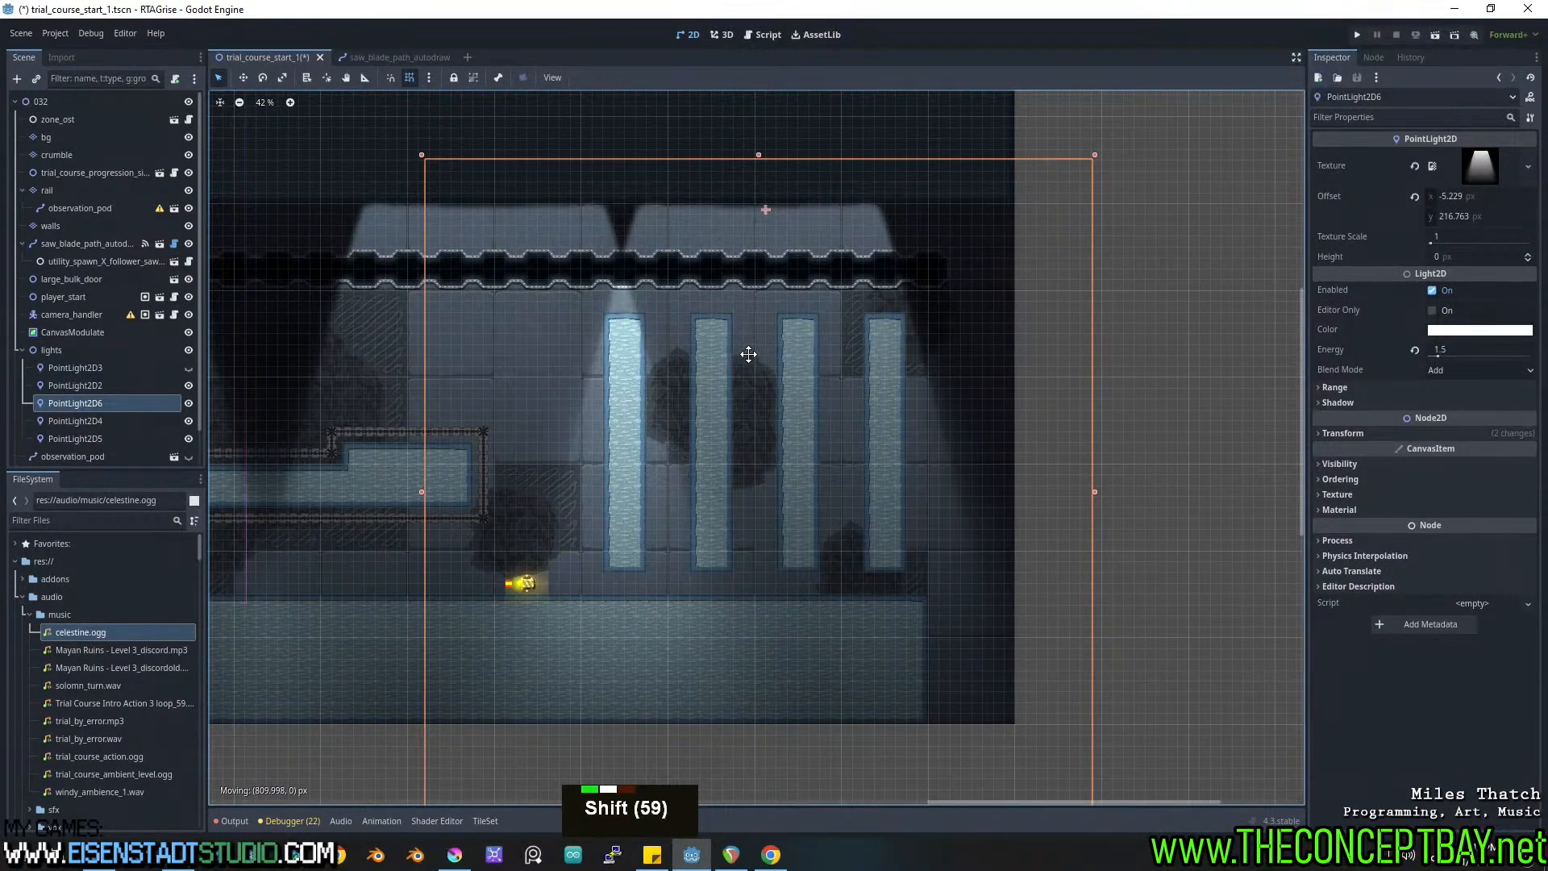
key("Left")
key("Left")
key("Left")
key("Left")
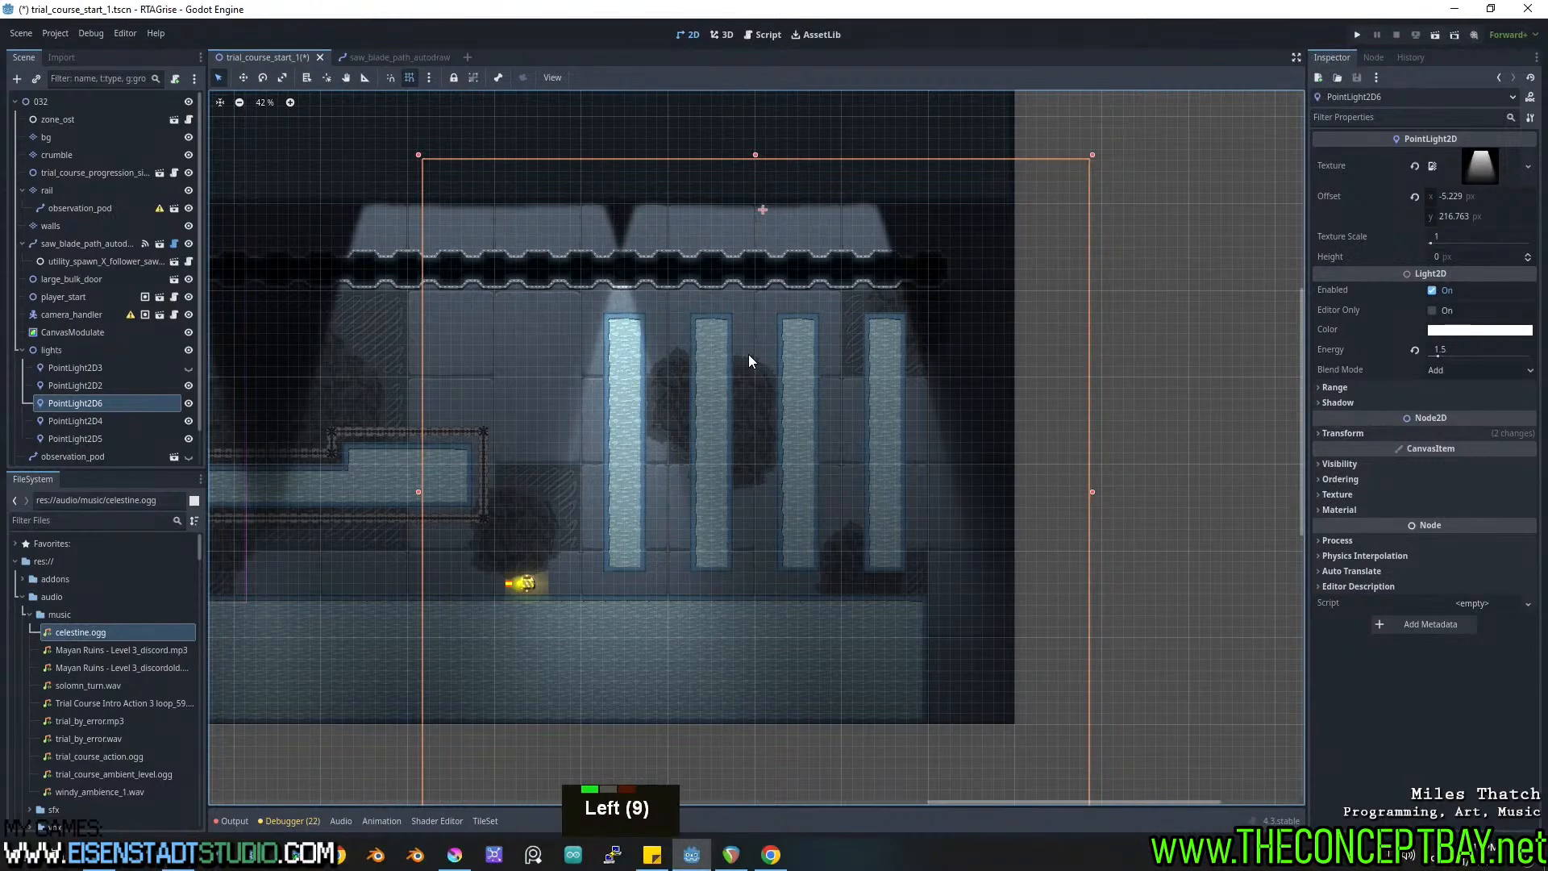
key("ctrl+s")
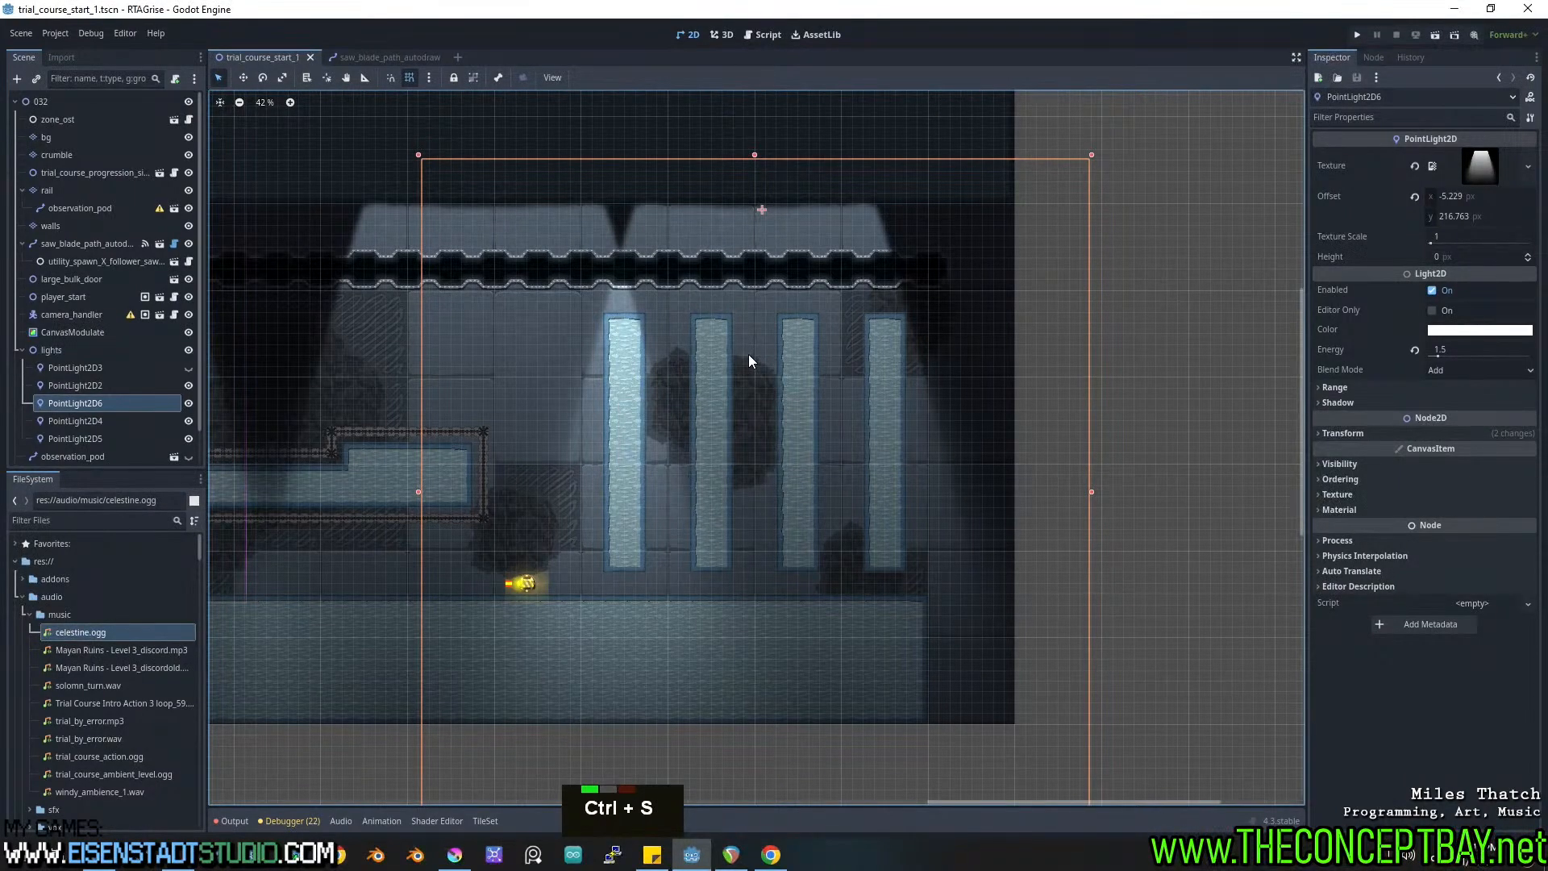
Try enabling shadows on the new point light over the pillars and turn them back off.
middle_click_drag(748, 354, 746, 335)
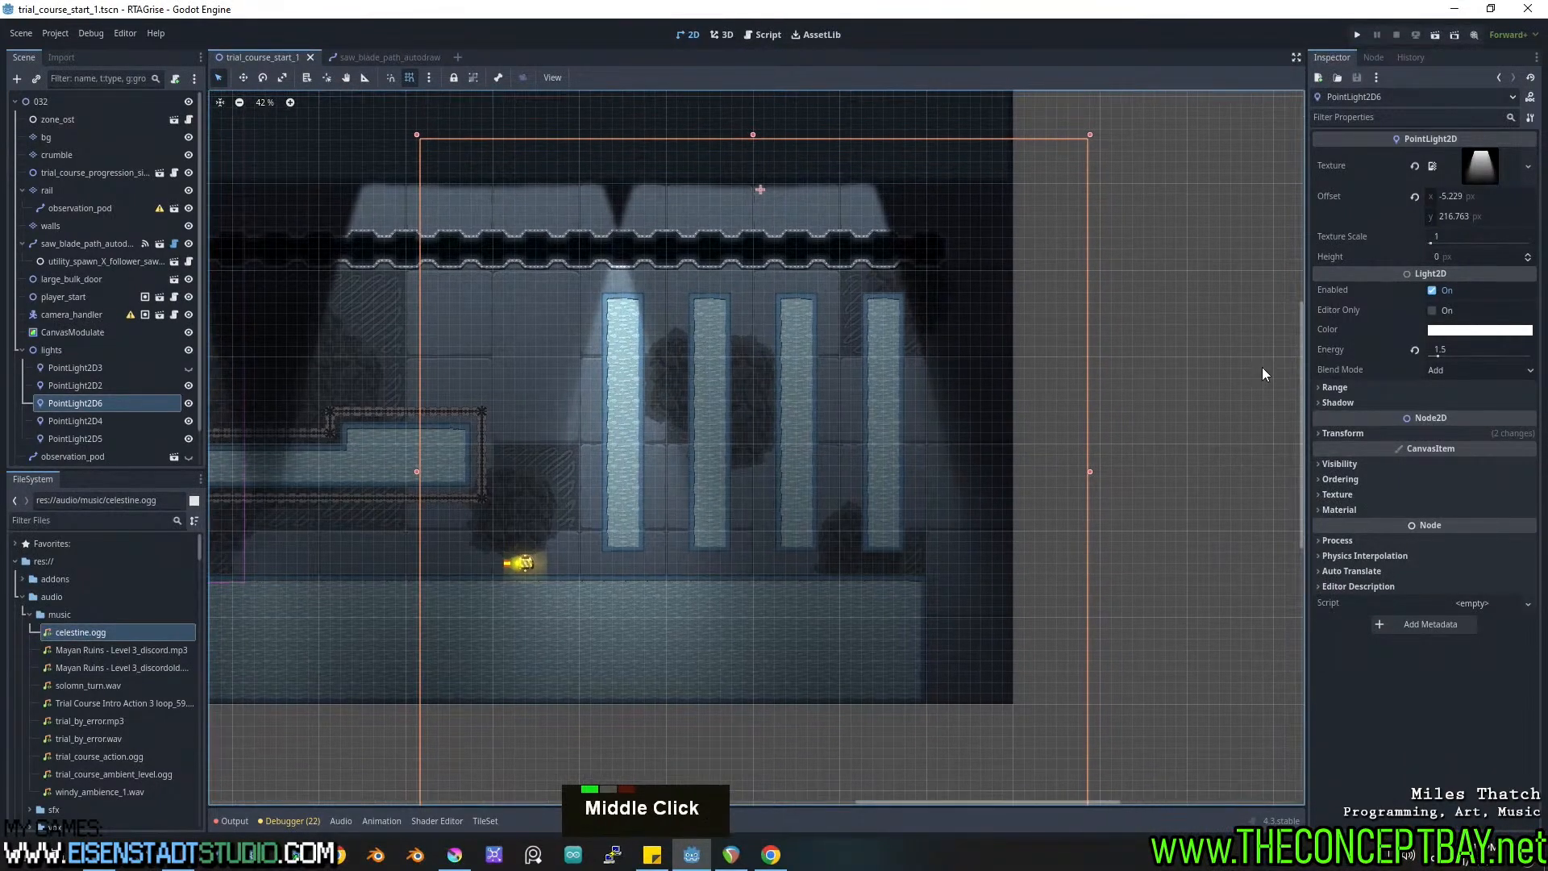
left_click(1336, 402)
left_click(1440, 419)
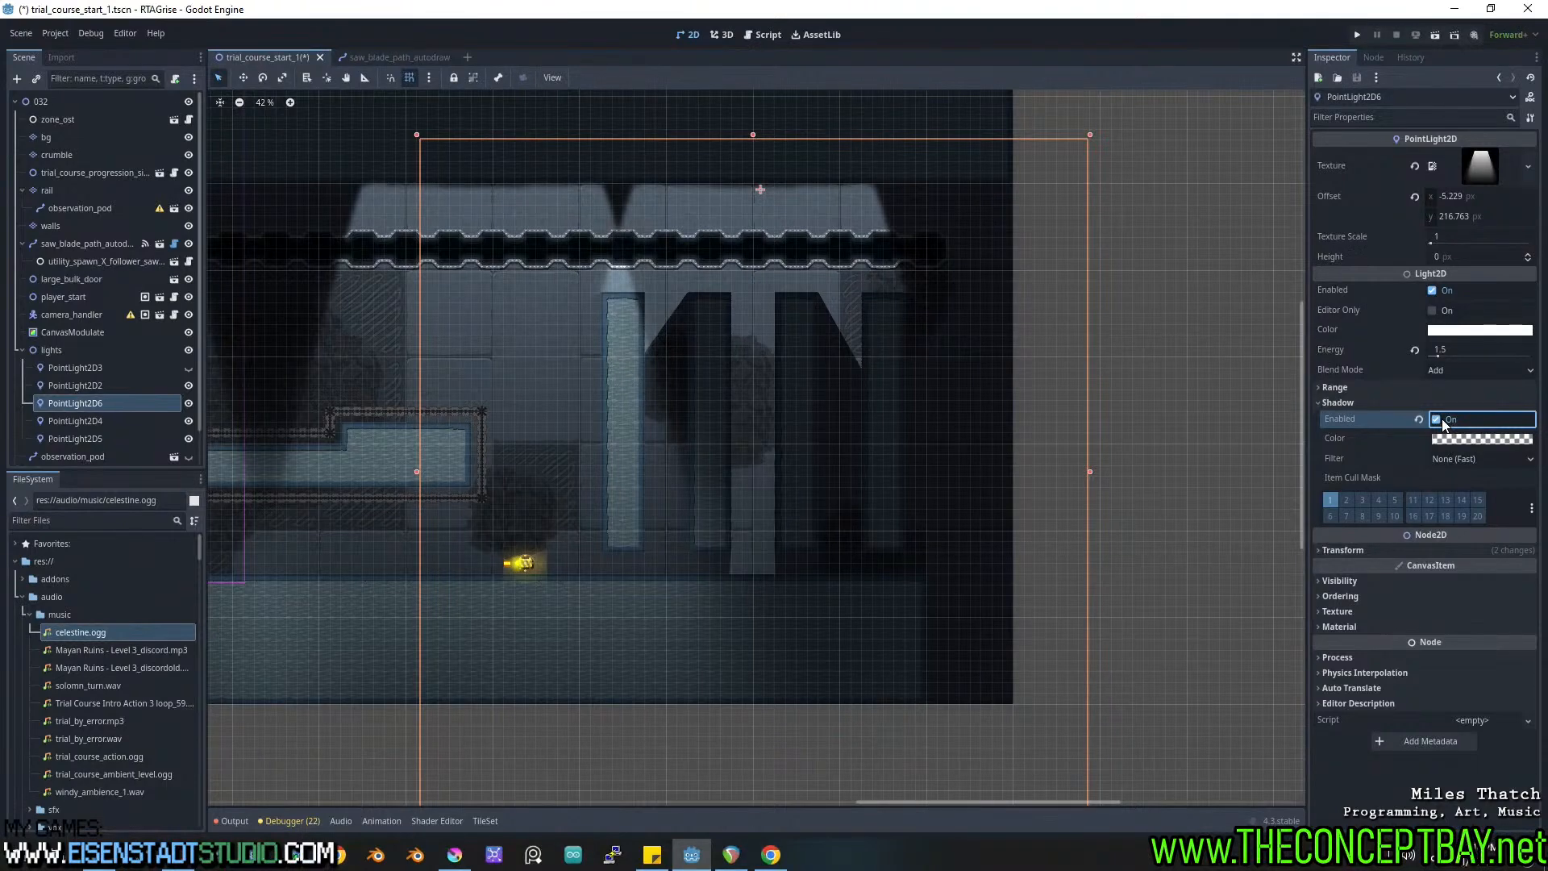
left_click(1440, 420)
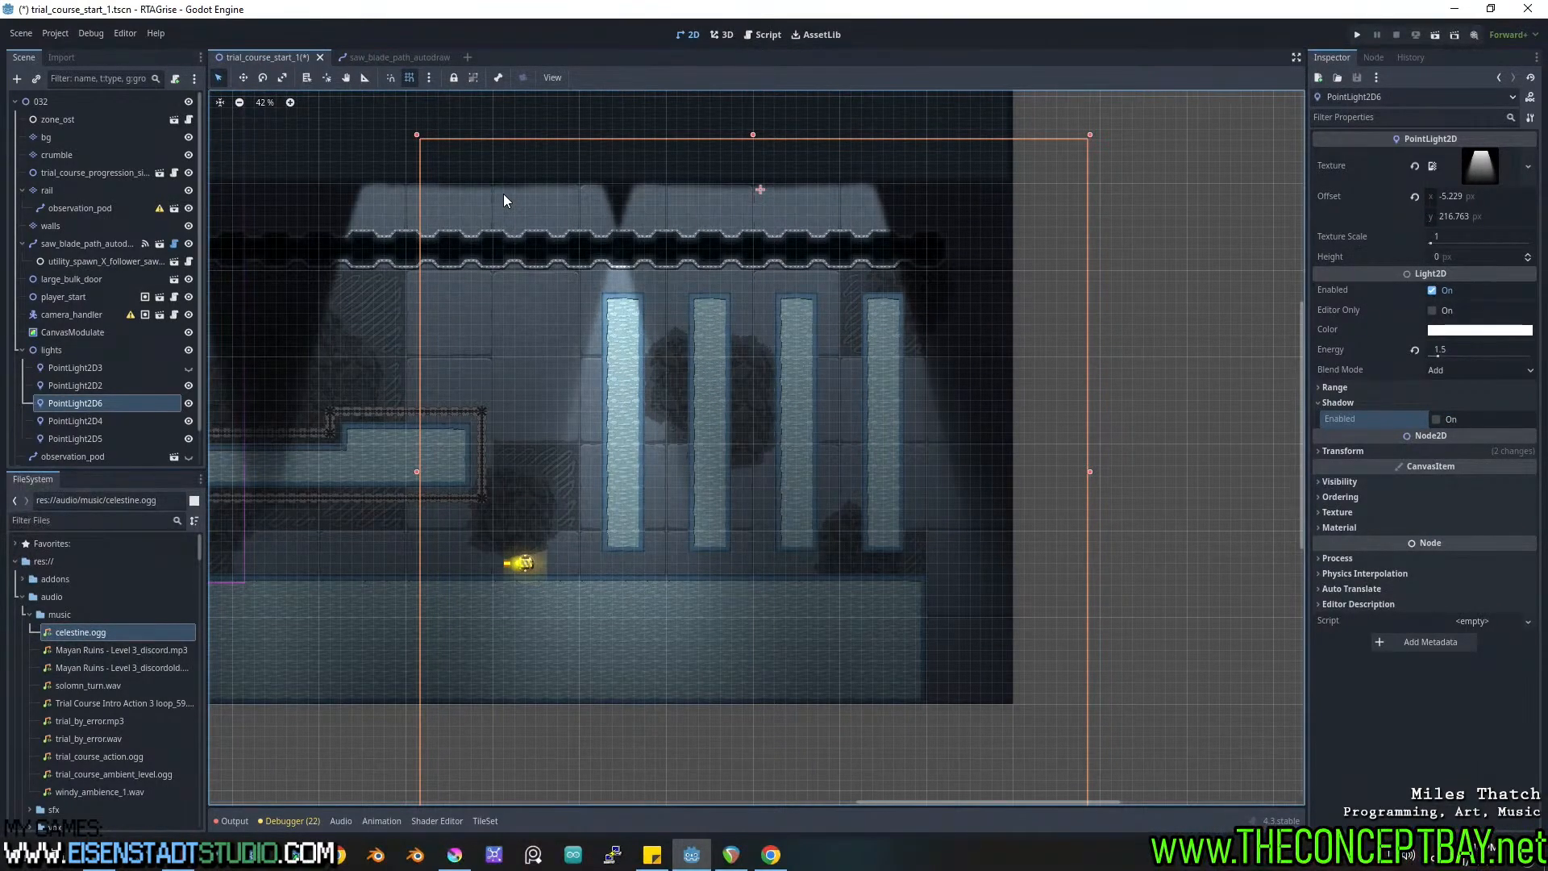
Lower the energy of PointLight2D2, the light just before the pillars, to 0.74.
left_click(359, 303)
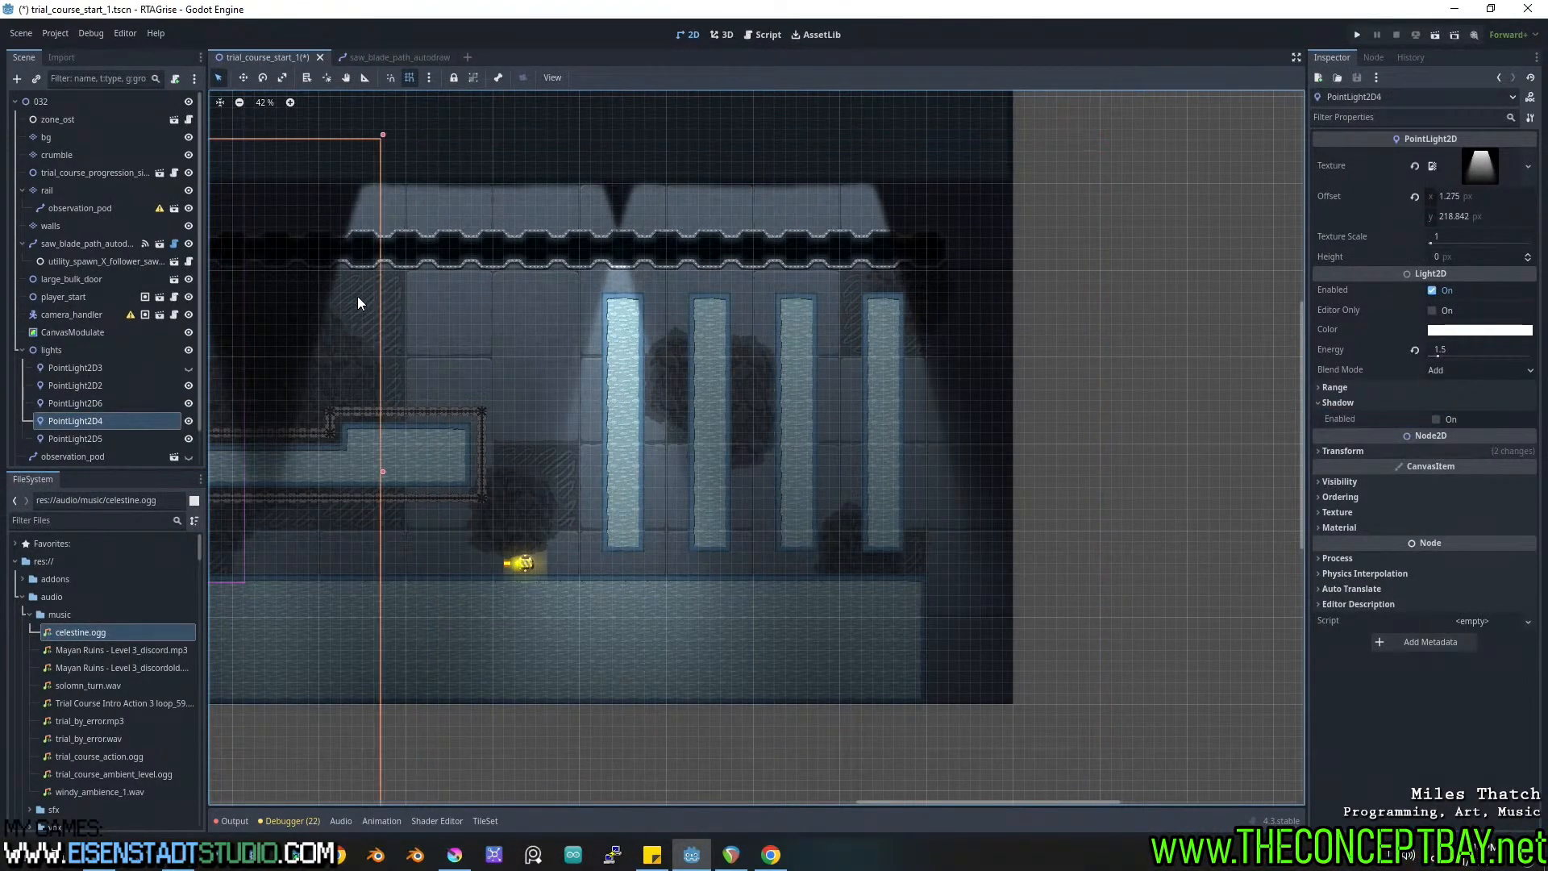
left_click(394, 380)
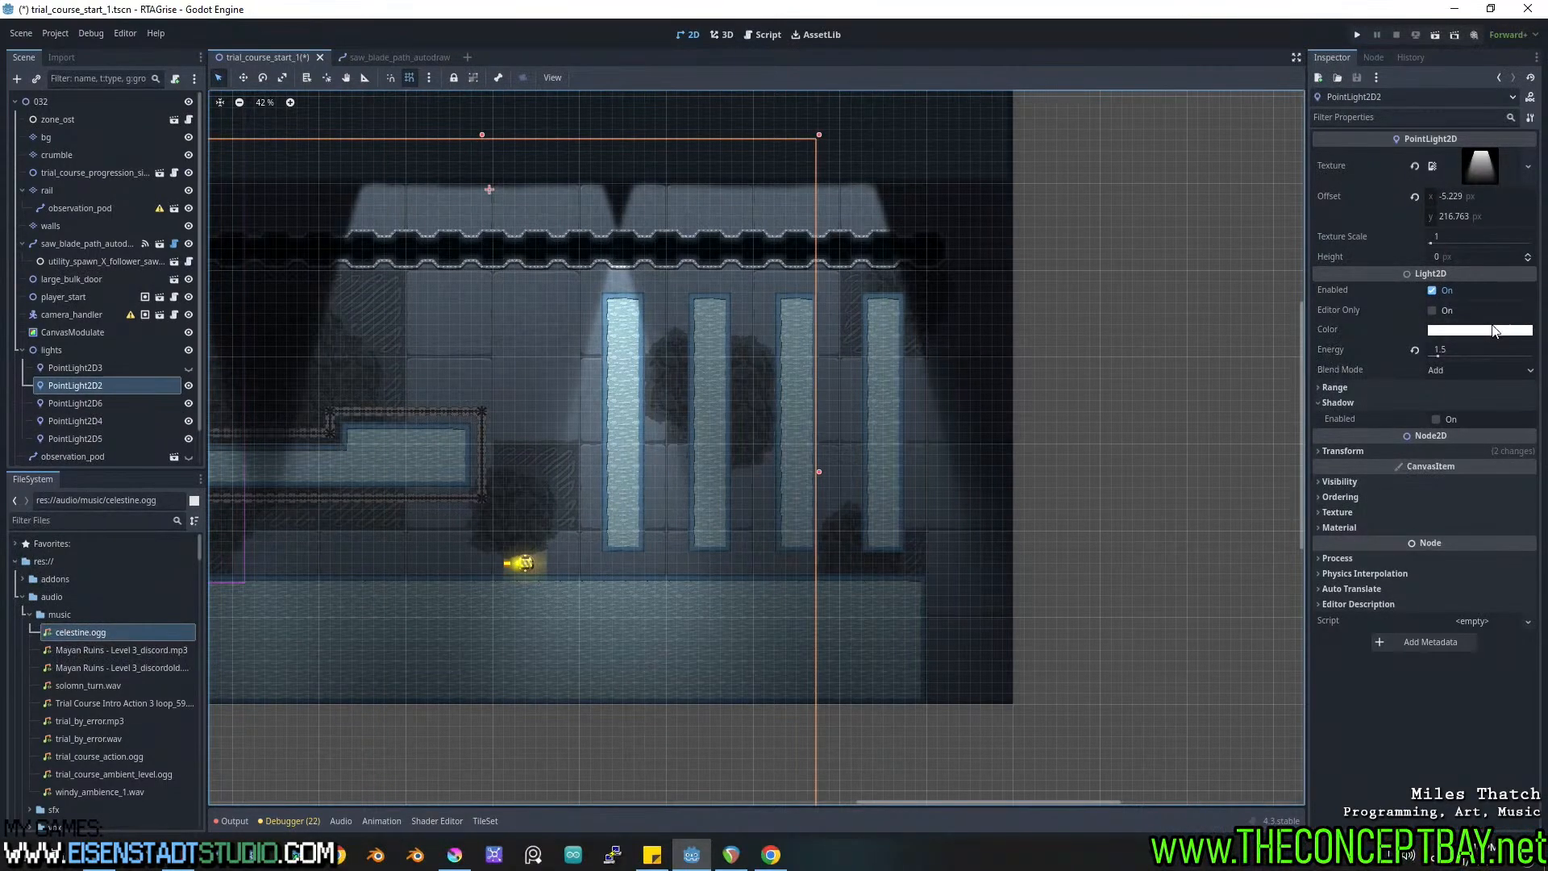
left_click(1485, 348)
type("0.6")
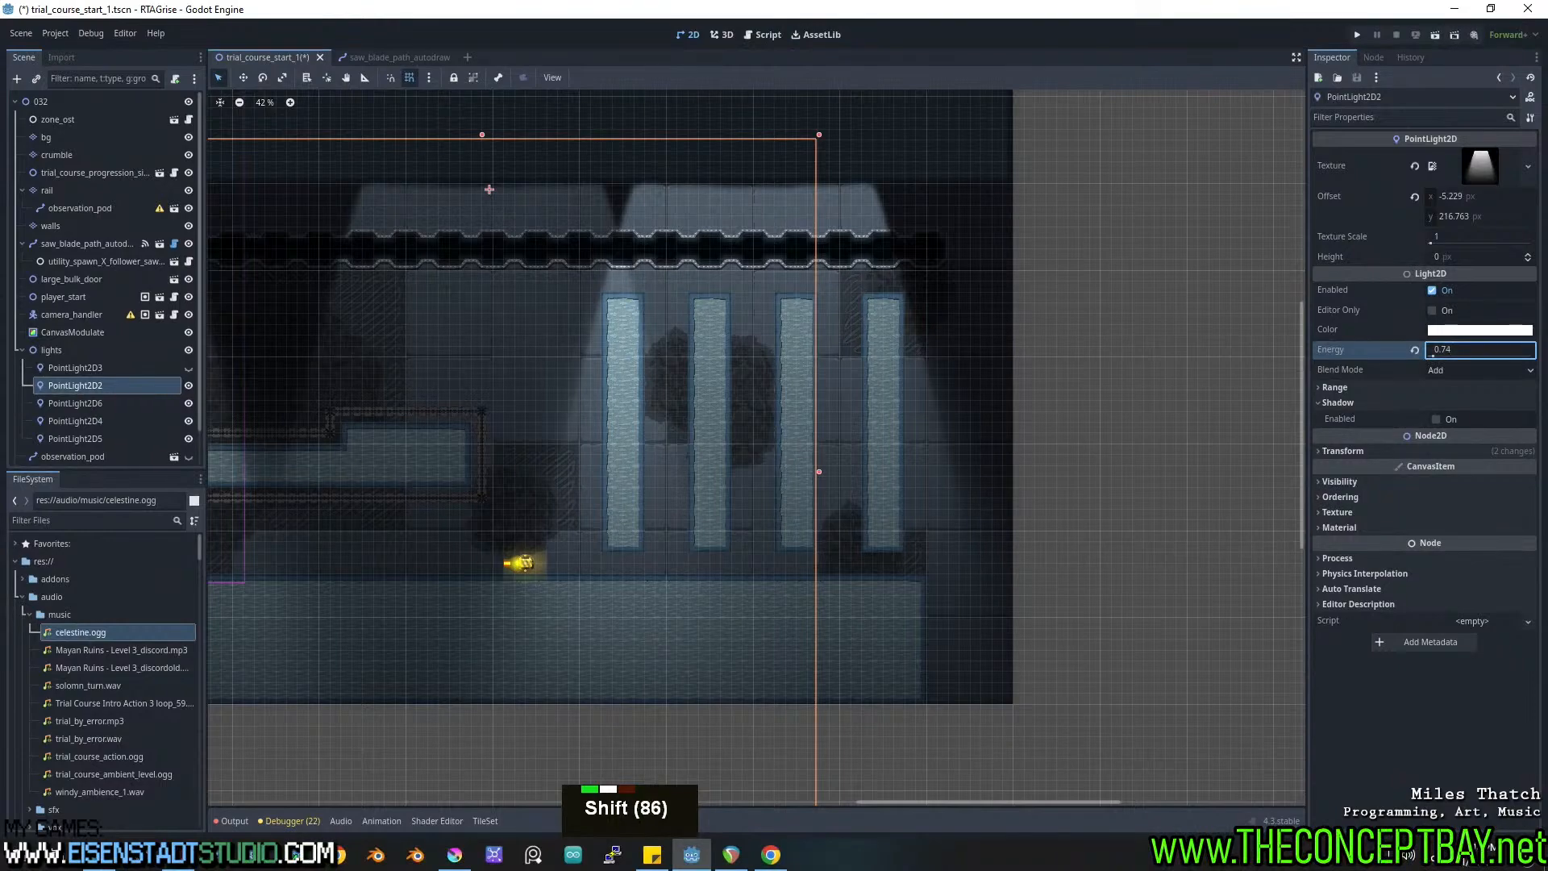
Paint cocrete terrain on the walls layer to extend the floor right past the pillars, and erase the surplus row beneath it.
middle_click_drag(790, 418, 446, 382)
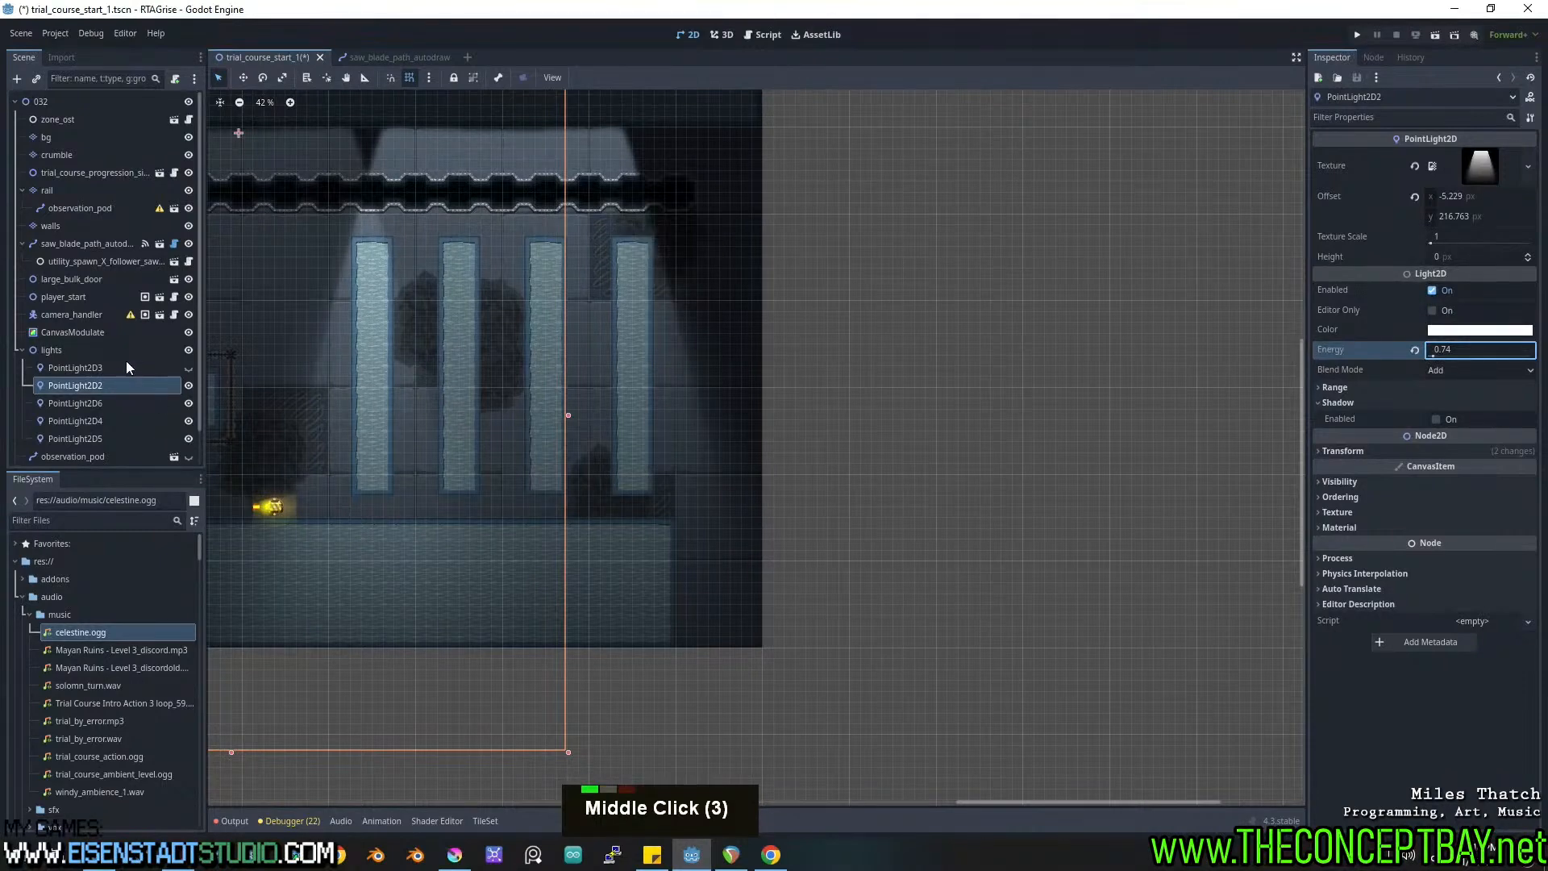
left_click(24, 353)
scroll(44, 356, "up", 3)
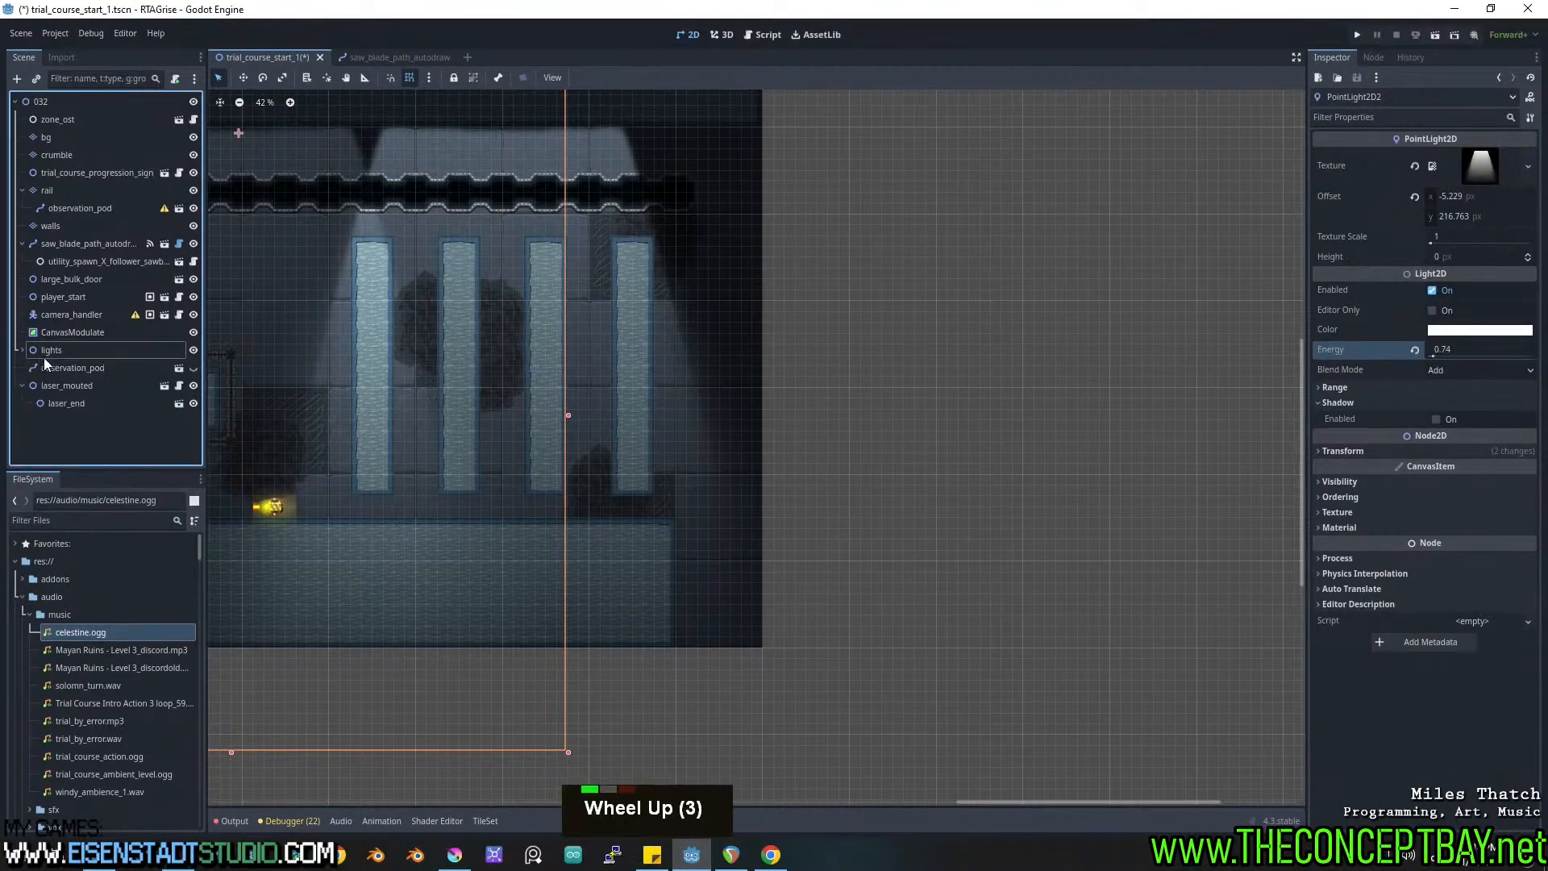
left_click(63, 138)
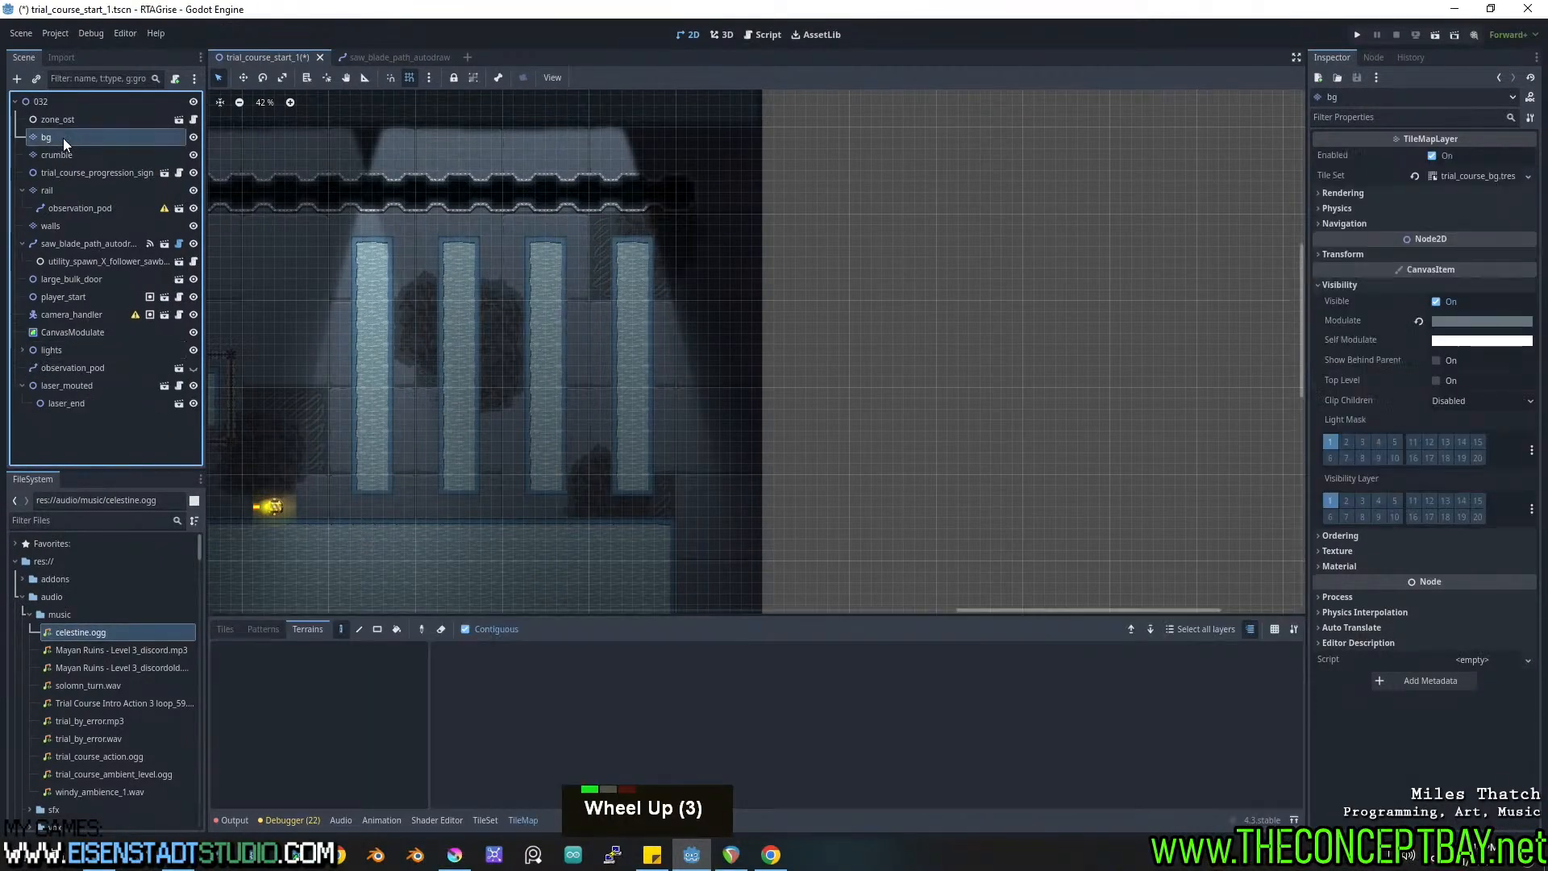
left_click(66, 225)
left_click(258, 776)
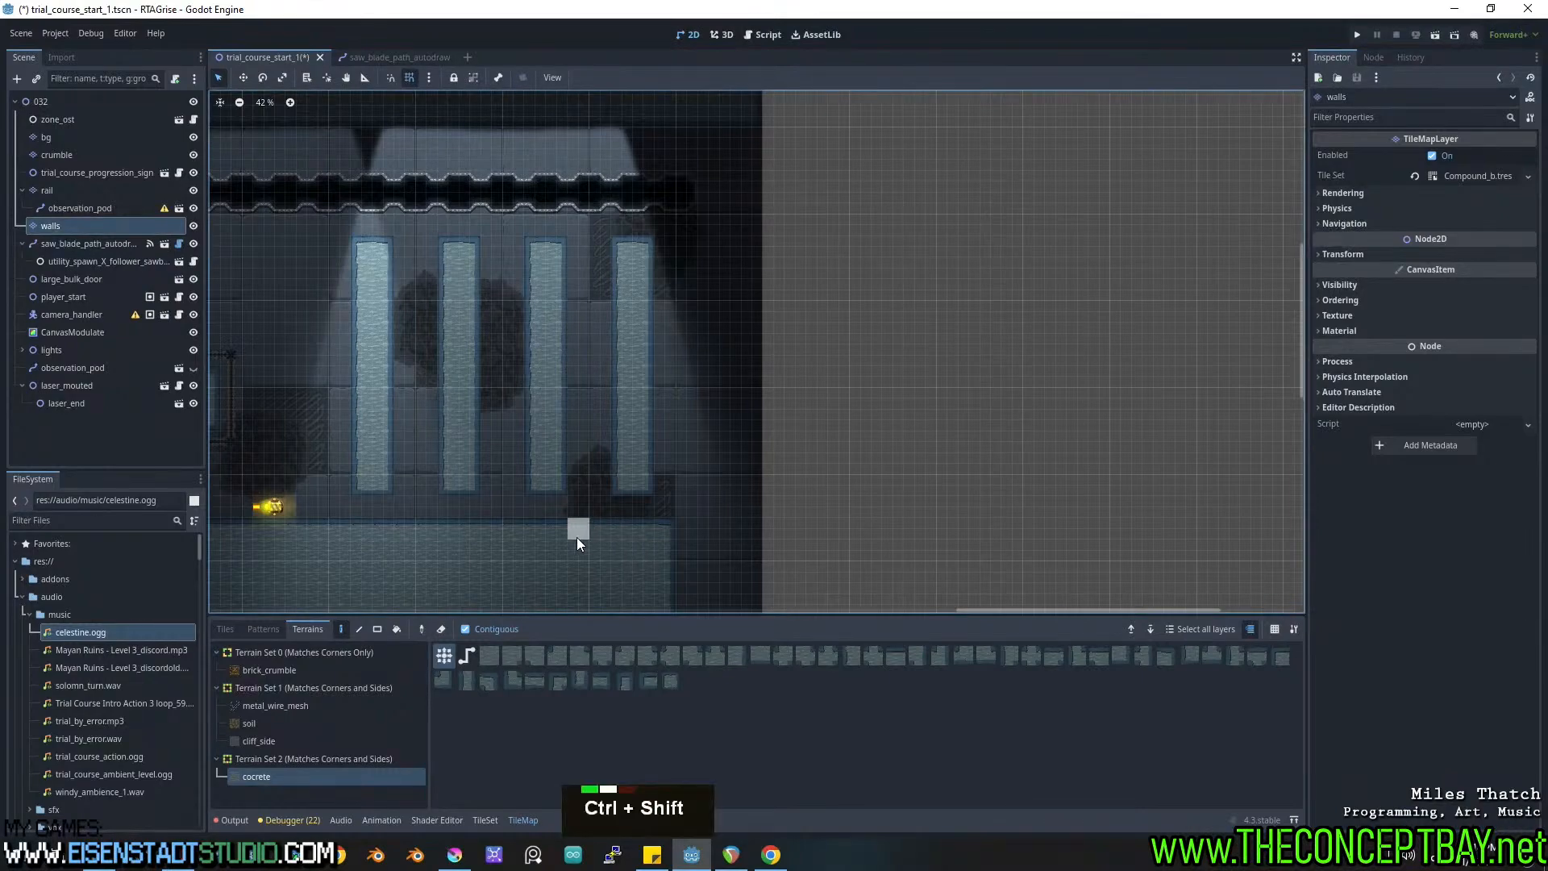
left_click_drag(577, 536, 945, 613, "ctrl+shift")
mouse_move(895, 556)
middle_mouse_down()
mouse_move(892, 325)
mouse_move(811, 324)
middle_mouse_up()
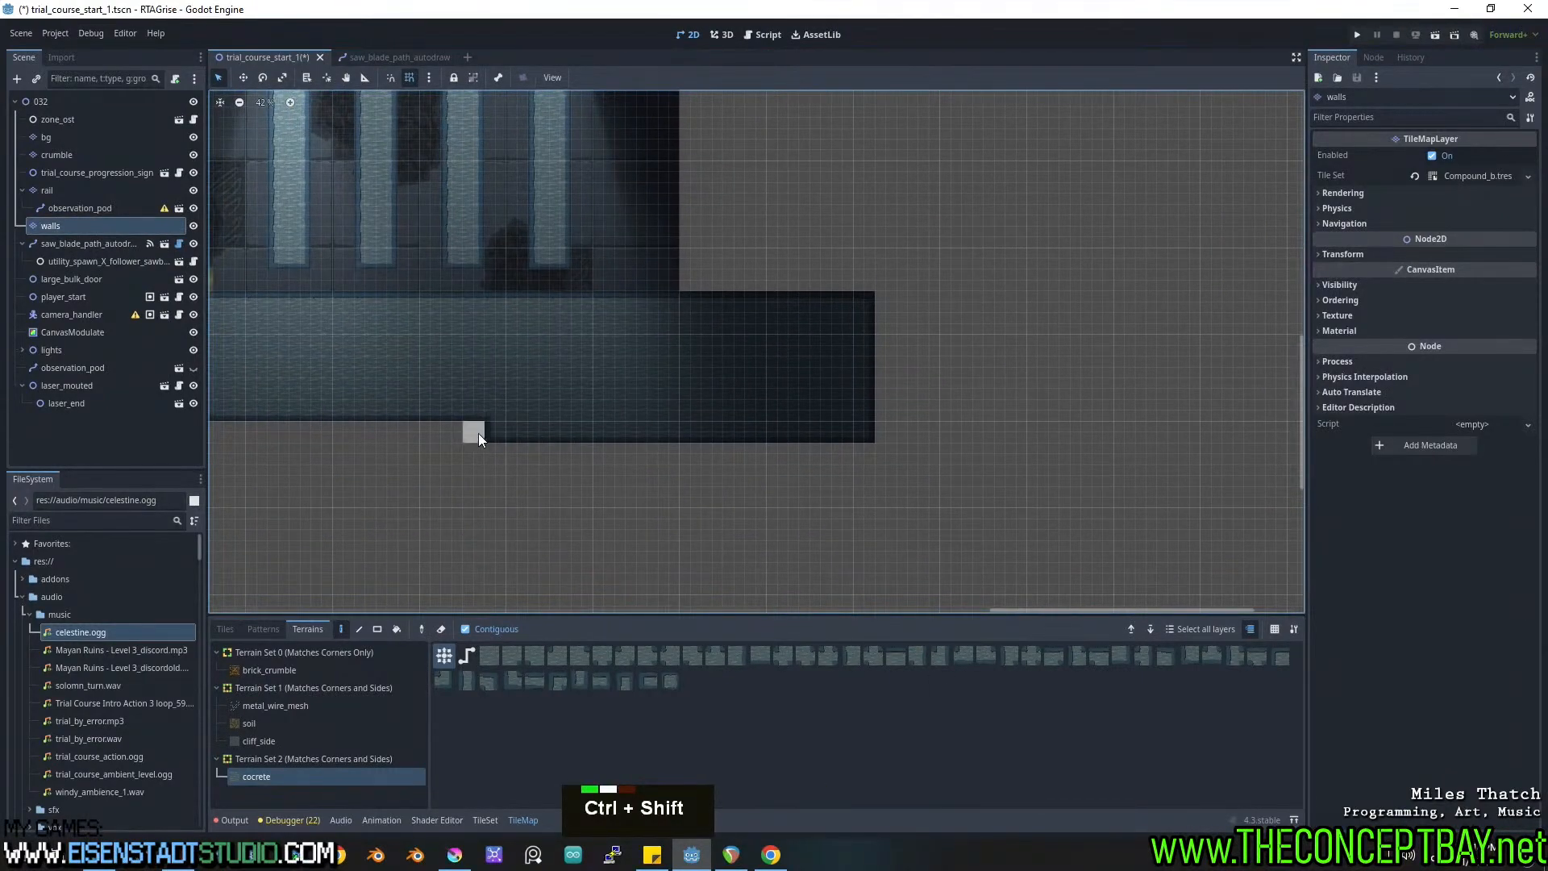
right_click_drag(480, 433, 909, 436, "ctrl+shift")
Paint more cocrete terrain to continue the ceiling and floor to the right of the pillar area.
middle_click_drag(822, 367, 693, 532)
mouse_move(645, 234)
middle_mouse_down()
mouse_move(708, 353)
mouse_move(822, 459)
middle_mouse_up()
scroll(786, 379, "down", 4)
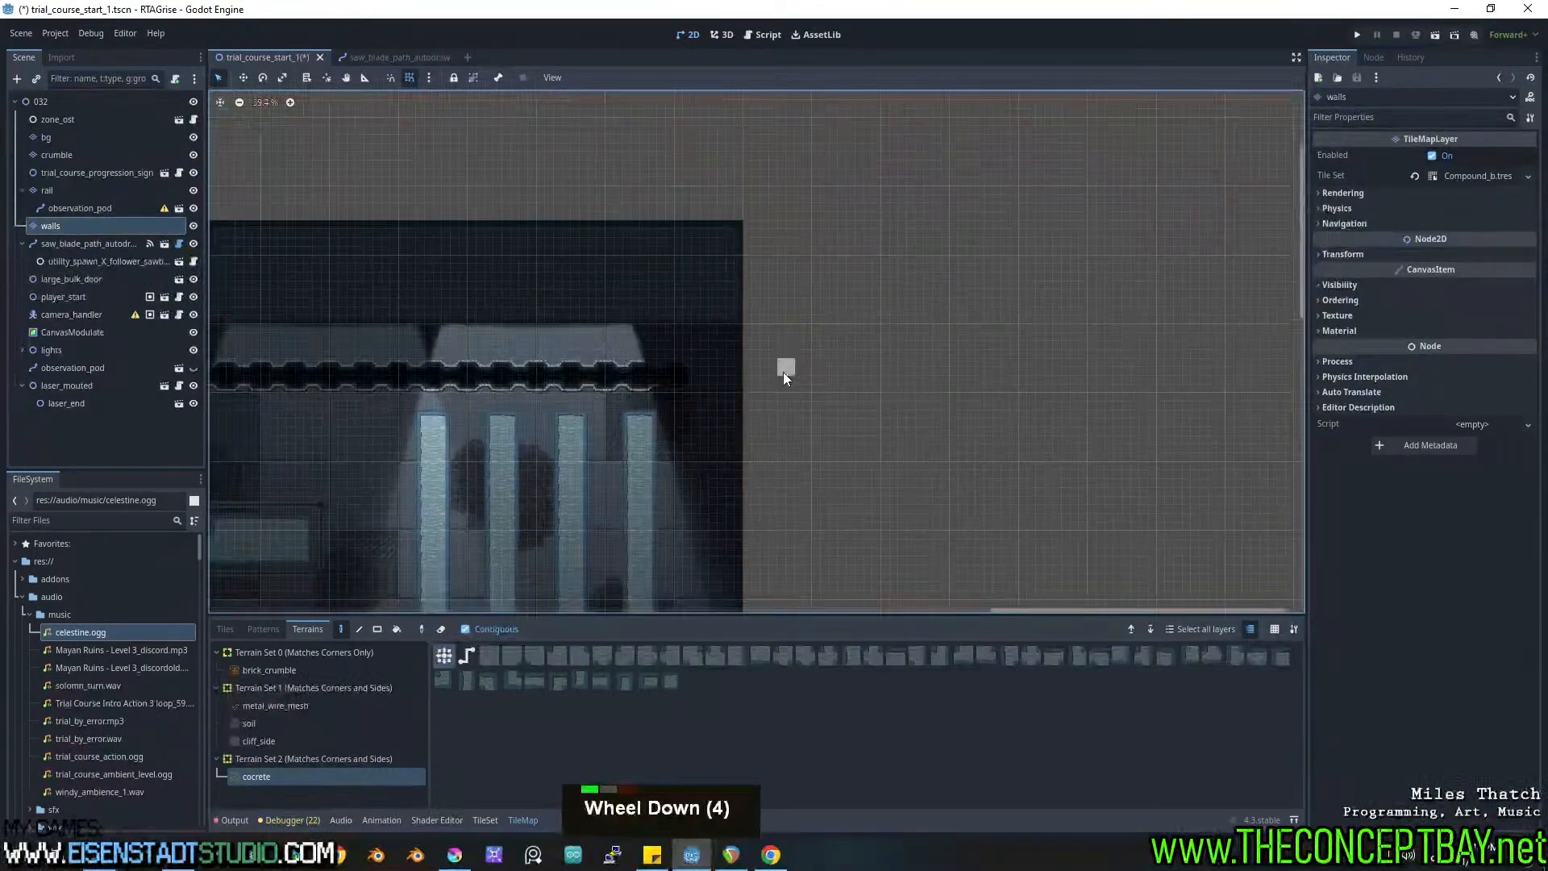
middle_click_drag(782, 371, 640, 360)
left_click_drag(540, 247, 806, 174, "ctrl+shift")
middle_click_drag(678, 454, 632, 353)
left_click_drag(607, 422, 790, 498, "ctrl+shift")
middle_click_drag(712, 163, 709, 239)
left_click_drag(669, 230, 732, 157, "ctrl+shift")
Extend the first pillar upward with cocrete terrain until it meets the ceiling.
scroll(676, 277, "up", 8)
middle_click_drag(602, 311, 929, 247)
middle_click_drag(665, 295, 1042, 320)
middle_click_drag(631, 315, 971, 373)
middle_click_drag(839, 363, 952, 350)
middle_click_drag(1116, 345, 794, 298)
middle_click_drag(1066, 341, 762, 314)
middle_click_drag(898, 338, 751, 420)
middle_click_drag(796, 409, 915, 369)
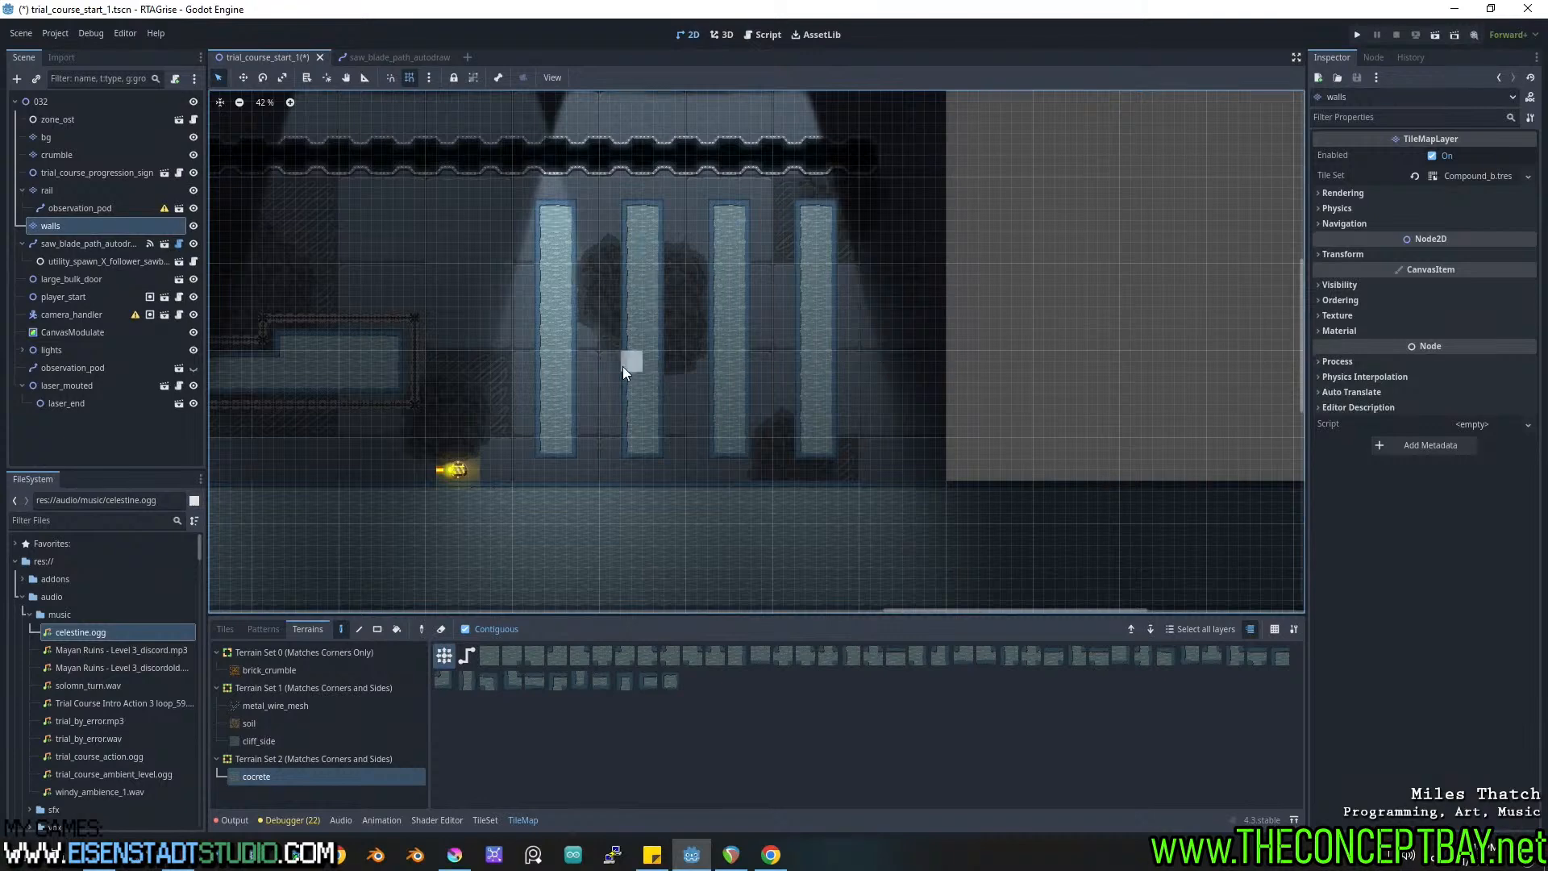
middle_click_drag(496, 281, 504, 319)
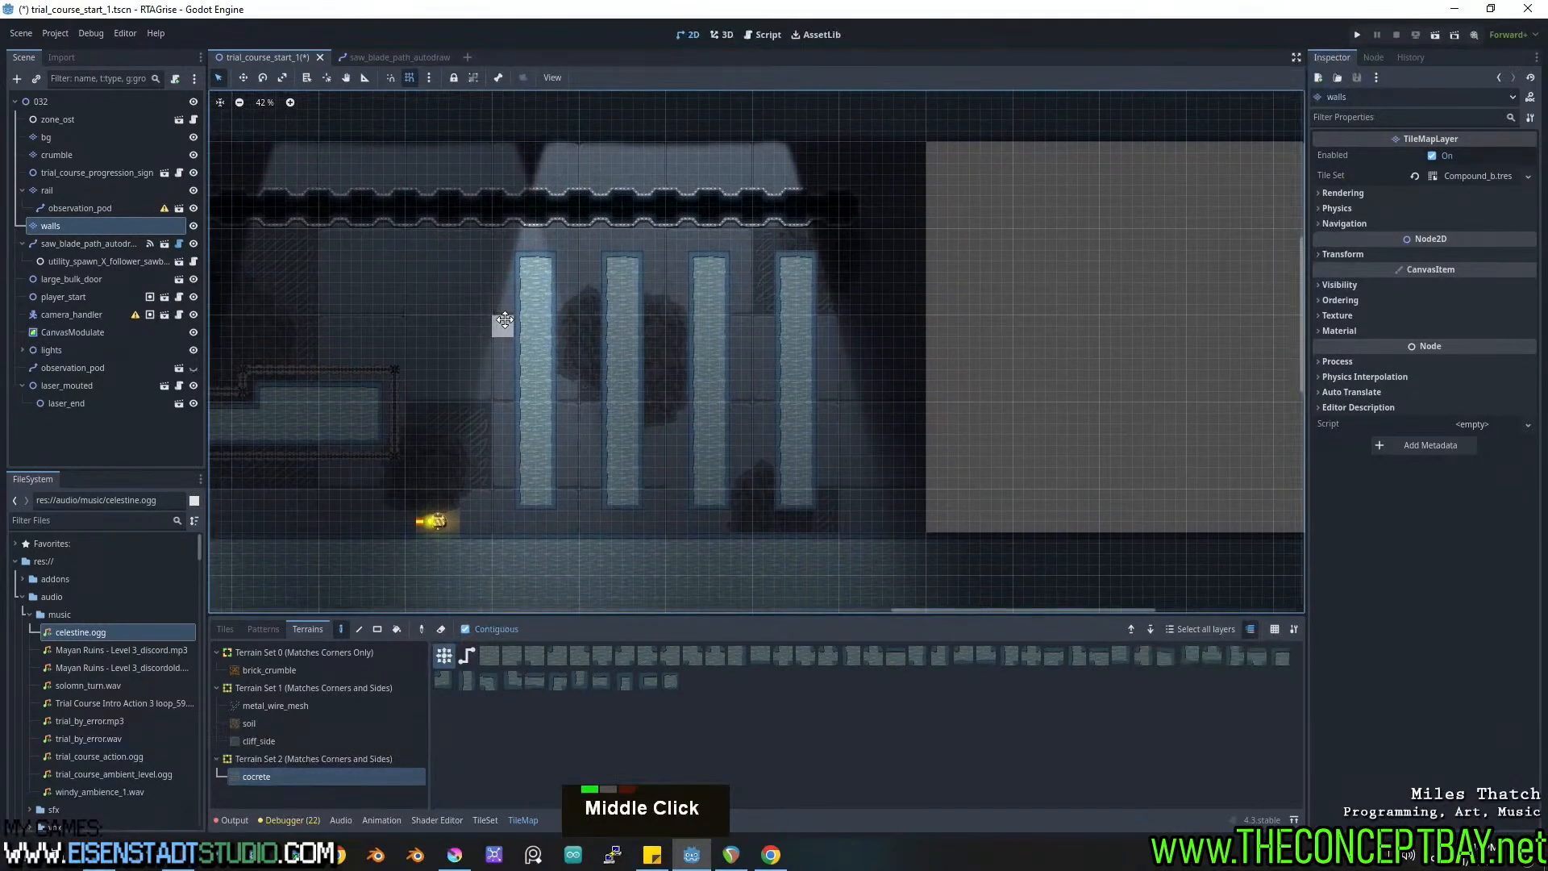
left_click_drag(532, 232, 539, 147, "ctrl+shift")
Try extending the second pillar up to the ceiling and down to the floor, undoing each attempt.
left_click_drag(608, 232, 631, 148, "ctrl+shift")
key("ctrl+z")
left_click_drag(606, 517, 631, 522, "ctrl+shift")
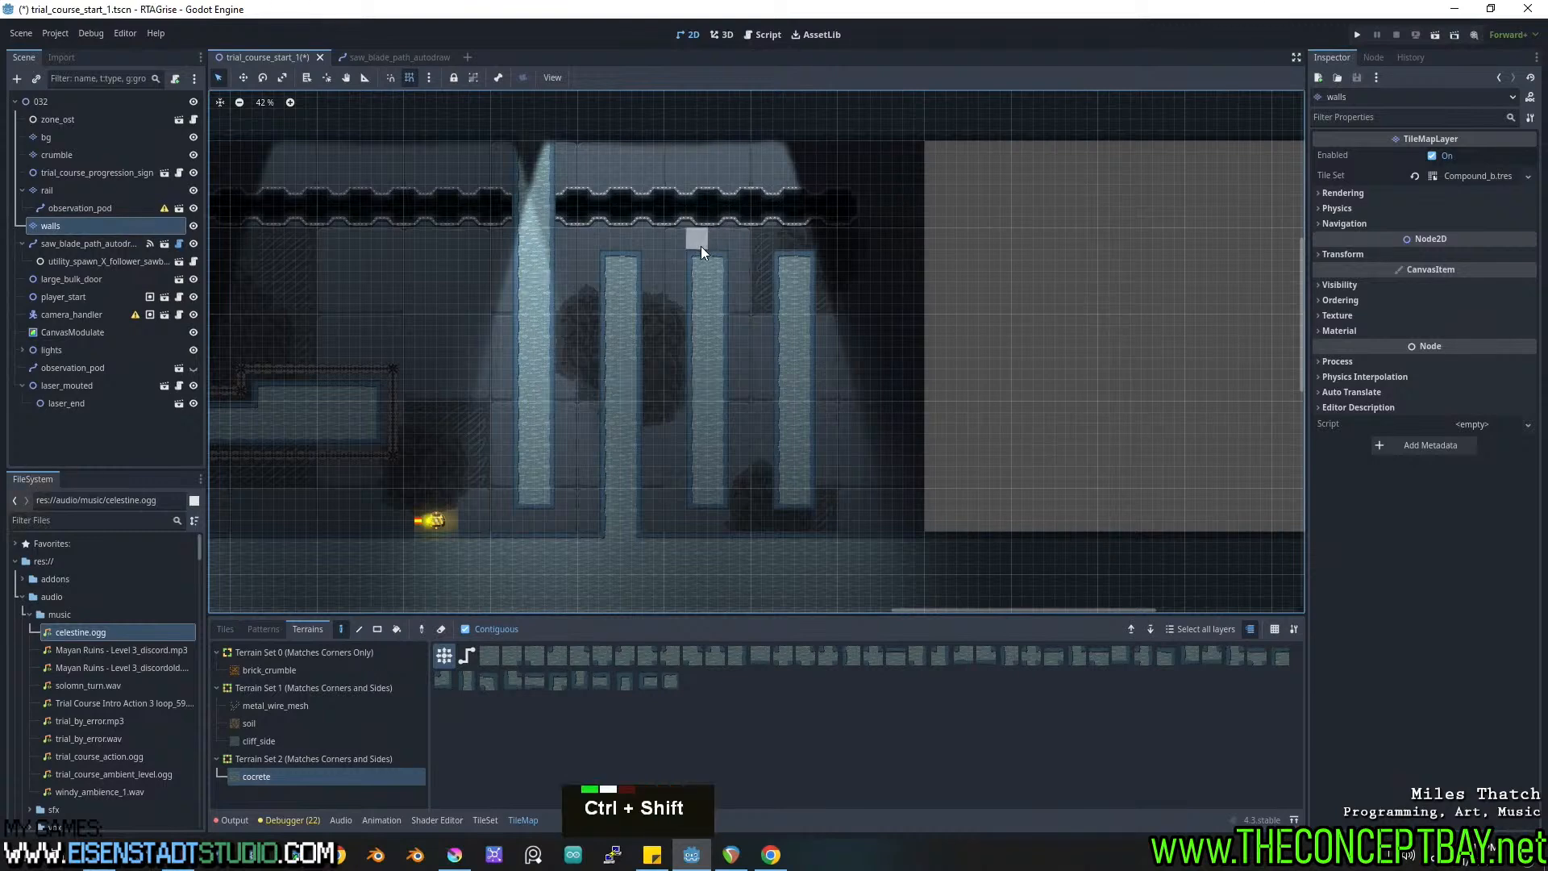
key("ctrl+z")
Try erasing the top of the first pillar where it joins the ceiling, and undo the erase.
mouse_move(681, 452)
middle_mouse_down()
mouse_move(682, 424)
mouse_move(674, 442)
middle_mouse_up()
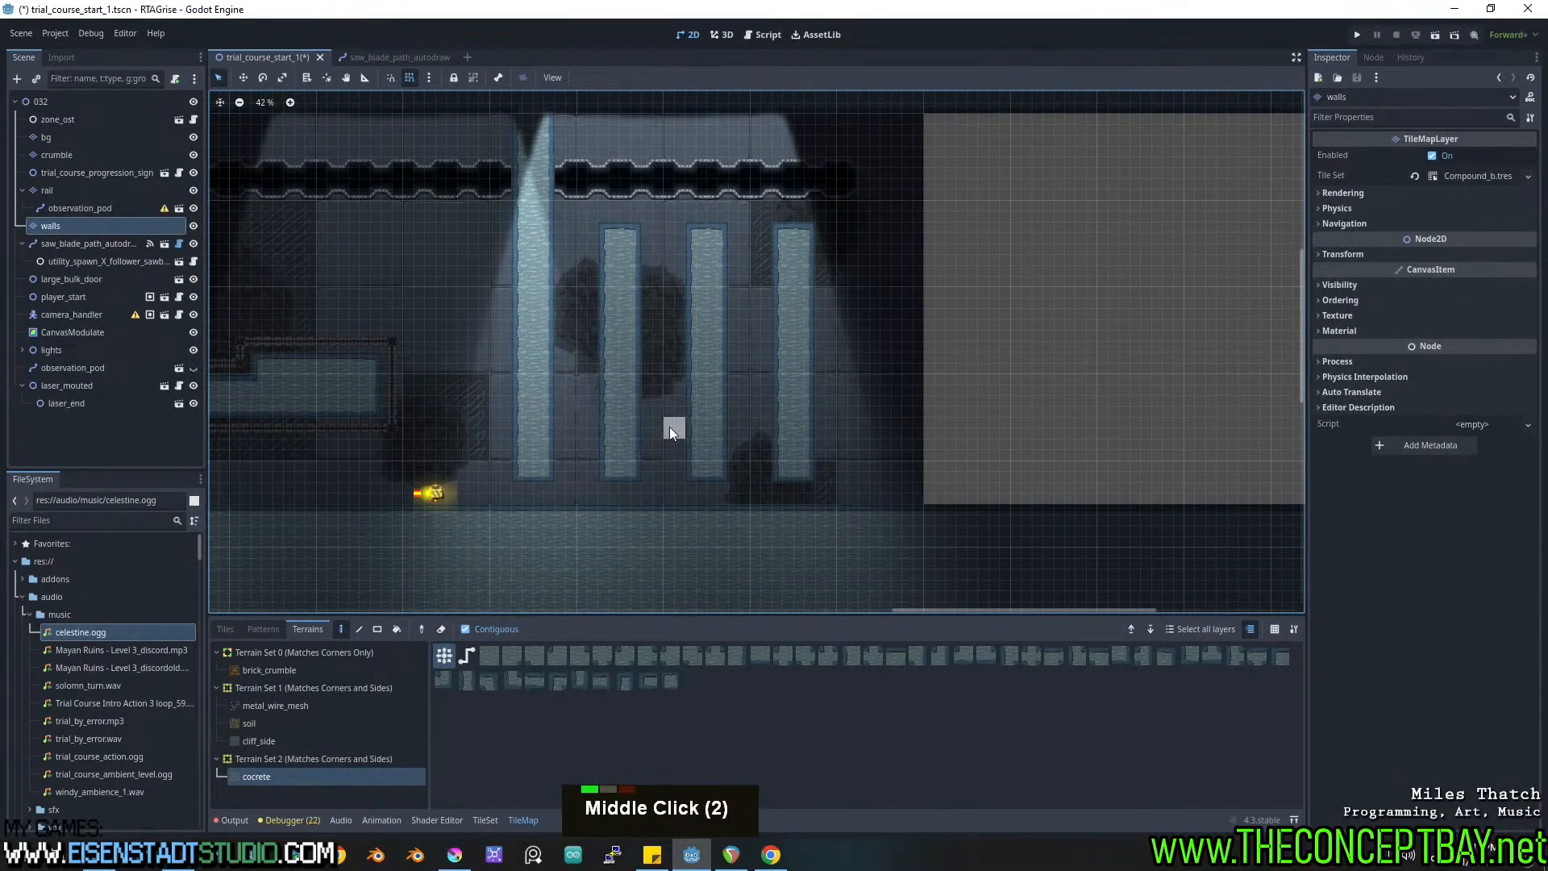
middle_click_drag(669, 414, 694, 453)
right_click_drag(571, 186, 542, 166, "ctrl+shift")
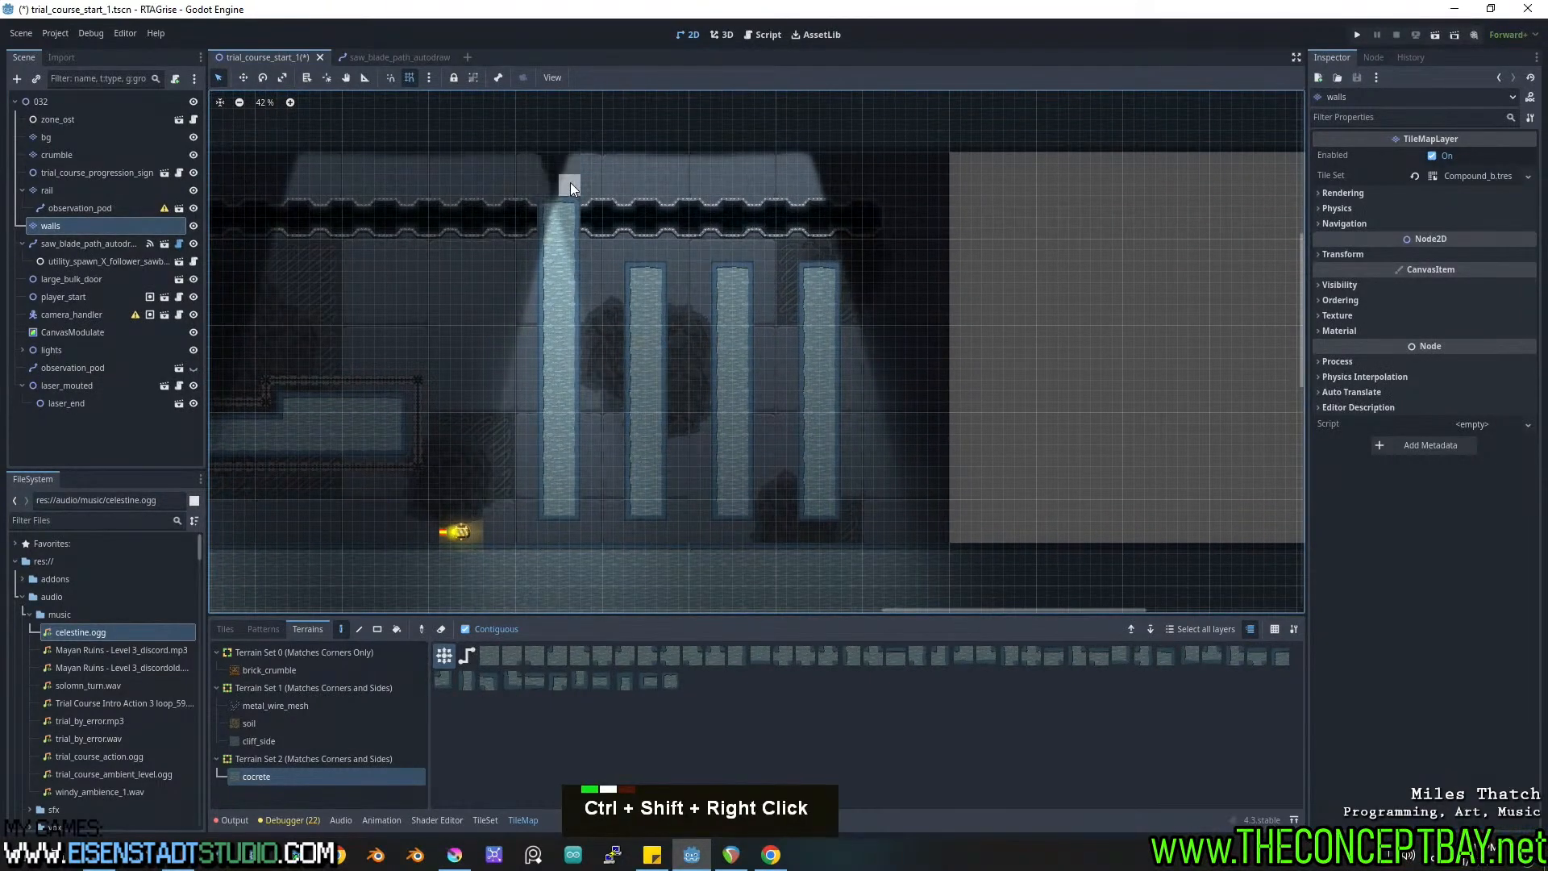
mouse_move(629, 263)
middle_mouse_down()
mouse_move(606, 208)
mouse_move(616, 276)
middle_mouse_up()
key("ctrl+z")
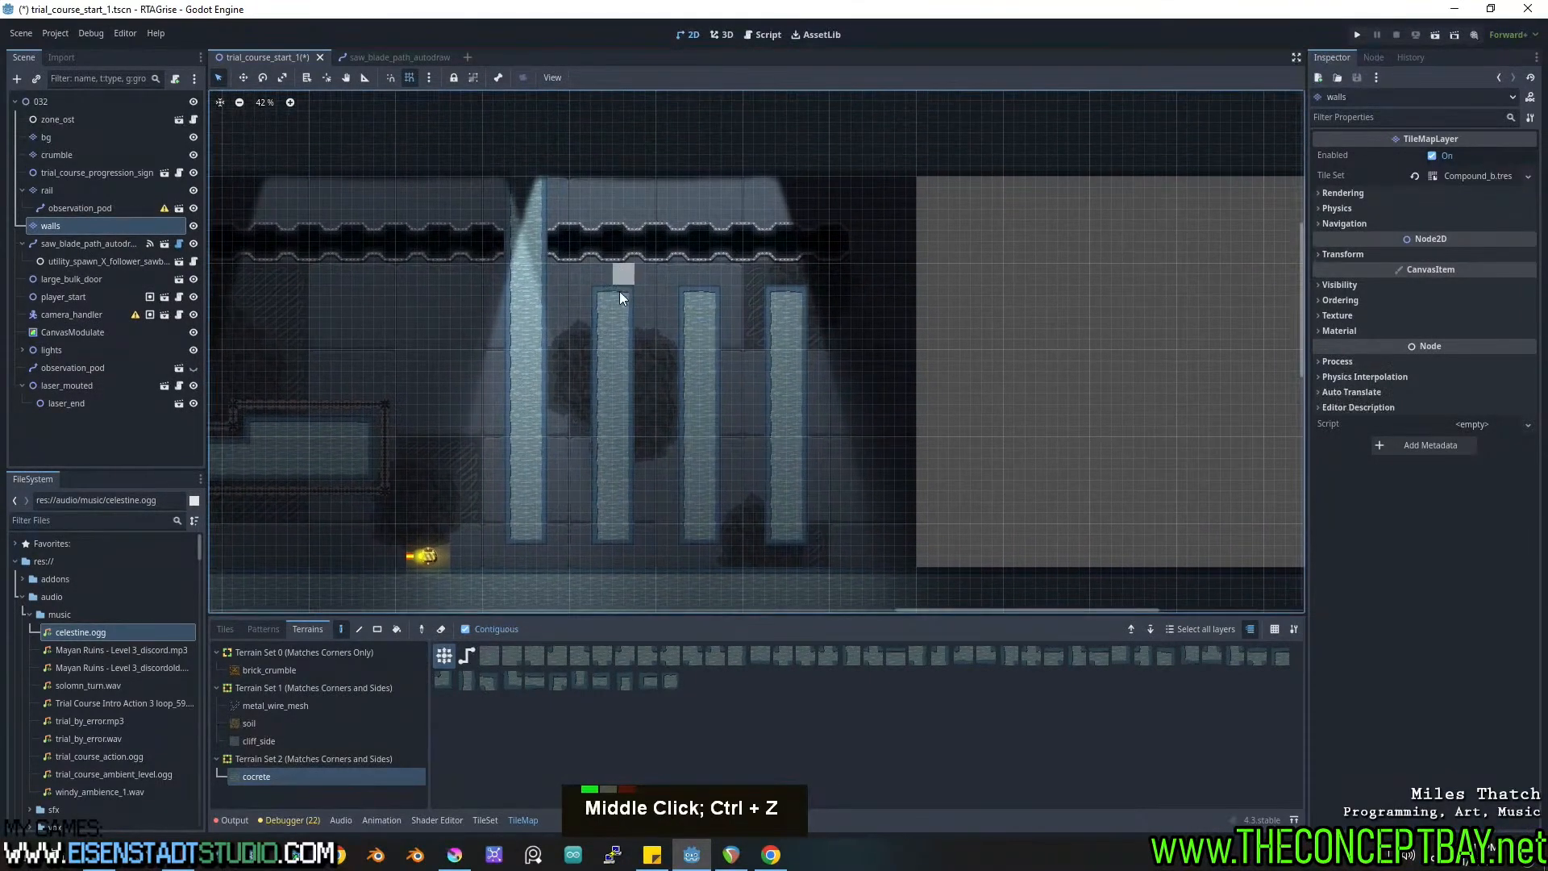
Paint short cocrete stubs hanging from the ceiling above the second and third pillars, and raise both pillar tops by one tile.
mouse_move(643, 345)
middle_mouse_down()
mouse_move(813, 329)
mouse_move(663, 327)
middle_mouse_up()
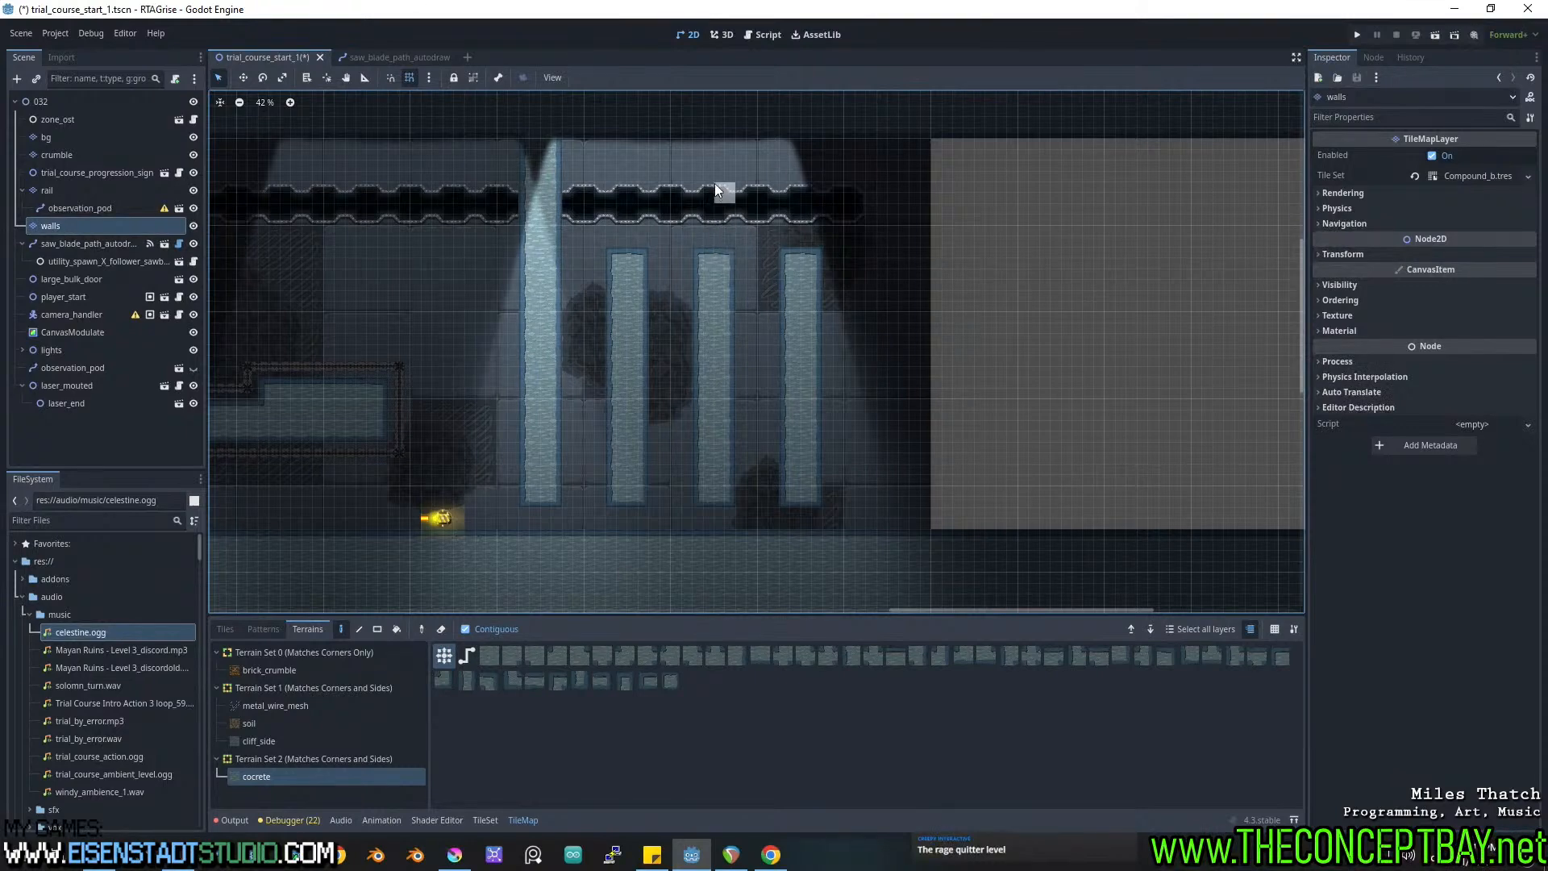
left_click(703, 153, "ctrl+shift")
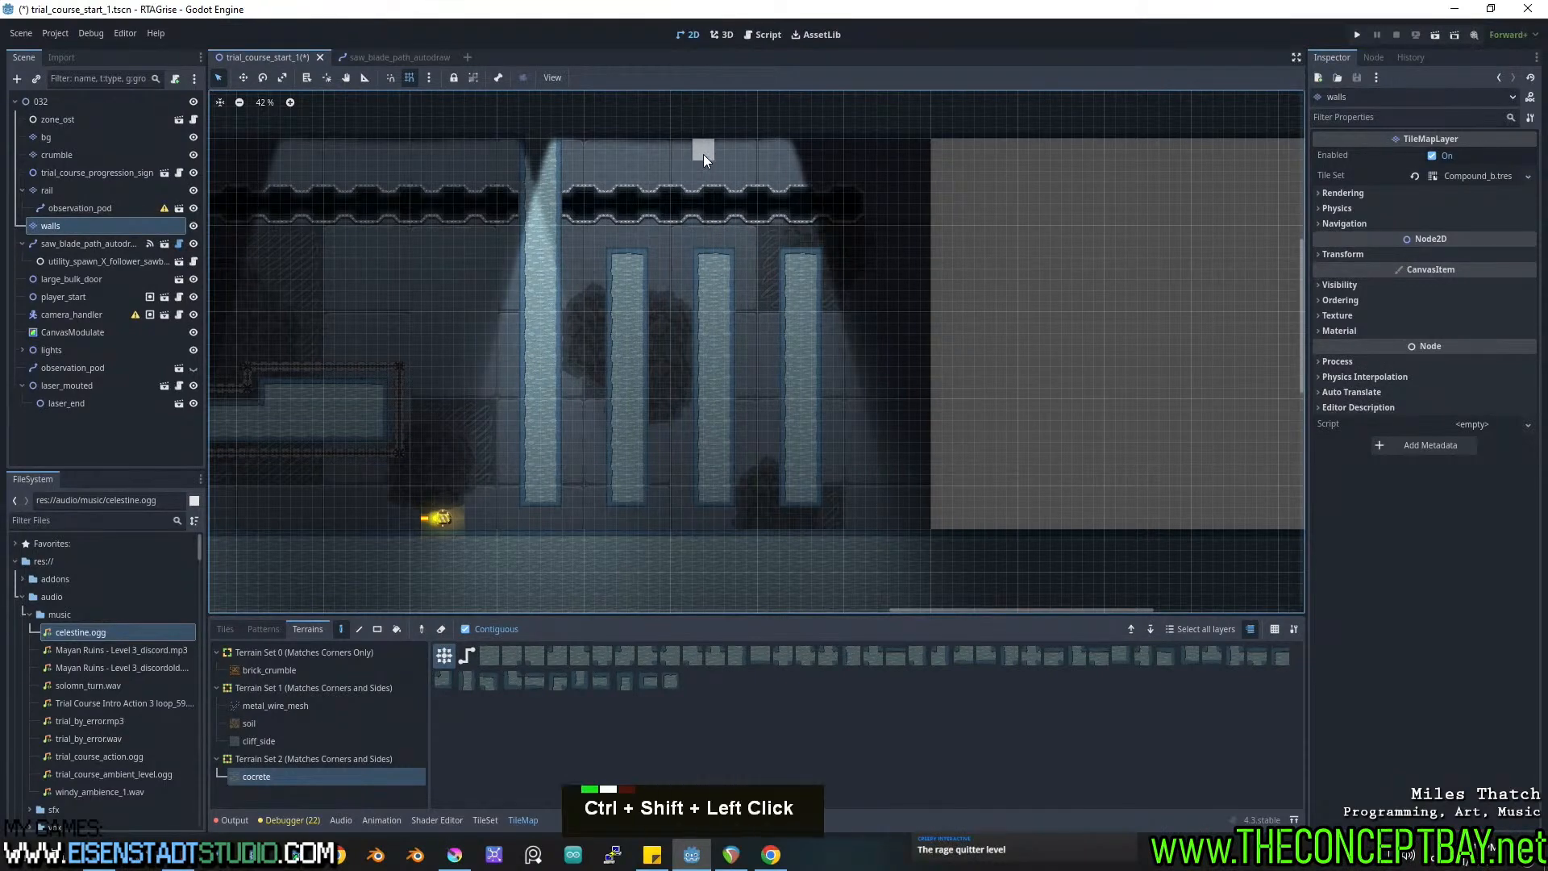
left_click(628, 155, "ctrl+shift")
left_click(637, 242, "ctrl+shift")
left_click(721, 241, "ctrl+shift")
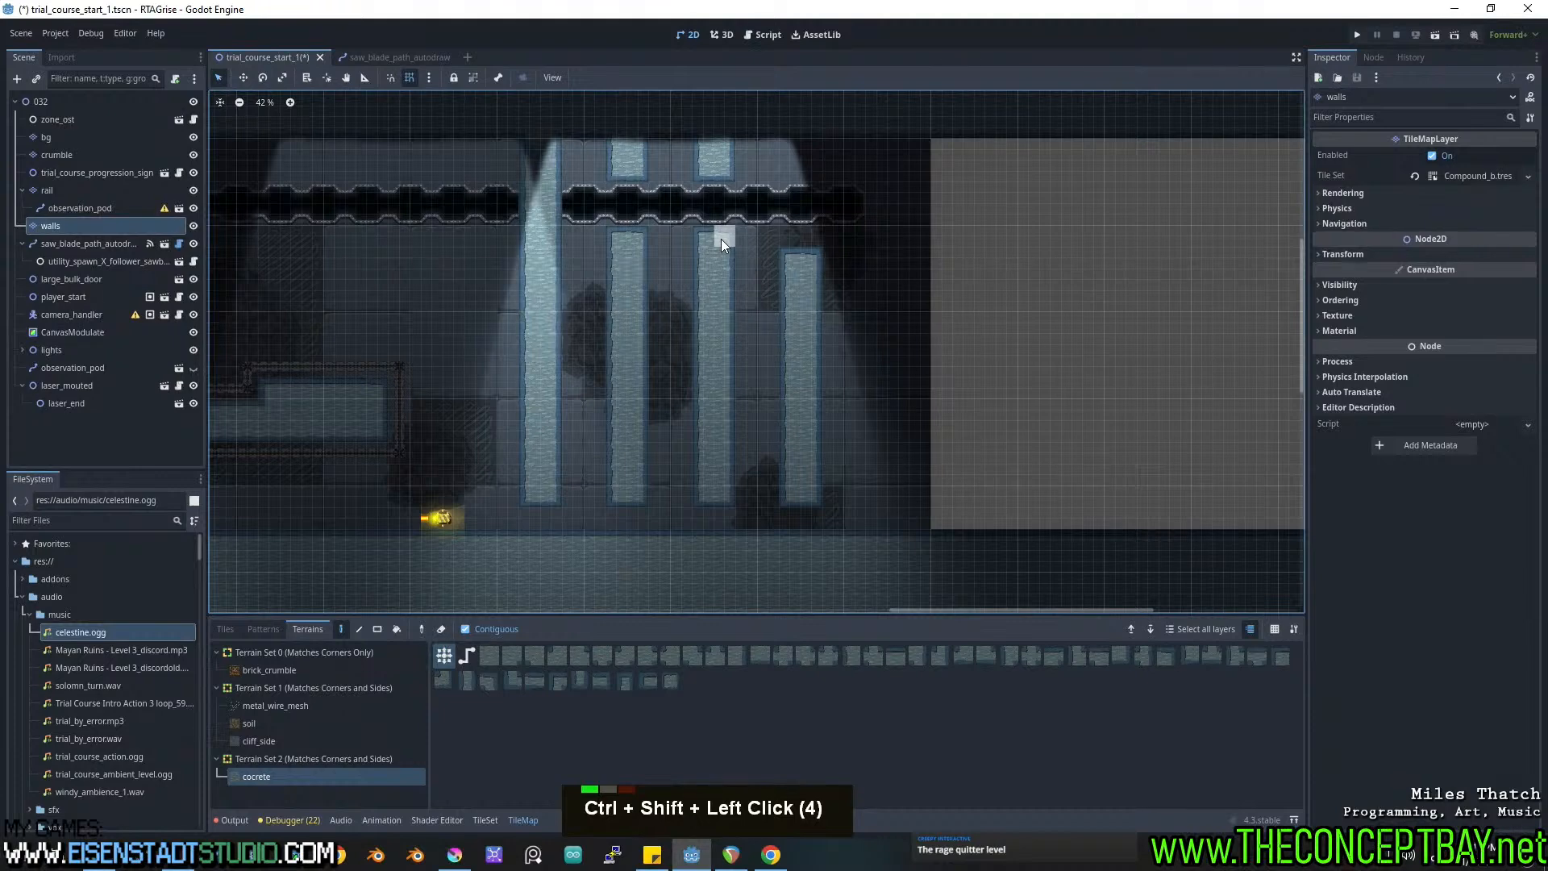
Erase the top tile row of the second and third pillars and paint a short cocrete ceiling stub above the fourth pillar.
right_click_drag(747, 236, 611, 178, "ctrl+shift")
middle_click_drag(711, 226, 645, 192)
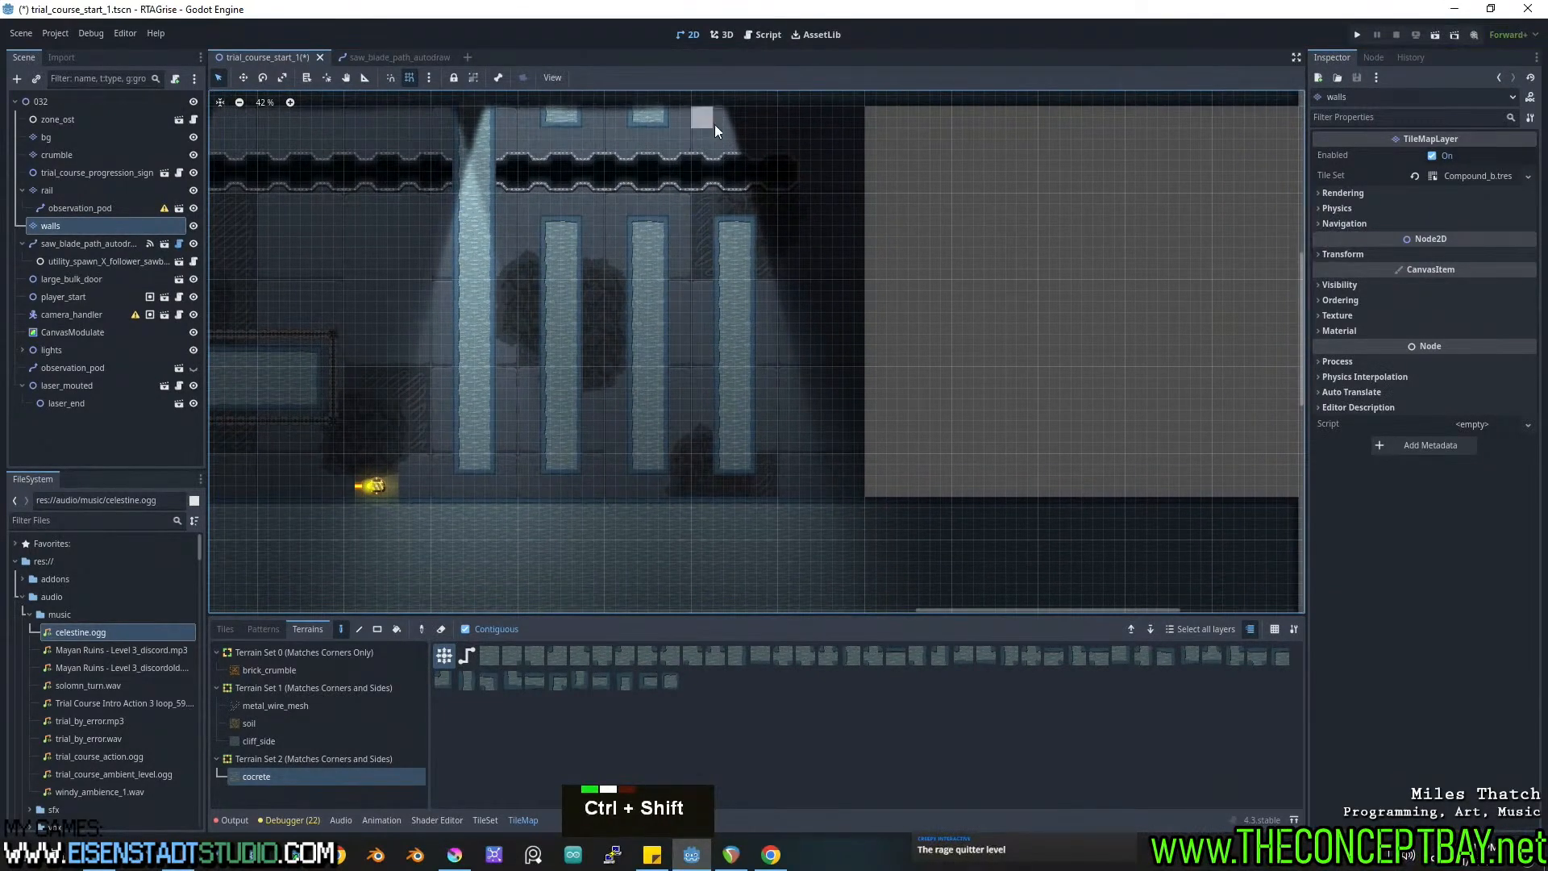
left_click(747, 116, "shift")
middle_click_drag(735, 213, 661, 265)
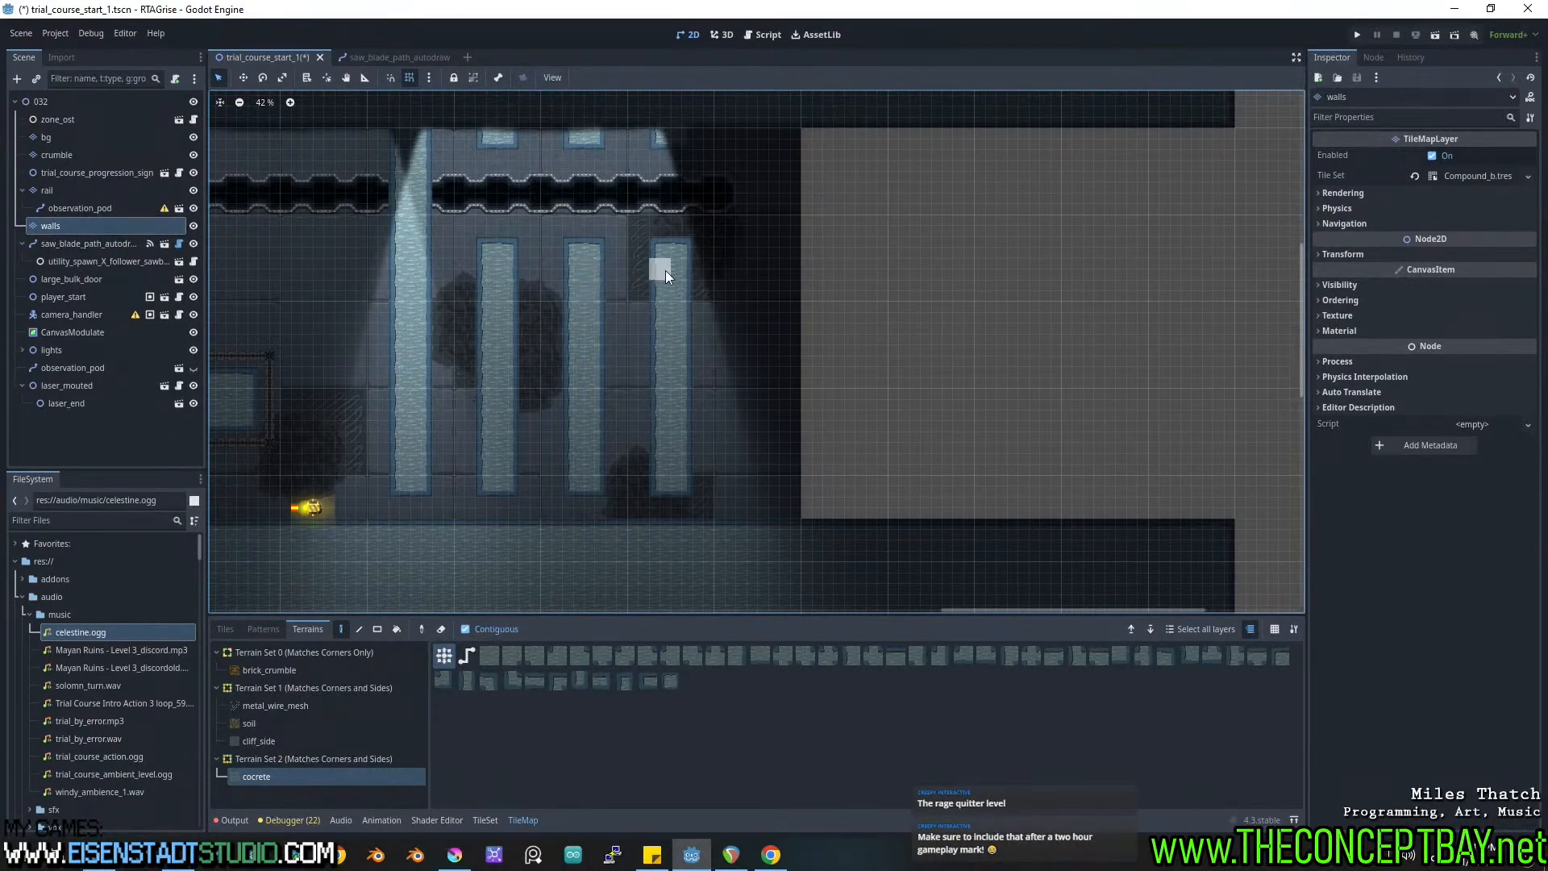
Examine the four-pillar section and the neighbouring stretch with the mounted laser and the saw blade track for obstacle placement.
middle_click_drag(615, 296, 677, 357)
scroll(681, 307, "up", 2)
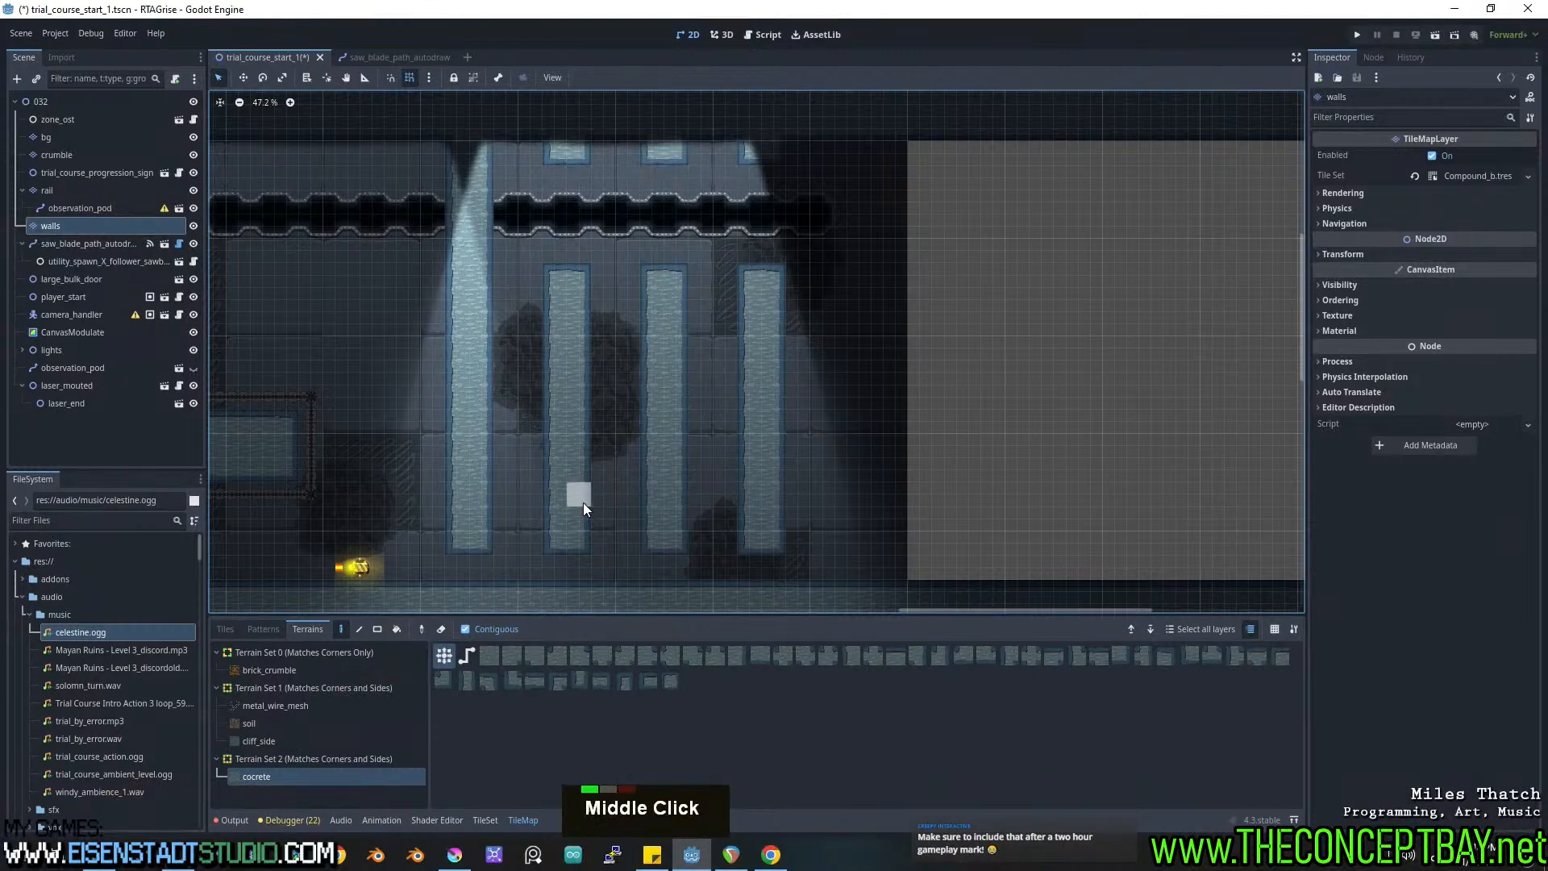
middle_click_drag(818, 374, 800, 376)
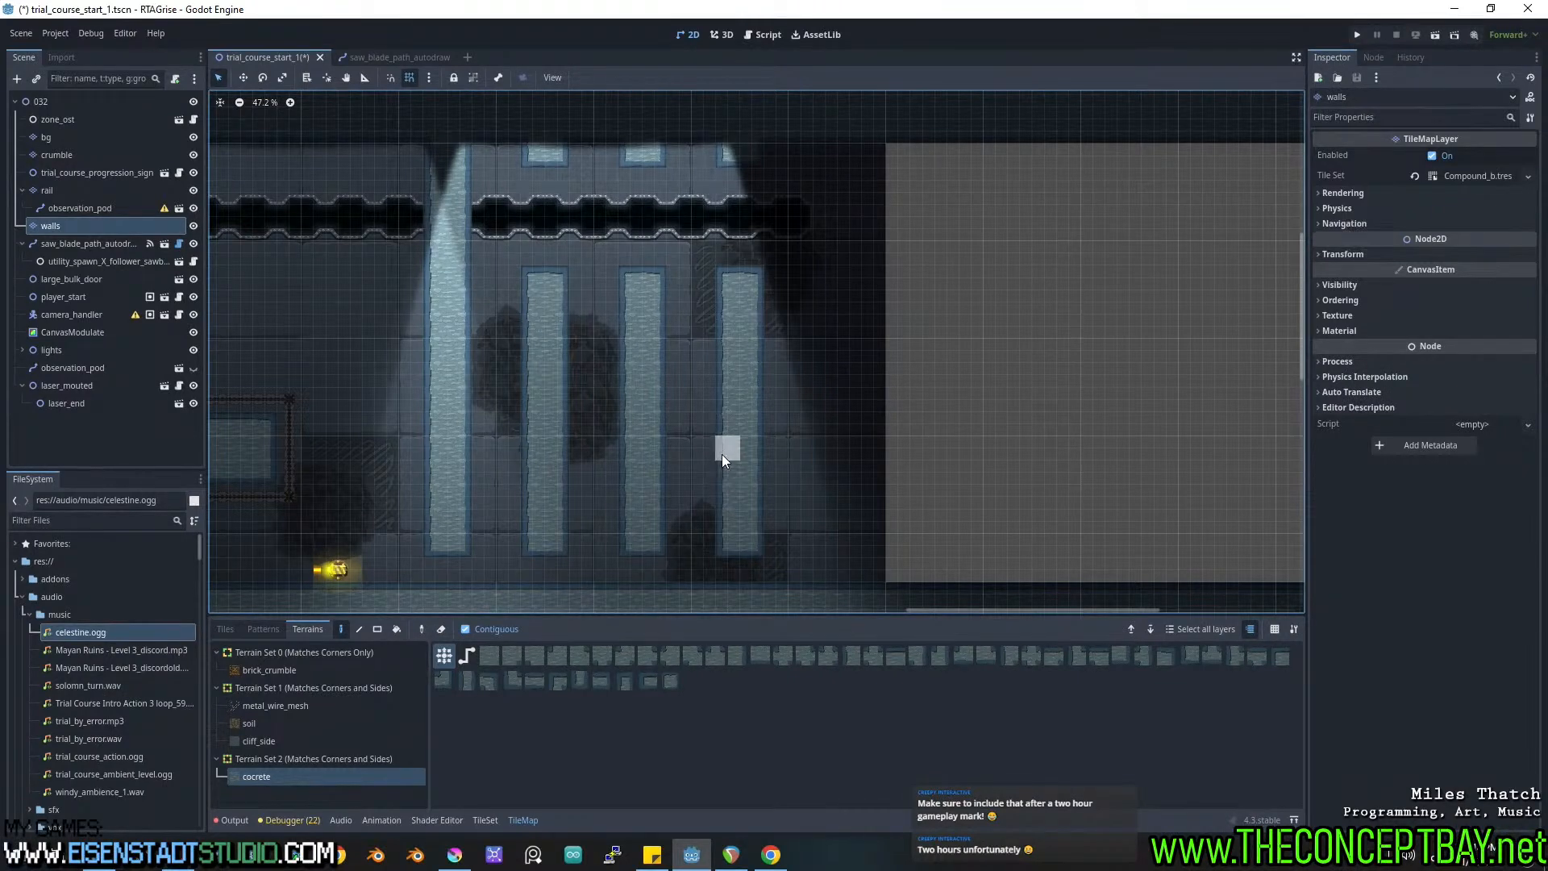
middle_click_drag(723, 458, 753, 449)
scroll(743, 438, "up", 1)
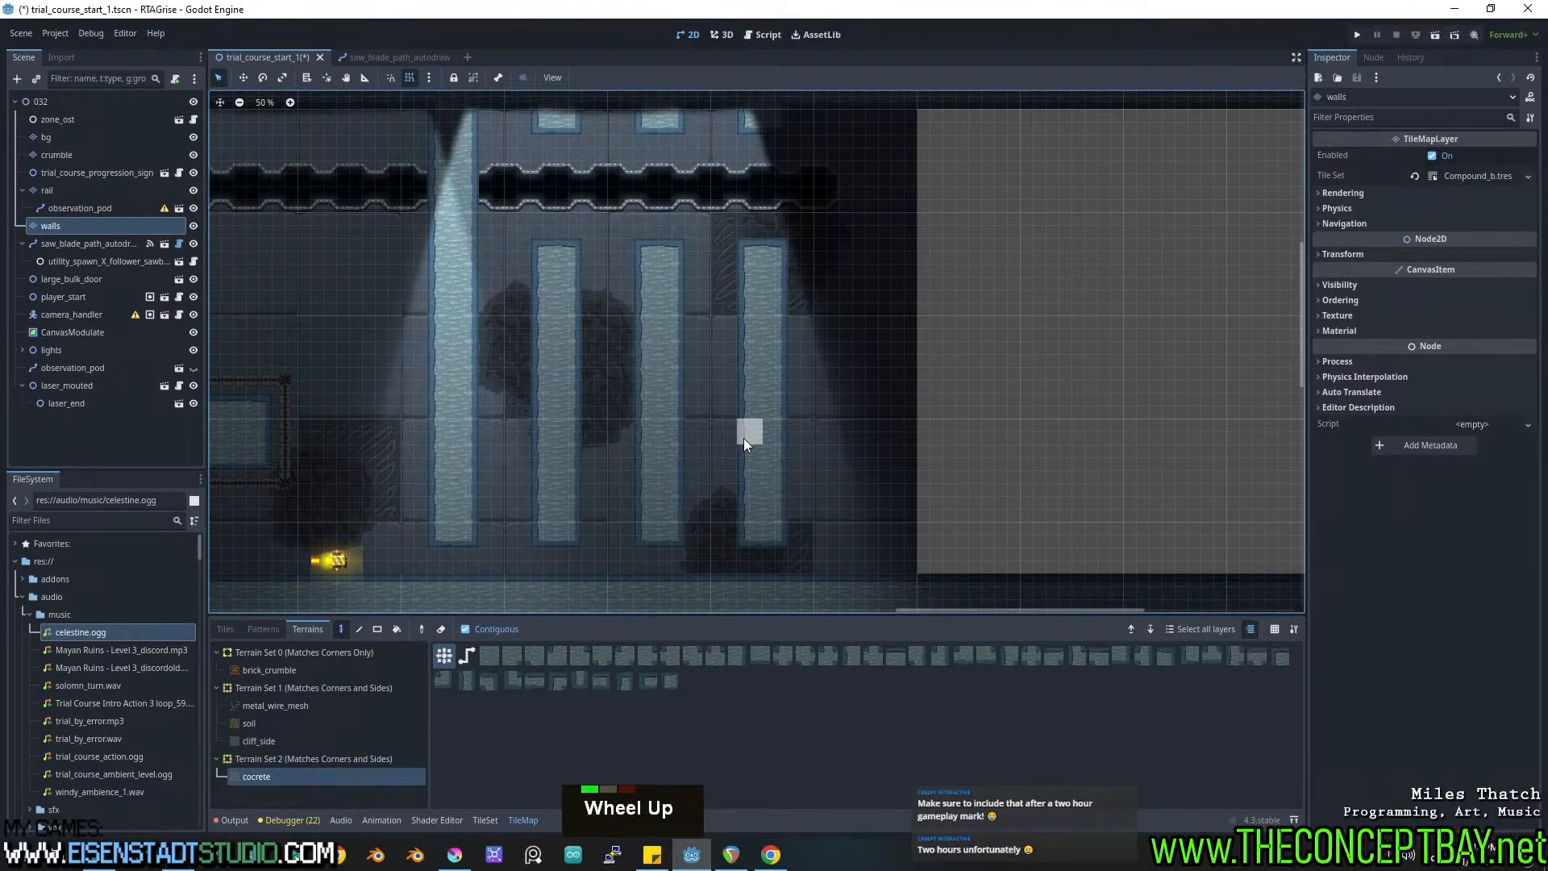
middle_click_drag(862, 480, 897, 448)
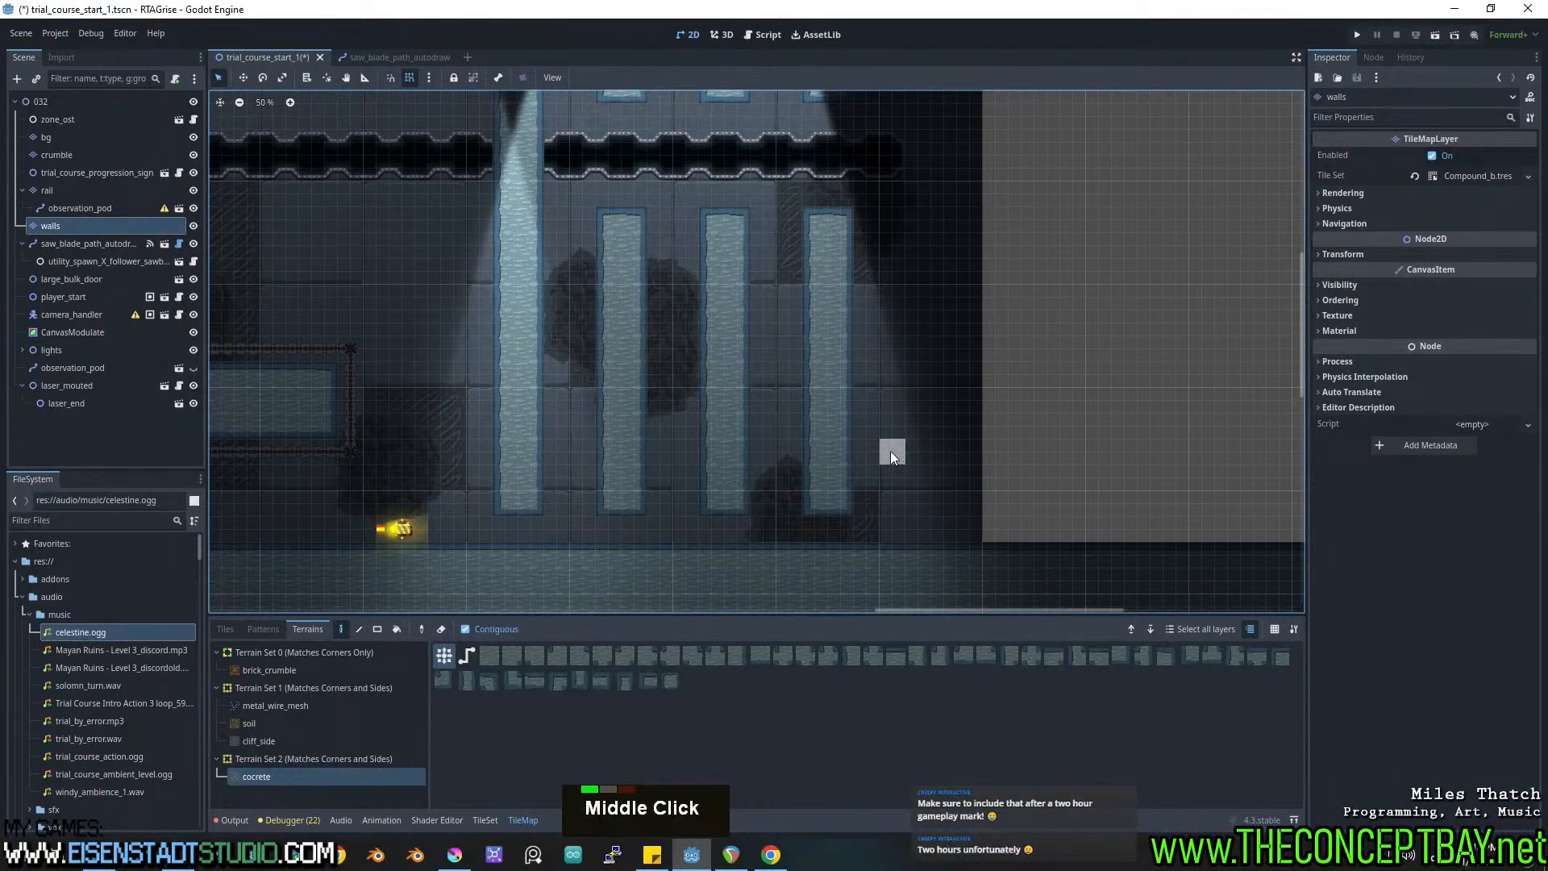
middle_click(891, 452)
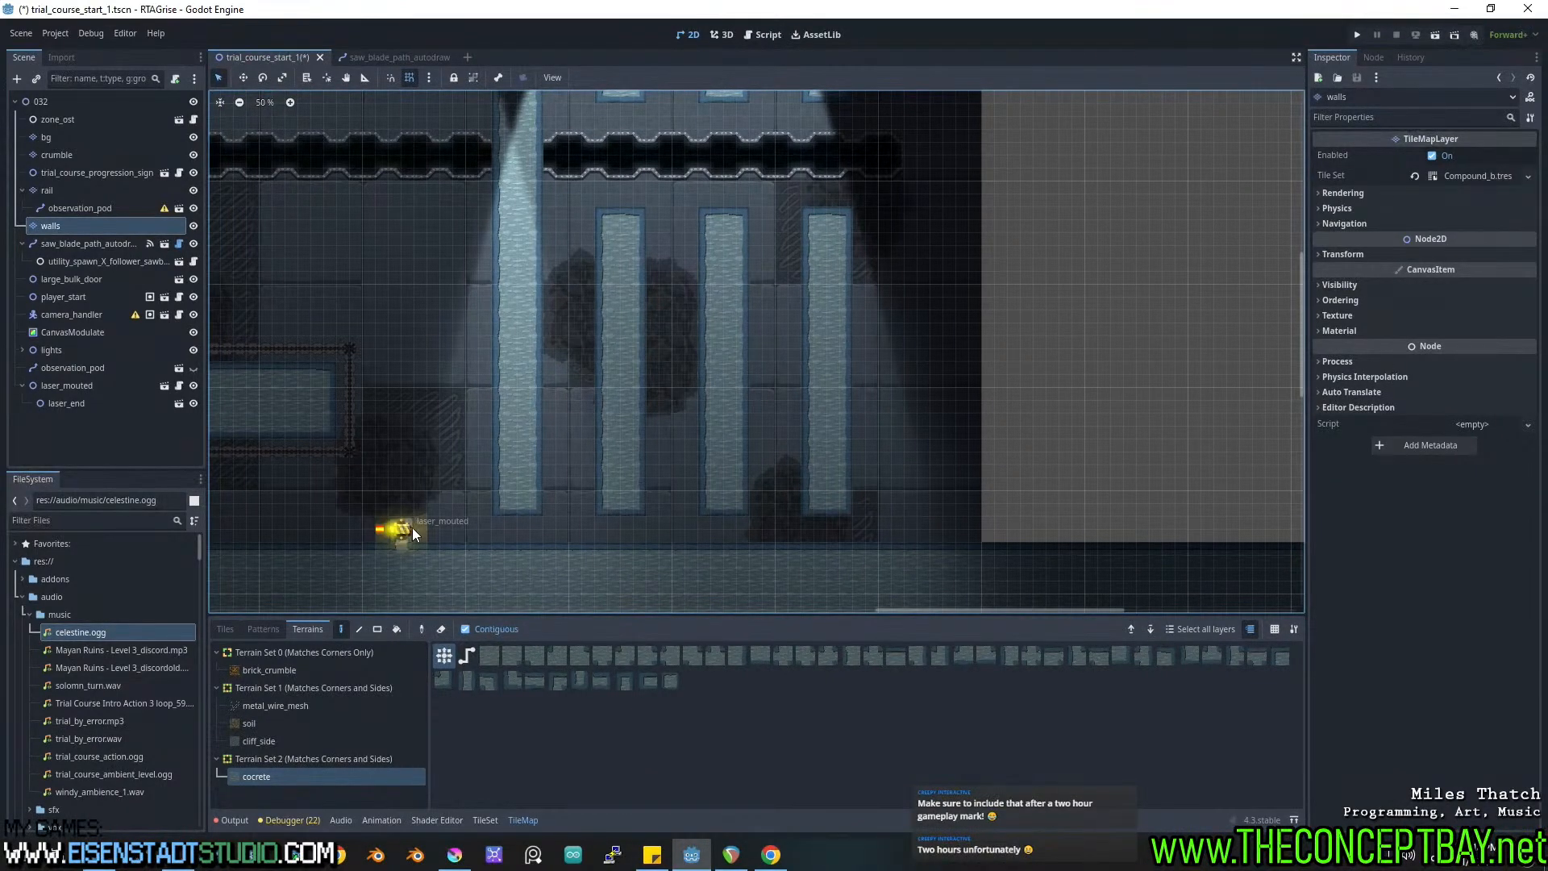
middle_click_drag(491, 569, 855, 536)
middle_click_drag(500, 487, 664, 552)
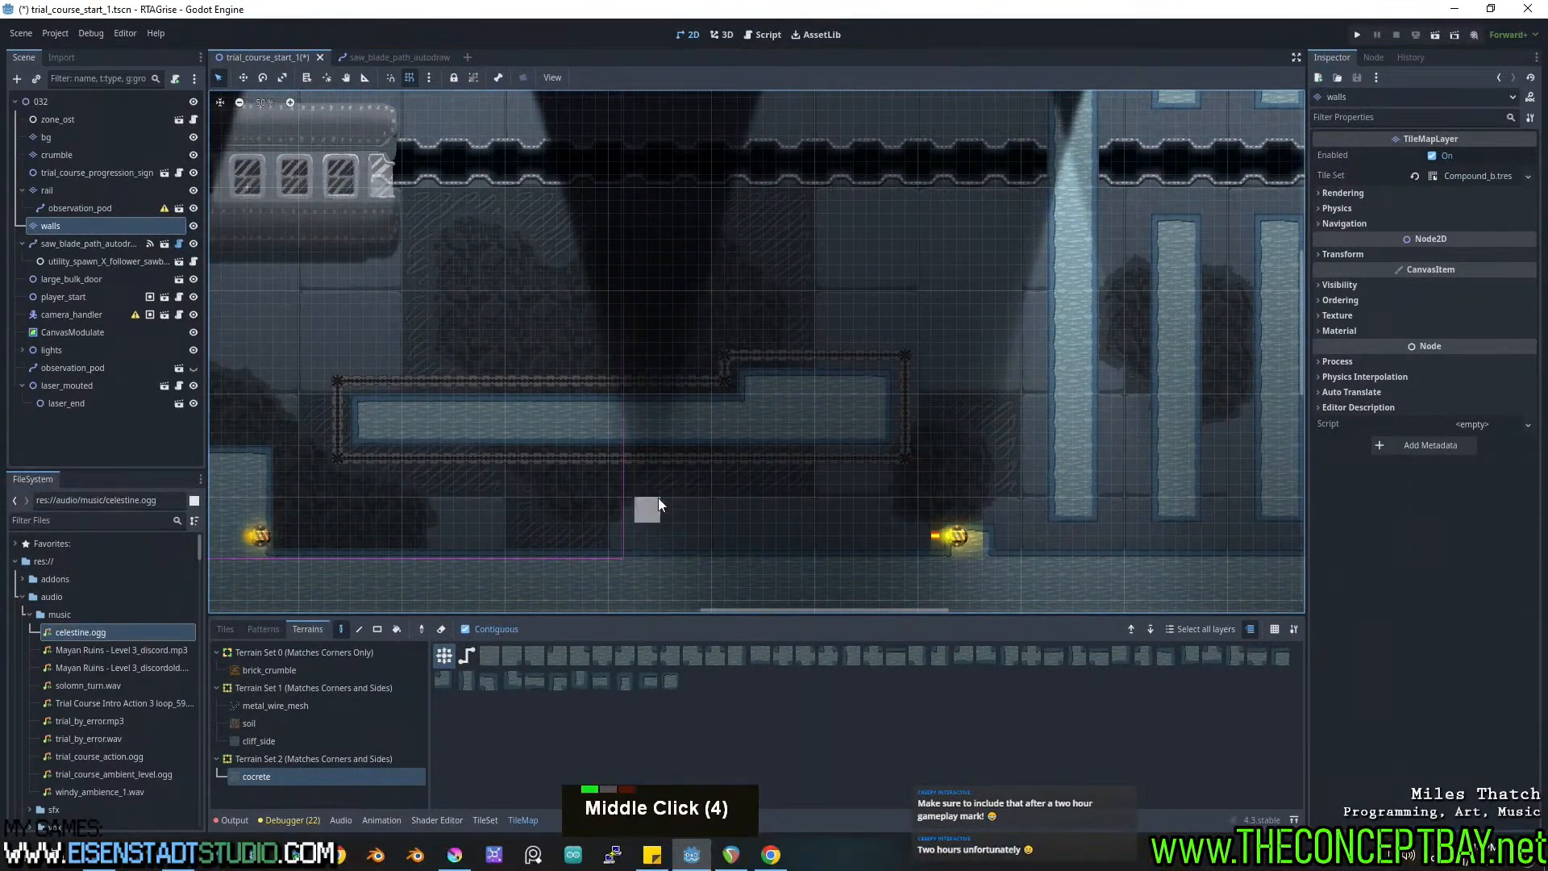
middle_click_drag(660, 500, 636, 490)
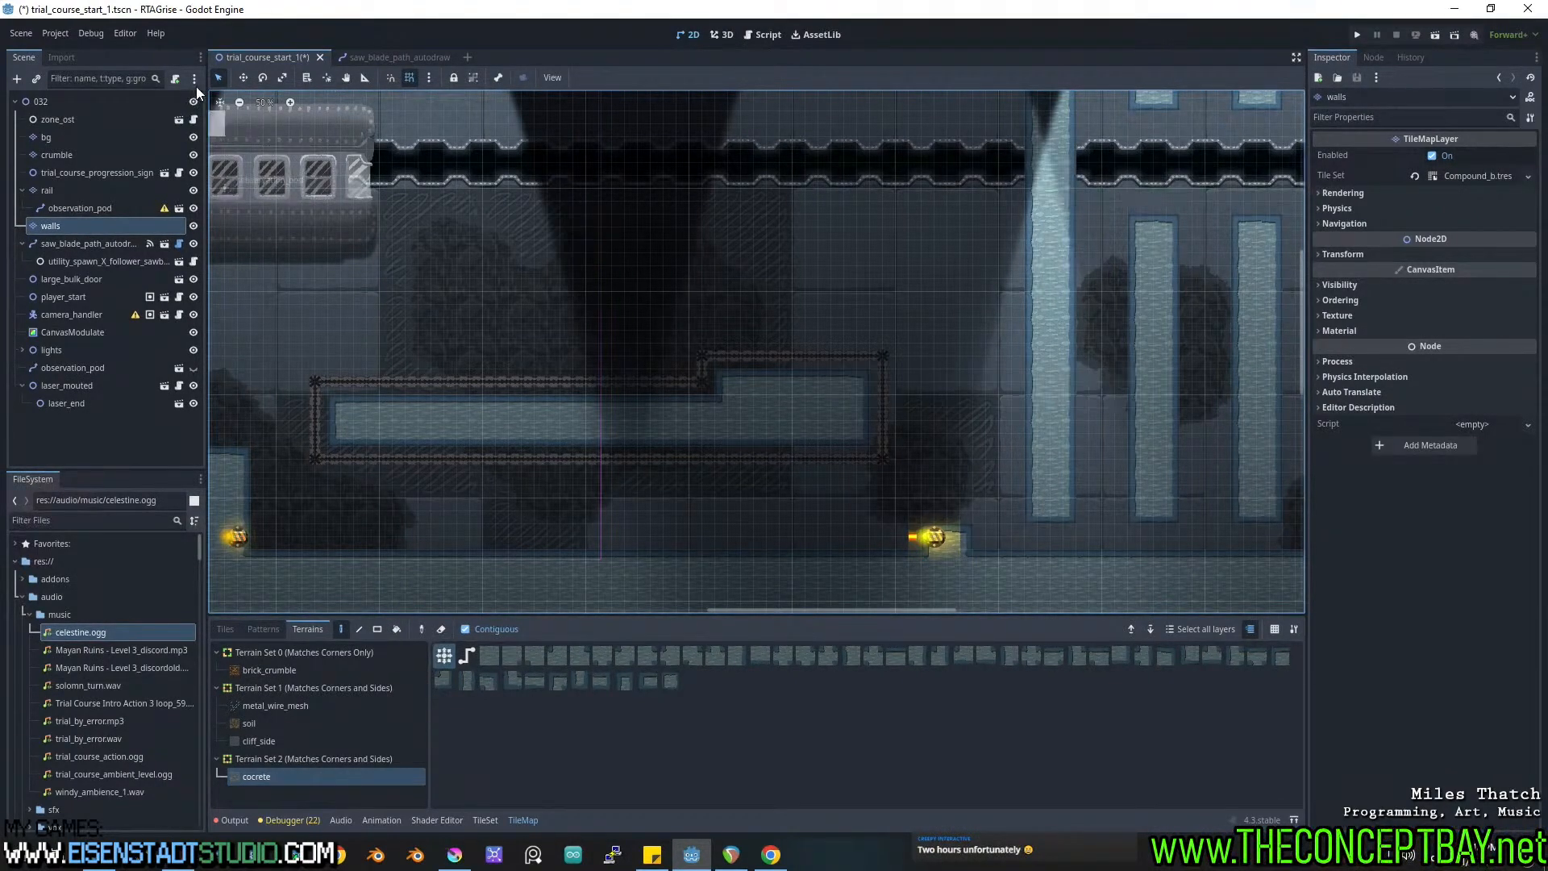
middle_click_drag(671, 321, 855, 314)
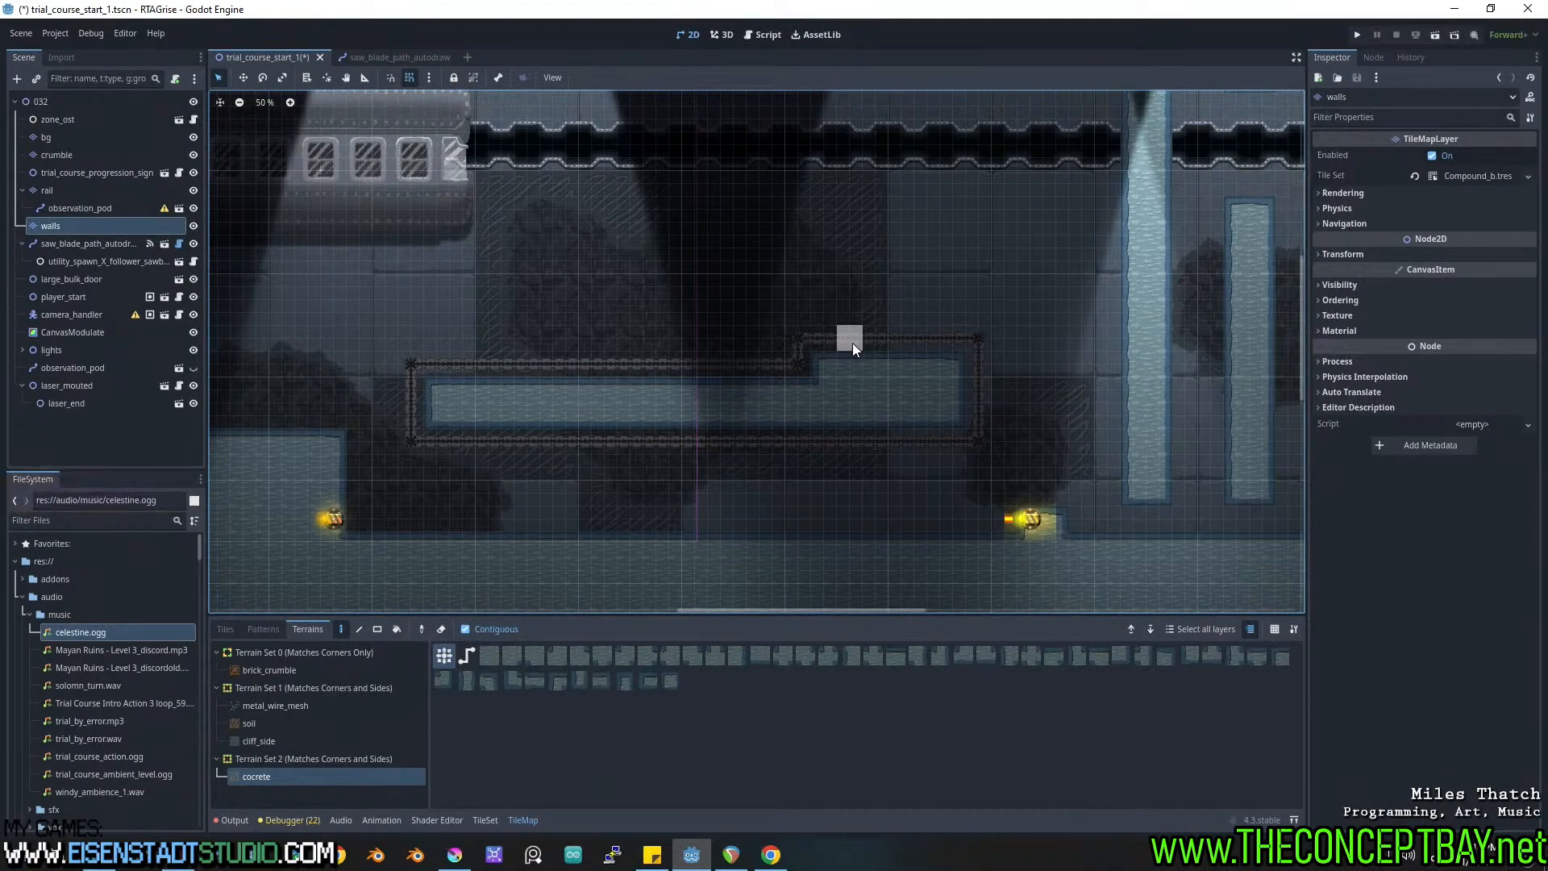
Extend the second pillar down to the floor with cocrete terrain.
middle_click_drag(838, 337, 669, 358)
middle_click_drag(927, 367, 627, 439)
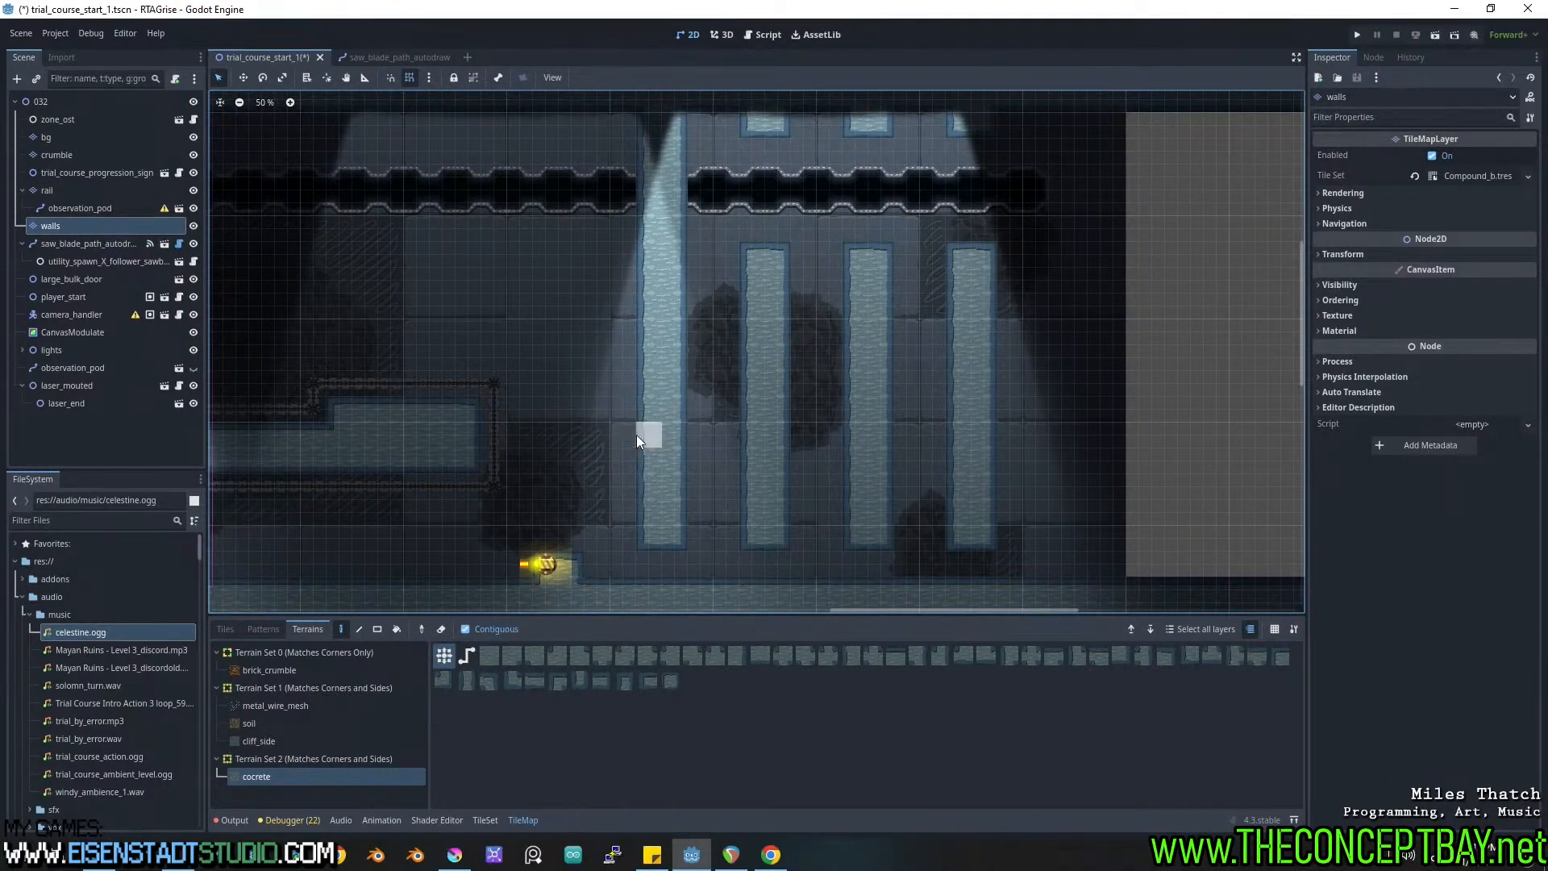
middle_click_drag(689, 510, 621, 487)
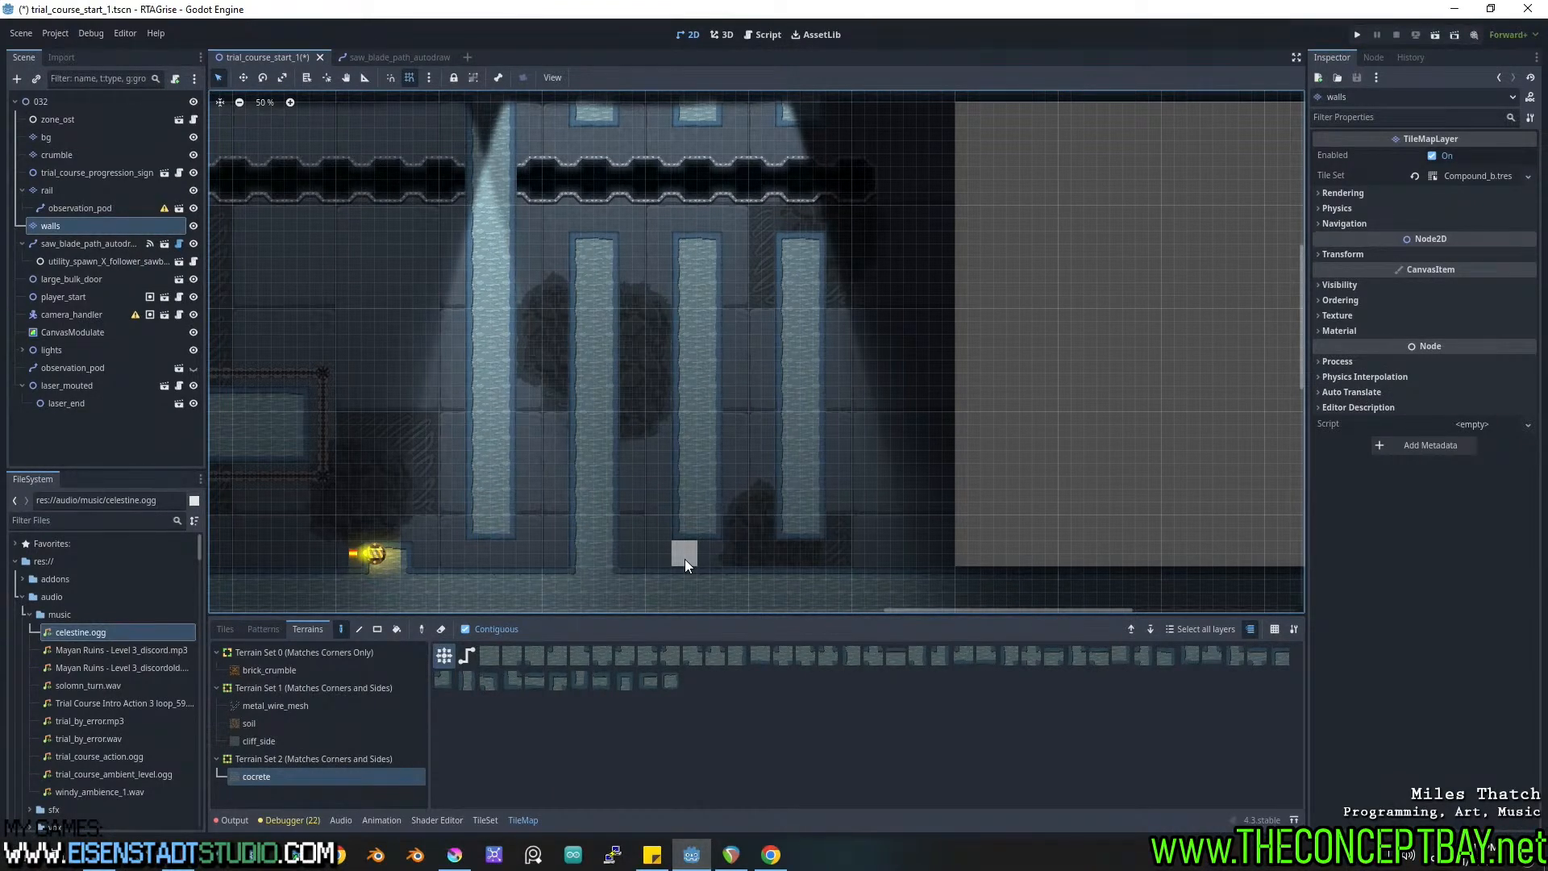
Instantiate saw_blade_path_autodraw.tscn as a child of the 032 root node.
left_click(50, 103)
key("ctrl+shift+a")
type("saw")
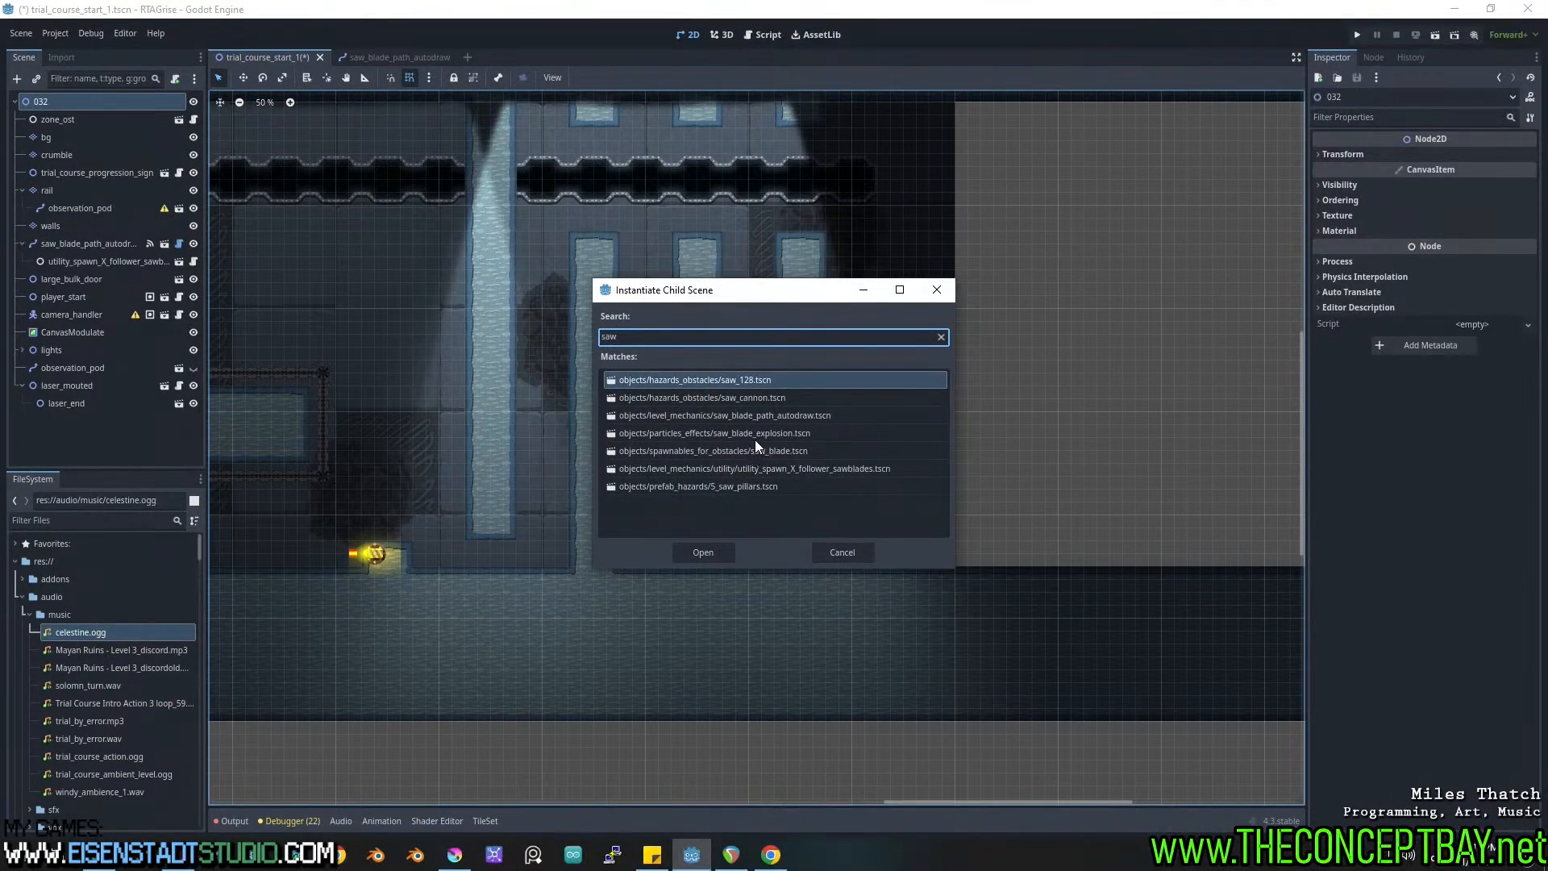
double_click(777, 414)
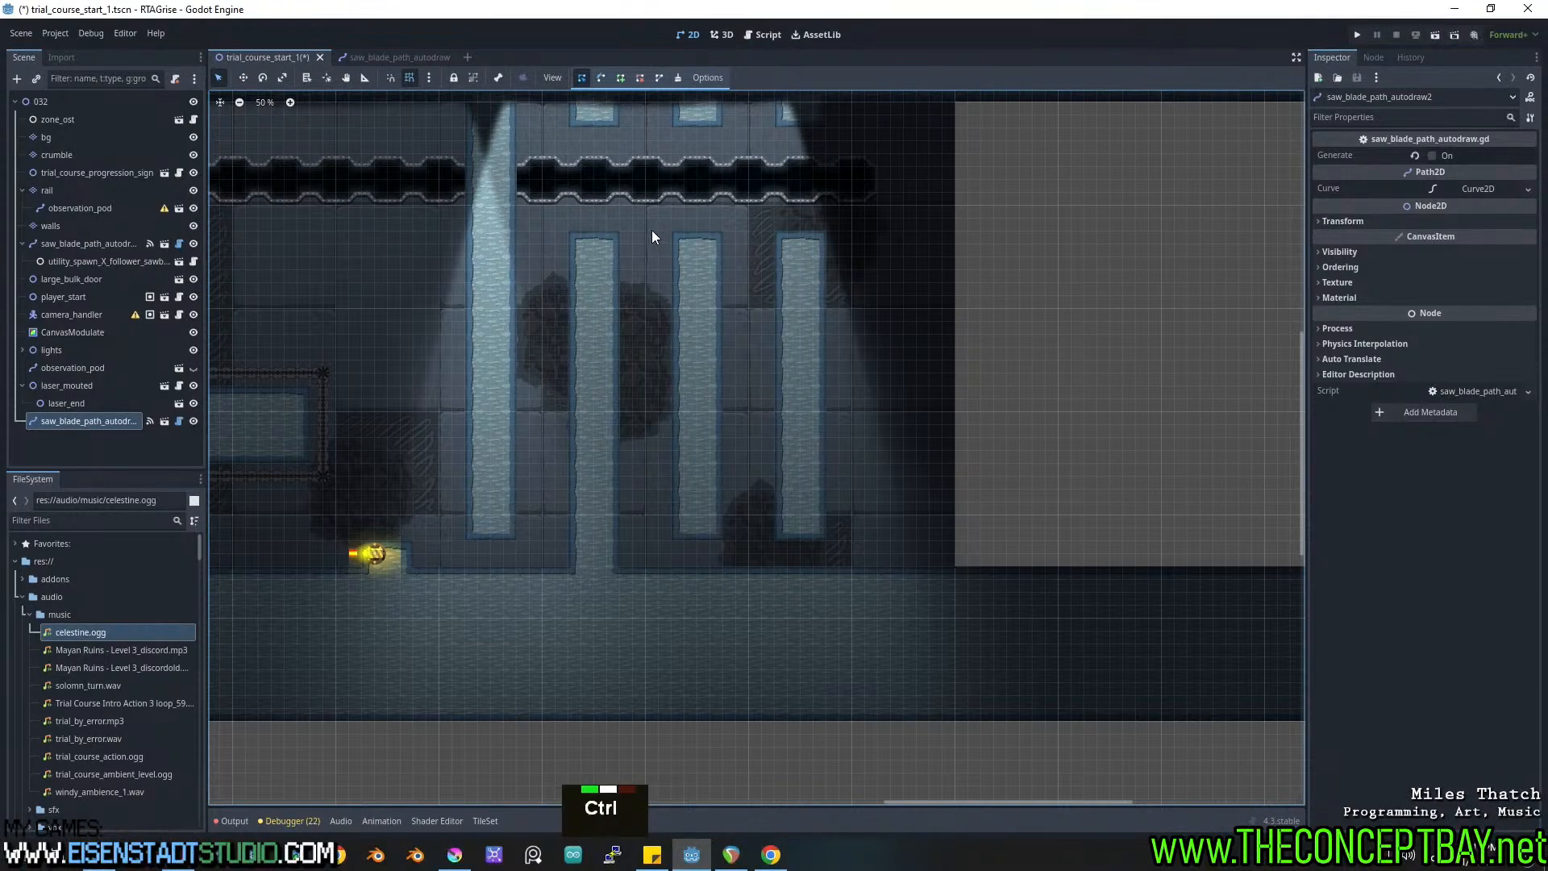
Draw a four-point rectangular saw blade path around the third pillar and generate its track.
left_click(658, 218, "ctrl")
left_click(657, 553, "ctrl")
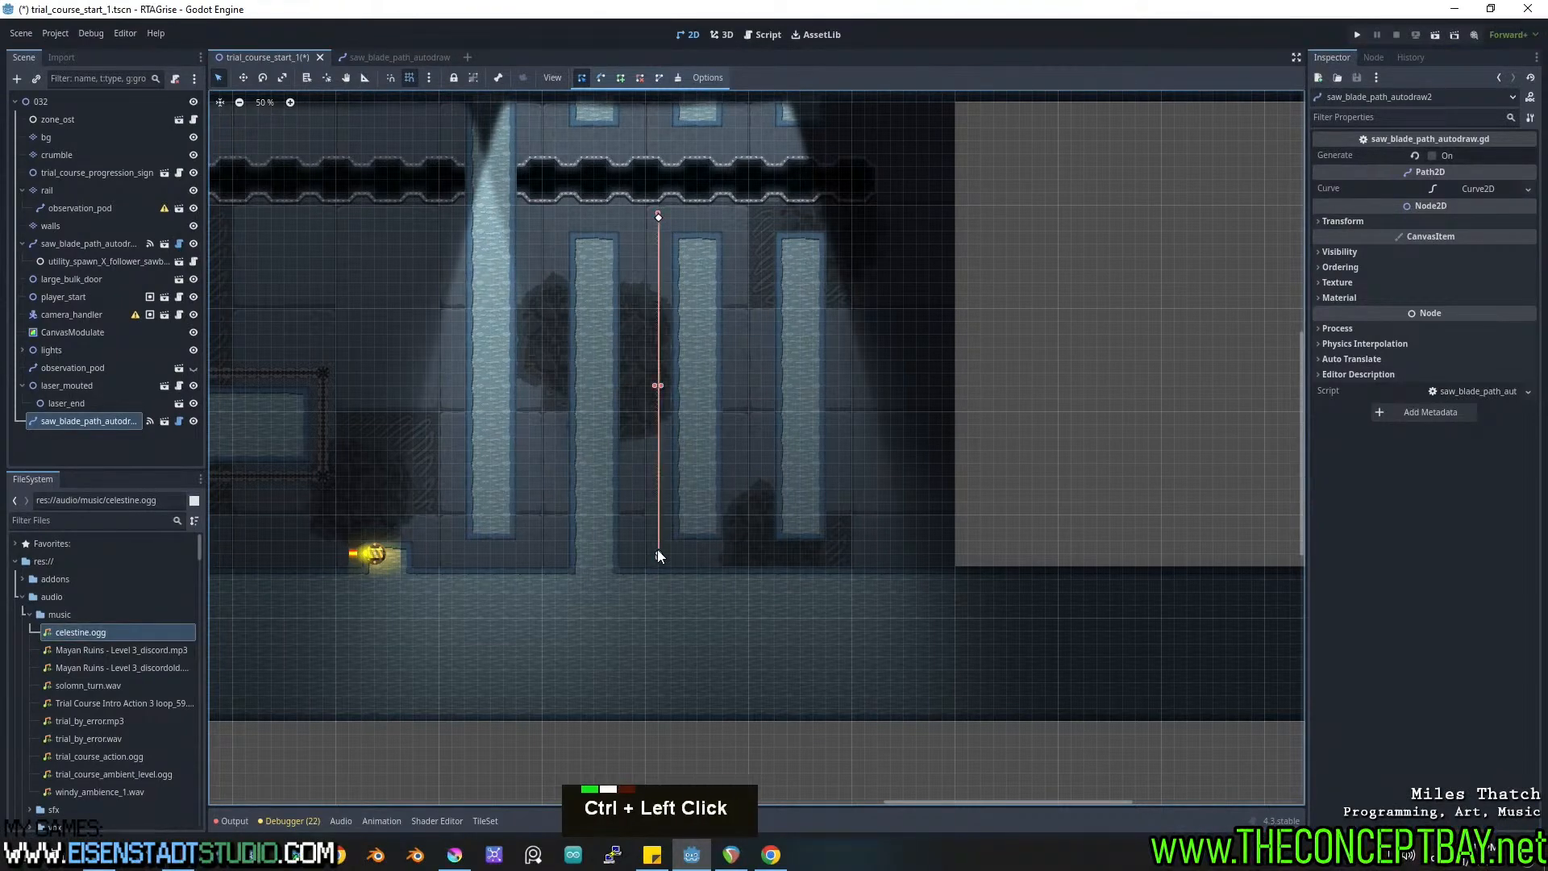
left_click(737, 555, "ctrl")
left_click(737, 216, "ctrl")
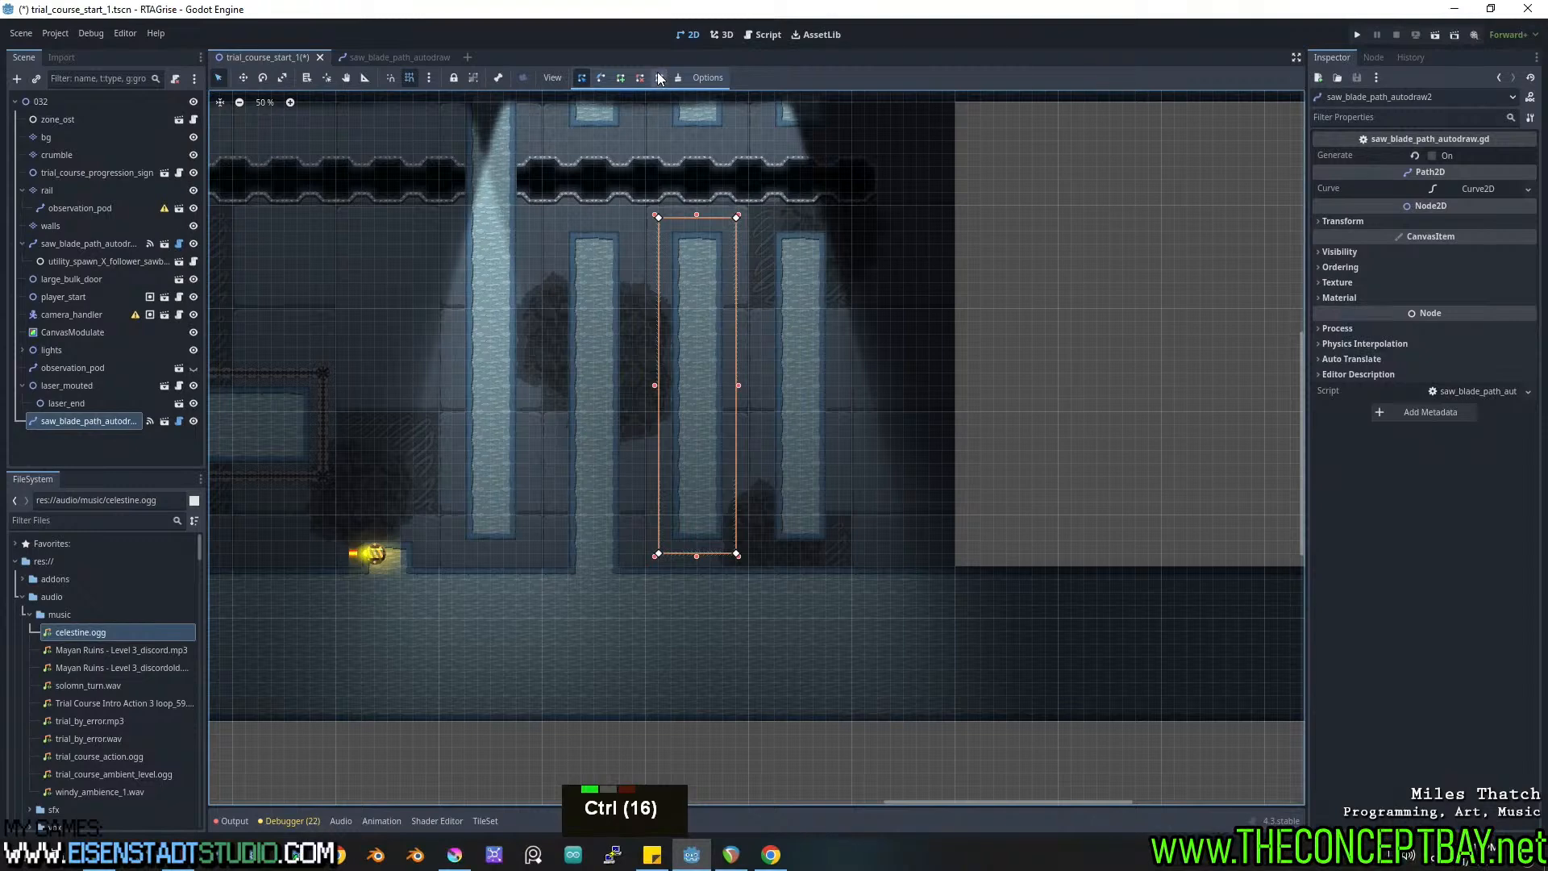
left_click(1434, 160)
middle_click_drag(728, 309, 761, 311)
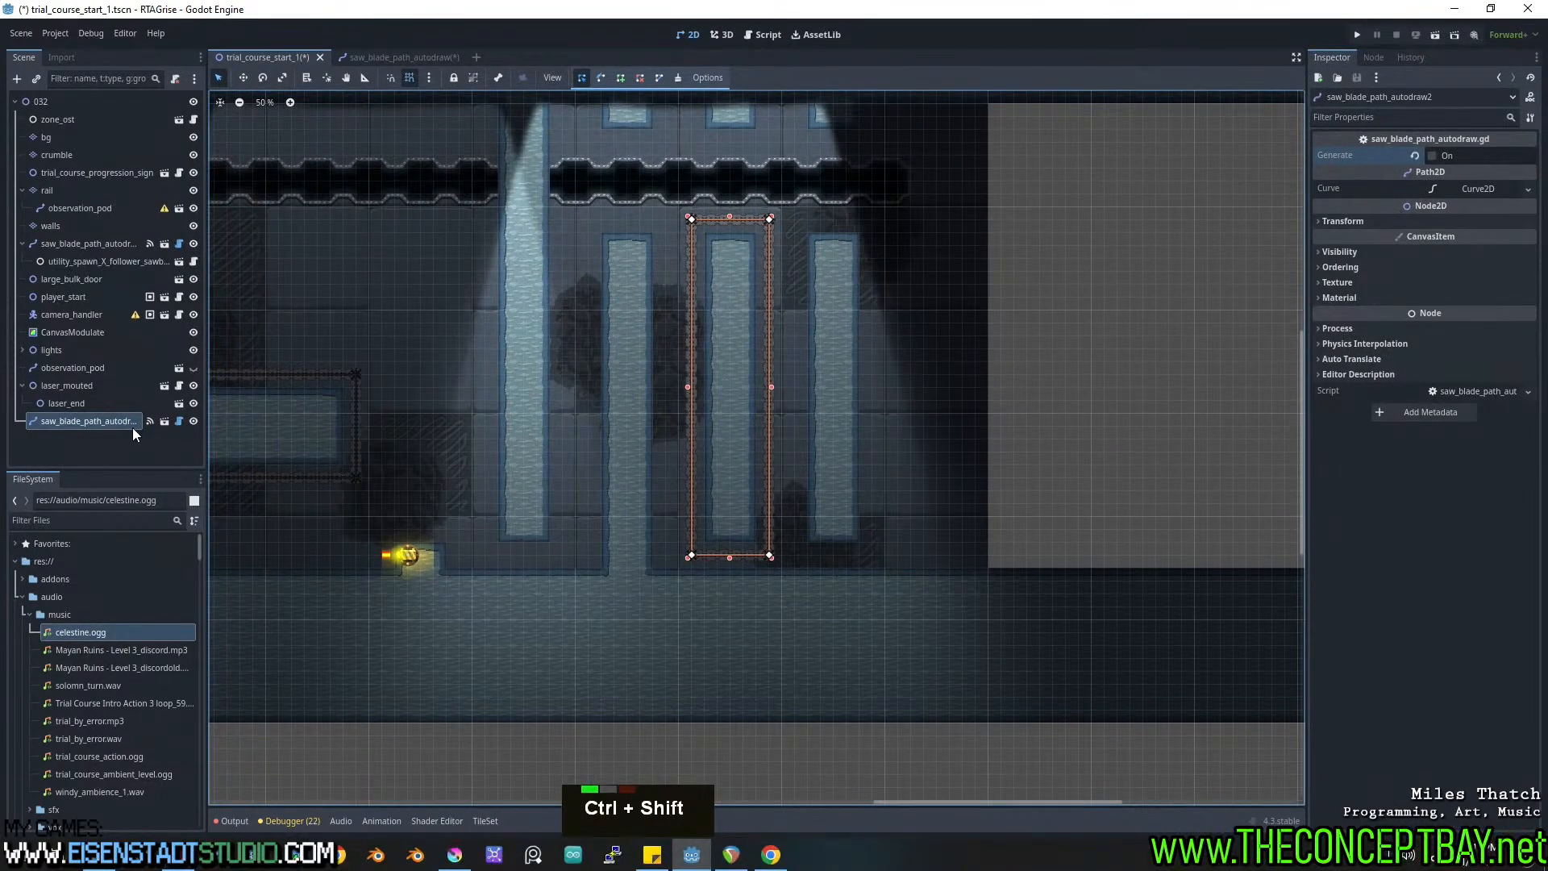
Instantiate the utility_spawn_X_follower_sawblades scene as a child of the new saw blade path.
key("ctrl+shift+a")
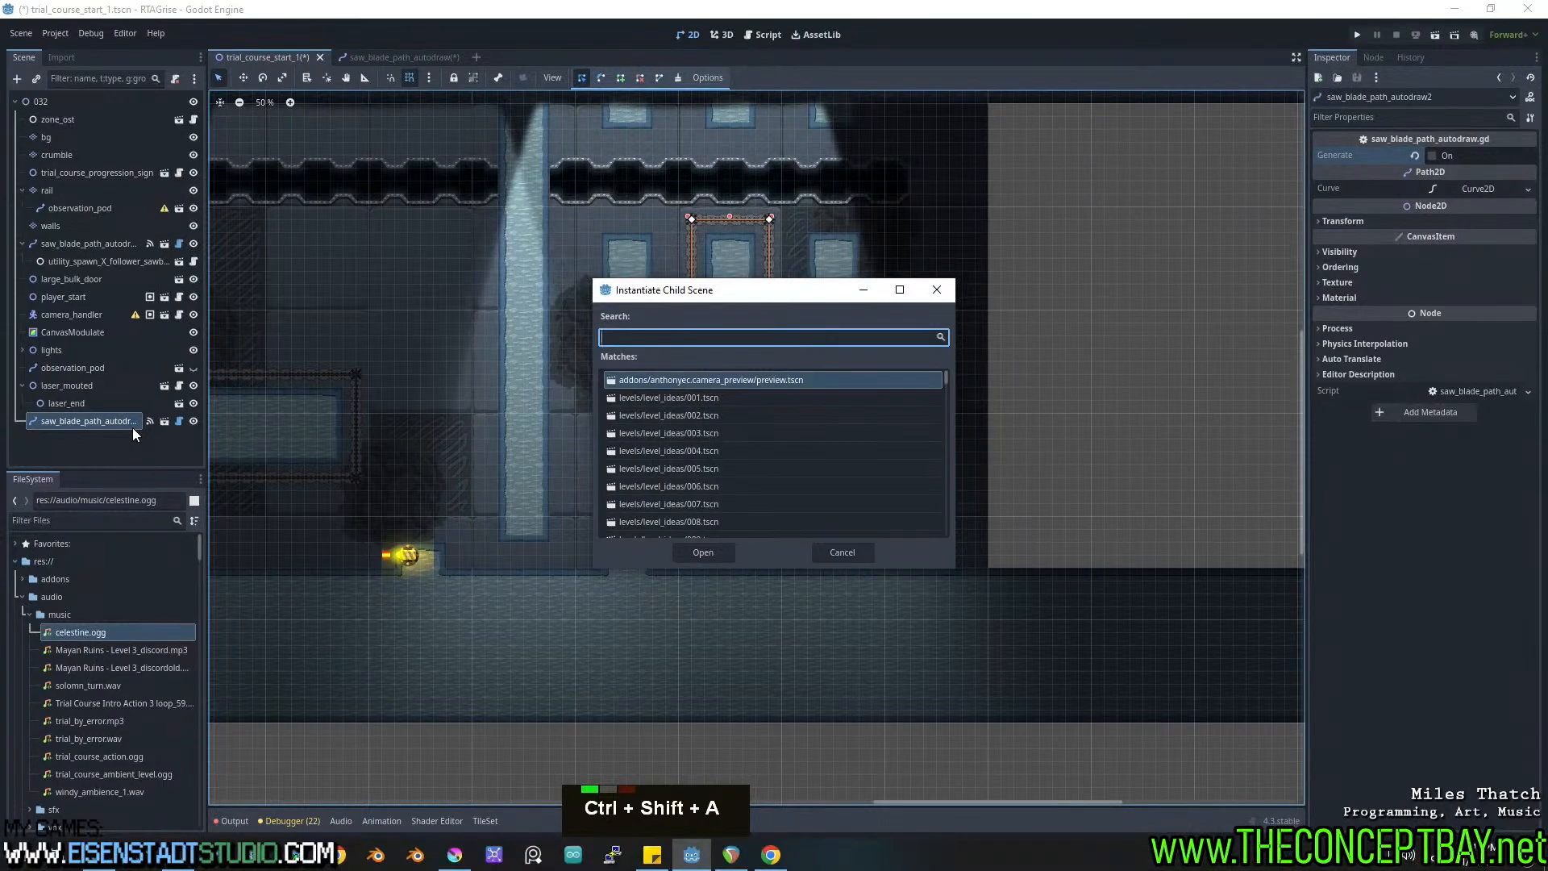
type("saw")
key("BackSpace")
key("BackSpace")
type("paw")
key("Return")
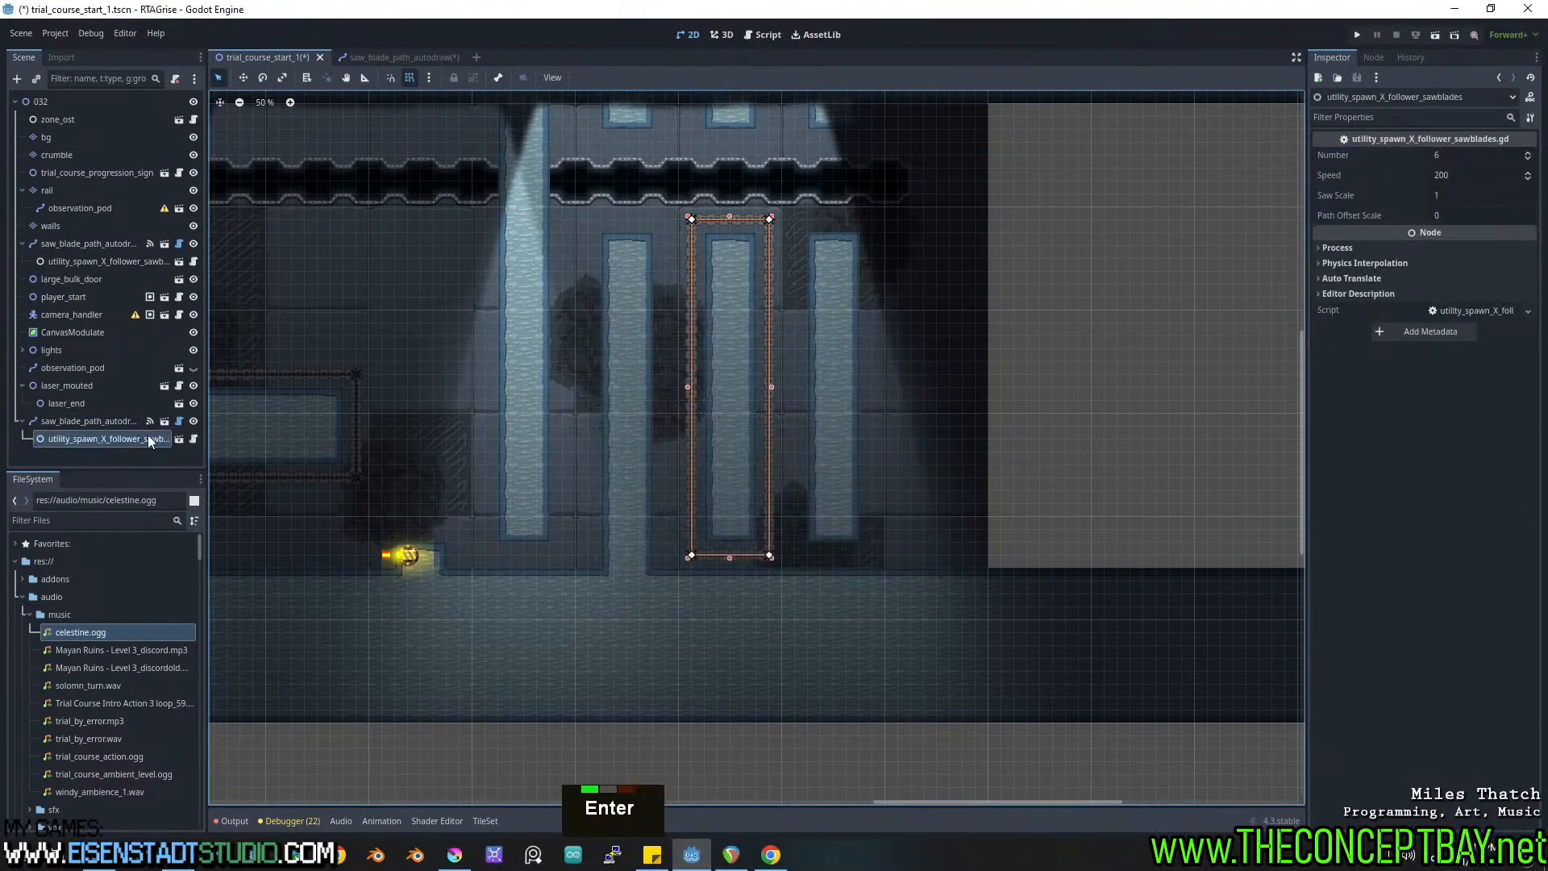
mouse_move(849, 398)
middle_mouse_down()
mouse_move(894, 406)
mouse_move(846, 403)
middle_mouse_up()
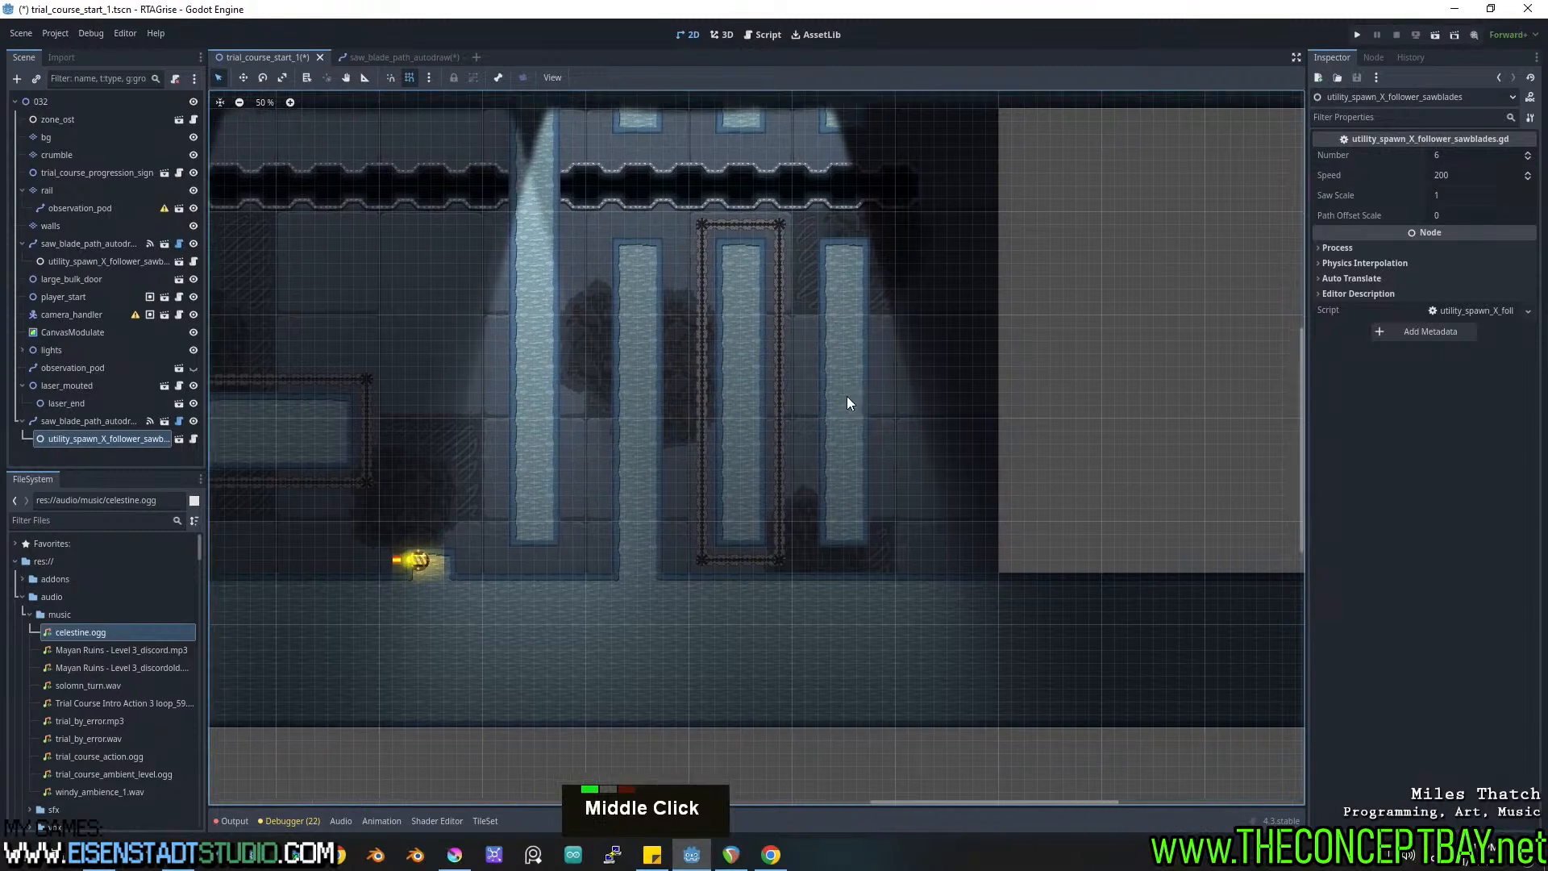
Set the number of follower saw blades on the third pillar's path to 3.
left_click(1457, 153)
type("3")
key("Return")
middle_click_drag(809, 308, 859, 311)
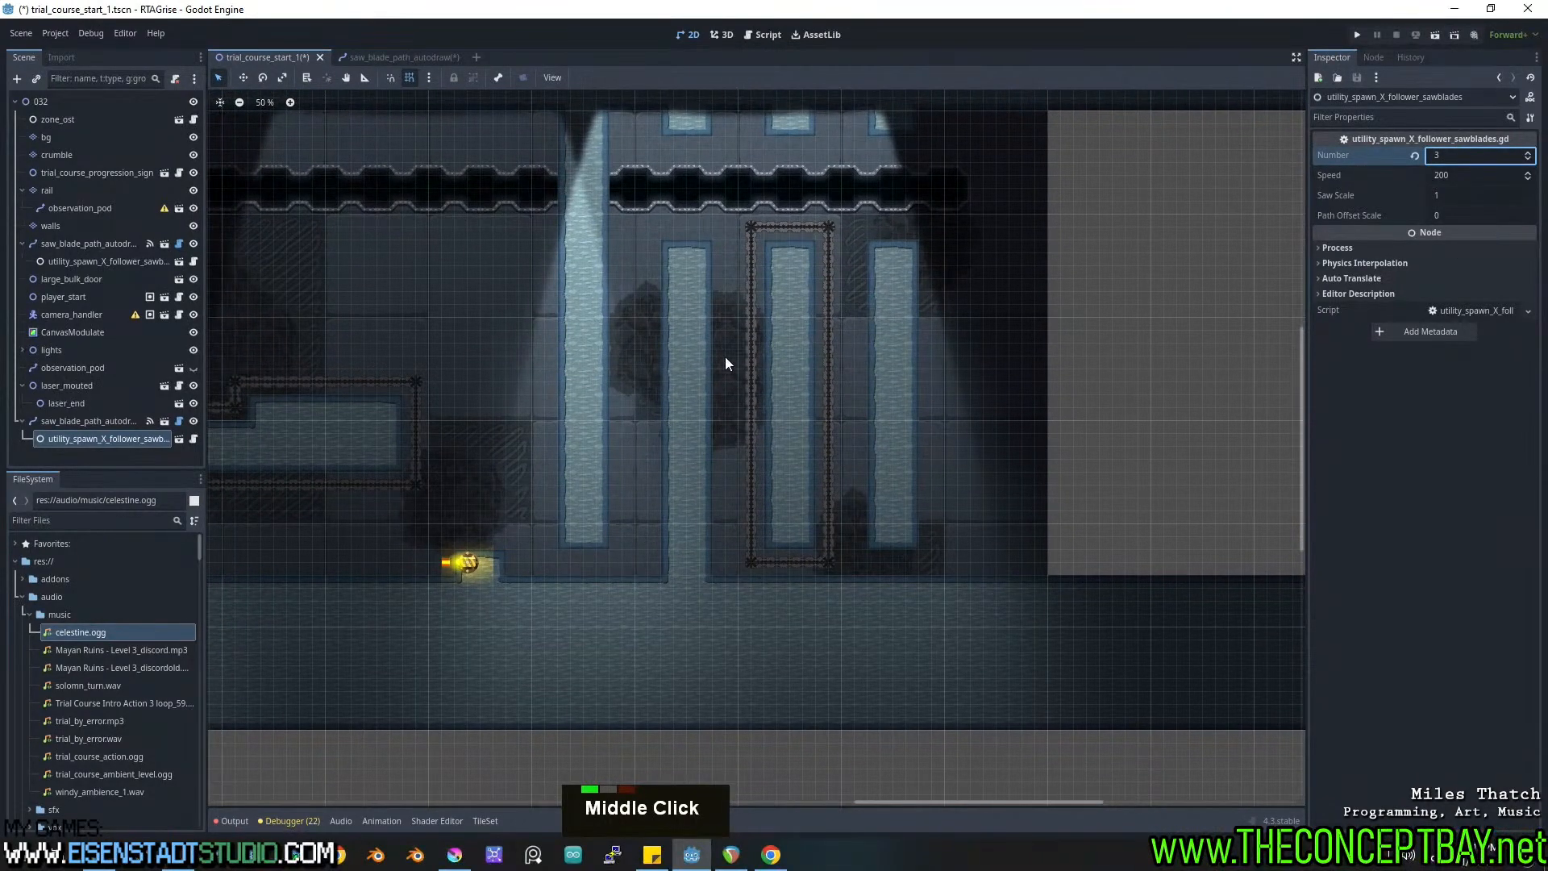
middle_click_drag(916, 321, 889, 322)
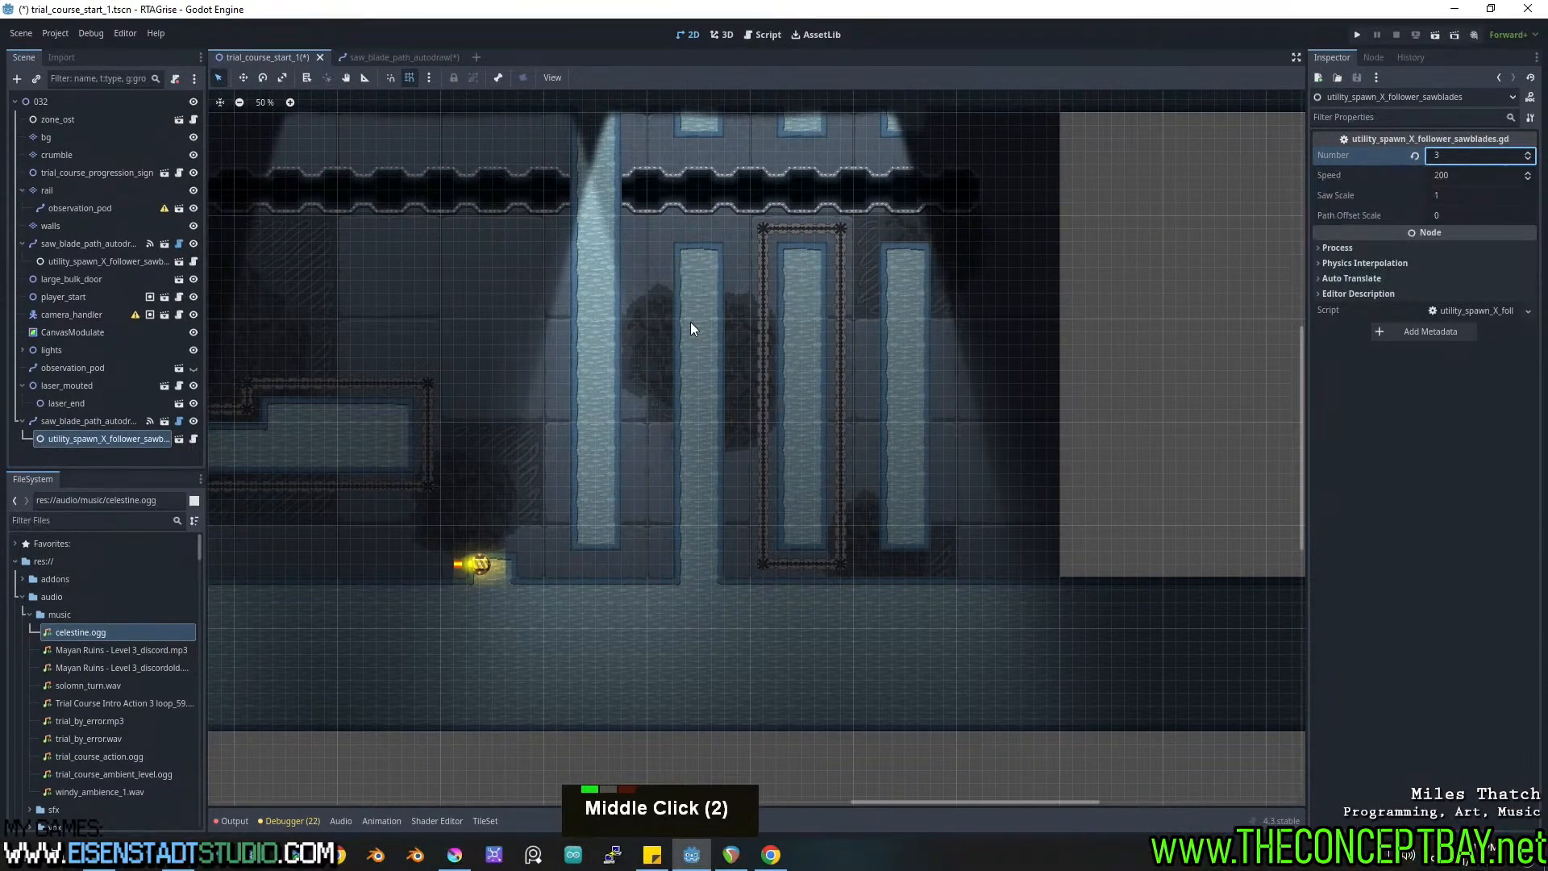
Instantiate the saw_cannon scene and move it out of the saw blade path to sit directly under the root node.
left_click(87, 520)
key("ctrl+shift+a")
type("cannon")
key("Return")
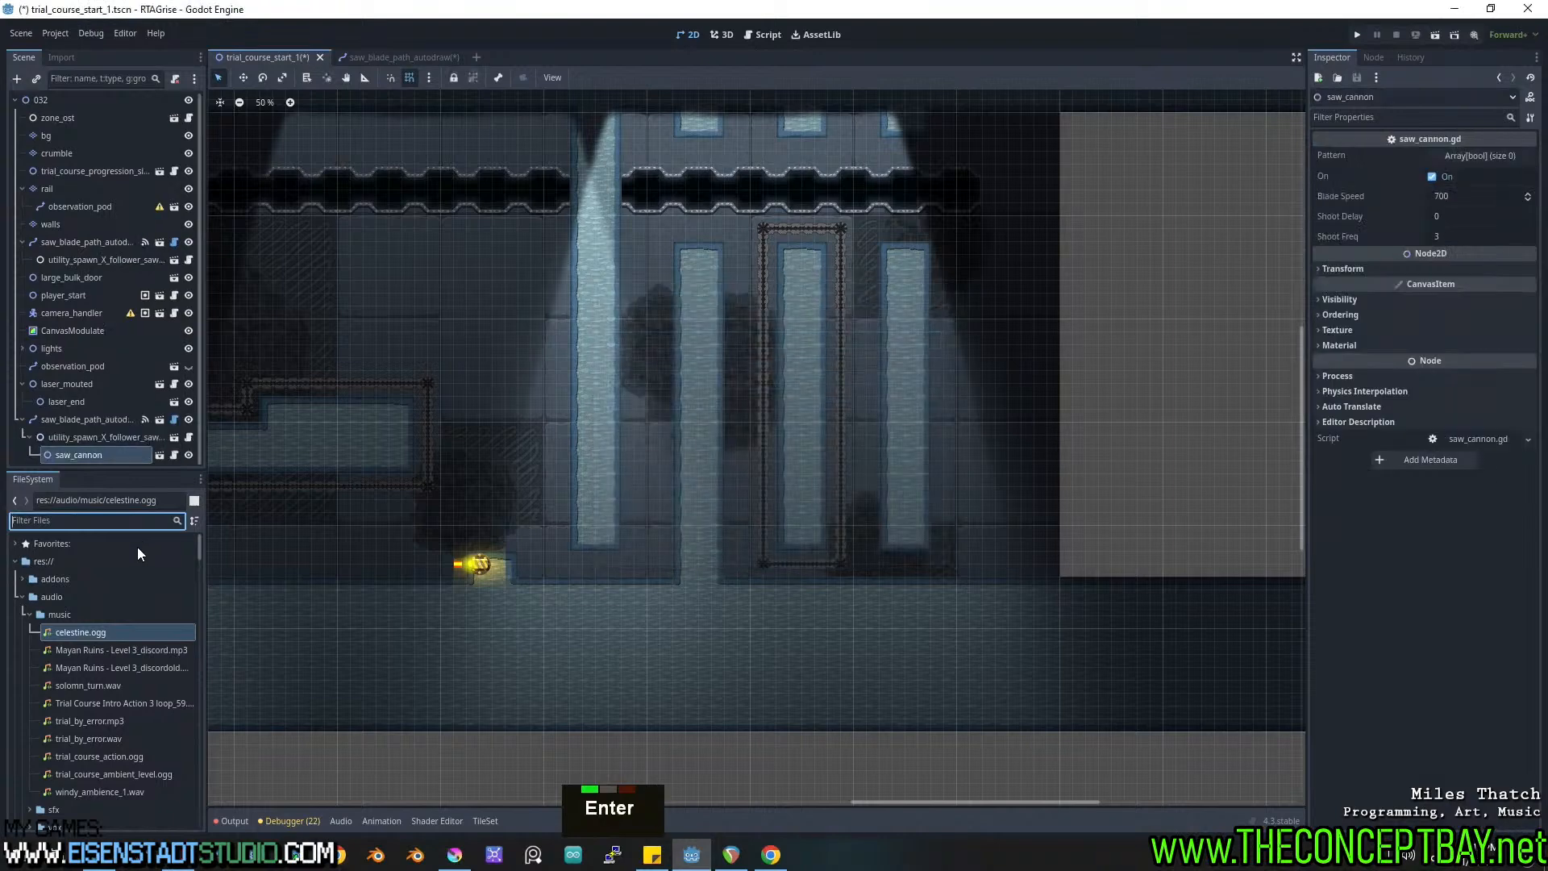
mouse_move(72, 453)
left_mouse_down()
mouse_move(78, 409)
mouse_move(66, 429)
left_mouse_up()
Position the saw cannon at the ceiling above the gap between the first and second pillars.
right_click(642, 227)
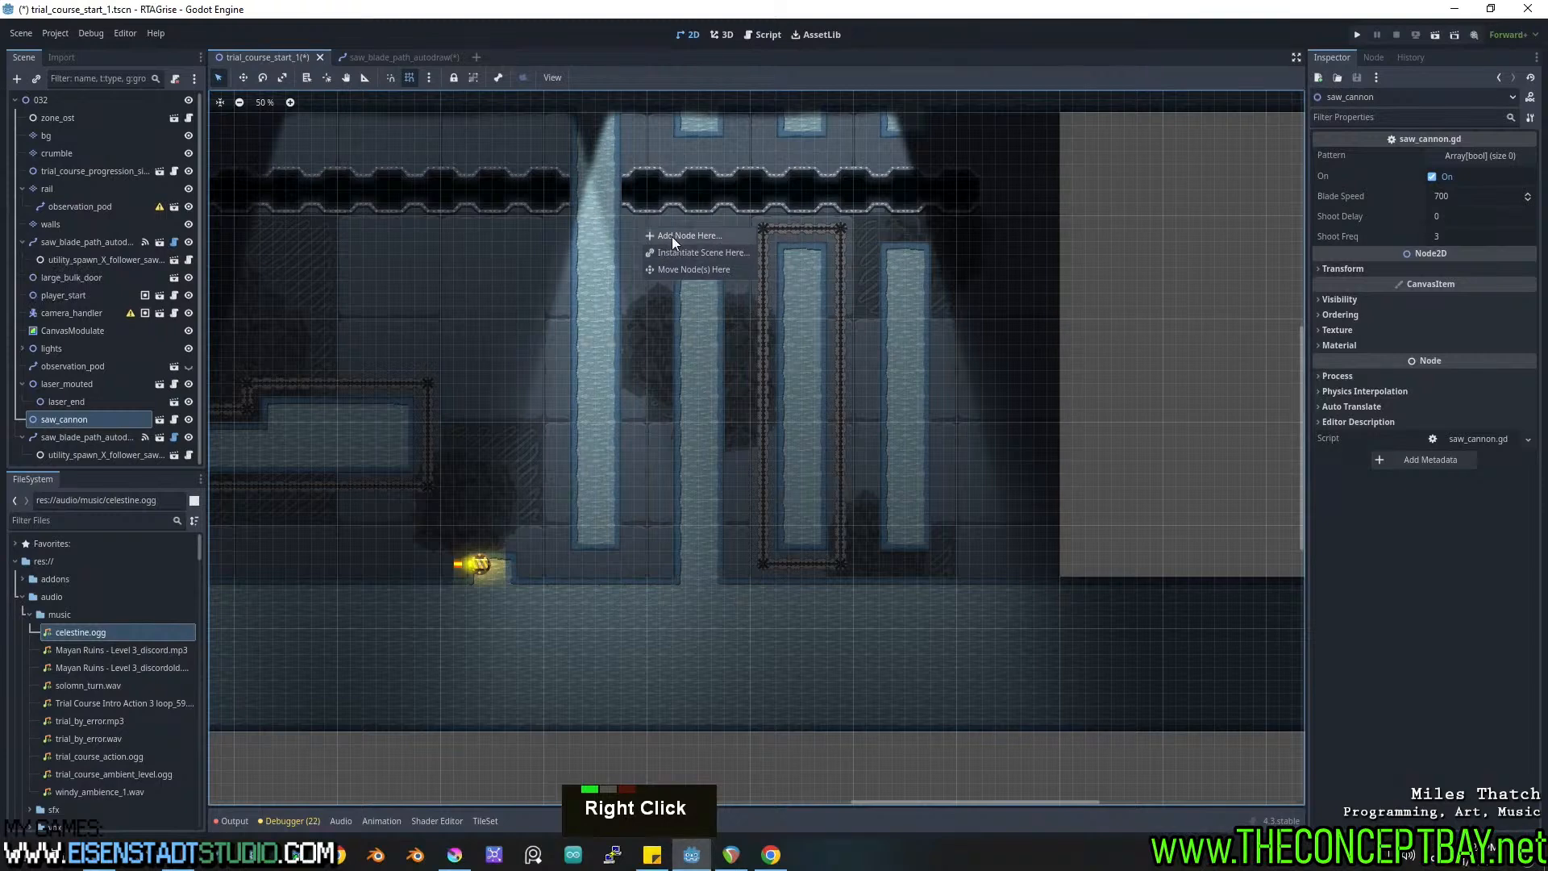
left_click(666, 269)
left_click(242, 76)
left_click_drag(733, 262, 700, 199)
left_click(218, 78)
left_click(680, 187, "ctrl")
left_click_drag(693, 117, 691, 107, "ctrl")
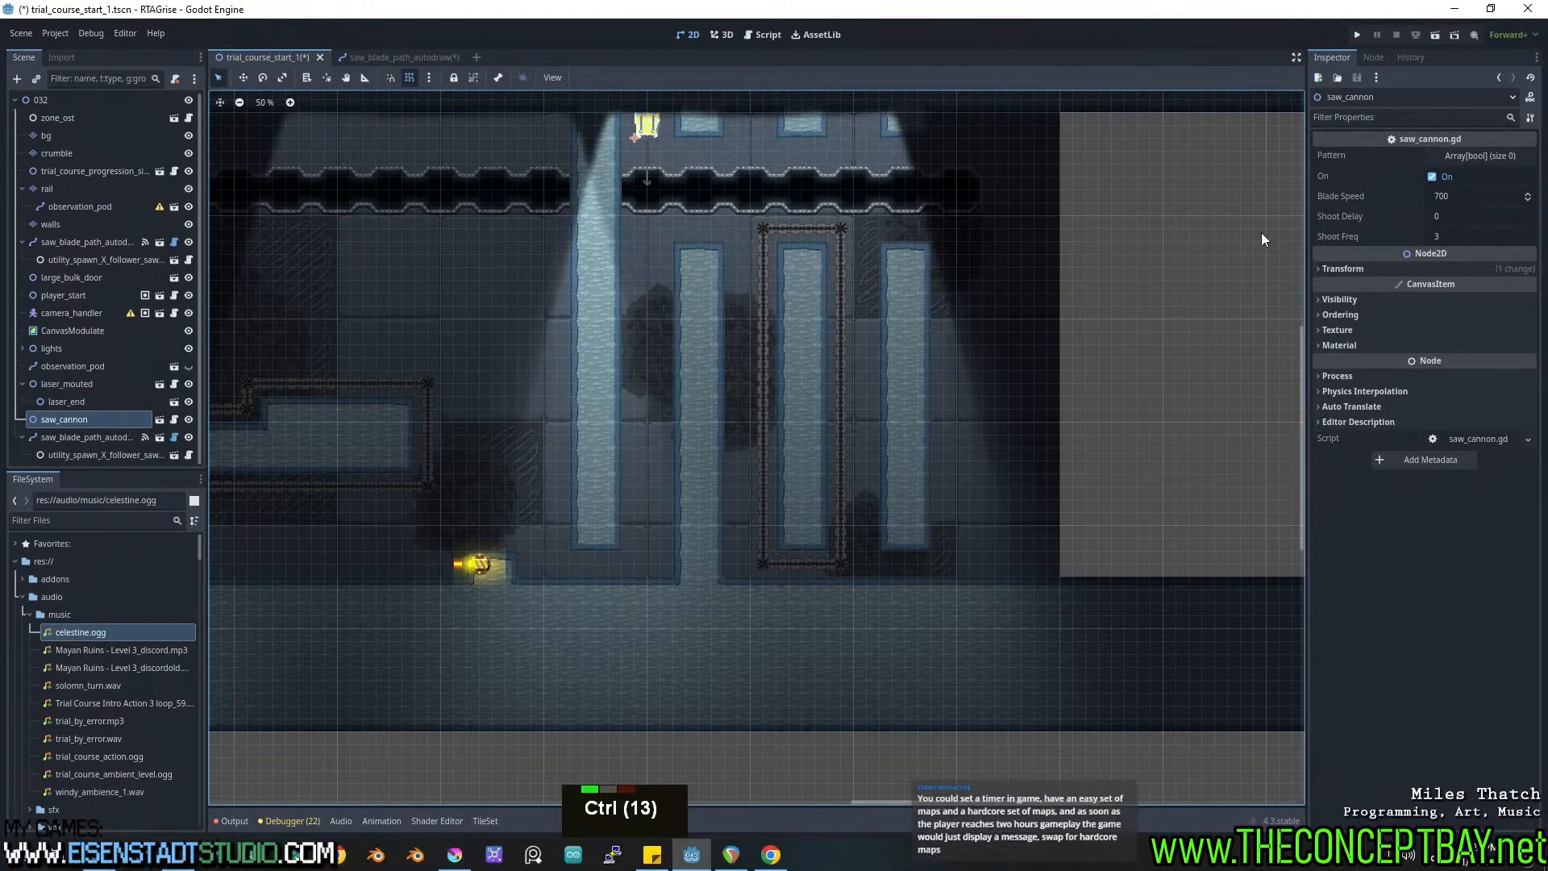
Give the saw cannon a firing pattern of size 6 with elements 0 to 3 switched on.
middle_click_drag(782, 226, 736, 244)
left_click(1474, 153)
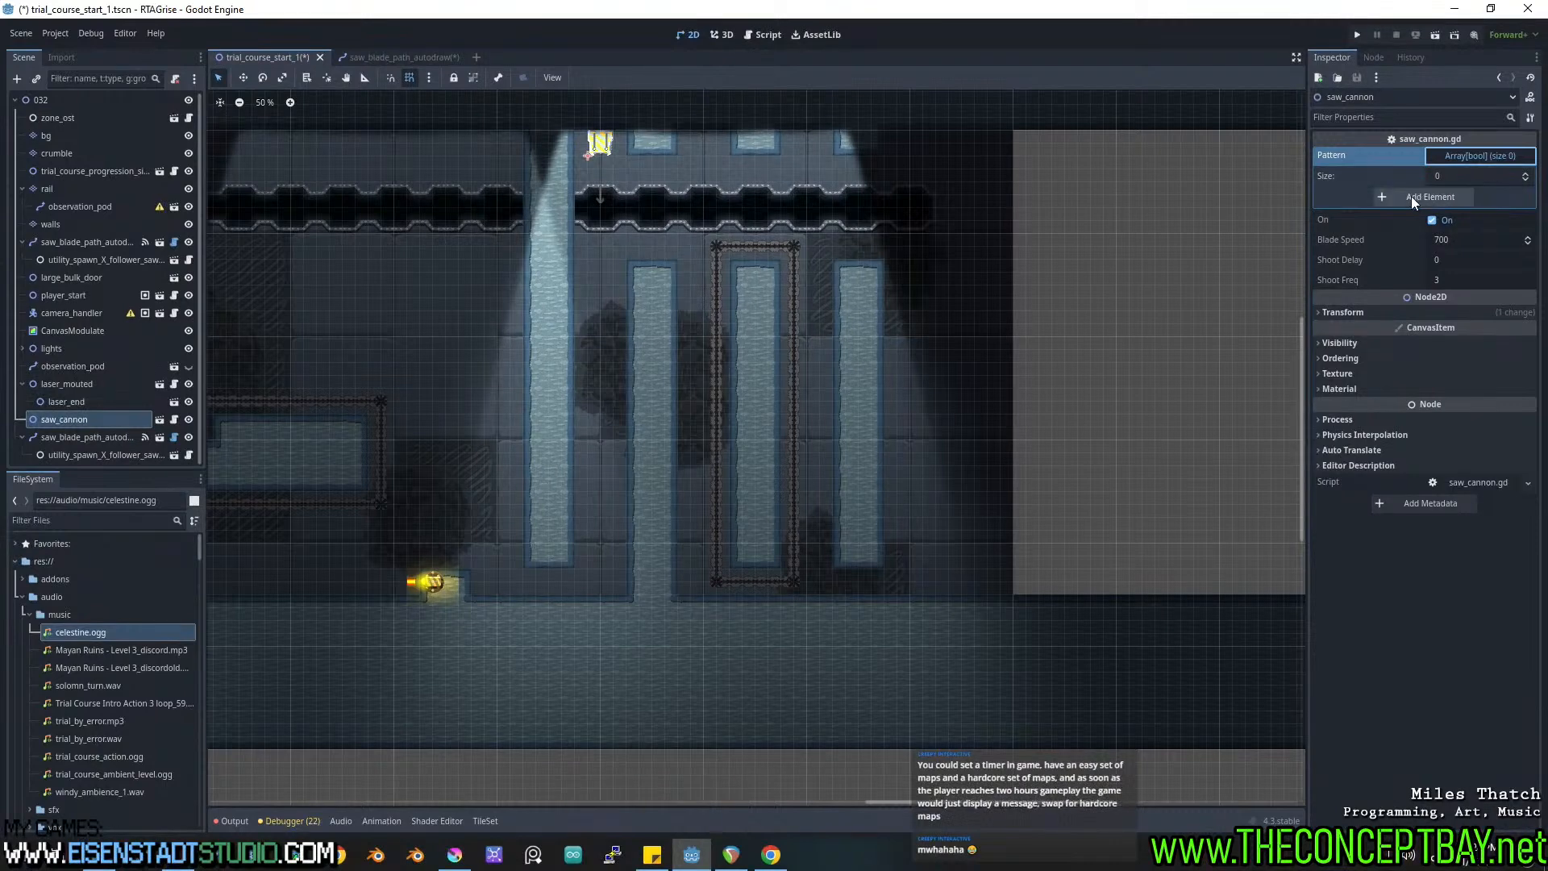
left_click(1488, 175)
type("6")
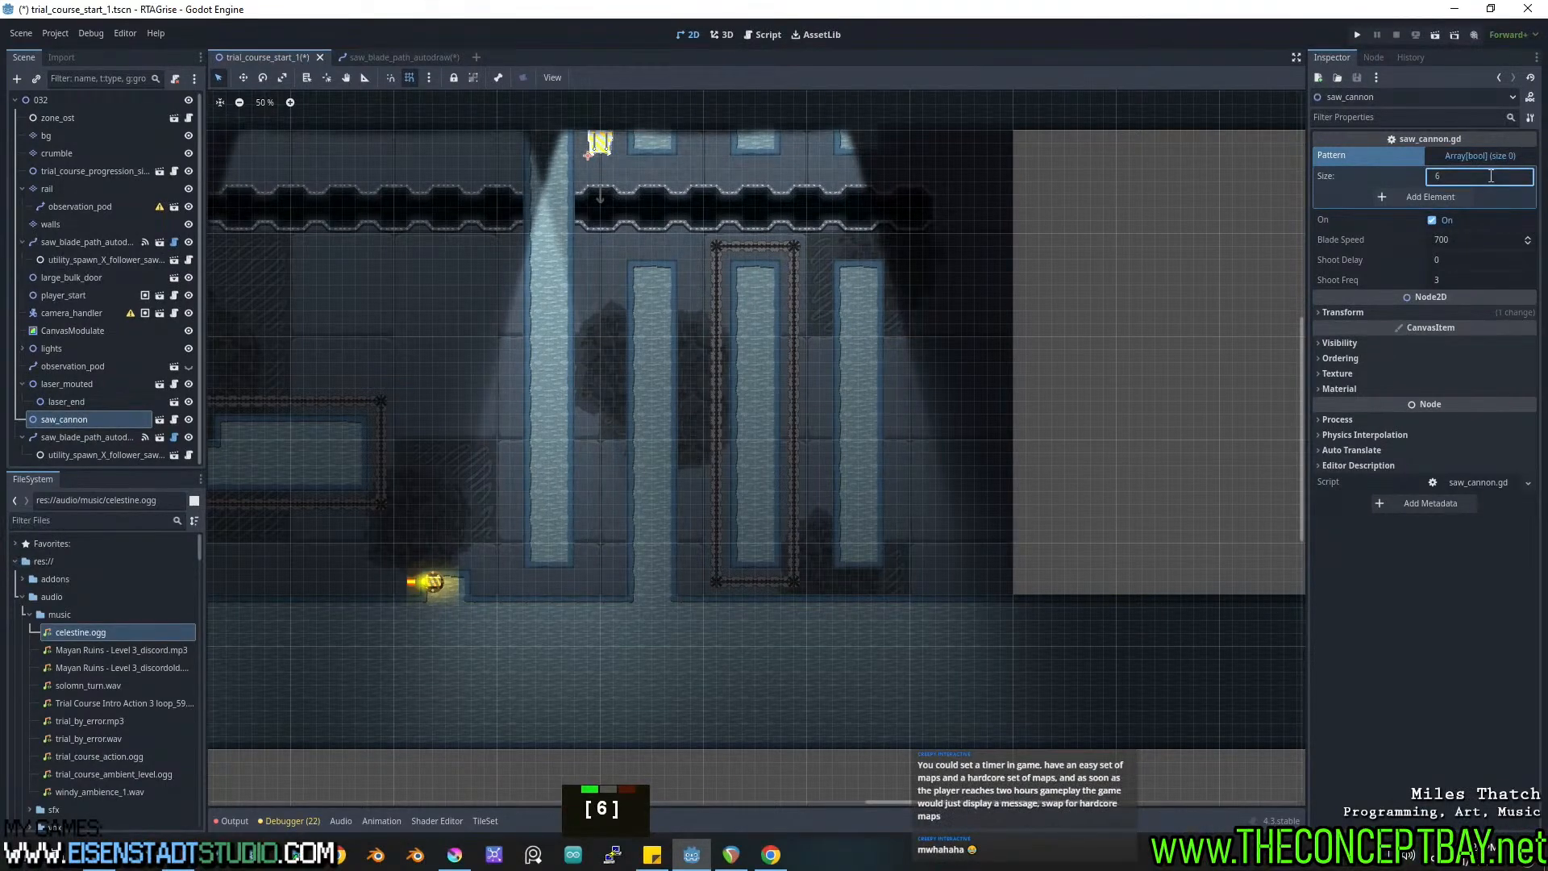
key("Return")
left_click(1433, 237)
left_click(1434, 257)
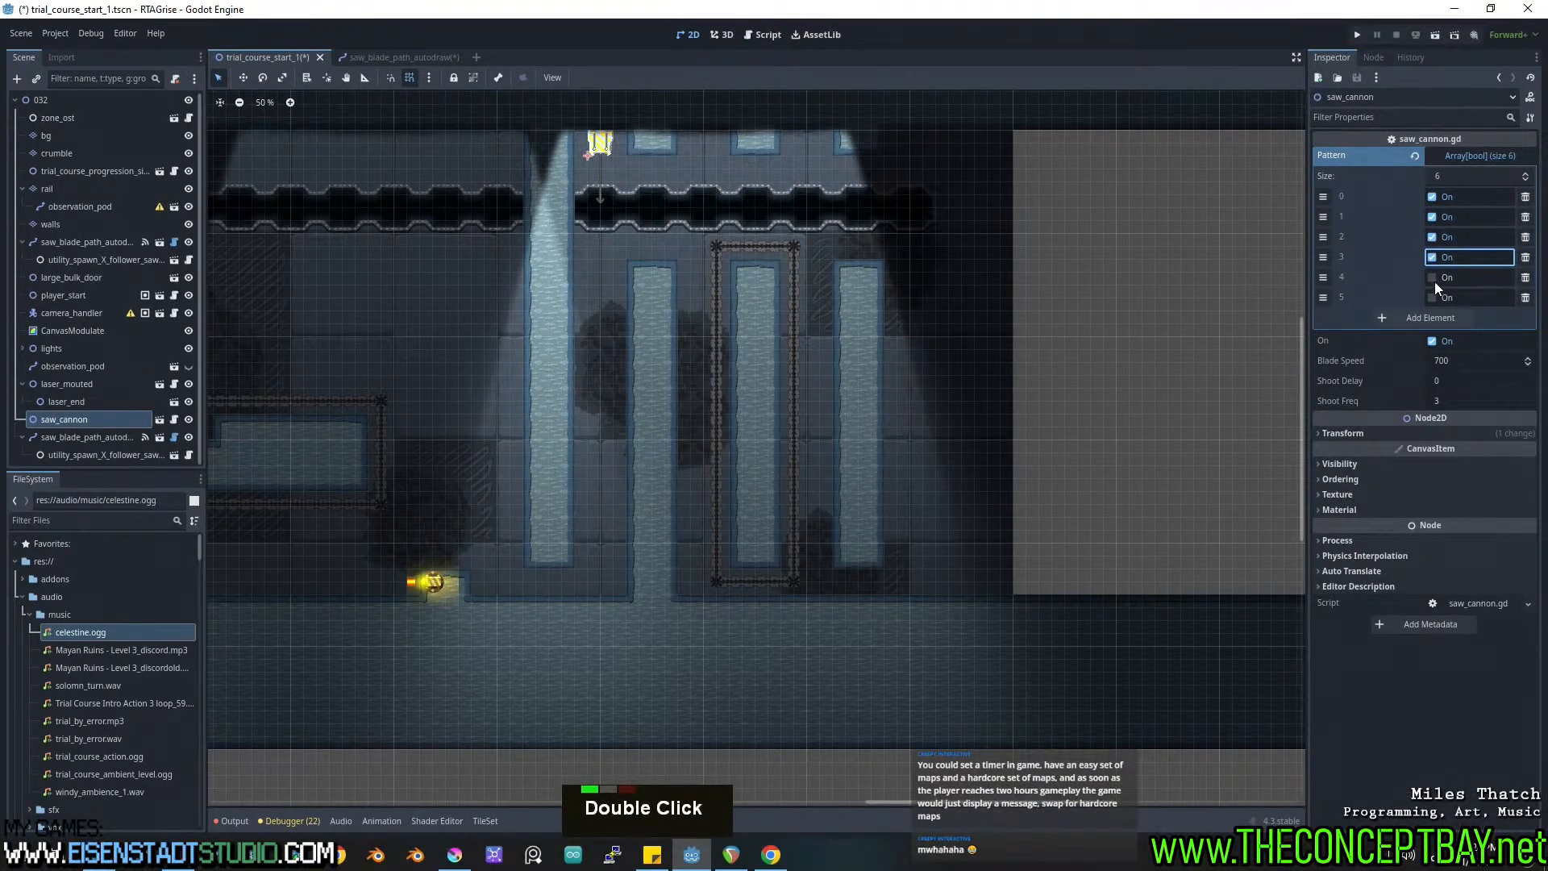
Try a shoot delay of 0.5 on the saw cannon, and reset it to the default.
left_click(1445, 380)
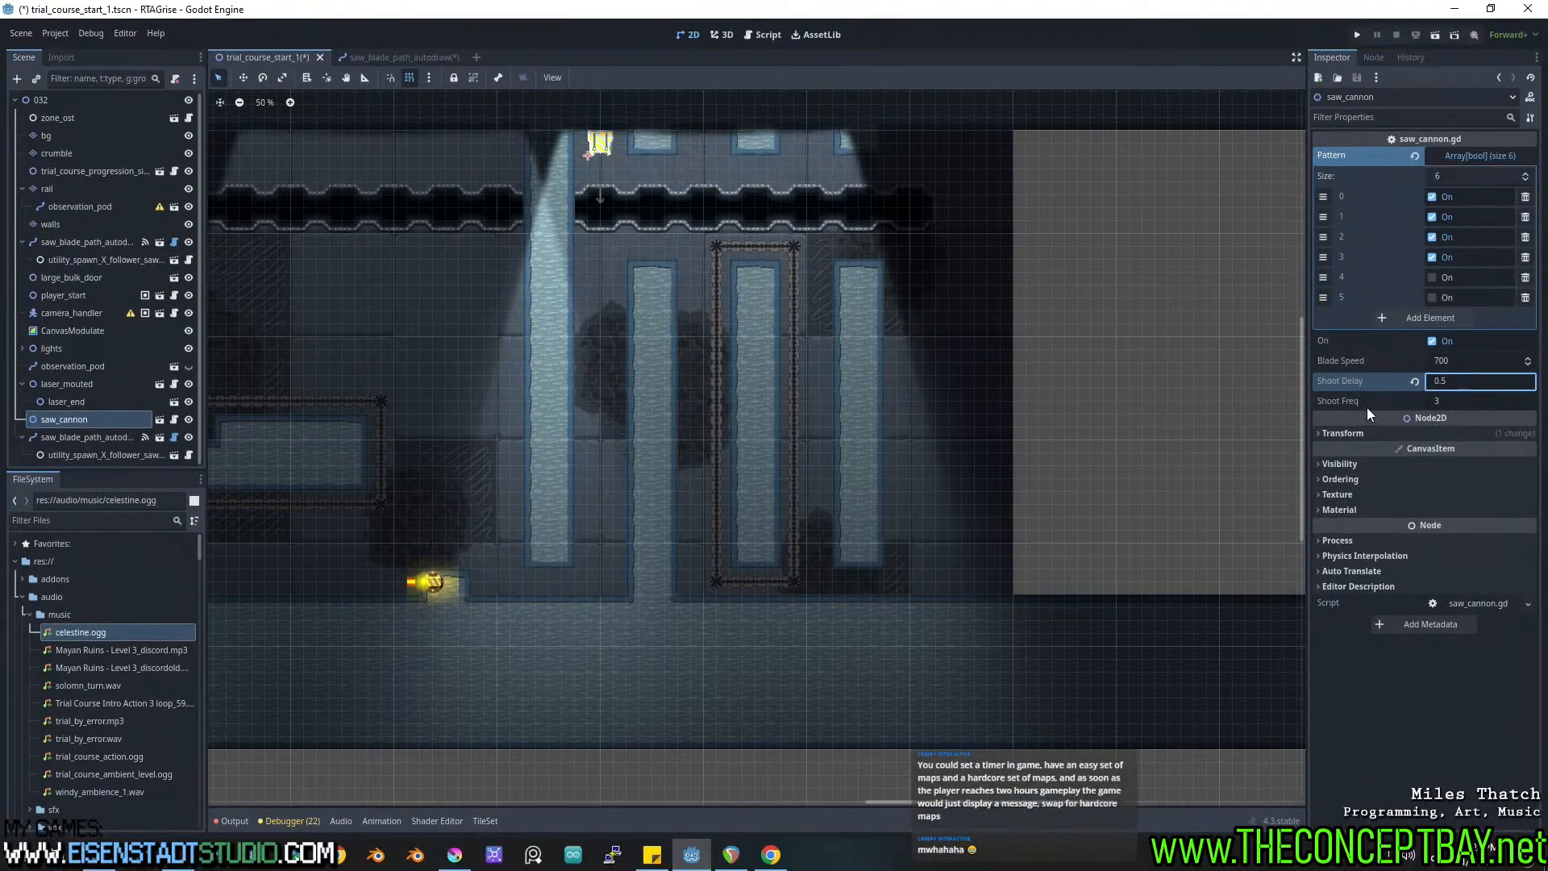
left_click(1470, 406)
double_click(1472, 401)
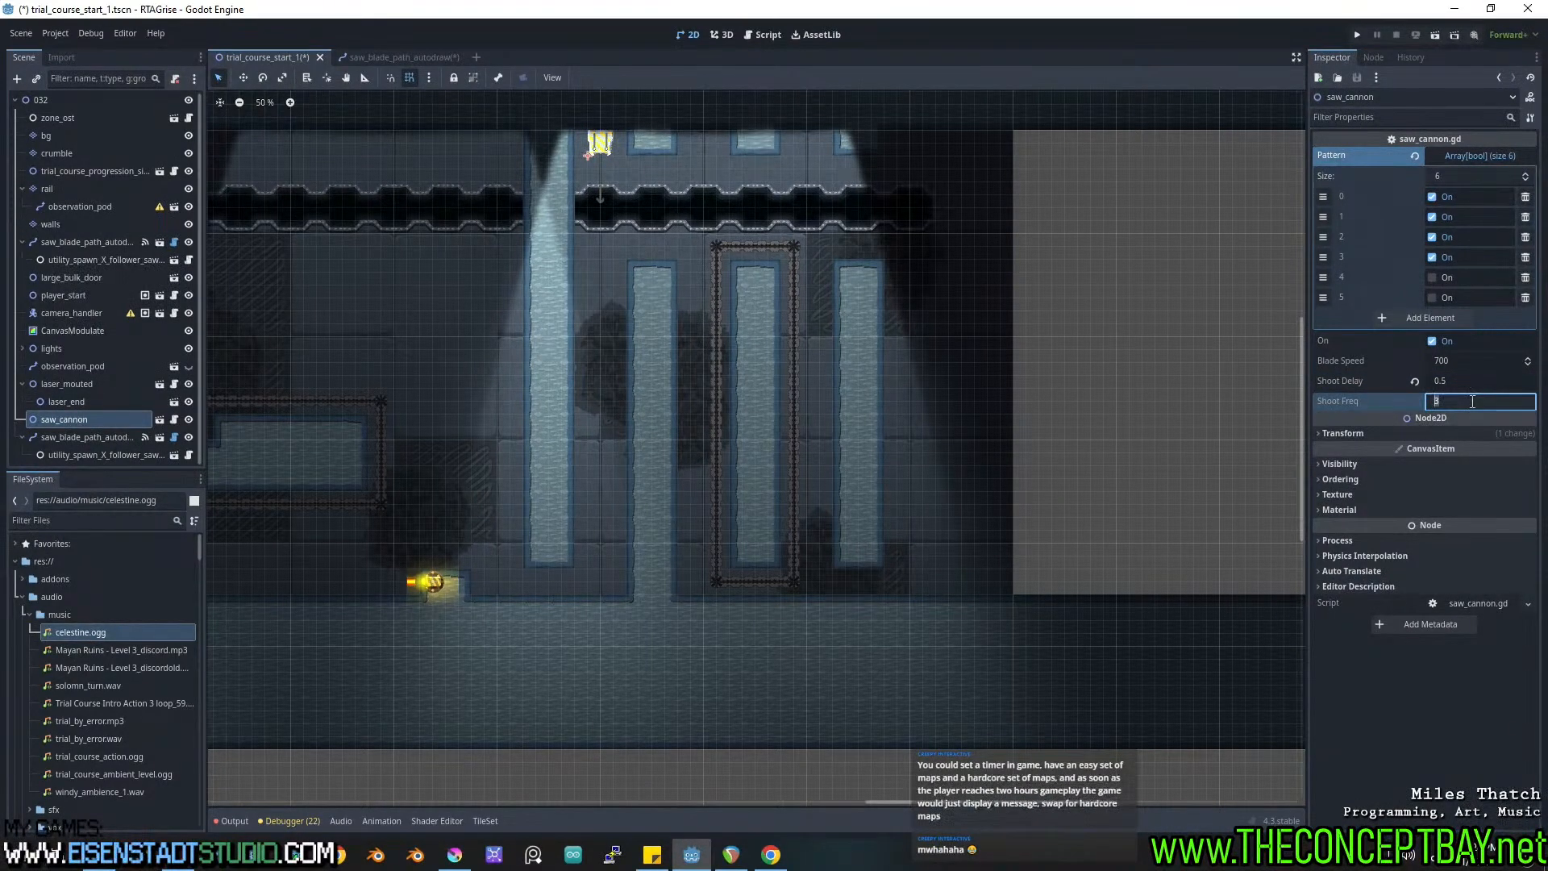
left_click(1417, 381)
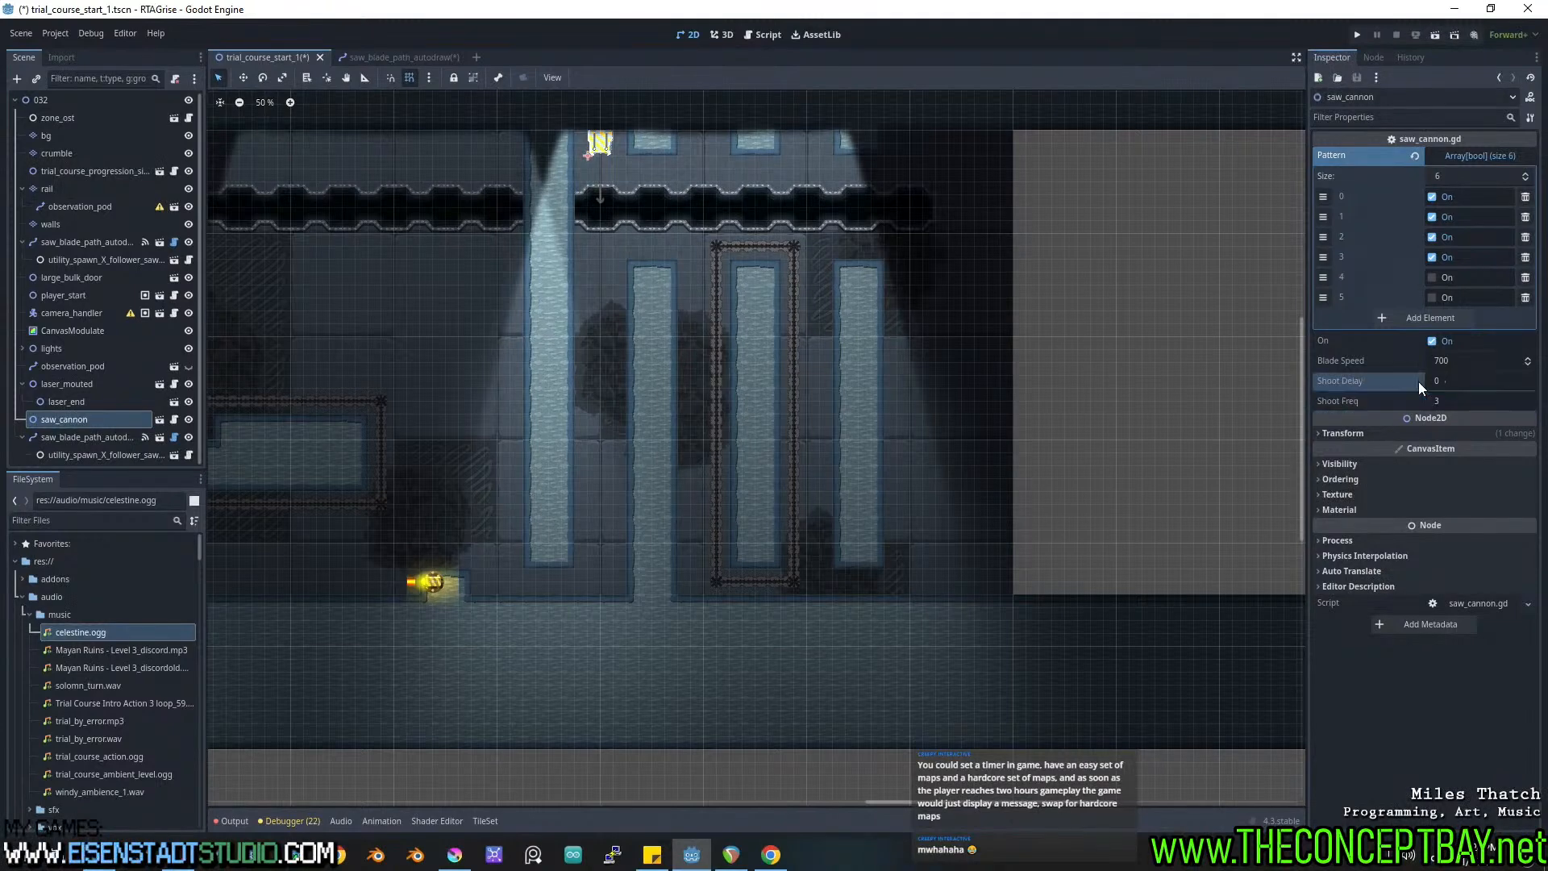
Set the saw cannon's shoot frequency to 1 and save the scene.
left_click(1472, 401)
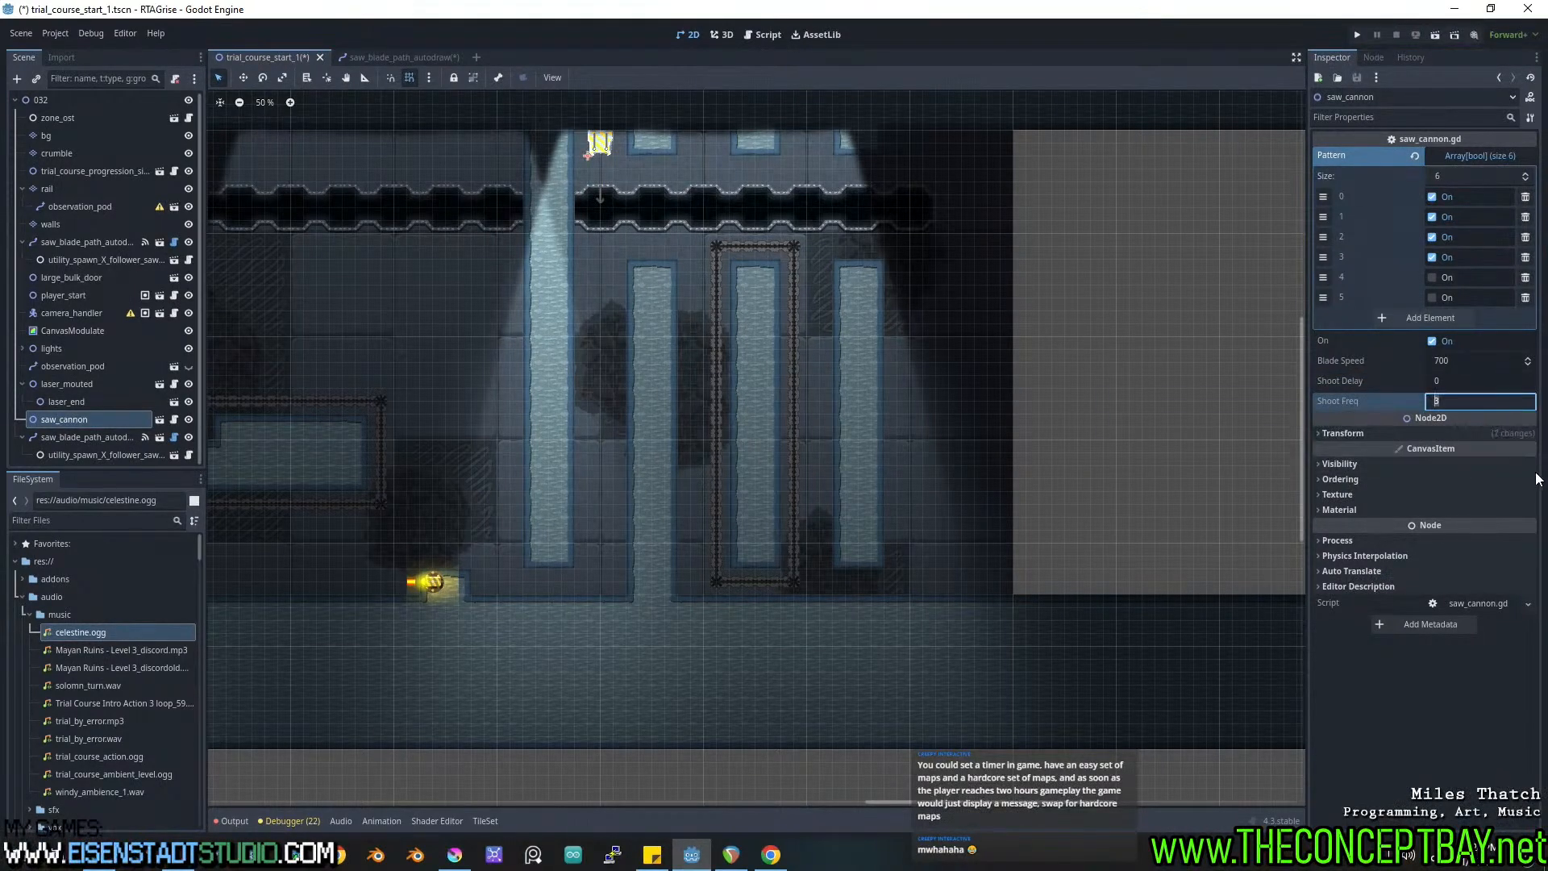
type("1")
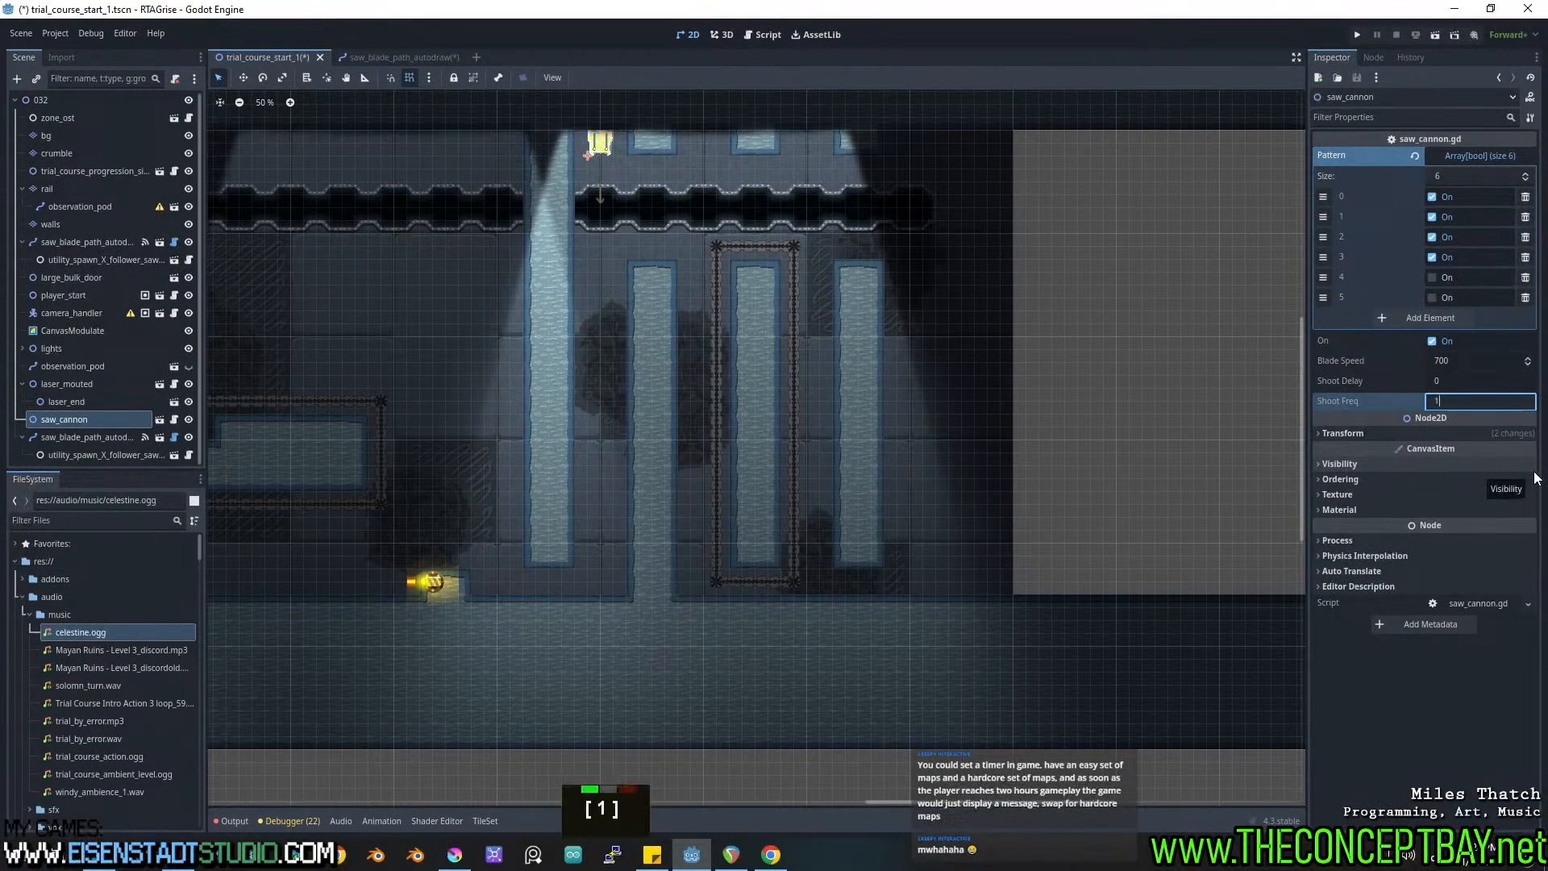
key("Return")
middle_click_drag(801, 380, 810, 384)
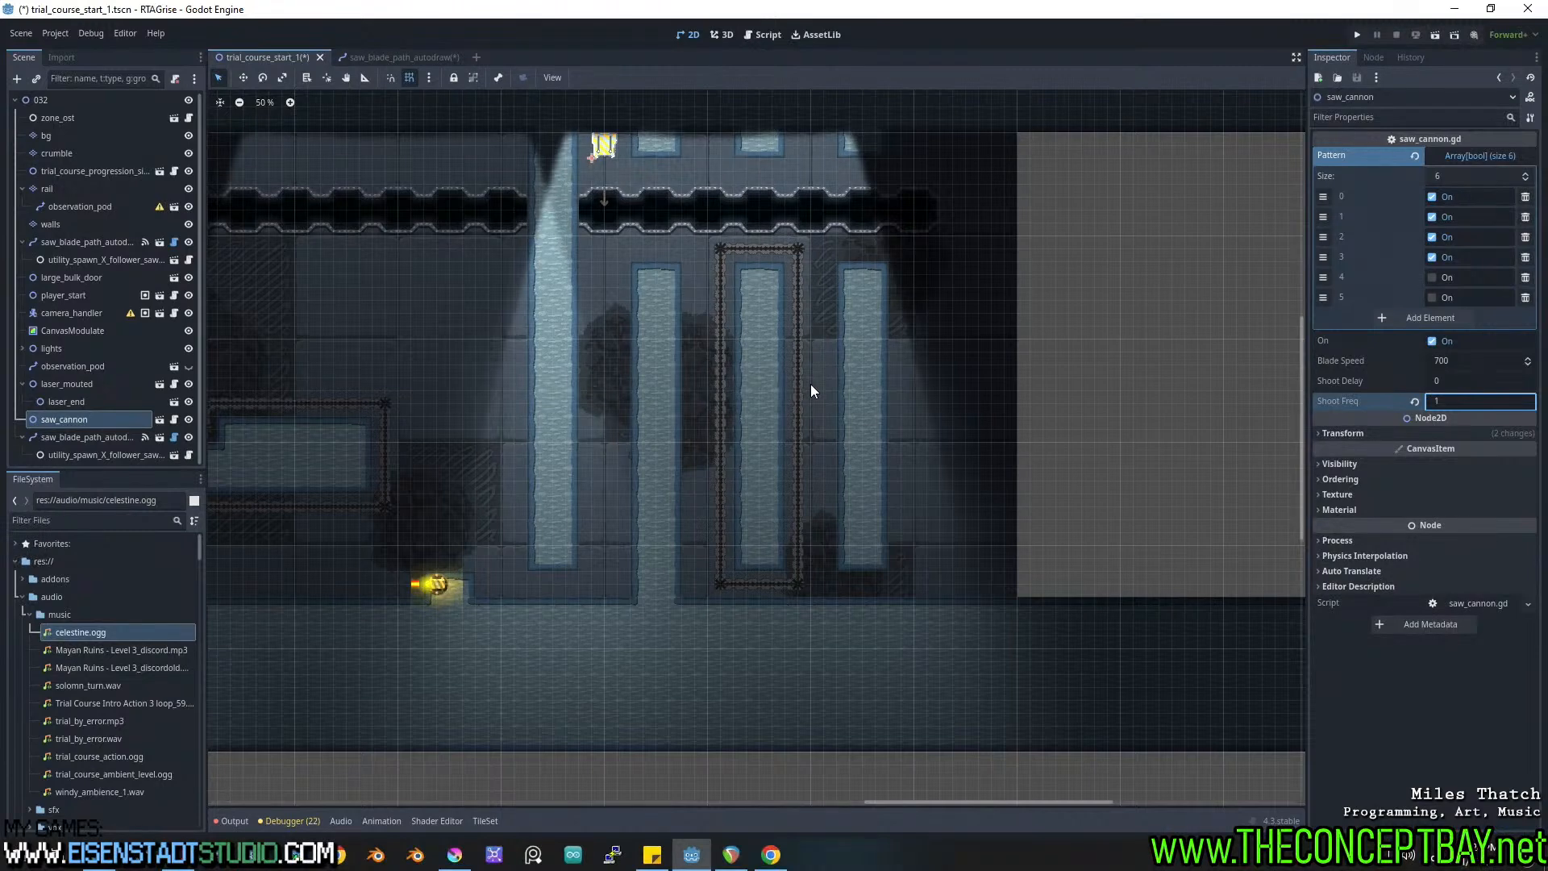
key("ctrl+s")
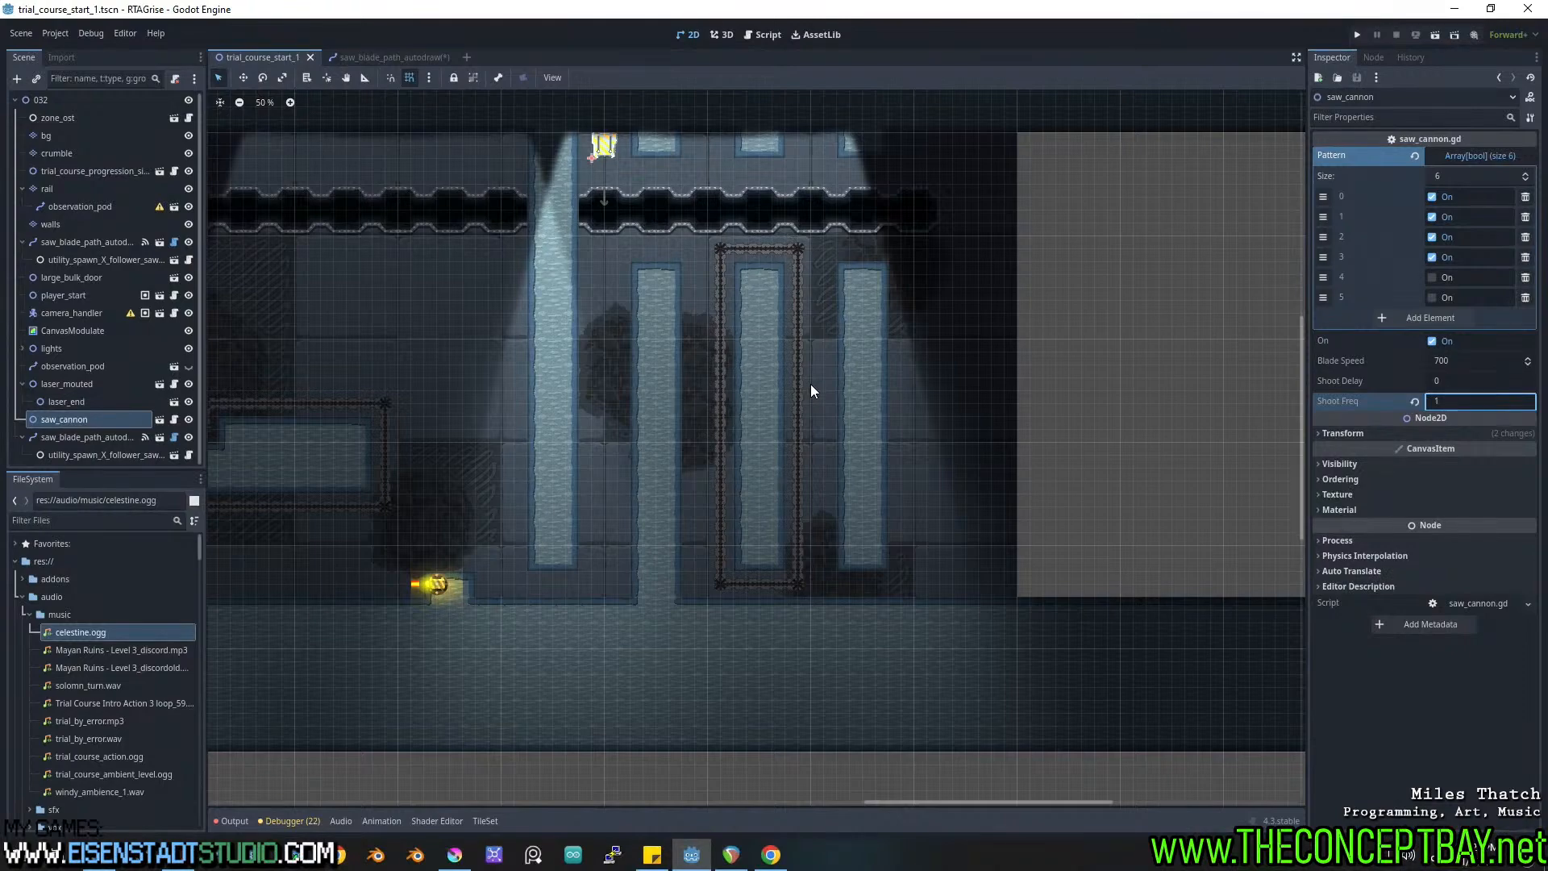
Playtest the level before and after turning on Autostart for the zone_ost music node.
key("F5")
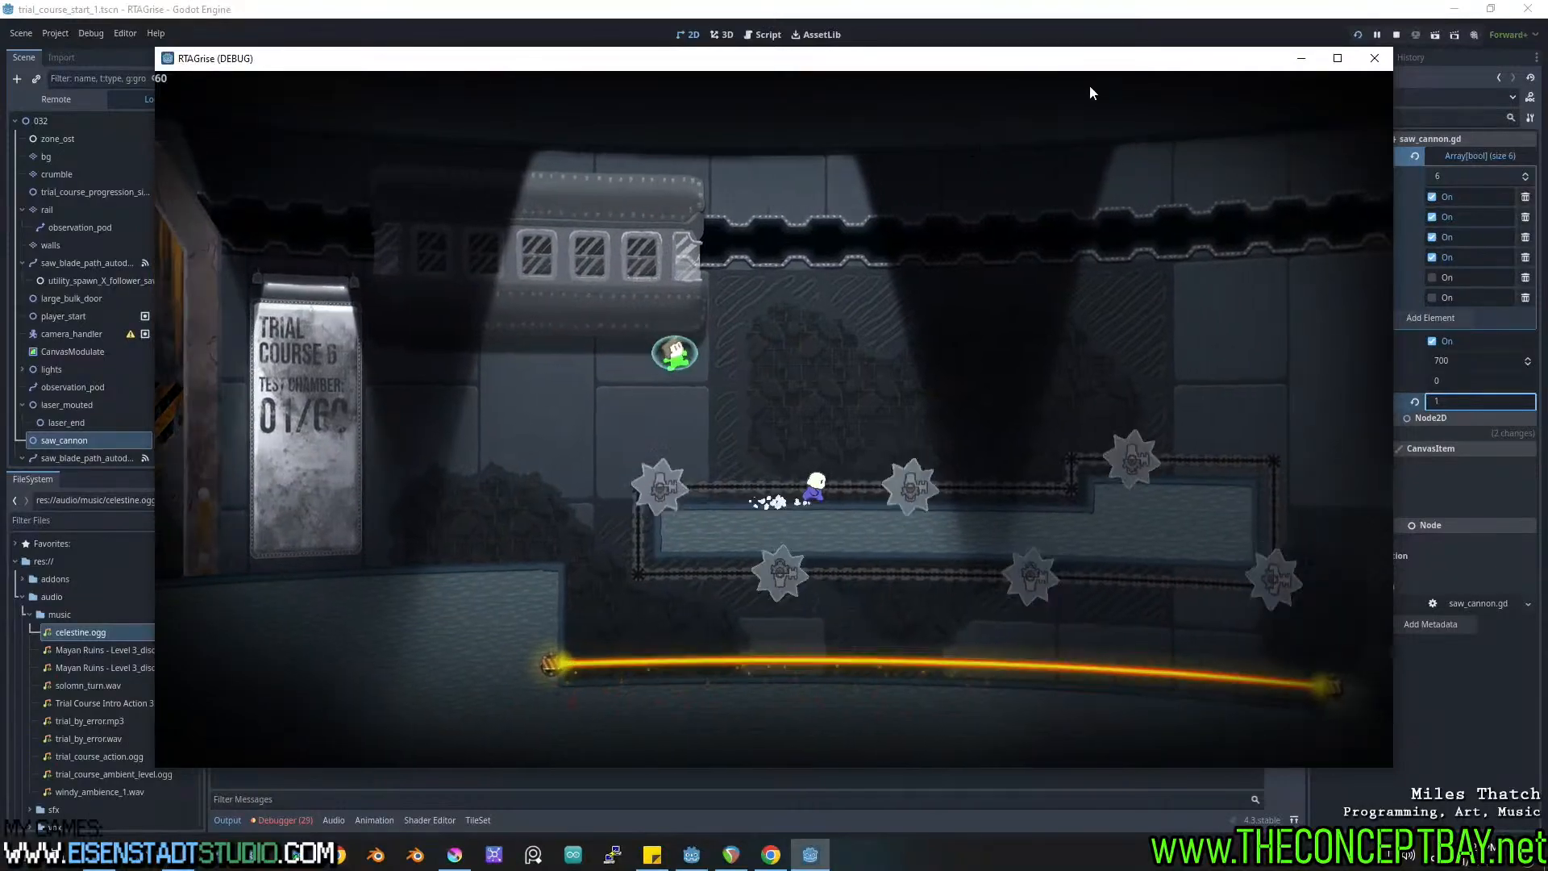
left_click(1374, 58)
left_click(69, 121)
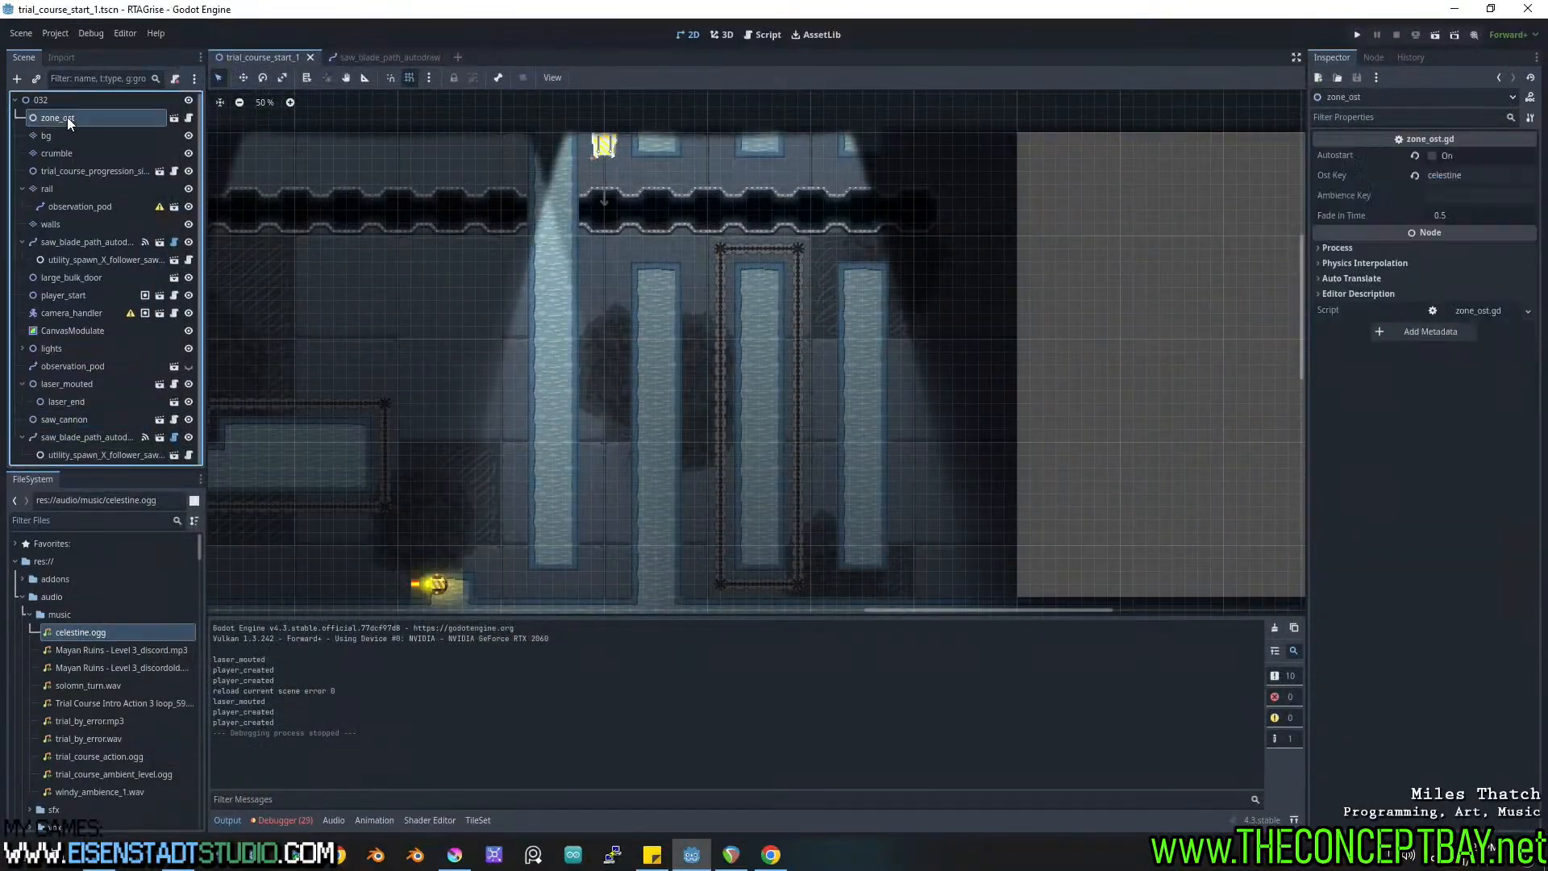
left_click(1442, 159)
left_click(1357, 35)
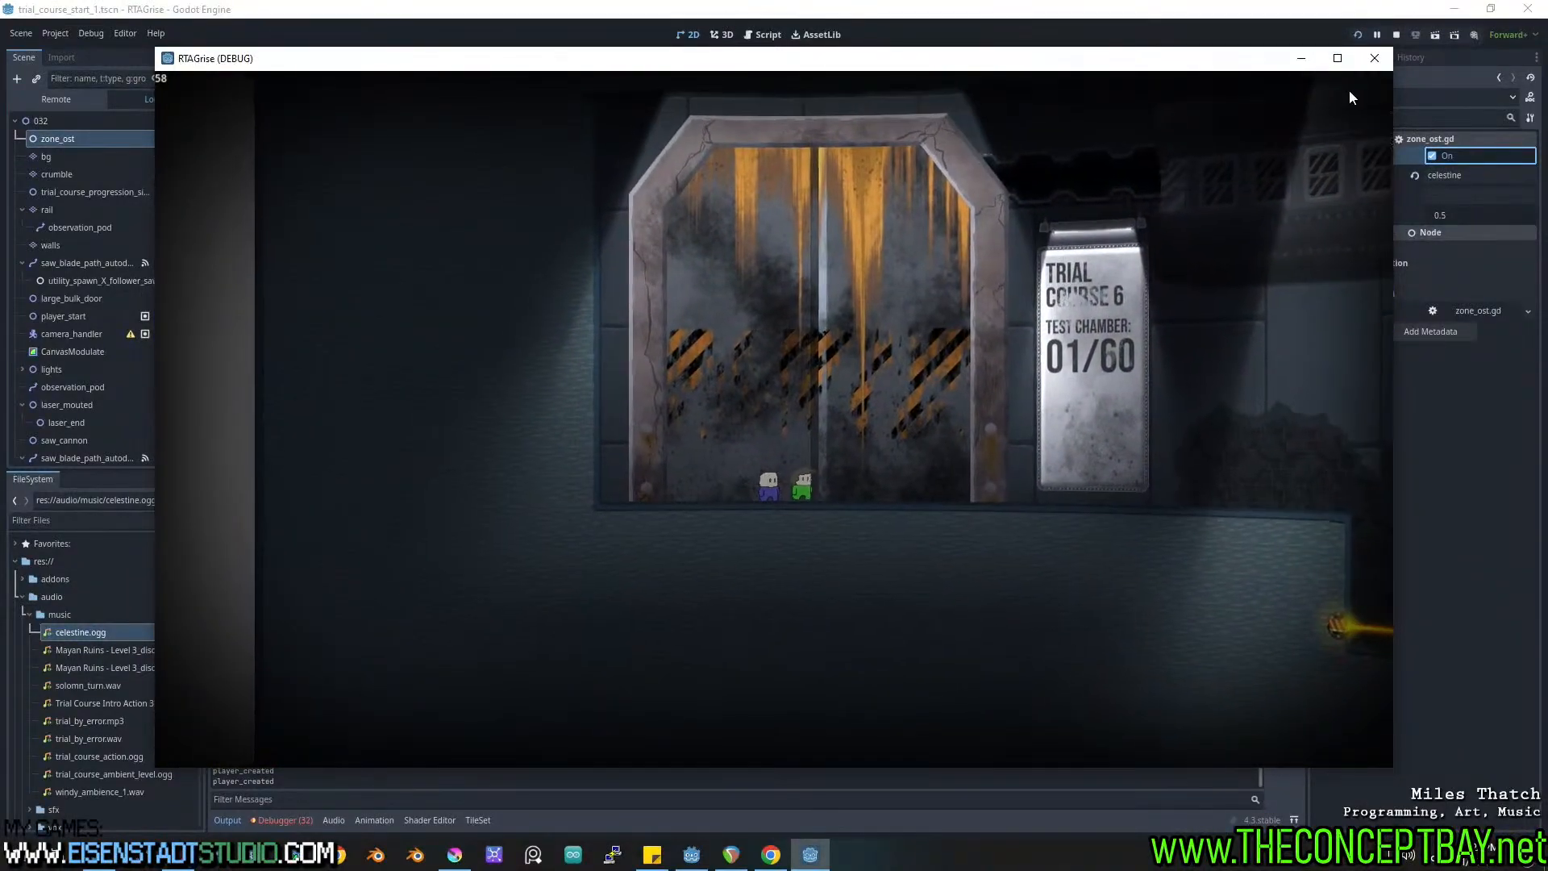
left_click(1373, 58)
Duplicate the saw cannon and place the copy at (2496, 64), beside the first pillar under the ceiling.
left_click(624, 157)
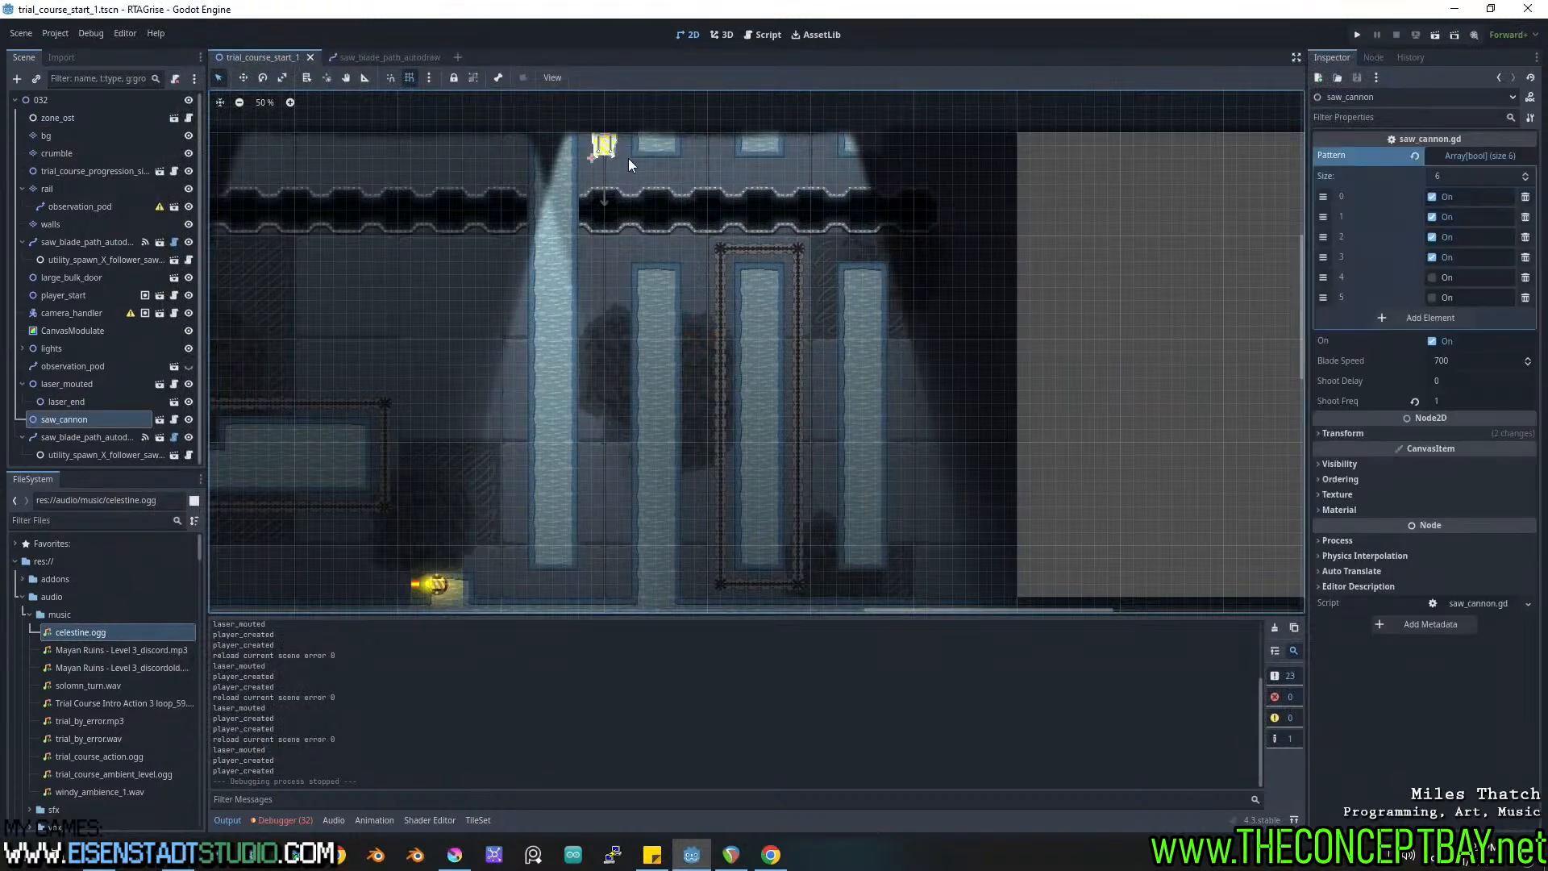
key("ctrl+d")
left_click_drag(624, 156, 612, 155)
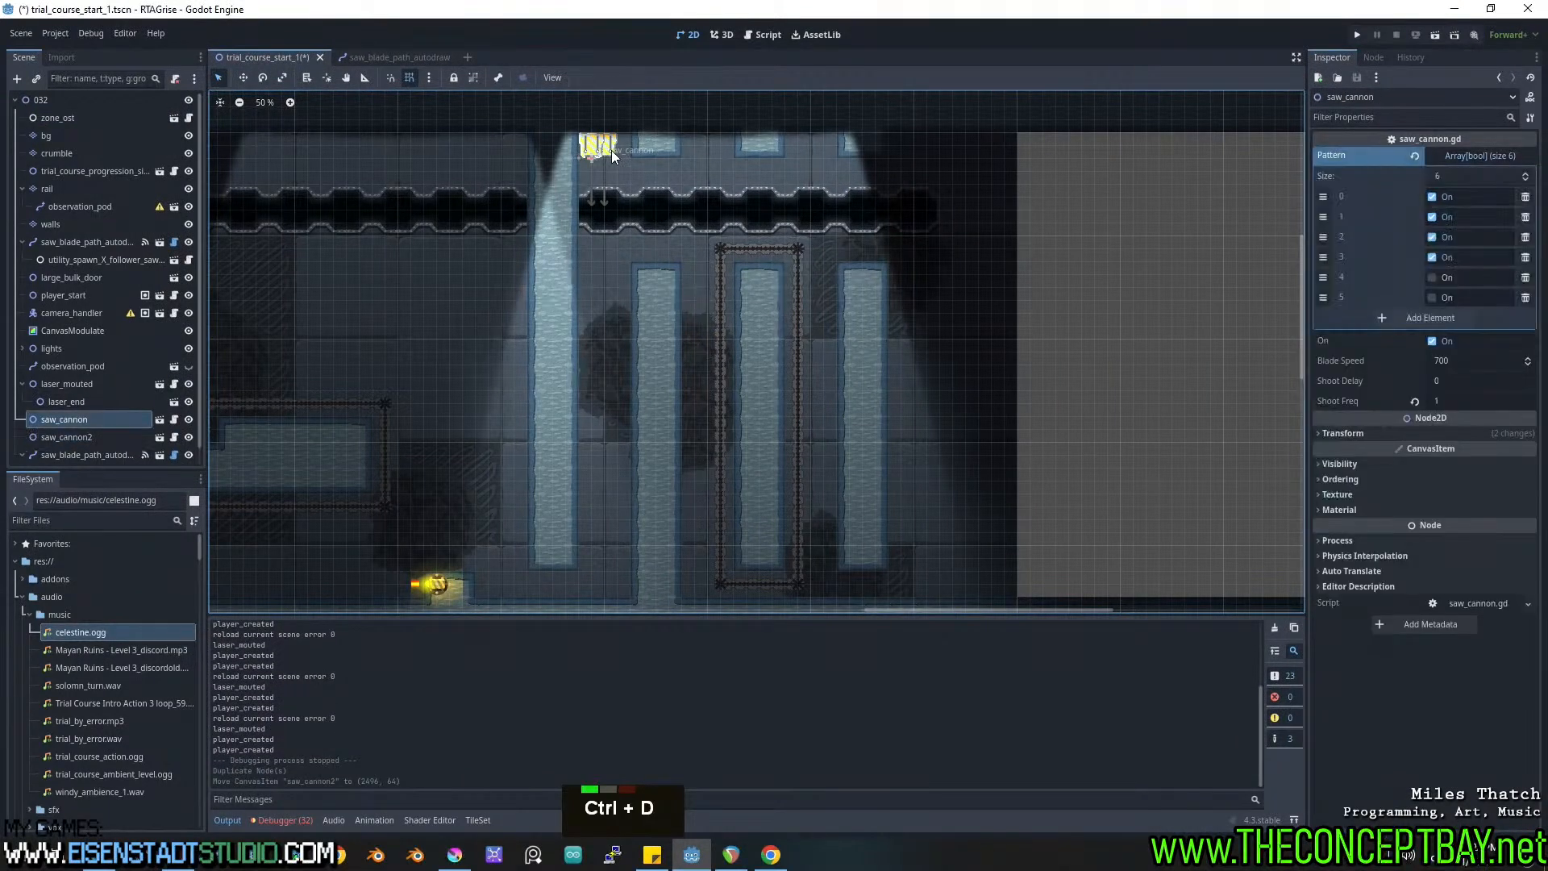
left_click(625, 148)
left_click(614, 153)
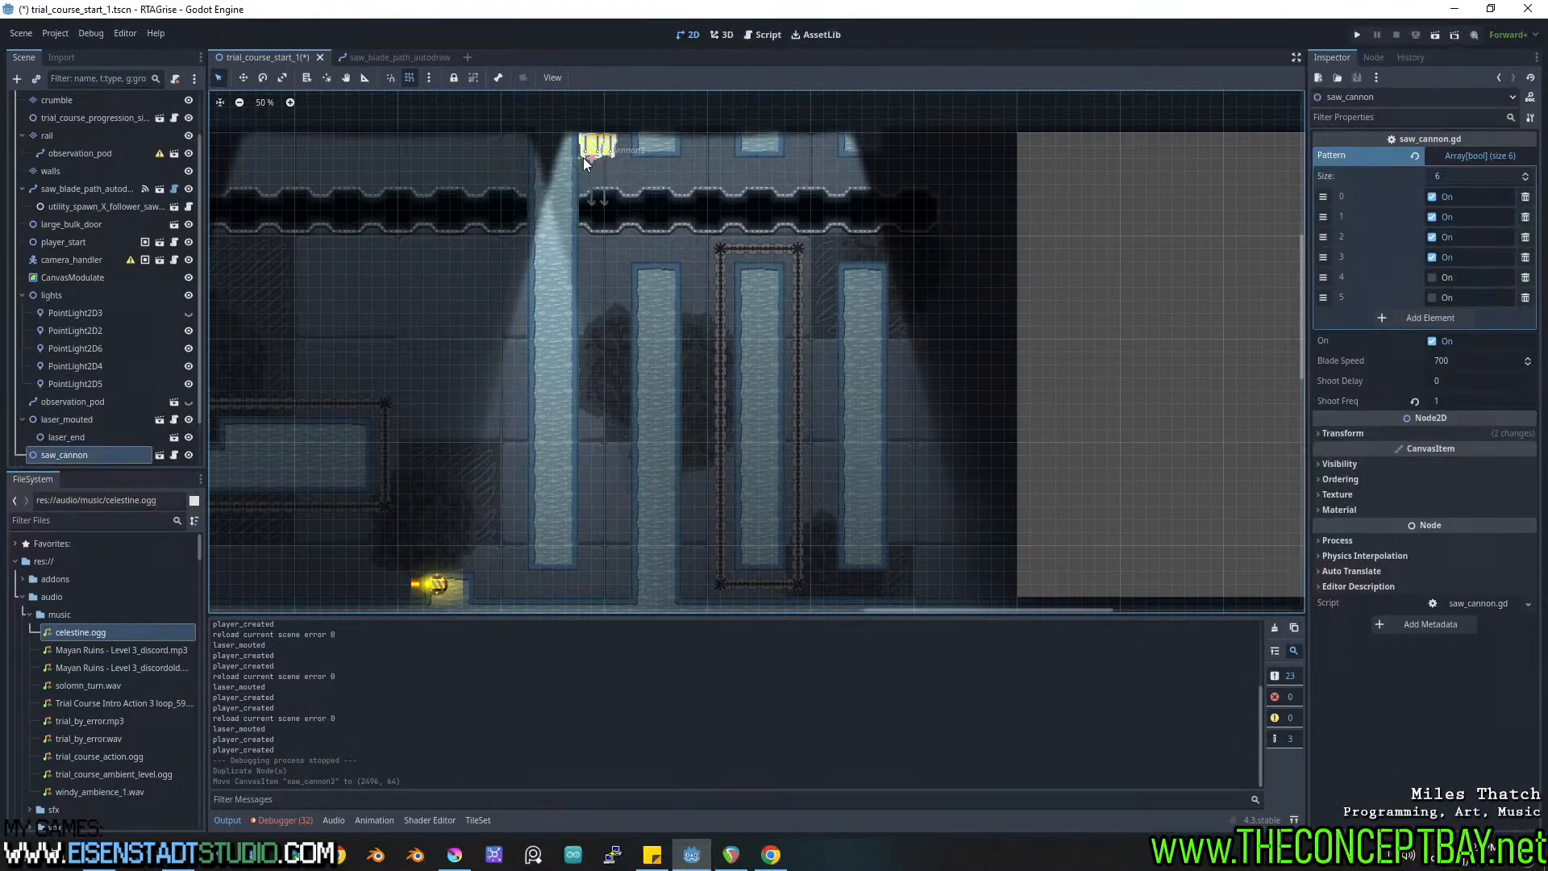
Move the original saw cannon to (2560, 64) so it sits directly beside its copy, and save the scene.
scroll(79, 442, "down", 4)
left_click(88, 421)
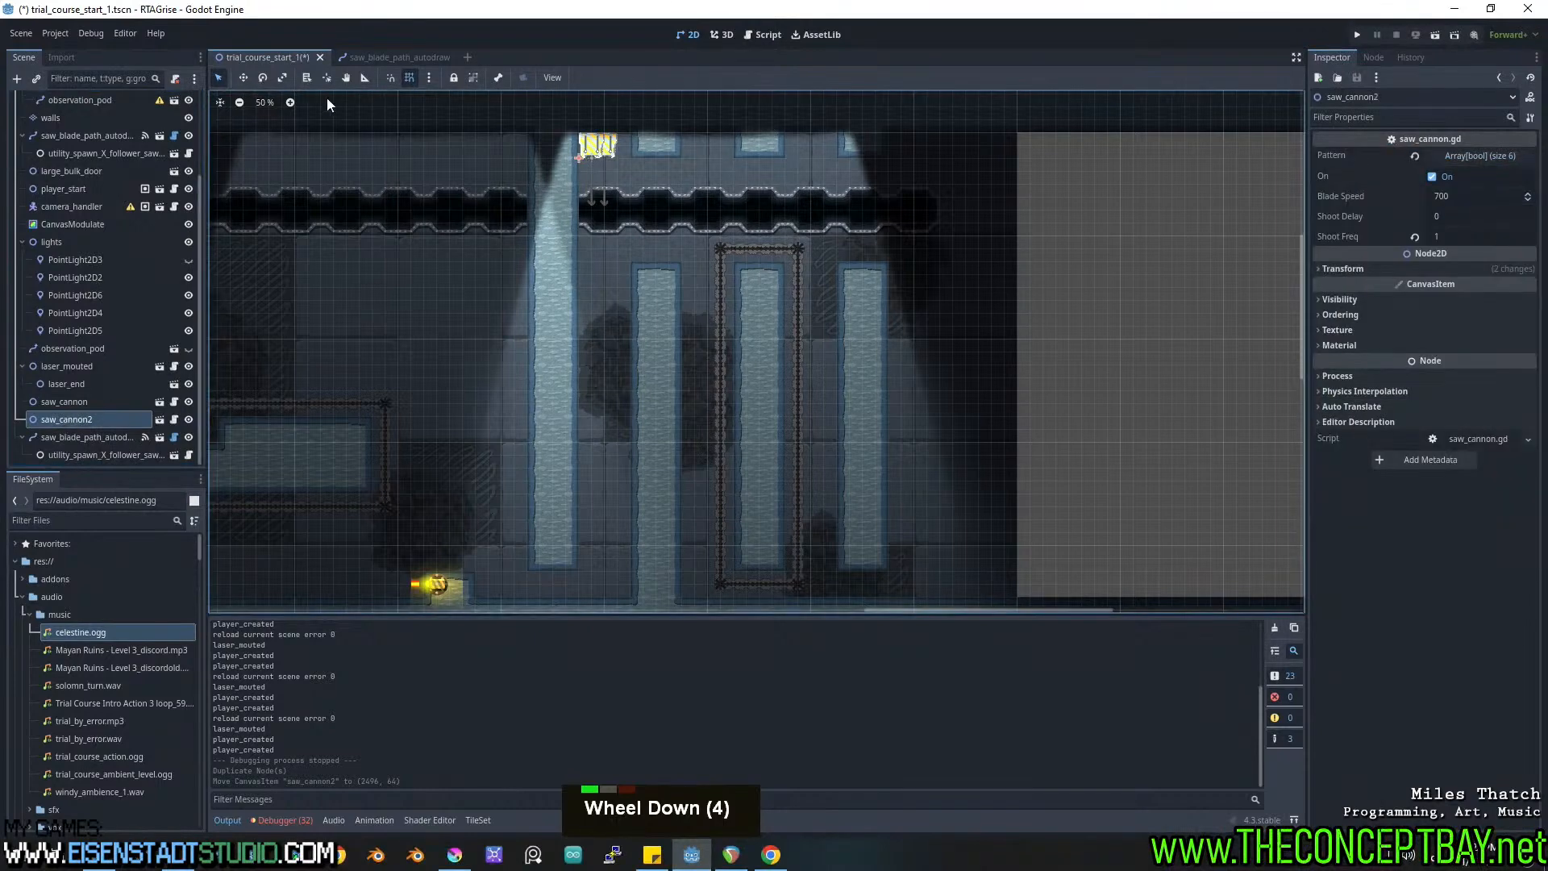
left_click(241, 77)
left_click(65, 401)
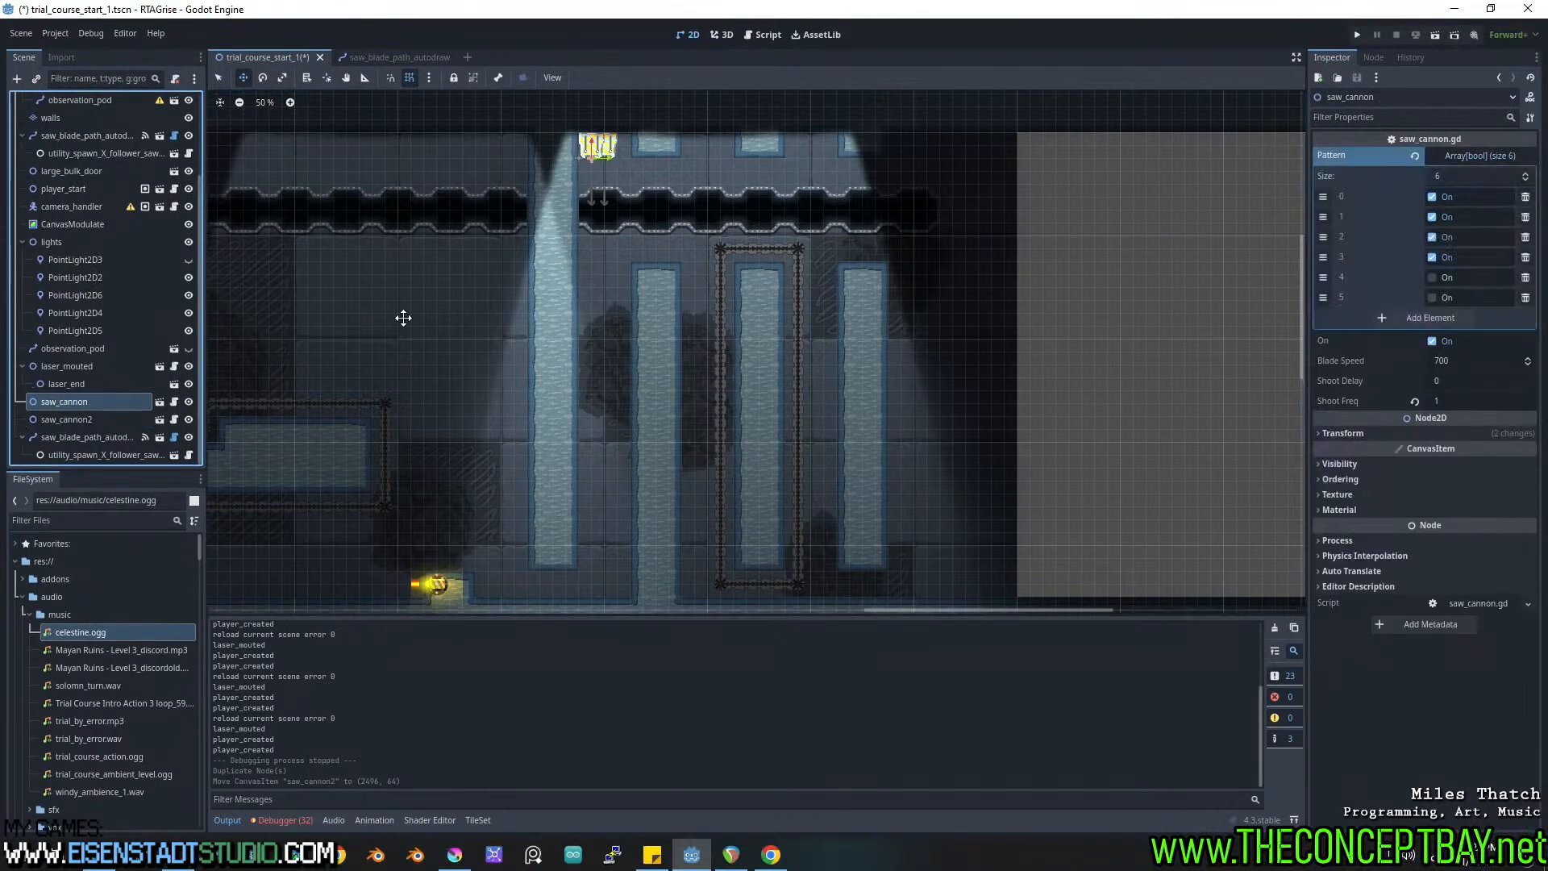
left_click_drag(756, 197, 755, 196)
key("ctrl+s")
Widen the saw blade path around the third pillar by moving its corner points outward on both sides, and regenerate the path.
middle_click_drag(715, 249, 763, 236)
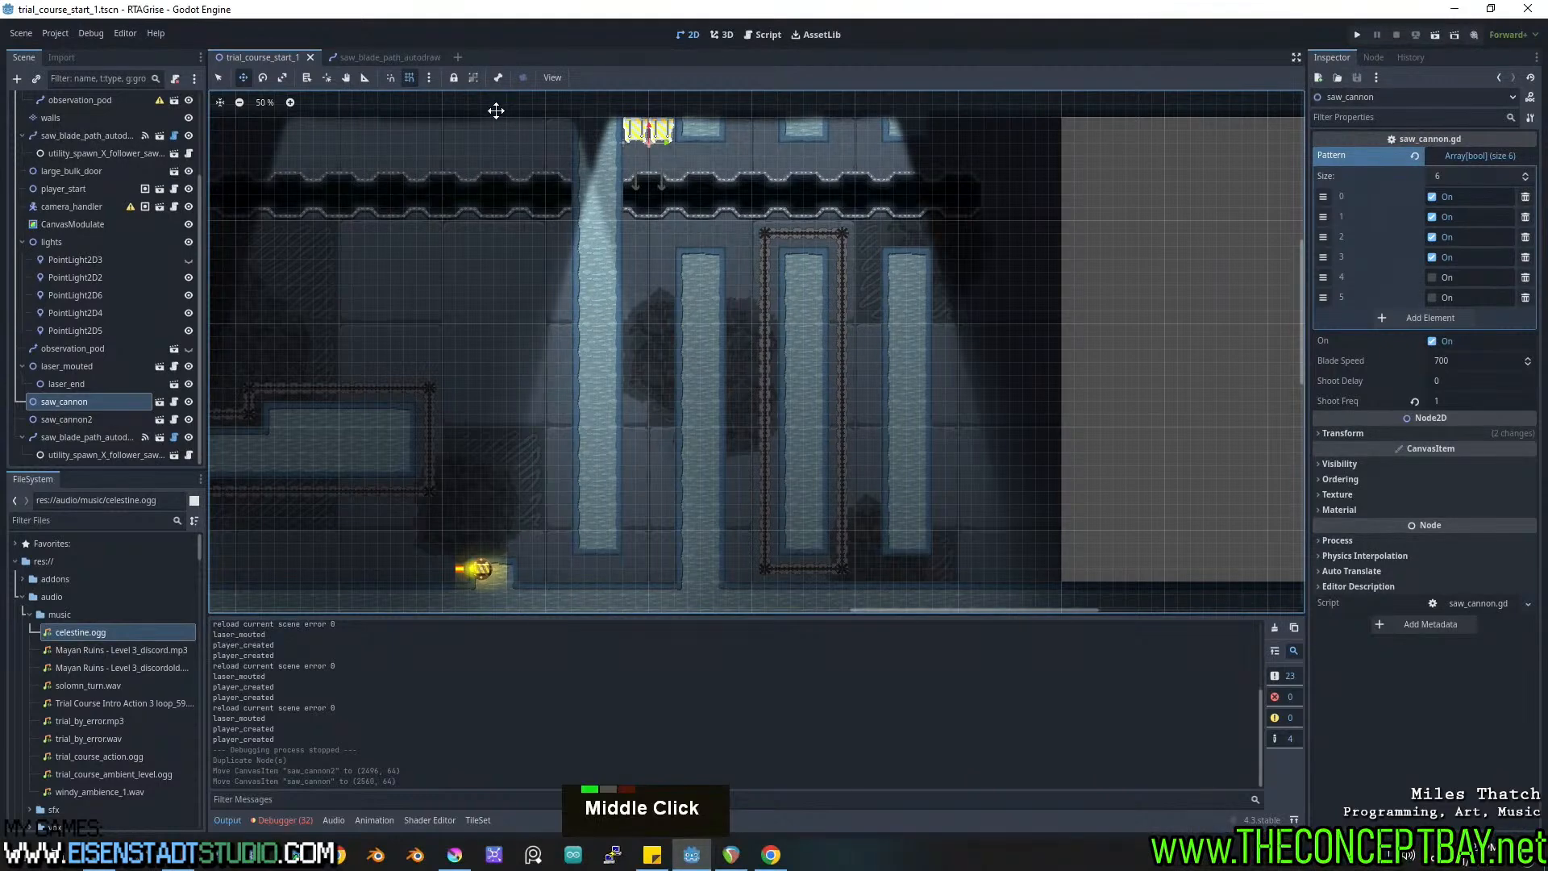
left_click(763, 240)
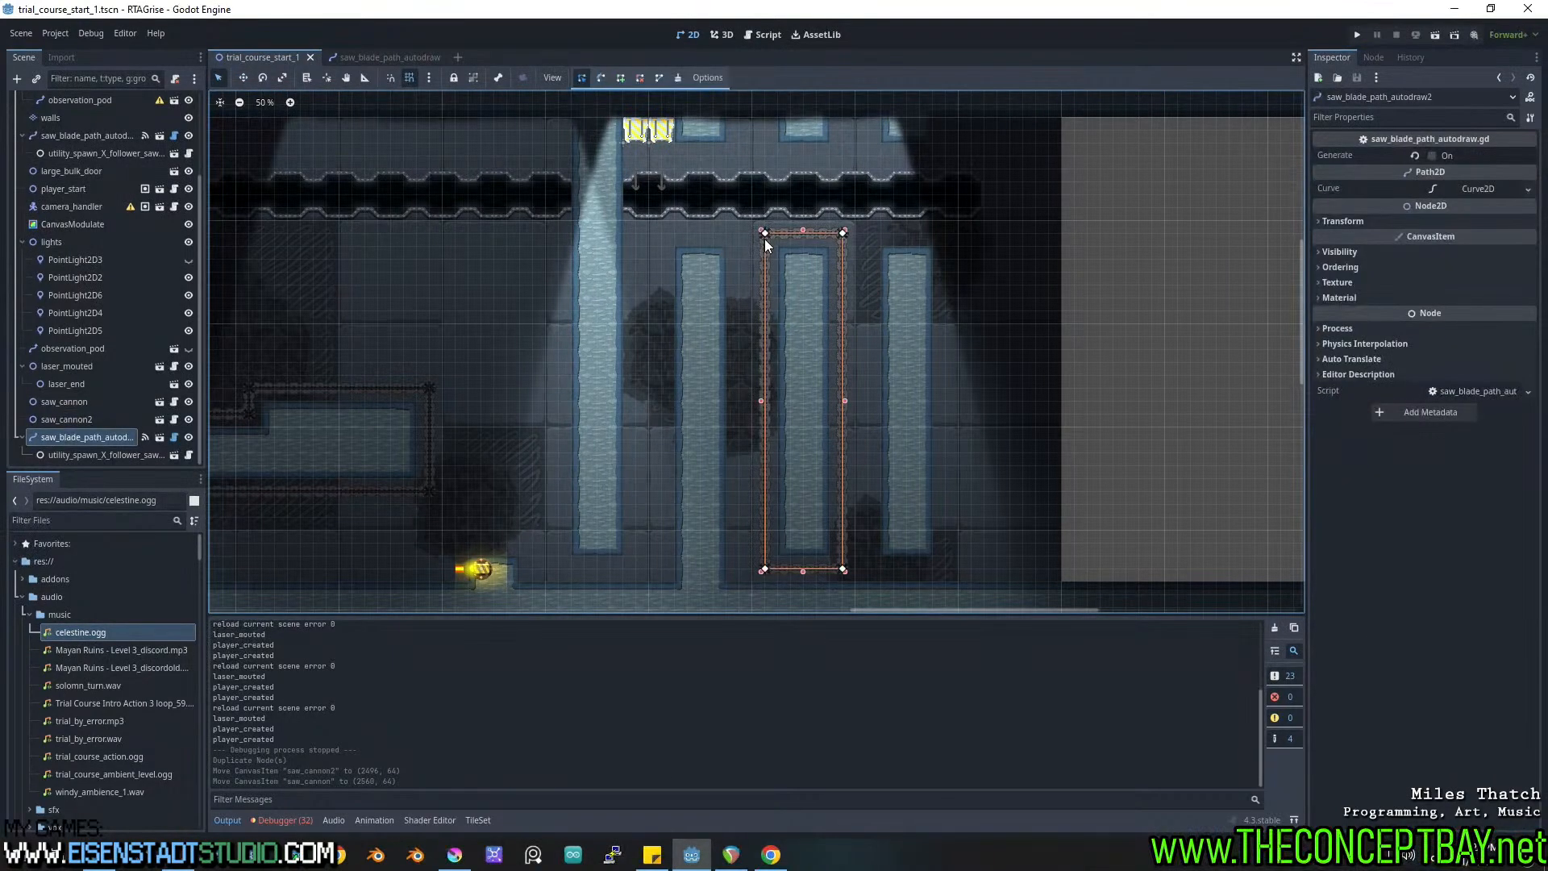
left_click_drag(758, 233, 750, 234)
left_click_drag(766, 570, 750, 570)
left_click_drag(843, 233, 856, 234)
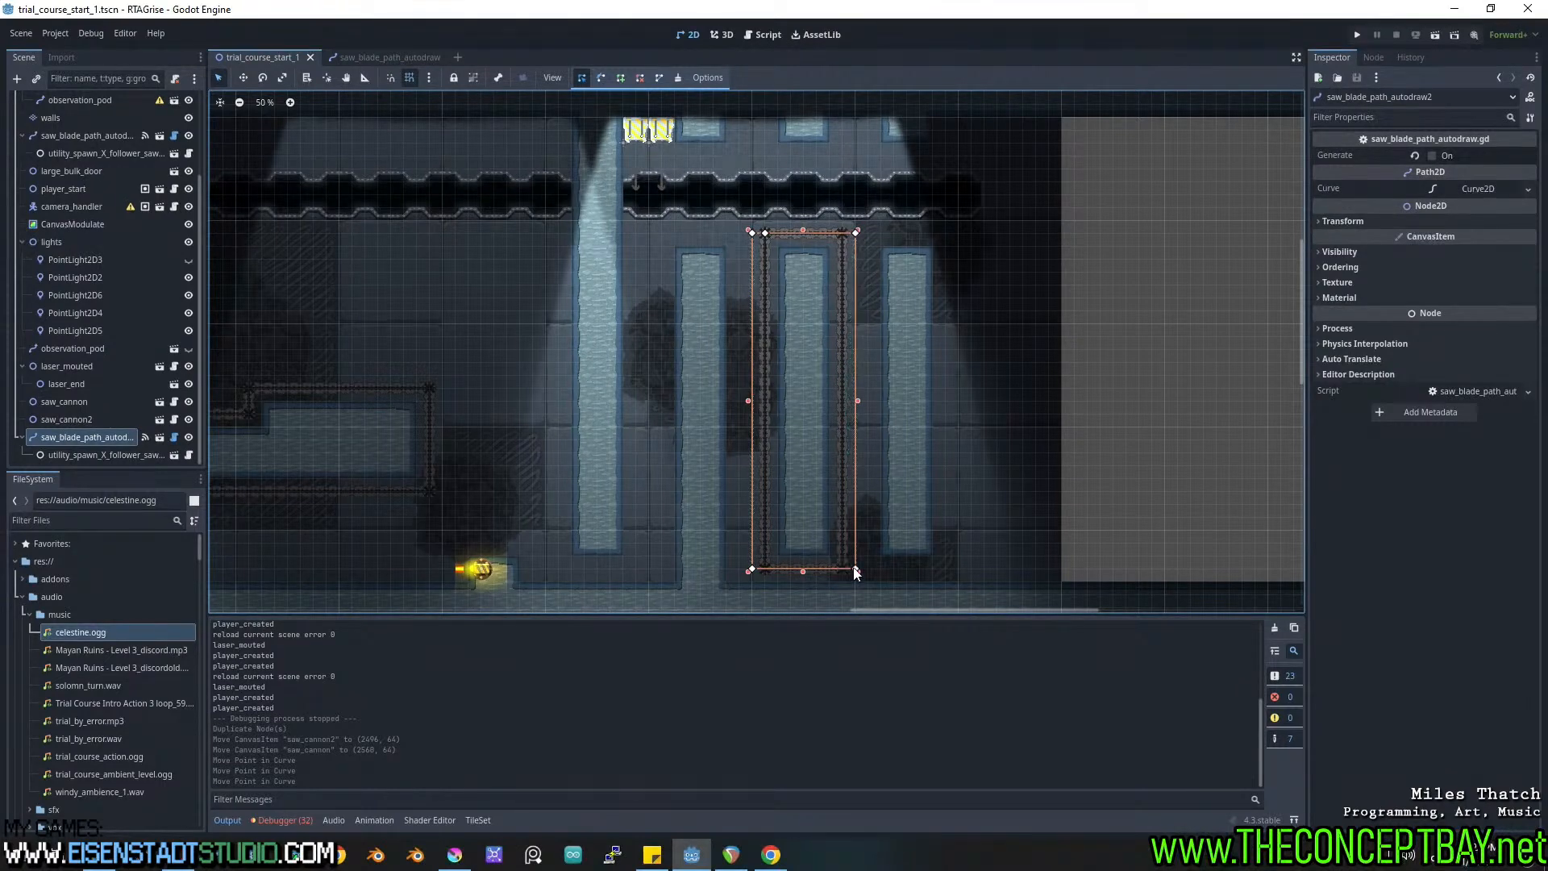
left_click_drag(856, 573, 856, 570)
left_click(1443, 165)
Playtest the course up to the paired saw cannons and the widened saw blade path, and close the game.
middle_click_drag(865, 388, 879, 379)
key("F5")
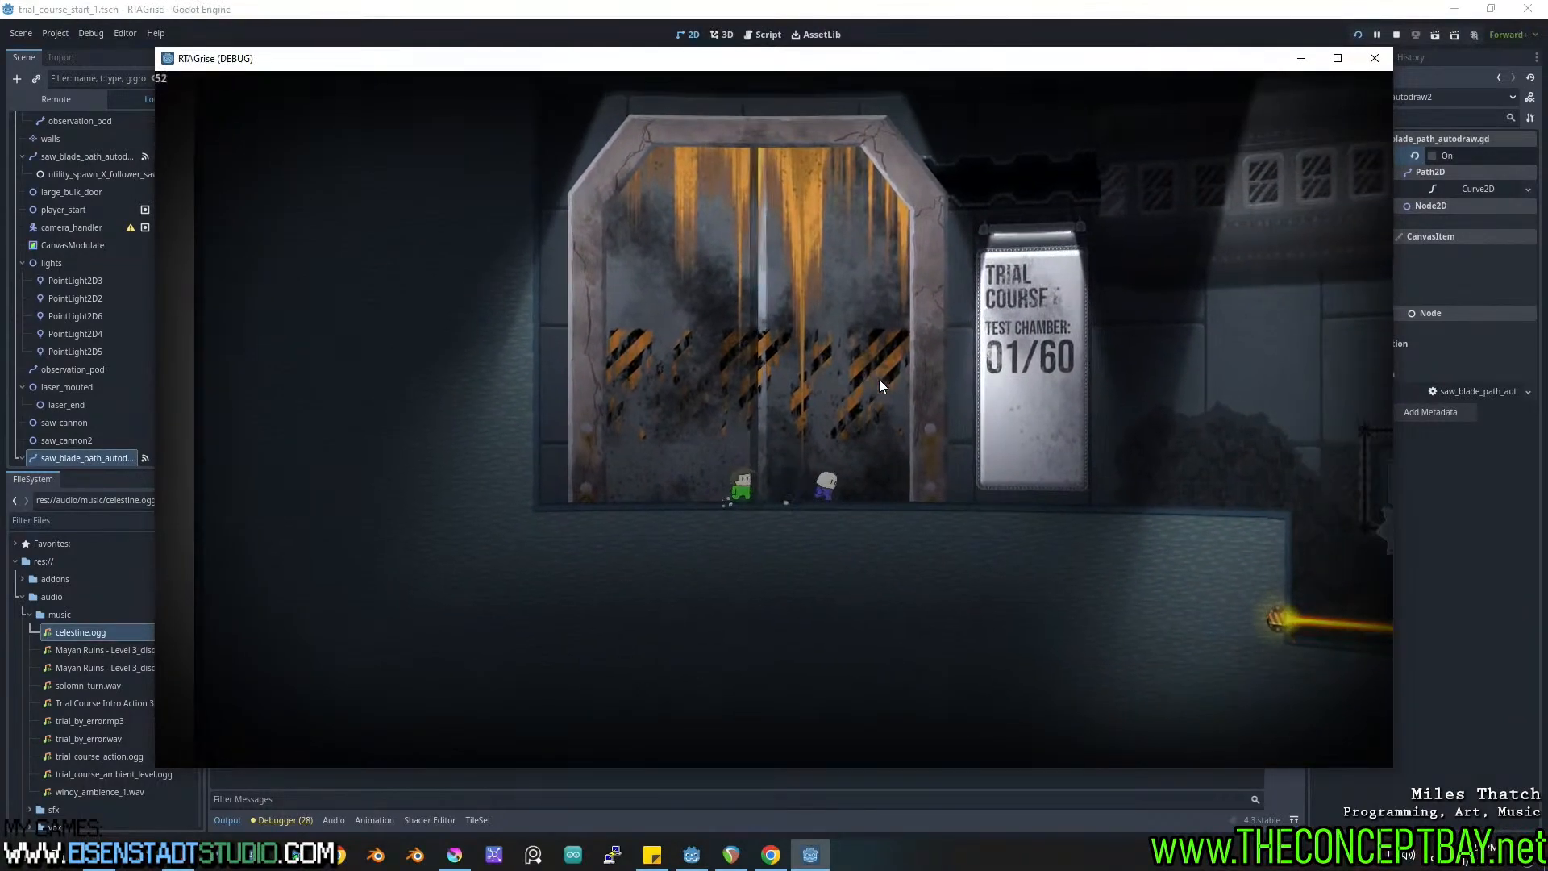
key("Right")
key("space")
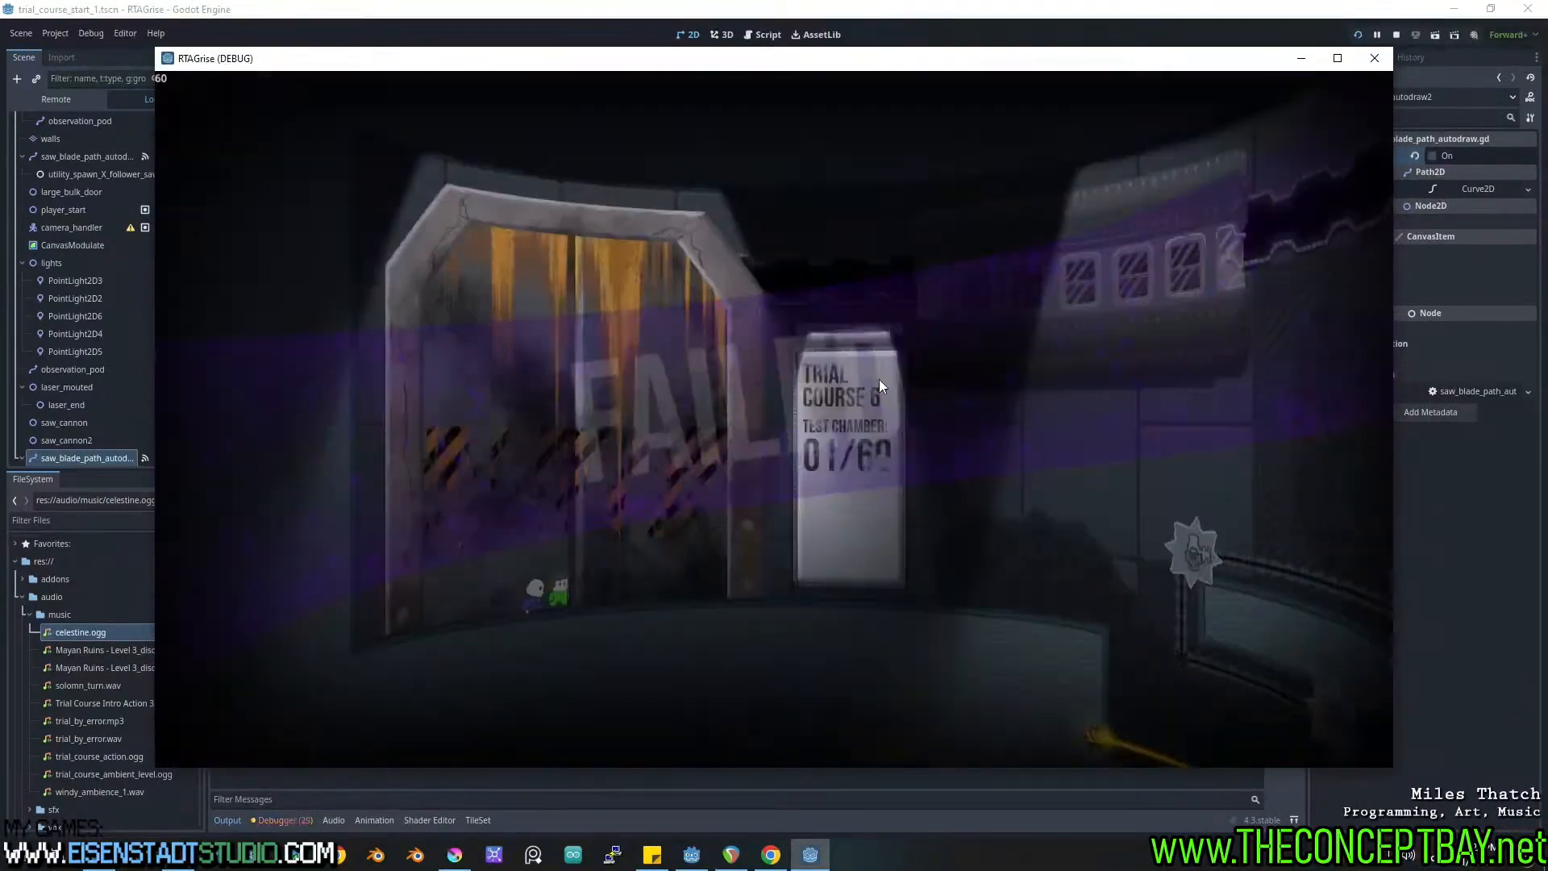
key("space")
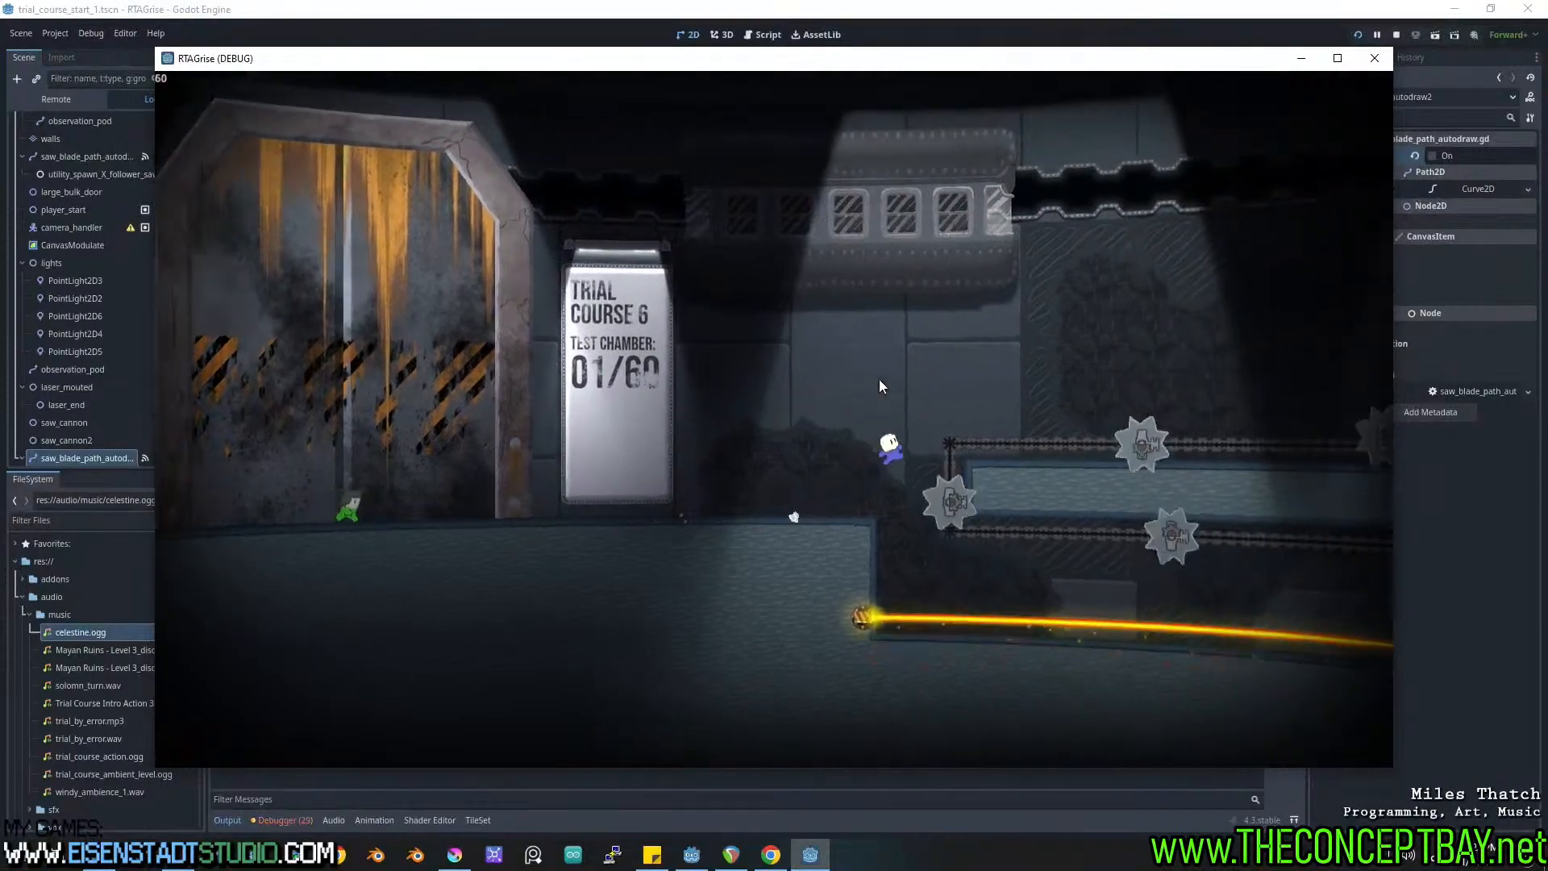
key("space")
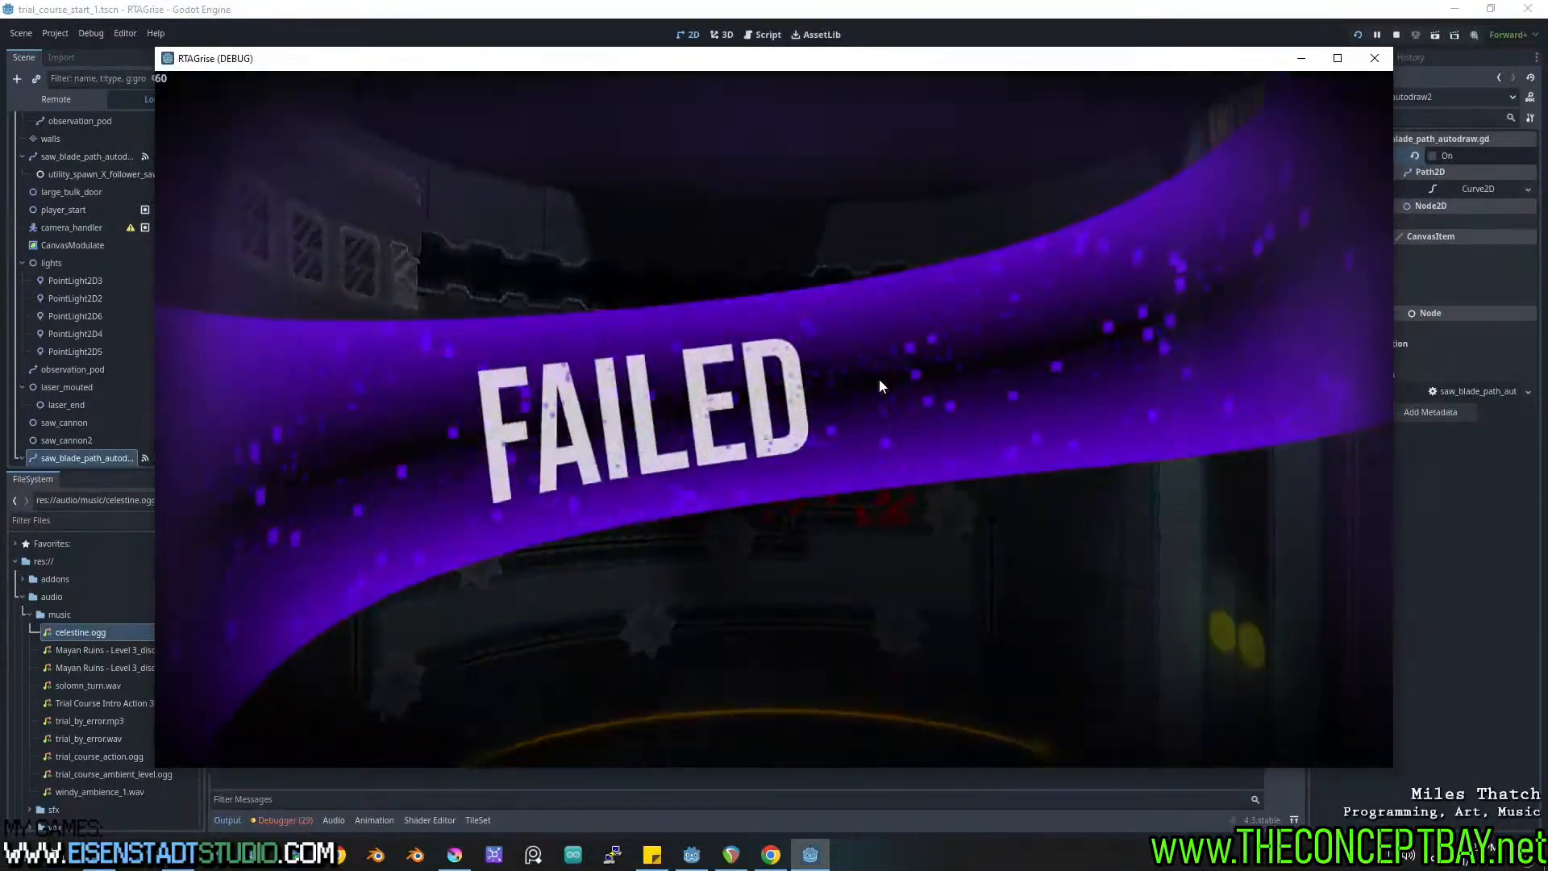
key("space")
key("space")
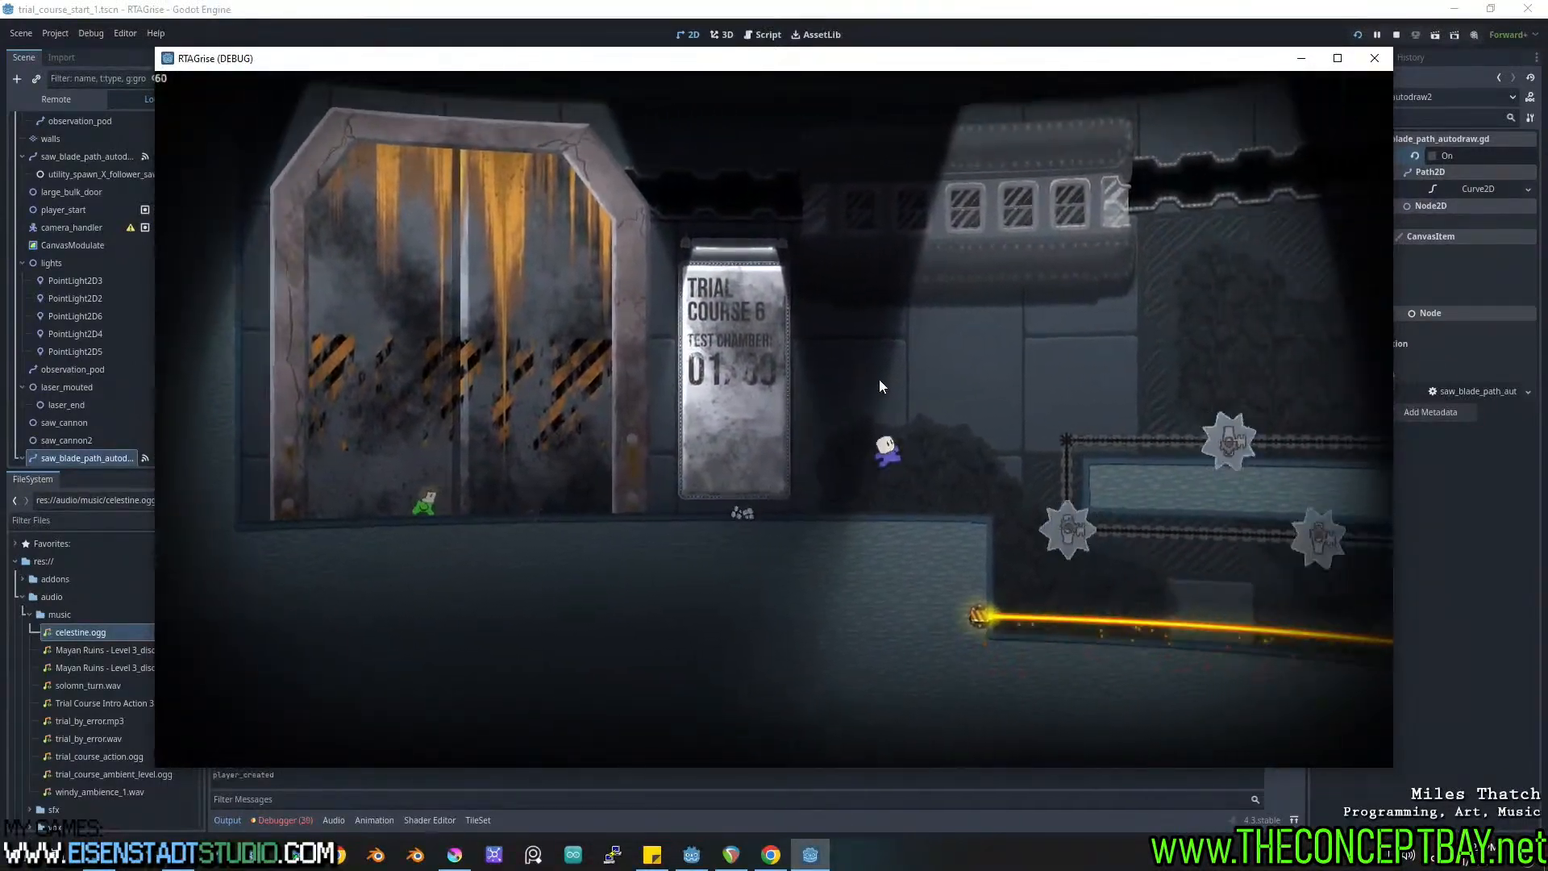
key("space")
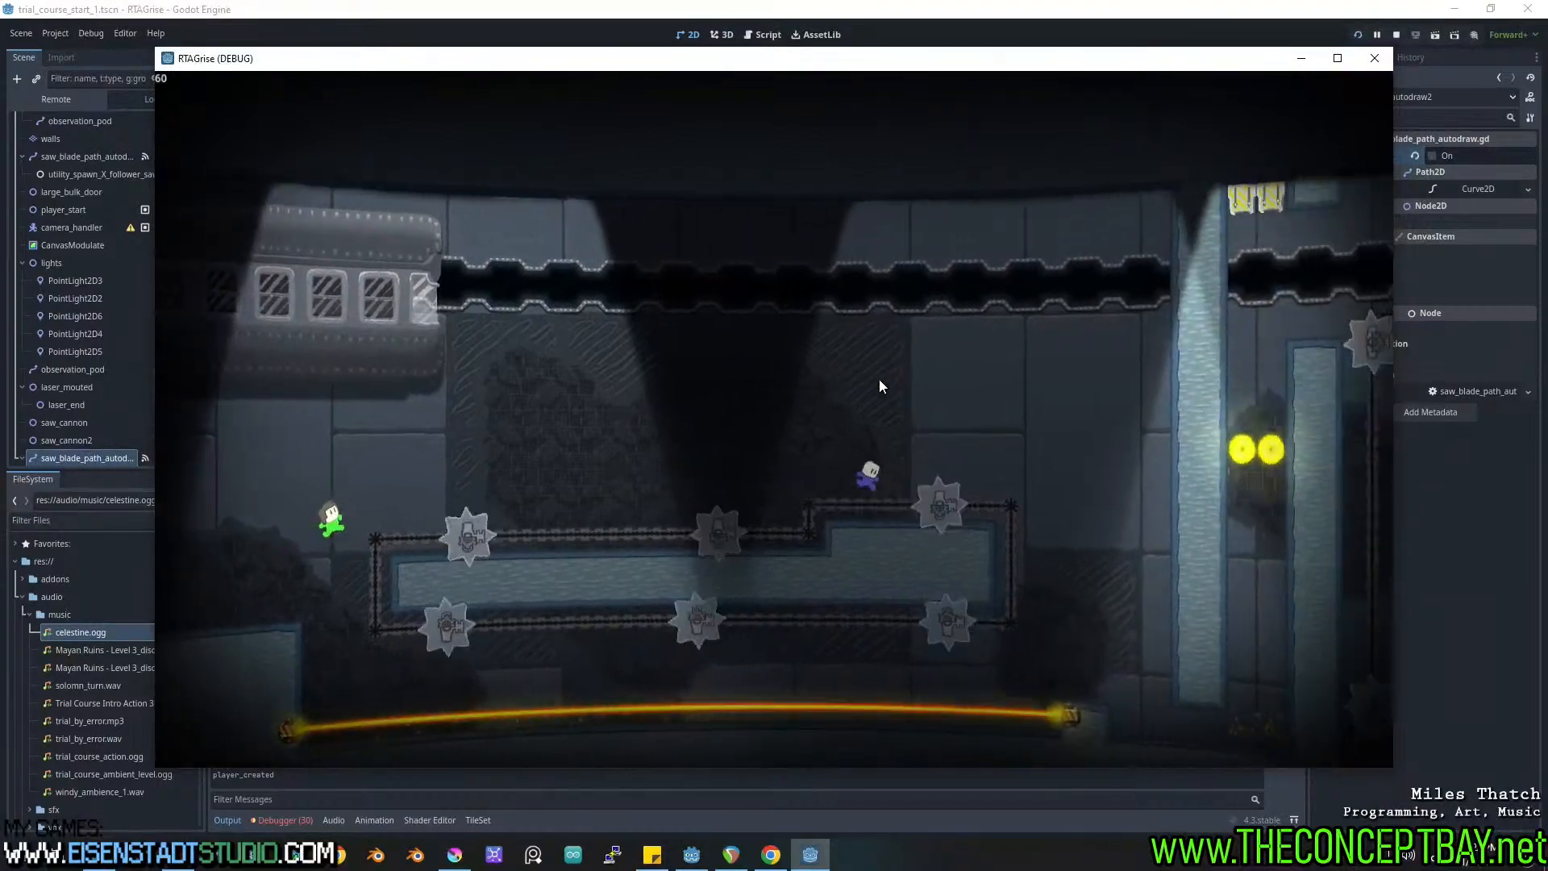
key("space")
key("Right")
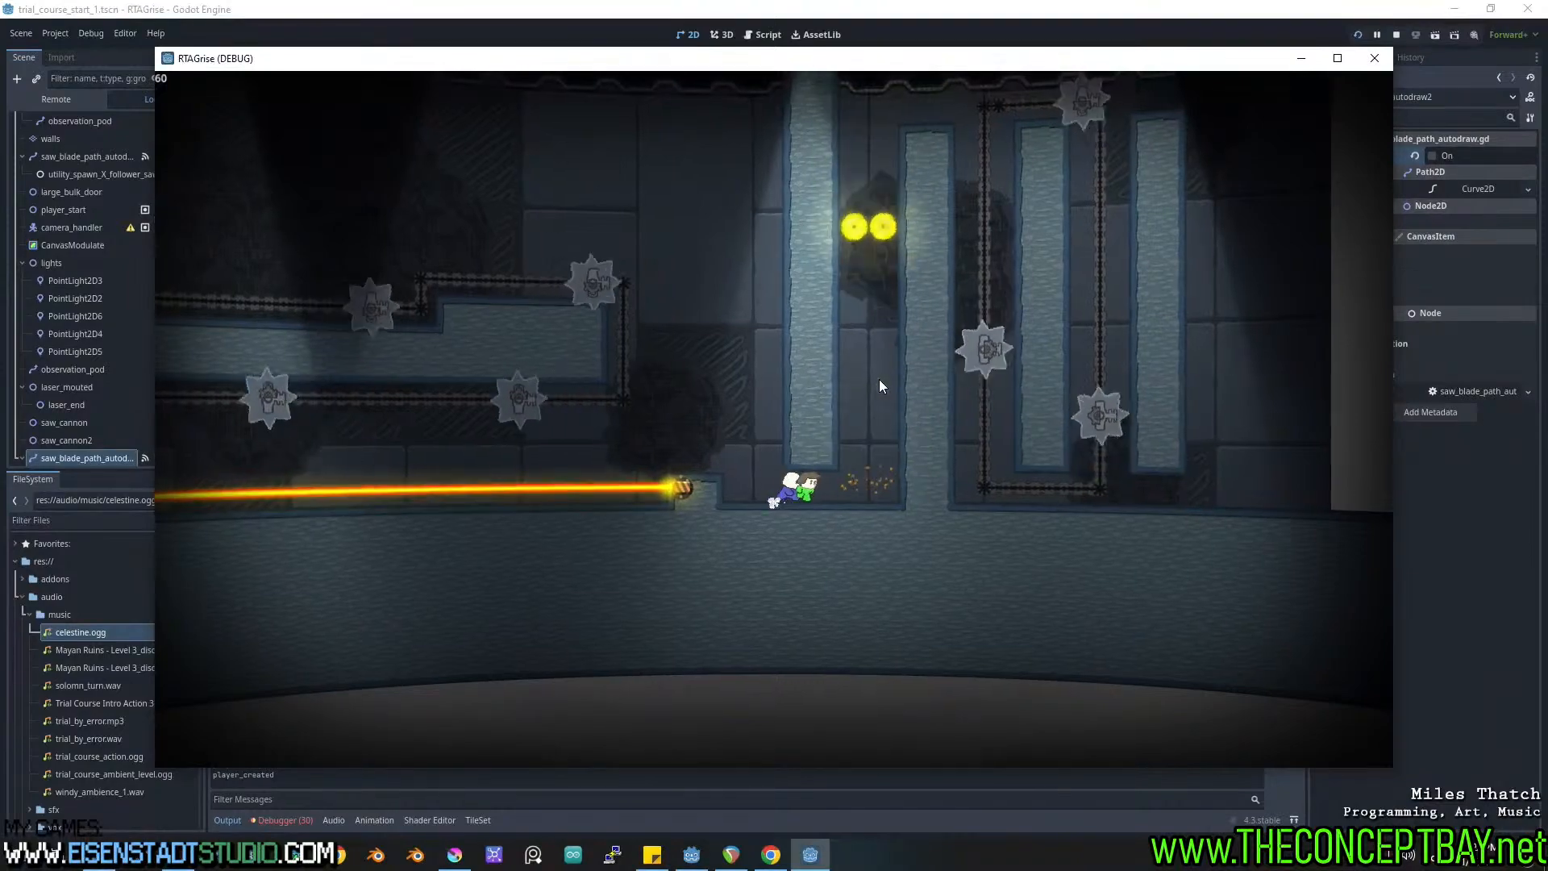
key("Right")
key("space")
key("space")
key("space")
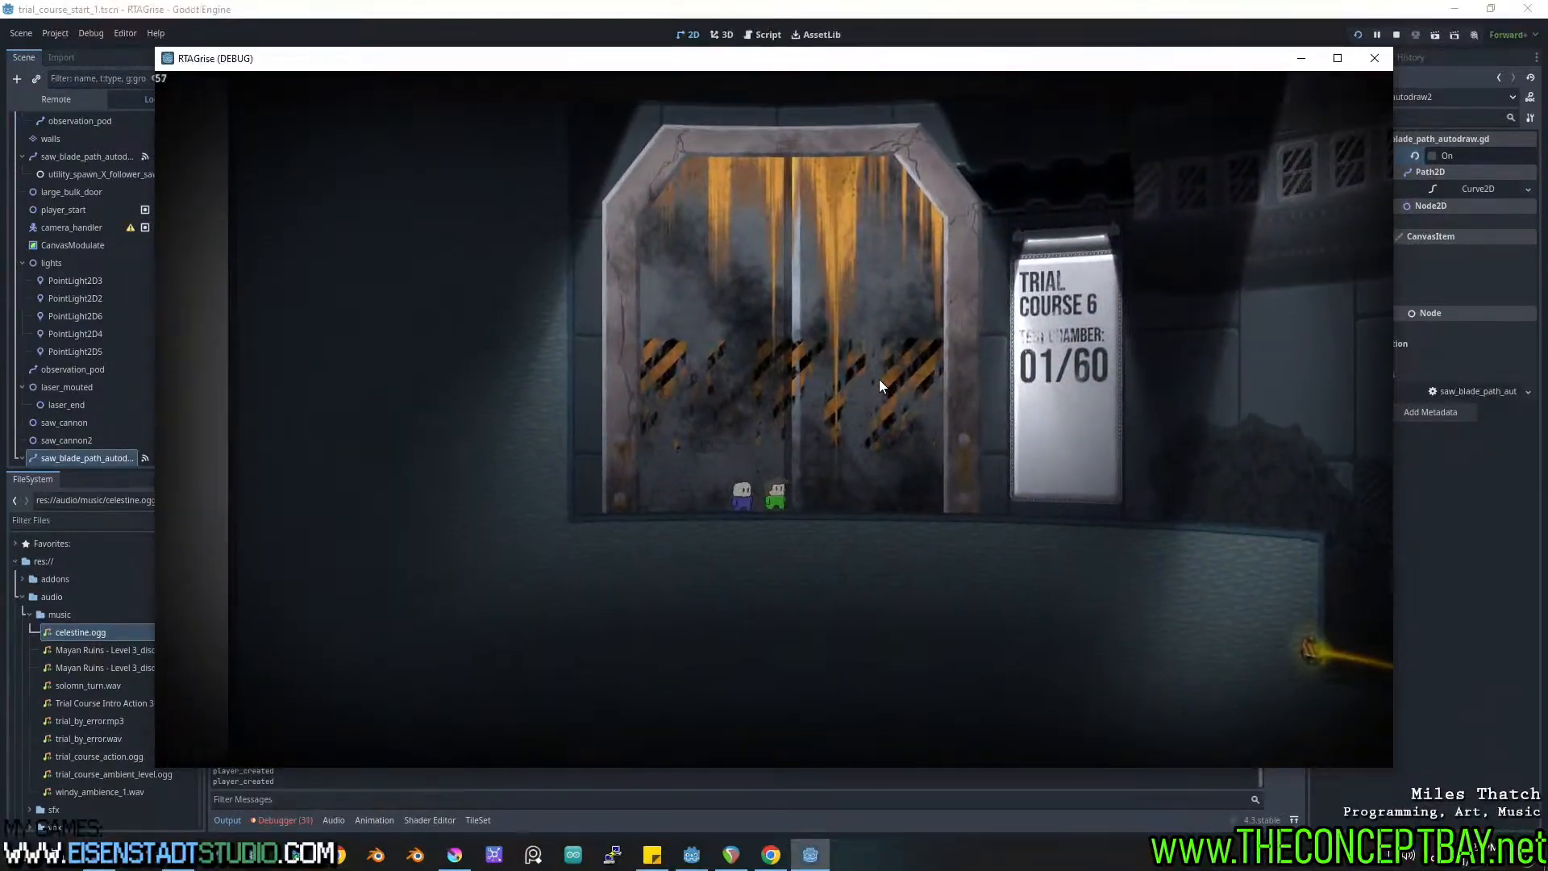
left_click(1386, 61)
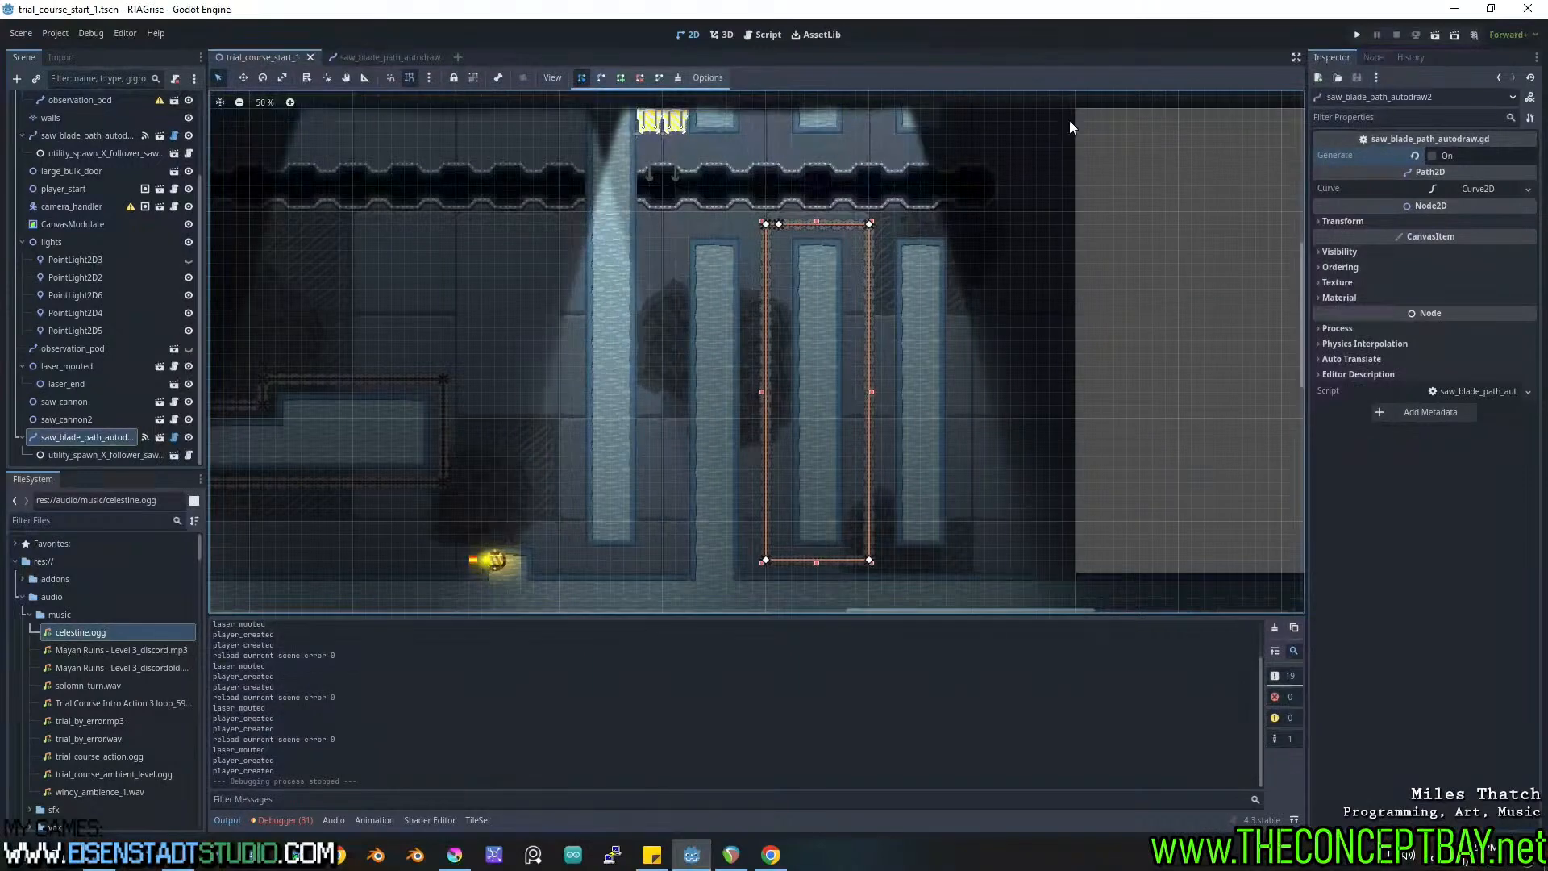
Turn one saw cannon upward and move it to the floor at (2624, 1152), and raise the other into the ceiling at (2496, 0).
left_click_drag(674, 128, 649, 332)
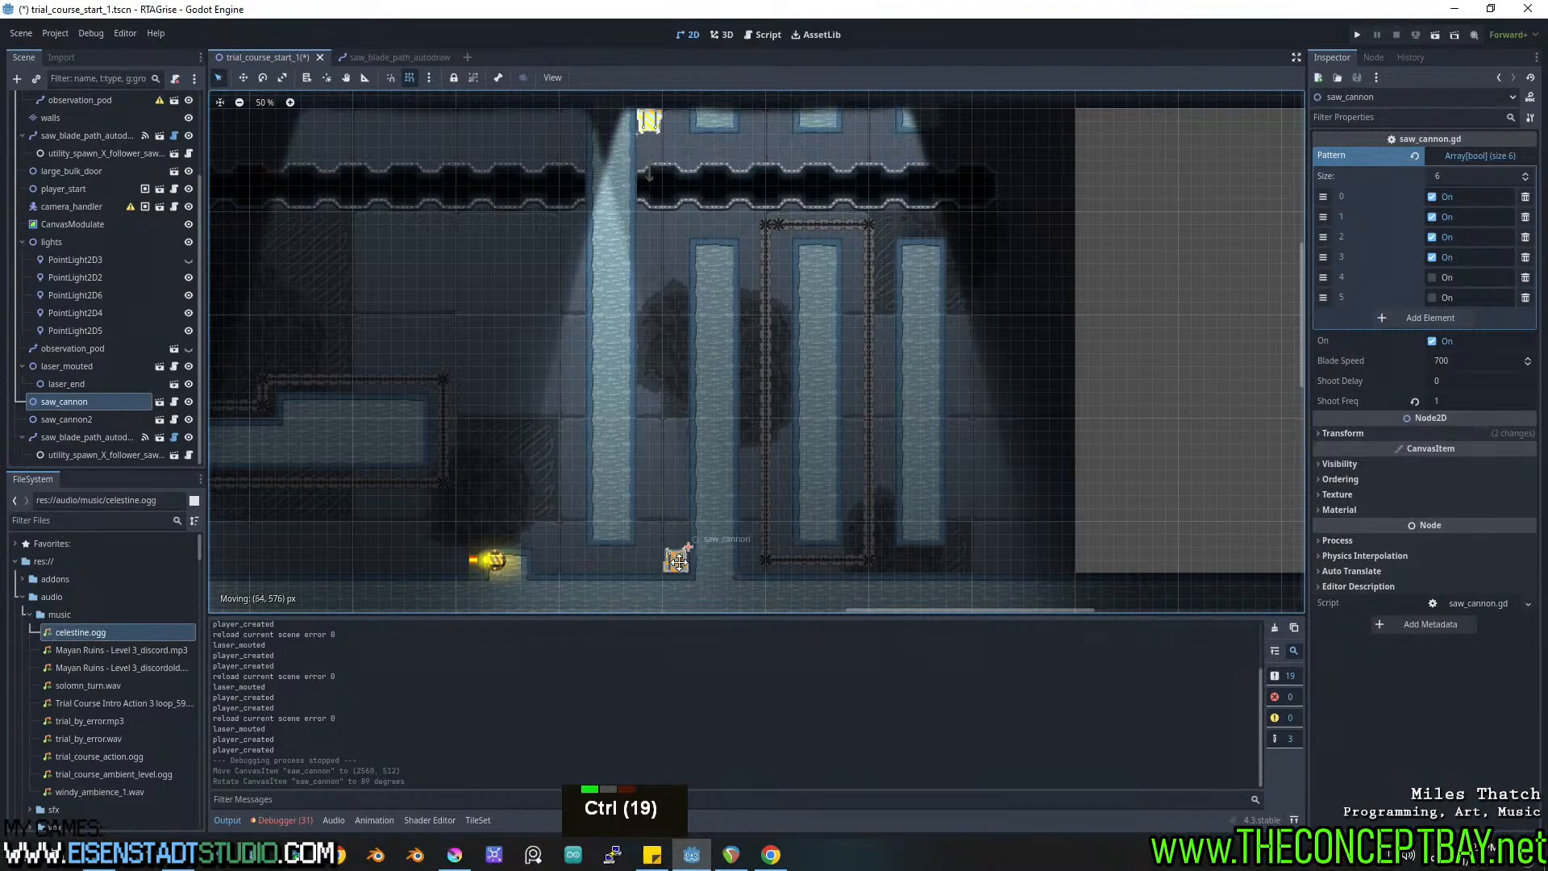
left_click_drag(679, 587, 682, 594)
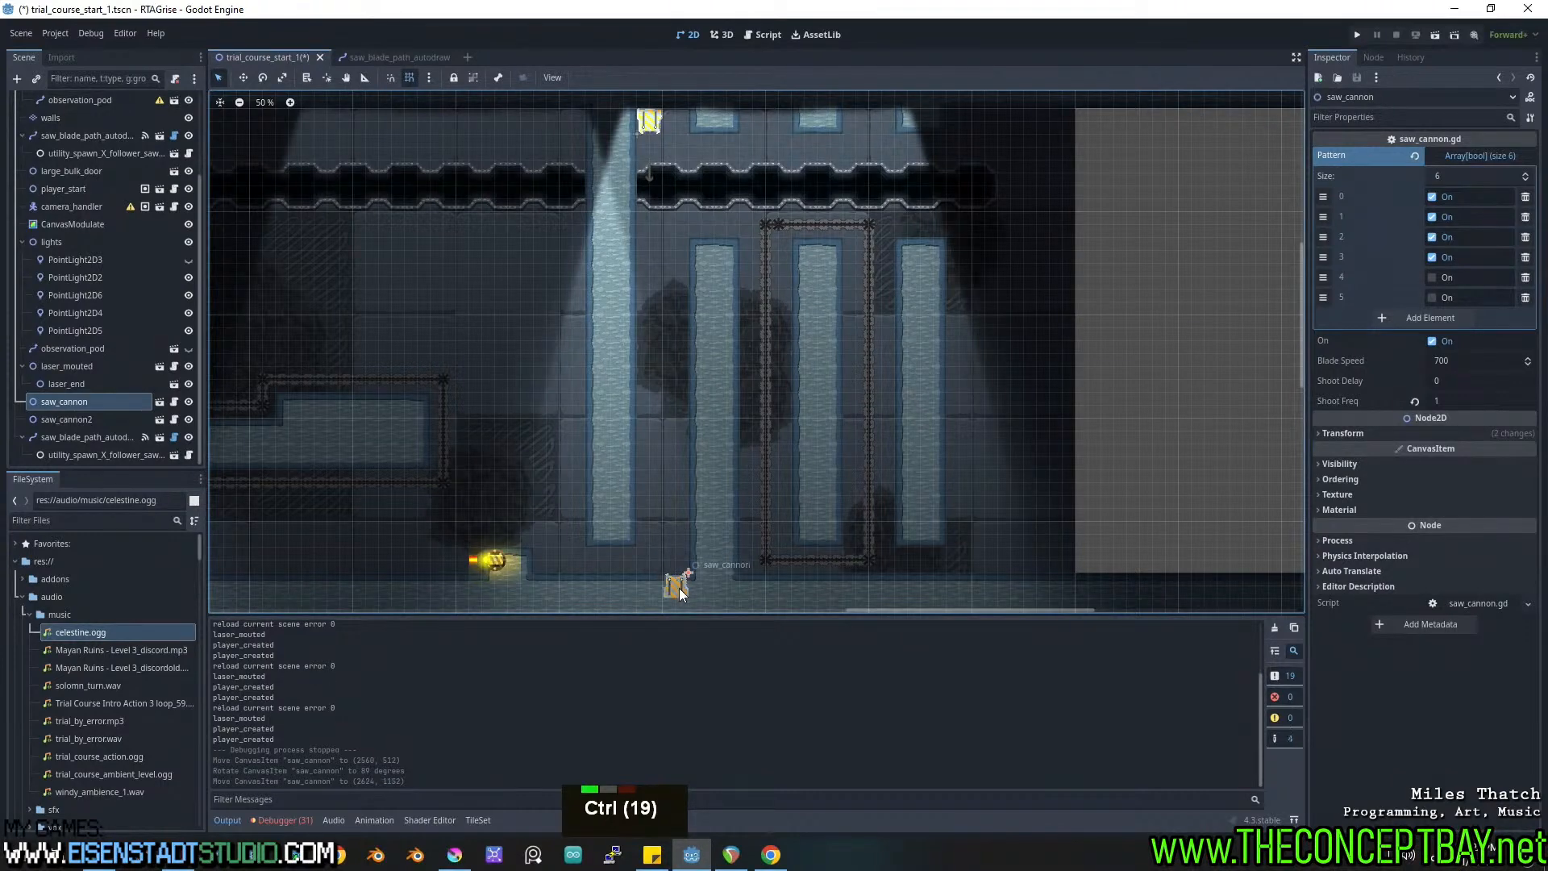
left_click(647, 124)
left_click_drag(646, 124, 647, 98)
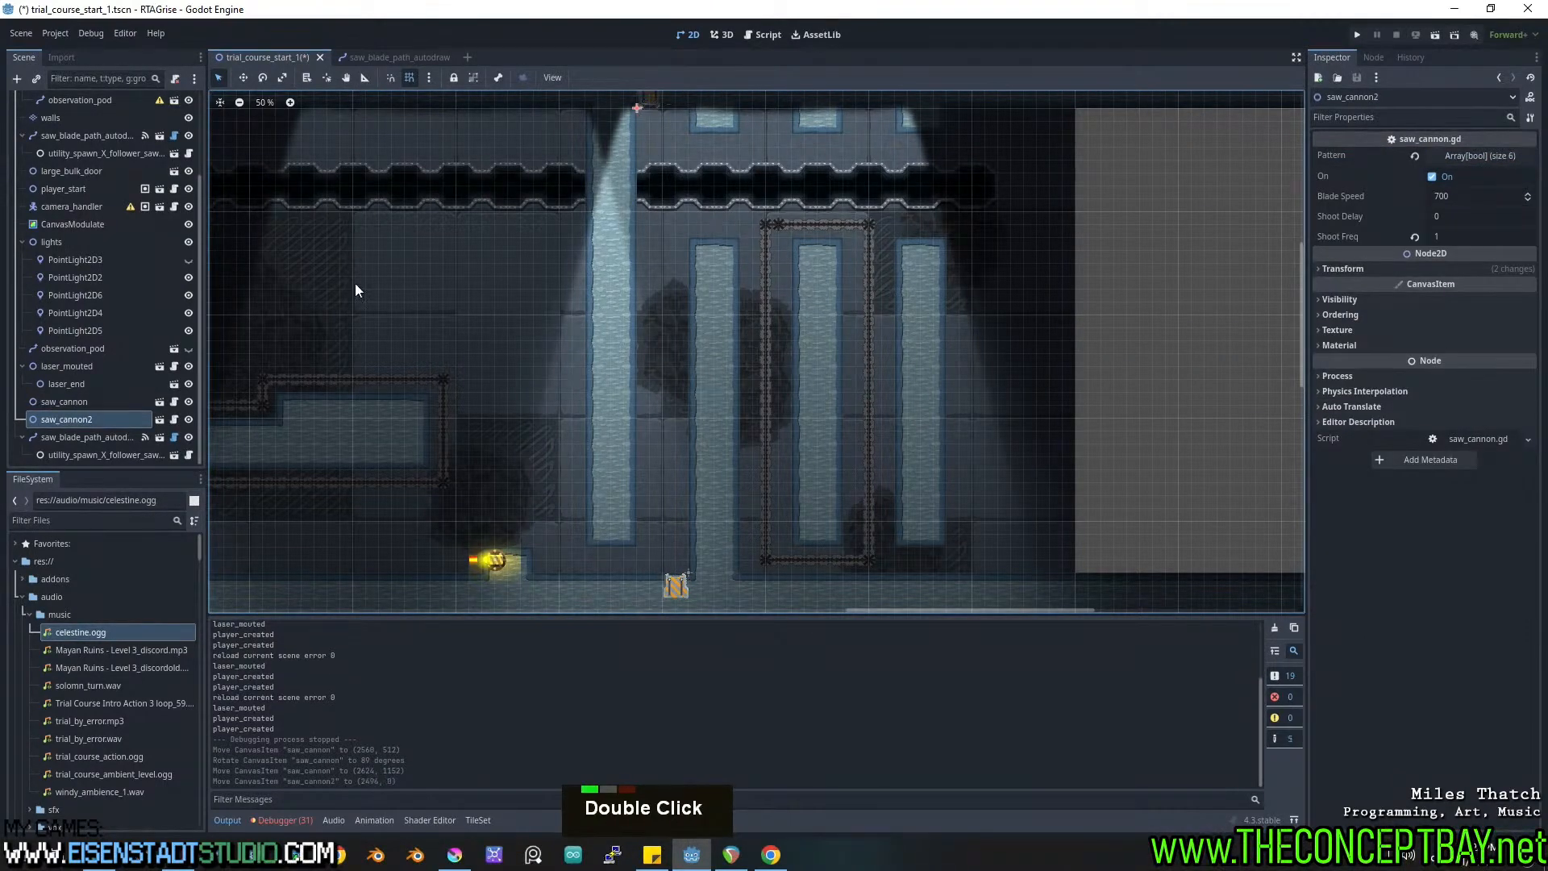
Set the pattern size of both saw cannons to 8 and their shoot frequency to 0.7.
left_click(77, 406, "shift")
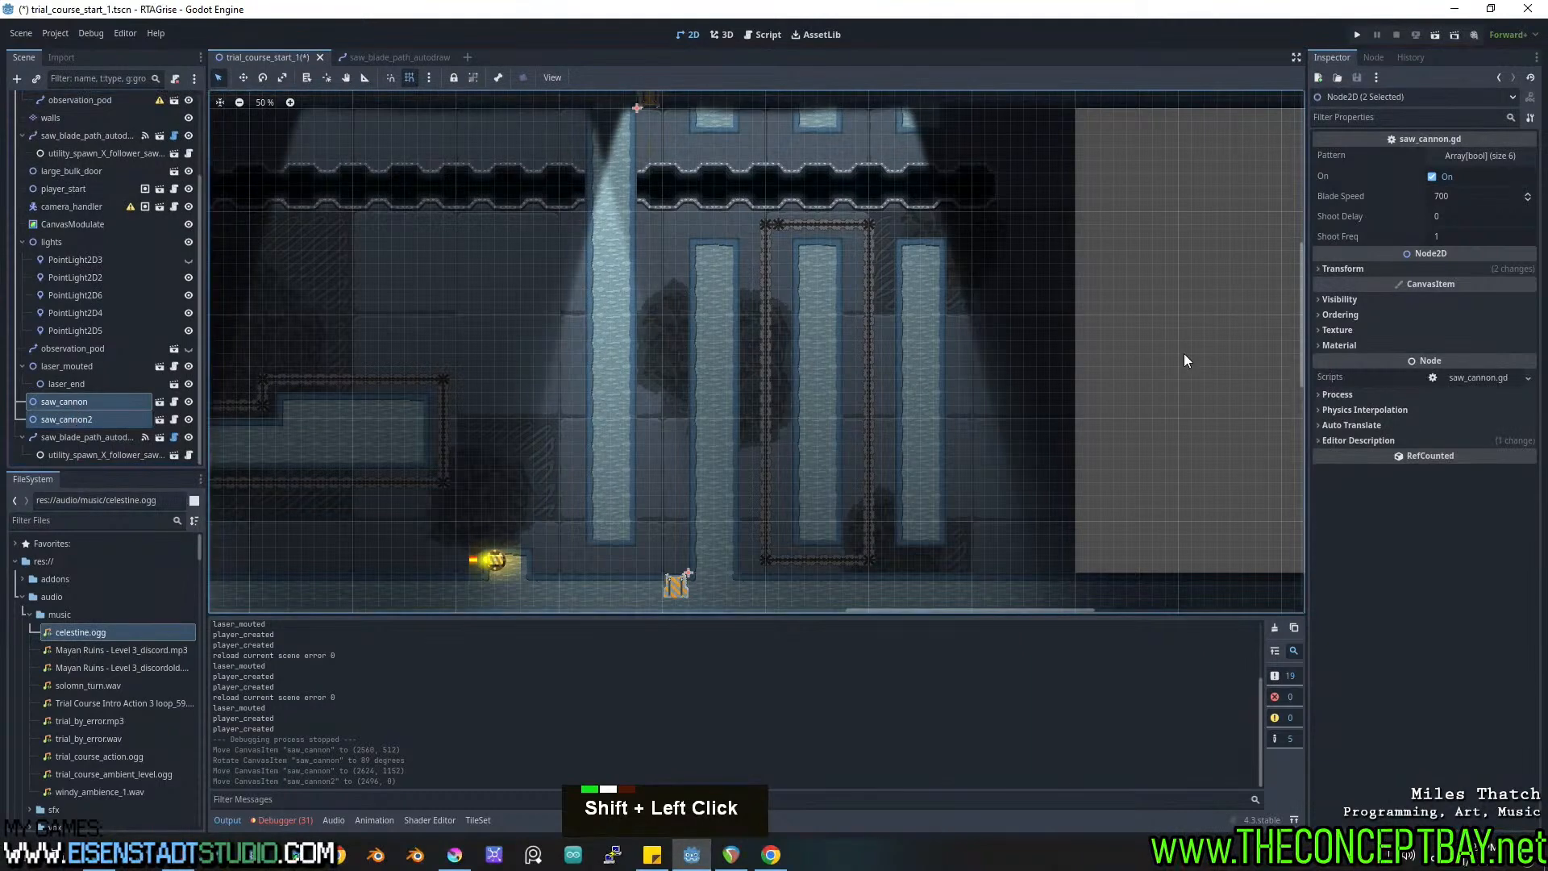
left_click(1485, 156)
left_click(1456, 174)
type("8")
key("Return")
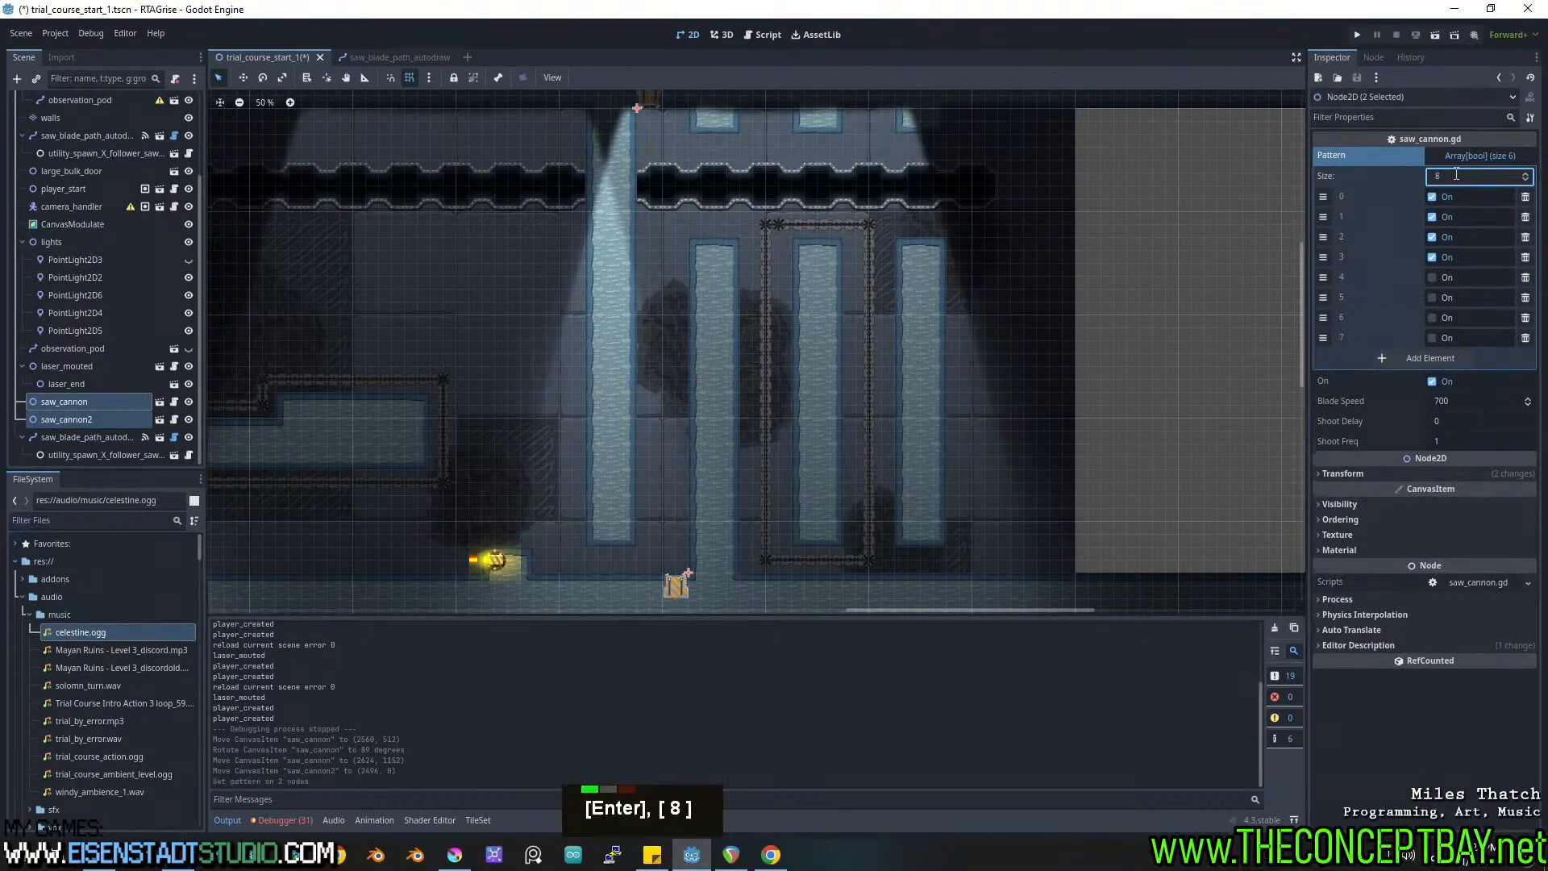
left_click(1451, 441)
type("0.7")
key("Return")
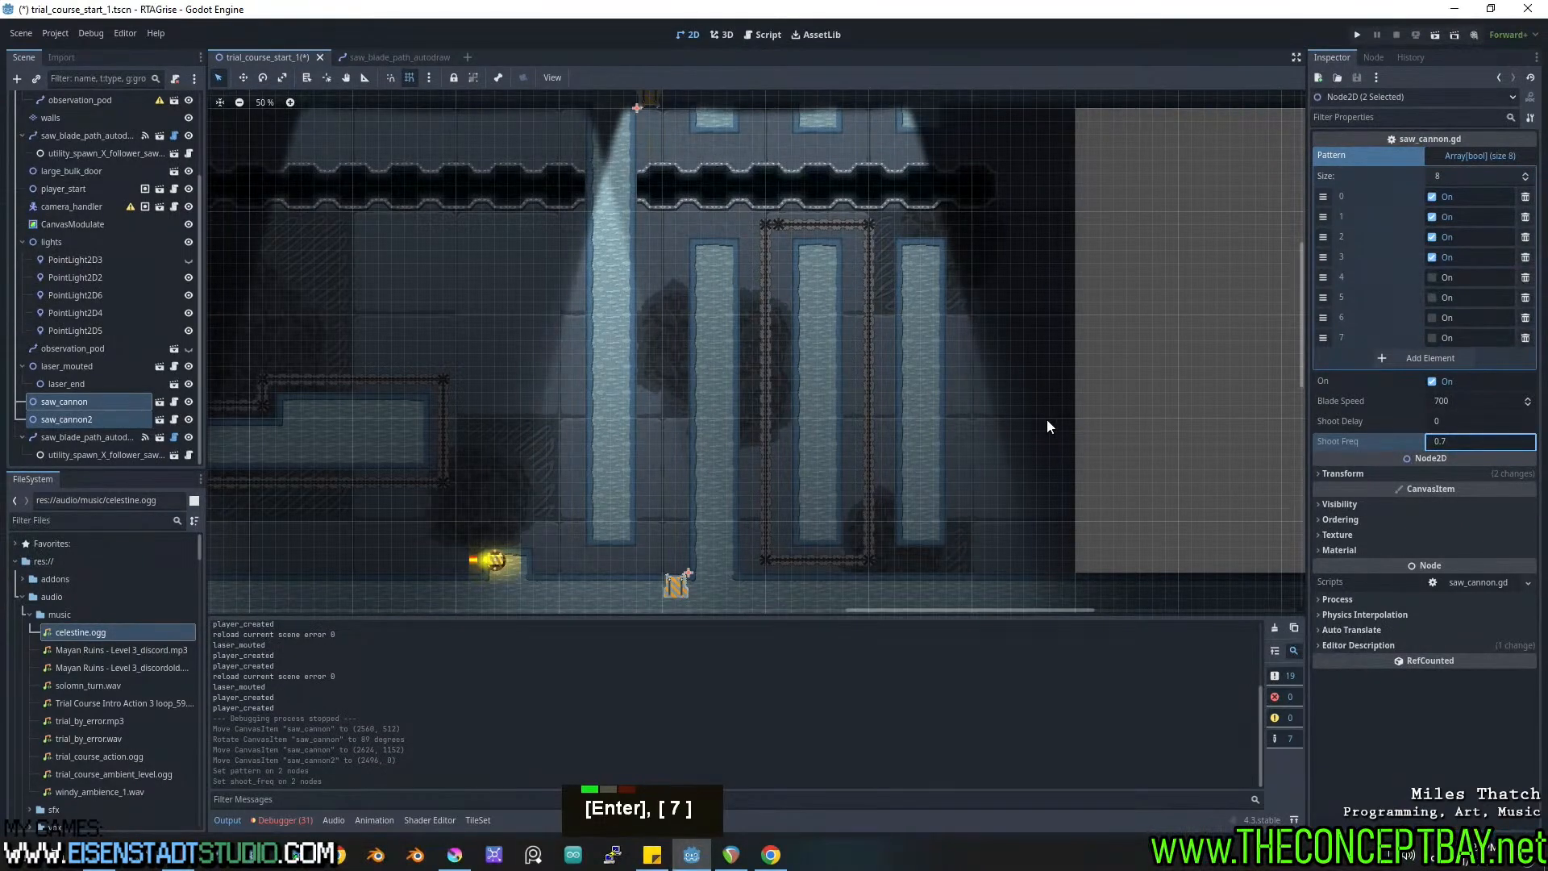
Set the pattern size of both saw cannons to 12 and playtest the level.
left_click(1489, 176)
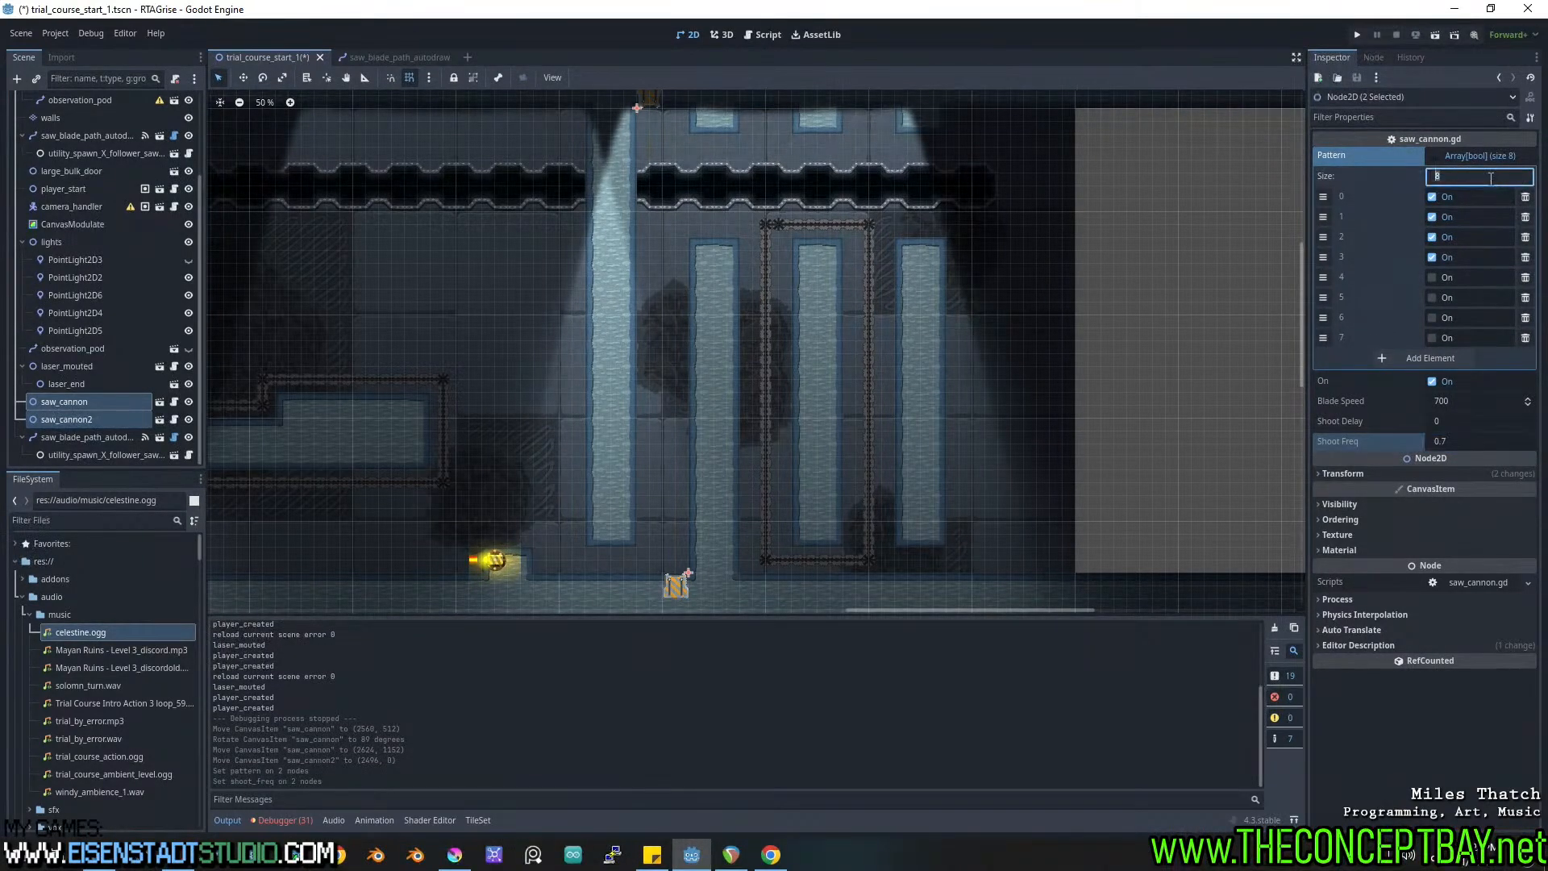
type("12")
key("Return")
middle_click_drag(961, 380, 972, 379)
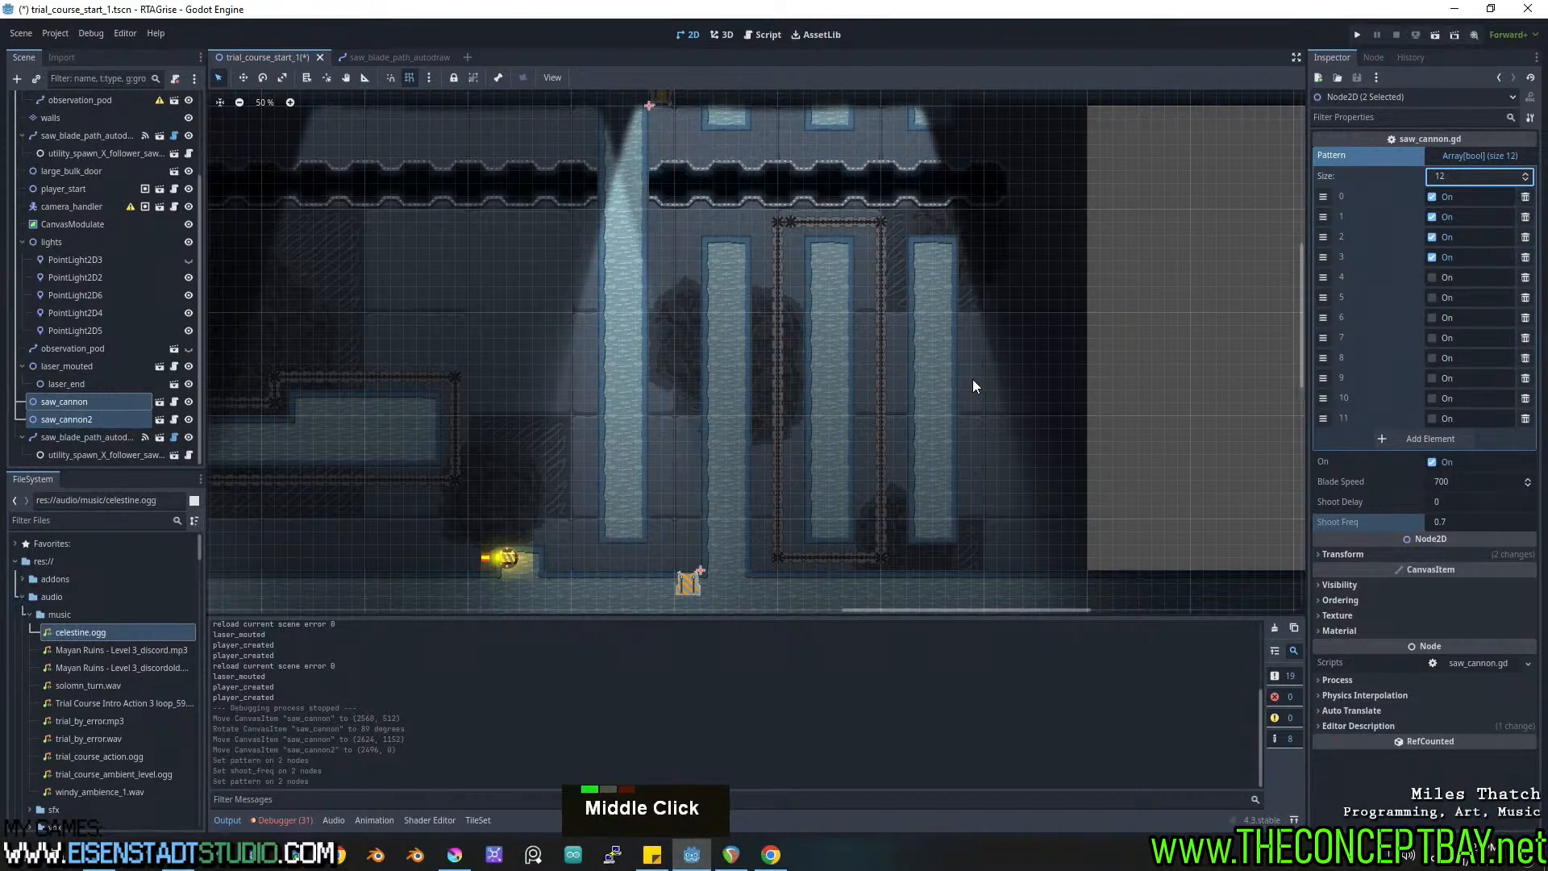
key("F5")
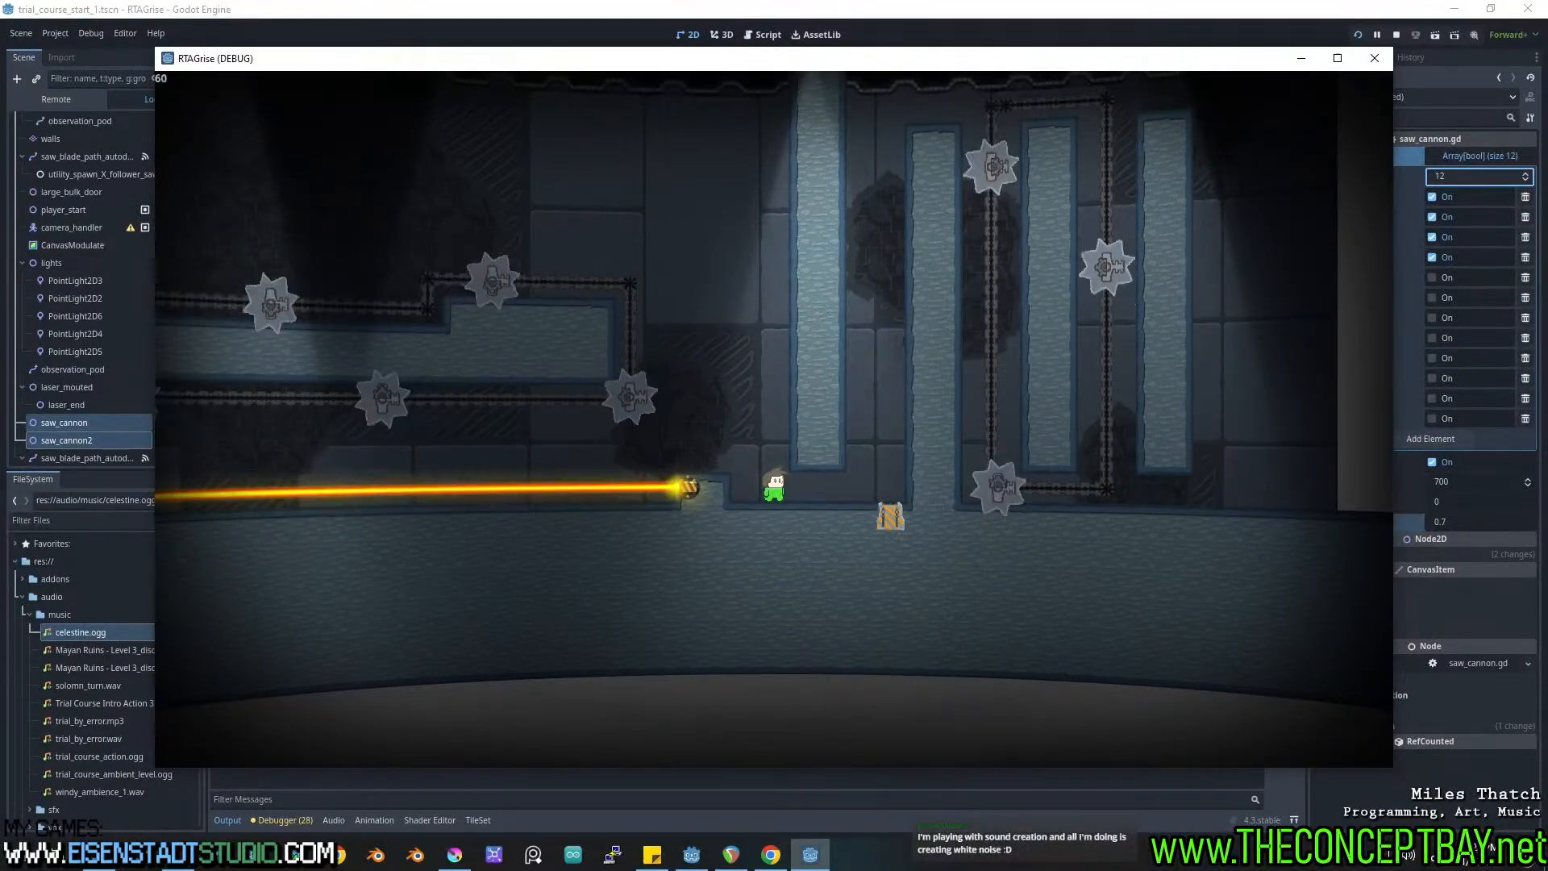
left_click(1375, 58)
Erase the concrete wall tiles around the ceiling and floor saw cannons on the walls layer, and playtest the level.
middle_click_drag(884, 255, 888, 257)
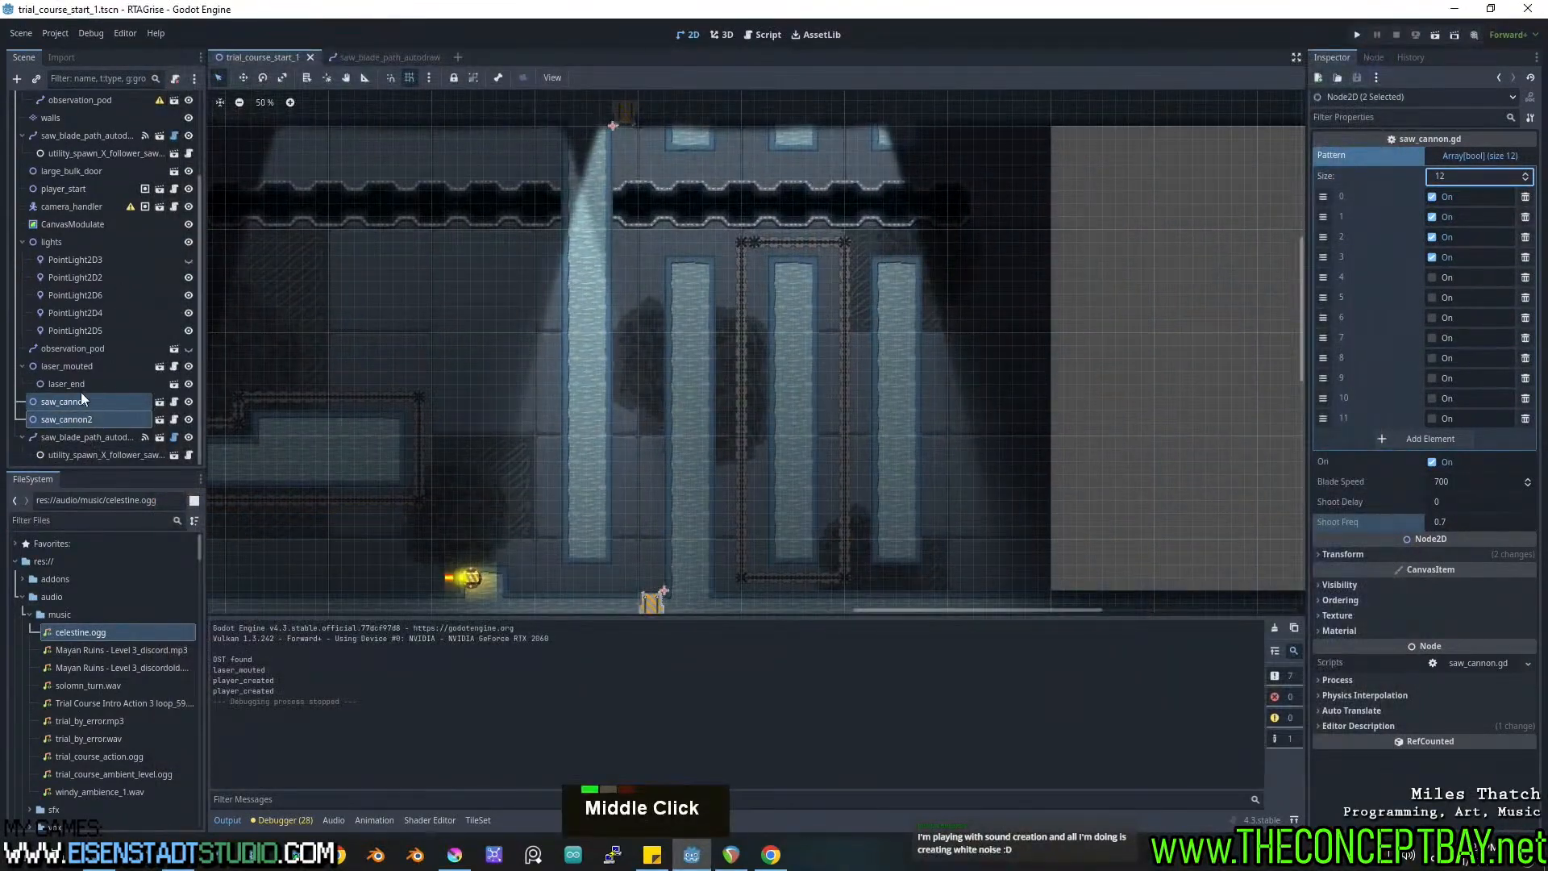
scroll(71, 233, "up", 6)
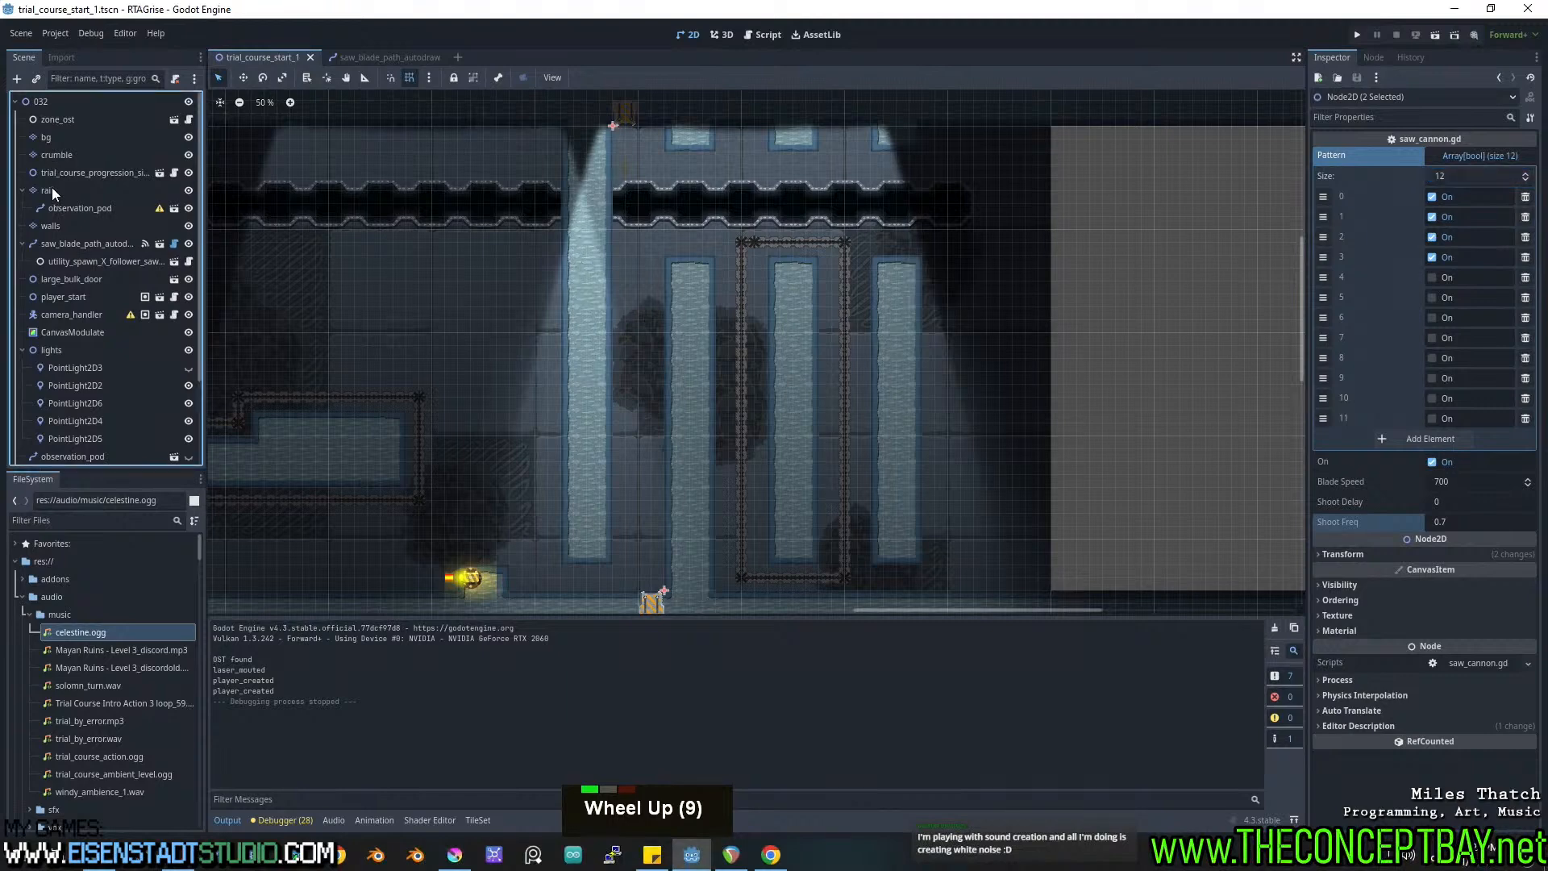
left_click(50, 226)
right_click(596, 93)
middle_click_drag(633, 412, 643, 297)
left_click(255, 776)
right_click(651, 478)
middle_click_drag(651, 478, 694, 213)
right_click(689, 452)
key("F5")
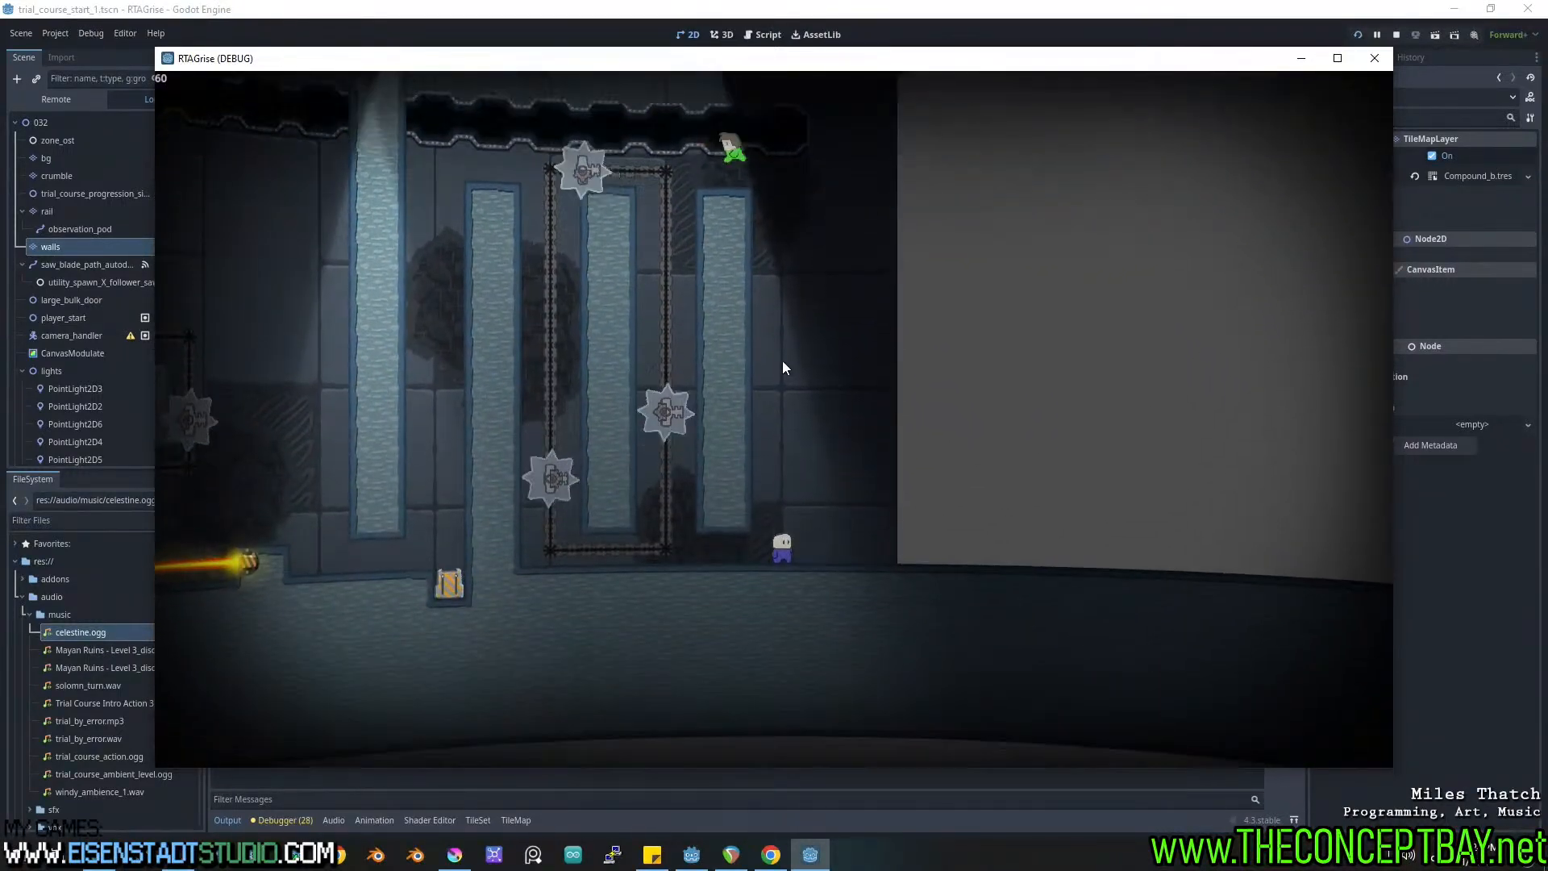
left_click(1375, 58)
Extend the fourth pillar up to the ceiling by painting the cocrete terrain on the walls layer.
middle_click_drag(974, 360, 778, 423)
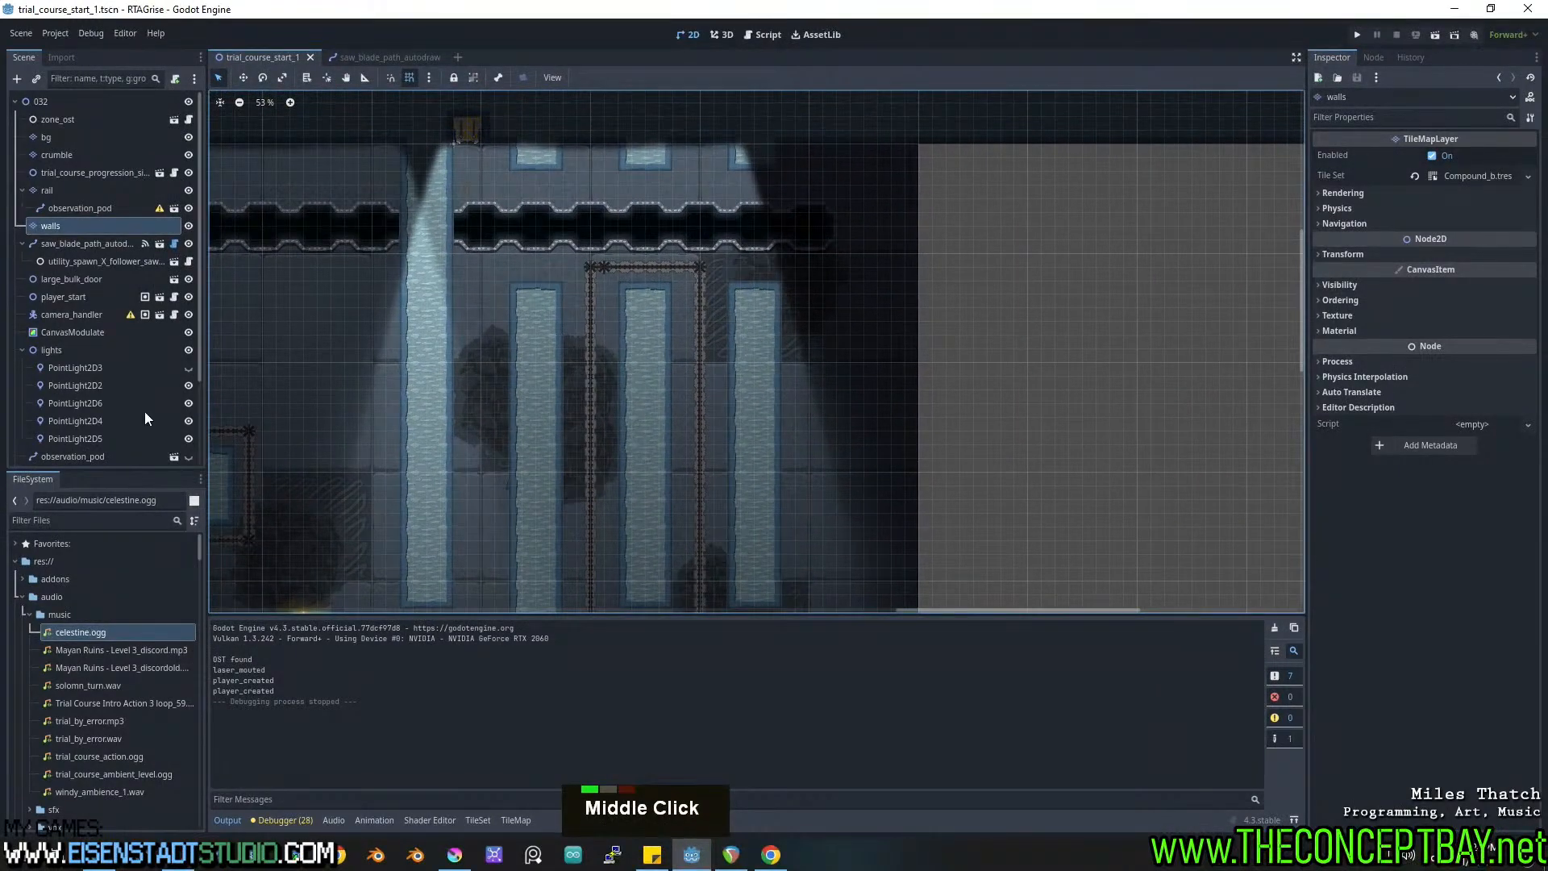
left_click(476, 820)
left_click(520, 820)
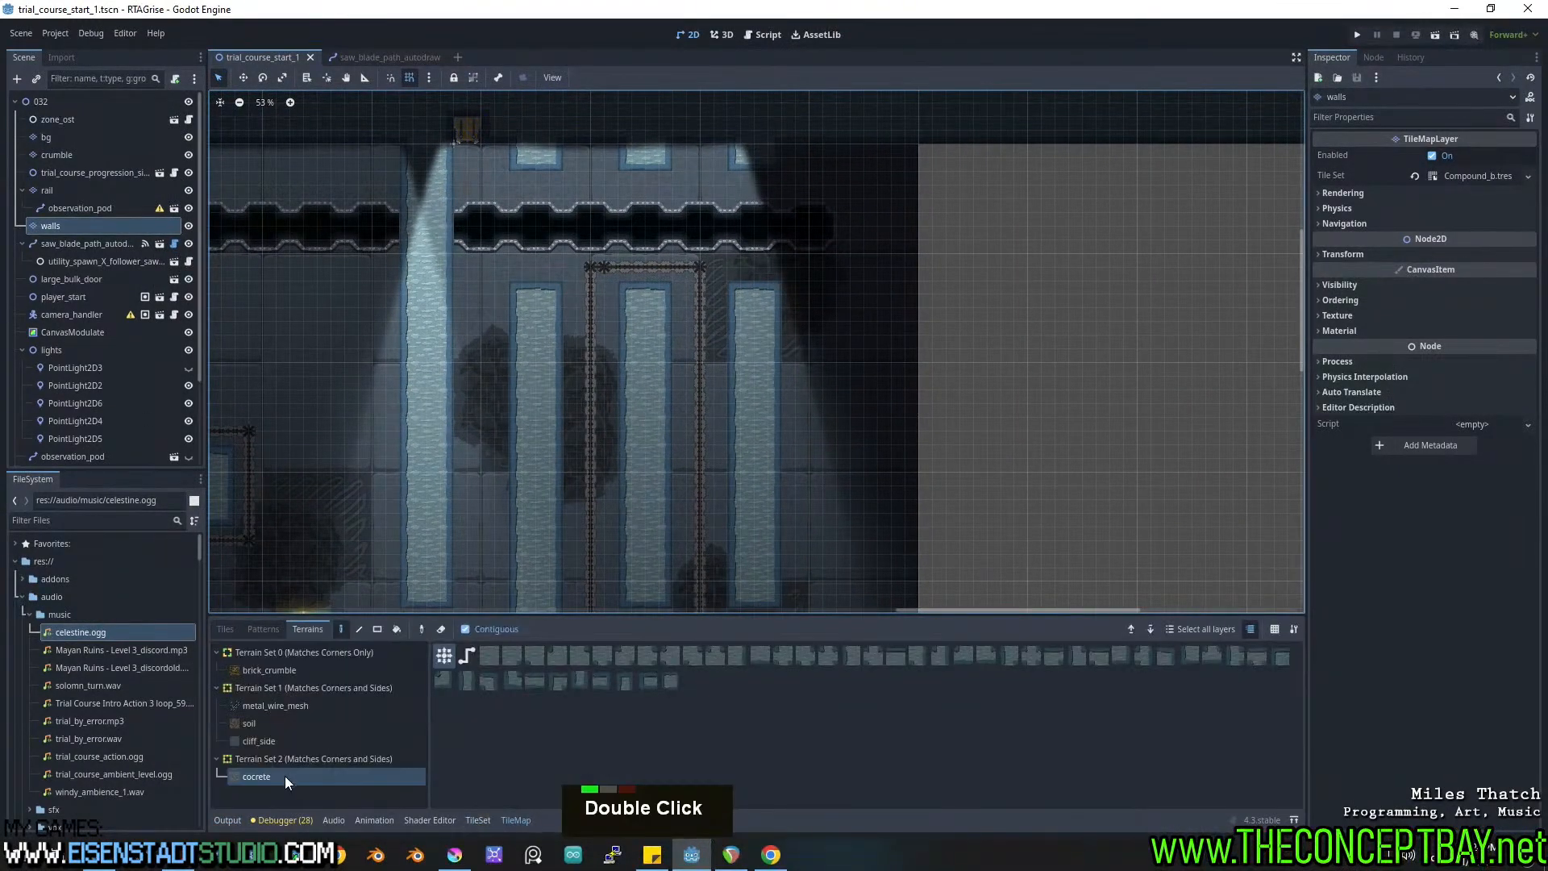
left_click(440, 657)
left_click_drag(743, 268, 762, 187, "ctrl+shift")
middle_click_drag(750, 299, 762, 268)
middle_click_drag(727, 432, 730, 428)
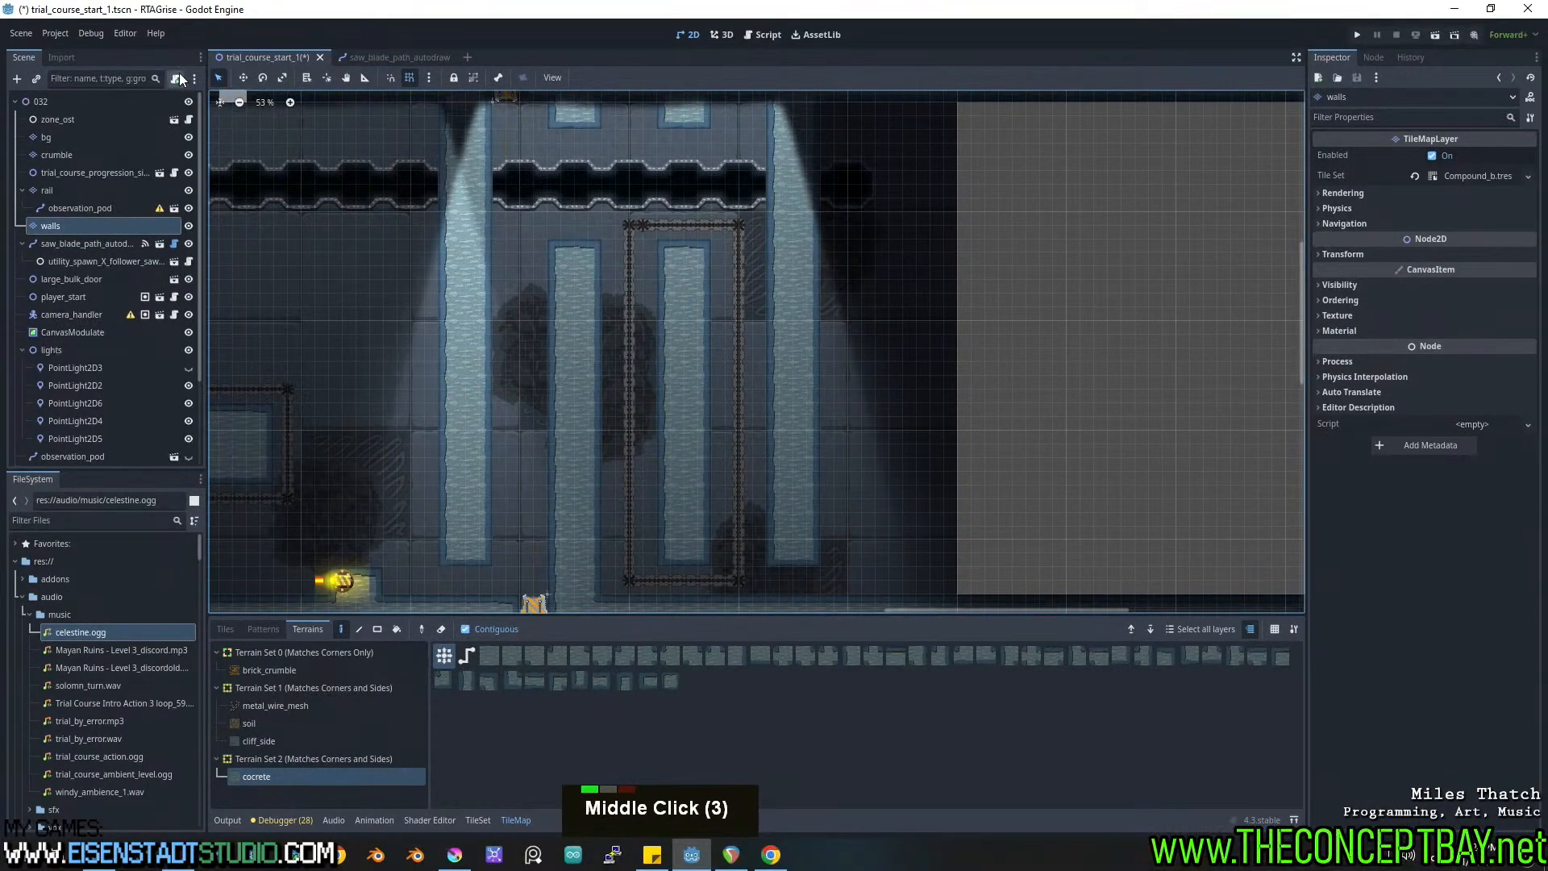
Regenerate the rail drawing of the saw blade path that loops around the third pillar.
left_click(644, 225)
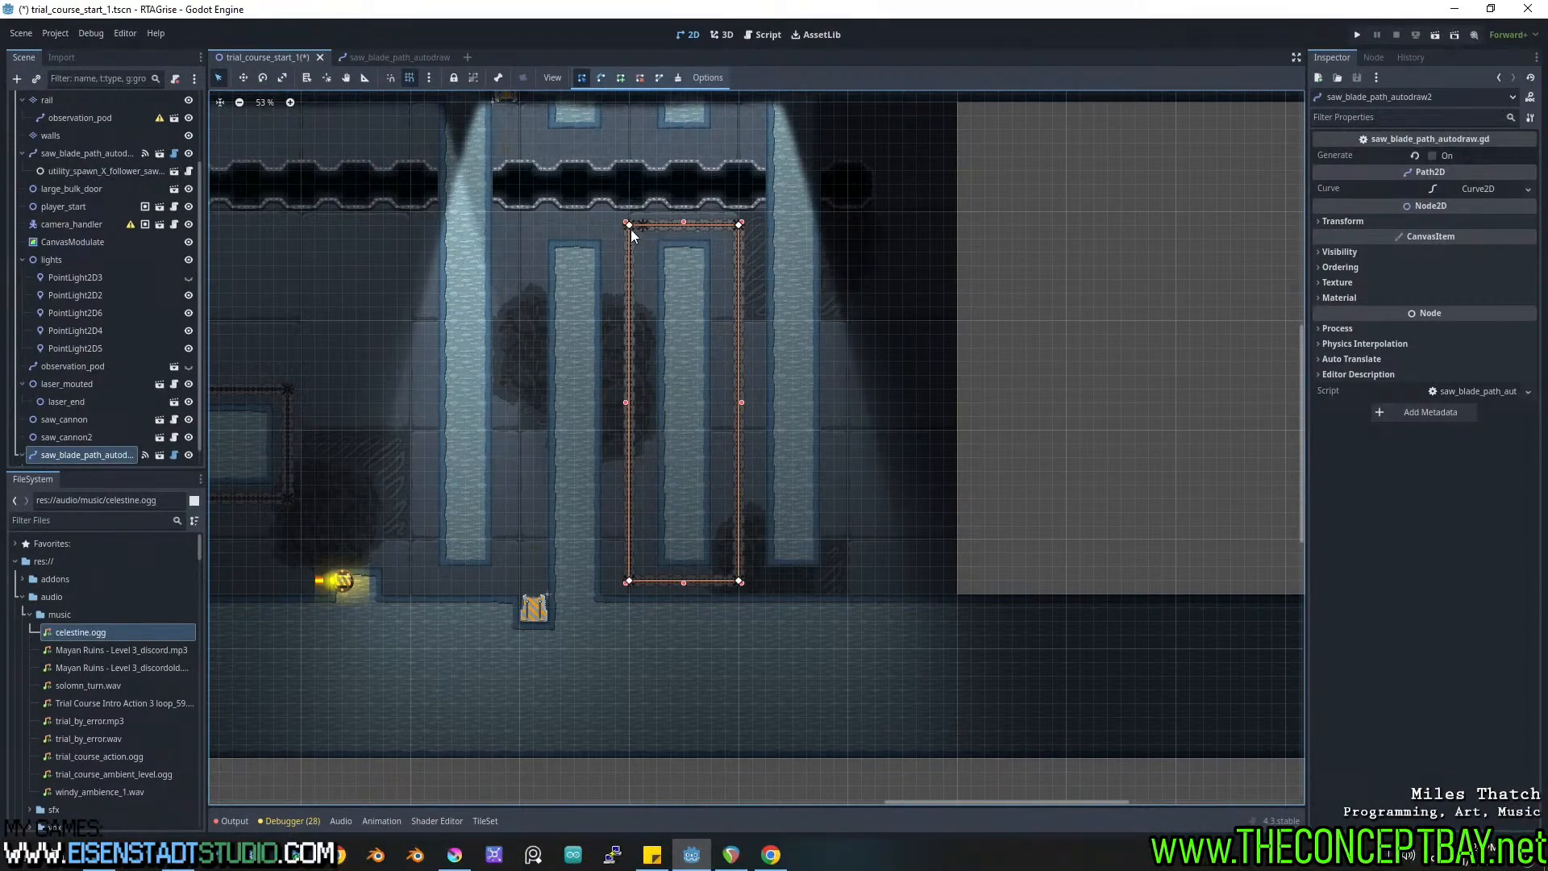
left_click(1430, 153)
middle_click_drag(763, 269, 722, 267)
middle_click_drag(692, 404, 665, 452)
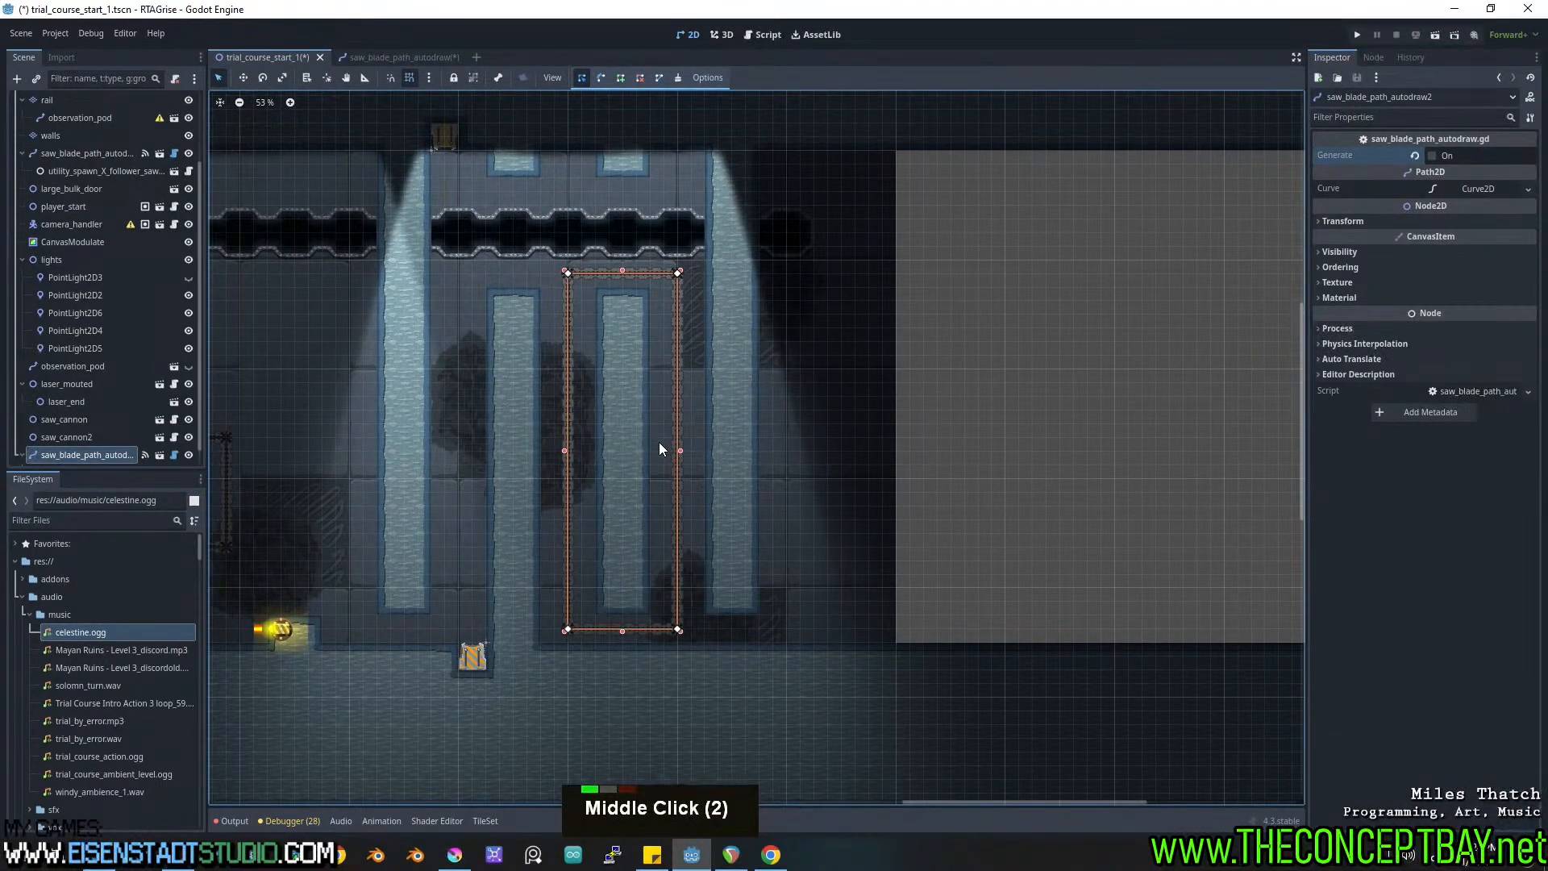
Erase a gap through the middle of the fourth concrete pillar on the walls layer and extend its lower part down to the floor.
scroll(97, 282, "up", 4)
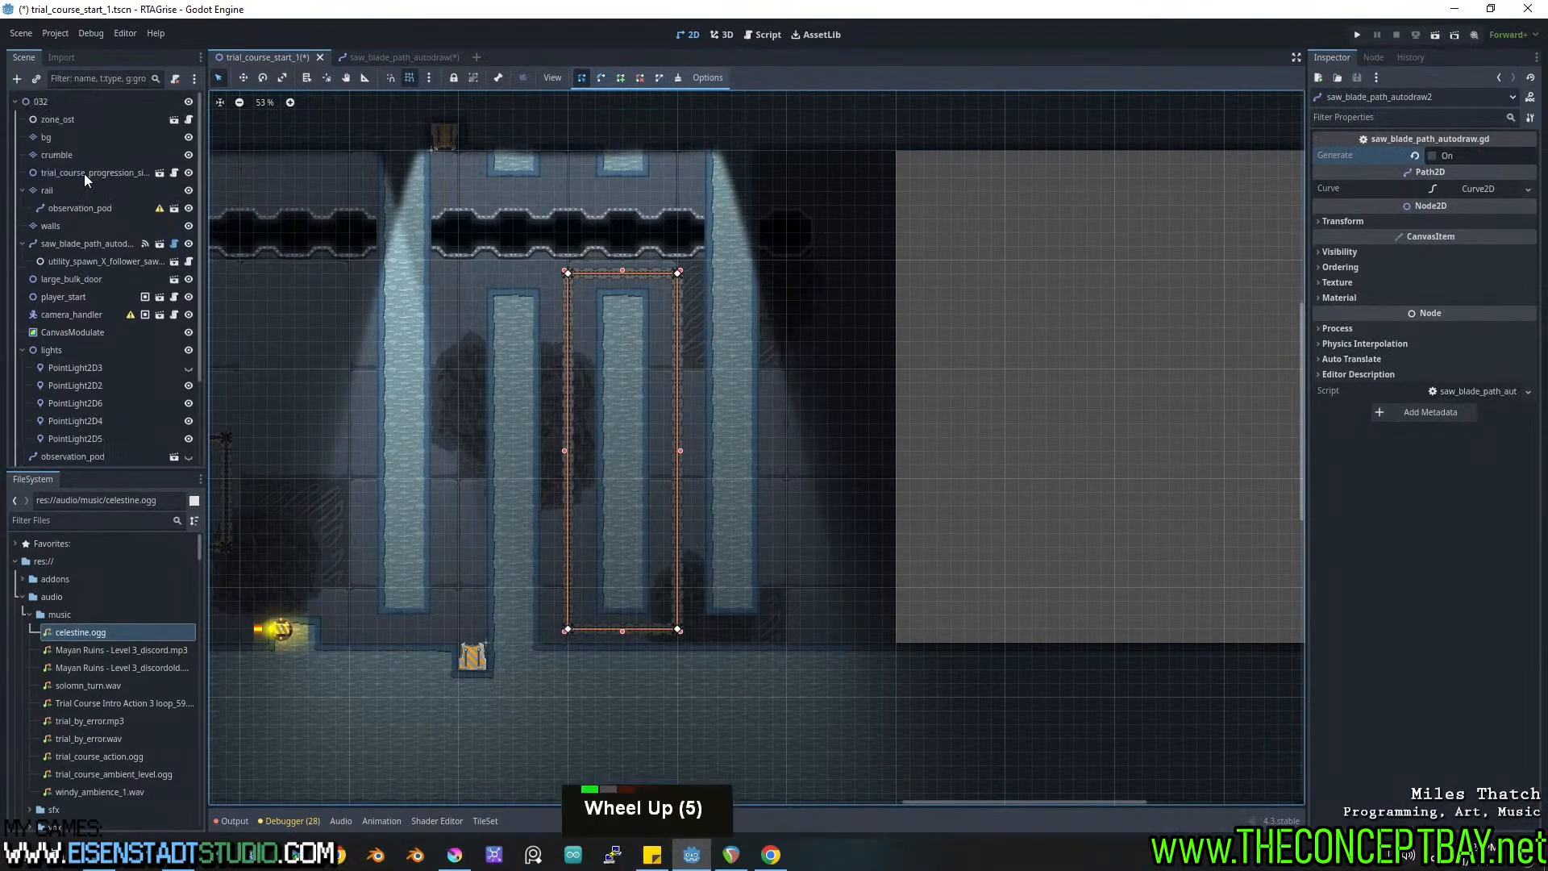
left_click(50, 226)
right_click(741, 432)
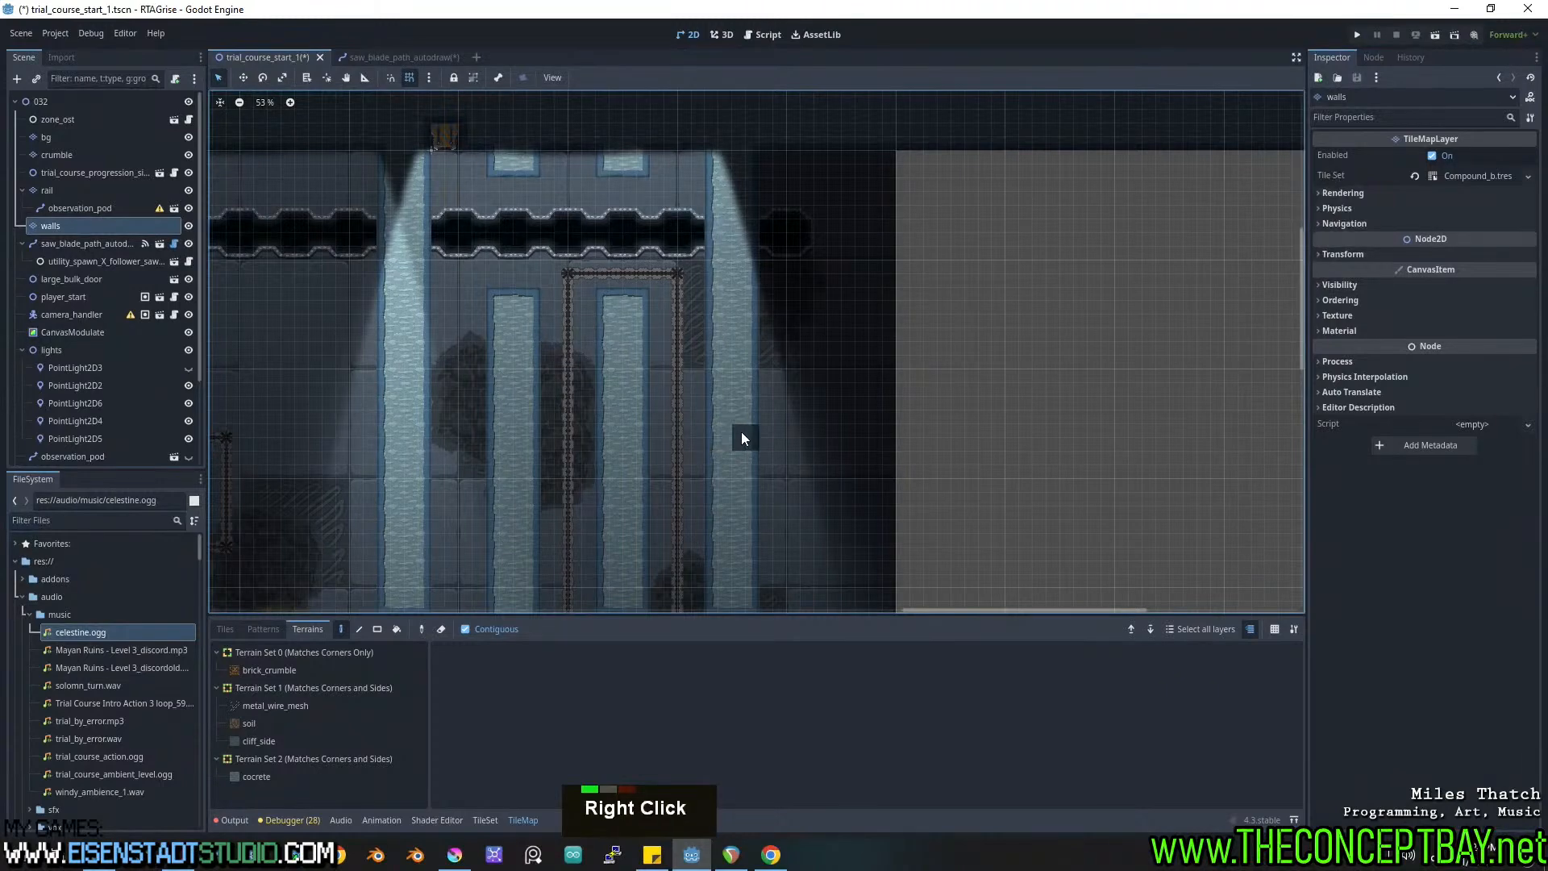
right_click(698, 459, "ctrl+shift")
right_click(734, 405, "ctrl+shift")
key("ctrl+z")
right_click(738, 427, "ctrl+shift")
middle_click_drag(777, 461, 813, 334)
left_click_drag(761, 413, 780, 419)
middle_click_drag(786, 361, 823, 504)
middle_click_drag(669, 202, 685, 293)
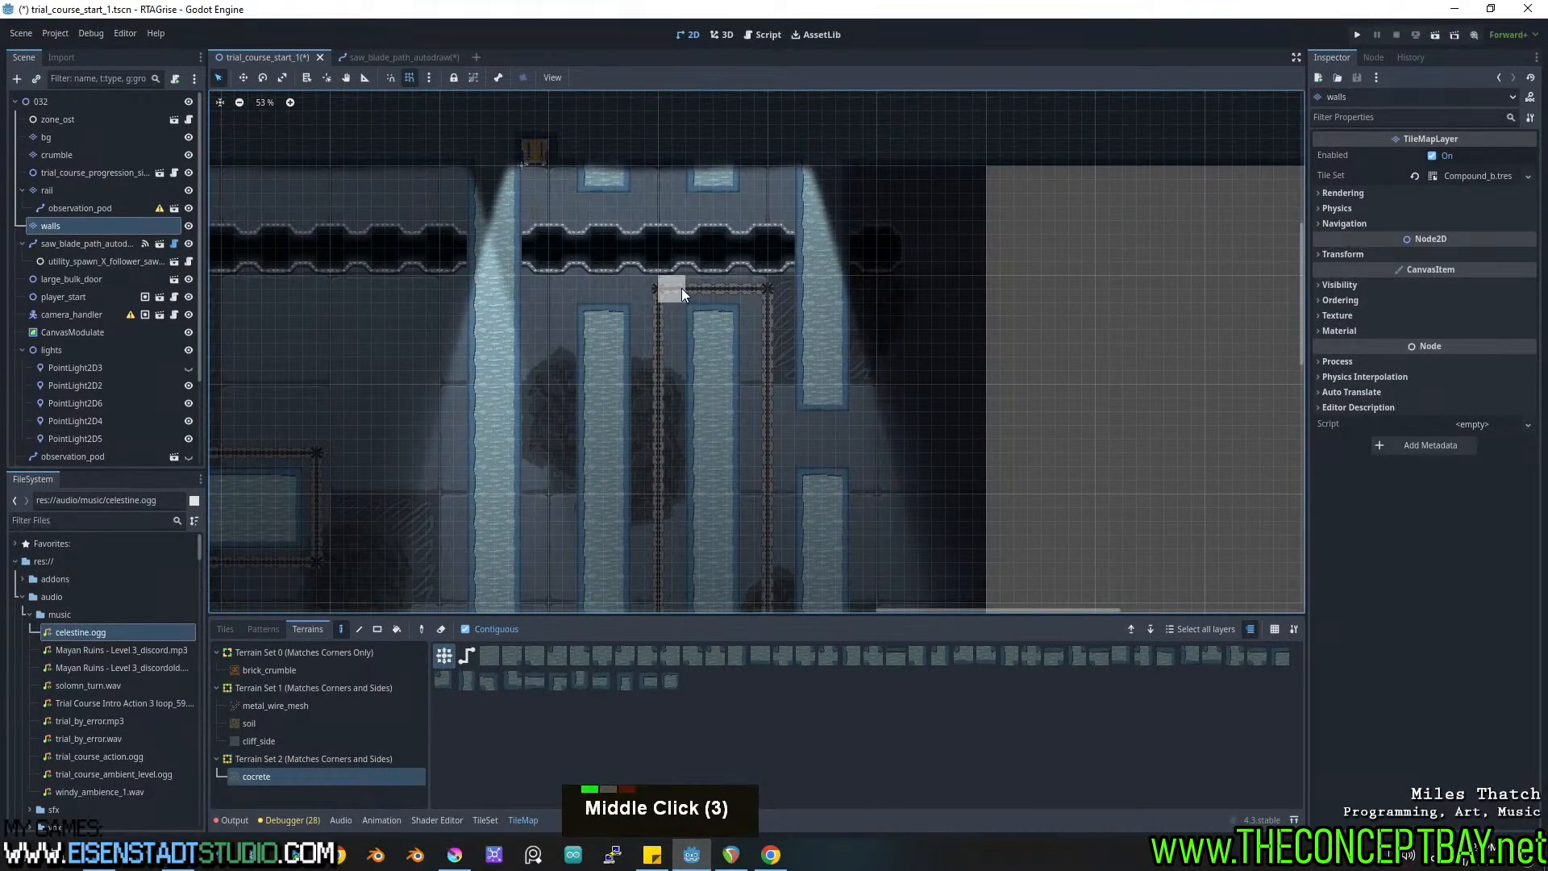
Add a ParallaxBackground node under the scene root and move it to the top of the node tree.
scroll(550, 385, "down", 6)
middle_click_drag(532, 394, 807, 377)
middle_click_drag(488, 418, 740, 390)
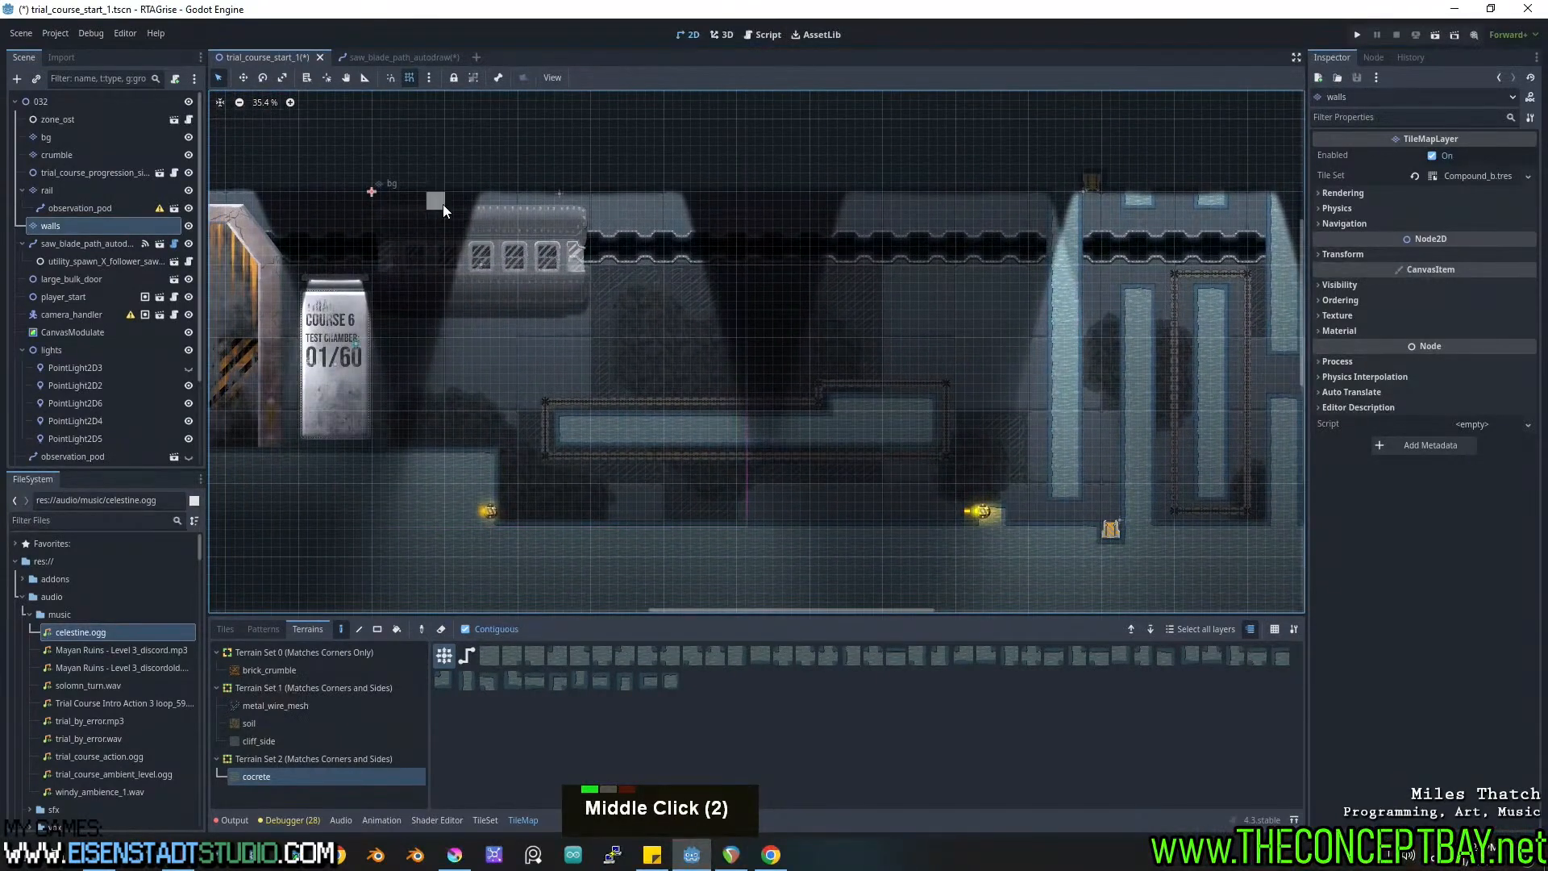
middle_click_drag(651, 288, 339, 282)
middle_click_drag(793, 319, 937, 321)
middle_click_drag(560, 313, 793, 302)
left_click(55, 104)
key("ctrl+a")
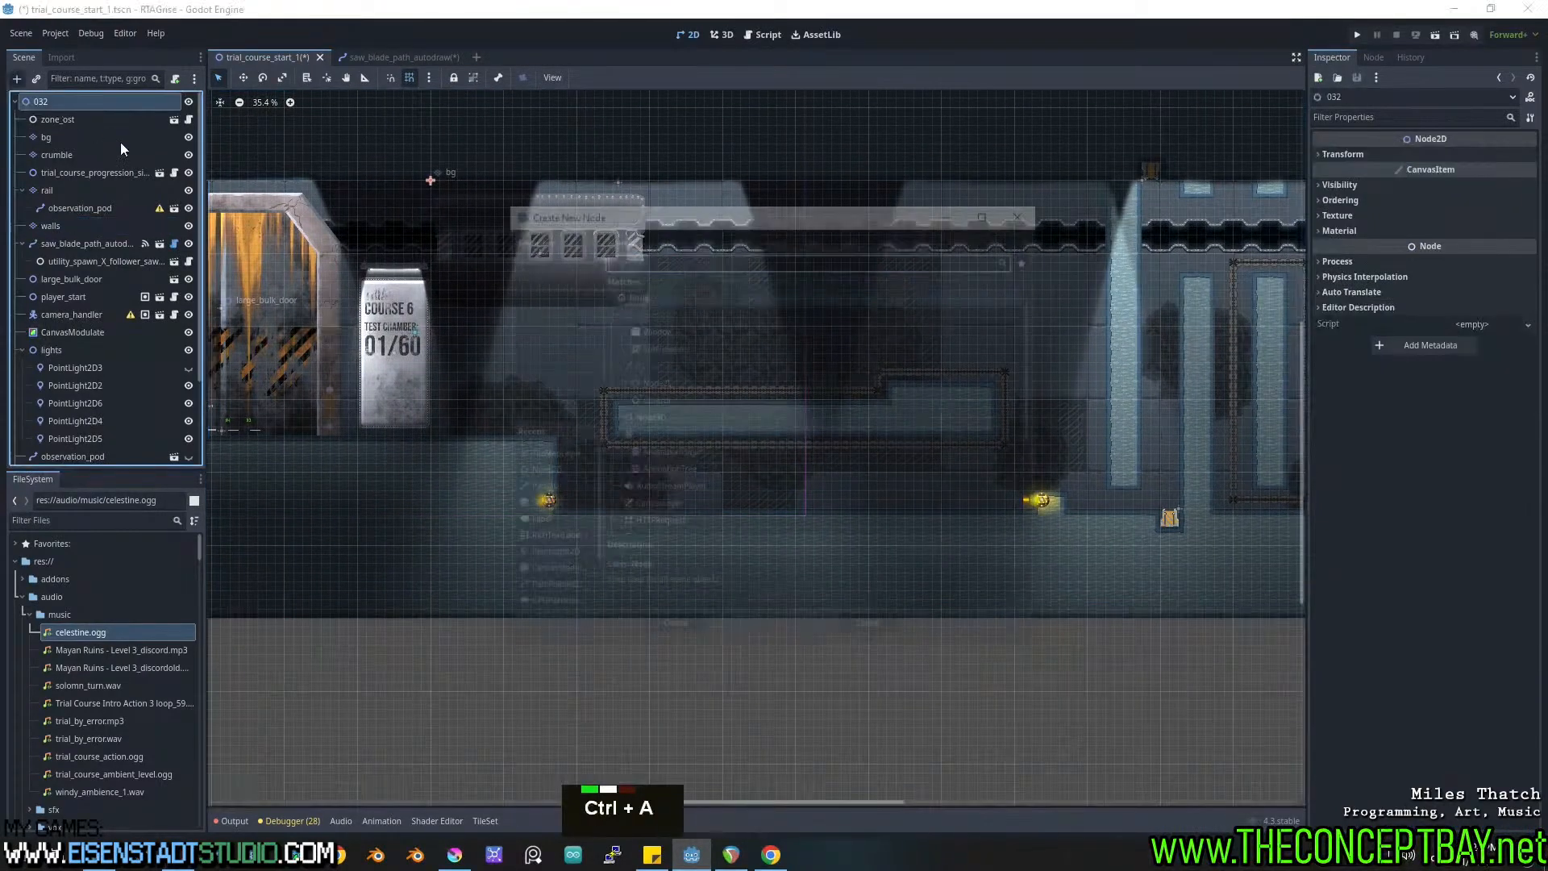
type("parall")
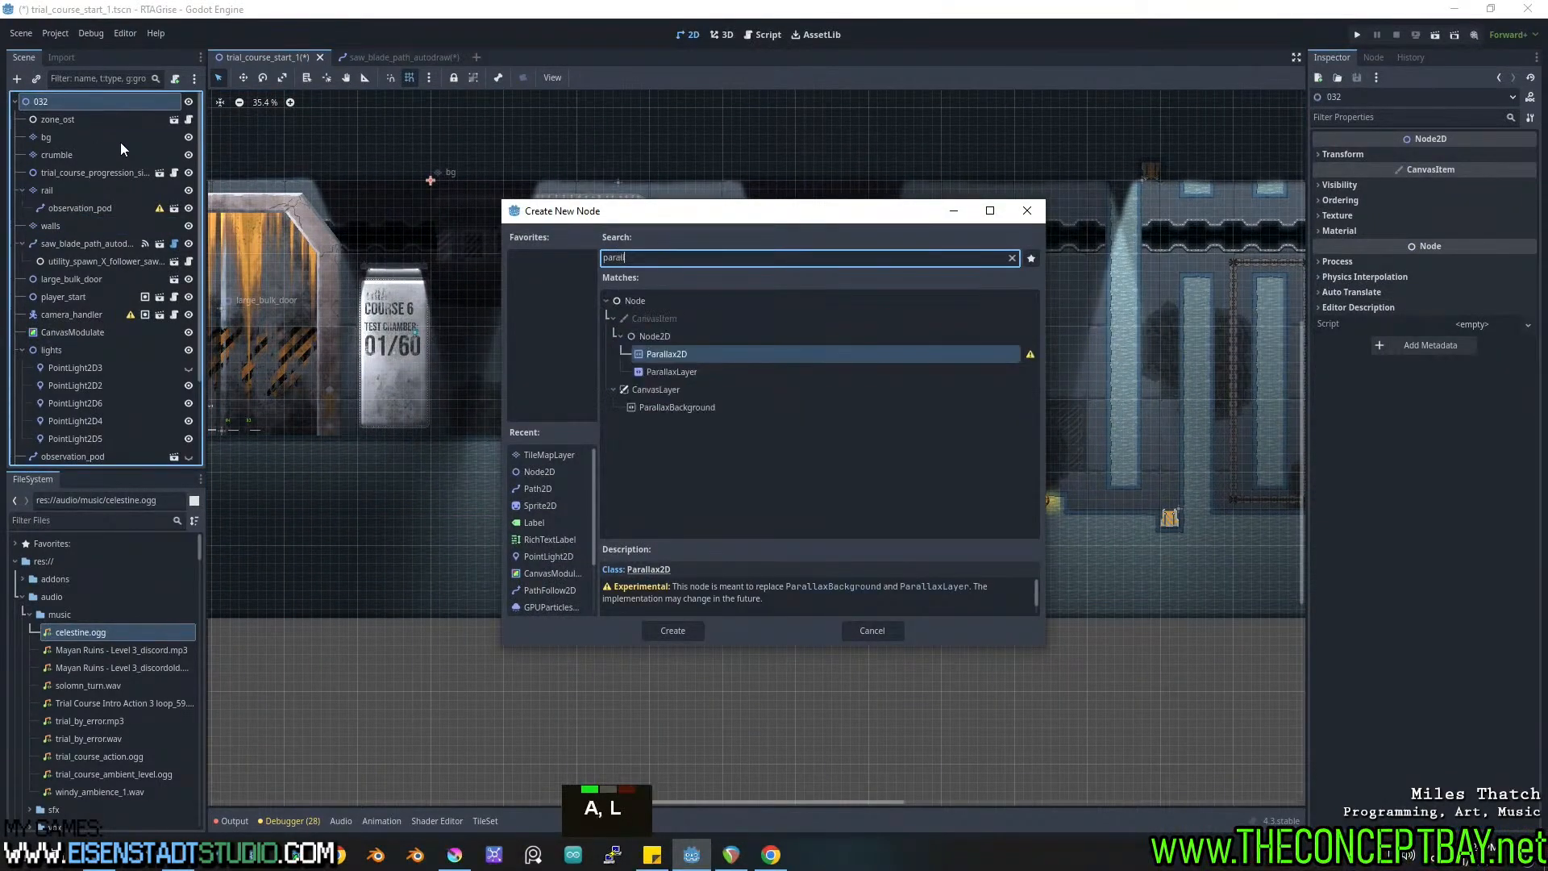
type("a")
key("Down")
key("Down")
key("Down")
key("Return")
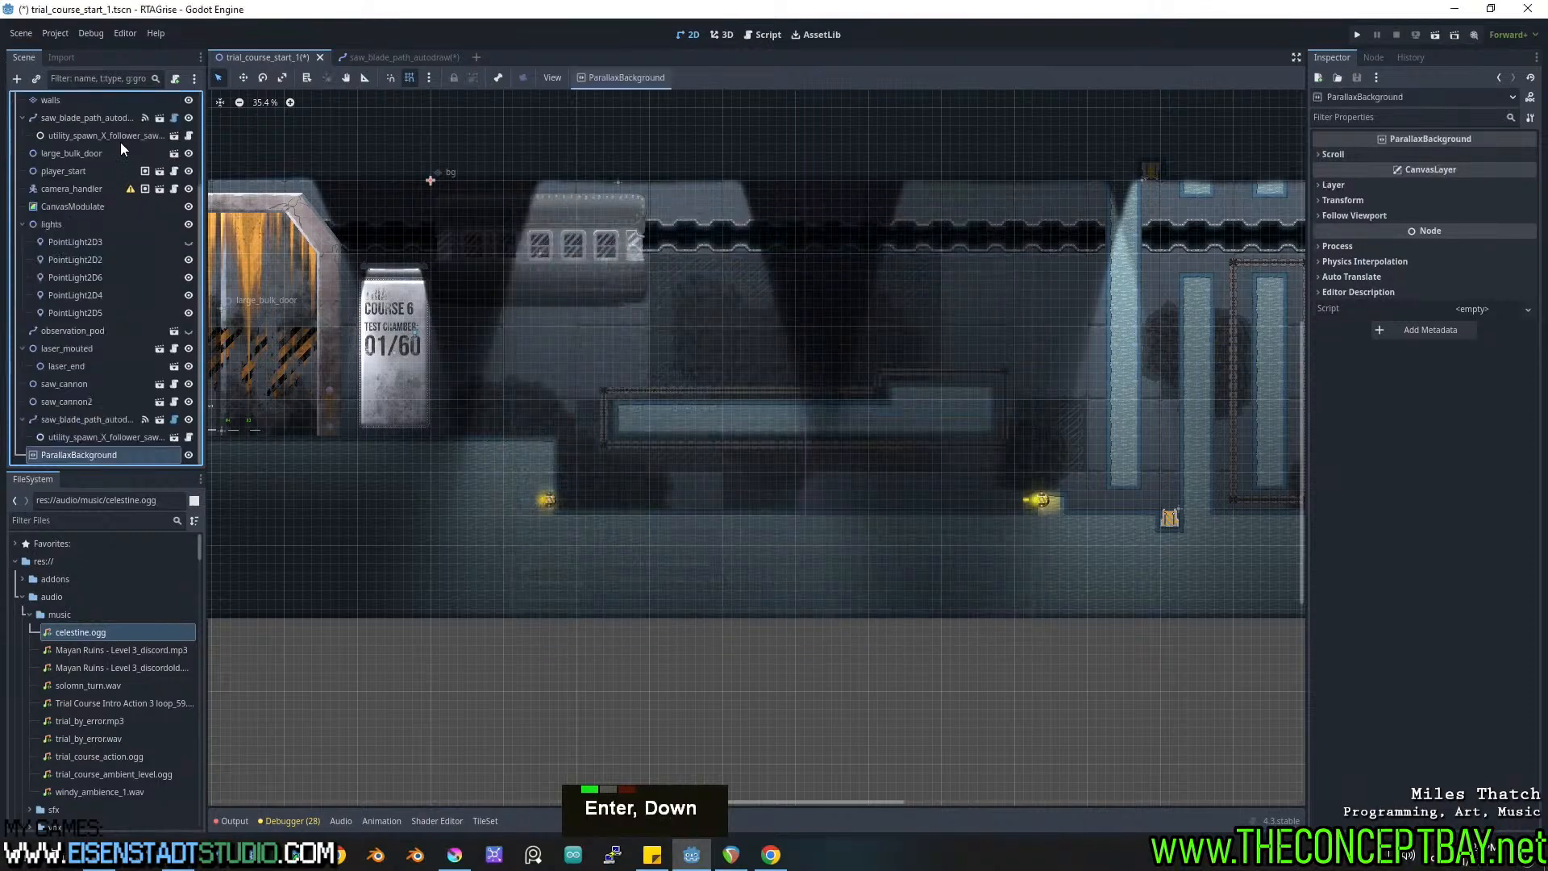
left_click_drag(145, 453, 95, 111)
scroll(103, 133, "up", 8)
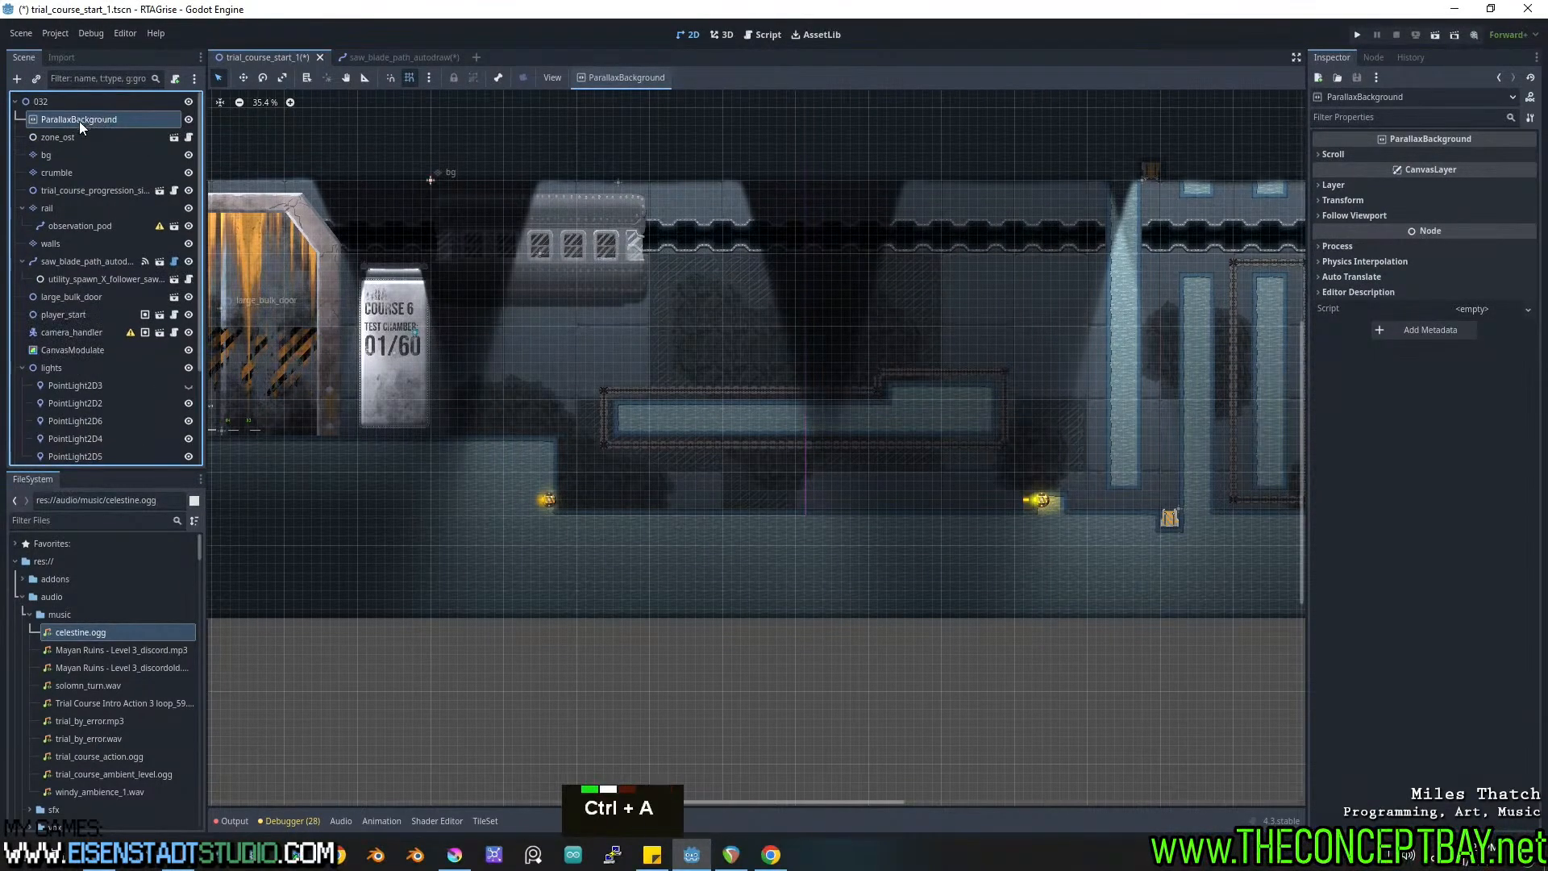
Add a ParallaxLayer node as a child of ParallaxBackground.
key("ctrl+a")
type("paralla")
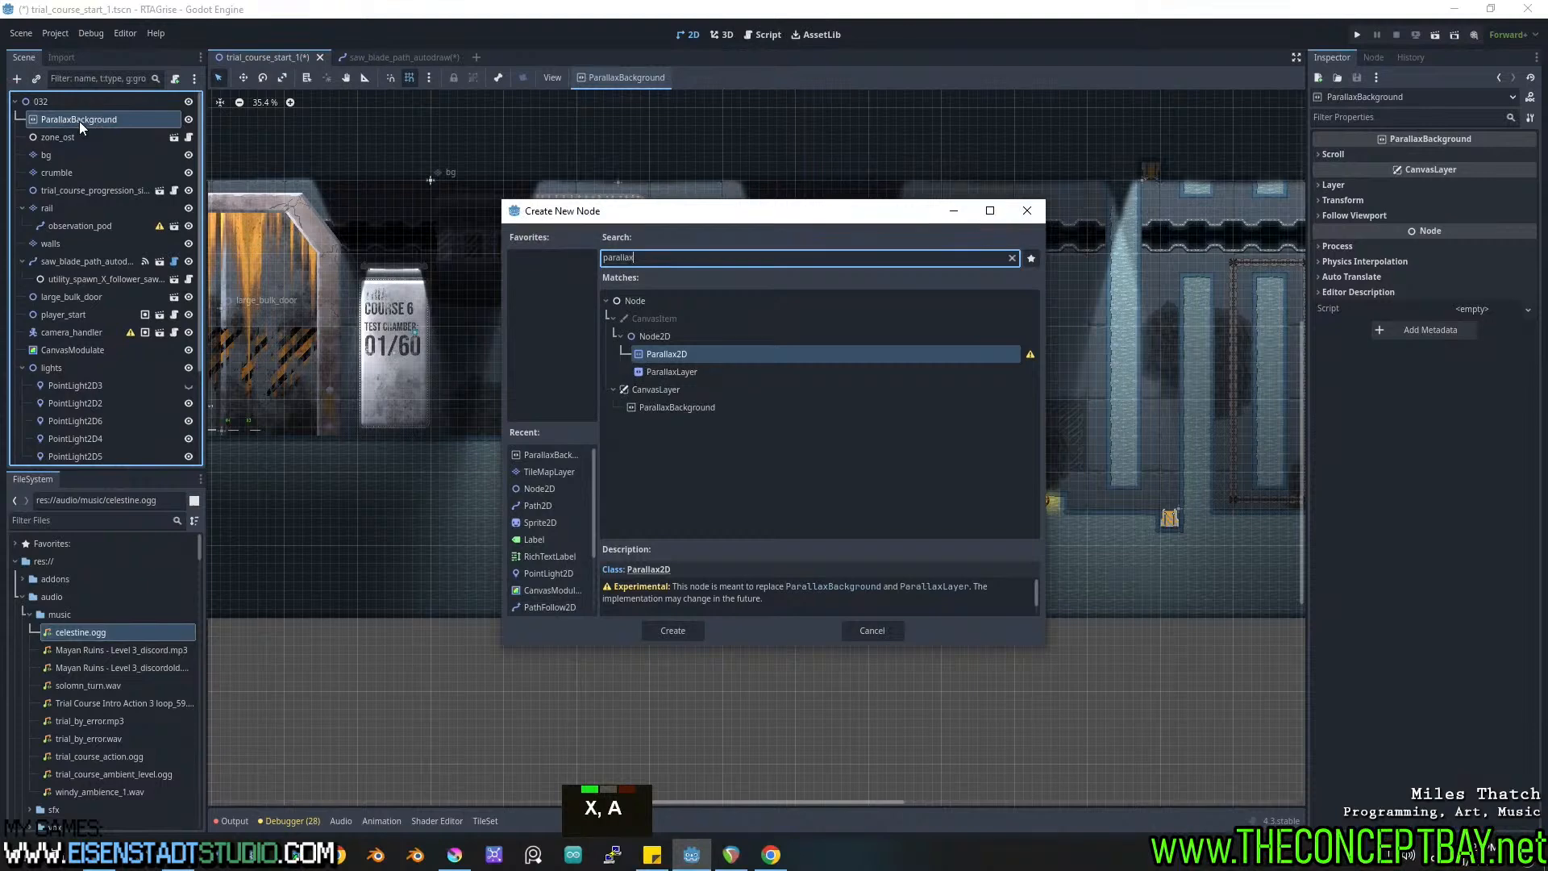
key("Down")
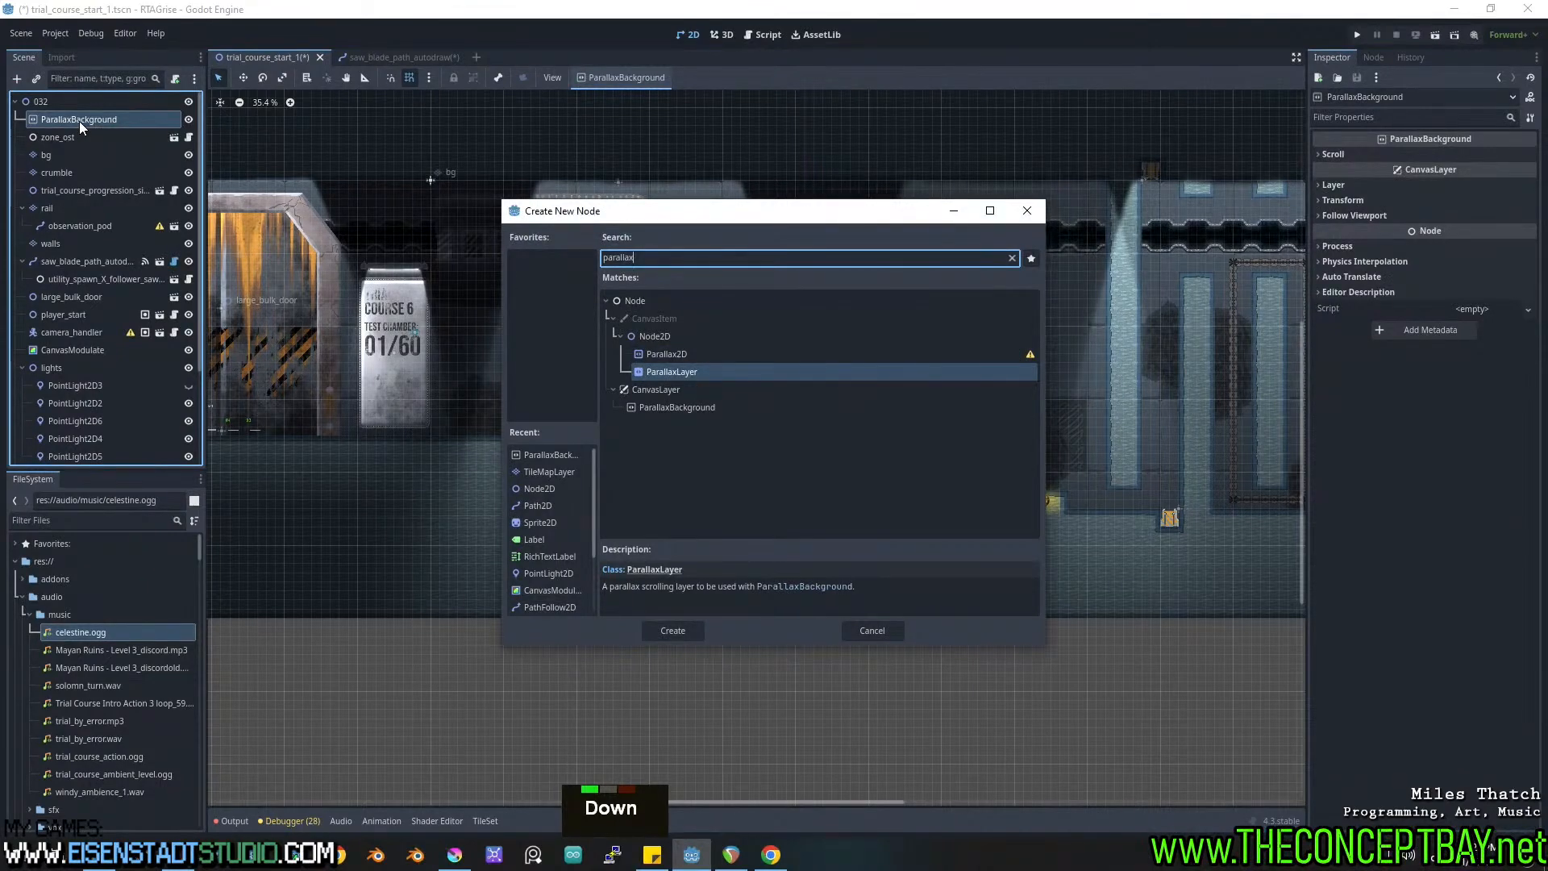
key("Return")
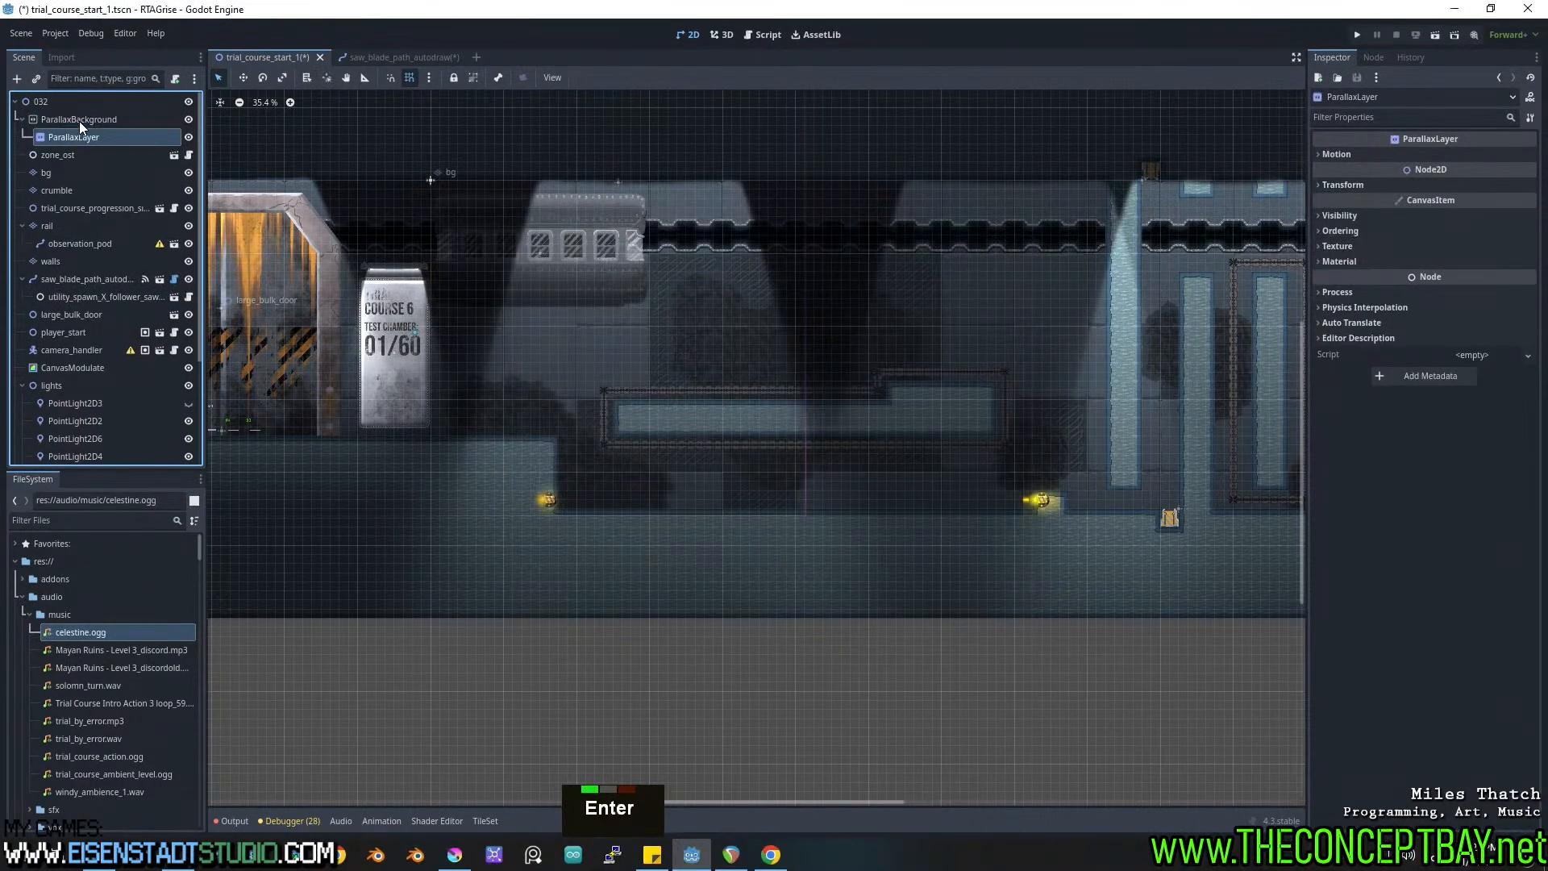
Reparent the bg, crumble and rail tile map layers under ParallaxLayer.
left_click(63, 171)
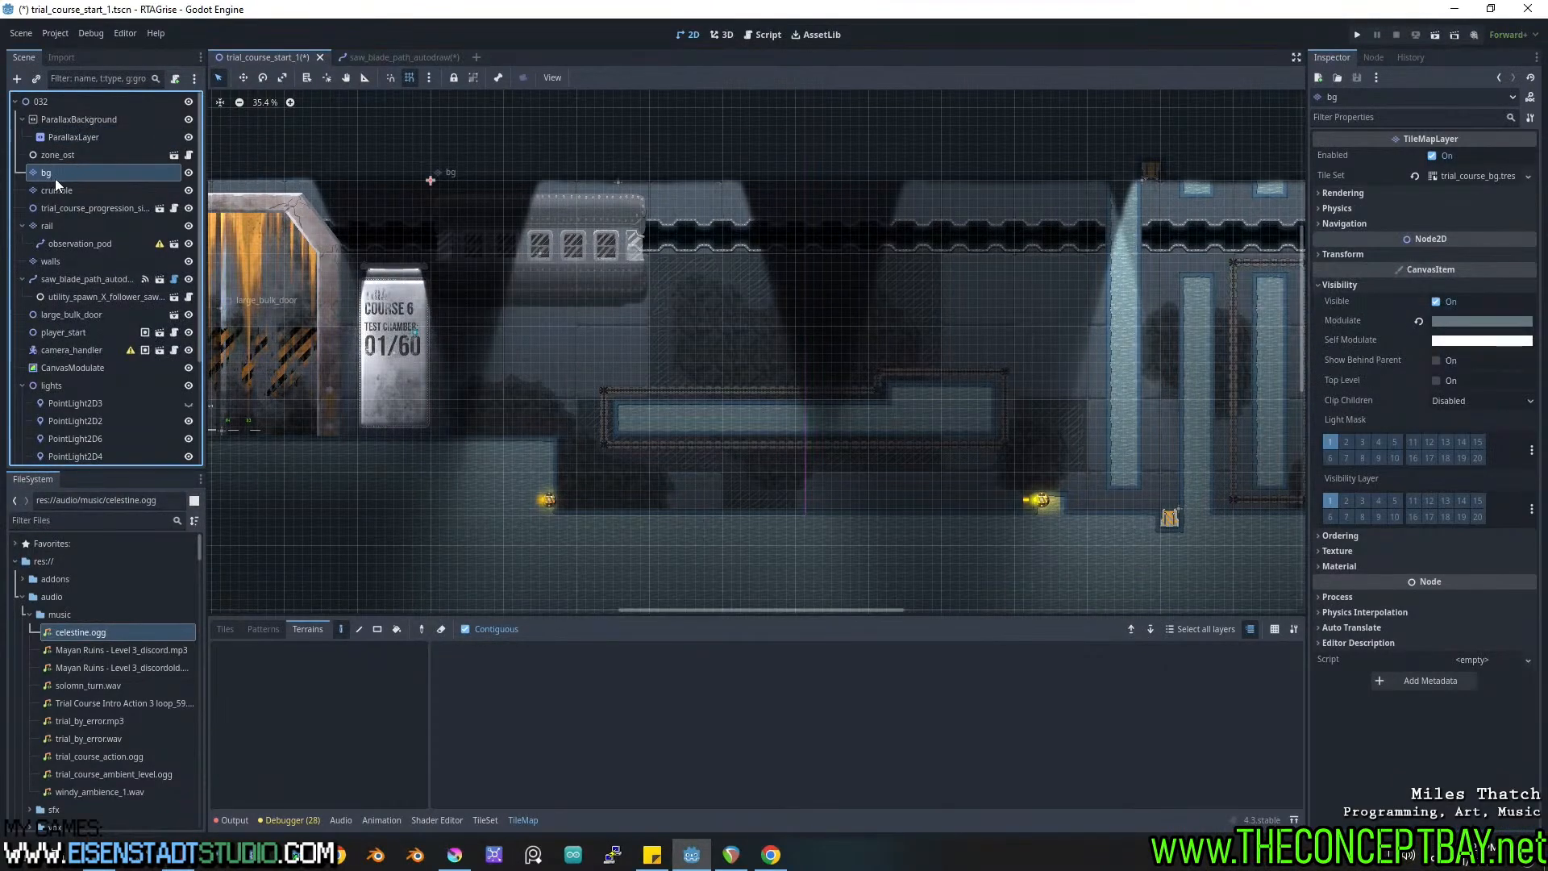
left_click(55, 190, "ctrl")
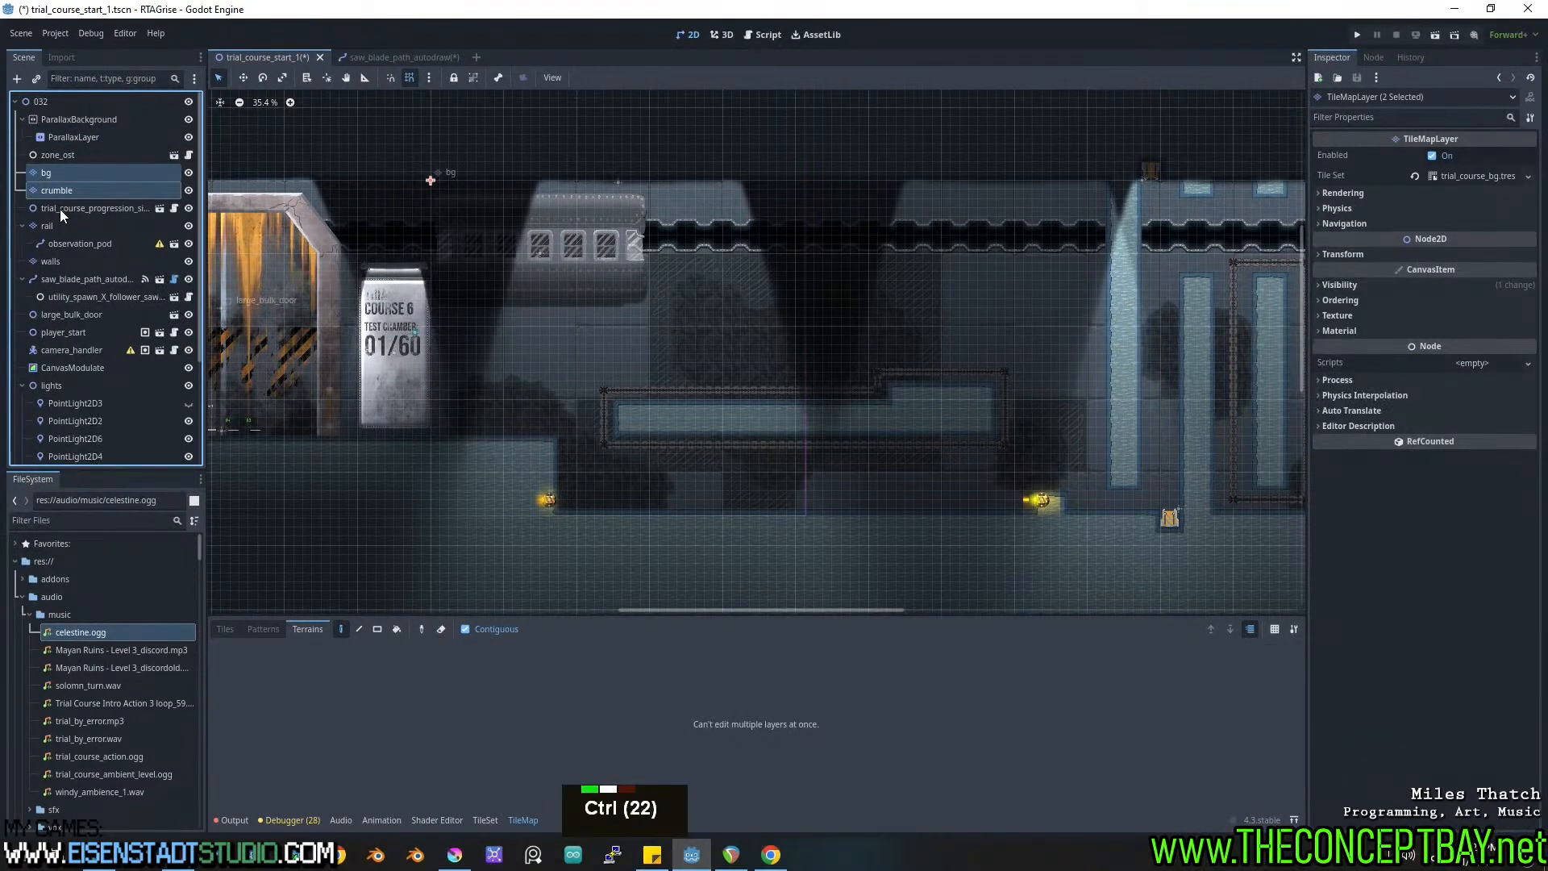
left_click(59, 208, "ctrl")
key("ctrl")
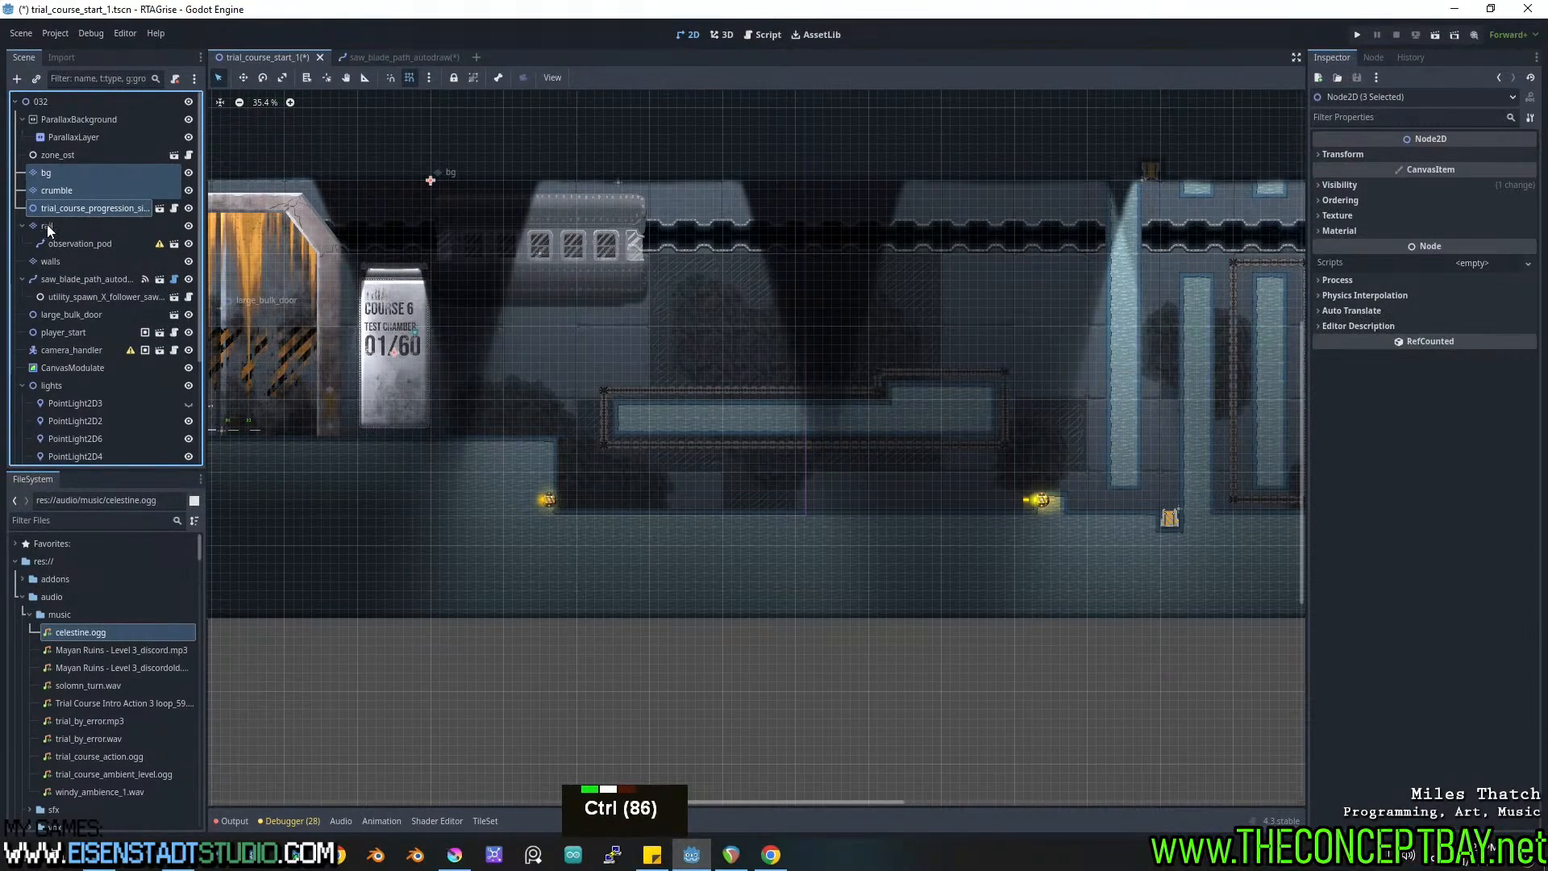
left_click(51, 214, "ctrl")
left_click(45, 224, "ctrl")
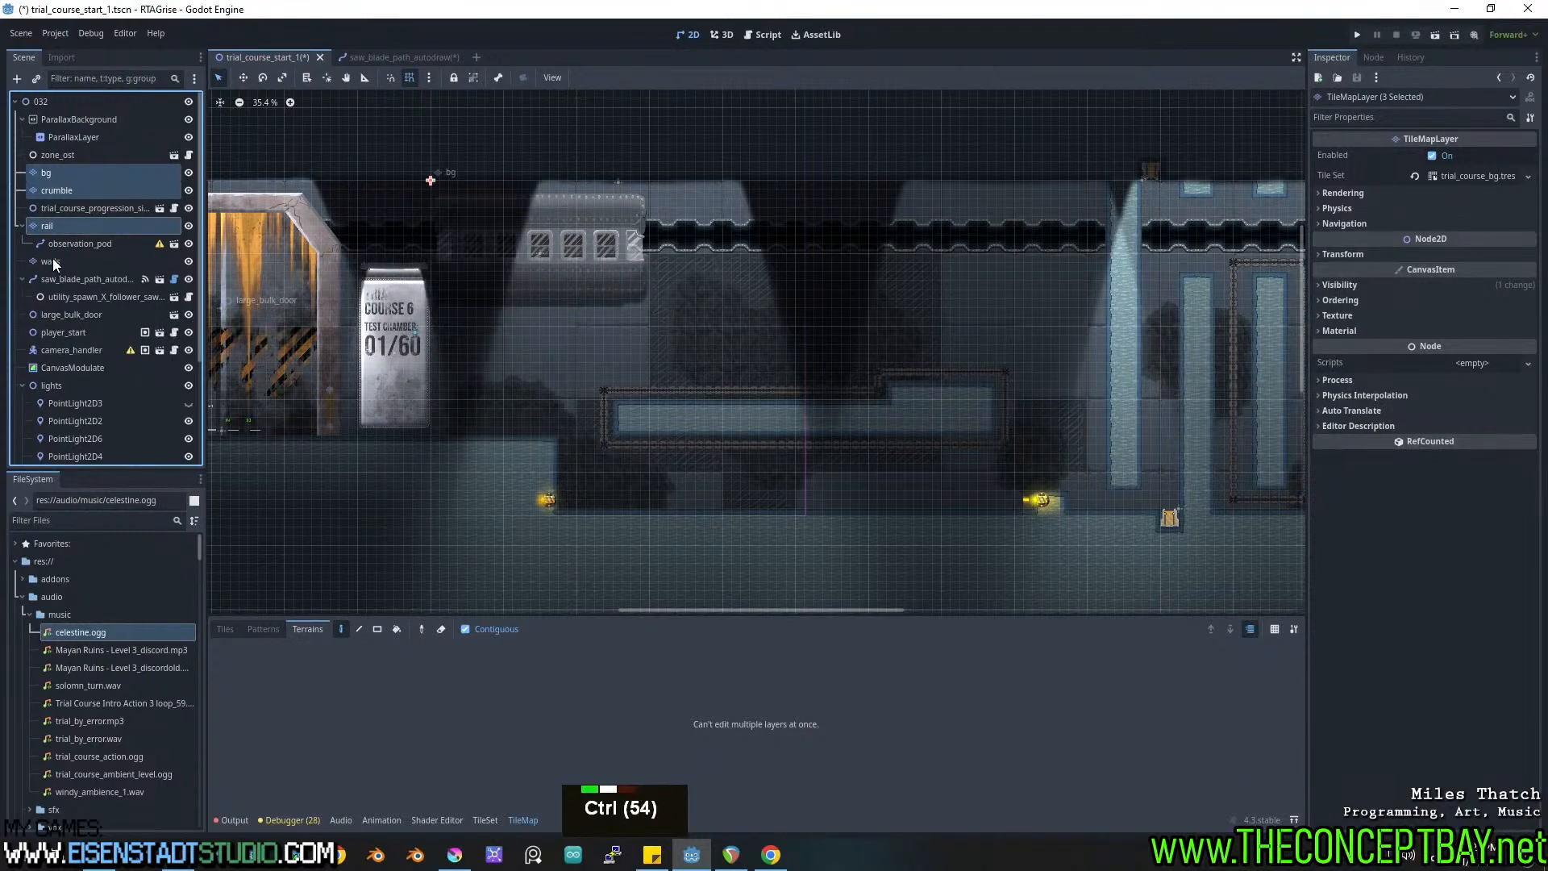
left_click_drag(64, 166, 61, 137, "ctrl")
middle_click_drag(516, 312, 375, 305)
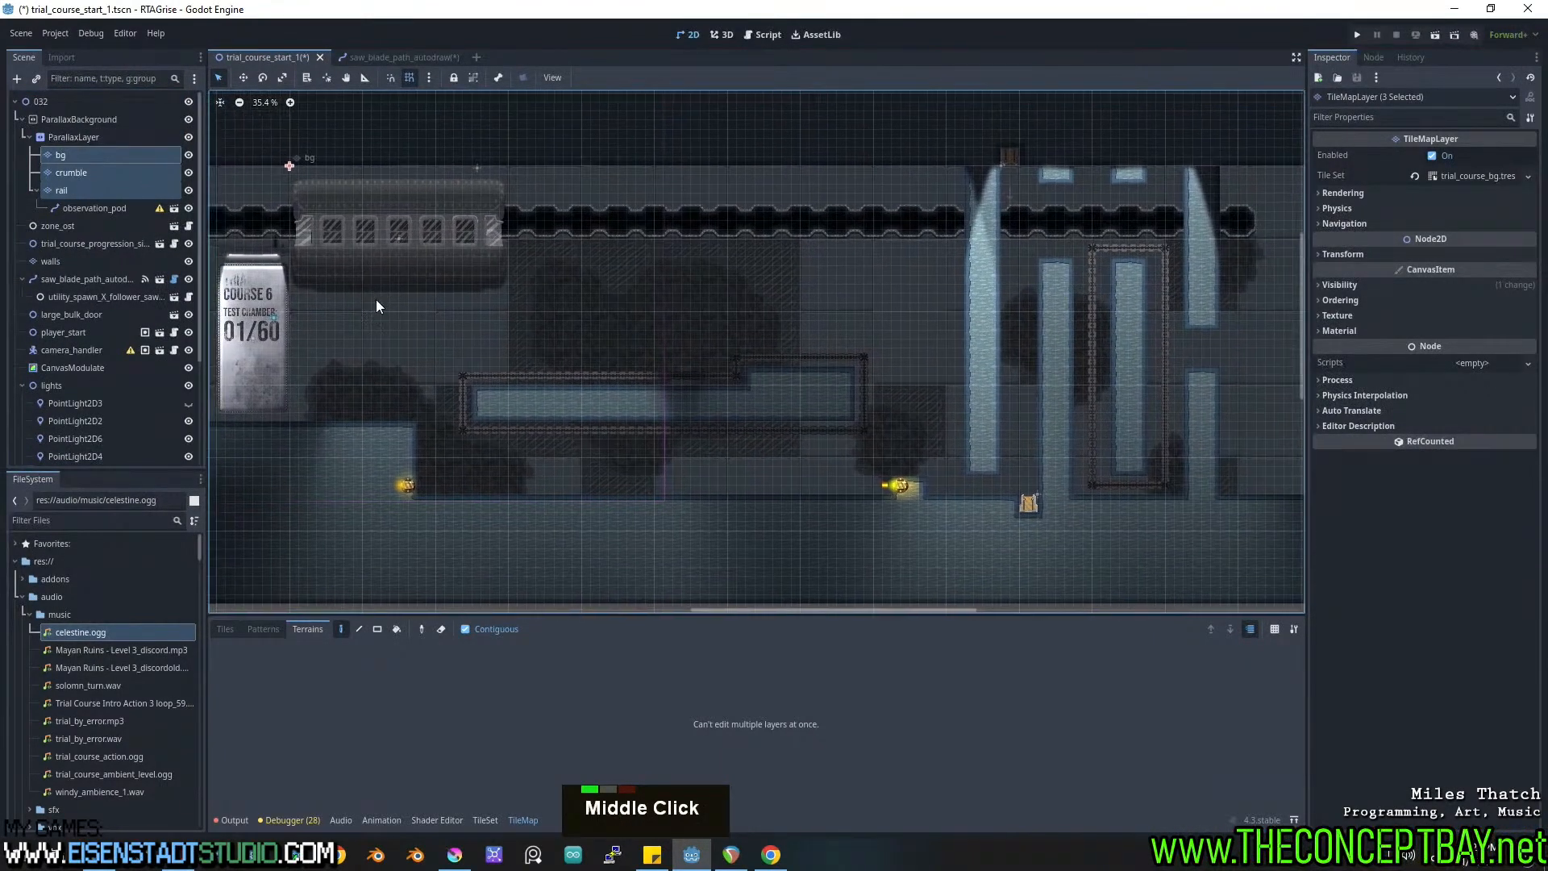
Try resetting the bg layer's modulate colour to its default, and undo the reset.
left_click(74, 157)
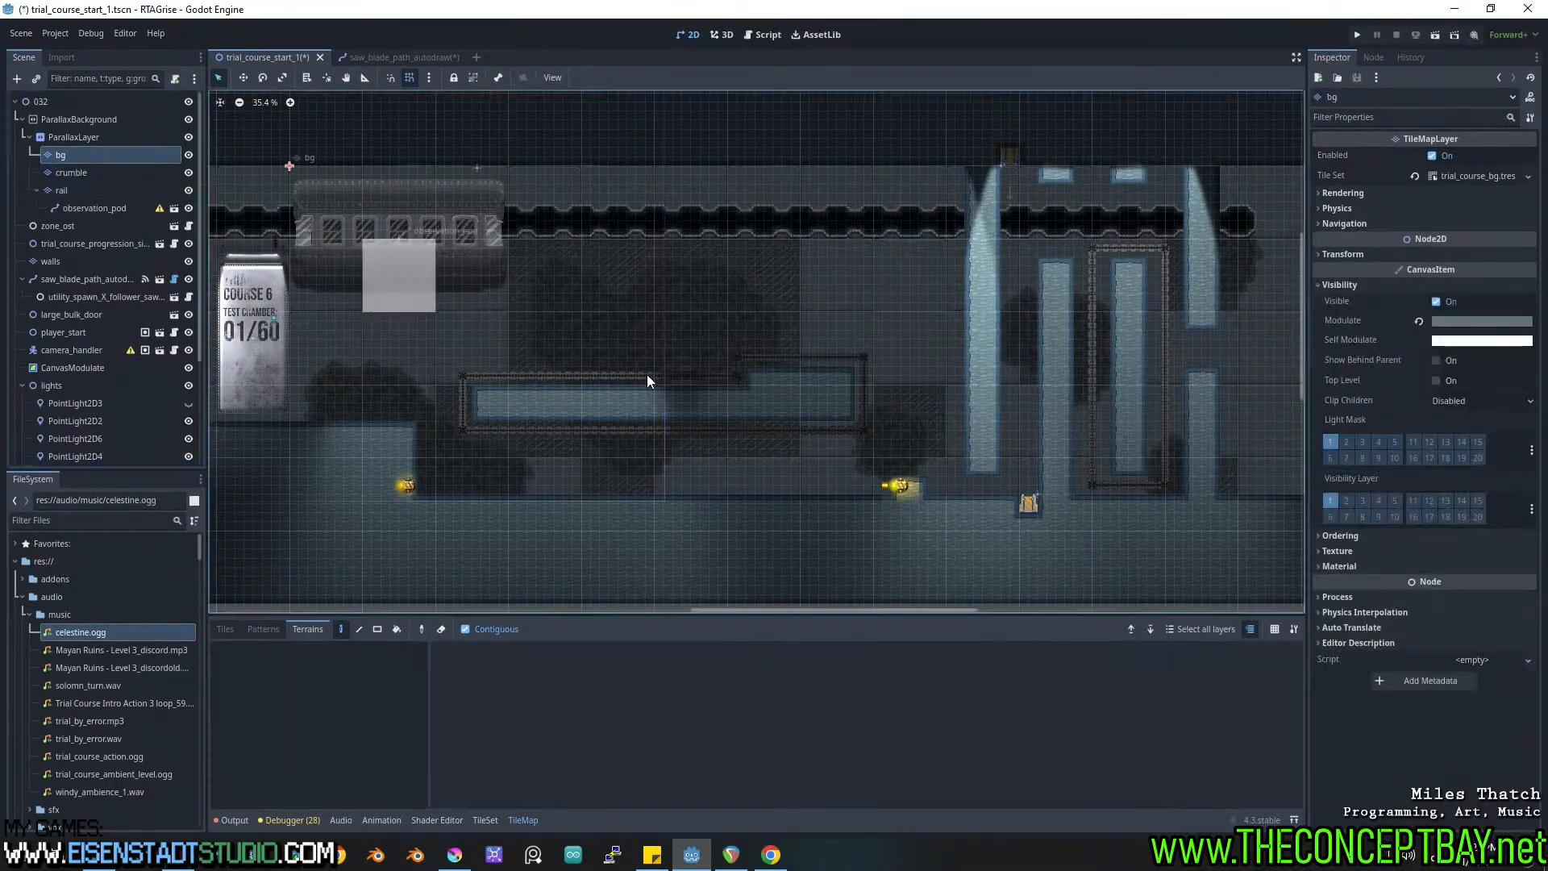
left_click(1417, 320)
key("ctrl+z")
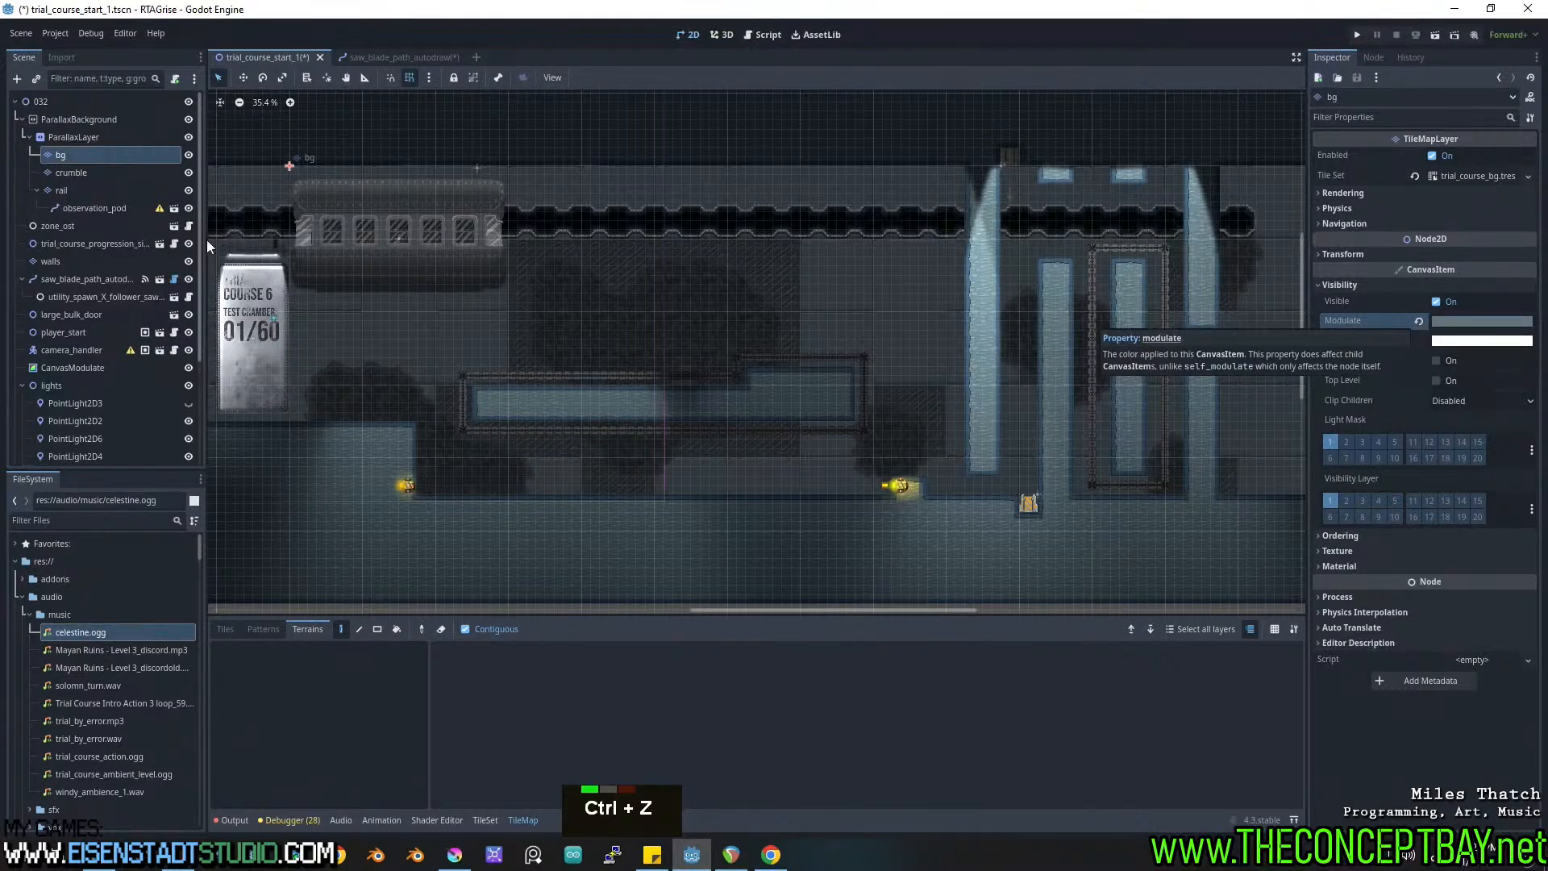
Try placing a copy of the CanvasModulate node under ParallaxBackground, and undo the paste.
left_click(79, 366)
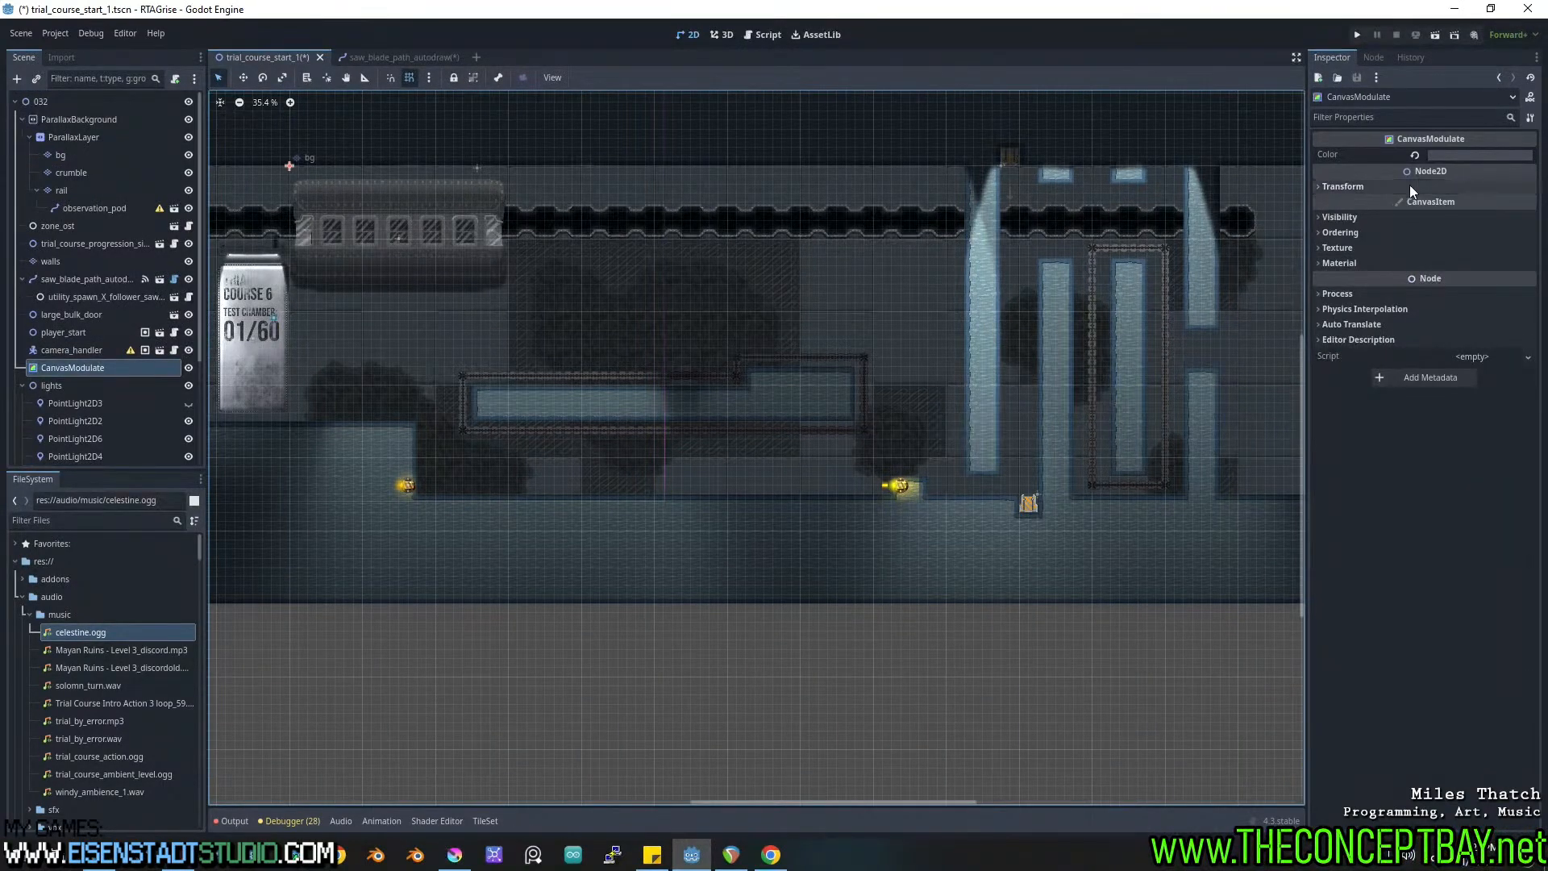
left_click(1359, 216)
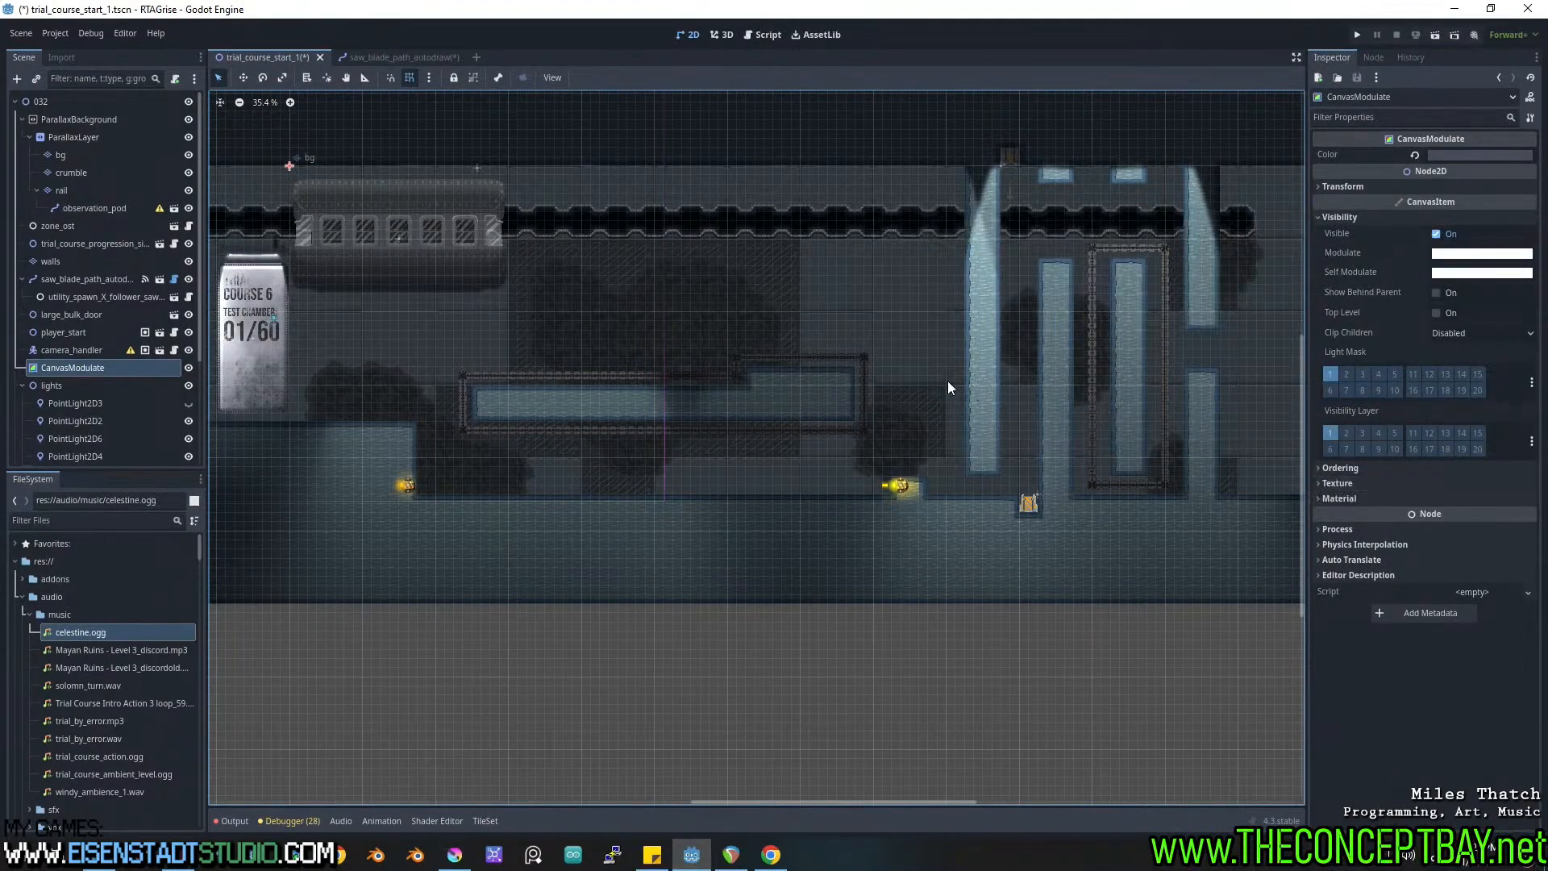
left_click(80, 119)
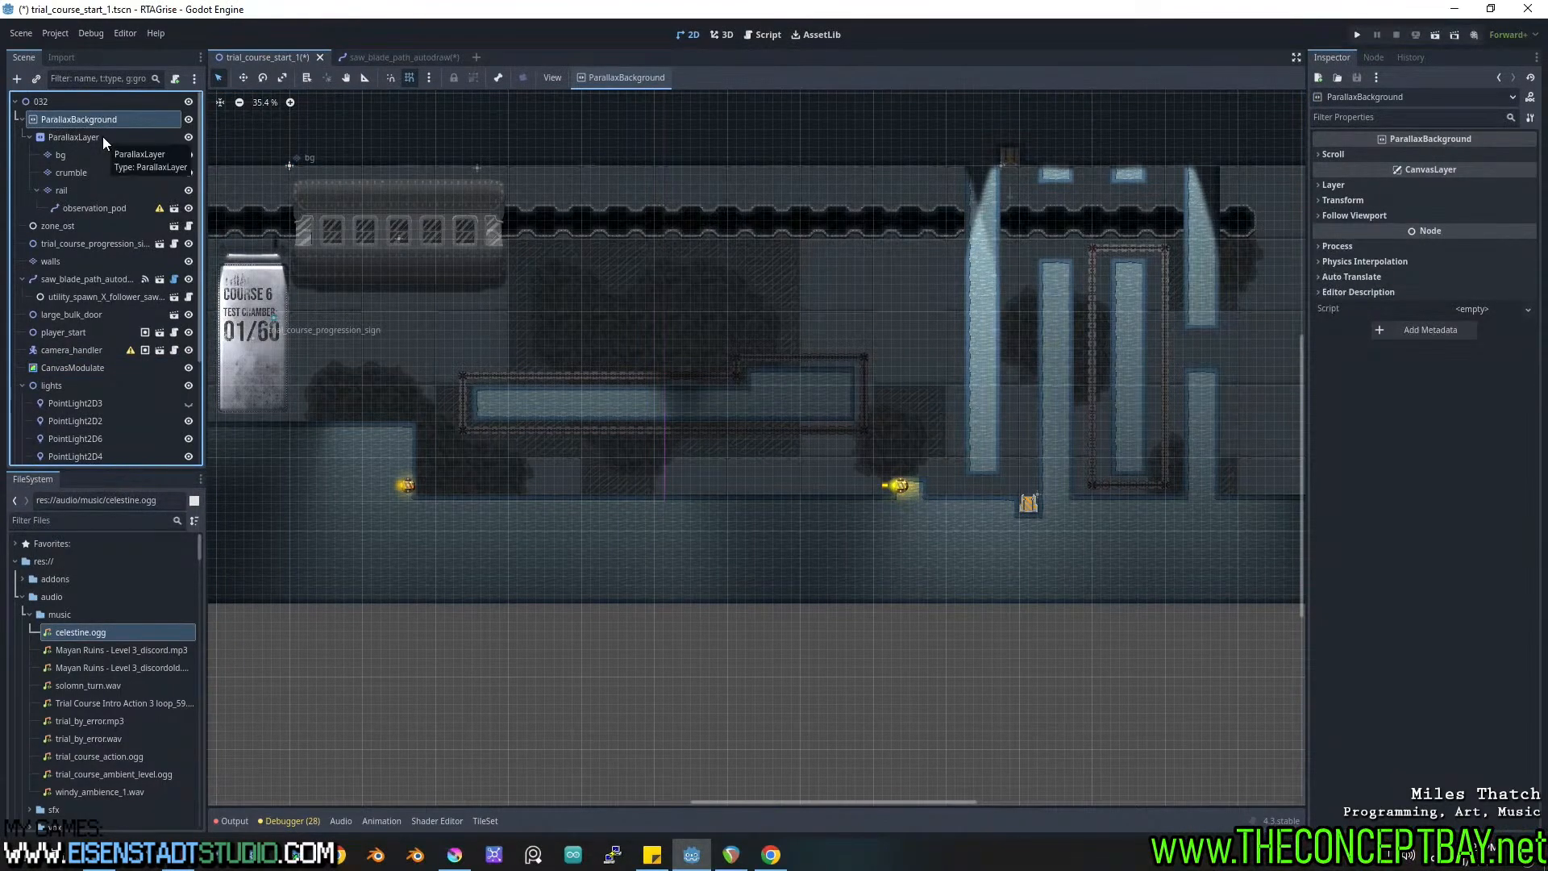
left_click(90, 367)
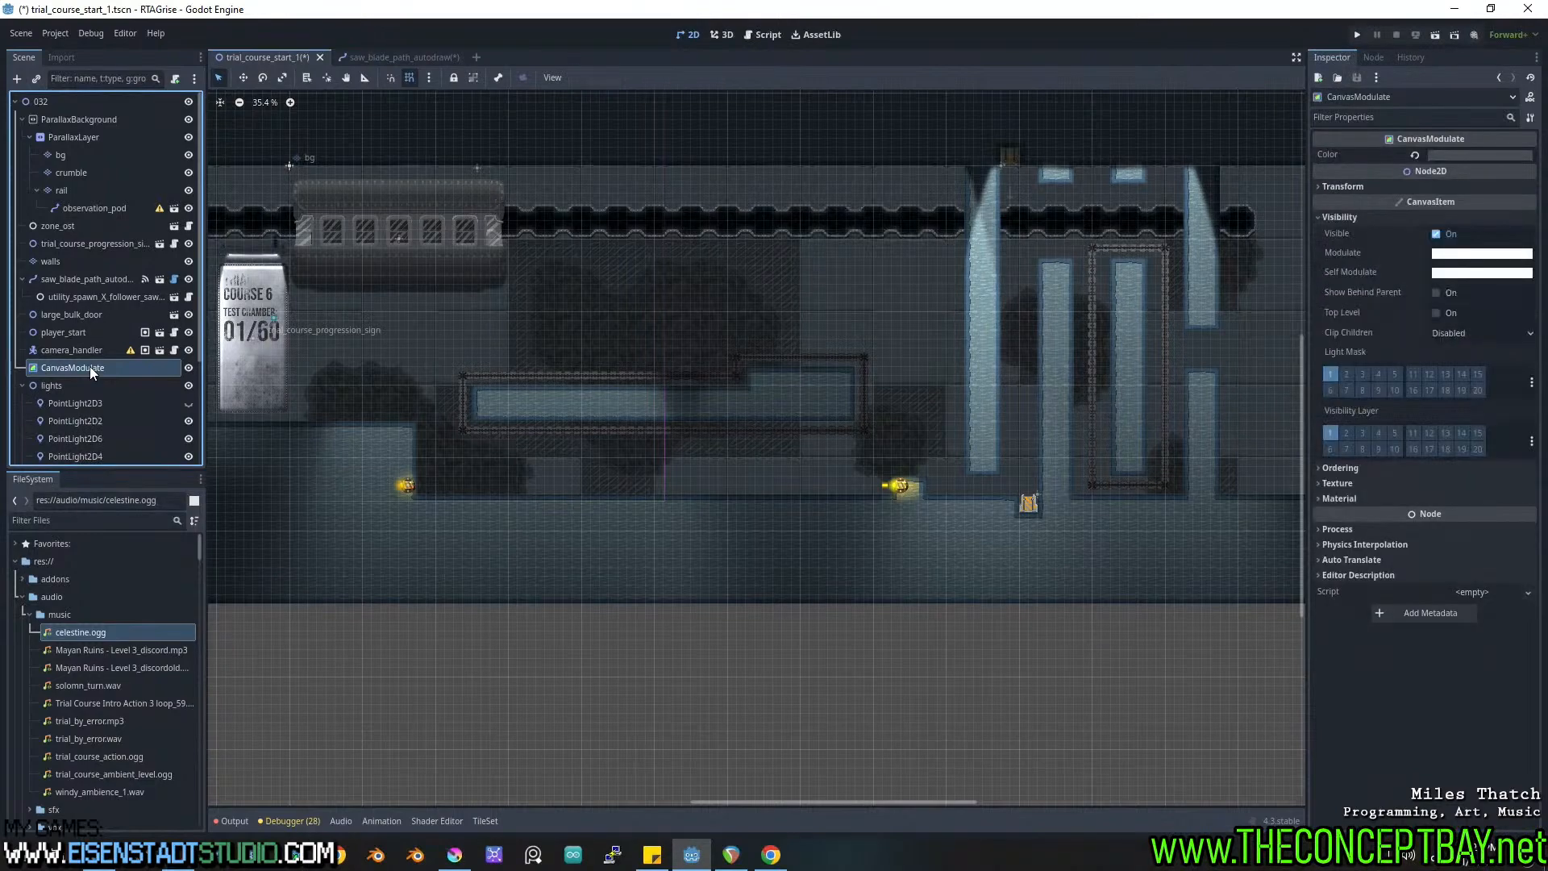
key("ctrl+c")
left_click(52, 120)
key("ctrl+v")
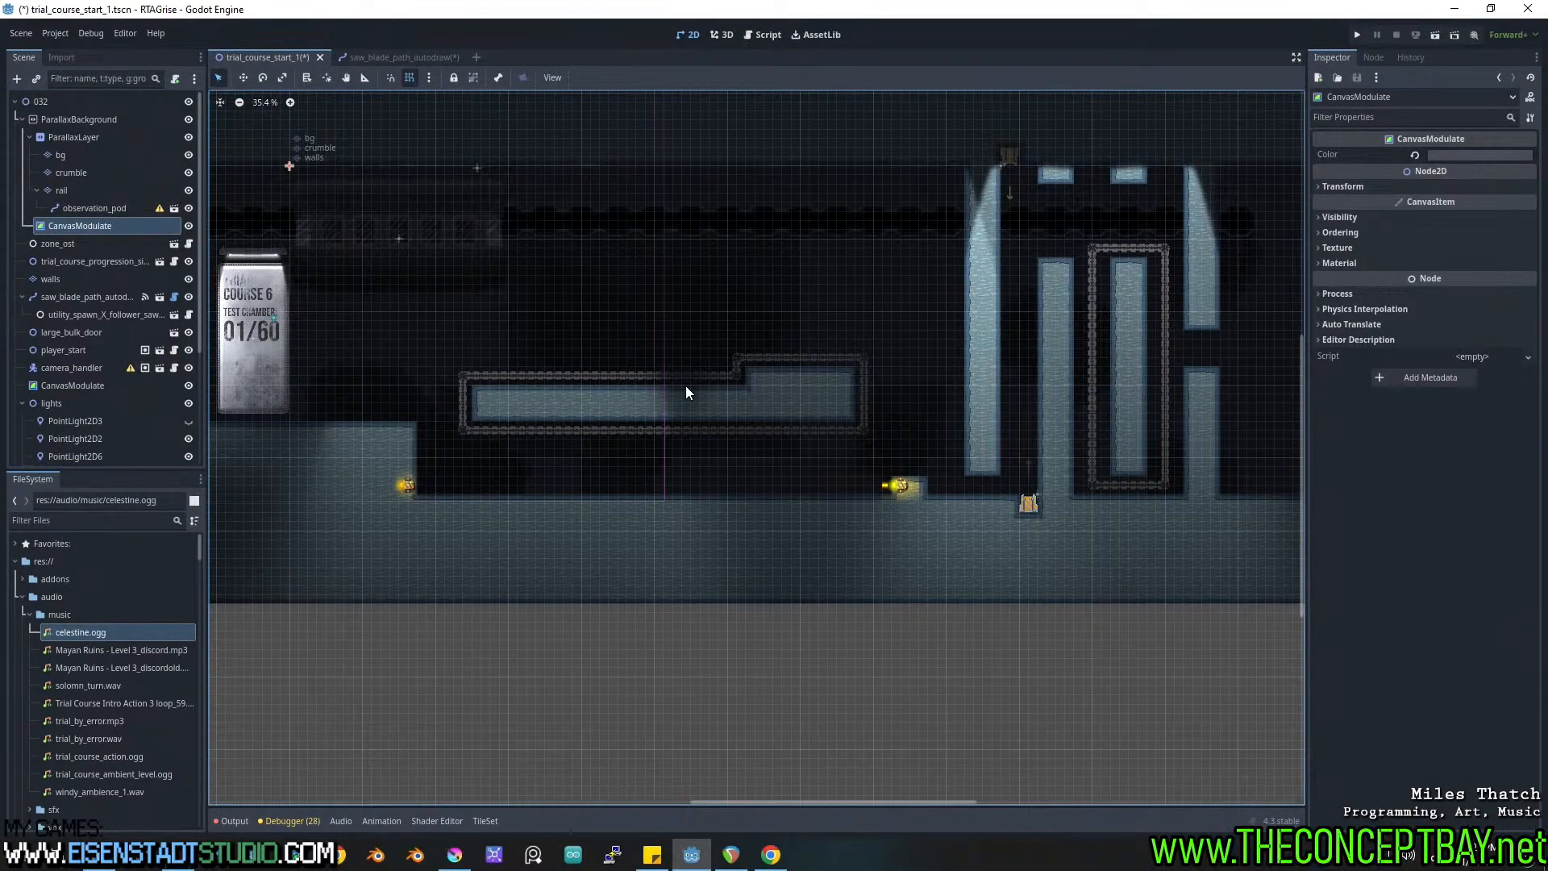
key("ctrl+z")
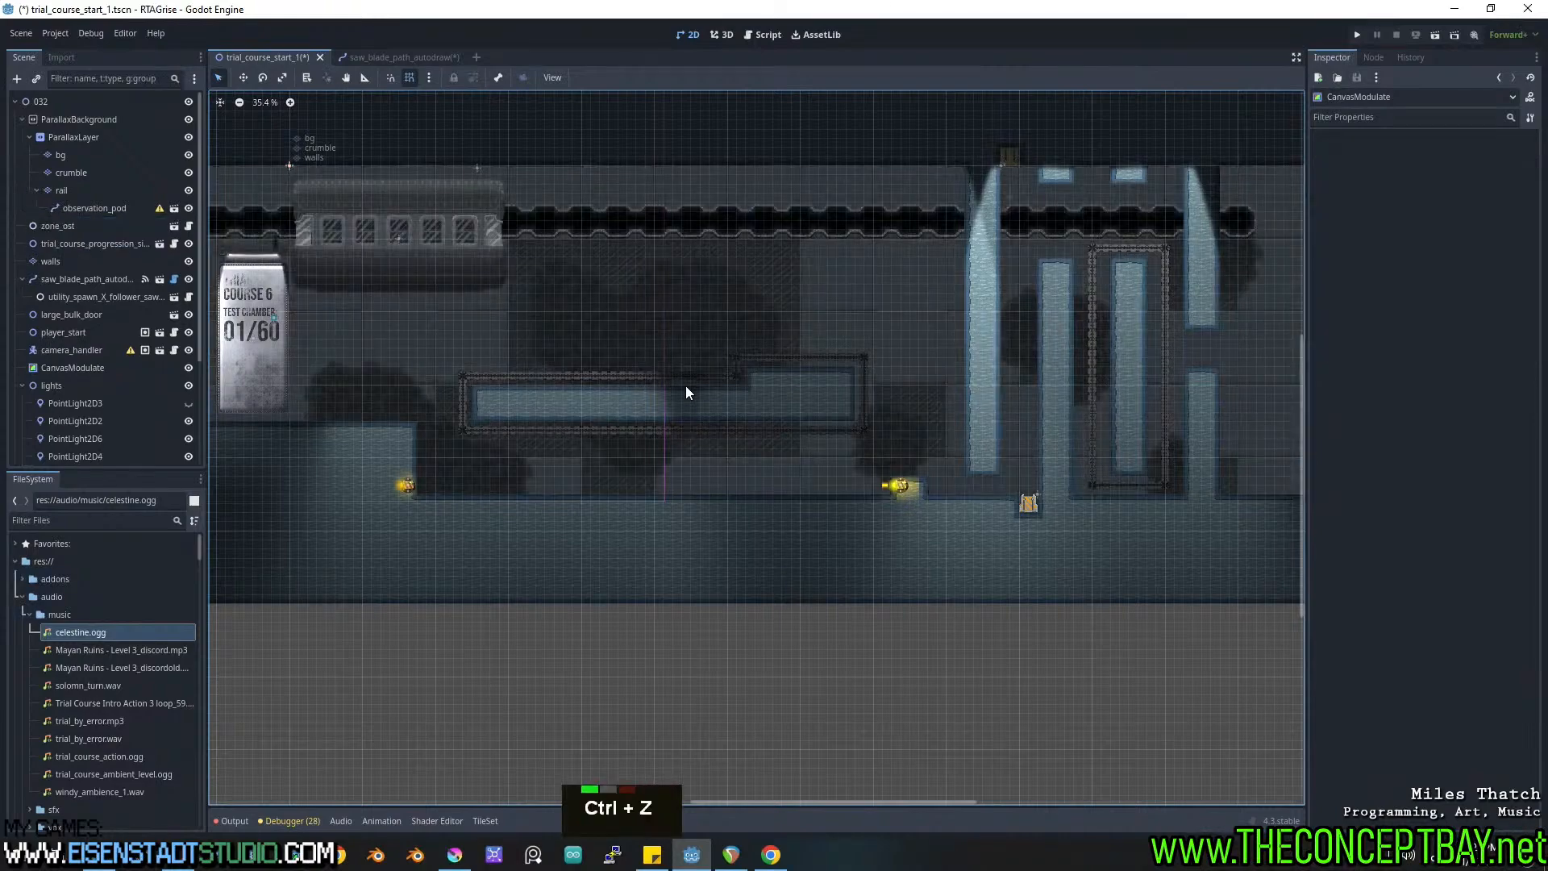
Inspect the scroll and canvas layer settings of ParallaxBackground.
middle_click_drag(685, 392, 734, 413)
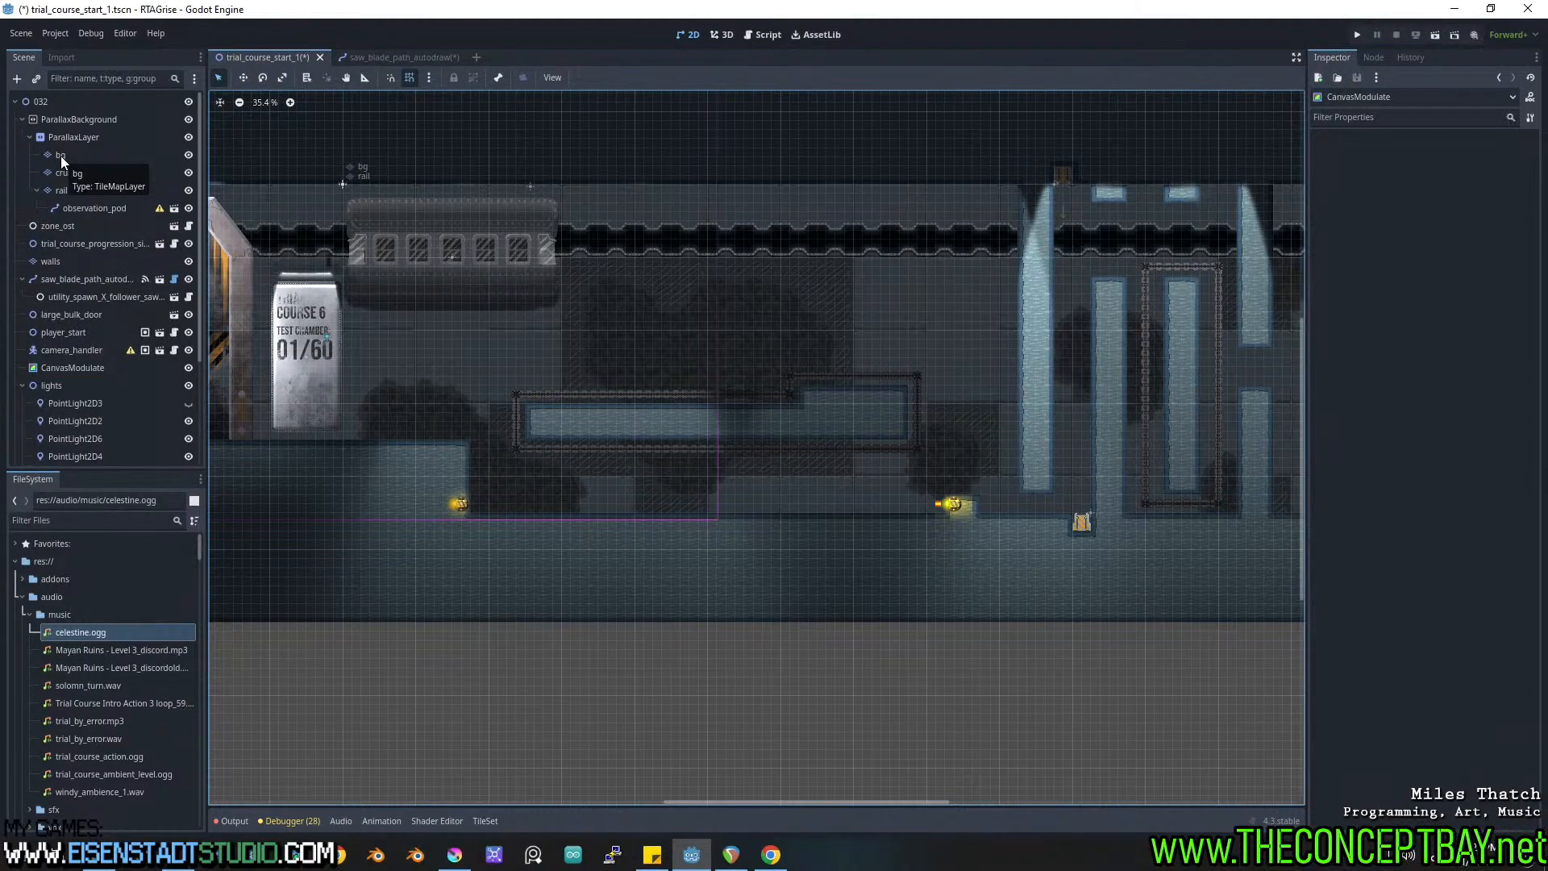
middle_click_drag(671, 376, 720, 378)
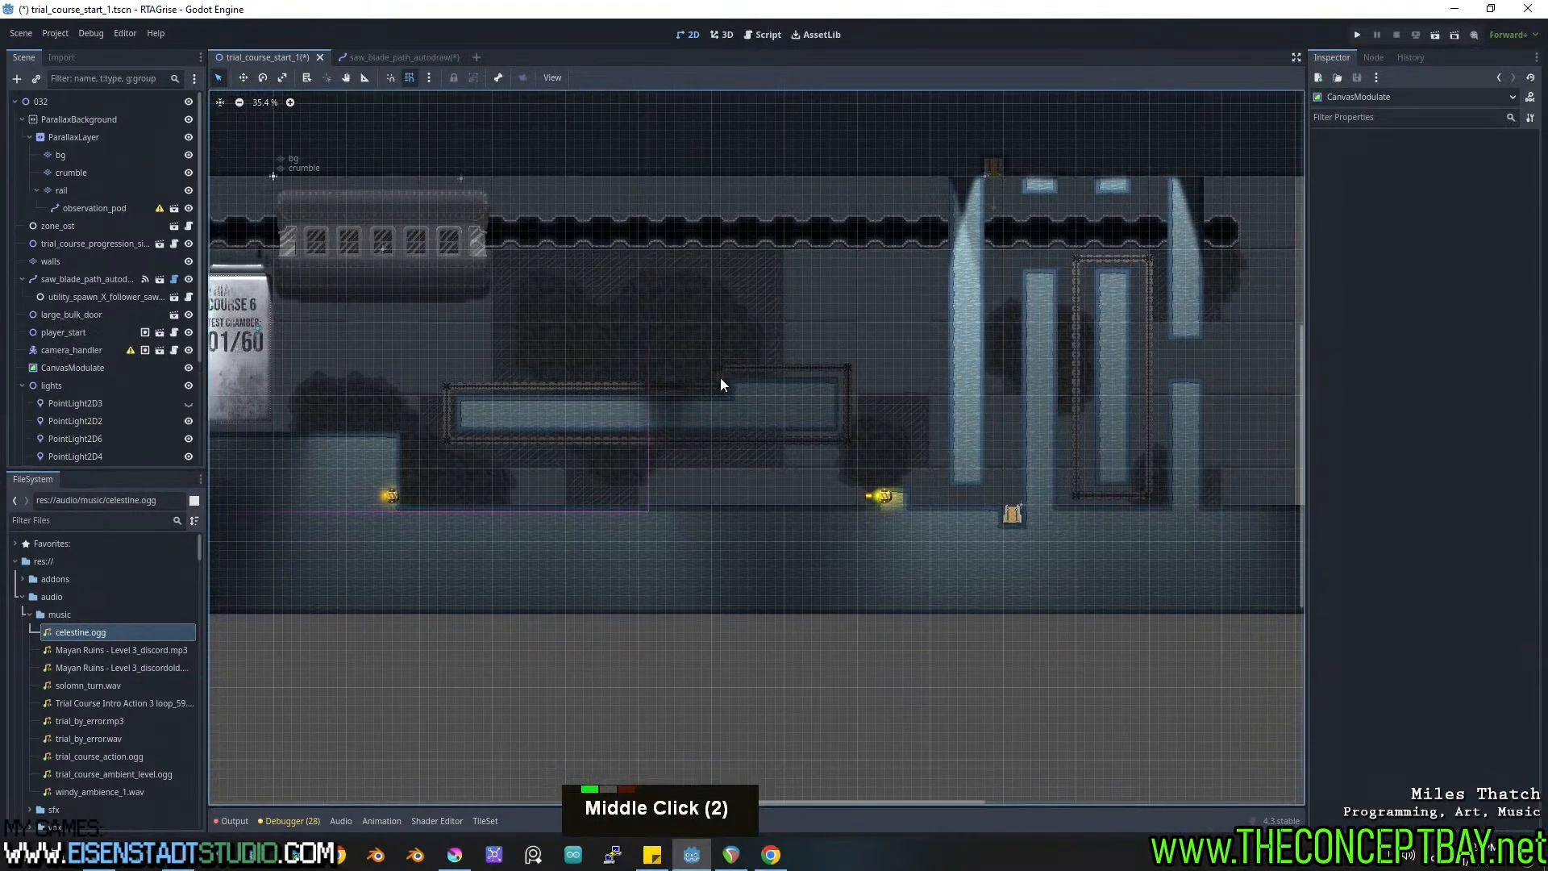
left_click(83, 140)
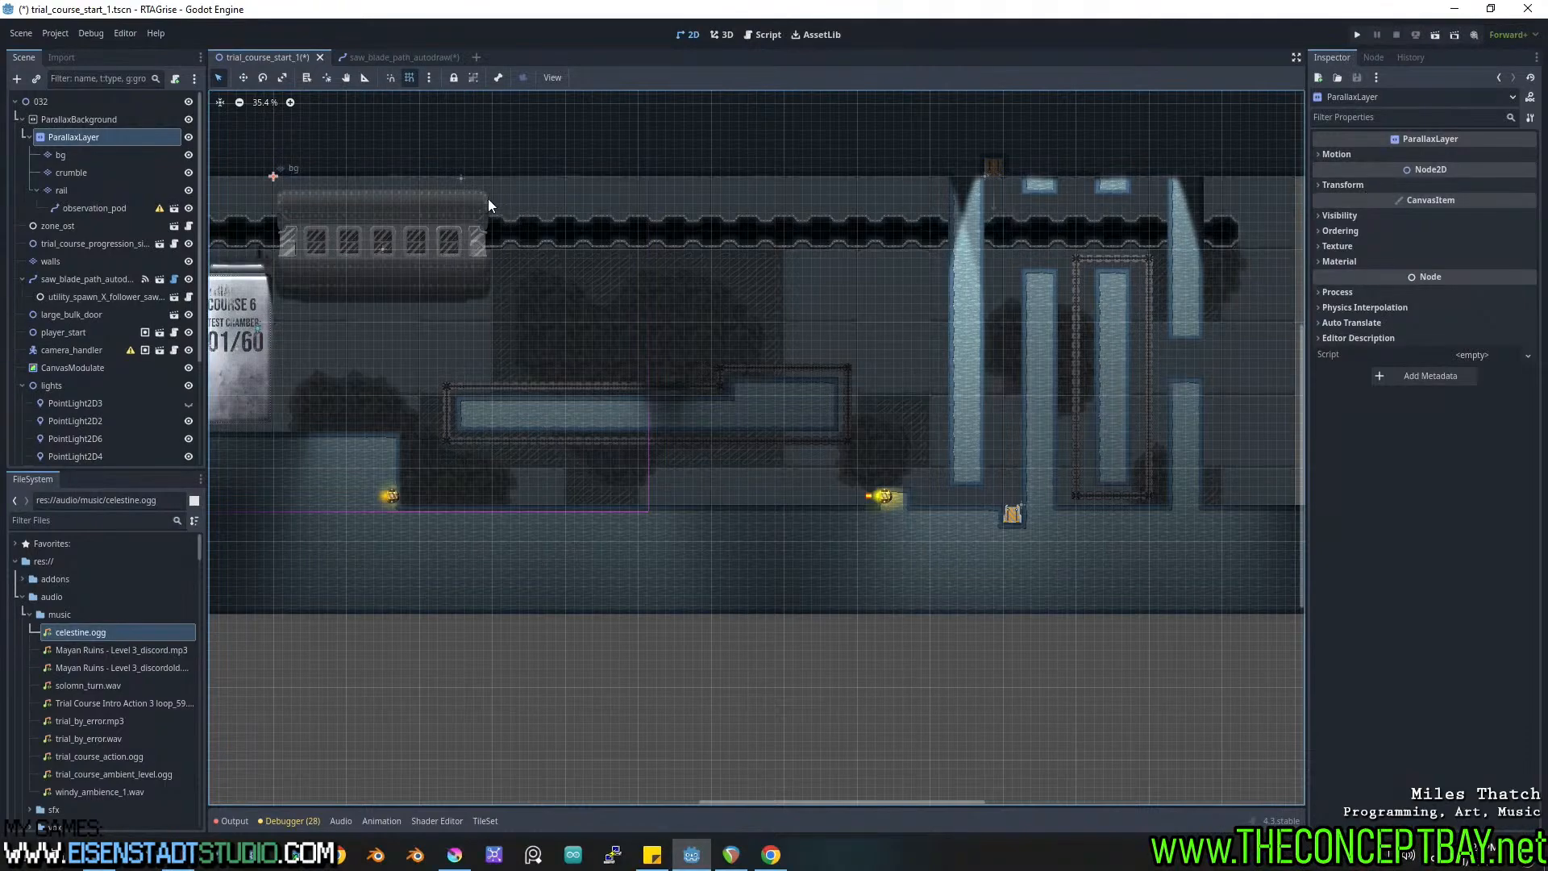
left_click(104, 117)
double_click(1389, 153)
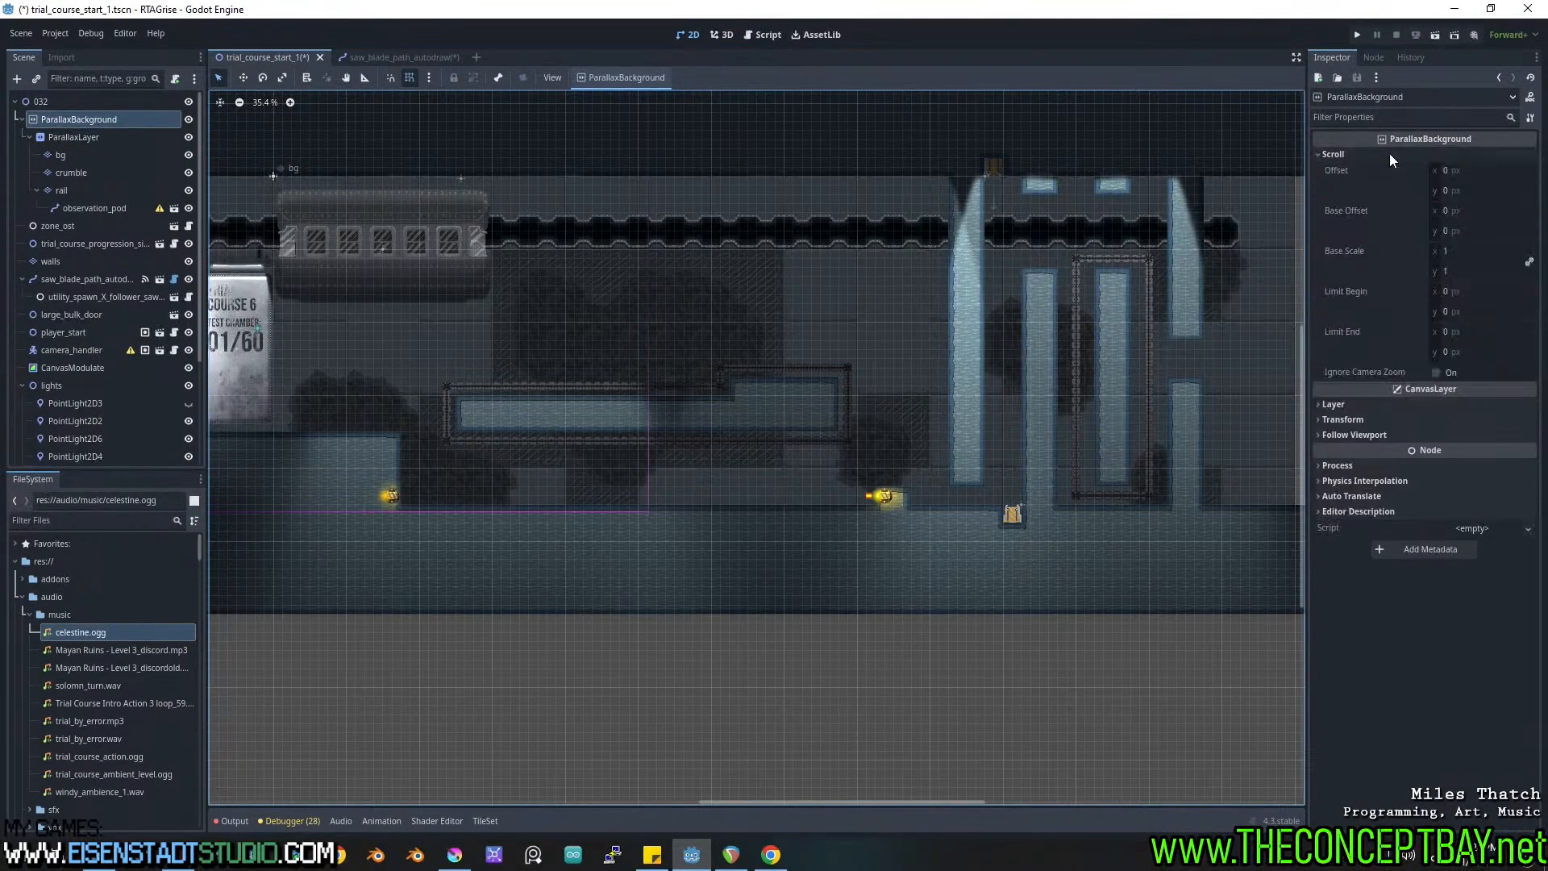
left_click(1381, 185)
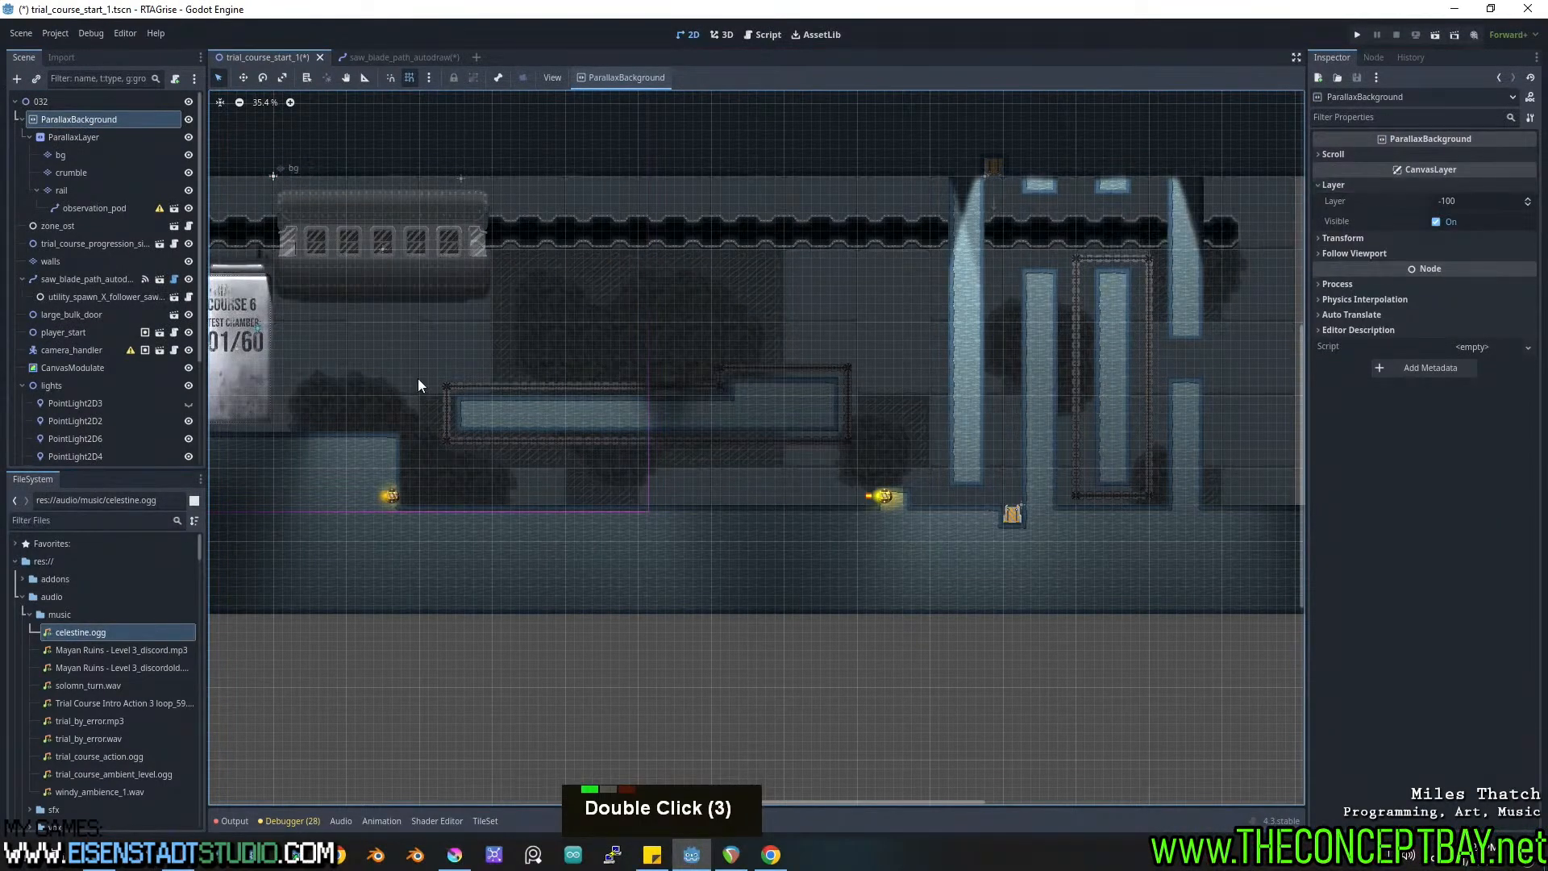
Set the range layer minimum of all five PointLight2D nodes to -100.
left_click(66, 405)
scroll(81, 387, "down", 5)
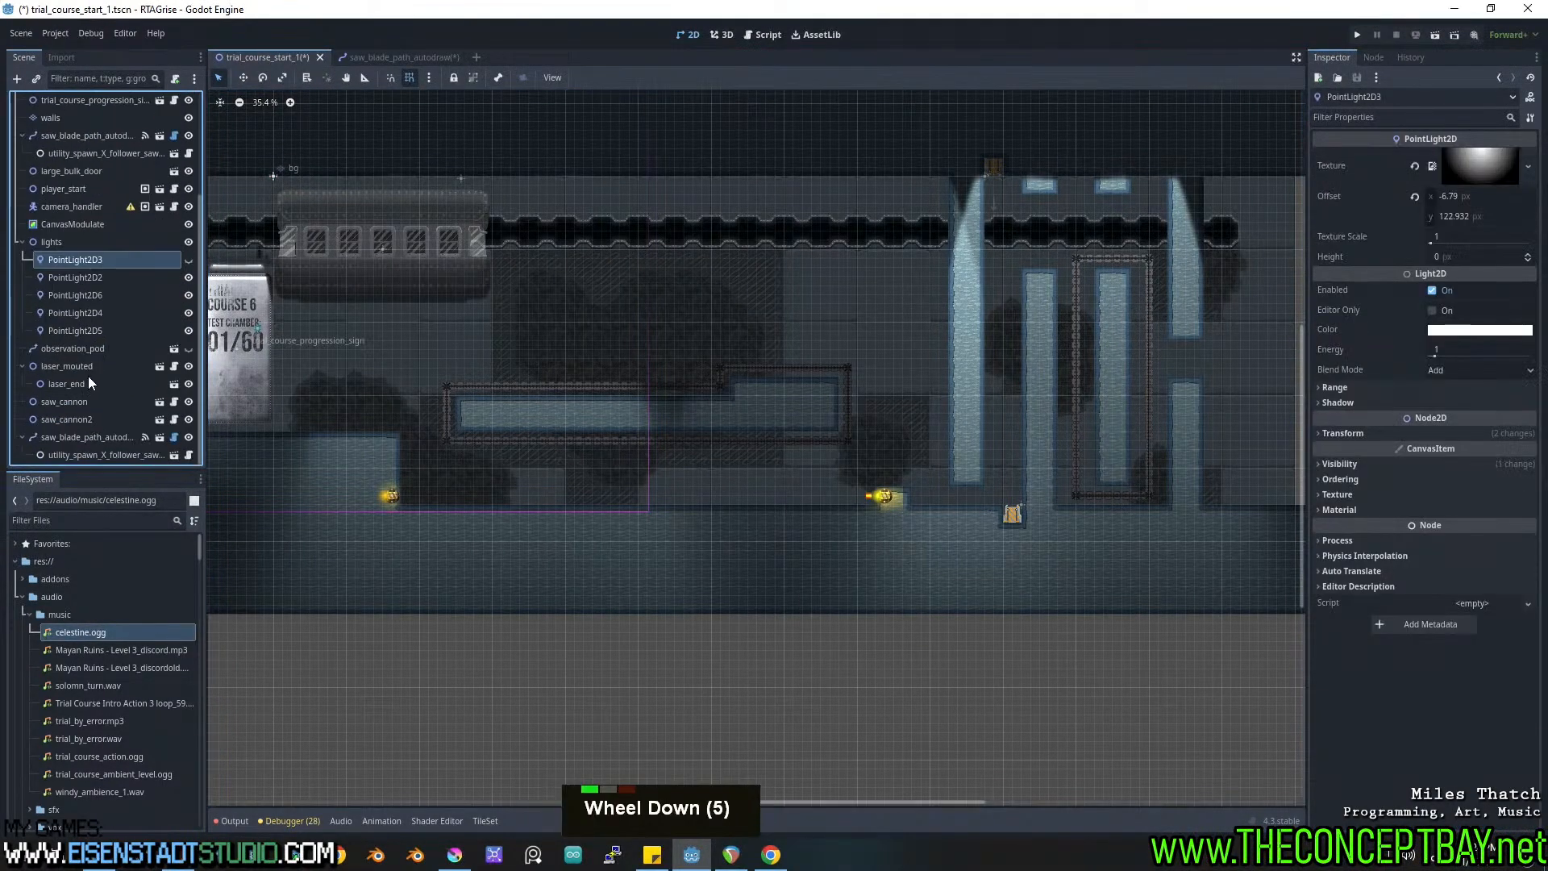
left_click(90, 332, "shift")
left_click(1386, 388)
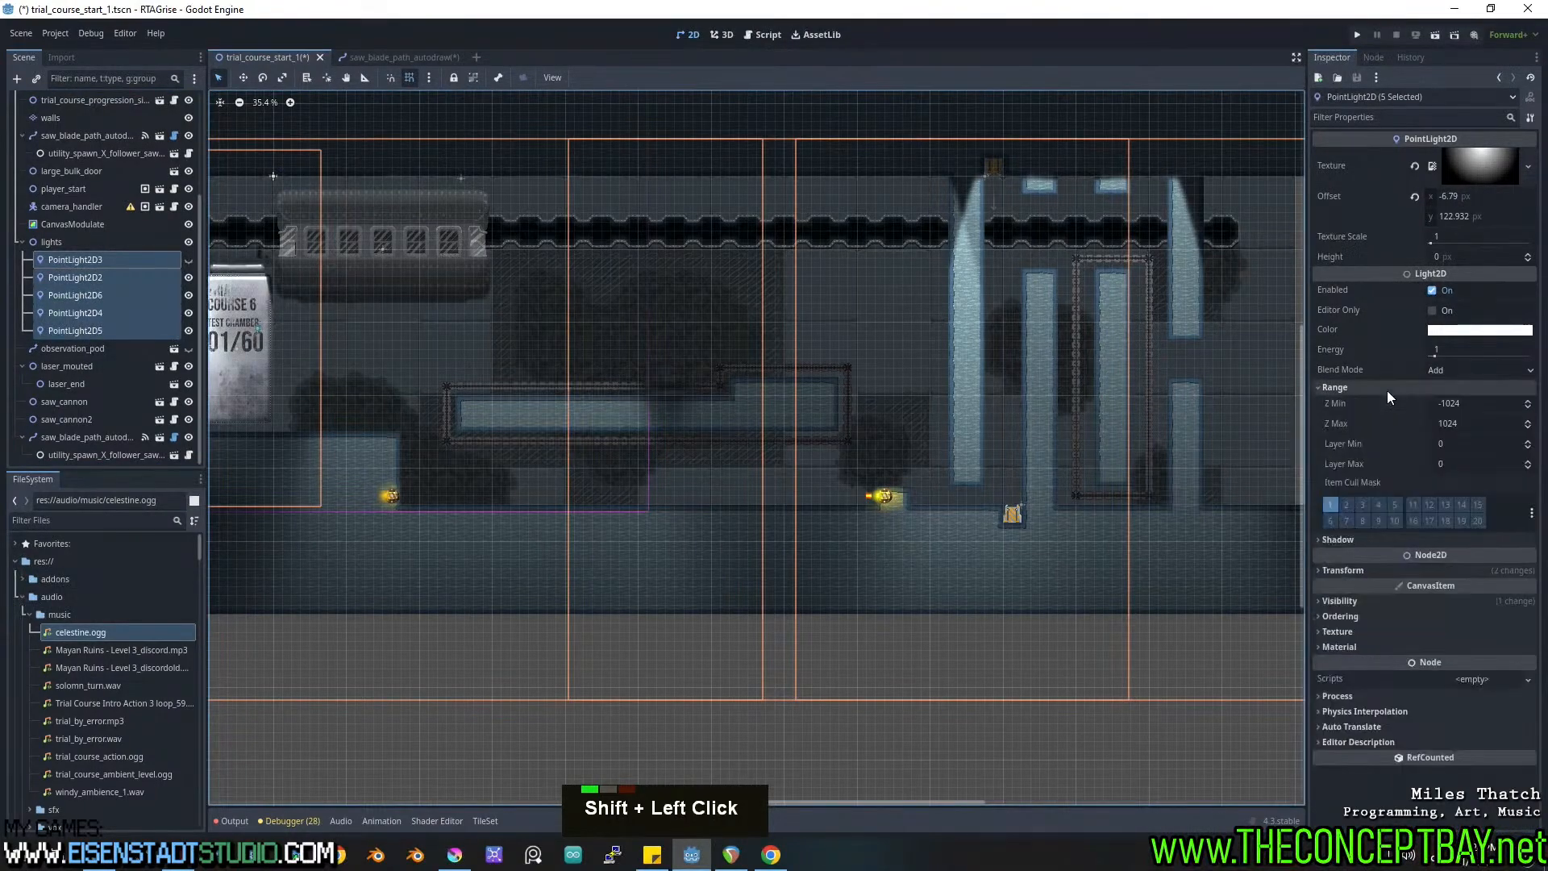
left_click(1457, 445)
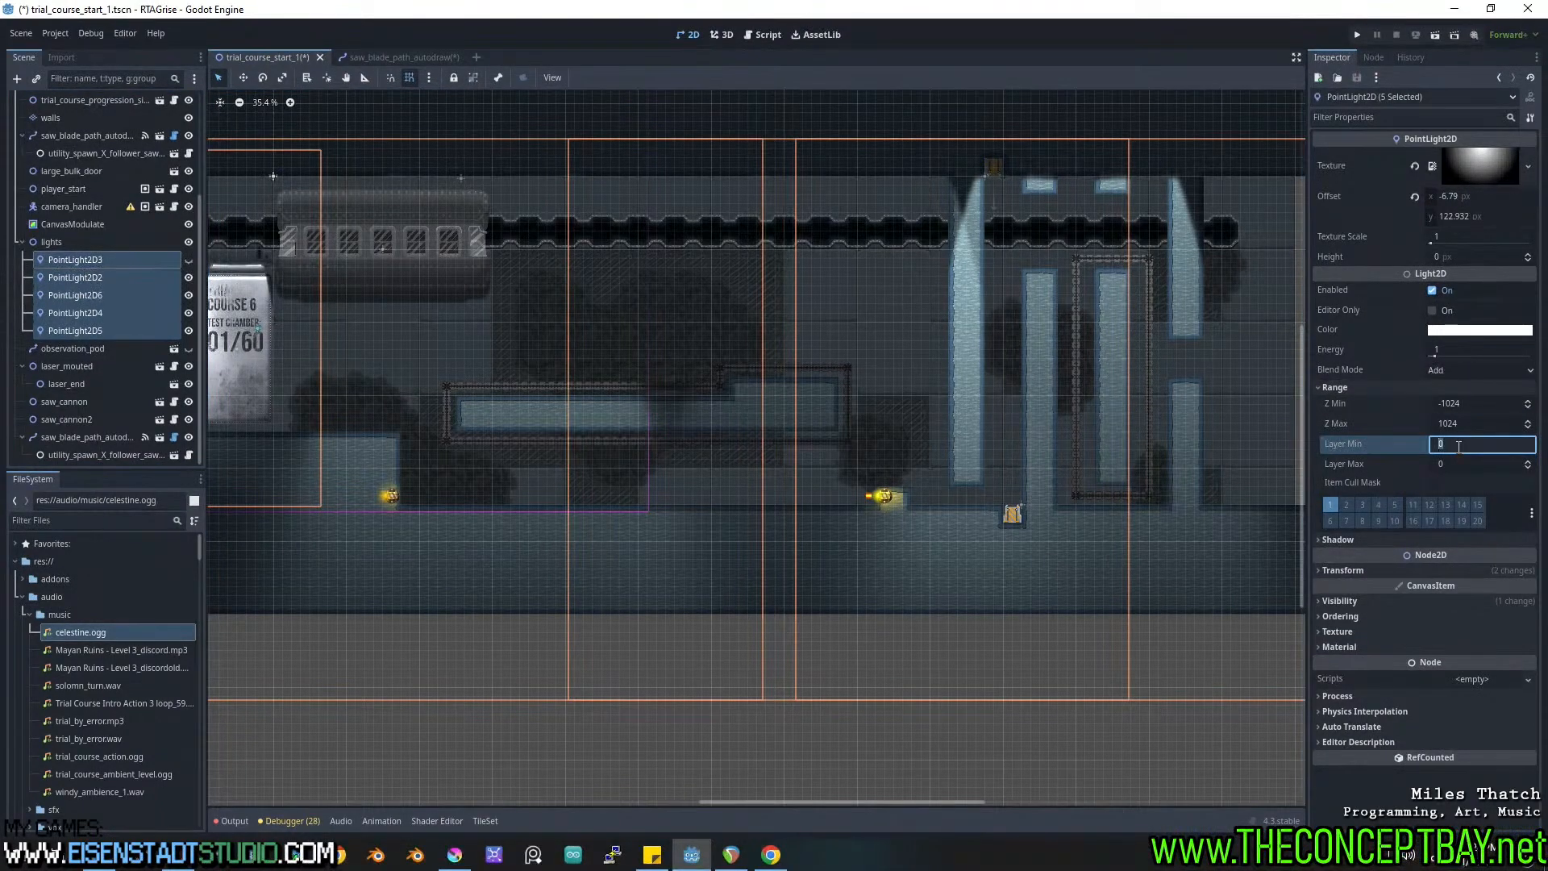
type("-100")
key("Return")
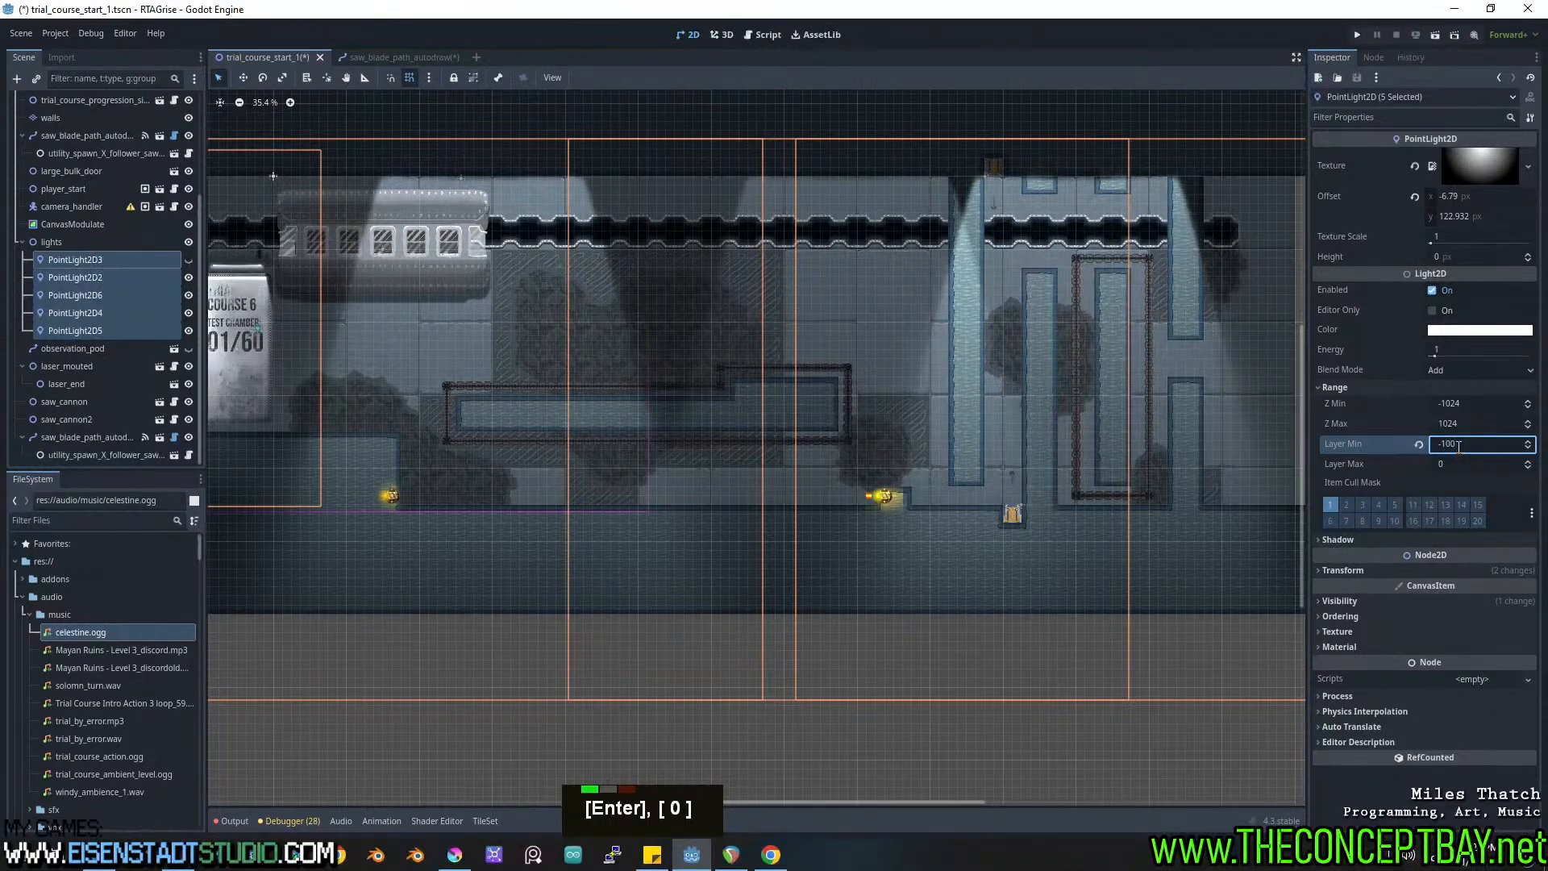
Copy the CanvasModulate node and paste the copy as a child of ParallaxBackground.
middle_click_drag(287, 215, 213, 268)
scroll(71, 278, "up", 5)
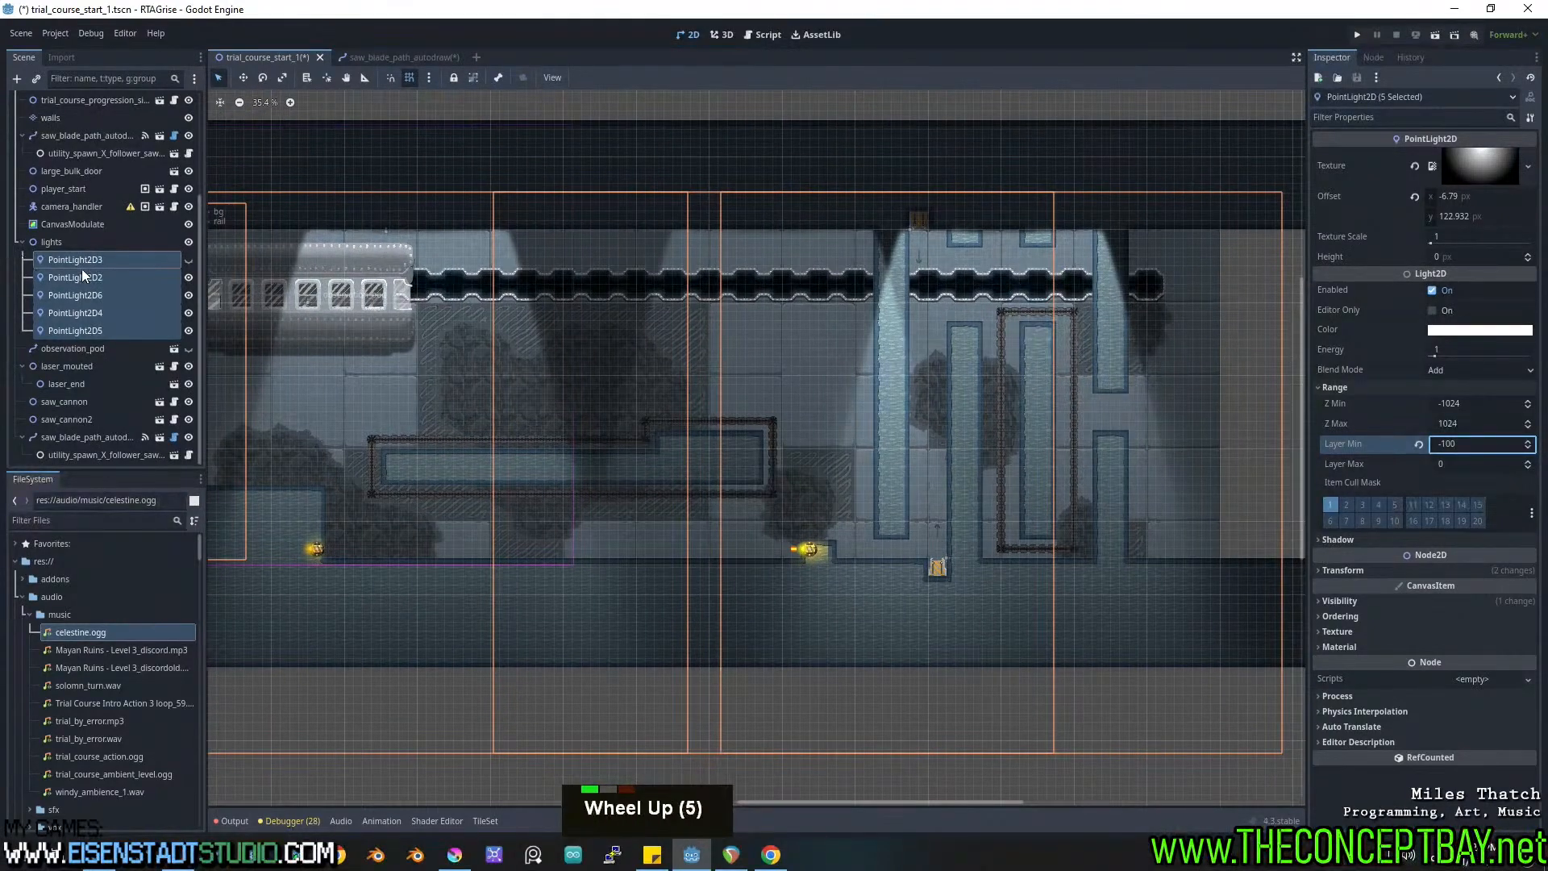
left_click(66, 224)
key("ctrl+c")
scroll(81, 161, "up", 6)
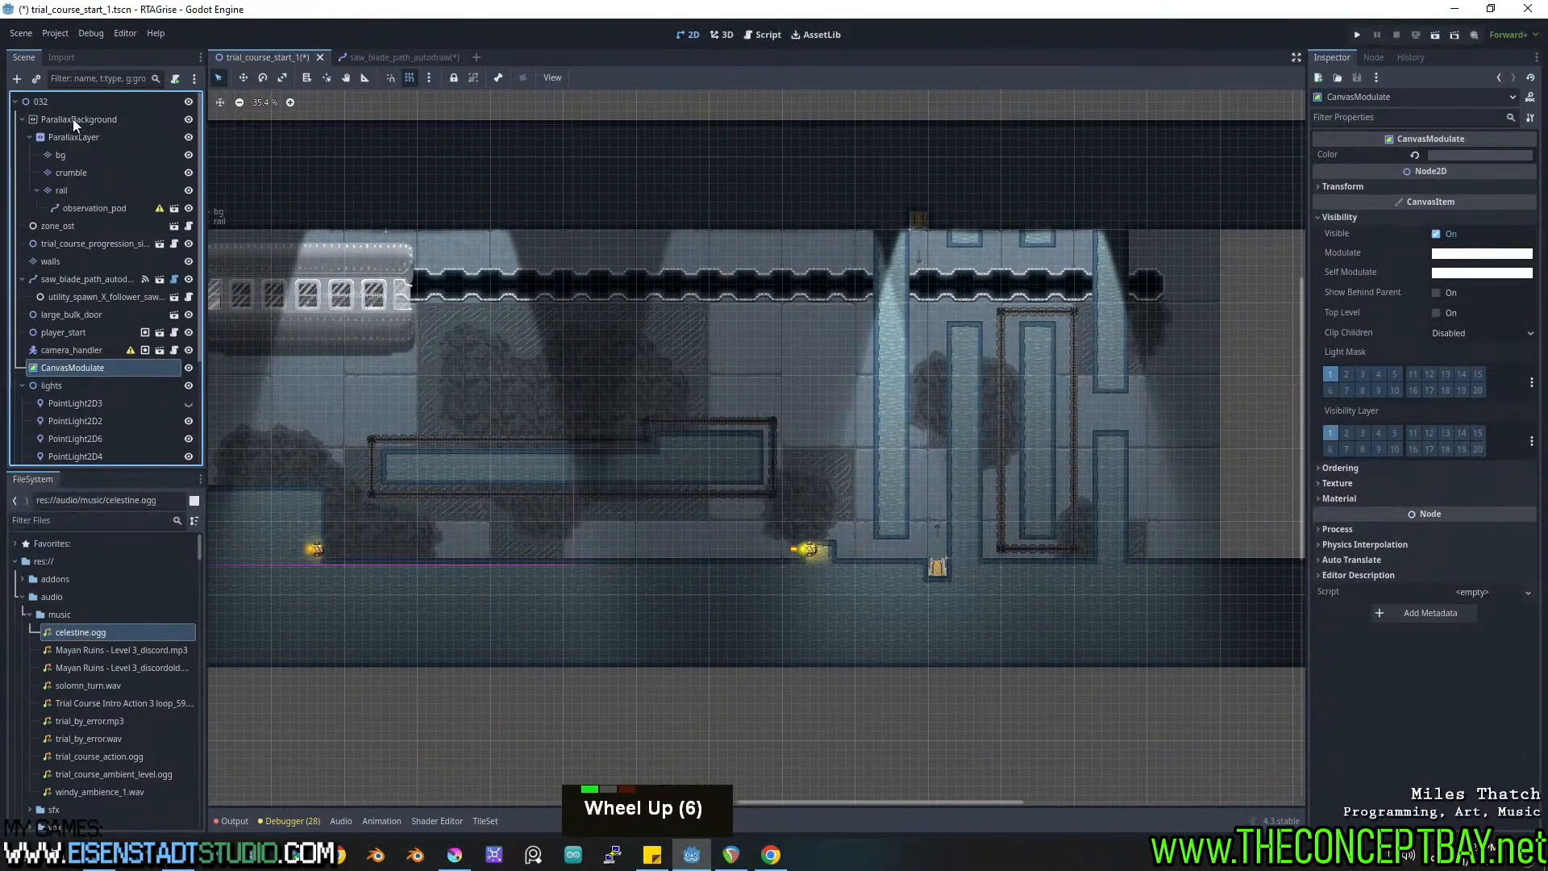
left_click(73, 118)
key("ctrl+v")
middle_click_drag(693, 452, 732, 422)
scroll(656, 422, "up", 3)
Set the ParallaxLayer's motion scale to 0.8 on both x and y.
left_click(88, 134)
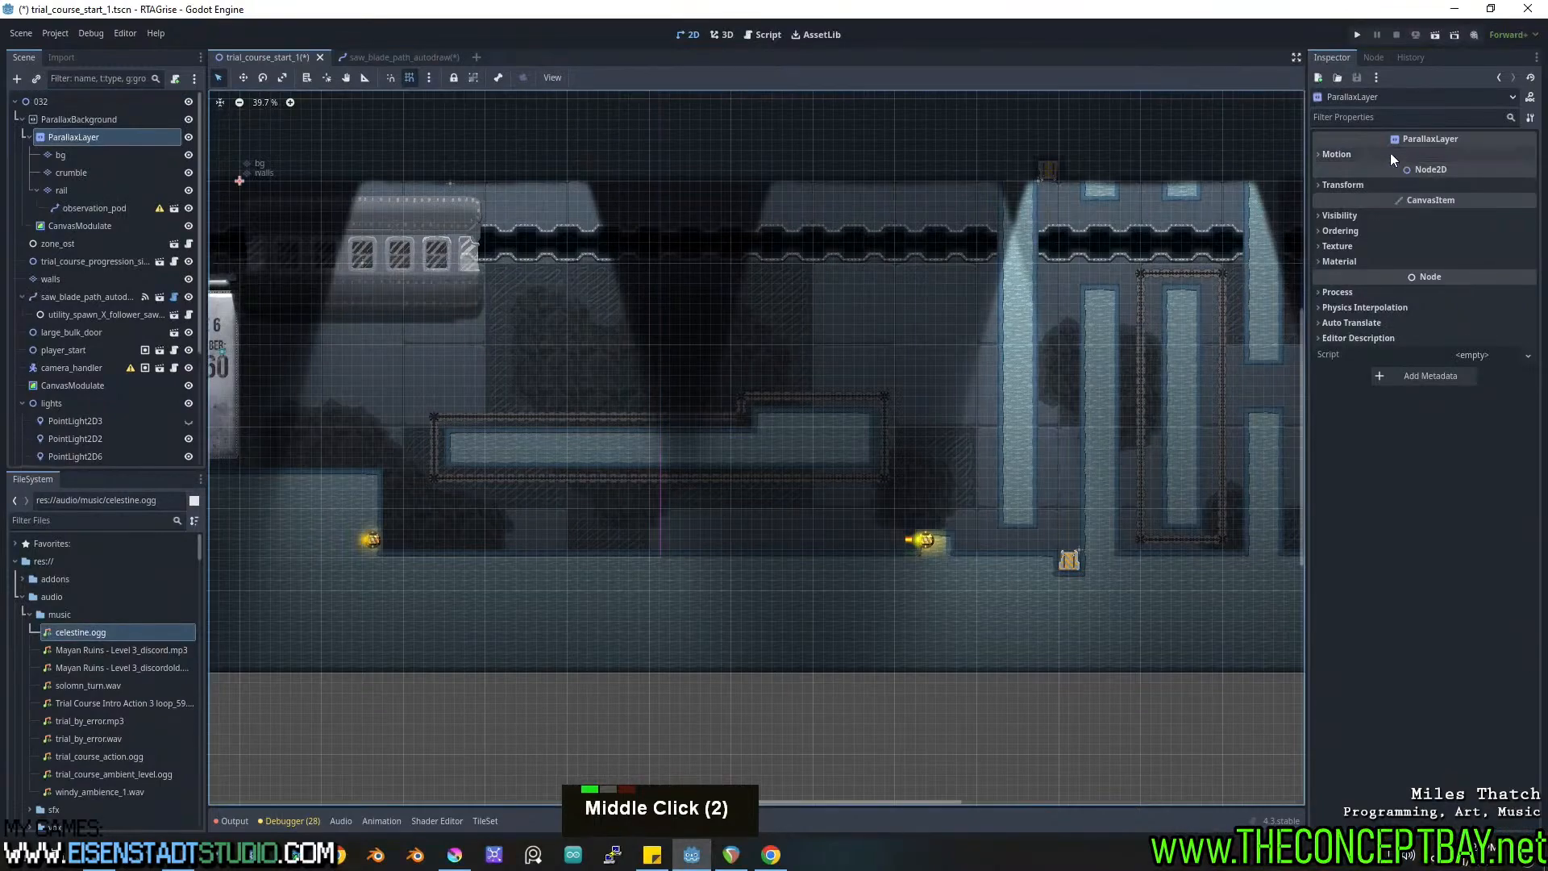
left_click(1458, 171)
type(".8")
left_click(1468, 189)
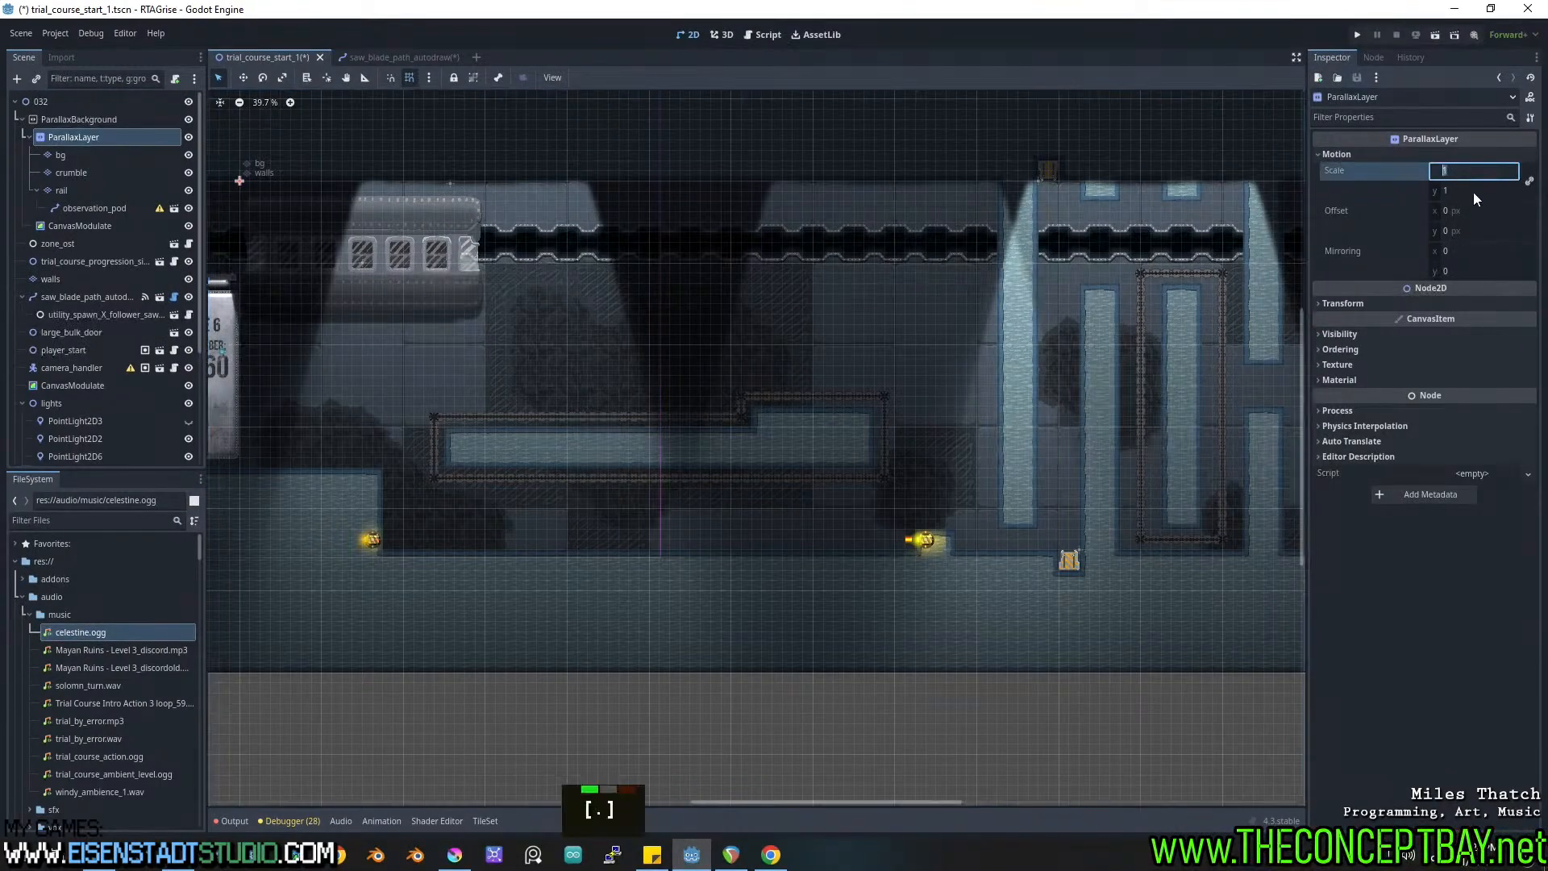
key("Return")
middle_click_drag(1040, 300, 1070, 302)
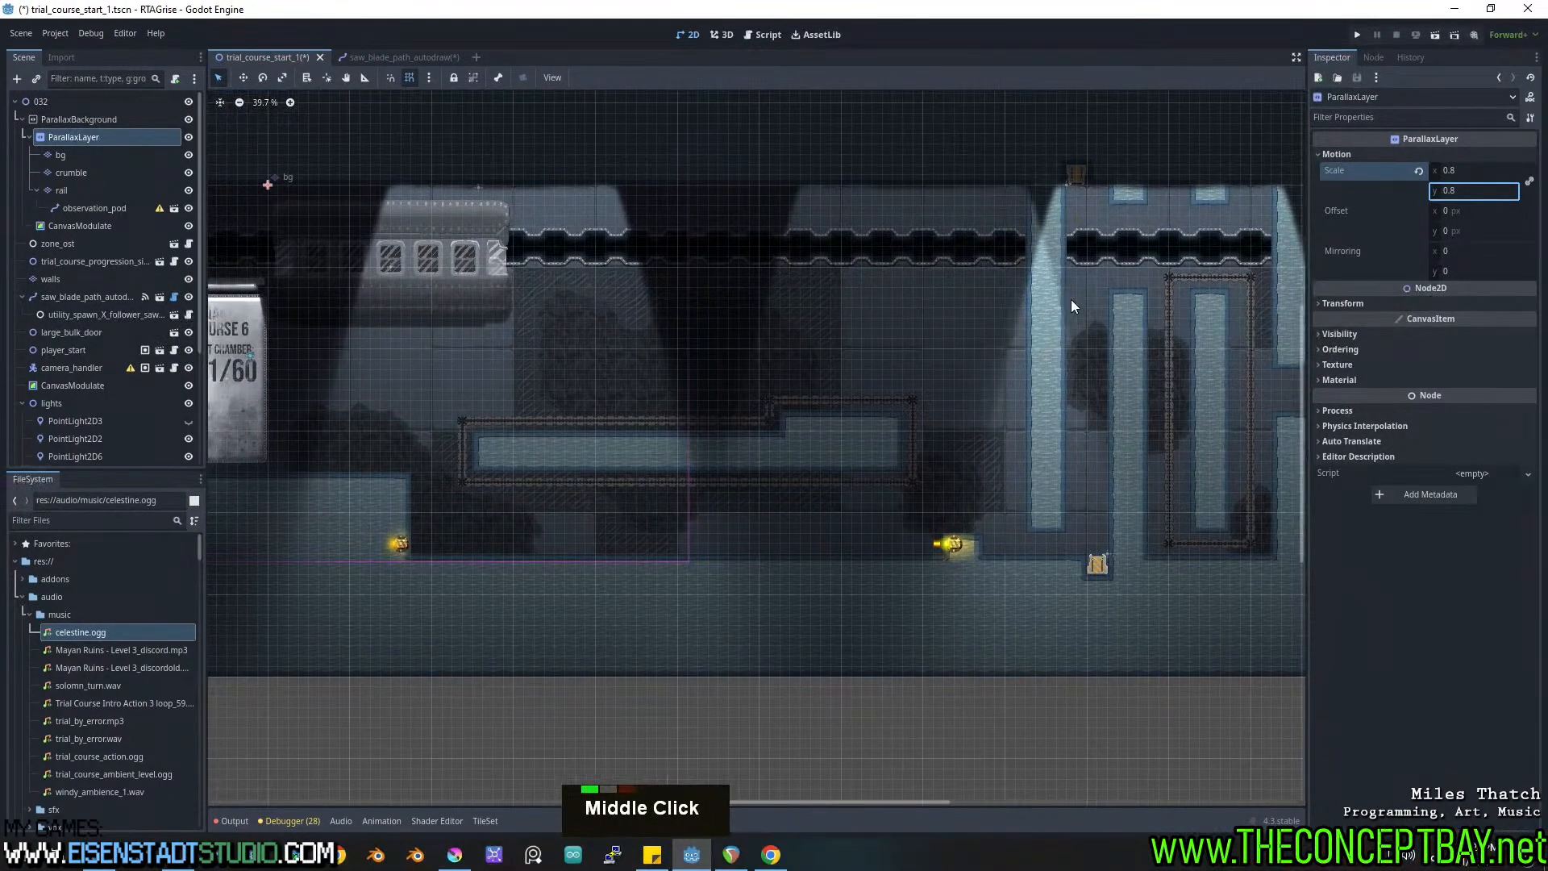
Run the game and move the character through the level to check the lit parallax background.
key("F5")
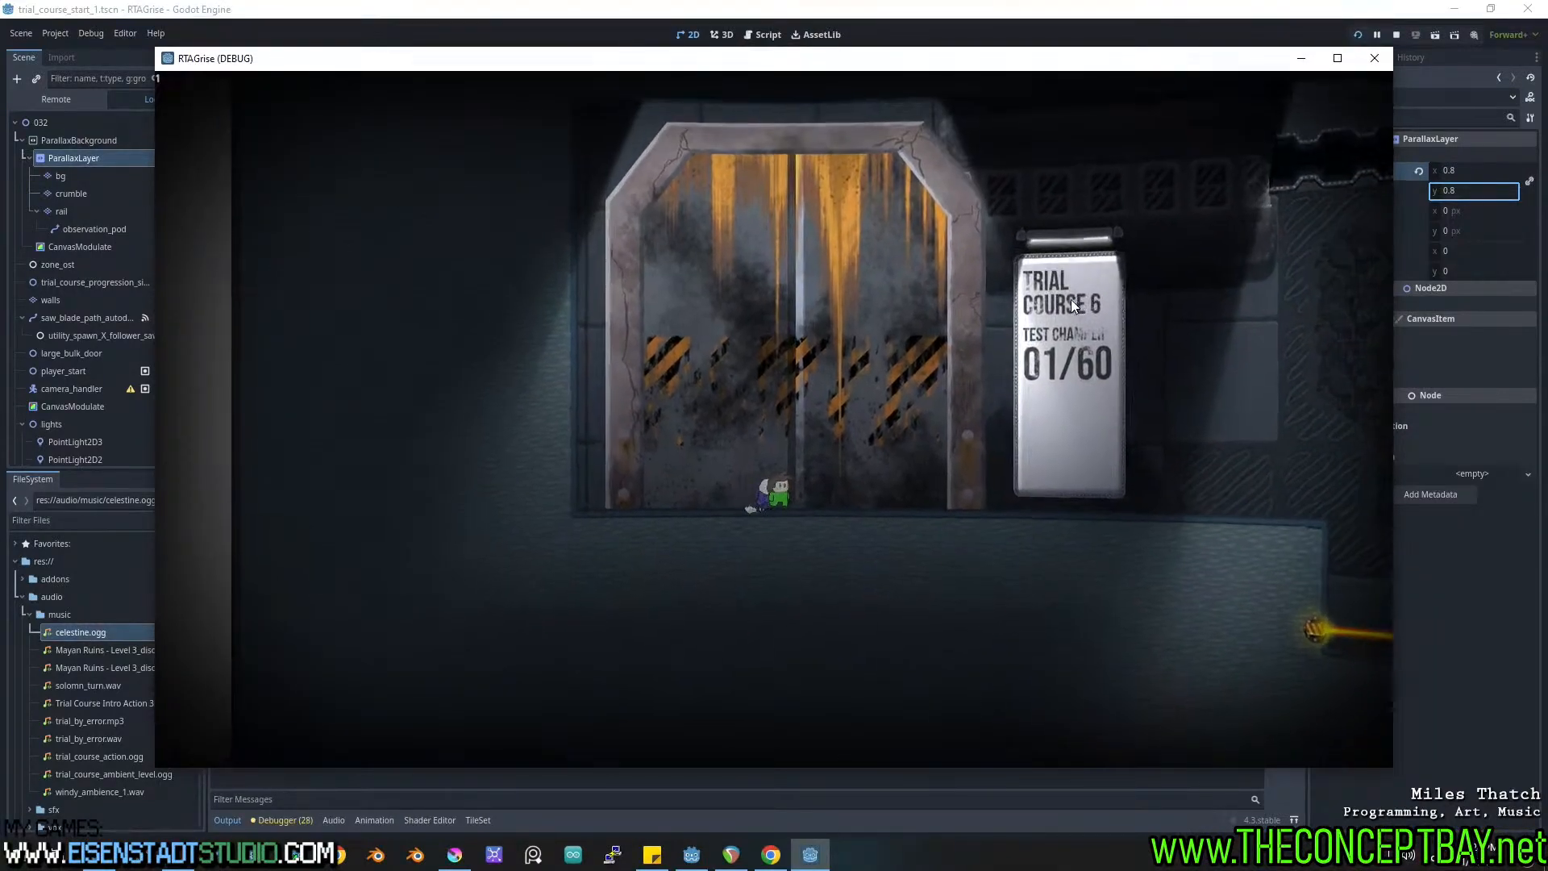
key("Right")
key("space")
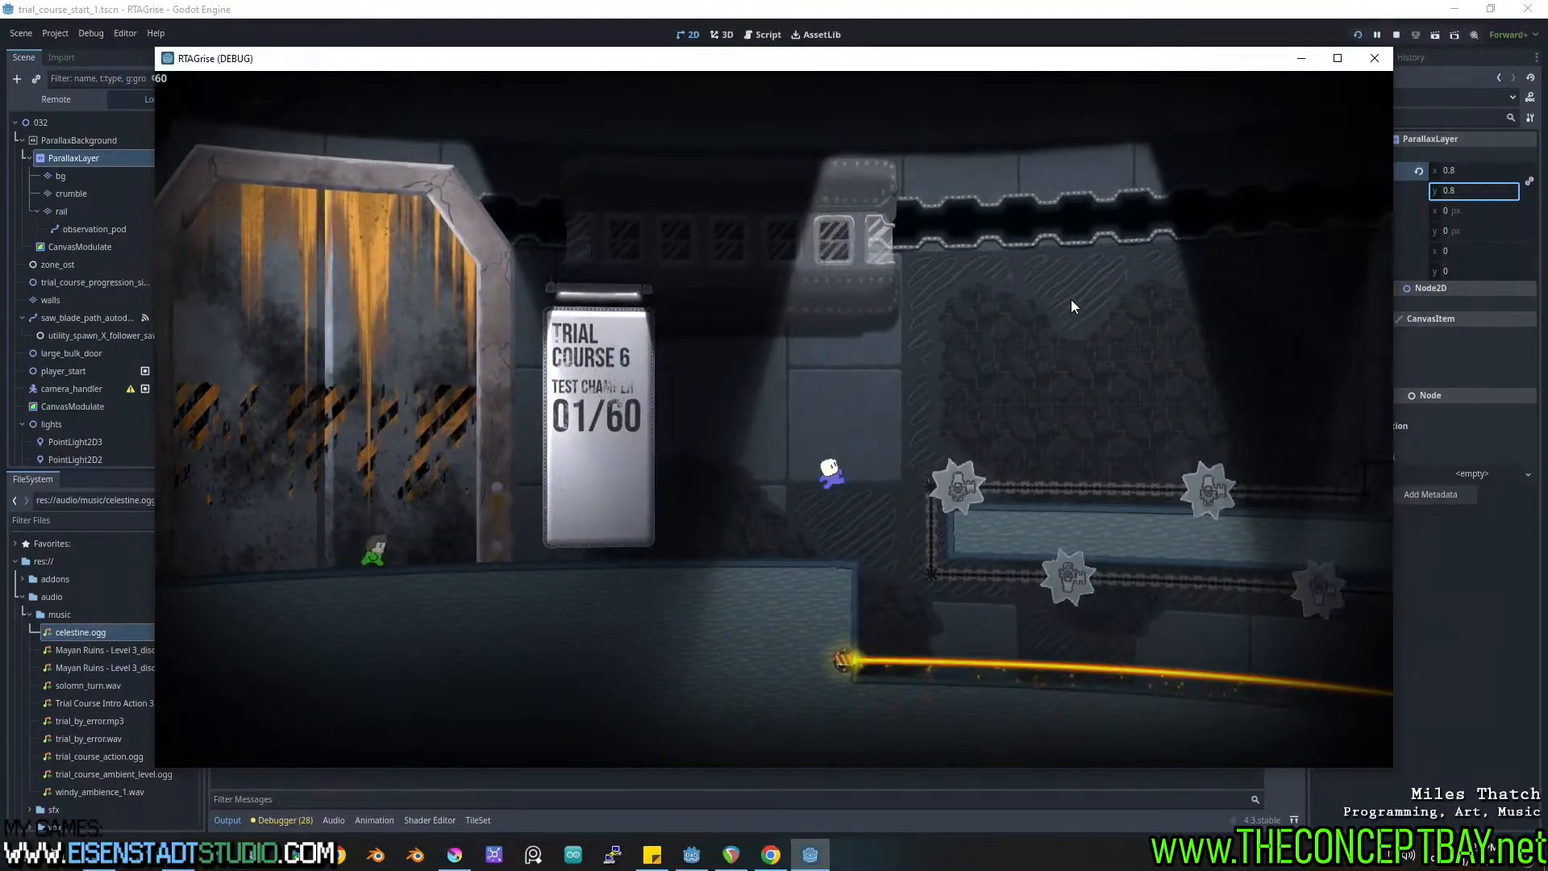
key("Left")
key("space")
key("Right")
key("space")
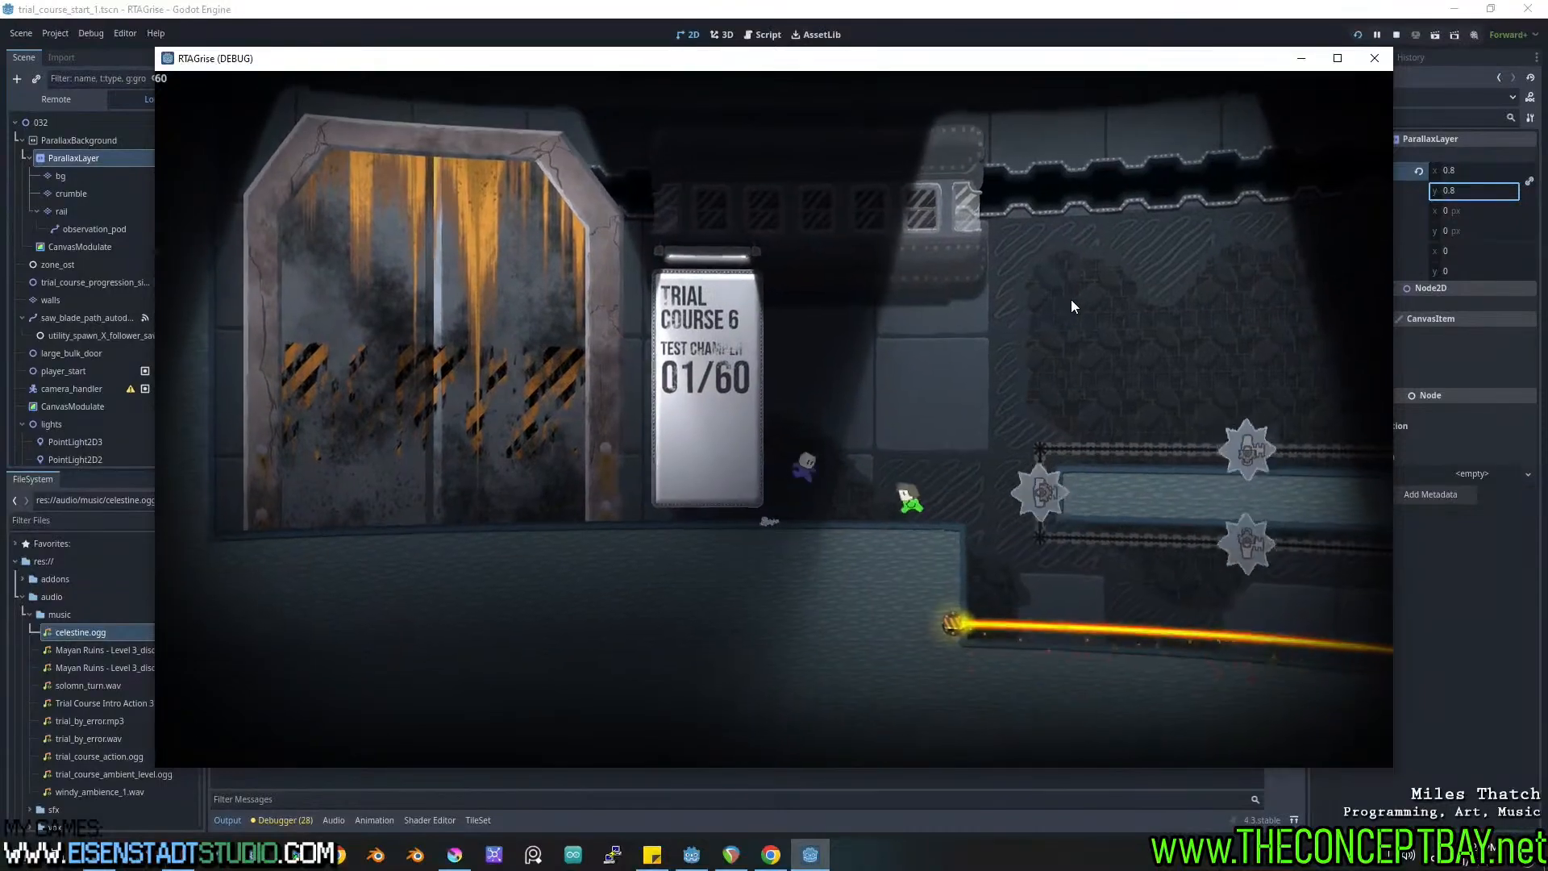
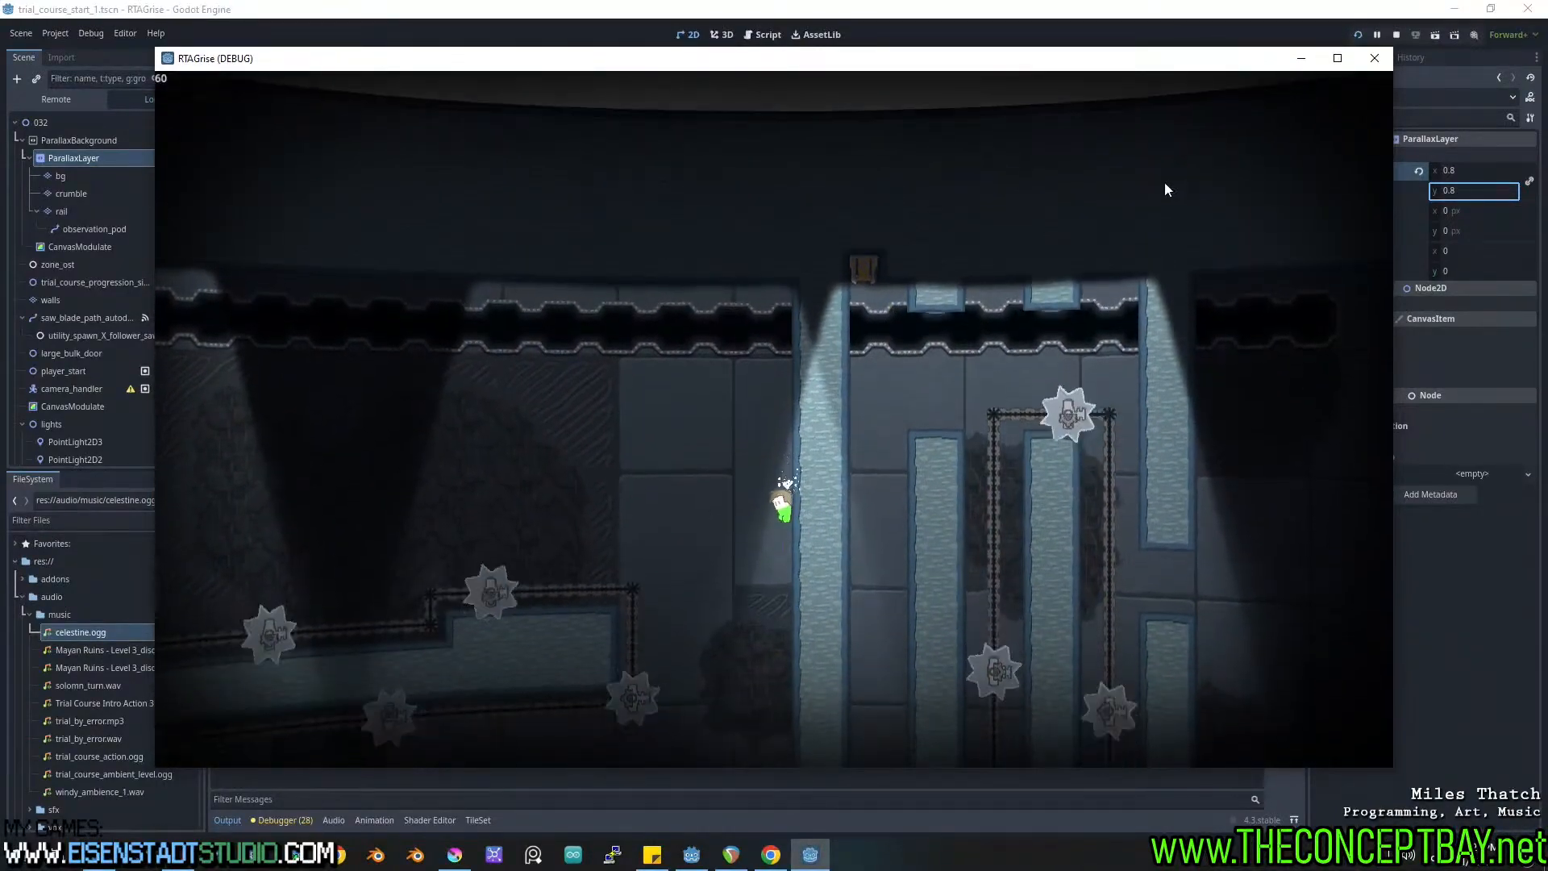
Set the ParallaxLayer's motion scale to 0.9 on both x and y while the game runs, and close the game.
left_click(1472, 172)
type(".9")
key("Return")
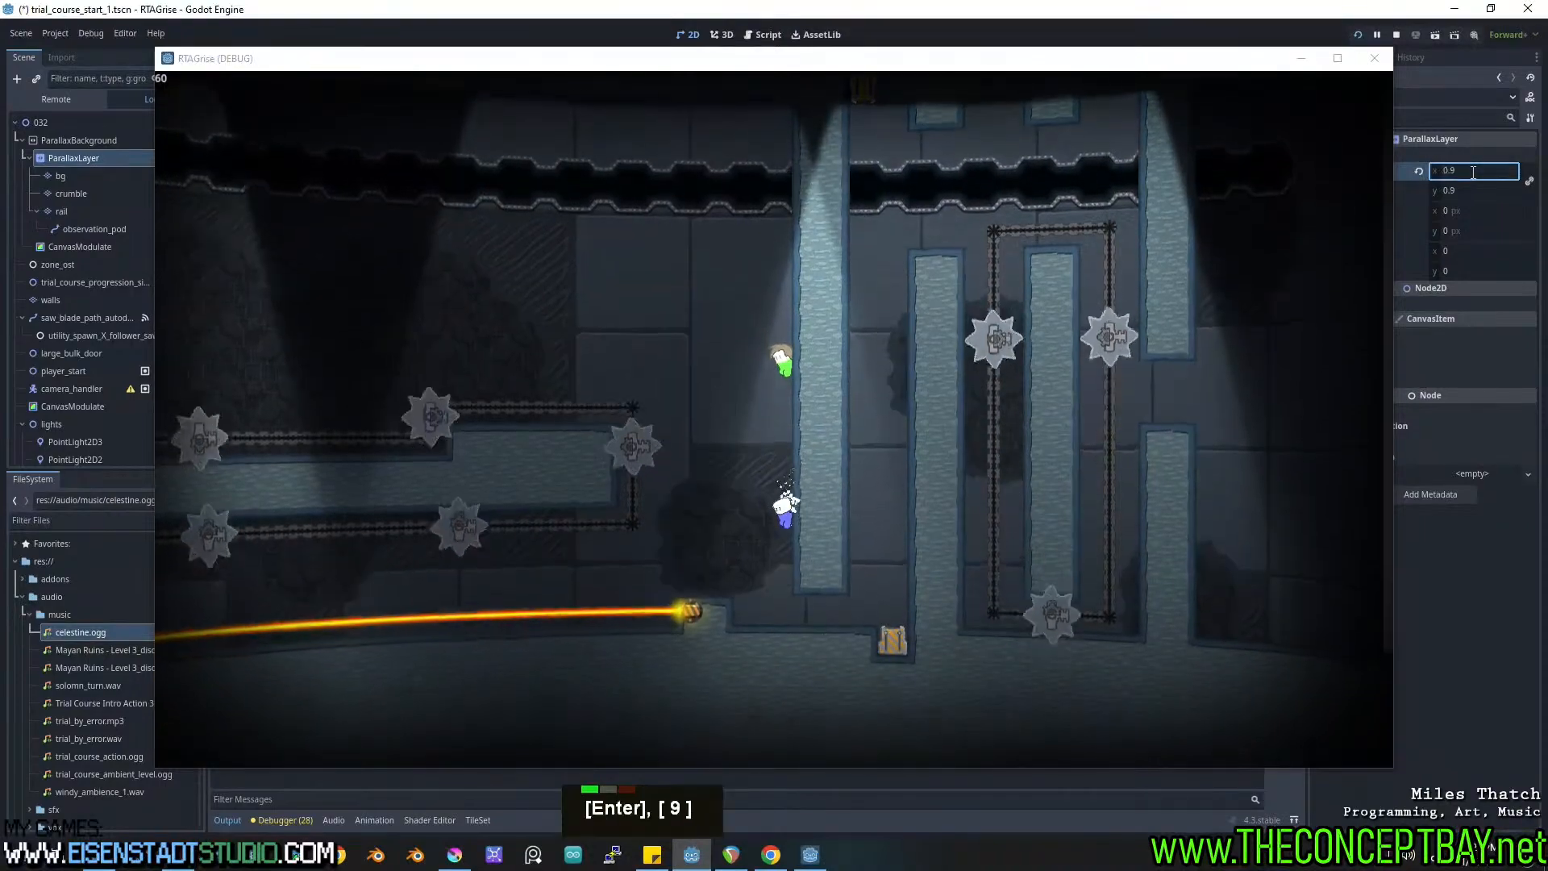
left_click(1471, 192)
key("Return")
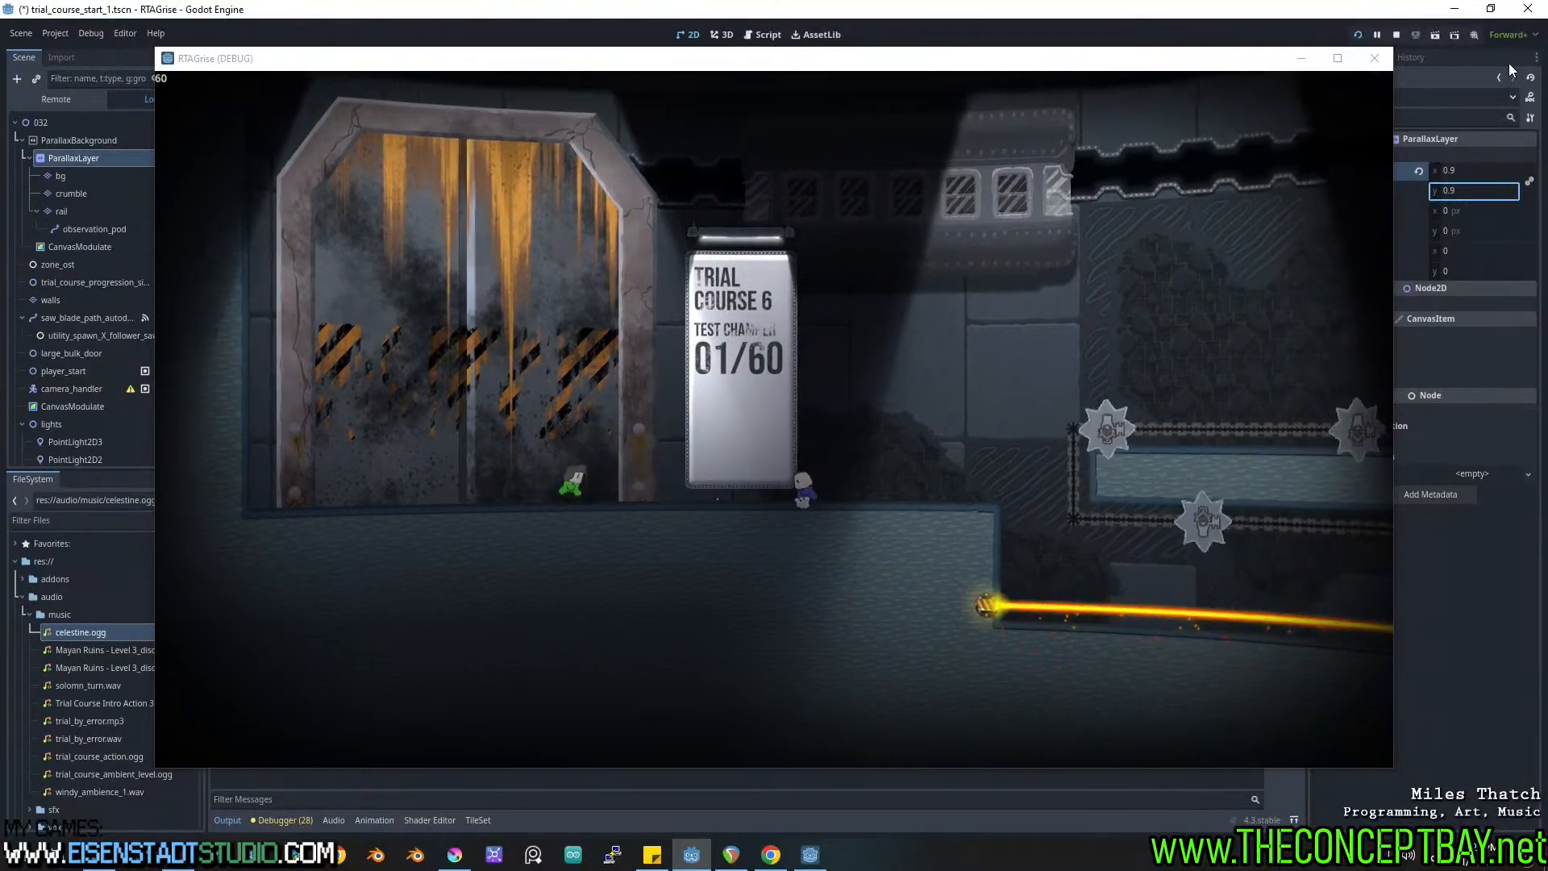
left_click(1374, 59)
Lock the lights node, group it with its children, and collapse it in the scene tree.
middle_click_drag(382, 357, 749, 382)
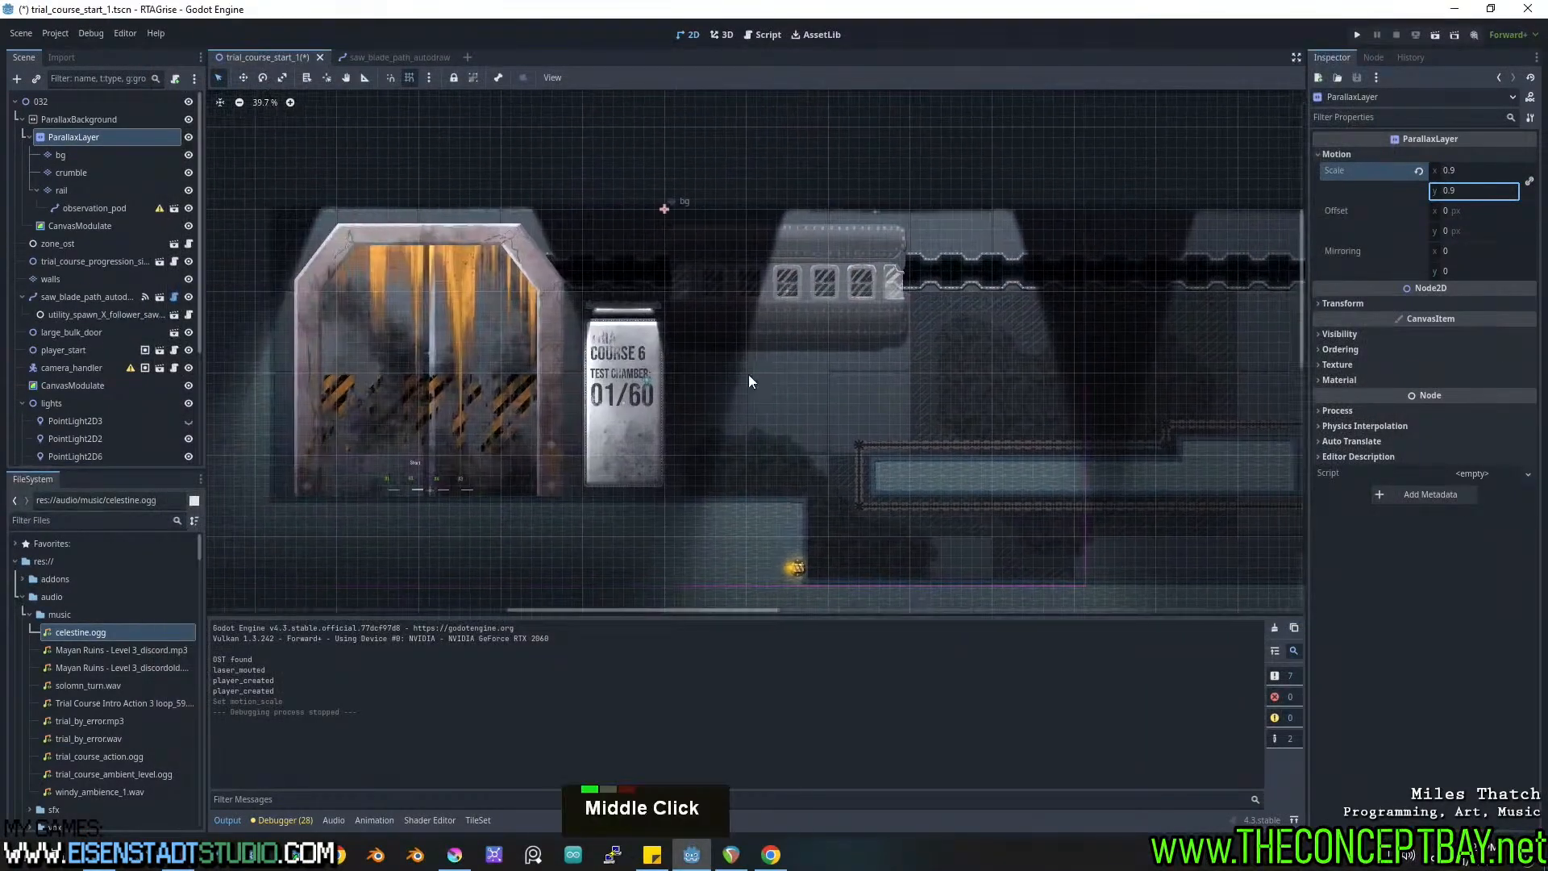
left_click(641, 395)
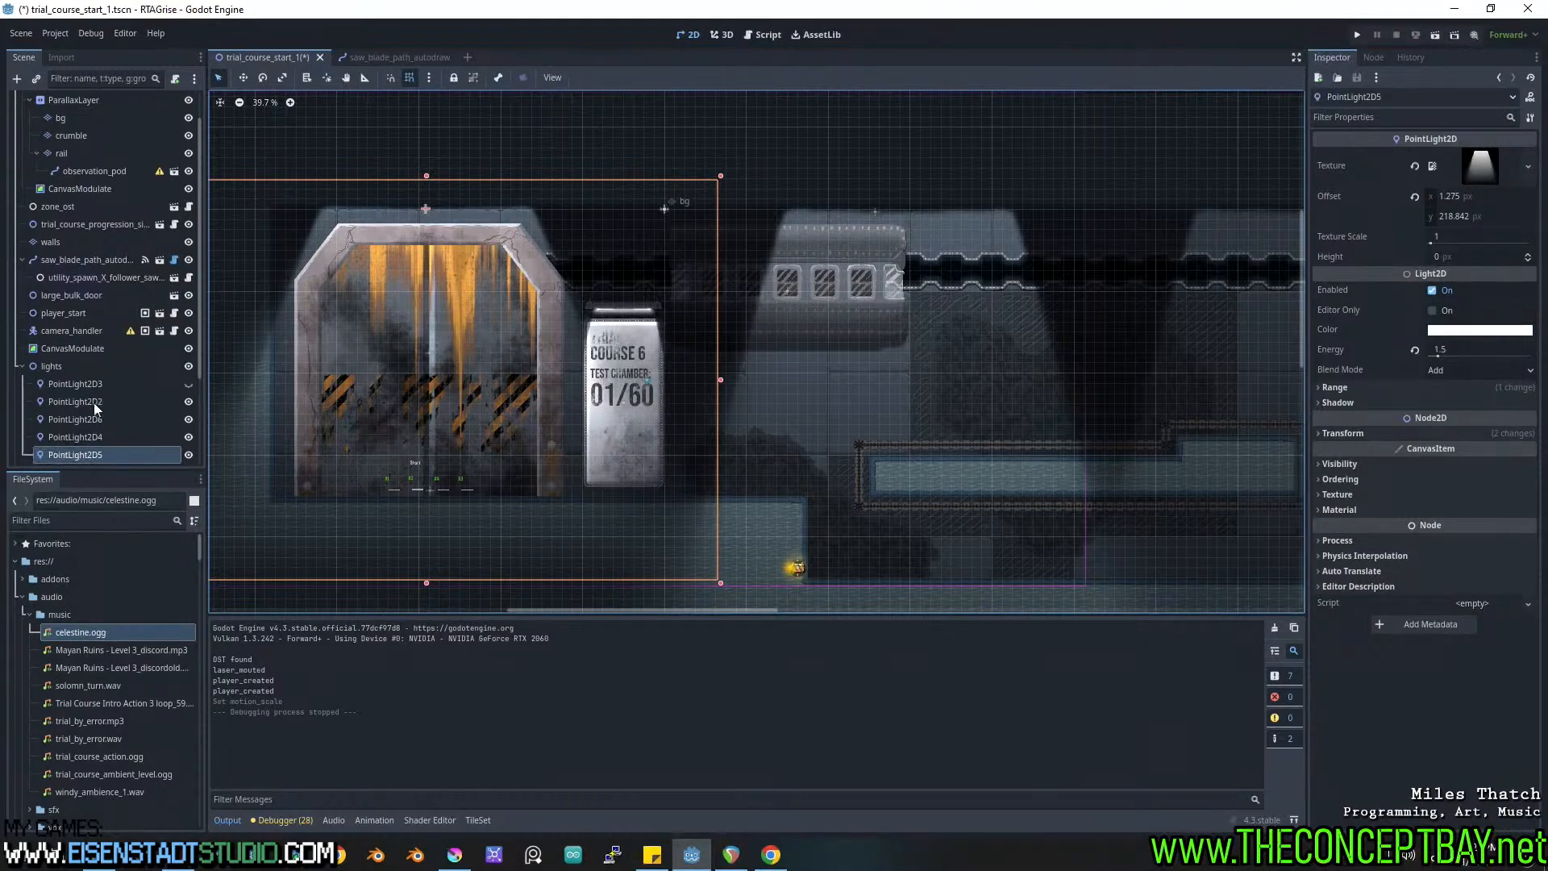
left_click(153, 364)
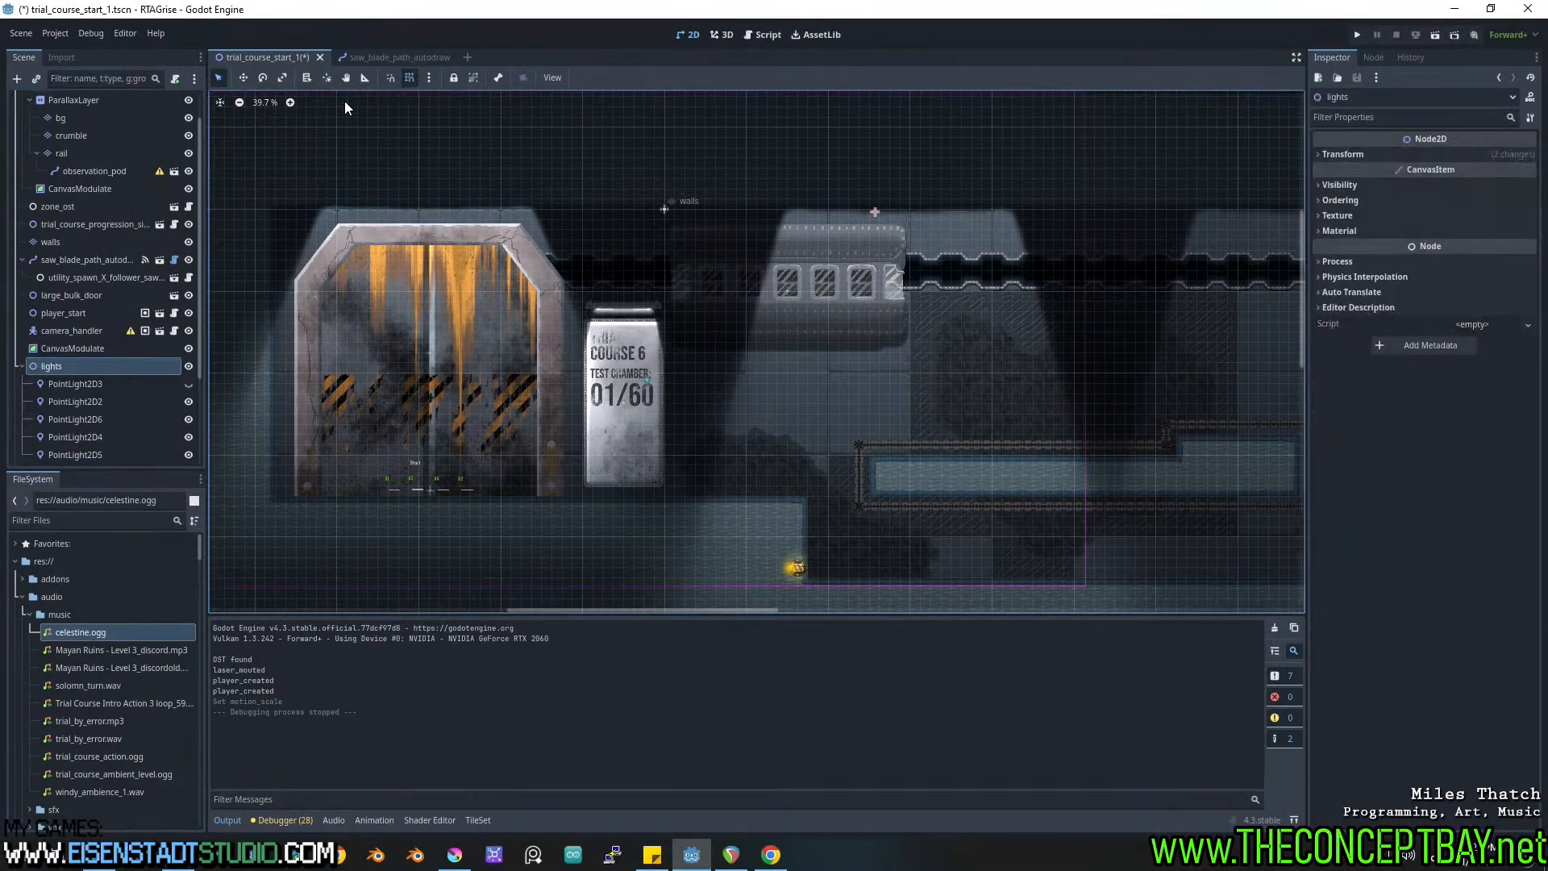
double_click(473, 79)
left_click(21, 371)
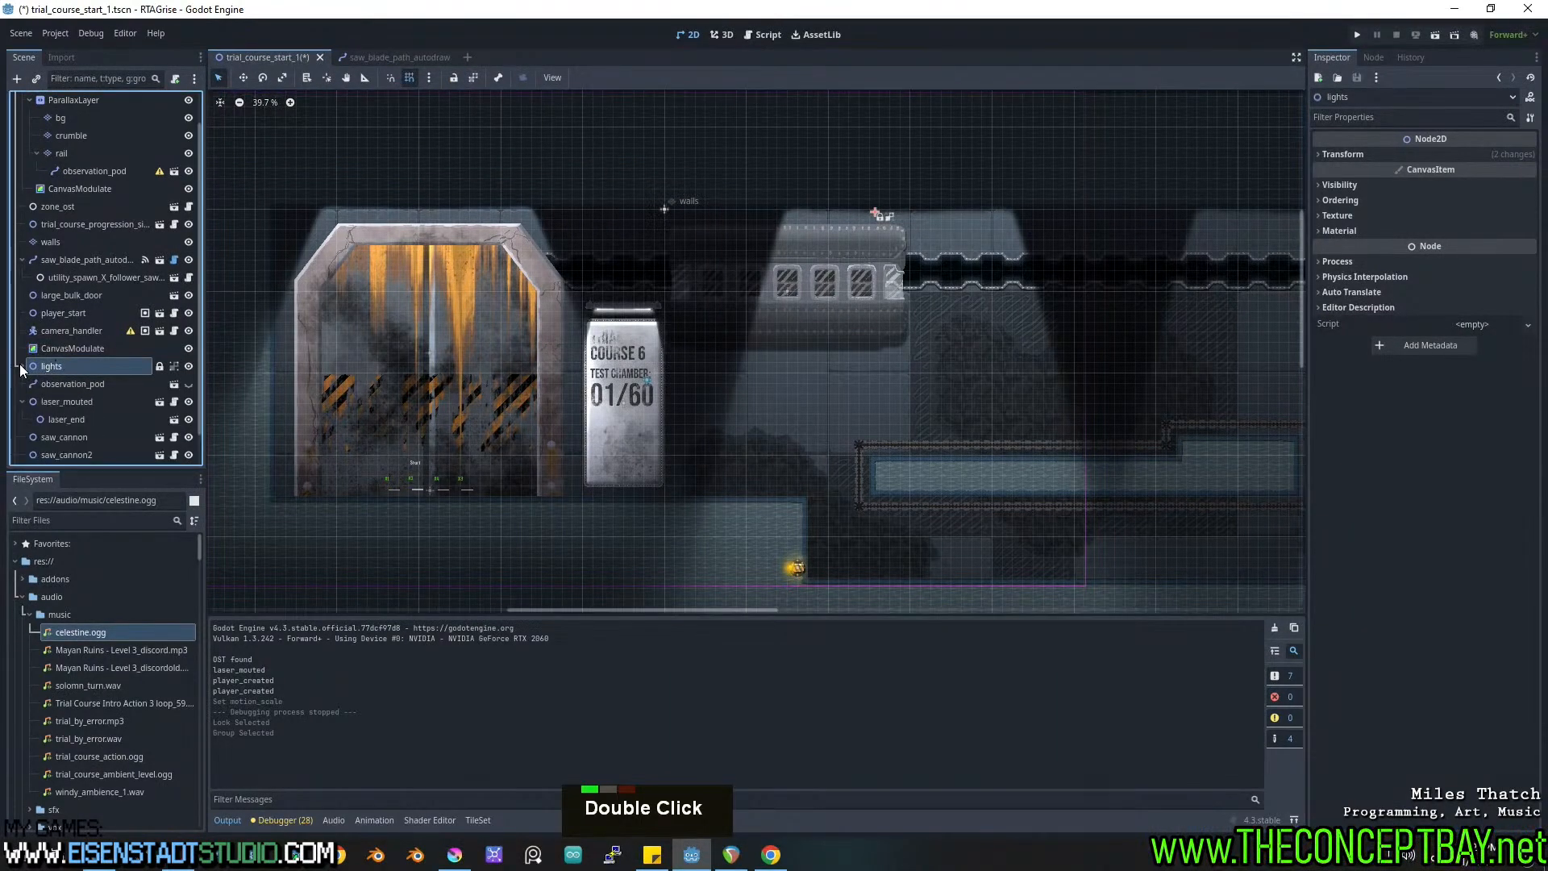
Reparent the trial course progression sign and large_bulk_door nodes under ParallaxLayer.
left_click(78, 223)
scroll(73, 225, "up", 2)
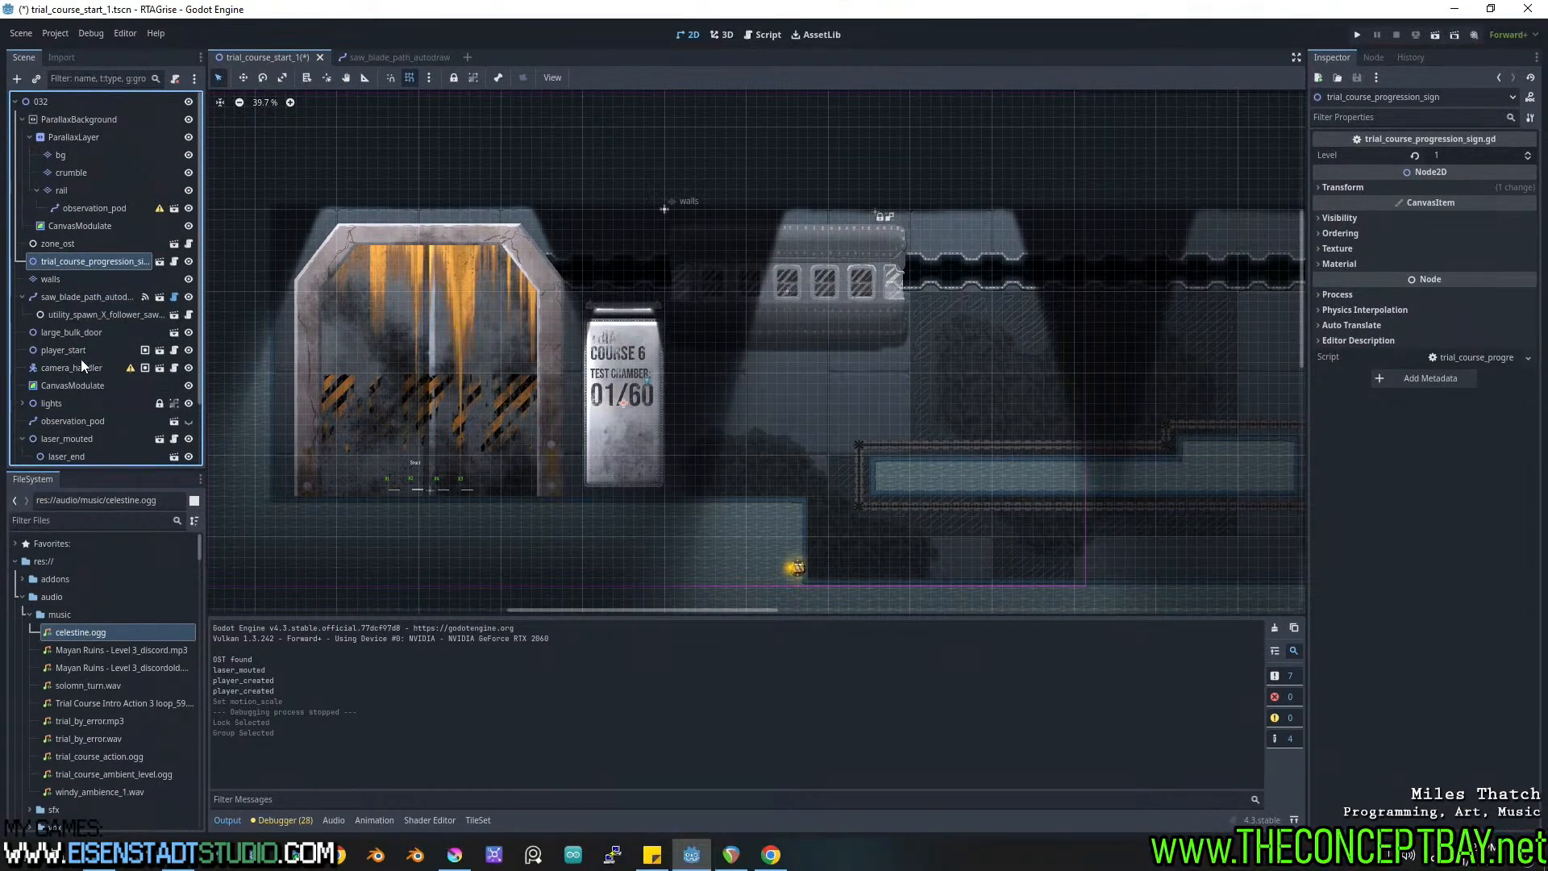
left_click(79, 331, "ctrl")
left_click_drag(51, 263, 69, 139)
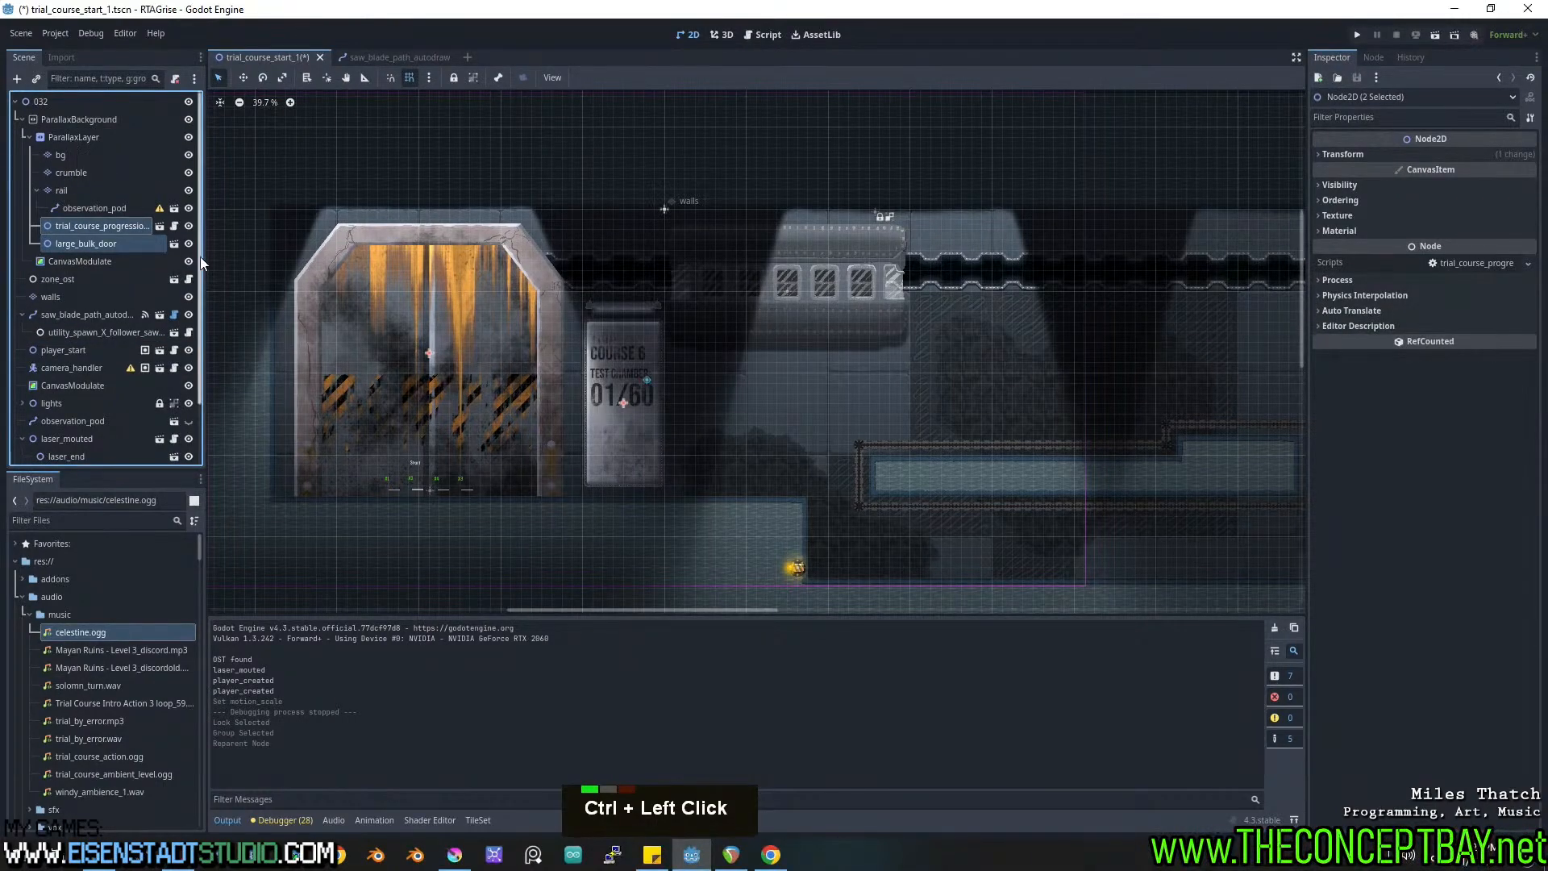
middle_click_drag(623, 323, 619, 305)
Run the game and play through the level to check how the door and sign move with the parallax layer.
key("F5")
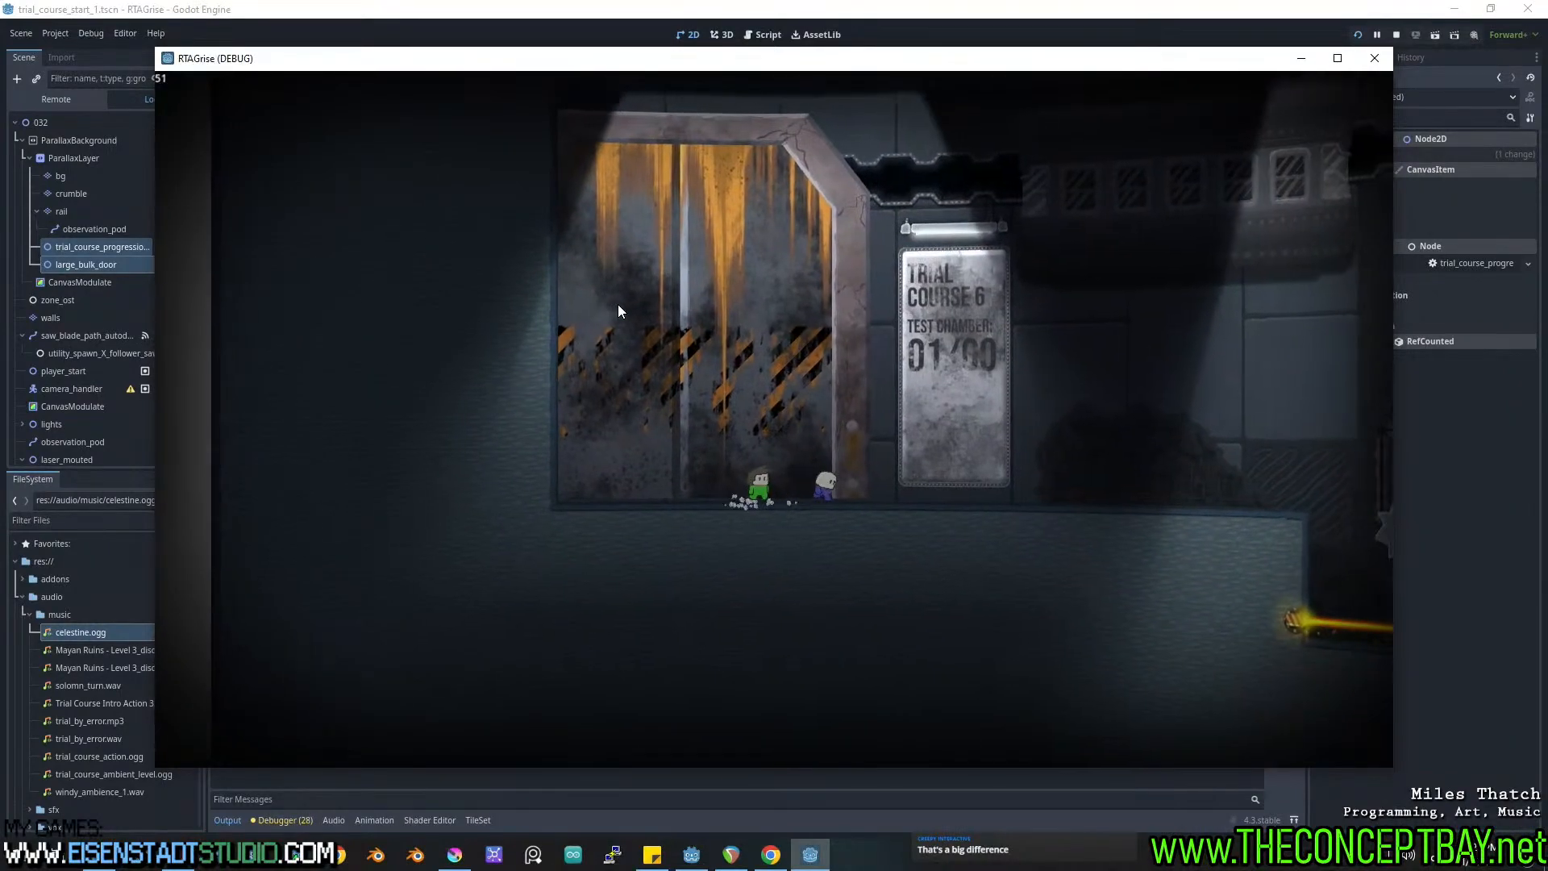
key("Right")
key("Left")
key("Right")
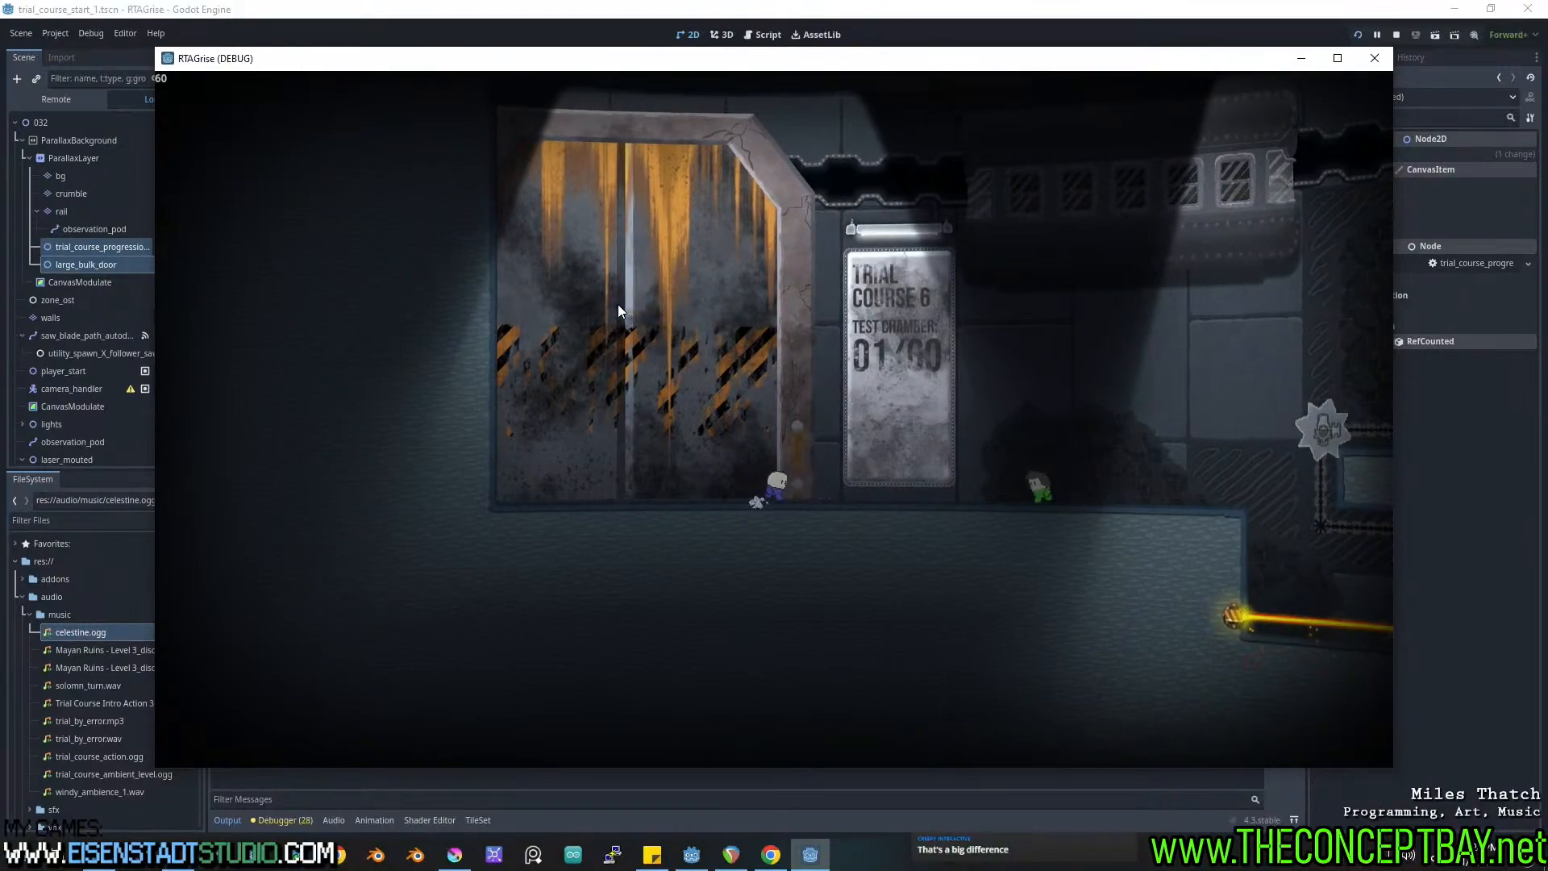
key("space")
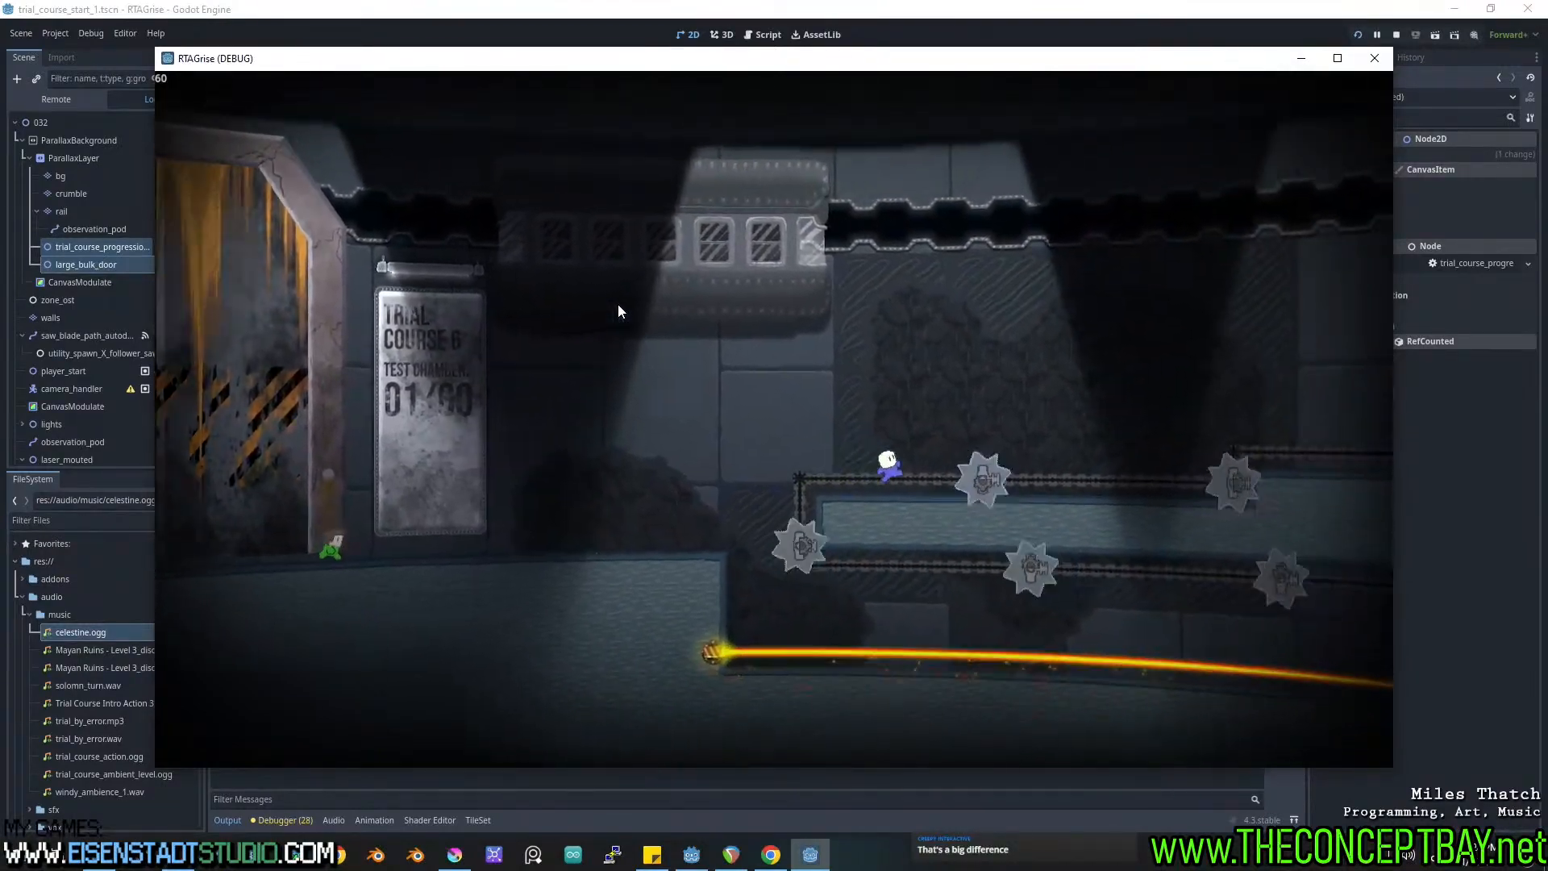
key("space")
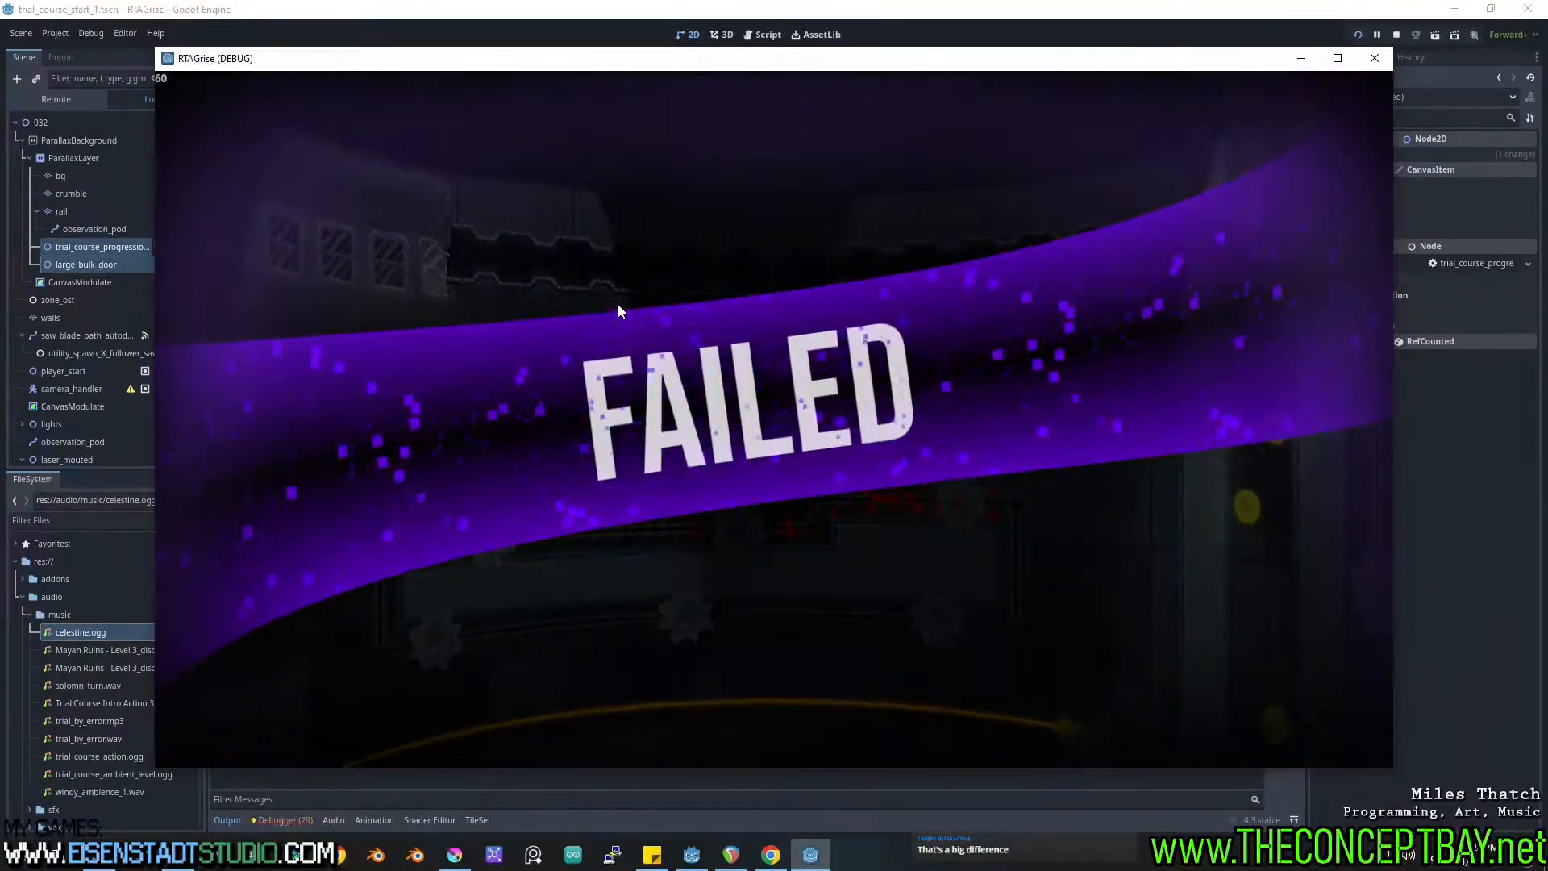
key("Right")
key("space")
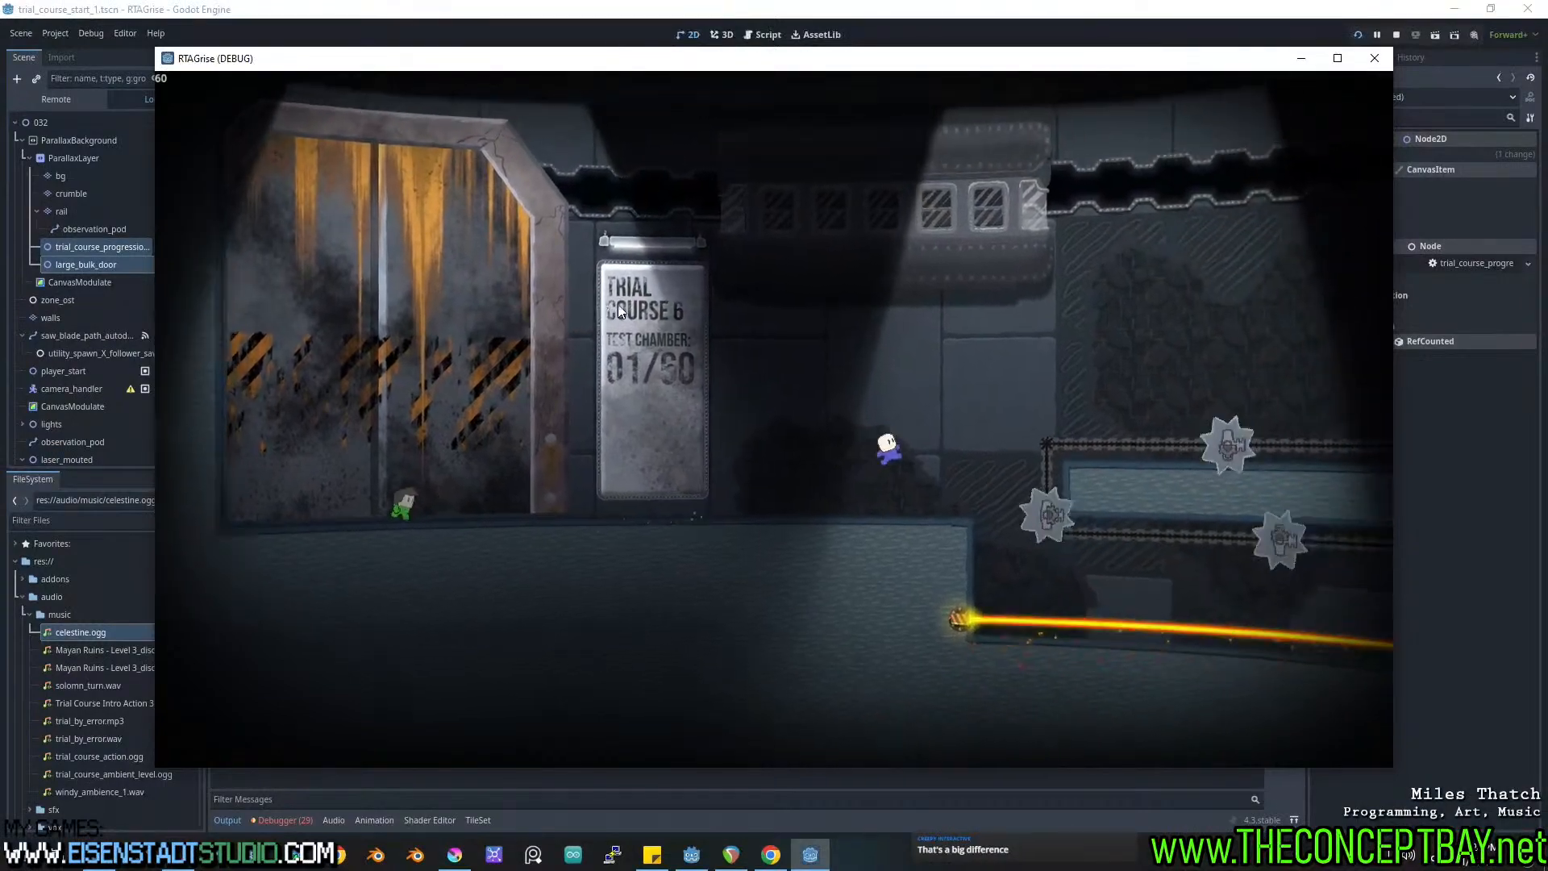
key("space")
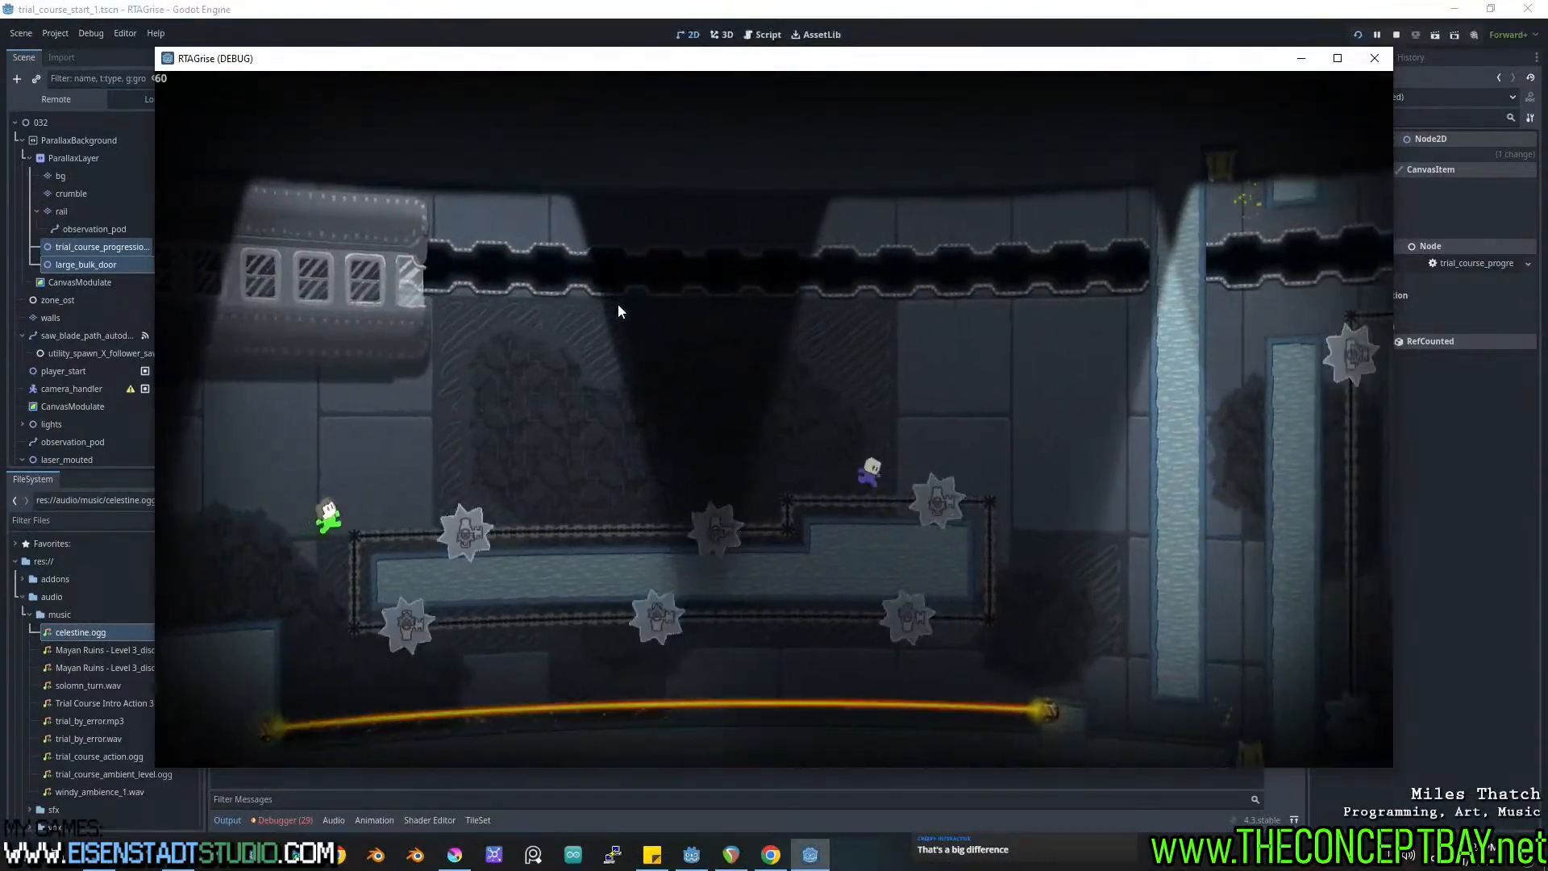
key("space")
key("space")
key("space")
key("Left")
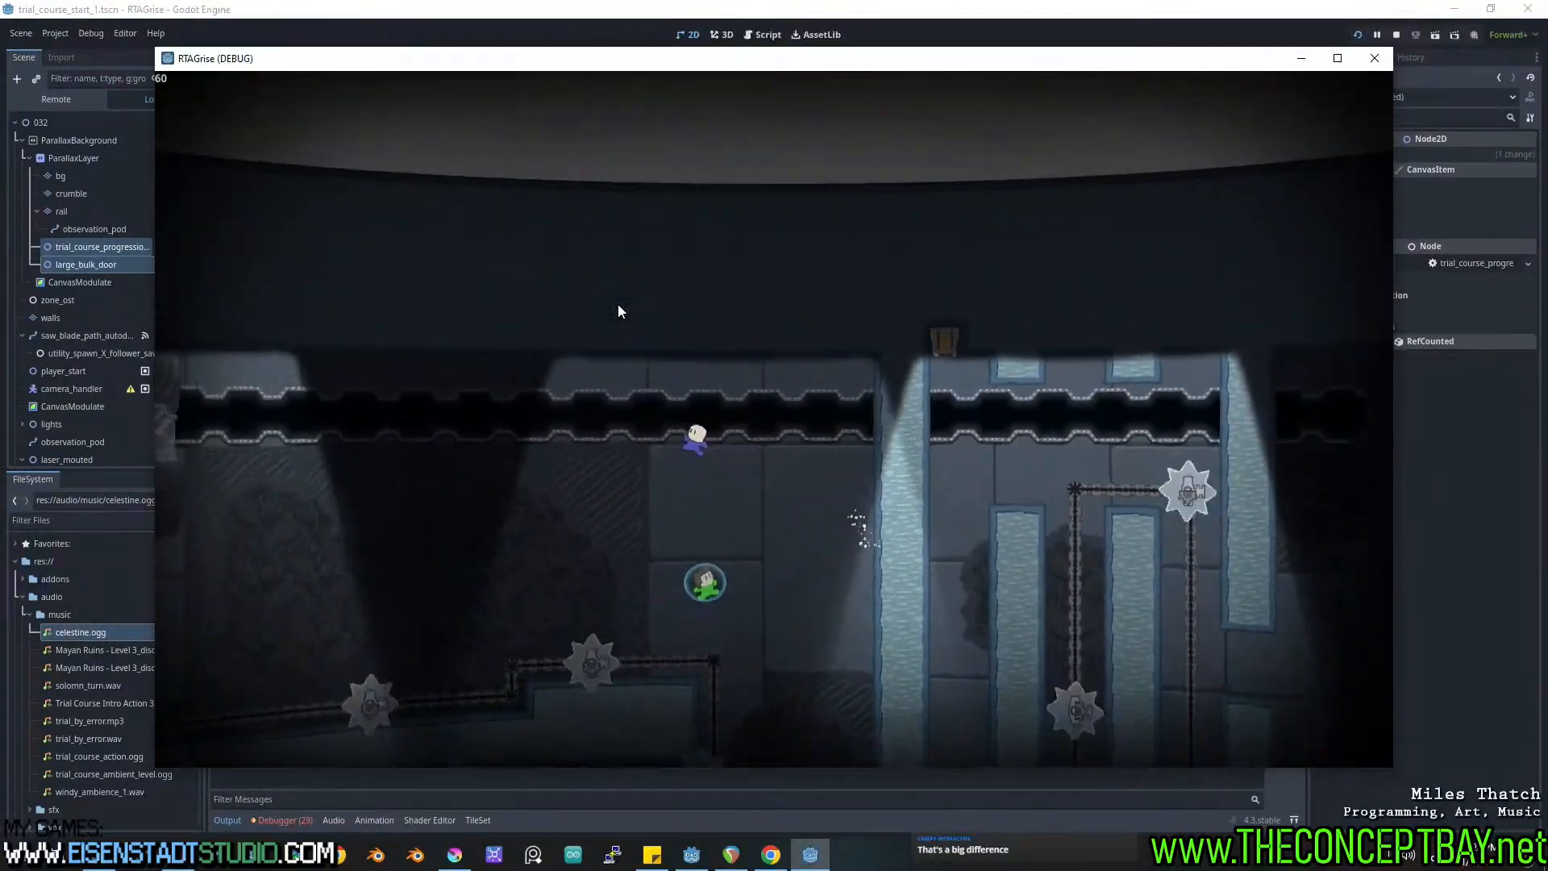
key("space")
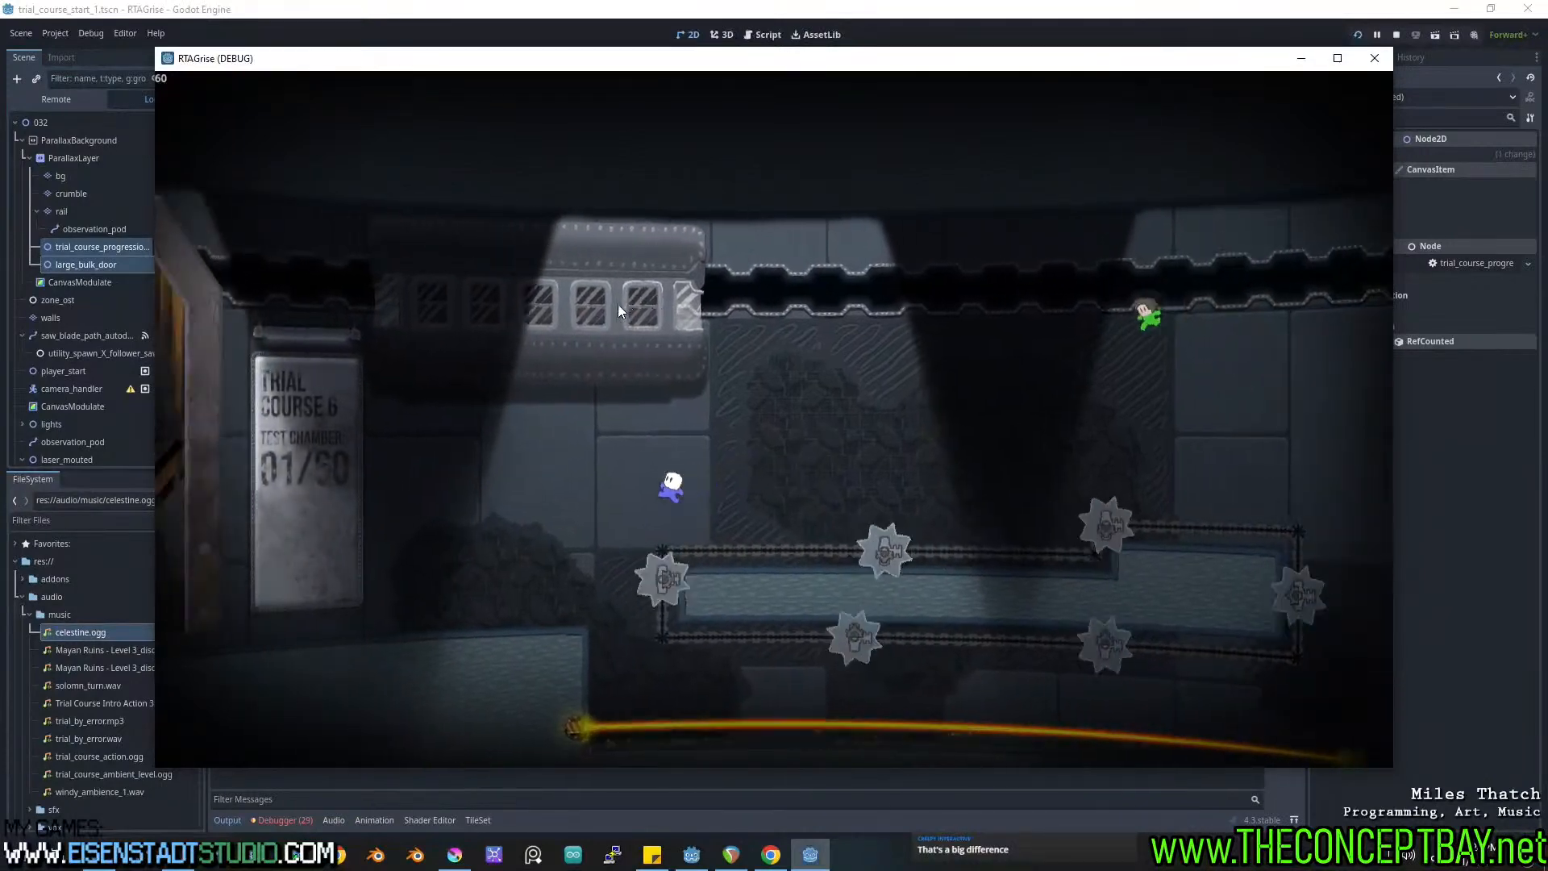
key("space")
key("space")
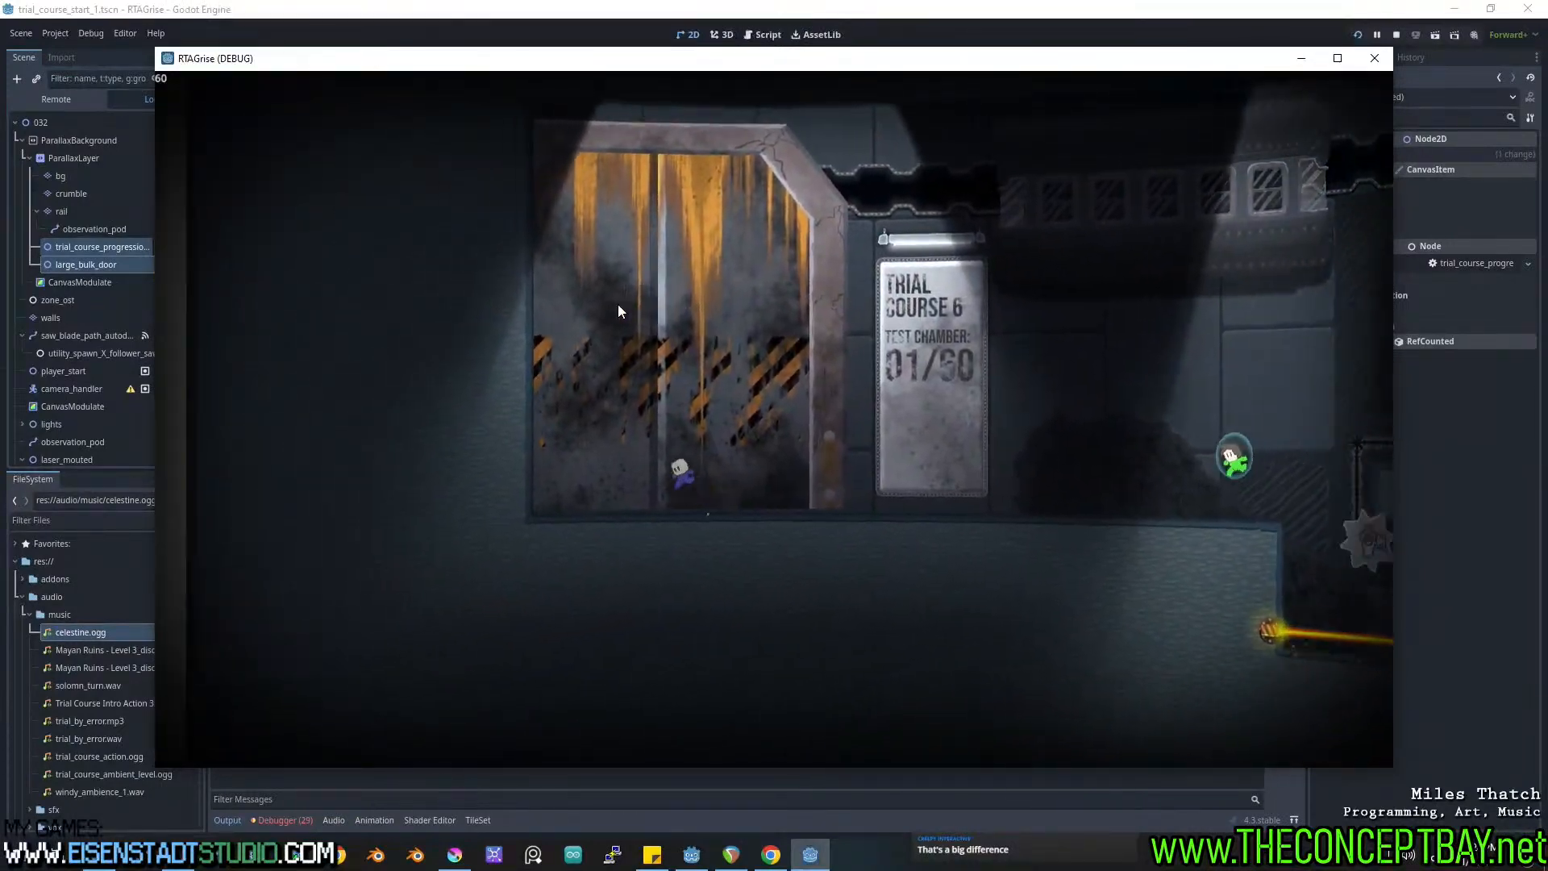
key("Right")
key("space")
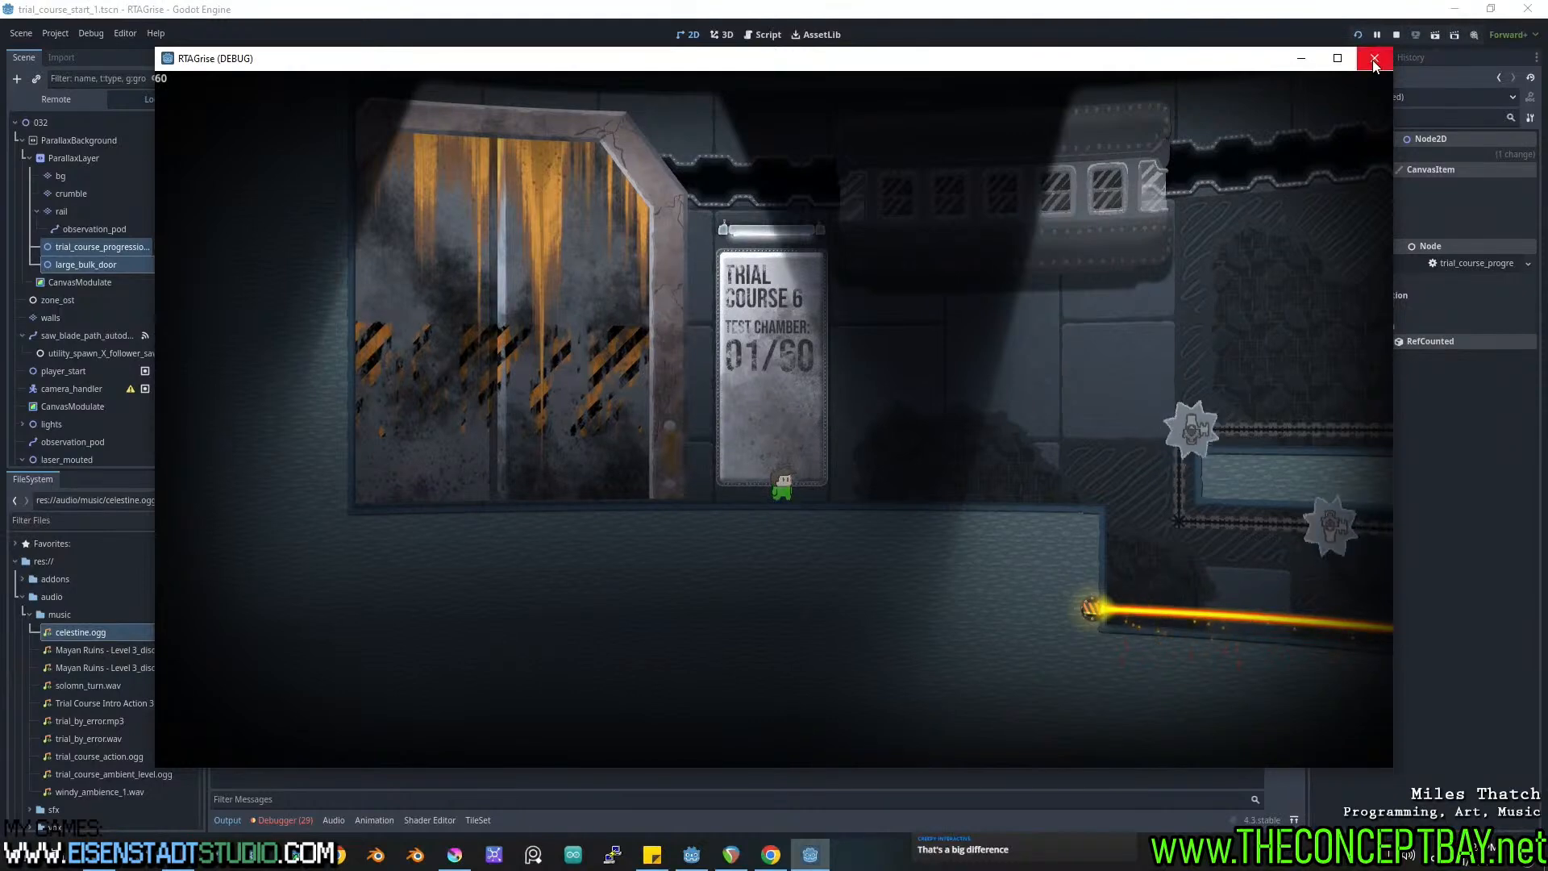
Nudge large_bulk_door slightly downward in the level, comparing its position against the running game.
double_click(103, 264)
key("shift+Down")
key("shift+Up")
key("shift+Down")
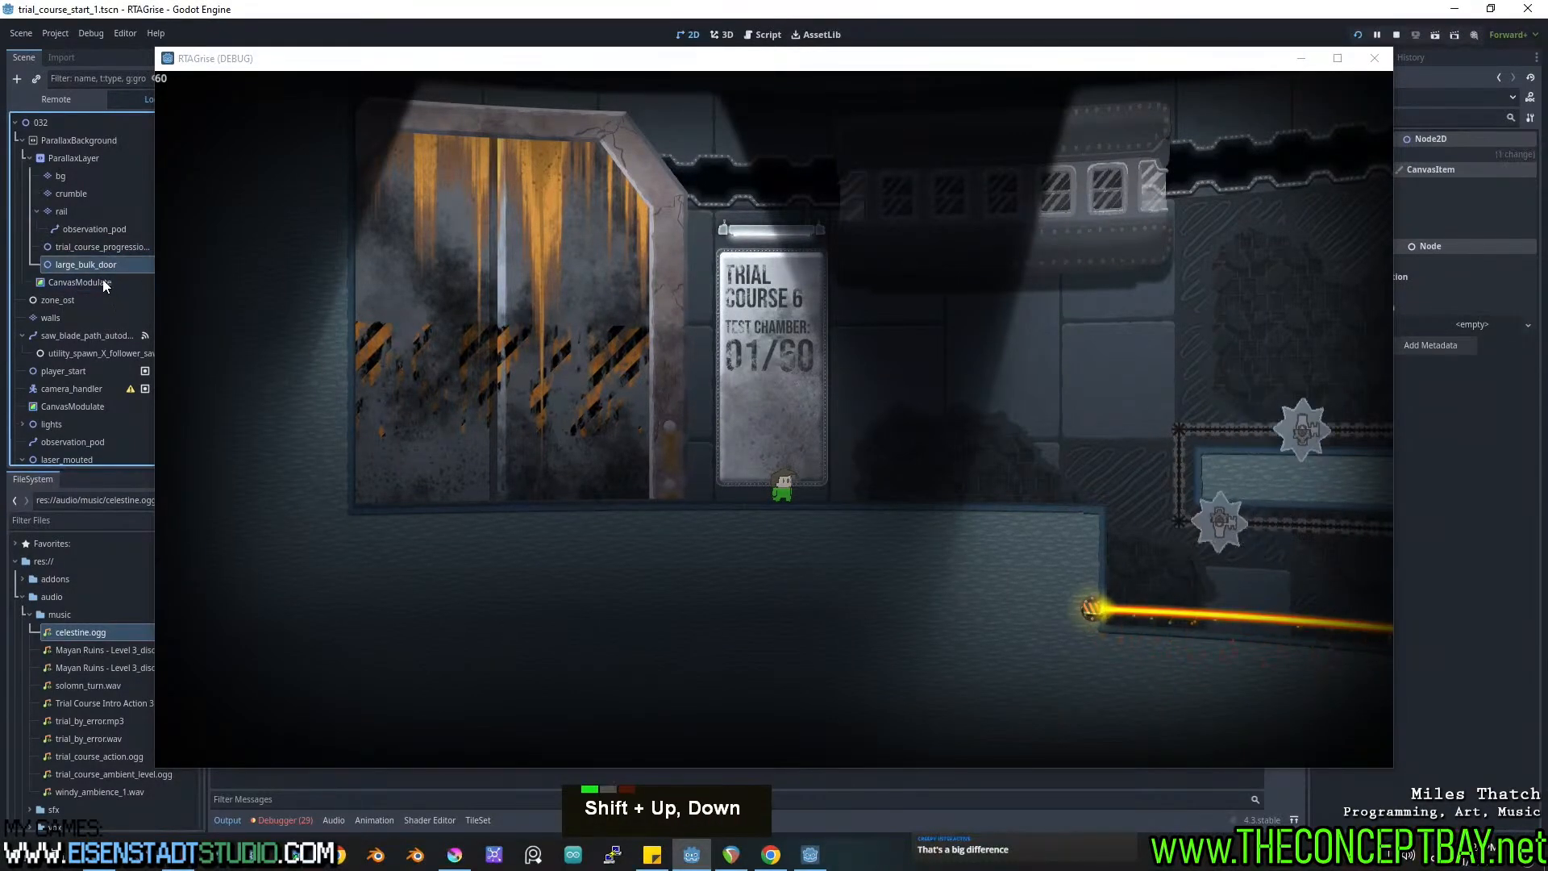
left_click_drag(747, 58, 756, 292)
key("shift+Down")
right_click(753, 169)
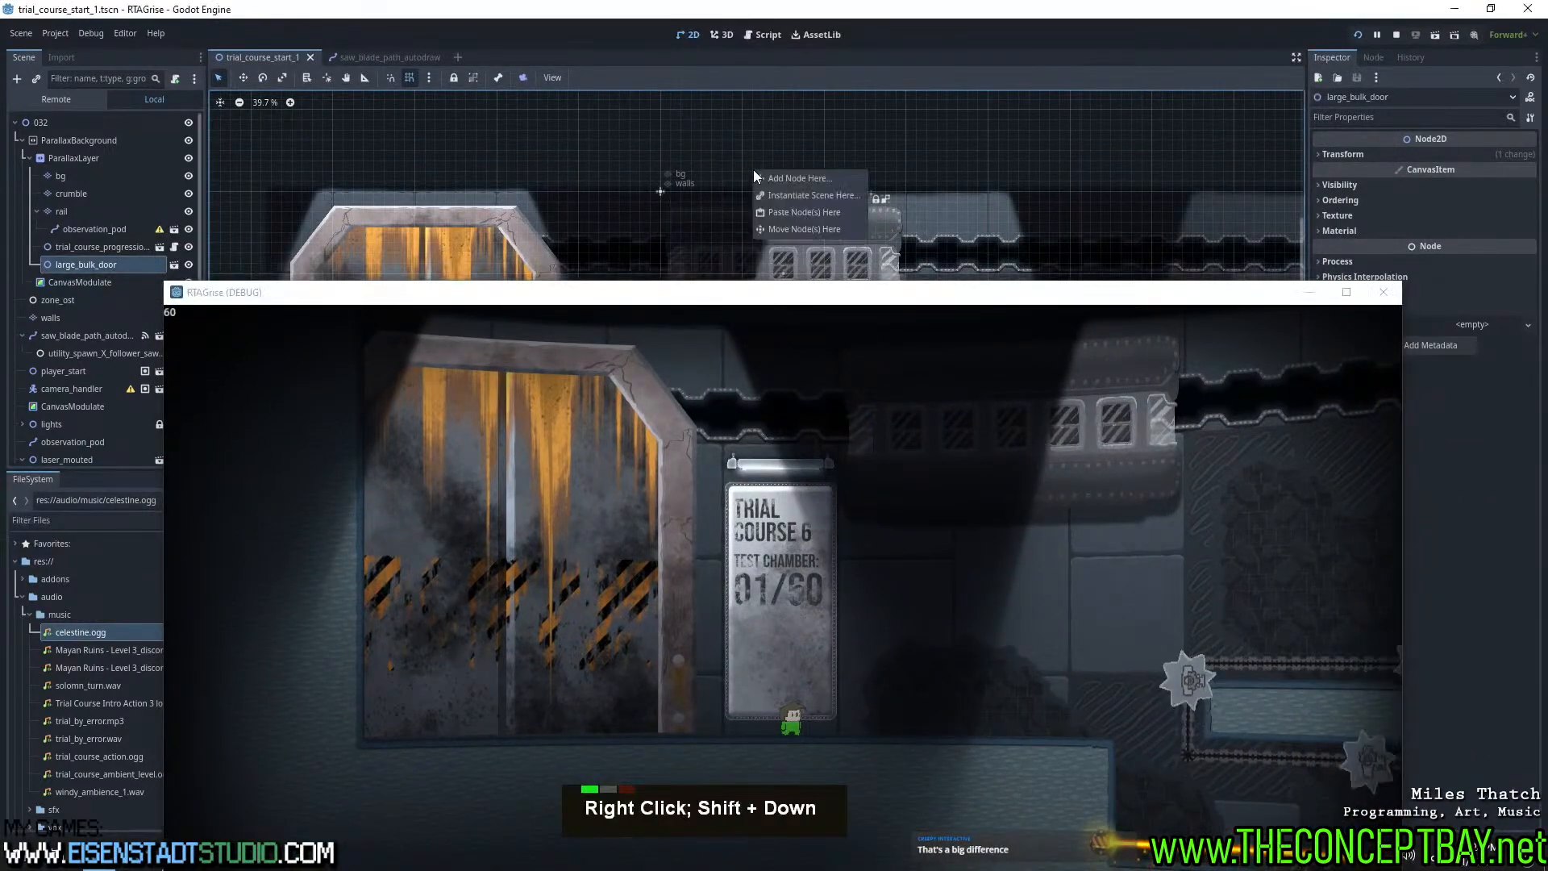
key("shift+Down")
key("shift+Up")
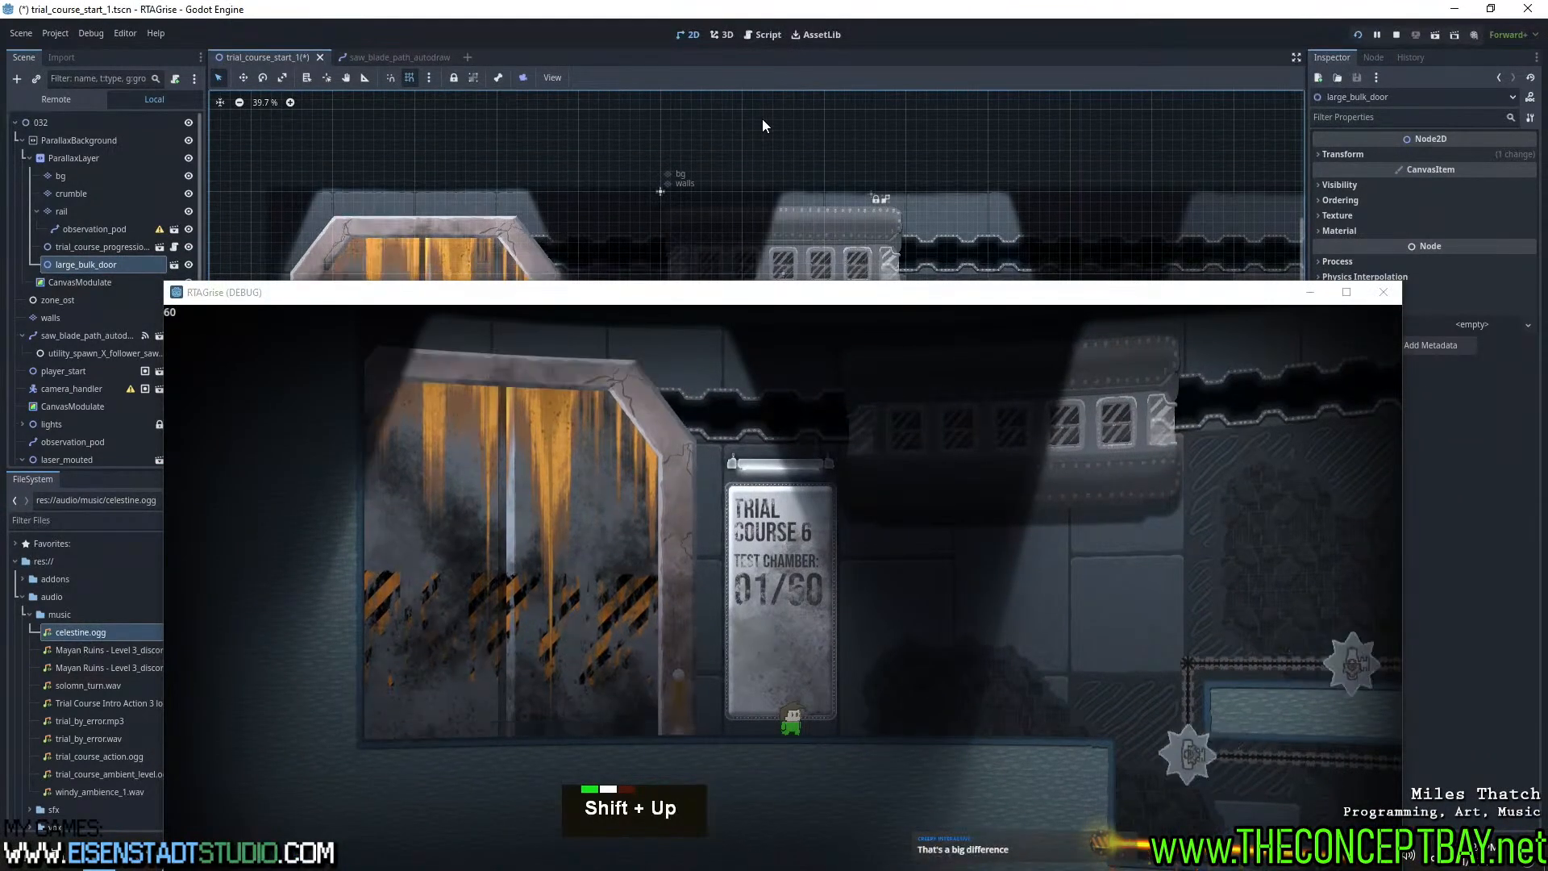
left_click(873, 297)
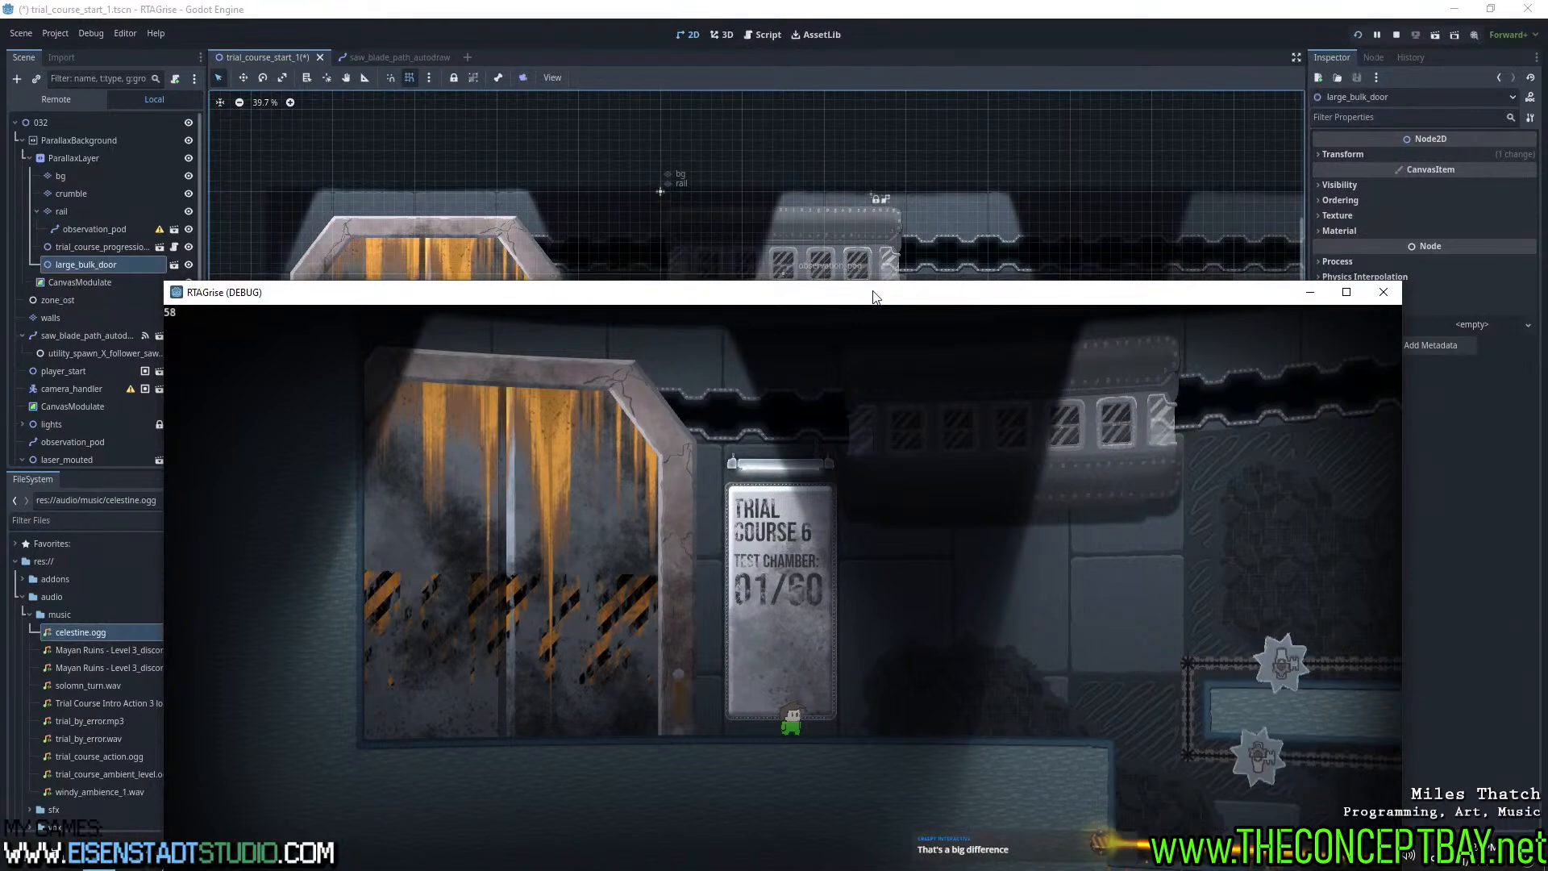
Move the character around the door in the running game to check the door's adjusted position against the walls.
key("Left")
key("space")
key("space")
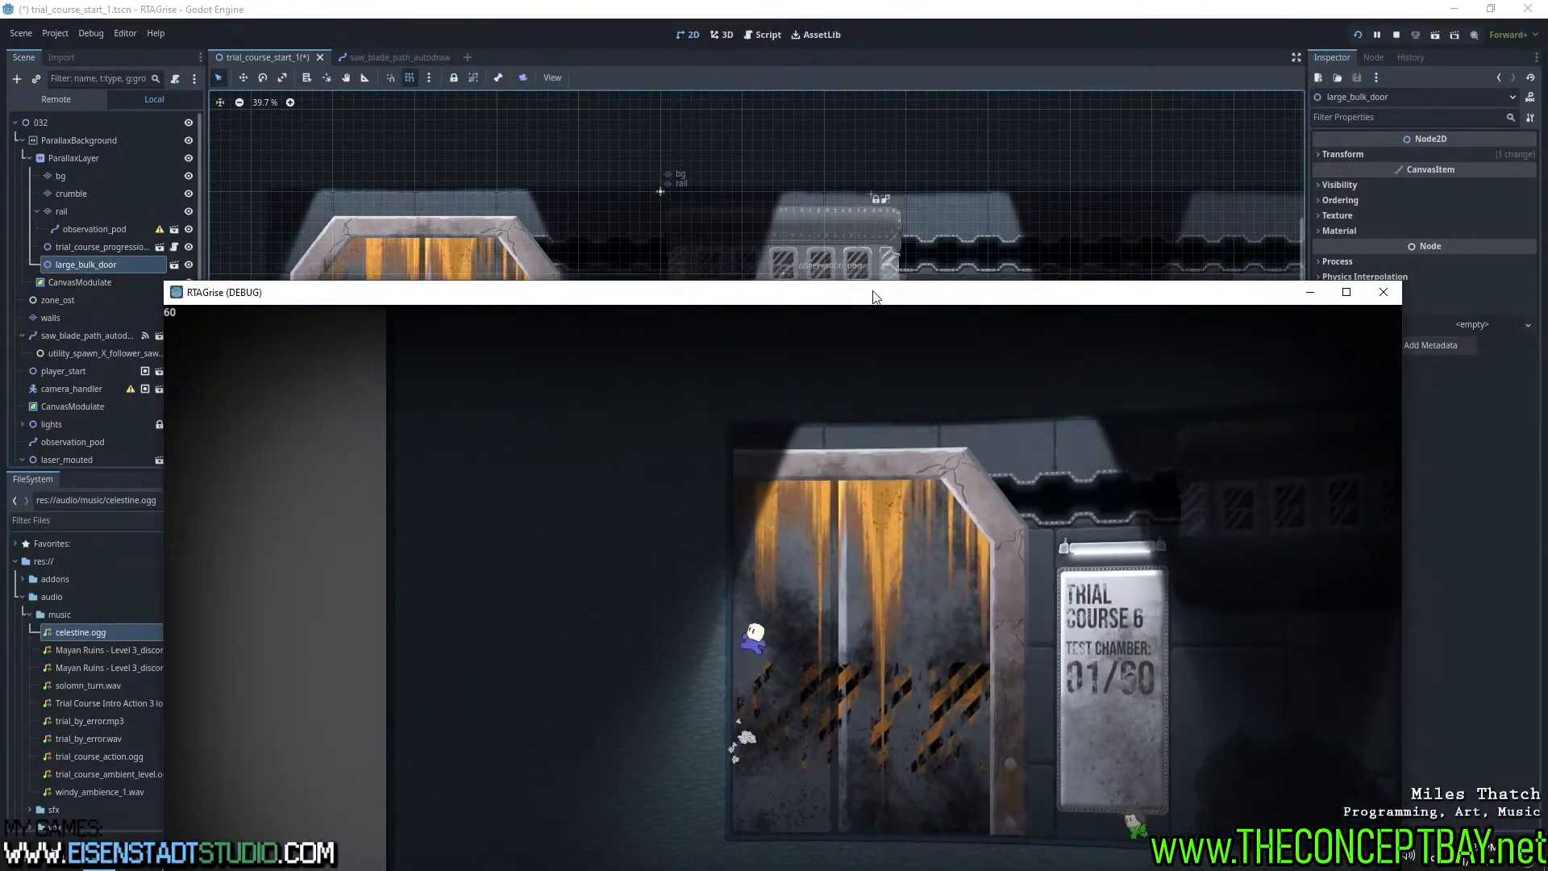
key("space")
key("Right")
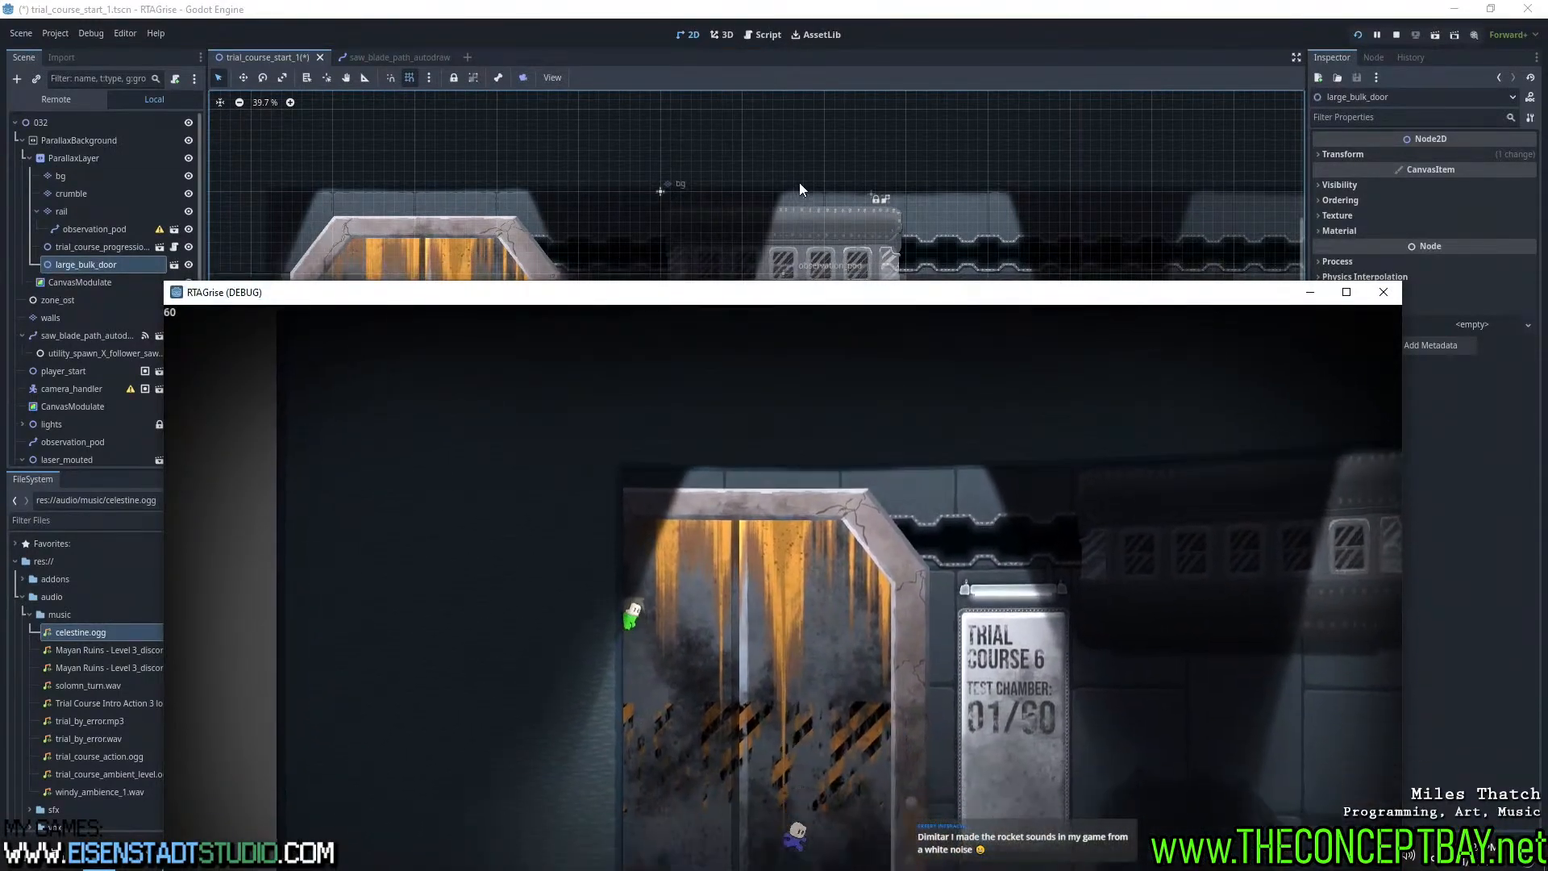
left_click_drag(913, 295, 939, 129)
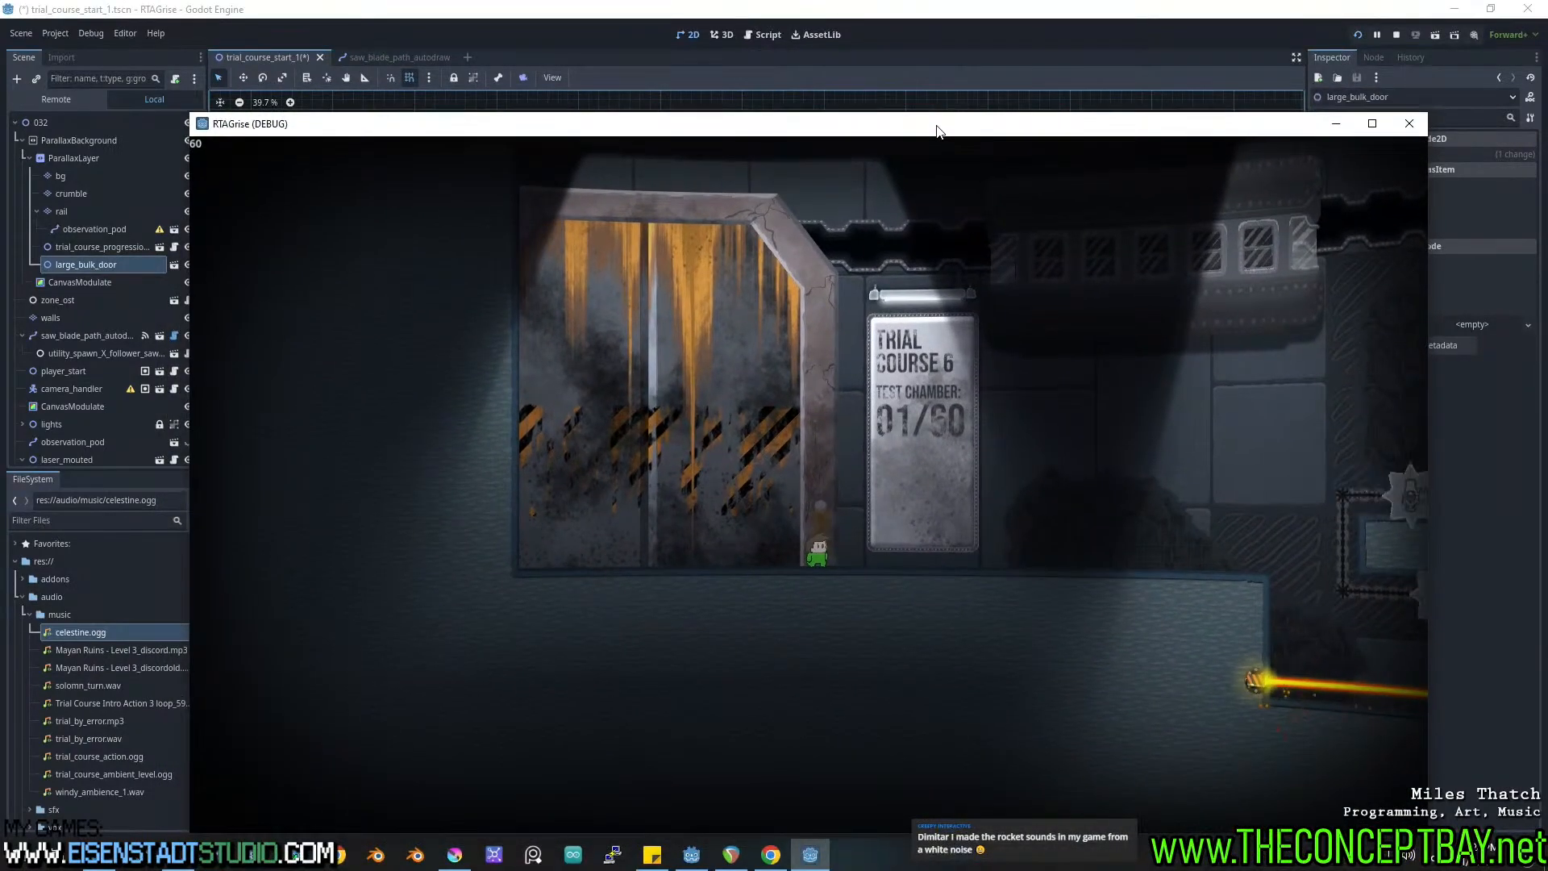
left_click(1397, 127)
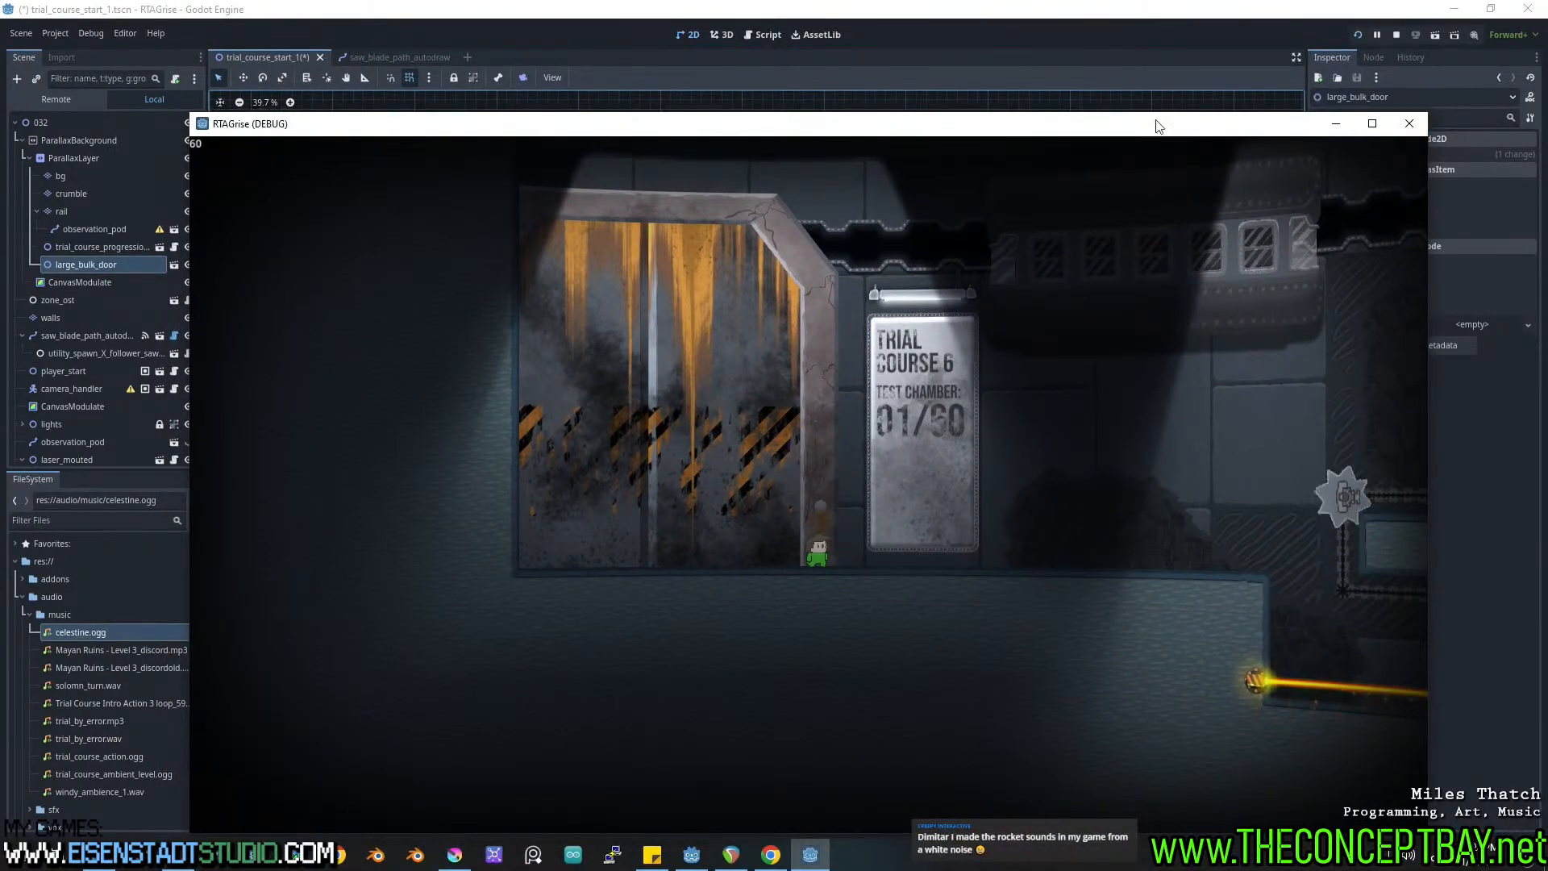
Erase a rectangular block of concrete terrain on the walls layer along the left side of the large bulk door.
middle_click_drag(548, 363, 935, 343)
middle_click_drag(778, 376, 749, 395)
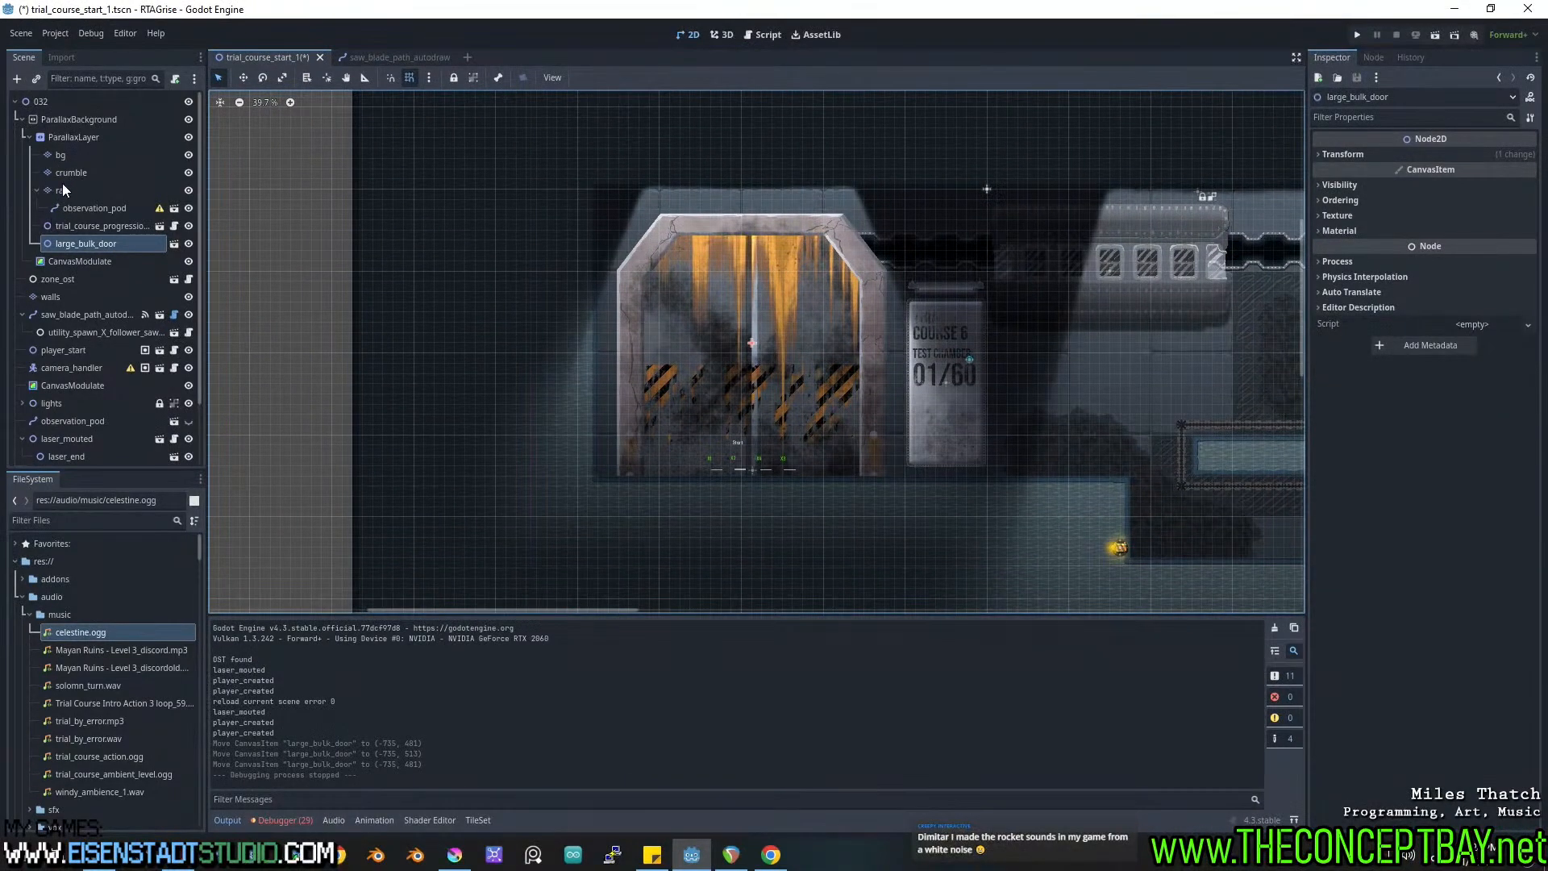
left_click(69, 154)
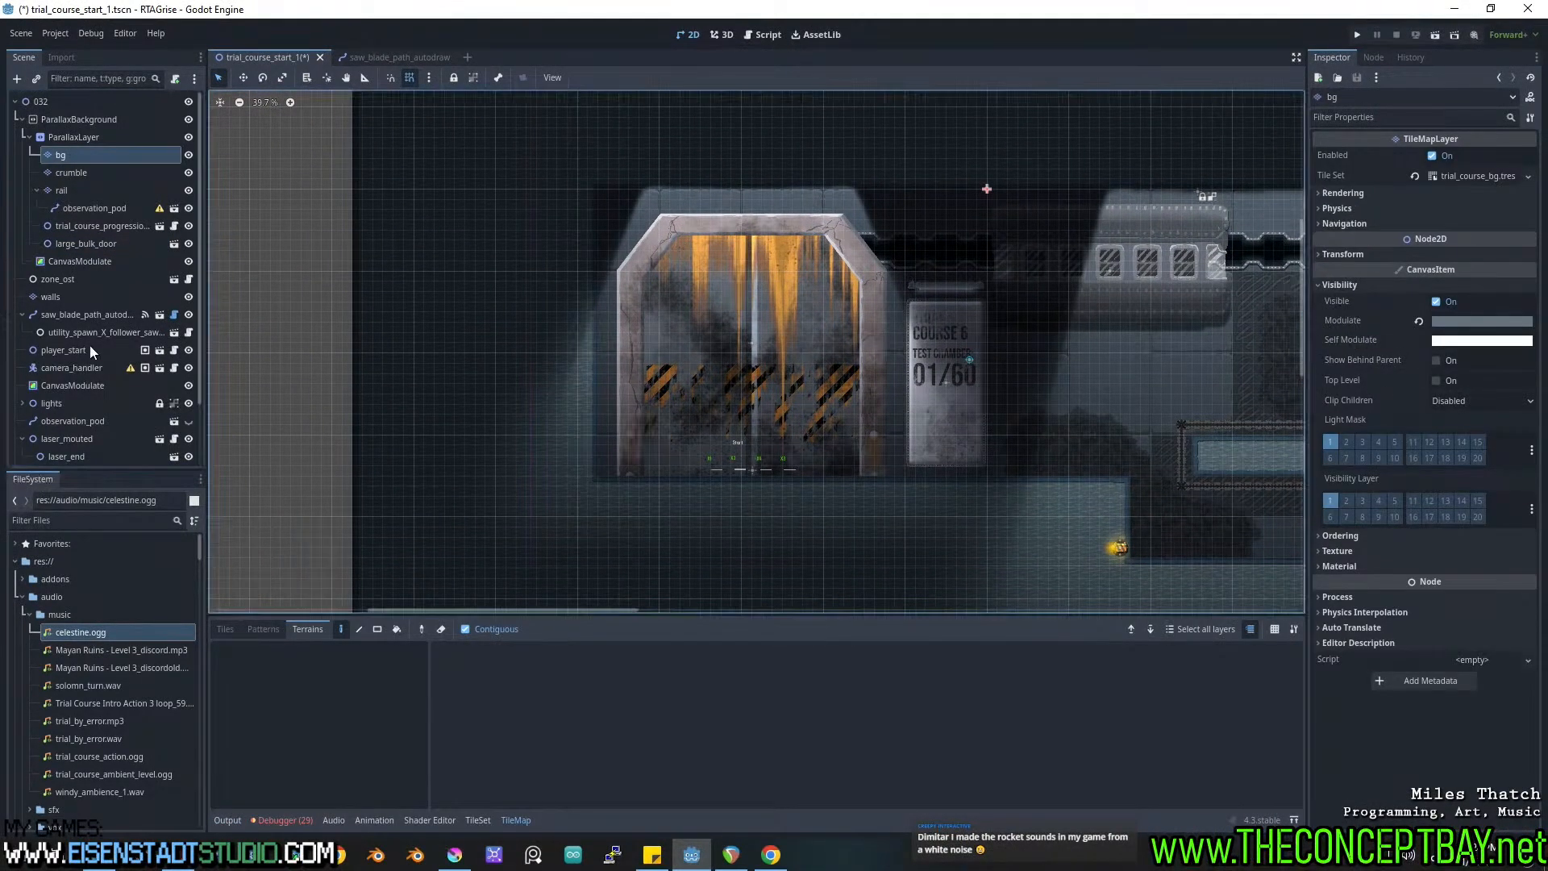
left_click(52, 297)
left_click(293, 776)
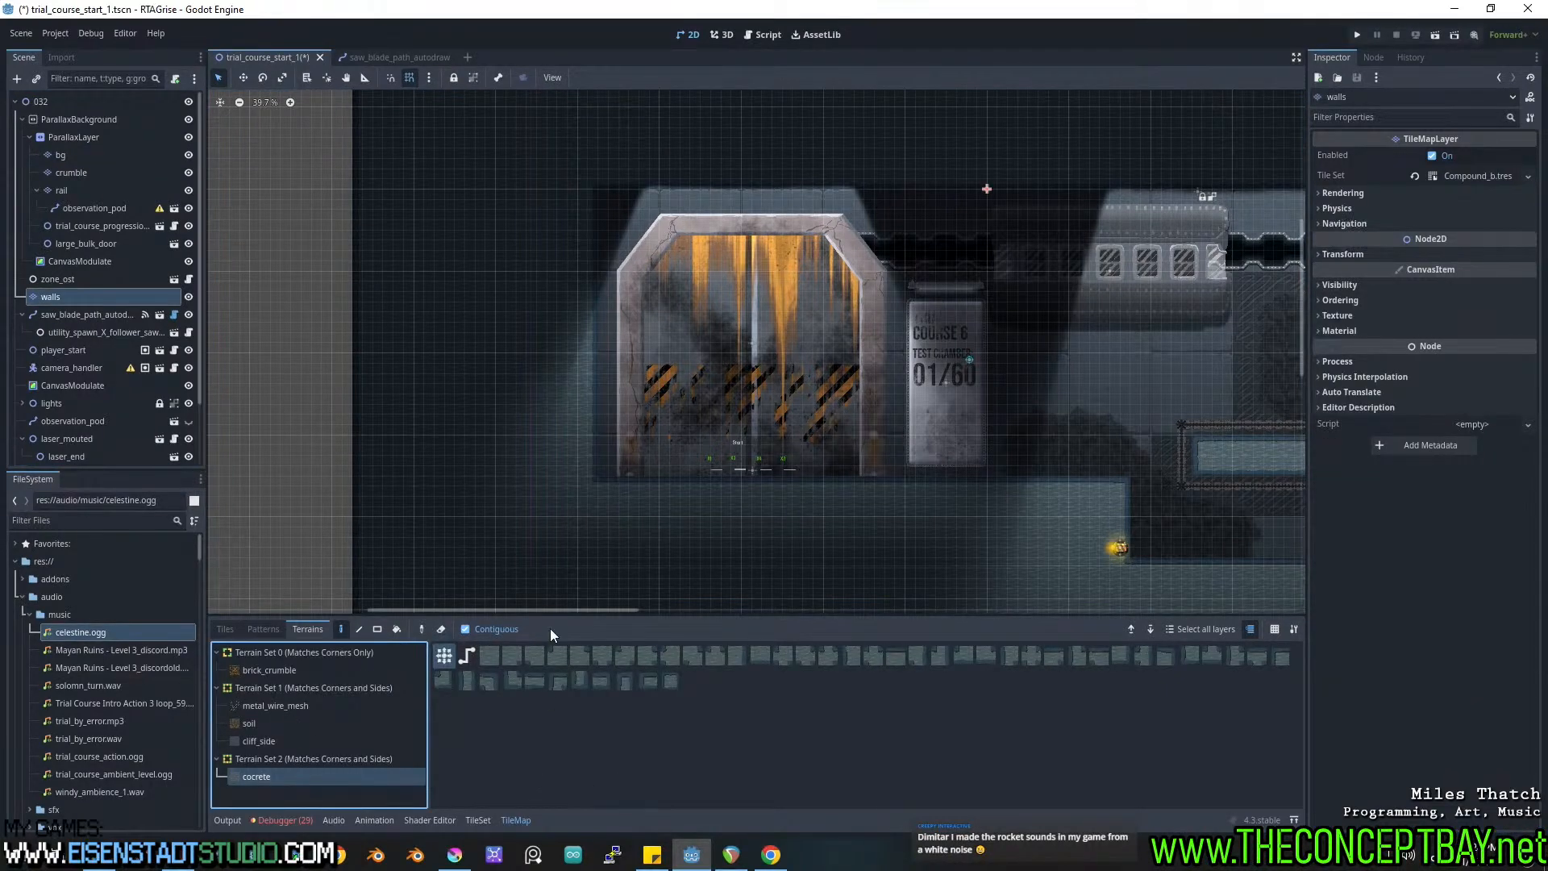
mouse_move(642, 449)
right_mouse_down("ctrl+shift")
mouse_move(634, 462)
mouse_move(498, 197)
mouse_move(499, 220)
right_mouse_up("ctrl+shift")
middle_click_drag(631, 412, 593, 414)
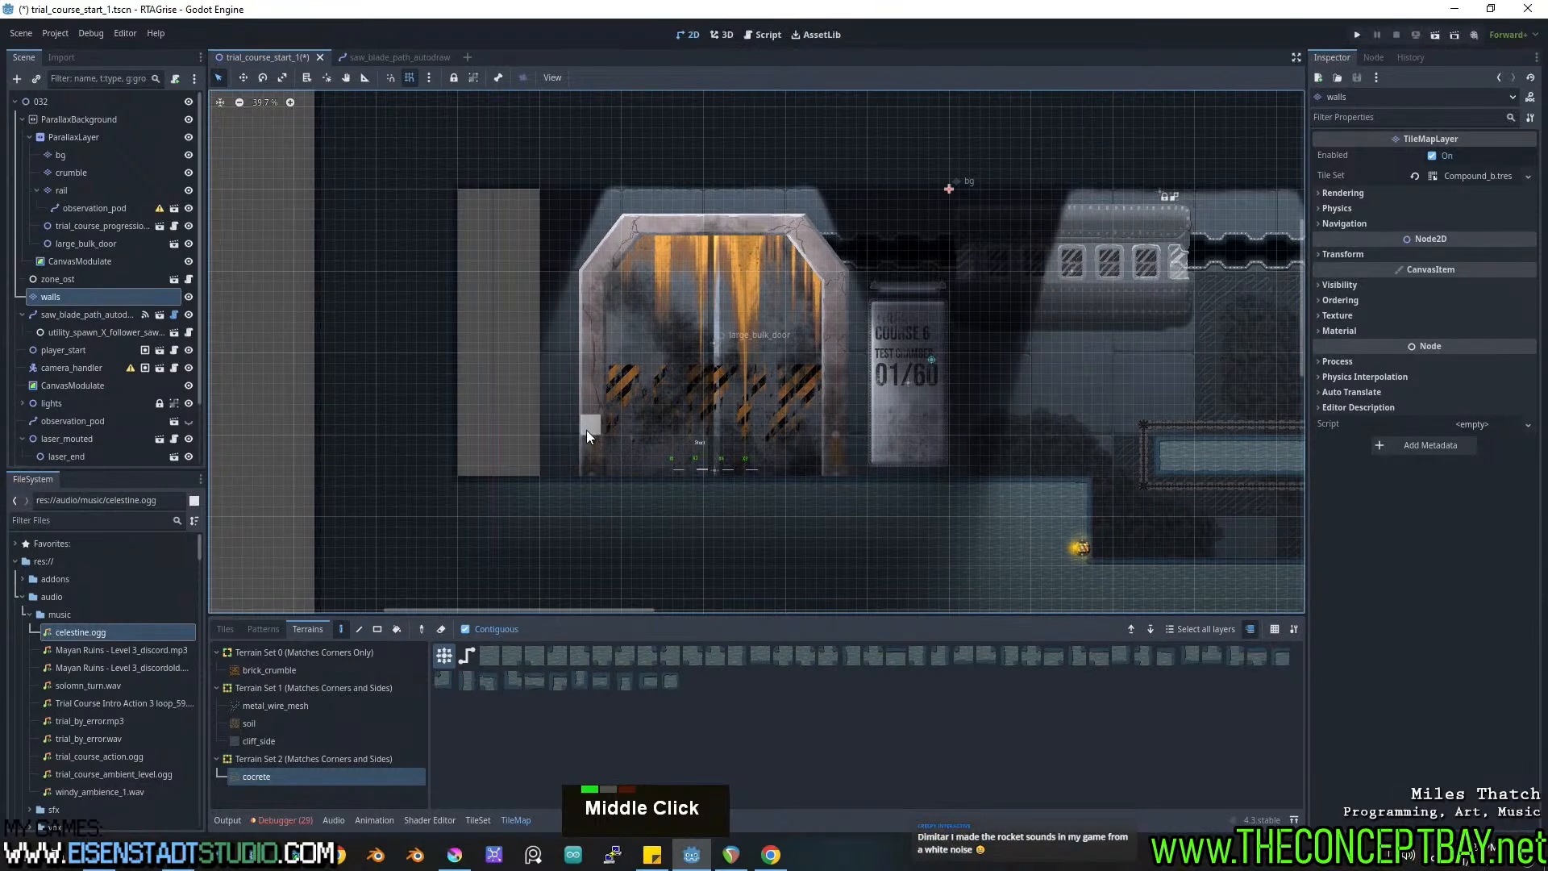
Fill the gap left of the door on the bg layer with the dark hatched tile from trial_course_big_wall_tile.png.
left_click(65, 158)
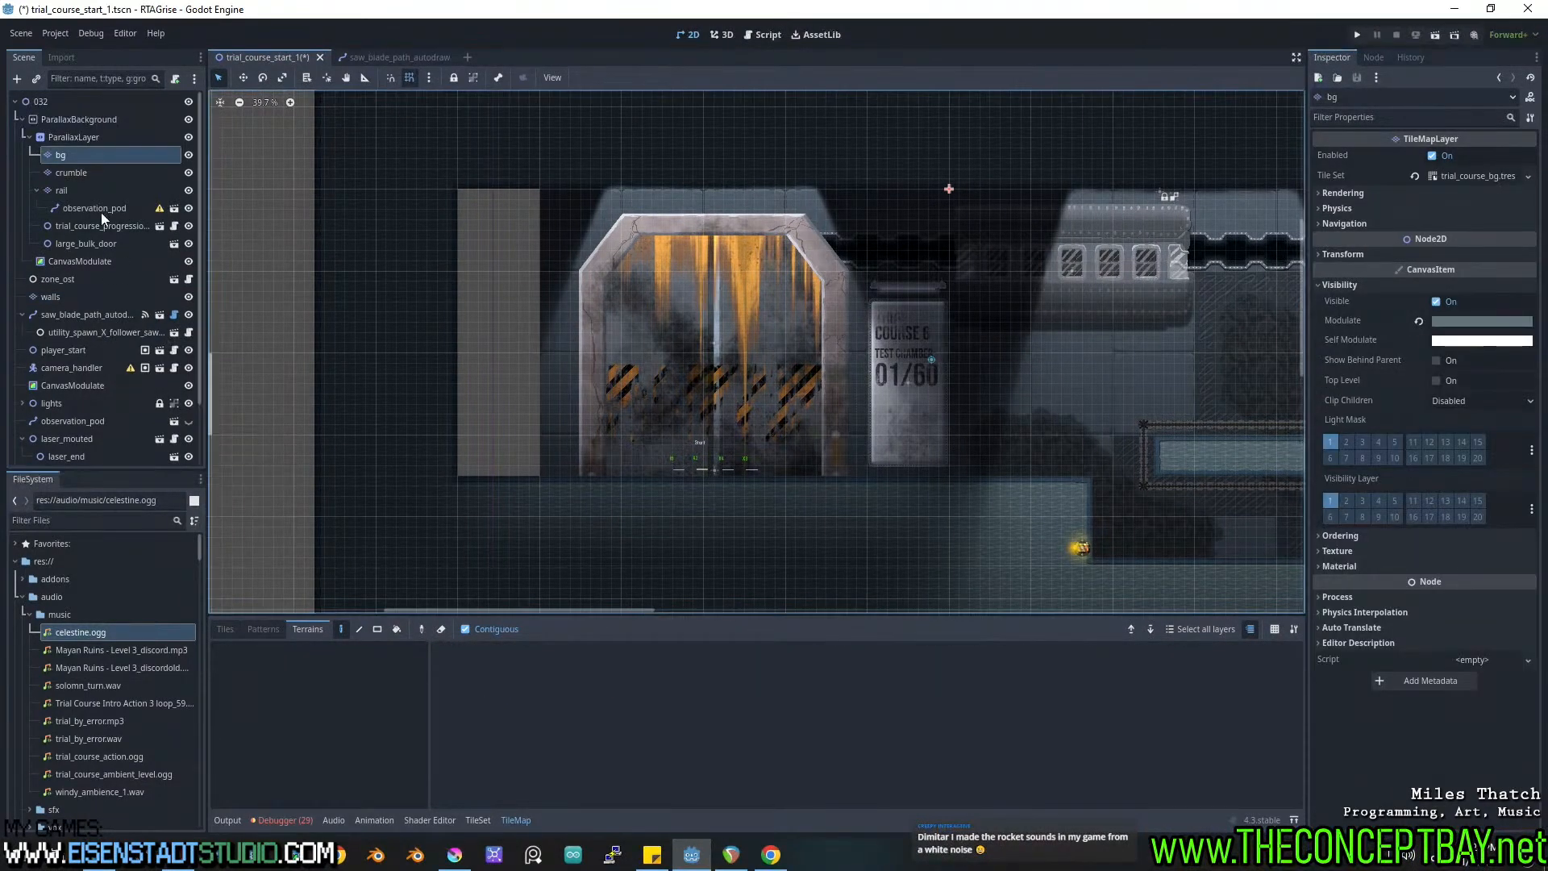
left_click(71, 173)
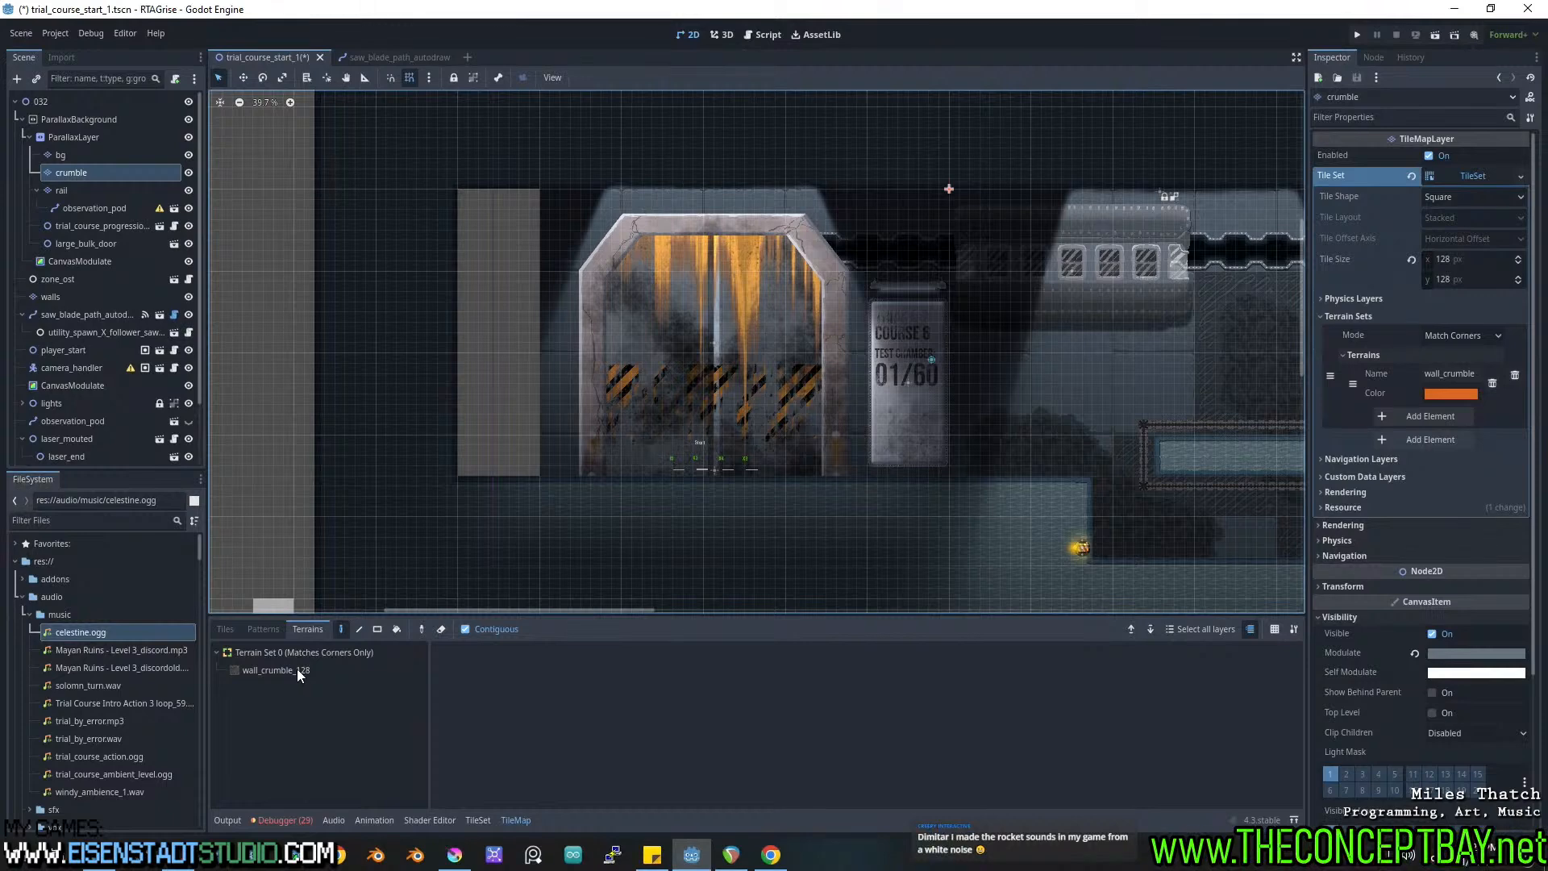
left_click(68, 189)
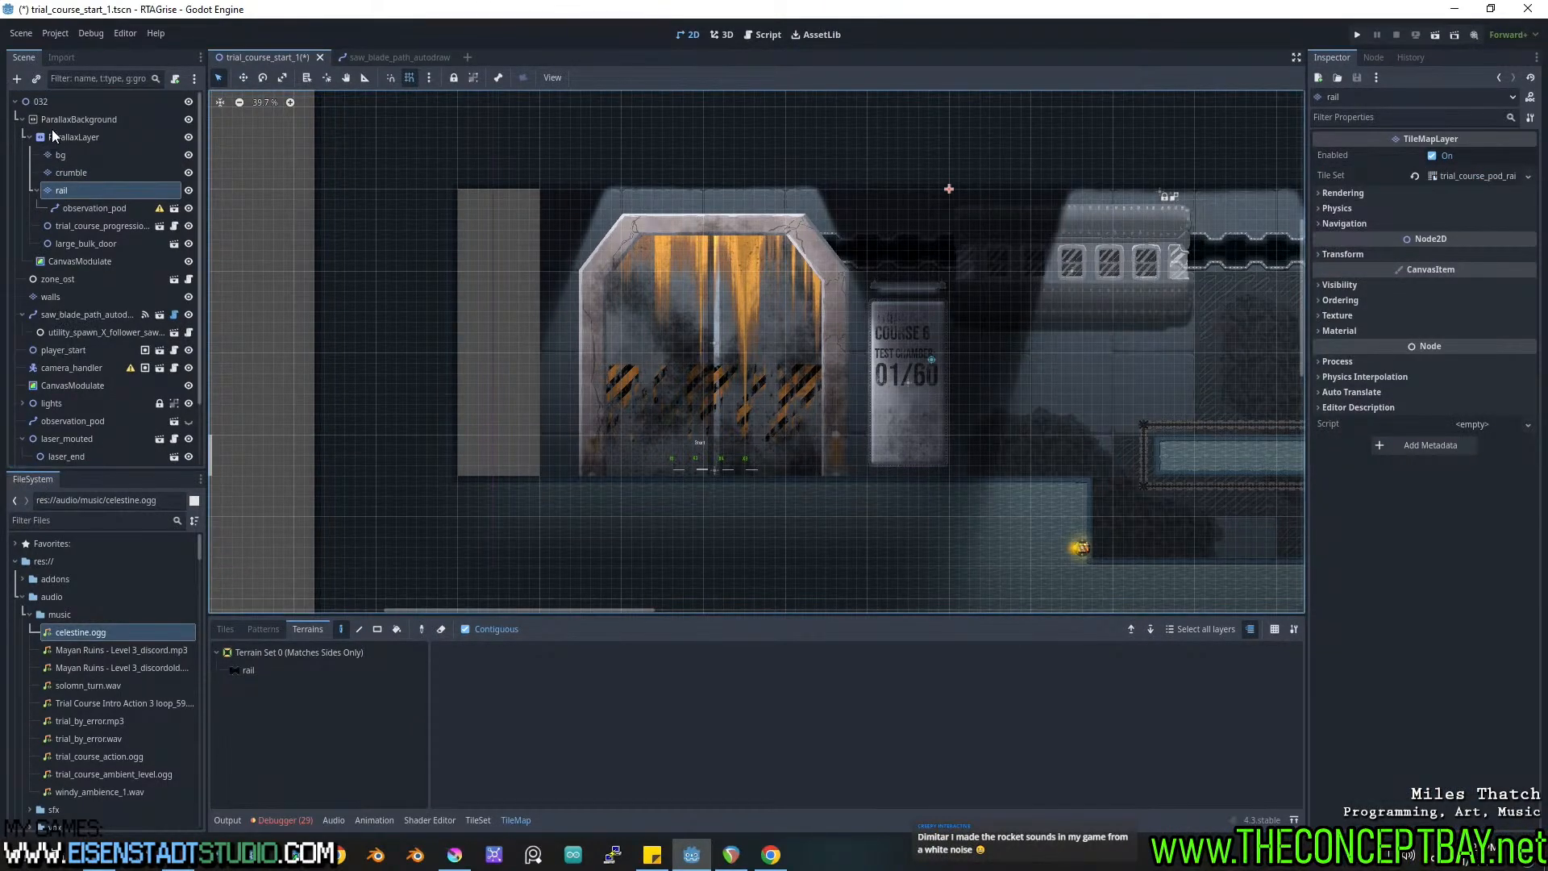
left_click(70, 173)
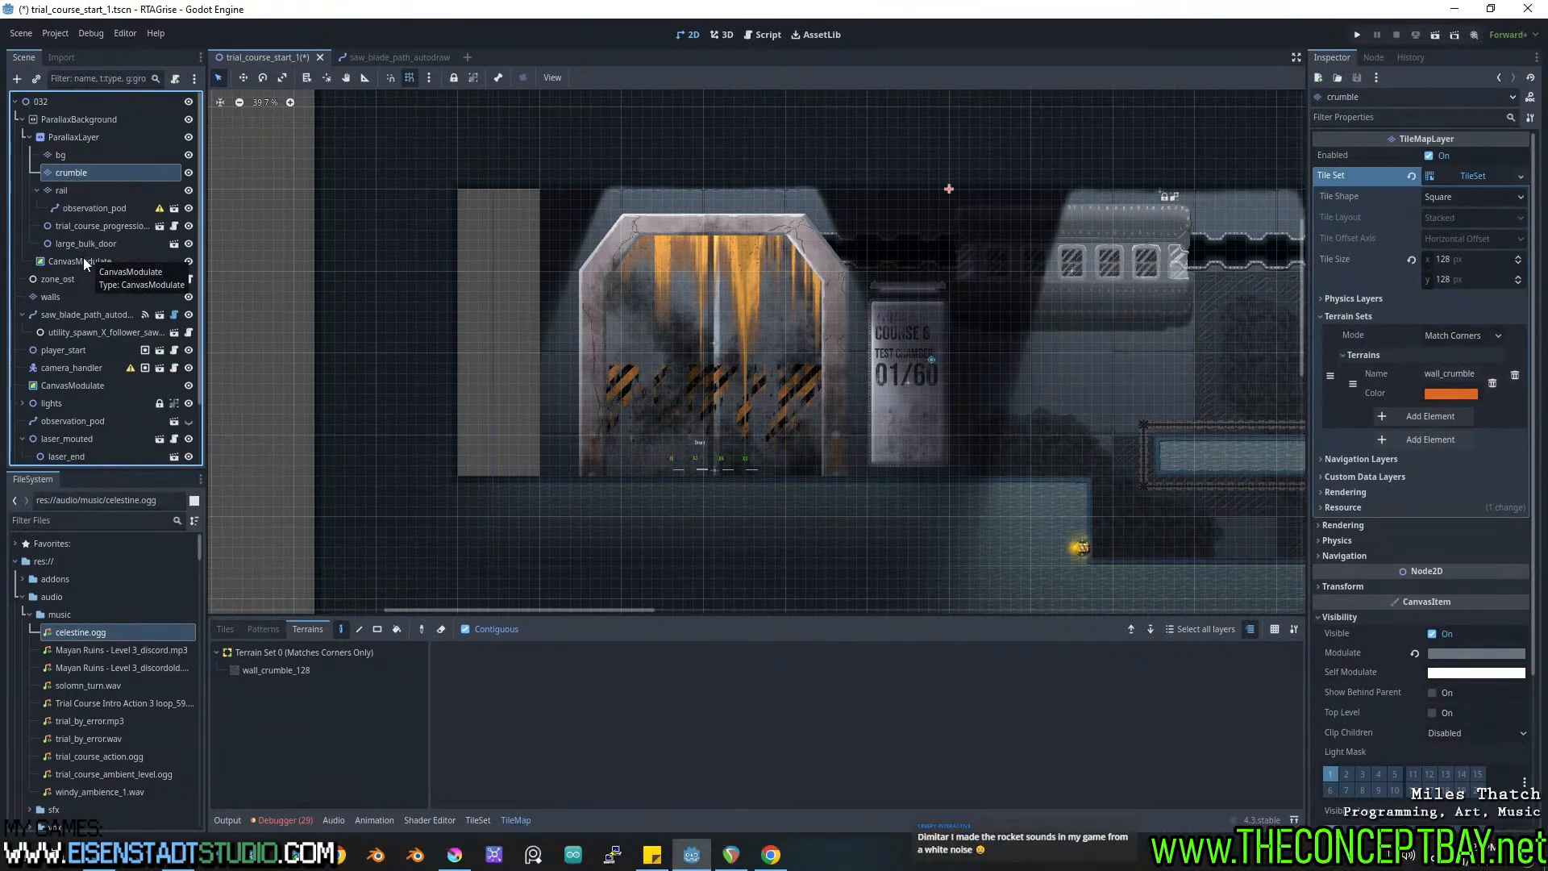
left_click(66, 155)
left_click(233, 630)
left_click(895, 670)
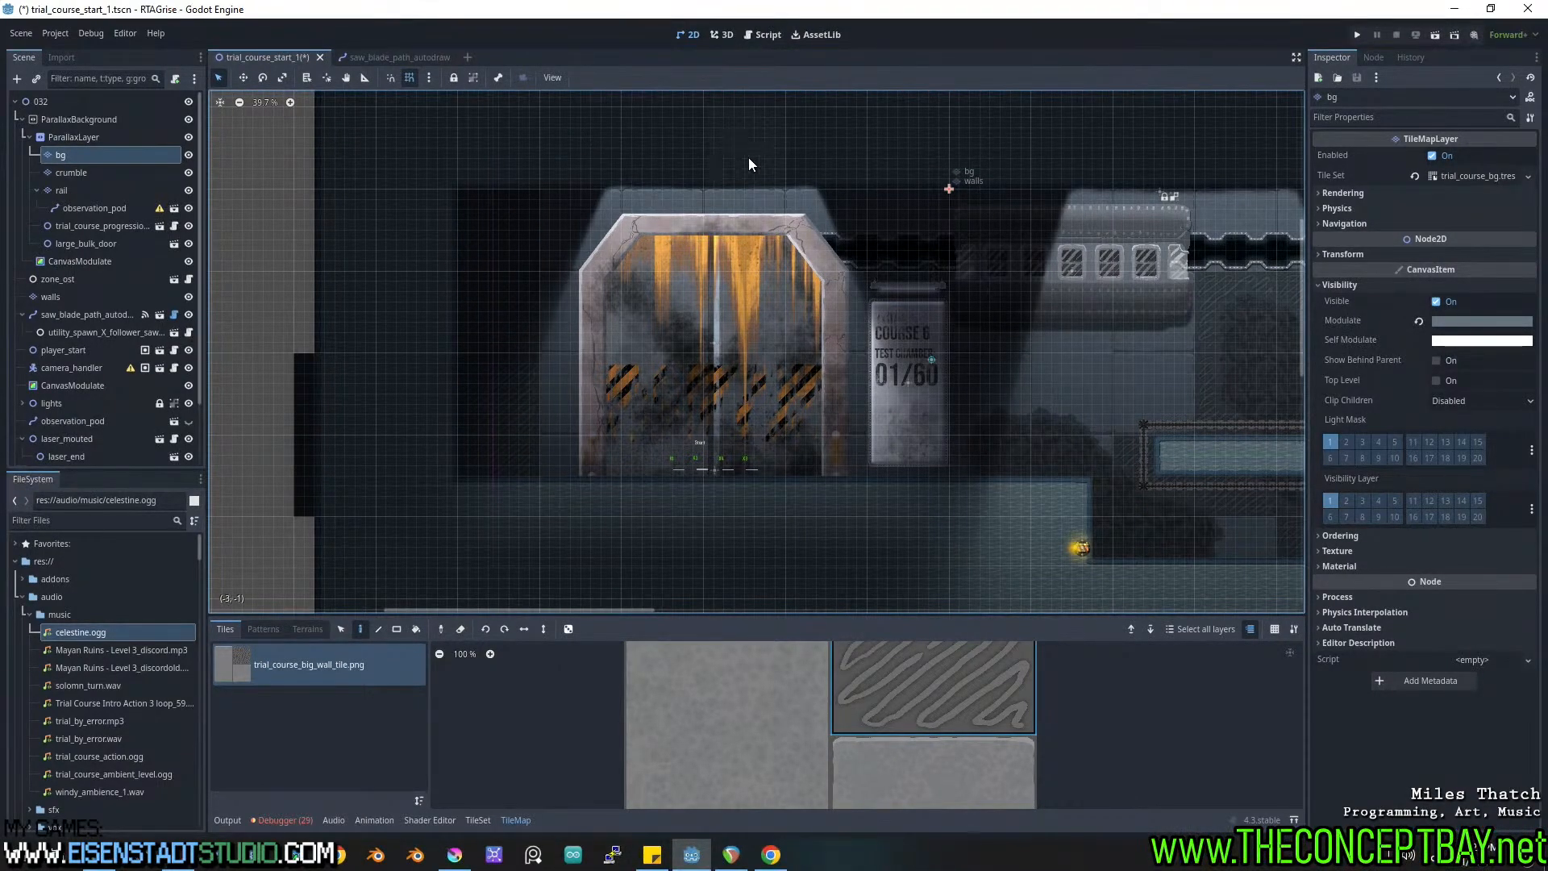
Run the game and play through to the pillar section, then stop it.
key("F5")
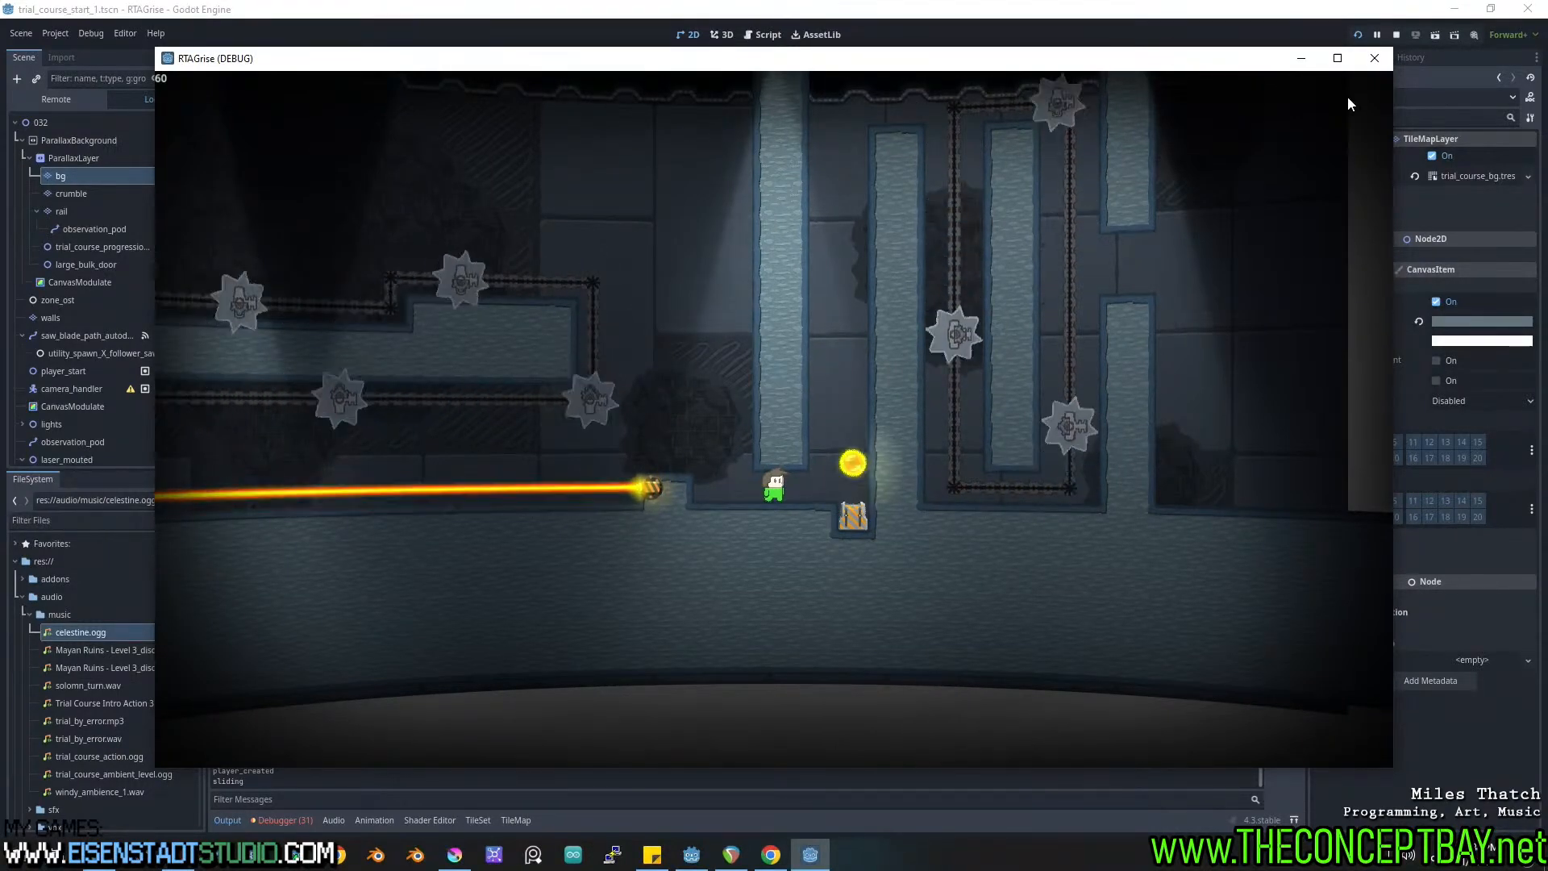
left_click(1375, 62)
Delete both saw cannons, the one in the floor pit and the one above the ceiling, in the pillar section.
middle_click_drag(1217, 298, 484, 274)
middle_click_drag(715, 300, 442, 283)
scroll(582, 370, "up", 2)
middle_click_drag(586, 371, 625, 416)
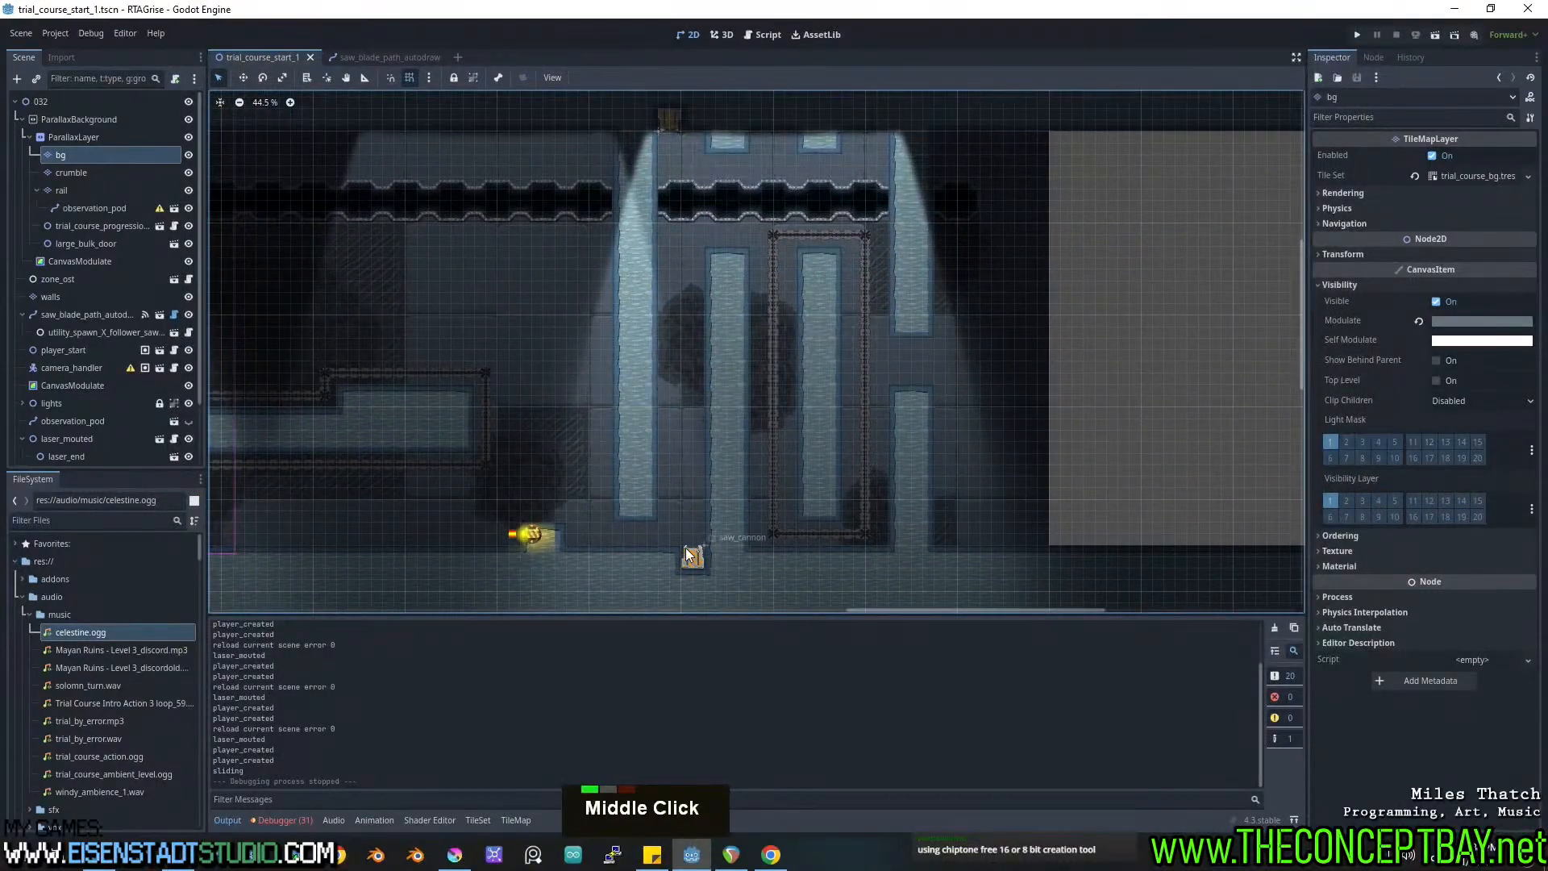
left_click(691, 556)
left_click(670, 125, "shift")
key("Delete")
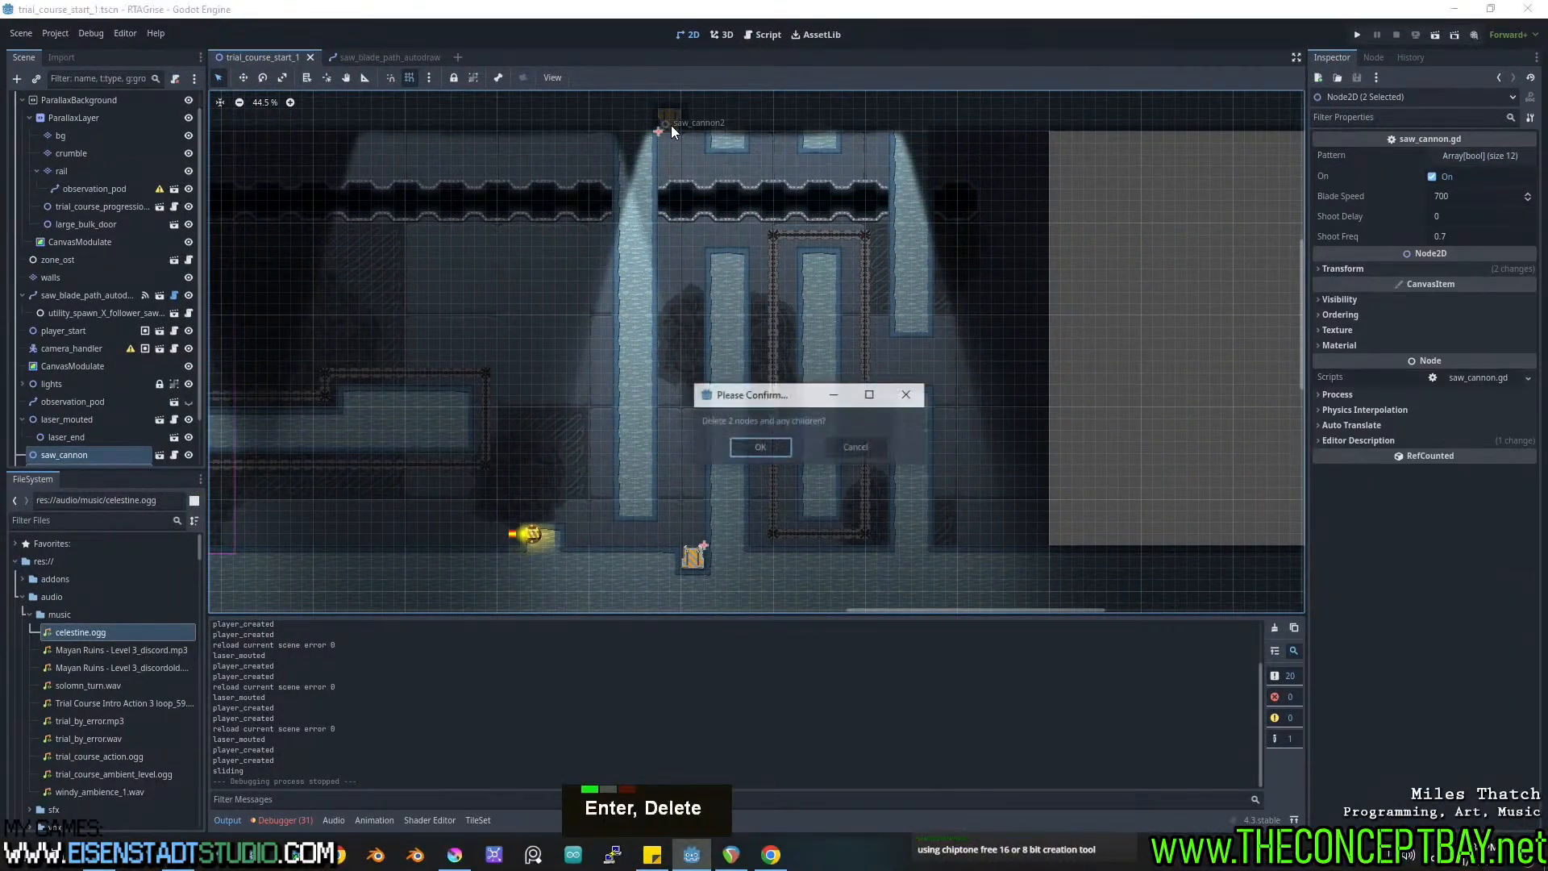
key("Return")
Fill the former cannon pit with cocrete terrain on the walls layer and shorten the top of the first tall pillar.
left_click(58, 278)
left_click(307, 629)
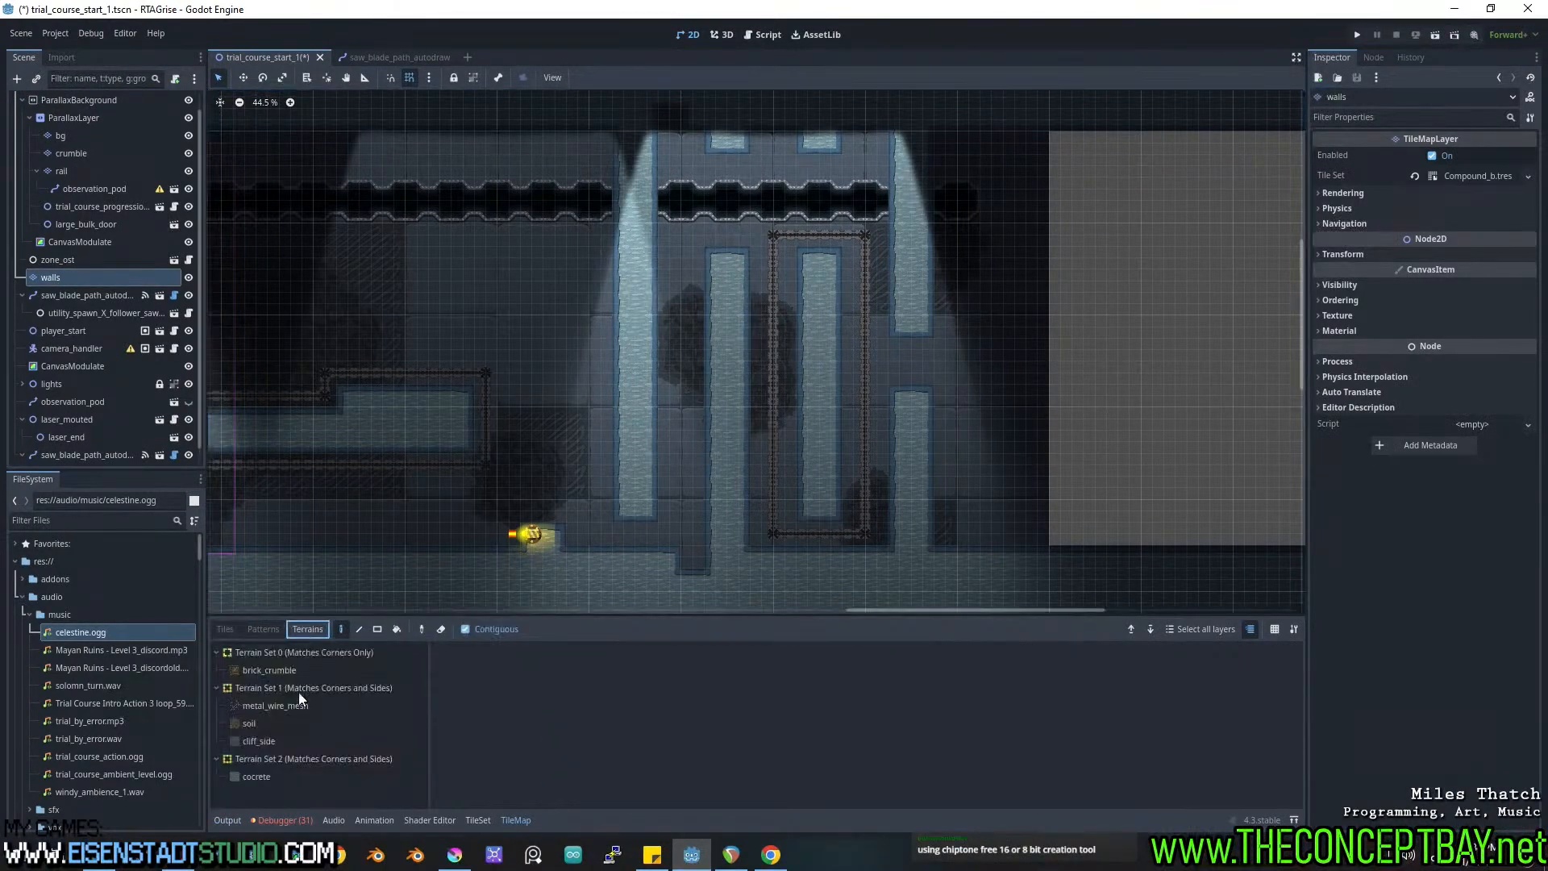
left_click(258, 775)
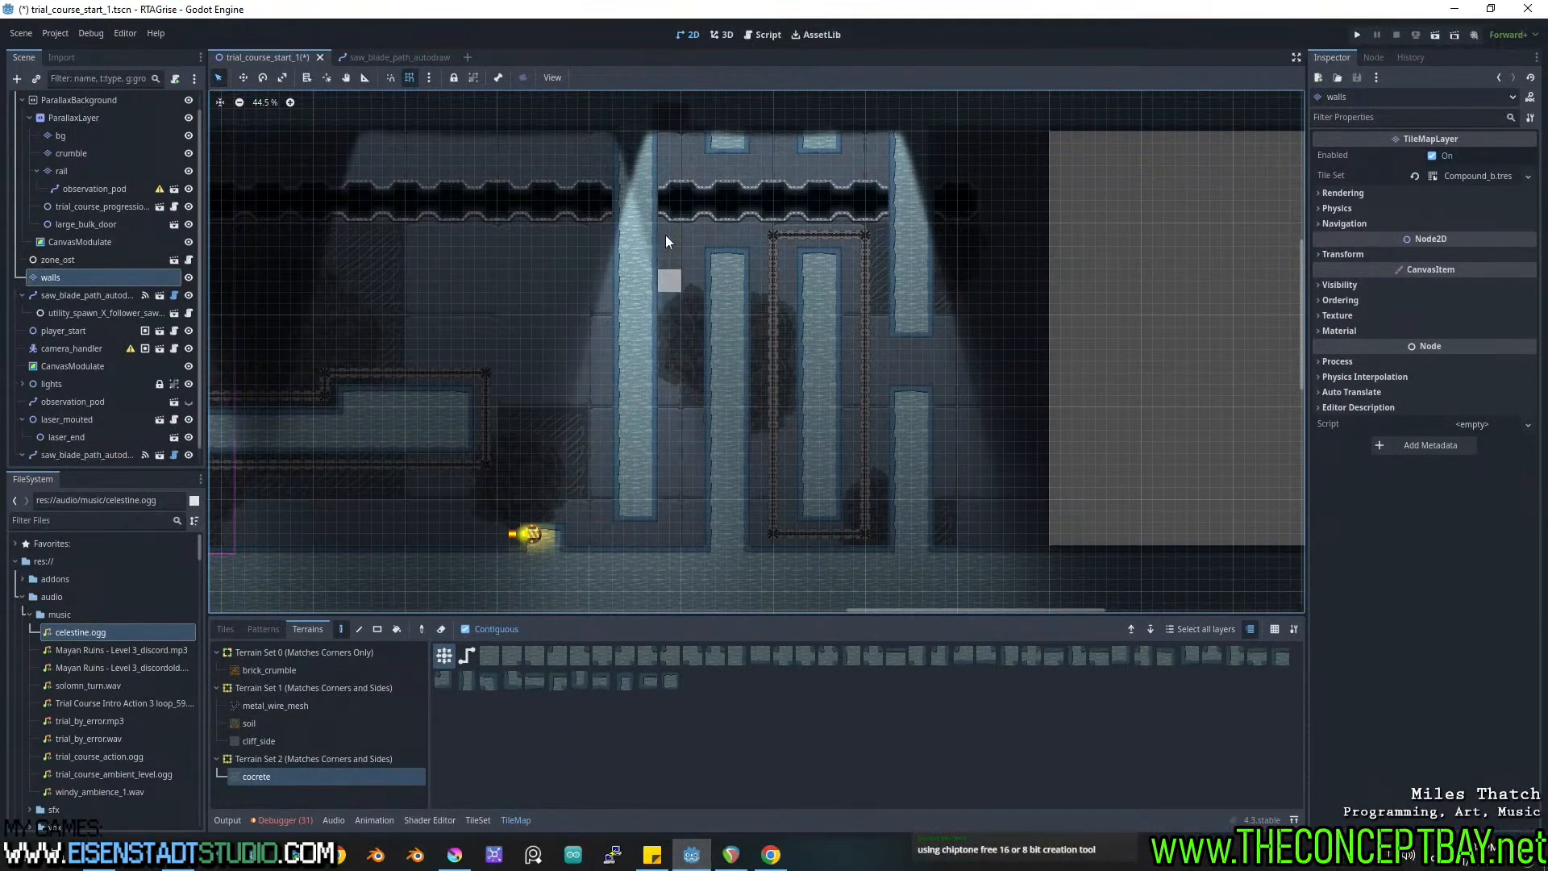
middle_click_drag(671, 194, 671, 207)
right_click_drag(626, 160, 646, 172, "ctrl+shift")
middle_click_drag(701, 352, 729, 328)
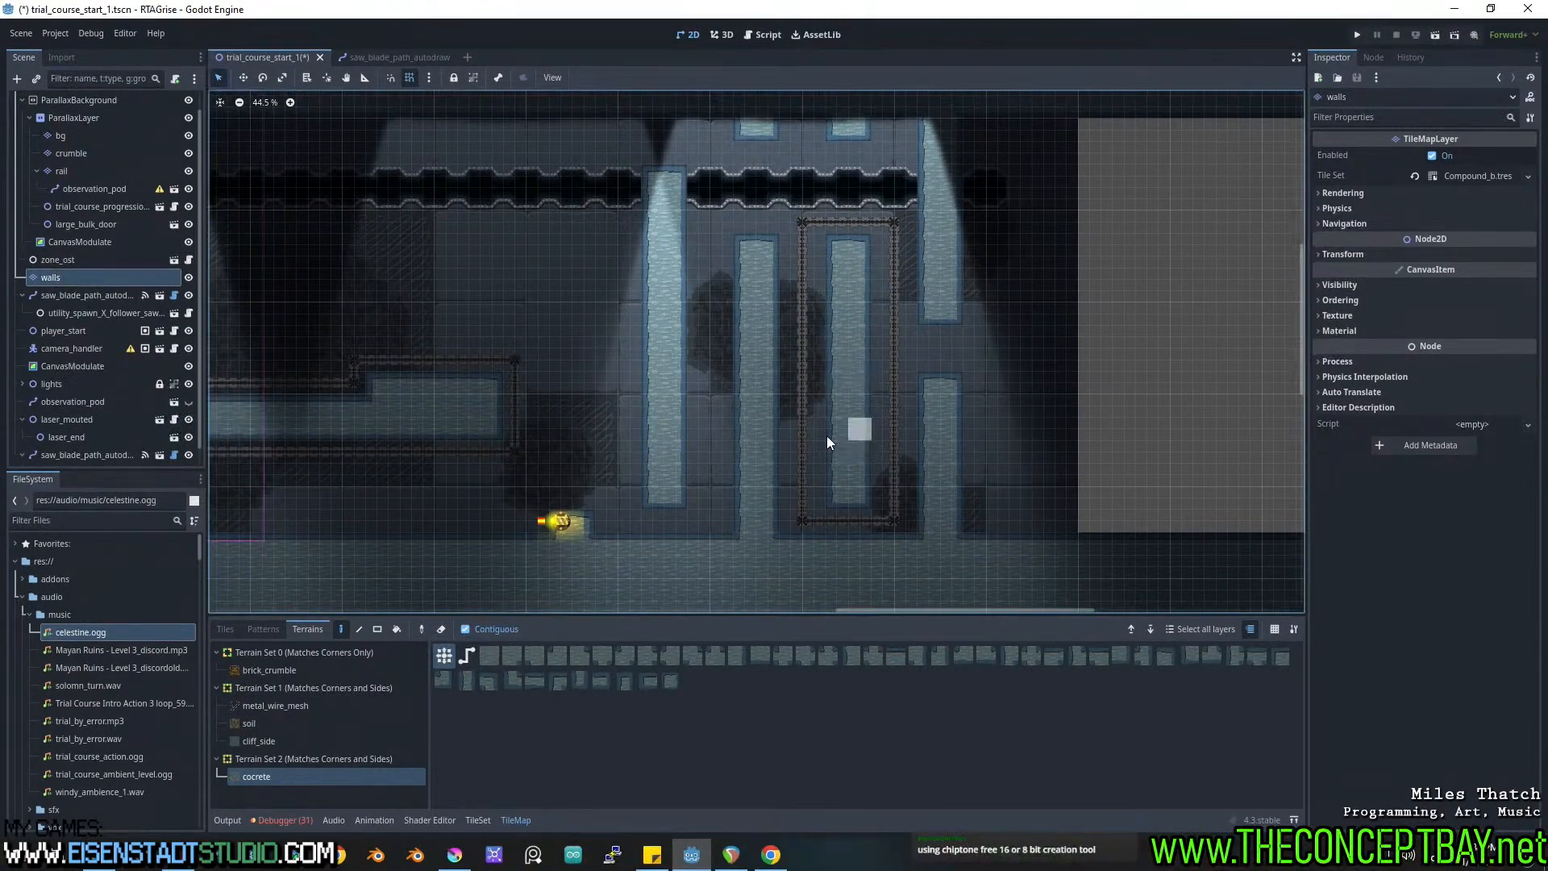
Duplicate saw_blade_path_autodraw2 and move the copy around the first tall pillar to its left.
left_click(52, 431)
left_click(66, 405)
scroll(67, 405, "down", 5)
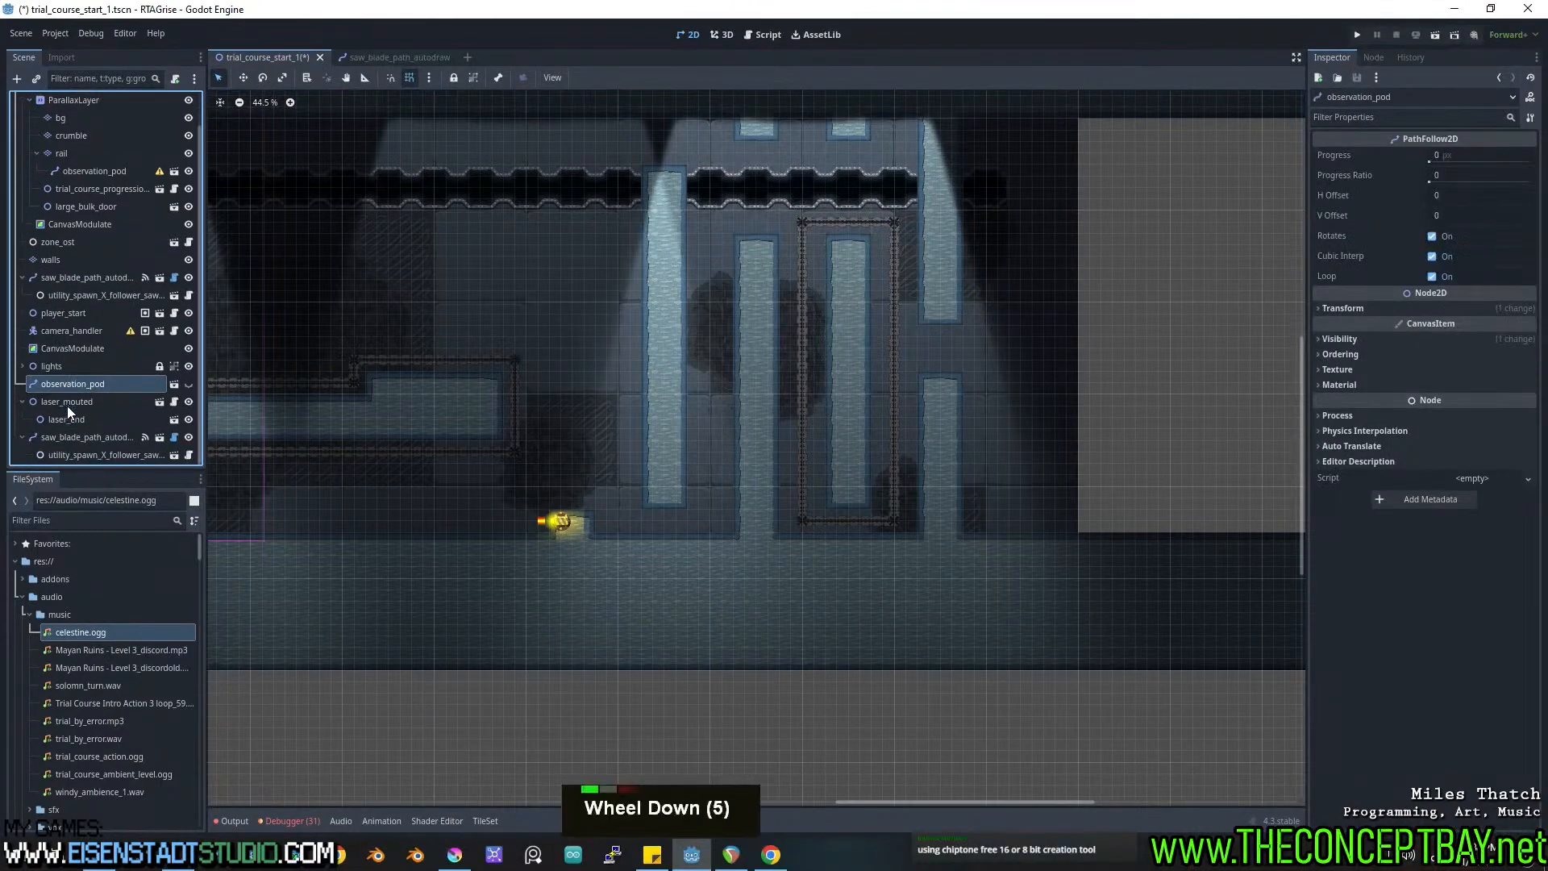
left_click(60, 441)
left_click(242, 77)
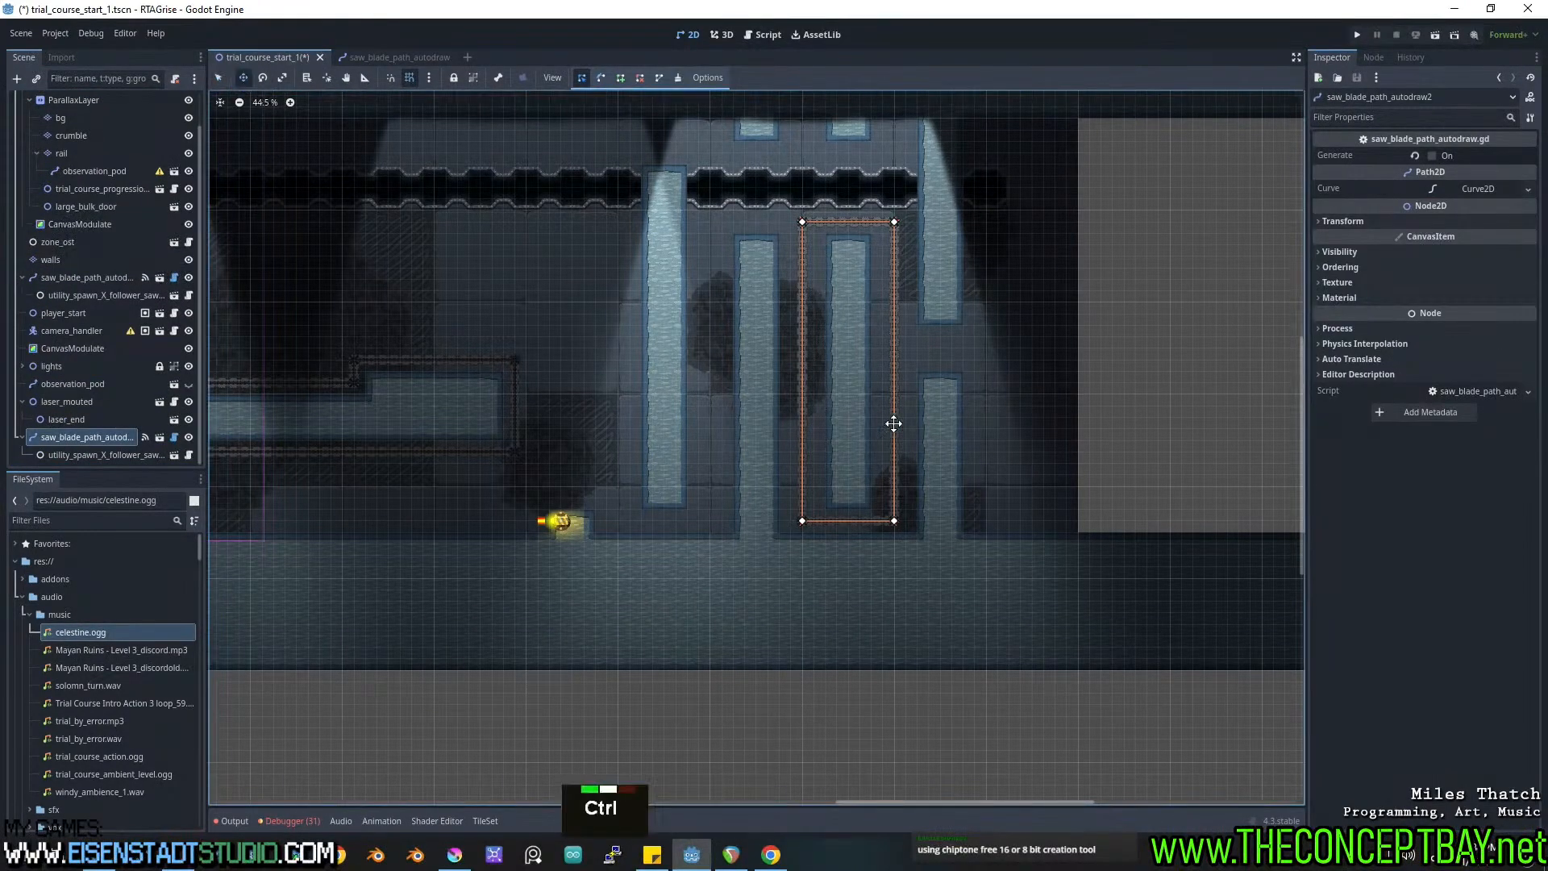
key("ctrl+d")
left_click_drag(922, 398, 755, 329)
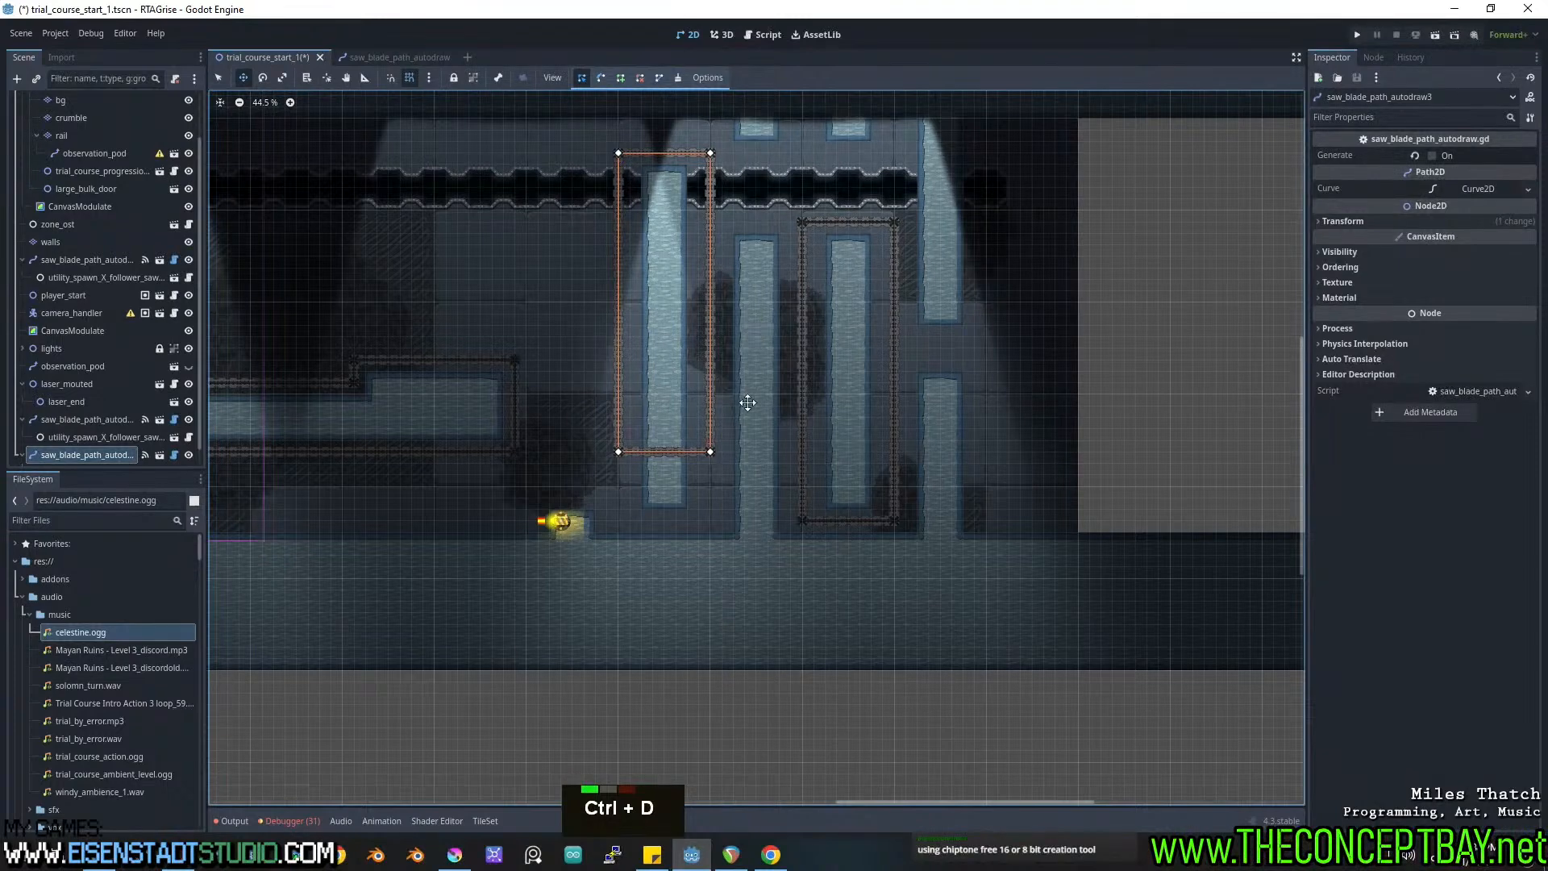
left_click(218, 79)
left_click_drag(713, 452, 708, 485)
key("ctrl+z")
key("ctrl+shift+z")
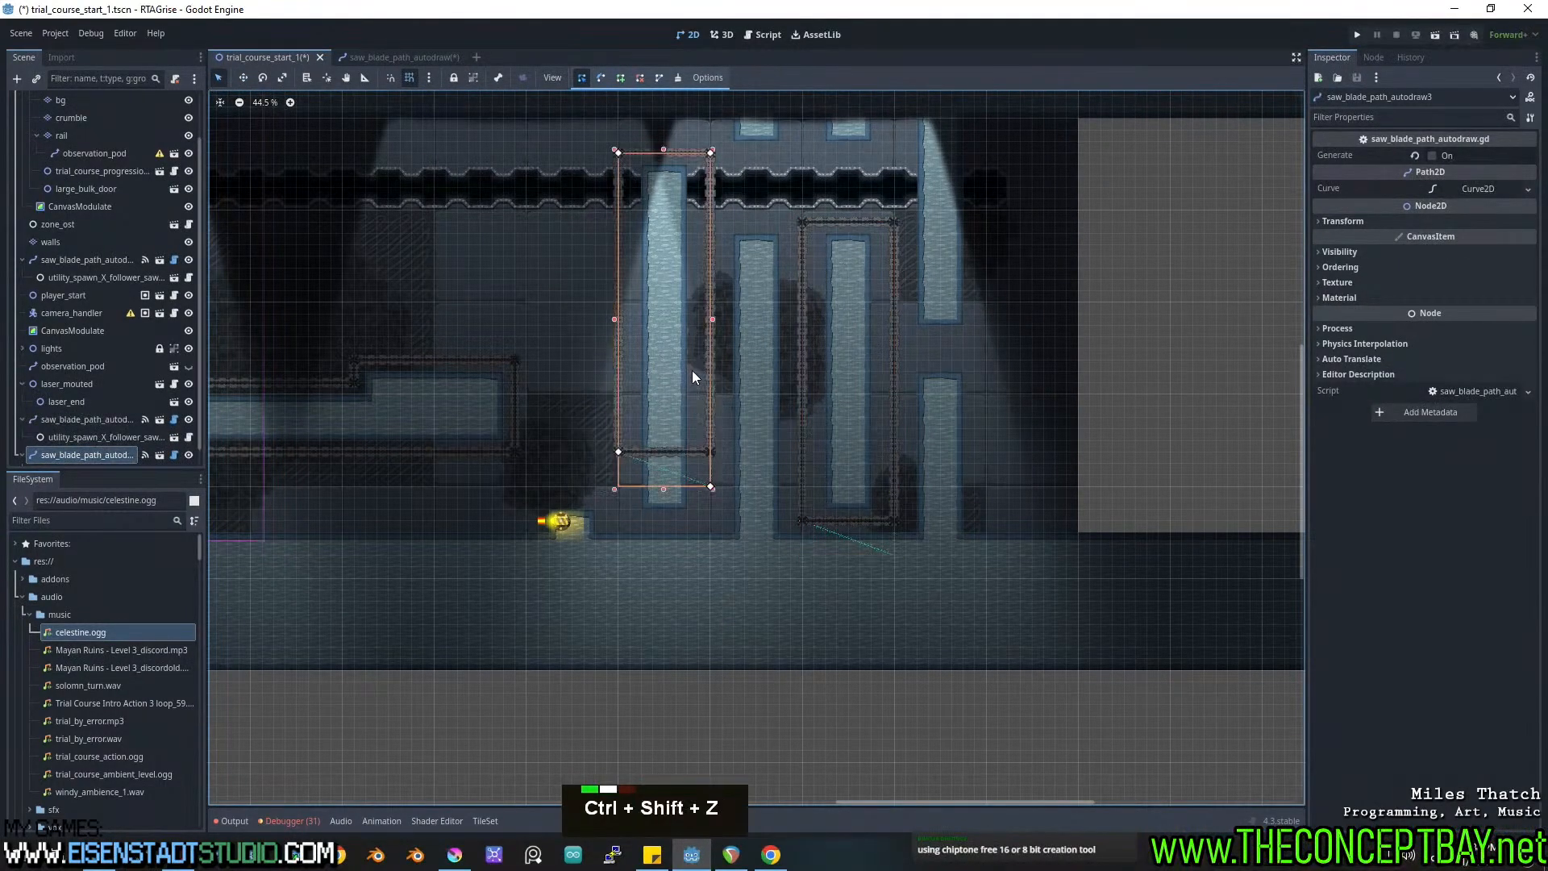
left_click_drag(708, 486, 709, 455)
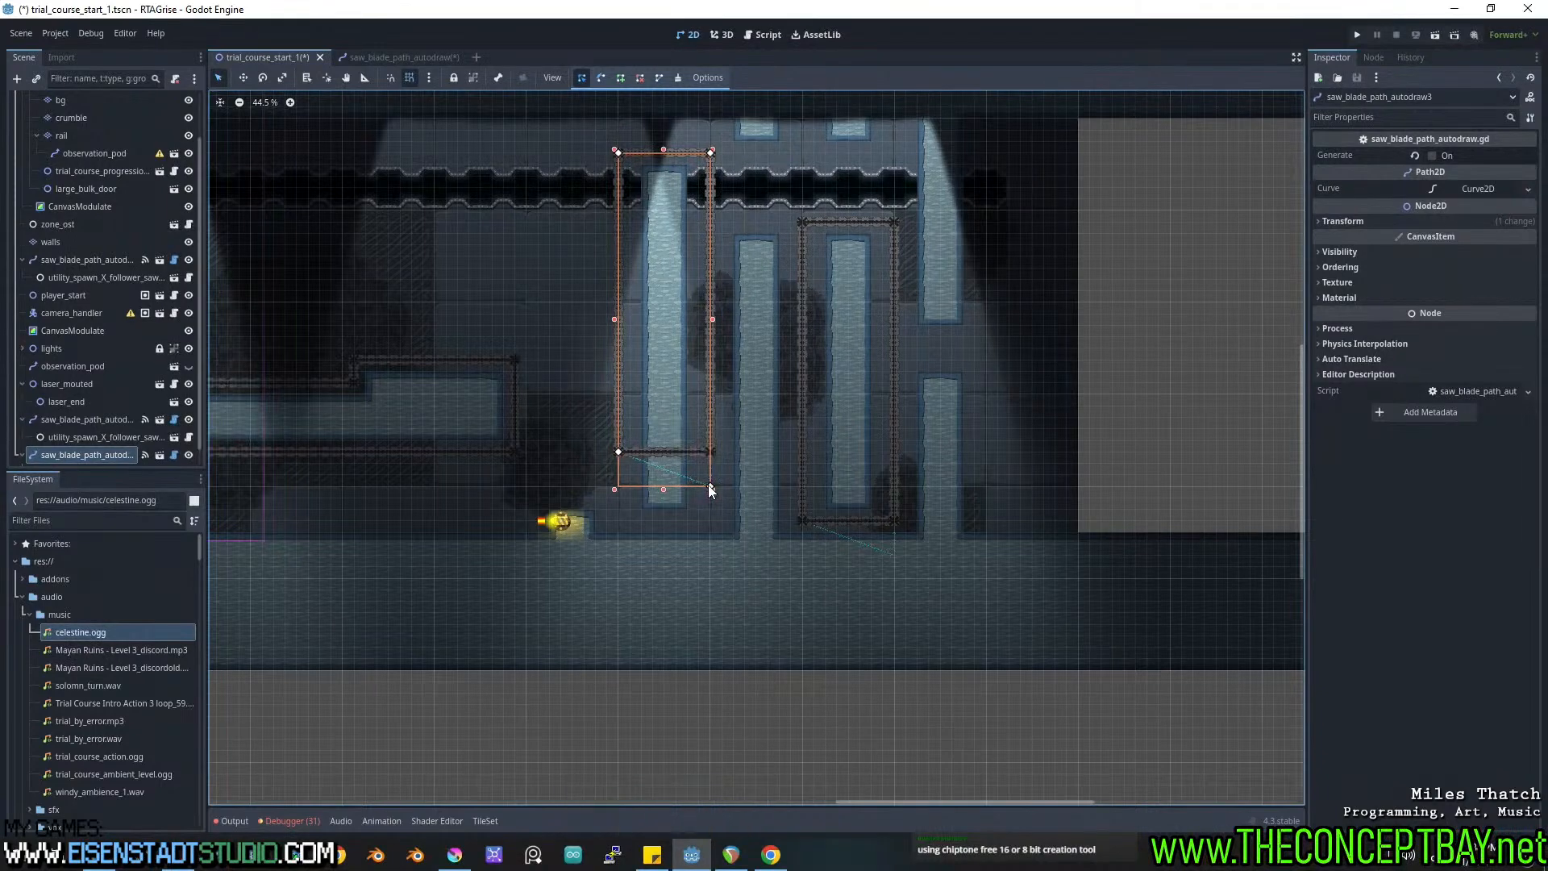
Make the copied saw path's curve unique, lower its two bottom points below the pillar's end, and save the scene.
left_click(1526, 191)
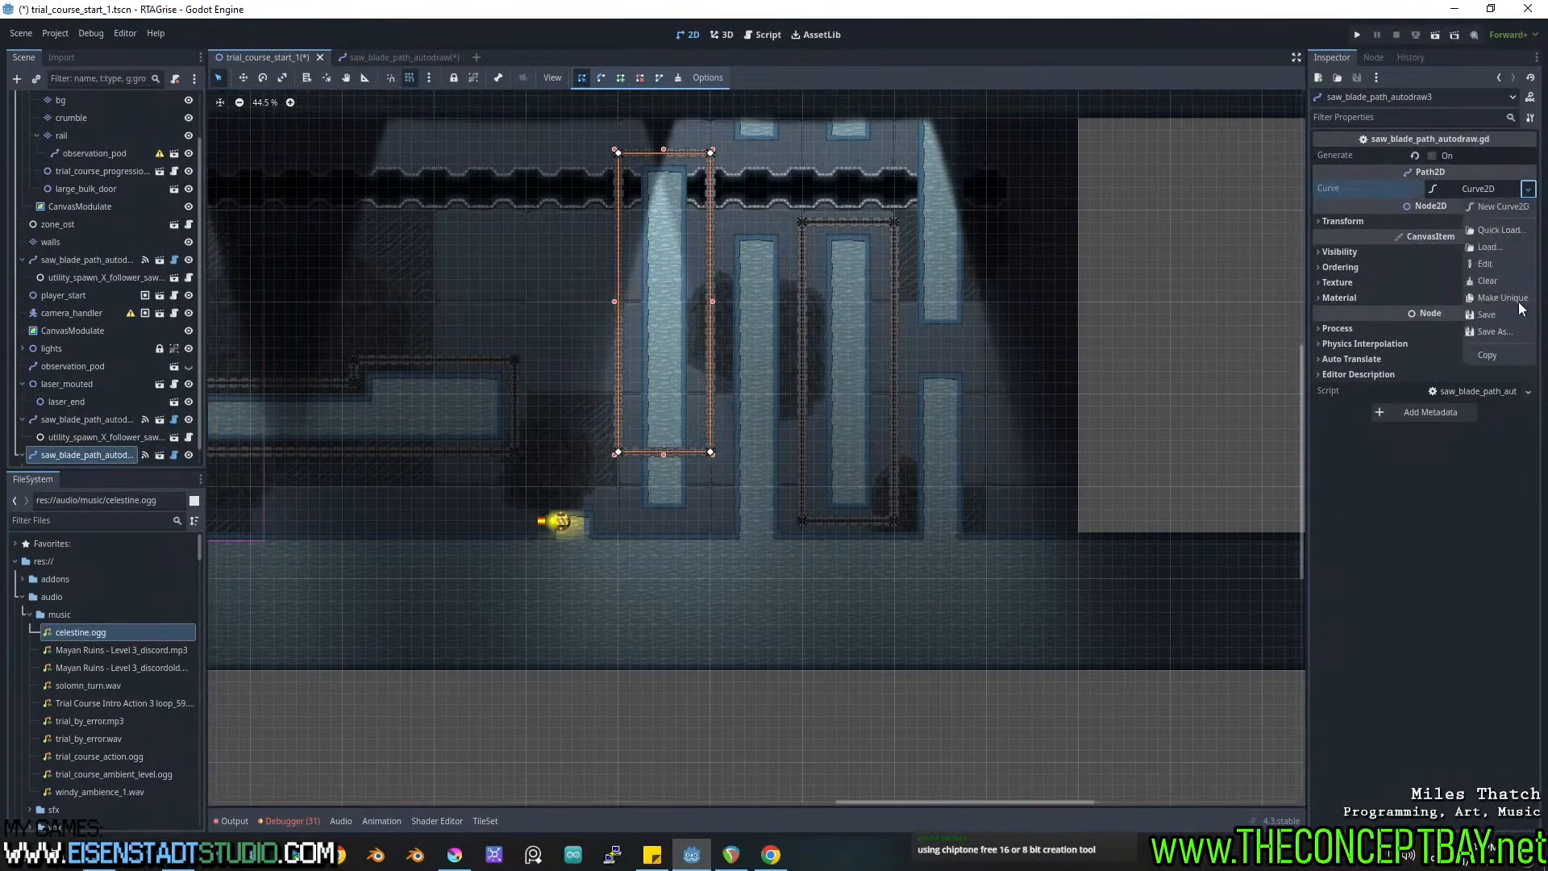
left_click(1493, 297)
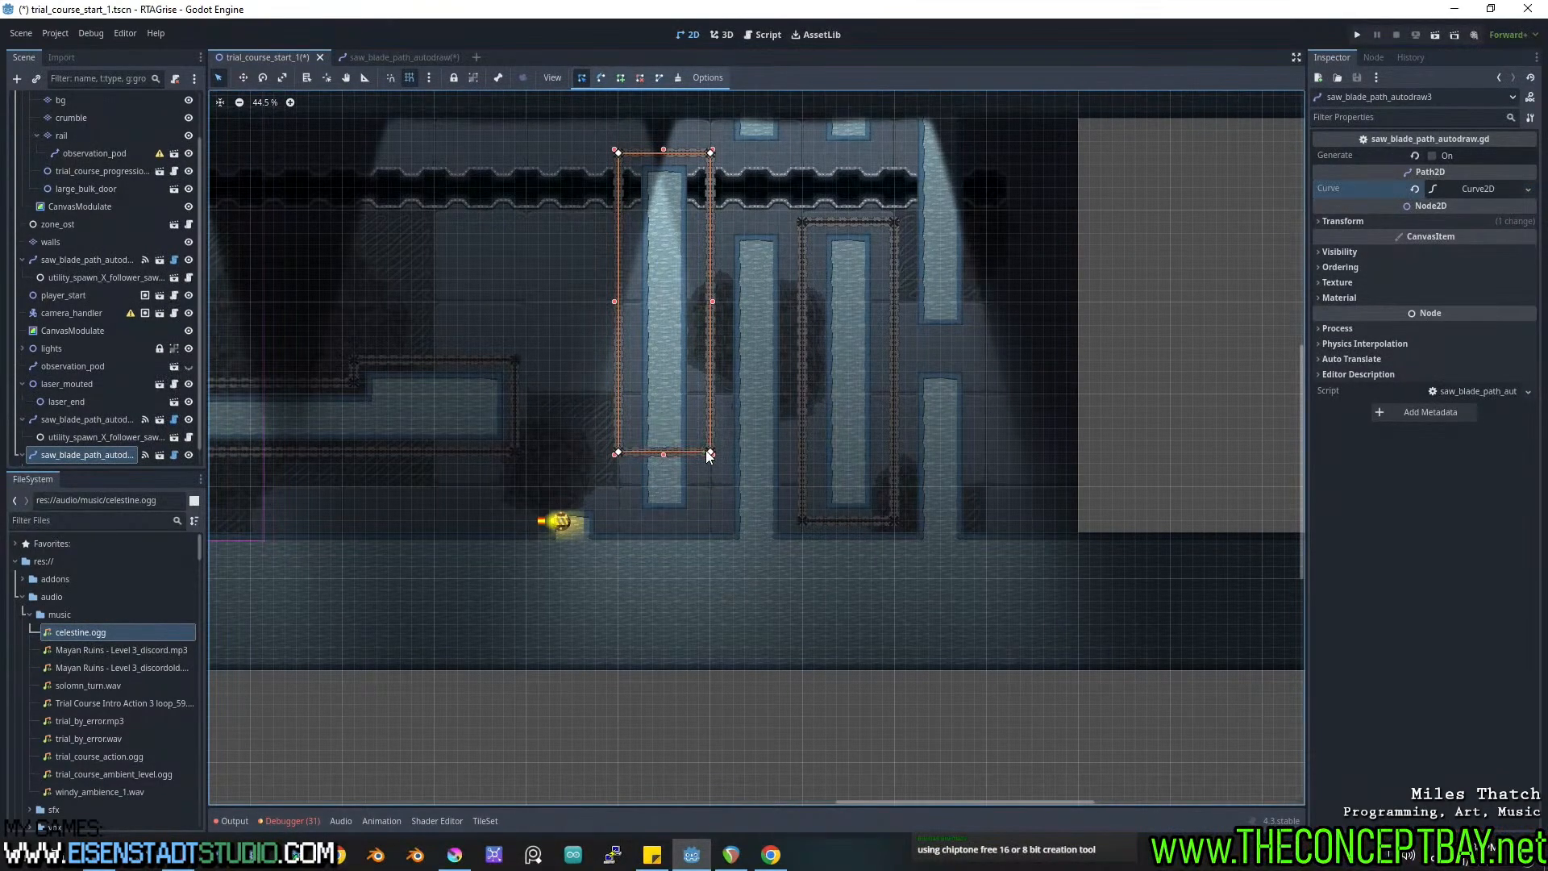
left_click_drag(697, 524, 707, 525)
left_click_drag(617, 454, 616, 516)
key("ctrl+s")
Run the game and move the character past the laser and first saw track to the new pillar saw path.
middle_click_drag(829, 409, 776, 424)
key("F5")
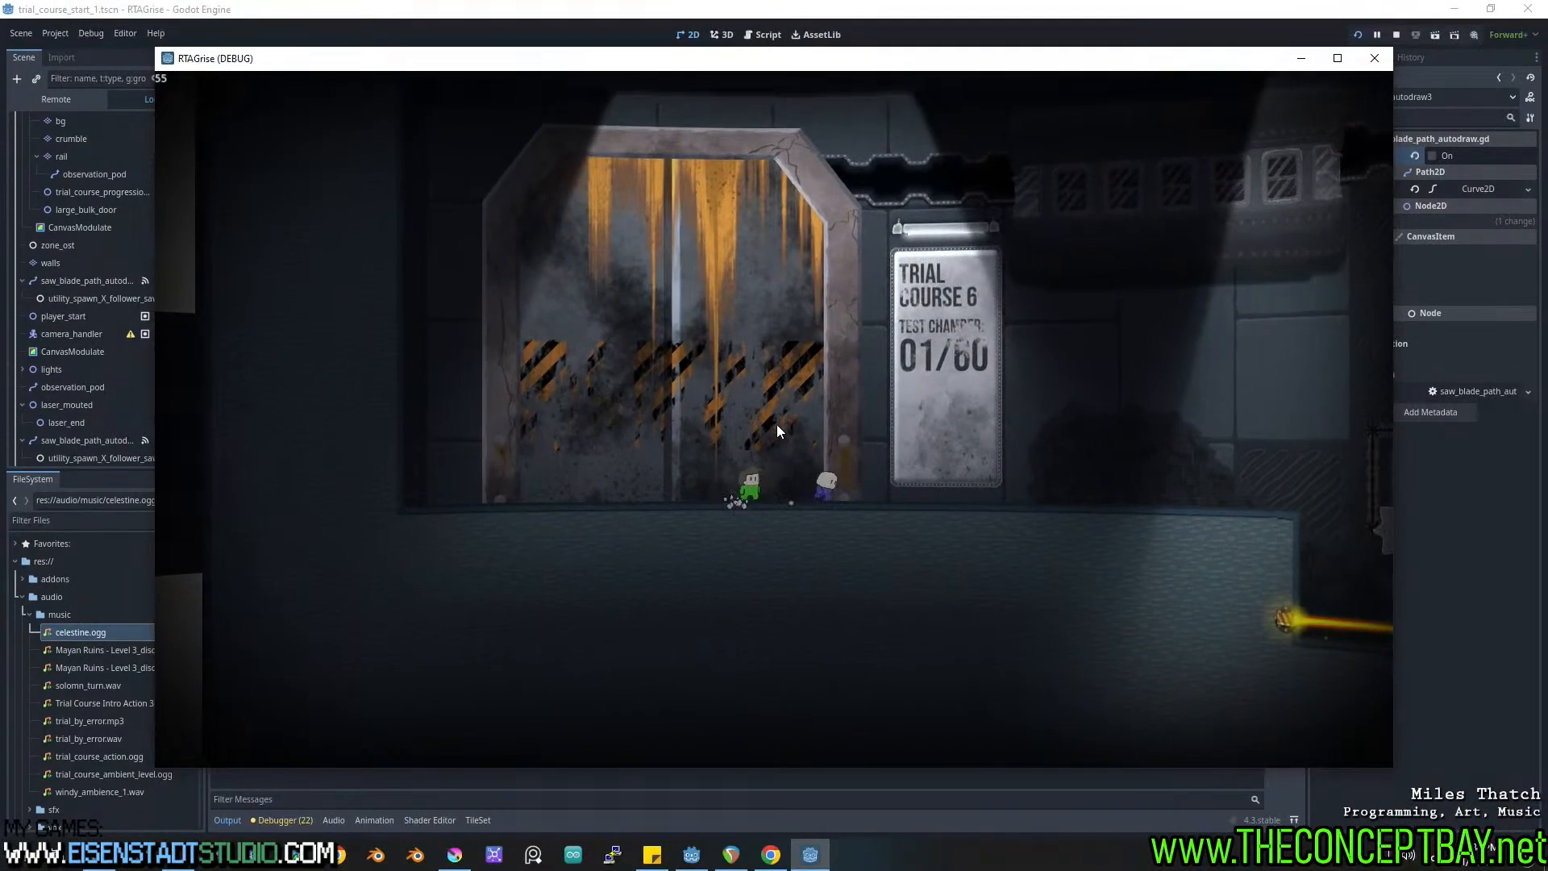
key("Right")
key("space")
key("space")
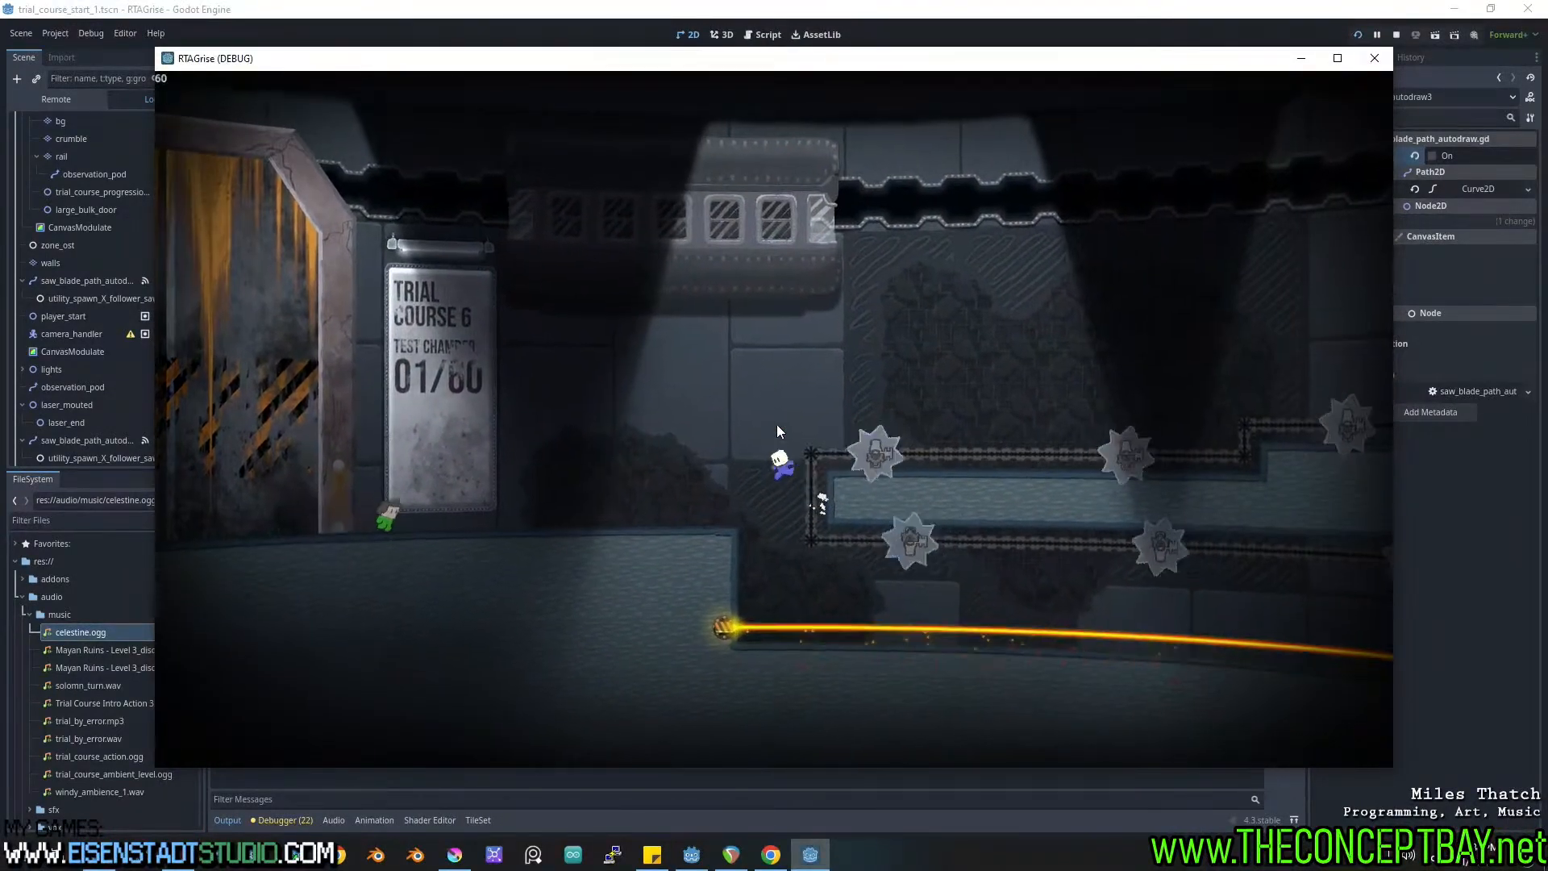
key("Right")
key("space")
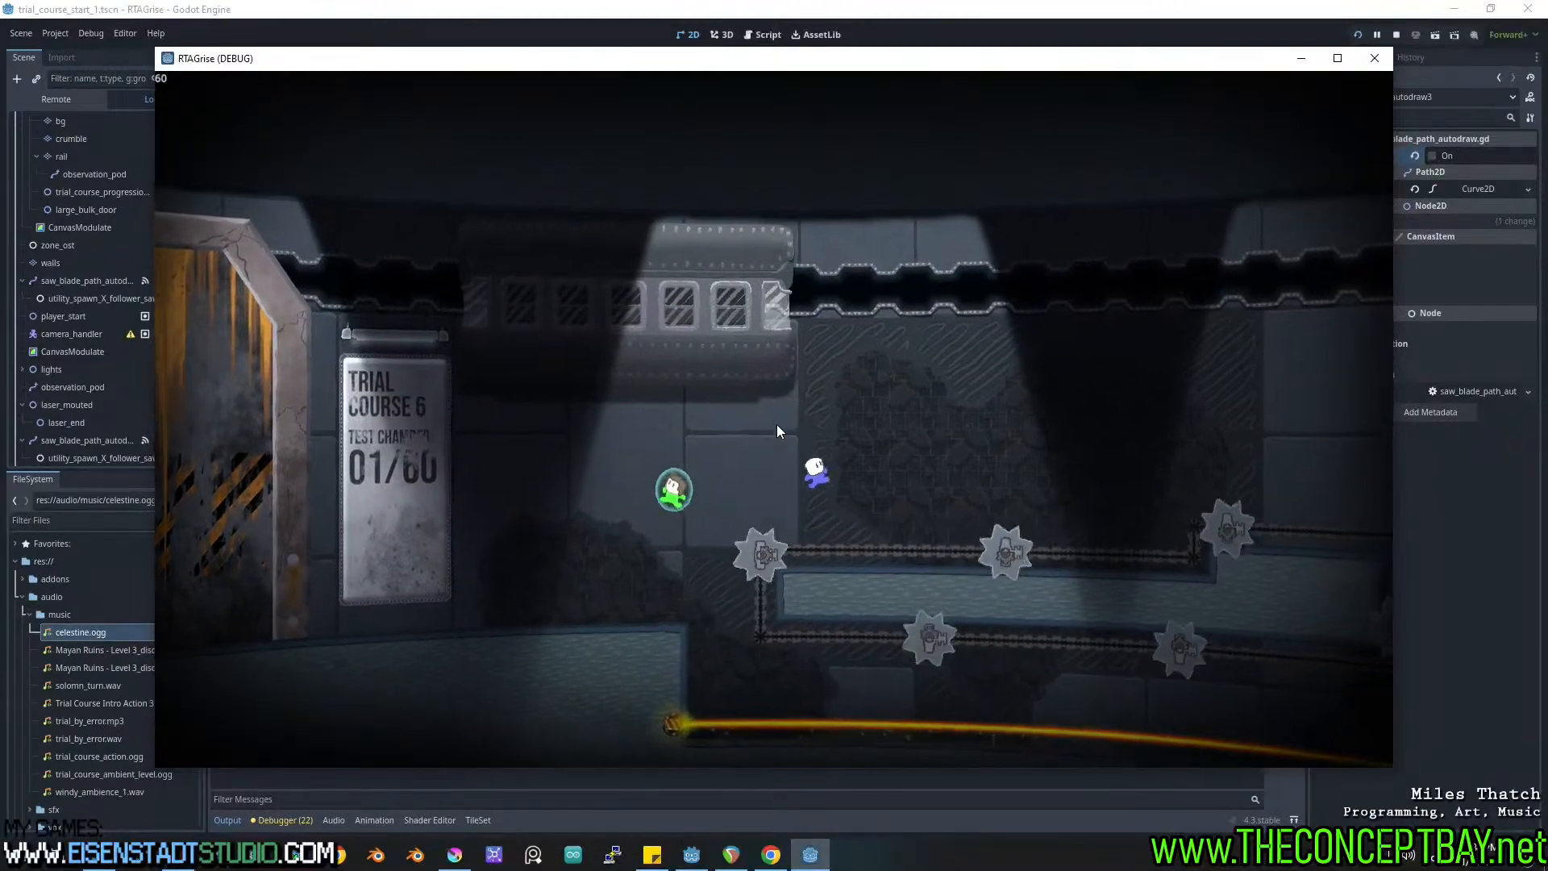
key("Right")
key("space")
key("space")
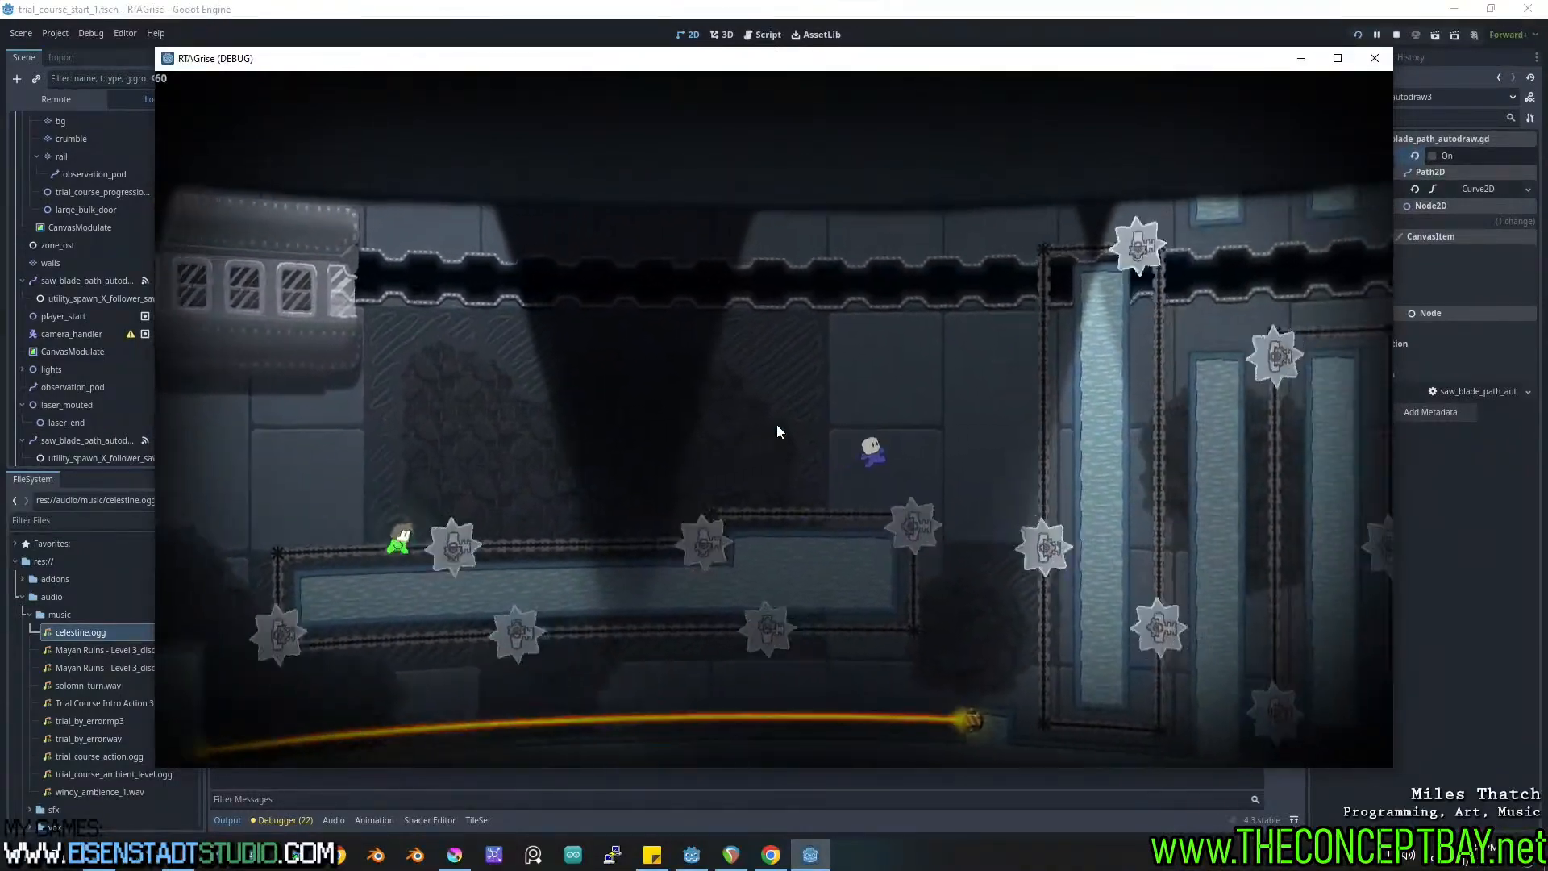
key("Right")
key("space")
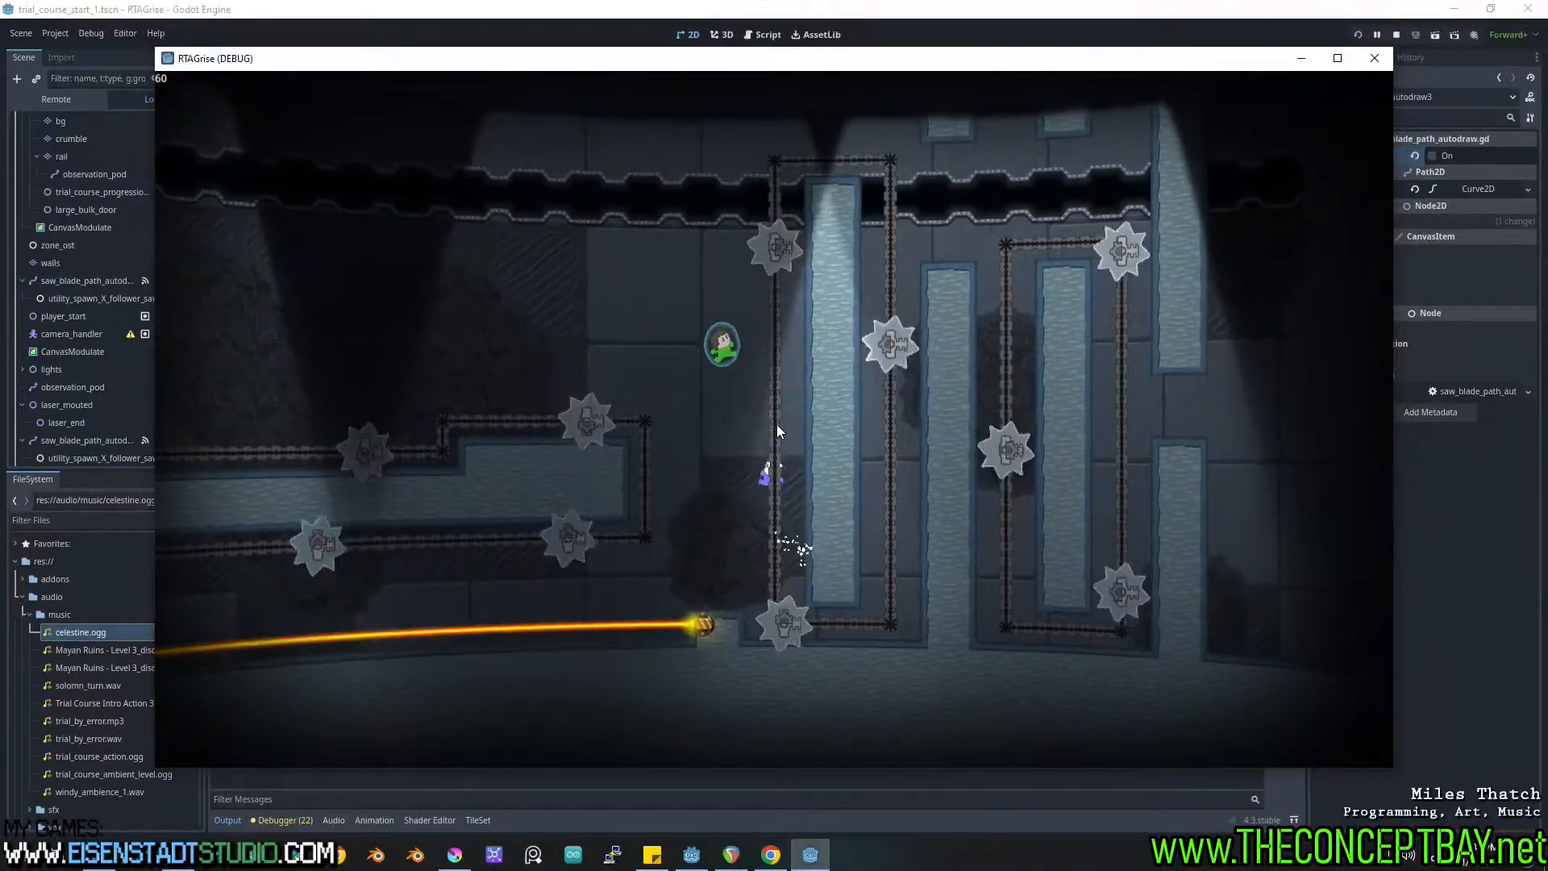
key("Right")
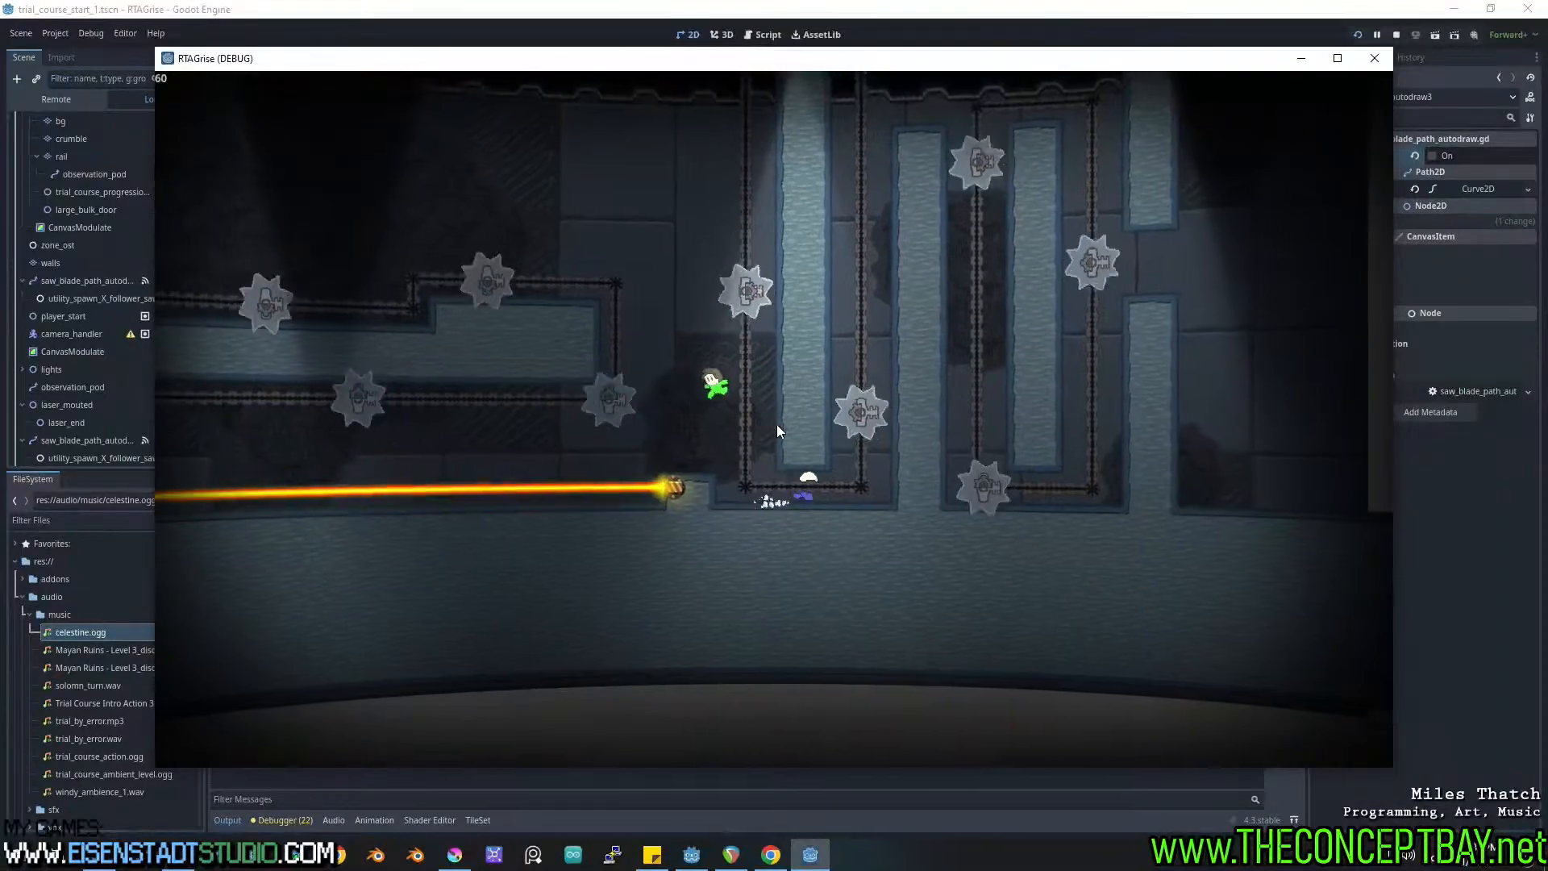
Wall-jump the character up between the pillars to test the new saw path, then stop the game.
key("space")
key("space")
key("Left")
key("space")
key("Right")
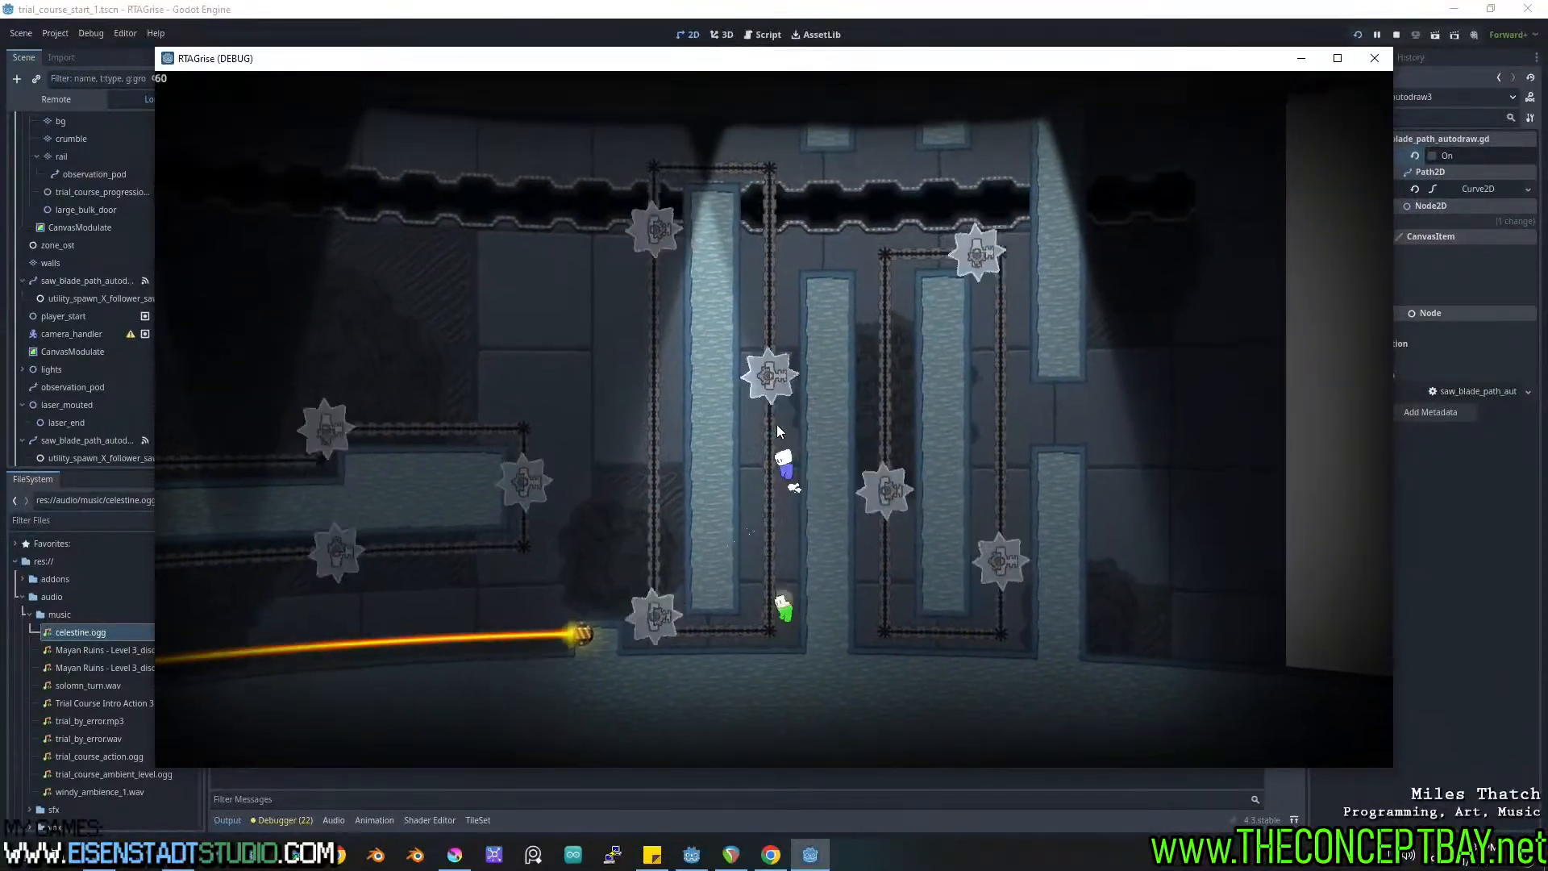
key("space")
key("Left")
key("Right")
key("space")
key("Left")
key("space")
key("Right")
key("space")
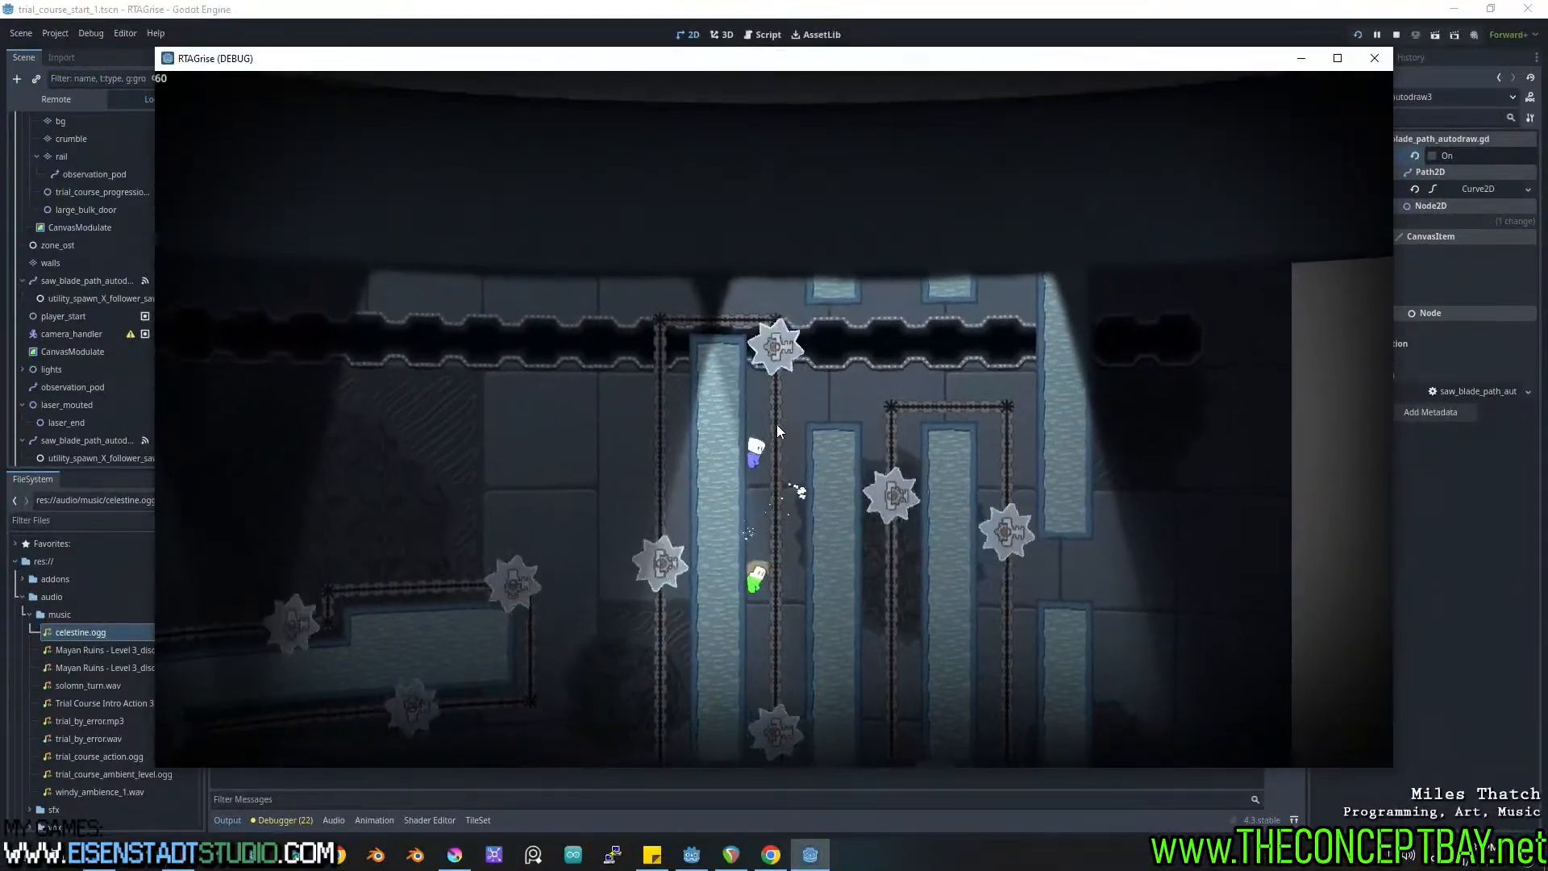
key("Left")
key("space")
key("Right")
key("space")
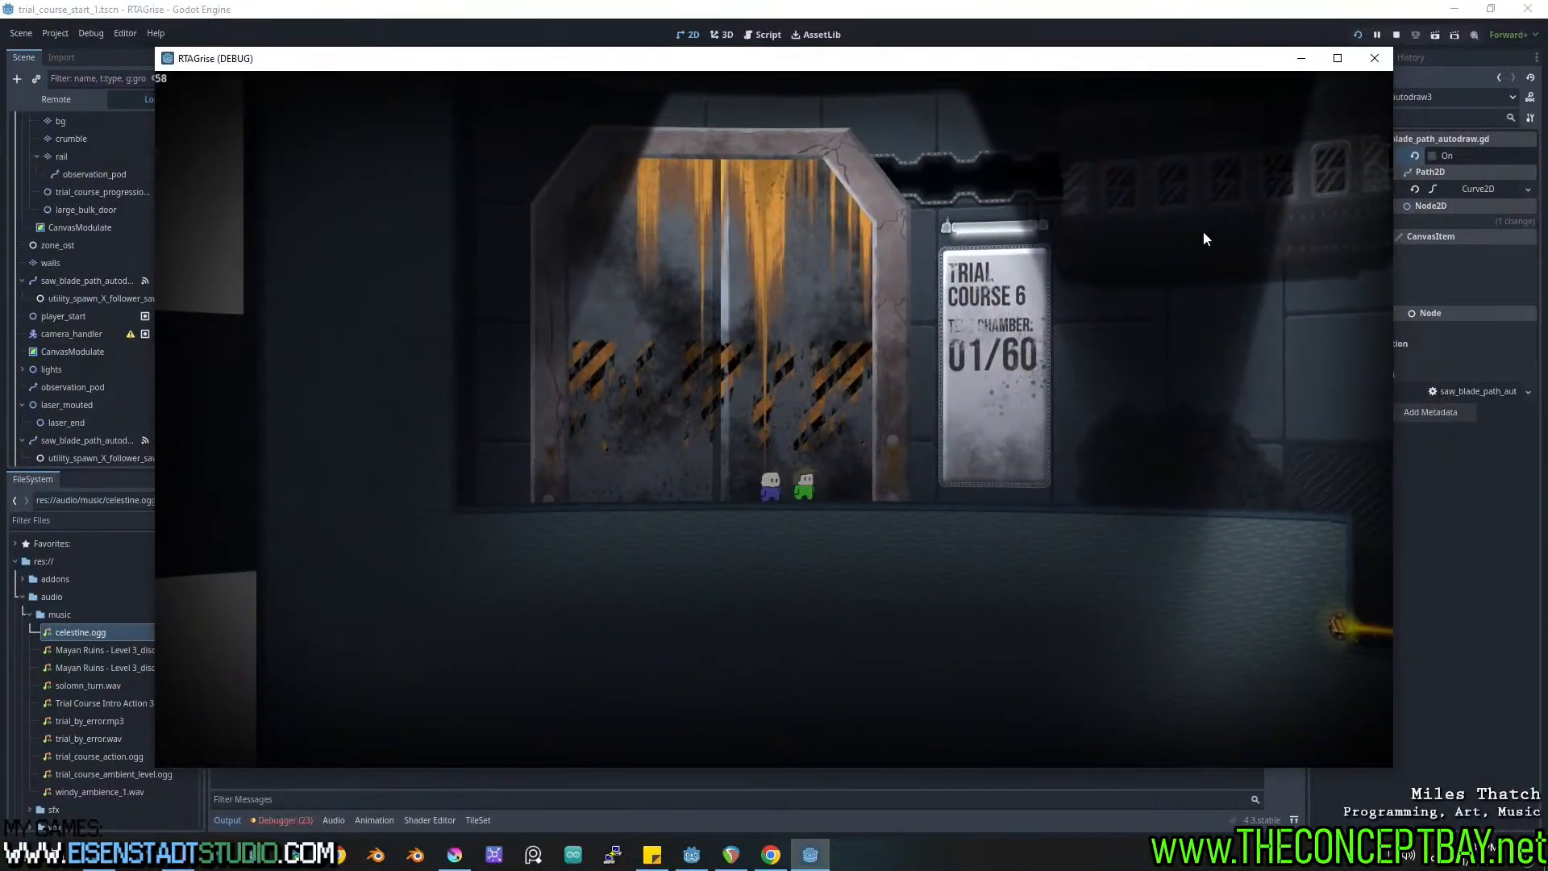
left_click(1375, 58)
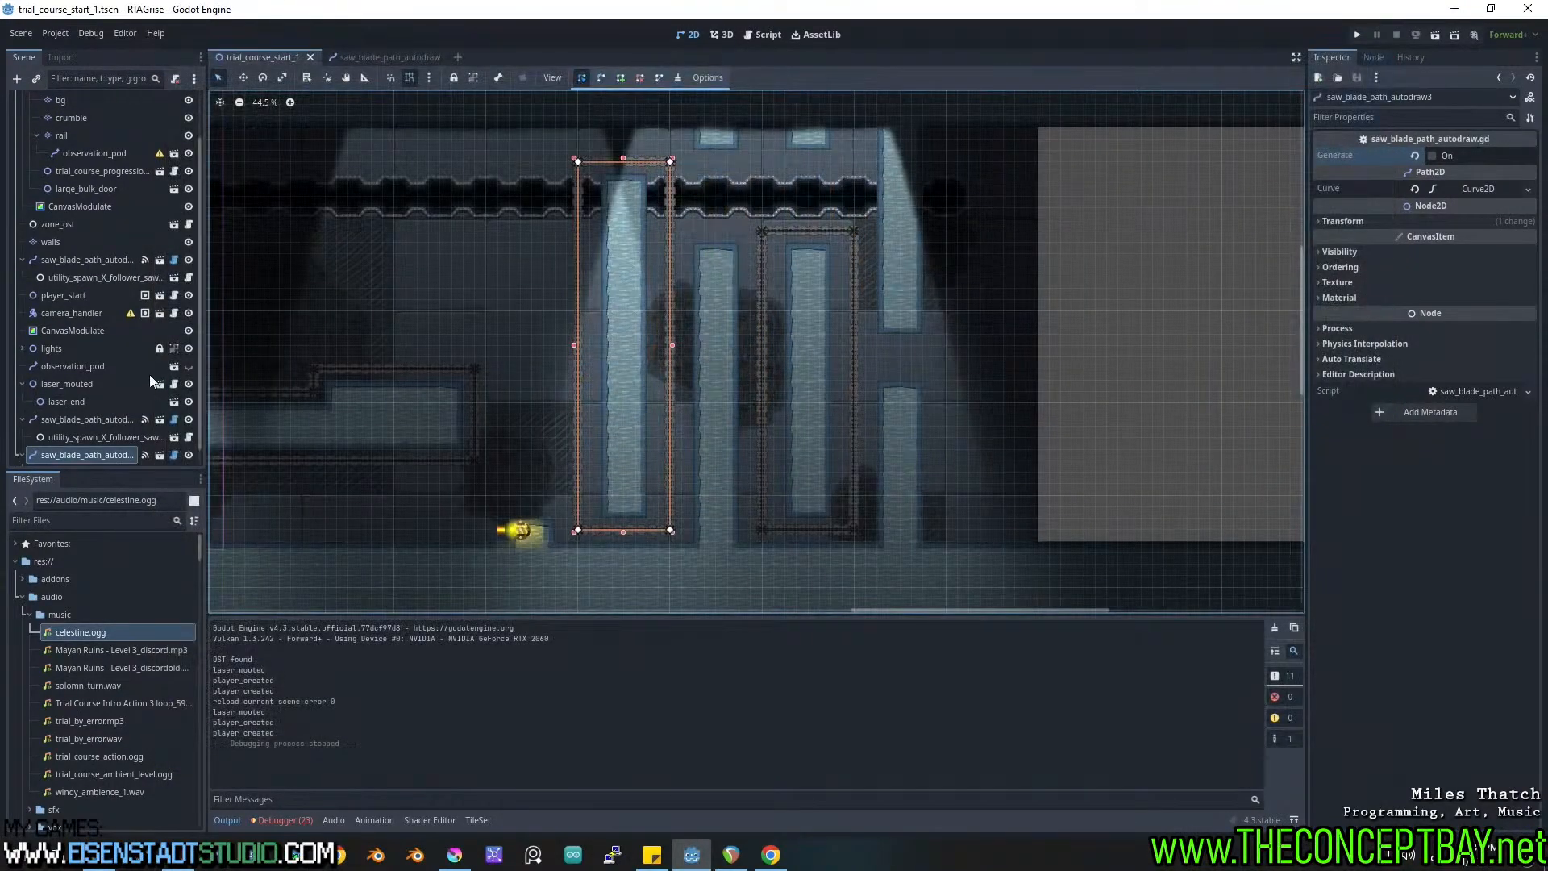
Move saw_blade_path_autodraw2 and saw_blade_path_autodraw3 above the walls node in the scene tree.
scroll(72, 419, "down", 2)
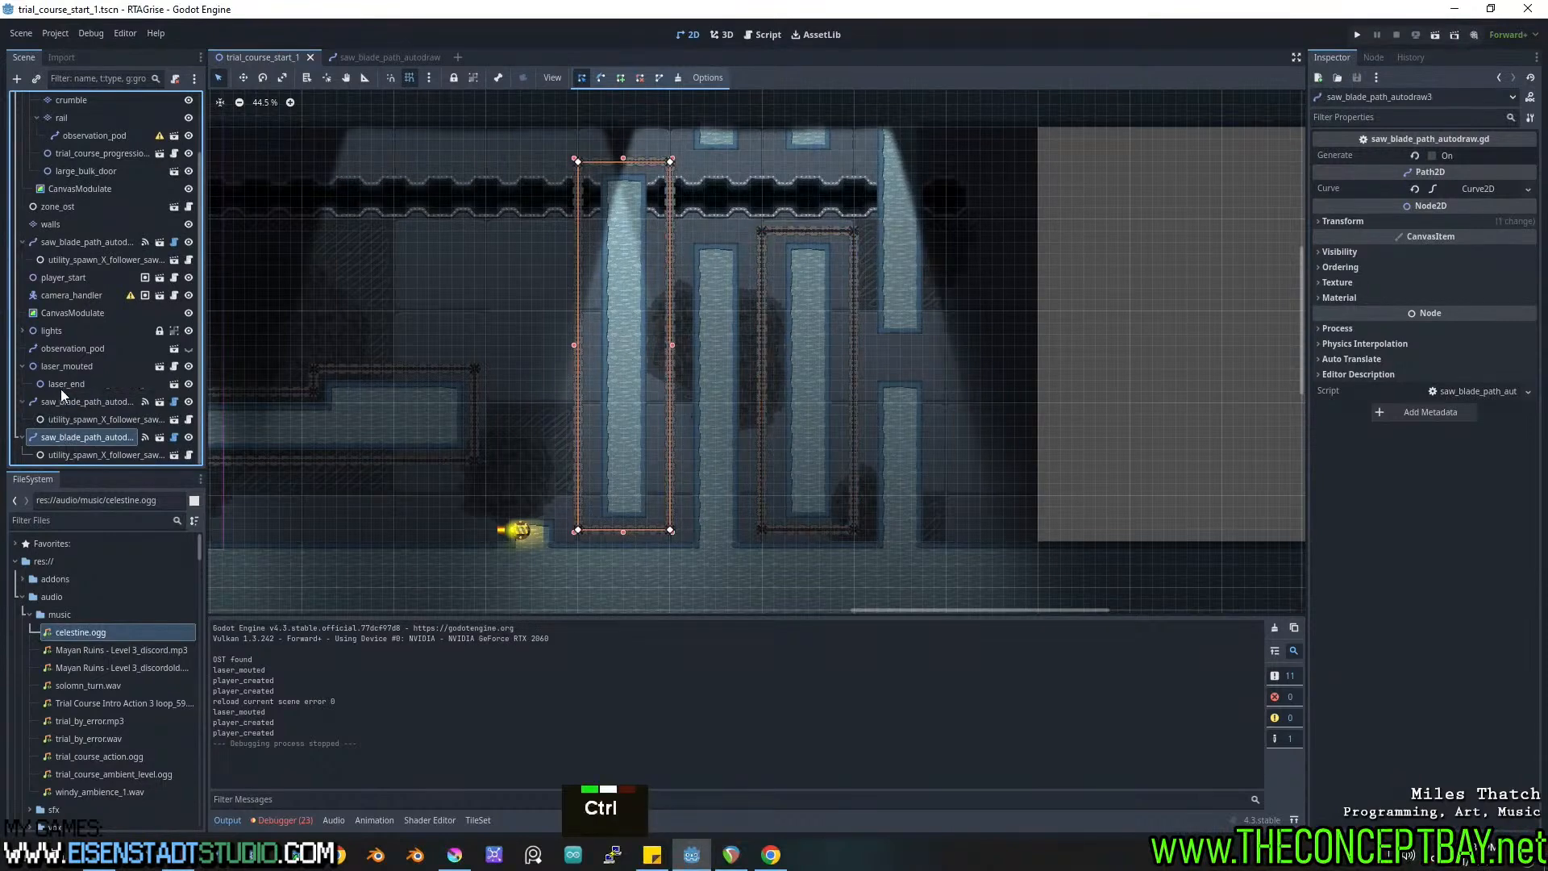
left_click(60, 400, "ctrl")
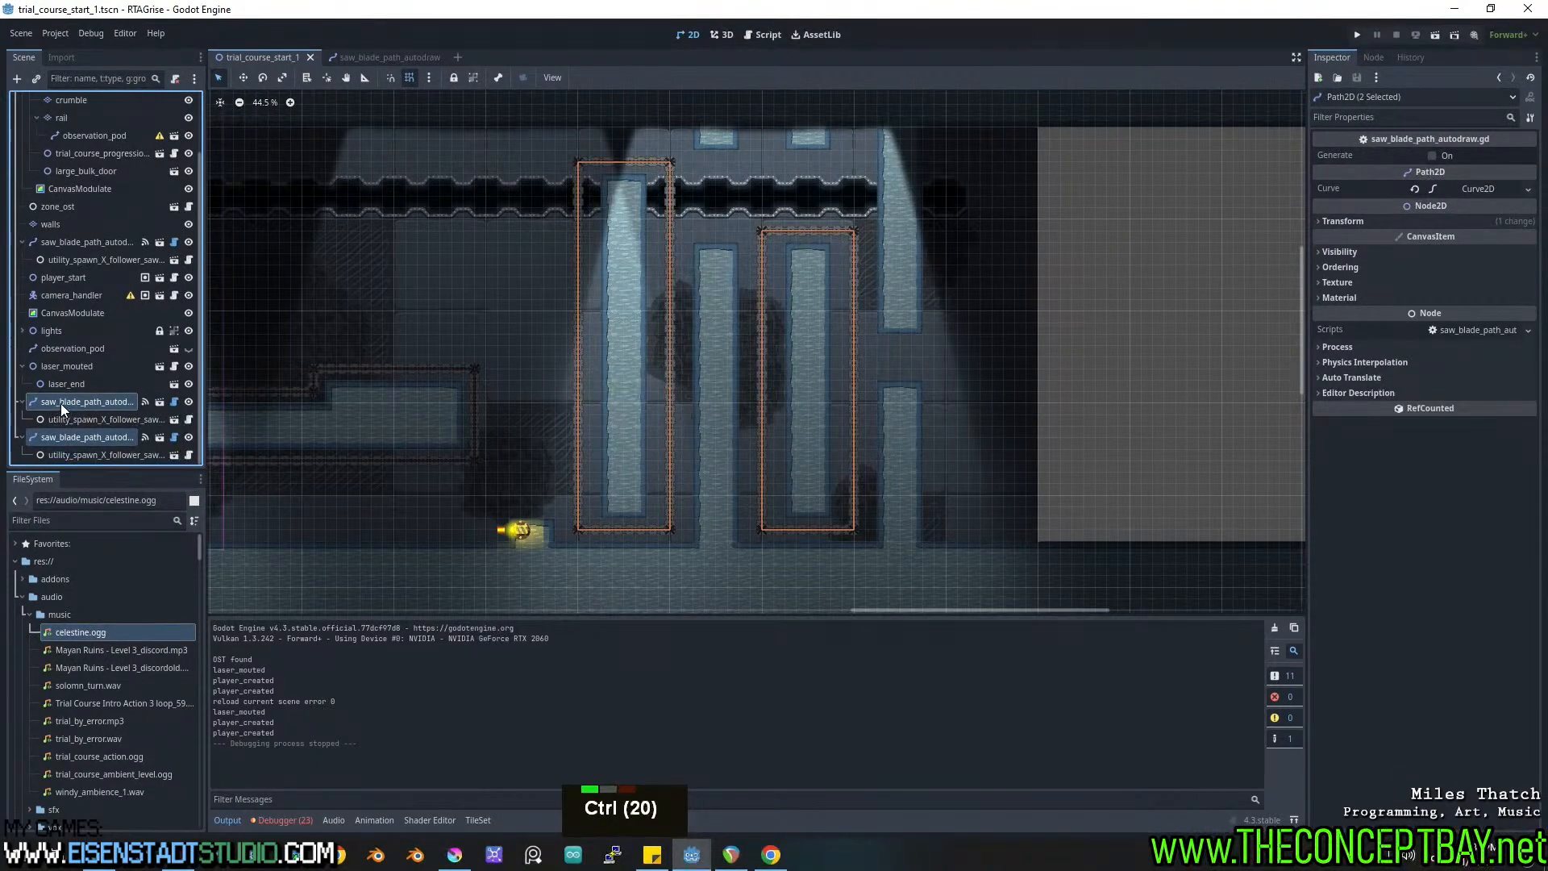
left_click_drag(60, 403, 74, 289)
scroll(71, 341, "up", 5)
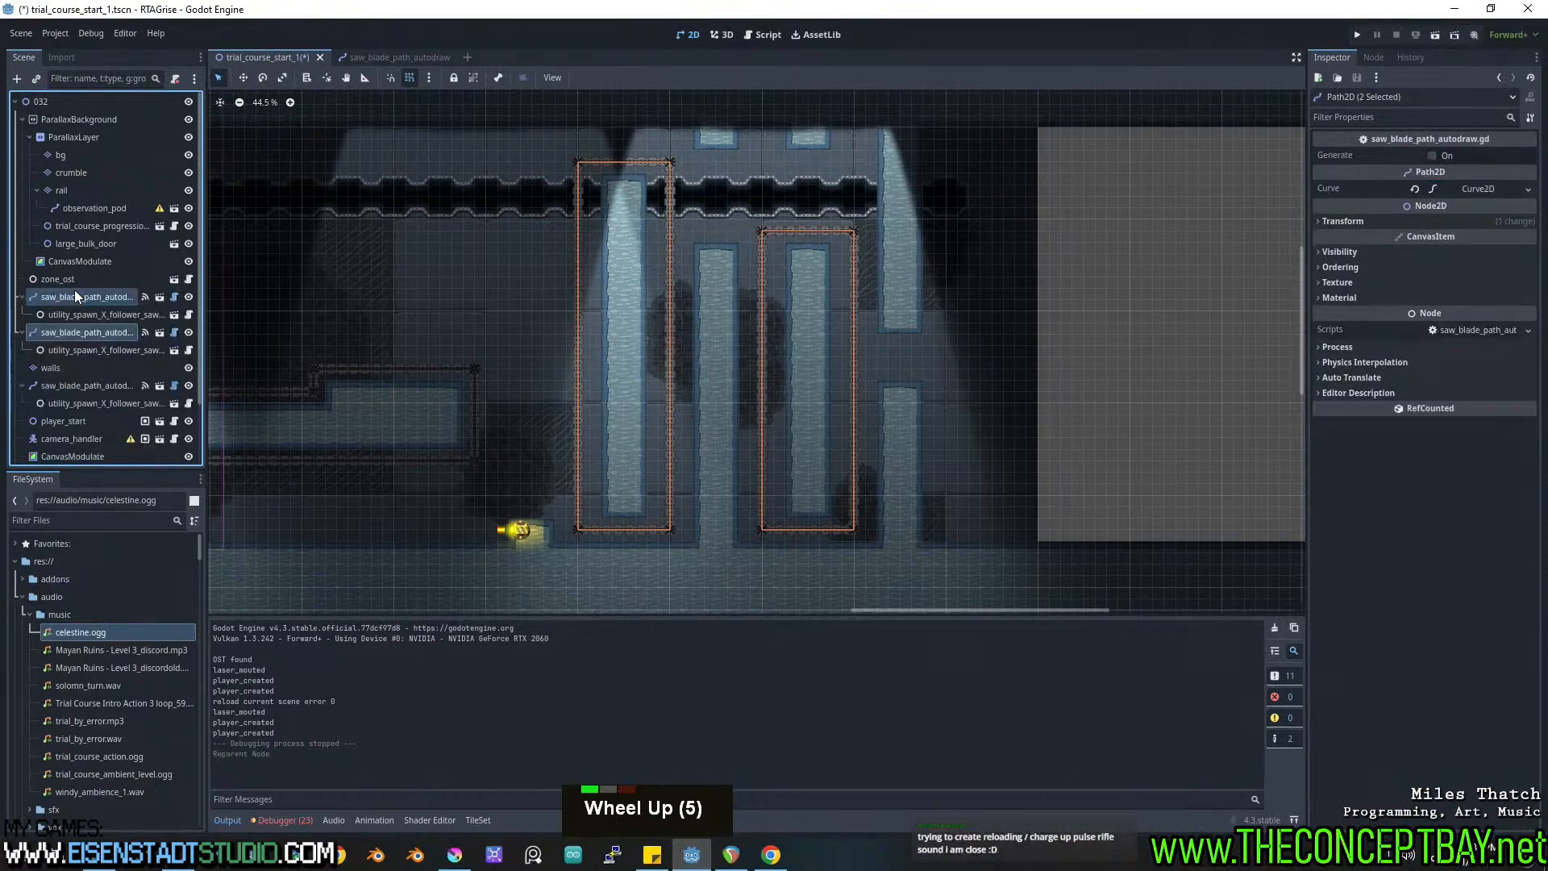
Delete the hidden observation_pod node that sits outside the parallax rail, and save the scene.
scroll(95, 328, "down", 6)
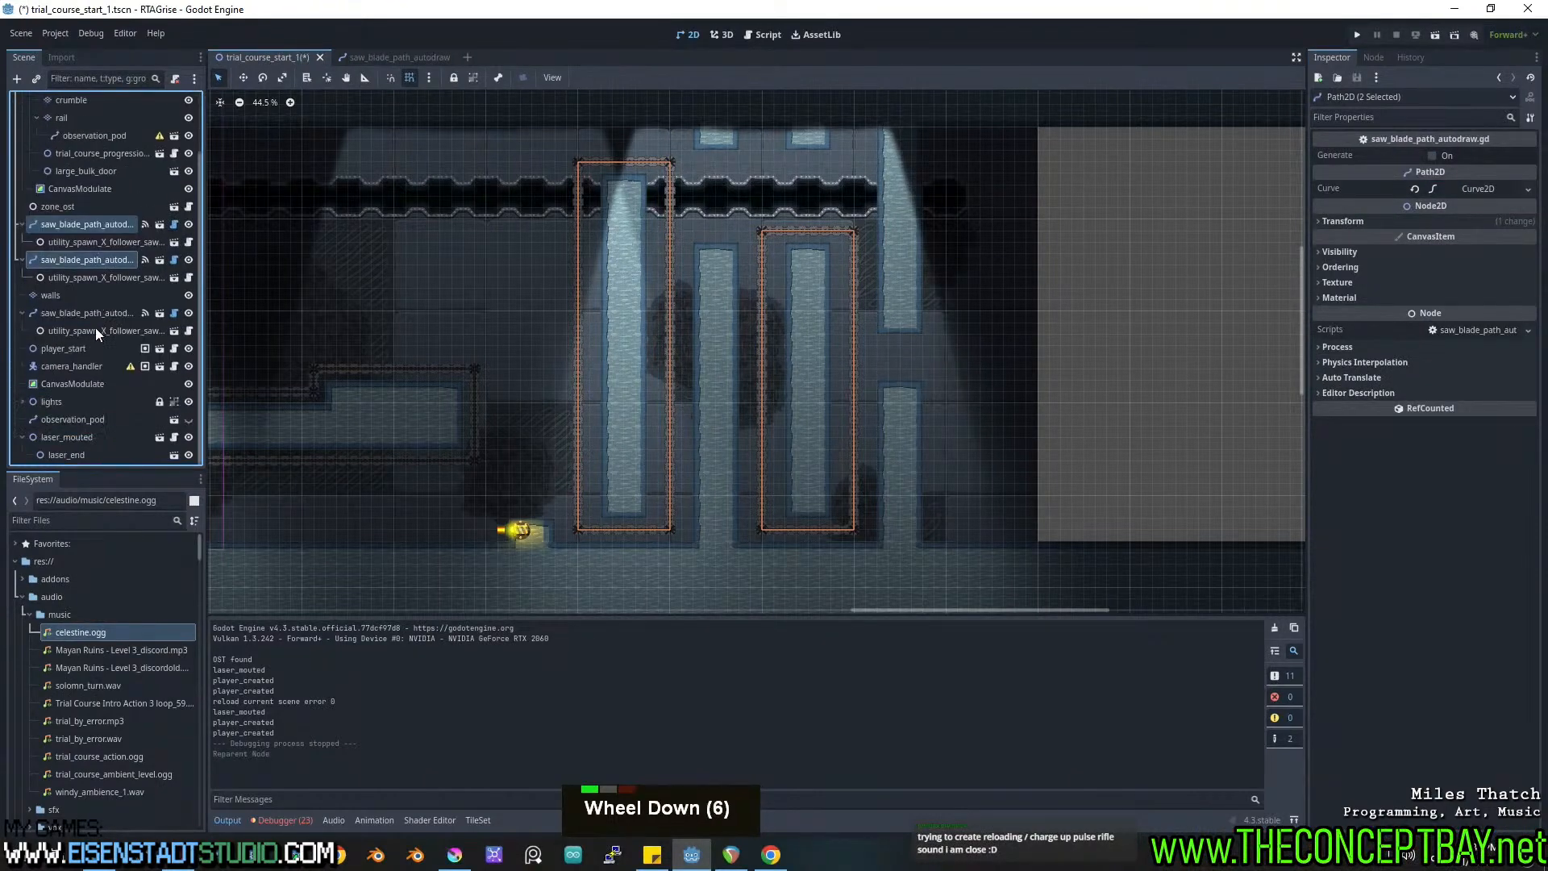
left_click(69, 419)
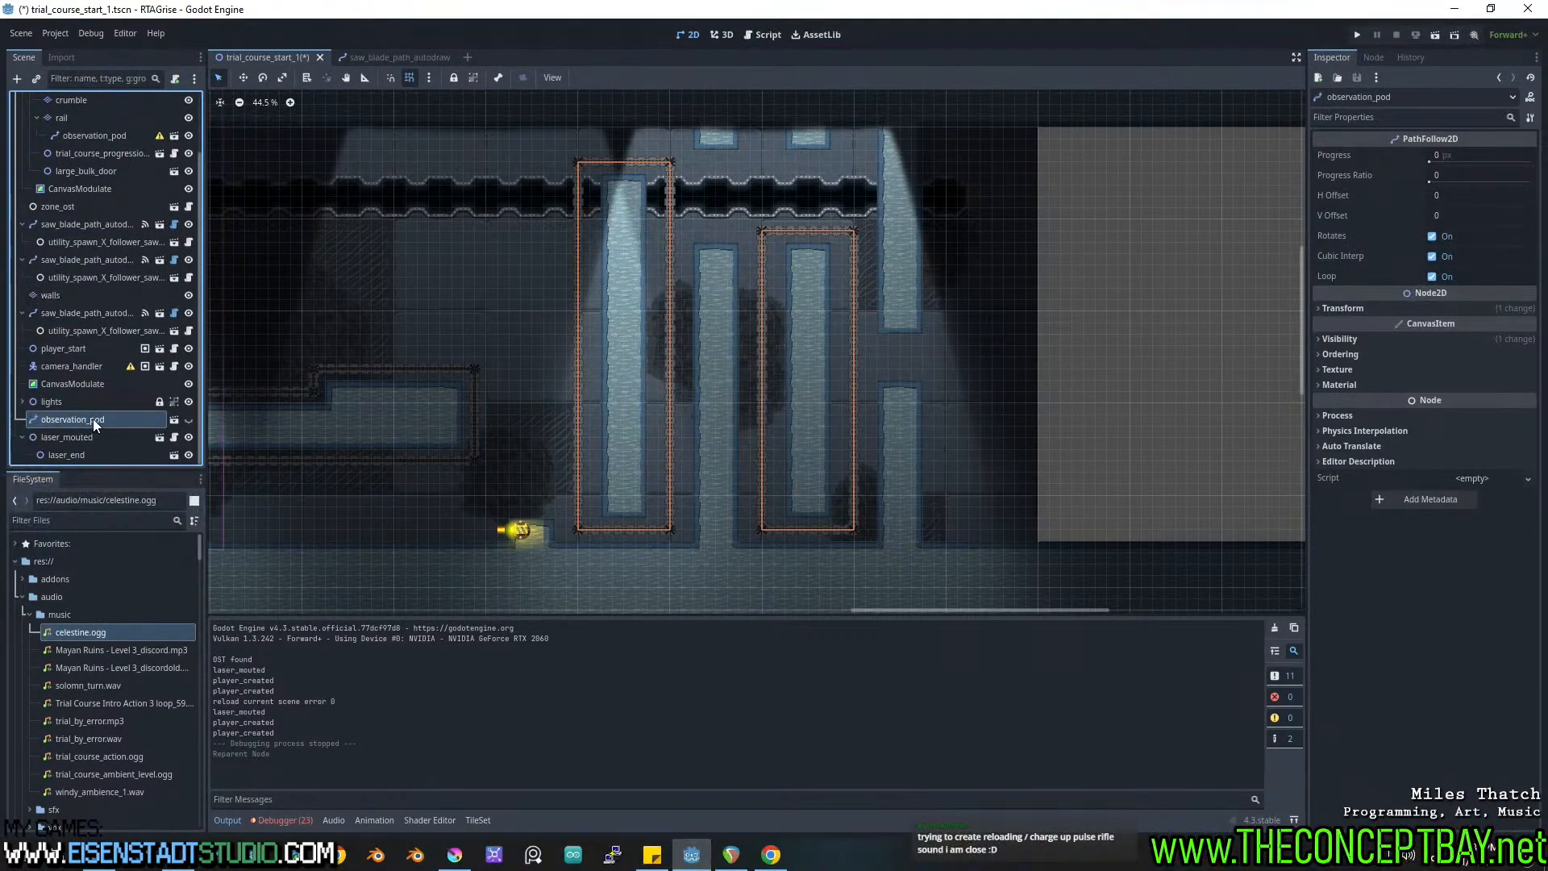
middle_click_drag(345, 404, 237, 452)
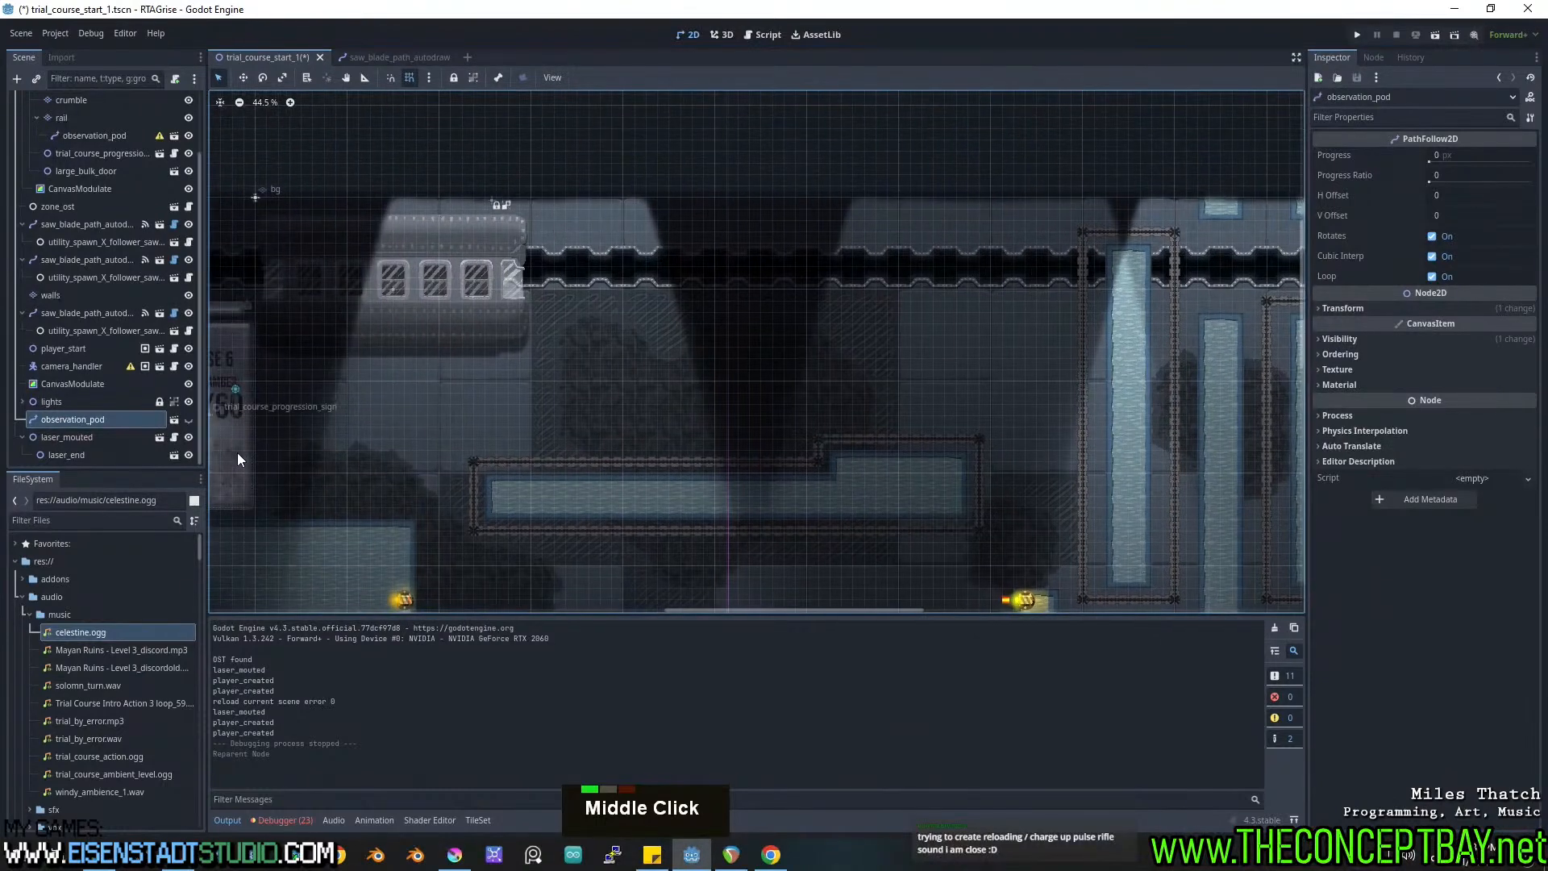
left_click(191, 419)
left_click(191, 419)
double_click(86, 413)
key("Return")
key("Delete")
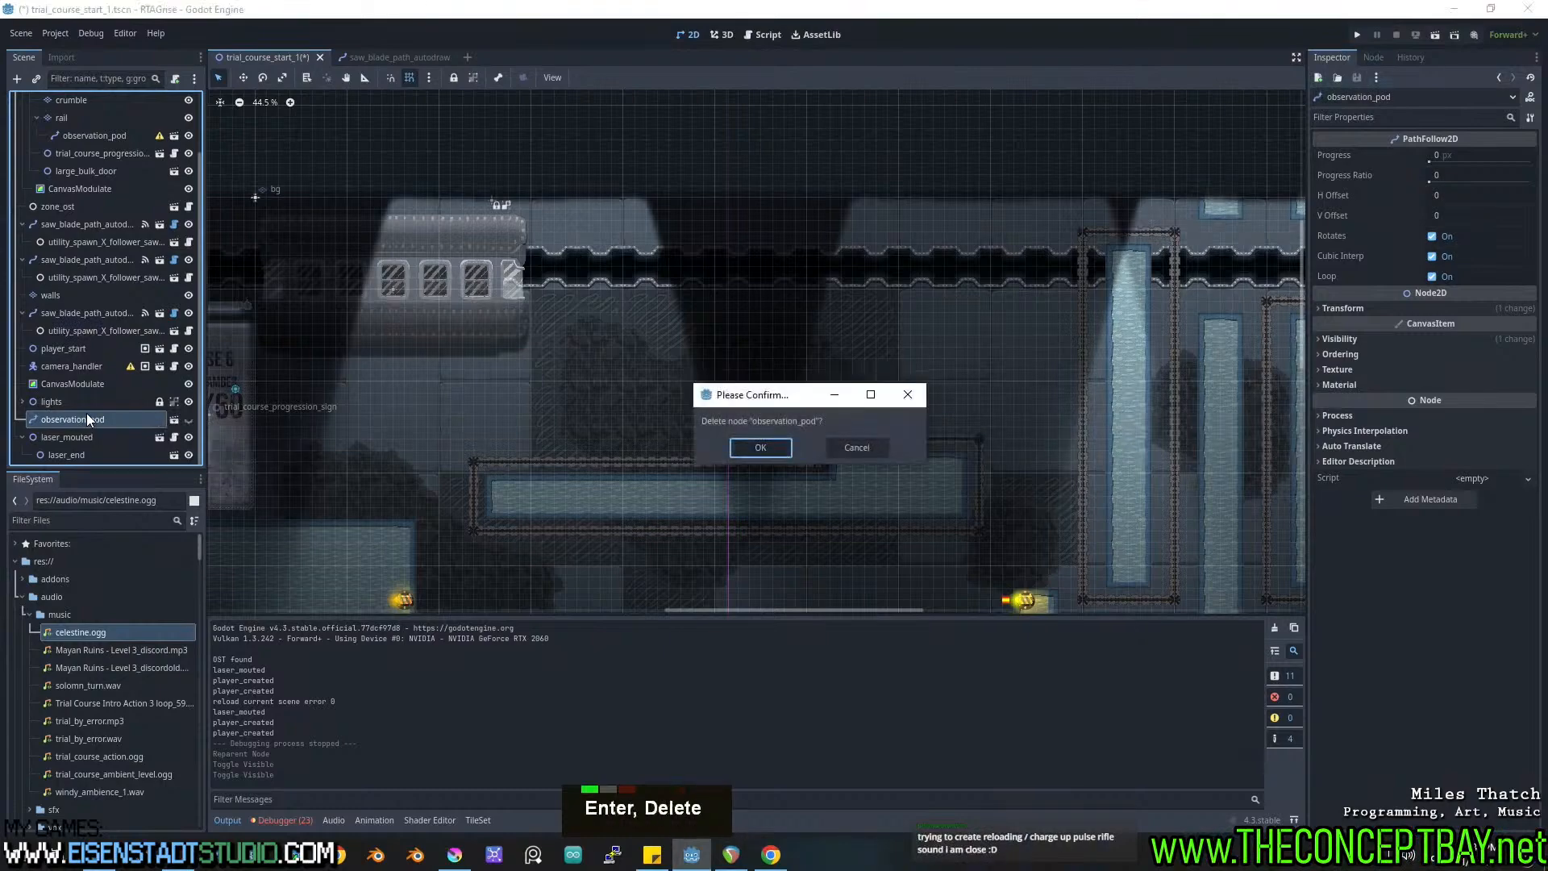
key("Return")
scroll(766, 414, "down", 4)
middle_click_drag(766, 414, 626, 369)
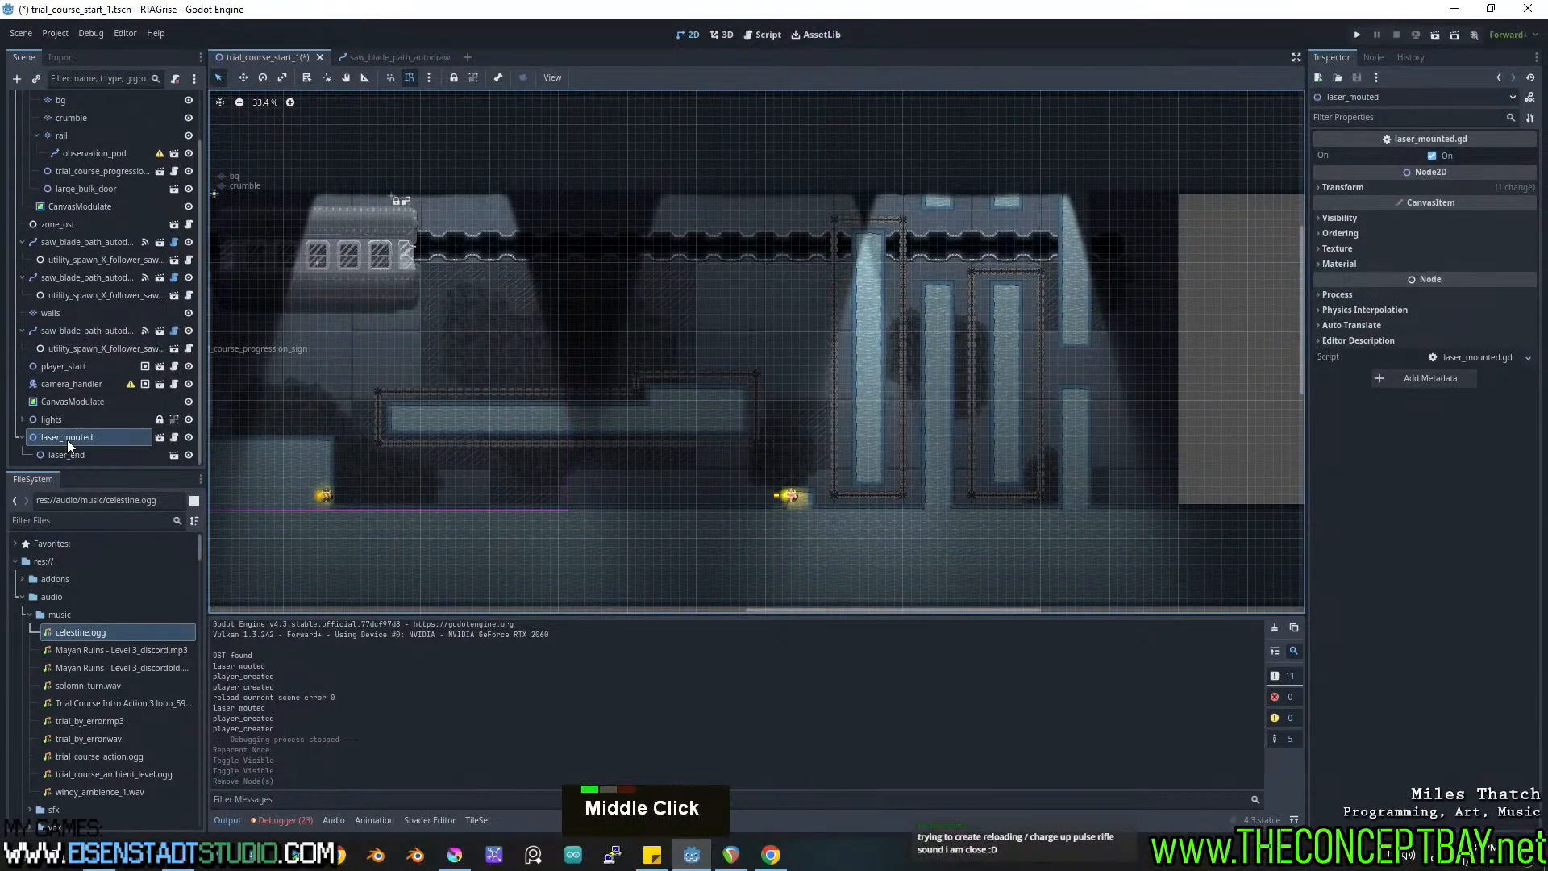
left_click(68, 420)
key("ctrl+s")
middle_click_drag(677, 349, 763, 367)
key("ctrl+s")
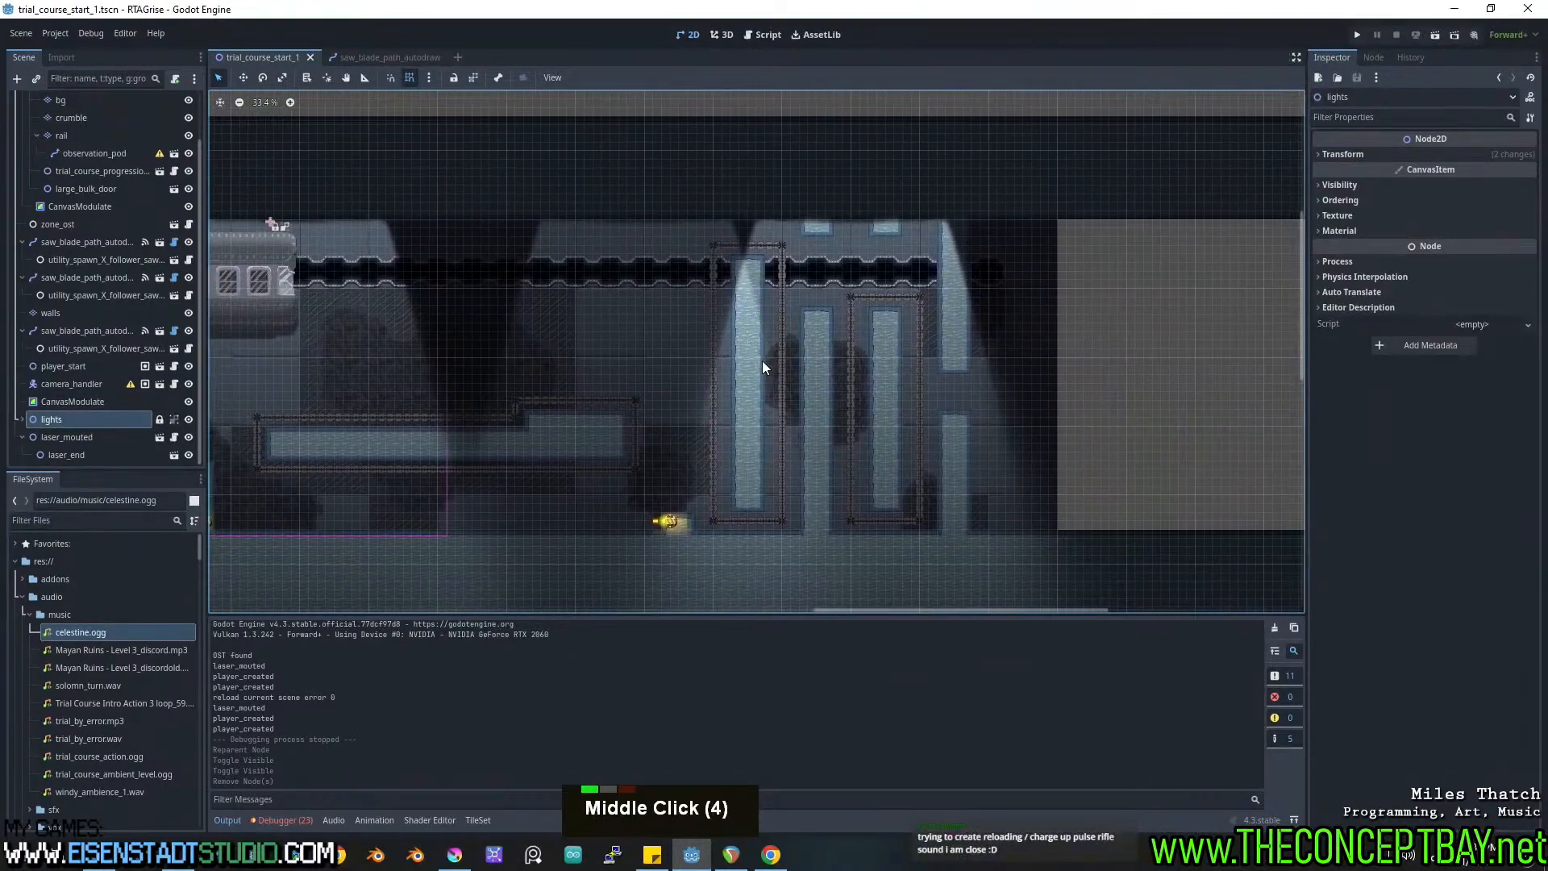
Set the saw blade spawner's Number to 6 on the taller pillar's saw path.
left_click(79, 295)
left_click(89, 259)
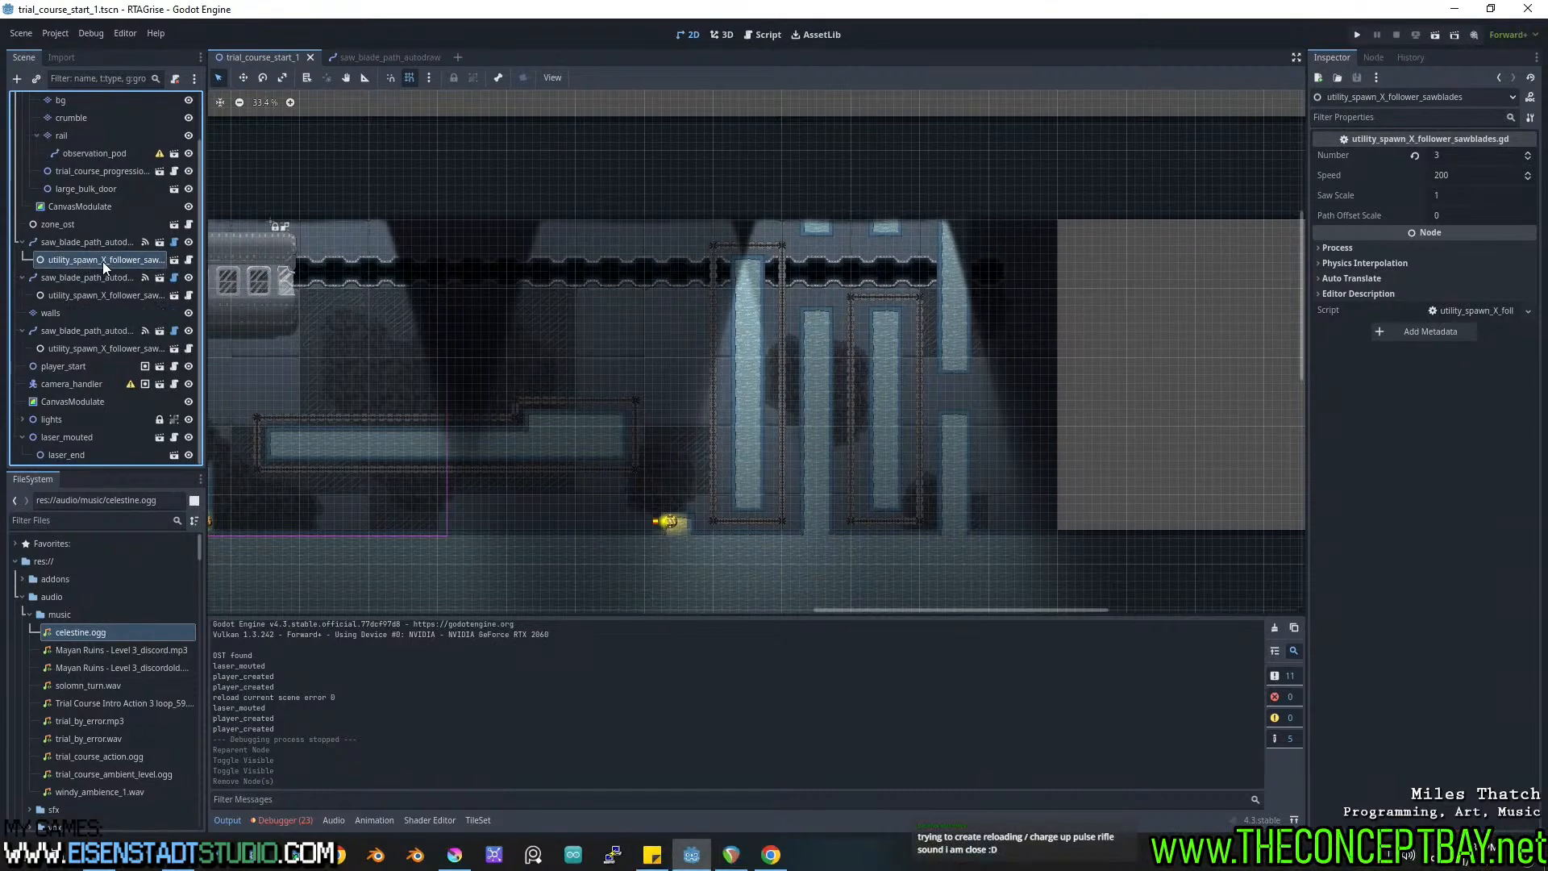
double_click(191, 242)
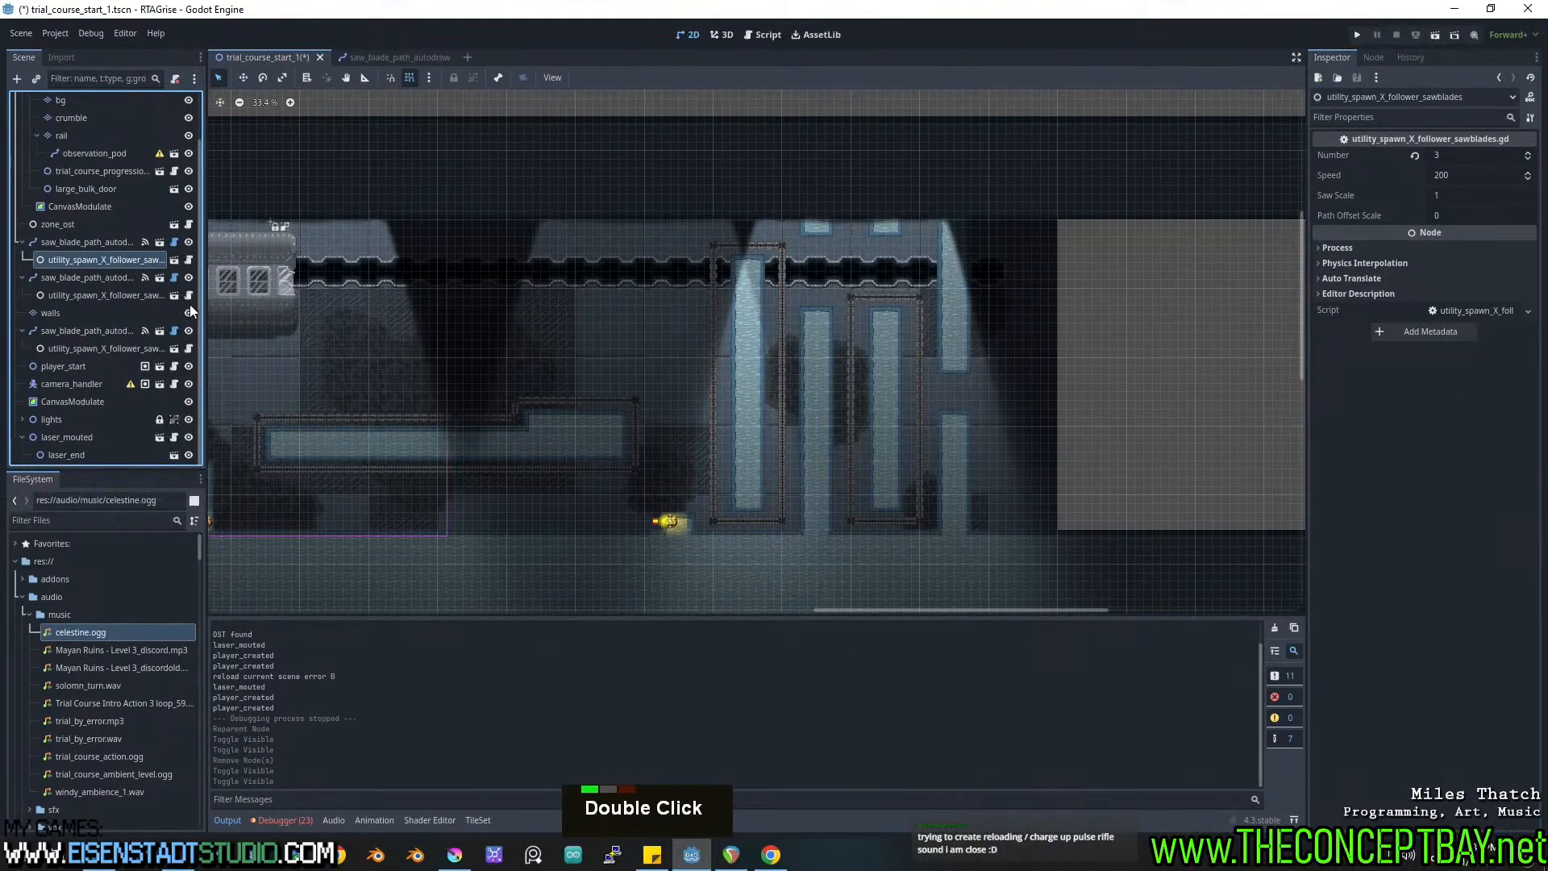
double_click(106, 296)
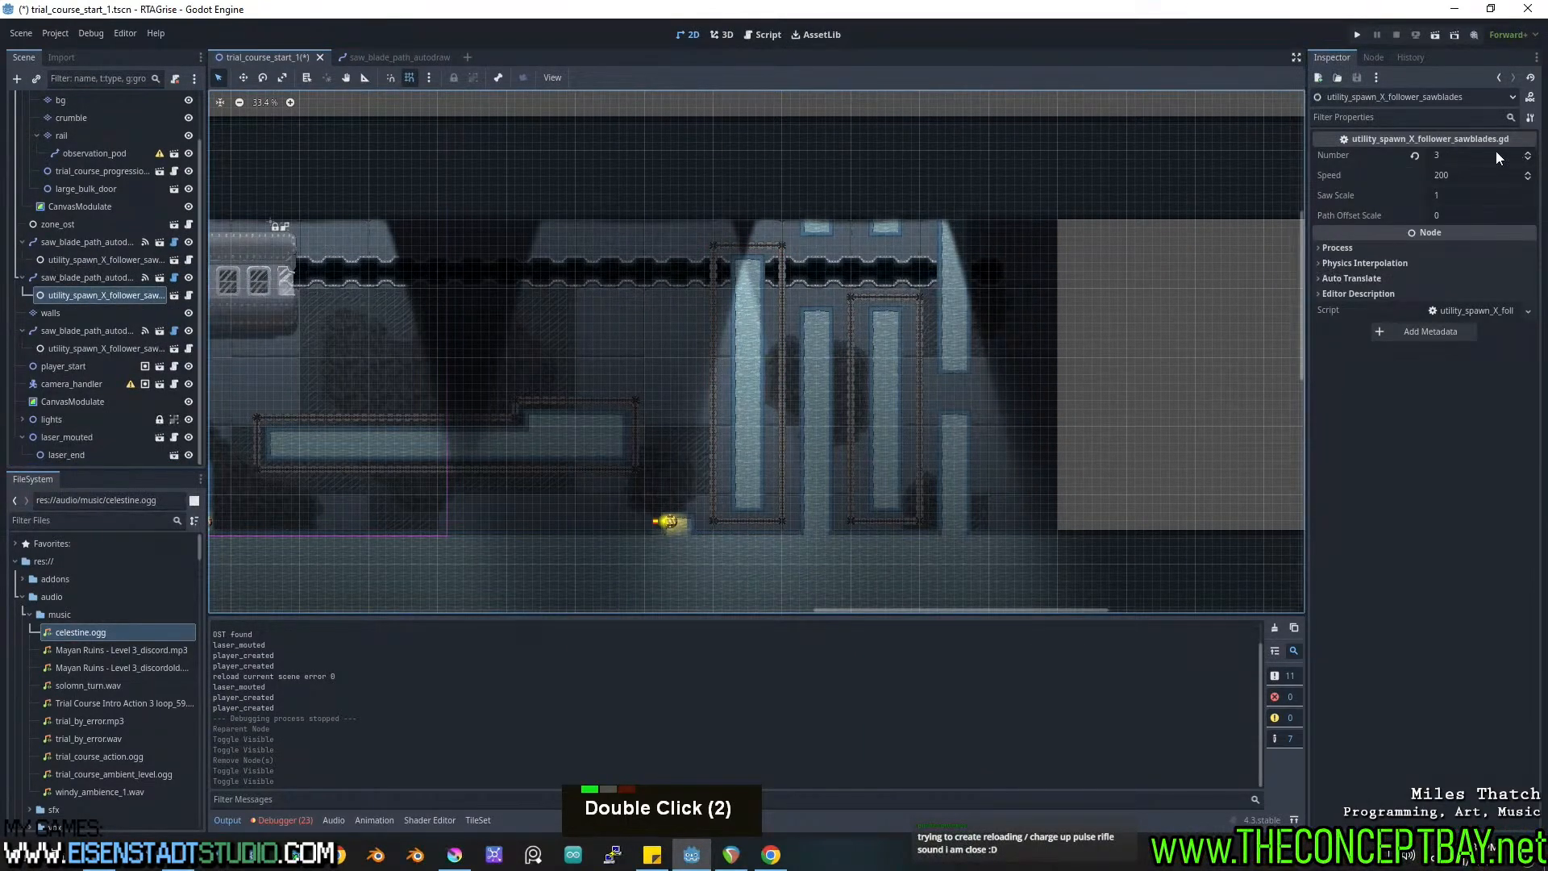
left_click(1491, 155)
key("Return")
type("6")
middle_click_drag(1050, 320, 1075, 312)
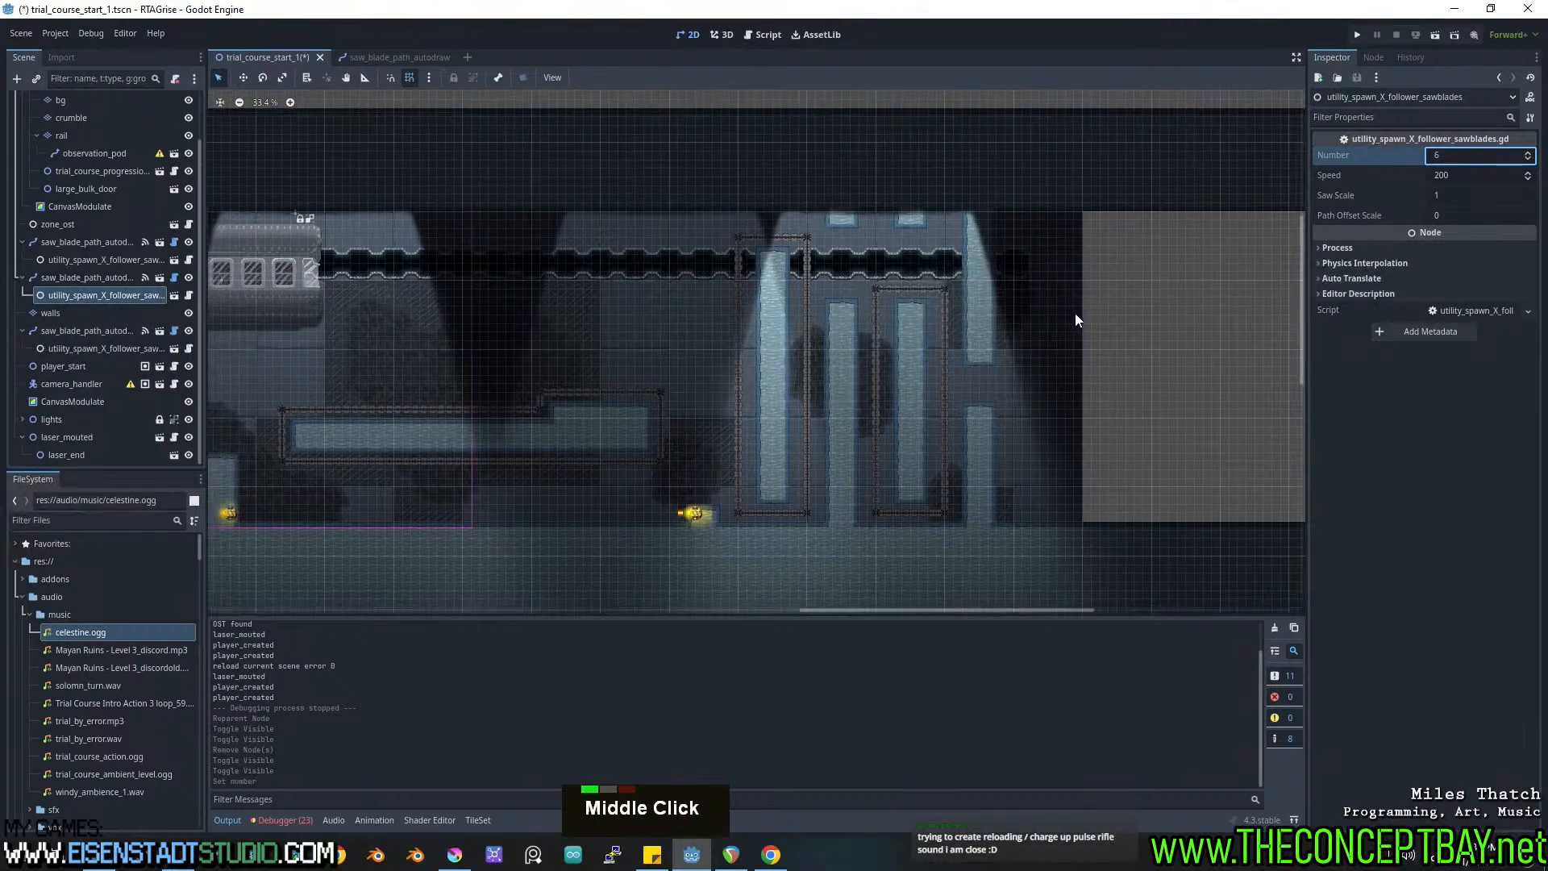
Run the game and take the character over the first saw track toward the taller pillar to test the added blades.
key("F5")
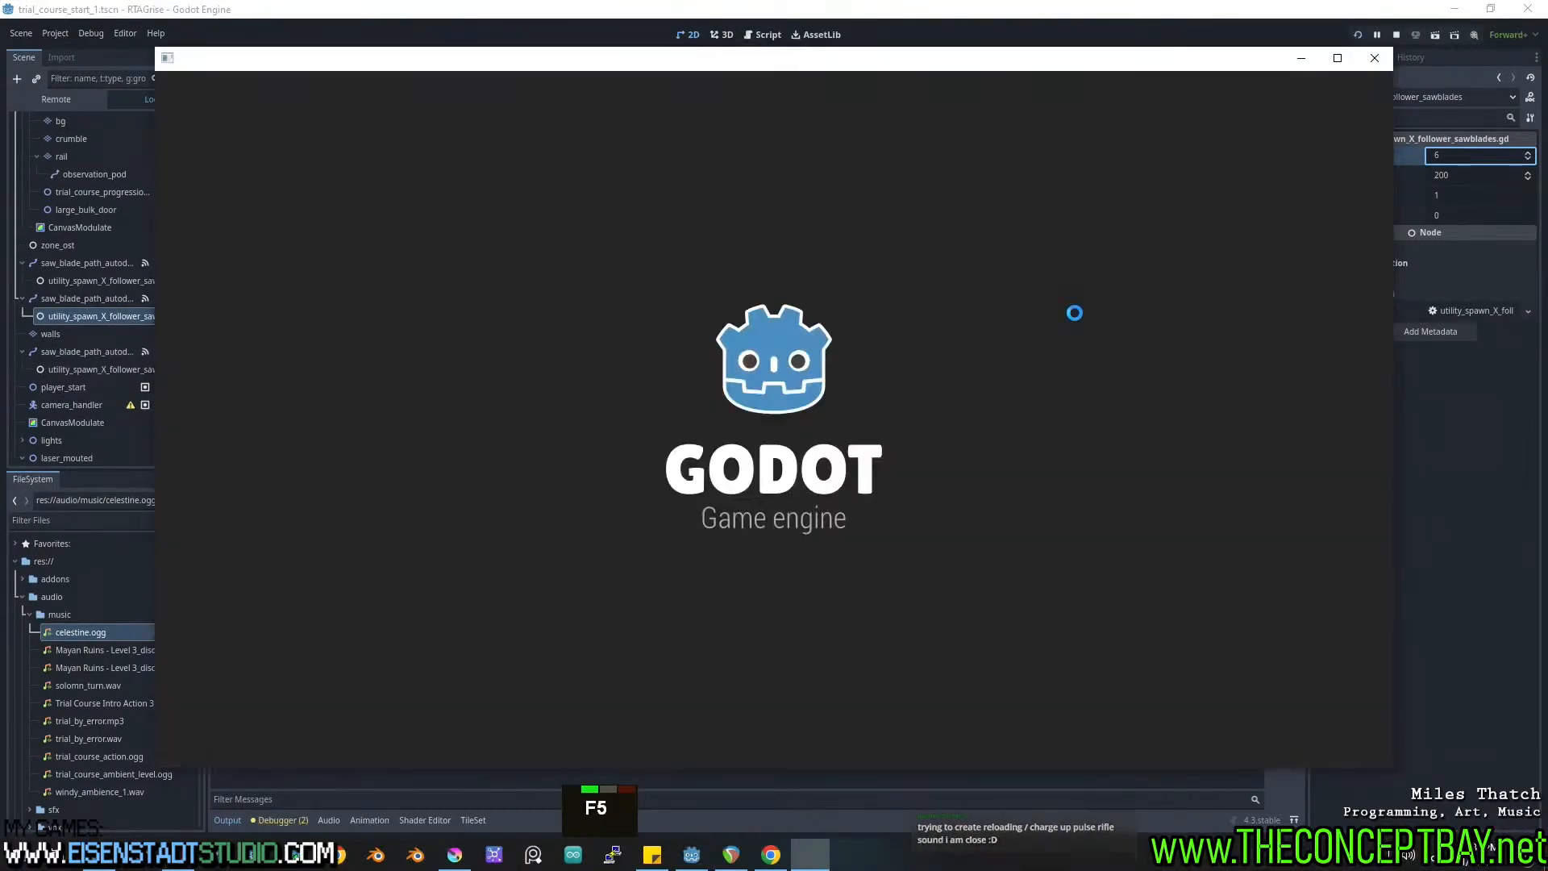
key("d")
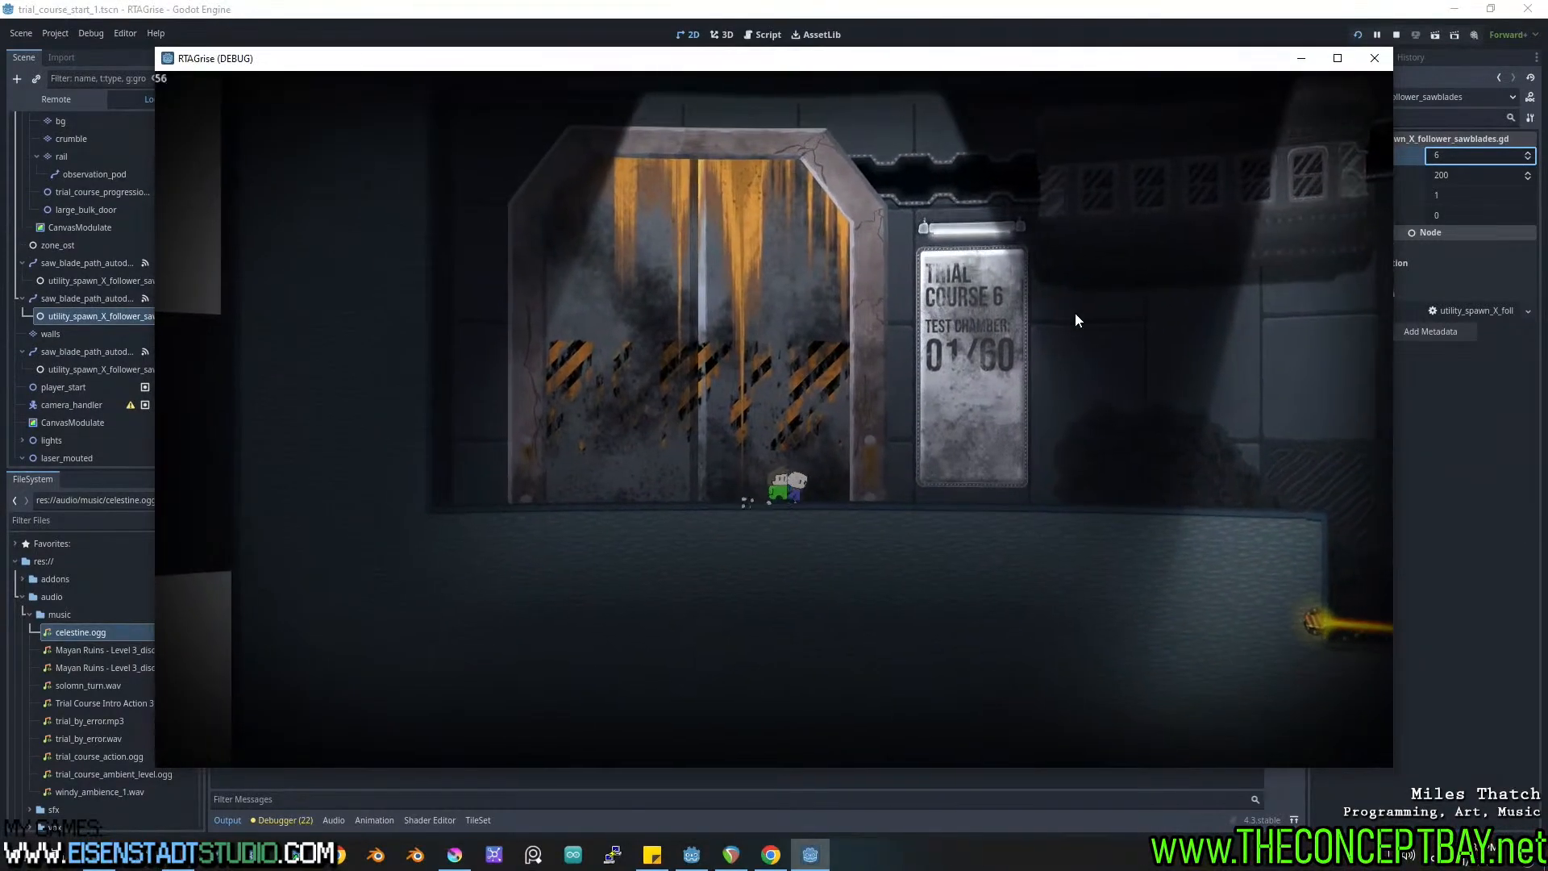
key("space")
key("d")
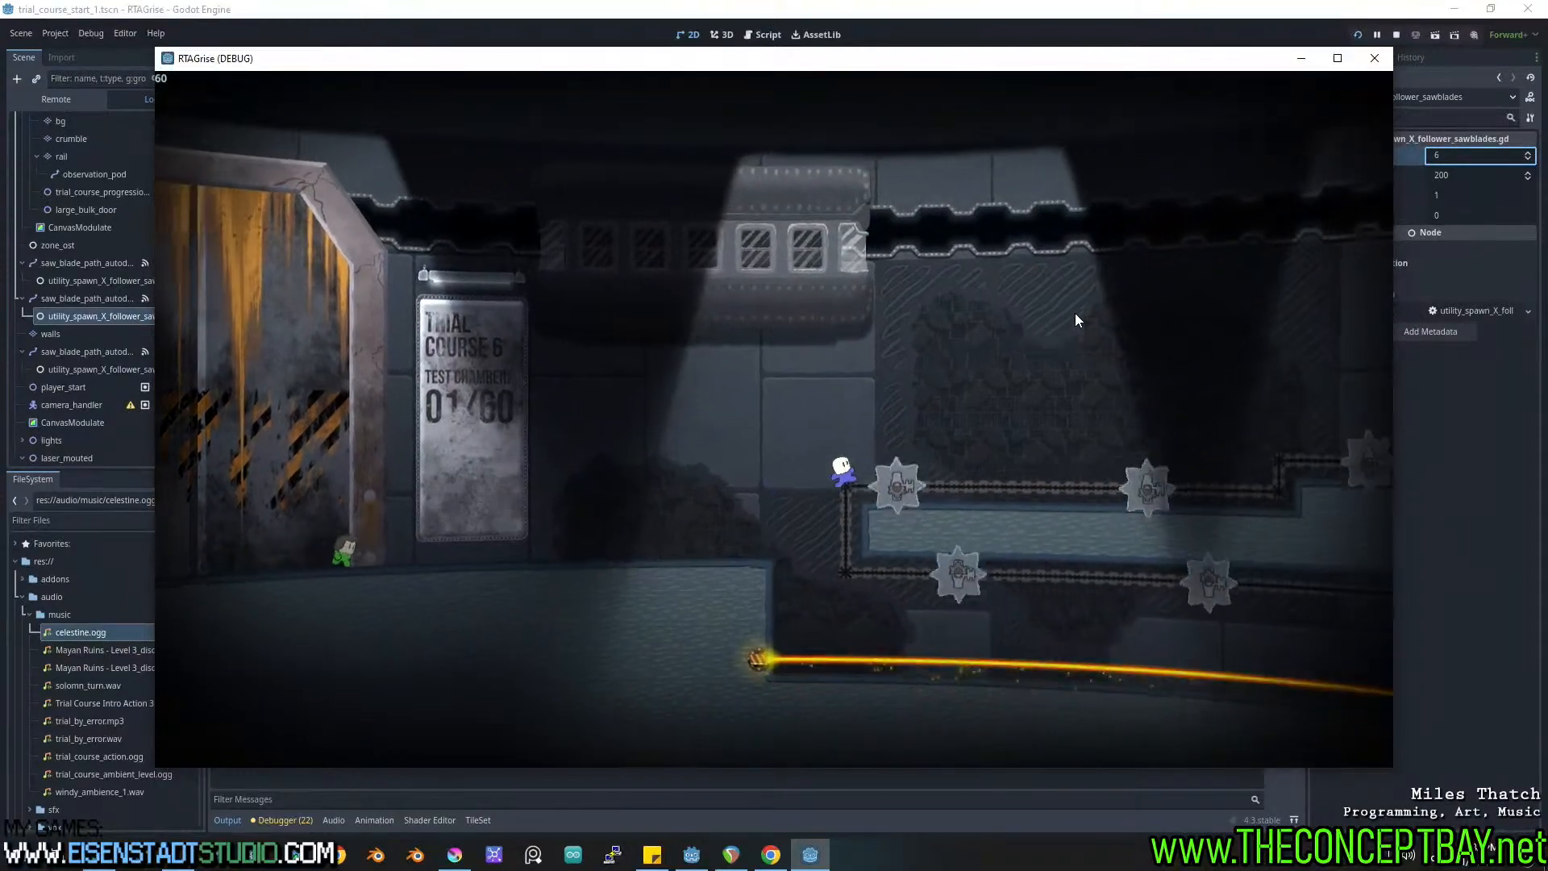
key("space")
key("d")
key("space")
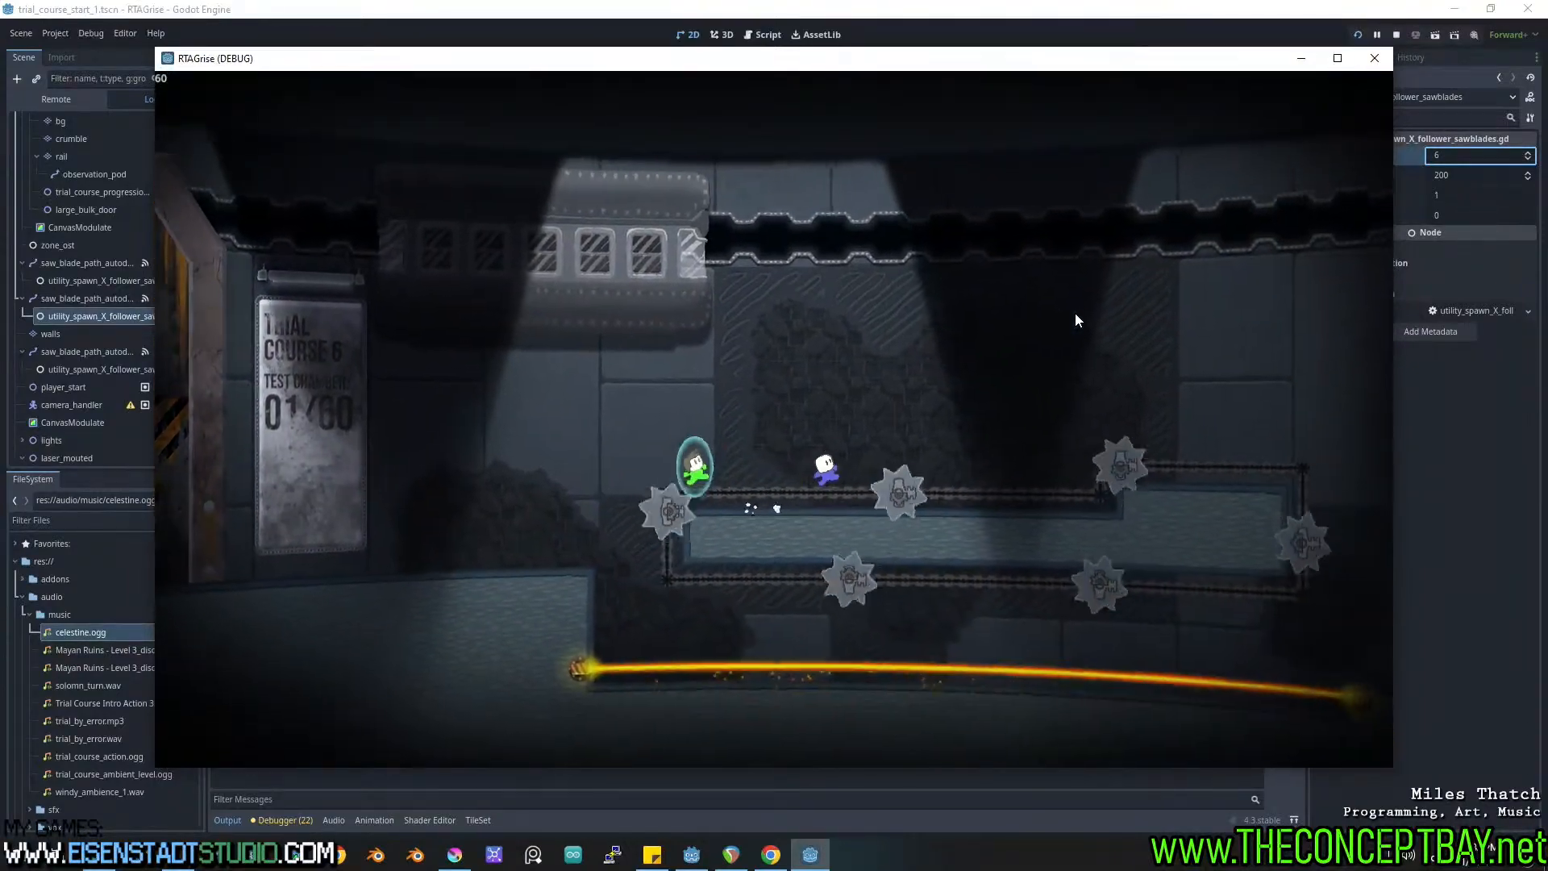
key("space")
key("d")
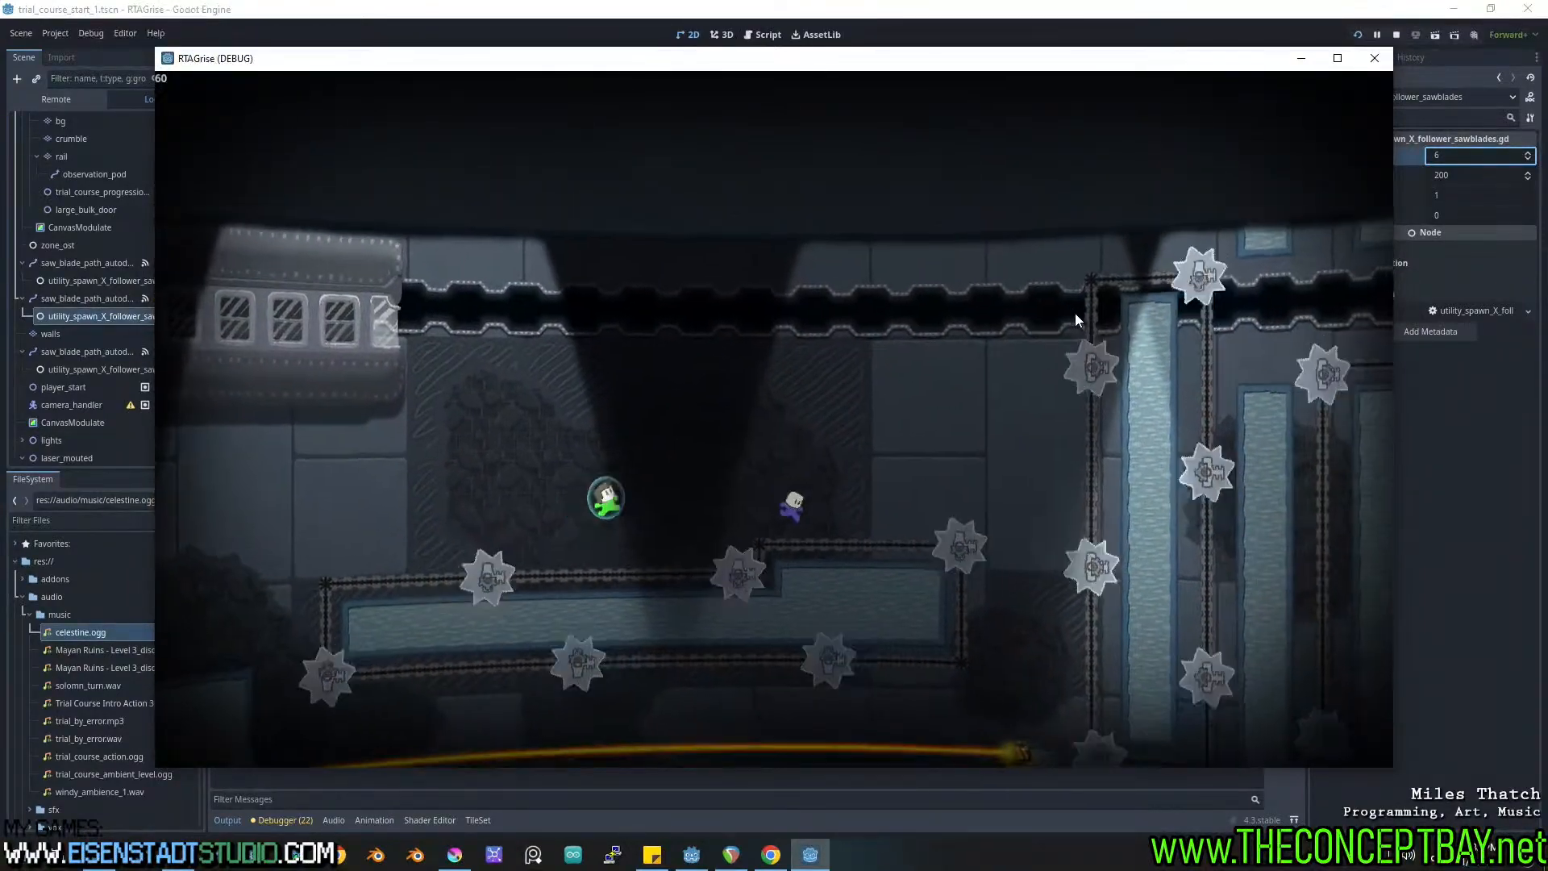
key("space")
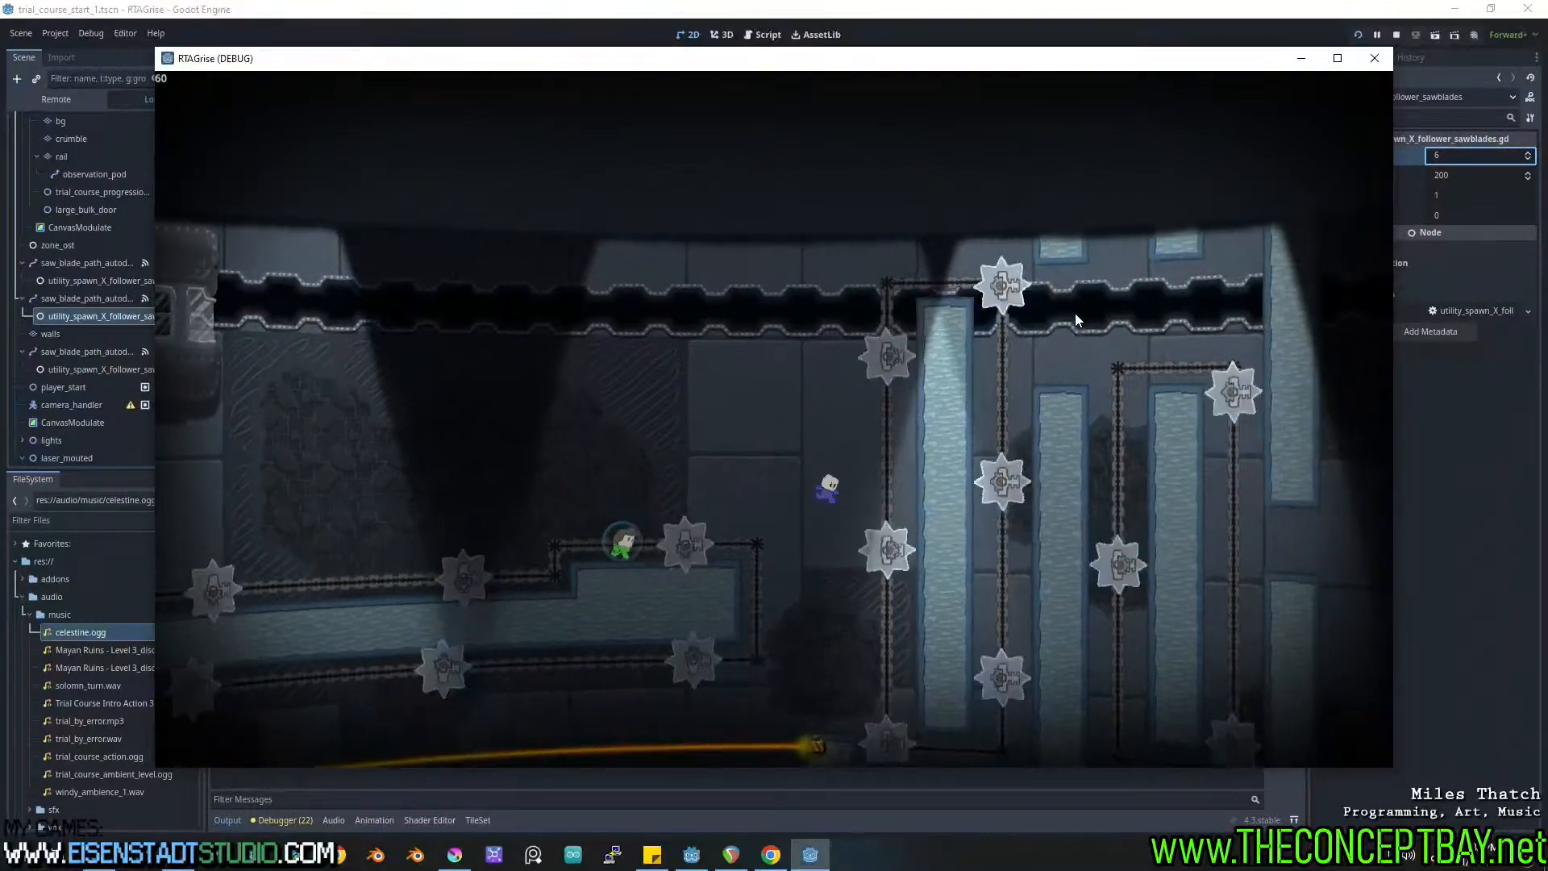
key("d")
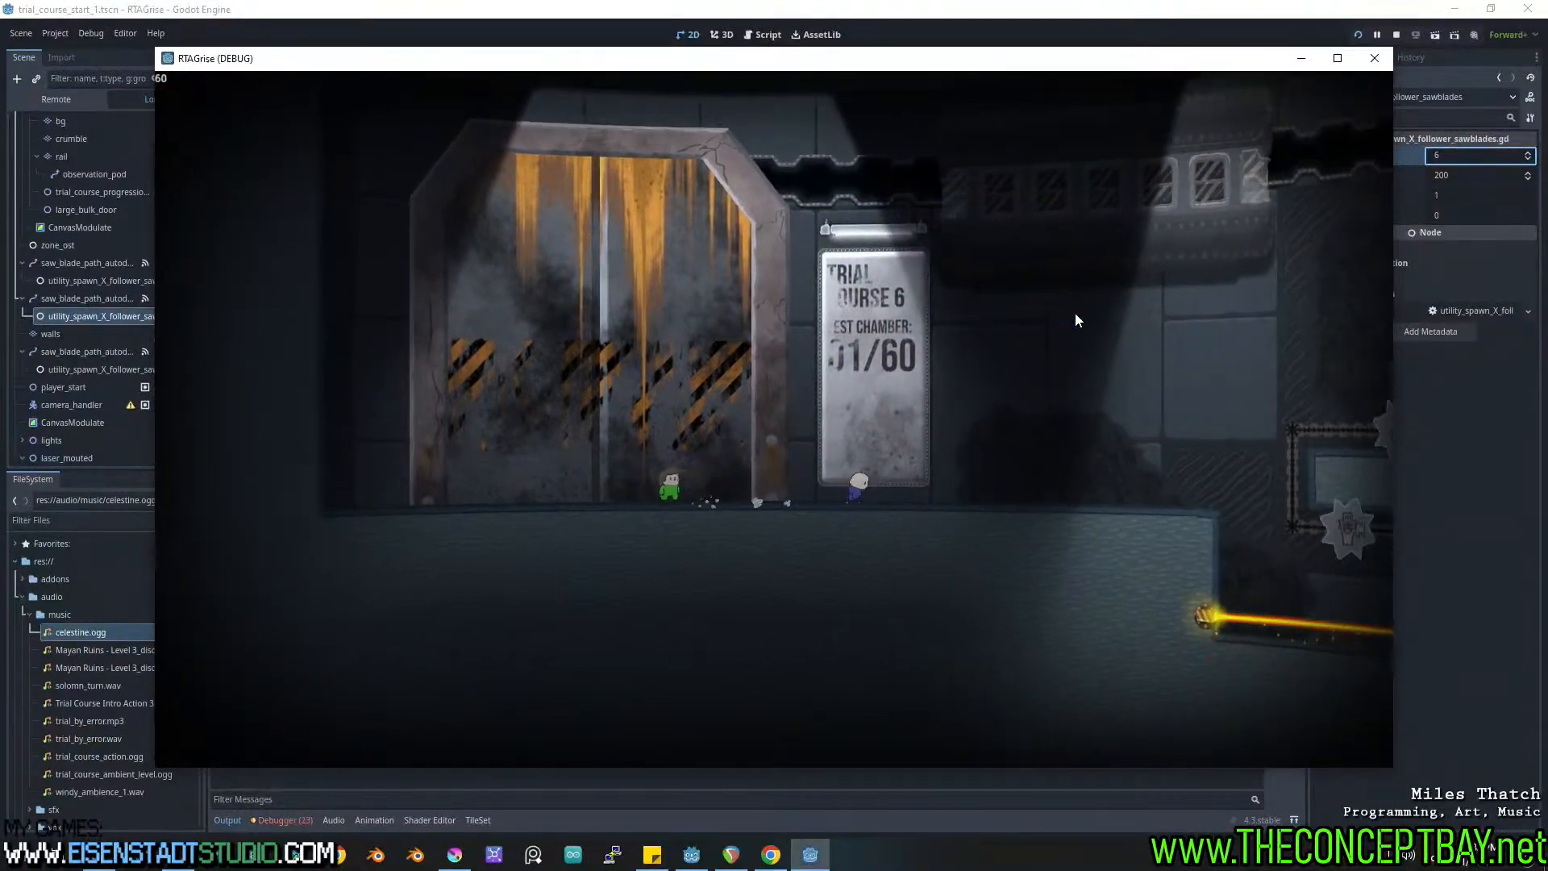
Retry the run from the large door over the laser and first saw track toward the pillars.
key("space")
key("space")
key("space")
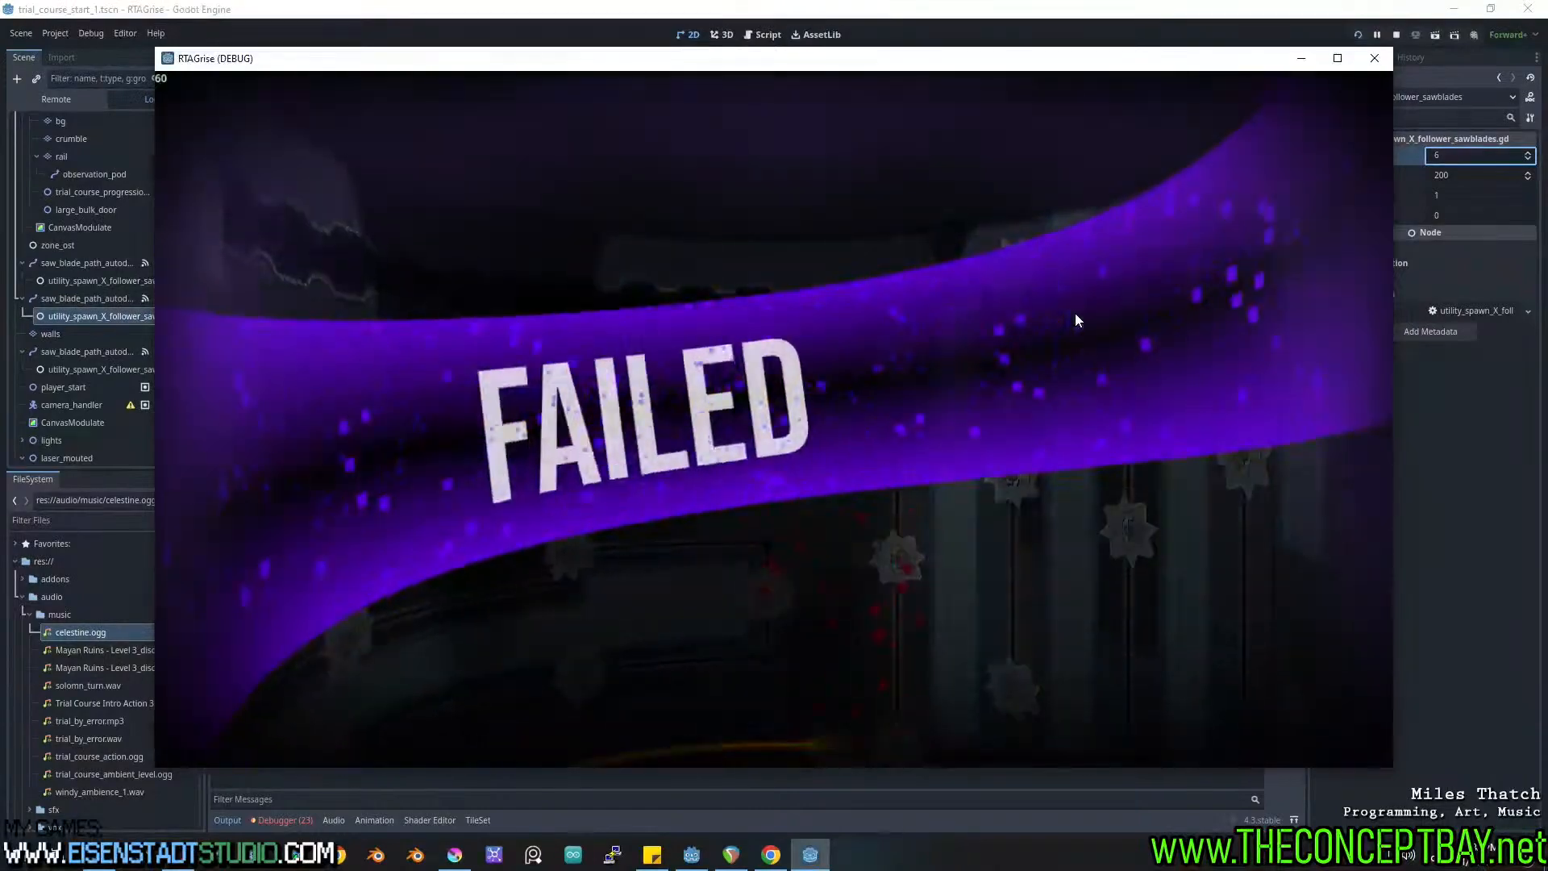
key("d")
key("space")
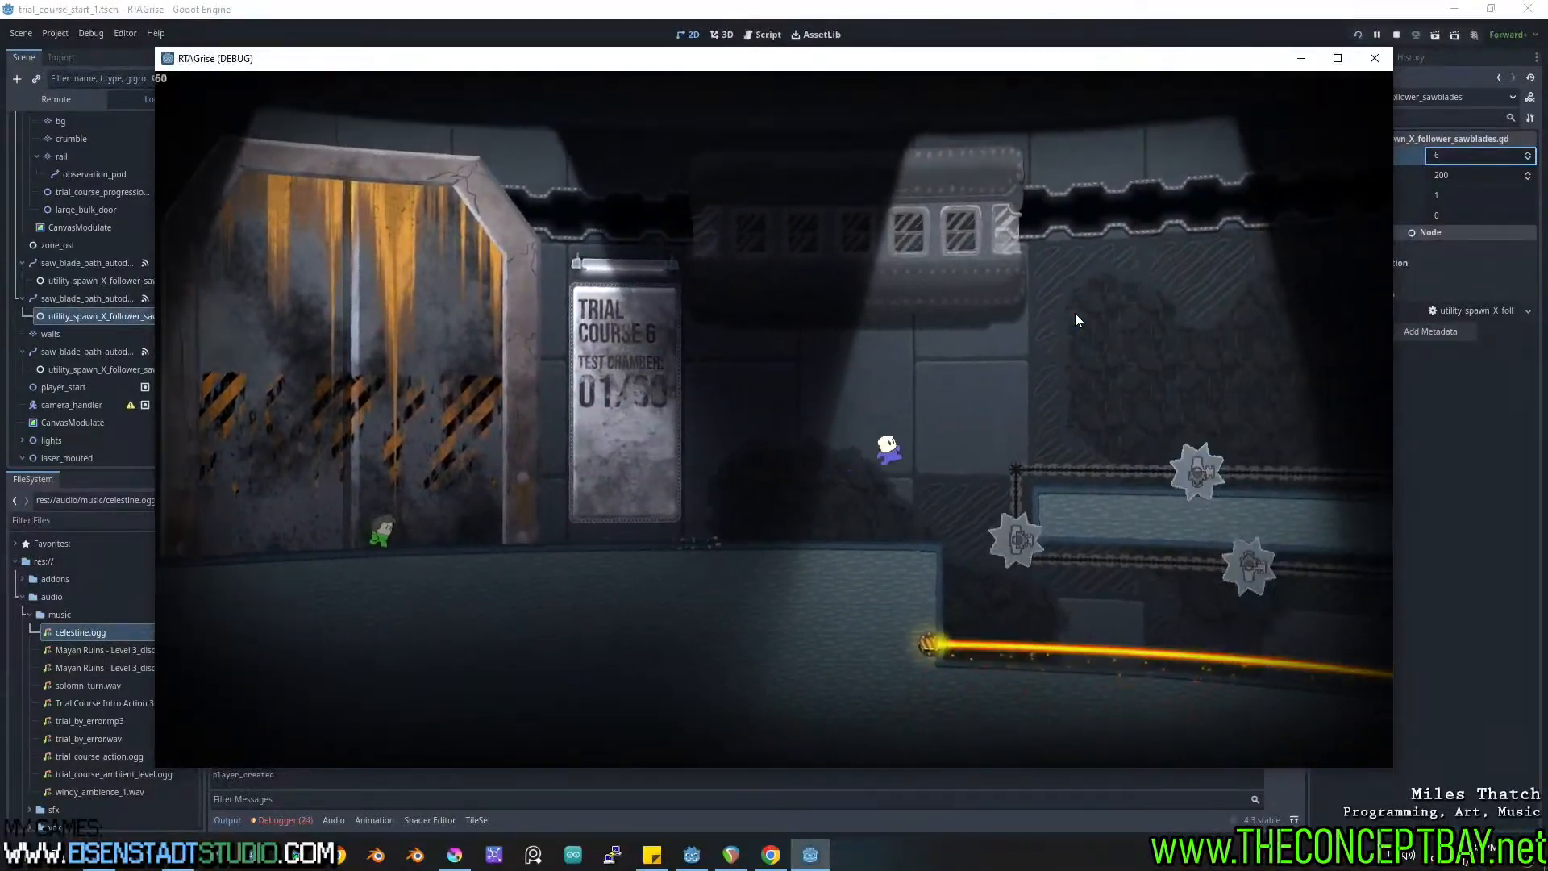
key("d")
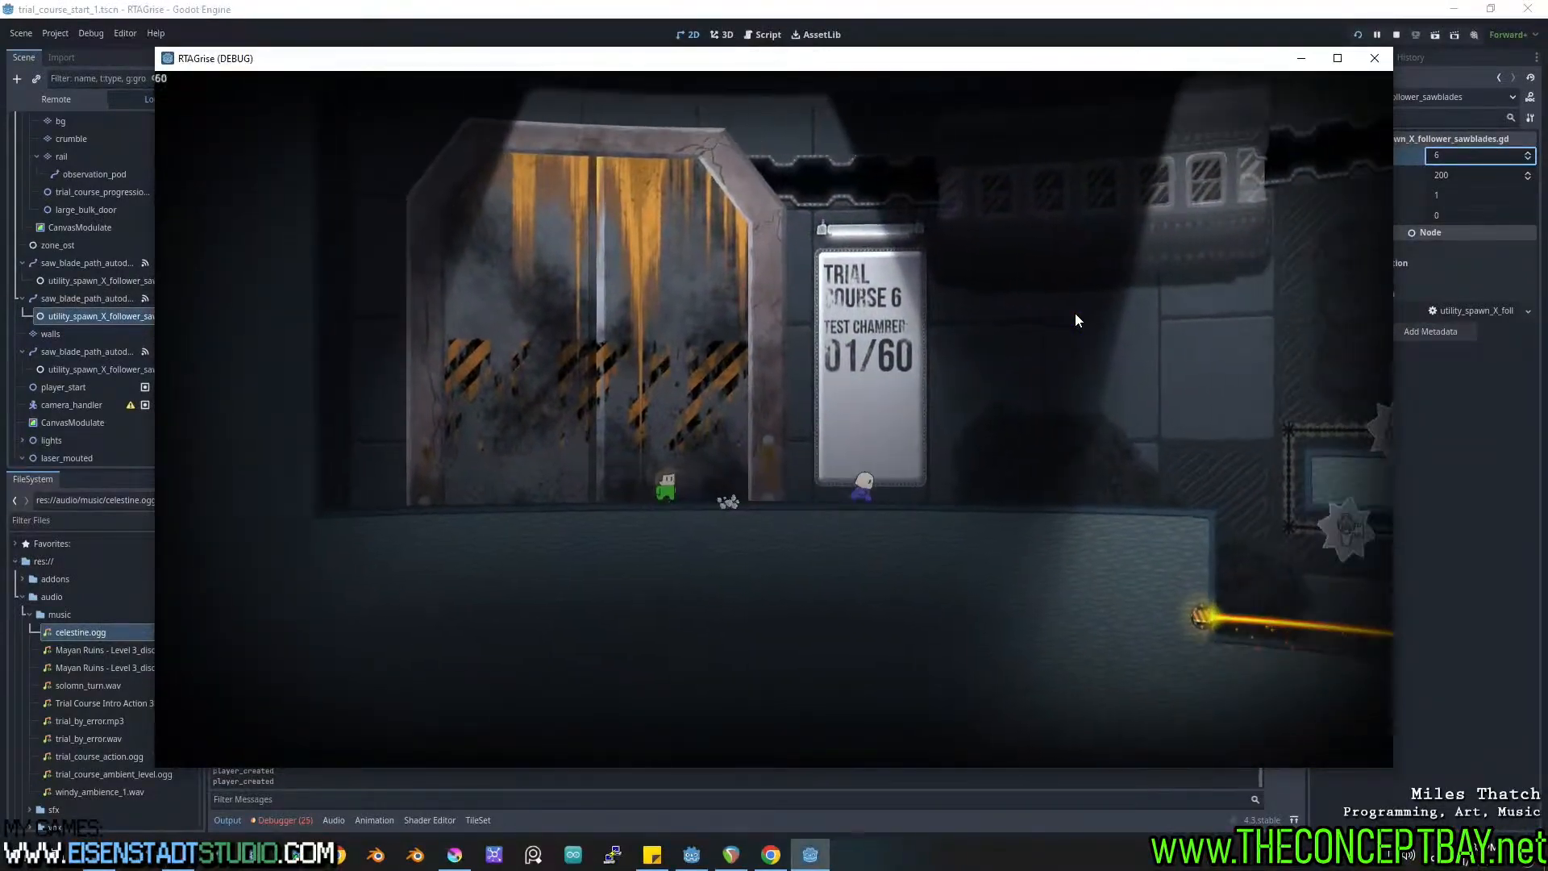
Jump the character across the first saw track, drop down beside the taller pillar, and pass beneath it.
key("space")
key("d")
key("space")
key("space")
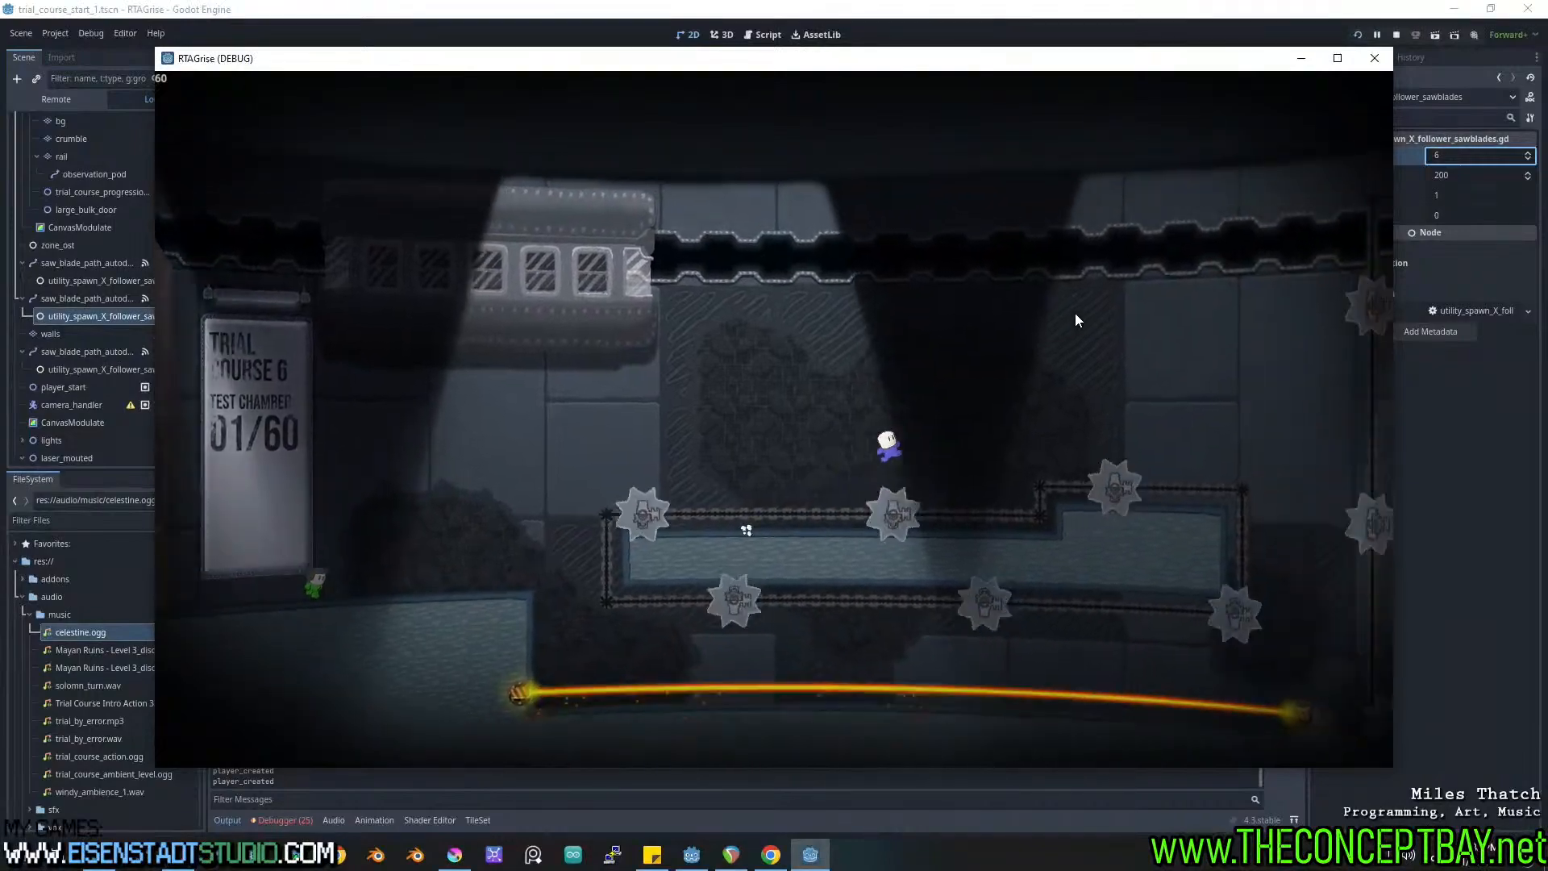
key("d")
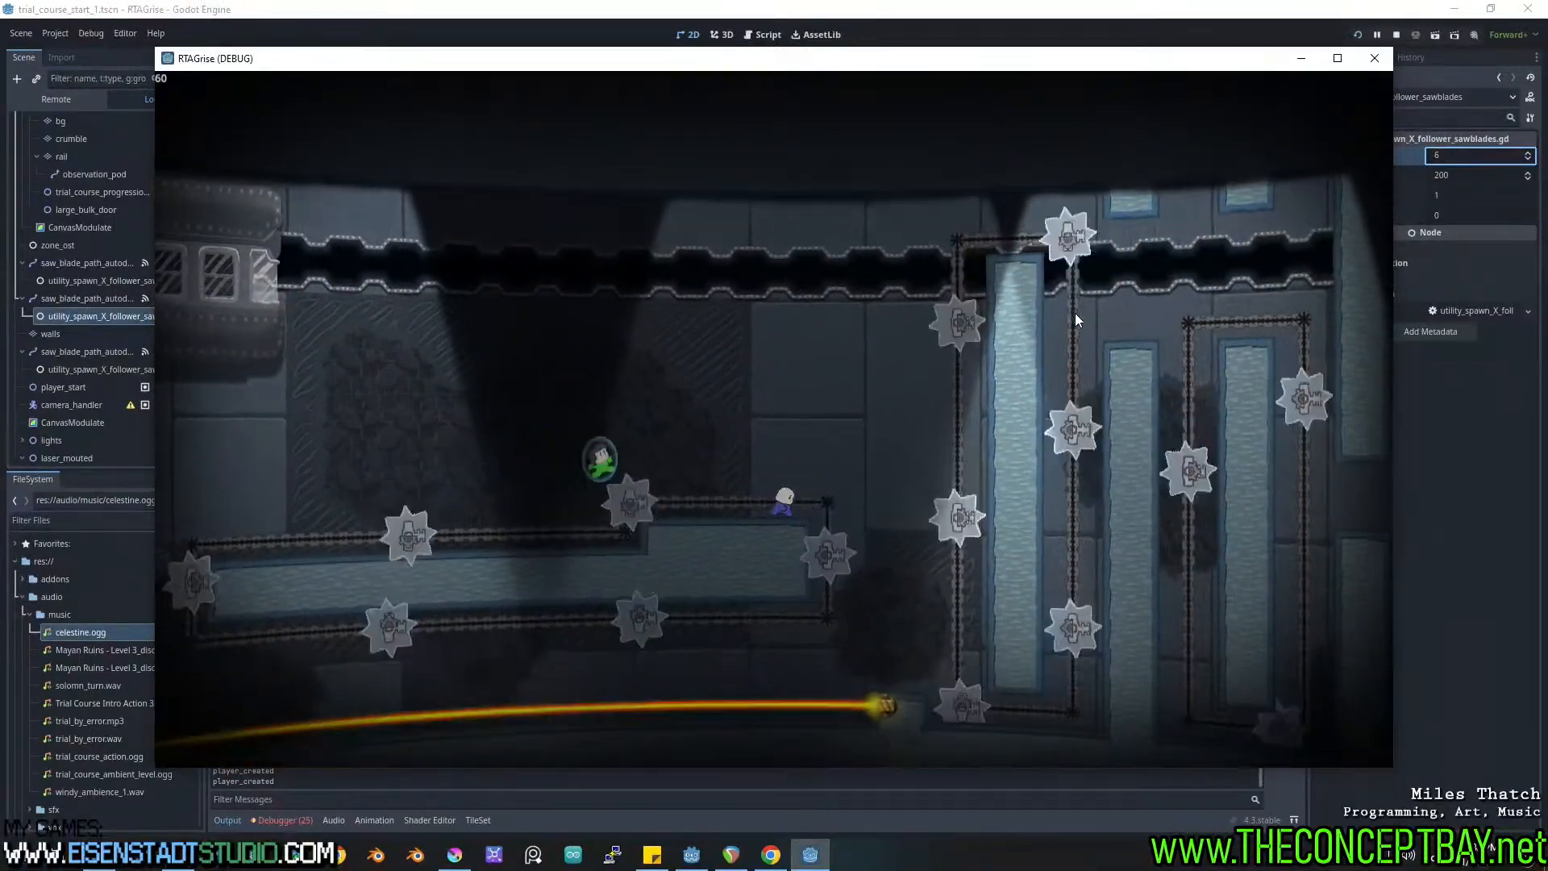
key("space")
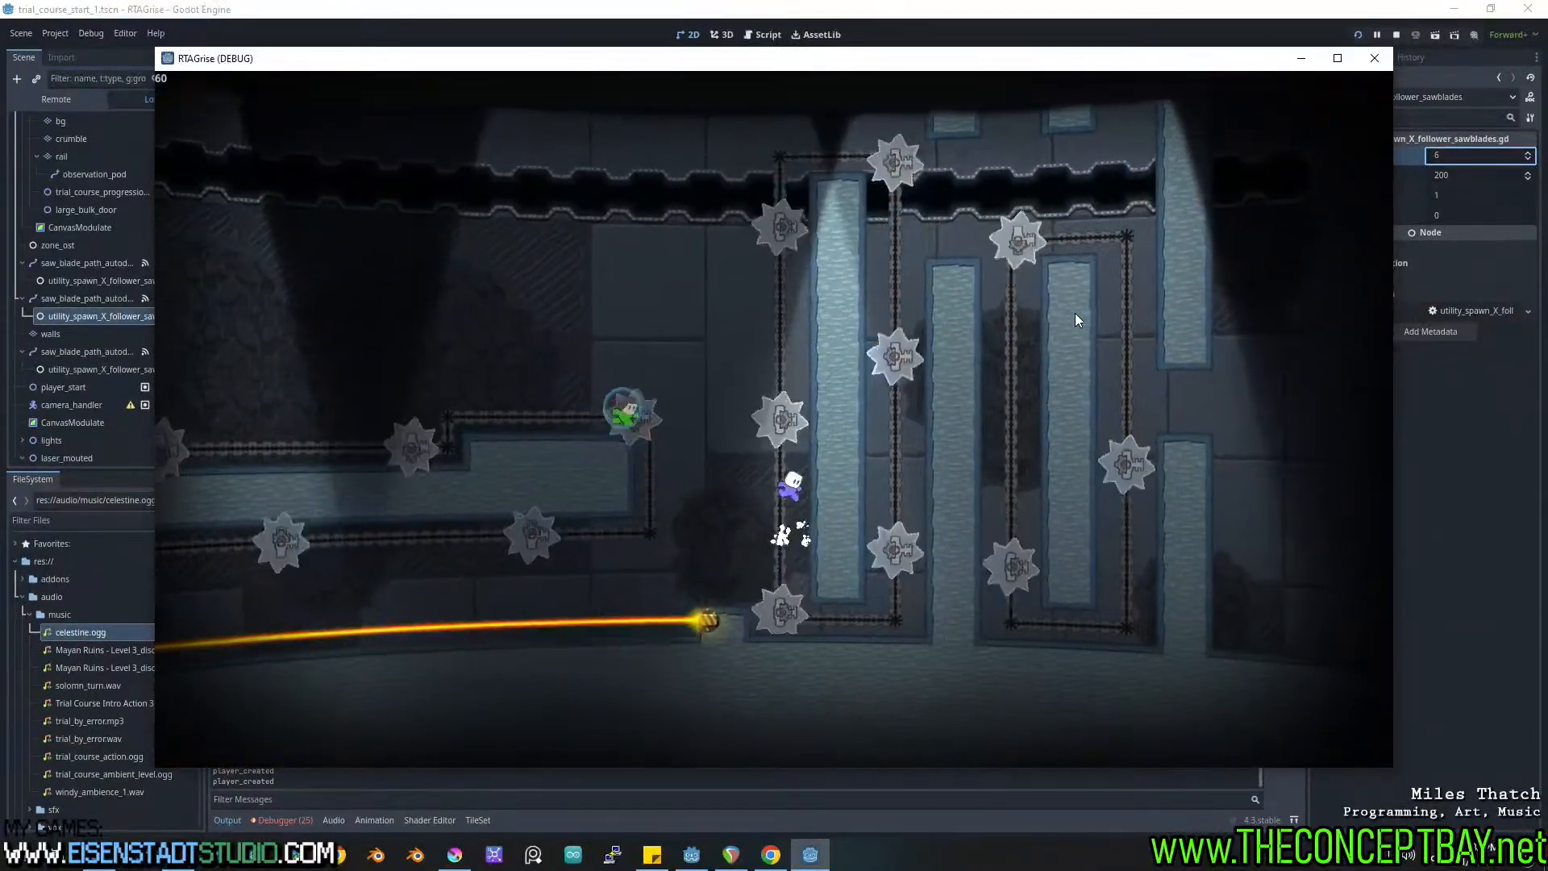
key("d")
key("d")
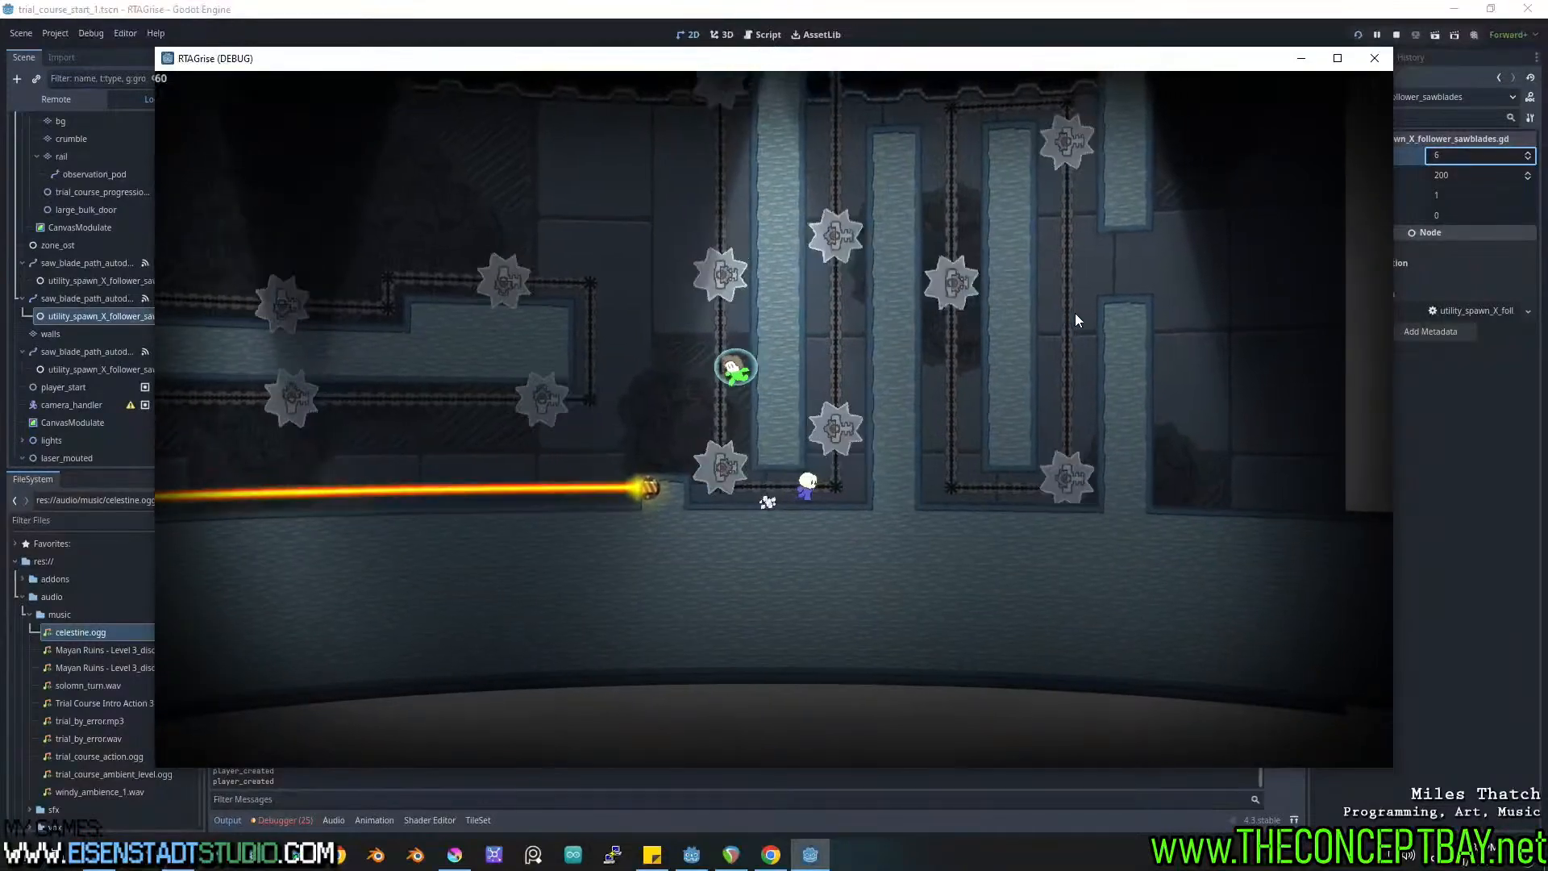
Wall-jump the character up the shaft behind the taller pillar and cross over the middle pillar into the next shaft.
key("space")
key("space")
key("space")
key("space")
key("space")
key("space")
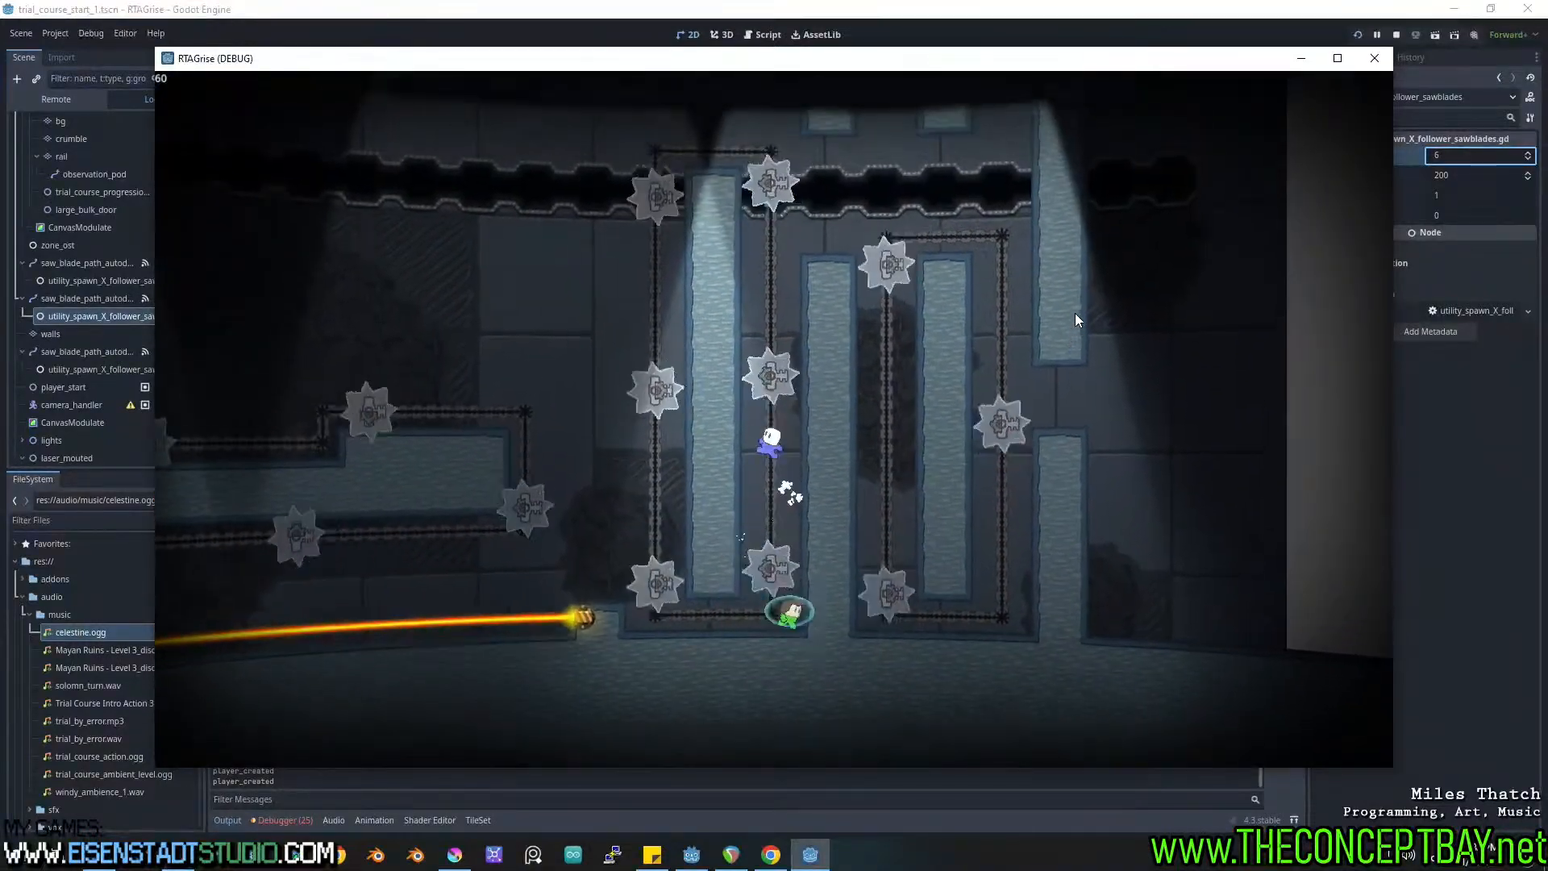
key("space")
key("space")
key("space")
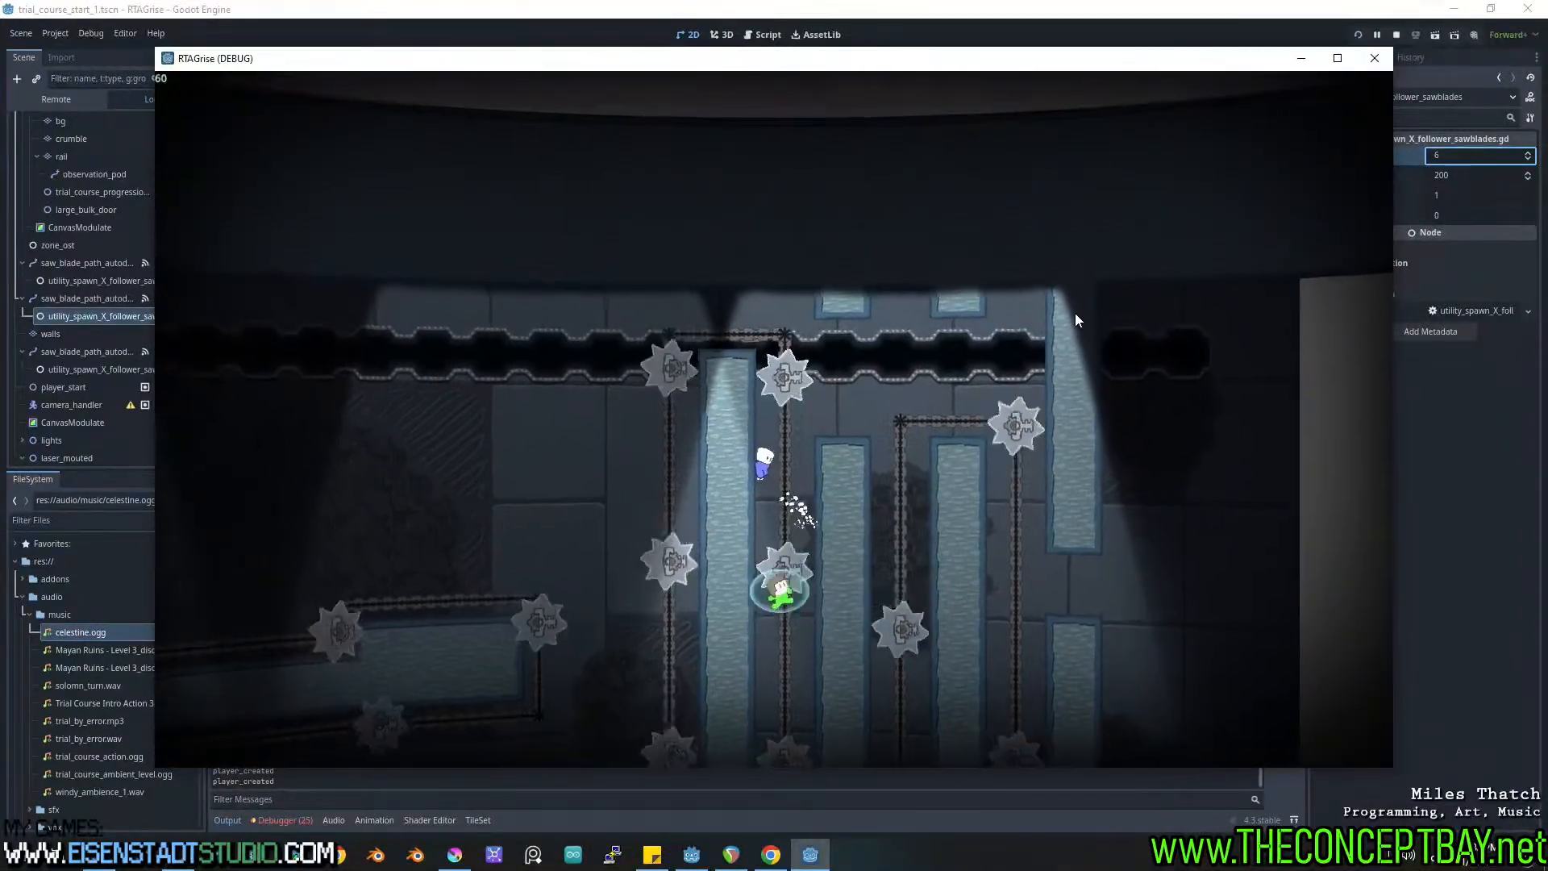
key("d")
key("a")
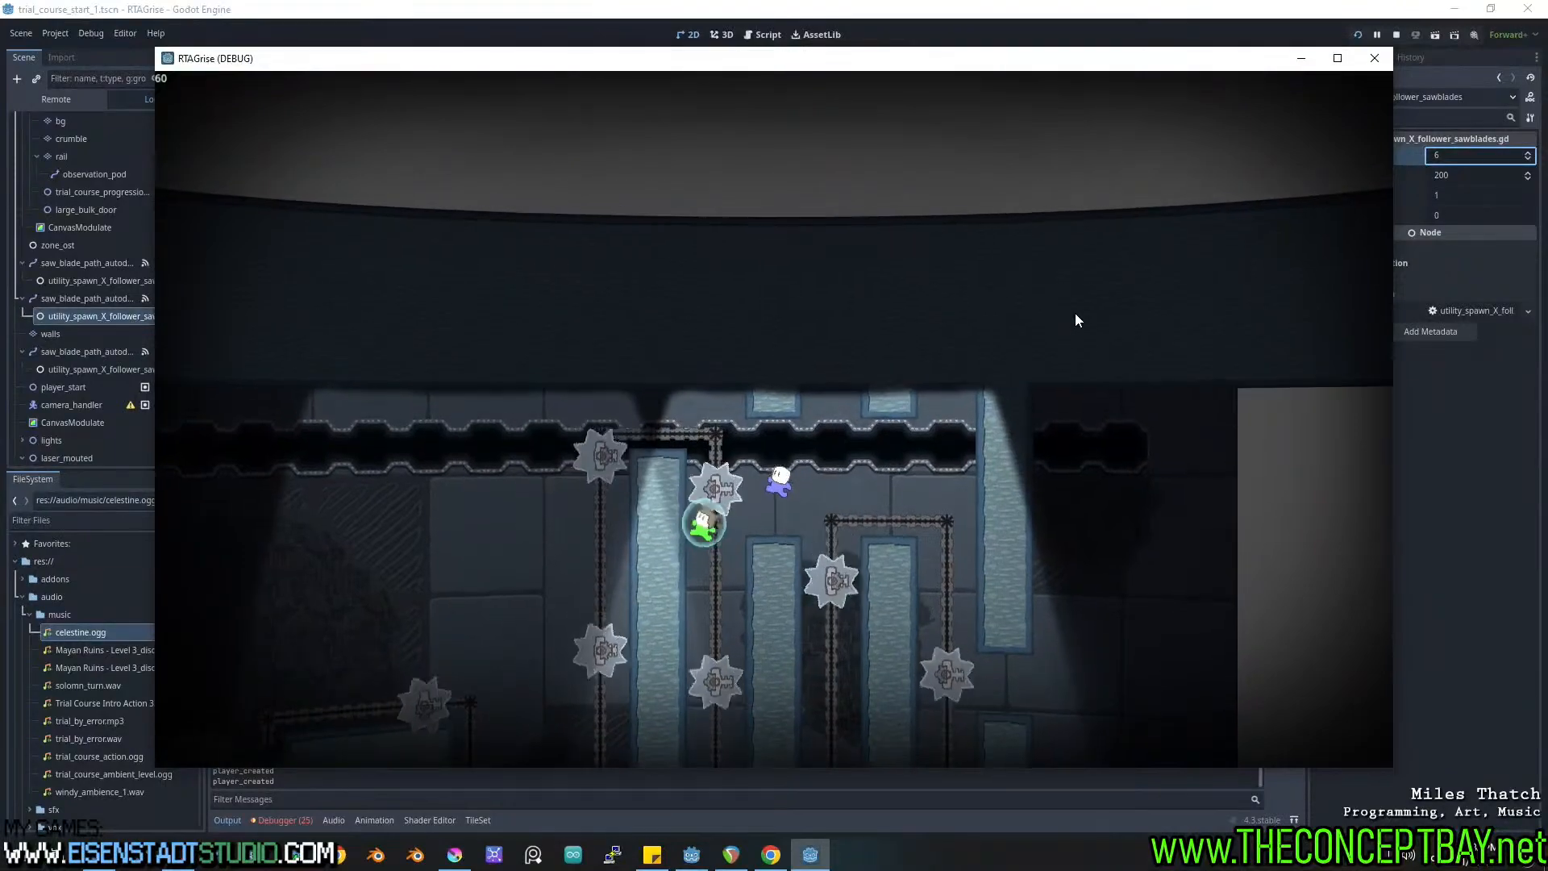
key("d")
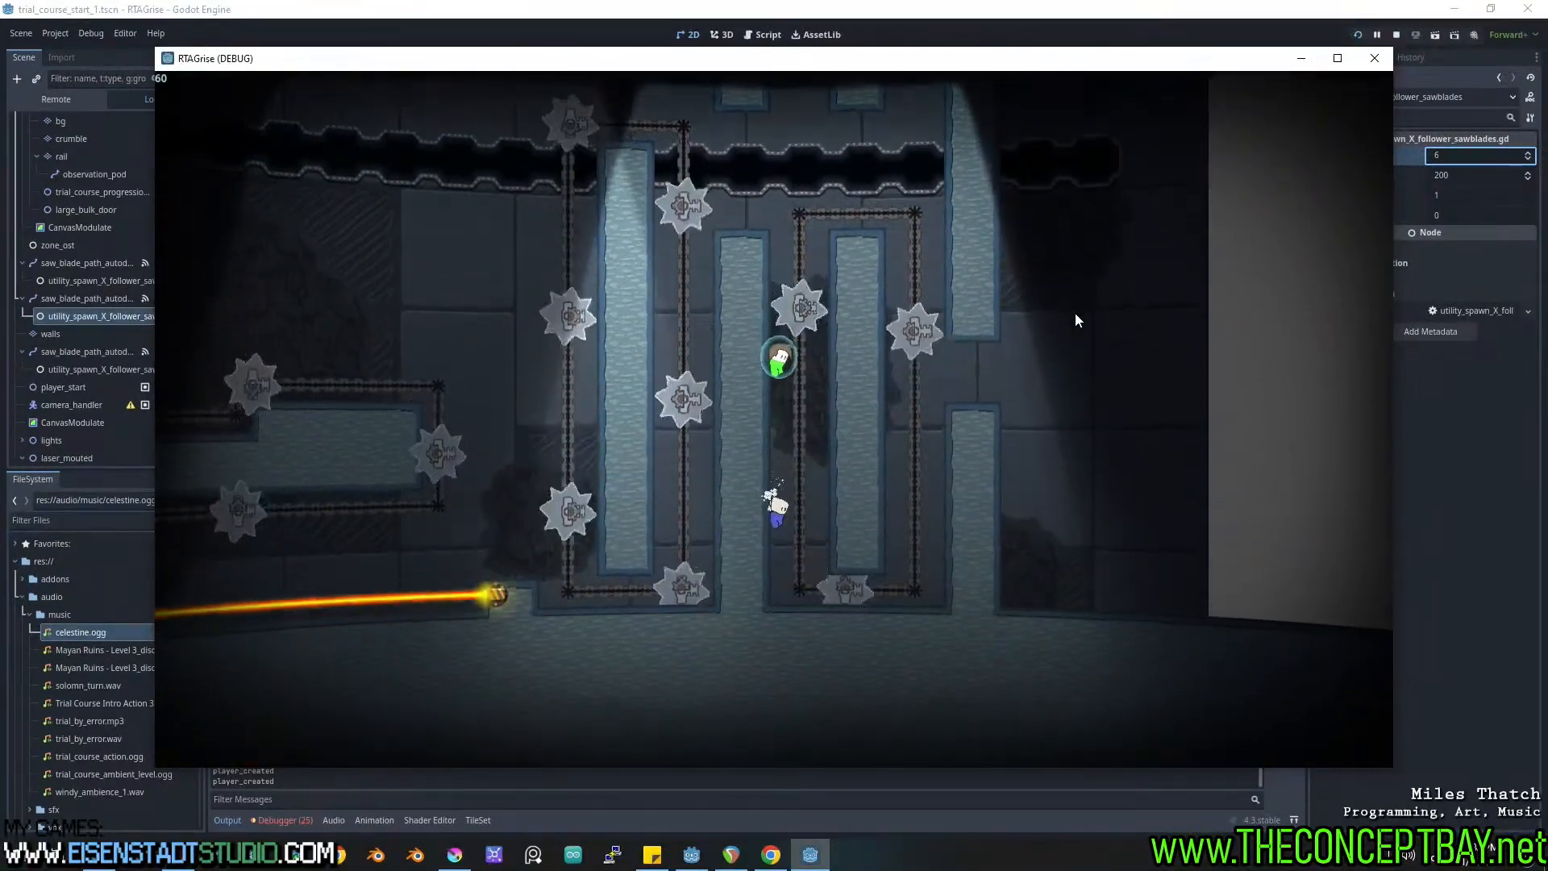
Pass the character beneath the shorter saw-ringed pillar, then wall-jump up and out through the gap in the last wall.
key("d")
key("space")
key("space")
key("space")
key("space")
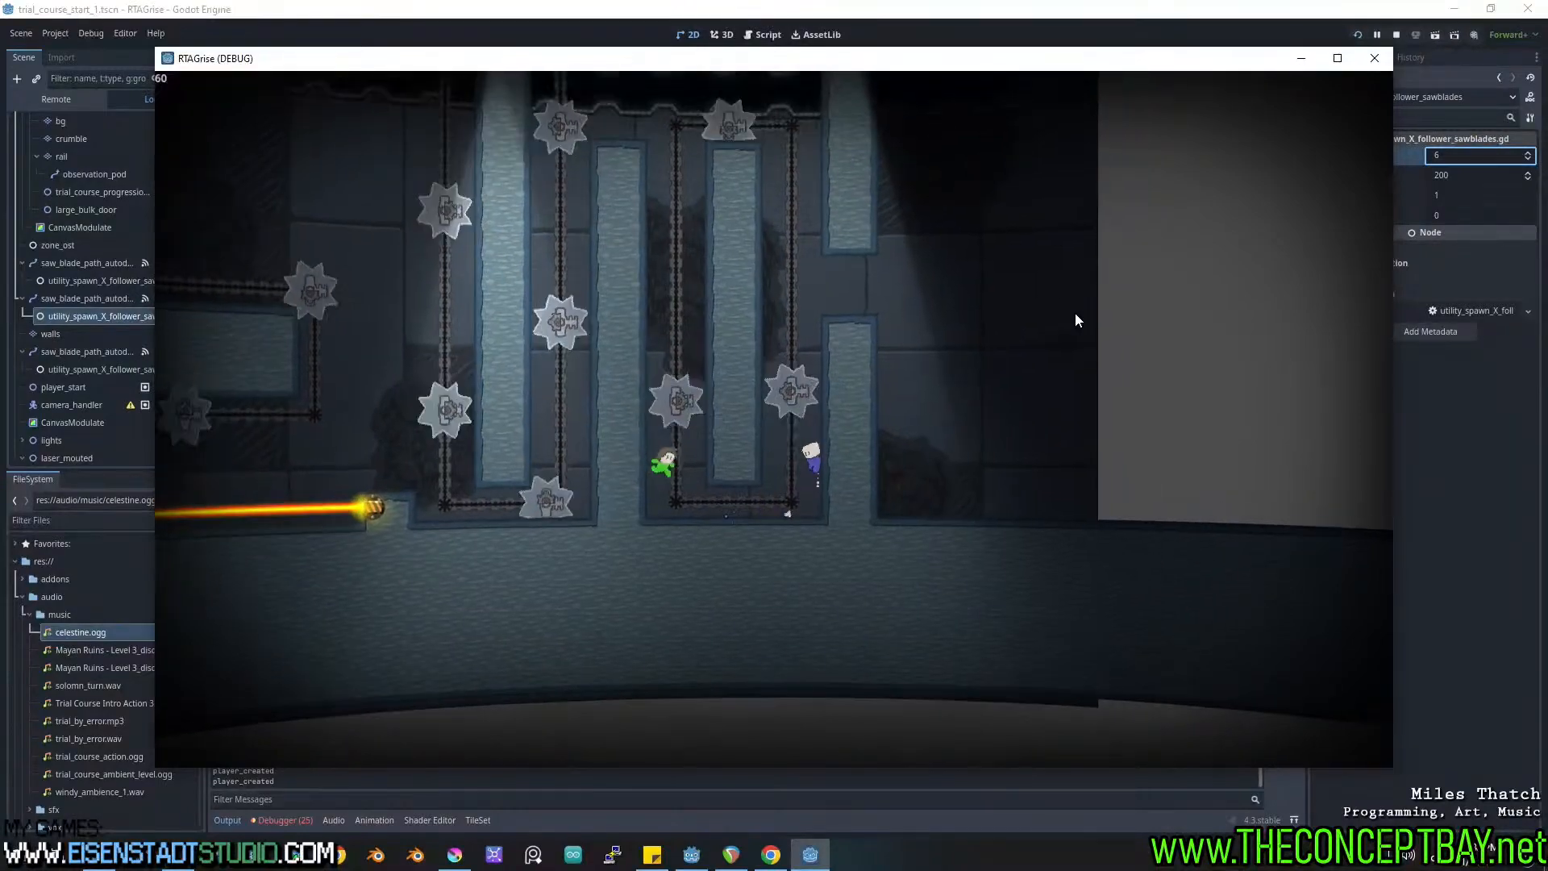
key("space")
key("d")
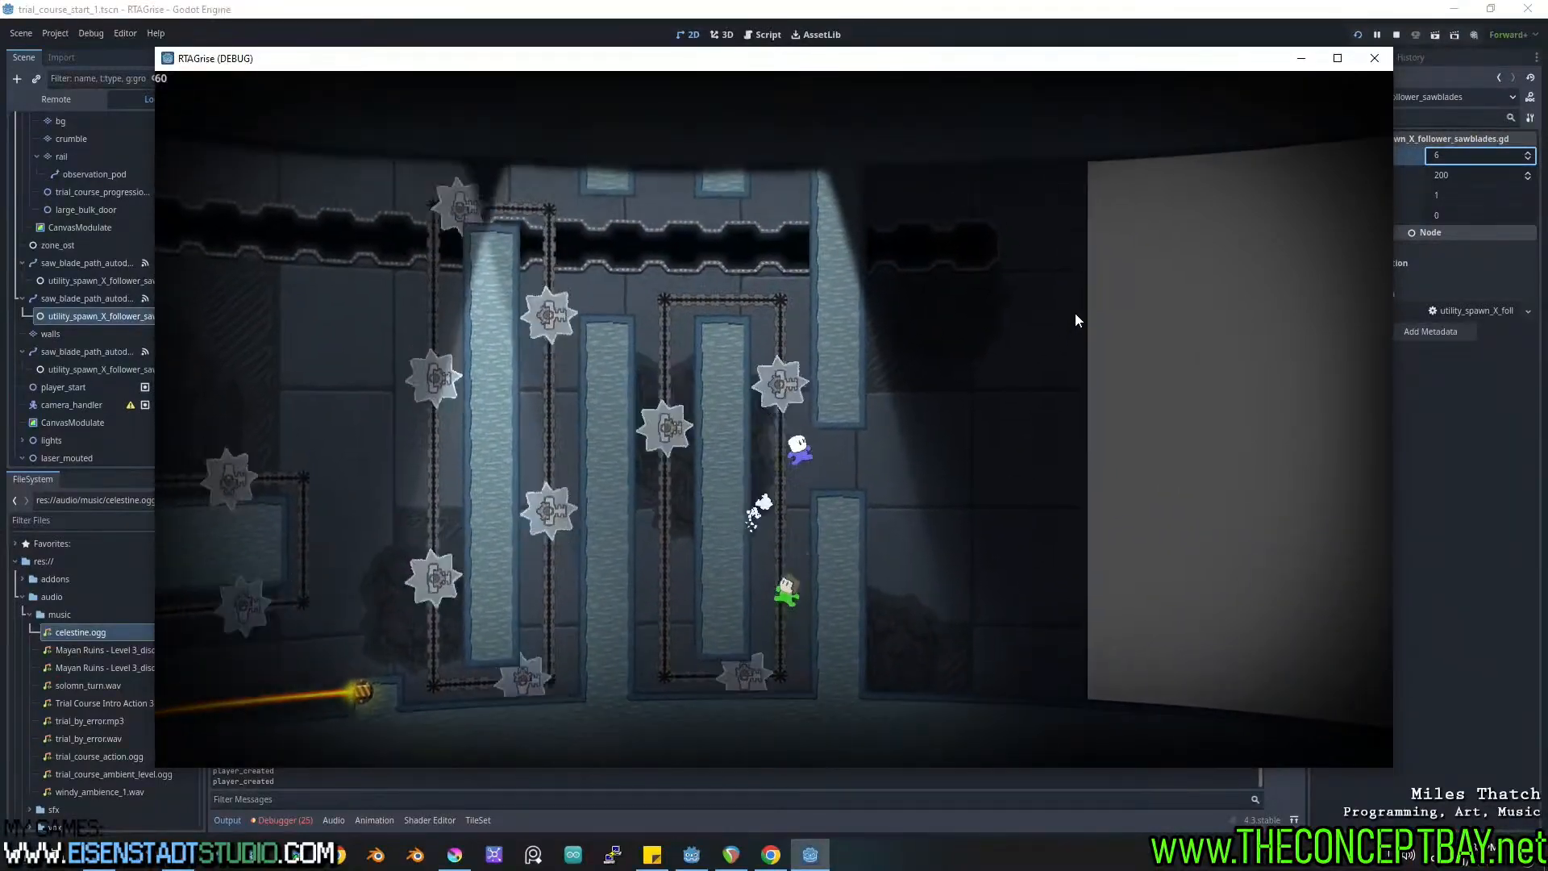
key("space")
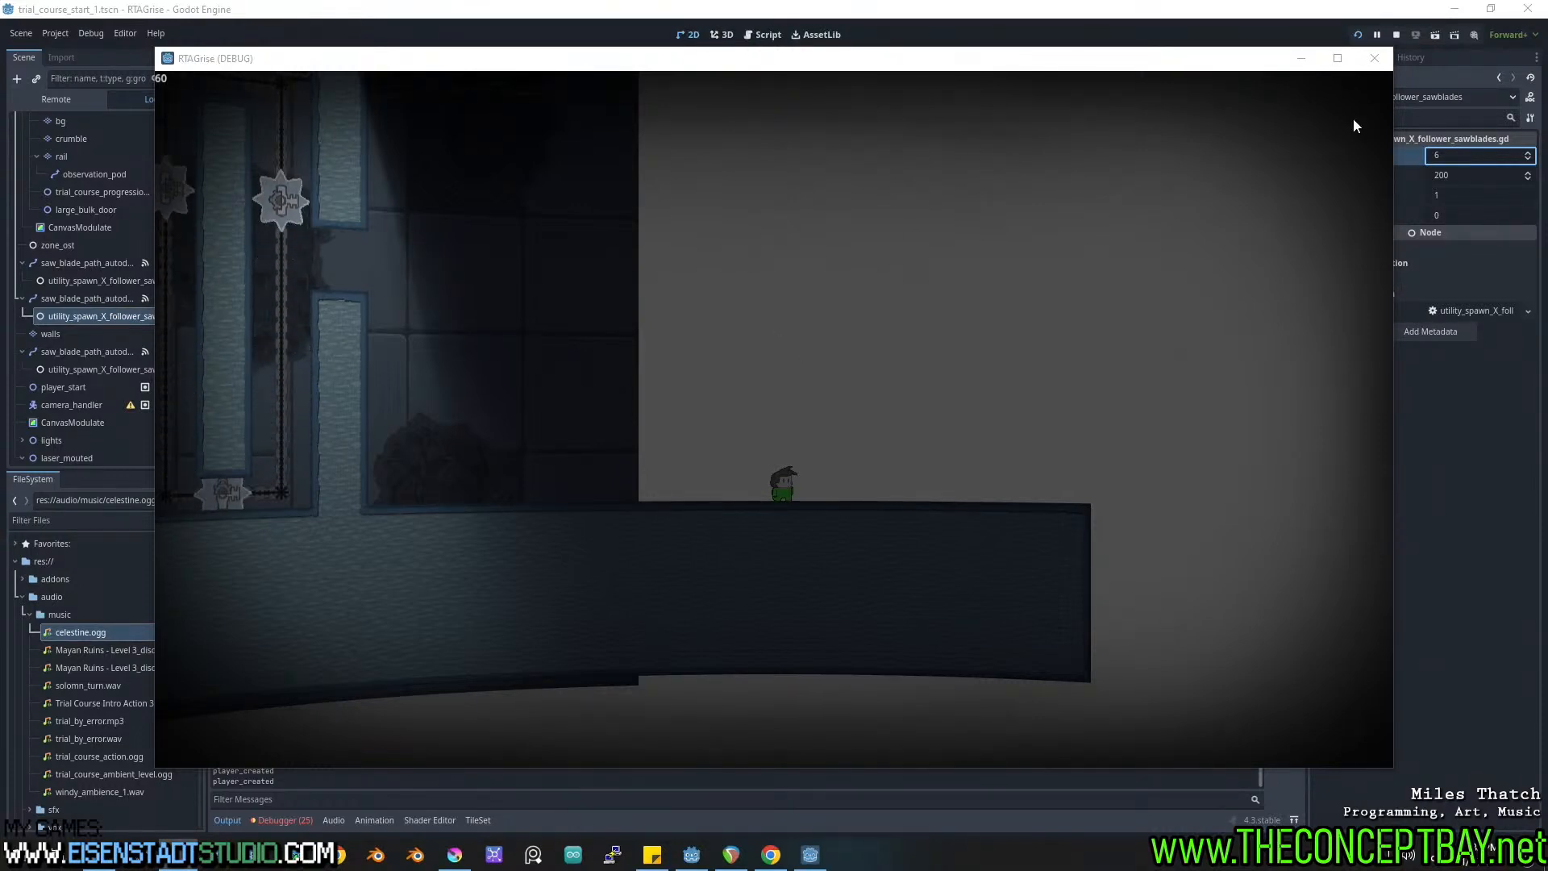
Walk the character back toward the last wall, then stop the game.
key("a")
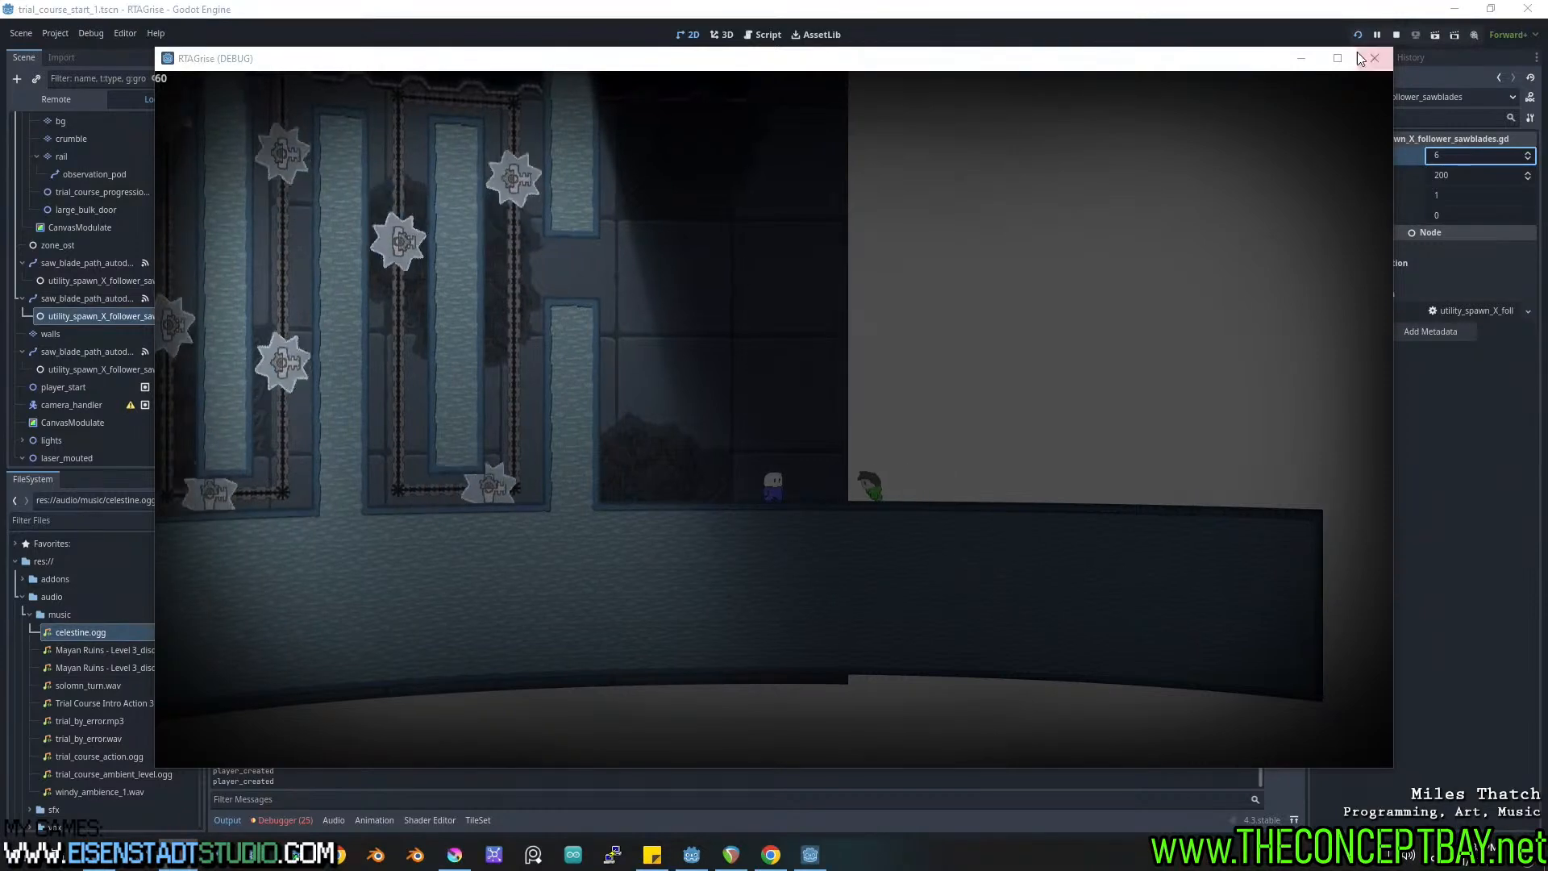
key("a")
key("a")
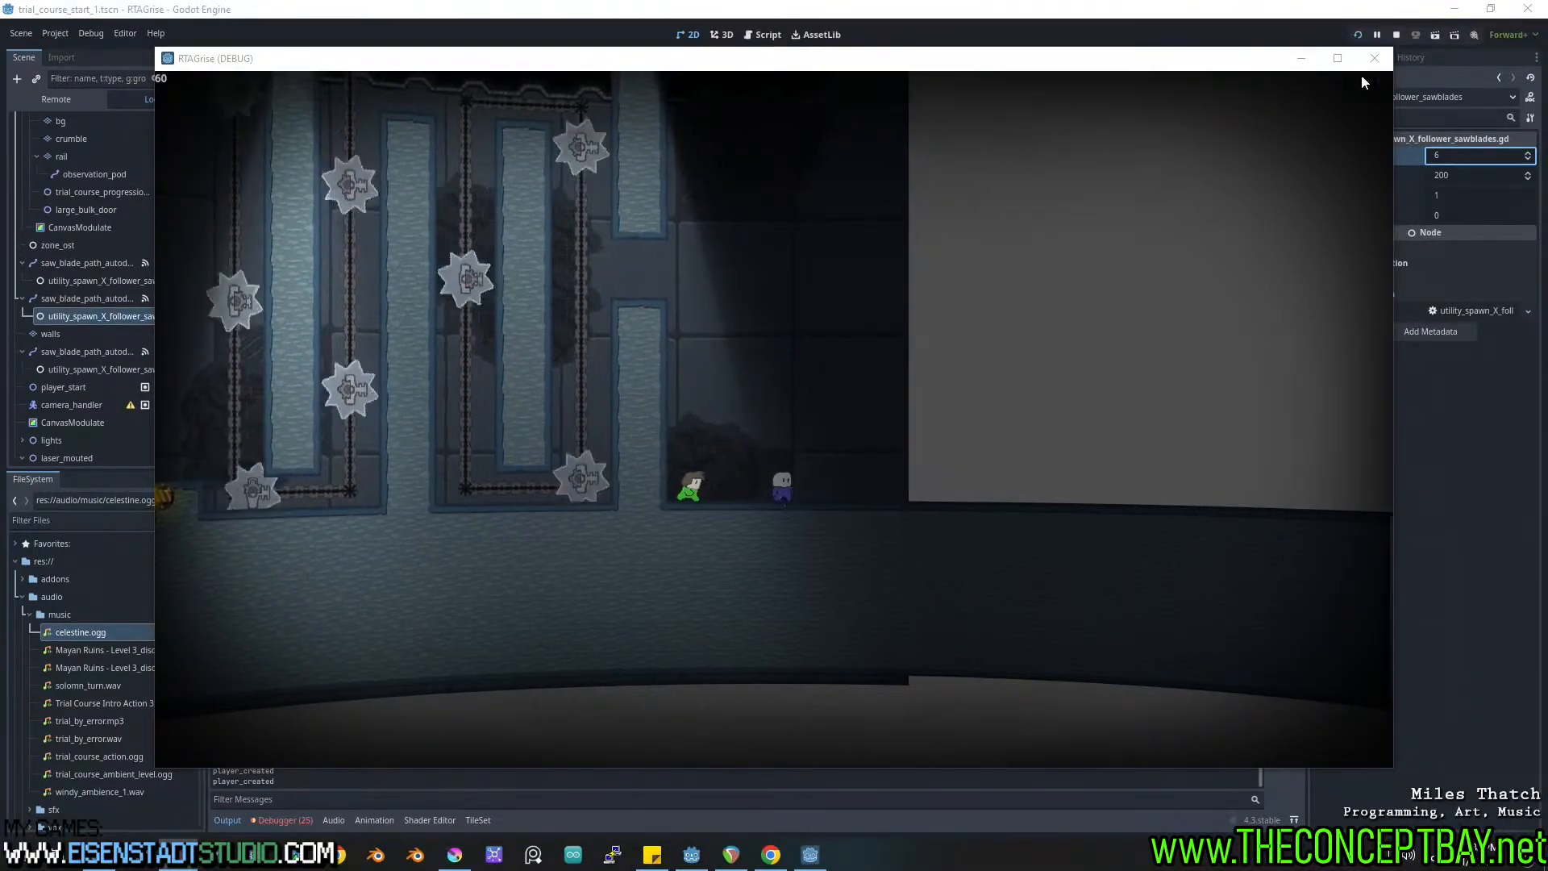
left_click(1374, 58)
Review the level layout in the 2D view, from the large door to the saw-ringed pillars.
middle_click_drag(832, 349, 953, 390)
right_click(951, 390)
scroll(951, 390, "down", 1)
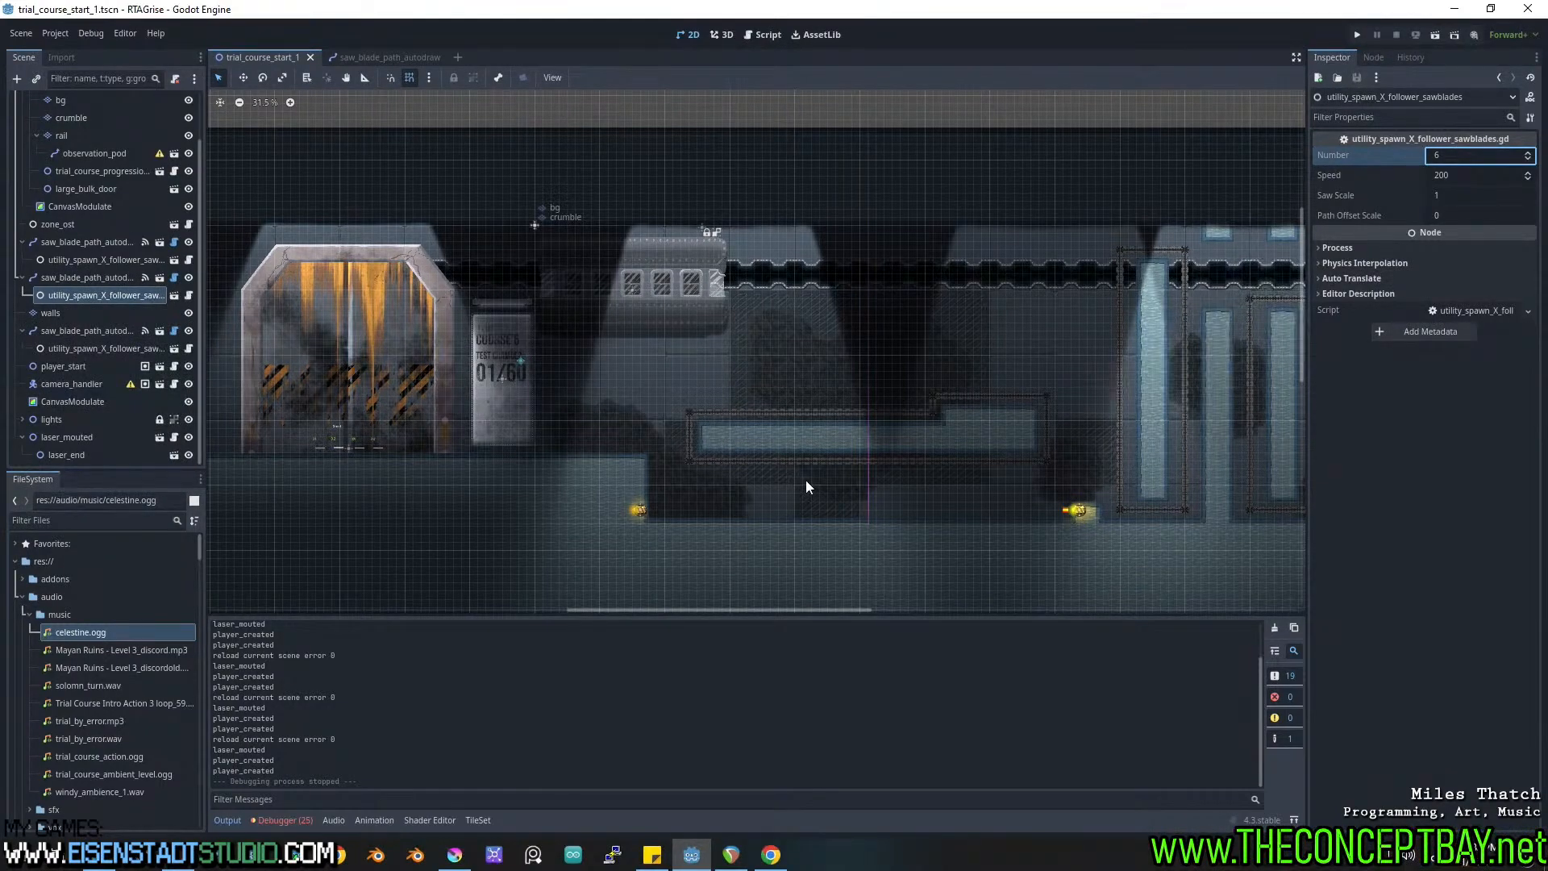
middle_click_drag(682, 512, 592, 472)
middle_click_drag(971, 466, 612, 484)
middle_click_drag(874, 463, 846, 481)
middle_click_drag(566, 499, 954, 508)
middle_click_drag(686, 505, 398, 484)
middle_click_drag(906, 485, 822, 489)
middle_click_drag(1009, 482, 887, 481)
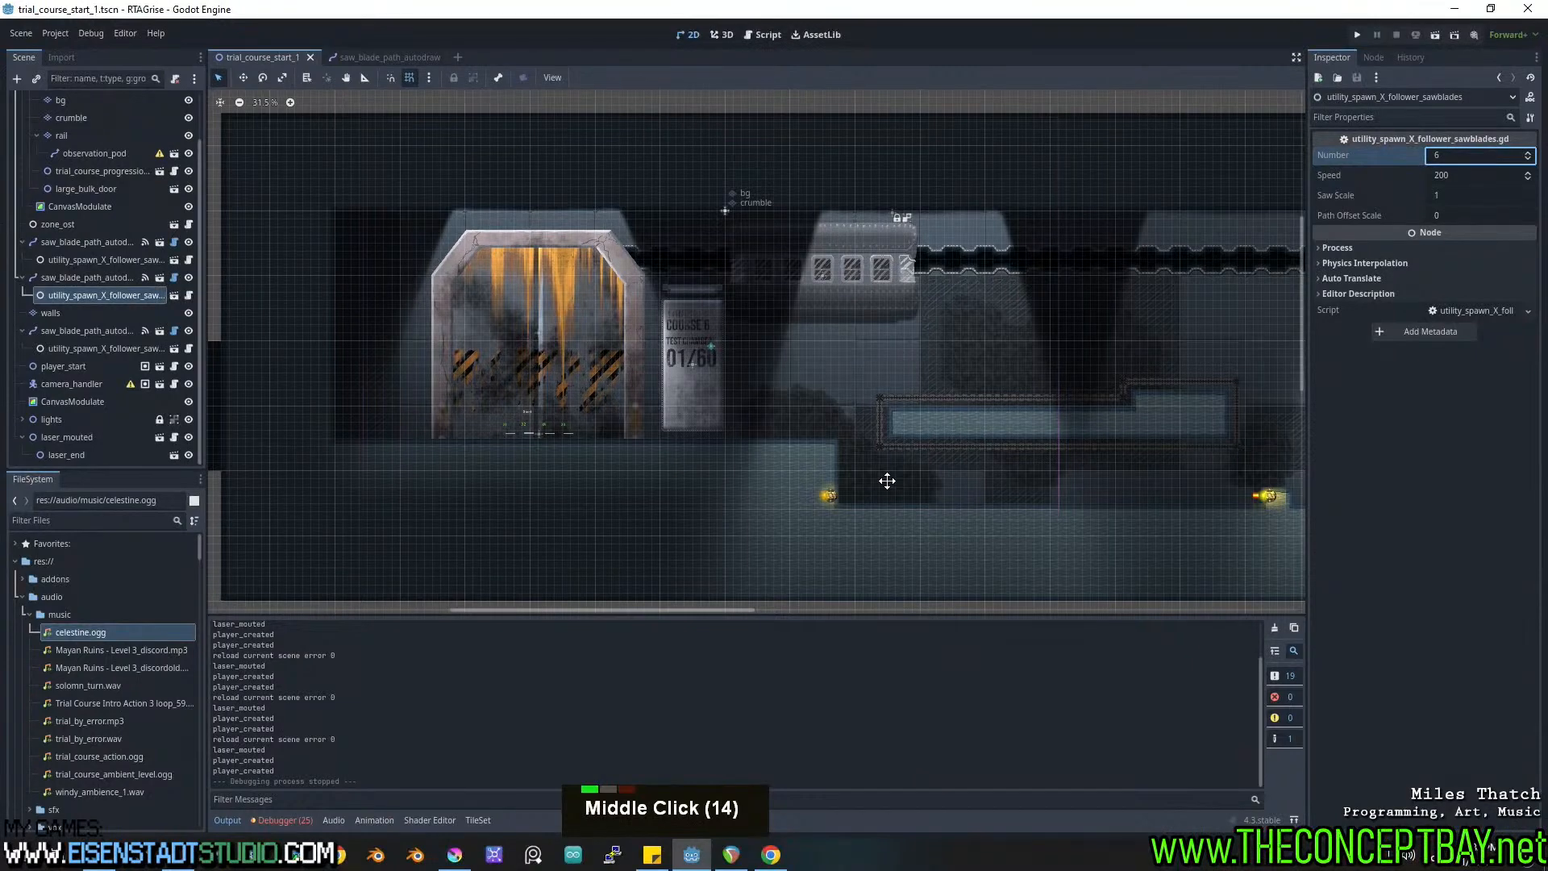